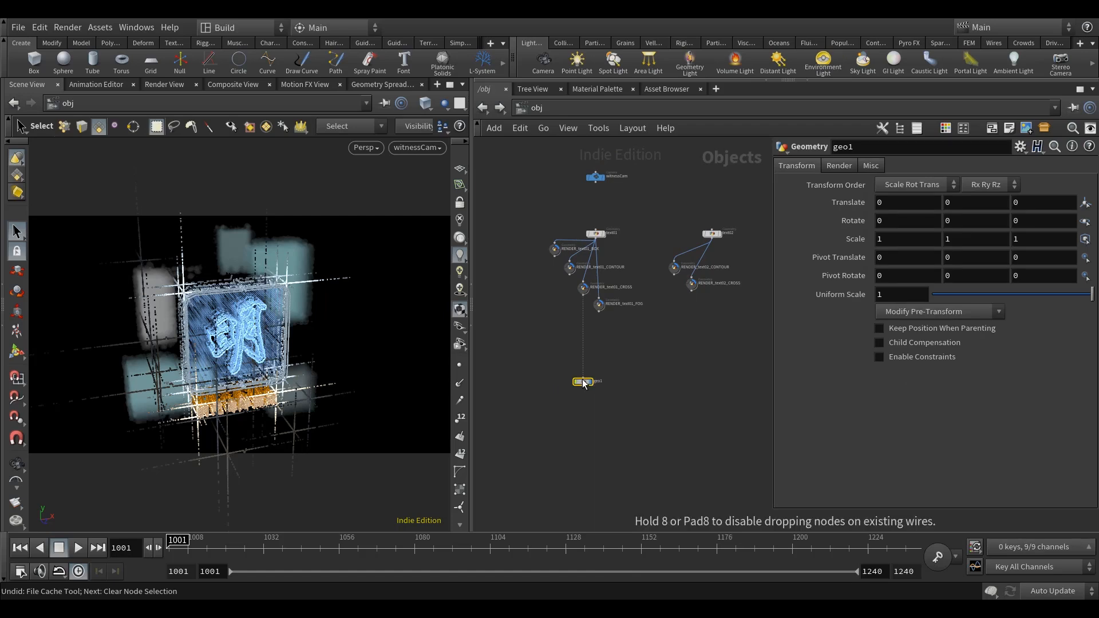
Hide the RENDER_text01 and RENDER_text02 geometry objects in the viewport.
drag(739, 346, 561, 252)
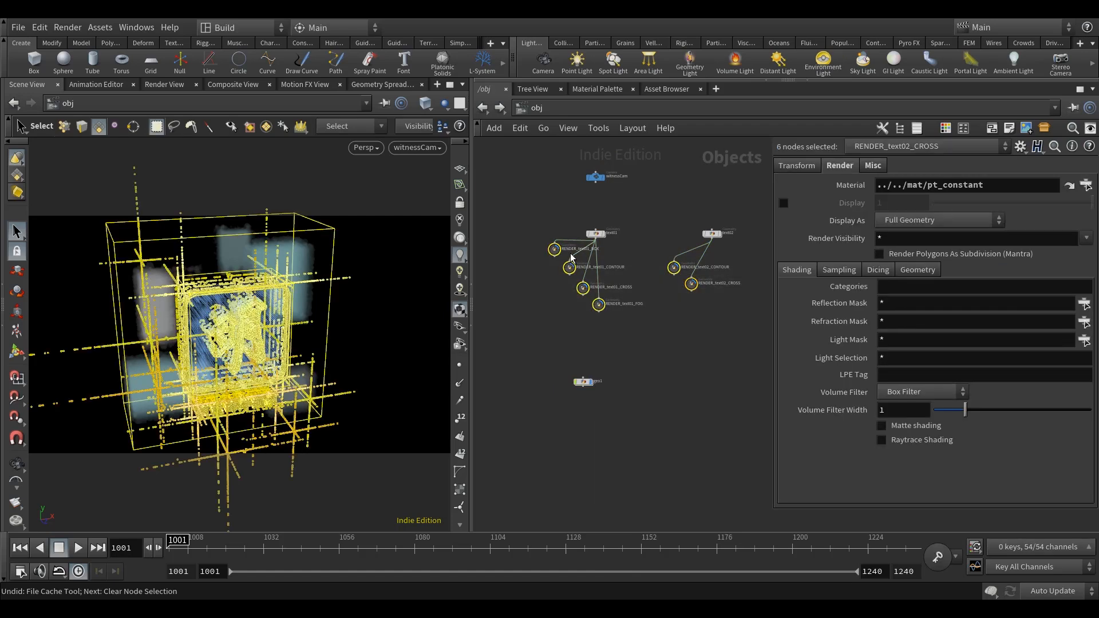
scroll(606, 277, up, 3)
drag(588, 432, 601, 435)
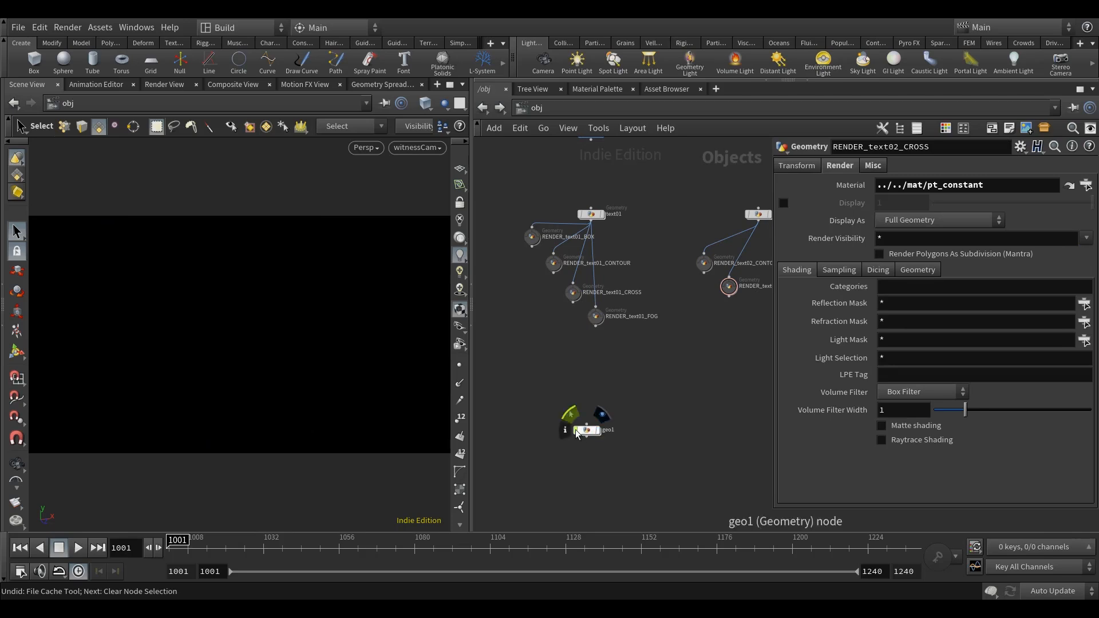
Rename the geo1 geometry object as fish.
scroll(623, 441, up, 3)
double_click(598, 422)
text(fish)
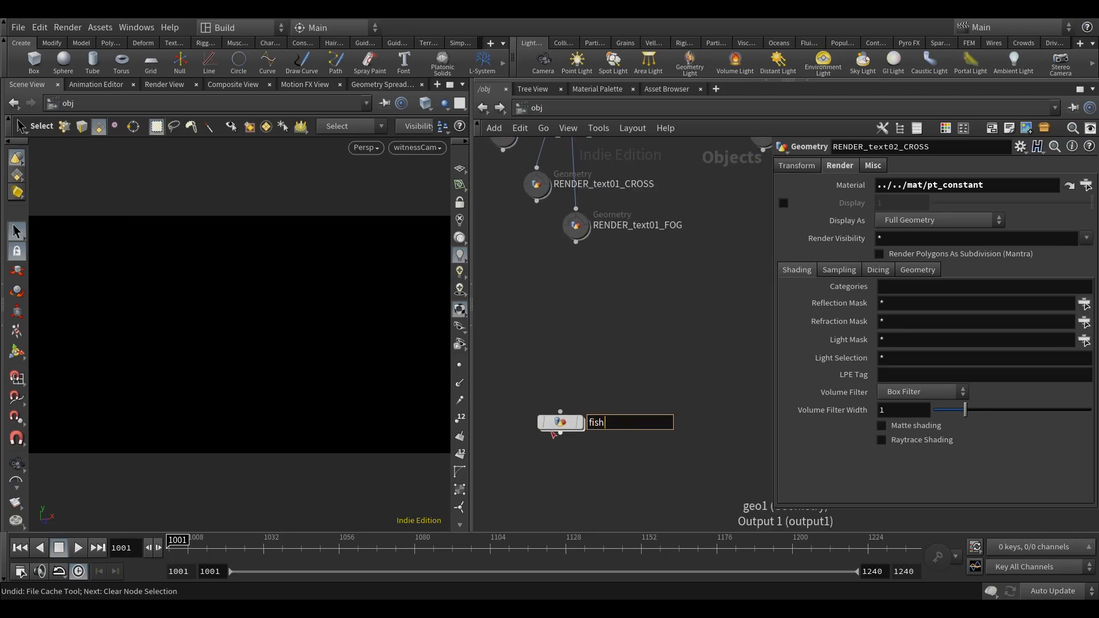
key(Return)
Go inside the fish object and add a File node to its empty network.
double_click(560, 421)
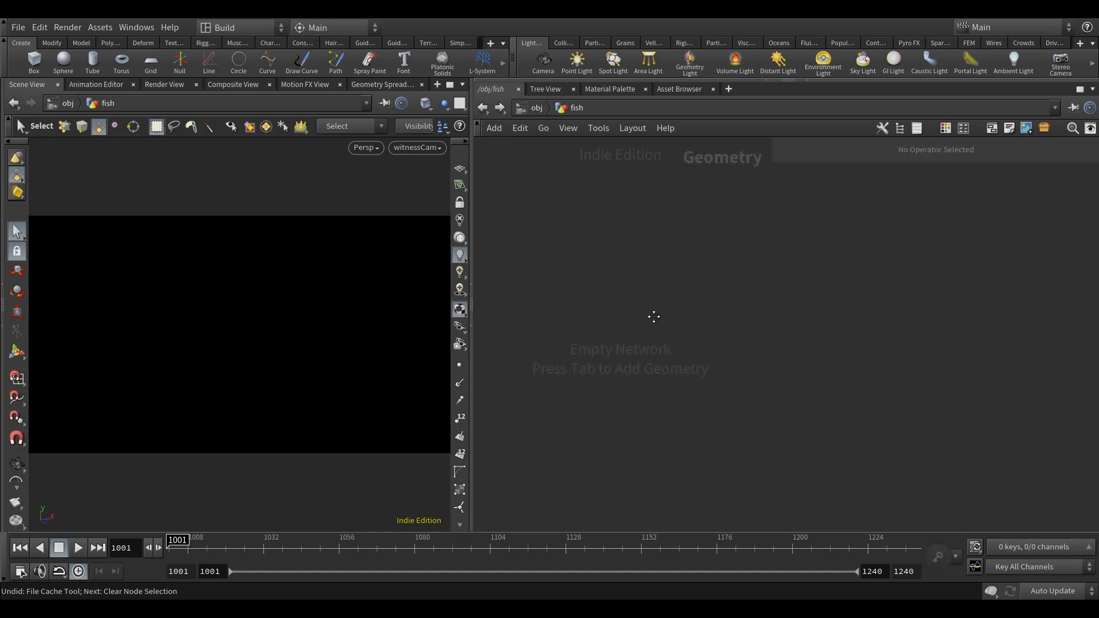
key(Tab)
text(file)
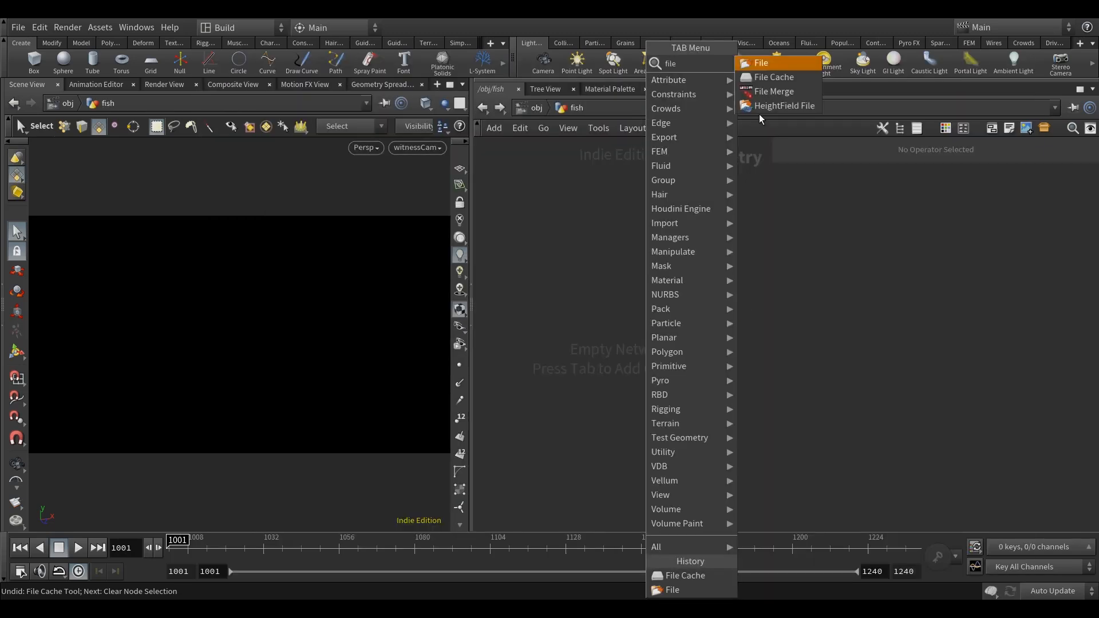
key(Return)
click(595, 286)
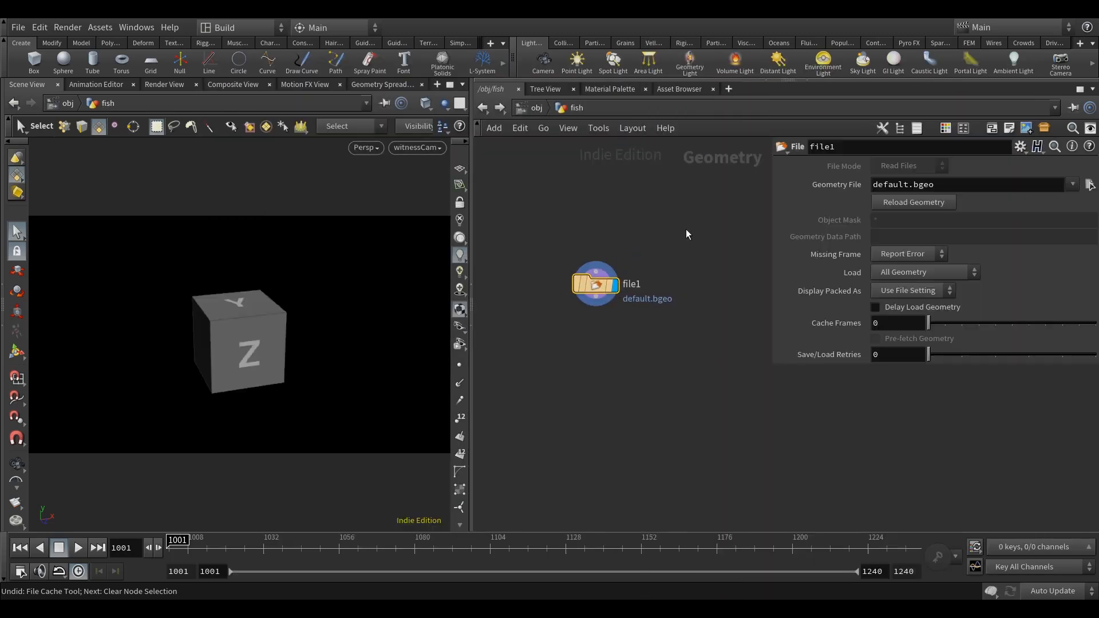
Browse for the File node's geometry in the project's geo/fish folder and select fish01.obj.
click(1091, 184)
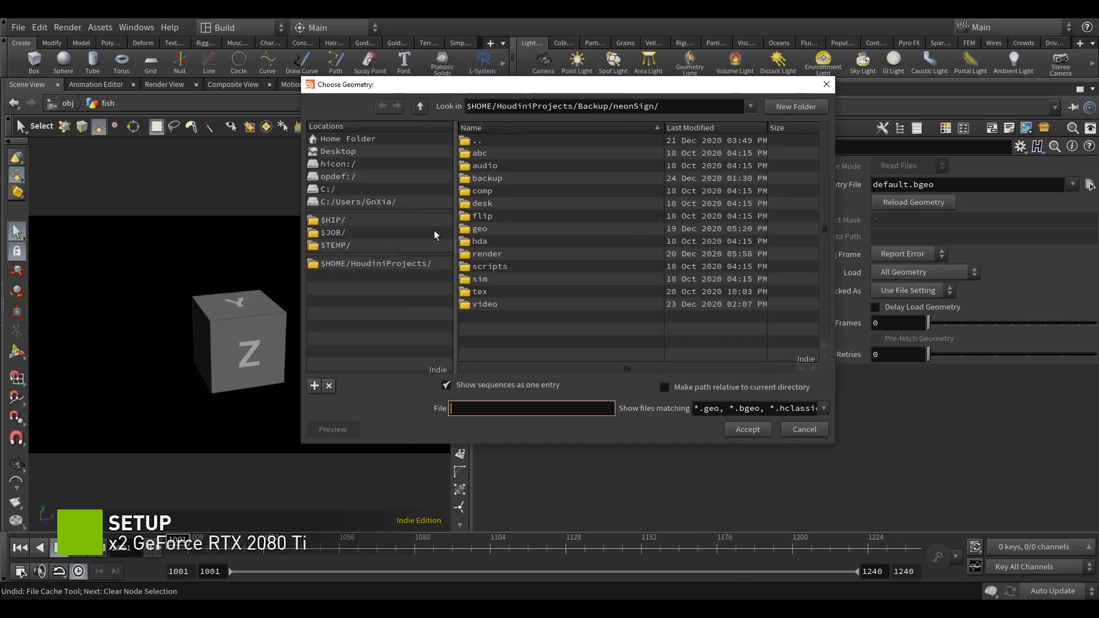
double_click(481, 230)
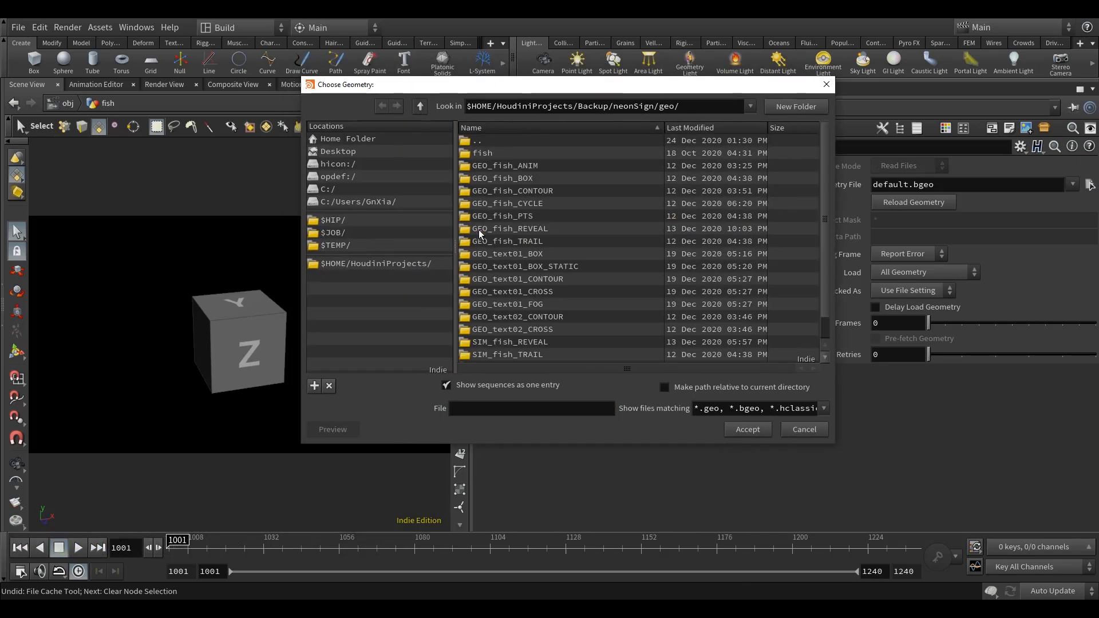
double_click(496, 153)
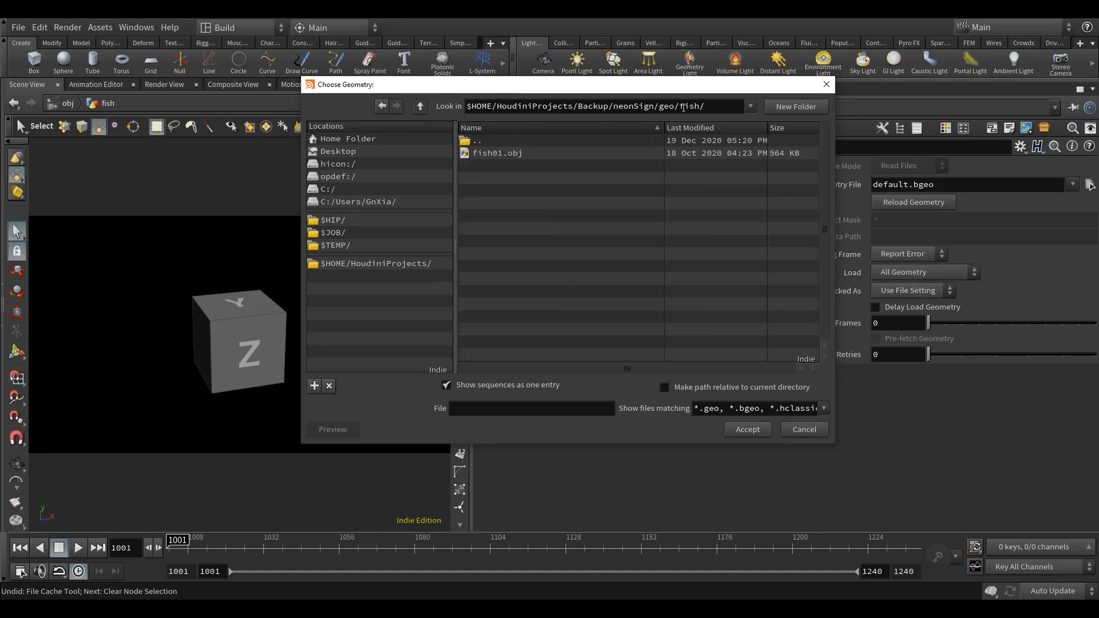
click(485, 155)
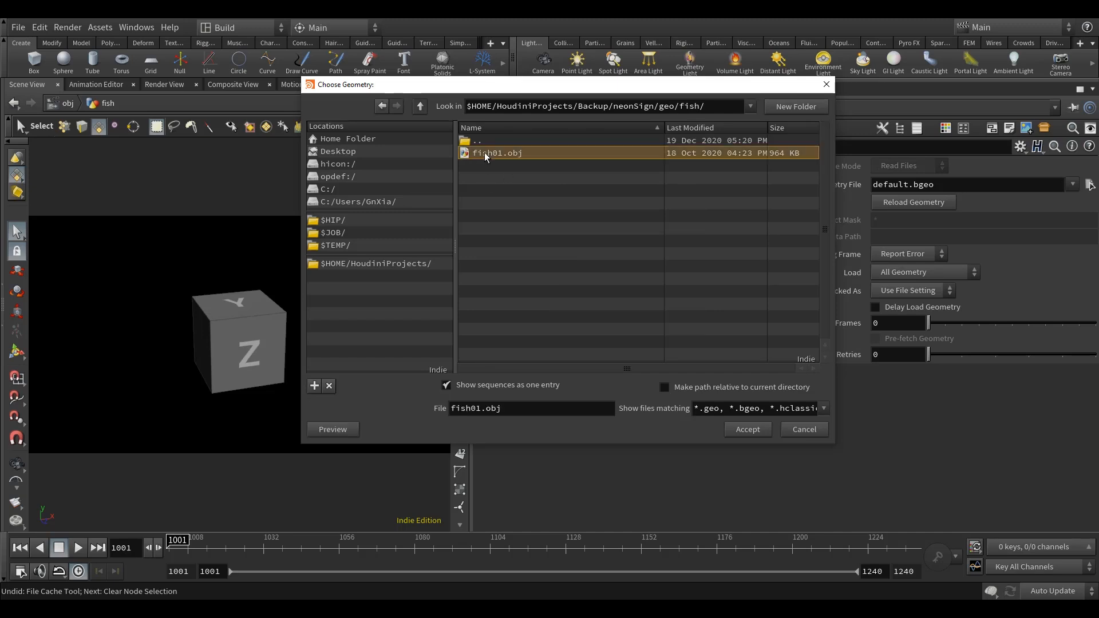
Look through the fish textures in the project's tex folder with all file types shown.
click(420, 107)
click(420, 107)
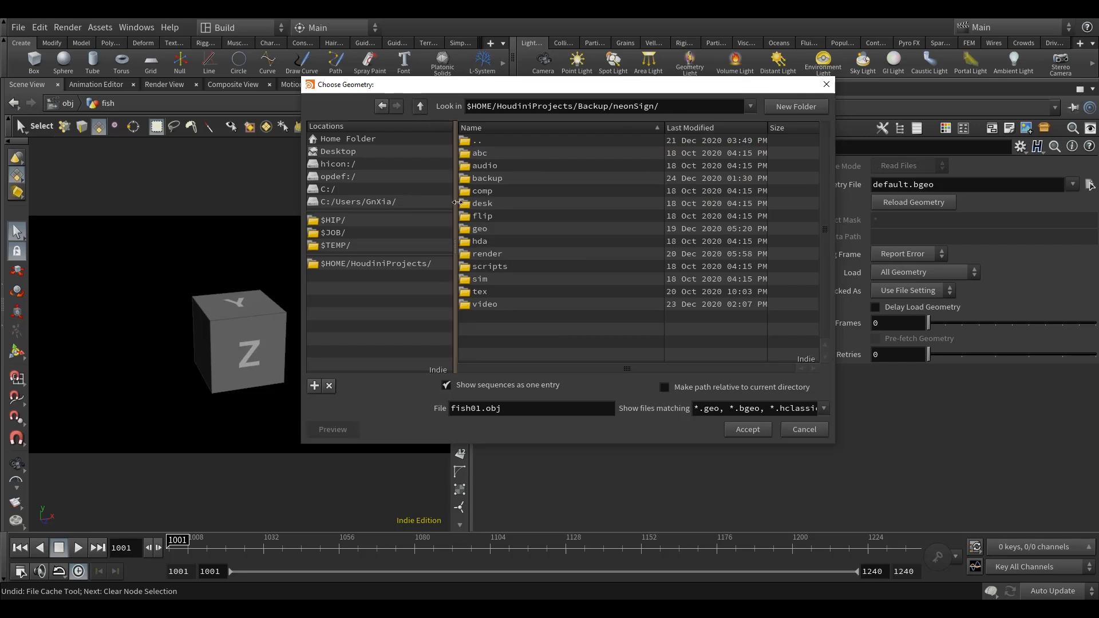
click(486, 293)
double_click(486, 293)
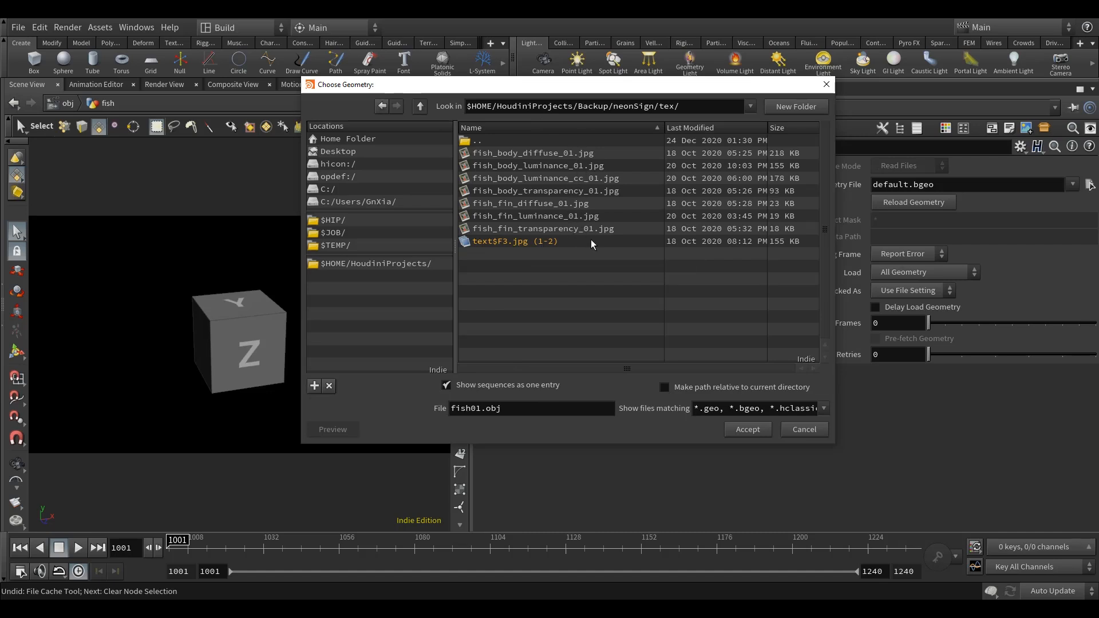
click(825, 411)
click(759, 22)
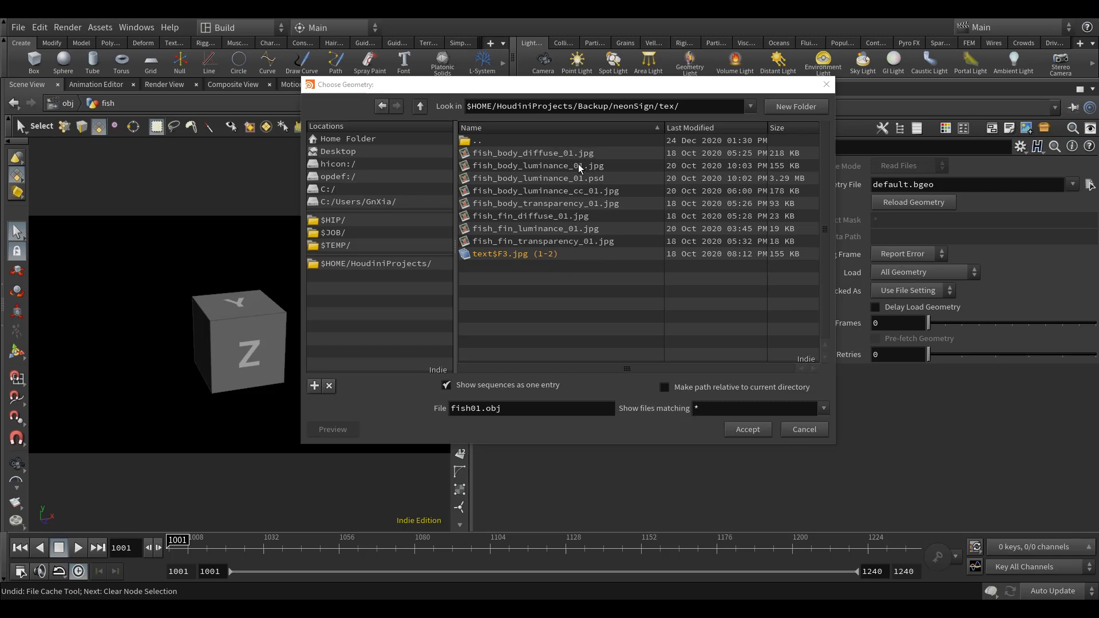
Return to the geo/fish folder and load fish01.obj as the File node's geometry.
click(420, 106)
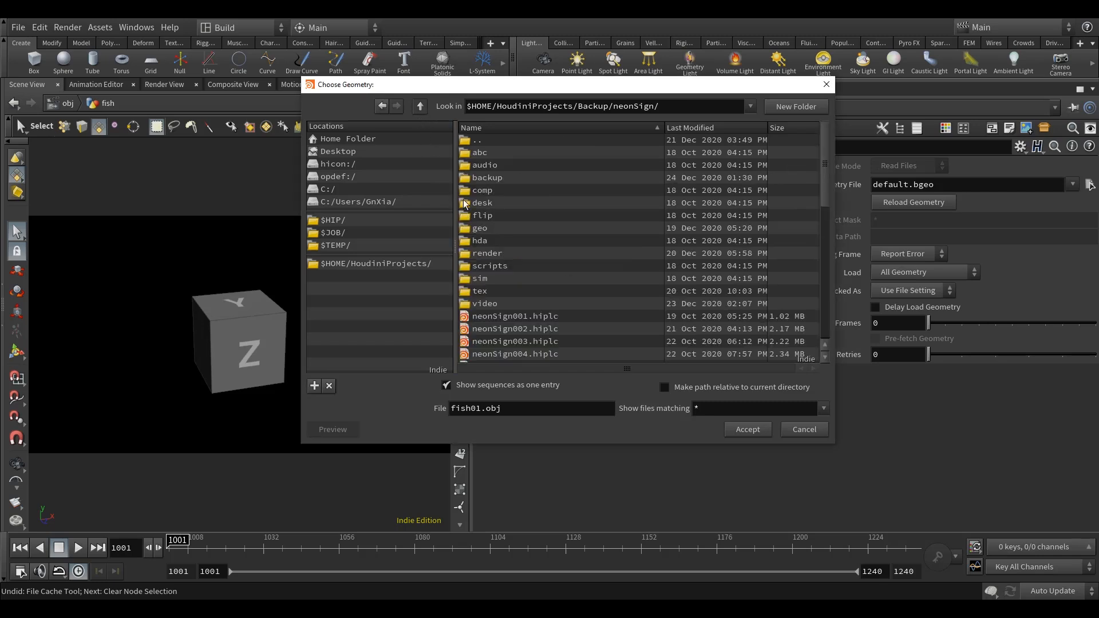
double_click(480, 228)
double_click(484, 153)
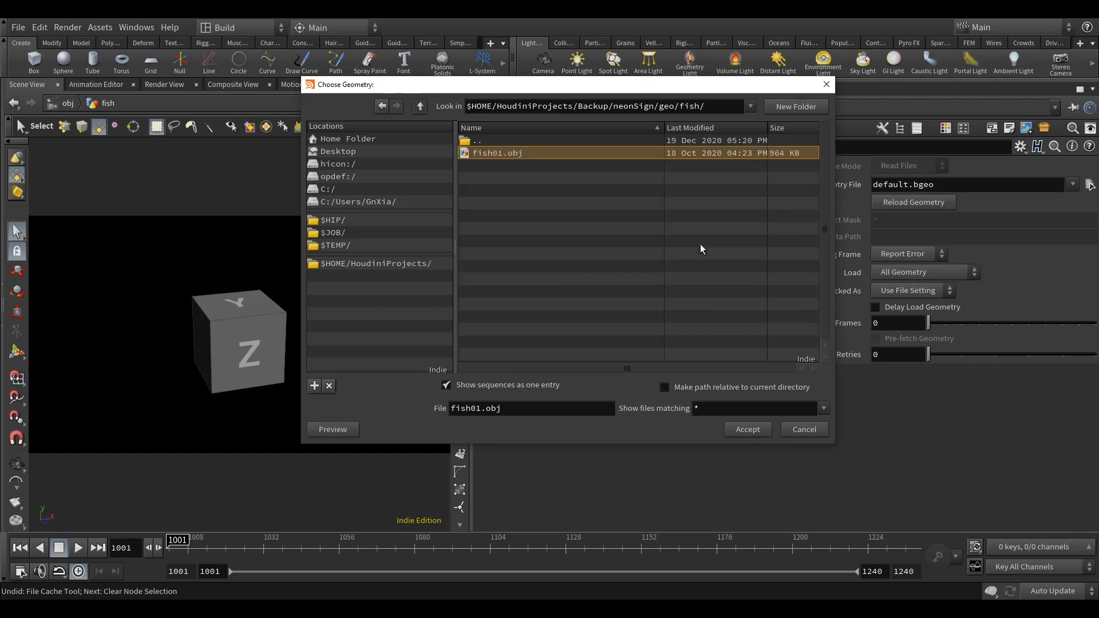
click(748, 429)
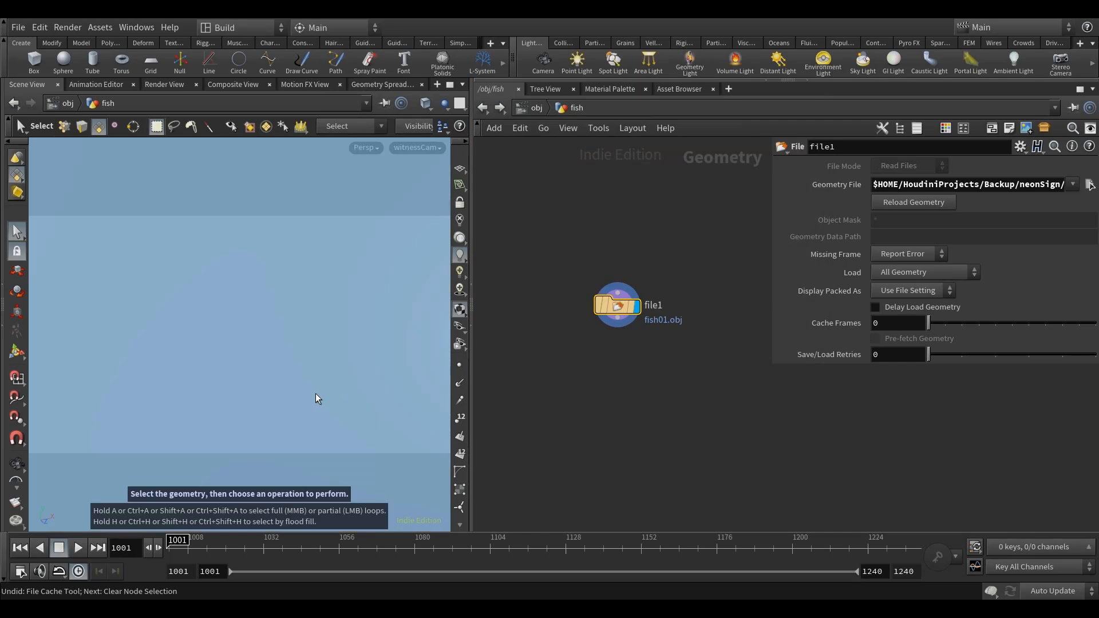
Turn on the reference grid in the viewport and inspect the imported fish model against it.
alt+drag(317, 389, 389, 366)
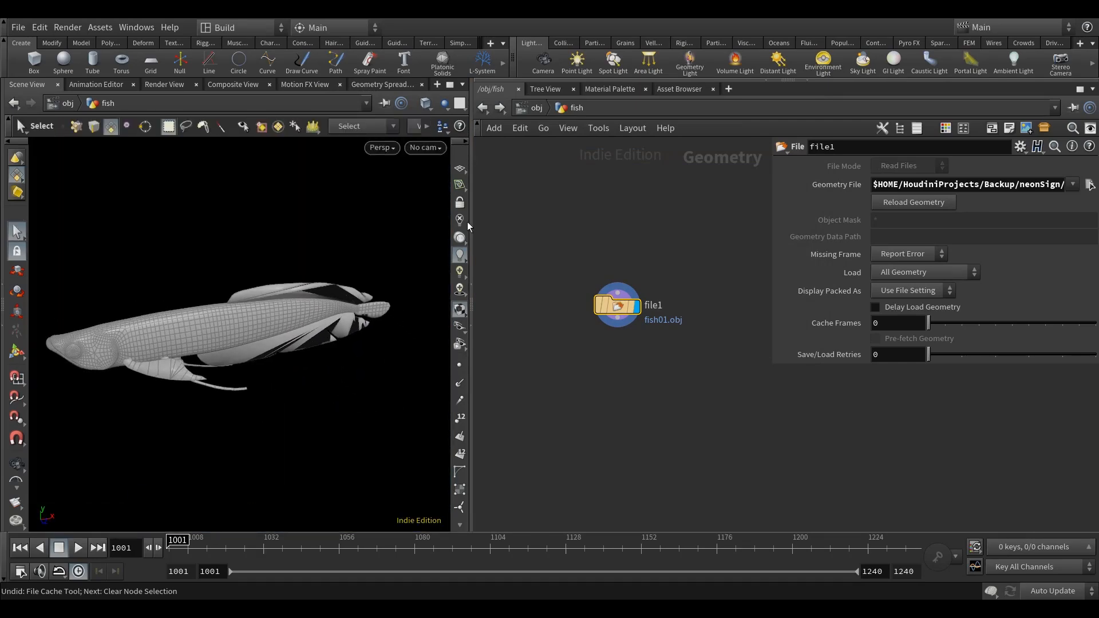
click(460, 172)
alt+right_drag(369, 413, 297, 412)
alt+drag(297, 412, 339, 384)
key(s)
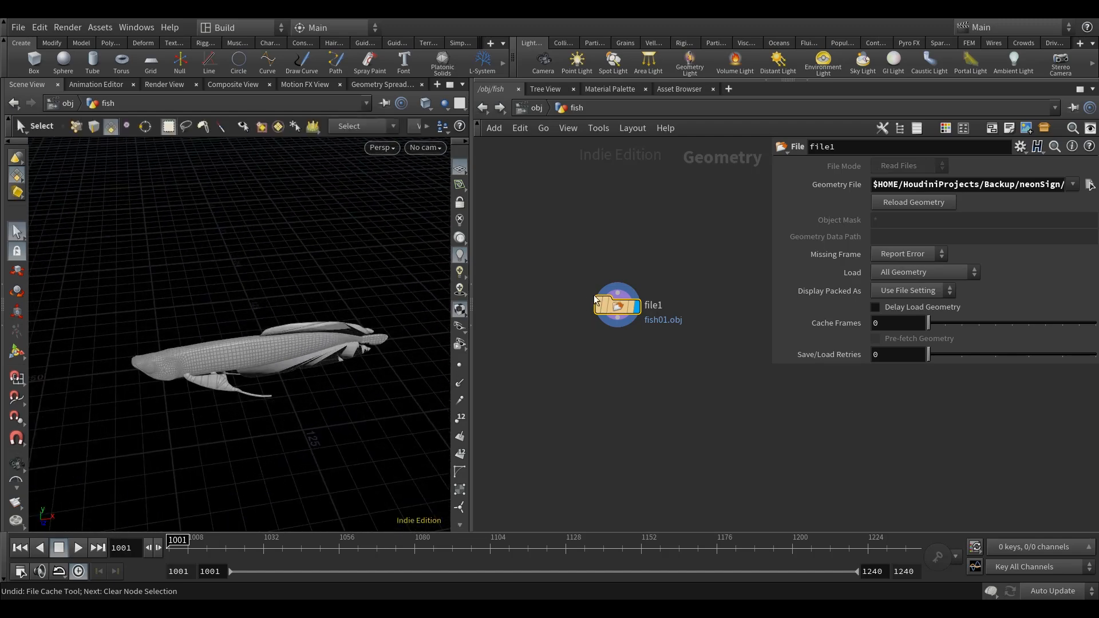
Check the file1 node's information for the size of the imported fish geometry.
middle_click(617, 309)
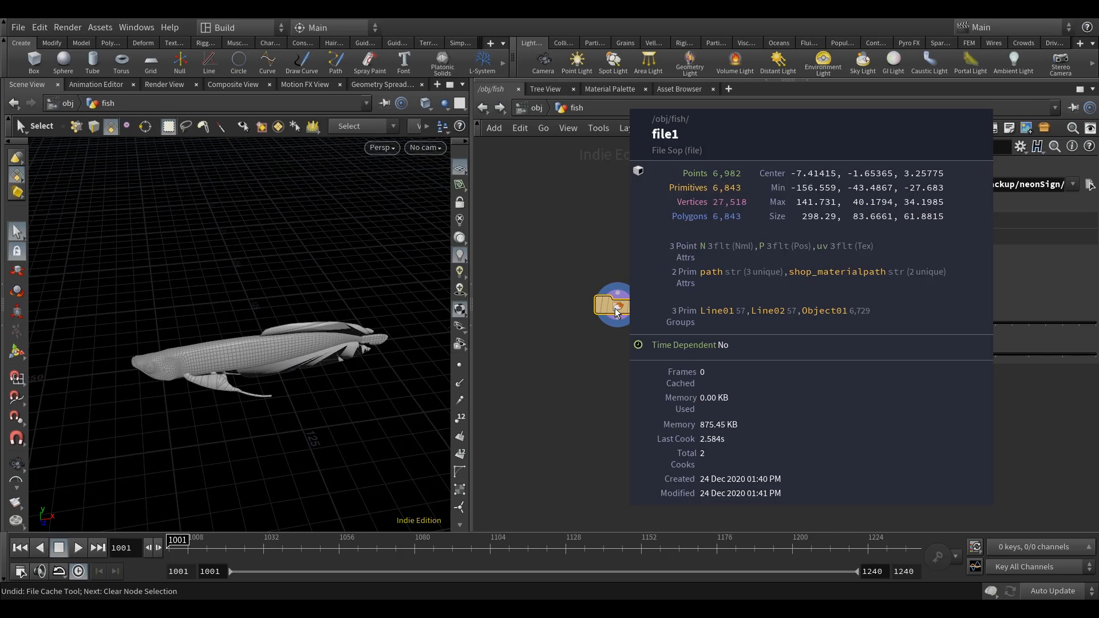
drag(615, 310, 585, 311)
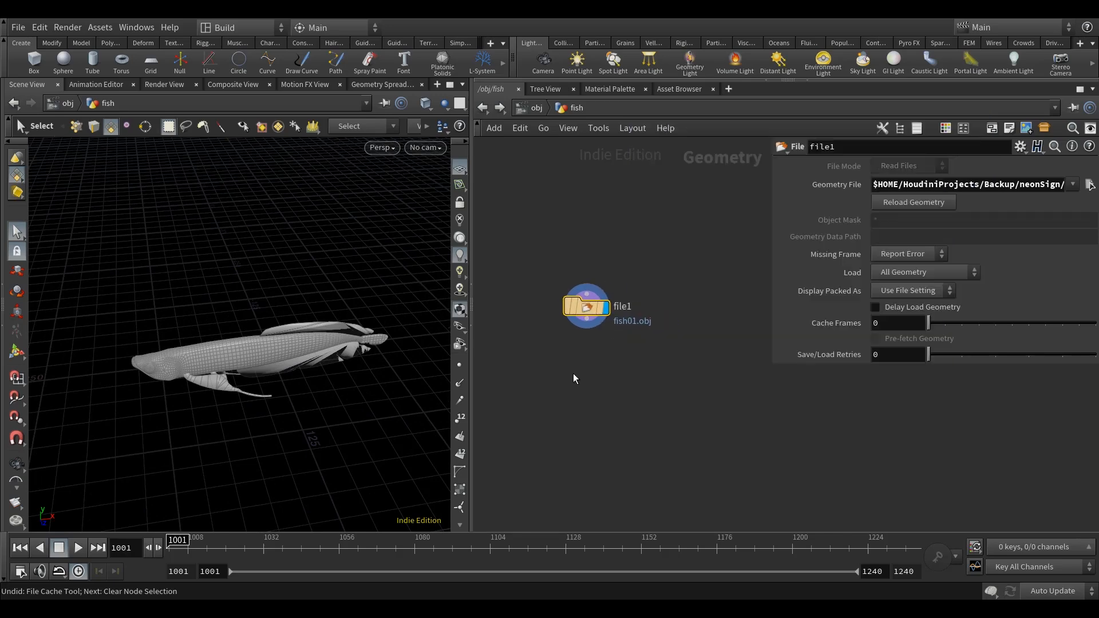
click(575, 374)
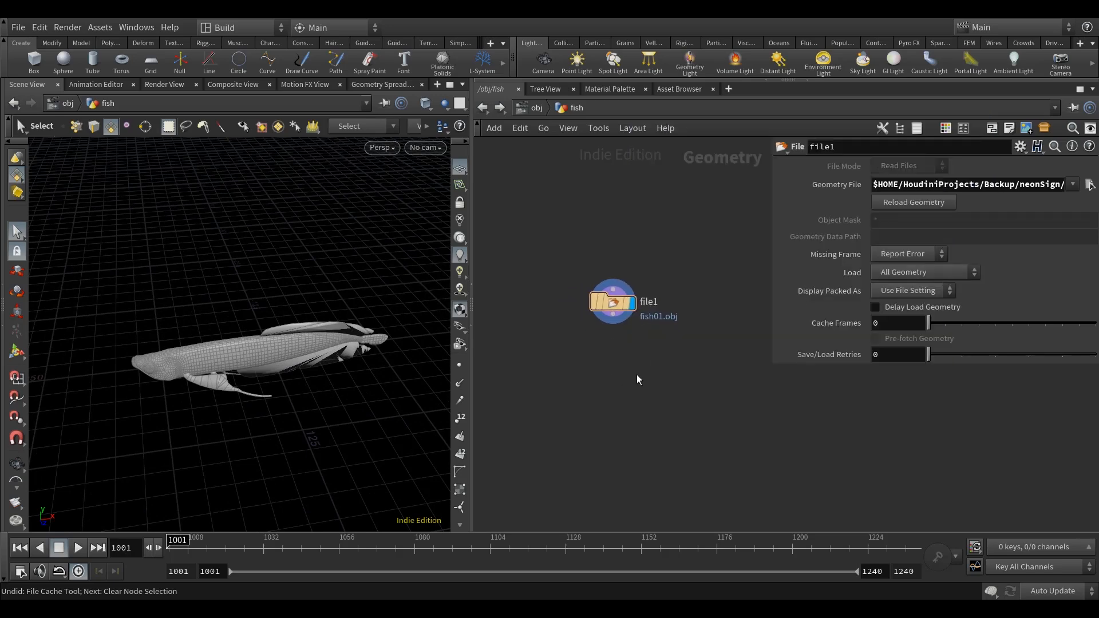
Add a Transform node below file1, connect it to the file's output, and align the two nodes.
key(Tab)
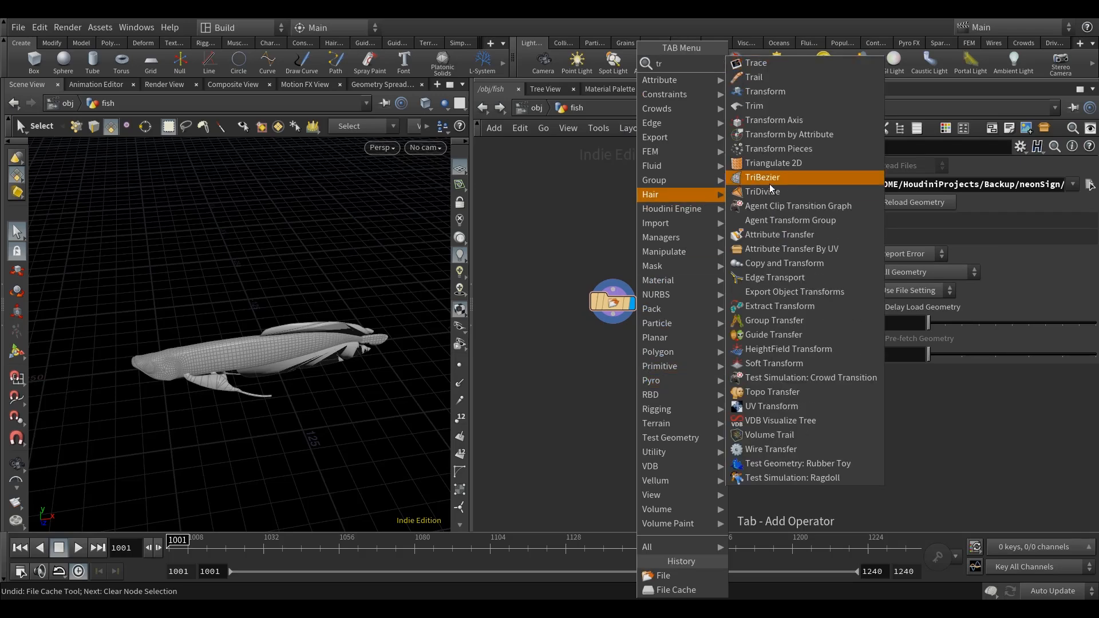
click(802, 99)
click(623, 385)
scroll(623, 331, up, 2)
click(611, 310)
click(622, 397)
drag(626, 416, 623, 416)
key(l)
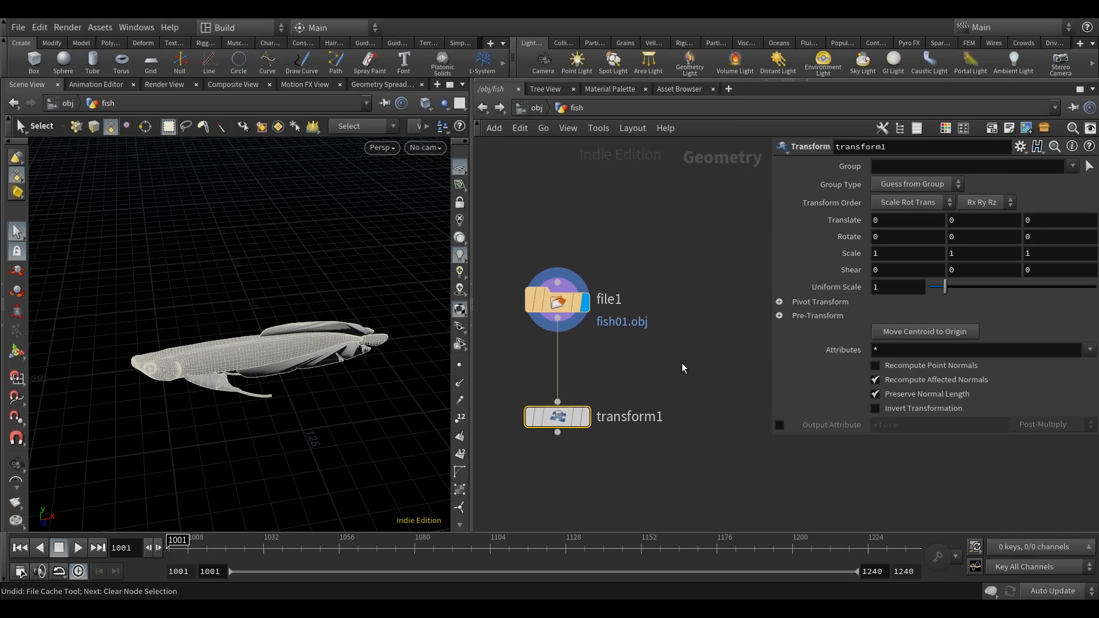
Set transform1's uniform scale to 0.01, display that node, and frame the scaled fish in the viewport.
middle_drag(691, 363, 713, 363)
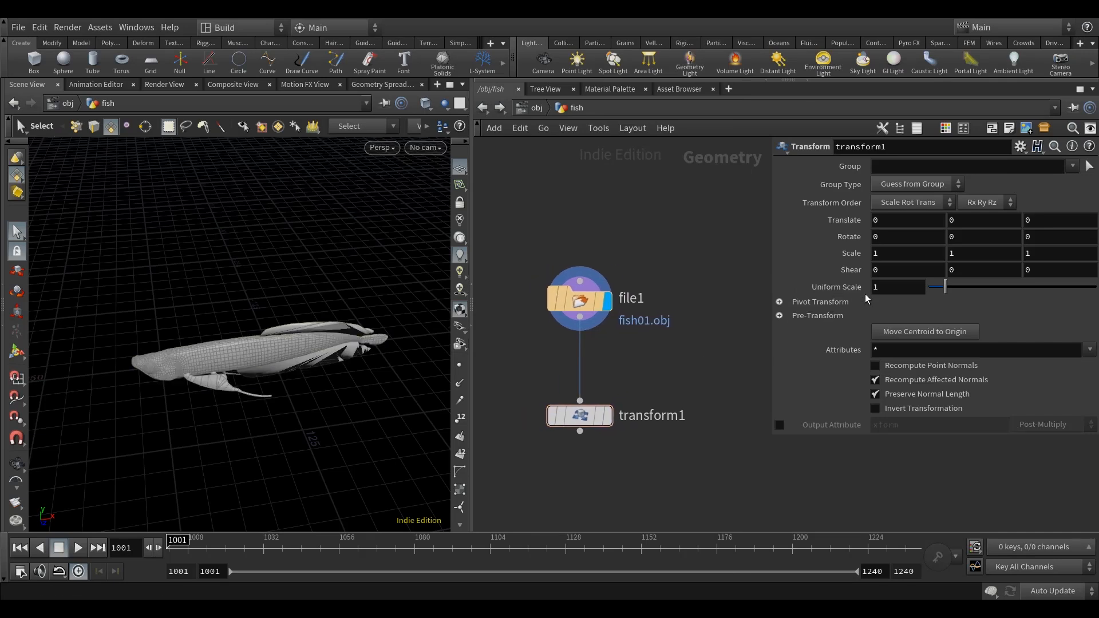
text(.01)
middle_drag(682, 258, 681, 250)
click(610, 411)
key(space+h)
drag(297, 386, 372, 407)
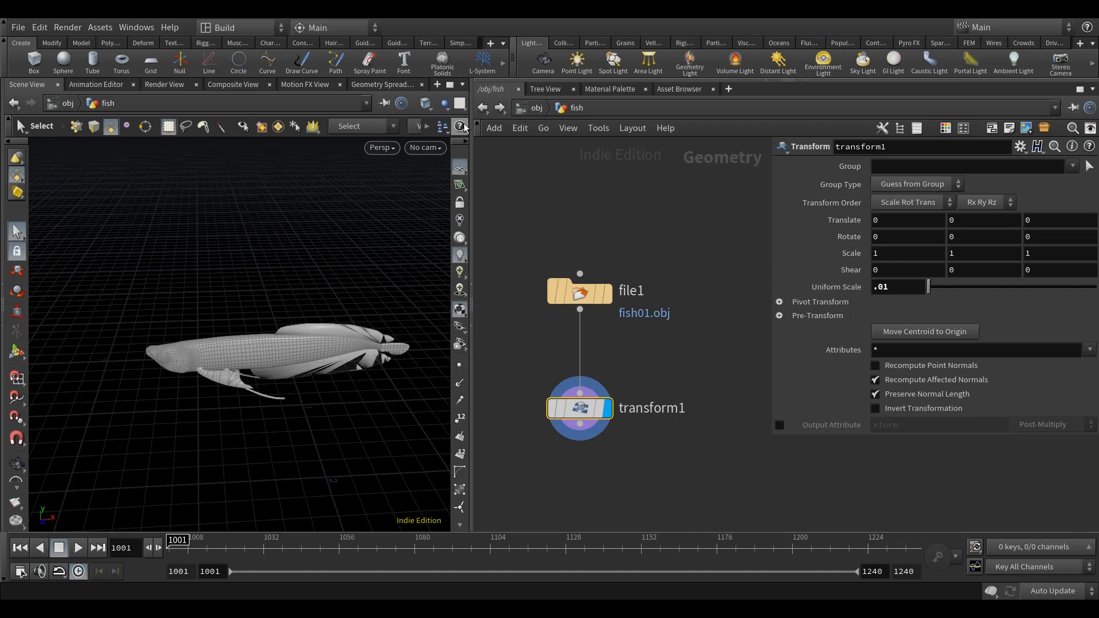
At object level, display RENDER_text01_CONTOUR and RENDER_text01_CROSS, and shade the viewport without wireframe.
click(533, 109)
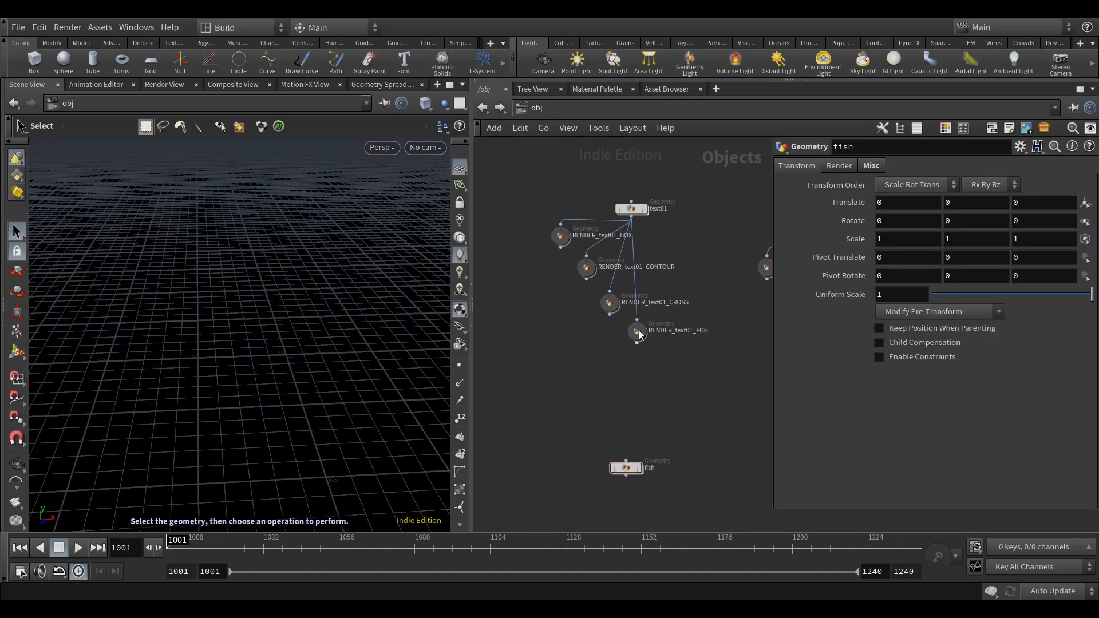
click(582, 254)
click(615, 304)
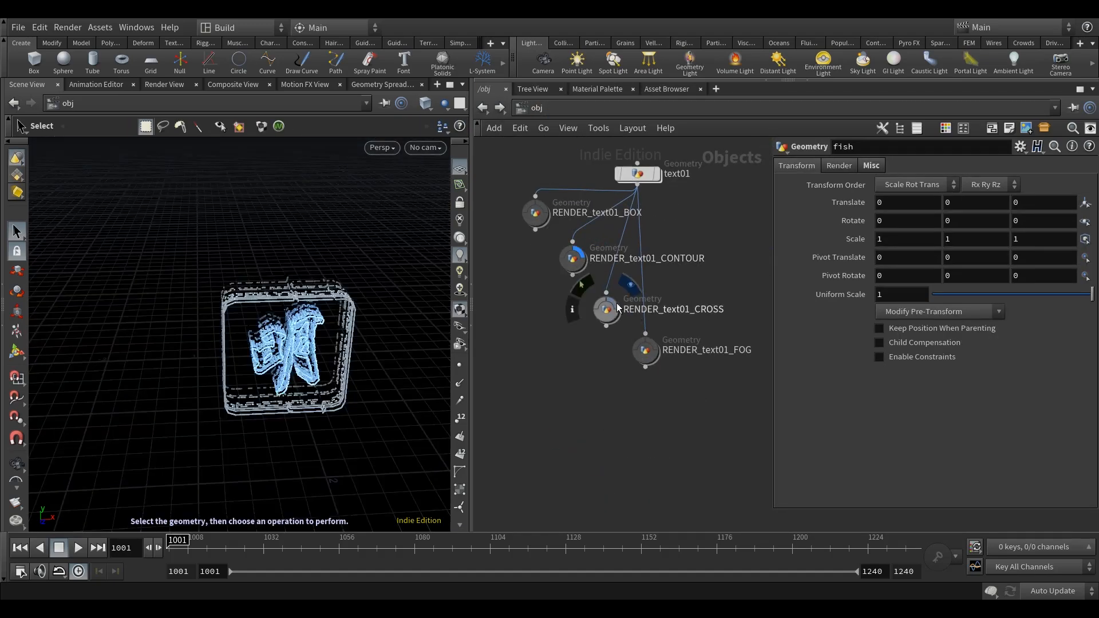
click(424, 103)
click(455, 234)
middle_drag(538, 426, 518, 400)
Go back inside the fish object and show all other objects in the viewport to compare its size with the sign.
scroll(617, 413, down, 2)
double_click(612, 487)
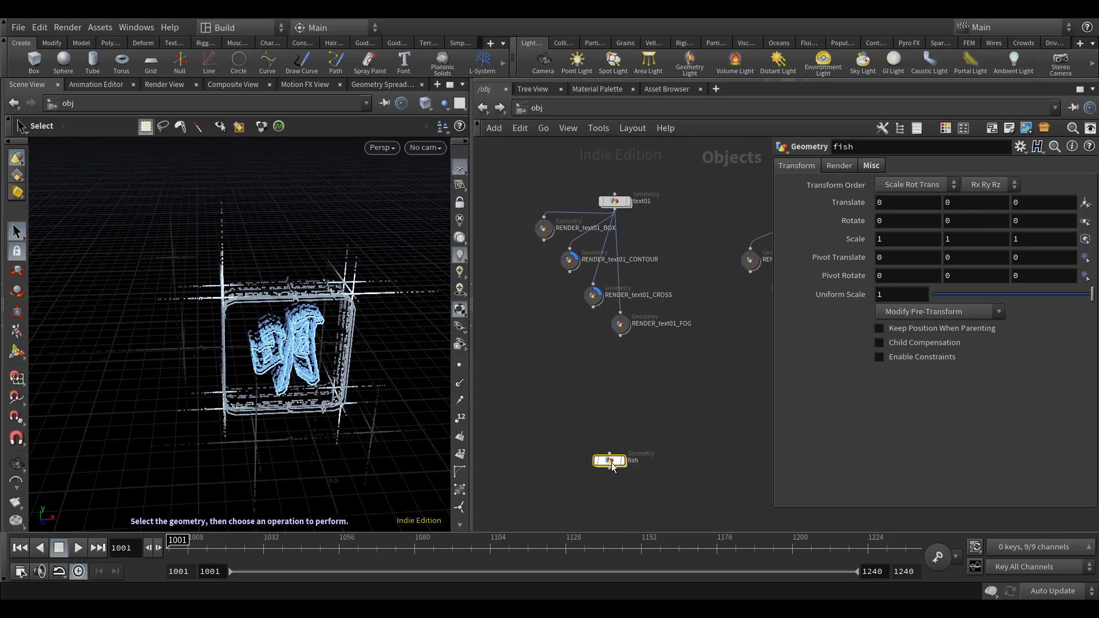
click(443, 104)
click(473, 120)
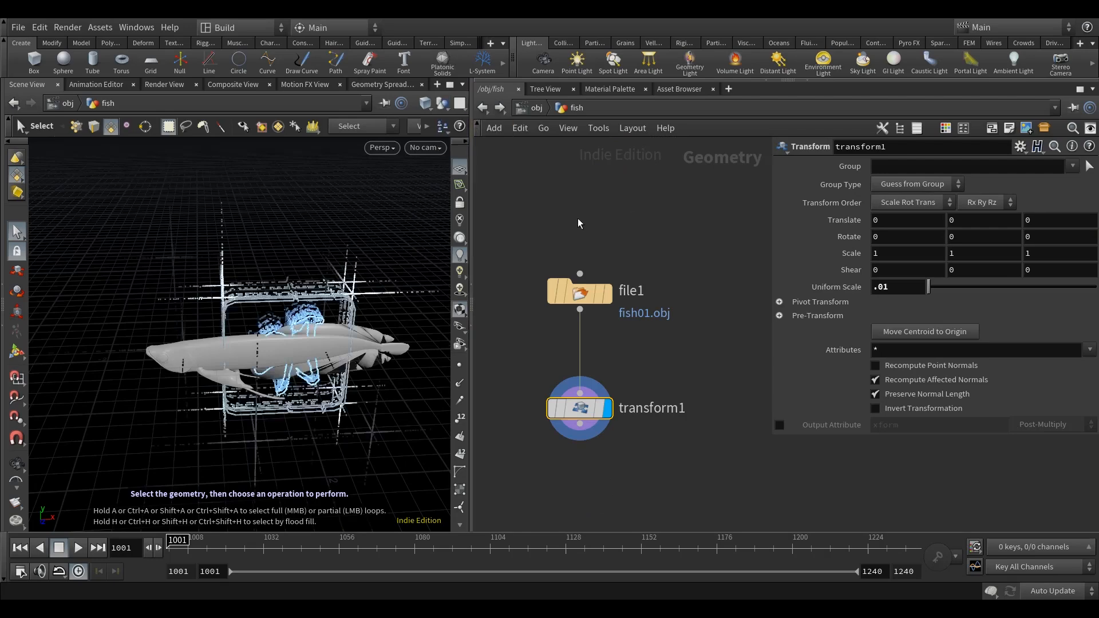
middle_drag(622, 198, 625, 178)
alt+drag(246, 385, 278, 406)
alt+middle_drag(279, 405, 248, 386)
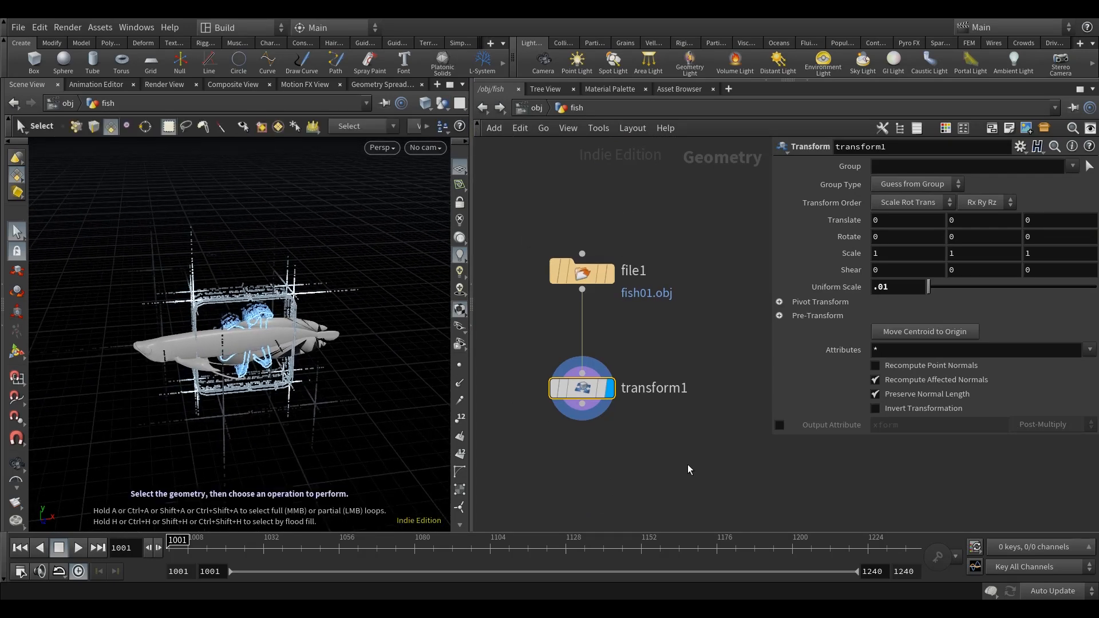
Add a second Transform node below transform1, connect it to transform1's output, and display it.
middle_drag(682, 467, 676, 409)
click(676, 409)
key(Tab)
text(tr)
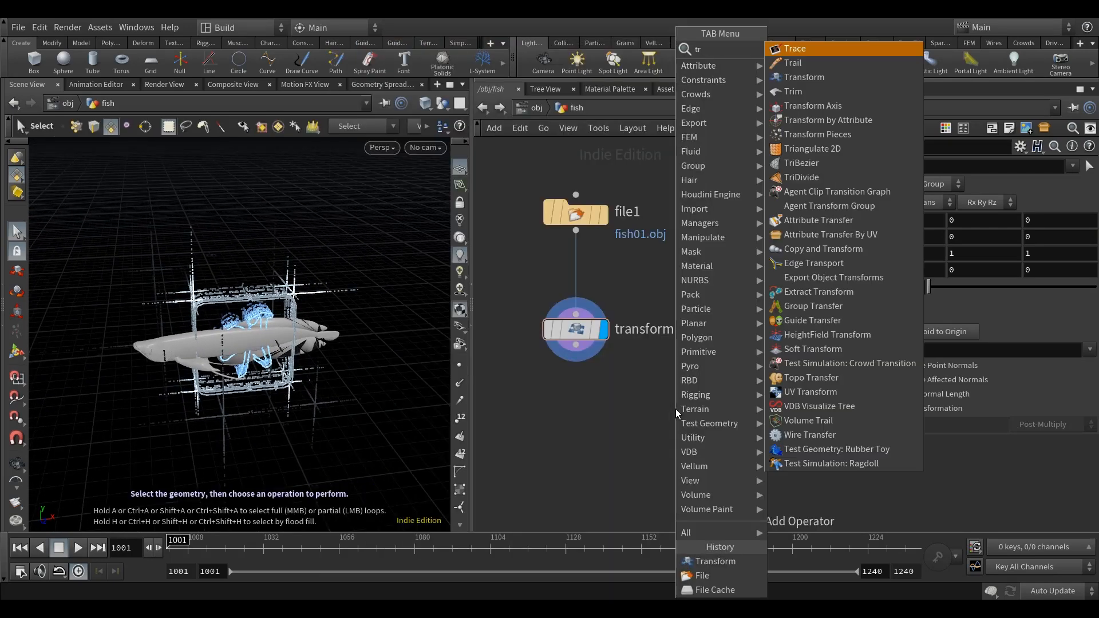
click(849, 79)
click(575, 421)
click(576, 344)
click(585, 406)
click(611, 423)
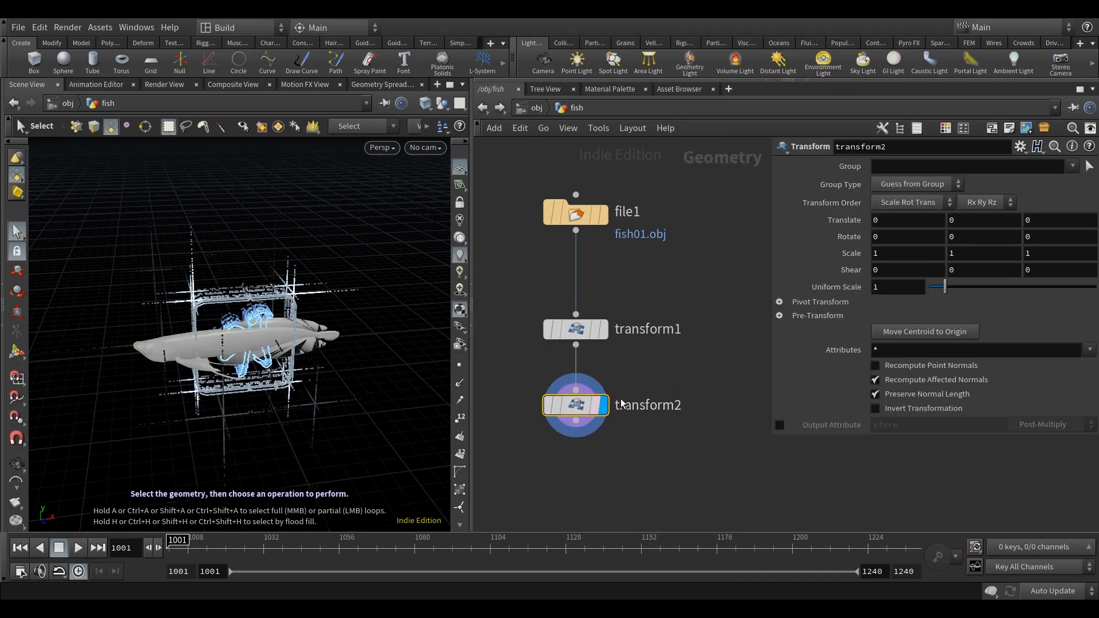
Set transform2's uniform scale to 0.44 so the fish fits the sign.
key(l)
text(.44)
key(Return)
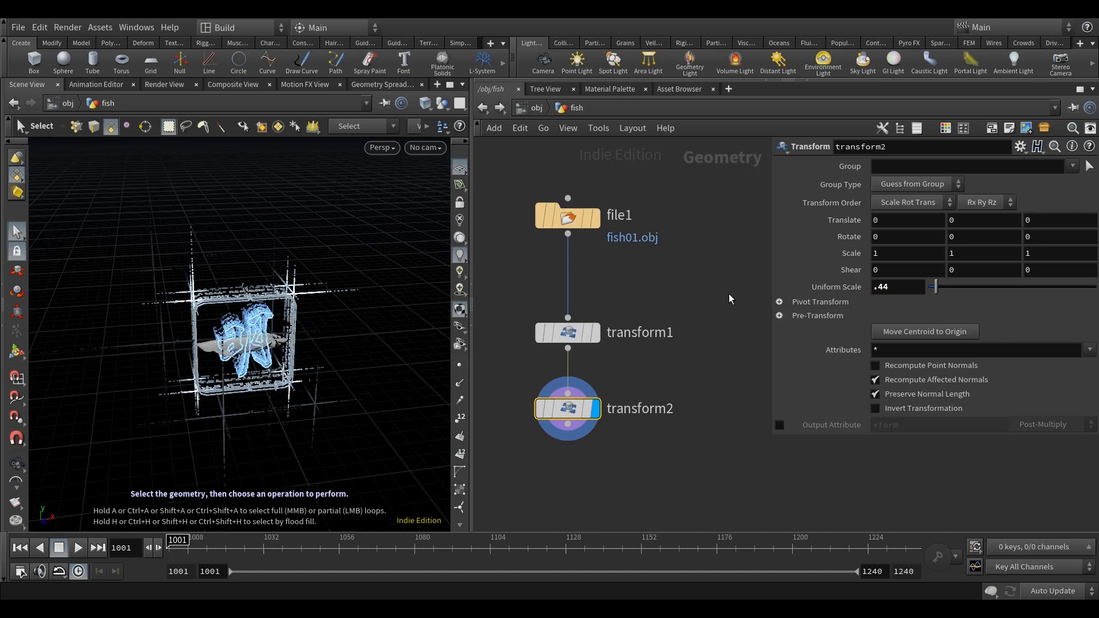
Lay out the fish network's File and Transform nodes in an evenly spaced column.
middle_drag(653, 402, 636, 362)
drag(668, 423, 554, 293)
key(l)
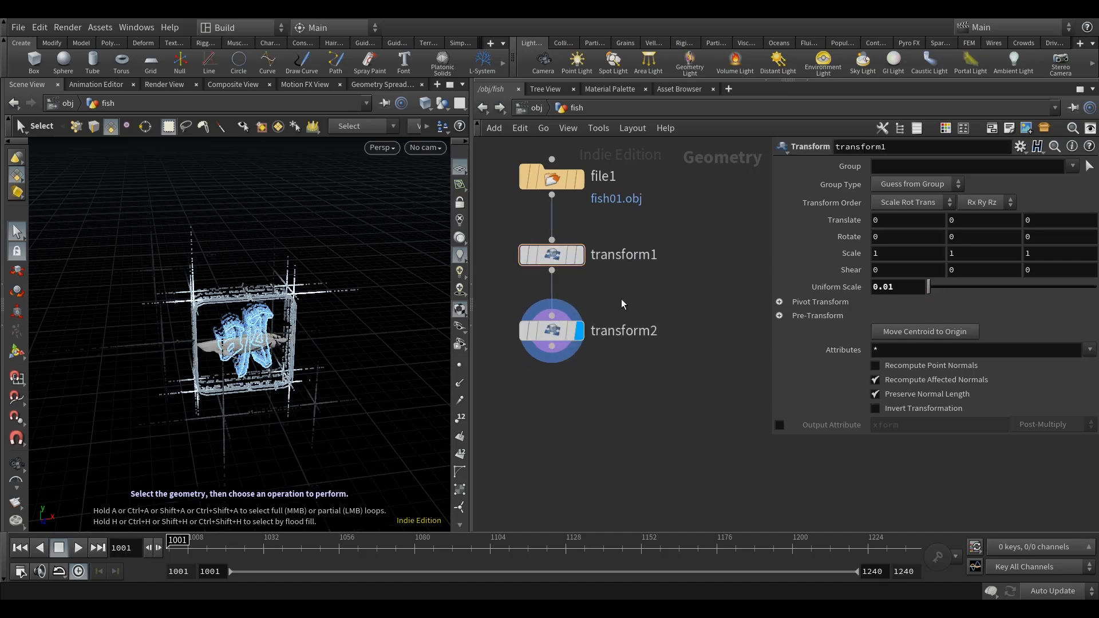
Hide the other objects in the viewport and view only the scaled fish up close.
alt+right_drag(286, 441, 250, 366)
alt+drag(257, 395, 274, 385)
click(441, 106)
click(472, 149)
alt+right_drag(320, 286, 262, 342)
alt+drag(262, 342, 356, 269)
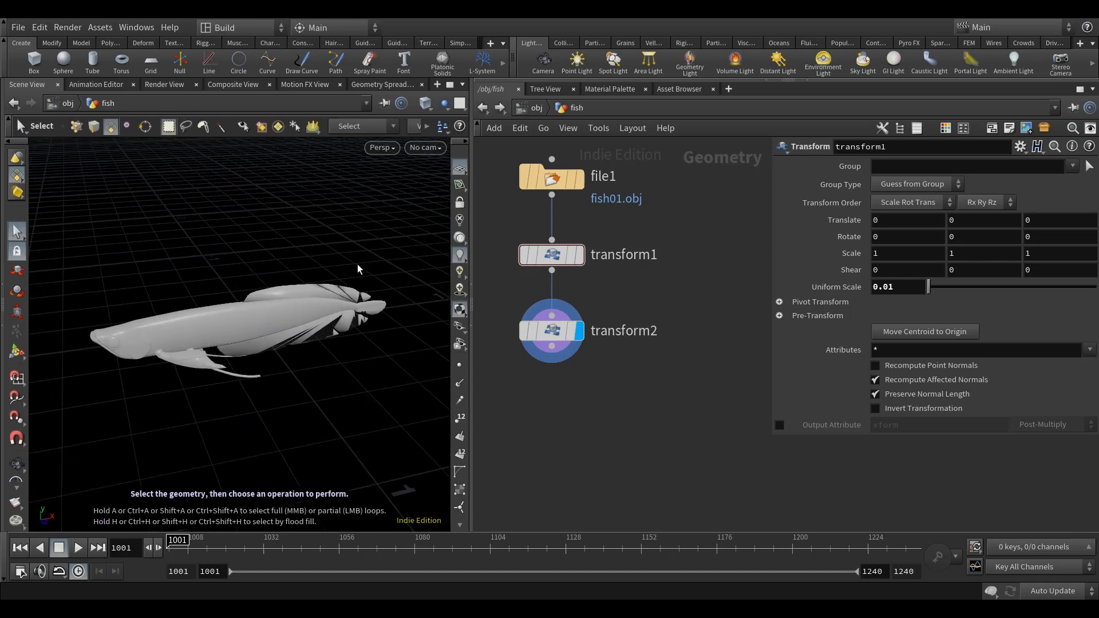
Display the fish shaded with its wireframe and inspect its mesh from several angles and distances.
click(425, 101)
click(461, 248)
mouse_move(320, 343)
alt+mouse_down()
mouse_move(428, 352)
mouse_move(304, 376)
mouse_move(246, 327)
mouse_move(307, 346)
mouse_move(290, 337)
mouse_move(355, 326)
mouse_move(249, 355)
mouse_move(170, 346)
mouse_move(240, 347)
mouse_move(283, 328)
mouse_move(348, 340)
alt+mouse_up()
key(s)
alt+middle_drag(224, 347, 253, 346)
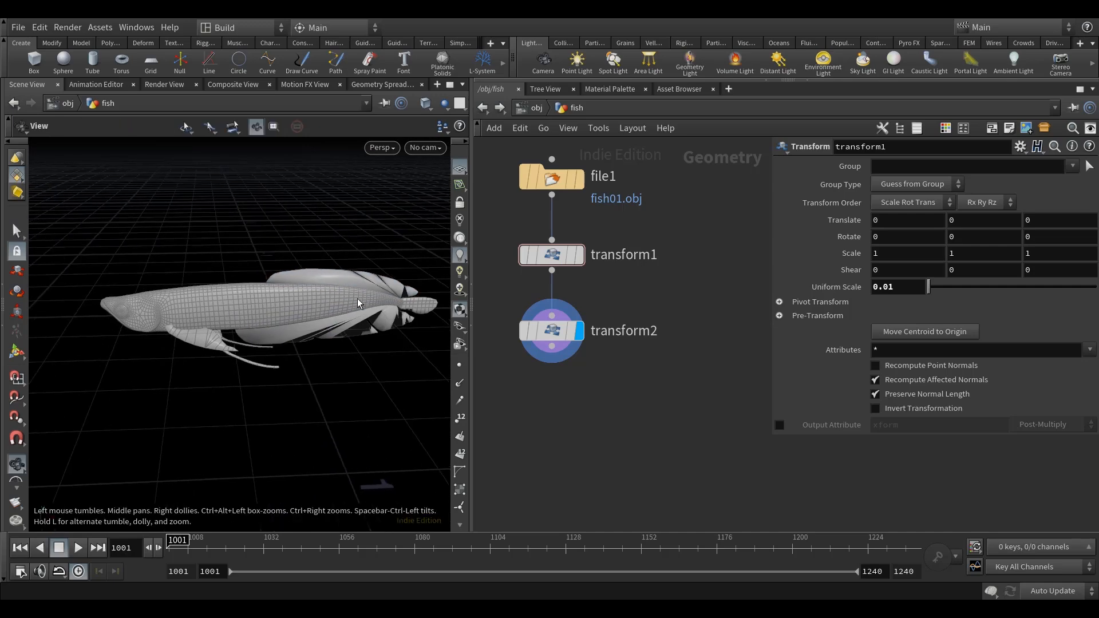
alt+drag(150, 343, 265, 345)
alt+middle_drag(265, 344, 230, 352)
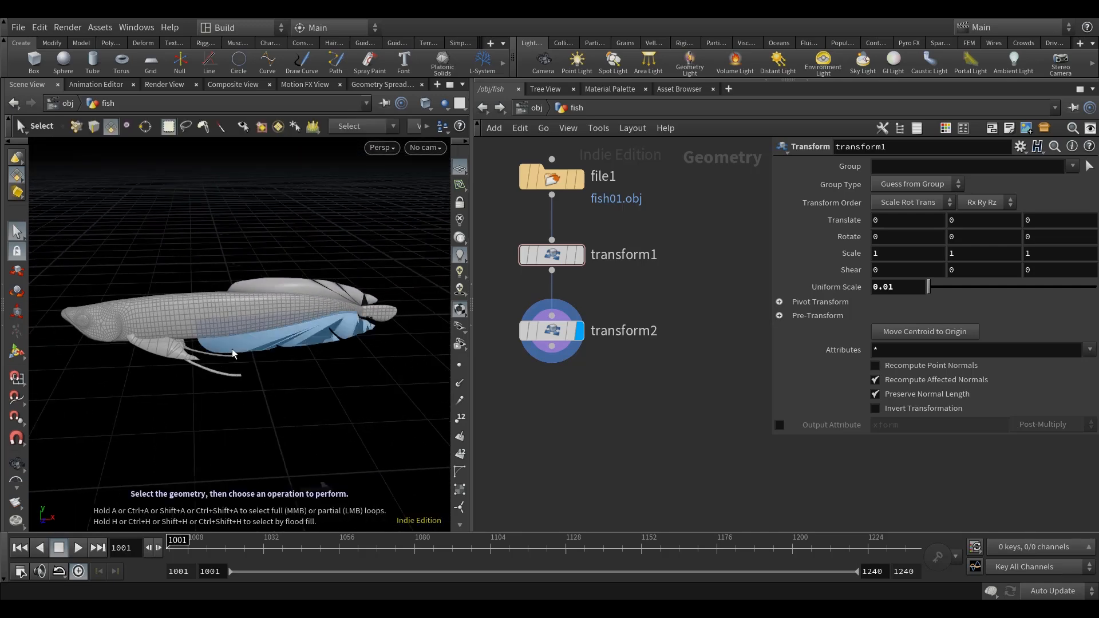
mouse_move(276, 368)
alt+right_down()
mouse_move(249, 354)
mouse_move(260, 359)
alt+right_up()
scroll(260, 359, up, 3)
alt+middle_drag(250, 360, 264, 361)
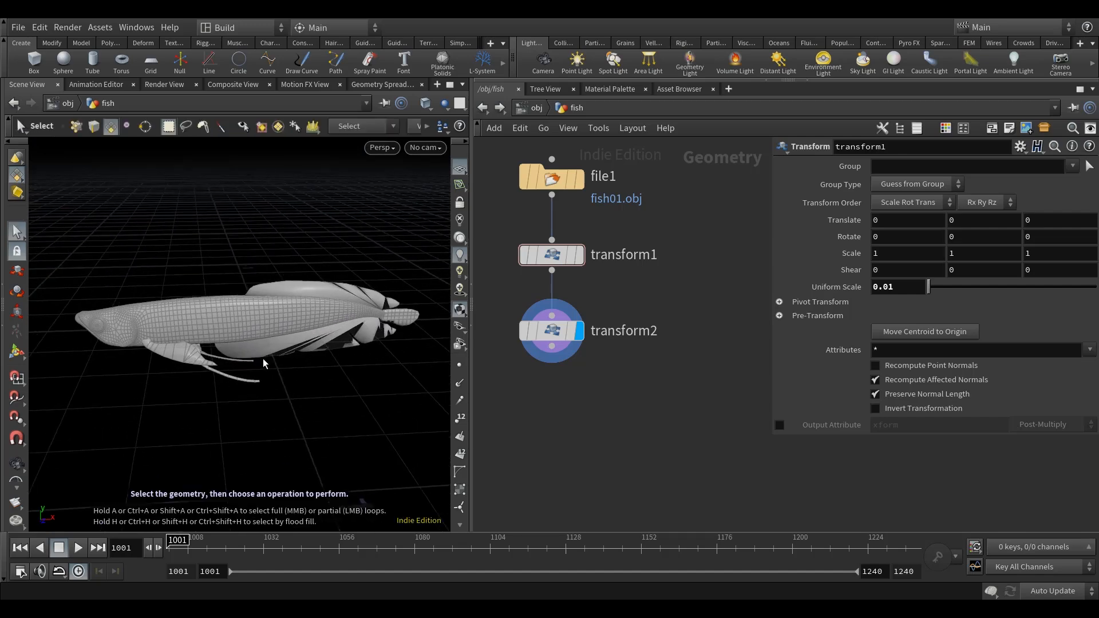
scroll(312, 403, down, 3)
alt+drag(314, 398, 319, 395)
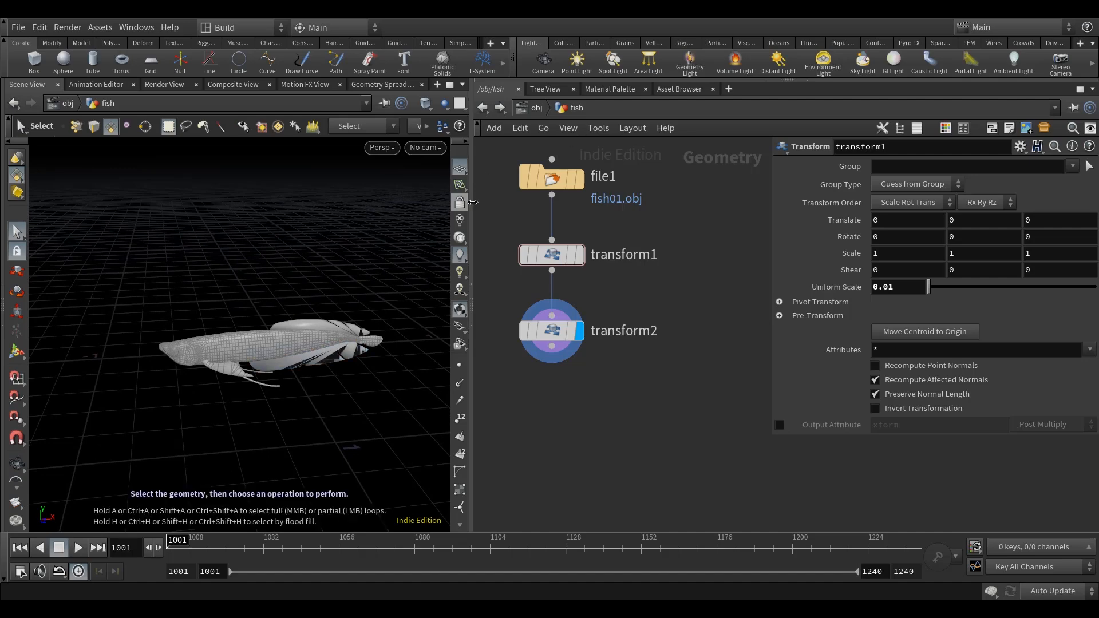
Return to the object level and examine the neon sign together with text01's BOX, CONTOUR, CROSS and FOG render nodes.
click(538, 108)
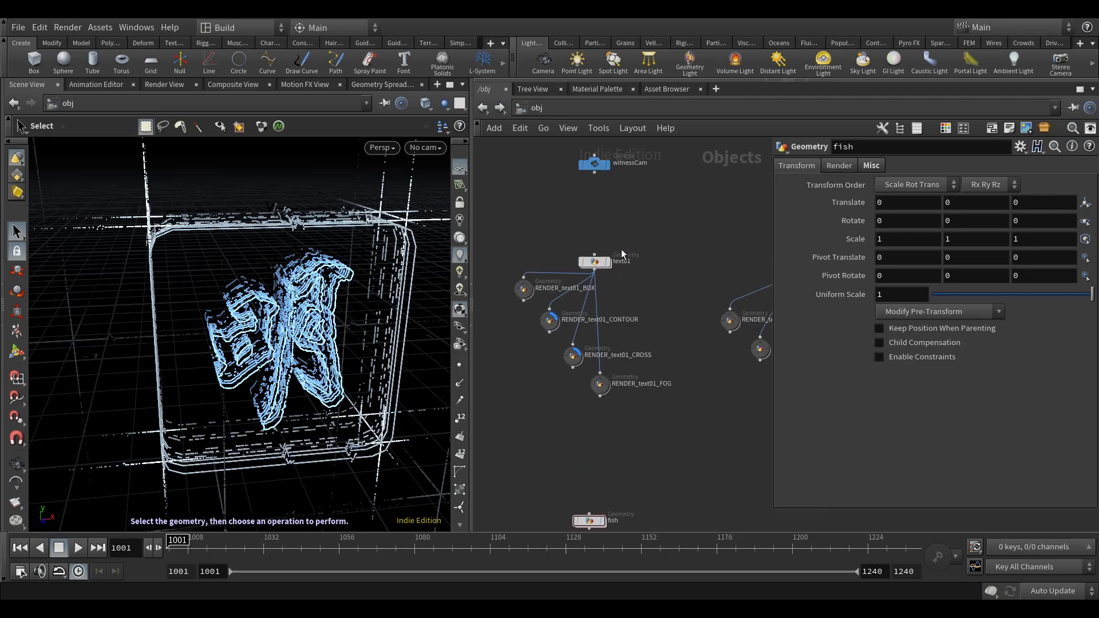
drag(340, 355, 371, 354)
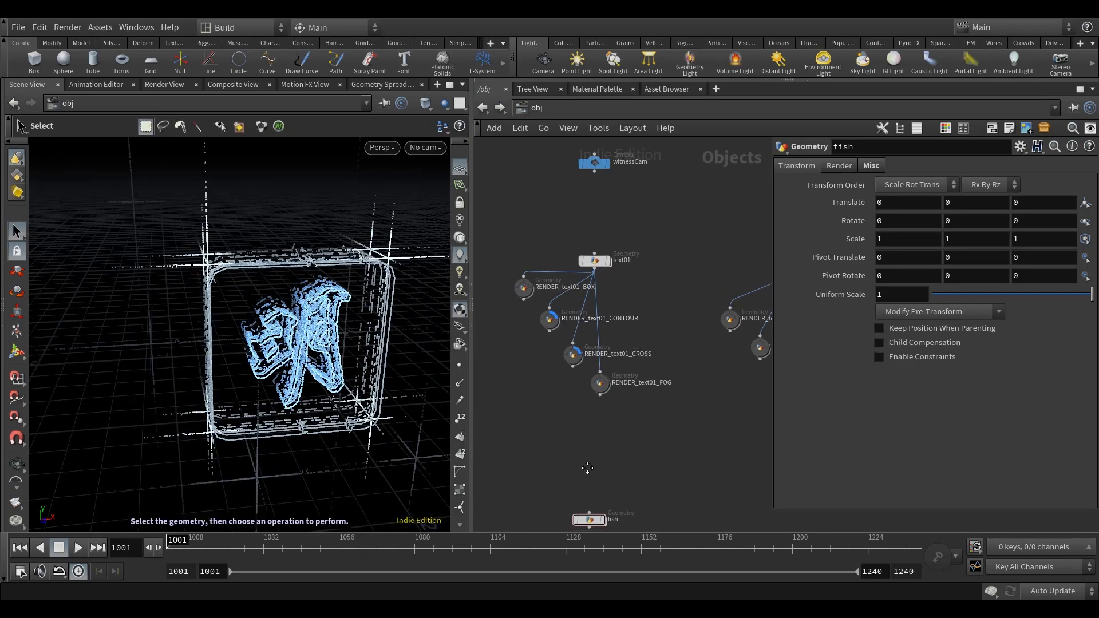
middle_drag(589, 474, 585, 452)
mouse_move(525, 269)
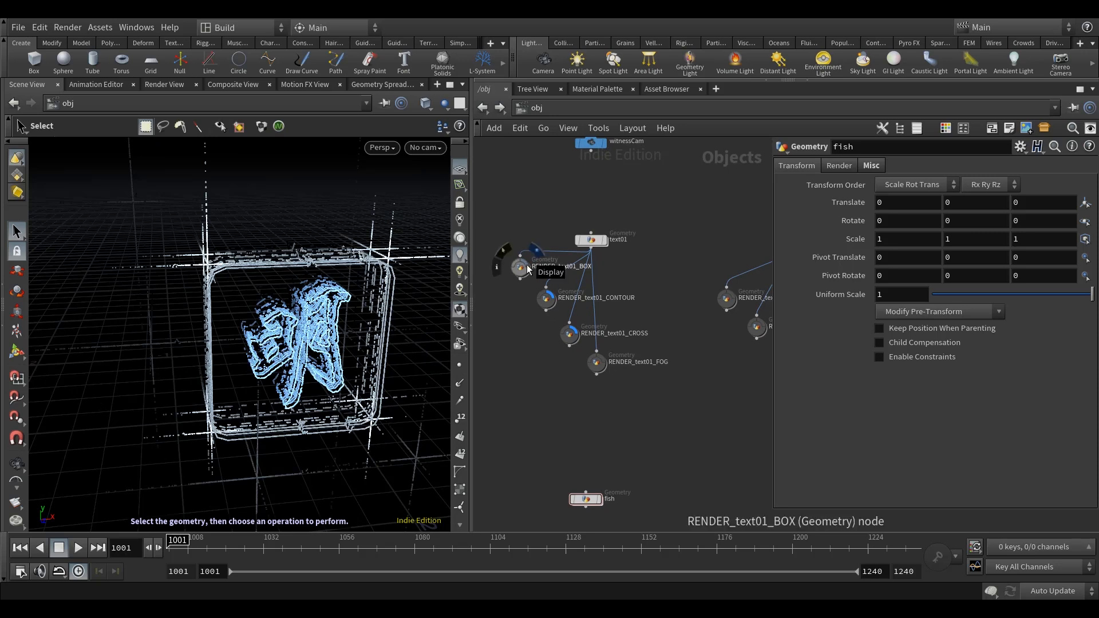
mouse_move(550, 300)
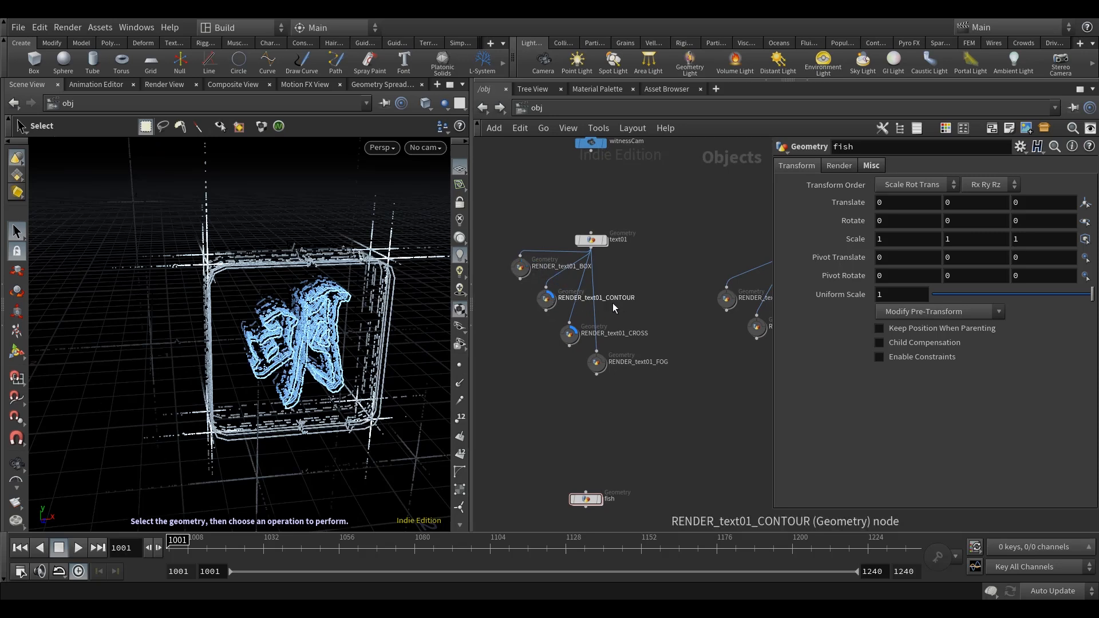
middle_drag(659, 393, 659, 344)
drag(340, 402, 255, 248)
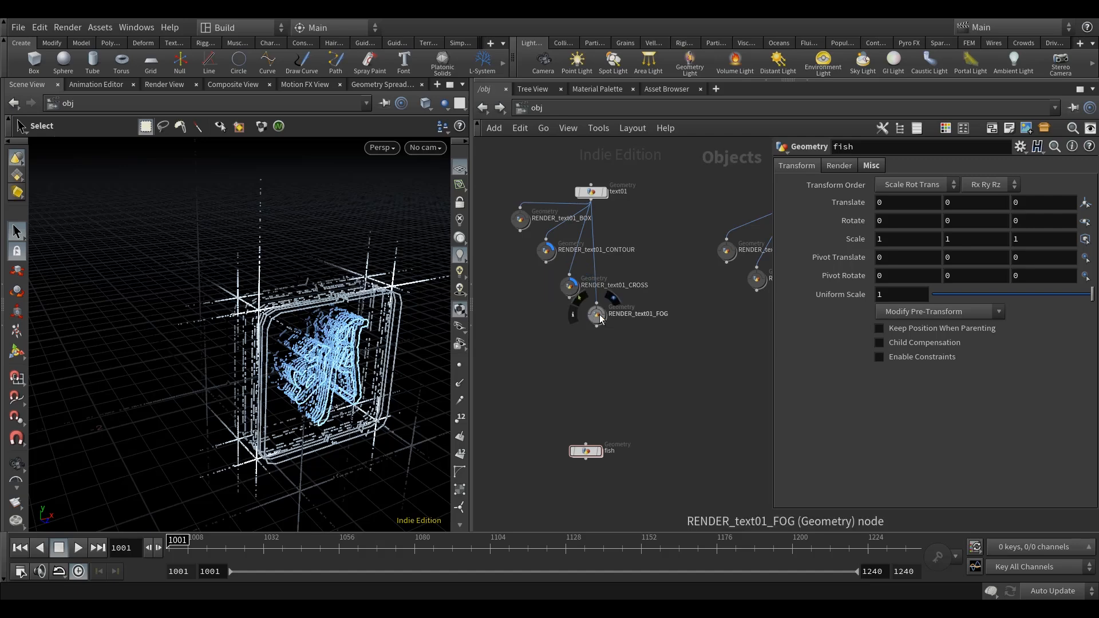
middle_drag(662, 366, 661, 382)
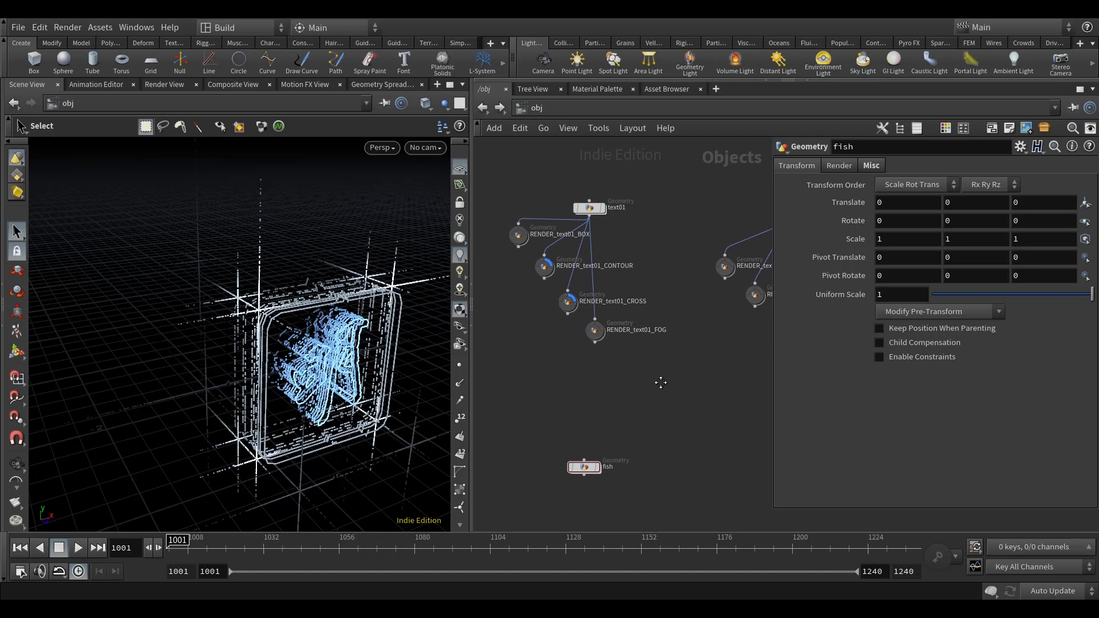
Set the update mode to Manual and open the text01 geometry network.
click(1048, 590)
click(1047, 595)
click(590, 210)
double_click(589, 209)
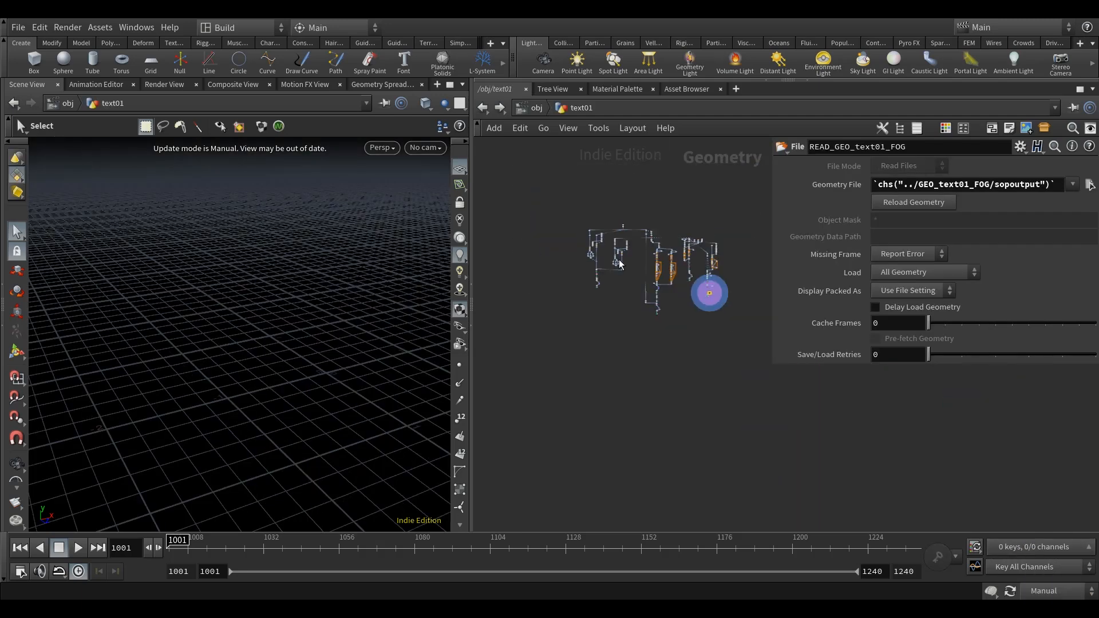
Copy all nodes of the text01 network and paste them into the fish network.
scroll(712, 404, down, 3)
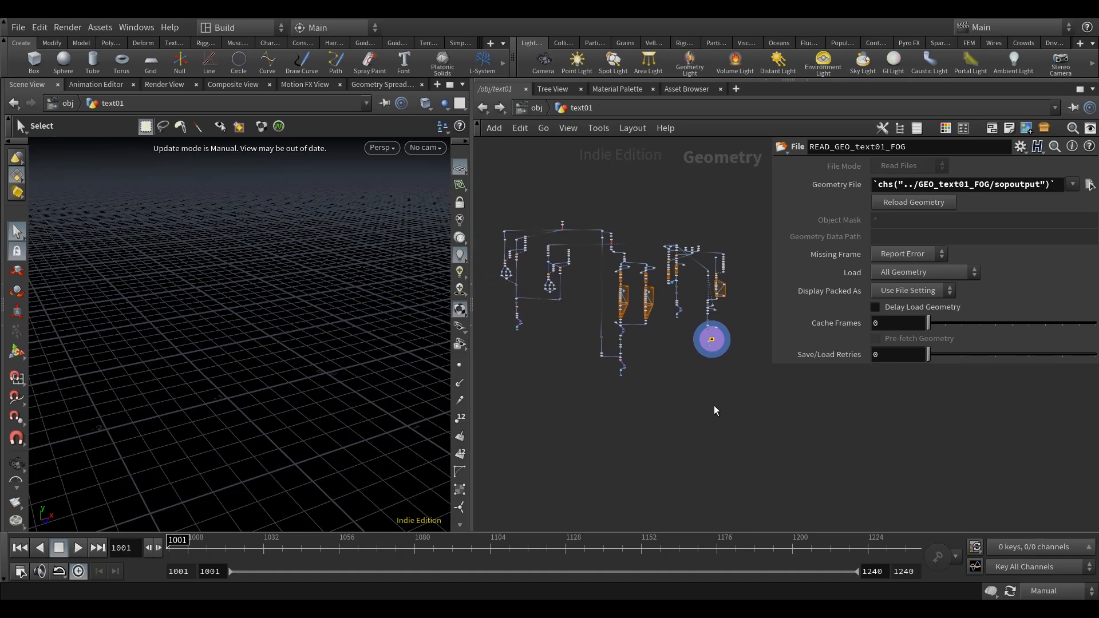
drag(747, 428, 533, 228)
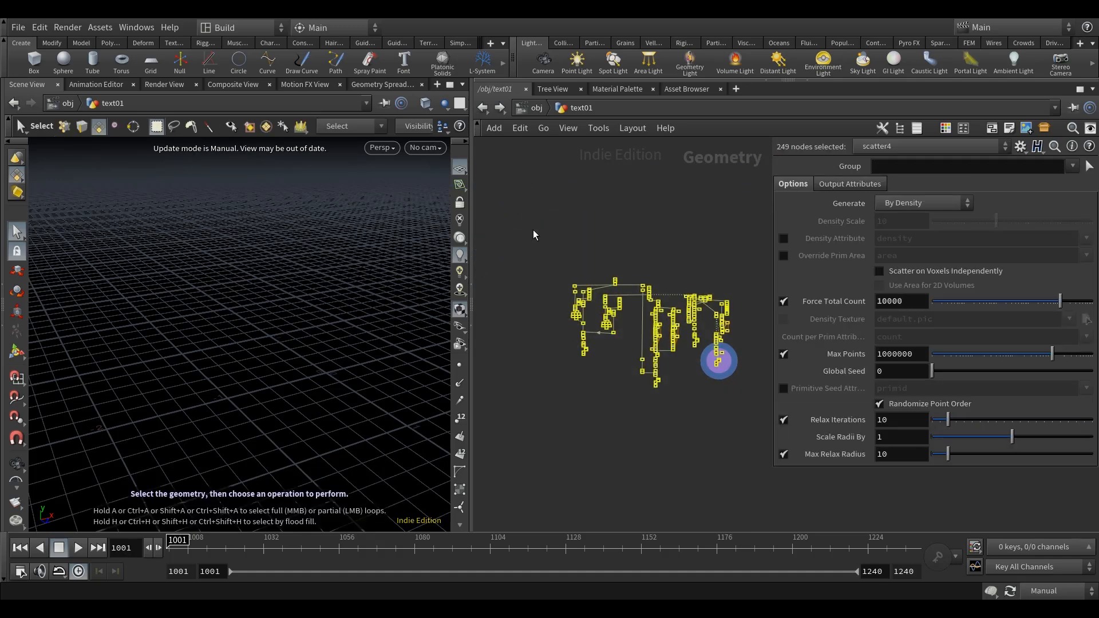
key(ctrl+c)
key(u)
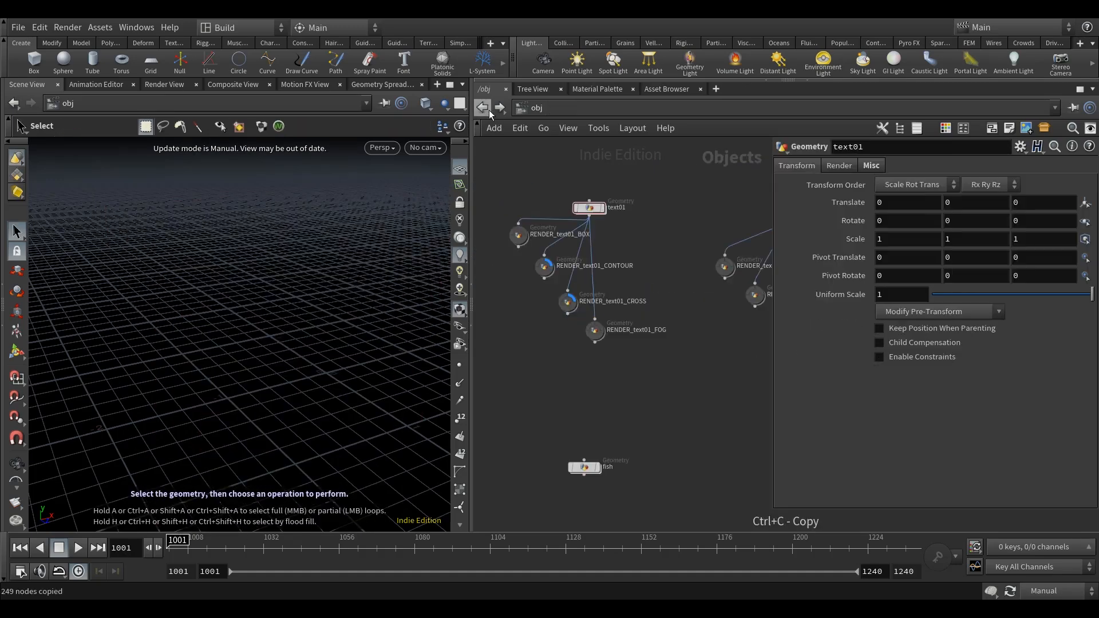
double_click(584, 467)
scroll(620, 403, down, 5)
middle_drag(628, 395, 617, 260)
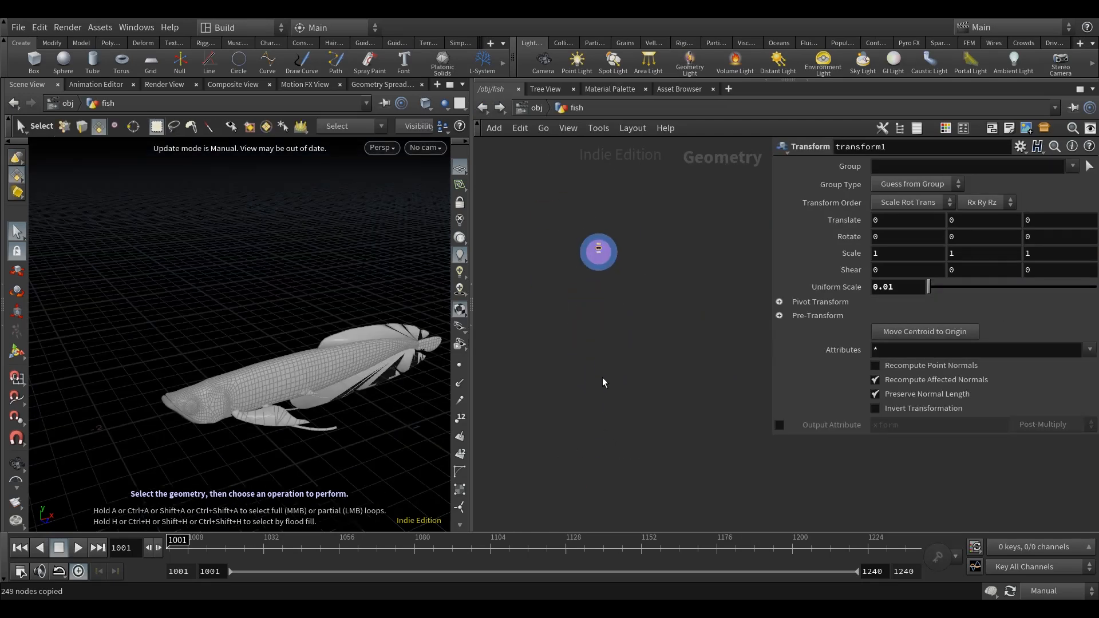
key(ctrl+v)
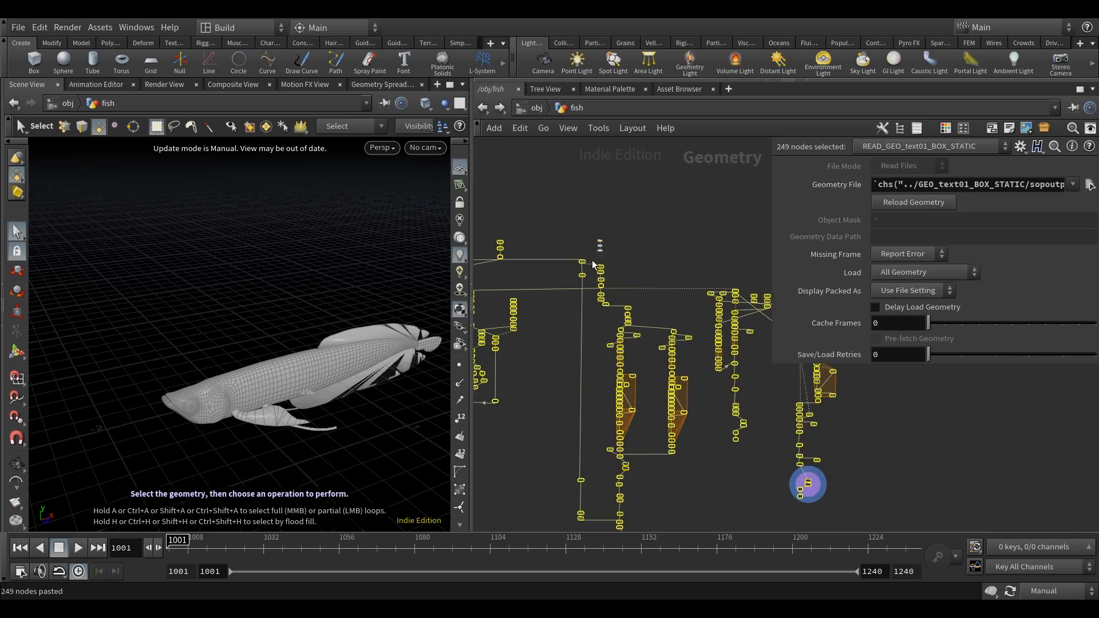
Move the whole pasted network below the fish's File and Transform nodes and clear the selection.
drag(581, 263, 681, 309)
click(558, 277)
key(ctrl+z)
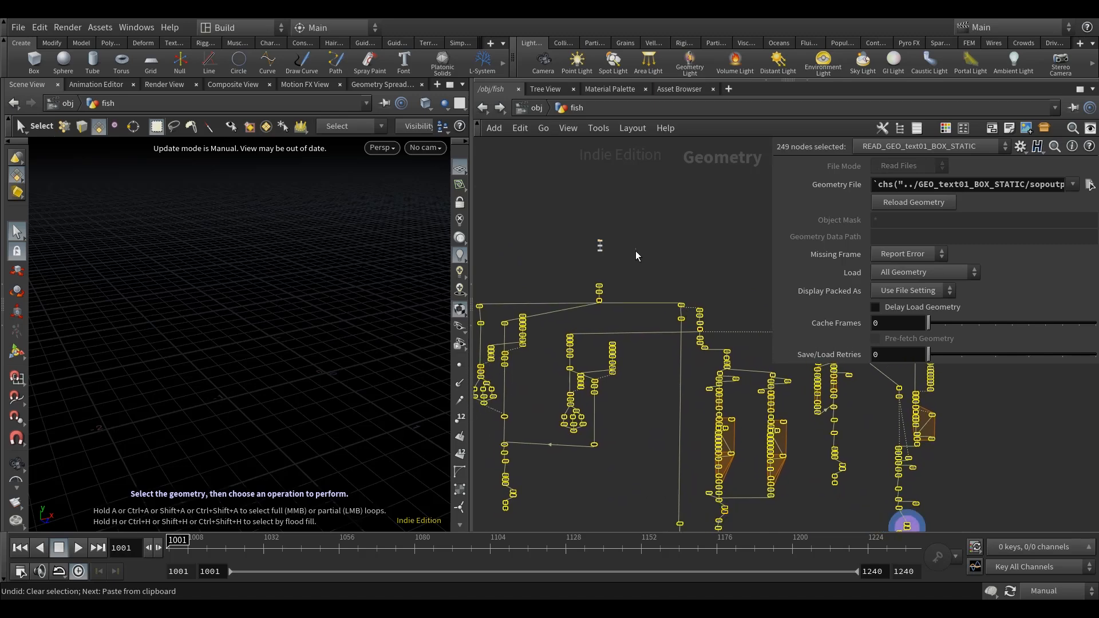
click(636, 252)
Move file1, transform1 and transform2 together beside the pasted trace1 and timeshift1 nodes.
scroll(612, 270, up, 5)
middle_drag(610, 273, 636, 292)
scroll(627, 293, up, 3)
middle_drag(669, 329, 667, 341)
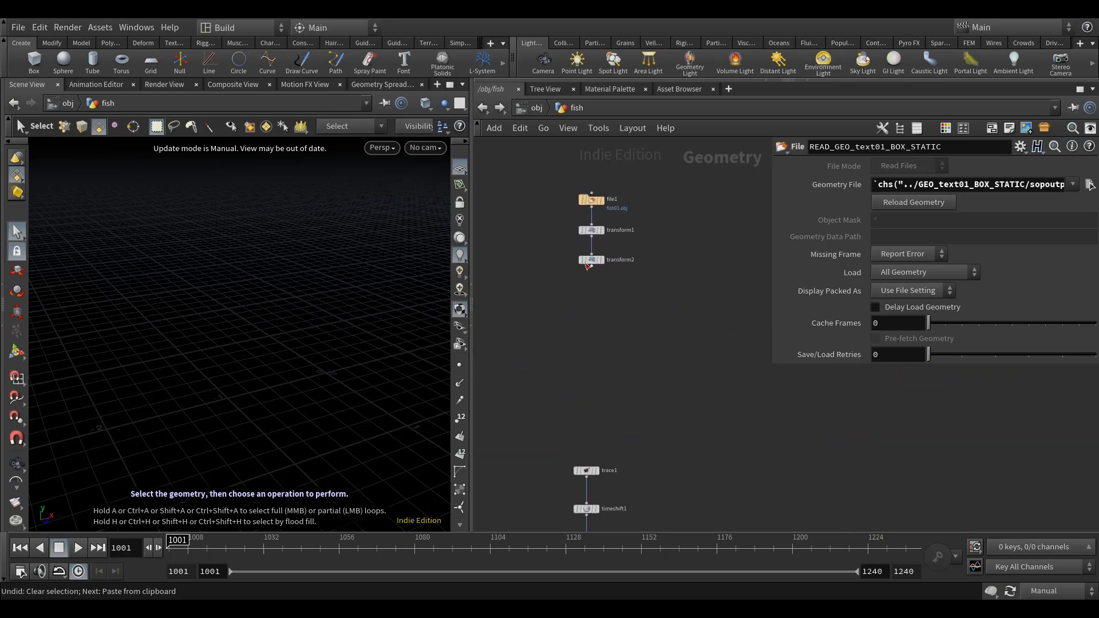
drag(602, 230, 573, 186)
scroll(603, 257, down, 3)
middle_drag(618, 293, 603, 237)
drag(583, 161, 640, 349)
click(630, 307)
scroll(629, 317, up, 3)
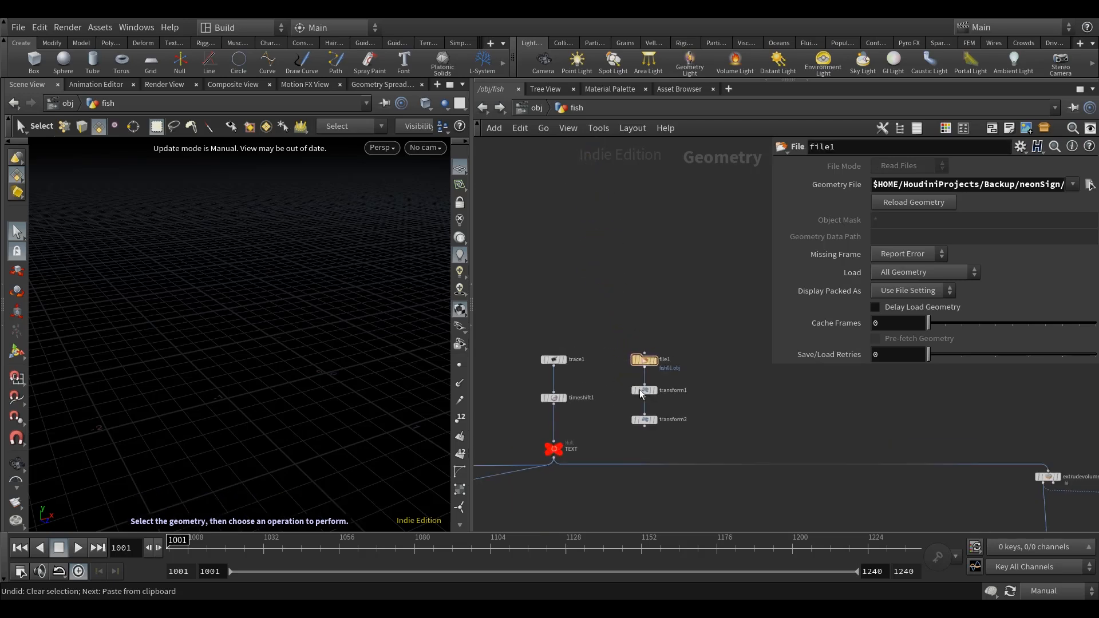
Examine the pasted branch from extrudevolume1 through box1, transform5 and polybevel1 to the BOX null.
scroll(583, 387, down, 4)
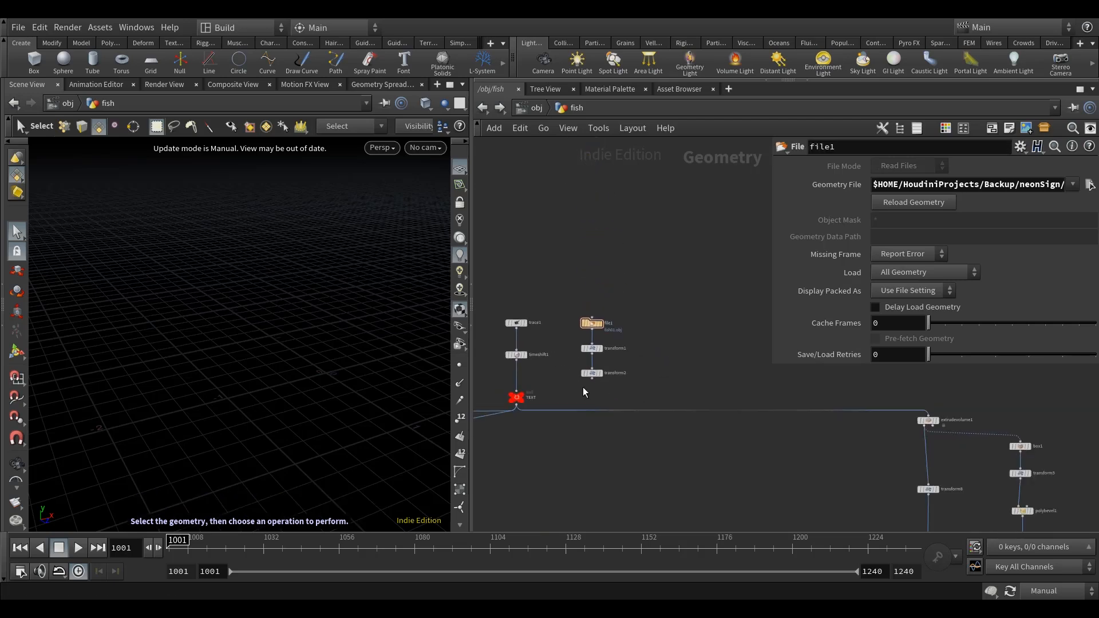
scroll(544, 400, up, 3)
scroll(547, 392, down, 2)
middle_drag(722, 434, 497, 354)
scroll(713, 384, up, 2)
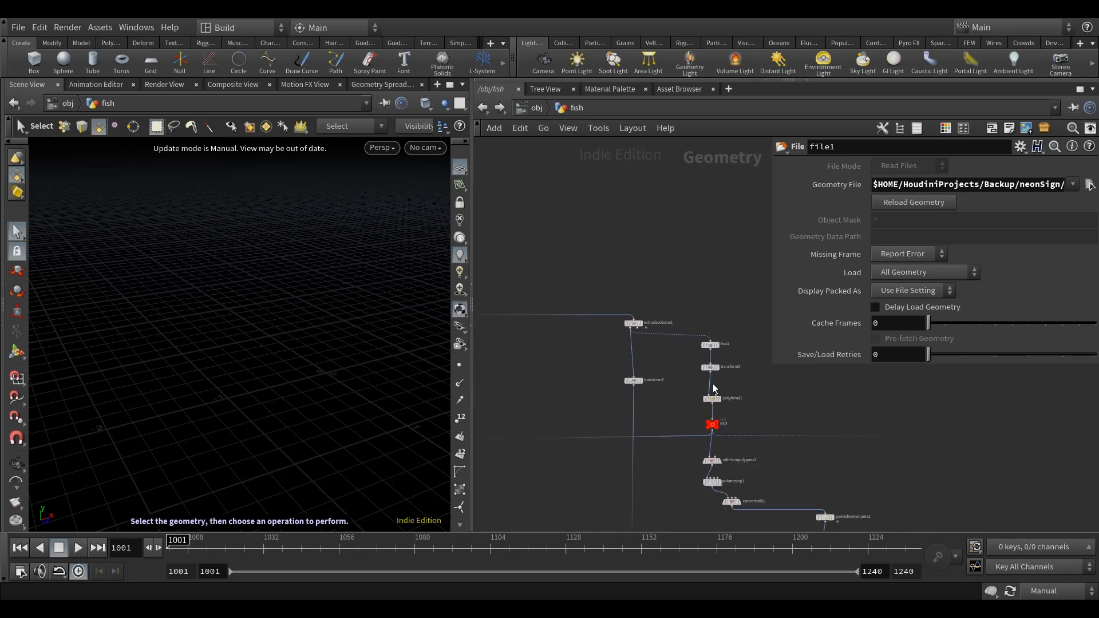
middle_drag(572, 320, 566, 327)
scroll(632, 331, up, 3)
scroll(635, 337, down, 1)
middle_drag(660, 359, 679, 389)
scroll(679, 389, down, 4)
scroll(662, 368, up, 4)
scroll(682, 384, down, 4)
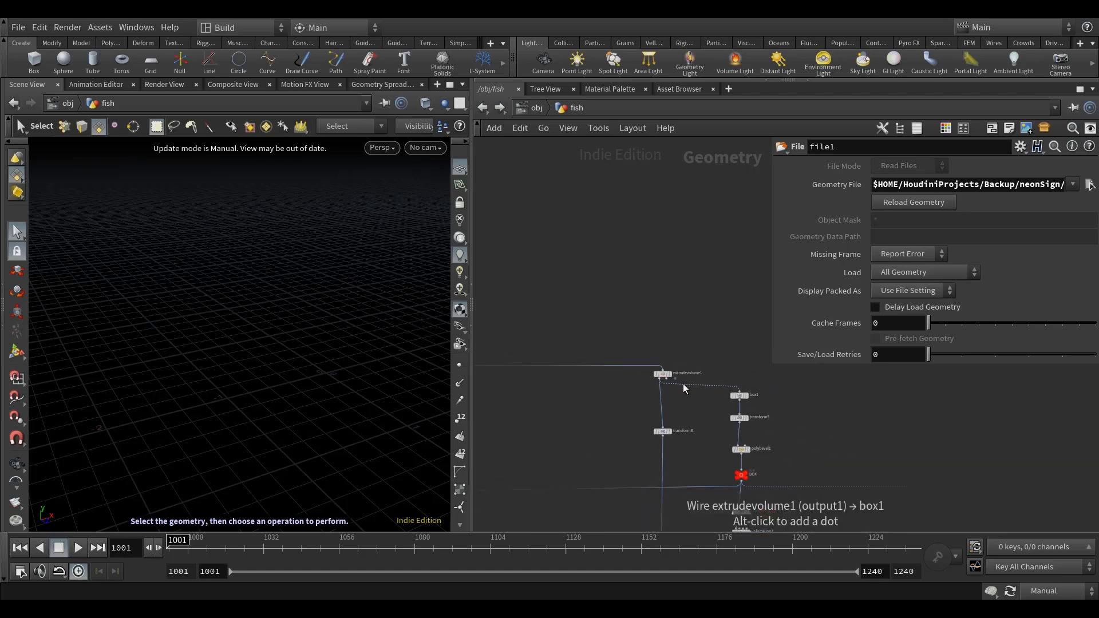
Move the file1, transform1 and transform2 nodes above the box1 branch, near extrudevolume1.
middle_drag(609, 396, 682, 384)
drag(576, 349, 526, 274)
middle_drag(563, 276, 525, 284)
drag(506, 318, 732, 319)
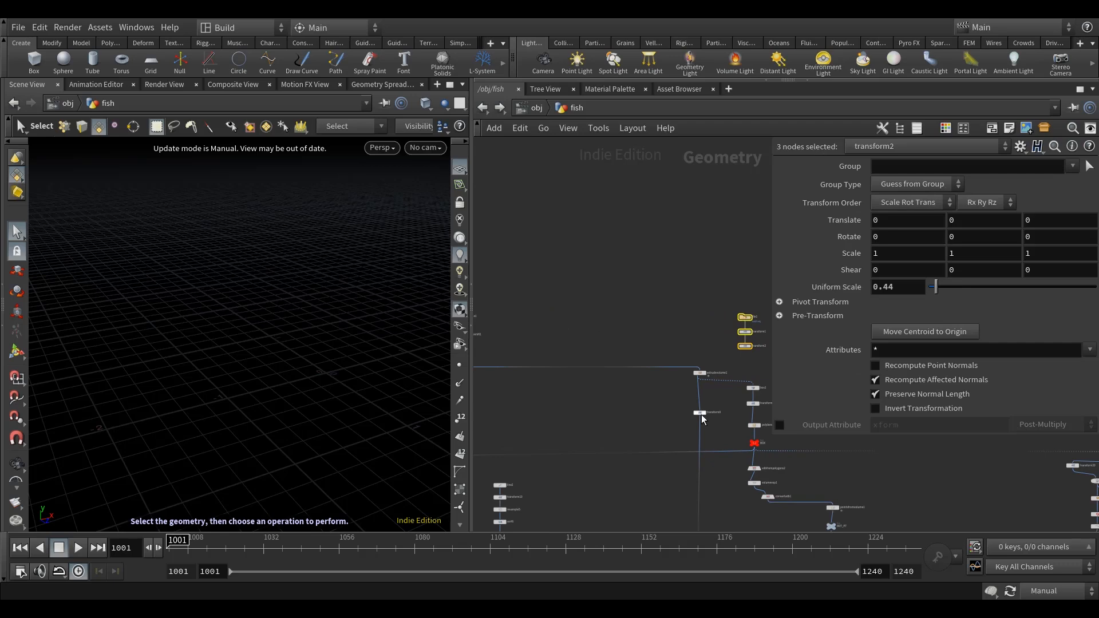
middle_drag(693, 402, 640, 400)
scroll(714, 399, up, 8)
click(741, 366)
scroll(740, 365, down, 2)
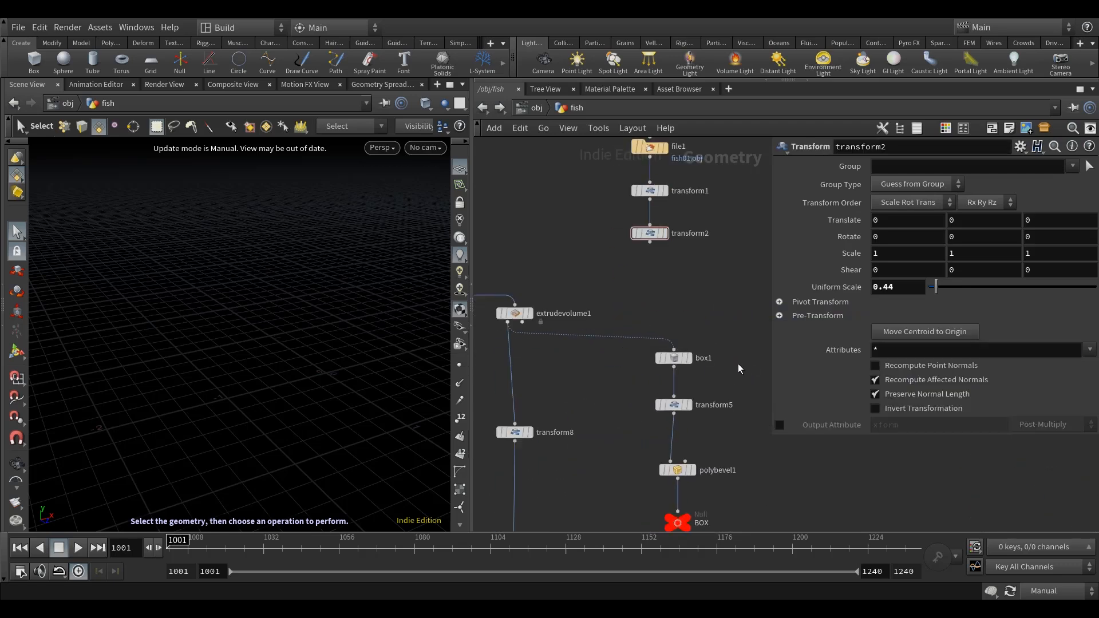
Shift box1, transform5 and polybevel1 towards extrudevolume1 to clear the space above the BOX null.
drag(687, 358, 587, 349)
click(684, 397)
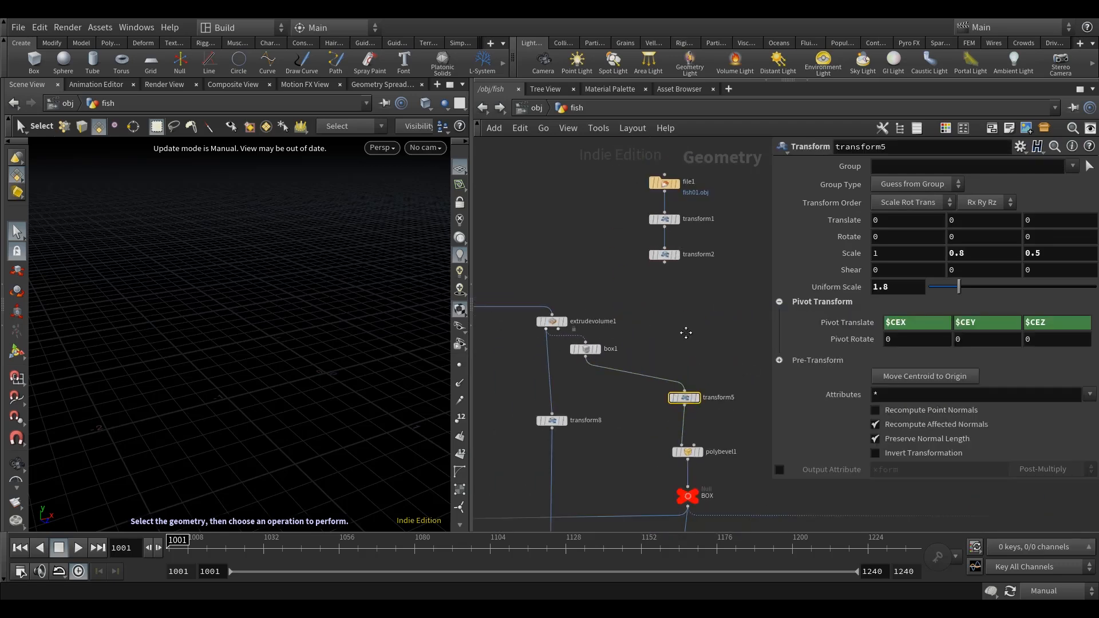
middle_drag(696, 330, 658, 328)
drag(648, 404, 571, 397)
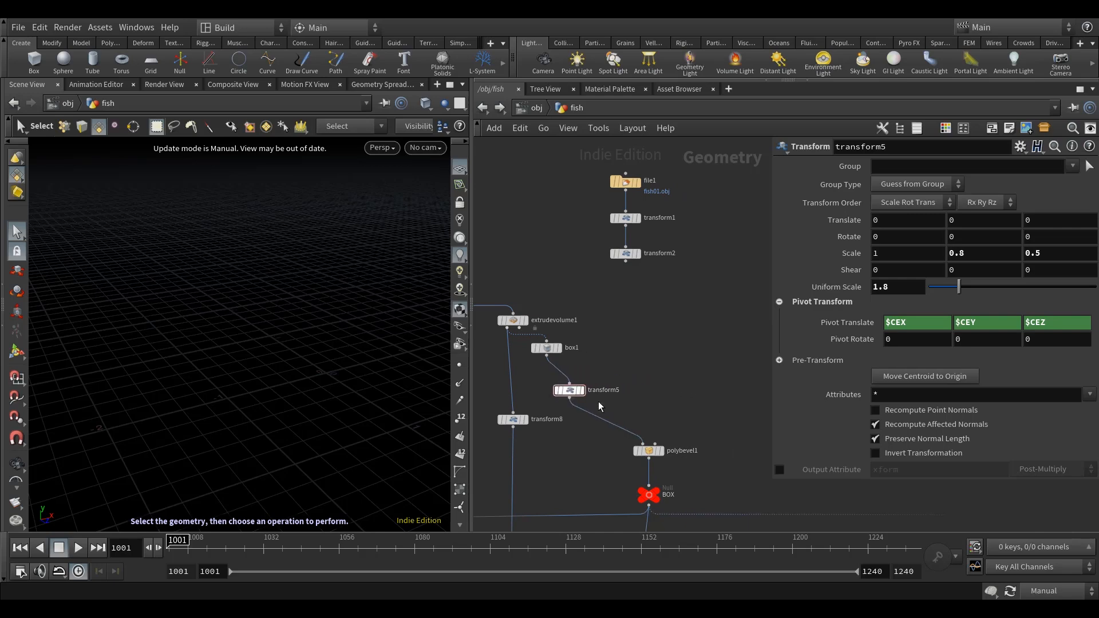
middle_drag(670, 451, 678, 414)
drag(658, 416, 577, 417)
middle_drag(677, 415, 649, 406)
Place the file1, transform1 and transform2 column above the BOX null and wire transform2's output into BOX.
middle_drag(677, 280, 658, 350)
drag(579, 204, 577, 201)
drag(583, 204, 617, 325)
middle_drag(680, 446, 705, 370)
click(650, 330)
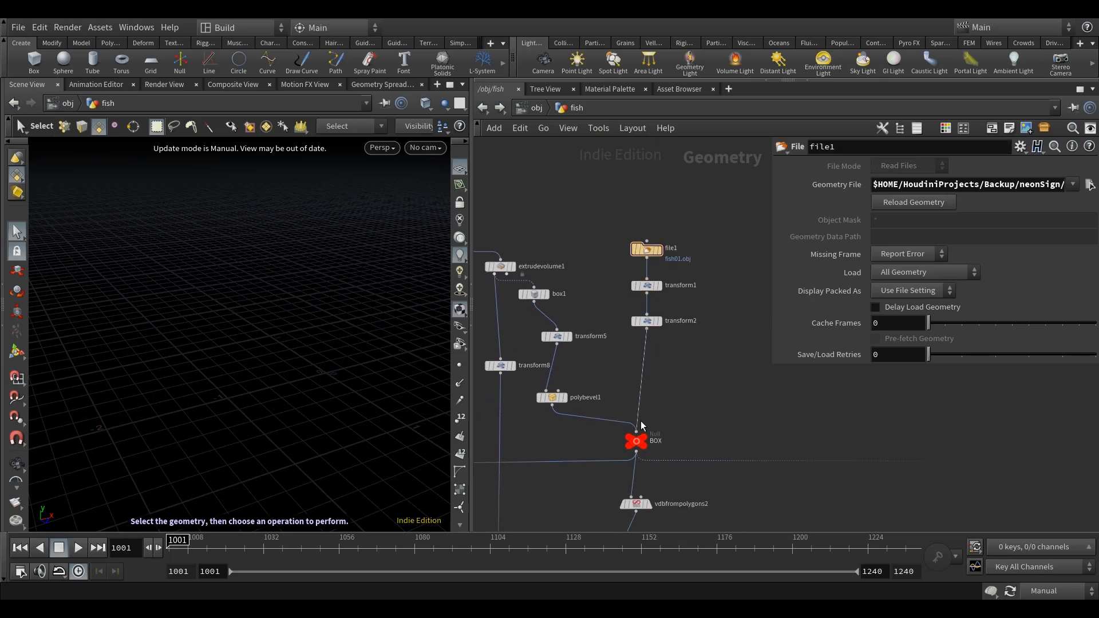
Delete the extrudevolume1, box1, transform5, transform8 and polybevel1 nodes.
scroll(727, 417, down, 4)
drag(667, 433, 559, 299)
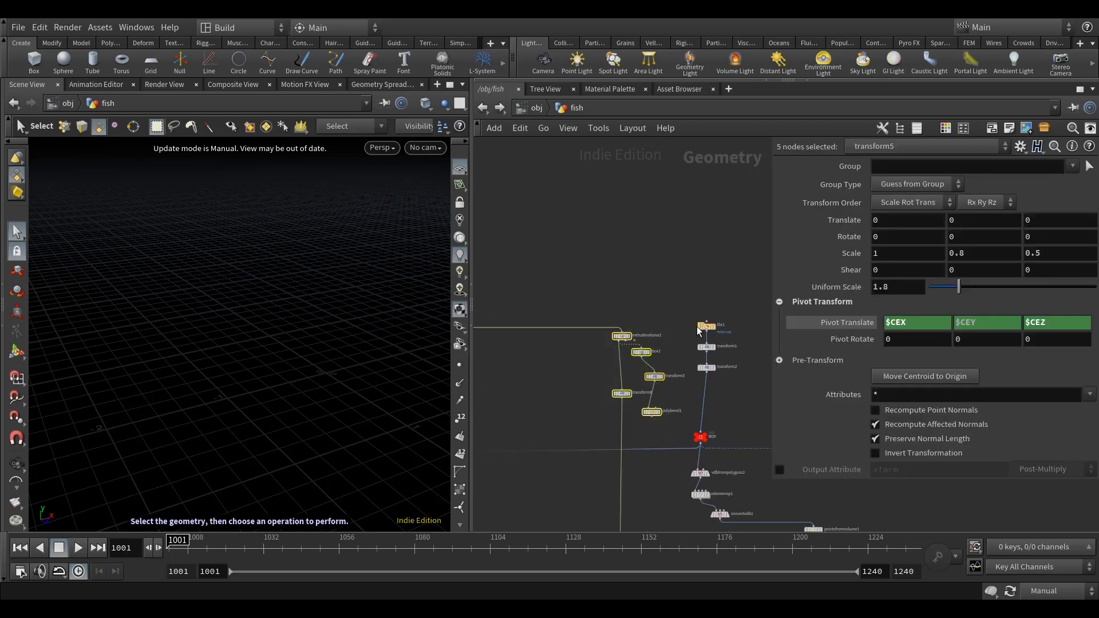
key(Delete)
Delete the vdbcombine3 node above flicker_volume_vop, along with the leftover nodes beside the BOX chain.
mouse_move(617, 290)
middle_down()
mouse_move(617, 419)
mouse_move(620, 269)
middle_up()
scroll(686, 320, up, 6)
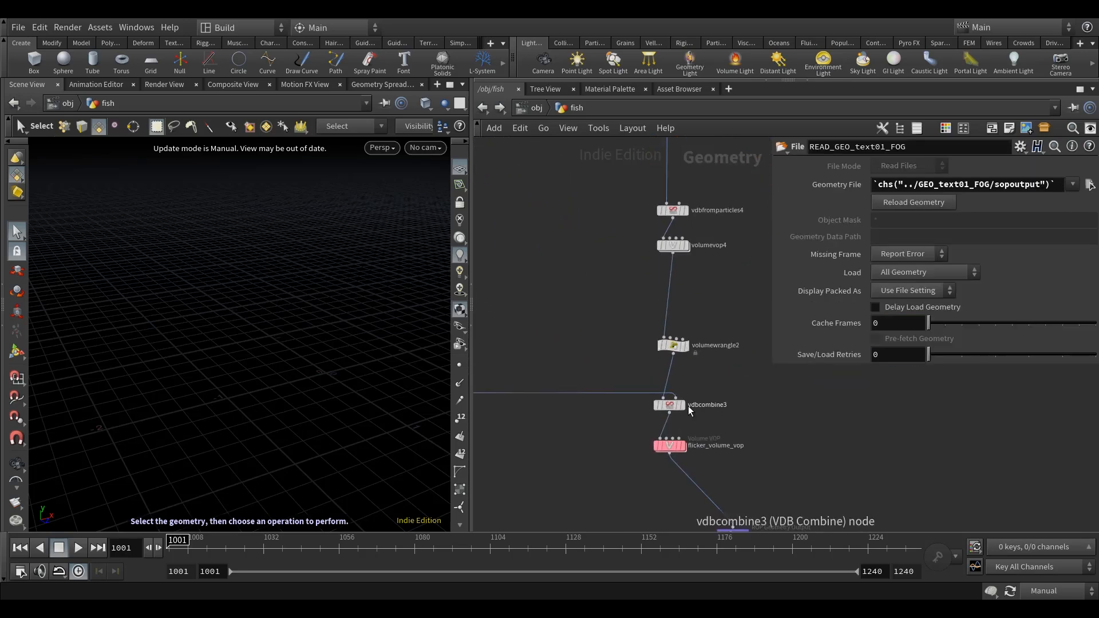
click(661, 408)
key(Delete)
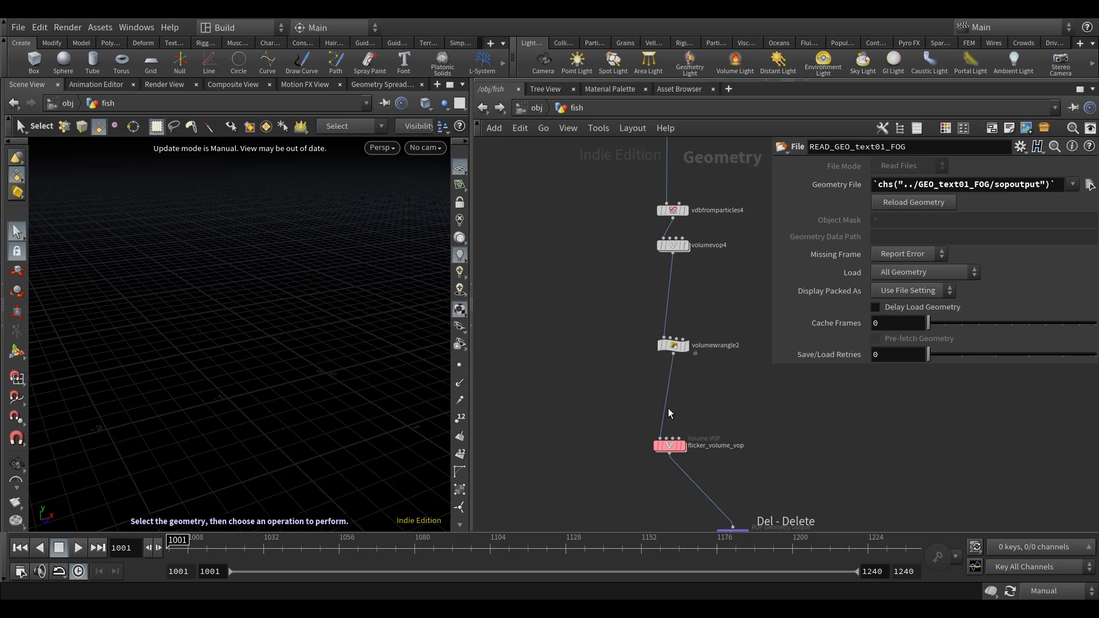
scroll(672, 415, down, 5)
drag(667, 458, 558, 253)
key(Delete)
Delete the flicker_offset_point_vop and flicker_volume_vop nodes from the BOX chain.
scroll(633, 385, down, 2)
scroll(669, 349, up, 5)
scroll(664, 304, up, 3)
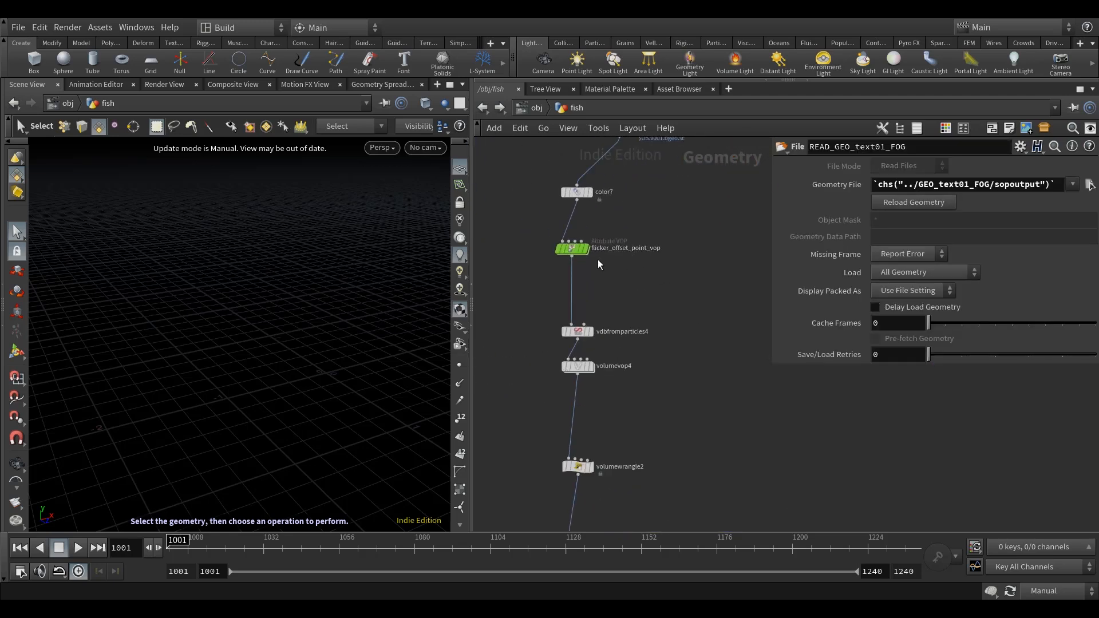
click(578, 250)
middle_drag(685, 518, 702, 393)
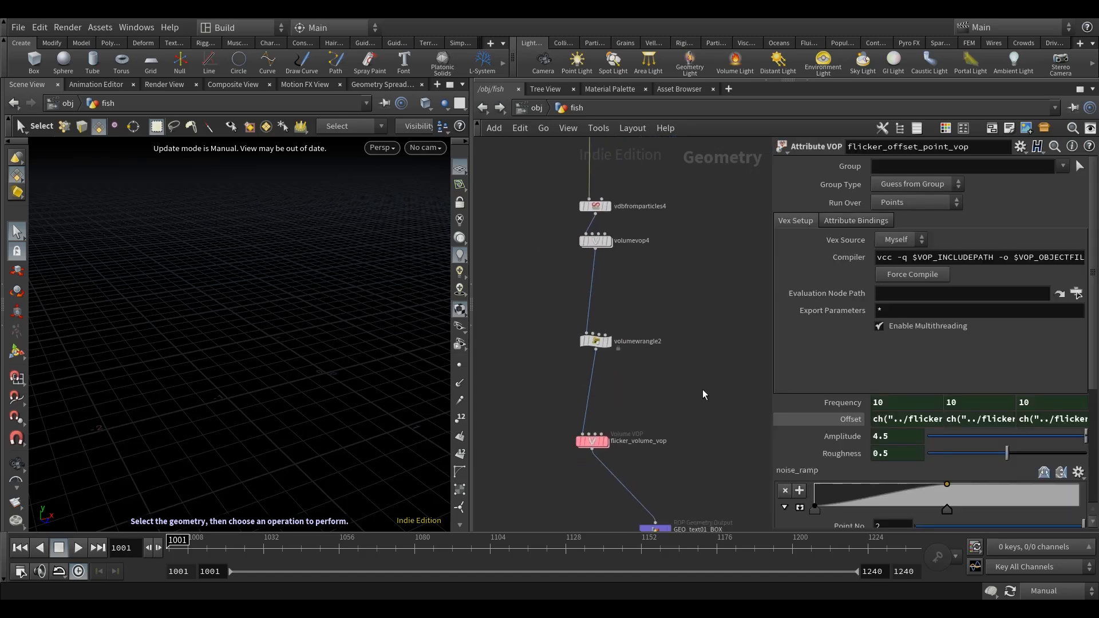
scroll(702, 392, down, 5)
scroll(679, 403, up, 4)
shift+click(641, 418)
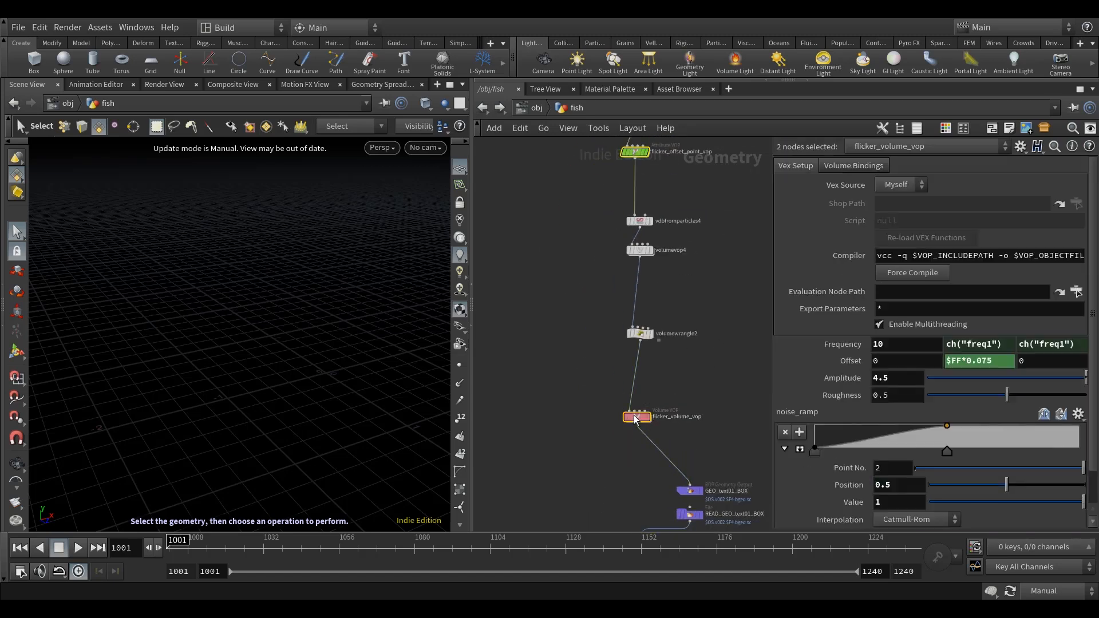
key(Delete)
Move the GEO_text01_BOX and READ_GEO_text01_BOX nodes with the two nulls beneath them up closer to volumewrangle2.
scroll(701, 395, down, 5)
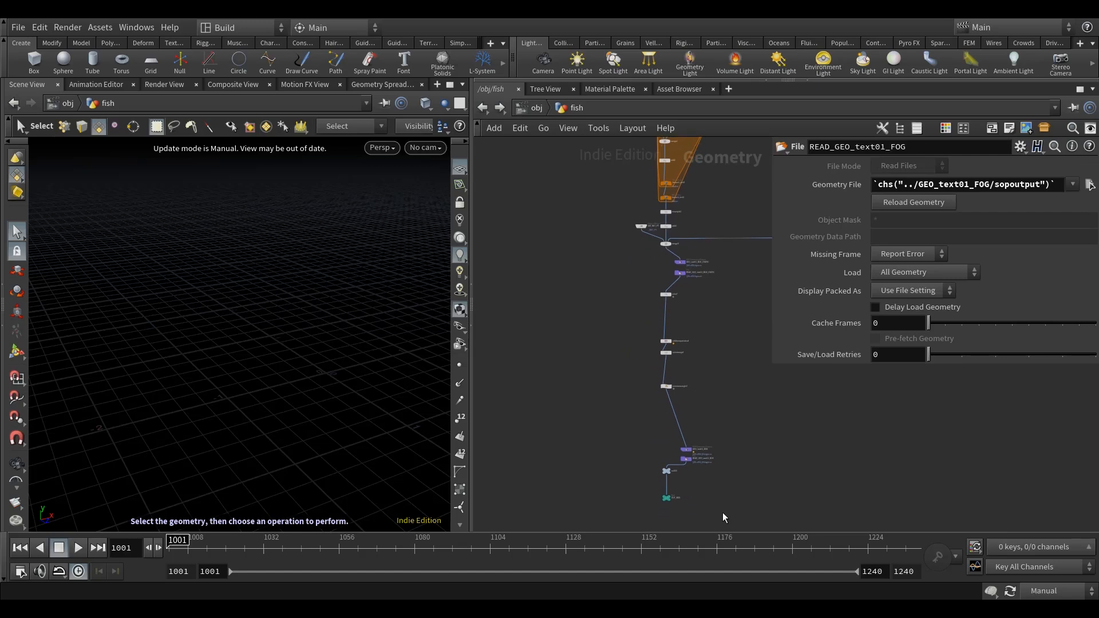
drag(629, 428, 629, 429)
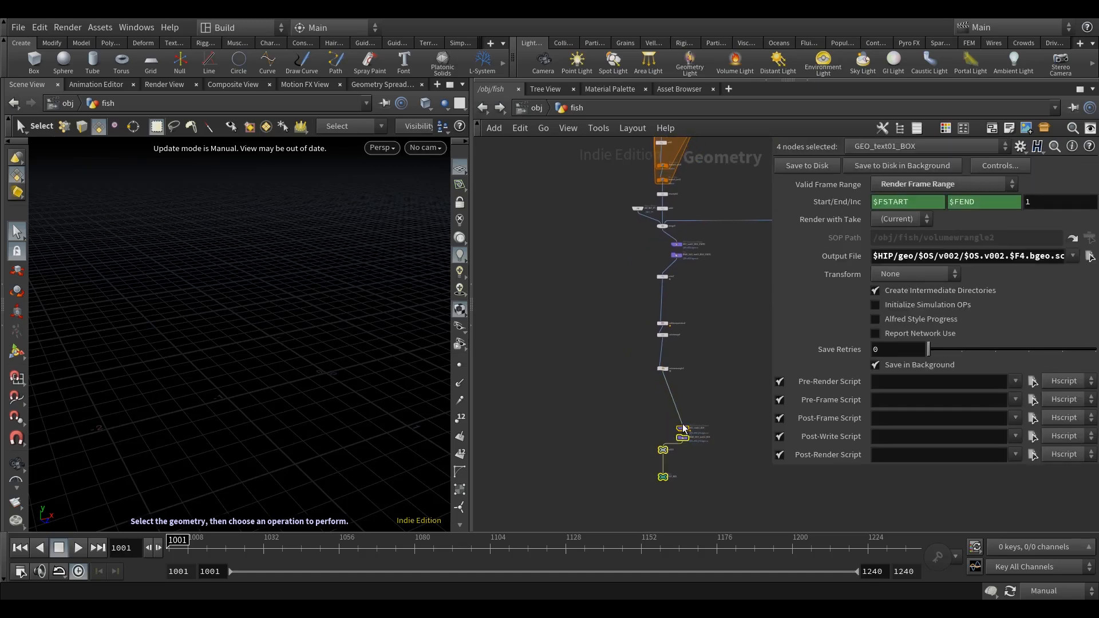
middle_drag(714, 346, 700, 478)
middle_drag(705, 284, 641, 496)
Delete the CROSS branch and the neighbouring branch located to the right of the BOX chain in the network.
scroll(641, 496, down, 4)
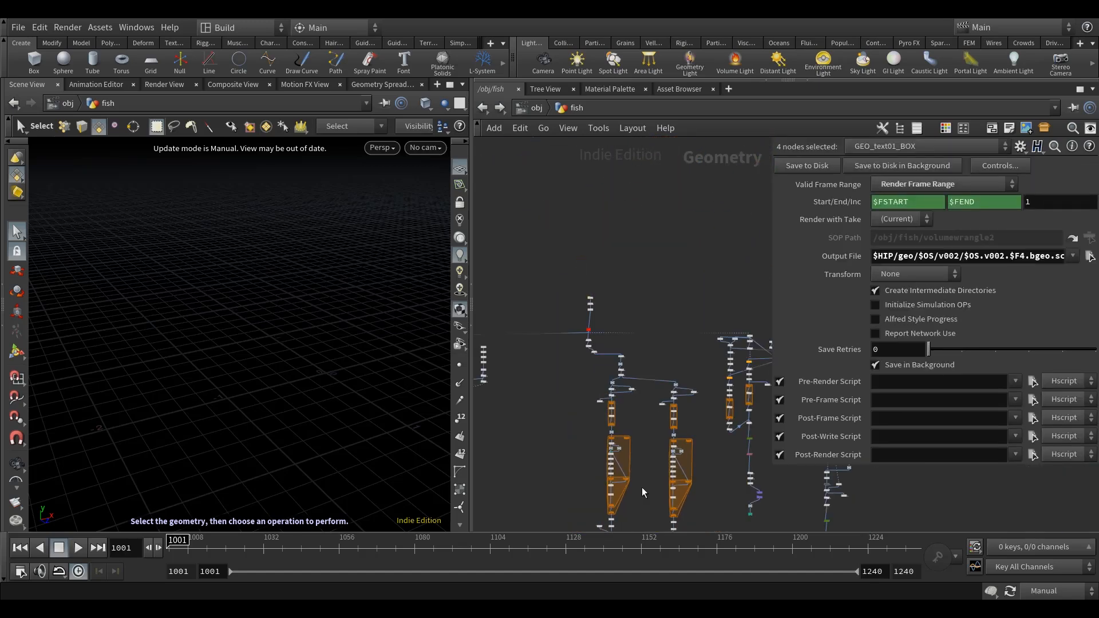
mouse_move(644, 340)
middle_down()
mouse_move(548, 300)
mouse_move(644, 295)
middle_up()
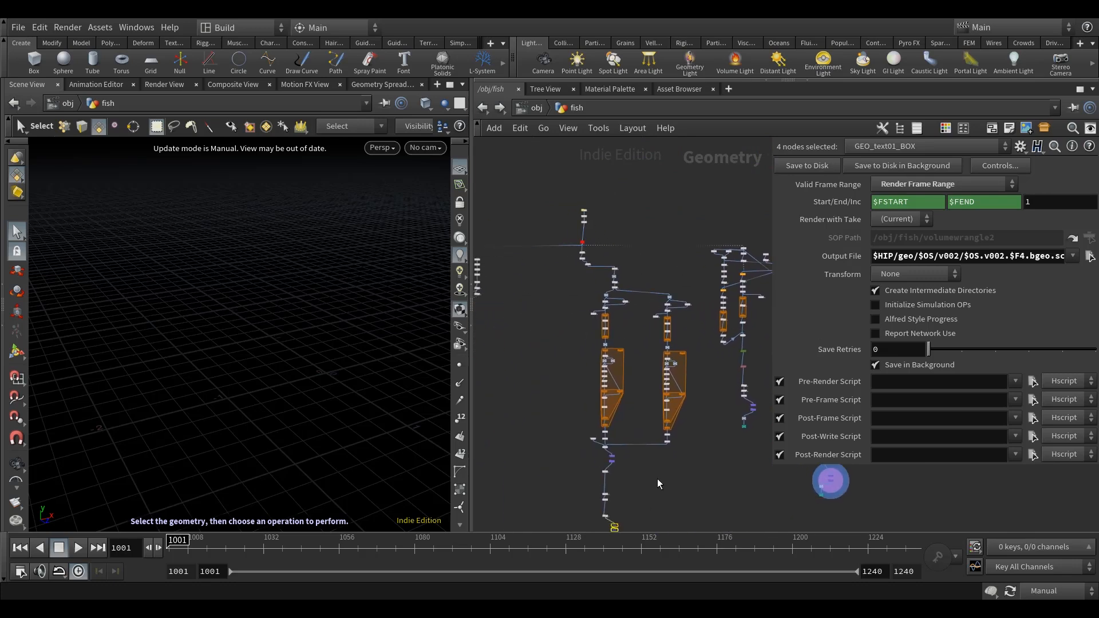
scroll(630, 389, up, 6)
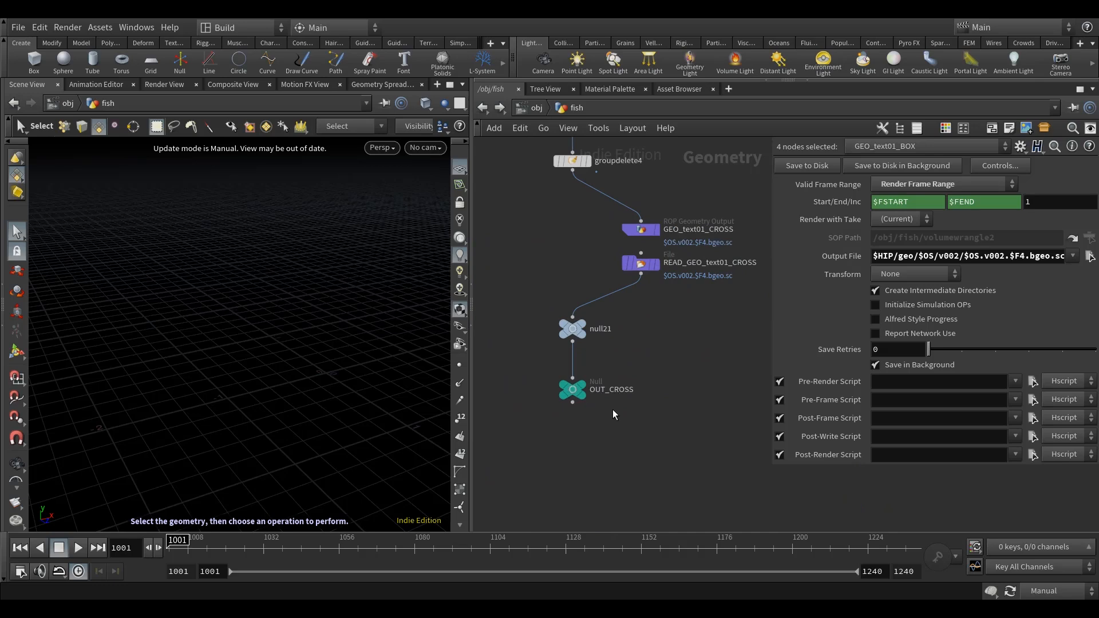
scroll(613, 410, down, 6)
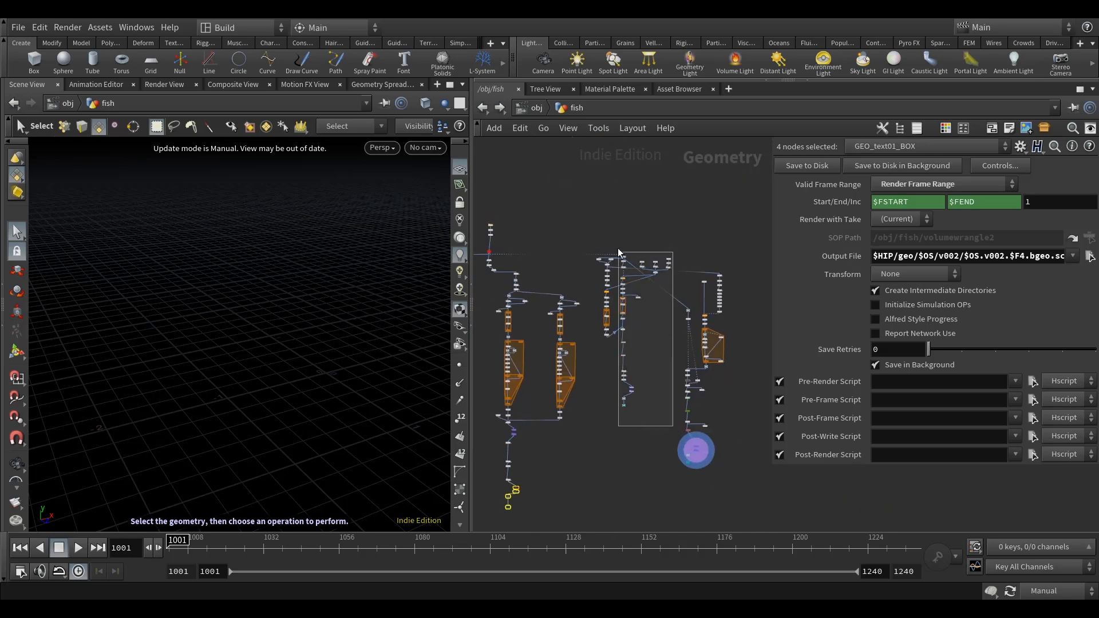
drag(595, 225, 595, 226)
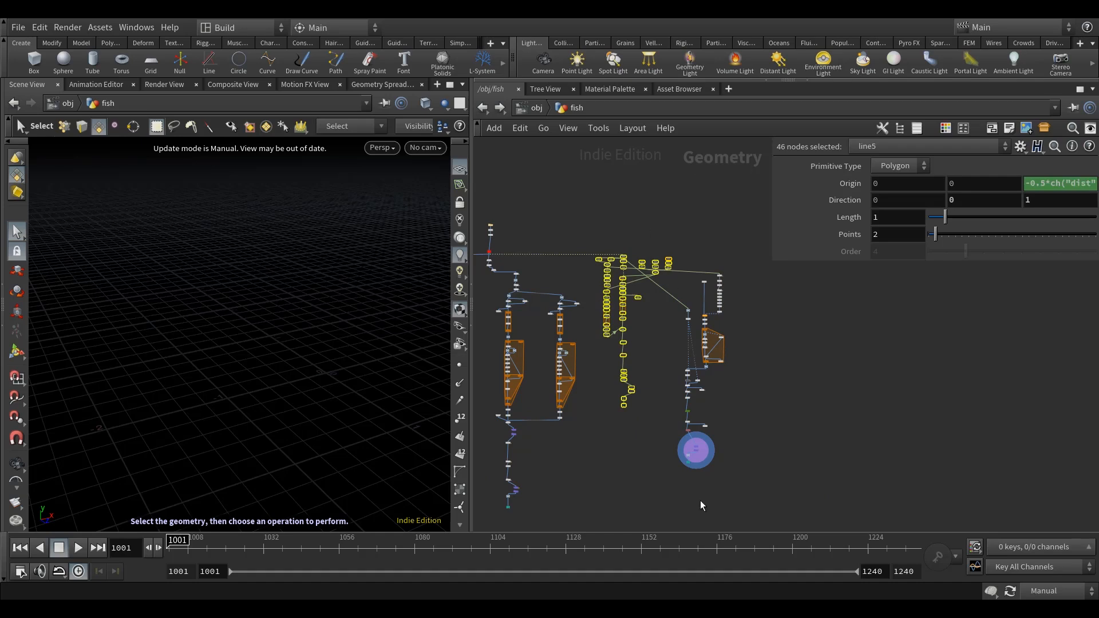
scroll(699, 503, up, 7)
scroll(691, 411, down, 5)
scroll(692, 414, down, 3)
drag(778, 452, 611, 174)
key(Delete)
Examine how the remaining branches beside the BOX chain are wired to the TEXT and BOX nulls.
middle_drag(643, 356, 785, 376)
middle_drag(594, 316, 693, 329)
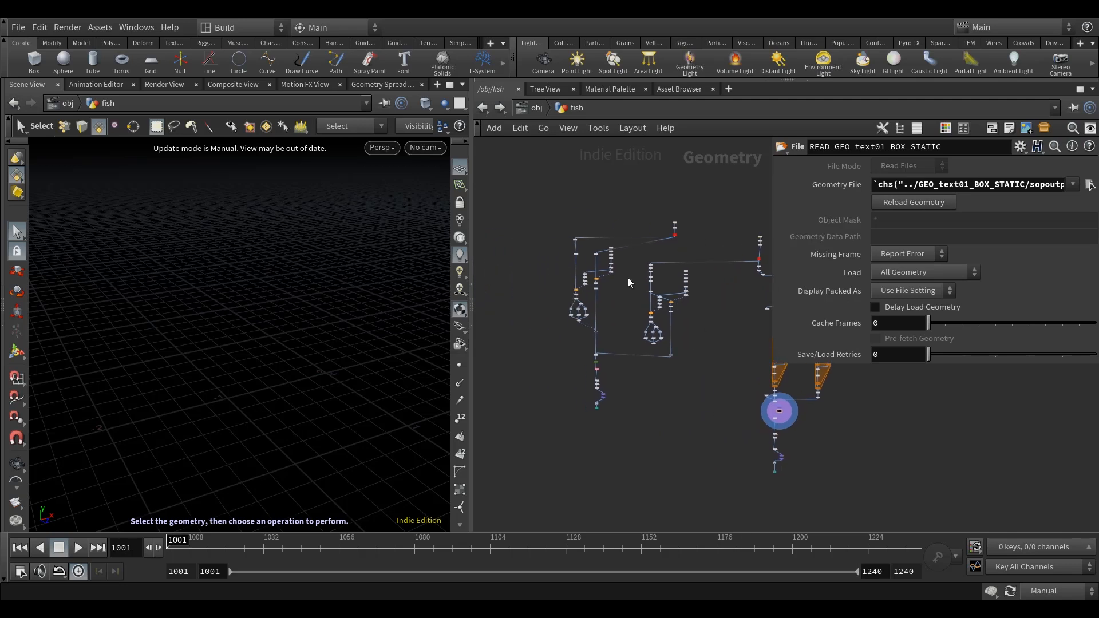
scroll(595, 252, up, 4)
middle_drag(608, 405, 429, 444)
scroll(722, 317, up, 1)
middle_drag(723, 314, 810, 293)
scroll(665, 245, up, 6)
middle_drag(665, 245, 640, 293)
scroll(640, 293, down, 6)
middle_drag(526, 311, 690, 317)
scroll(651, 310, up, 4)
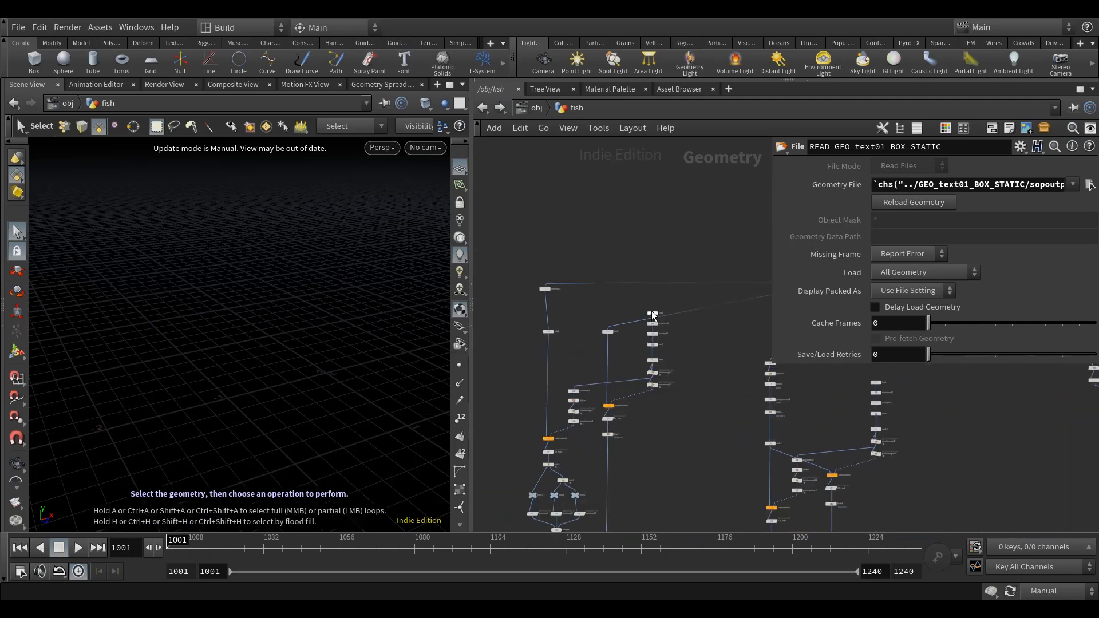
scroll(576, 368, down, 5)
middle_drag(617, 413, 620, 309)
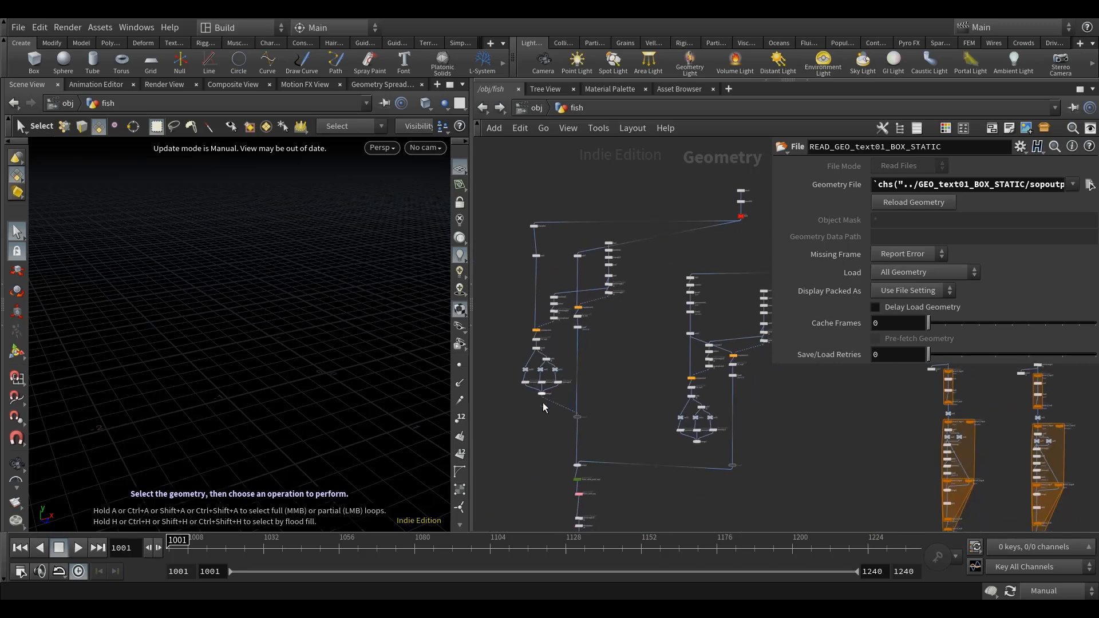
Cut the wires leaving the TEXT null, then delete it together with the two nodes above it.
scroll(648, 311, up, 3)
key(y)
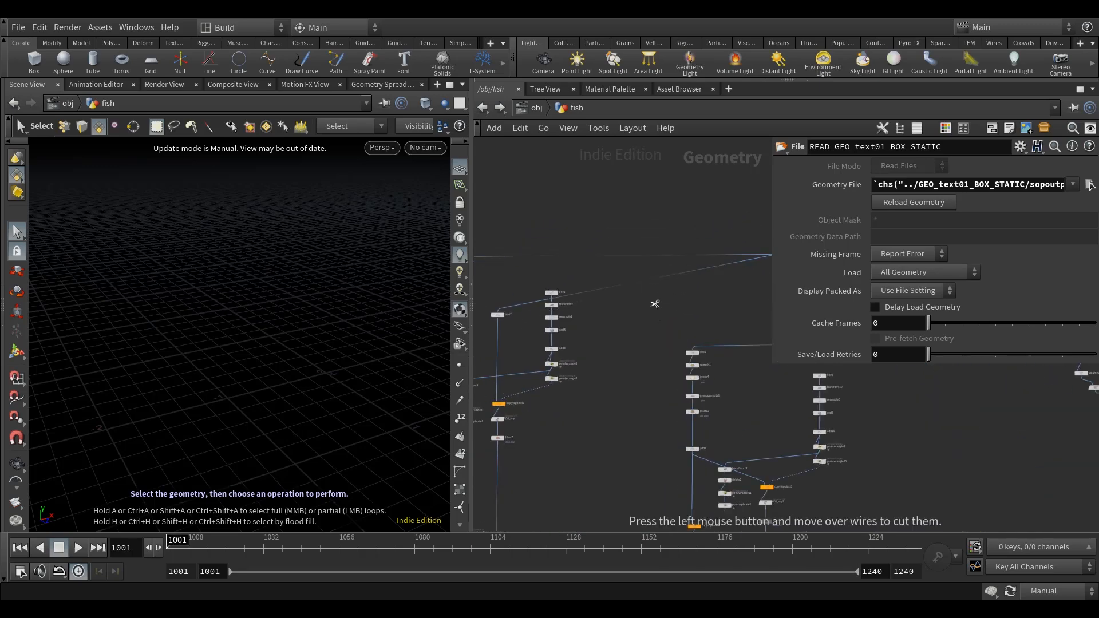
scroll(655, 303, up, 6)
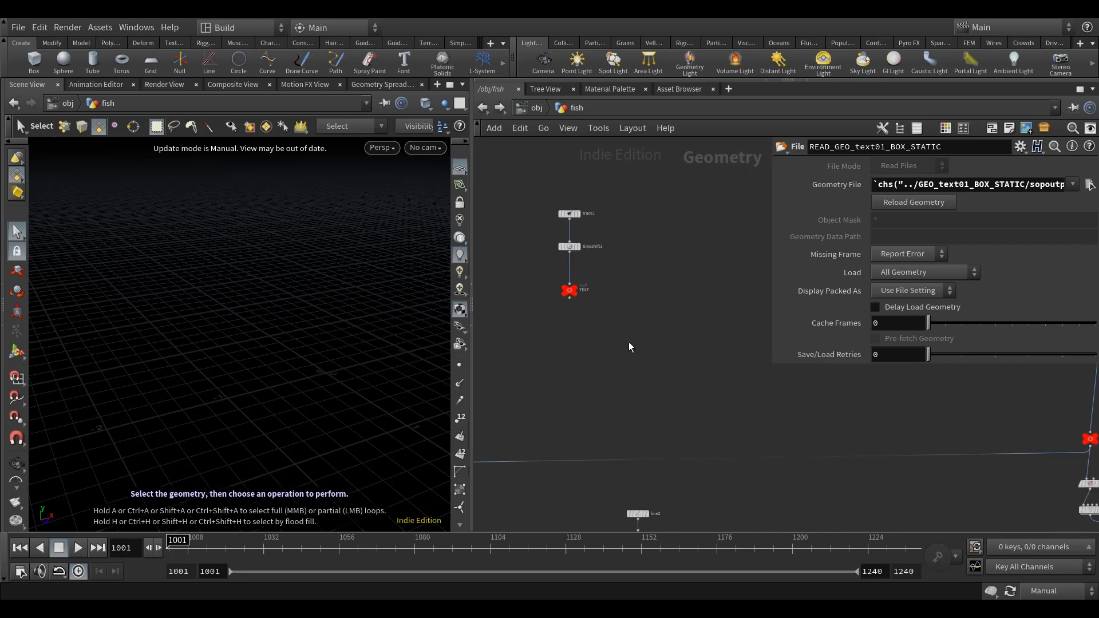
drag(530, 190, 533, 193)
key(Delete)
Display transform2 above the BOX null, set the update mode to Auto Update and check the node's geometry info.
scroll(623, 227, down, 5)
middle_drag(764, 275, 641, 306)
scroll(618, 243, up, 5)
scroll(632, 294, up, 3)
click(569, 233)
middle_drag(612, 269, 655, 344)
middle_click(605, 311)
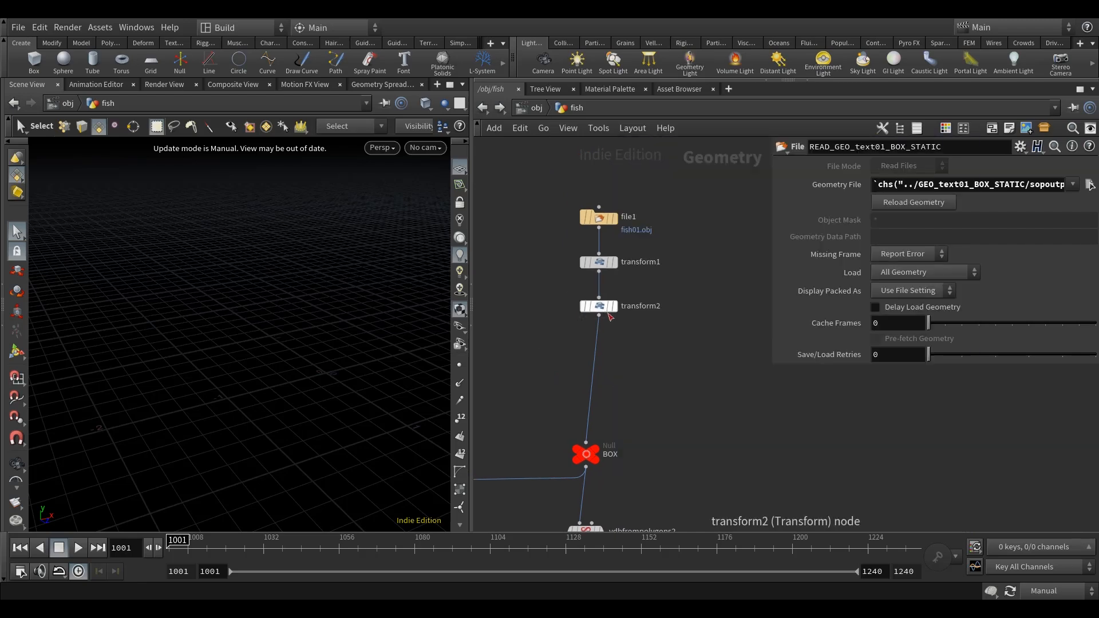
click(601, 311)
click(1056, 591)
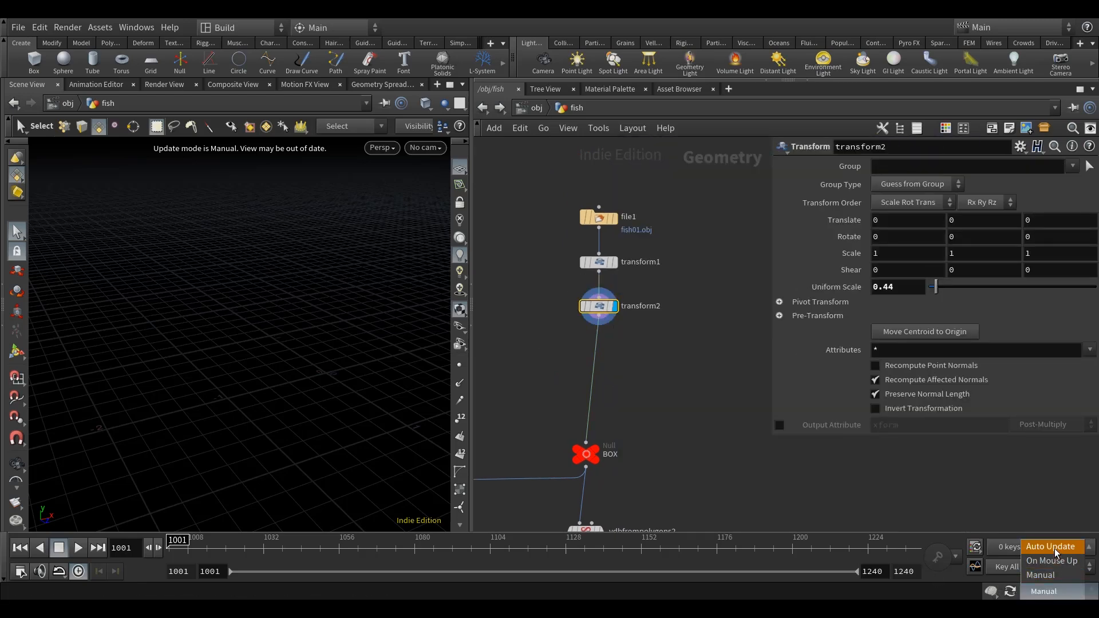
click(1052, 547)
middle_click(608, 316)
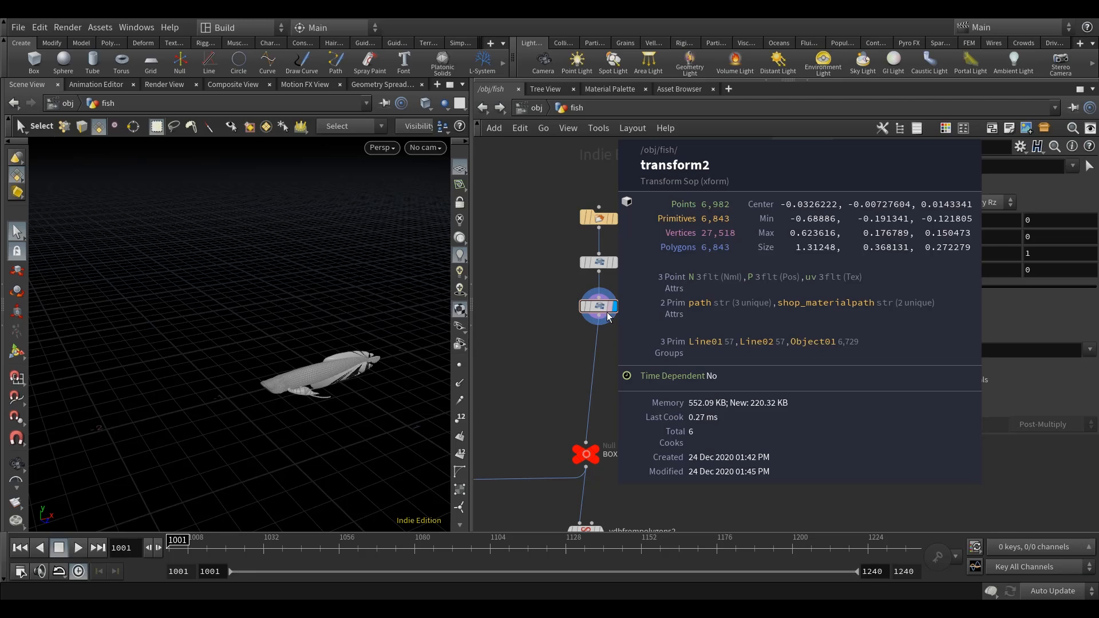
Save the scene and display the vdbfrompolygons2 node below the BOX null.
drag(579, 219, 585, 257)
scroll(661, 351, down, 7)
middle_drag(616, 396, 542, 280)
scroll(541, 281, up, 7)
middle_drag(684, 387, 618, 428)
key(ctrl+s)
scroll(598, 241, up, 5)
middle_drag(598, 240, 647, 304)
click(591, 310)
click(568, 325)
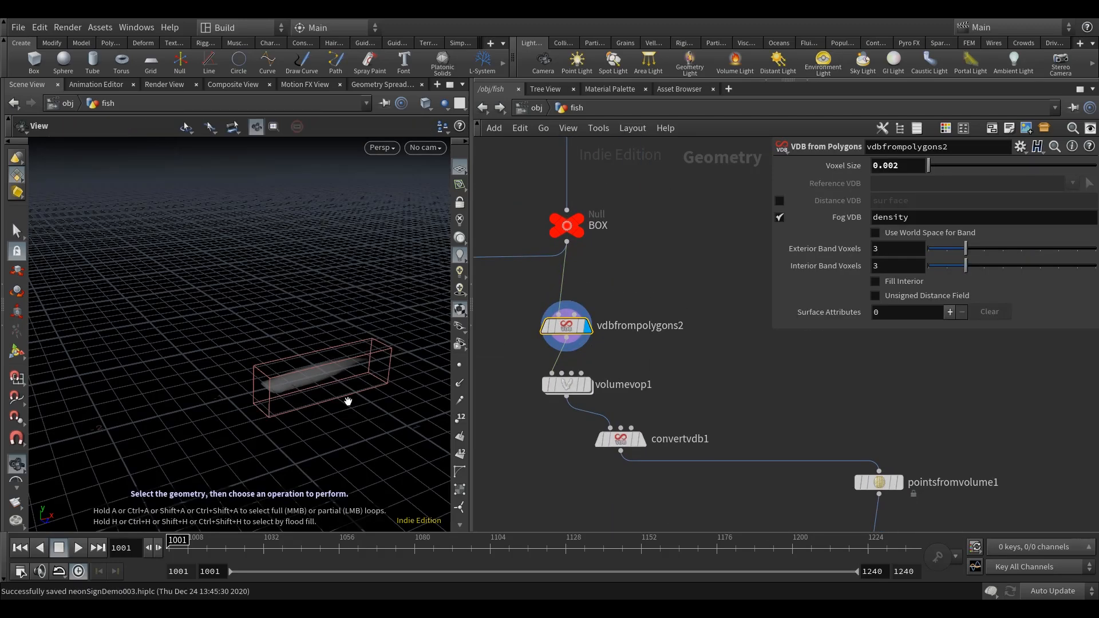
Hide the viewport's reference grid and frame the fish fog volume more closely.
scroll(329, 387, up, 8)
scroll(331, 392, down, 3)
scroll(330, 396, down, 6)
key(Escape)
drag(337, 392, 314, 414)
click(458, 170)
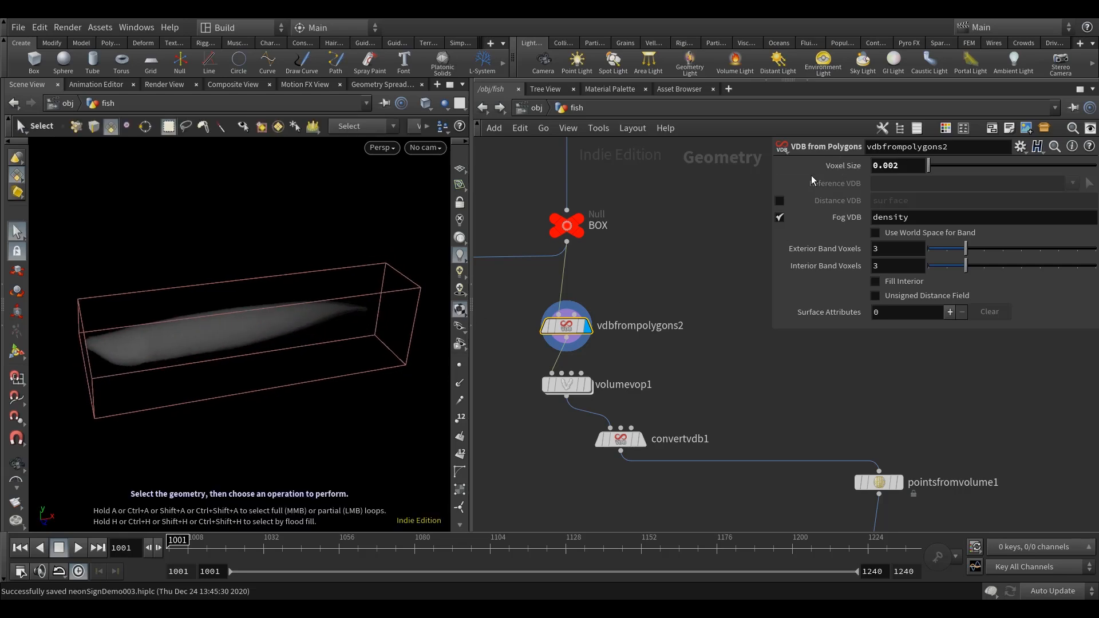
key(Escape)
mouse_move(290, 400)
mouse_down()
mouse_move(373, 366)
mouse_move(296, 392)
mouse_up()
key(s)
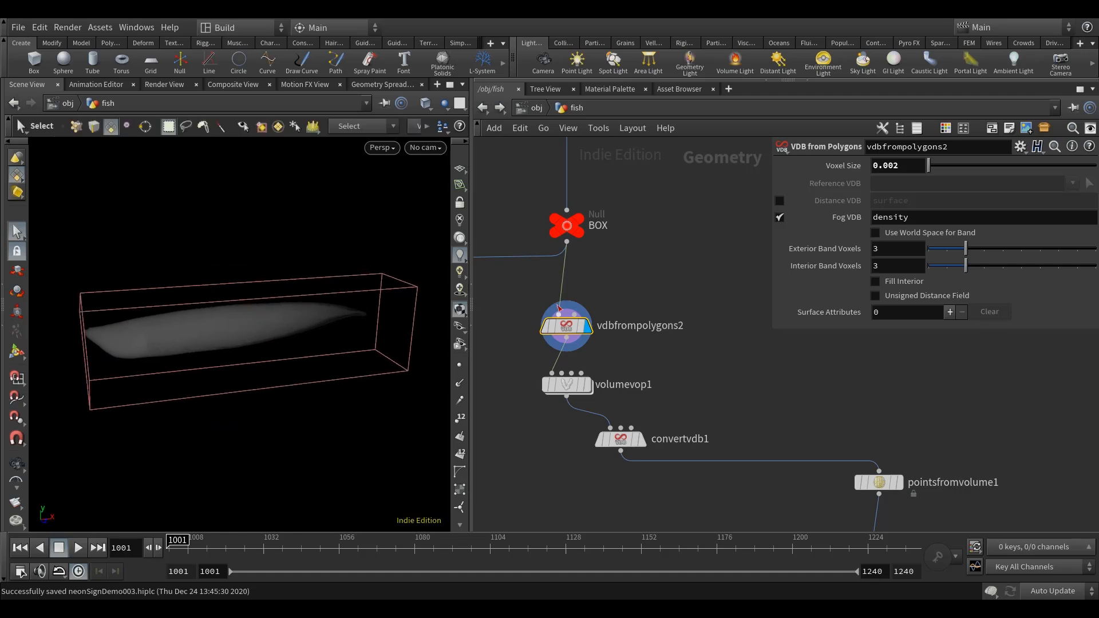
Compare the BOX geometry with the fog volume and set vdbfrompolygons2's Voxel Size to 0.001.
click(579, 224)
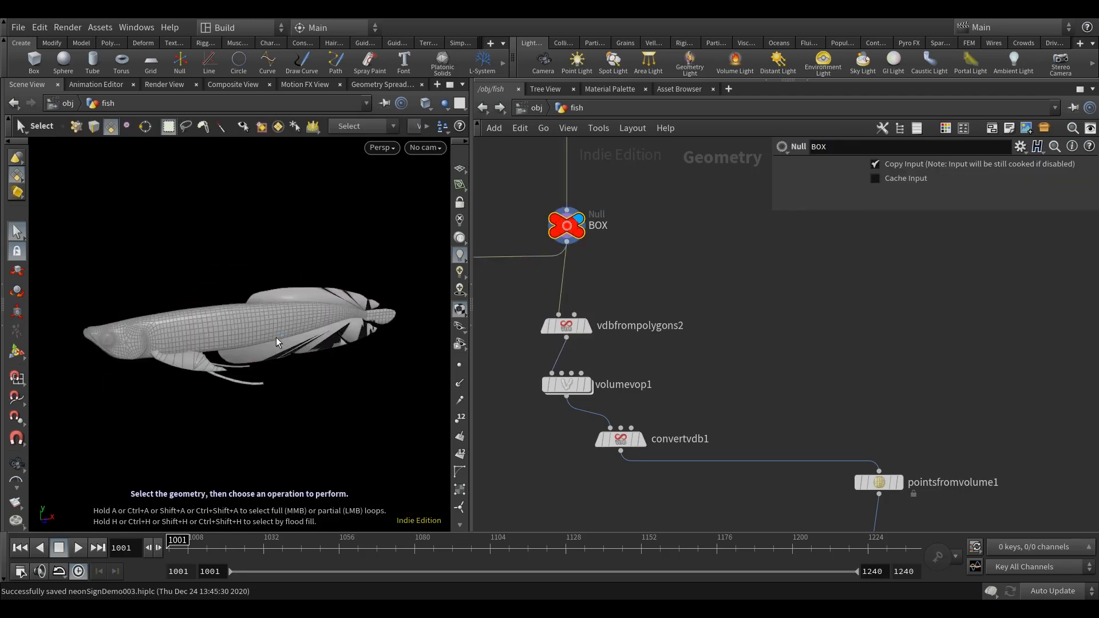
middle_drag(645, 298, 644, 309)
click(566, 338)
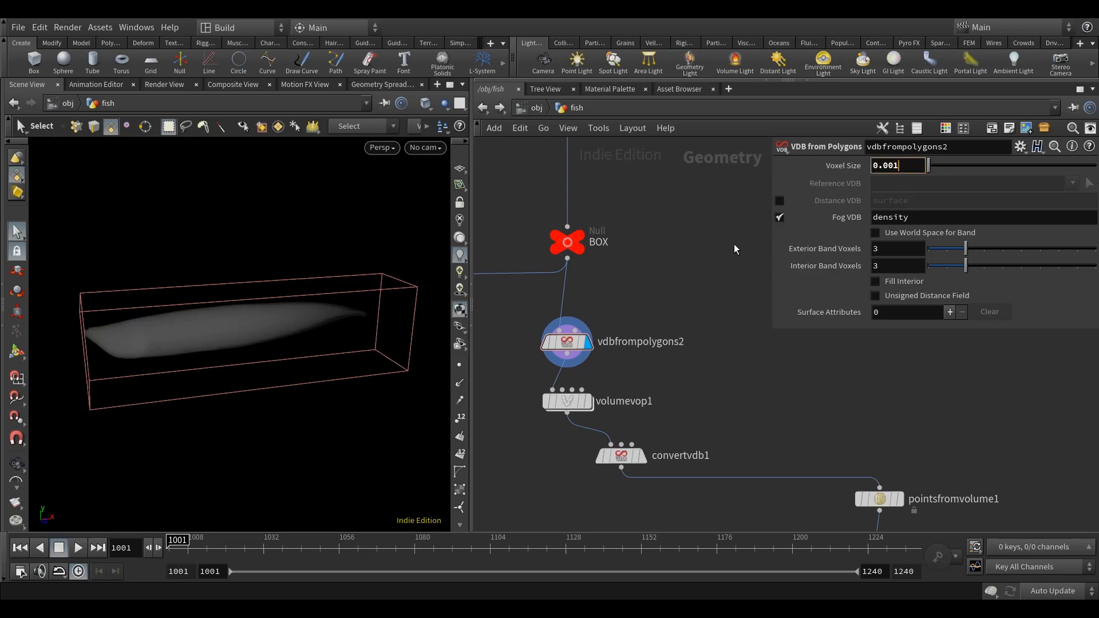
middle_drag(712, 237, 709, 196)
mouse_move(272, 408)
alt+mouse_down()
mouse_move(278, 417)
mouse_move(275, 396)
mouse_move(319, 429)
mouse_move(204, 380)
mouse_move(297, 422)
mouse_move(266, 425)
mouse_move(341, 409)
mouse_move(238, 420)
mouse_move(240, 384)
mouse_move(266, 402)
alt+mouse_up()
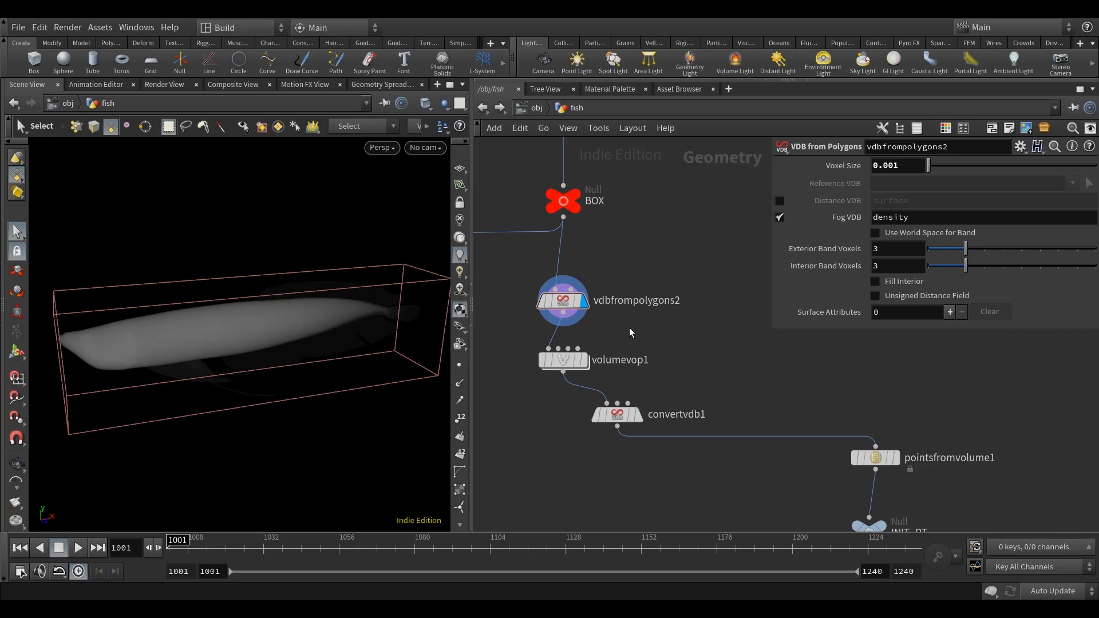
Display the volumevop1 node and look through its ramp and noise parameters.
middle_drag(630, 329, 624, 301)
mouse_move(559, 336)
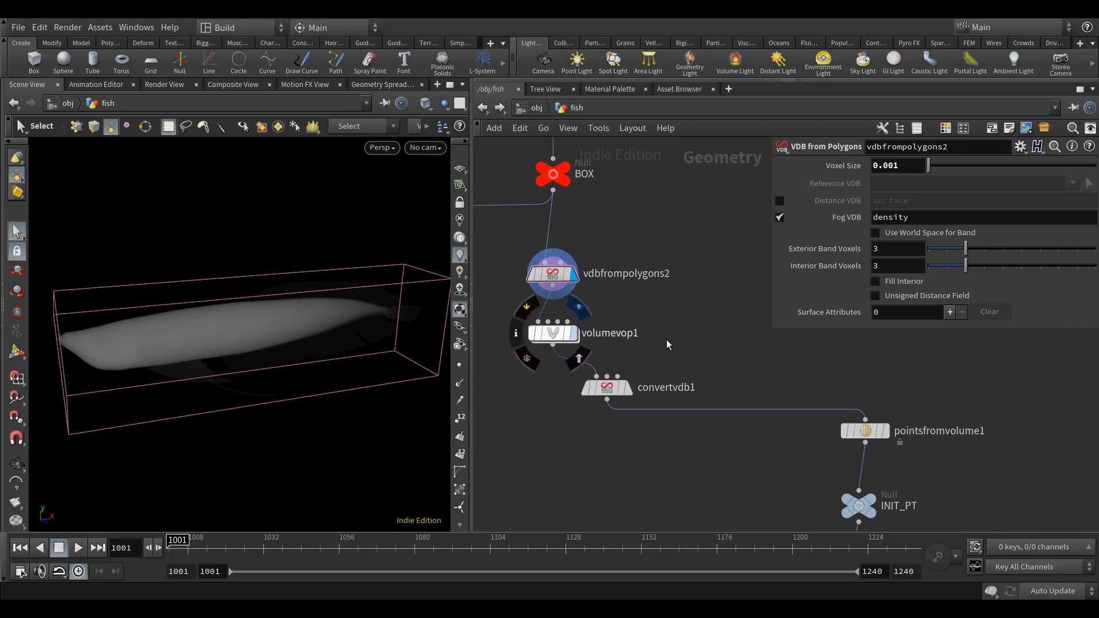
click(572, 332)
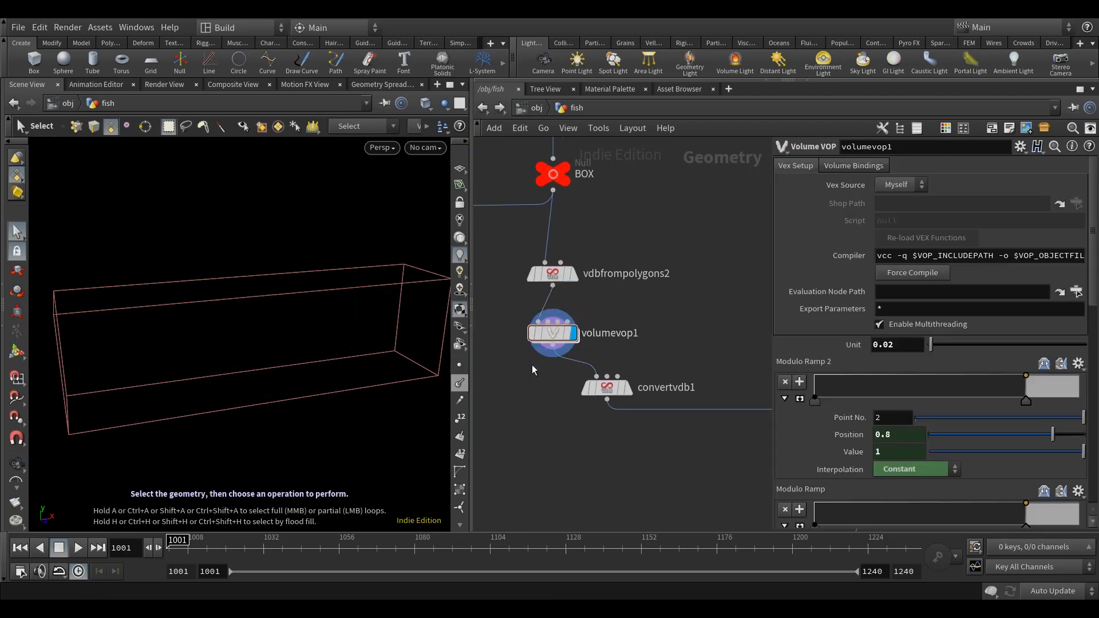
scroll(851, 375, down, 5)
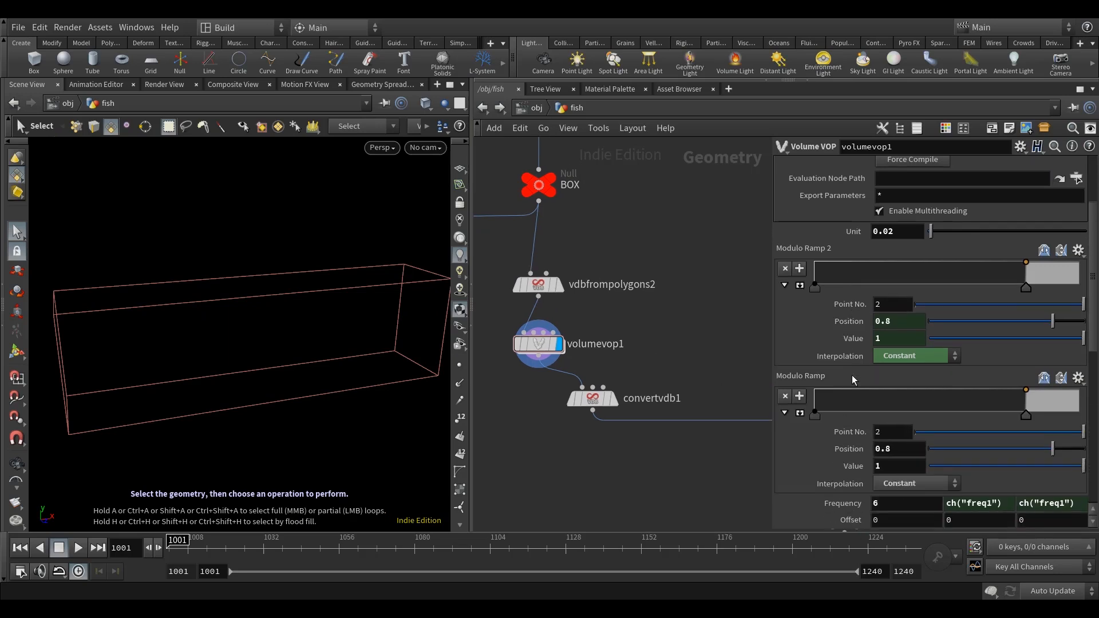
scroll(852, 378, down, 7)
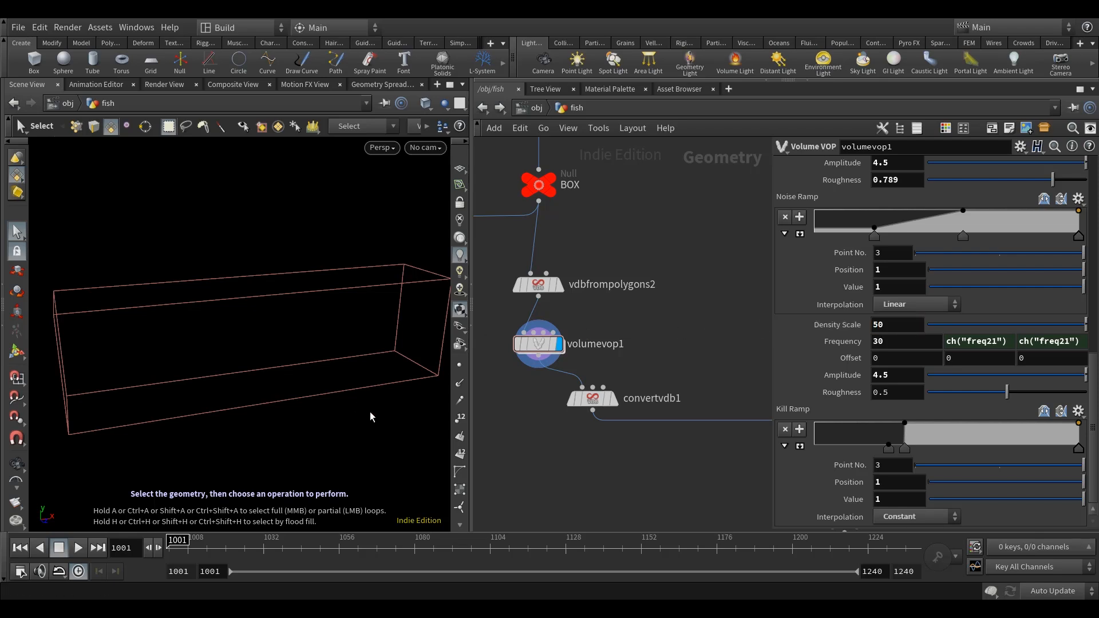
Inspect the volume produced by volumevop1 up close and review the node's noise, modulo ramp and Unit settings.
mouse_move(328, 420)
alt+mouse_down()
mouse_move(302, 400)
mouse_move(311, 399)
mouse_move(318, 419)
mouse_move(265, 393)
mouse_move(290, 412)
mouse_move(299, 355)
mouse_move(292, 387)
mouse_move(269, 308)
mouse_move(282, 347)
mouse_move(247, 373)
mouse_move(276, 369)
alt+mouse_up()
scroll(267, 375, down, 4)
middle_drag(672, 334, 667, 341)
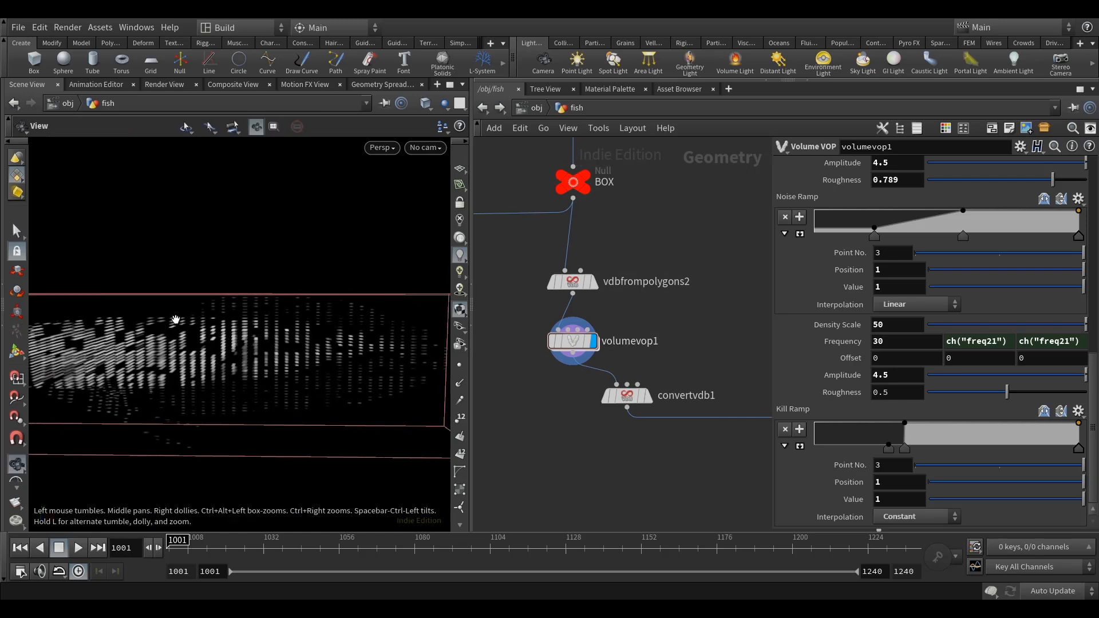
scroll(229, 342, up, 4)
alt+drag(227, 342, 270, 346)
key(s)
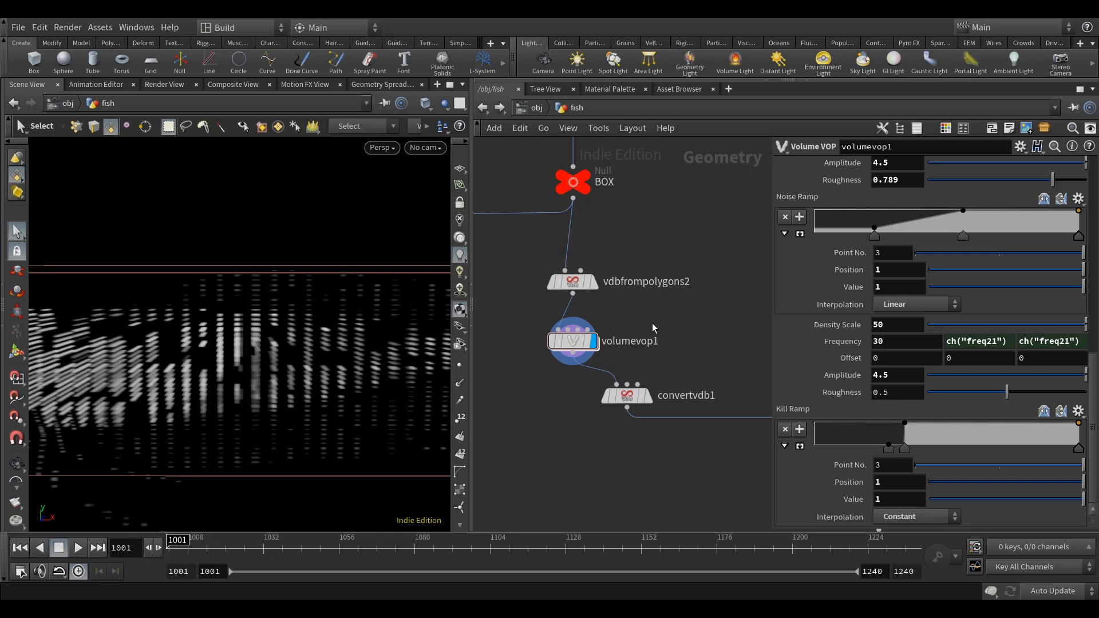
scroll(857, 259, up, 10)
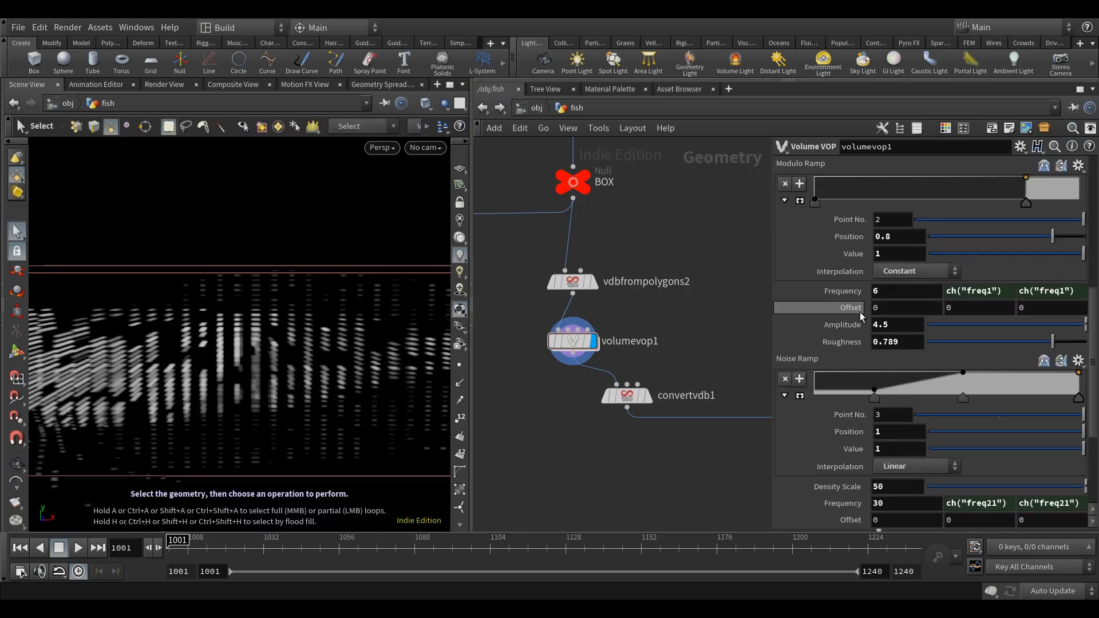
scroll(857, 258, up, 5)
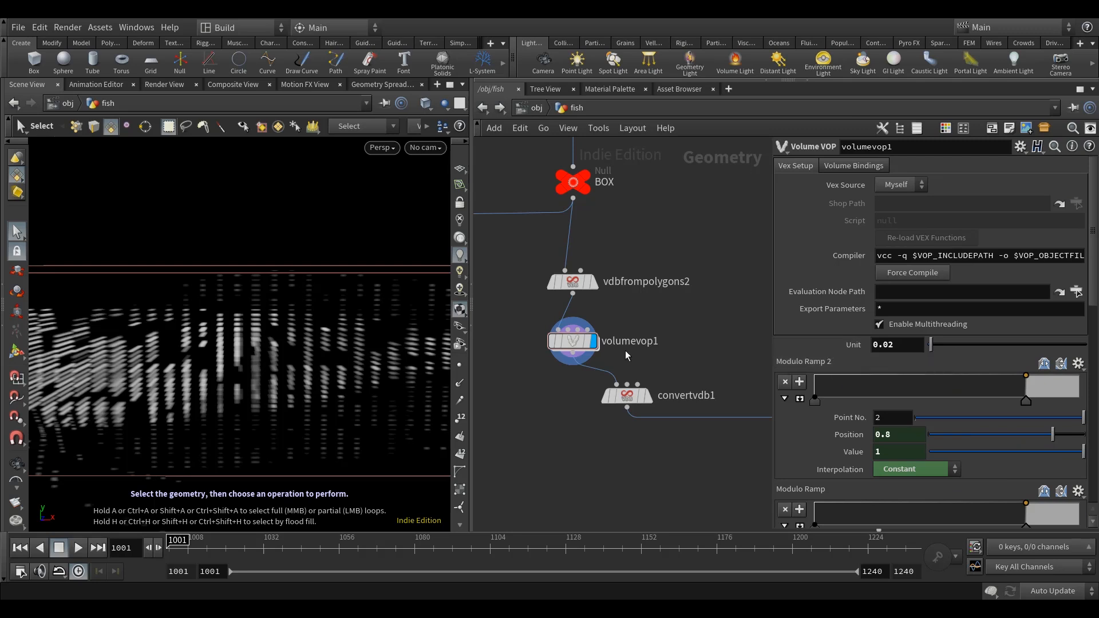
Examine the stripe pattern in the fish volume from several angles and distances.
key(Escape)
drag(223, 383, 311, 352)
key(s)
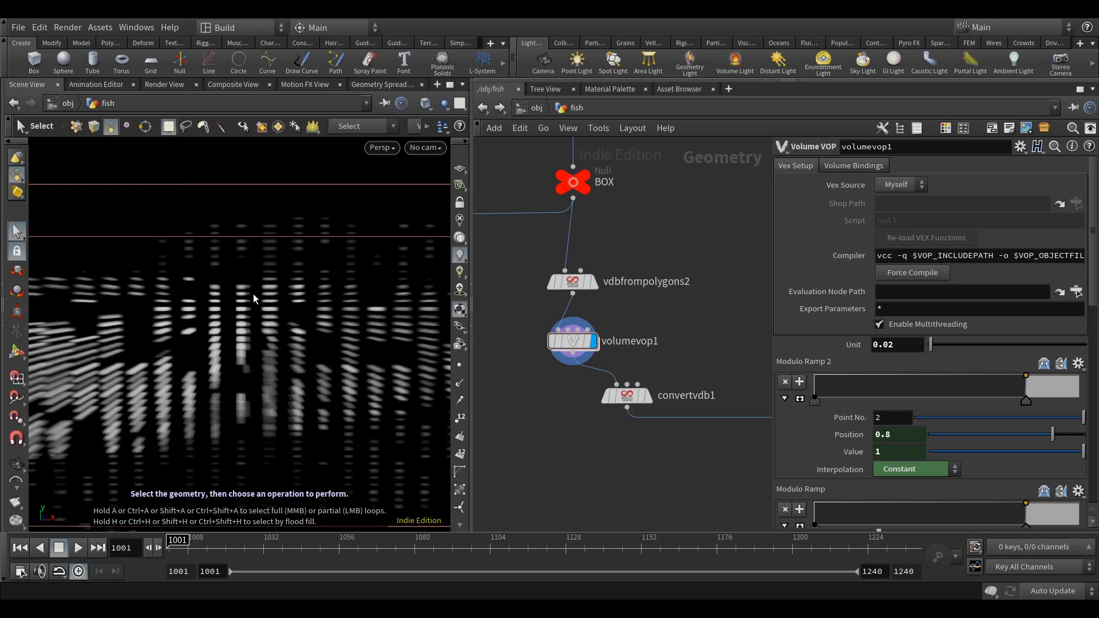
key(Escape)
drag(253, 293, 226, 369)
key(s)
key(Escape)
scroll(213, 372, up, 4)
scroll(216, 372, up, 2)
alt+middle_drag(226, 369, 185, 364)
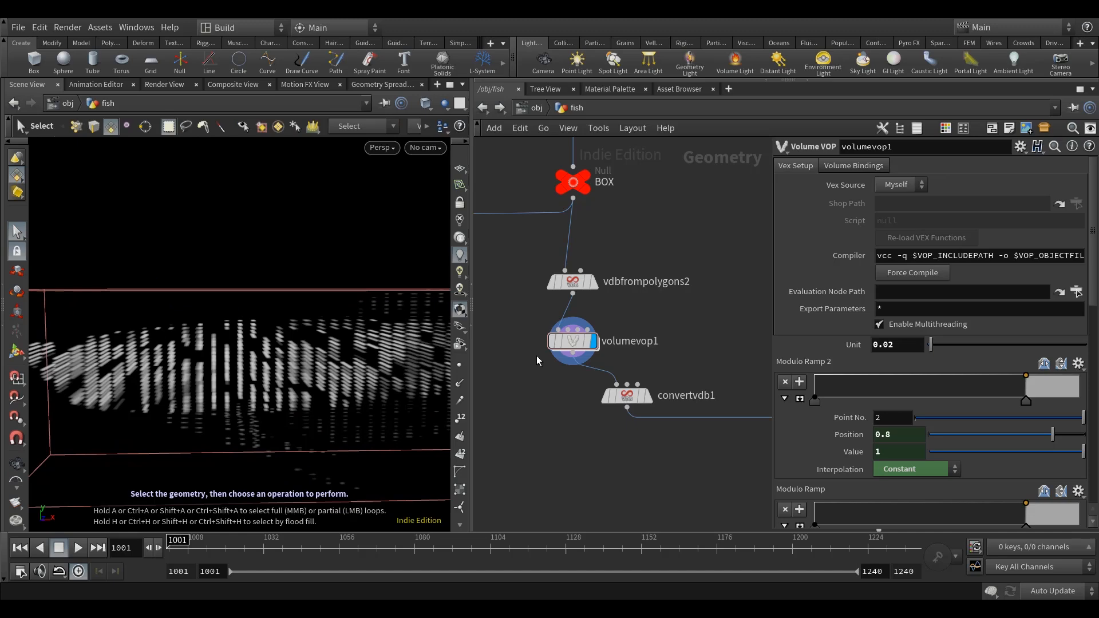
Set the update mode to Manual and open the volumevop1 network at its modulo and divide nodes.
drag(474, 248, 428, 248)
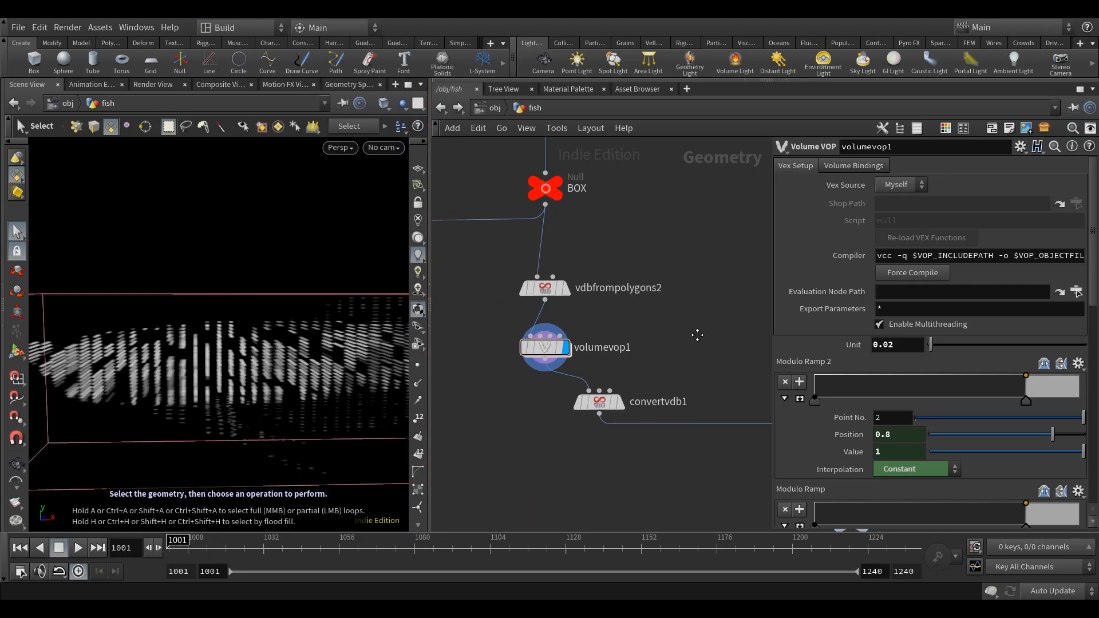
mouse_move(528, 369)
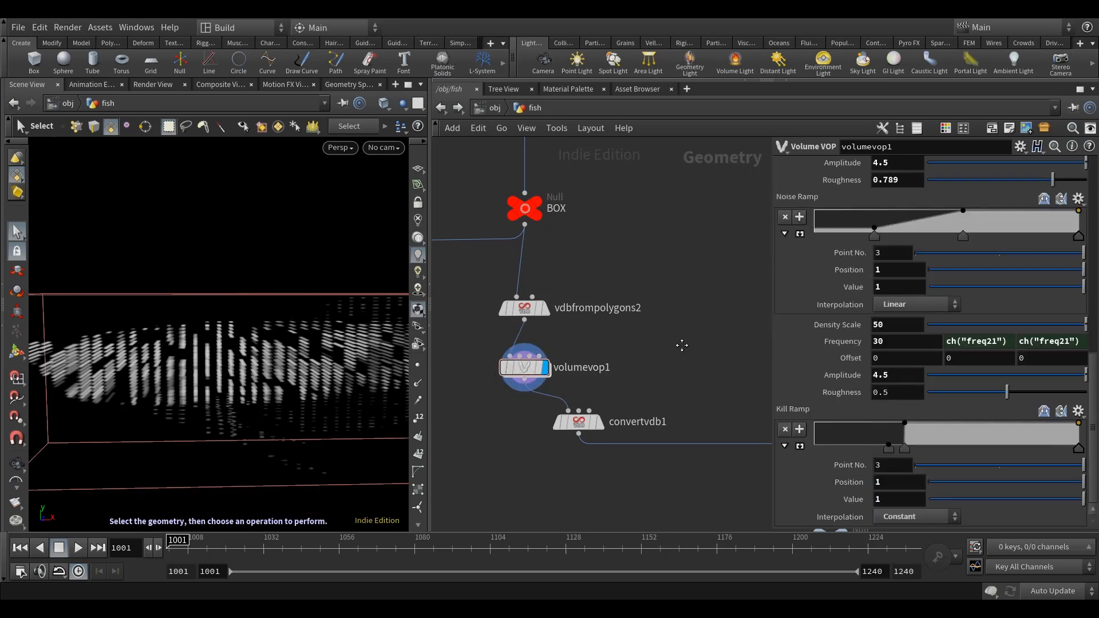
middle_drag(682, 343, 676, 349)
click(1052, 591)
click(1052, 576)
double_click(525, 371)
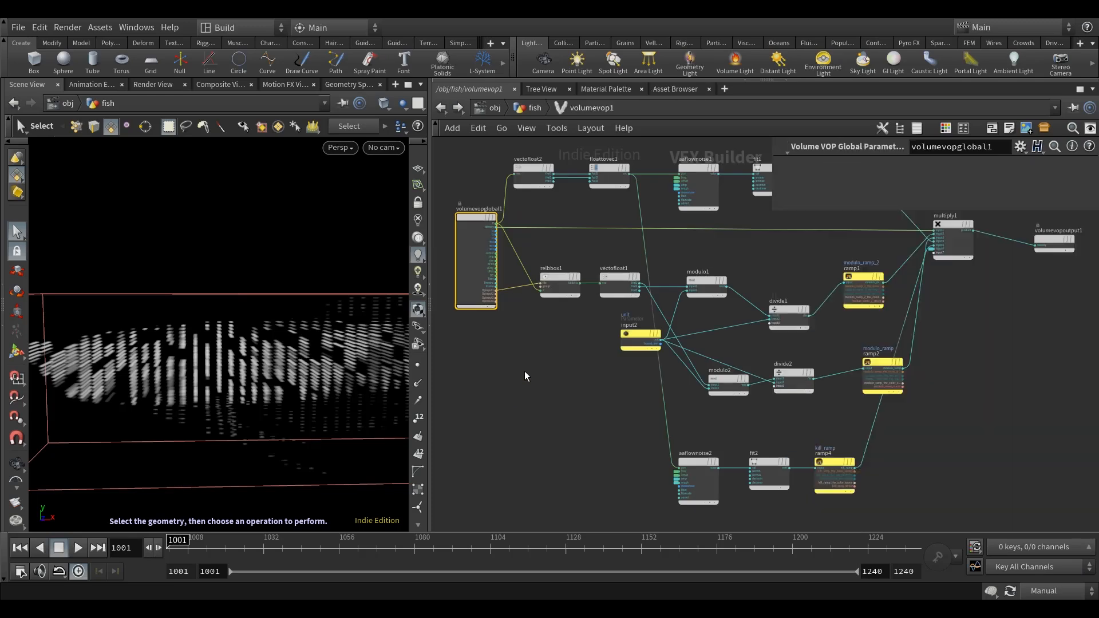
drag(631, 356, 555, 369)
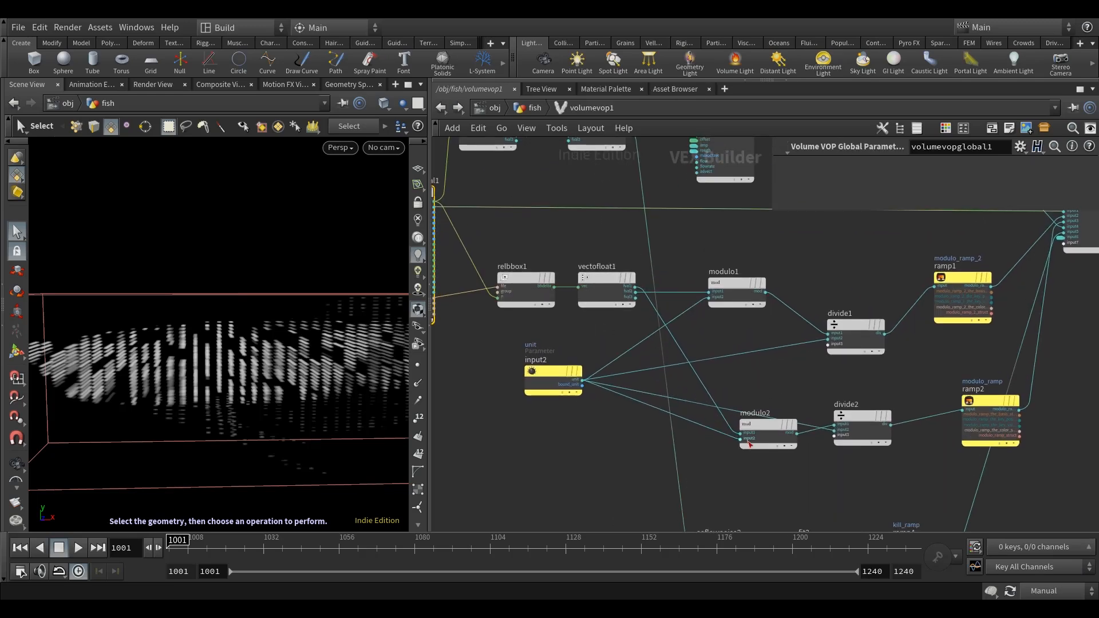
Add a Multiply node and wire vectofloat1's fval1 output through it into modulo2's first input.
click(599, 277)
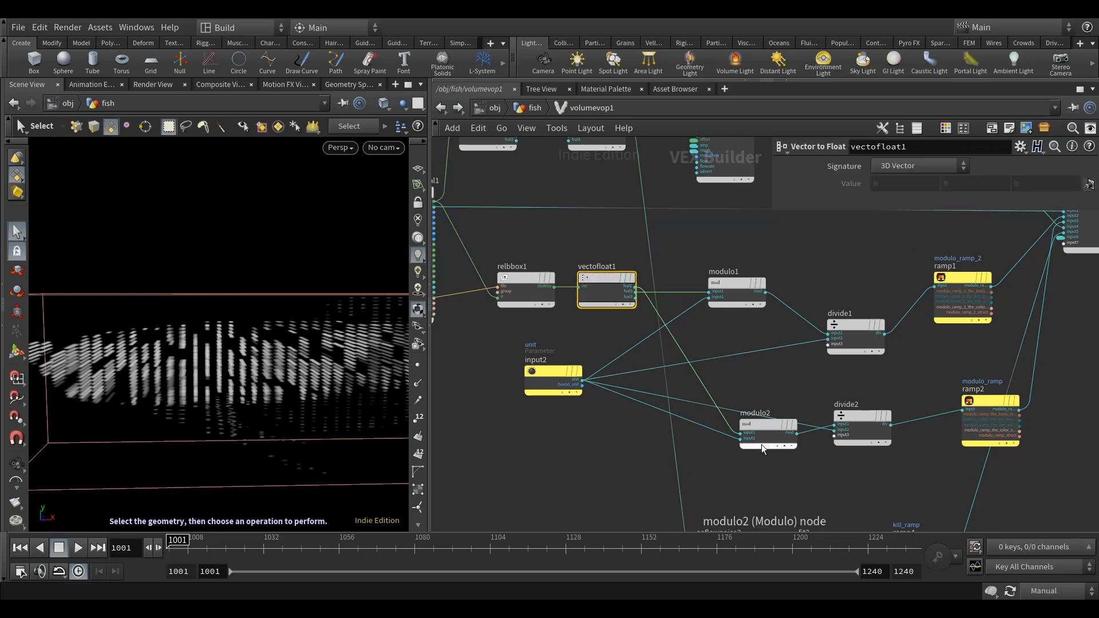
middle_drag(582, 440, 602, 440)
click(602, 440)
key(Tab)
mouse_move(647, 380)
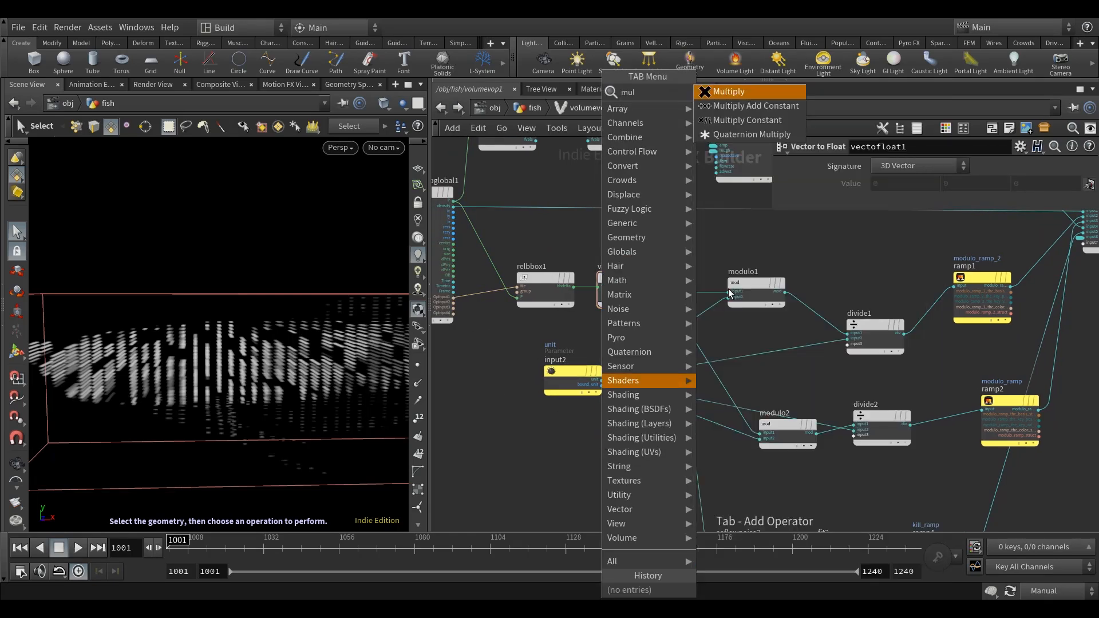
click(755, 94)
click(644, 443)
click(656, 288)
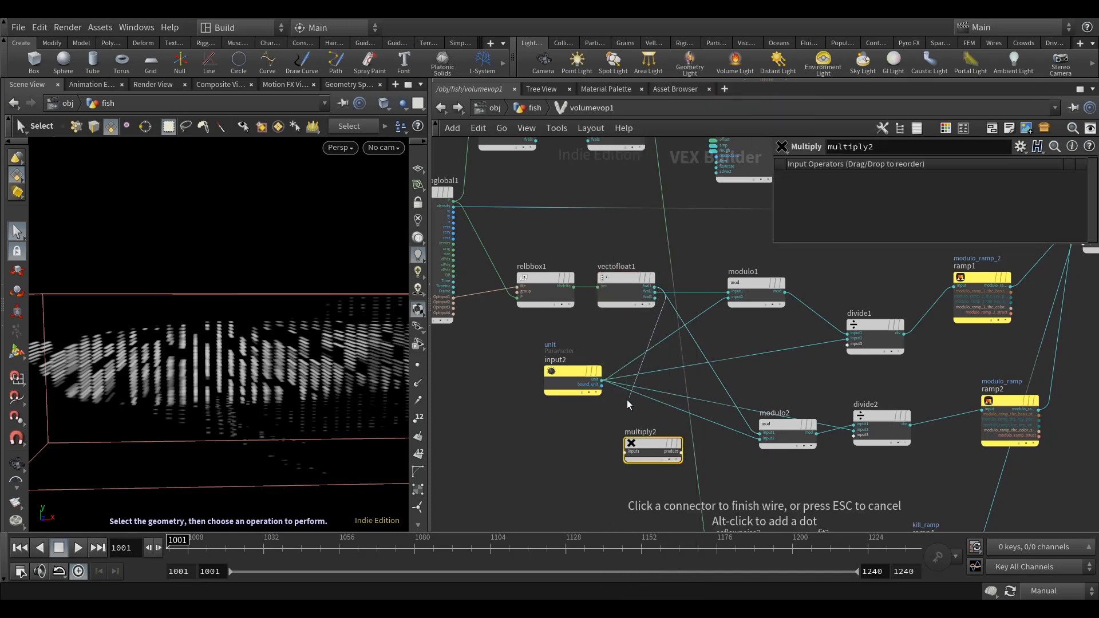
scroll(626, 404, up, 2)
click(620, 473)
middle_drag(522, 484, 475, 460)
click(661, 451)
click(772, 423)
Promote the new Multiply node's second input to a parameter named x_multiply with the label X Multiply.
right_click(584, 459)
click(622, 355)
middle_drag(518, 488, 543, 488)
click(596, 458)
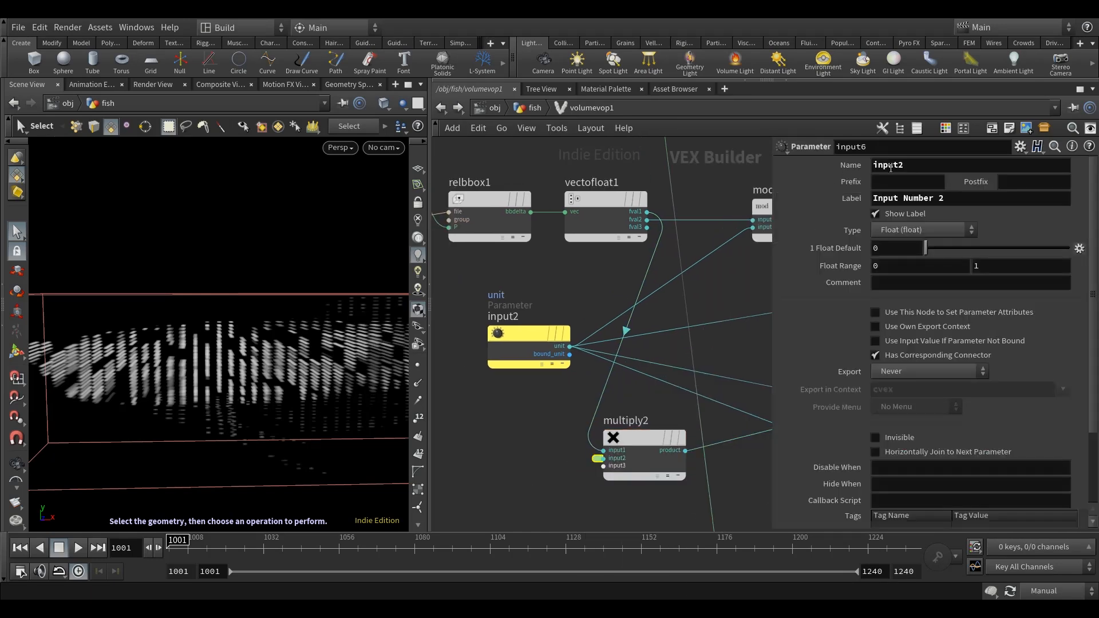
text(x_multiply)
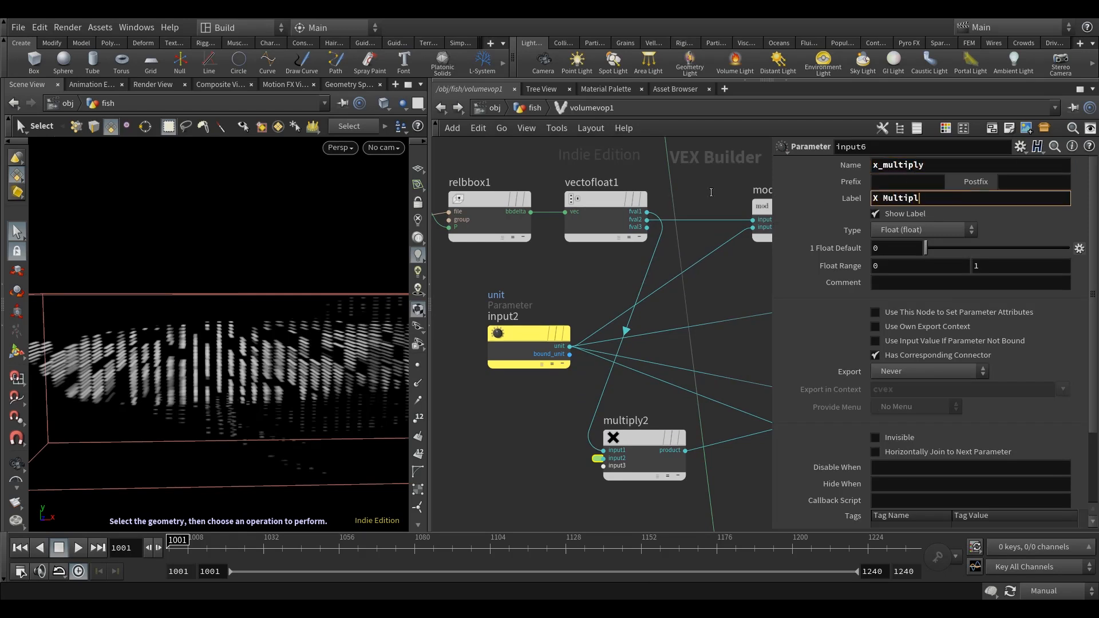
click(544, 401)
middle_drag(544, 402, 542, 394)
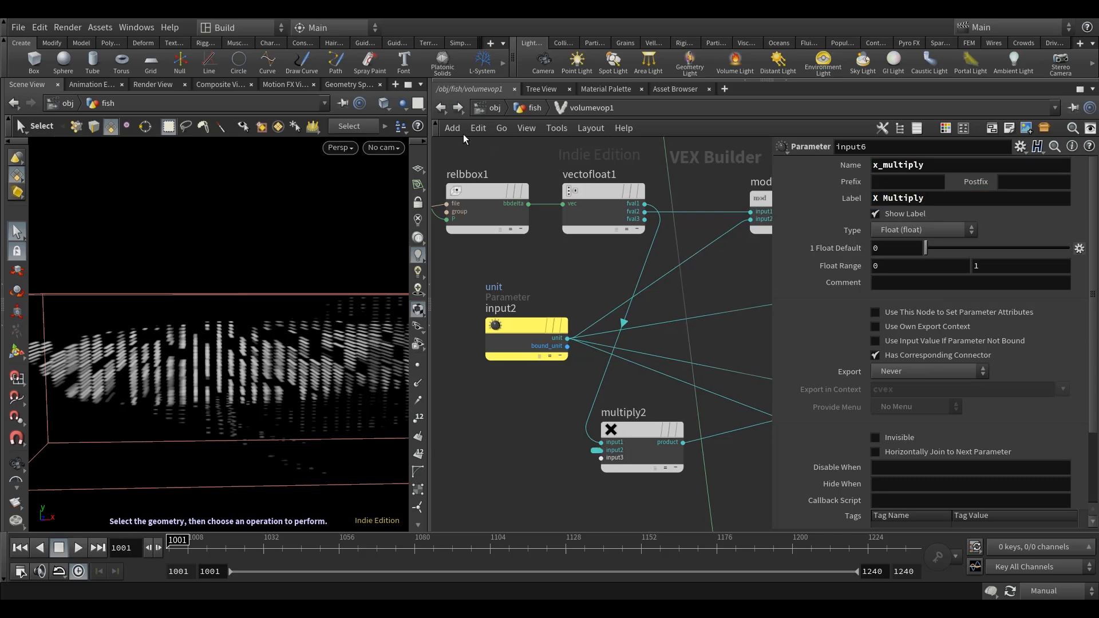
Return to the fish network, set volumevop1's X Multiply to 4 and switch the update mode to Auto Update.
click(440, 107)
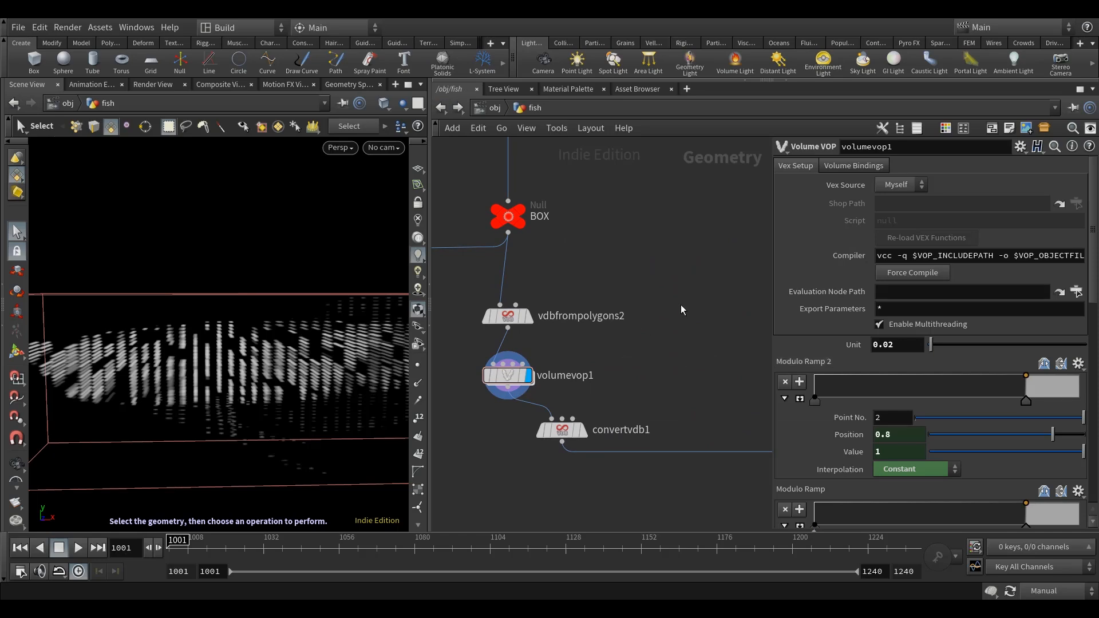
scroll(925, 413, down, 15)
scroll(896, 495, down, 4)
text(4)
key(Return)
click(1053, 591)
click(1052, 549)
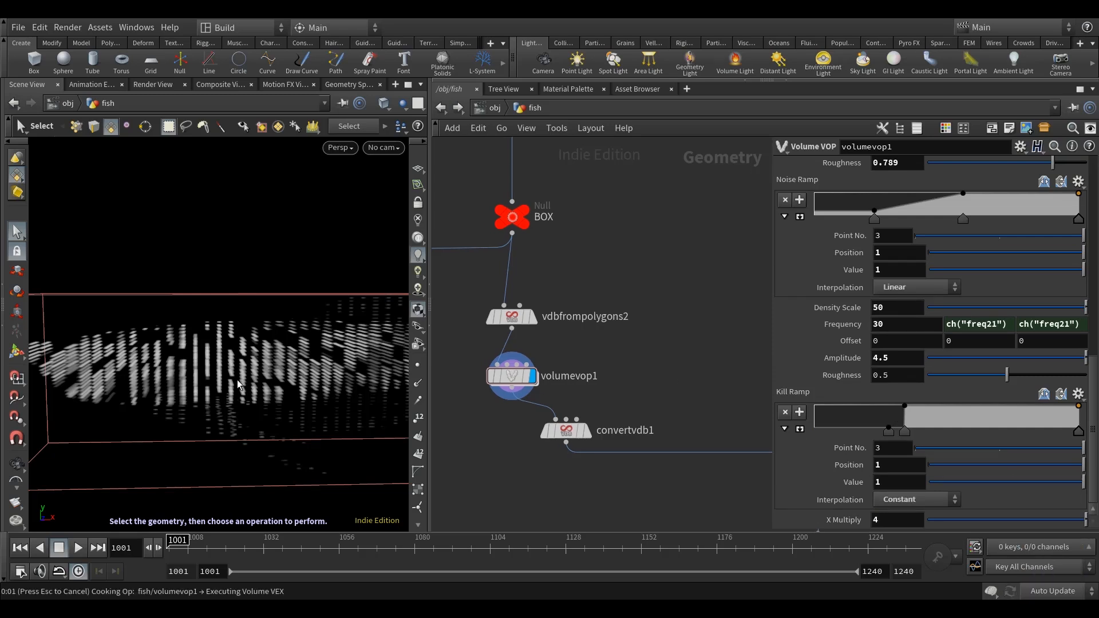
Examine the stretched stripe pattern in the fish volume from near and far.
mouse_move(294, 393)
alt+mouse_down()
mouse_move(309, 366)
mouse_move(278, 388)
alt+mouse_up()
scroll(309, 366, up, 5)
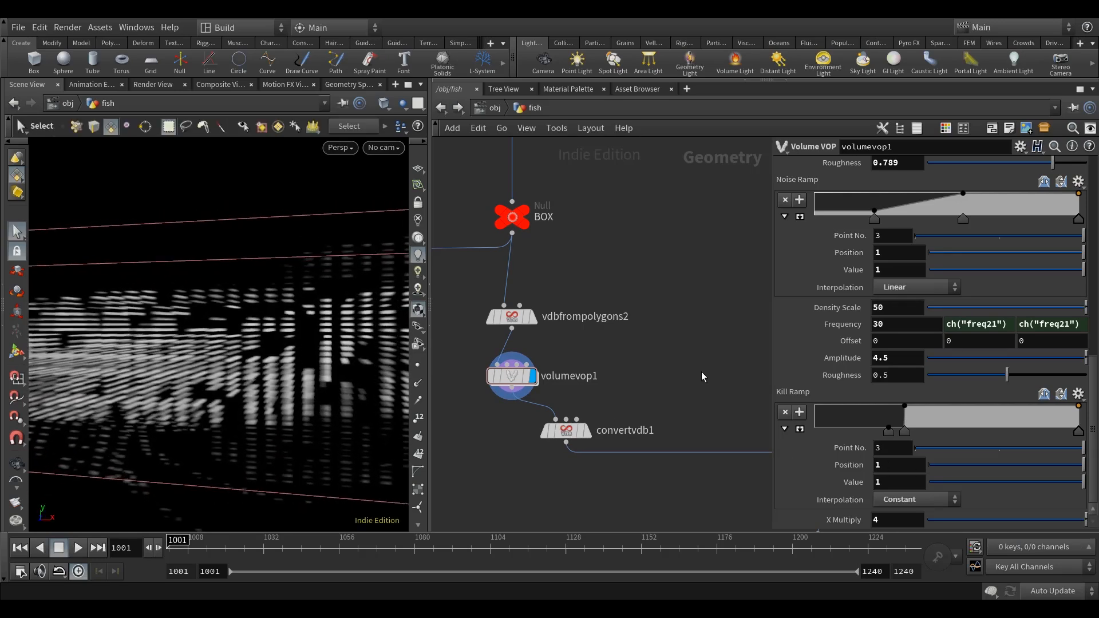
middle_drag(702, 372, 708, 370)
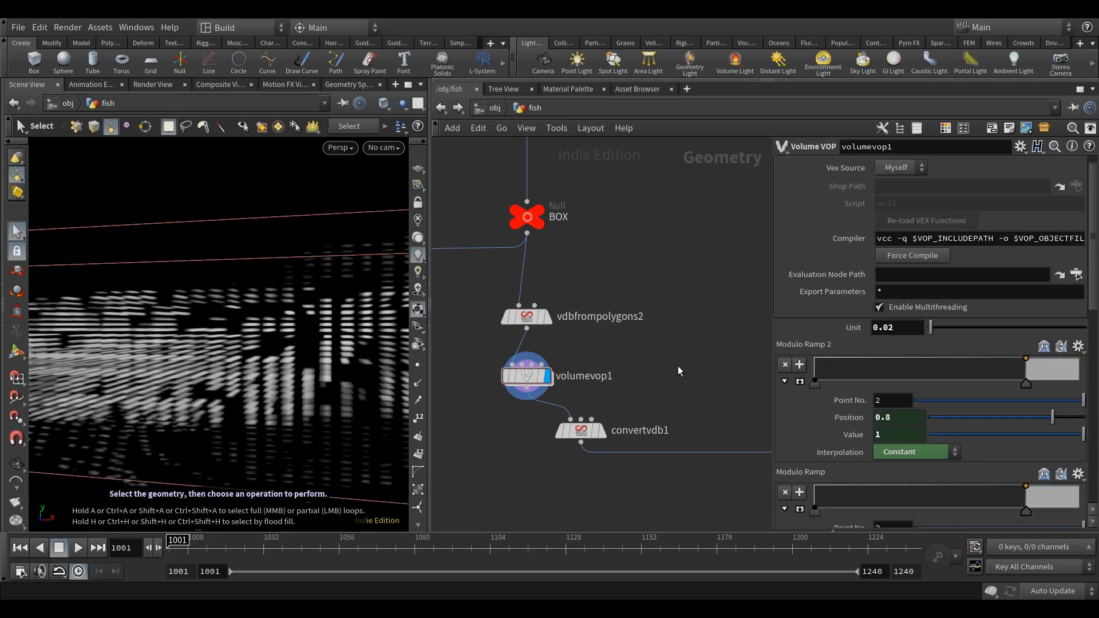
middle_drag(679, 365, 677, 375)
alt+scroll(280, 393, down, 3)
alt+drag(284, 392, 265, 392)
alt+scroll(279, 396, down, 3)
alt+middle_drag(263, 390, 228, 388)
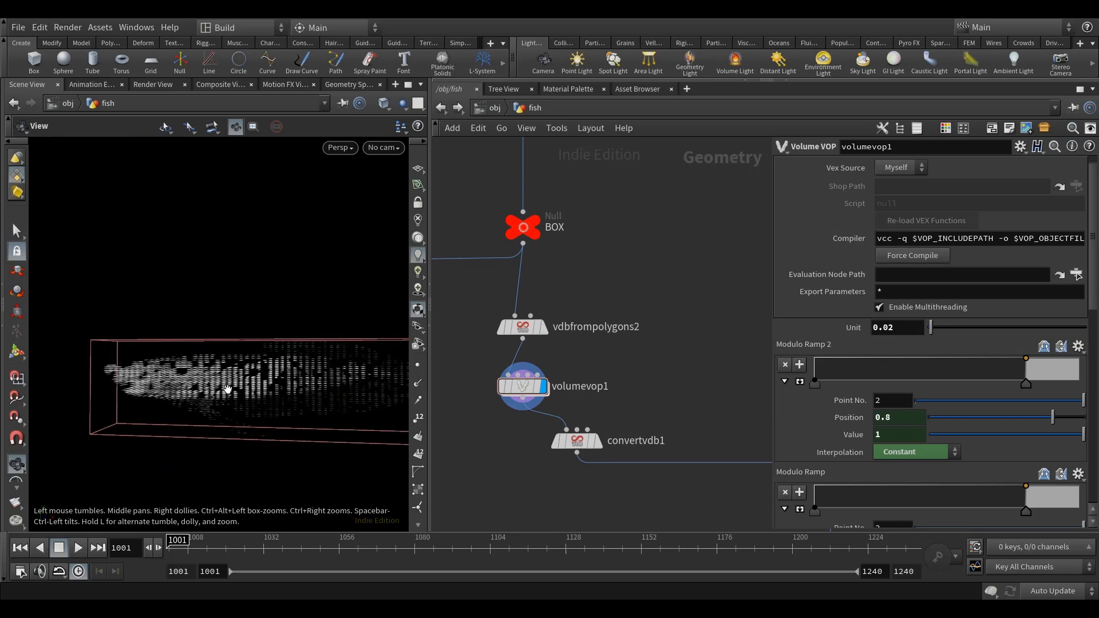
Set volumevop1's Unit to 0.05.
alt+scroll(229, 387, up, 3)
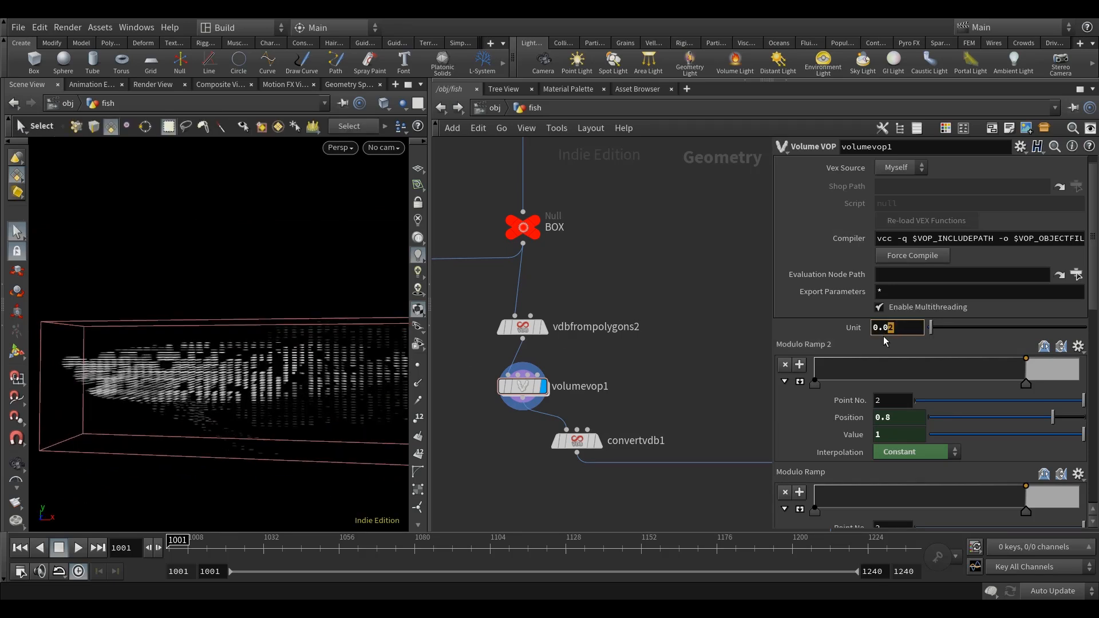
mouse_move(701, 276)
middle_down()
mouse_move(707, 238)
mouse_move(703, 279)
middle_up()
alt+drag(245, 407, 289, 417)
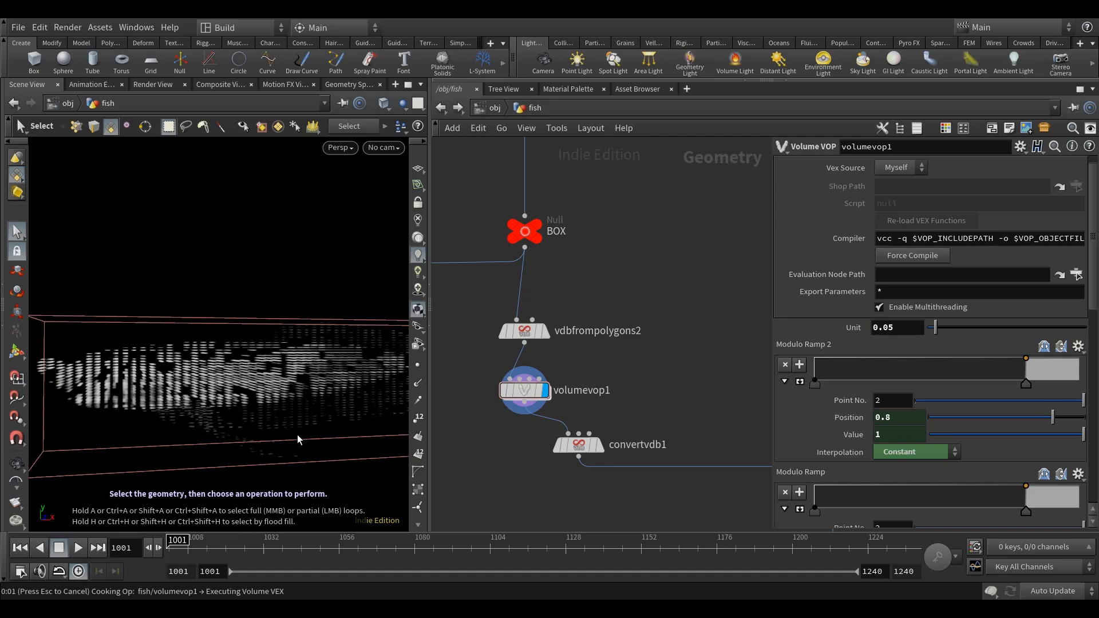
Examine the spacing and size of the volume's dashes from several angles and distances.
alt+drag(297, 434, 286, 432)
alt+right_drag(287, 431, 191, 368)
drag(191, 368, 326, 349)
key(s)
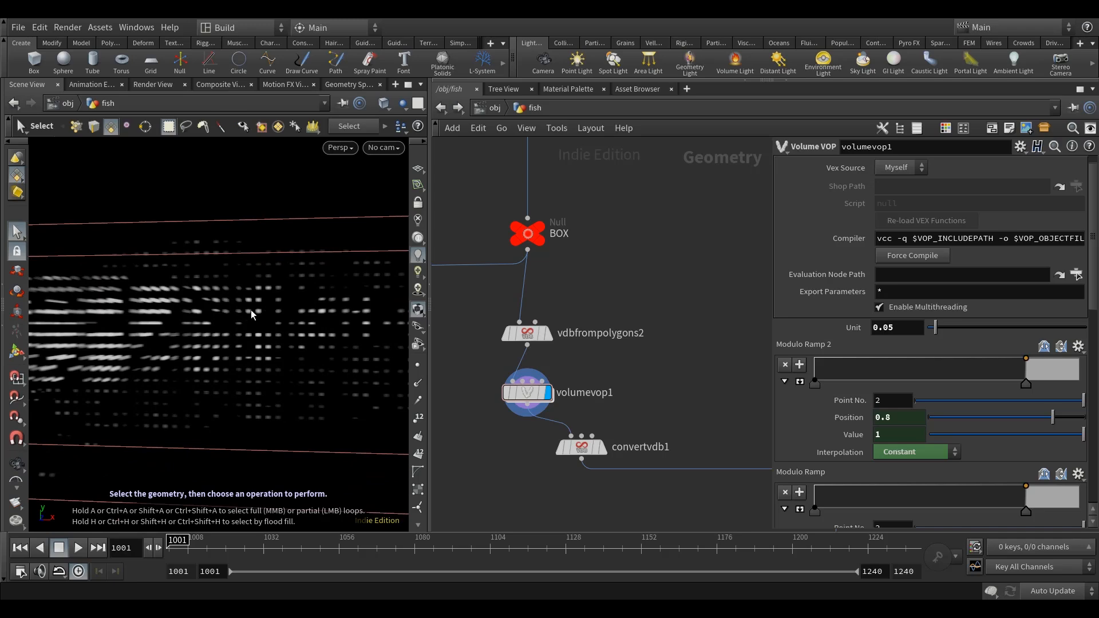
alt+scroll(288, 378, down, 8)
alt+drag(290, 378, 216, 378)
scroll(215, 378, up, 10)
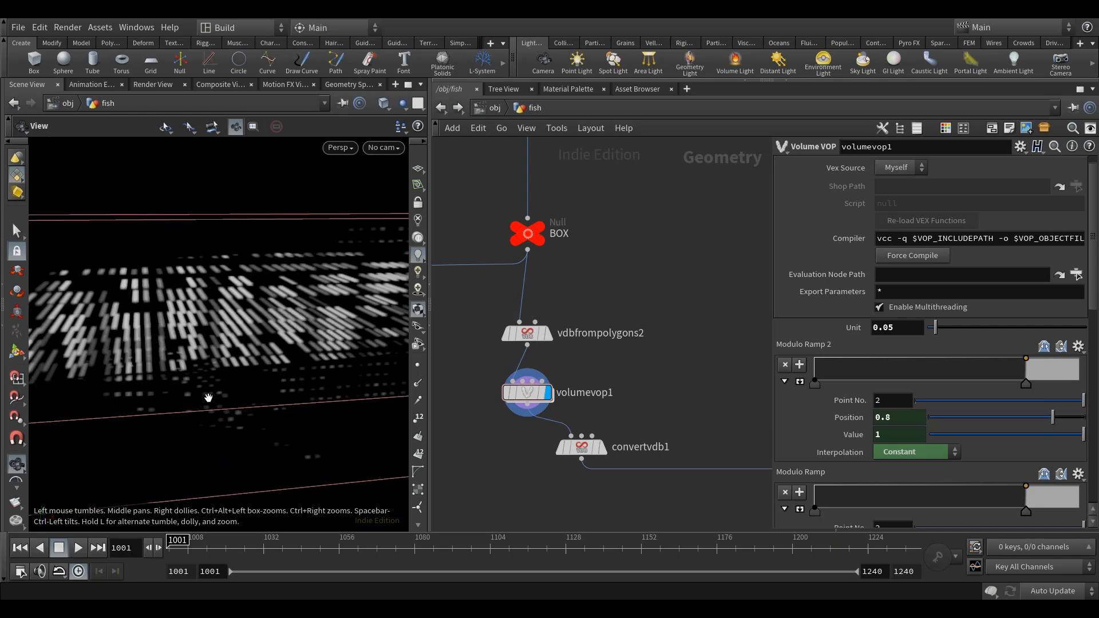
alt+scroll(213, 382, down, 9)
alt+drag(218, 390, 275, 396)
scroll(827, 388, down, 10)
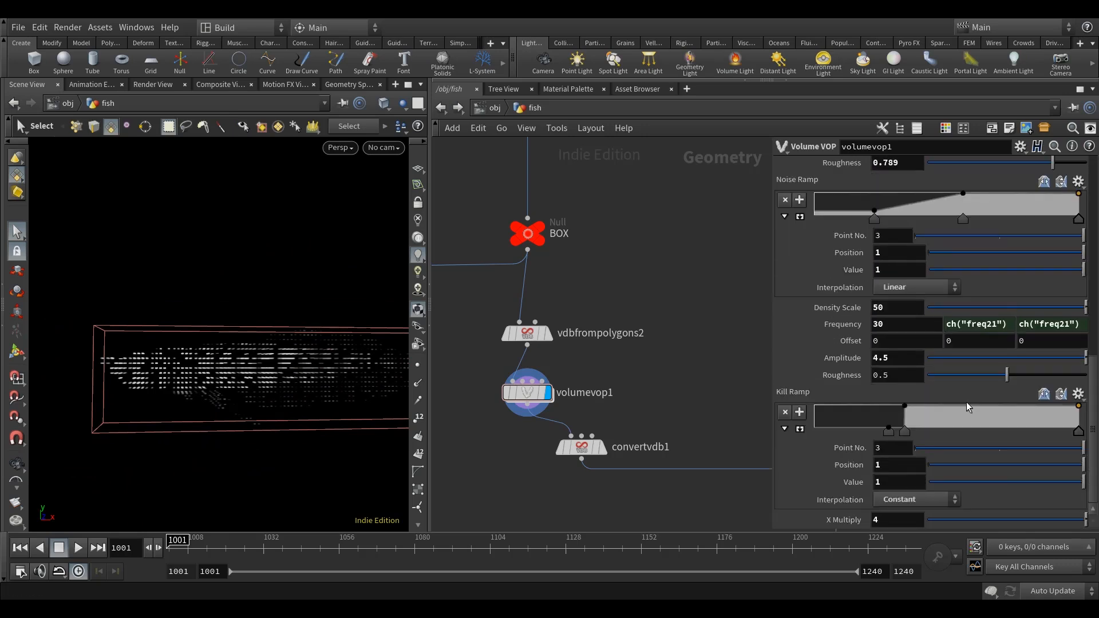
Enlarge the Kill Ramp and, in Manual update mode, set its first point to position 0 and value 0.2.
click(800, 429)
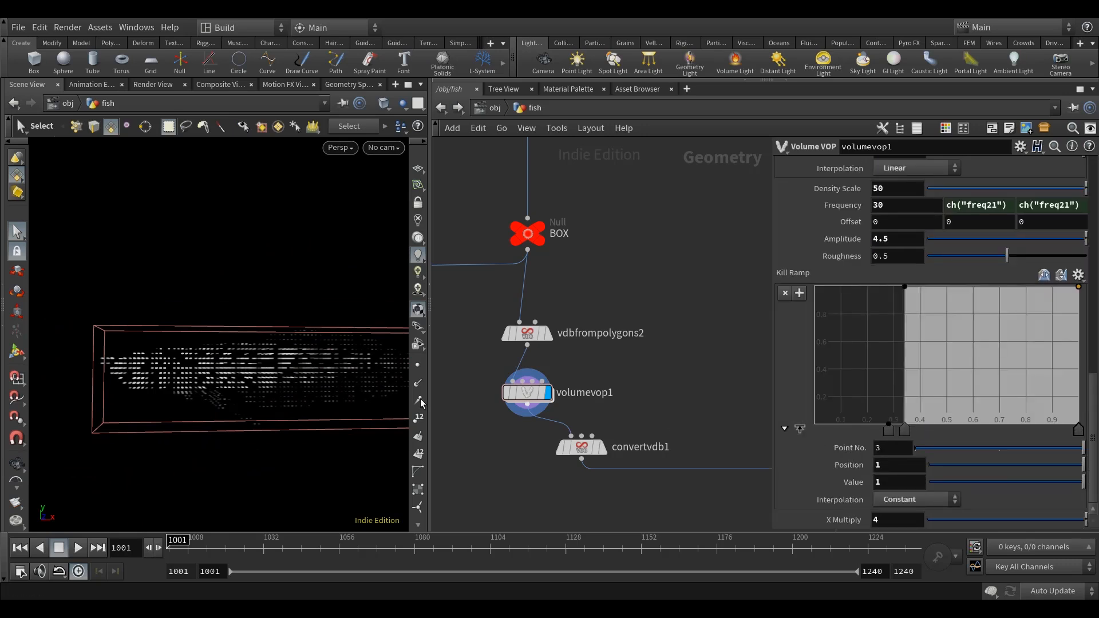
alt+drag(277, 393, 232, 407)
click(890, 435)
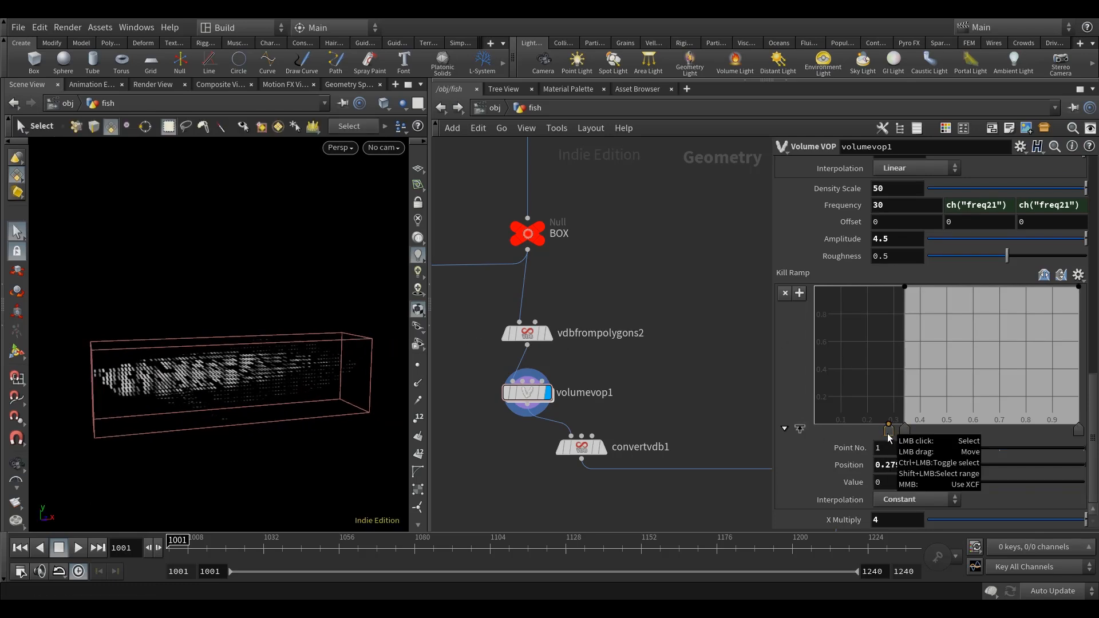
click(1064, 590)
click(1059, 579)
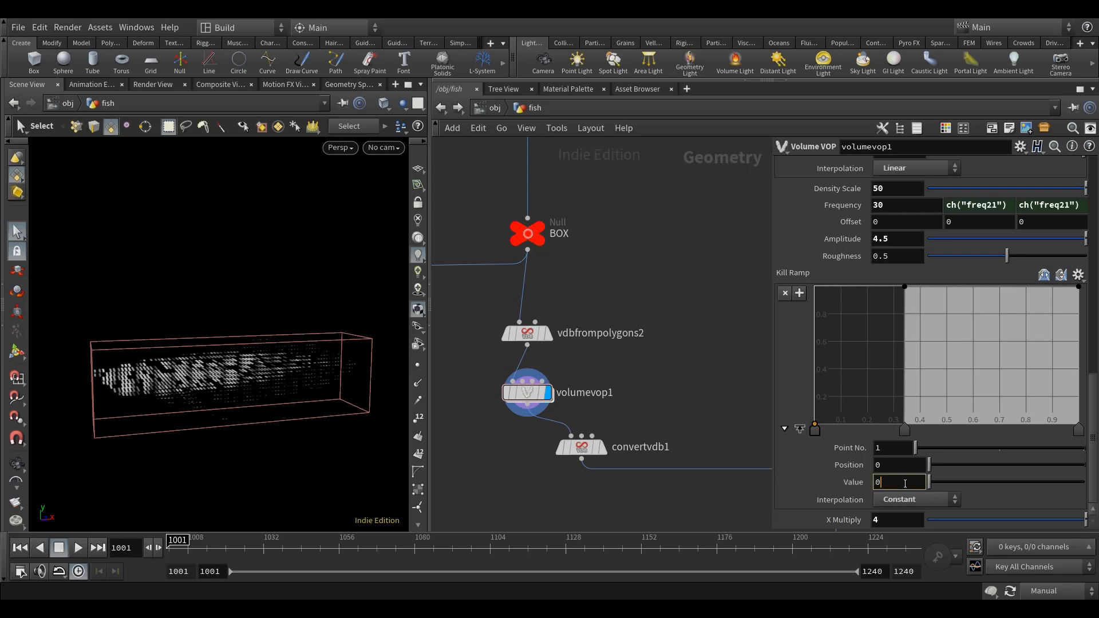
key(Return)
scroll(263, 388, up, 5)
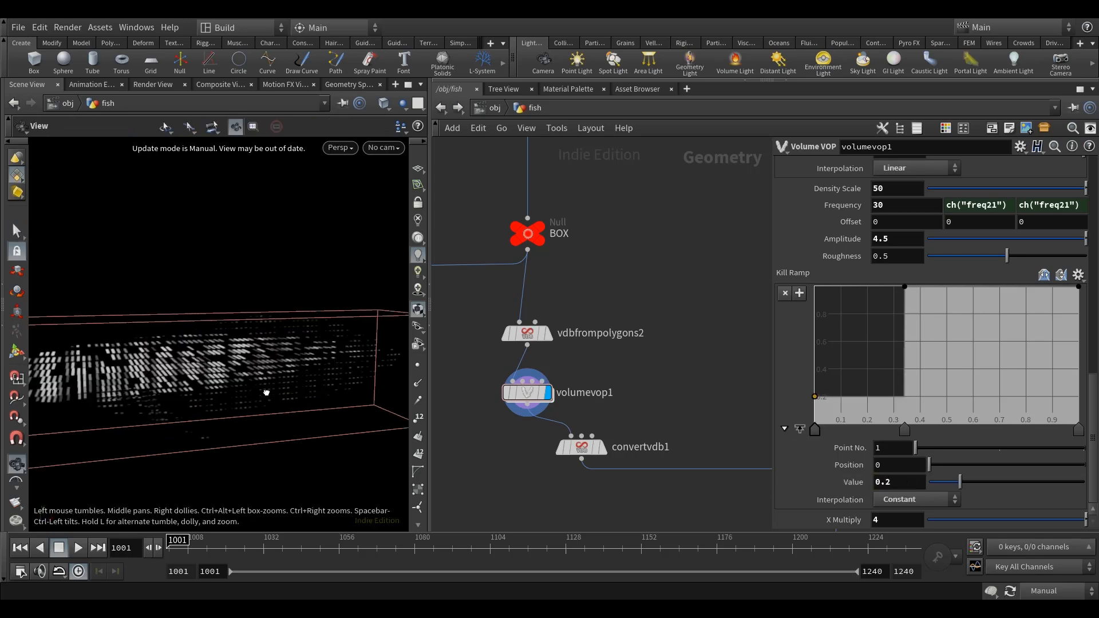
Restore Auto Update and inspect the fish volume with the adjusted Kill Ramp.
click(1055, 591)
click(1053, 550)
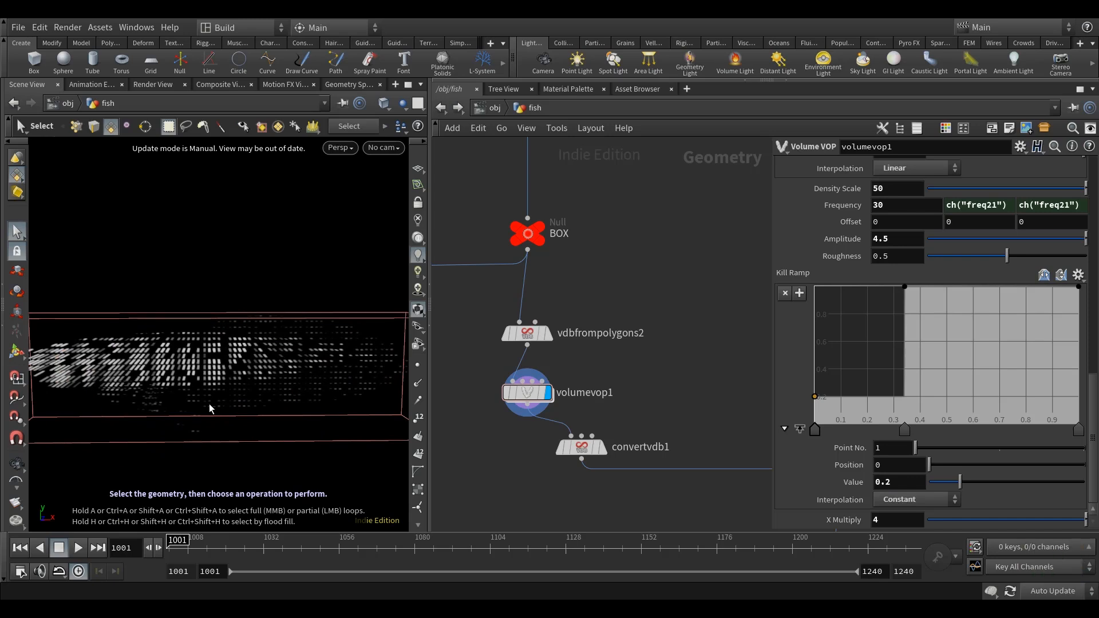
key(Escape)
drag(219, 411, 169, 391)
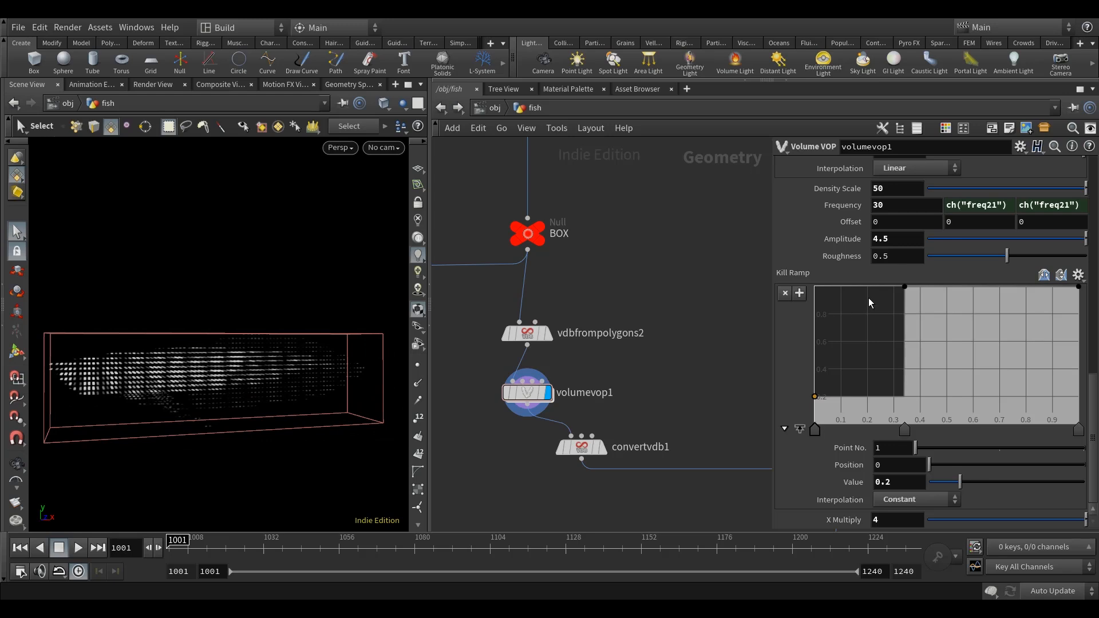
alt+drag(118, 424, 255, 420)
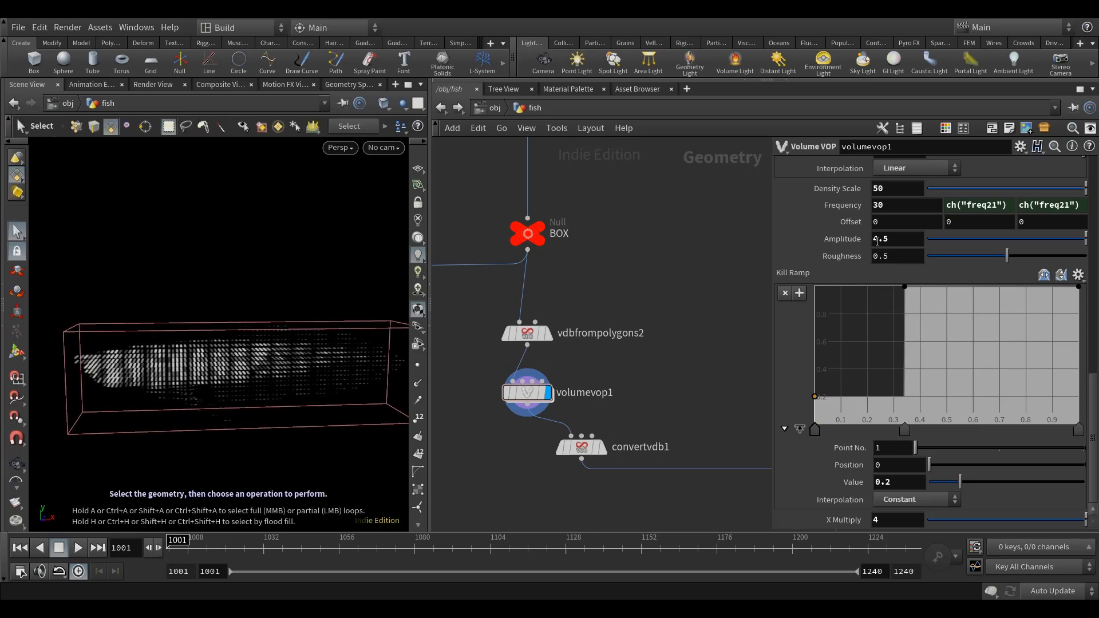
Set volumevop1's Density Scale to 10.
click(899, 193)
text(10)
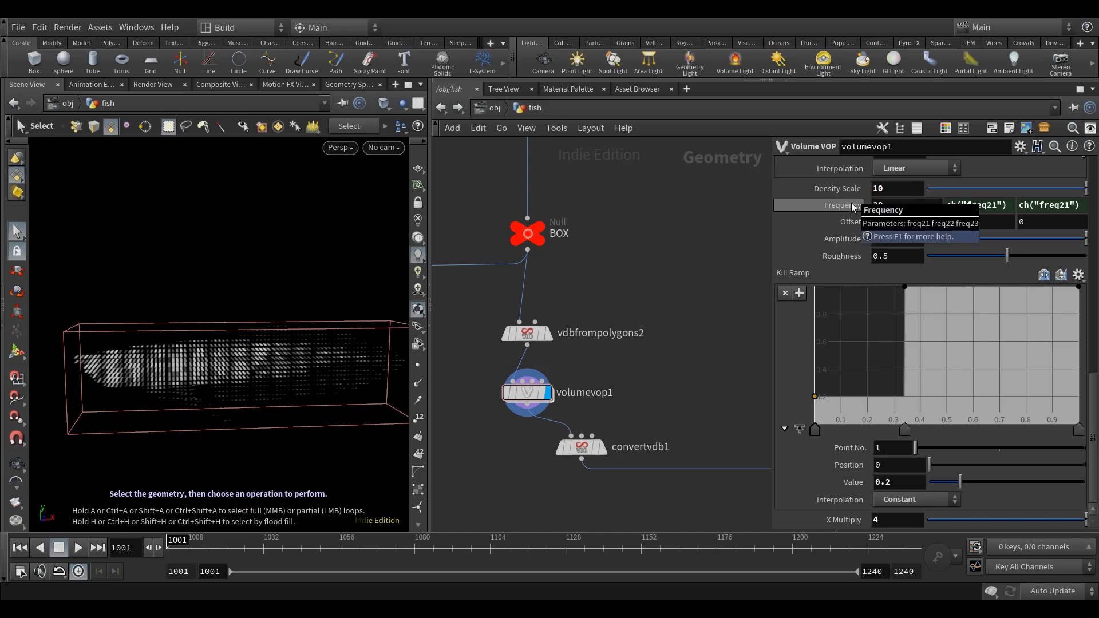
mouse_move(277, 420)
alt+mouse_down()
mouse_move(295, 429)
mouse_move(280, 416)
alt+mouse_up()
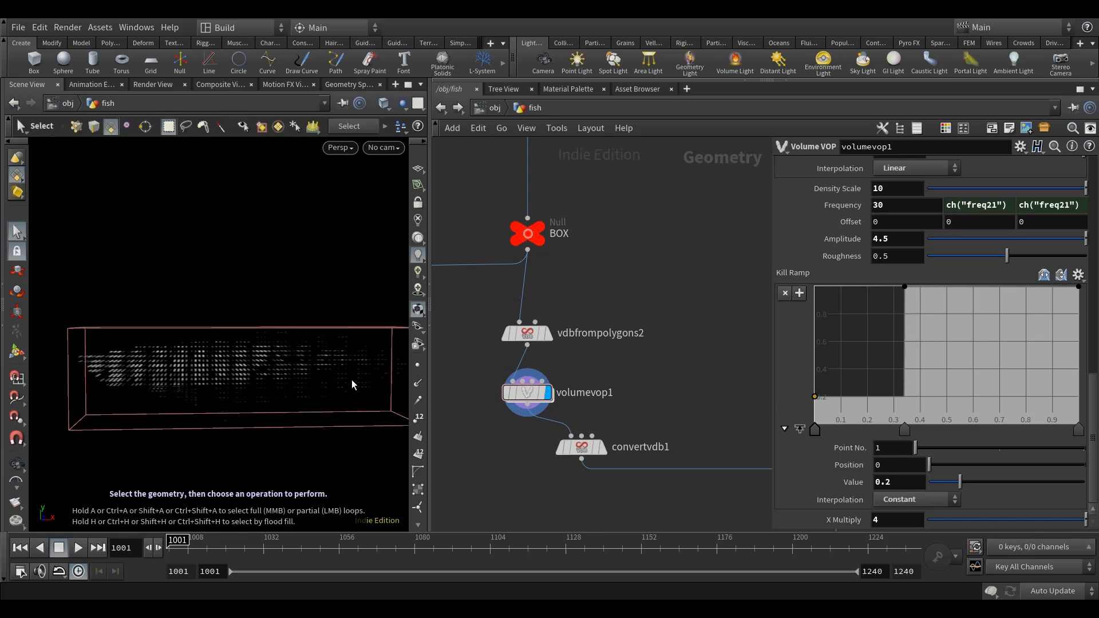
Set the noise Frequency below Density Scale to 20 and check the volume.
scroll(932, 280, up, 10)
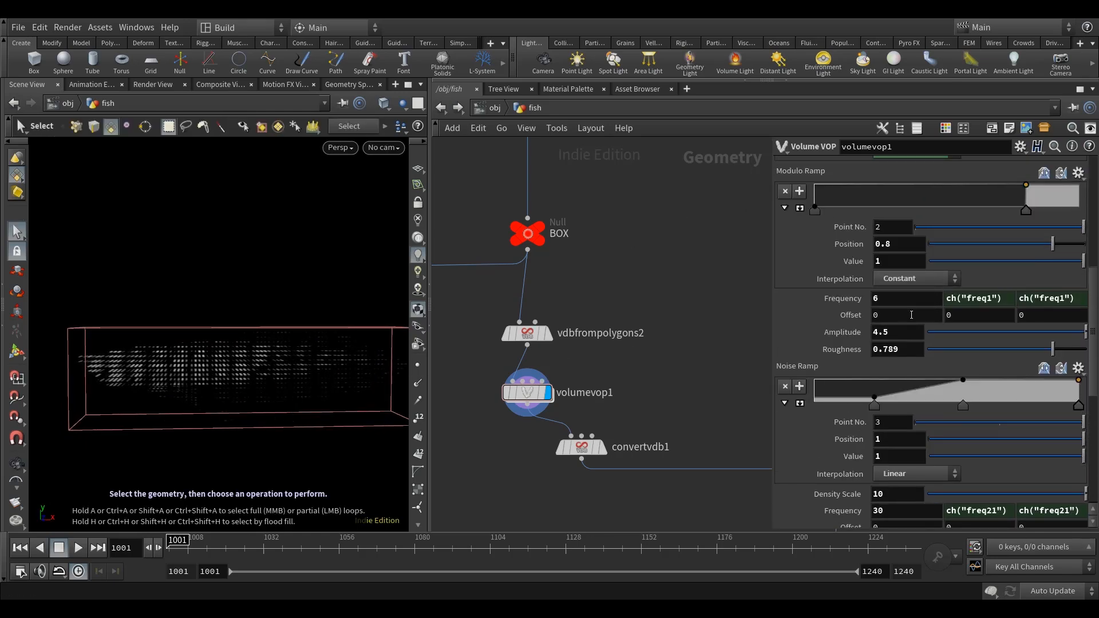
scroll(912, 314, down, 5)
drag(908, 369, 811, 374)
text(20)
key(Return)
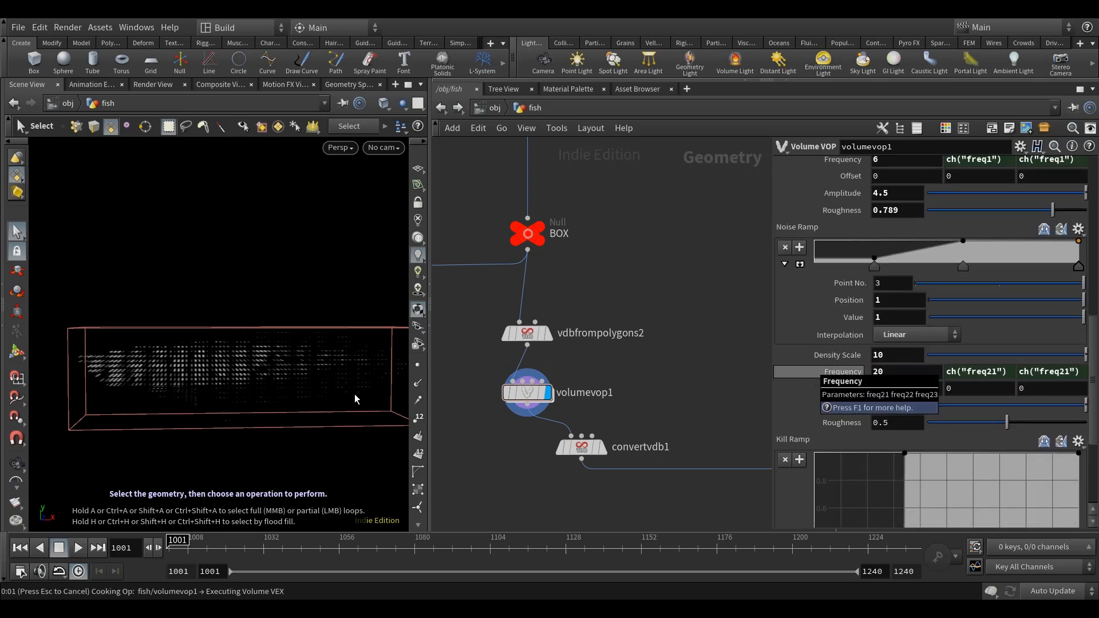
alt+drag(318, 412, 326, 449)
Set the noise Frequency above the Noise Ramp to 2 and check the volume.
scroll(842, 280, up, 4)
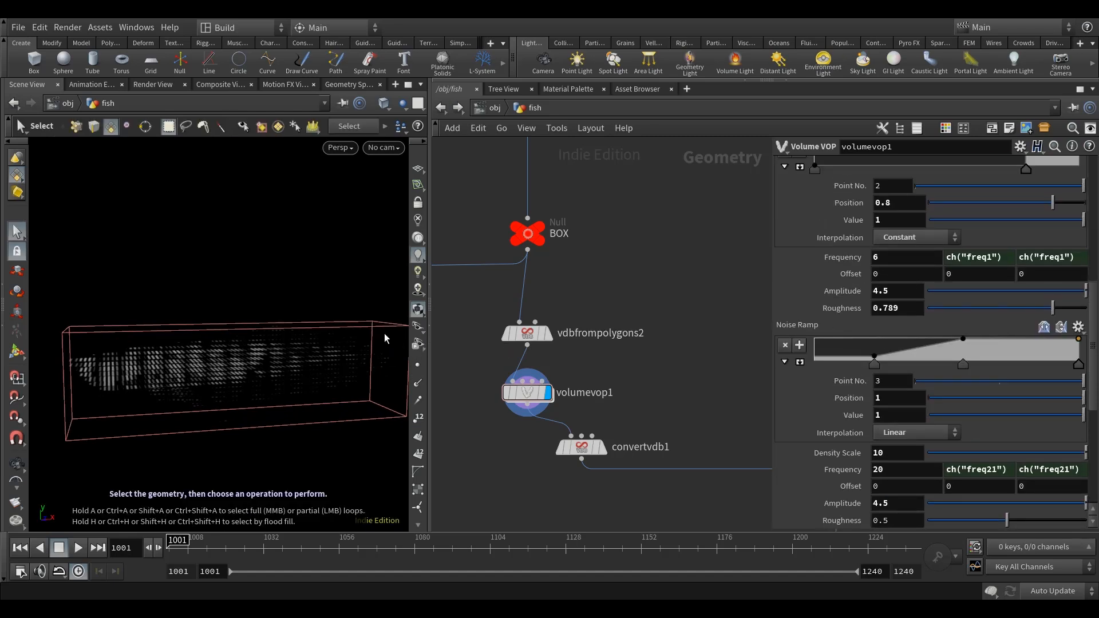
key(BackSpace)
text(2)
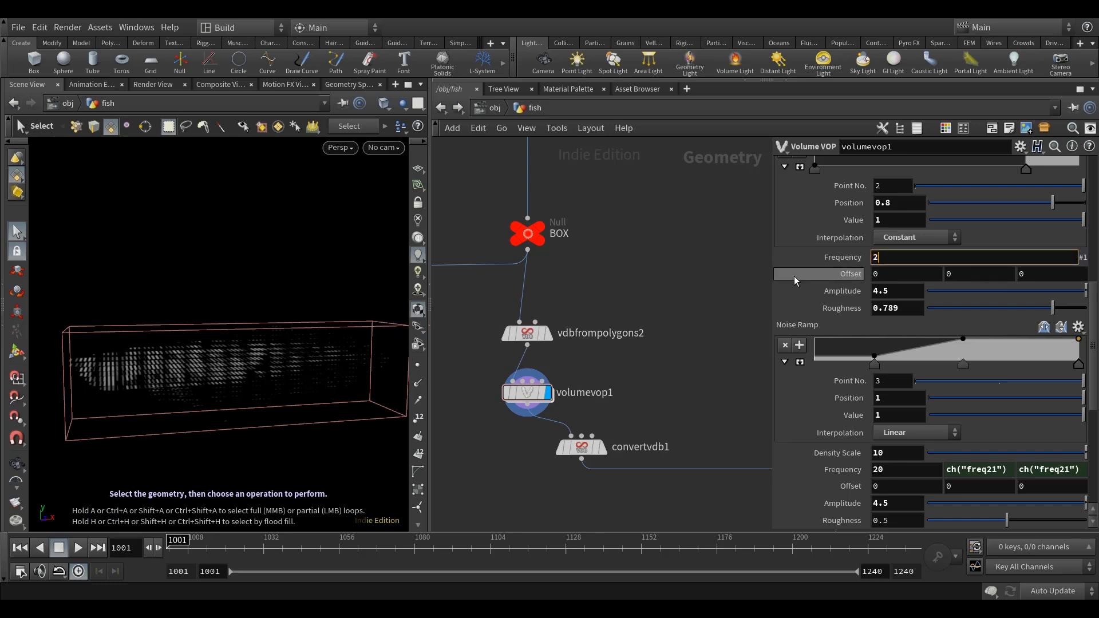
key(Return)
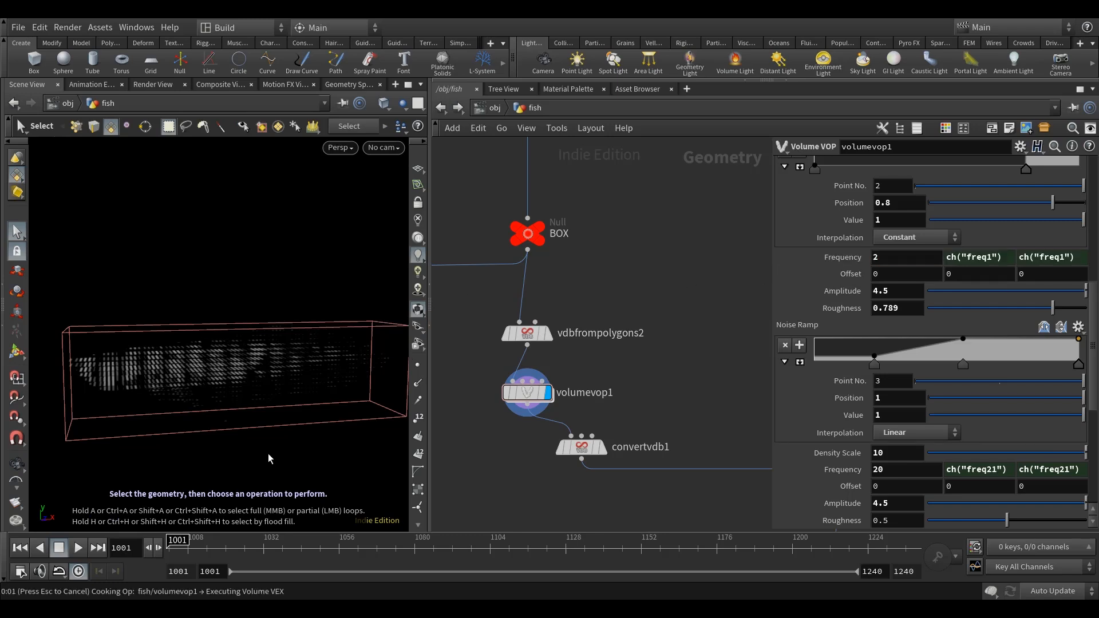
key(Escape)
drag(265, 442, 261, 442)
key(s)
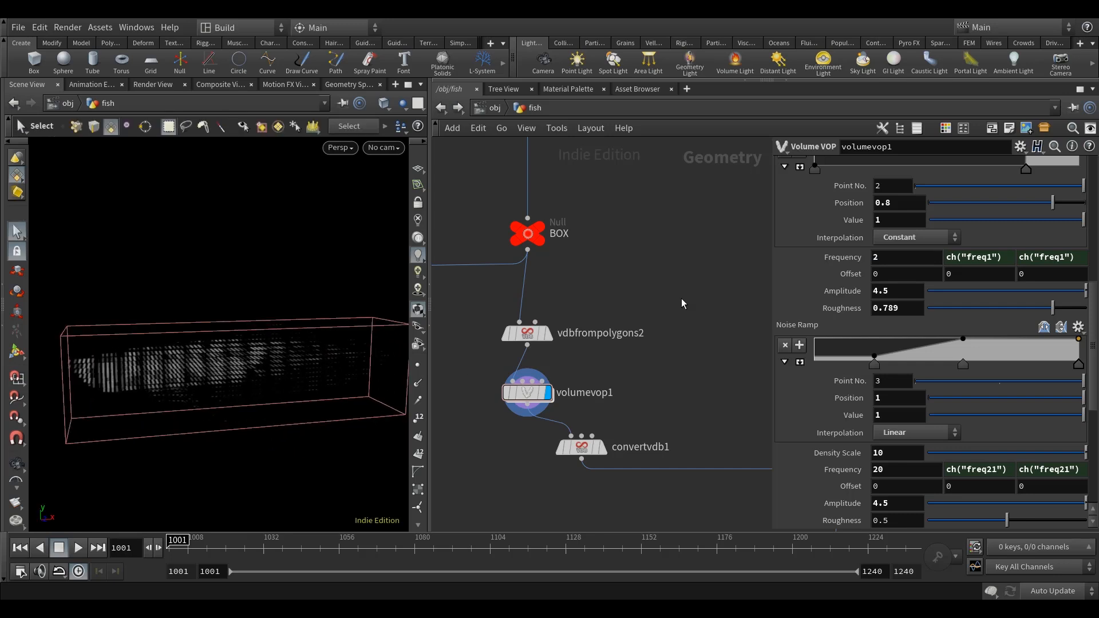
scroll(829, 272, up, 5)
scroll(833, 265, up, 2)
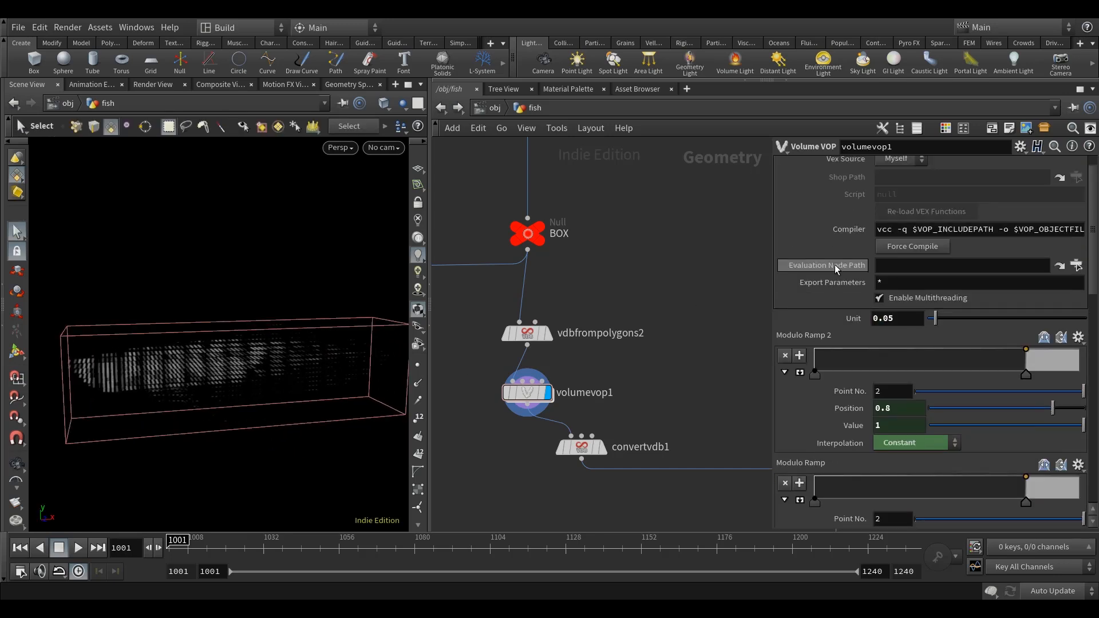
scroll(915, 346, down, 6)
key(Escape)
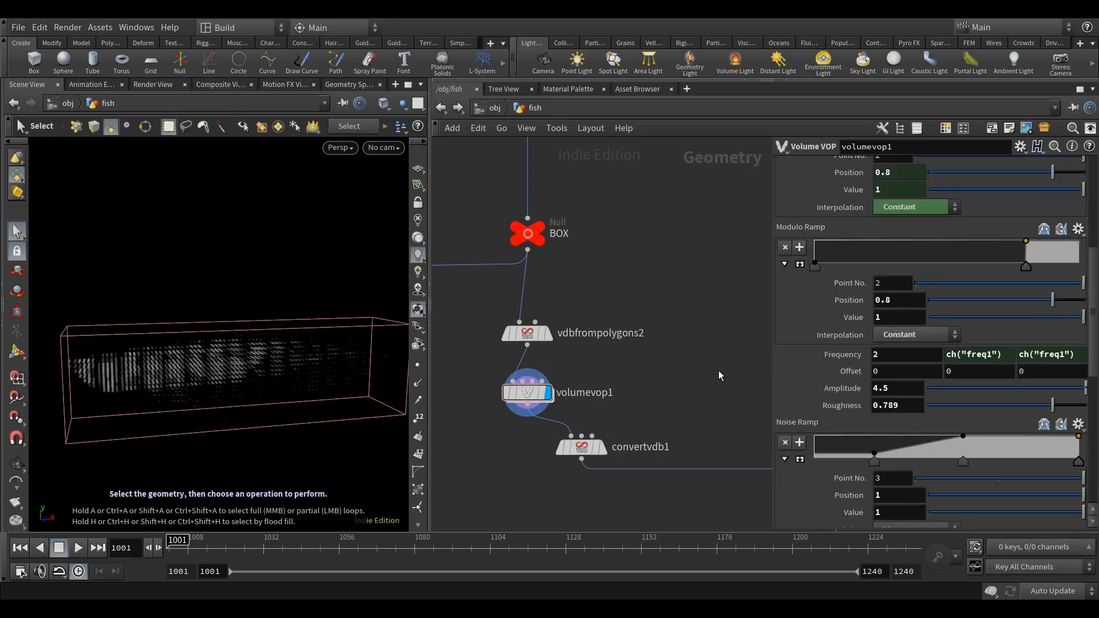
middle_drag(718, 372, 685, 346)
Display convertvdb1 and continue to pointsfromvolume1, inspecting the scattered fish points from different angles.
alt+drag(274, 414, 291, 422)
click(568, 424)
click(551, 423)
middle_drag(626, 389, 541, 292)
click(740, 367)
click(726, 364)
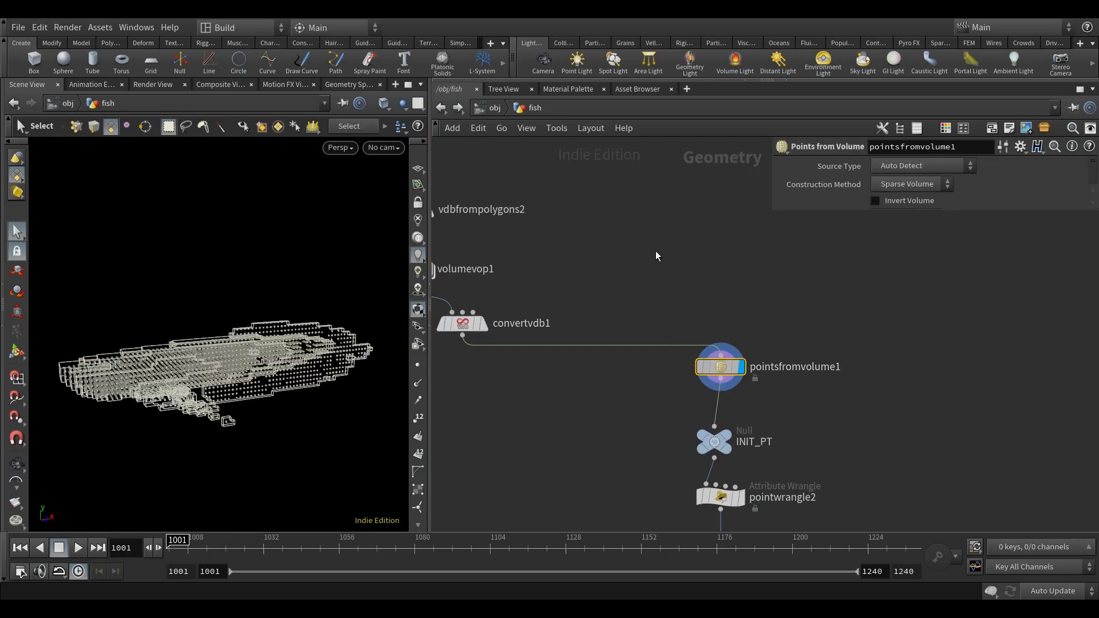
middle_drag(642, 281, 617, 267)
alt+drag(270, 425, 394, 385)
scroll(591, 209, down, 5)
scroll(631, 311, up, 4)
Save the scene and display the pointwrangle2 node.
middle_drag(647, 246, 651, 281)
key(ctrl+s)
click(574, 334)
middle_drag(669, 320, 662, 307)
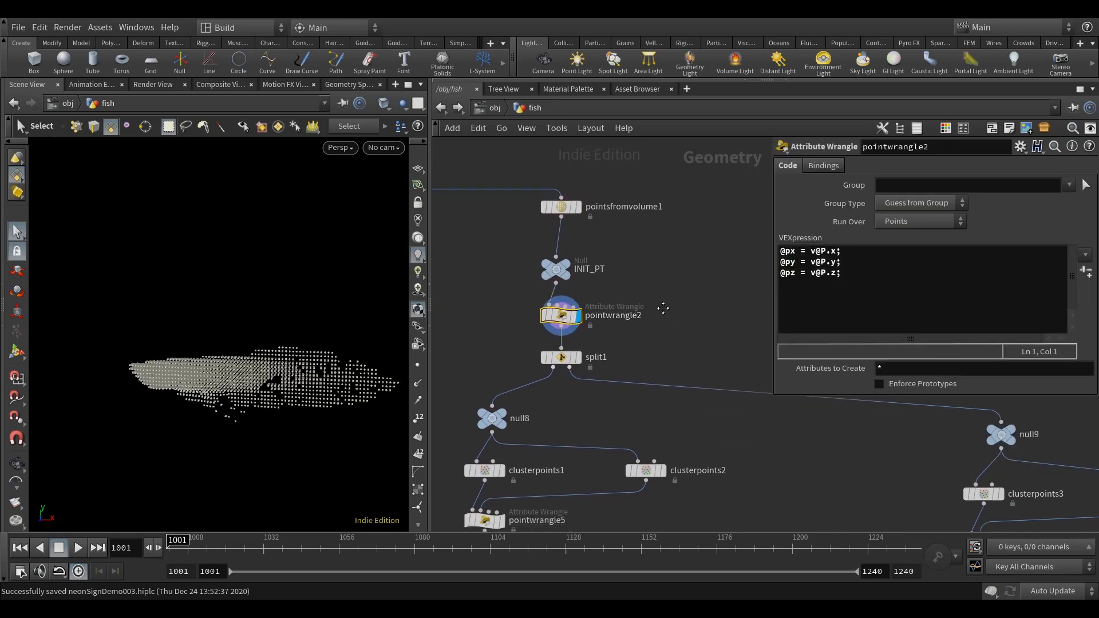
Display the split1 node and inspect which fish points it keeps.
scroll(663, 310, down, 5)
middle_drag(687, 398, 632, 449)
scroll(566, 324, up, 4)
scroll(585, 324, up, 1)
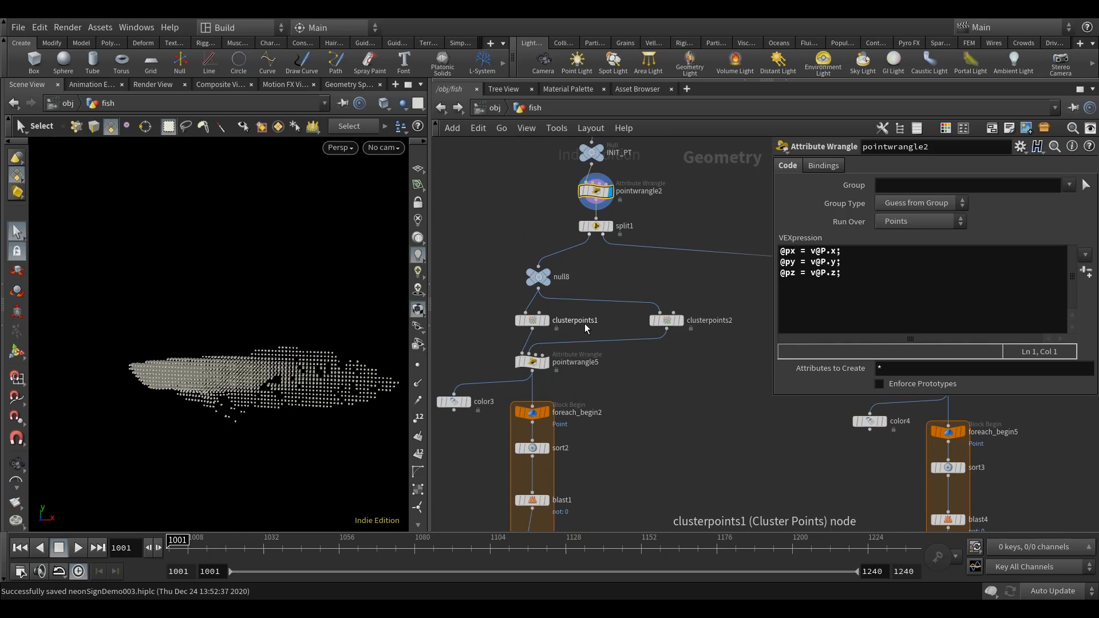
click(595, 226)
middle_drag(634, 282, 637, 286)
key(space)
drag(349, 365, 367, 389)
drag(337, 429, 326, 449)
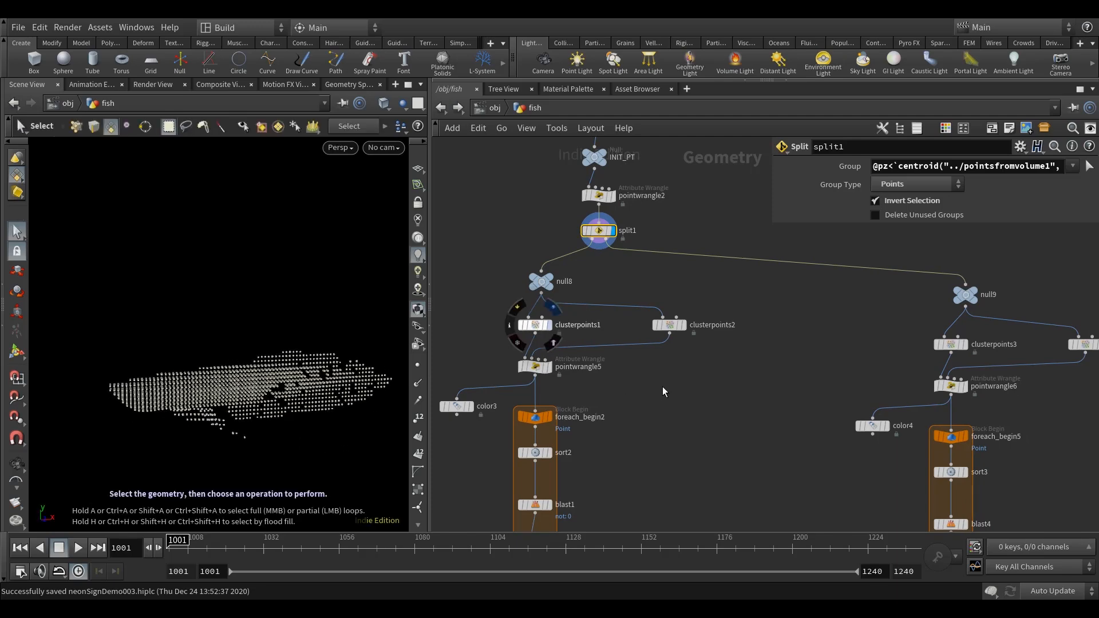
Display clusterpoints1 and clusterpoints2 in turn to inspect the coloured point clusters.
key(space)
drag(293, 490, 287, 466)
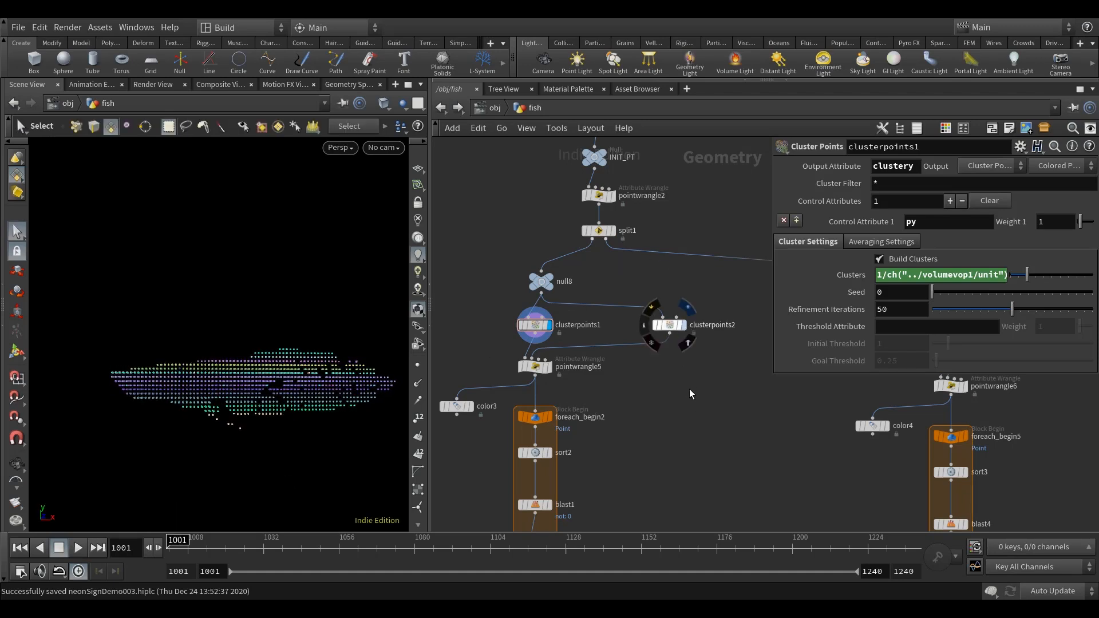
key(space)
mouse_move(277, 452)
mouse_down()
mouse_move(268, 465)
mouse_move(298, 458)
mouse_up()
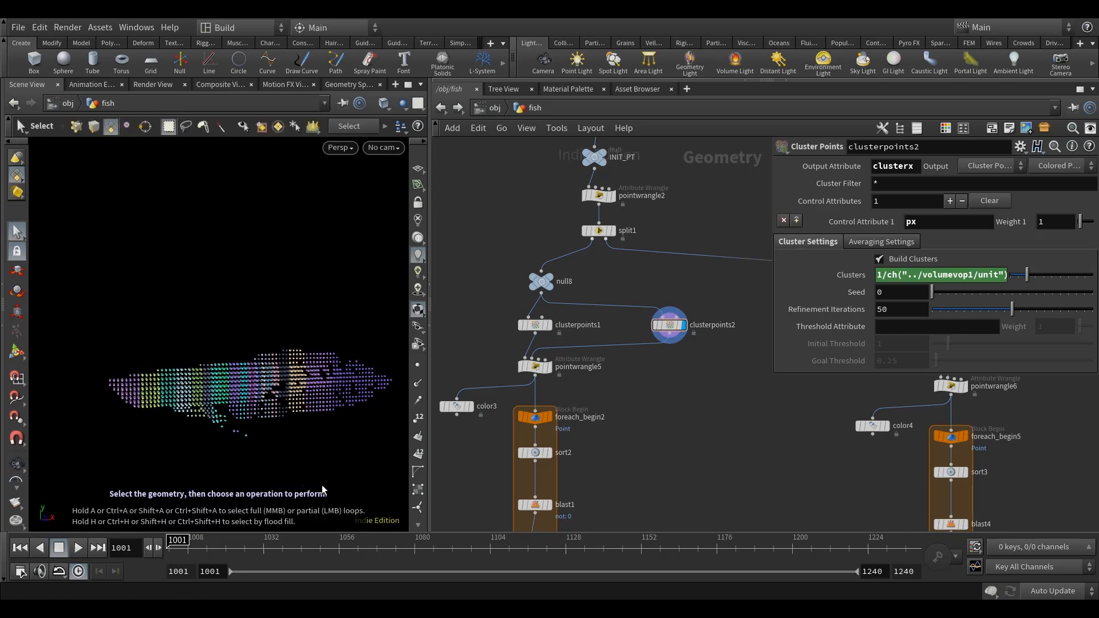
Follow the clustered branch down to add3 and display it, inspecting the generated line points.
scroll(641, 369, down, 6)
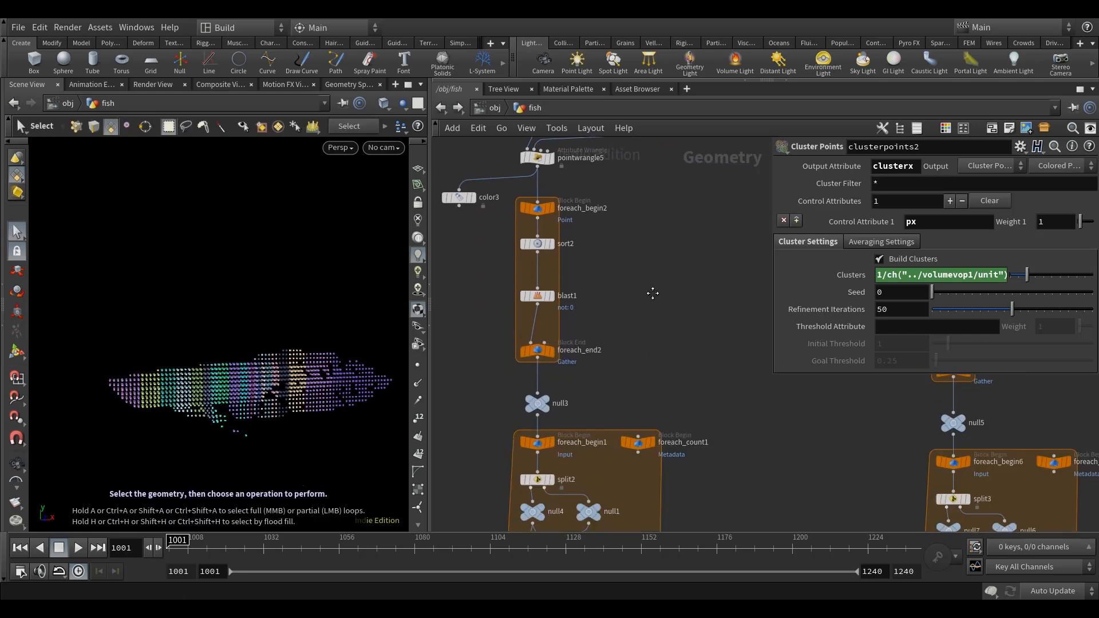
scroll(614, 347, up, 3)
middle_drag(605, 365, 567, 162)
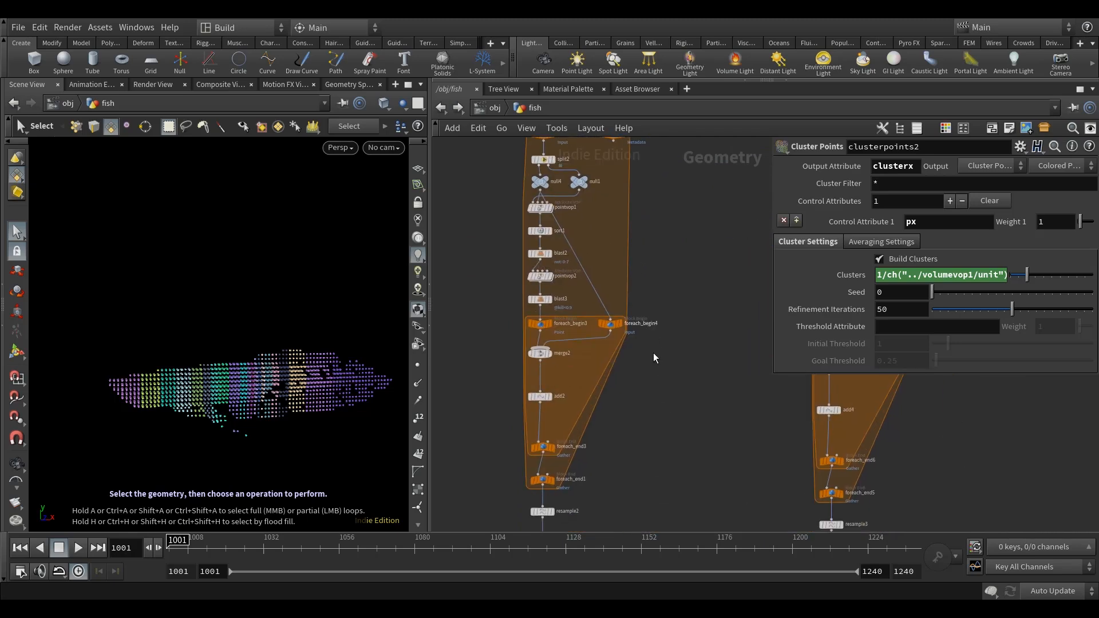
middle_drag(652, 332, 655, 192)
middle_drag(645, 366, 647, 271)
scroll(565, 270, up, 3)
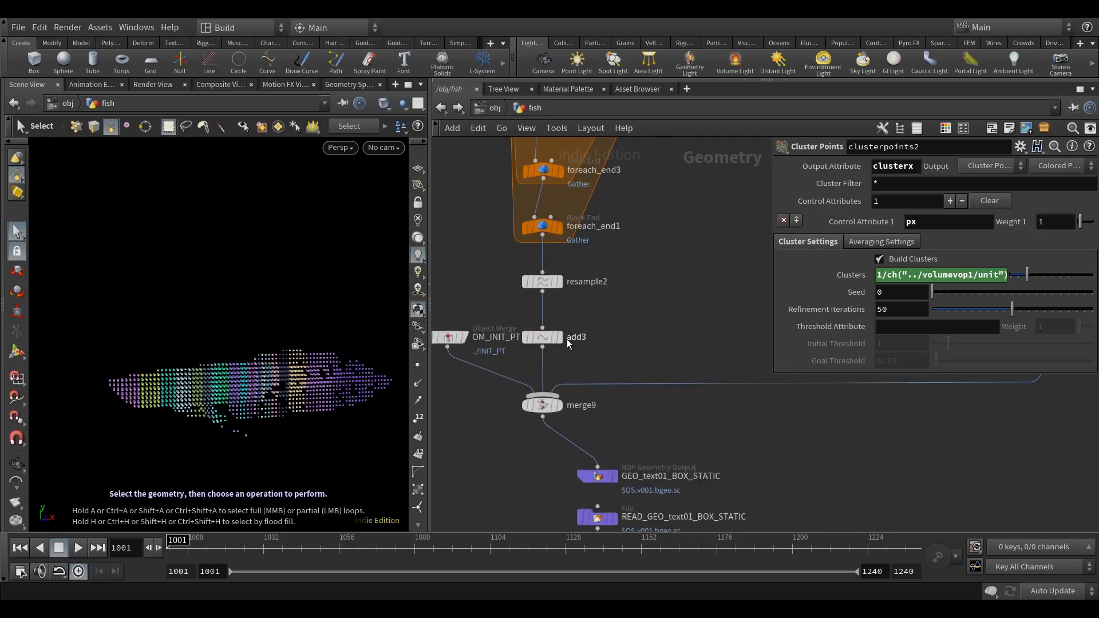
click(559, 337)
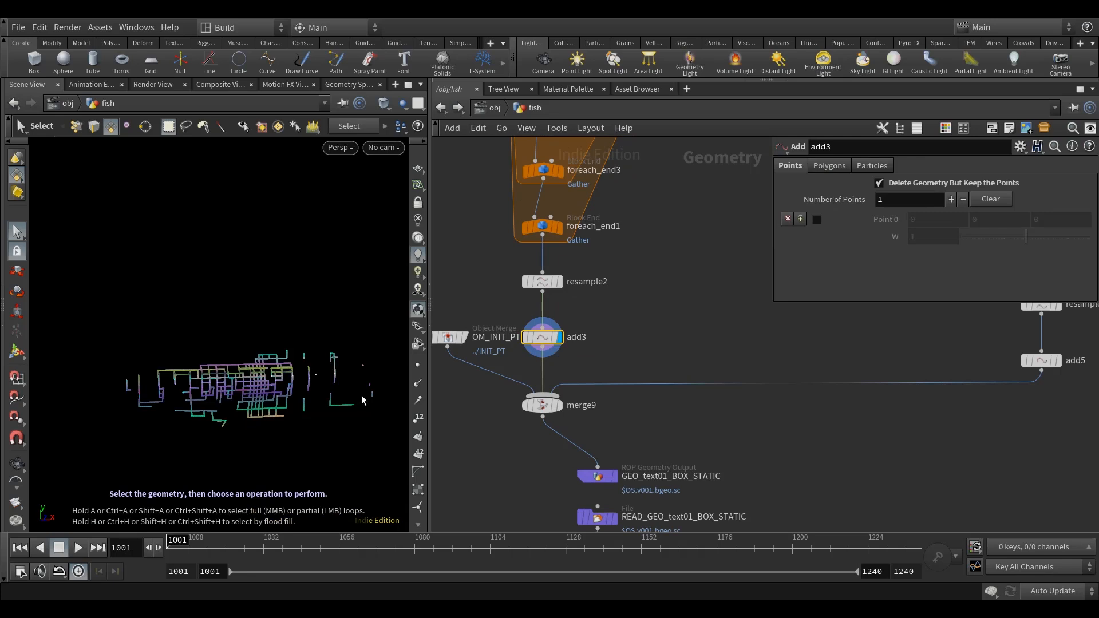
alt+drag(260, 420, 321, 412)
scroll(633, 326, down, 5)
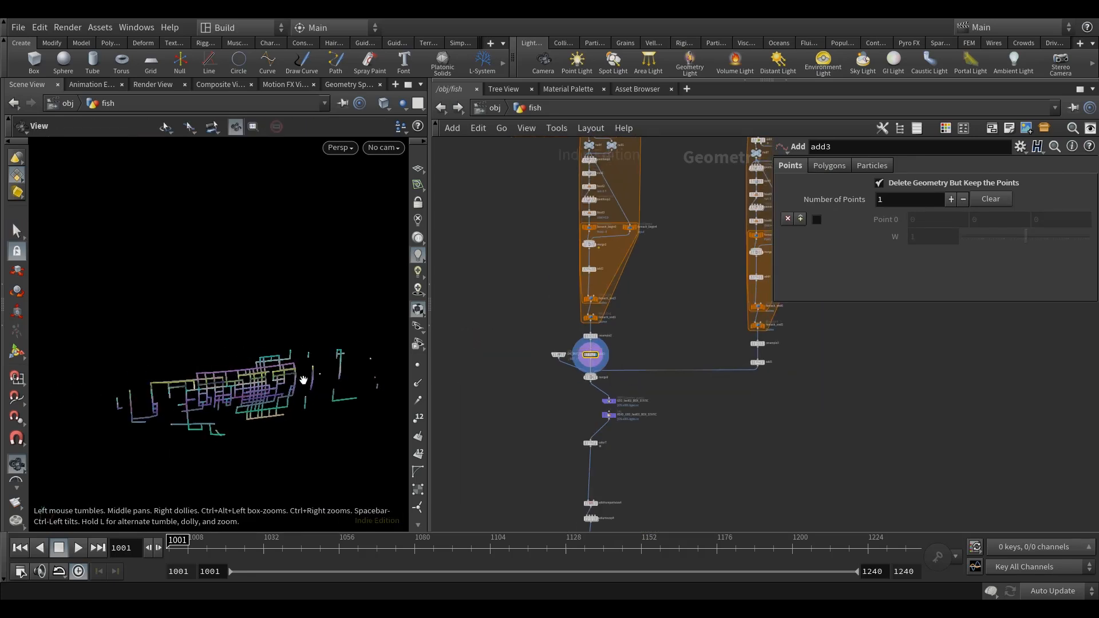
Display add5 at the end of the parallel branch to inspect its line points.
scroll(601, 380, up, 5)
scroll(665, 315, down, 4)
middle_drag(785, 327, 693, 355)
scroll(693, 355, up, 4)
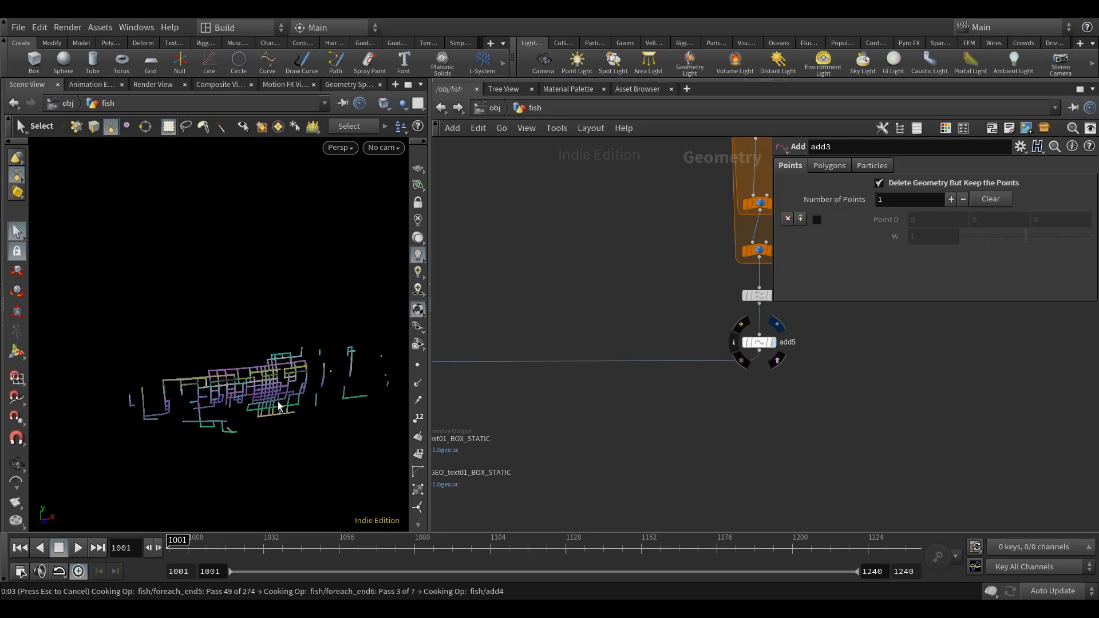
Display merge9 and inspect the combined fish points and lines from several angles.
middle_drag(624, 308, 804, 283)
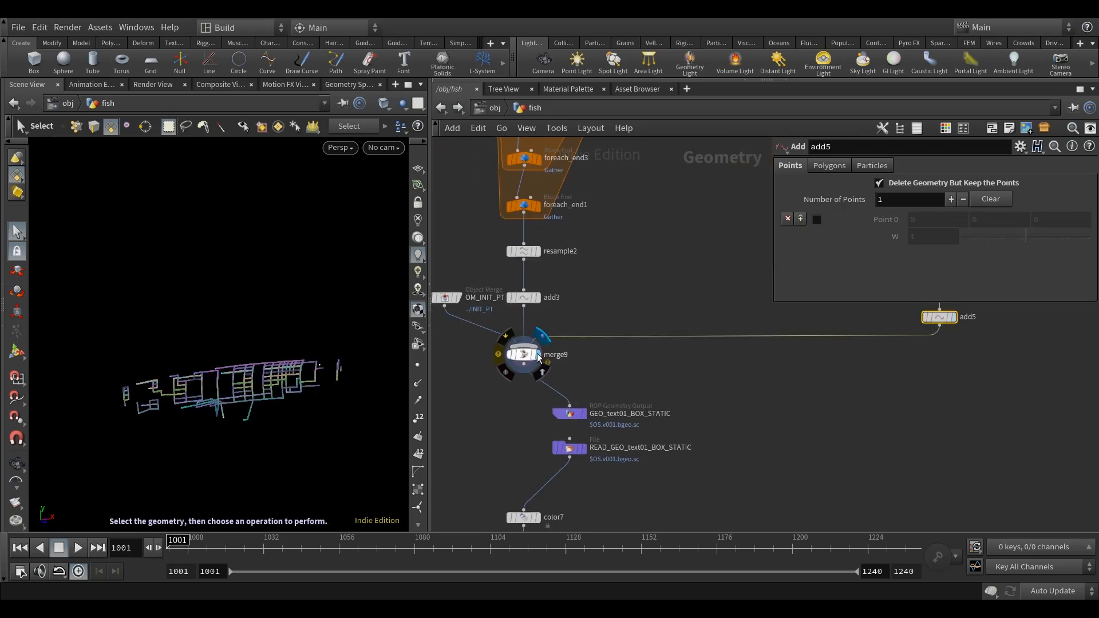
click(538, 353)
middle_drag(637, 372, 694, 365)
alt+drag(345, 437, 321, 423)
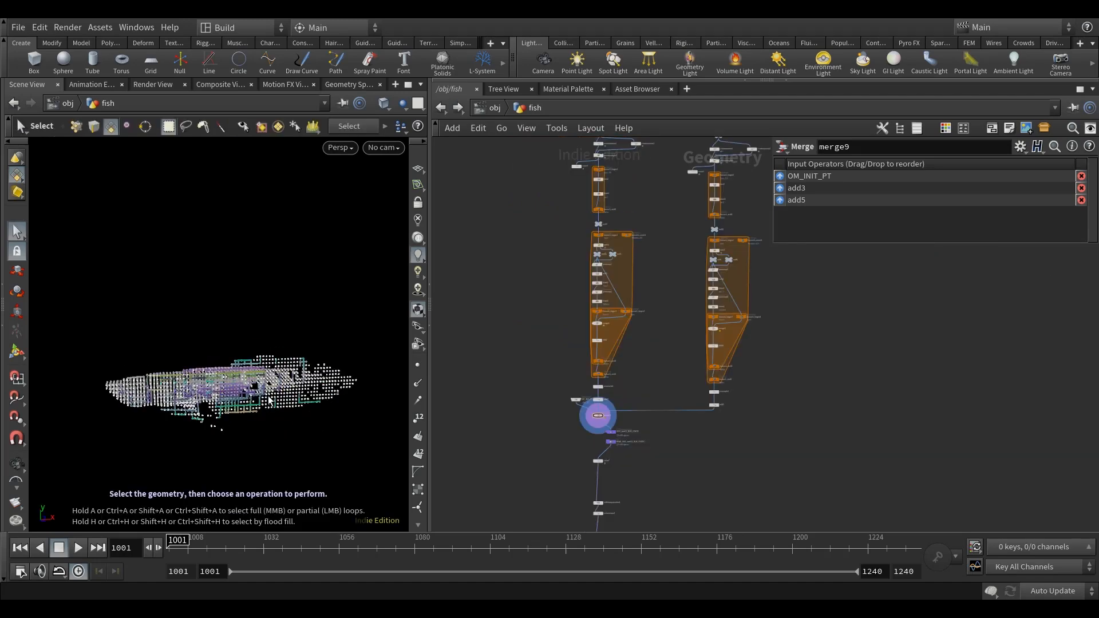
alt+drag(272, 400, 272, 462)
alt+drag(208, 417, 228, 415)
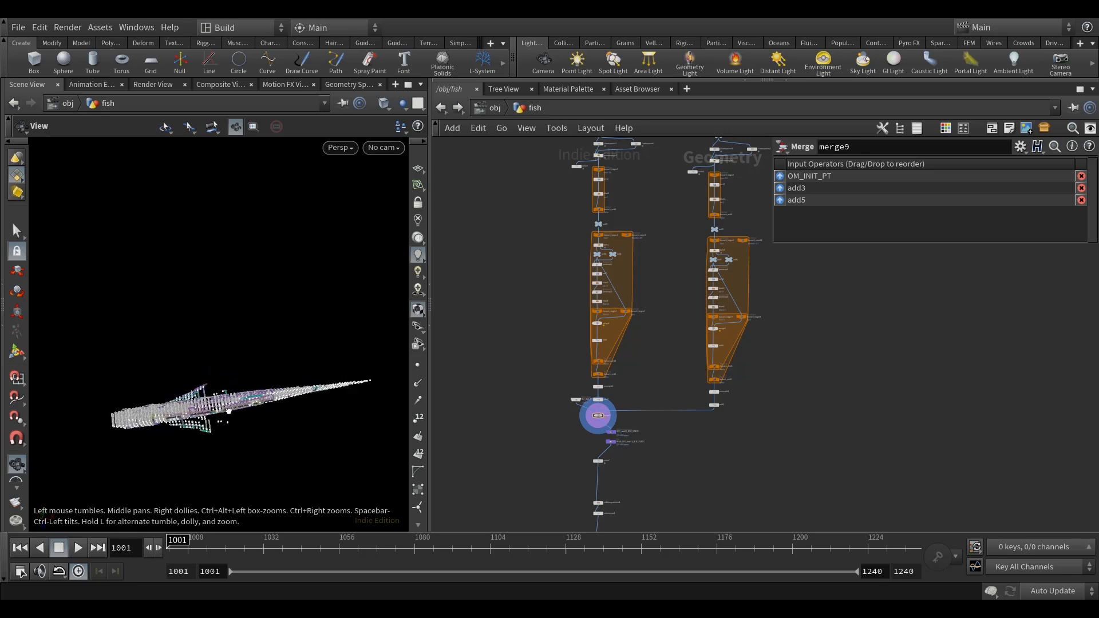
key(s)
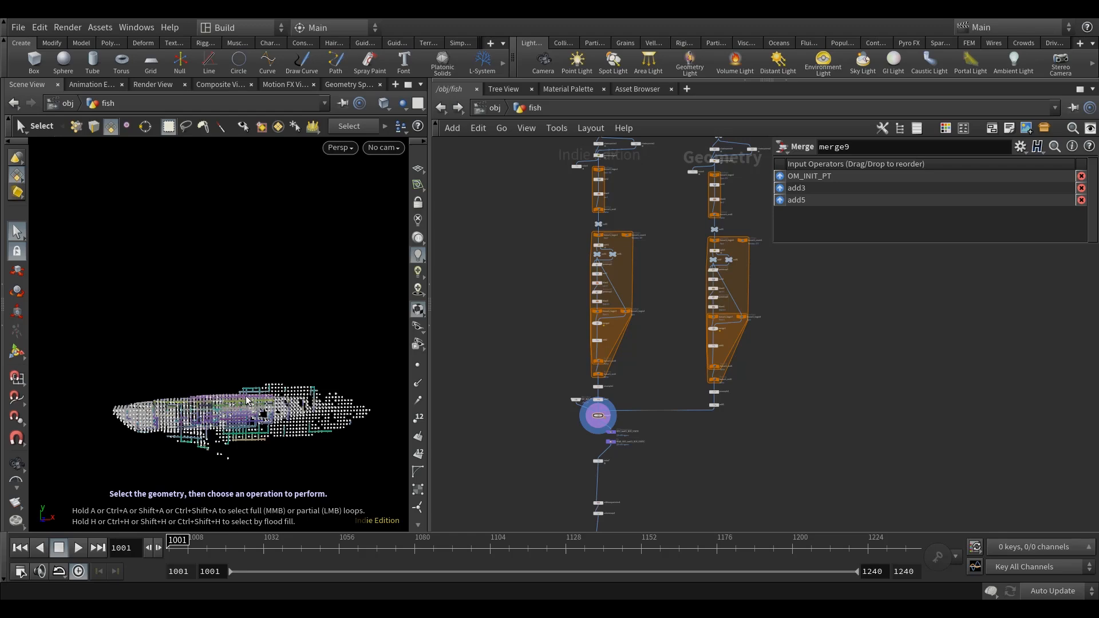
key(Escape)
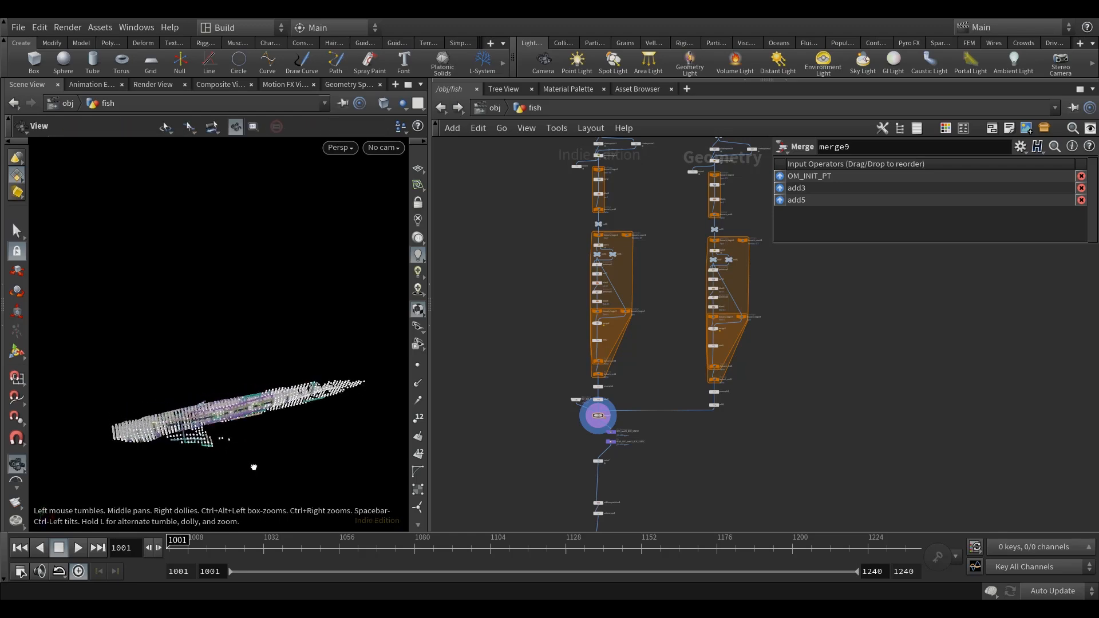
drag(248, 448, 269, 427)
key(s)
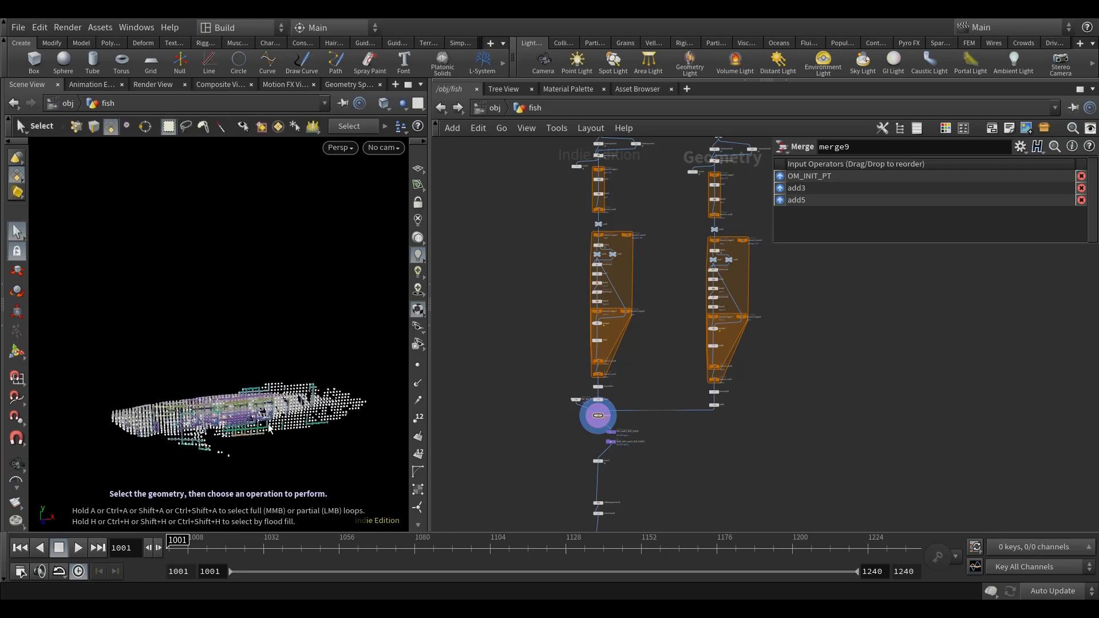
key(Escape)
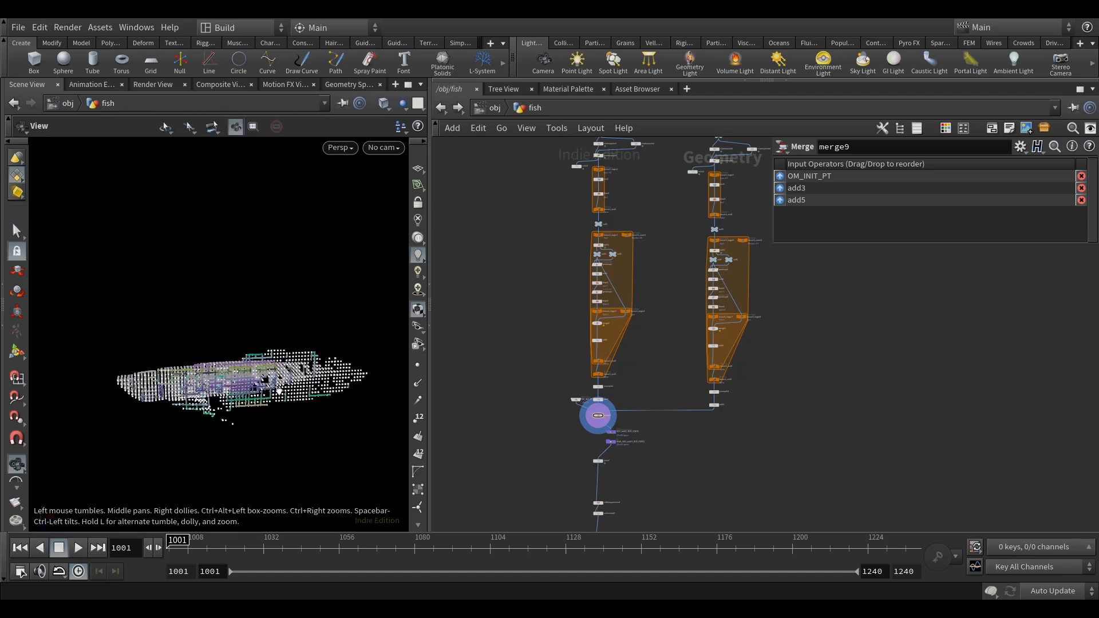
drag(281, 391, 279, 434)
drag(275, 391, 328, 372)
key(s)
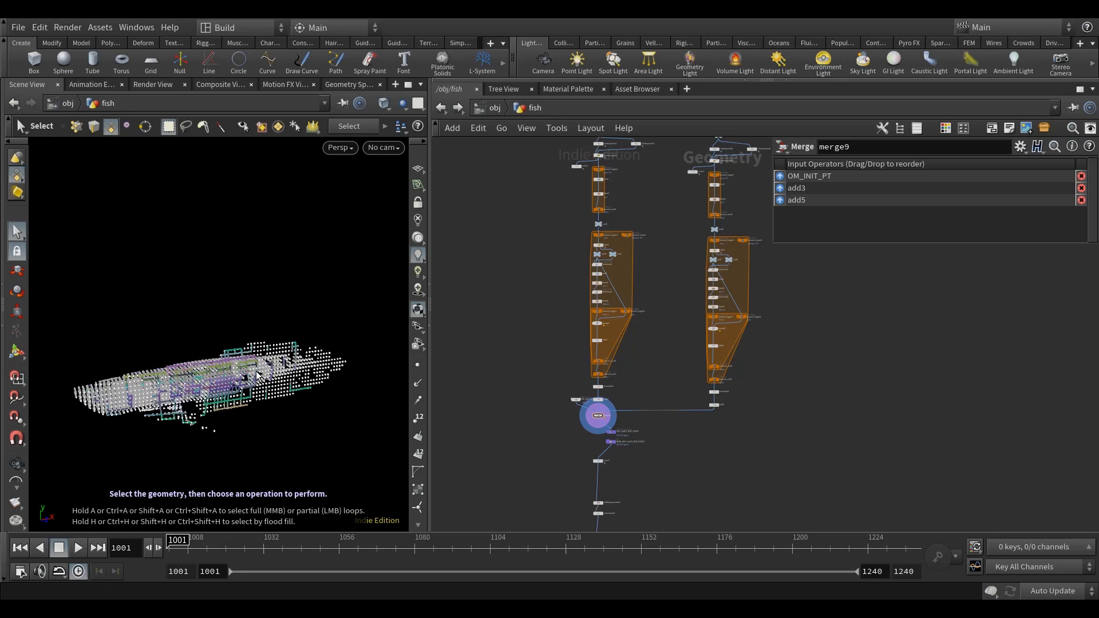
Return to the start of the network, display the BOX node and cut its side-branch connection.
scroll(601, 406, up, 10)
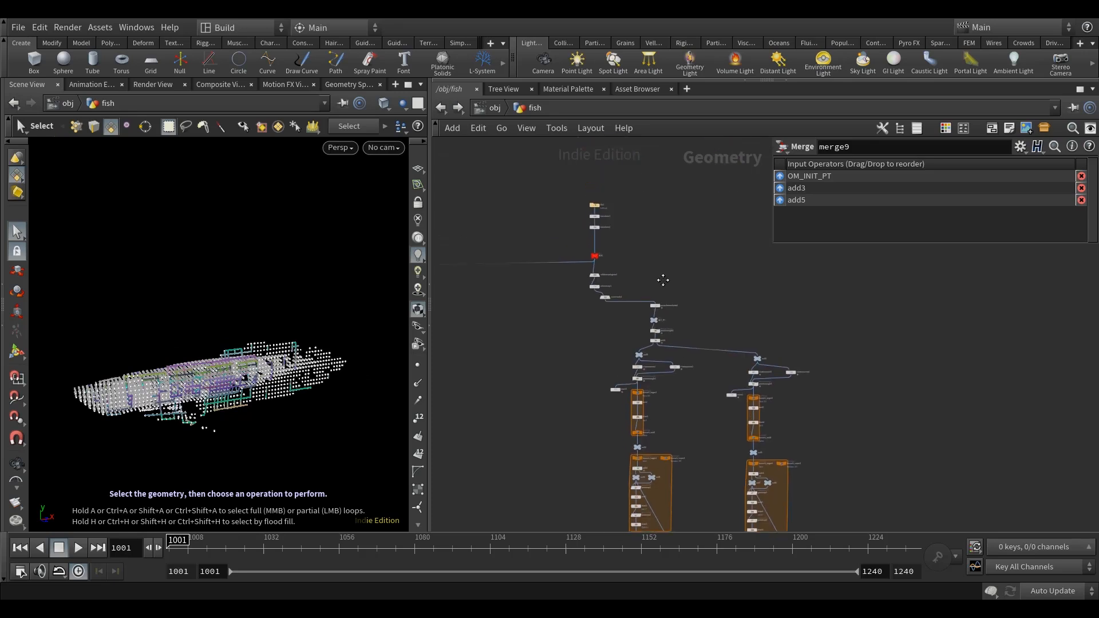
scroll(626, 381, up, 2)
scroll(616, 387, down, 4)
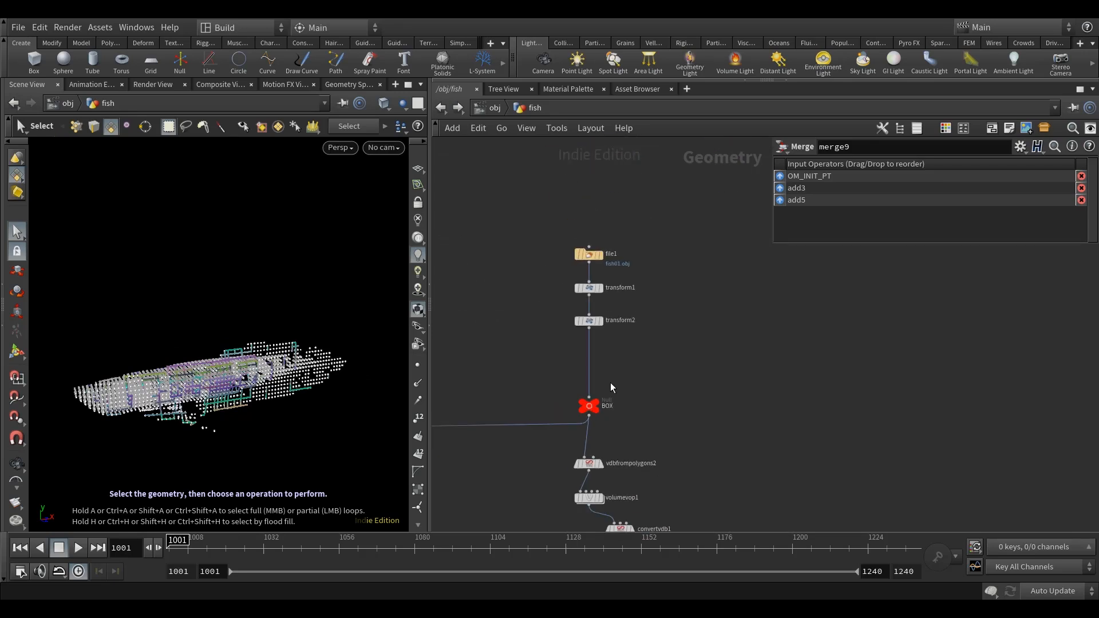
click(595, 408)
drag(654, 447, 551, 253)
middle_drag(623, 332, 631, 365)
drag(597, 458, 588, 304)
scroll(618, 395, down, 4)
middle_drag(641, 387, 618, 431)
scroll(618, 431, down, 5)
drag(610, 417, 615, 216)
scroll(613, 351, up, 3)
click(614, 351)
key(y)
drag(617, 350, 523, 309)
Select file1, transform1, transform2 and BOX together and move them apart from the downstream nodes.
scroll(624, 329, down, 5)
middle_drag(674, 300, 616, 390)
scroll(592, 372, up, 4)
drag(592, 378, 548, 280)
scroll(570, 325, up, 4)
middle_drag(609, 393, 609, 380)
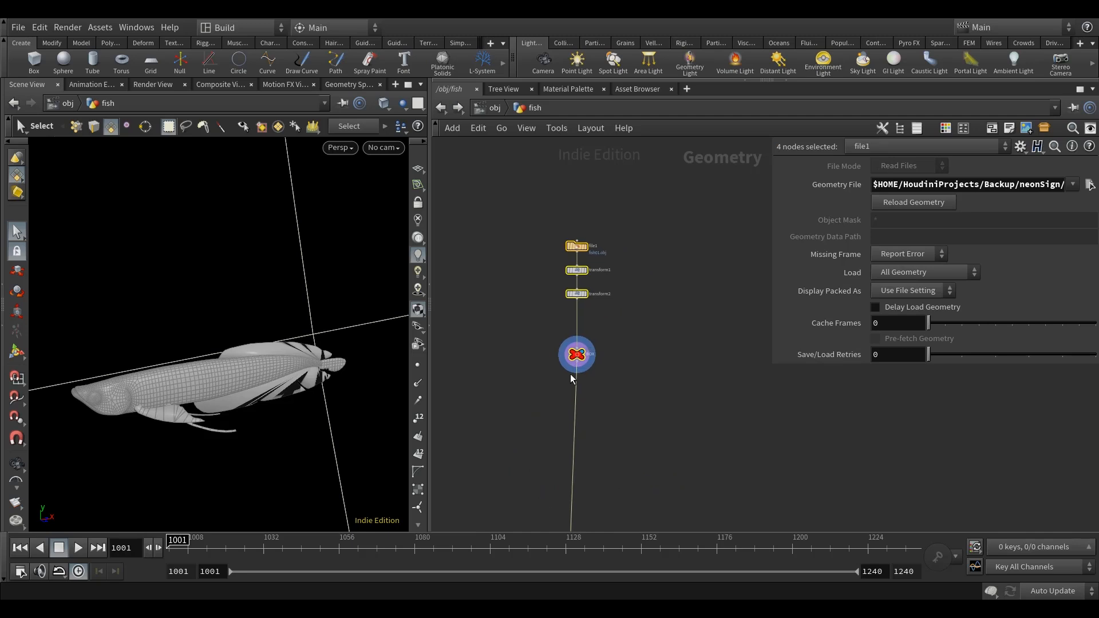
Delete the BOX null below transform2.
drag(576, 357, 561, 358)
click(561, 355)
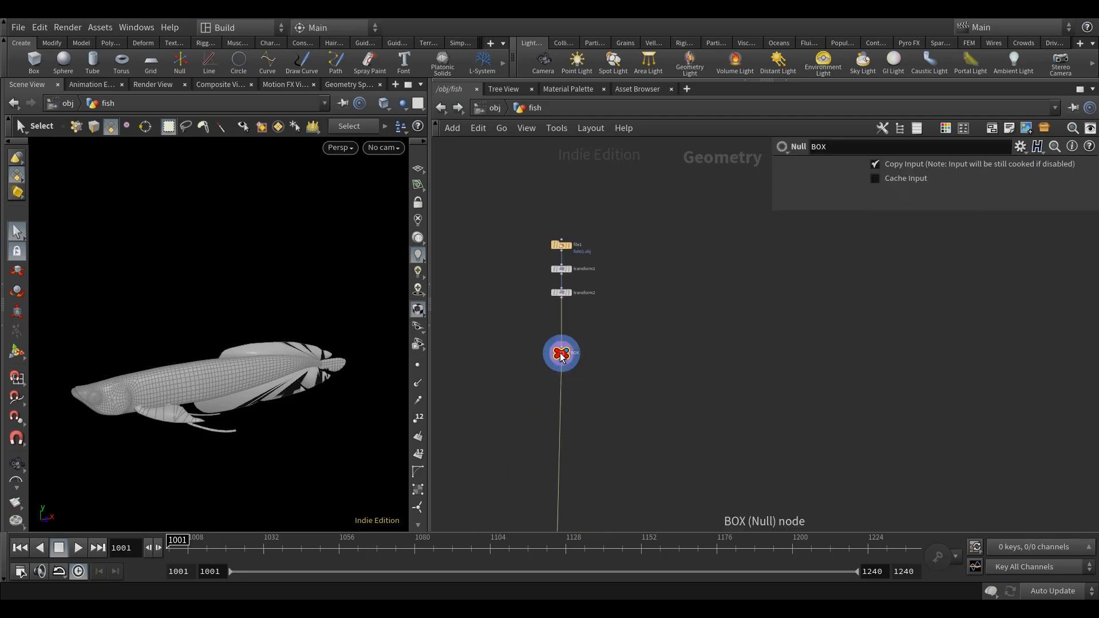
key(Delete)
Add a Connectivity node and insert it on the wire directly below transform2.
scroll(607, 361, up, 2)
key(Tab)
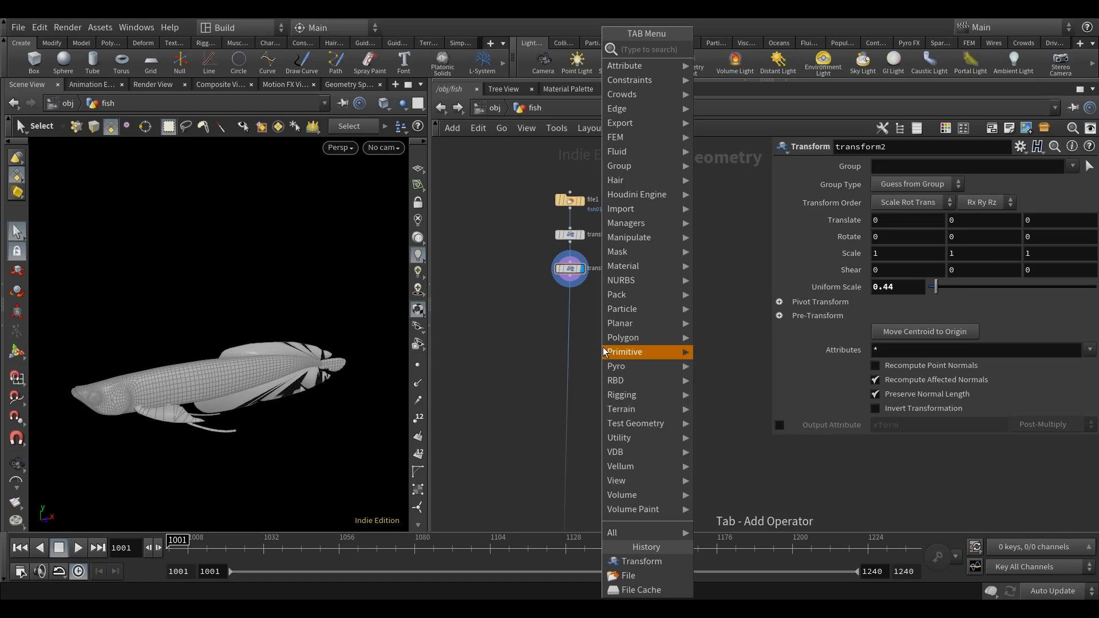
text(conn)
click(713, 51)
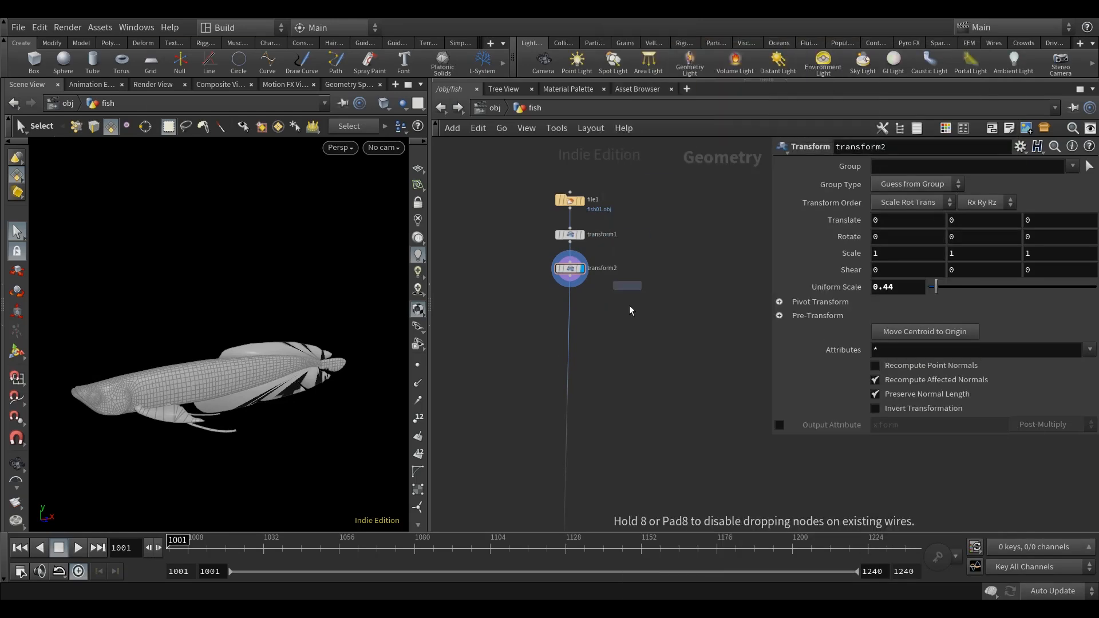
click(604, 330)
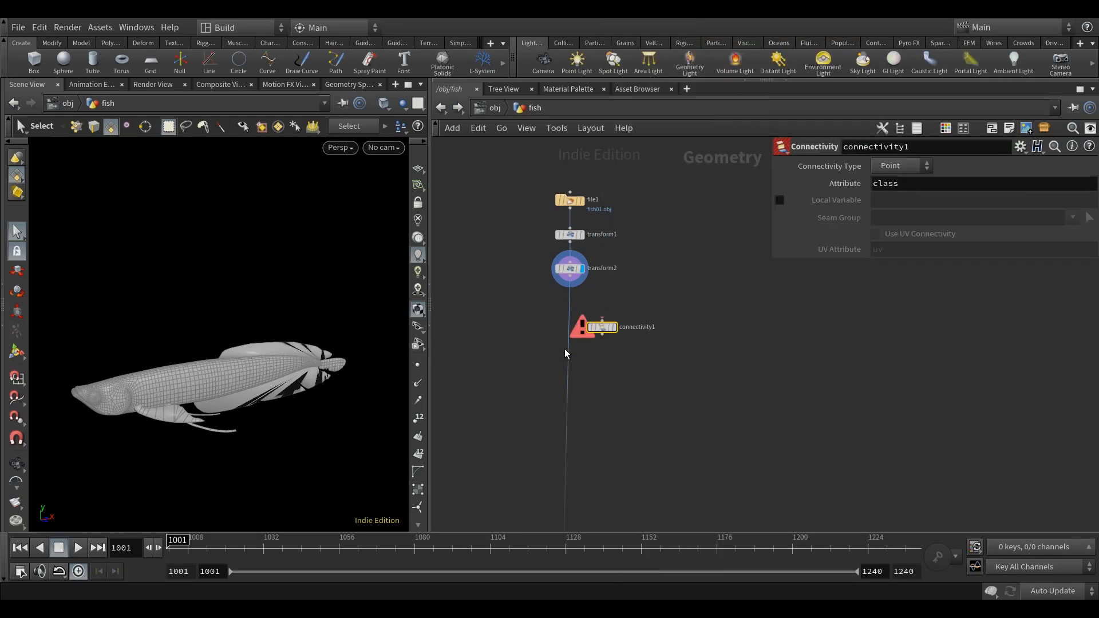
scroll(568, 349, up, 2)
drag(609, 325, 561, 327)
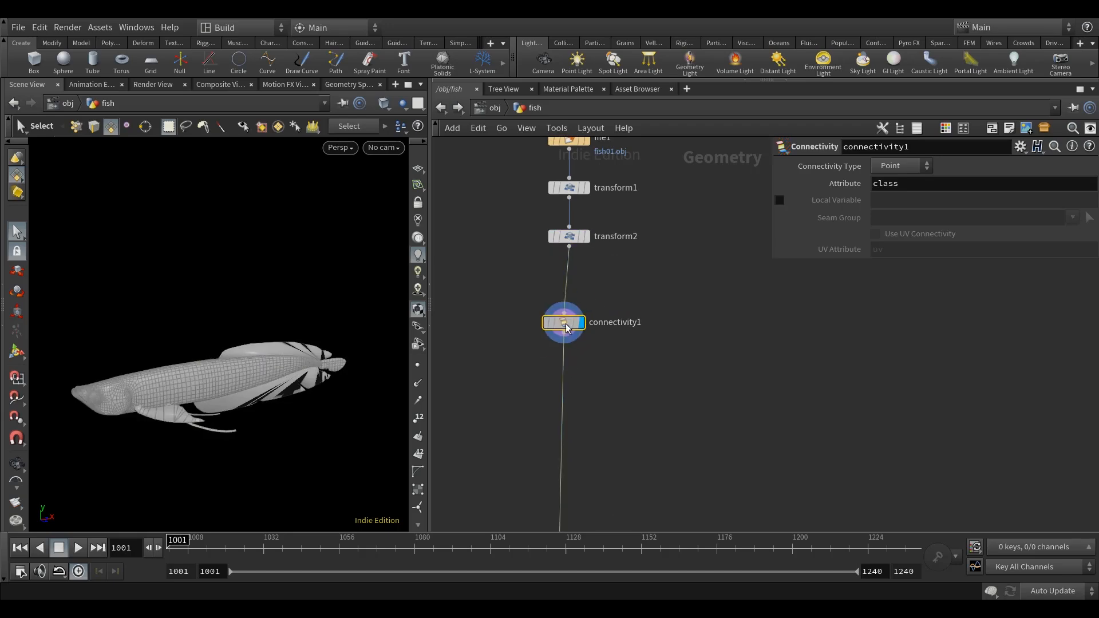
Add a Color node beside the main chain, connect it to connectivity1's output and display it.
key(Tab)
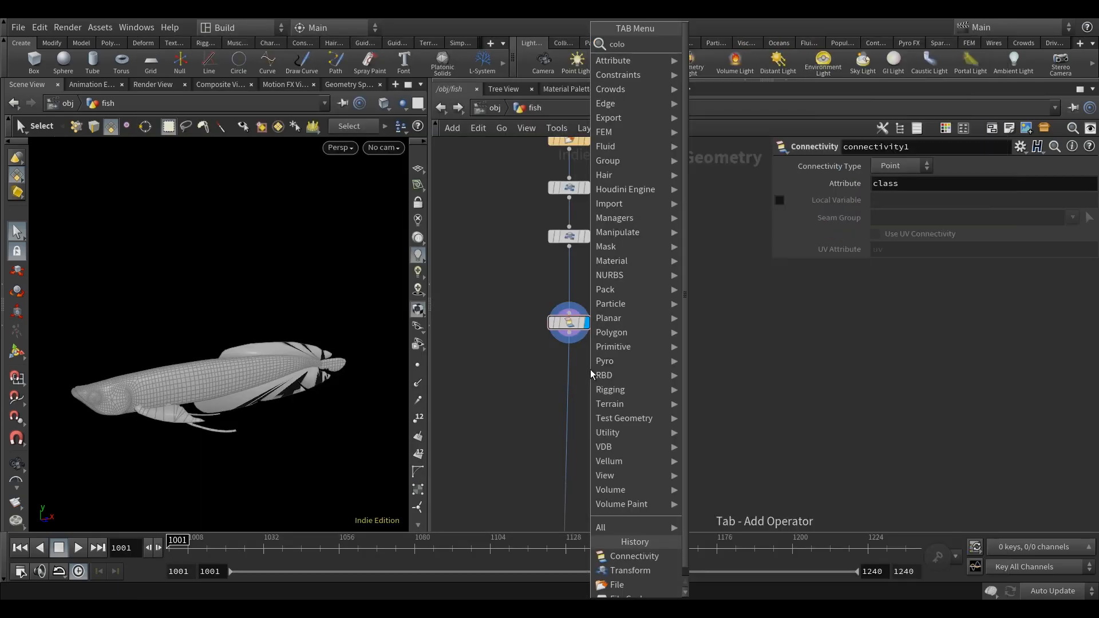
mouse_move(623, 363)
click(715, 47)
click(488, 365)
drag(568, 336, 494, 355)
click(508, 365)
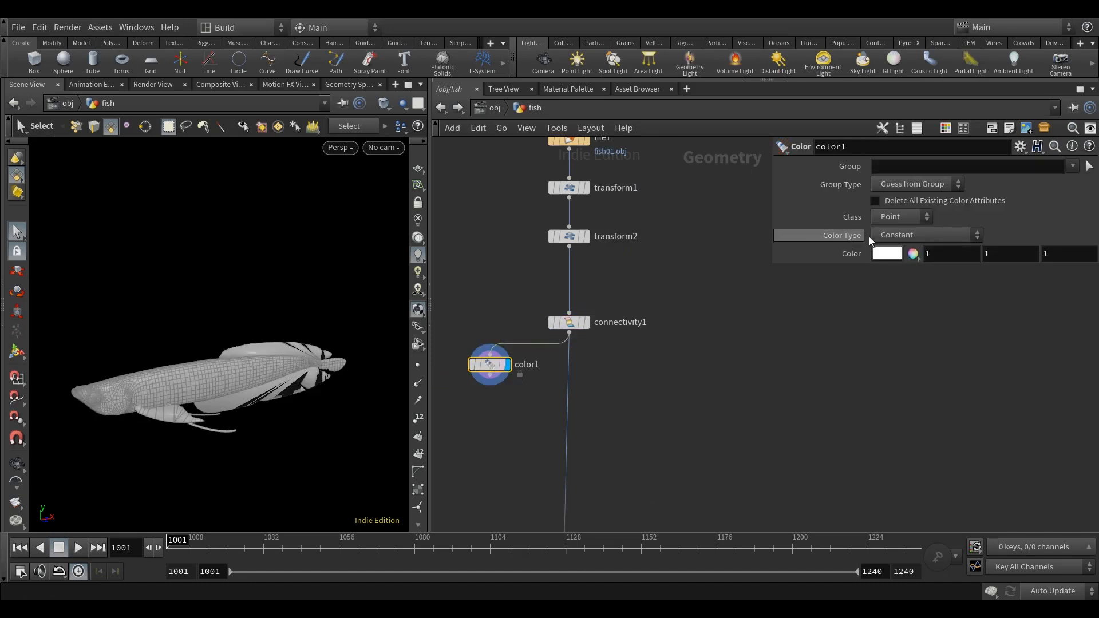
Set color1's Color Type to Random from Attribute, using the class attribute.
click(905, 235)
click(919, 307)
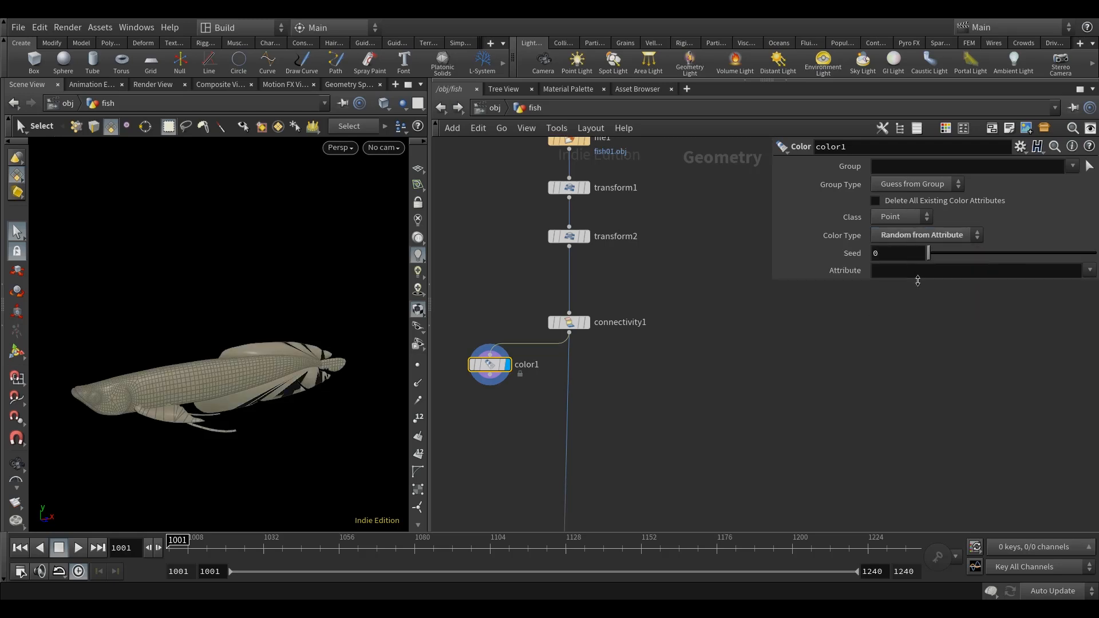
click(903, 271)
text(c)
key(Return)
middle_drag(775, 370, 810, 372)
alt+drag(291, 414, 306, 366)
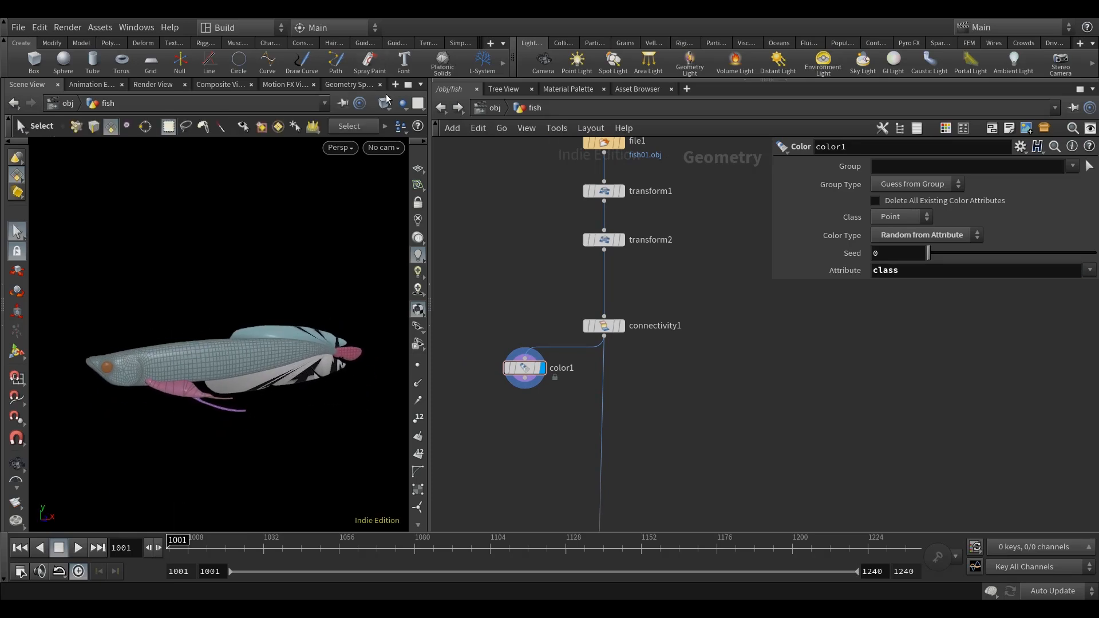
Switch the viewport to smooth shading without wireframe and inspect the coloured fish parts.
click(387, 99)
click(442, 232)
key(Escape)
scroll(256, 398, up, 3)
scroll(256, 398, down, 4)
alt+drag(256, 397, 295, 387)
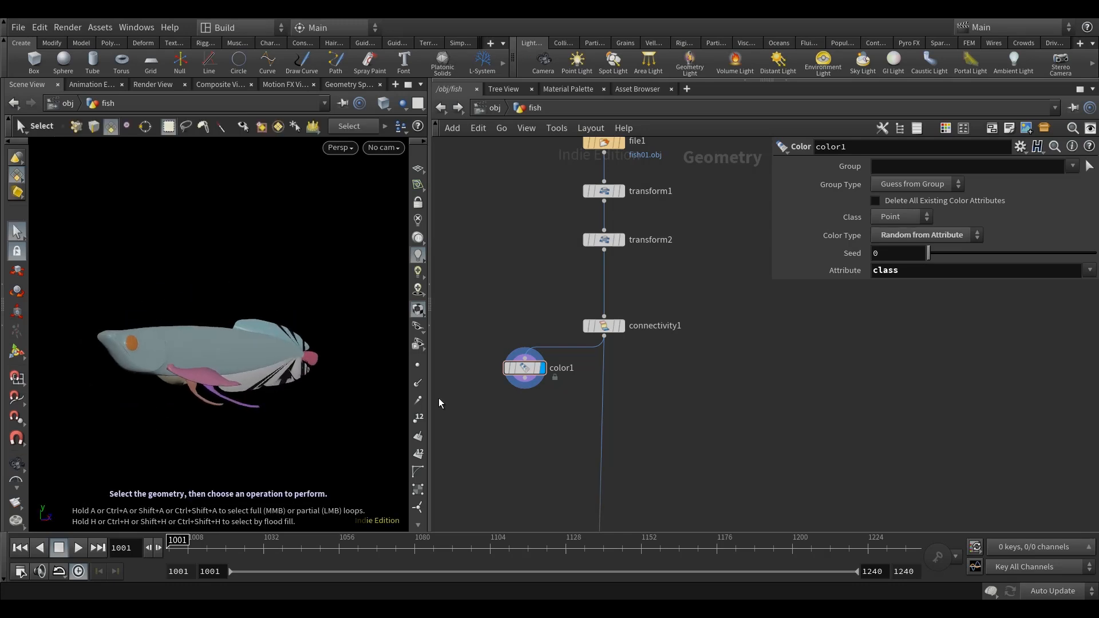
Insert a Split node on the main wire below connectivity1 and display it.
mouse_move(682, 406)
middle_down()
mouse_move(696, 392)
mouse_move(685, 390)
middle_up()
key(Tab)
text(s)
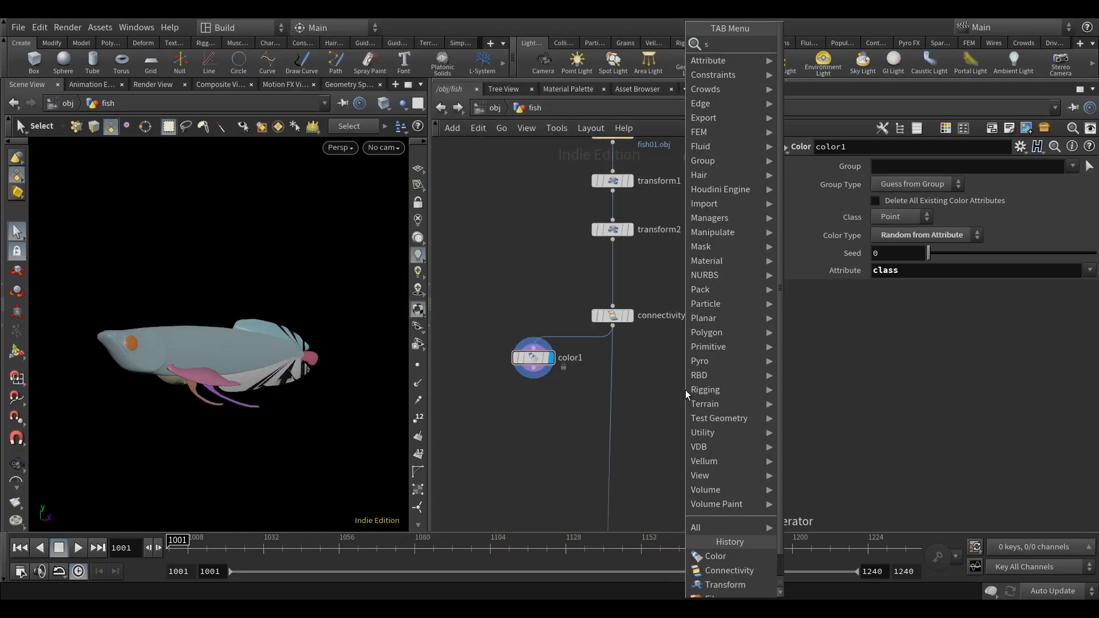
text(plit)
click(820, 46)
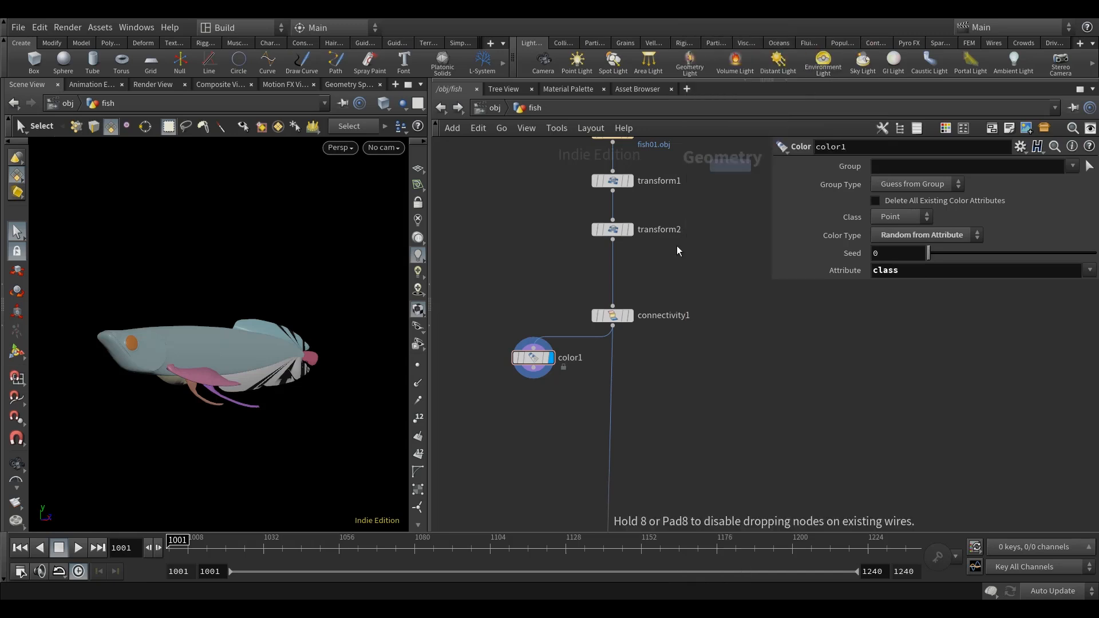
click(612, 369)
middle_drag(733, 351, 701, 362)
click(621, 367)
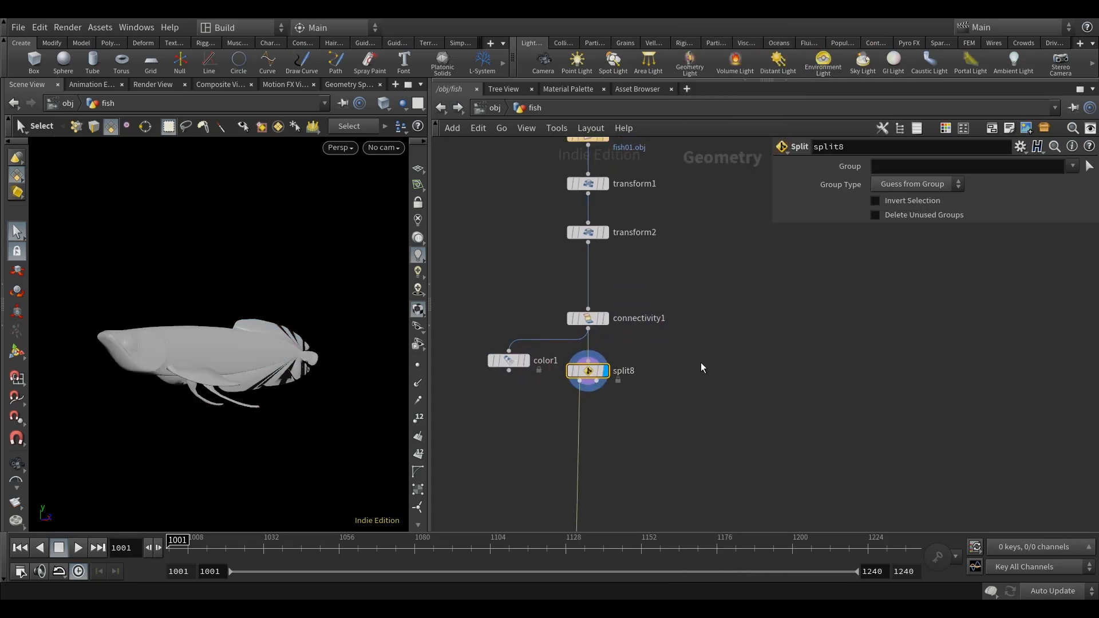
Set split8's Group Type to Points and check the class attribute in the geometry spreadsheet.
click(916, 184)
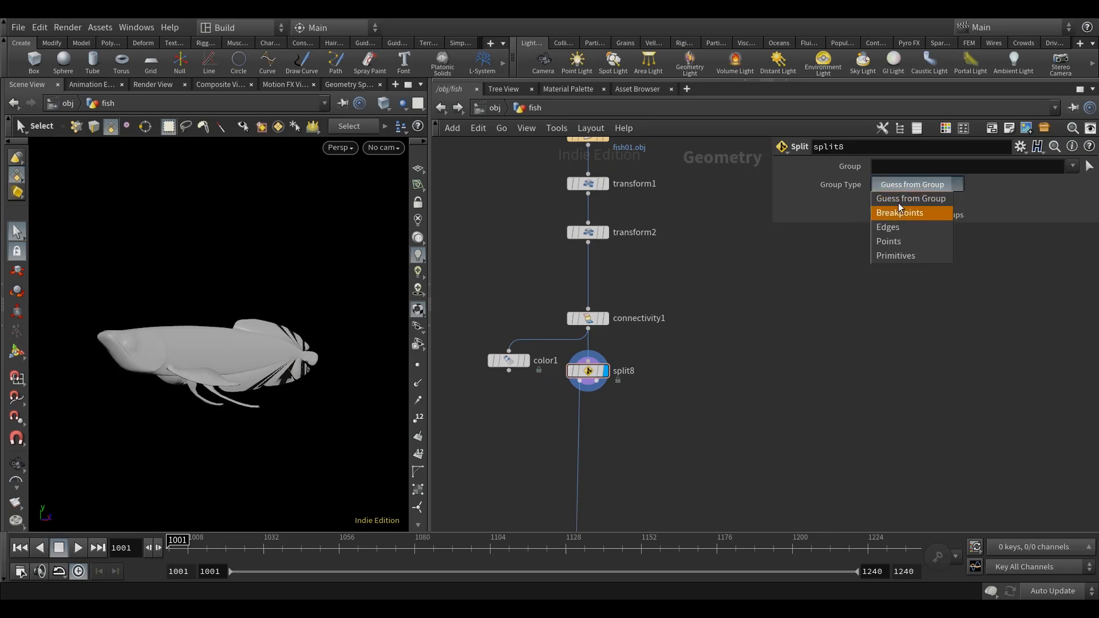
click(894, 242)
click(901, 170)
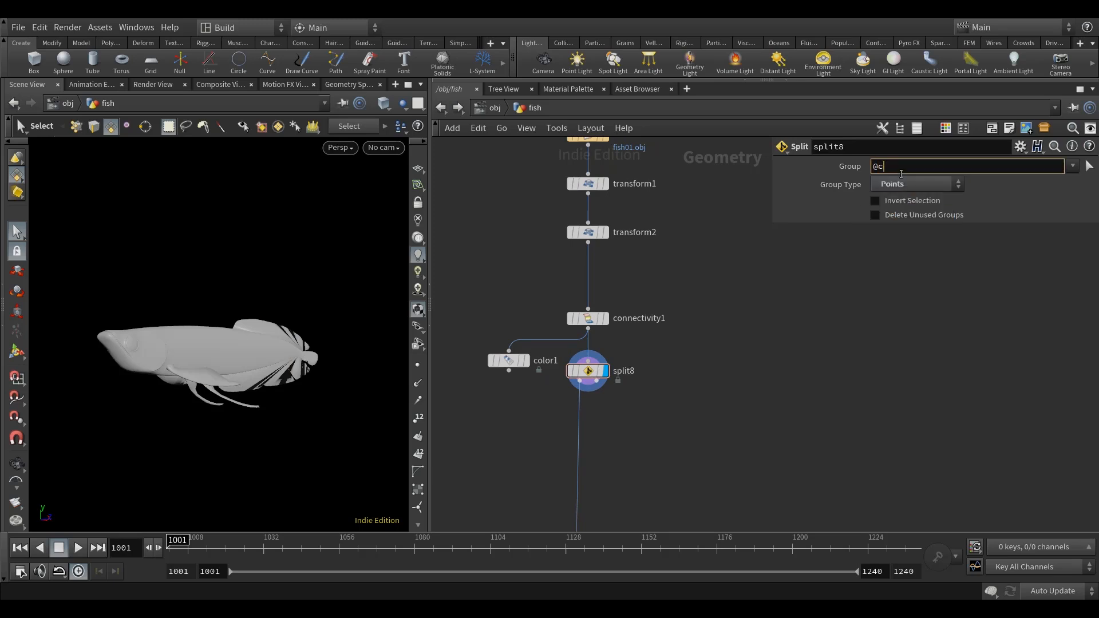
key(Return)
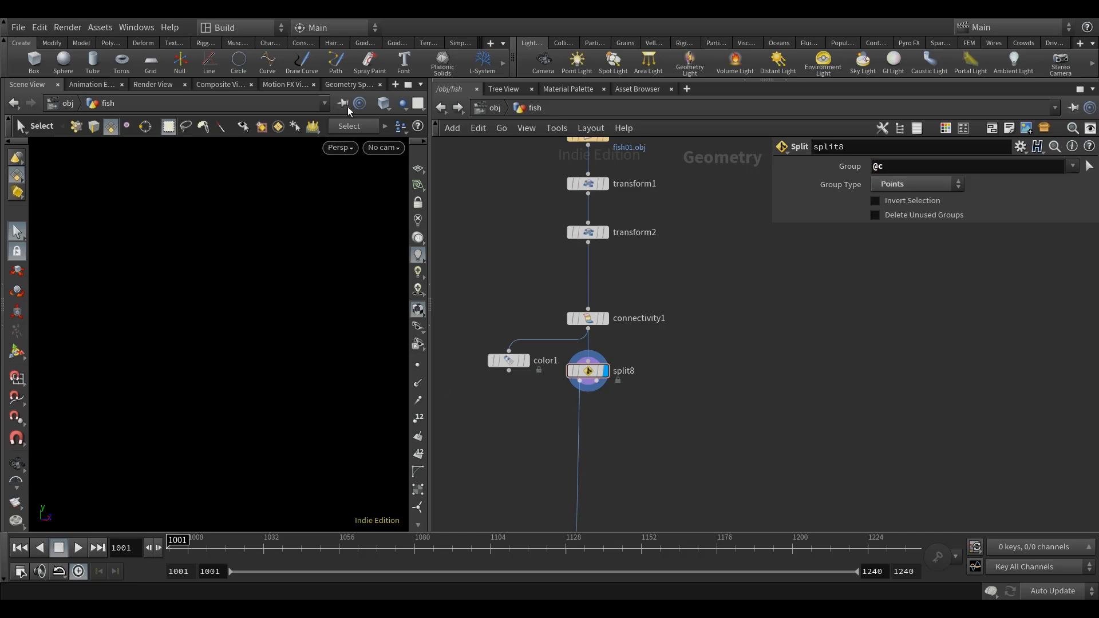
click(348, 84)
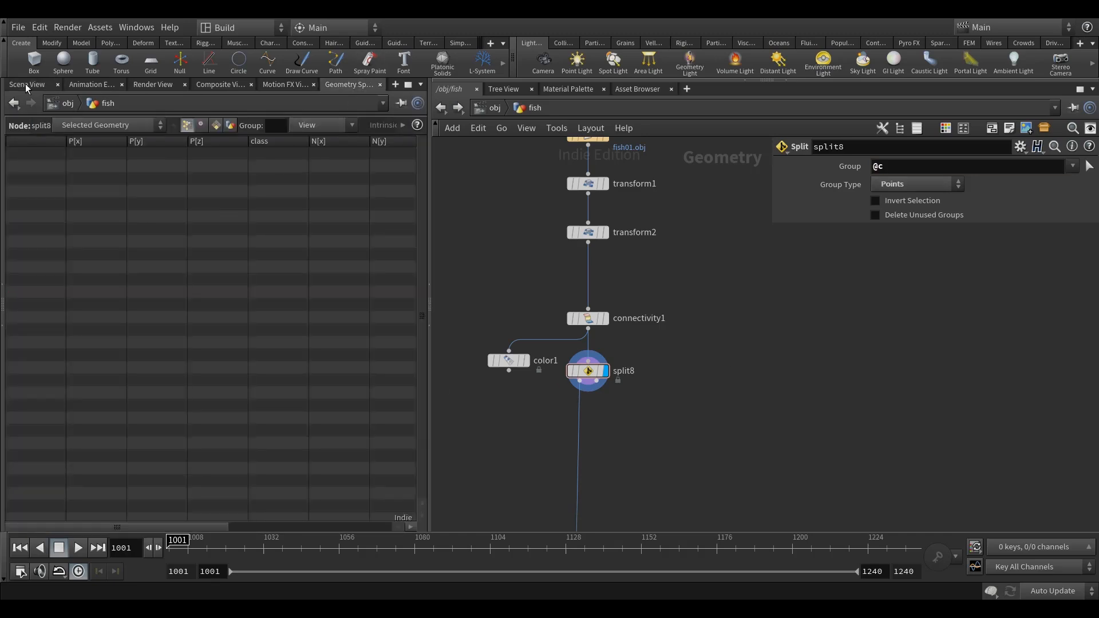
click(27, 84)
click(912, 167)
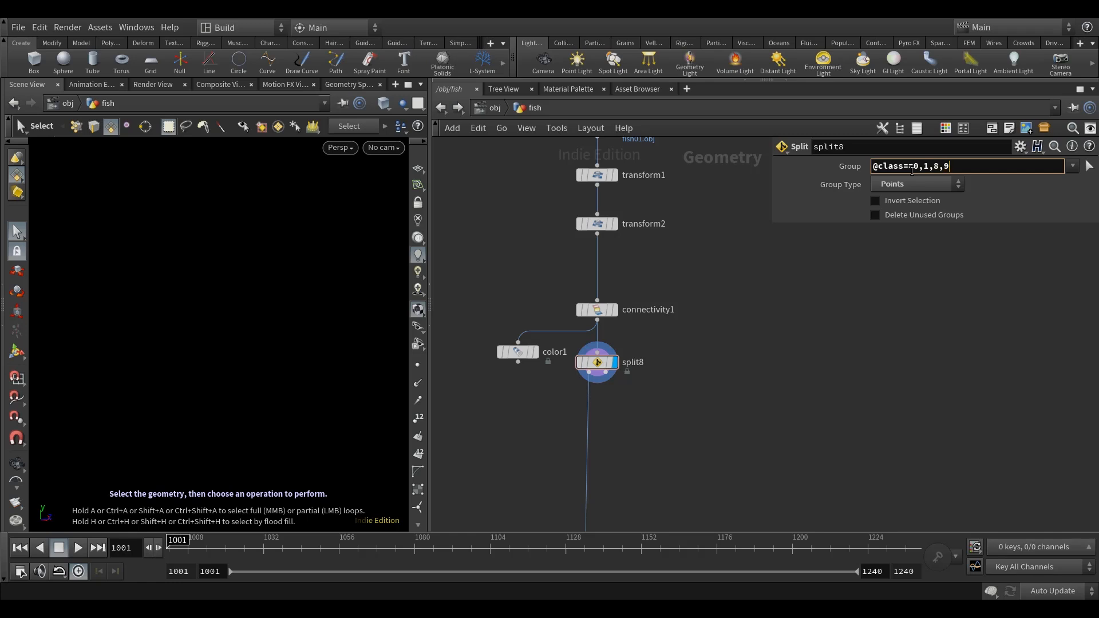
key(Return)
drag(221, 398, 232, 414)
click(911, 203)
middle_drag(749, 390, 747, 370)
alt+drag(358, 375, 305, 413)
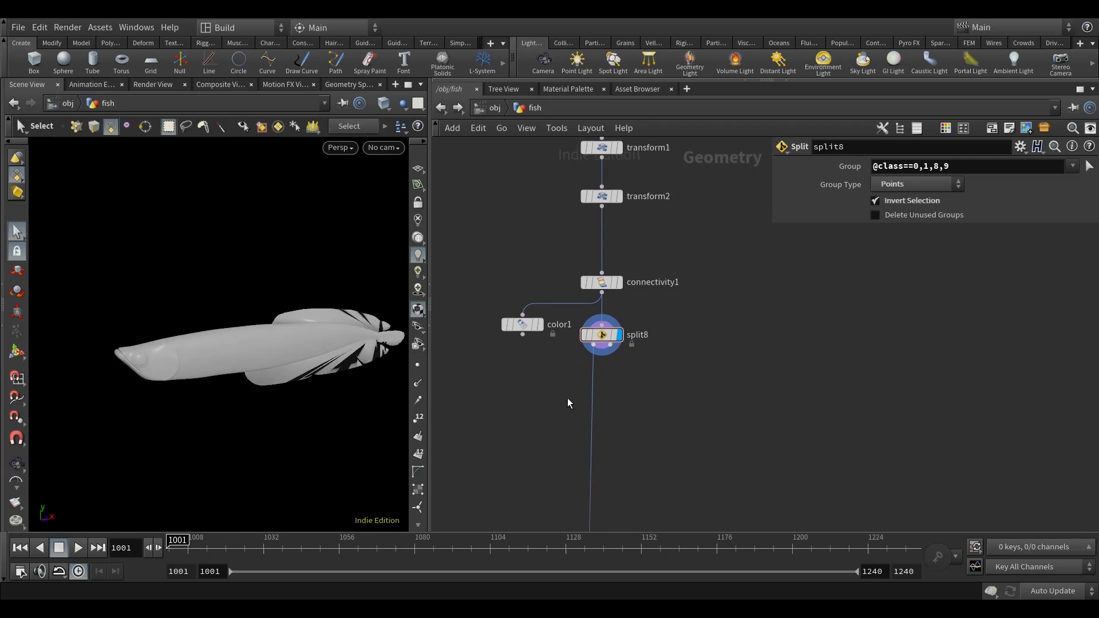
Insert another Split node on the main wire directly below split8.
middle_drag(528, 424, 566, 407)
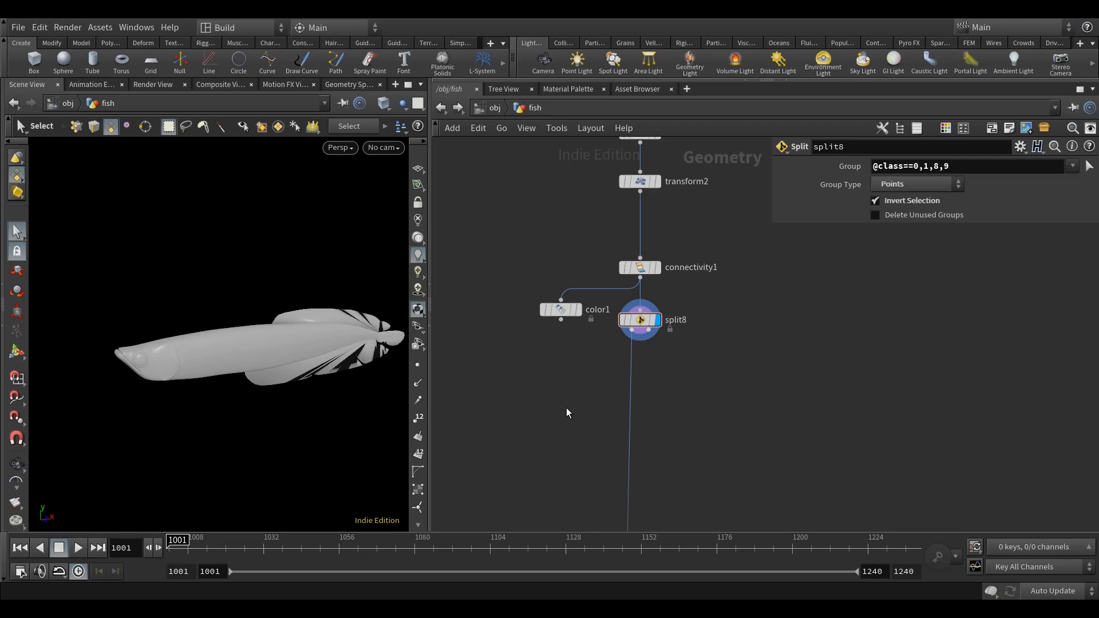
key(Tab)
text(spl)
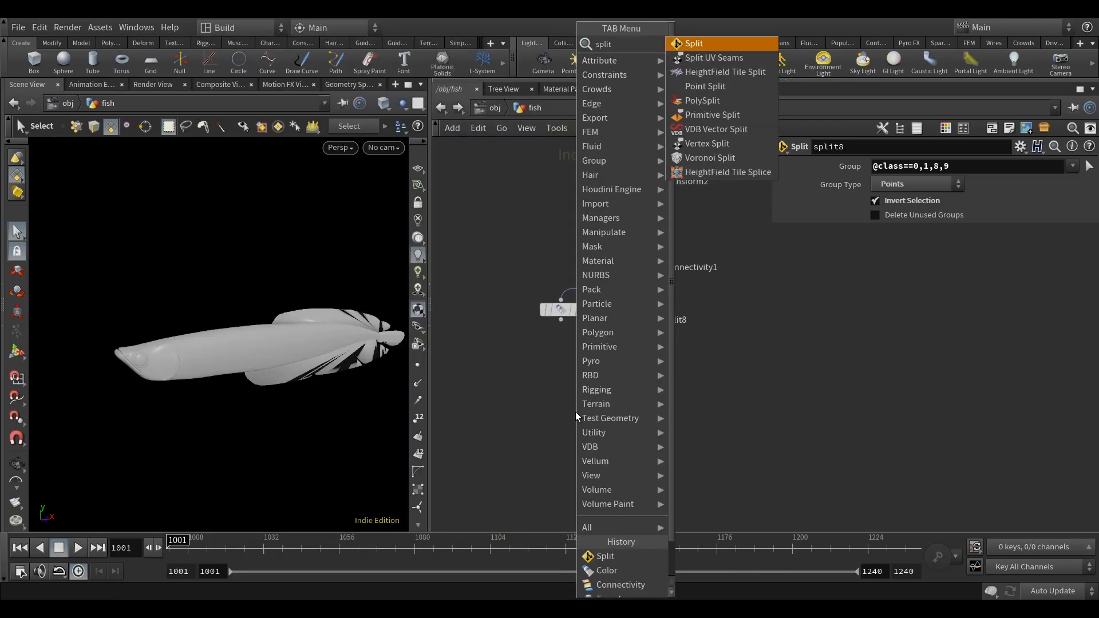
click(726, 44)
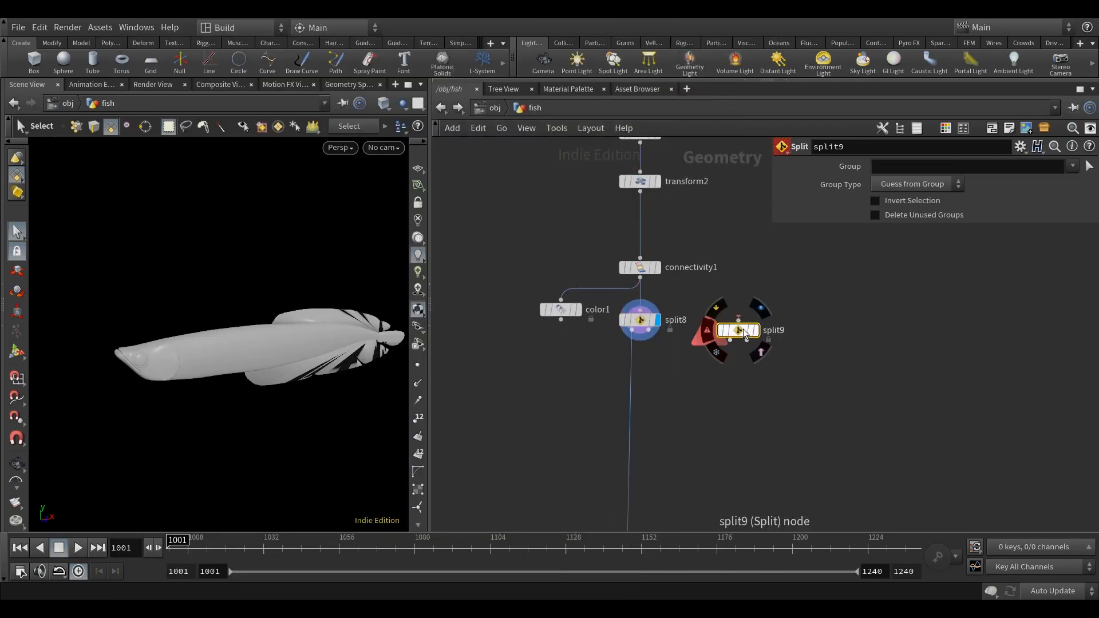
click(630, 377)
Add a Null node, connect it to split8's second output and place it well to the side of the main chain.
key(Tab)
text(nul)
click(874, 45)
click(874, 390)
click(649, 331)
click(873, 380)
middle_drag(939, 333, 824, 331)
scroll(822, 330, down, 2)
drag(780, 370, 945, 365)
scroll(625, 366, up, 2)
Display split9 and set its Group Type to Points.
click(602, 358)
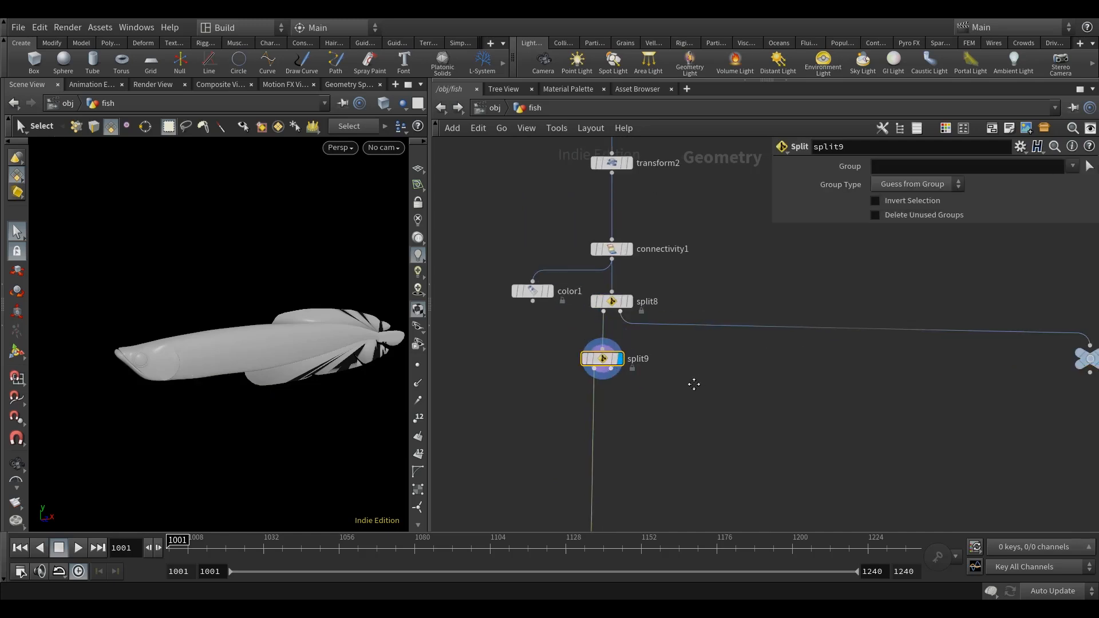
middle_drag(694, 384, 638, 388)
click(915, 184)
click(908, 239)
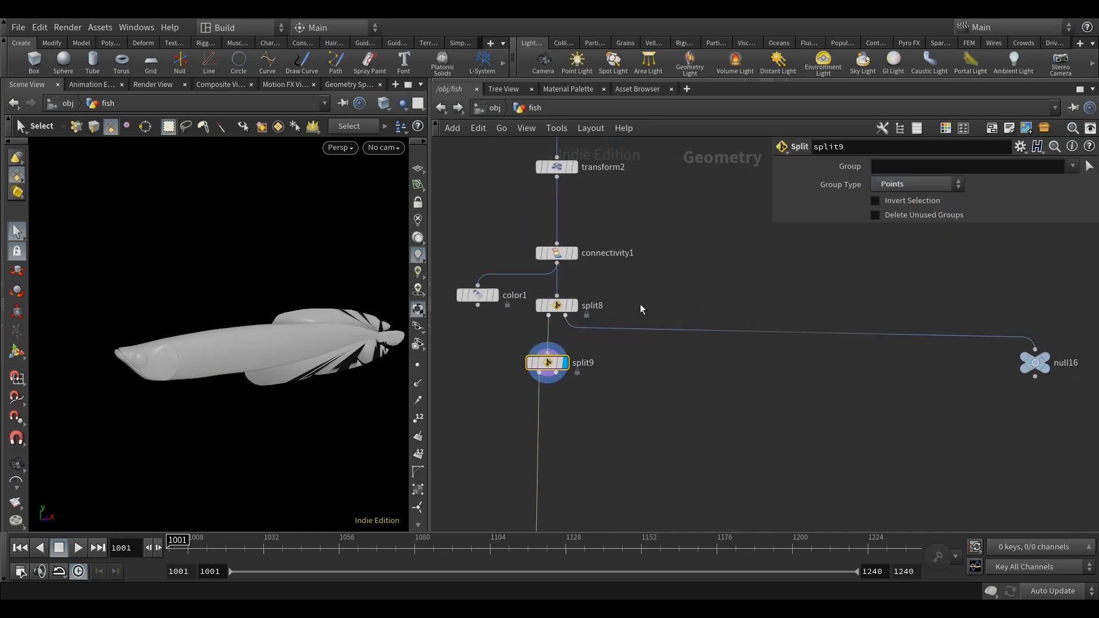
Enable Delete Unused Groups on split8.
click(558, 305)
click(929, 218)
middle_drag(787, 264, 843, 261)
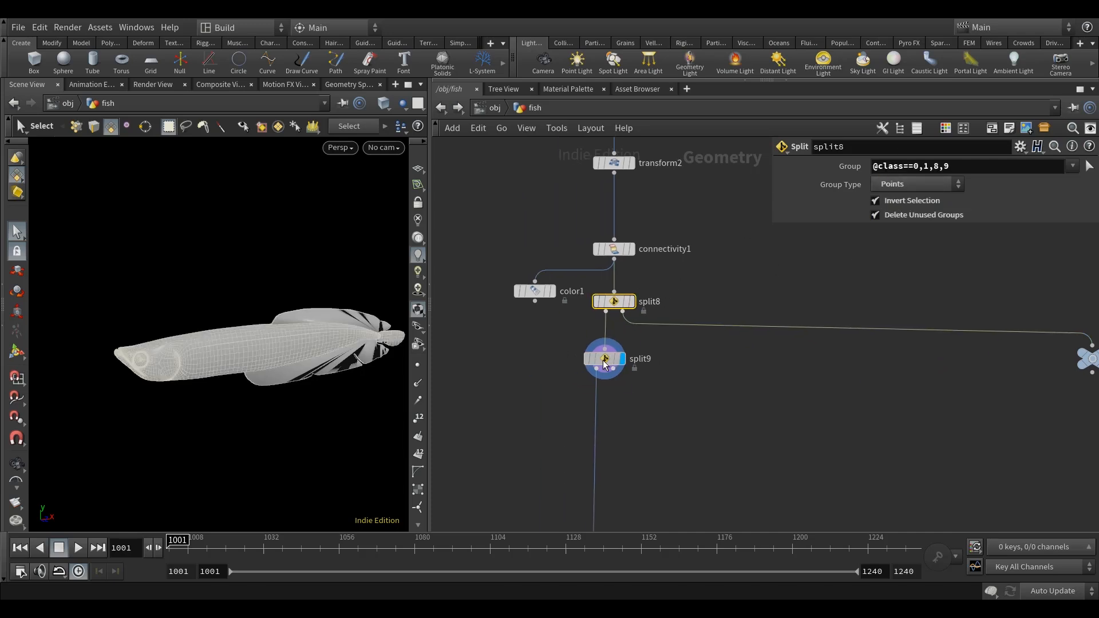
click(603, 358)
middle_drag(761, 295, 716, 297)
click(902, 202)
click(904, 216)
click(919, 163)
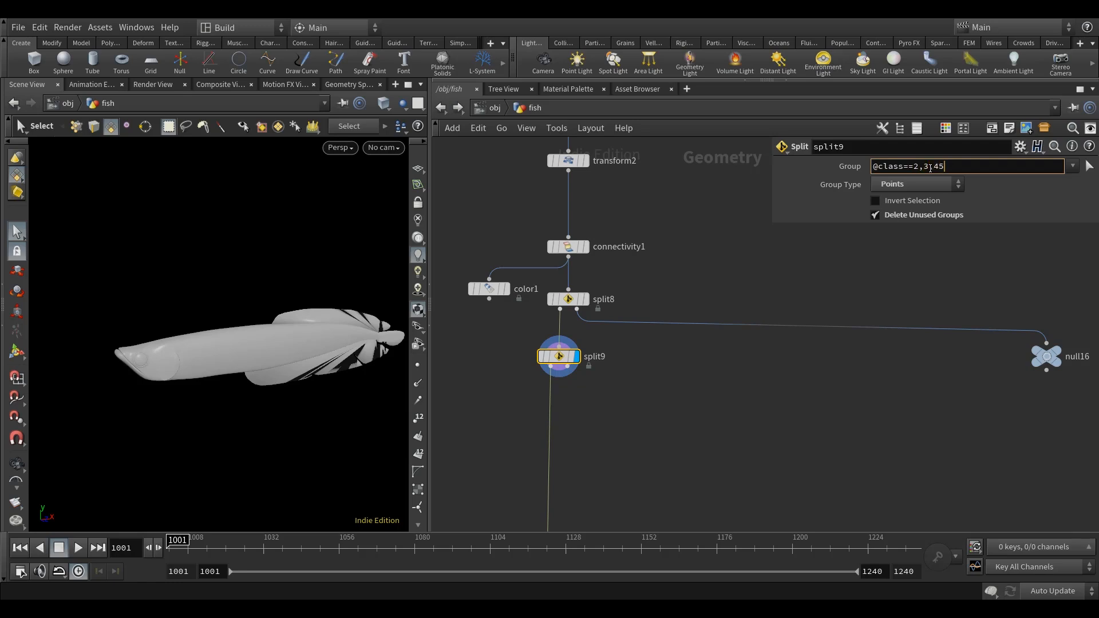
key(Return)
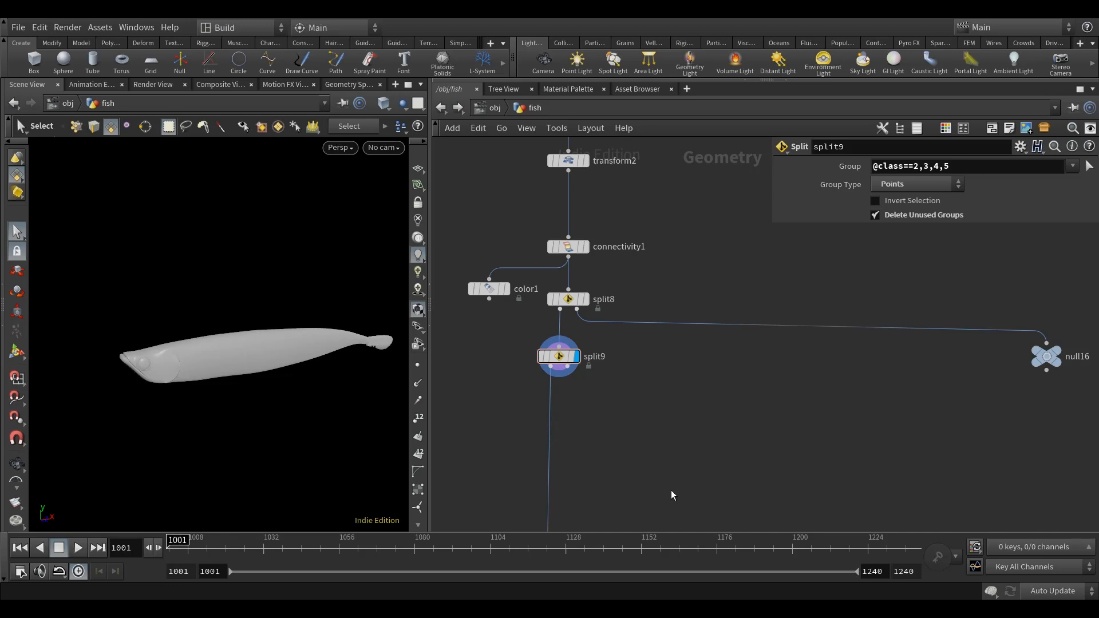
Add a Null node on split9's second output and display it to inspect the separated fins.
key(Tab)
text(null)
key(Return)
click(673, 401)
click(567, 366)
click(674, 401)
drag(673, 401, 740, 403)
alt+drag(300, 396, 242, 400)
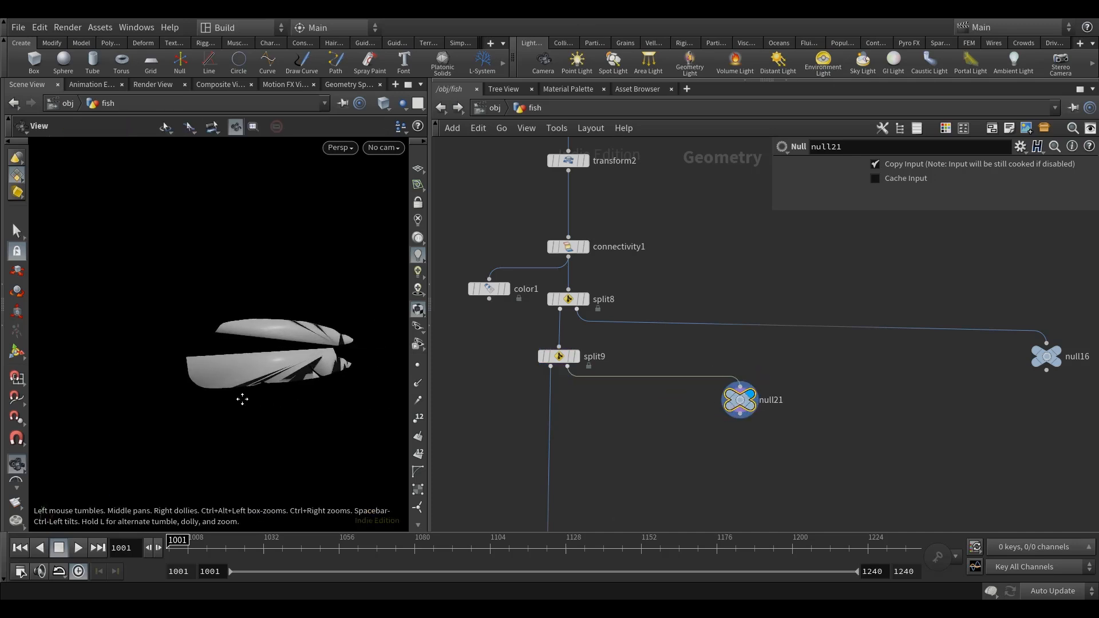
key(s)
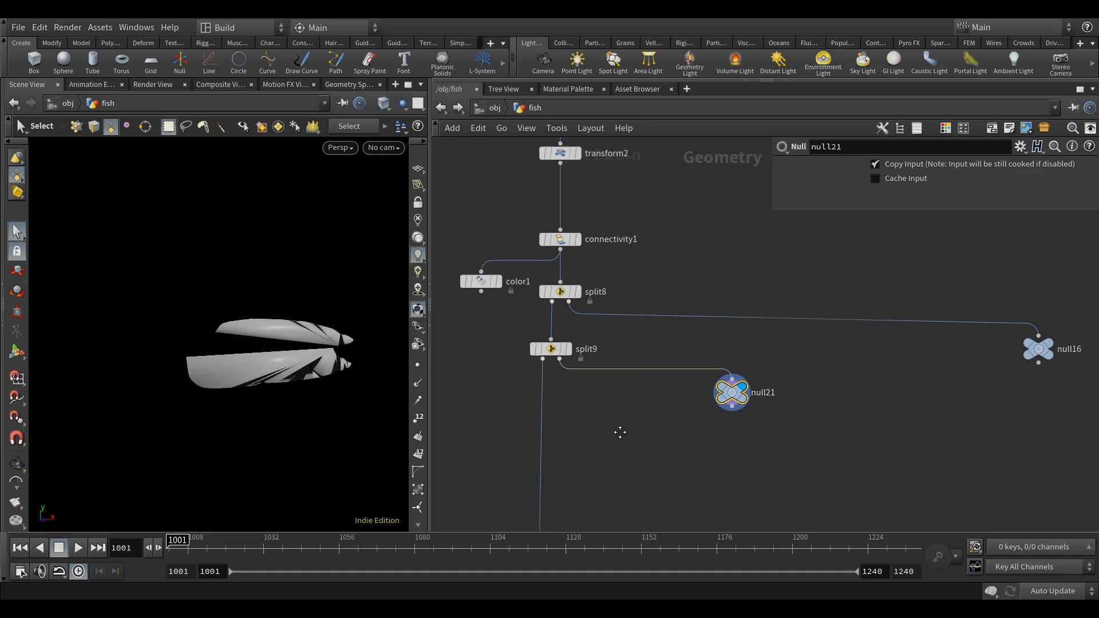
Insert a third Split node on the main wire below split9 and display it.
click(548, 349)
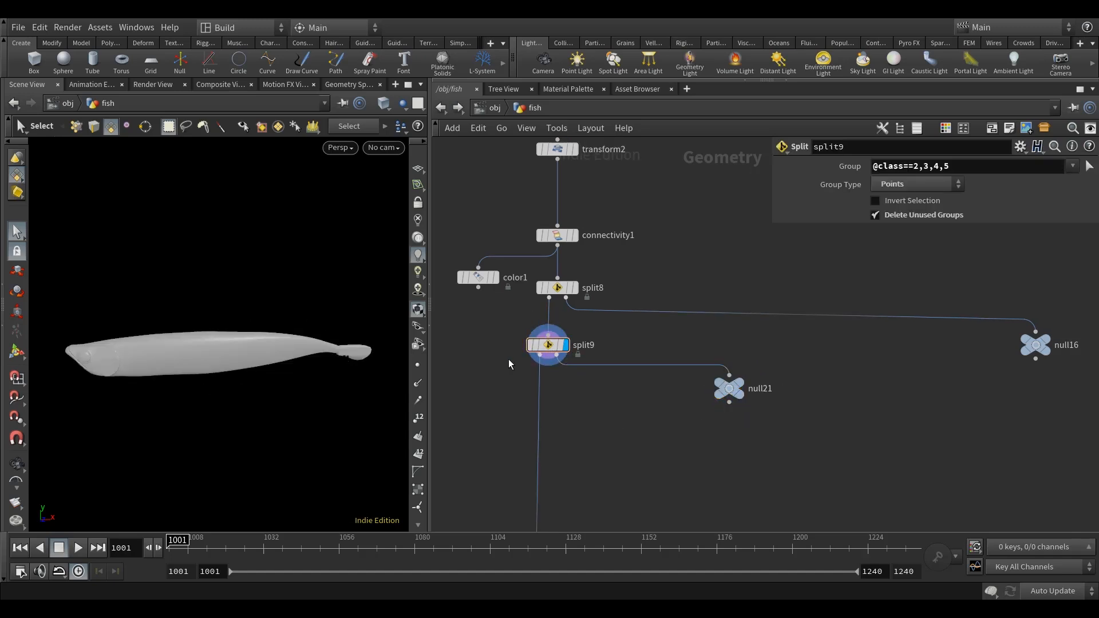
key(Tab)
text(s)
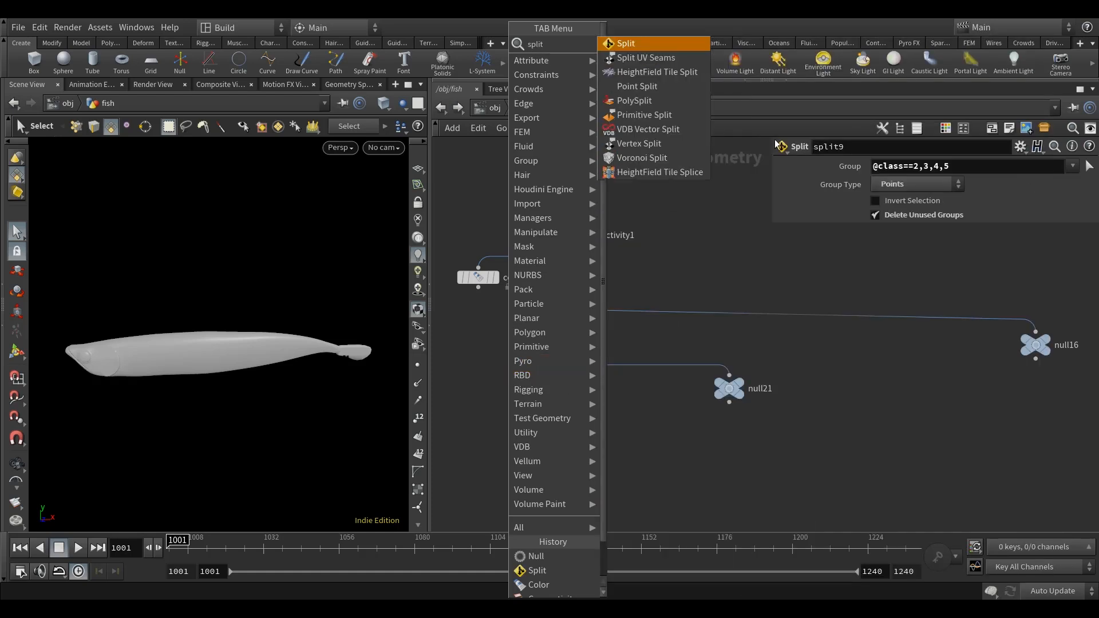
click(690, 44)
click(603, 427)
double_click(602, 427)
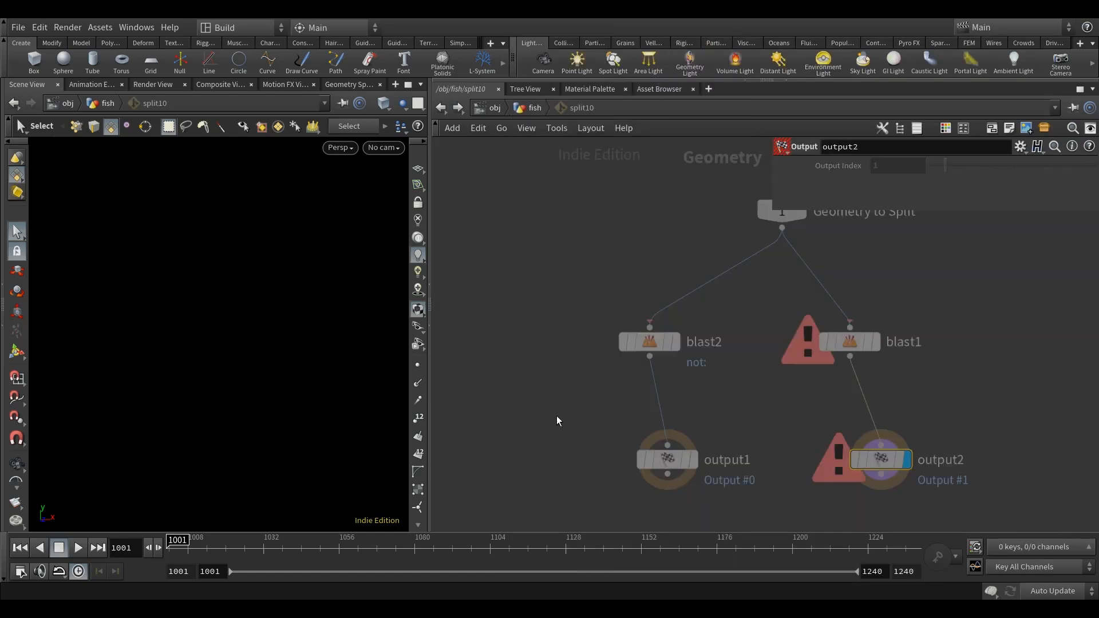
key(u)
drag(597, 433, 548, 430)
middle_drag(621, 438, 610, 416)
click(554, 403)
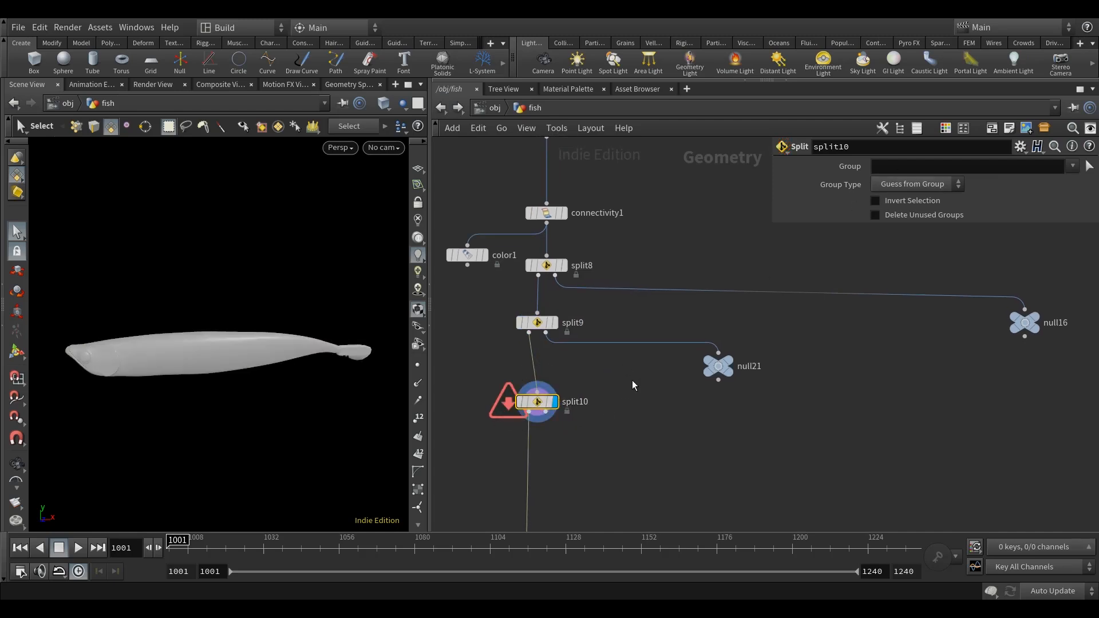
click(916, 184)
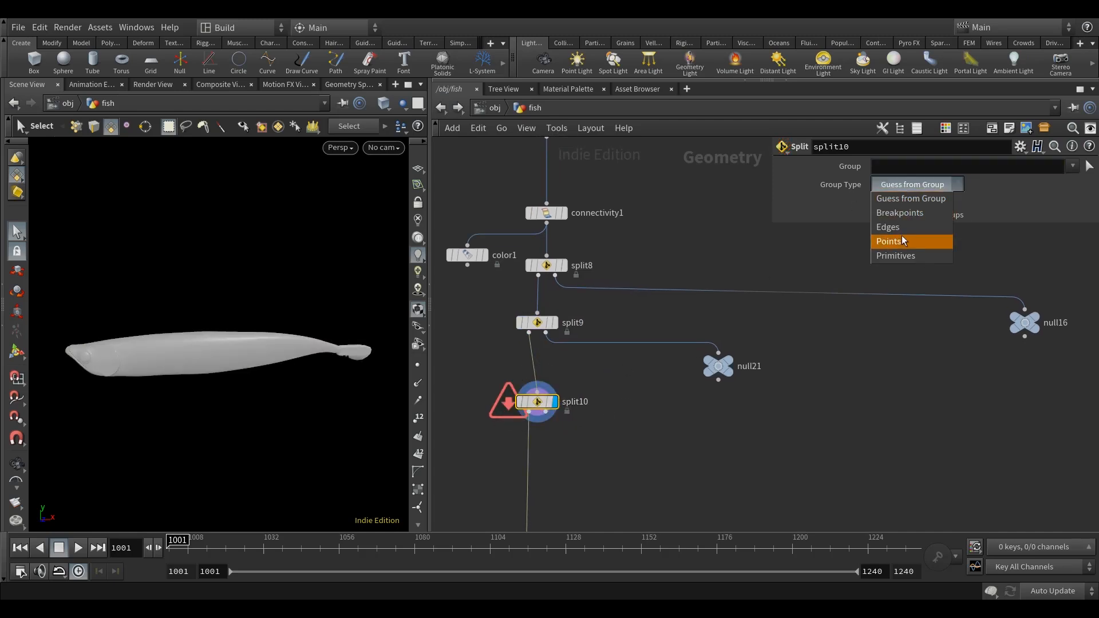
click(904, 239)
click(903, 166)
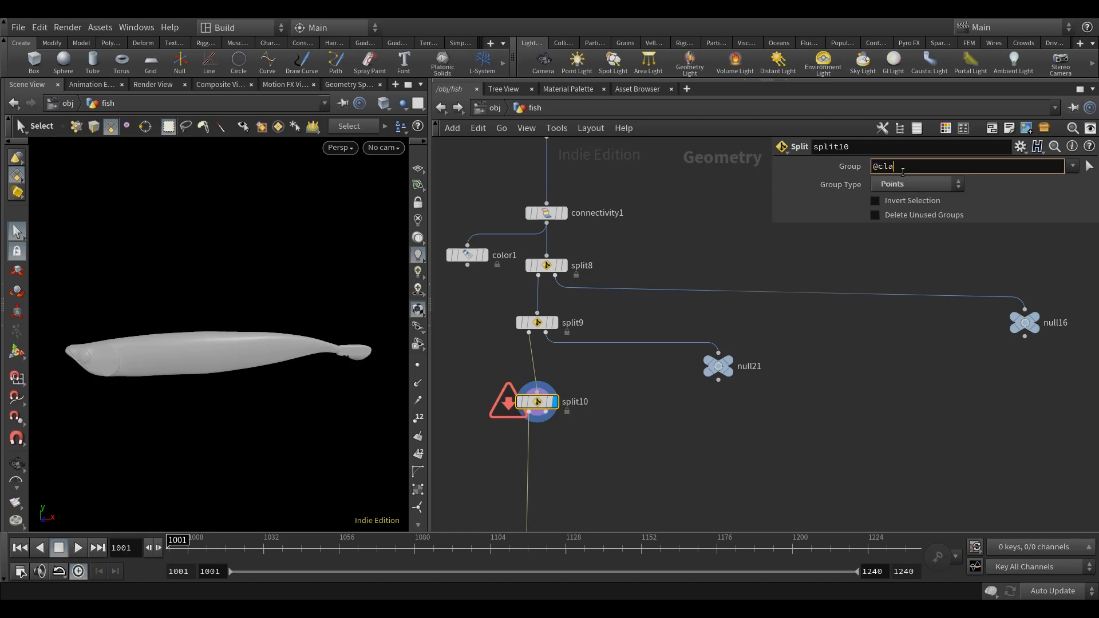
text(@class==4)
middle_drag(601, 423, 607, 406)
middle_click(547, 384)
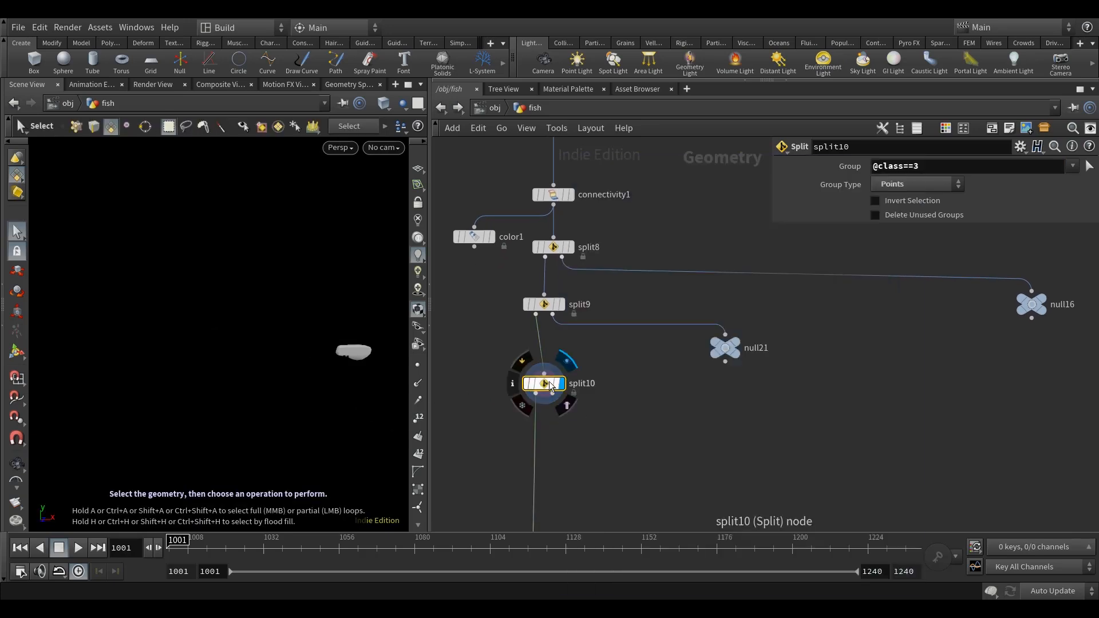
click(905, 201)
Add a Null node, connect it to split10's second output and display it.
middle_drag(665, 415, 680, 420)
click(665, 421)
key(Tab)
text(nu)
click(793, 46)
click(673, 428)
drag(559, 389, 662, 421)
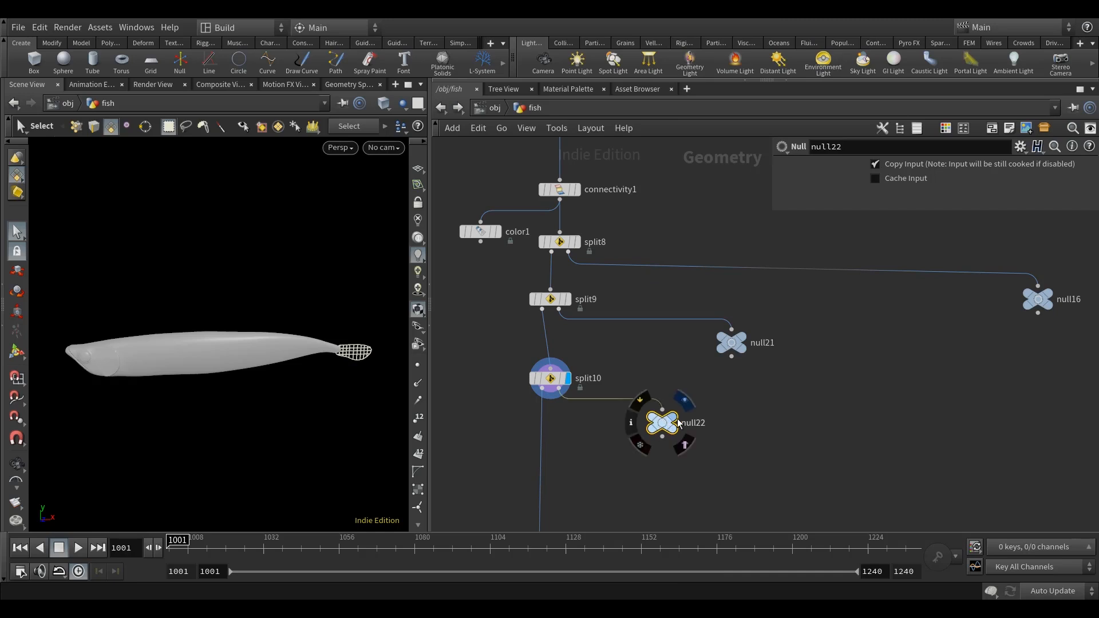
click(674, 416)
Inspect the isolated tail piece, add a Transform node below null22 and display it.
middle_drag(776, 466, 784, 413)
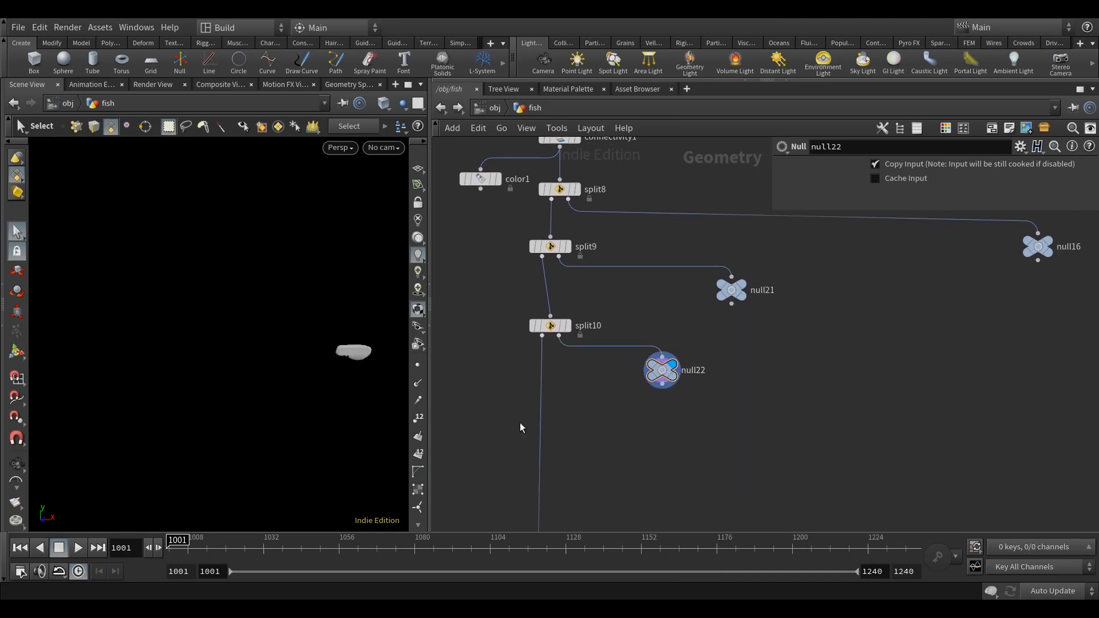
key(Escape)
drag(365, 383, 364, 446)
drag(380, 372, 344, 380)
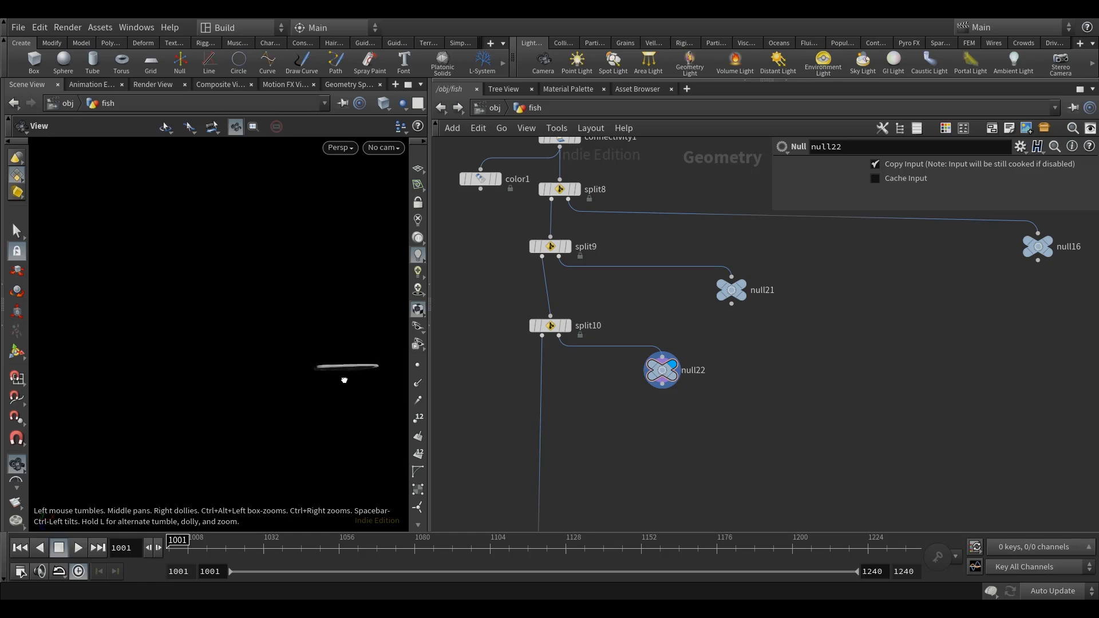
key(Tab)
text(tr)
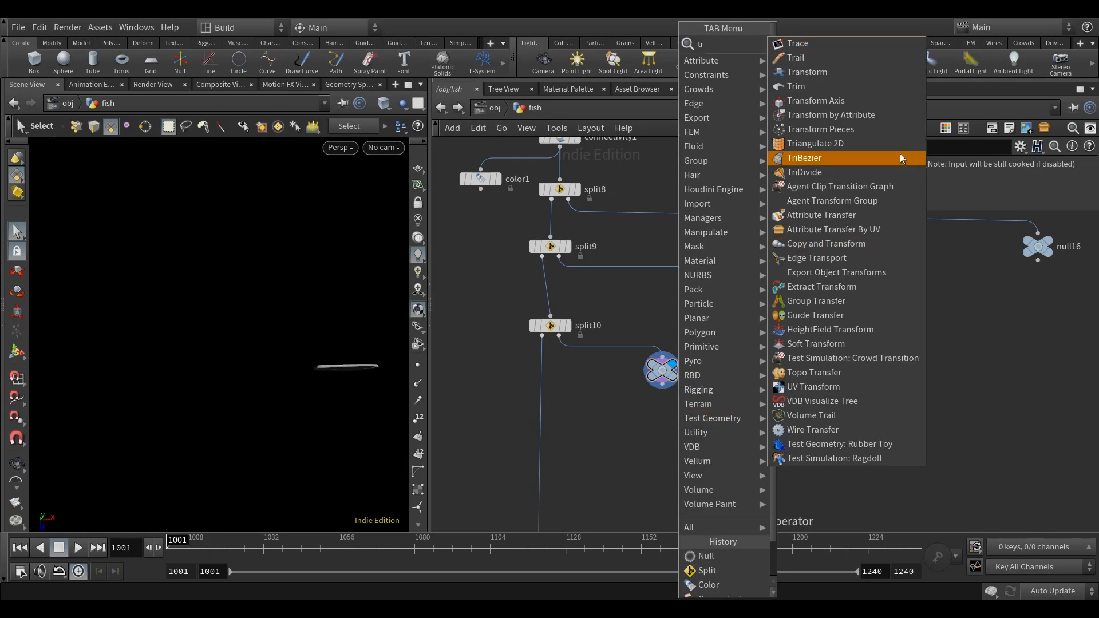
click(818, 74)
click(636, 441)
drag(636, 441, 667, 423)
click(679, 415)
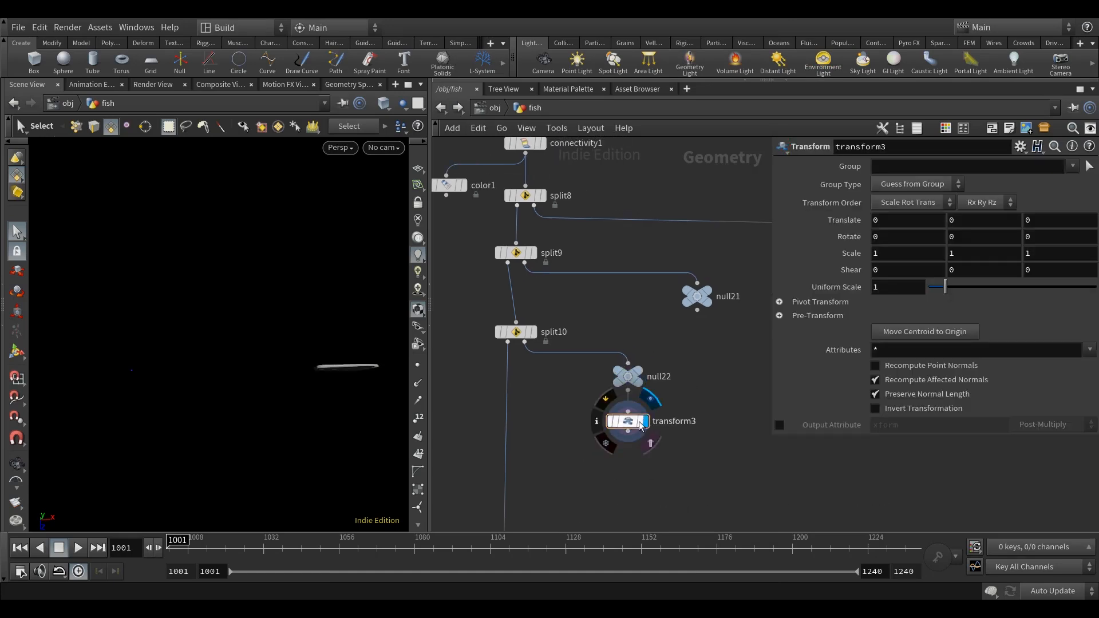
Set transform3's Pivot Translate to $CEX, $CEY, $CEZ and its Z scale to 5.
click(780, 302)
click(916, 322)
text($CEX)
key(Tab)
text($CEY)
key(Tab)
text($CEZ)
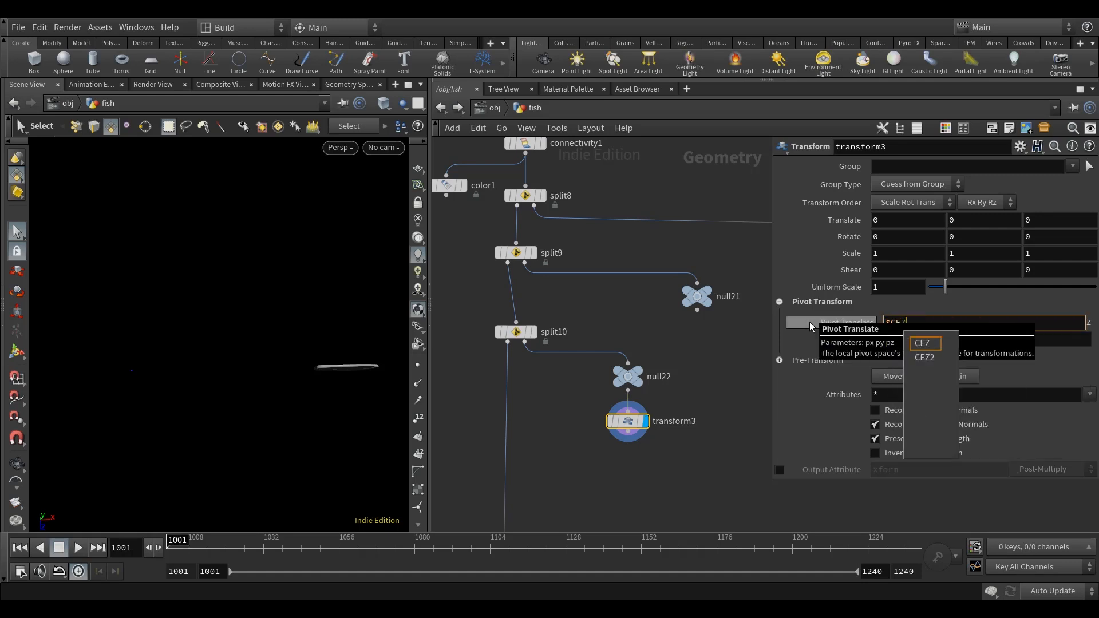
key(Return)
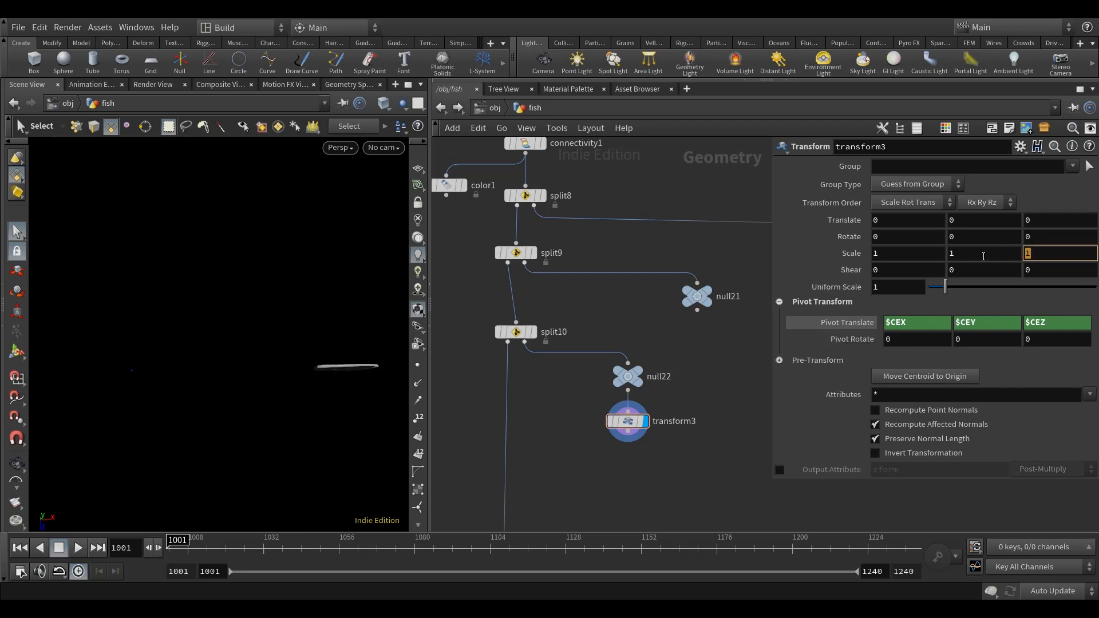
text(5)
key(Return)
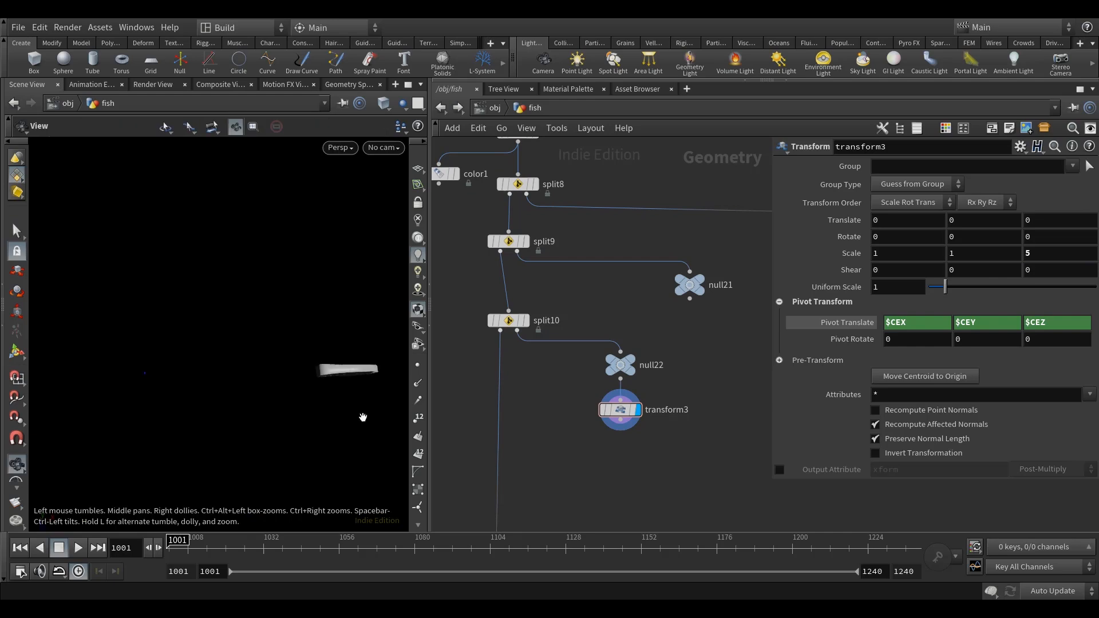
Insert a Merge node on the main wire below split10, connect transform3 to it and display the combined body and tail.
middle_drag(588, 457, 586, 438)
key(Tab)
text(mer)
click(718, 47)
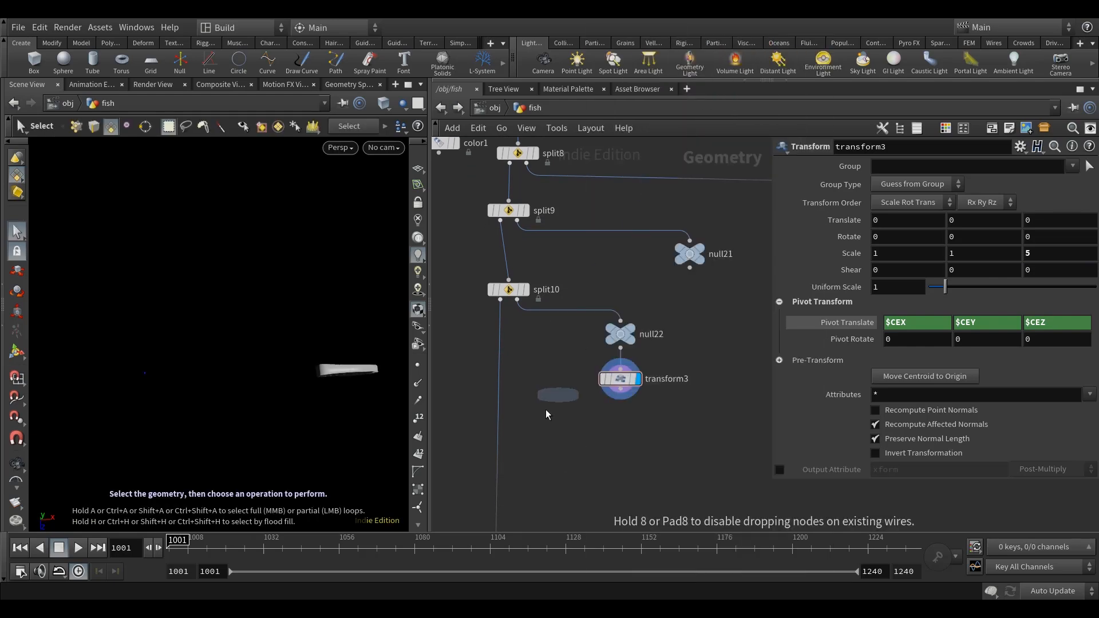
click(535, 431)
drag(537, 433, 502, 427)
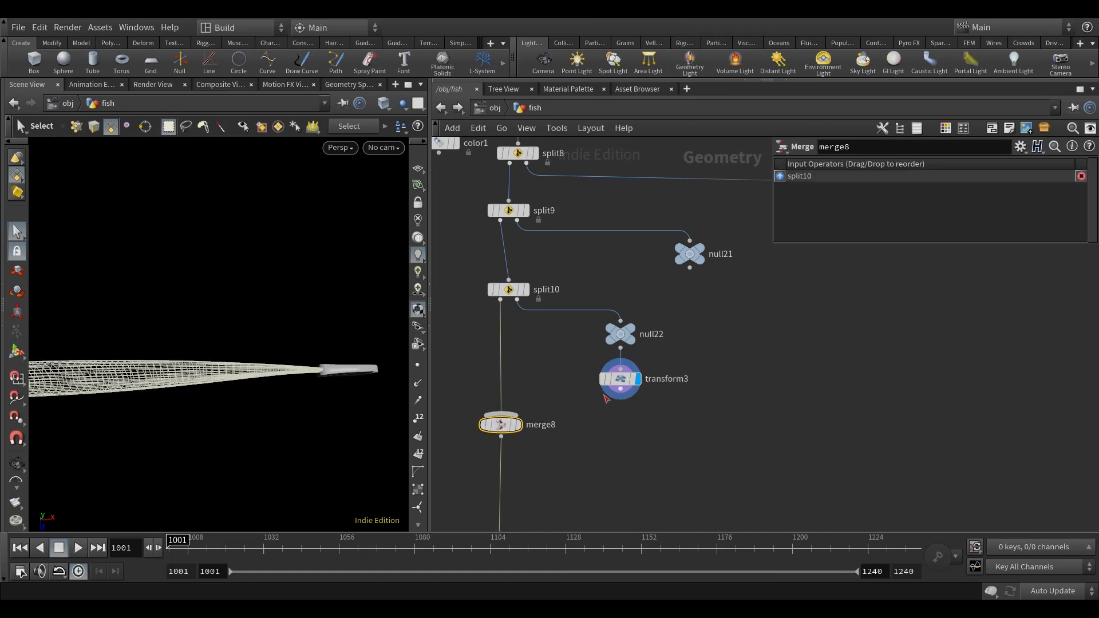
mouse_move(620, 391)
mouse_down()
mouse_move(606, 437)
mouse_move(516, 410)
mouse_up()
click(526, 401)
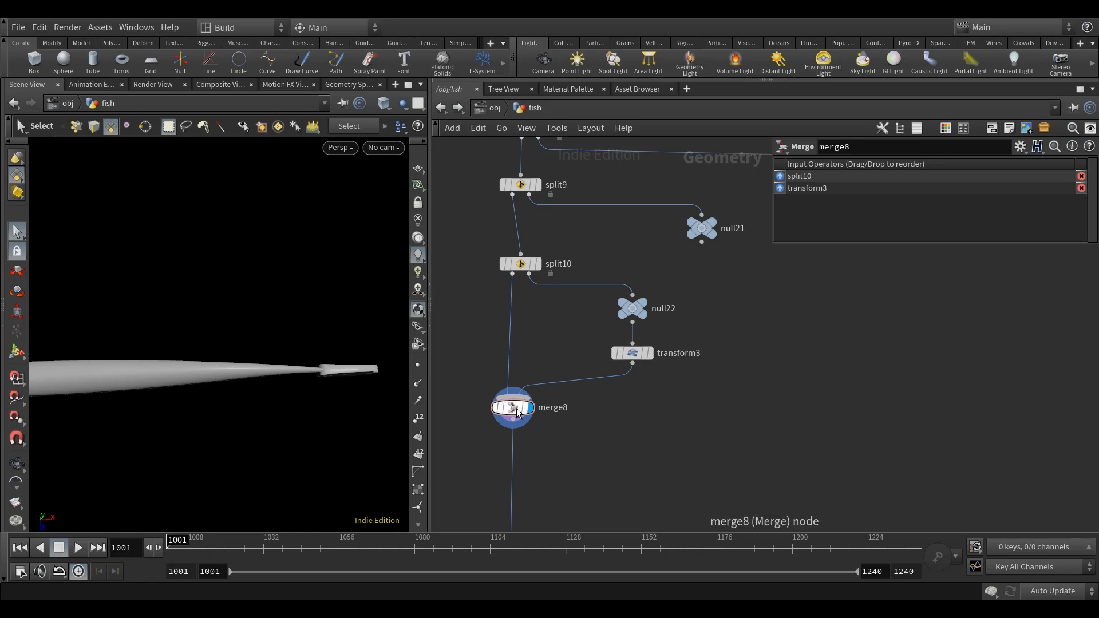
alt+right_drag(292, 395, 233, 427)
alt+middle_drag(240, 427, 338, 398)
alt+drag(338, 398, 295, 353)
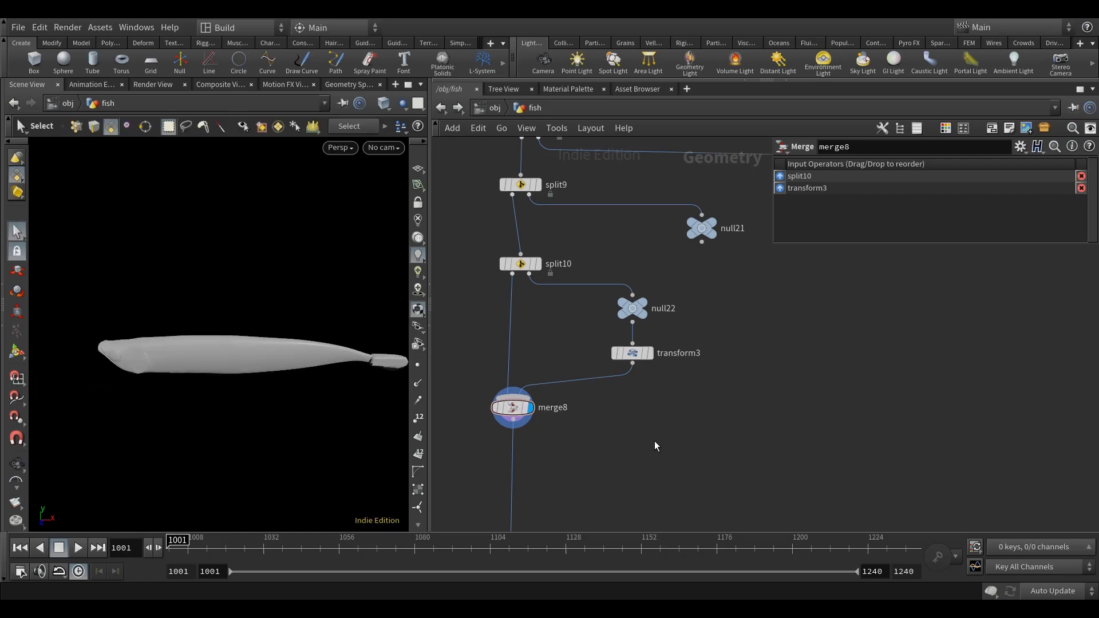
Add a Color node and insert it on the main wire below merge8.
middle_drag(692, 463, 701, 371)
key(Tab)
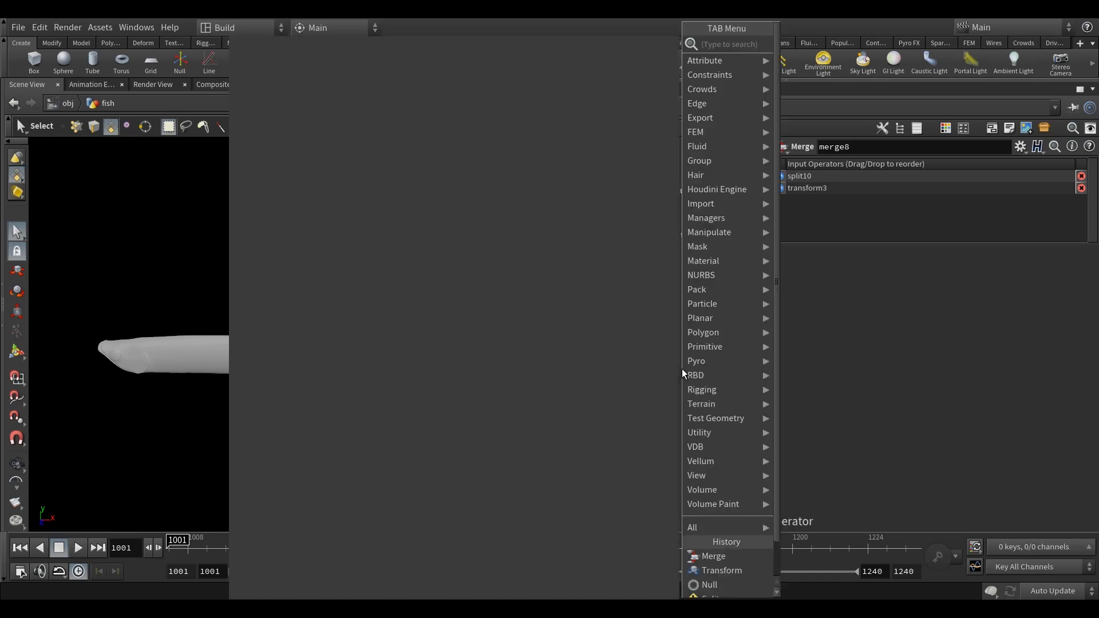
text(colo)
click(807, 44)
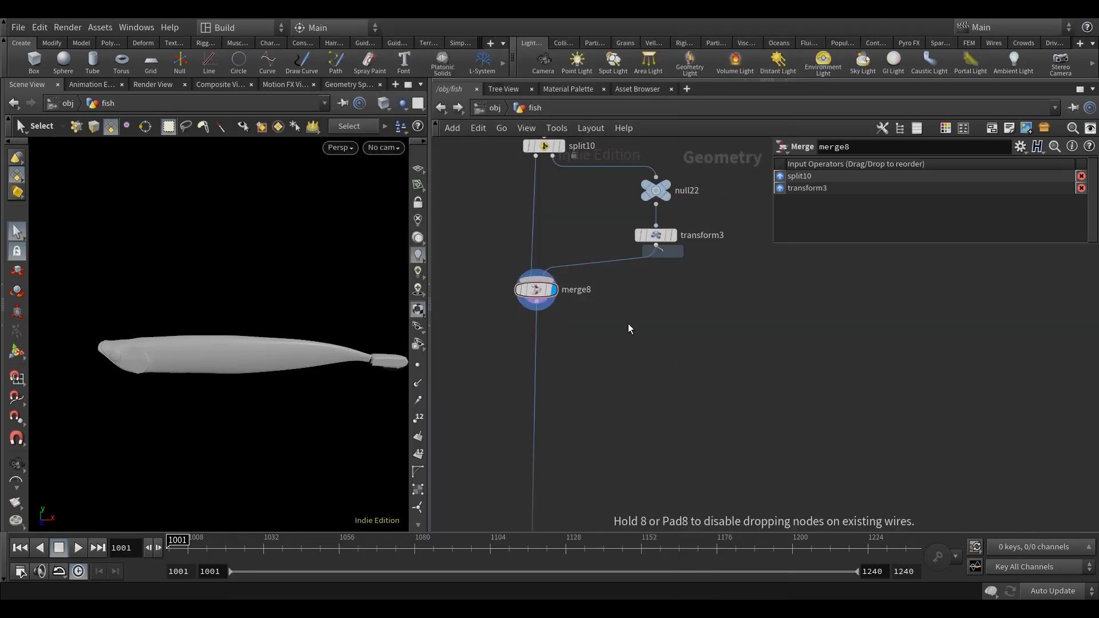
click(607, 400)
double_click(607, 398)
click(442, 107)
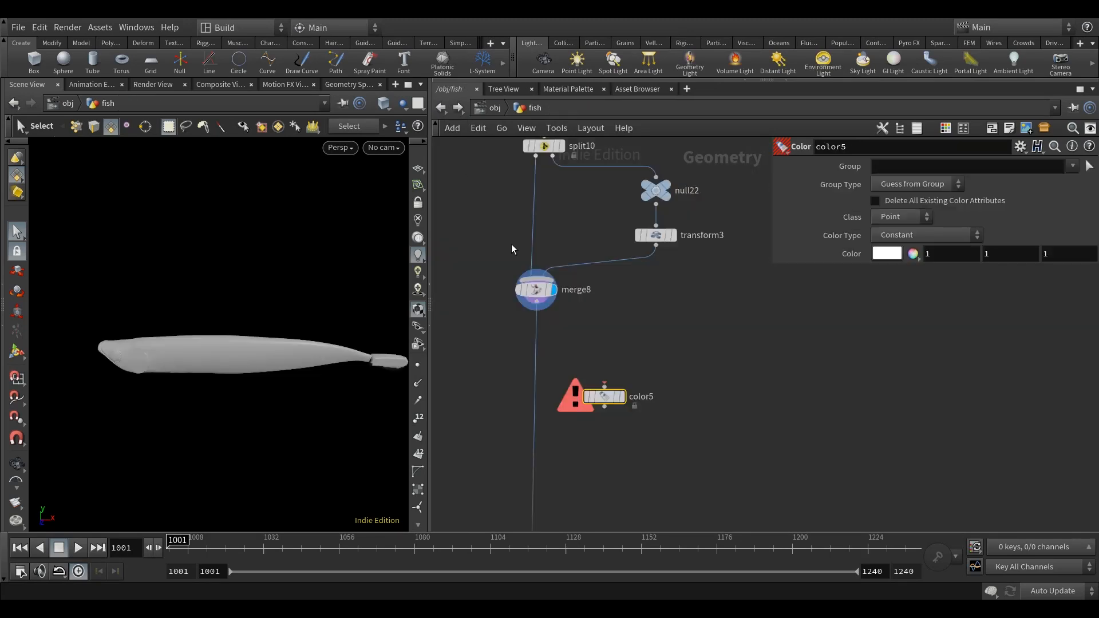
drag(608, 398, 541, 409)
middle_drag(642, 376, 660, 334)
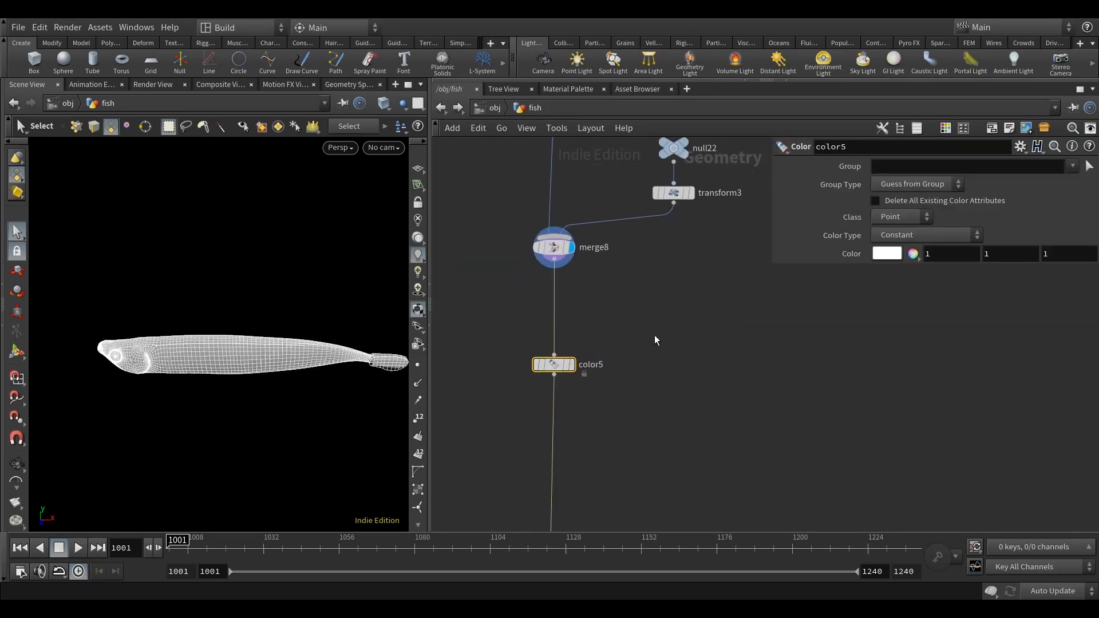
Inspect the combined fish body and tail from an angled view.
alt+drag(252, 436, 271, 400)
key(Escape)
alt+middle_drag(285, 387, 284, 379)
alt+drag(277, 399, 309, 408)
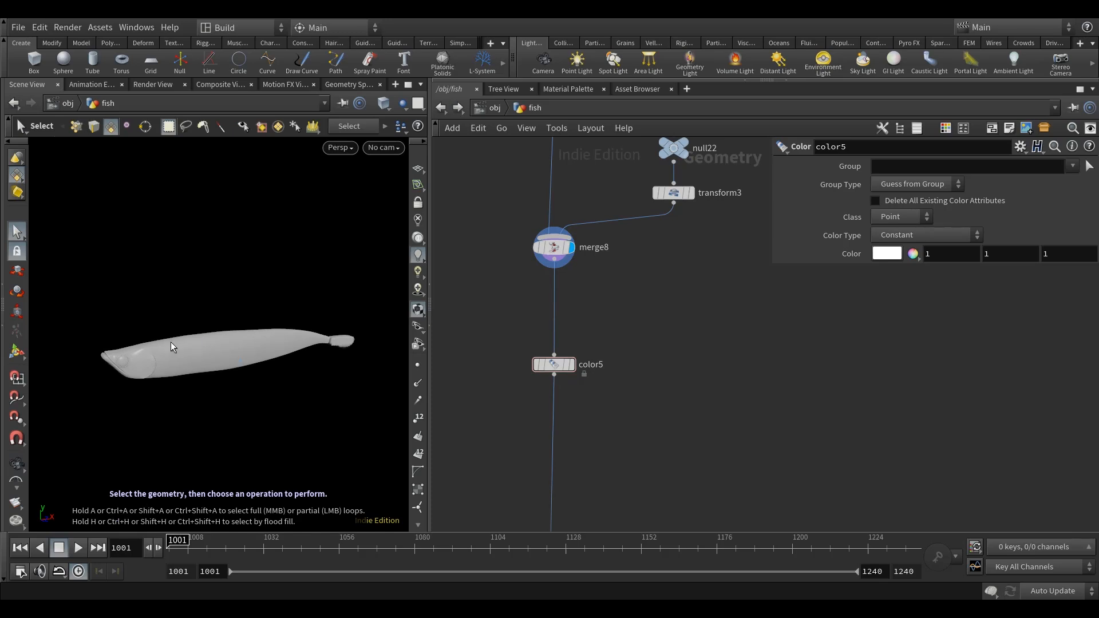
middle_drag(572, 397, 571, 379)
click(551, 346)
click(704, 313)
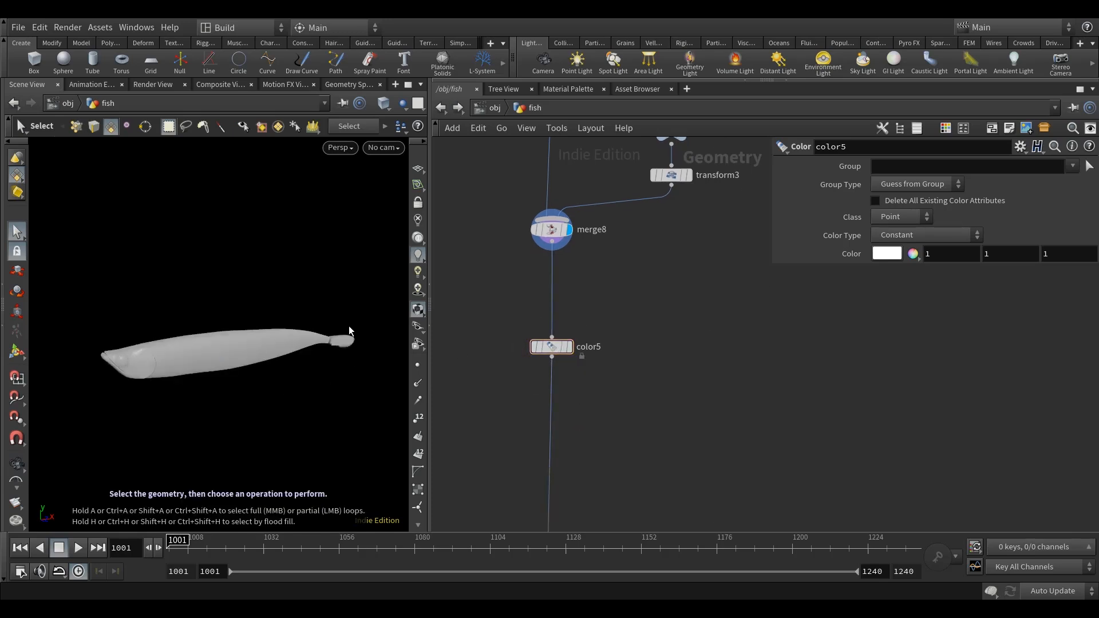
drag(807, 264, 804, 316)
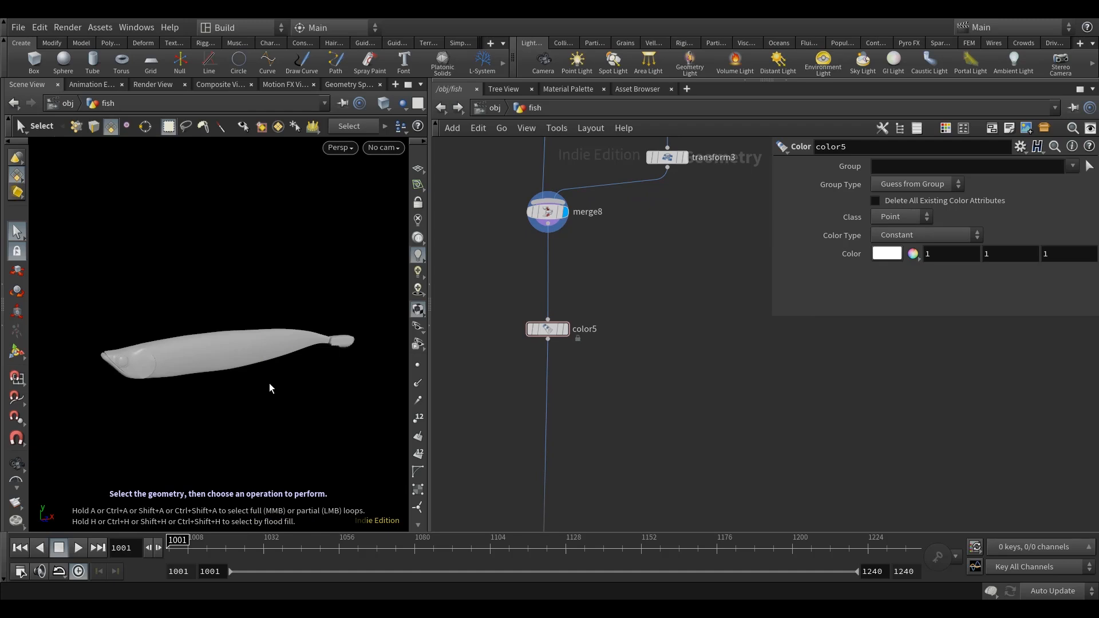
Set color5's color to 5, 0.96, 0 and display the node.
click(886, 253)
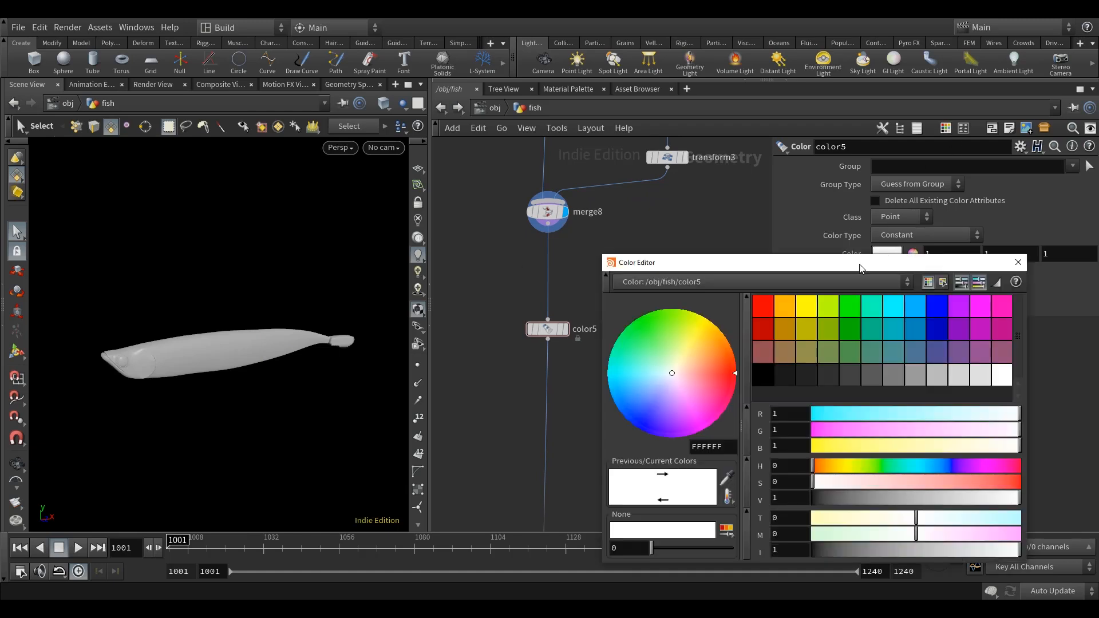
drag(859, 268, 765, 230)
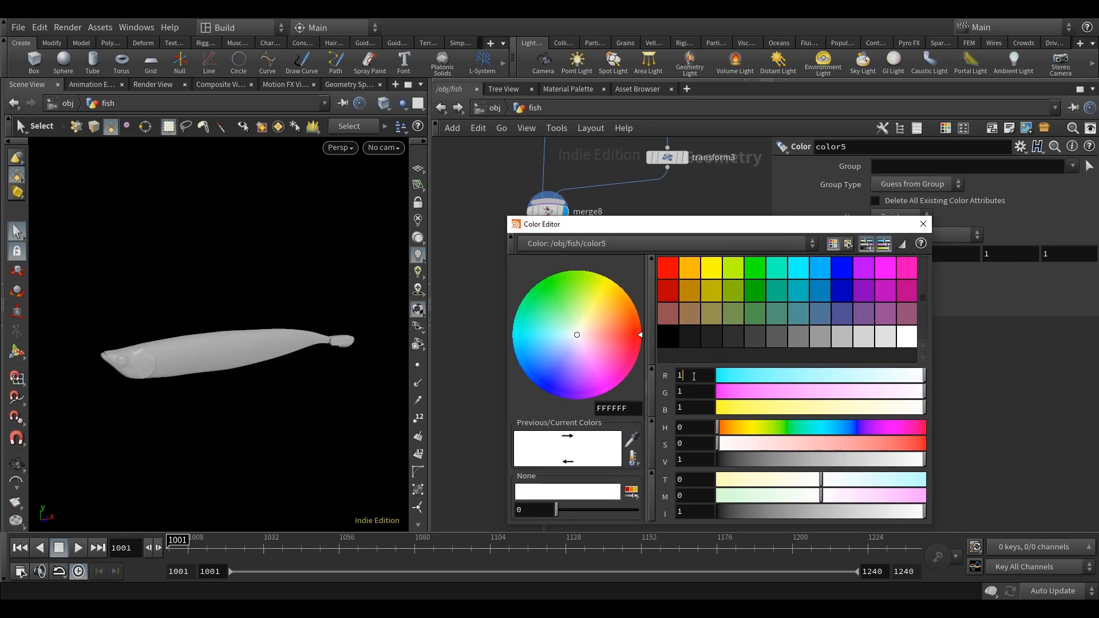
text(5)
key(Return)
key(Tab)
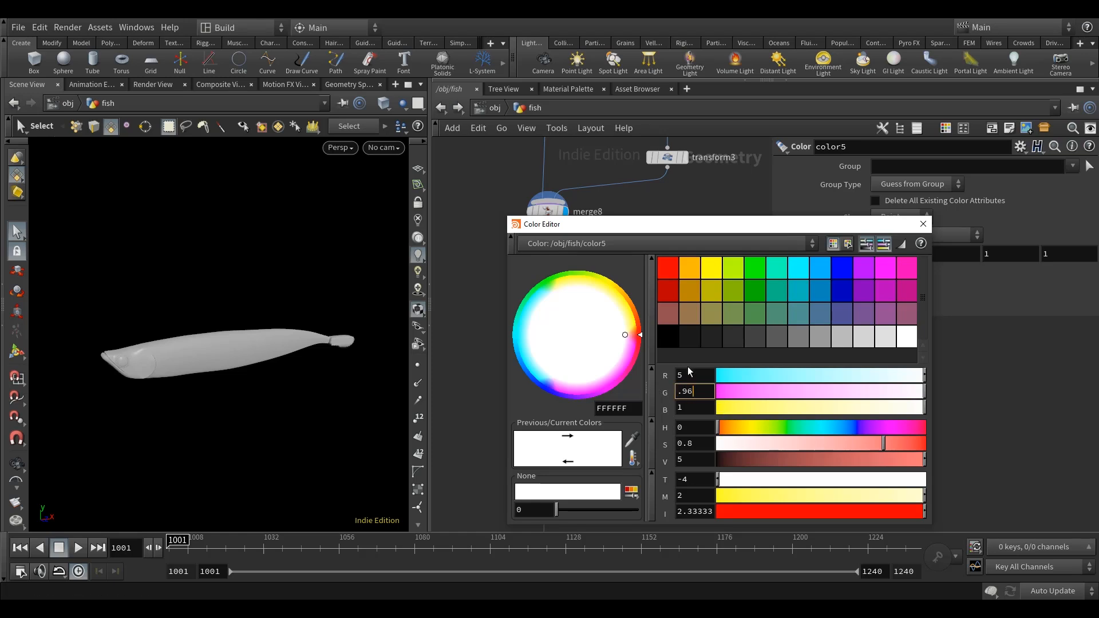
key(Tab)
text(0)
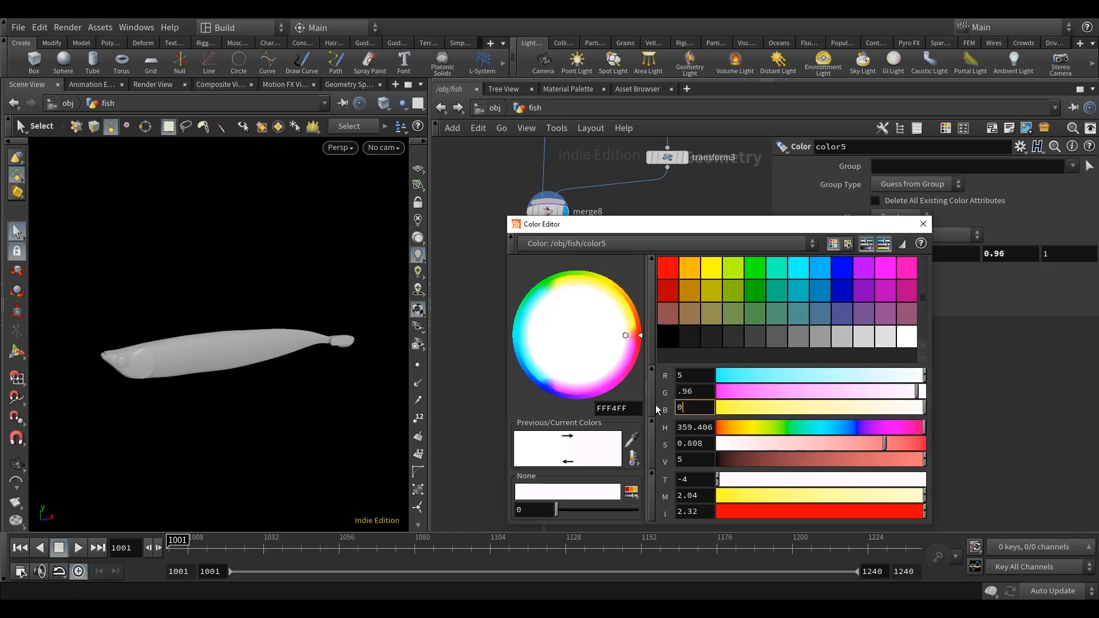
drag(799, 229, 724, 209)
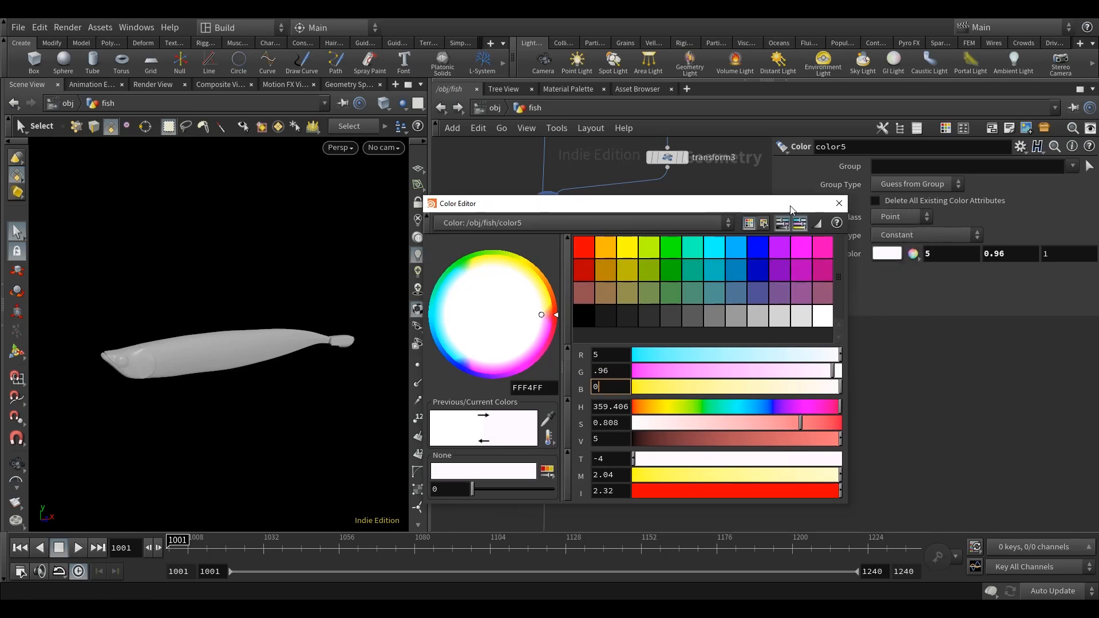
click(836, 204)
click(564, 327)
mouse_move(636, 360)
middle_down()
mouse_move(641, 369)
mouse_move(637, 345)
middle_up()
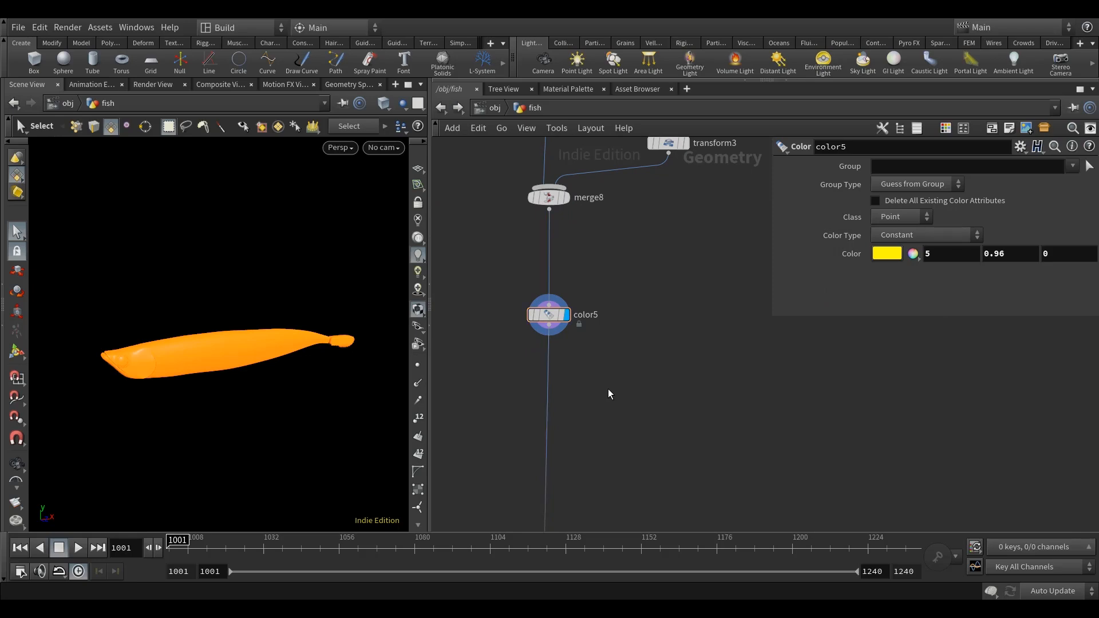
Add a Point VOP node on the main wire below color5 and open its network.
key(Tab)
text(point)
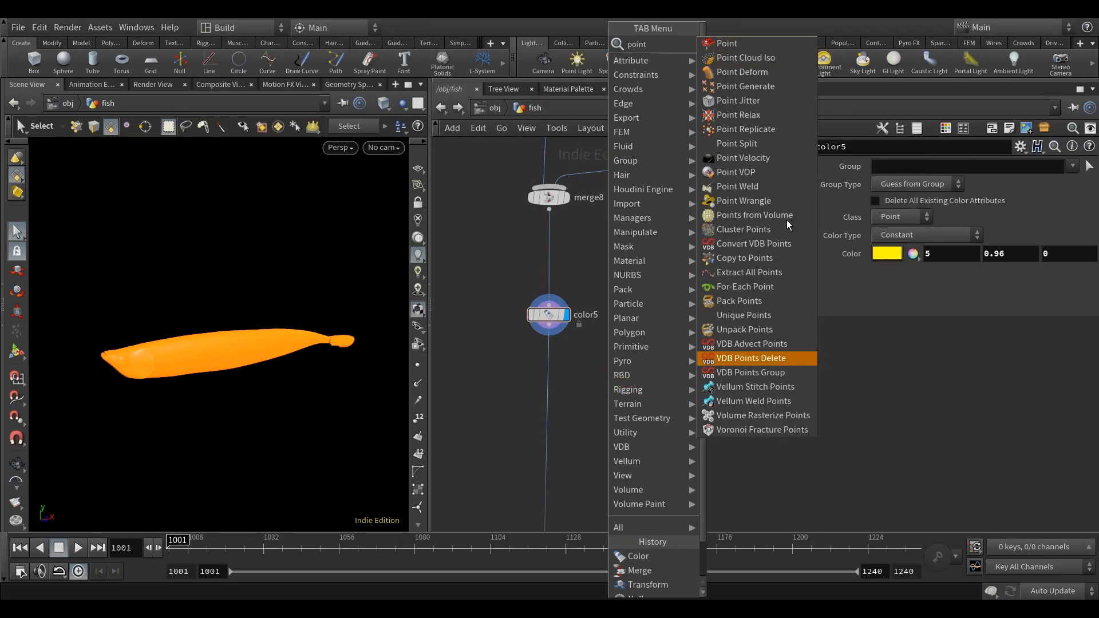
click(732, 172)
click(551, 369)
double_click(548, 365)
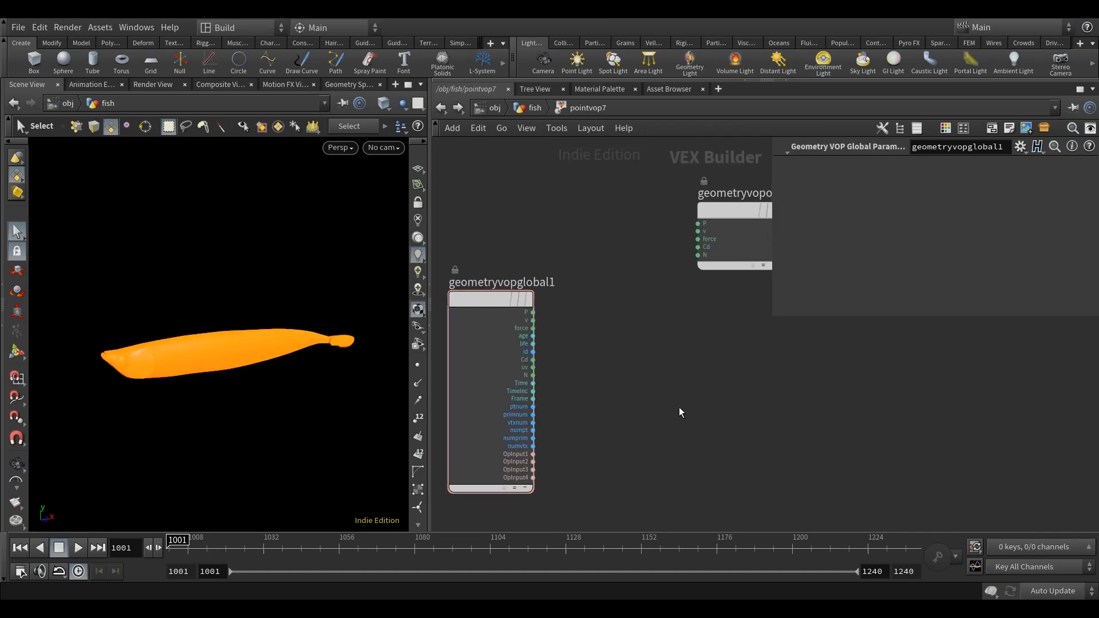
key(Tab)
text(re)
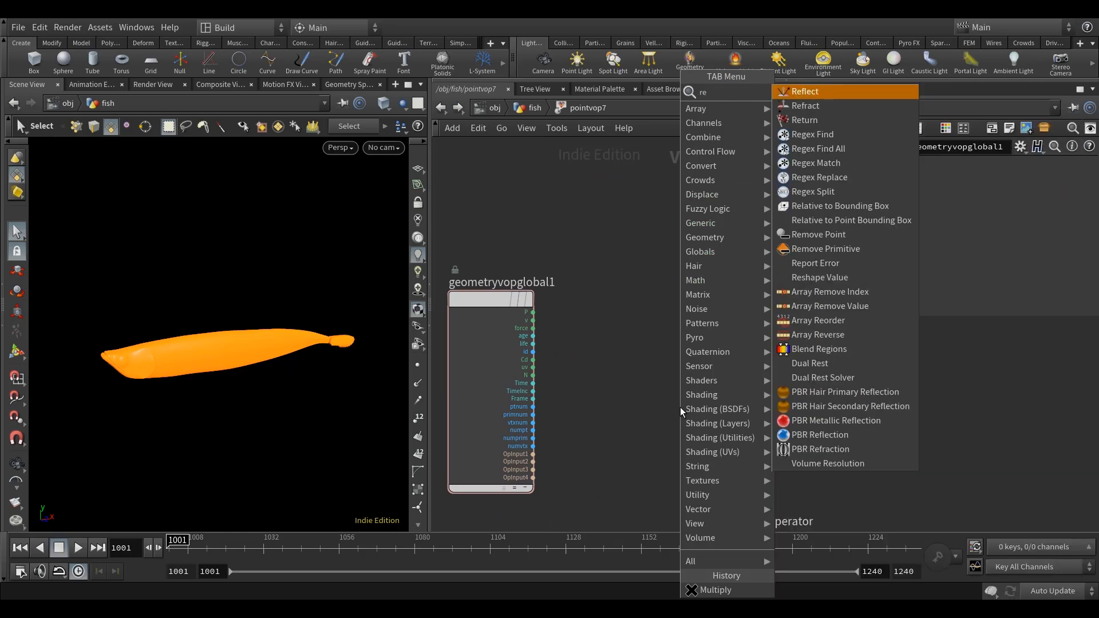
key(BackSpace)
key(BackSpace)
text(textu)
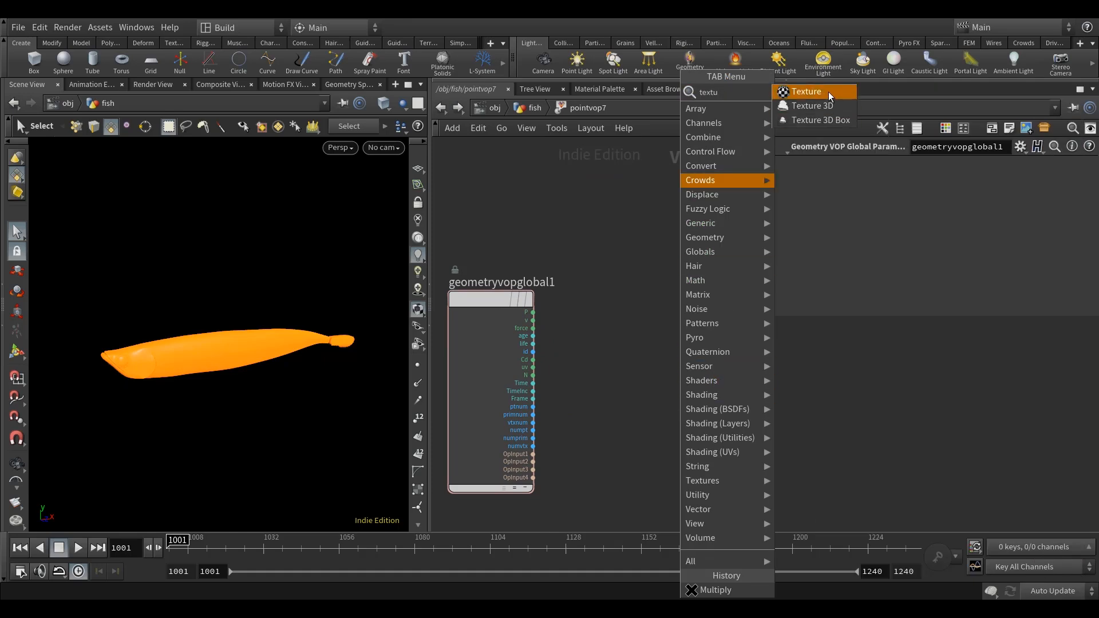
click(812, 105)
click(682, 408)
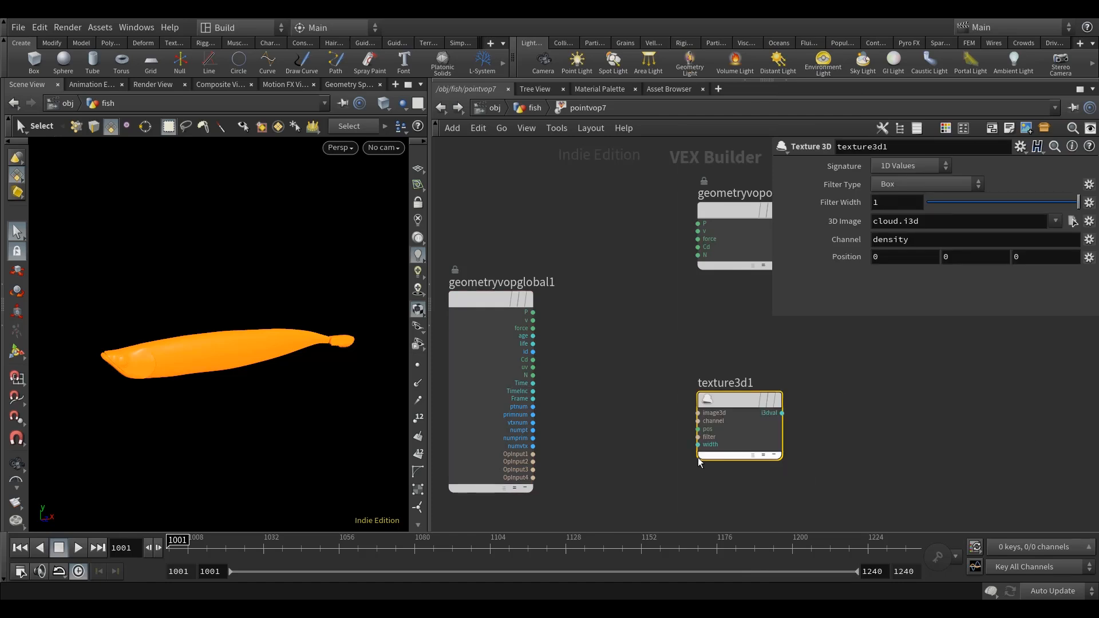
click(533, 375)
key(Escape)
key(Delete)
Add a Texture node and connect the uv output of geometryvopglobal1 to its uv input.
key(Tab)
text(textu)
click(856, 78)
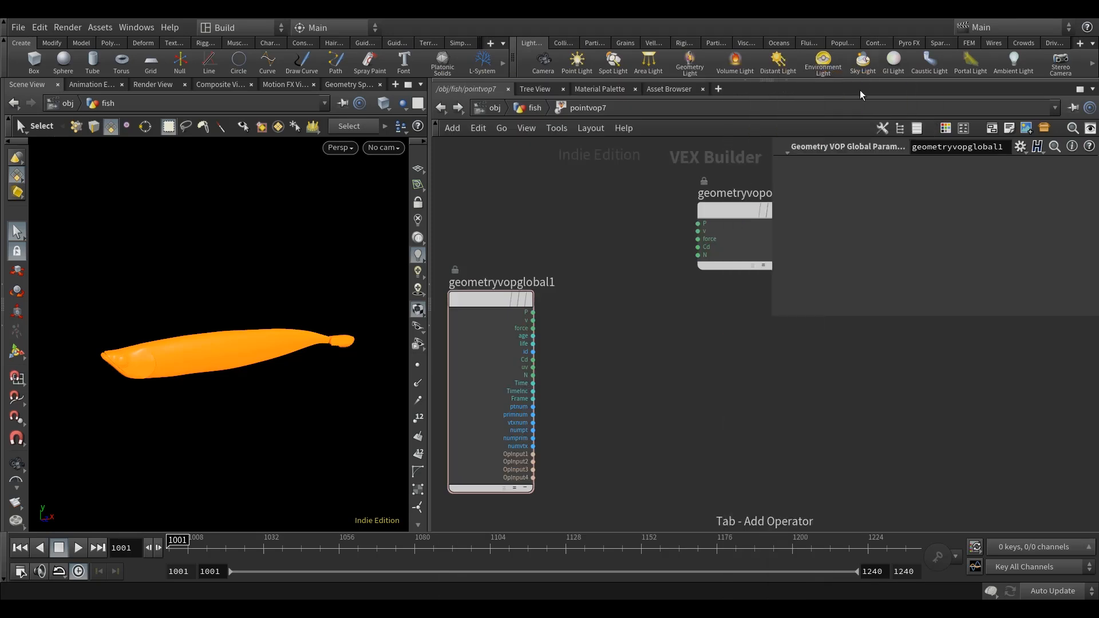
click(639, 419)
middle_drag(606, 422, 605, 418)
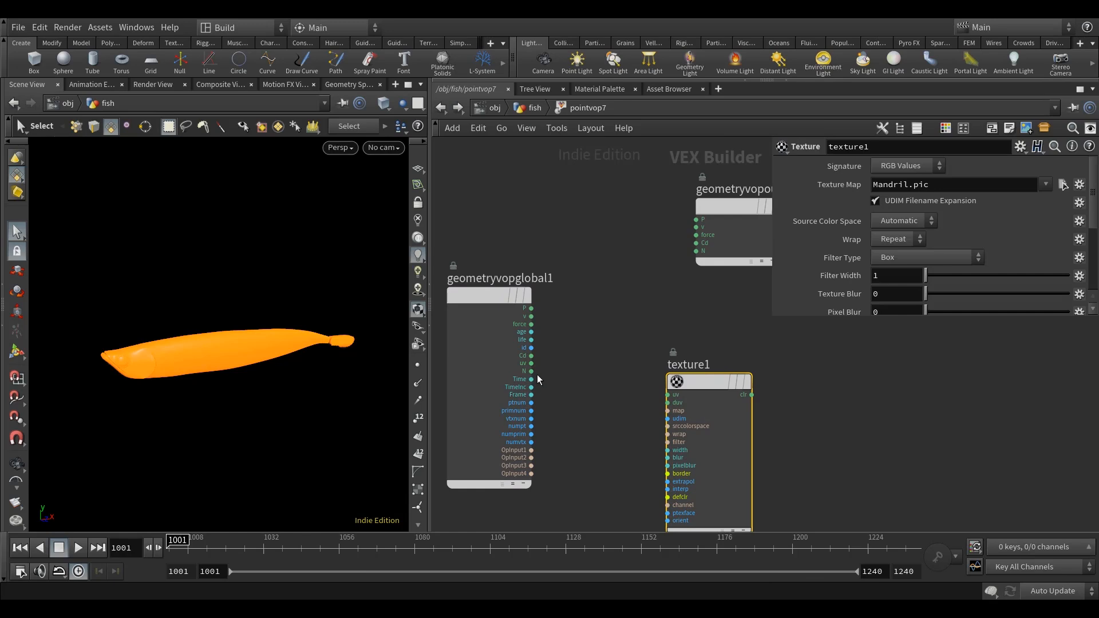
click(531, 363)
click(668, 395)
middle_drag(643, 444, 629, 437)
drag(699, 380, 686, 426)
middle_drag(696, 400, 655, 409)
middle_drag(691, 373, 693, 284)
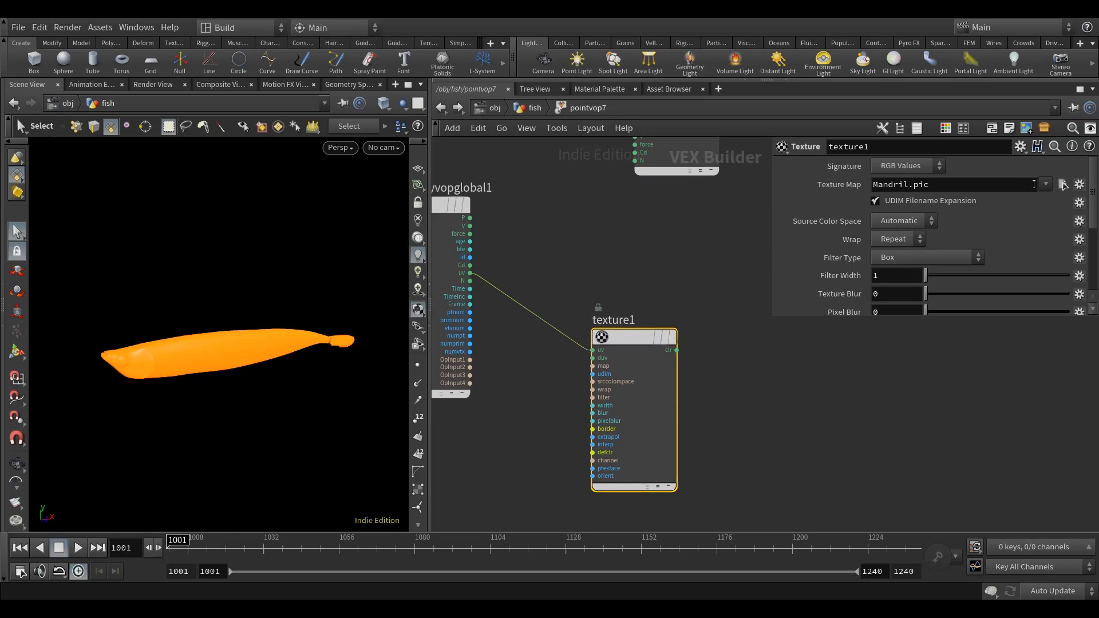
Open the image chooser for texture1's texture map and browse to the $HIP/tex folder.
click(1062, 186)
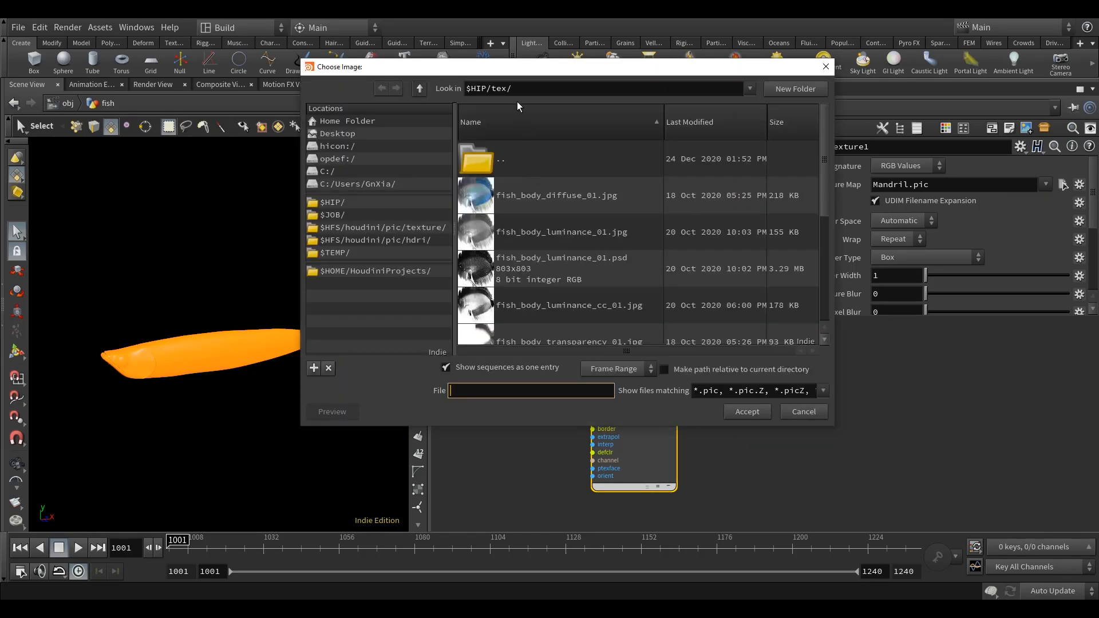
drag(522, 73, 506, 87)
click(324, 223)
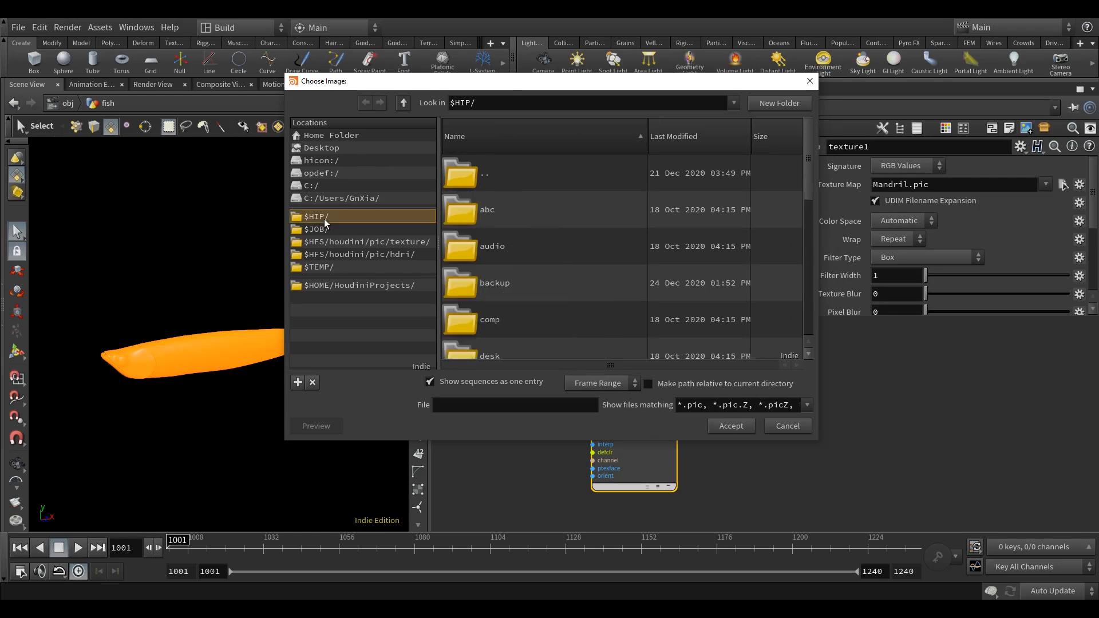
drag(808, 146, 809, 281)
double_click(537, 287)
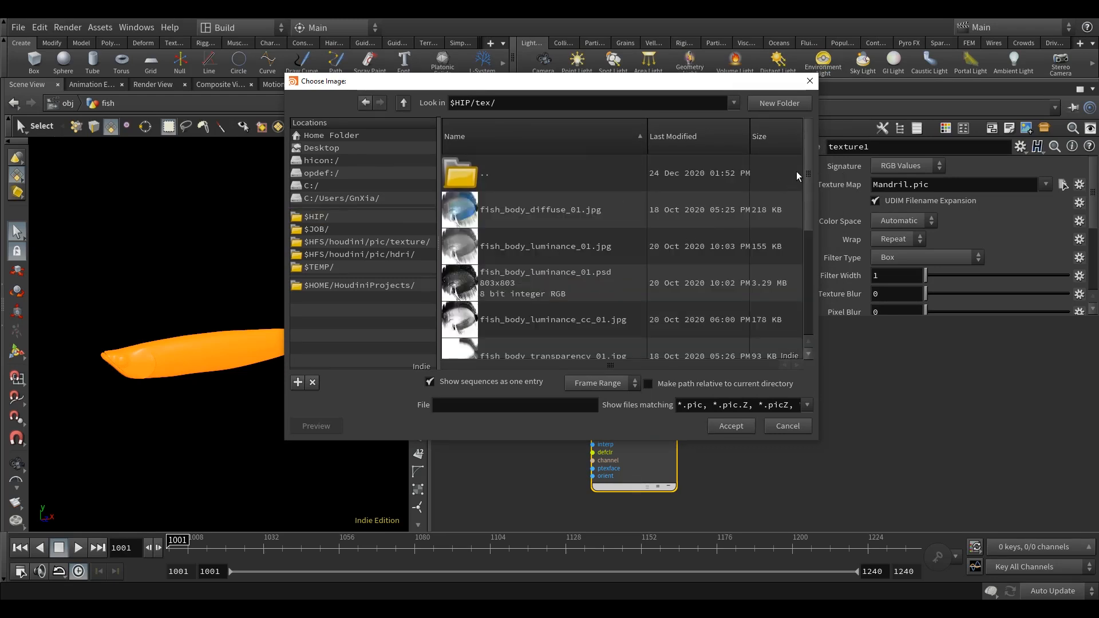
drag(807, 159, 787, 136)
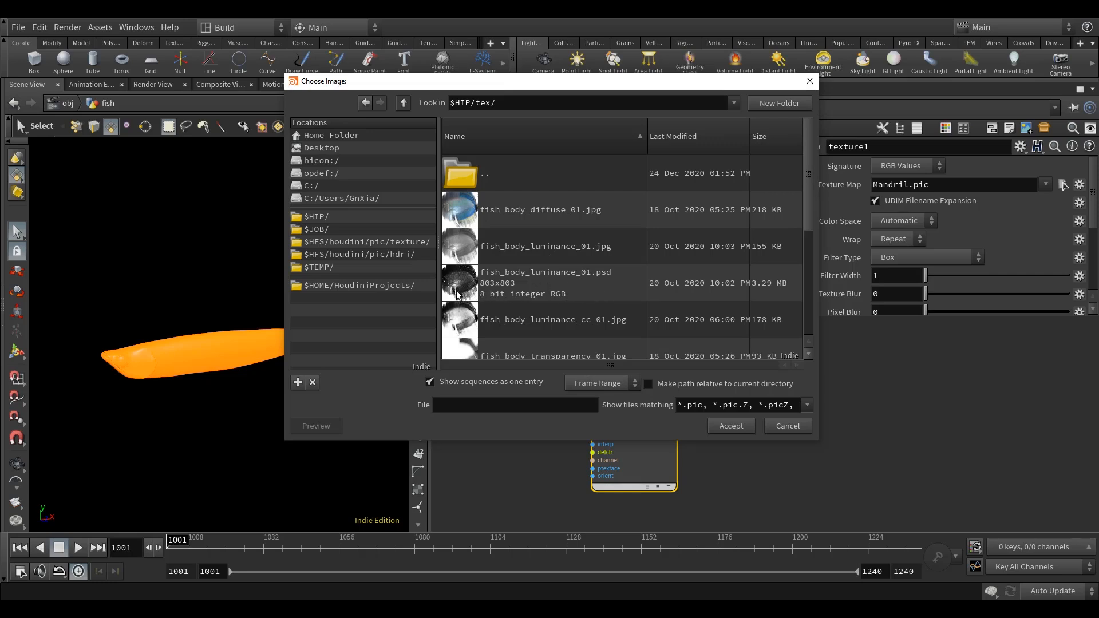
Load fish_body_luminance_01.jpg from the $HIP/tex folder as texture1's texture map.
drag(805, 180, 805, 195)
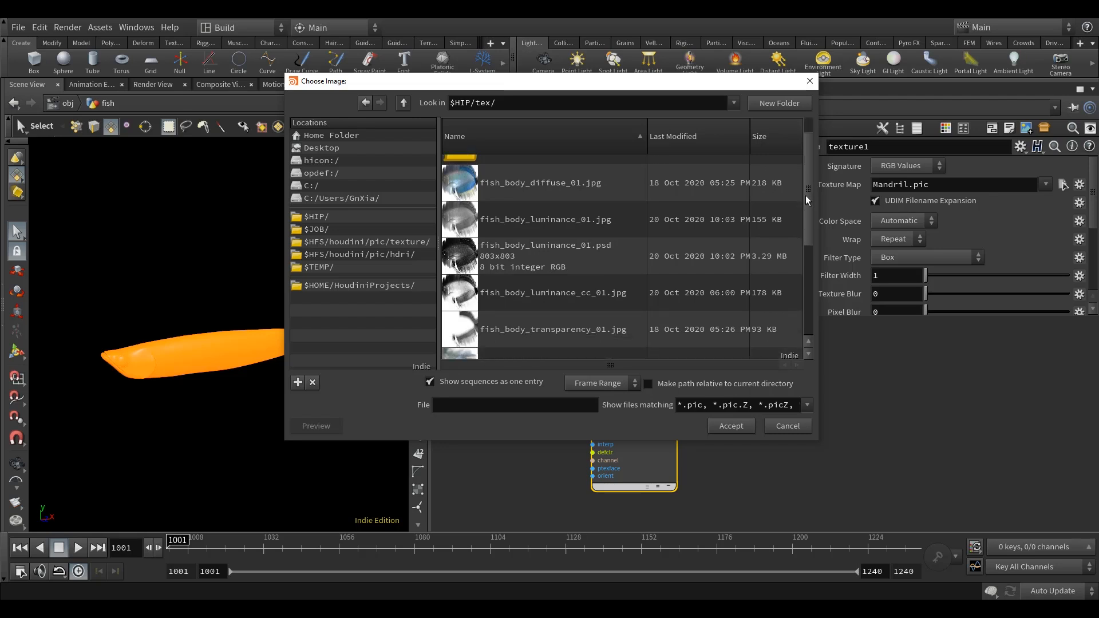
drag(807, 205, 803, 260)
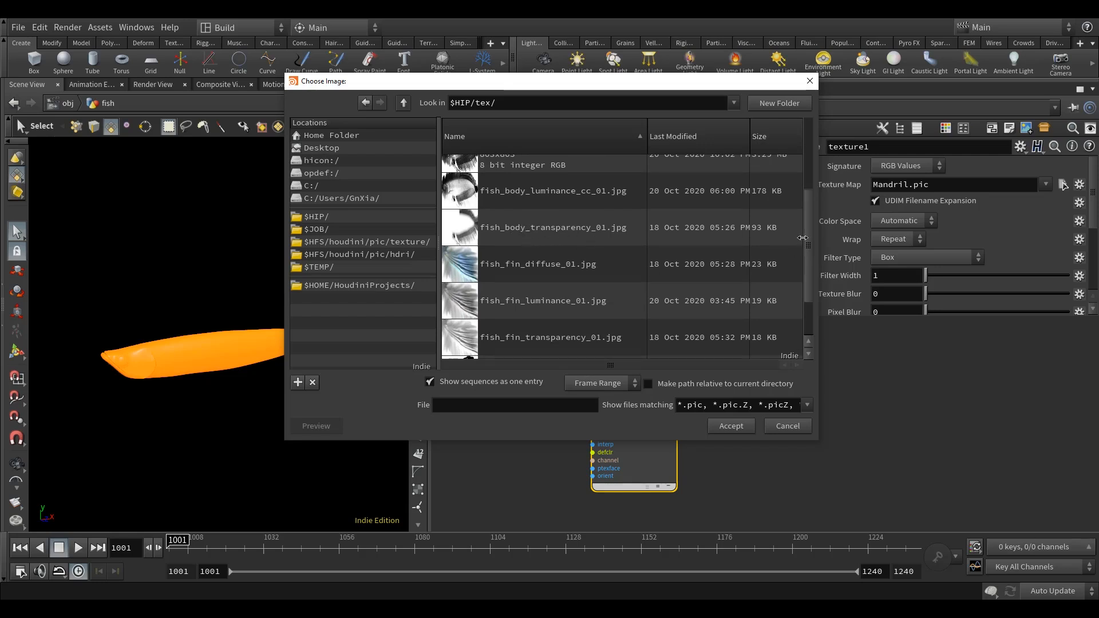
scroll(809, 236, down, 2)
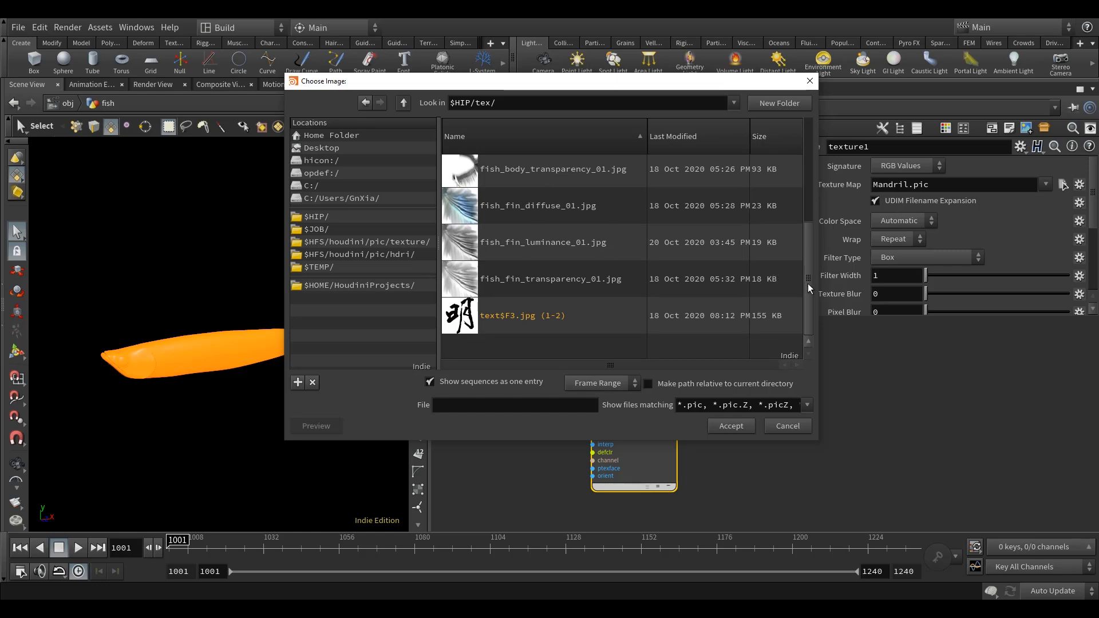
drag(808, 283, 799, 157)
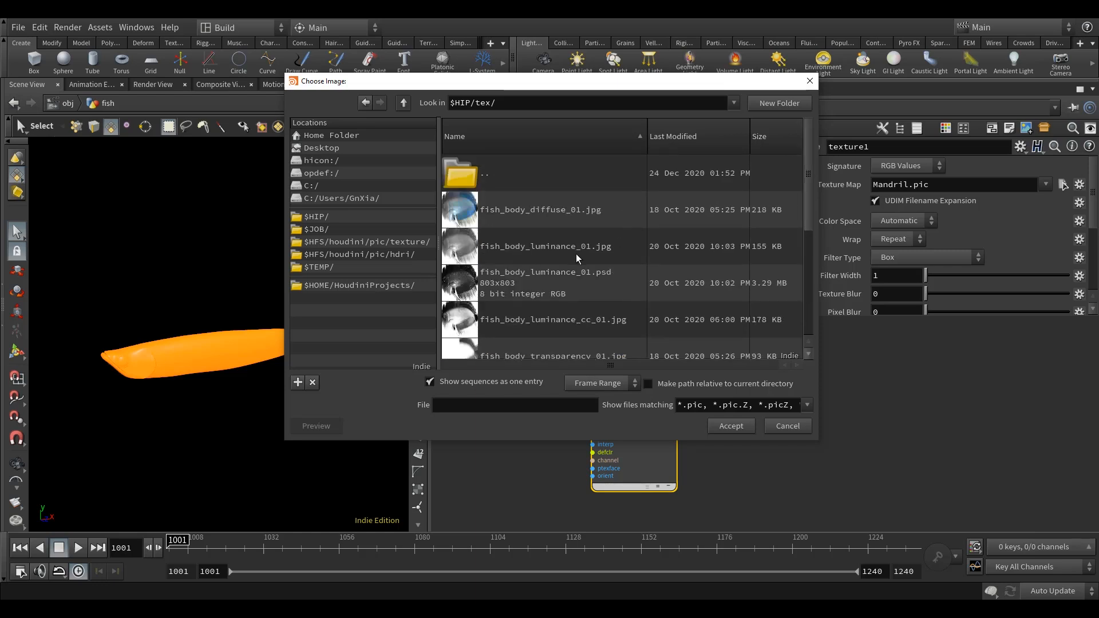
click(522, 256)
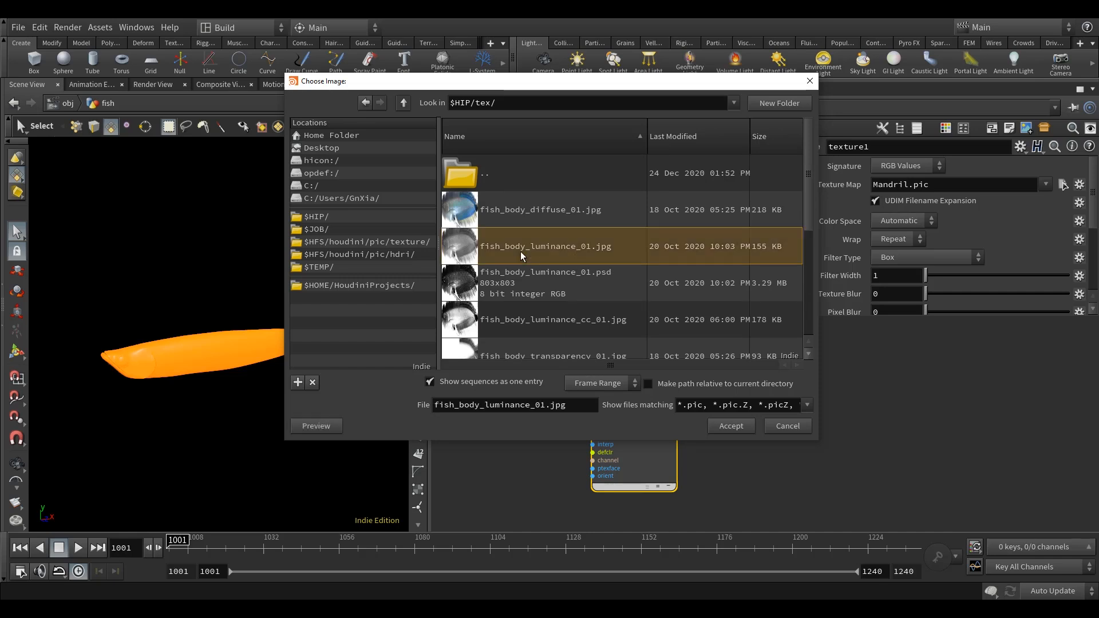
click(731, 427)
Add a Vector to Float node fed by texture1's clr output.
scroll(709, 446, down, 3)
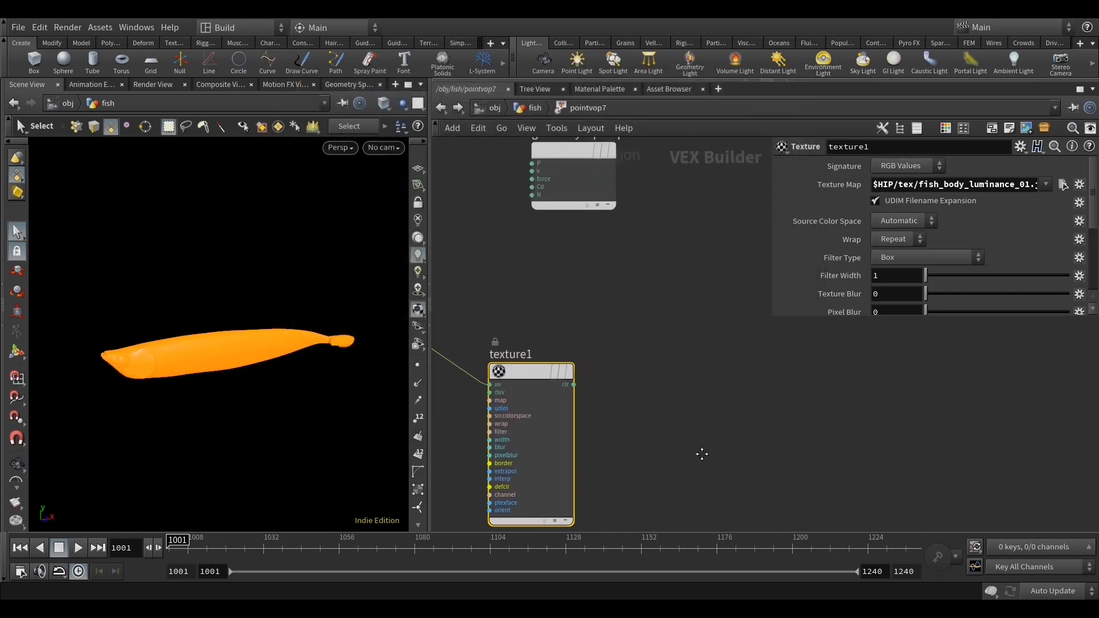
drag(576, 262, 754, 298)
middle_drag(623, 303, 650, 372)
scroll(671, 356, down, 2)
scroll(570, 426, up, 2)
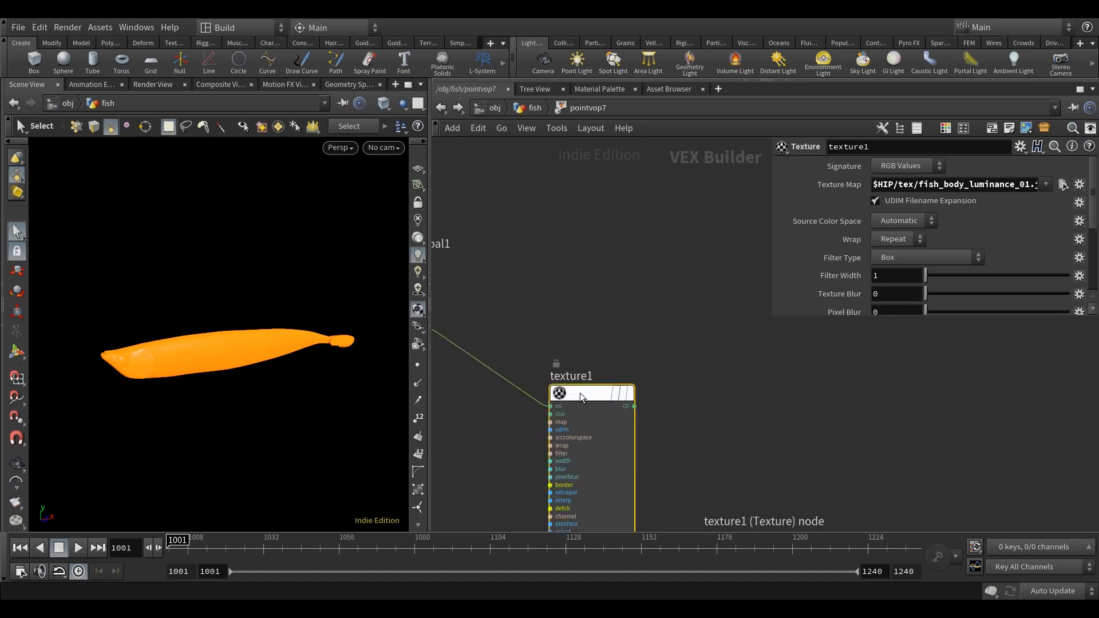
key(Tab)
text(vec)
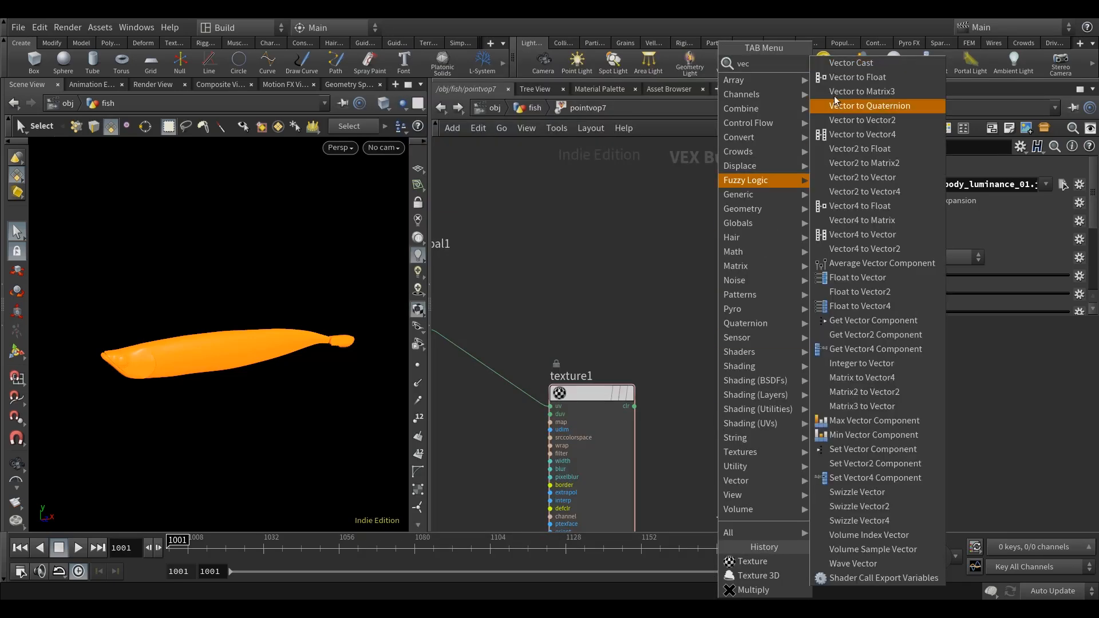
click(865, 81)
click(751, 408)
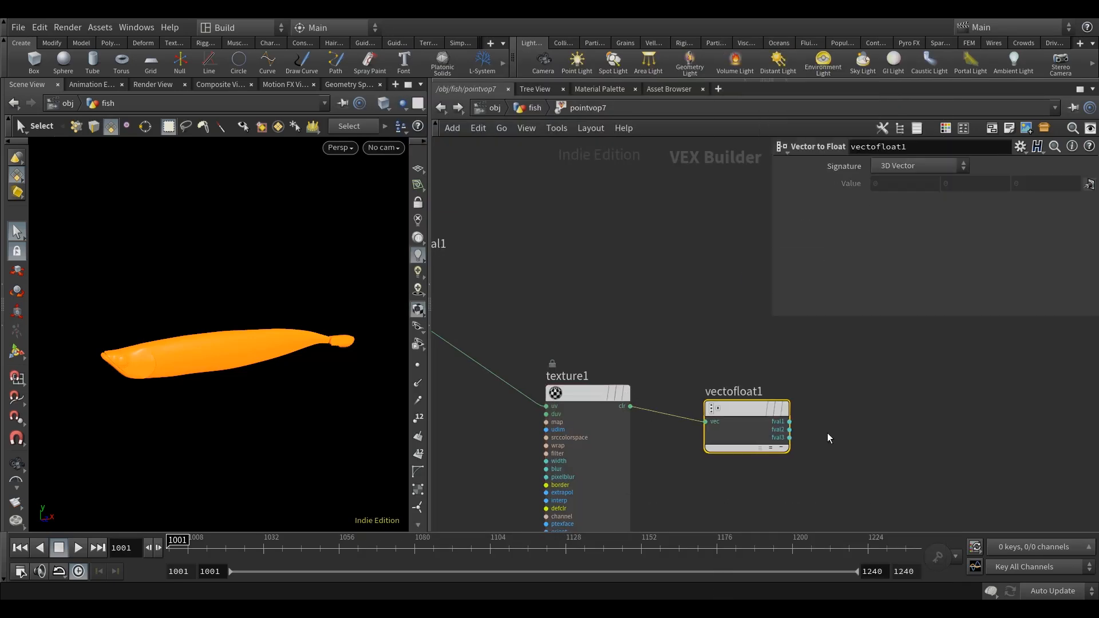
Add a Multiply node just before geometryvopoutput1.
middle_drag(773, 416, 664, 413)
scroll(747, 401, down, 3)
middle_drag(748, 400, 687, 424)
drag(703, 335, 798, 350)
key(Tab)
text(u)
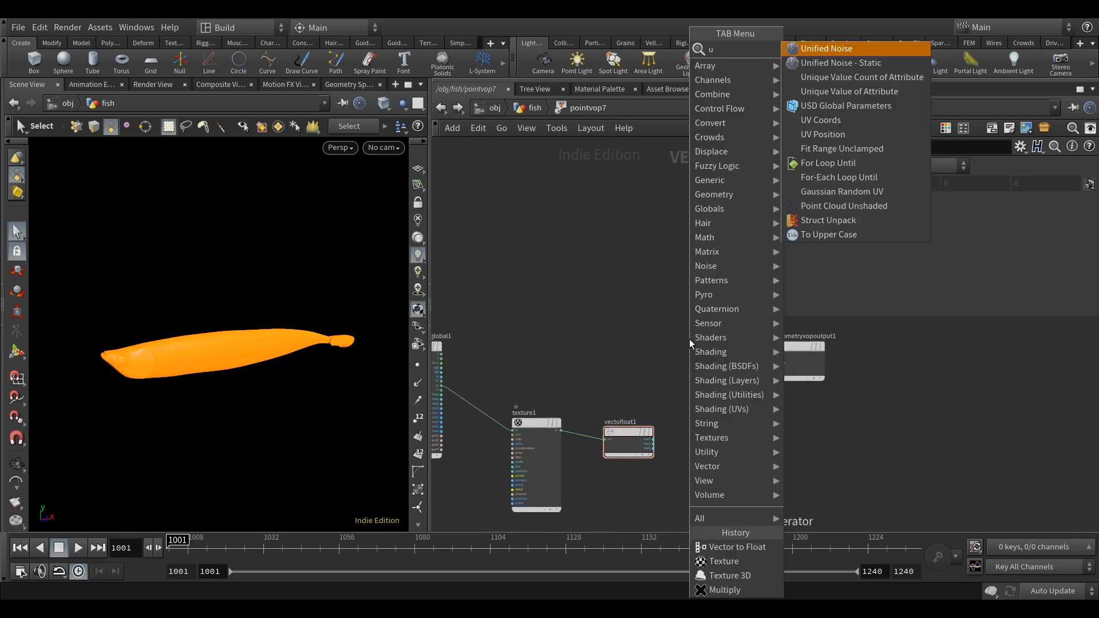
key(BackSpace)
text(mul)
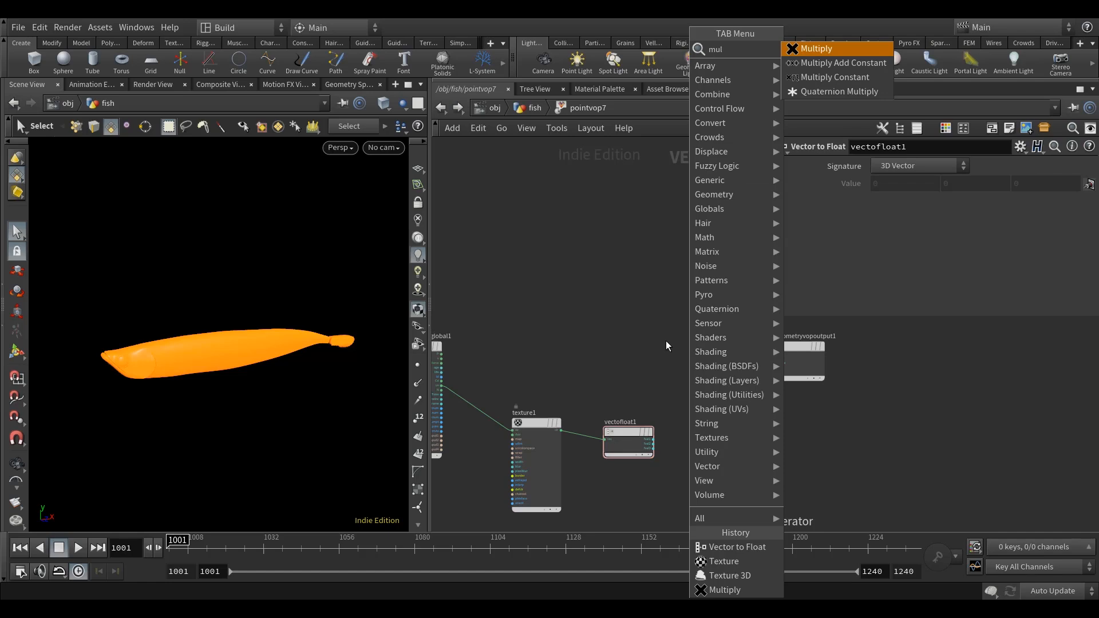
click(861, 48)
click(709, 345)
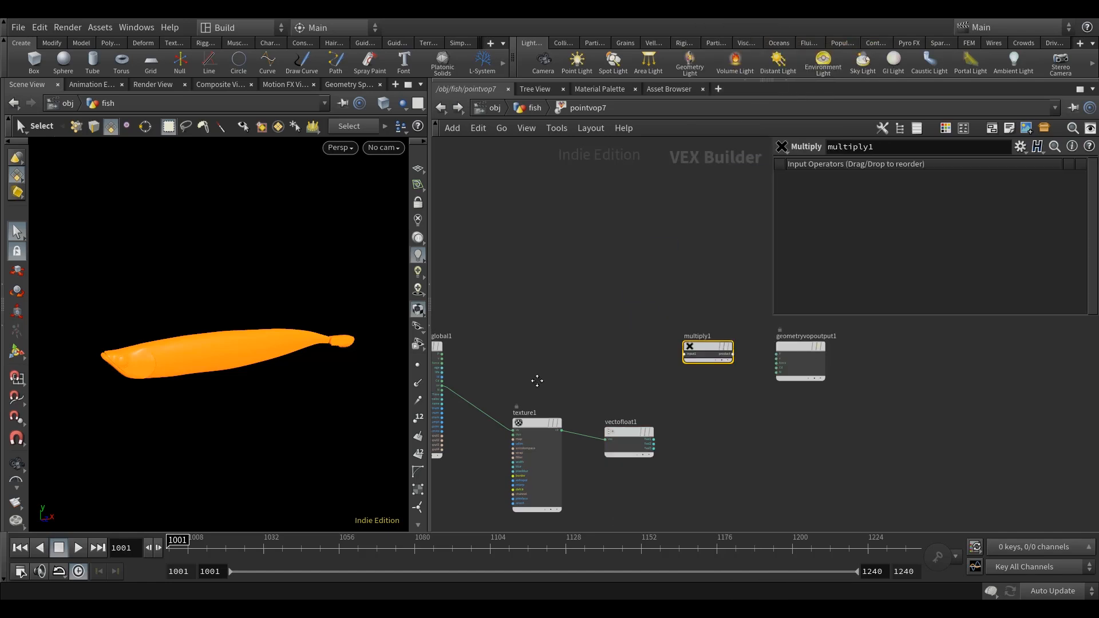
Wire the global Cd and vectofloat1's fval1 into multiply1, and connect its product to Cd on geometryvopoutput1.
scroll(486, 390, up, 3)
click(481, 372)
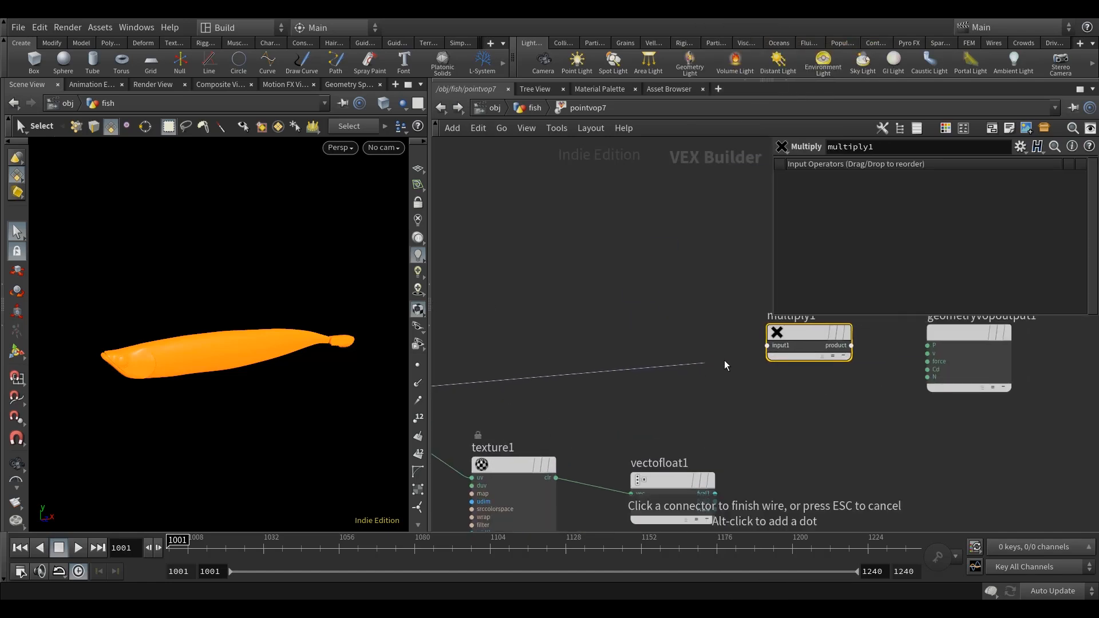
click(736, 350)
middle_drag(678, 411, 639, 415)
click(645, 501)
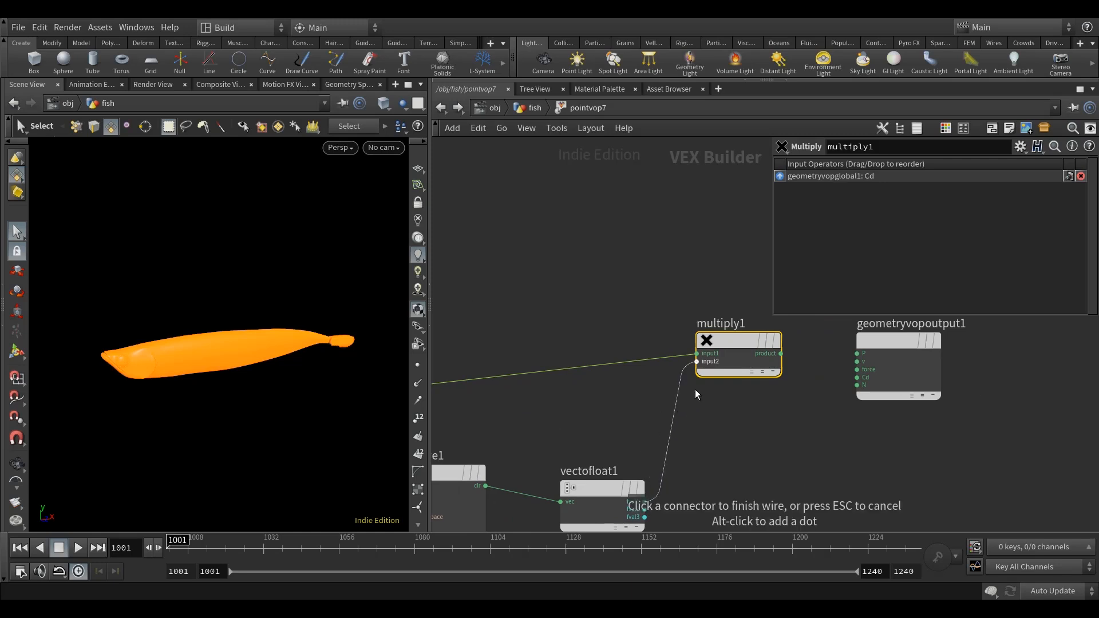
click(698, 360)
click(736, 365)
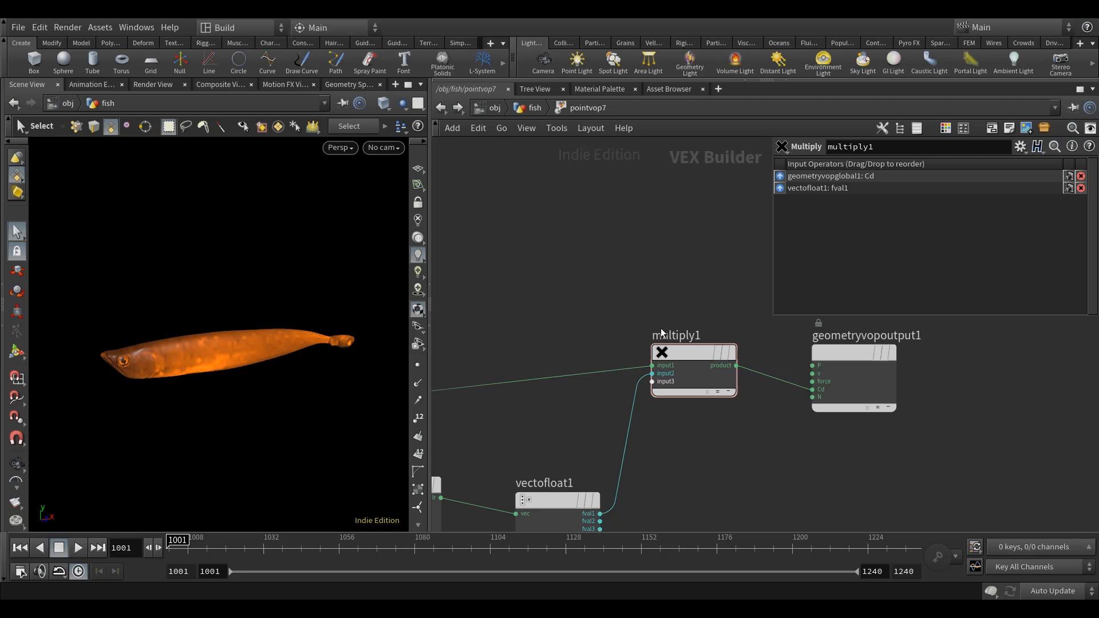
Add a Parameter node below multiply1 and name the parameter greyscale.
middle_drag(743, 471, 750, 444)
key(Tab)
text(para)
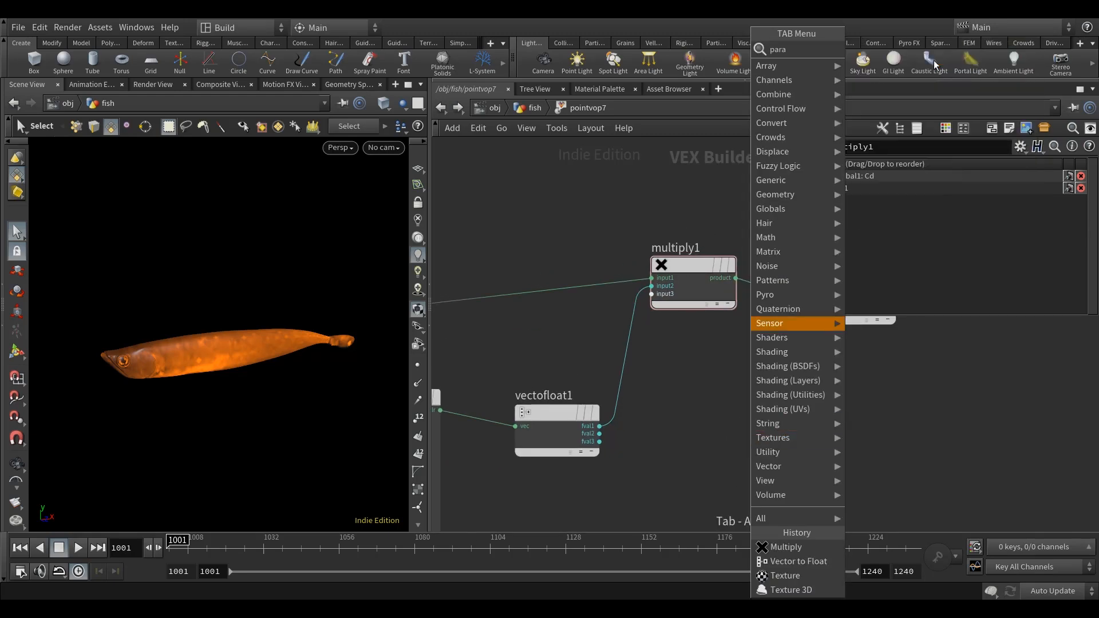
click(882, 48)
click(713, 475)
click(909, 166)
text(greyscale)
key(Return)
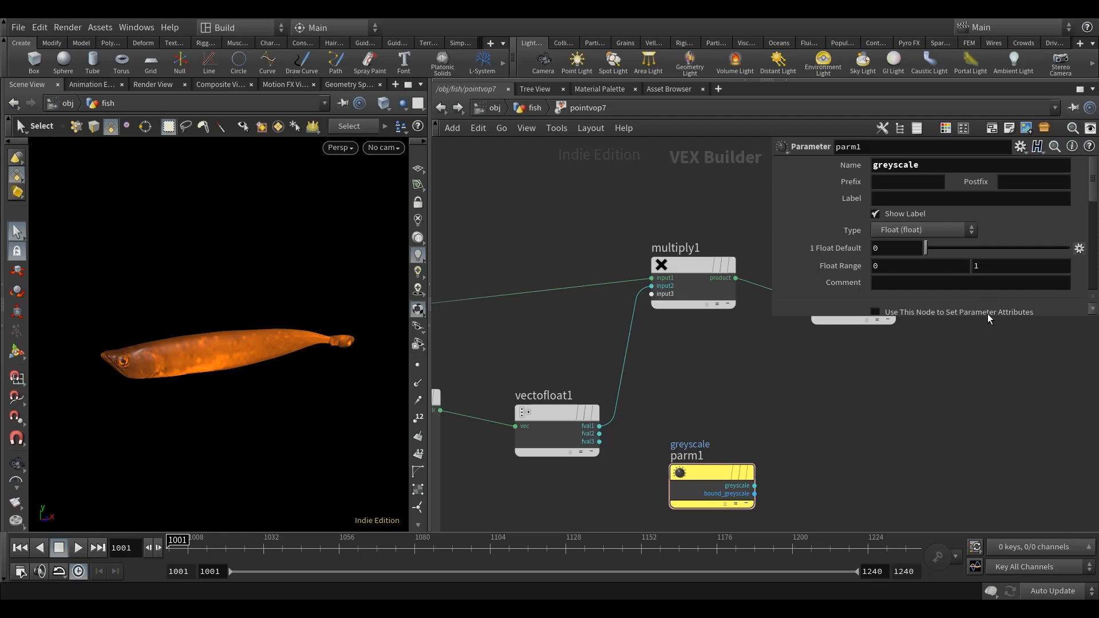
Set the greyscale parameter's export to When Input is Connected and wire vectofloat1's fval1 into its input.
drag(976, 315, 978, 430)
middle_drag(859, 501, 785, 490)
click(924, 371)
click(919, 408)
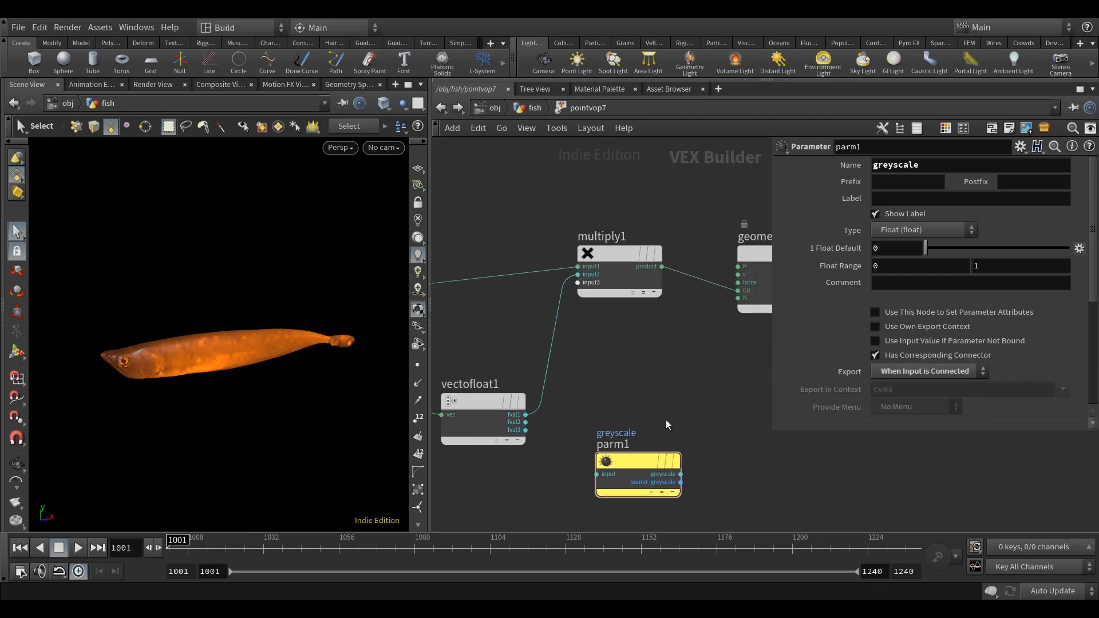
click(527, 415)
click(596, 474)
middle_drag(619, 378, 645, 379)
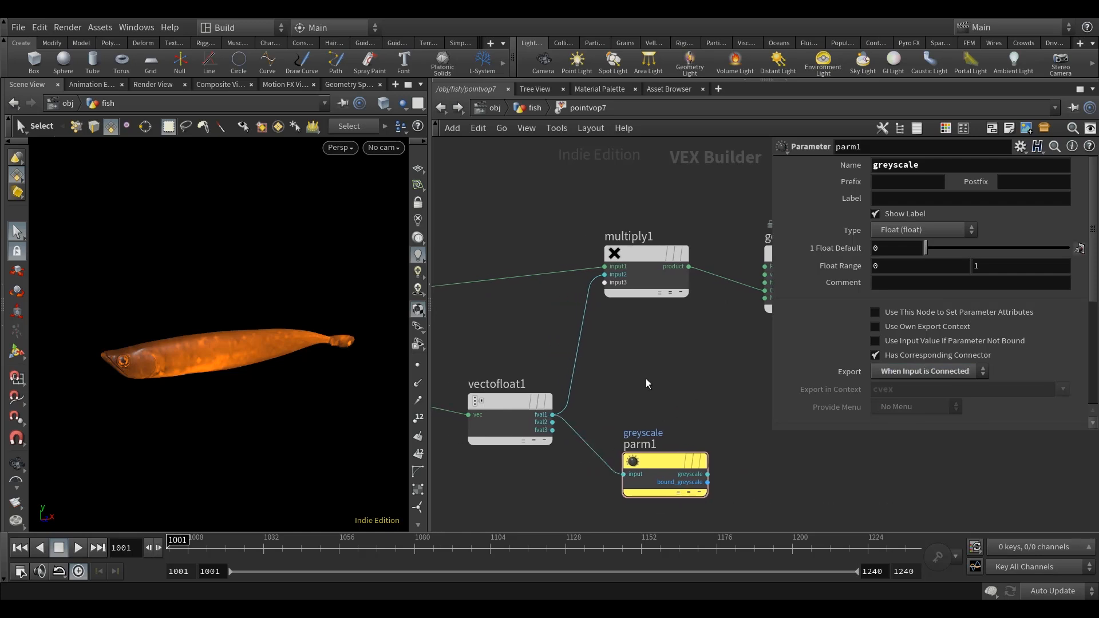
Make the greyscale parameter invisible and return to the fish geometry network.
scroll(916, 325, down, 4)
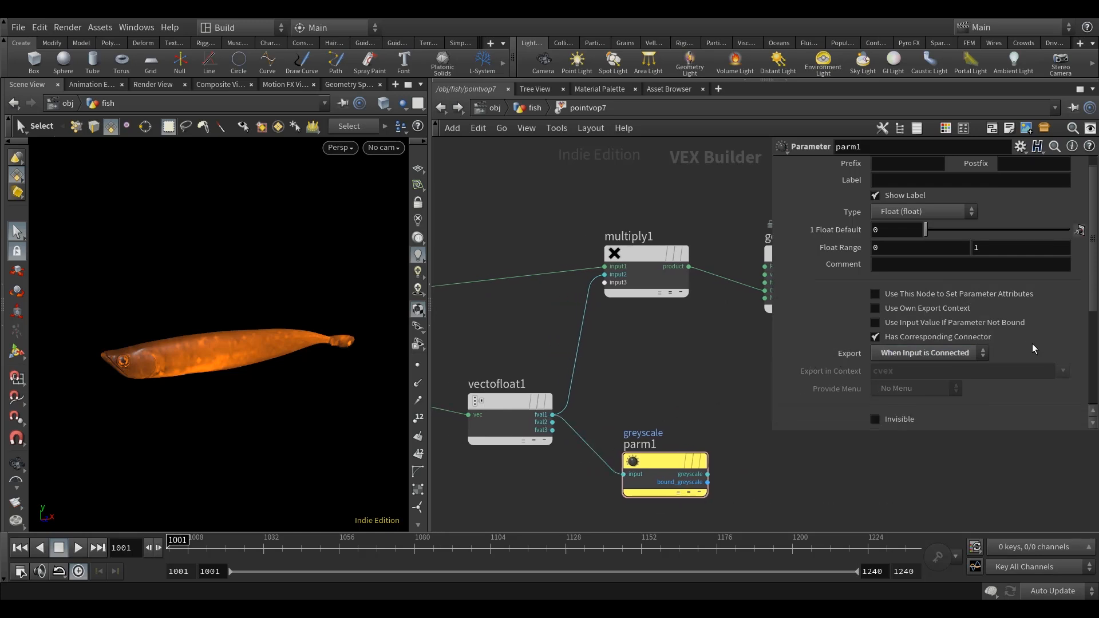
scroll(596, 388, down, 4)
key(Escape)
drag(184, 364, 225, 368)
key(s)
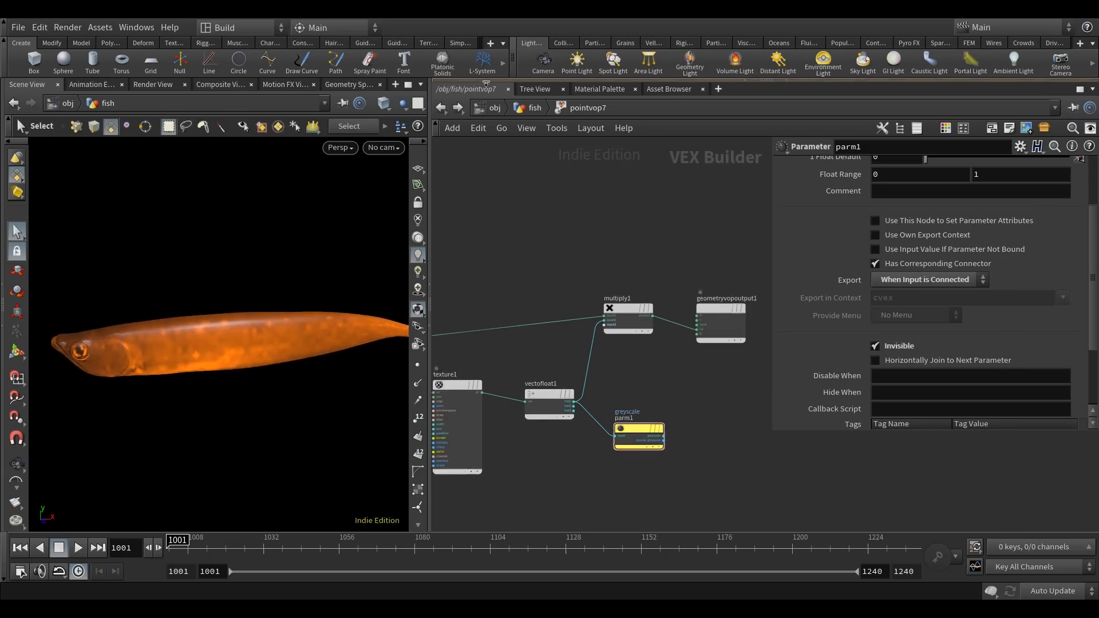
click(440, 107)
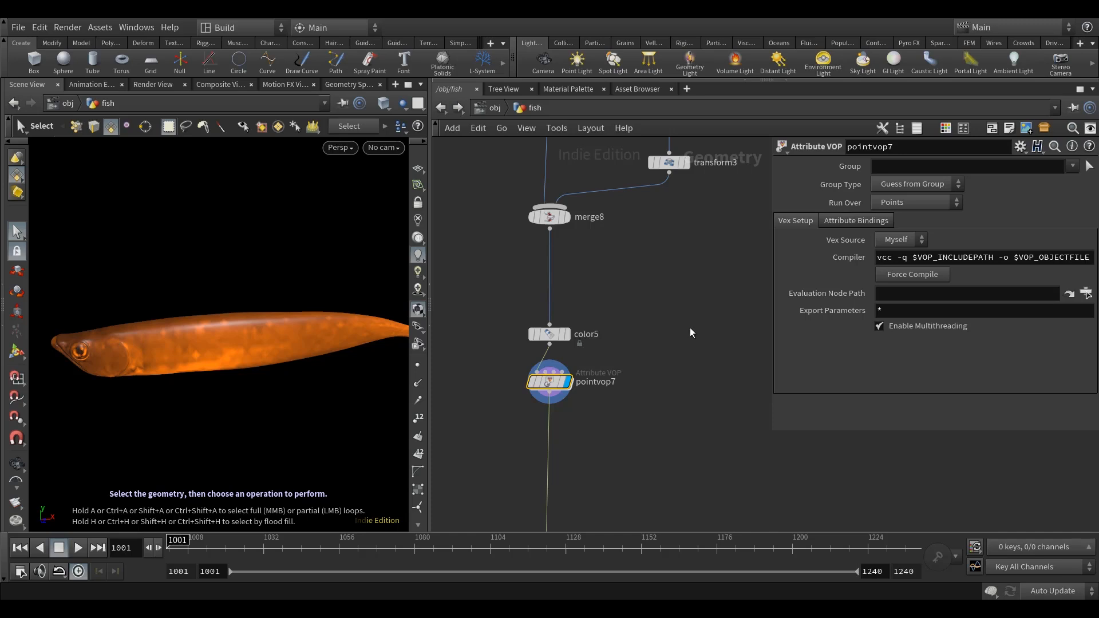
Add a Subdivide node on the wire between merge8 and color5.
scroll(658, 335, down, 2)
key(Tab)
text(sub)
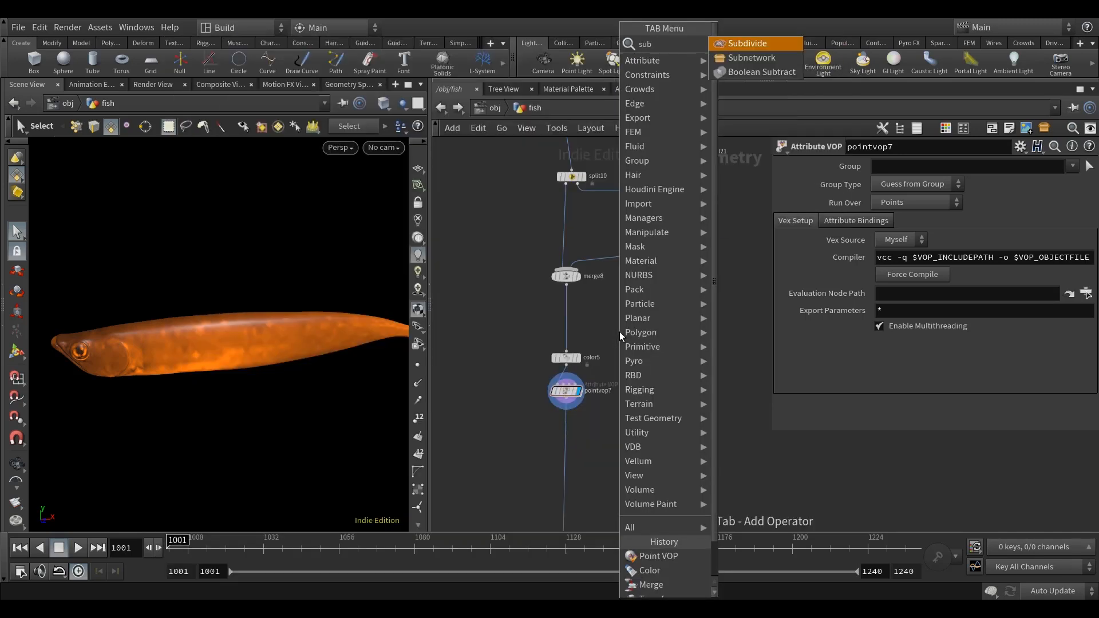
click(747, 43)
click(611, 449)
drag(612, 449, 570, 316)
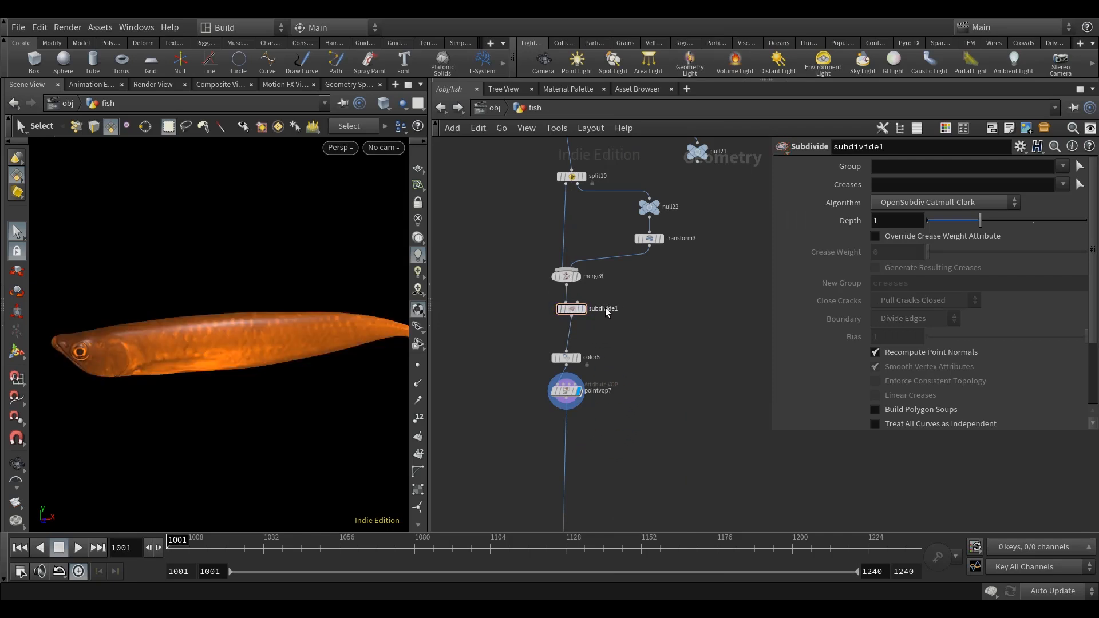
Set subdivide1's depth to 3.
click(572, 311)
drag(891, 222, 842, 228)
text(3)
key(Return)
middle_drag(701, 369, 700, 352)
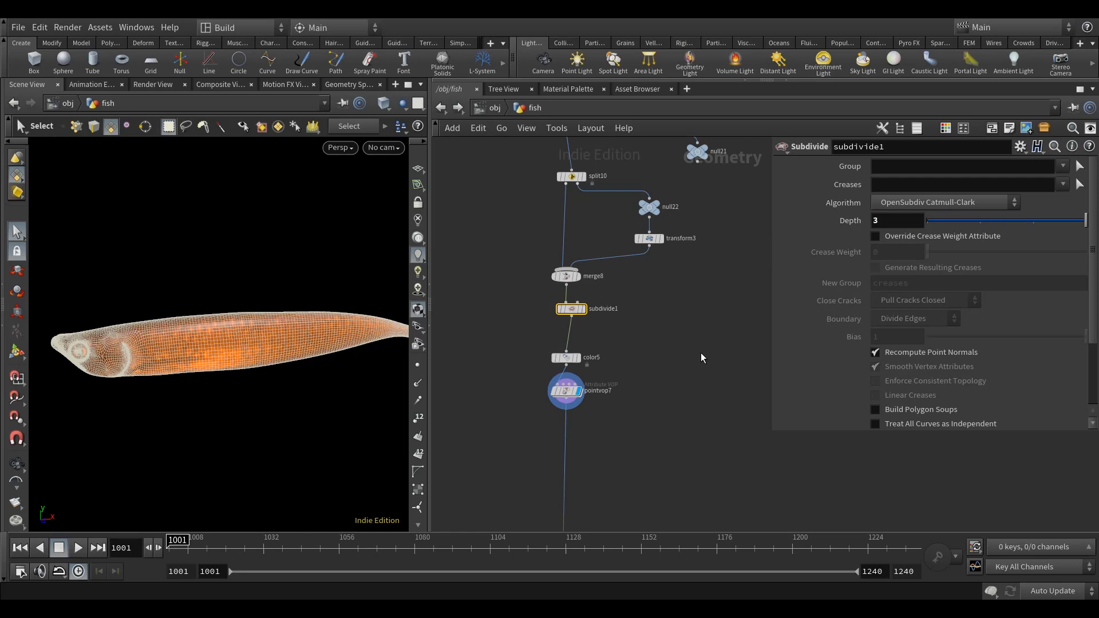
Examine the texture detail on the subdivided fish body from several angles.
click(701, 352)
alt+drag(250, 397, 175, 397)
middle_drag(657, 343, 650, 313)
drag(287, 380, 308, 342)
key(s)
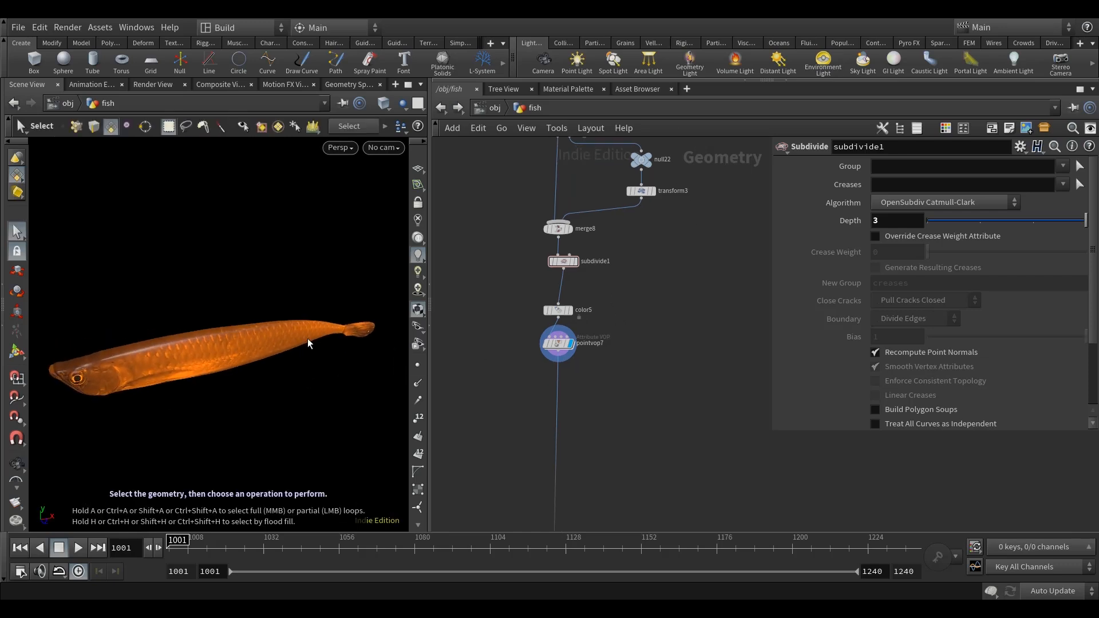
key(space)
drag(204, 444, 226, 400)
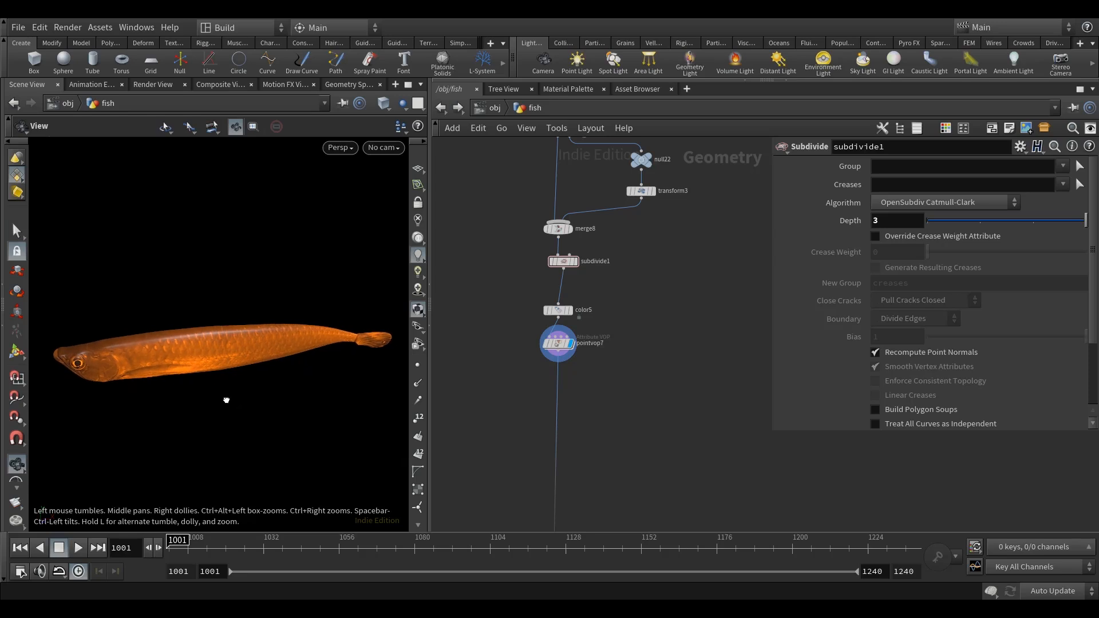
key(space)
mouse_move(289, 380)
mouse_down()
mouse_move(331, 380)
mouse_move(287, 375)
mouse_up()
key(space)
mouse_move(175, 369)
mouse_down()
mouse_move(142, 363)
mouse_move(166, 363)
mouse_up()
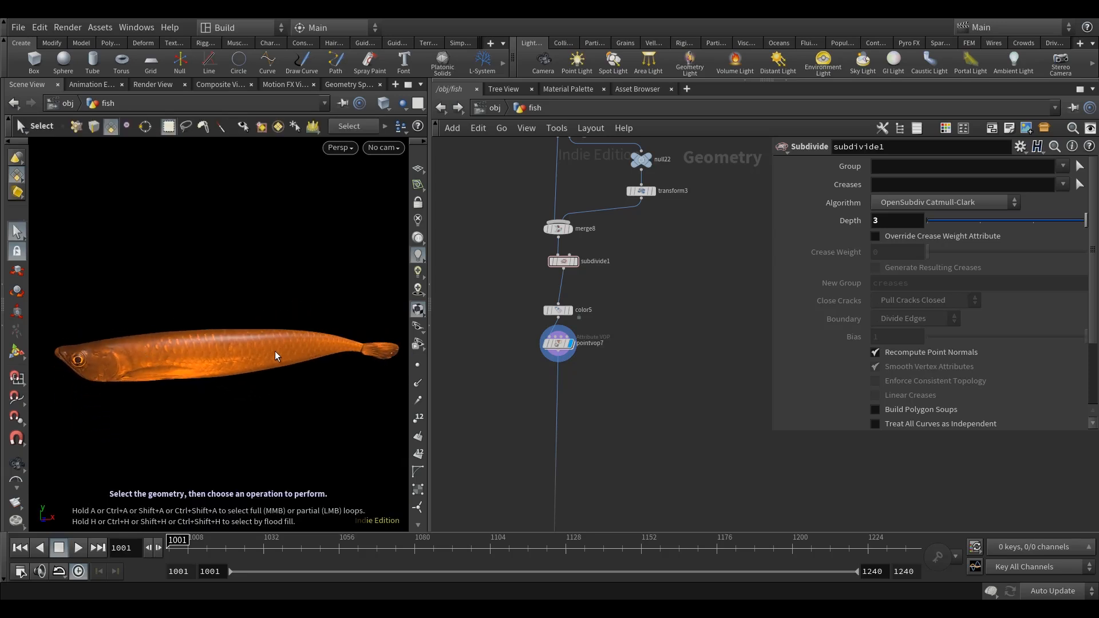
Add a Group node on the main wire below pointvop7 and display it.
scroll(601, 465, down, 5)
middle_drag(647, 456, 620, 379)
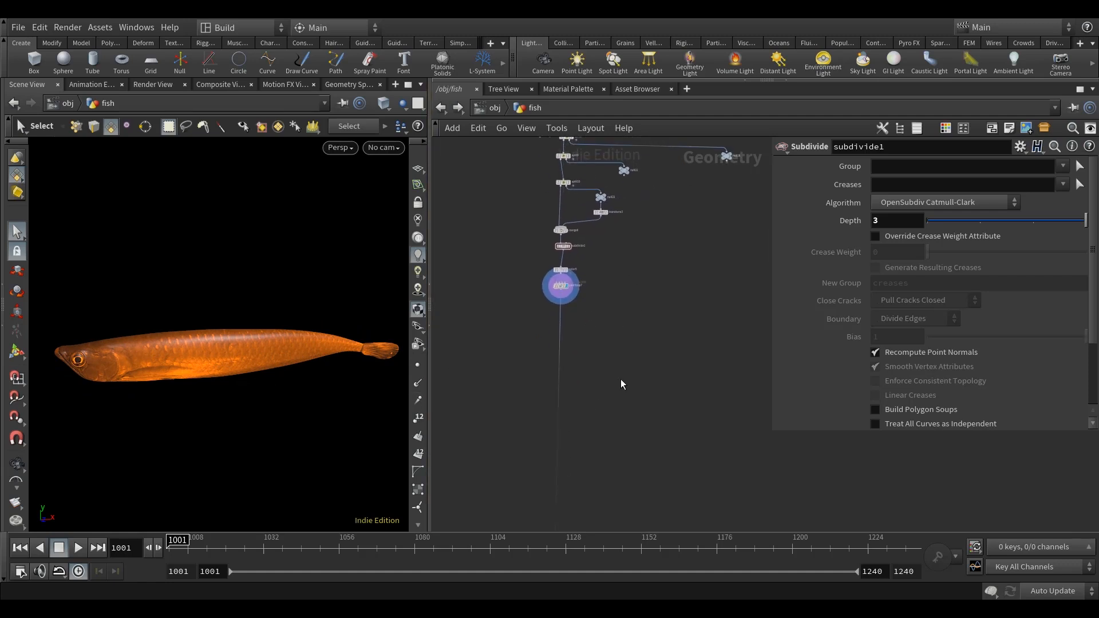
key(Tab)
text(group)
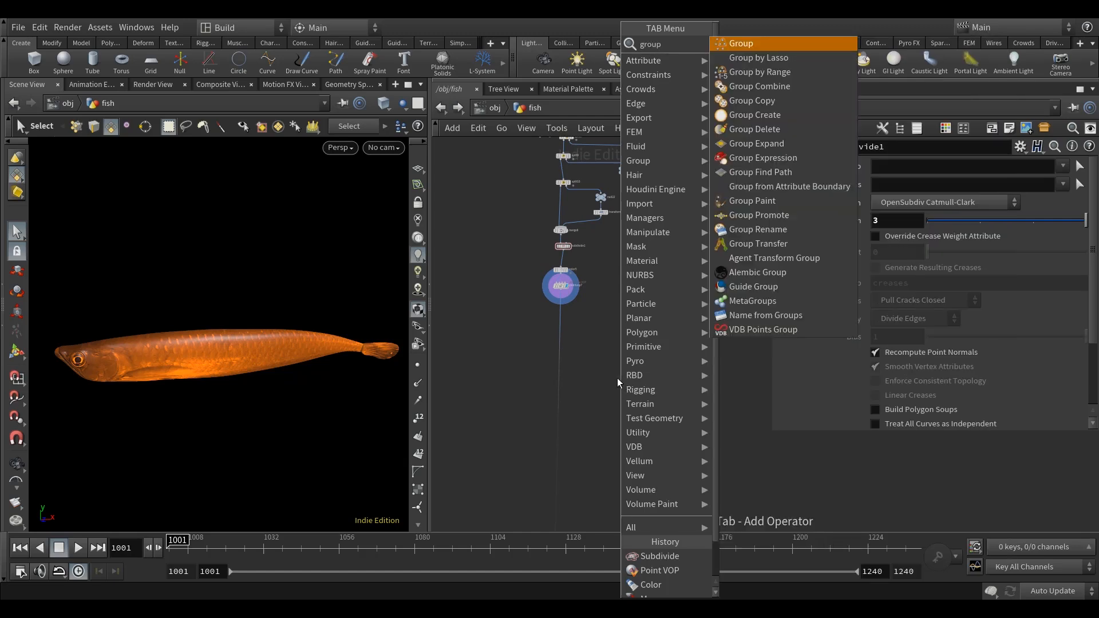
click(725, 47)
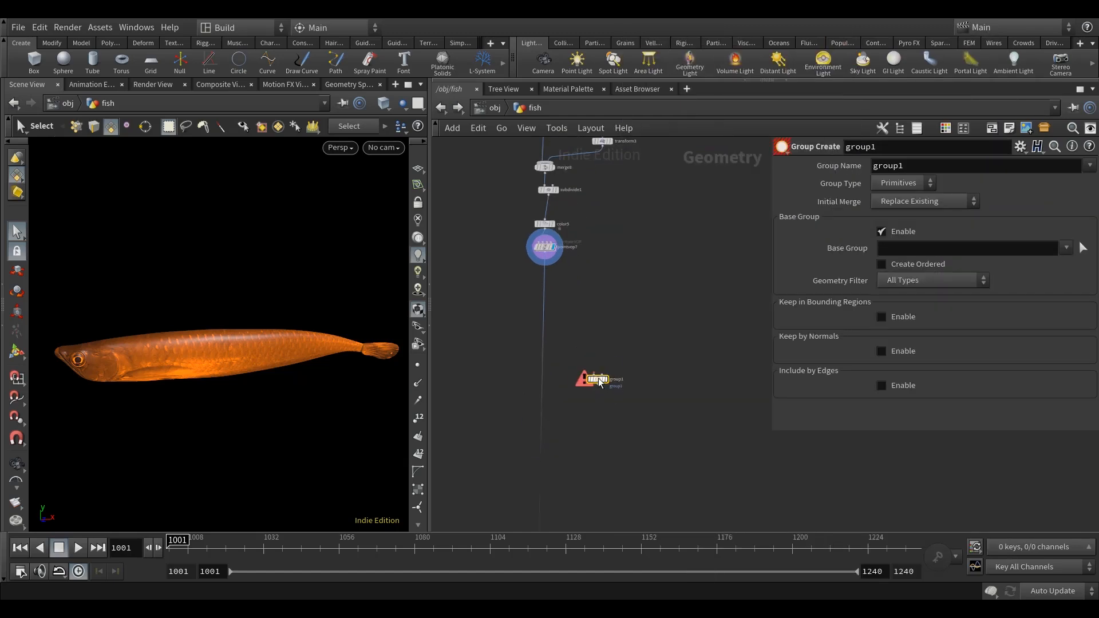
click(598, 328)
scroll(598, 329, up, 3)
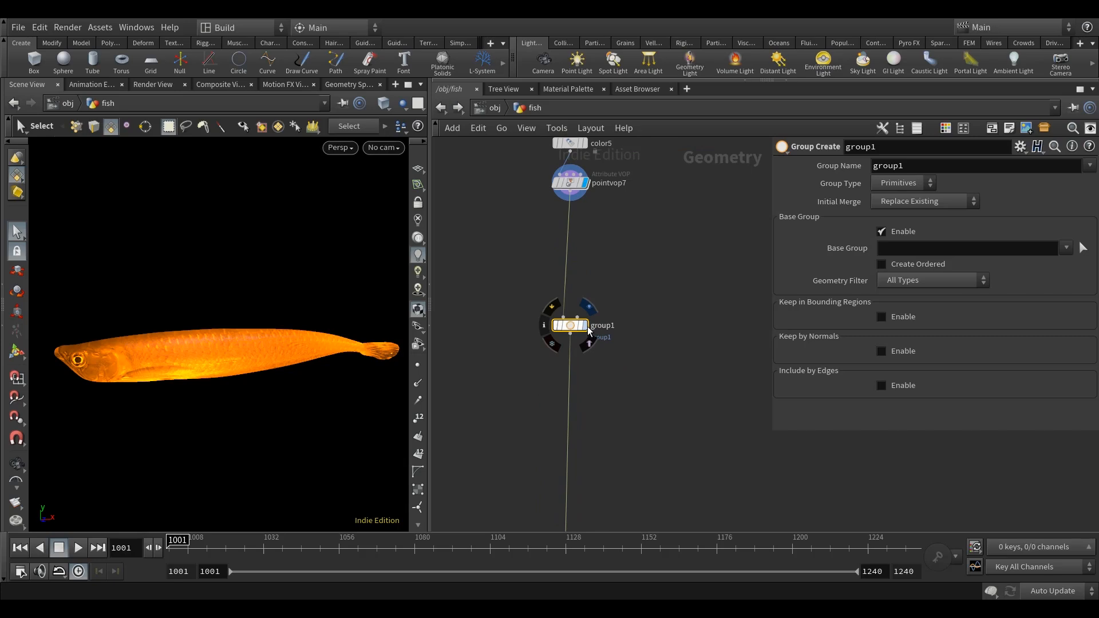
click(587, 332)
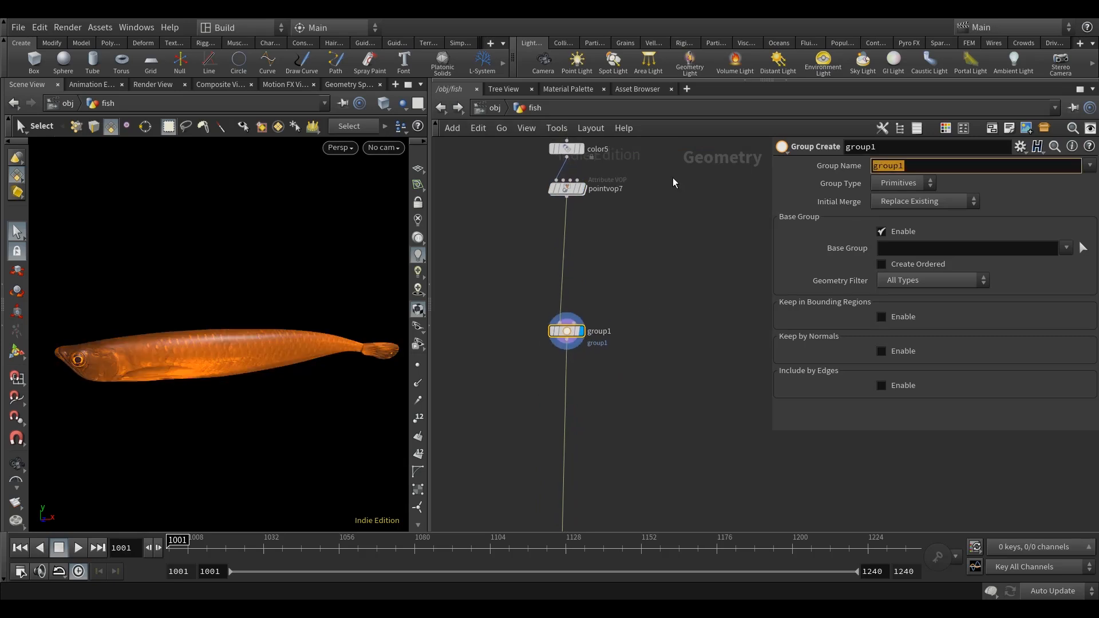
Name the group torso, set its type to Points and enter * as the base group.
key(Return)
click(900, 183)
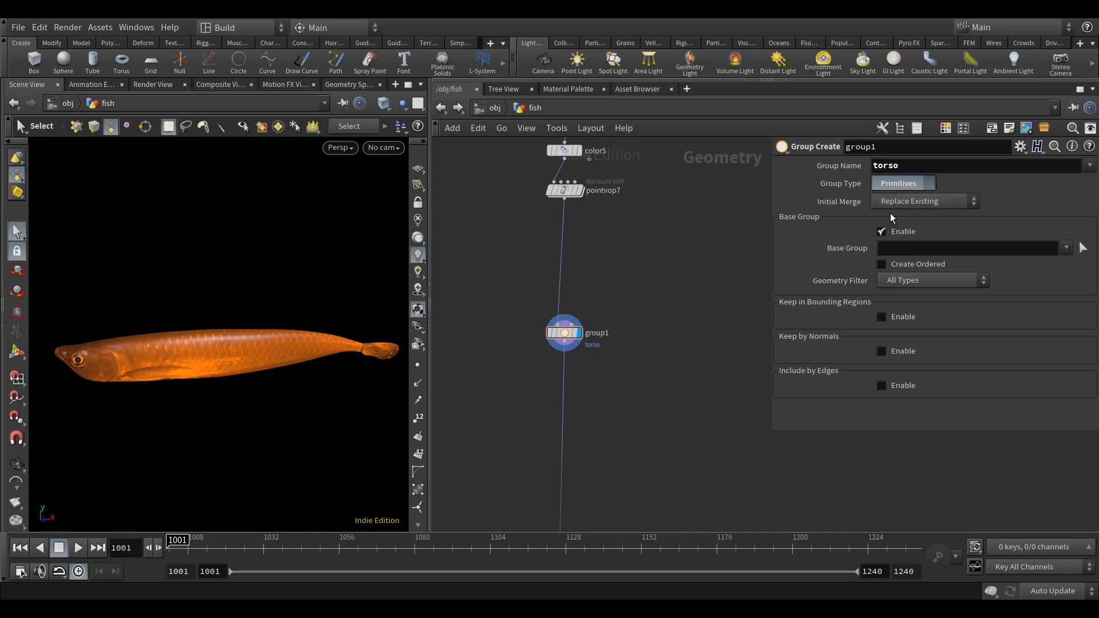
click(889, 211)
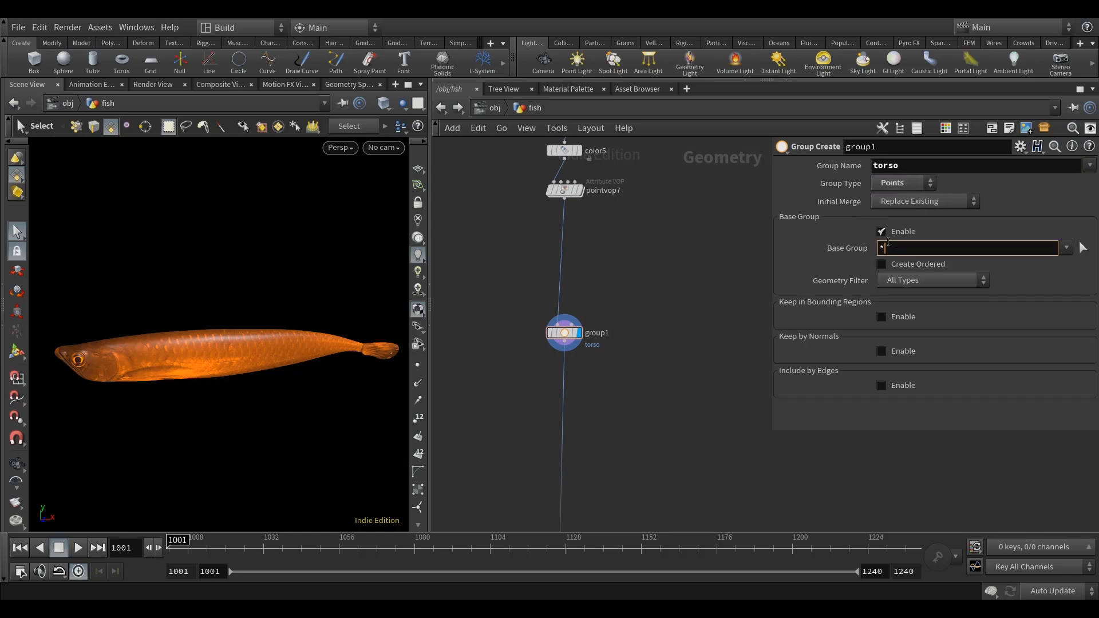
Insert a Null node below group1 on the main wire and name it TORSO.
key(Tab)
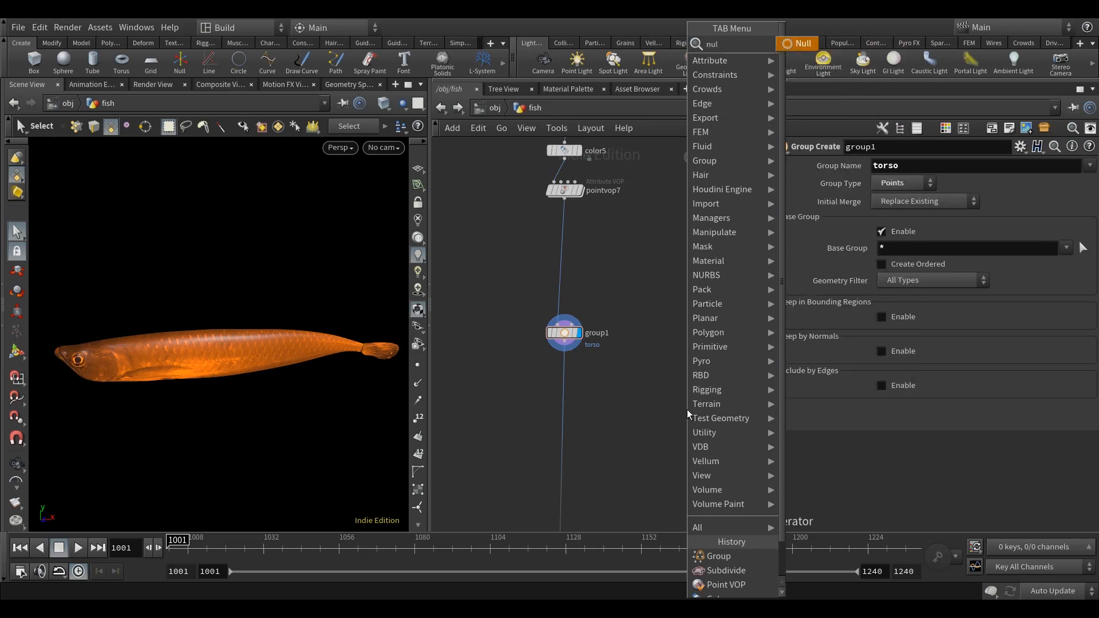
click(800, 45)
scroll(601, 366, up, 3)
click(533, 400)
double_click(572, 382)
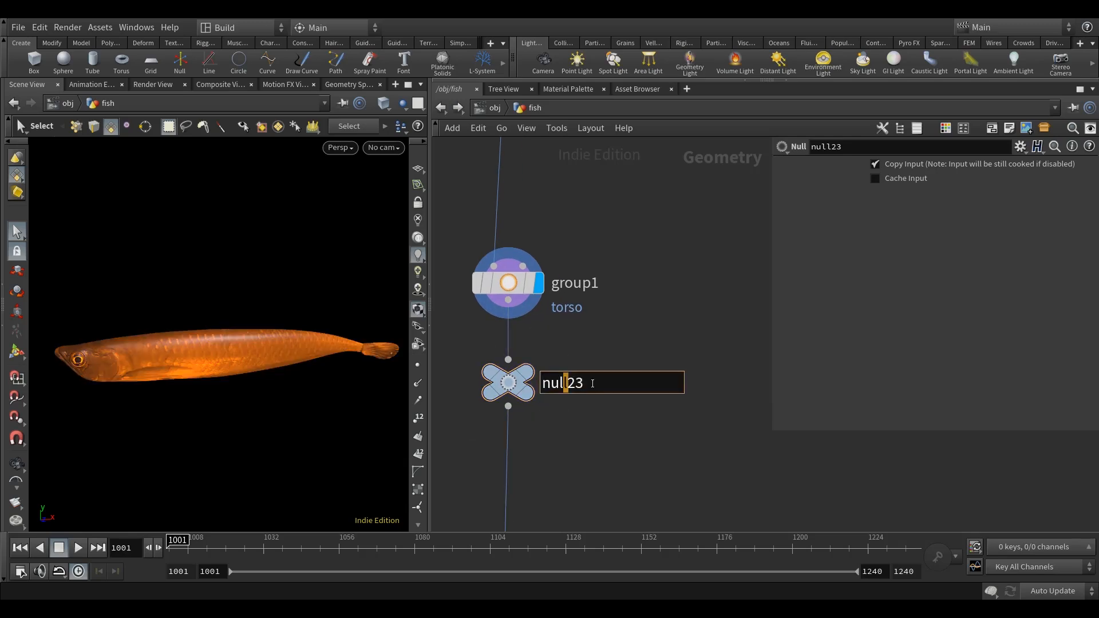
mouse_move(507, 389)
text(TORS)
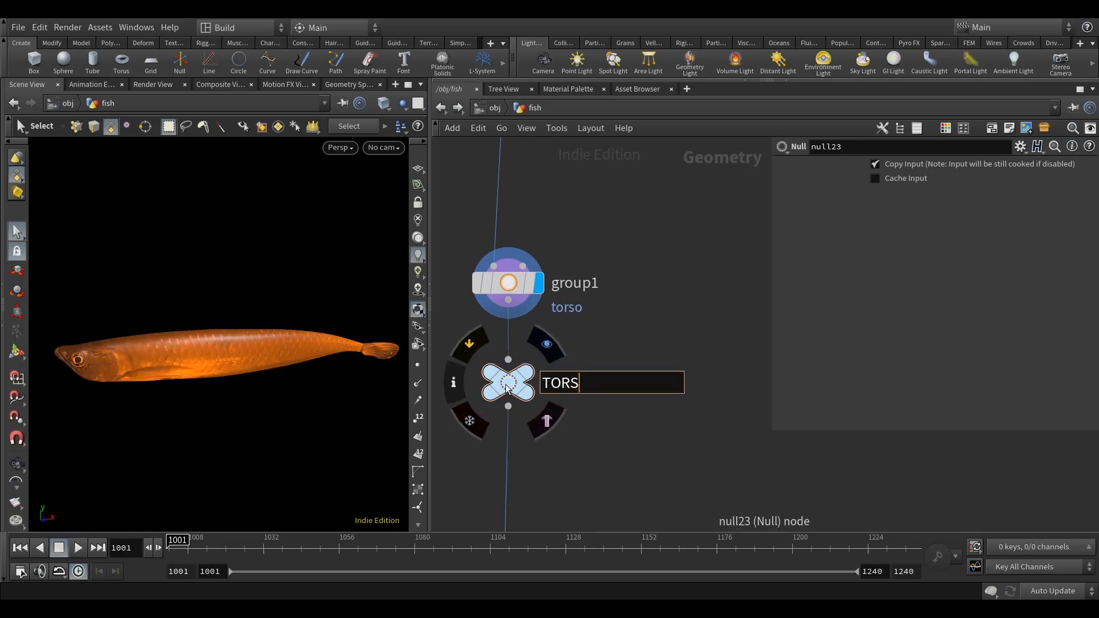
text(O)
key(Return)
Colour the TORSO null red and display it.
click(503, 386)
key(c)
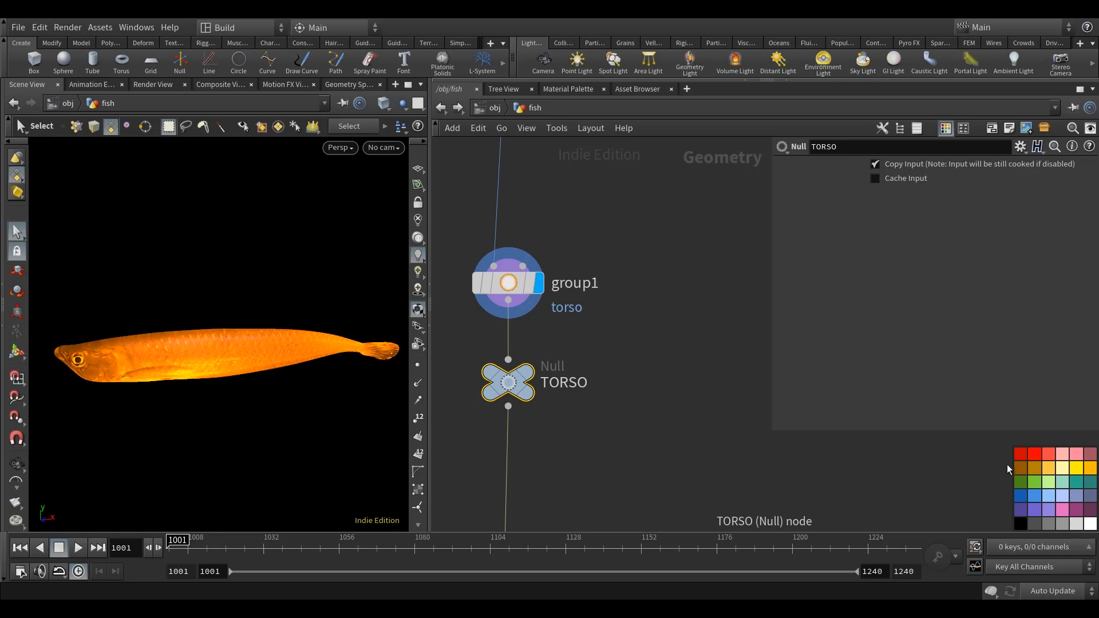
click(1038, 455)
scroll(753, 403, down, 5)
middle_drag(753, 403, 601, 432)
scroll(601, 432, down, 4)
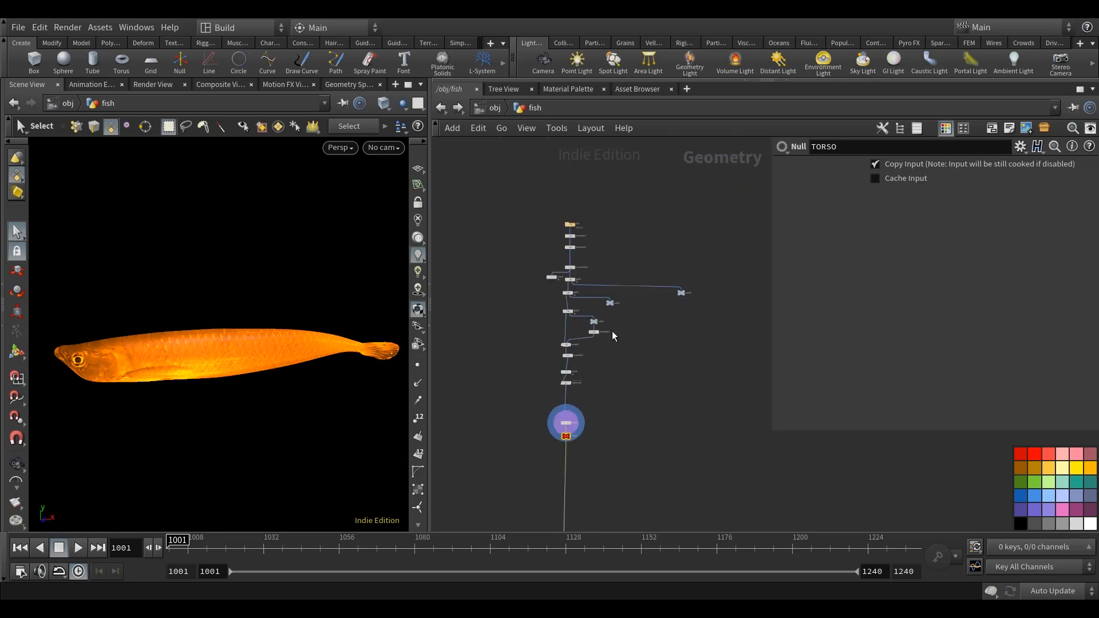
scroll(612, 330, up, 4)
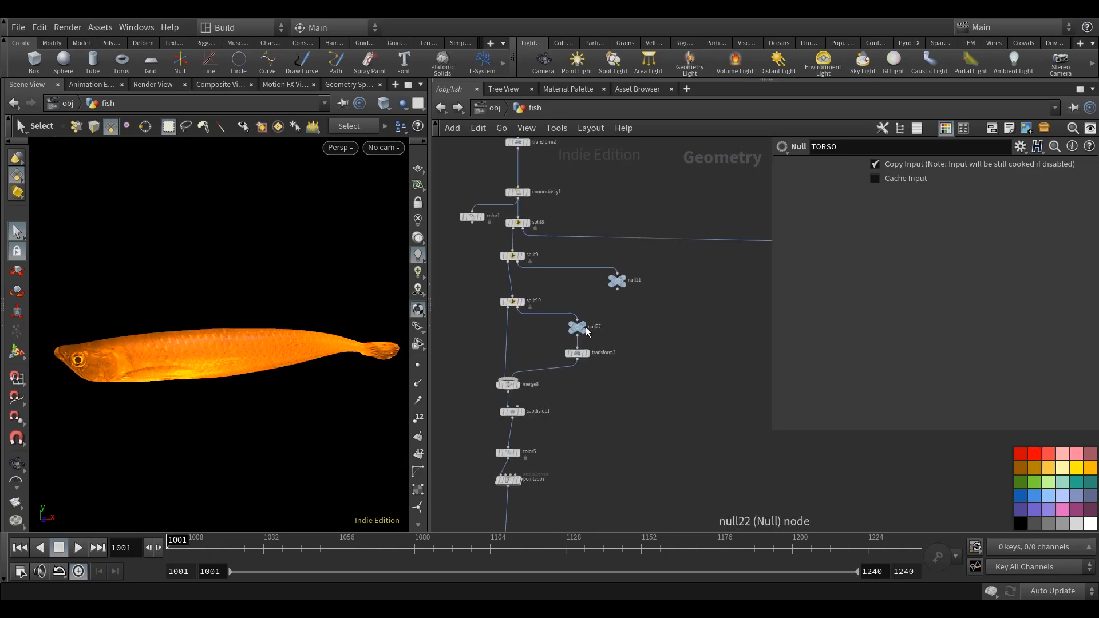
middle_drag(570, 411, 577, 294)
click(522, 493)
middle_drag(628, 432, 613, 393)
scroll(281, 410, down, 3)
alt+drag(281, 410, 234, 441)
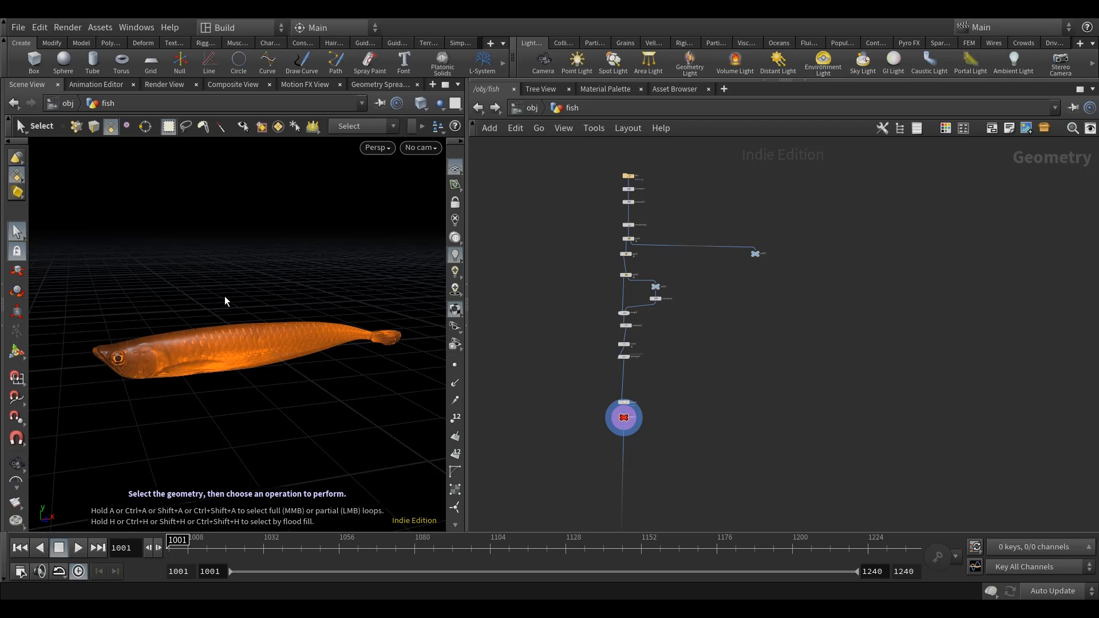
Add a Null beside the main branch, feed it from split9's second output and display it.
scroll(653, 261, up, 6)
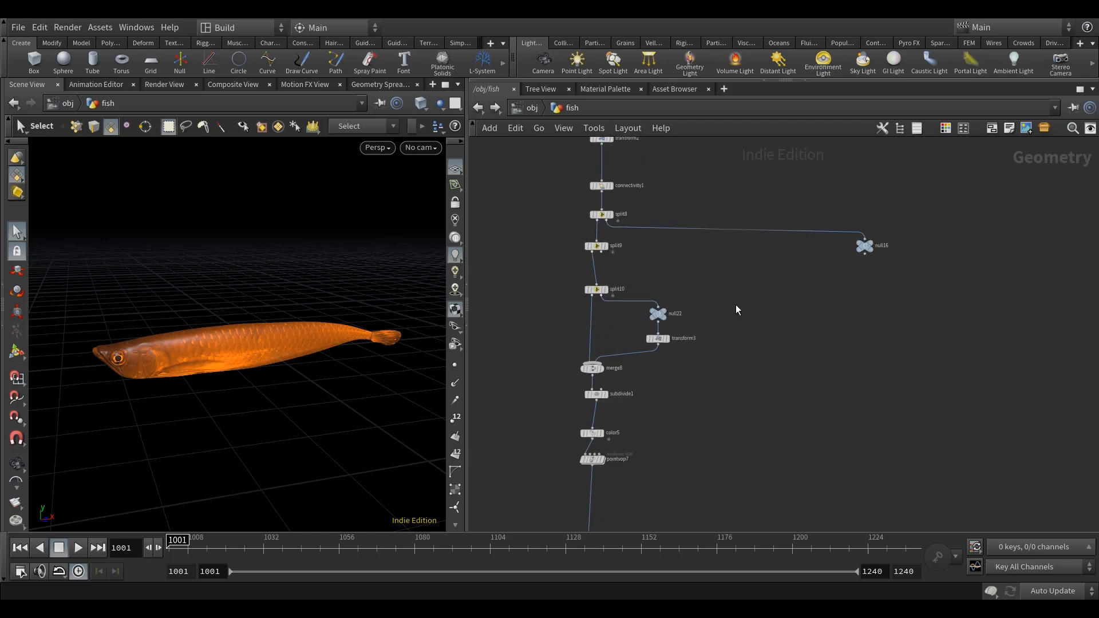
key(Tab)
text(nu)
key(Return)
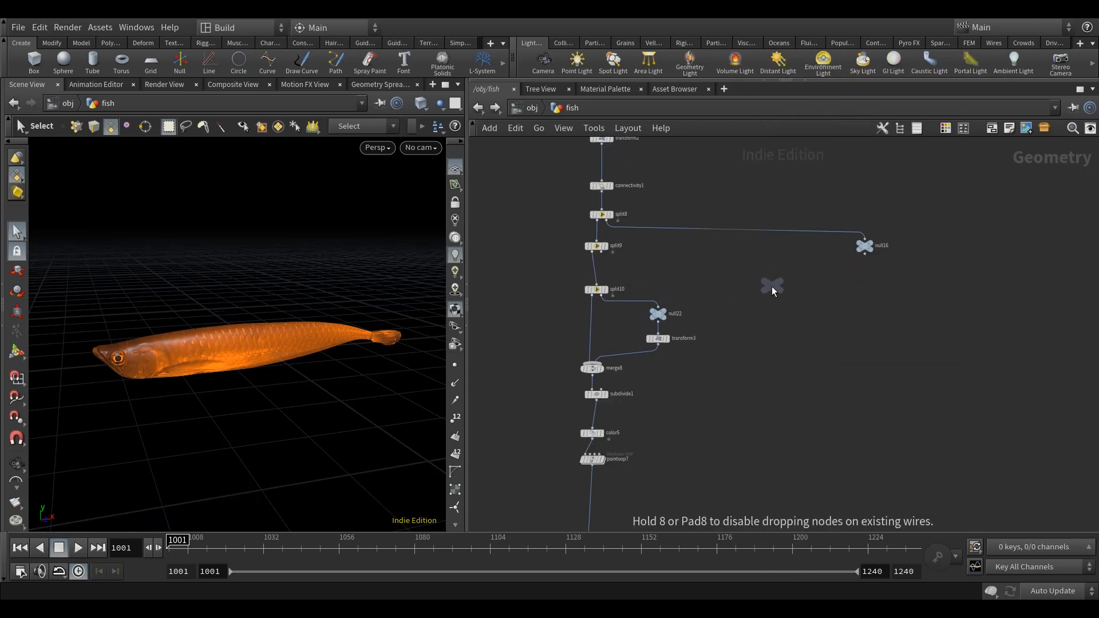
click(754, 294)
scroll(571, 248, up, 2)
click(608, 253)
click(790, 294)
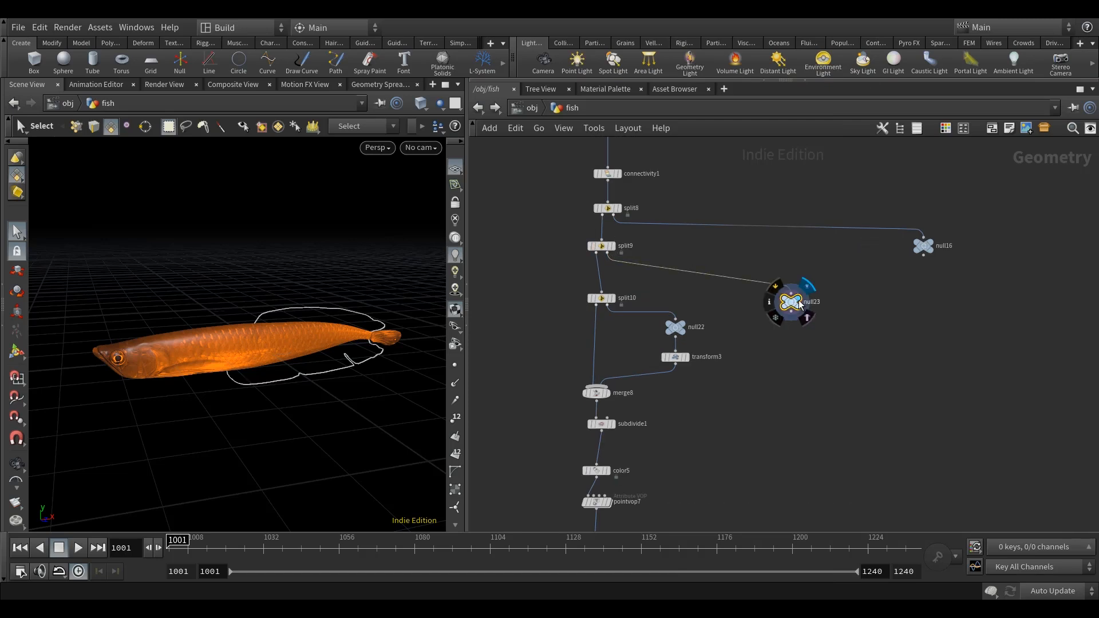
click(797, 299)
drag(787, 304, 816, 295)
Set the viewport shading to Smooth Wire Shaded and examine the separated fins.
alt+drag(401, 373, 336, 353)
click(420, 106)
click(456, 248)
scroll(236, 370, up, 4)
alt+drag(251, 349, 344, 352)
Add a Remesh node below the new fin null.
key(Tab)
text(re)
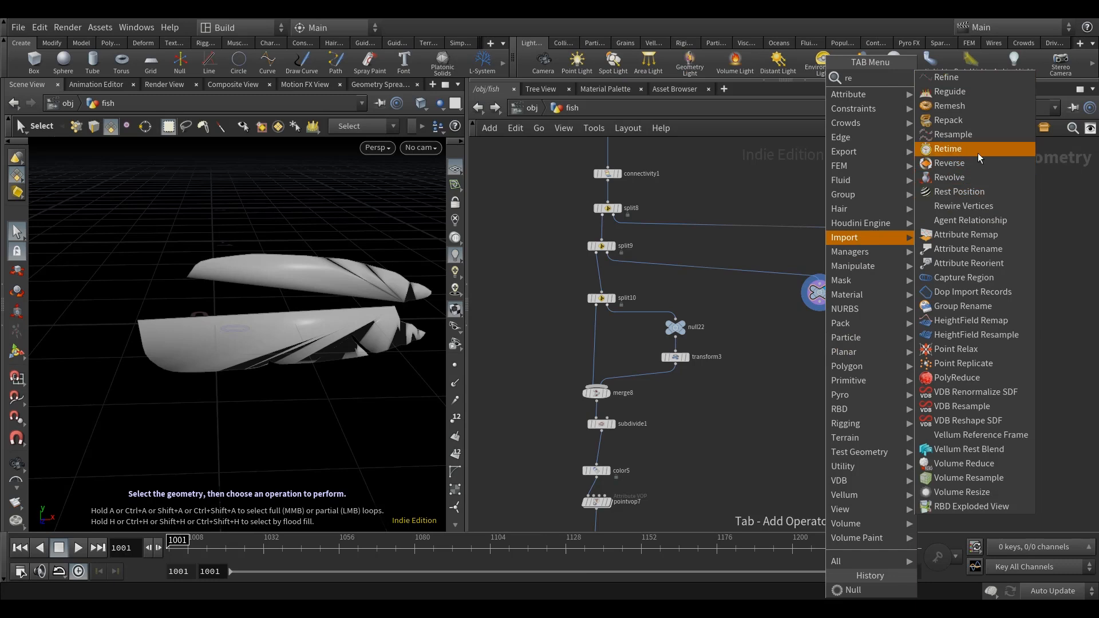
click(964, 108)
click(815, 341)
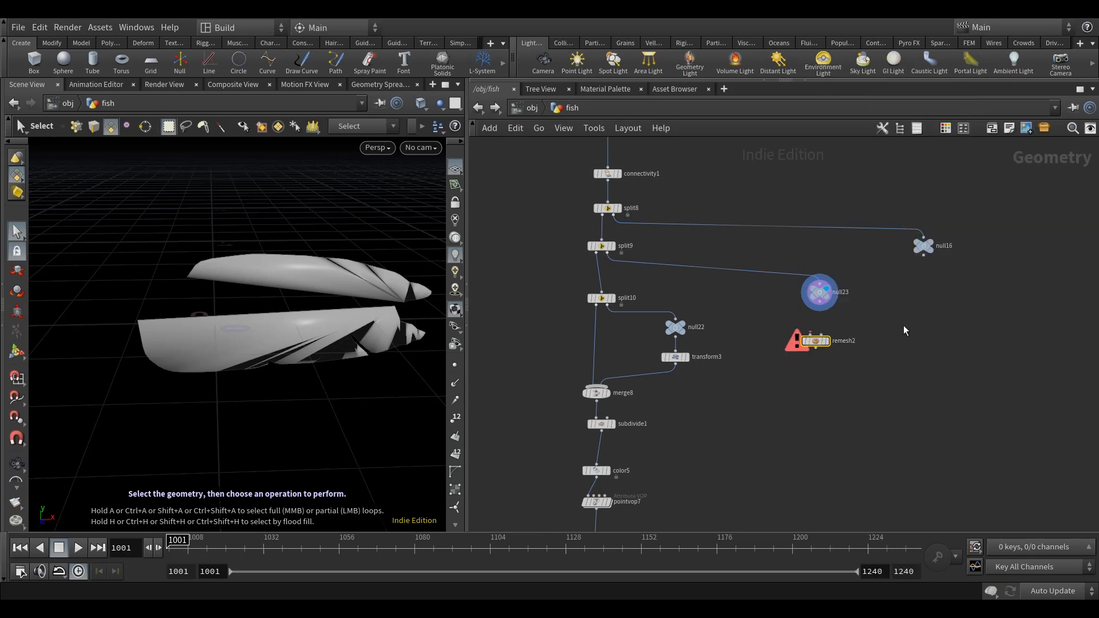
Set the Remesh node's Target Size to 0.002, feed it from the fin null and display it.
key(p)
middle_drag(884, 332, 777, 338)
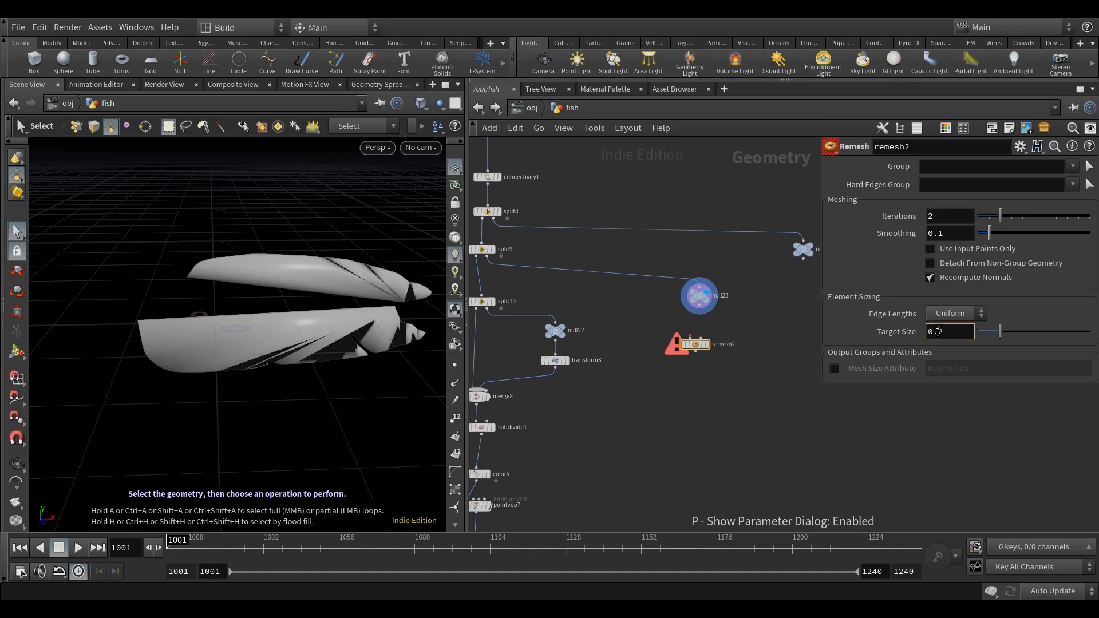
click(937, 332)
text(00)
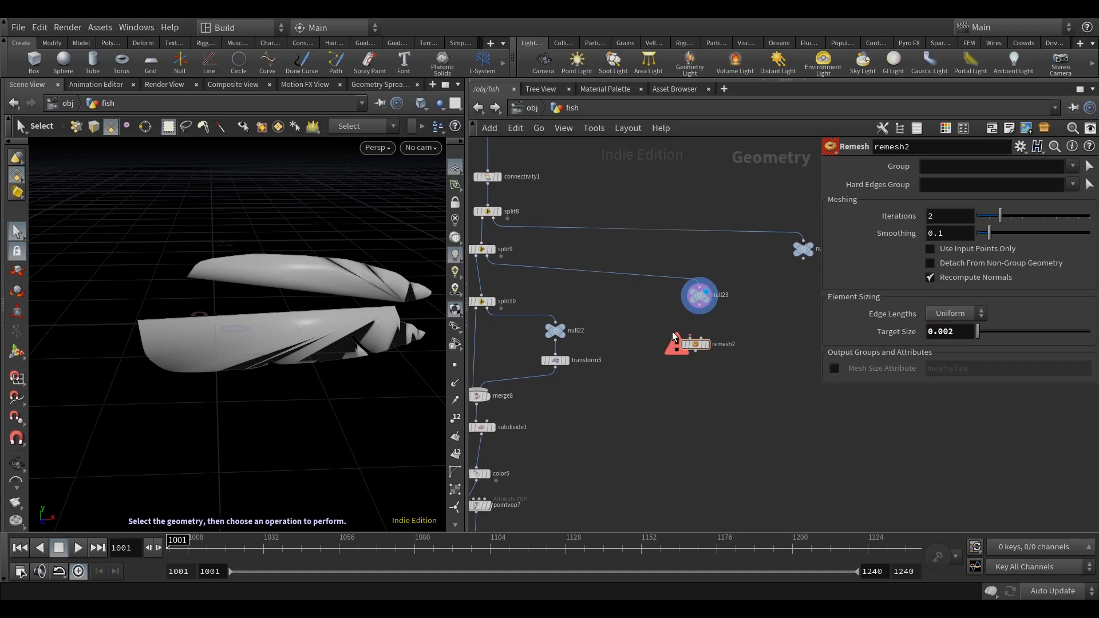
scroll(675, 326, up, 2)
click(704, 307)
click(714, 352)
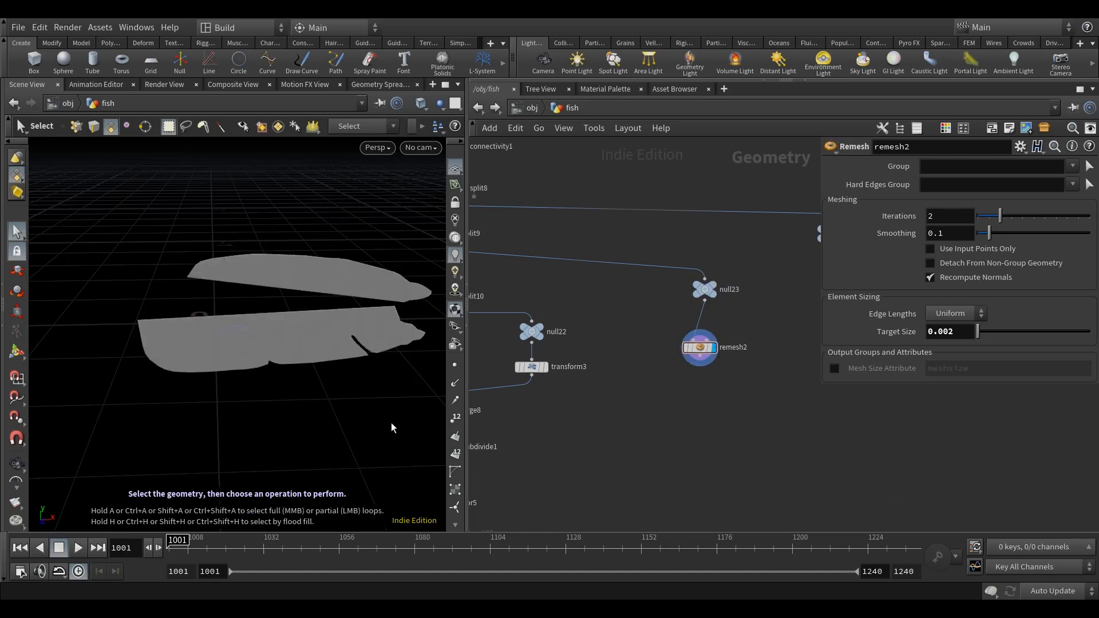
Inspect the remeshed fins up close and return the viewport shading to Smooth Shaded.
alt+right_drag(341, 318, 267, 340)
scroll(267, 340, down, 3)
mouse_move(275, 359)
alt+mouse_down()
mouse_move(273, 385)
mouse_move(279, 365)
alt+mouse_up()
alt+middle_drag(279, 365, 300, 333)
scroll(299, 333, down, 2)
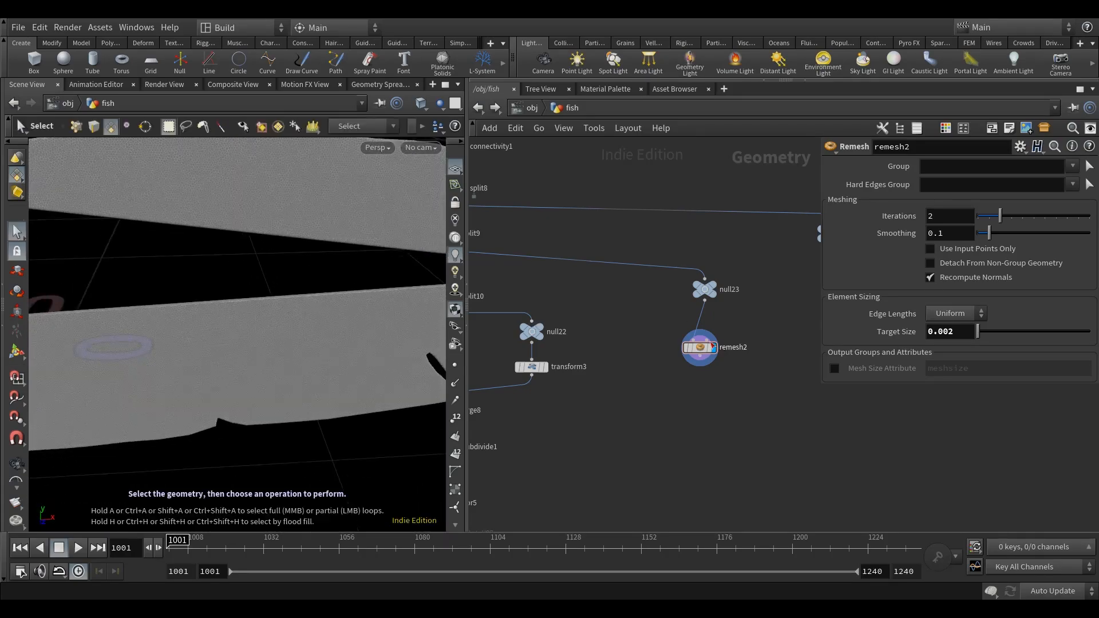
scroll(756, 386, down, 5)
shift+click(734, 347)
drag(735, 348, 749, 345)
click(421, 103)
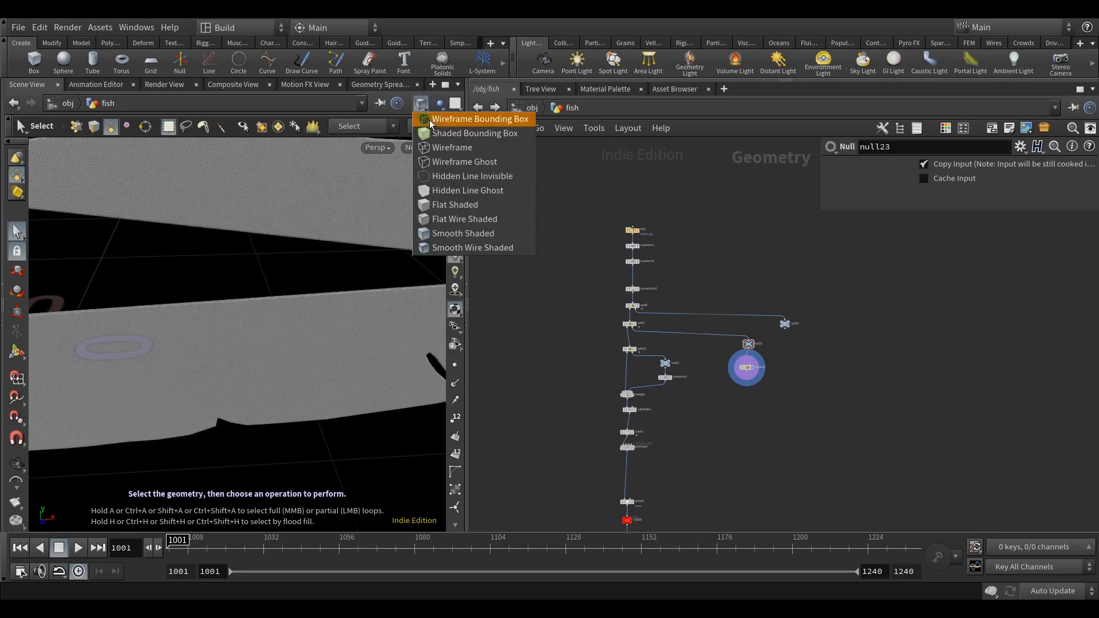
click(468, 232)
Add a Transform node below remesh2, wire the remeshed fins into it and display it.
scroll(533, 291, down, 2)
scroll(680, 367, up, 3)
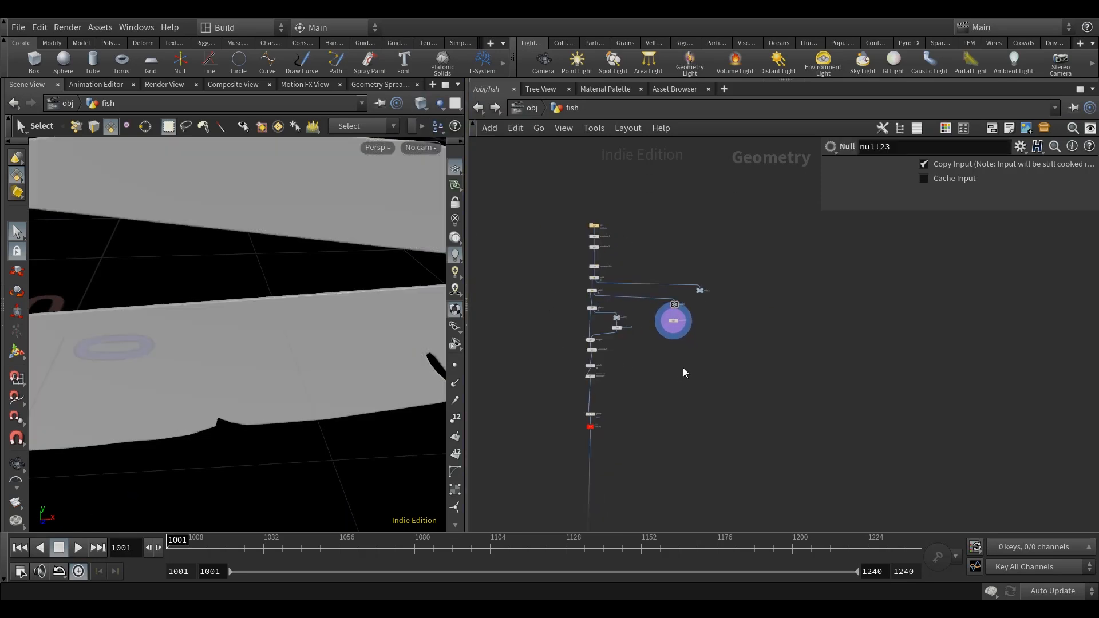
scroll(672, 326, up, 1)
key(Tab)
text(tr)
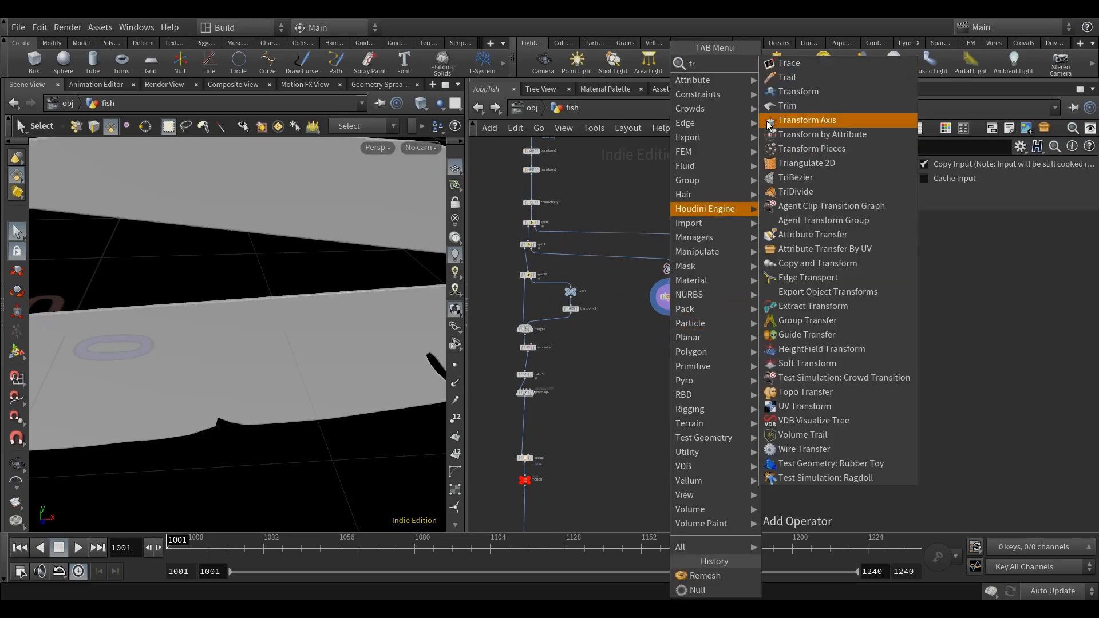
key(Return)
scroll(658, 325, up, 4)
click(658, 327)
click(654, 283)
click(659, 339)
click(677, 351)
Set the fin Transform's Pivot Translate to $CEX, $CEY and $CEZ.
click(828, 302)
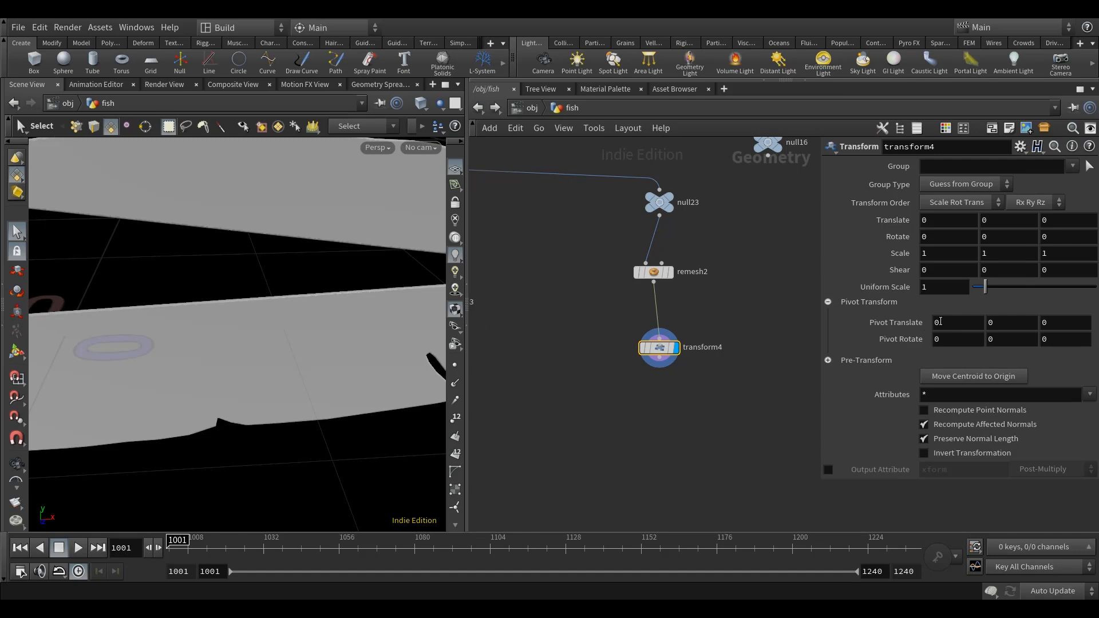
text($CEX)
key(Tab)
text($CEY)
key(Tab)
text($CEZ)
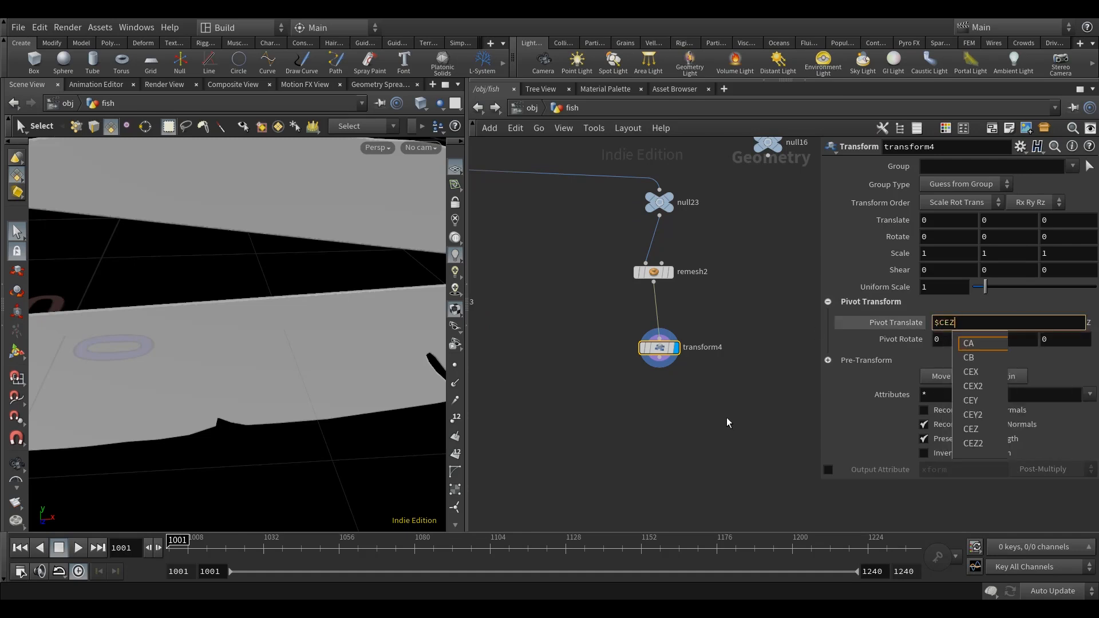
key(Return)
Set the fin Transform's Z scale to 1.5 and check the thickened fins.
click(1062, 253)
text(.5)
key(Return)
key(Escape)
scroll(288, 348, down, 5)
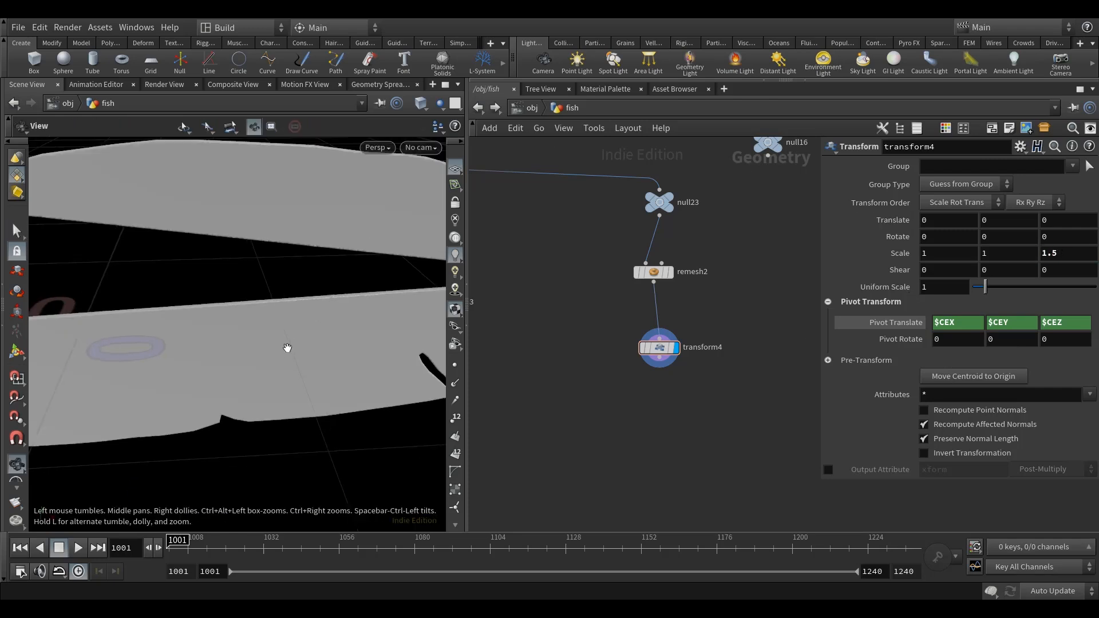
drag(304, 349, 332, 365)
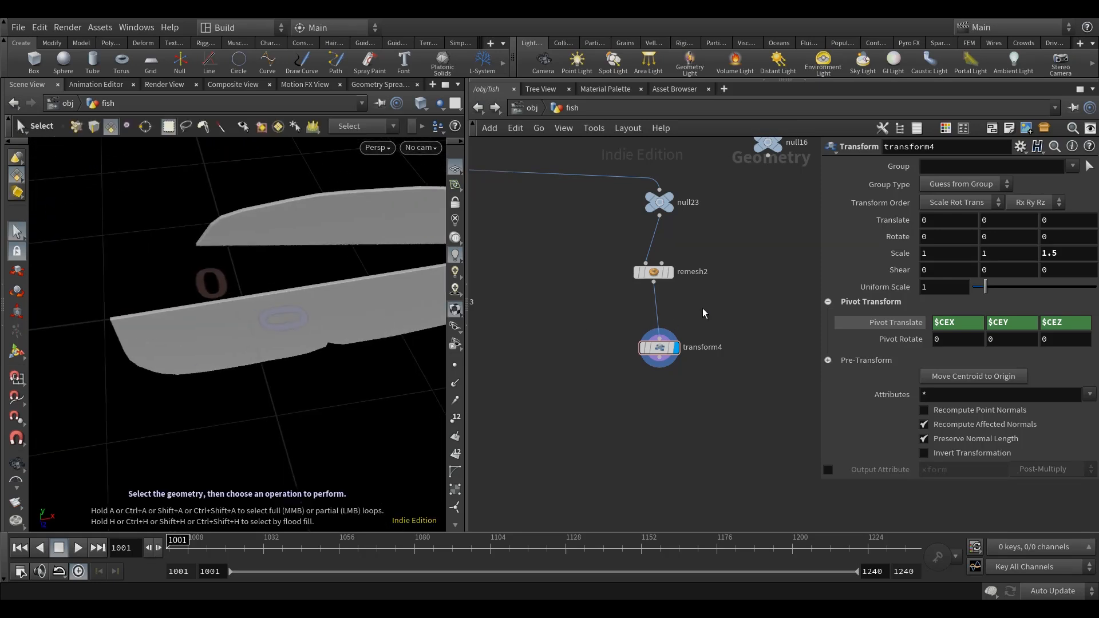
drag(657, 348, 652, 322)
scroll(602, 368, down, 1)
middle_drag(602, 368, 706, 374)
scroll(706, 373, down, 3)
Add a Color node branching off transform4 and display it.
key(Tab)
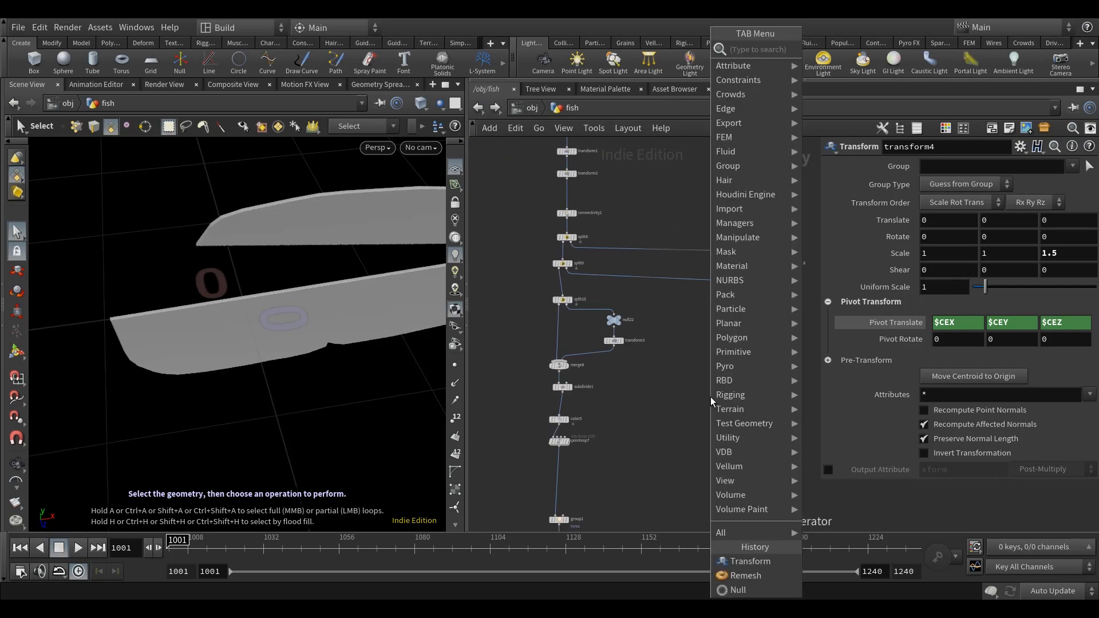
text(col)
click(896, 49)
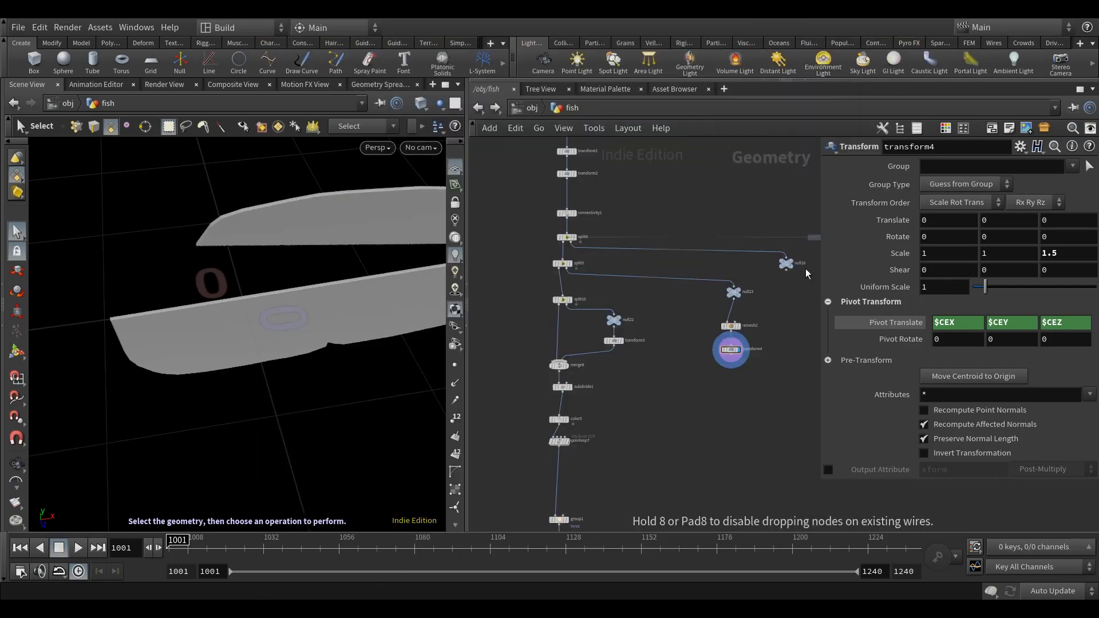
click(703, 379)
scroll(726, 359, up, 4)
drag(735, 347, 637, 379)
click(689, 385)
Set the Color node's type to Random from Attribute with class as the attribute.
click(952, 236)
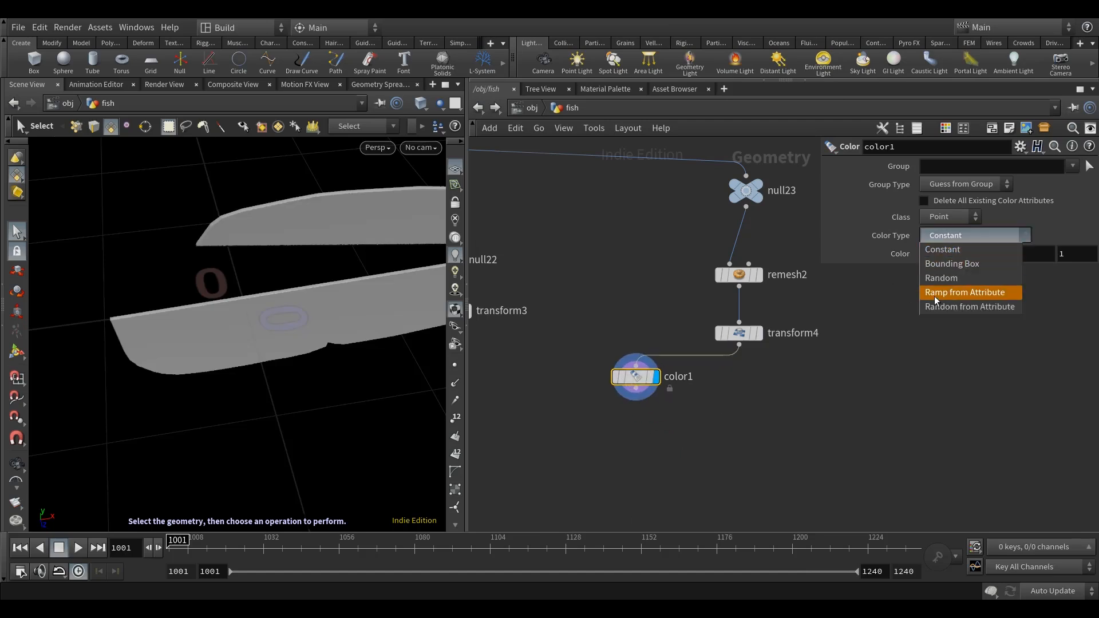
click(952, 304)
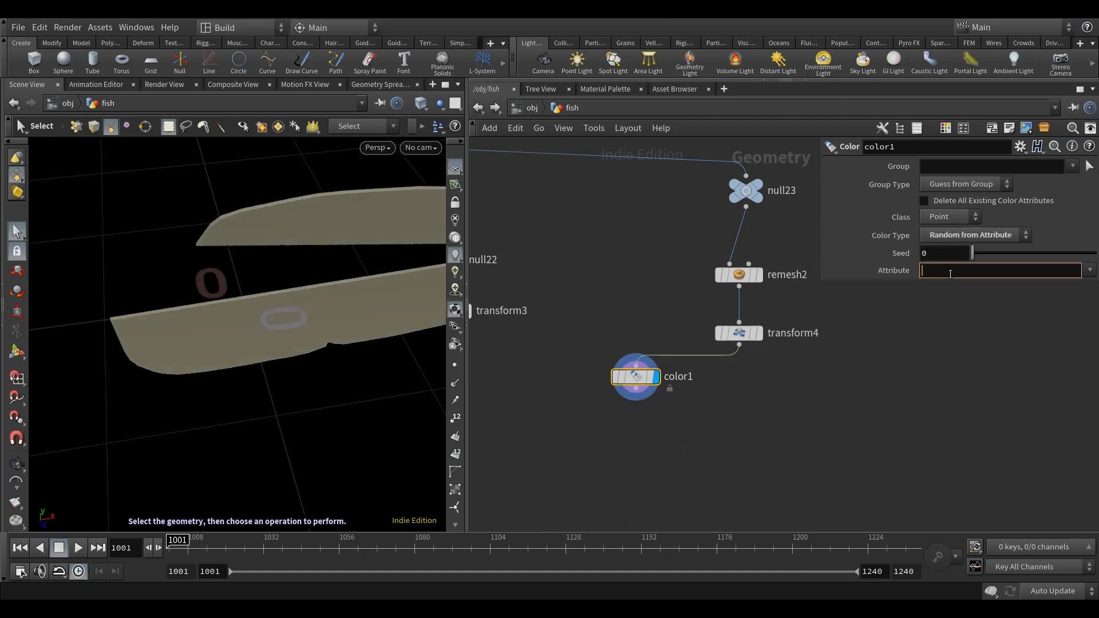
key(Return)
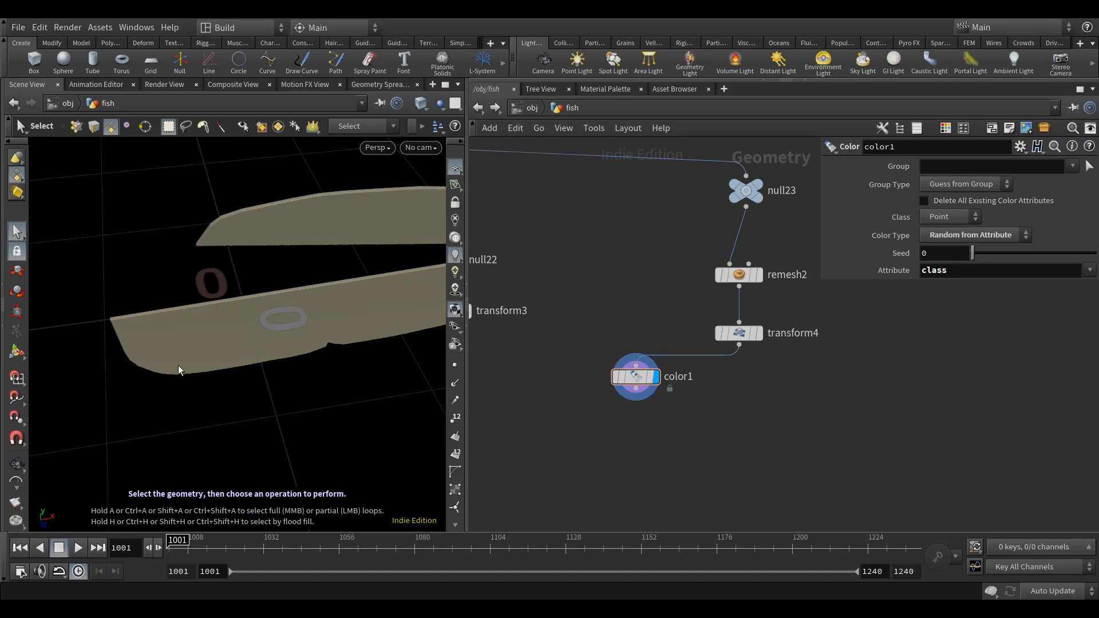
scroll(336, 304, down, 3)
alt+middle_drag(336, 304, 245, 313)
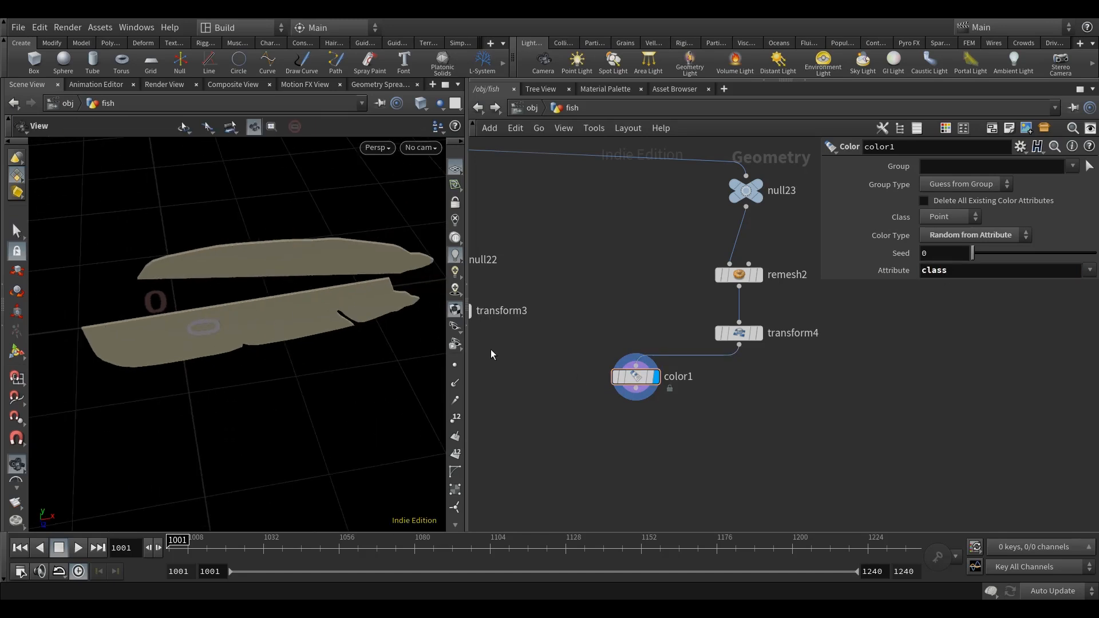
Add a Connectivity node after transform4 and feed the Color node from it.
key(Tab)
text(conn)
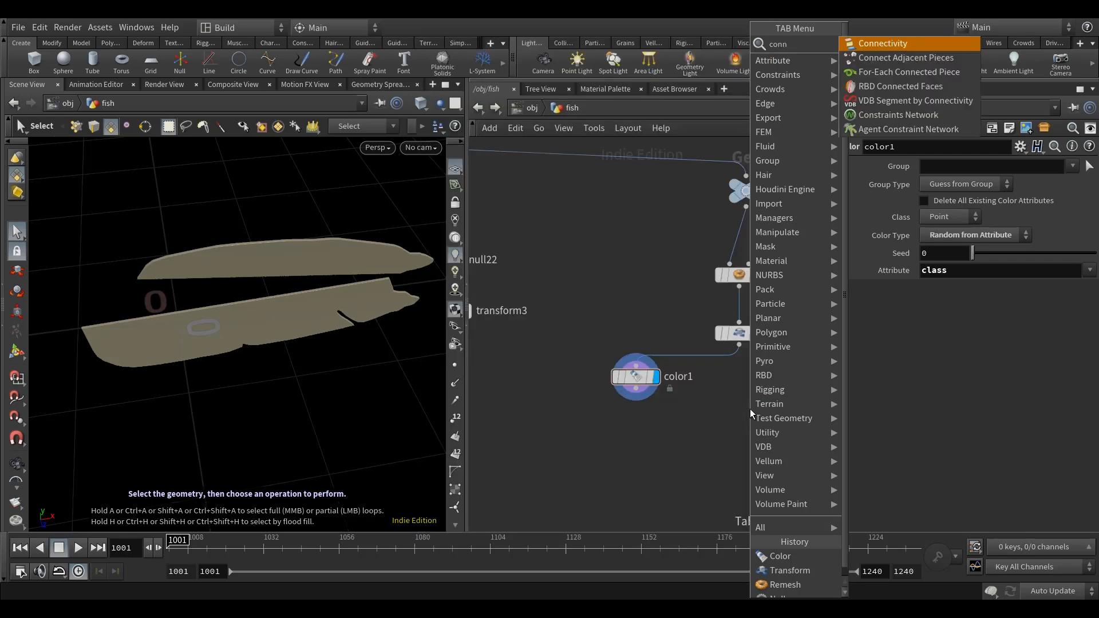
click(871, 43)
click(737, 383)
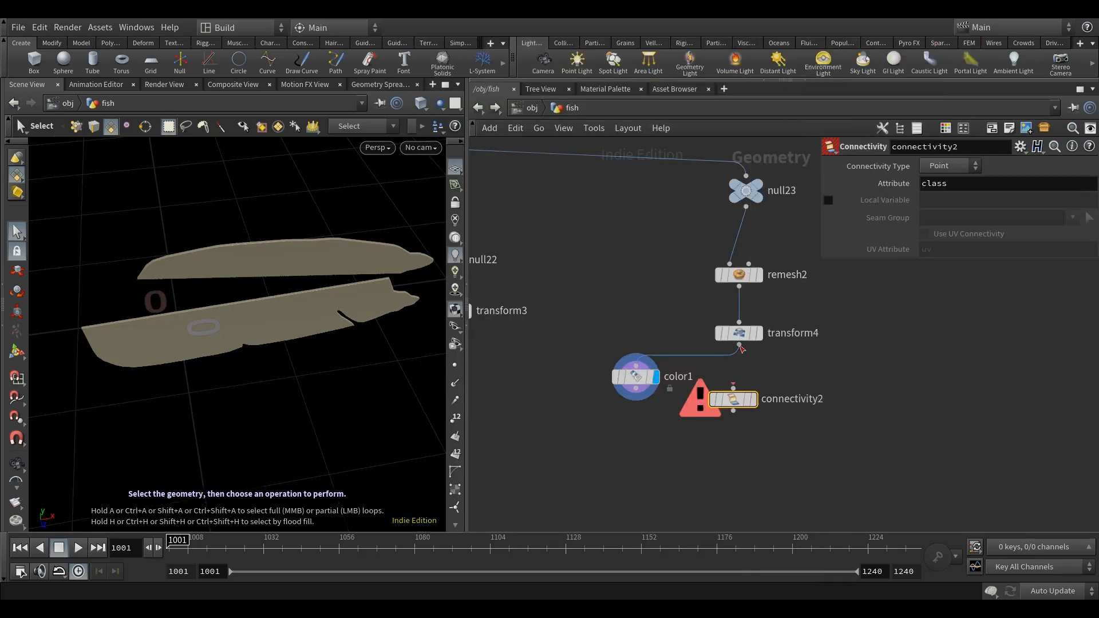
drag(634, 386, 627, 434)
click(738, 395)
click(629, 413)
alt+drag(370, 345, 373, 328)
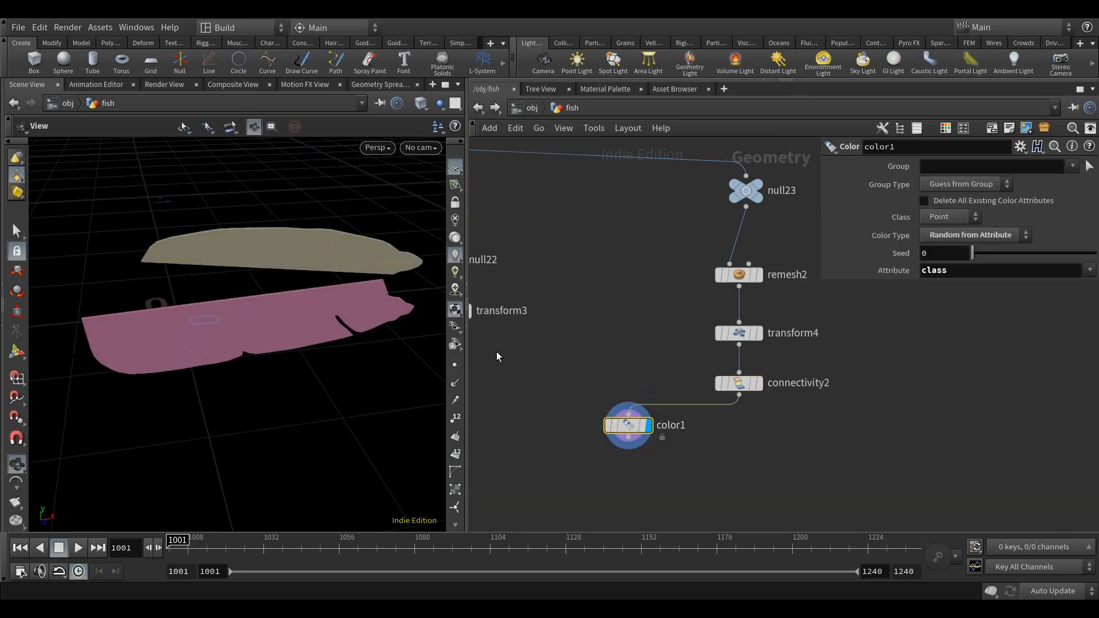
Template merge8 and compare the coloured fins with the body wireframe.
middle_drag(759, 410, 746, 392)
scroll(778, 434, down, 4)
middle_drag(774, 441, 805, 428)
alt+drag(365, 363, 399, 355)
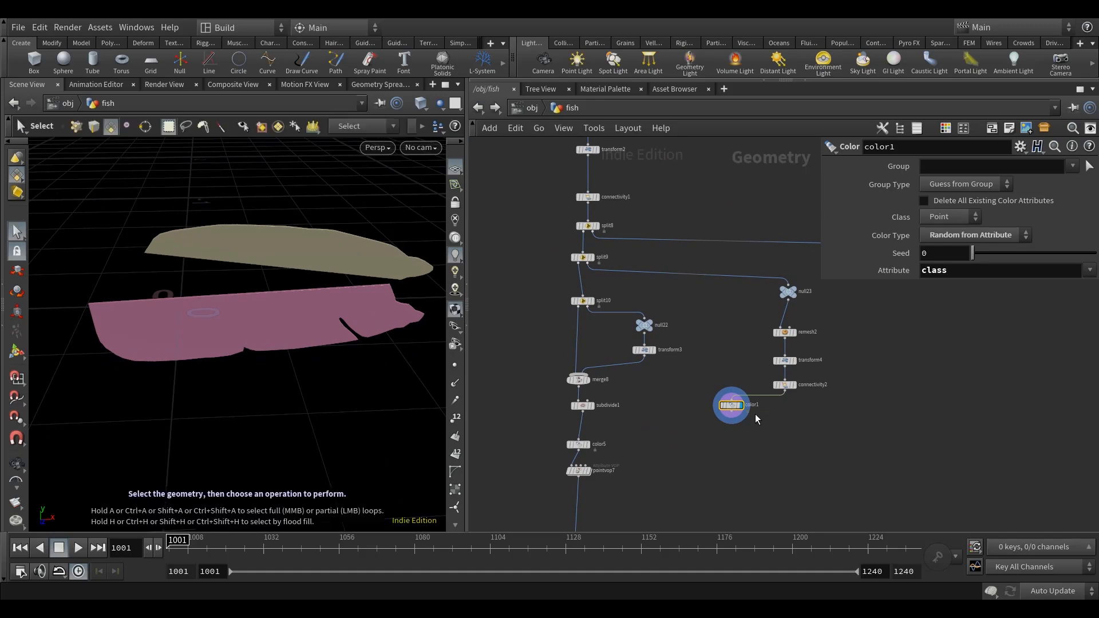
scroll(626, 393, up, 3)
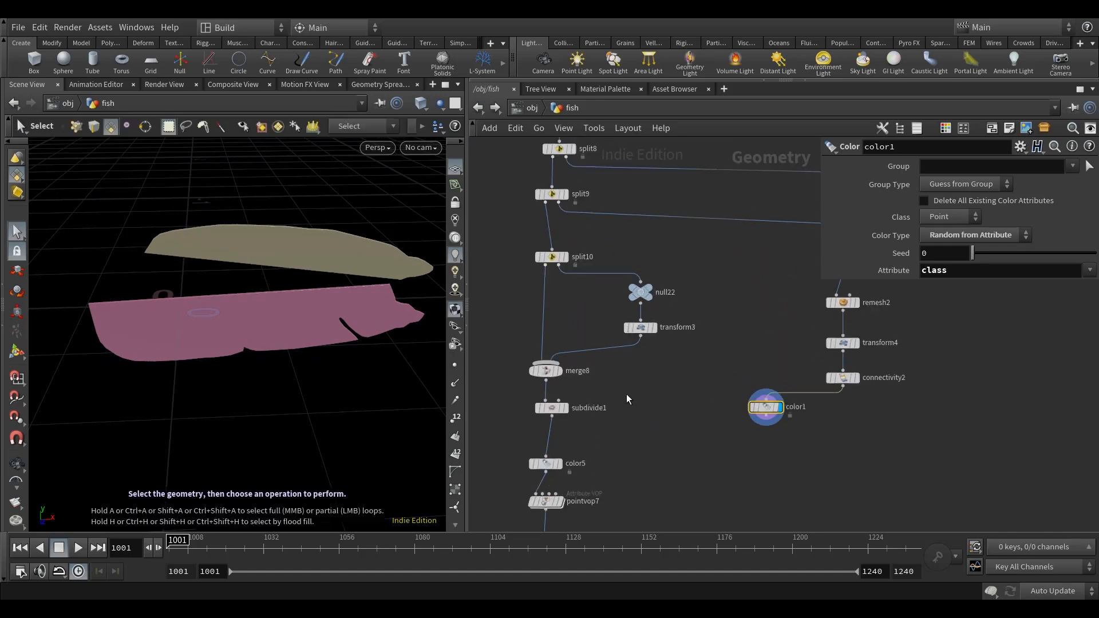
click(558, 371)
alt+drag(289, 368, 344, 338)
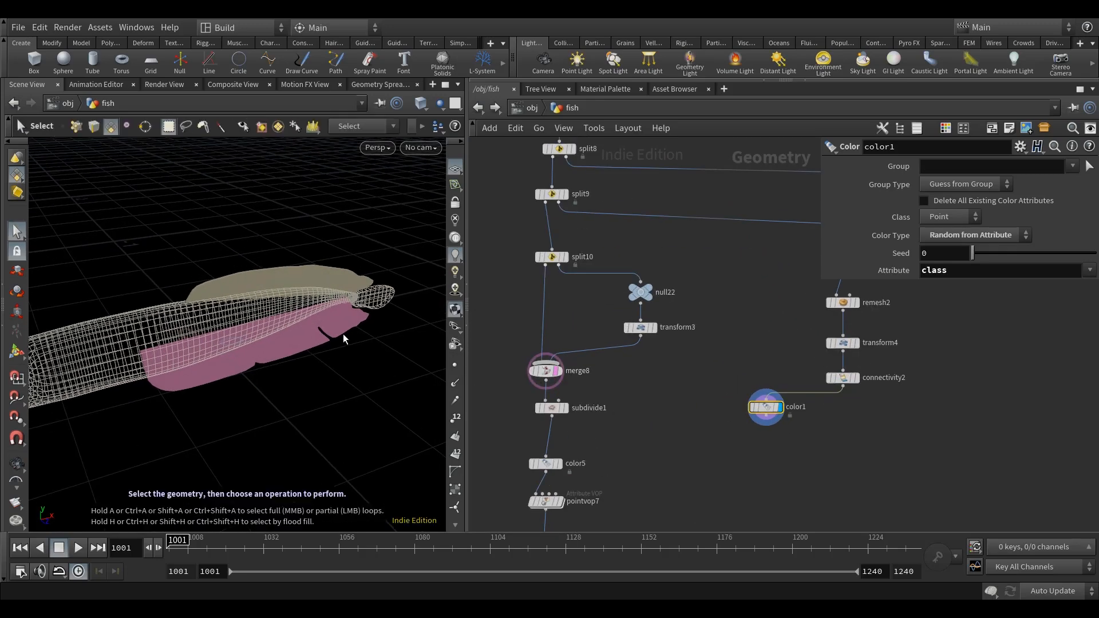
Add a Group Create node below connectivity2 and feed it from connectivity2.
alt+drag(202, 365, 286, 347)
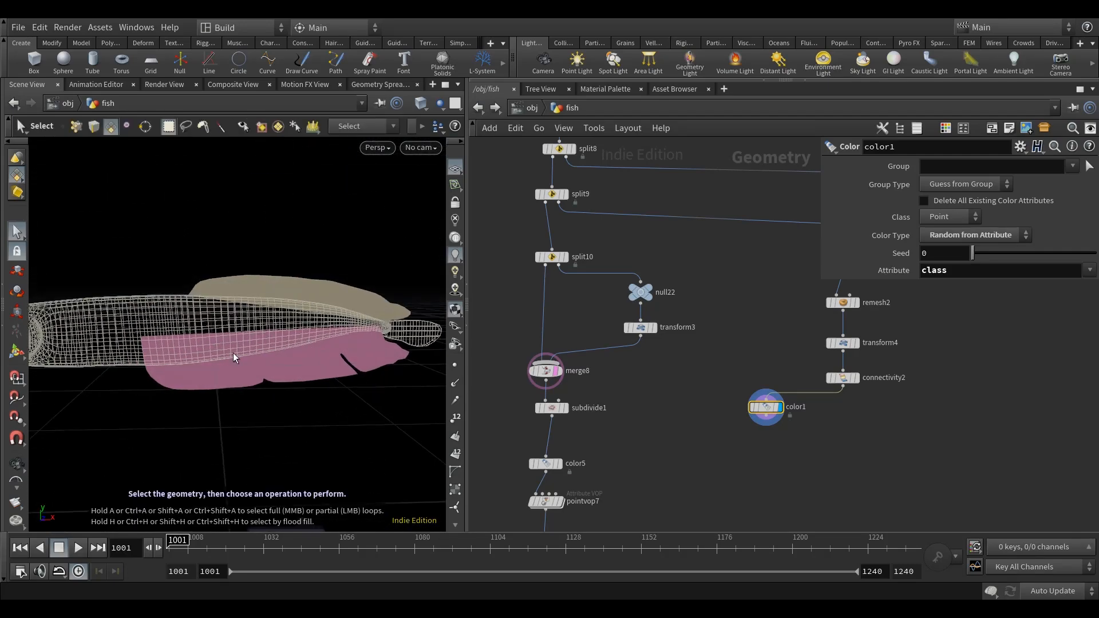
middle_drag(808, 436, 737, 406)
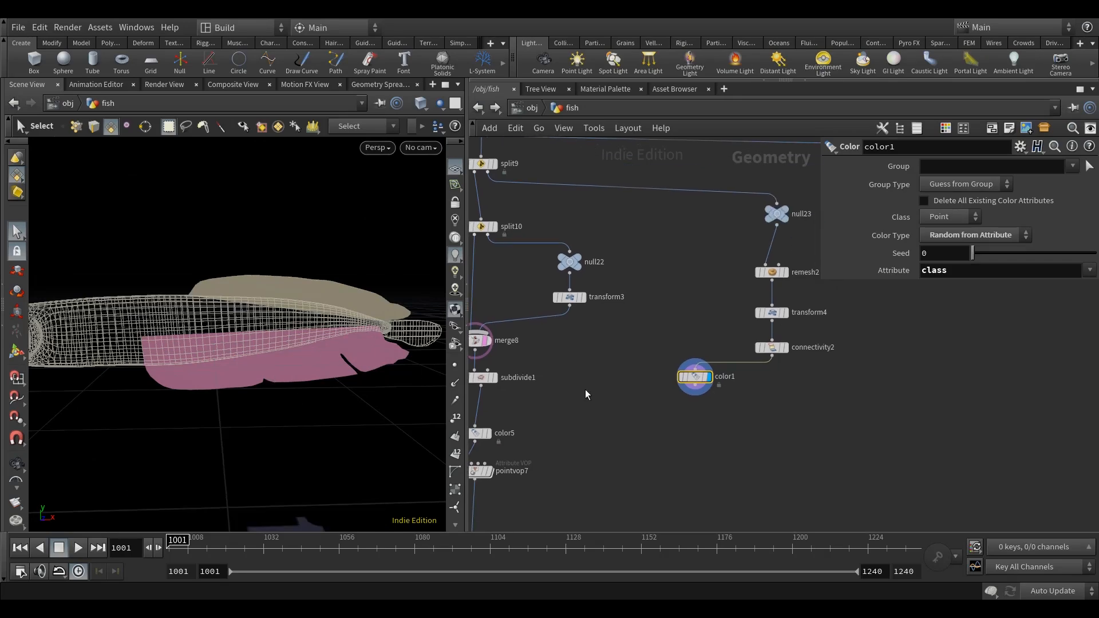
key(Tab)
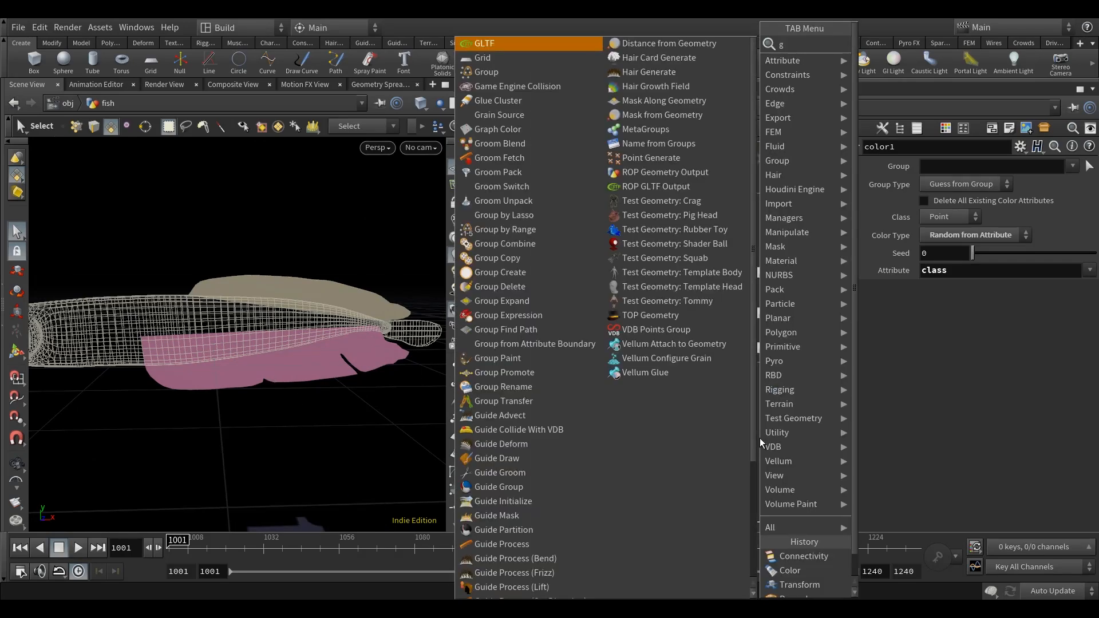
text(grou)
click(872, 47)
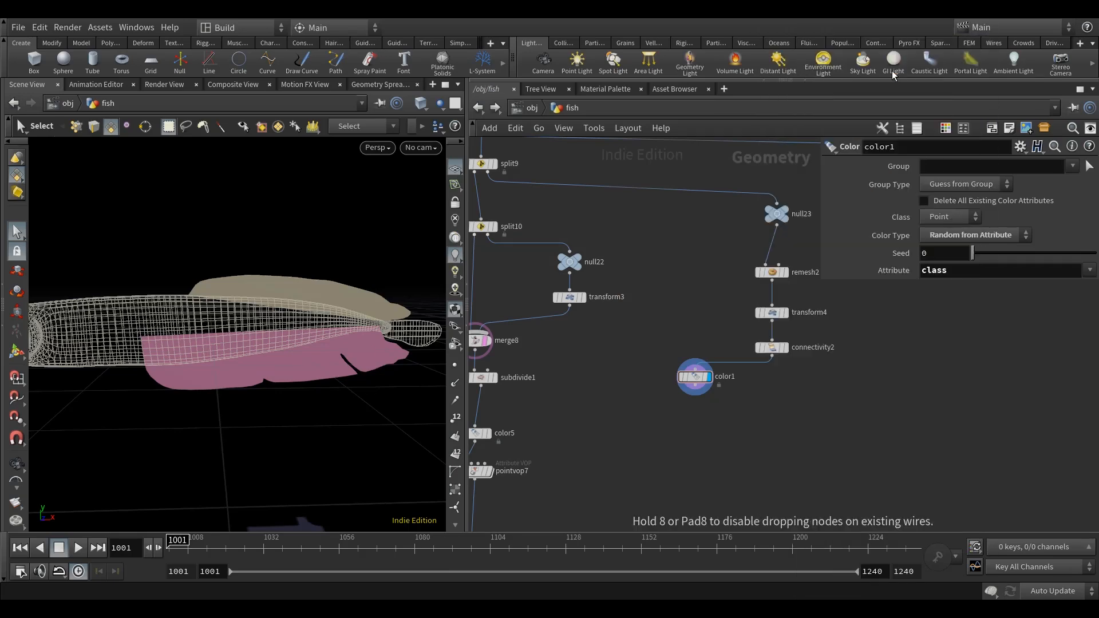
click(765, 418)
middle_drag(808, 392, 784, 380)
click(748, 345)
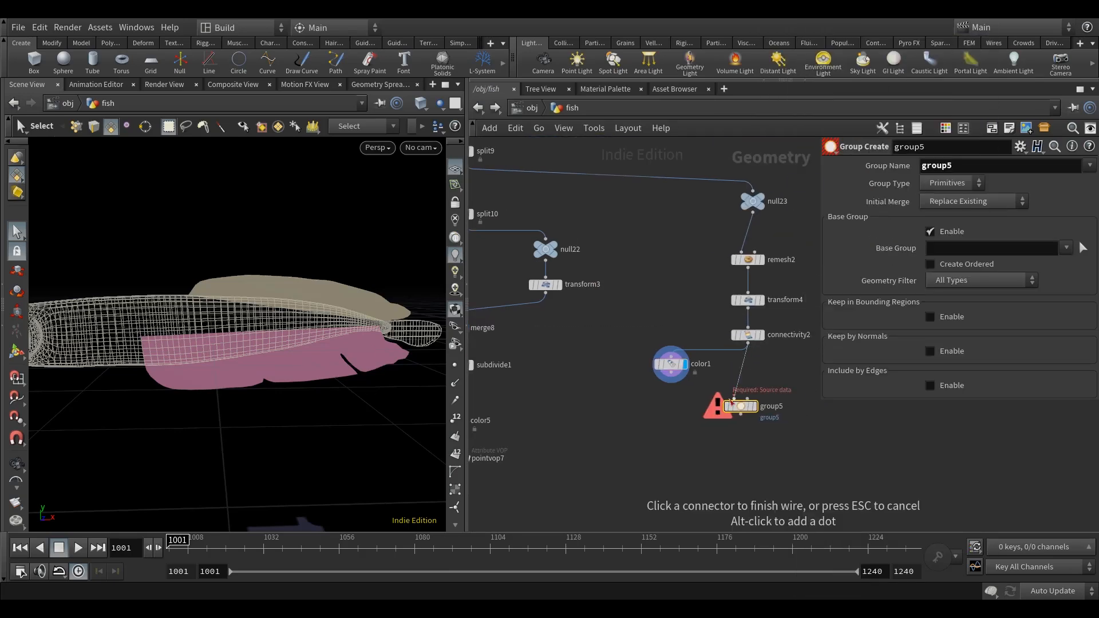
click(734, 399)
Connect subdivide1 to the second input of the Group Create node and display that node.
middle_drag(518, 375, 574, 375)
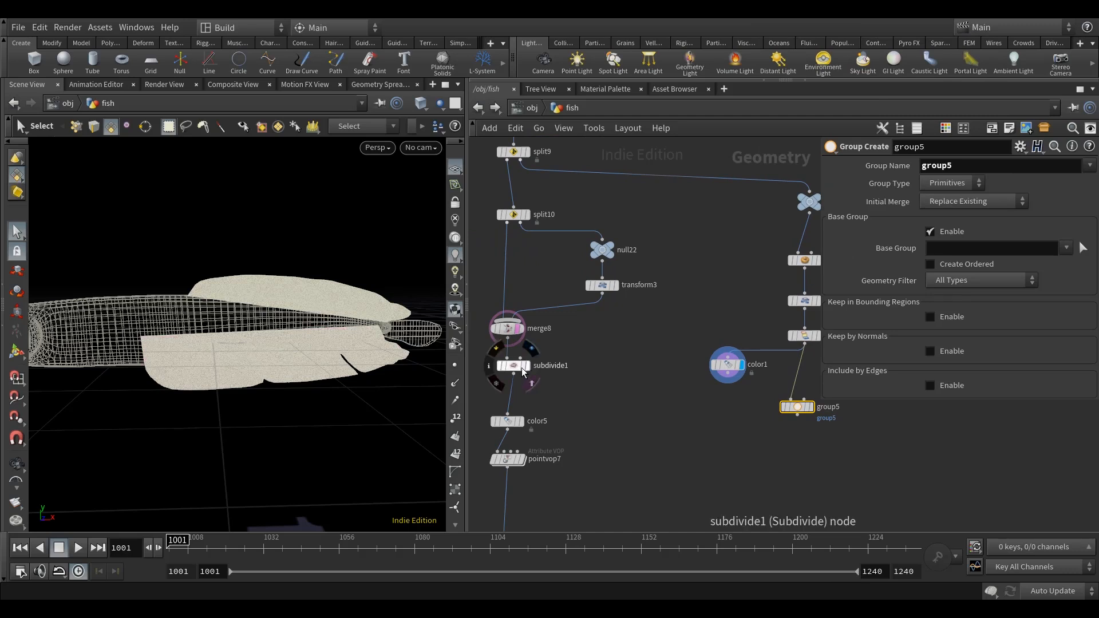
drag(515, 365, 508, 364)
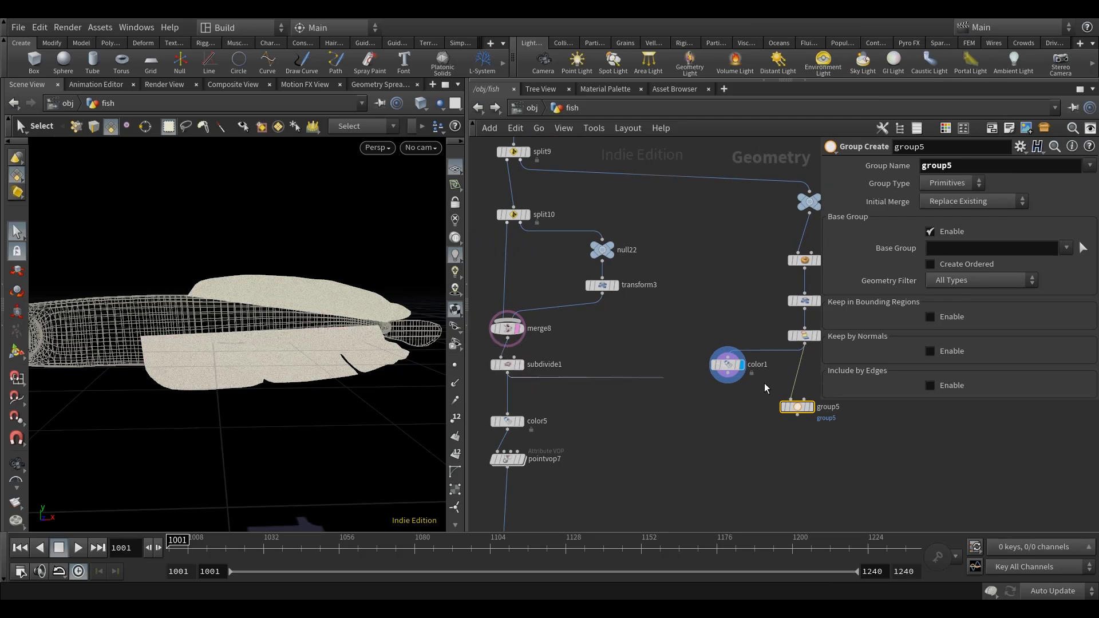
click(804, 399)
middle_drag(783, 452, 686, 449)
click(713, 406)
drag(703, 413, 711, 422)
Name the group inside, set its type to Points and disable the base group.
double_click(936, 165)
text(inside)
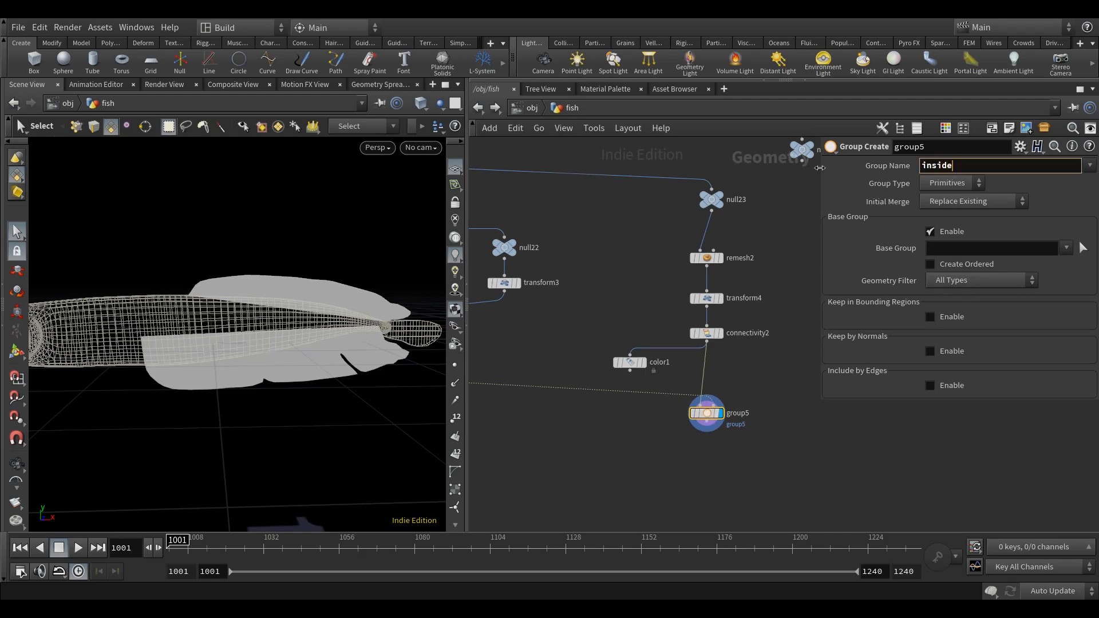
click(952, 183)
click(944, 211)
click(939, 232)
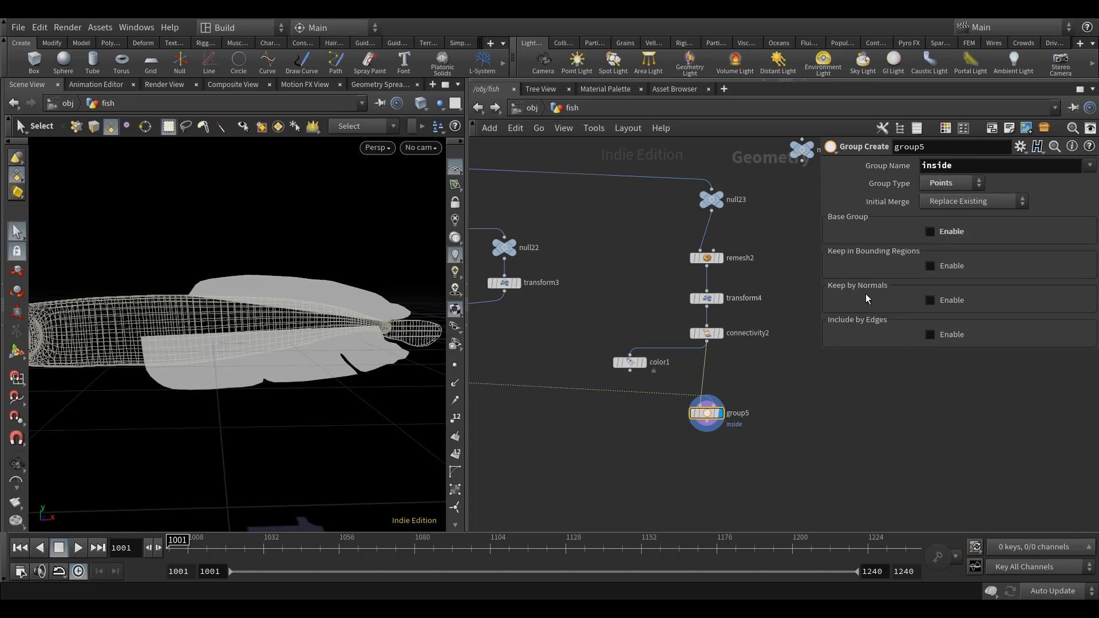
Enable Keep in Bounding Regions for the inside group with Bounding Object as the bounding type.
click(944, 265)
click(962, 283)
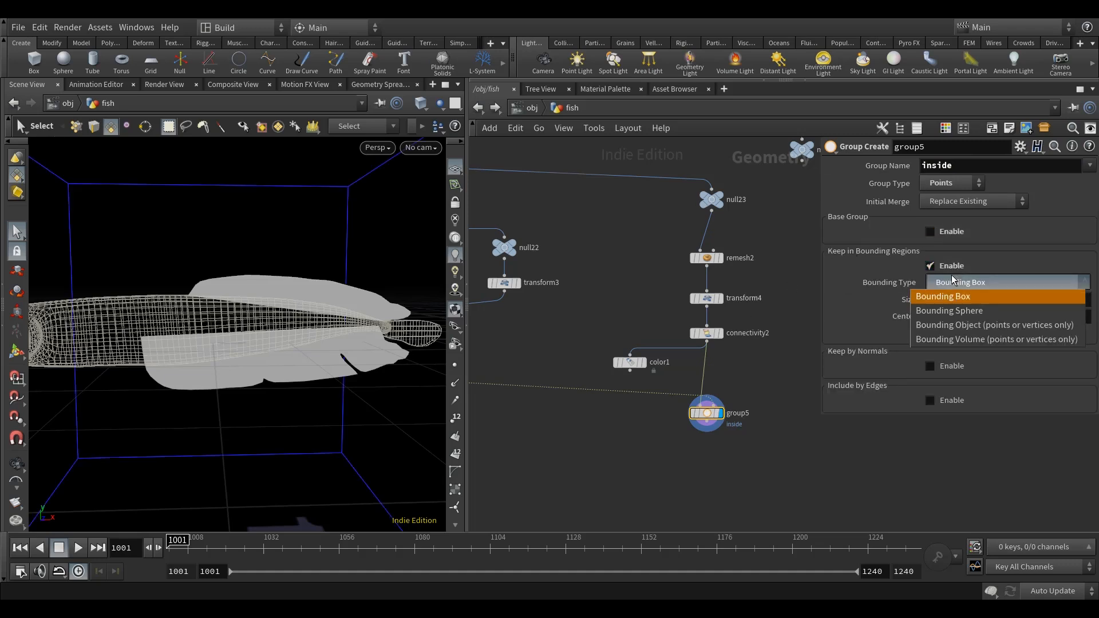
click(971, 325)
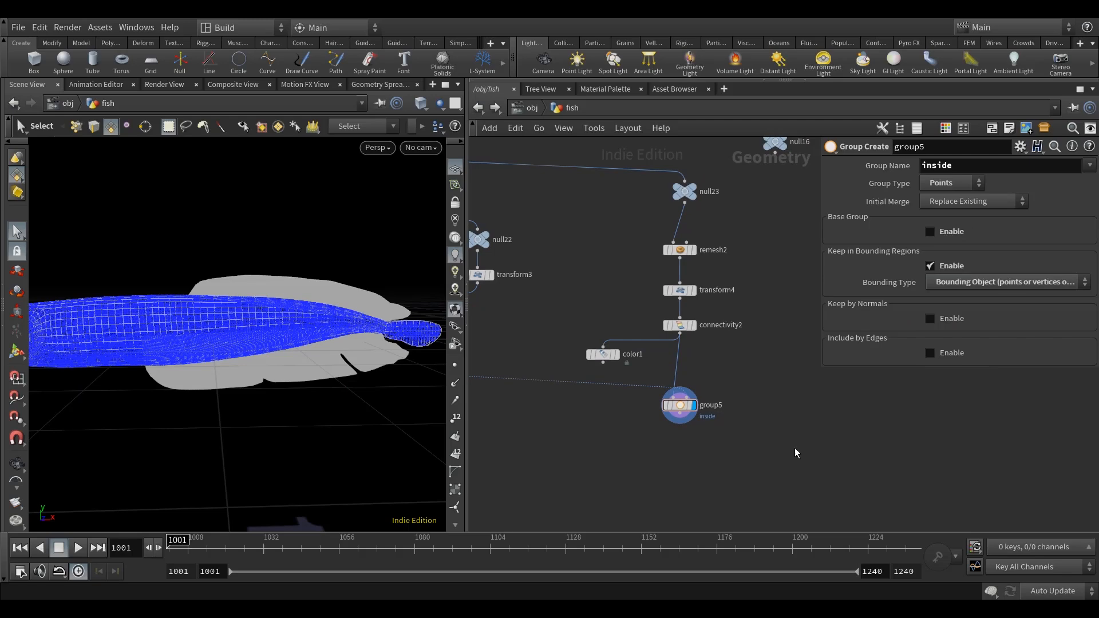
Insert a Peak node between subdivide1 and the second input of group5.
key(Tab)
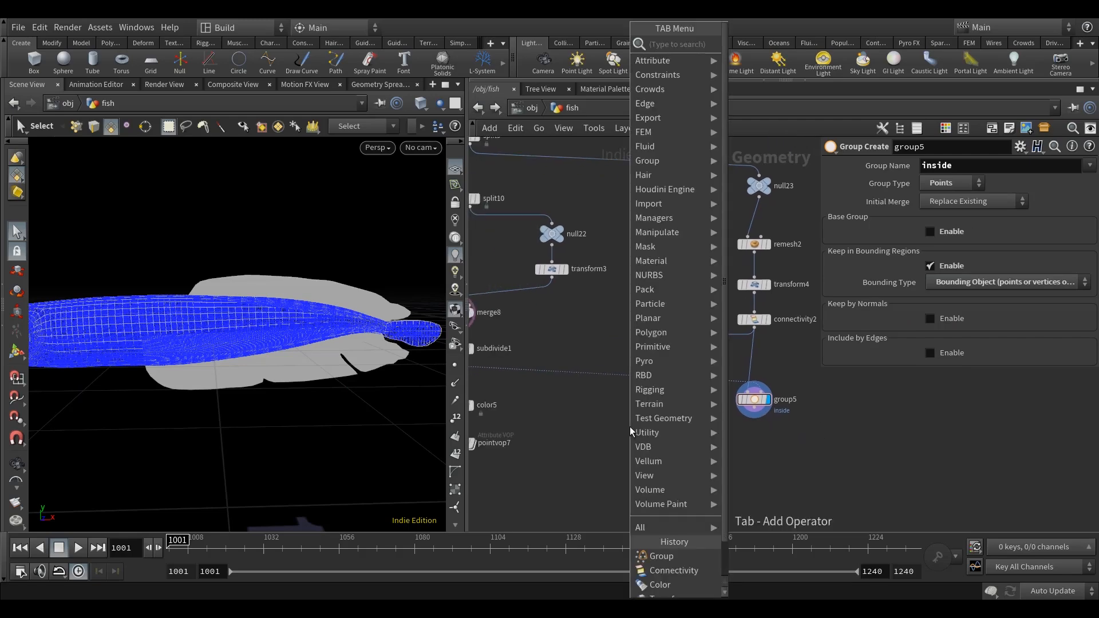
text(peak)
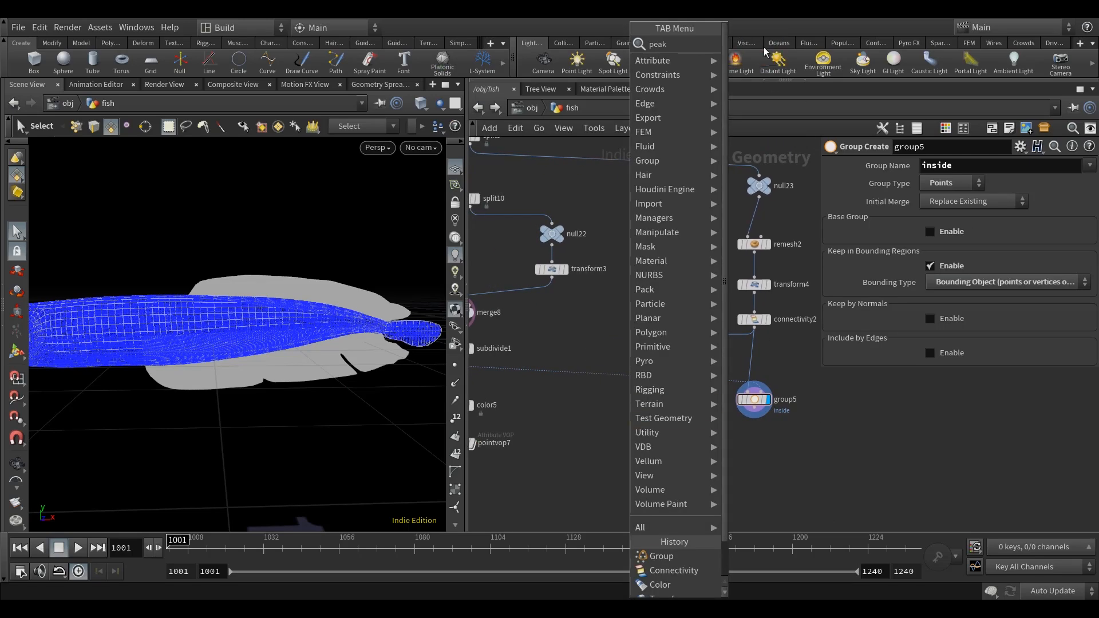
key(Return)
click(576, 401)
middle_drag(636, 412, 687, 409)
drag(630, 398, 630, 381)
Set the Peak distance to -0.001 and check the bounding body against the fins.
click(945, 202)
text(-)
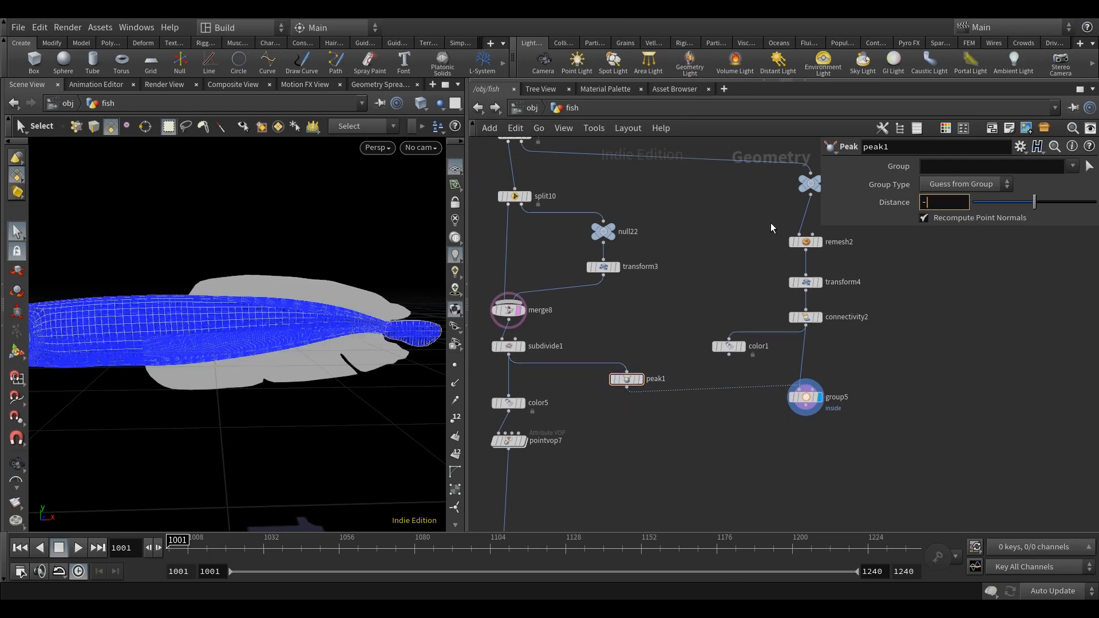
text(0.001)
key(Return)
alt+drag(338, 330, 297, 375)
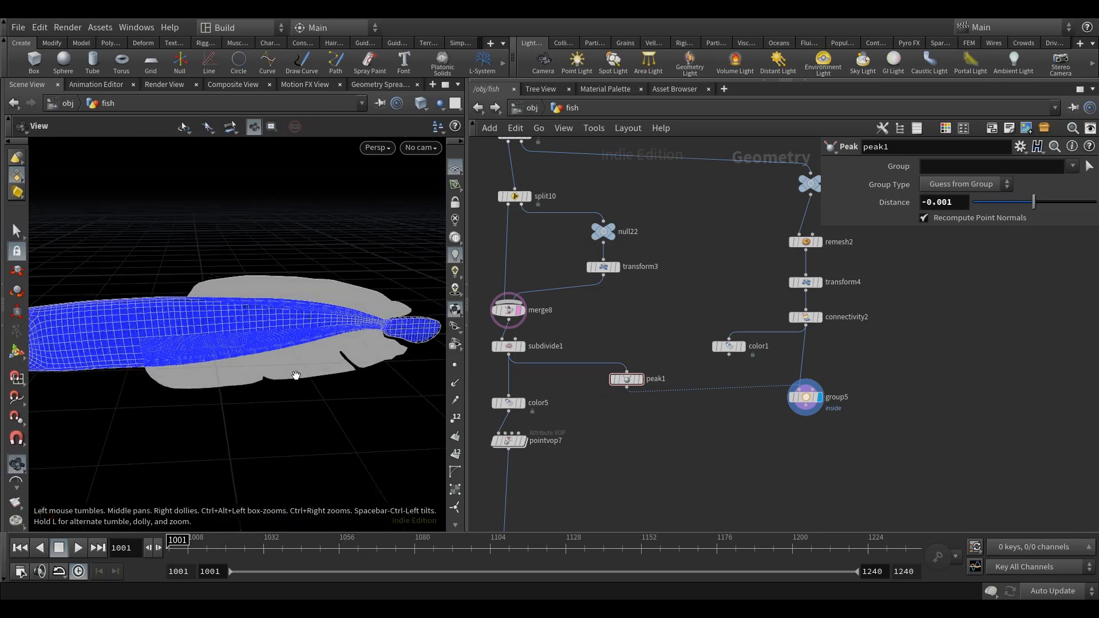
Add a Split node after group5 and display it.
click(810, 399)
middle_drag(810, 401, 750, 399)
click(766, 463)
middle_drag(757, 462, 782, 444)
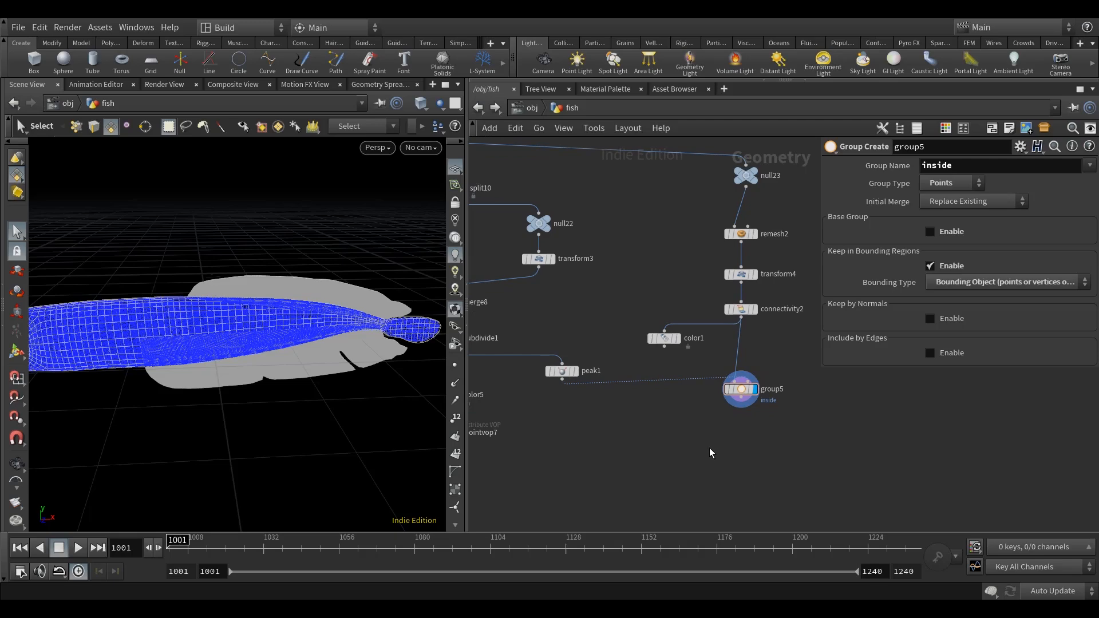
key(Tab)
text(spli)
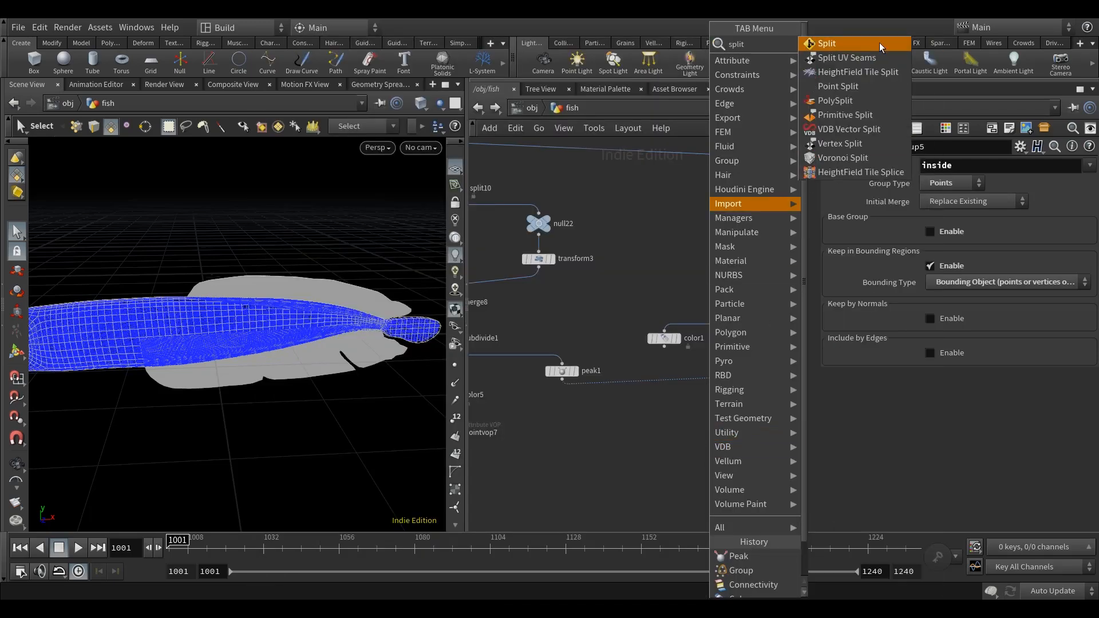
click(871, 44)
scroll(744, 408, up, 3)
click(719, 451)
drag(723, 450, 744, 432)
click(765, 437)
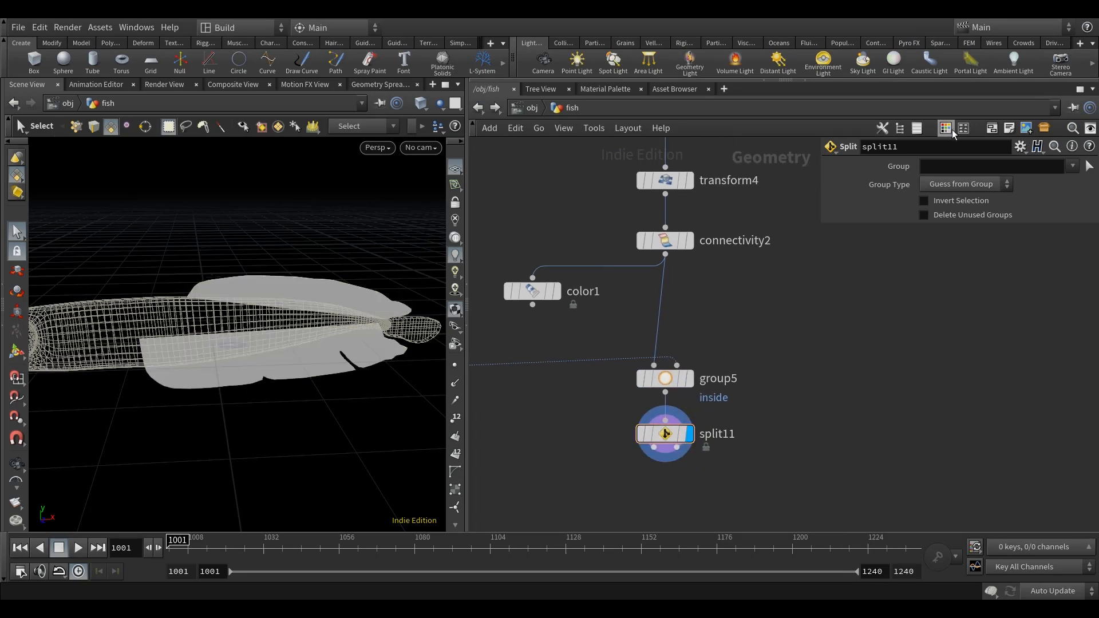
click(962, 183)
click(959, 228)
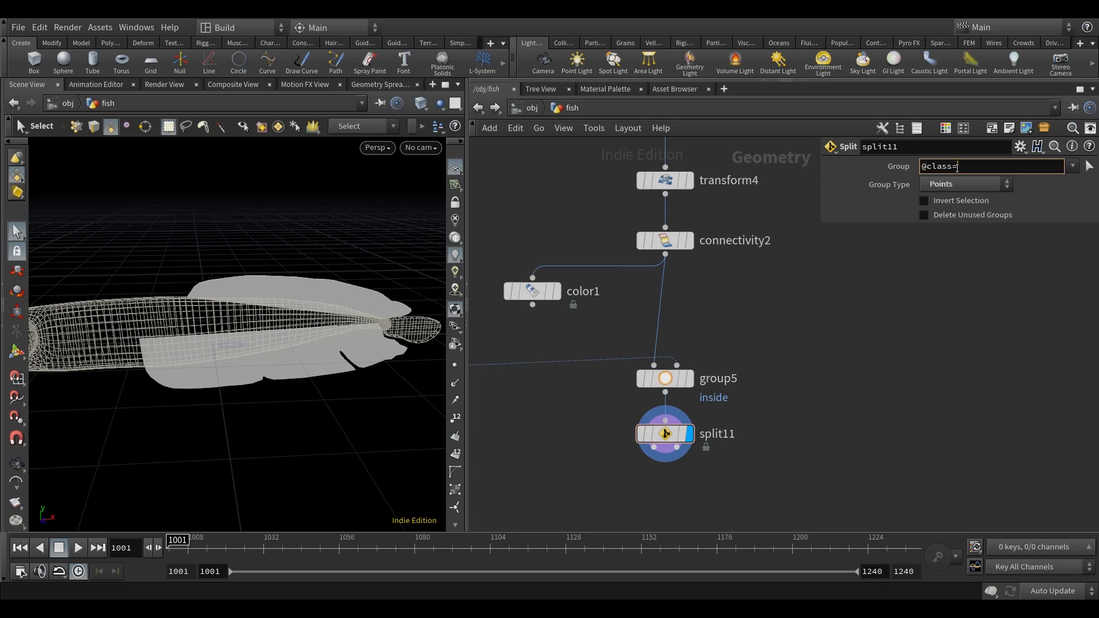
key(Return)
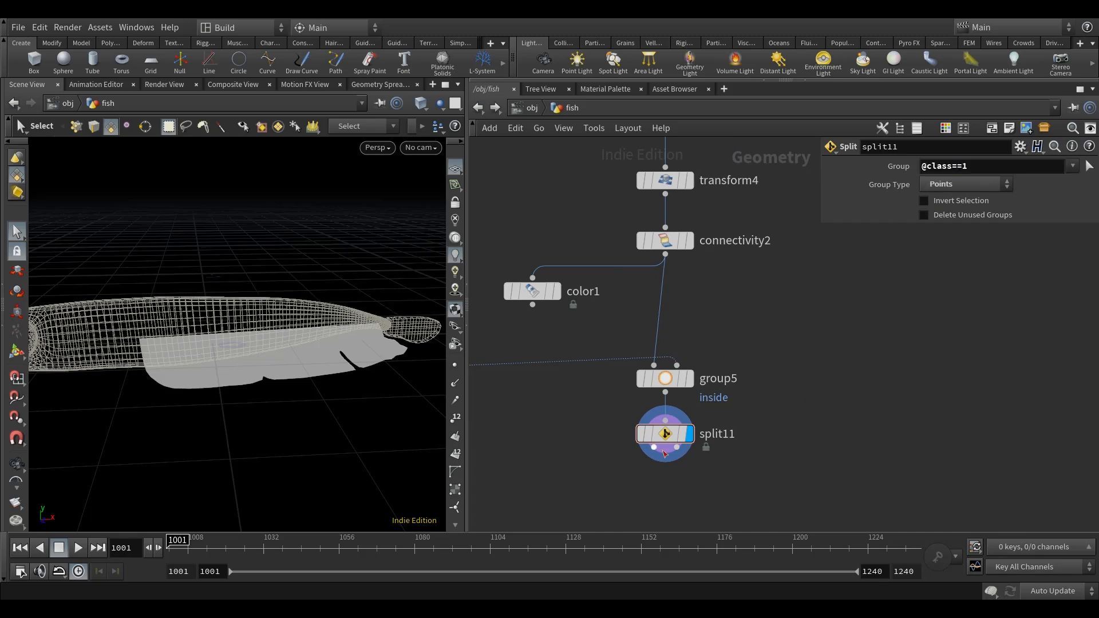
Add a Null node on the first output of split11 and display it.
middle_drag(822, 429, 819, 370)
key(Tab)
text(nul)
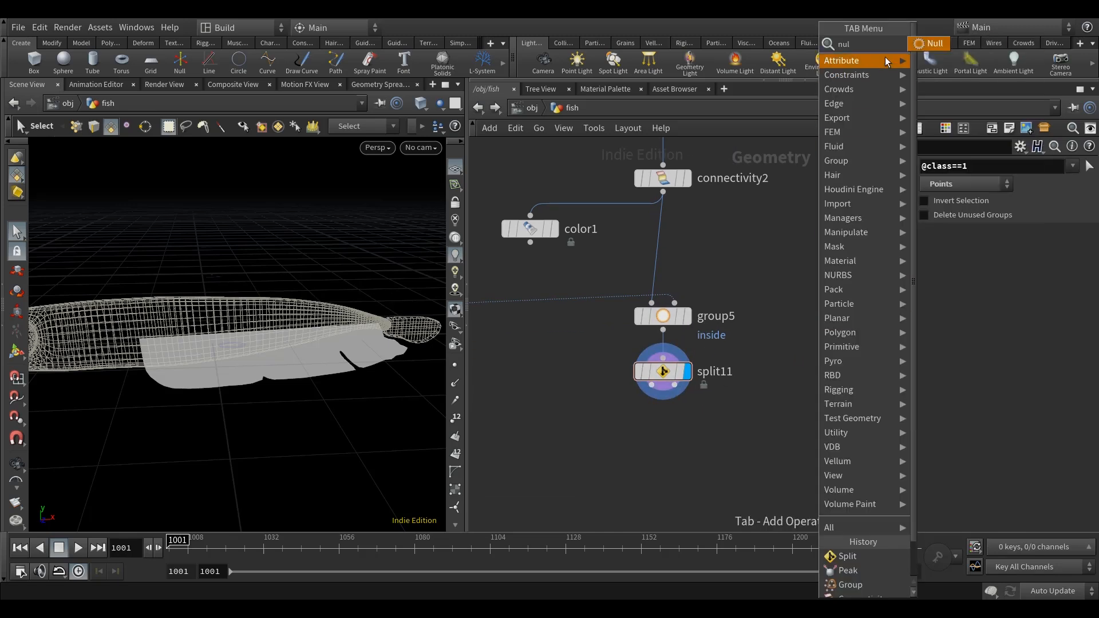
click(924, 45)
click(579, 461)
drag(586, 461, 568, 433)
Duplicate the Null node and connect the copy to the second output of split11.
key(ctrl+c)
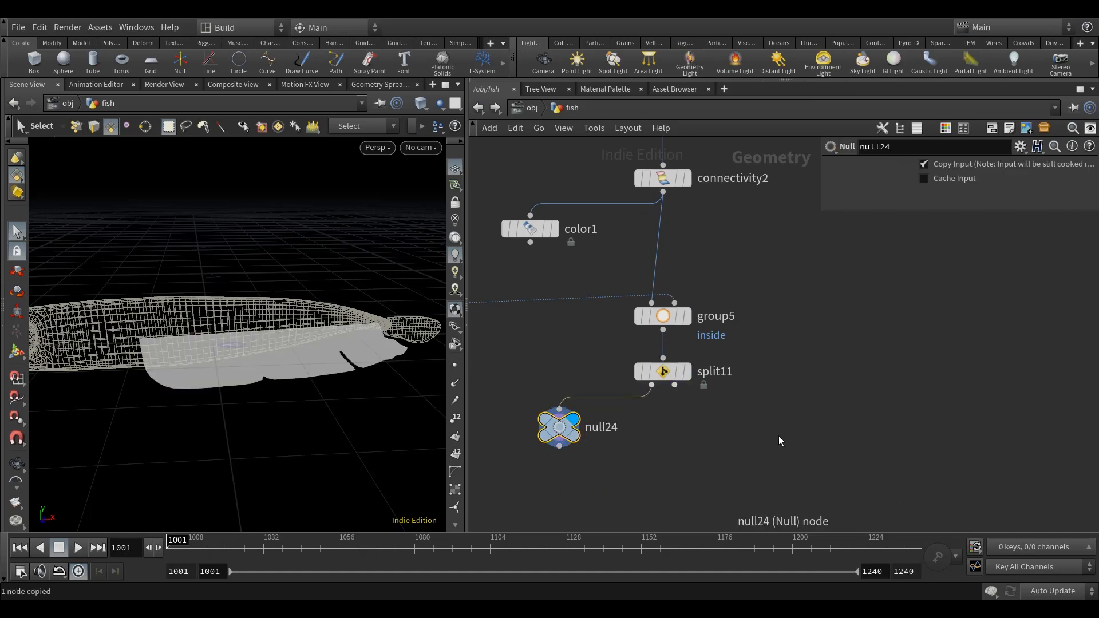
key(ctrl+v)
click(674, 385)
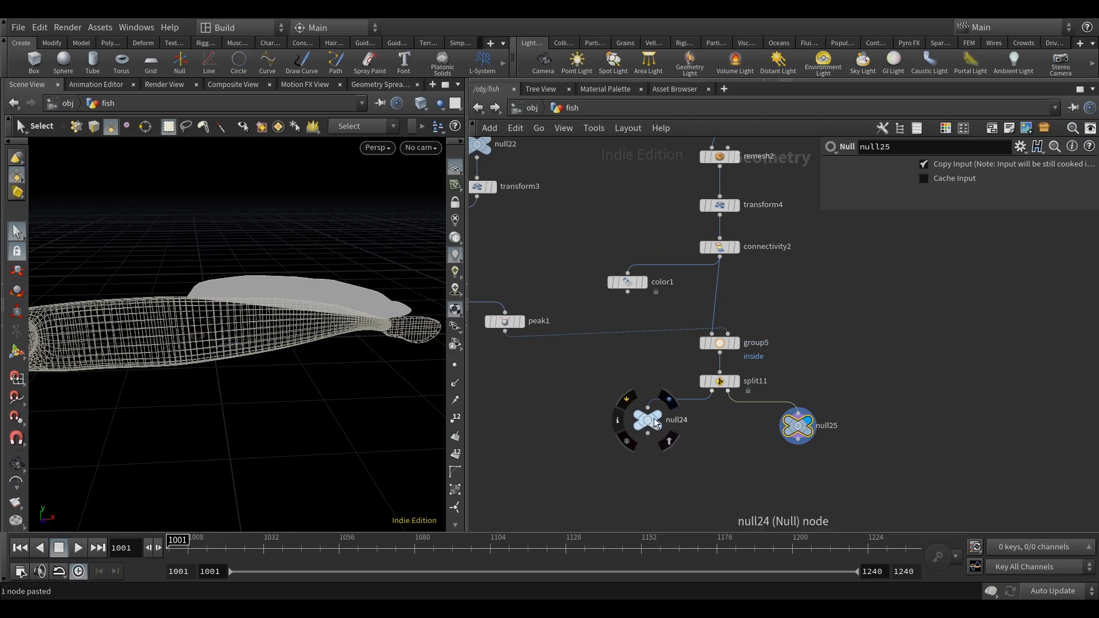
Display null24 and examine where the lower fin overlaps the body wireframe.
click(668, 400)
scroll(730, 445, down, 1)
click(662, 427)
middle_drag(680, 445, 686, 411)
alt+drag(294, 434, 332, 436)
scroll(670, 399, up, 1)
alt+drag(404, 385, 327, 410)
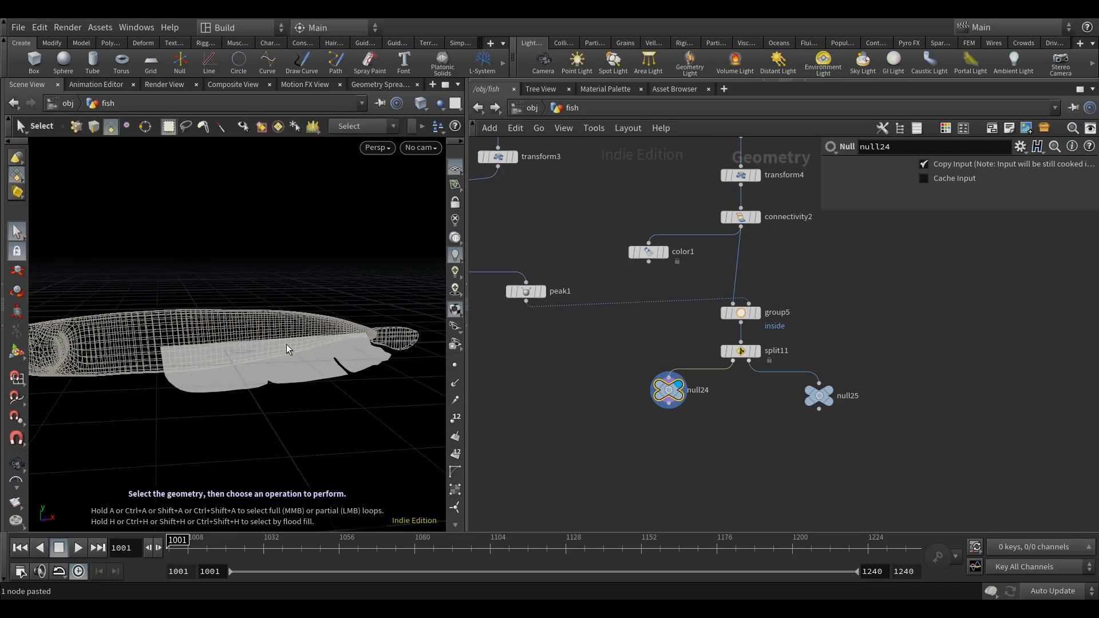
key(Escape)
drag(341, 380, 296, 381)
alt+drag(179, 350, 186, 354)
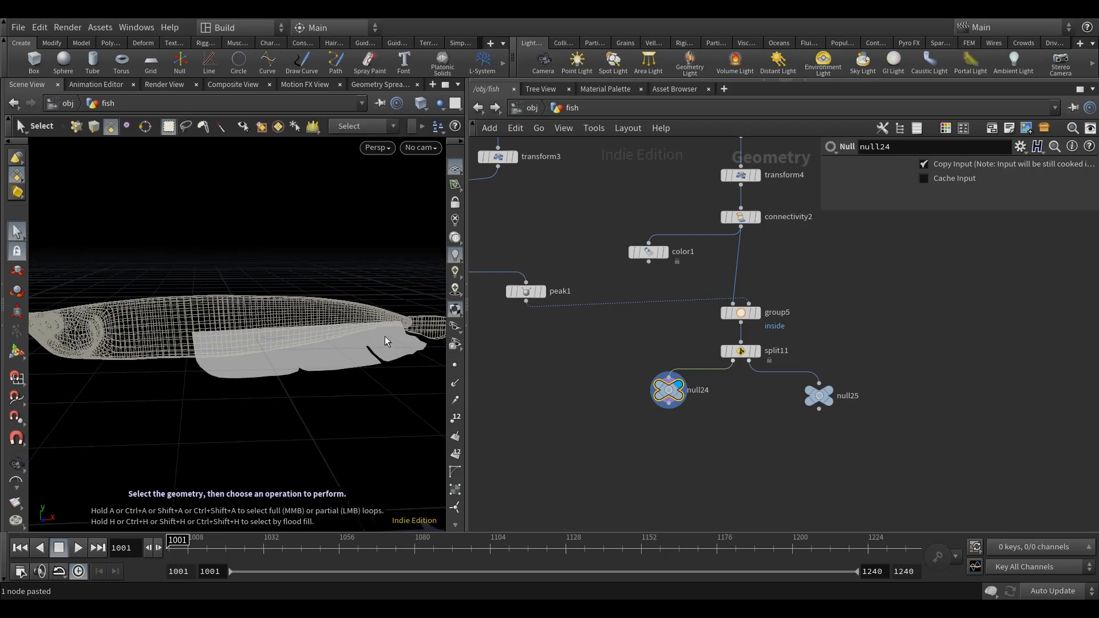
mouse_move(366, 373)
alt+mouse_down()
mouse_move(338, 386)
mouse_move(351, 363)
mouse_move(351, 387)
alt+mouse_up()
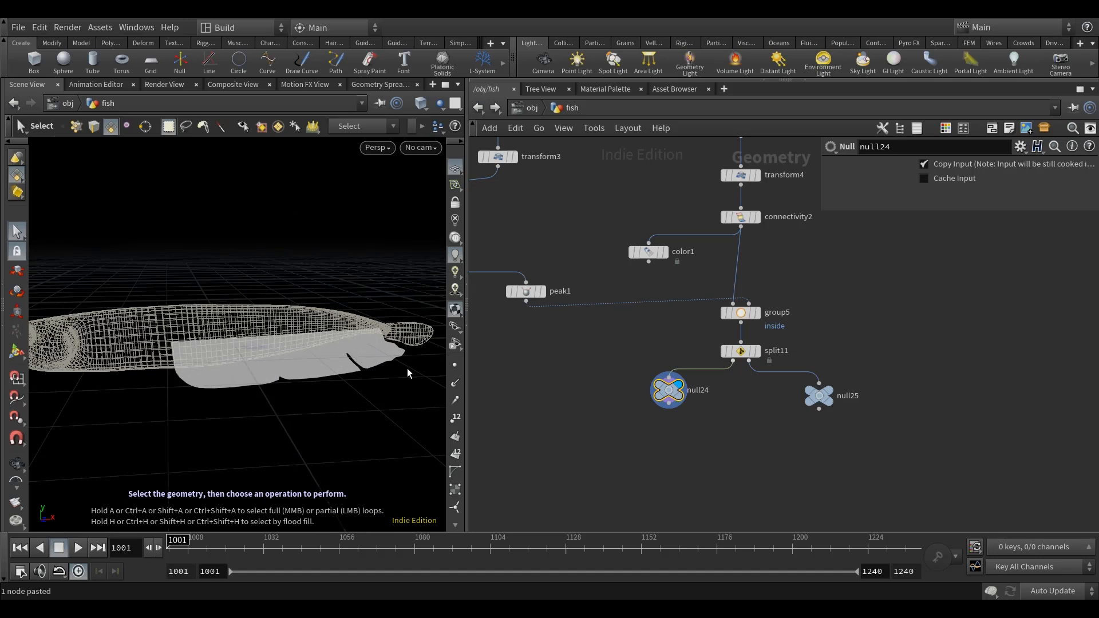
Add a Blast node below null24 and display it.
middle_drag(638, 429, 633, 406)
key(Tab)
text(bl)
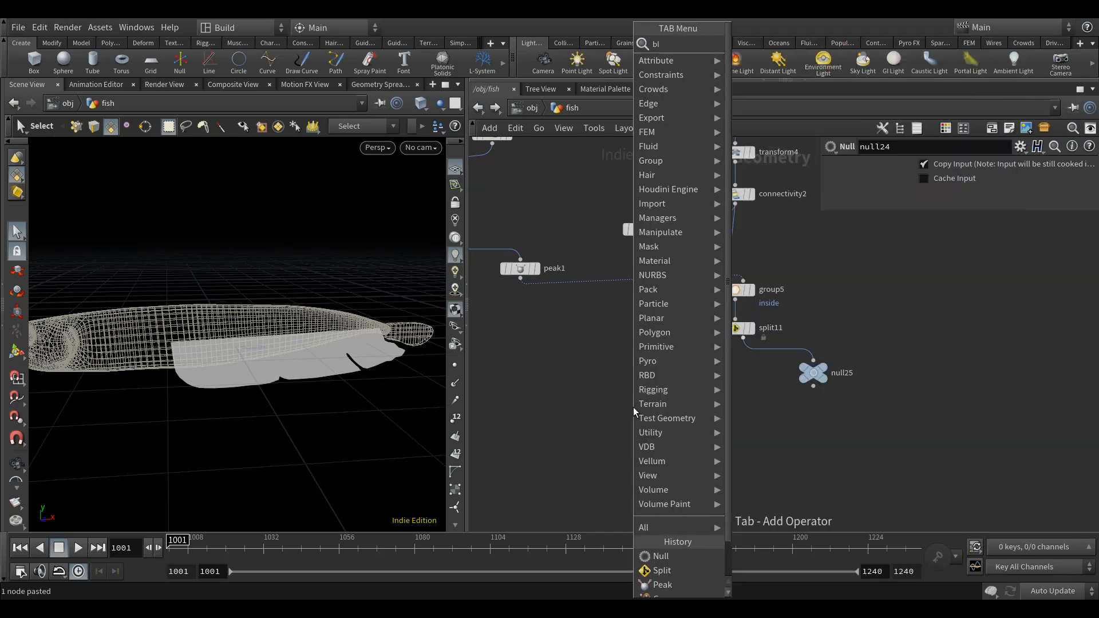
key(Down)
key(Return)
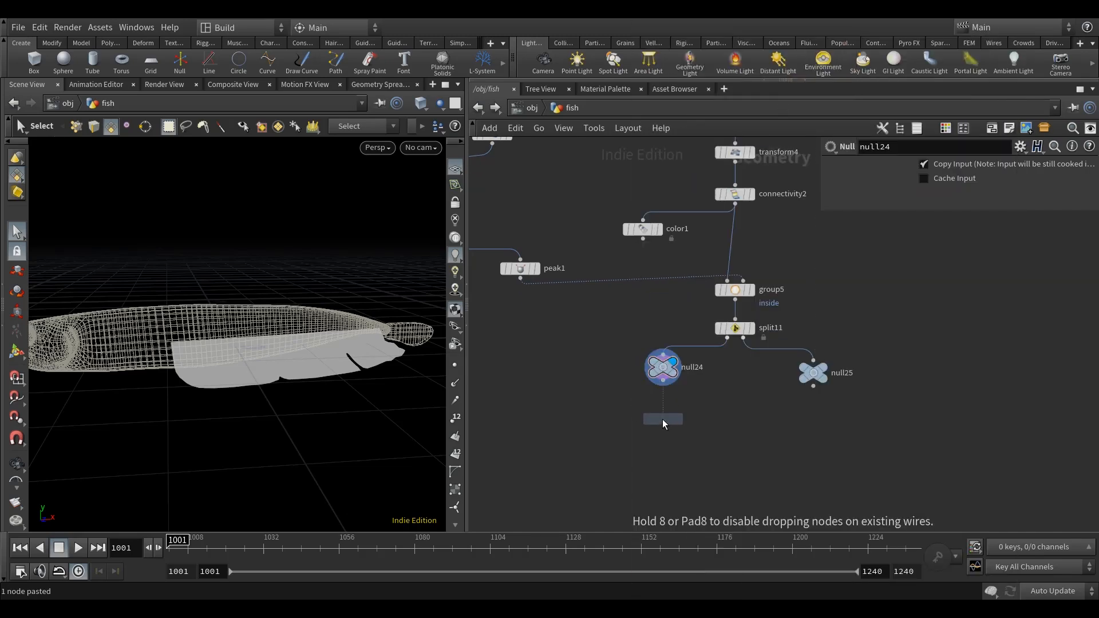
click(663, 423)
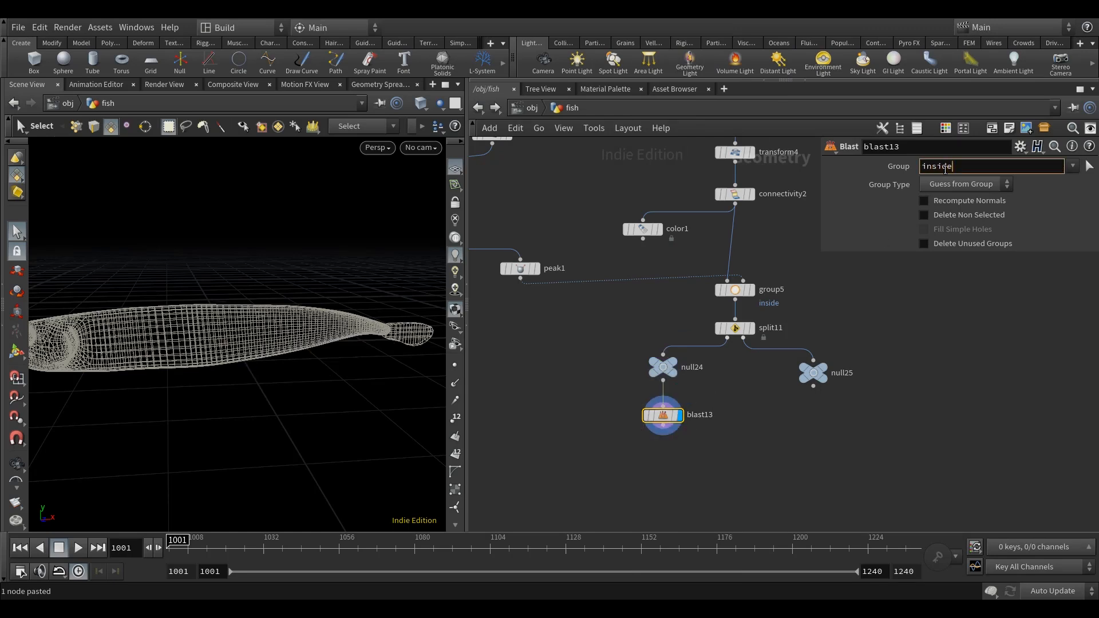
Set the Blast node to remove the inside group as Points and enable Delete Unused Groups.
click(964, 183)
click(964, 240)
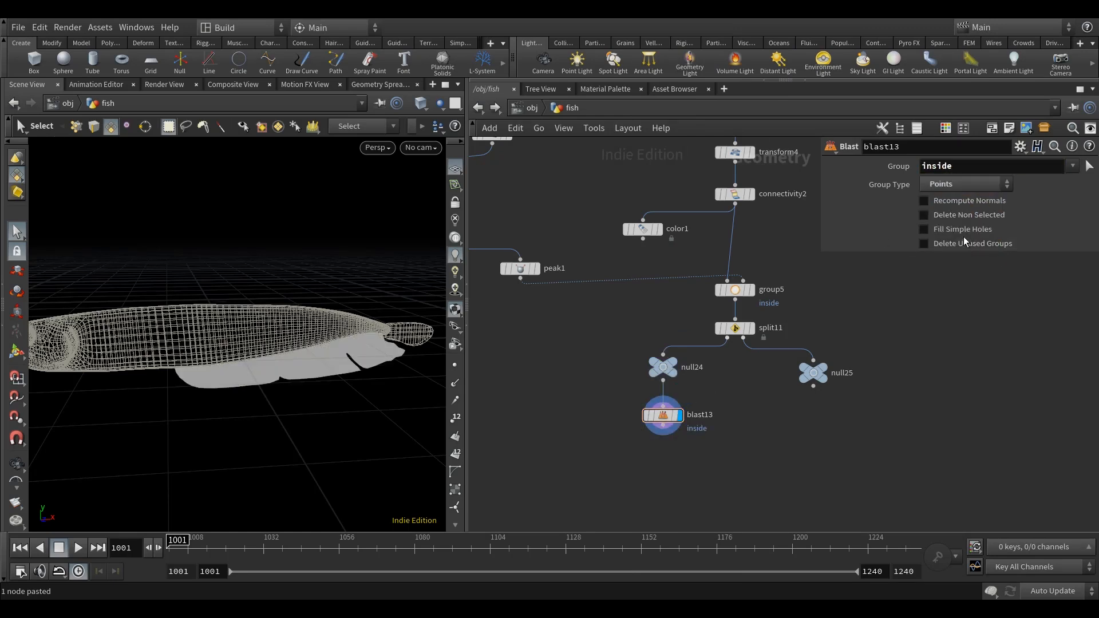
middle_drag(858, 366, 844, 321)
mouse_move(401, 412)
alt+mouse_down()
mouse_move(355, 390)
mouse_move(390, 395)
alt+mouse_up()
Add a Group Create node fed from blast13 and display it.
middle_drag(656, 434, 651, 423)
key(Tab)
text(group)
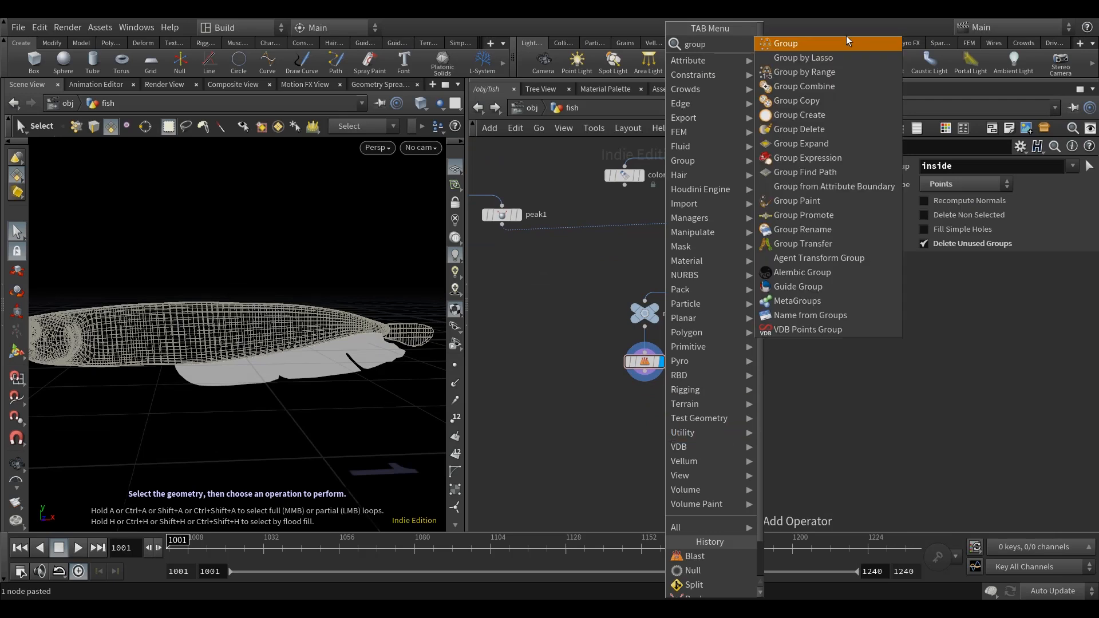
click(839, 43)
click(584, 394)
click(582, 388)
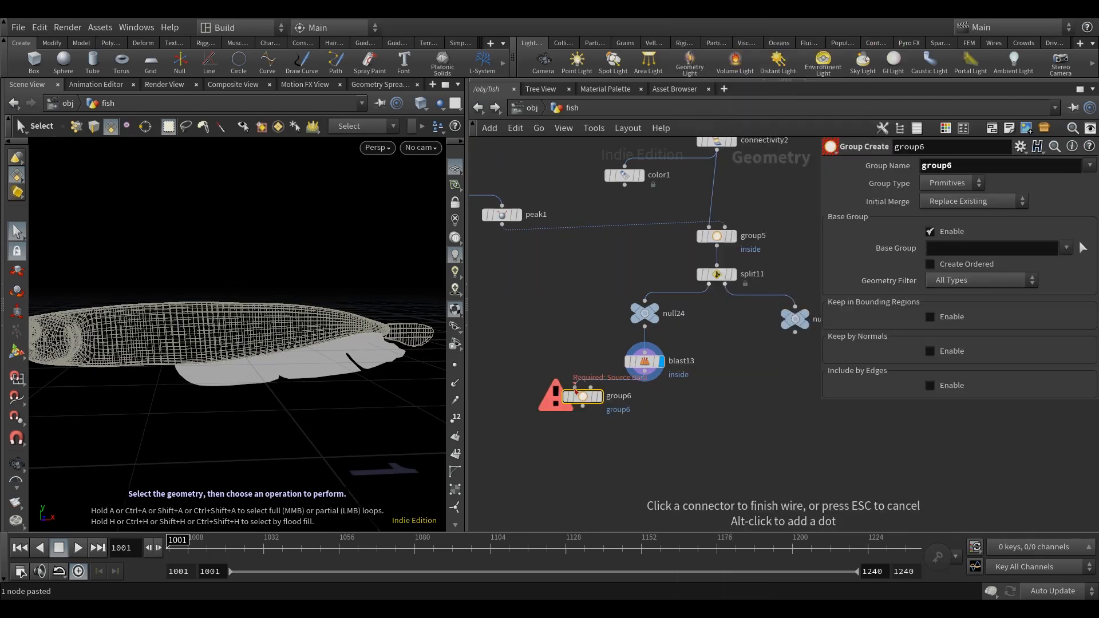
click(645, 371)
drag(586, 402, 545, 403)
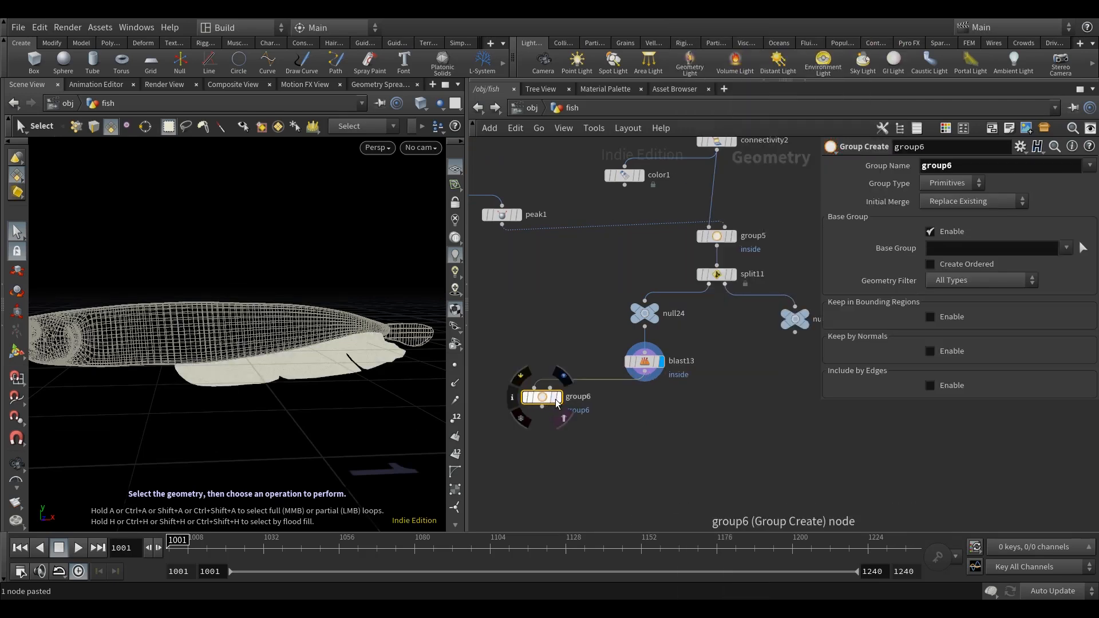
Set the group type of group6 to Edges and name the group open.
click(961, 185)
click(944, 226)
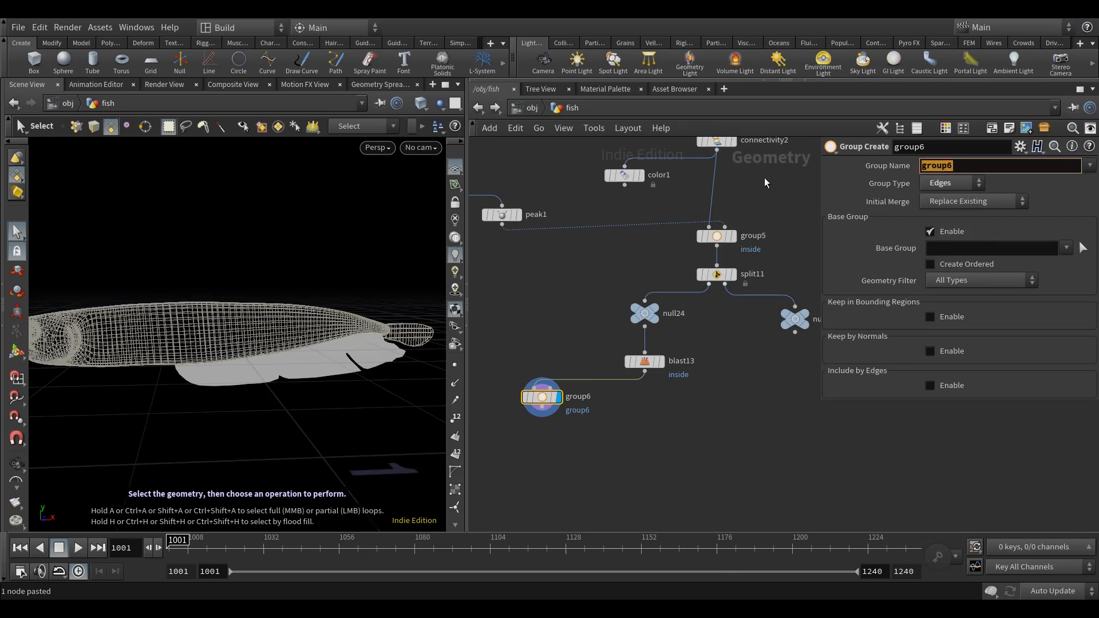
key(Return)
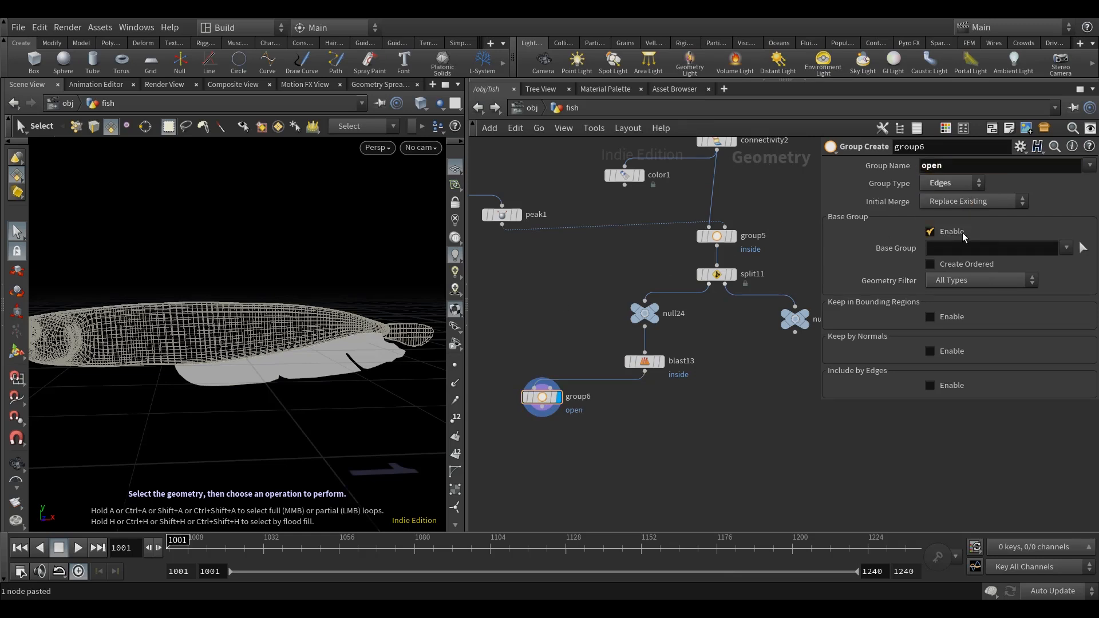
Disable the Base Group filter on group6 and enable Include by Edges with Unshared Edges.
click(931, 232)
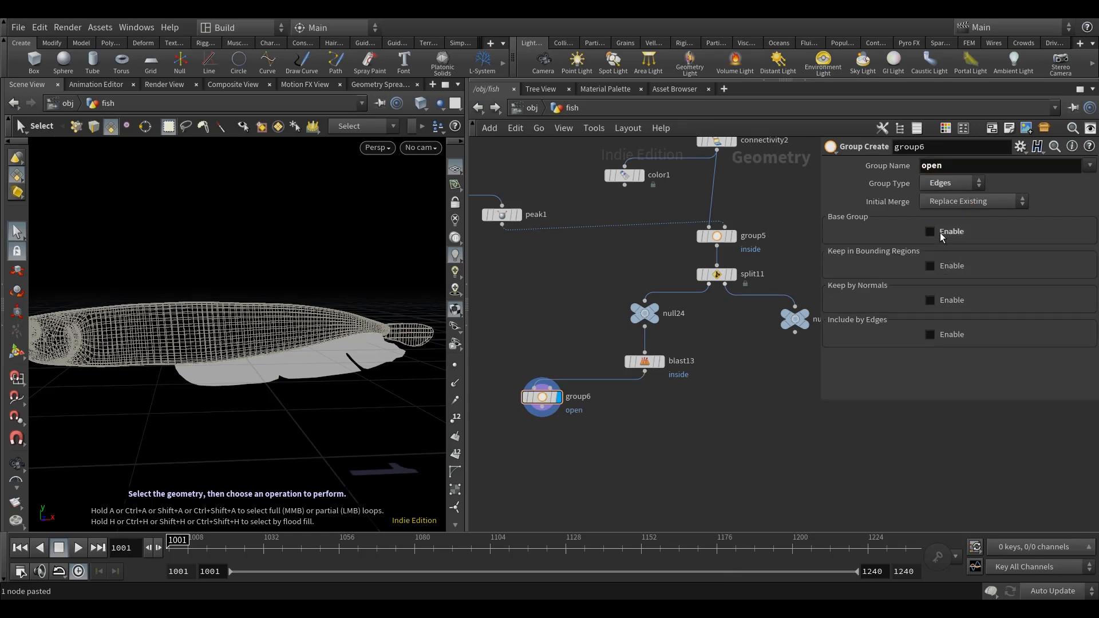
click(951, 334)
Add a Blast node below group6, feed it from group6 and display it.
middle_drag(671, 484, 630, 453)
key(Tab)
text(bla)
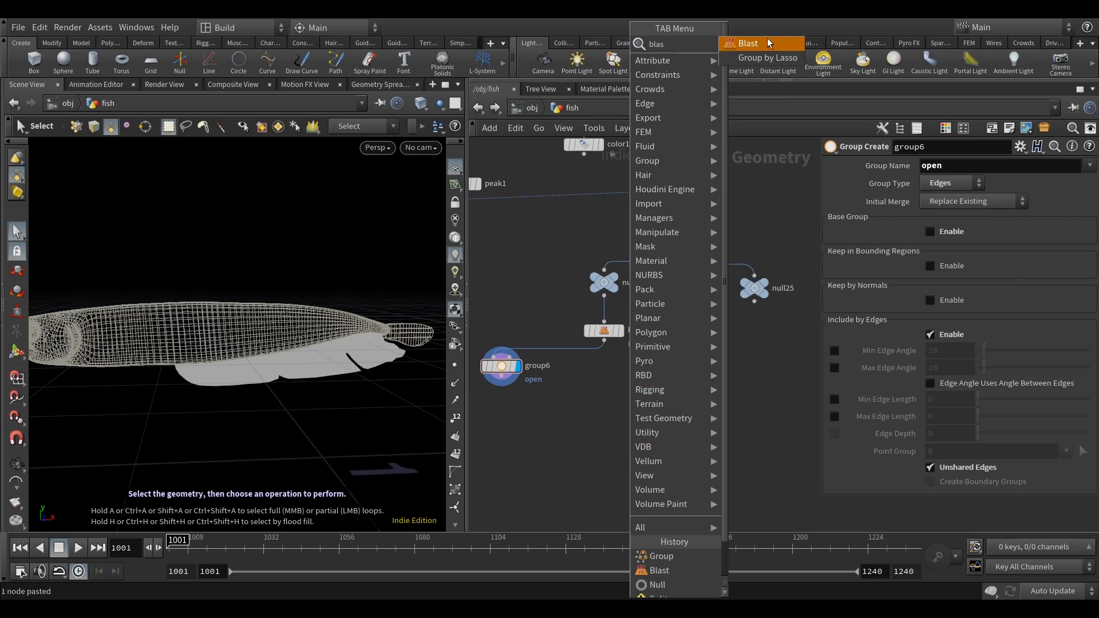
key(Return)
click(515, 434)
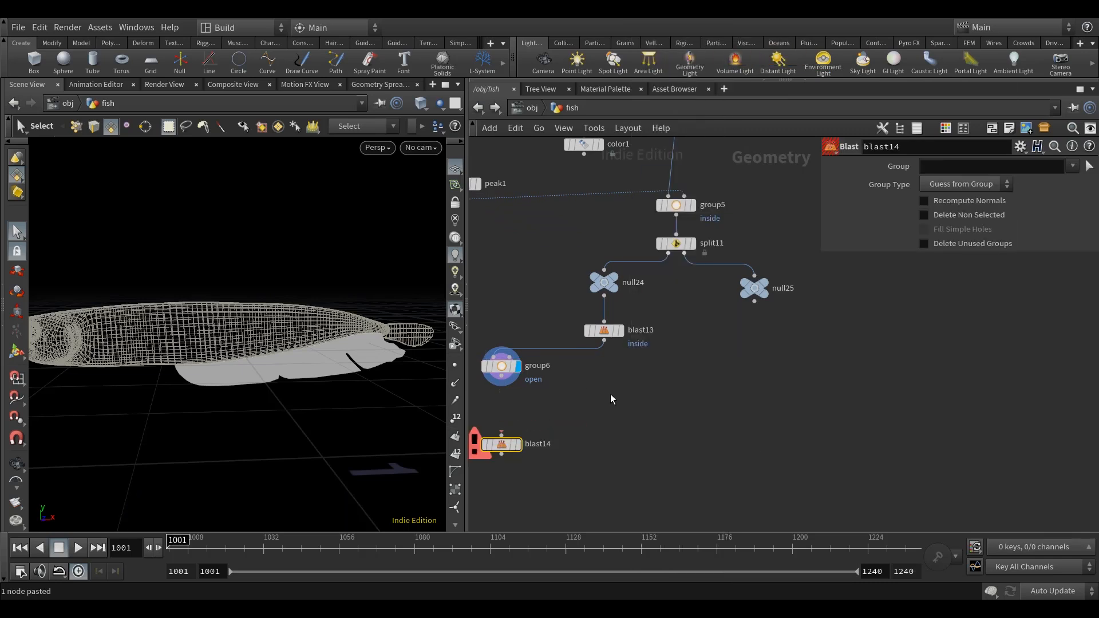
middle_drag(534, 393, 590, 390)
drag(558, 387, 556, 411)
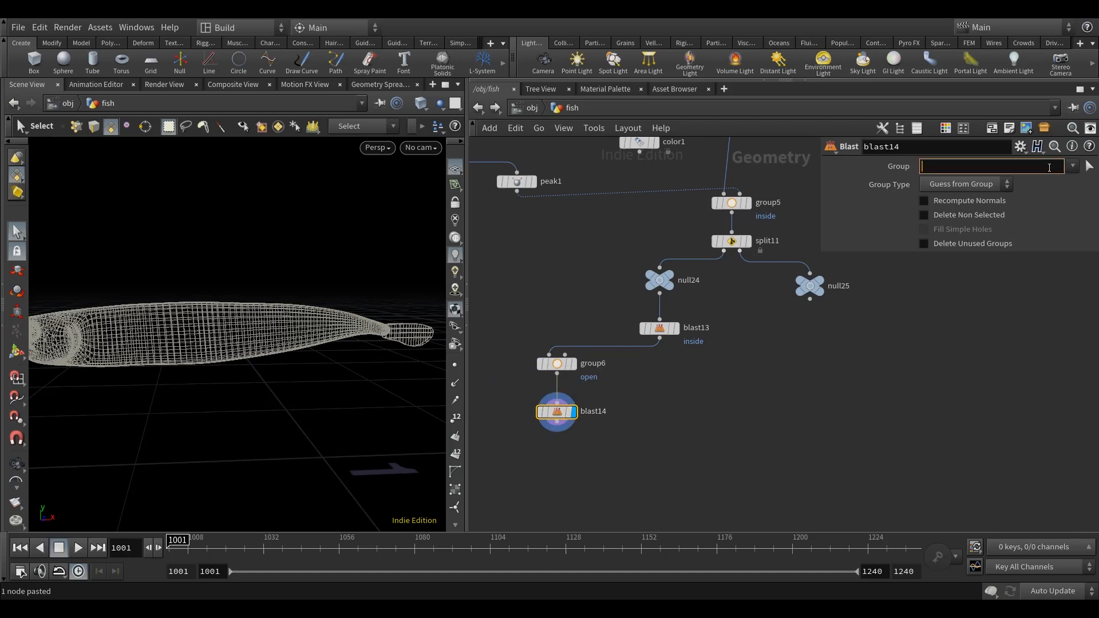
Set blast14 to keep only the open group, with group type Edges and Delete Non Selected enabled.
text(open)
click(963, 184)
click(947, 227)
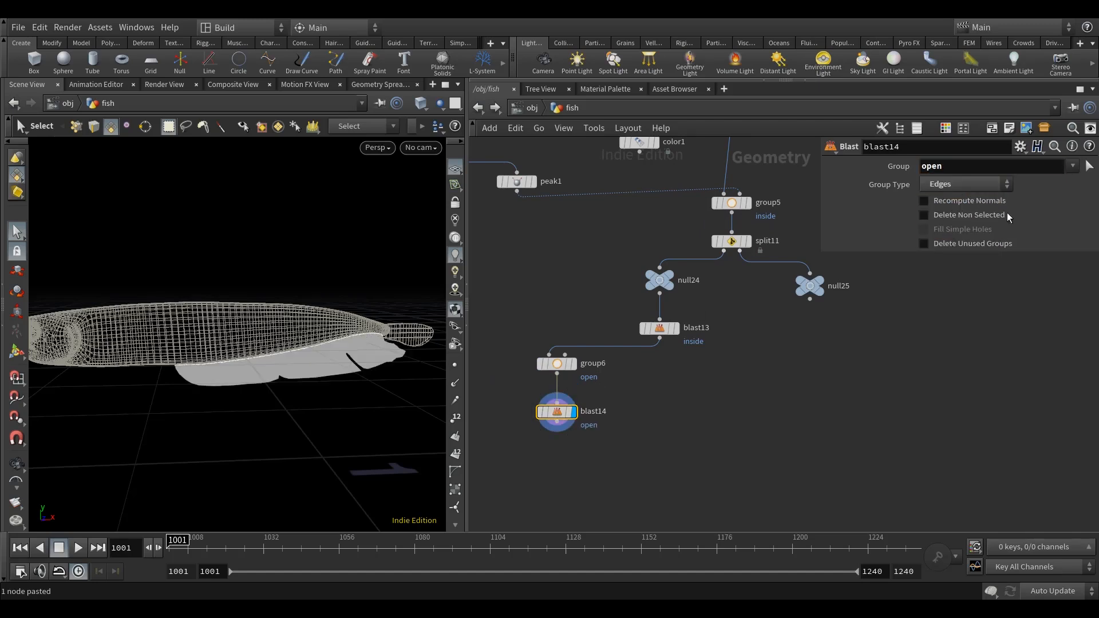
click(960, 215)
middle_drag(653, 422, 673, 412)
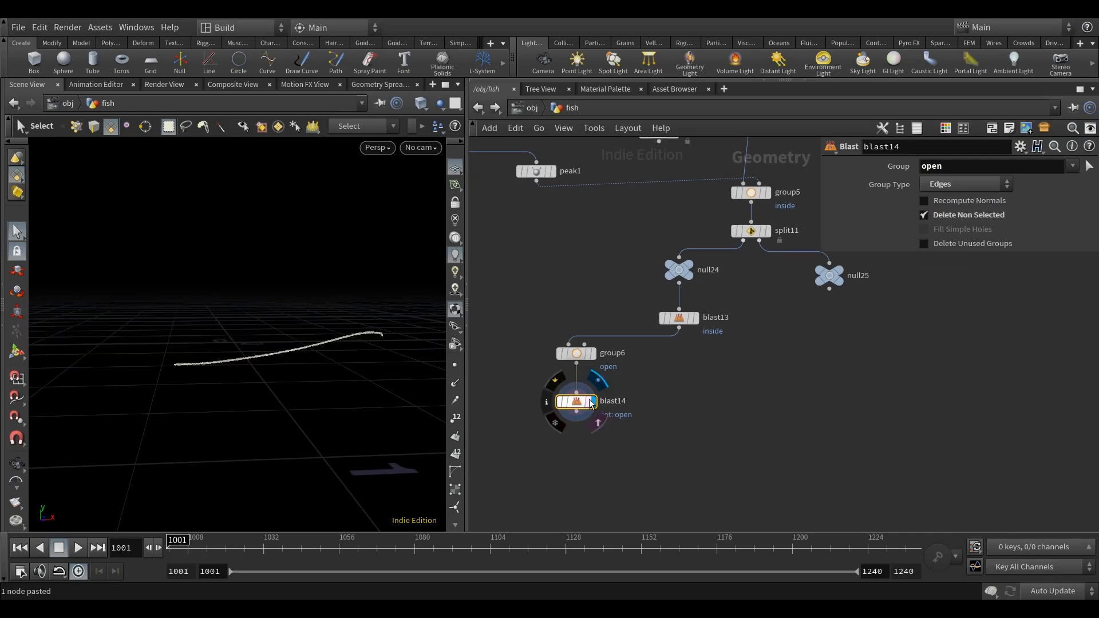
alt+drag(293, 407, 306, 479)
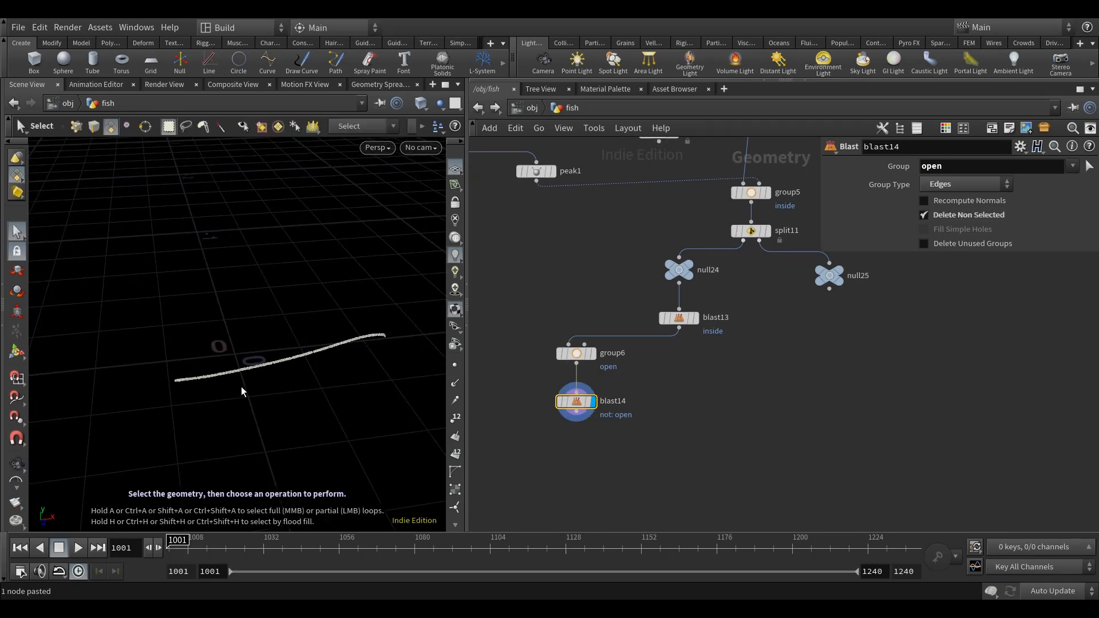
alt+middle_drag(306, 405, 304, 396)
Add a Point VOP node below the two Blast nodes.
scroll(631, 431, up, 1)
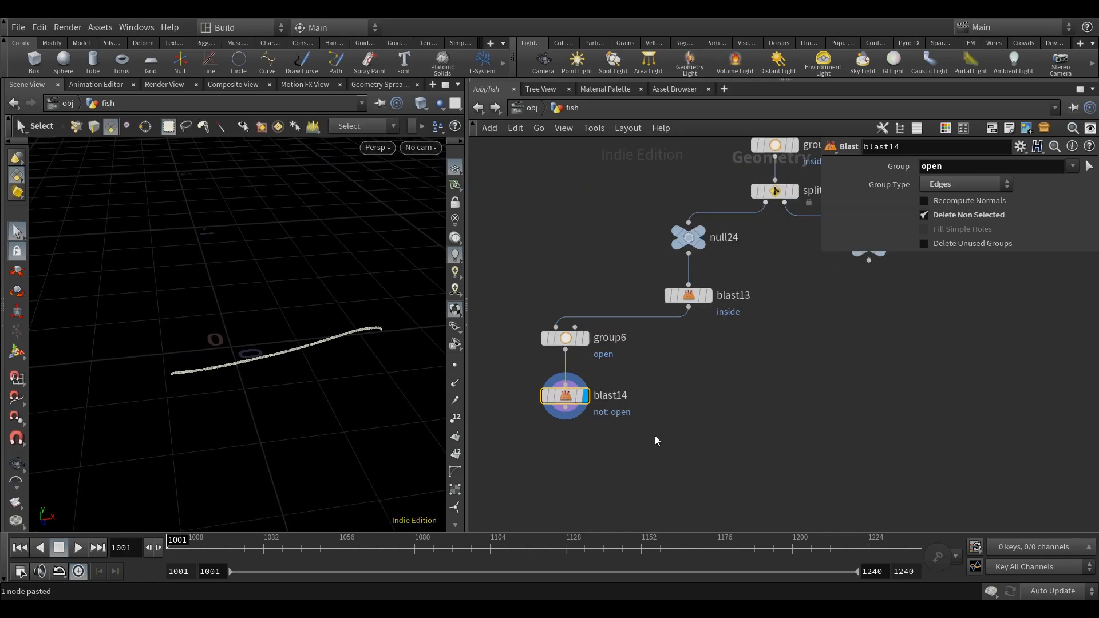
key(Tab)
text(point)
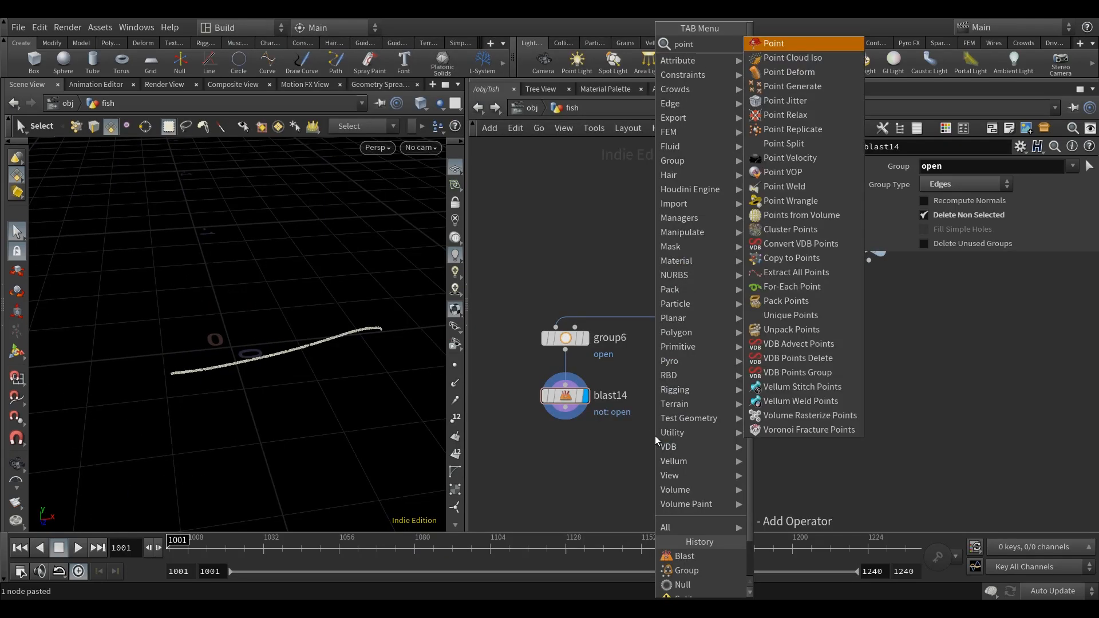
click(783, 173)
click(667, 460)
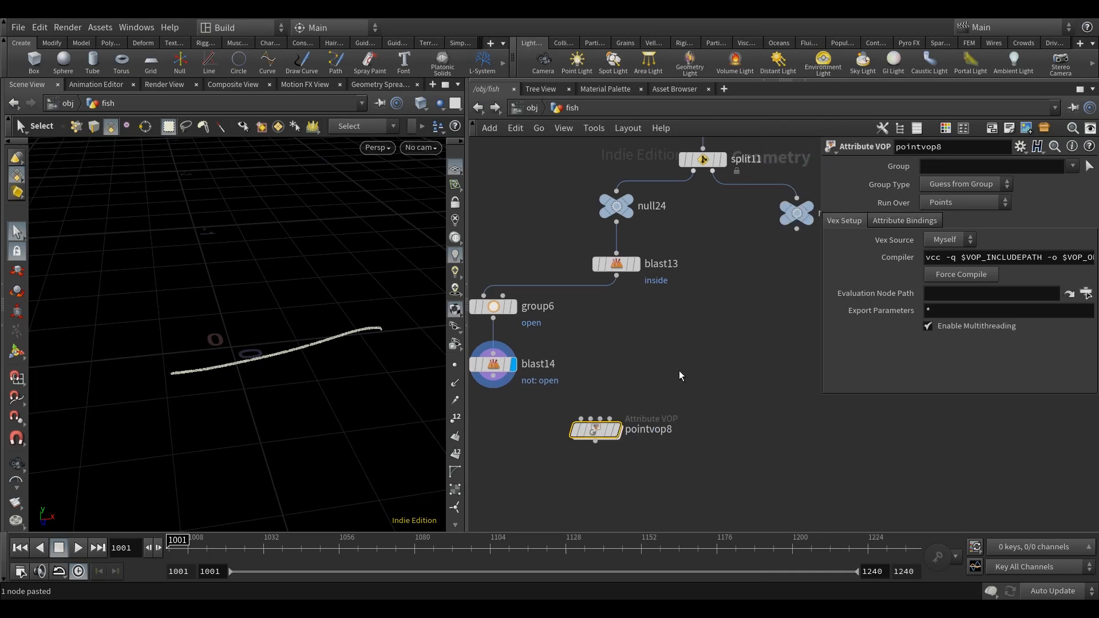
Feed blast13 into the first input and blast14 into the second input of pointvop8, and display it.
click(640, 273)
click(605, 415)
click(517, 380)
click(614, 415)
drag(619, 426, 651, 414)
click(671, 417)
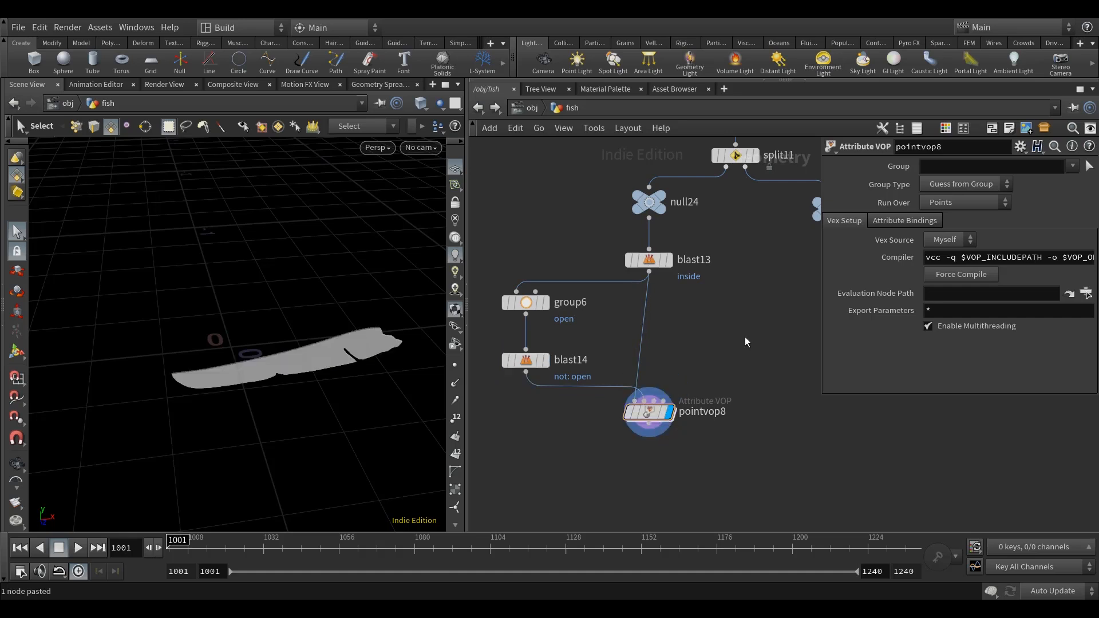
Copy the texture, vector-to-float, multiply and greyscale parameter nodes from inside pointvop7.
scroll(761, 343, down, 5)
scroll(675, 309, up, 3)
middle_drag(674, 302, 651, 353)
double_click(586, 317)
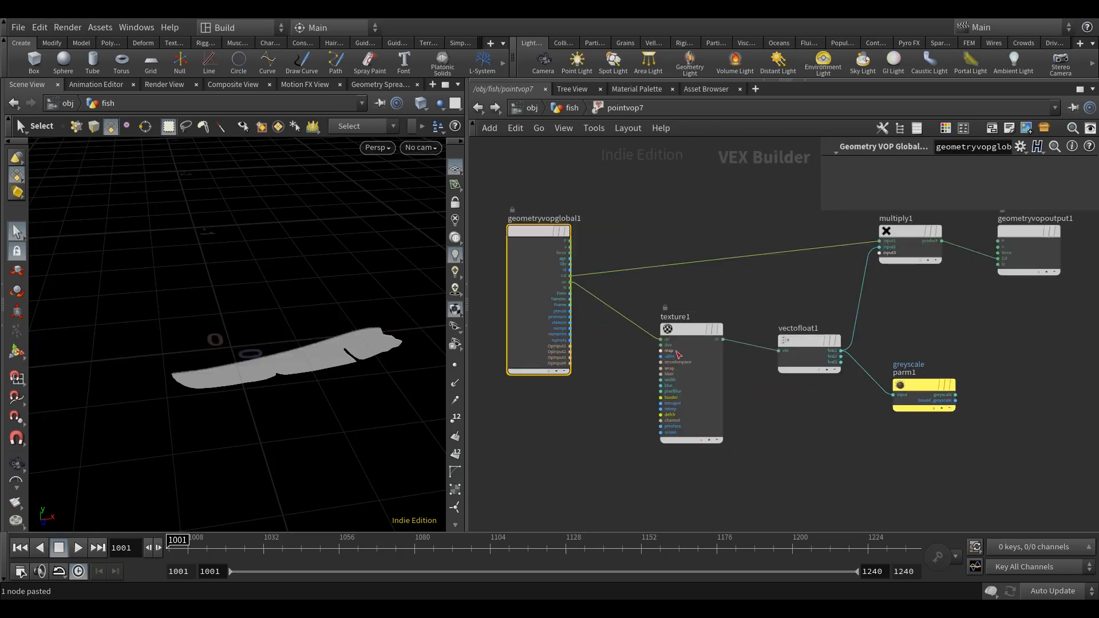
scroll(871, 509, down, 4)
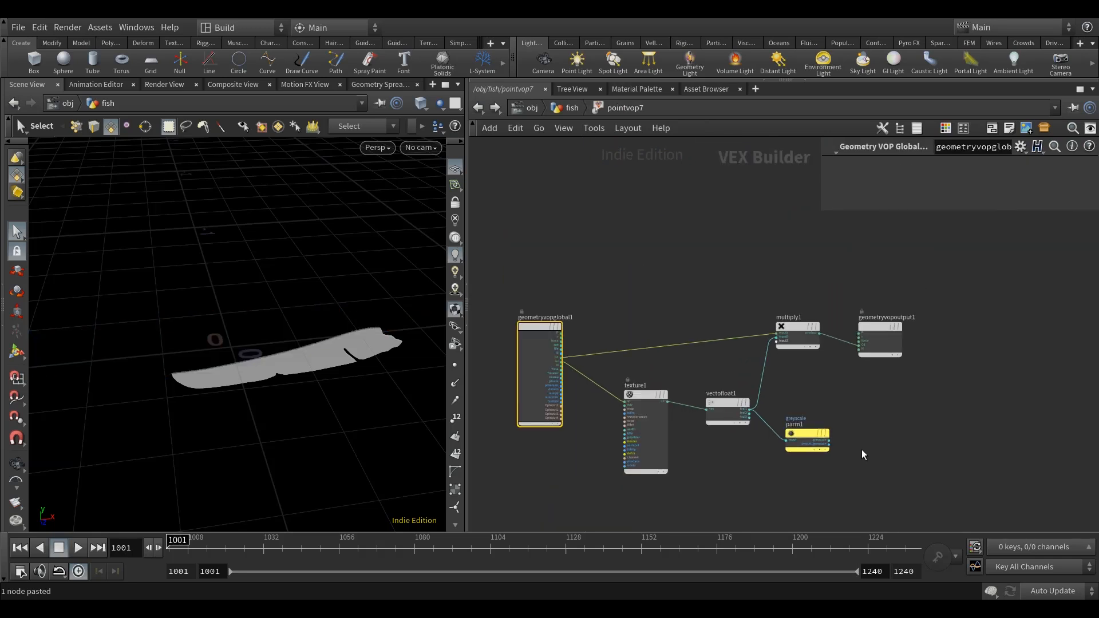
drag(870, 328, 955, 332)
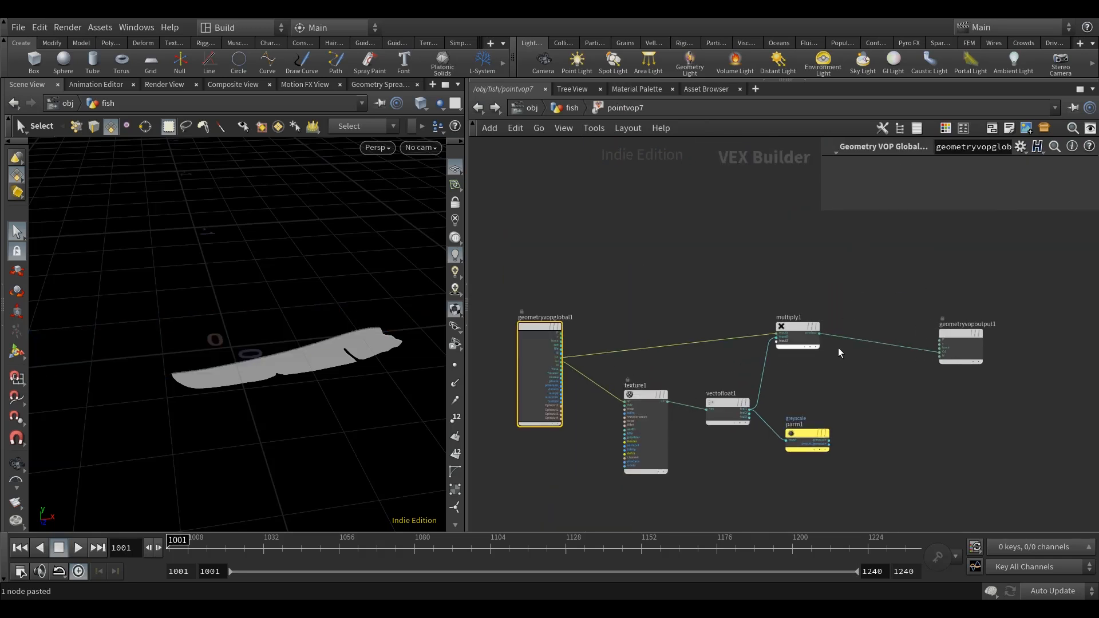
middle_drag(883, 385, 886, 358)
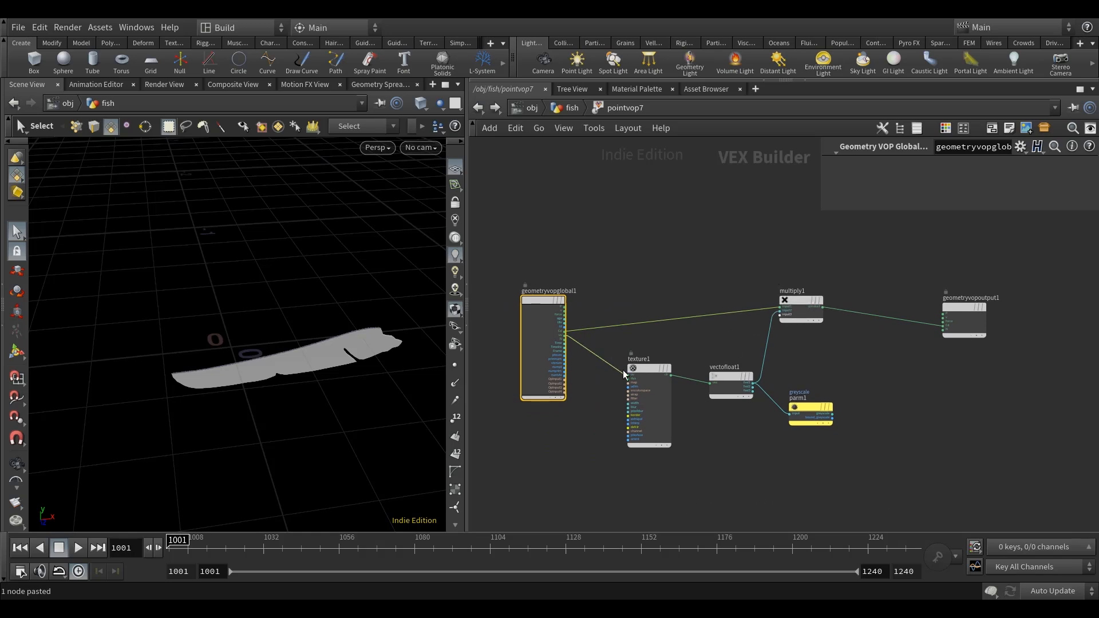
drag(870, 496, 608, 219)
key(ctrl+c)
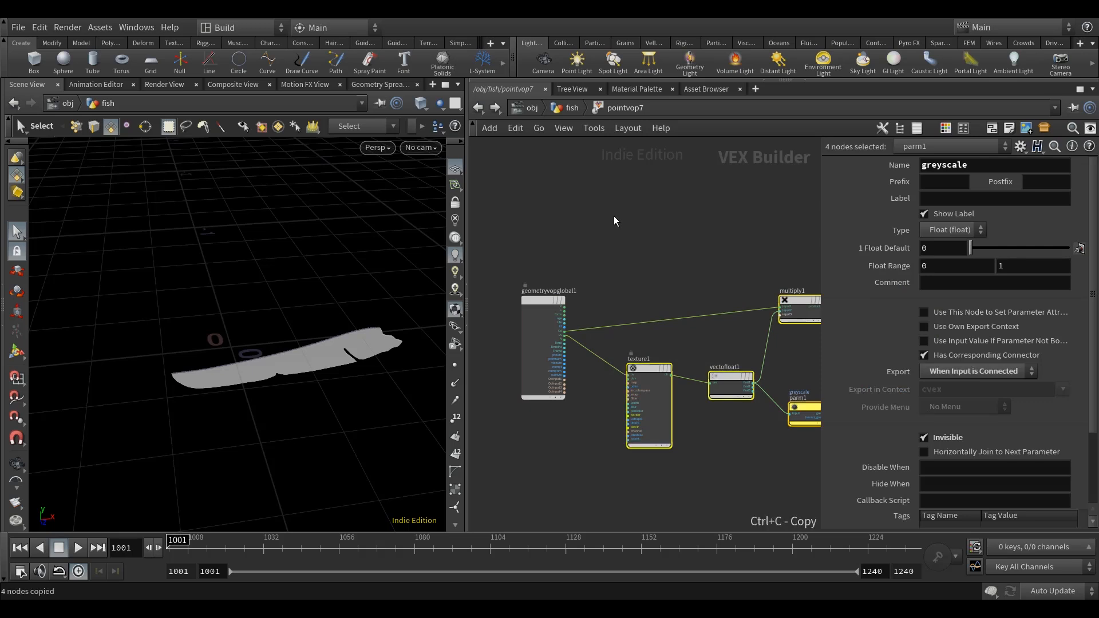
key(u)
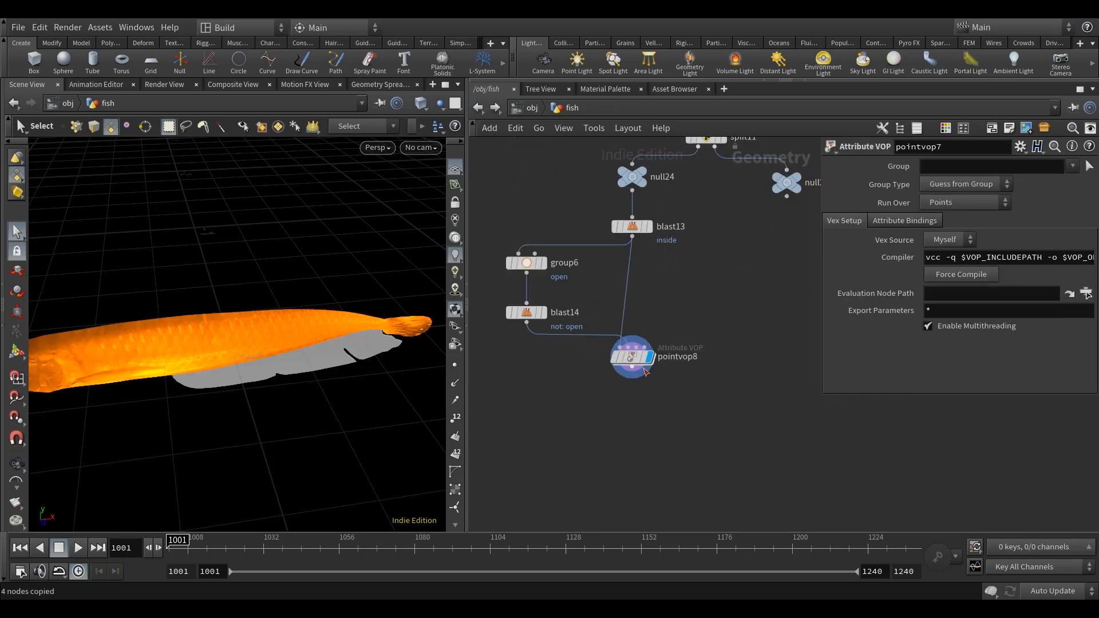
Paste the copied nodes inside pointvop8 between its global and output nodes.
double_click(633, 359)
drag(634, 294, 832, 312)
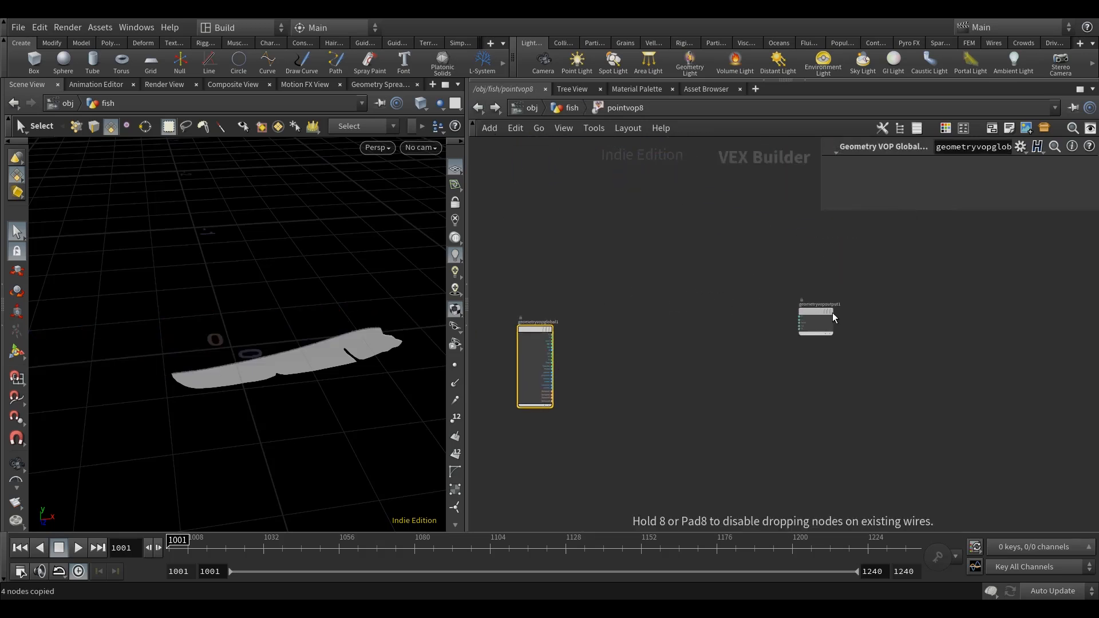
key(ctrl+v)
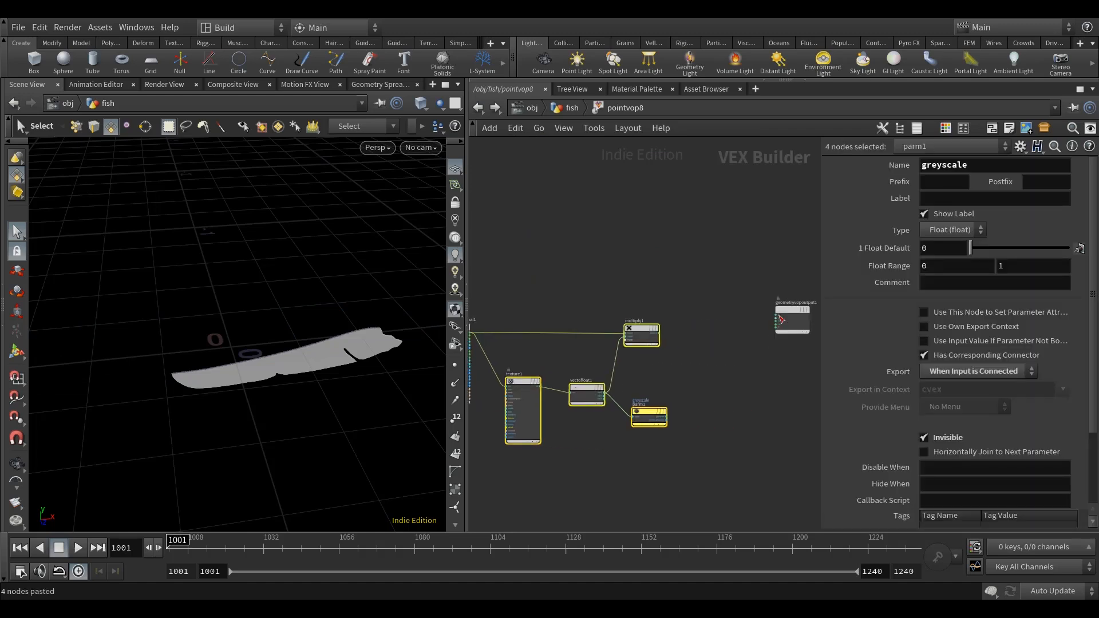
Connect the first component of vectofloat1 to the Cd input of geometryvopoutput1.
scroll(682, 358, up, 5)
click(683, 359)
drag(768, 319, 756, 323)
middle_drag(630, 405, 680, 397)
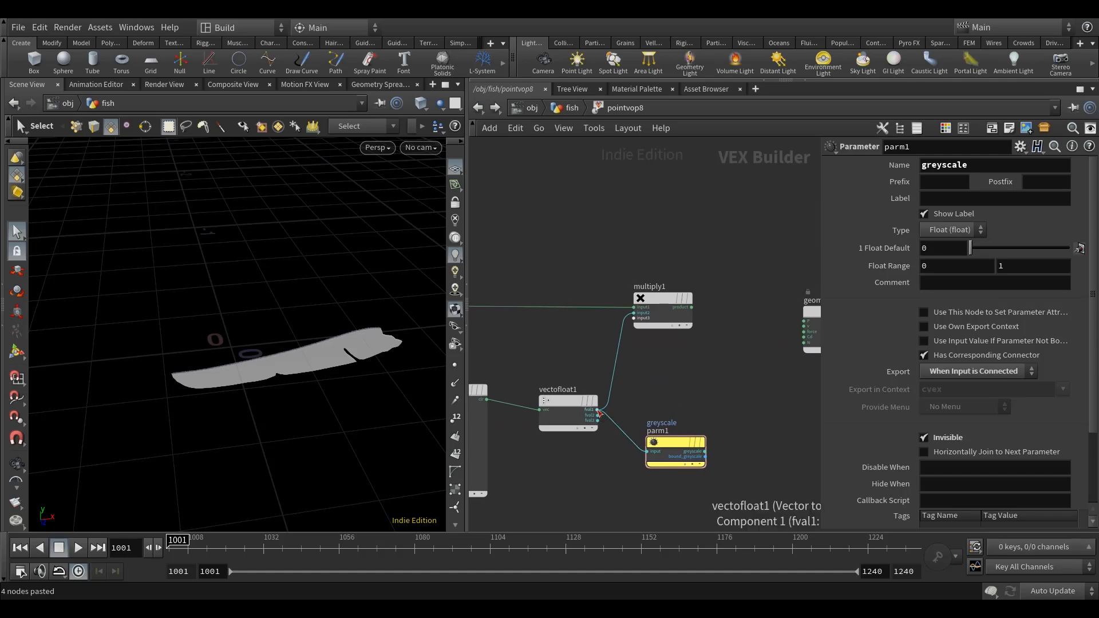
click(599, 413)
middle_drag(599, 413, 518, 424)
click(723, 348)
mouse_move(256, 428)
alt+mouse_down()
mouse_move(273, 419)
mouse_move(260, 409)
alt+mouse_up()
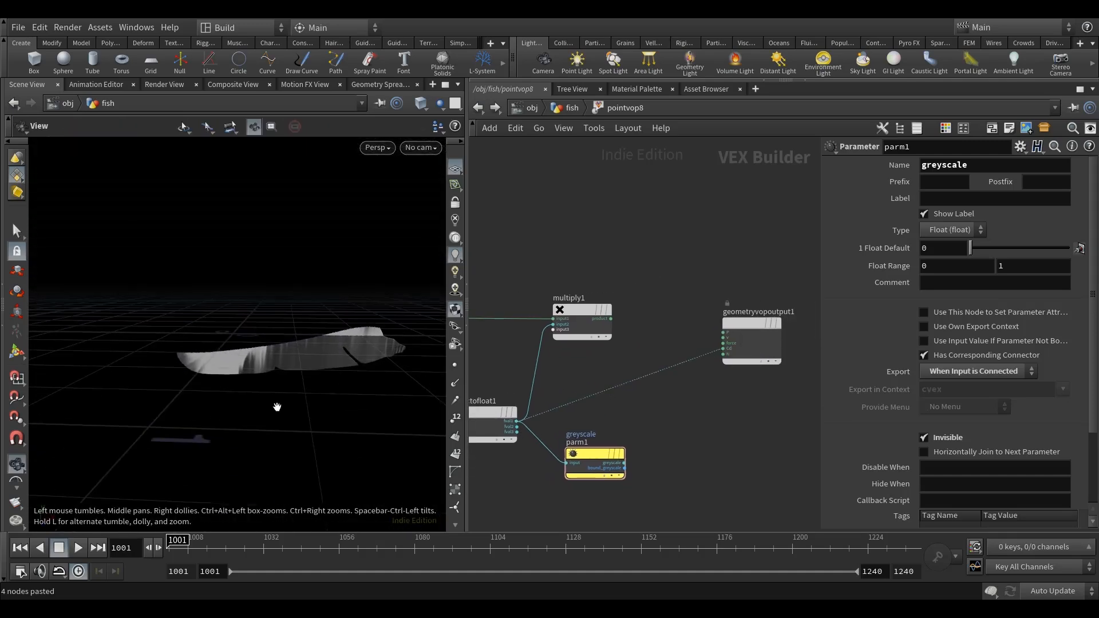
Wire the global uv output into texture1's uv input and the global Cd output into multiply1's first input.
scroll(649, 270, down, 3)
middle_drag(621, 254, 668, 230)
middle_drag(583, 279, 588, 282)
scroll(588, 283, up, 3)
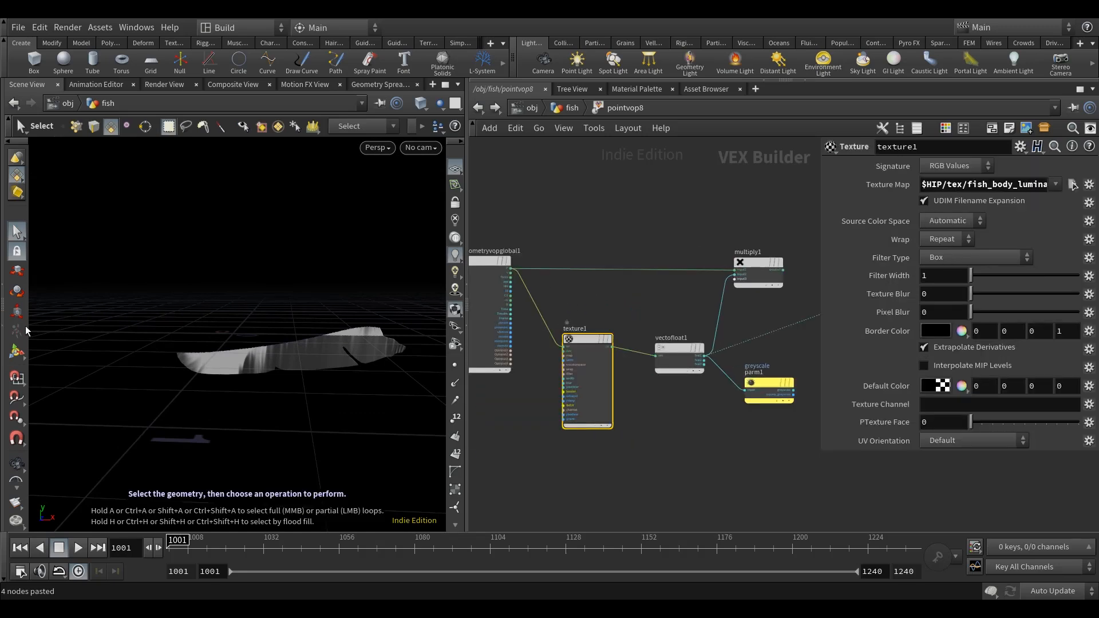
scroll(567, 295, up, 4)
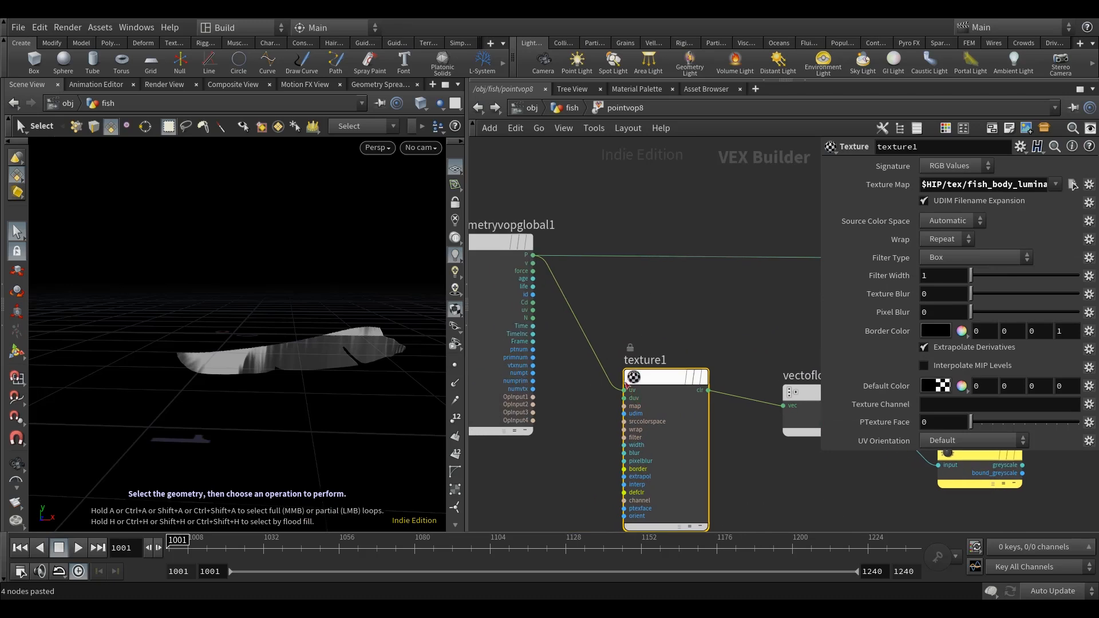
click(532, 310)
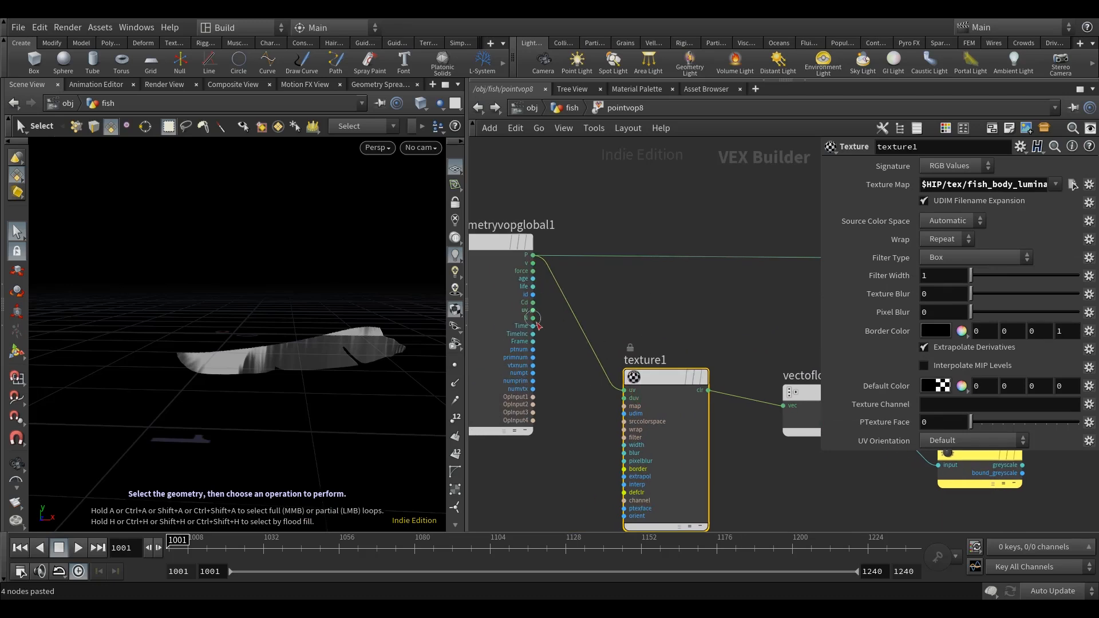
click(616, 391)
middle_drag(684, 325, 628, 295)
Spread the global and output nodes farther apart to make room for more VOP nodes.
alt+drag(252, 375, 309, 380)
scroll(680, 304, down, 5)
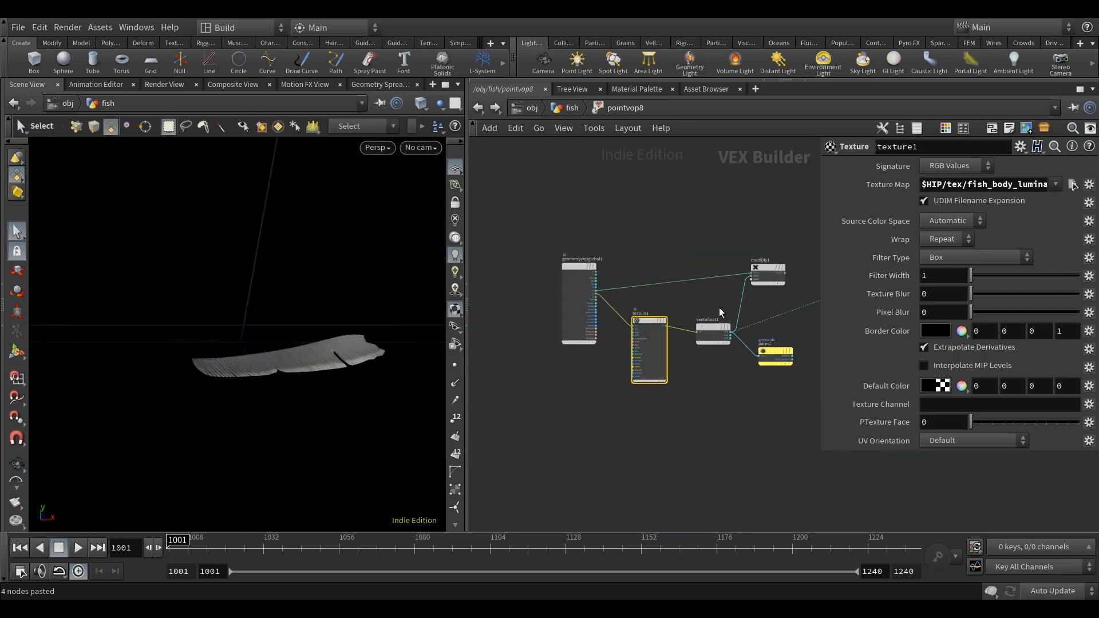
middle_drag(809, 293, 679, 297)
scroll(726, 289, up, 3)
drag(733, 272, 788, 265)
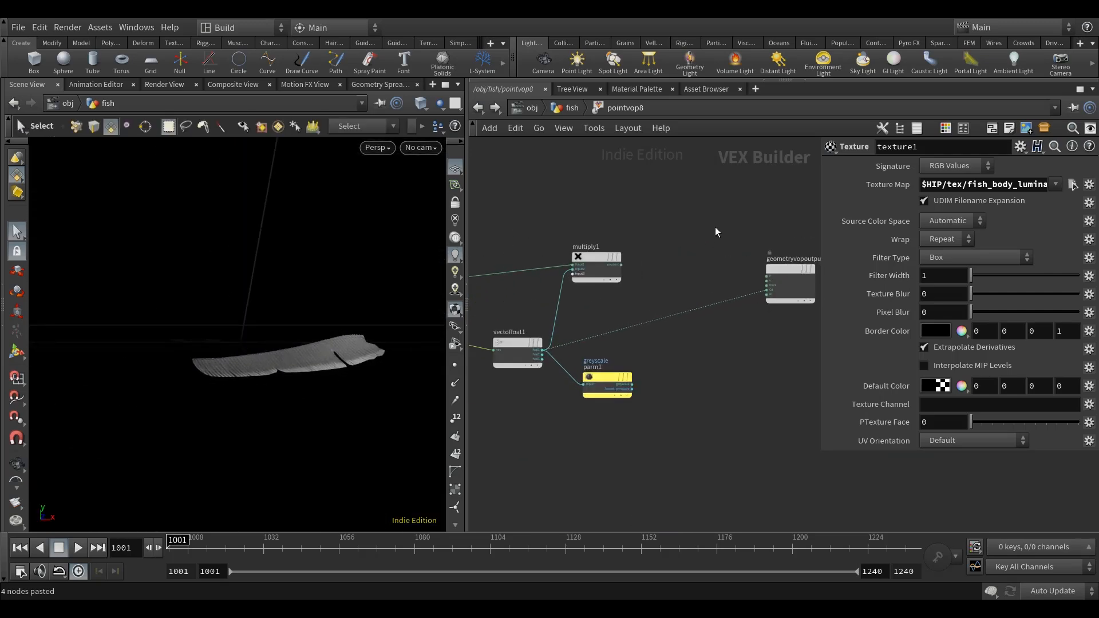
scroll(634, 245, down, 3)
middle_drag(634, 239, 774, 255)
mouse_move(536, 265)
mouse_down()
mouse_move(465, 259)
mouse_move(523, 261)
mouse_up()
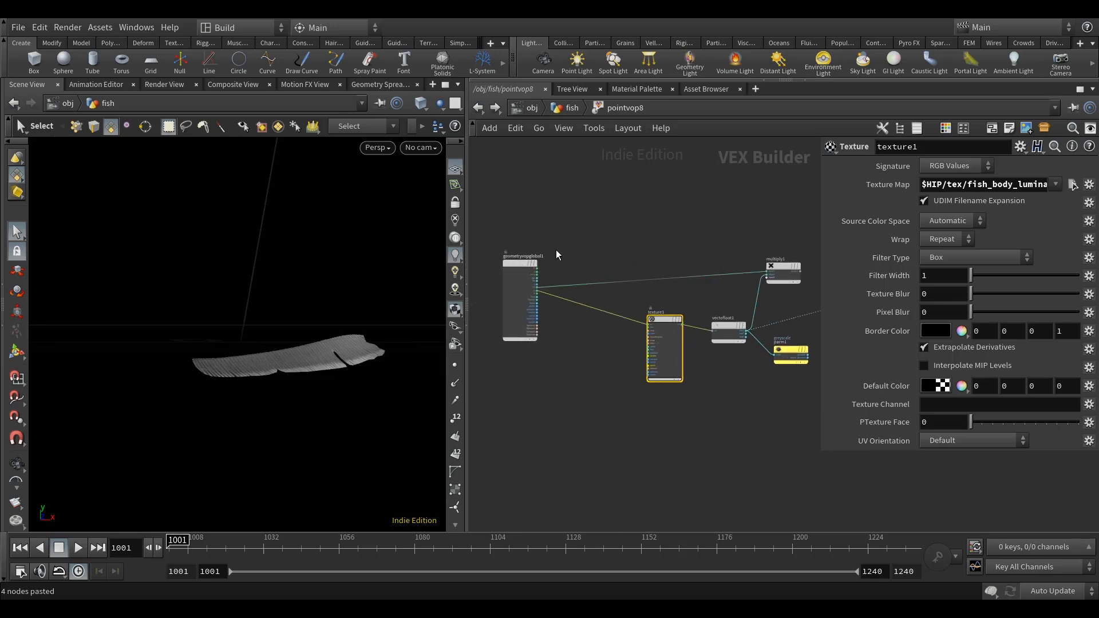
middle_drag(555, 250, 651, 254)
drag(620, 266, 581, 266)
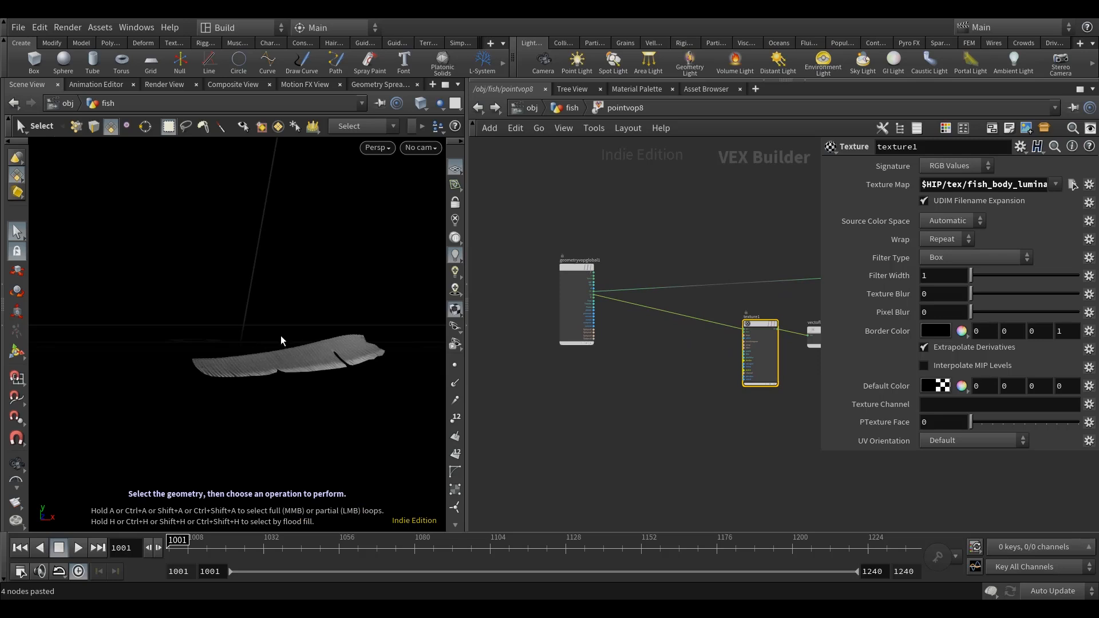
drag(355, 318, 152, 359)
middle_drag(696, 386, 672, 403)
click(380, 288)
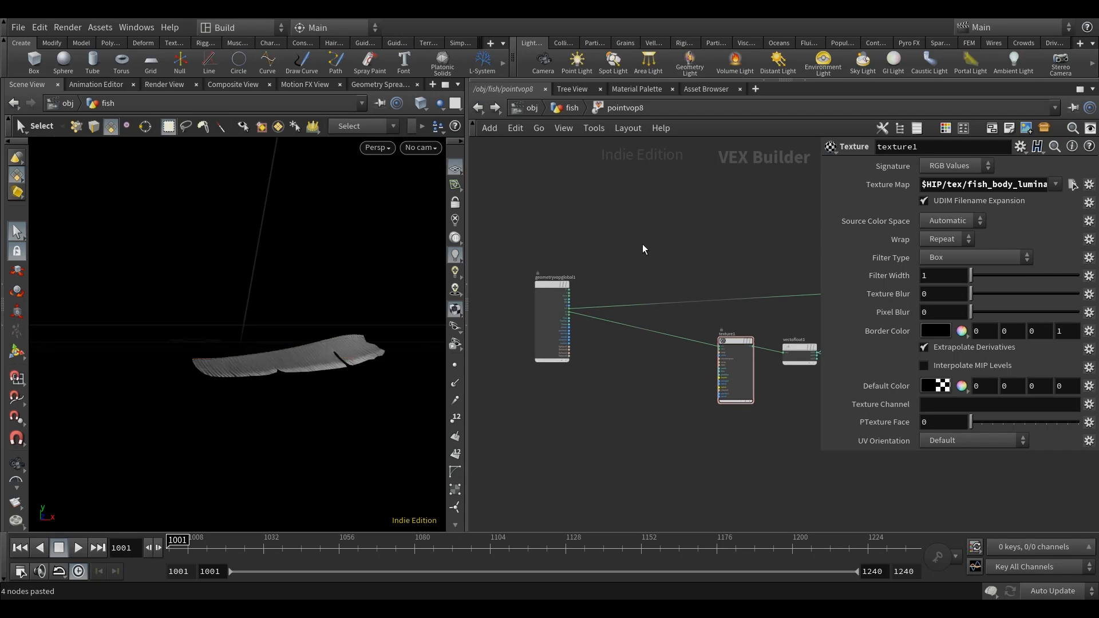
key(Tab)
text(pointc)
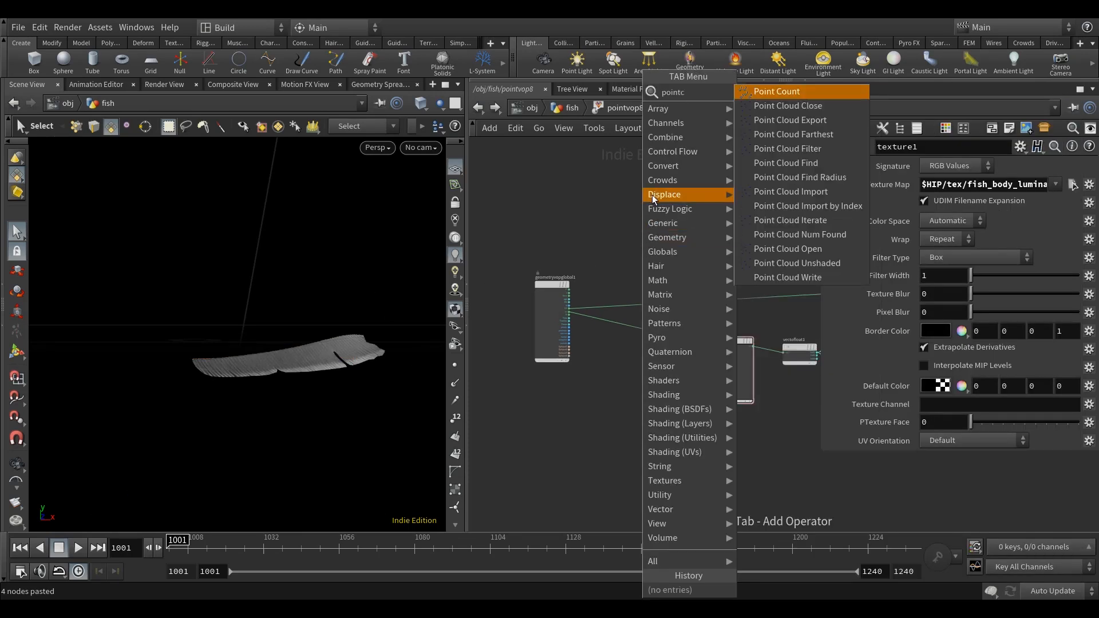
key(Escape)
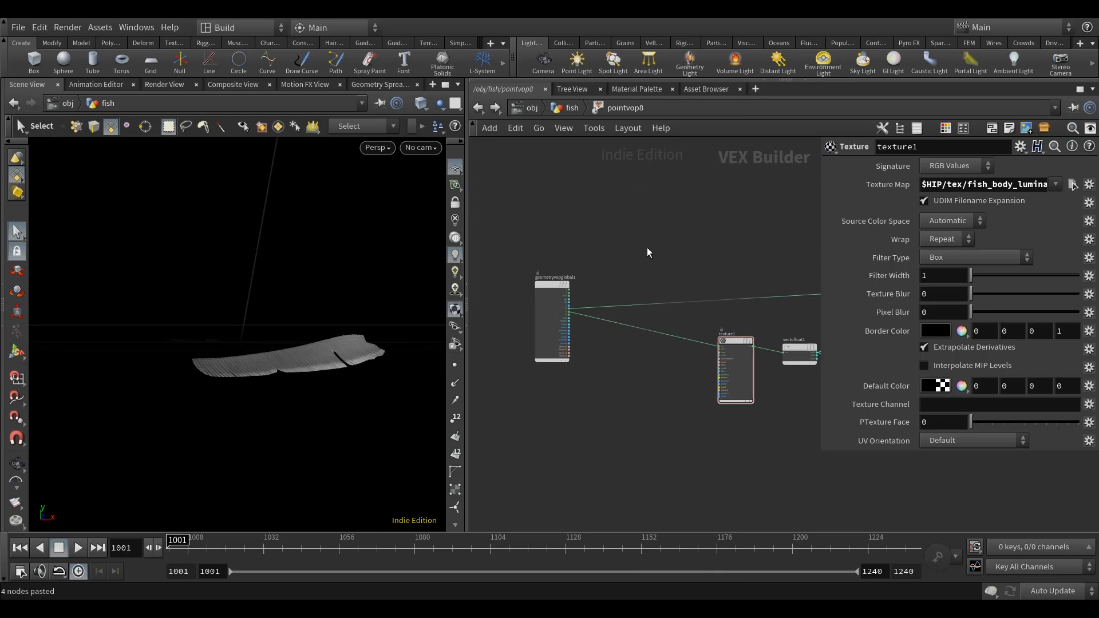
Switch the scene's update mode to Manual.
middle_drag(720, 251, 674, 313)
click(601, 325)
scroll(570, 337, up, 4)
middle_drag(568, 335, 679, 310)
click(1053, 591)
Add a Point Cloud Open node and wire the global OpInput2 output into its file input.
drag(553, 339, 496, 327)
middle_drag(751, 278, 752, 282)
drag(754, 263, 685, 473)
middle_drag(741, 392, 705, 316)
click(495, 391)
click(610, 406)
Connect the global P output to the P input of pcopen1.
middle_drag(643, 393, 749, 389)
scroll(847, 434, down, 4)
middle_drag(711, 456, 689, 459)
drag(630, 440, 653, 280)
scroll(553, 369, up, 3)
click(515, 396)
click(689, 269)
Expose pcopen1's search radius as a separate radius parameter node and move it clear of the wires.
middle_drag(655, 366, 617, 383)
right_click(663, 313)
click(686, 317)
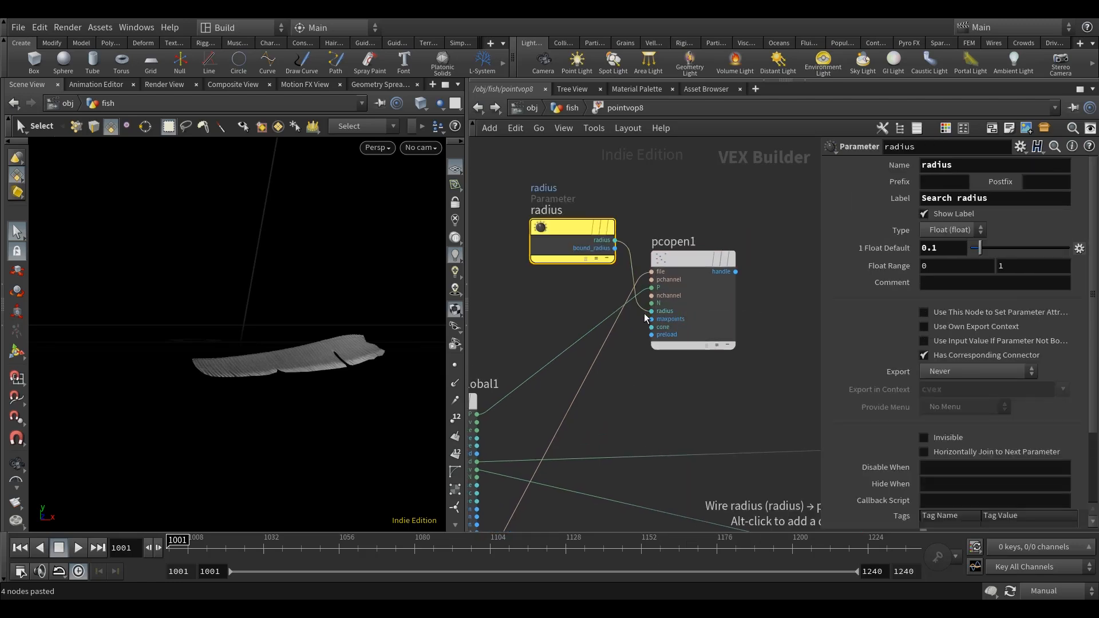
drag(576, 225, 498, 226)
Set the number of points to 3 and the cone angle to 360 on pcopen1.
click(696, 262)
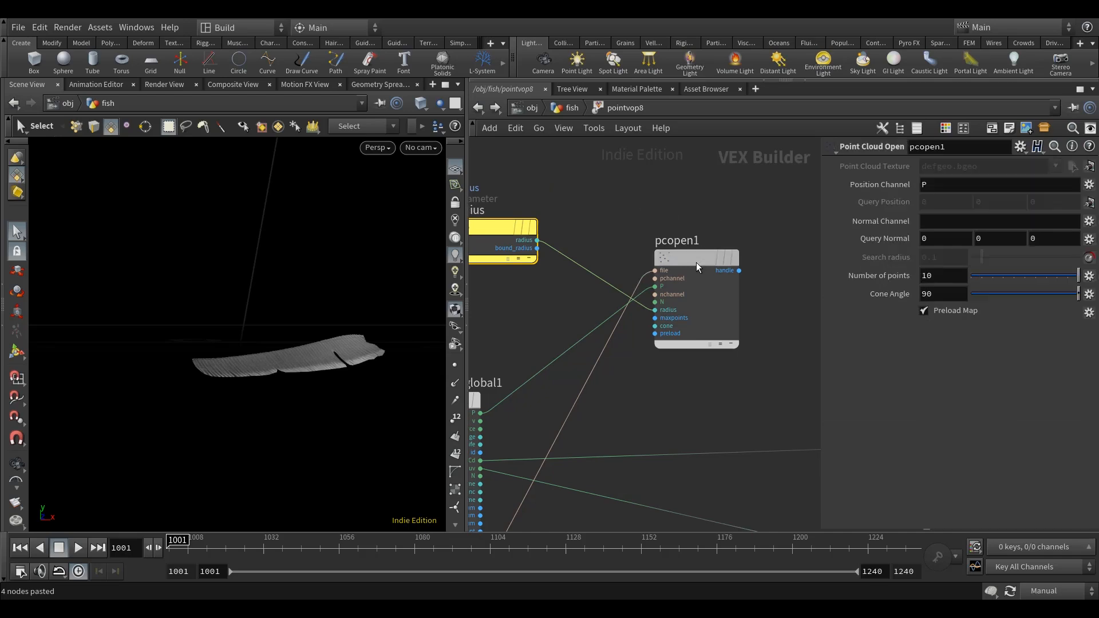
middle_drag(768, 380, 713, 387)
text(3)
key(Return)
click(954, 295)
text(360)
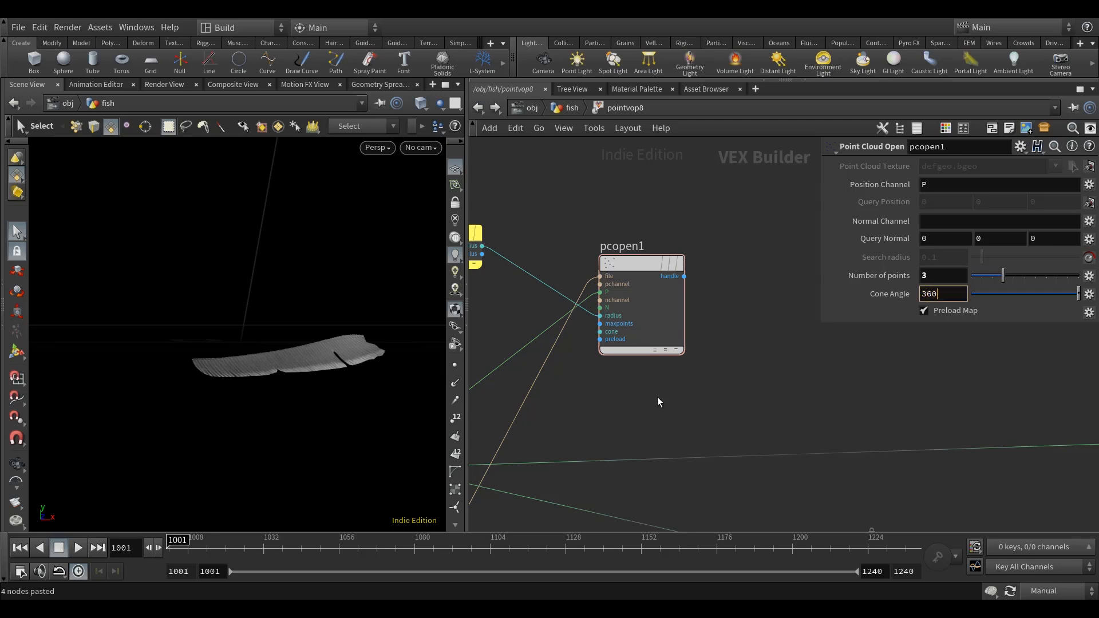
key(Return)
middle_drag(778, 402, 742, 404)
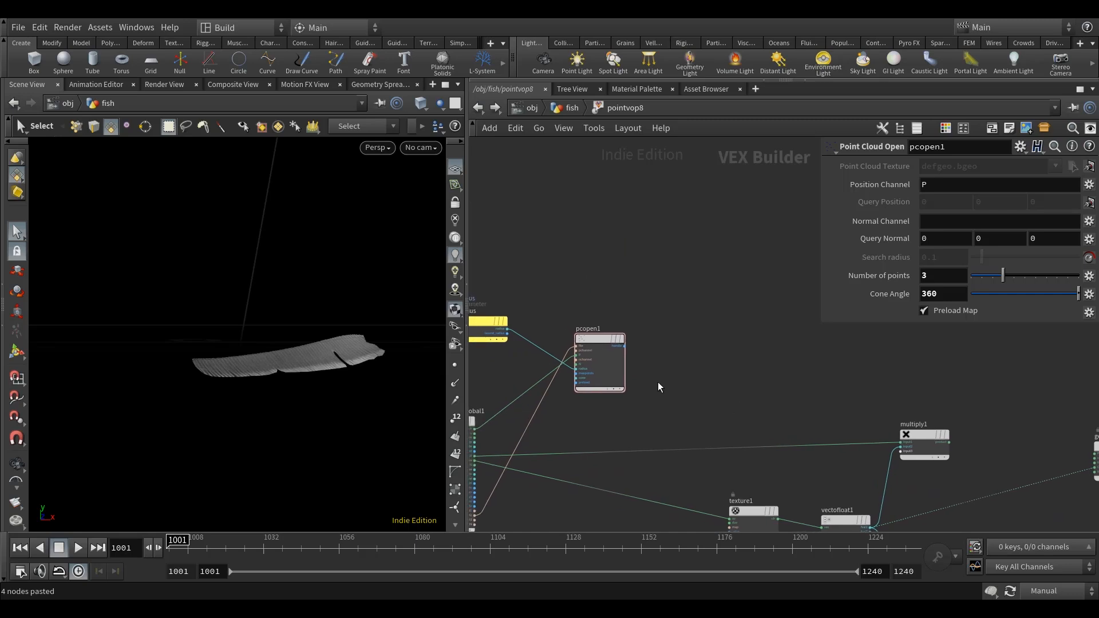
Add a Point Cloud Num Found node beside pcopen1 and feed pcopen1's handle into it.
drag(590, 344, 601, 347)
key(Tab)
text(pointc)
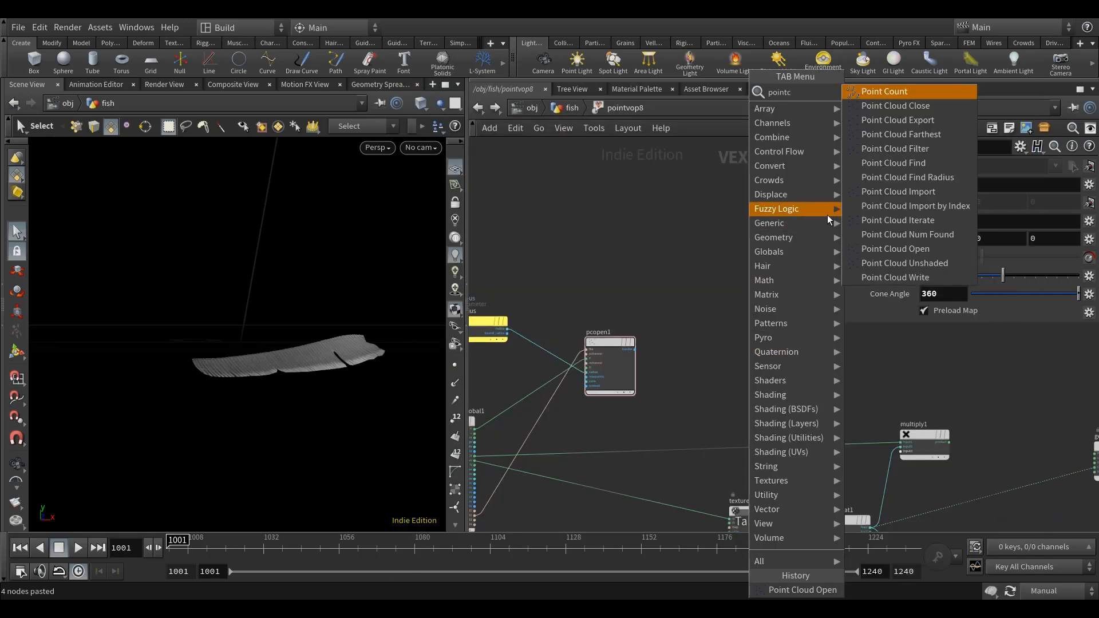
click(887, 234)
click(708, 361)
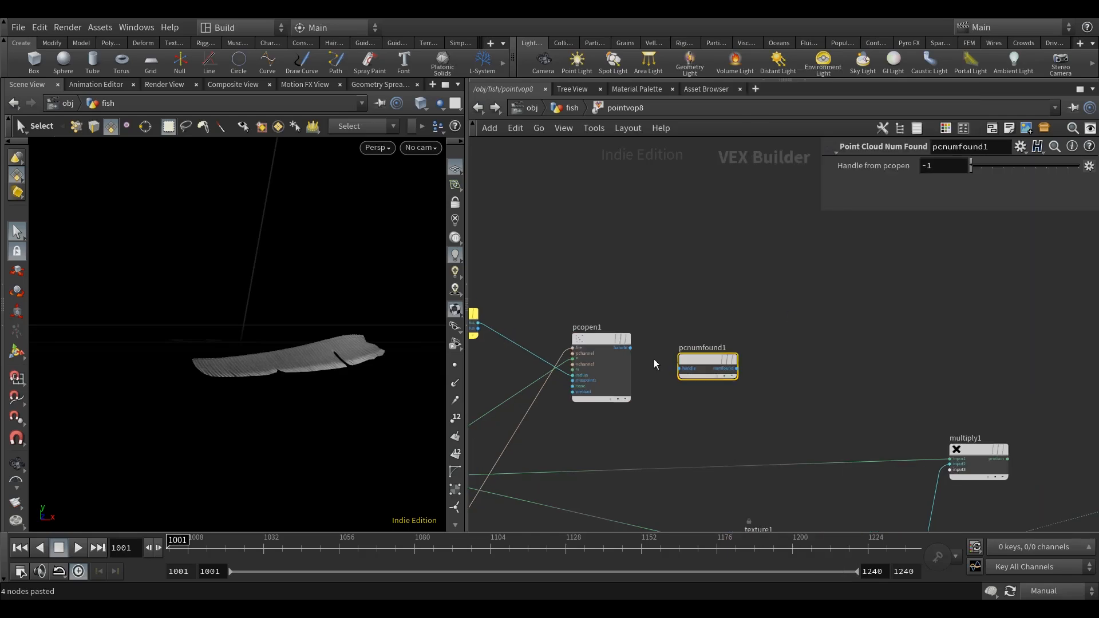
scroll(658, 361, up, 4)
drag(742, 362, 734, 309)
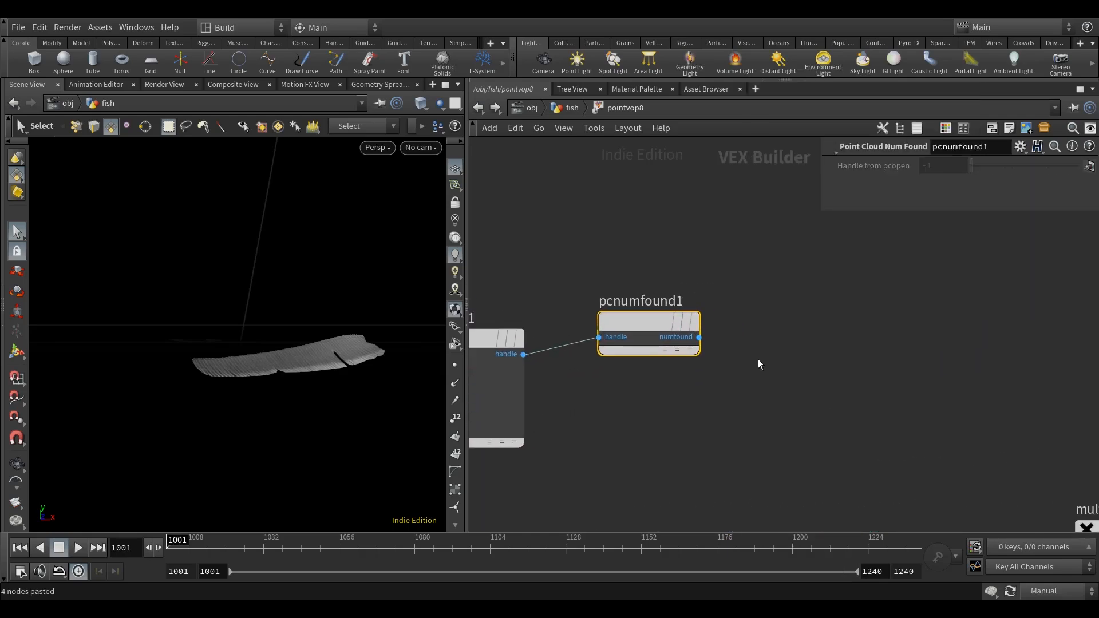
Add a Compare node after pcnumfound1 and wire the numfound output into its first input.
key(Tab)
text(com)
mouse_move(760, 359)
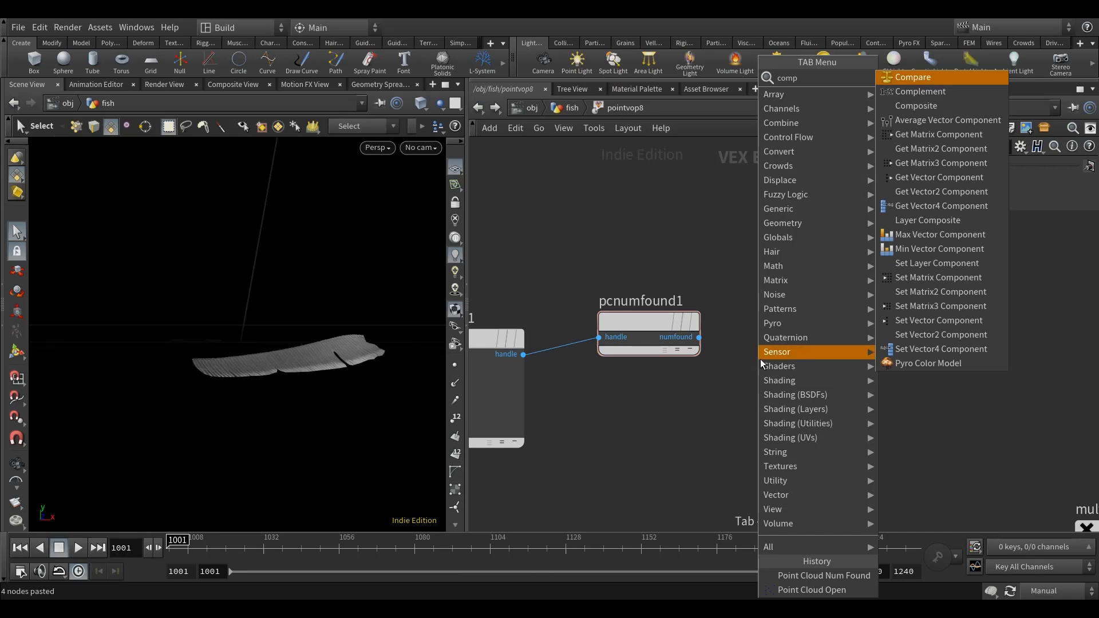
click(987, 74)
click(798, 310)
drag(792, 324, 860, 320)
Set compare1's test to Greater Than and space compare1 and pcnumfound1 away from pcopen1.
click(974, 170)
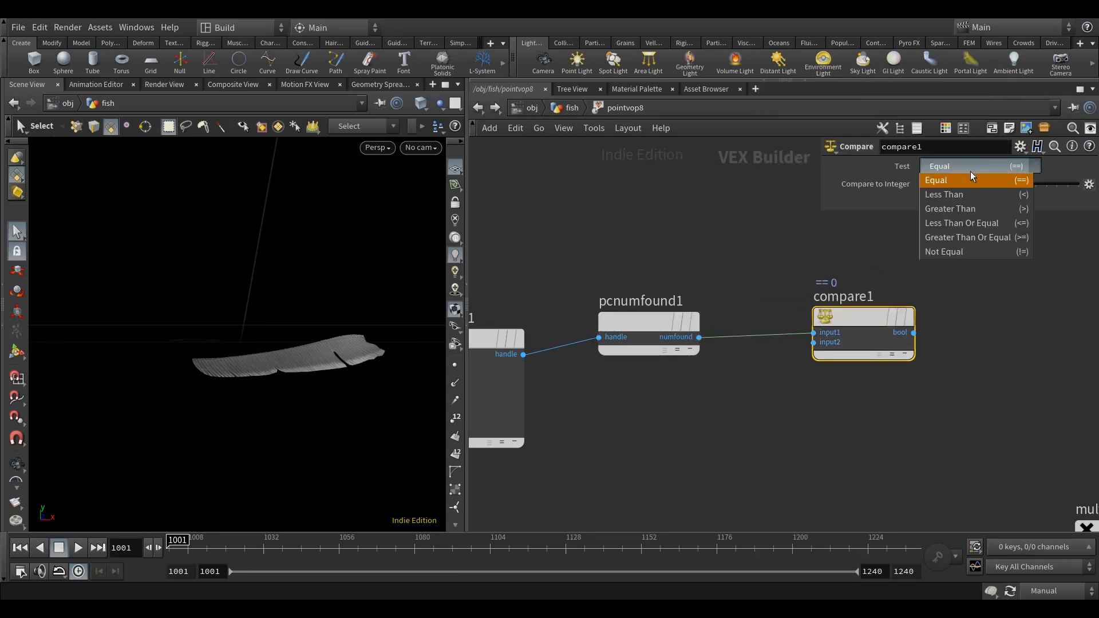
click(968, 211)
middle_drag(853, 309, 699, 328)
drag(699, 328, 715, 331)
scroll(716, 330, down, 5)
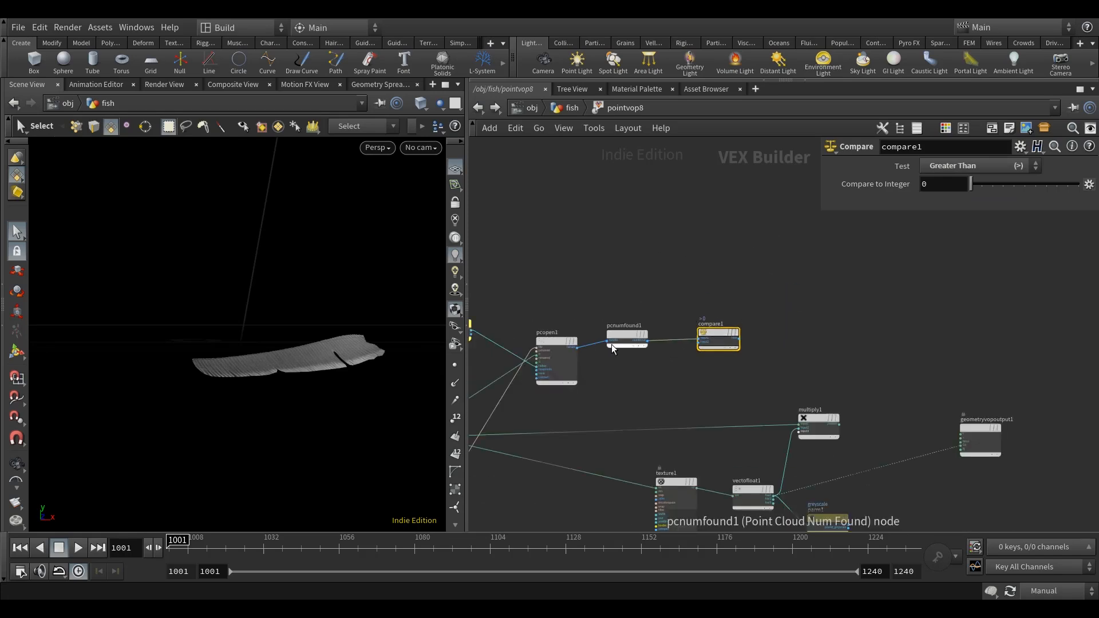
drag(627, 338, 755, 318)
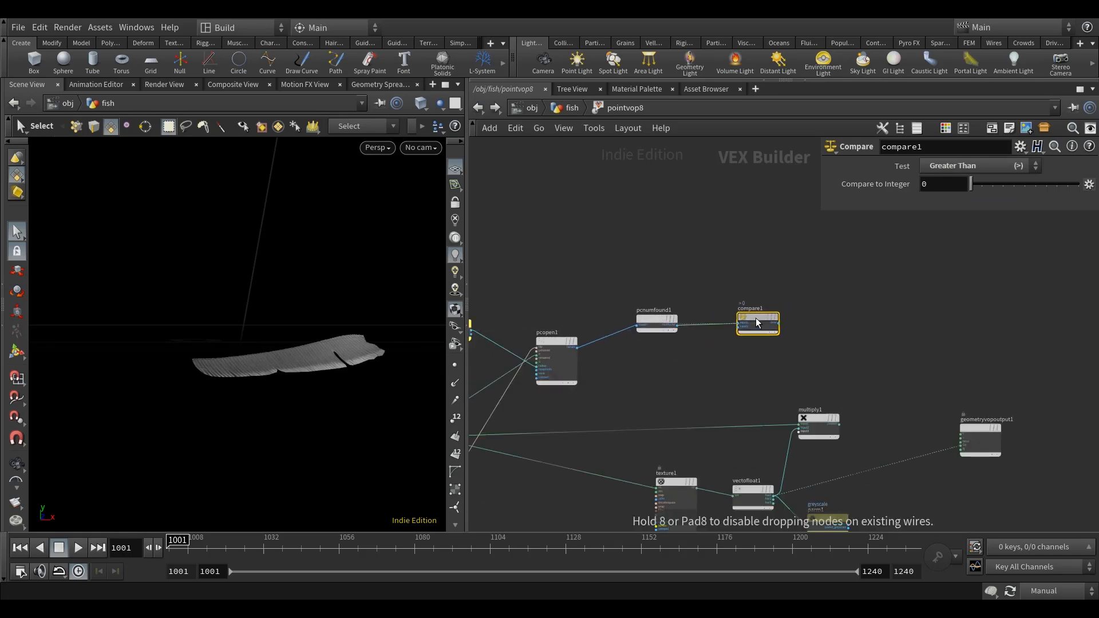
middle_drag(849, 328, 799, 380)
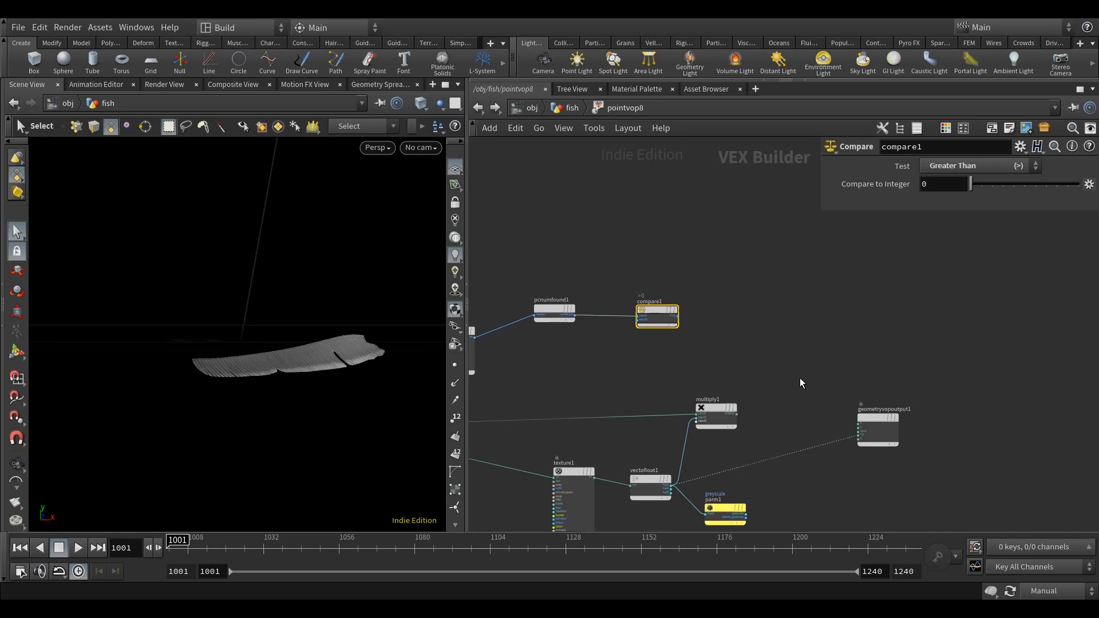
Shift the existing texture, vector-to-float, multiply1, greyscale and output nodes further downstream to make room for the point-cloud nodes.
scroll(826, 378, down, 3)
drag(828, 464, 606, 349)
middle_drag(740, 354, 632, 318)
drag(618, 356, 766, 362)
click(716, 315)
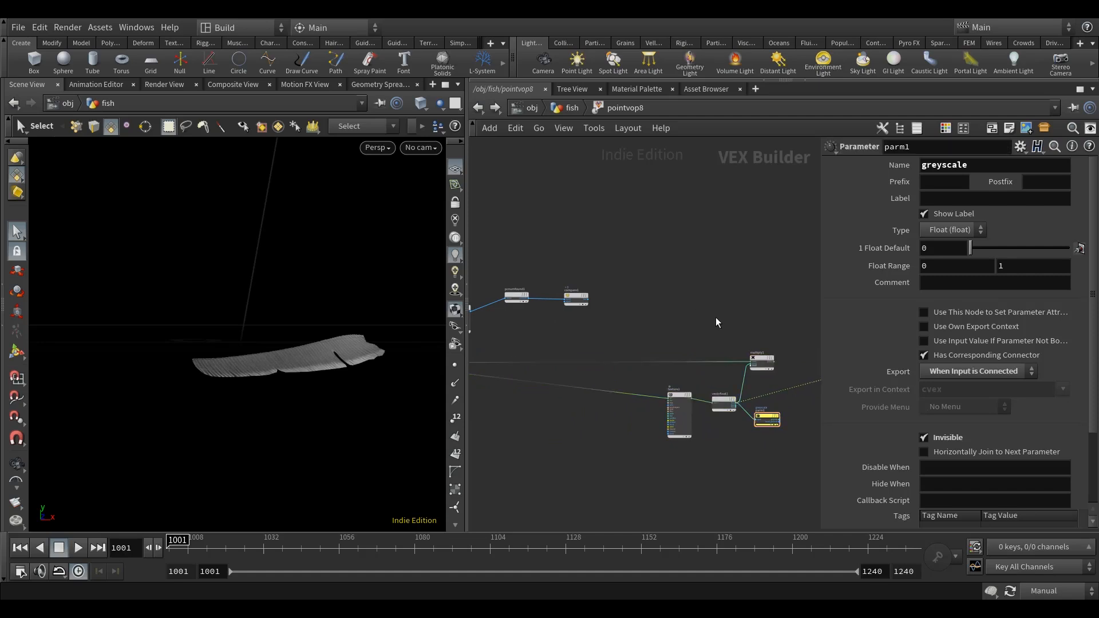
Add a Point Cloud Import by Index node below pcnumfound1 and connect pcopen1's handle to its handle input.
scroll(716, 317, up, 2)
middle_drag(672, 322, 764, 322)
scroll(616, 313, up, 4)
middle_drag(555, 350, 609, 348)
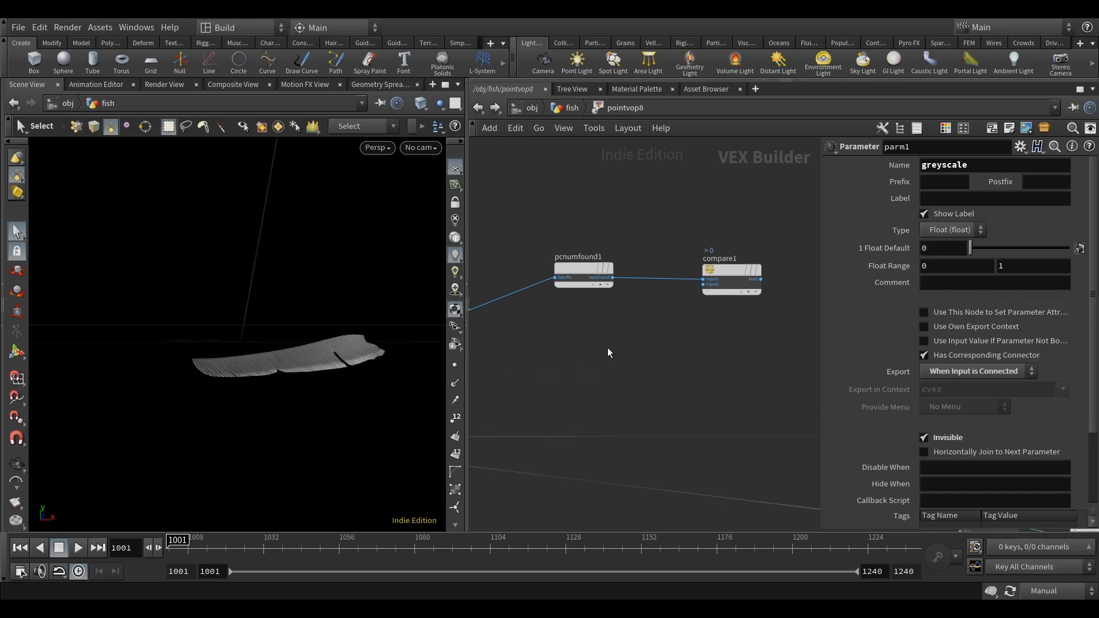
key(Tab)
text(poin)
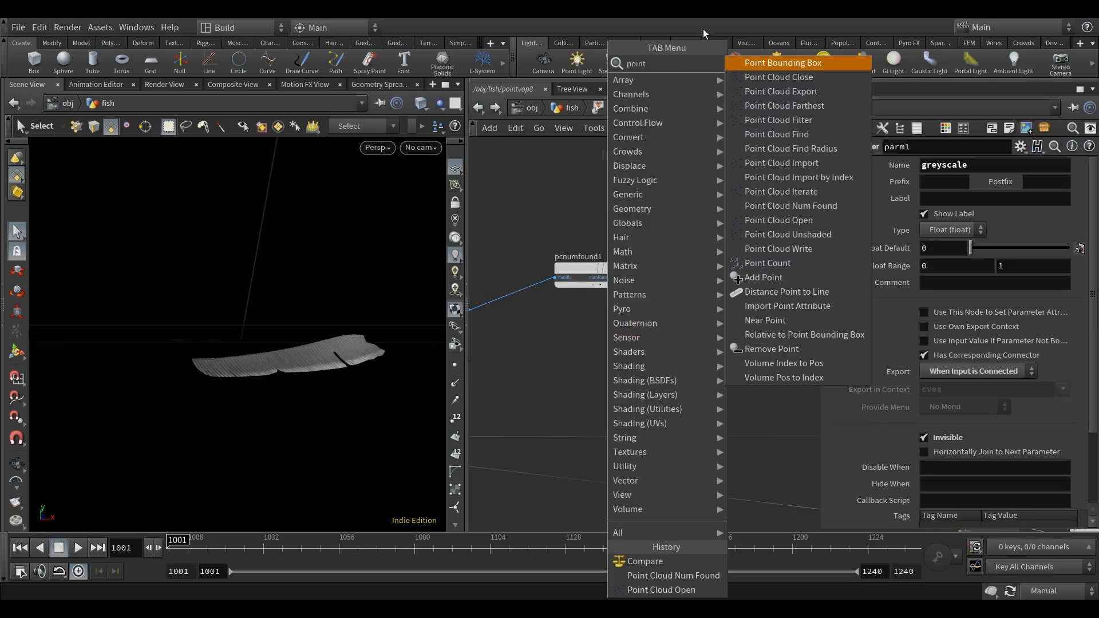
click(767, 177)
click(606, 333)
middle_drag(543, 371, 669, 349)
scroll(597, 290, up, 3)
drag(597, 289, 754, 322)
Set pcimportbyidx1's signature to Float Channel and its channel to point.distance.
middle_drag(998, 246, 915, 266)
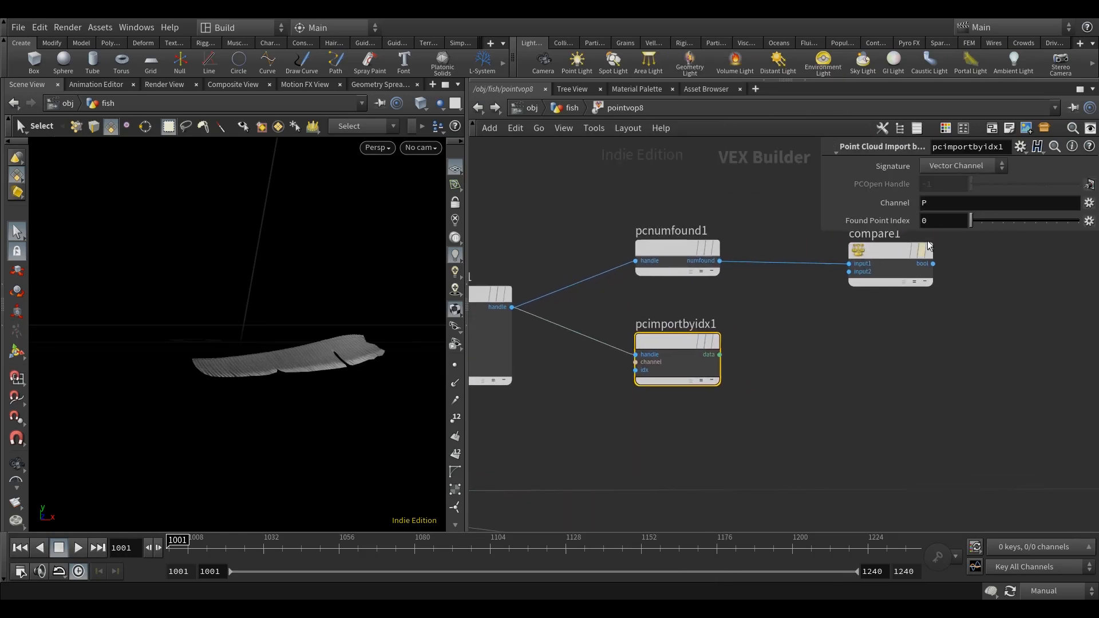
click(949, 162)
click(965, 210)
drag(1018, 233, 1010, 310)
middle_drag(952, 377, 893, 390)
drag(993, 205, 824, 210)
text(point.d)
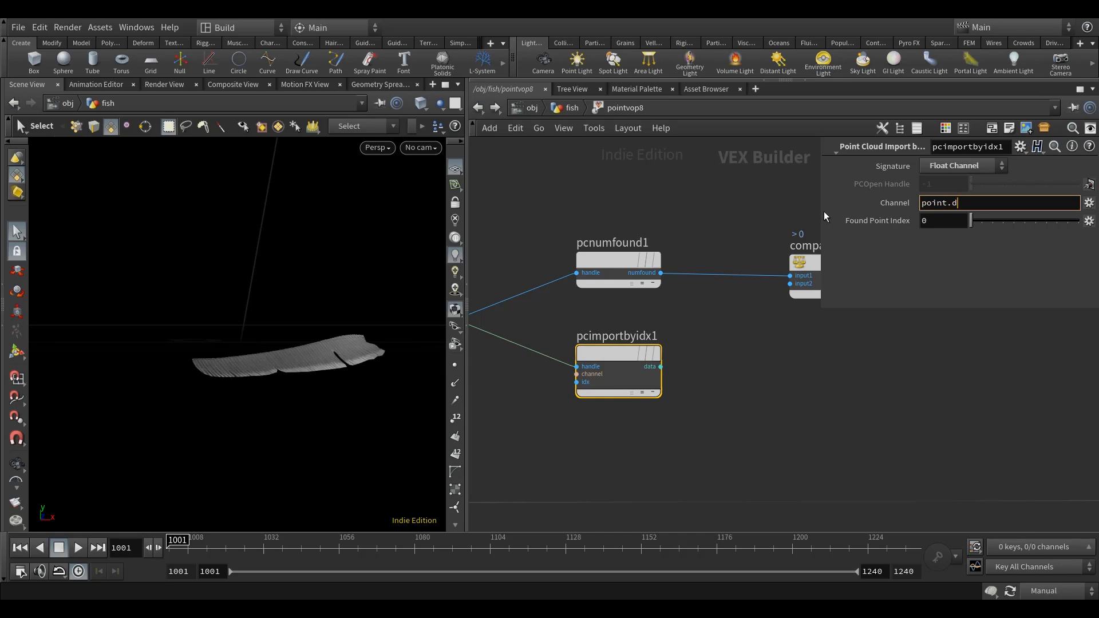
text(istance)
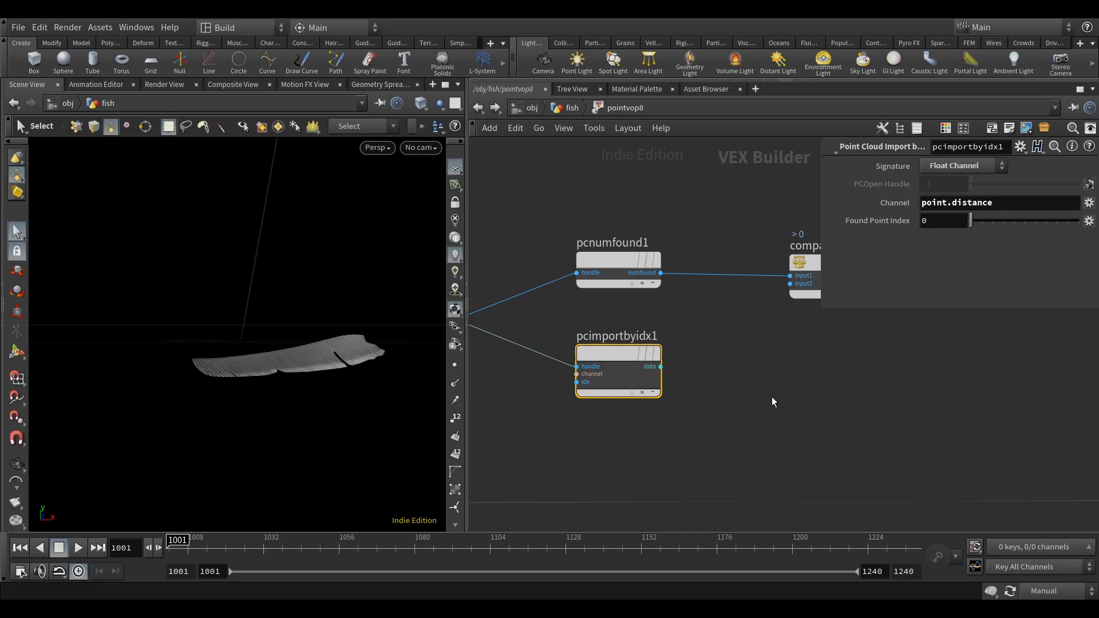
click(772, 397)
middle_drag(772, 398, 722, 420)
alt+drag(367, 408, 388, 412)
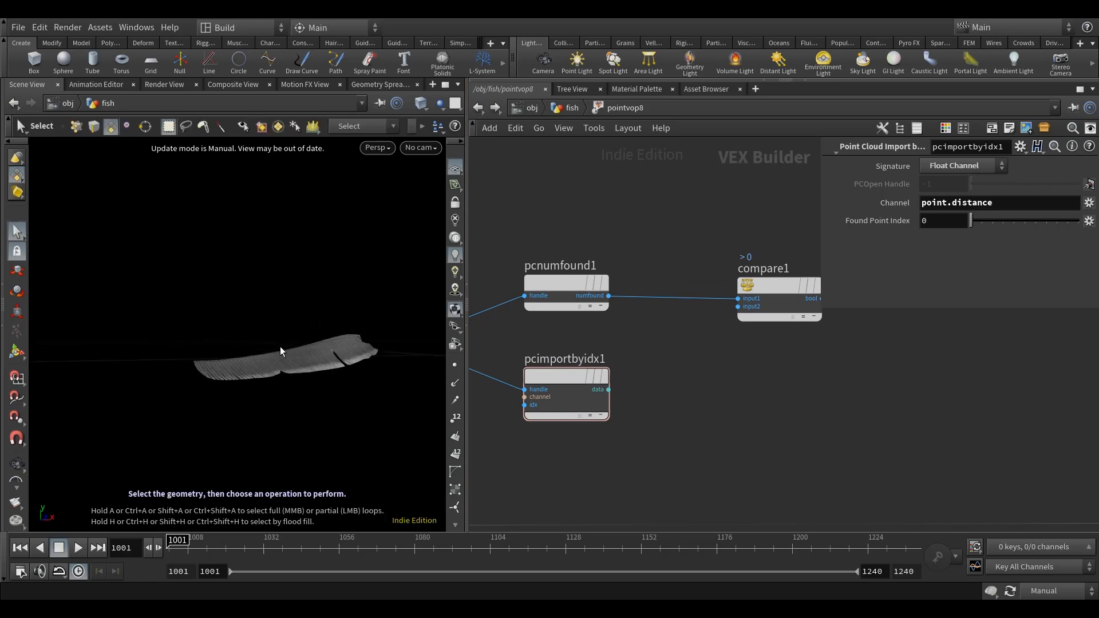
Add a Divide node and connect pcimportbyidx1's data output to its first input.
scroll(735, 377, down, 4)
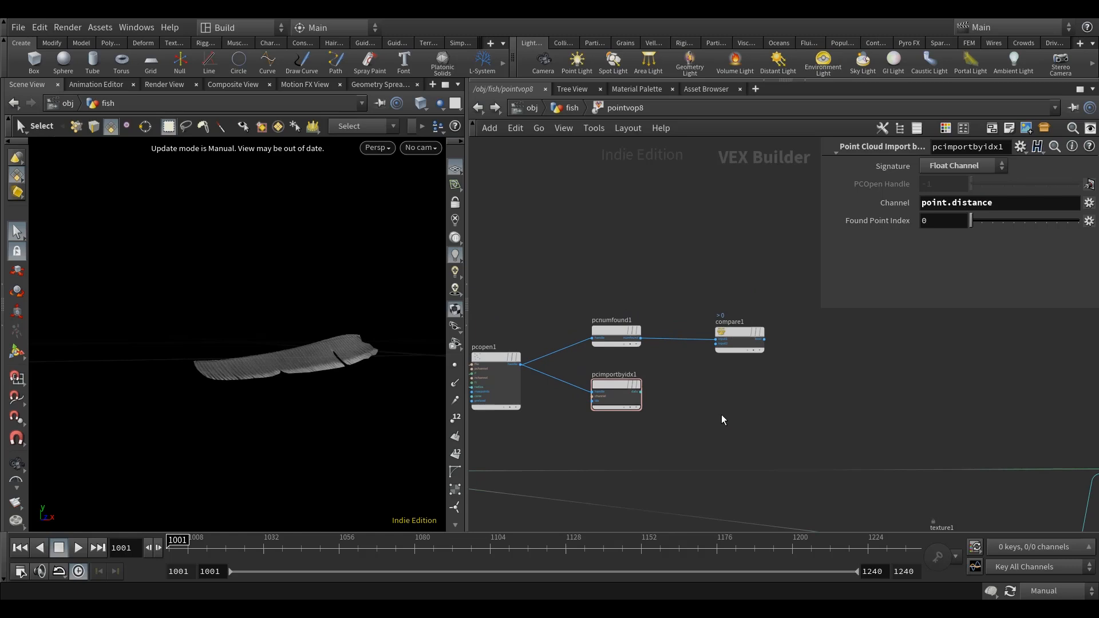
key(Tab)
text(div)
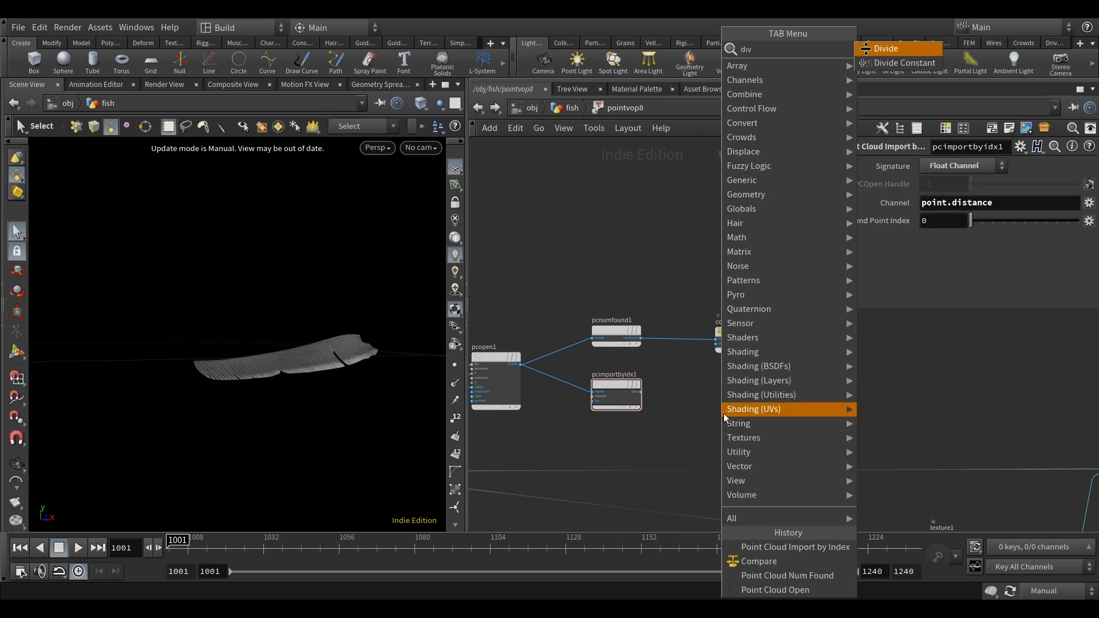
click(911, 51)
click(720, 407)
scroll(638, 412, up, 3)
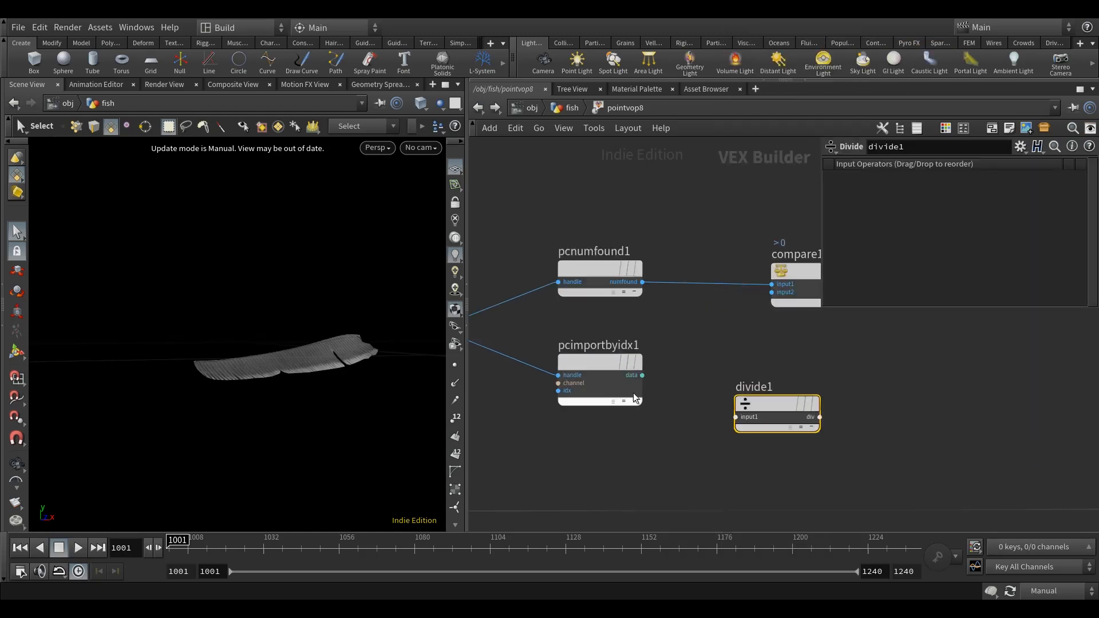
drag(642, 375, 822, 398)
Connect the radius parameter's output to the second input of divide1.
scroll(703, 439, down, 4)
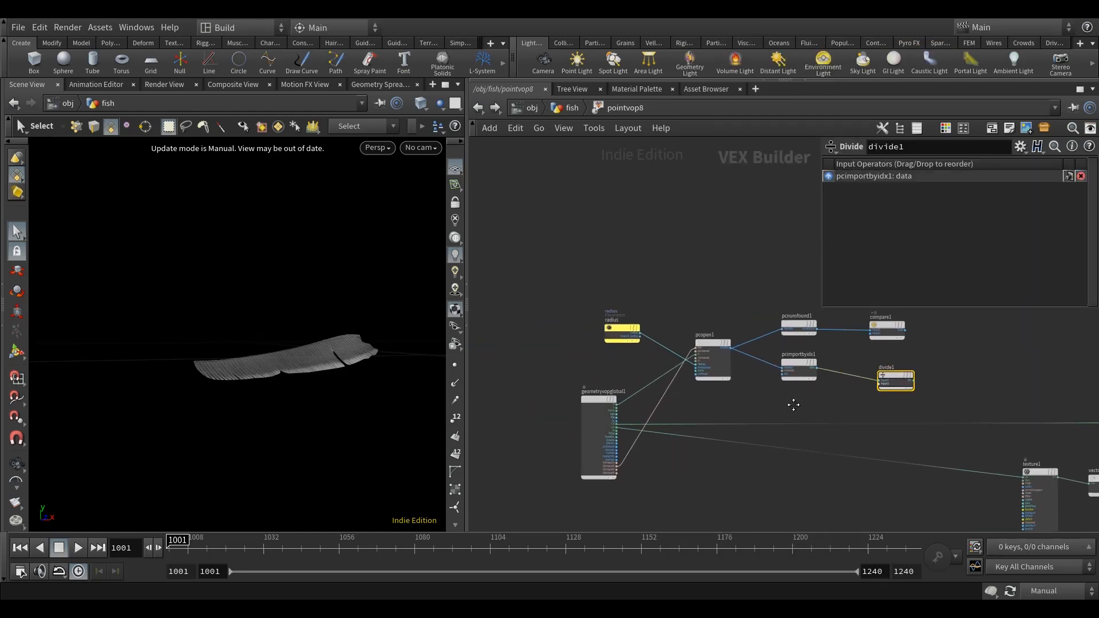
scroll(532, 340, up, 4)
click(537, 337)
scroll(641, 343, down, 4)
middle_drag(825, 414, 606, 420)
scroll(606, 420, up, 2)
click(658, 410)
Add a Ramp Parameter node after divide1 and wire the division result into its input.
middle_drag(859, 399, 709, 413)
click(675, 400)
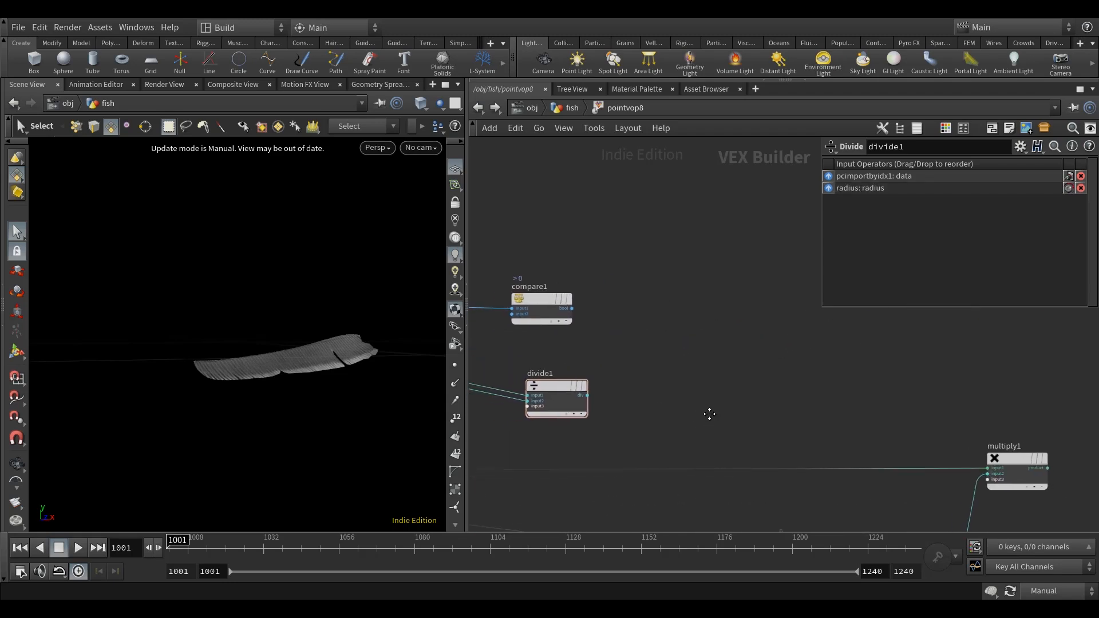
key(Tab)
text(ramp)
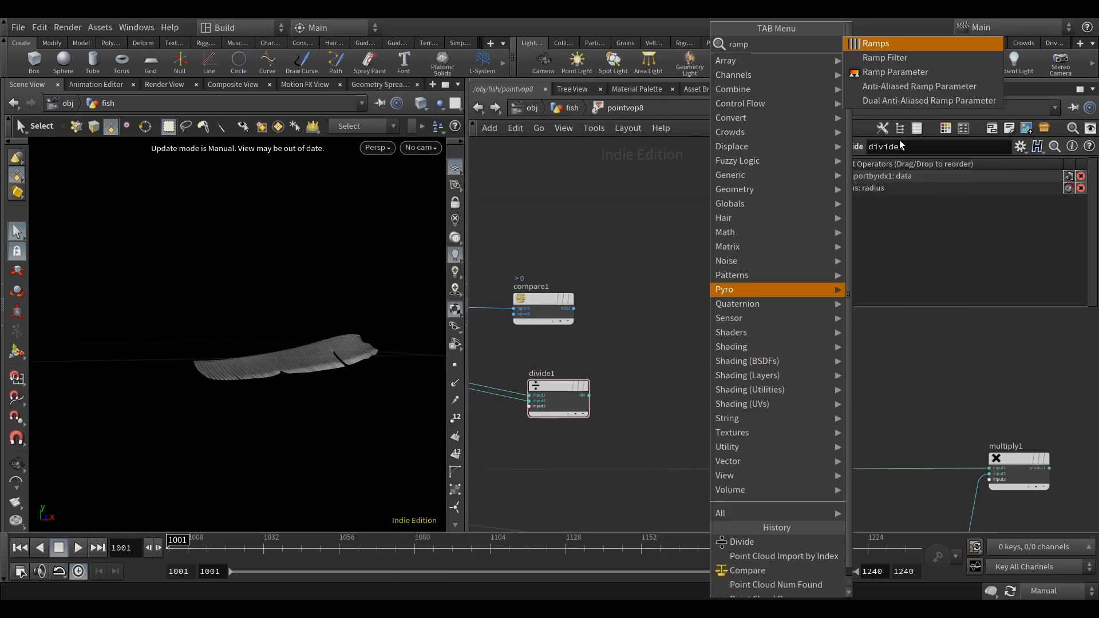
click(898, 70)
click(741, 361)
drag(590, 395, 692, 382)
Make ramp1 a Spline Ramp (float) with Catmull-Rom default interpolation.
click(967, 215)
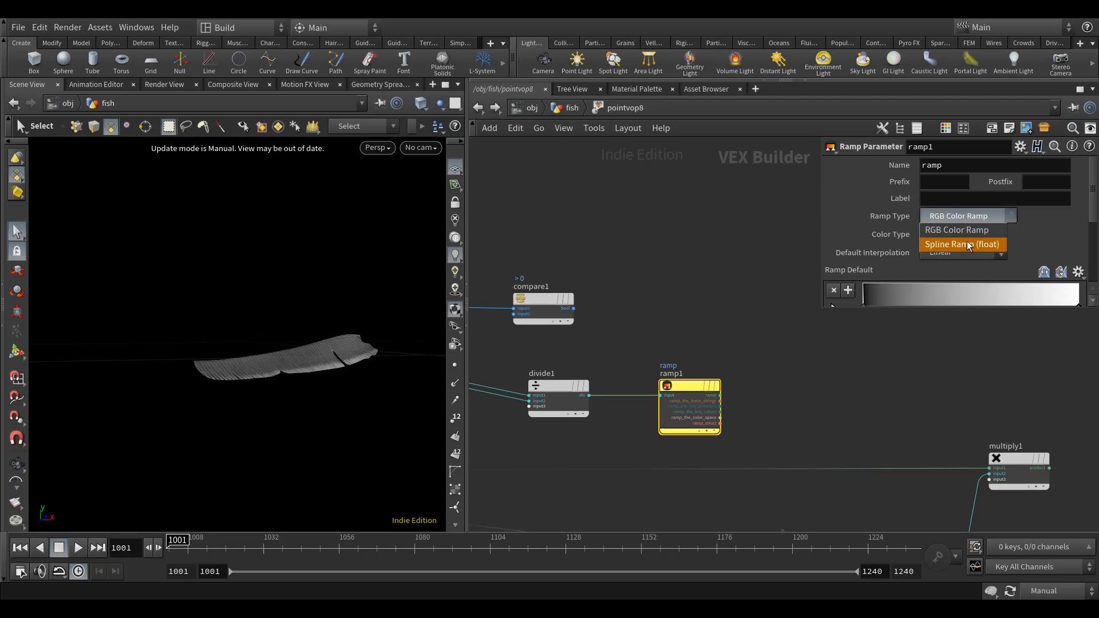
click(967, 241)
click(967, 252)
click(966, 292)
drag(936, 310, 937, 342)
Name the ramp parameter radius_ramp, label it Radius Ramp, and reposition its node slightly above divide1.
double_click(969, 166)
text(radius_)
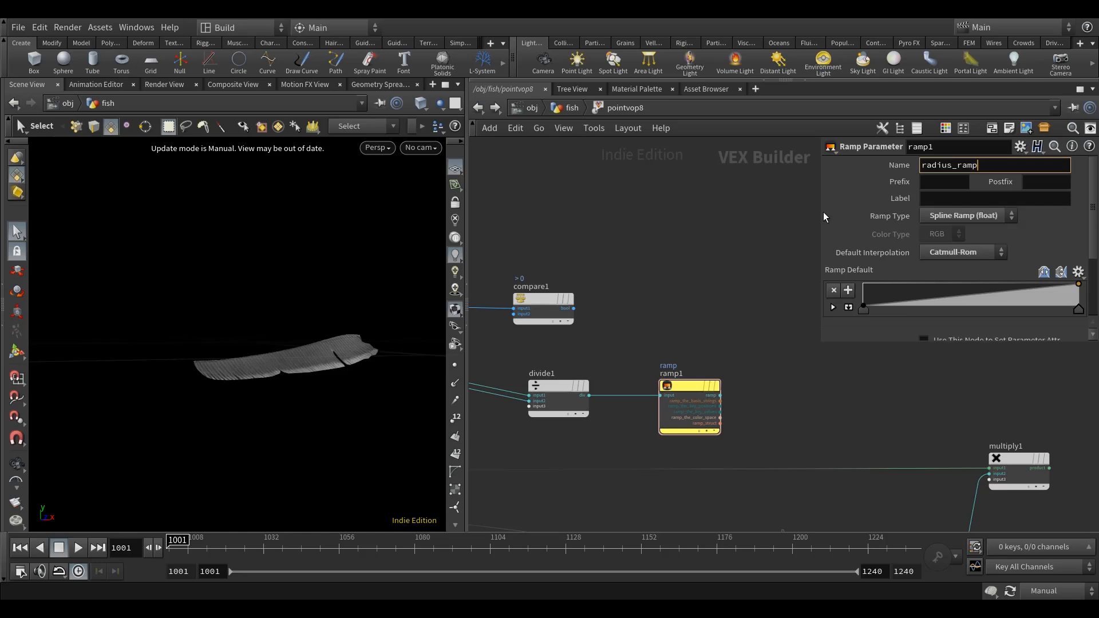
key(Return)
click(956, 199)
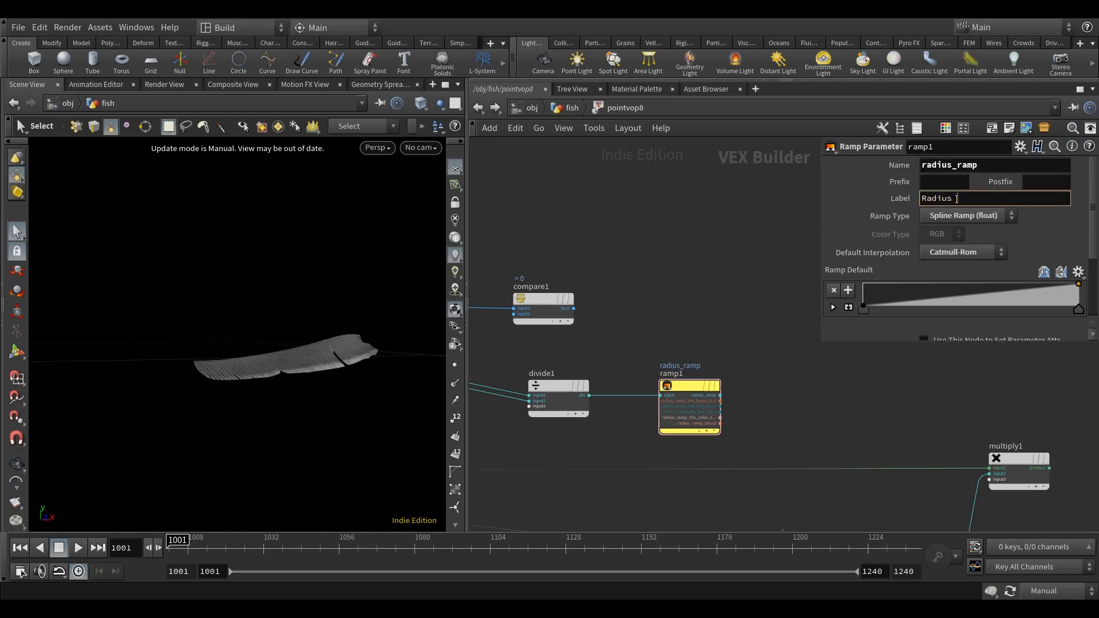
text(Radius Ramp)
key(Return)
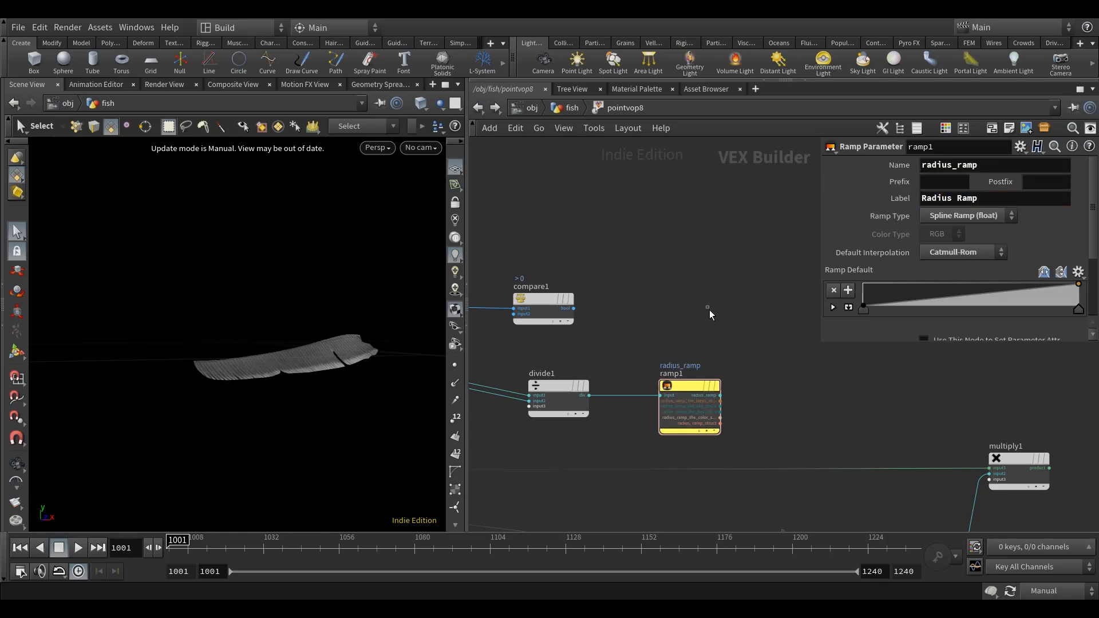
middle_drag(709, 310, 650, 335)
drag(642, 386, 640, 353)
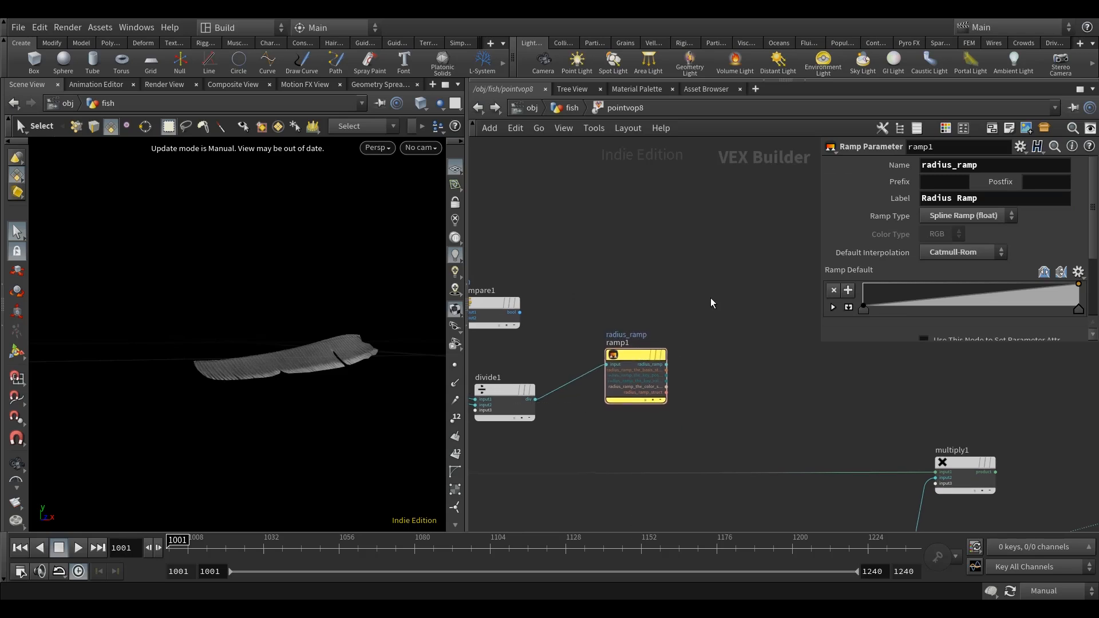
Add a Multiply node after ramp1 and wire the radius_ramp output into its first input.
scroll(661, 372, down, 3)
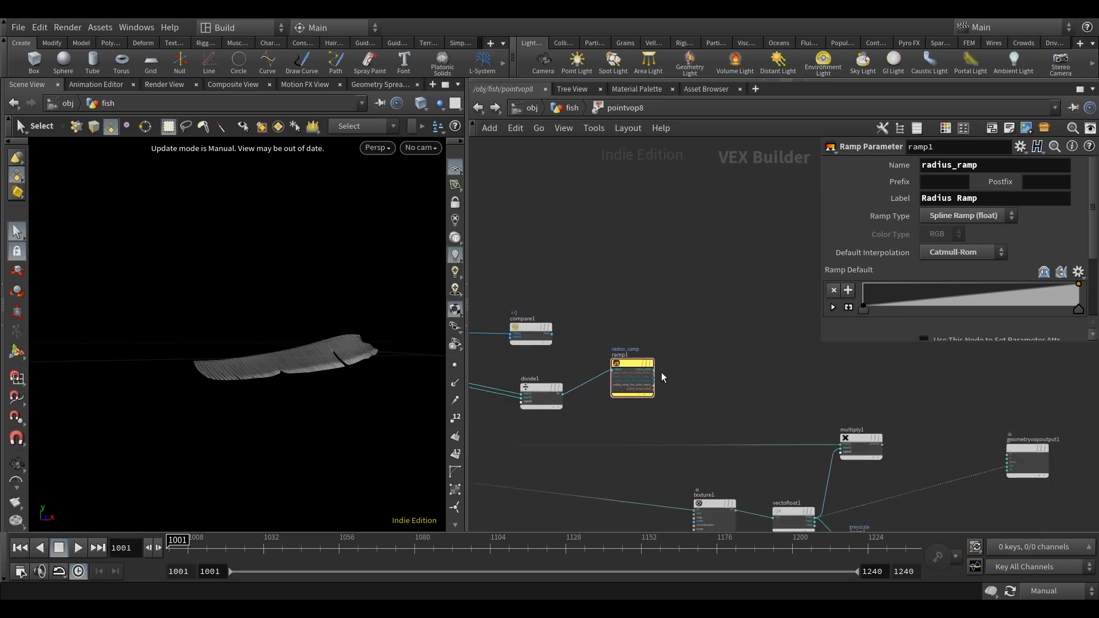
key(Tab)
mouse_move(801, 85)
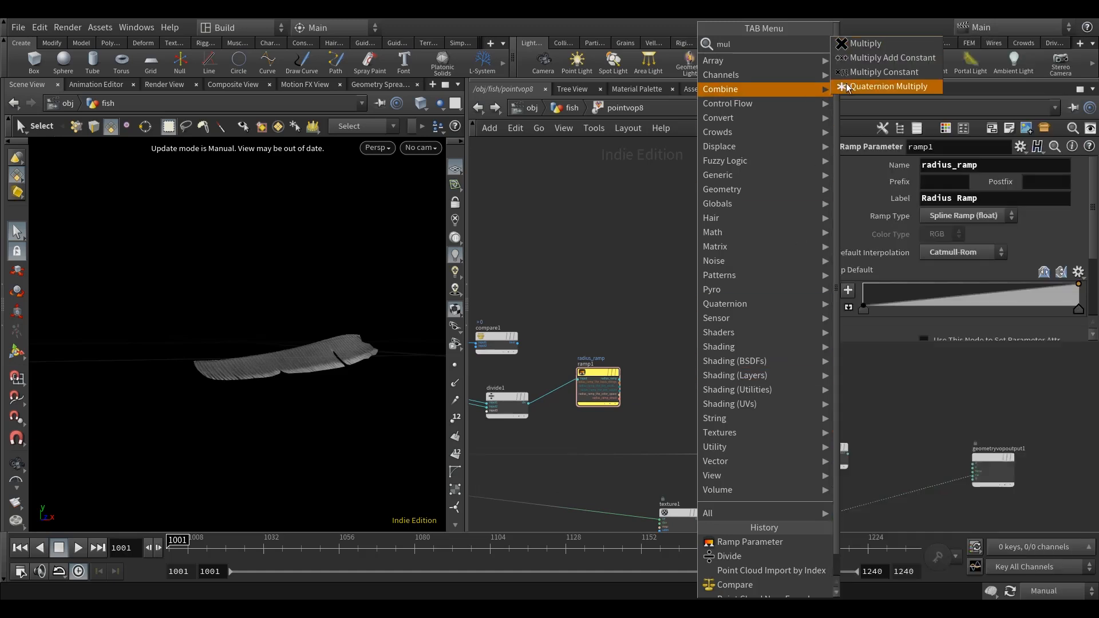
click(872, 43)
click(740, 348)
middle_drag(626, 365, 685, 366)
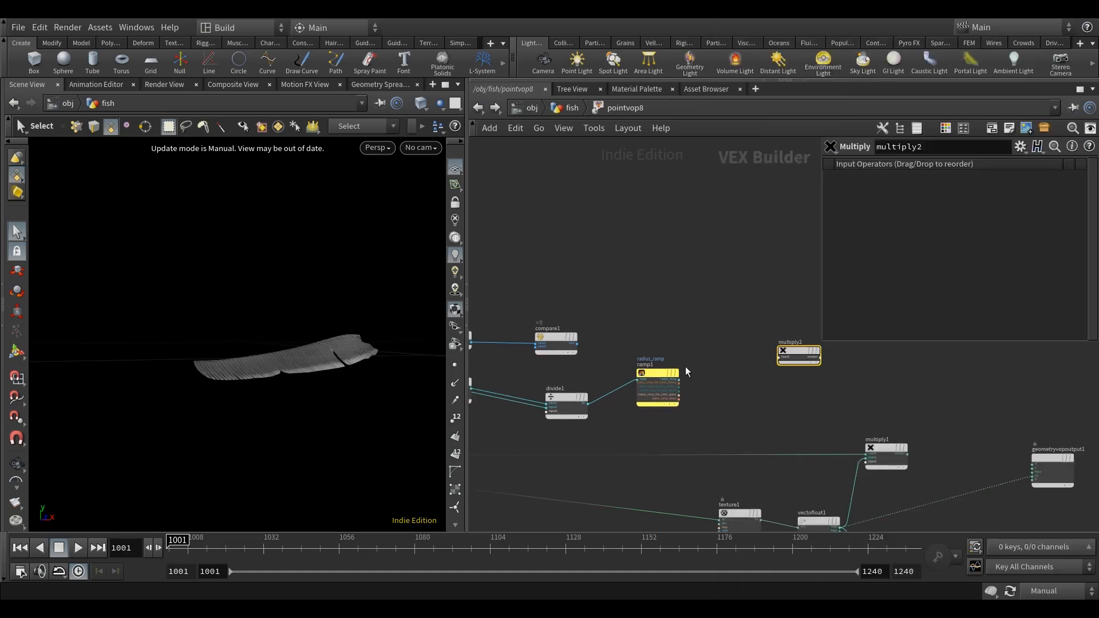
scroll(685, 366, up, 2)
middle_drag(743, 389, 680, 401)
drag(758, 356, 775, 355)
drag(616, 391, 753, 362)
Connect compare1's bool output to the second input of multiply2.
middle_drag(517, 358, 655, 366)
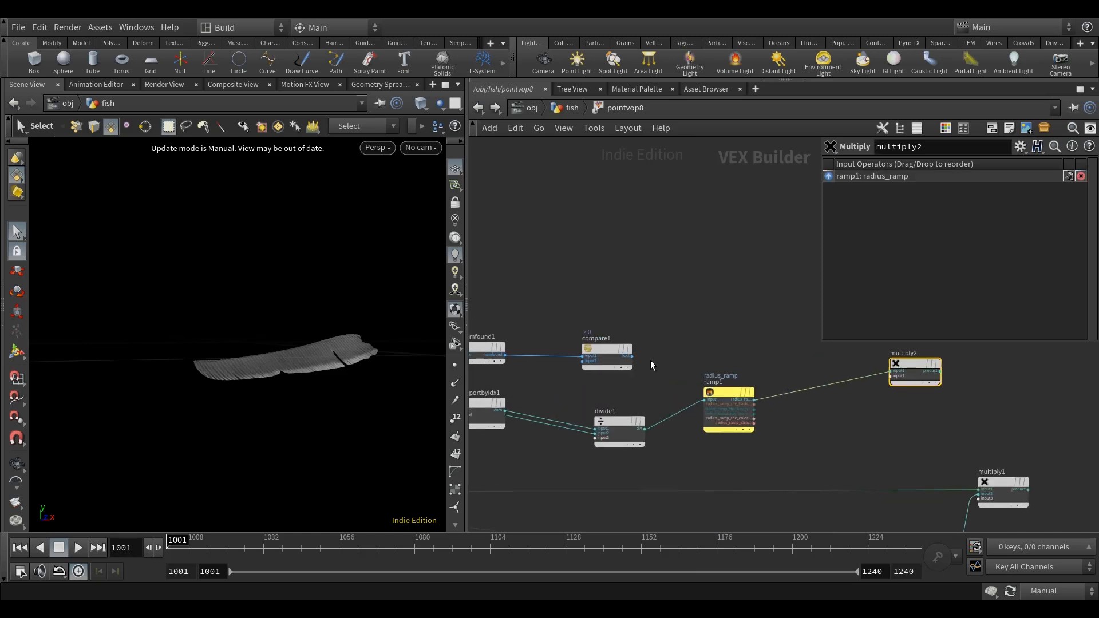
click(632, 356)
middle_drag(838, 360, 640, 352)
click(689, 372)
Move the geometry output node up in line with multiply2.
middle_drag(768, 427, 639, 448)
scroll(726, 429, down, 3)
drag(813, 478, 848, 387)
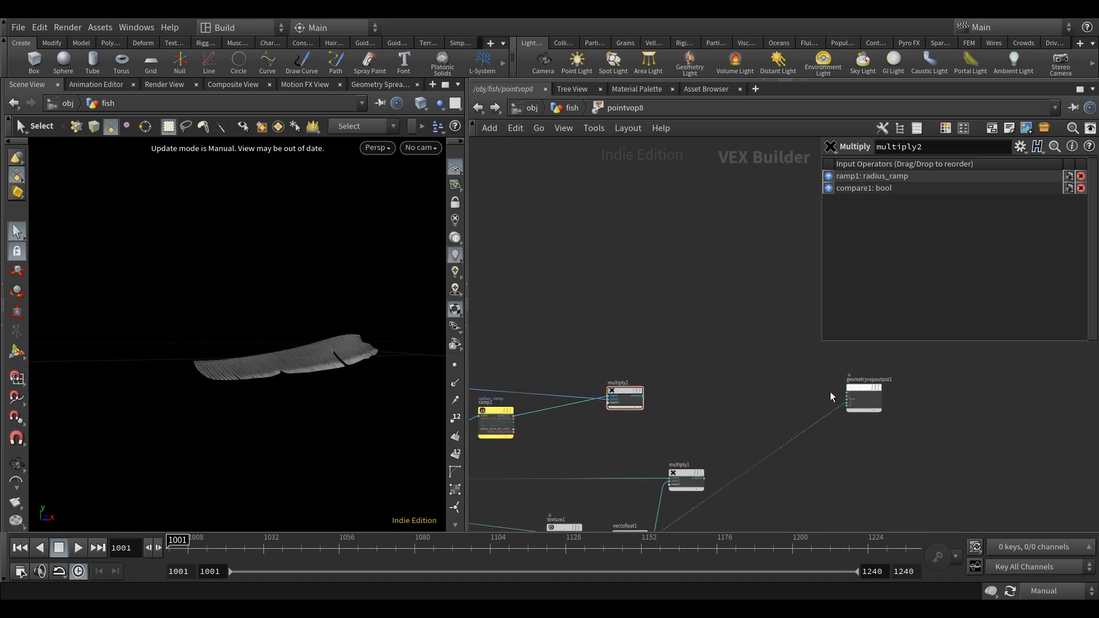
middle_drag(708, 401, 697, 406)
Add a second Ramp Parameter node between multiply2 and the geometry output.
scroll(652, 423, up, 2)
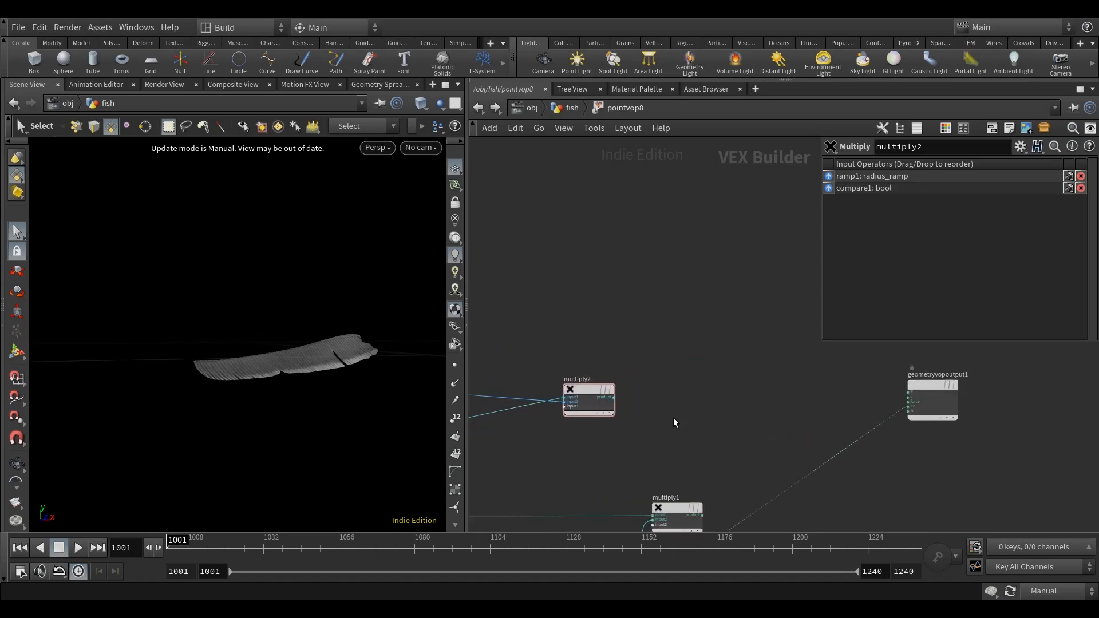
key(Tab)
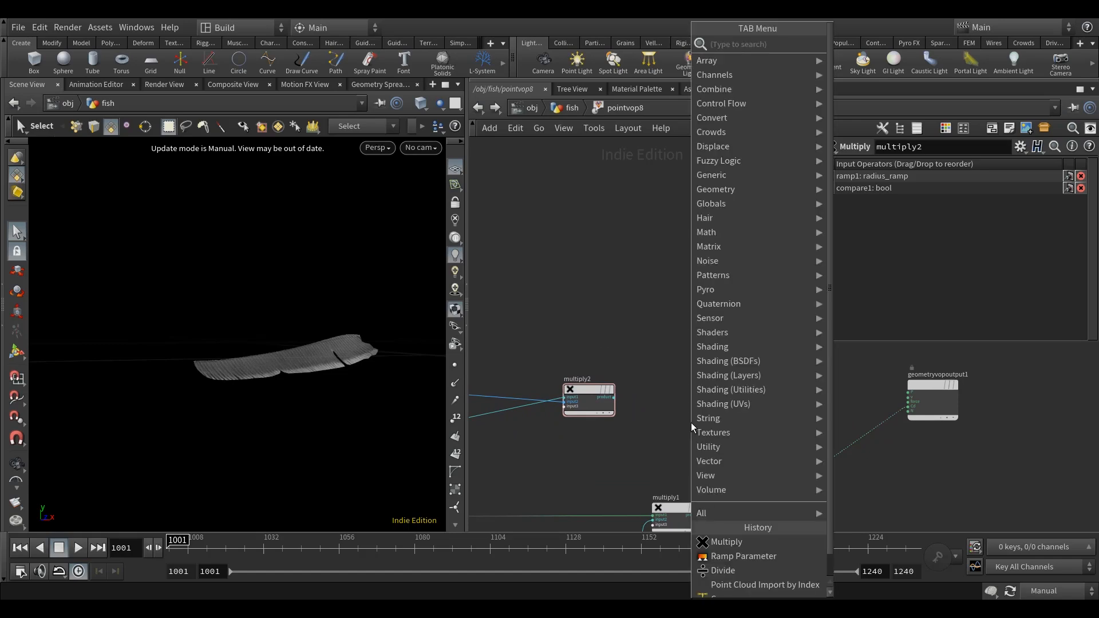
text(ramp)
click(933, 72)
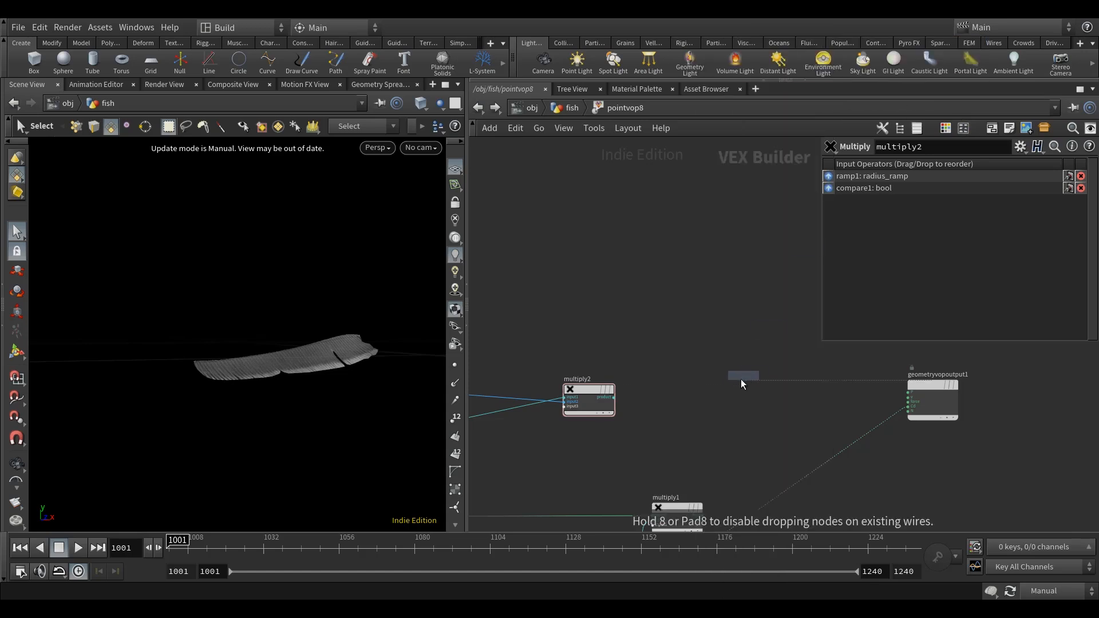
click(748, 375)
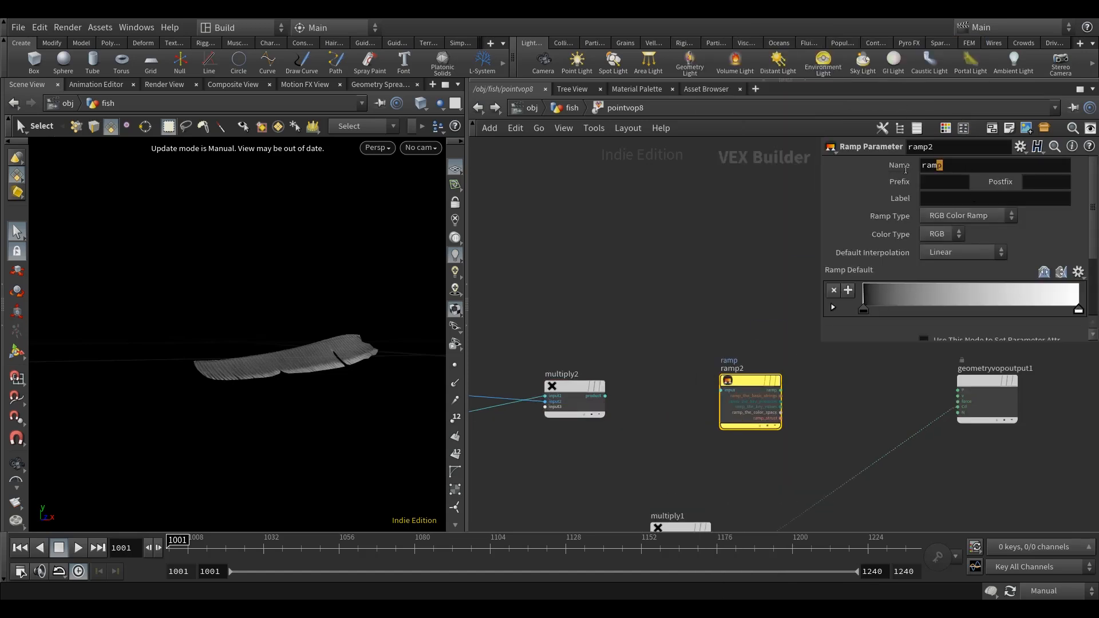
Name the second ramp parameter Cd Ramp and feed multiply2's product into its input.
double_click(934, 166)
text(Cd Ramp)
key(Return)
click(605, 396)
click(720, 391)
Move the geometry output node further from ramp2 and connect the Cd_Ramp output to its Cd input.
middle_drag(668, 340, 516, 328)
middle_drag(691, 393, 686, 392)
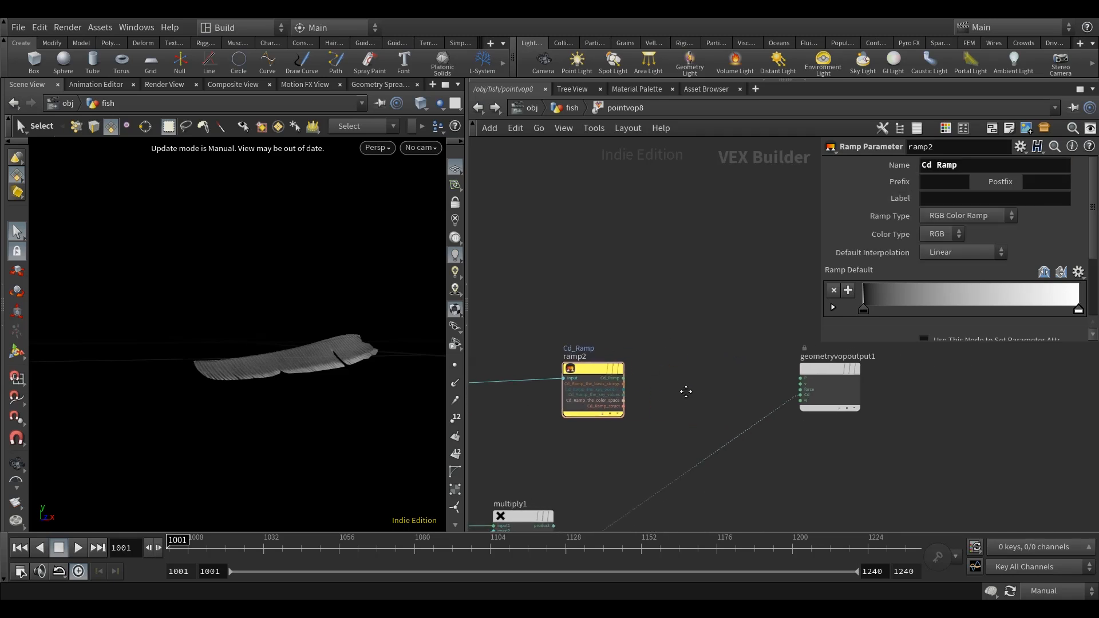
drag(820, 375, 901, 375)
middle_drag(786, 466, 875, 359)
scroll(725, 483, down, 3)
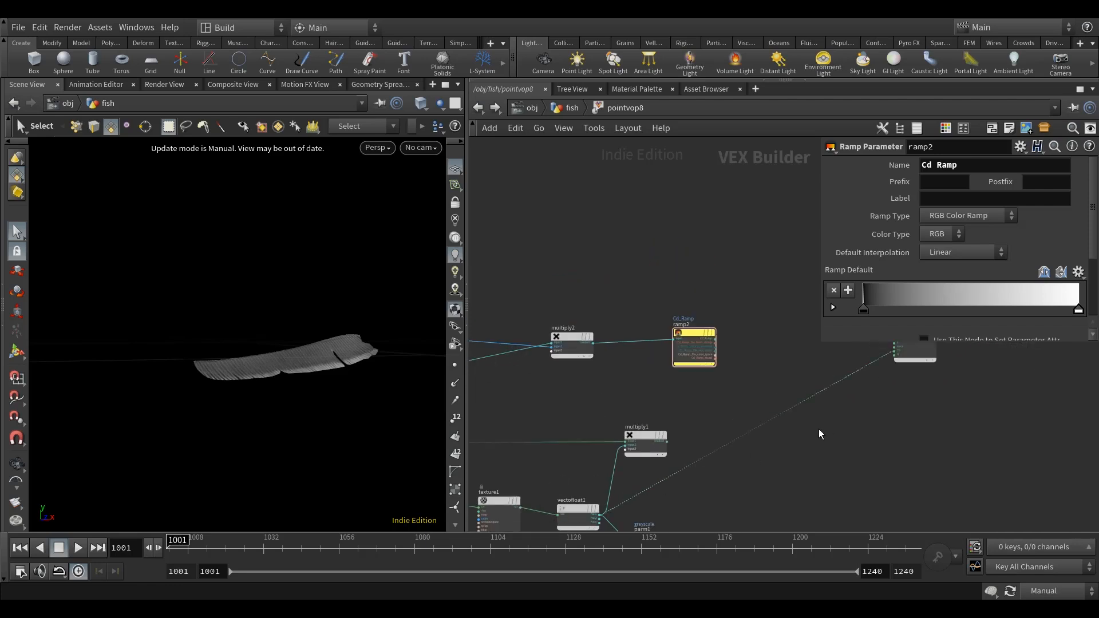
drag(822, 436, 768, 365)
scroll(684, 405, up, 3)
mouse_move(752, 362)
middle_down()
mouse_move(684, 406)
mouse_move(668, 440)
middle_up()
click(606, 402)
click(915, 421)
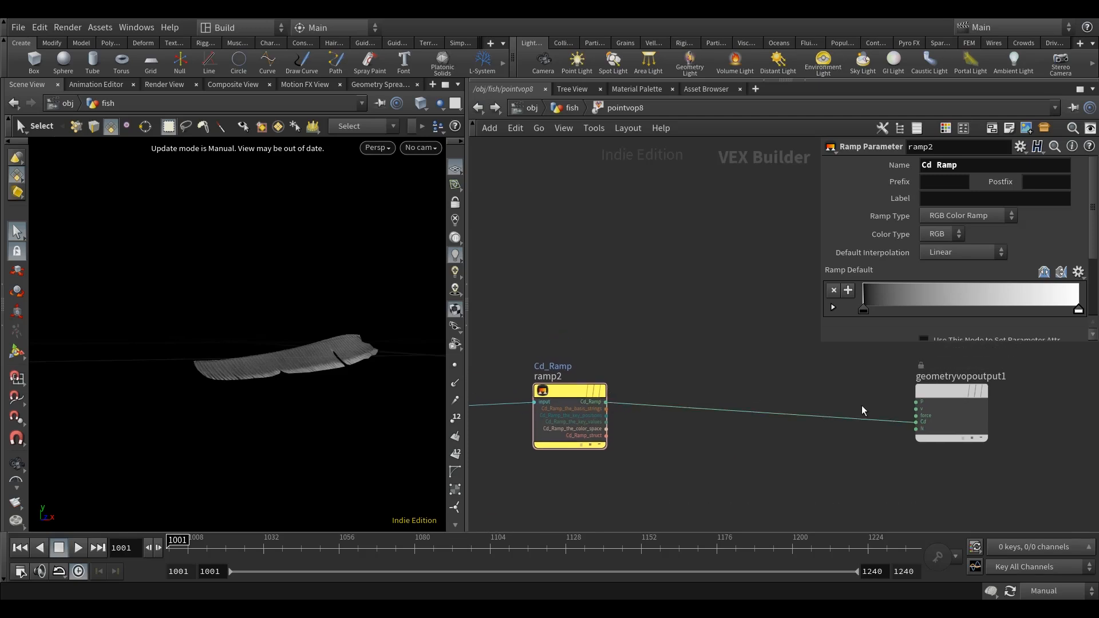
Return to the fish network, enlarge the parameter area, and set pointvop8's search radius to 0.11.
click(572, 109)
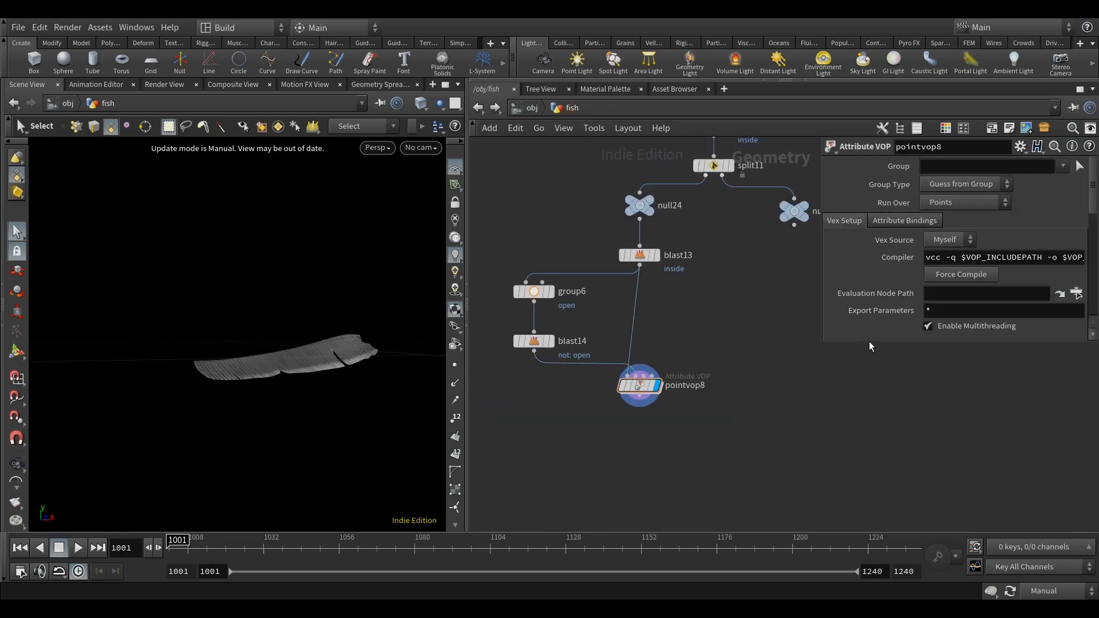
drag(868, 344, 756, 507)
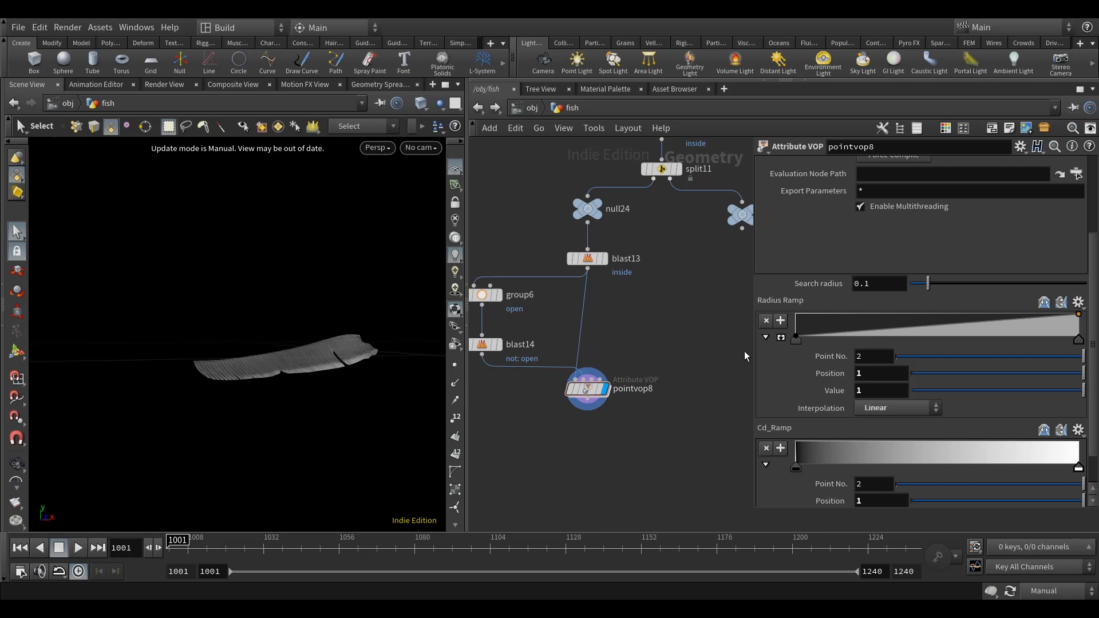
click(882, 285)
text(1)
key(Return)
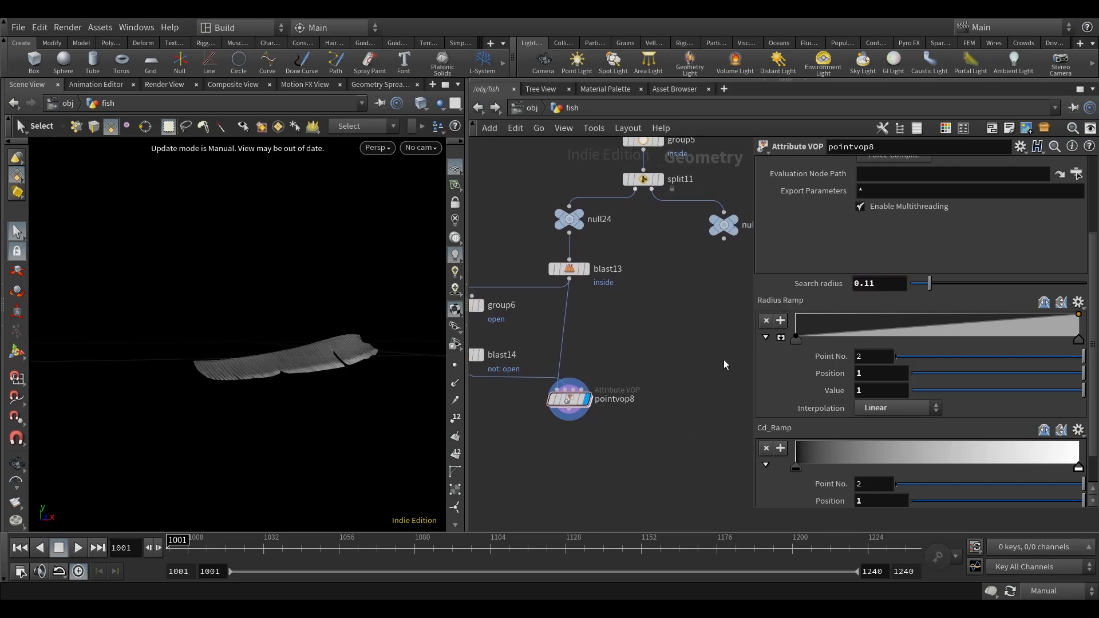
Expand the Radius Ramp graph and set its first point's interpolation to Catmull-Rom.
click(781, 337)
scroll(874, 377, down, 3)
click(796, 366)
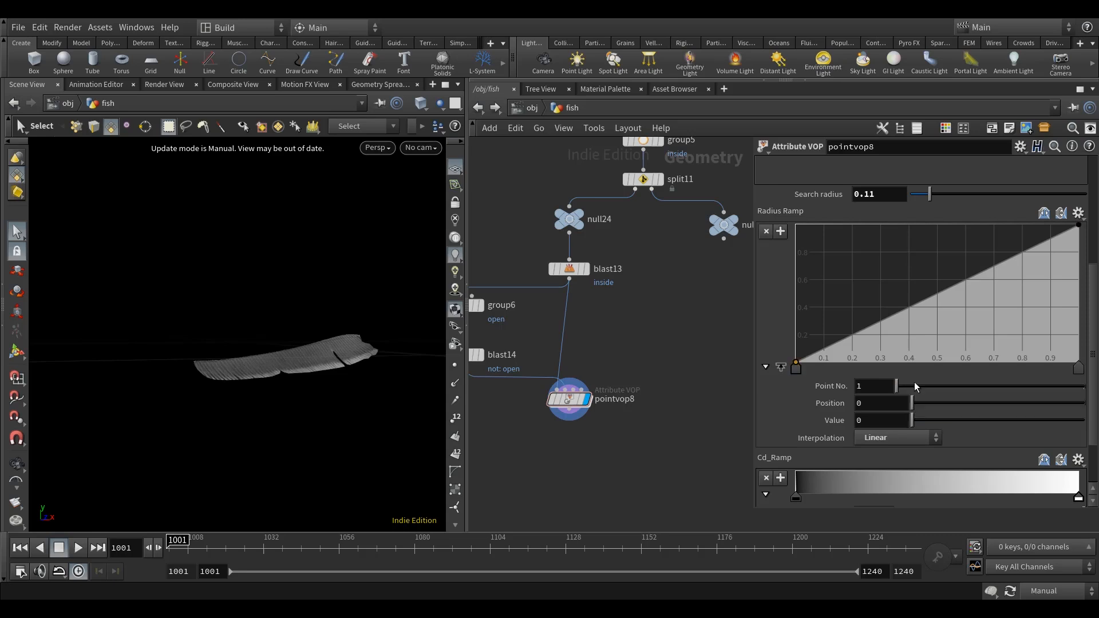
click(916, 437)
click(896, 481)
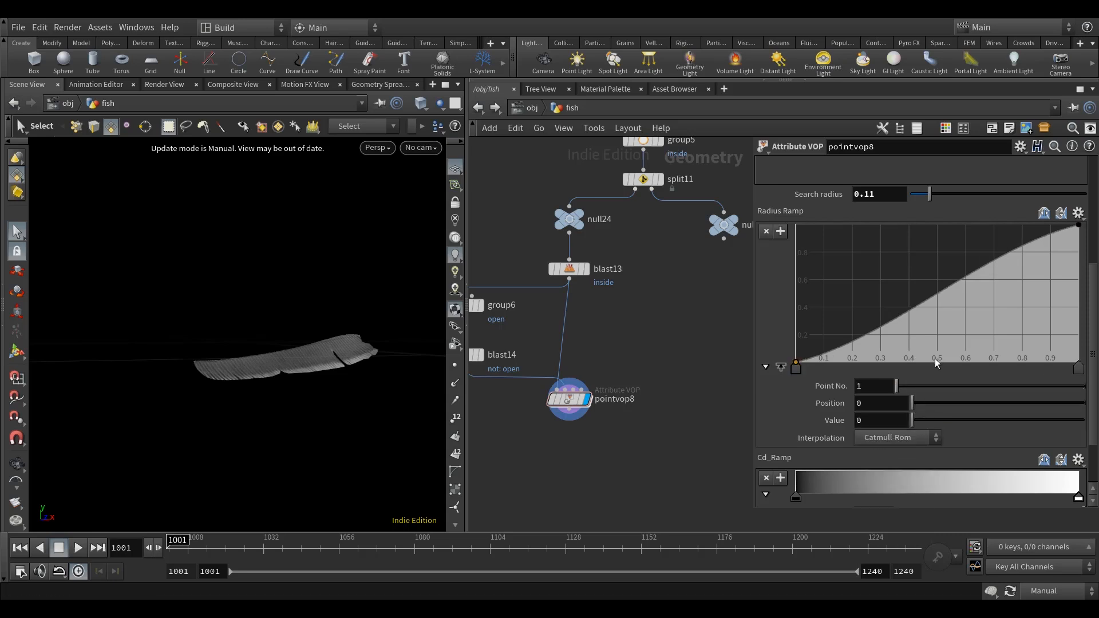
Shape the Radius Ramp into an S-curve with points at about position 0.36, value 0.33 and position 0.64, value 0.84.
drag(987, 263, 976, 246)
key(ctrl+z)
key(ctrl+z)
drag(892, 312, 897, 317)
scroll(963, 444, down, 2)
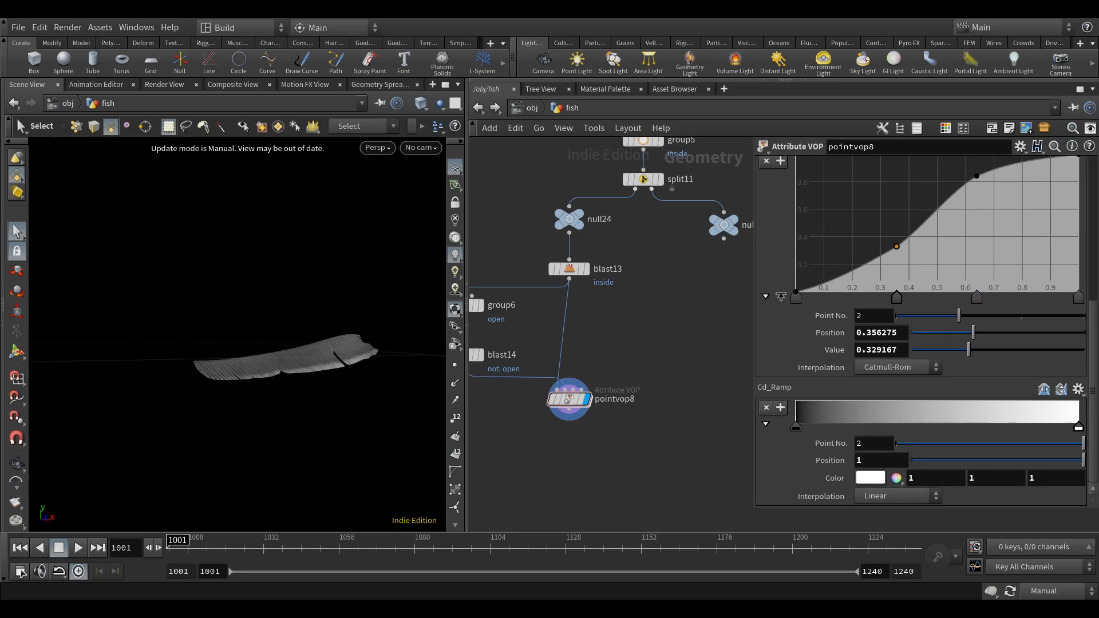
Add a middle point to Cd_Ramp at about position 0.5 and set the first point's colour to 2.2, 5.16, 10.
mouse_move(915, 427)
mouse_down()
mouse_move(947, 426)
mouse_move(936, 429)
mouse_up()
click(794, 429)
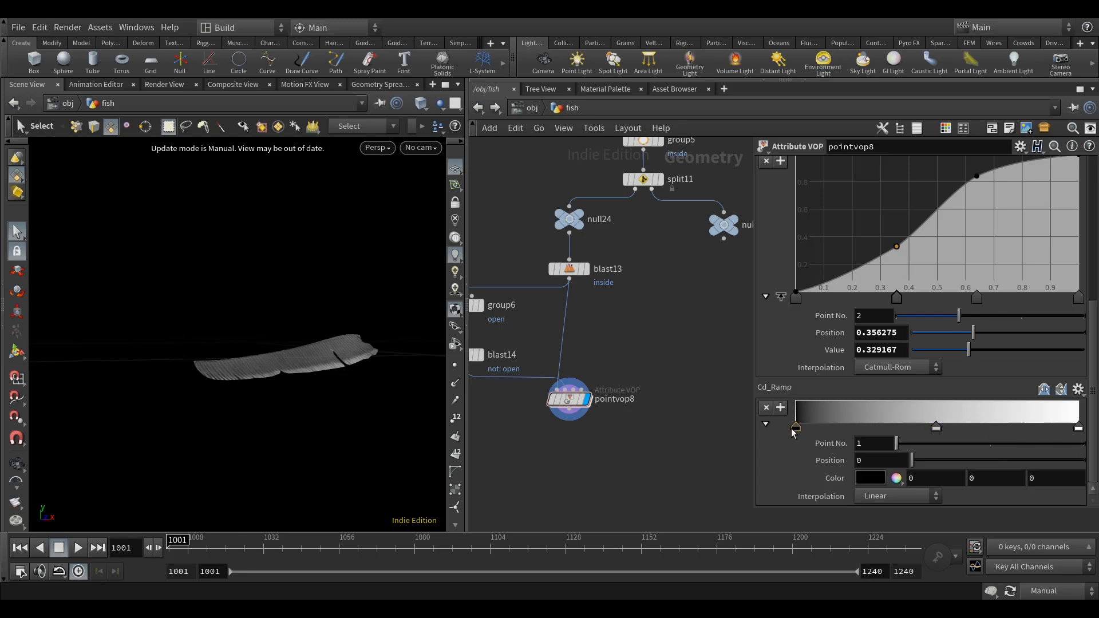
click(915, 477)
text(2.2)
key(Tab)
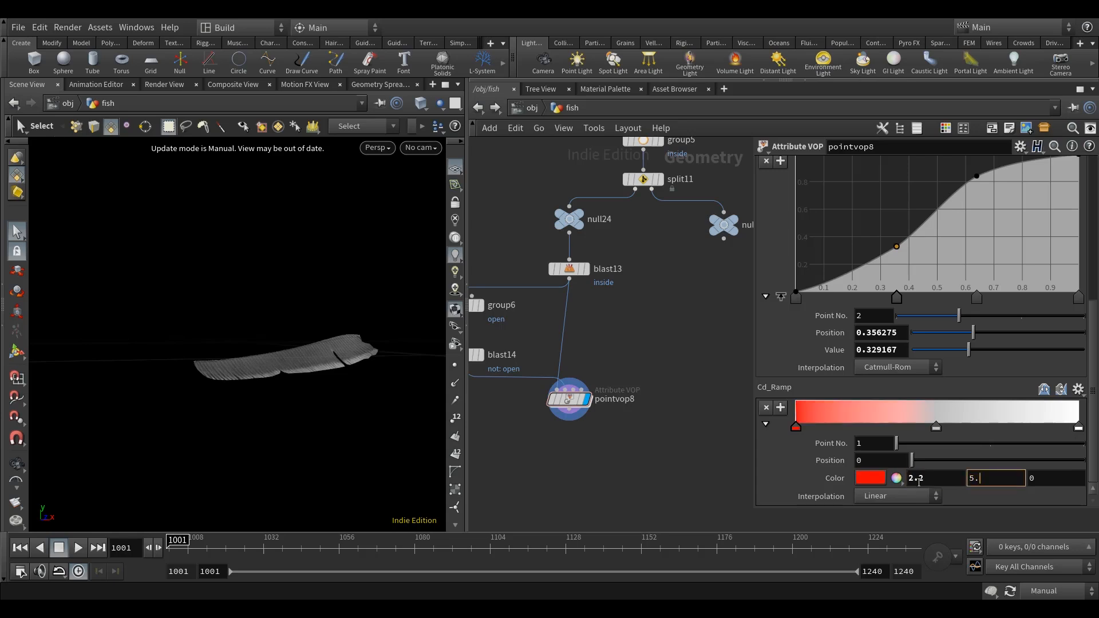
key(Tab)
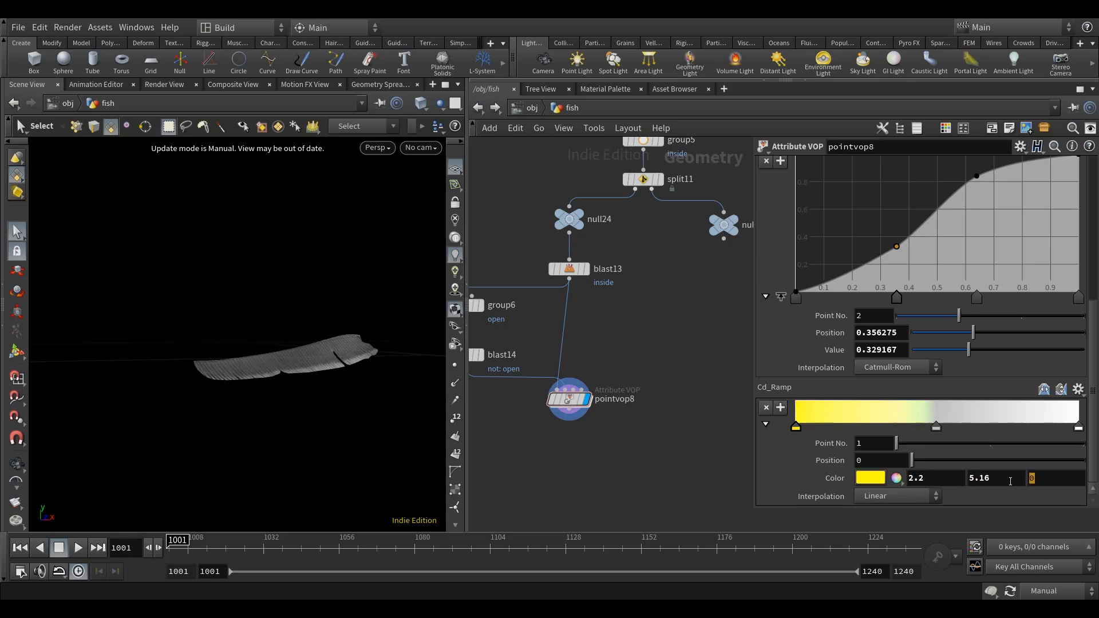
text(10)
key(Return)
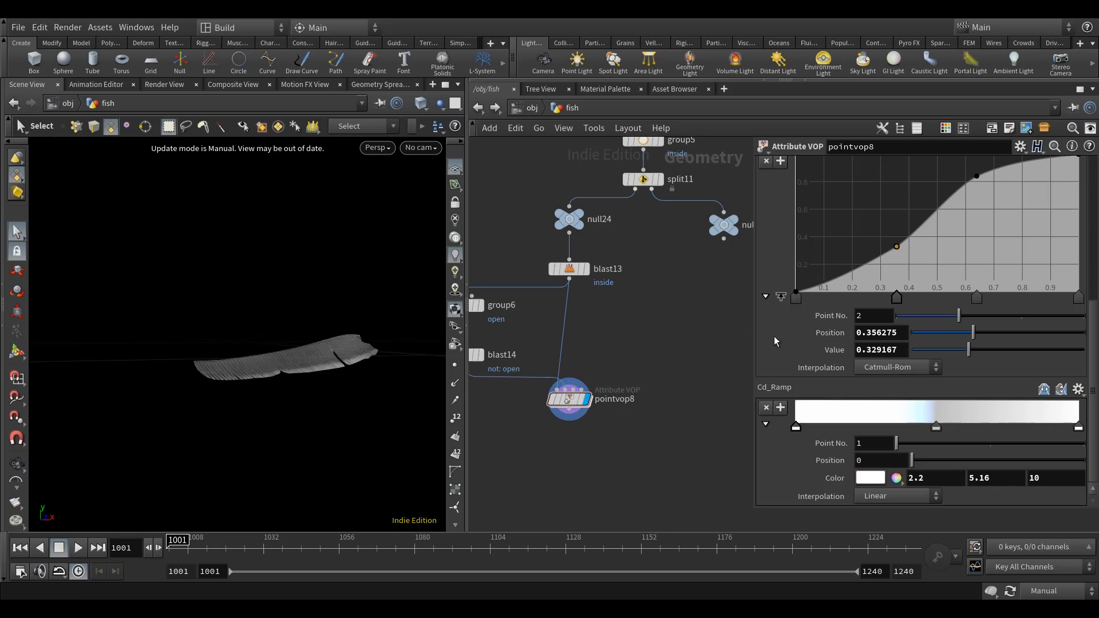
Set the colour of Cd_Ramp's middle point to 2.26, 2.44, 2.95.
click(935, 427)
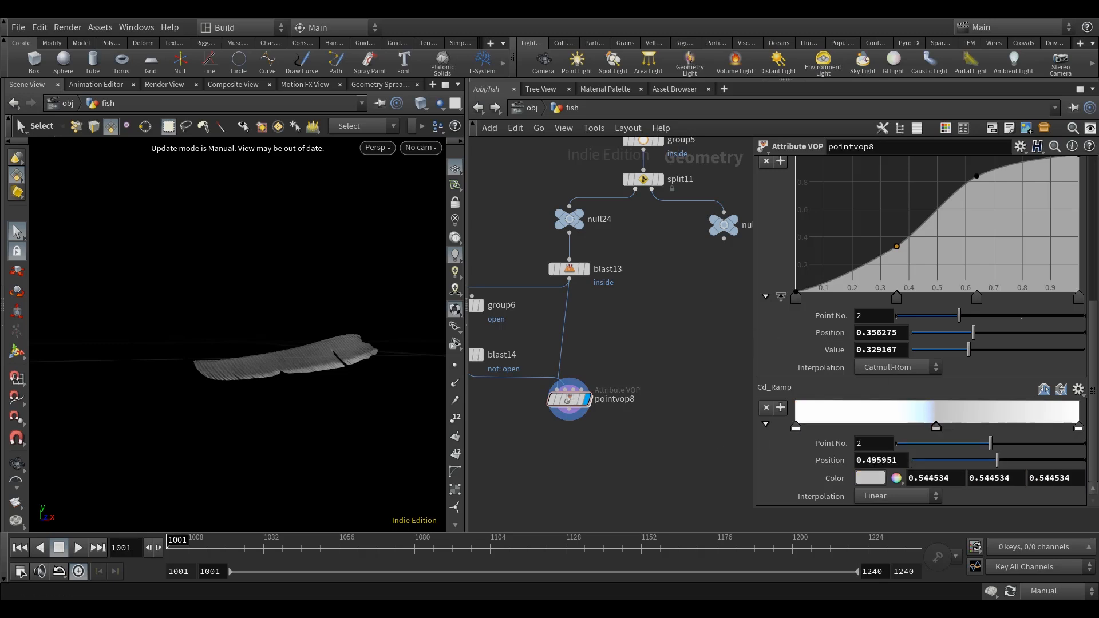
double_click(950, 478)
text(2.26)
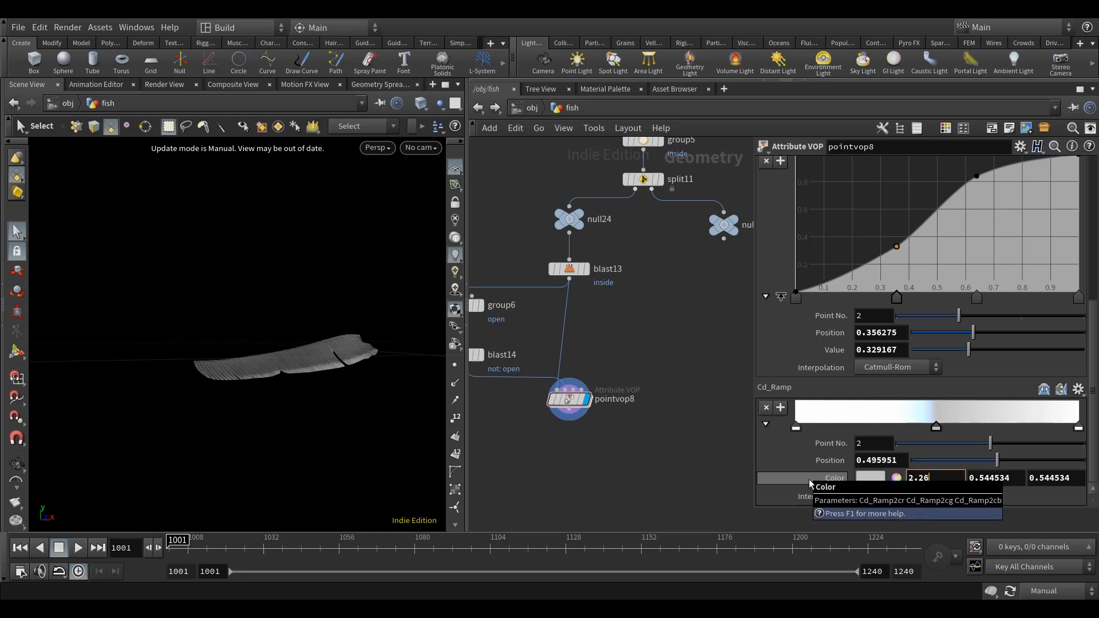
key(Tab)
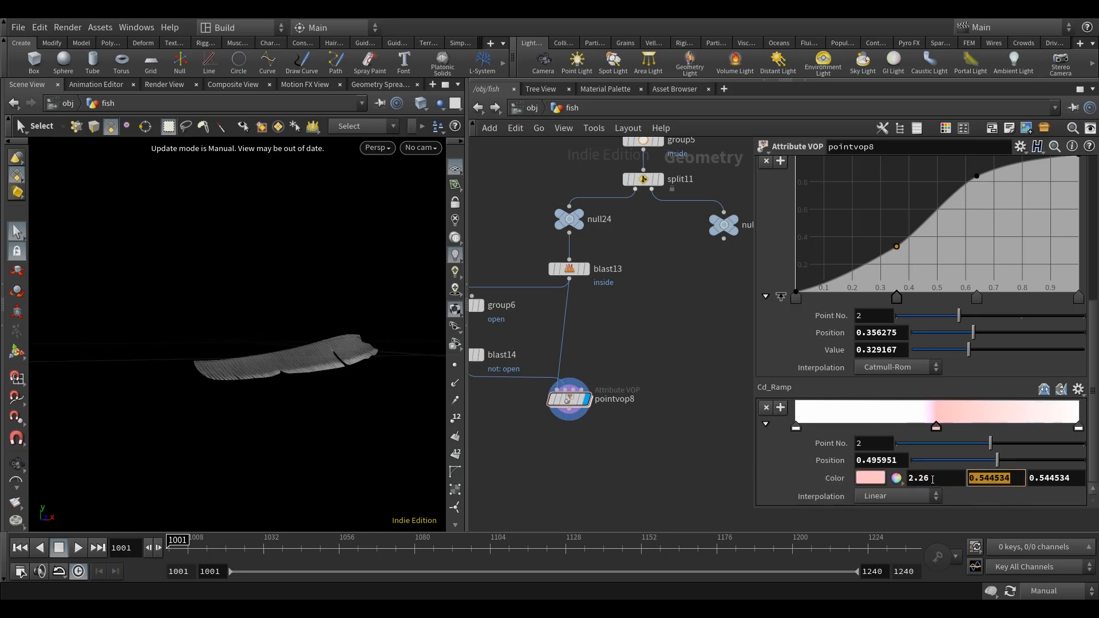
text(2.44)
key(Tab)
text(2)
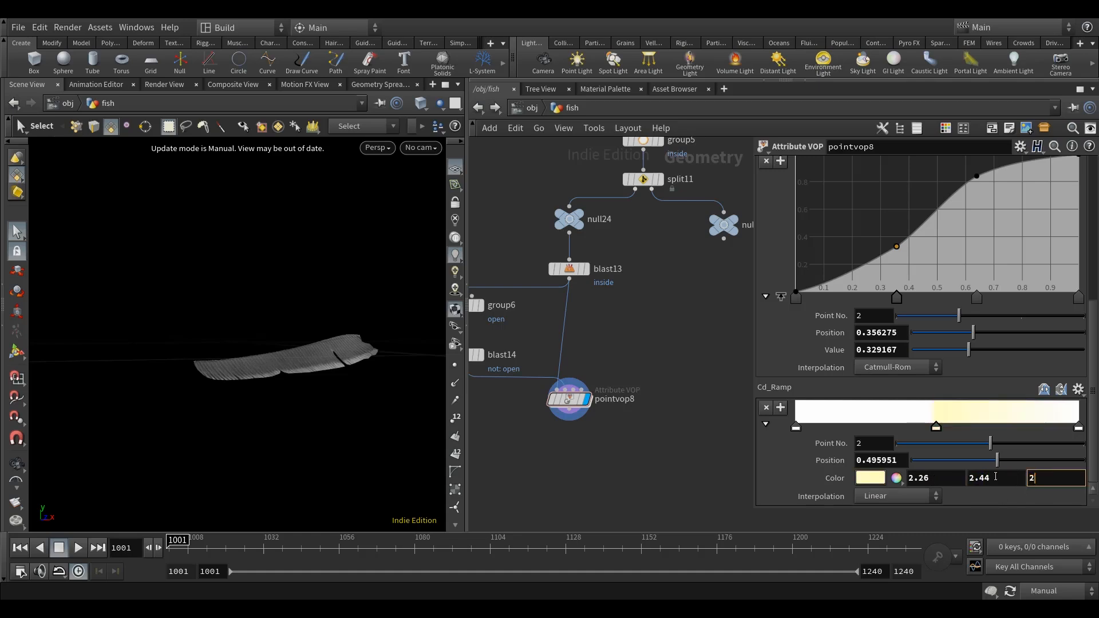
text(.95)
key(Return)
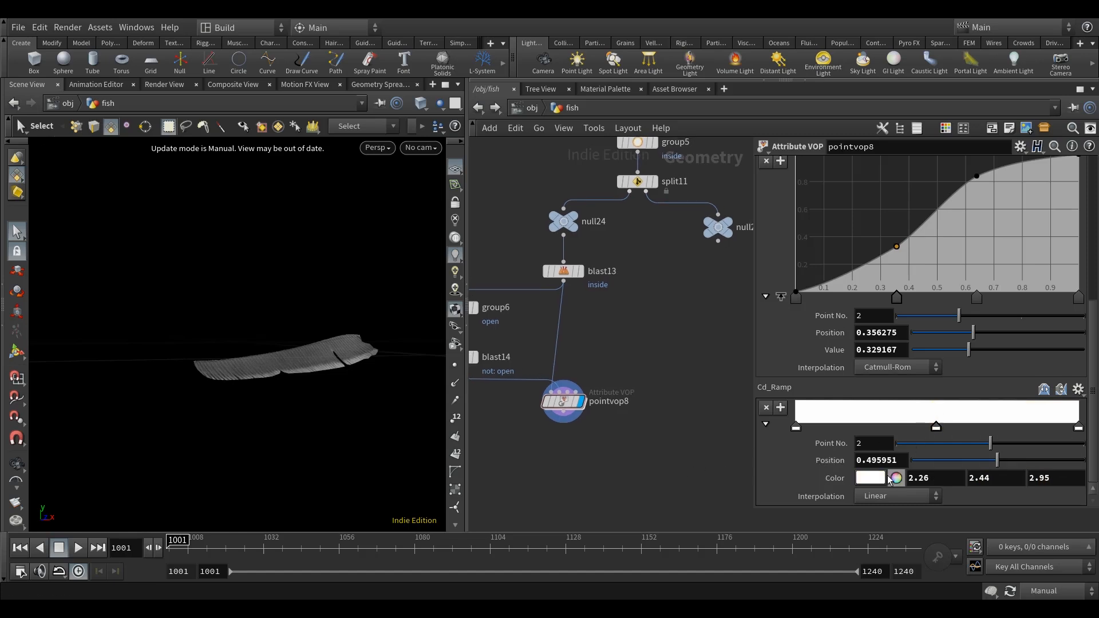
Examine the middle point's colour values in the Color Editor and close it.
click(871, 478)
drag(879, 304, 848, 252)
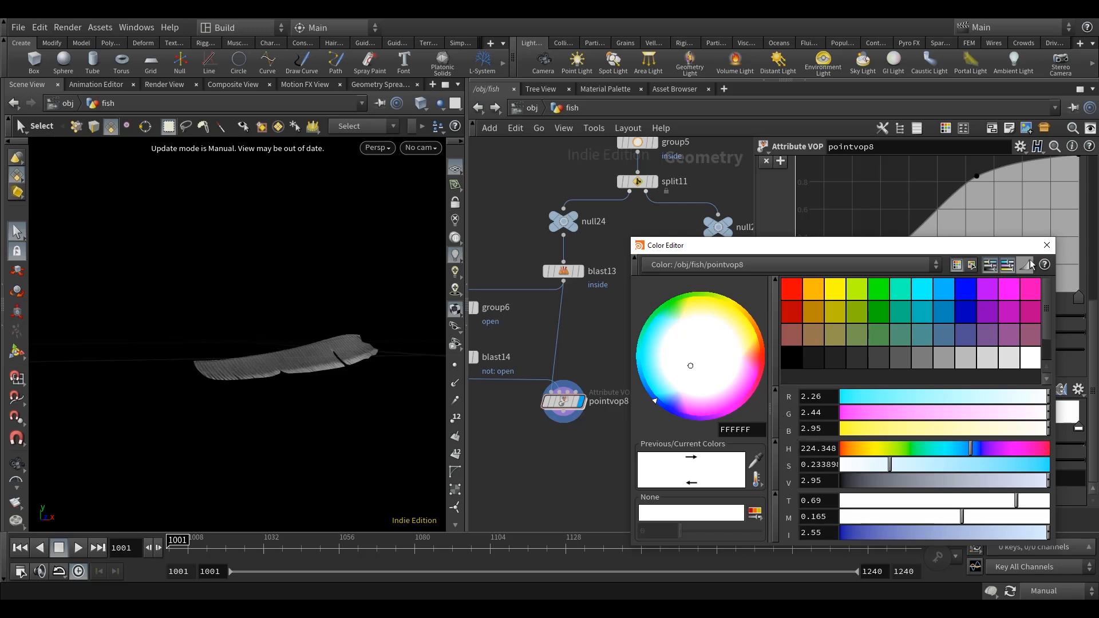
click(1046, 245)
Set the colour of Cd_Ramp's last point to 5, .96, 0.
click(1079, 428)
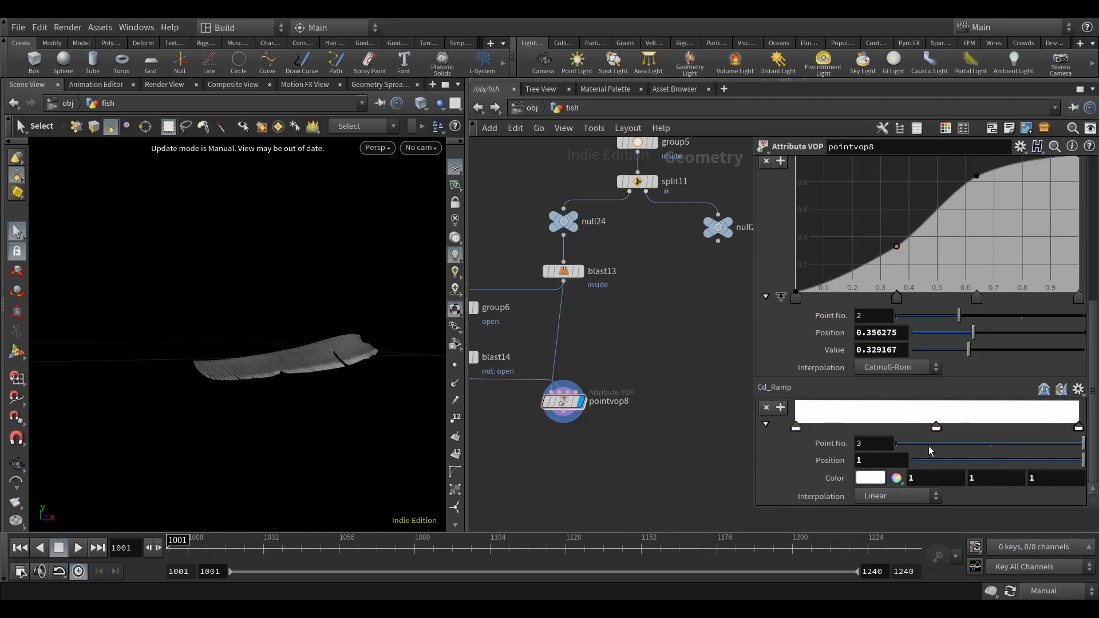
click(930, 481)
text(5)
key(Tab)
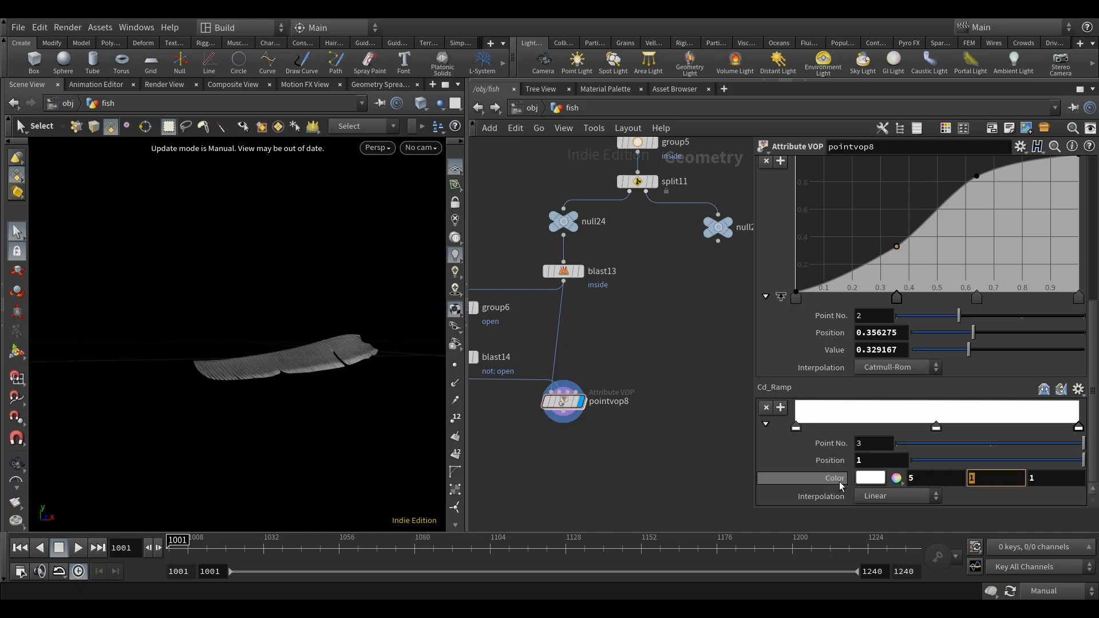
text(.9)
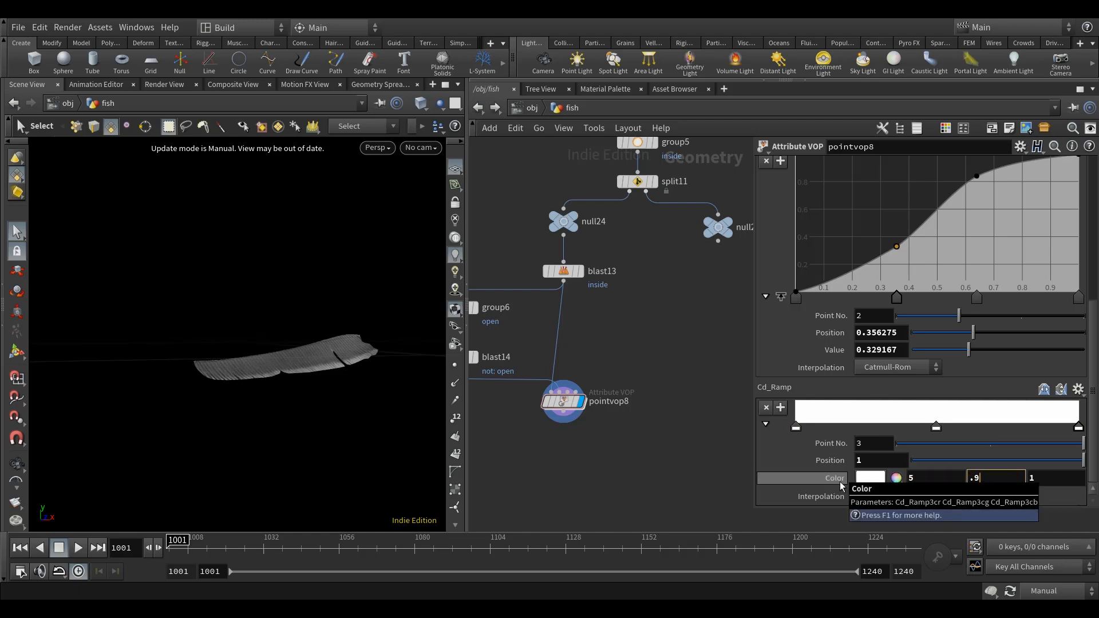
text(6)
key(Tab)
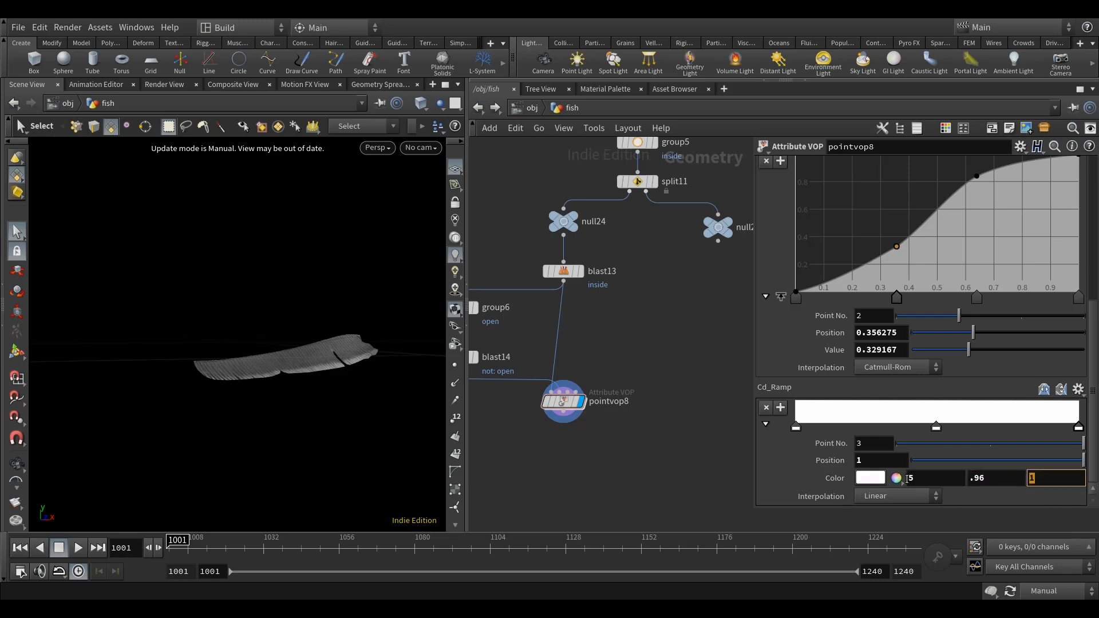
text(0)
key(Return)
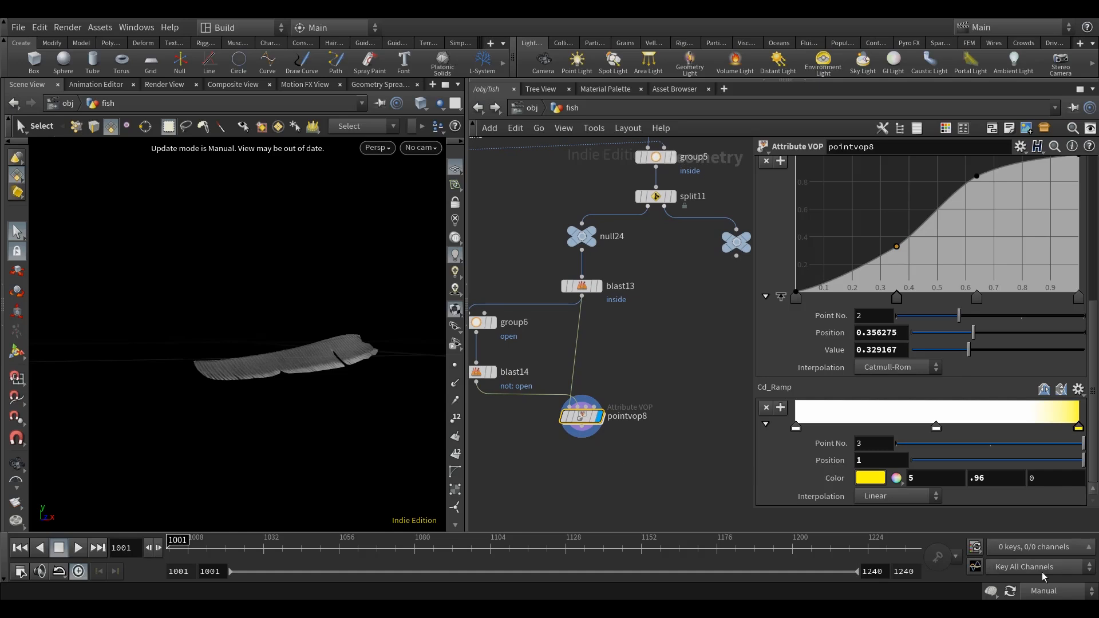
Switch the update mode to Auto Update and hide the reference grid in the viewport.
click(1059, 591)
click(1050, 549)
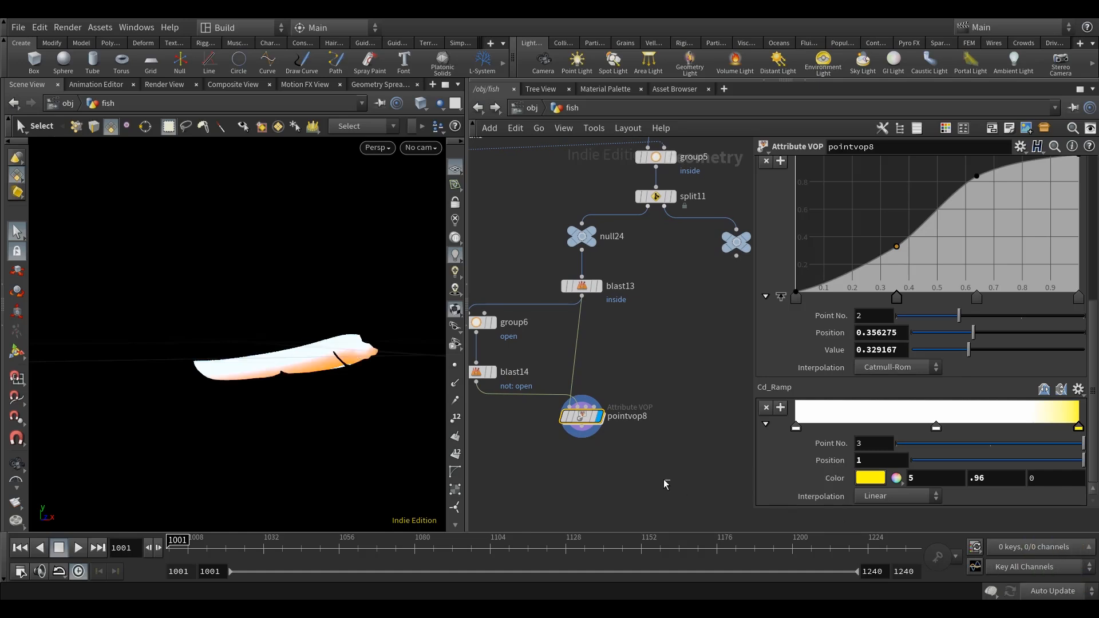
mouse_move(262, 417)
alt+mouse_down()
mouse_move(285, 417)
mouse_move(240, 427)
mouse_move(249, 407)
alt+mouse_up()
click(455, 168)
mouse_move(341, 423)
alt+mouse_down()
mouse_move(338, 408)
mouse_move(326, 421)
mouse_move(338, 412)
mouse_move(338, 422)
alt+mouse_up()
key(s)
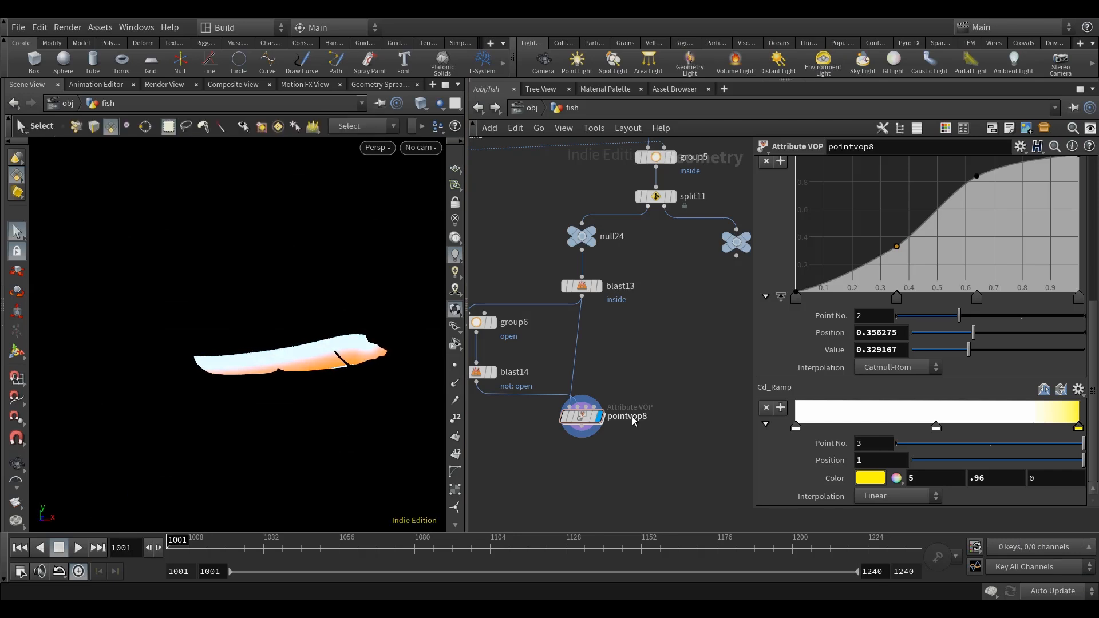
Open pointvop8's network and move the multiply1 node between ramp2 and the geometry output.
double_click(582, 416)
middle_drag(545, 432, 520, 419)
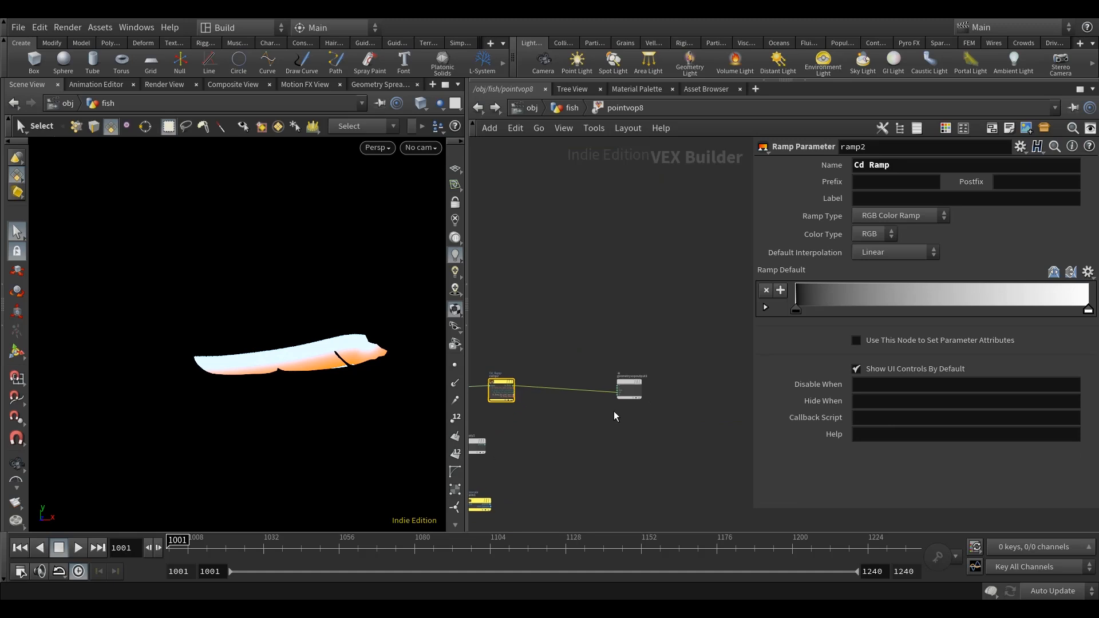
scroll(559, 433, up, 5)
mouse_move(591, 434)
middle_down()
mouse_move(662, 417)
mouse_move(612, 431)
middle_up()
scroll(585, 432, down, 3)
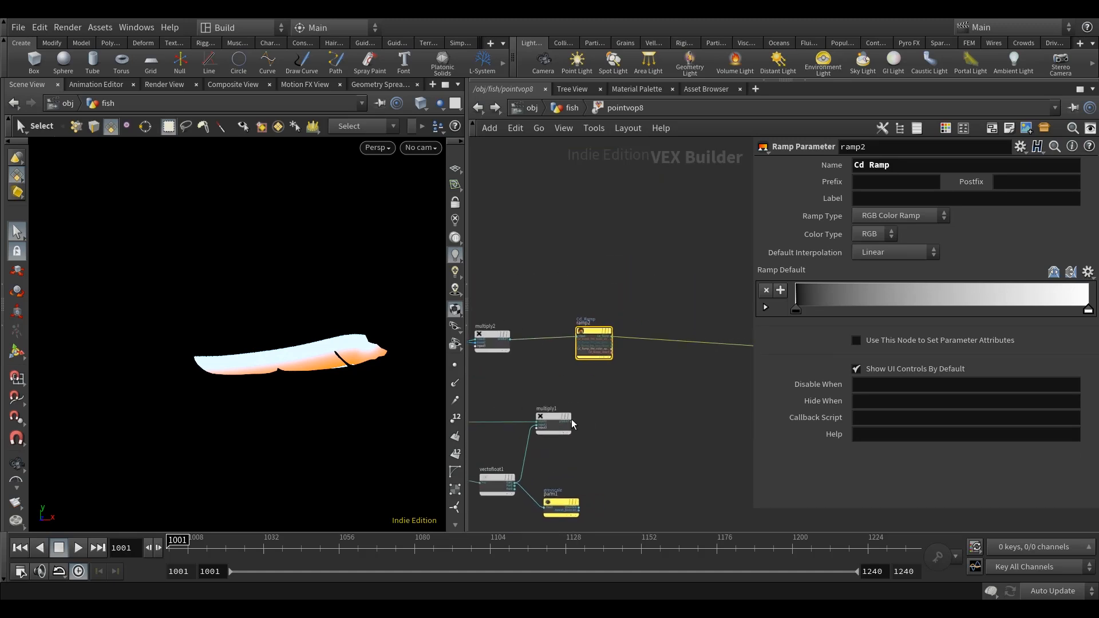
scroll(558, 421, down, 5)
middle_drag(567, 419, 533, 420)
scroll(533, 420, up, 5)
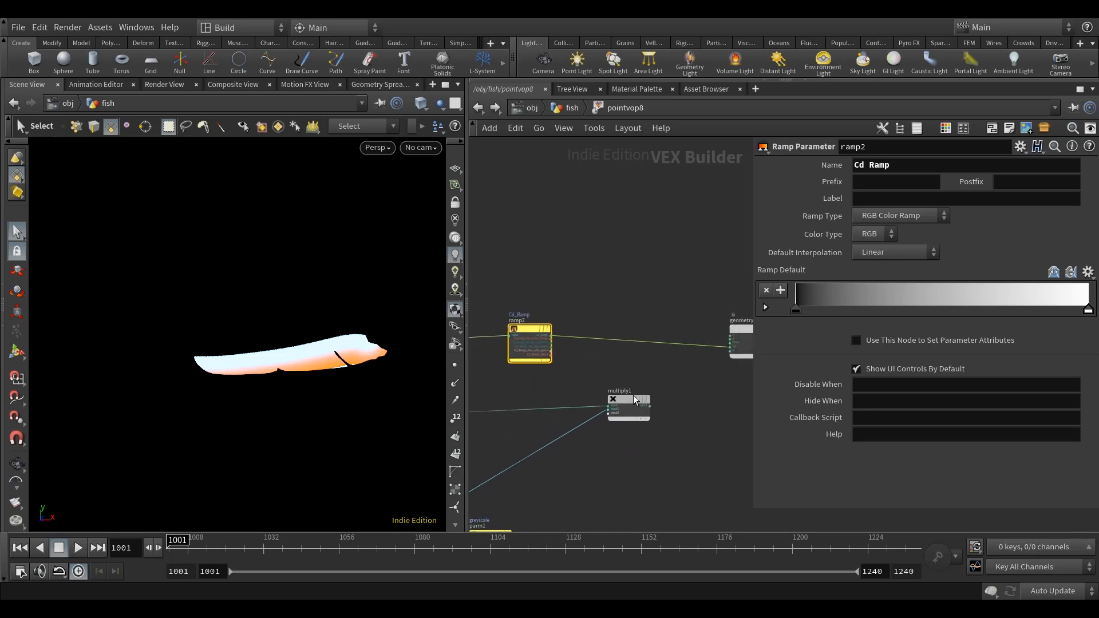
scroll(565, 343, up, 5)
Connect the Cd_Ramp output to multiply1's first input and multiply1's product to the geometry output's Cd.
click(542, 331)
click(653, 434)
middle_drag(610, 495, 490, 491)
click(732, 348)
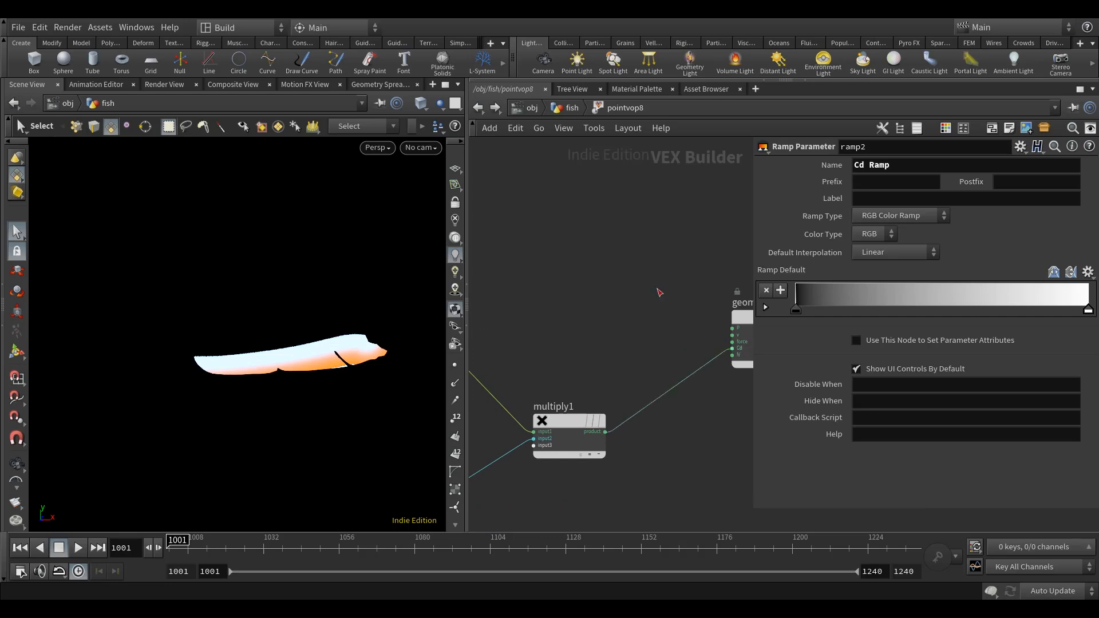
Return to the fish network and examine the fin's colour gradient up close in the viewport.
click(494, 108)
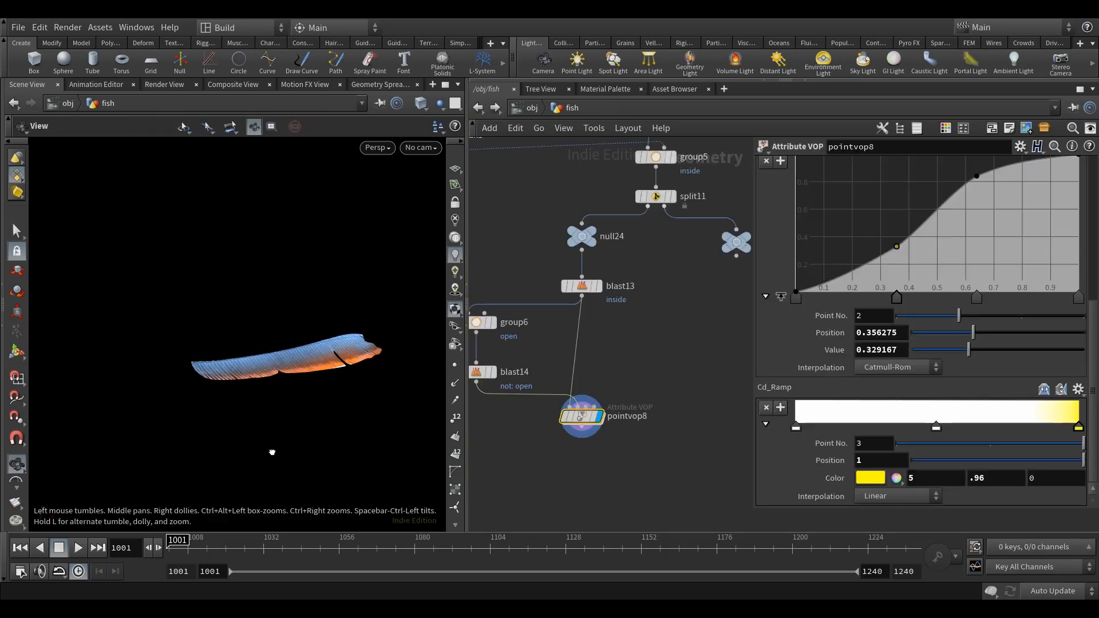
mouse_move(287, 421)
alt+mouse_down()
mouse_move(304, 422)
mouse_move(290, 422)
alt+mouse_up()
alt+scroll(306, 352, up, 5)
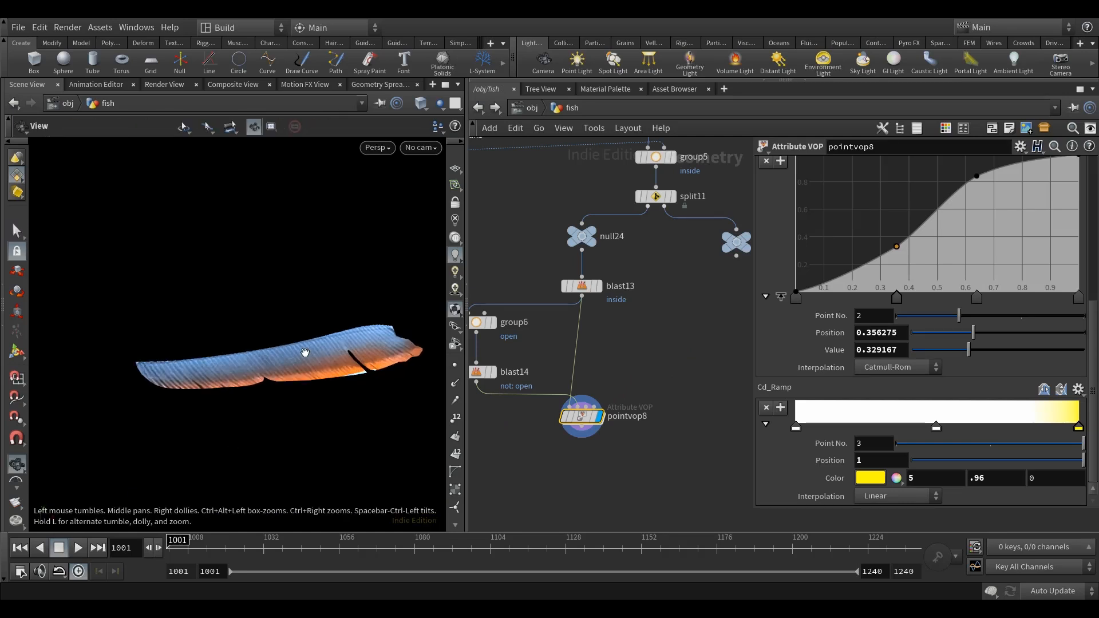
drag(350, 395, 318, 398)
key(s)
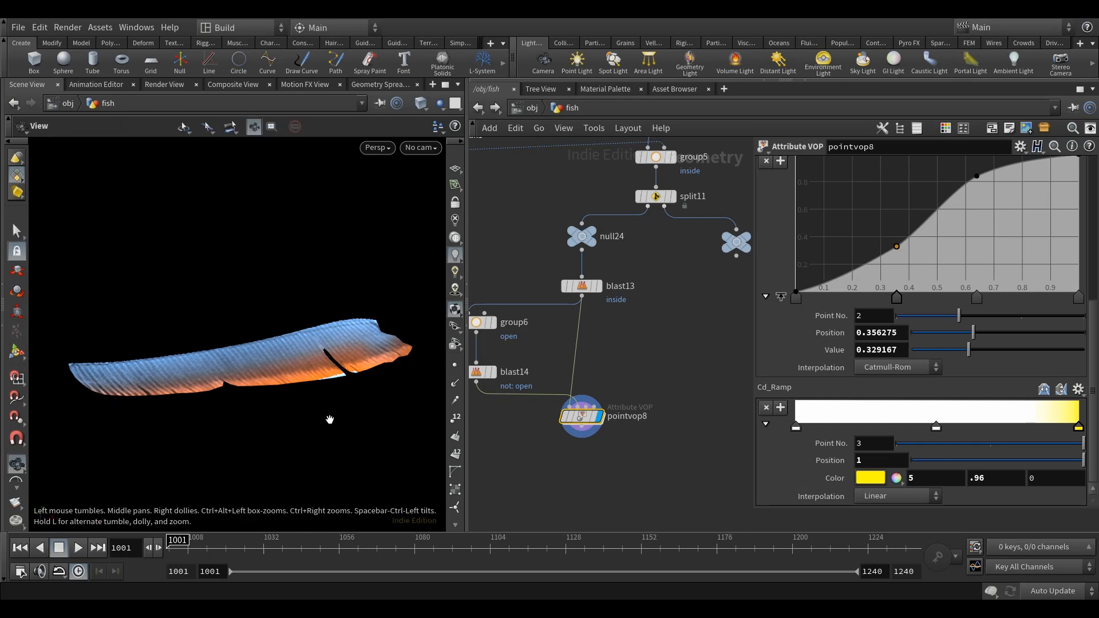
alt+scroll(330, 418, down, 4)
alt+drag(313, 436, 310, 434)
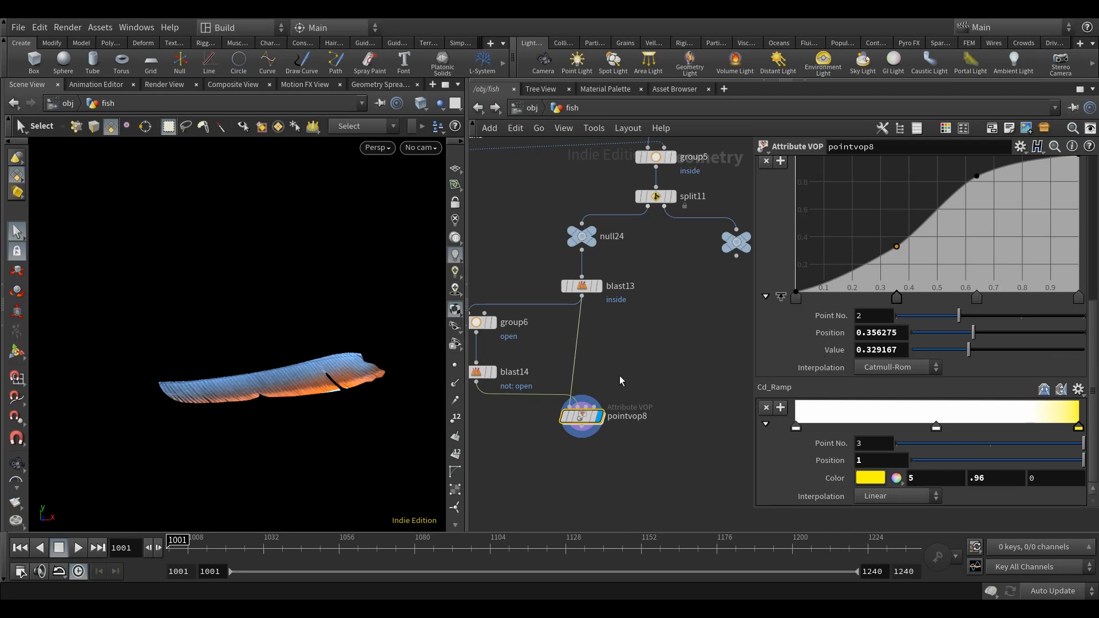
Go back inside pointvop8 and examine the radius parameter and its connections to pcopen1.
key(i)
scroll(611, 344, down, 8)
middle_drag(544, 297, 697, 300)
scroll(538, 314, up, 2)
middle_drag(522, 314, 639, 321)
scroll(554, 333, up, 2)
drag(581, 396, 500, 385)
scroll(613, 375, up, 7)
middle_drag(700, 292, 656, 276)
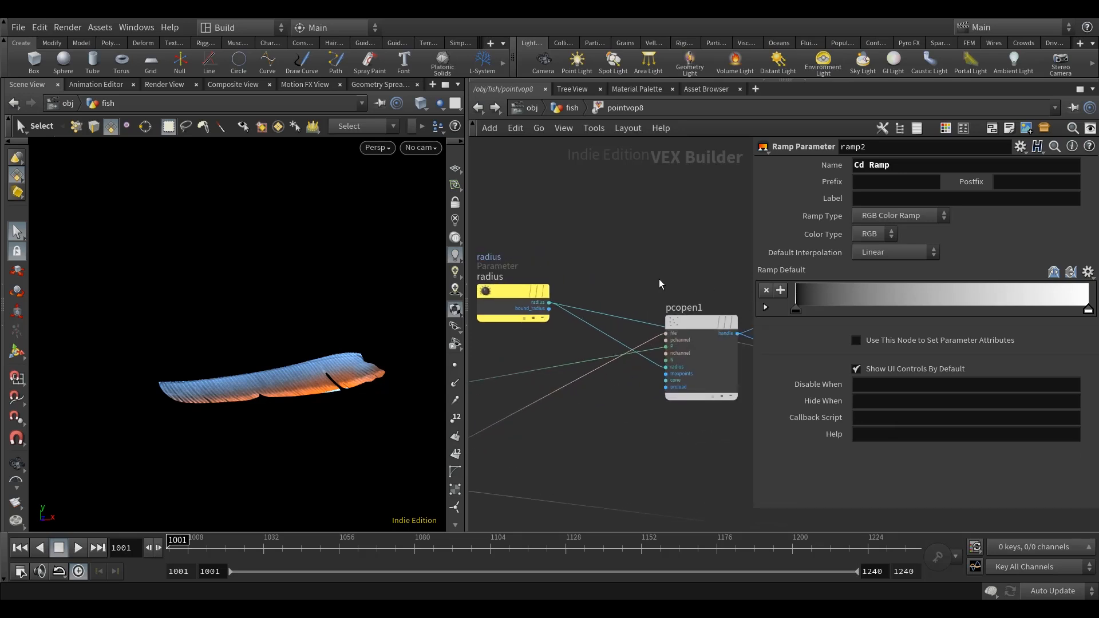
Add an Anti-Aliased Flow Noise node above the geometryvopglobal1 node.
click(687, 321)
scroll(704, 252, down, 5)
scroll(590, 268, up, 1)
scroll(603, 260, up, 1)
key(Tab)
text(aa)
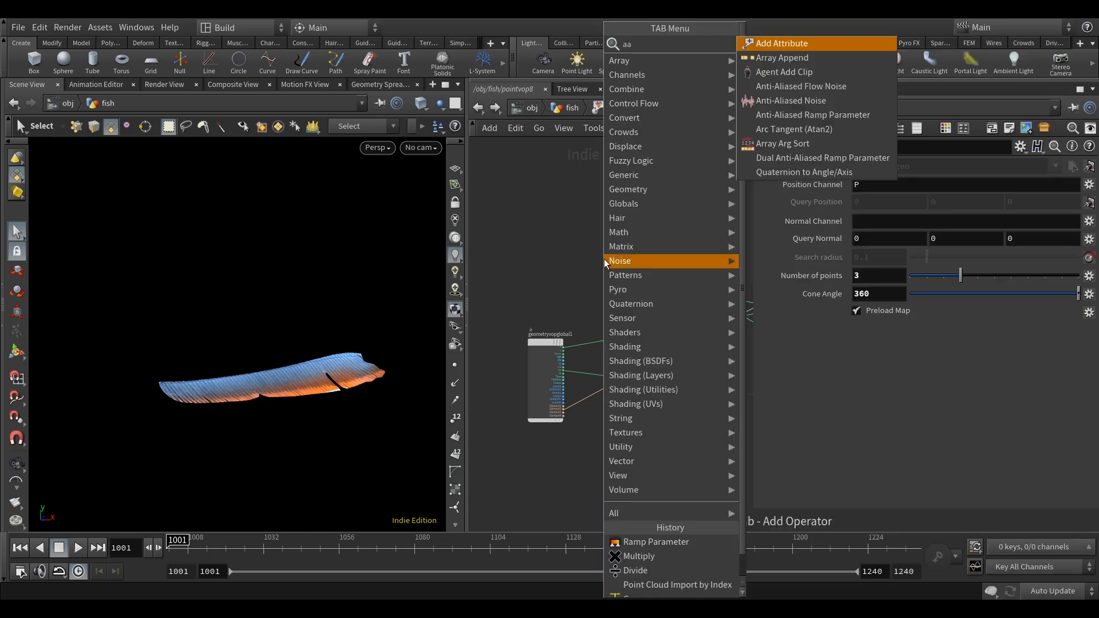
click(819, 87)
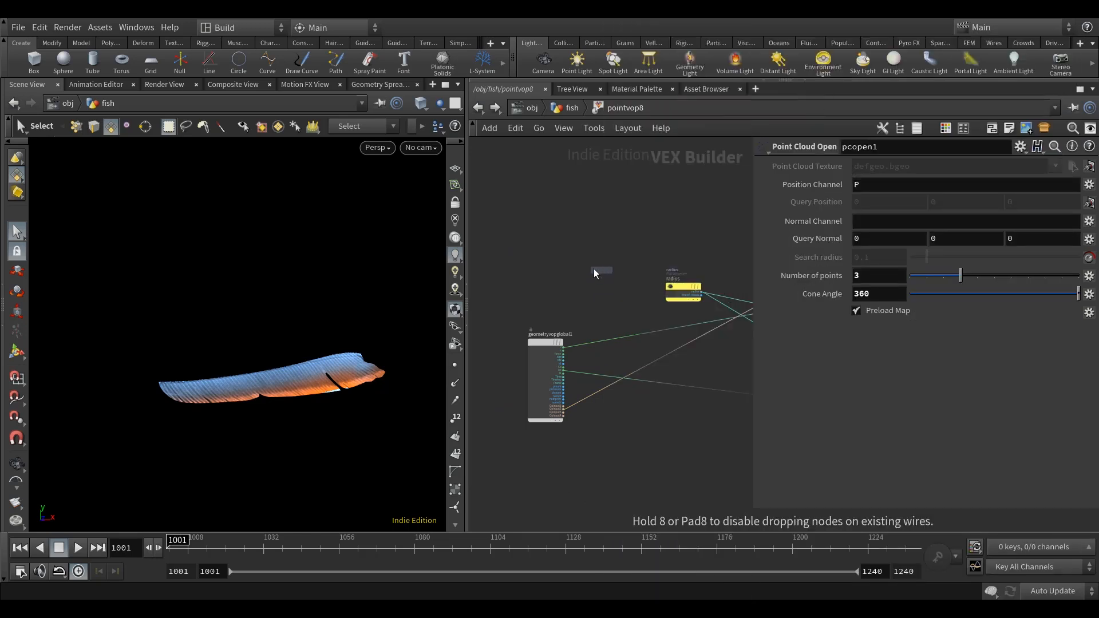
click(586, 267)
scroll(578, 269, up, 5)
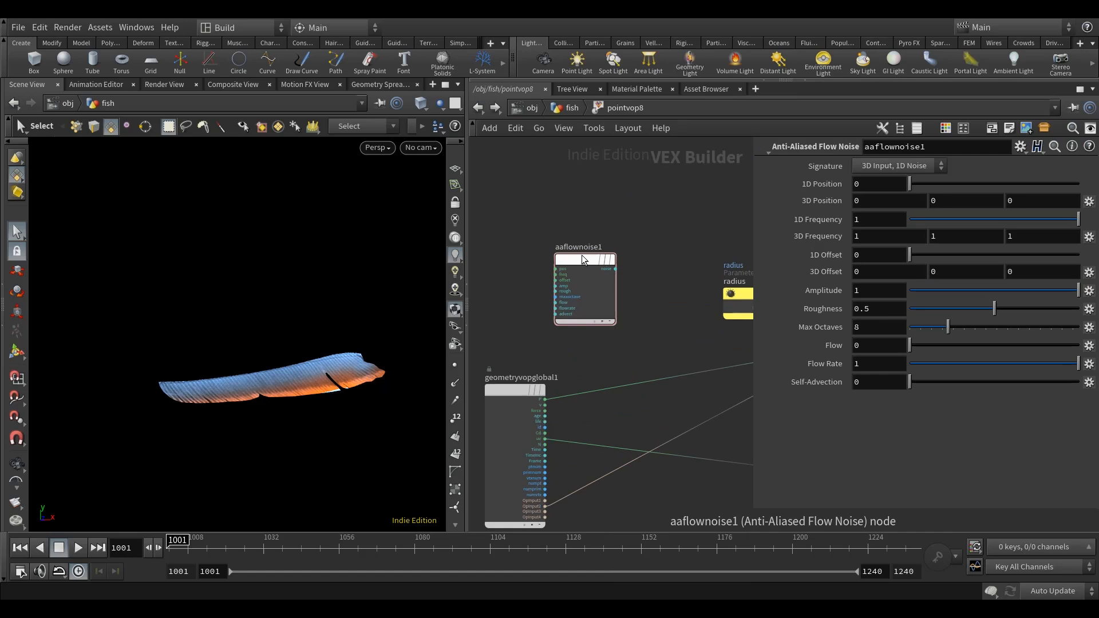
Connect geometryvopglobal1's P output to the pos input of aaflownoise1.
scroll(610, 250, down, 4)
scroll(558, 377, up, 2)
click(568, 401)
click(599, 206)
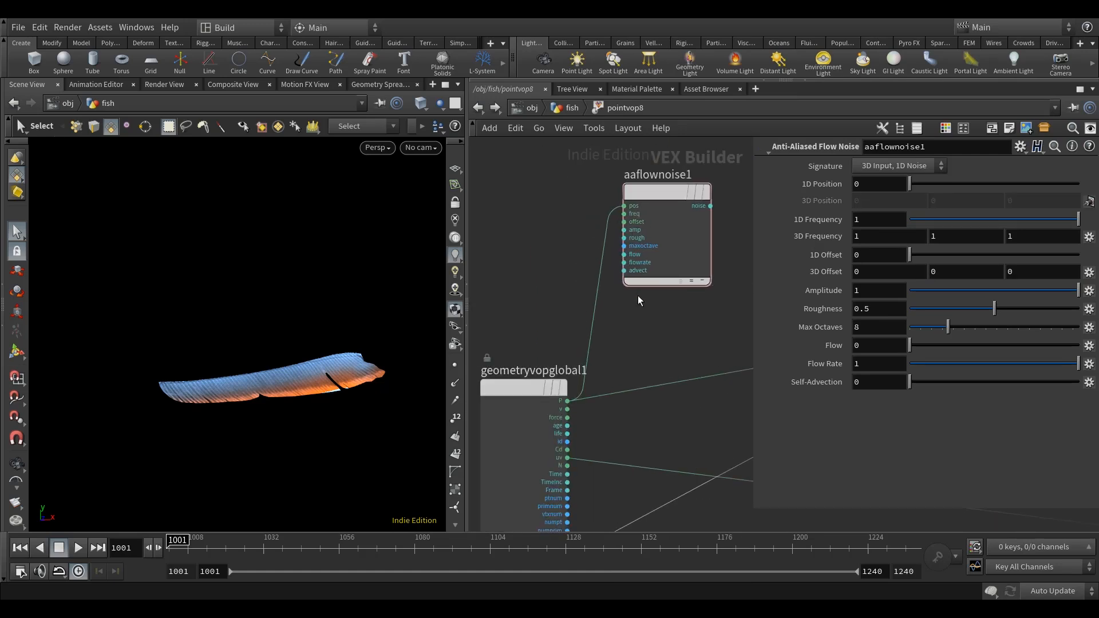
Promote the freq, offset, amp and rough inputs of aaflownoise1 to parameters.
scroll(626, 280, up, 3)
right_click(622, 267)
click(653, 274)
right_click(623, 280)
click(652, 288)
right_click(621, 294)
click(639, 306)
right_click(622, 308)
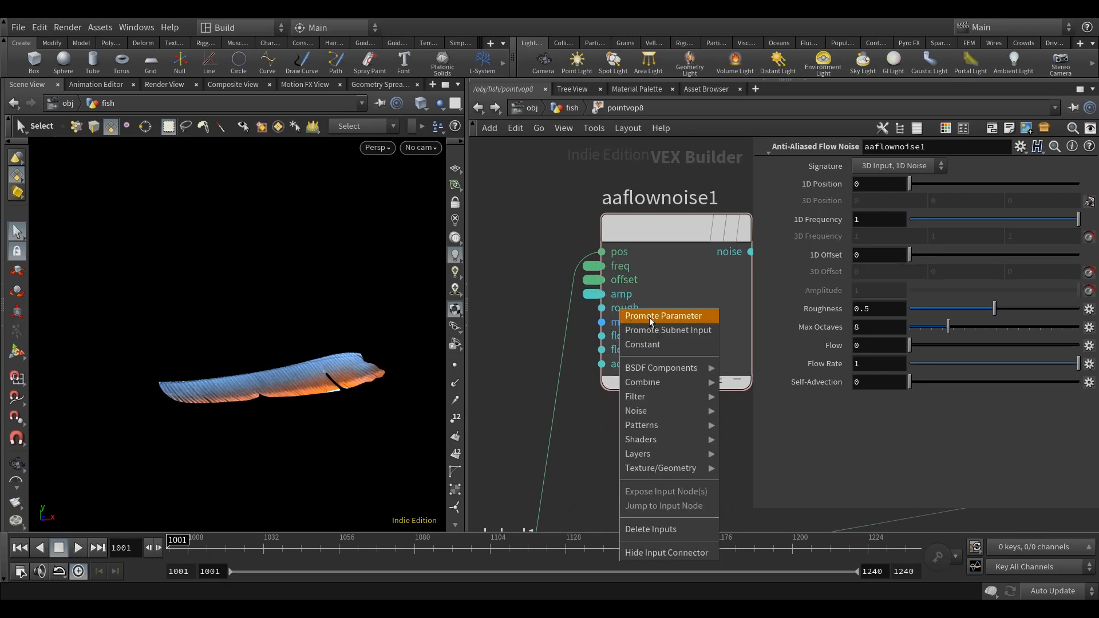
click(649, 317)
Set aaflownoise1's signature to 3D Input, 3D Noise and move the radius parameter node up towards pcopen1.
scroll(606, 402, down, 4)
click(579, 310)
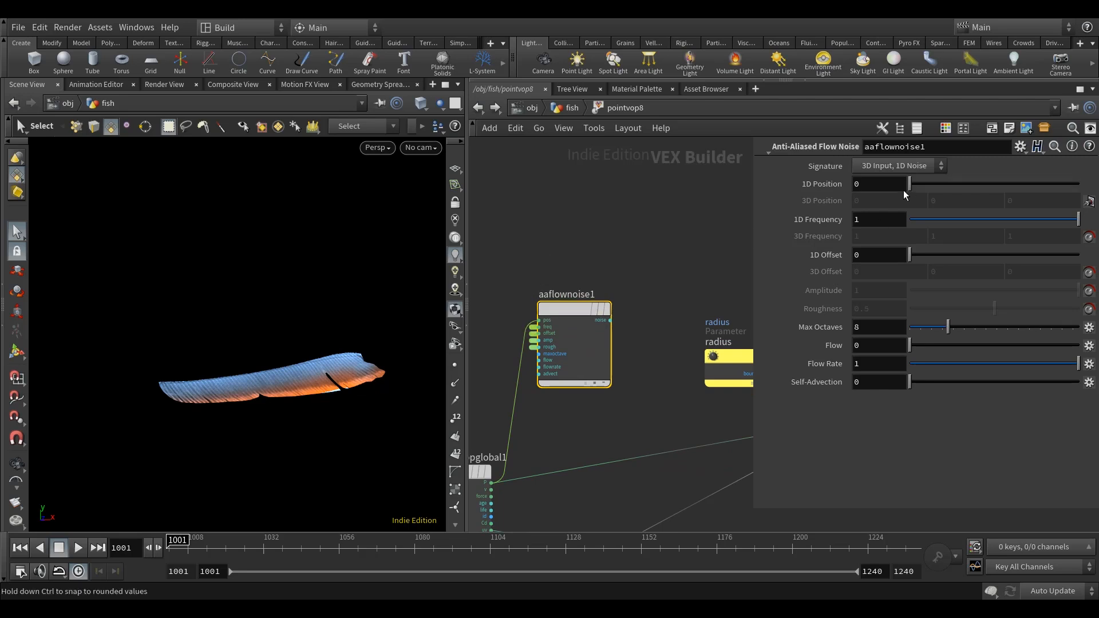
click(897, 166)
click(897, 195)
mouse_move(728, 344)
mouse_down()
mouse_move(588, 321)
mouse_move(565, 300)
mouse_move(593, 306)
mouse_move(630, 215)
mouse_up()
middle_drag(564, 299, 639, 297)
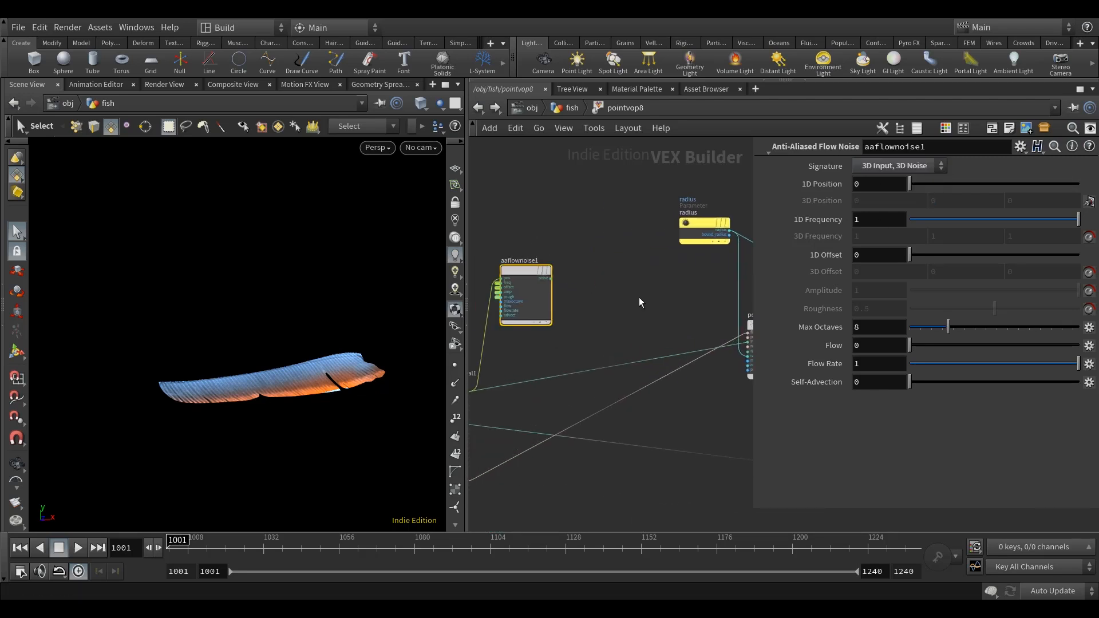
Place an Add node between aaflownoise1 and pcopen1.
key(Tab)
text(add)
click(790, 44)
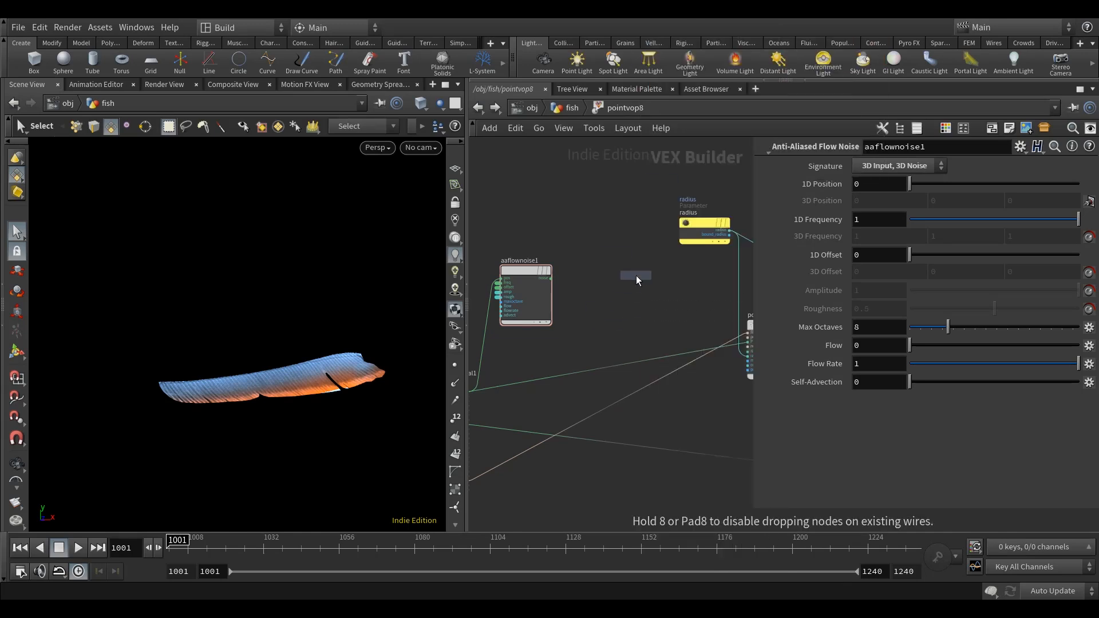
click(636, 276)
Connect aaflownoise1's noise output to add1's first input and geometryvopglobal1's P to its second input.
scroll(572, 277, up, 3)
click(538, 279)
click(642, 287)
mouse_move(610, 370)
middle_down()
mouse_move(733, 354)
mouse_move(605, 361)
middle_up()
click(523, 457)
click(666, 298)
Connect add1's sum output to pcopen1's P input in place of the direct global P connection.
middle_drag(671, 369, 523, 361)
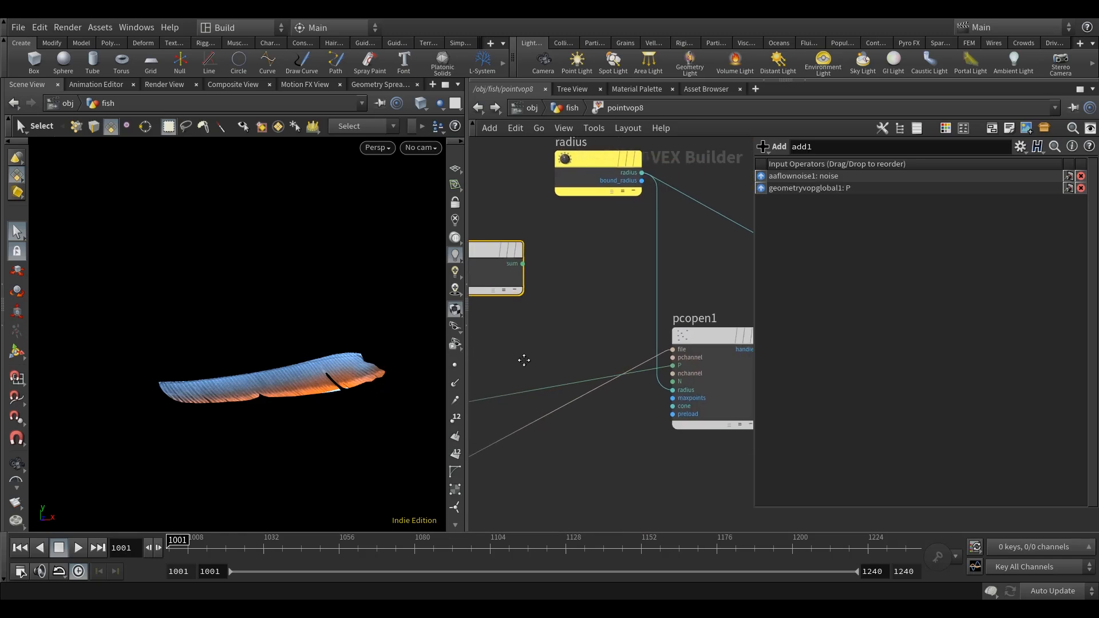
click(541, 261)
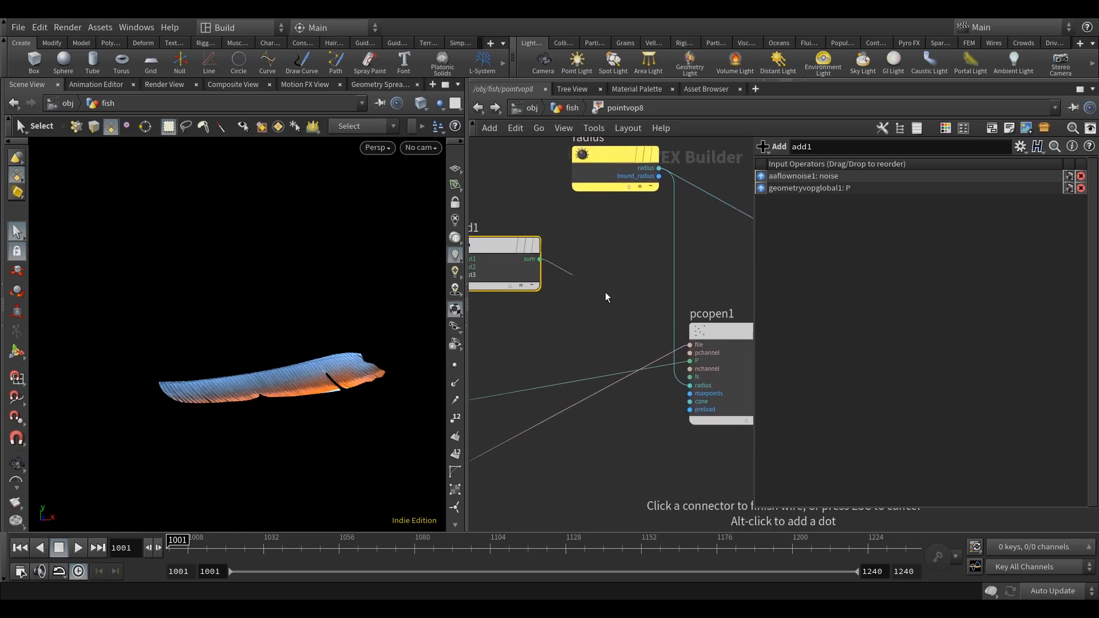
click(689, 360)
middle_drag(592, 266, 682, 270)
scroll(682, 269, down, 2)
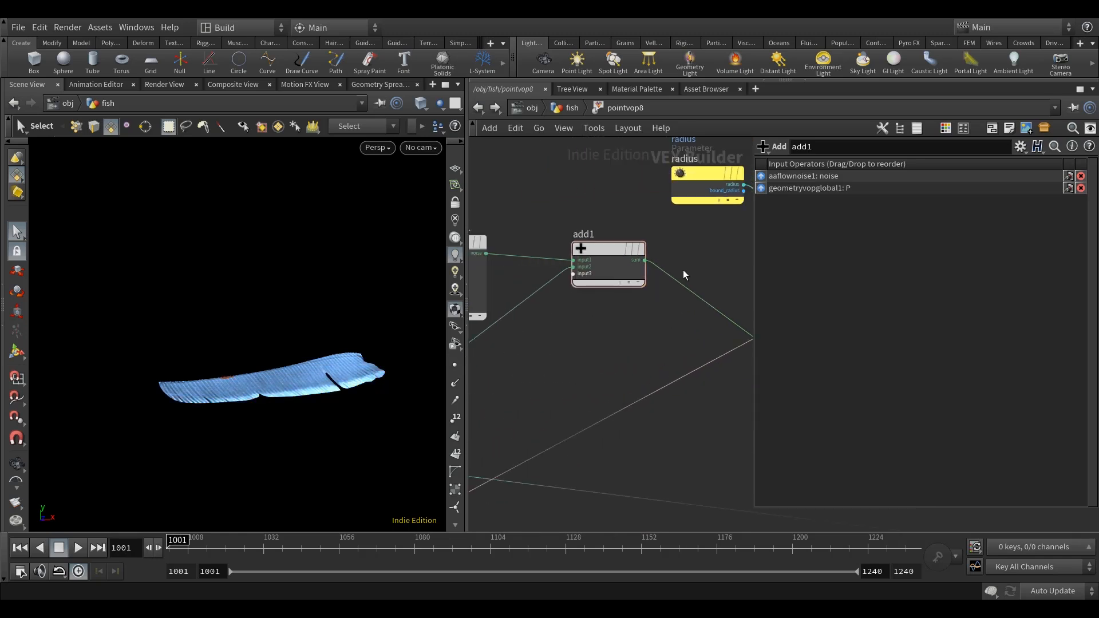
middle_drag(615, 334, 553, 330)
scroll(652, 335, down, 3)
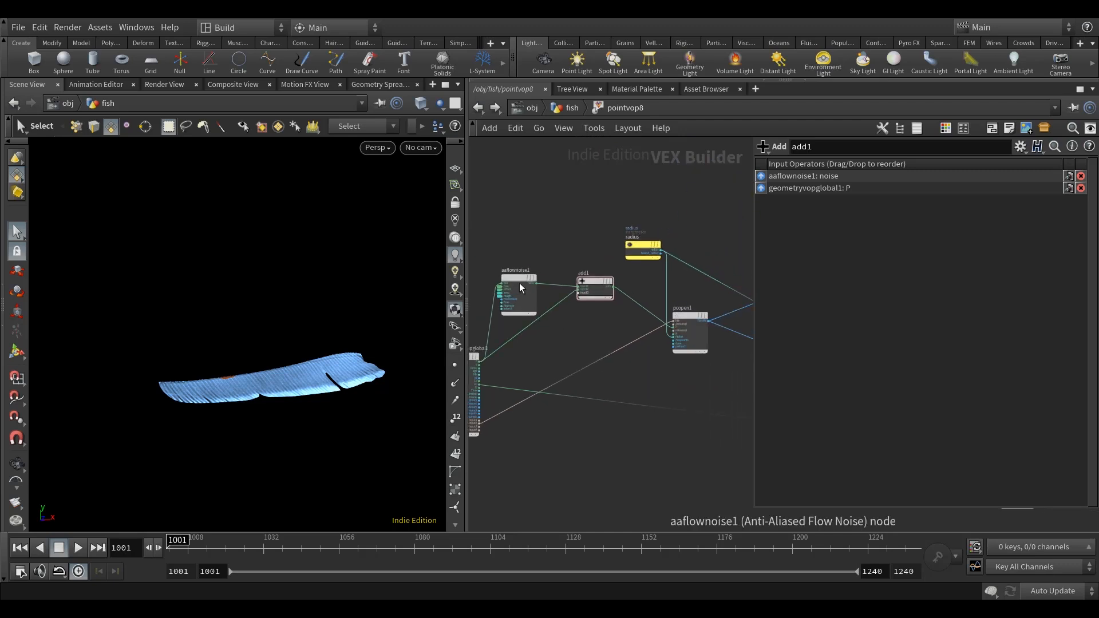
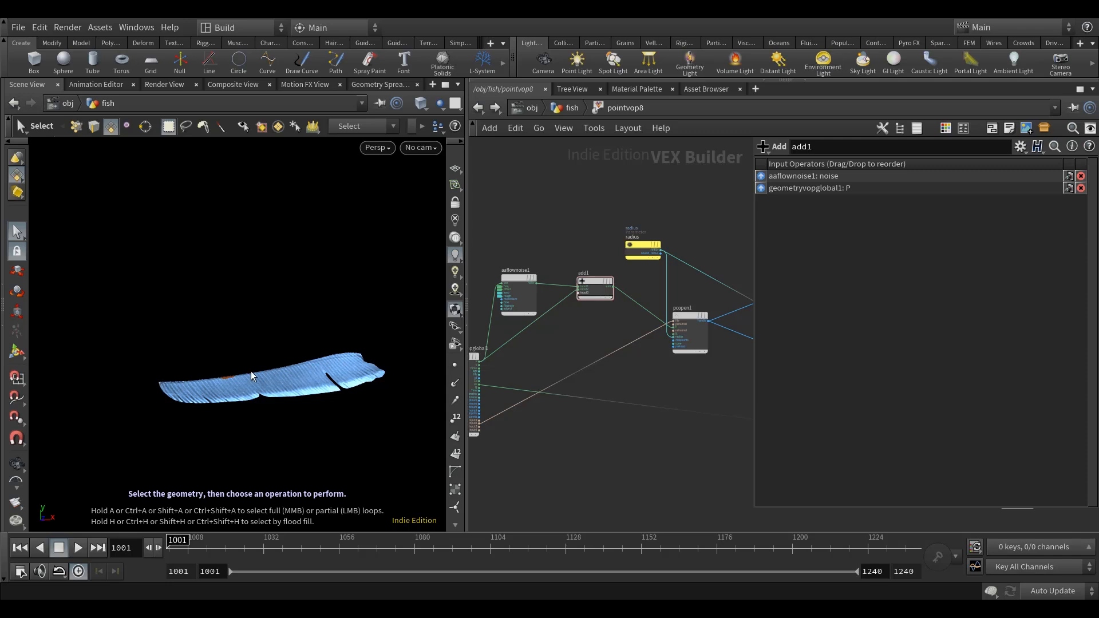
Back in the fish network, set pointvop8's first Frequency component to 10 and drive the other two with ch("freq1").
scroll(503, 273, up, 3)
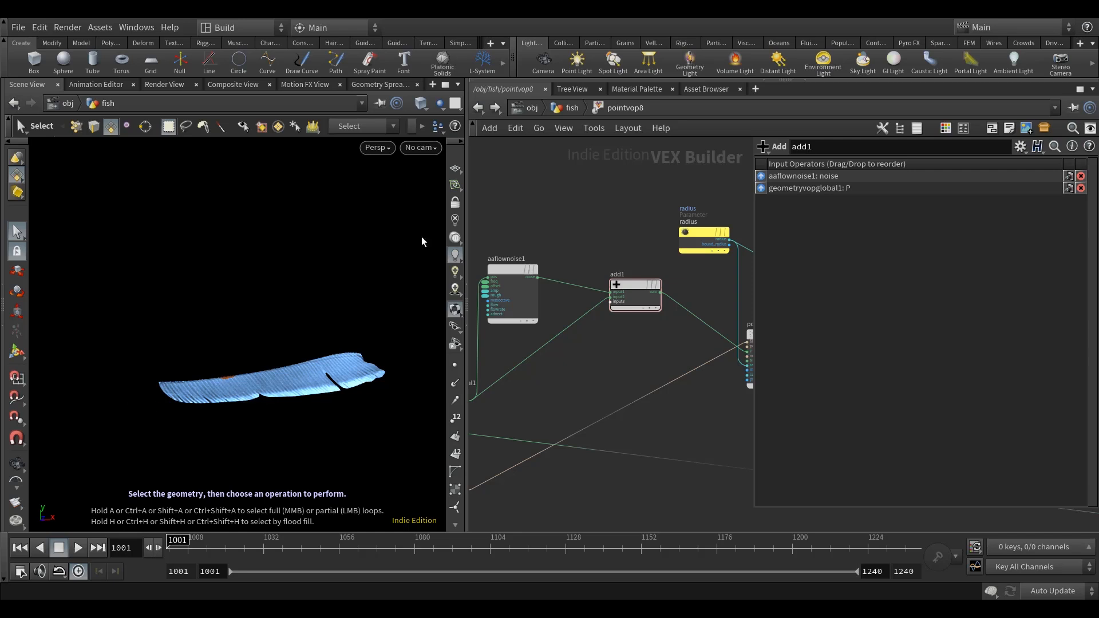
click(572, 107)
scroll(927, 353, down, 5)
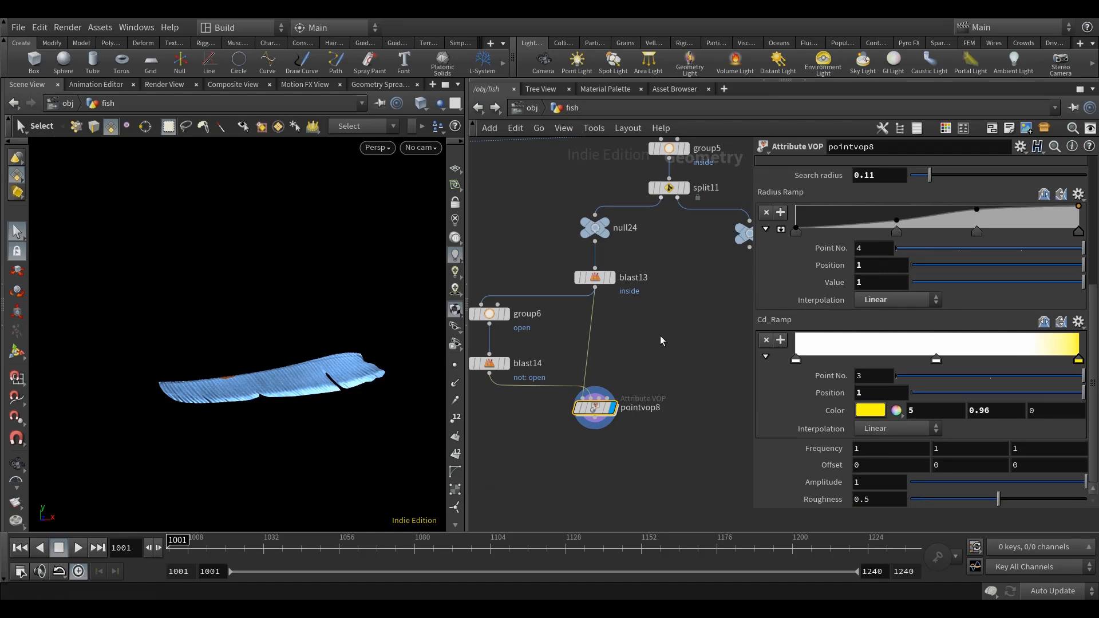
middle_drag(660, 341, 671, 335)
right_click(890, 448)
click(928, 410)
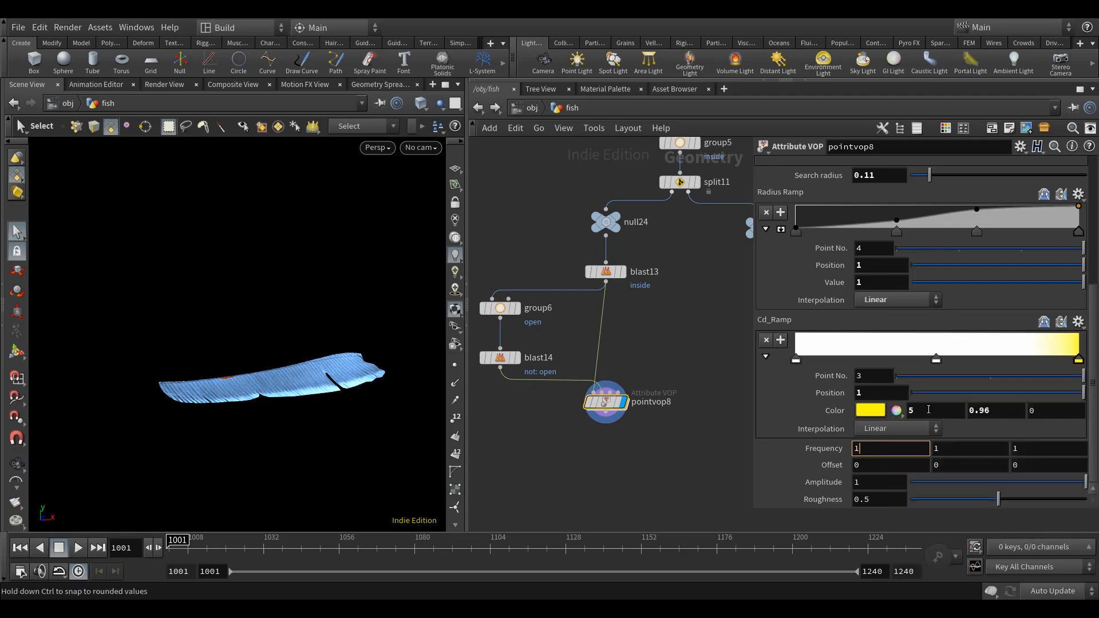
right_click(891, 449)
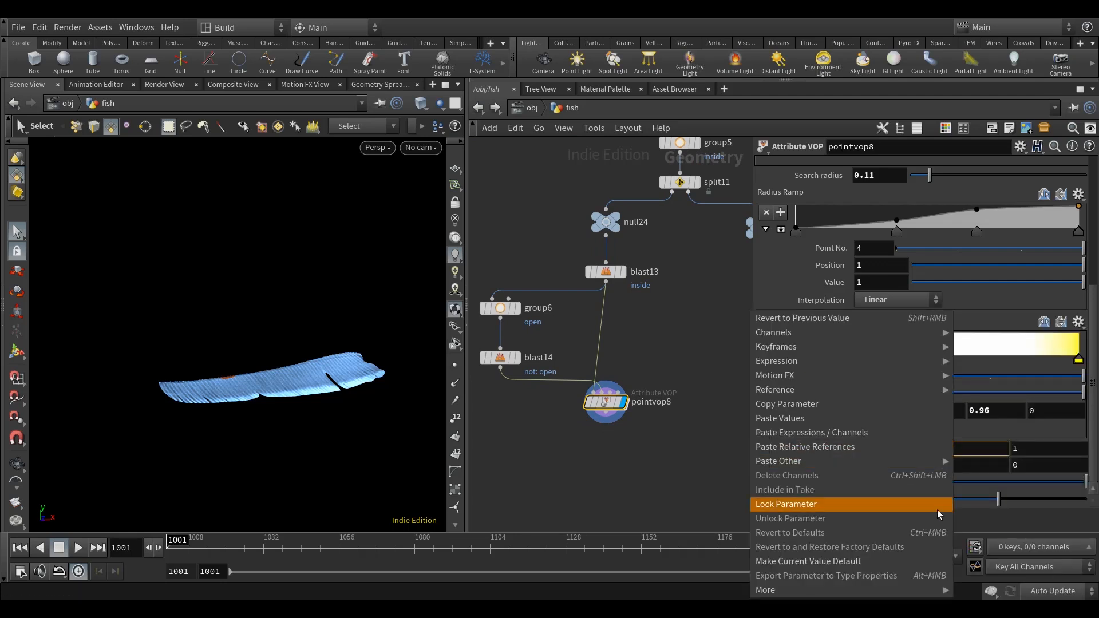
click(868, 451)
right_click(955, 449)
mouse_move(910, 459)
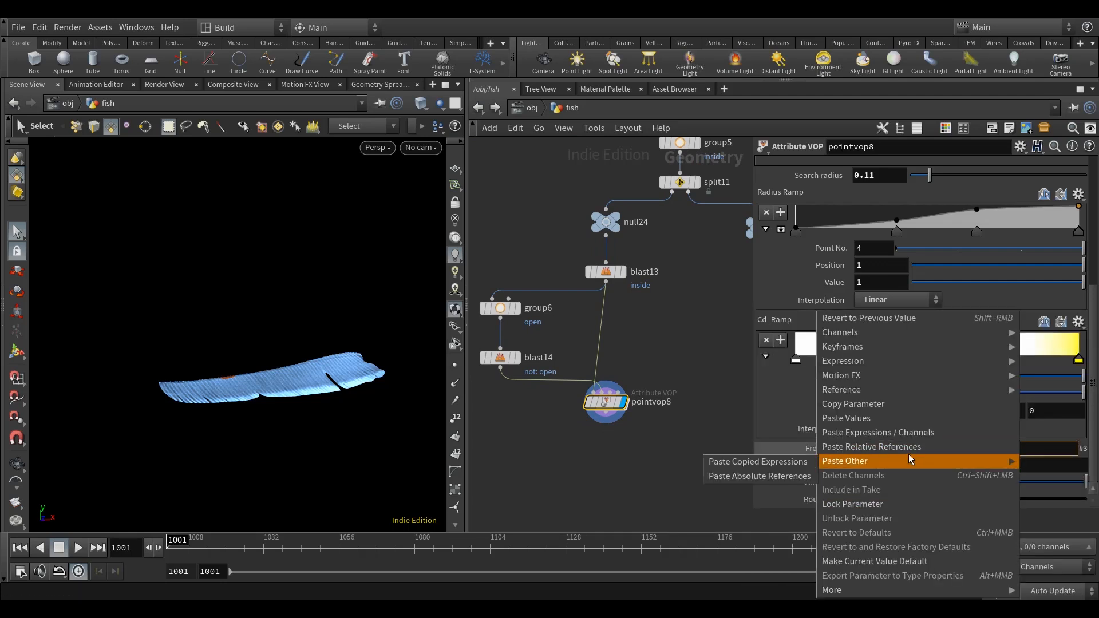
click(758, 462)
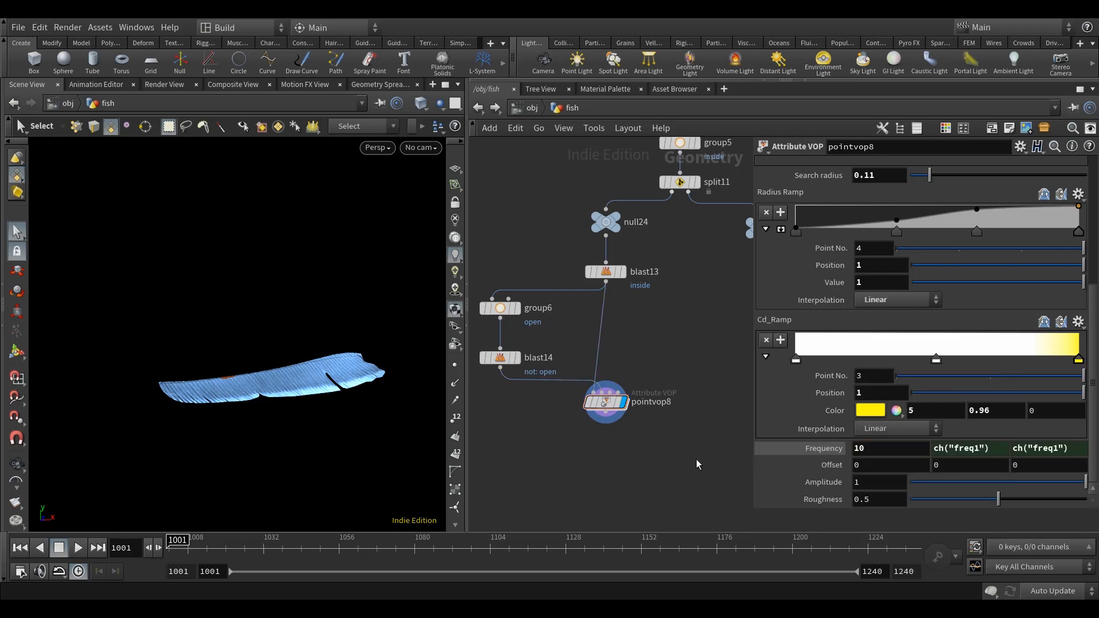
middle_drag(696, 459, 699, 469)
scroll(329, 415, down, 1)
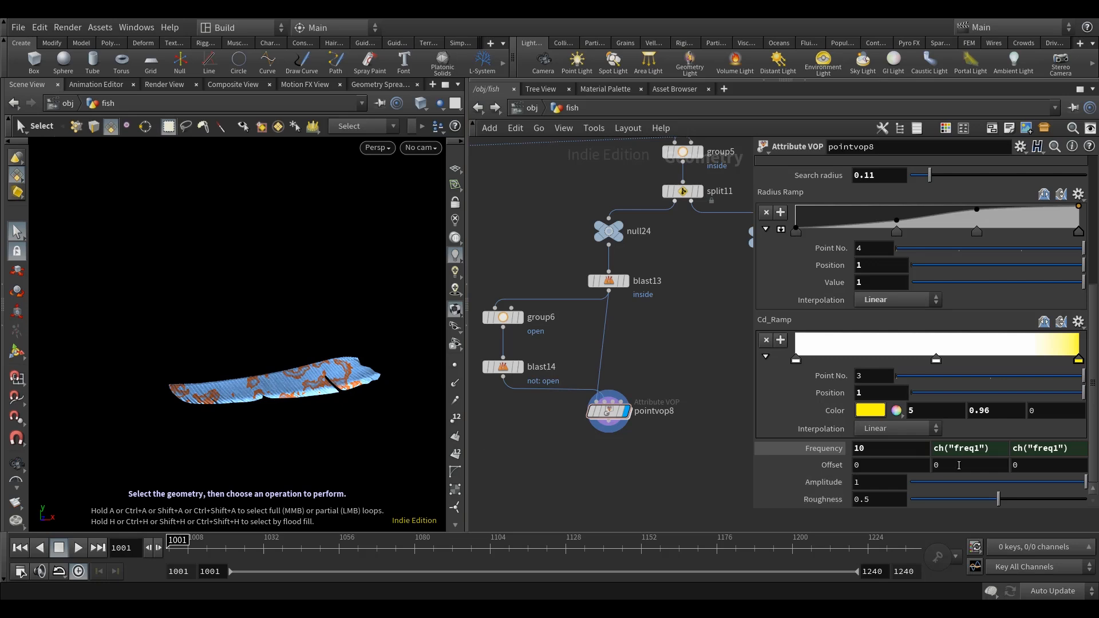
Set pointvop8's first Frequency component to 10.05 and its second Offset component to 2.4.
click(879, 448)
text(.05)
key(Return)
scroll(353, 394, up, 2)
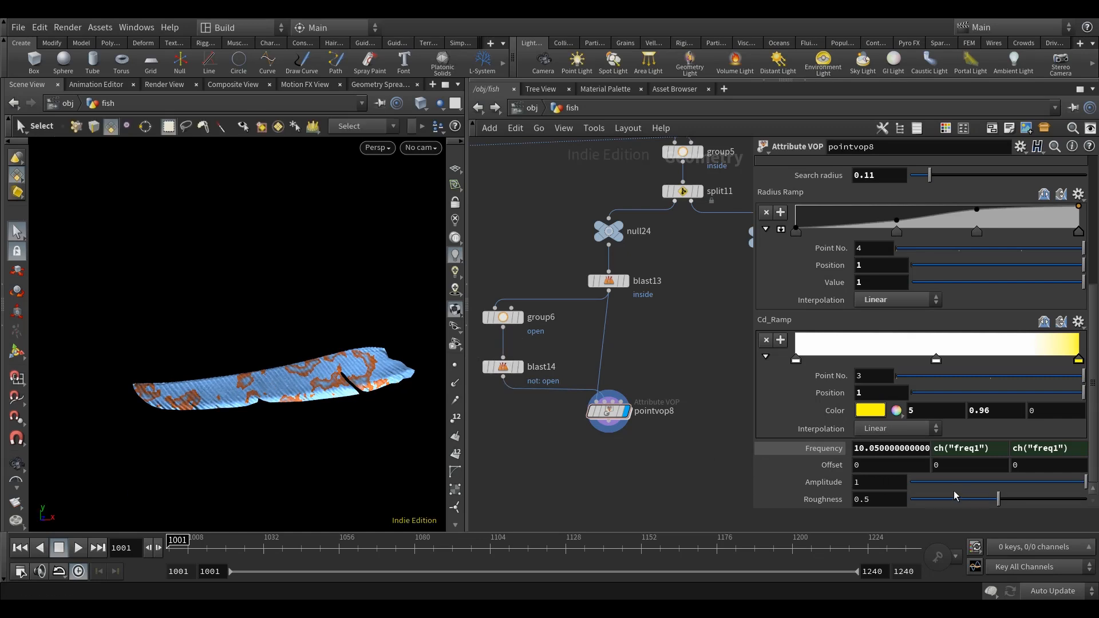
text(2.4)
key(Return)
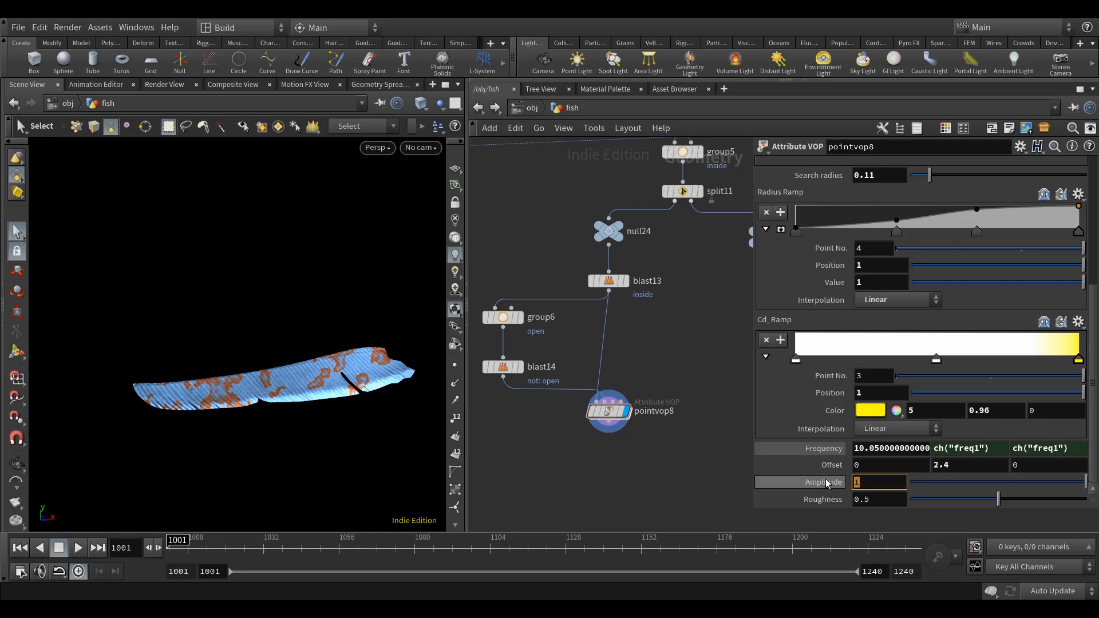
Set pointvop8's noise Amplitude to .09 and Roughness to 0.05.
key(Return)
key(Escape)
key(s)
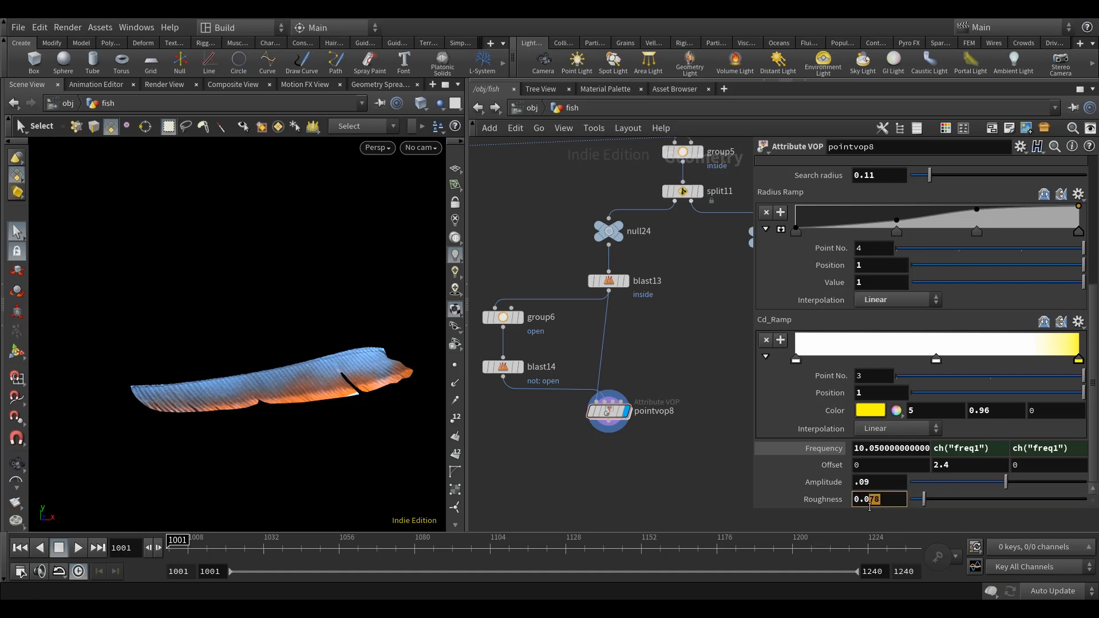
middle_drag(665, 482, 665, 490)
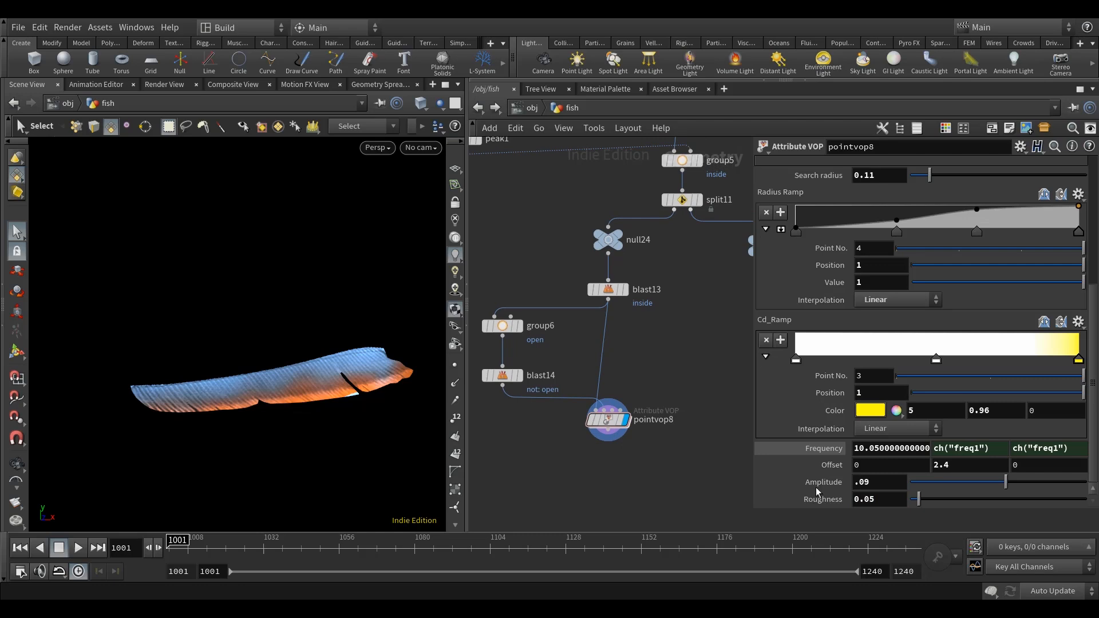
Try cancelling the noise with the Amplitude expression .09*0, and restore the expression to .09.
click(894, 484)
text(.09*0)
key(Return)
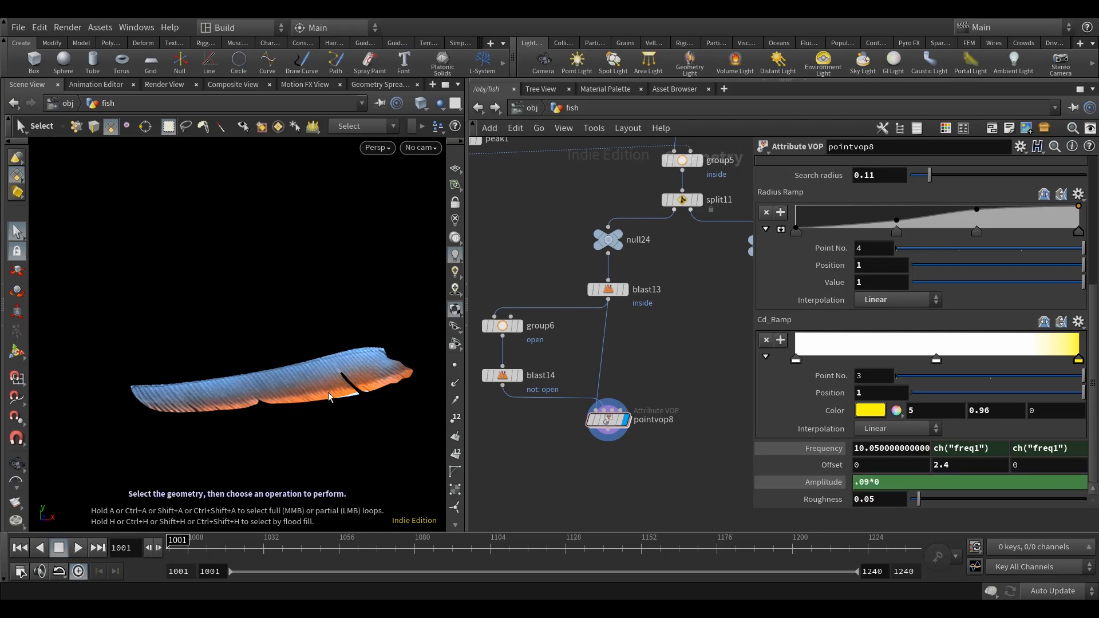
key(BackSpace)
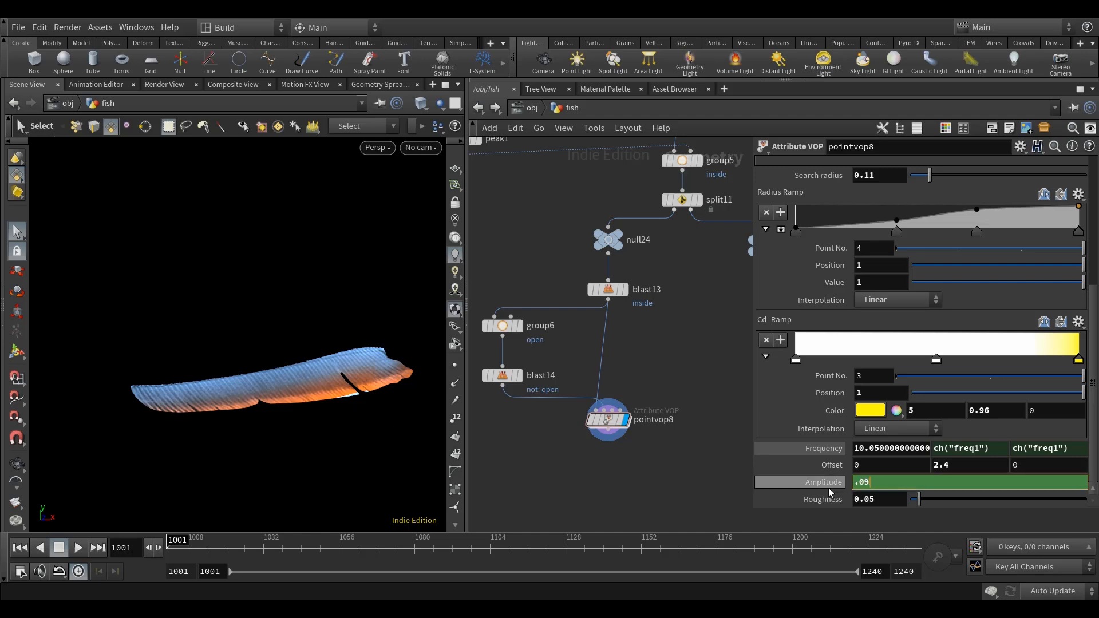
key(Return)
key(Escape)
key(s)
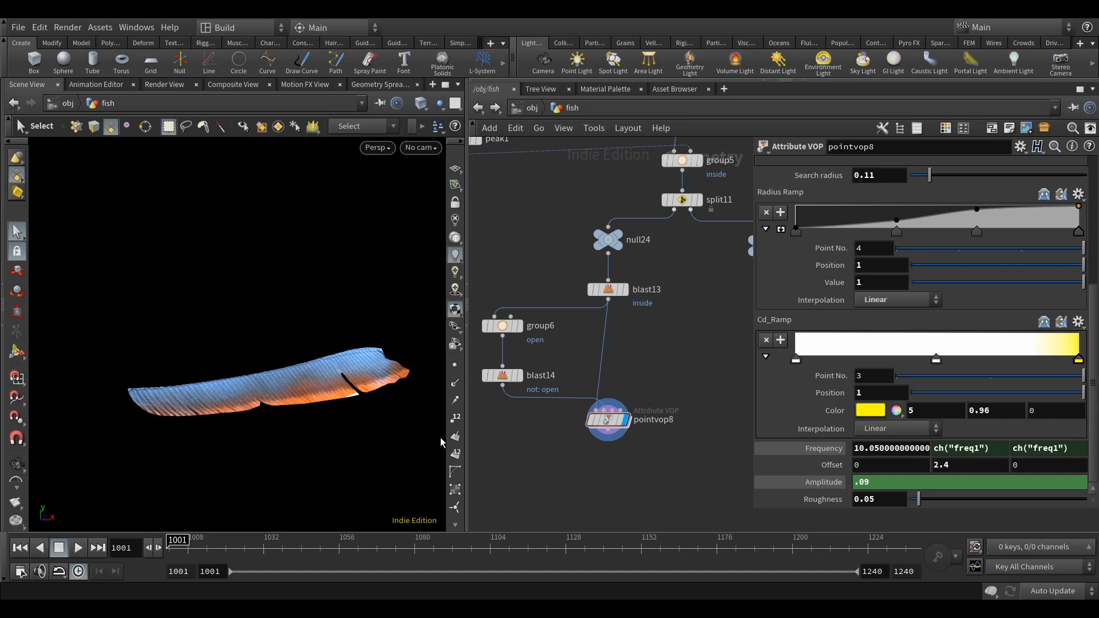
Delete the expression channel from pointvop8's Amplitude parameter.
alt+drag(306, 439, 427, 380)
alt+drag(384, 422, 380, 431)
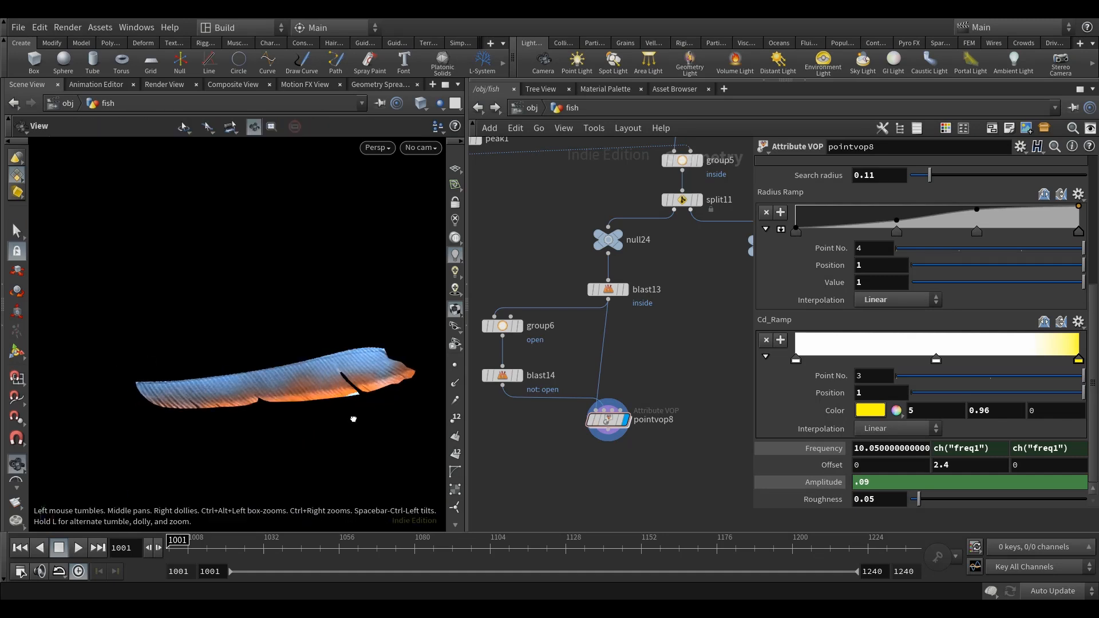
alt+drag(355, 417, 346, 406)
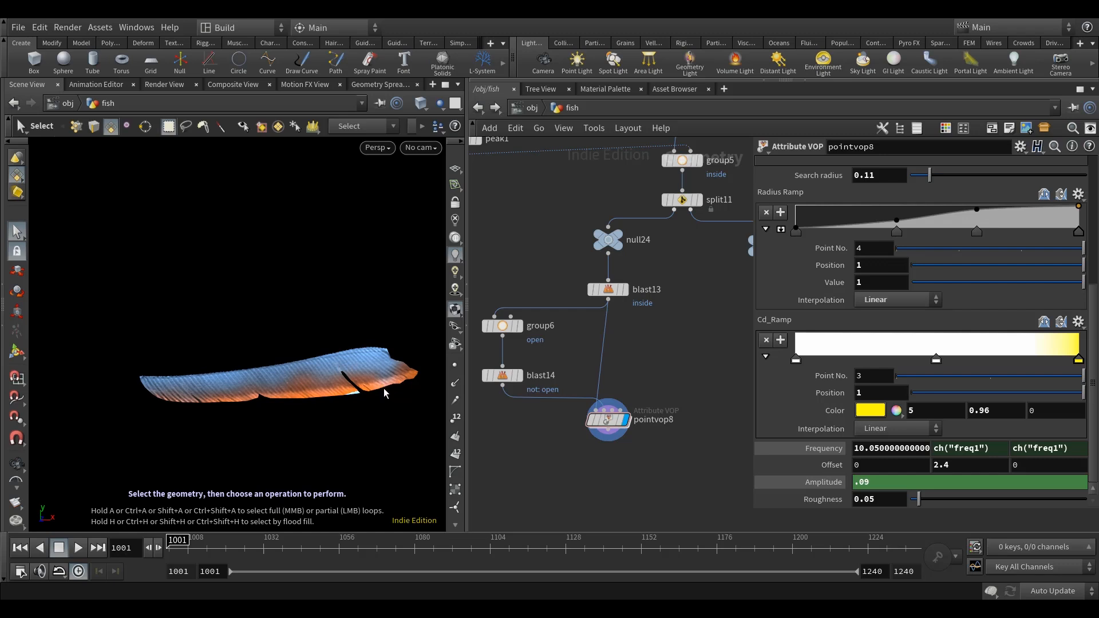
right_click(825, 483)
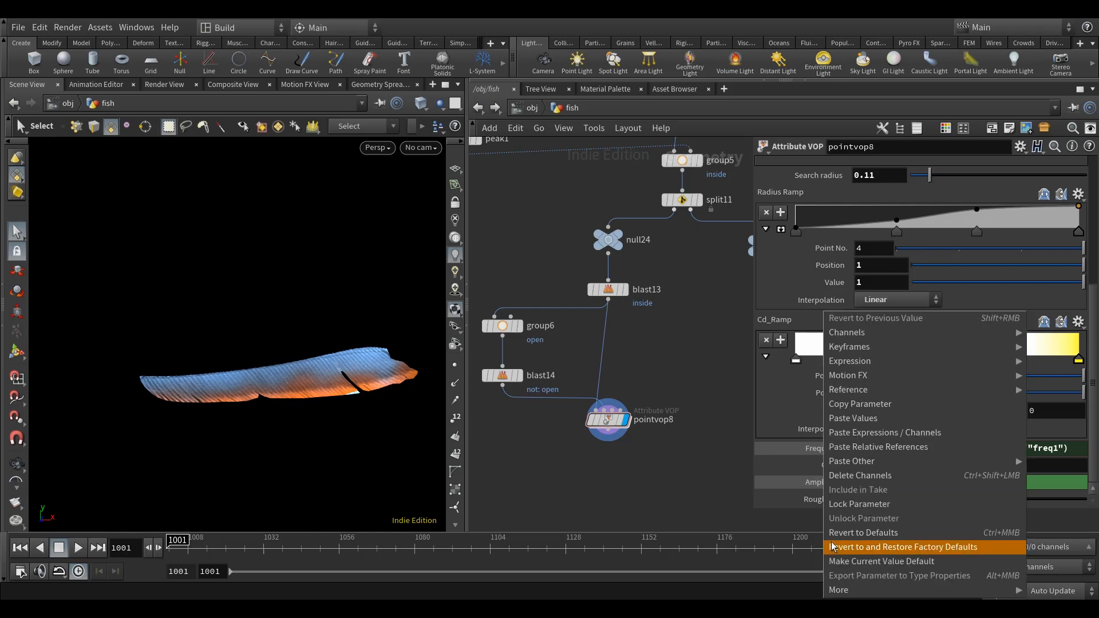
click(845, 479)
middle_drag(683, 484, 677, 492)
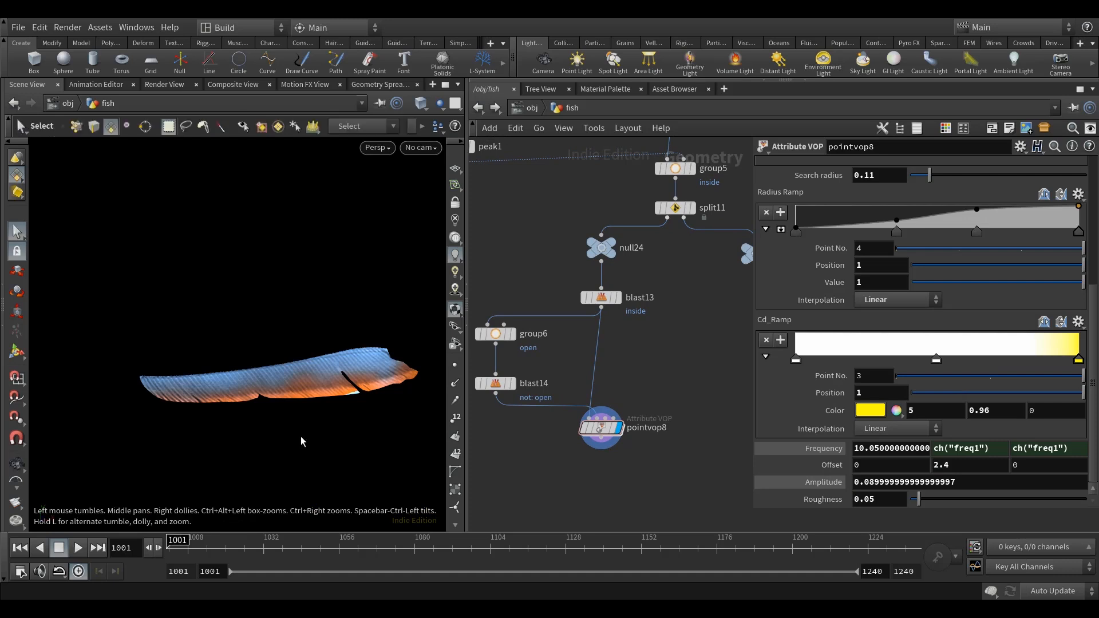
Examine the noise-distorted colour gradient along the fin's open edge and around its slit, up close and from a distance.
alt+drag(295, 437, 329, 426)
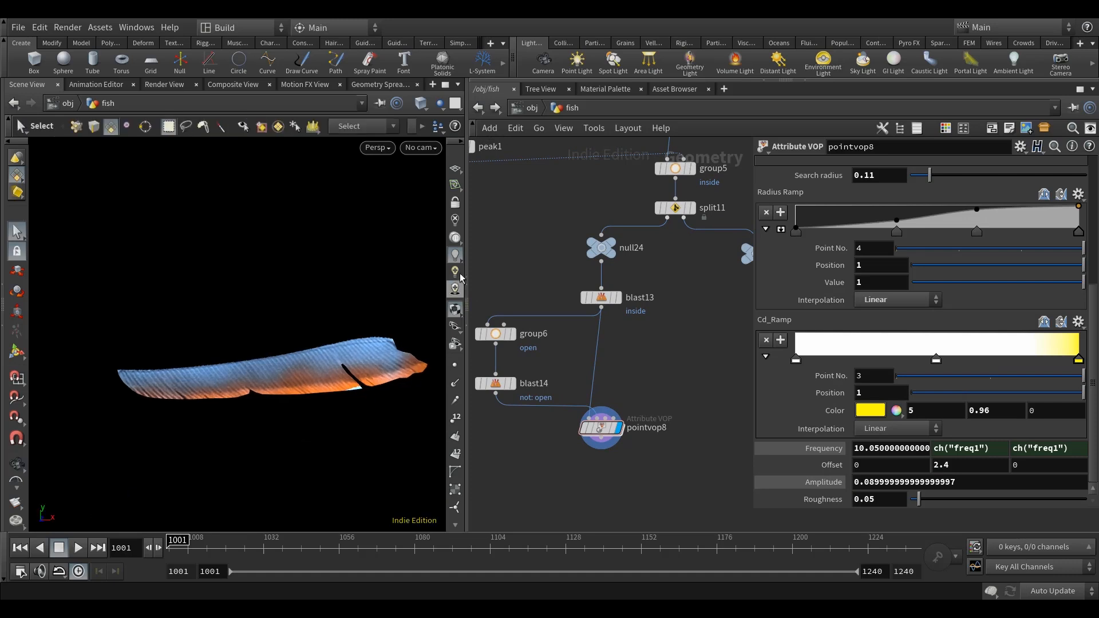
drag(467, 261, 433, 266)
alt+drag(363, 407, 353, 407)
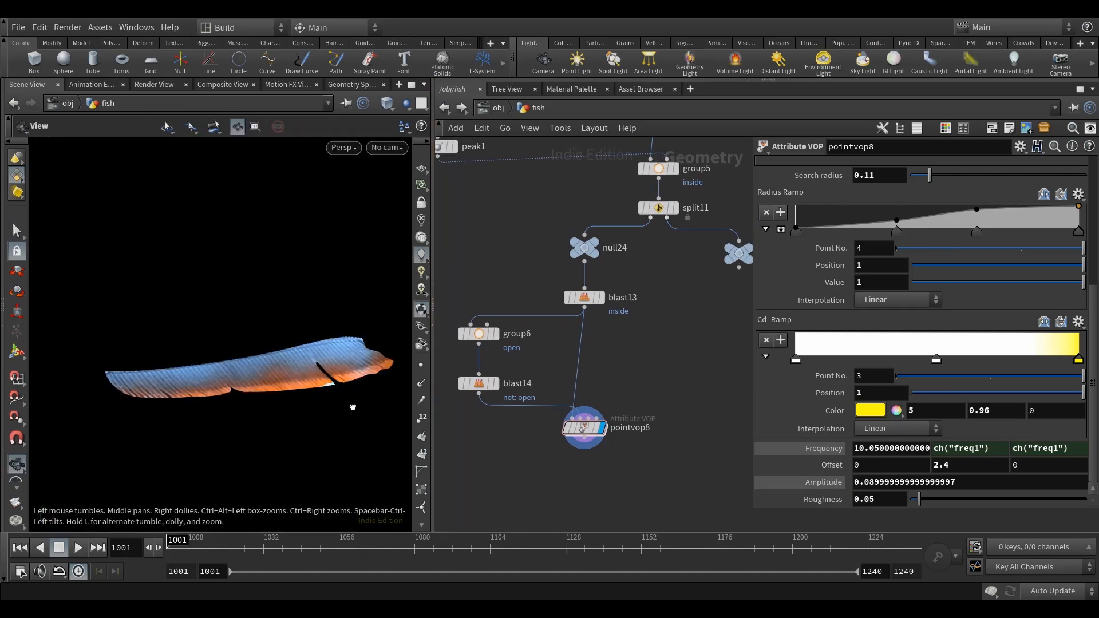
alt+right_drag(338, 365, 326, 368)
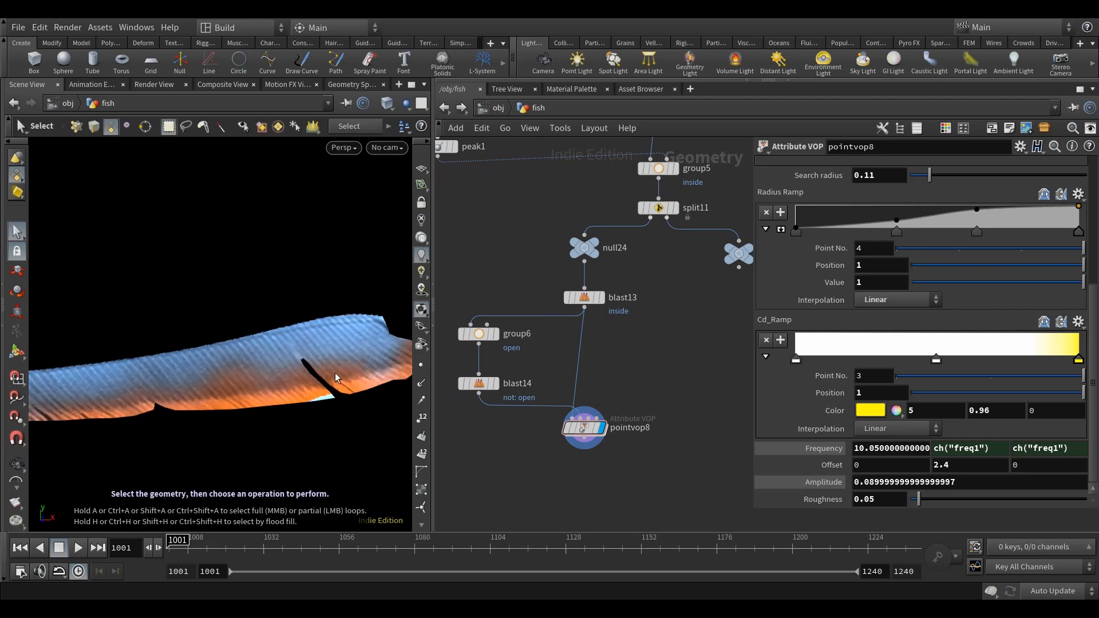
alt+right_drag(236, 385, 220, 394)
mouse_move(240, 395)
alt+mouse_down()
mouse_move(262, 392)
mouse_move(242, 400)
alt+mouse_up()
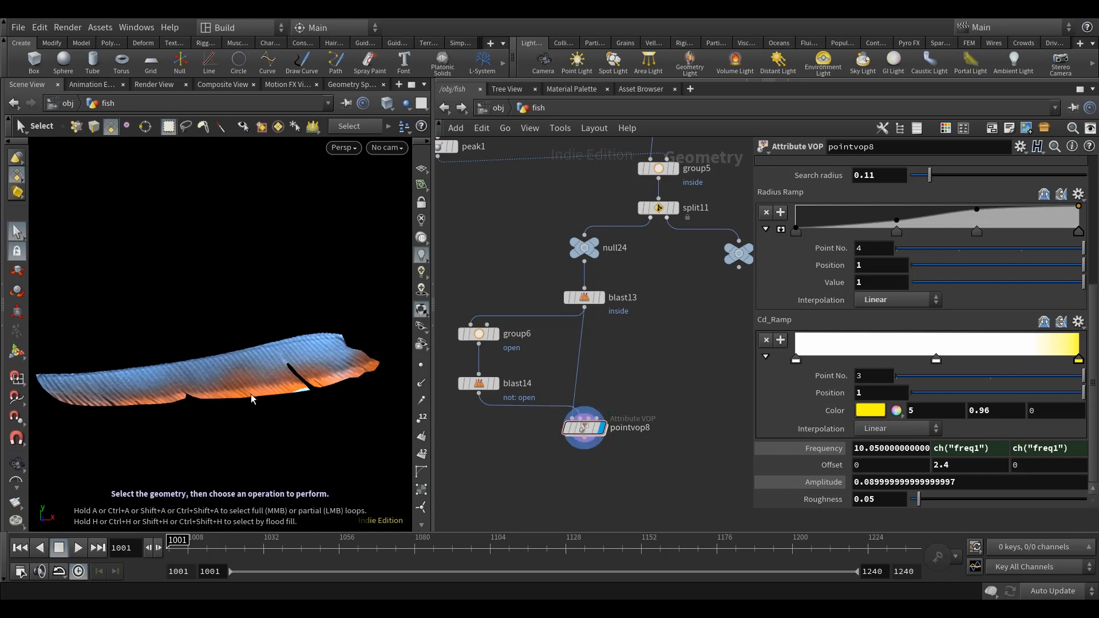
alt+right_drag(236, 374, 244, 399)
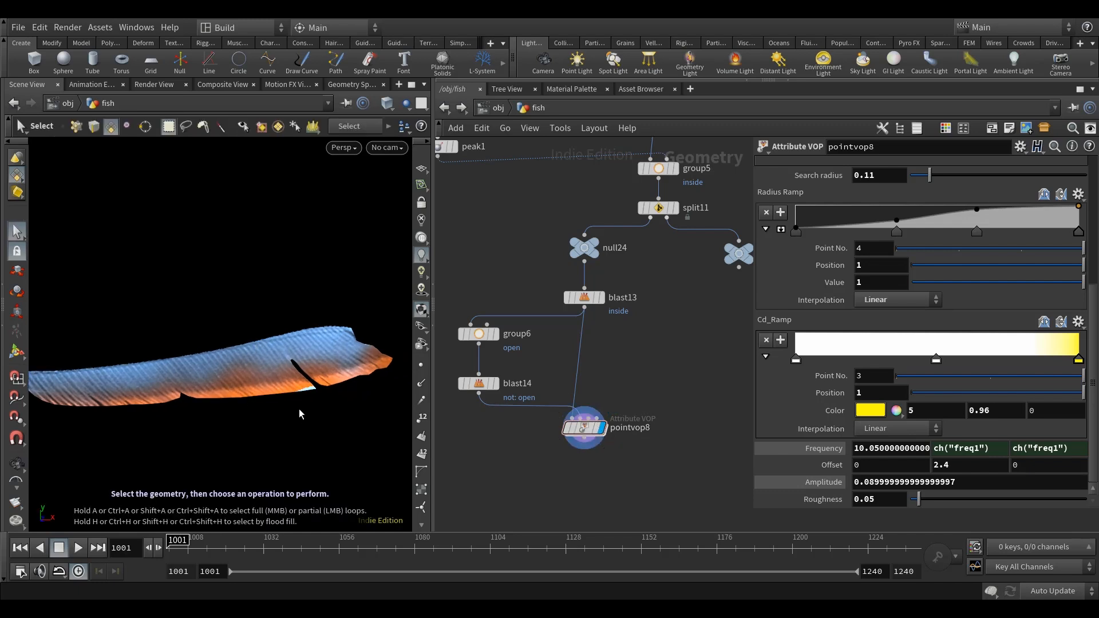
Inside pointvop8, copy the texture1, vectofloat1 and greyscale parm1 nodes.
double_click(584, 428)
middle_drag(672, 419, 548, 411)
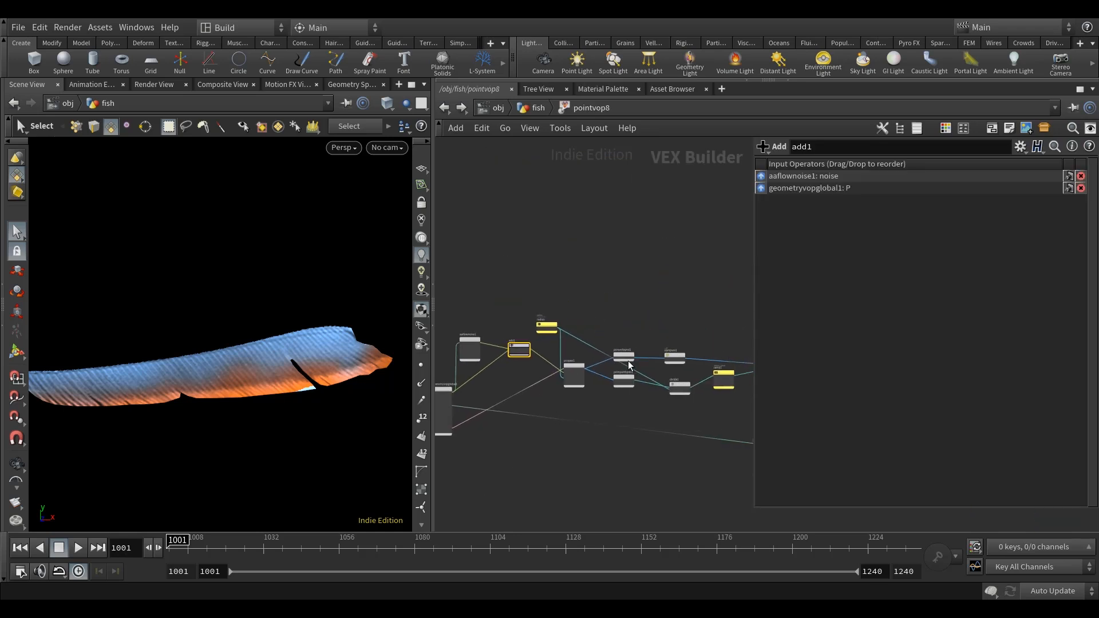
middle_drag(656, 376, 580, 328)
middle_drag(581, 407, 637, 403)
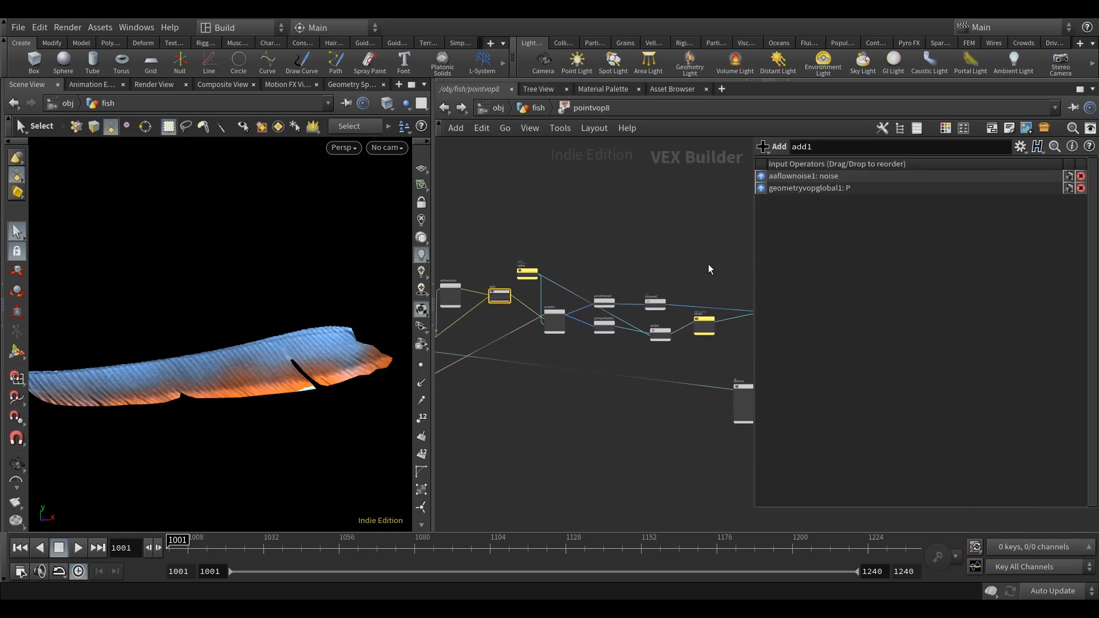
middle_drag(643, 430, 475, 432)
scroll(582, 396, up, 3)
middle_drag(714, 445, 636, 398)
drag(754, 345, 847, 345)
drag(665, 442, 478, 315)
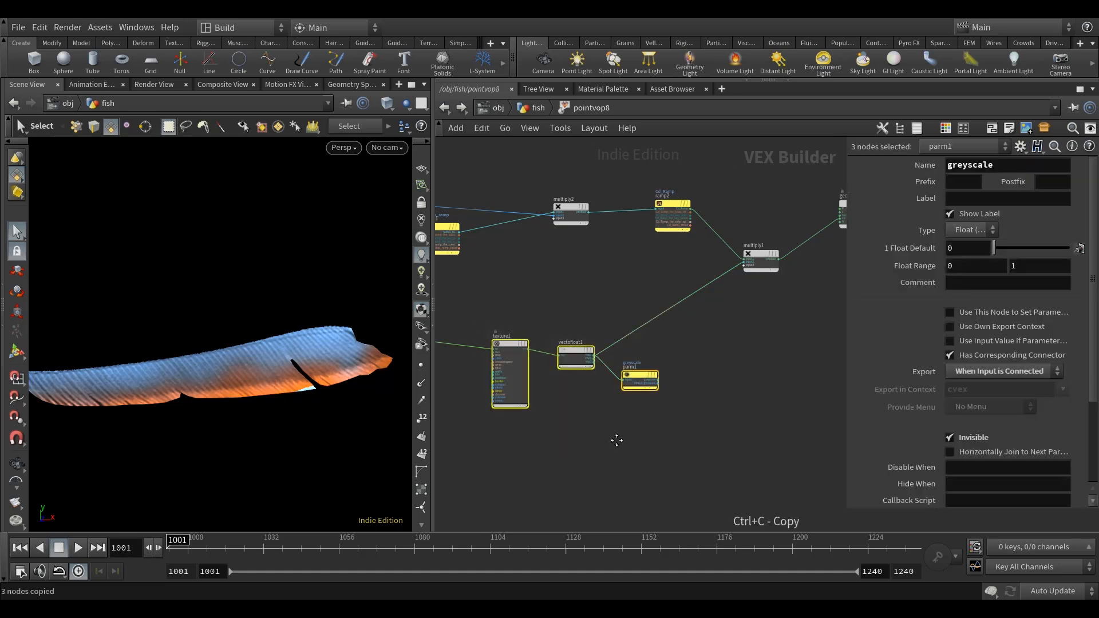
Paste the copied texture, vector-to-float and greyscale parameter nodes into the empty area above pcnumfound1 and compare1.
scroll(497, 285, down, 3)
middle_drag(498, 285, 698, 341)
middle_drag(678, 288, 709, 363)
click(592, 277)
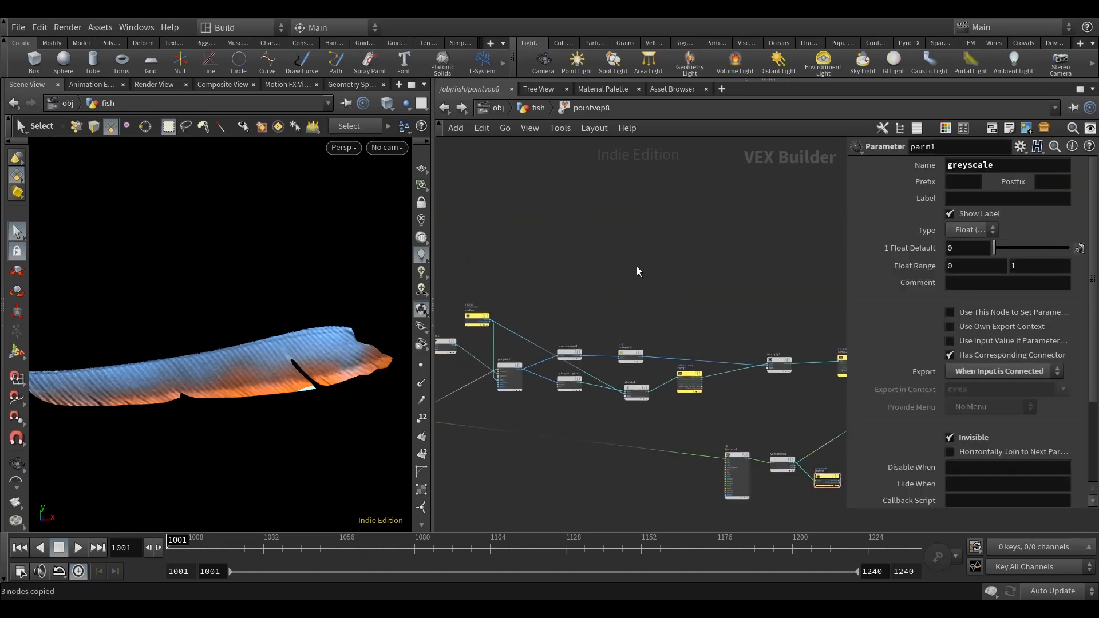
key(ctrl+v)
scroll(578, 237, up, 3)
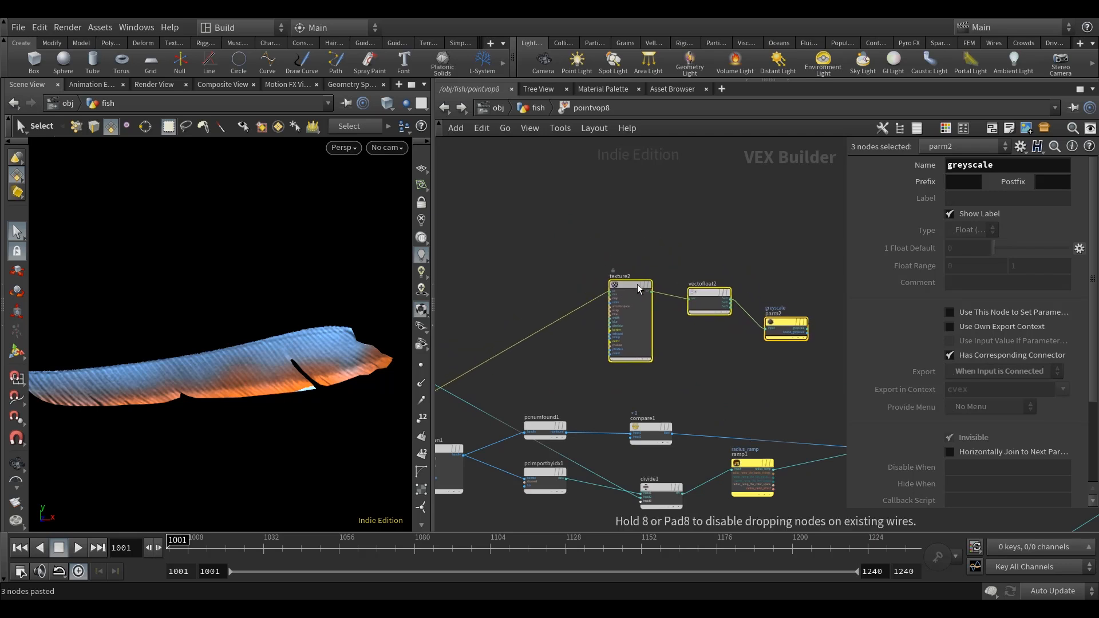
click(639, 290)
Delete the pasted greyscale parameter node parm2, keeping texture2 and vectofloat2.
click(760, 233)
middle_drag(760, 233, 664, 225)
scroll(695, 315, up, 3)
click(674, 320)
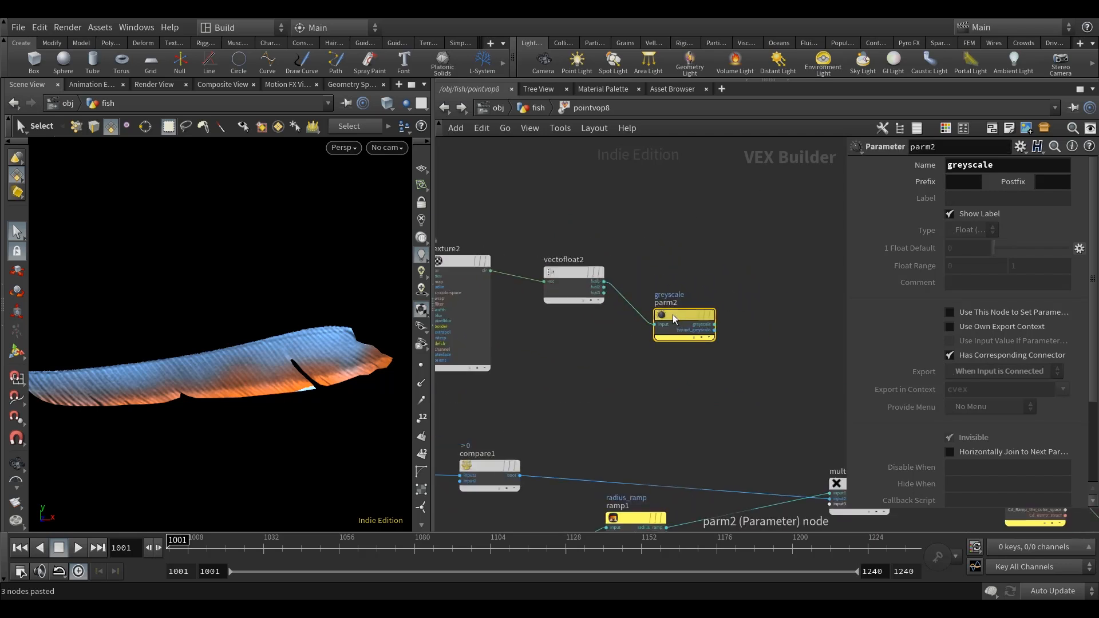
key(Delete)
middle_drag(689, 214, 787, 238)
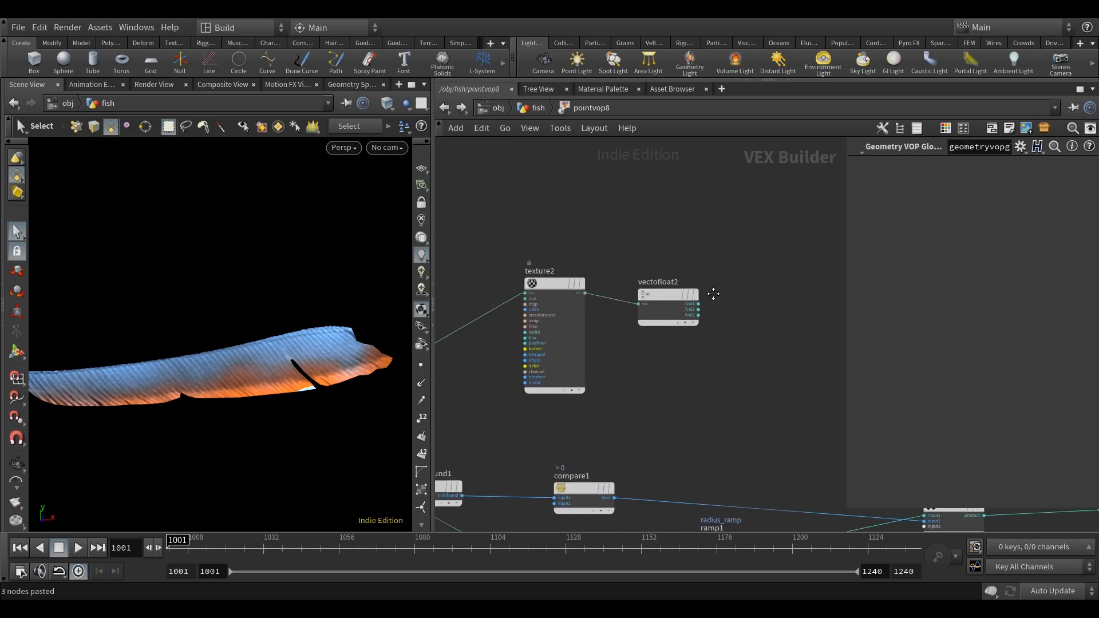
Set texture2's Texture Map to $HIP/tex/fish_body_luminance_01.psd.
click(550, 297)
drag(845, 233, 729, 231)
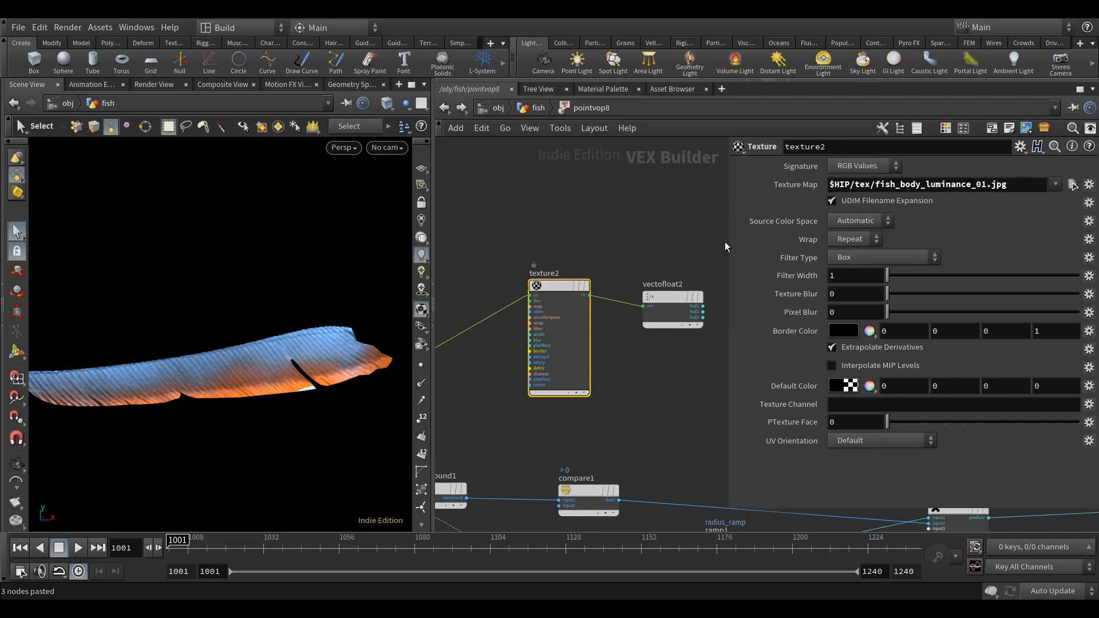
click(1072, 186)
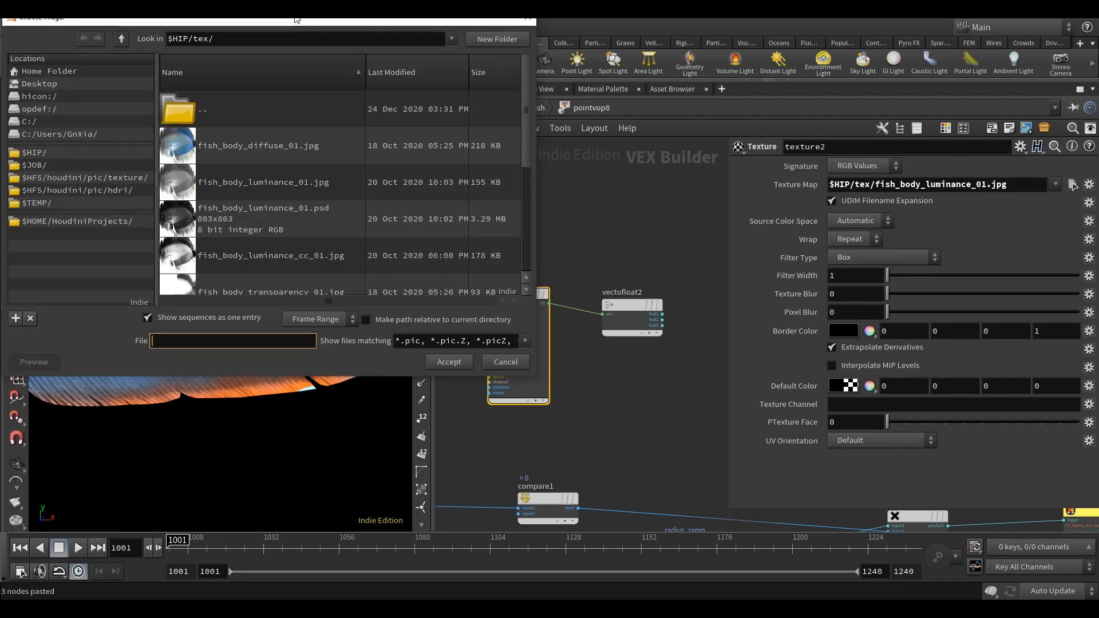
drag(297, 19, 368, 47)
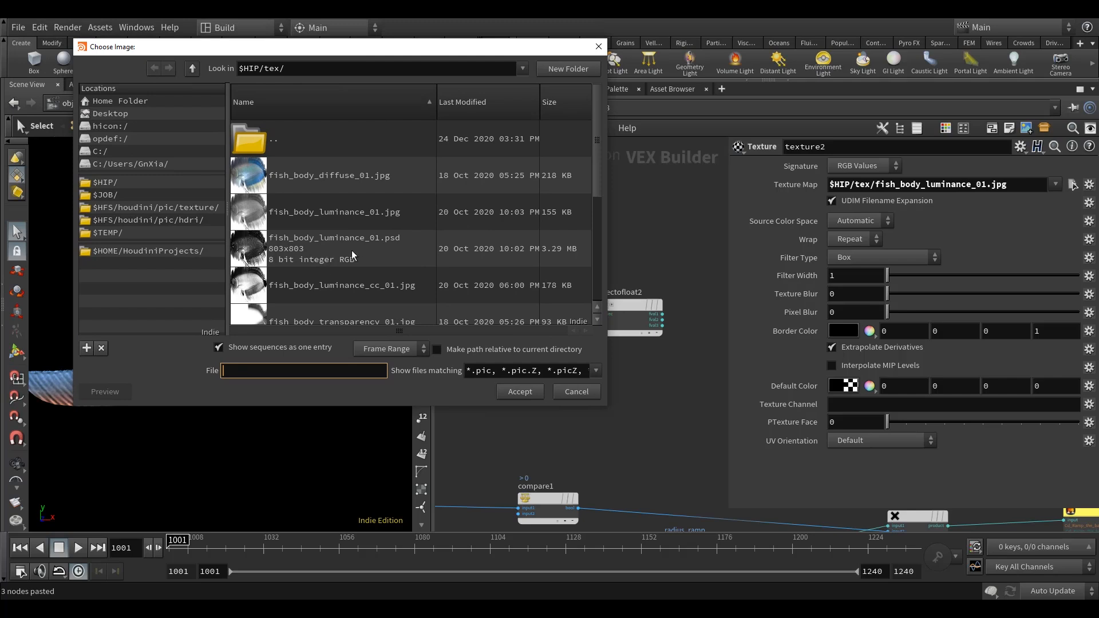
click(243, 248)
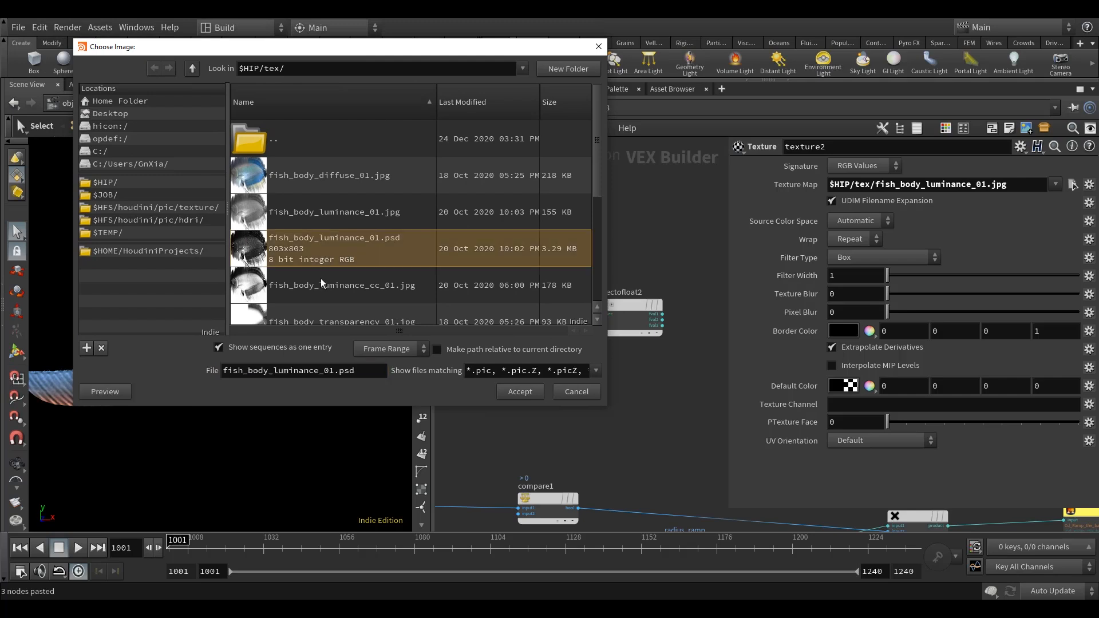
click(520, 392)
middle_drag(523, 399, 577, 394)
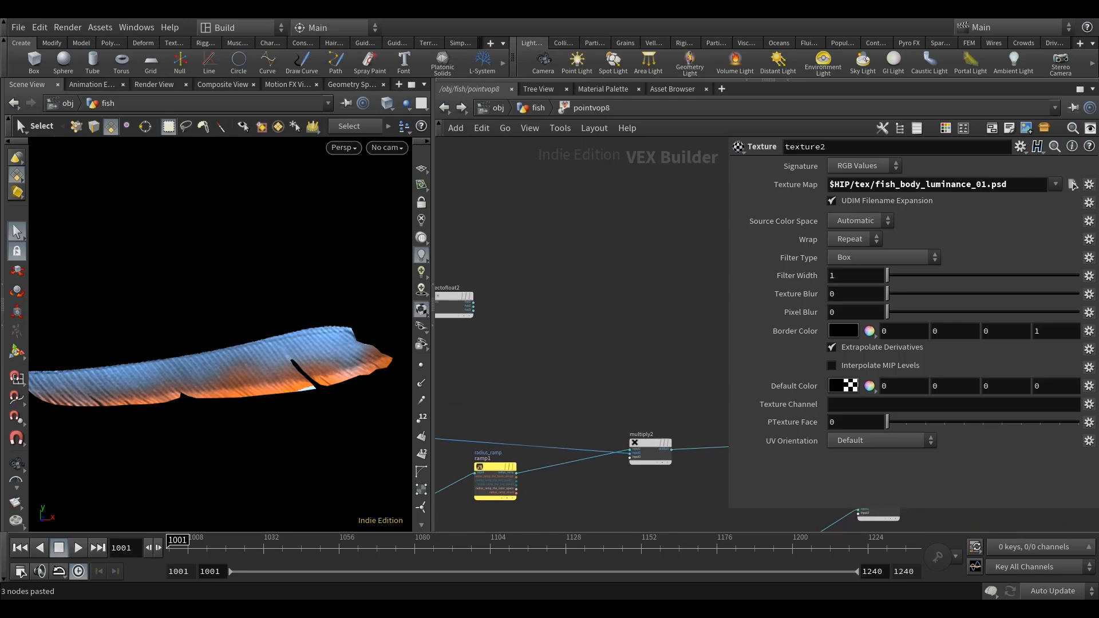
Wire the first float output of vectofloat2 into the third input of multiply2.
scroll(488, 312, up, 4)
drag(459, 293, 515, 301)
scroll(516, 301, down, 5)
middle_drag(545, 332, 507, 303)
scroll(527, 324, up, 3)
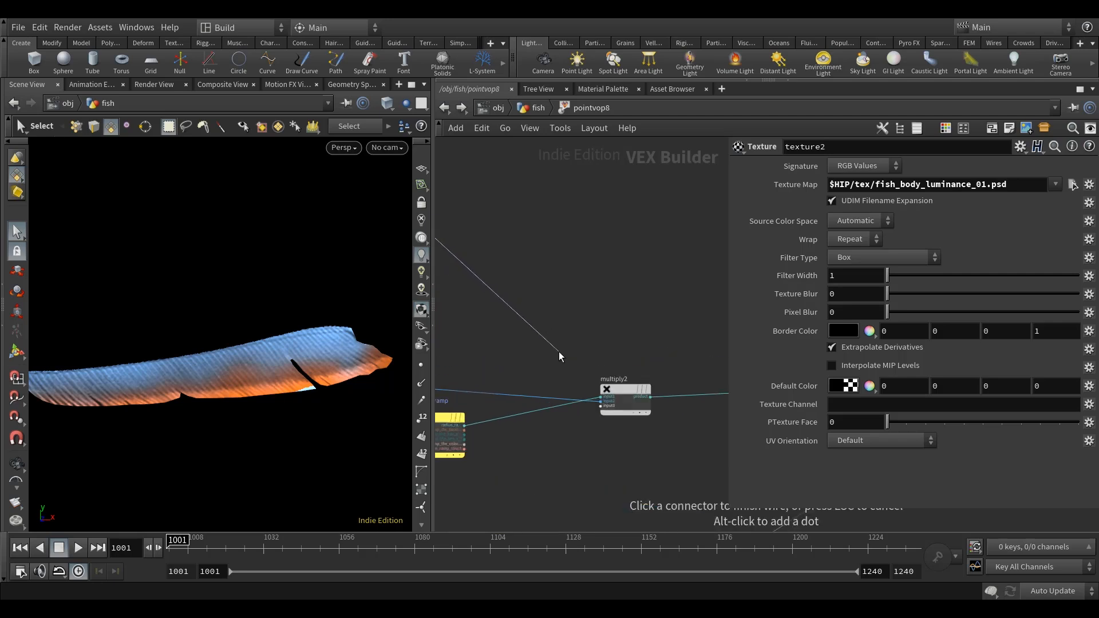
scroll(588, 387, up, 2)
click(609, 443)
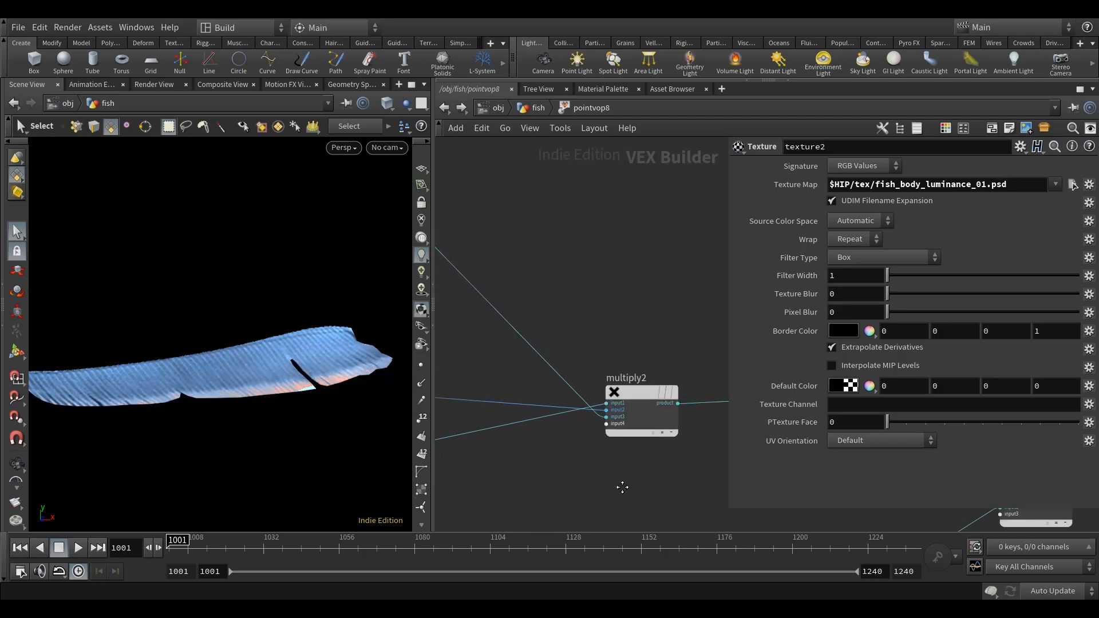
middle_drag(620, 486, 591, 464)
scroll(592, 463, down, 3)
middle_drag(595, 352, 697, 353)
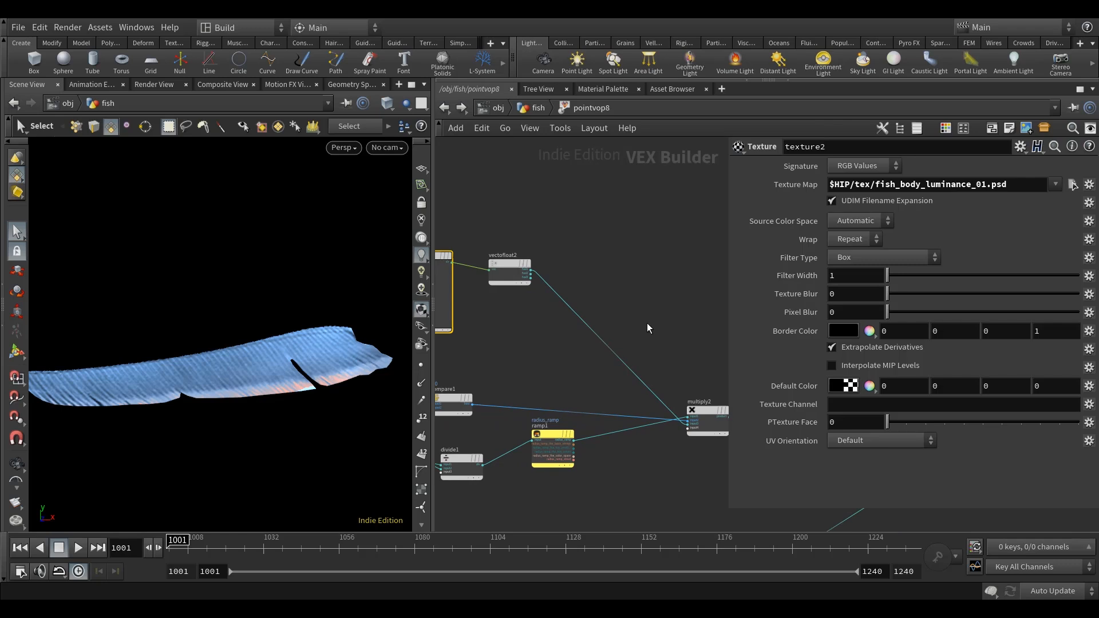
Examine how the luminance texture affects the colour along the fin's lower edge.
middle_drag(646, 322, 661, 324)
scroll(662, 324, down, 1)
scroll(546, 275, up, 2)
drag(545, 274, 535, 273)
middle_drag(650, 287, 652, 278)
alt+drag(208, 415, 246, 380)
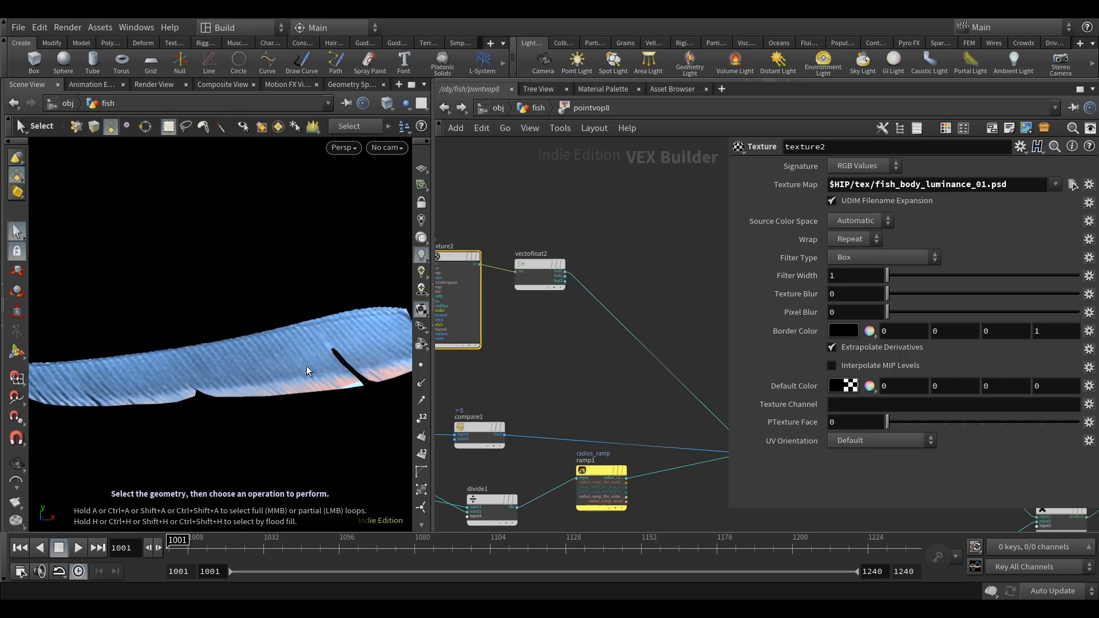
alt+drag(315, 364, 224, 383)
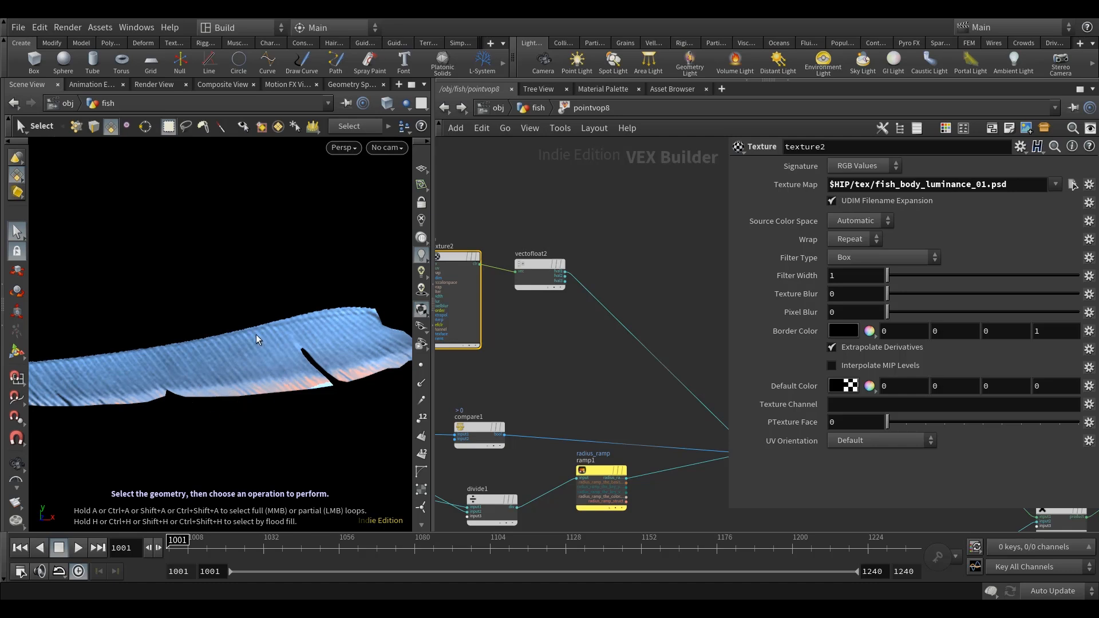
mouse_move(287, 368)
alt+mouse_down()
mouse_move(285, 400)
mouse_move(284, 383)
alt+mouse_up()
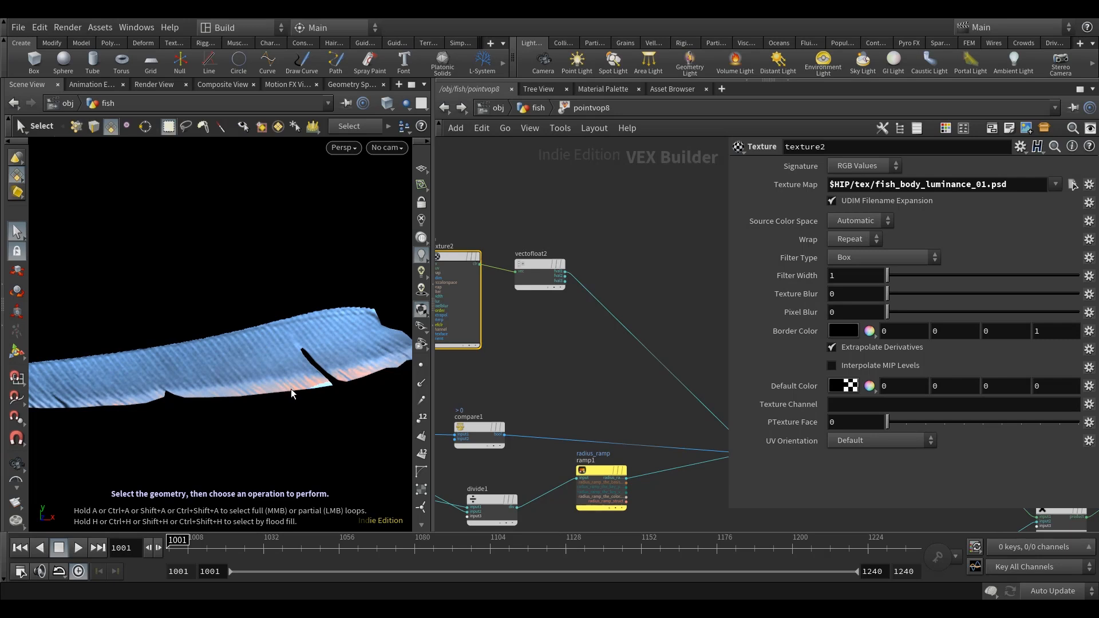
alt+drag(279, 384, 283, 383)
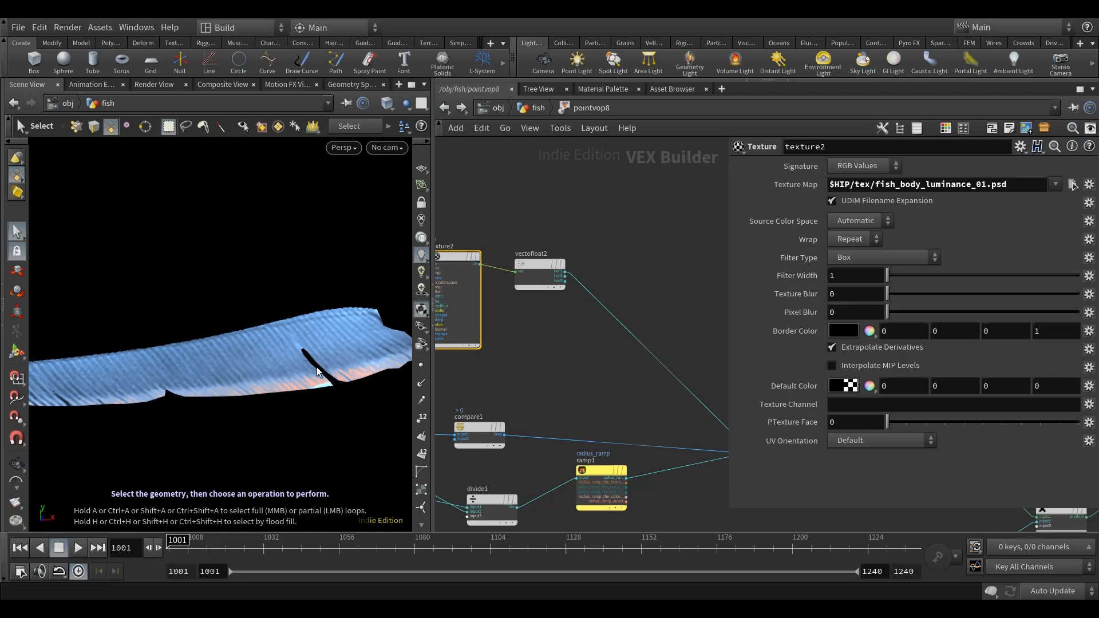
middle_drag(571, 358, 551, 363)
alt+drag(273, 366, 227, 388)
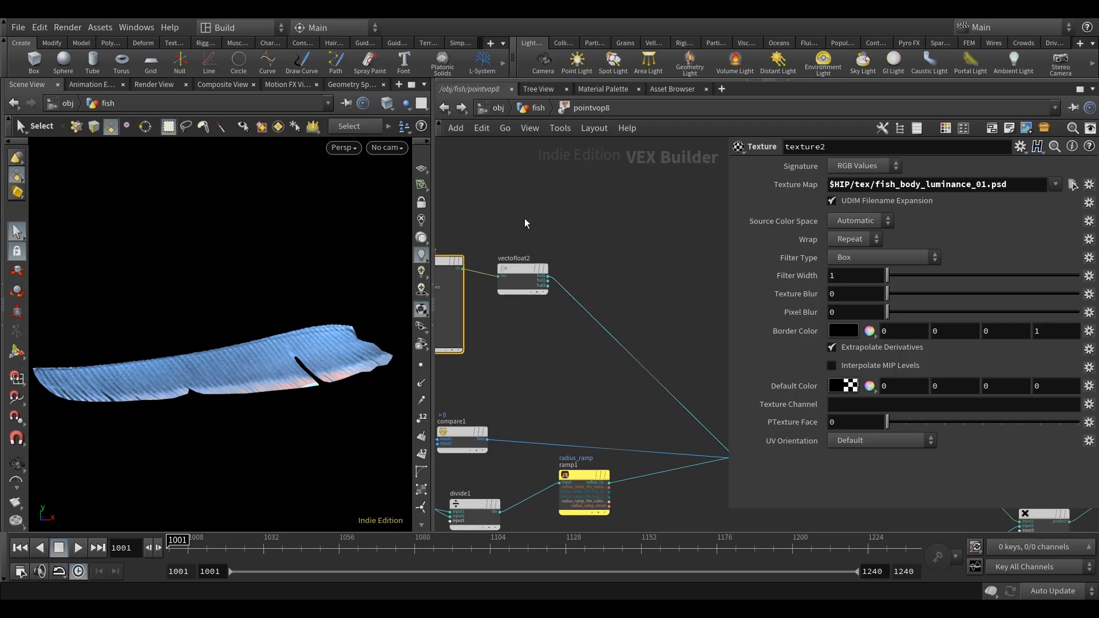
middle_drag(554, 340, 535, 363)
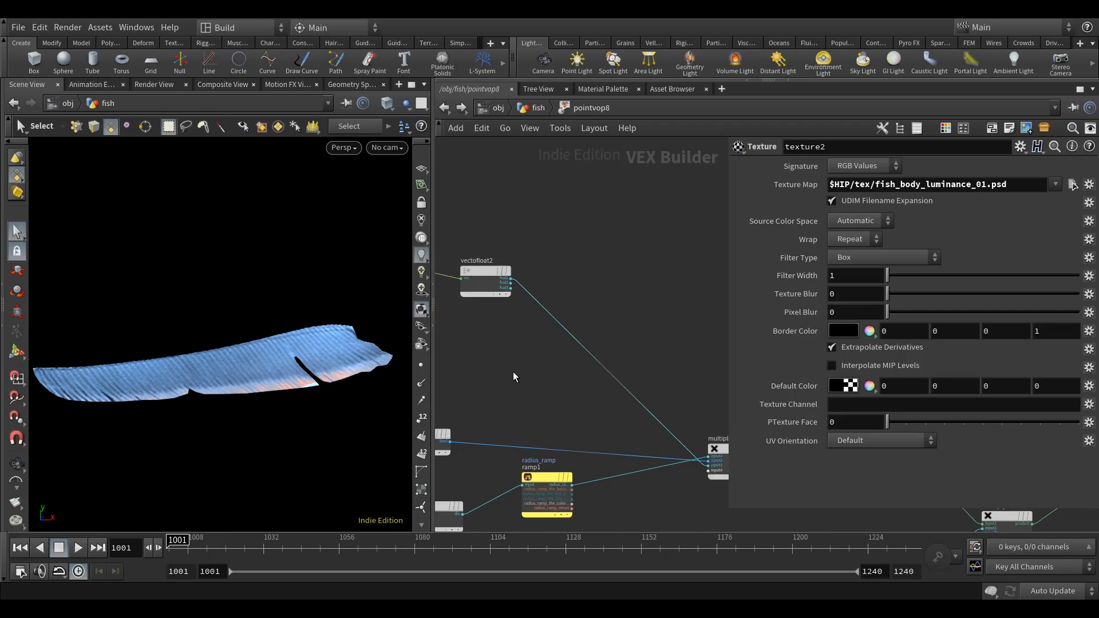
key(Tab)
text(para)
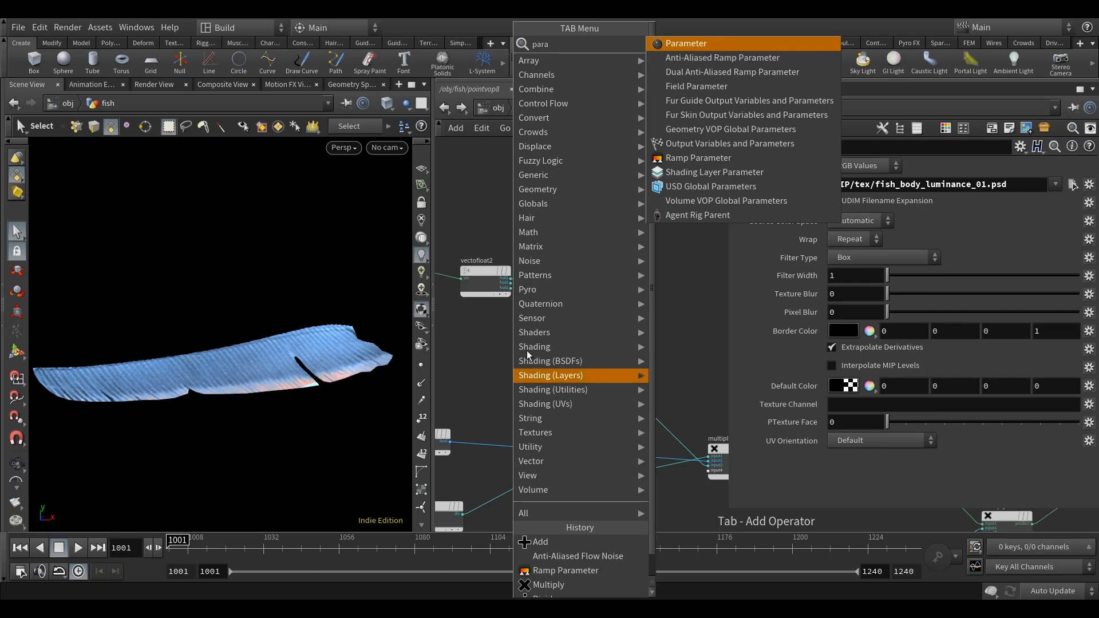
click(693, 170)
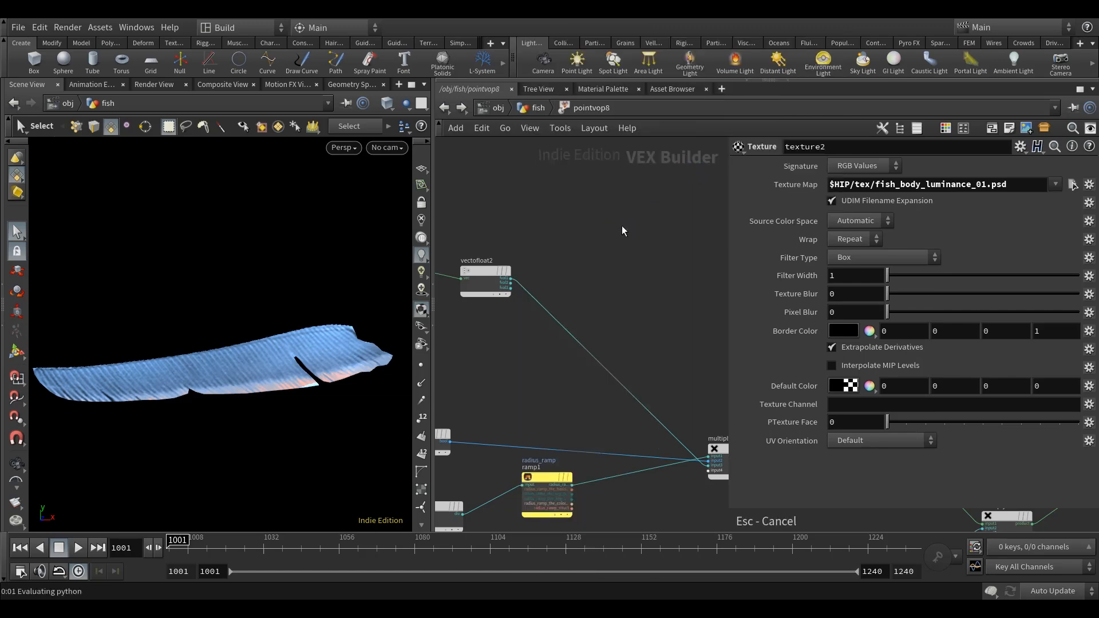
key(Escape)
key(Tab)
key(Escape)
Add a Ramp Parameter node and insert it on the wire between vectofloat2 and multiply2.
key(p)
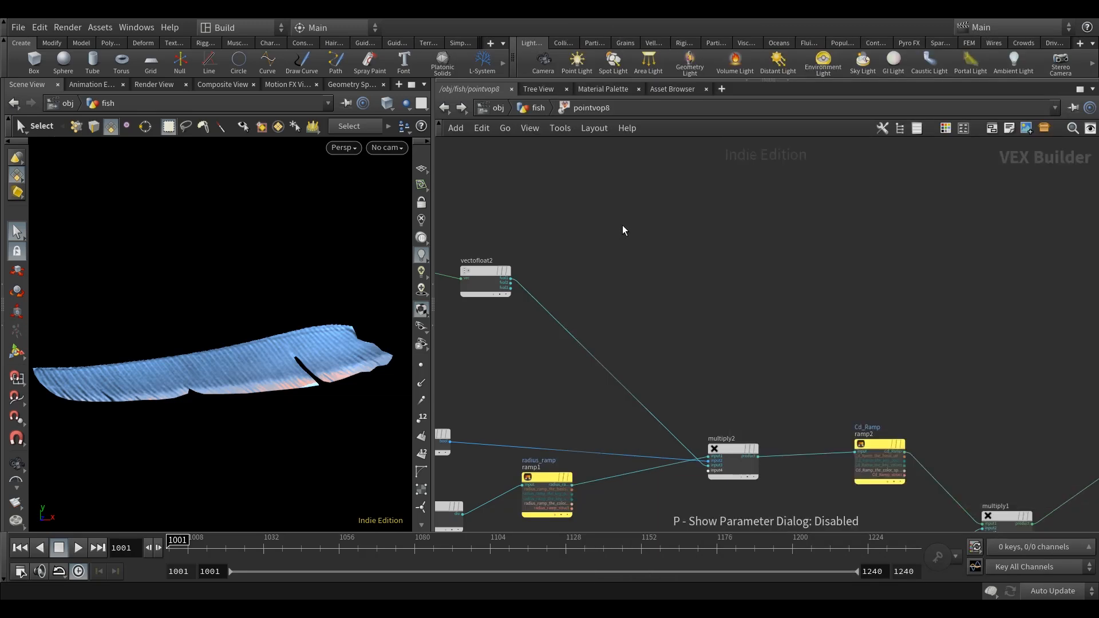
key(Tab)
text(ramp)
click(841, 73)
click(534, 374)
drag(535, 377, 599, 293)
Name the new ramp parameter texture_ramp and label it Texture Ramp.
key(p)
double_click(832, 165)
text(txture)
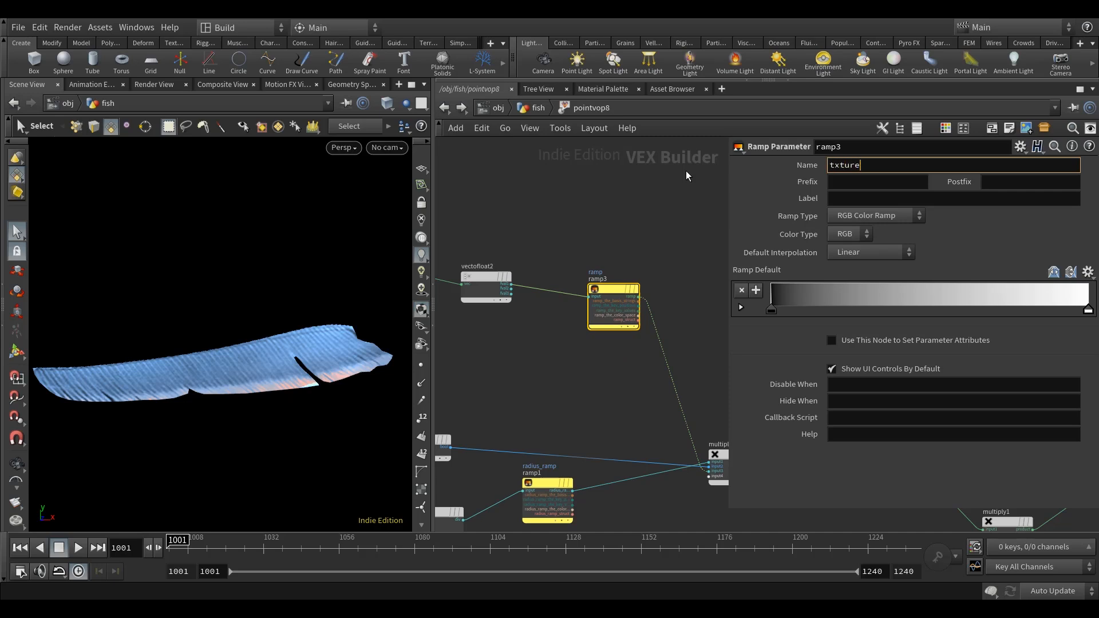
key(BackSpace)
key(BackSpace)
key(BackSpace)
key(BackSpace)
key(BackSpace)
text(exture_ramp)
key(Return)
click(873, 198)
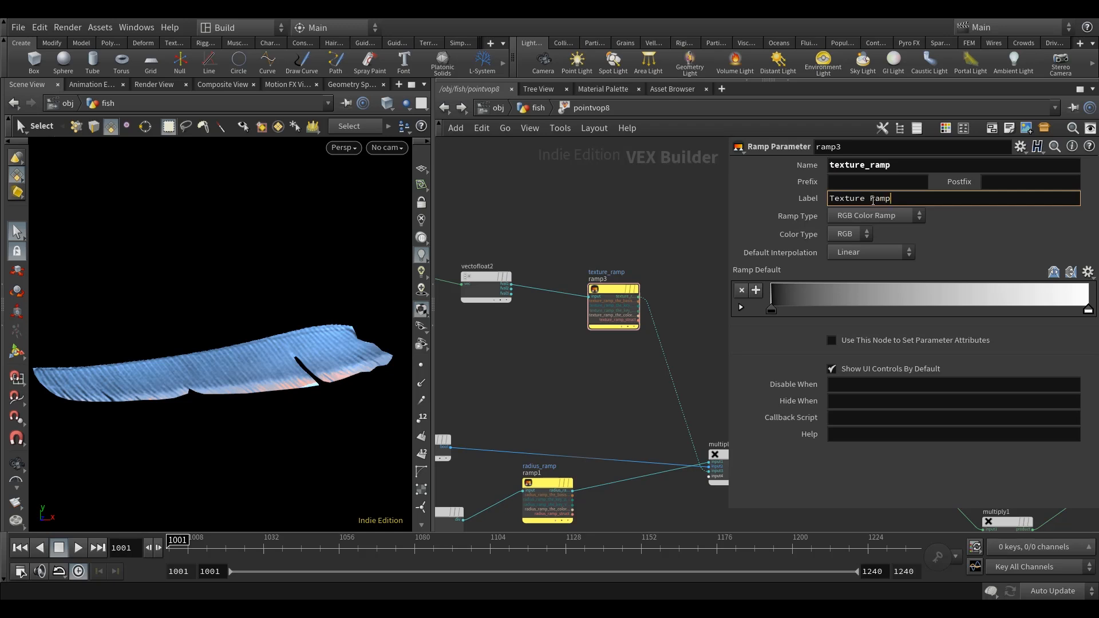
key(Return)
Make the texture ramp a Spline Ramp (float) with Catmull-Rom default interpolation.
click(875, 216)
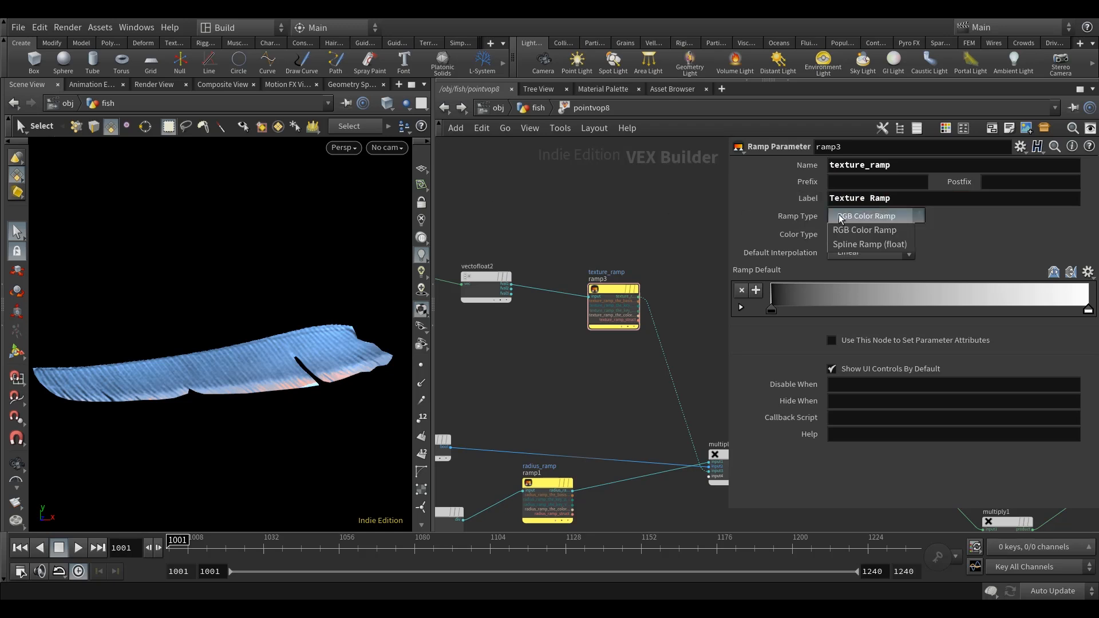
click(867, 245)
click(856, 252)
click(867, 296)
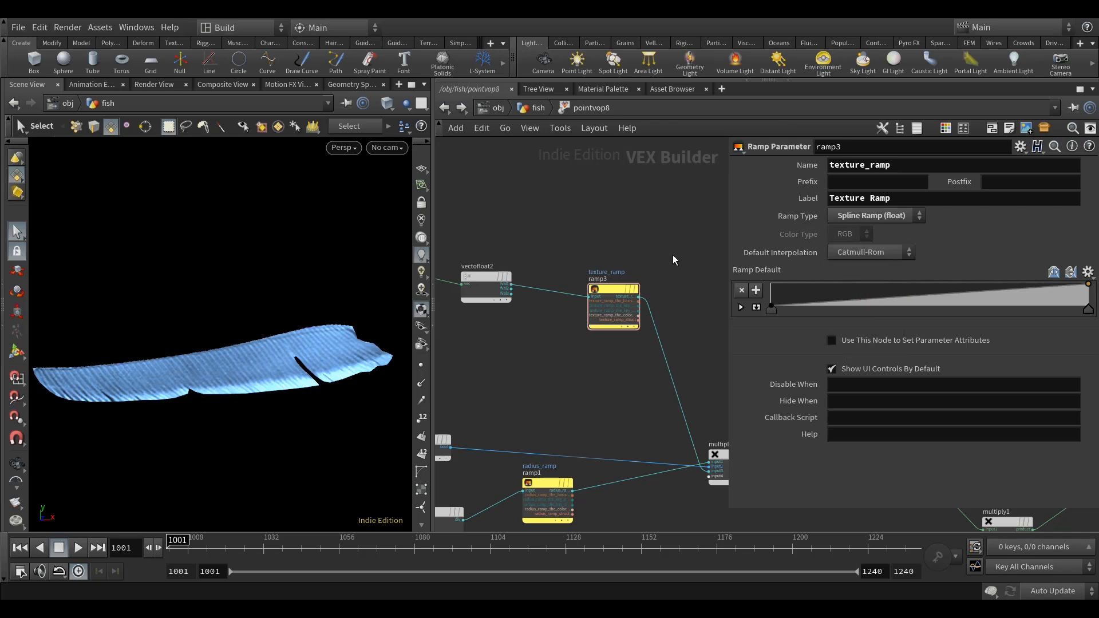
Return to the fish network and set the value of pointvop8's Texture Ramp end point to 1 in the enlarged graph.
click(444, 108)
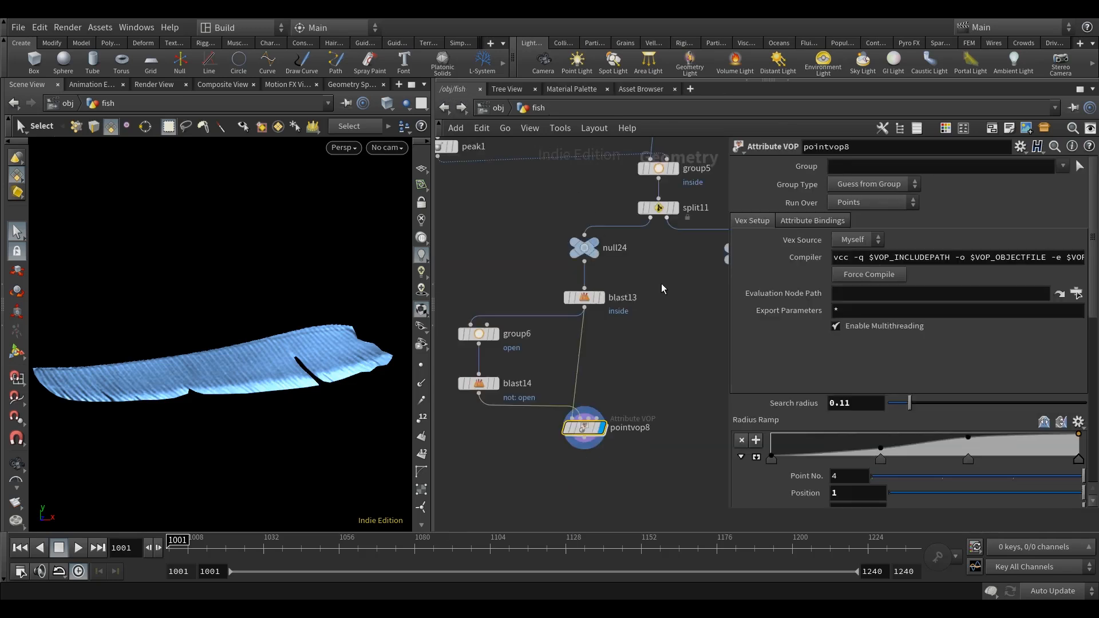
scroll(827, 434, down, 3)
scroll(826, 434, down, 5)
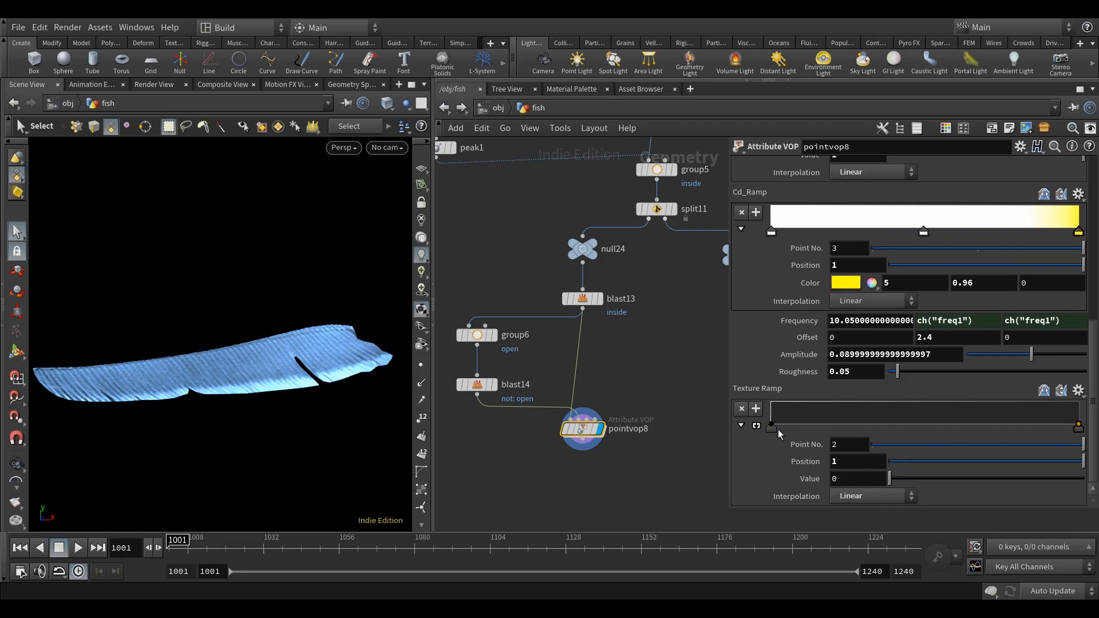
click(755, 425)
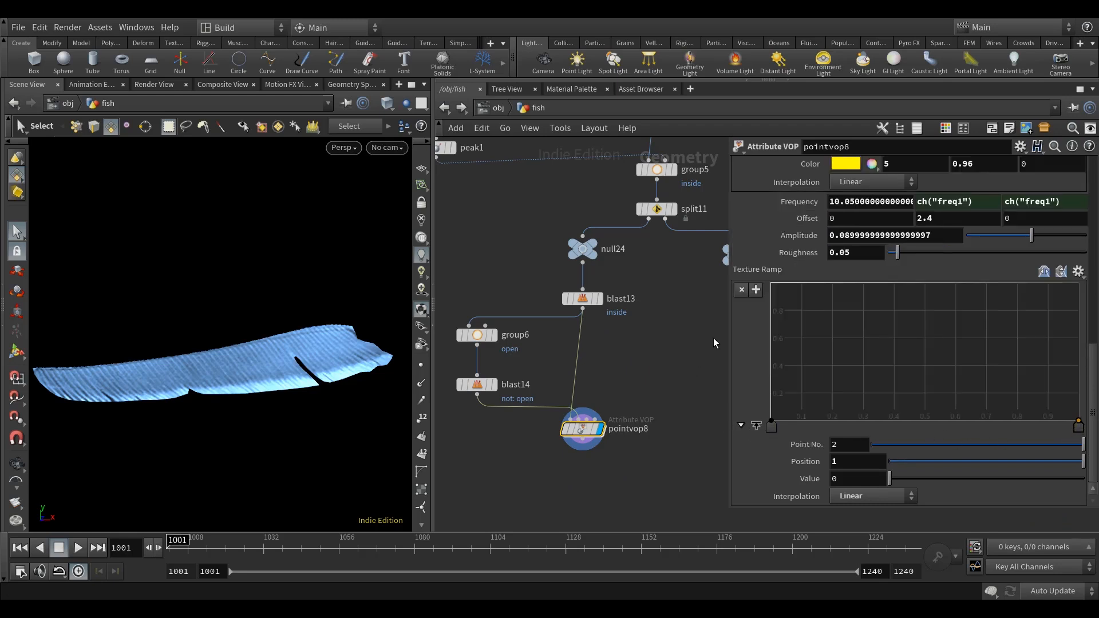
drag(729, 325, 755, 325)
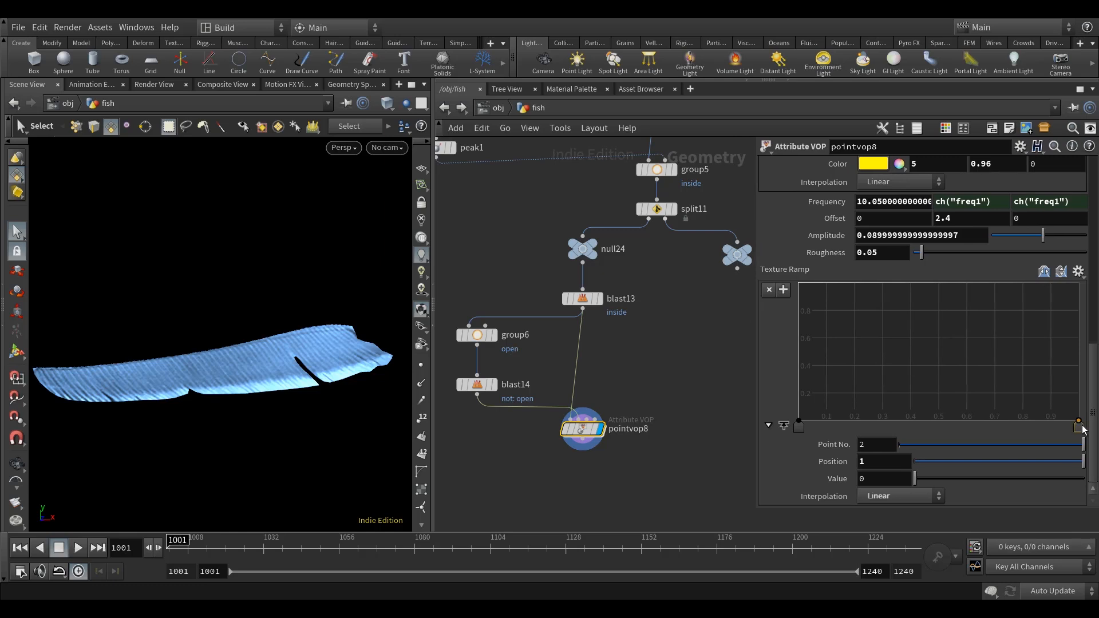
drag(887, 480, 824, 478)
text(1)
key(Return)
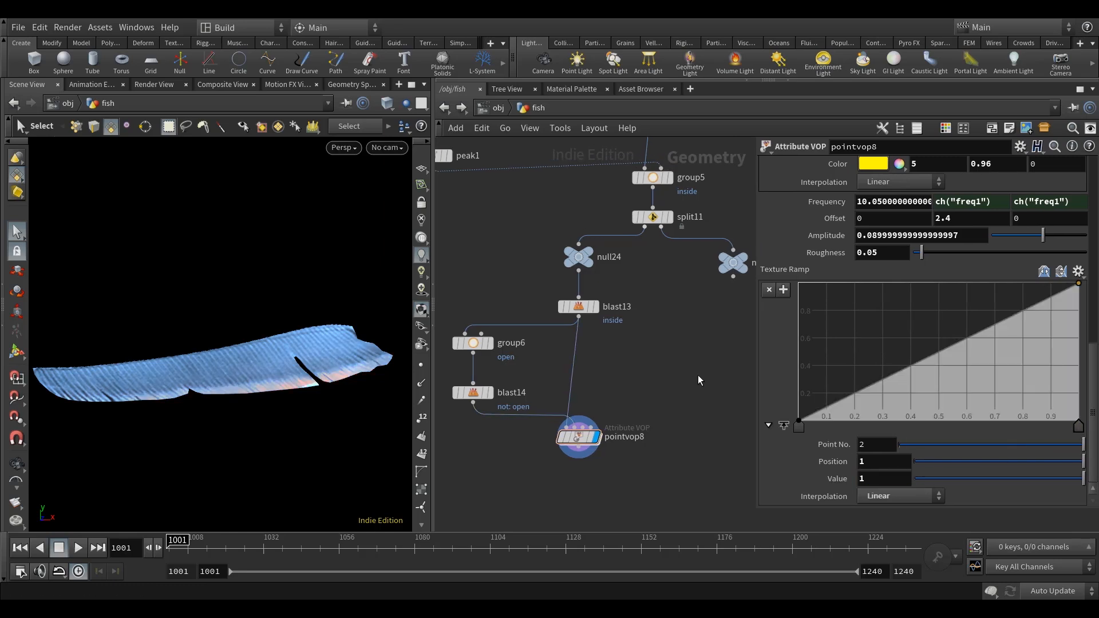
Set the interpolation of the Texture Ramp's start and end points to Catmull-Rom.
key(Escape)
drag(275, 386, 272, 400)
key(s)
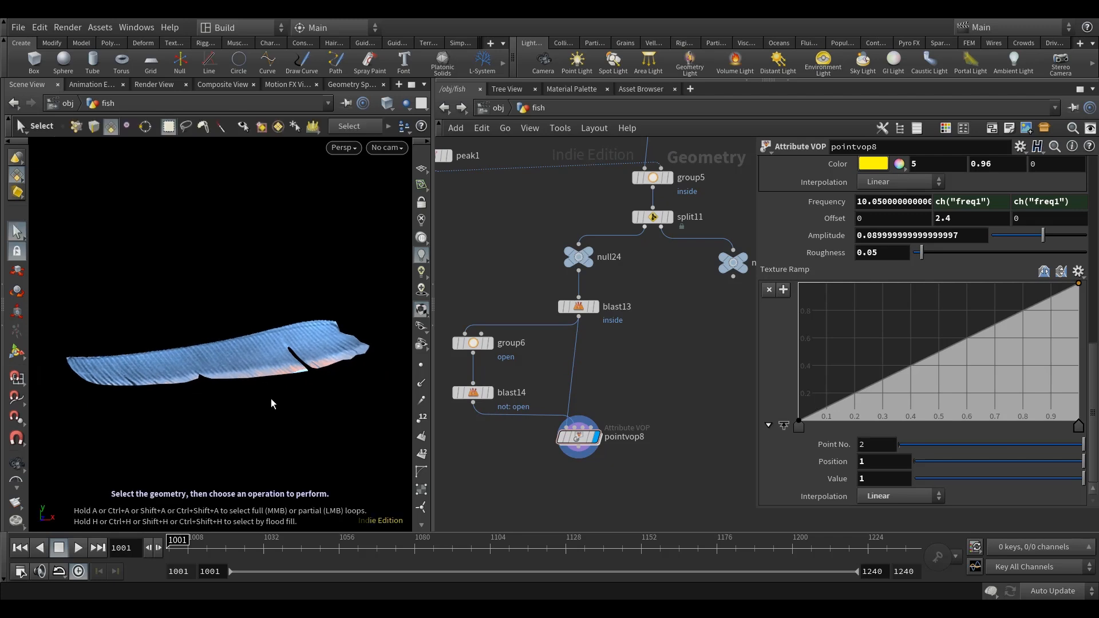
click(798, 426)
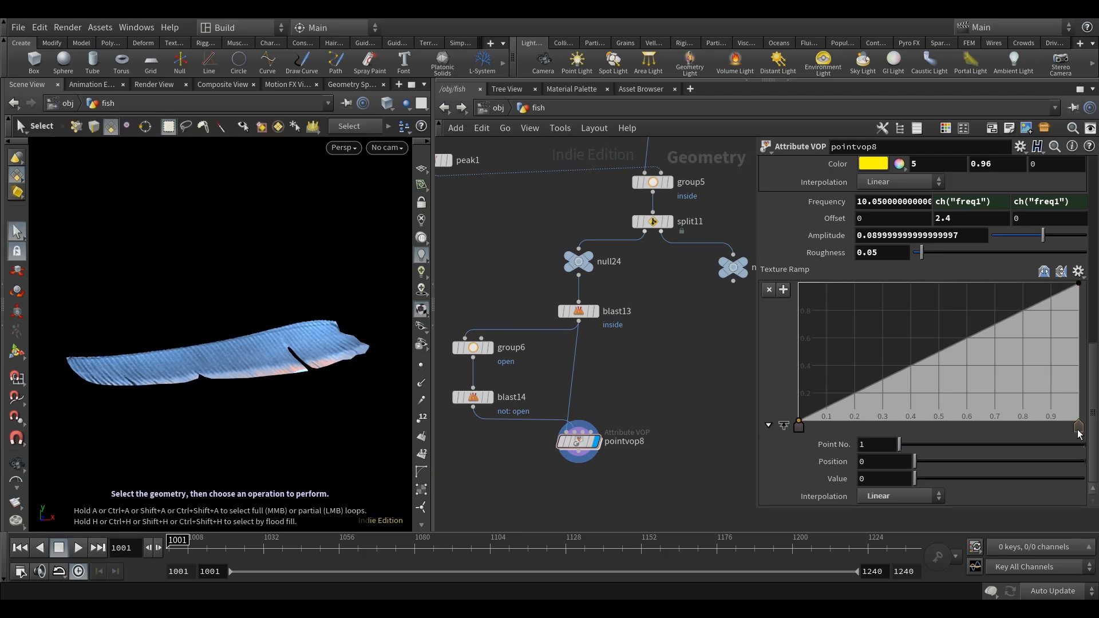
click(902, 496)
click(889, 422)
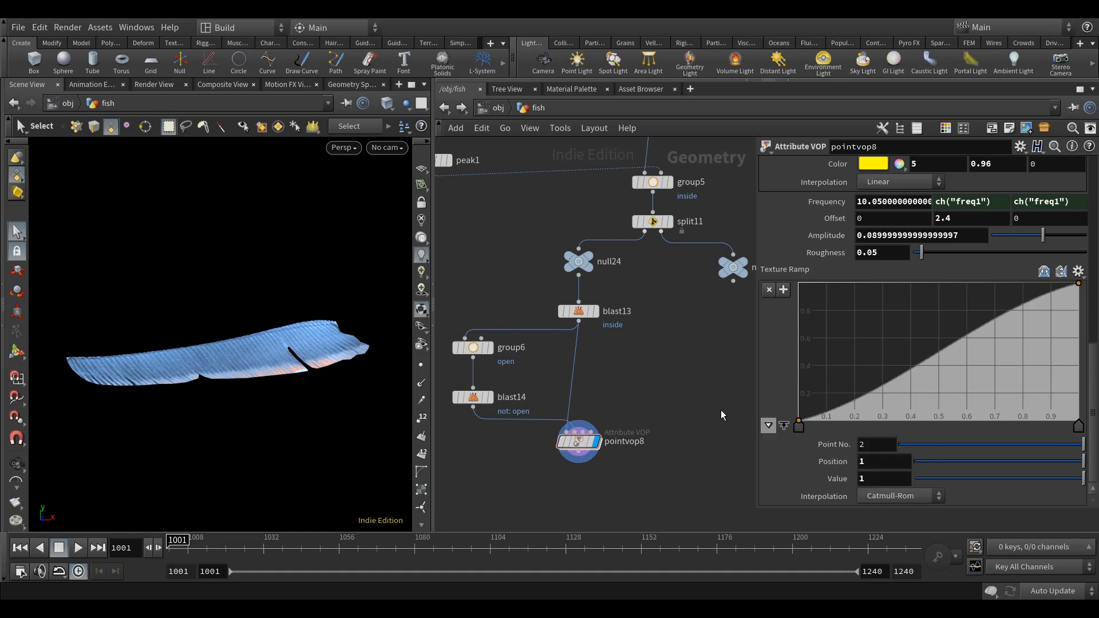
Bow the Texture Ramp upward with points at about position 0.12, value 0.65 and position 0.42, value 0.92.
drag(964, 335, 830, 334)
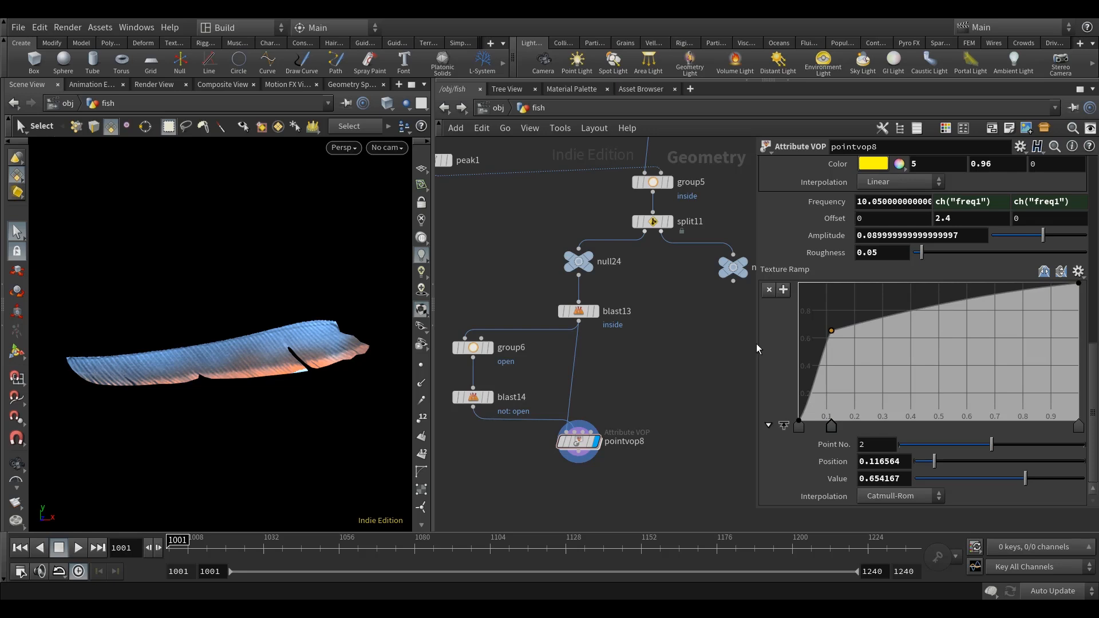
drag(757, 342, 828, 340)
drag(962, 313, 956, 295)
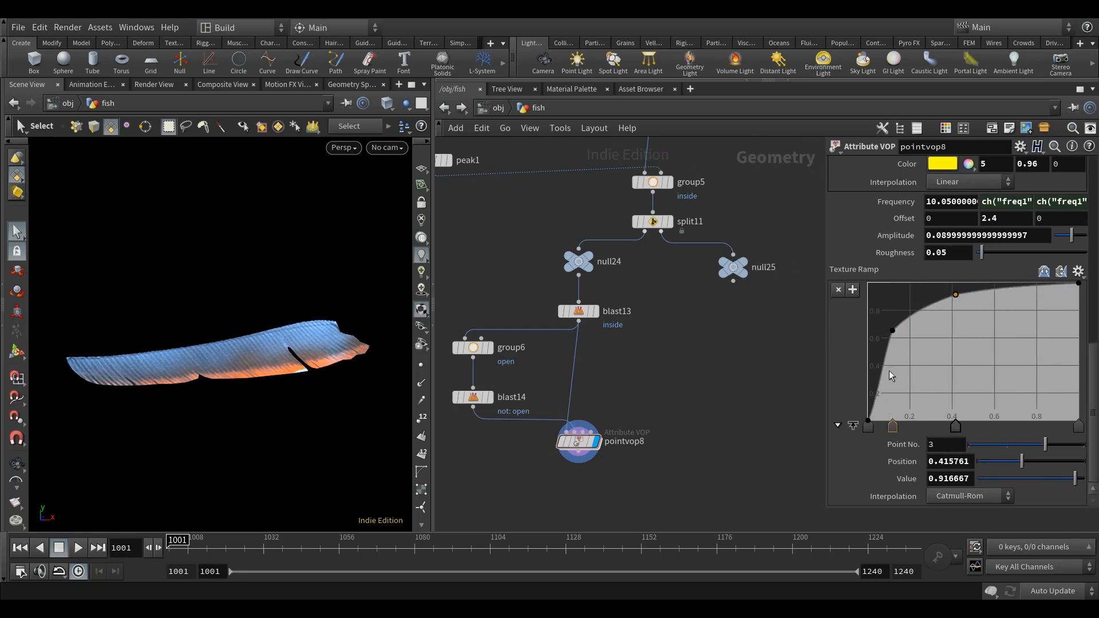
Refine the Texture Ramp with points at about 0.04 (value 0.31) and 0.7, and shift the third point to about 0.126 (value 0.654).
drag(875, 374, 876, 378)
click(893, 331)
drag(825, 327, 875, 334)
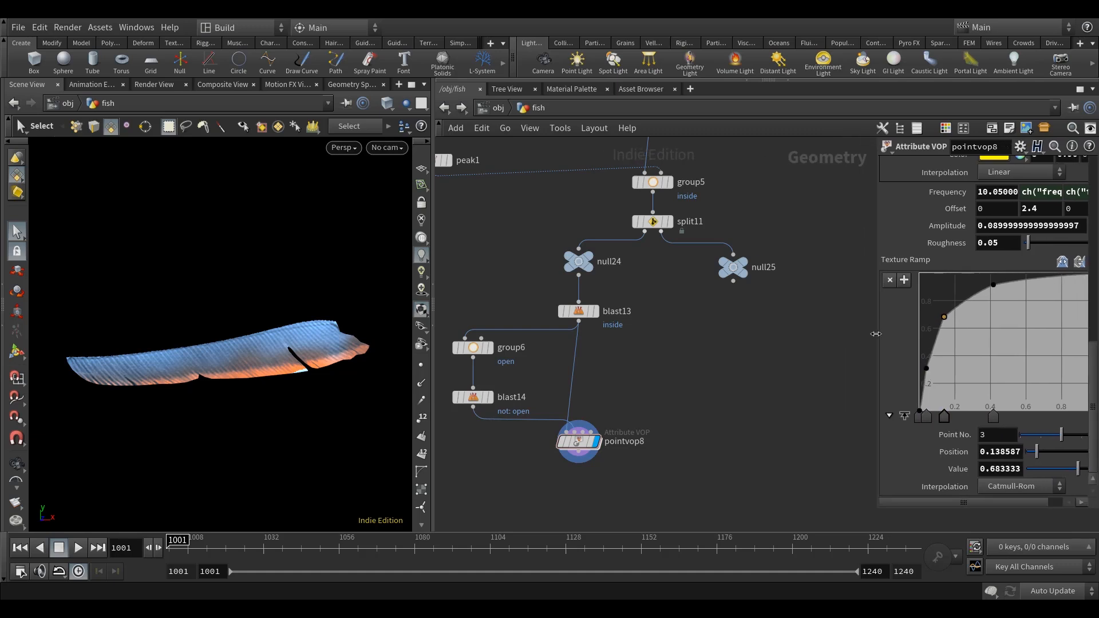
drag(983, 500, 1029, 487)
click(1025, 275)
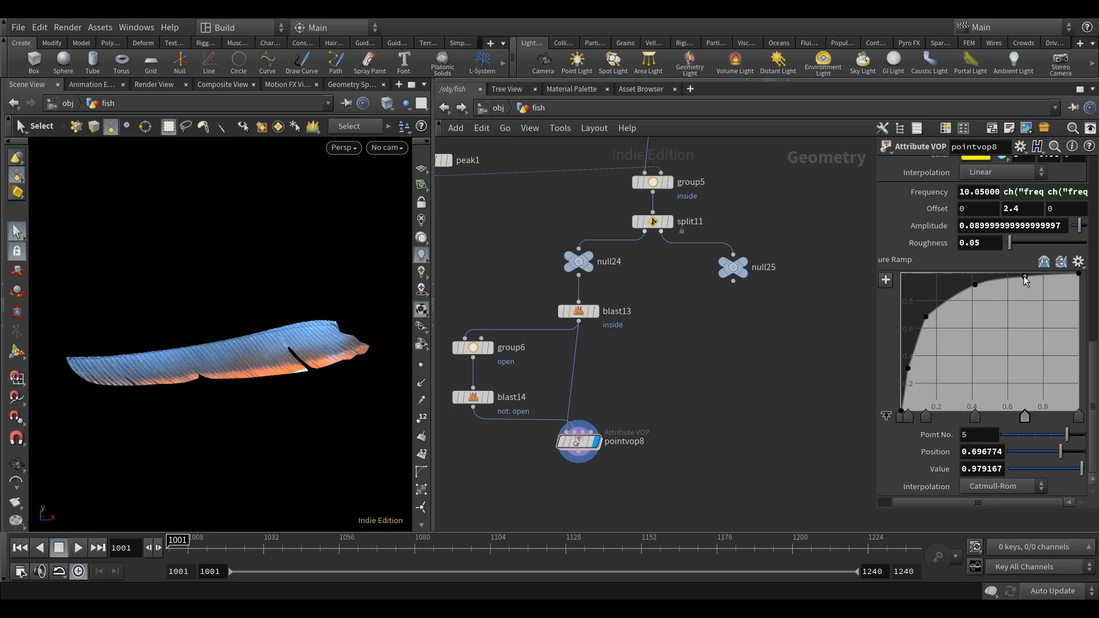
drag(975, 285, 1025, 274)
drag(925, 318, 923, 321)
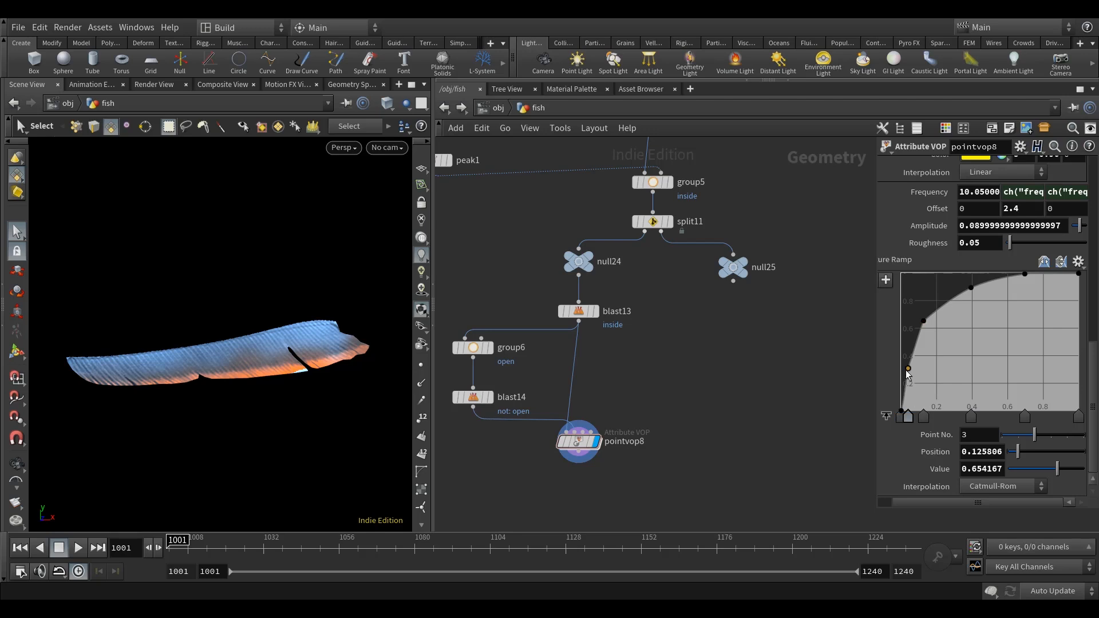
drag(906, 371, 904, 371)
Examine the orange-to-blue gradient and its texture-driven breakup along the fin's edge from near and far.
alt+right_drag(172, 345, 314, 393)
mouse_move(334, 400)
alt+mouse_down()
mouse_move(324, 395)
mouse_move(335, 395)
alt+mouse_up()
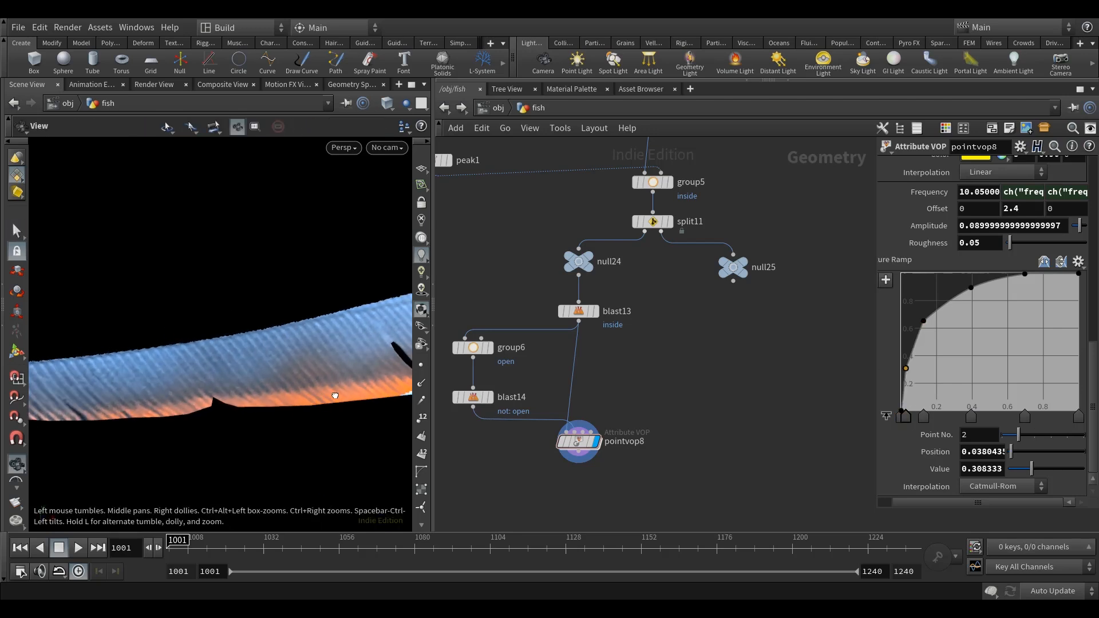
scroll(660, 358, down, 3)
middle_drag(659, 358, 729, 364)
alt+middle_drag(355, 405, 273, 395)
alt+drag(273, 395, 338, 375)
alt+middle_drag(241, 390, 329, 372)
alt+drag(248, 380, 252, 380)
alt+middle_drag(341, 370, 290, 380)
alt+drag(289, 380, 306, 374)
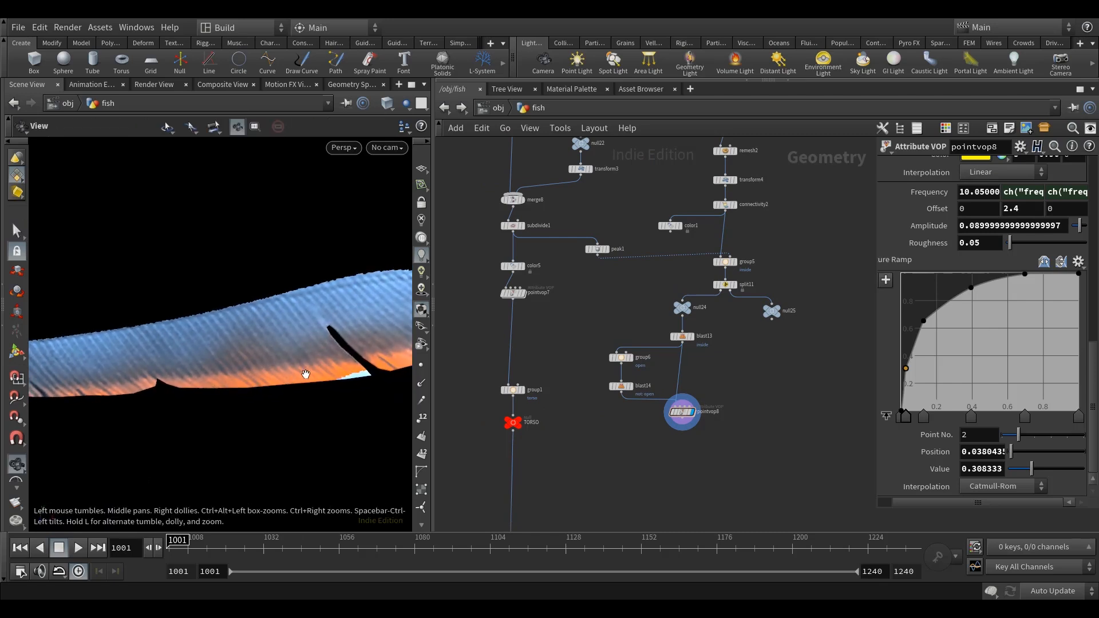
middle_drag(305, 373, 258, 381)
scroll(257, 381, down, 3)
drag(324, 381, 321, 382)
middle_drag(293, 385, 304, 376)
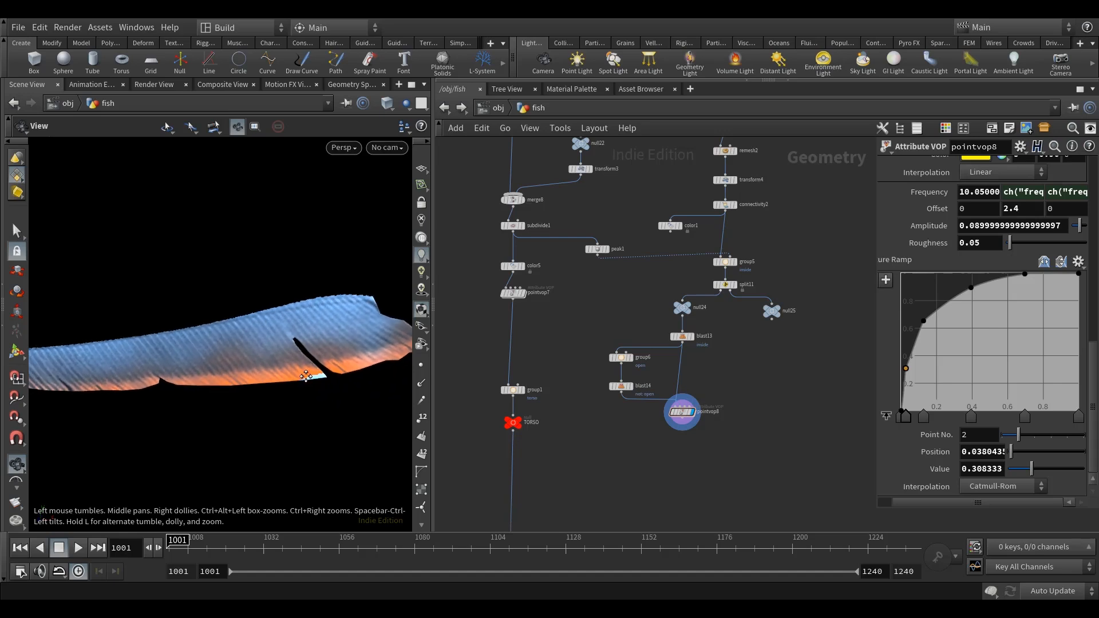
key(s)
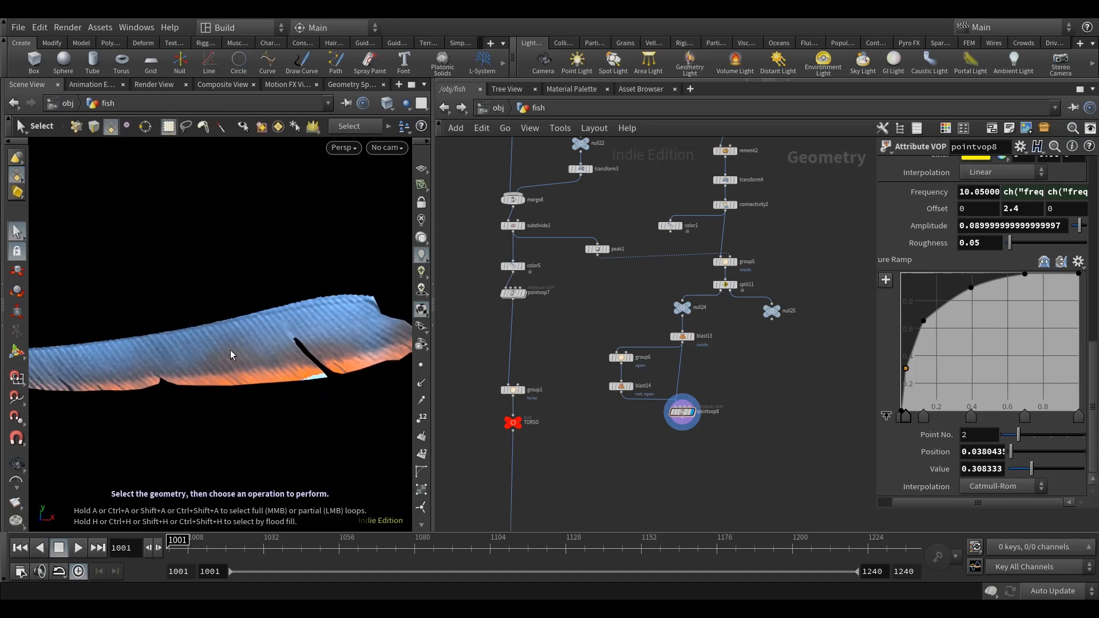
alt+drag(254, 365, 288, 390)
alt+scroll(288, 391, down, 5)
Duplicate the blast13, group6, blast14 and pointvop8 nodes beside the original branch under null25.
middle_drag(630, 445, 612, 431)
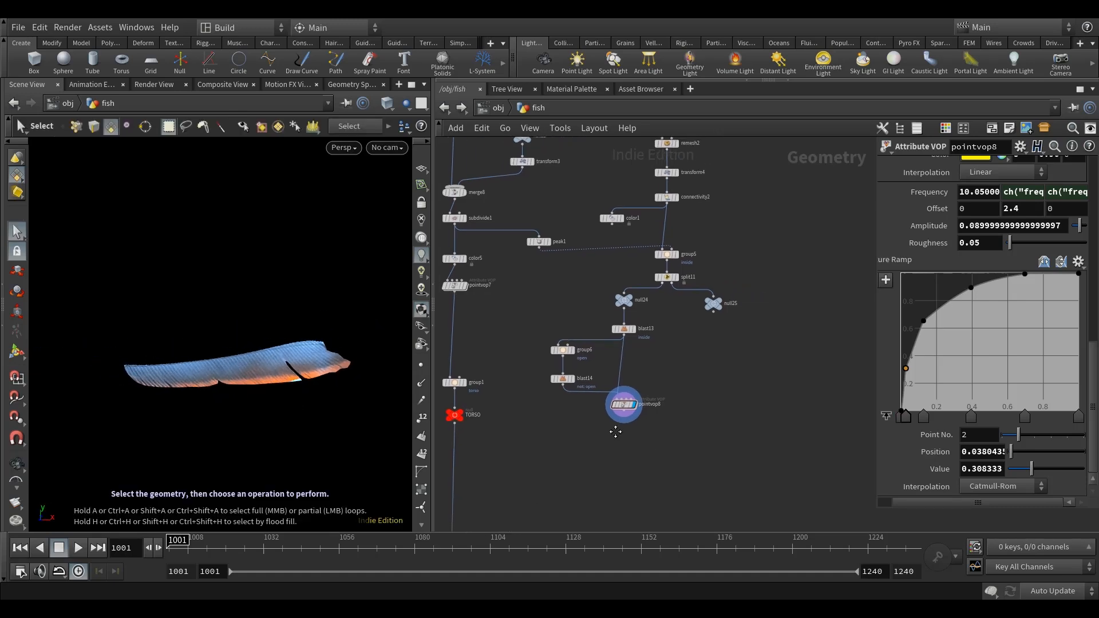
drag(660, 433, 548, 325)
key(ctrl+c)
key(ctrl+v)
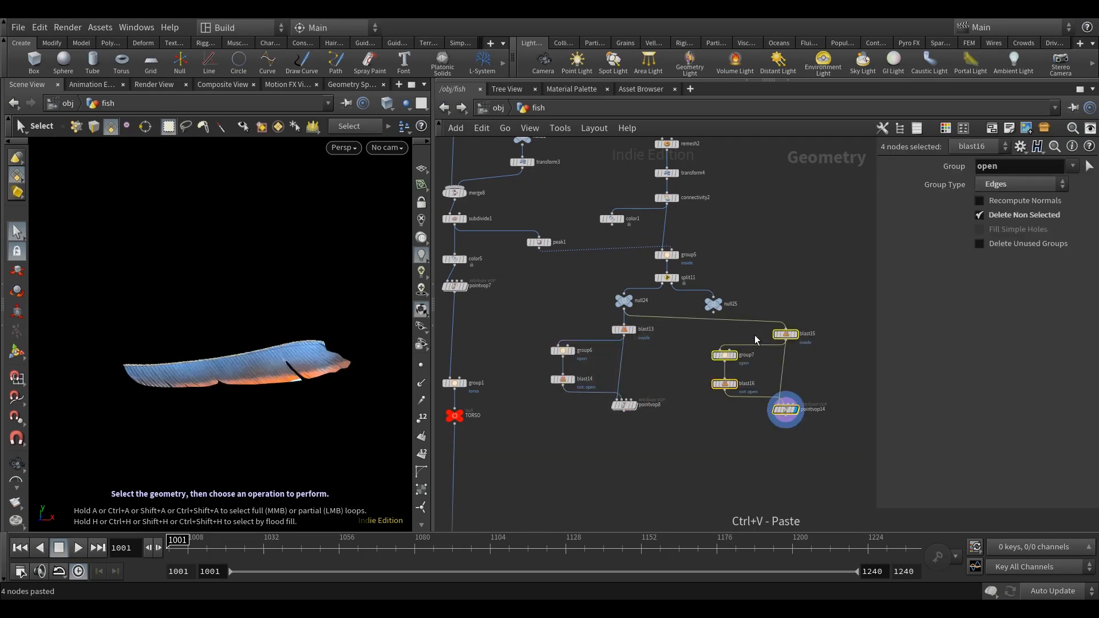
Connect null25 to the duplicated blast15 in place of null24, so the copied branch processes the second fin.
drag(713, 313, 785, 326)
middle_drag(670, 333, 657, 313)
drag(329, 348, 327, 358)
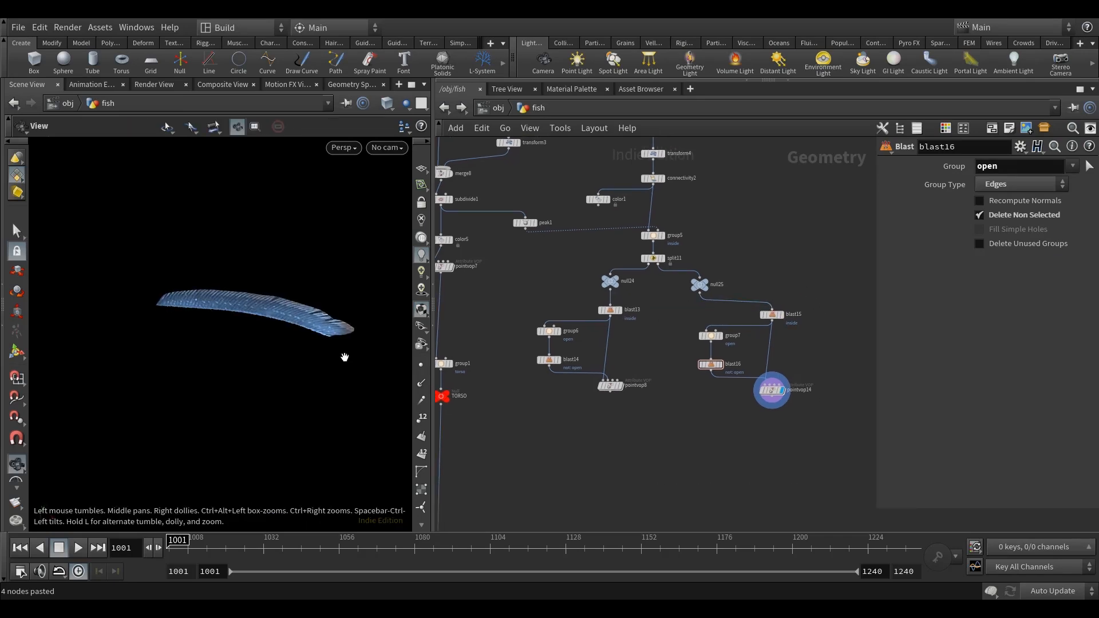
middle_drag(823, 348, 805, 356)
scroll(265, 347, up, 2)
mouse_move(272, 364)
mouse_down()
mouse_move(274, 376)
mouse_move(290, 360)
mouse_up()
key(s)
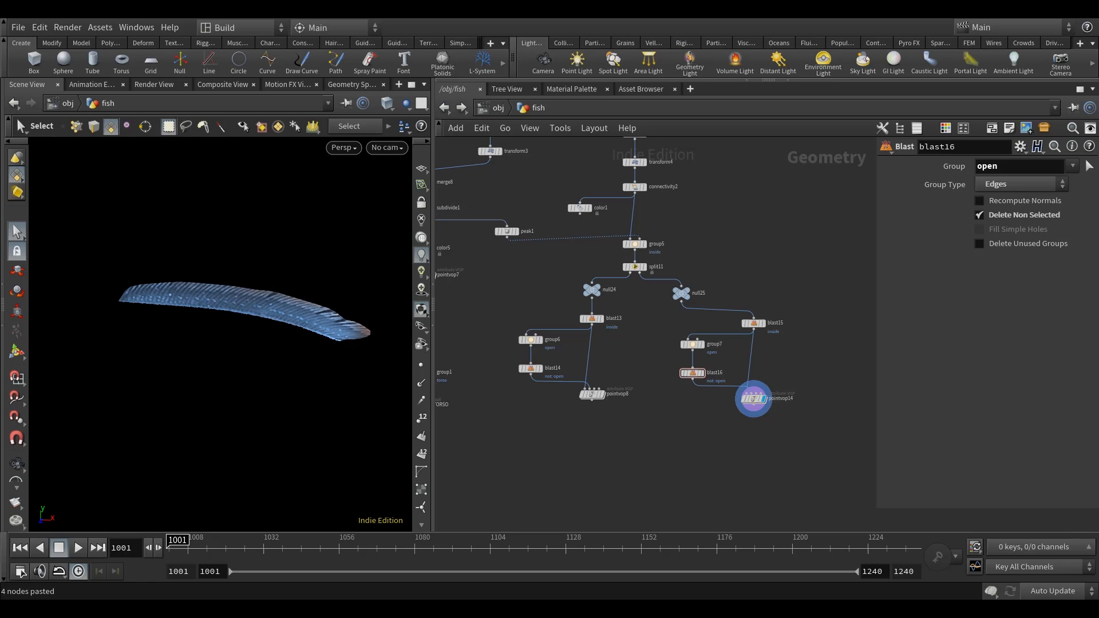
Set the Search radius of pointvop14 to 0.08.
click(723, 399)
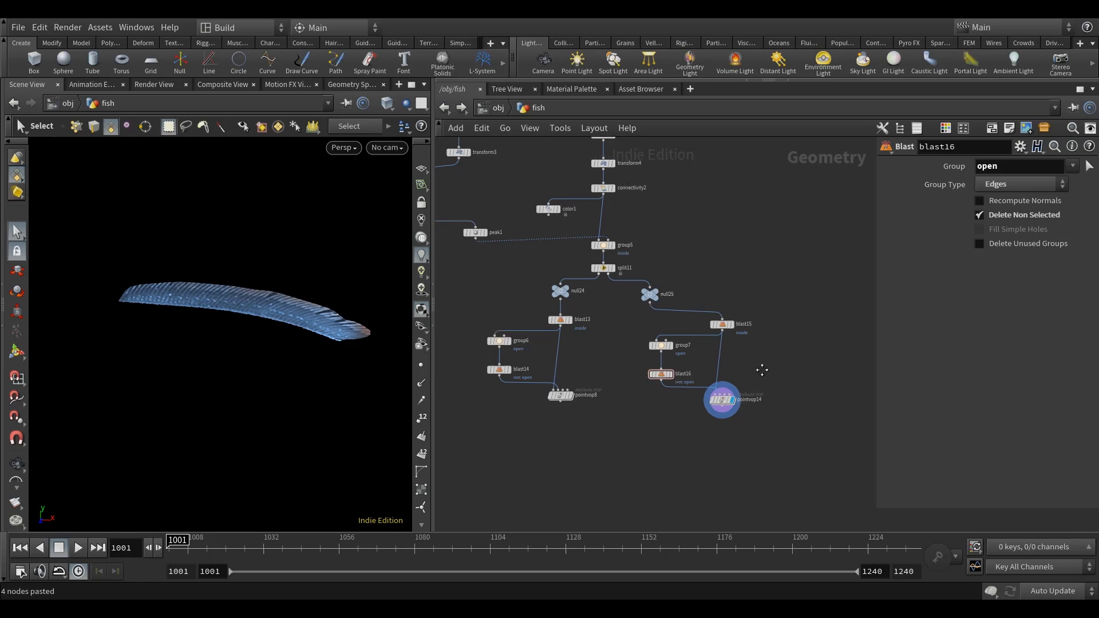
drag(875, 340, 731, 340)
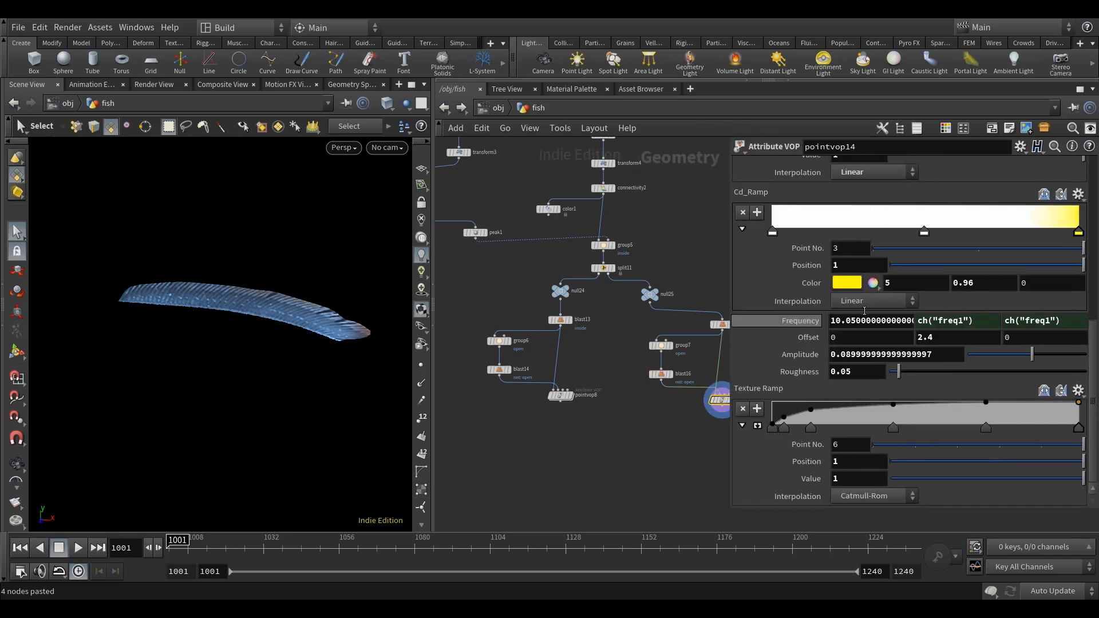
scroll(858, 344, up, 10)
double_click(843, 378)
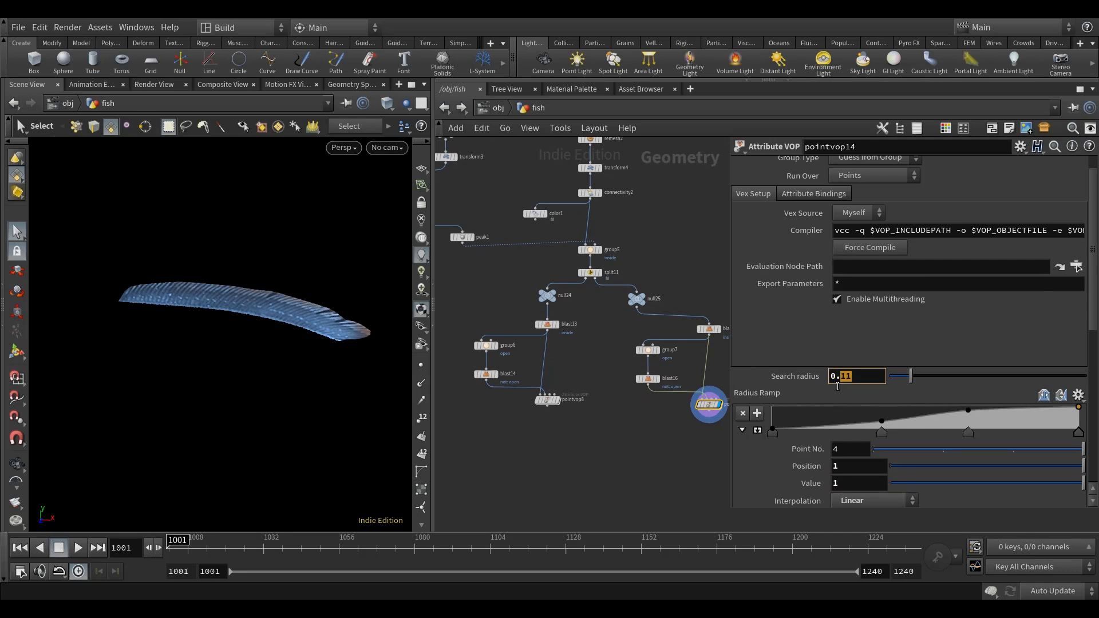
text(08)
key(Return)
Set the noise Frequency of pointvop14 to 20.05.
scroll(801, 416, down, 10)
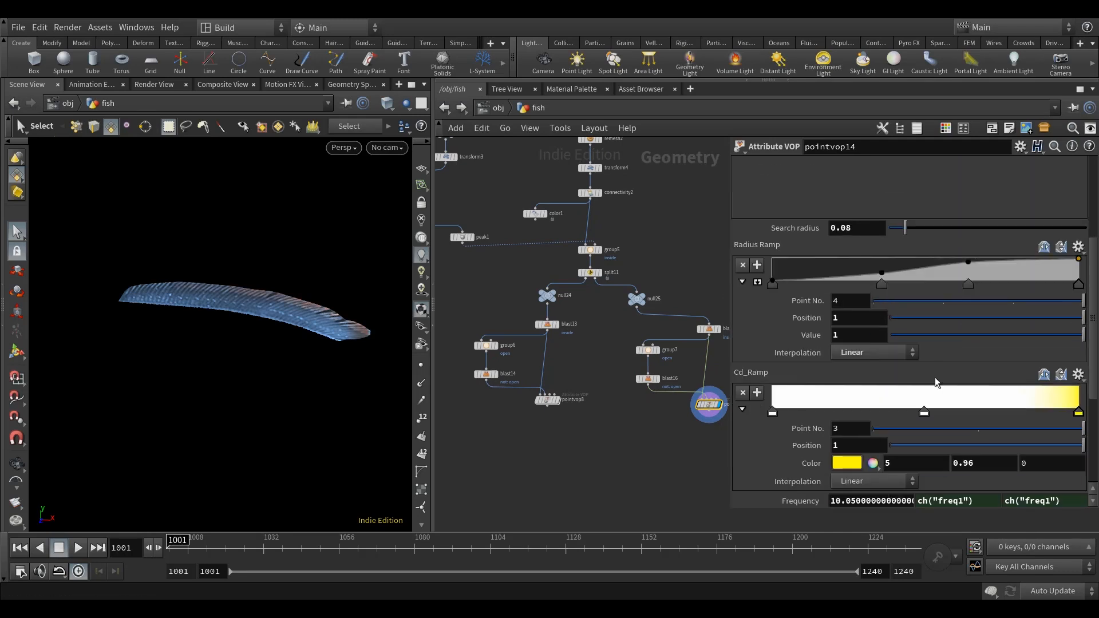
drag(949, 324, 824, 323)
text(2)
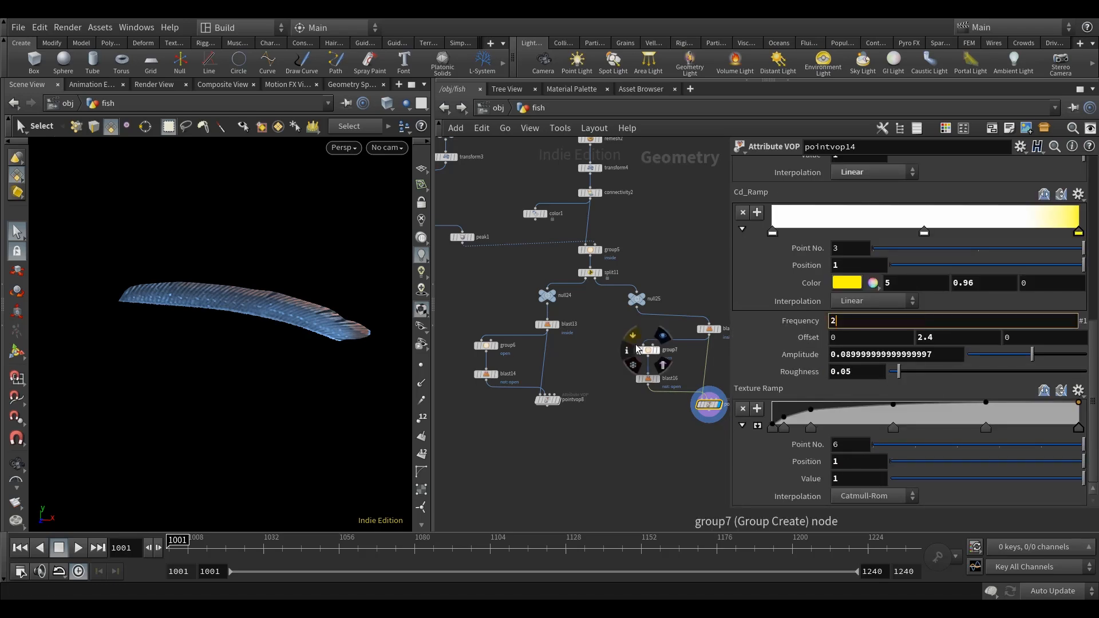
text(0.05)
key(Return)
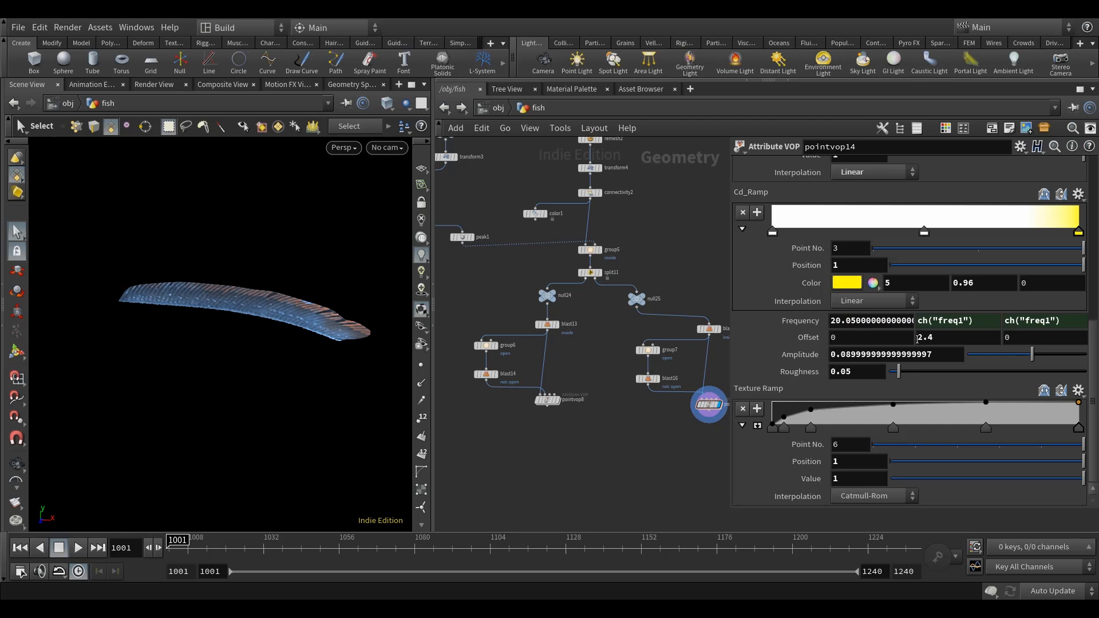
drag(909, 357, 846, 365)
text(9)
key(Return)
Enlarge the Radius Ramp of pointvop14 into its full-size graph and rebalance the space between parameters and network.
scroll(841, 421, up, 10)
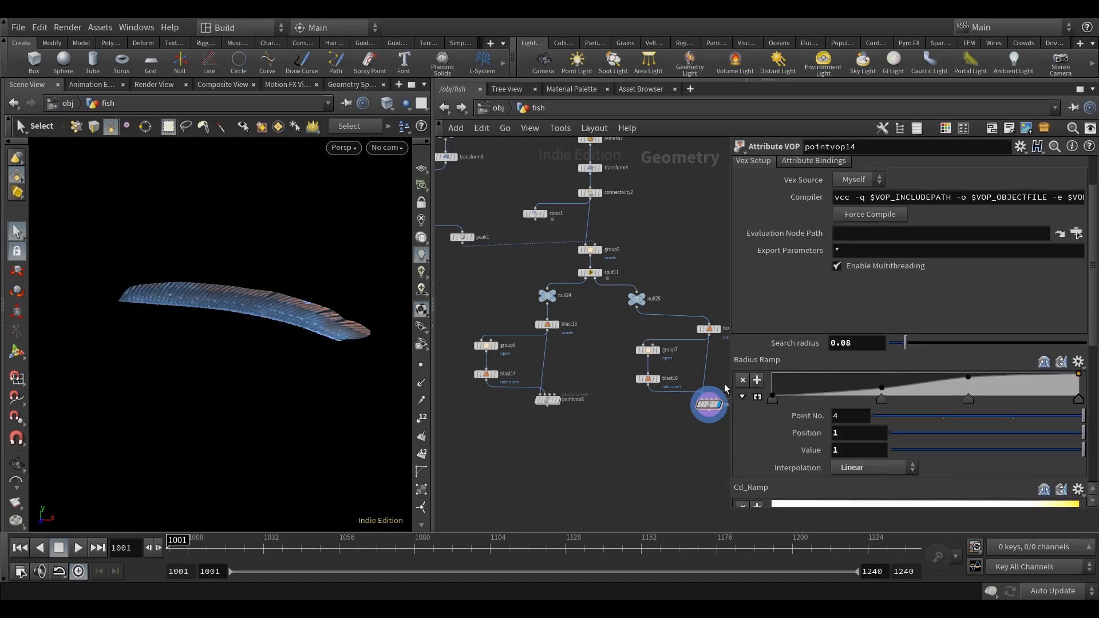
click(756, 397)
drag(731, 360, 765, 360)
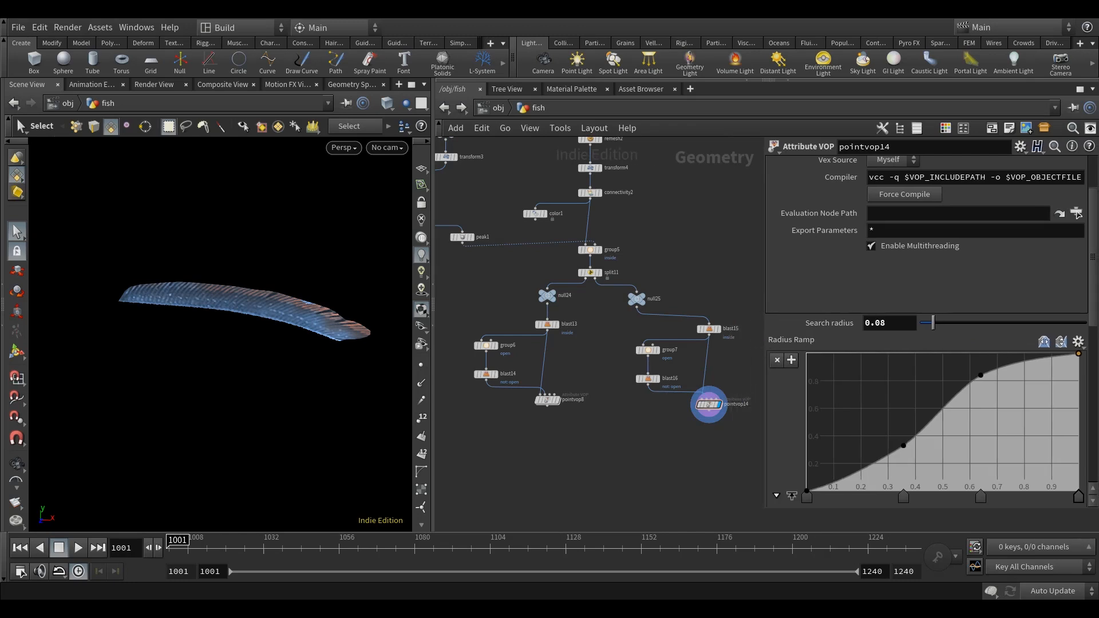
scroll(1007, 438, down, 3)
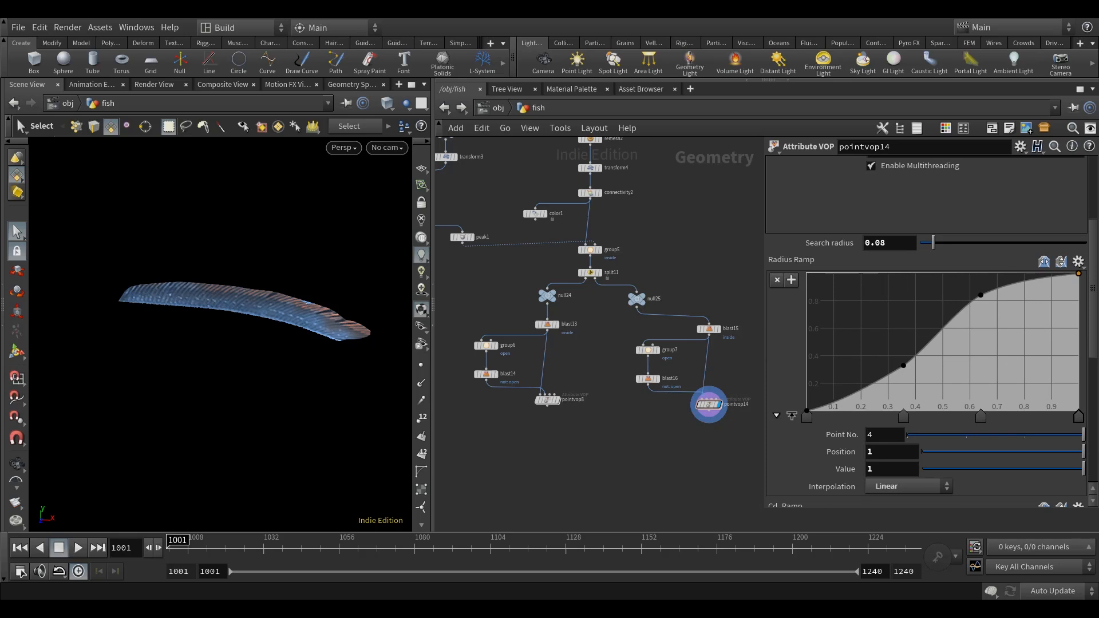
alt+drag(216, 366, 252, 378)
scroll(913, 380, down, 6)
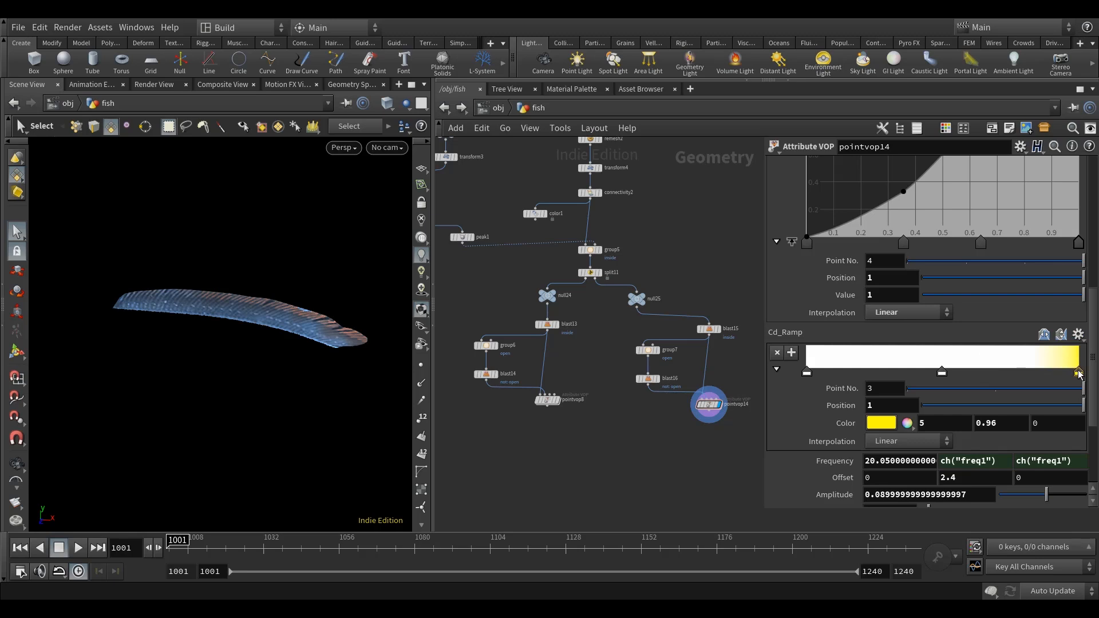
Move the Cd_Ramp's yellow end point to about 0.602 and make the start and a new point near 0.2 yellow (5, 0.96, 0).
drag(1078, 373, 971, 375)
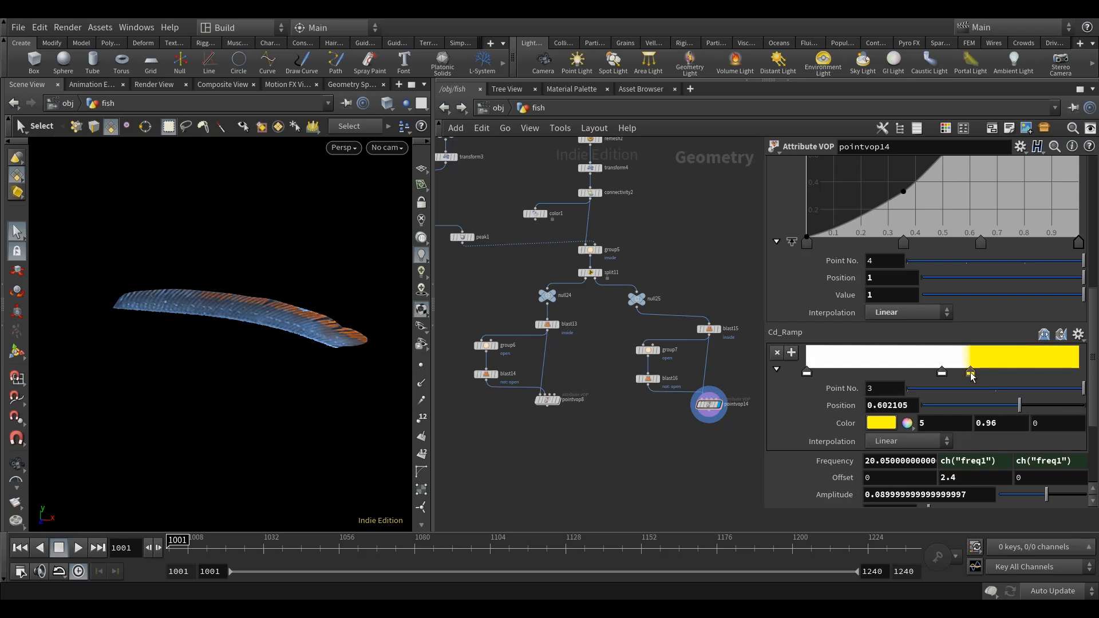
click(1008, 374)
drag(1009, 373, 806, 417)
click(845, 372)
drag(845, 373, 796, 375)
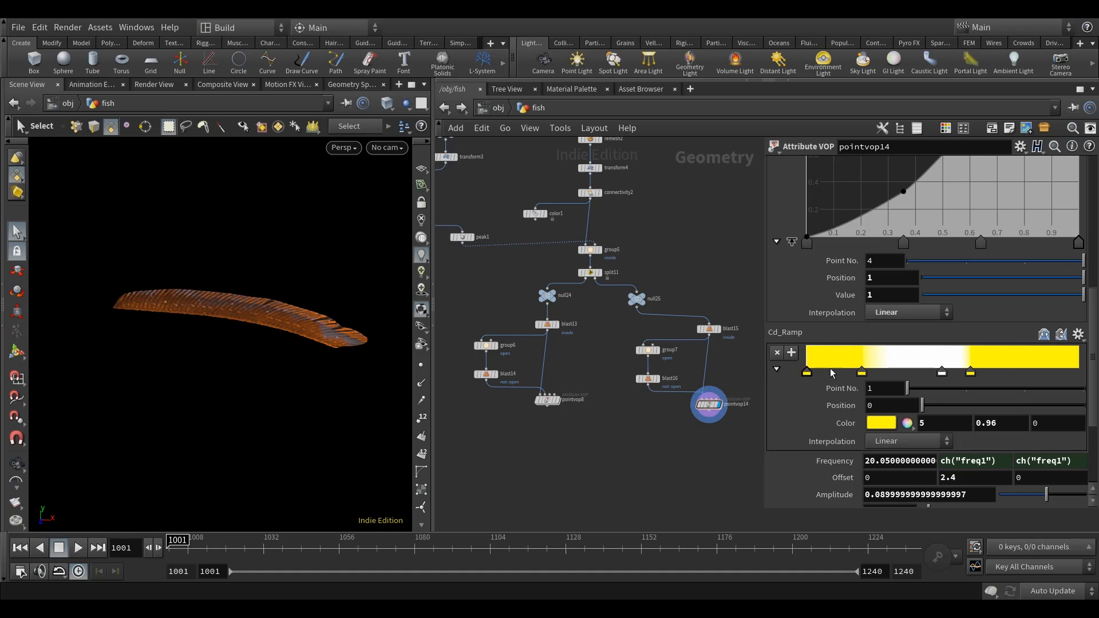
Add a white Cd_Ramp point at about 0.322 and shift the second yellow point to about 0.152.
drag(933, 364, 897, 375)
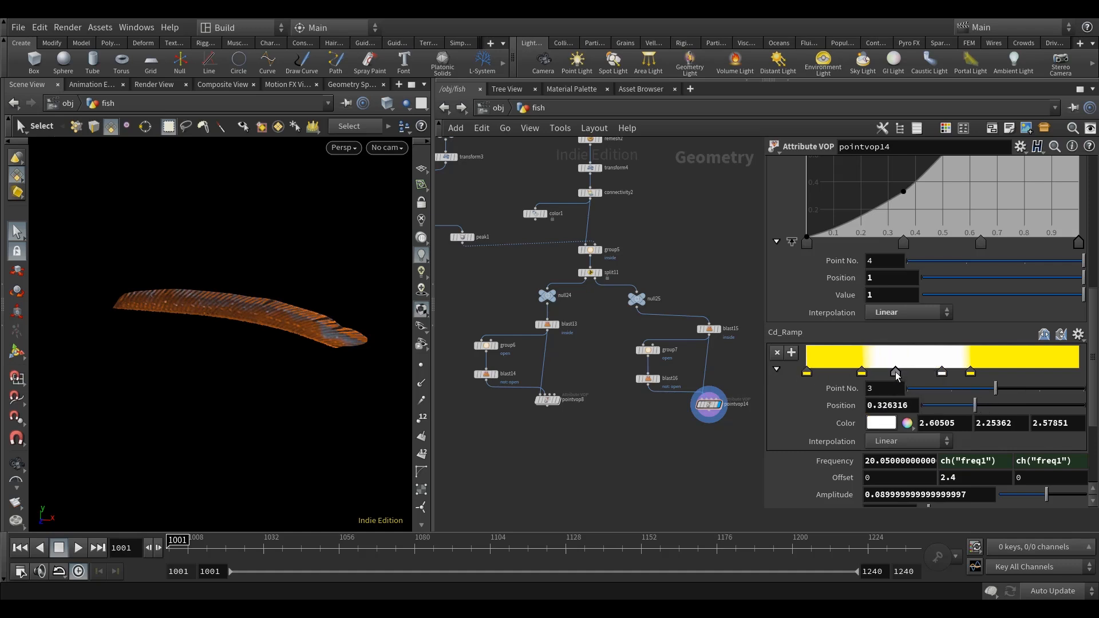
drag(897, 376, 849, 375)
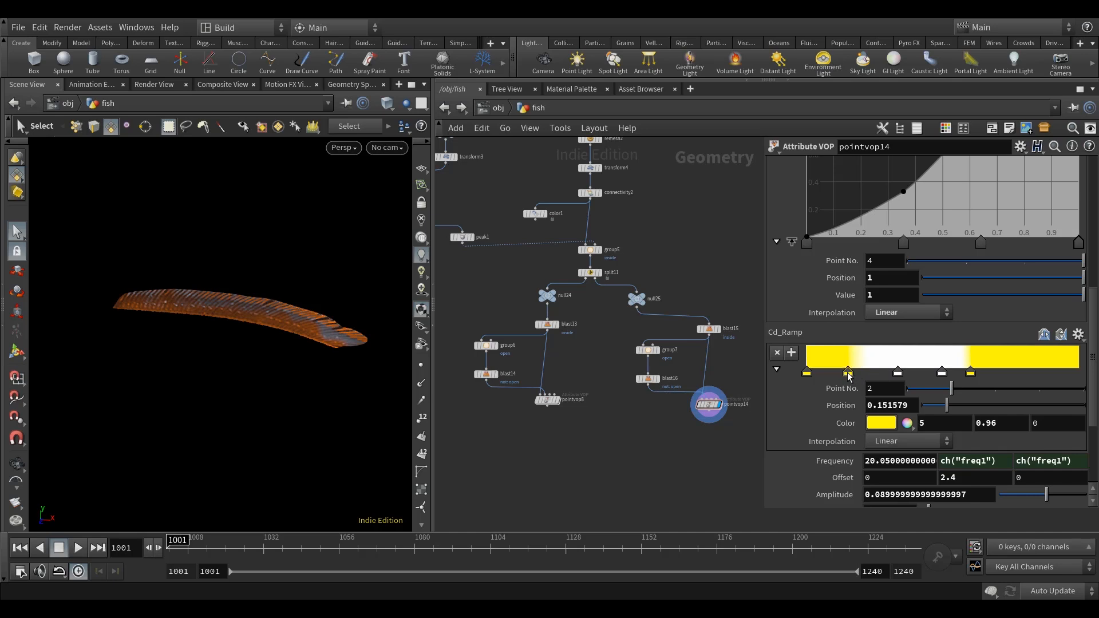
alt+drag(290, 407, 299, 397)
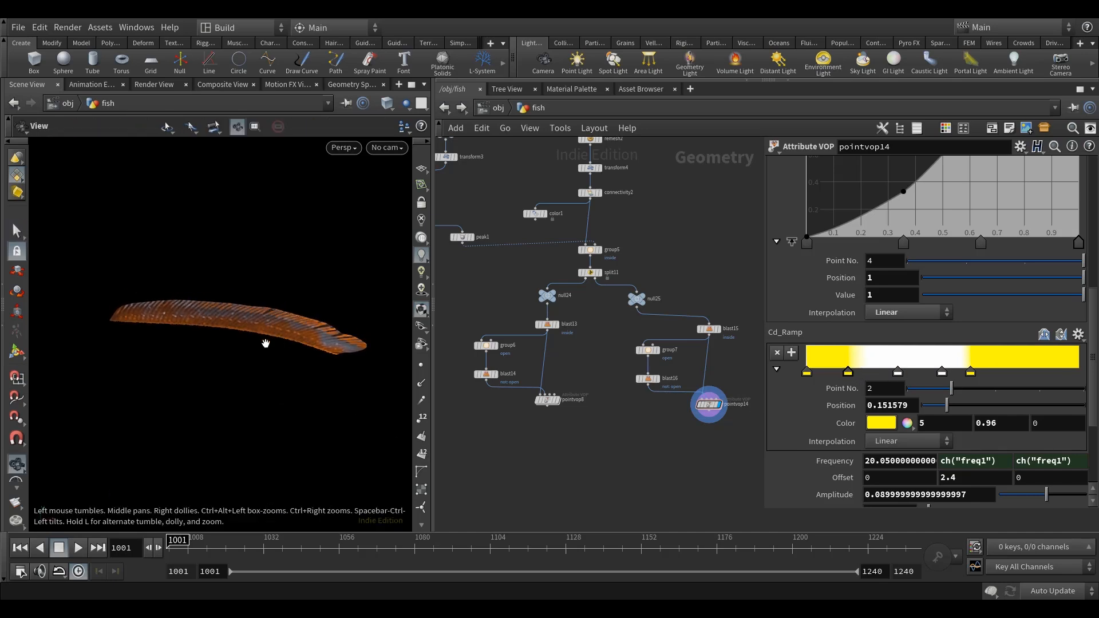
alt+drag(262, 335, 288, 333)
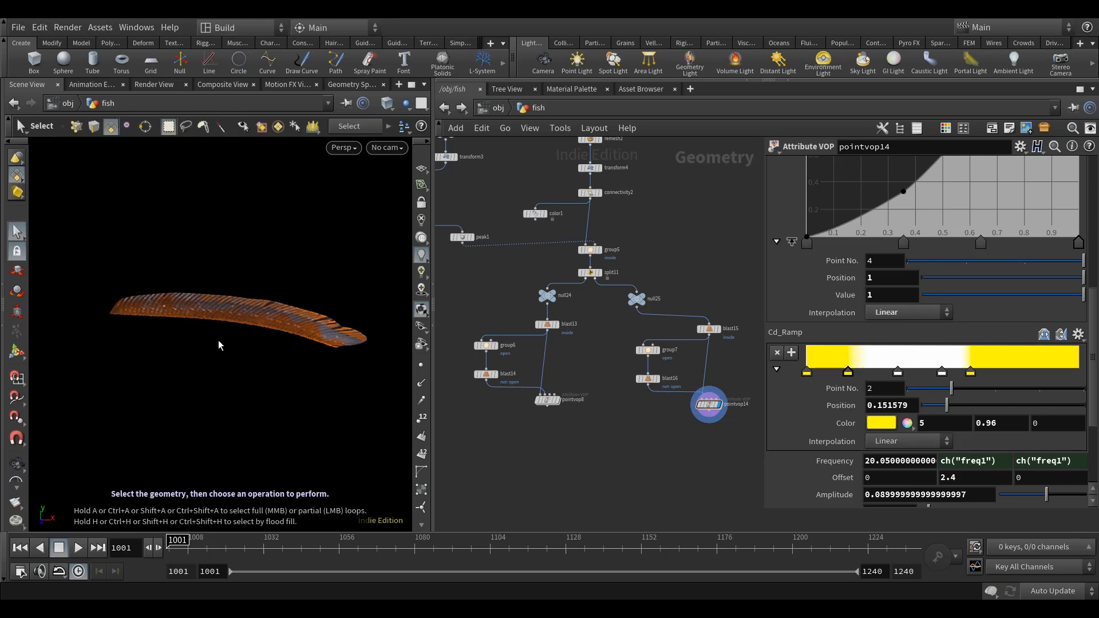
drag(898, 372, 894, 372)
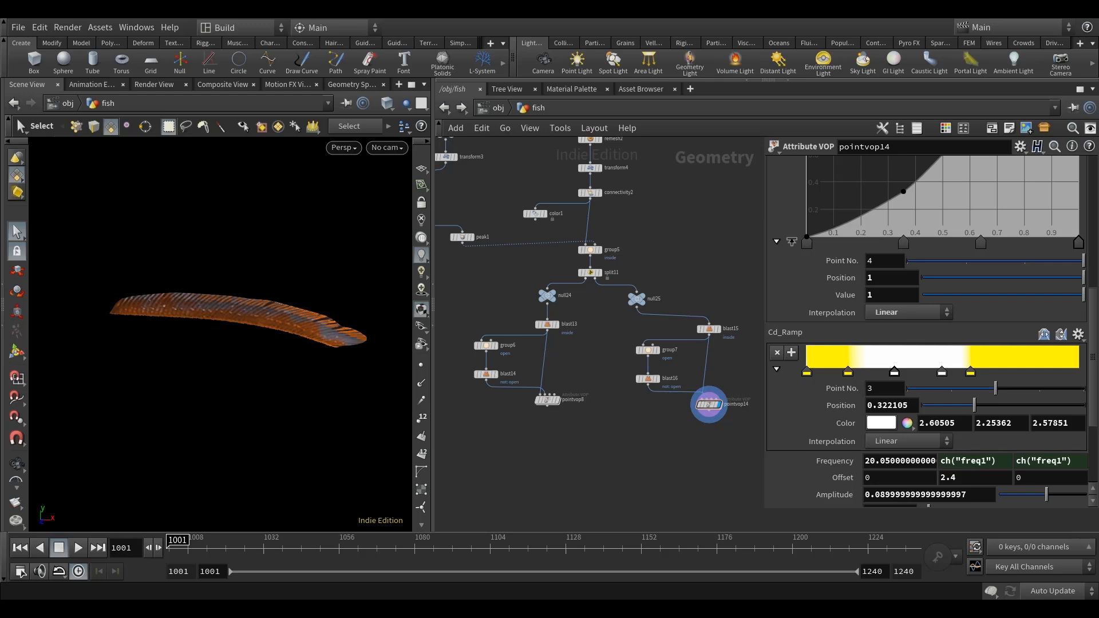
Enlarge the Texture Ramp graph and raise its first three points, moving the third to about position 0.145.
scroll(905, 370, down, 4)
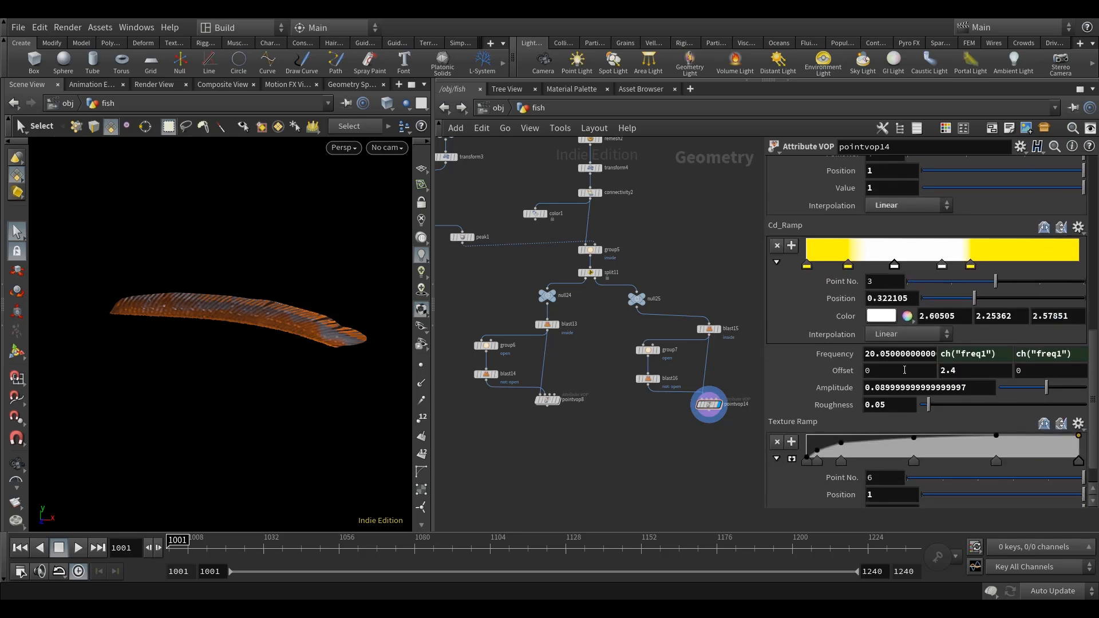
click(792, 459)
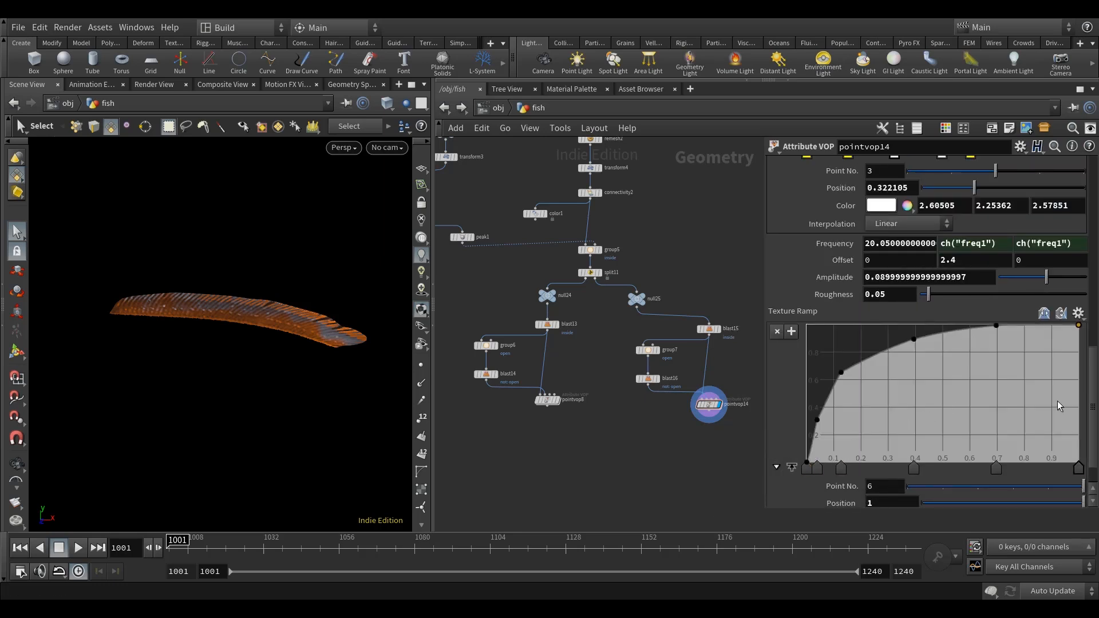
click(807, 470)
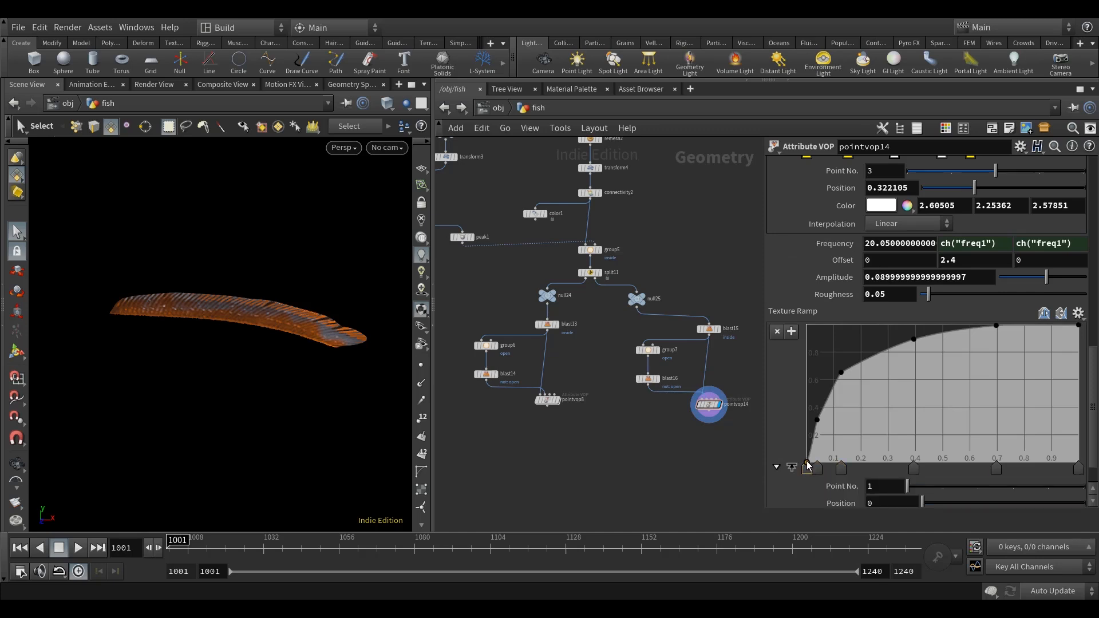
mouse_move(818, 420)
mouse_down()
mouse_move(818, 403)
mouse_move(807, 431)
mouse_up()
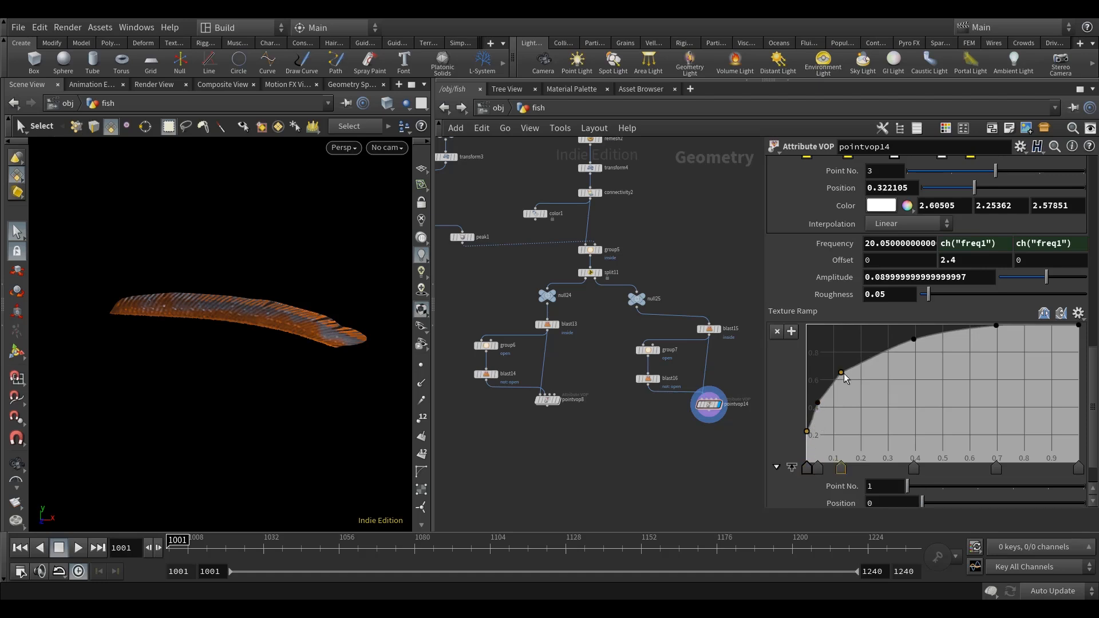
drag(841, 372, 846, 362)
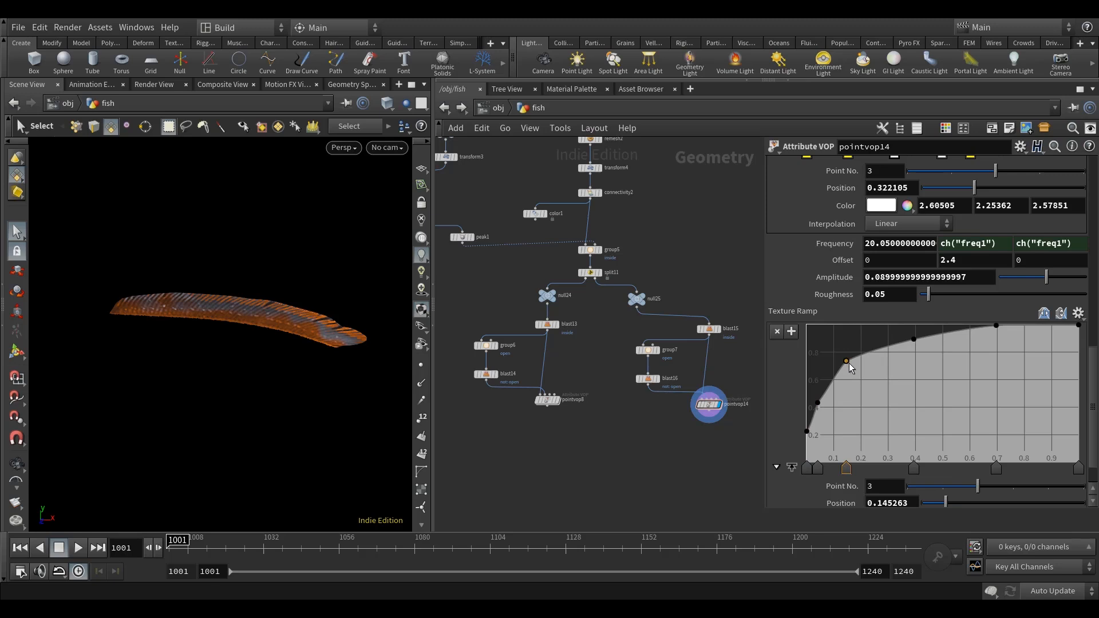
drag(762, 362, 829, 362)
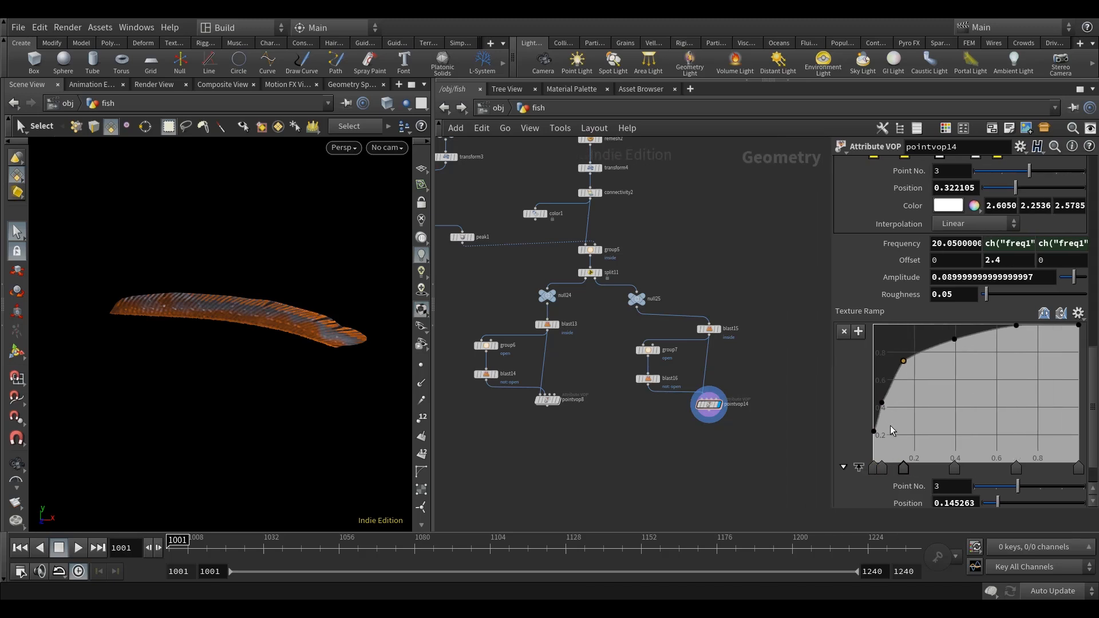
click(874, 421)
drag(881, 403, 884, 395)
Raise the Radius Ramp's second point to about value 0.43 and move the third to about position 0.6, value 0.88.
scroll(1022, 343, up, 18)
scroll(1023, 343, up, 8)
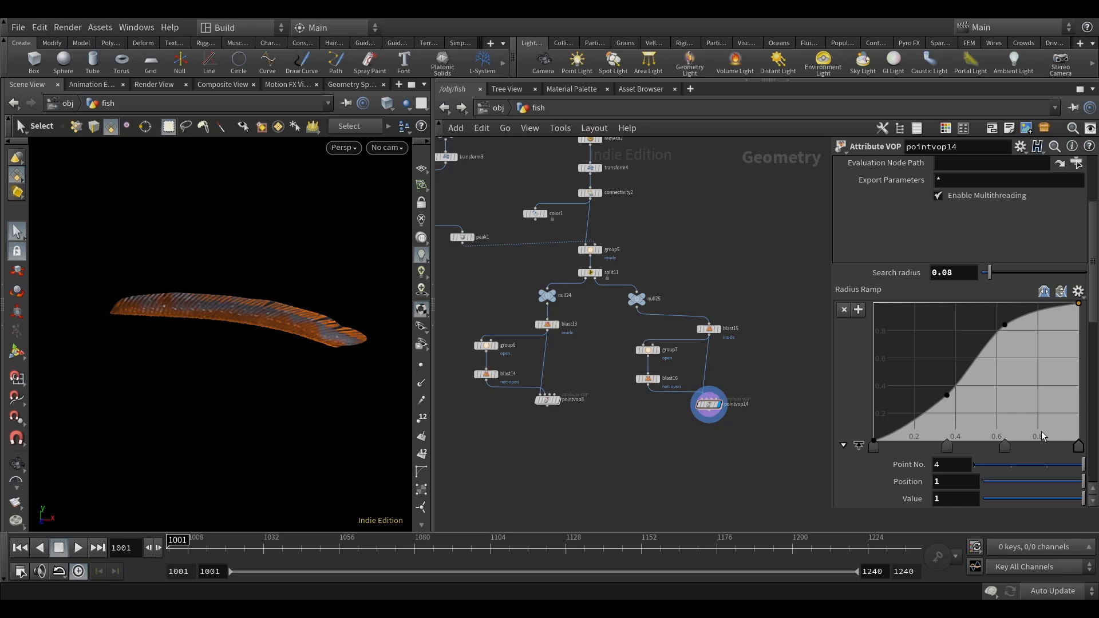
mouse_move(947, 397)
mouse_down()
mouse_move(951, 371)
mouse_move(947, 387)
mouse_up()
drag(1004, 326, 997, 321)
scroll(294, 353, up, 3)
scroll(296, 355, down, 3)
Examine the recoloured fin from near and far and compare it with the fin coloured by pointvop8.
mouse_move(297, 358)
alt+mouse_down()
mouse_move(305, 350)
mouse_move(239, 335)
alt+mouse_up()
click(387, 103)
click(417, 234)
scroll(252, 338, up, 3)
key(s)
scroll(298, 351, down, 3)
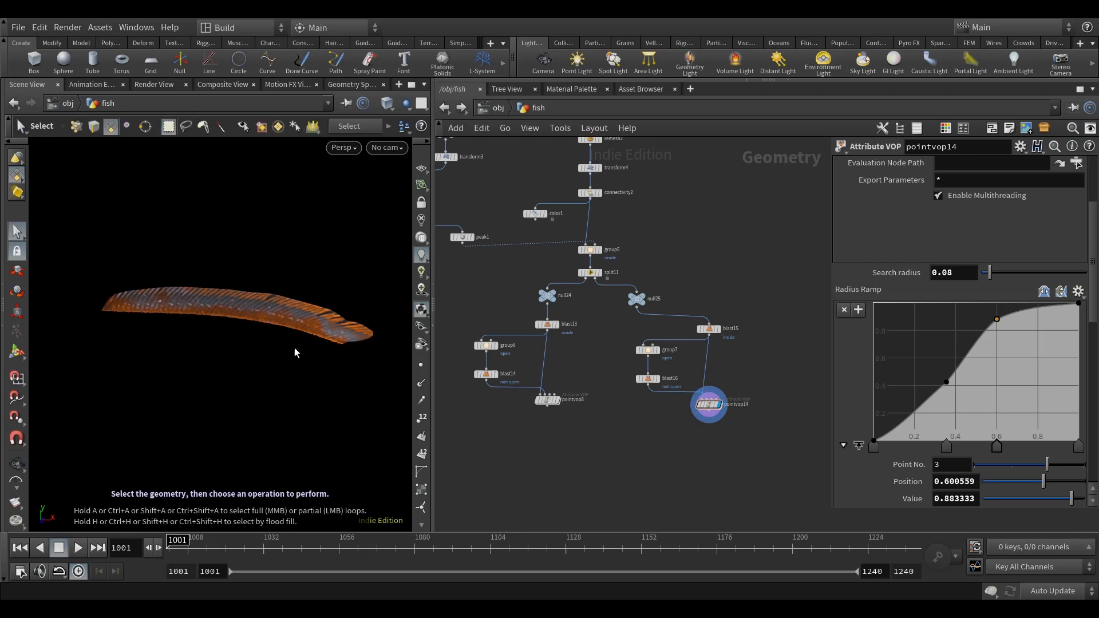
mouse_move(297, 358)
alt+mouse_down()
mouse_move(309, 366)
mouse_move(310, 346)
alt+mouse_up()
click(545, 401)
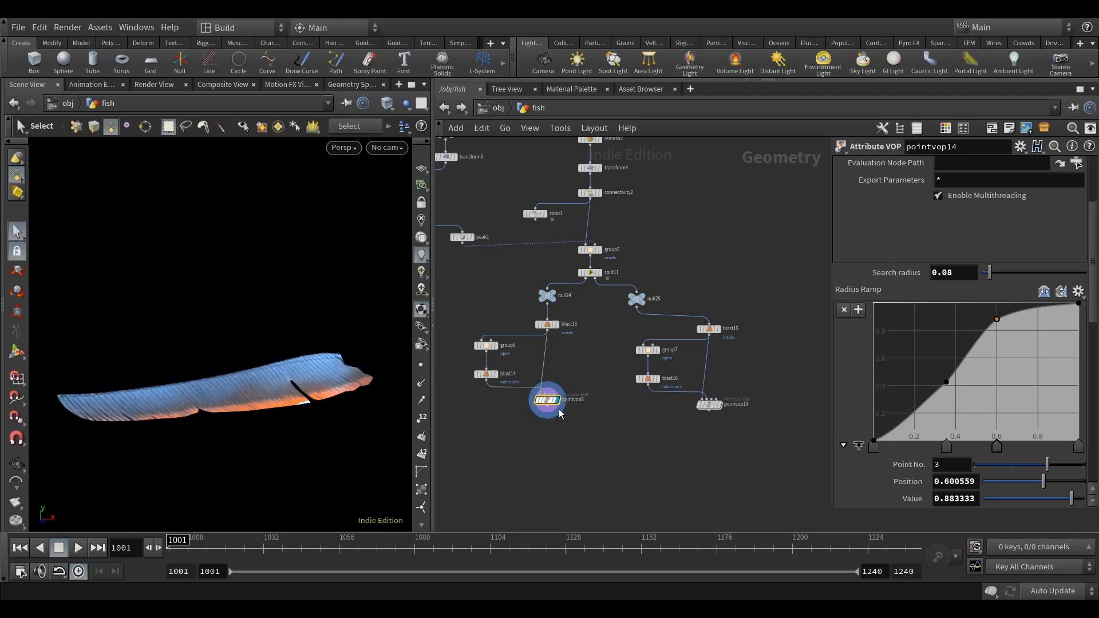
click(705, 389)
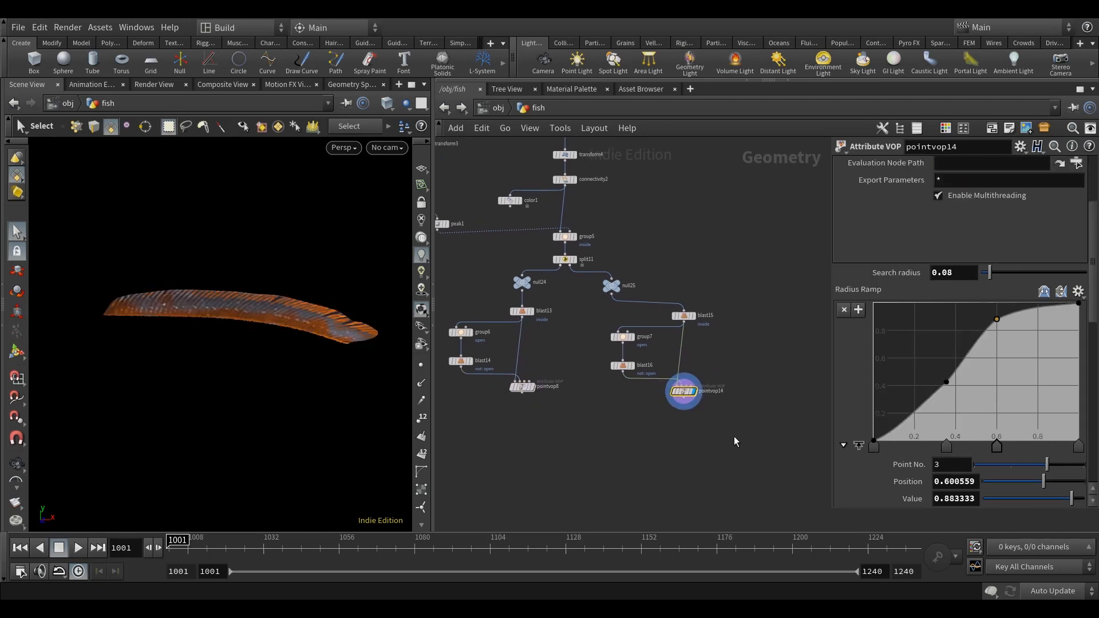
Spread the two white Cd_Ramp points of pointvop14 to about positions 0.221 and 0.539.
scroll(950, 413, down, 4)
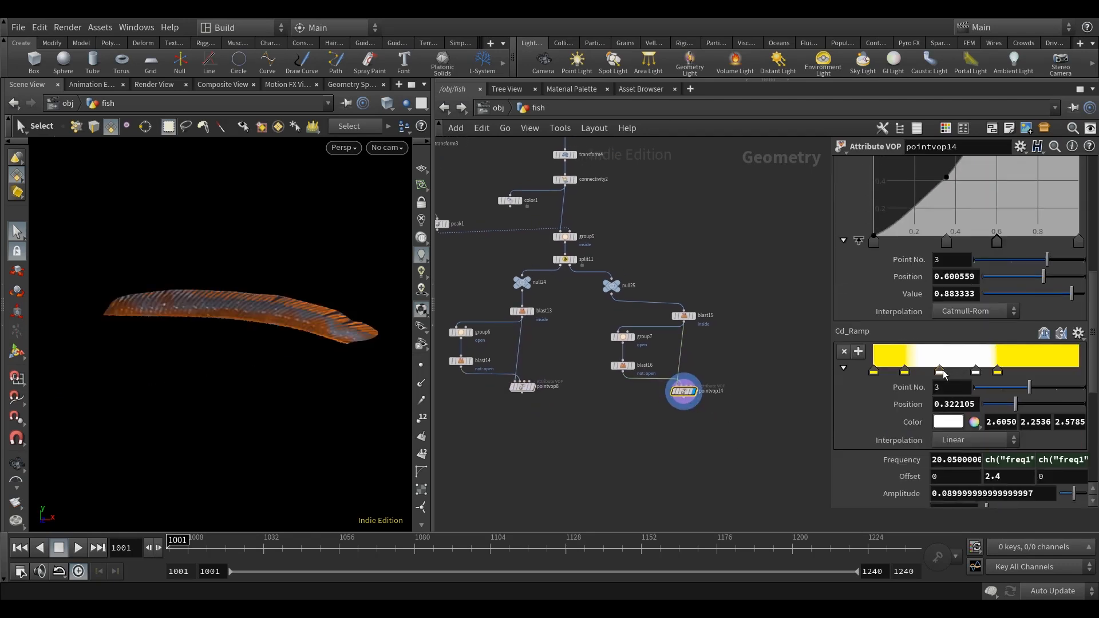
drag(935, 374, 986, 374)
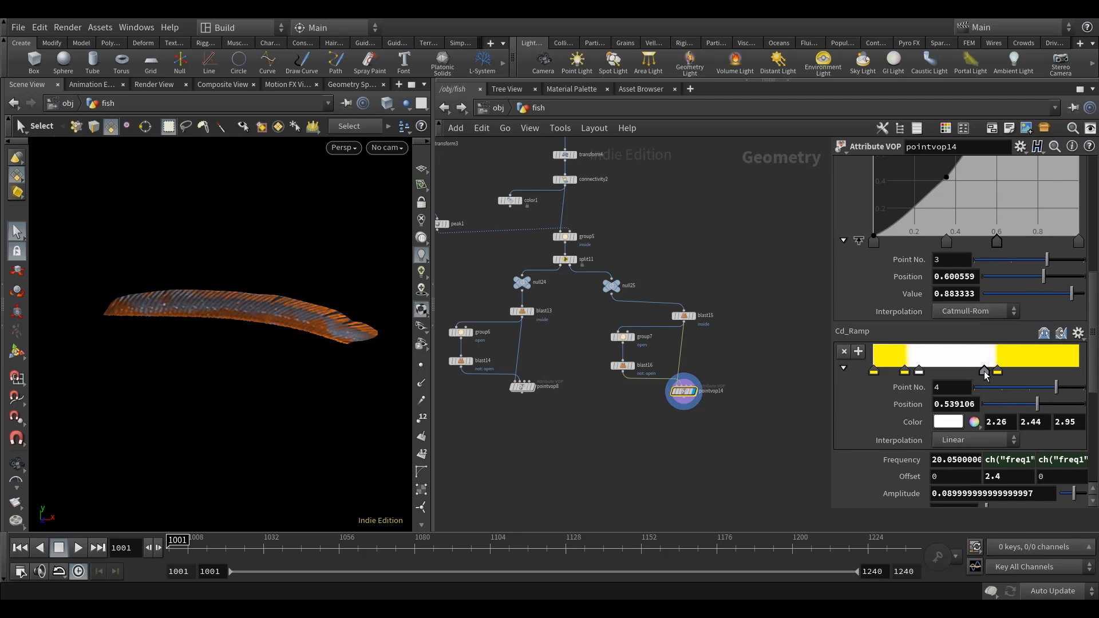
click(921, 377)
drag(828, 388, 726, 389)
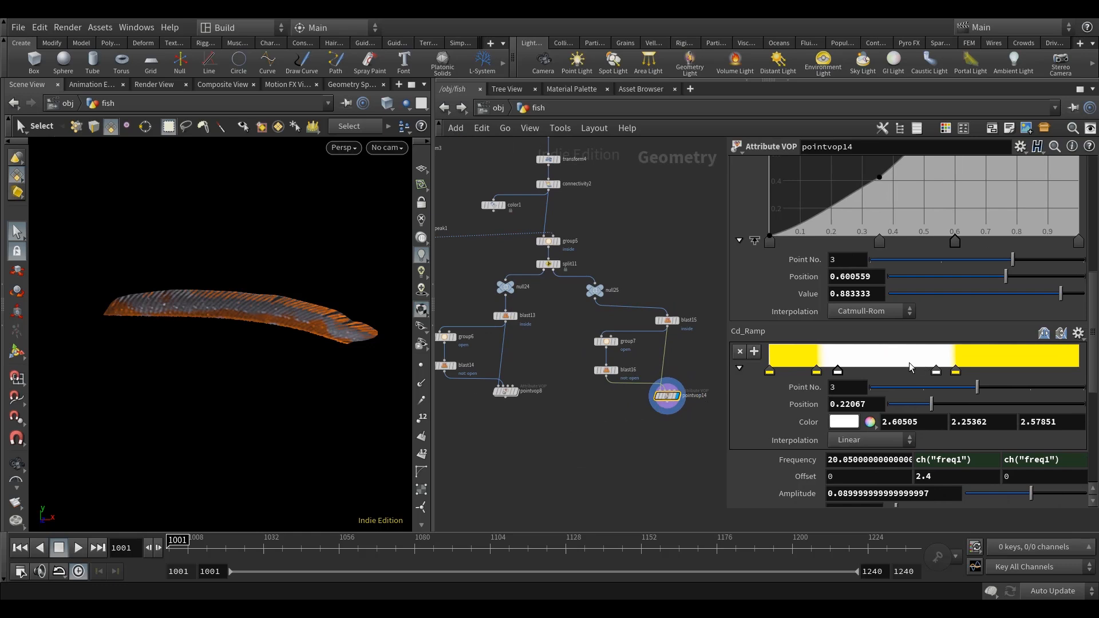
Copy the Color parameter of the first Cd_Ramp point in pointvop8.
click(513, 394)
scroll(912, 306, up, 5)
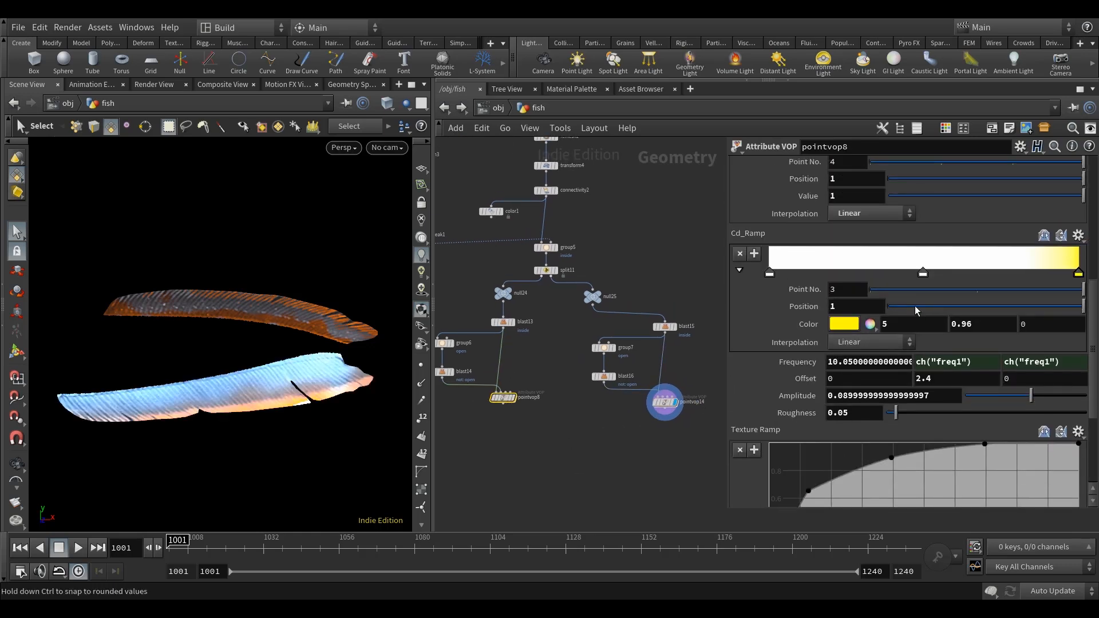
click(923, 275)
click(769, 276)
right_click(810, 325)
click(835, 407)
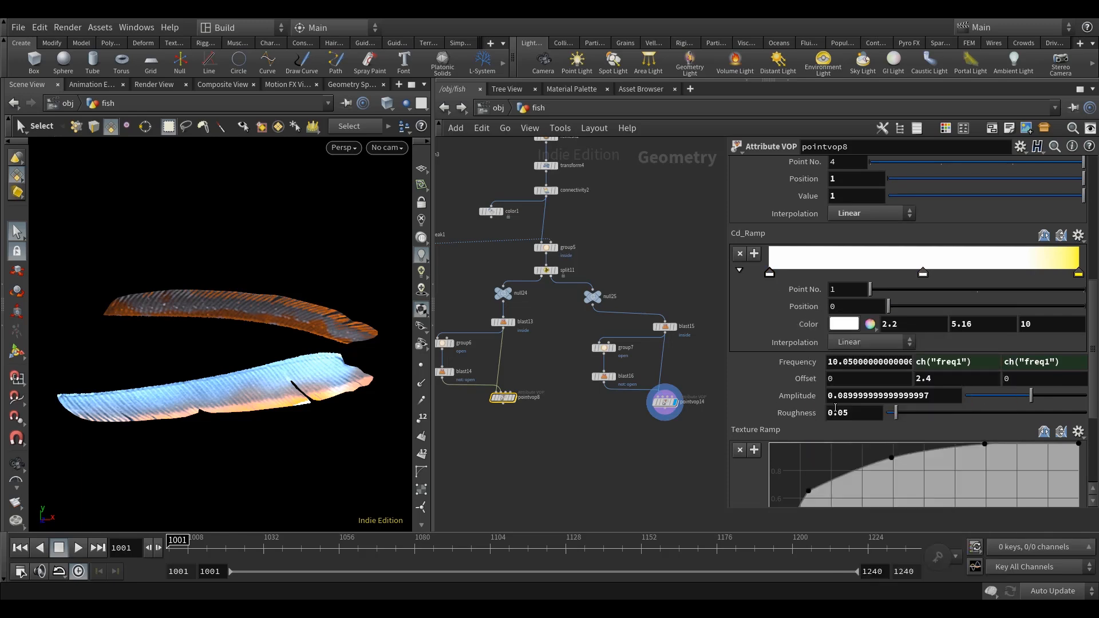
Paste the copied colour as relative references into the third and fourth Cd_Ramp points of pointvop14.
click(664, 401)
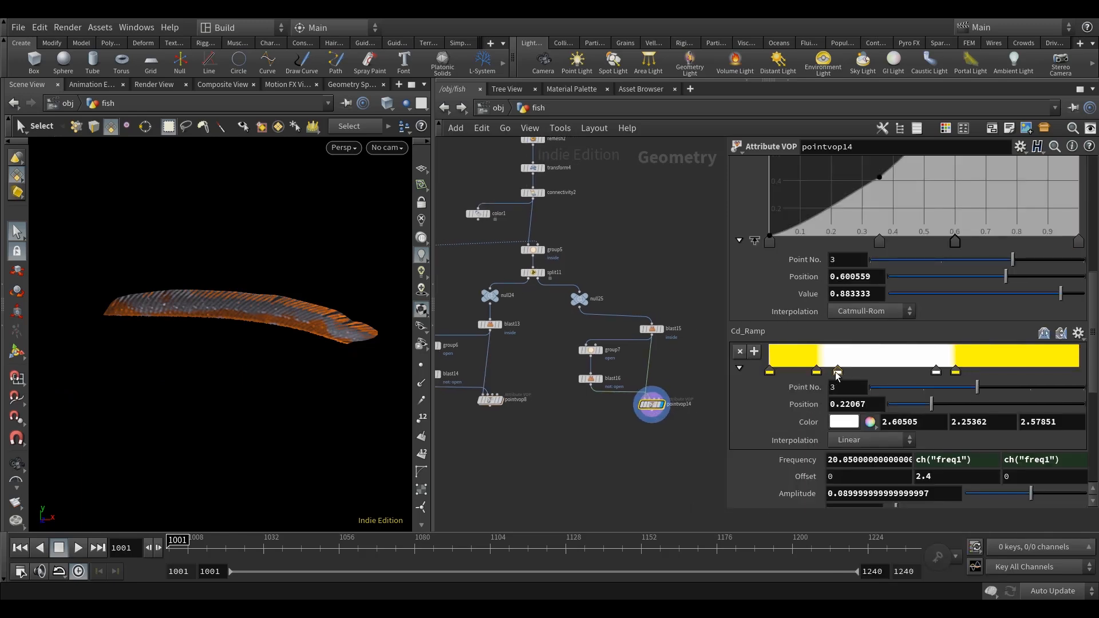
right_click(806, 422)
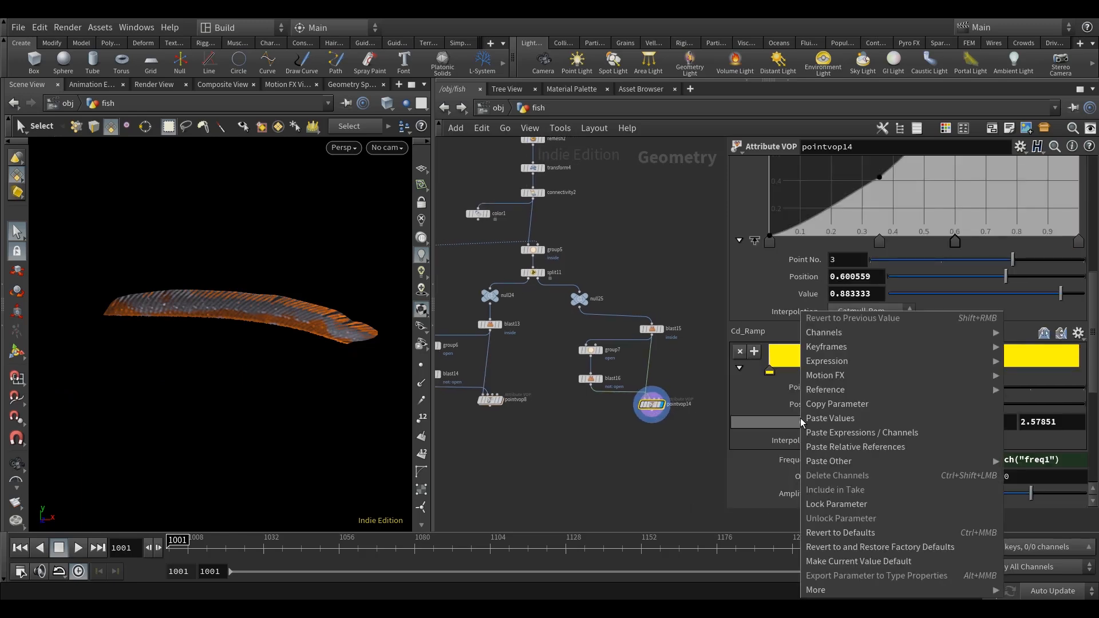
click(833, 447)
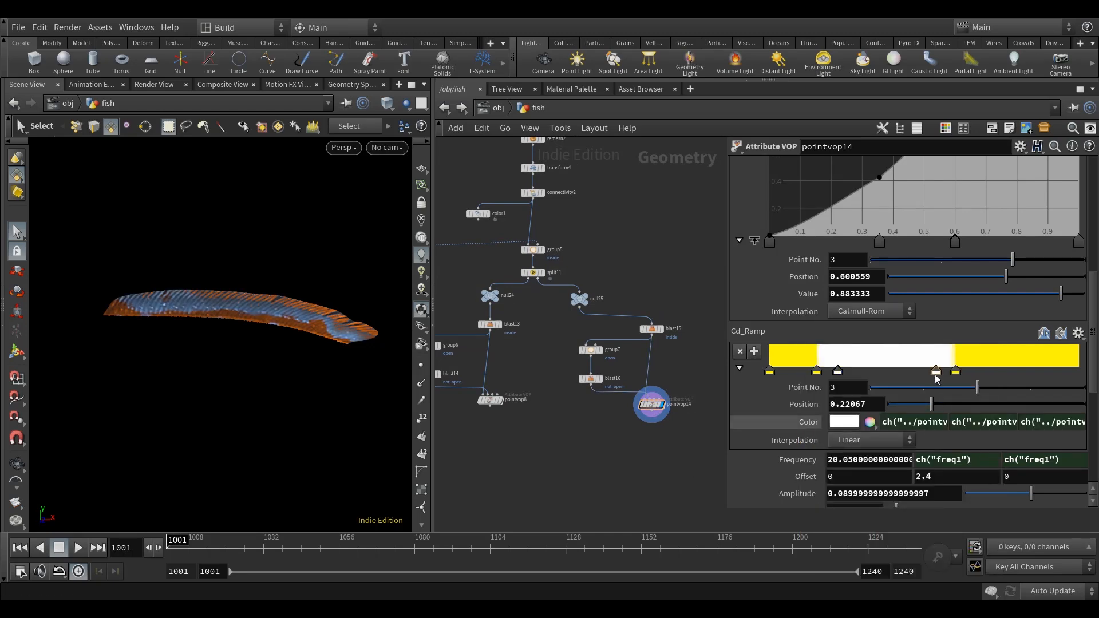
click(936, 372)
right_click(806, 422)
click(832, 445)
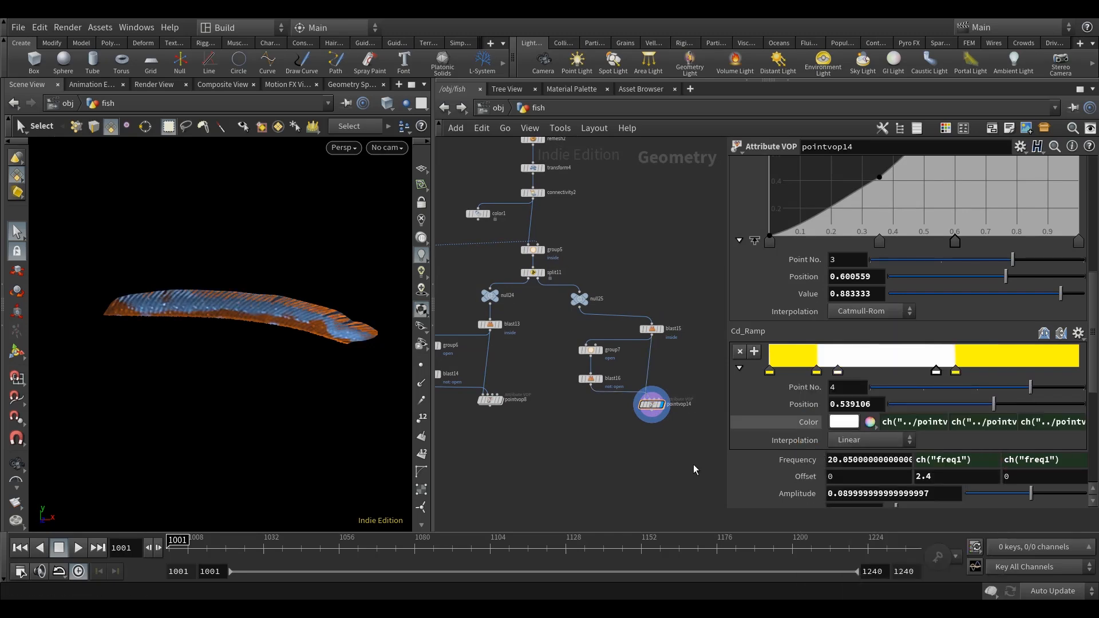
alt+drag(377, 424, 295, 377)
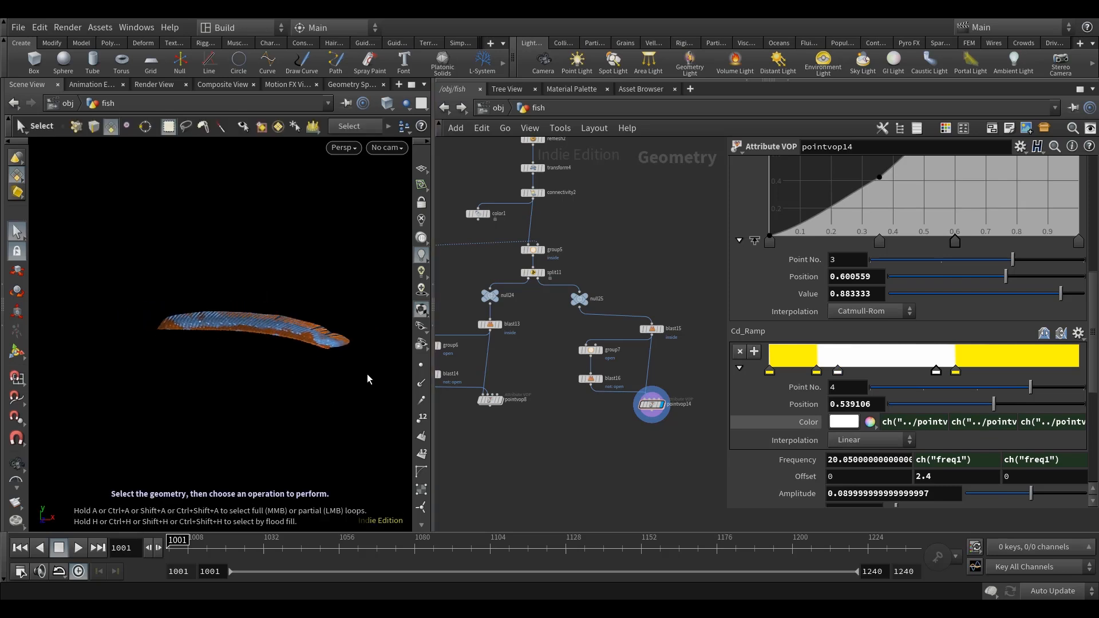
Add a Merge node below the two fin branches, connect pointvop8 and pointvop14 to it and display it.
middle_drag(614, 462, 608, 441)
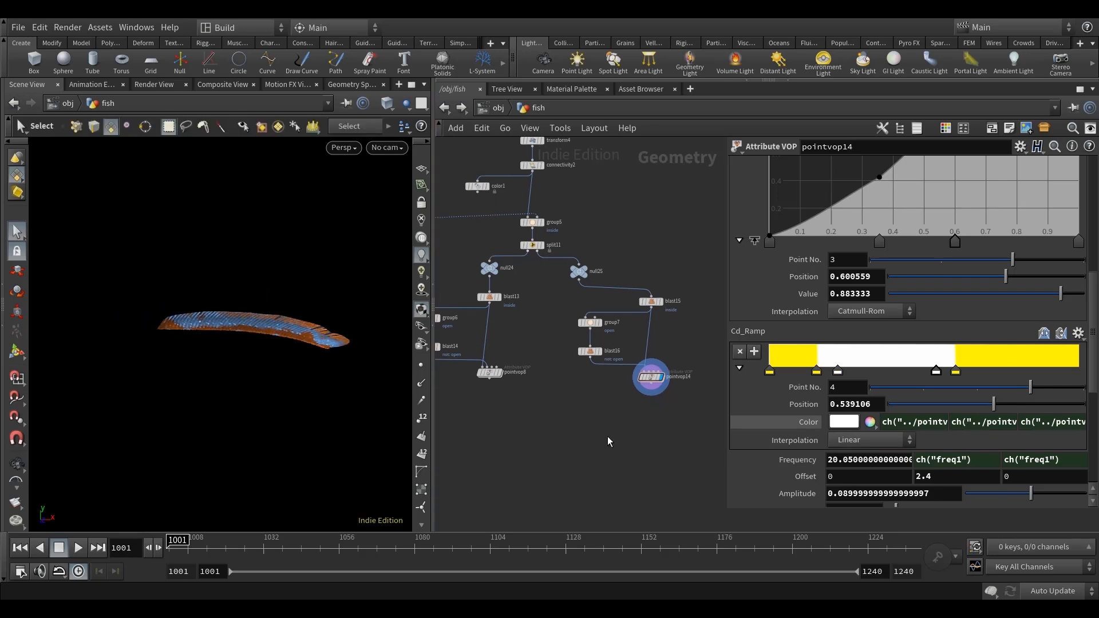
key(Tab)
text(merge)
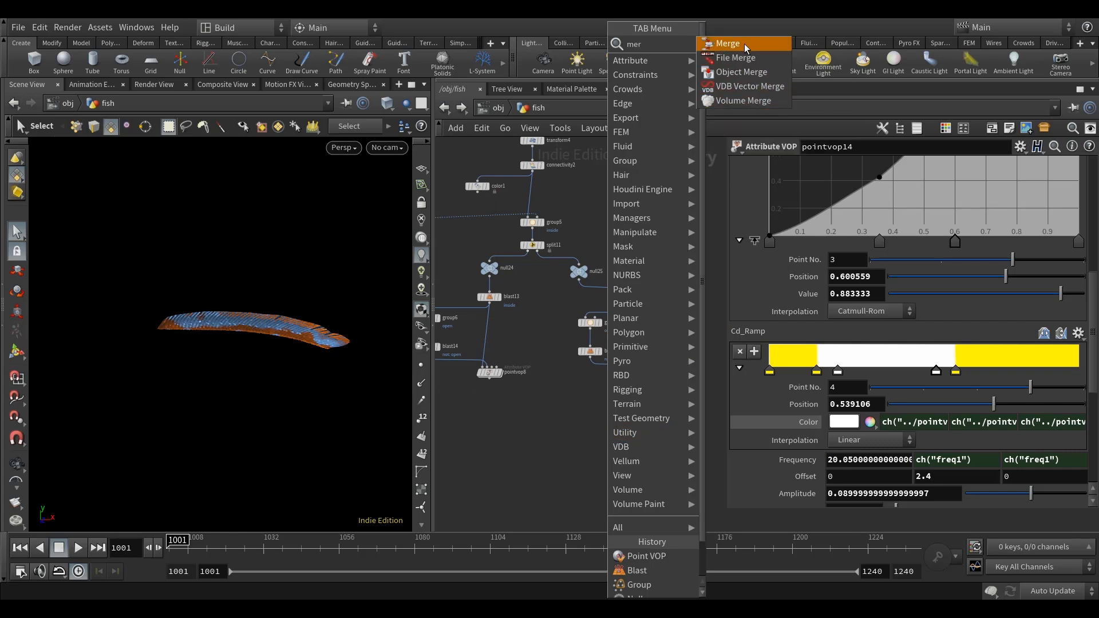
key(Return)
click(578, 421)
click(578, 415)
click(650, 383)
click(578, 415)
middle_drag(660, 435, 670, 389)
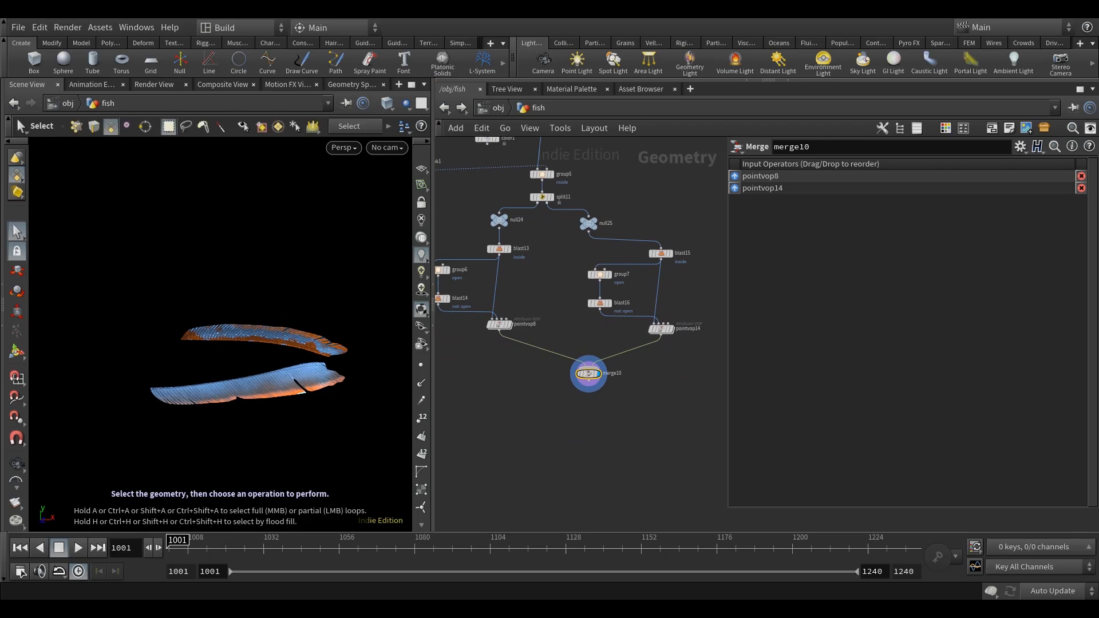
Add a PolyFill node below merge10, wire it in and display the result on the fins.
scroll(612, 421, up, 2)
key(Tab)
text(poly)
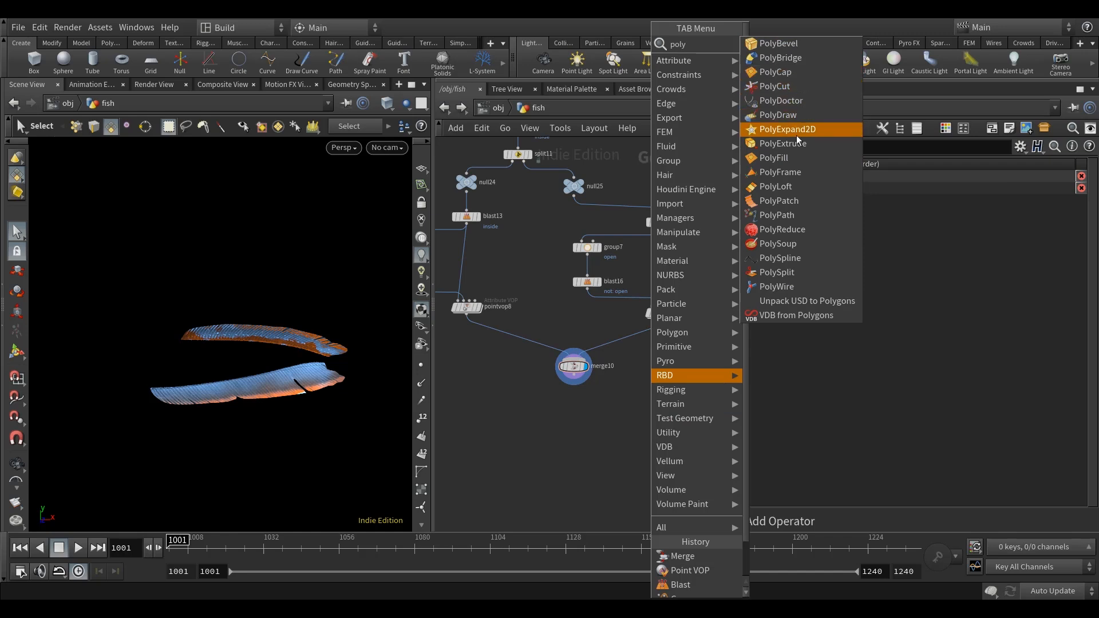
click(801, 158)
click(574, 414)
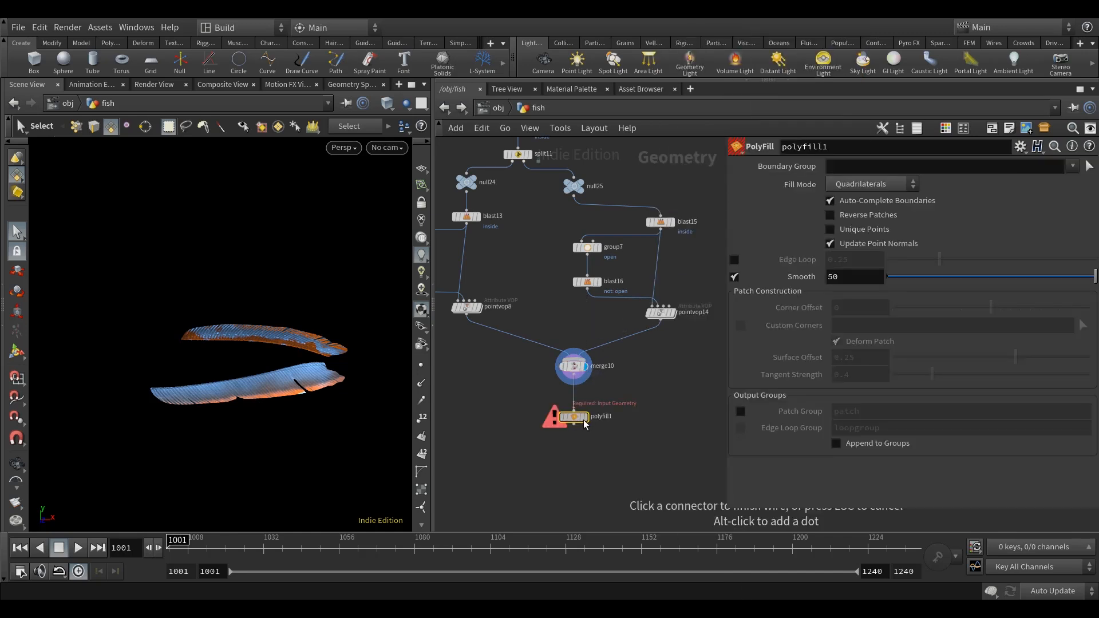
middle_drag(577, 423, 582, 395)
scroll(309, 372, up, 4)
mouse_move(309, 373)
alt+mouse_down()
mouse_move(346, 380)
mouse_move(264, 370)
mouse_move(290, 422)
mouse_move(298, 389)
alt+mouse_up()
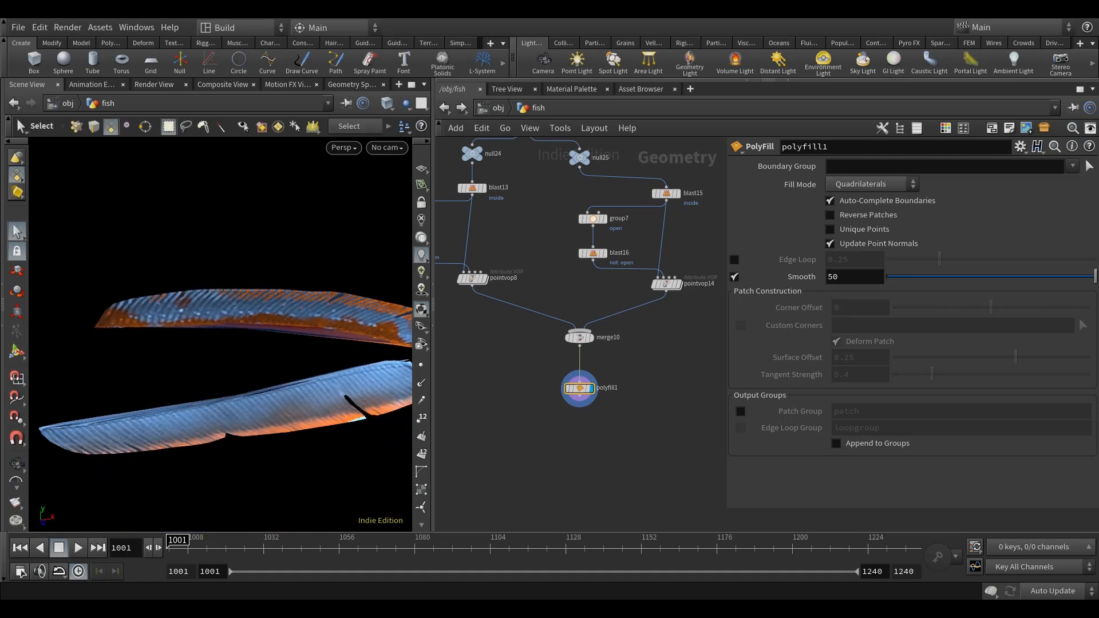
Set polyfill1's Fill Mode to Triangles and inspect the filled fins up close.
click(897, 187)
click(878, 215)
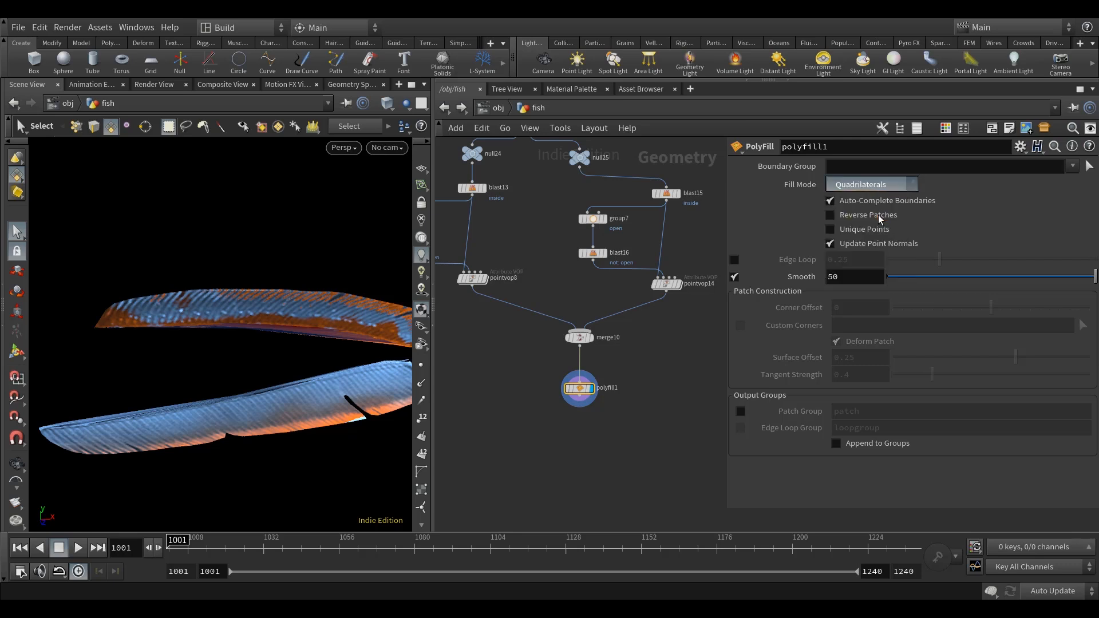
middle_drag(637, 426, 642, 417)
alt+drag(297, 407, 265, 356)
scroll(284, 441, up, 4)
scroll(218, 390, down, 8)
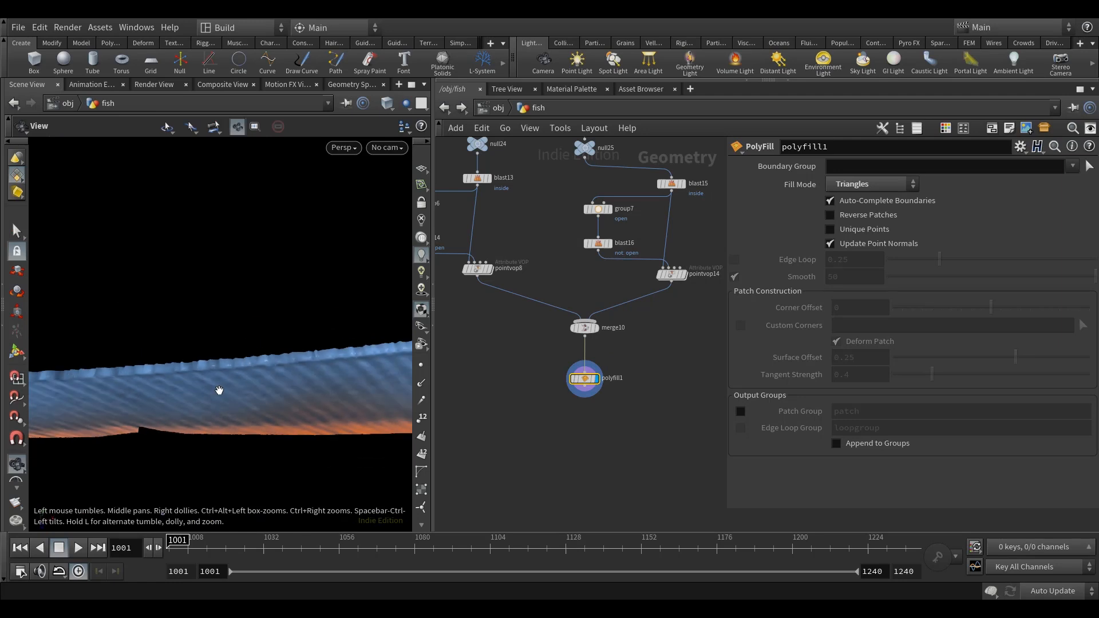
alt+drag(218, 385, 223, 369)
scroll(223, 369, down, 3)
key(s)
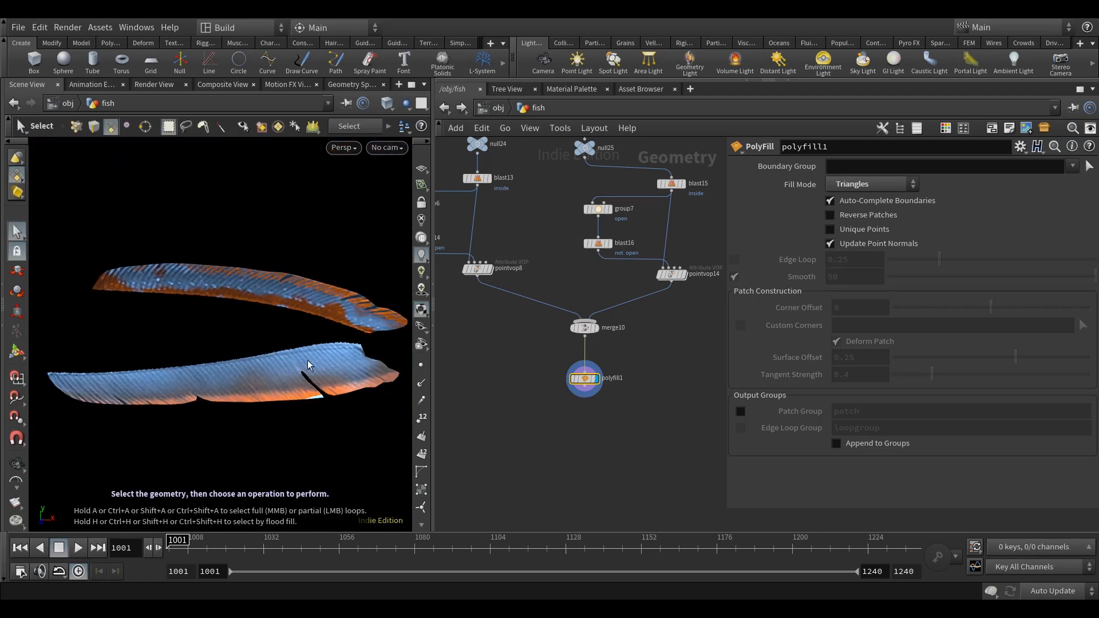
scroll(326, 404, down, 3)
Add a Facet node after polyfill1, connect it and display it.
click(614, 442)
key(Tab)
text(facet)
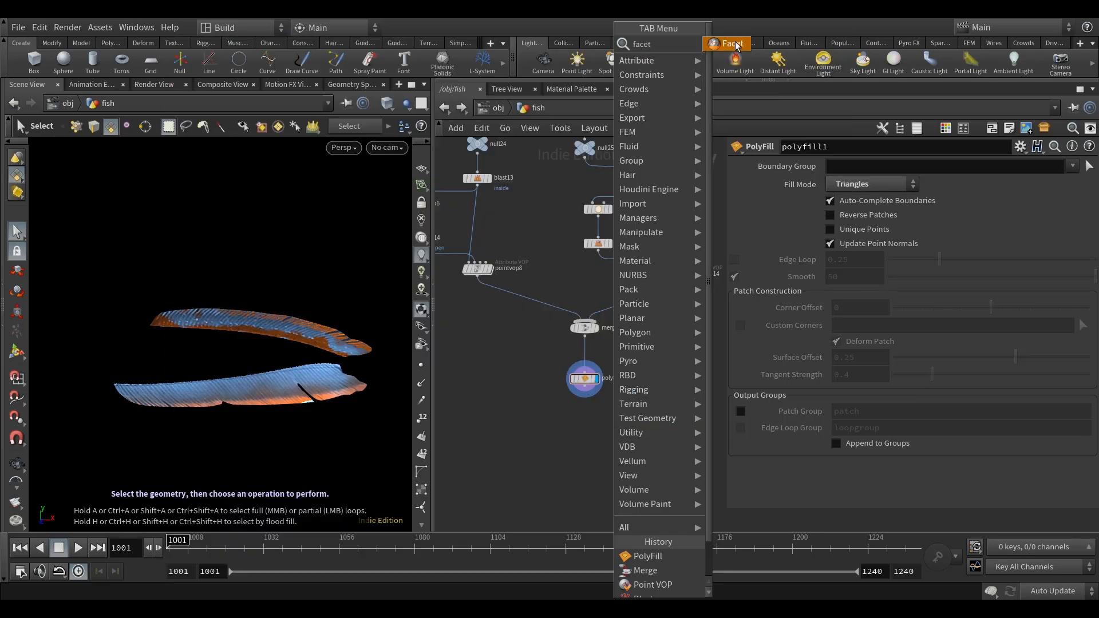
key(Return)
click(569, 428)
drag(584, 387, 584, 418)
click(581, 429)
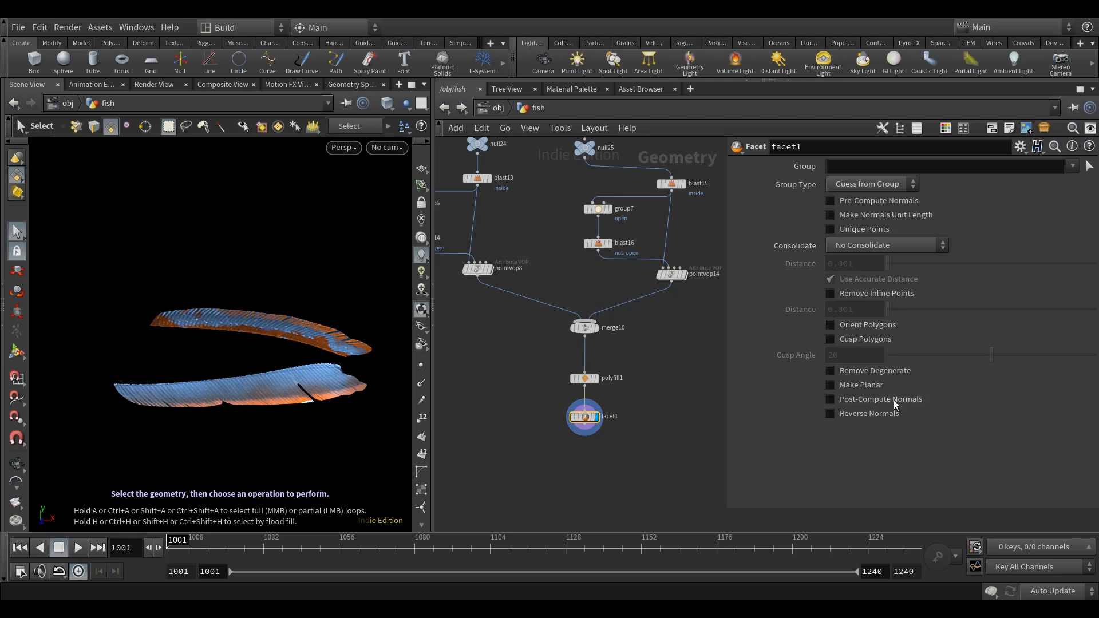
Move polyfill1 and facet1 closer to merge10, then add a Peak node wired after facet1 and display it.
drag(647, 462, 585, 359)
key(Tab)
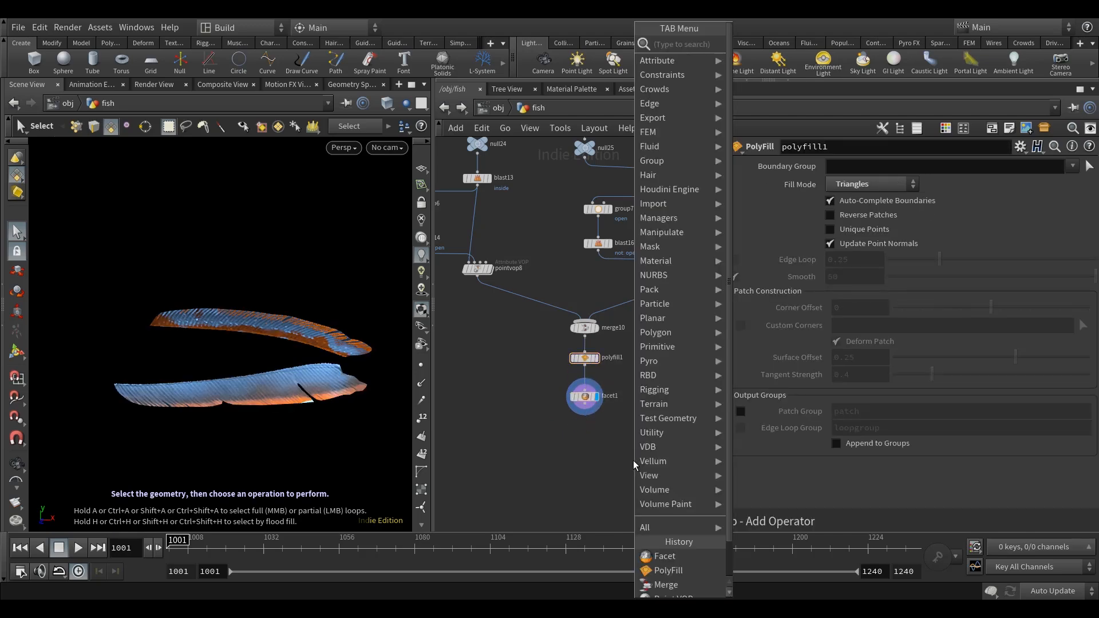
text(peak)
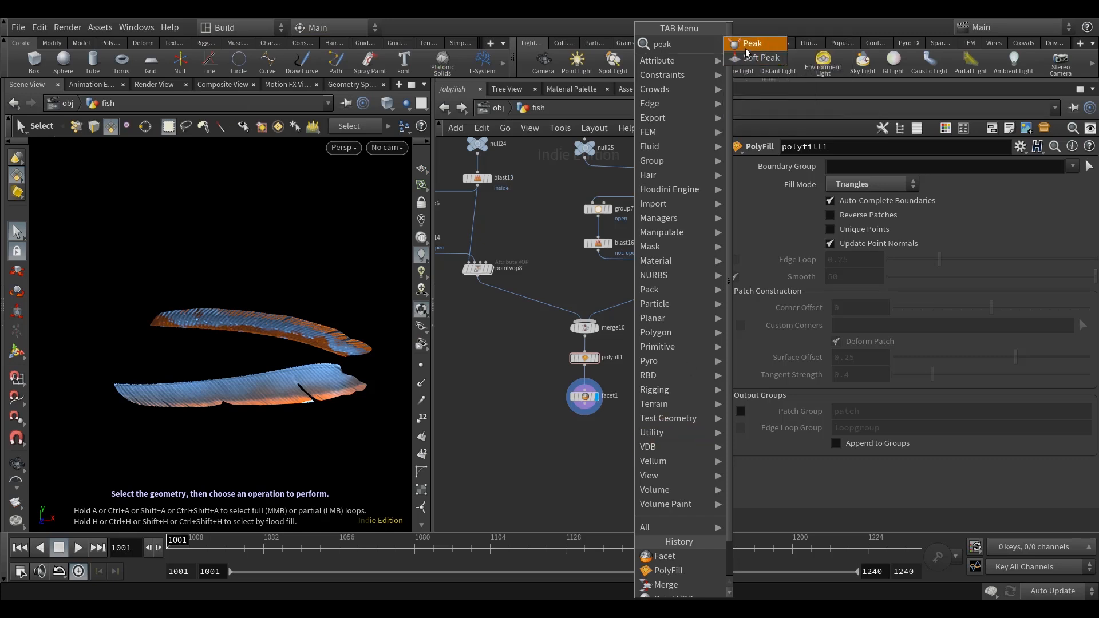
click(746, 50)
click(591, 471)
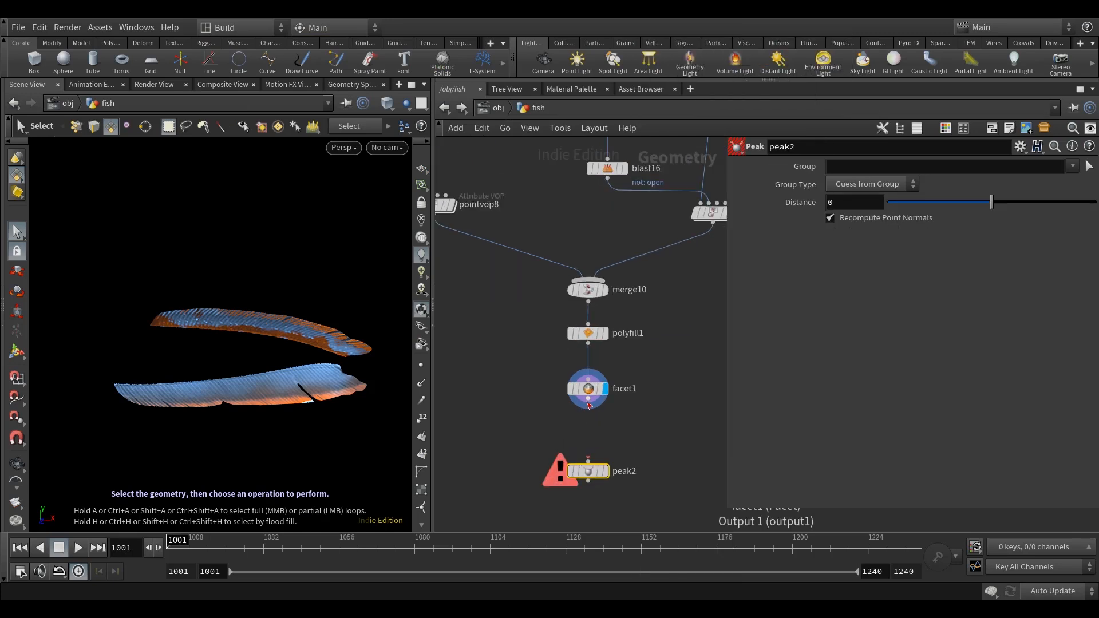
click(591, 470)
click(605, 471)
drag(594, 474, 594, 438)
middle_drag(680, 409, 663, 418)
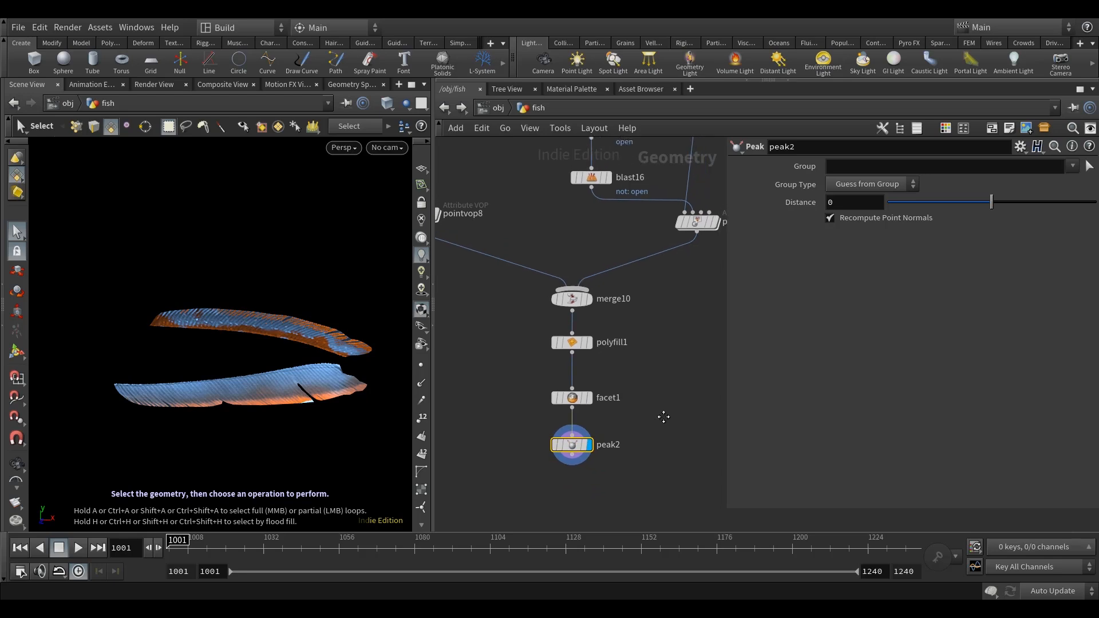
scroll(664, 417, down, 2)
drag(648, 469, 569, 393)
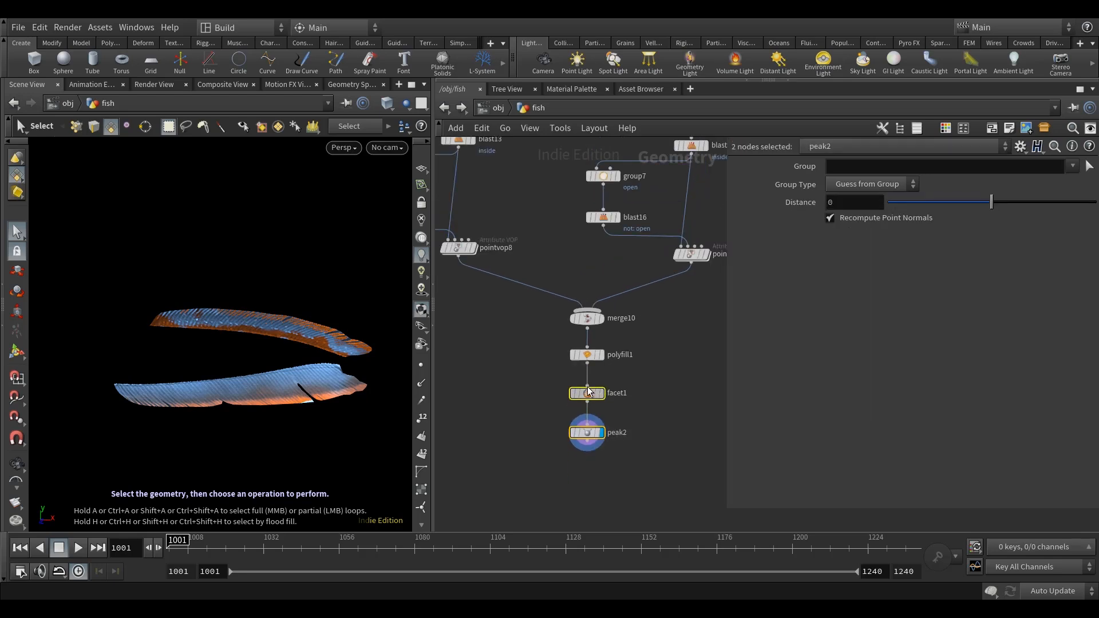
click(664, 376)
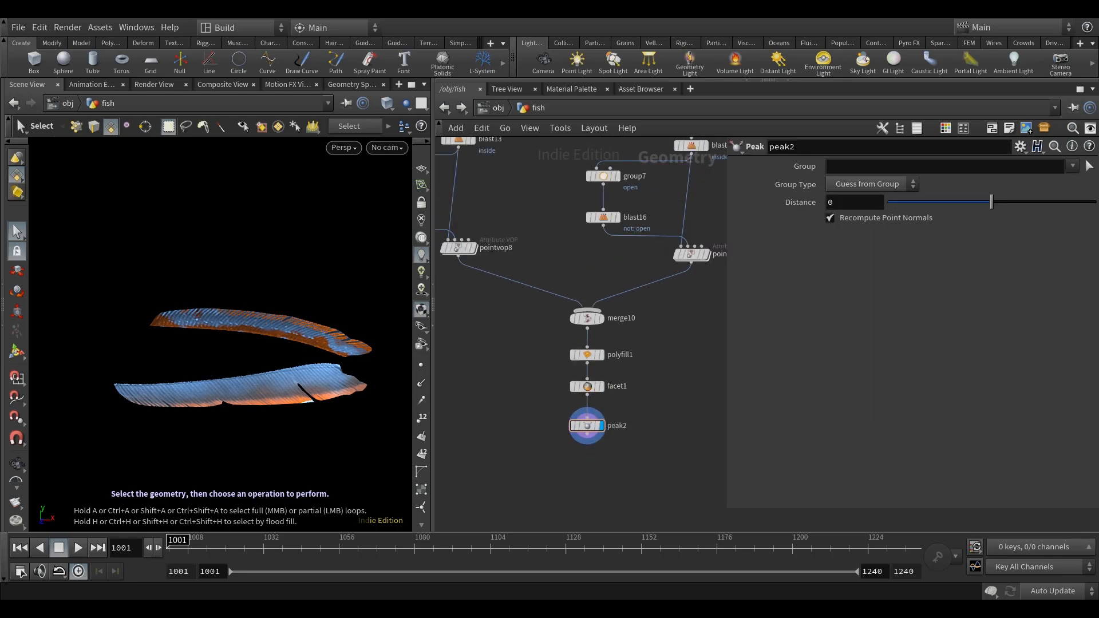
Set peak2's Distance to 0.005.
text(.005)
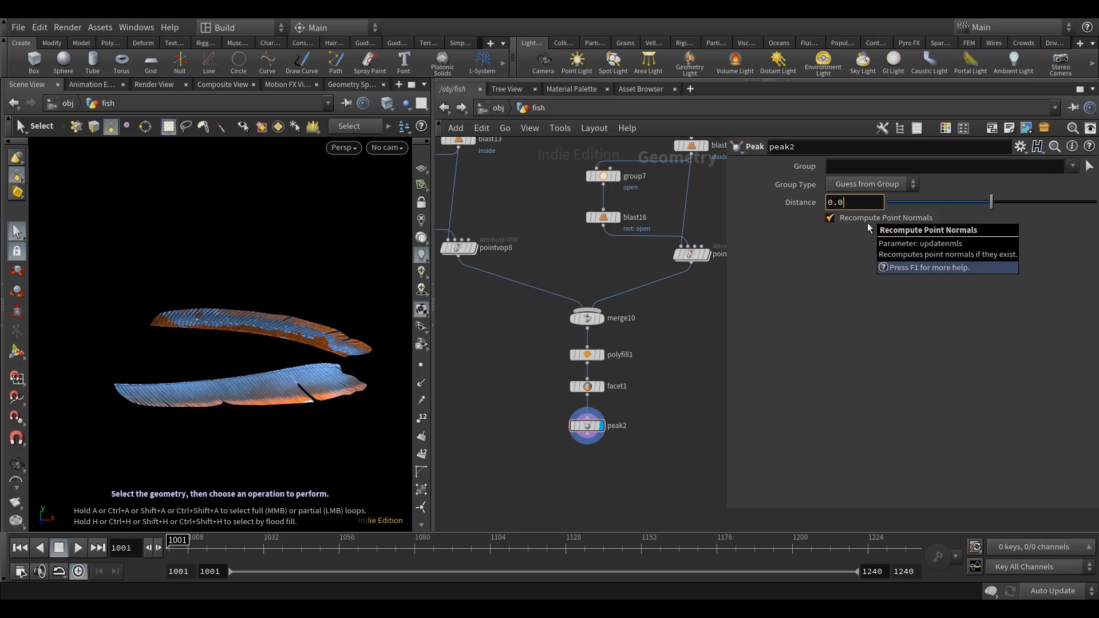
key(Return)
middle_drag(689, 408, 693, 386)
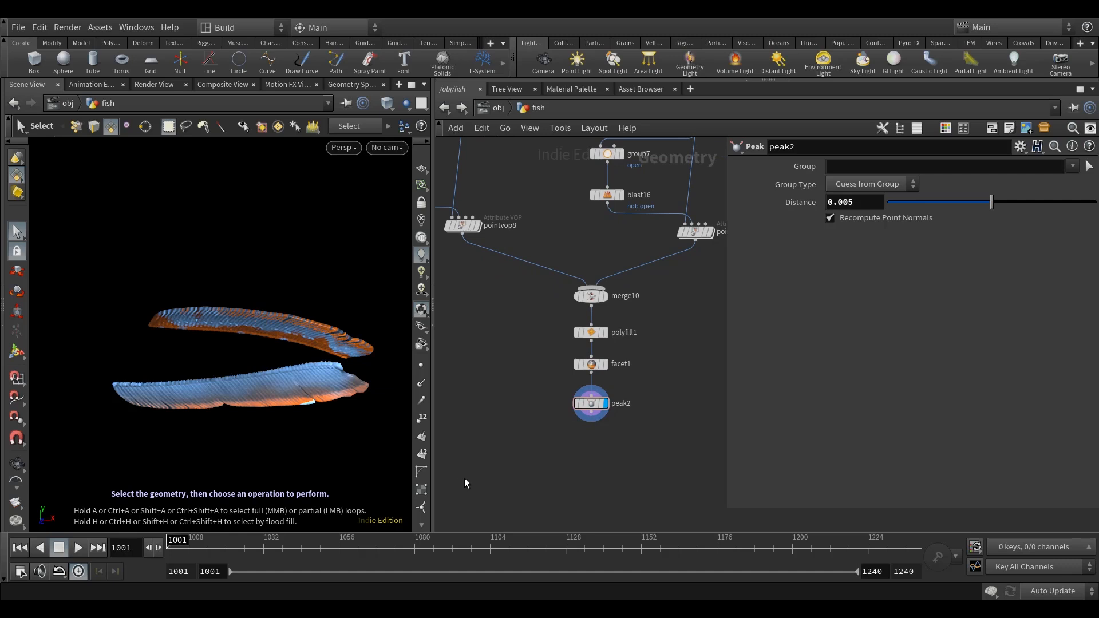
Copy the torso group node and its TORSO null and paste the pair below the fin branch.
scroll(576, 462, down, 6)
drag(571, 306, 547, 375)
scroll(552, 381, up, 5)
drag(584, 428, 520, 332)
key(ctrl+c)
middle_drag(637, 352, 533, 370)
key(ctrl+v)
scroll(657, 322, up, 2)
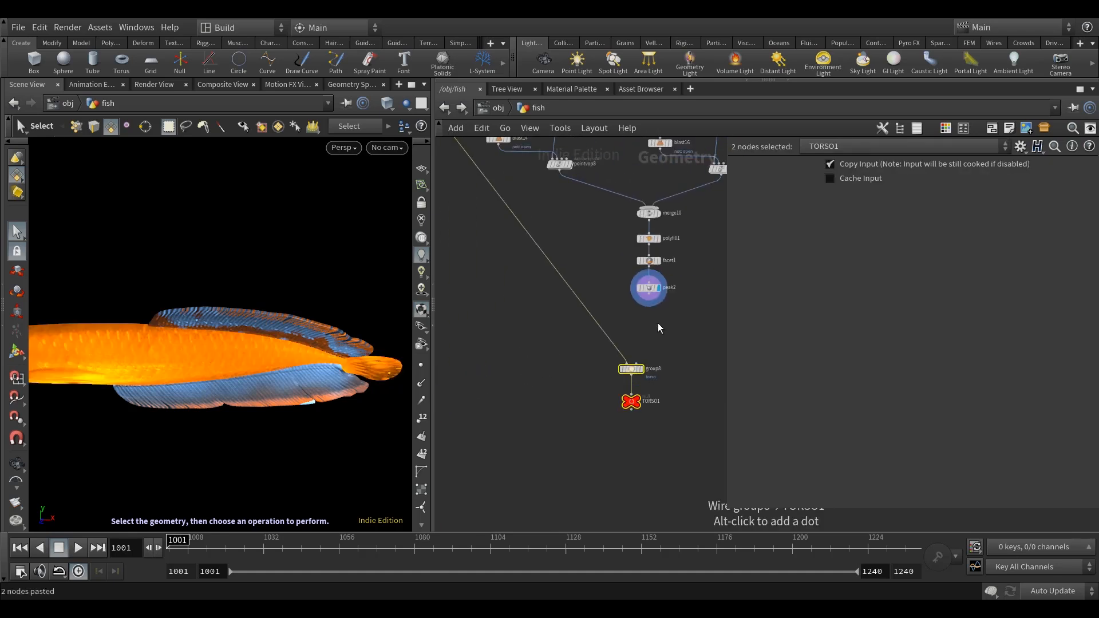
Connect peak2 to the pasted group8 node and align group8 and TORSO1 beneath the fin branch.
scroll(657, 323, up, 3)
click(658, 323)
click(641, 272)
click(603, 394)
scroll(641, 368, down, 6)
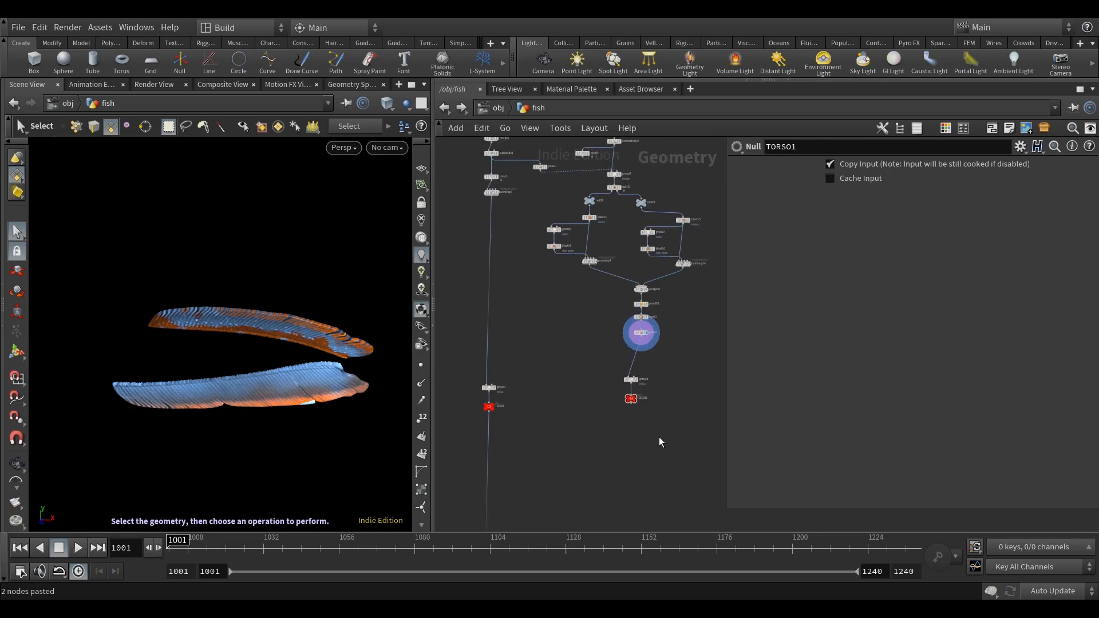
drag(626, 380, 640, 388)
scroll(474, 403, up, 3)
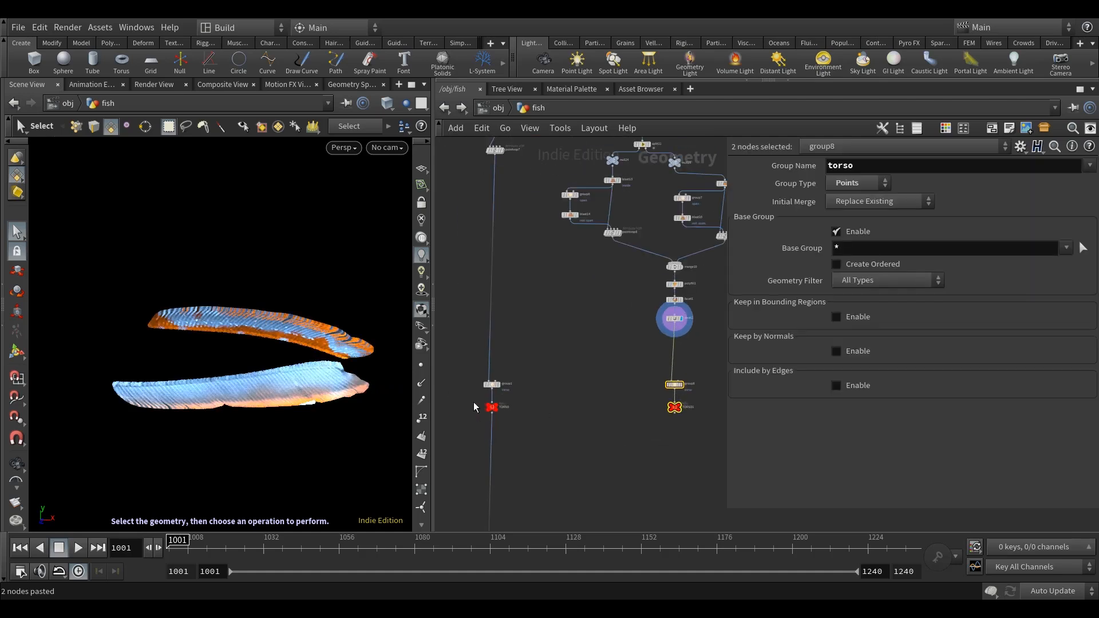
Display the original TORSO null to check the torso branch's output.
click(515, 409)
click(610, 408)
scroll(611, 409, down, 5)
middle_drag(604, 414, 544, 417)
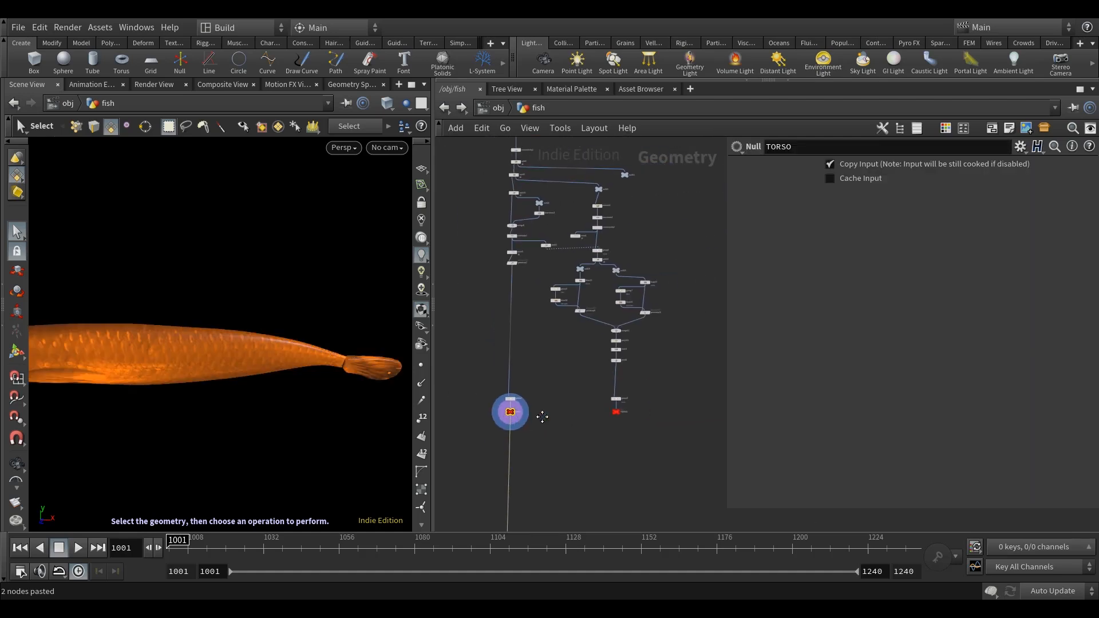
Display group8 and set its Group Name to tail.
scroll(614, 409, up, 6)
click(646, 370)
middle_drag(664, 329, 627, 338)
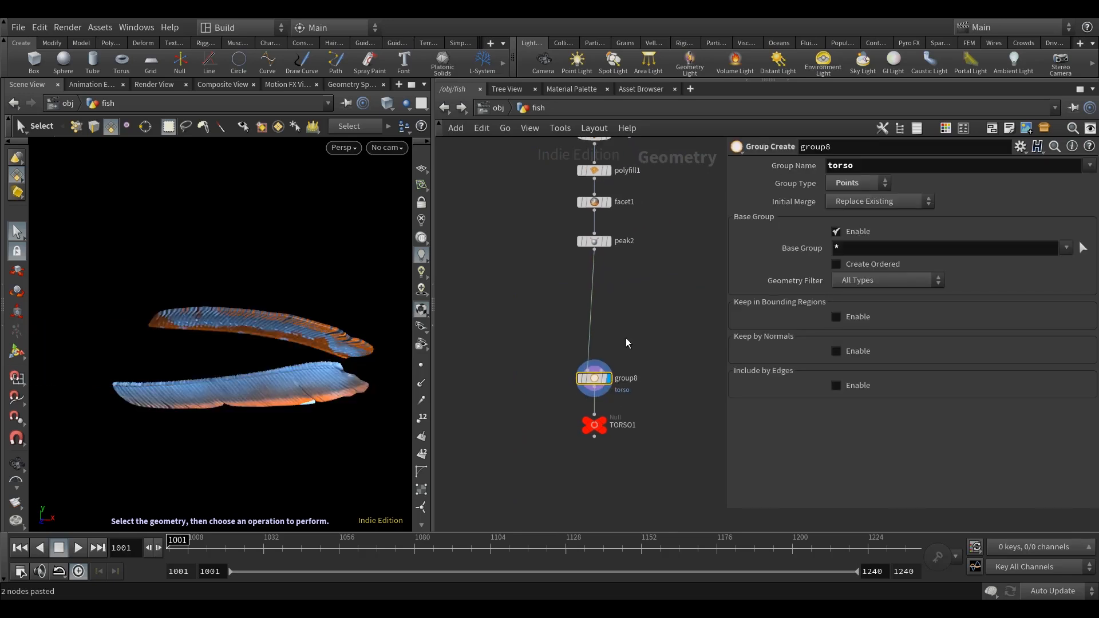
double_click(869, 168)
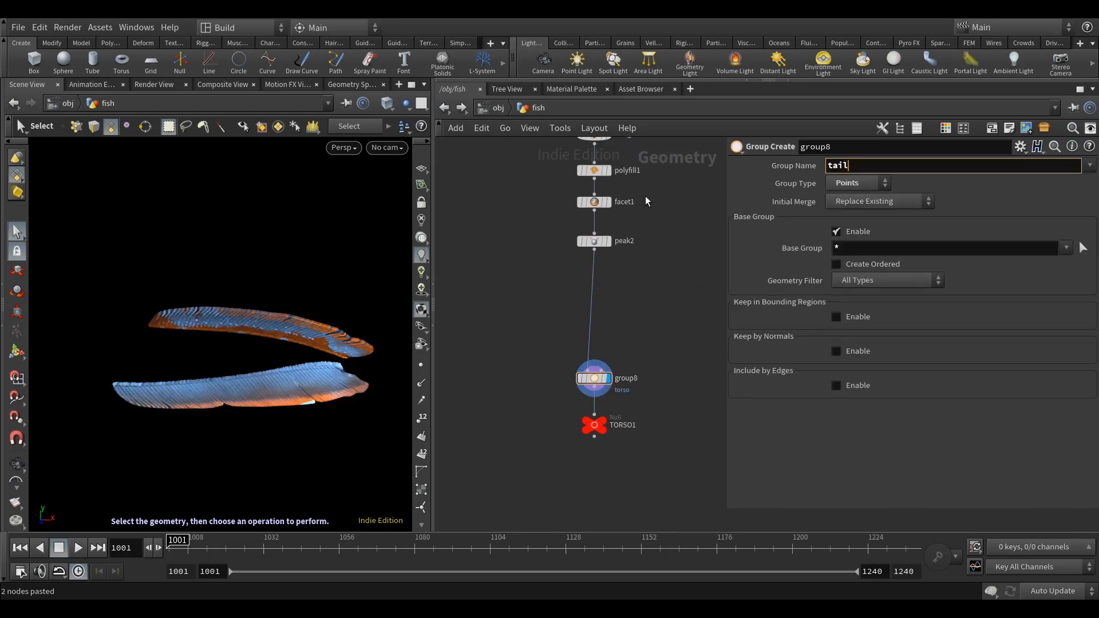
key(Return)
Rename the TORSO1 null under group8 as TAIL.
click(592, 428)
click(640, 425)
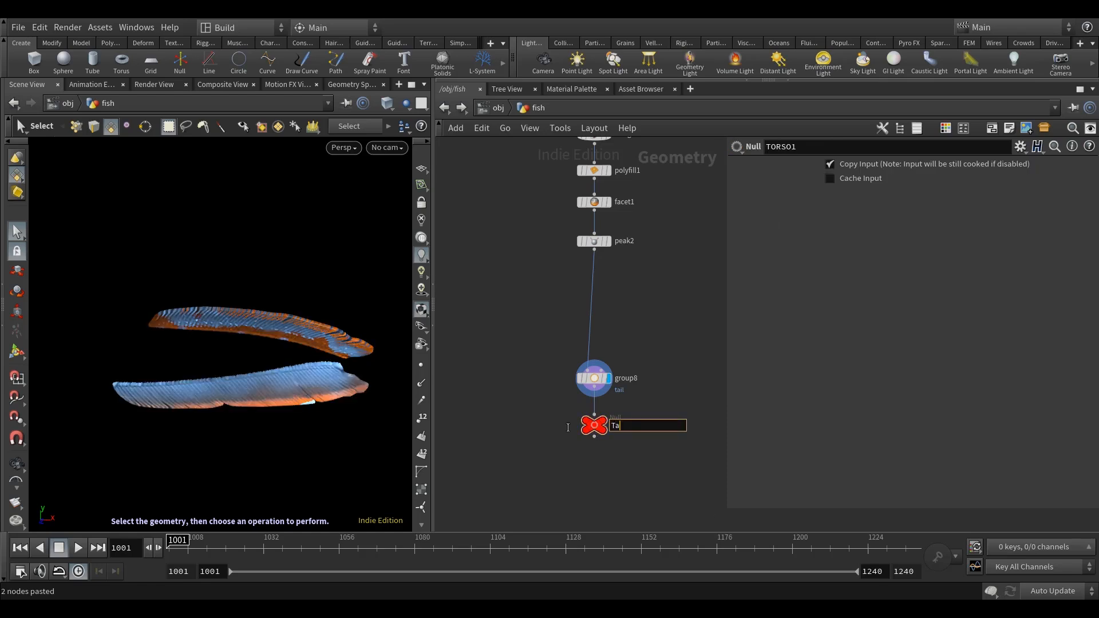
key(Return)
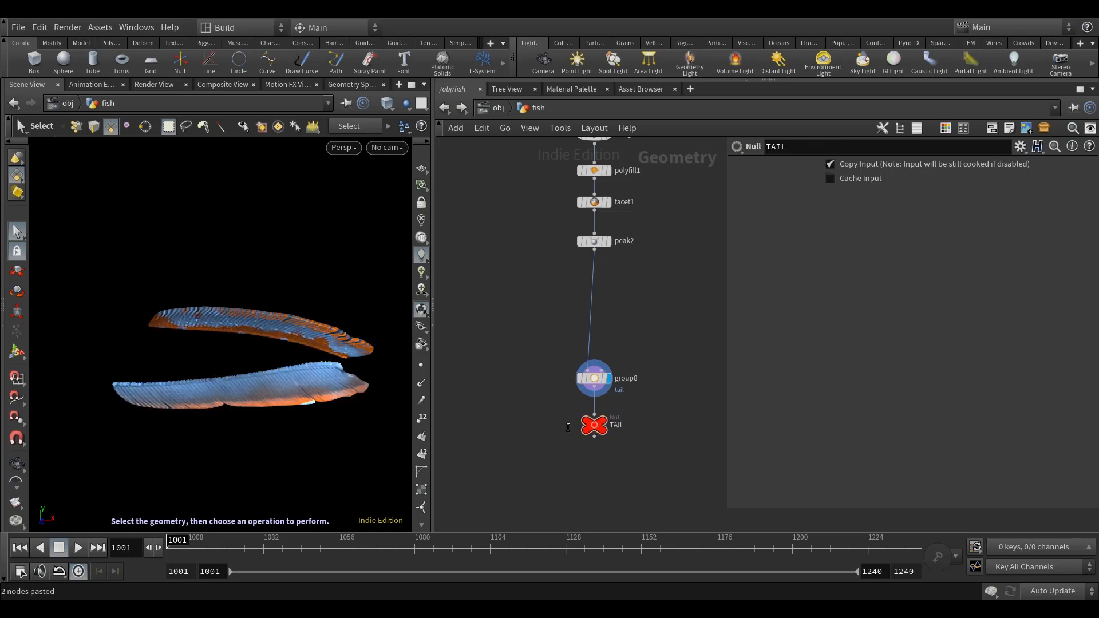
scroll(582, 408, down, 8)
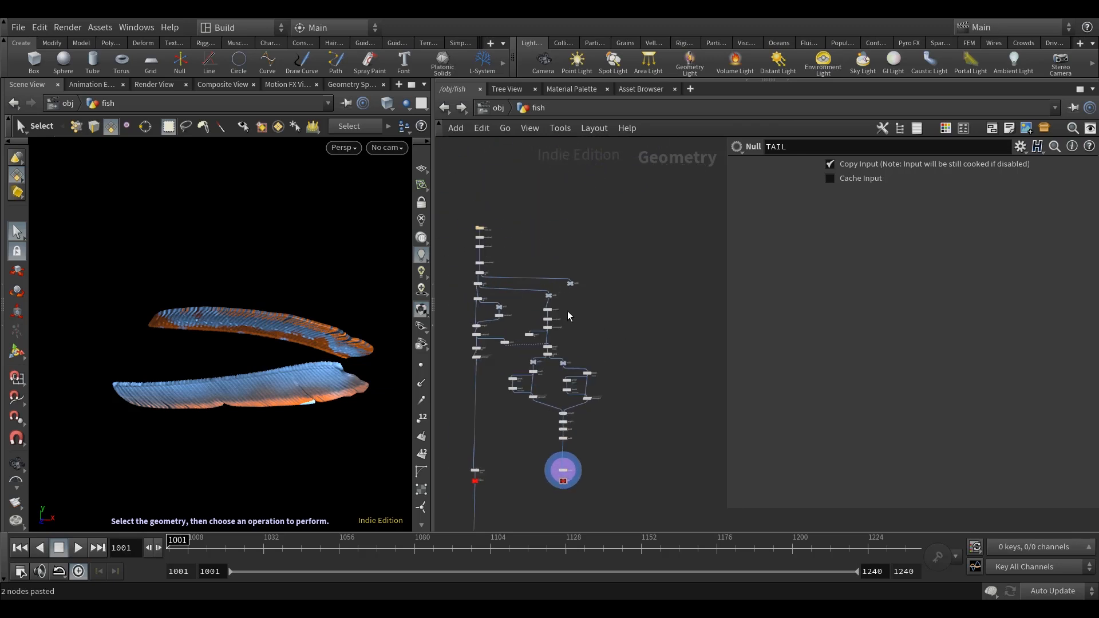
Display null16 and examine the separate arm and whisker parts of the fish.
scroll(598, 327, down, 1)
middle_drag(588, 317, 597, 281)
scroll(612, 293, up, 1)
scroll(613, 293, up, 3)
click(623, 281)
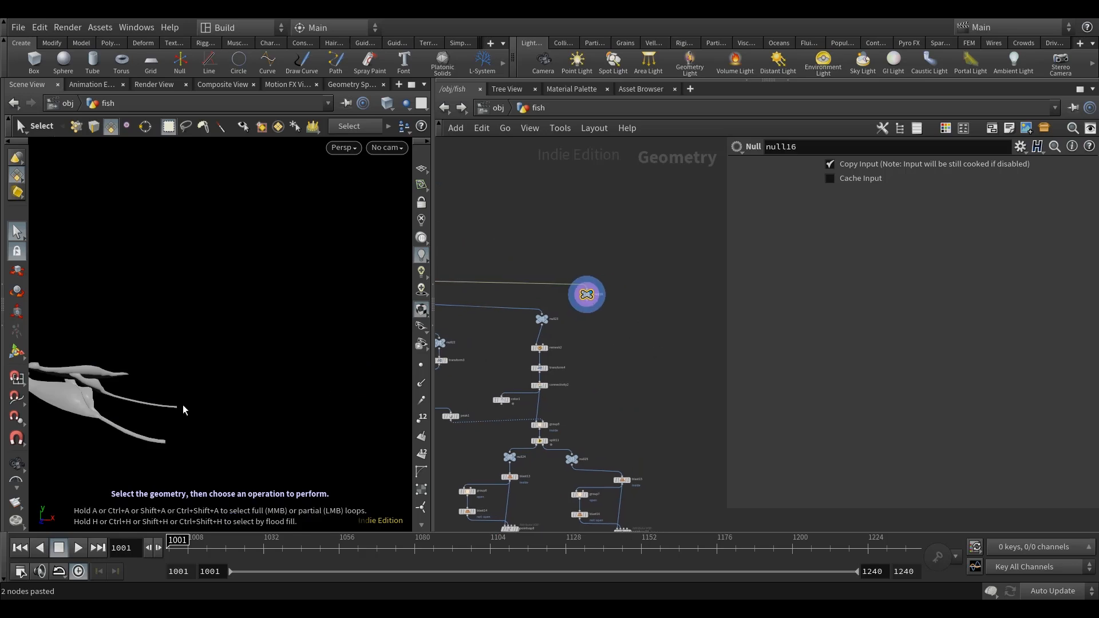
alt+scroll(167, 422, down, 3)
alt+drag(166, 422, 193, 403)
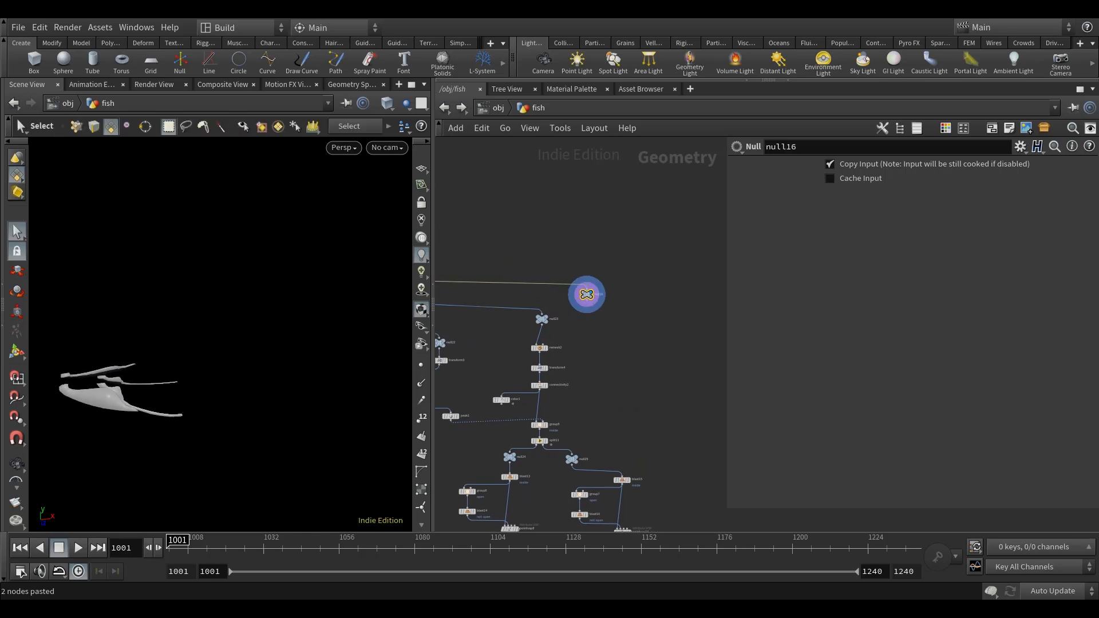
scroll(621, 319, down, 4)
Add a Split node beneath null16, connect it and display it.
middle_drag(623, 337, 583, 335)
drag(569, 312, 646, 310)
key(Tab)
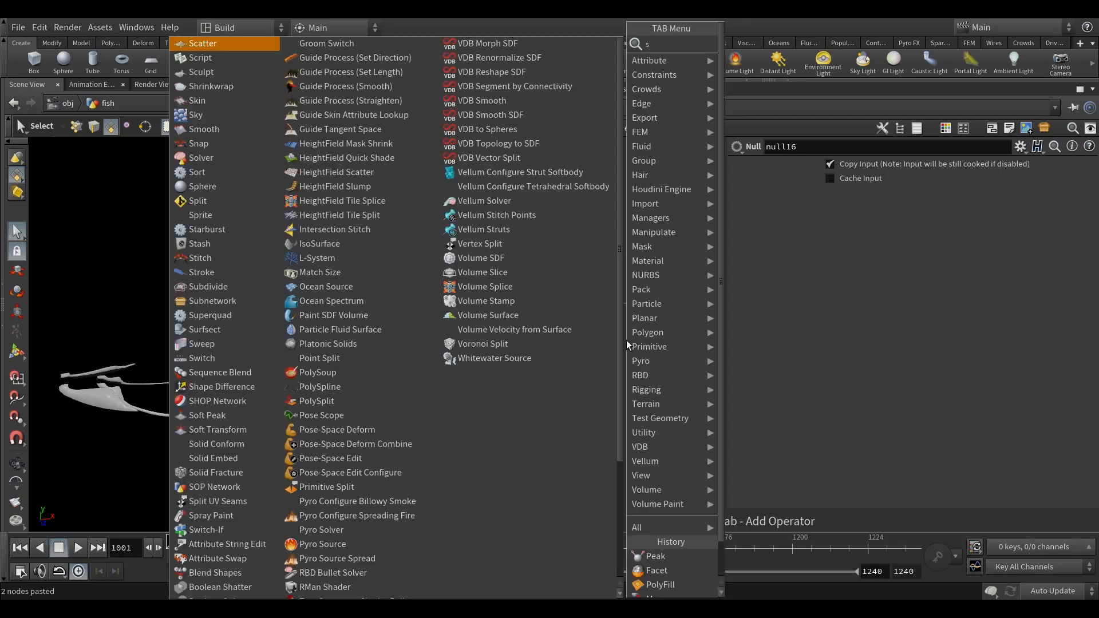
text(split)
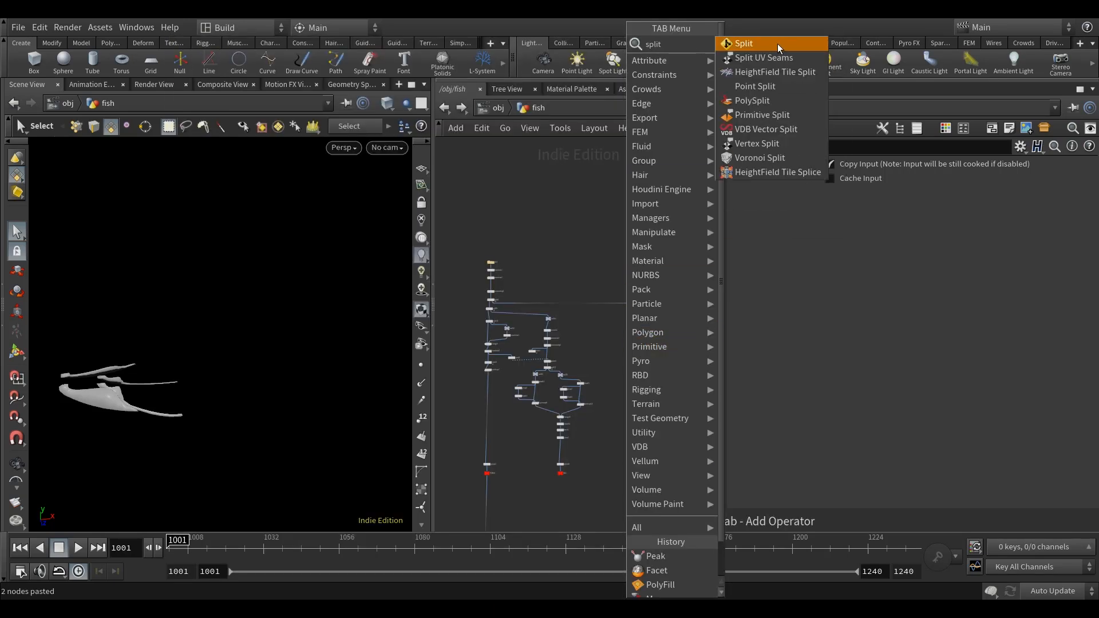
click(778, 44)
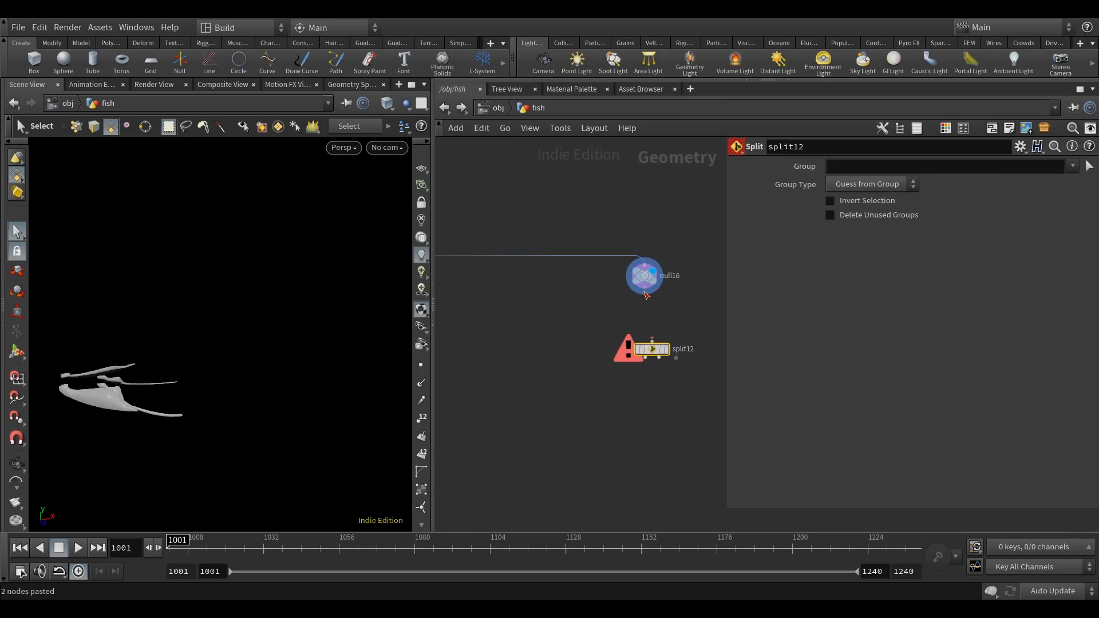
click(647, 340)
click(661, 328)
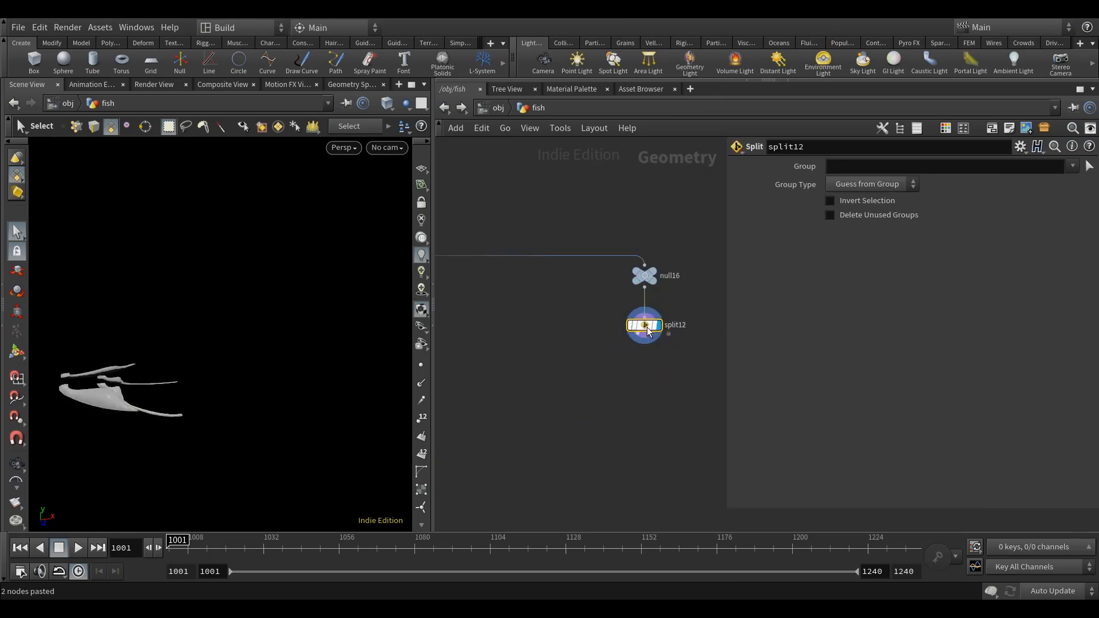
click(878, 184)
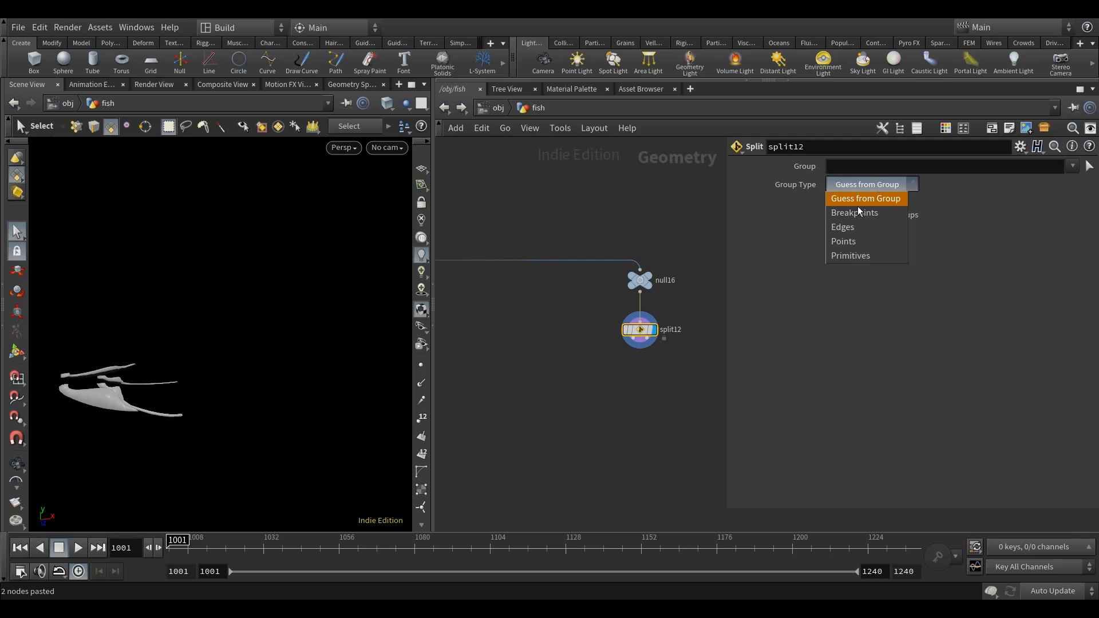
click(835, 246)
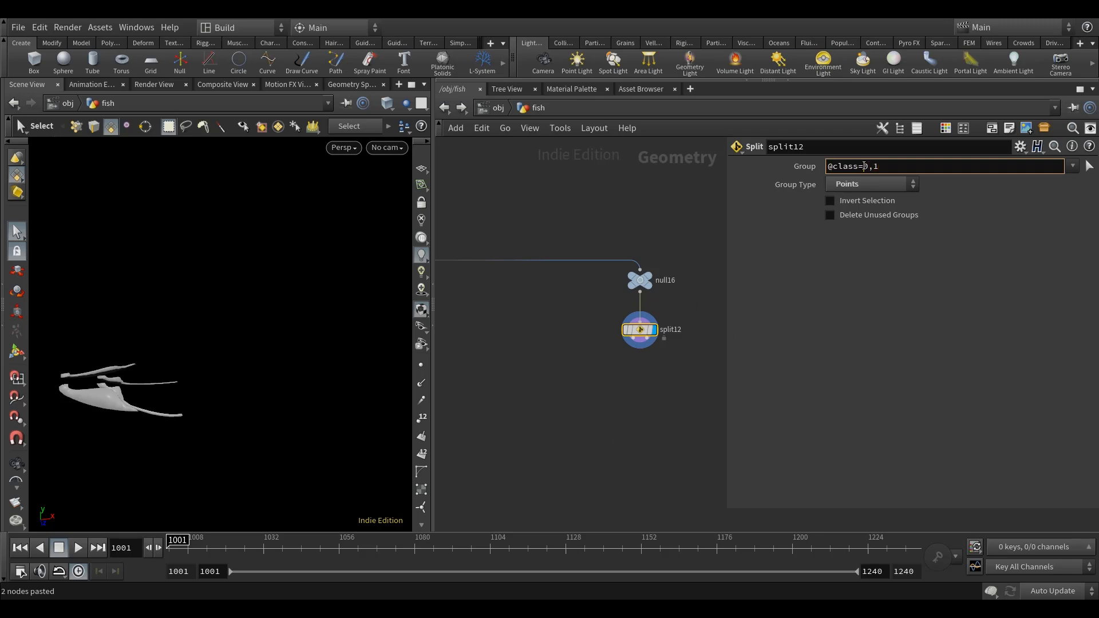
click(874, 217)
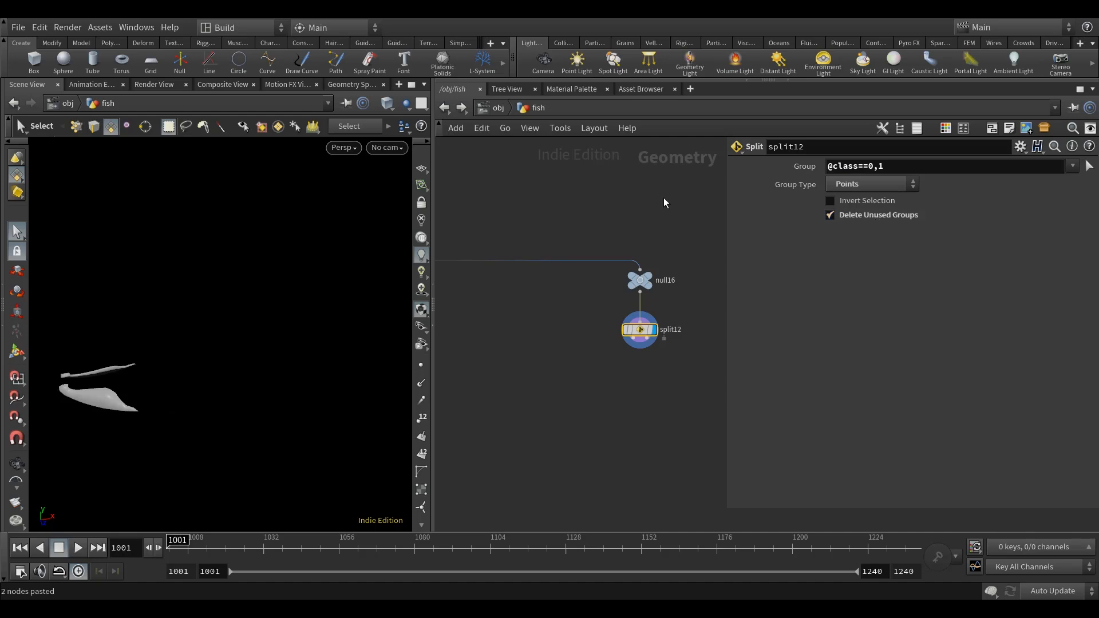
Add a null to each of split12's two outputs and display the one on the first output.
scroll(601, 409, down, 2)
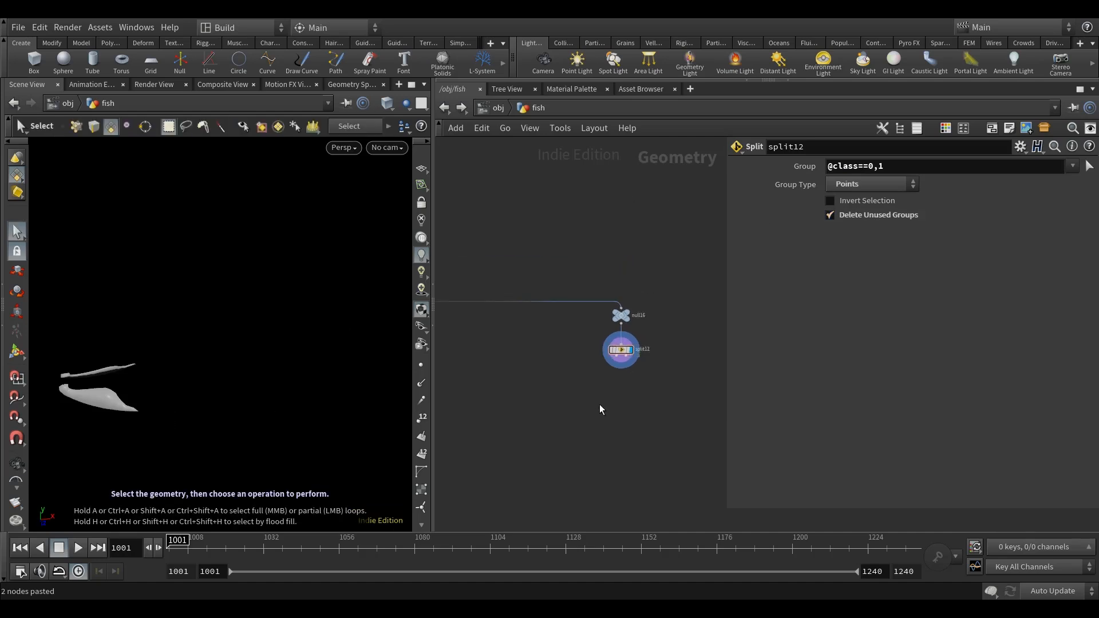
key(u)
click(444, 108)
key(Tab)
text(nul)
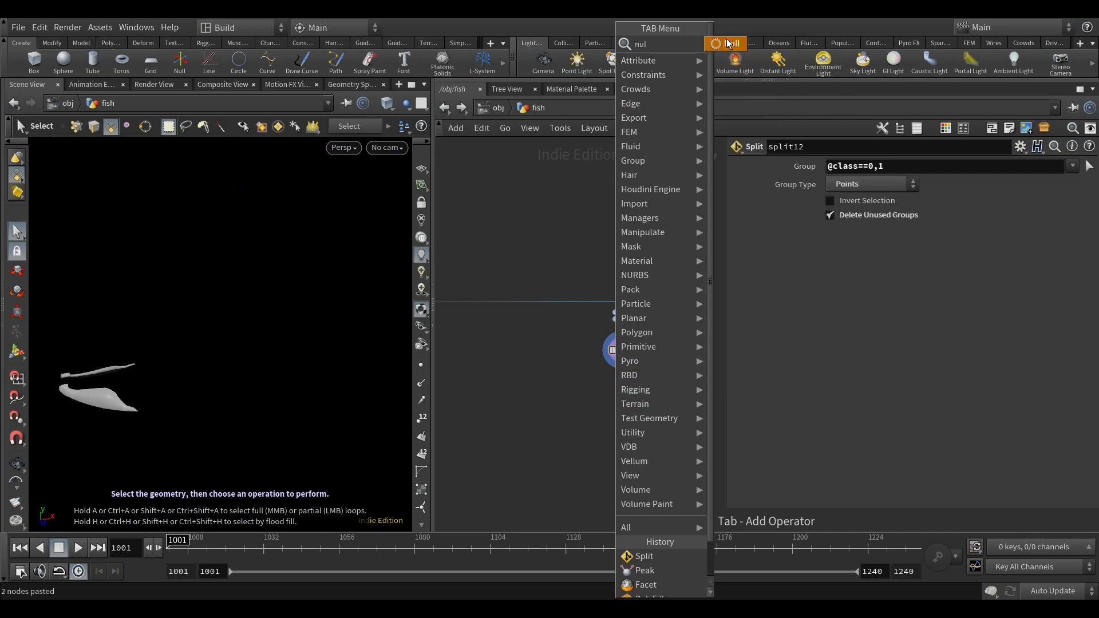
key(Return)
click(562, 384)
drag(608, 364, 681, 386)
middle_drag(622, 430, 631, 406)
click(571, 361)
click(586, 356)
middle_drag(629, 286, 601, 222)
Examine the shape of the split-off arm parts from several angles.
alt+right_drag(206, 416, 193, 434)
alt+middle_drag(193, 433, 201, 358)
alt+right_drag(201, 357, 193, 367)
middle_drag(575, 392, 585, 413)
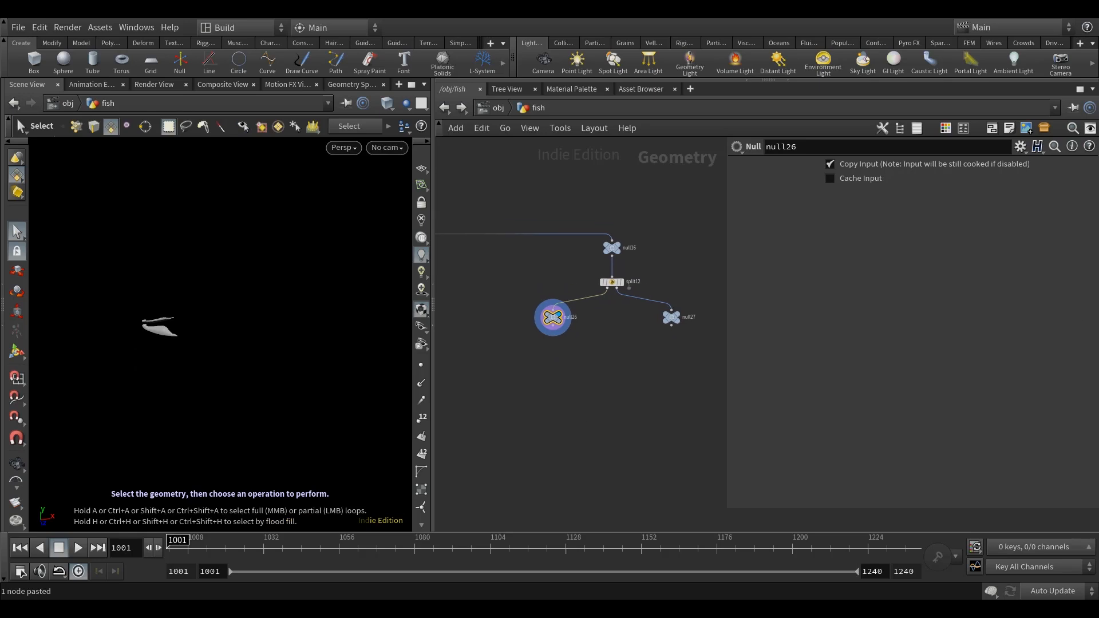
alt+right_drag(170, 356, 163, 332)
alt+middle_drag(162, 342, 215, 359)
mouse_move(216, 360)
alt+mouse_down()
mouse_move(205, 385)
mouse_move(214, 353)
alt+mouse_up()
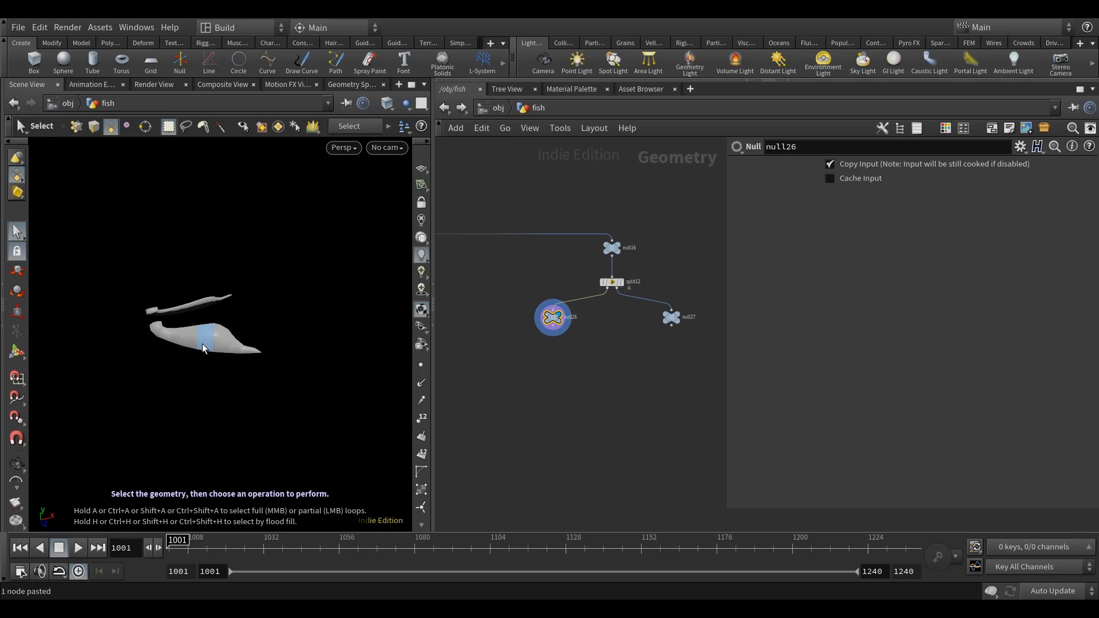
alt+drag(225, 387, 233, 417)
scroll(544, 400, down, 7)
middle_drag(509, 462, 665, 359)
middle_drag(597, 432, 556, 431)
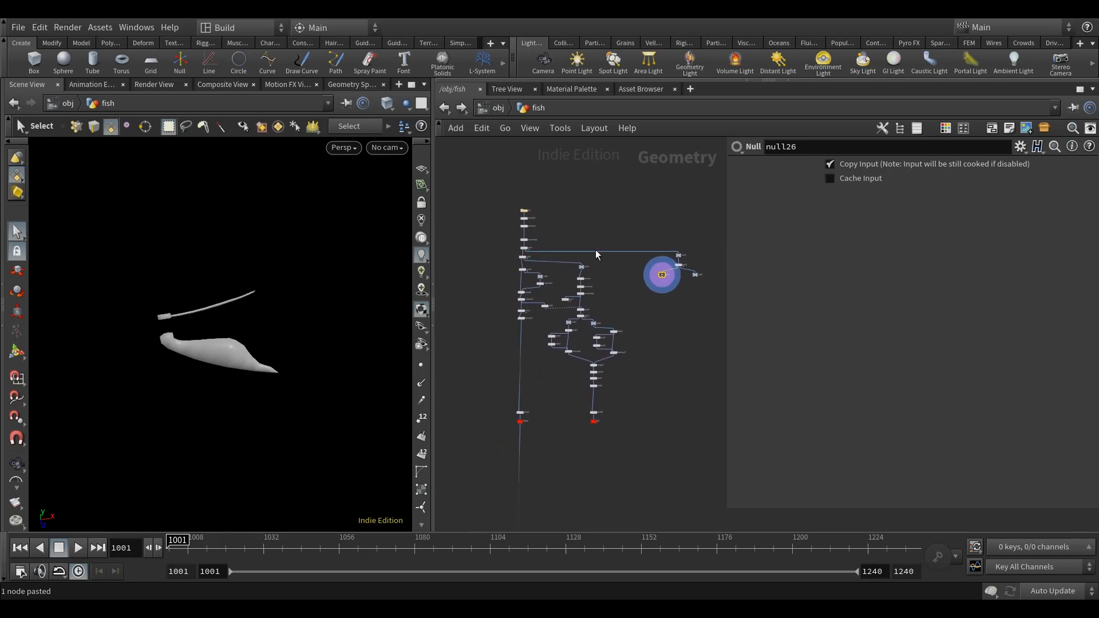
alt+scroll(256, 356, up, 4)
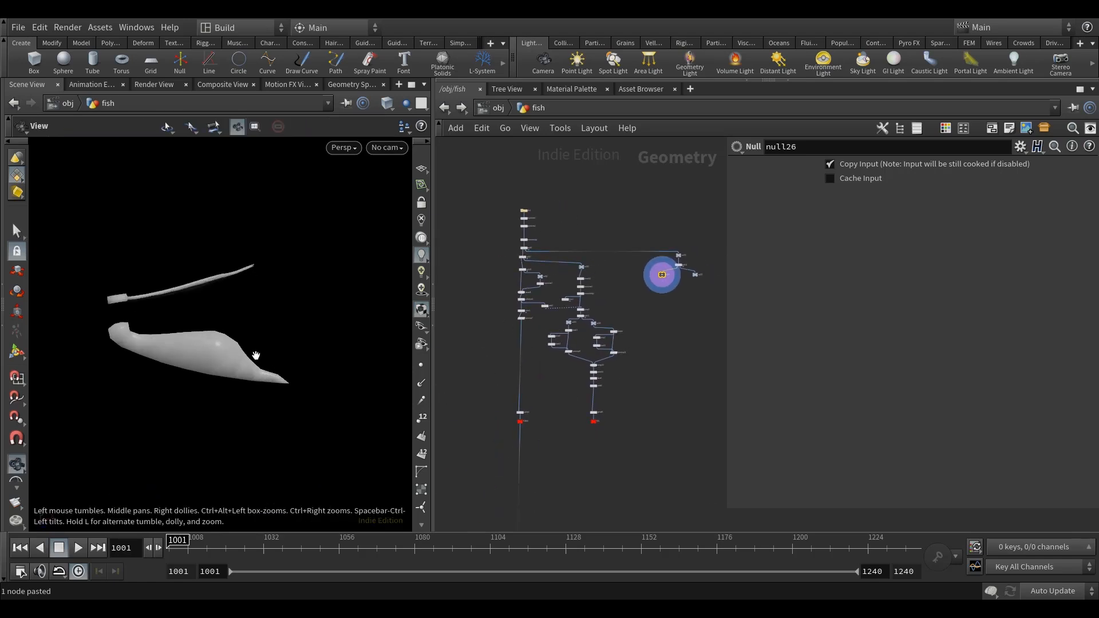
alt+drag(244, 390, 260, 373)
middle_drag(677, 313, 630, 332)
scroll(646, 315, up, 3)
alt+drag(240, 360, 293, 355)
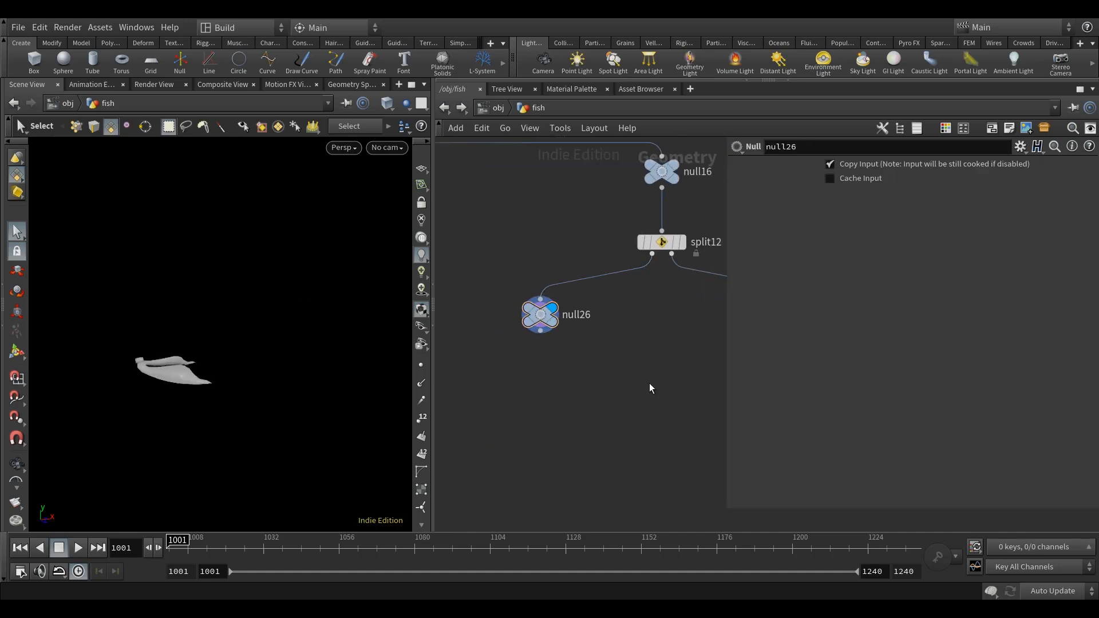
Add a Remesh node beneath null26 and set its Target Size to 0.002.
key(Tab)
text(remesh)
key(Return)
middle_drag(577, 399, 594, 368)
double_click(844, 331)
text(0.002)
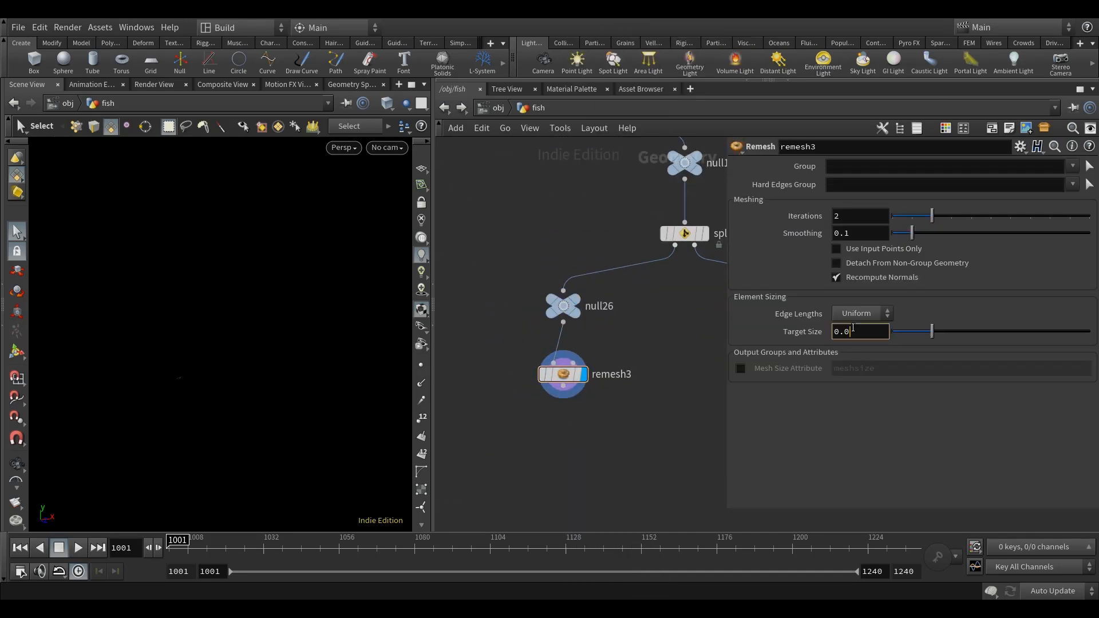
Check the remeshed arms in the viewport and add a Facet node beneath remesh3.
middle_drag(611, 406, 611, 397)
scroll(182, 387, up, 10)
click(387, 104)
click(437, 248)
alt+drag(229, 320, 275, 309)
key(Tab)
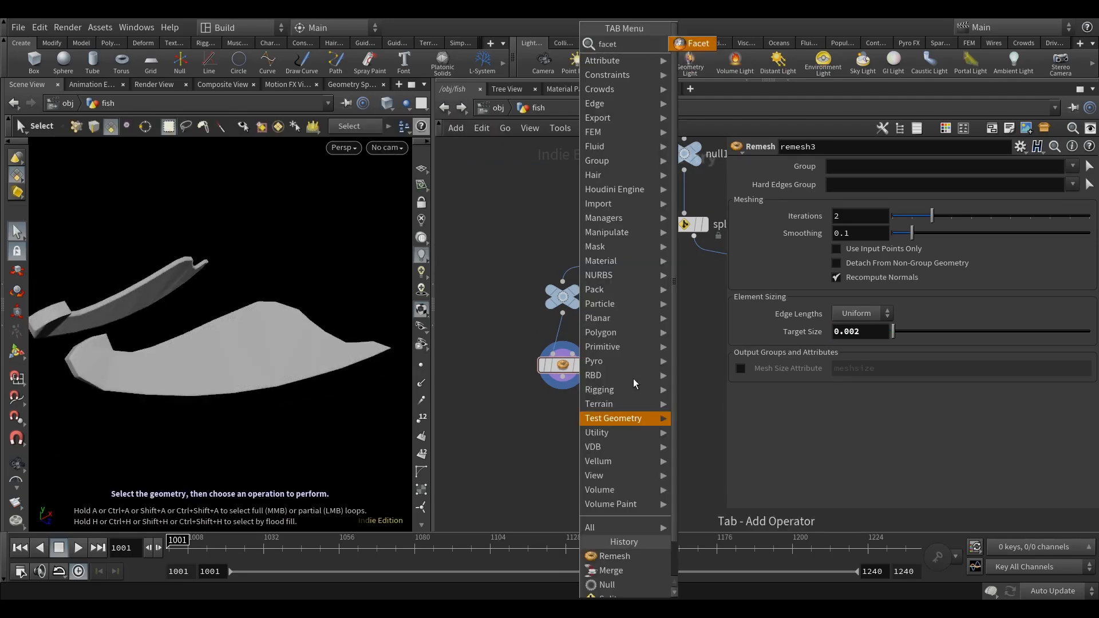
text(facet)
key(Return)
click(561, 420)
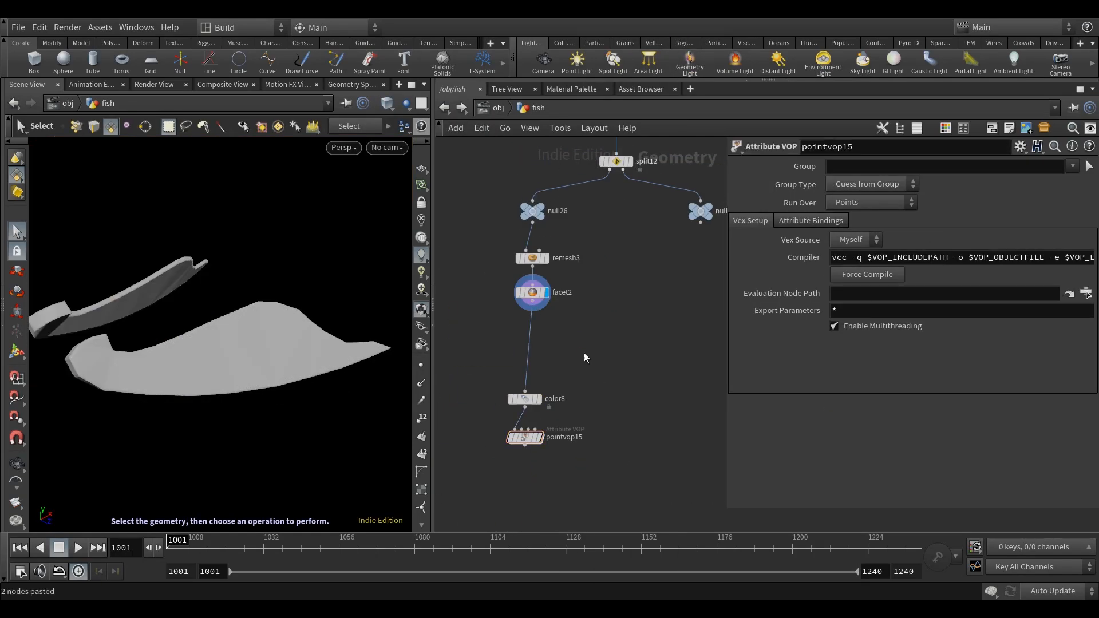
Paste the color and point VOP nodes beneath facet2 and attach a Peak node below them.
click(530, 431)
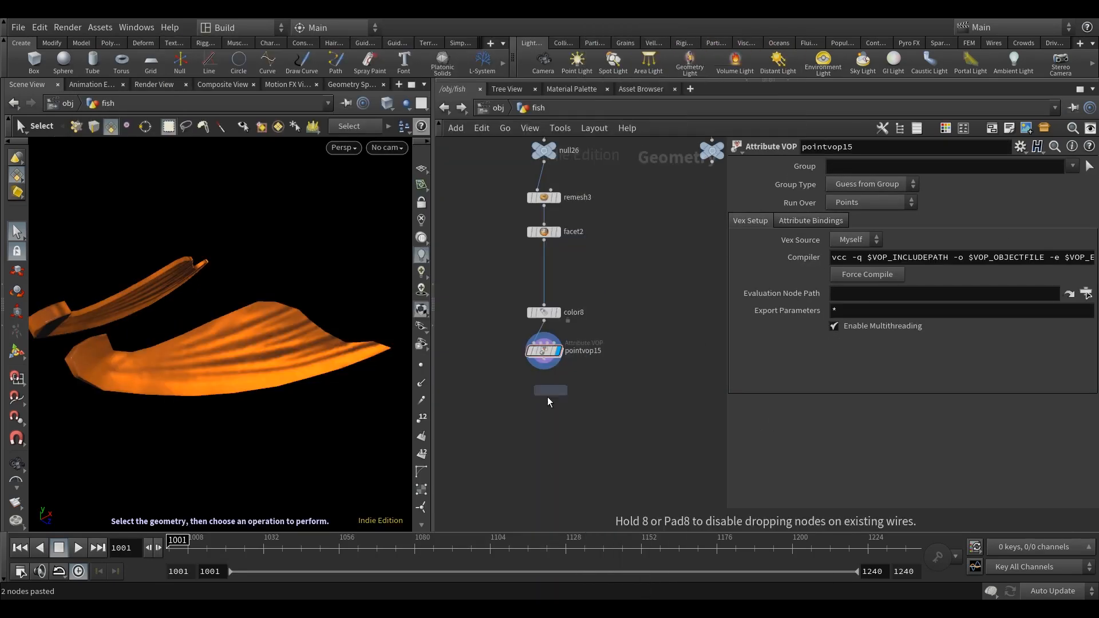
click(547, 396)
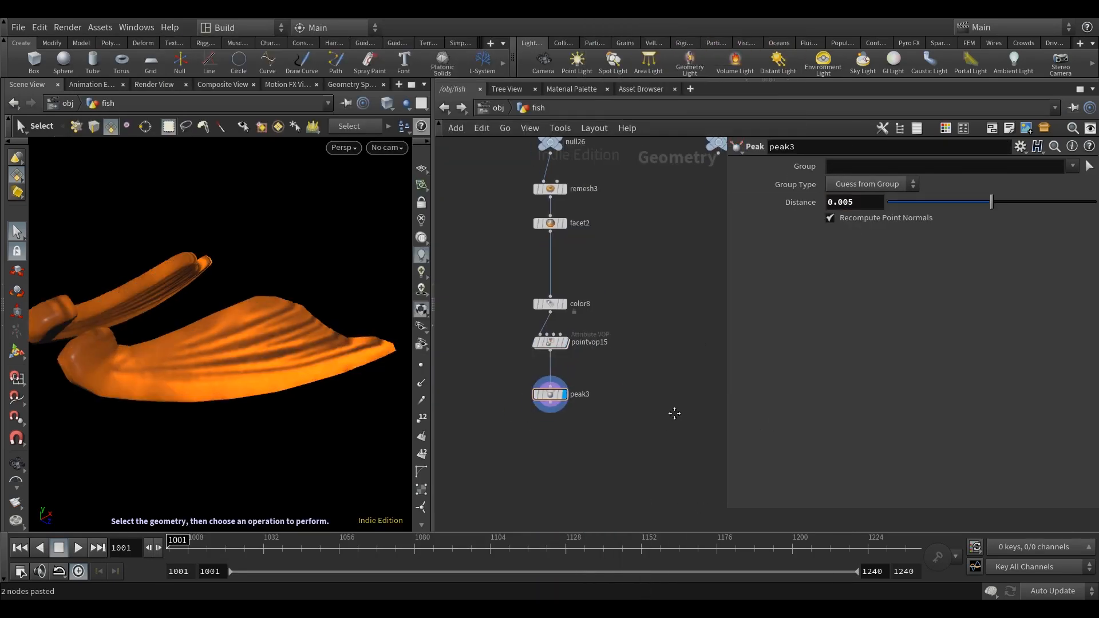
Paste the group and output null beneath peak3, set the Group Name to arm and rename the null ARM.
key(ctrl+v)
click(564, 330)
double_click(859, 164)
text(arm)
key(Return)
click(558, 396)
text(ARM)
key(Return)
Add a Subdivide node beneath the split's second null and raise its subdivision level.
scroll(561, 398, down, 5)
scroll(594, 292, up, 4)
key(Tab)
text(sub)
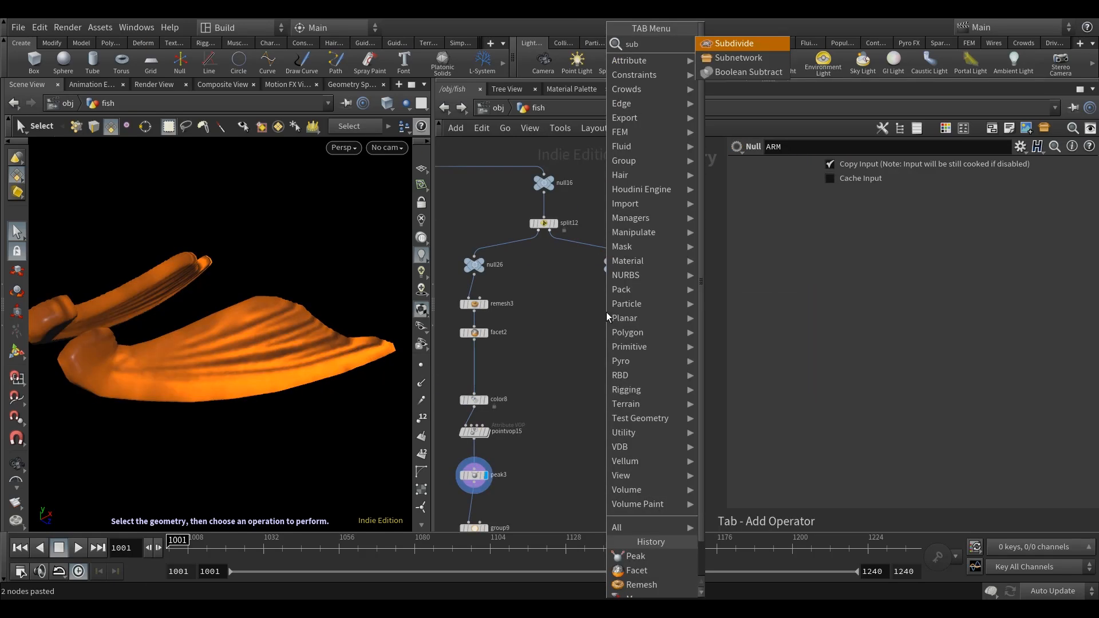
key(Return)
click(607, 313)
click(634, 318)
drag(952, 221, 1086, 220)
Switch the viewport display to inspect the subdivided whisker mesh, and switch it back.
click(387, 104)
click(415, 246)
mouse_move(275, 321)
alt+mouse_down()
mouse_move(241, 338)
mouse_move(315, 338)
alt+mouse_up()
click(388, 104)
click(414, 234)
Set up color and point VOP nodes in the whisker branch, reusing parameter settings from existing nodes.
middle_drag(561, 400, 584, 288)
mouse_move(549, 408)
mouse_down()
mouse_move(494, 340)
mouse_move(693, 338)
mouse_up()
drag(673, 210, 673, 333)
middle_drag(722, 292, 665, 309)
scroll(665, 310, down, 4)
middle_drag(636, 189, 600, 288)
middle_drag(595, 366, 621, 286)
click(544, 420)
middle_drag(591, 375, 547, 361)
right_click(809, 324)
click(833, 405)
middle_drag(624, 446, 647, 312)
scroll(650, 311, up, 3)
click(579, 332)
right_click(781, 254)
click(808, 390)
click(594, 370)
Copy the peak3, group9 and ARM nodes and place the copies beneath pointvop16 in the whisker branch.
middle_drag(508, 486, 594, 382)
drag(555, 452, 493, 315)
key(ctrl+c)
key(ctrl+v)
drag(653, 338, 637, 323)
Duplicate facet2 into the whisker branch above color9.
click(461, 204)
alt+drag(460, 204, 629, 204)
middle_drag(681, 446, 664, 395)
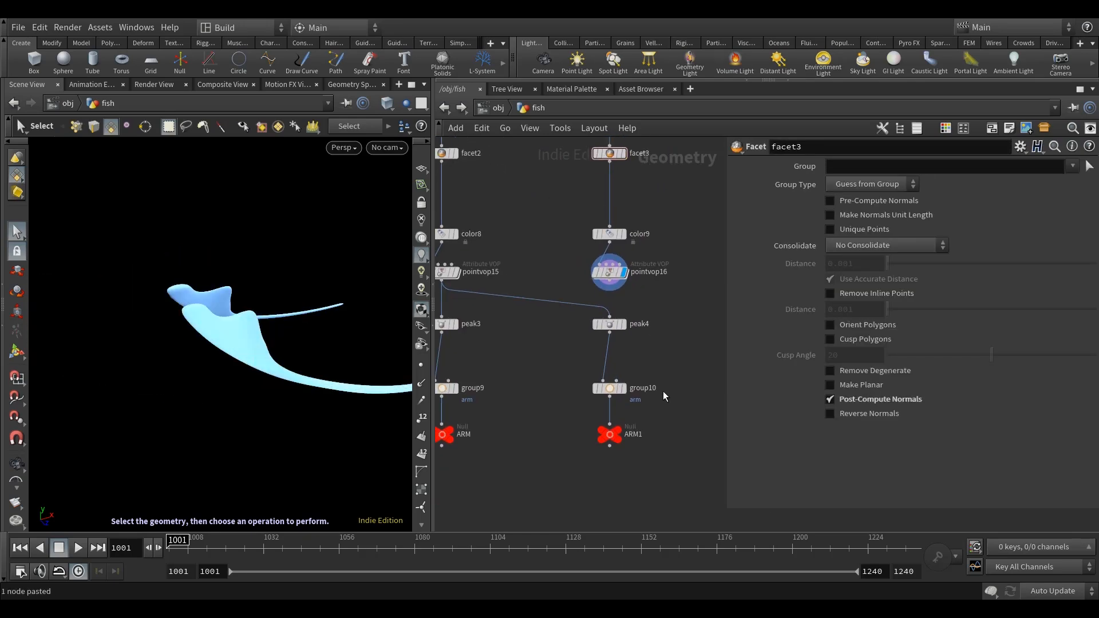
Set group10's Group Name to whisker and rename the ARM1 null as WHISKER.
click(613, 389)
click(633, 434)
text(WHISKER)
key(Return)
Add a Merge node joining the ARM and WHISKER nulls and display it.
middle_drag(558, 488, 607, 428)
scroll(655, 286, up, 2)
scroll(663, 274, down, 4)
key(Tab)
text(mer)
key(Return)
click(582, 376)
drag(549, 346, 594, 376)
drag(715, 346, 593, 377)
click(604, 382)
Move the ARM and WHISKER group, null and merge nodes down level with the TORSO and TAIL outputs.
scroll(696, 345, down, 6)
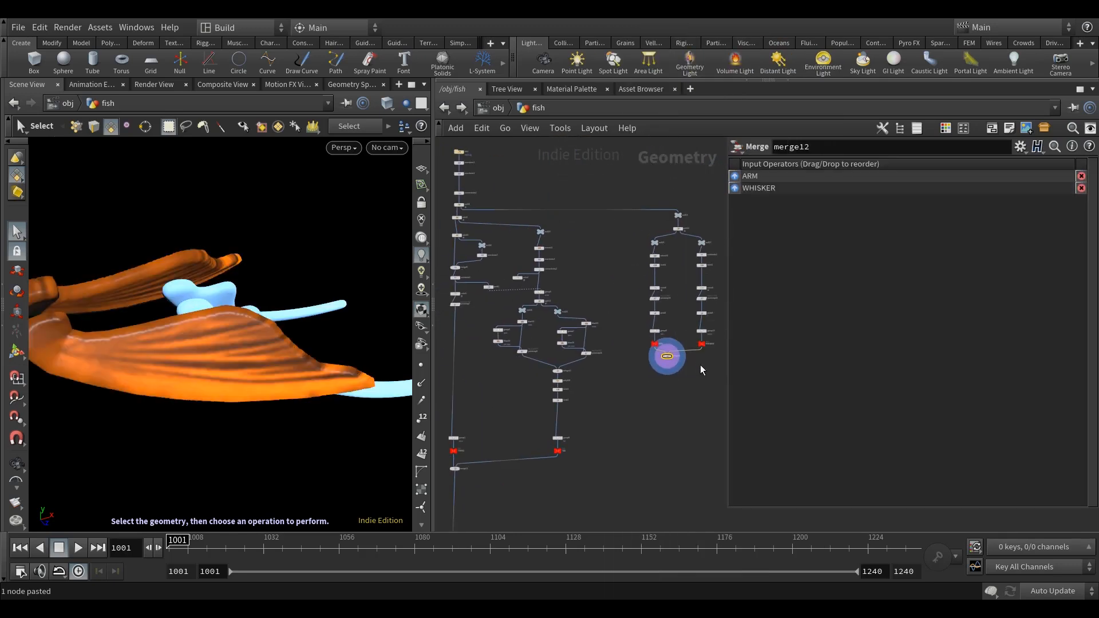
drag(711, 367, 643, 322)
drag(650, 333, 649, 438)
Add a Rest Position node and insert it beneath merge11.
middle_drag(490, 497, 493, 409)
scroll(493, 410, up, 5)
key(Tab)
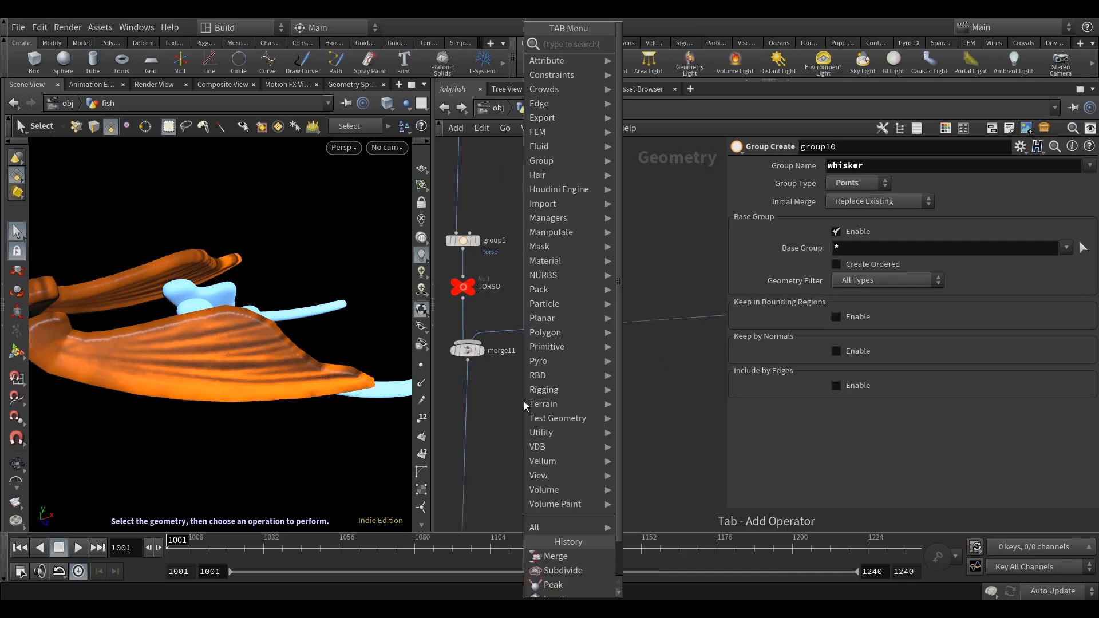
text(rea)
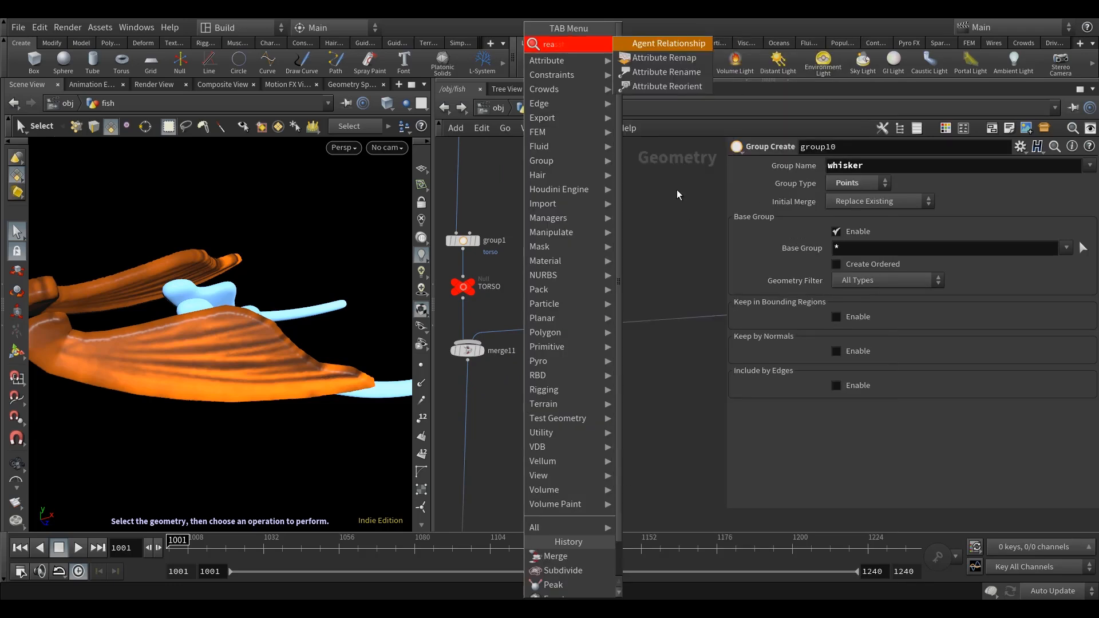
text(s)
key(BackSpace)
key(BackSpace)
text(st)
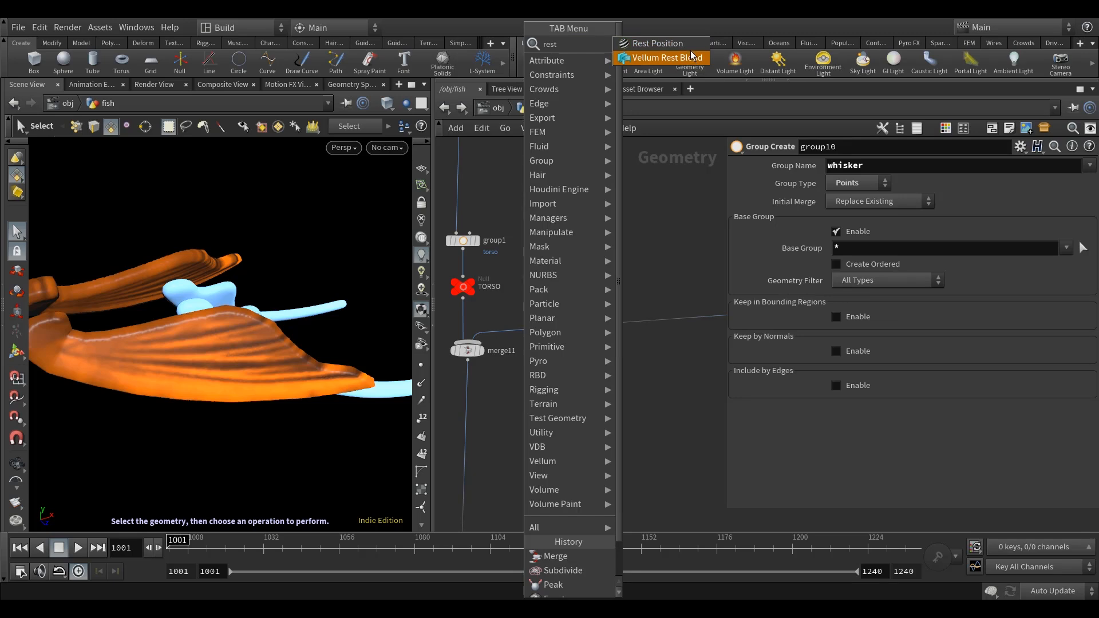
click(681, 45)
click(501, 416)
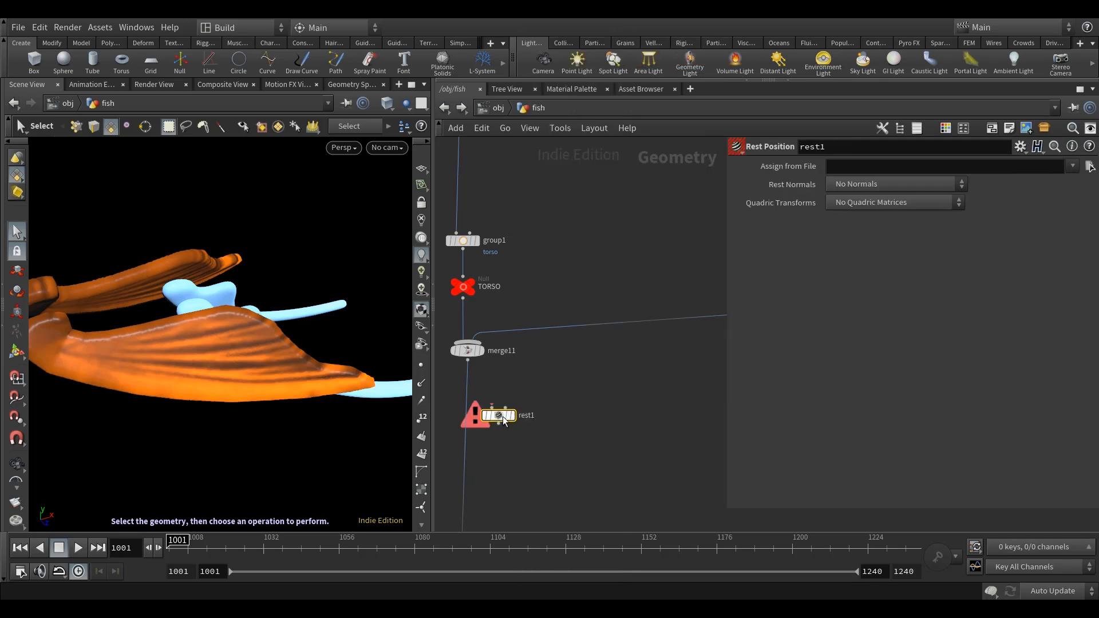
drag(500, 416, 469, 396)
Copy the Rest Position node beneath merge12, connect it to that merge and display it.
key(ctrl+c)
scroll(579, 407, down, 6)
middle_drag(579, 407, 456, 386)
middle_drag(586, 405, 550, 399)
scroll(634, 386, up, 6)
key(ctrl+v)
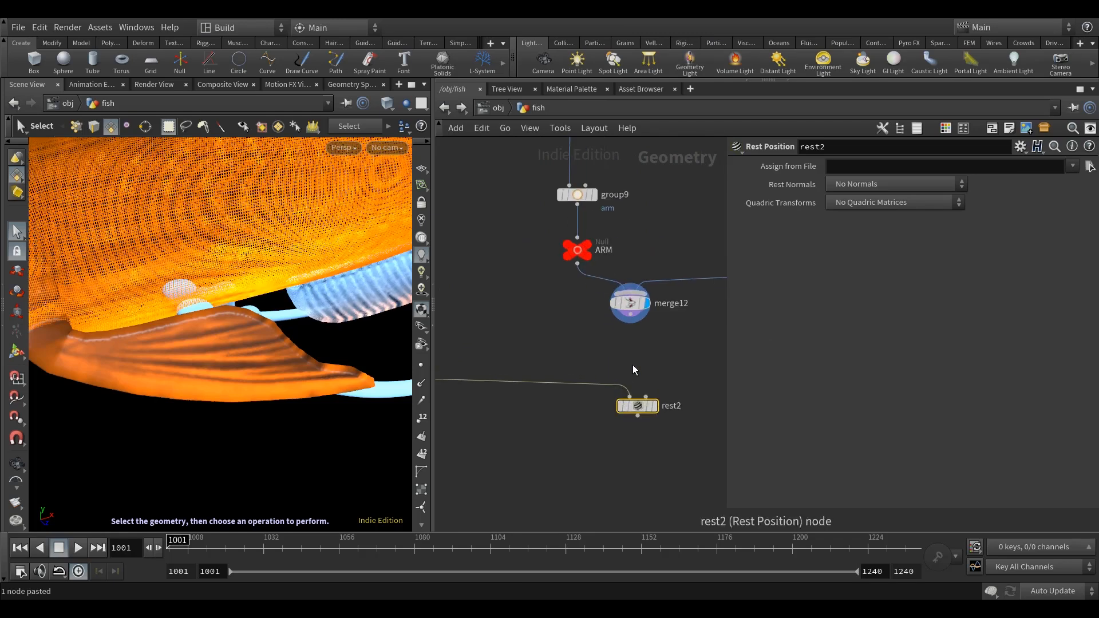
click(630, 388)
click(631, 389)
scroll(645, 404, down, 3)
drag(638, 403, 635, 380)
Display rest1 beneath merge11 and examine the combined torso and tail.
middle_drag(526, 437, 664, 424)
scroll(664, 424, down, 3)
mouse_move(560, 420)
middle_down()
mouse_move(592, 419)
mouse_move(554, 418)
middle_up()
scroll(528, 417, up, 5)
scroll(253, 385, down, 3)
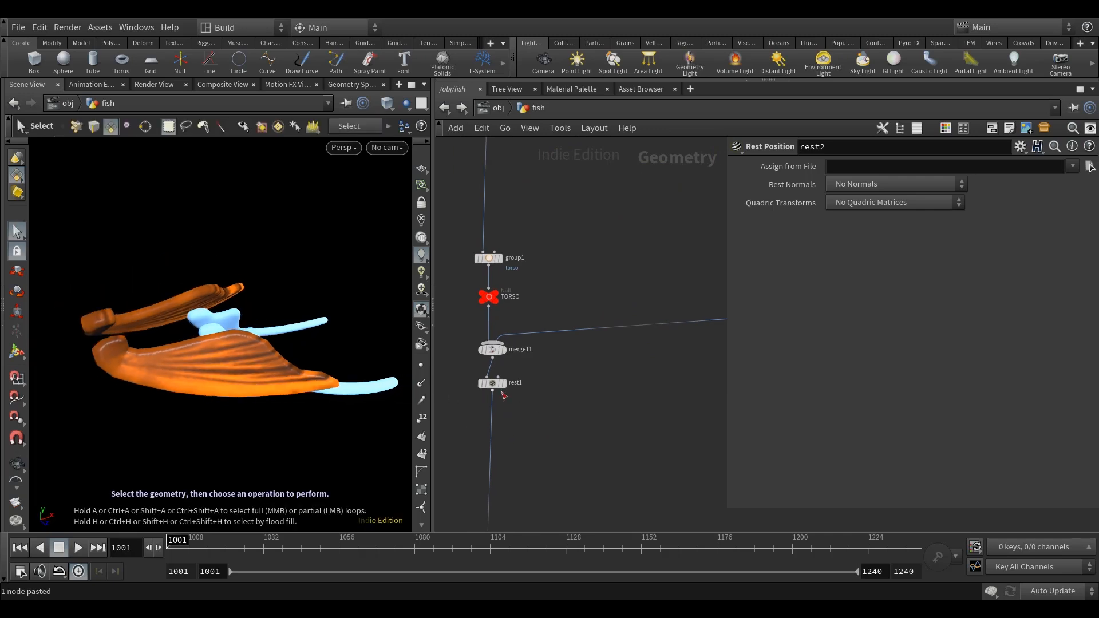
click(481, 385)
scroll(235, 373, down, 8)
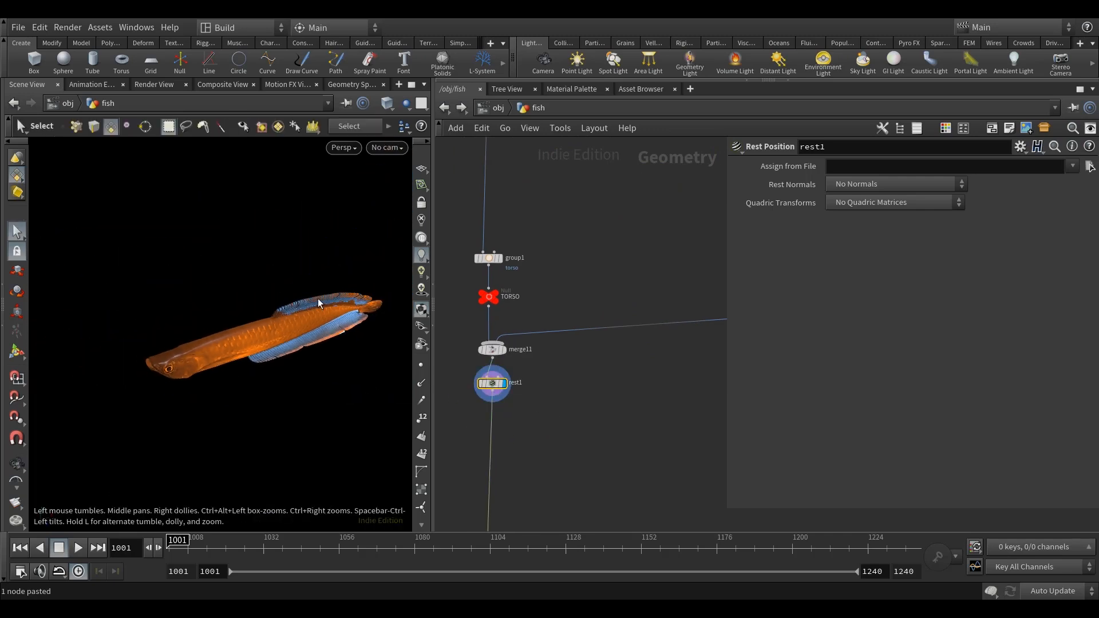
alt+middle_drag(326, 354, 303, 355)
key(s)
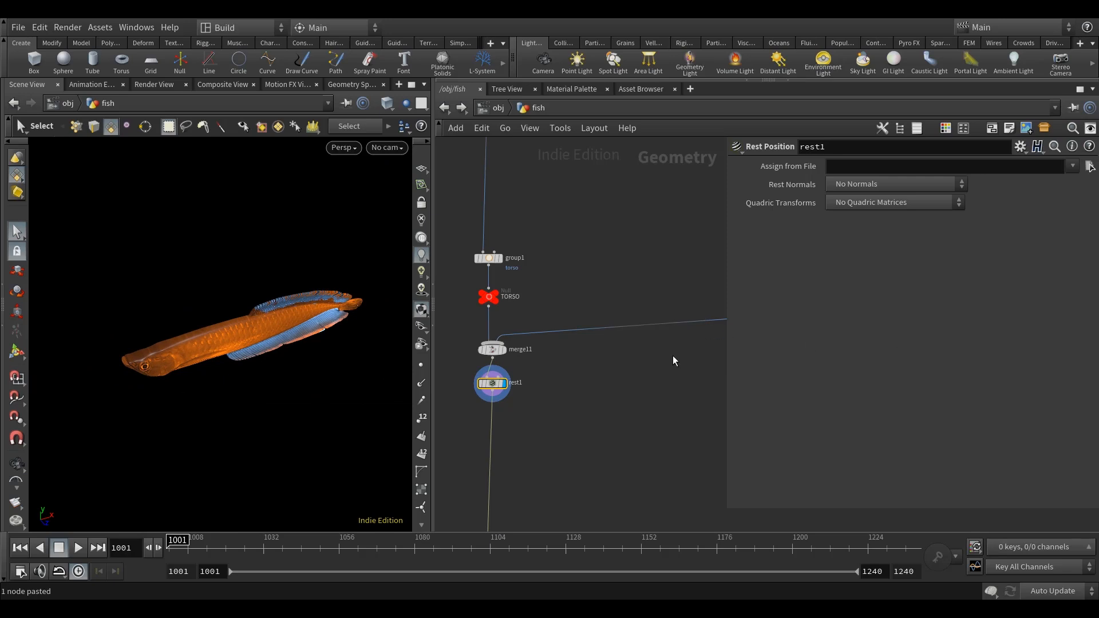
Widen the node network area by narrowing the parameter area beside it.
drag(752, 364, 829, 364)
middle_drag(674, 414, 687, 366)
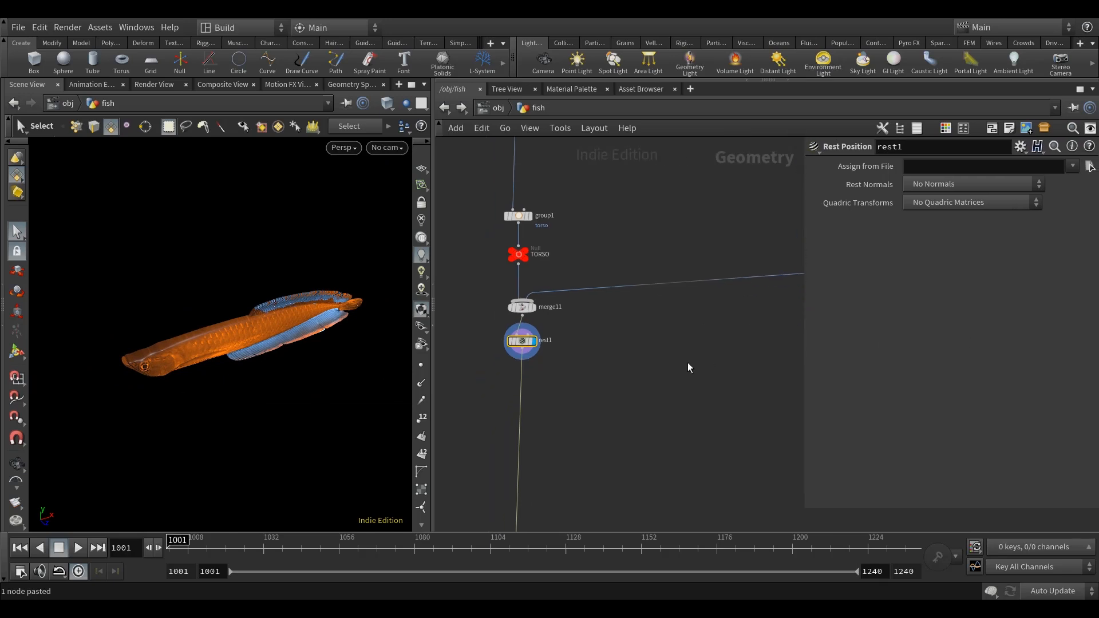
Copy the TORSO null, insert the copy beneath rest1 and rename it MAIN.
click(517, 256)
key(ctrl+v)
drag(587, 399, 523, 384)
scroll(553, 387, up, 2)
click(557, 383)
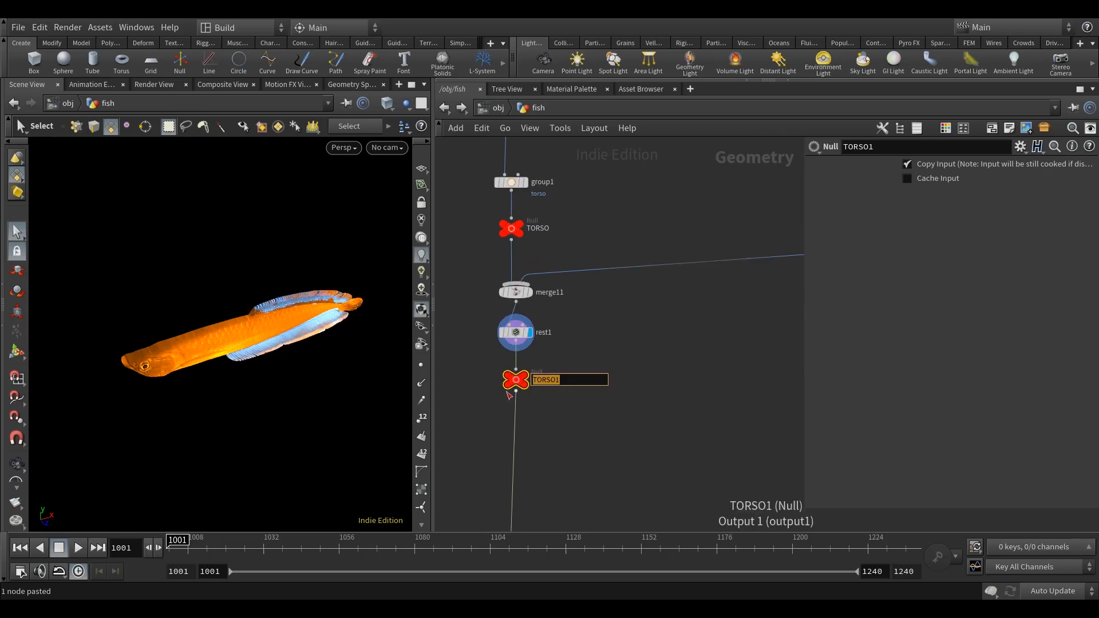
text(MAIN)
key(Return)
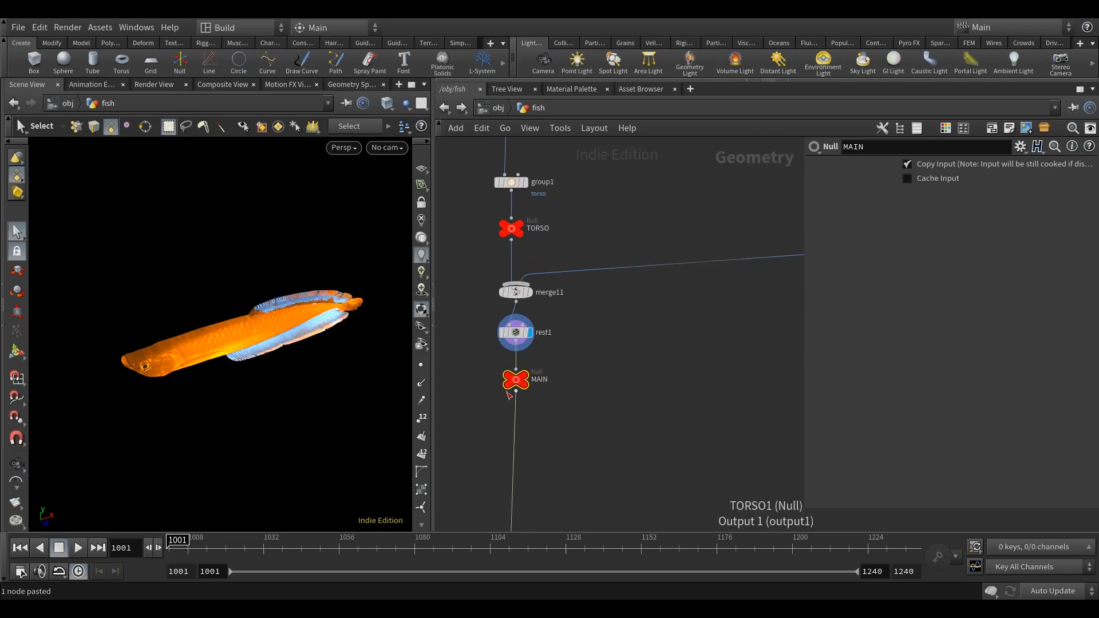
Copy the MAIN null beneath rest2, connect it to rest2 and rename the copy FIN.
key(ctrl+c)
scroll(625, 390, down, 6)
middle_drag(633, 397, 469, 392)
scroll(683, 389, up, 2)
key(ctrl+v)
scroll(673, 374, up, 4)
click(668, 324)
click(694, 395)
drag(694, 406, 667, 396)
double_click(699, 397)
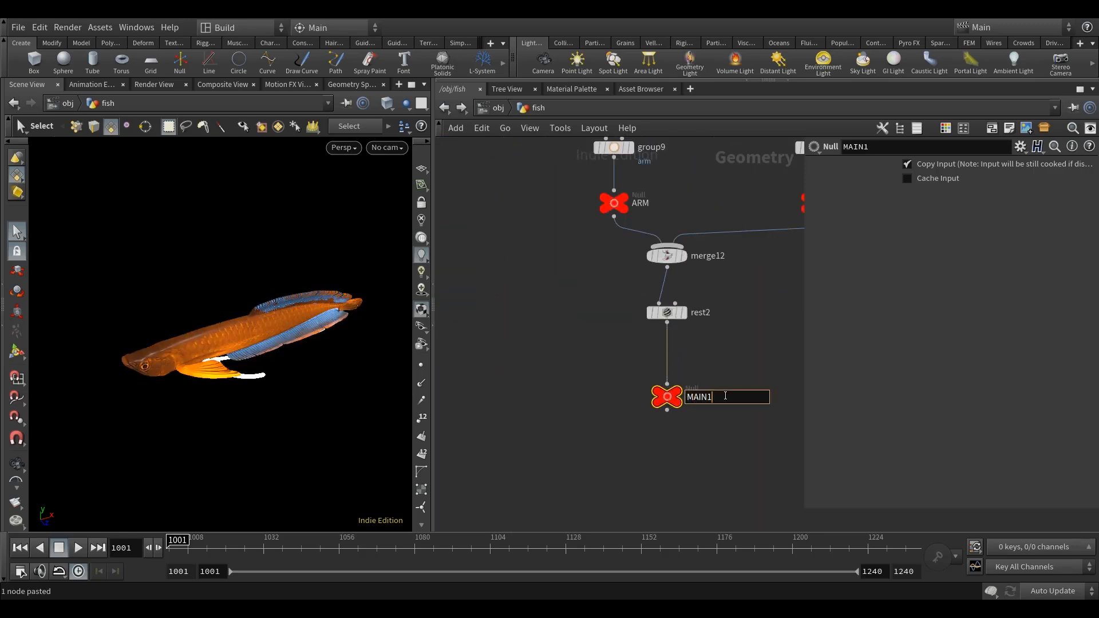
text(FIN)
key(Return)
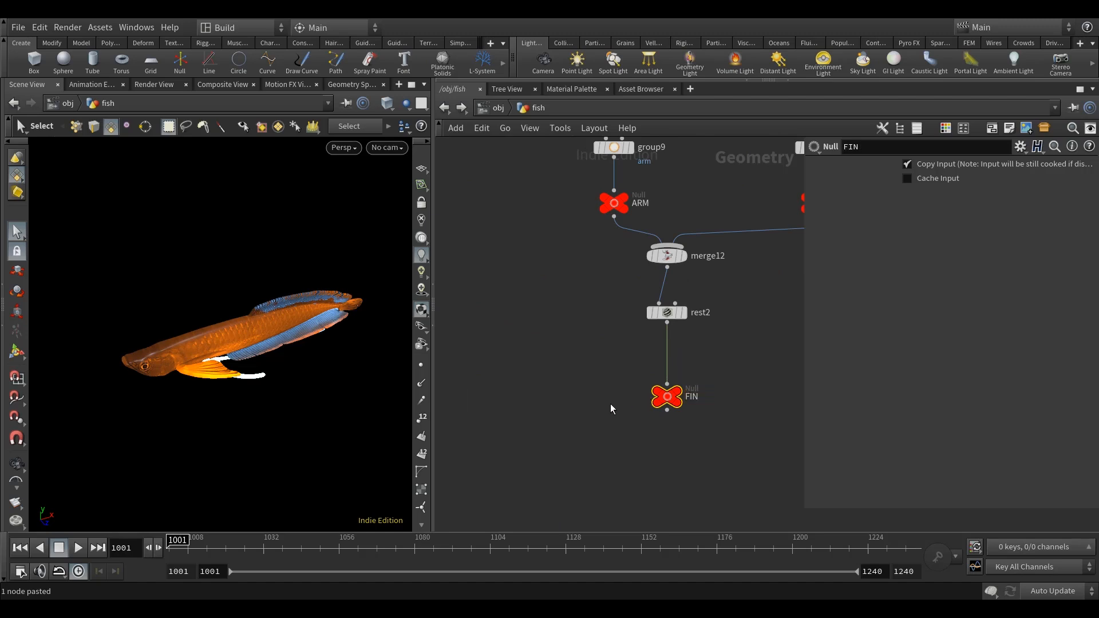
Add a Merge node near the MAIN null and connect MAIN to its input.
scroll(597, 404, down, 6)
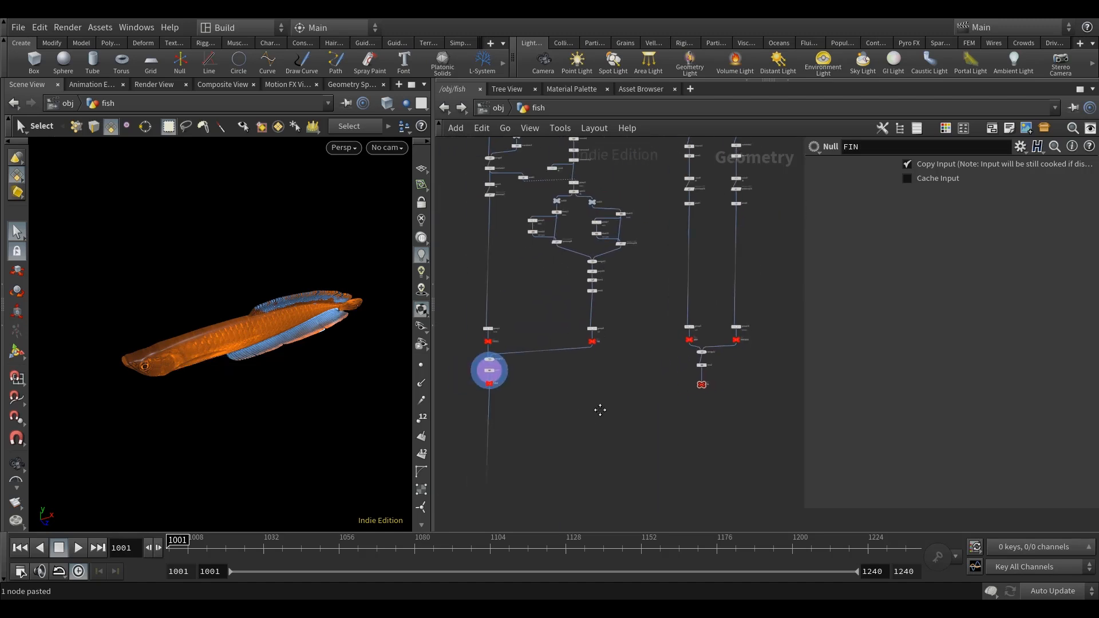
key(Tab)
text(mer)
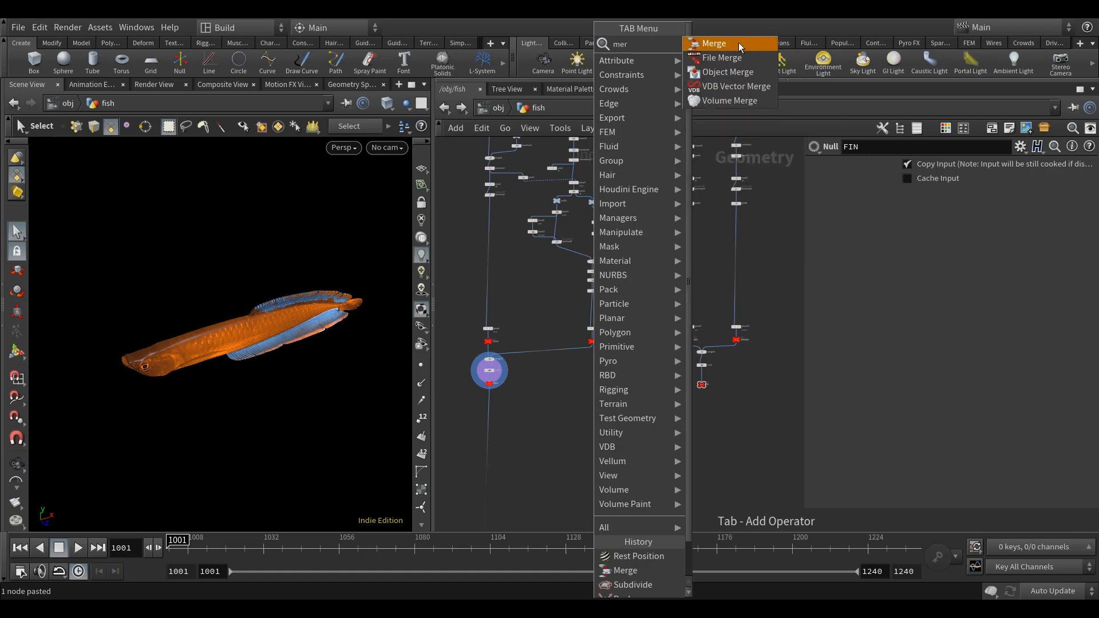
key(Return)
click(566, 405)
scroll(504, 394, up, 5)
click(468, 378)
click(647, 423)
Connect the FIN null to the new merge node as its second input and display the merge.
scroll(687, 409, down, 3)
middle_drag(793, 403, 593, 401)
click(698, 391)
middle_drag(508, 399, 608, 407)
click(543, 405)
drag(612, 413, 619, 393)
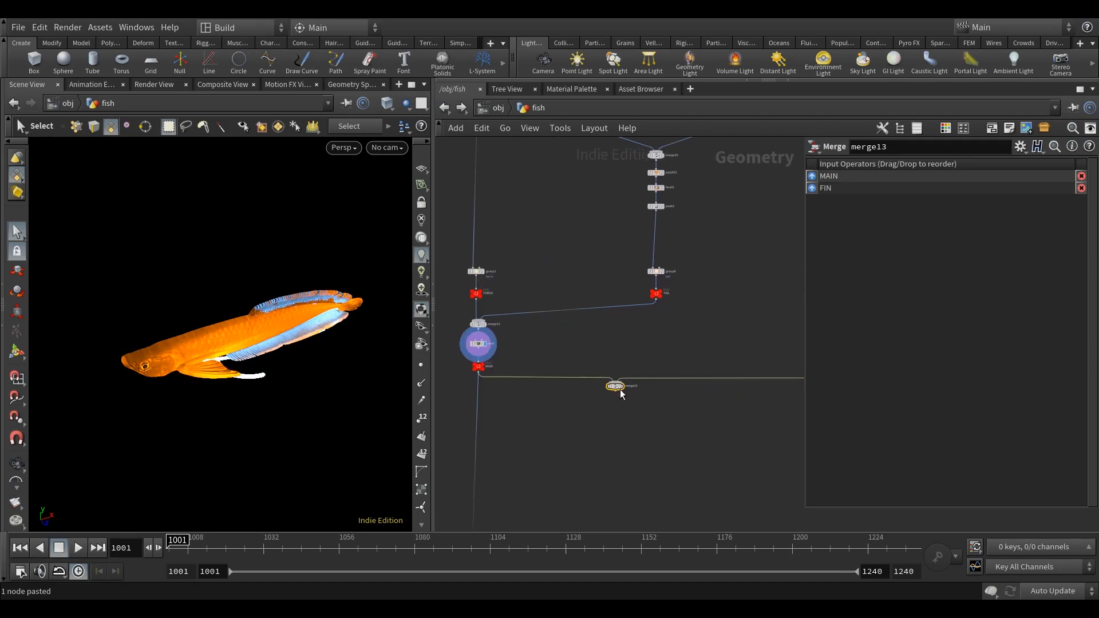
scroll(623, 392, up, 3)
click(626, 371)
middle_drag(547, 377, 601, 374)
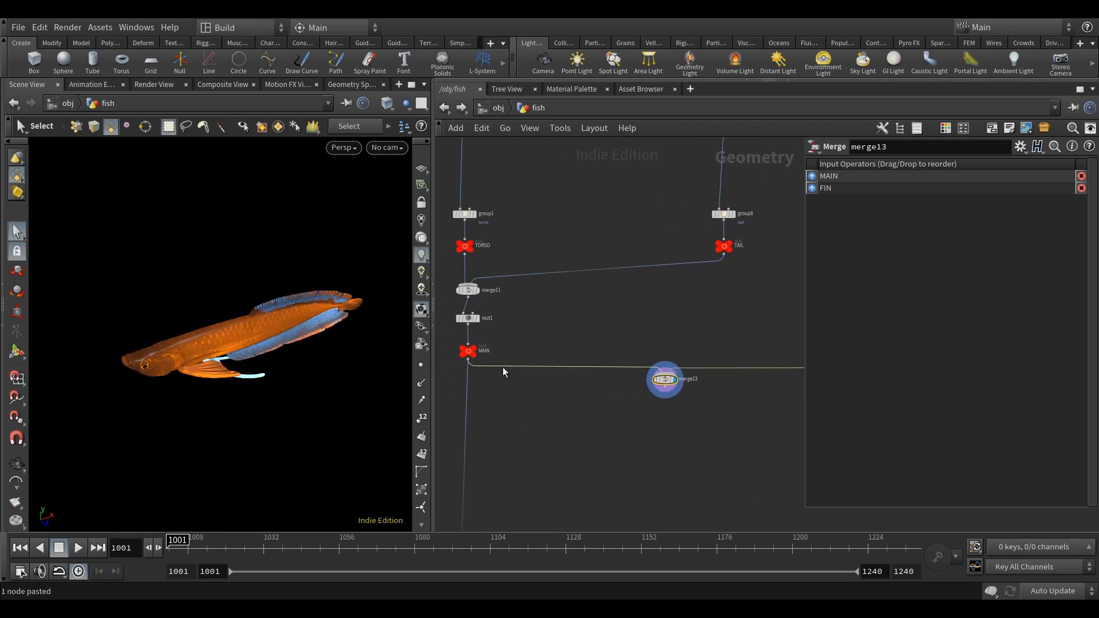
Copy the MAIN null beneath merge13, connect it to that merge and rename the copy BODY_STATIC.
click(467, 352)
key(ctrl+c)
key(ctrl+v)
scroll(667, 388, up, 2)
drag(666, 388, 662, 433)
middle_drag(719, 435, 691, 438)
scroll(667, 430, up, 2)
click(666, 427)
text(BODY_STATIC)
key(Return)
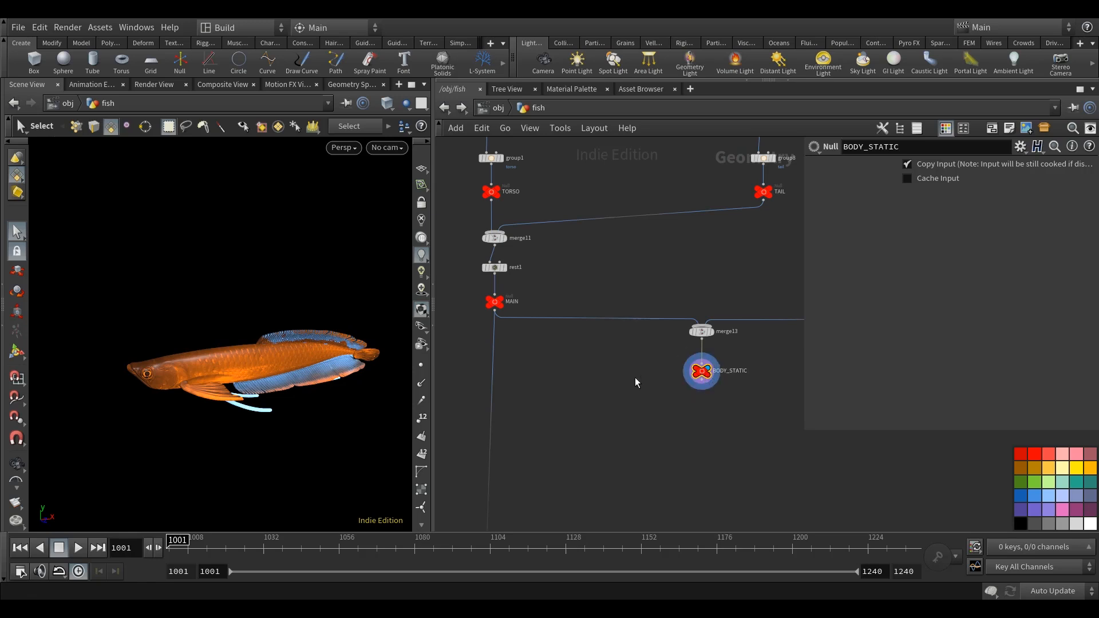
Rewire the downstream branch so it is fed by BODY_STATIC instead of MAIN.
middle_drag(592, 420, 575, 380)
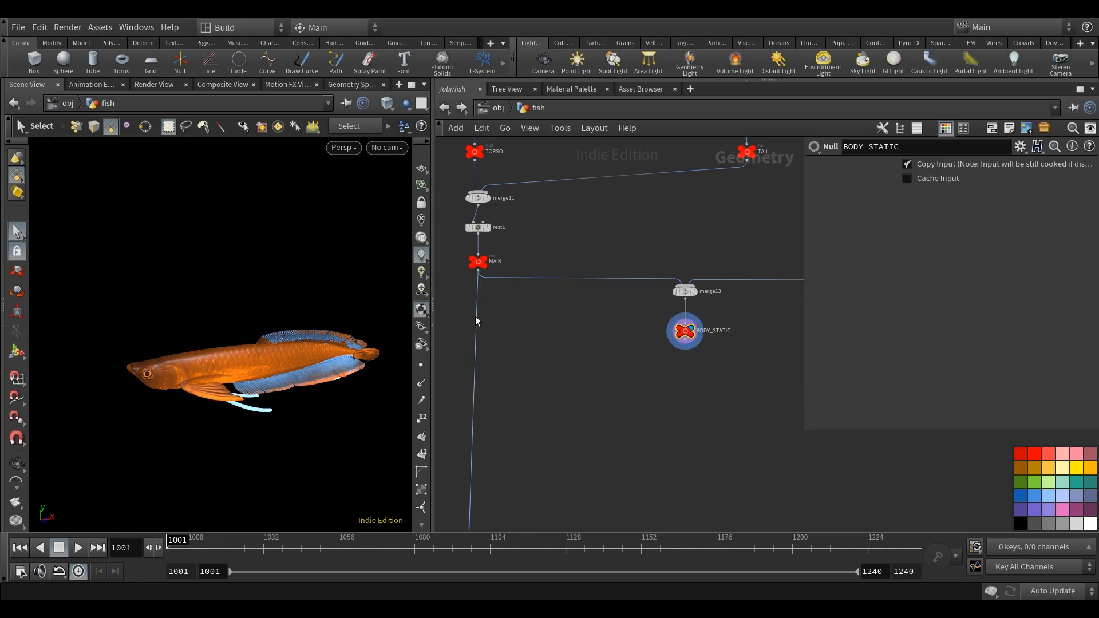
drag(473, 370, 683, 341)
scroll(685, 360, down, 8)
middle_drag(697, 433, 671, 280)
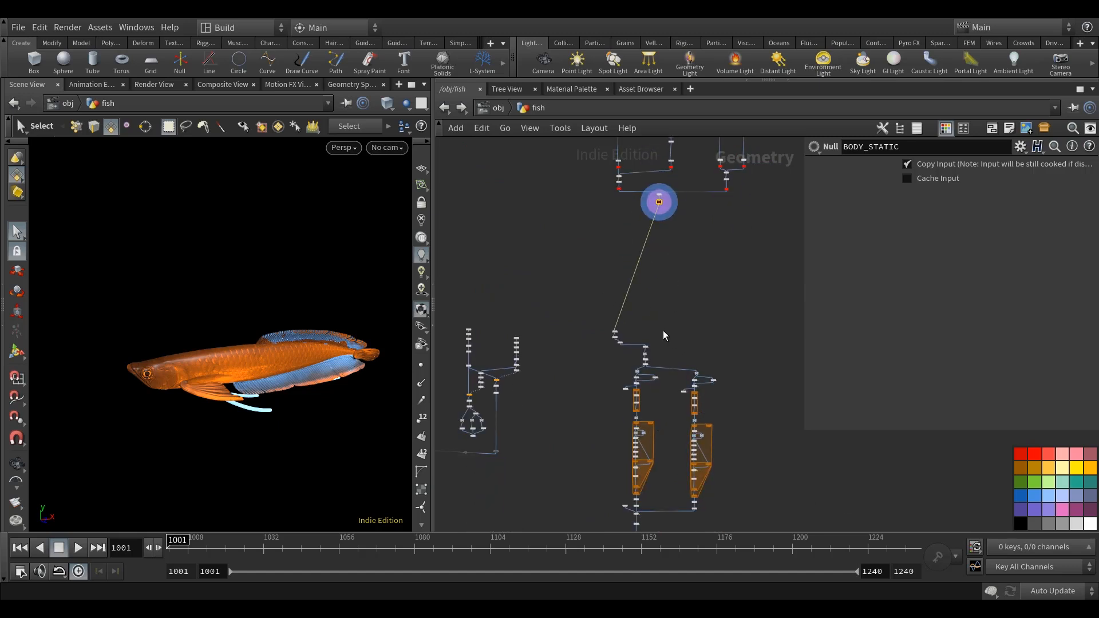
Display color7 beneath merge9 and examine its point cloud of the fish.
scroll(651, 349, up, 10)
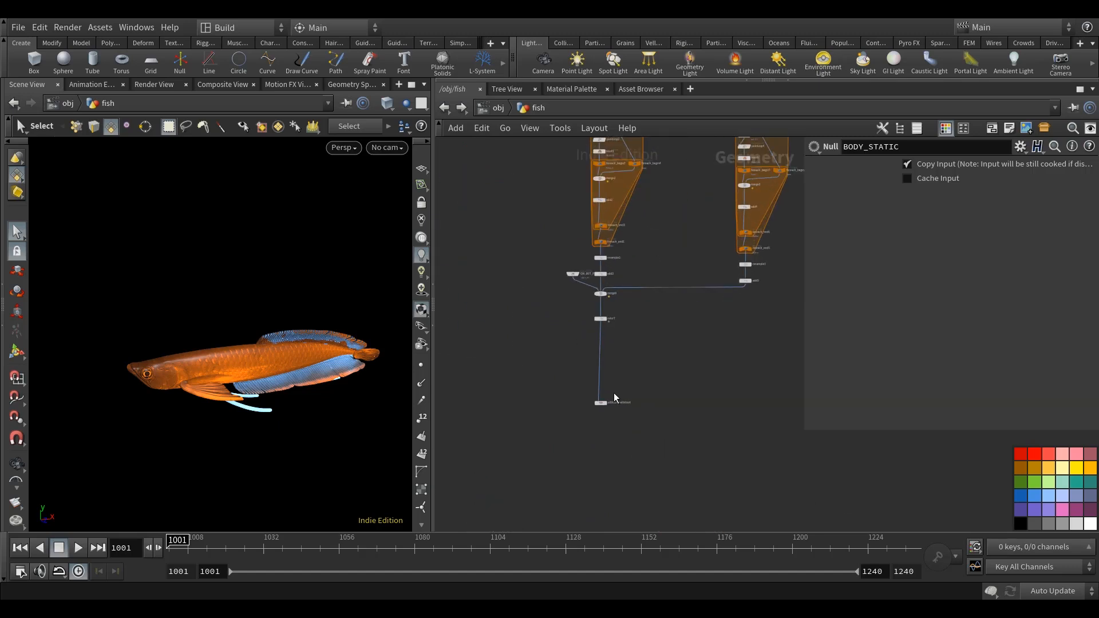
scroll(620, 354, up, 4)
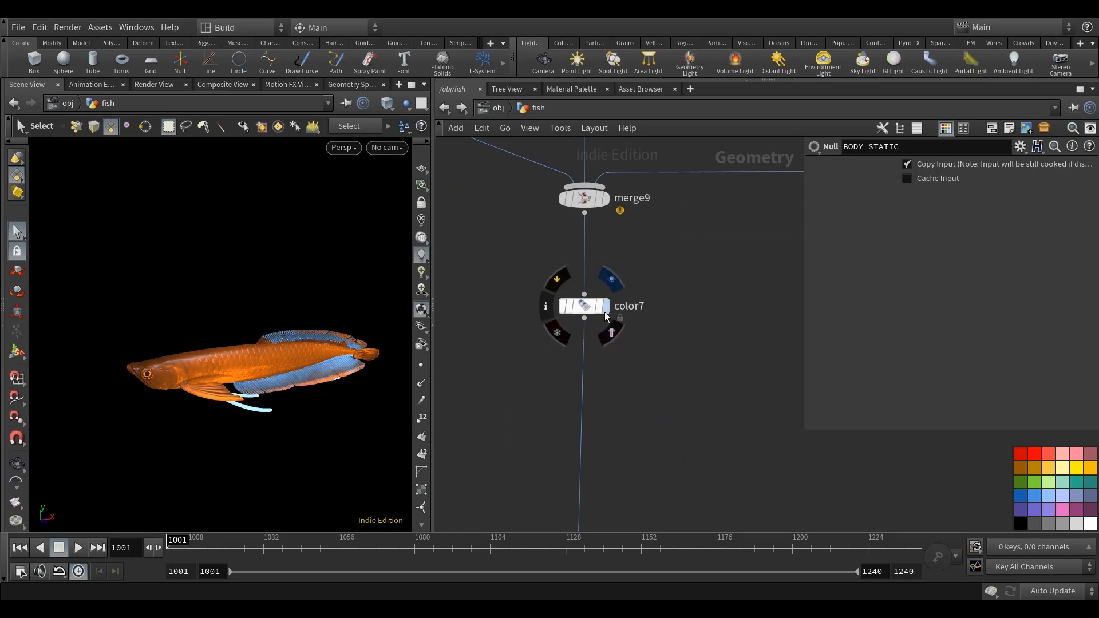
click(606, 312)
alt+drag(275, 426, 320, 423)
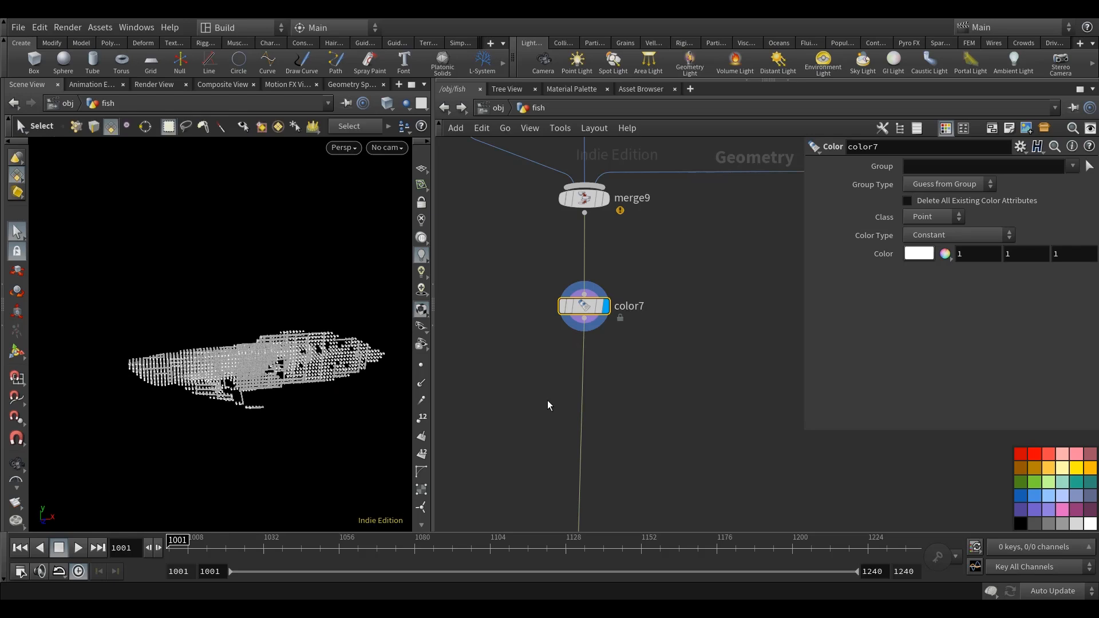
middle_drag(678, 383, 629, 376)
scroll(628, 376, down, 3)
alt+drag(283, 400, 308, 398)
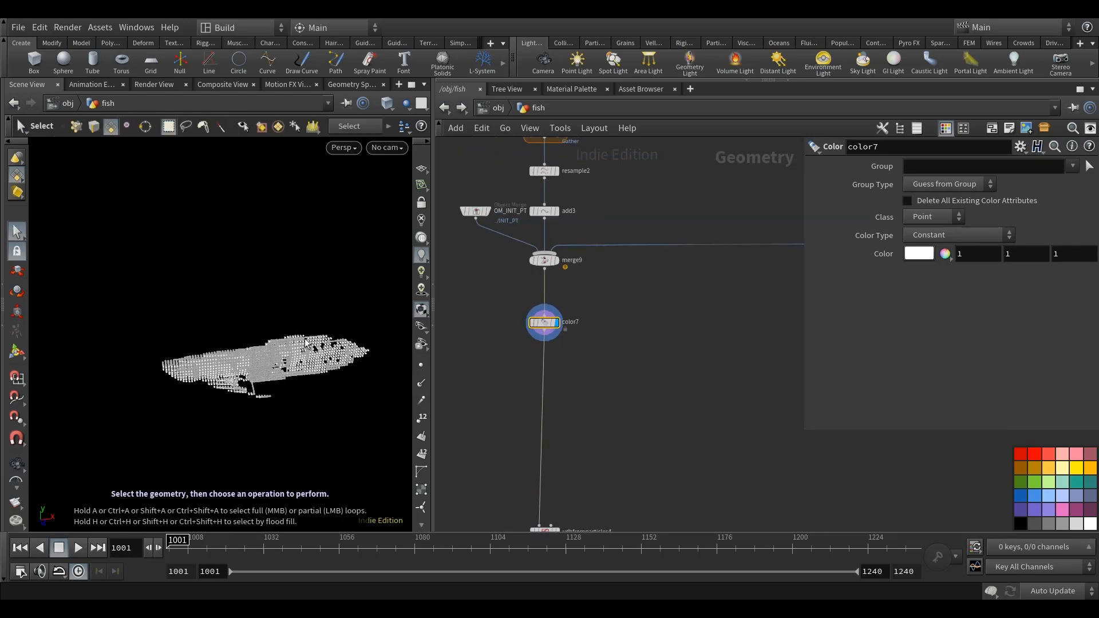
Add an Object Merge node beside color7, name it OM_BODY_STATIC and colour it red.
middle_drag(631, 375, 620, 362)
key(Tab)
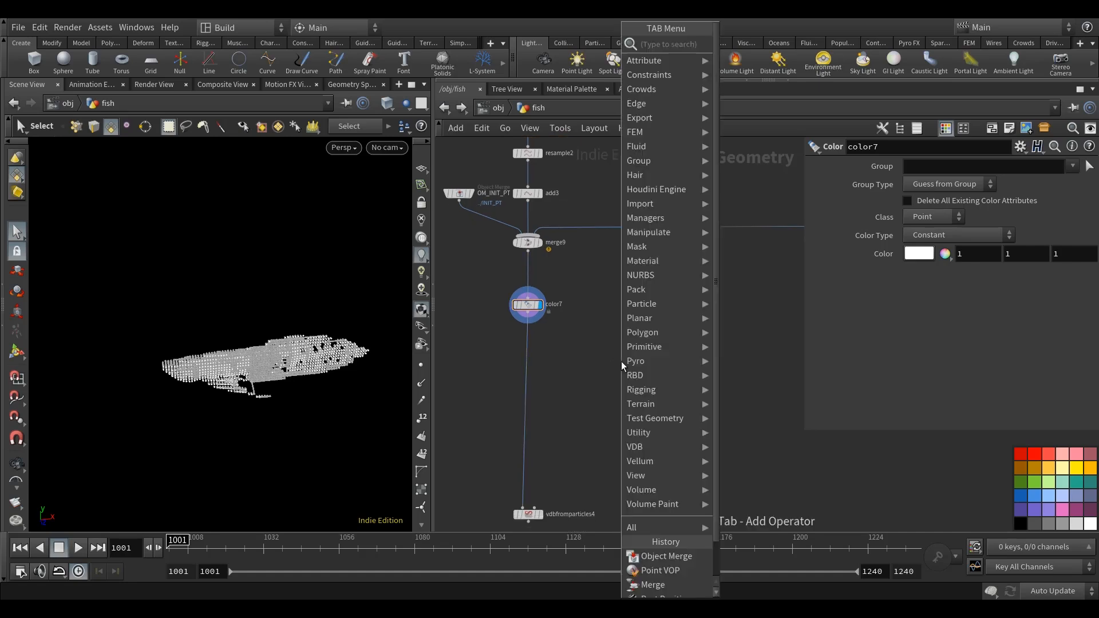
text(om)
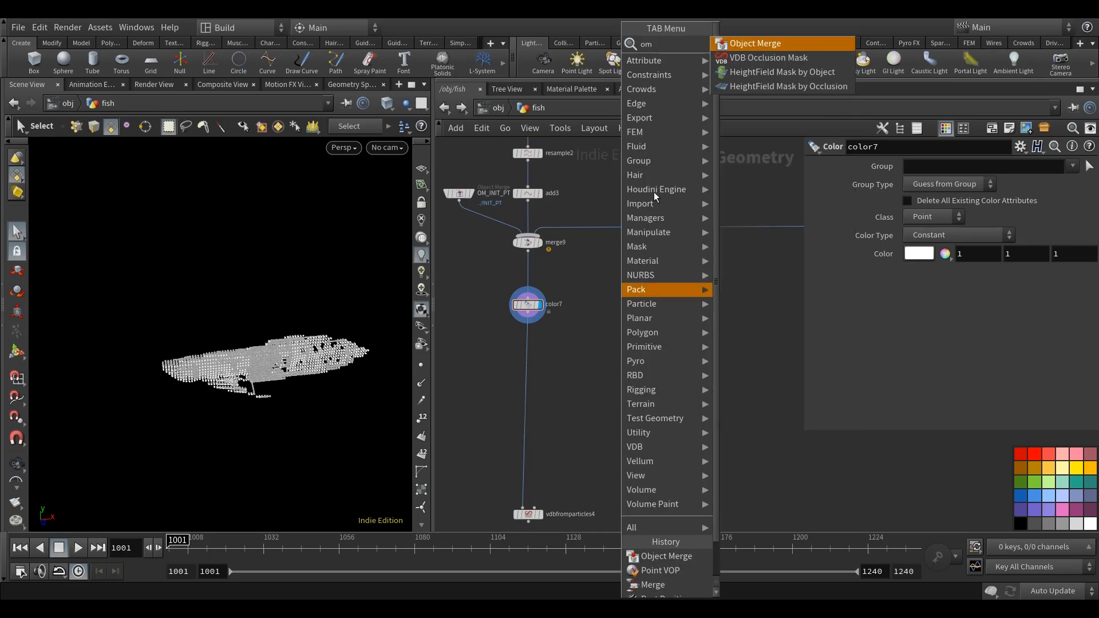
click(790, 45)
click(637, 321)
scroll(662, 320, up, 3)
click(715, 317)
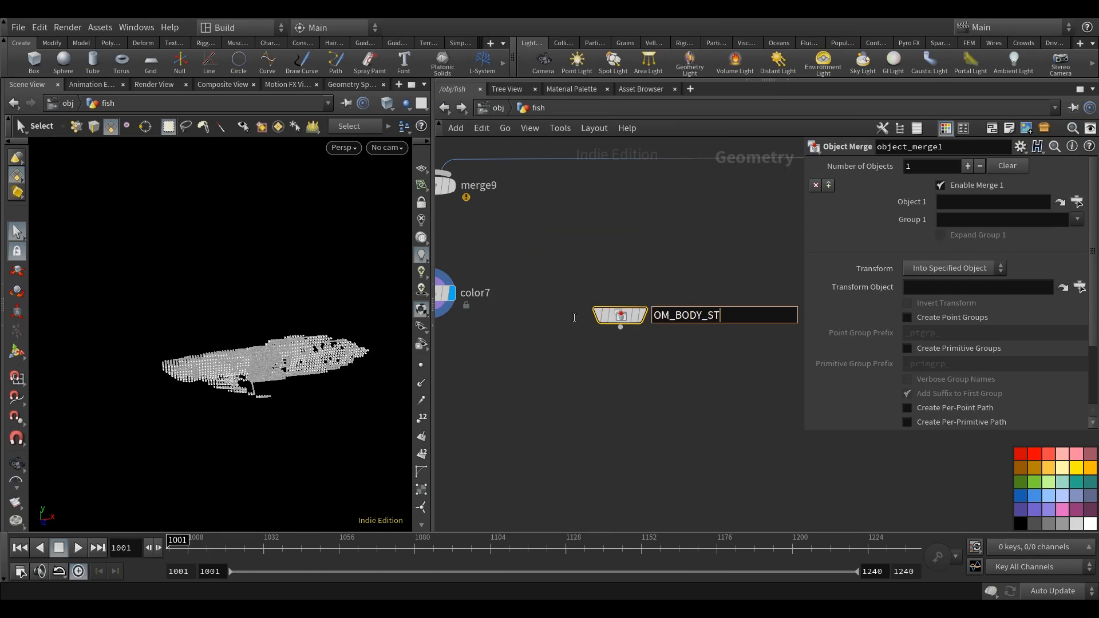
key(Return)
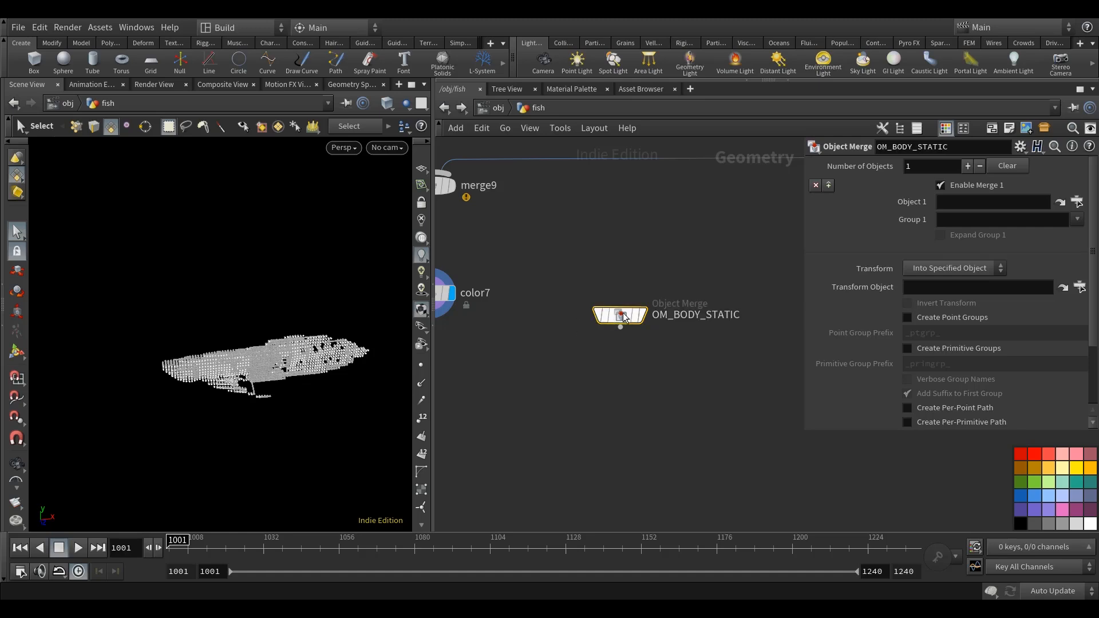
drag(622, 321, 626, 299)
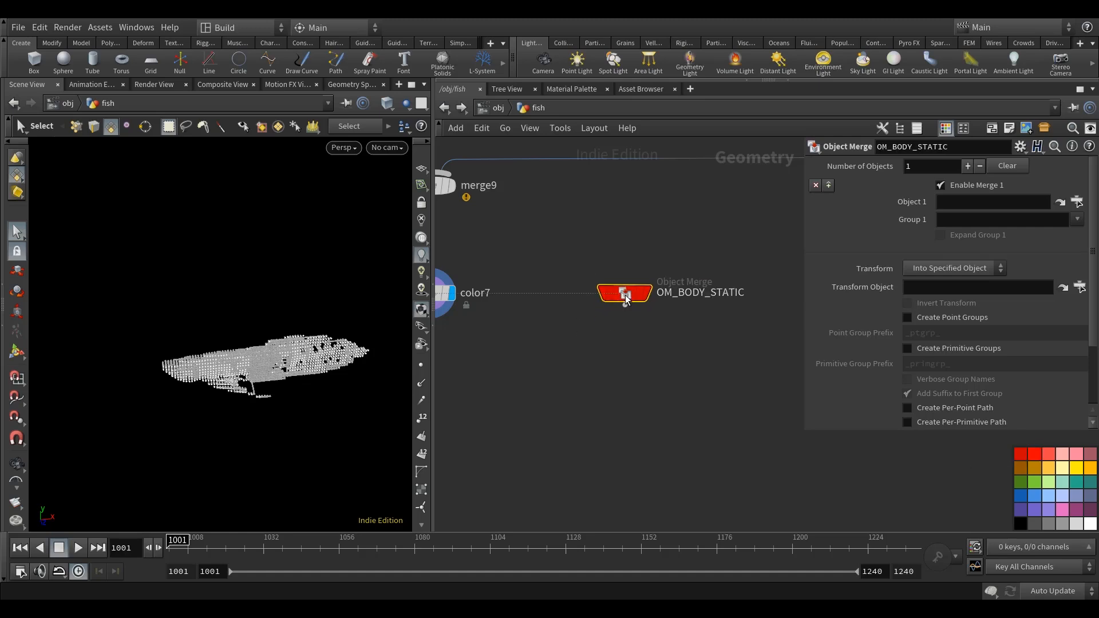
Set OM_BODY_STATIC's transform to Into This Object, reference ../BODY_STATIC as Object 1 and display the node.
click(939, 264)
click(944, 294)
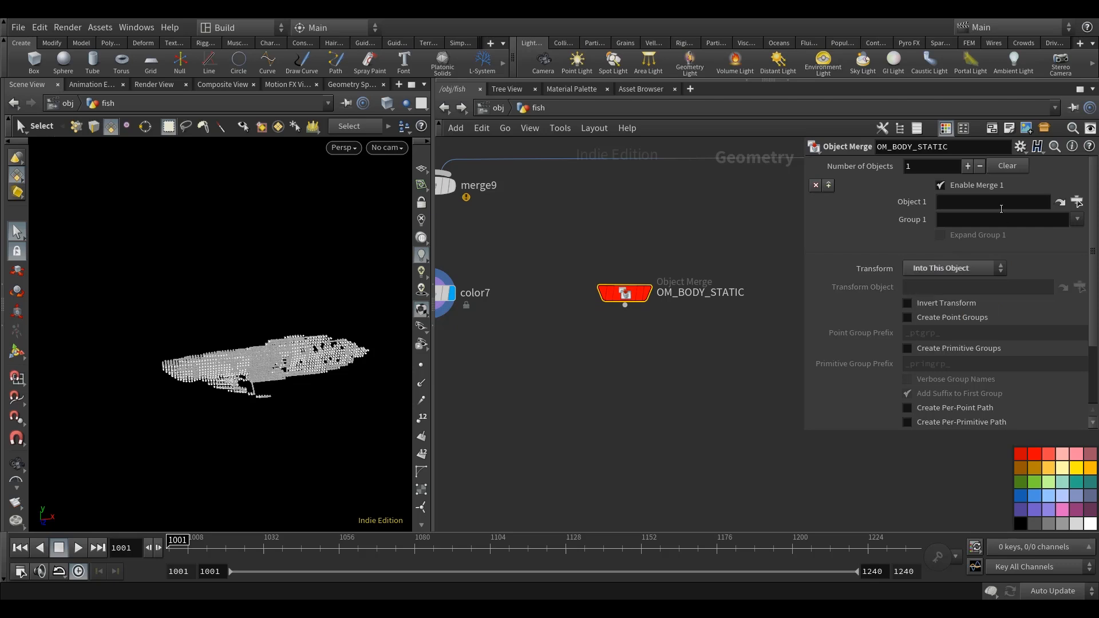
click(1001, 209)
text(../)
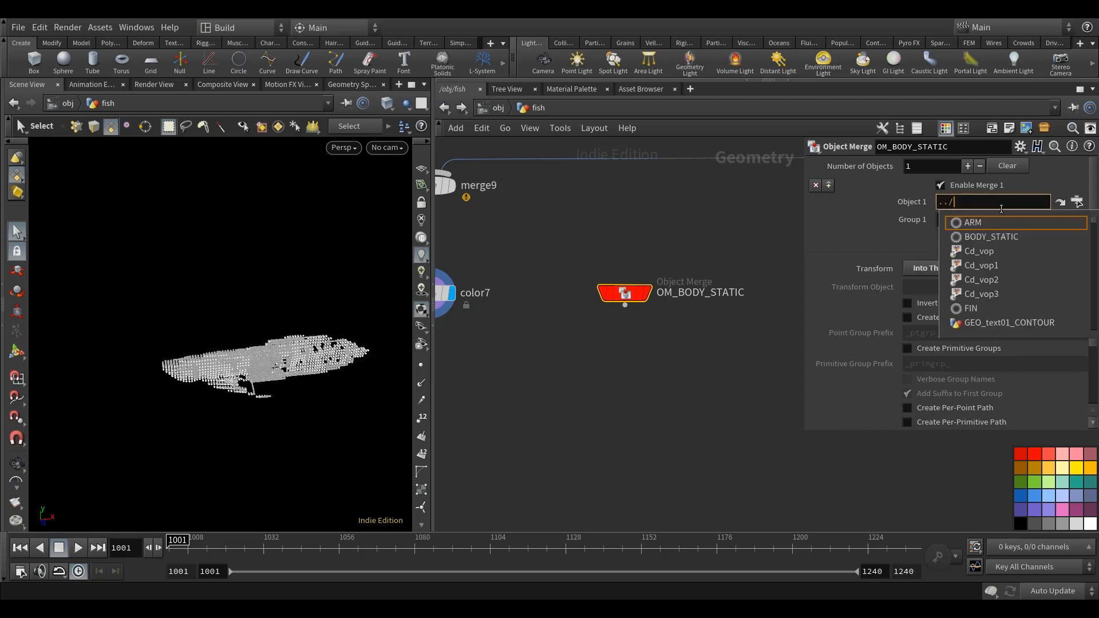
key(Down)
key(Return)
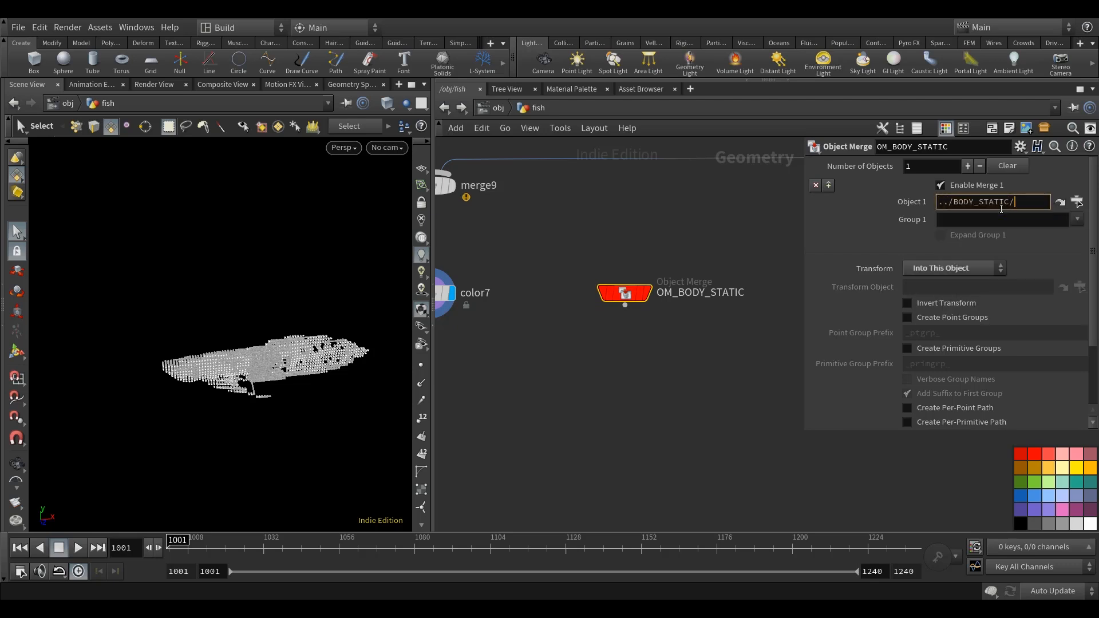
click(596, 408)
middle_drag(559, 380, 622, 381)
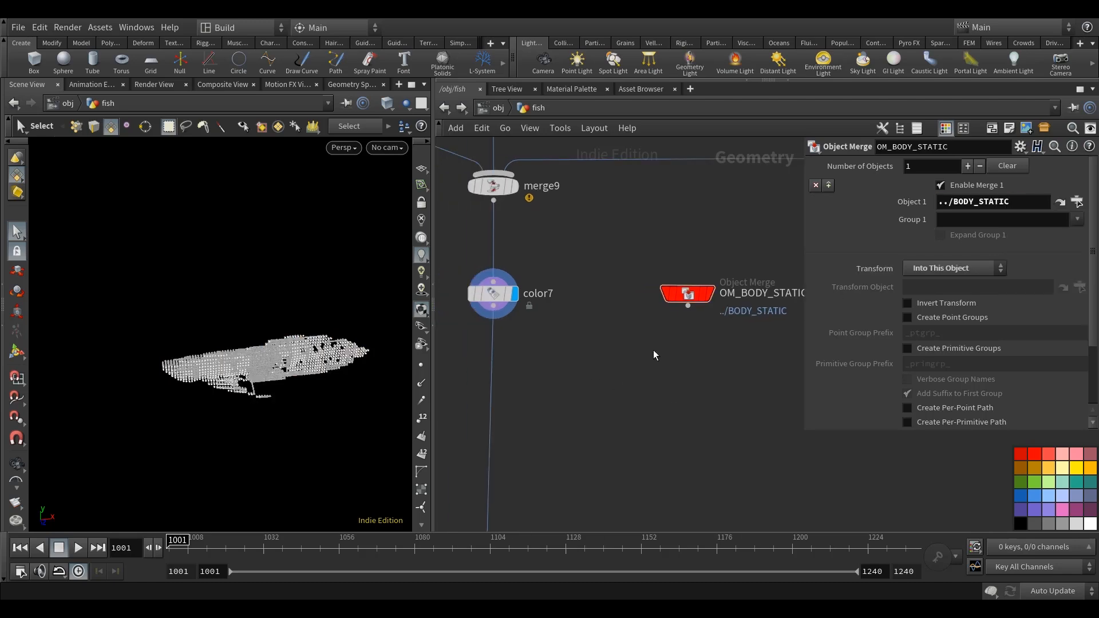
click(710, 294)
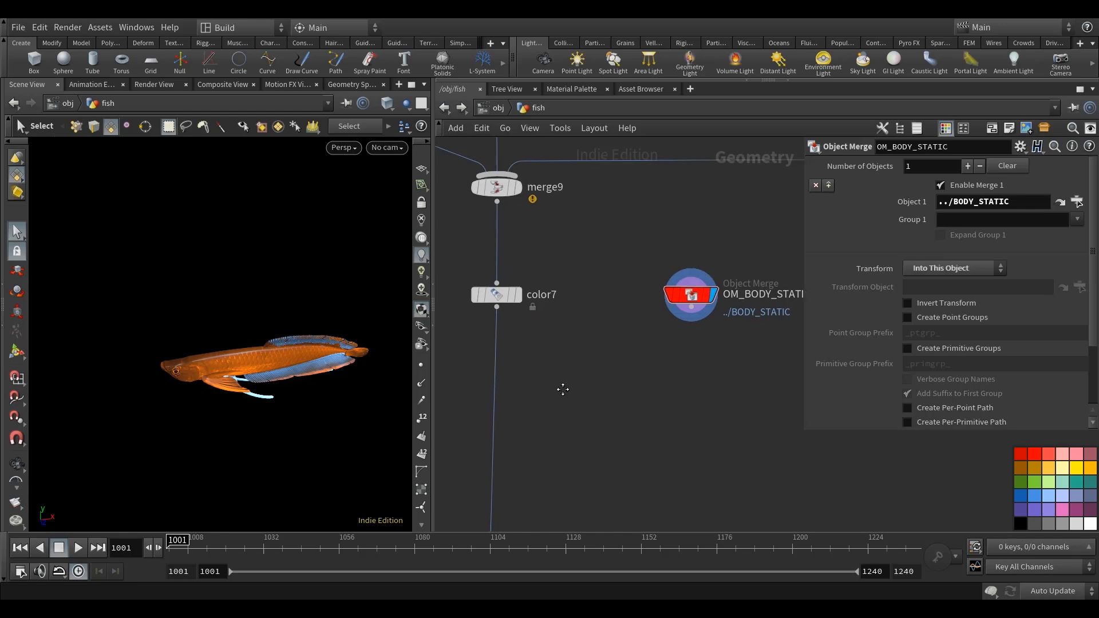
Insert a Point VOP beneath color7, with color7 as its first input and OM_BODY_STATIC as its second.
key(Tab)
text(pointv)
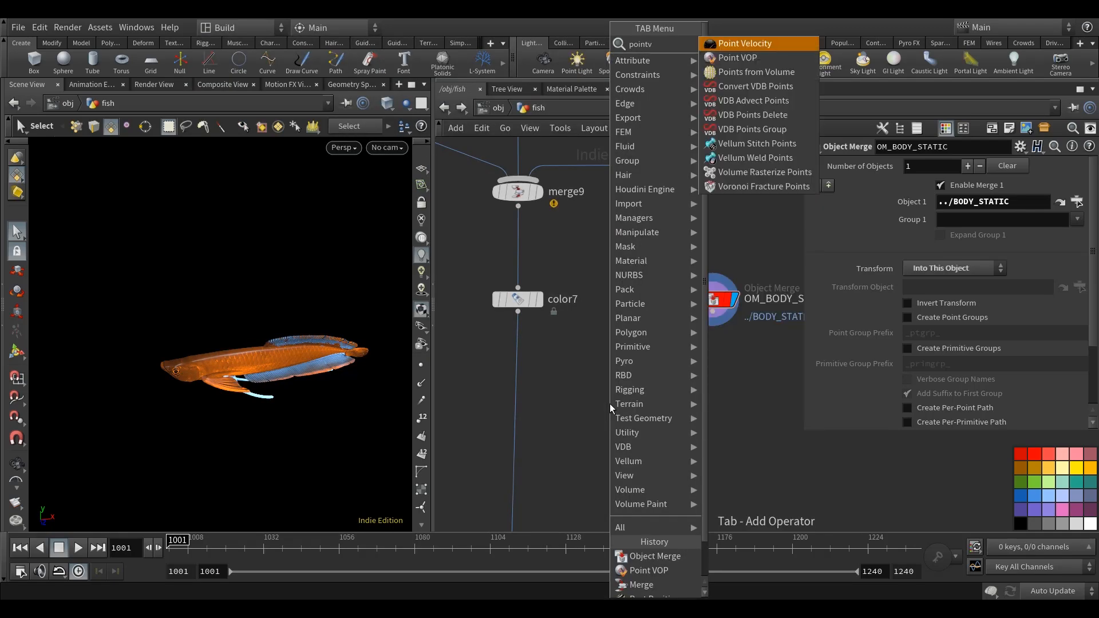
click(746, 59)
click(522, 442)
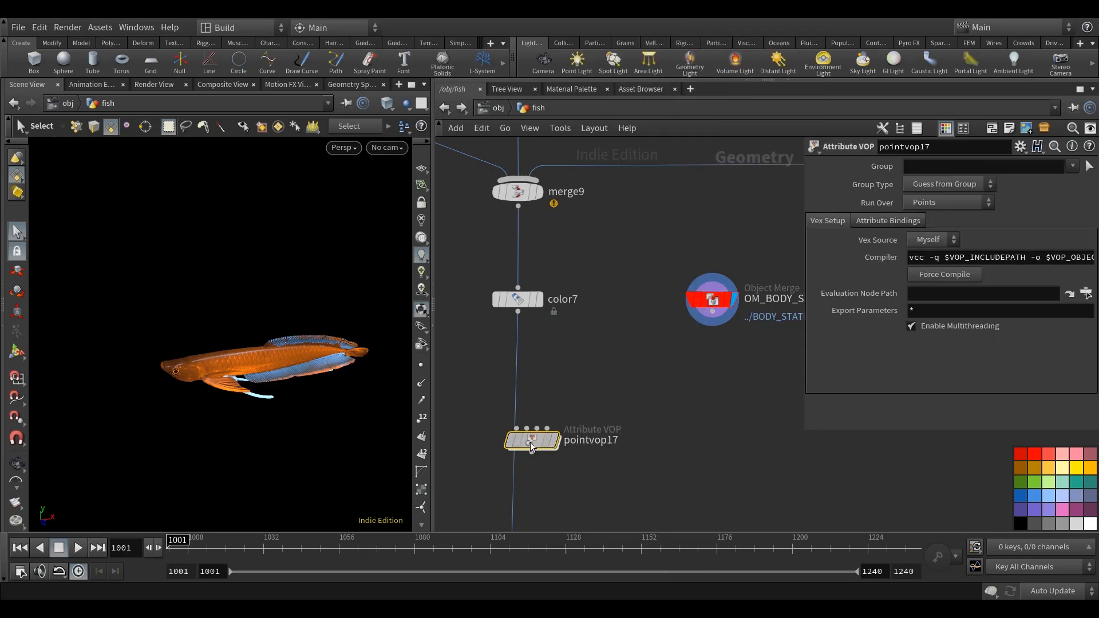
click(508, 428)
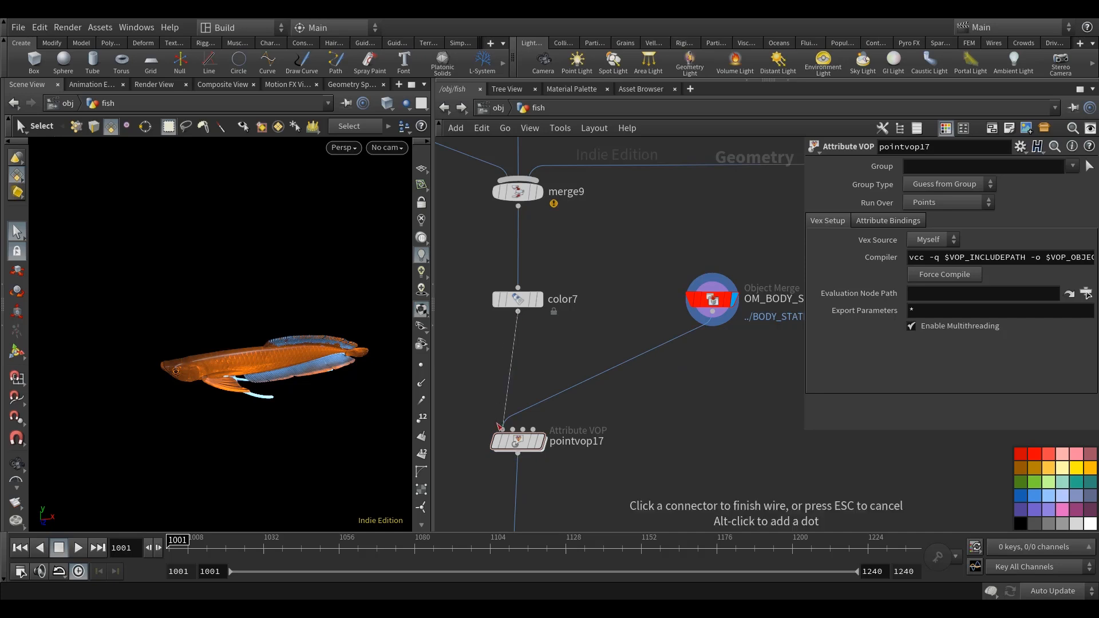
Enter the Point VOP's network and add a Point Cloud Open node between the global and output nodes.
double_click(521, 441)
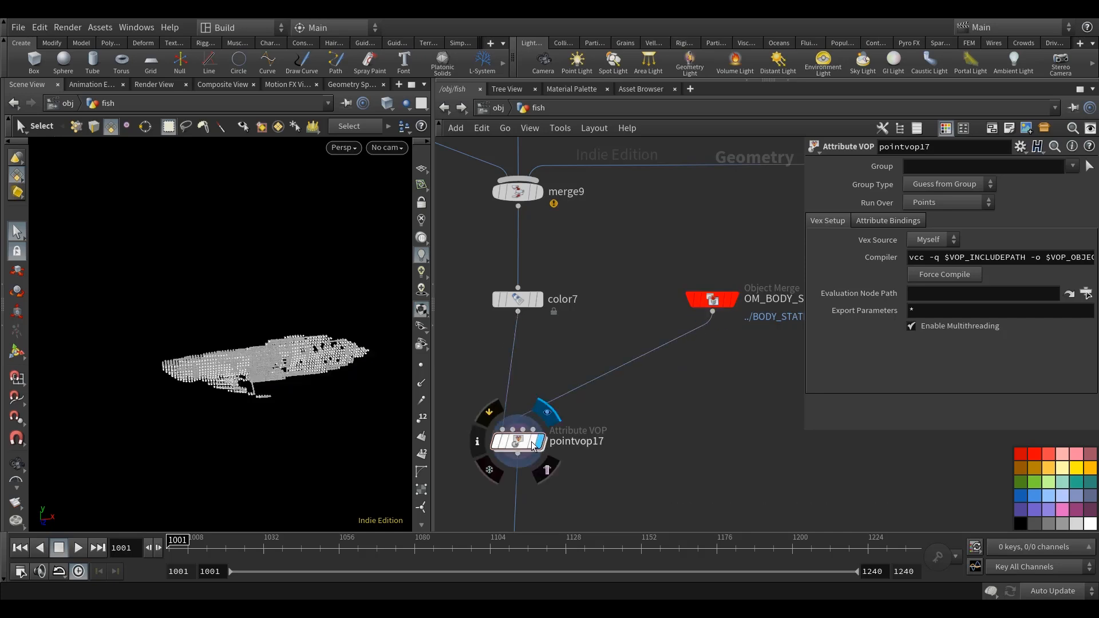
key(h)
drag(678, 292, 752, 367)
scroll(603, 390, up, 3)
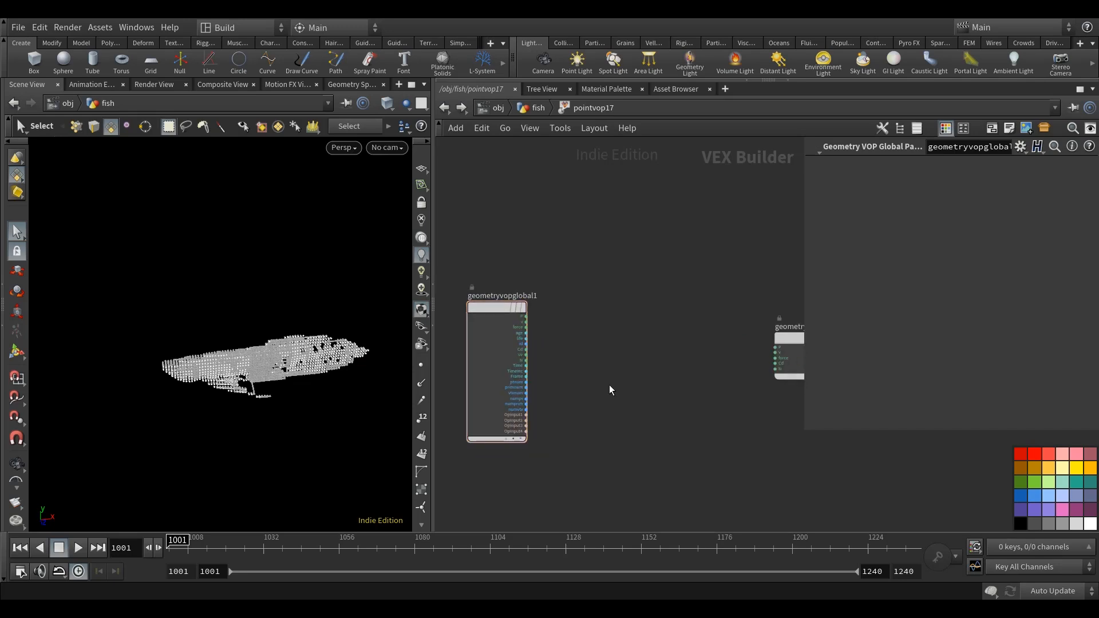
key(Tab)
text(pointc)
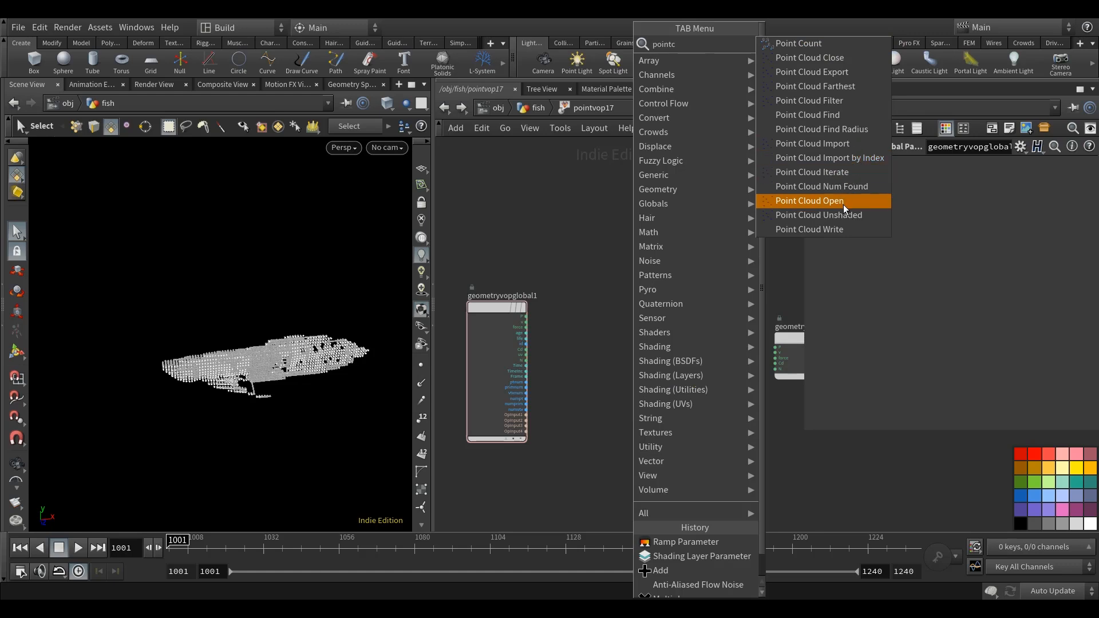
click(843, 201)
click(629, 393)
Wire the globals' OpInput2 to pcopen1's file input and the globals' P to its P input.
scroll(518, 420, up, 3)
click(511, 419)
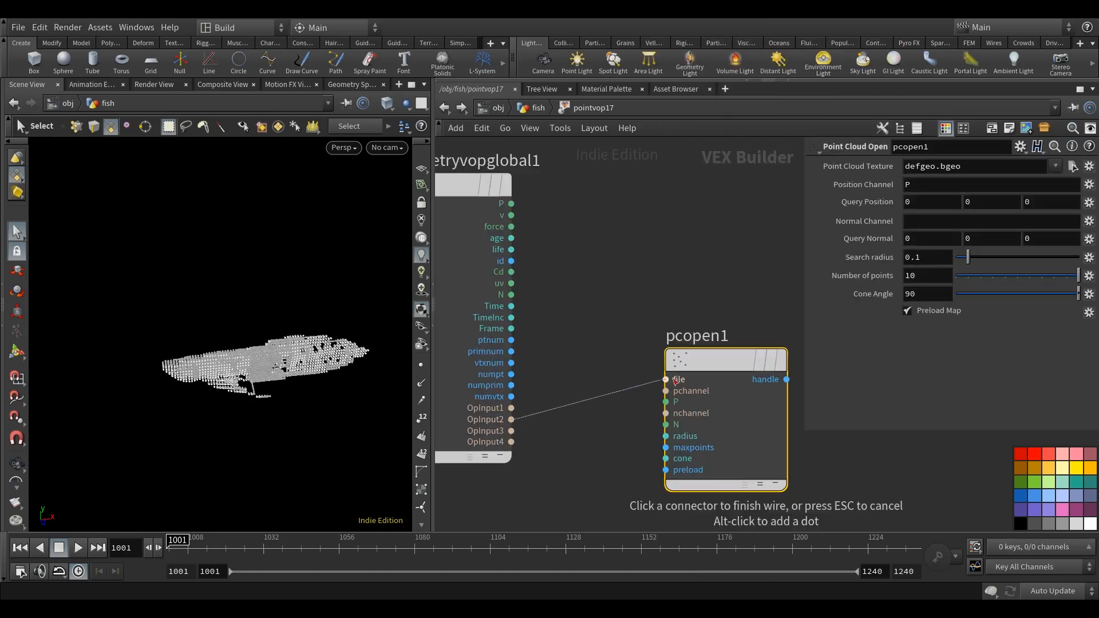
click(661, 405)
click(665, 402)
click(511, 203)
scroll(589, 251, down, 3)
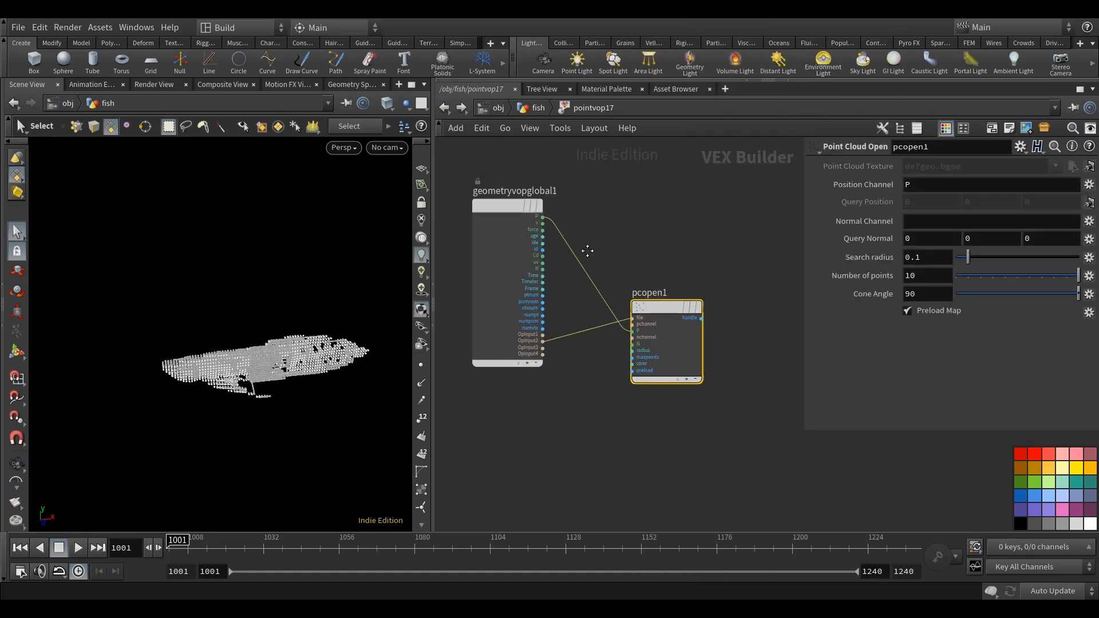
Promote pcopen1's search radius input to a parameter of the Point VOP.
scroll(629, 322, up, 3)
drag(649, 301, 731, 301)
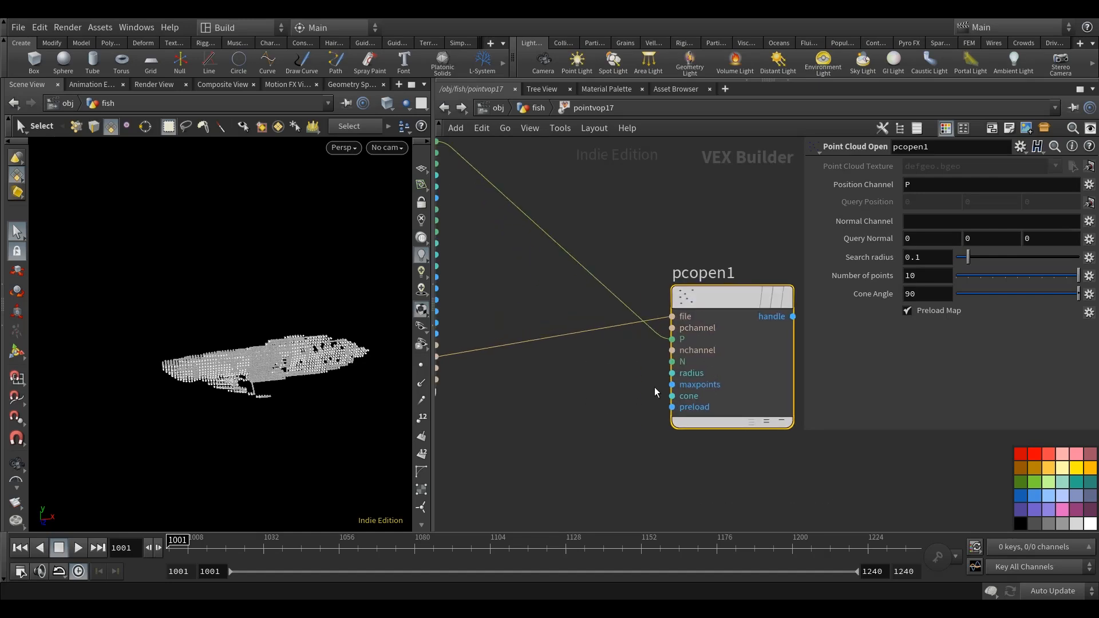
scroll(655, 387, up, 2)
right_click(691, 374)
click(719, 356)
middle_drag(555, 448, 480, 453)
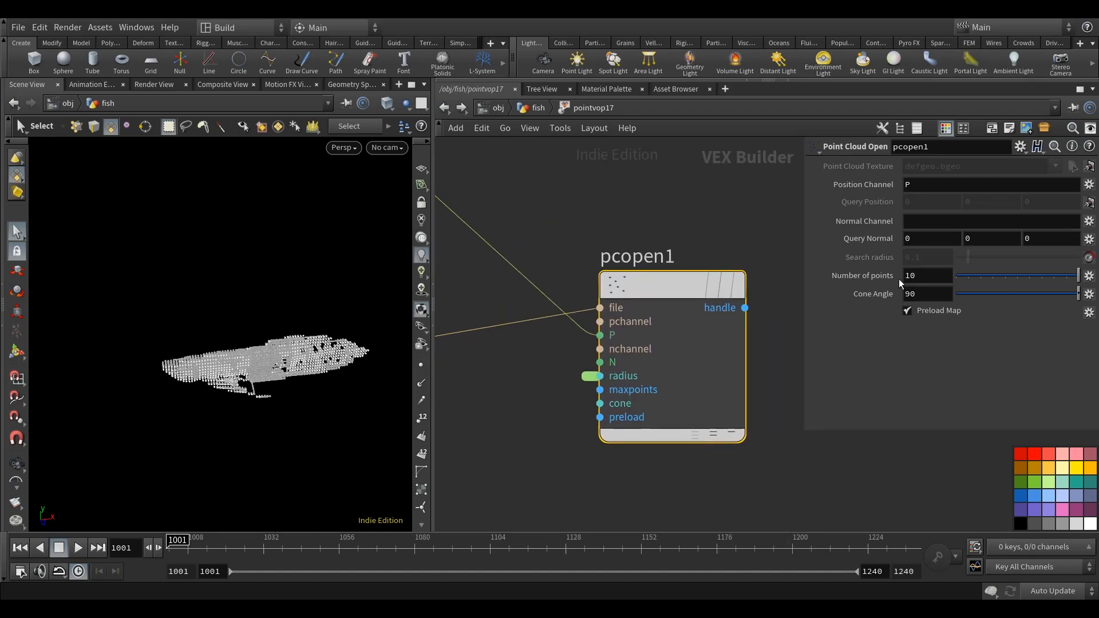
Set pcopen1's number of points to 3 and its cone angle to 360.
click(920, 276)
text(360)
key(Return)
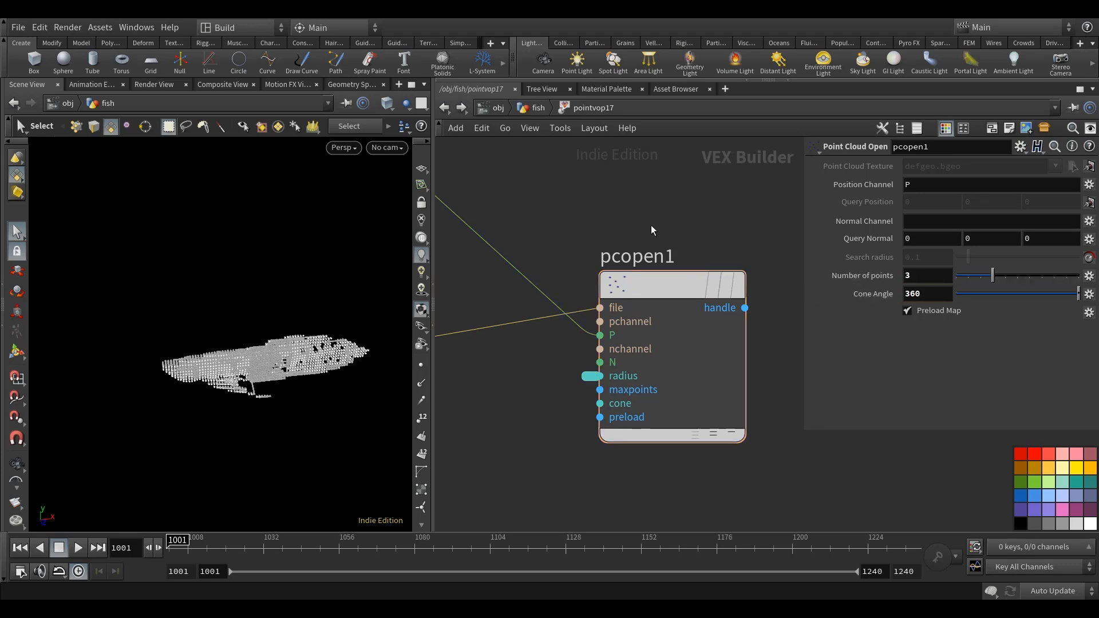
Add a Point Cloud Import by Index node after pcopen1, fed by pcopen1's handle.
scroll(540, 252, down, 3)
middle_drag(541, 252, 438, 293)
drag(594, 249, 774, 220)
middle_drag(576, 272, 626, 276)
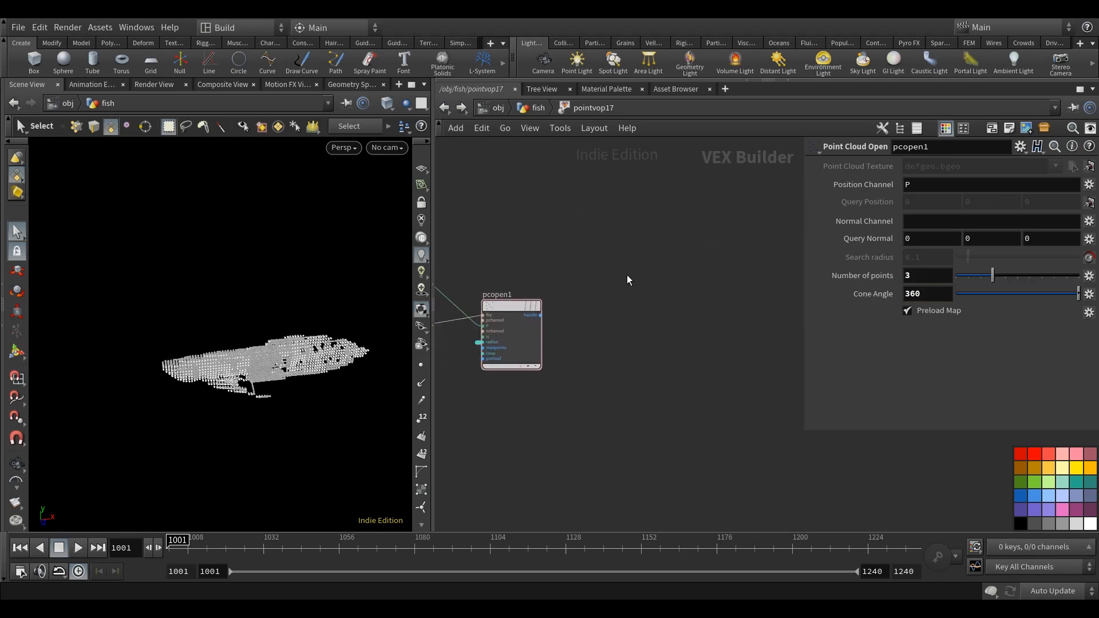
key(Tab)
text(pointc)
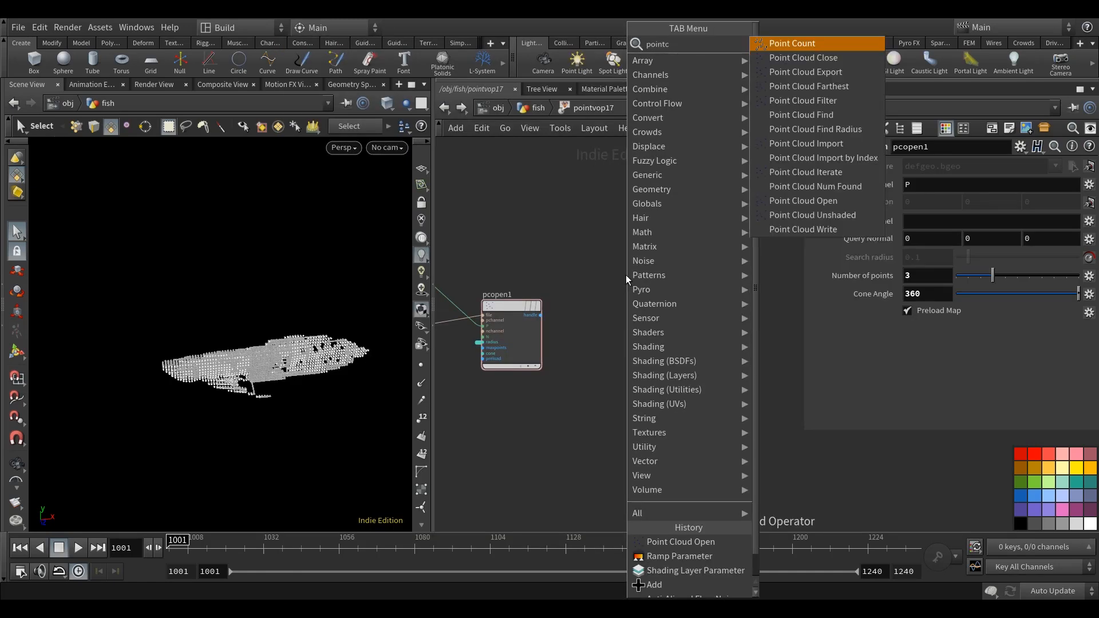
click(804, 158)
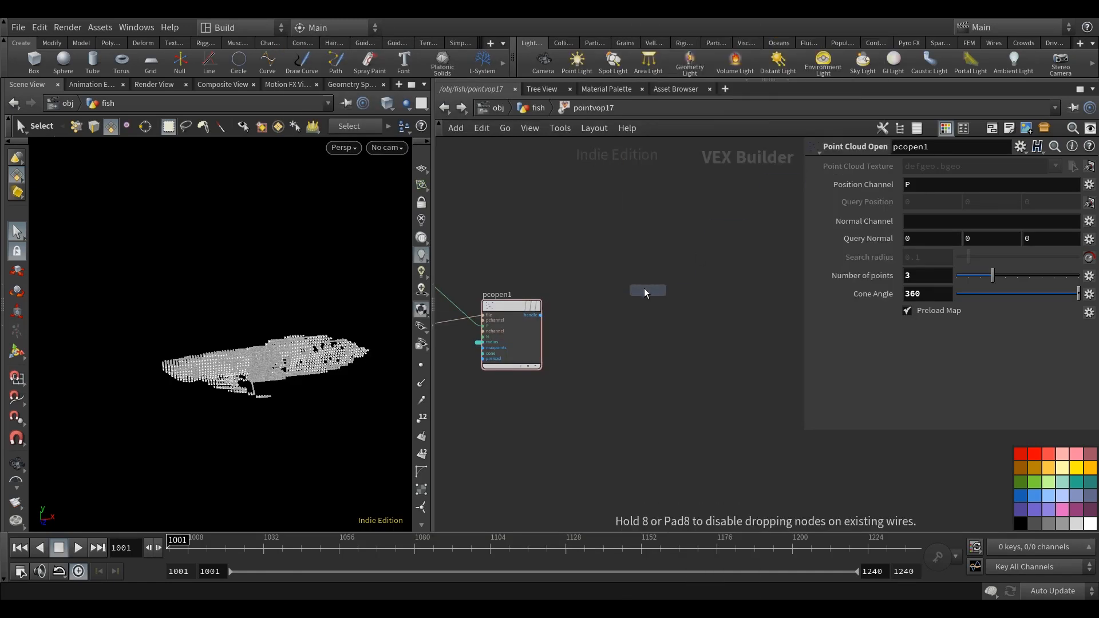
click(647, 293)
scroll(538, 319, up, 3)
drag(597, 306, 672, 308)
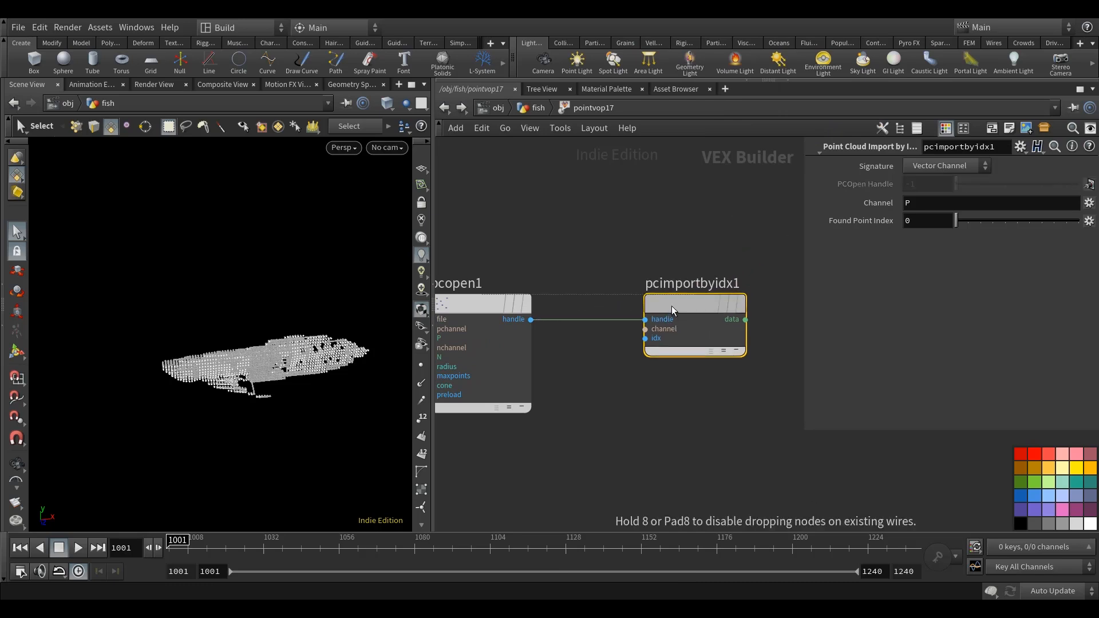
Set the imported channel of pcimportbyidx1 to Cd.
middle_drag(694, 247, 636, 248)
click(912, 202)
text(Cd)
key(Return)
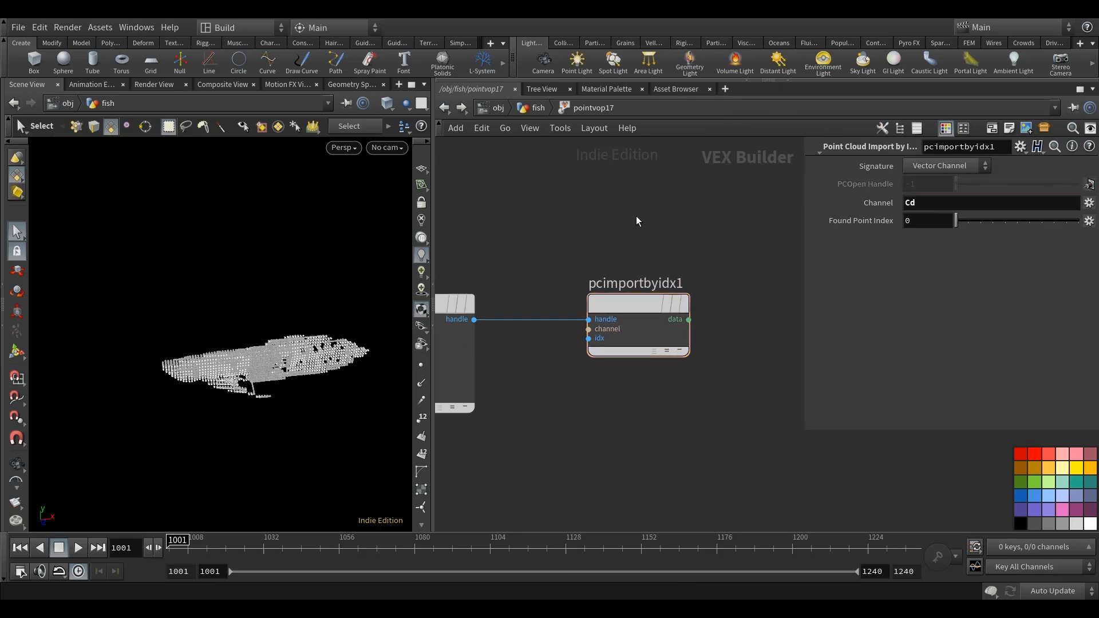
Move the geometry output node slightly lower in the VOP network.
scroll(641, 216, down, 4)
middle_drag(655, 218, 588, 237)
scroll(580, 255, up, 2)
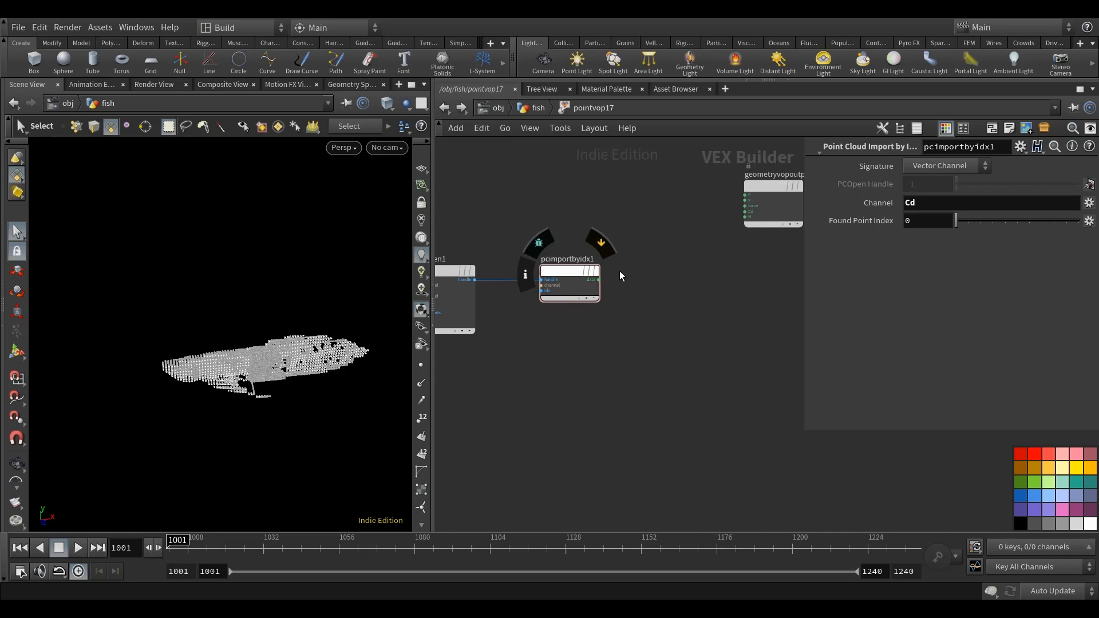
drag(771, 187, 774, 217)
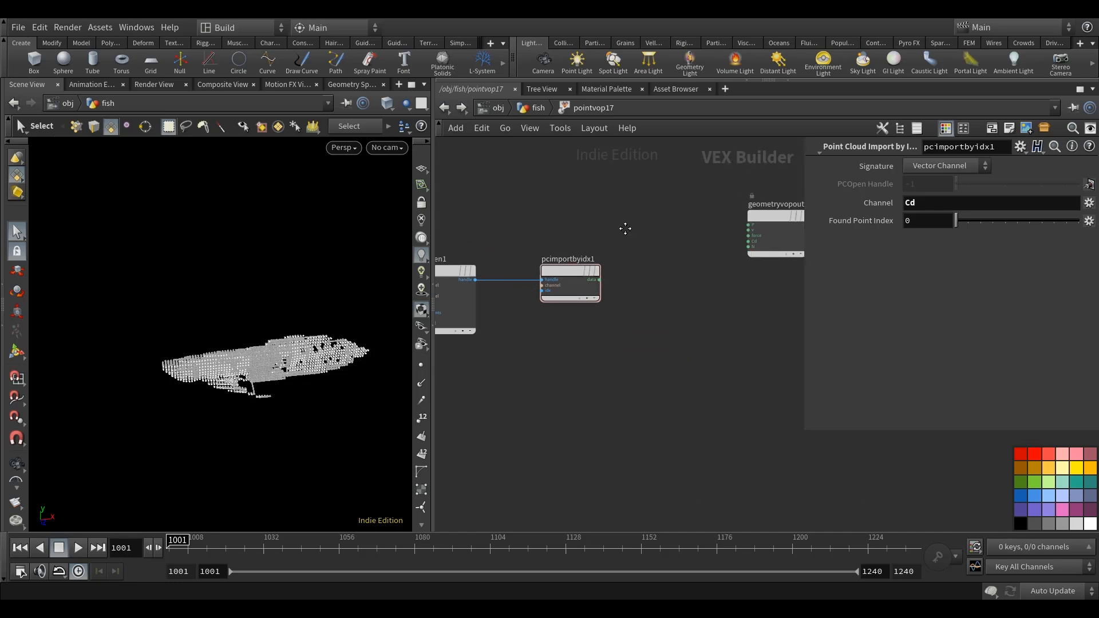
middle_drag(623, 233, 644, 230)
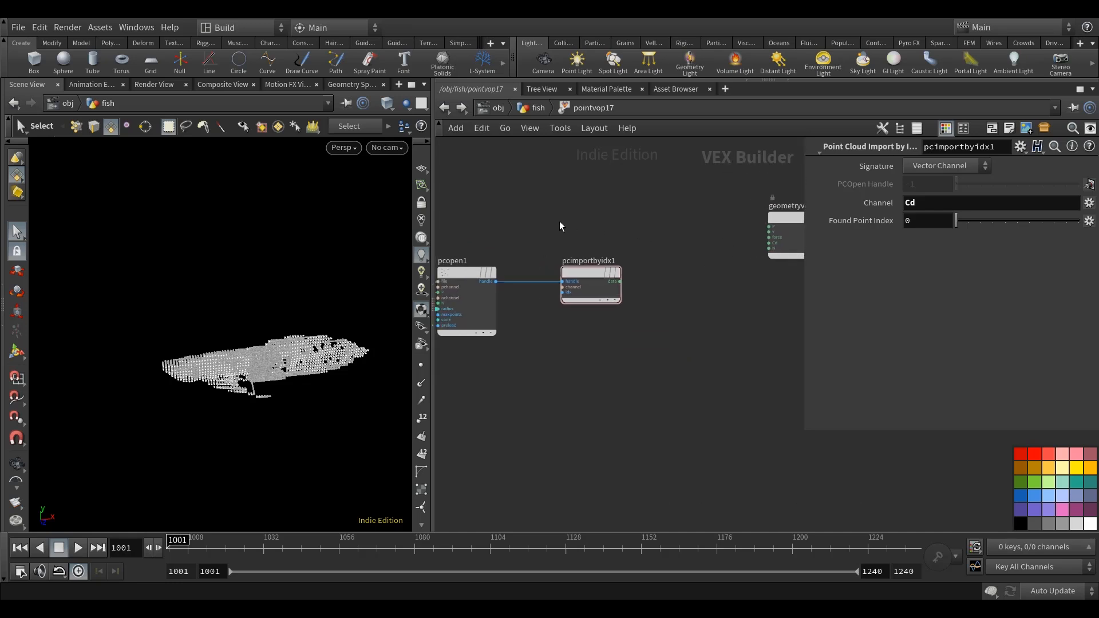
middle_drag(559, 221, 599, 215)
drag(335, 371, 349, 369)
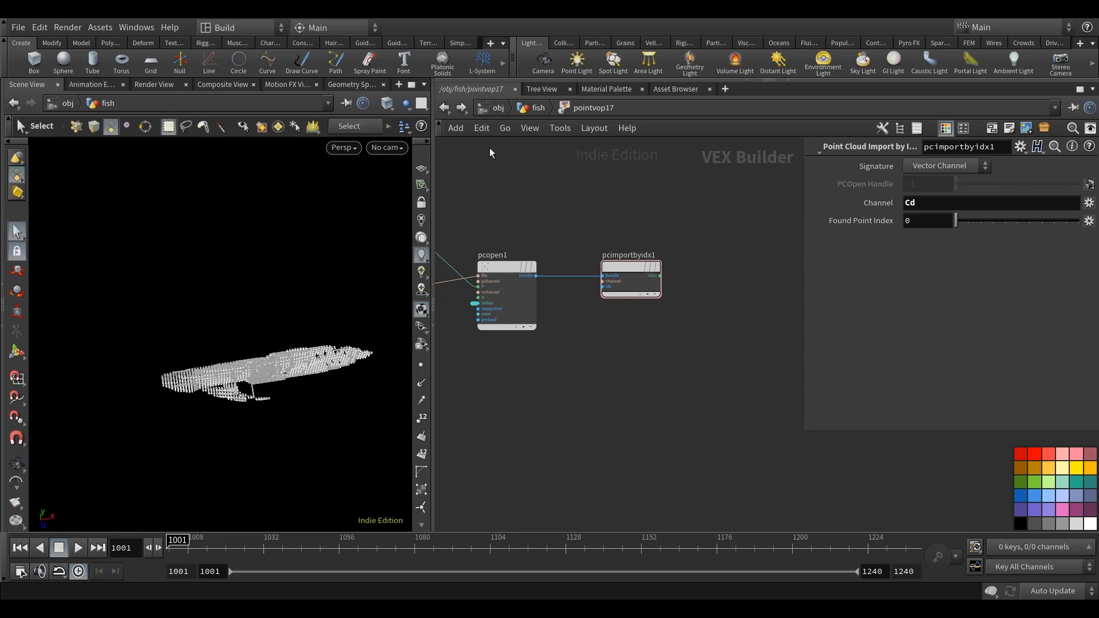
Return to the fish network and display OM_BODY_STATIC, then pointvop17, to compare the coloured body with the points.
click(444, 108)
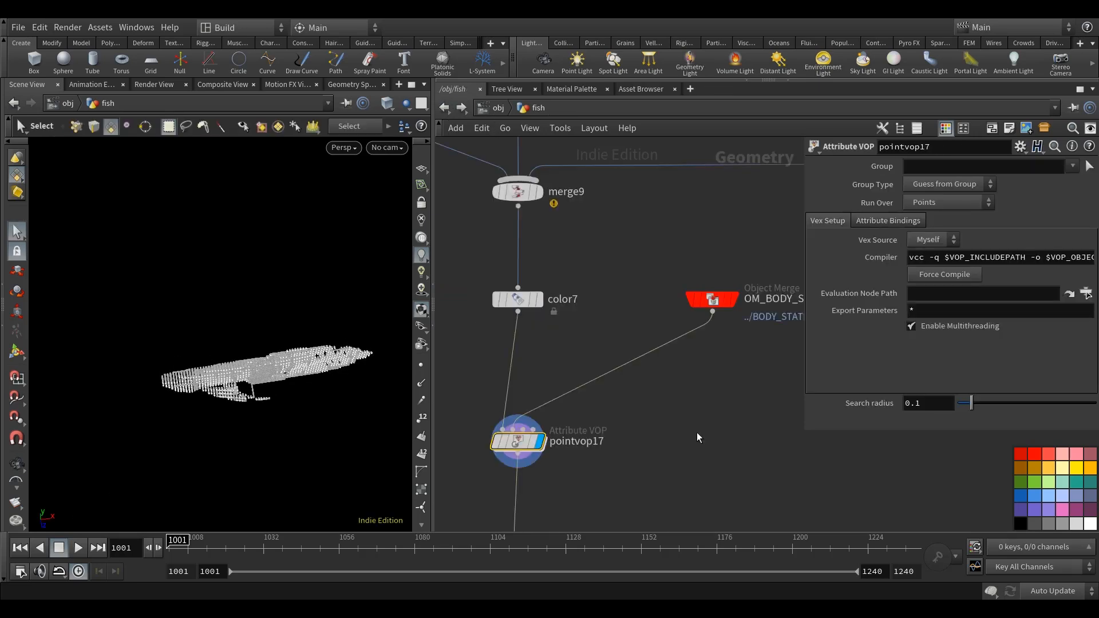
click(733, 300)
middle_drag(741, 385, 732, 382)
alt+drag(229, 418, 280, 423)
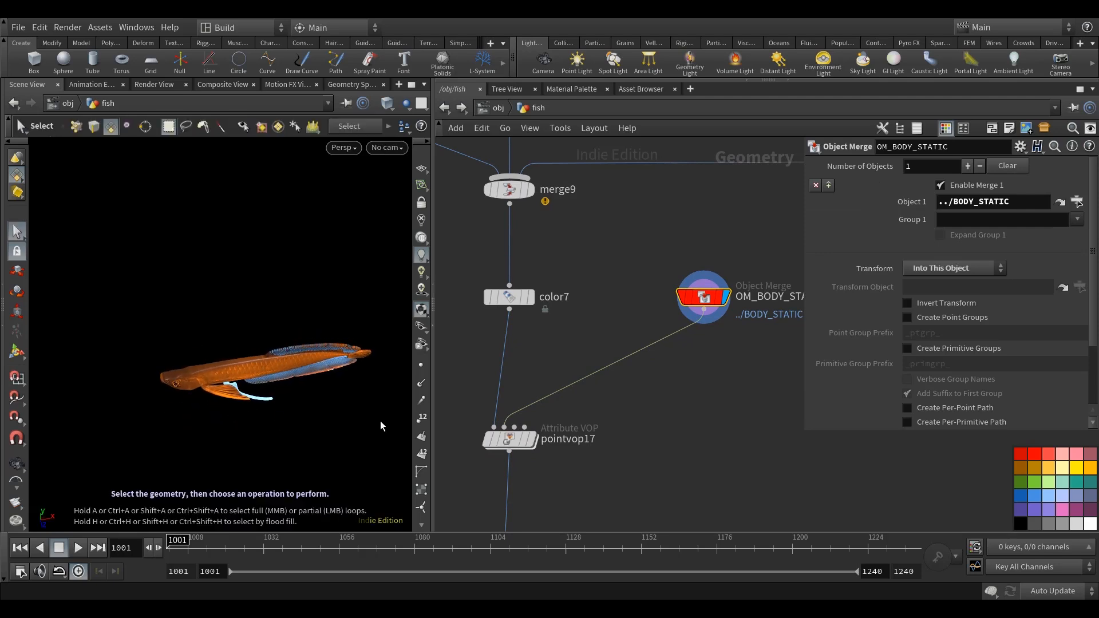
click(506, 440)
middle_drag(634, 418, 643, 348)
click(541, 369)
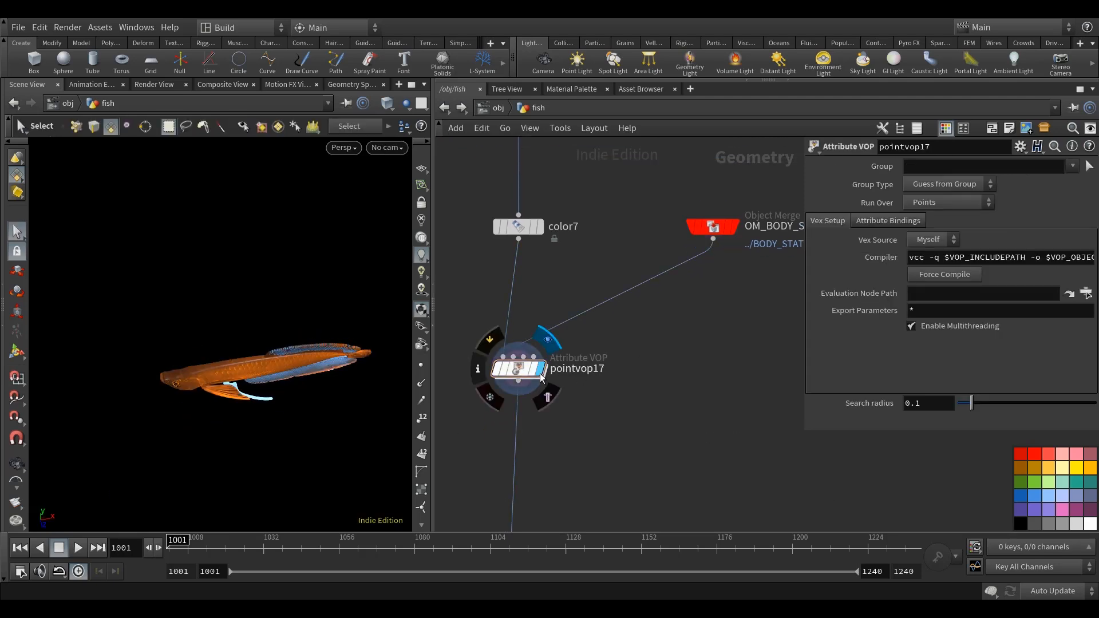
drag(291, 443, 339, 396)
mouse_move(269, 404)
mouse_down()
mouse_move(236, 390)
mouse_move(256, 405)
mouse_up()
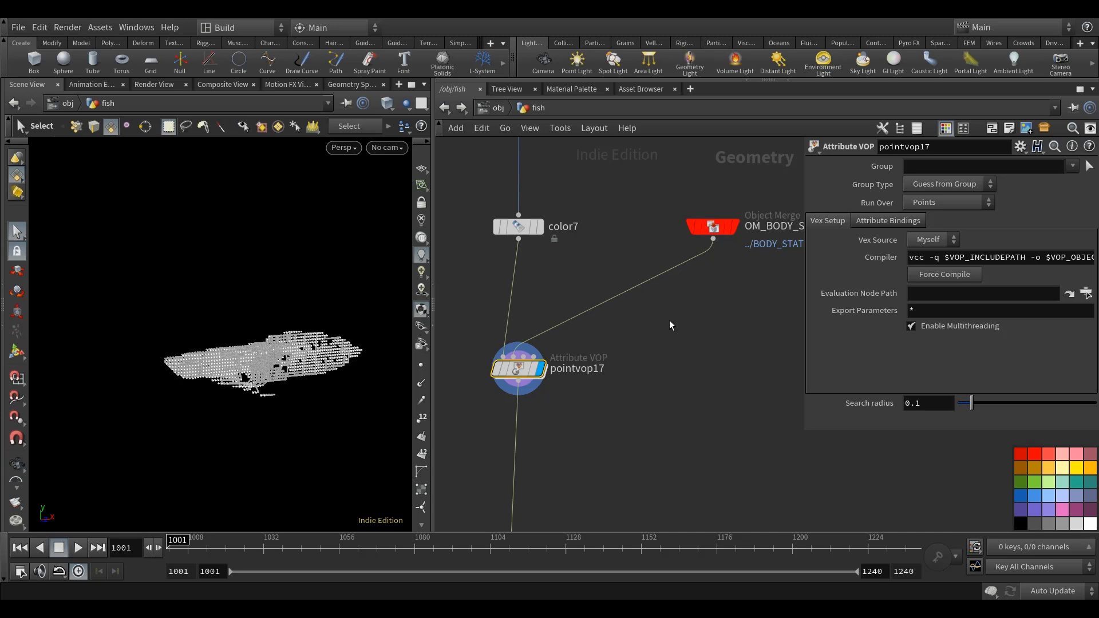
key(space)
mouse_move(261, 389)
mouse_down()
mouse_move(330, 397)
mouse_move(260, 383)
mouse_up()
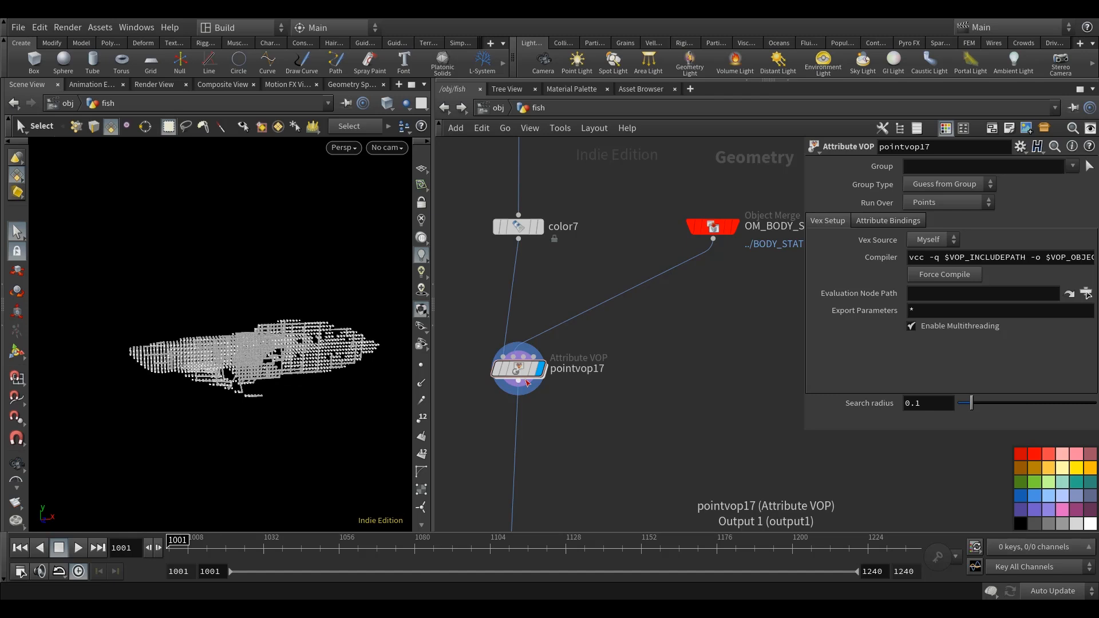
Enter pointvop17's network and add a Vector to Float node fed by the globals' P.
scroll(528, 383, up, 1)
mouse_move(531, 379)
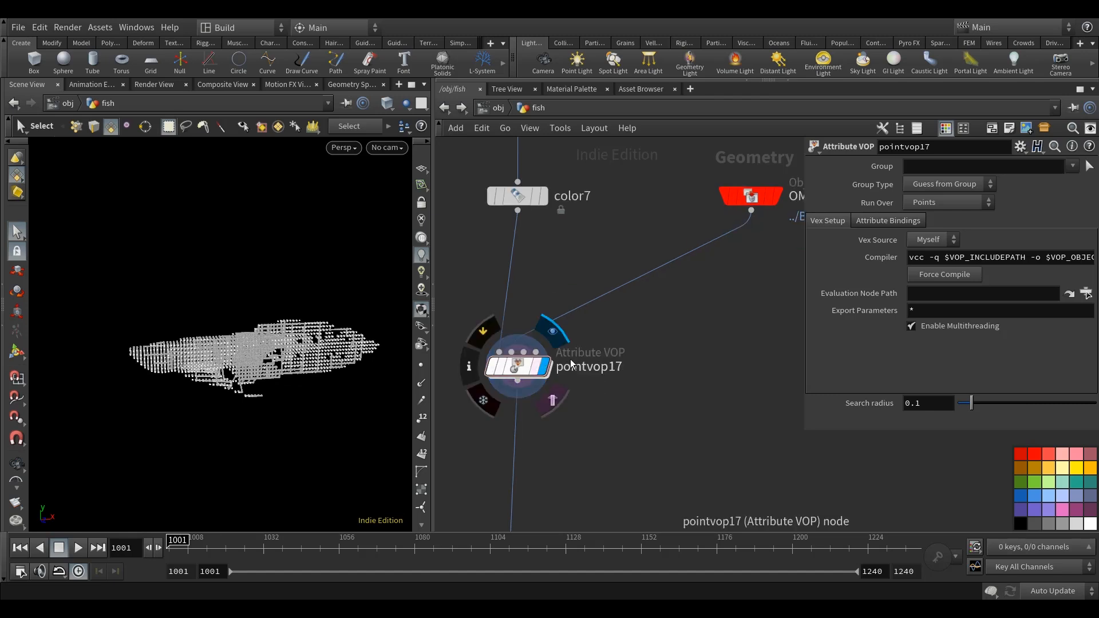
double_click(519, 369)
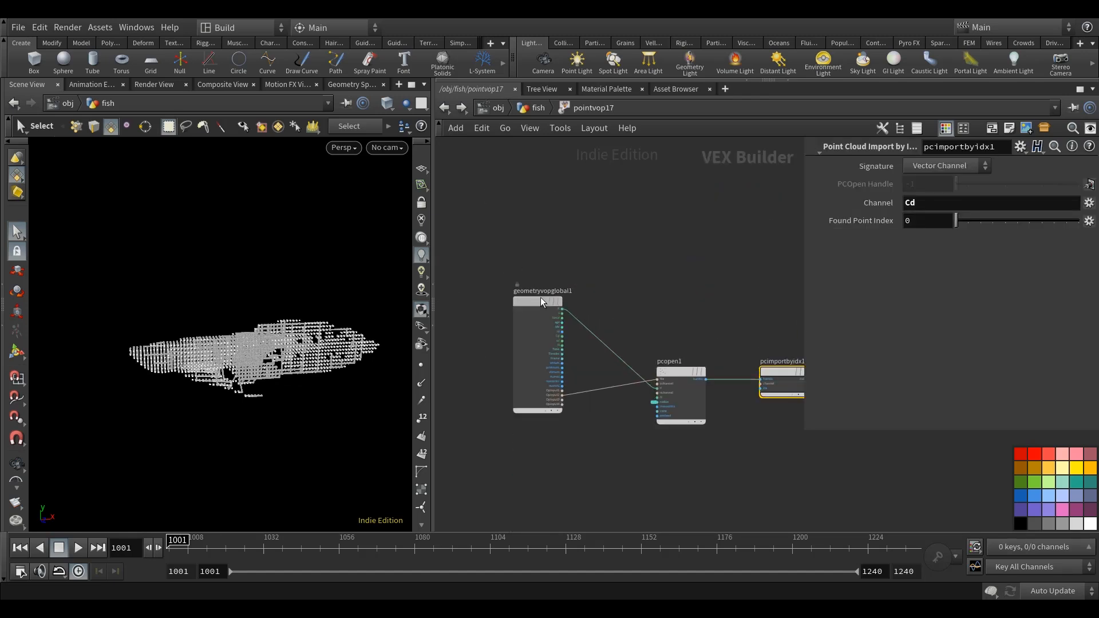
key(Tab)
text(vec)
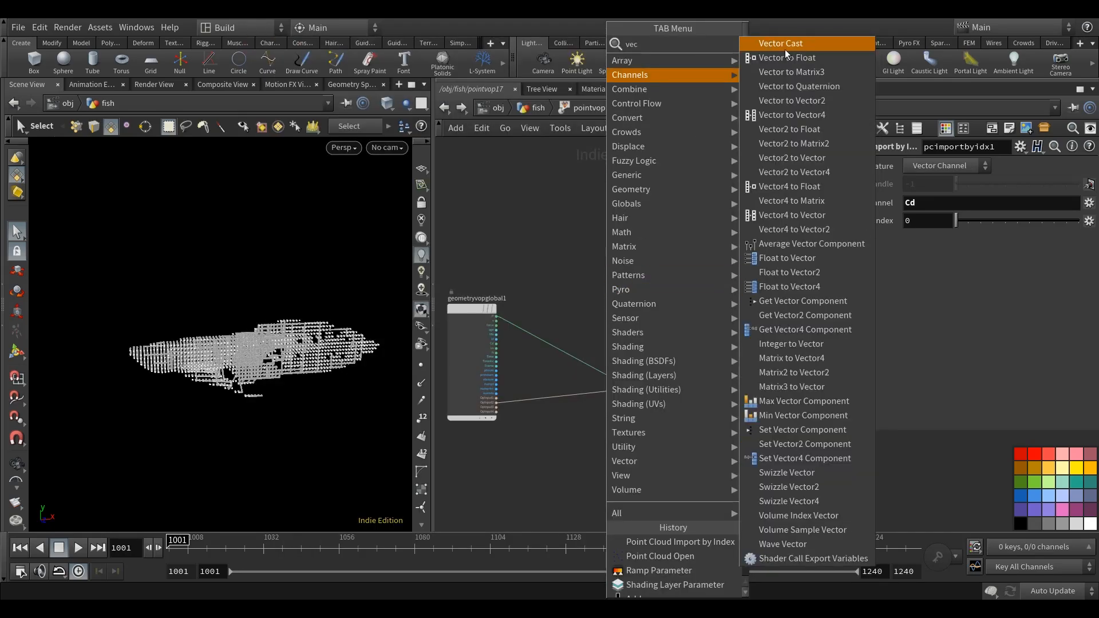
click(782, 57)
click(614, 319)
scroll(498, 307, up, 4)
drag(494, 326, 636, 302)
scroll(636, 301, down, 3)
Add a Float to Vector node and wire the first two components of vectofloat1 into fval1 and fval2.
key(Tab)
text(float)
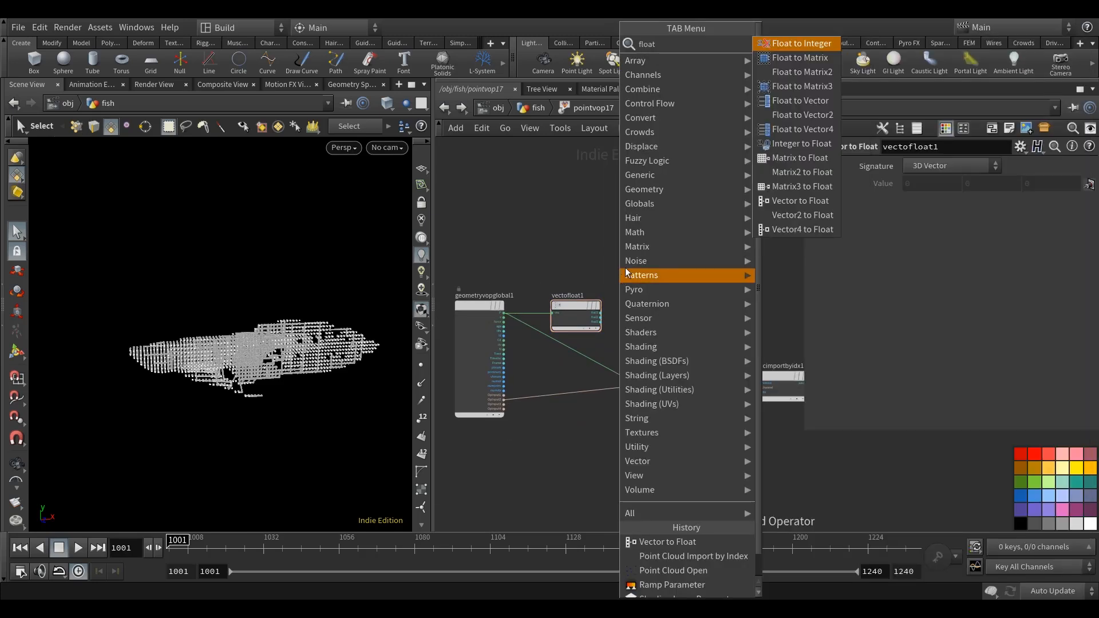
click(797, 100)
click(635, 325)
scroll(634, 327, up, 1)
scroll(632, 322, up, 4)
drag(653, 312, 662, 268)
drag(537, 296, 630, 296)
drag(536, 309, 629, 309)
scroll(575, 394, down, 2)
Shift pcopen1 aside and wire floattovec1's vec output into its P input, replacing the direct connection.
middle_drag(575, 394, 674, 312)
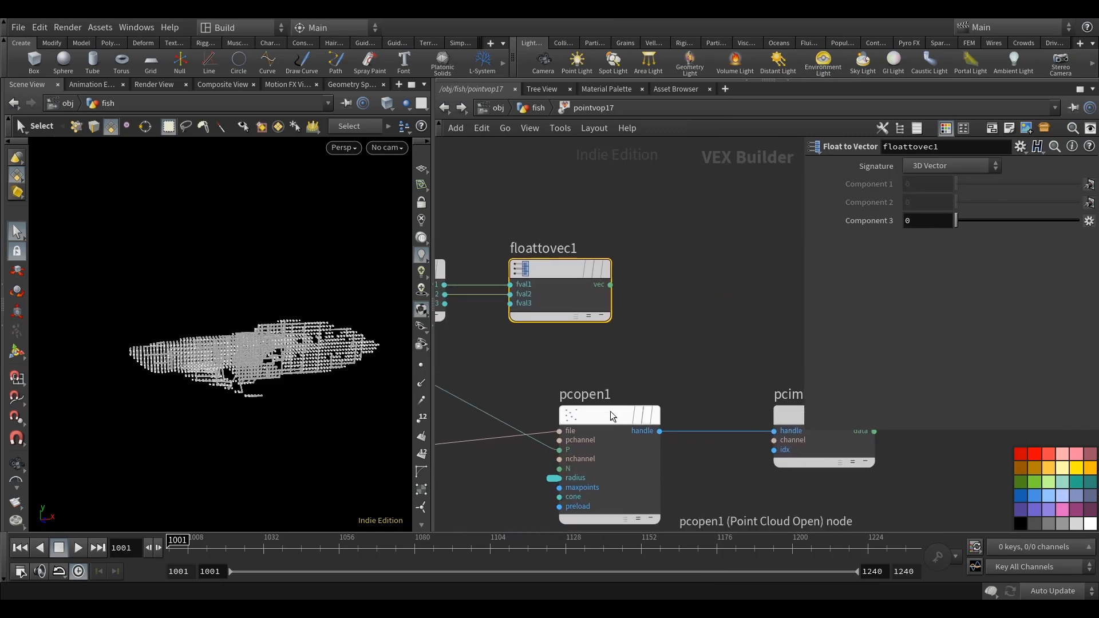
drag(610, 412, 668, 403)
click(610, 287)
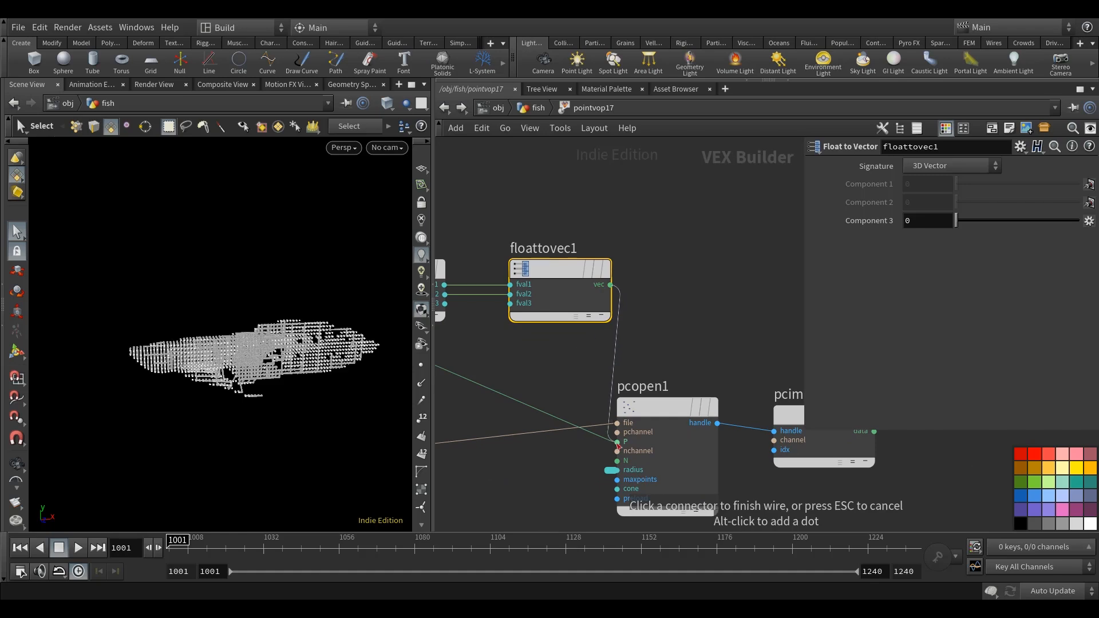
click(617, 443)
click(716, 312)
middle_drag(716, 311, 679, 320)
Insert a Point Wrangle between OM_BODY_STATIC and pointvop17 in the fish network and display it.
click(445, 108)
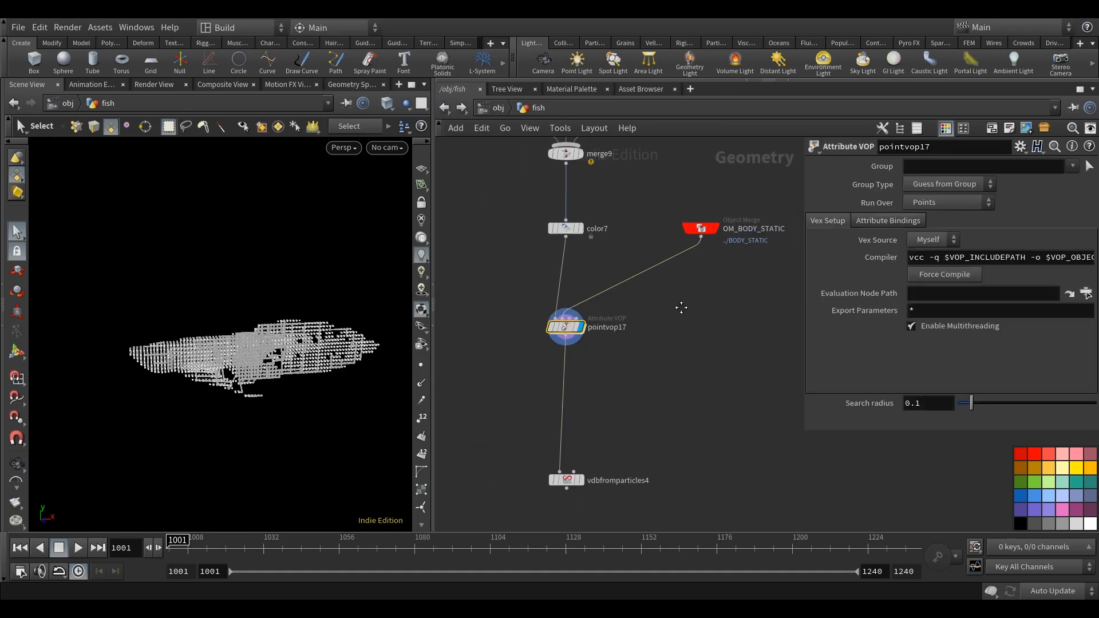
click(667, 267)
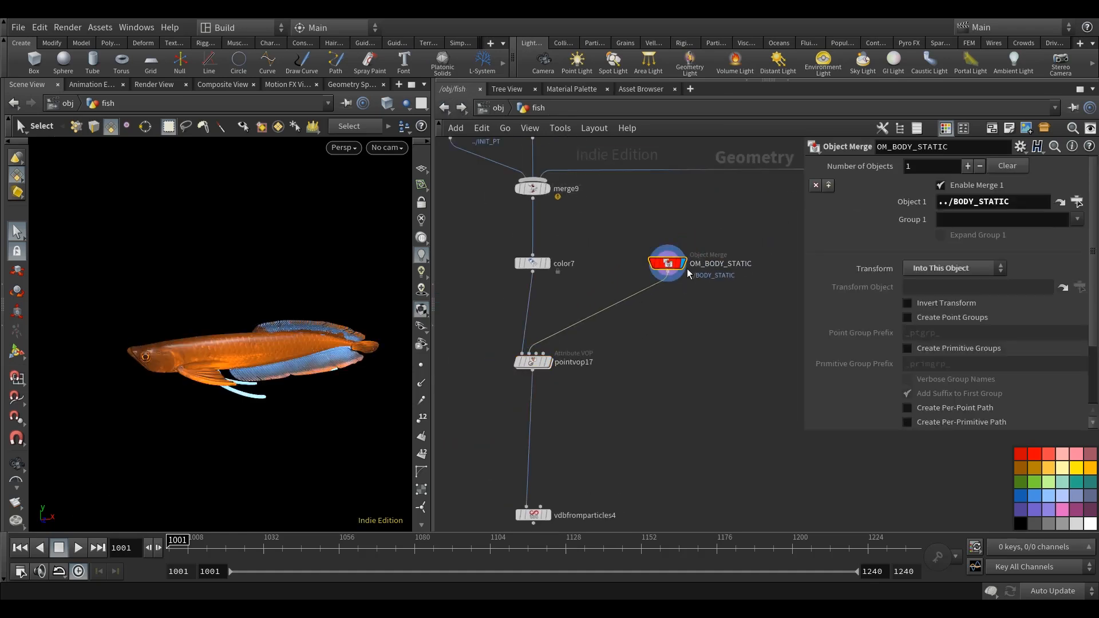
middle_drag(688, 324, 687, 332)
click(686, 328)
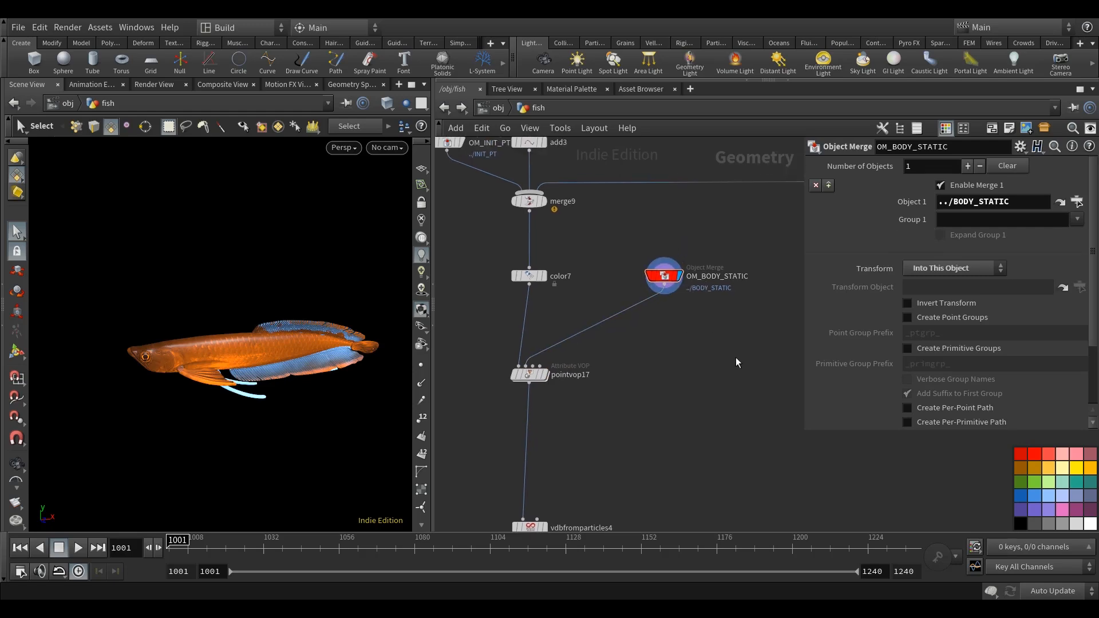
key(Tab)
text(pointwr)
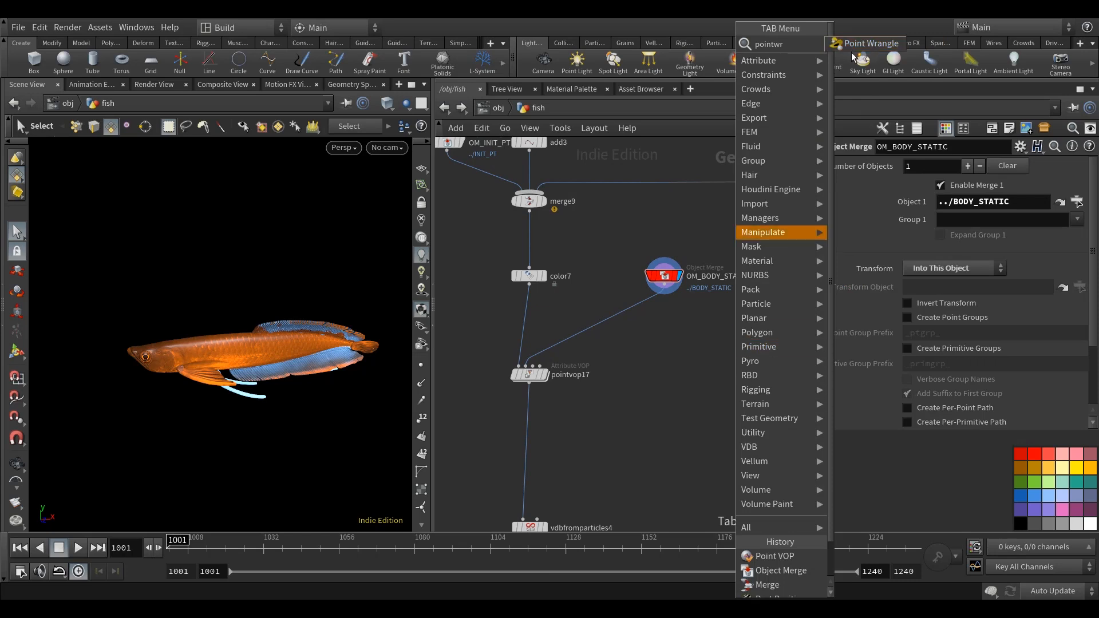
key(Return)
click(723, 305)
scroll(723, 305, up, 2)
drag(723, 305, 672, 338)
click(669, 334)
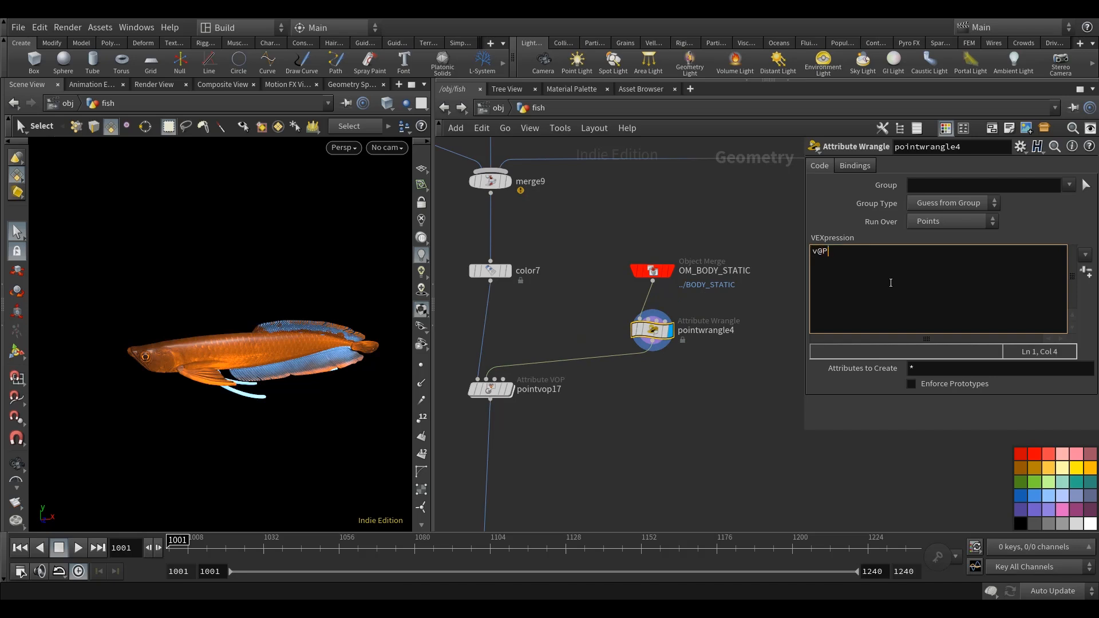
Flatten the body points in Z with the wrangle expression v@P = set(@P.x, @P.y, 0);.
text(et)
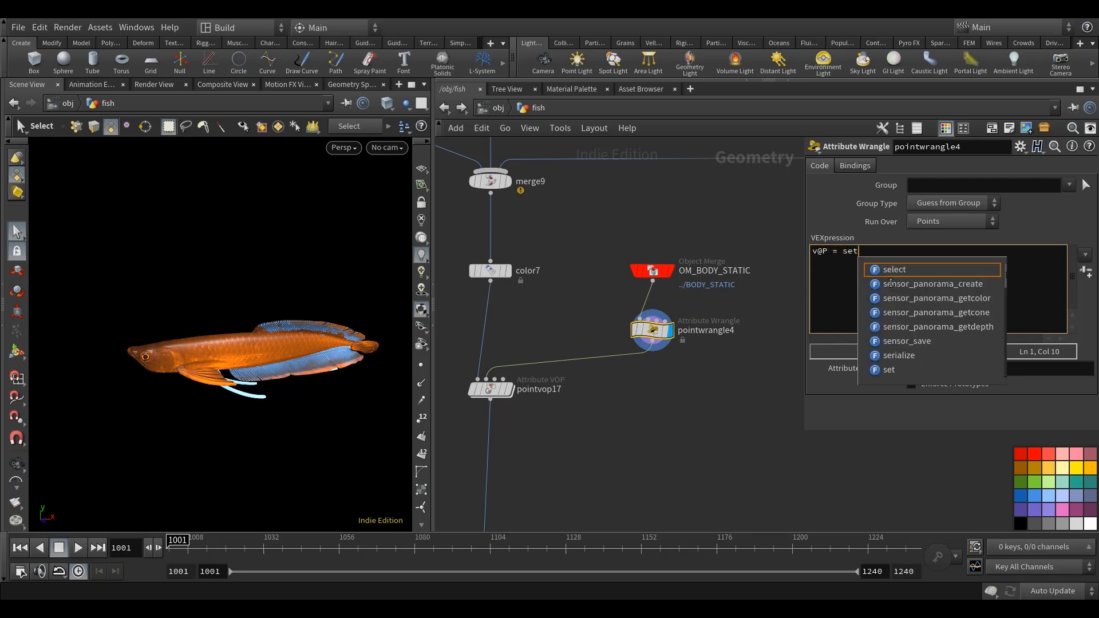
text((@)
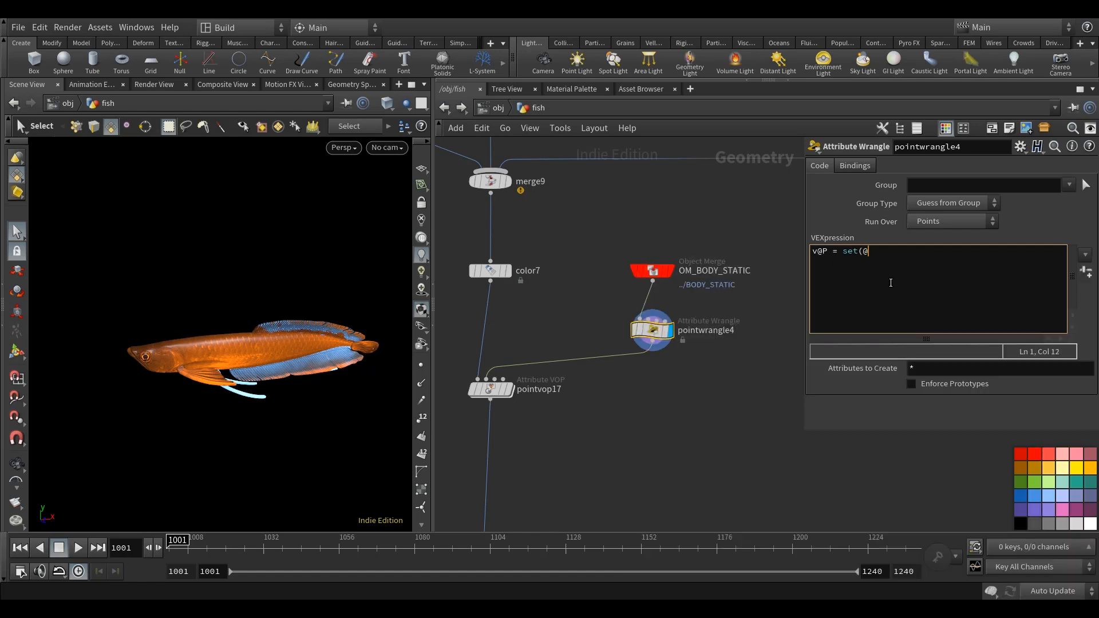
text(P.x, @P.y, 0);)
Alternate the viewport display between pointvop17 and pointwrangle4 to compare the points with the flattened body.
middle_drag(634, 433, 640, 403)
click(562, 382)
click(545, 383)
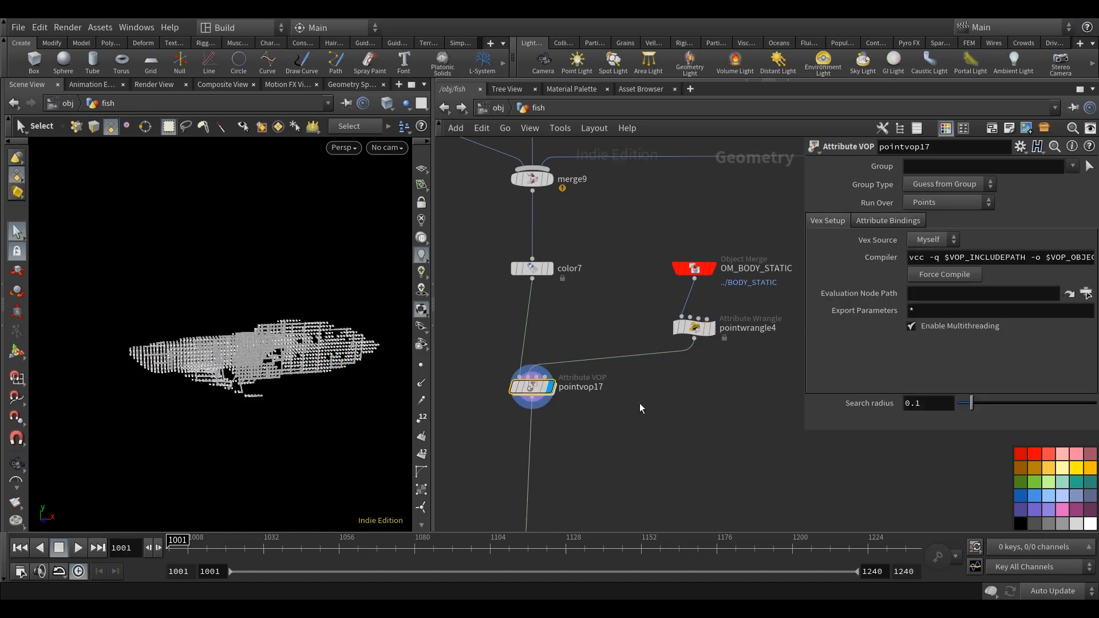
click(694, 328)
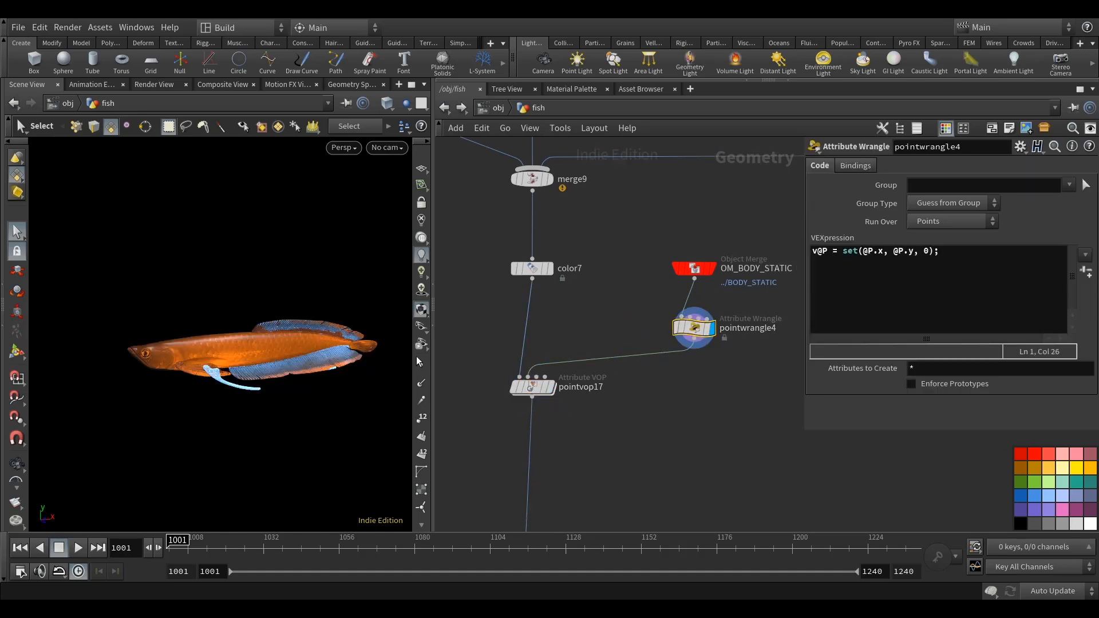
key(Escape)
mouse_move(259, 427)
alt+mouse_down()
mouse_move(329, 417)
mouse_move(259, 426)
alt+mouse_up()
click(550, 392)
Wire pcimportbyidx1's data output into the Cd input of pointvop17's geometry output and return to the fish network.
double_click(534, 387)
scroll(687, 372, down, 5)
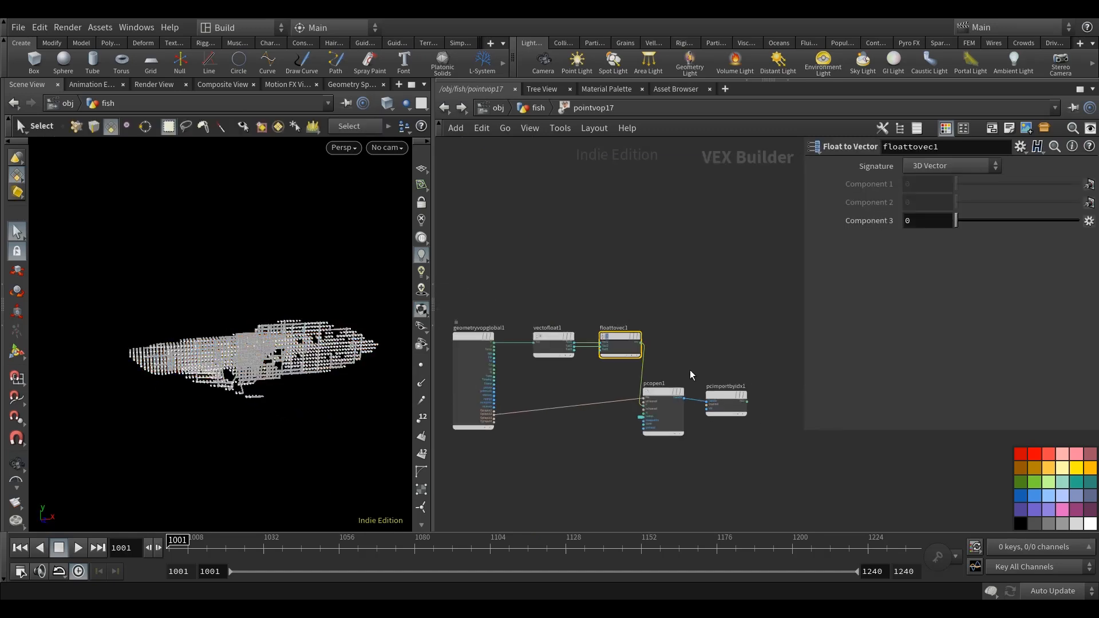
middle_drag(689, 369, 578, 332)
click(625, 366)
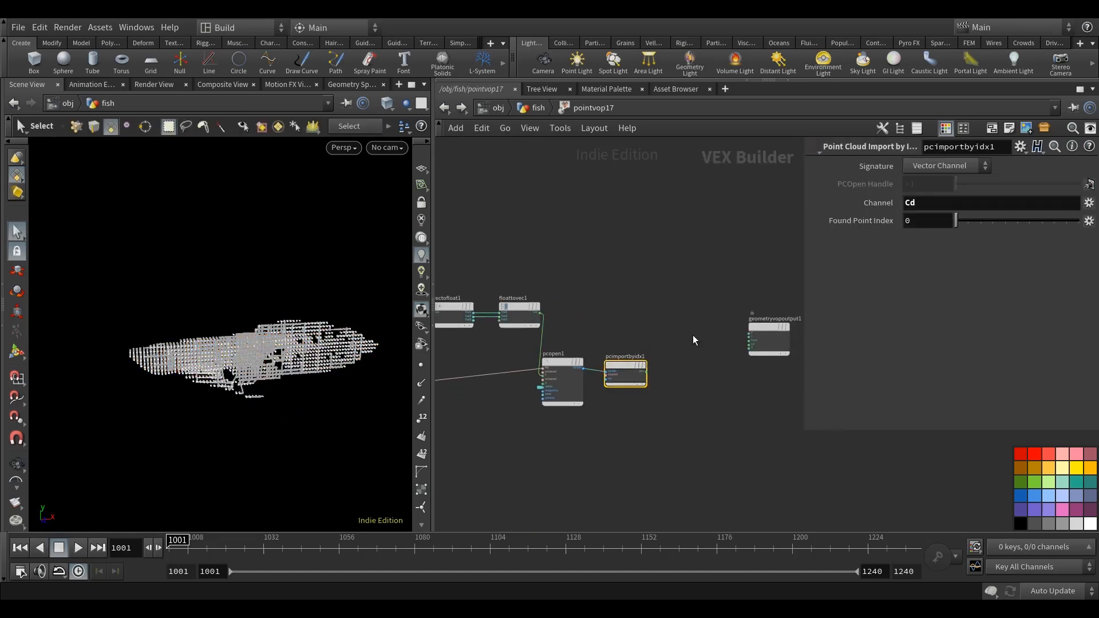
scroll(657, 358, up, 3)
click(537, 403)
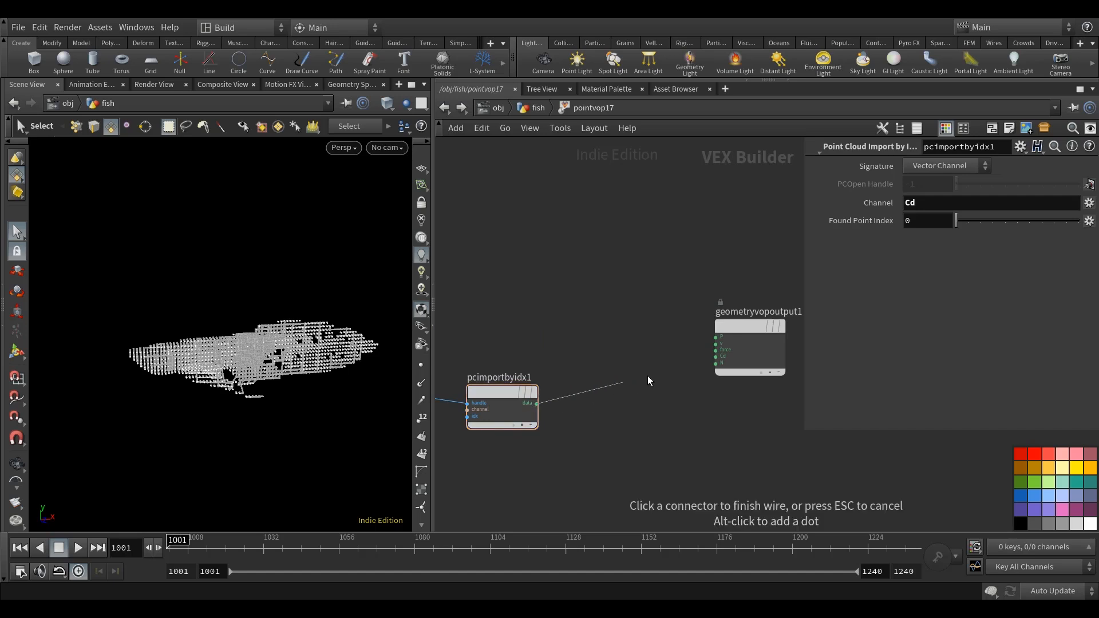
click(714, 357)
click(444, 108)
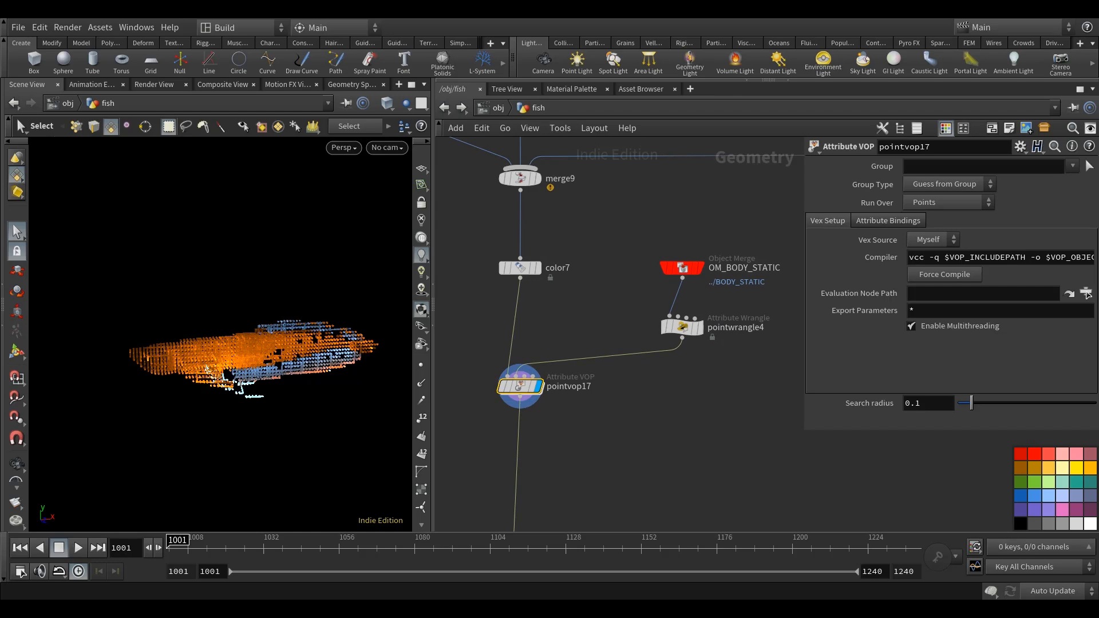
Examine the coloured points in the viewport and the overall layout of the fish network.
mouse_move(321, 426)
alt+mouse_down()
mouse_move(339, 427)
mouse_move(299, 412)
mouse_move(314, 431)
mouse_move(338, 431)
alt+mouse_up()
scroll(257, 383, up, 5)
scroll(257, 383, down, 2)
mouse_move(256, 383)
alt+mouse_down()
mouse_move(240, 387)
mouse_move(251, 418)
mouse_move(243, 395)
alt+mouse_up()
scroll(623, 398, down, 8)
middle_drag(691, 419, 680, 446)
scroll(679, 450, down, 3)
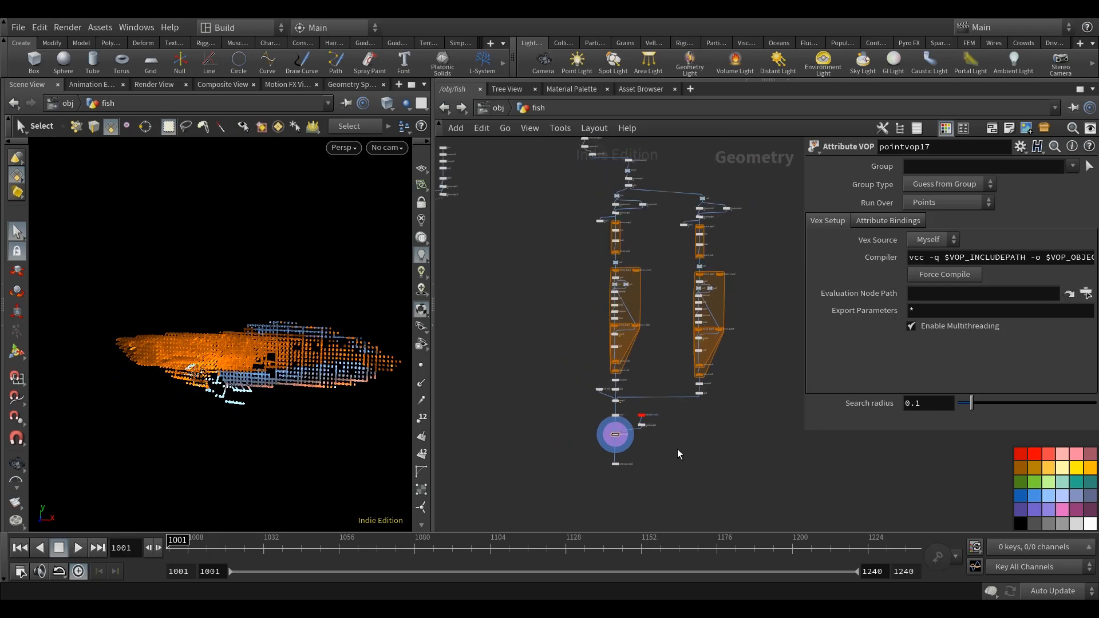
Select vdbfromparticles4 and show its Voxel Size as an evaluated value instead of the expression.
alt+drag(307, 410, 269, 395)
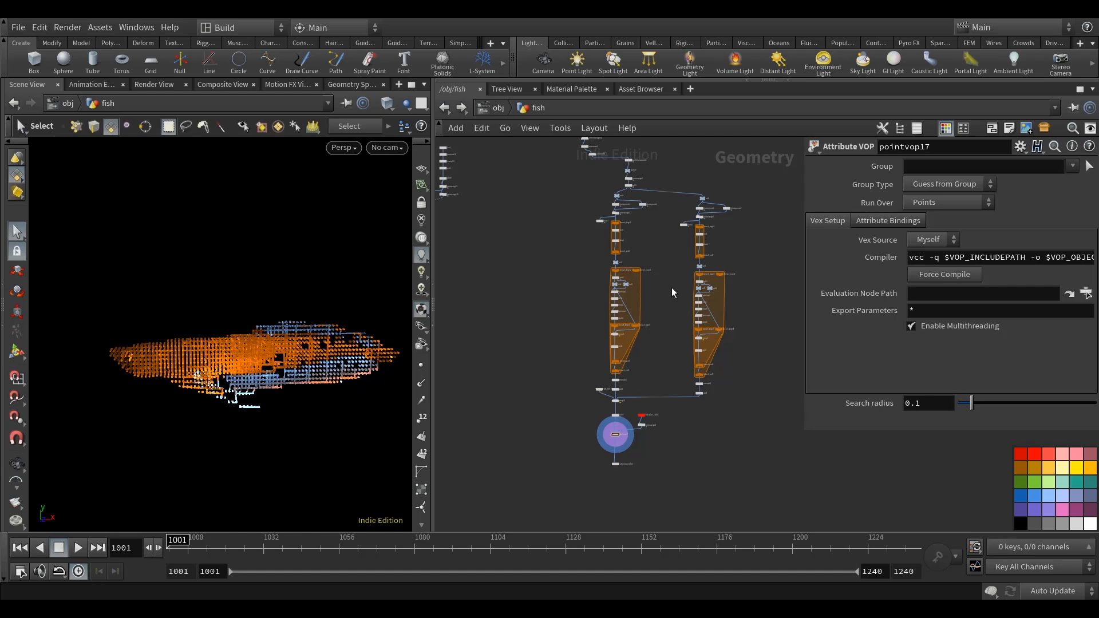
middle_drag(706, 452, 719, 412)
scroll(628, 424, up, 8)
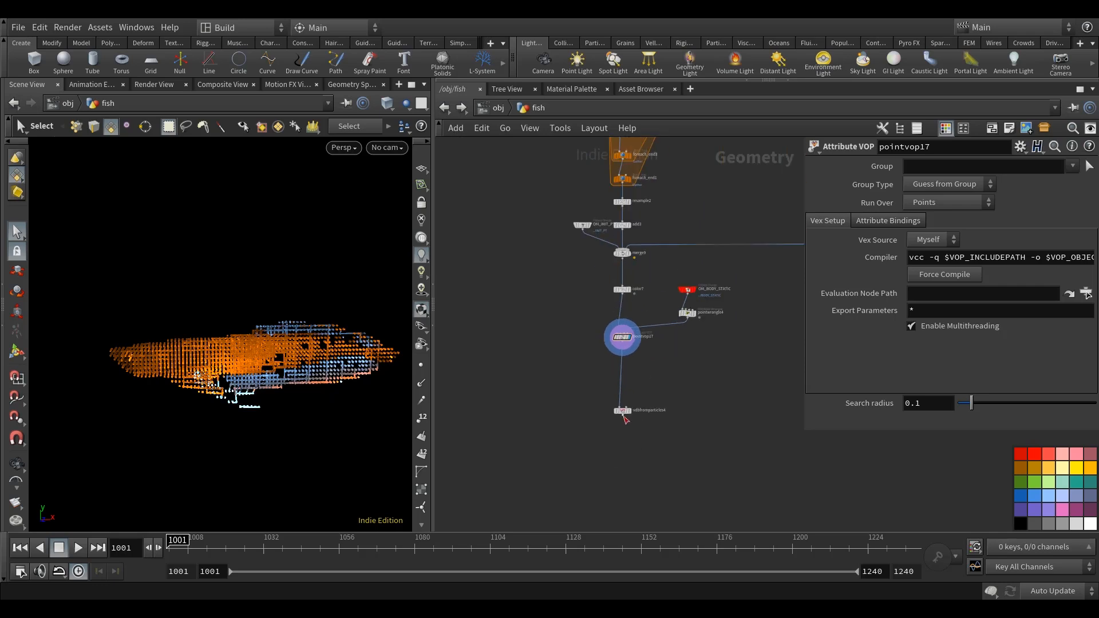
click(622, 404)
middle_drag(740, 275, 672, 373)
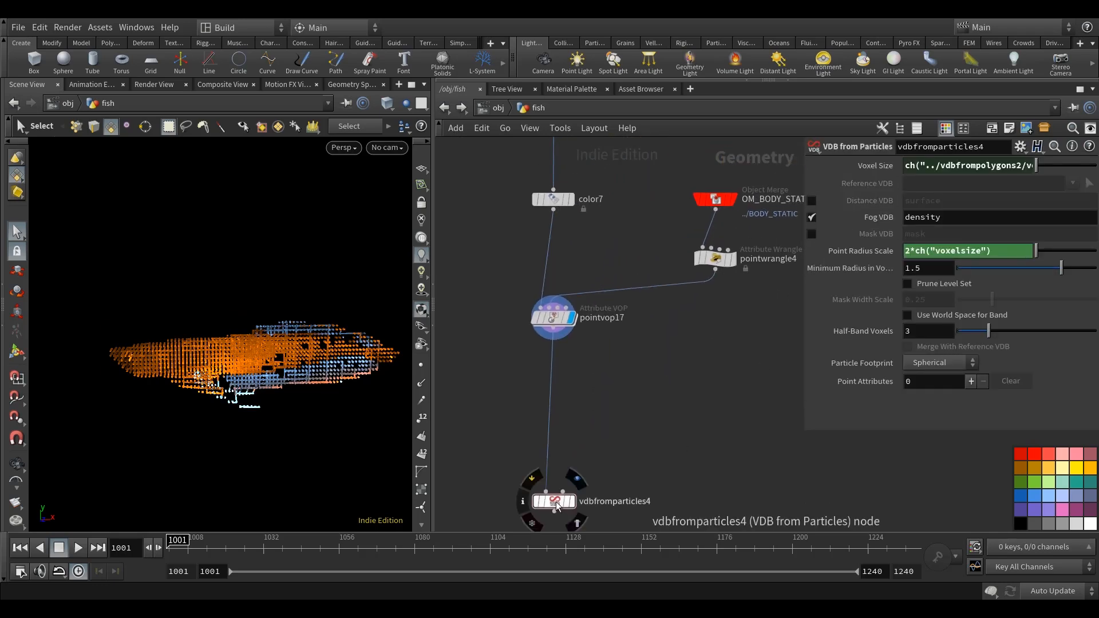
click(858, 170)
middle_drag(745, 366, 736, 386)
scroll(736, 386, down, 2)
scroll(736, 385, down, 3)
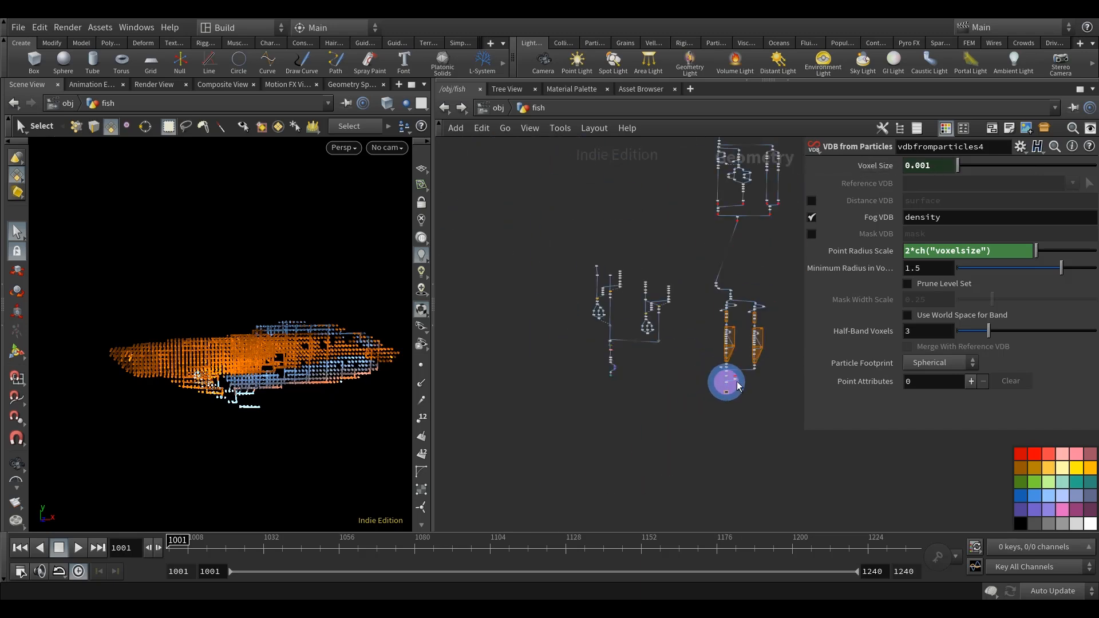
Set the Voxel Size of vdbfromparticles4 to the expression 2*ch("../vdbfrompolygons2/voxelsize").
middle_drag(733, 253, 656, 284)
scroll(638, 395, up, 6)
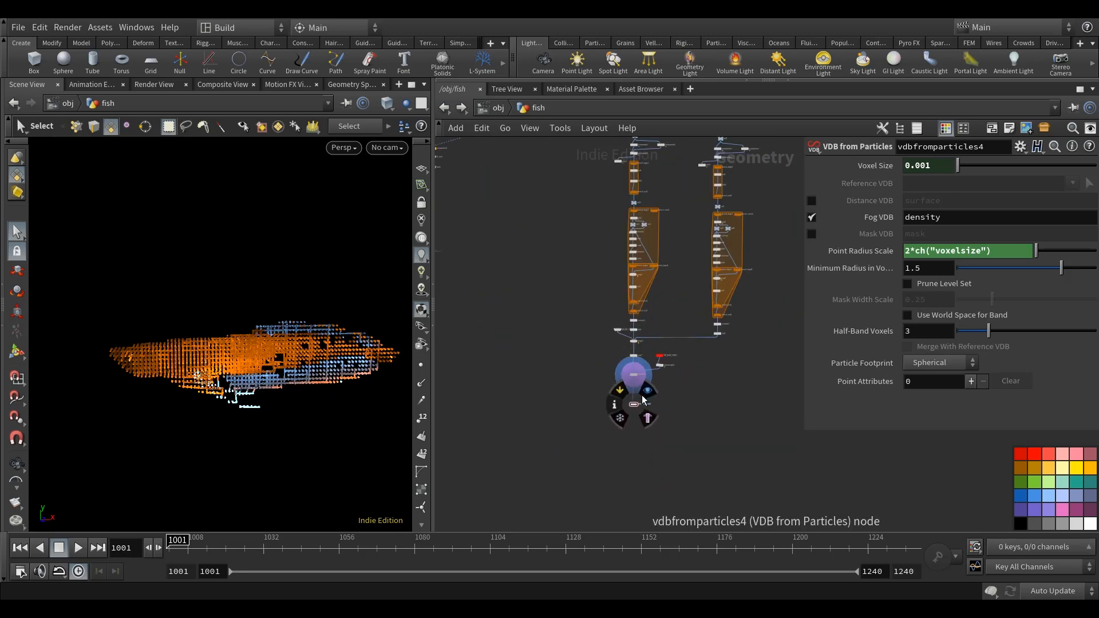
scroll(618, 365, up, 4)
middle_drag(687, 457, 678, 345)
click(906, 165)
text(ch("../vdbfrompolygons2/voxelsize"))
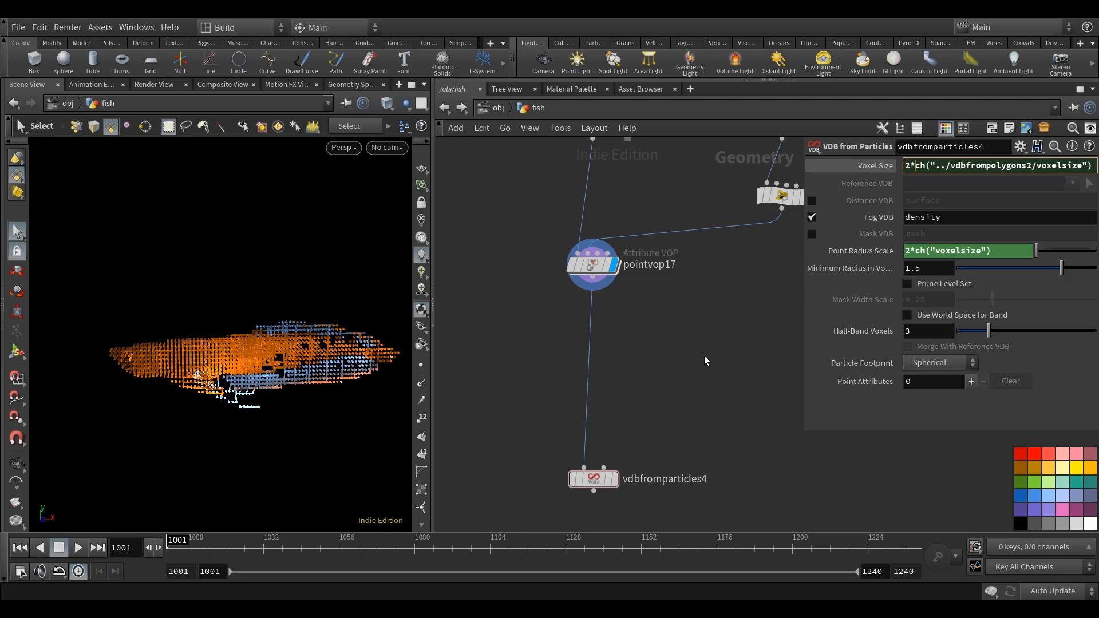
text(2*)
key(Return)
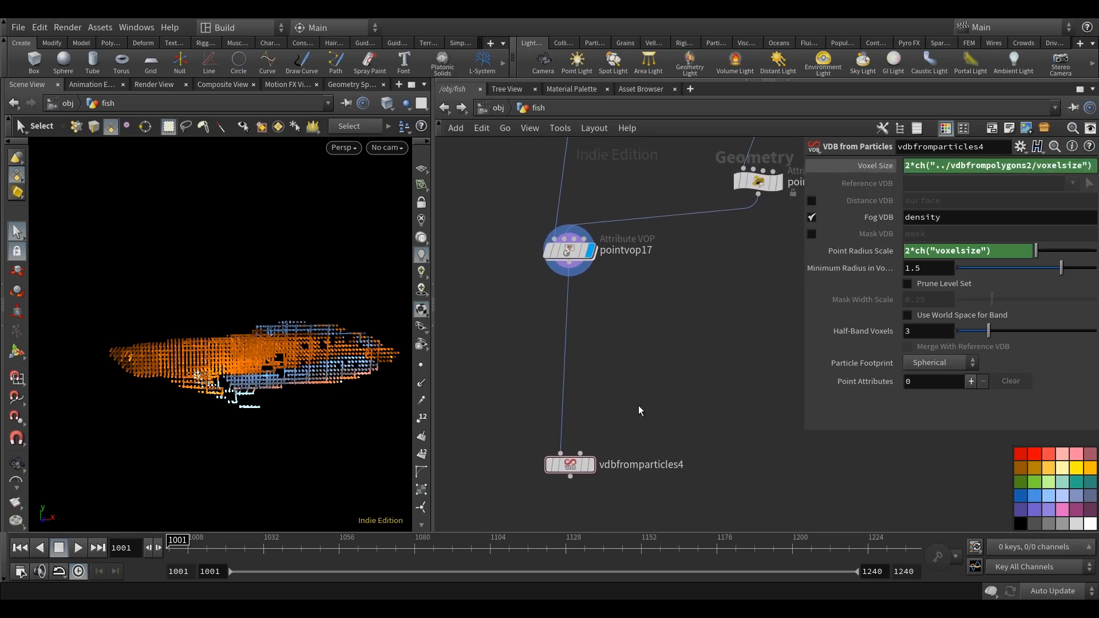
Add one point attribute to vdbfromparticles4, choosing Cd as the attribute and Cd as the VDB name.
middle_drag(734, 335, 737, 347)
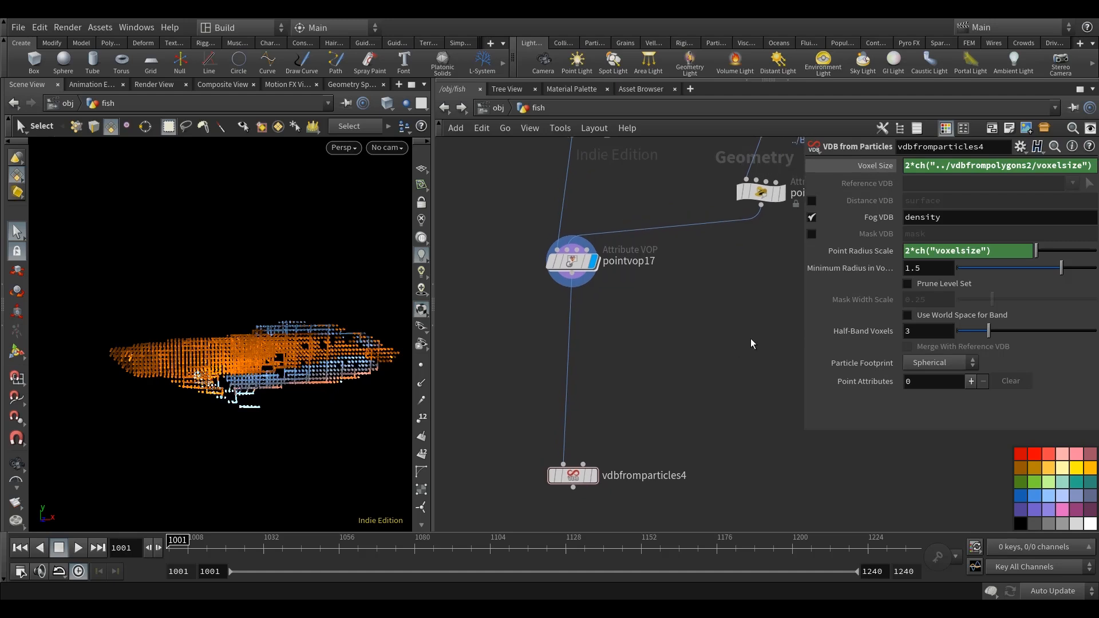
click(970, 381)
click(1005, 403)
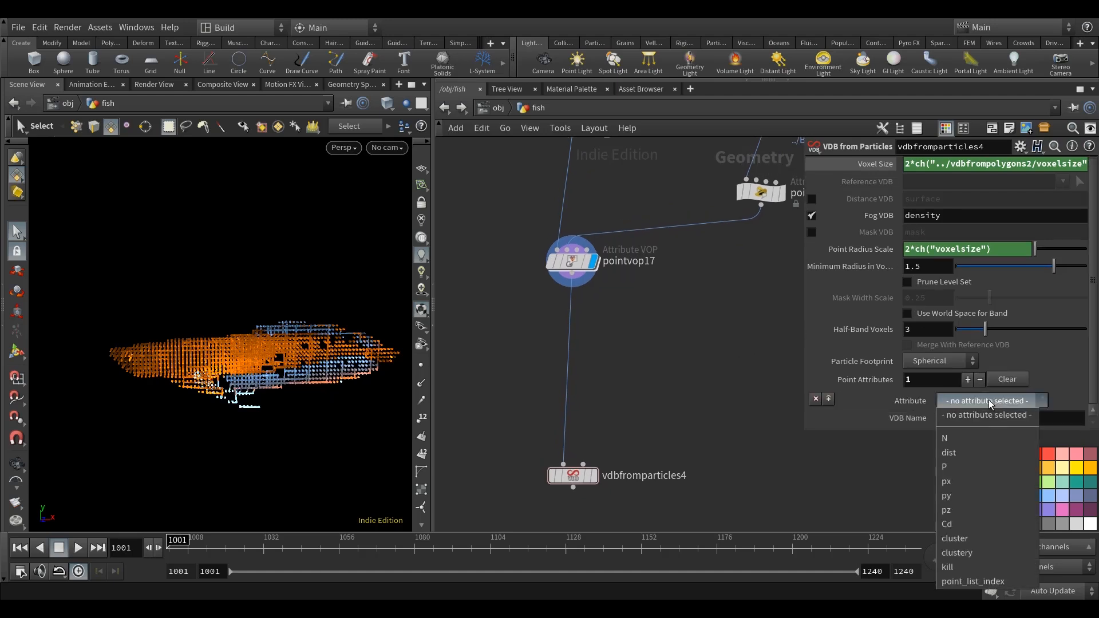
click(957, 523)
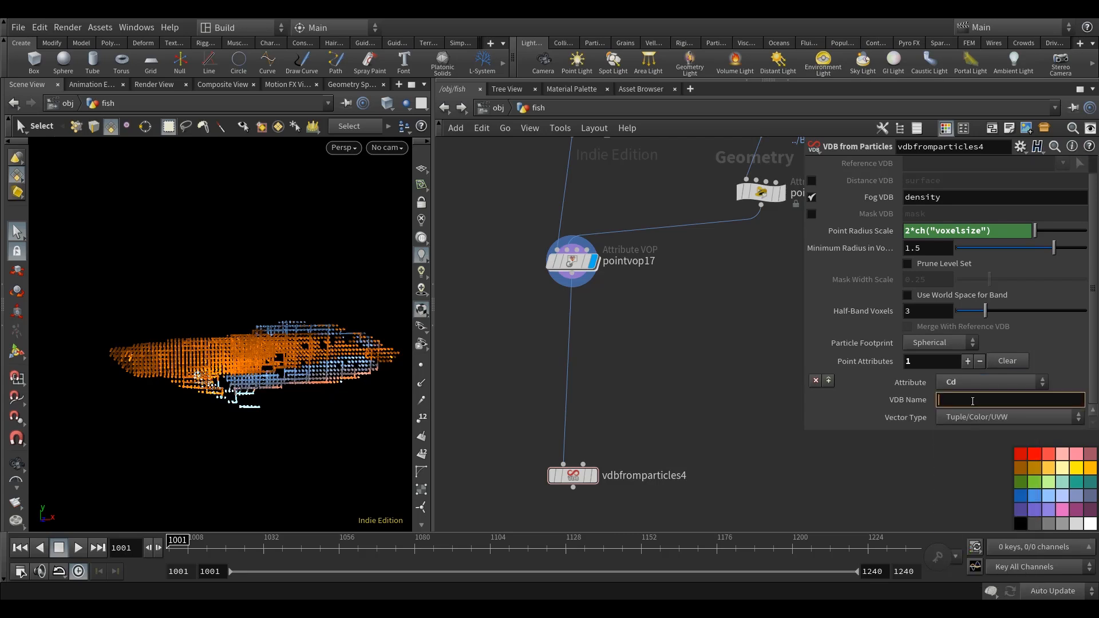
middle_drag(678, 390, 678, 360)
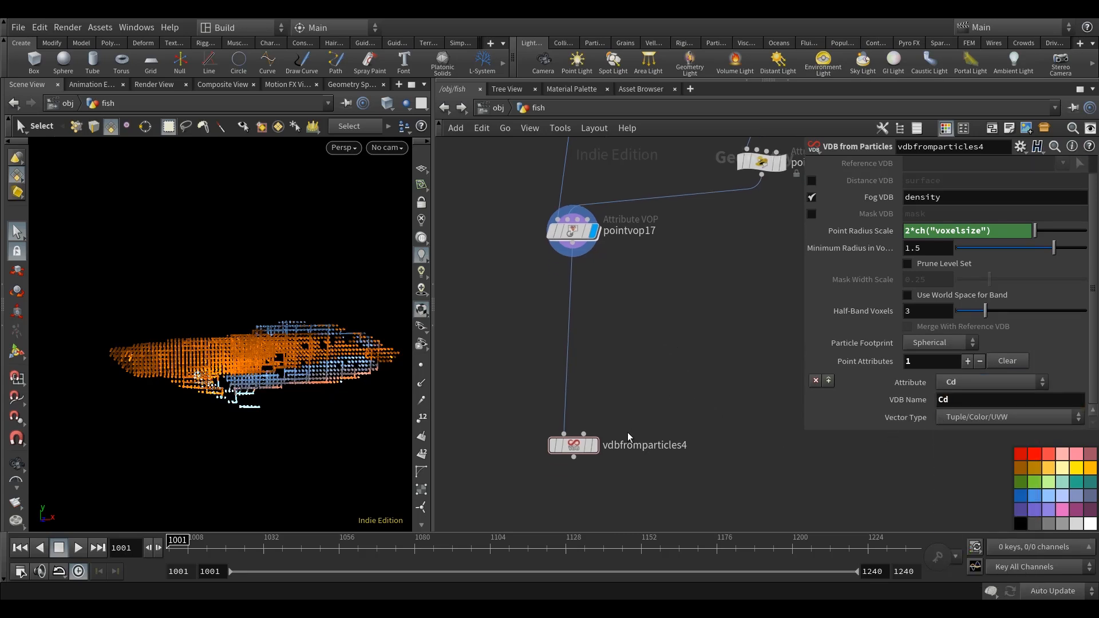
Display vdbfromparticles4 in the viewport and place a Volume Visualization node just below it.
click(600, 419)
scroll(607, 407, down, 5)
middle_drag(644, 392, 641, 383)
key(Tab)
text(vol)
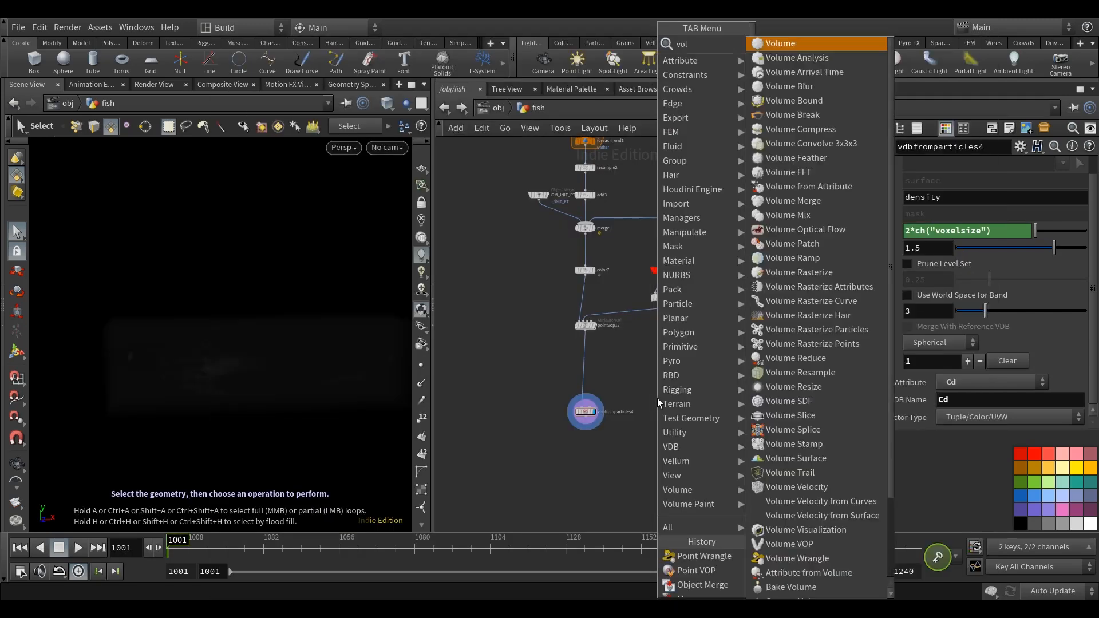
text(ume v)
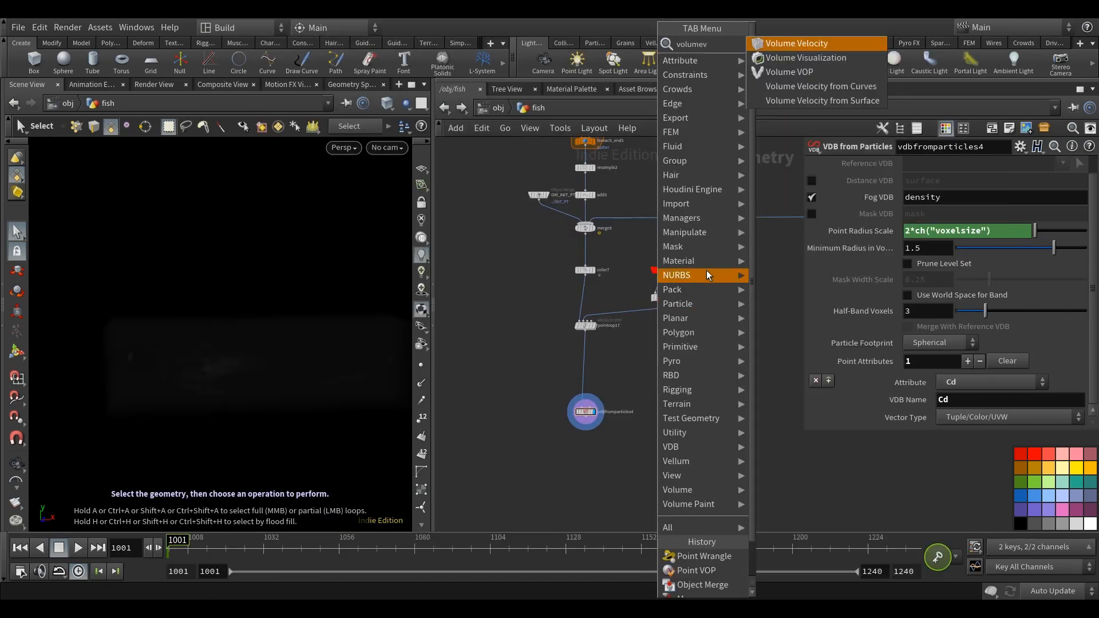
click(823, 58)
scroll(627, 433, up, 3)
click(637, 437)
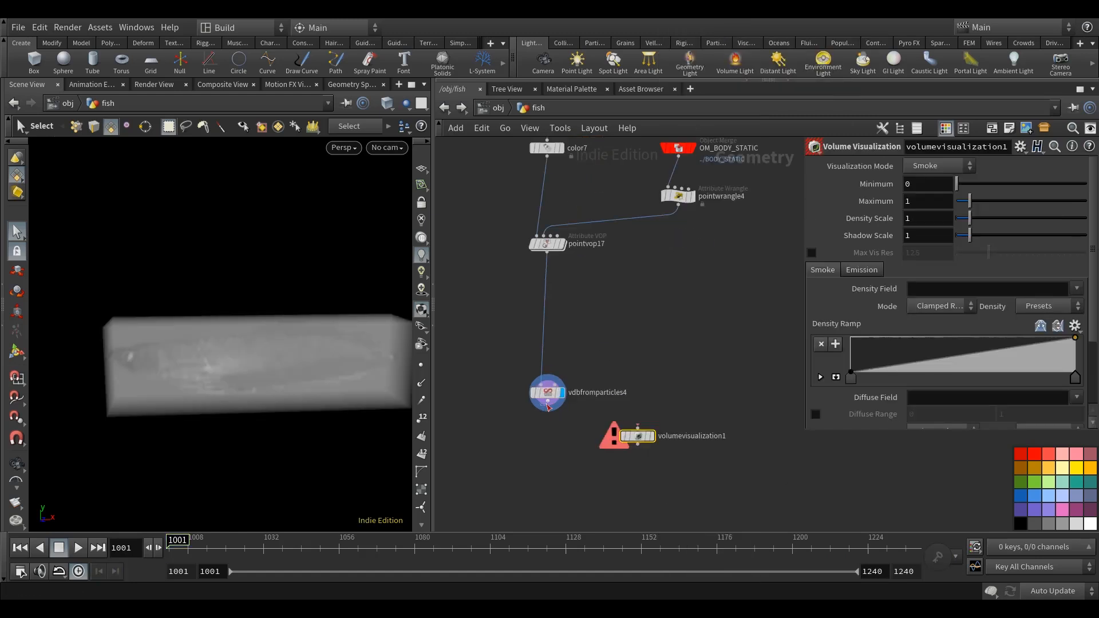
Wire vdbfromparticles4 into volumevisualization1, display it, and set the Density Field to density and the Diffuse Field to Cd.
click(1076, 289)
click(1064, 334)
scroll(1083, 395, down, 3)
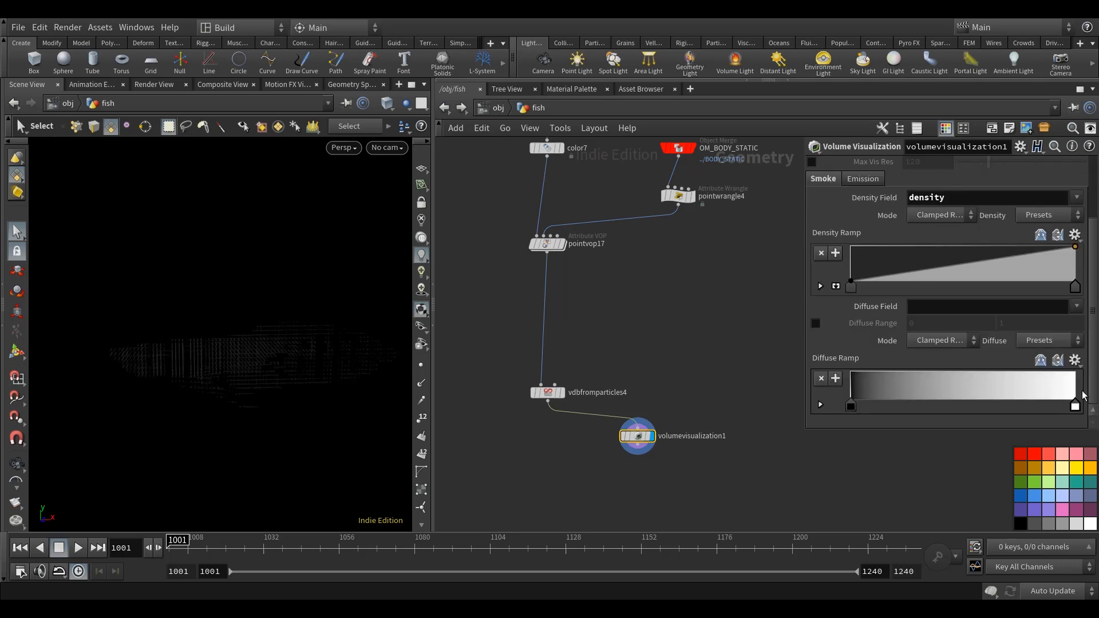
click(683, 298)
middle_drag(689, 304, 686, 329)
Set the Density Scale of volumevisualization1 to 50.
scroll(1090, 322, up, 5)
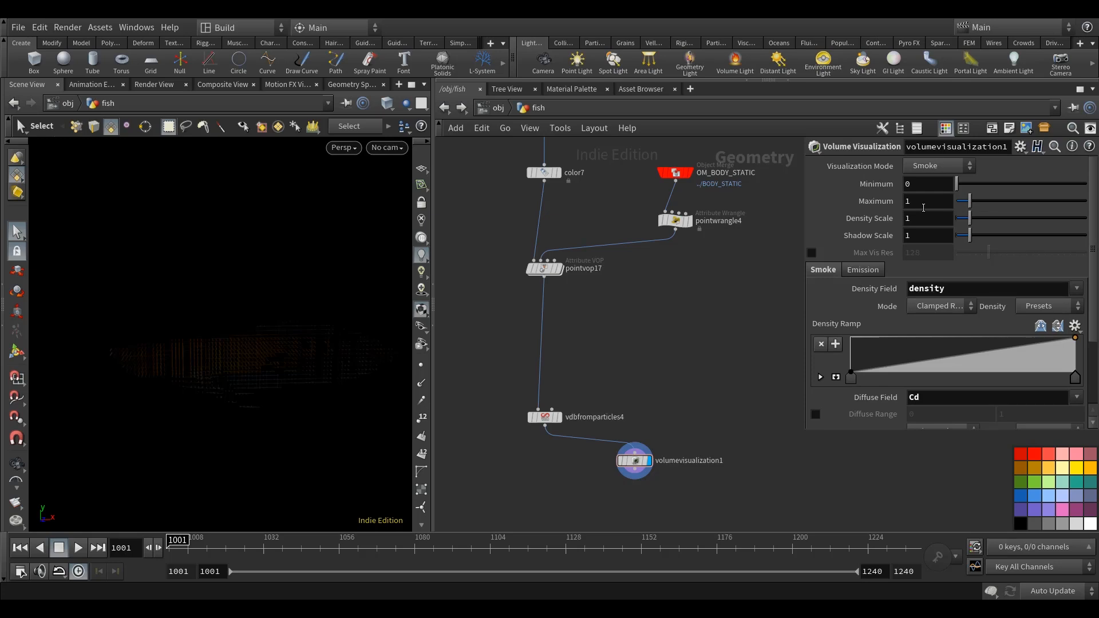
drag(860, 221, 780, 220)
text(50)
key(Return)
Examine the coloured fish volume from several angles and look over the whole fish network.
key(space)
drag(235, 443, 269, 432)
key(space)
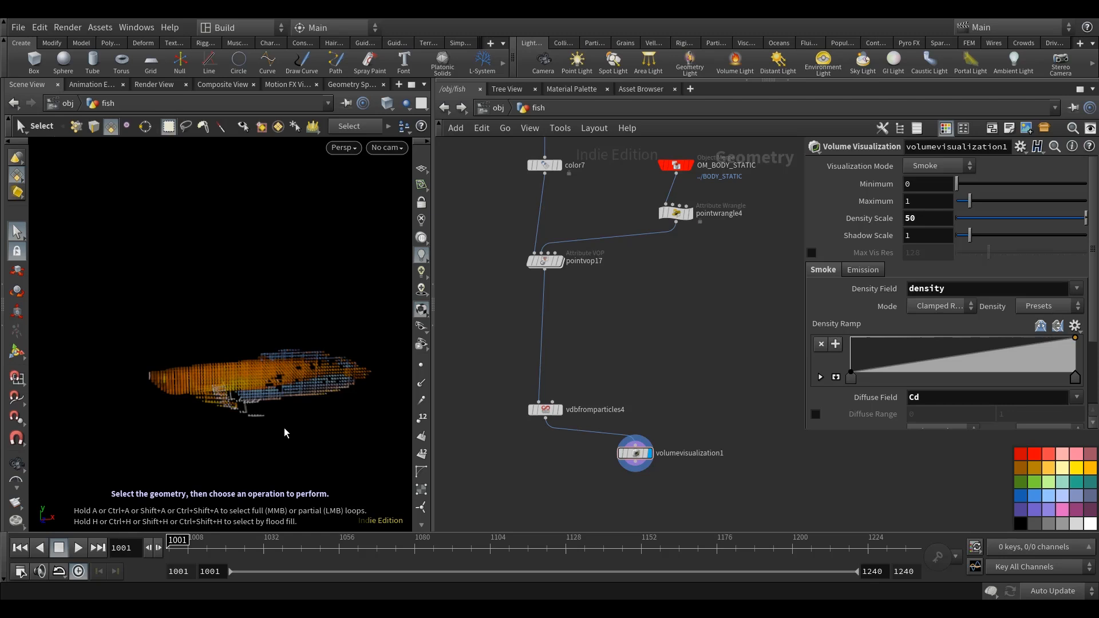
scroll(705, 370, down, 5)
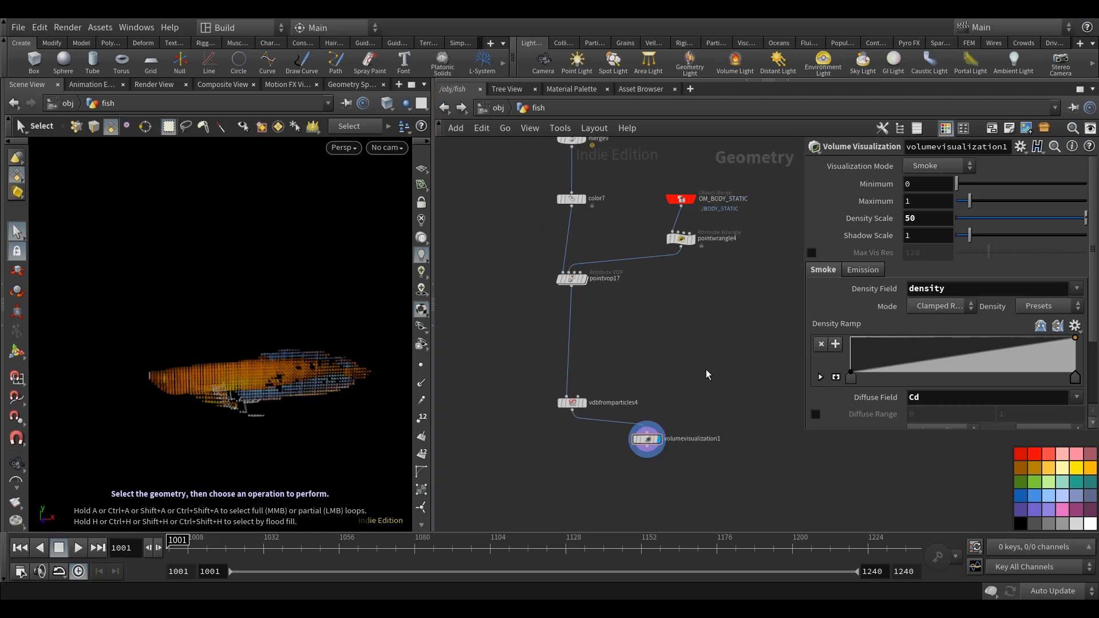
key(space)
drag(270, 424, 288, 404)
scroll(675, 332, down, 6)
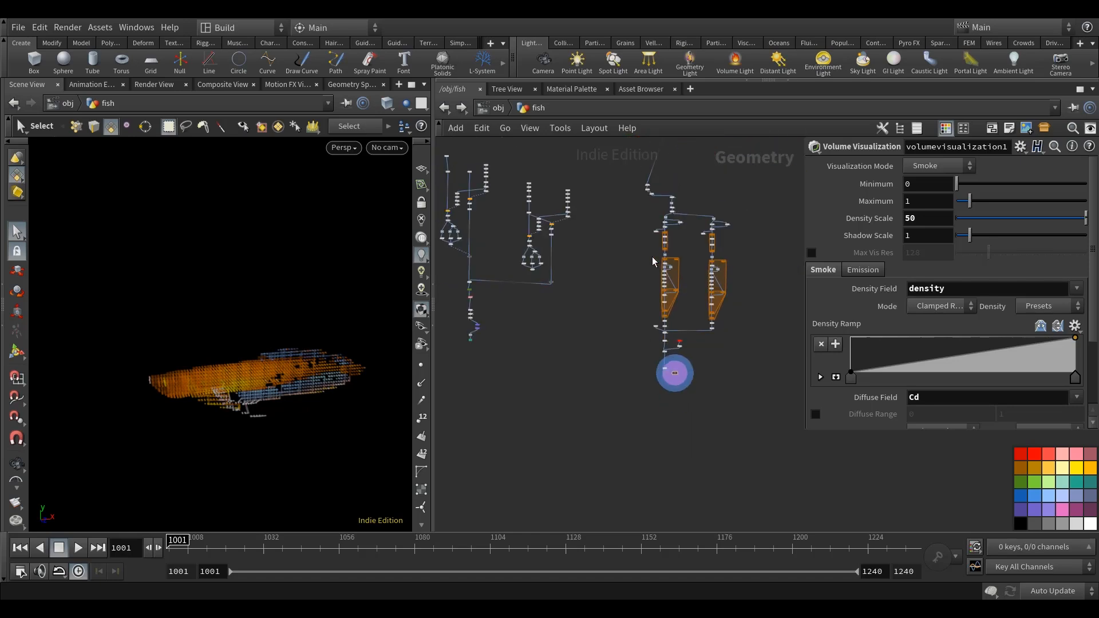
middle_drag(587, 238, 583, 336)
scroll(584, 338, down, 3)
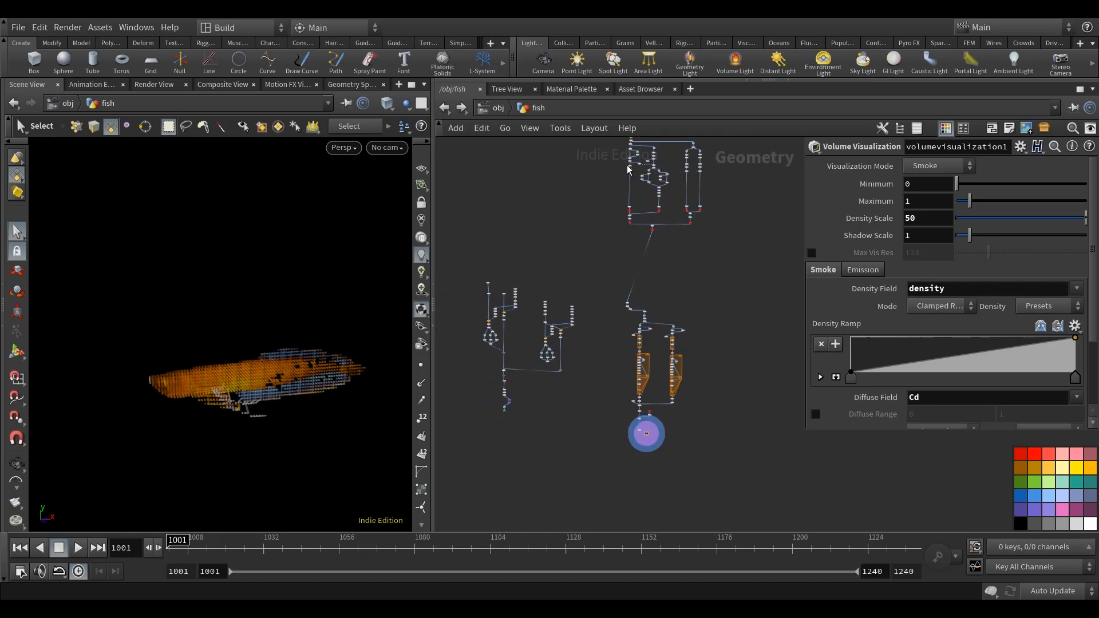
middle_drag(666, 166, 656, 187)
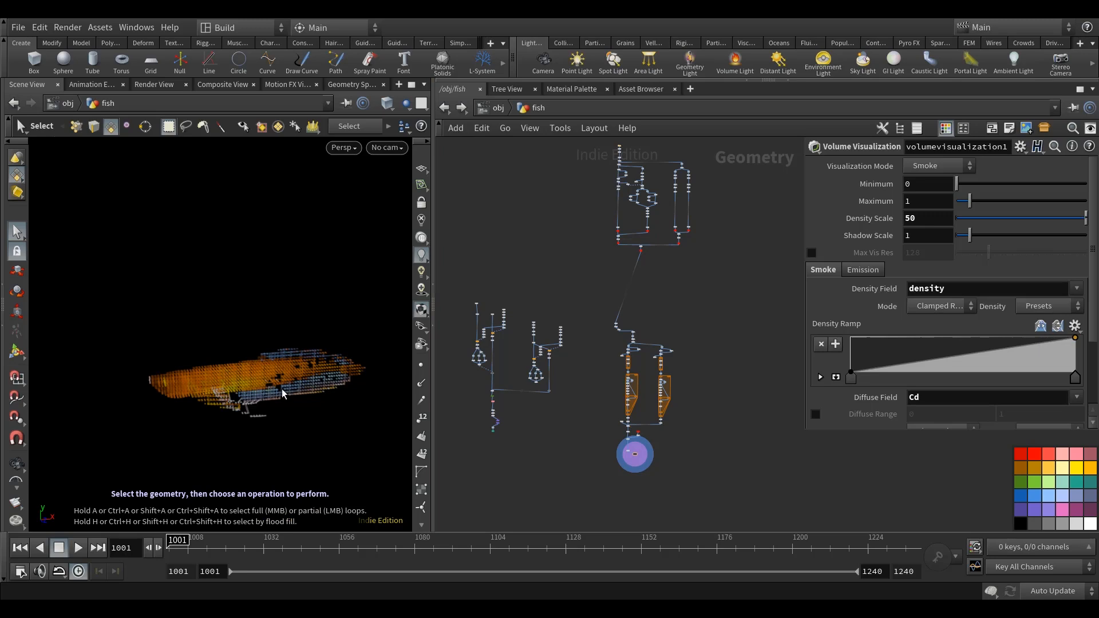
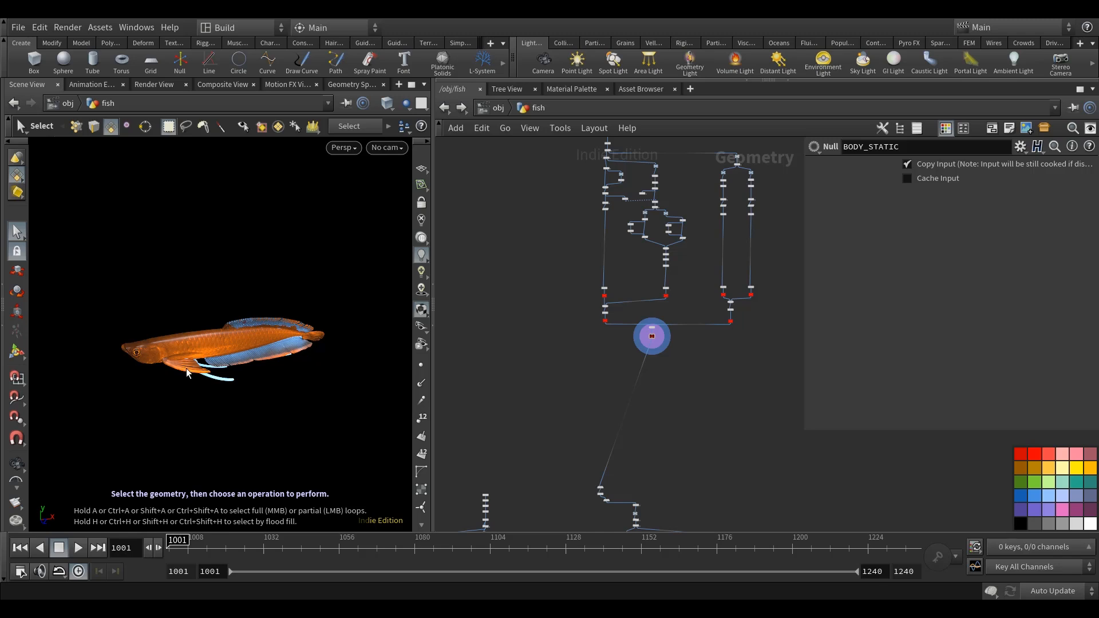
Display the MAIN null's output and add a Clip node wired from MAIN.
scroll(607, 323, up, 8)
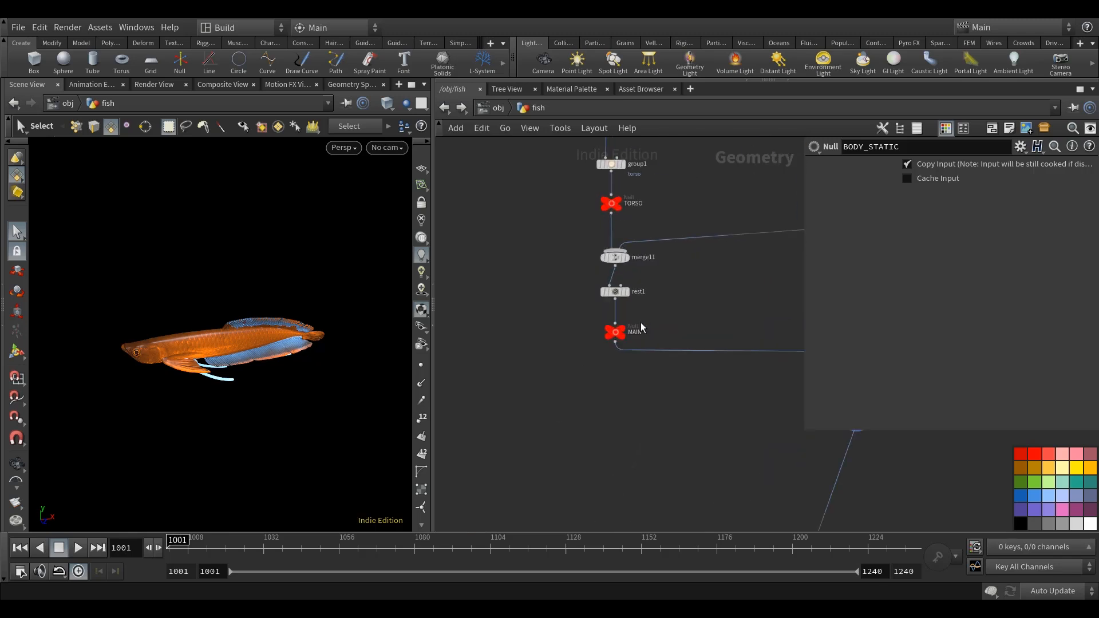
click(597, 341)
middle_drag(616, 444, 631, 414)
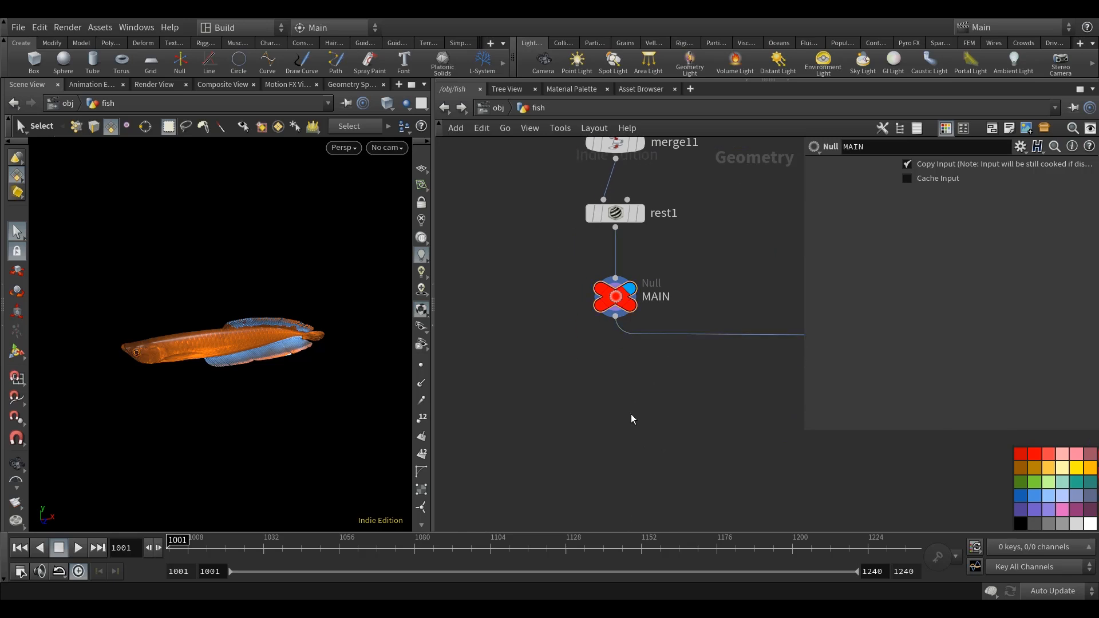
key(Tab)
text(clip)
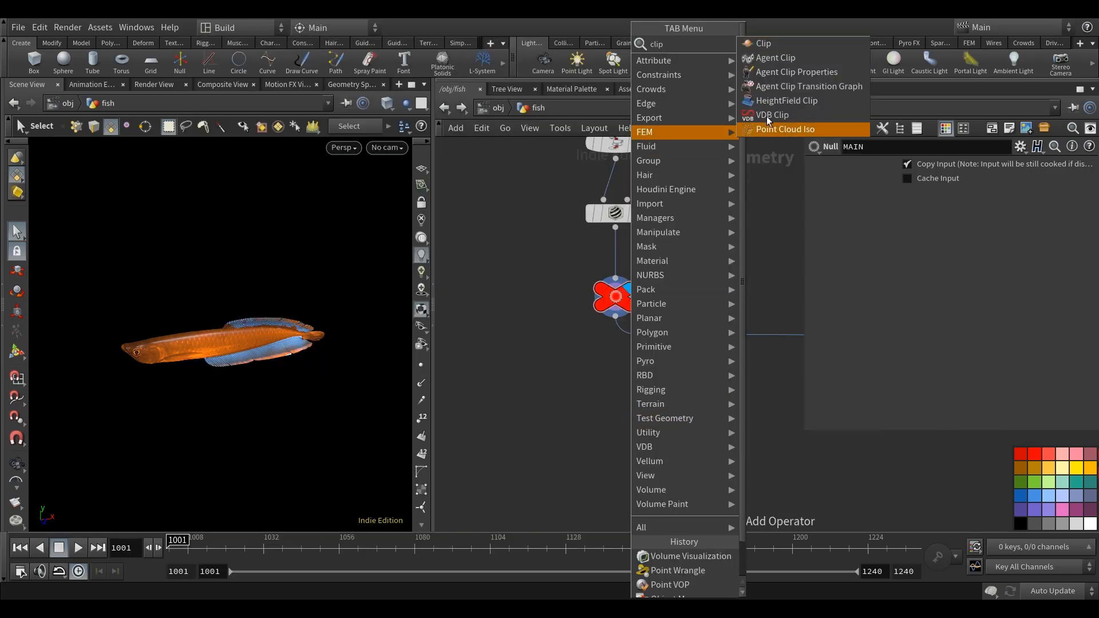
click(799, 48)
click(522, 384)
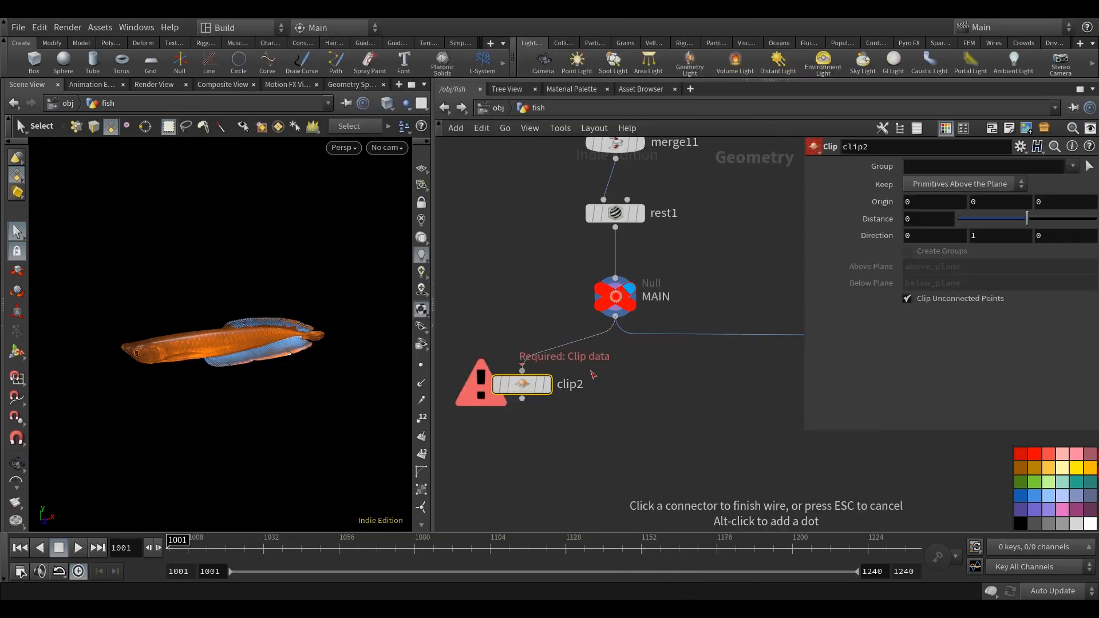
Move clip2 to an empty area of the fish network and display it.
scroll(641, 410, down, 10)
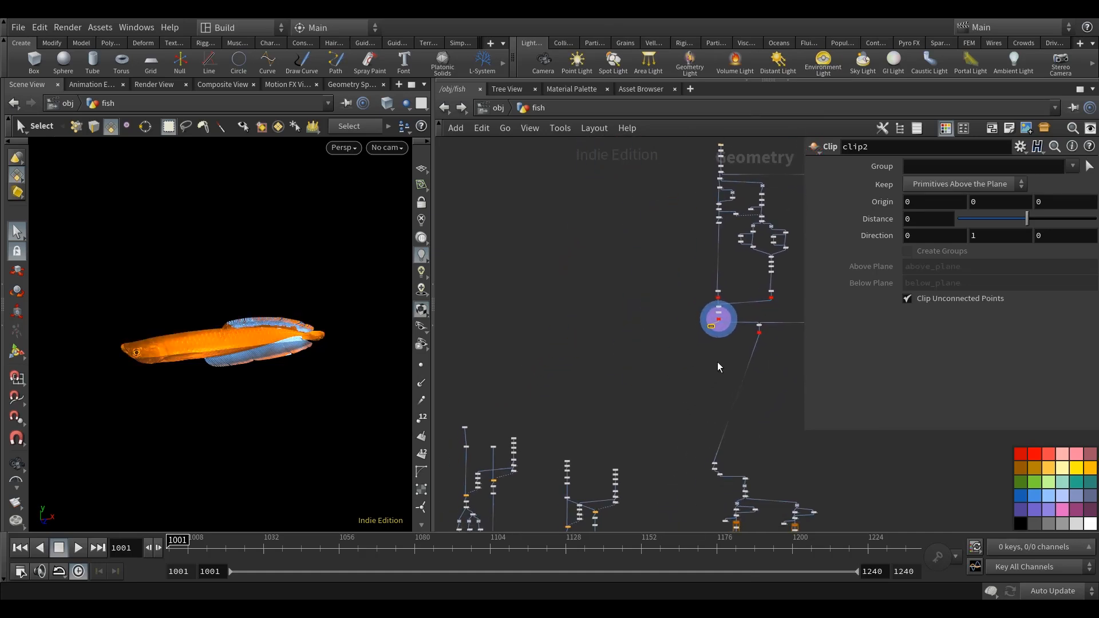
drag(720, 342, 571, 340)
middle_drag(630, 363, 642, 321)
scroll(642, 320, down, 3)
drag(674, 437, 538, 318)
scroll(672, 304, up, 8)
middle_drag(672, 303, 798, 337)
scroll(490, 301, up, 1)
scroll(489, 300, up, 2)
click(483, 302)
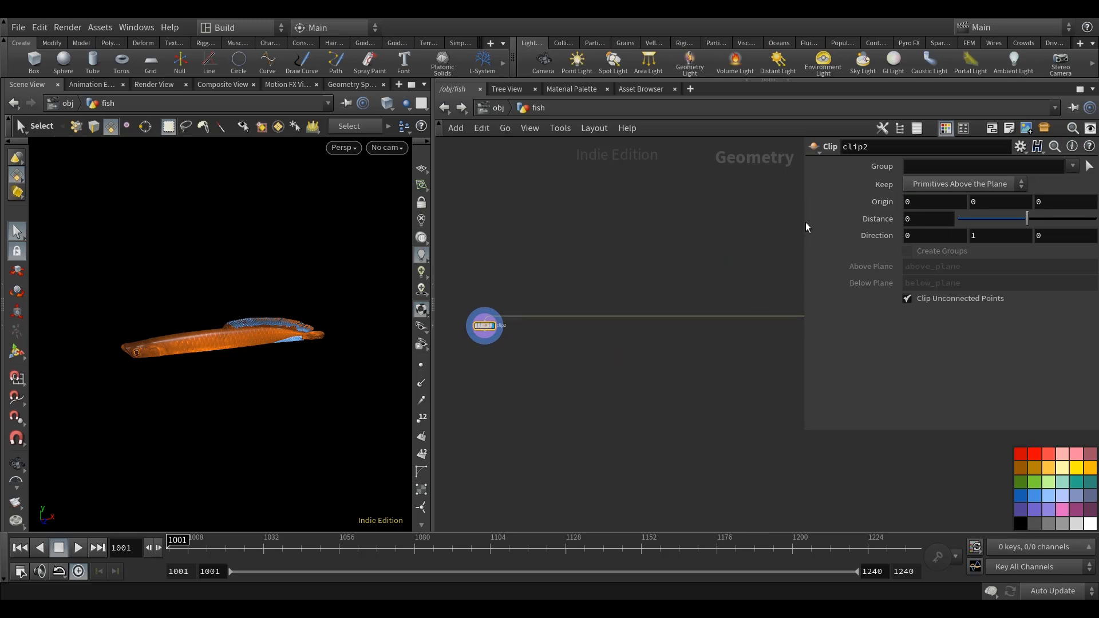
Set the Z Origin of clip2 to the expression centroid("../MAIN", D_Z).
drag(805, 226, 636, 226)
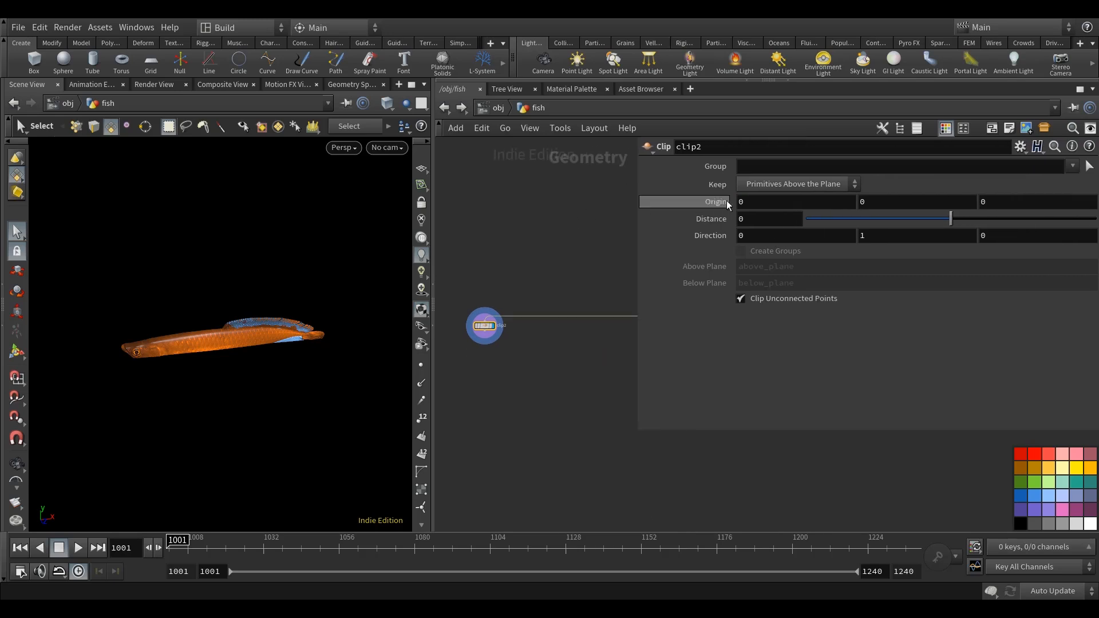
click(1022, 201)
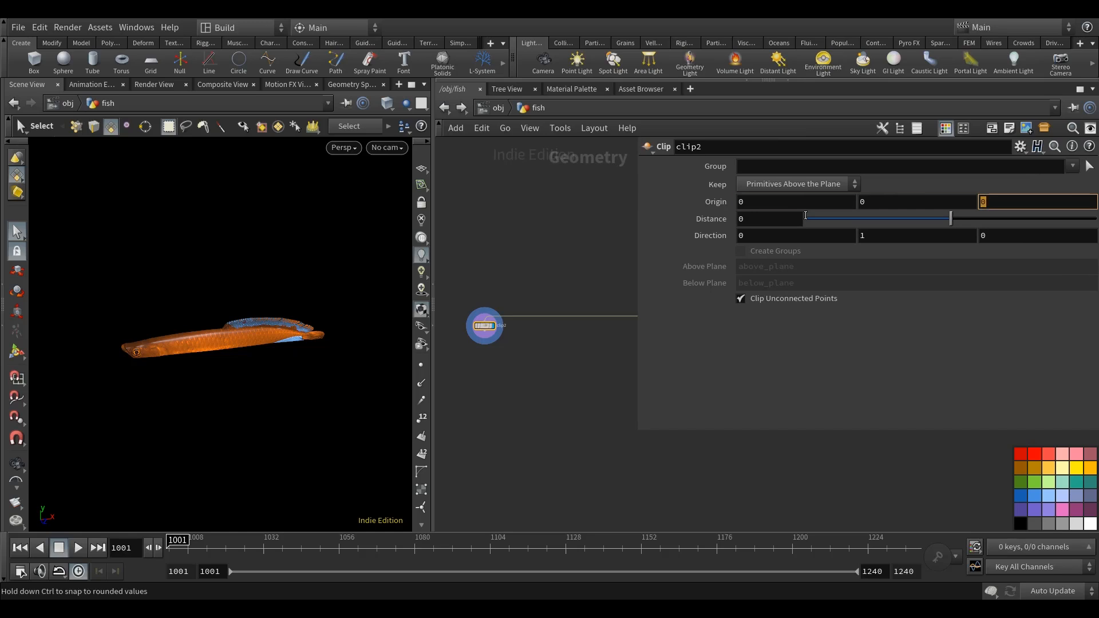
text(centroid()
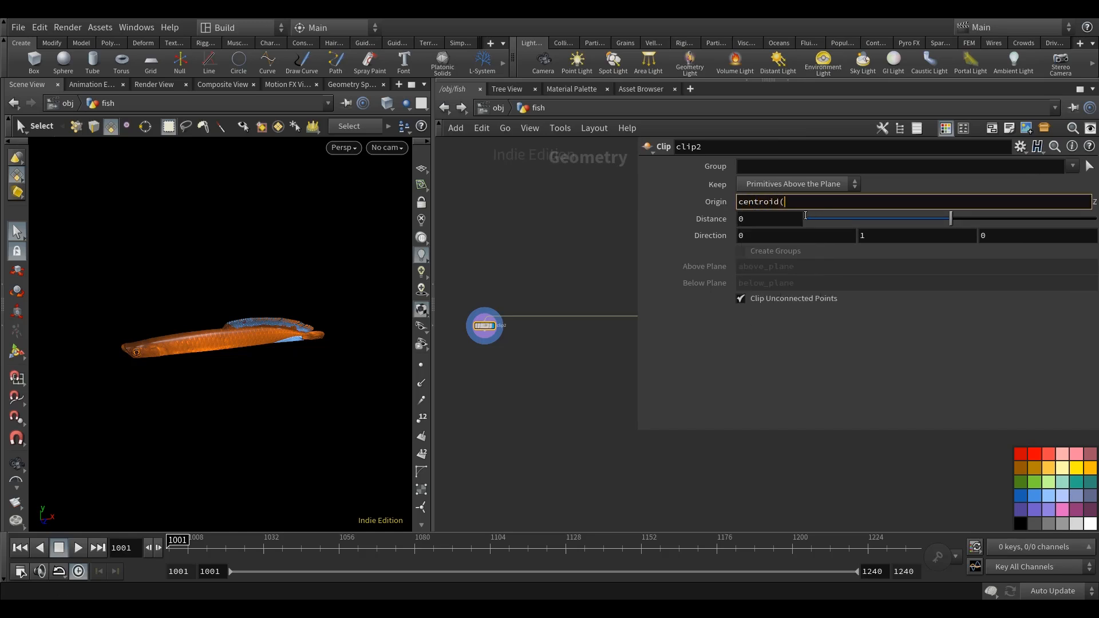
text("../MA)
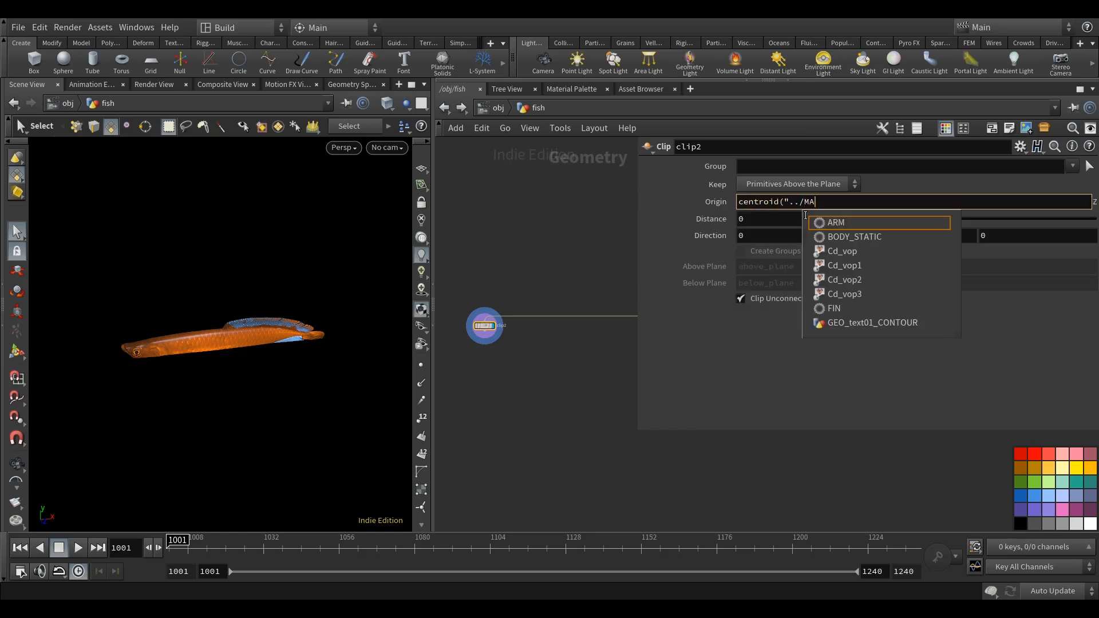
text(IN")
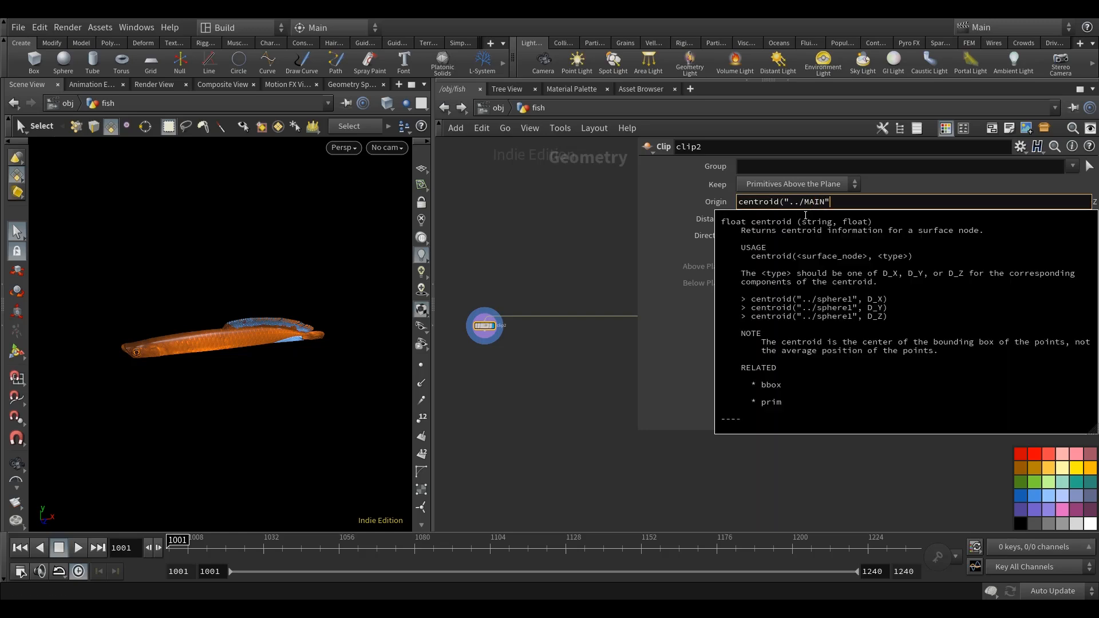
text(, D_Z)
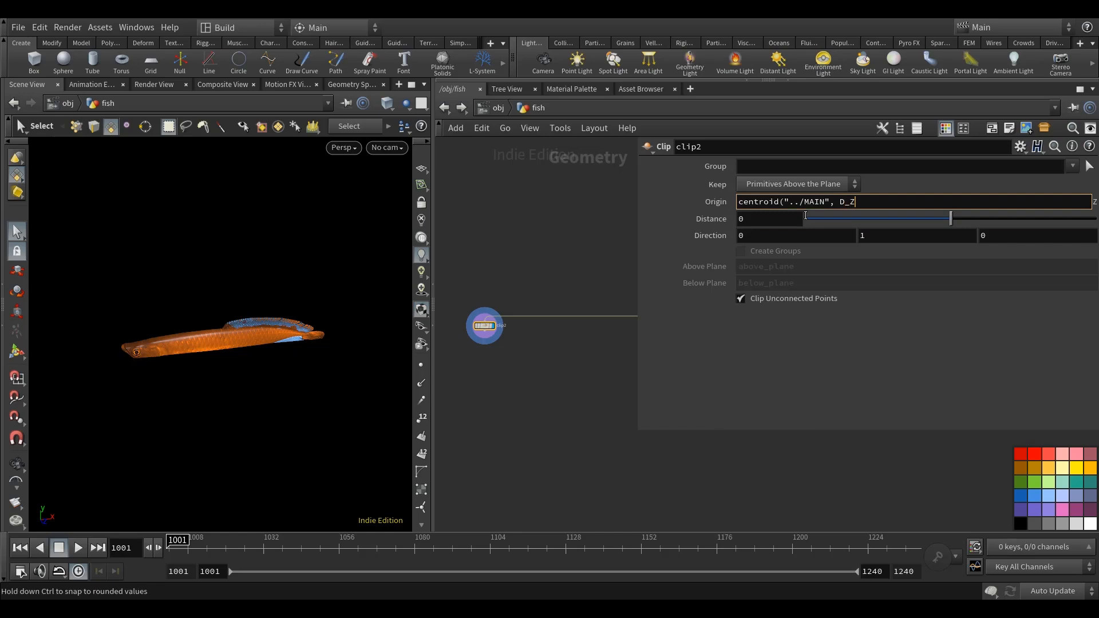
key(Return)
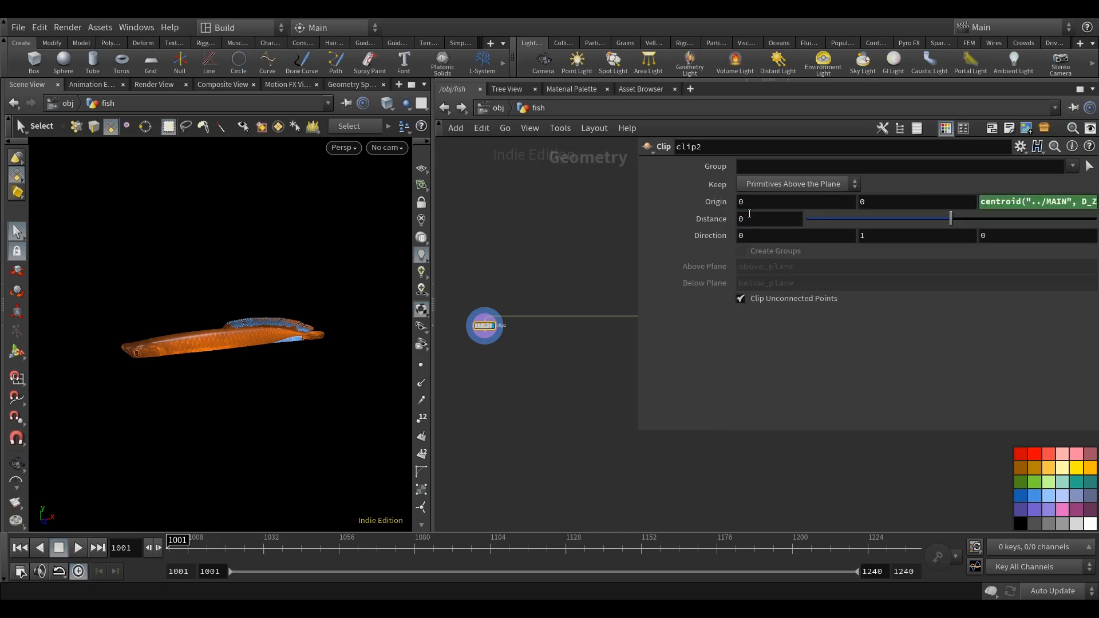
Set the clip plane's Direction on clip2 to 0, 0, 1.
click(1064, 237)
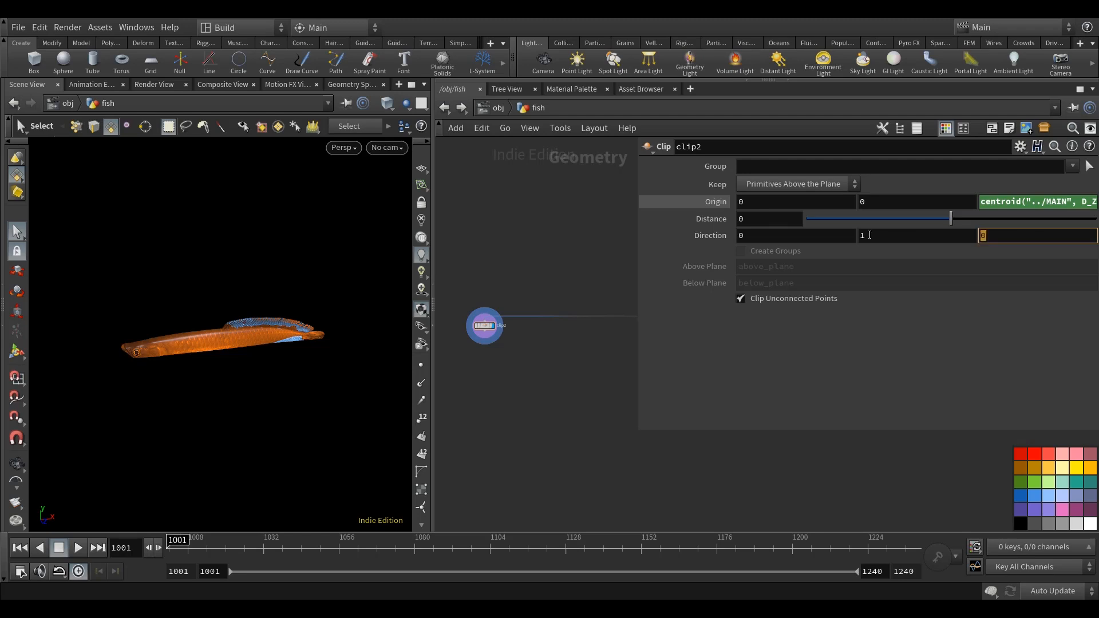
text(1)
click(907, 236)
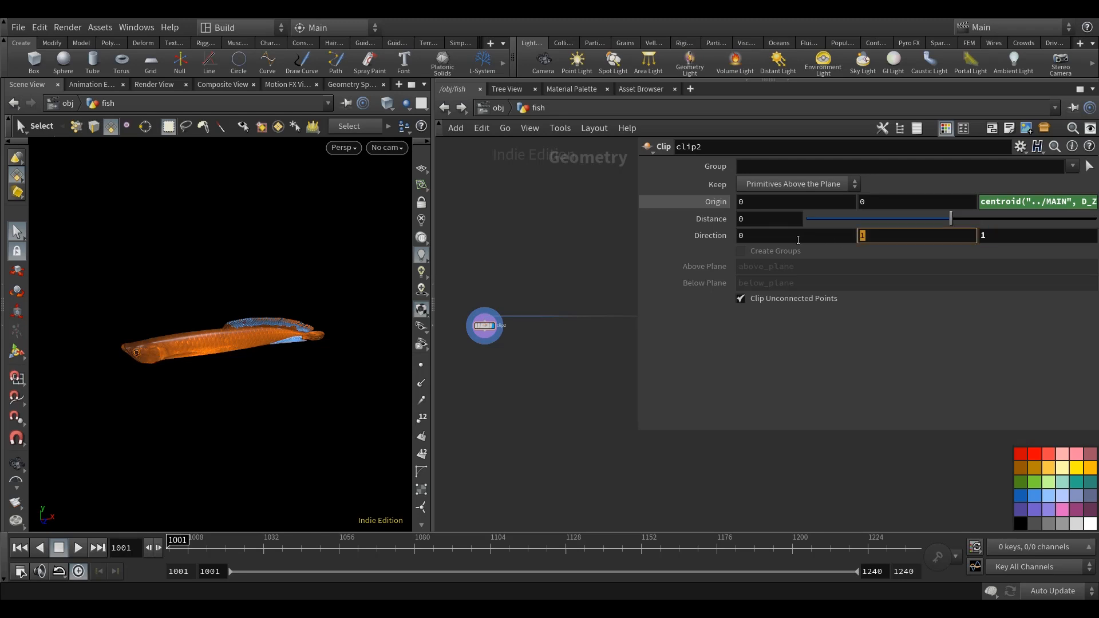
text(0)
key(Return)
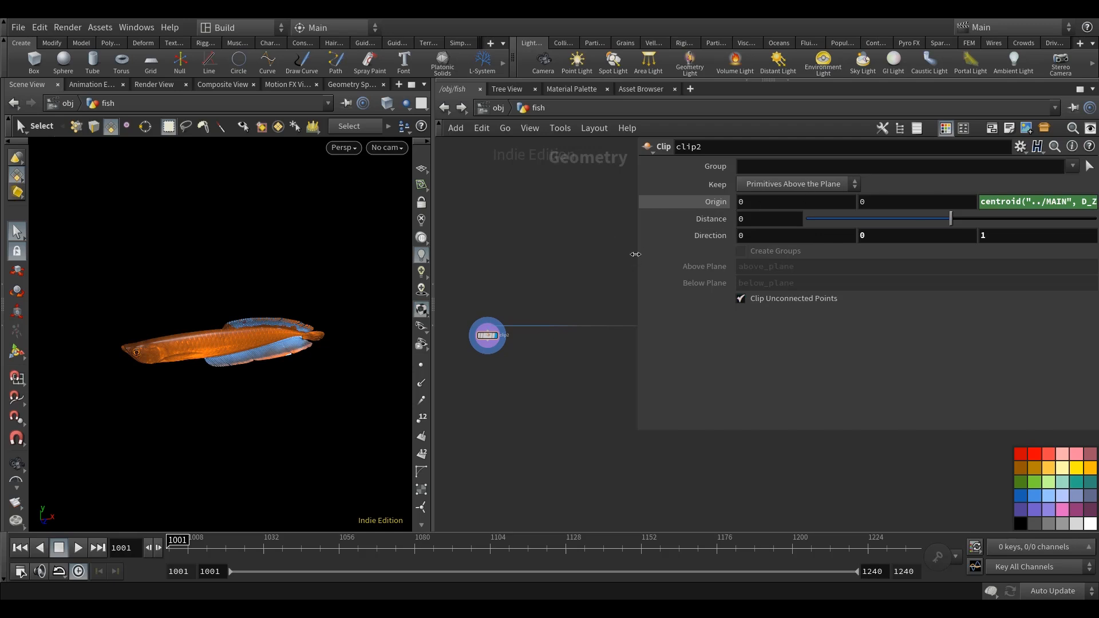
drag(636, 253, 706, 254)
Add a Group node below clip2, wire clip2 into it and display it.
middle_drag(504, 340, 527, 333)
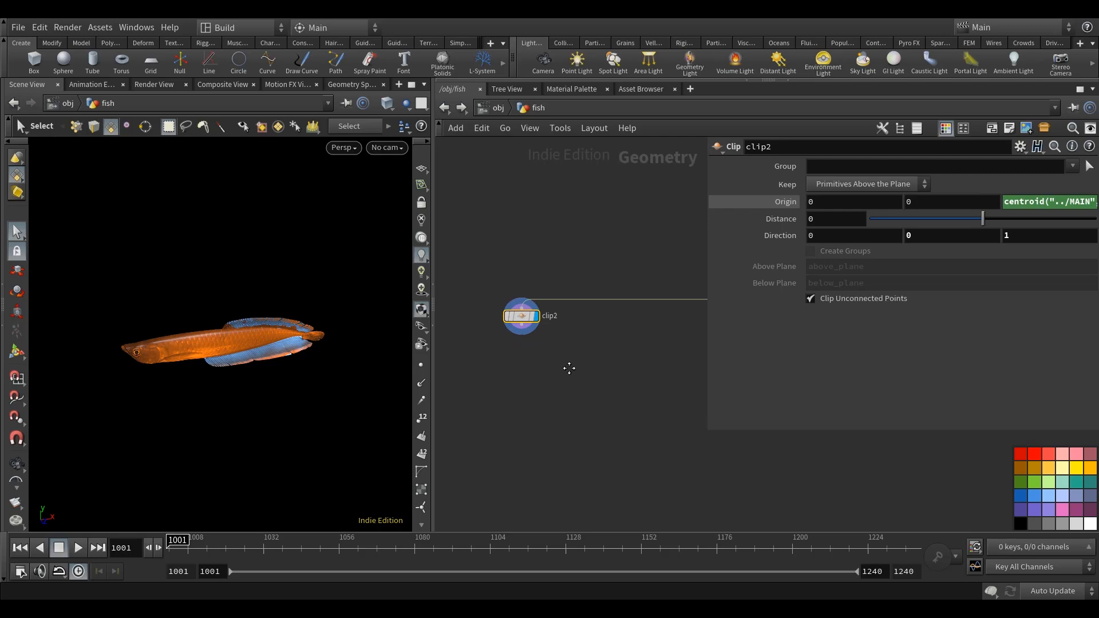
key(Tab)
text(group)
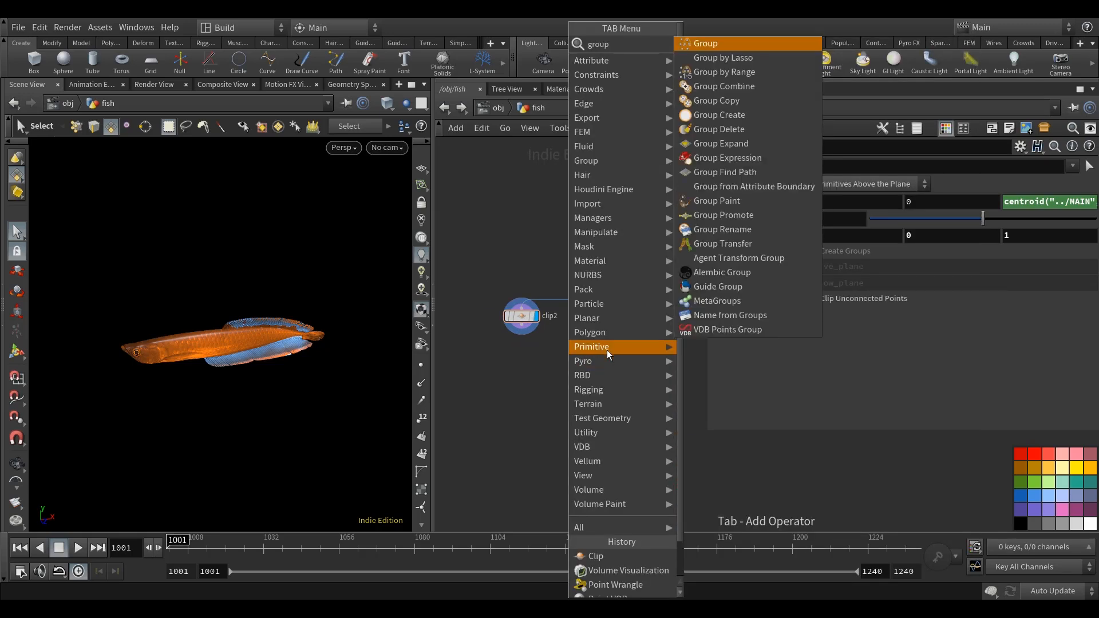
click(738, 43)
click(525, 366)
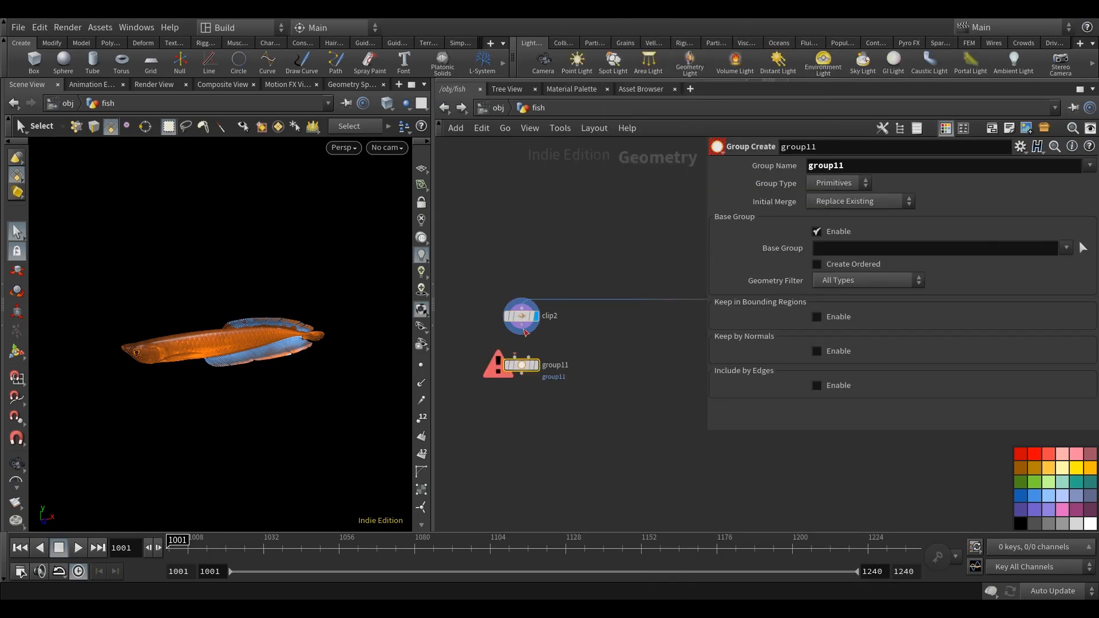
click(539, 366)
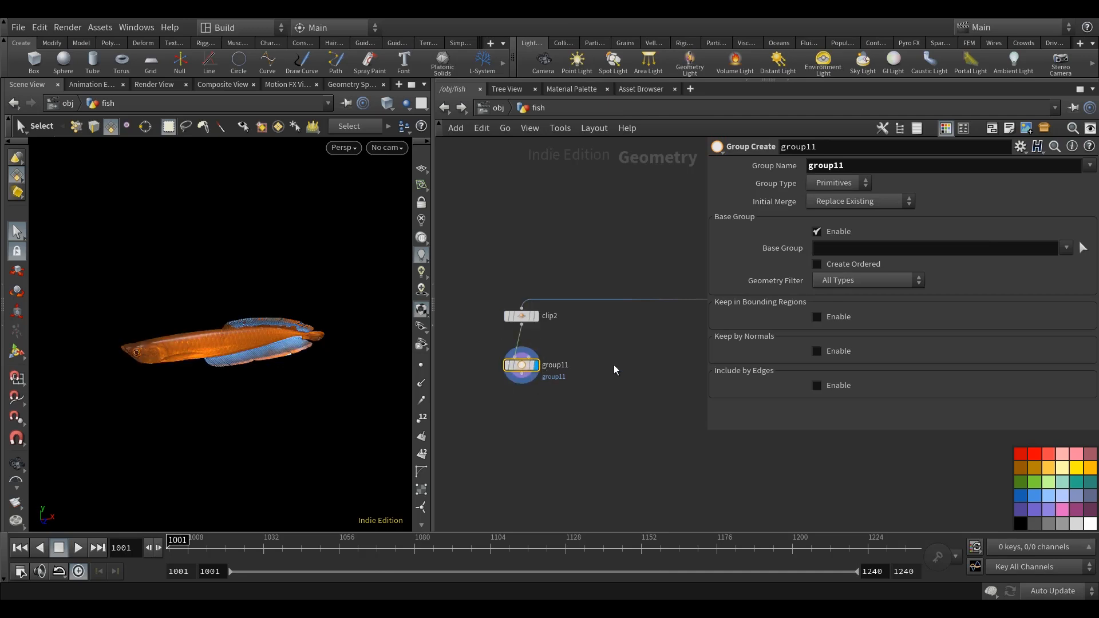
Set the Group Type of group11 to Edges and name the group open.
mouse_move(614, 365)
middle_down()
mouse_move(606, 393)
mouse_move(621, 385)
middle_up()
click(837, 183)
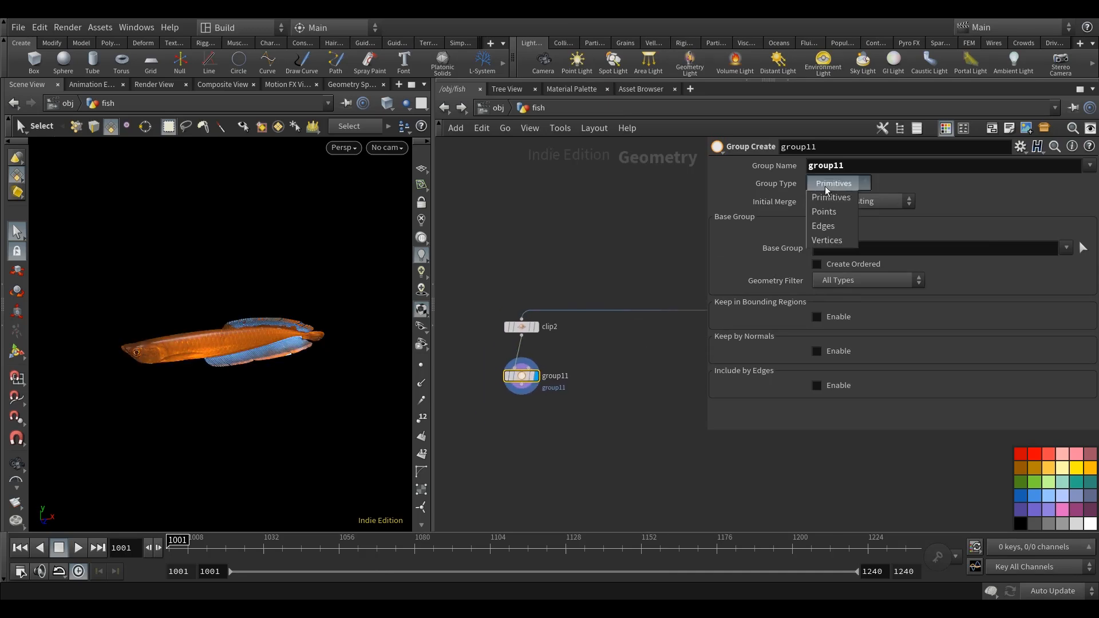
click(828, 223)
click(859, 168)
key(ctrl+a)
text(open)
key(Return)
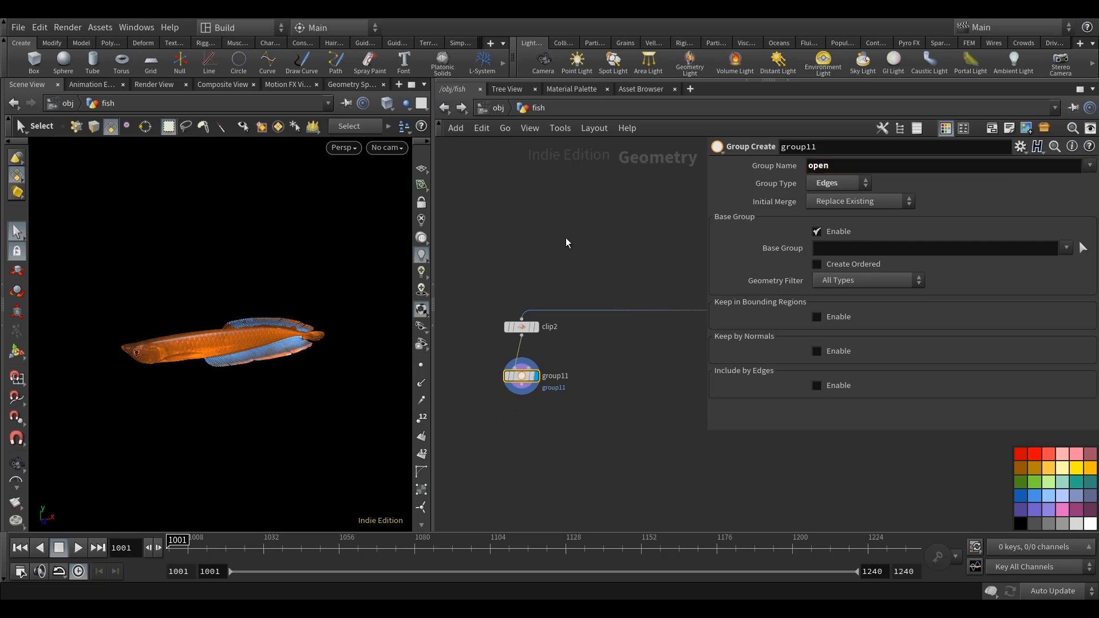
Disable the Base Group on group11 and include only Unshared Edges through Include by Edges.
click(839, 232)
middle_drag(581, 257, 570, 268)
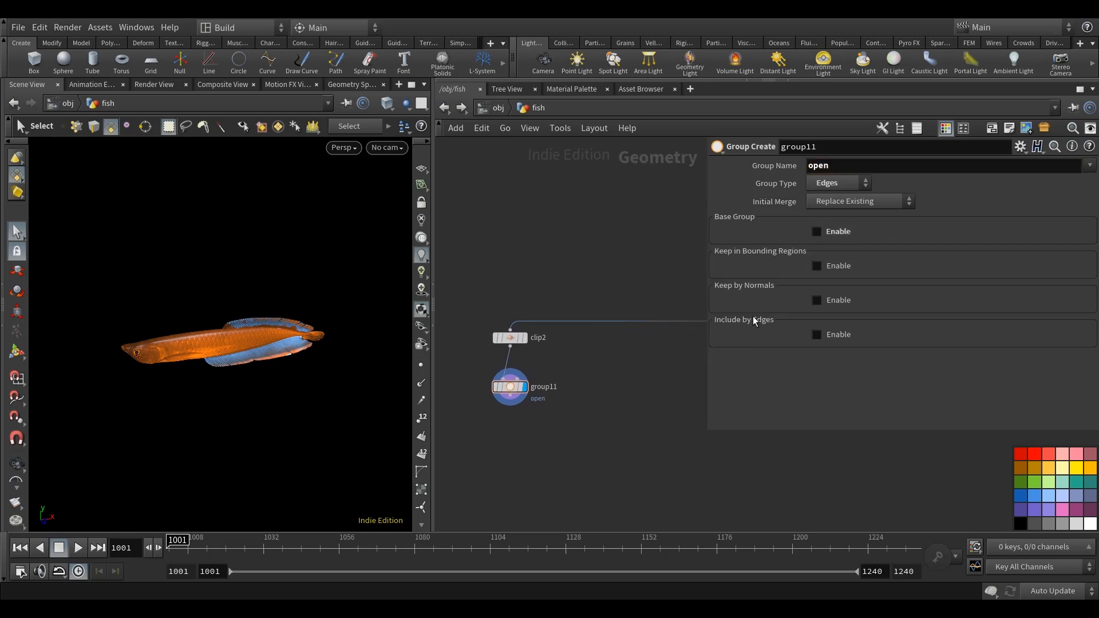
click(816, 334)
scroll(822, 331, down, 3)
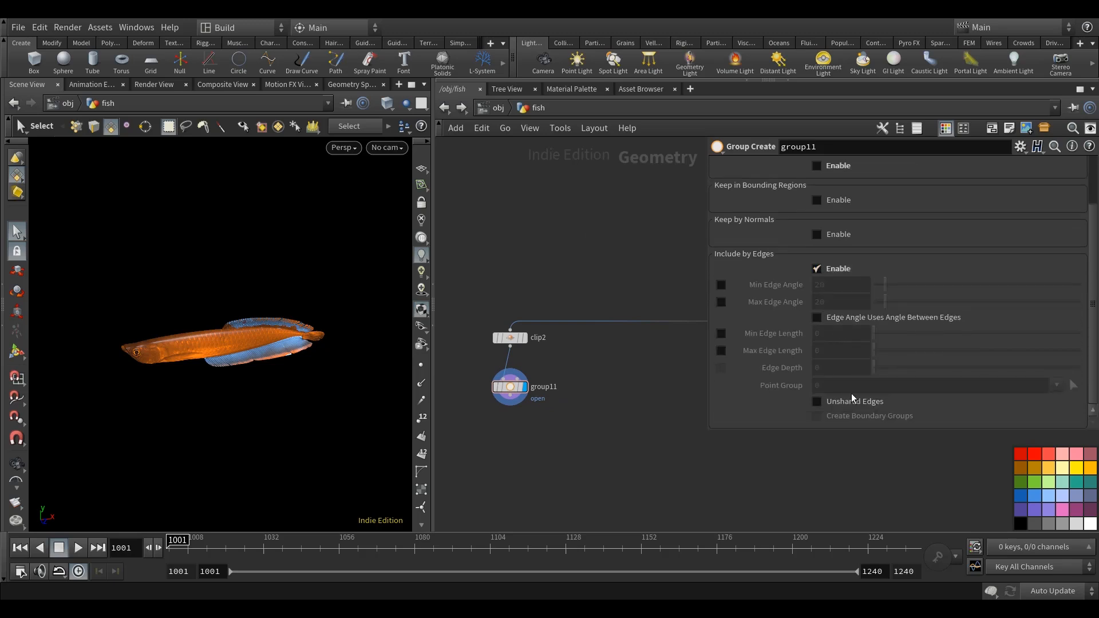
Add a Group Promote node below group11, wire group11 into it and display it.
mouse_move(618, 416)
middle_down()
mouse_move(620, 392)
mouse_move(597, 410)
middle_up()
key(Tab)
text(group)
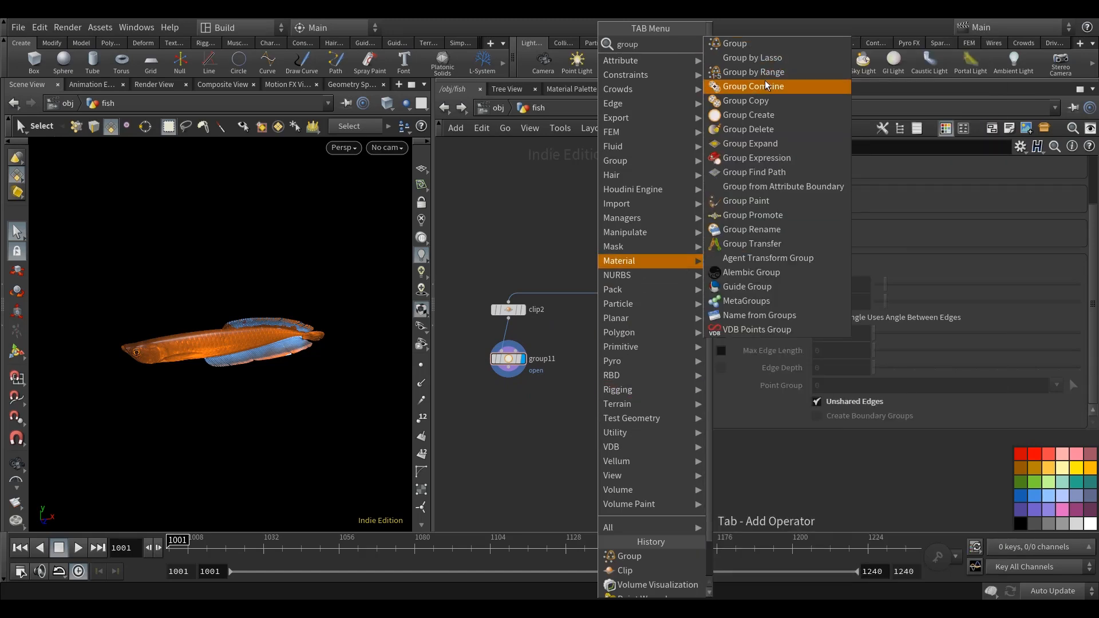
click(788, 216)
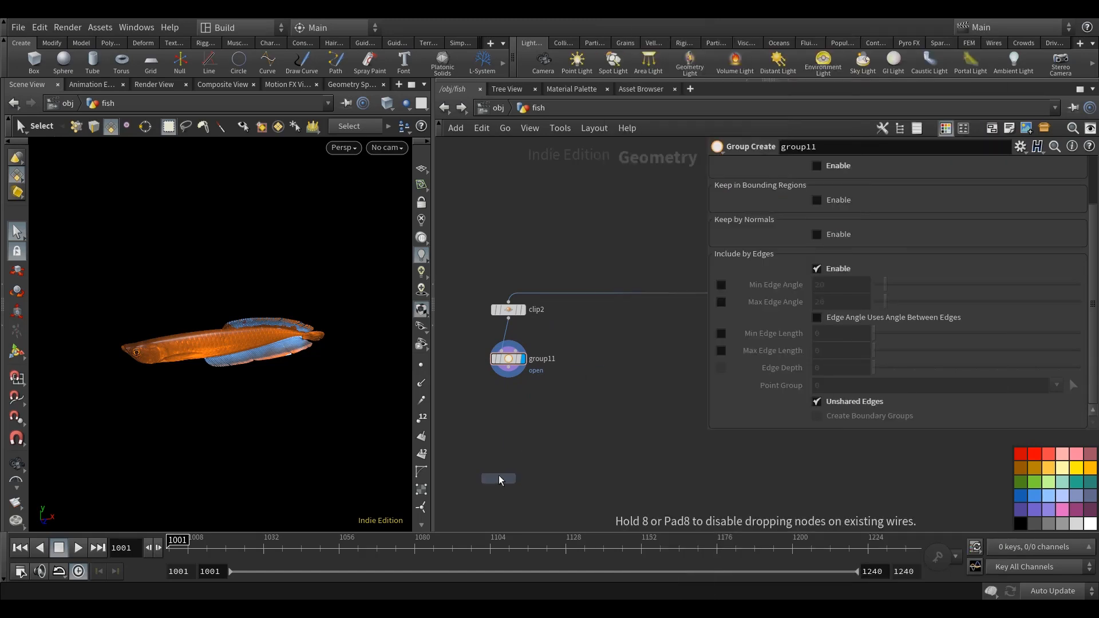
click(508, 407)
click(509, 368)
click(508, 398)
click(523, 407)
Convert the open group from Edges to Points in grouppromote2.
middle_drag(551, 387, 549, 384)
click(865, 199)
click(862, 263)
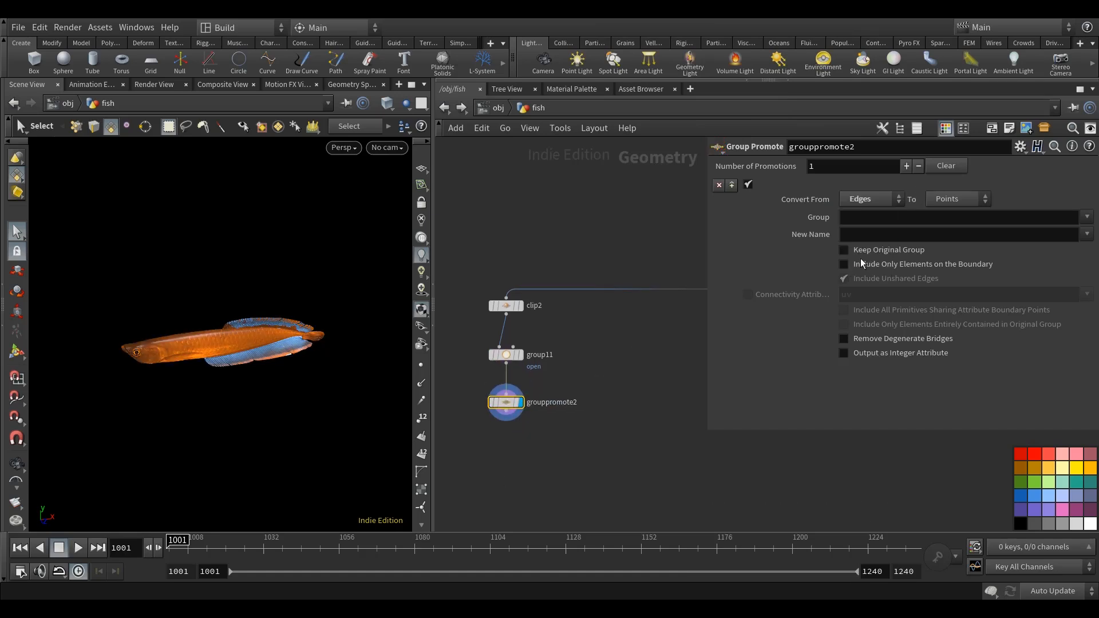
click(1088, 220)
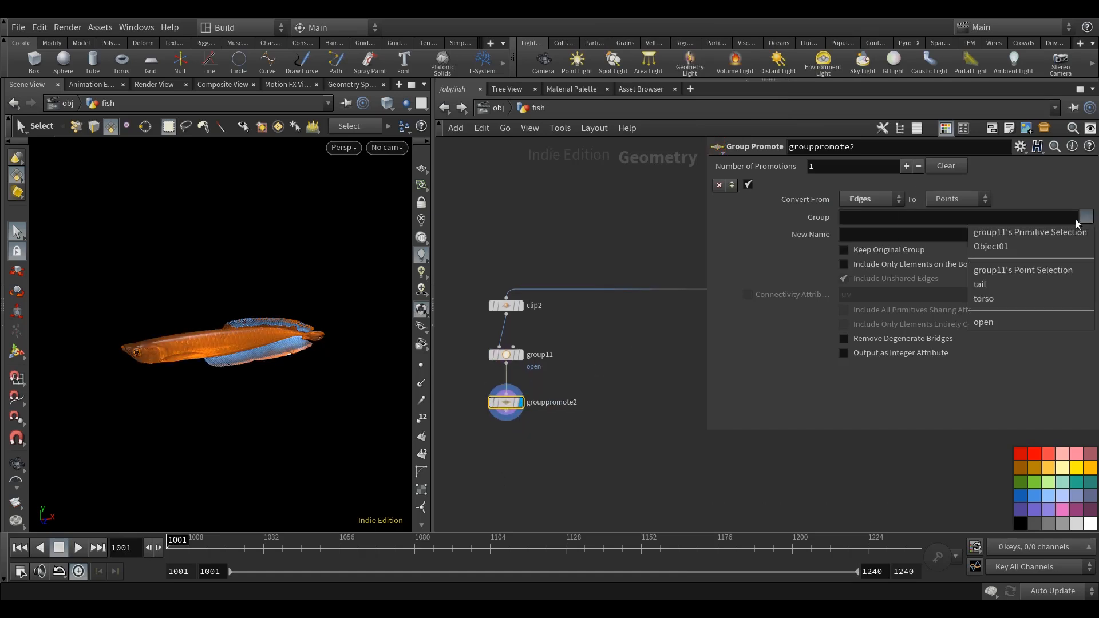
click(991, 324)
click(644, 433)
Add a Blast node below grouppromote2, connected to it and displayed.
middle_drag(634, 434, 648, 387)
key(Tab)
text(b)
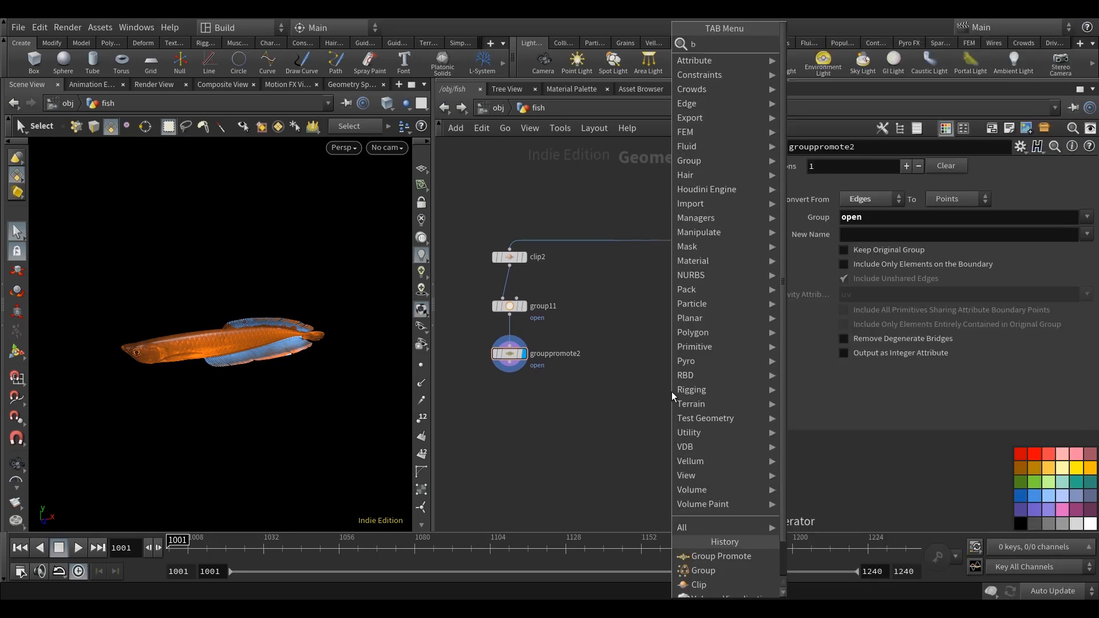
text(la)
click(814, 44)
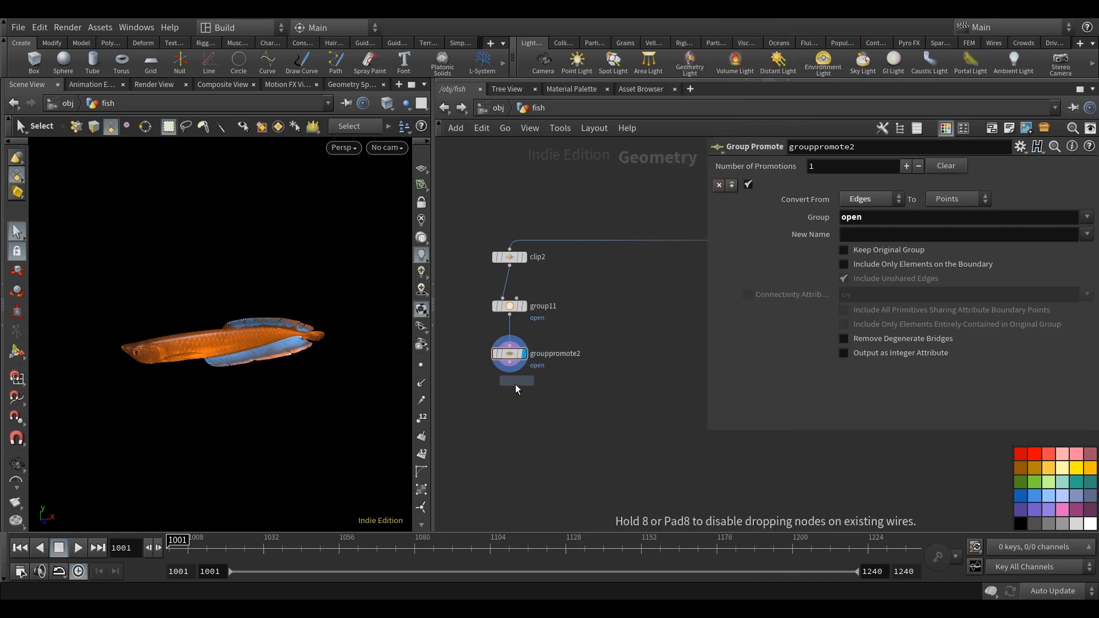
click(511, 401)
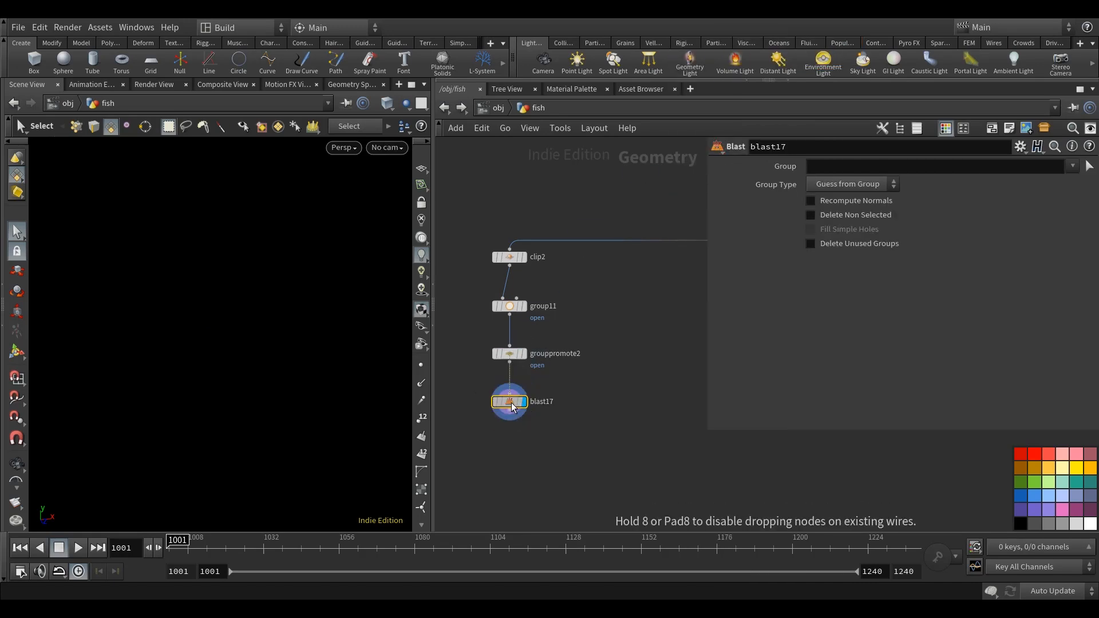
Set blast17 to the open group with Group Type Points and Delete Non Selected enabled, and inspect the fish outline.
click(1072, 167)
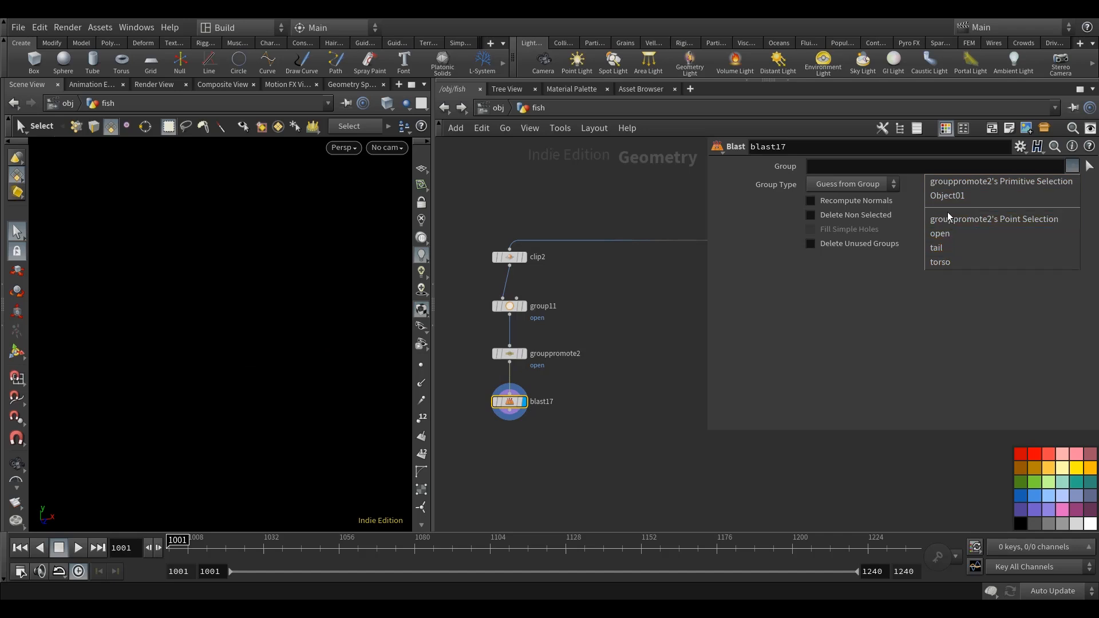
click(946, 232)
click(854, 183)
click(847, 235)
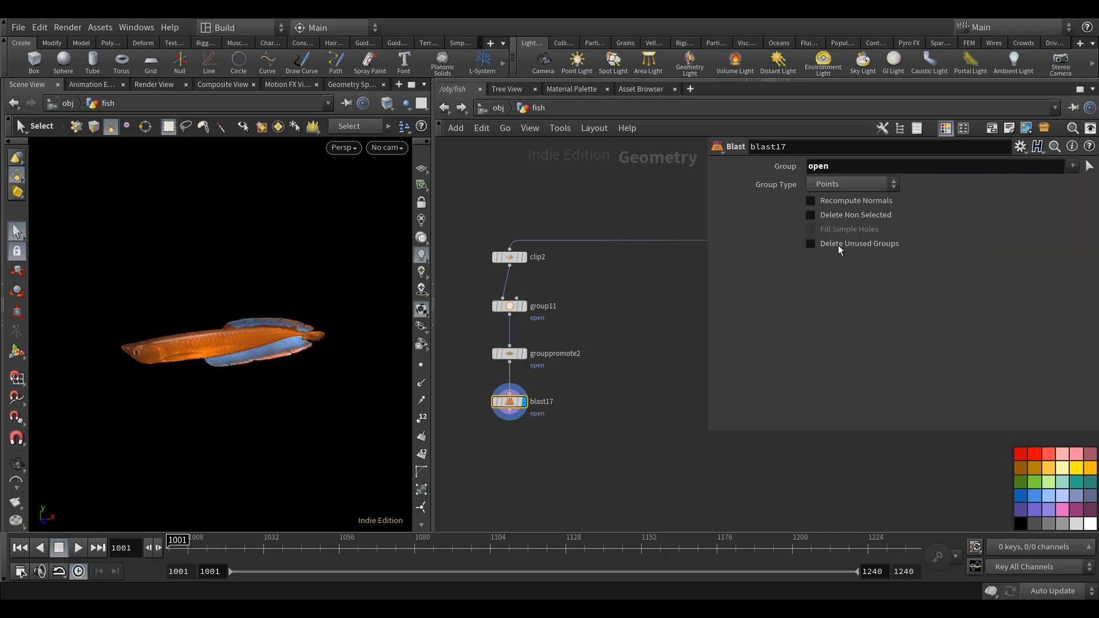
click(870, 215)
key(Escape)
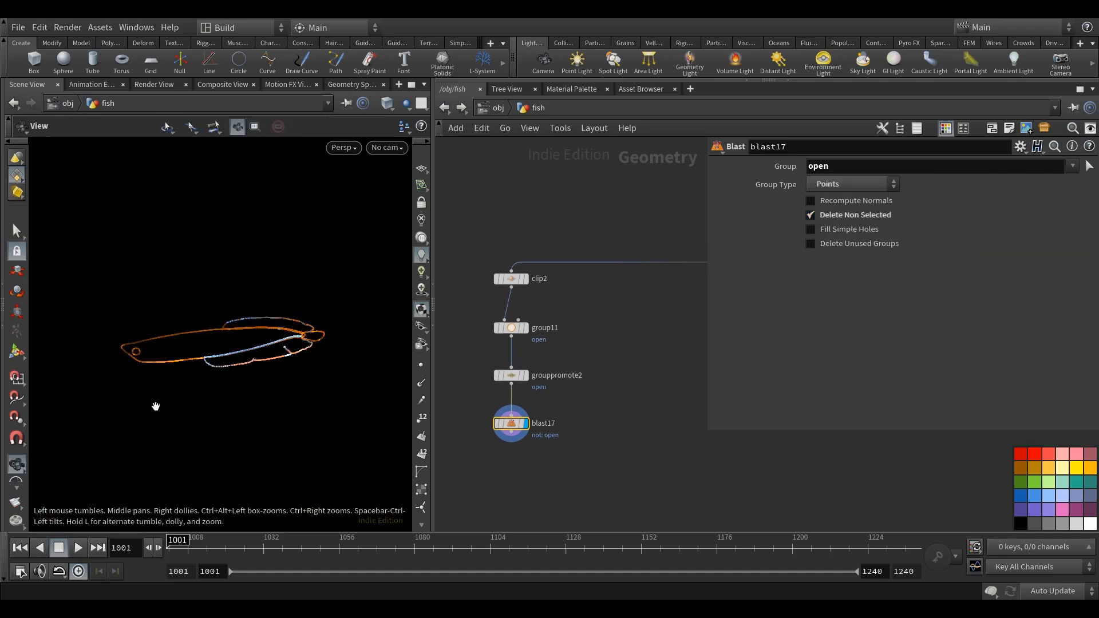
drag(281, 369, 119, 320)
key(s)
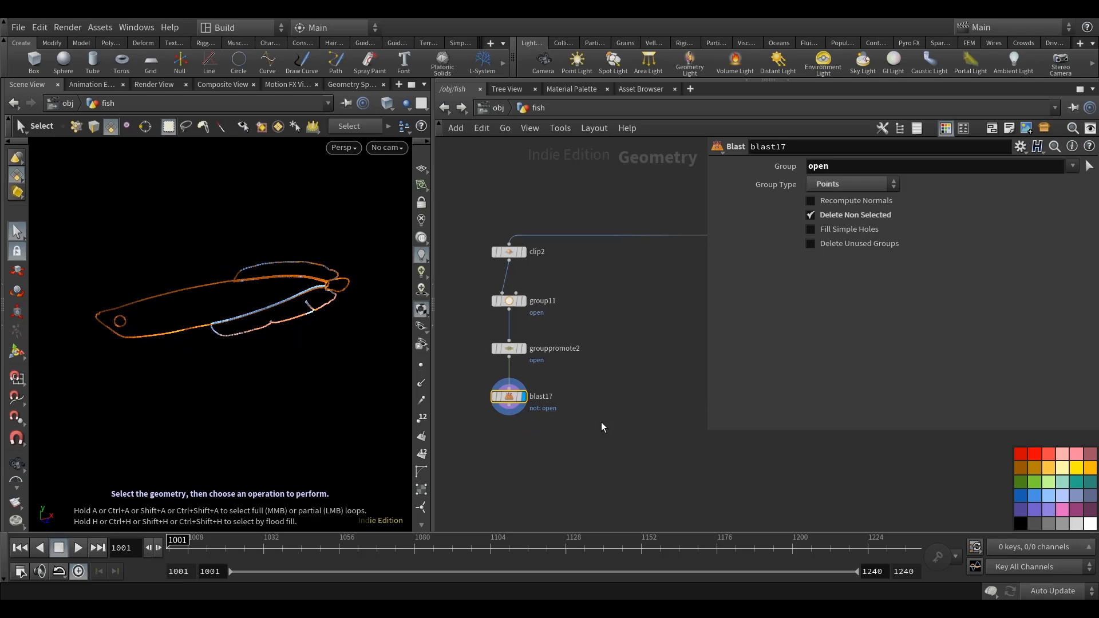
Add a Merge node below blast17 and connect blast17 to it.
key(Tab)
text(mer)
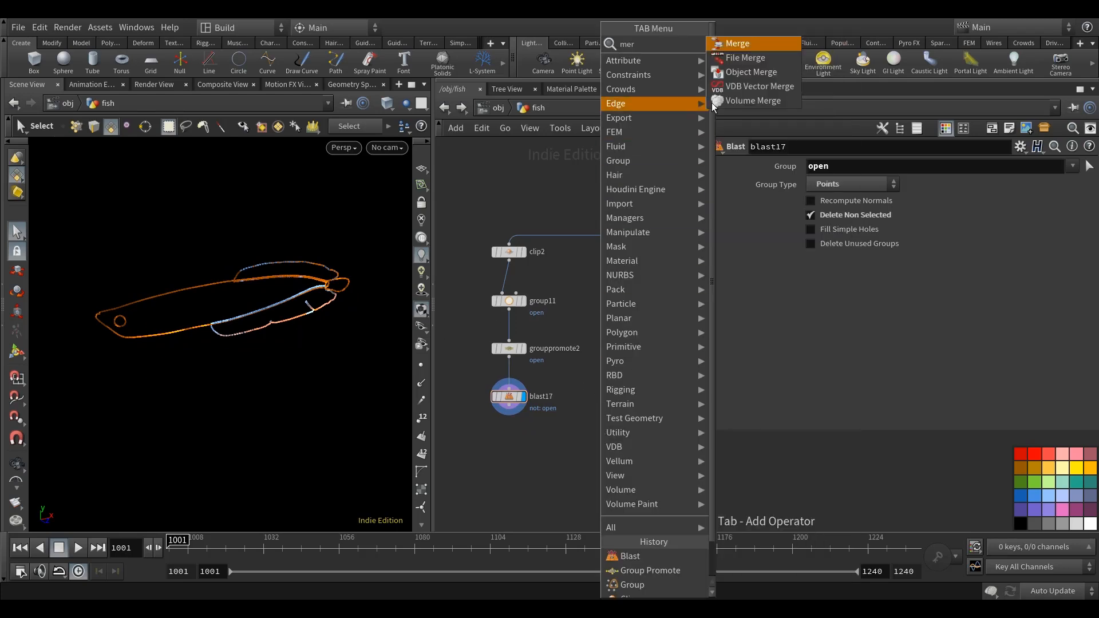
click(755, 45)
click(537, 460)
drag(508, 413, 511, 479)
scroll(558, 434, down, 11)
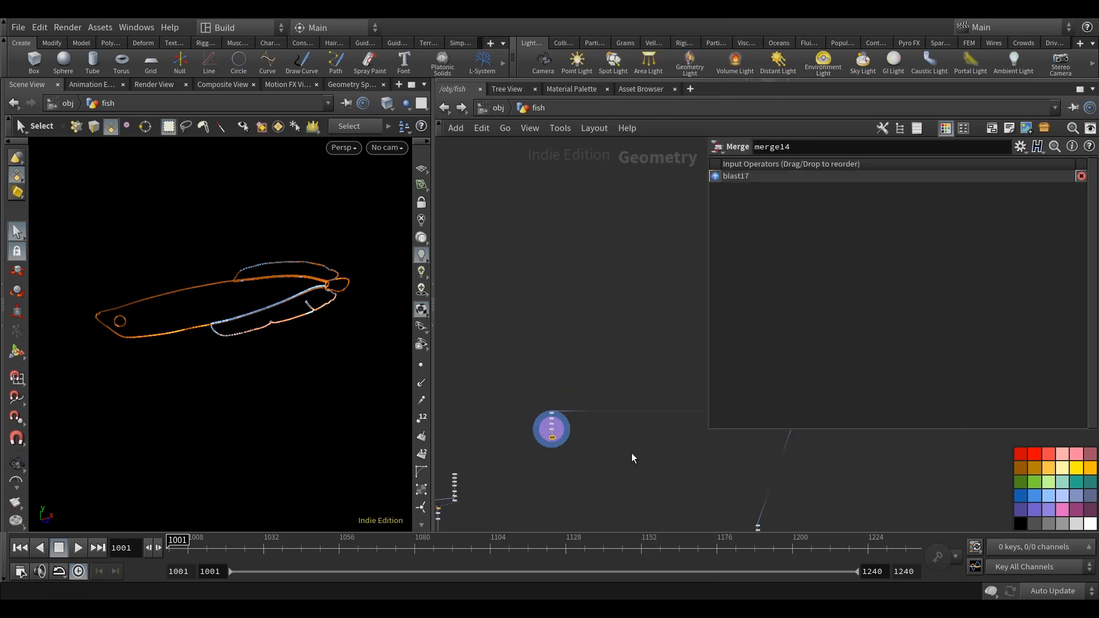
Display null26 and switch the viewport to Smooth Wire Shaded to inspect the fin geometry.
middle_drag(631, 452, 436, 468)
scroll(633, 362, up, 5)
scroll(618, 320, up, 5)
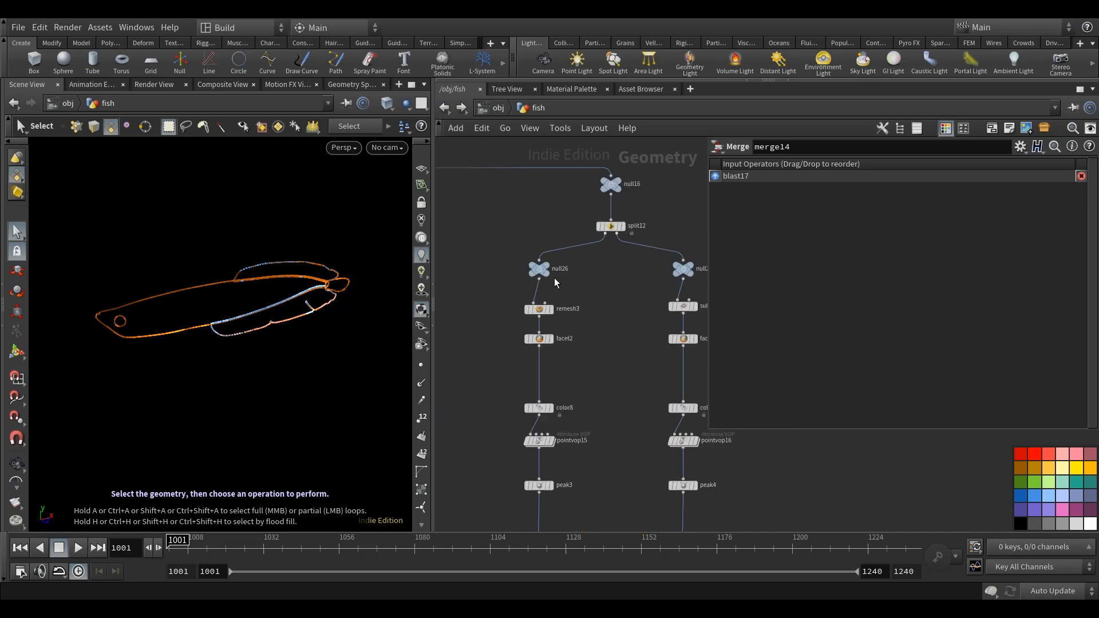
click(547, 264)
middle_drag(515, 281, 502, 287)
scroll(253, 343, up, 5)
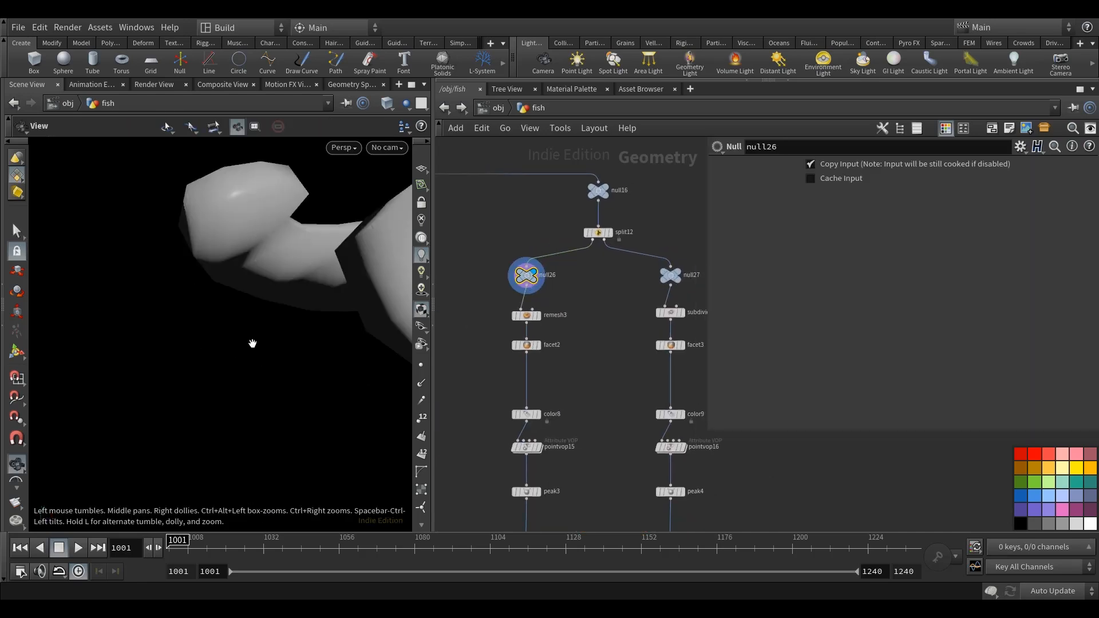
scroll(252, 343, down, 3)
scroll(299, 358, down, 4)
mouse_move(206, 388)
mouse_down()
mouse_move(339, 372)
mouse_move(324, 387)
mouse_up()
key(s)
click(387, 103)
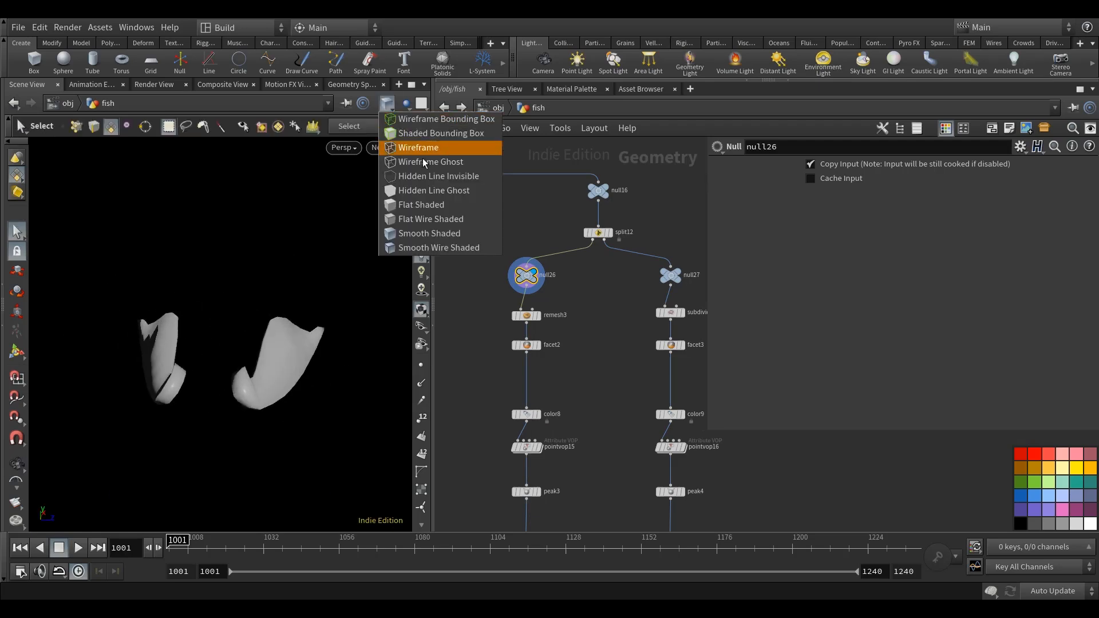
click(438, 247)
key(Escape)
mouse_move(361, 366)
mouse_down()
mouse_move(338, 328)
mouse_move(311, 360)
mouse_move(316, 421)
mouse_move(331, 417)
mouse_up()
Examine the fin branch of the network downstream of null26.
scroll(595, 452, down, 2)
scroll(595, 453, down, 3)
middle_drag(595, 453, 532, 377)
scroll(530, 386, down, 4)
drag(575, 478, 596, 353)
scroll(495, 353, up, 2)
scroll(496, 349, up, 3)
click(577, 349)
middle_drag(572, 347, 607, 359)
scroll(607, 359, up, 4)
click(508, 319)
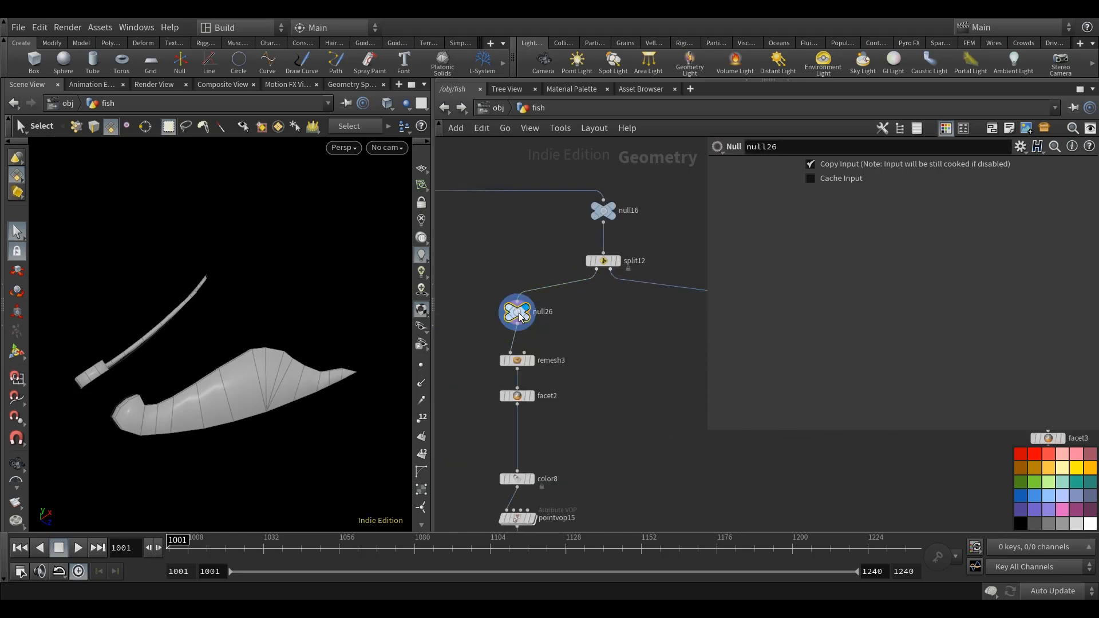
middle_drag(621, 431, 621, 407)
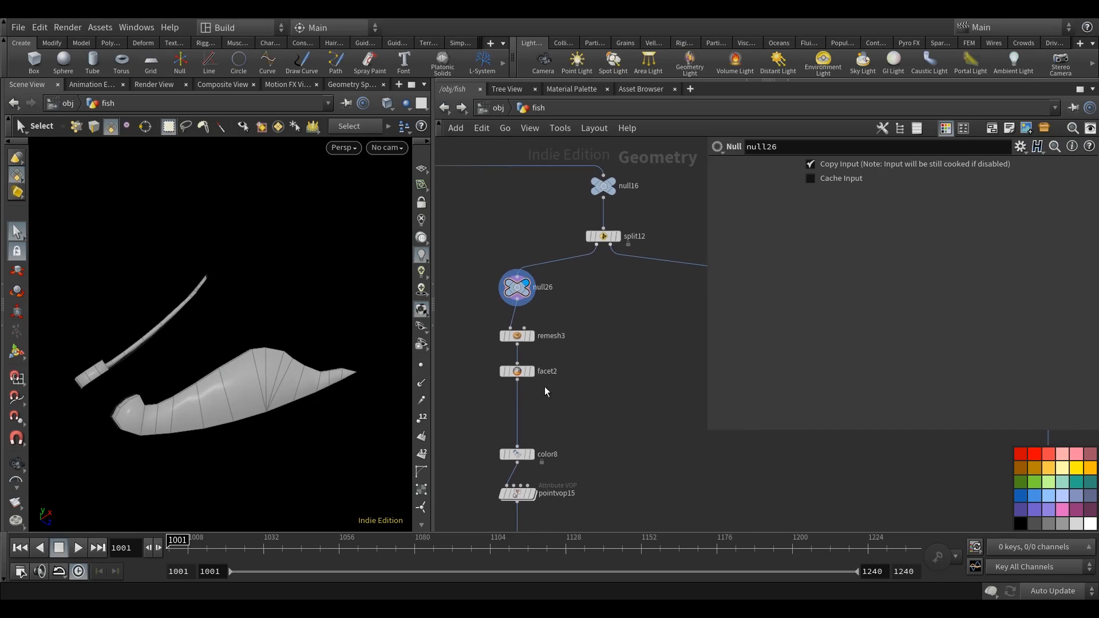
Set the update mode to Manual and place a copy of facet2 beside remesh3, wired from null26.
click(1053, 591)
click(1037, 572)
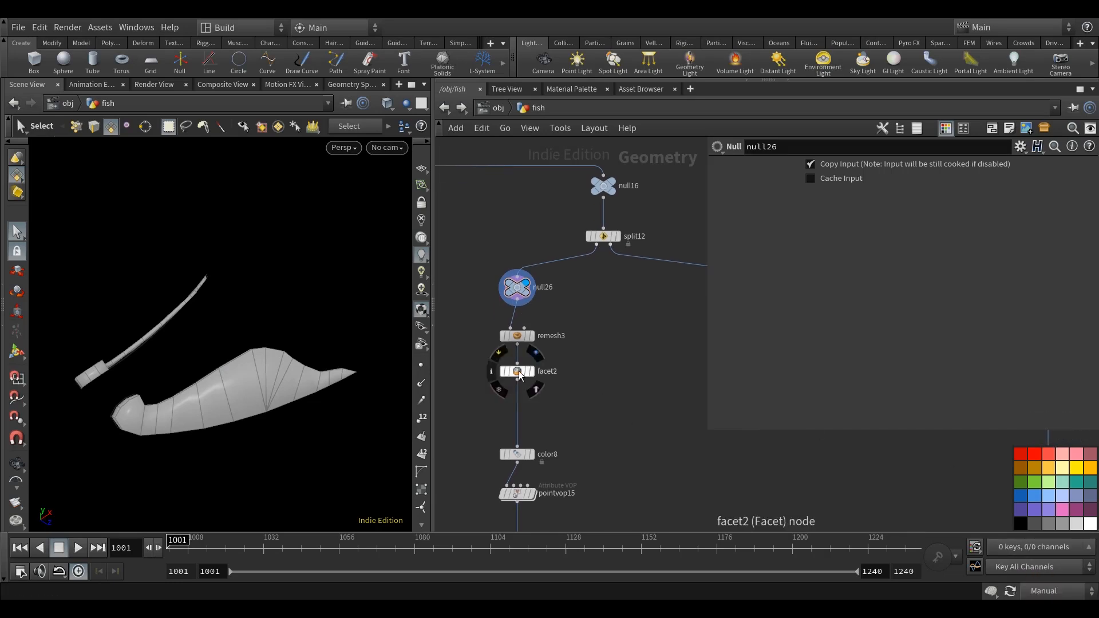
click(517, 371)
key(ctrl+c)
key(ctrl+v)
click(517, 299)
click(619, 350)
drag(623, 359, 640, 336)
Place a copy of peak3 below facet4, wire facet4 into it and display it.
middle_drag(656, 409, 648, 287)
scroll(649, 287, down, 4)
scroll(621, 363, up, 5)
click(540, 338)
click(527, 337)
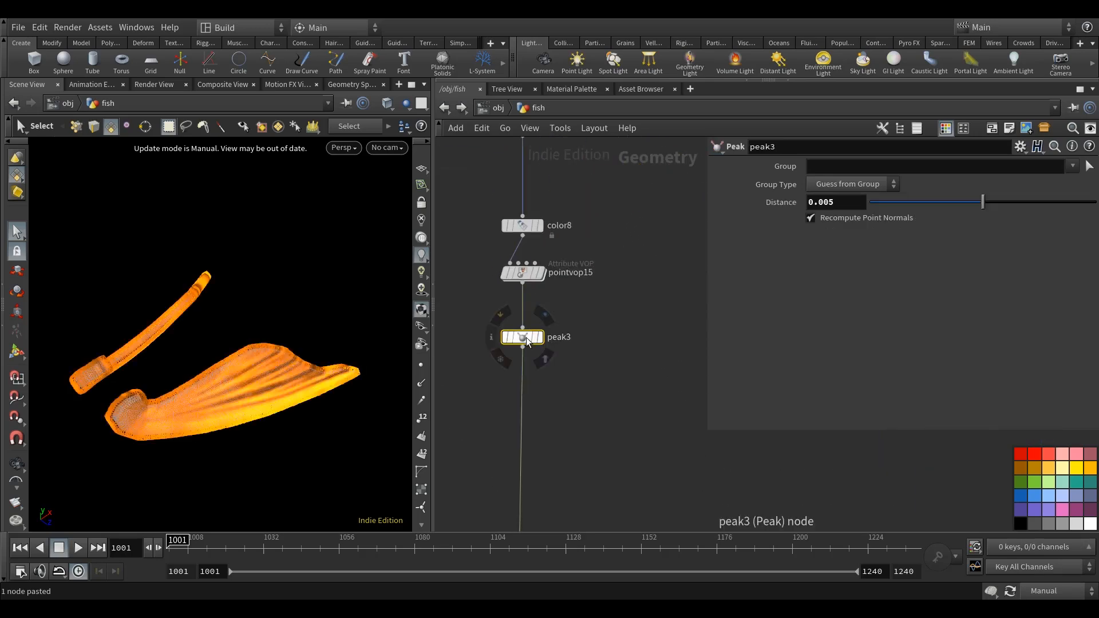
key(ctrl+c)
middle_drag(607, 260, 598, 452)
key(ctrl+v)
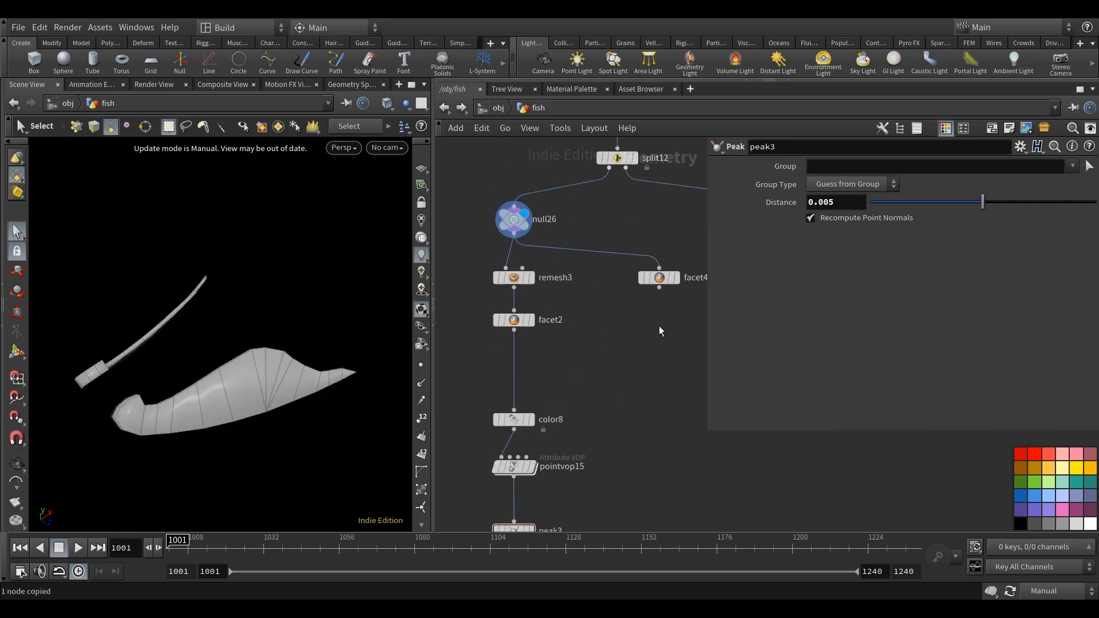
drag(661, 289, 662, 321)
click(677, 326)
Restore Auto Update and compare the fins with the new Peak node bypassed and active.
click(1044, 591)
click(1043, 544)
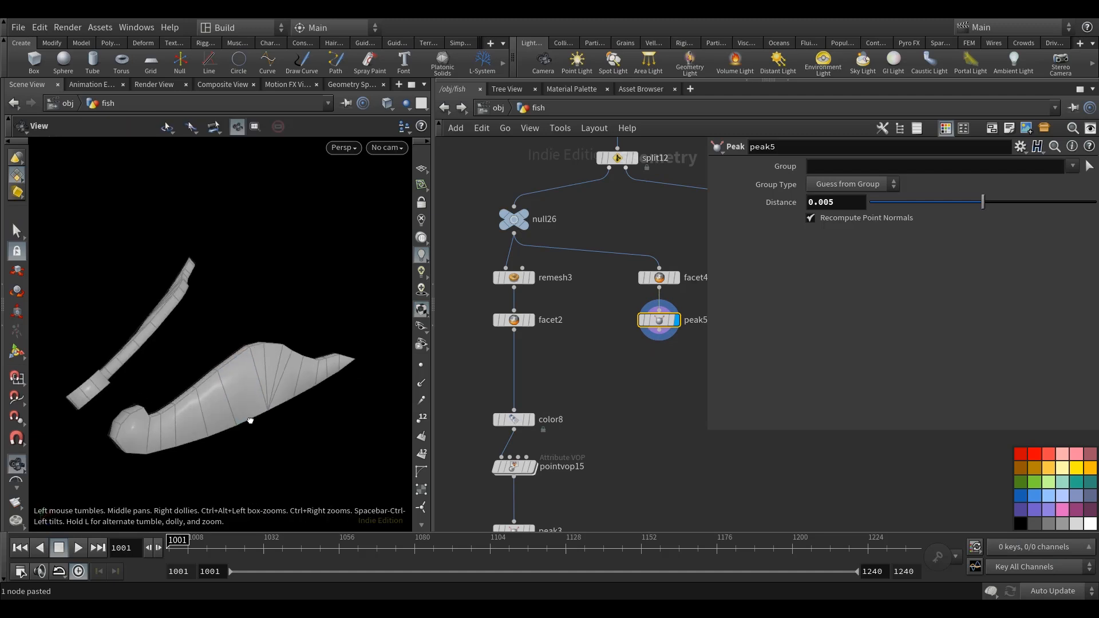
middle_drag(672, 380, 654, 375)
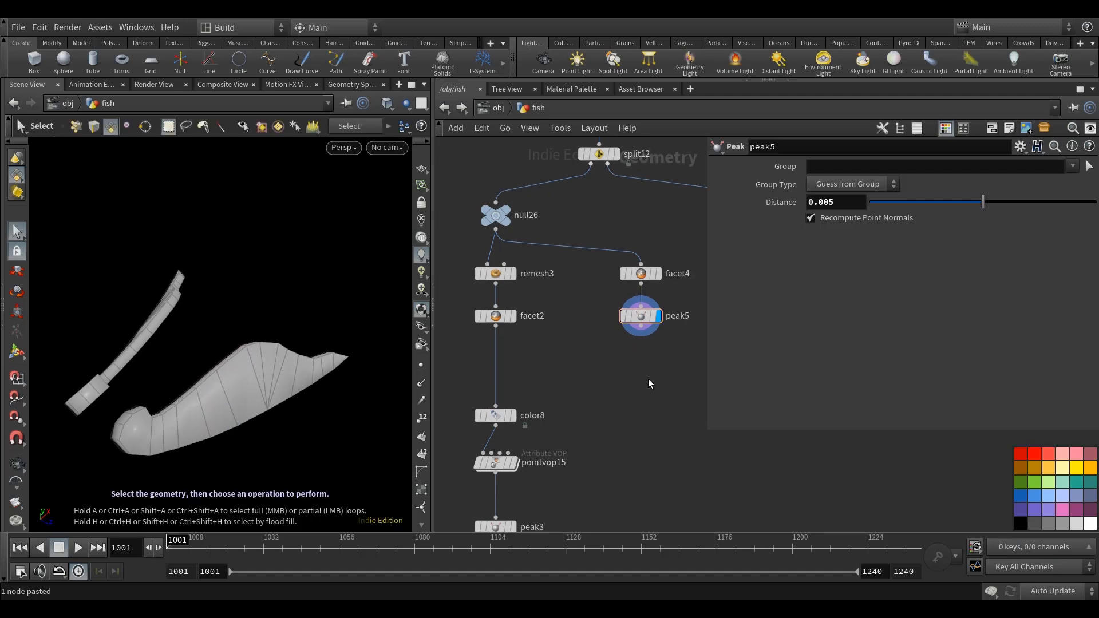
click(620, 295)
click(620, 295)
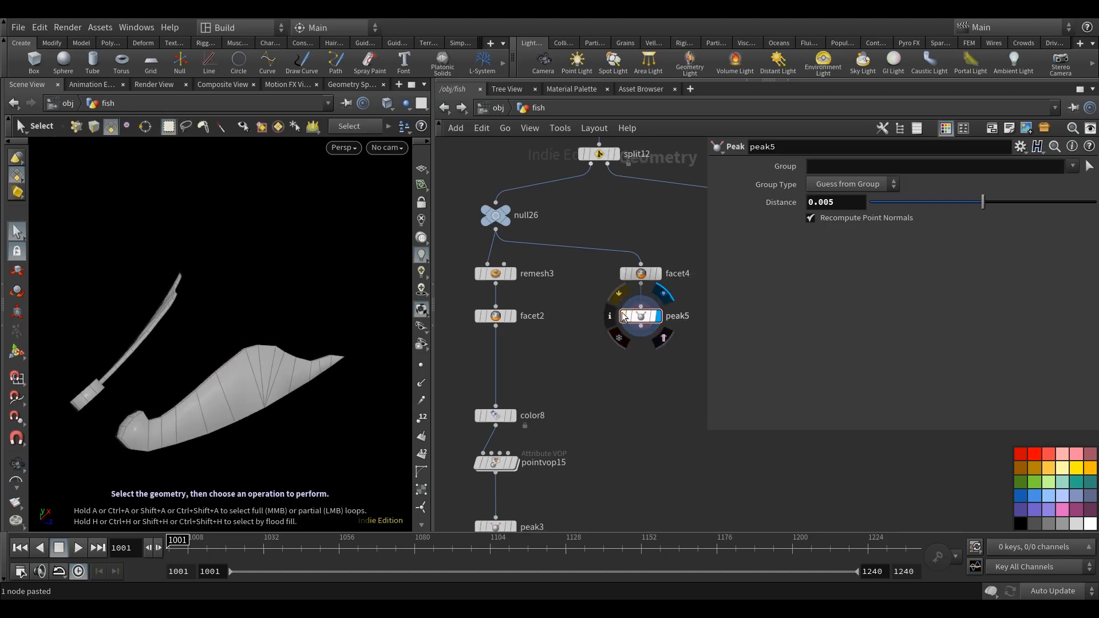
middle_drag(651, 380, 650, 387)
Add a Subdivide node below peak5, connected to it and displayed.
key(Tab)
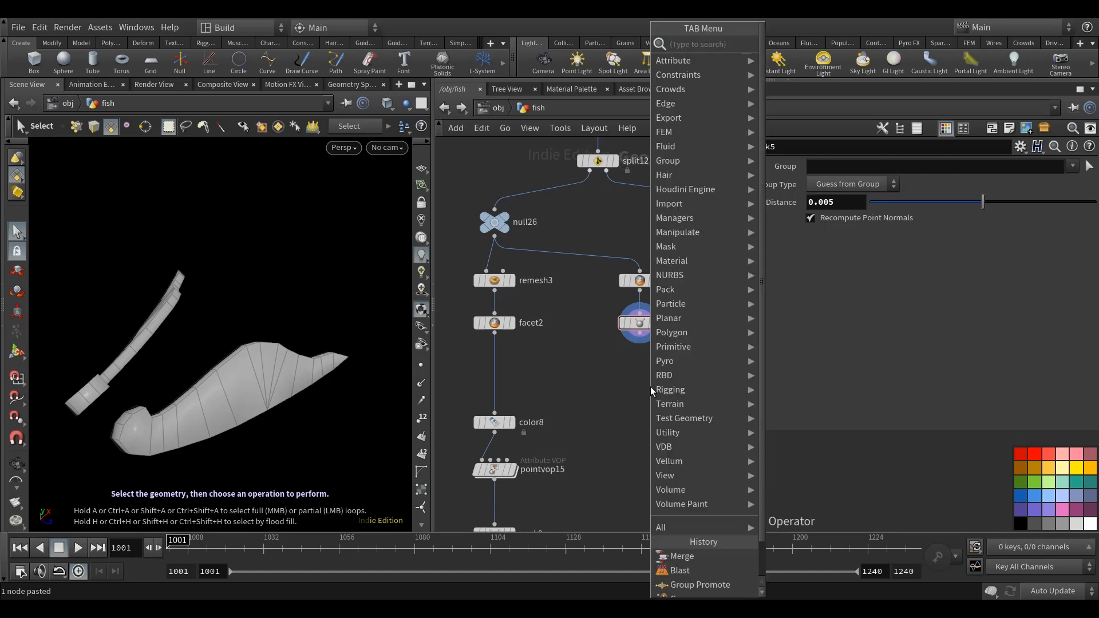
text(su)
click(820, 46)
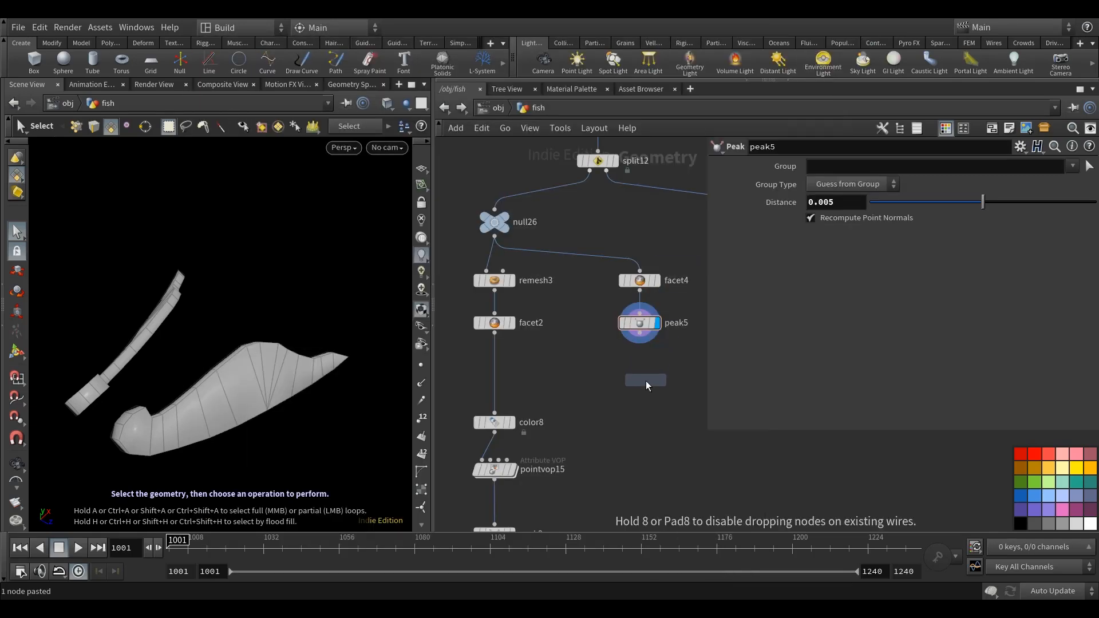
click(646, 379)
drag(650, 382, 642, 387)
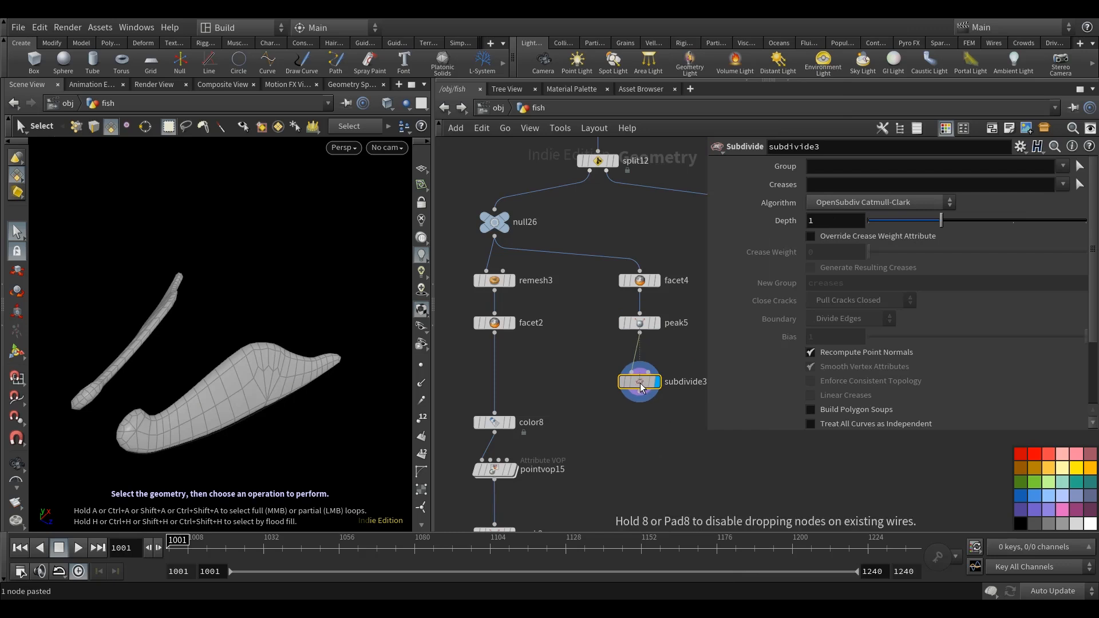
Set subdivide3 to Depth 3 and enable Override Crease Weight Attribute with a Crease Weight of 10.
click(831, 223)
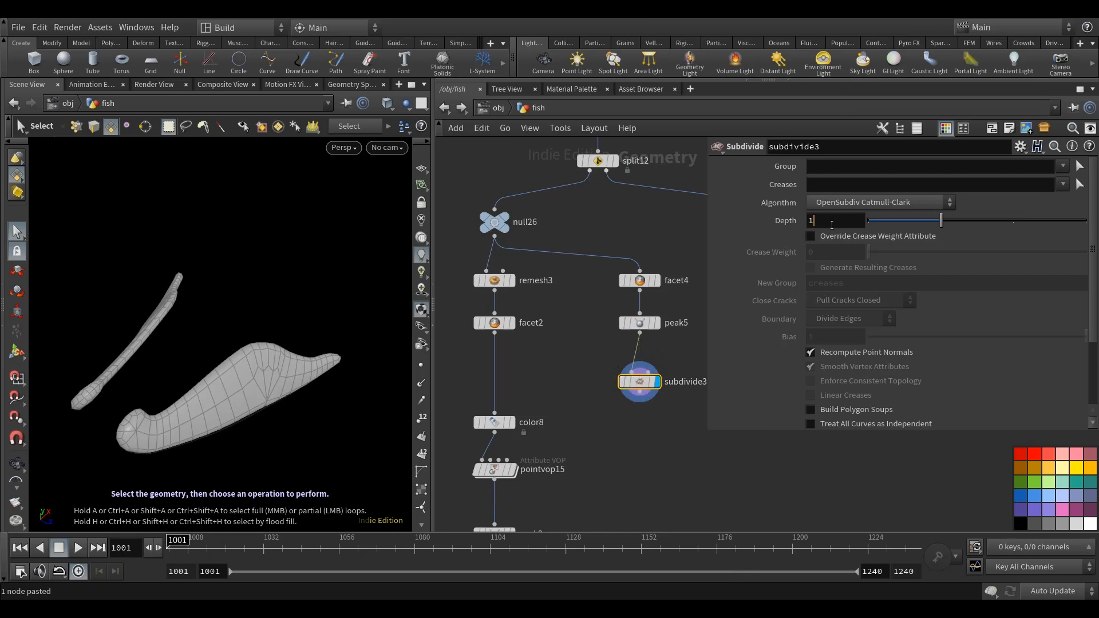
click(652, 231)
middle_drag(651, 232, 641, 221)
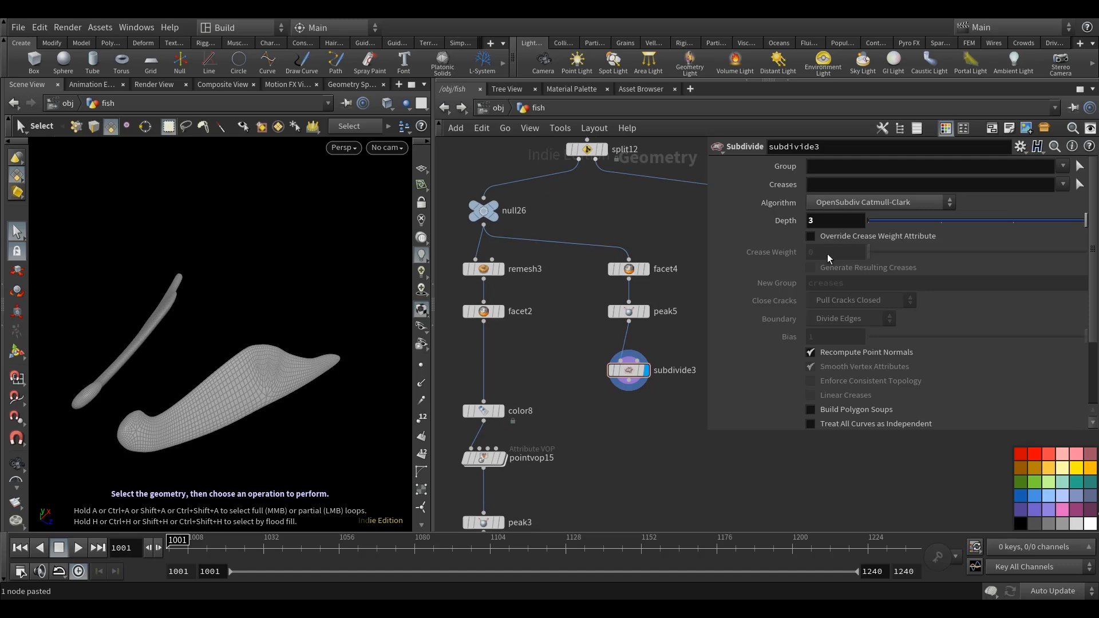
alt+drag(321, 418, 276, 418)
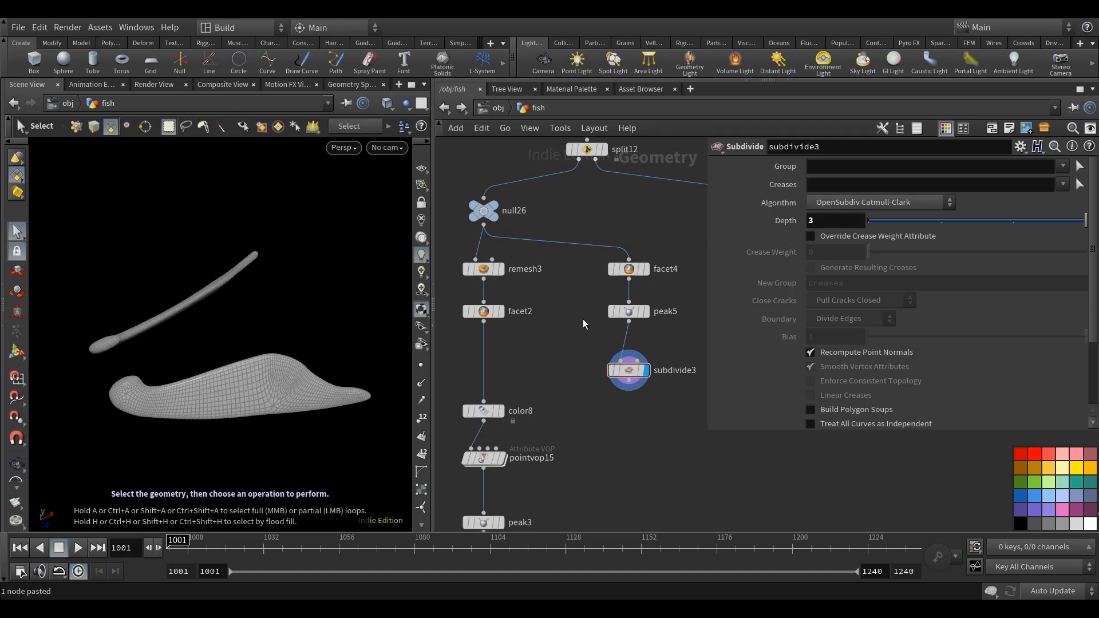
click(837, 238)
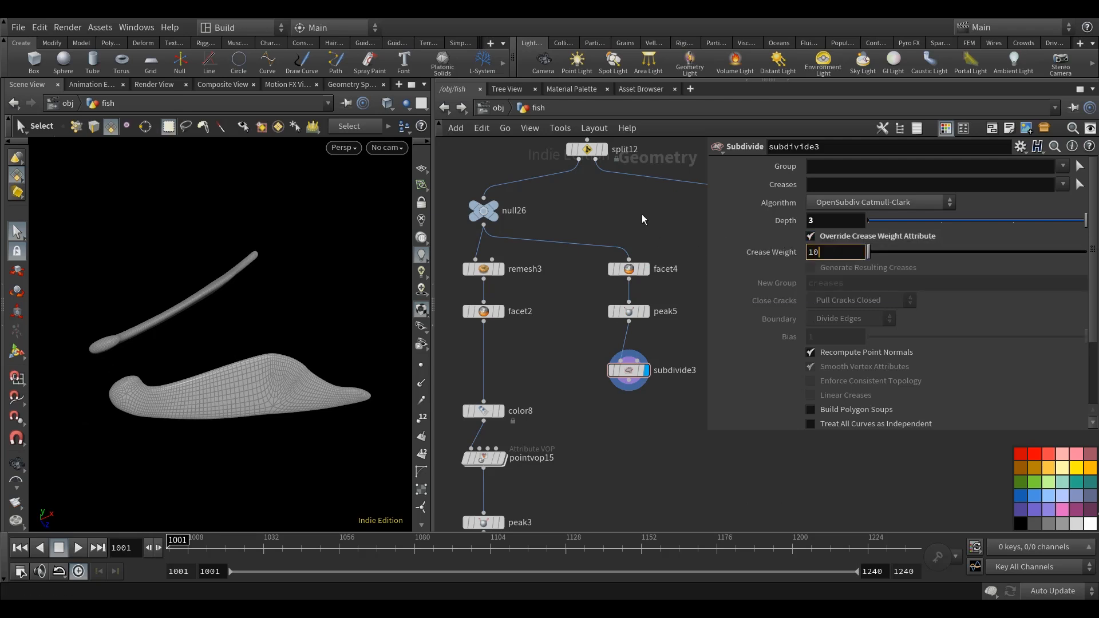
key(Return)
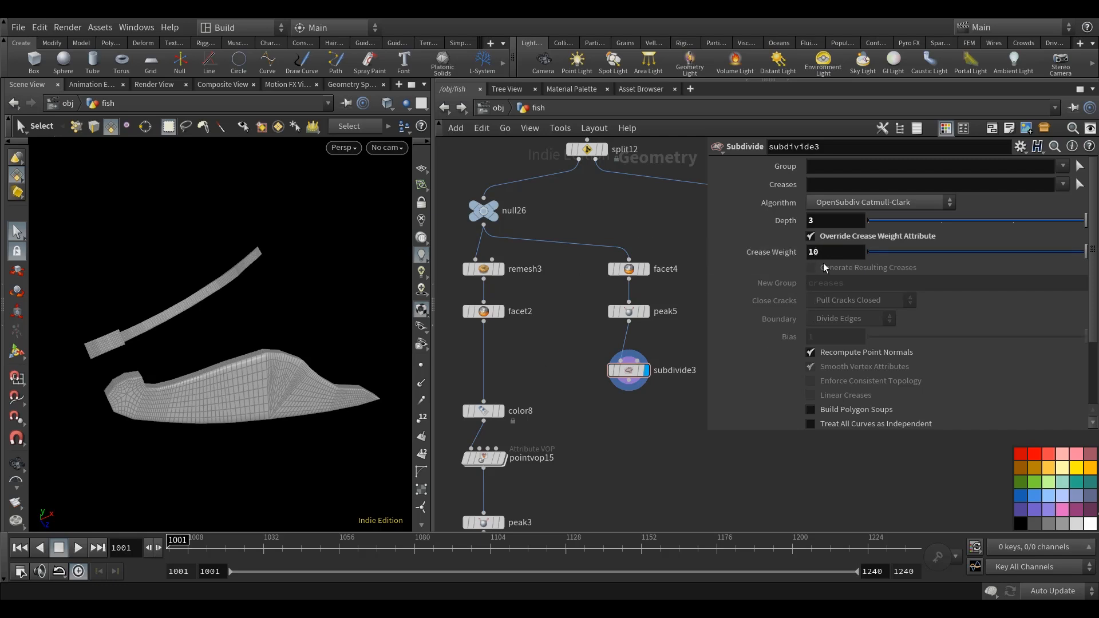
Examine the subdivided fin mesh up close, especially its creased border edges.
key(Escape)
drag(338, 363, 232, 393)
key(s)
alt+middle_drag(233, 393, 263, 334)
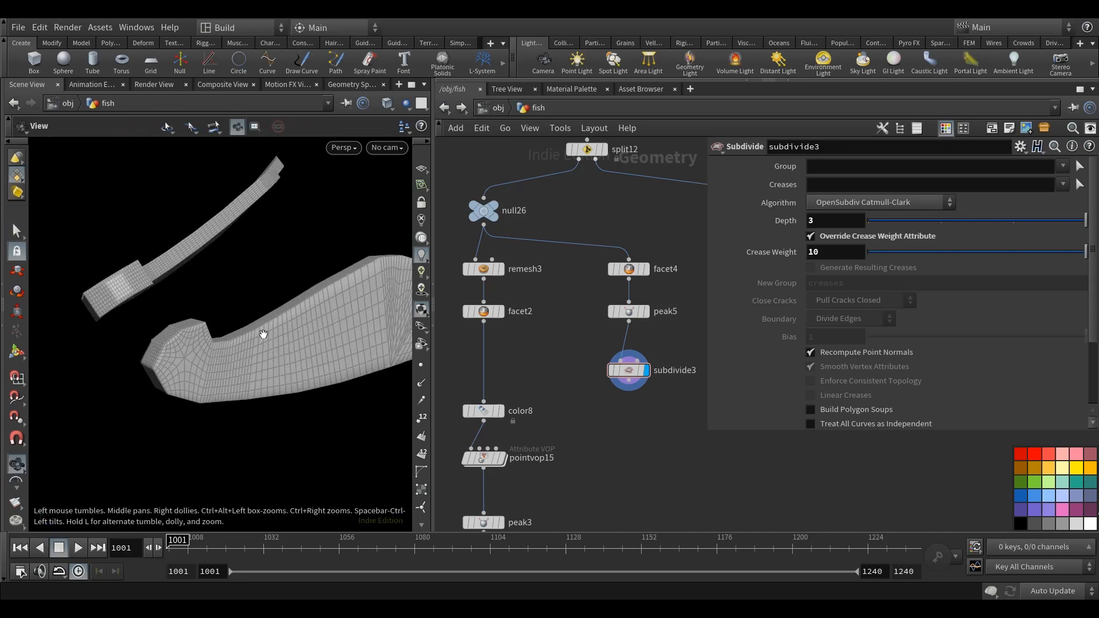
alt+right_drag(262, 334, 229, 384)
alt+drag(229, 384, 200, 355)
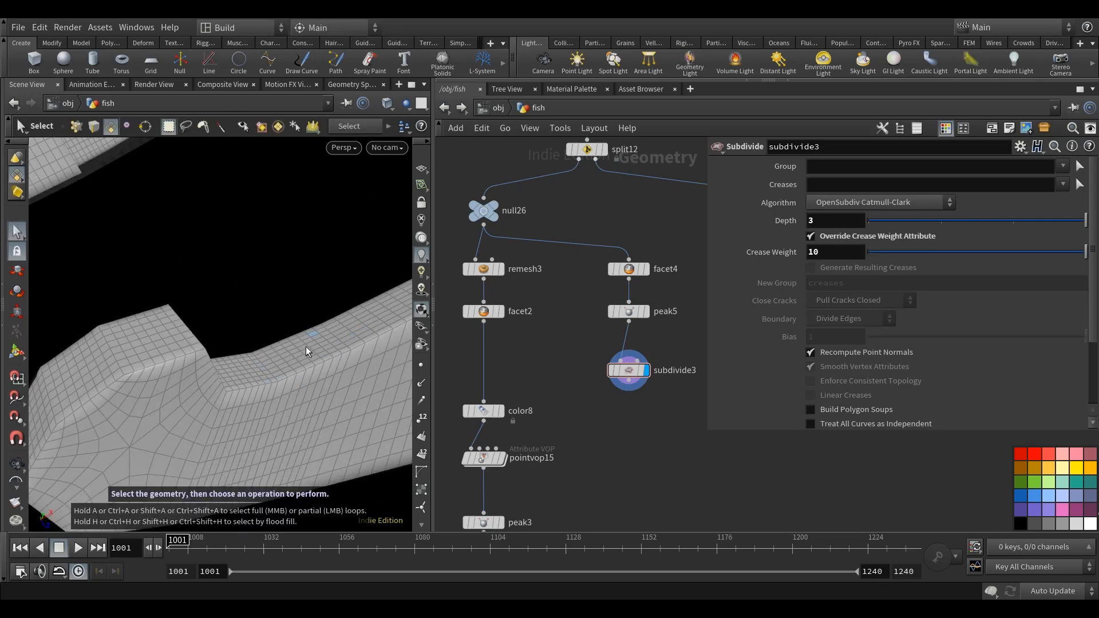
mouse_move(268, 341)
alt+mouse_down()
mouse_move(294, 326)
mouse_move(277, 338)
alt+mouse_up()
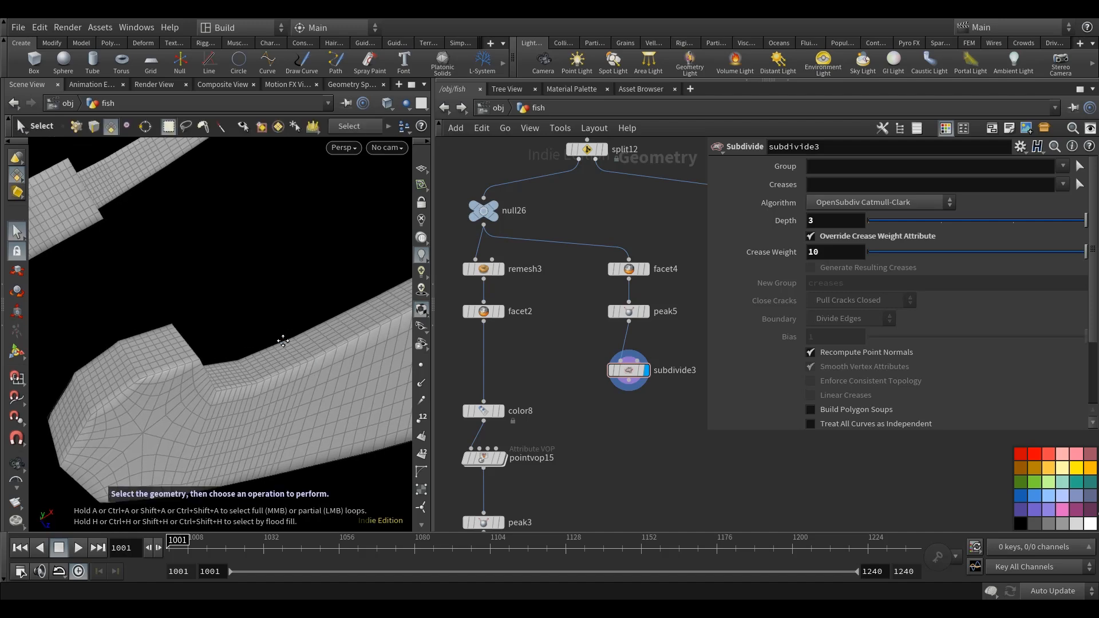
alt+drag(199, 365, 214, 310)
Switch to edge selection and select the border edge loop along the first fin.
right_click(16, 174)
click(42, 193)
alt+drag(277, 312, 201, 335)
double_click(196, 303)
alt+drag(162, 372, 243, 454)
alt+drag(311, 397, 287, 444)
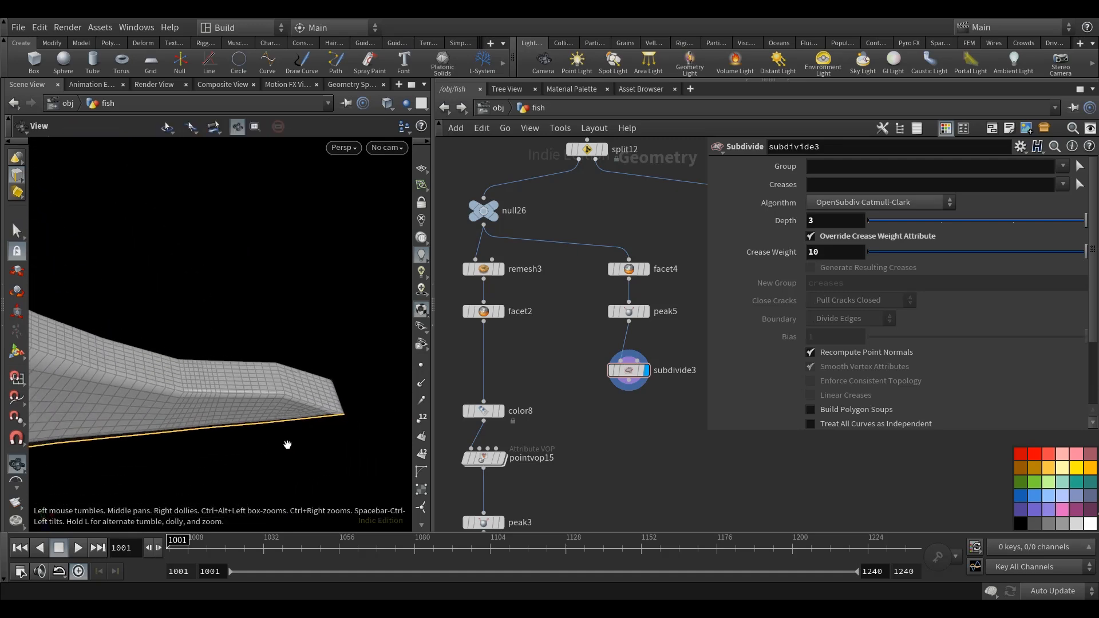
Add the matching border edge loop on the opposite fin to the selection and check both fins.
alt+drag(299, 404, 190, 393)
alt+drag(149, 359, 269, 316)
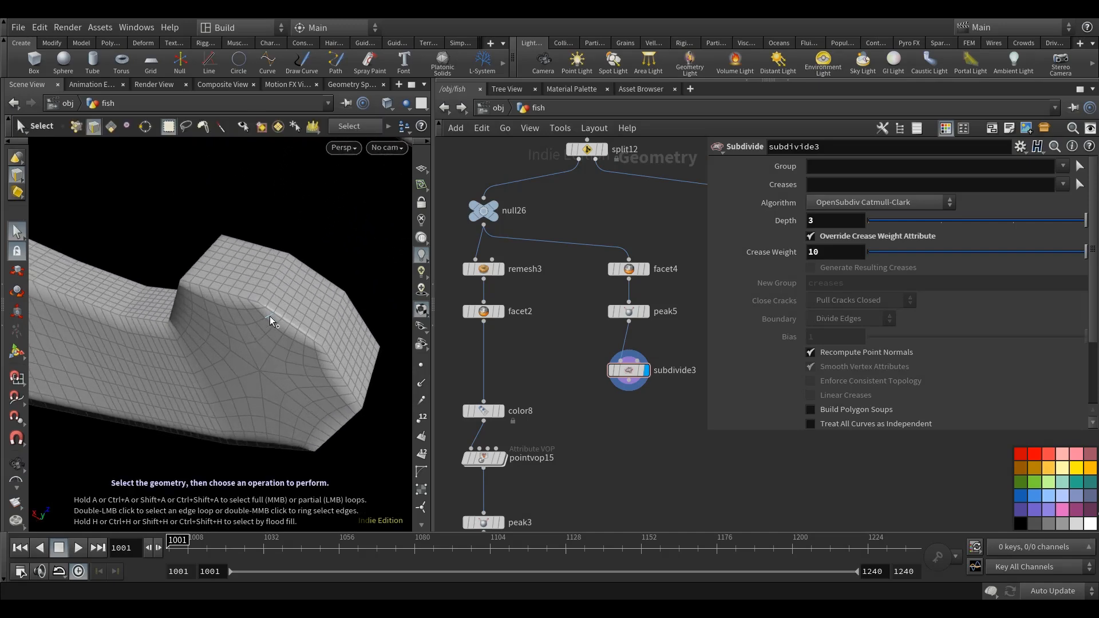
double_click(242, 300)
alt+drag(301, 382, 336, 421)
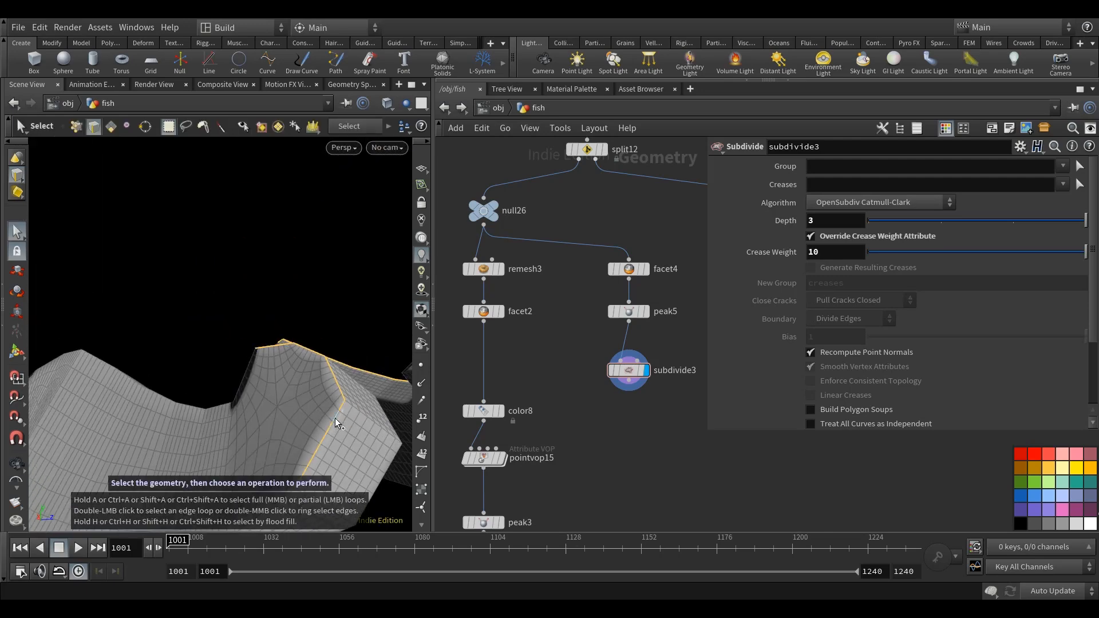
alt+drag(225, 465, 318, 364)
double_click(332, 362)
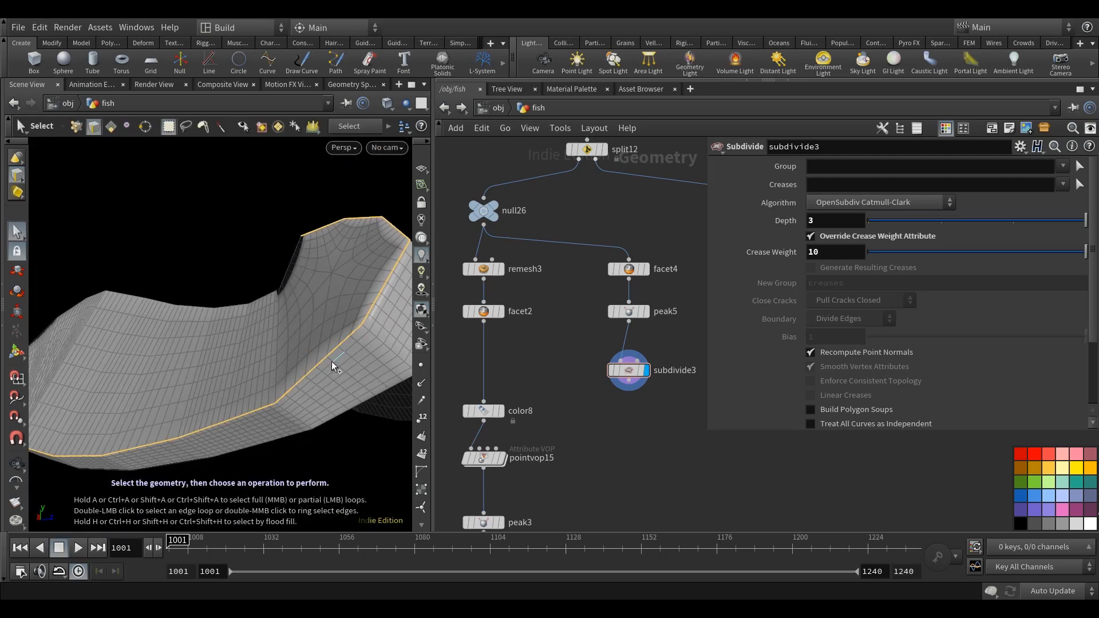
mouse_move(221, 404)
alt+mouse_down()
mouse_move(262, 393)
mouse_move(211, 410)
mouse_move(233, 368)
mouse_move(341, 388)
mouse_move(381, 422)
mouse_move(314, 405)
mouse_move(278, 438)
mouse_move(152, 466)
mouse_move(194, 442)
mouse_move(207, 410)
mouse_move(233, 415)
alt+mouse_up()
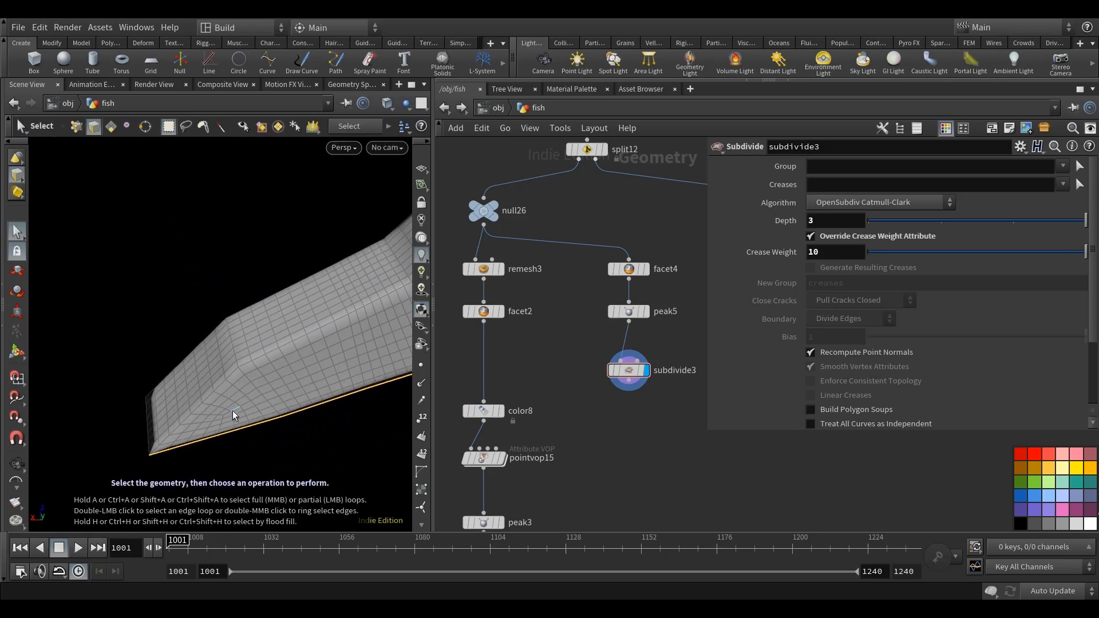
mouse_move(289, 359)
alt+mouse_down()
mouse_move(71, 426)
mouse_move(329, 329)
mouse_move(270, 377)
mouse_move(277, 362)
alt+mouse_up()
Create an edge group named open from the selected fin edge loops.
key(Tab)
text(gro)
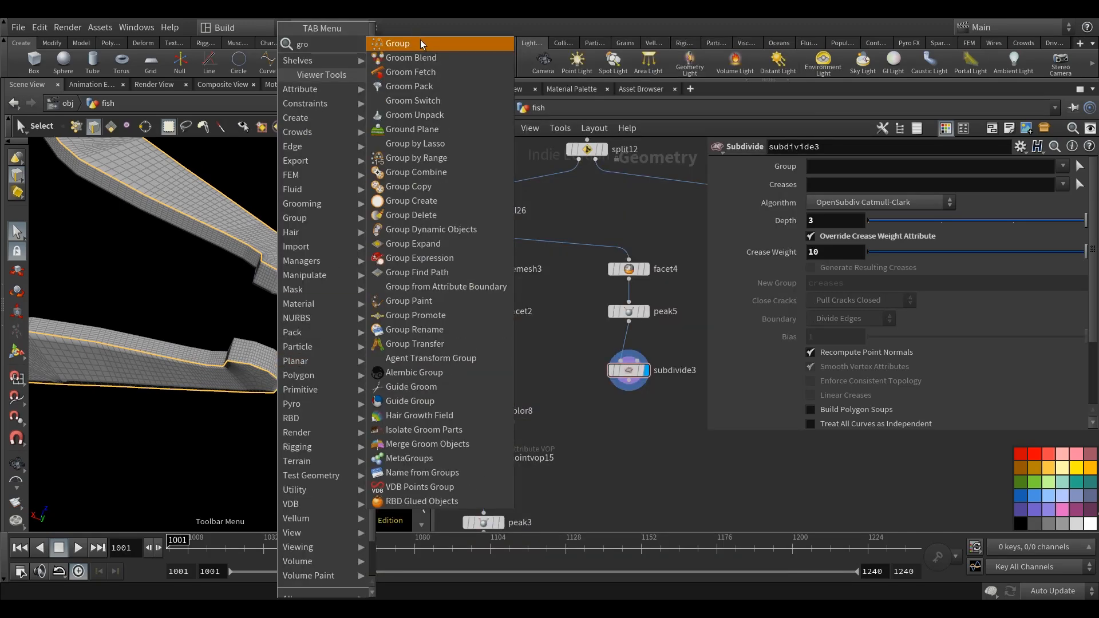
click(420, 44)
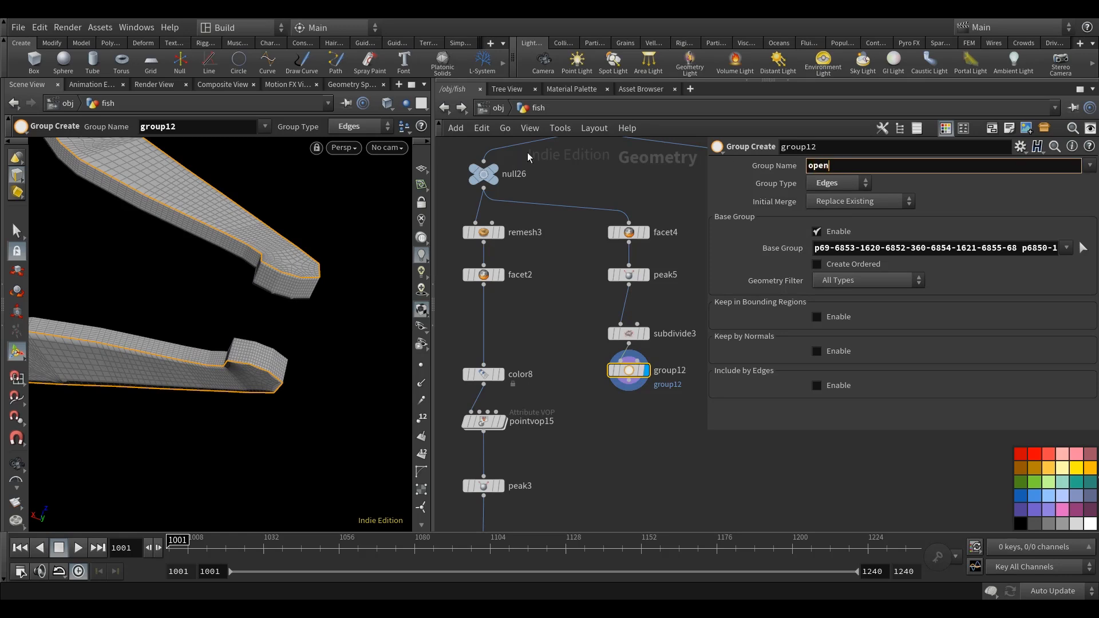
key(Return)
Copy the group, group promote and blast nodes from the clipped body branch.
scroll(572, 378, down, 6)
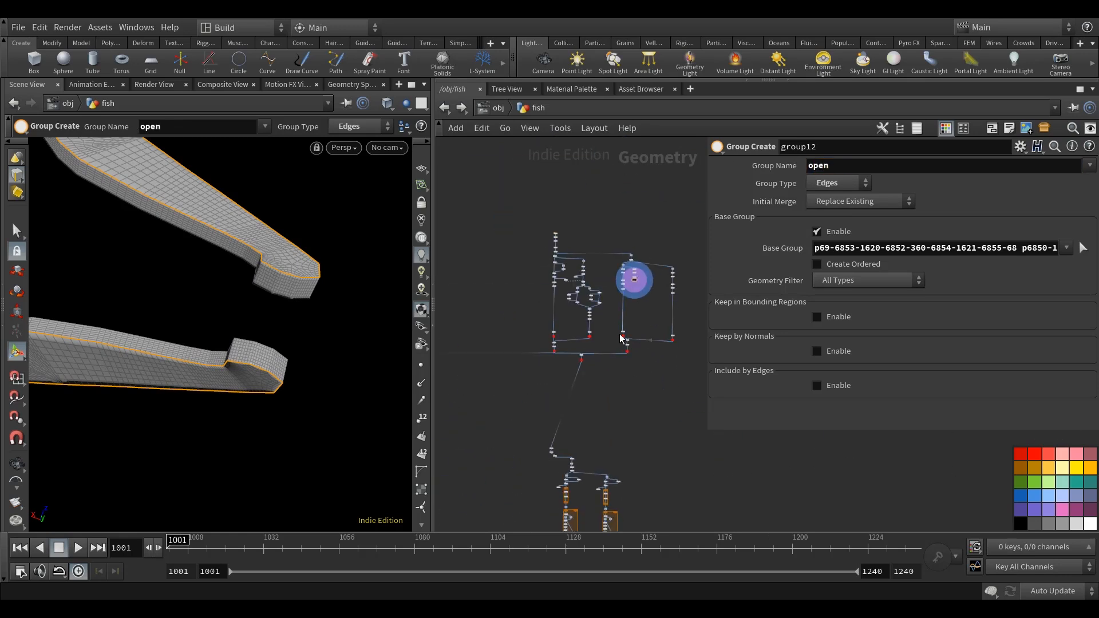
scroll(563, 400, up, 10)
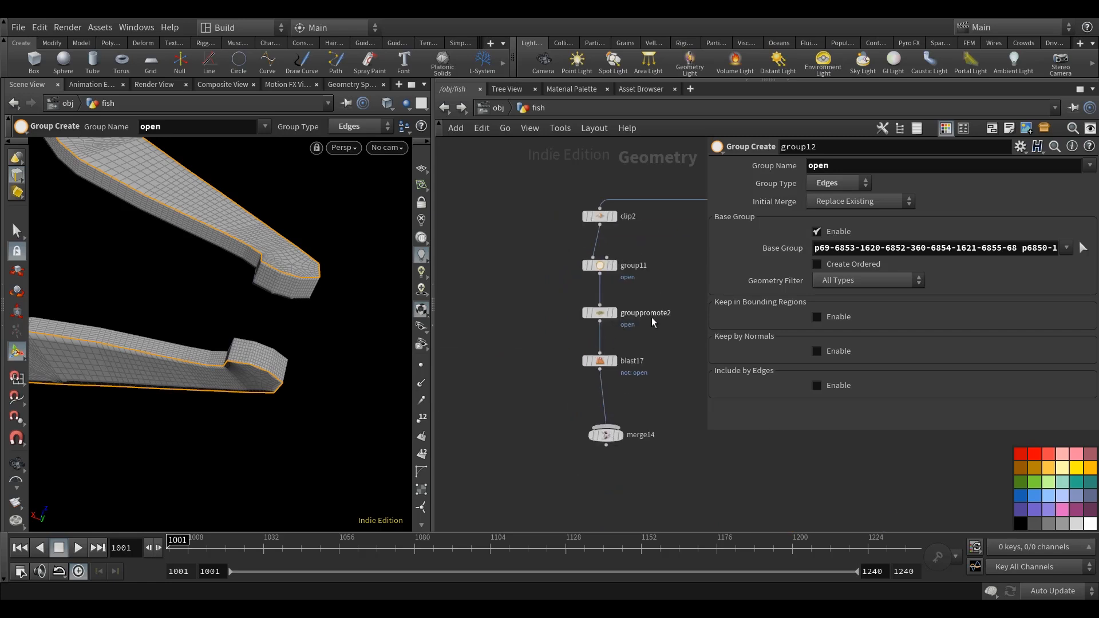
middle_drag(648, 281, 596, 292)
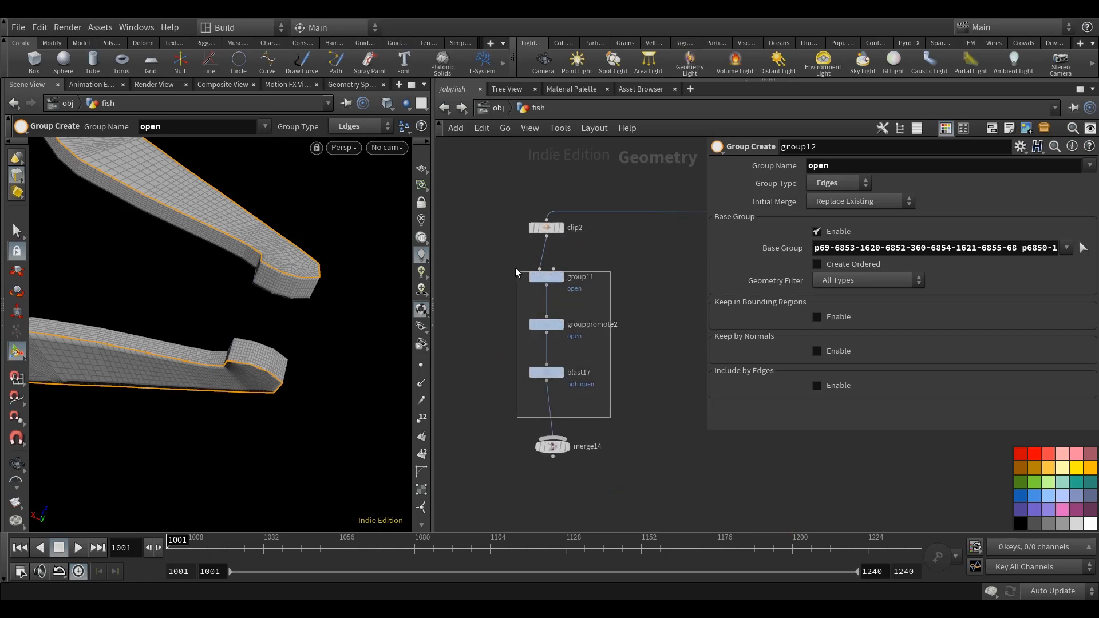
drag(516, 271, 513, 268)
key(ctrl+c)
scroll(594, 334, down, 10)
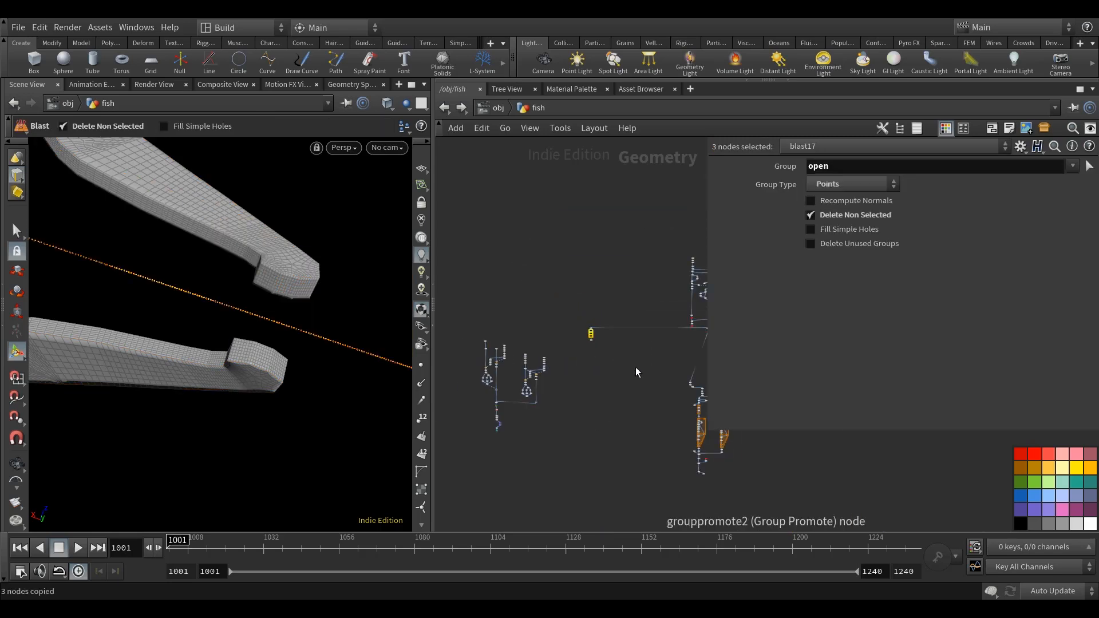
Paste the copied nodes below the fins' edge group group12, wire them to it and display the pasted blast.
middle_drag(699, 344, 504, 380)
scroll(539, 350, up, 6)
middle_drag(550, 295, 566, 277)
scroll(555, 297, up, 4)
click(561, 331)
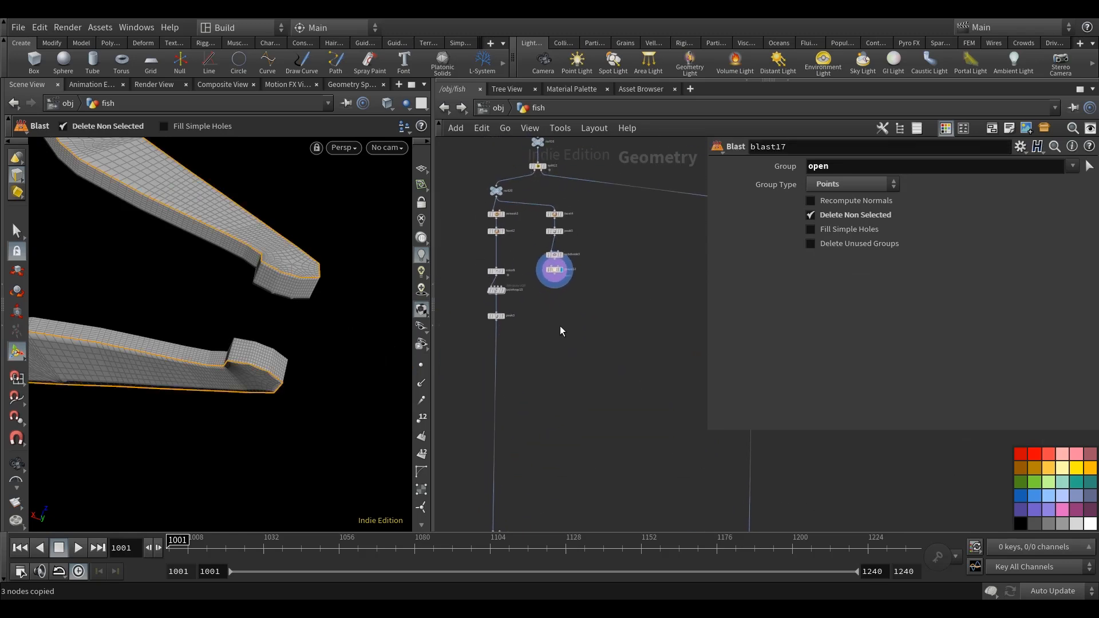
scroll(564, 321, up, 3)
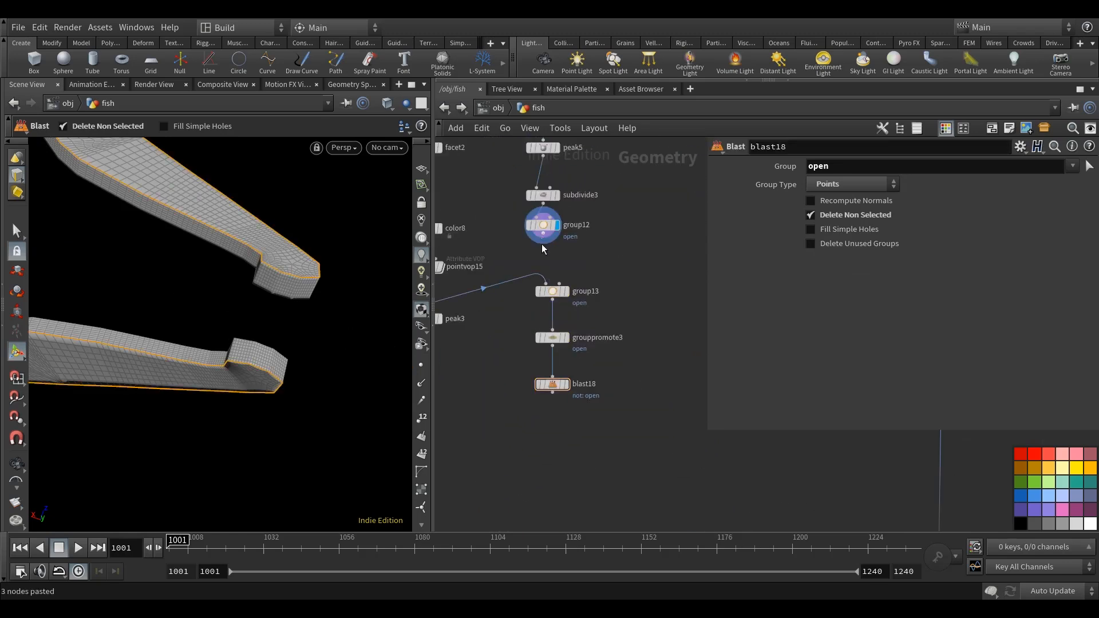
drag(543, 236, 552, 285)
mouse_move(565, 388)
middle_drag(628, 370, 628, 378)
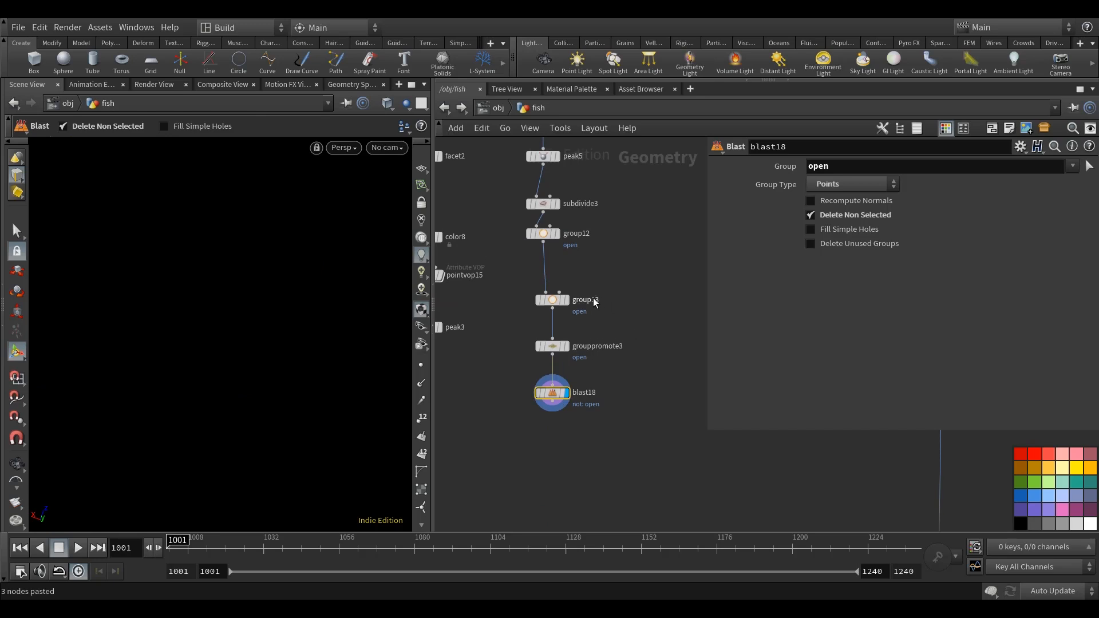
Delete the redundant pasted group node, tidy the group promote under group12 and display the fin outline points from blast18.
click(567, 300)
click(554, 303)
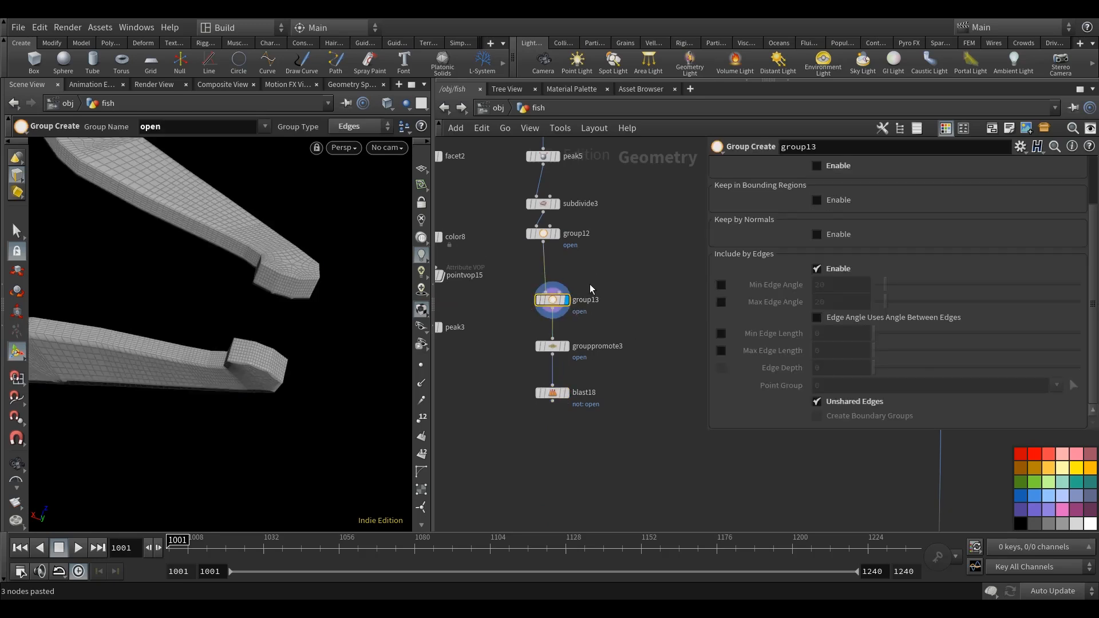
key(Delete)
drag(548, 354, 544, 287)
click(557, 333)
click(545, 334)
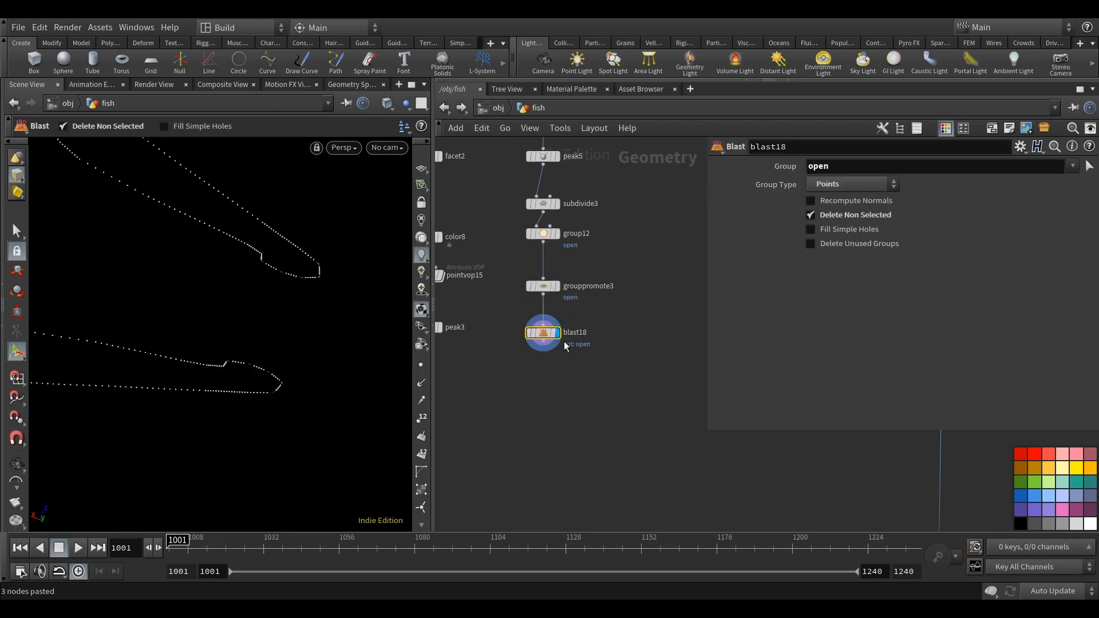
drag(376, 409, 265, 397)
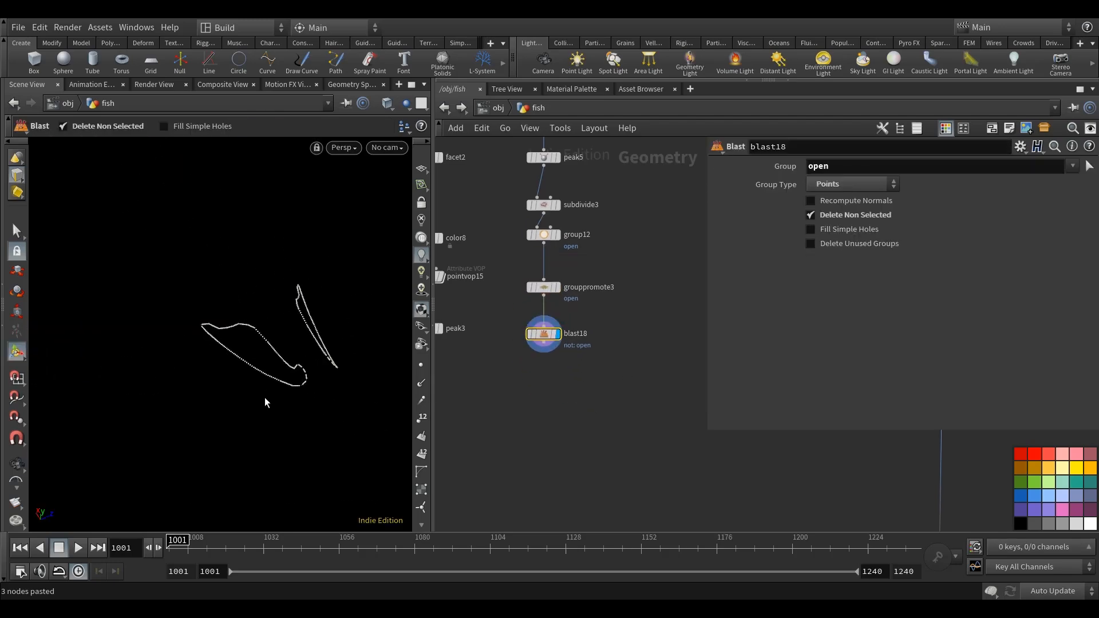
Add an Attribute Copy node below blast18 in the fin outline branch.
scroll(578, 457, down, 5)
middle_drag(581, 462, 586, 417)
scroll(586, 416, up, 2)
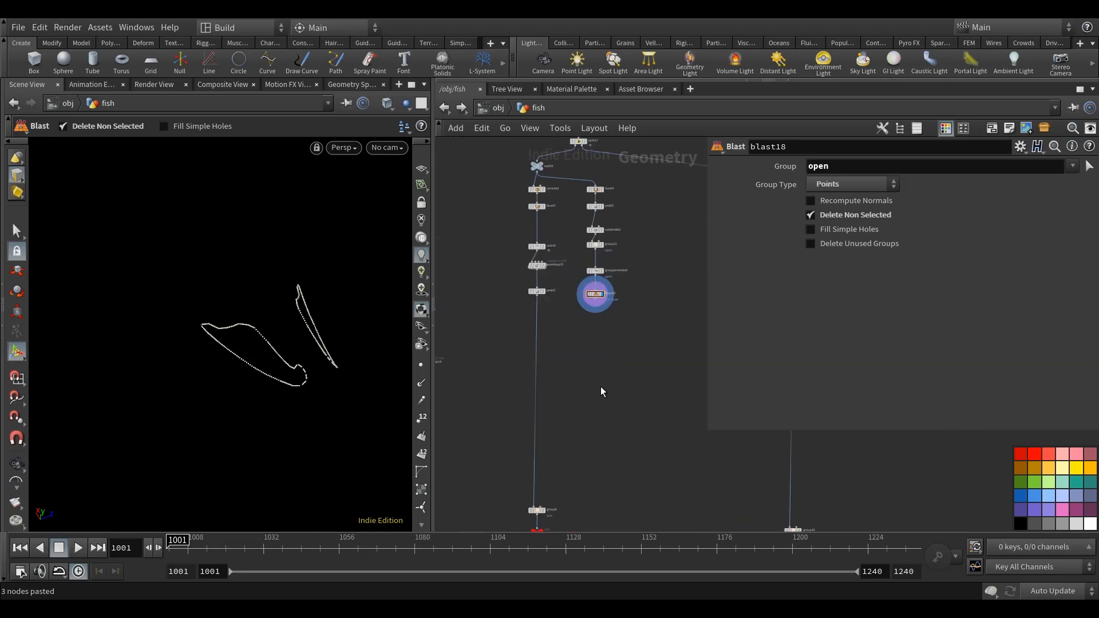
click(23, 232)
key(Tab)
text(attrc)
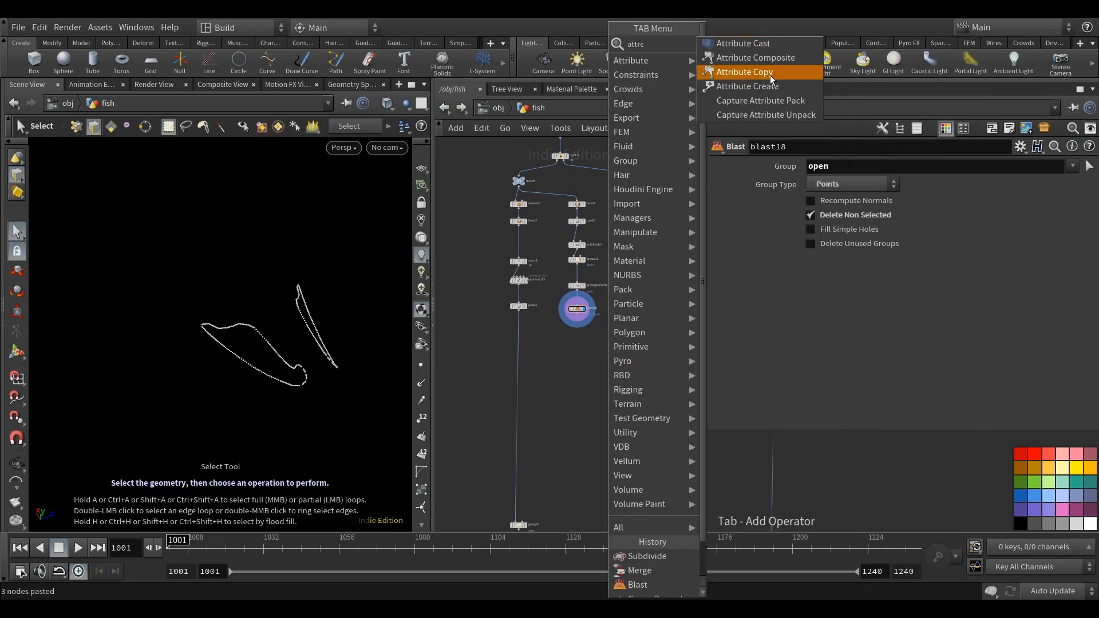
click(772, 79)
click(572, 352)
scroll(538, 350, up, 4)
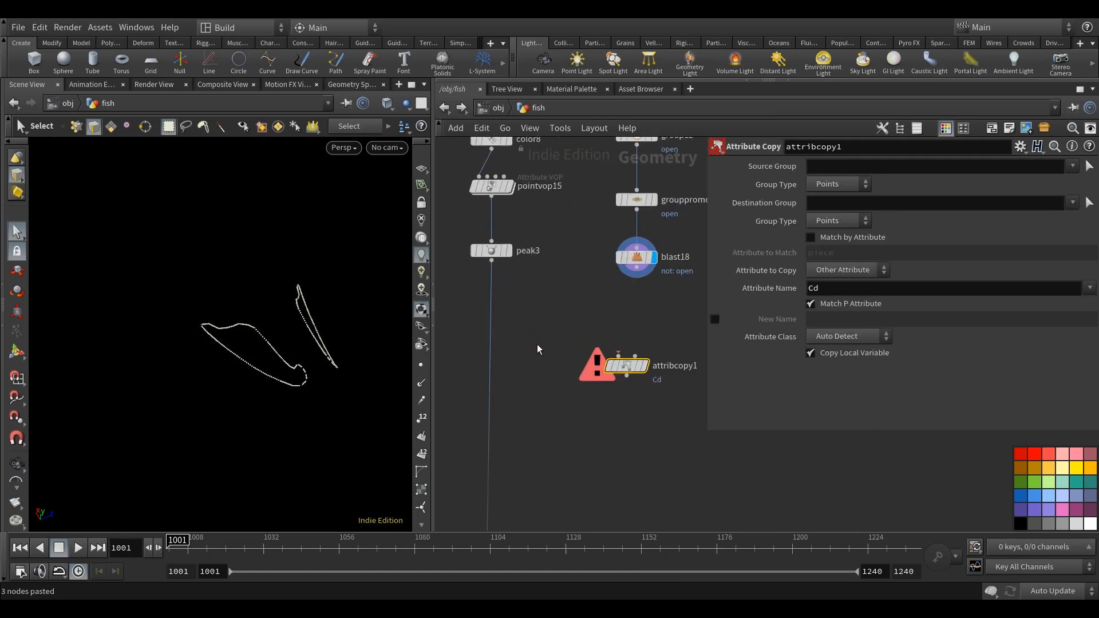
Wire blast18 and peak3 into the Attribute Copy as destination and Cd source, and display it.
click(492, 261)
click(619, 356)
click(636, 277)
click(635, 355)
click(646, 367)
drag(623, 371, 633, 358)
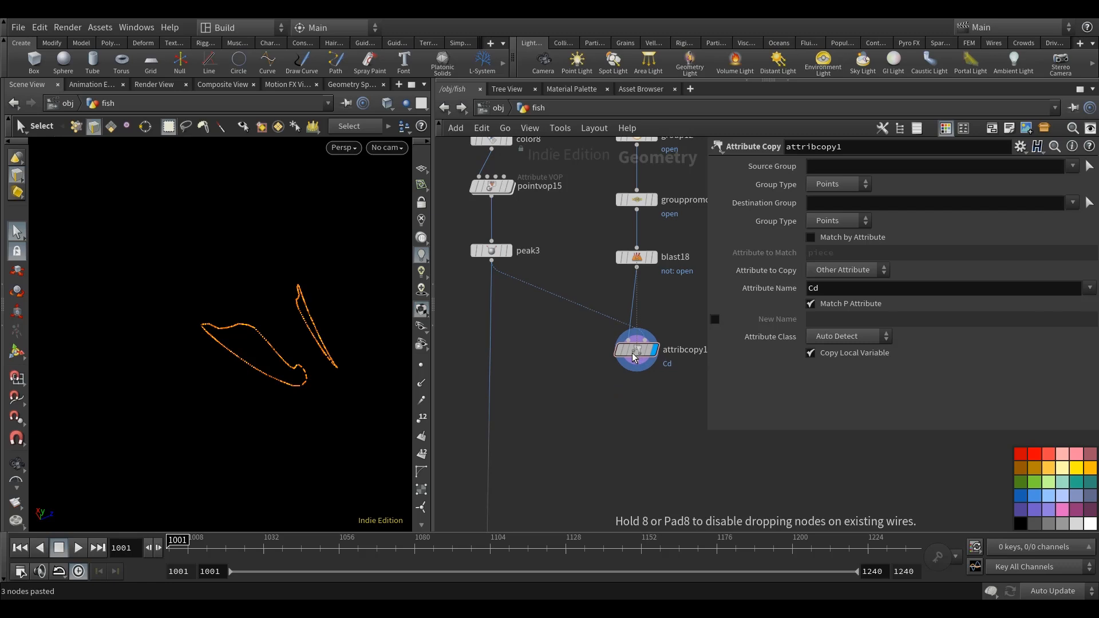
middle_drag(678, 317, 650, 329)
alt+drag(365, 348, 296, 380)
Locate the second pair of fins in the network and display its peak4 node.
scroll(576, 435, down, 7)
middle_drag(595, 469, 527, 353)
middle_drag(581, 268, 554, 292)
scroll(558, 289, up, 2)
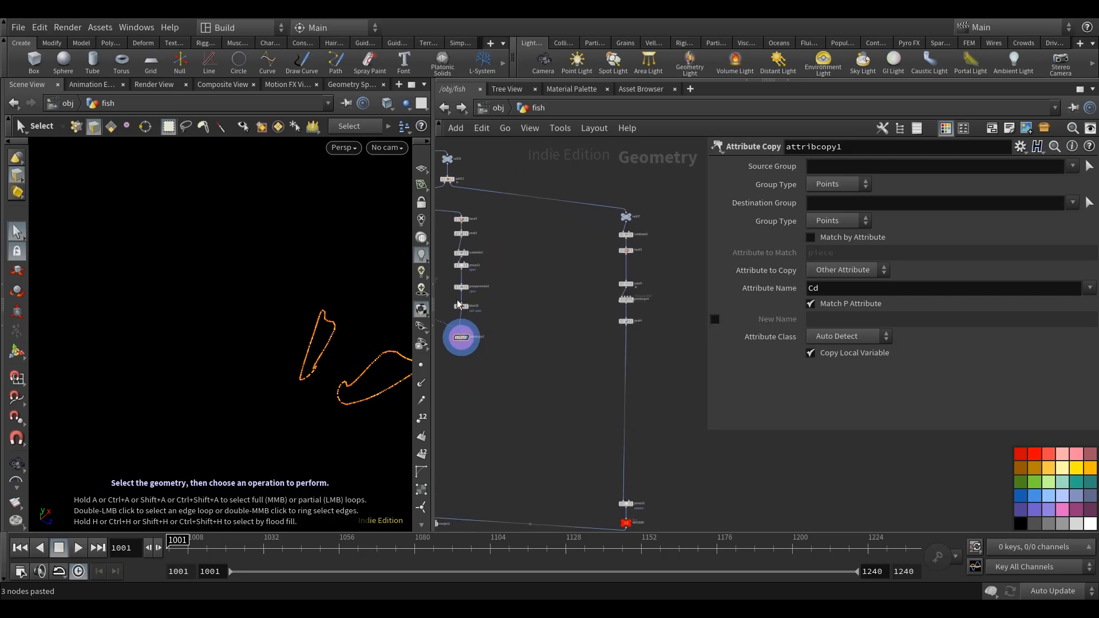
key(Escape)
alt+drag(350, 386, 355, 385)
middle_drag(614, 423, 652, 404)
middle_drag(614, 265, 527, 305)
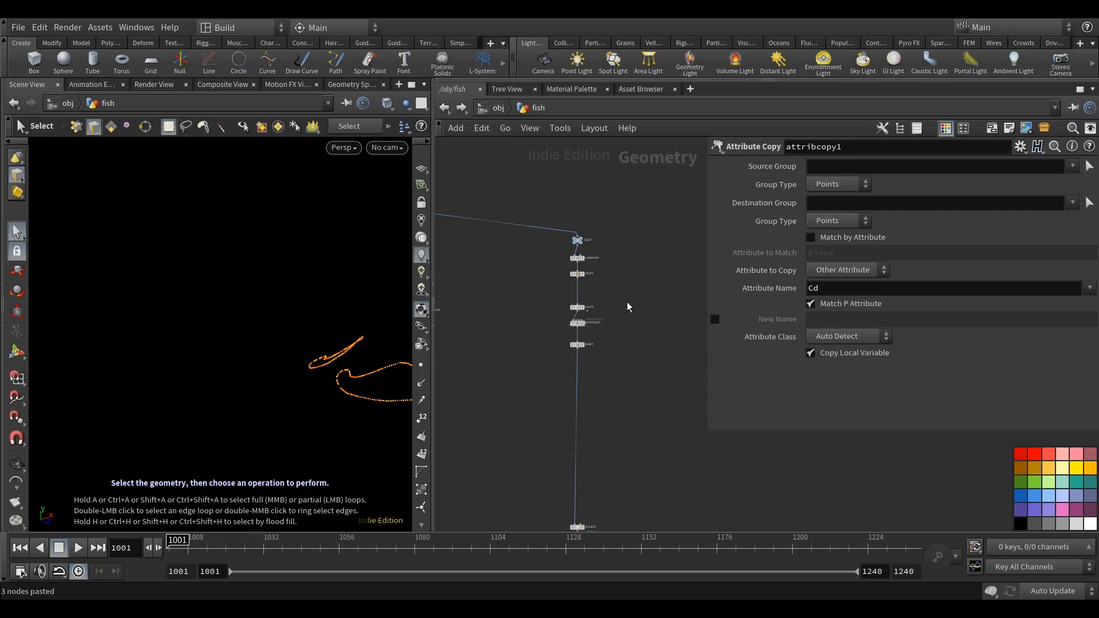
middle_drag(626, 301, 608, 304)
middle_drag(578, 469, 575, 332)
scroll(576, 332, up, 2)
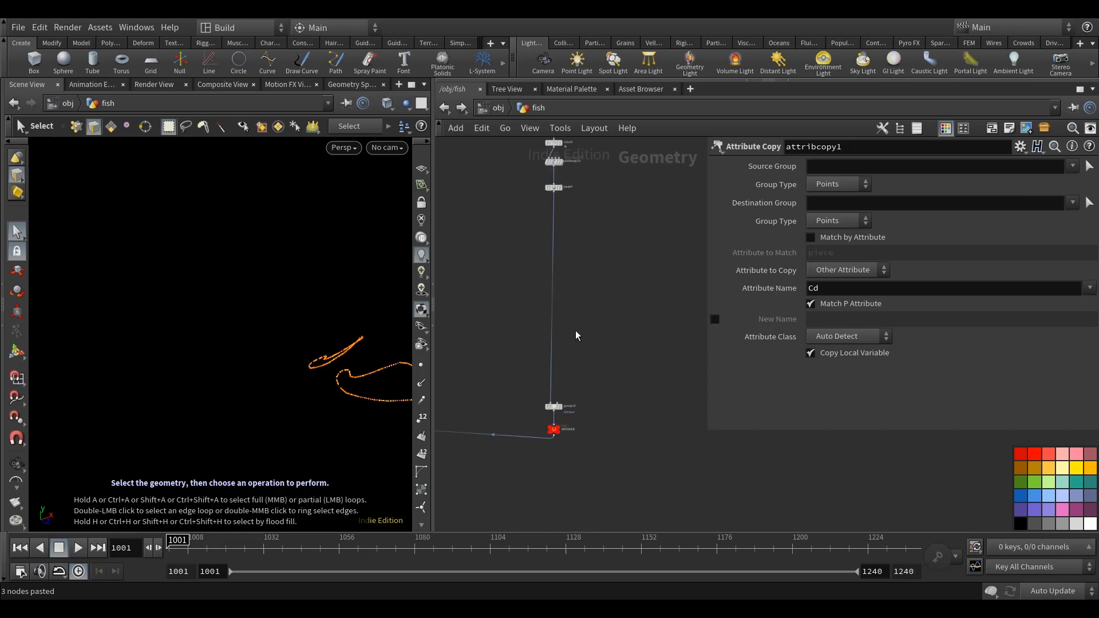
middle_drag(601, 283, 582, 361)
scroll(547, 275, up, 5)
click(533, 264)
click(520, 261)
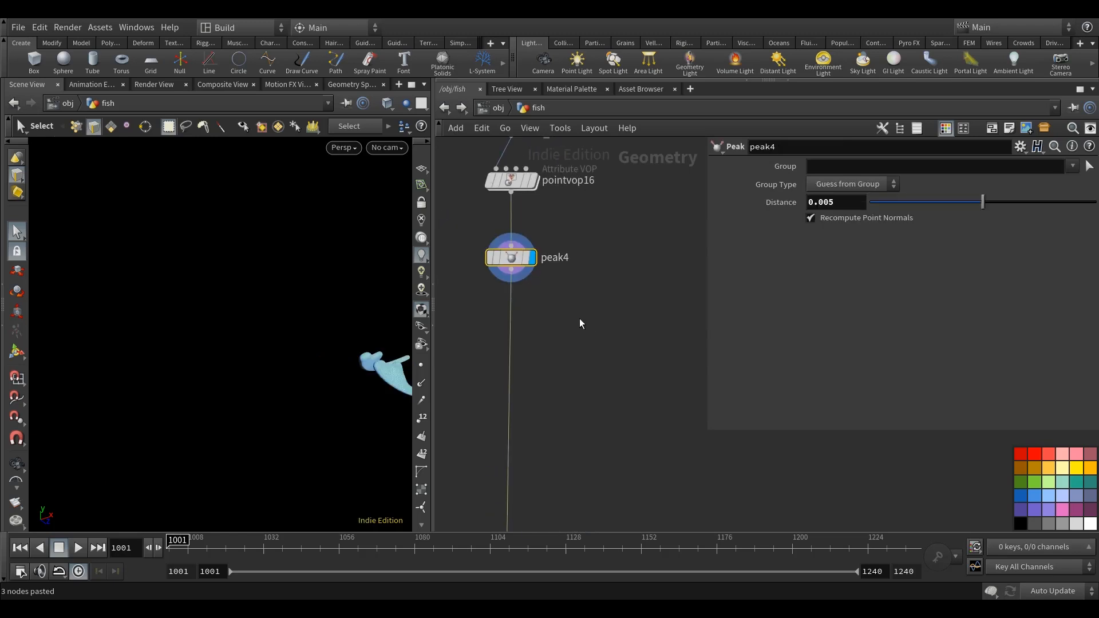
Frame the blue fins up close in the viewport and switch to edge selection.
middle_drag(542, 276, 615, 285)
alt+middle_drag(273, 402, 149, 404)
key(space+g)
alt+drag(186, 350, 147, 375)
middle_drag(147, 376, 206, 352)
drag(206, 352, 201, 384)
scroll(153, 333, up, 4)
drag(153, 333, 228, 324)
key(s)
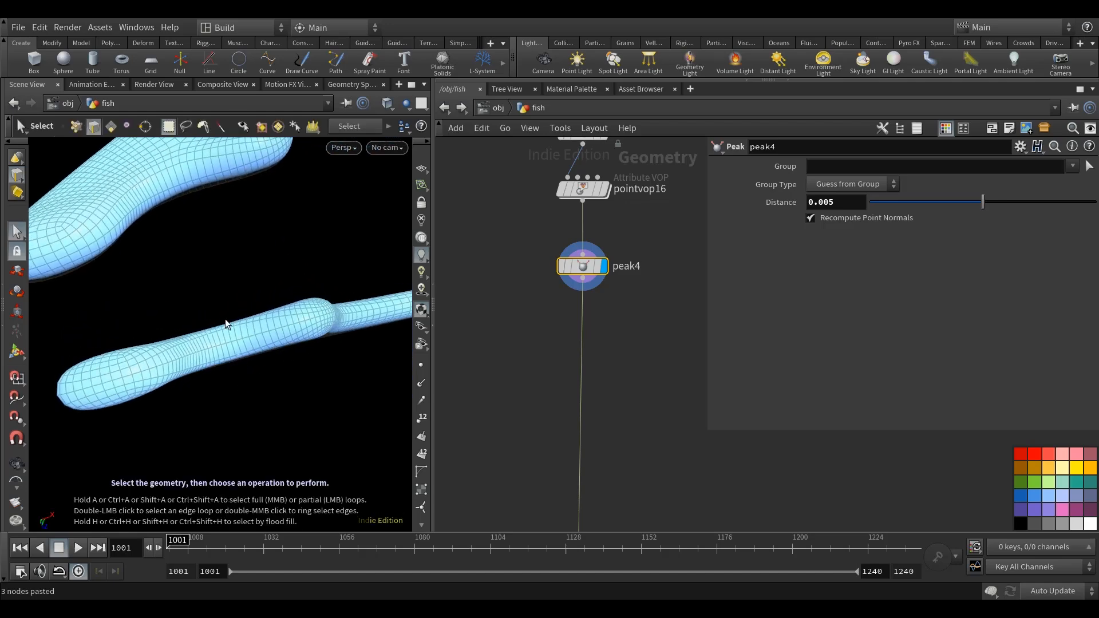
right_click(20, 181)
click(46, 199)
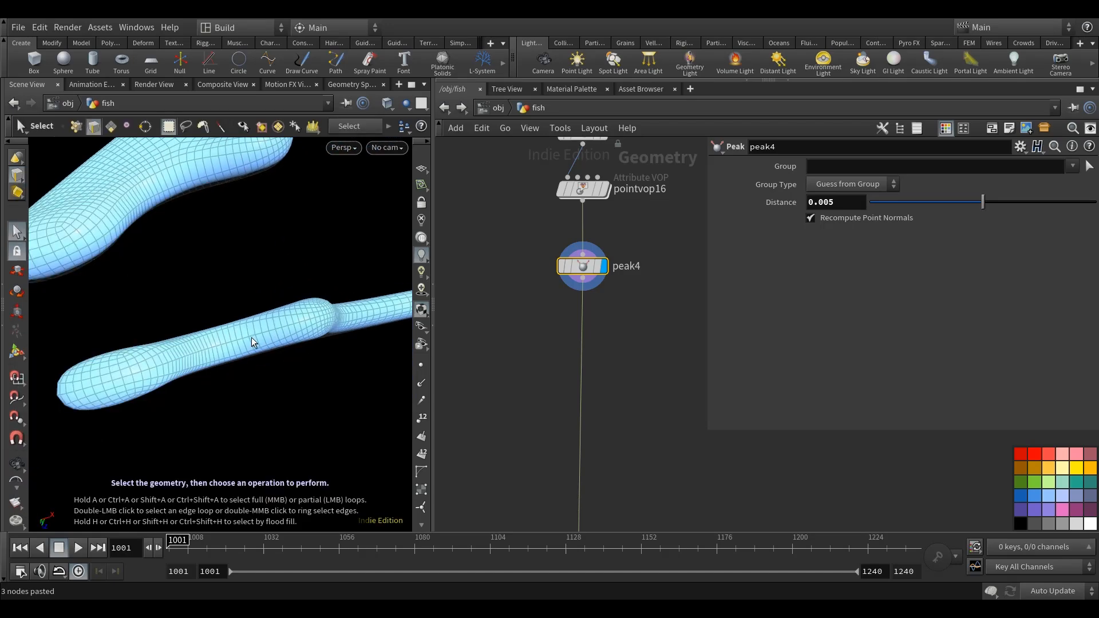
Select the edge loops around both blue fins and create an edge group named open from them.
key(Escape)
drag(253, 336, 277, 397)
key(s)
key(Tab)
text(g)
mouse_move(320, 390)
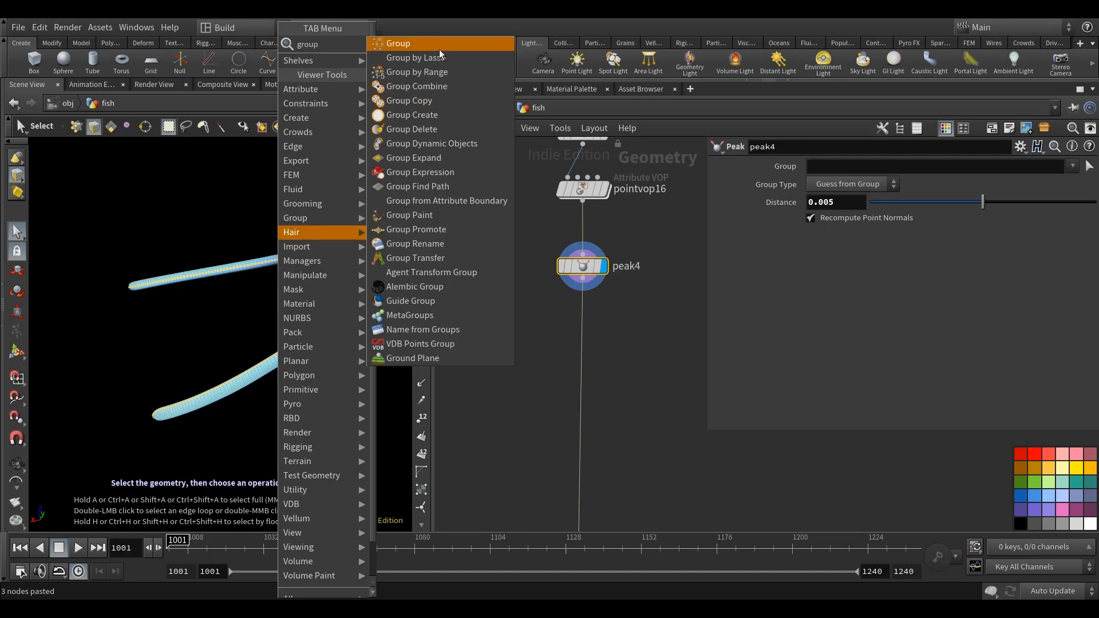
click(400, 44)
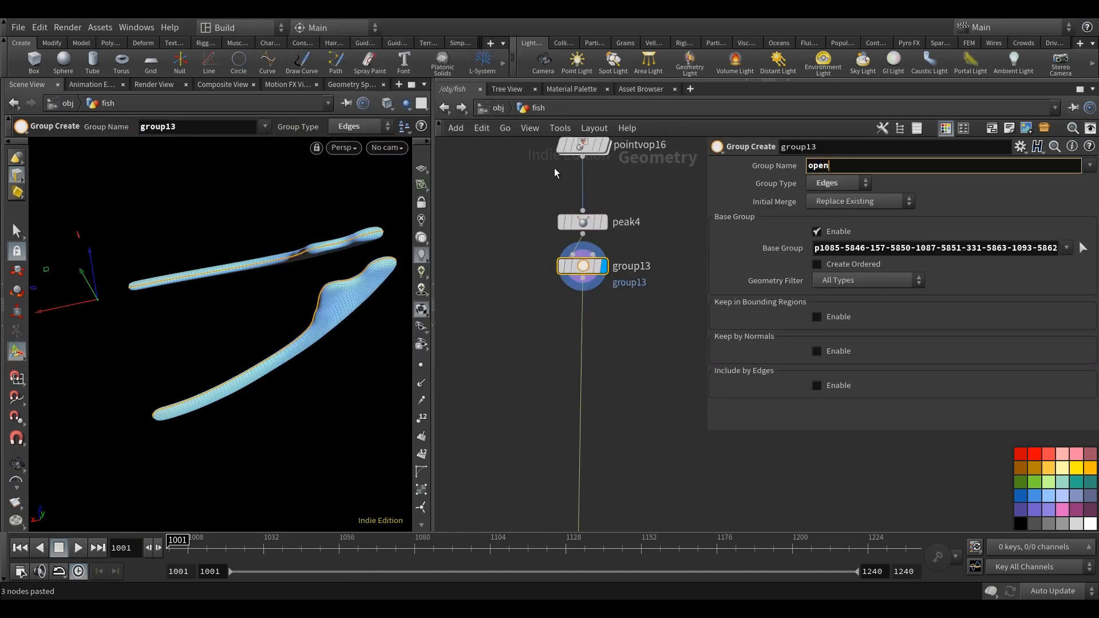
Copy the grouppromote3 and blast18 nodes from the first fin outline branch.
middle_drag(637, 346, 637, 376)
scroll(618, 370, down, 10)
scroll(551, 355, up, 6)
middle_drag(555, 316, 572, 375)
scroll(561, 337, up, 2)
drag(580, 415, 490, 331)
key(ctrl+c)
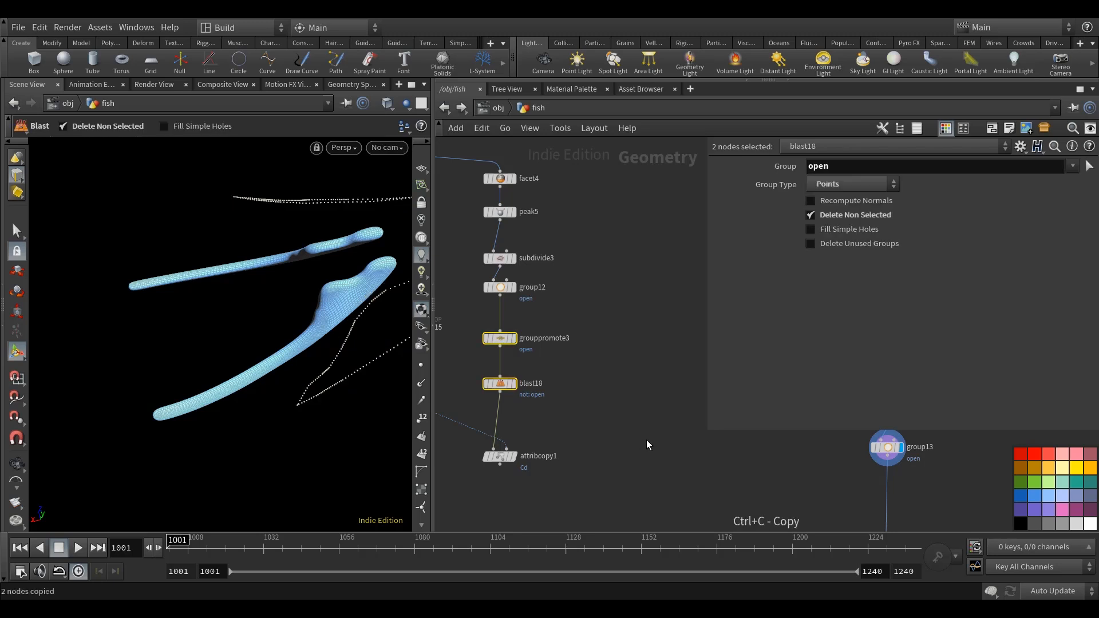
Paste the copied group promote and blast beside the second fin branch and connect them under group13.
click(653, 446)
middle_drag(655, 449, 535, 378)
key(ctrl+v)
drag(589, 334, 564, 344)
click(652, 286)
drag(646, 296, 577, 333)
drag(661, 291, 578, 299)
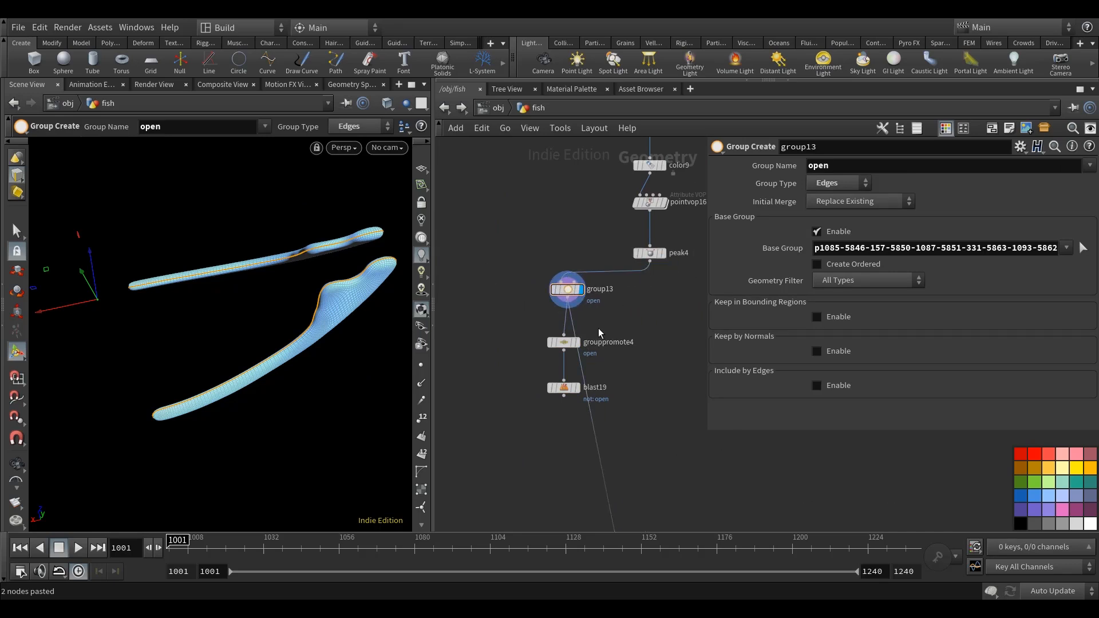
Rewire the original downstream connection directly to peak4, leaving group13 as a separate outline branch.
drag(645, 278, 646, 274)
scroll(633, 367, down, 8)
scroll(571, 344, up, 6)
middle_drag(540, 344, 608, 356)
scroll(600, 286, up, 2)
scroll(658, 389, down, 3)
middle_drag(668, 397, 564, 369)
Add a Merge node, connect attribcopy1 and blast19 to it, and display the combined fin outlines.
middle_drag(569, 424, 574, 326)
key(Tab)
text(me)
click(692, 43)
click(557, 418)
scroll(495, 283, up, 2)
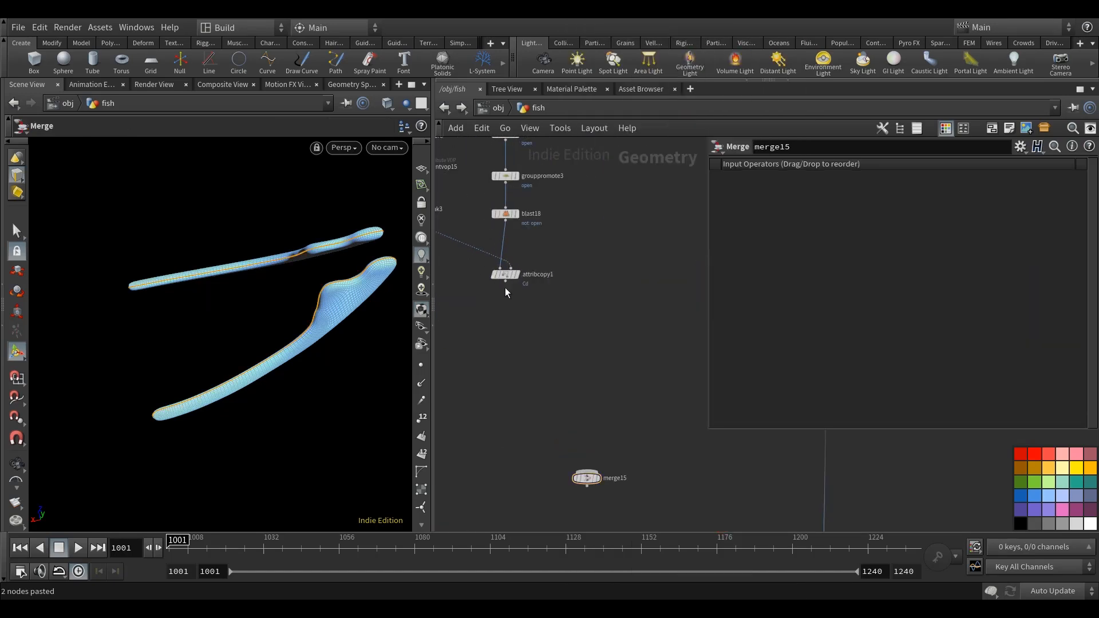
click(506, 282)
click(586, 469)
middle_drag(695, 426, 600, 393)
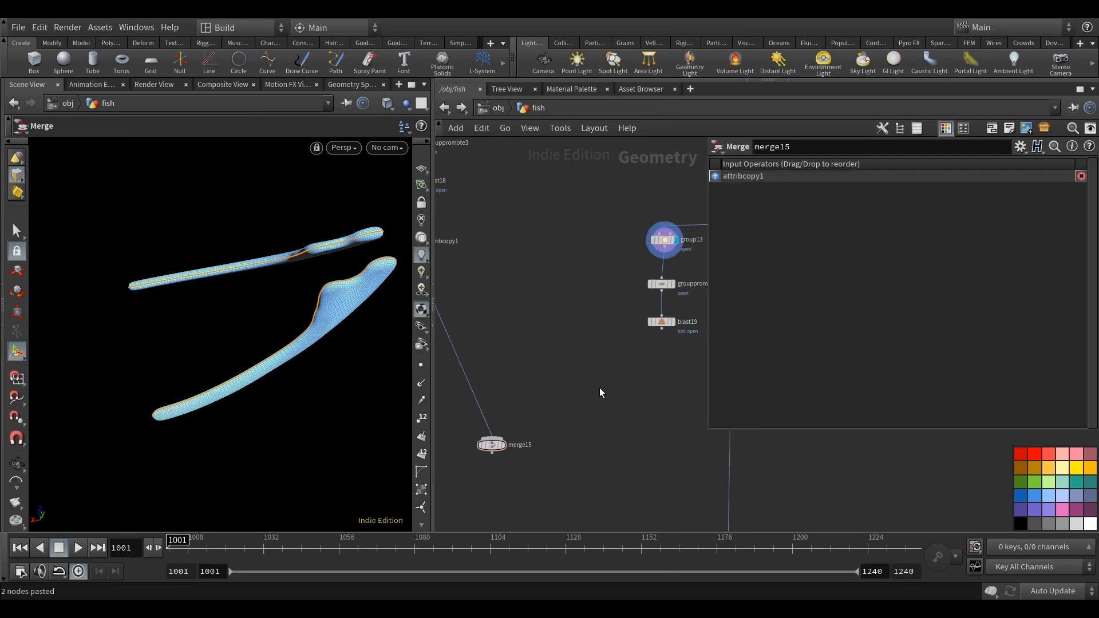
click(663, 330)
click(491, 441)
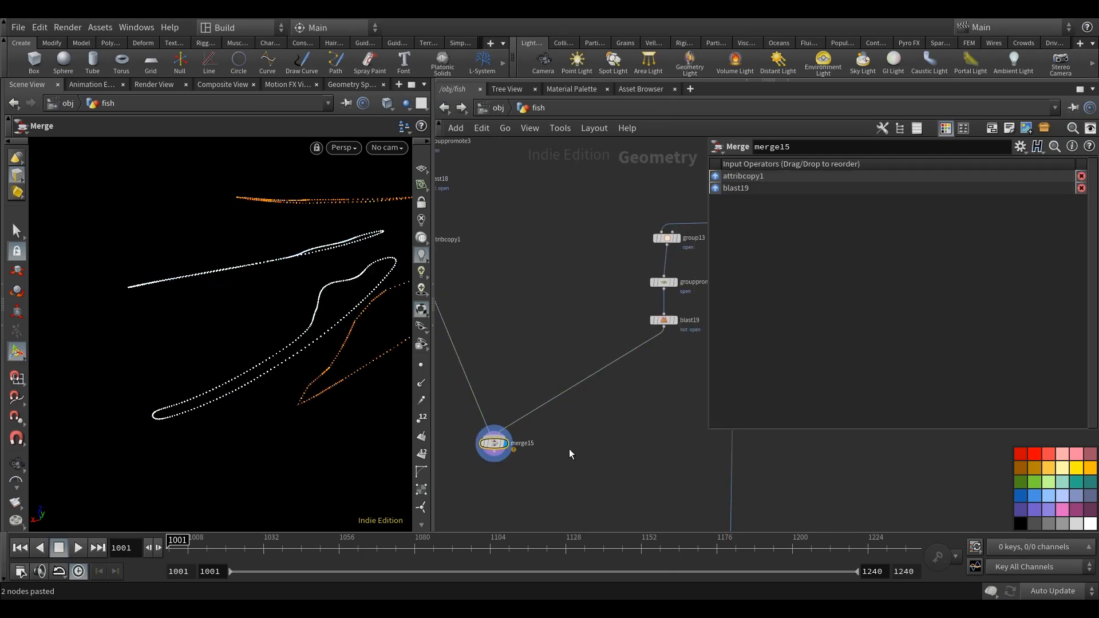
Inspect the merged outline points from several angles and compare them with the orange fins at peak3.
drag(338, 380, 471, 386)
key(h)
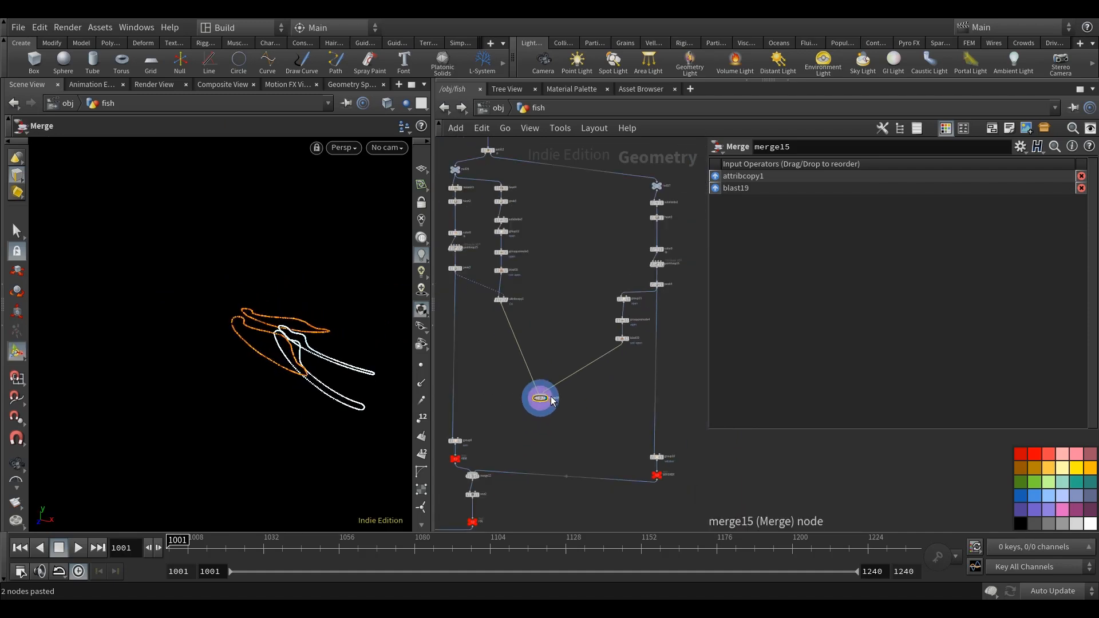
drag(547, 402, 582, 433)
middle_drag(526, 362, 559, 350)
alt+drag(258, 419, 331, 419)
scroll(494, 250, up, 5)
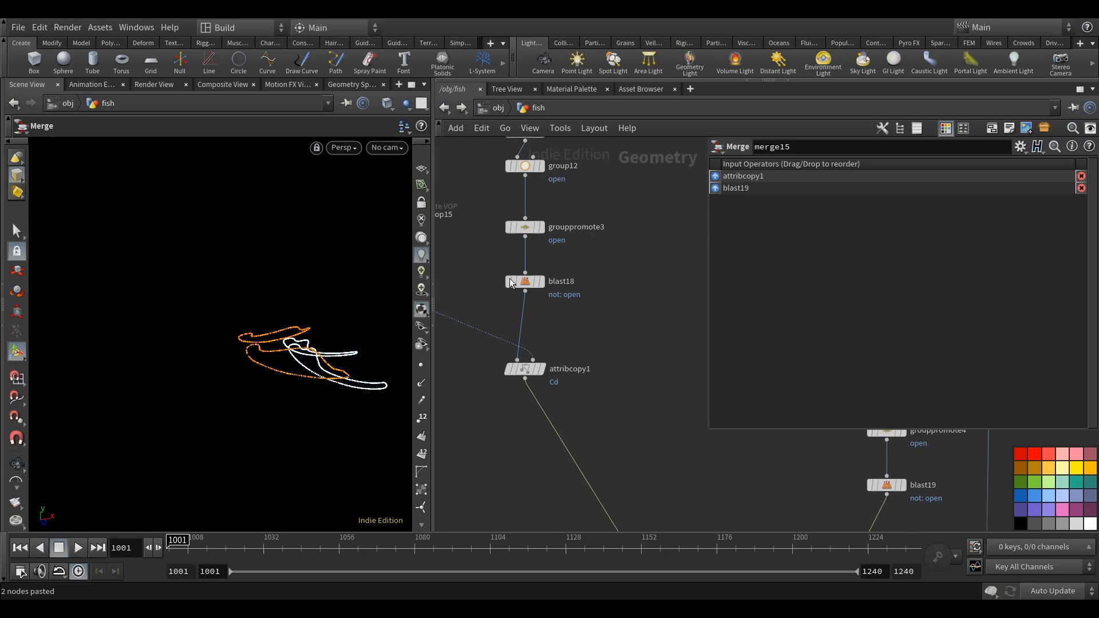
click(485, 269)
drag(275, 368, 260, 392)
key(s)
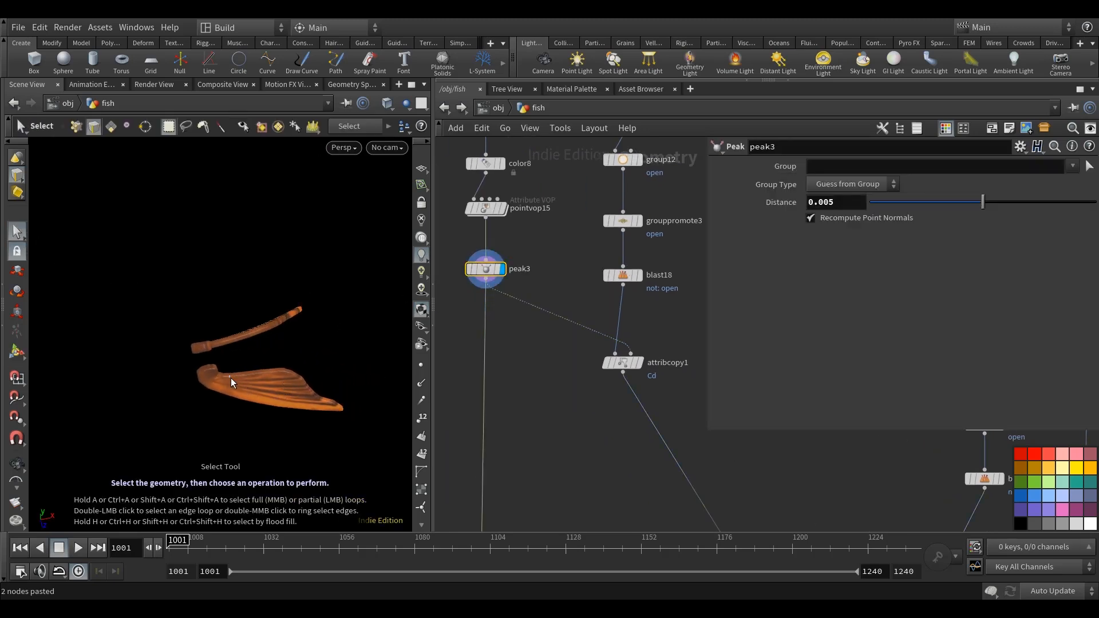
alt+drag(292, 415, 277, 344)
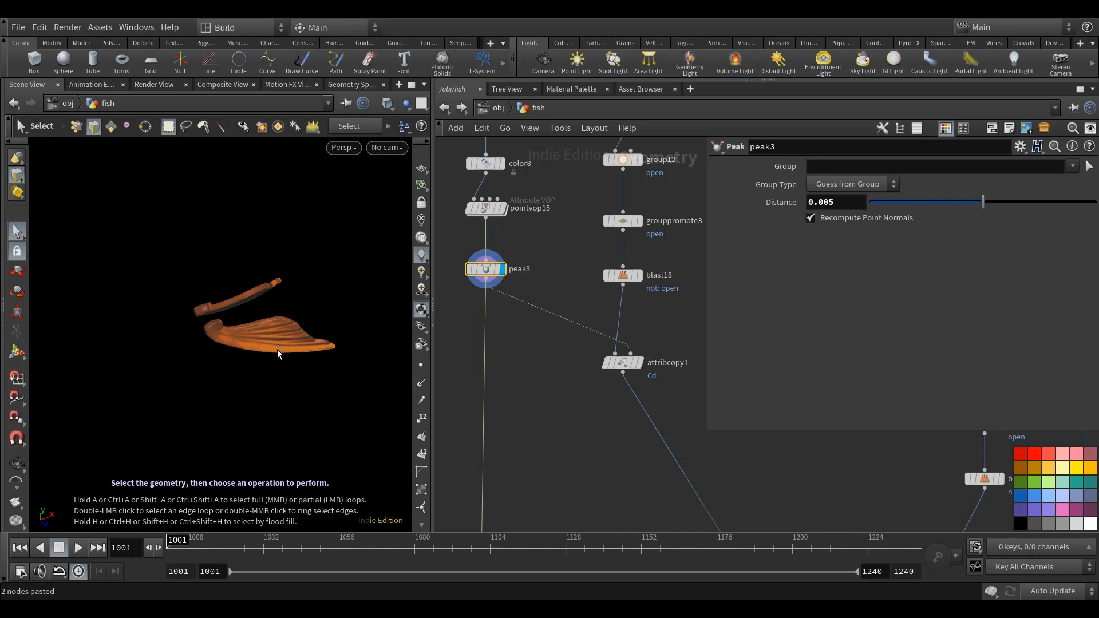
Add a Delete node beside the peak3 branch, connect peak3 to it and display it.
middle_drag(543, 418, 576, 393)
key(Tab)
text(dele)
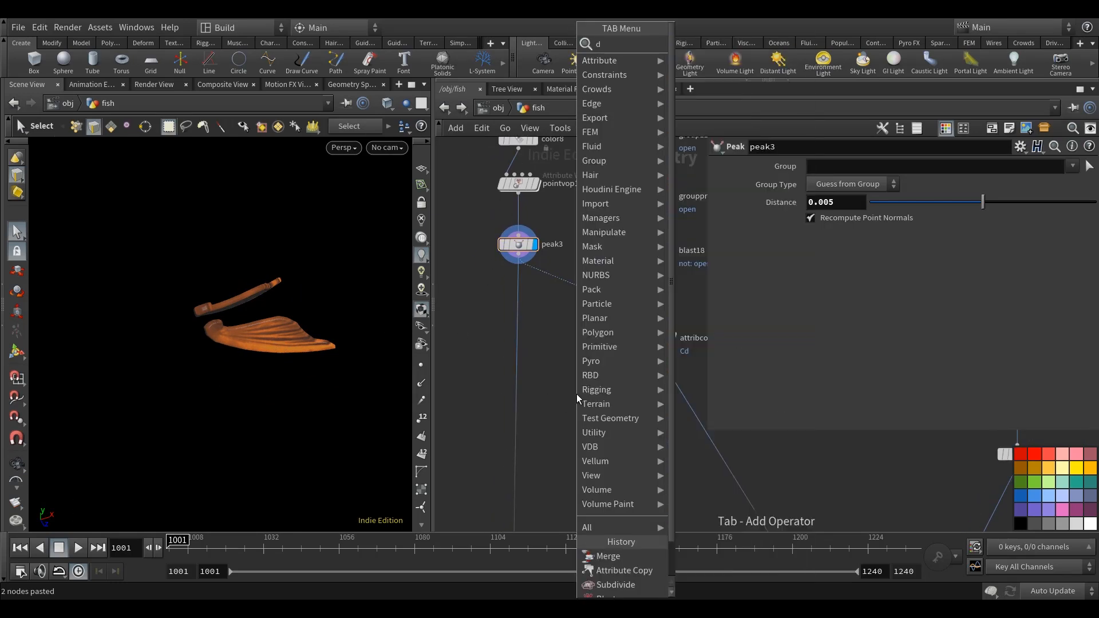
click(708, 44)
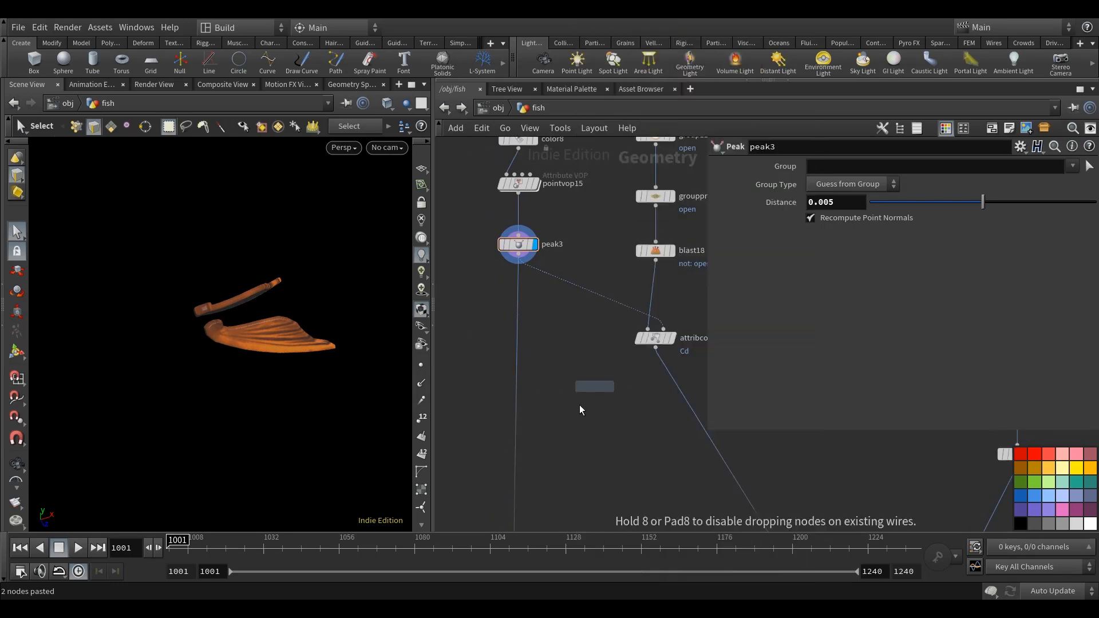
click(589, 396)
click(519, 265)
click(594, 391)
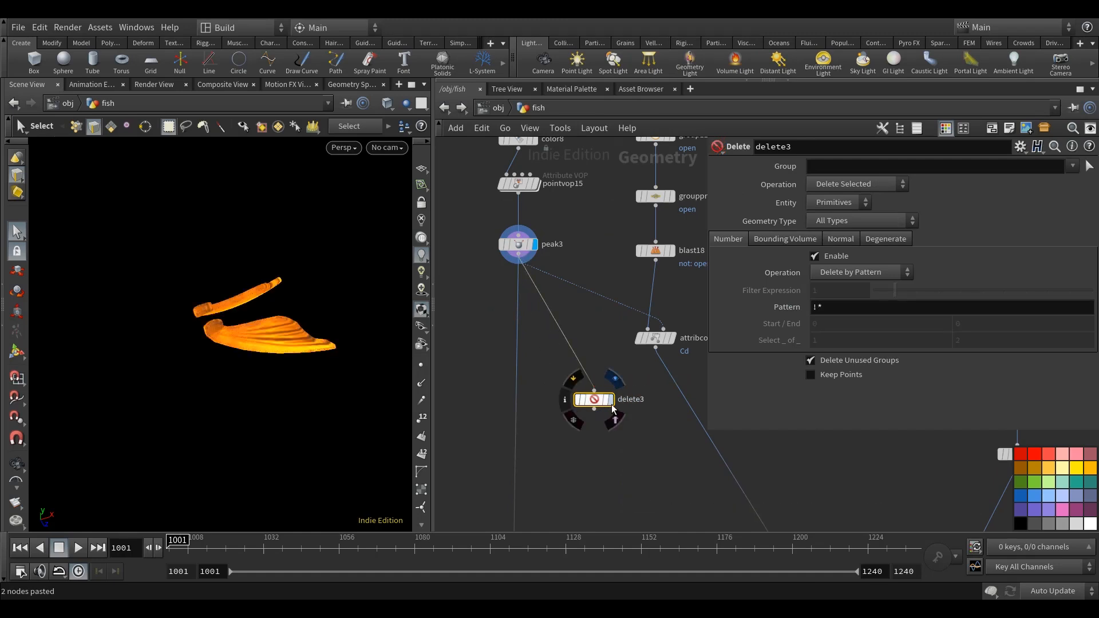
click(610, 399)
click(837, 202)
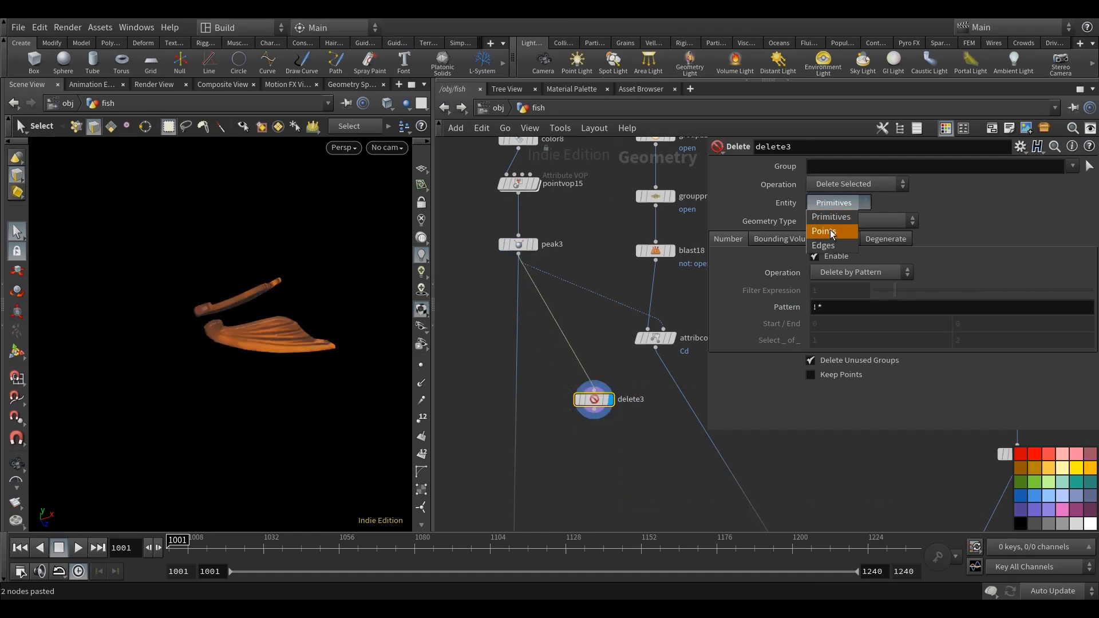
click(839, 235)
click(856, 271)
click(871, 315)
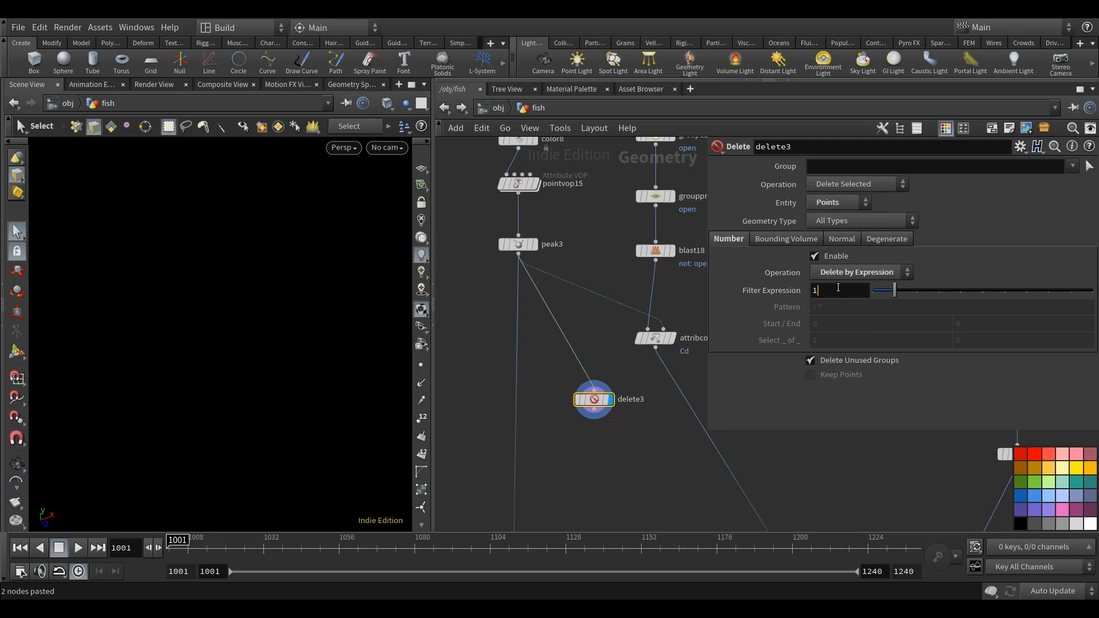
text(@Cd)
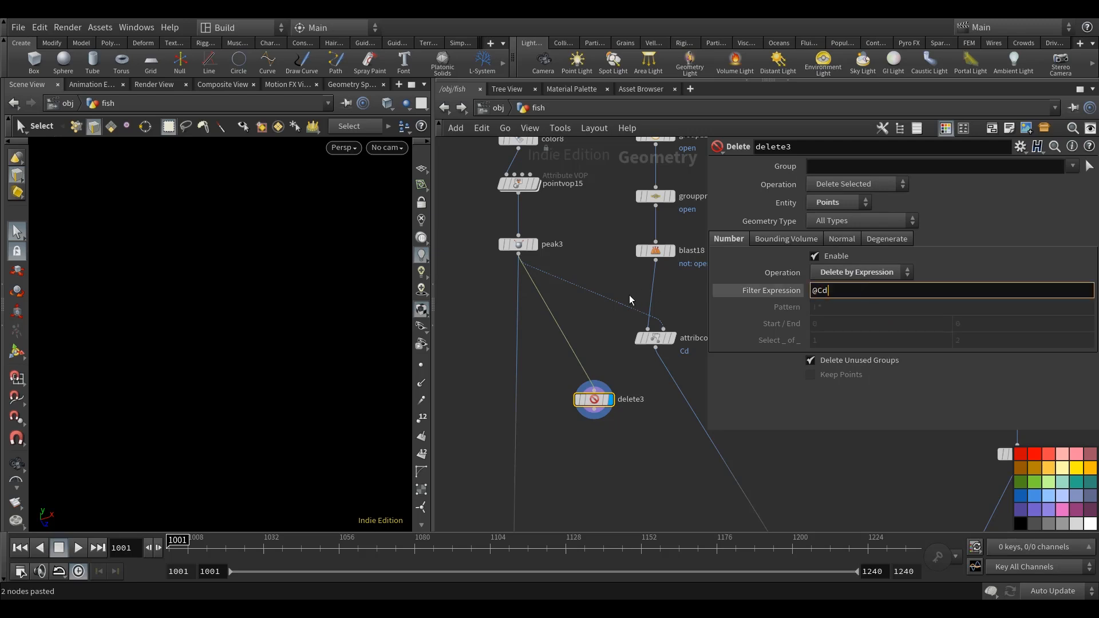
text(.r<0)
key(Return)
middle_drag(656, 468, 611, 461)
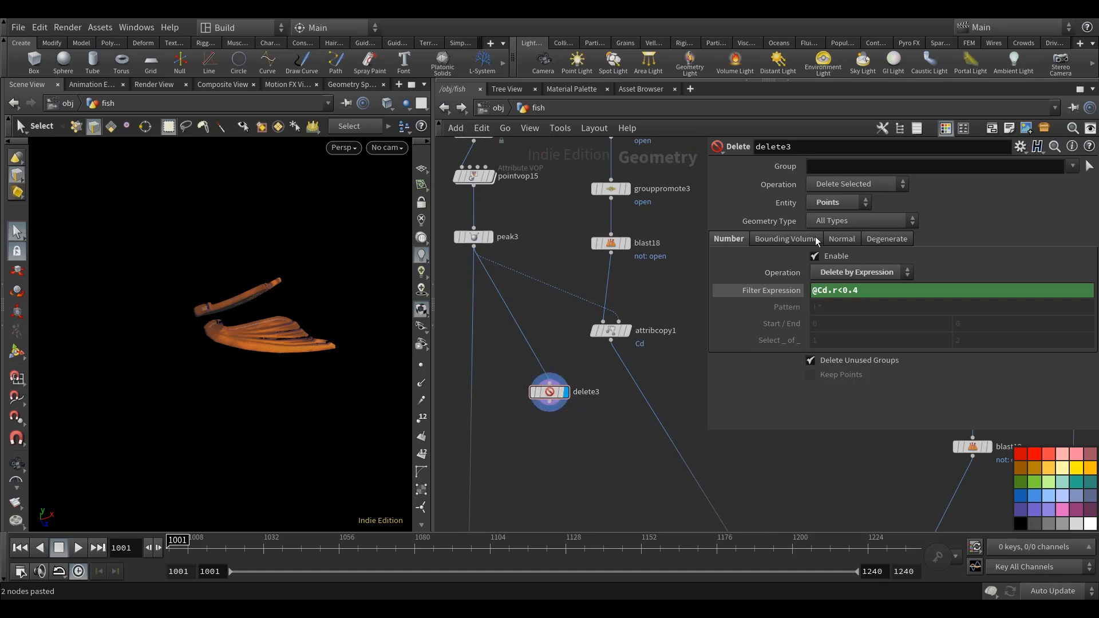
Switch delete3's operation to Delete Non-Selected and check the remaining fin pieces from another angle.
click(856, 184)
click(853, 213)
key(Escape)
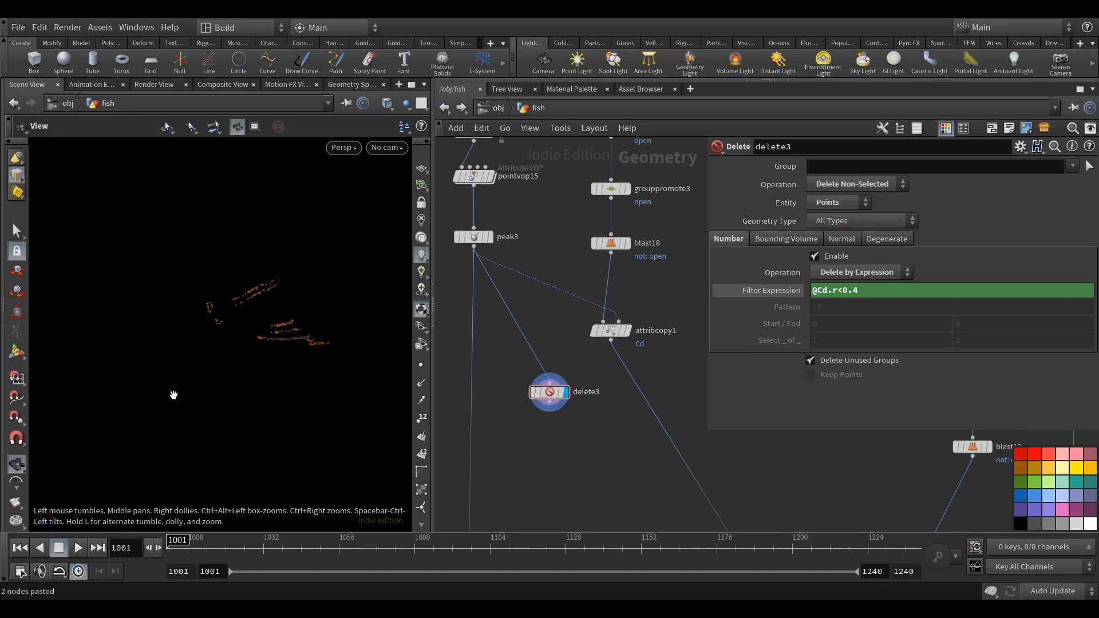
alt+drag(278, 365, 285, 390)
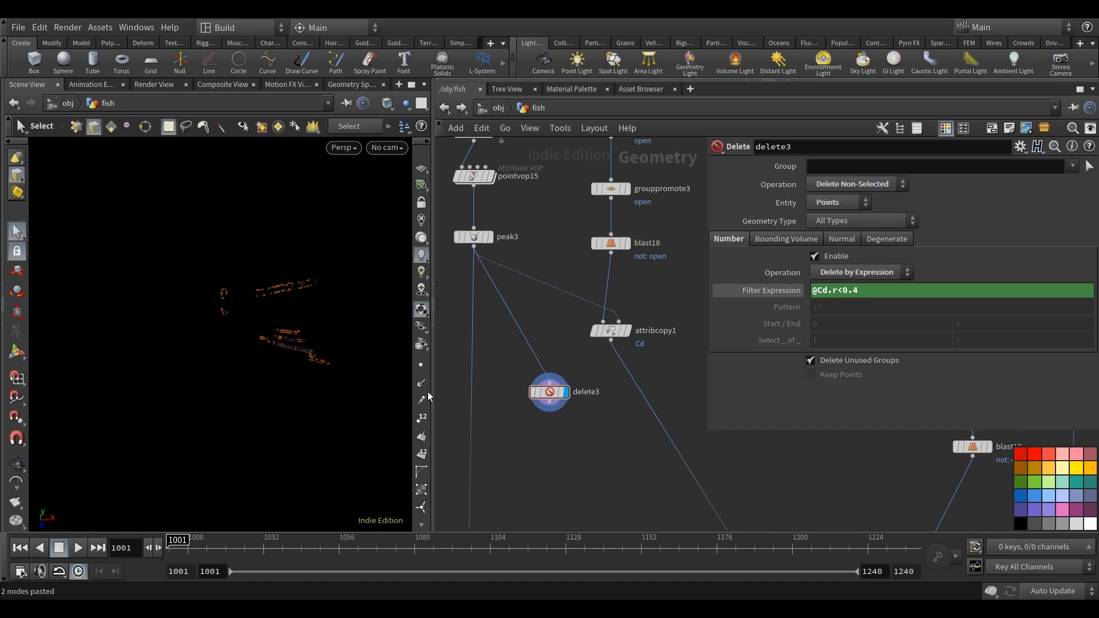
Add an Add node under delete3, connect and display it, and set it to delete geometry but keep the points.
scroll(546, 467, down, 2)
scroll(548, 468, down, 3)
middle_drag(580, 465, 537, 397)
alt+right_drag(292, 353, 455, 379)
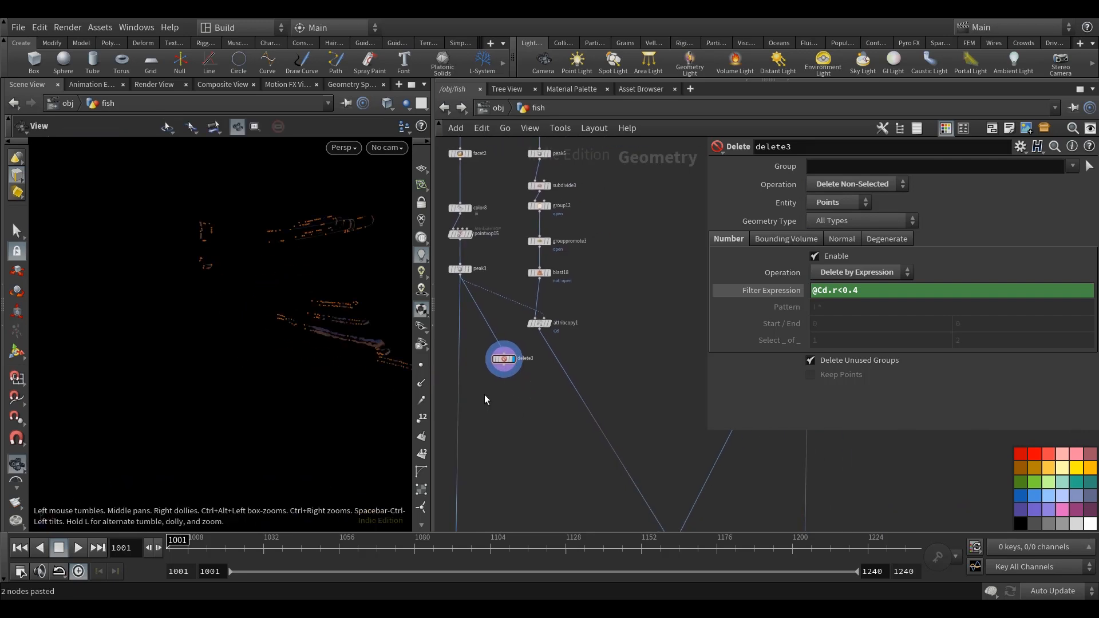
key(Tab)
text(add)
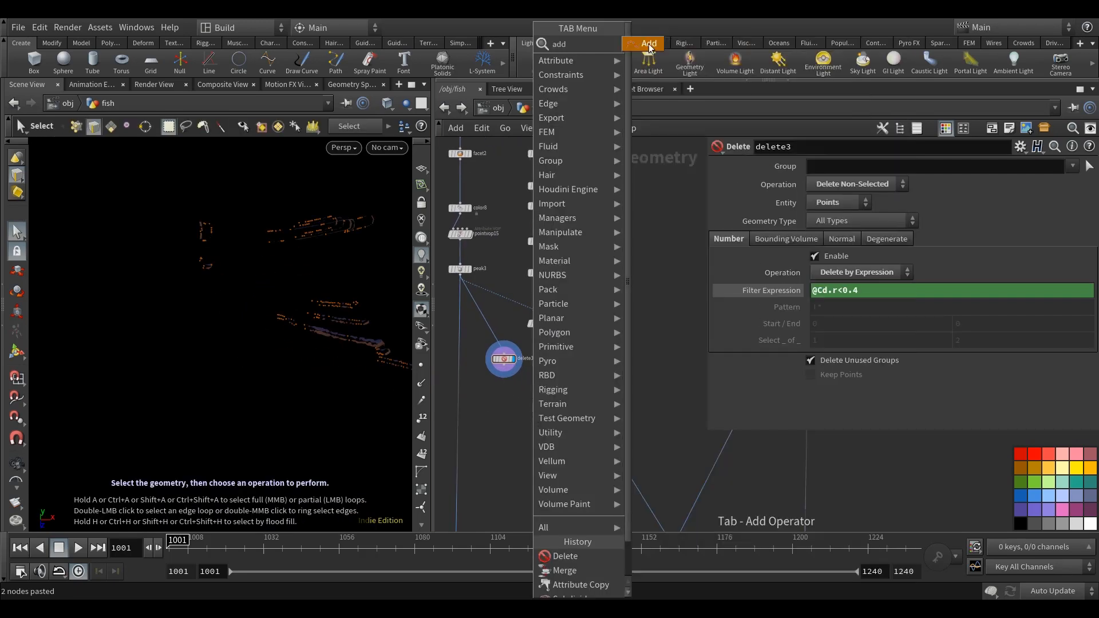
click(648, 44)
click(503, 412)
scroll(503, 374, up, 3)
click(504, 359)
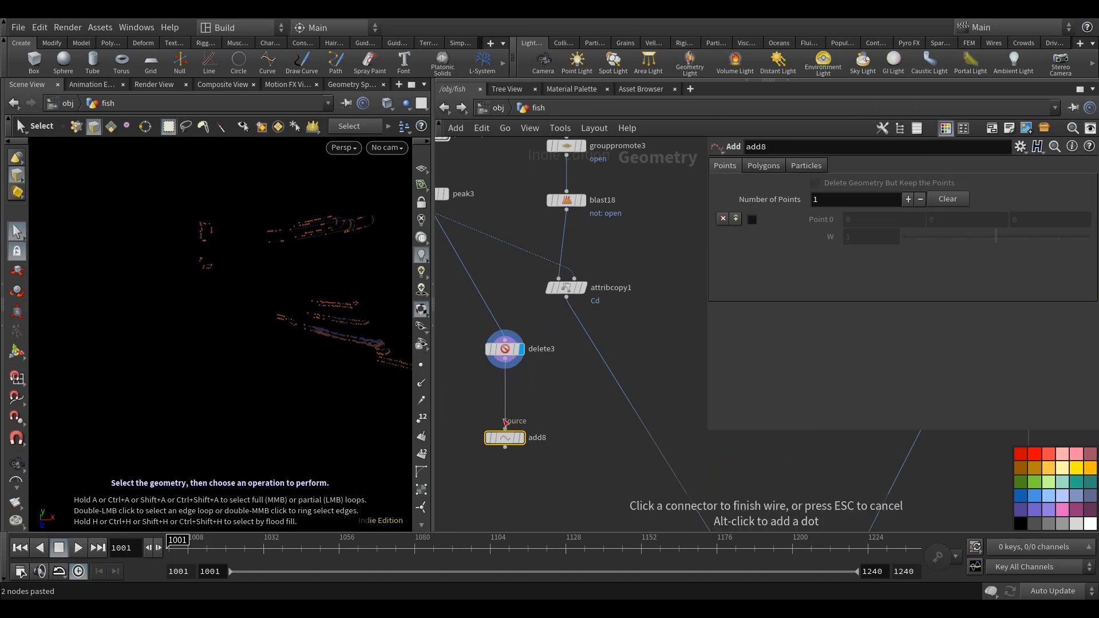
click(505, 428)
click(521, 438)
click(837, 182)
Connect add8 to merge15 as an extra input and display the merged fin points.
scroll(628, 310, down, 5)
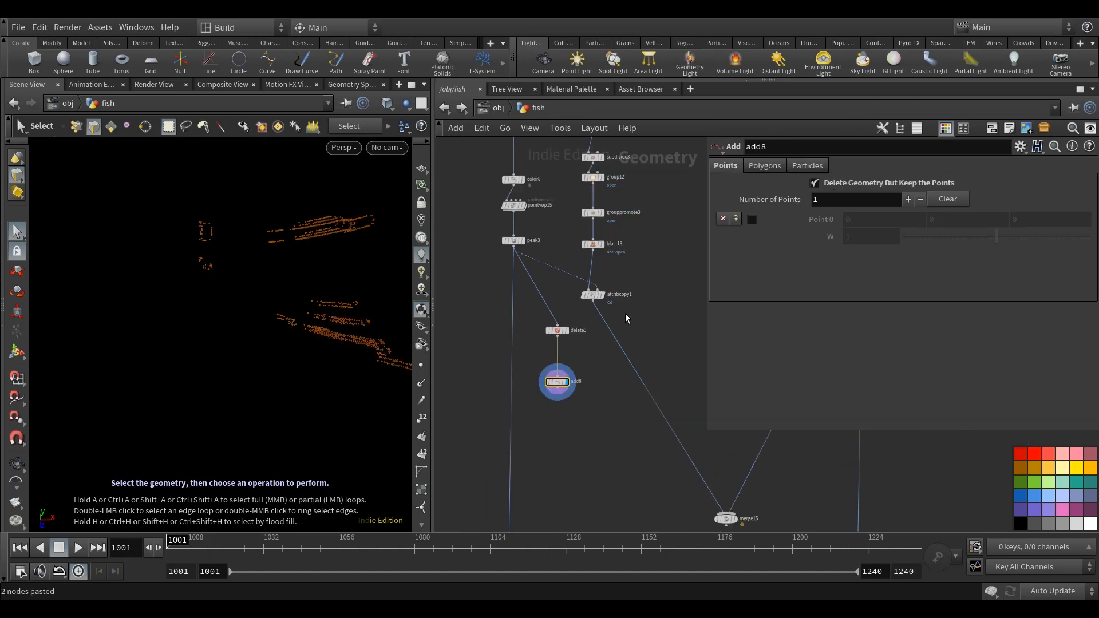
scroll(612, 441, up, 3)
click(546, 371)
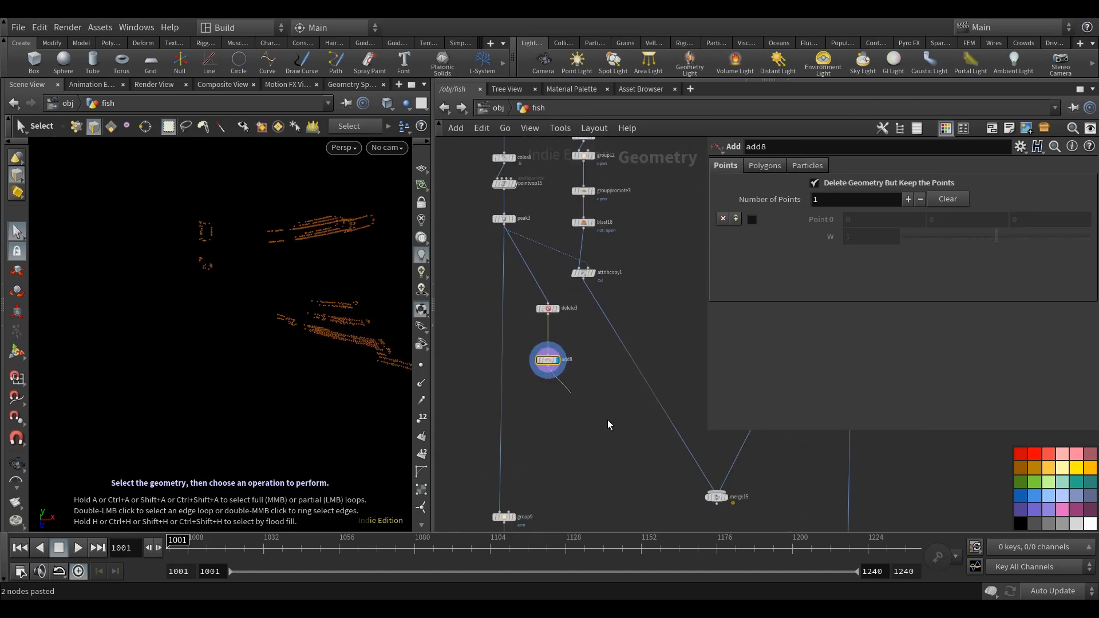
click(715, 491)
click(694, 459)
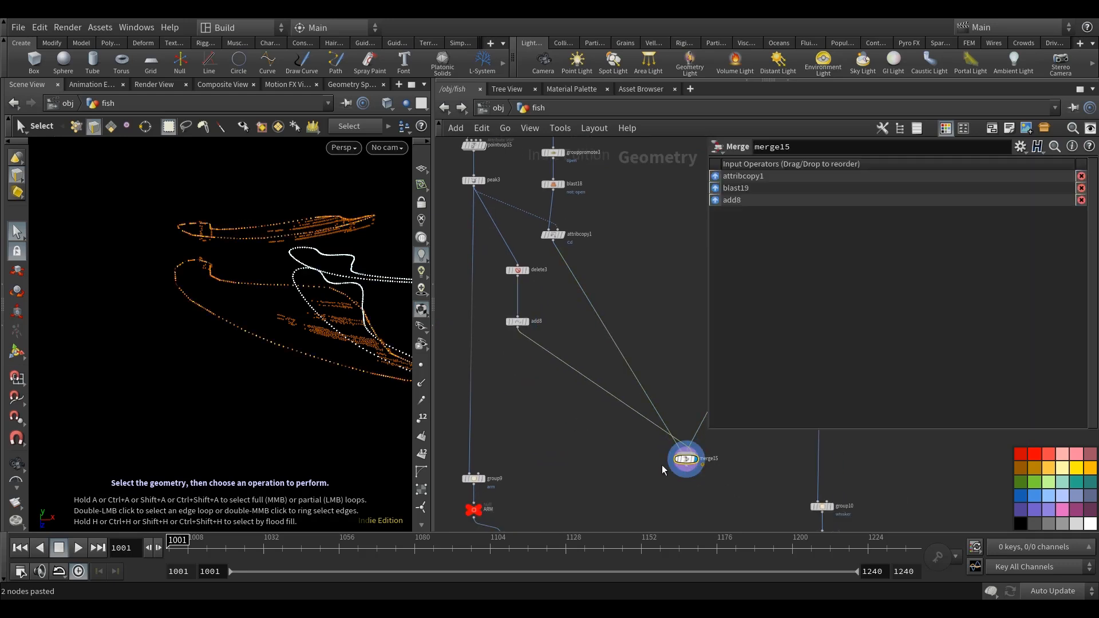
drag(315, 424, 306, 367)
scroll(625, 402, down, 5)
scroll(634, 438, up, 4)
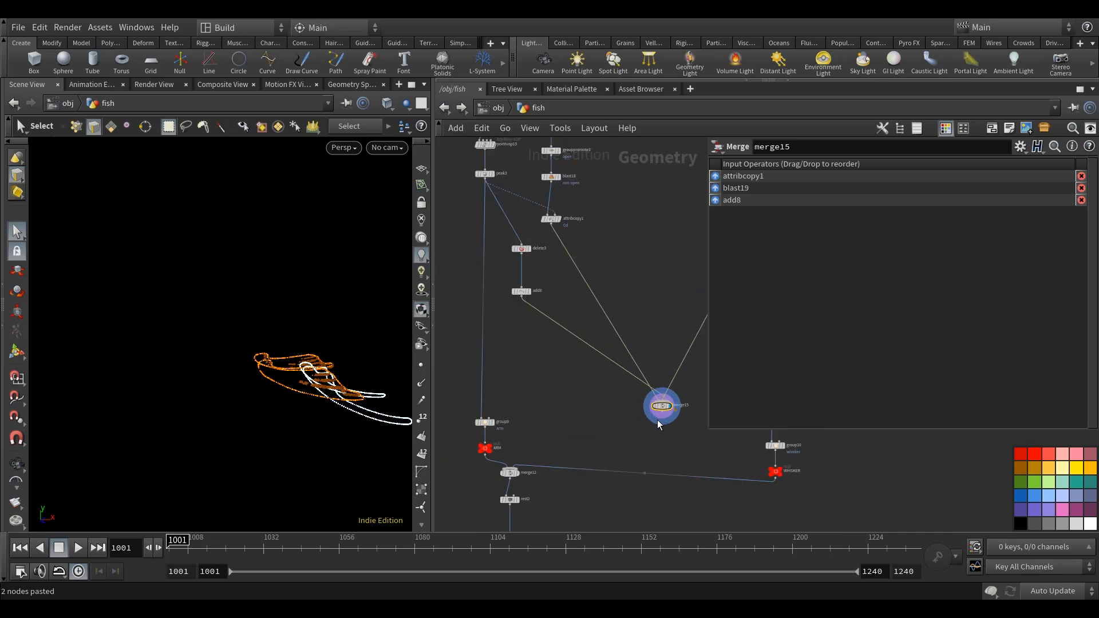
Connect merge15 to merge14 beside blast17 and display merge14.
click(663, 415)
scroll(643, 437, down, 5)
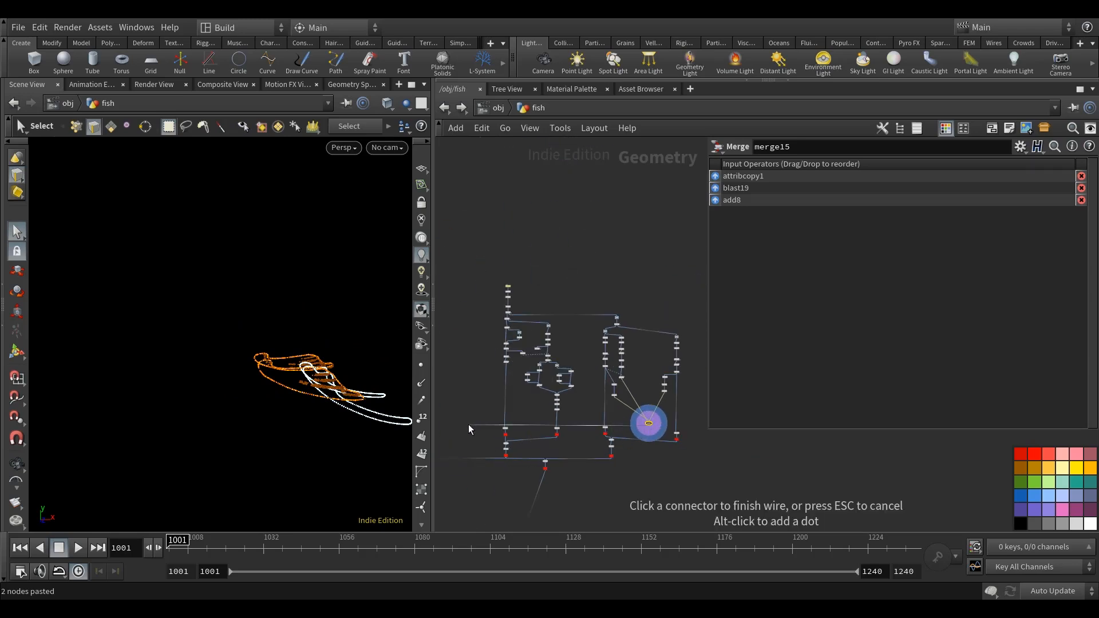
middle_drag(468, 424, 710, 371)
scroll(519, 386, up, 5)
middle_drag(507, 428, 571, 412)
scroll(592, 431, up, 5)
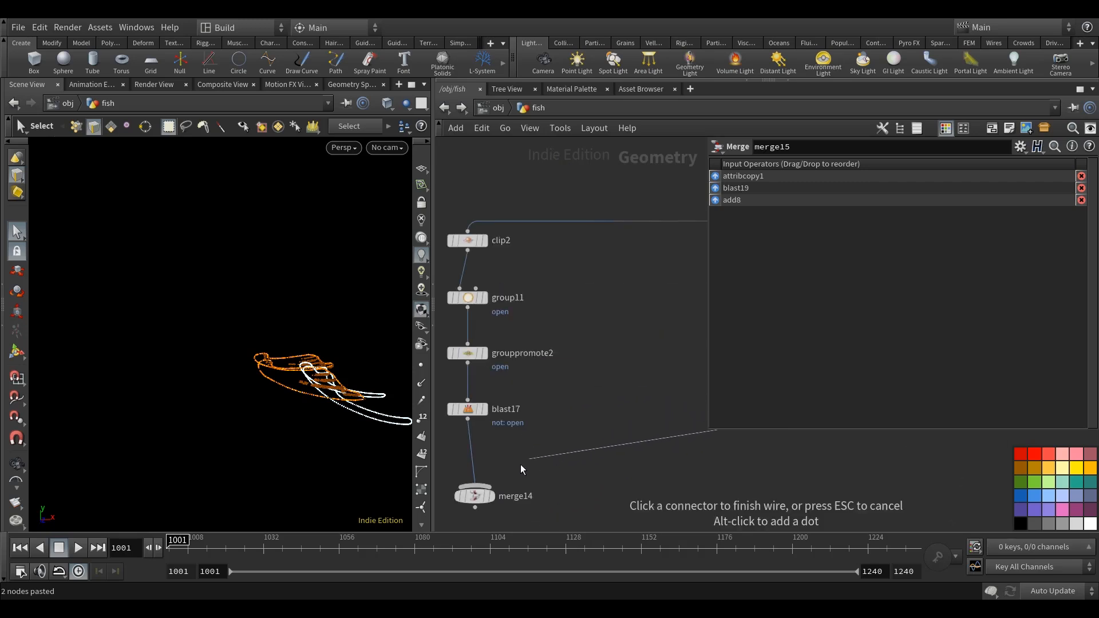
click(496, 492)
click(494, 496)
click(478, 495)
scroll(479, 495, up, 2)
middle_drag(479, 495, 435, 458)
Inspect the combined body and fin outline points of merge14 from several angles.
scroll(257, 377, down, 3)
alt+drag(258, 378, 223, 387)
alt+middle_drag(291, 384, 239, 368)
alt+drag(239, 368, 212, 366)
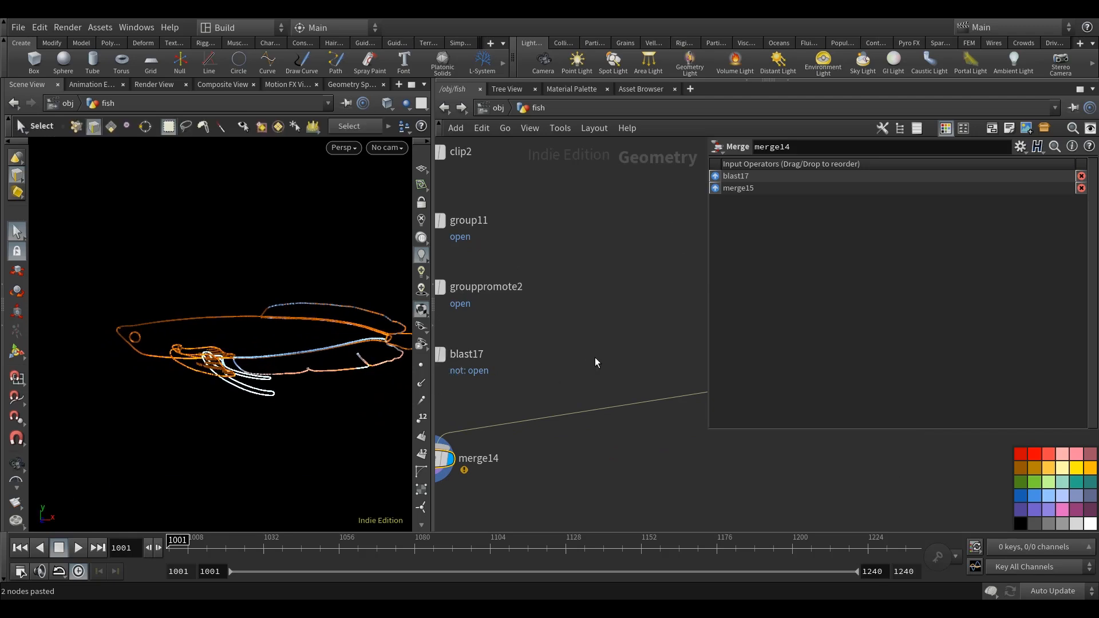
scroll(596, 363, down, 2)
middle_drag(595, 363, 625, 390)
alt+drag(352, 379, 263, 382)
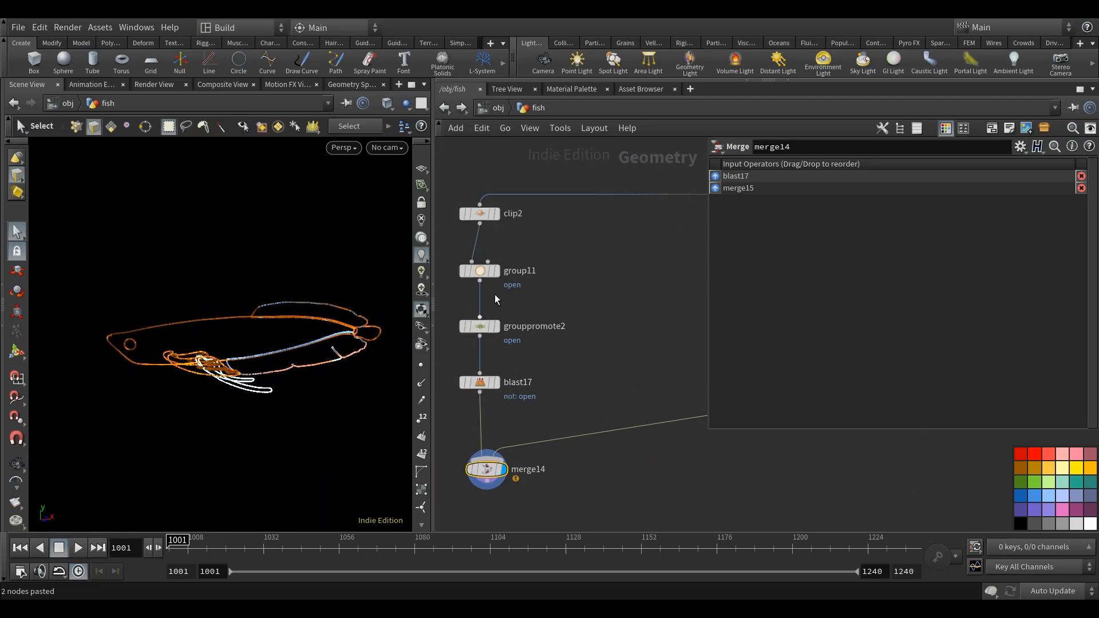
scroll(557, 251, down, 6)
middle_drag(576, 269, 444, 348)
middle_drag(664, 307, 541, 324)
scroll(645, 296, up, 4)
middle_drag(481, 352, 643, 338)
mouse_move(263, 397)
alt+mouse_down()
mouse_move(288, 407)
mouse_move(270, 392)
alt+mouse_up()
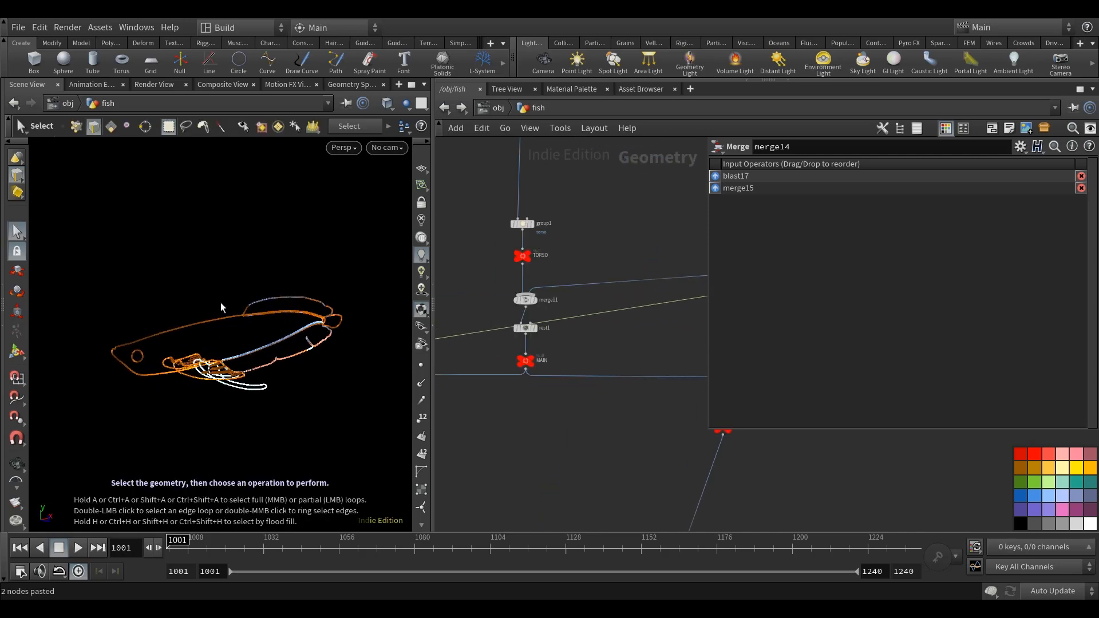
Display the MAIN null and compare the solid fish body with the outline points.
scroll(523, 360, up, 4)
click(566, 354)
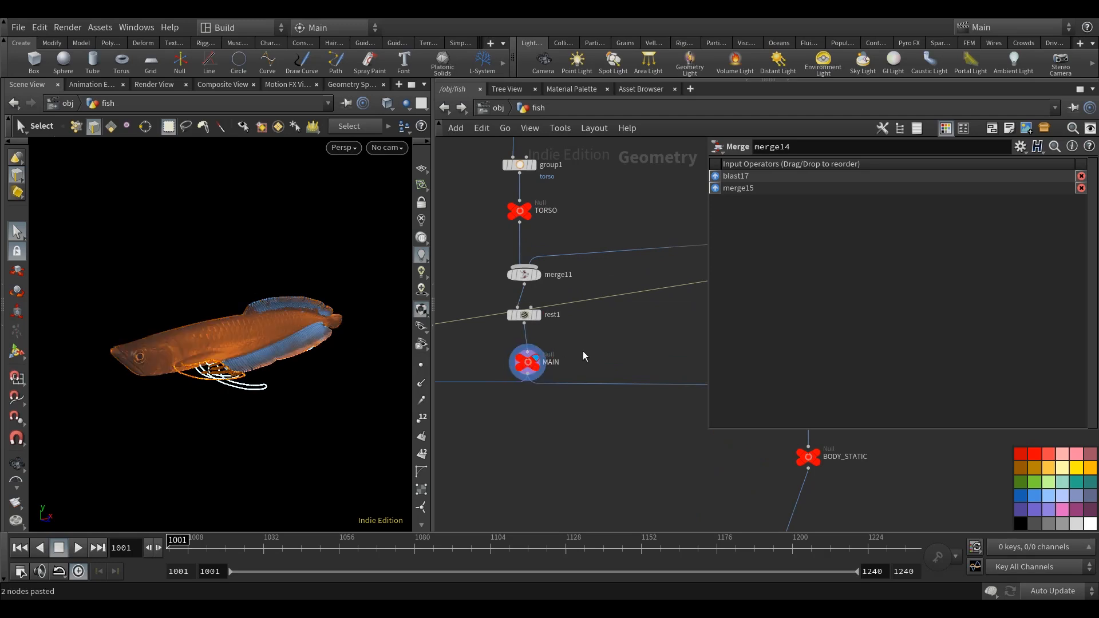
alt+drag(300, 342, 329, 357)
scroll(606, 400, down, 6)
middle_drag(504, 426, 751, 378)
scroll(478, 367, up, 4)
alt+drag(207, 415, 208, 354)
key(s)
key(Escape)
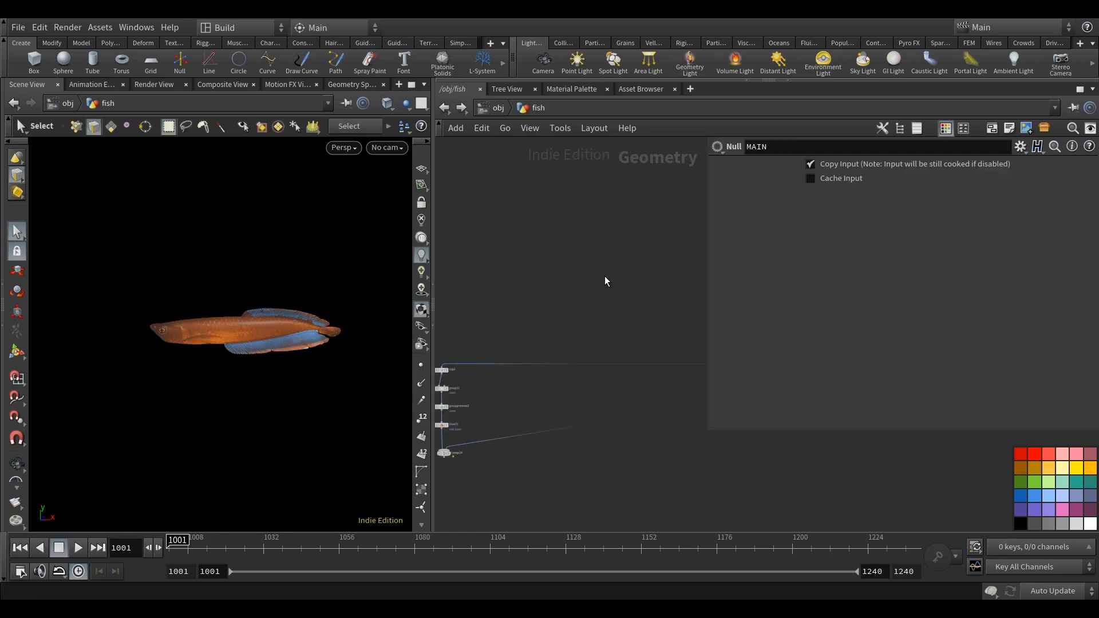
Add a Circle node in an empty network area and make it a polygon in the YZ Plane.
key(Tab)
text(ci)
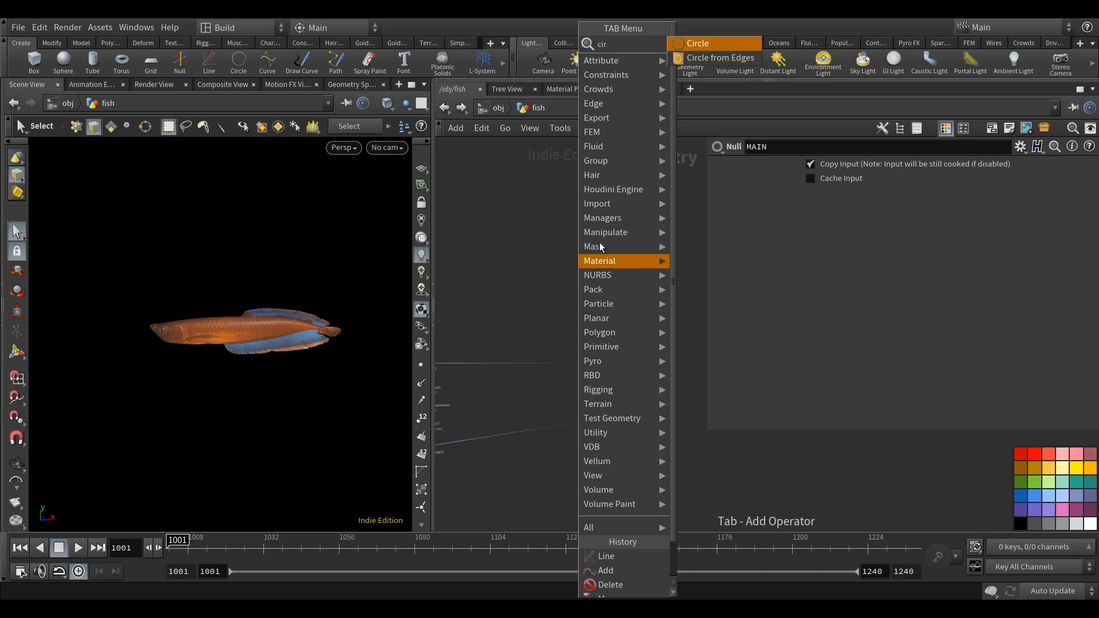
click(719, 44)
click(541, 280)
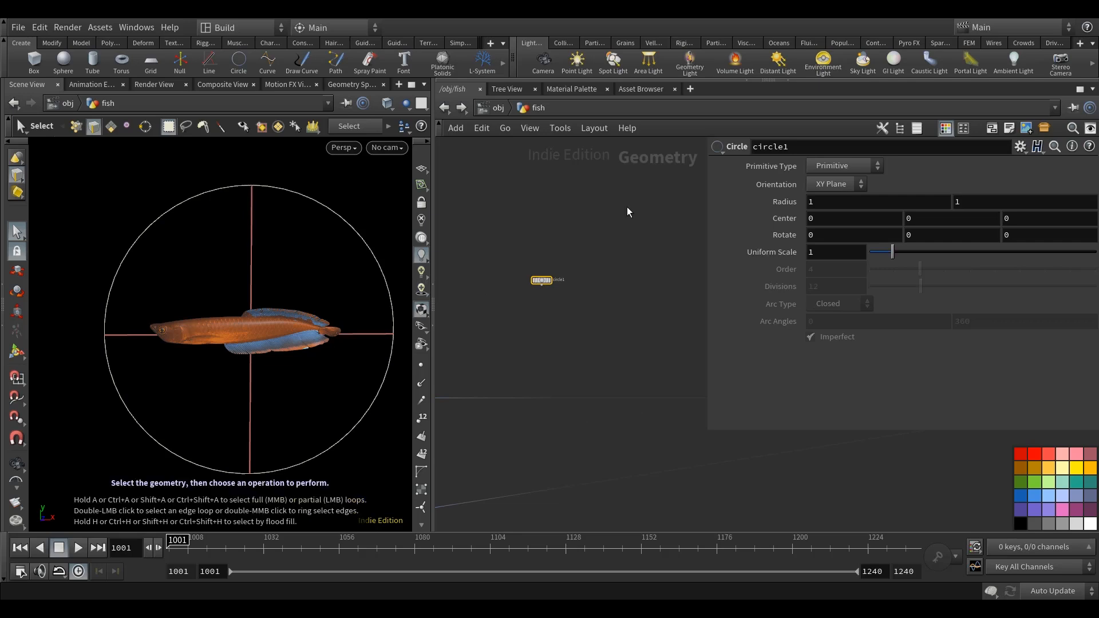
click(812, 184)
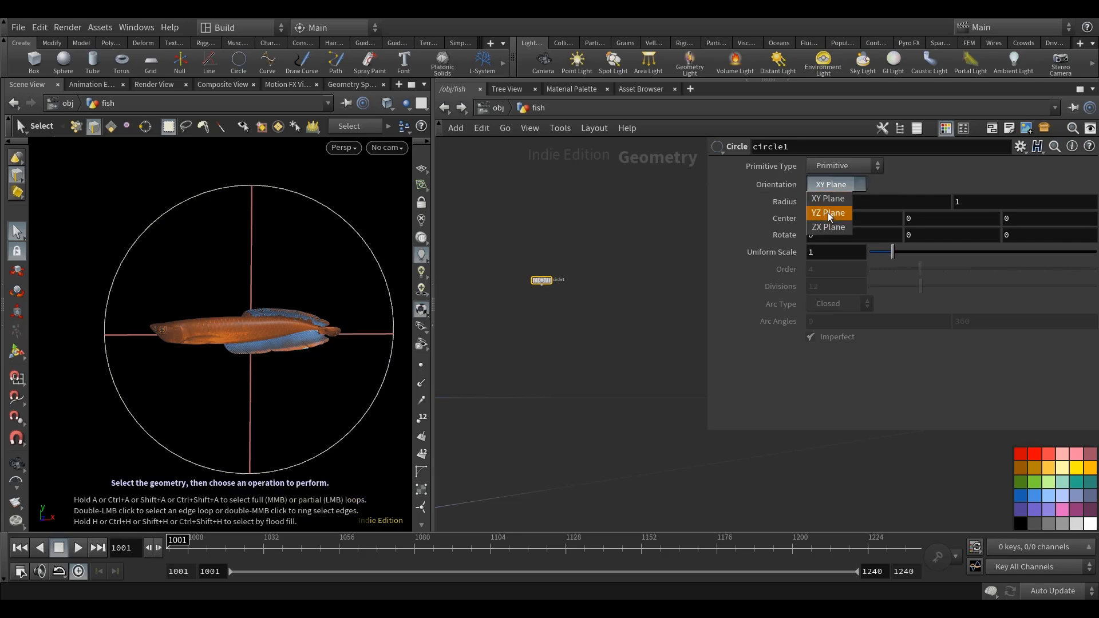
click(827, 211)
click(838, 166)
click(837, 194)
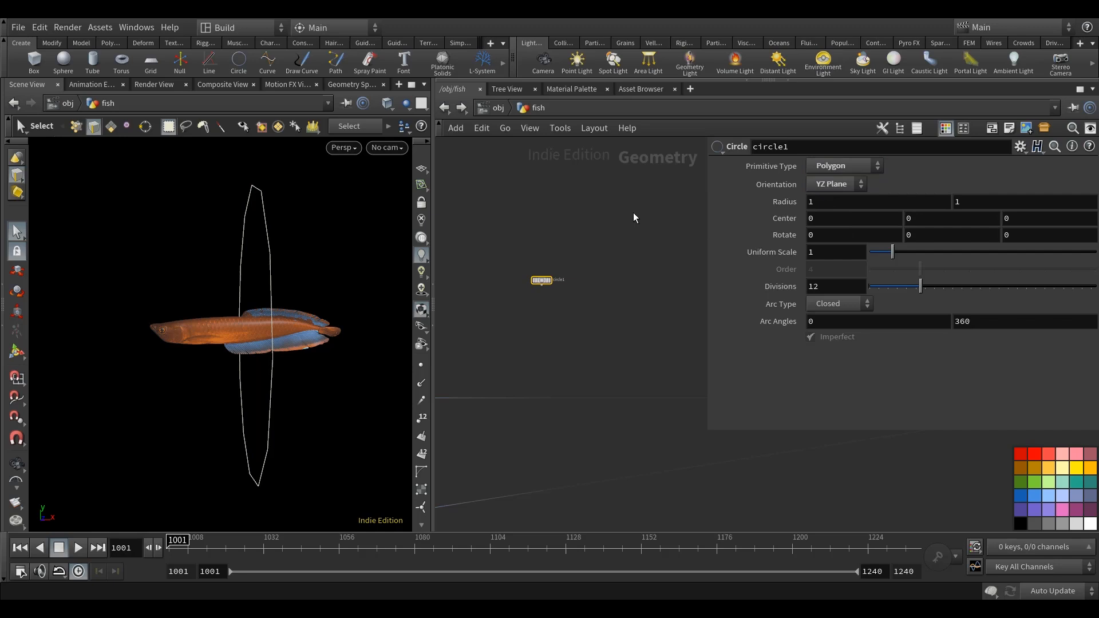
Display circle1 and set its divisions to 48.
click(633, 213)
scroll(533, 286, up, 4)
click(549, 286)
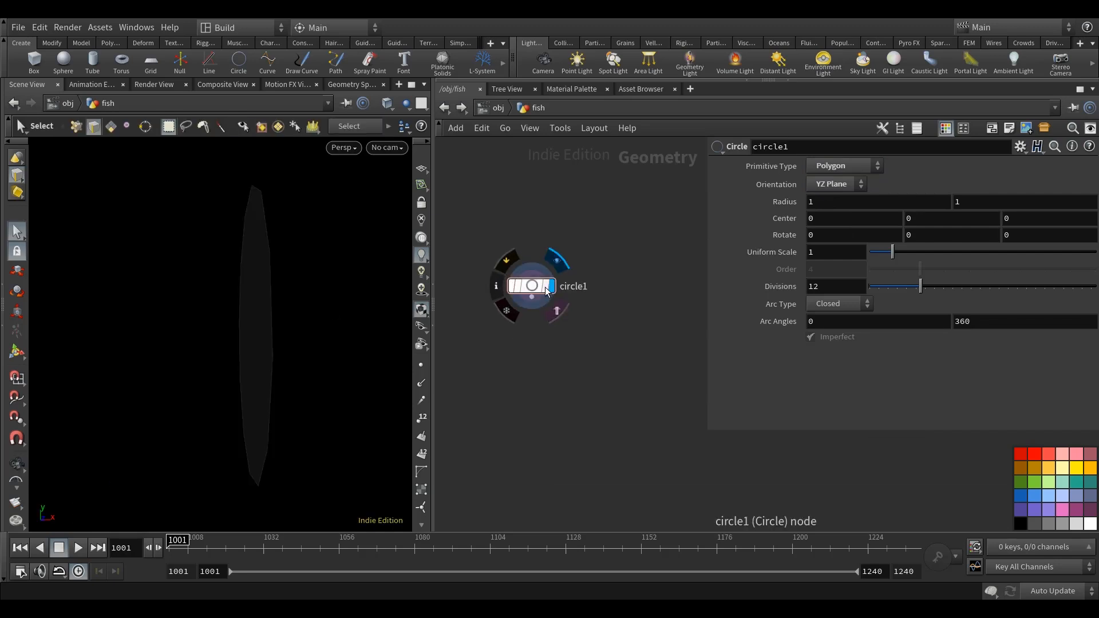
drag(248, 351, 290, 359)
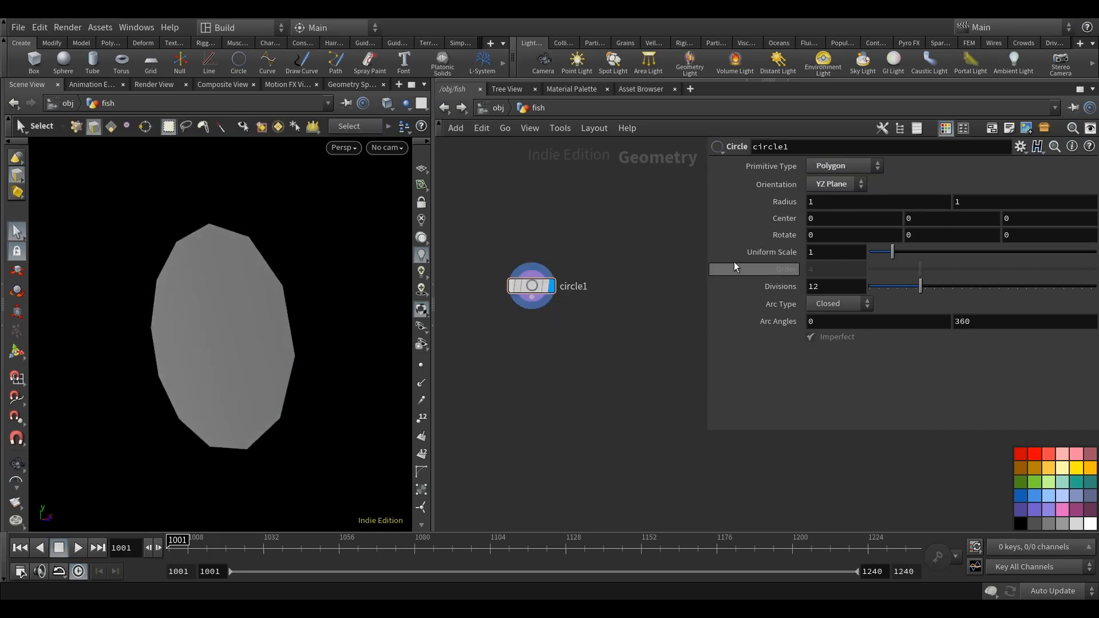
double_click(826, 287)
text(48)
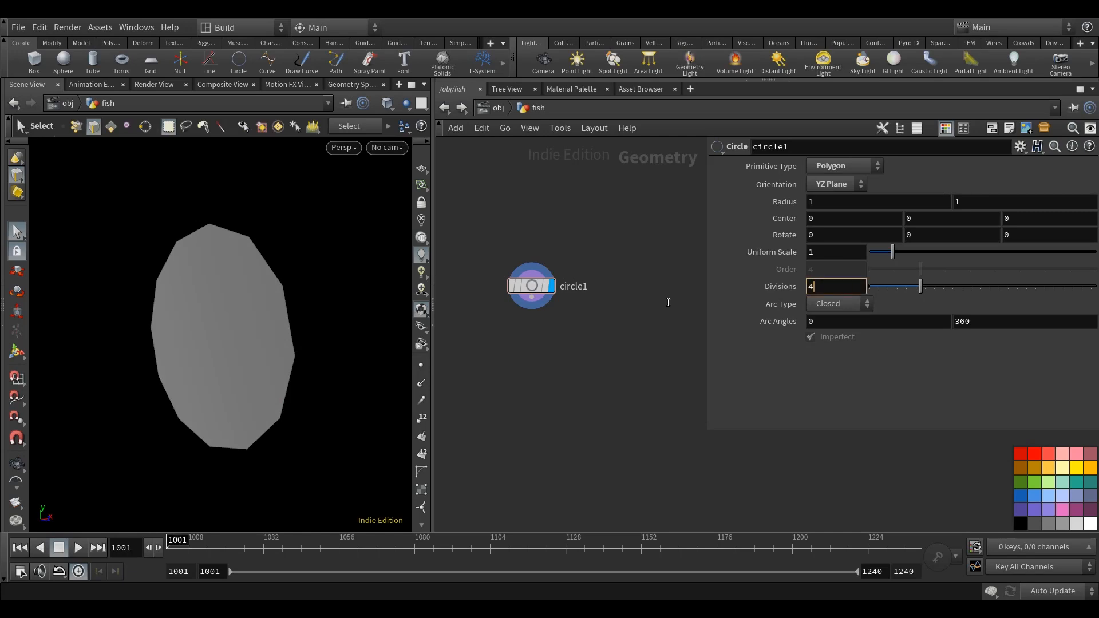
key(Return)
middle_drag(330, 367, 331, 368)
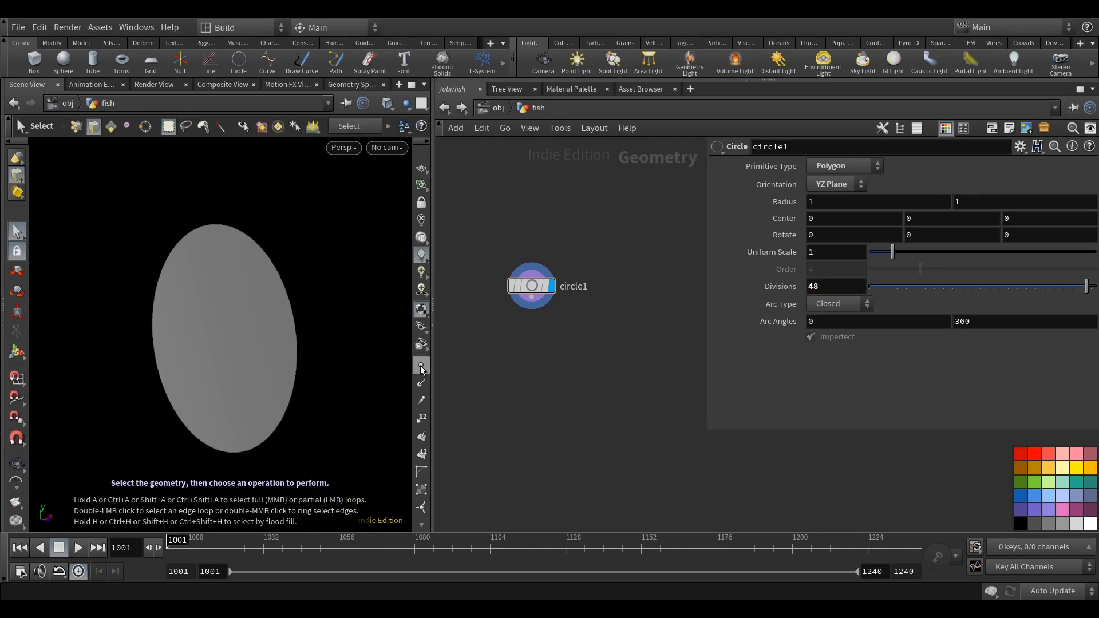
Change circle1's arc type to Open Arc.
middle_drag(617, 361, 622, 368)
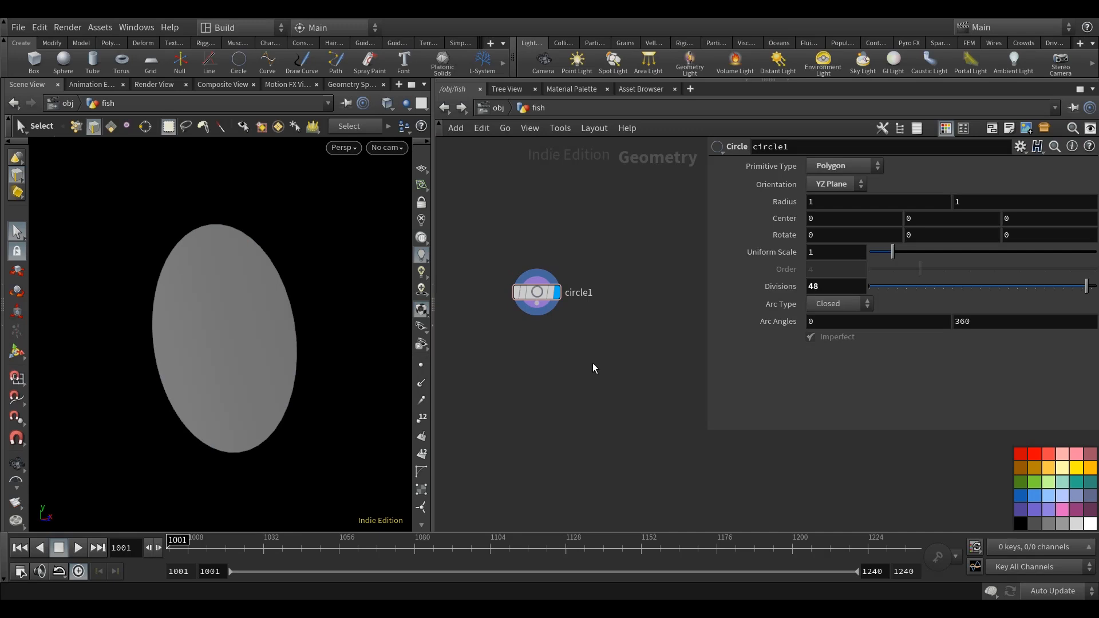
click(819, 304)
click(833, 338)
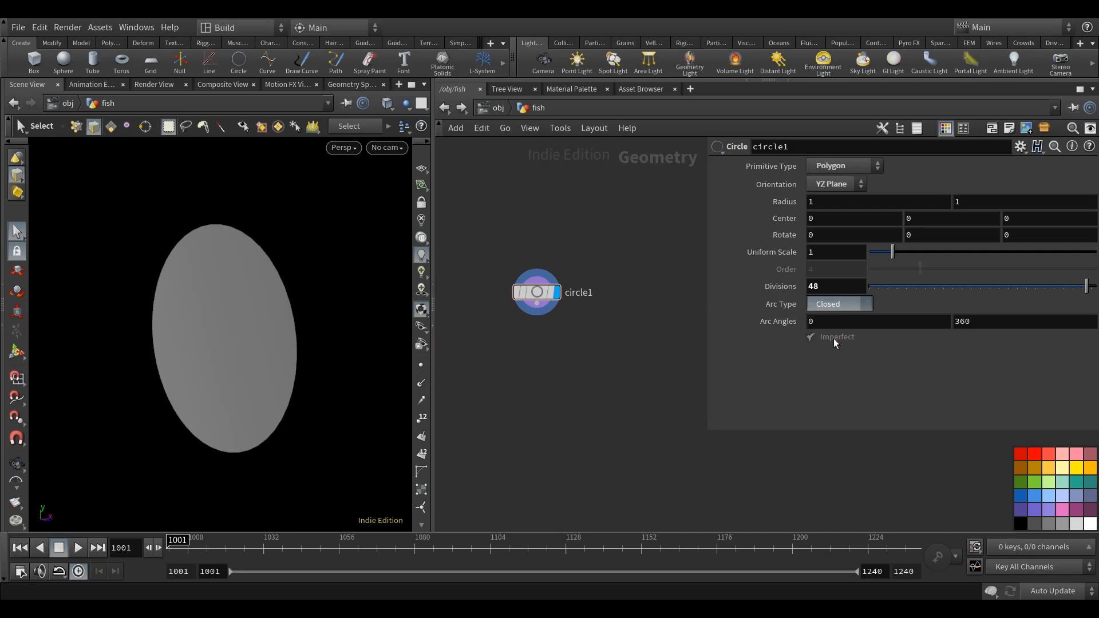
middle_drag(651, 244, 653, 249)
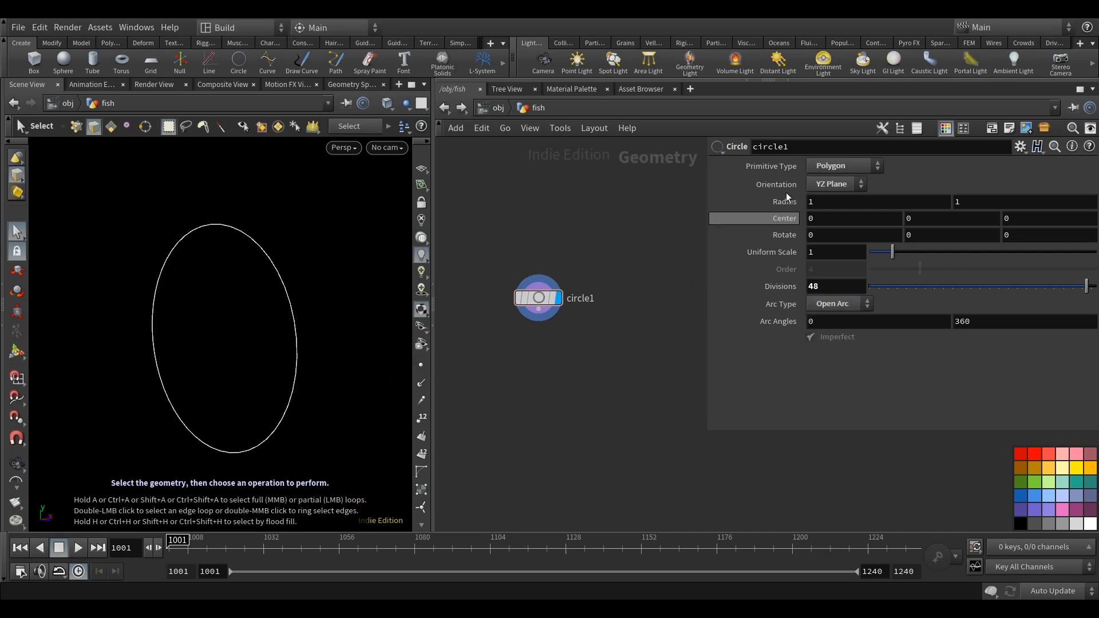
Link circle1's second radius to its first radius with the relative reference ch("radx").
right_click(841, 200)
click(876, 295)
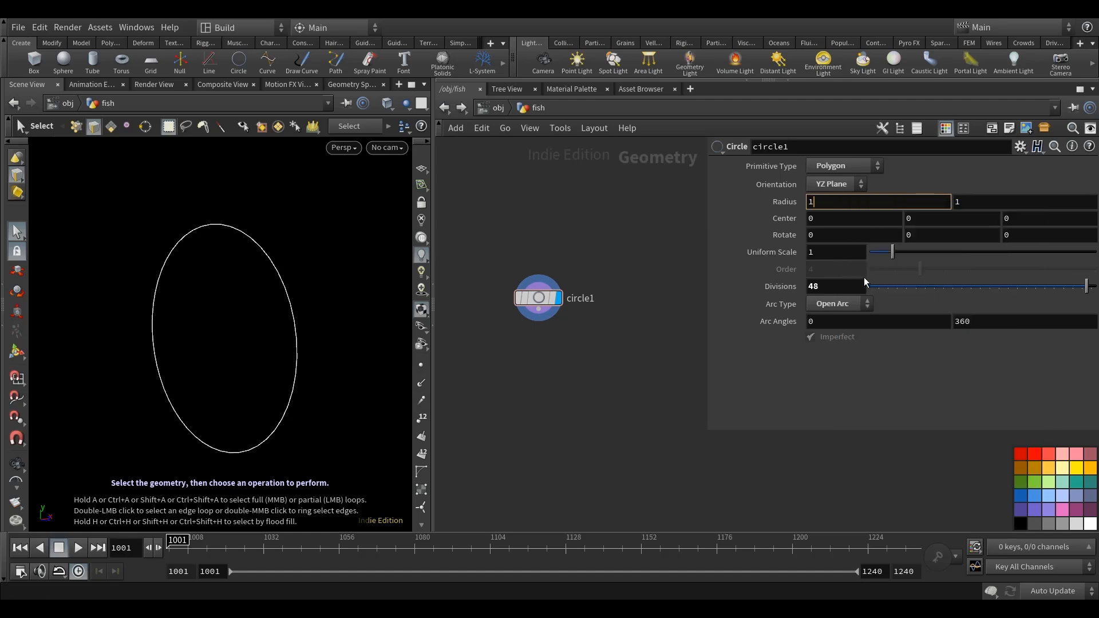
key(Tab)
right_click(957, 202)
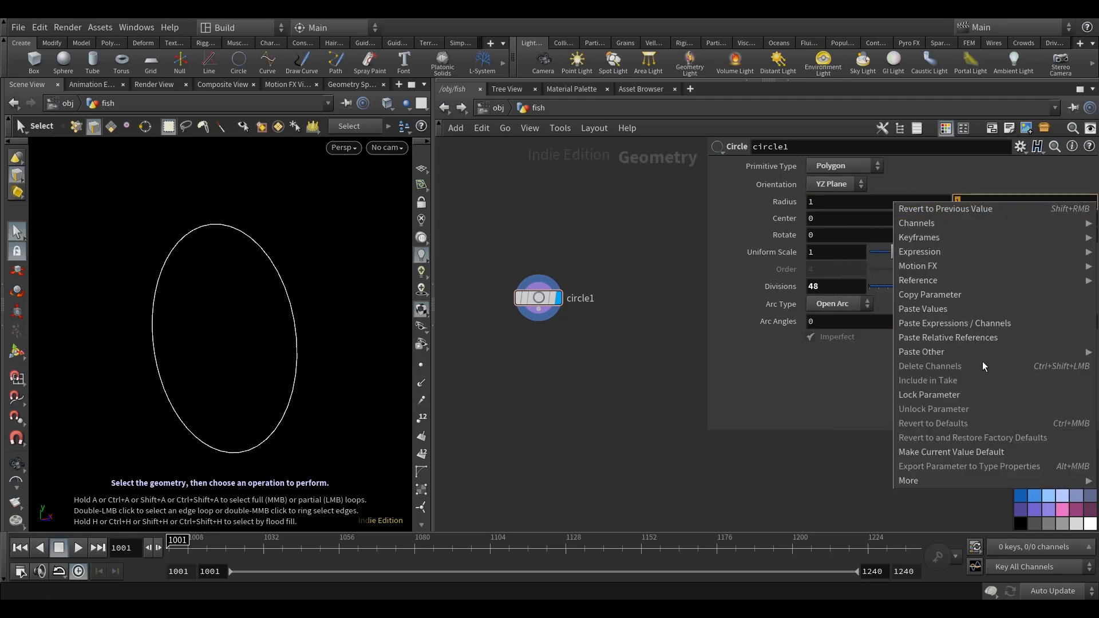
click(983, 335)
middle_drag(629, 220, 621, 232)
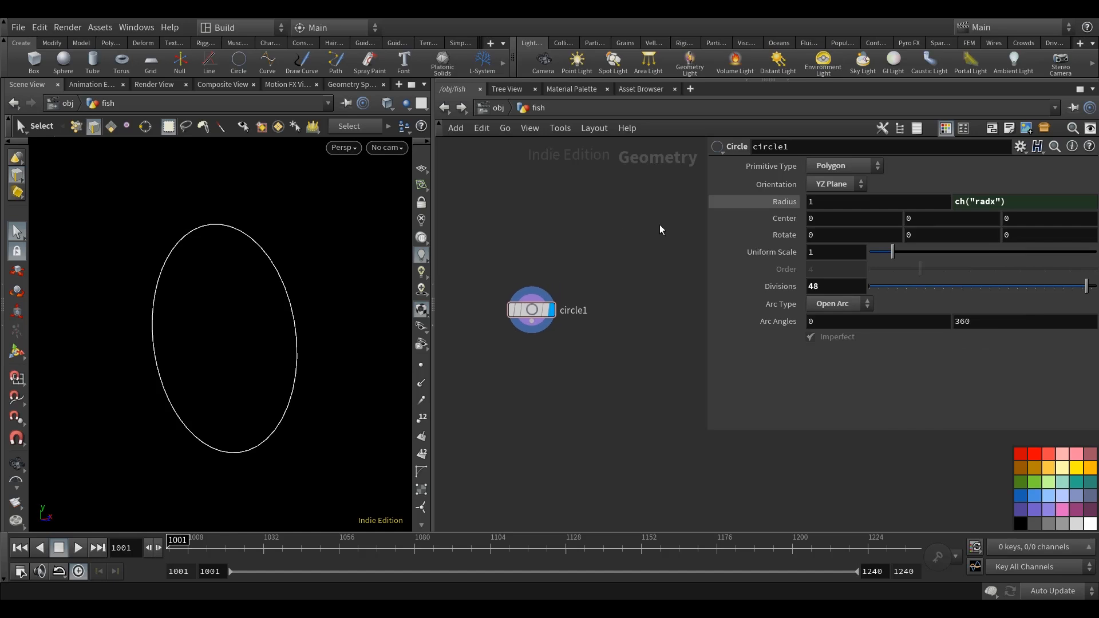
Drive circle1's first radius with the expression bbox("../MAIN", D_YSIZE).
click(731, 201)
text(bb)
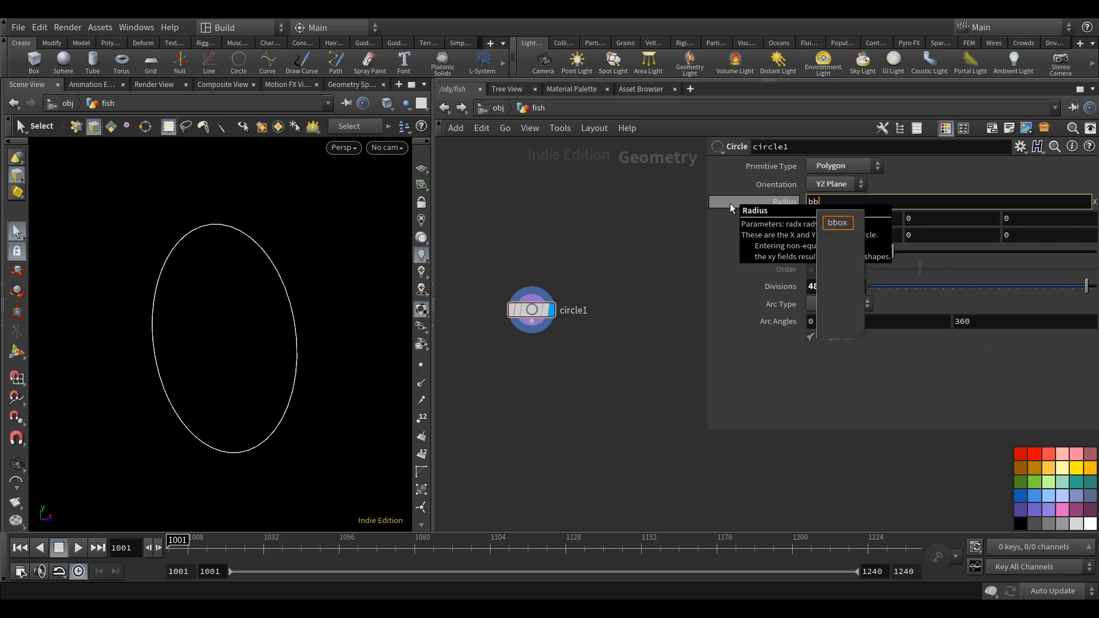
text(ox(".)
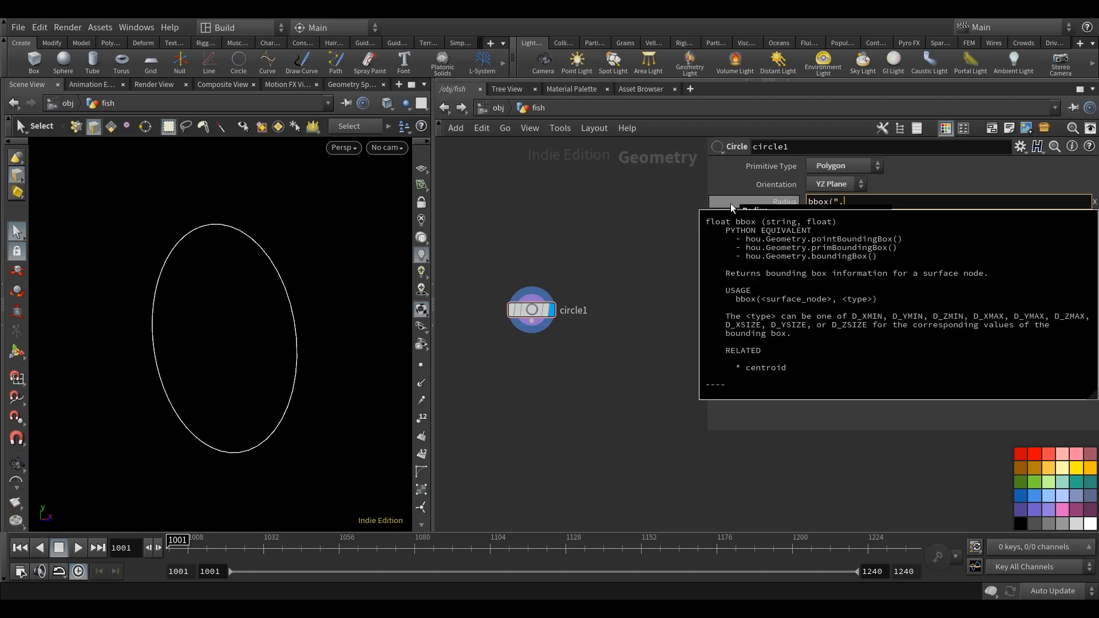
text(./MAIN", D_YS)
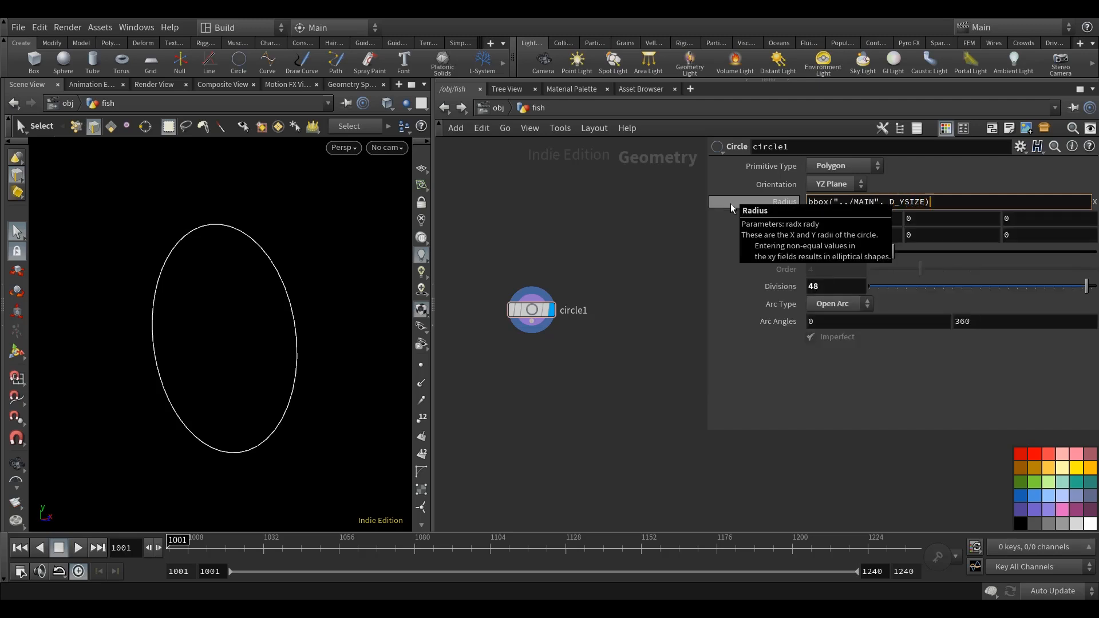
text(IZE))
key(Return)
click(784, 201)
alt+drag(276, 378, 295, 381)
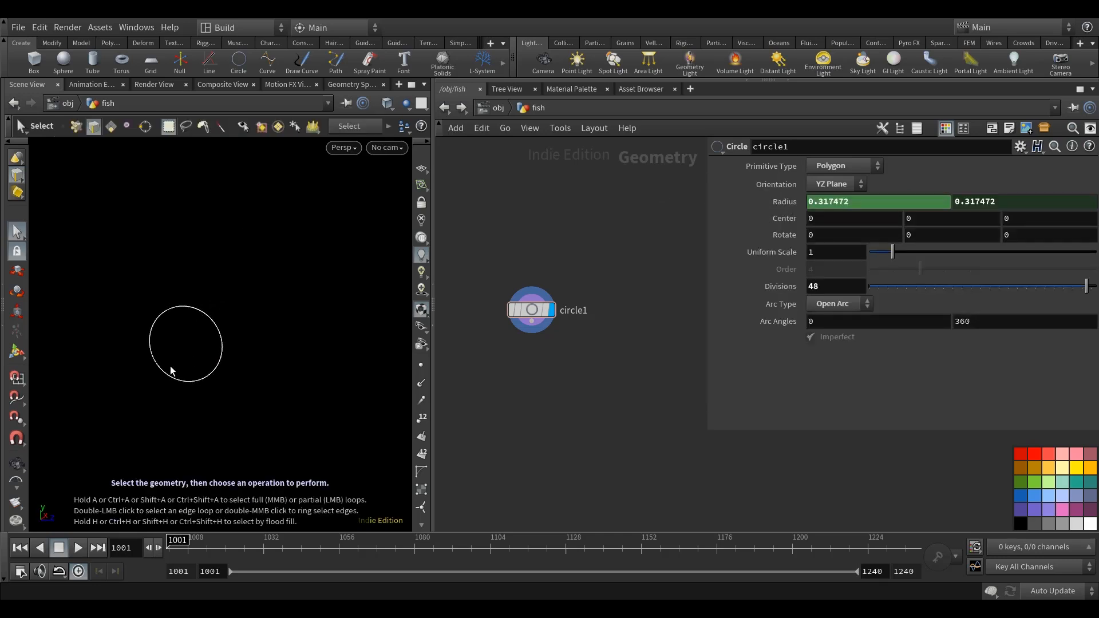
Multiply circle1's first radius expression by 1.2.
click(783, 202)
click(938, 201)
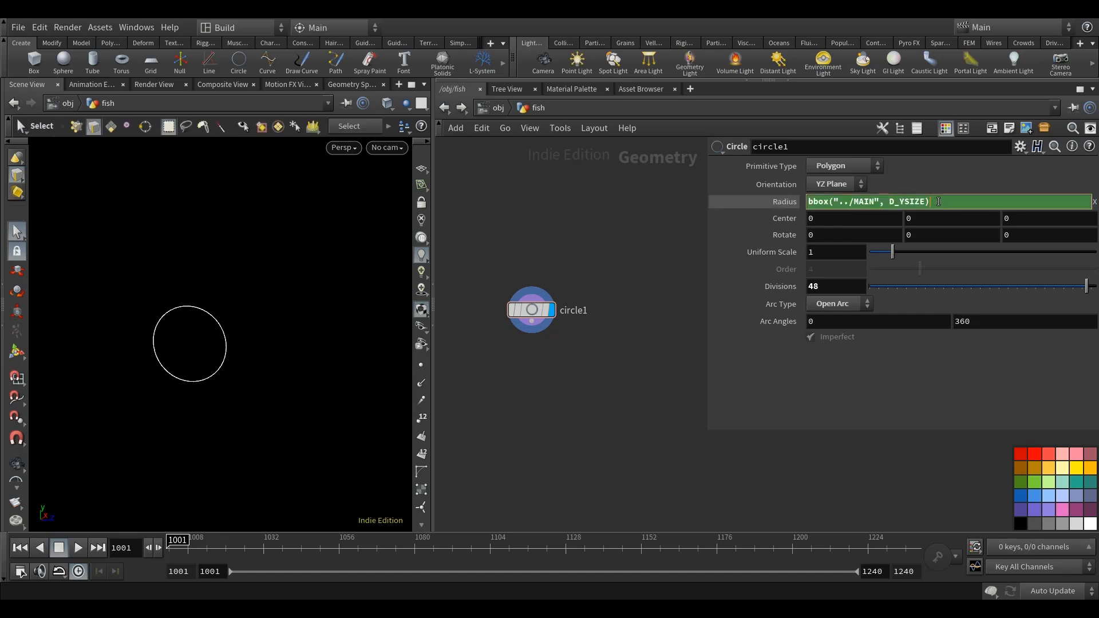
text(*1.2)
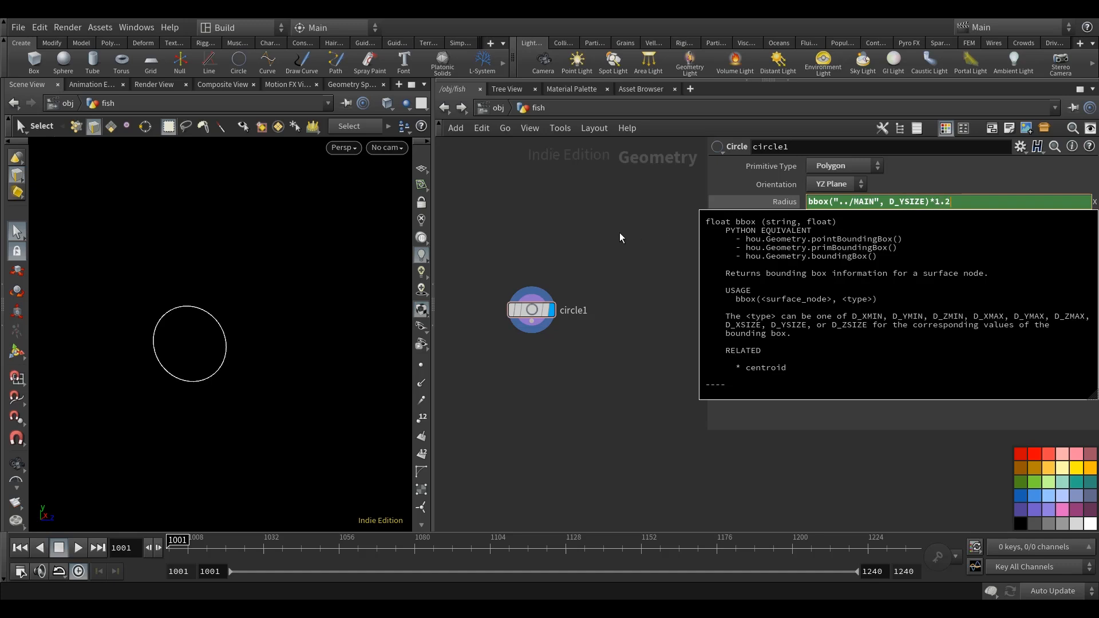
key(Return)
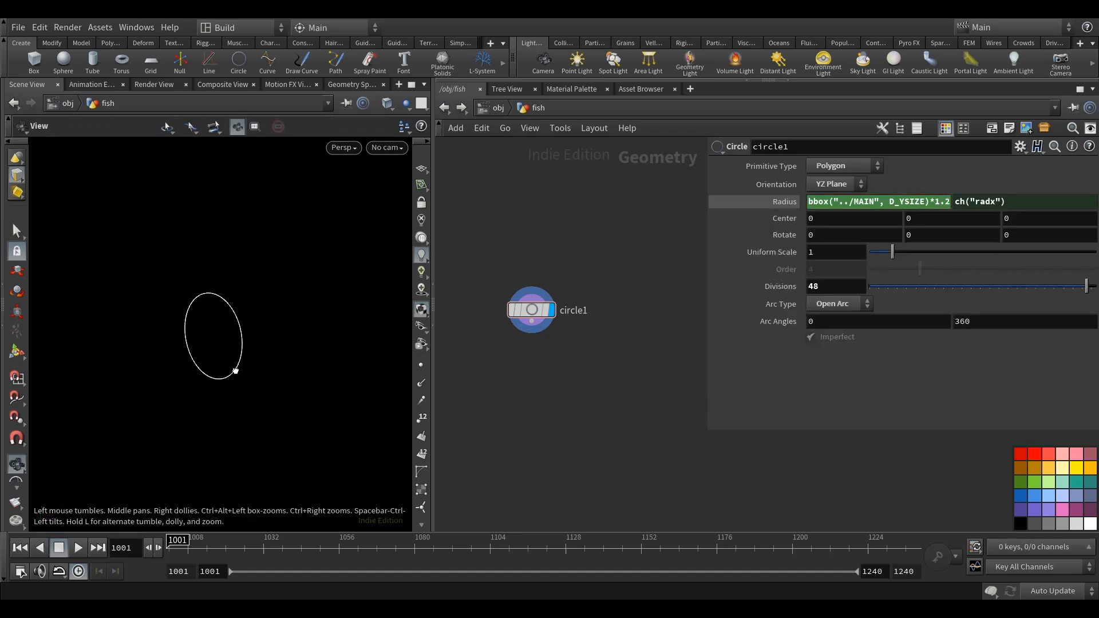
scroll(572, 405, down, 3)
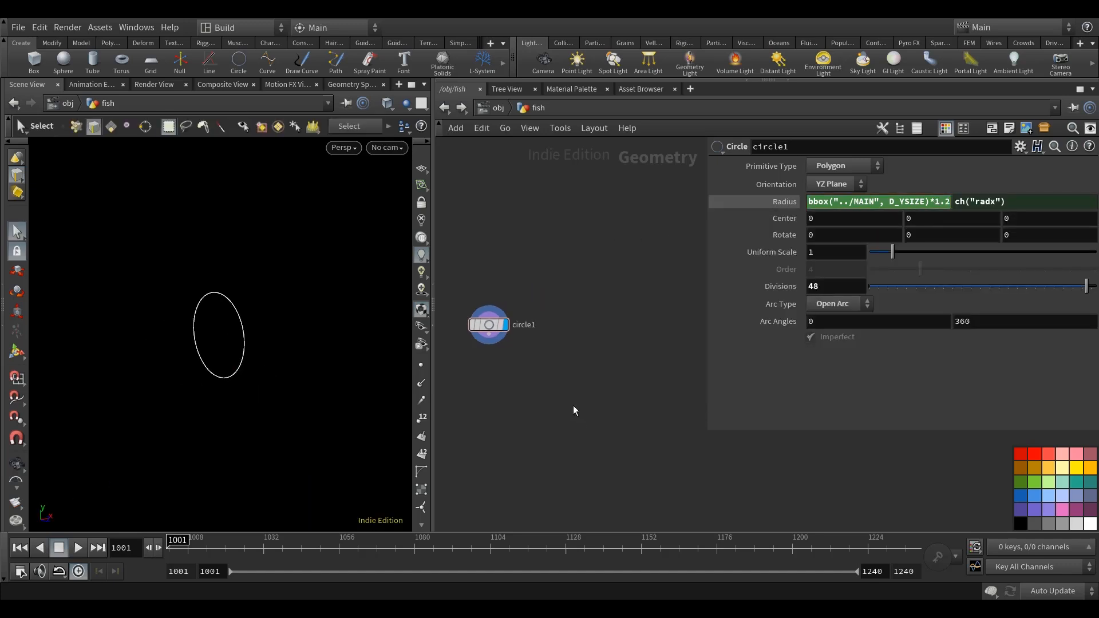
Add a Line node beside circle1 in the fish network.
key(Tab)
text(lin)
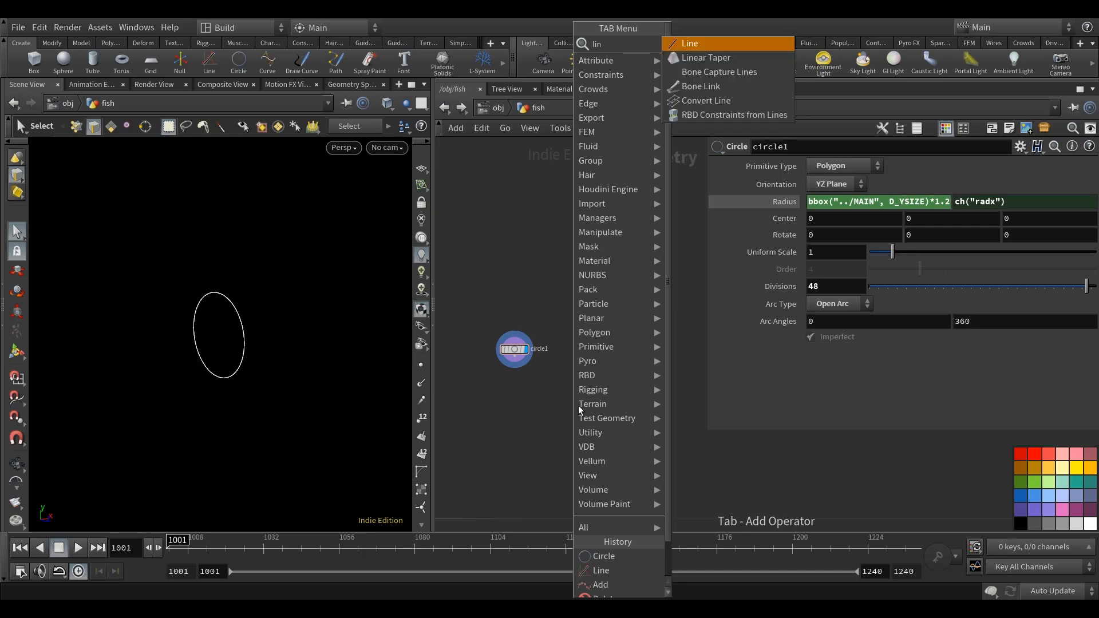
click(732, 49)
click(630, 349)
scroll(620, 404, down, 5)
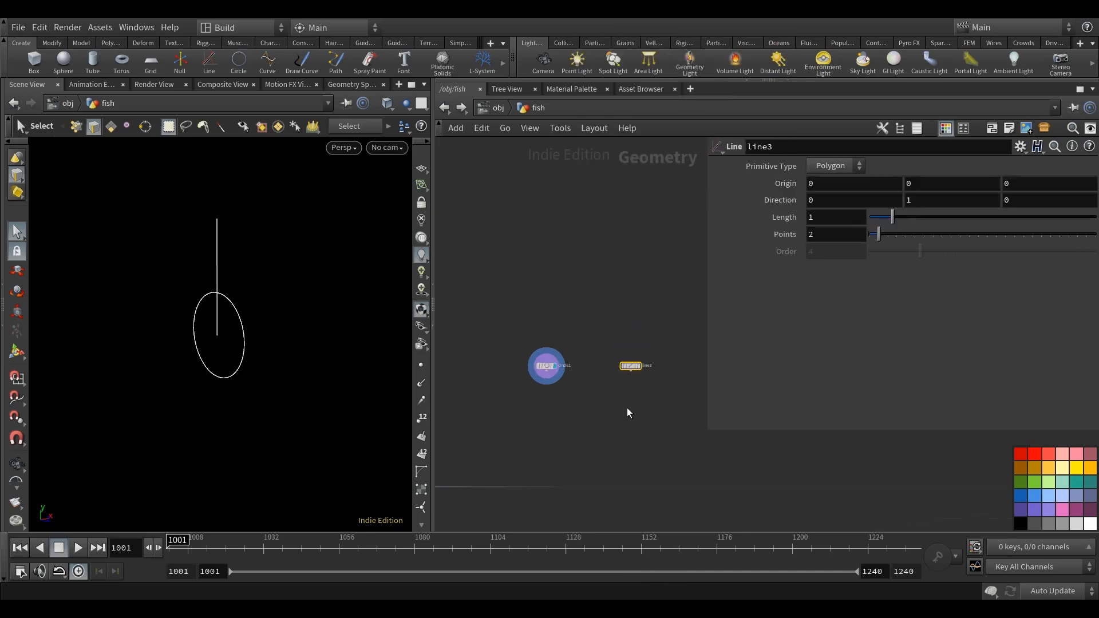
Show the fish outline as a template in the viewport alongside circle1.
scroll(550, 463, up, 5)
click(547, 439)
scroll(613, 453, down, 1)
middle_drag(612, 452, 554, 525)
scroll(554, 525, down, 2)
scroll(656, 331, up, 4)
middle_drag(633, 347, 428, 393)
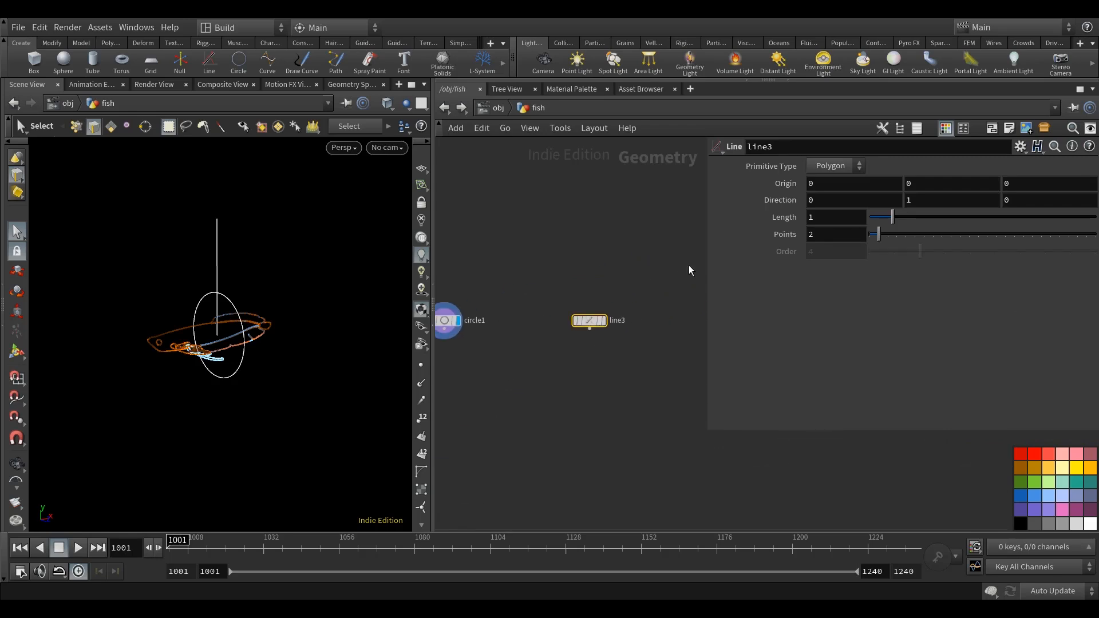
Set line3's direction to 1, 0, 0 so it runs along the X axis.
click(853, 200)
text(1)
drag(910, 200, 883, 206)
text(0)
click(651, 237)
middle_drag(649, 238, 672, 238)
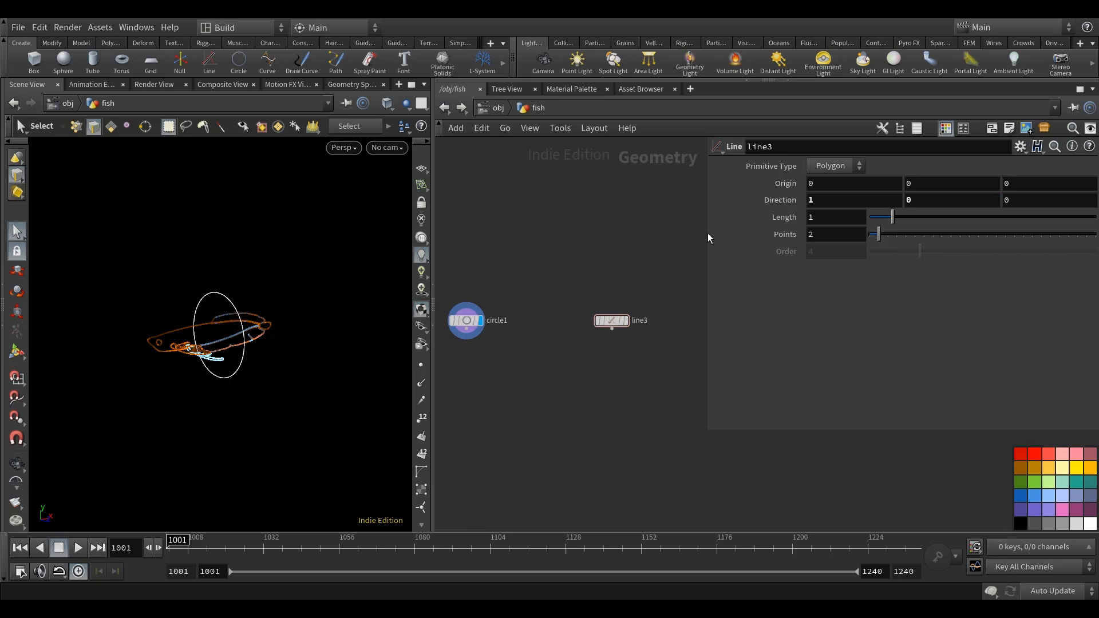
Set line3's Y and Z origin to centroid("../MAIN", D_Y) and centroid("../MAIN", D_Z).
drag(705, 233, 603, 233)
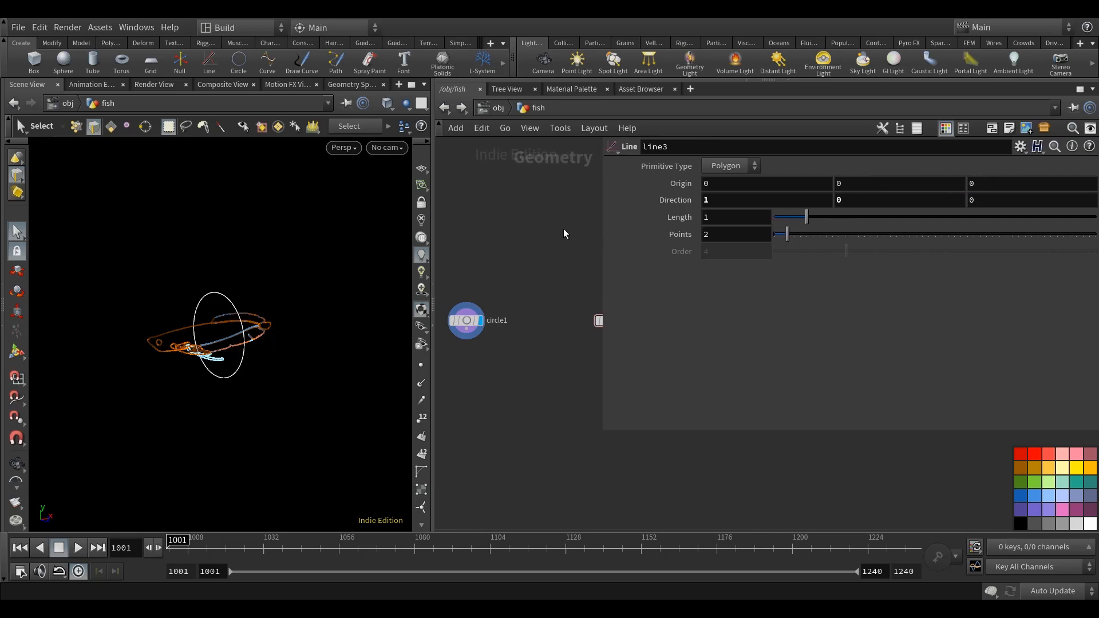
middle_drag(563, 228, 555, 250)
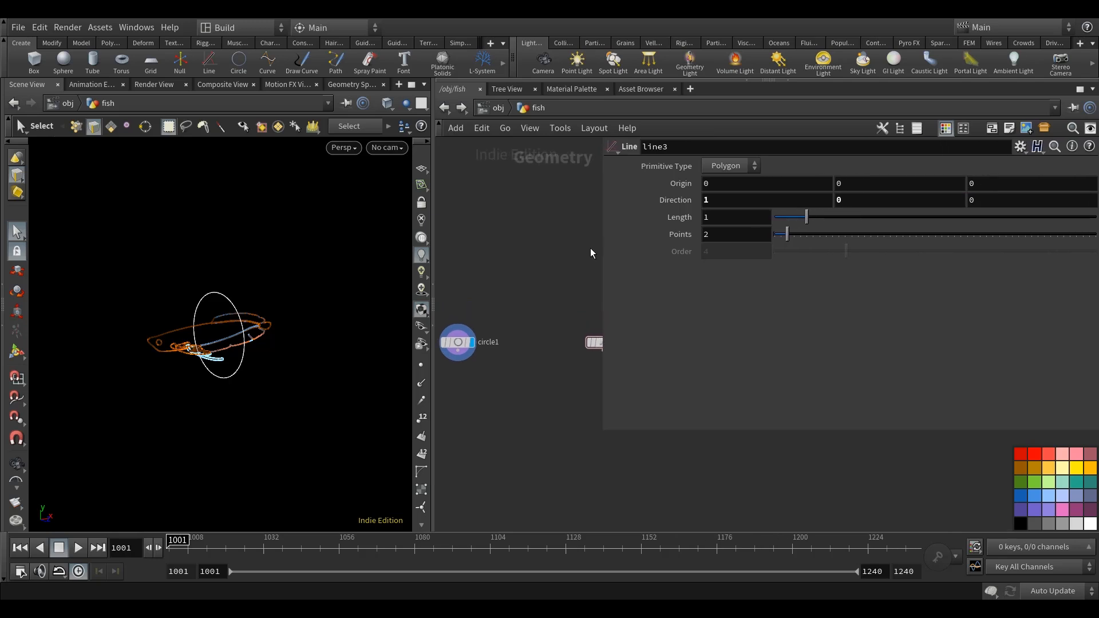
drag(867, 185, 715, 196)
text(centroid)
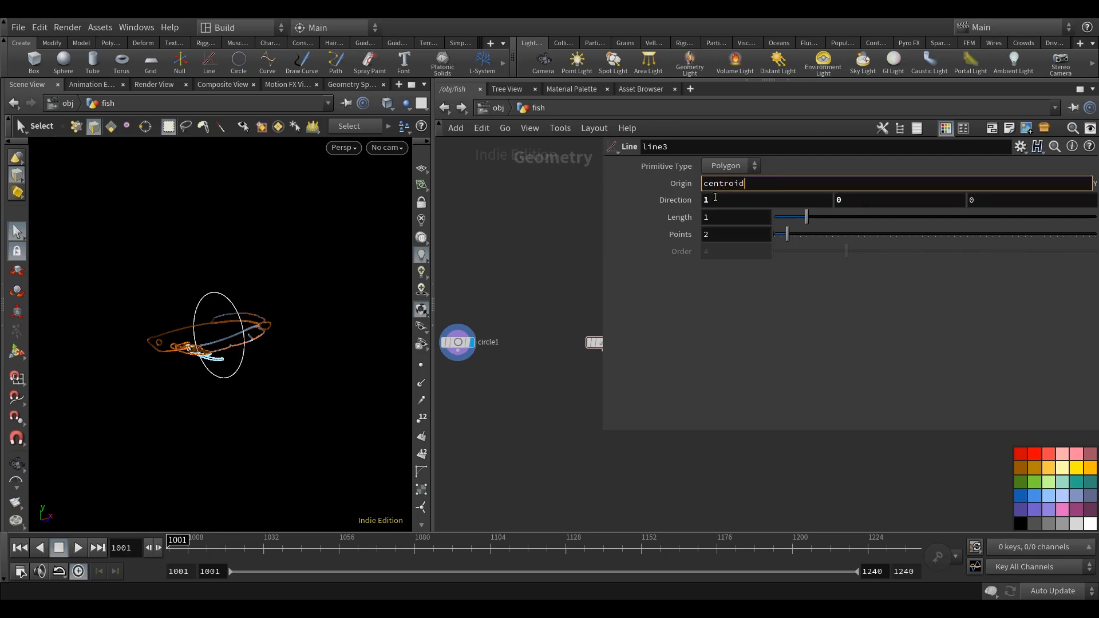
text((")
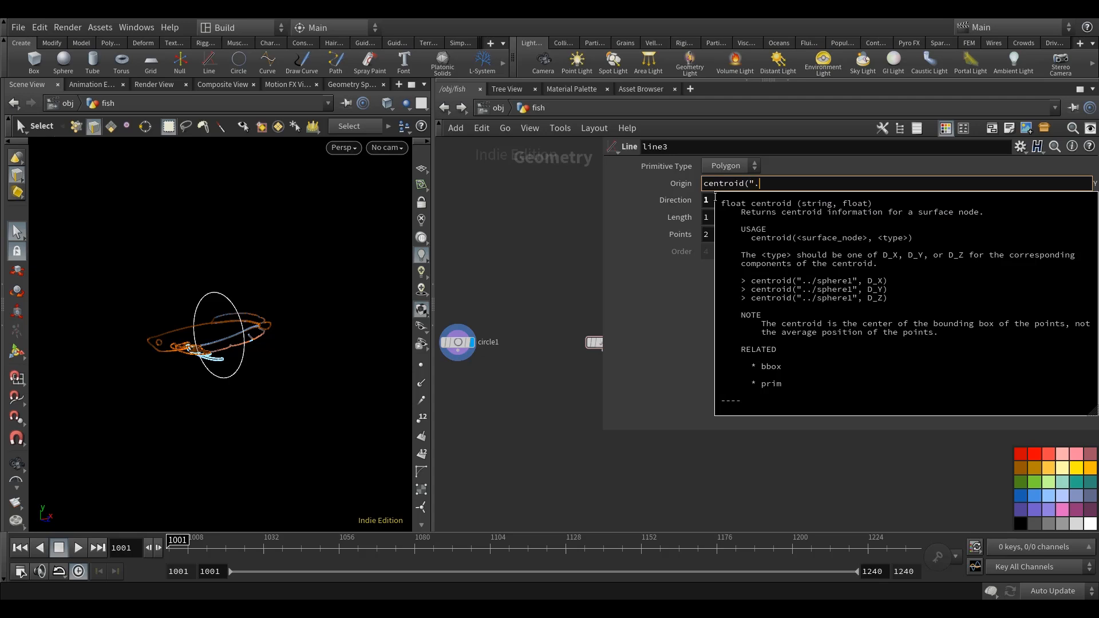
text(../)
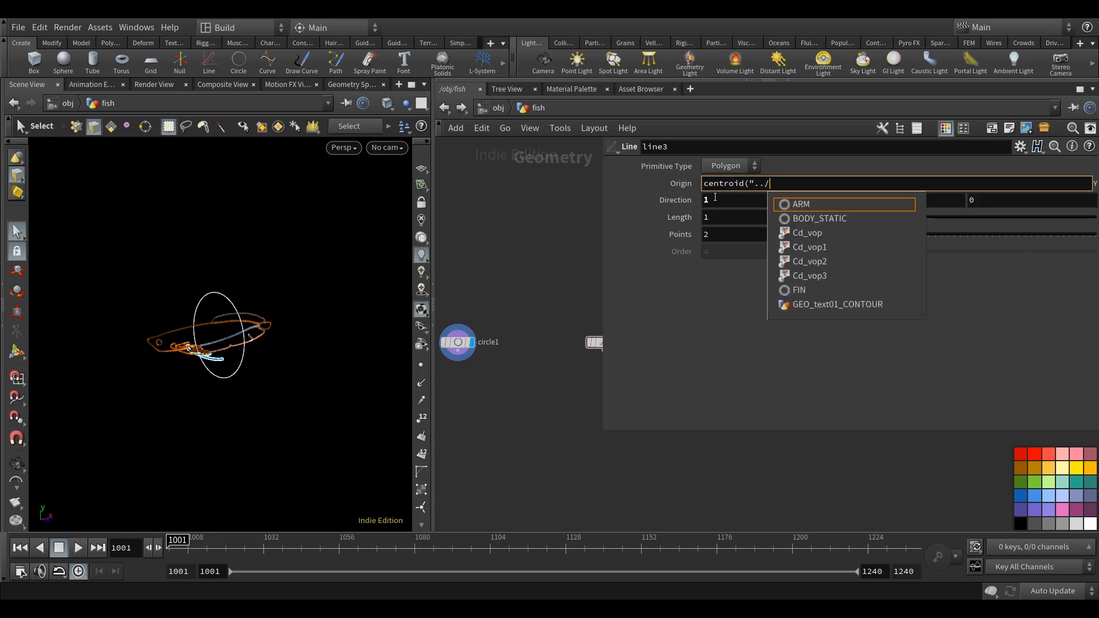
text(MAIN)
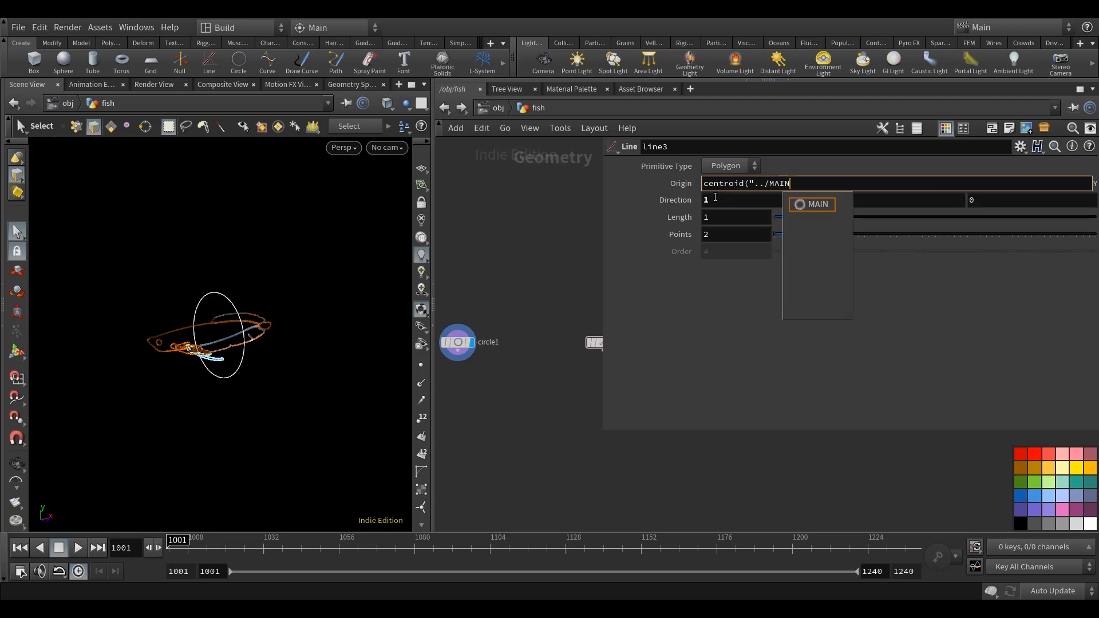
text(", D_Y))
key(ctrl+c)
key(Tab)
key(ctrl+v)
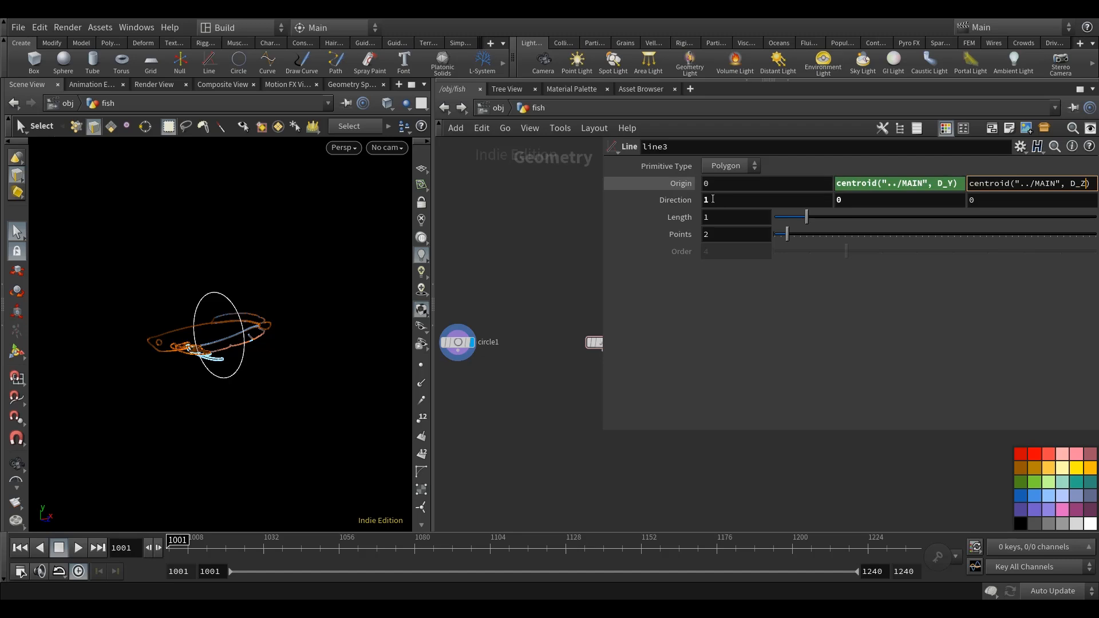
Set line3's X origin to centroid("../MAIN", D_X).
click(735, 185)
key(ctrl+v)
key(Return)
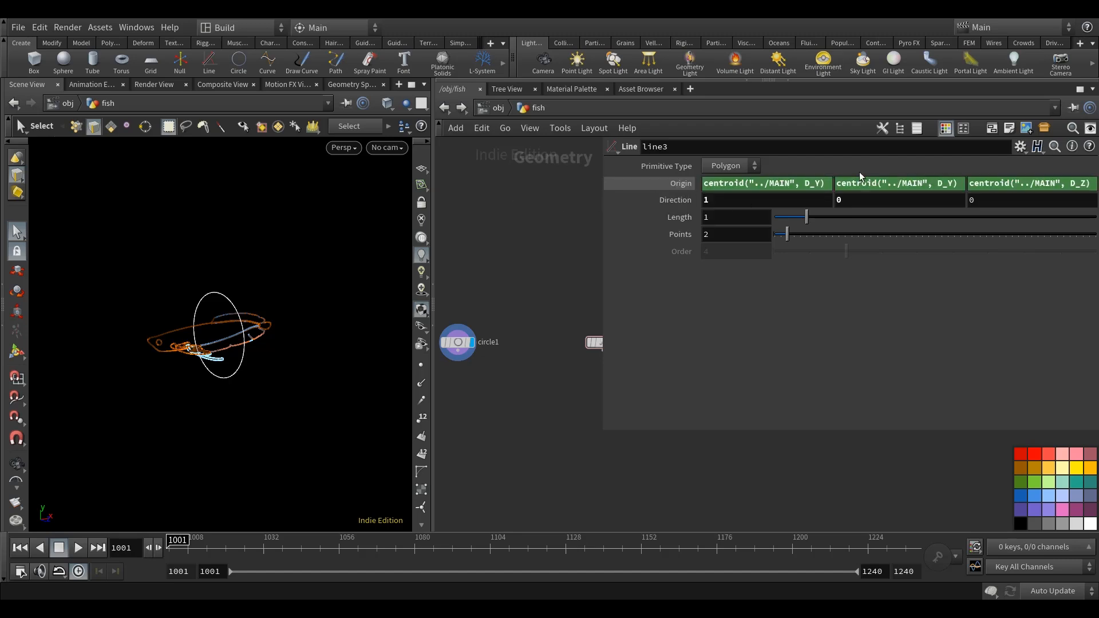
click(819, 183)
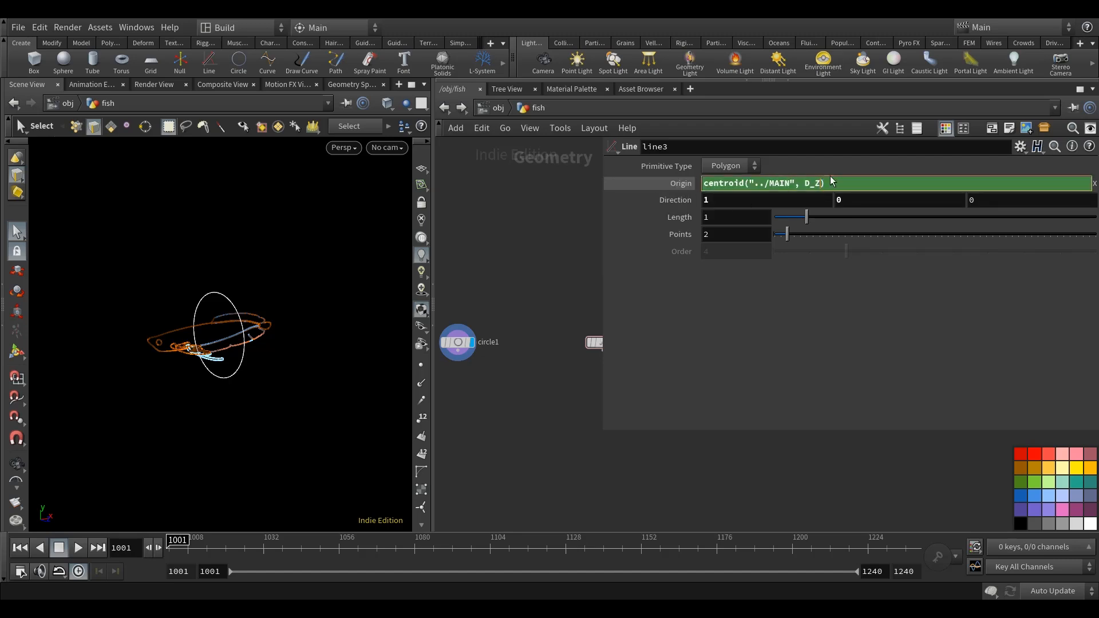
key(Return)
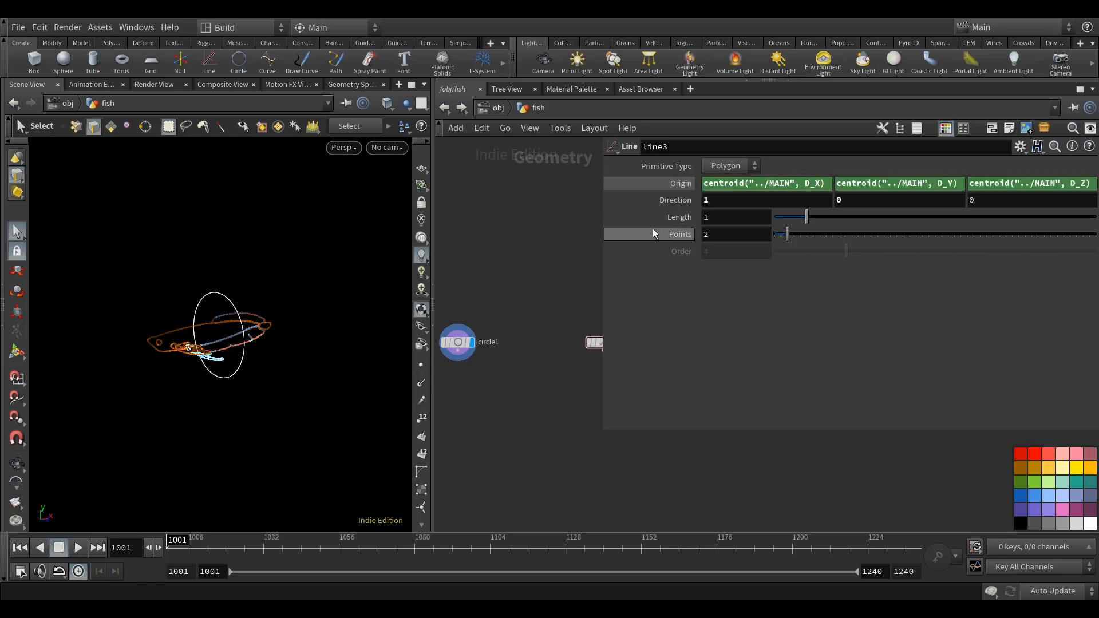
Offset line3's X origin by half its length, using -0.5*ch("dist")+centroid("../MAIN", D_X).
right_click(671, 217)
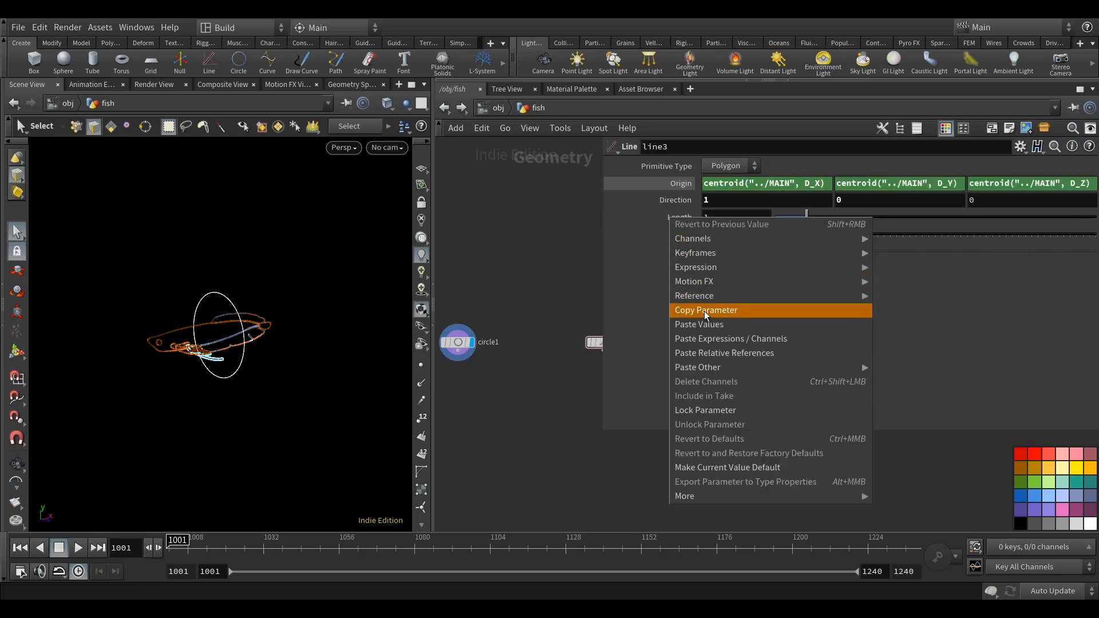
click(704, 311)
right_click(702, 186)
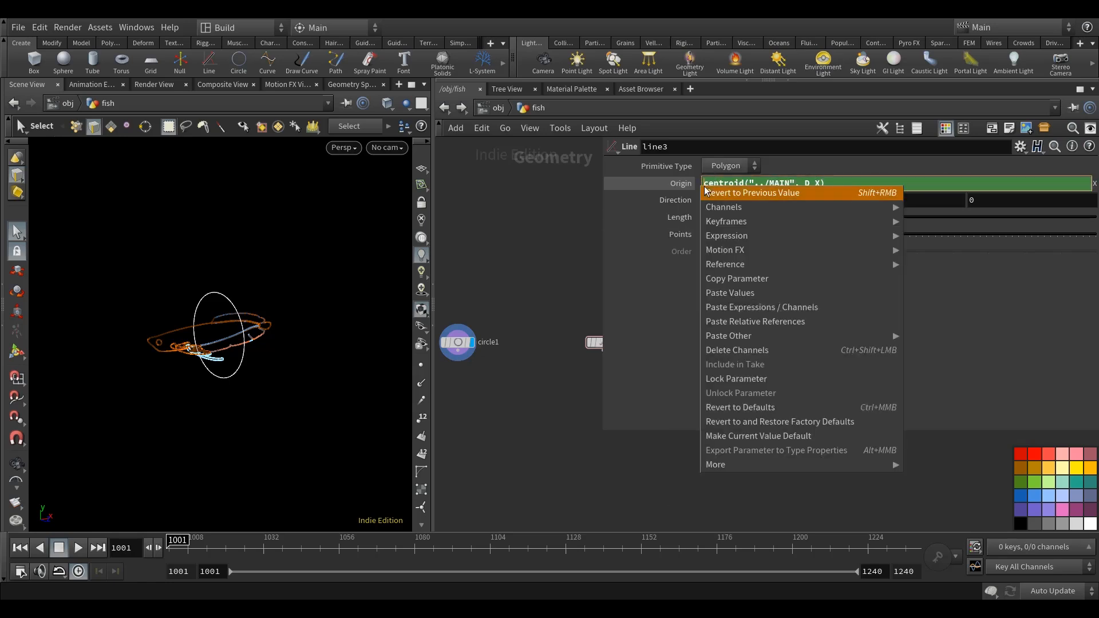
click(794, 324)
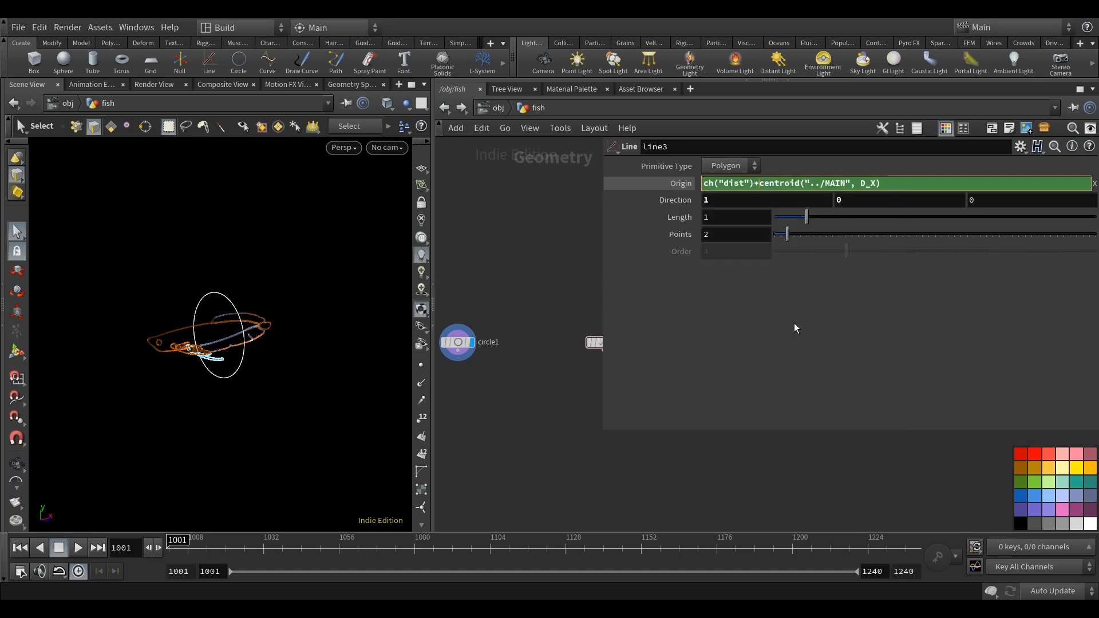
text(-0.5*)
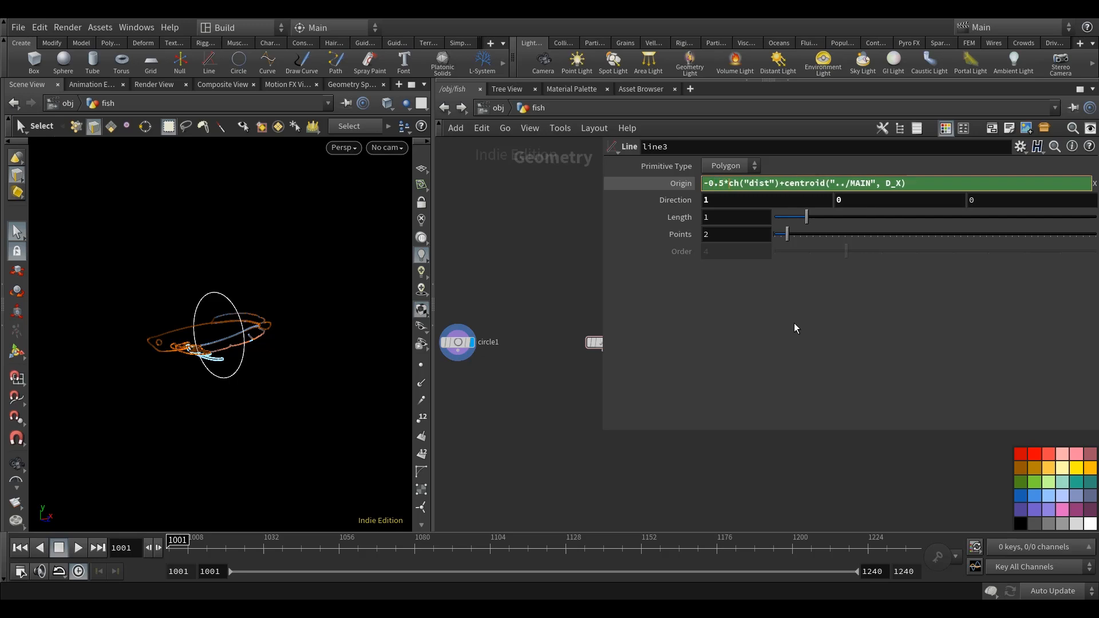
key(Return)
Display line3 and compare its placement with the fish outline.
middle_drag(586, 317, 517, 316)
click(545, 348)
key(Escape)
drag(260, 372, 232, 362)
key(s)
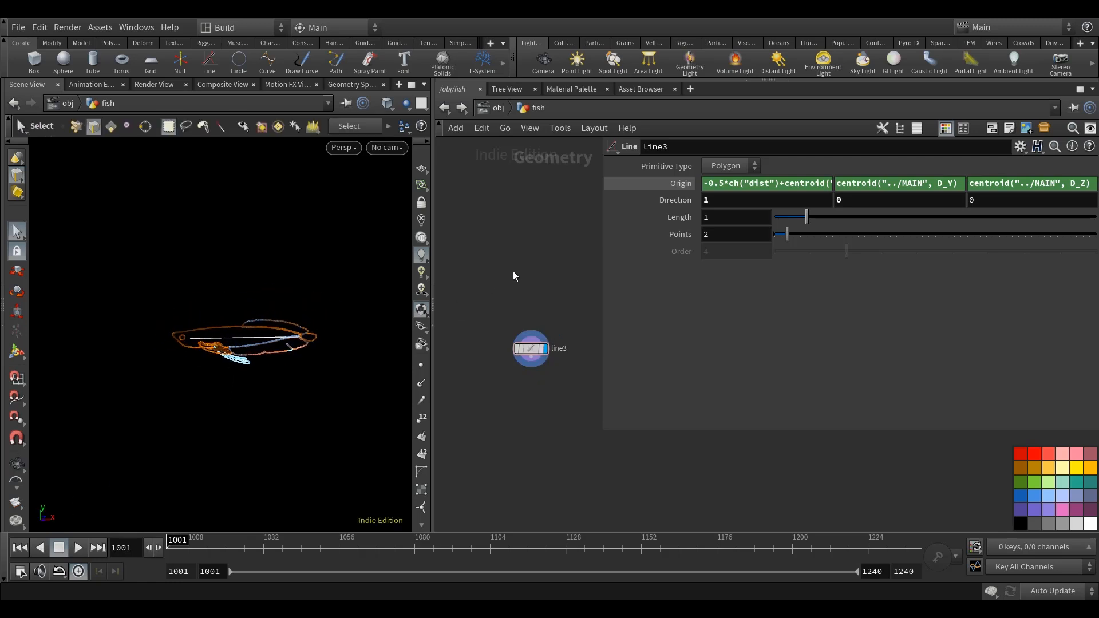
middle_drag(513, 270, 543, 275)
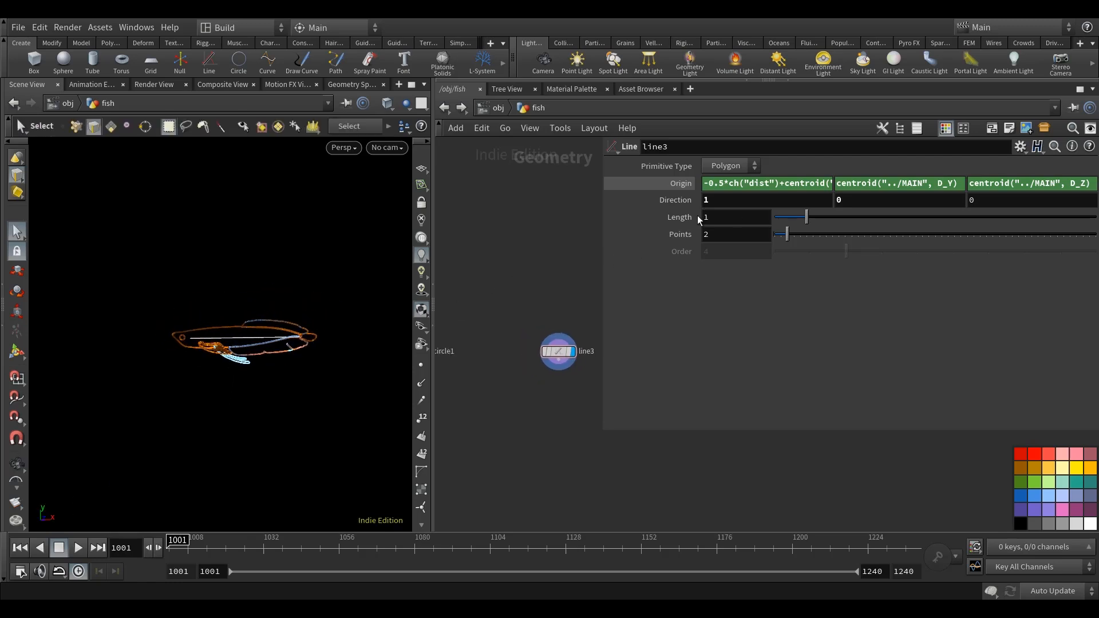
Set line3's length to the expression bbox("../MAIN", D_XSIZE).
click(677, 218)
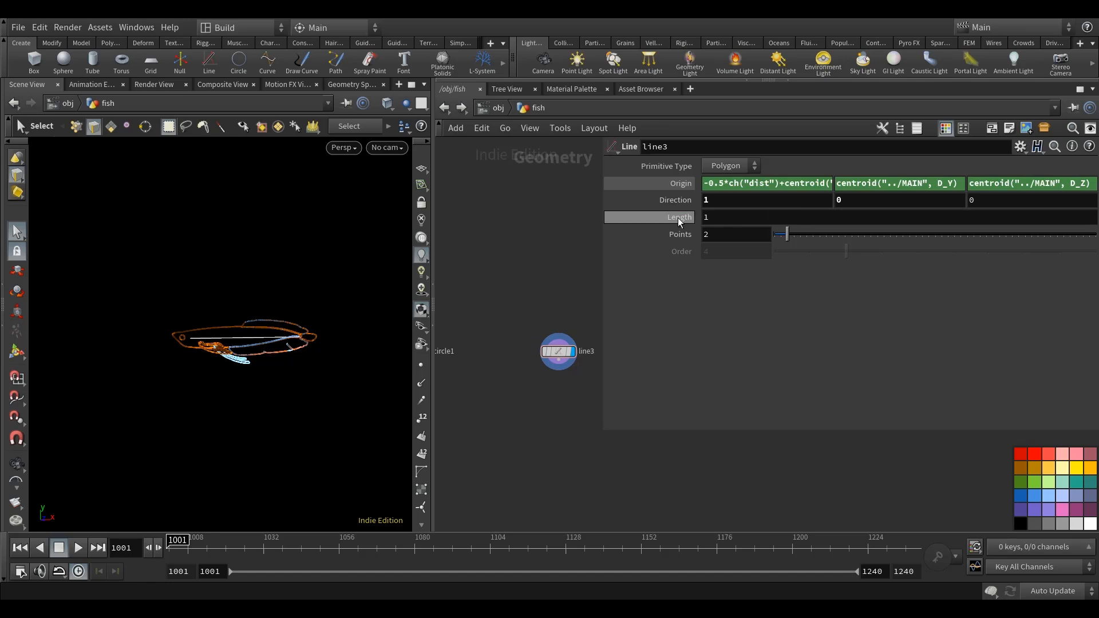
alt+drag(233, 373, 292, 366)
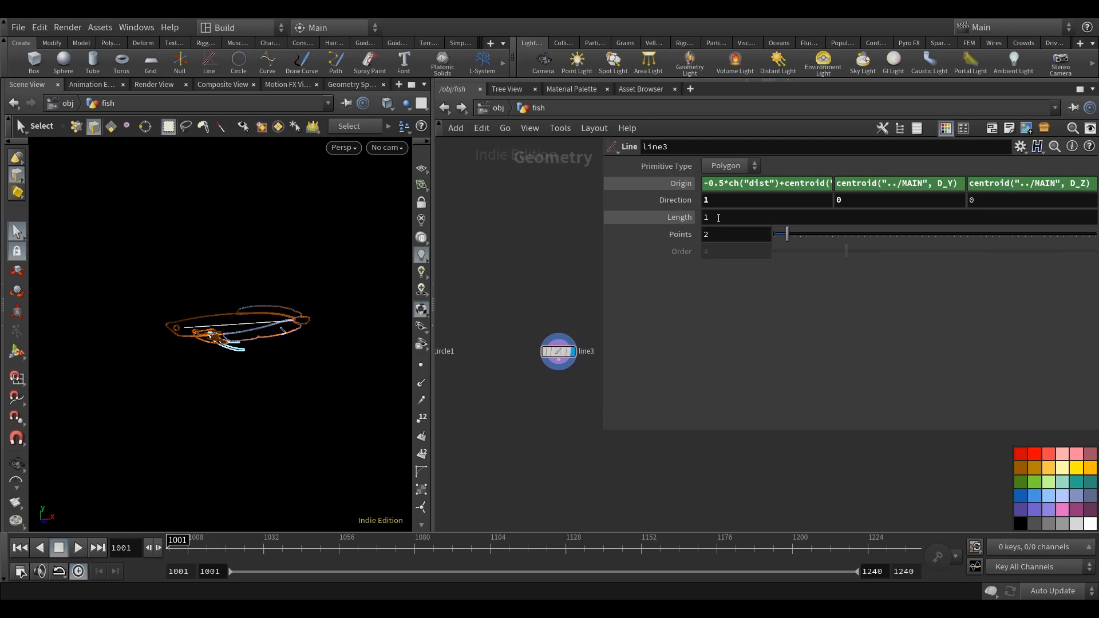
click(635, 220)
text(bbox()
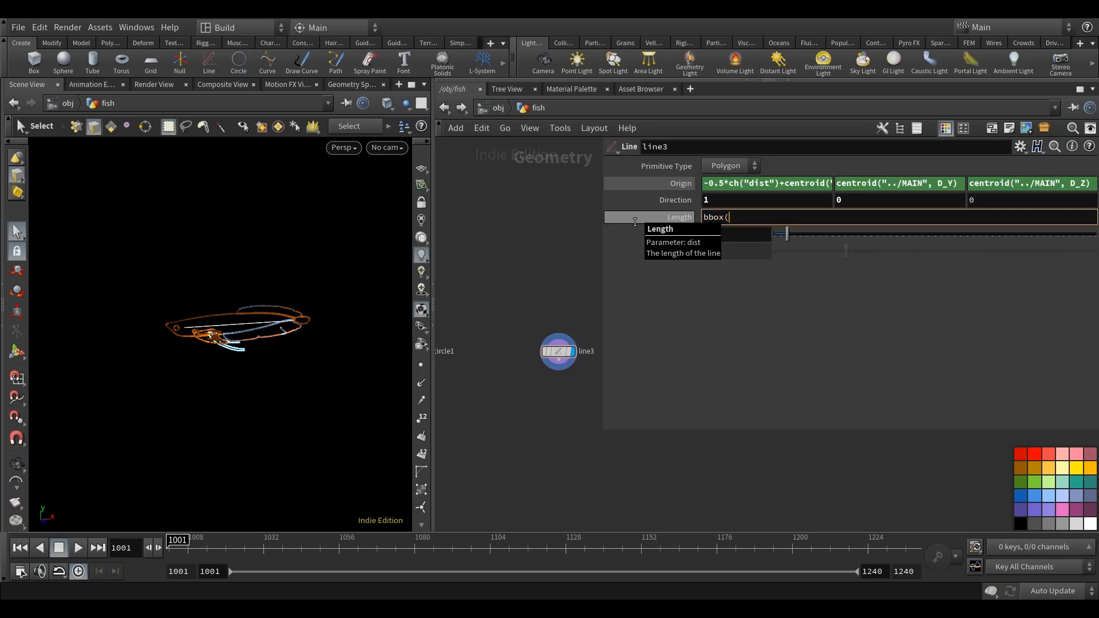
text("../MAIN)
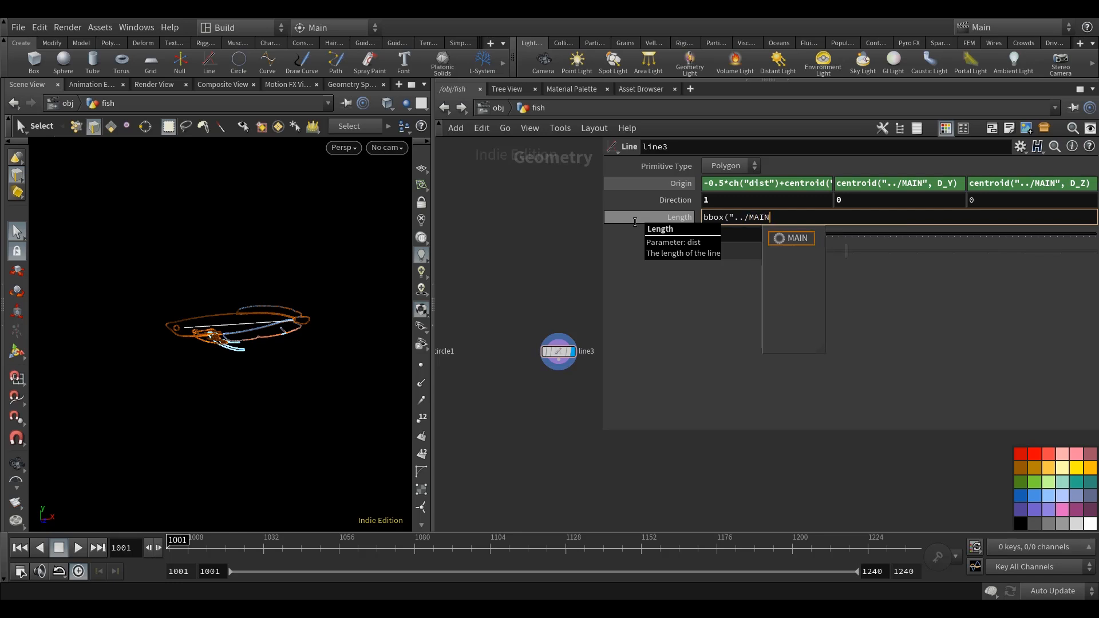
text("< D_XSIZE)
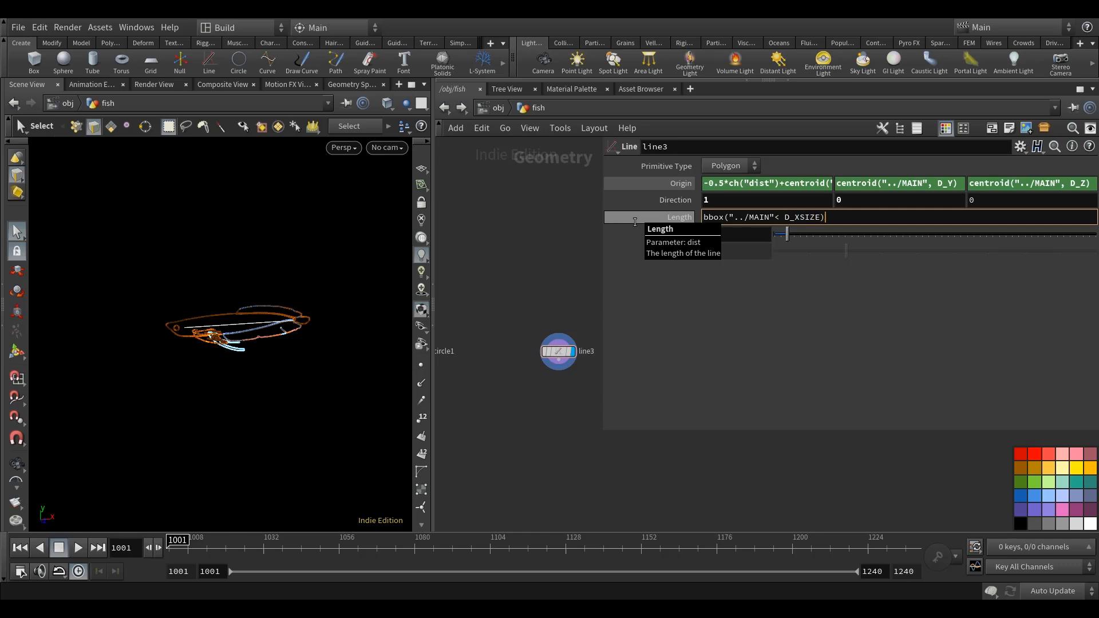
key(Return)
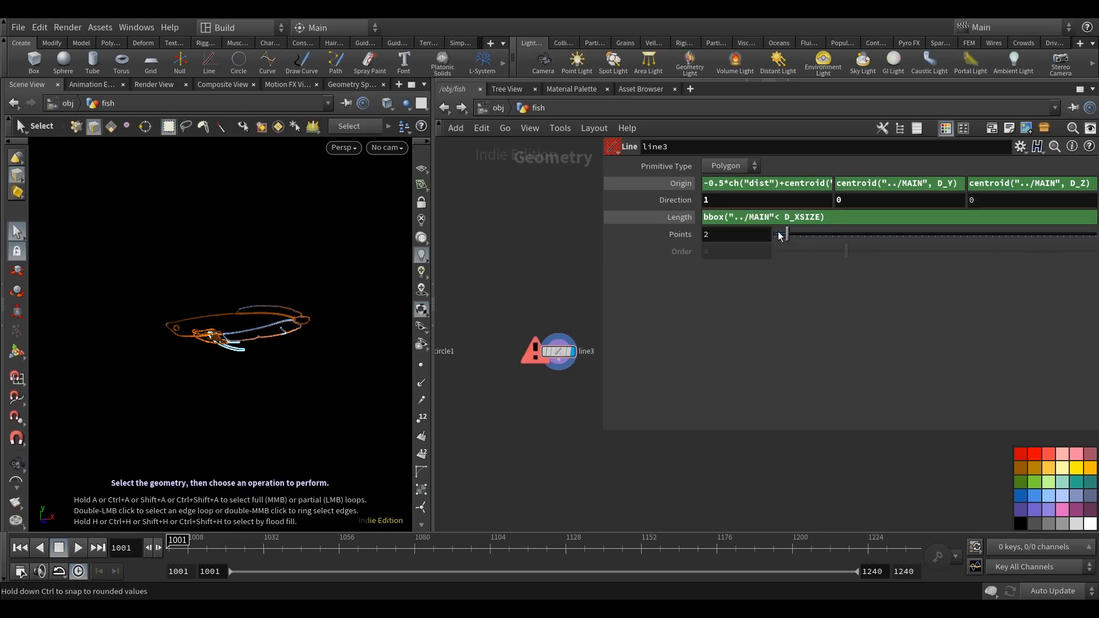
key(BackSpace)
text(,)
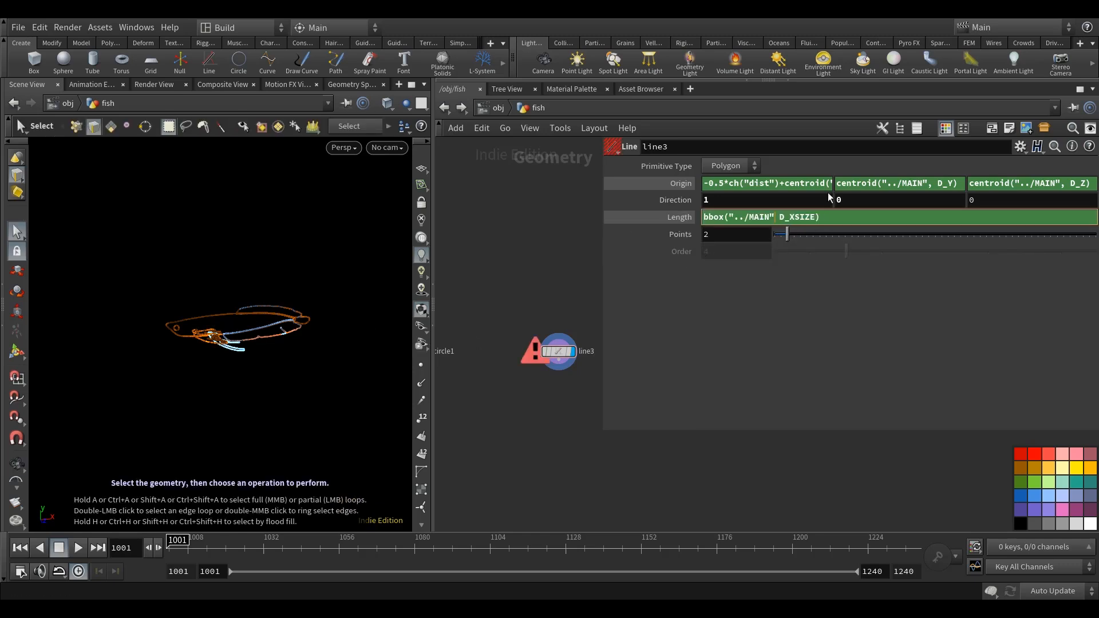
Scale line3's length to 1.2*bbox("../MAIN", D_XSIZE) and compare the line with the fish outline.
middle_drag(520, 227, 520, 237)
mouse_move(256, 342)
alt+mouse_down()
mouse_move(260, 378)
mouse_move(241, 341)
alt+mouse_up()
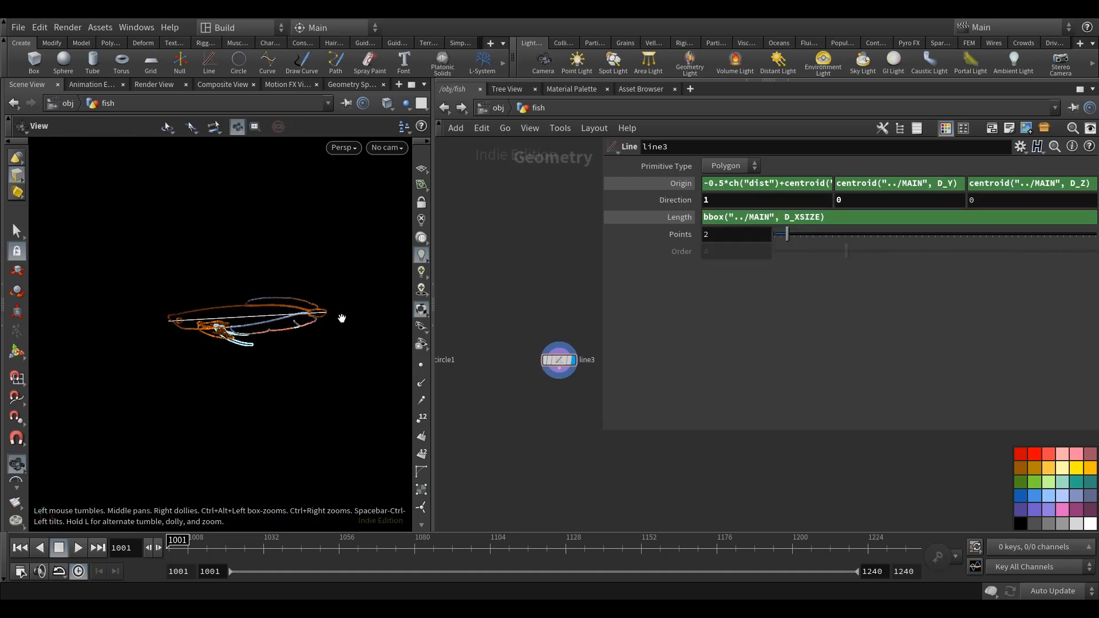
alt+middle_drag(342, 318, 328, 326)
alt+drag(245, 337, 255, 341)
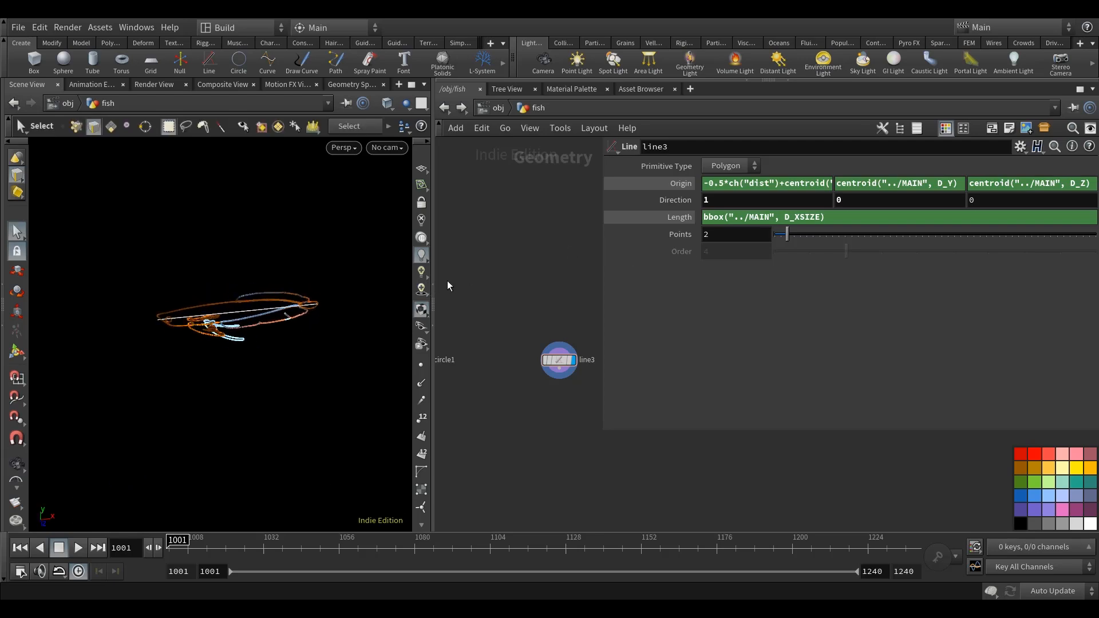
click(703, 217)
text(1.2*)
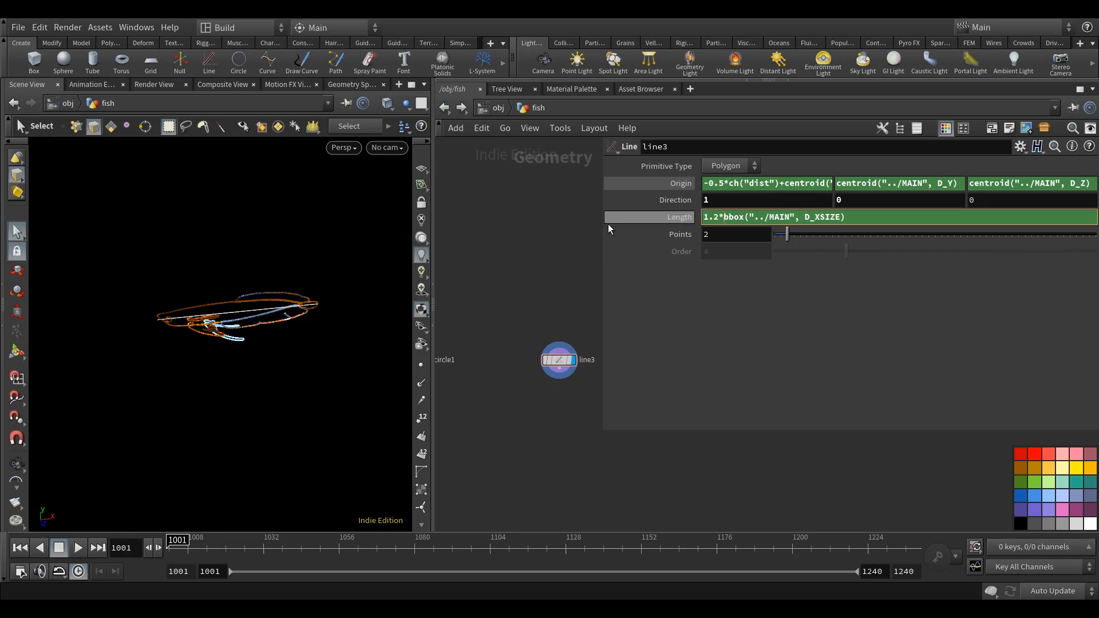
key(Return)
drag(599, 271, 675, 272)
key(Escape)
mouse_move(197, 336)
mouse_down()
mouse_move(240, 372)
mouse_move(269, 346)
mouse_move(207, 344)
mouse_up()
key(s)
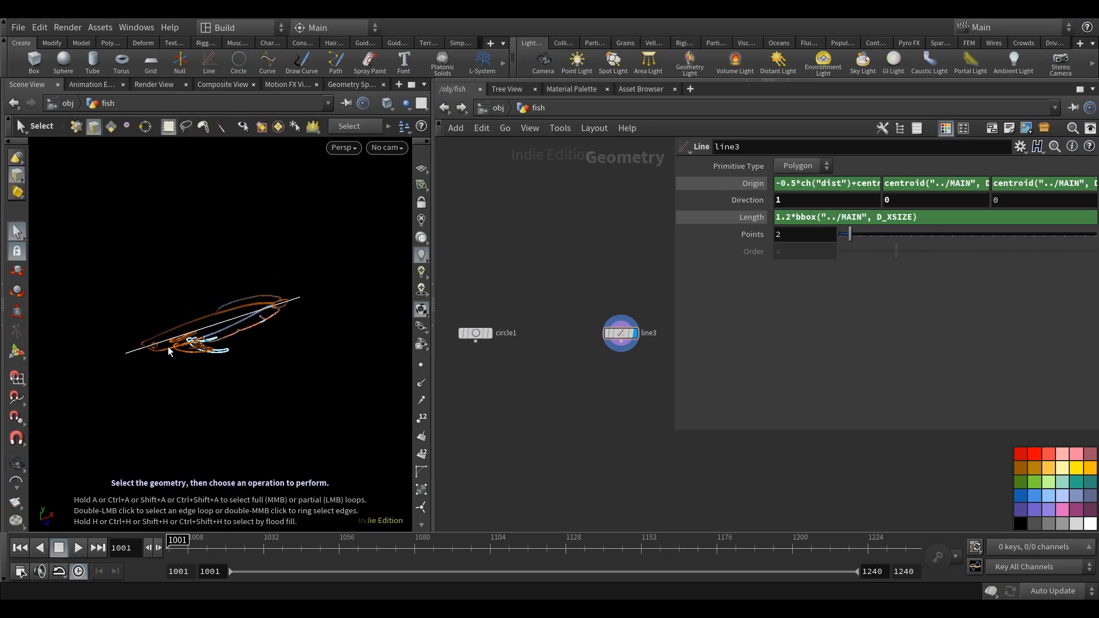
alt+middle_drag(262, 344, 275, 343)
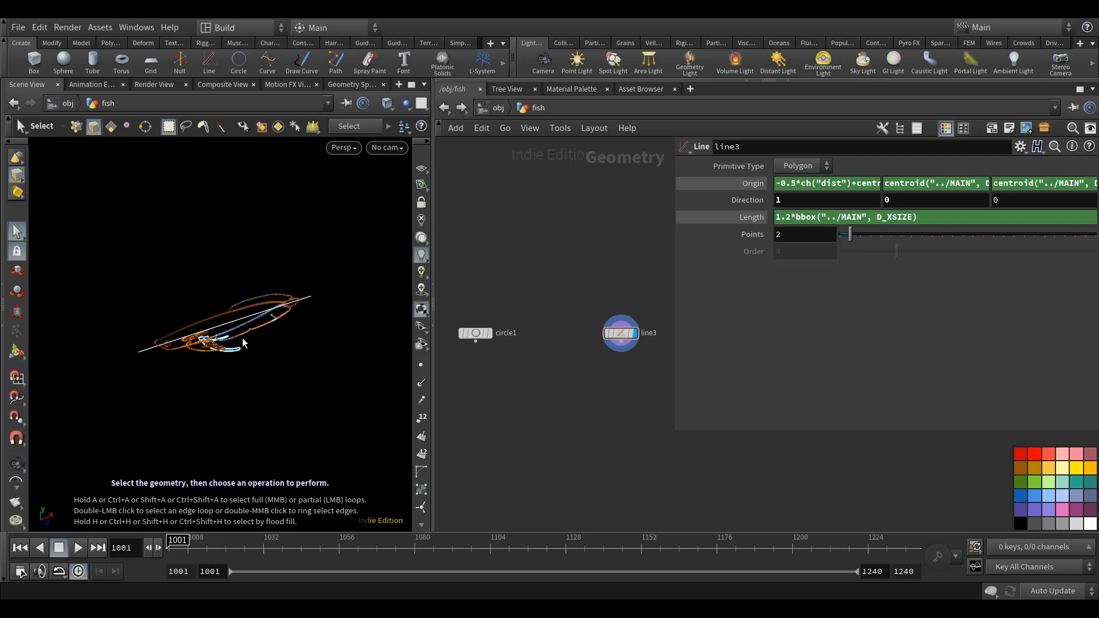
Add a Resample node below line3, connect it to the line and display it.
middle_drag(525, 387, 532, 353)
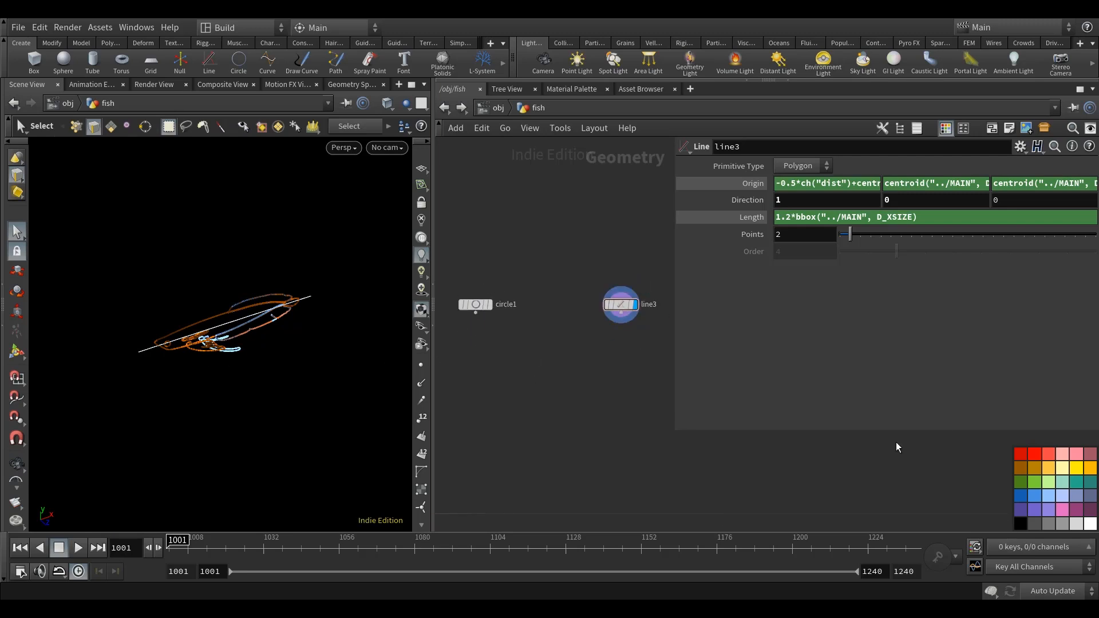
key(Tab)
text(re)
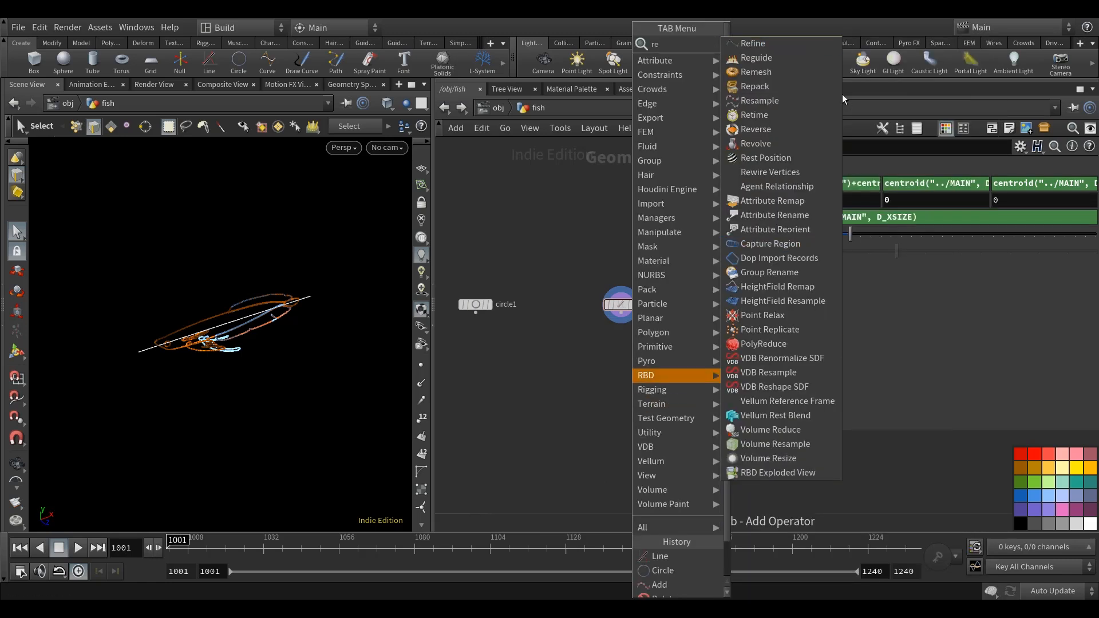
text(s)
click(794, 60)
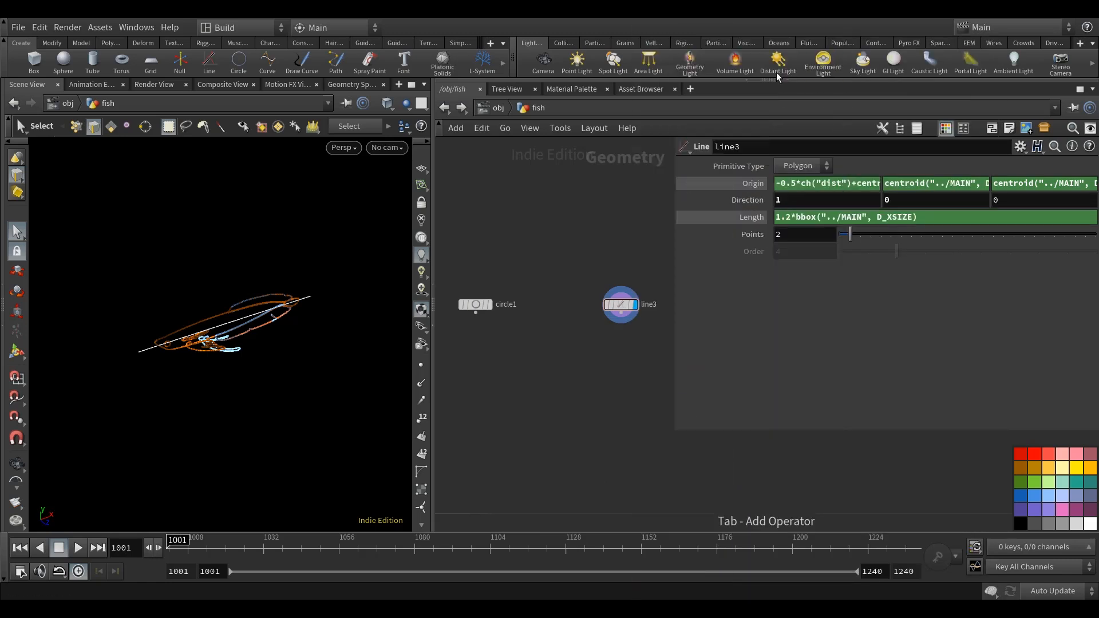
click(630, 349)
drag(622, 314, 624, 353)
click(643, 350)
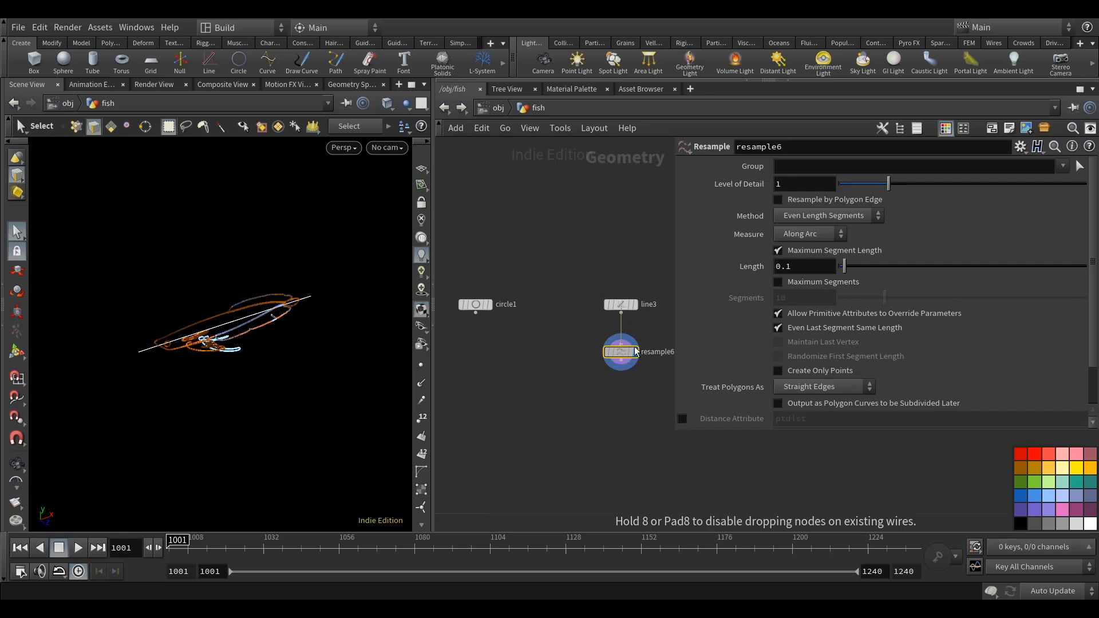
Make resample6 divide the line by a maximum of 20 segments instead of a maximum segment length.
click(778, 250)
click(778, 281)
double_click(792, 297)
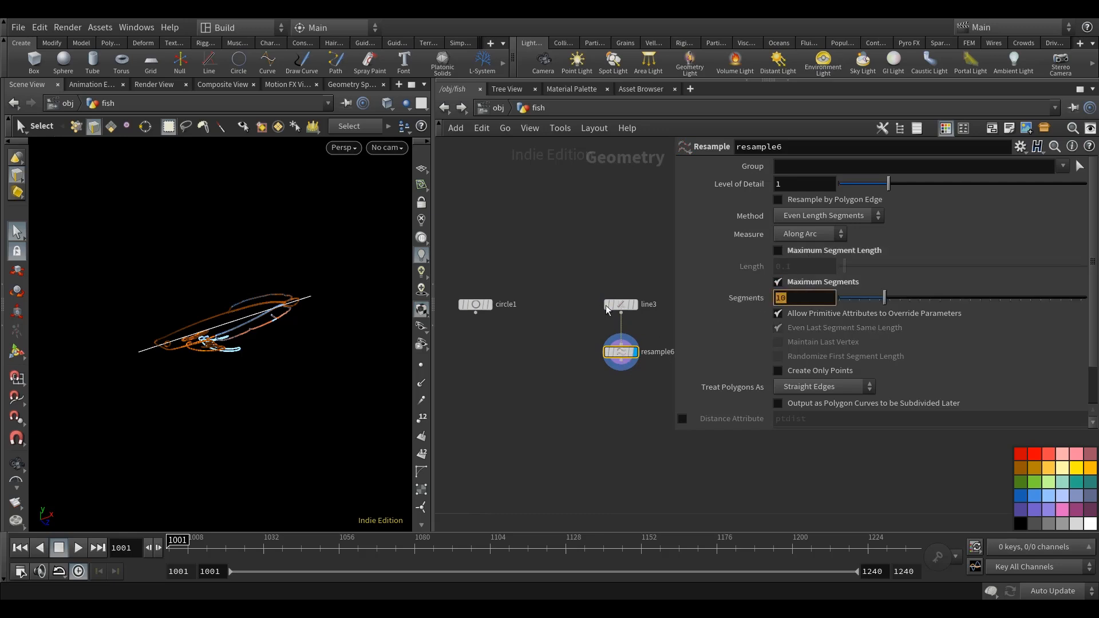
text(20)
key(Return)
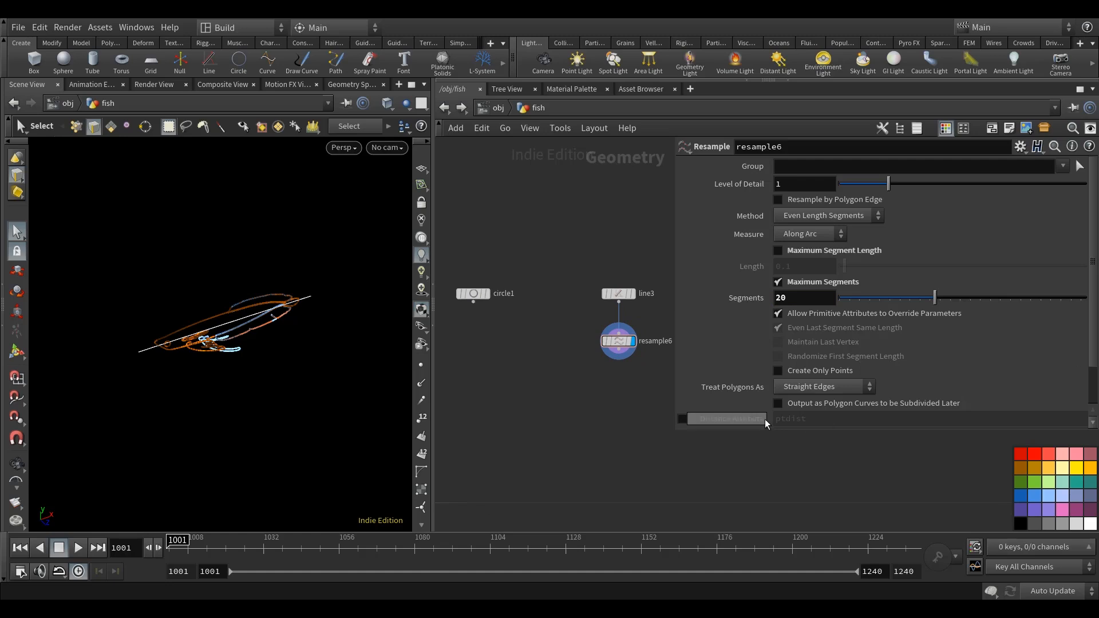
Add a Sort node after resample6, reverse its point sort and display it.
key(Tab)
text(so)
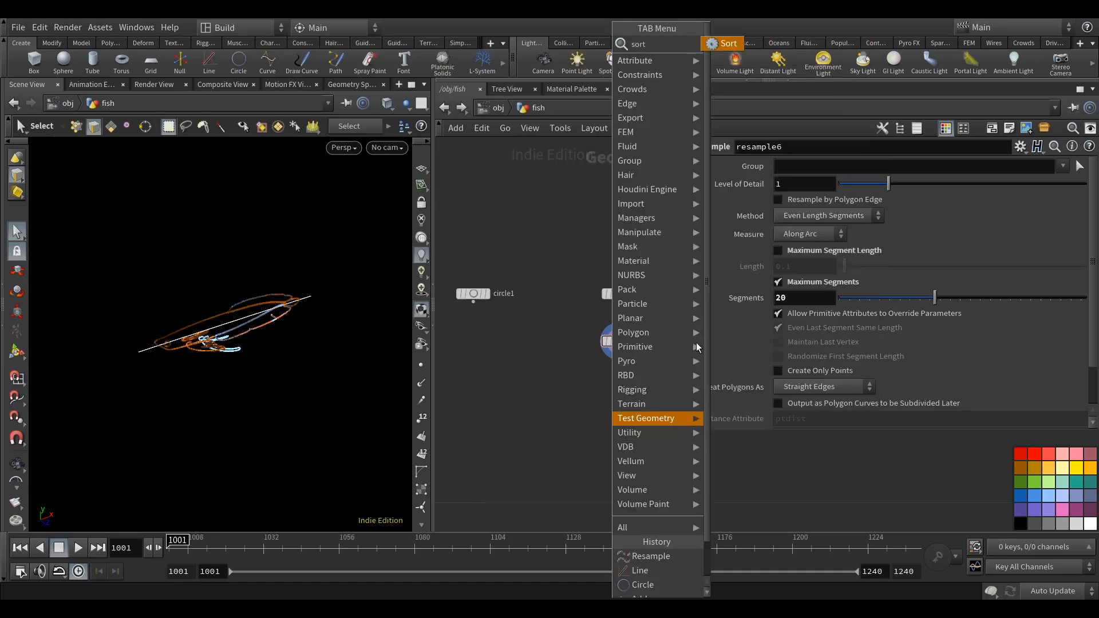
key(Return)
click(608, 404)
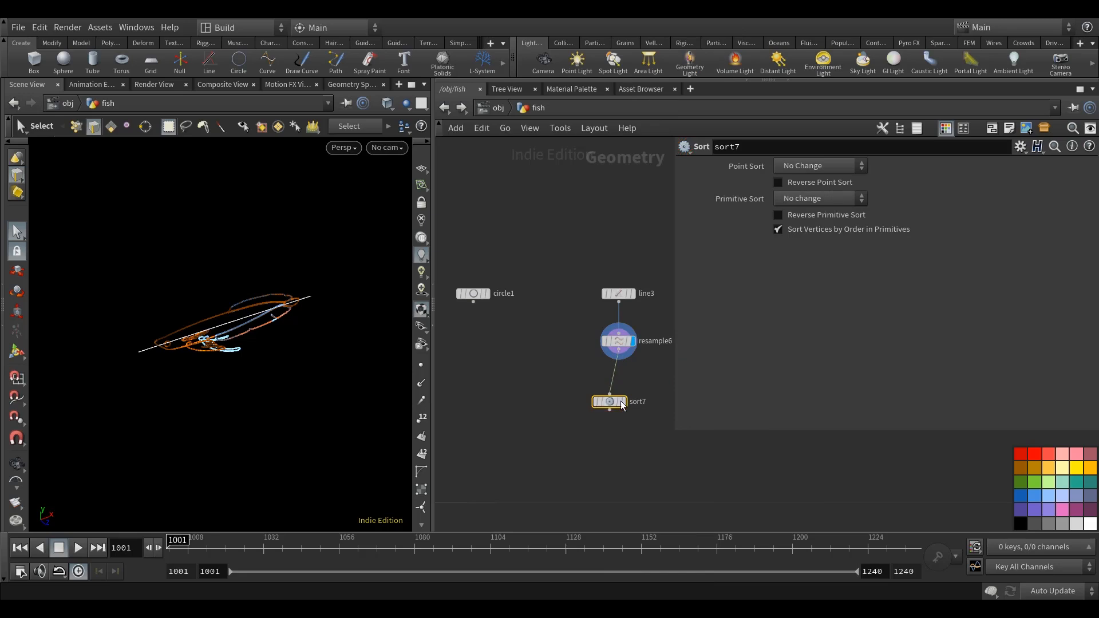
drag(609, 403, 620, 391)
click(572, 389)
middle_drag(569, 393, 559, 399)
Show points in the viewport and temporarily display point numbers to check the order along the line.
click(420, 365)
scroll(223, 339, up, 4)
click(422, 418)
alt+drag(223, 403, 193, 389)
alt+middle_drag(193, 389, 147, 382)
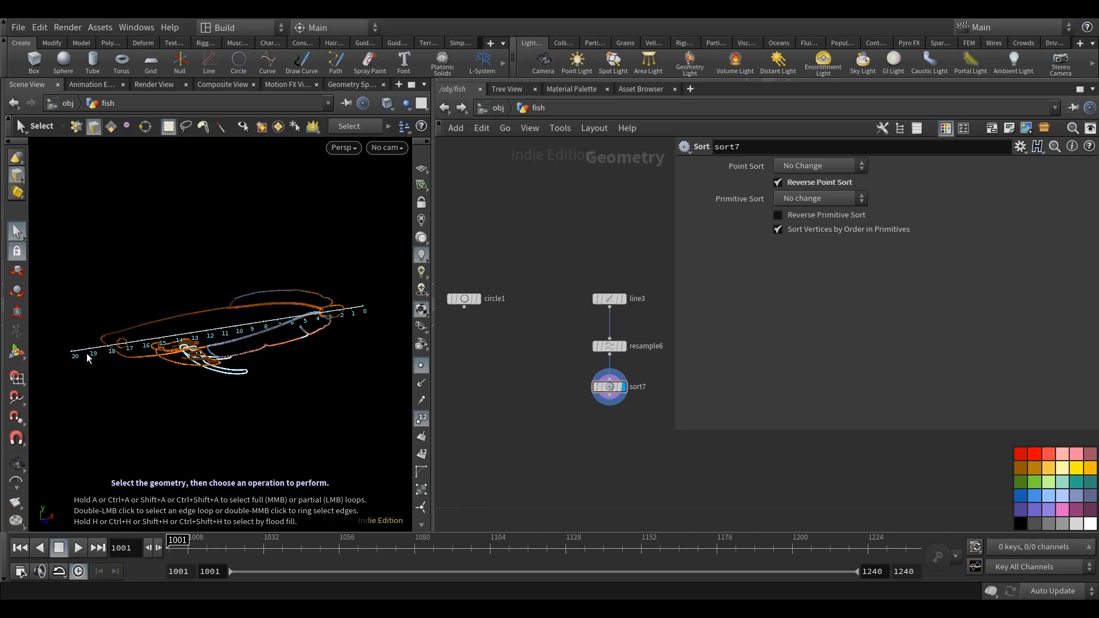
click(422, 419)
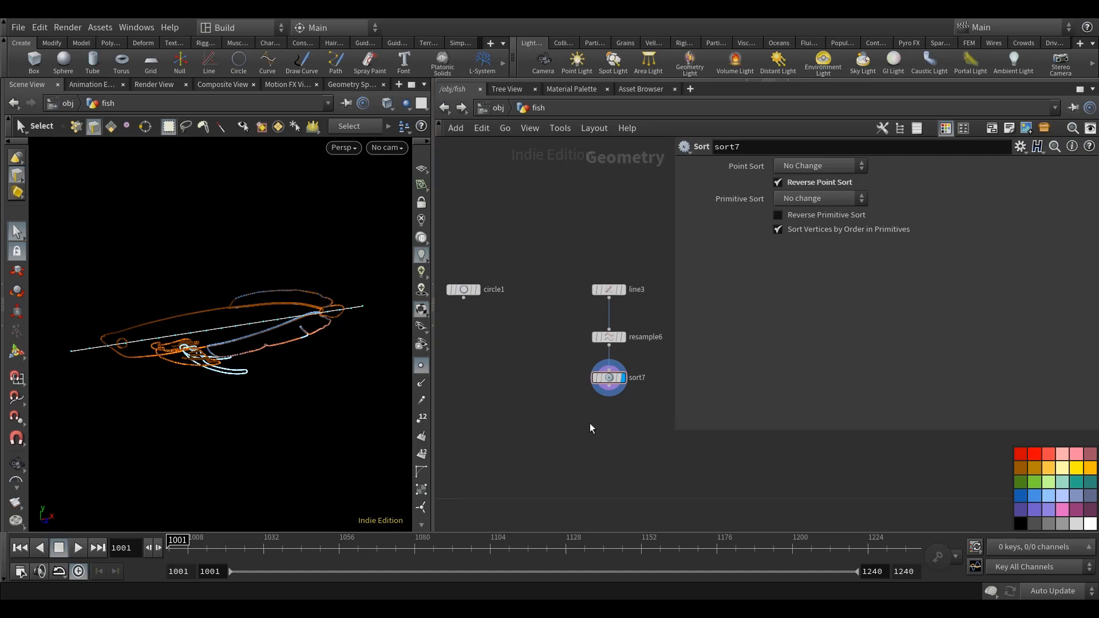
Widen the network view, find the line2 branch and inspect pointwrangle9's code.
middle_drag(470, 400, 458, 397)
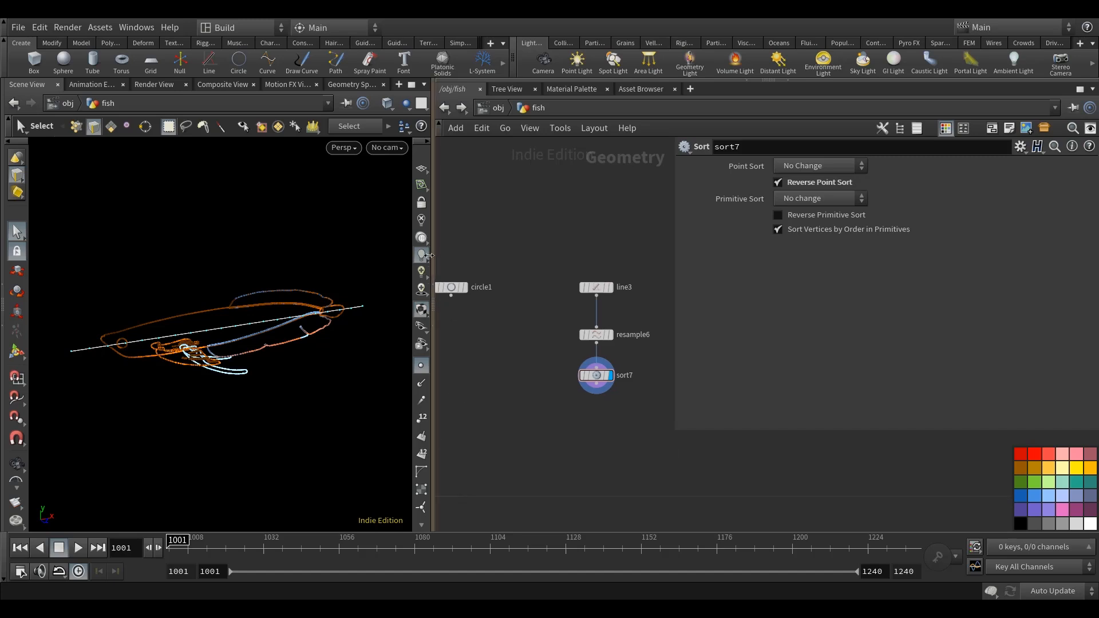
drag(429, 255, 377, 255)
scroll(475, 256, down, 3)
scroll(547, 400, down, 4)
middle_drag(475, 436, 574, 328)
scroll(574, 328, down, 5)
middle_drag(484, 380, 538, 366)
scroll(532, 367, up, 5)
scroll(486, 376, up, 3)
scroll(477, 389, down, 2)
scroll(504, 398, up, 5)
click(534, 412)
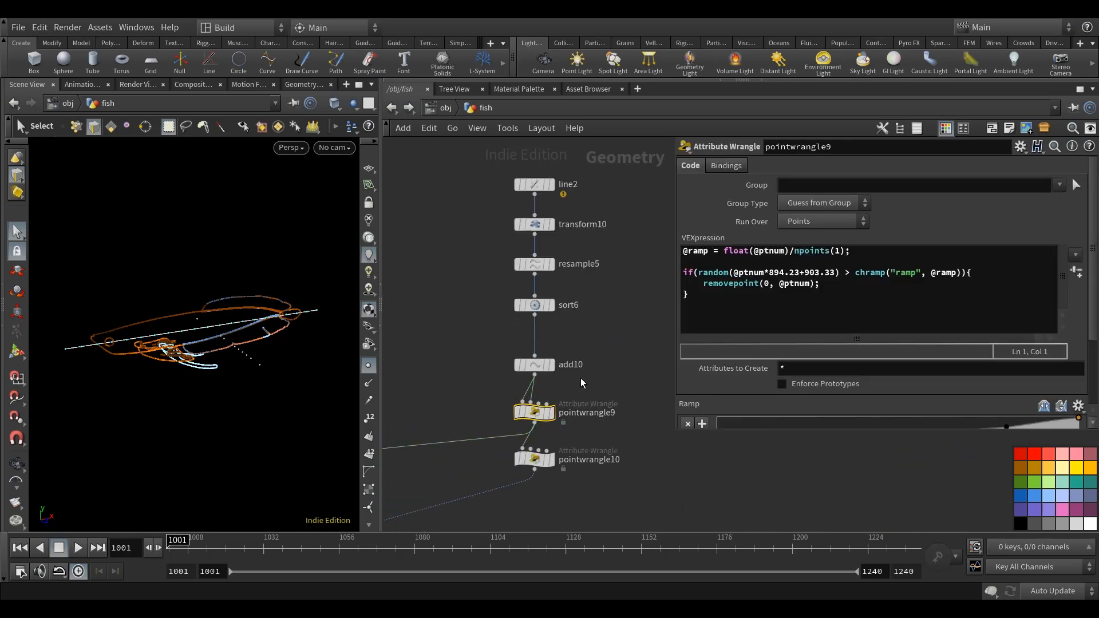
Follow the line2 branch down to copytopoints3 and inspect pointwrangle10's code.
middle_drag(581, 384, 510, 398)
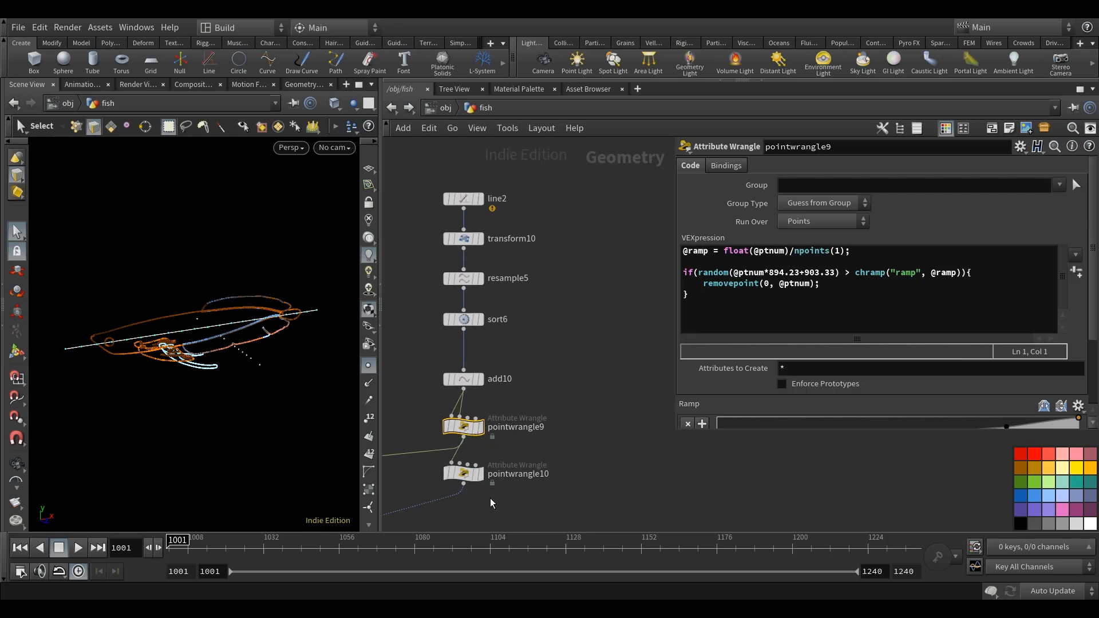
scroll(558, 461, down, 5)
middle_drag(448, 509, 498, 447)
scroll(564, 406, up, 2)
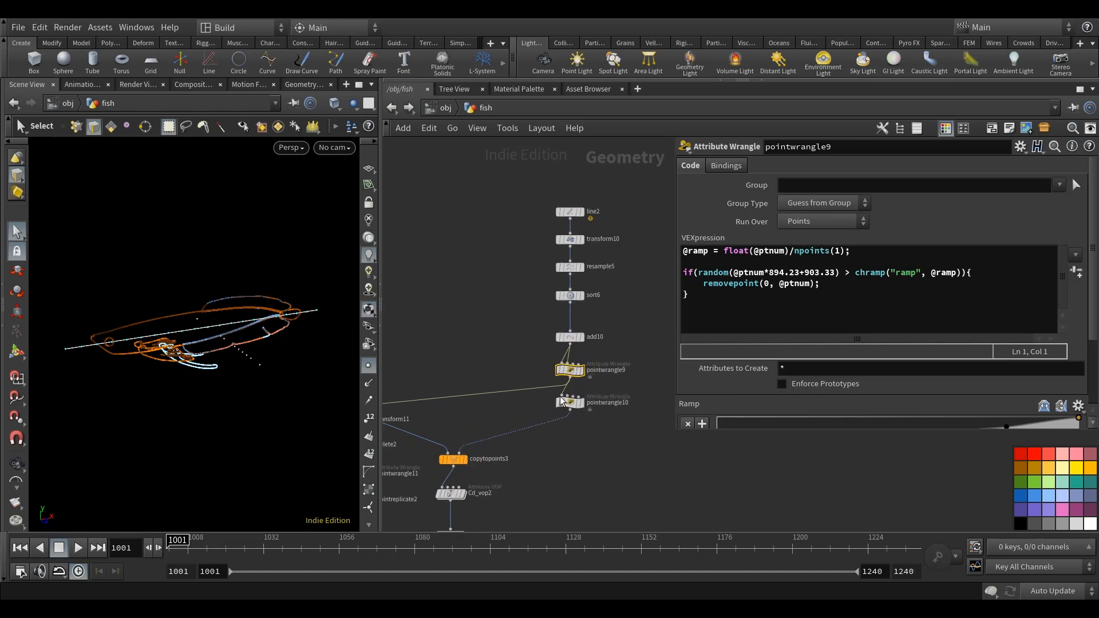
click(565, 402)
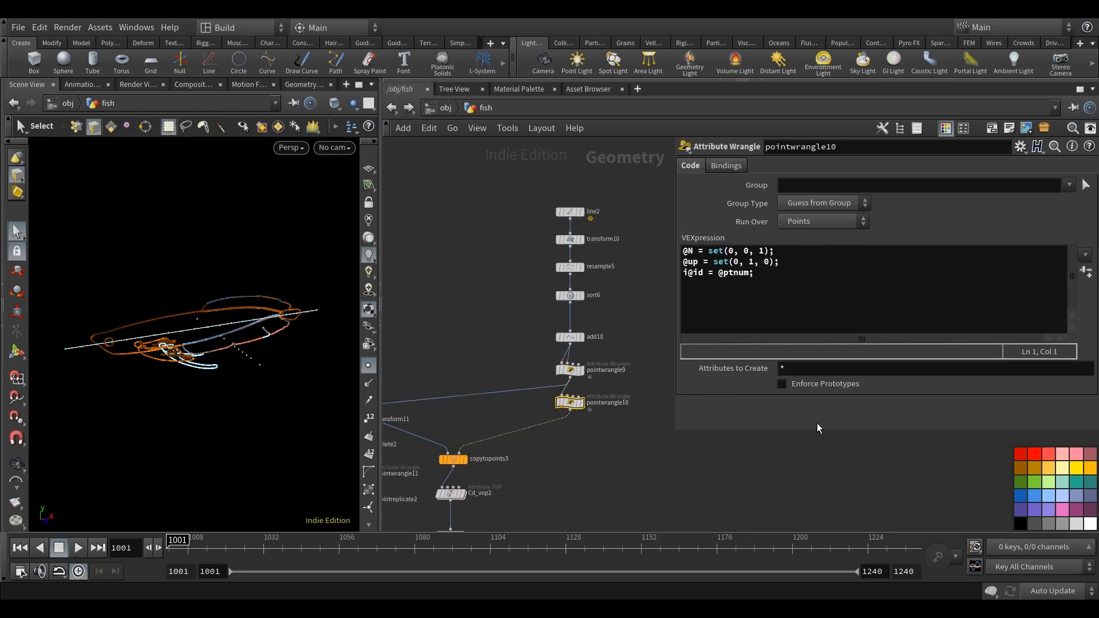
double_click(594, 402)
click(606, 464)
middle_drag(616, 463, 609, 465)
Copy pointwrangle9, pointwrangle10 and copytopoints3, and paste them into the line3 branch.
click(455, 467)
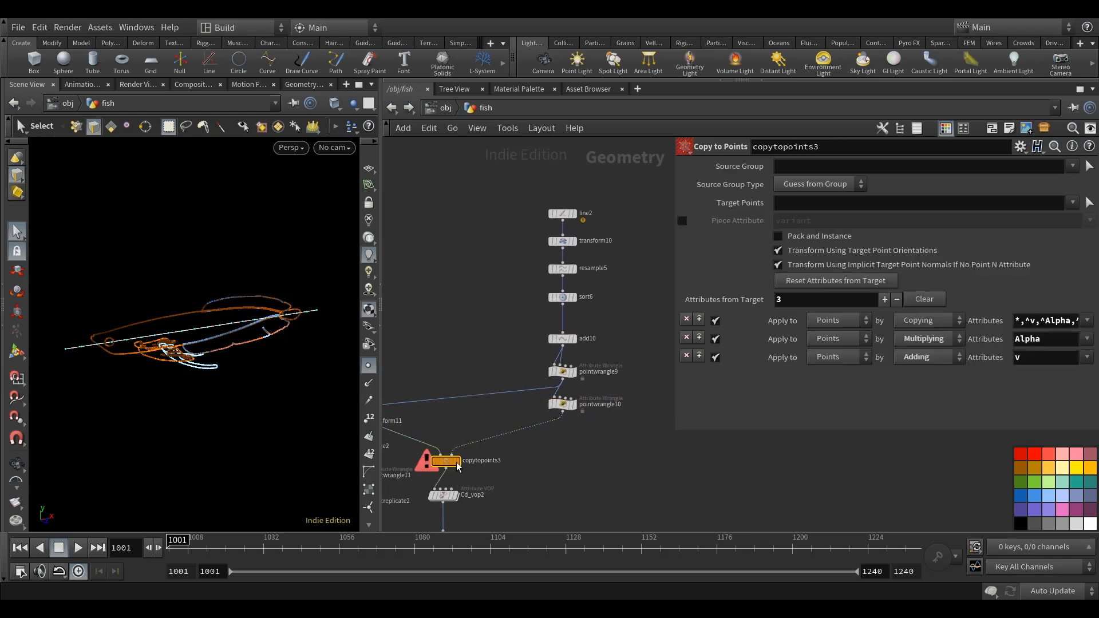
shift+click(564, 404)
shift+click(565, 373)
key(ctrl+c)
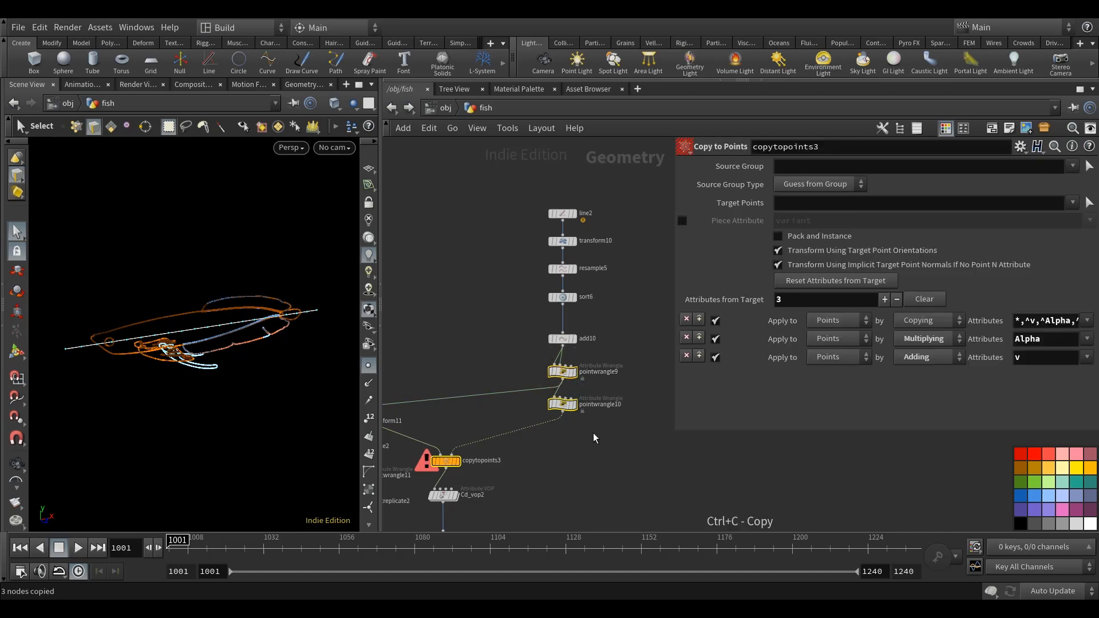
scroll(498, 441, up, 3)
middle_drag(582, 441, 496, 442)
middle_drag(564, 316, 486, 376)
scroll(506, 365, up, 4)
key(ctrl+v)
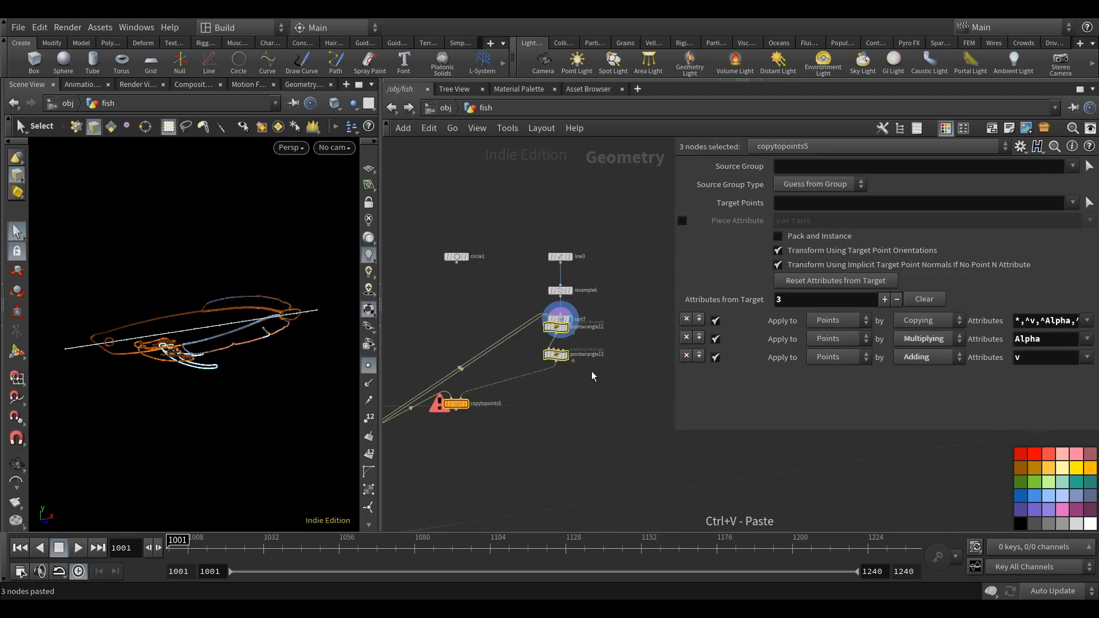
Arrange the pasted wrangles in a column below sort7, with the pasted Copy to Points node beside them.
scroll(595, 372, up, 2)
drag(562, 355, 492, 347)
click(572, 374)
middle_drag(574, 376, 683, 371)
drag(460, 402, 517, 393)
middle_drag(644, 373, 558, 399)
drag(560, 404, 573, 353)
click(657, 320)
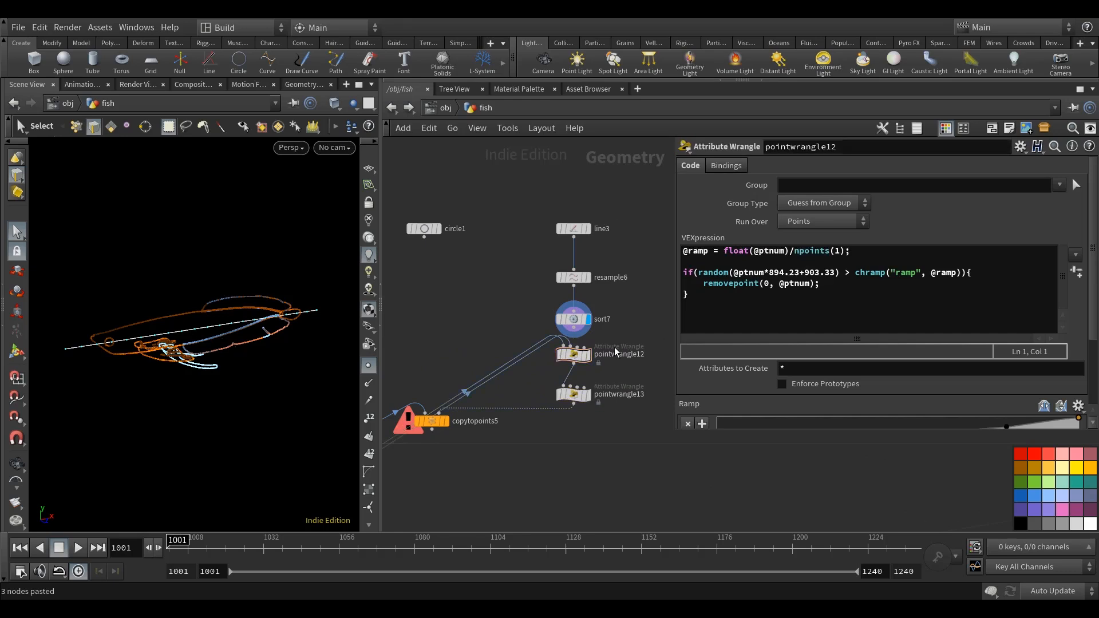
Cut the old input wires of pointwrangle12 and change its point count call to npoints(0).
key(y)
drag(530, 385, 503, 332)
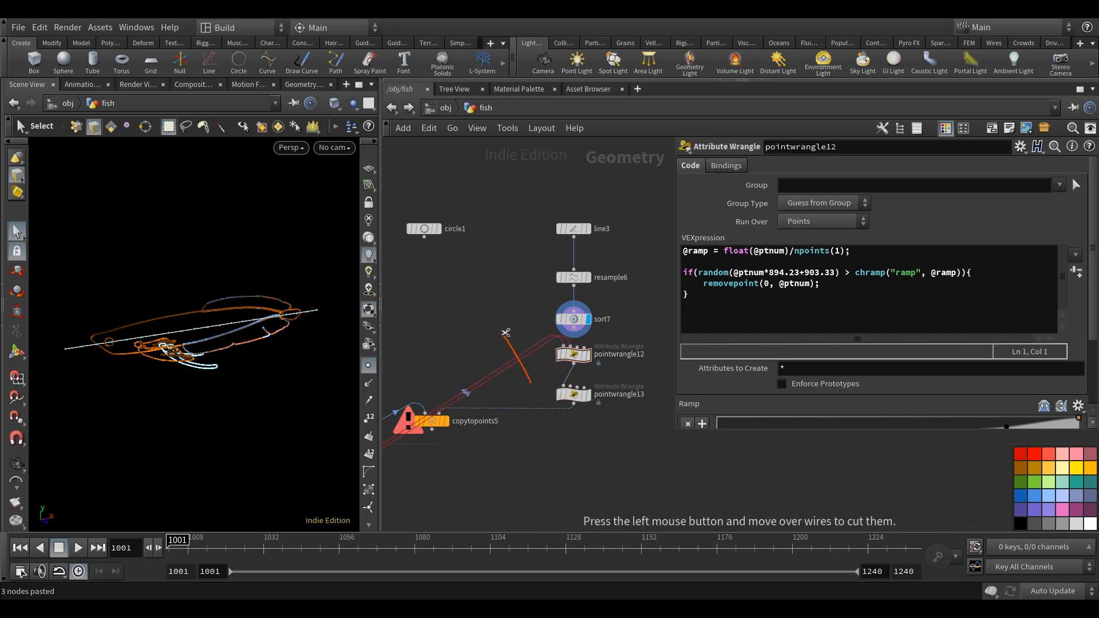
click(839, 252)
text(0)
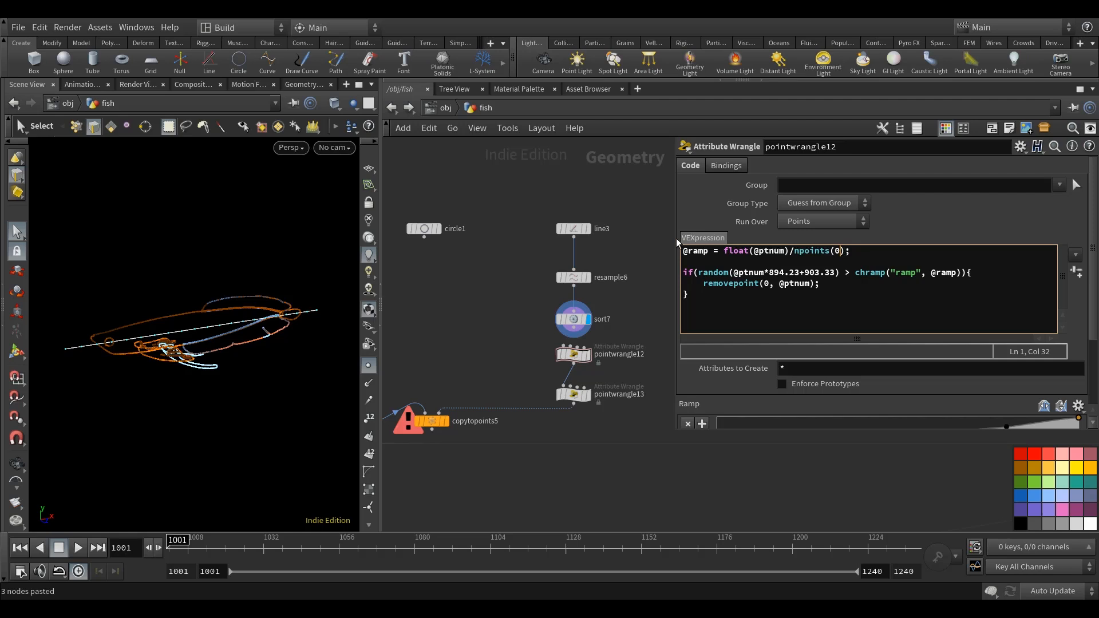
Connect sort7 to pointwrangle12's first input and cut the old source geometry wire from copytopoints5.
click(573, 335)
click(565, 347)
middle_drag(459, 331, 491, 336)
mouse_move(464, 428)
mouse_down()
mouse_move(490, 427)
mouse_move(447, 391)
mouse_up()
Display pointwrangle12 and check its points against the fish outline.
middle_drag(529, 348, 495, 352)
click(587, 361)
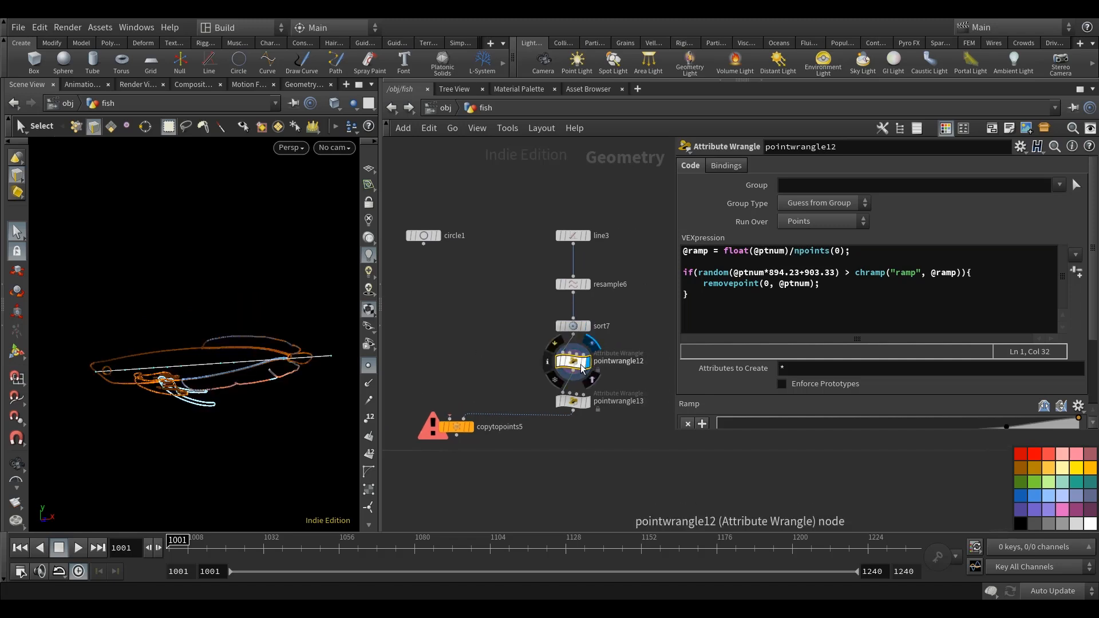
alt+drag(264, 398, 266, 412)
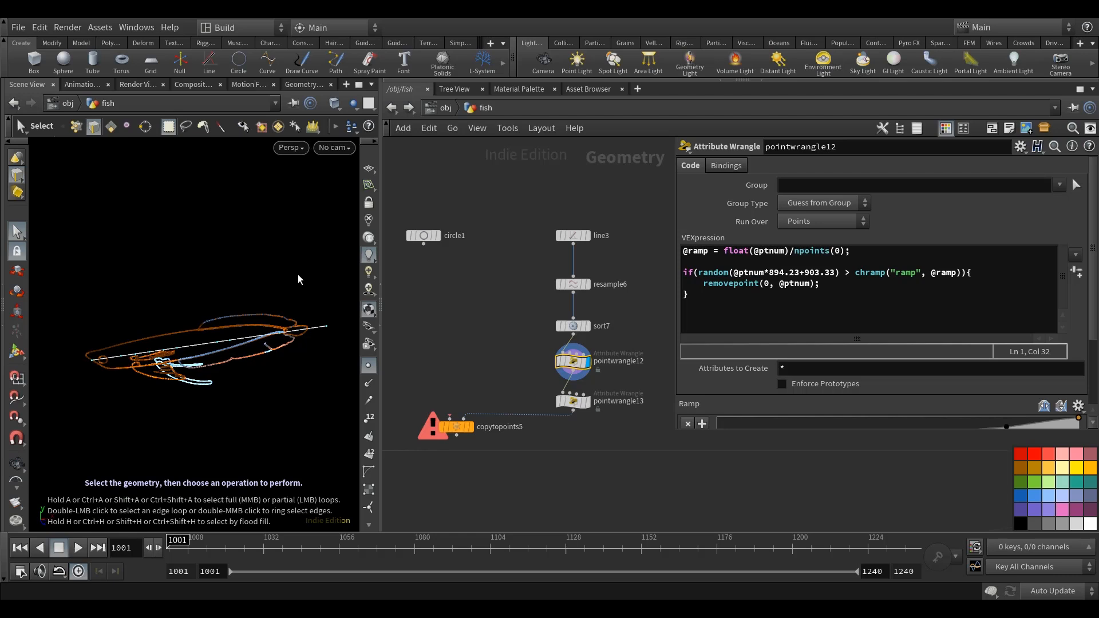
Connect circle1 to copytopoints5's first input and display the circles copied along the fish's centre line.
alt+drag(272, 286, 183, 344)
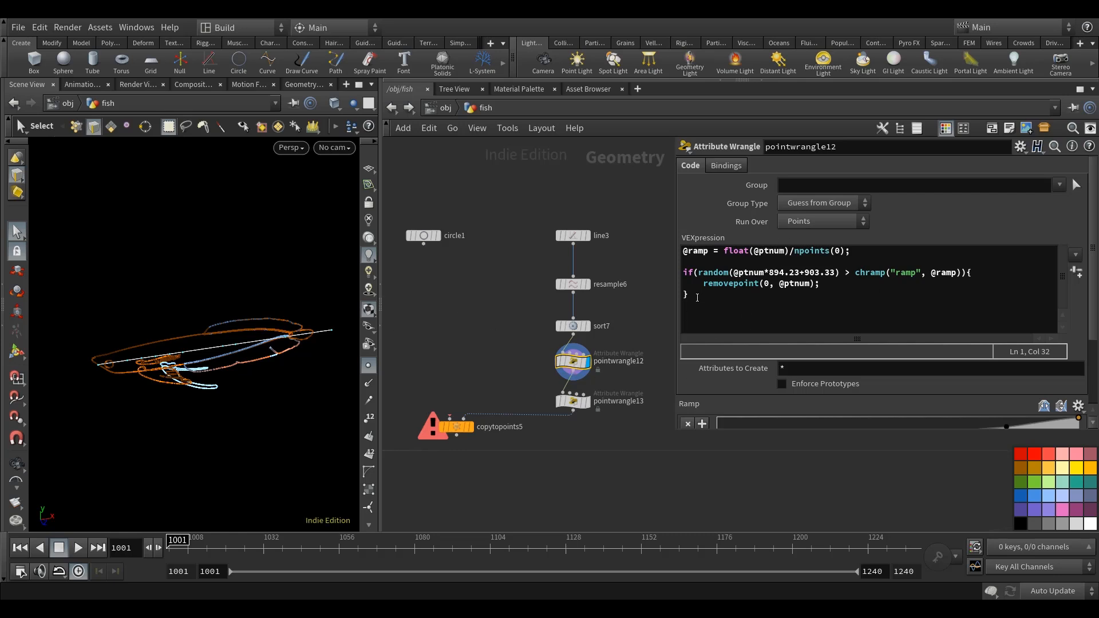
scroll(937, 353, down, 3)
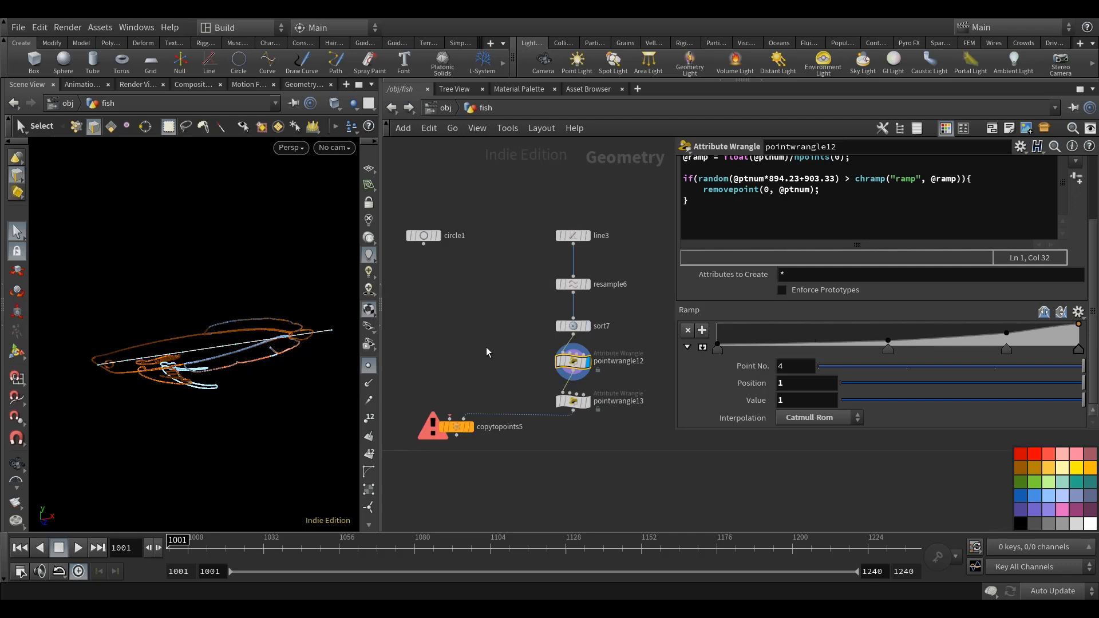
middle_drag(484, 344, 493, 348)
click(436, 244)
click(462, 418)
click(479, 402)
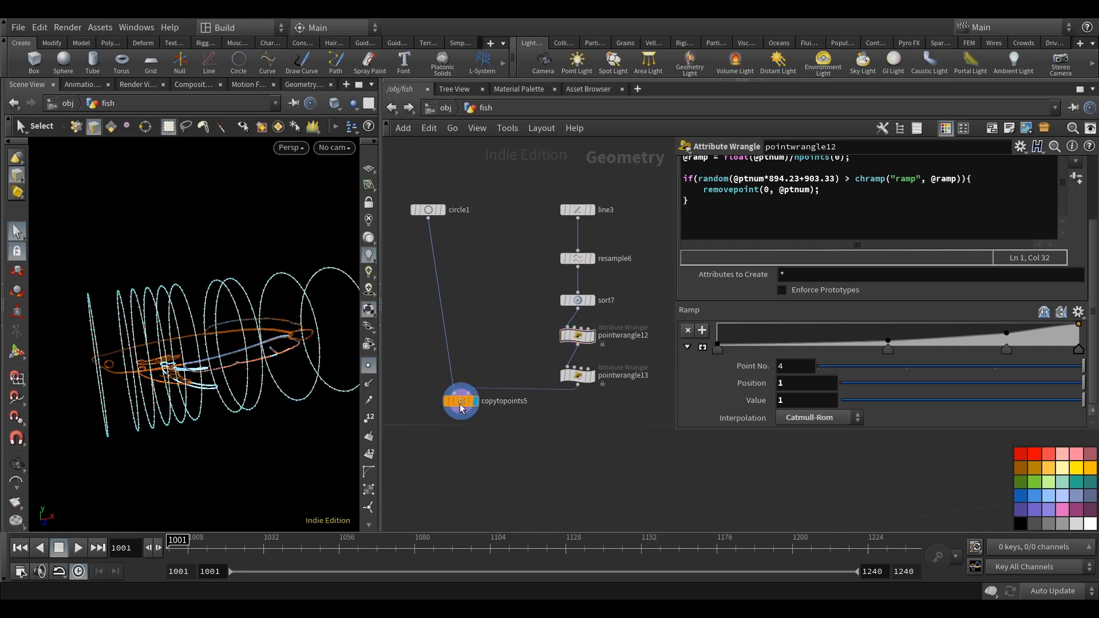
Add a Ray node below copytopoints5.
scroll(479, 352, down, 6)
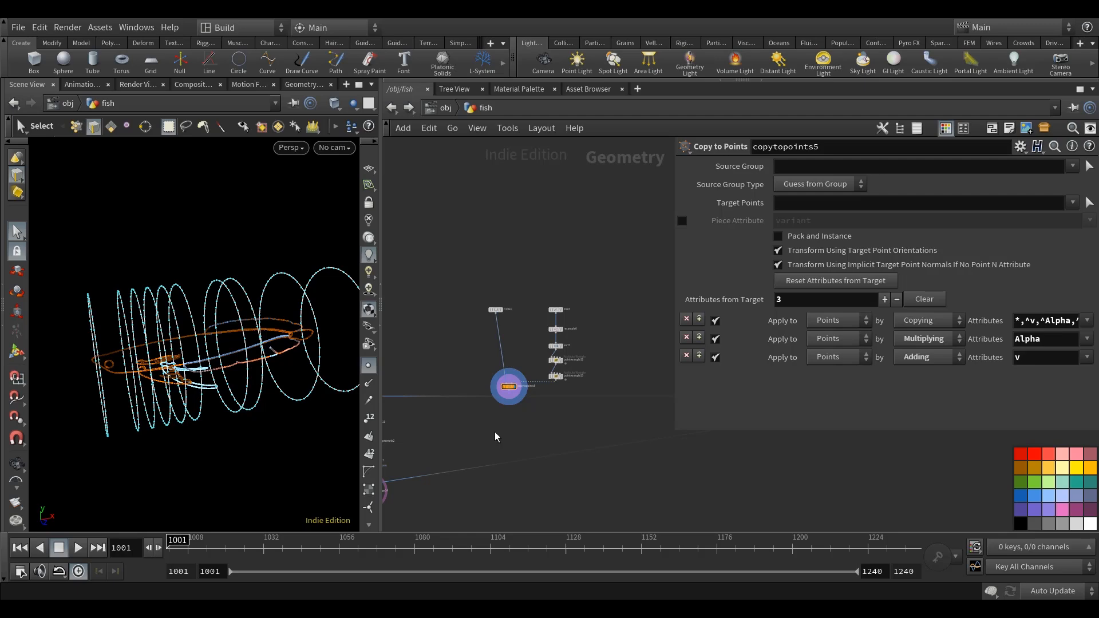
key(Tab)
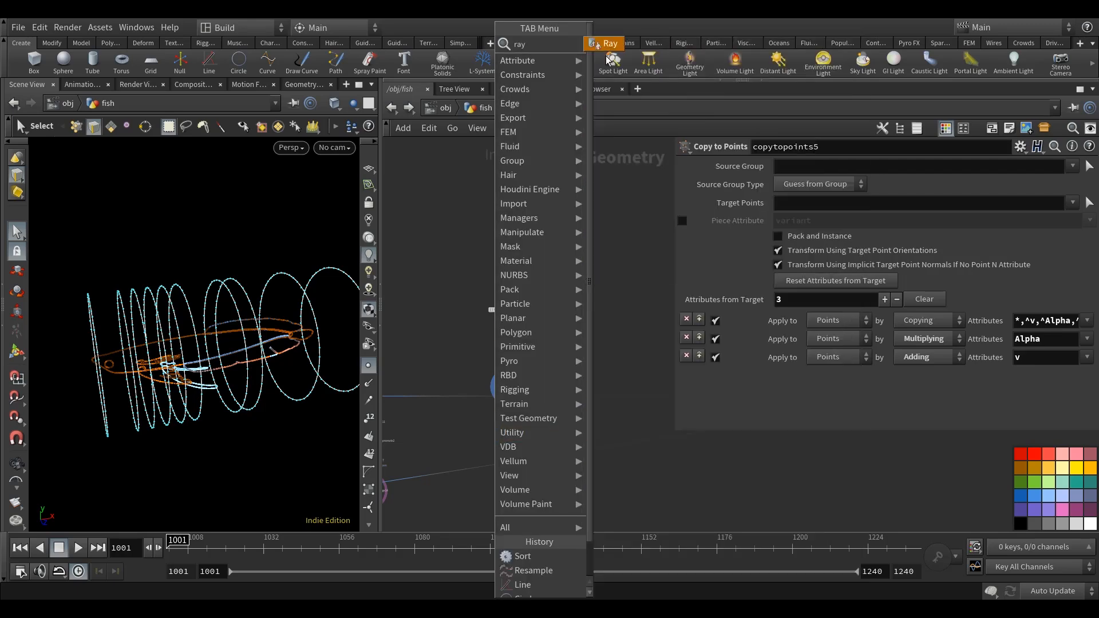
key(Escape)
click(520, 422)
scroll(518, 409, up, 5)
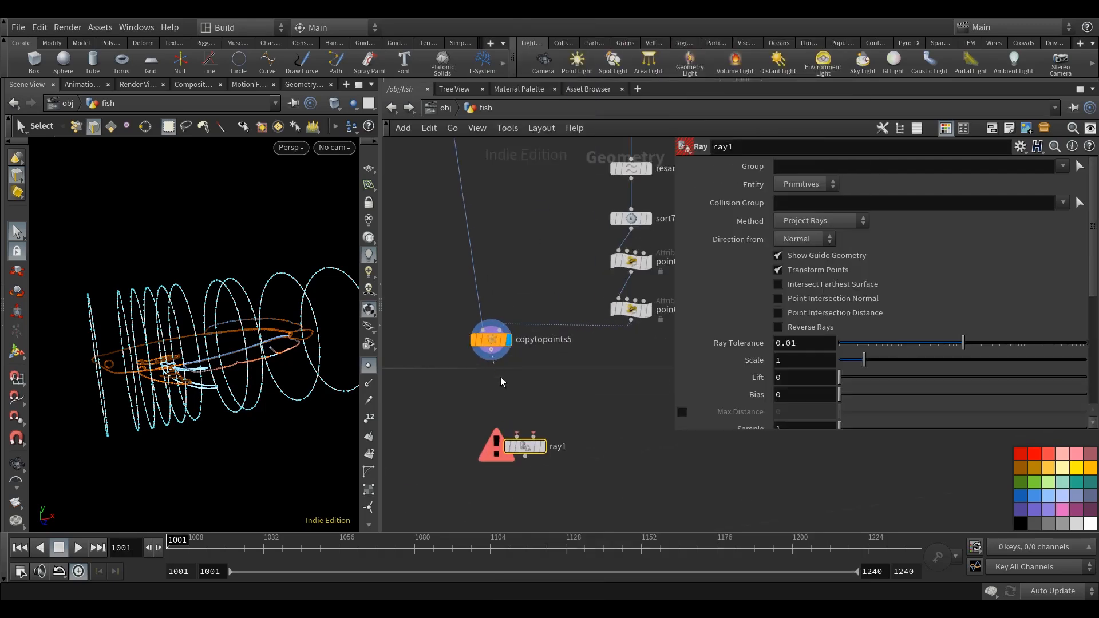
Wire copytopoints5 into ray1's first input and the coloured fish geometry into its second, and display ray1.
scroll(544, 439, down, 4)
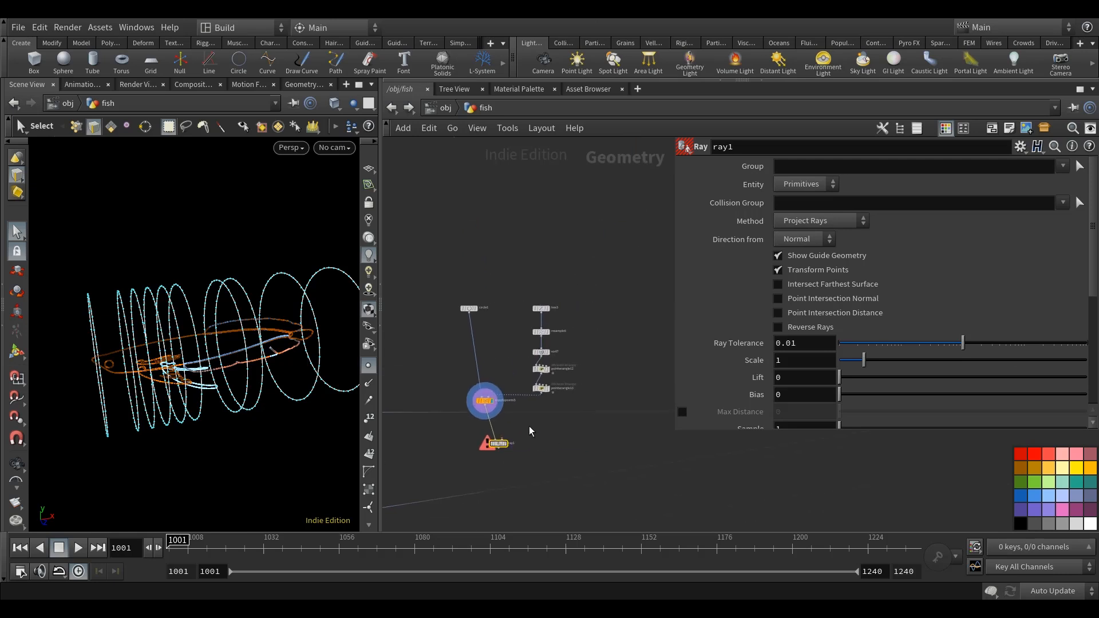
scroll(509, 426, up, 3)
click(500, 450)
scroll(563, 448, down, 9)
middle_drag(577, 452, 549, 432)
scroll(566, 461, up, 7)
click(560, 396)
scroll(551, 425, down, 4)
scroll(538, 389, up, 6)
key(r)
click(542, 385)
drag(542, 387, 524, 375)
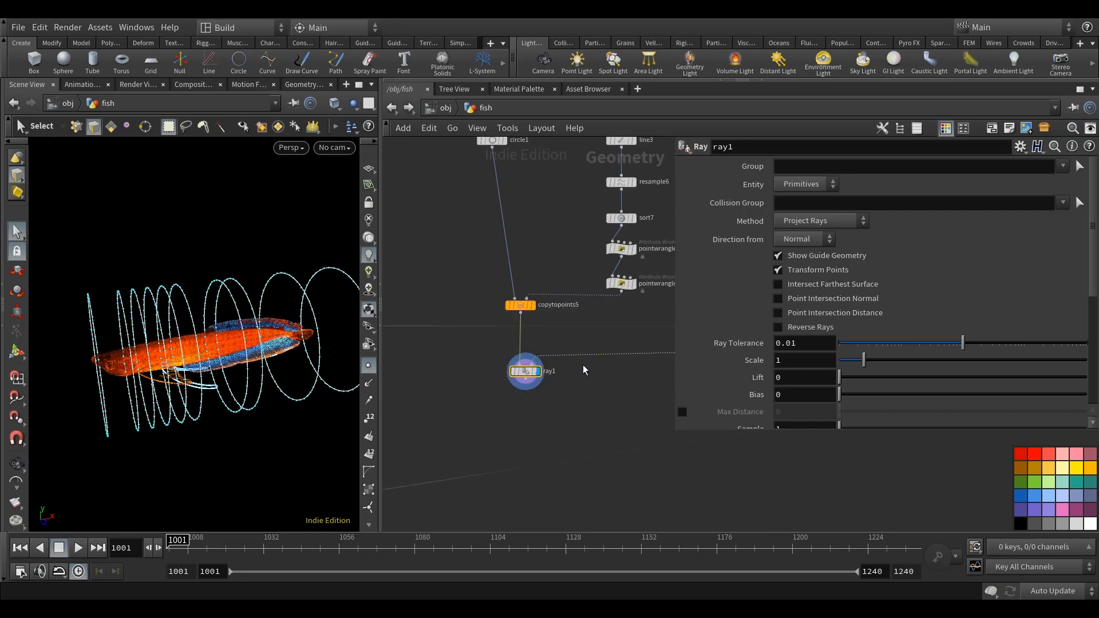
middle_drag(587, 388, 580, 405)
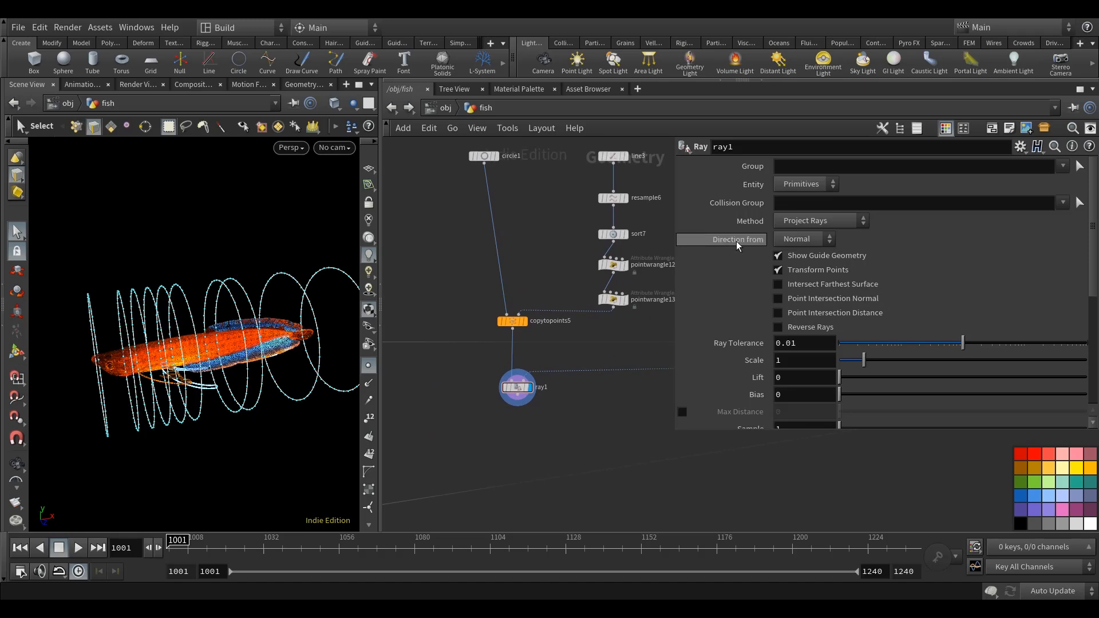
key(Escape)
drag(259, 398, 228, 347)
Display circle1 and insert a Point Wrangle between it and copytopoints5, with the display on the new wrangle.
middle_drag(546, 245, 546, 285)
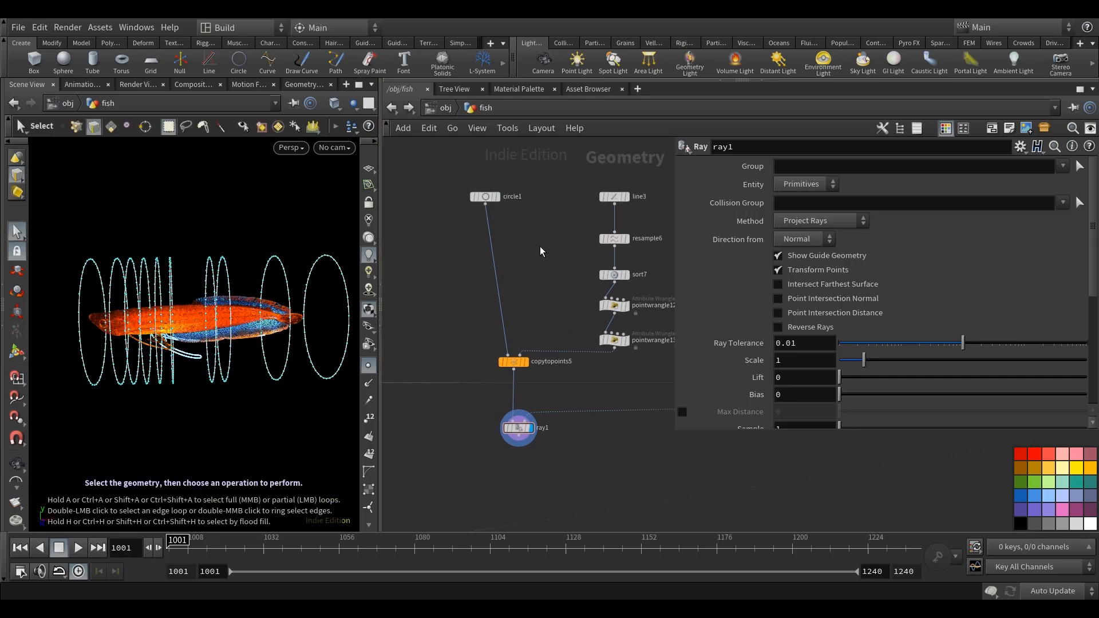
click(493, 196)
middle_drag(527, 247, 534, 288)
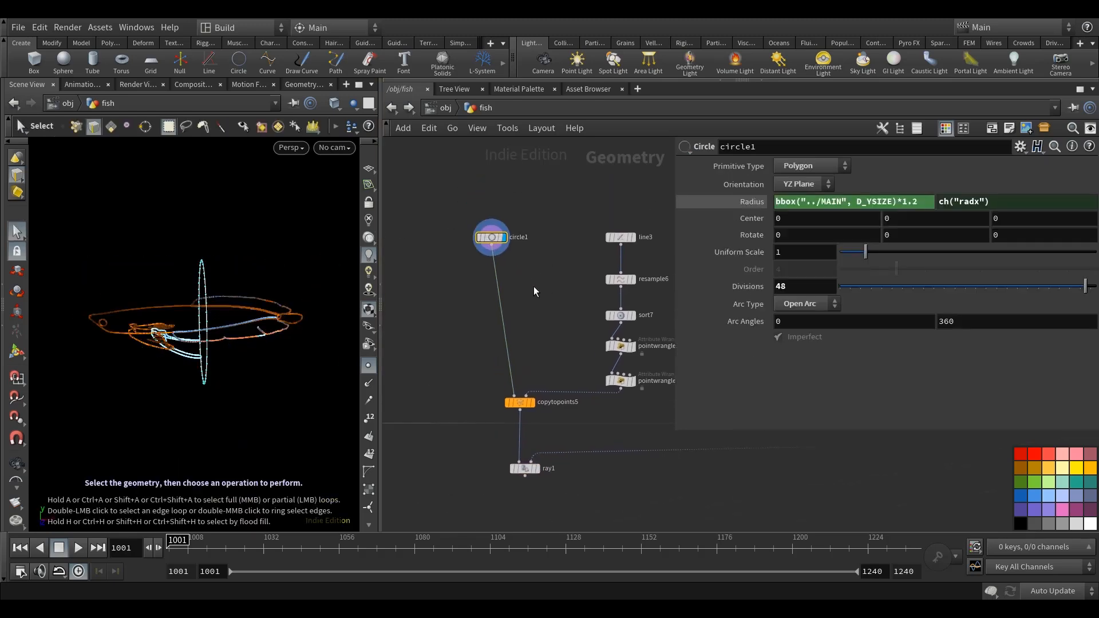
key(Tab)
text(pointwr)
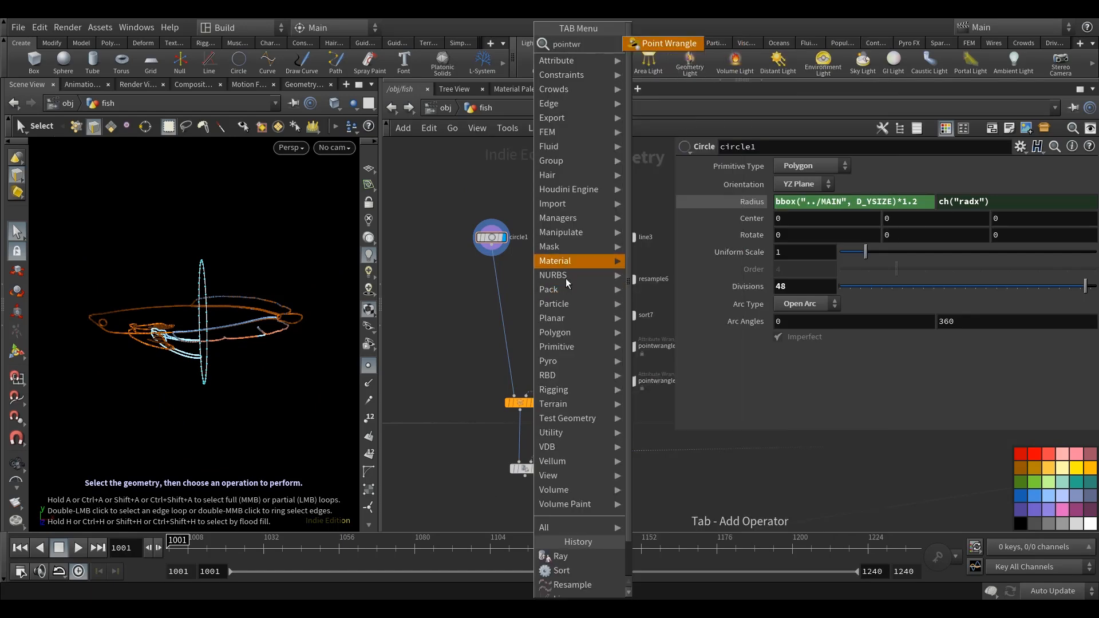
click(669, 44)
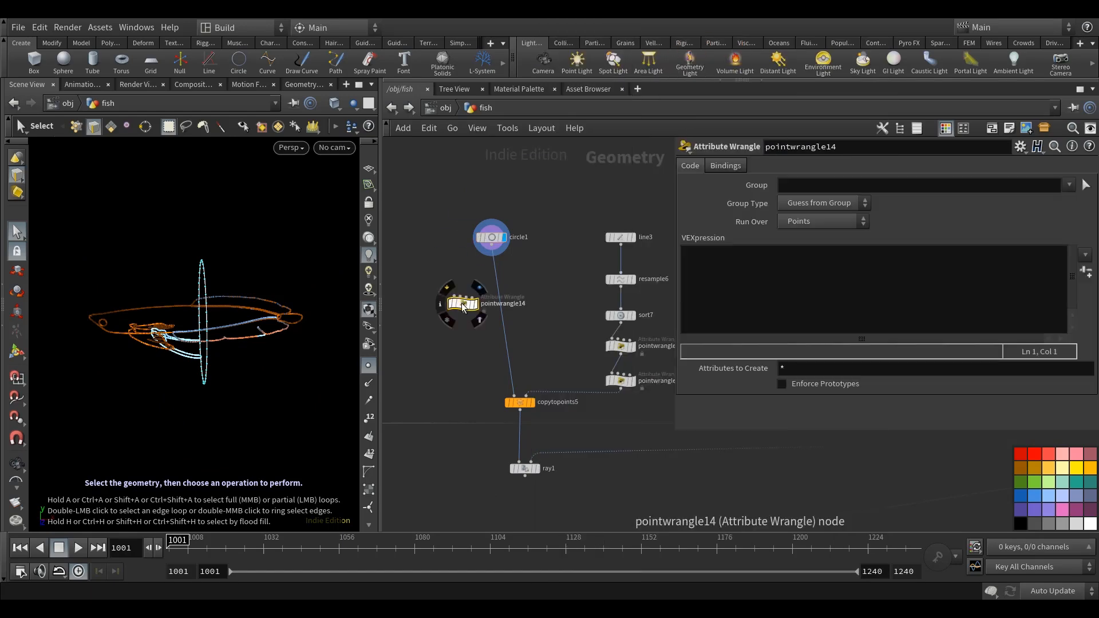
click(504, 301)
drag(504, 302, 492, 309)
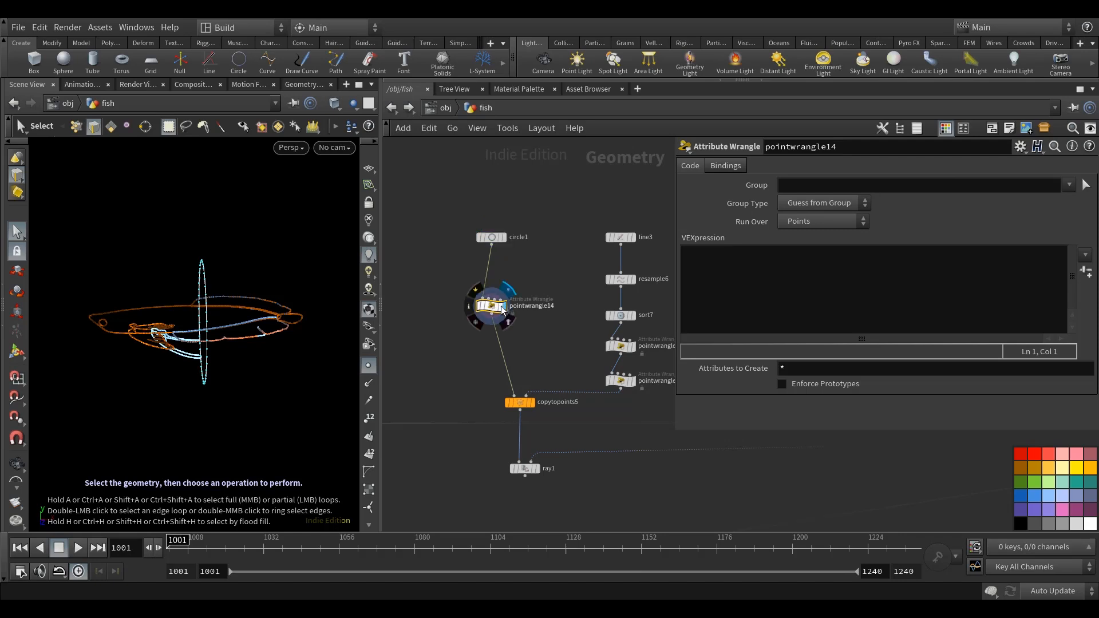
middle_drag(554, 345, 553, 348)
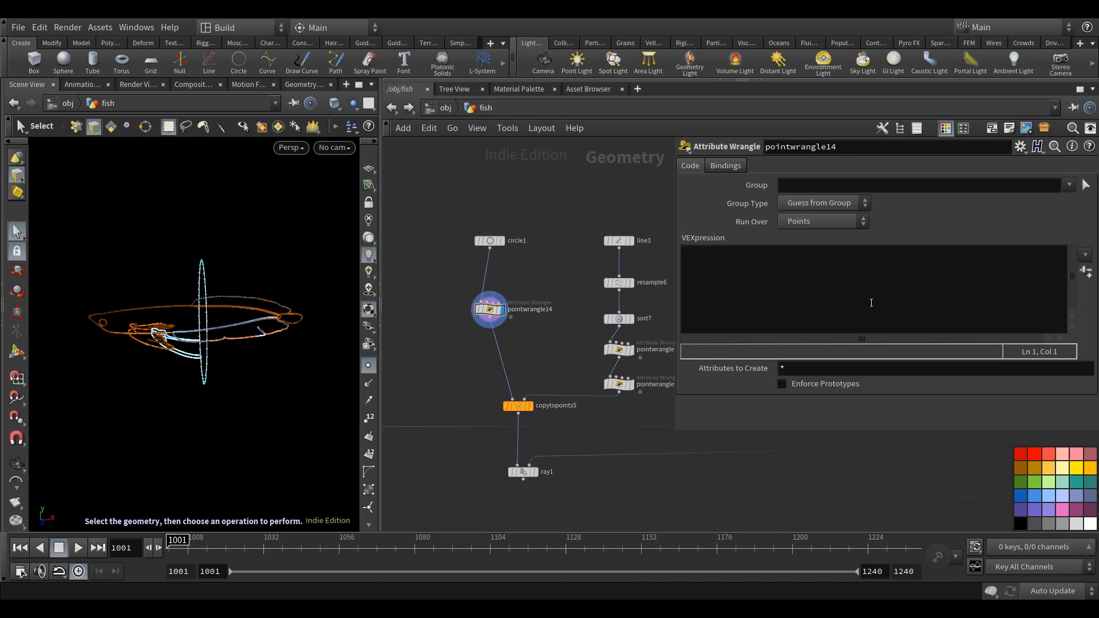
Point the circle's normals inward in pointwrangle14 with the expression v@N = -normalize(v@P);.
click(870, 301)
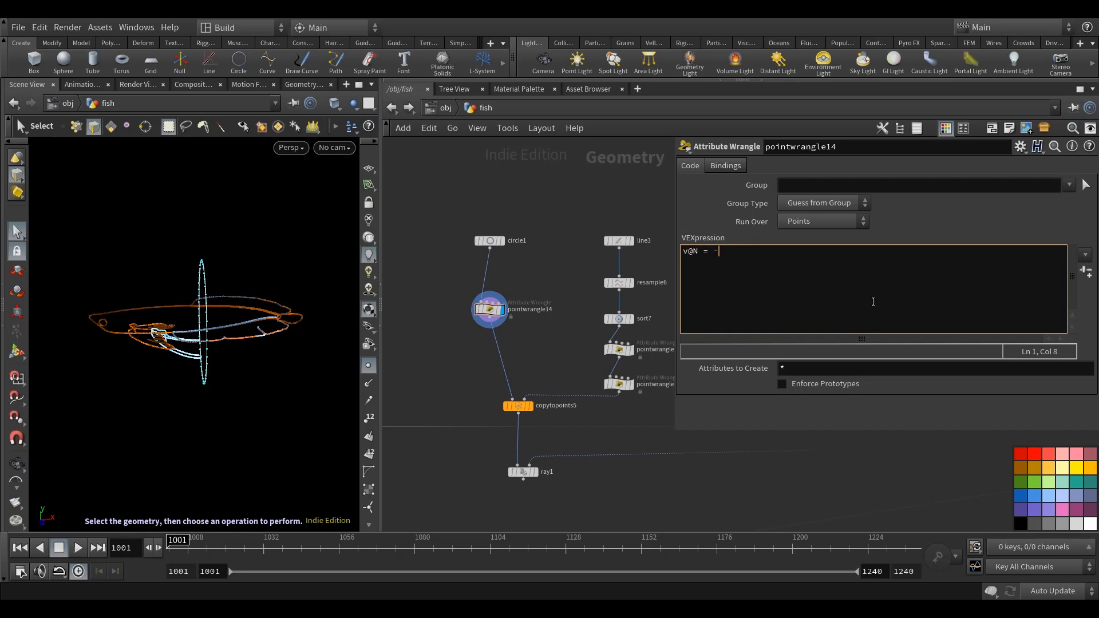
text(v@N = -norma)
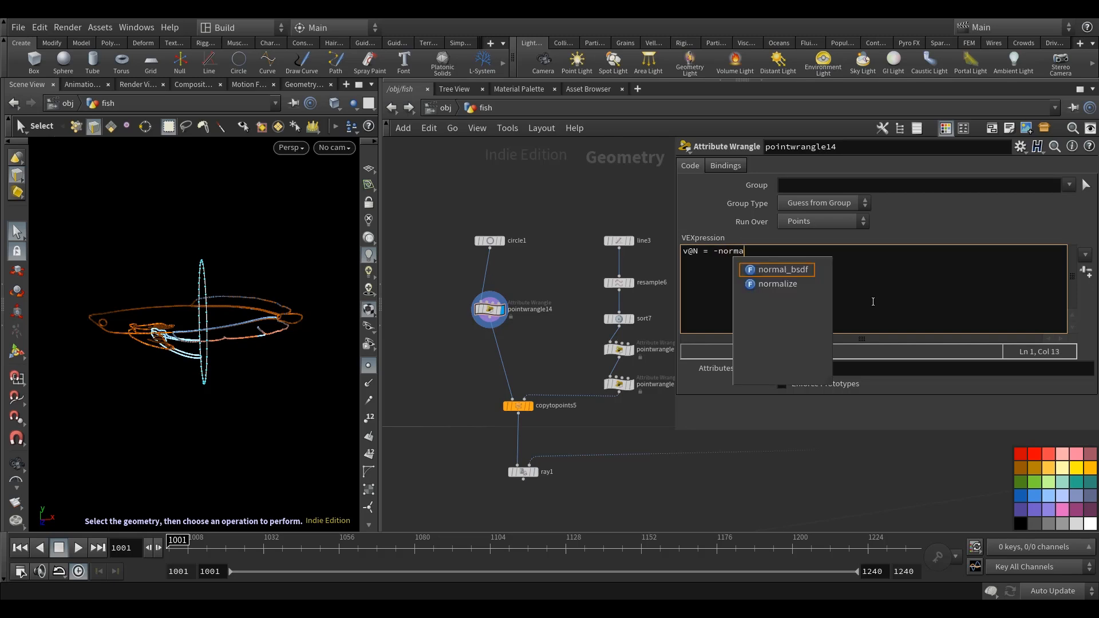
text(lize(v@P);)
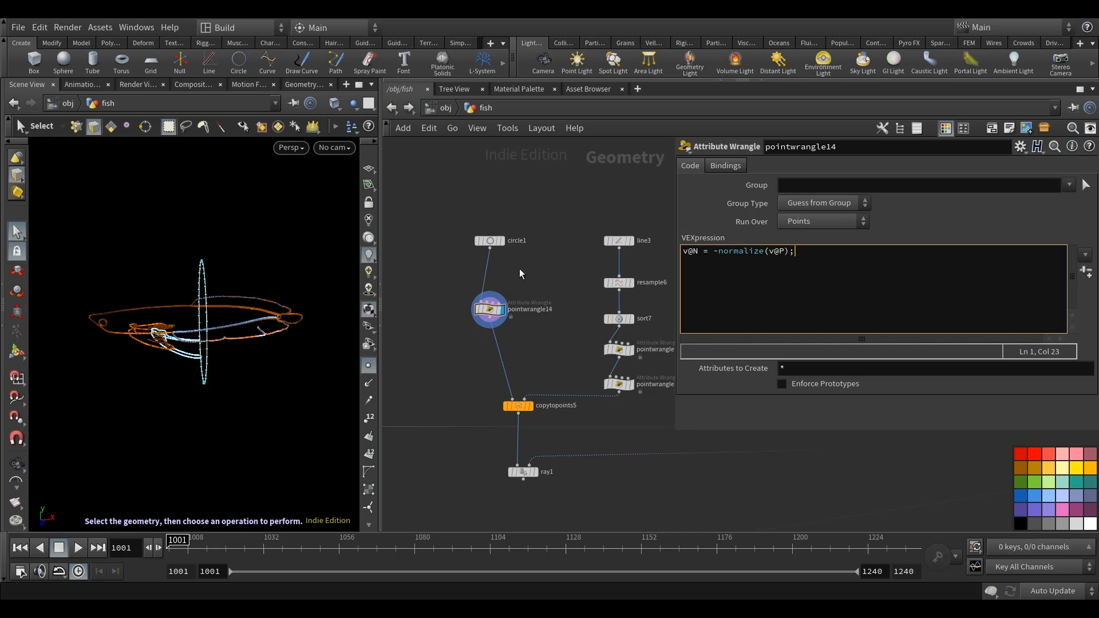
click(548, 255)
Move pointwrangle14 closer to copytopoints5, and display copytopoints5 and ray1 in turn to check the projected rings.
drag(491, 309, 495, 365)
mouse_move(194, 389)
alt+mouse_down()
mouse_move(268, 392)
mouse_move(257, 375)
mouse_move(269, 365)
mouse_move(210, 389)
alt+mouse_up()
middle_drag(573, 292, 569, 265)
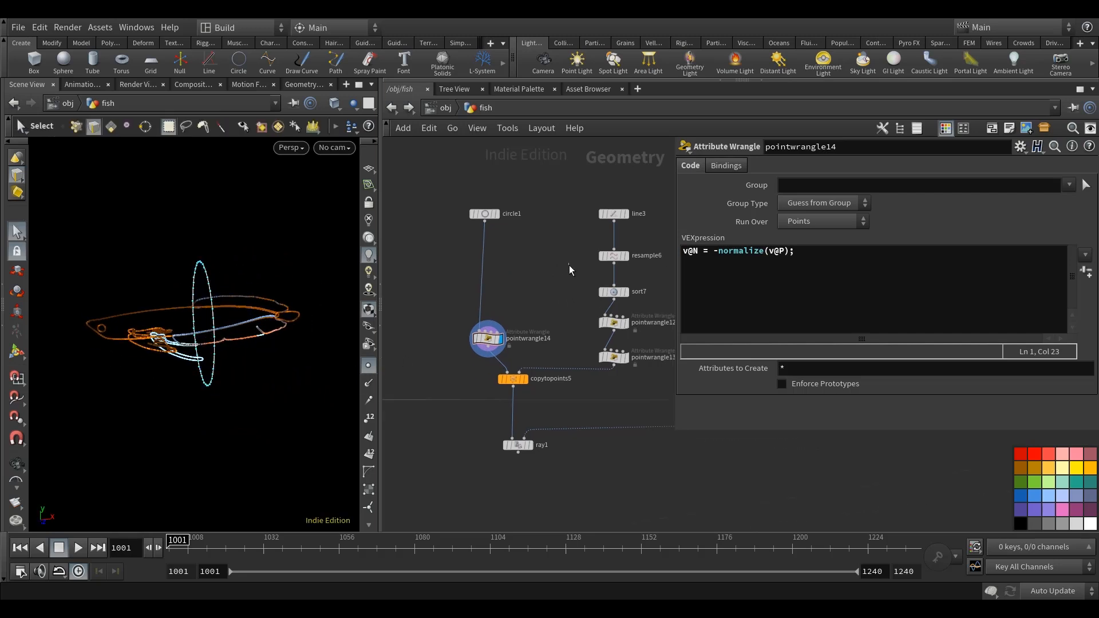
click(526, 380)
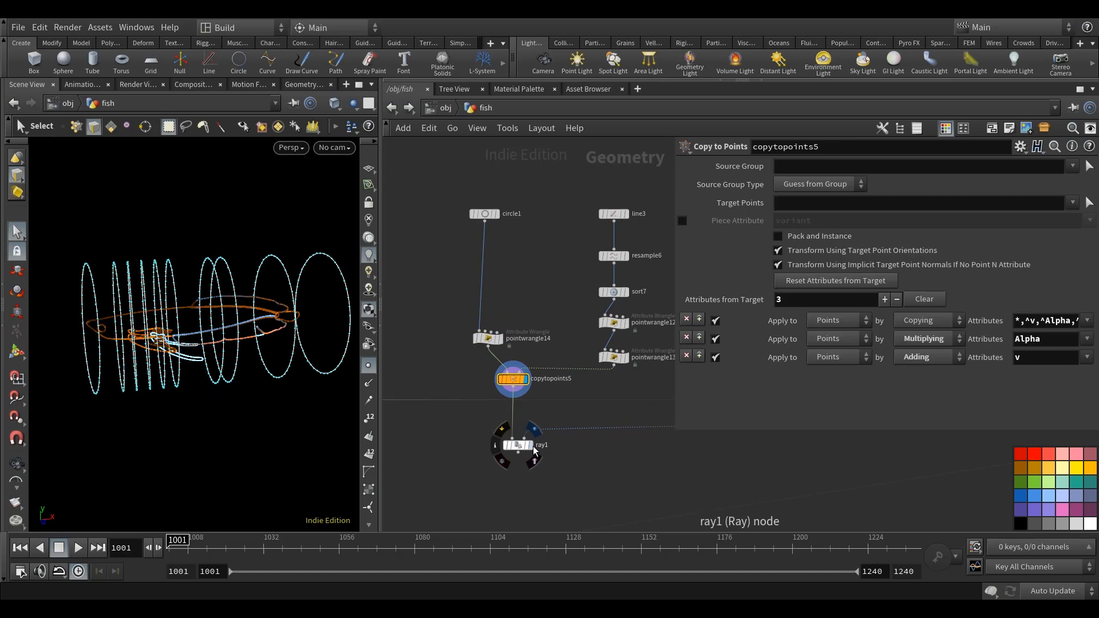
click(528, 447)
mouse_move(181, 388)
alt+mouse_down()
mouse_move(221, 385)
mouse_move(180, 382)
alt+mouse_up()
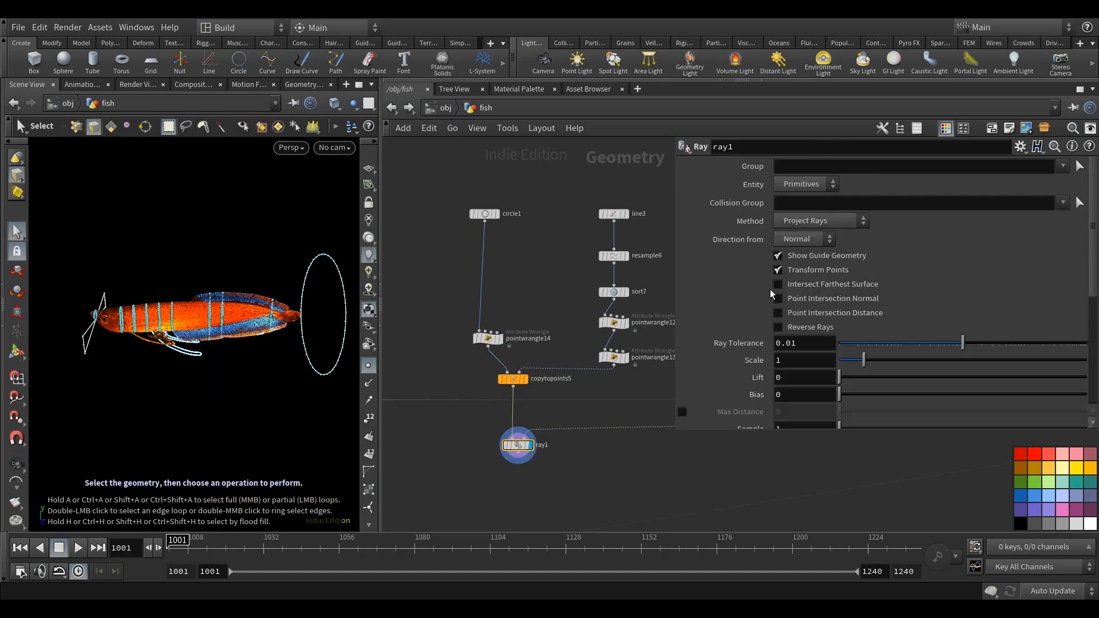
Enable Create Point Group with the name rayHitGroup and Import Attributes from Hits on ray1.
scroll(764, 230, down, 10)
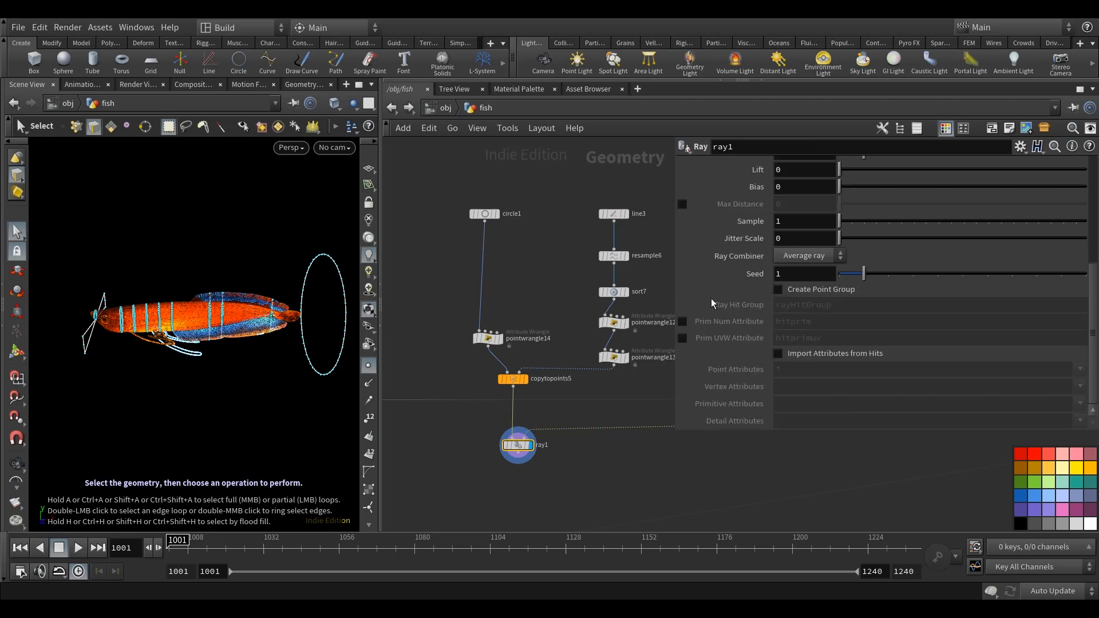
click(798, 291)
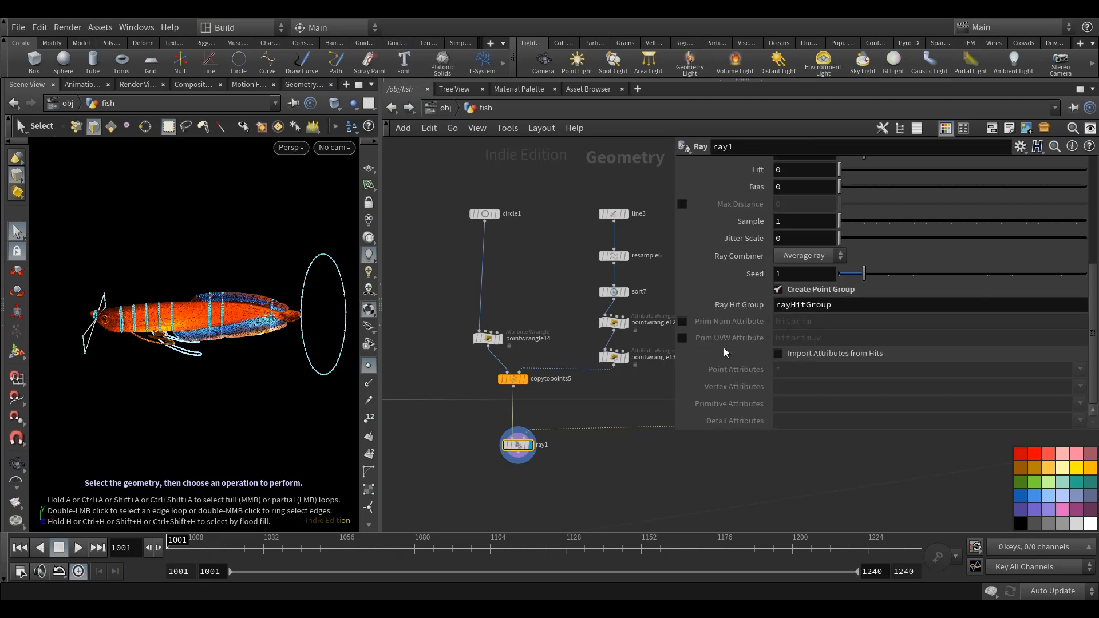
alt+drag(246, 364, 252, 364)
alt+middle_drag(252, 365, 249, 367)
click(795, 355)
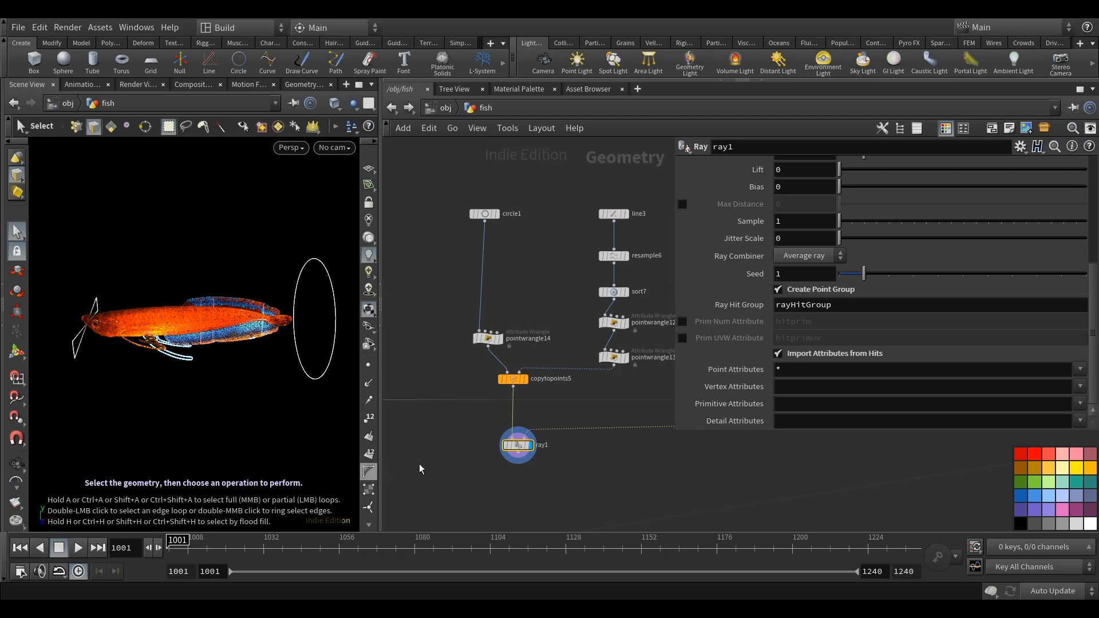
Add a Blast node connected below ray1 and display it.
scroll(569, 422, down, 2)
key(Tab)
text(b)
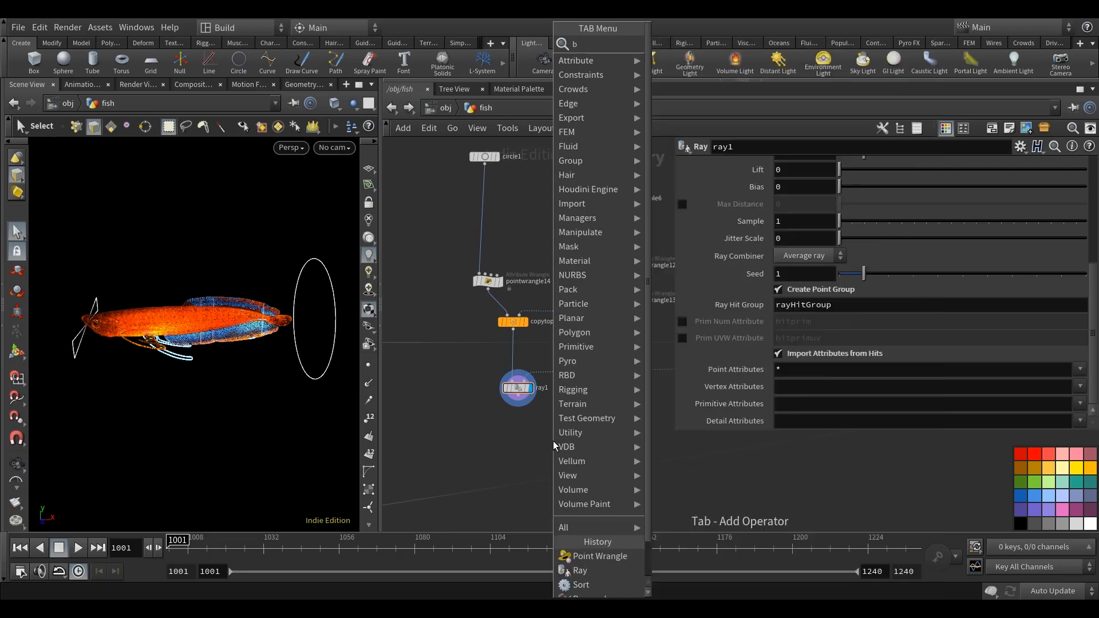
text(l)
click(696, 47)
click(519, 431)
scroll(520, 401, up, 3)
drag(521, 399, 518, 430)
click(539, 447)
Set blast20's group to rayHitGroup with group type Points and enable Delete Non Selected.
click(1064, 165)
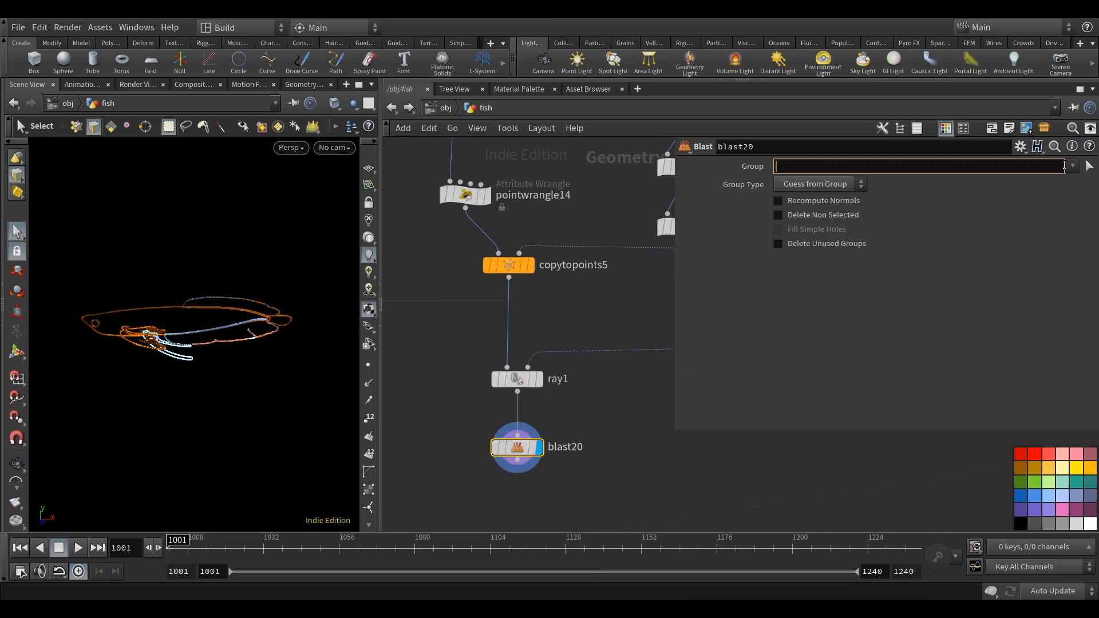
click(1072, 166)
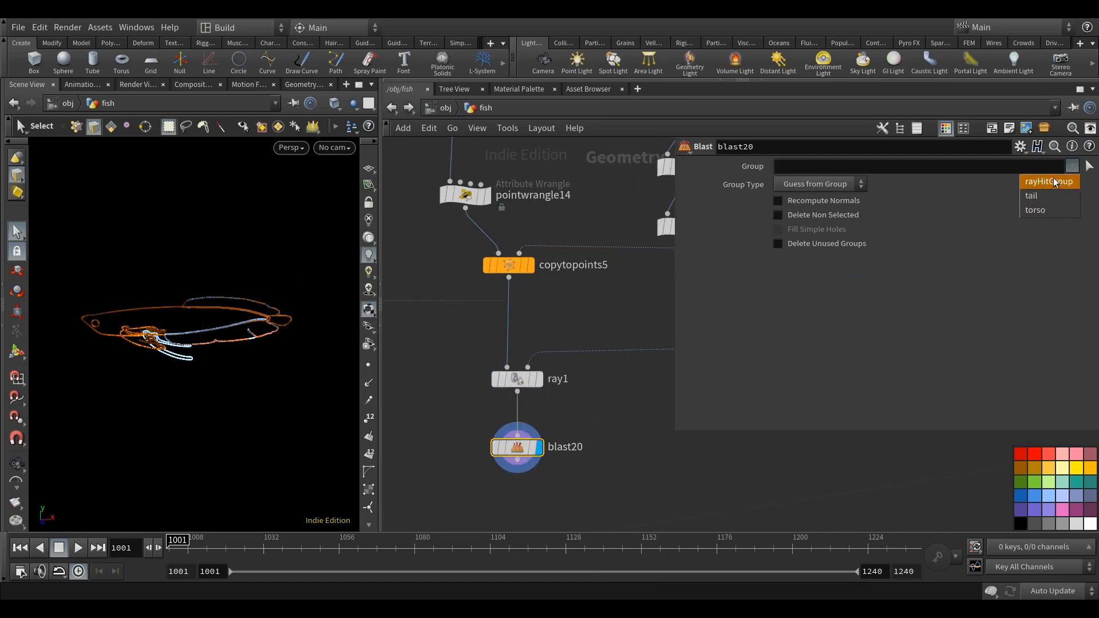
click(1049, 181)
click(835, 184)
click(809, 238)
click(811, 216)
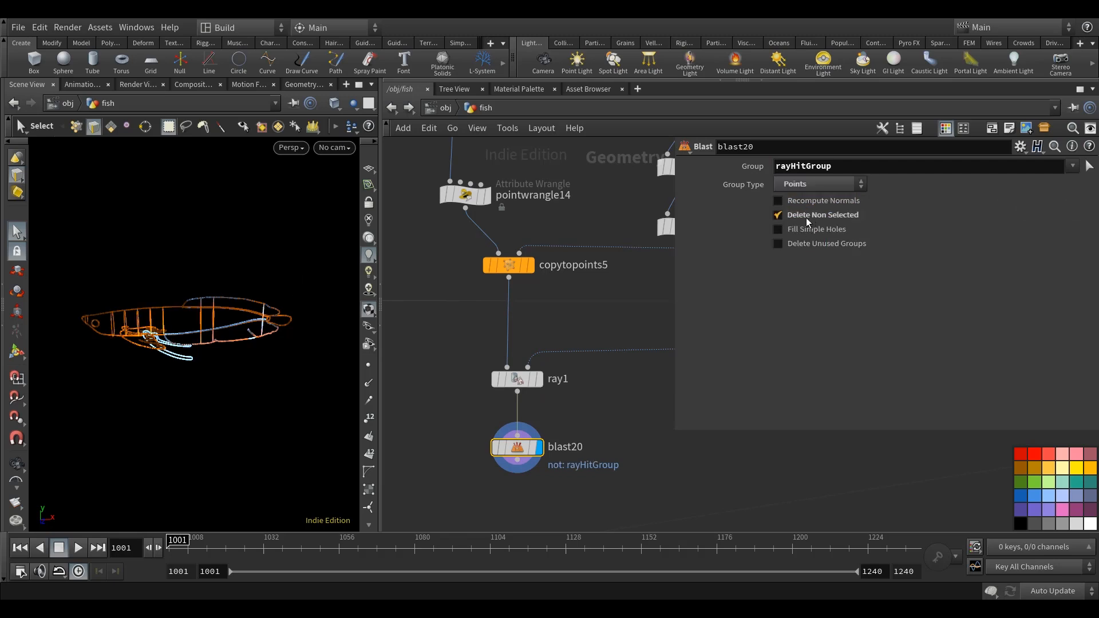
alt+drag(160, 385, 219, 376)
Connect blast20's output to merge14 and display merge14.
scroll(553, 325, down, 6)
middle_drag(483, 385, 541, 368)
scroll(534, 369, up, 1)
click(616, 344)
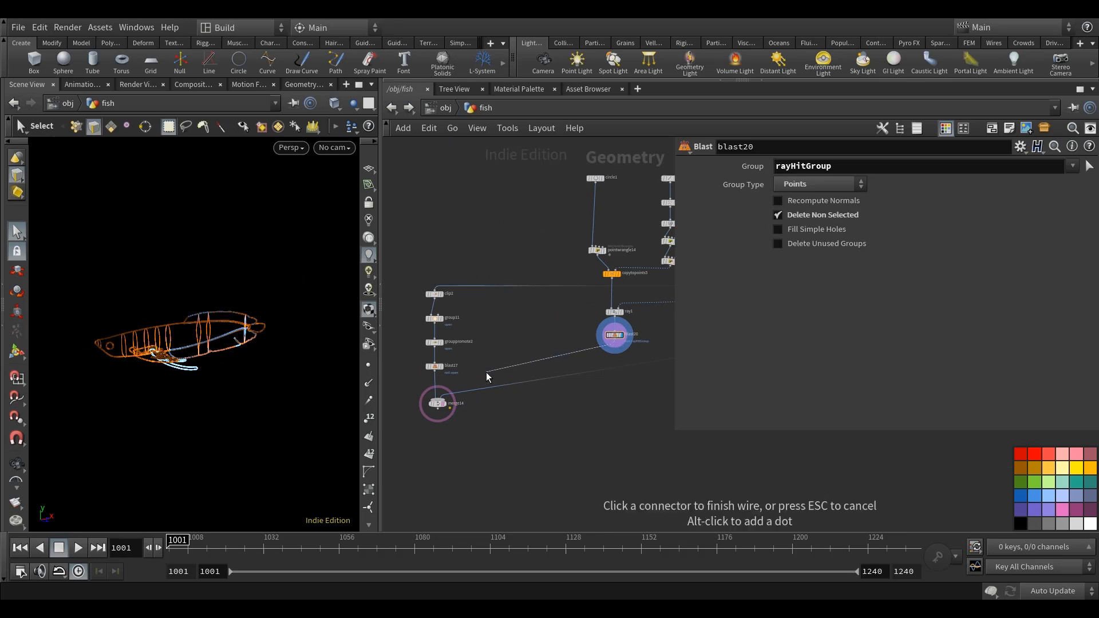
scroll(491, 370, up, 5)
middle_drag(444, 386, 507, 374)
click(476, 407)
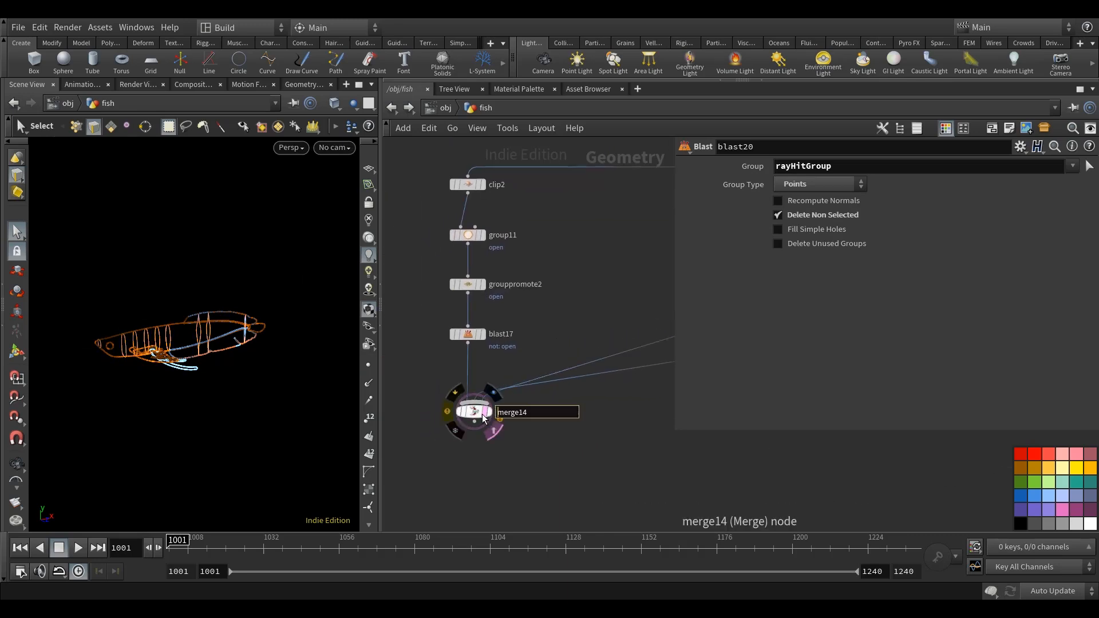
click(486, 412)
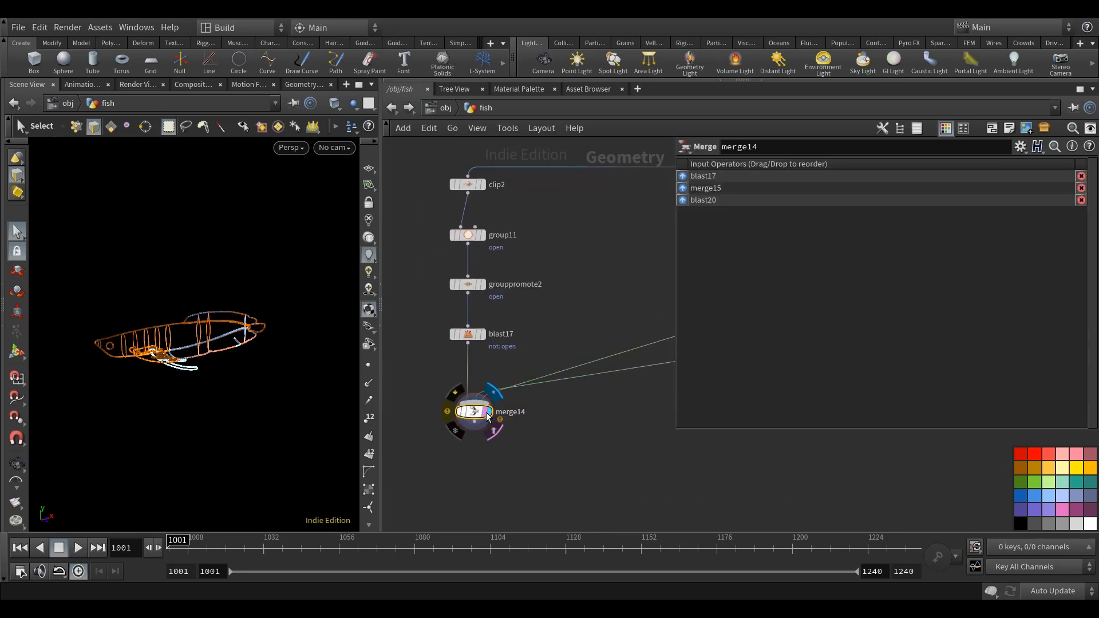
Examine the merged fish outline with its projected rings from several angles, along with the ring node chain.
scroll(632, 286, down, 5)
middle_drag(633, 286, 527, 337)
alt+drag(198, 349, 248, 353)
scroll(181, 340, up, 3)
scroll(549, 288, down, 3)
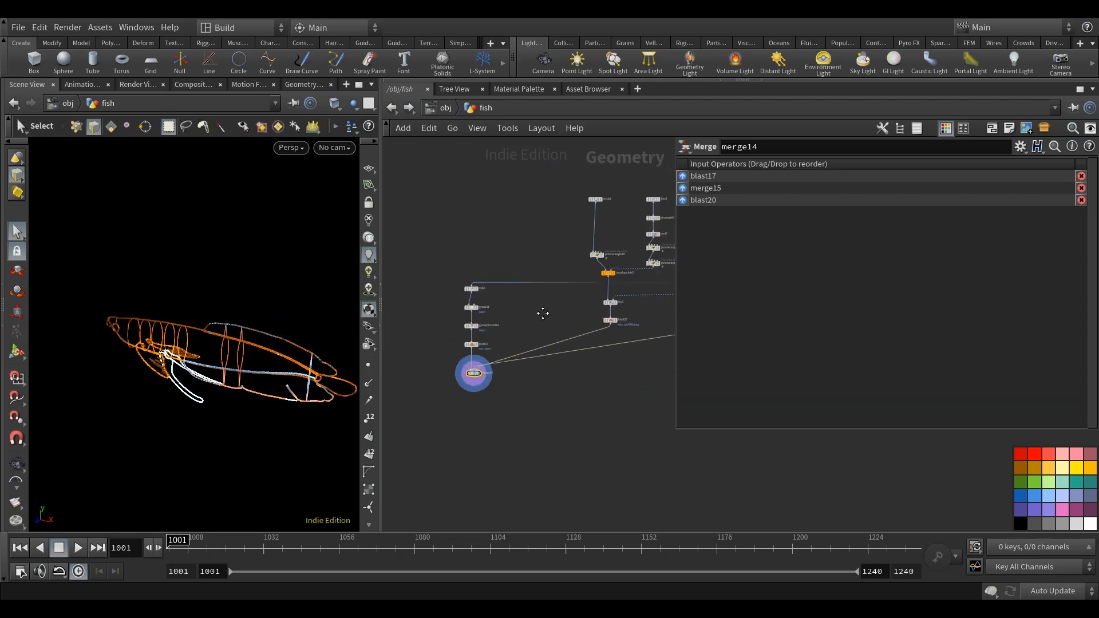
middle_drag(568, 303, 397, 348)
alt+drag(246, 397, 280, 387)
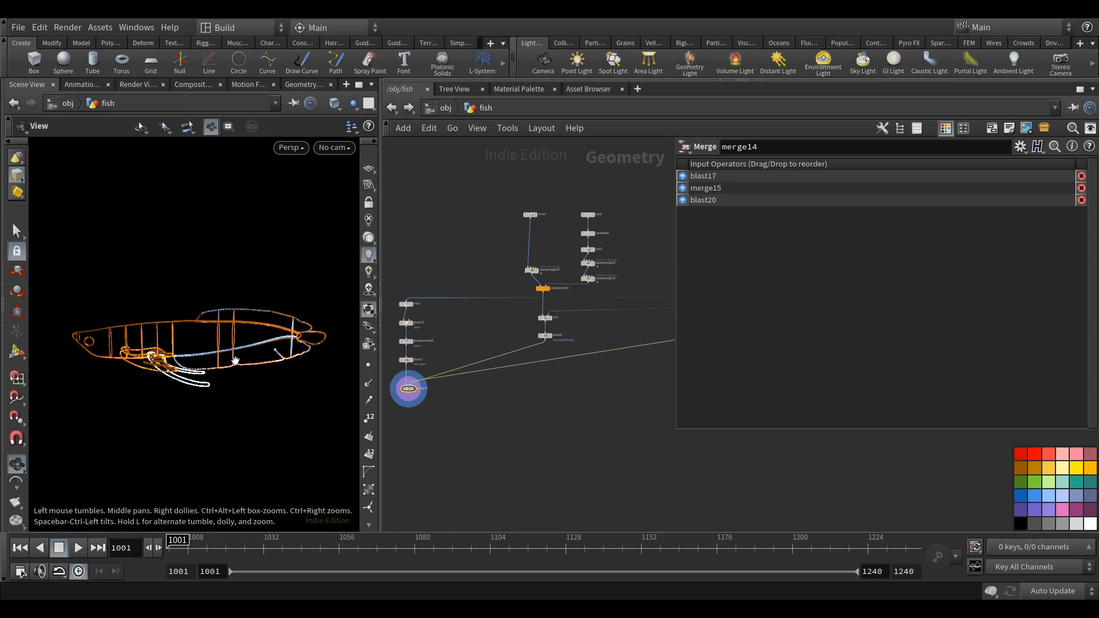
alt+right_drag(60, 350, 144, 355)
alt+drag(145, 355, 153, 366)
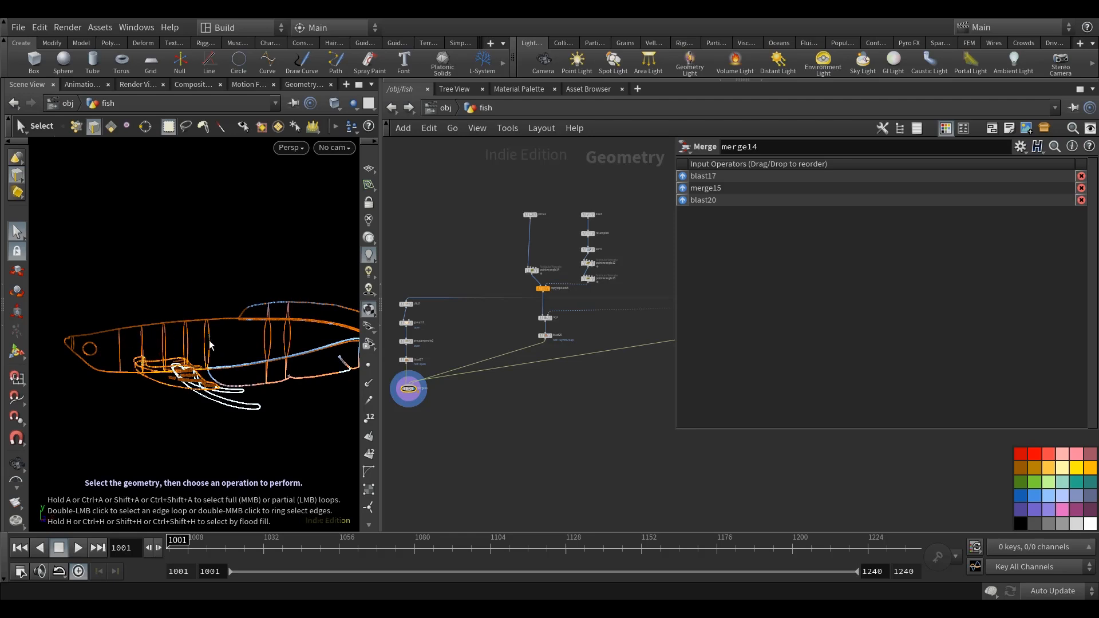
scroll(527, 229, up, 5)
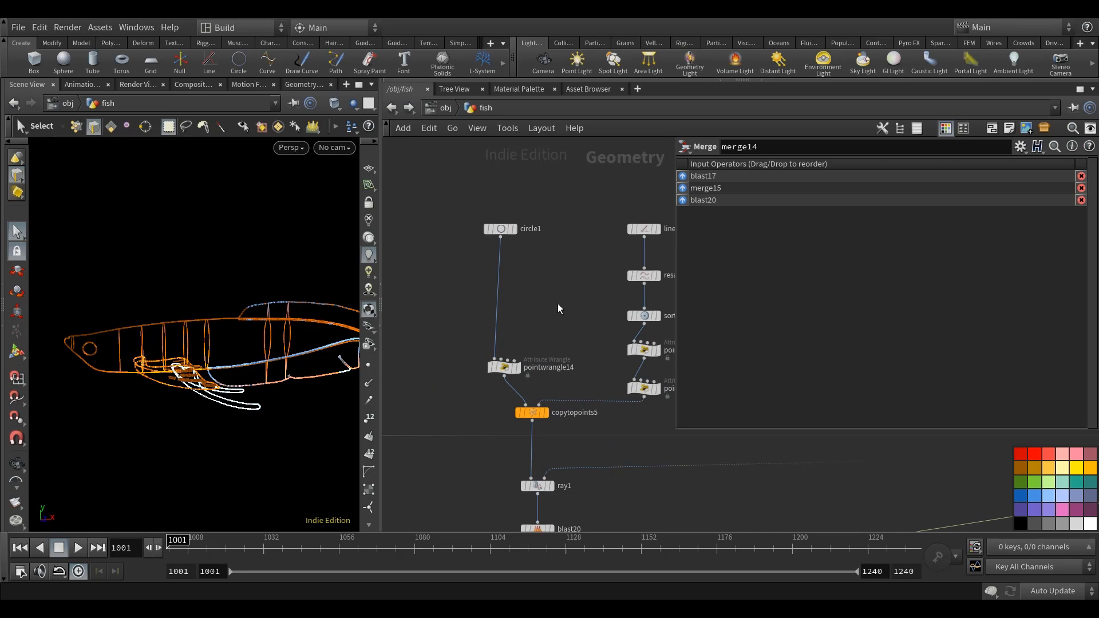
Select and display circle1 to view the source ring on its own.
middle_drag(564, 299, 561, 318)
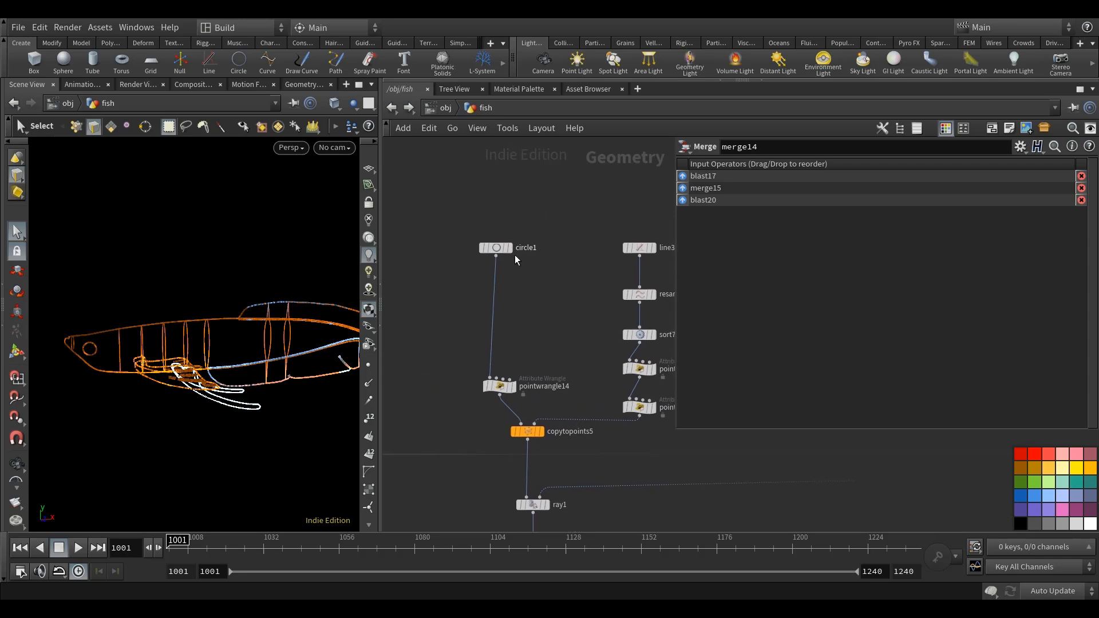
click(493, 249)
click(509, 248)
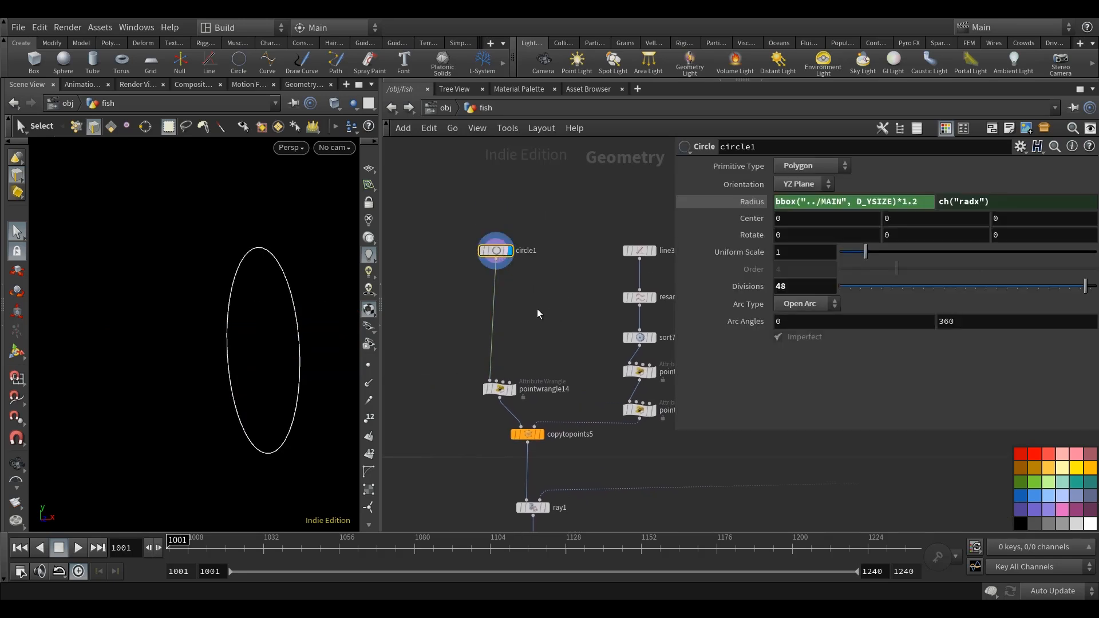
middle_drag(537, 308, 515, 305)
alt+drag(269, 339, 277, 372)
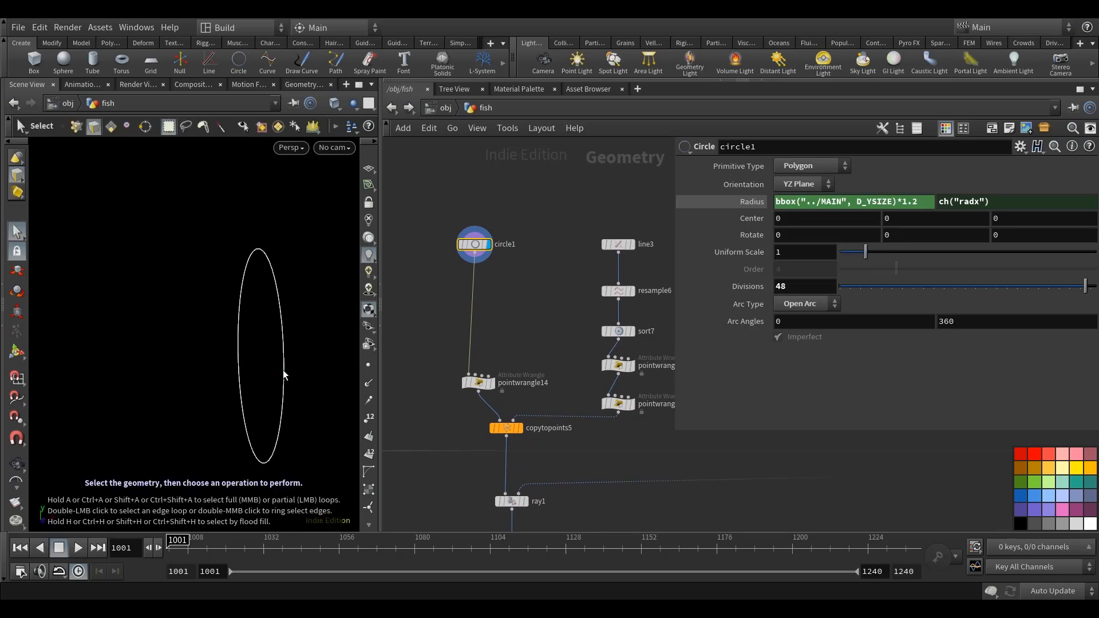
Insert a Point Wrangle between circle1 and pointwrangle14, display it, and widen its parameter area.
key(Tab)
text(pointwr)
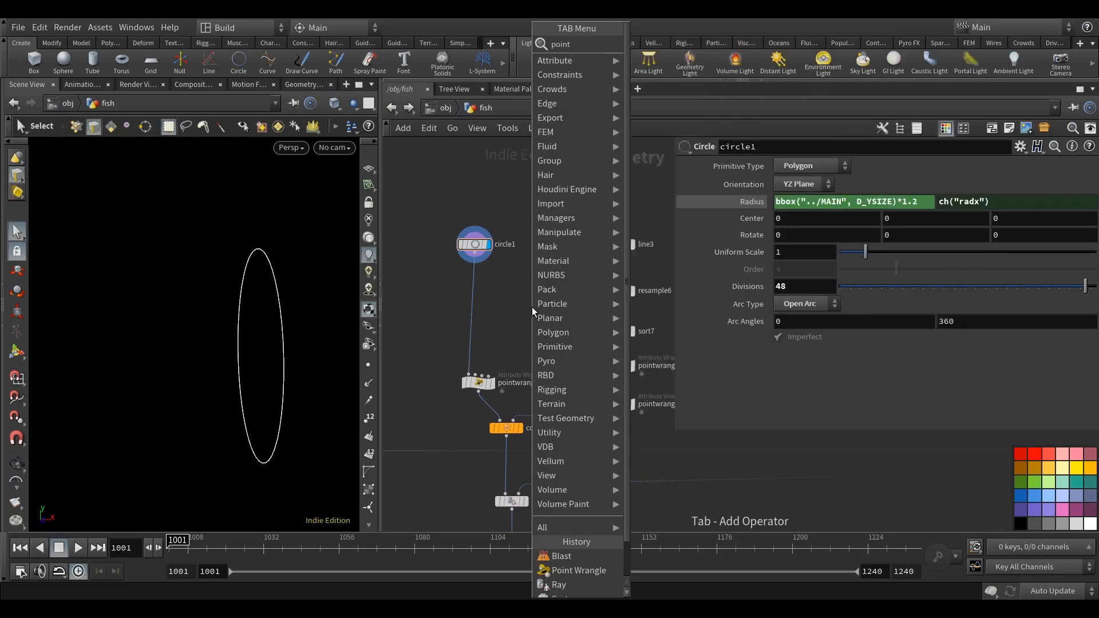
click(662, 44)
click(507, 280)
scroll(504, 283, up, 3)
drag(502, 287, 498, 316)
drag(672, 270, 578, 269)
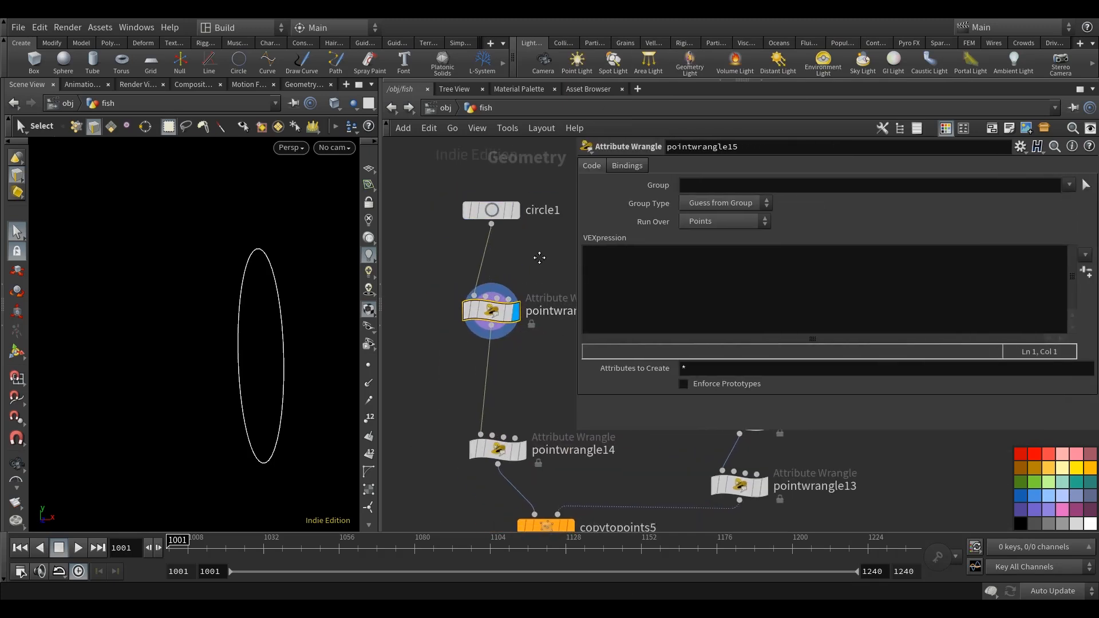
Begin the new wrangle's VEX code by declaring float offset = ch("multiply").
click(719, 264)
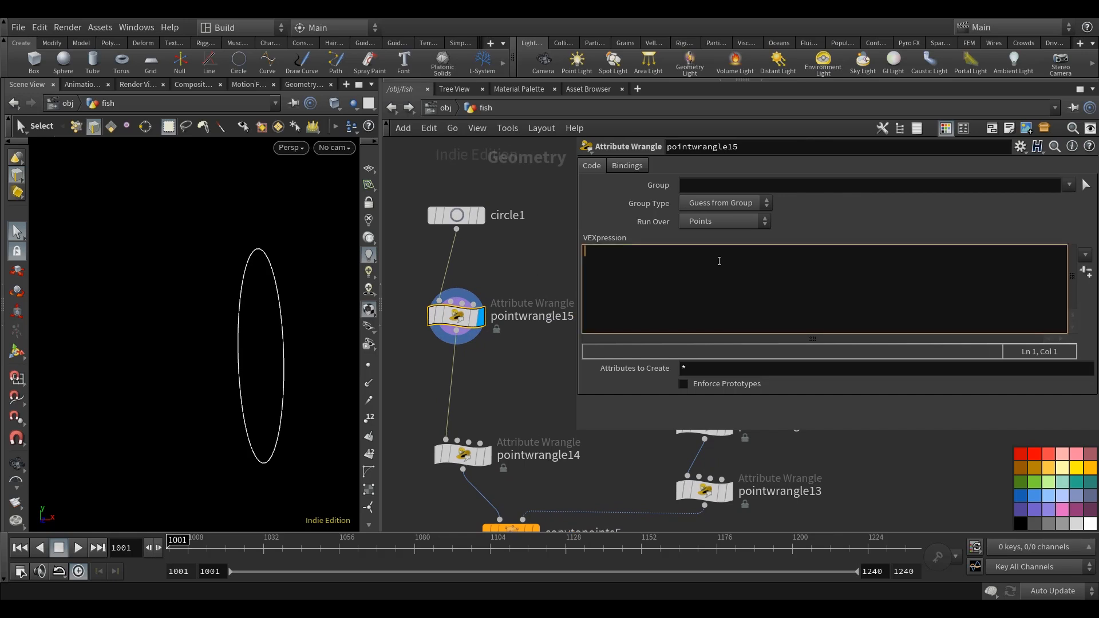
text(float )
text(offset )
text(= )
text(ch())
text("multip)
text(ly)
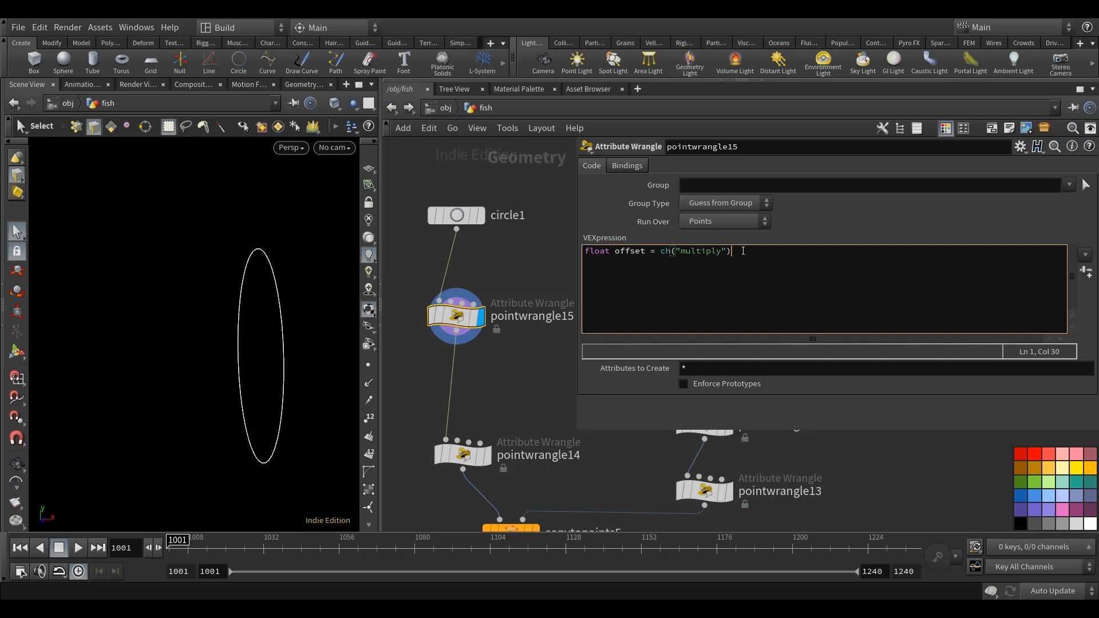
text( * chramp("height_ramp", relbb)
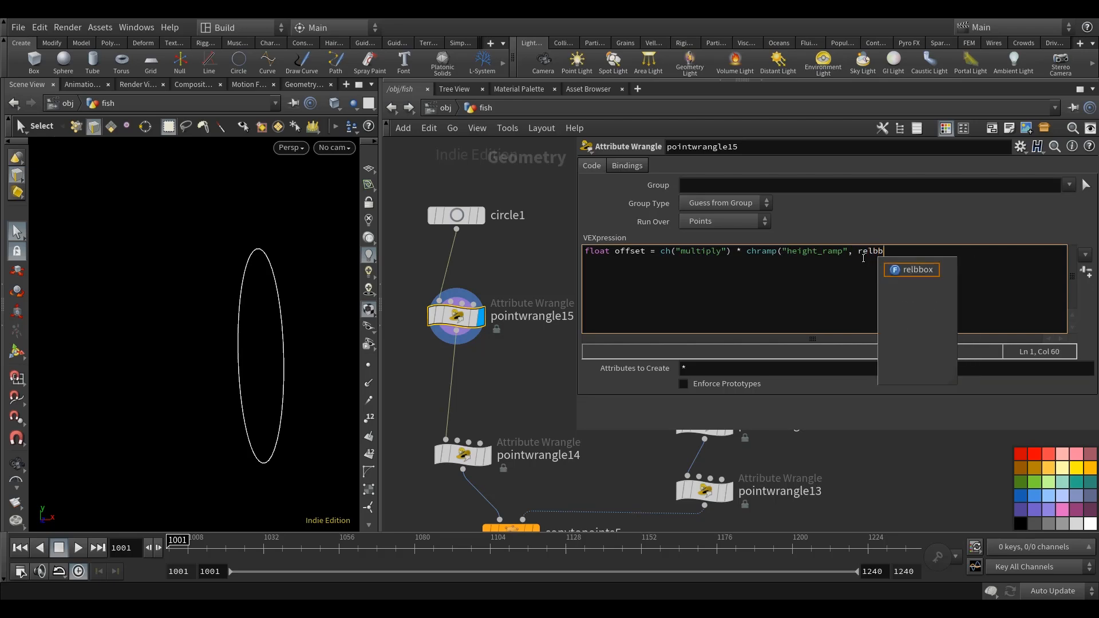
text(ox(0)
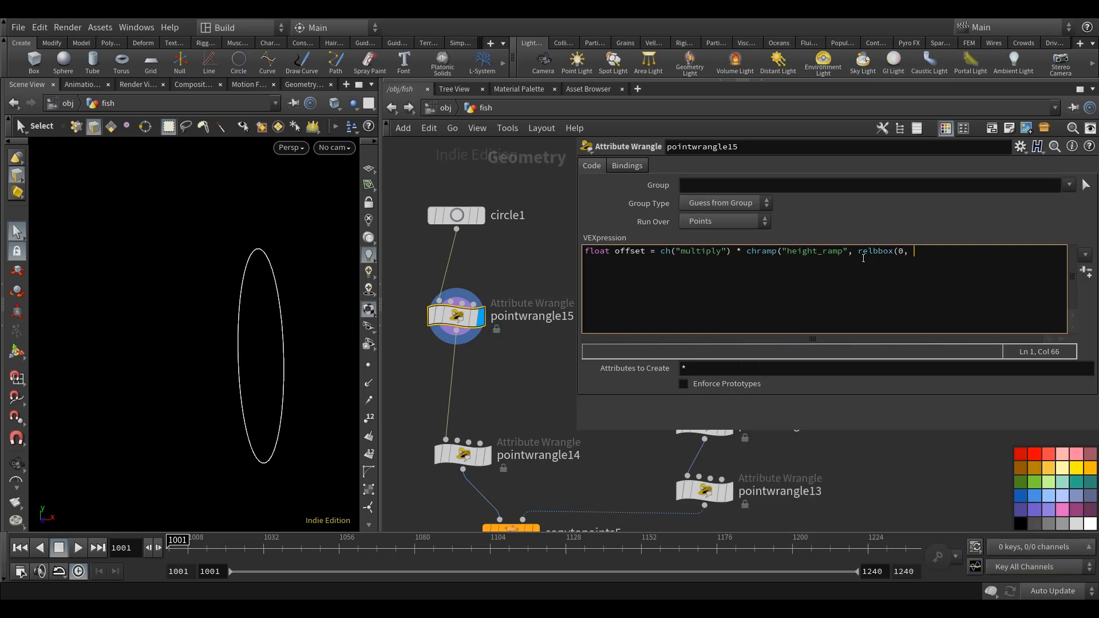
text(, @P).y);)
Start a second VEX line that assigns the point position with v@P = set(.
key(Return)
text(v@P =)
text(set()
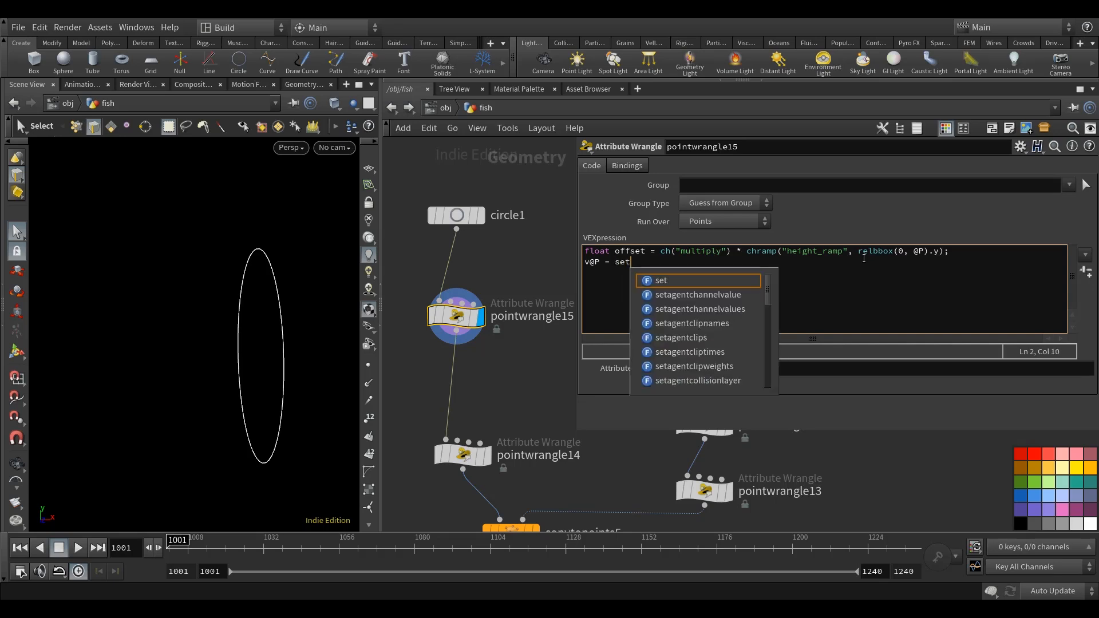
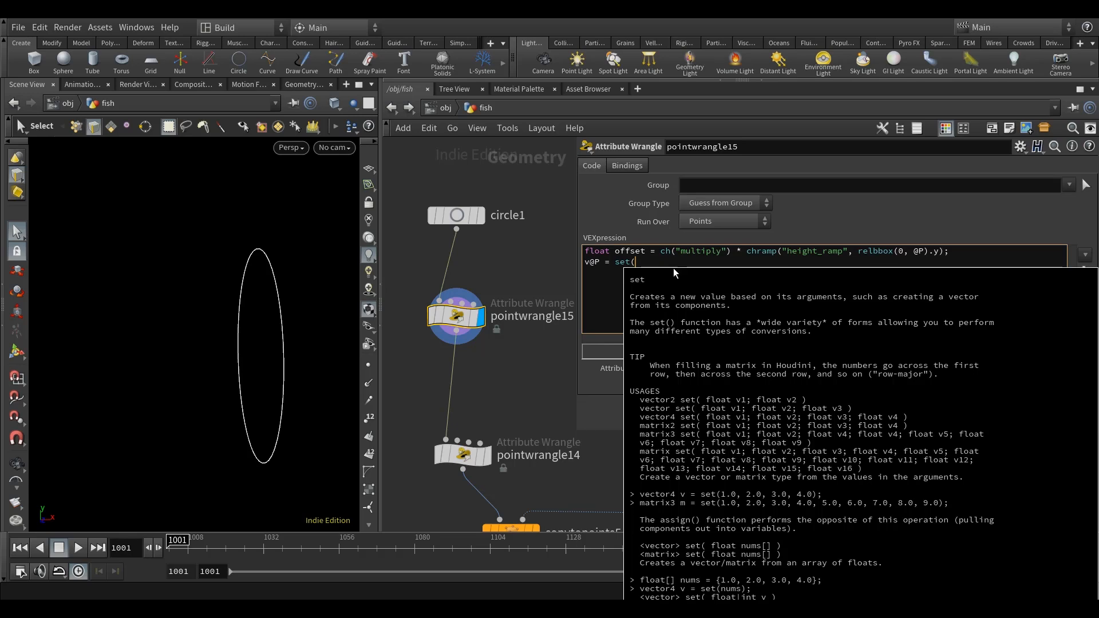
Complete the second code line of pointwrangle15 as v@P = set(@P.x + offset, @P.y, @P.z);.
text(@P)
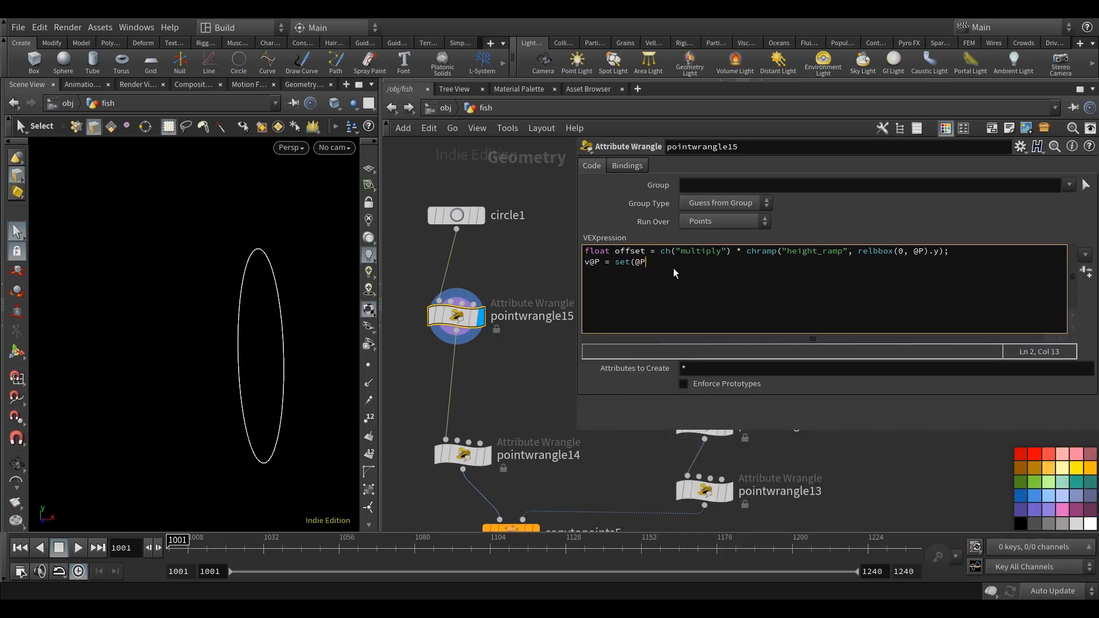
text(.x)
text(@P.y, @P.z);)
click(524, 253)
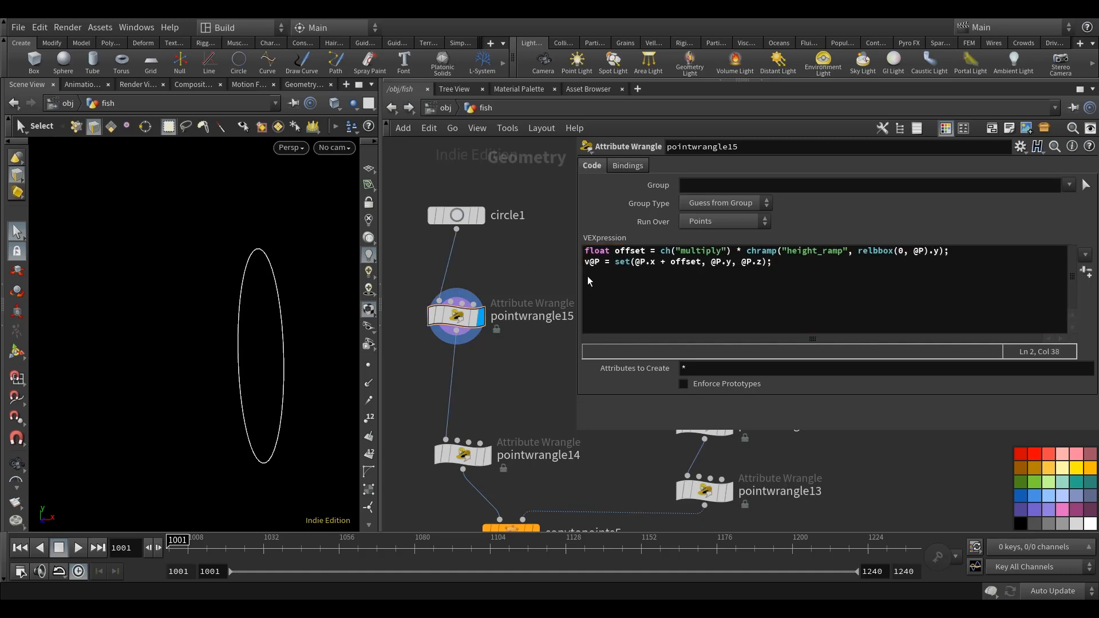
Create the parameters referenced in the code of pointwrangle15 and set Multiply to 0.5.
click(1084, 273)
scroll(881, 383, down, 3)
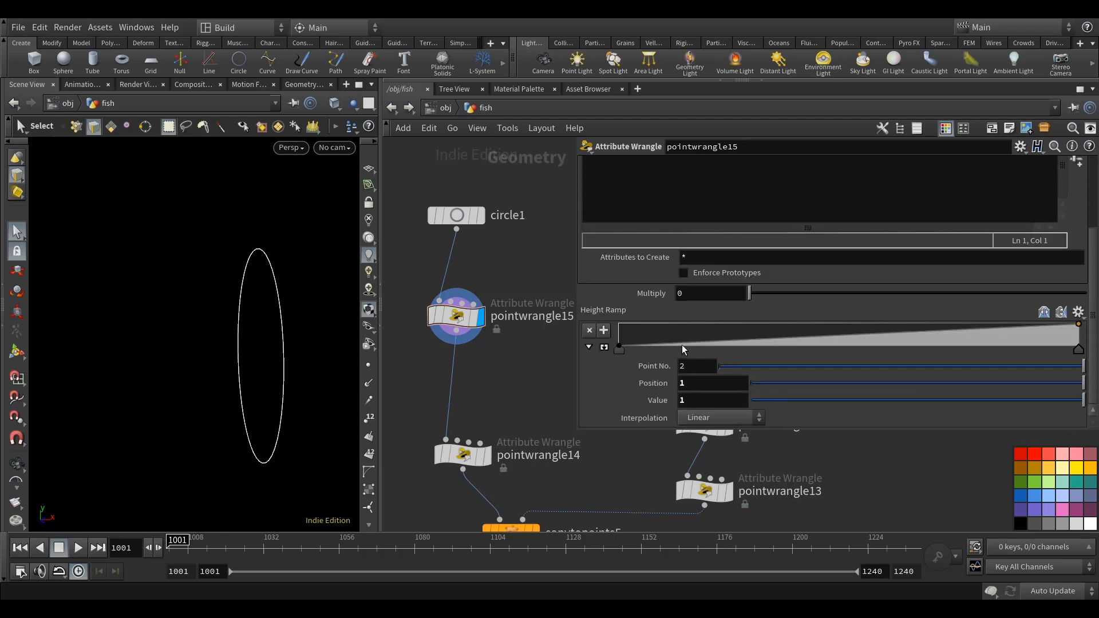
drag(573, 343, 812, 377)
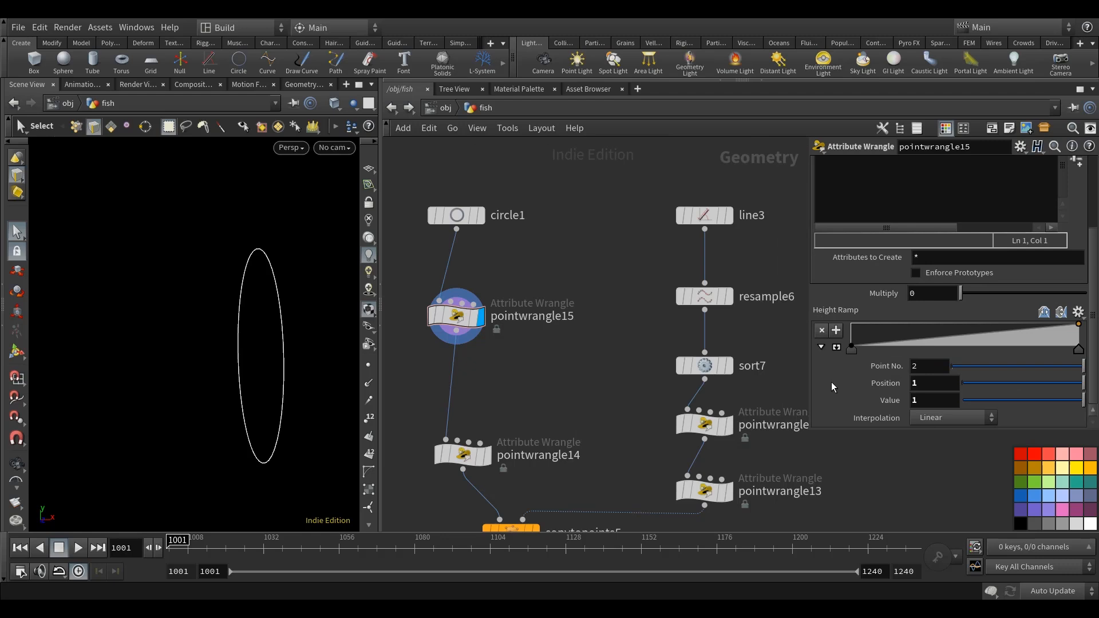
drag(805, 427, 745, 427)
scroll(842, 348, up, 1)
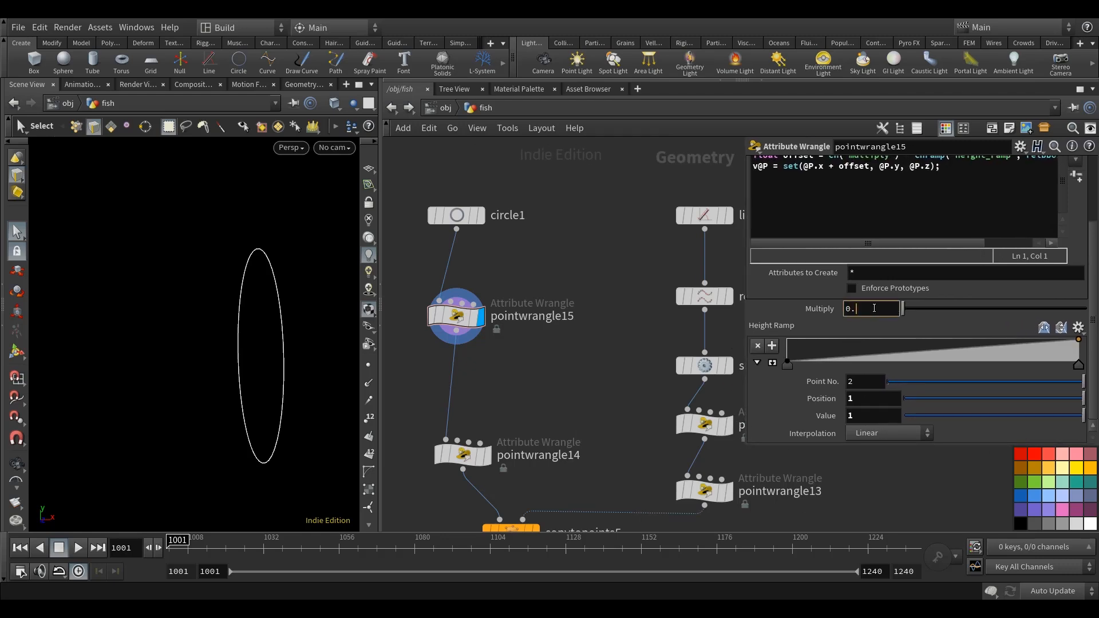
key(Return)
alt+right_drag(302, 390, 268, 380)
mouse_move(268, 380)
alt+mouse_down()
mouse_move(247, 379)
mouse_move(261, 384)
alt+mouse_up()
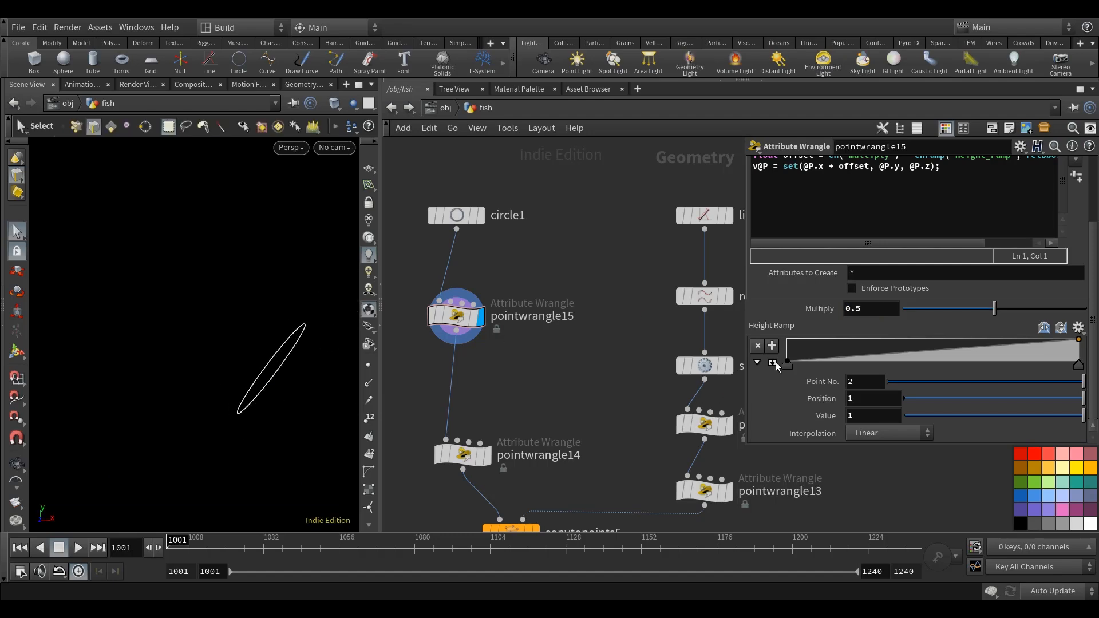
Enlarge the Height Ramp and shape it into a peak with value 1 at about position 0.5 and value 0 at position 1.
click(774, 363)
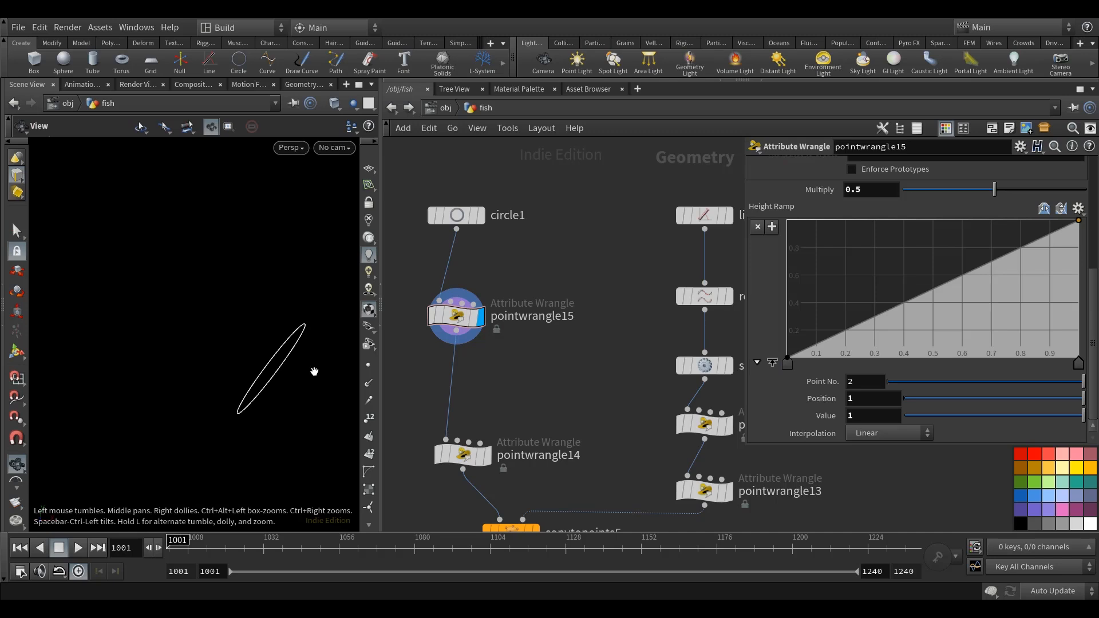
alt+middle_drag(311, 375, 314, 368)
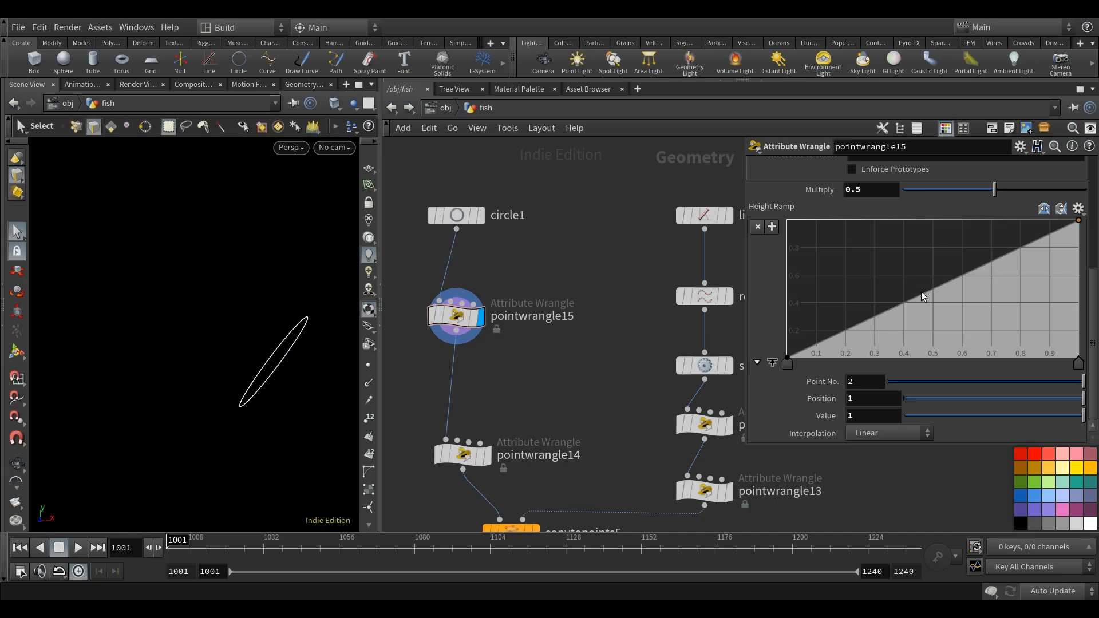
drag(939, 285, 932, 216)
drag(1079, 221, 1078, 357)
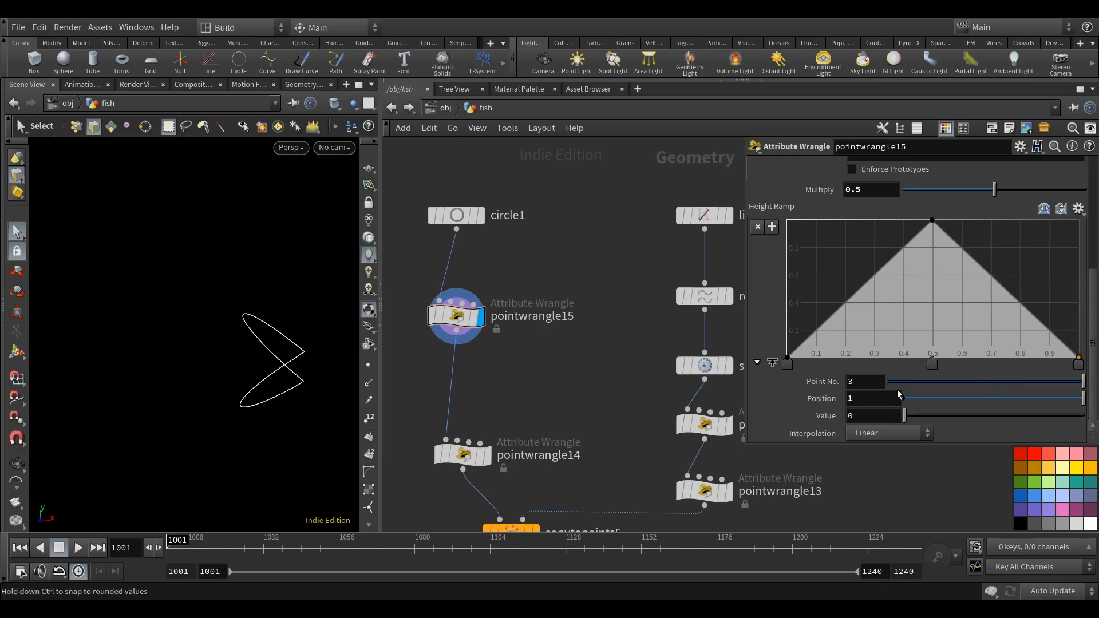
Set the interpolation of all three Height Ramp points to Catmull-Rom.
click(932, 364)
click(1078, 363)
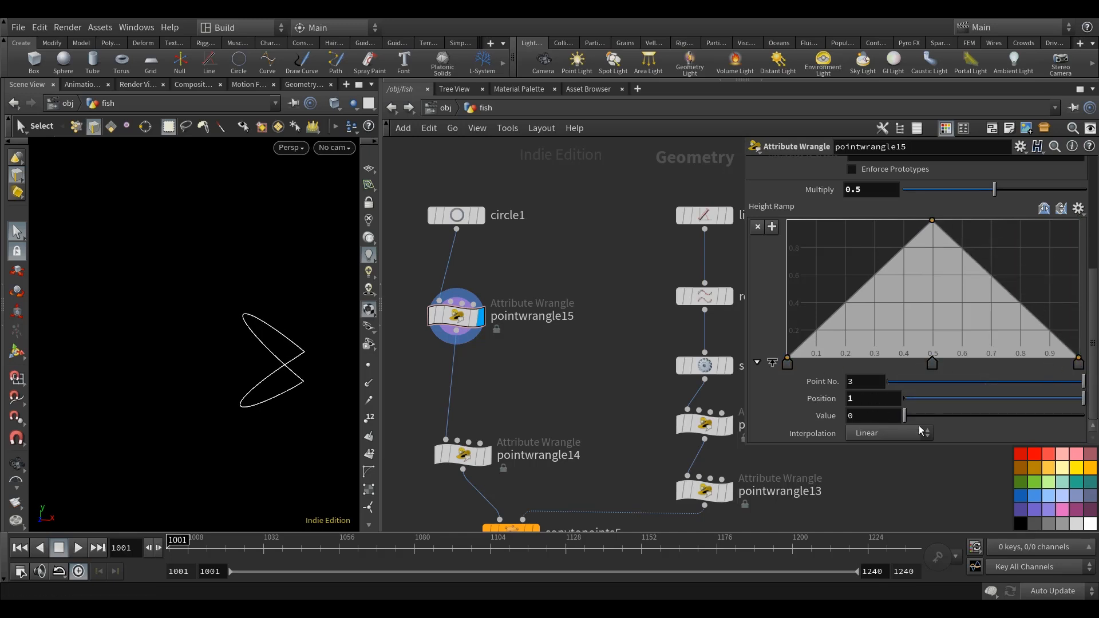
click(893, 433)
click(899, 477)
Round the Height Ramp into an arch with added points at positions about 0.08, 0.24, 0.75 and 0.91, valued about 0.43, 0.8, 0.8 and 0.43.
click(855, 287)
drag(855, 287, 858, 248)
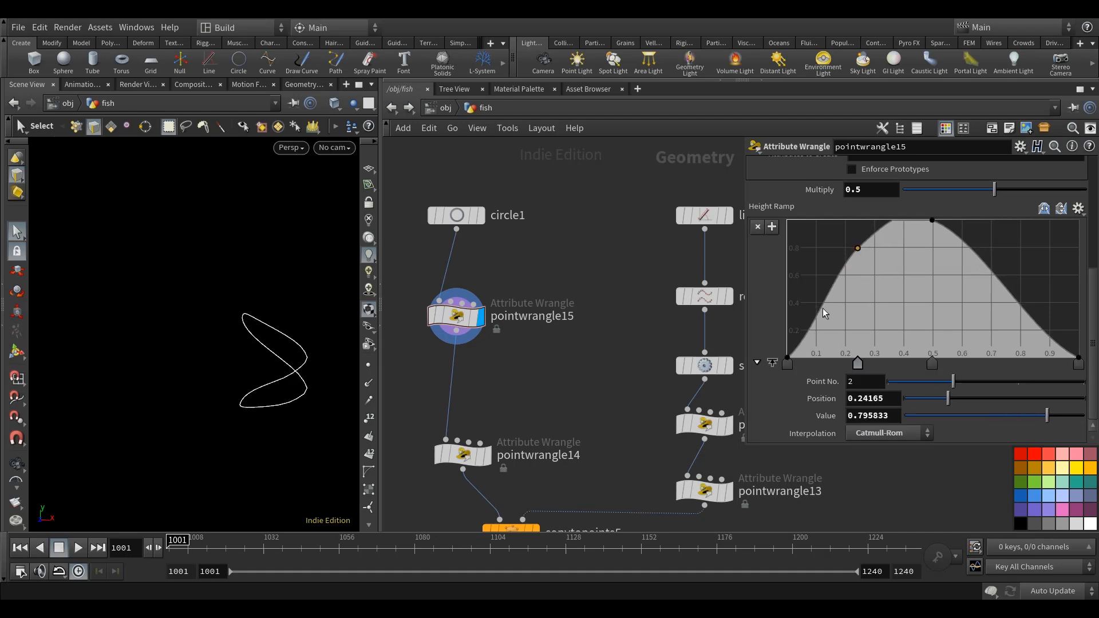
click(810, 299)
drag(996, 276, 1004, 254)
mouse_move(1034, 307)
mouse_down()
mouse_move(1056, 285)
mouse_move(1044, 298)
mouse_up()
drag(1004, 253, 1004, 248)
drag(1044, 298, 1051, 298)
key(Escape)
drag(287, 365, 300, 384)
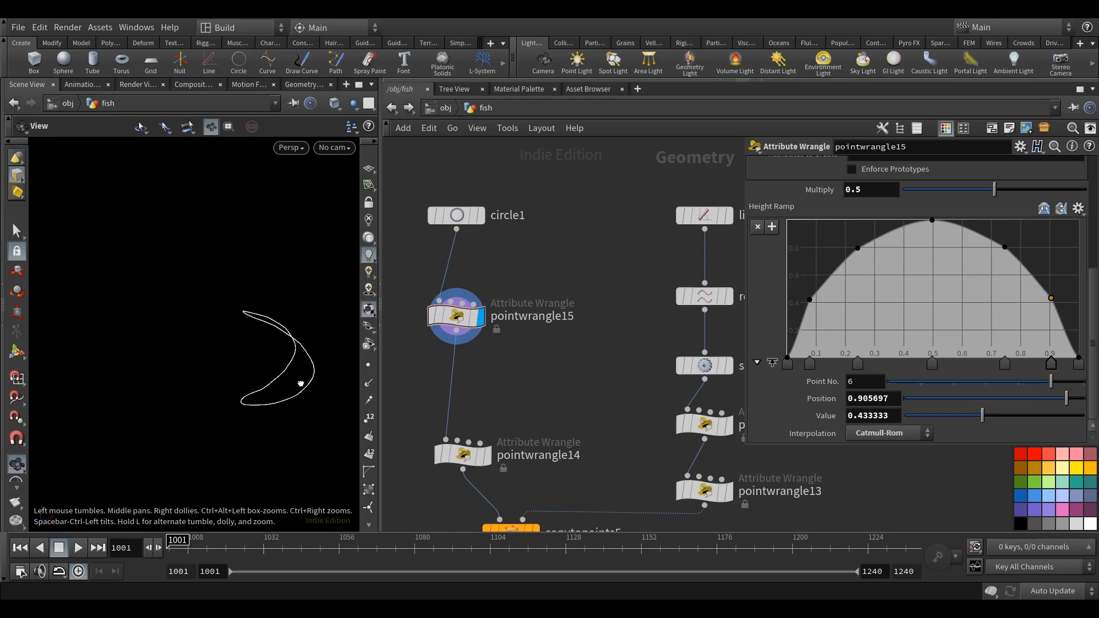
key(s)
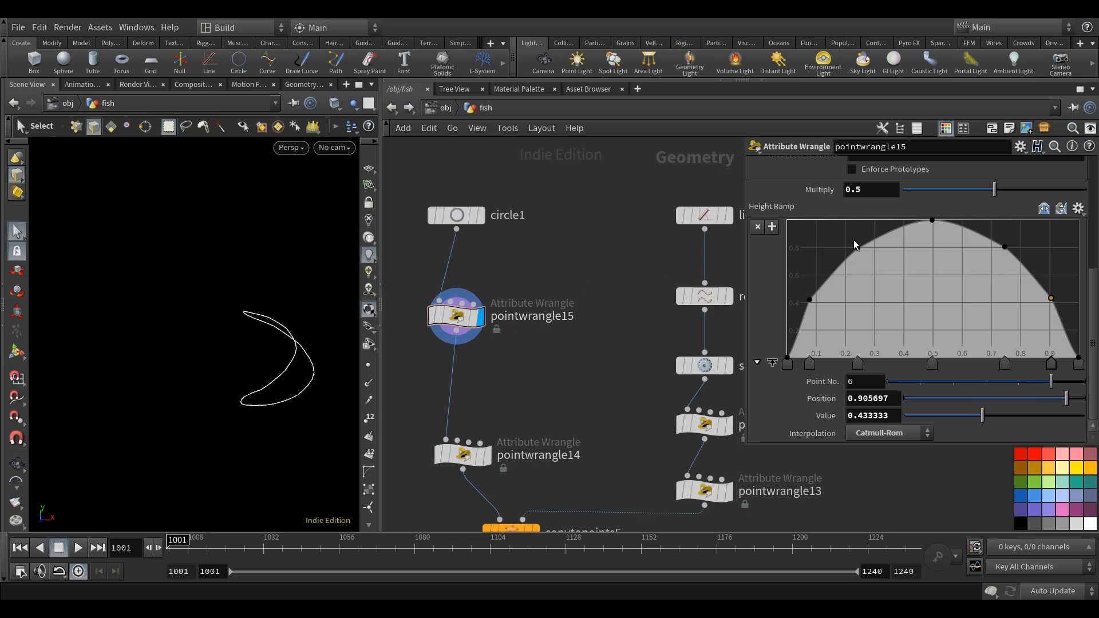
Reduce the Multiply value of pointwrangle15 to 0.455.
drag(995, 191, 985, 194)
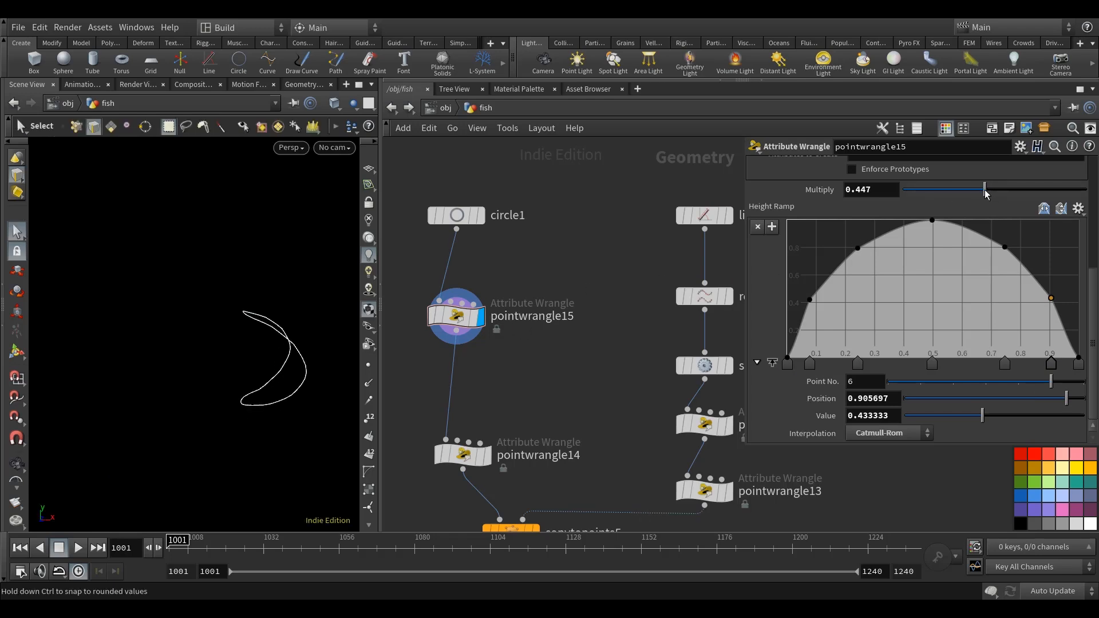
drag(872, 192, 860, 192)
text(55)
Display copytopoints5, ray1 and blast20 in turn to check how the bent curves project onto the fish.
middle_drag(579, 253, 590, 139)
scroll(589, 143, down, 4)
scroll(539, 348, up, 1)
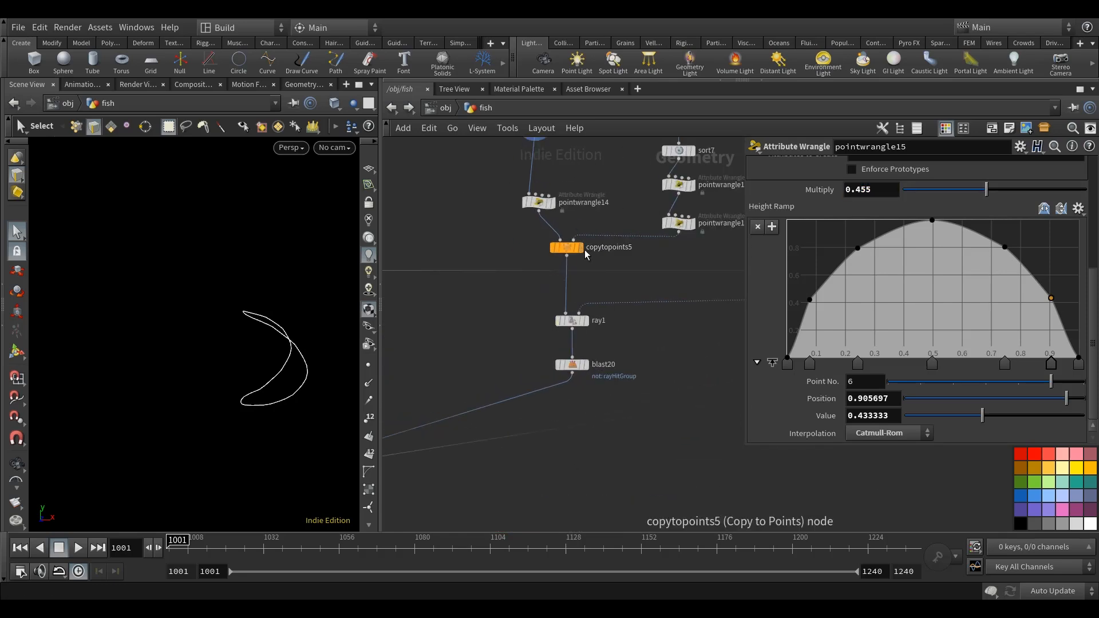
click(580, 249)
click(567, 253)
mouse_move(262, 377)
mouse_down()
mouse_move(260, 368)
mouse_move(213, 385)
mouse_move(274, 384)
mouse_up()
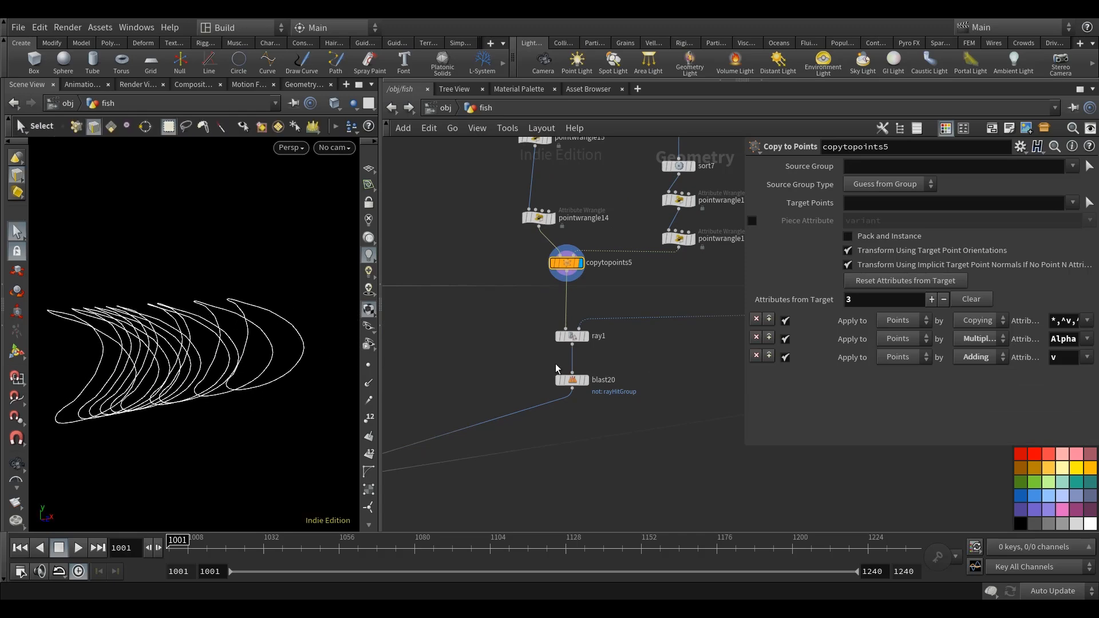
click(594, 342)
click(574, 337)
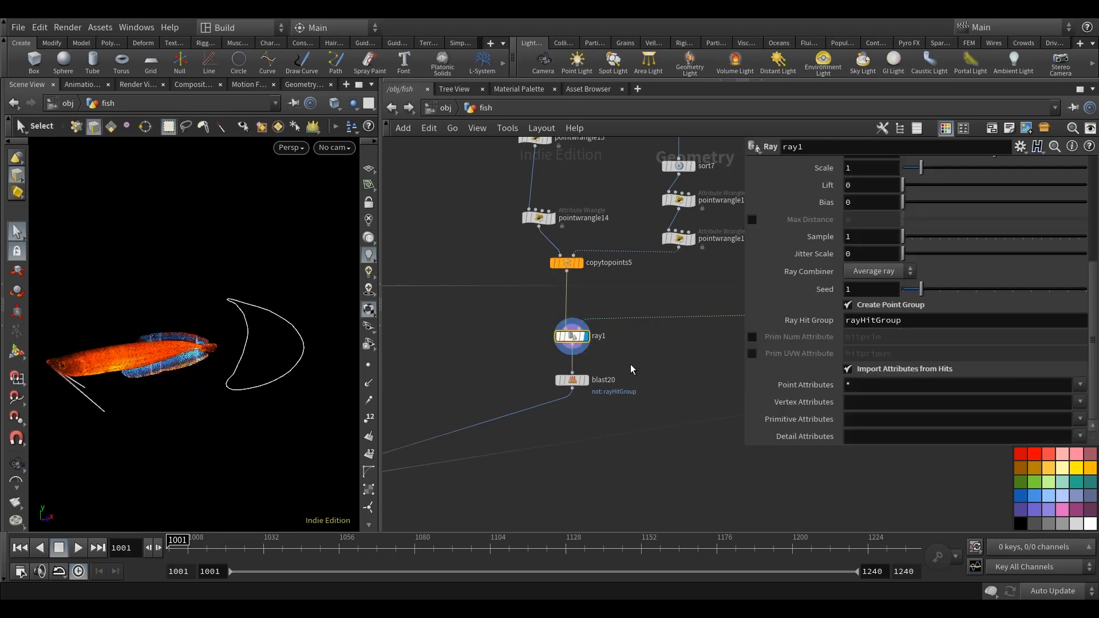
click(590, 390)
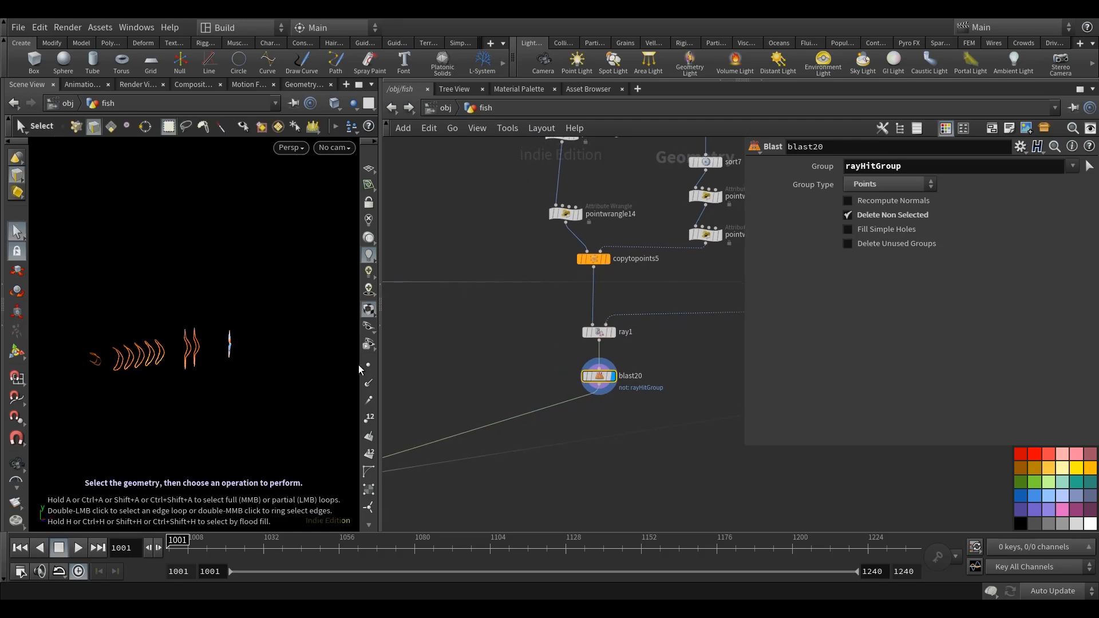
Insert an Add node directly after blast20, display it and make it delete geometry but keep the points.
middle_drag(477, 377, 550, 379)
click(476, 388)
key(Tab)
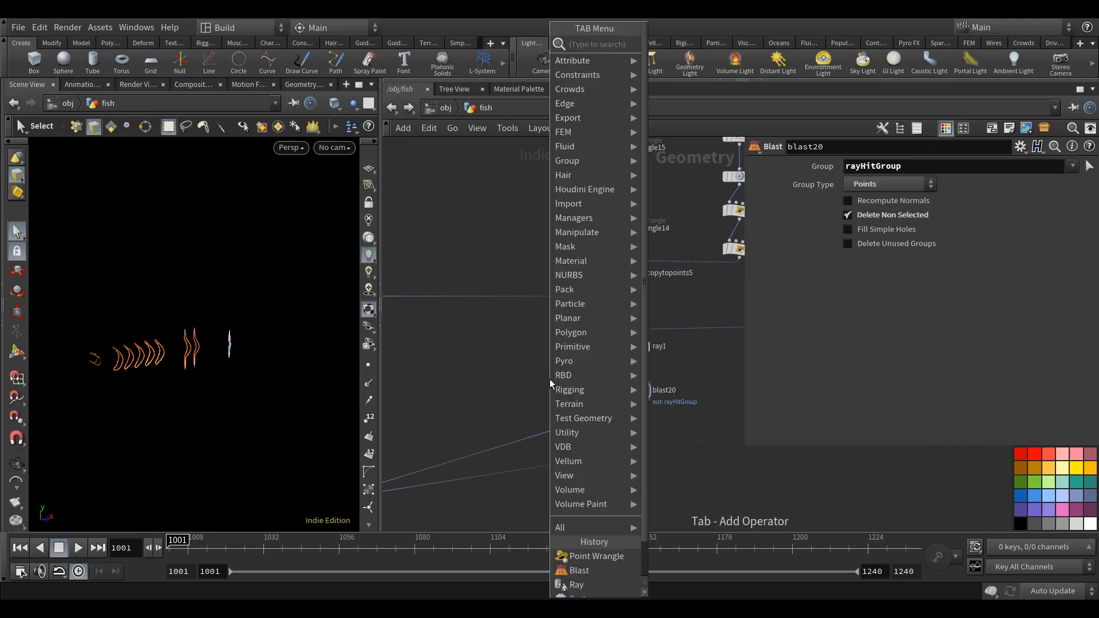
text(add)
key(Return)
click(549, 379)
drag(548, 379, 637, 428)
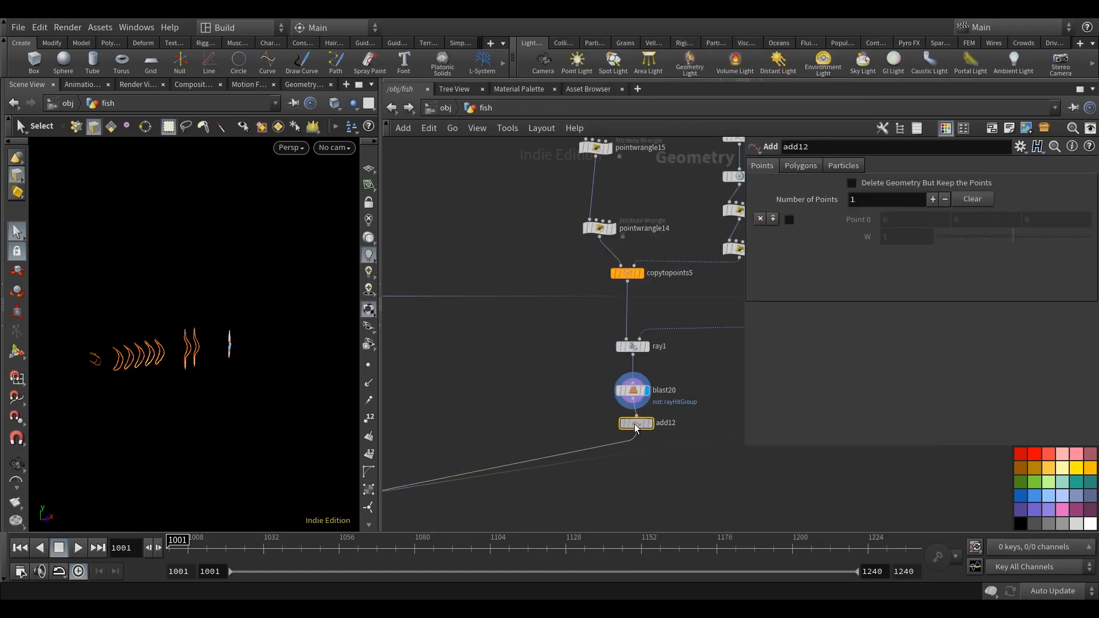
click(646, 423)
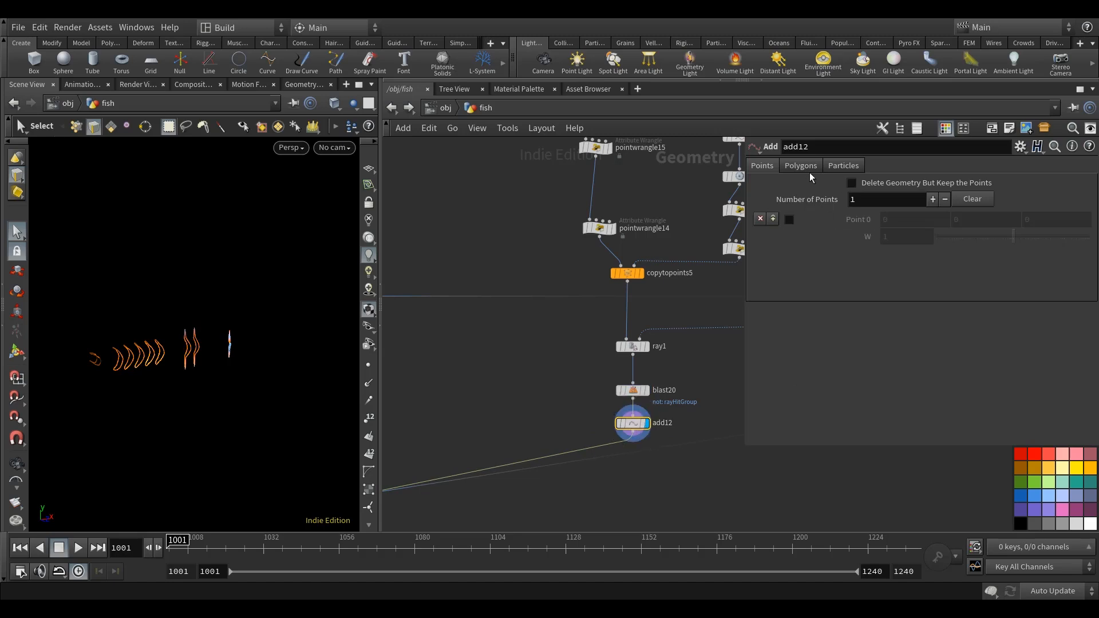
Display merge14 and examine the combined fish outlines and rib points from several angles.
middle_drag(464, 420, 615, 343)
scroll(615, 343, down, 5)
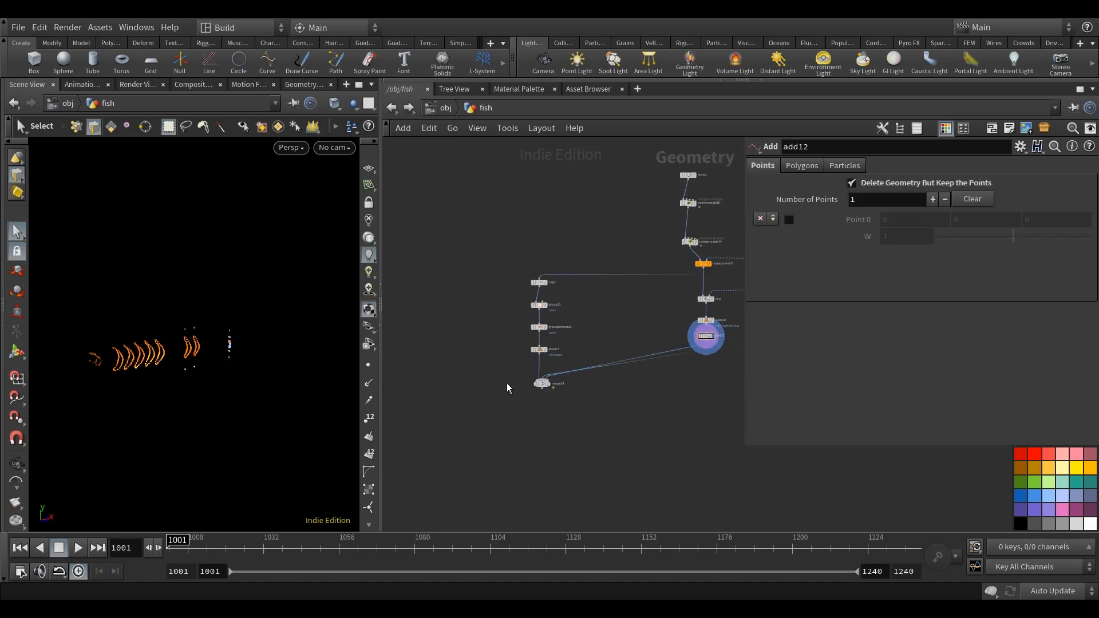
scroll(509, 386, up, 7)
click(612, 390)
click(596, 388)
middle_drag(643, 408, 500, 424)
alt+drag(154, 395, 224, 401)
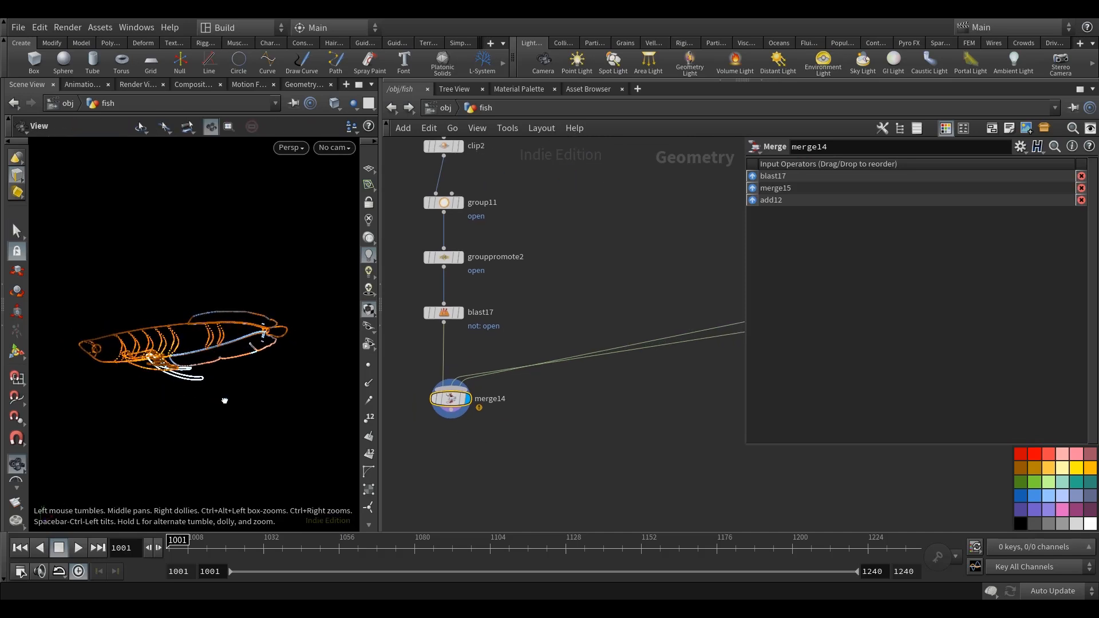
key(space)
drag(269, 402, 248, 405)
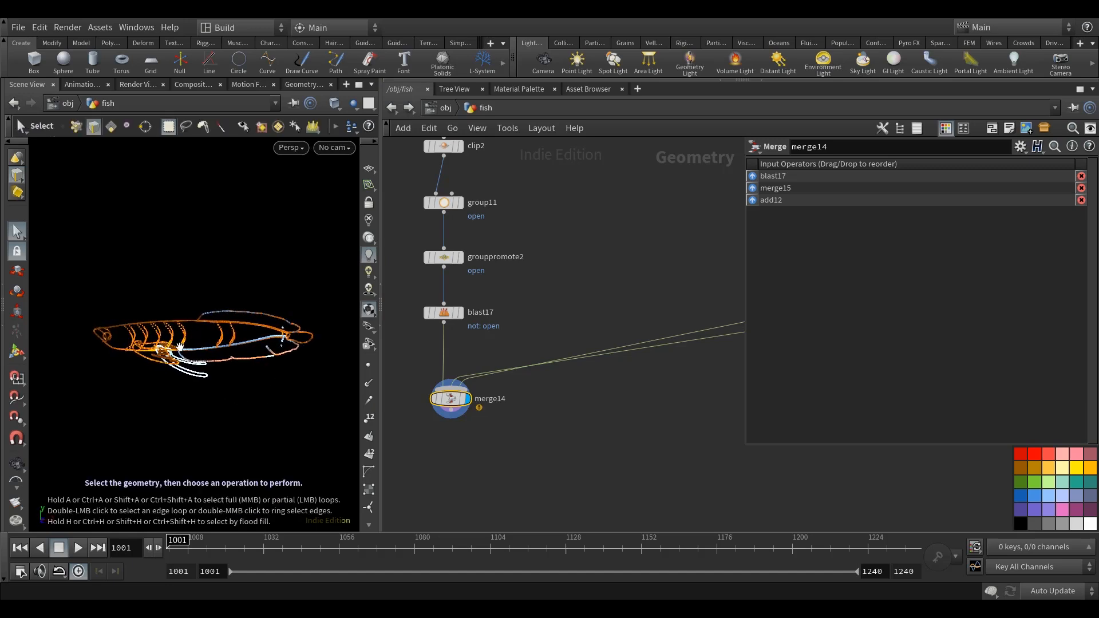
alt+middle_drag(220, 385, 223, 385)
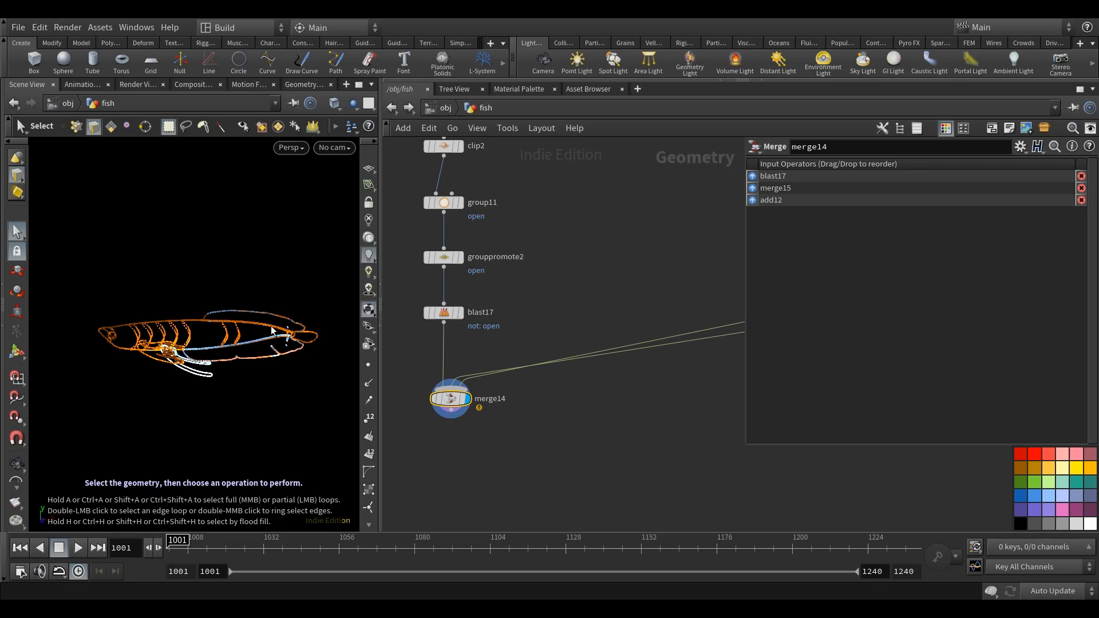
Add a Point Wrangle below merge14, connect merge14 to its first input and display it.
middle_drag(678, 497, 706, 466)
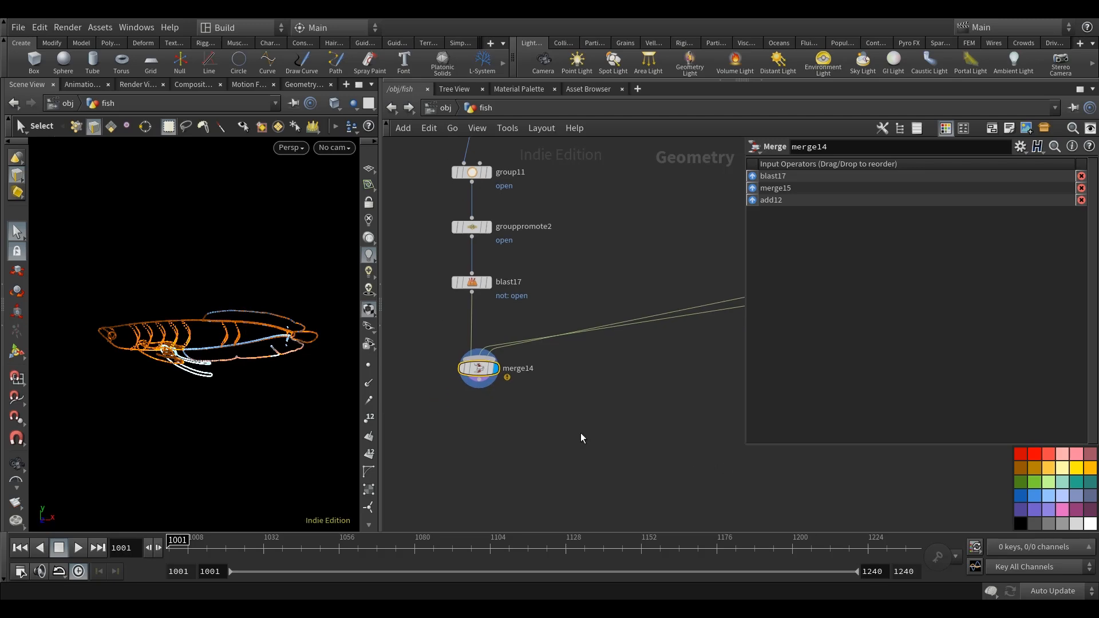
key(Tab)
text(pointwr)
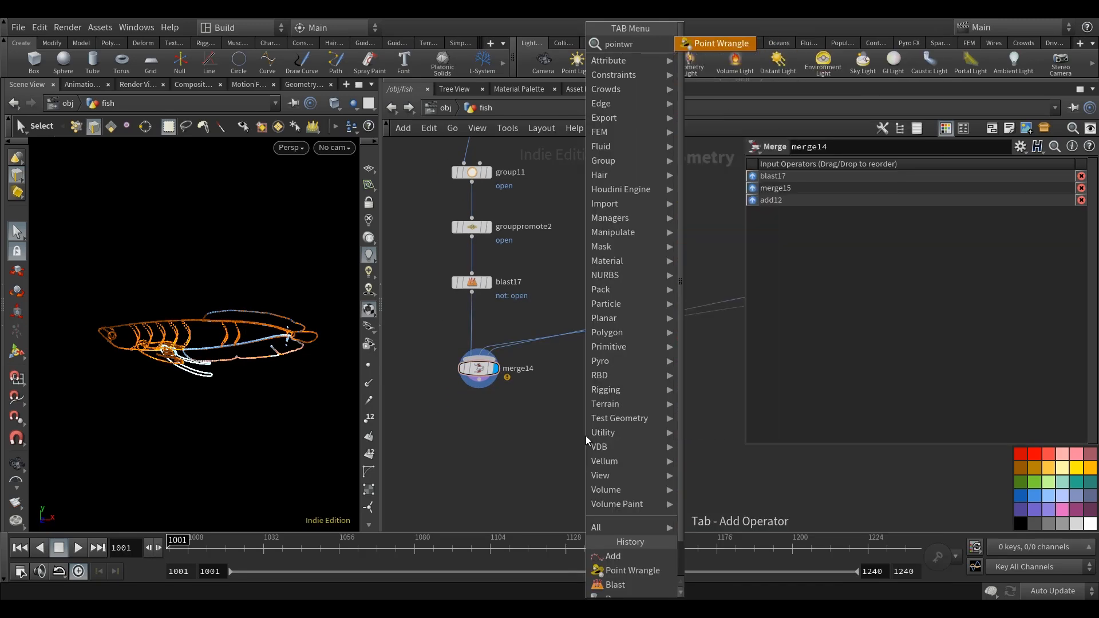
click(721, 43)
click(489, 429)
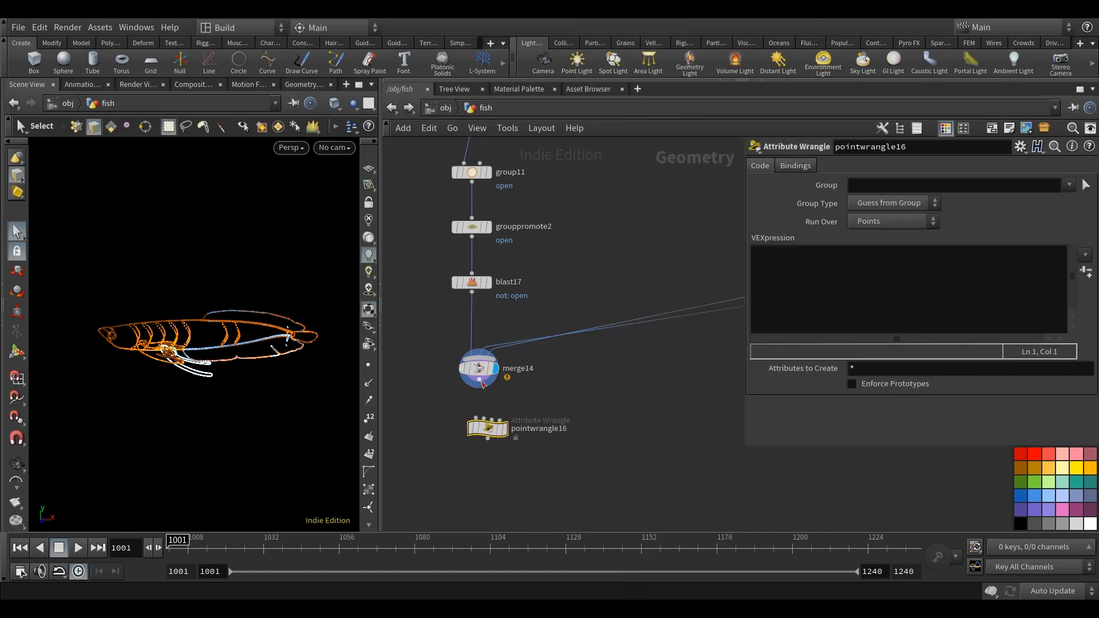
click(480, 381)
click(476, 418)
drag(487, 428, 478, 432)
Write v@Cd *= chramp("fadeoff", relbbox(0, @P).x); as the VEX code of pointwrangle16.
click(812, 295)
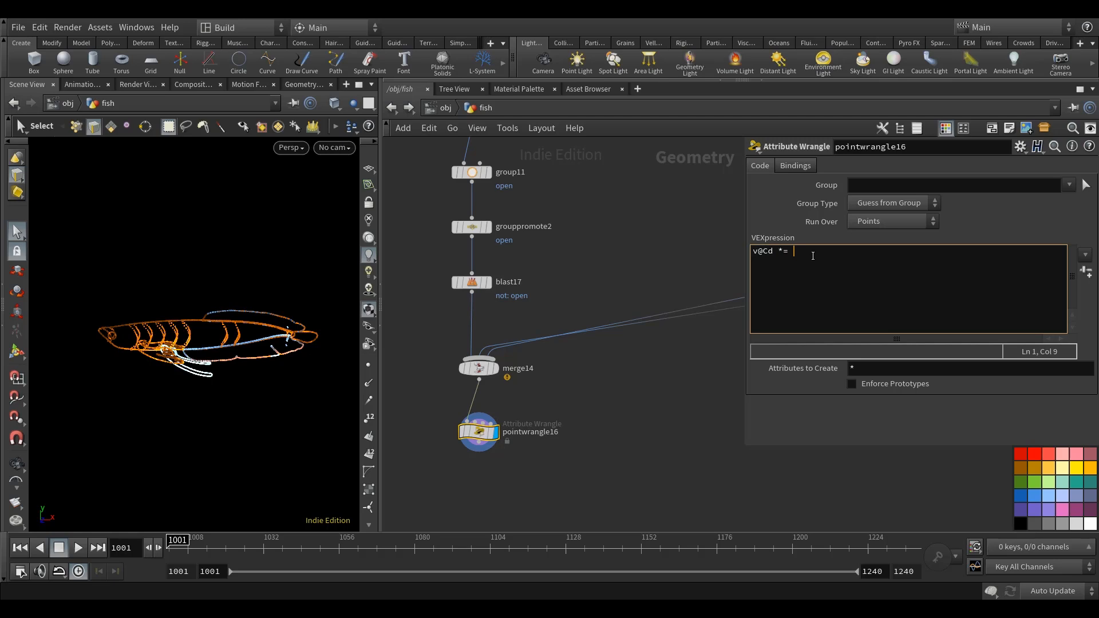
text(v@Cd *= chramp)
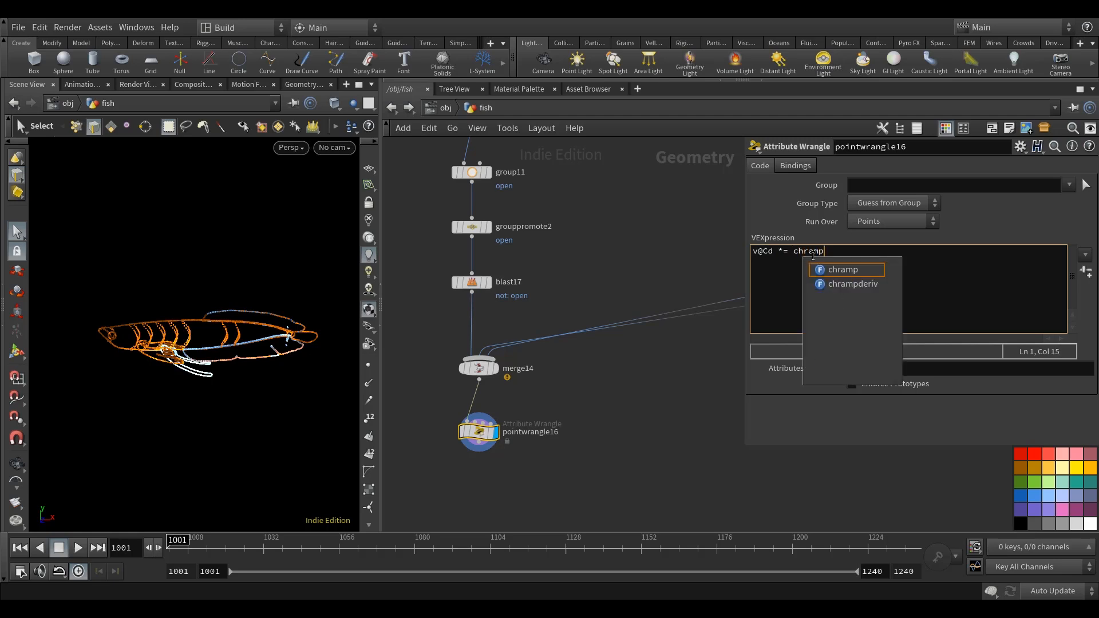
text(())
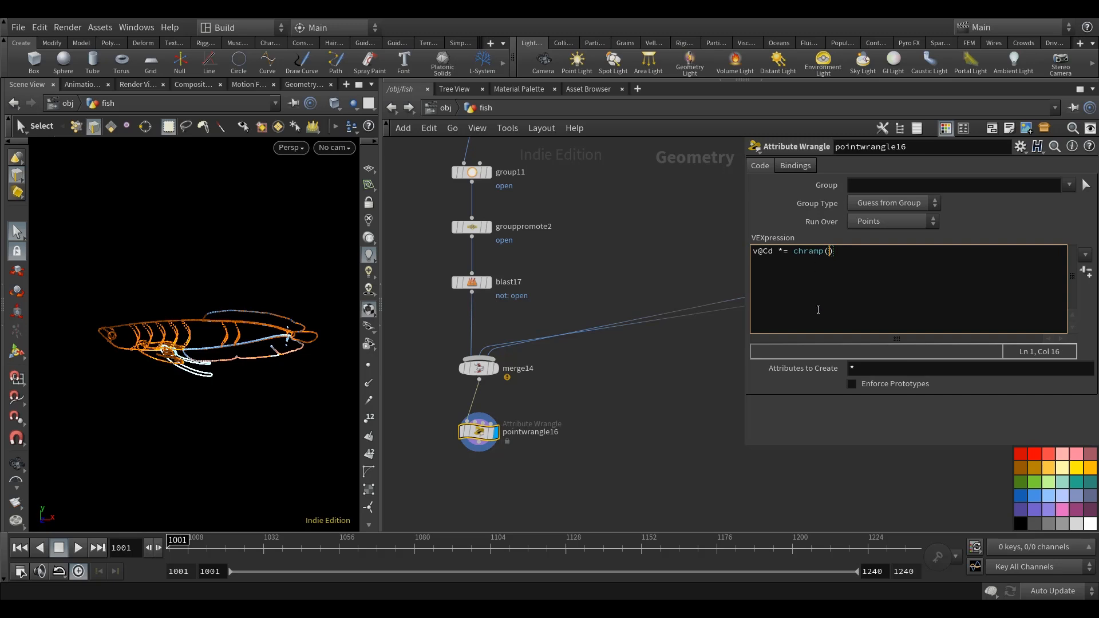
text("fadeoff)
text(, relbbox(0, @P).x);)
click(146, 365)
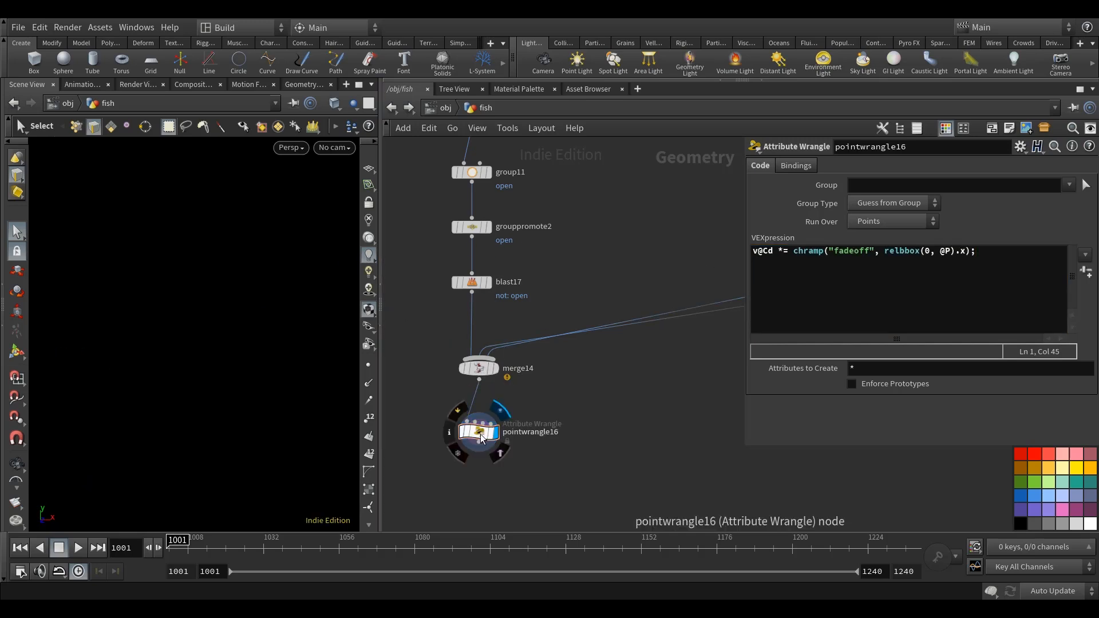
Add the line v@Cd *= ch("multiply"); to the code of pointwrangle16 and create its Multiply and Fadeoff parameters.
click(992, 256)
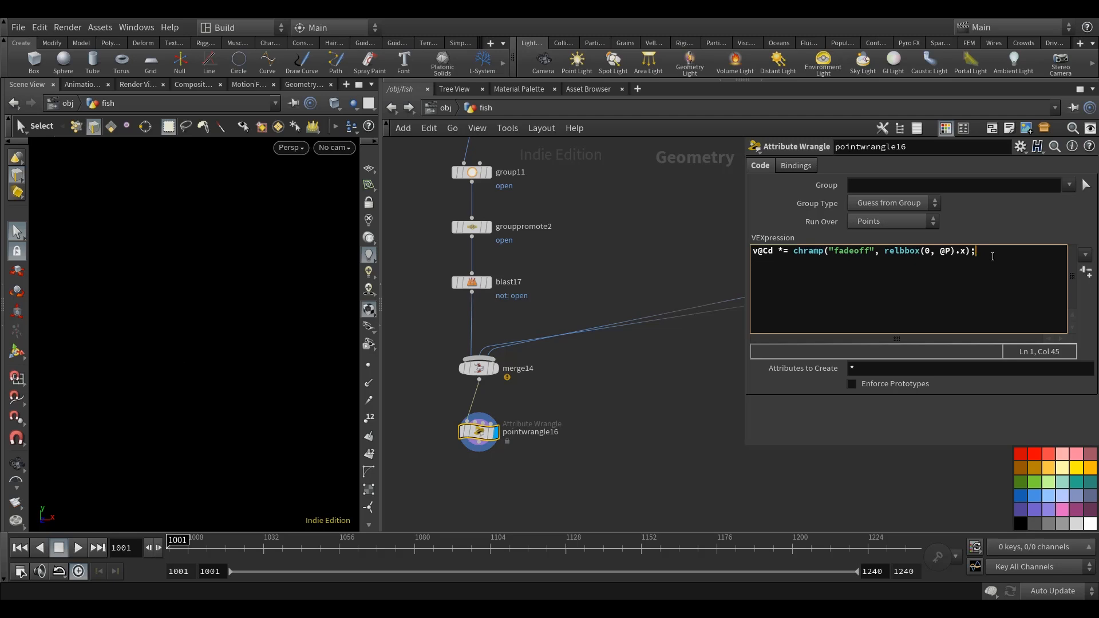
key(Return)
text(v@Cd *= ch(""multiply");)
click(1086, 273)
scroll(879, 396, down, 3)
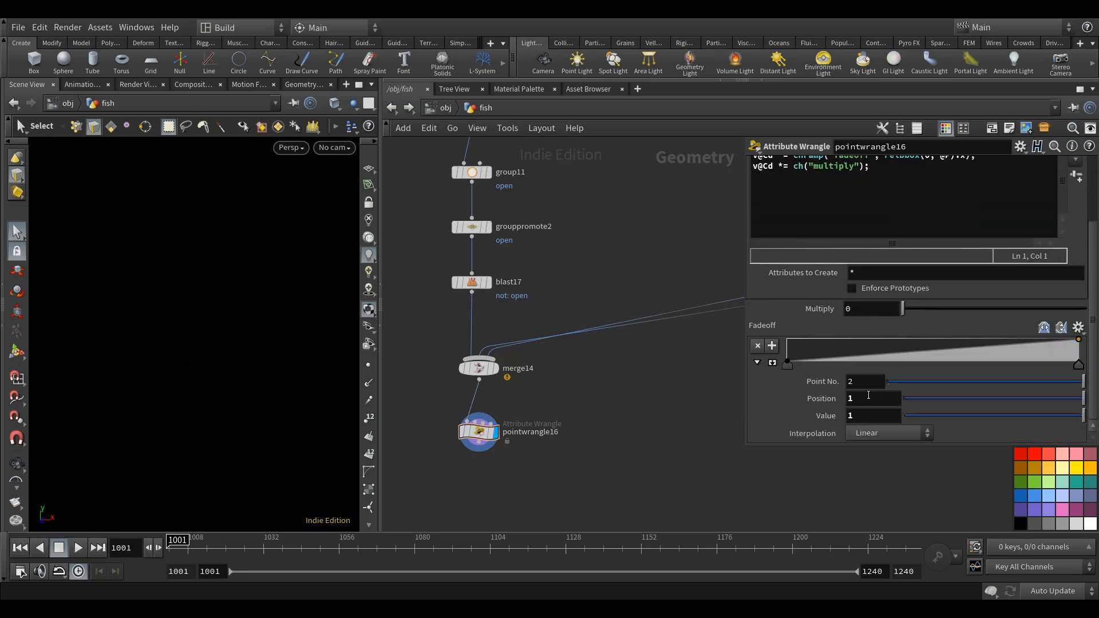
Set Multiply to 1, enlarge the Fadeoff ramp and reverse it to fall from 1 at the start towards 0 at the end.
click(870, 309)
text(1)
key(Return)
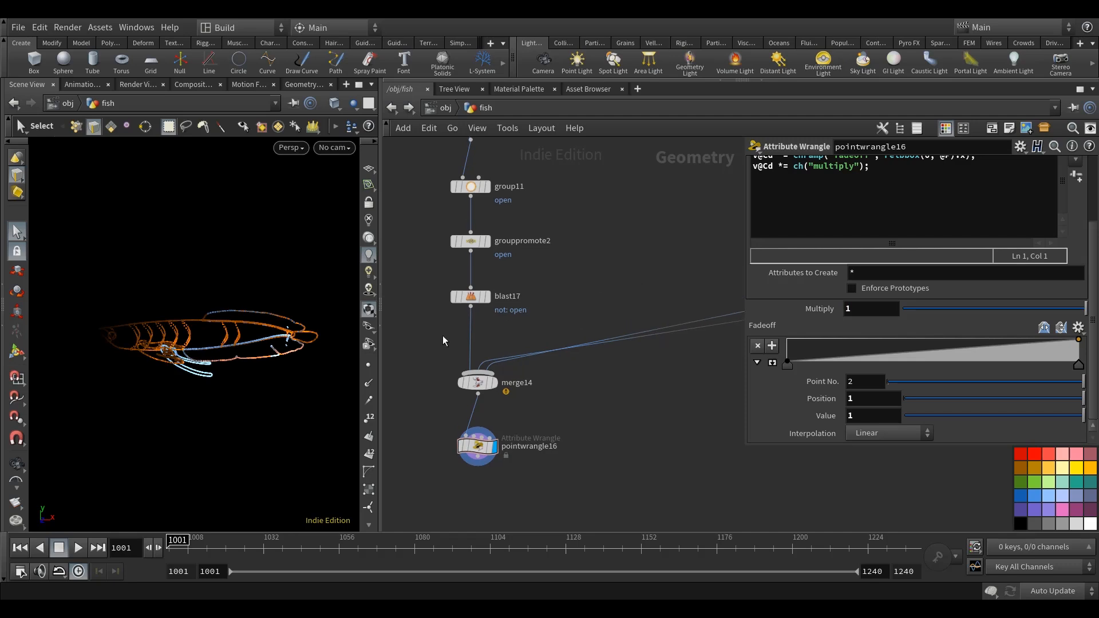
click(772, 362)
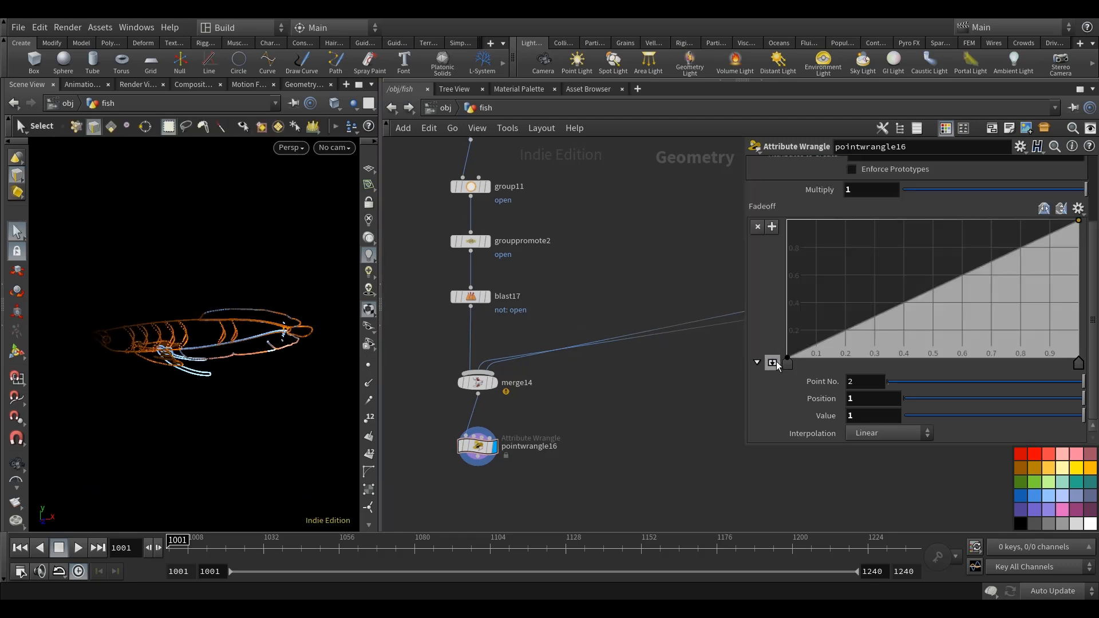
scroll(944, 325, up, 1)
drag(788, 371, 786, 231)
drag(1078, 235, 1078, 367)
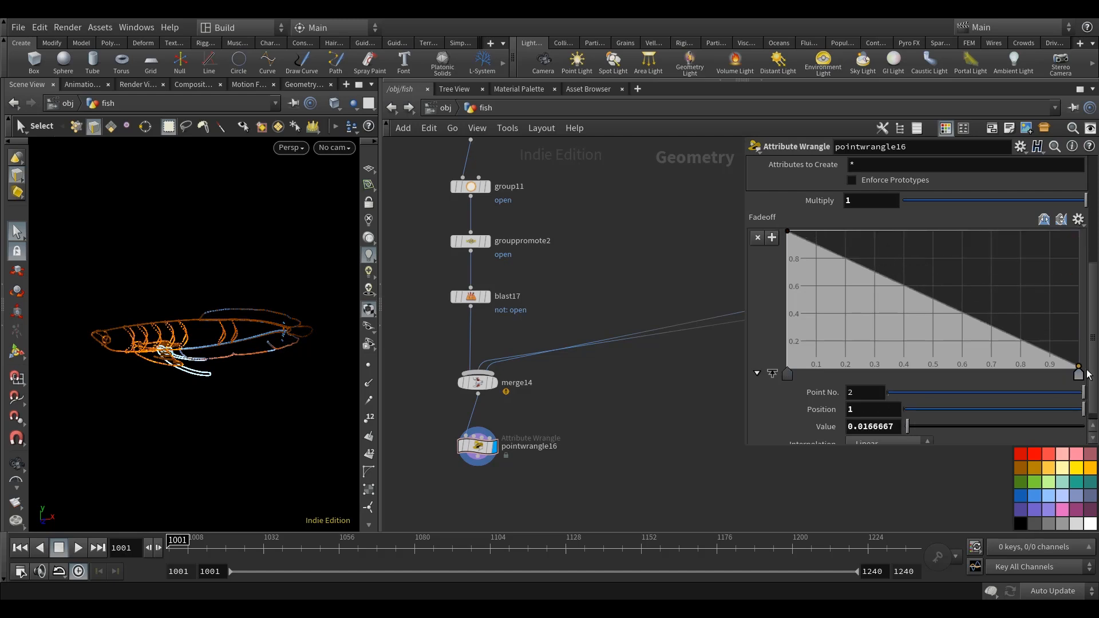
Set the Fadeoff ramp points to Catmull-Rom interpolation and add points at about 0.32 with value 0.88 and about 0.73 with value 0.16.
click(787, 375)
click(1078, 374)
scroll(887, 442, down, 1)
click(887, 435)
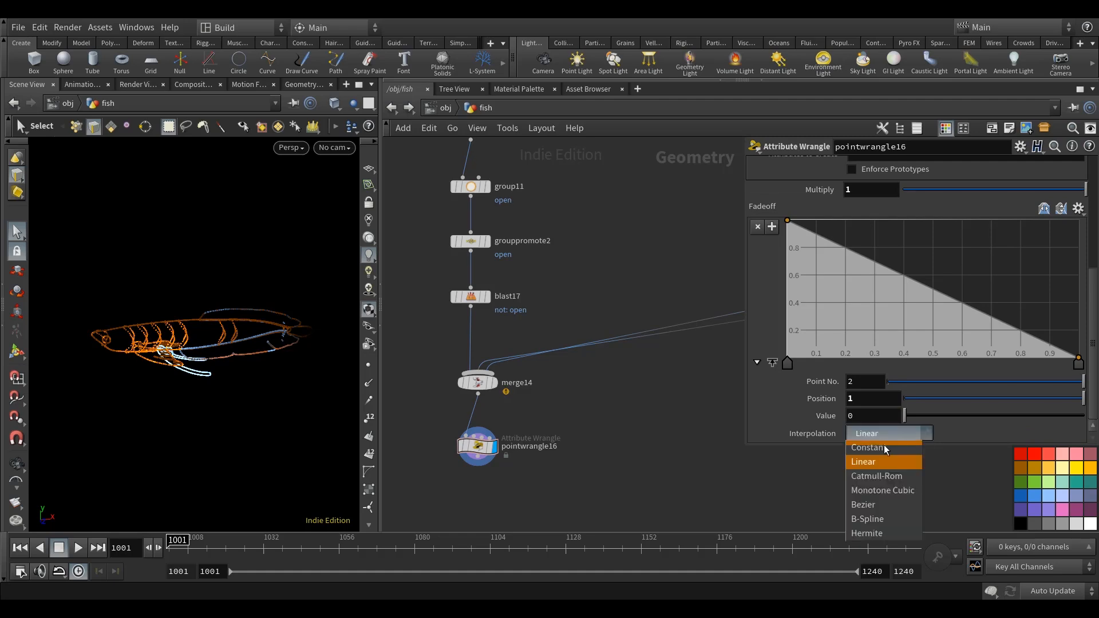
click(888, 477)
drag(870, 252, 879, 238)
drag(953, 280, 1000, 336)
drag(880, 239, 880, 236)
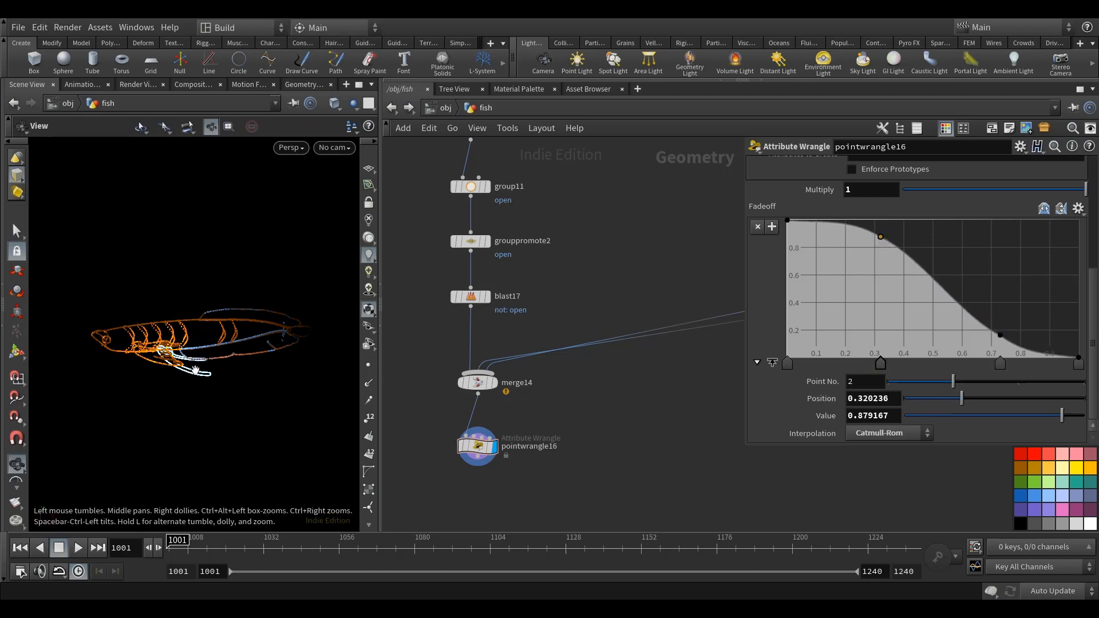
Set the Multiply value of pointwrangle16 to 2 and inspect the faded fish points.
scroll(825, 315, up, 3)
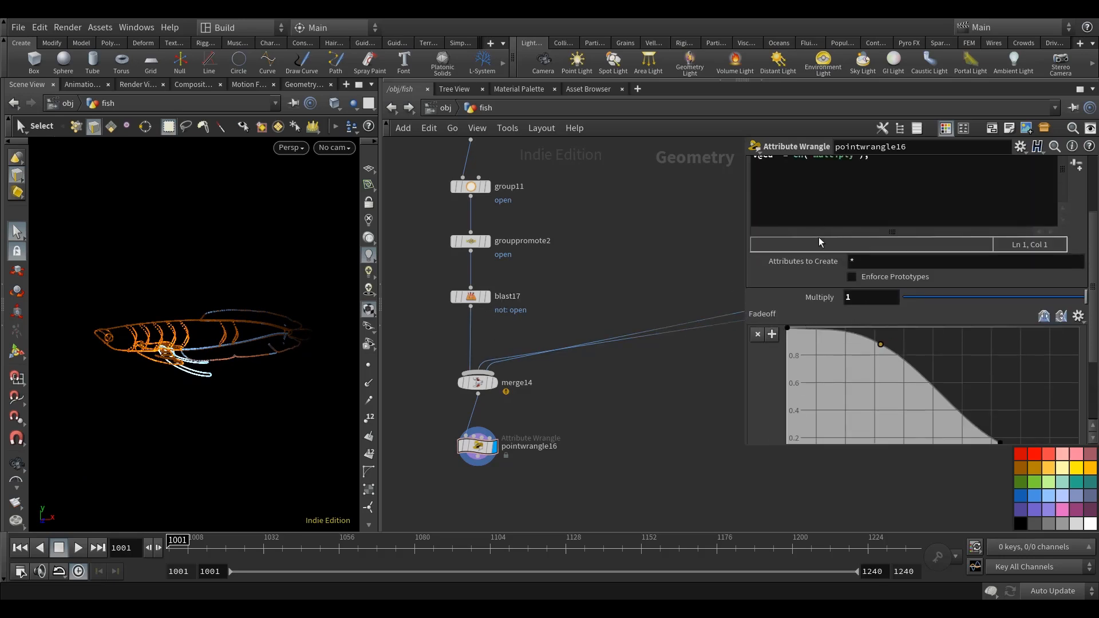
scroll(822, 239, up, 1)
drag(856, 321, 812, 317)
text(2)
middle_drag(648, 246, 645, 258)
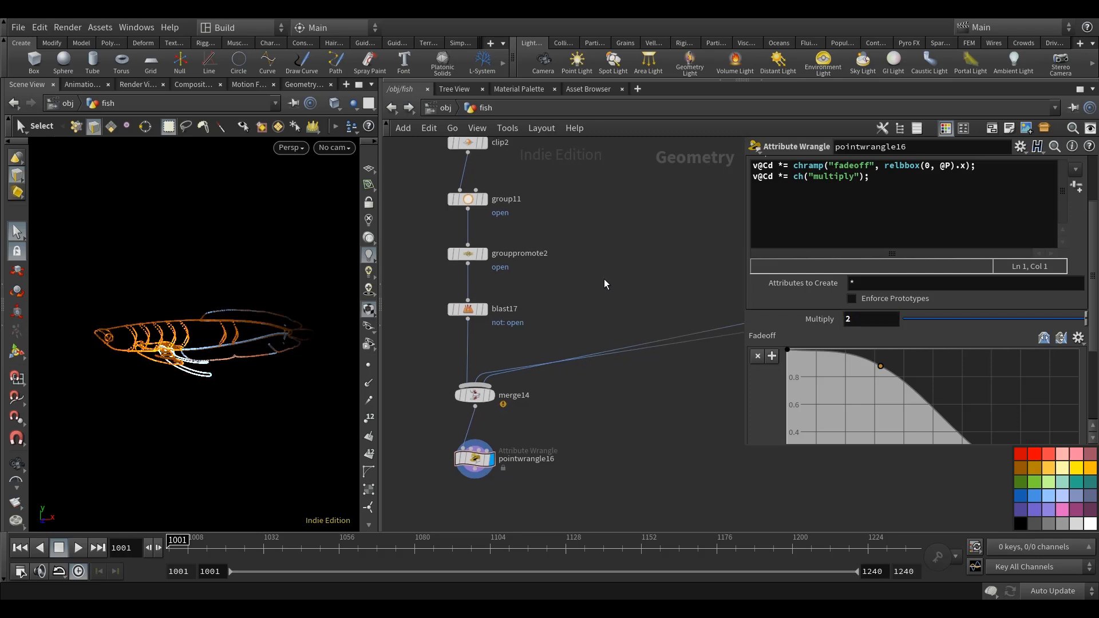
middle_drag(598, 245, 610, 214)
alt+drag(182, 371, 216, 352)
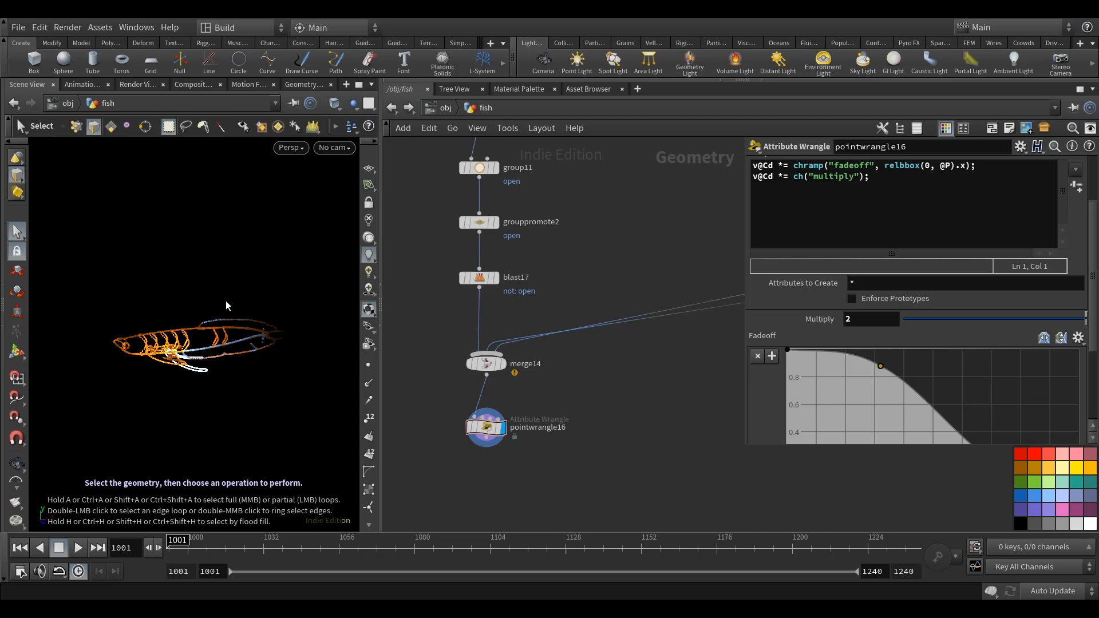
middle_drag(434, 161, 433, 168)
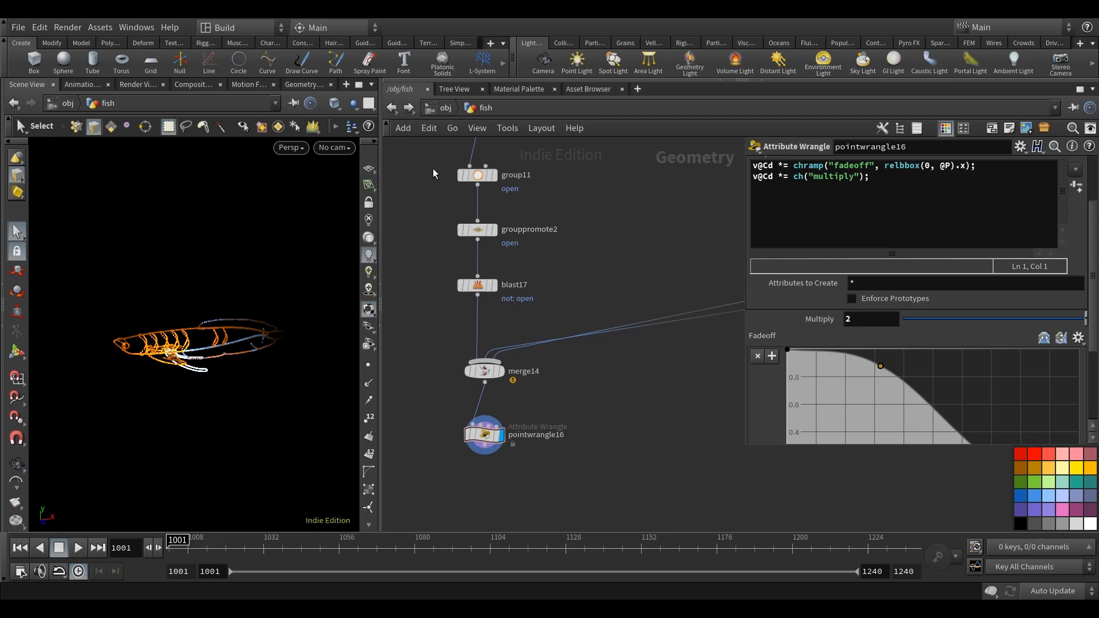
Inspect the point attributes of pointwrangle16 in the Geometry Spreadsheet, filter the displayed attributes and return to the Scene View.
click(312, 87)
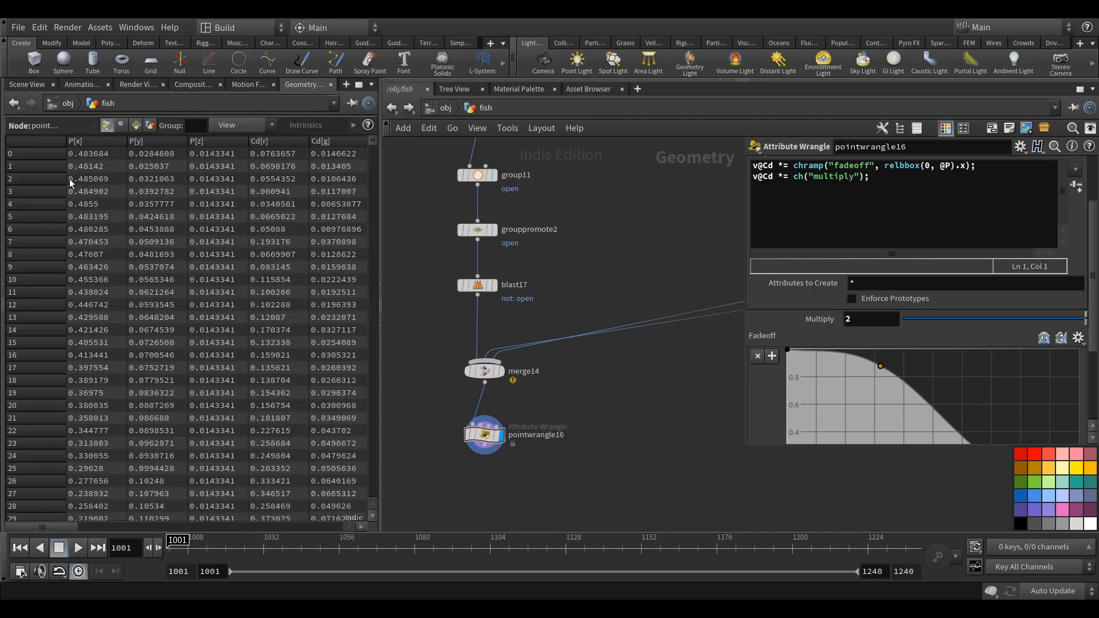
click(221, 127)
click(249, 192)
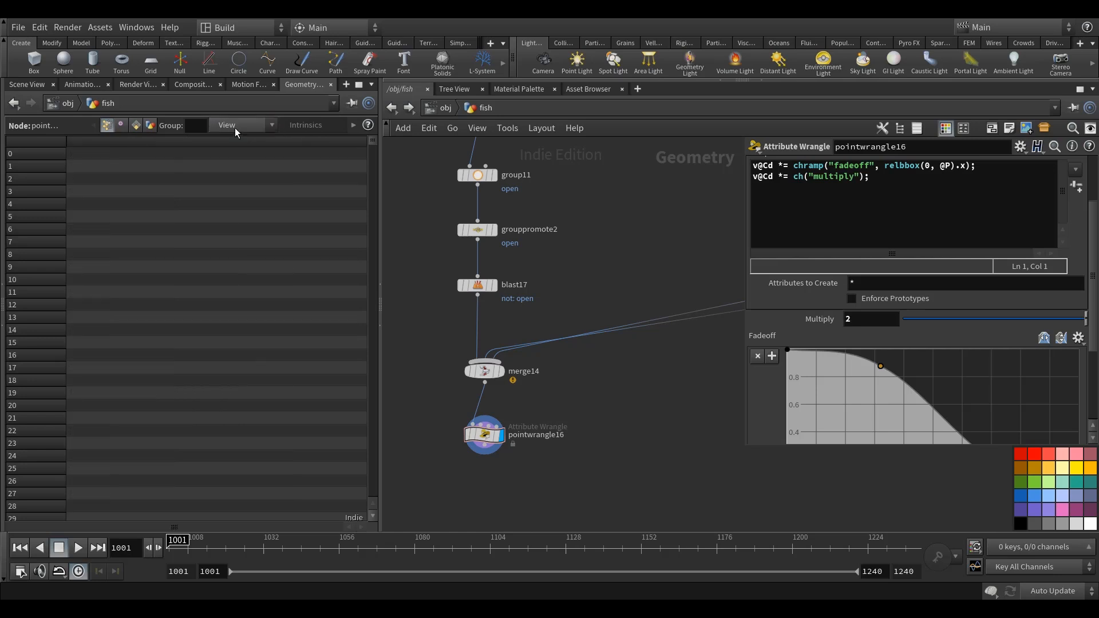
click(234, 125)
click(240, 301)
drag(373, 142, 358, 125)
click(26, 85)
middle_drag(605, 407, 604, 349)
alt+drag(177, 385, 226, 380)
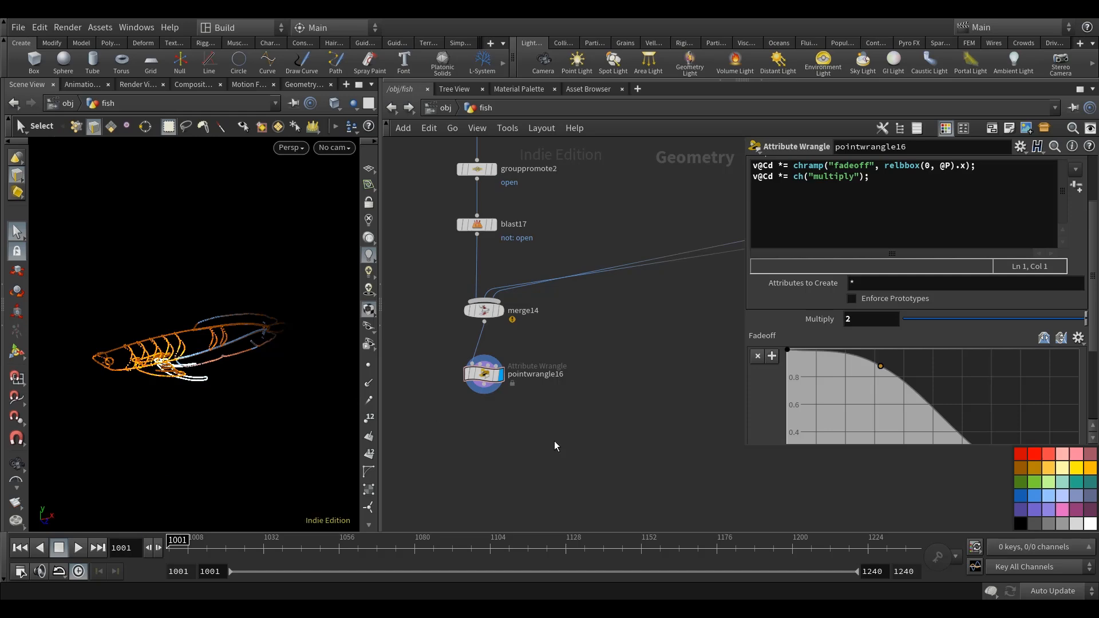
key(Tab)
text(attr)
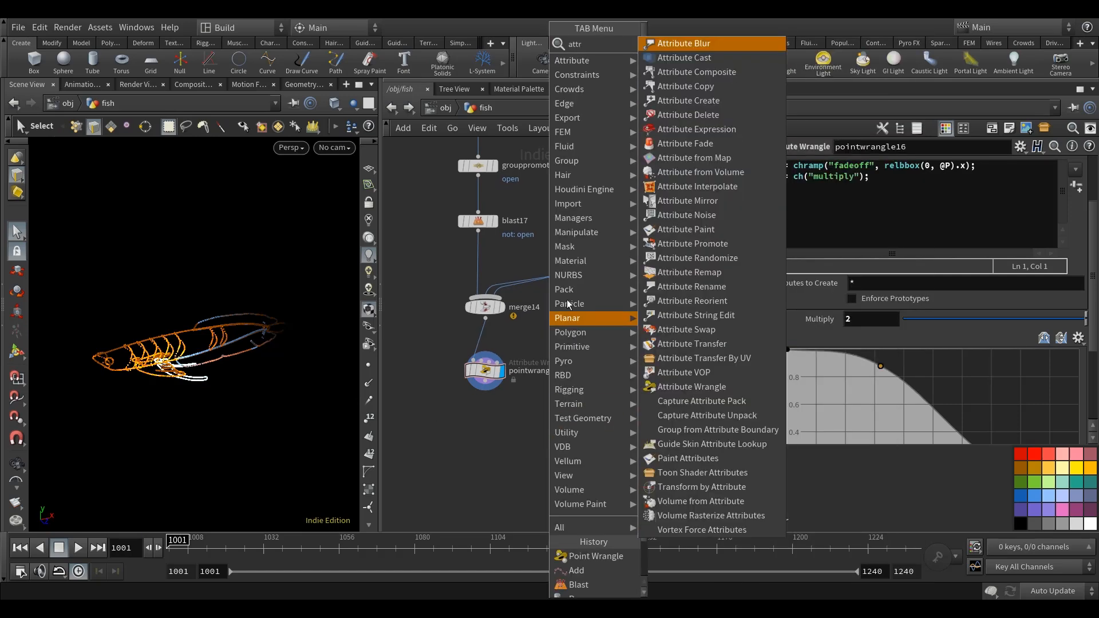
key(Escape)
Add a second Point Wrangle below pointwrangle16 and connect pointwrangle16 to its first input.
key(Tab)
text(pointw)
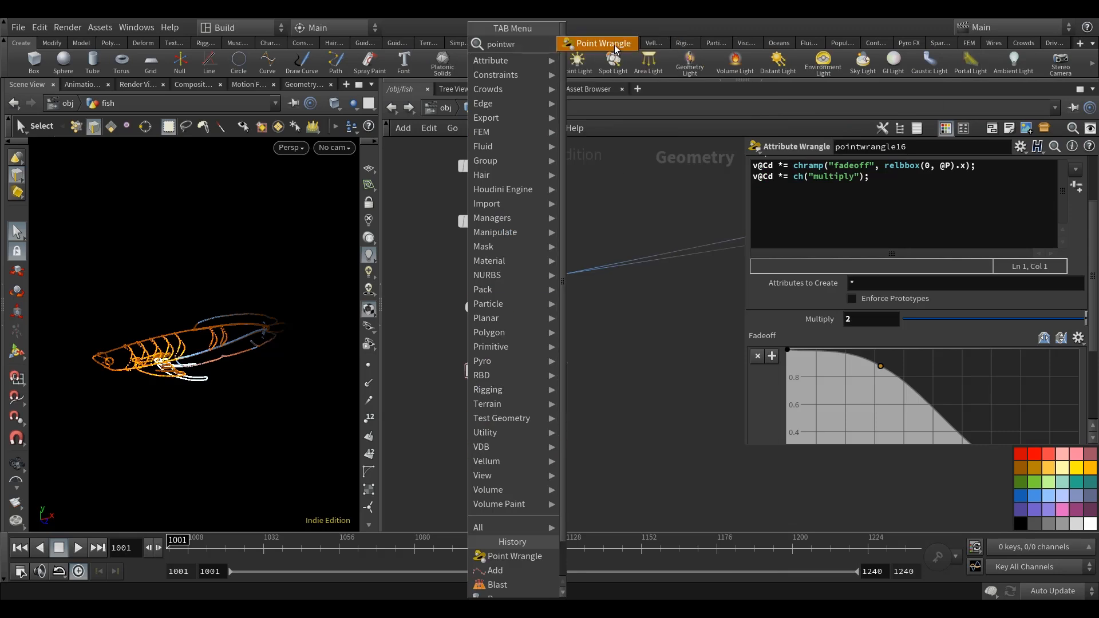
key(Return)
click(480, 440)
drag(484, 395, 474, 424)
click(805, 284)
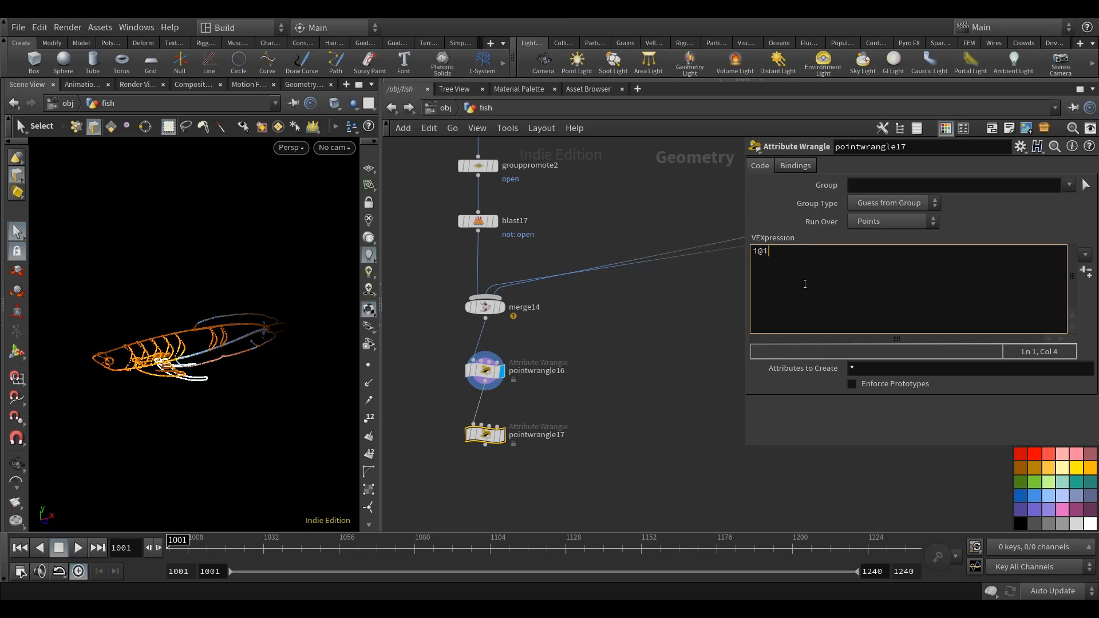
text(i@id = @ptnum)
key(BackSpace)
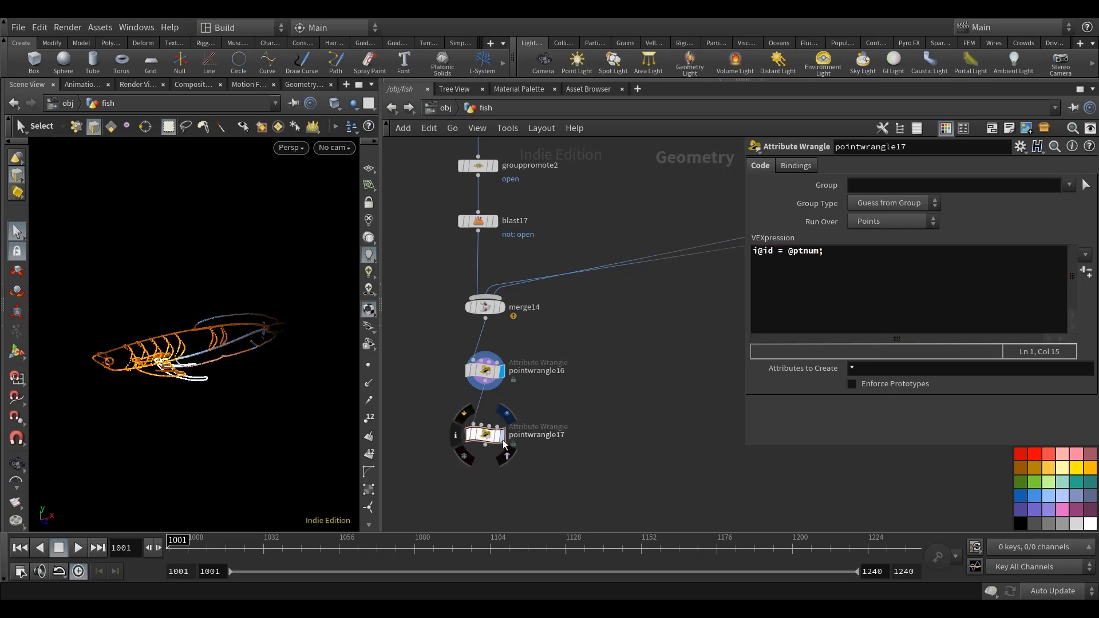
click(501, 434)
click(303, 84)
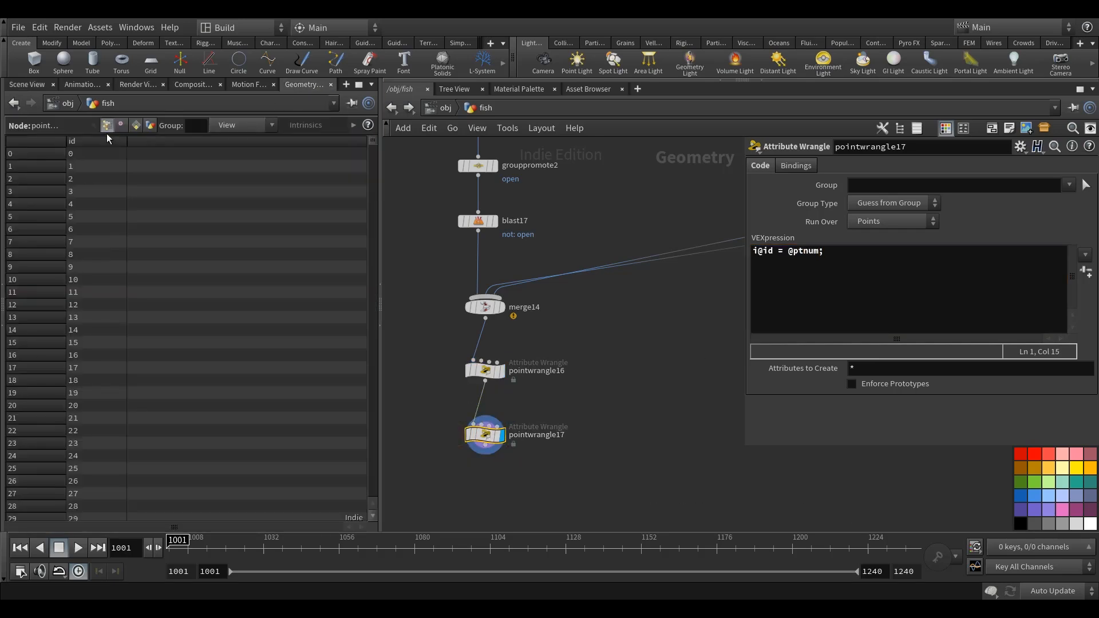
click(29, 85)
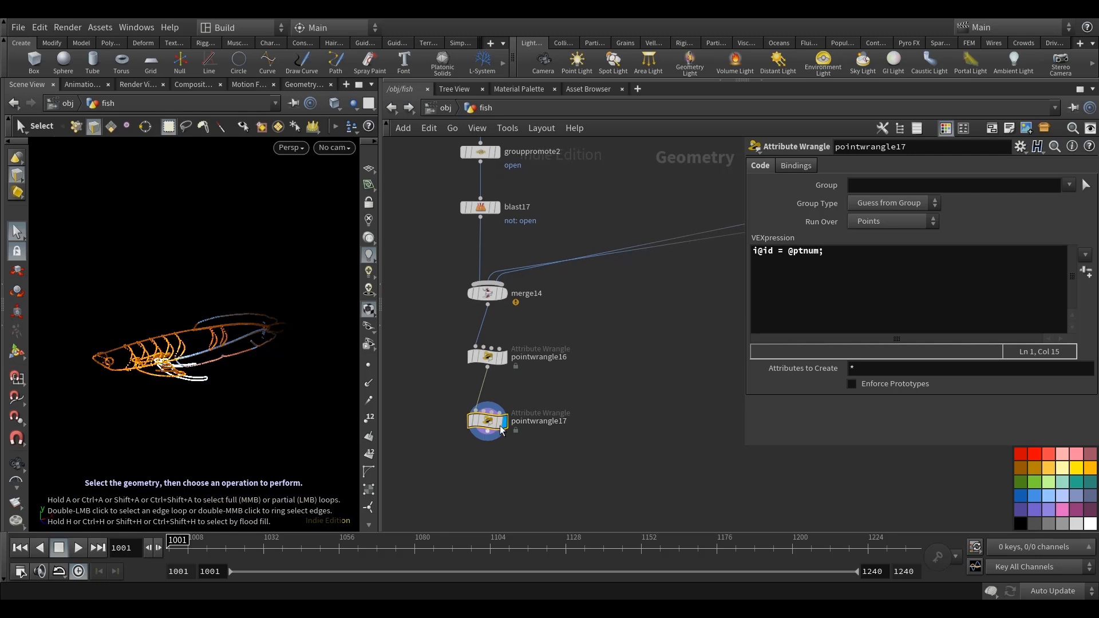
mouse_move(244, 392)
mouse_down()
mouse_move(233, 386)
mouse_move(245, 385)
mouse_up()
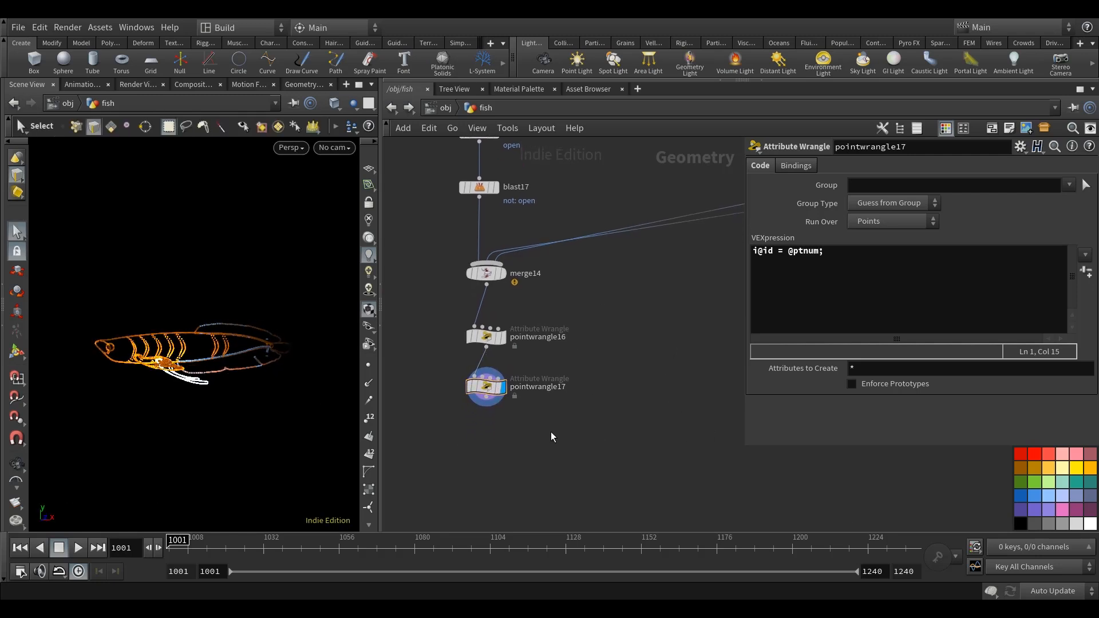
Add a Rest Position node below pointwrangle17, connect pointwrangle17 to its first input and display it.
key(Tab)
text(rest)
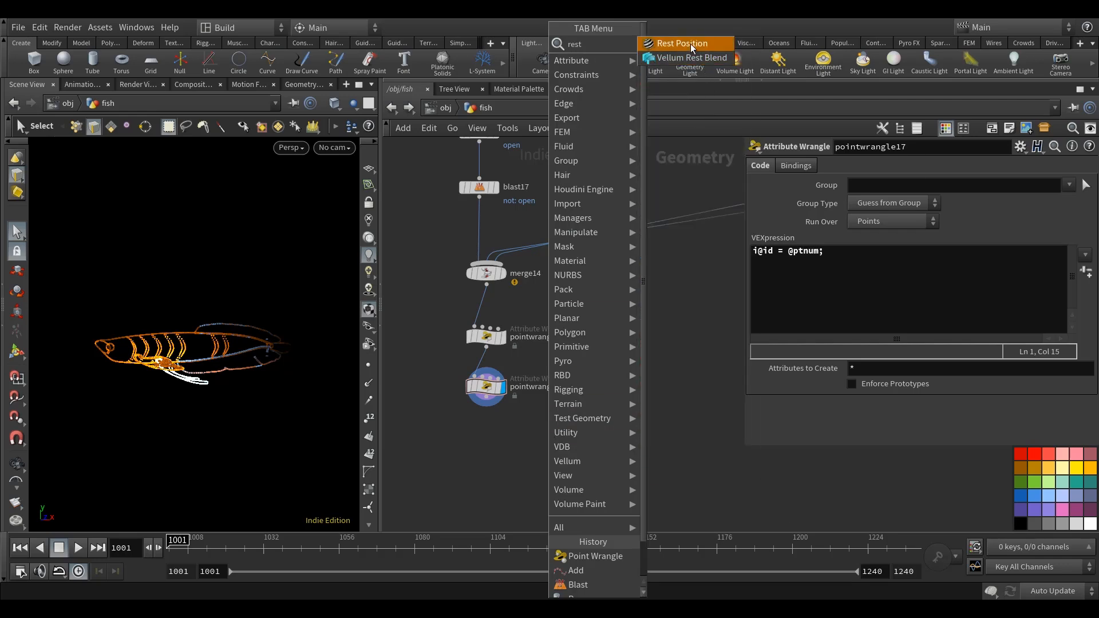
key(Return)
click(509, 418)
scroll(487, 388, up, 3)
drag(492, 382, 487, 452)
key(r)
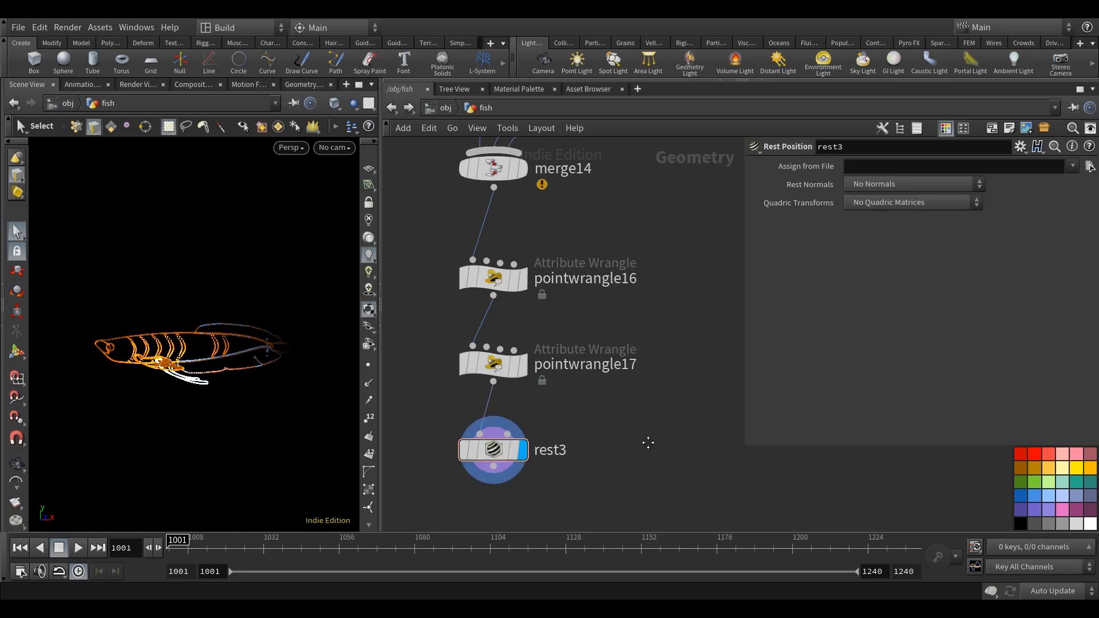
Examine the finished fish point outlines and ribs from several angles.
scroll(641, 400, down, 3)
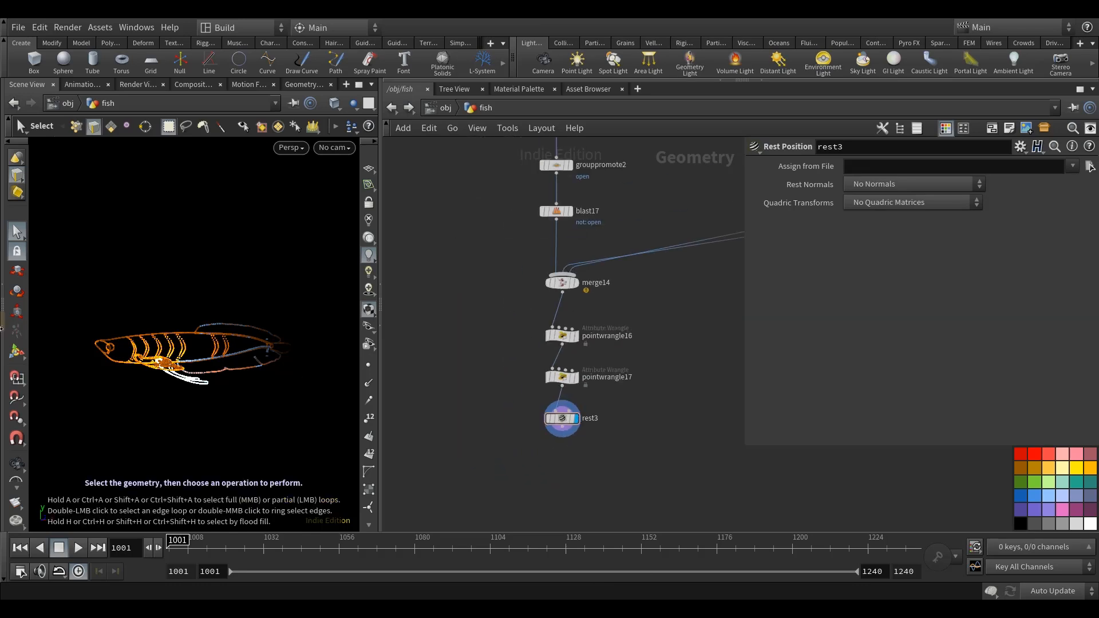
key(Escape)
drag(201, 387, 266, 352)
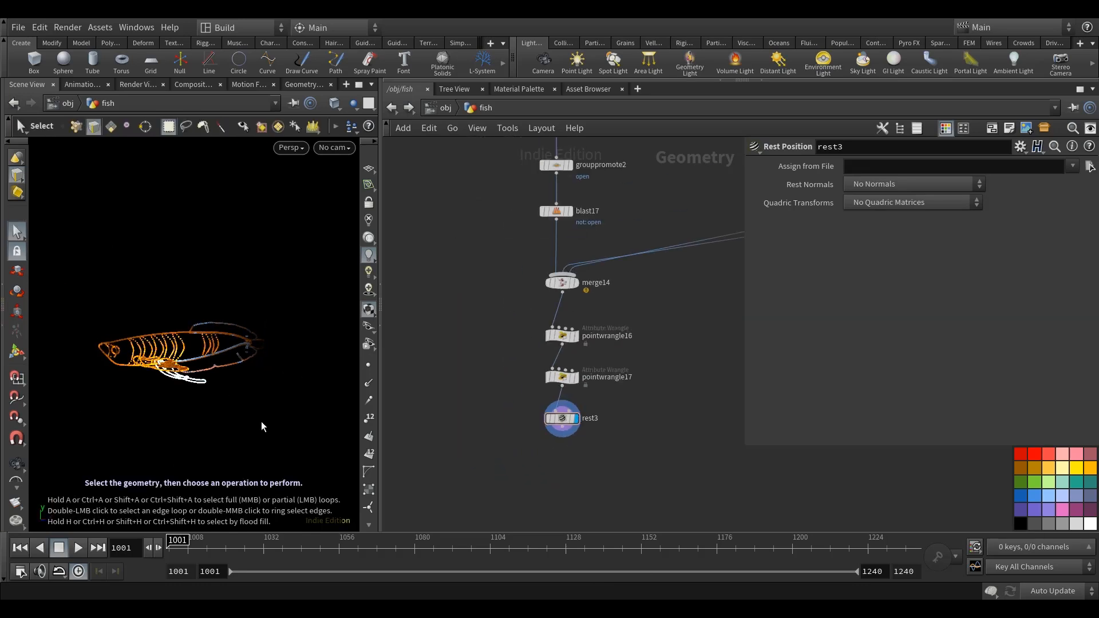
alt+drag(239, 387, 126, 312)
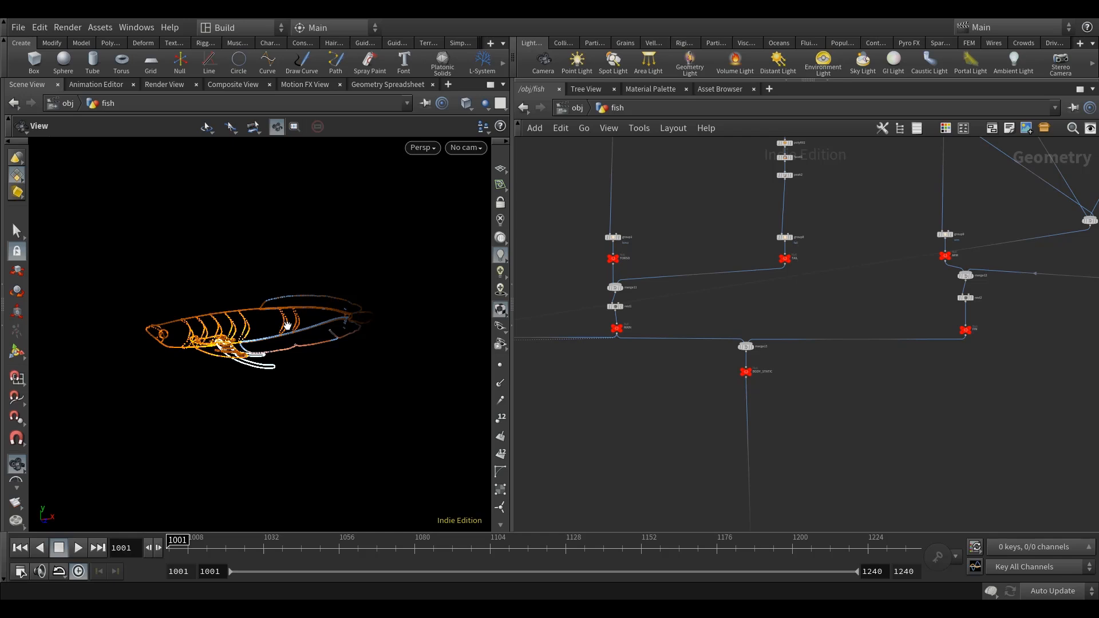
drag(290, 319, 245, 348)
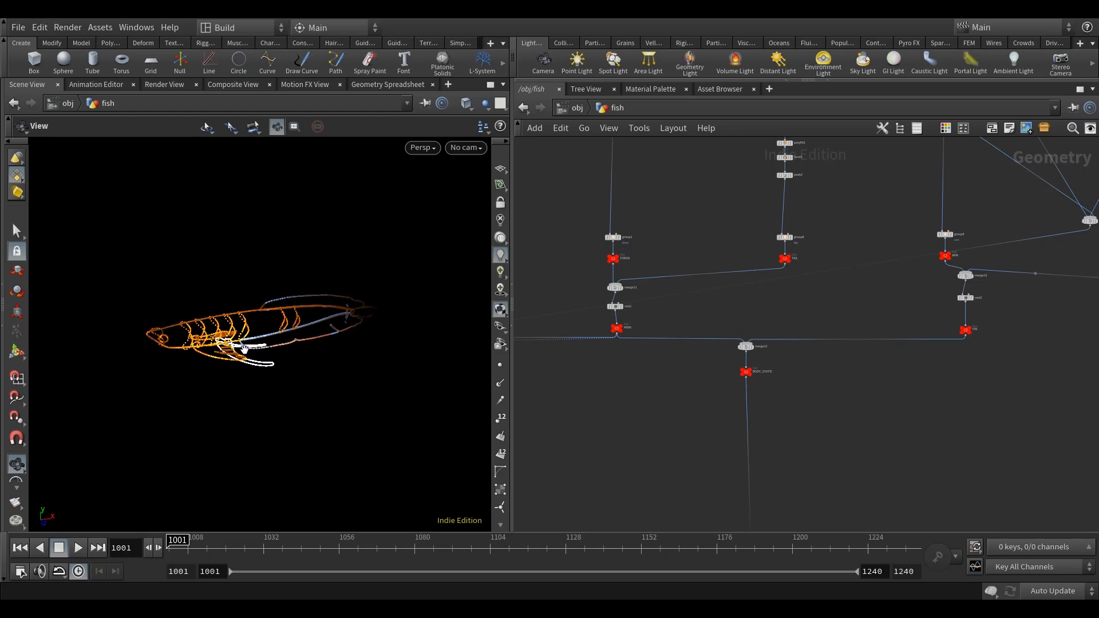
drag(262, 338, 134, 335)
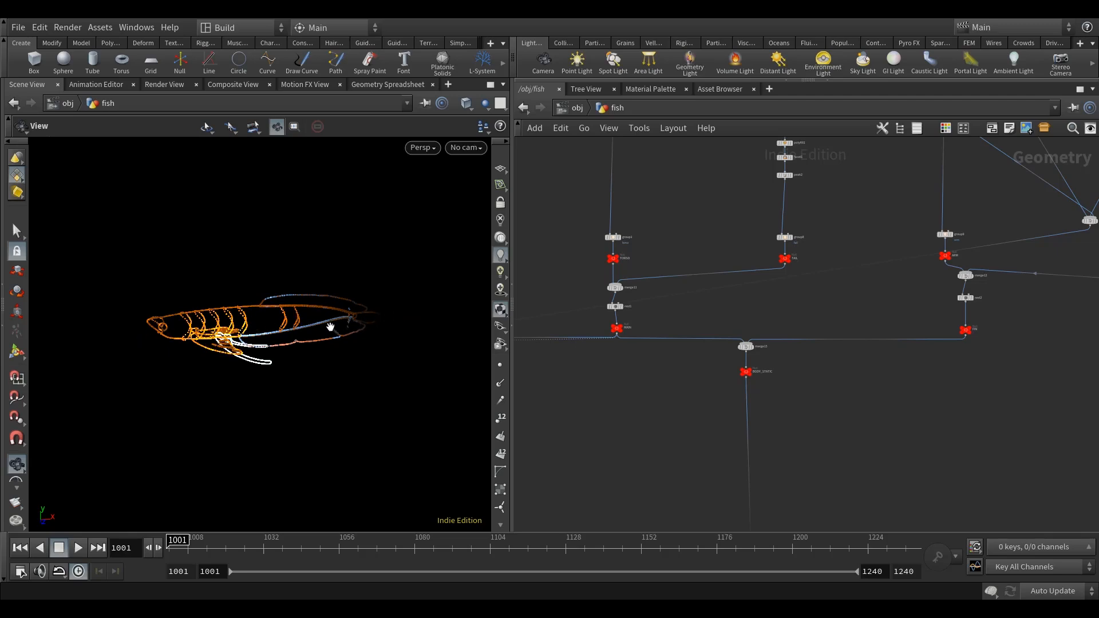
drag(343, 327, 223, 352)
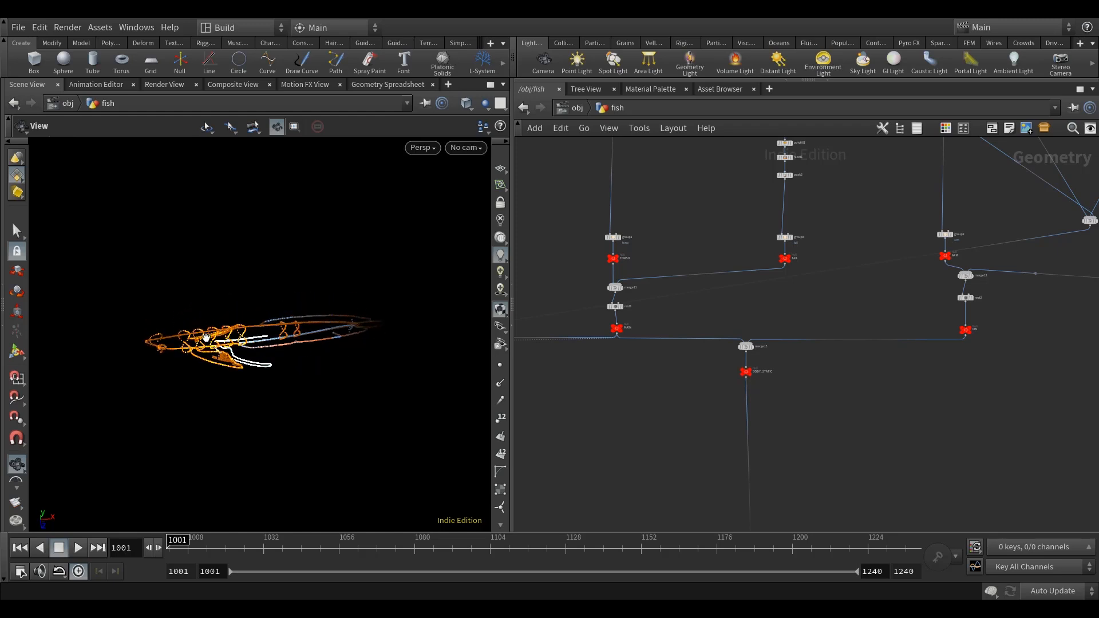
drag(320, 391, 315, 344)
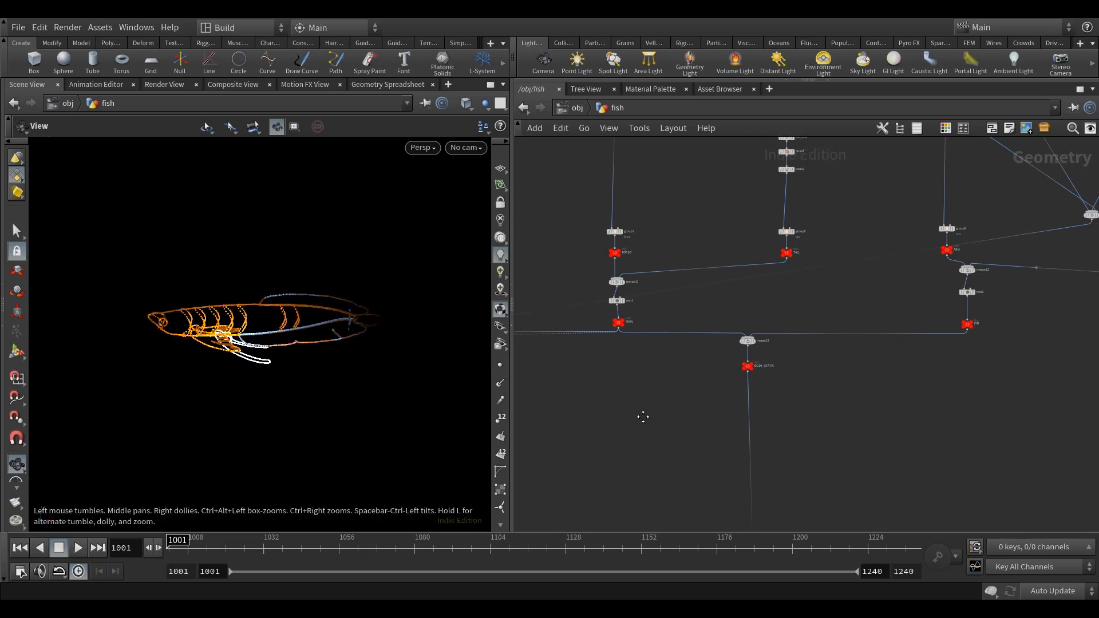
Display the MAIN null below rest1 and locate the FIN null in the network.
scroll(640, 412, up, 4)
click(637, 253)
scroll(680, 333, down, 2)
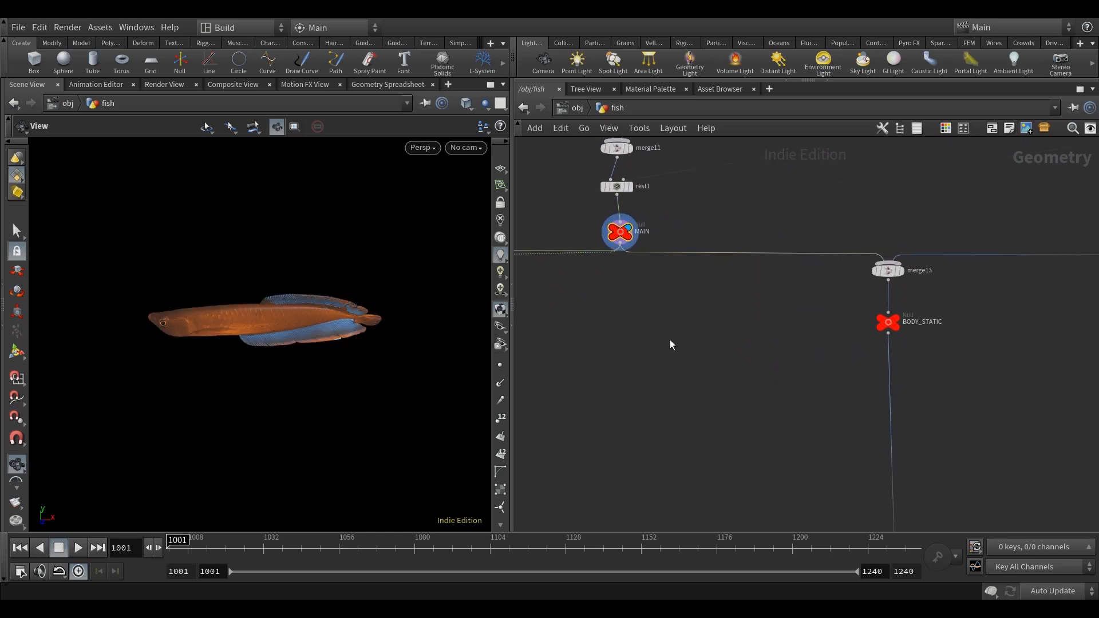
scroll(711, 373, down, 3)
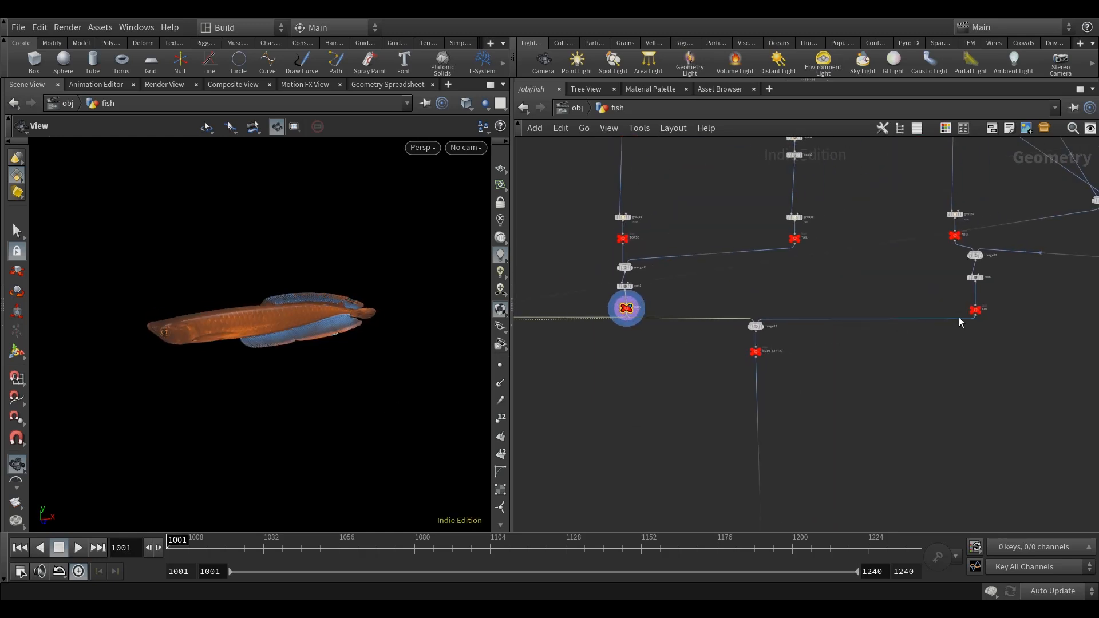
mouse_move(977, 315)
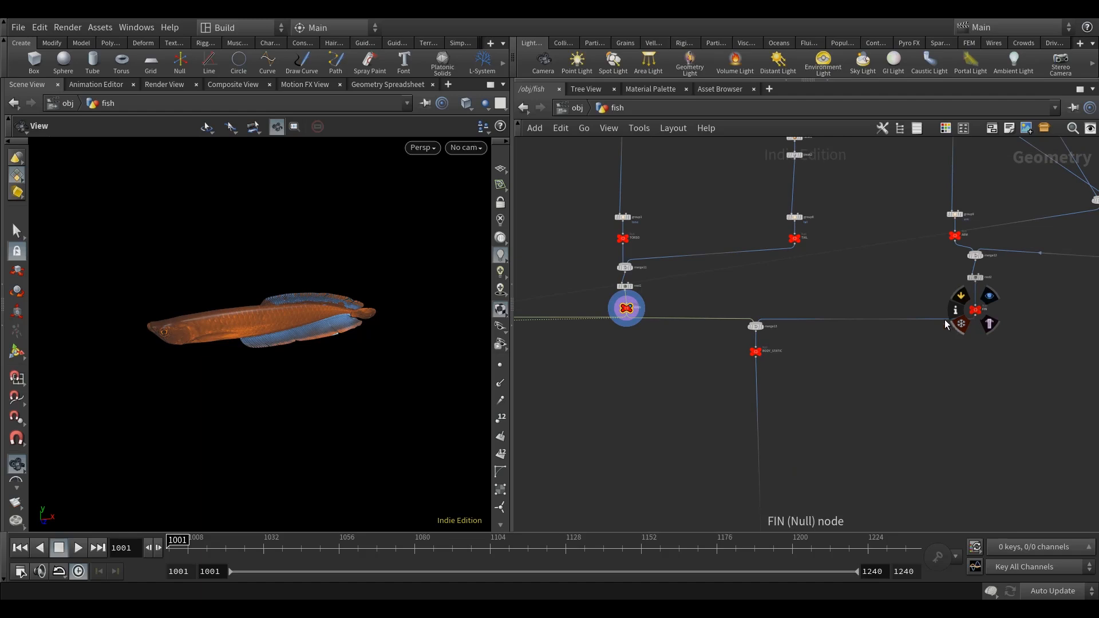
Add a Wire Capture node below the MAIN null and connect MAIN to its first input.
middle_drag(638, 421, 646, 395)
key(Tab)
text(wi)
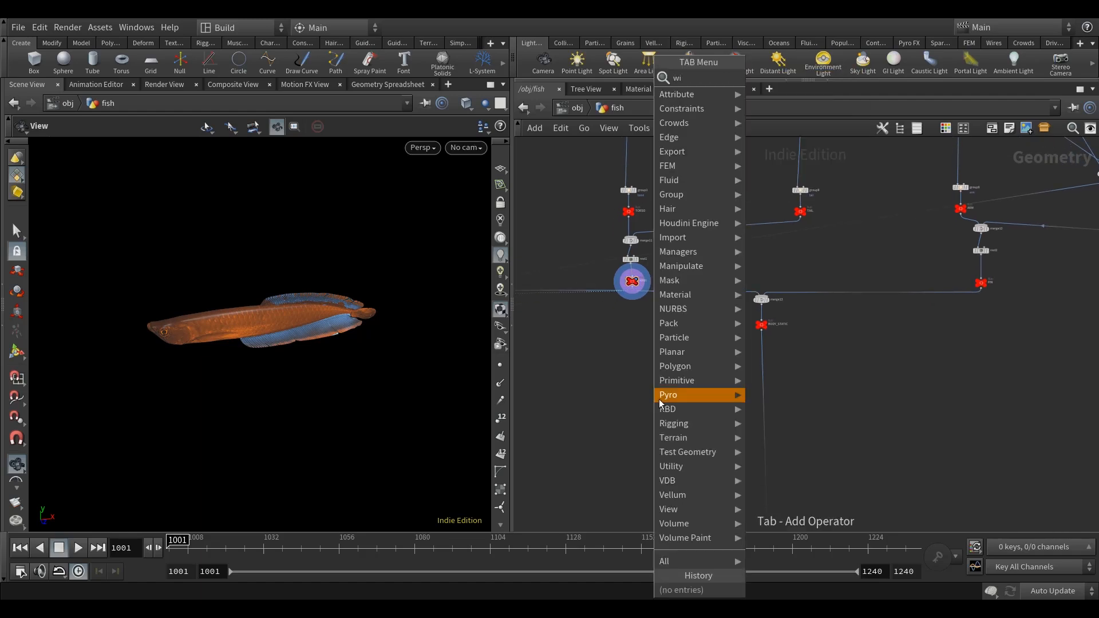
text(re)
click(766, 108)
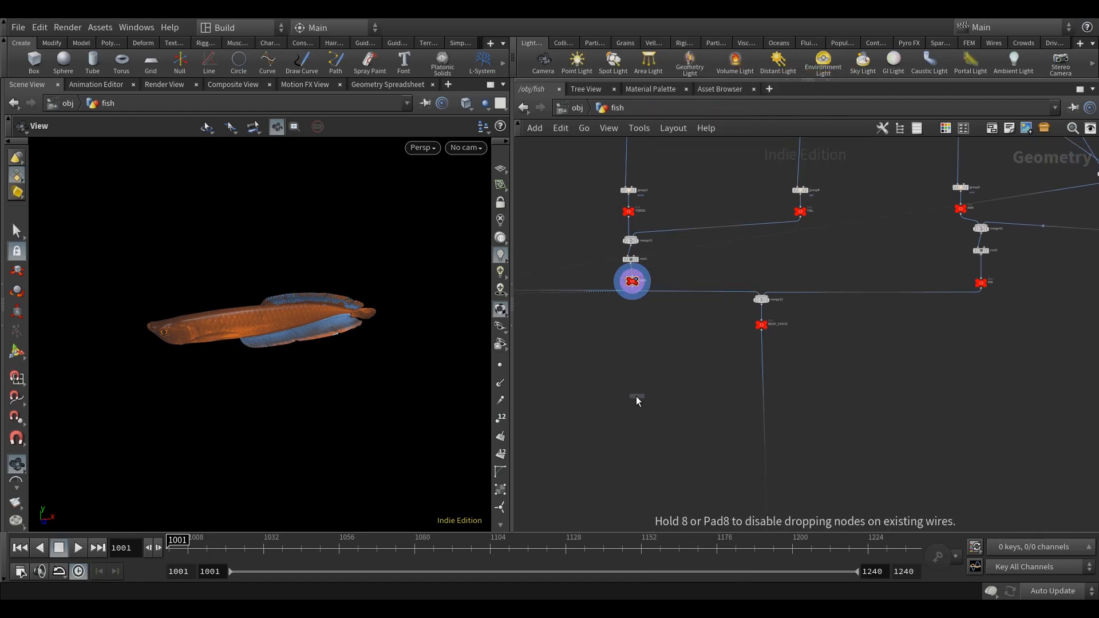
click(640, 395)
scroll(646, 362, up, 5)
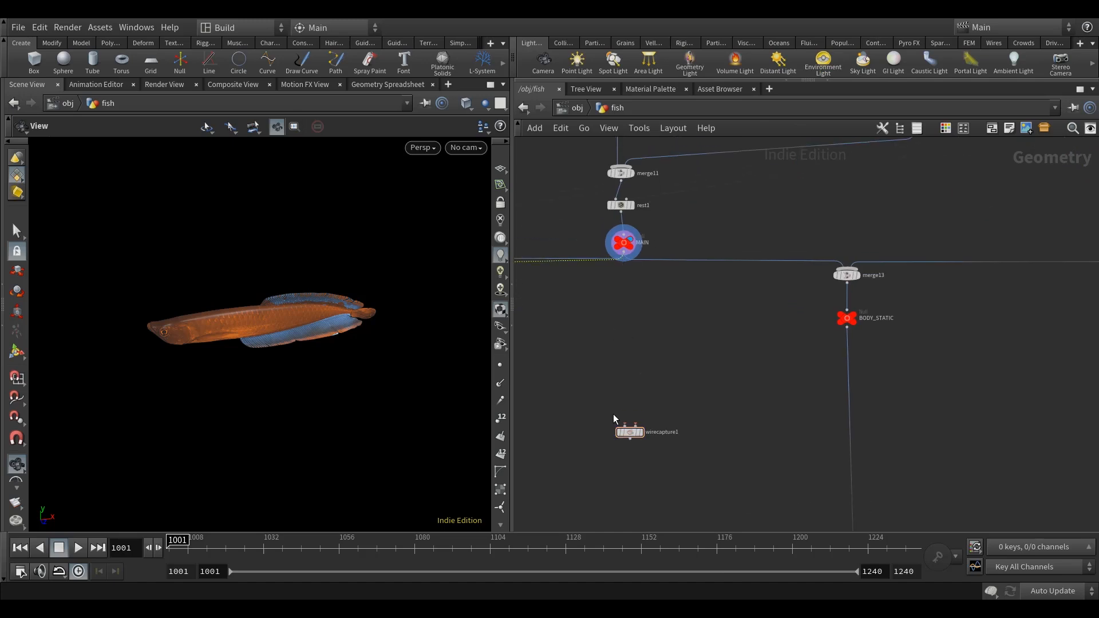
click(624, 424)
click(622, 261)
drag(630, 433, 638, 433)
middle_drag(670, 366, 693, 368)
drag(662, 437, 656, 437)
Copy the existing line3 node and paste the copy between the MAIN null and wirecapture1.
scroll(674, 383, down, 5)
middle_drag(611, 375, 927, 354)
middle_drag(655, 317, 753, 330)
scroll(671, 256, up, 6)
click(590, 250)
key(ctrl+c)
scroll(733, 273, down, 6)
middle_drag(919, 333, 638, 287)
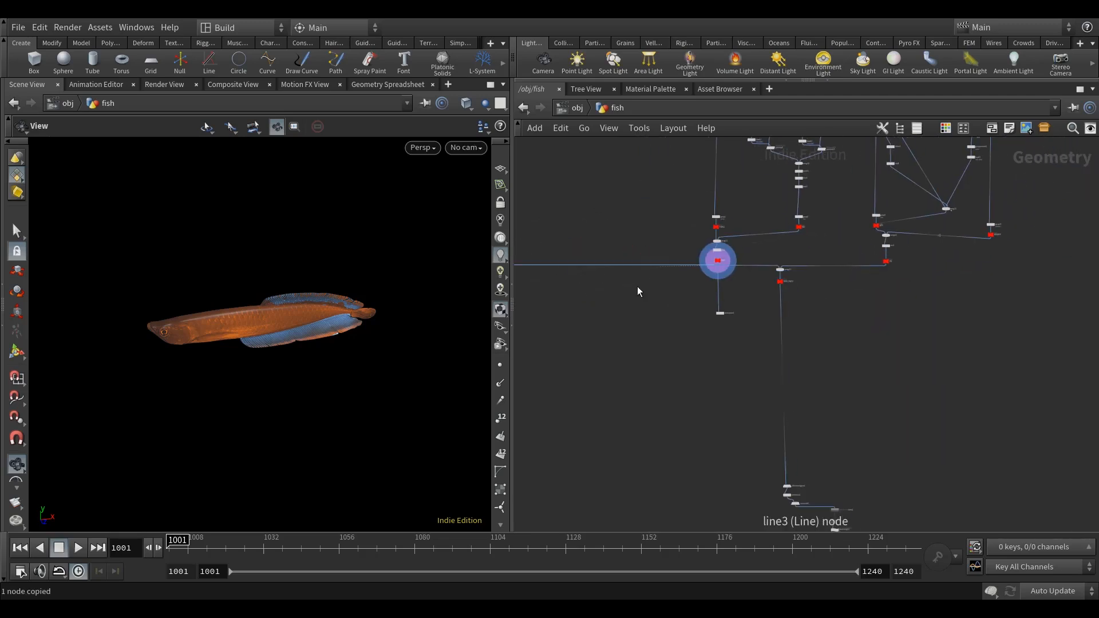
scroll(744, 275, up, 6)
key(ctrl+v)
middle_drag(750, 201, 729, 240)
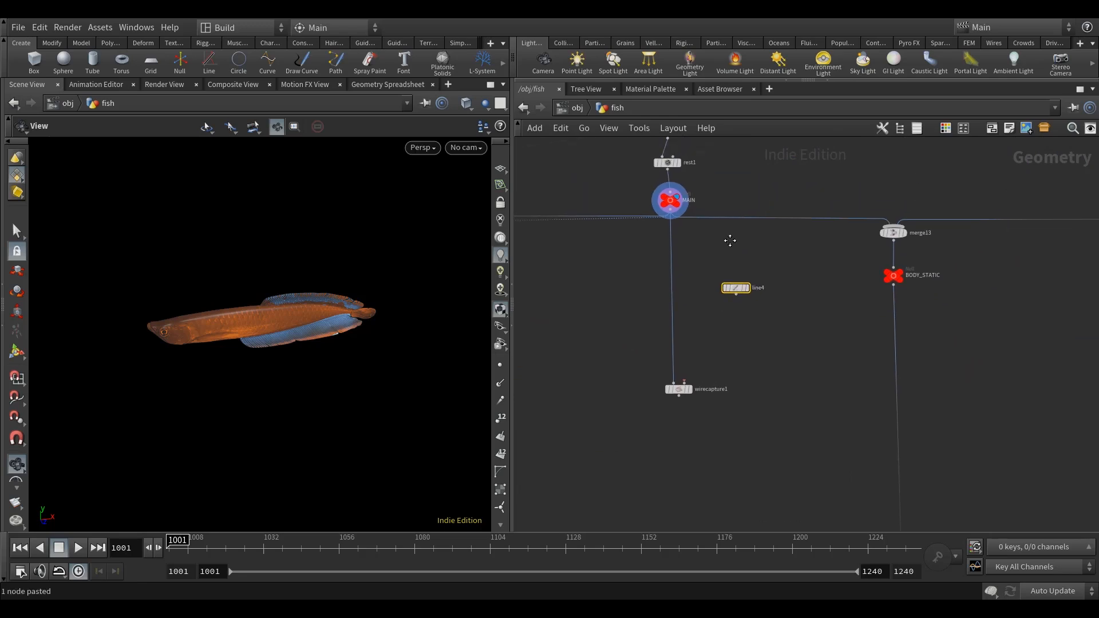
Open the pasted line's parameters and show dependency links for selected nodes in the network.
scroll(733, 289, up, 2)
key(p)
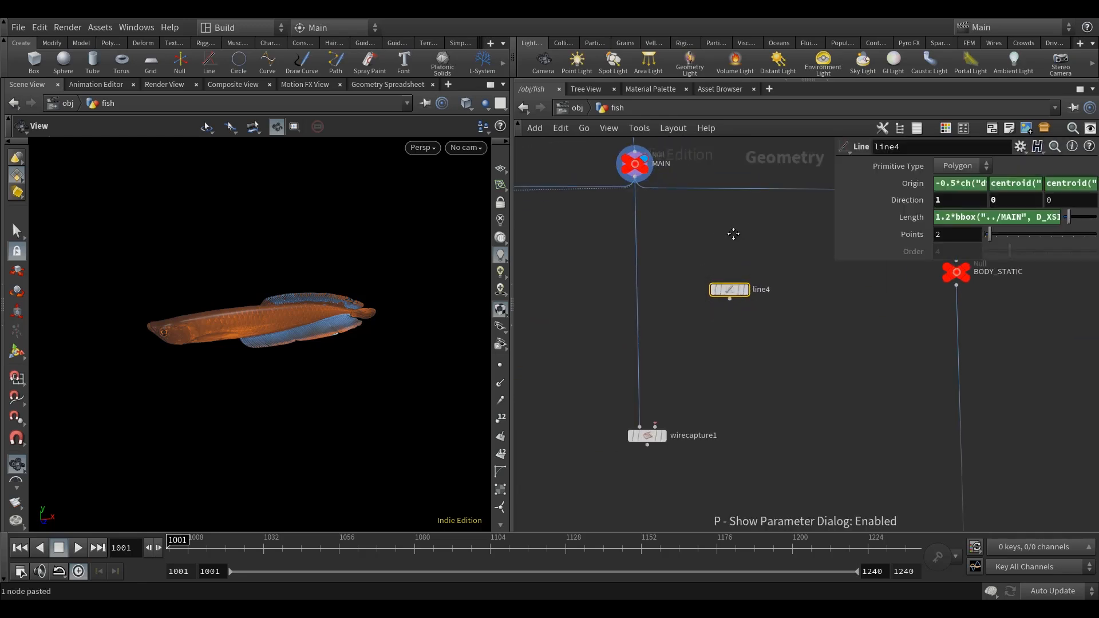
middle_drag(733, 233, 716, 239)
drag(834, 217, 726, 223)
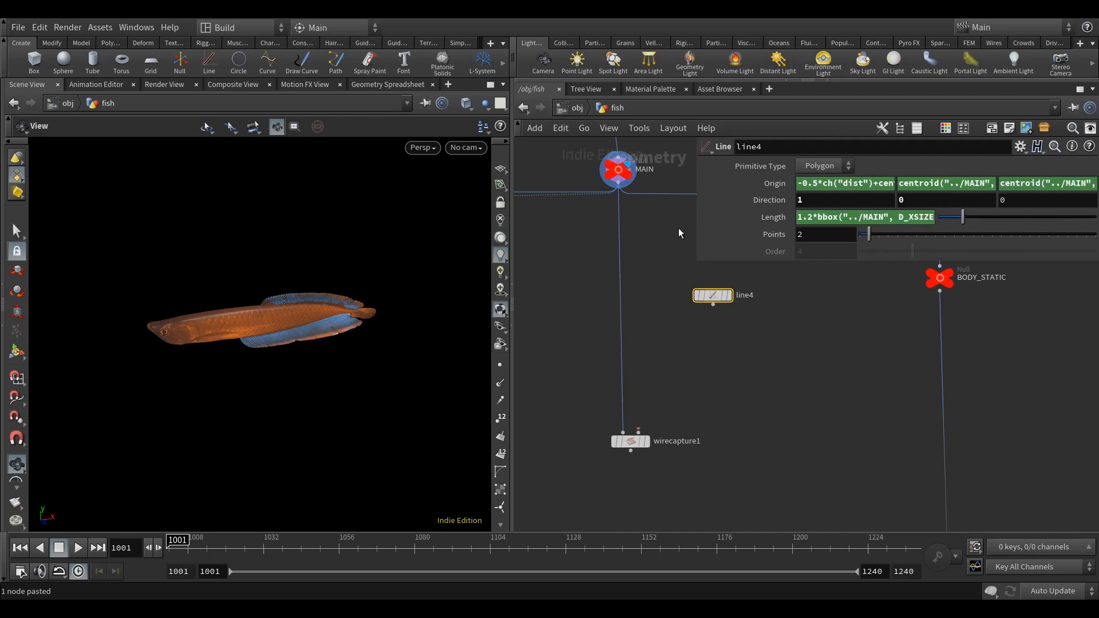
middle_drag(679, 228, 653, 231)
click(608, 128)
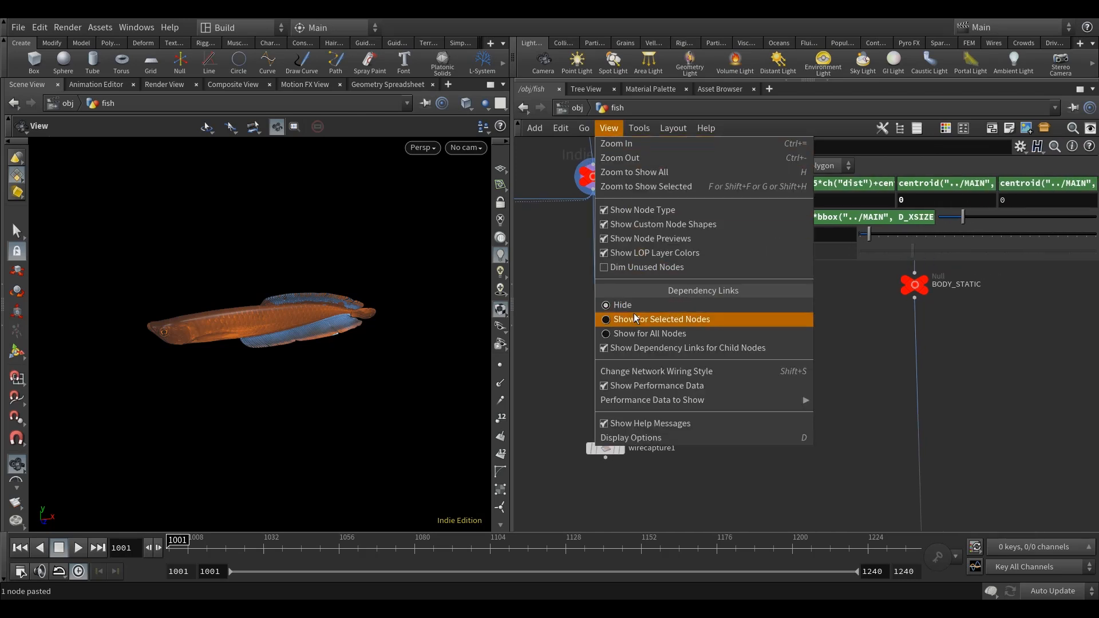
click(615, 319)
middle_drag(730, 188, 727, 192)
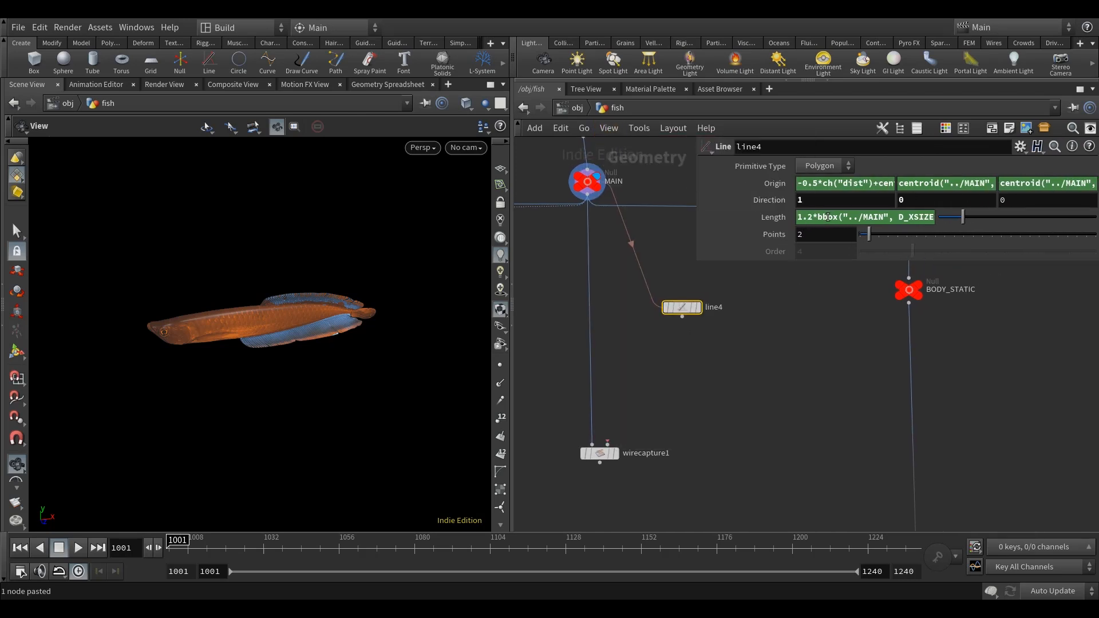
Set the line's Length to bbox("../MAIN", D_XSIZE) without a multiplier, and display line4 with MAIN as template.
drag(817, 217, 780, 218)
key(BackSpace)
click(768, 344)
middle_drag(698, 318, 700, 317)
click(700, 306)
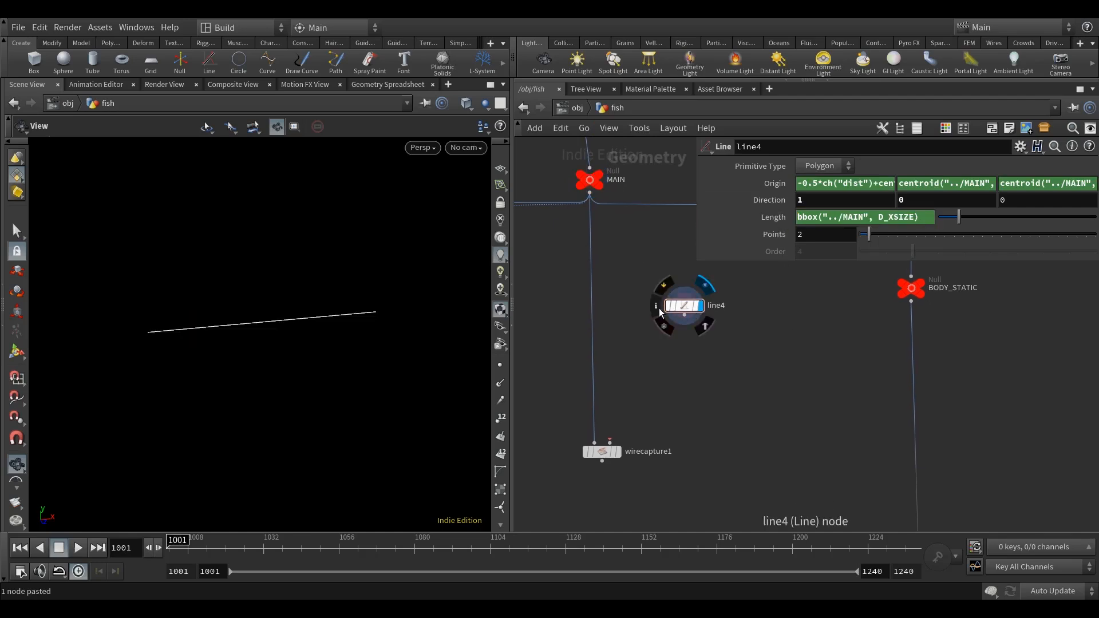
mouse_move(325, 385)
mouse_down()
mouse_move(326, 395)
mouse_move(311, 368)
mouse_up()
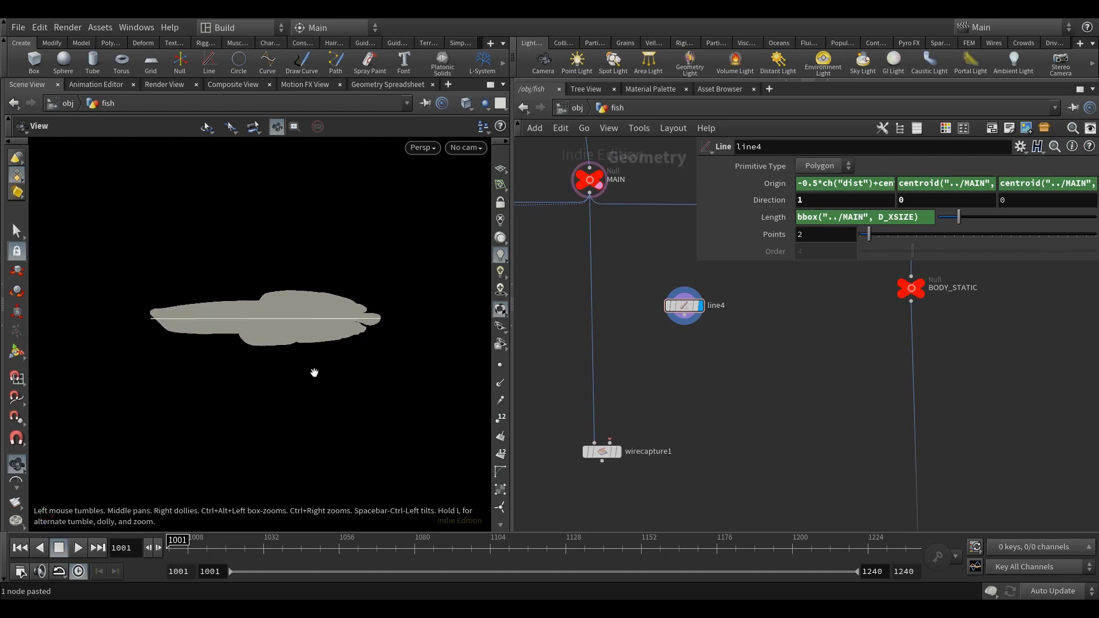
Add a Transform node below line4, connect and display it, and keep MAIN shown as a template.
middle_drag(716, 381, 720, 389)
key(Tab)
text(tr)
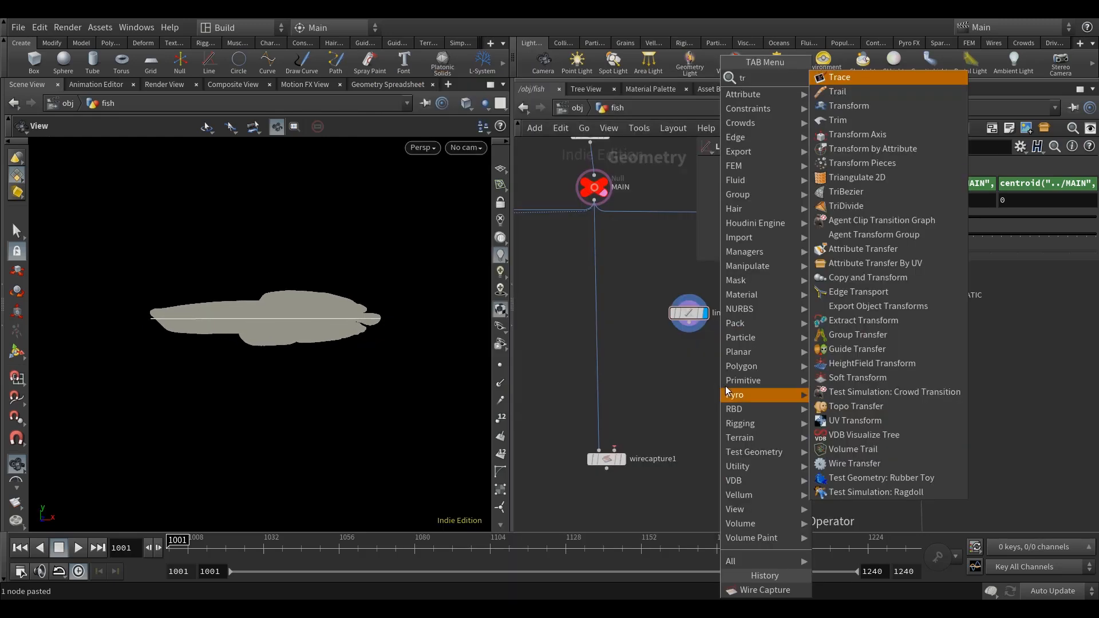
click(873, 108)
click(690, 347)
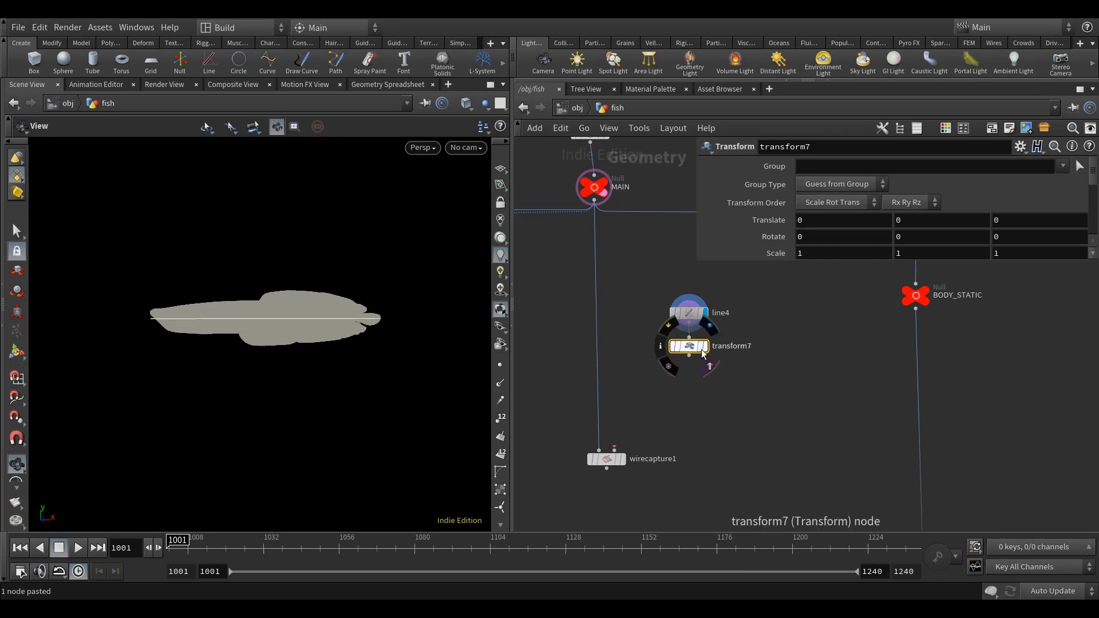
click(703, 347)
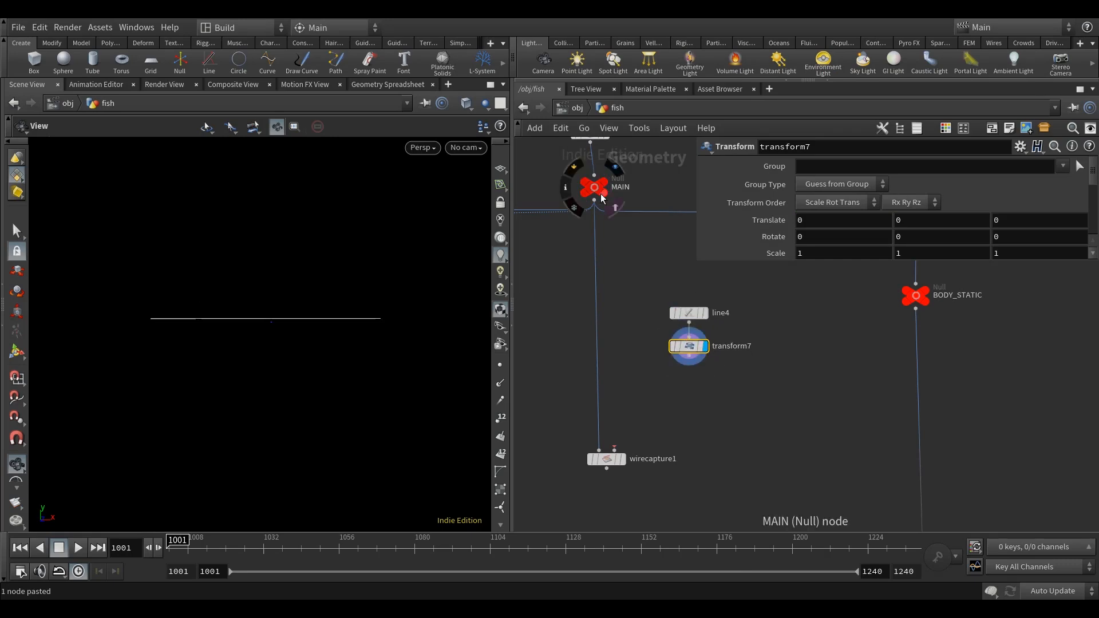
click(612, 207)
Set the Y translation of transform7 to 0.05 to raise the line within the fish.
click(1018, 218)
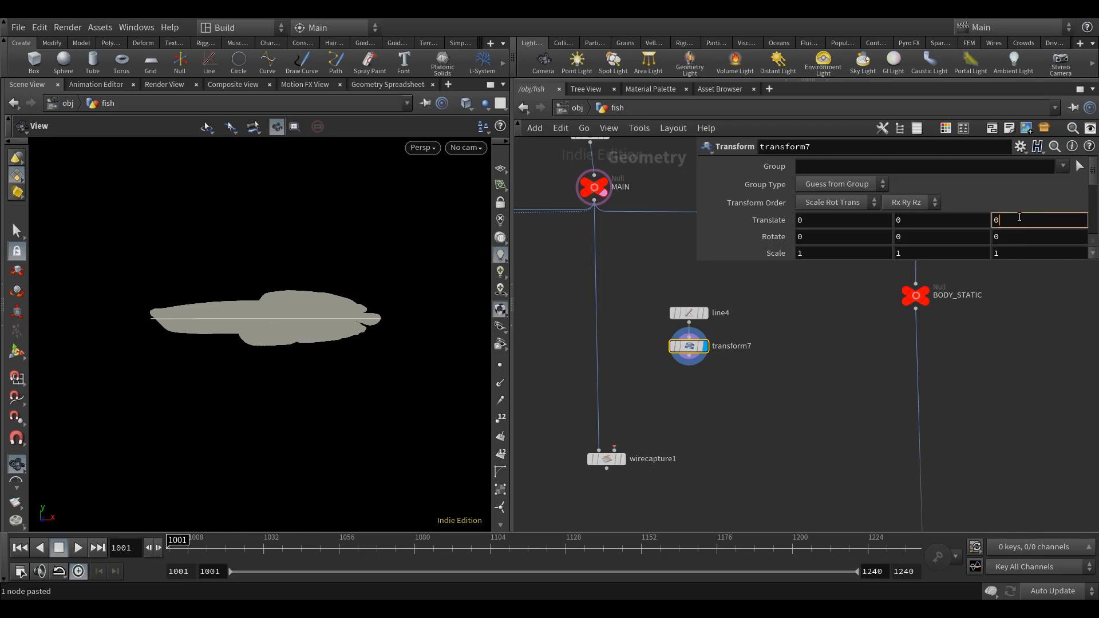
click(937, 222)
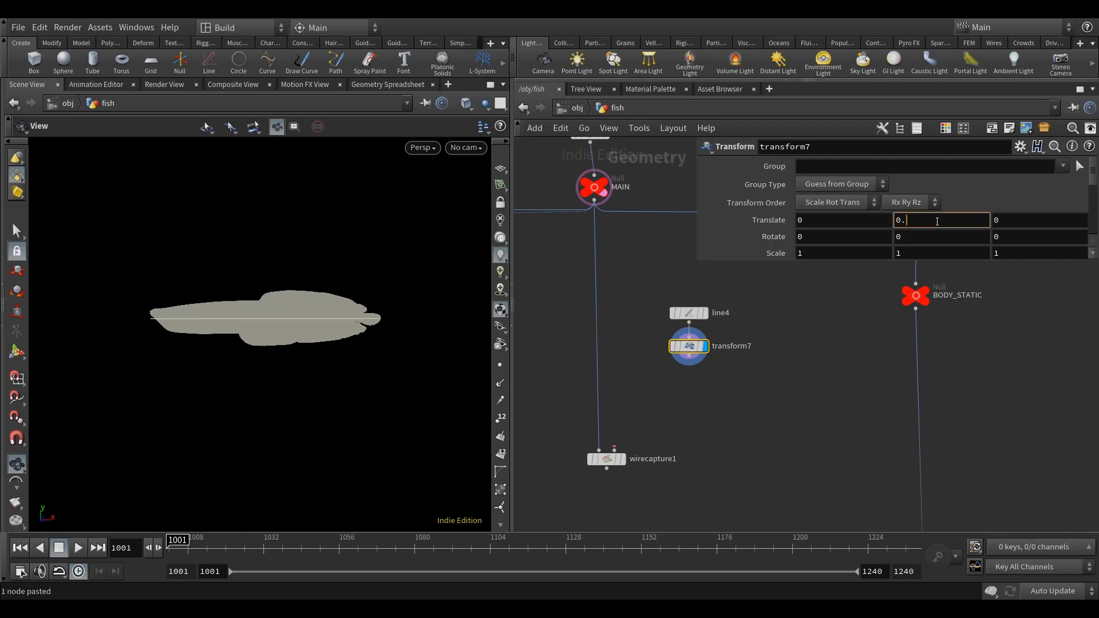
text(.05)
key(Return)
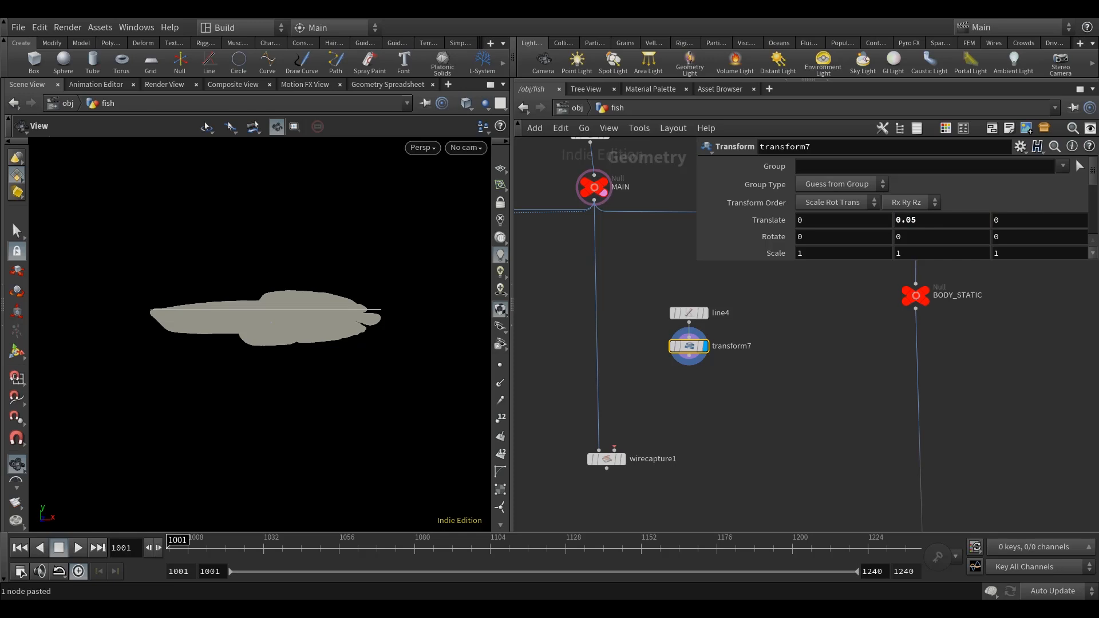
Add a Resample node below transform7, connected to it, and display it.
middle_drag(819, 390, 829, 379)
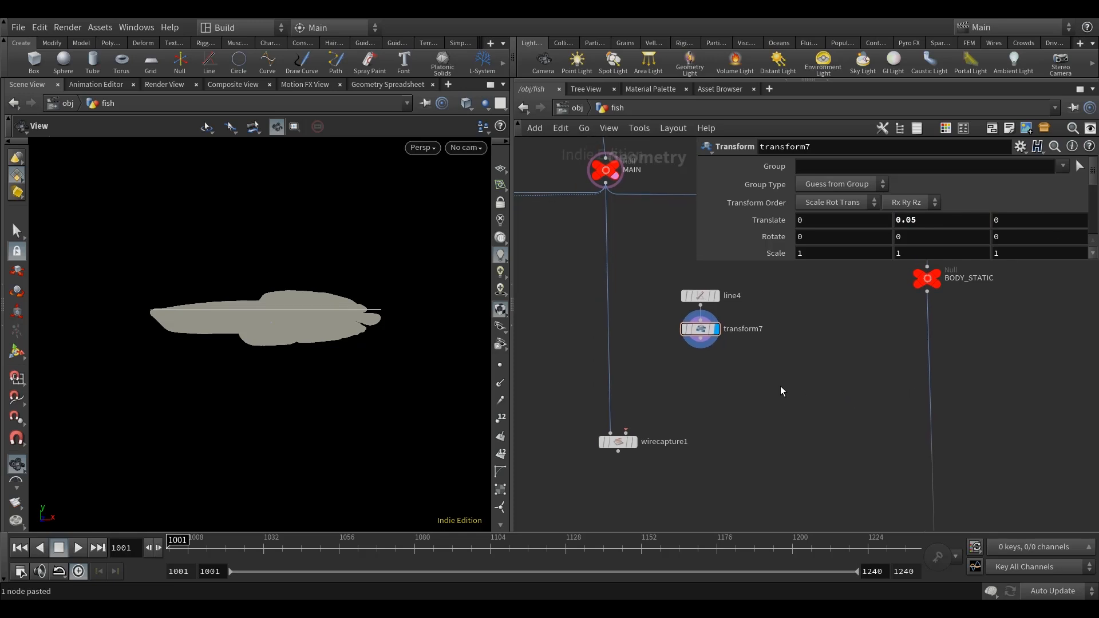
key(Tab)
text(res)
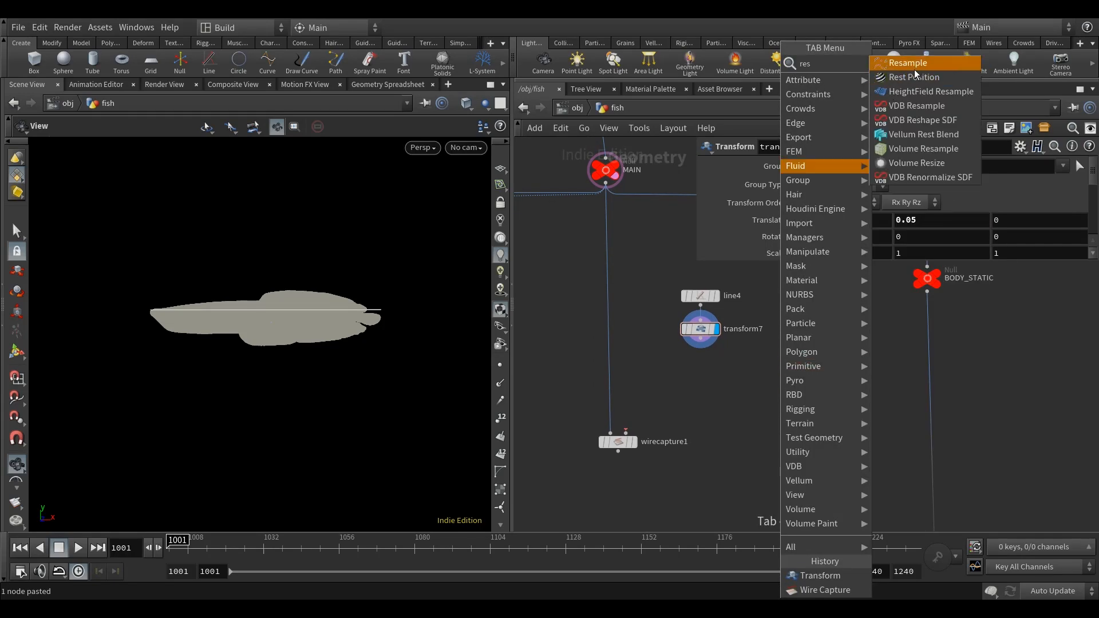
key(Return)
click(705, 343)
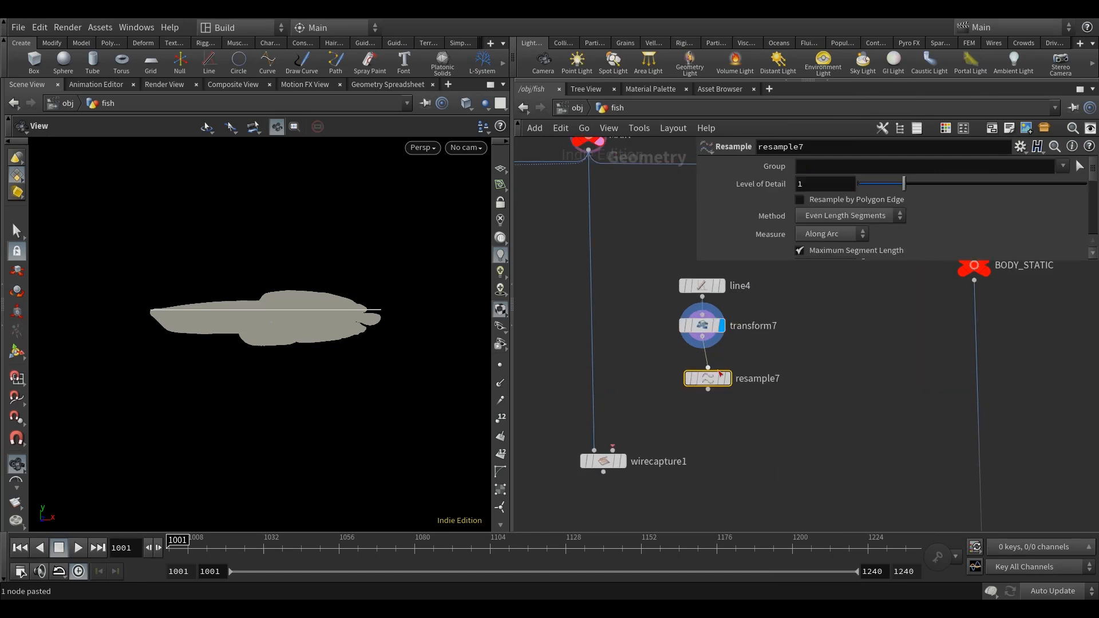
drag(719, 374, 715, 366)
click(722, 369)
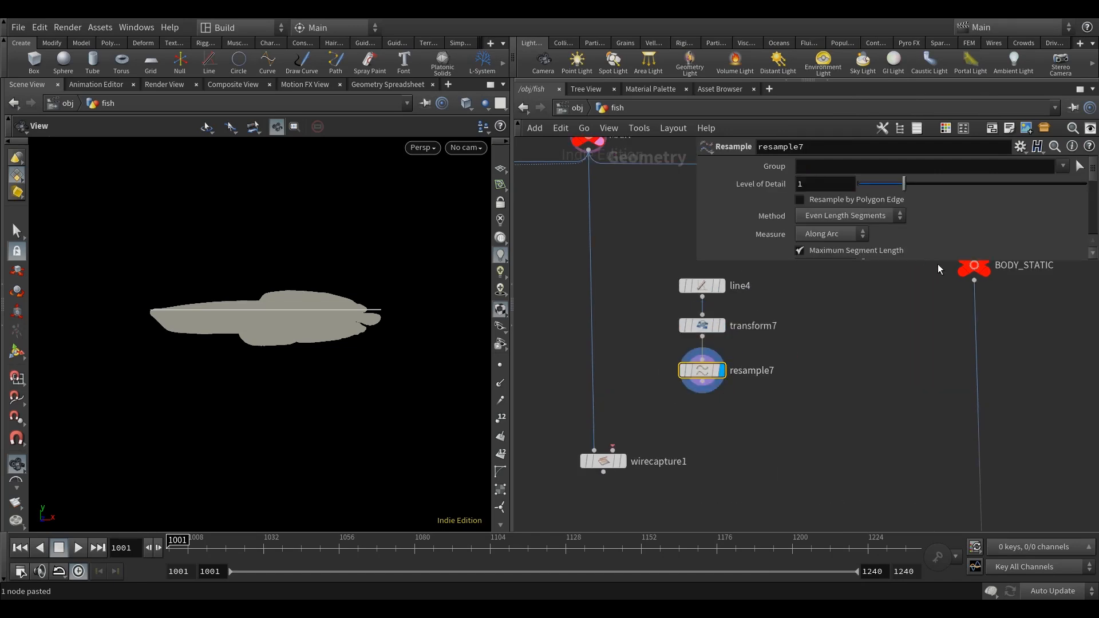
Turn off Maximum Segment Length on resample7, set Maximum Segments to 100, and check the line's points.
mouse_move(789, 306)
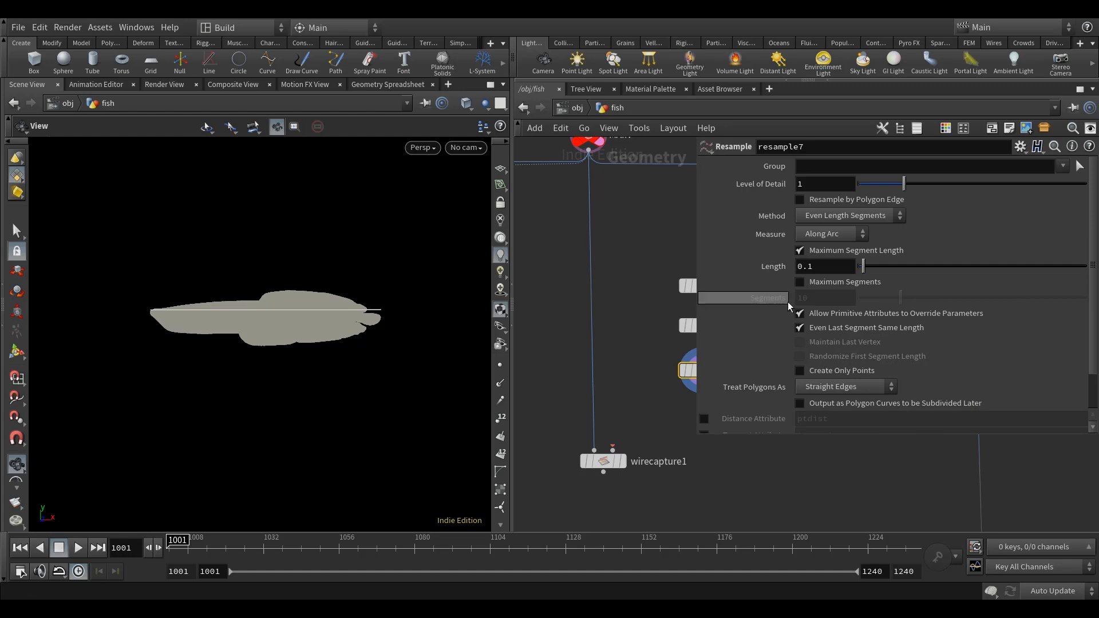
click(836, 250)
click(819, 282)
click(821, 299)
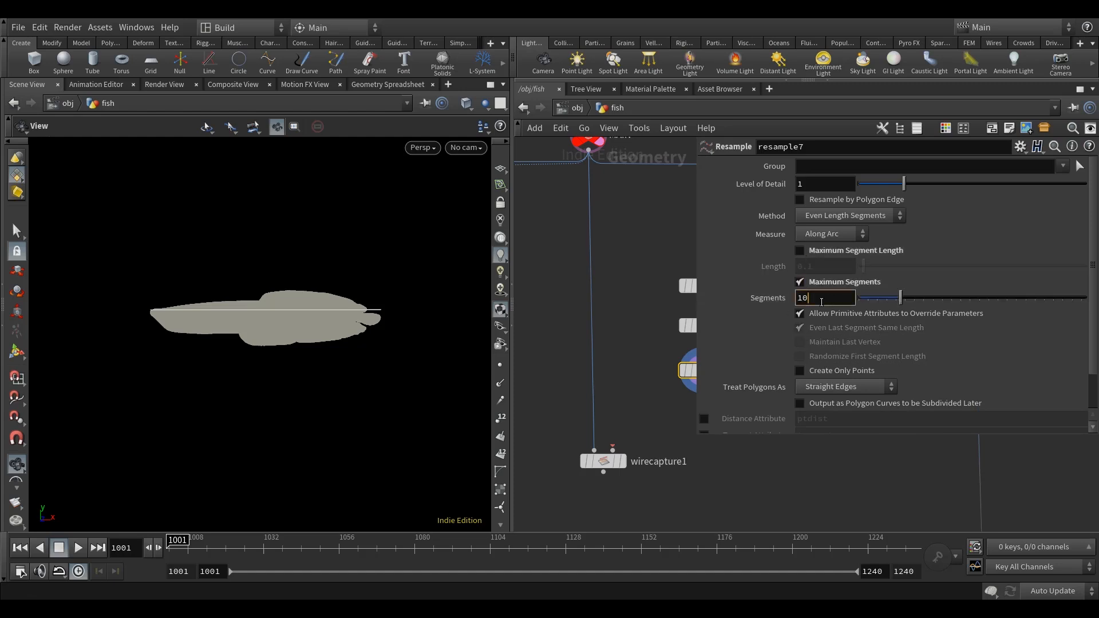
middle_drag(640, 288, 576, 319)
drag(513, 299, 483, 332)
click(469, 370)
drag(277, 336, 293, 362)
click(471, 369)
Move wirecapture1 lower in the network to make room for more nodes below resample7.
middle_drag(632, 260, 623, 241)
scroll(607, 366, down, 4)
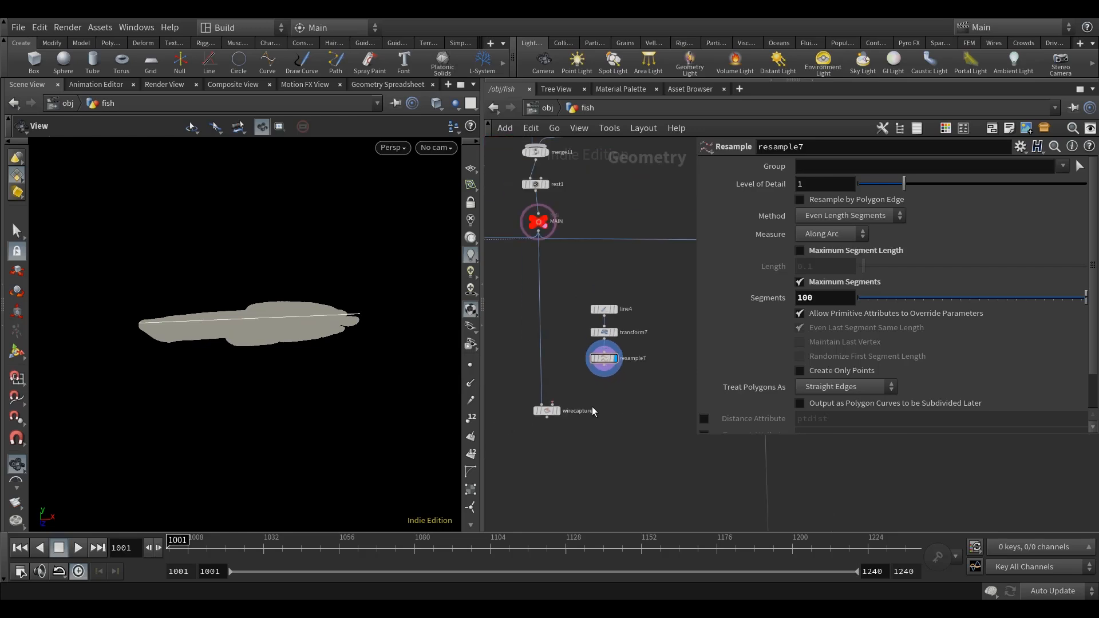
drag(544, 411, 537, 453)
middle_drag(587, 401, 581, 411)
drag(354, 369, 353, 392)
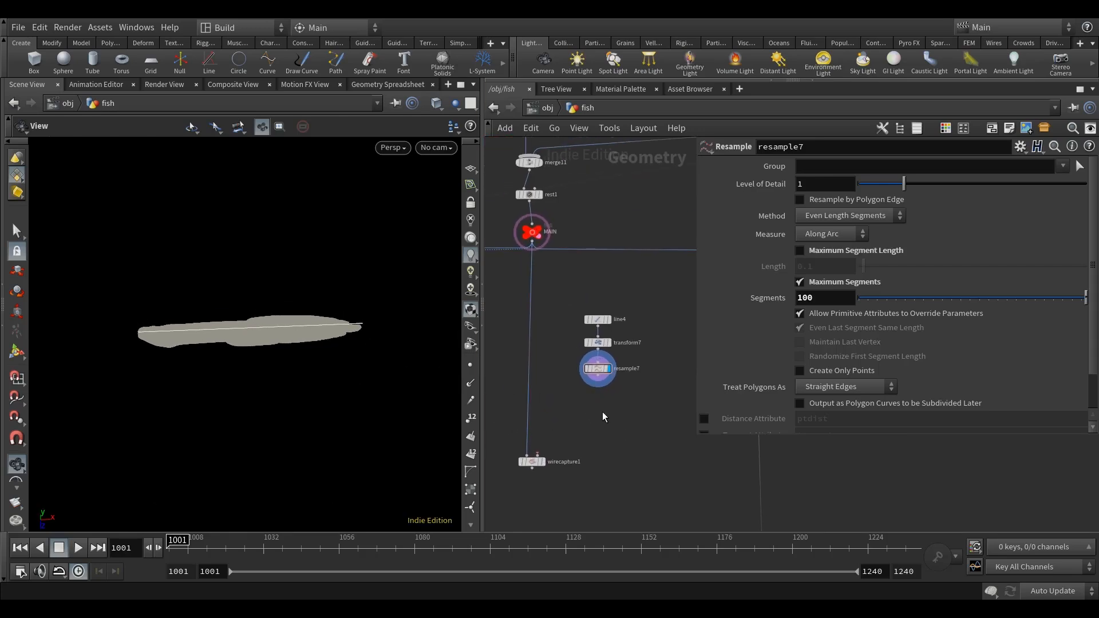
Add a Point Wrangle below resample7, connect resample7 to its first input and display it.
key(Tab)
text(point)
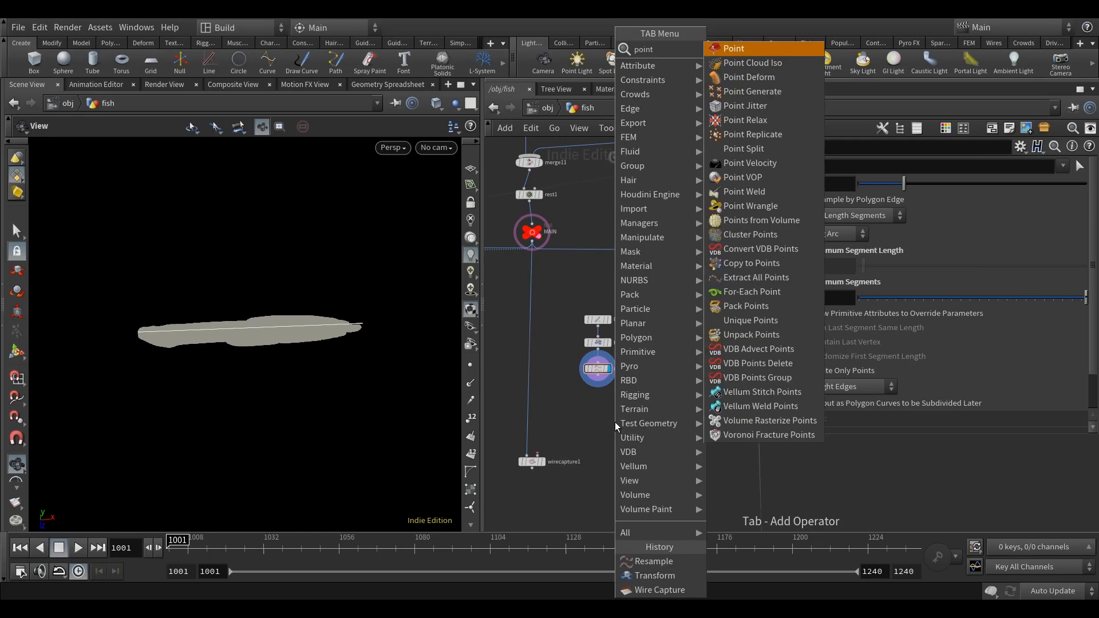
text(w)
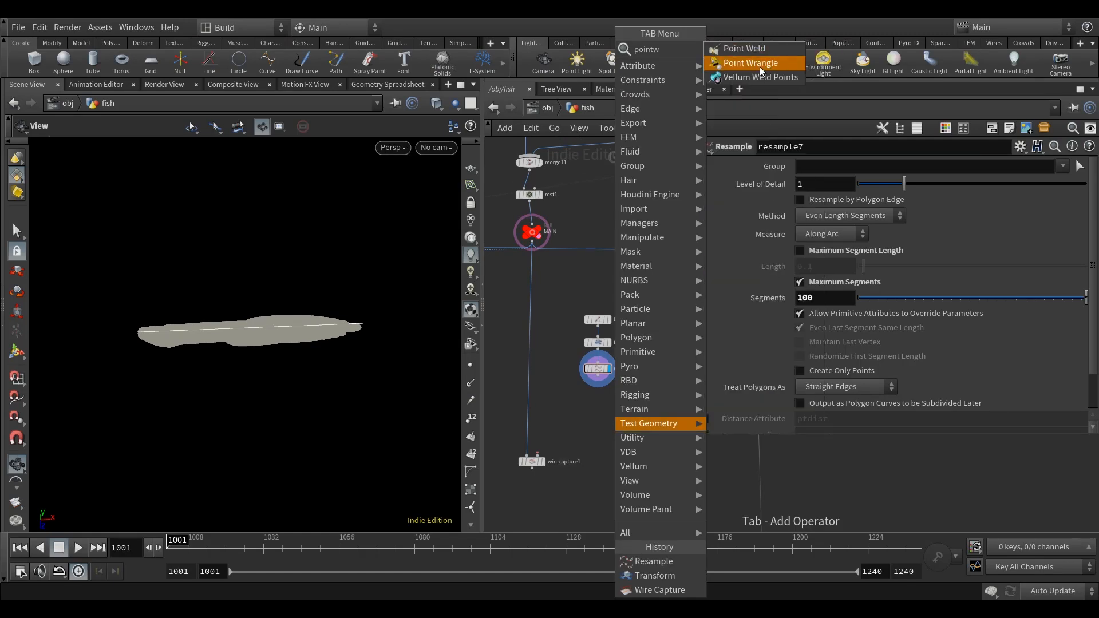
click(760, 65)
click(588, 437)
scroll(590, 429, up, 3)
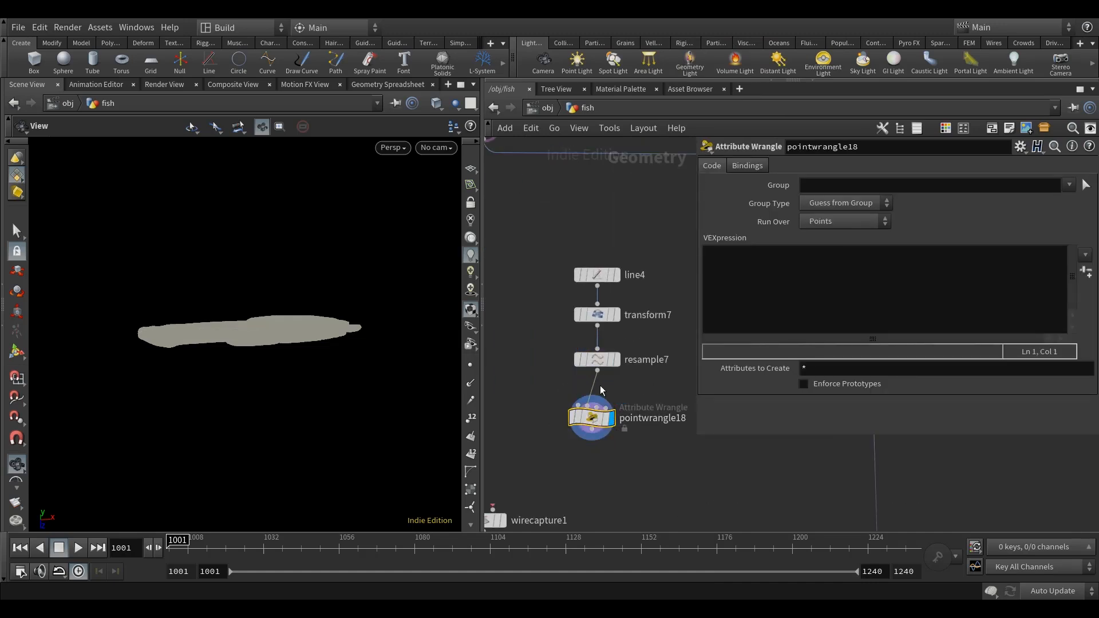
click(598, 371)
click(578, 405)
key(y)
mouse_move(613, 391)
mouse_down()
mouse_move(592, 393)
mouse_move(597, 415)
mouse_up()
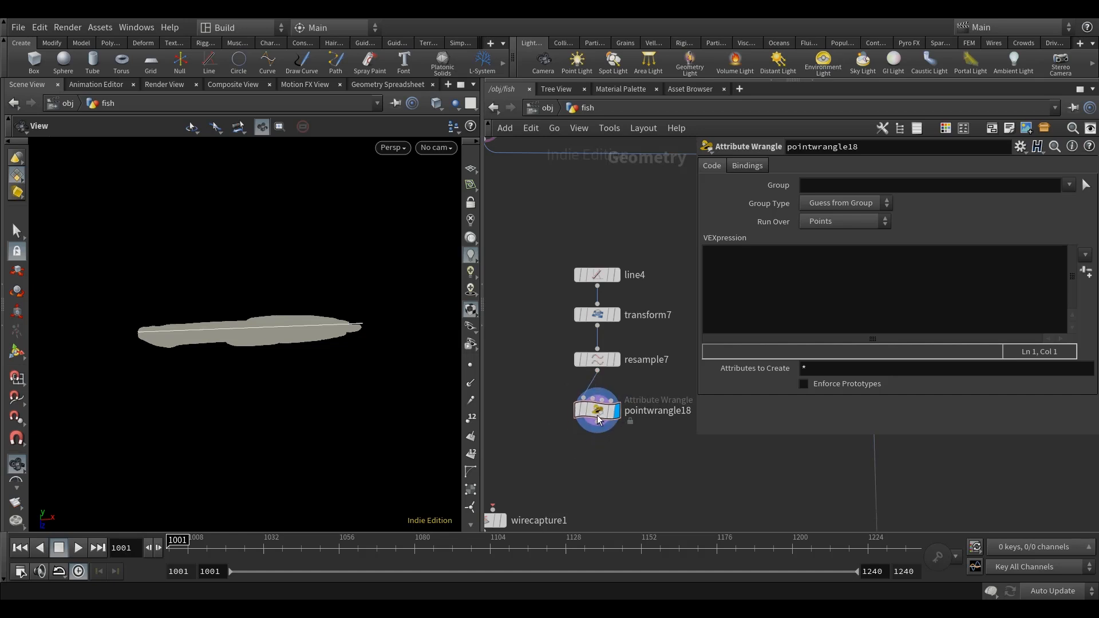
middle_drag(727, 478, 692, 477)
click(778, 296)
text(@ramp = float())
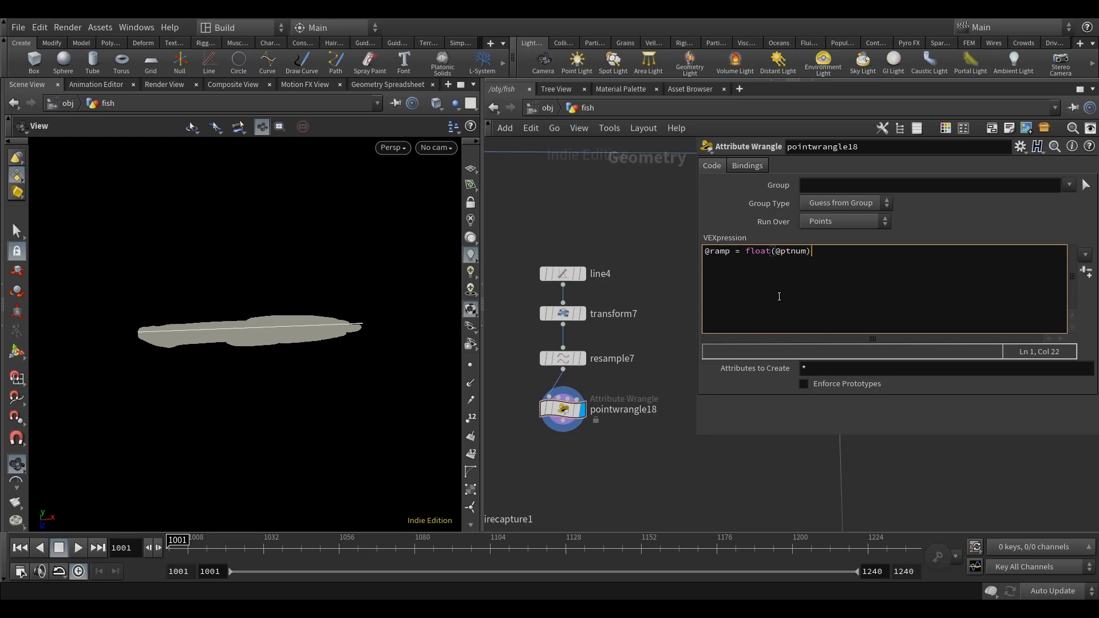
text(@ptnum)/npoints(0);)
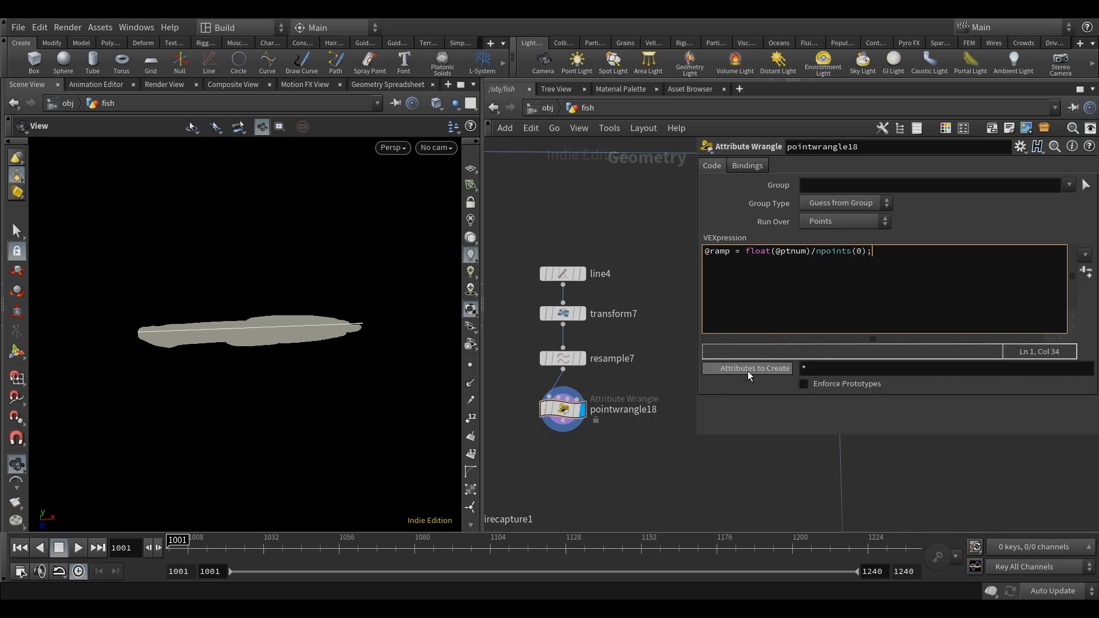
Show only the ramp attribute in the Geometry Spreadsheet, check its values down to the last point, and return to the scene.
middle_drag(672, 461, 692, 445)
click(383, 85)
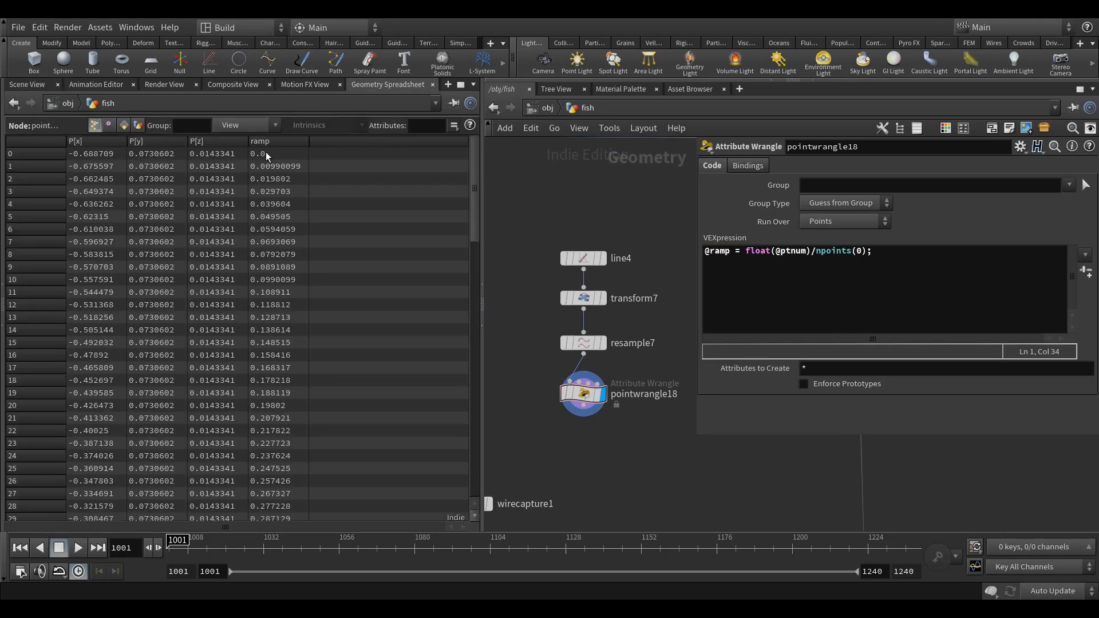
click(240, 125)
click(253, 192)
click(241, 126)
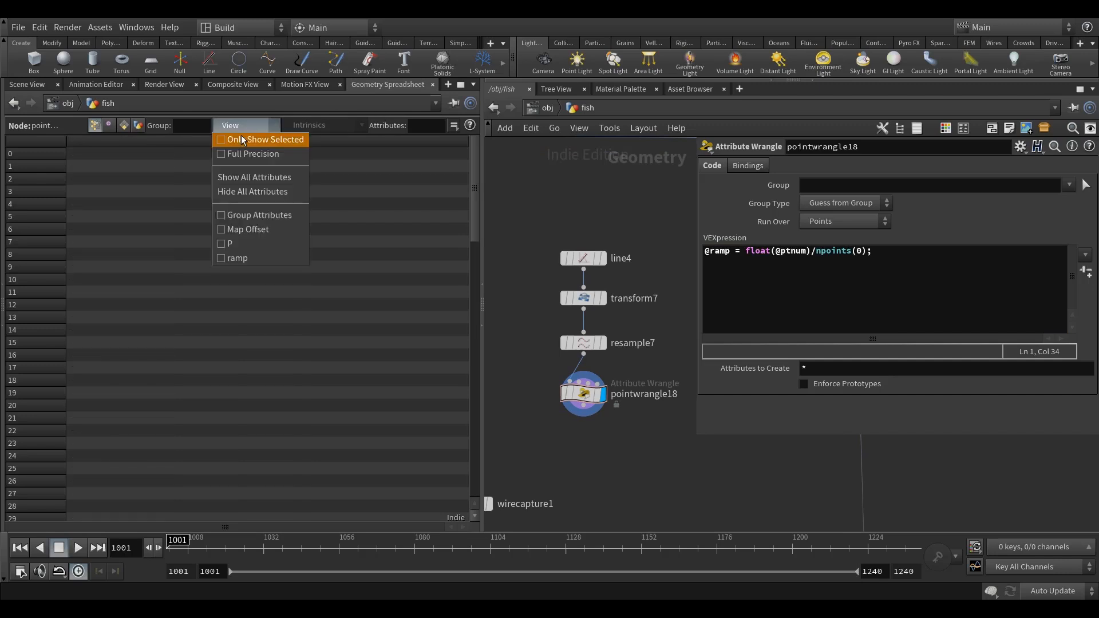
click(237, 259)
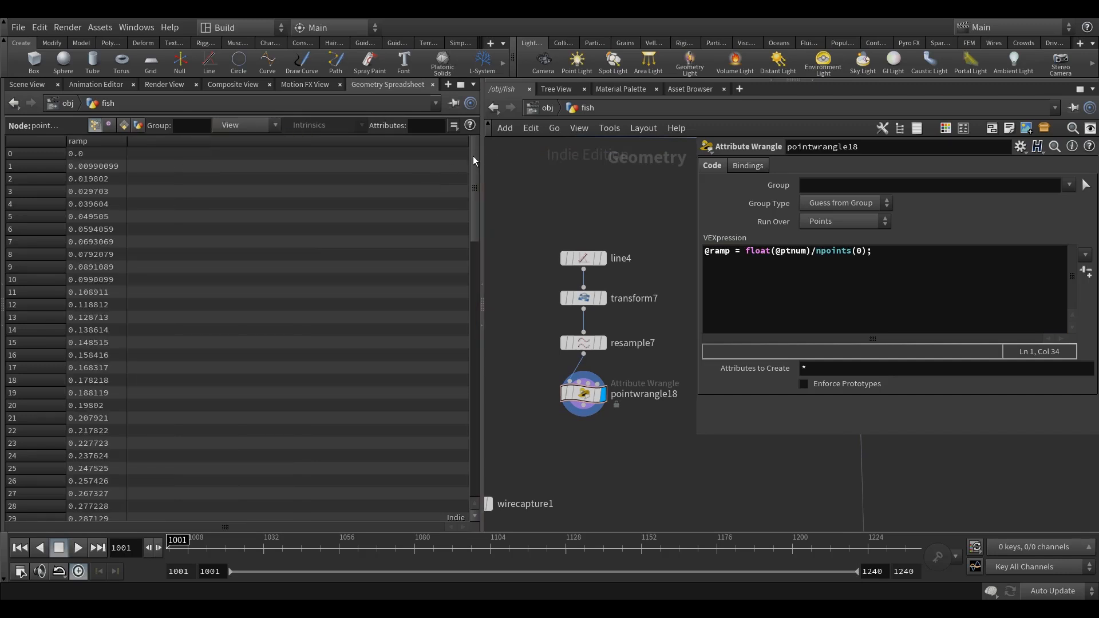
drag(473, 155, 461, 502)
click(40, 85)
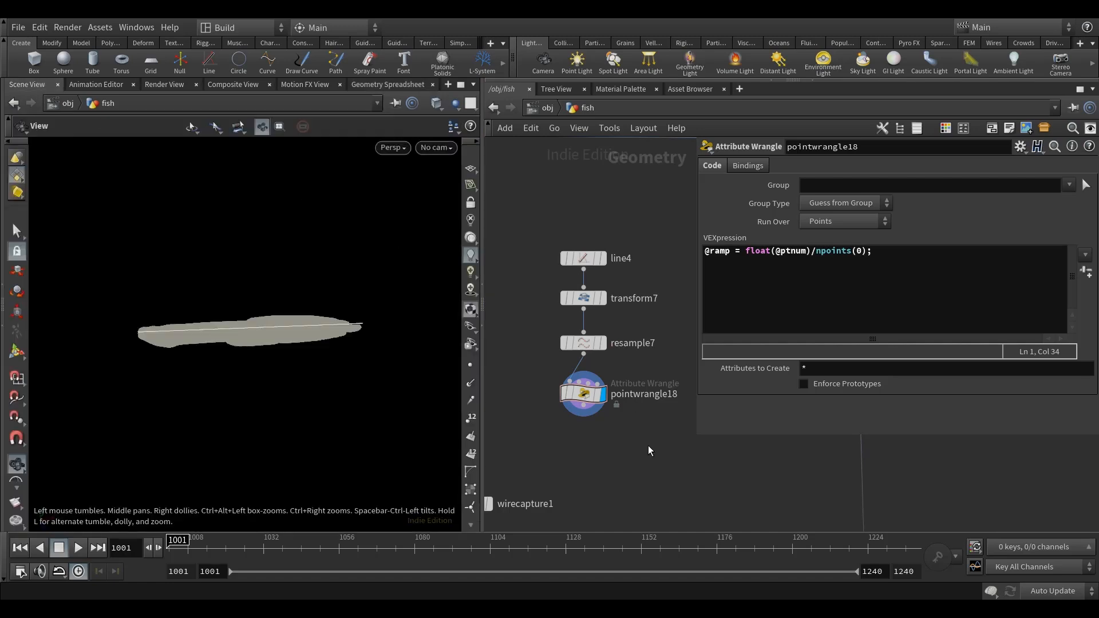
Add a Rest Position node below pointwrangle18, connect pointwrangle18 to its first input and display it.
middle_drag(645, 445, 633, 412)
key(Tab)
text(re)
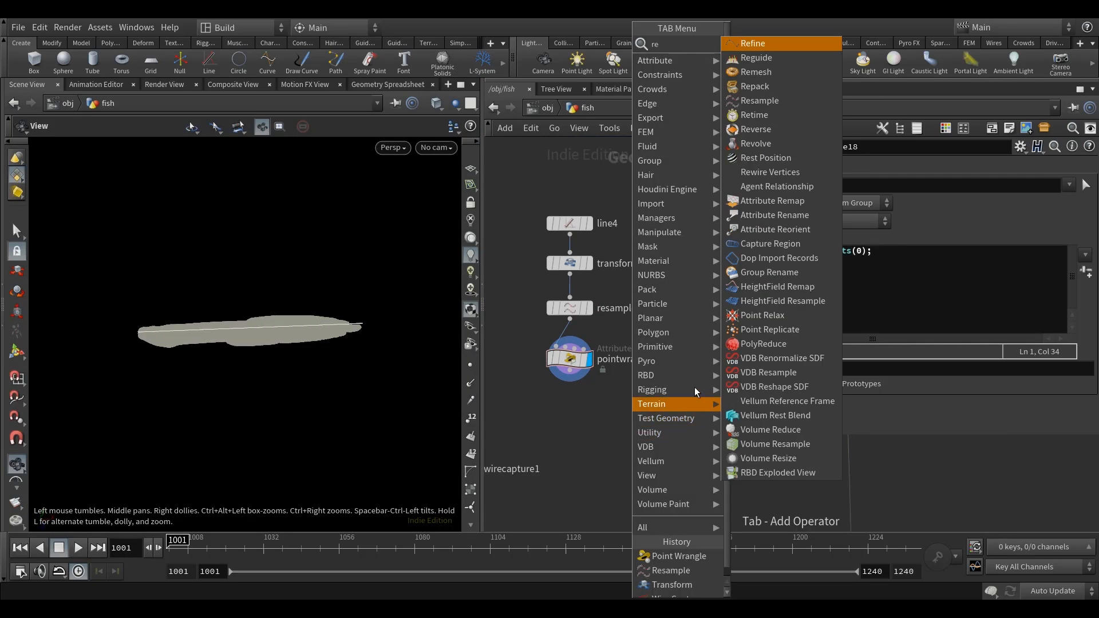
text(st)
click(801, 44)
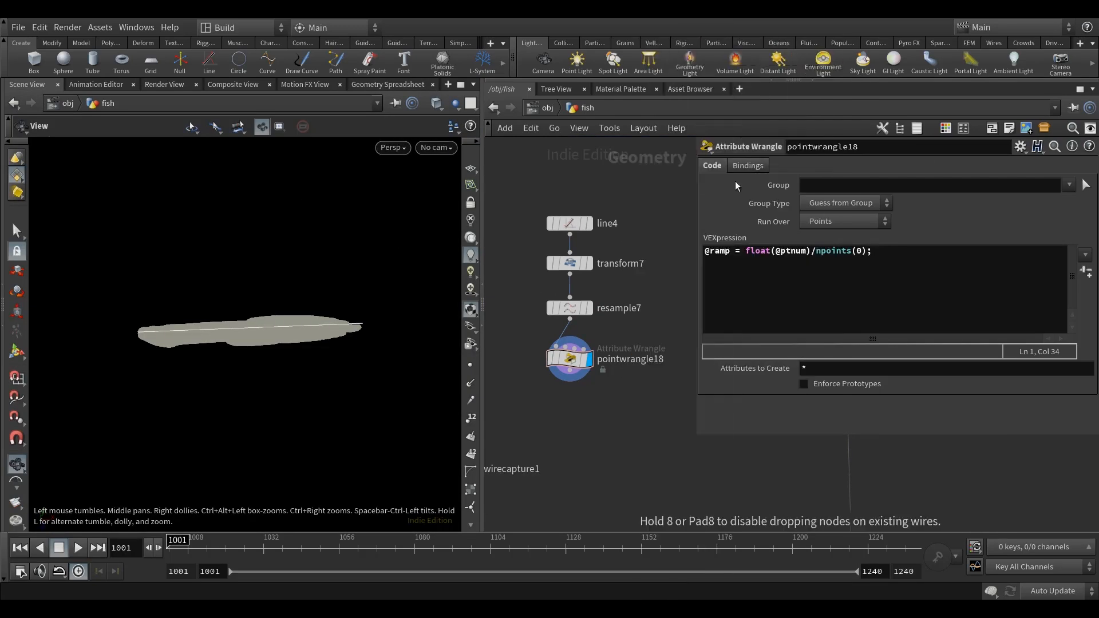
click(564, 420)
drag(570, 371, 562, 402)
click(583, 420)
middle_drag(651, 409, 693, 402)
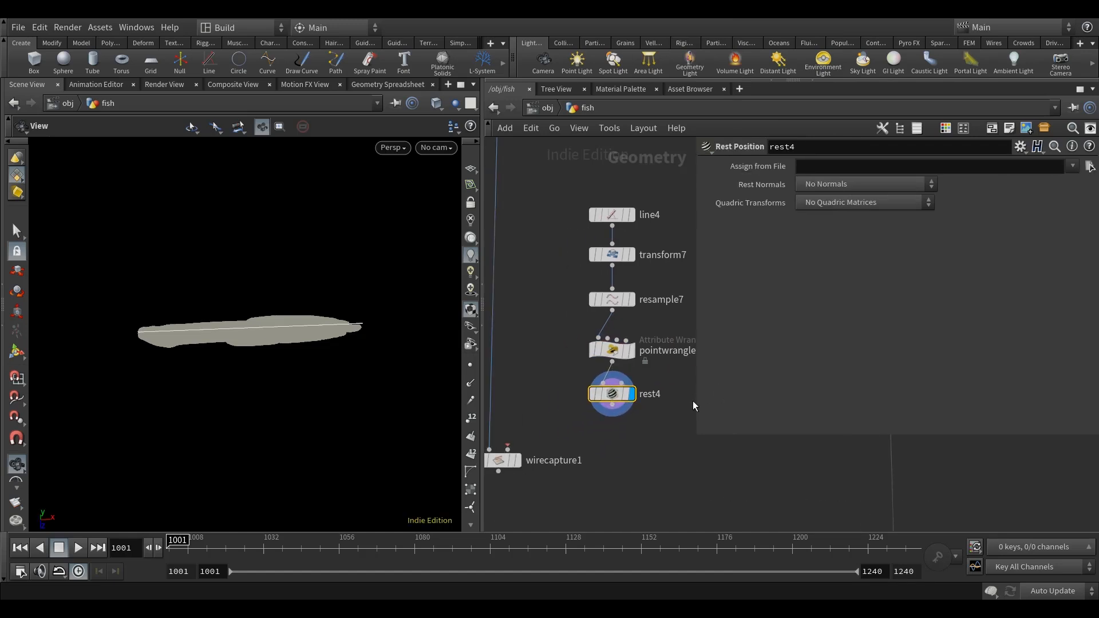
Add a Null node below rest4, connect rest4 to its input and display it.
click(610, 450)
middle_drag(606, 451, 625, 429)
drag(509, 439, 508, 479)
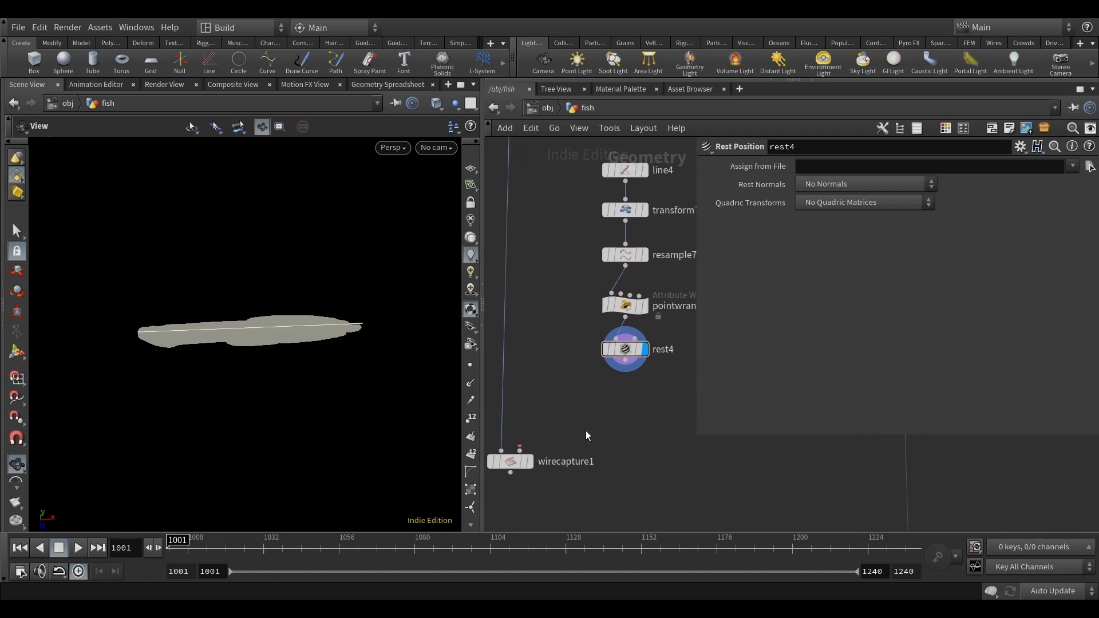
key(Tab)
text(nul)
click(700, 44)
click(619, 403)
click(631, 396)
drag(614, 406, 620, 406)
middle_drag(632, 442, 580, 460)
Rename the Null below rest4 as CURVE_STATIC.
double_click(607, 424)
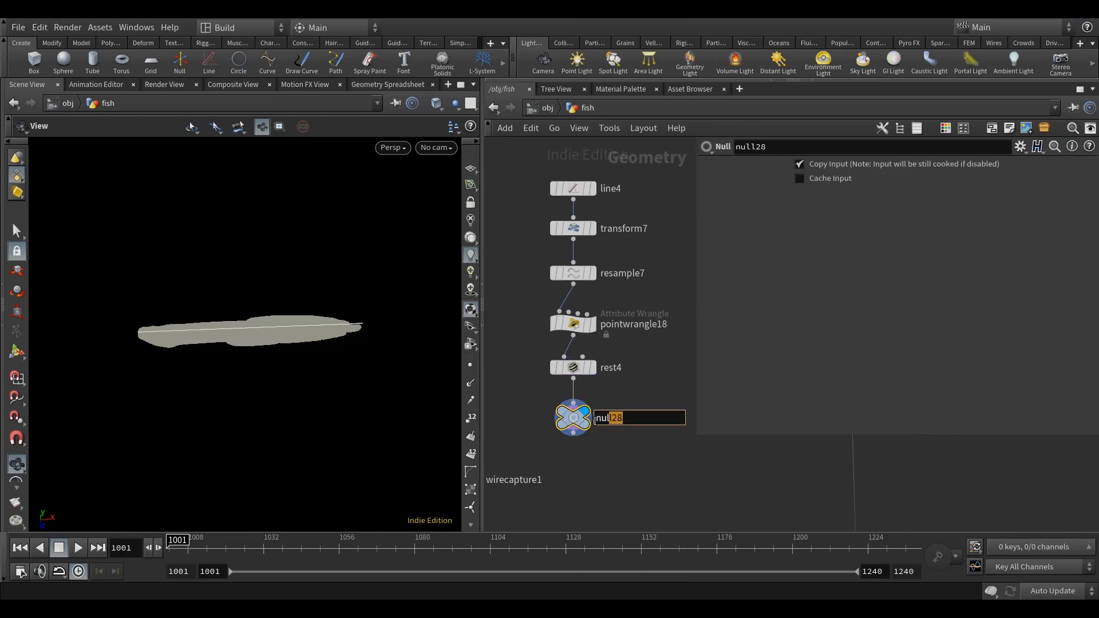
text(CURVE_S)
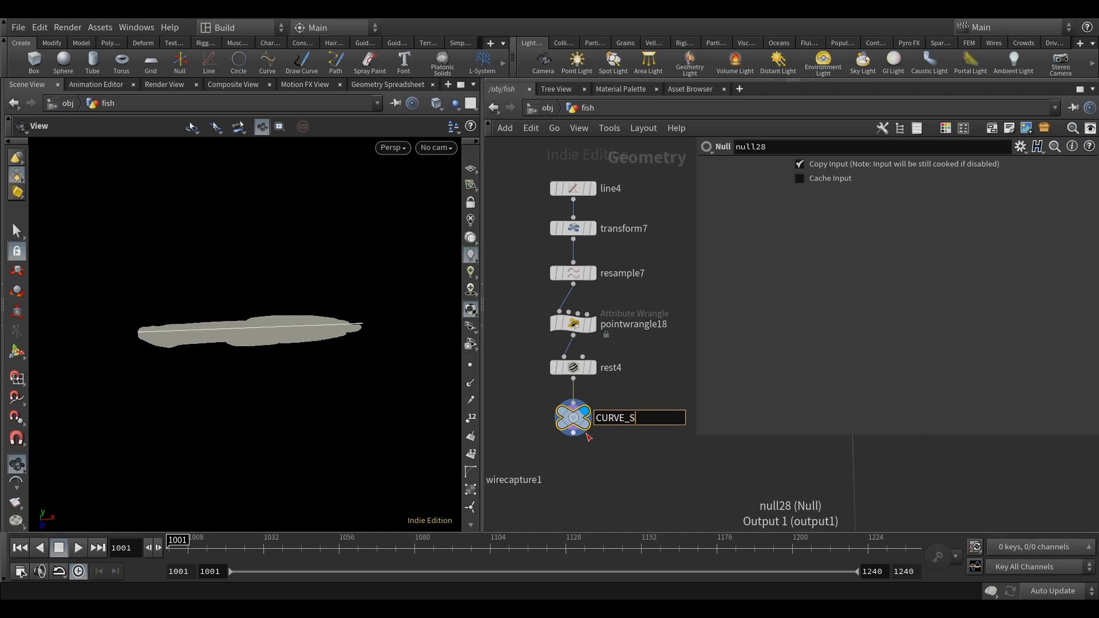
text(TATIC)
key(Return)
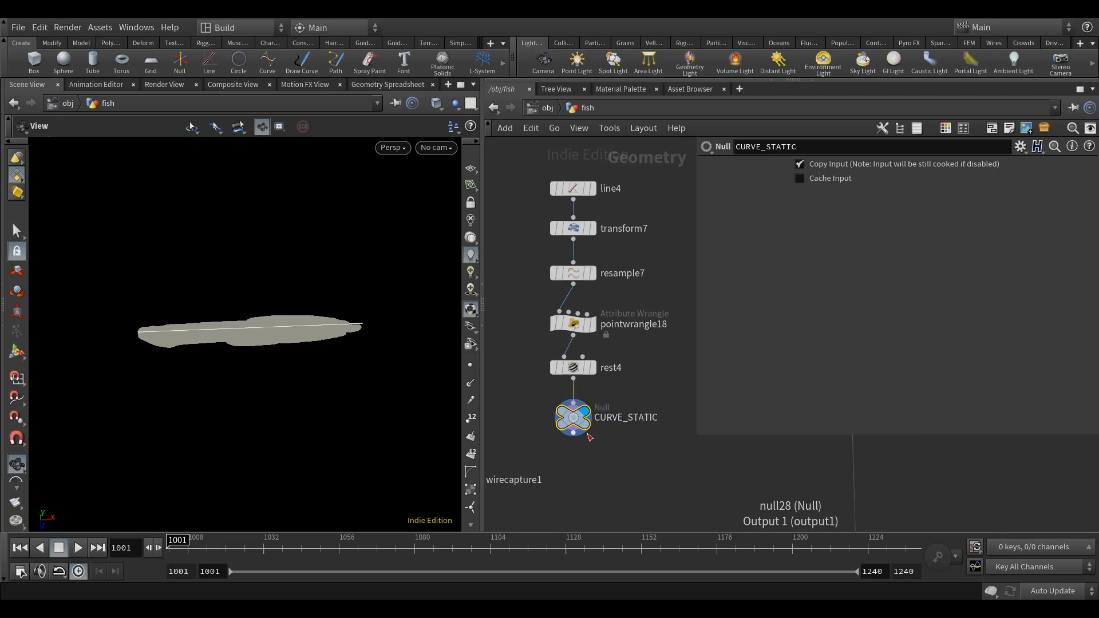
Connect CURVE_STATIC to the second input of wirecapture1 and display wirecapture1.
drag(693, 364, 853, 363)
middle_drag(632, 386, 683, 312)
click(623, 362)
click(544, 384)
middle_drag(627, 414, 684, 371)
drag(568, 368, 571, 389)
click(590, 387)
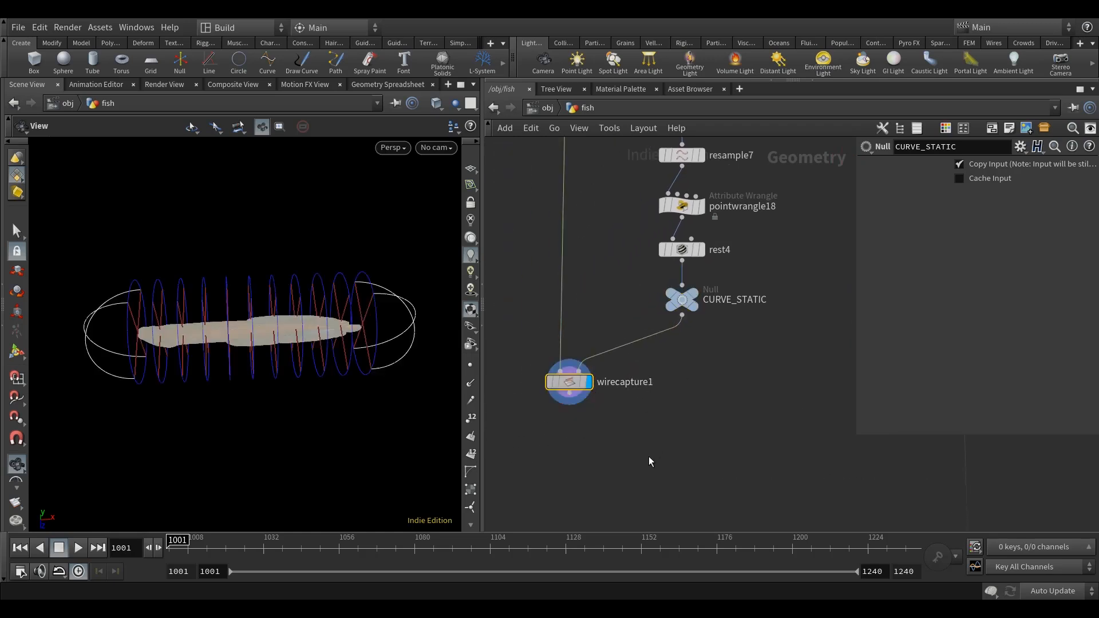
Set the kernel function of wirecapture1 to Exponential Bump.
middle_drag(768, 399, 760, 420)
click(988, 205)
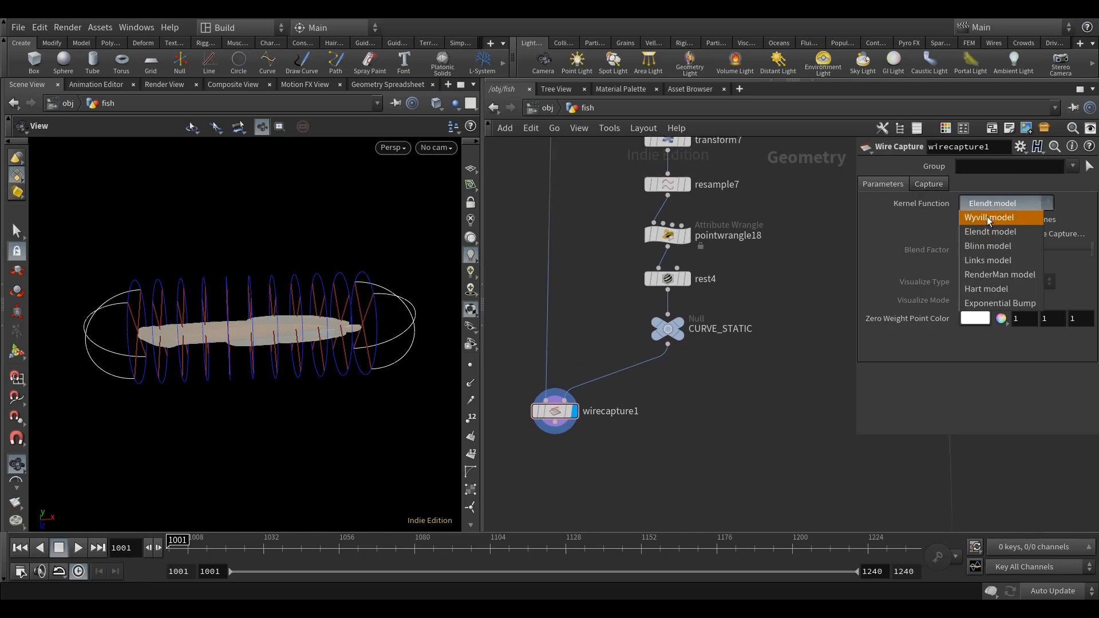
click(988, 304)
Add a Wire Deform node below wirecapture1 and connect wirecapture1 to its first input.
middle_drag(651, 436, 713, 379)
key(Tab)
text(wire)
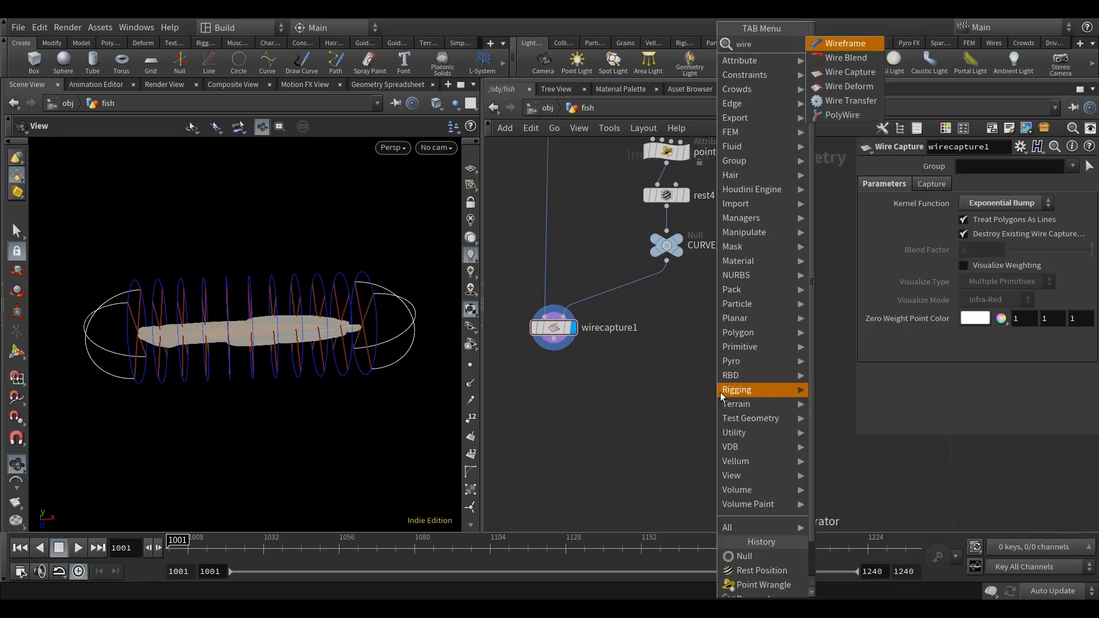
click(849, 42)
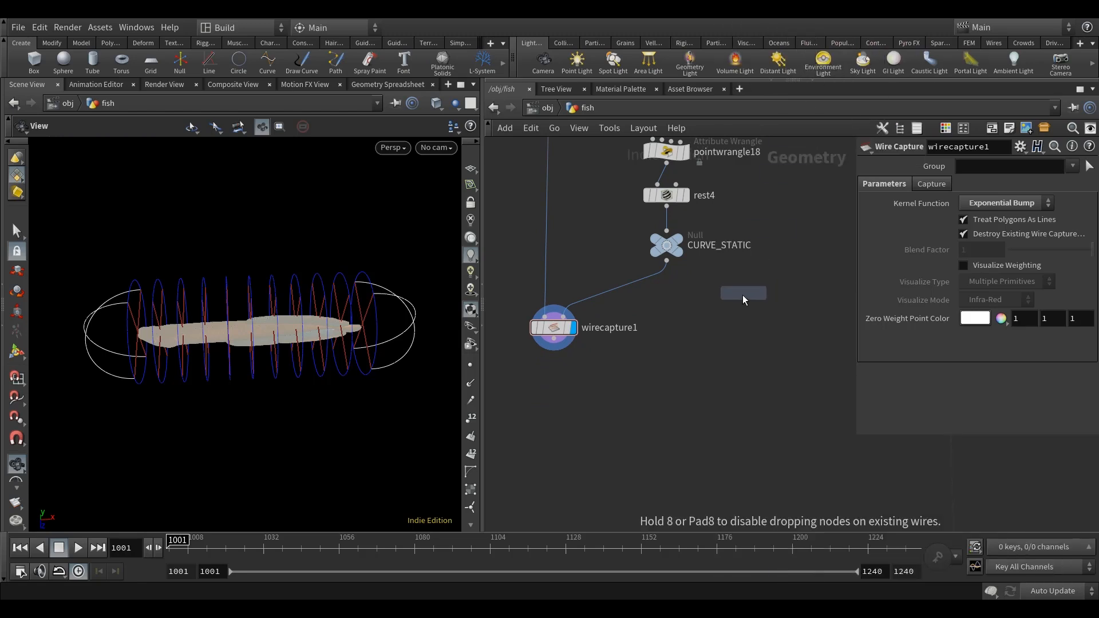
click(658, 422)
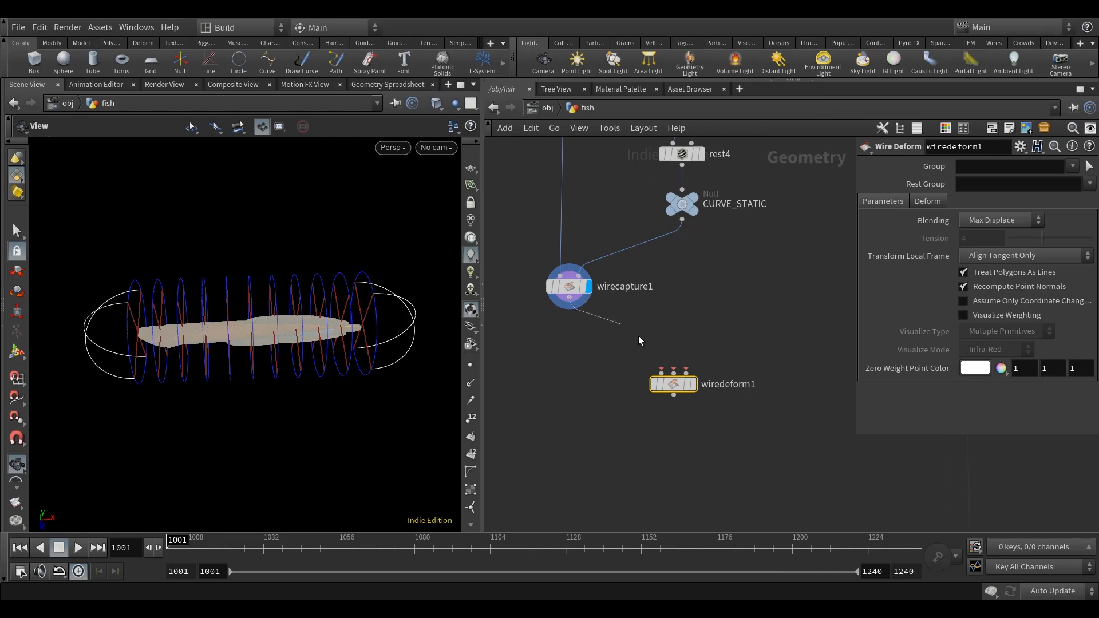
drag(674, 384, 685, 412)
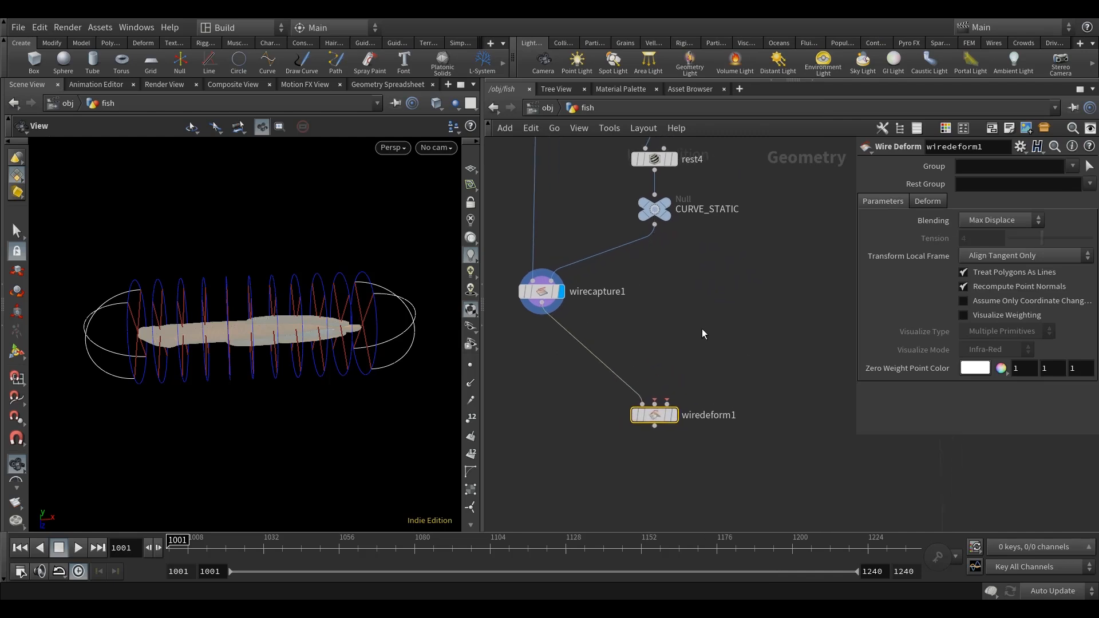
click(654, 224)
click(667, 404)
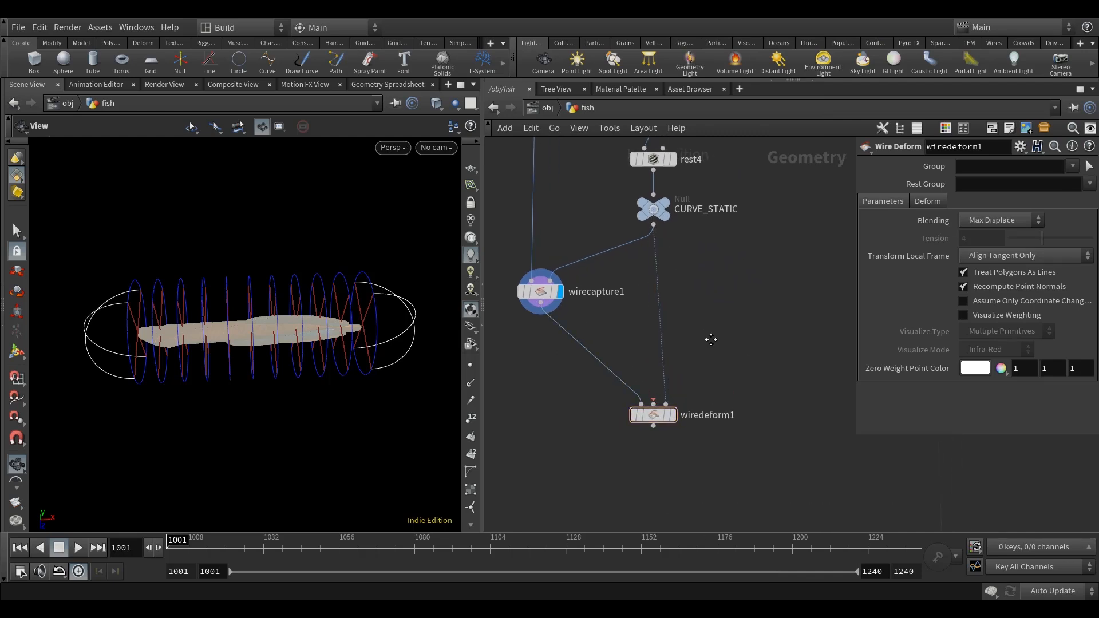
middle_drag(697, 367, 636, 385)
key(ctrl+z)
Connect CURVE_STATIC to the second input of wiredeform1 and to a new Null placed on a separate branch.
click(593, 247)
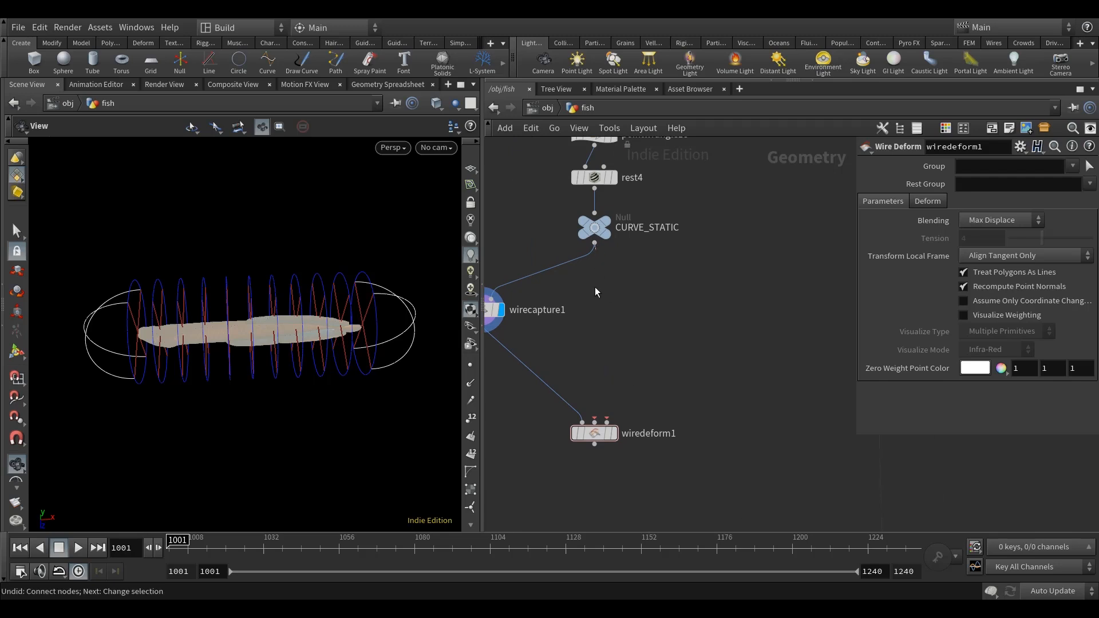
key(Tab)
text(null)
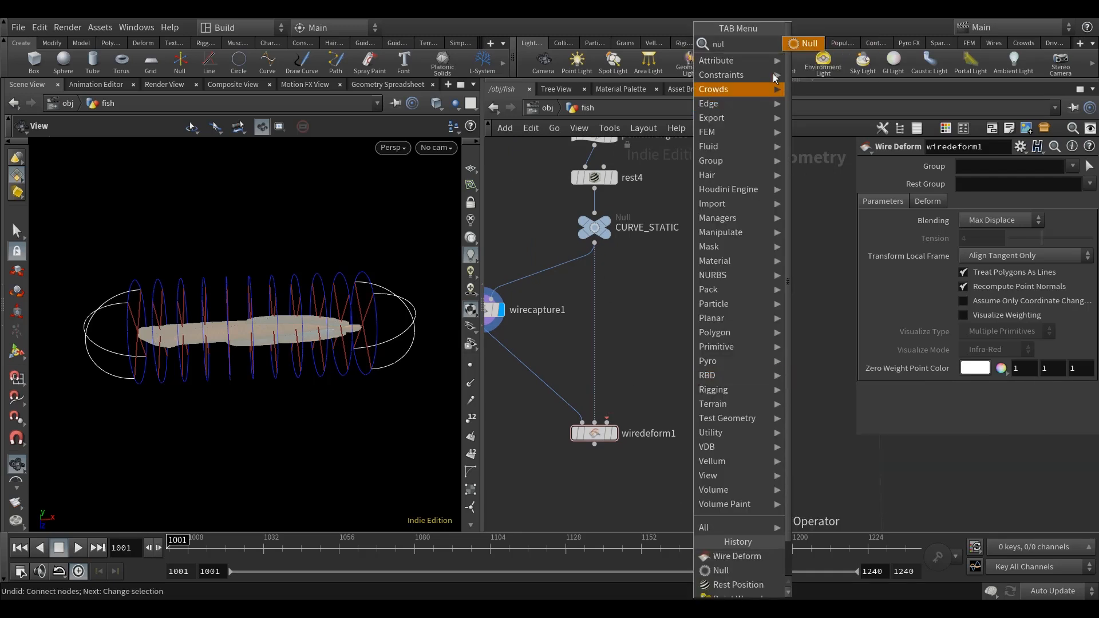
key(Return)
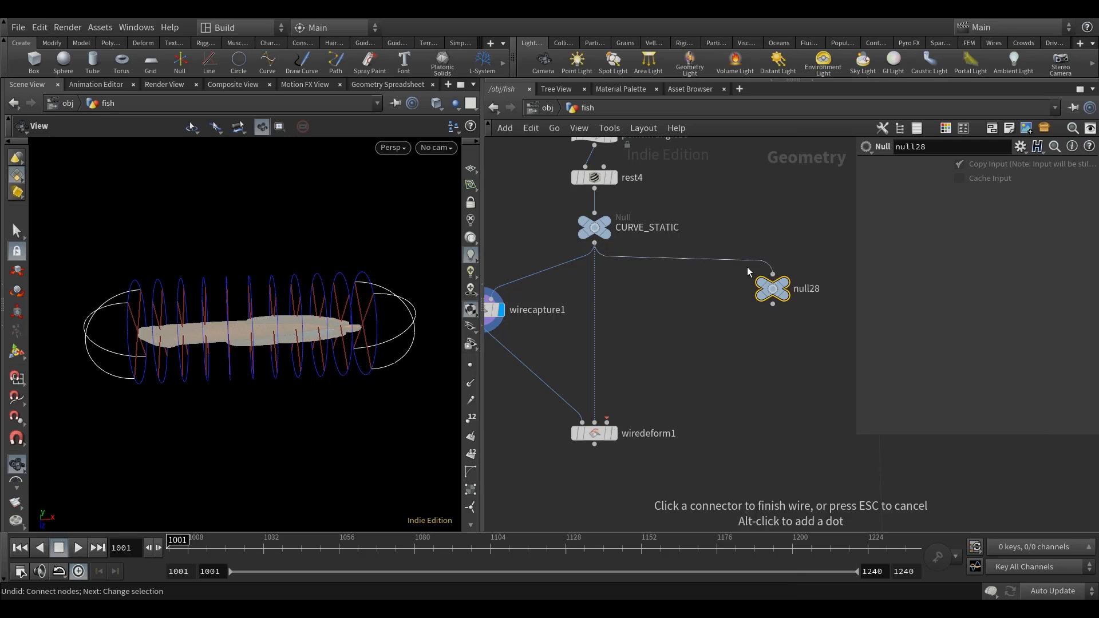
click(772, 275)
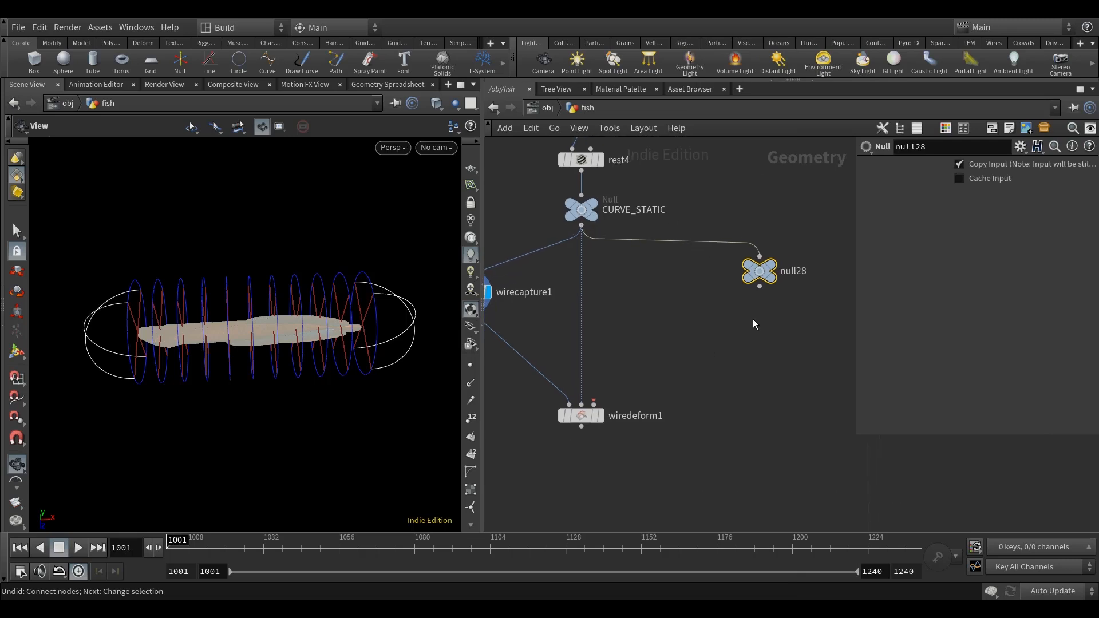
click(758, 286)
middle_drag(756, 319, 784, 295)
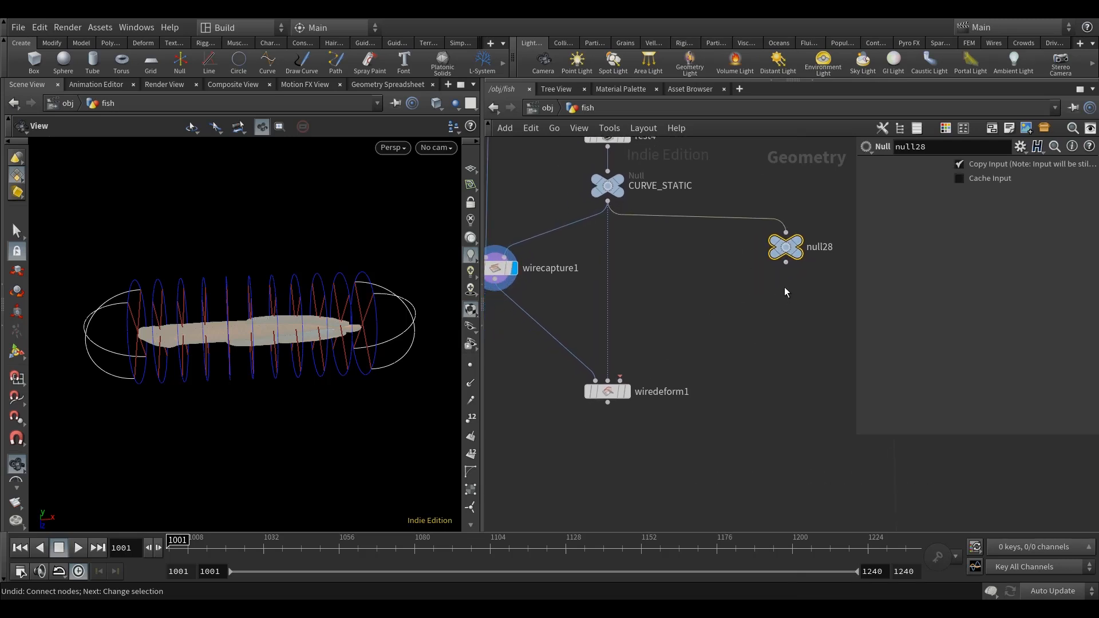
Connect null28 to the third input of wiredeform1.
click(786, 263)
click(621, 380)
click(627, 391)
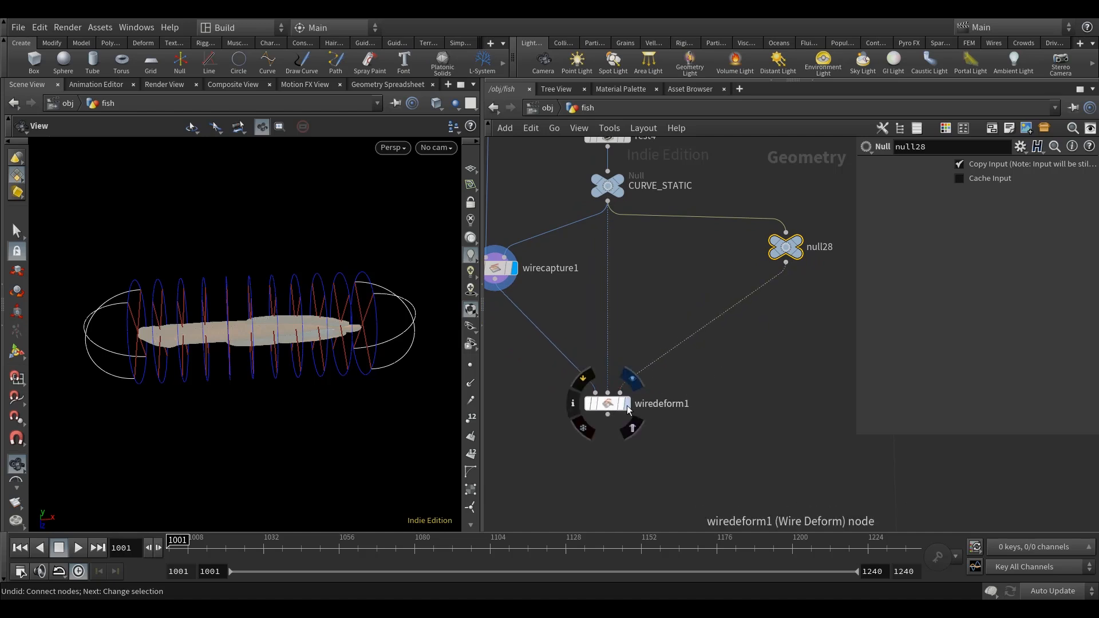
drag(786, 263, 781, 284)
Display wiredeform1 and set its Transform Local Frame to No Transform.
click(606, 410)
mouse_move(741, 397)
middle_down()
mouse_move(728, 403)
mouse_move(729, 392)
middle_up()
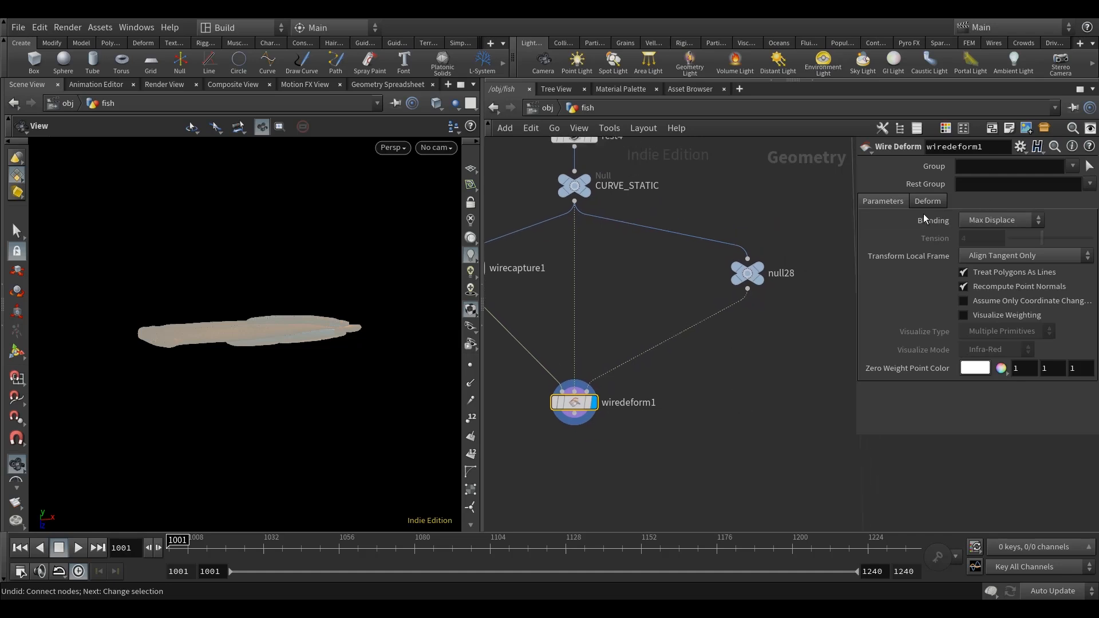
click(1001, 256)
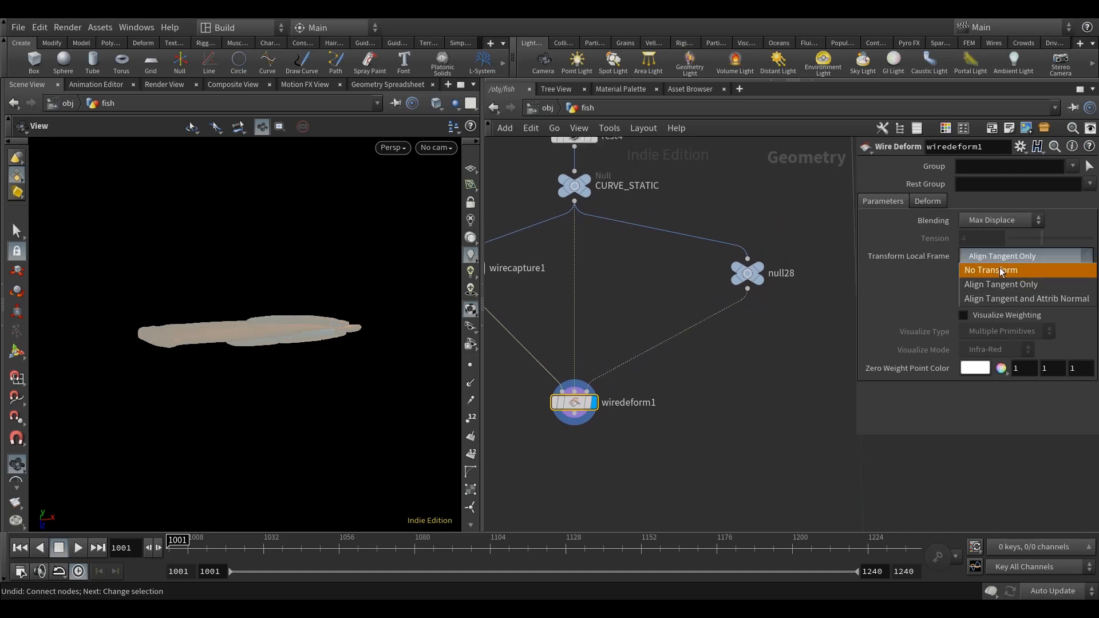
click(999, 269)
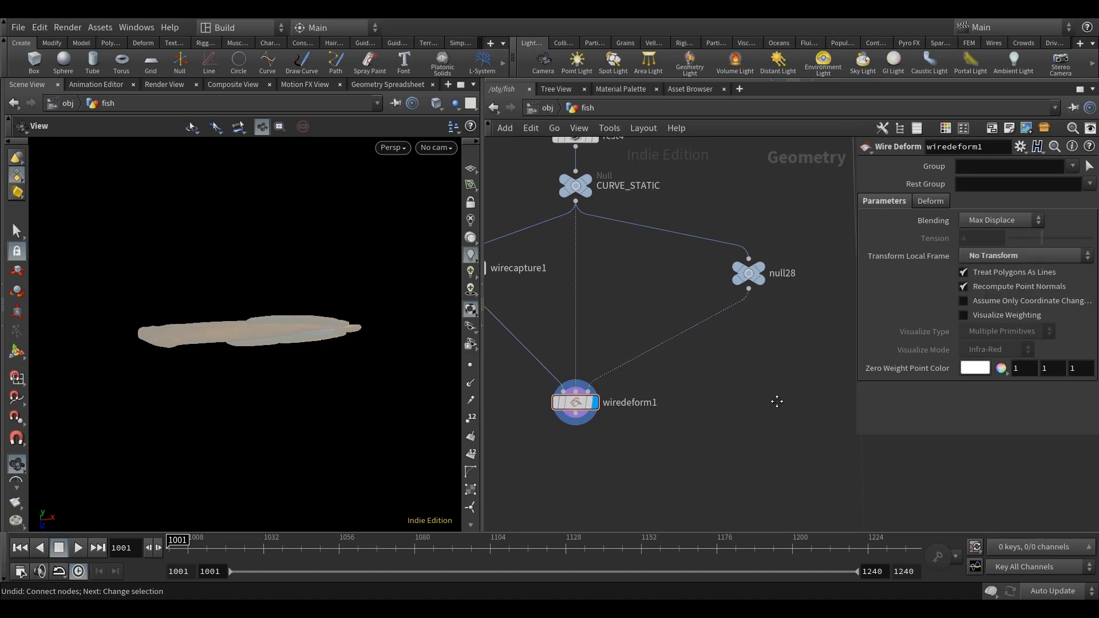
Insert a Mountain node between null28 and wiredeform1 and display it.
middle_drag(750, 374, 725, 400)
key(Tab)
text(mo)
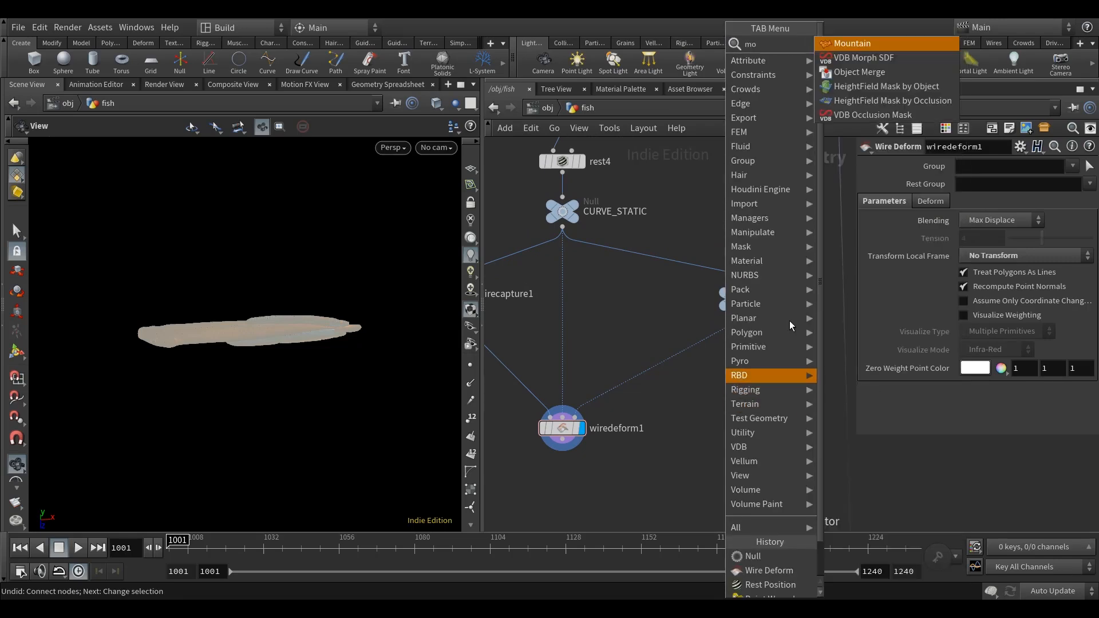
click(861, 46)
click(733, 352)
mouse_move(733, 352)
mouse_down()
mouse_move(705, 349)
mouse_move(743, 353)
mouse_up()
click(754, 349)
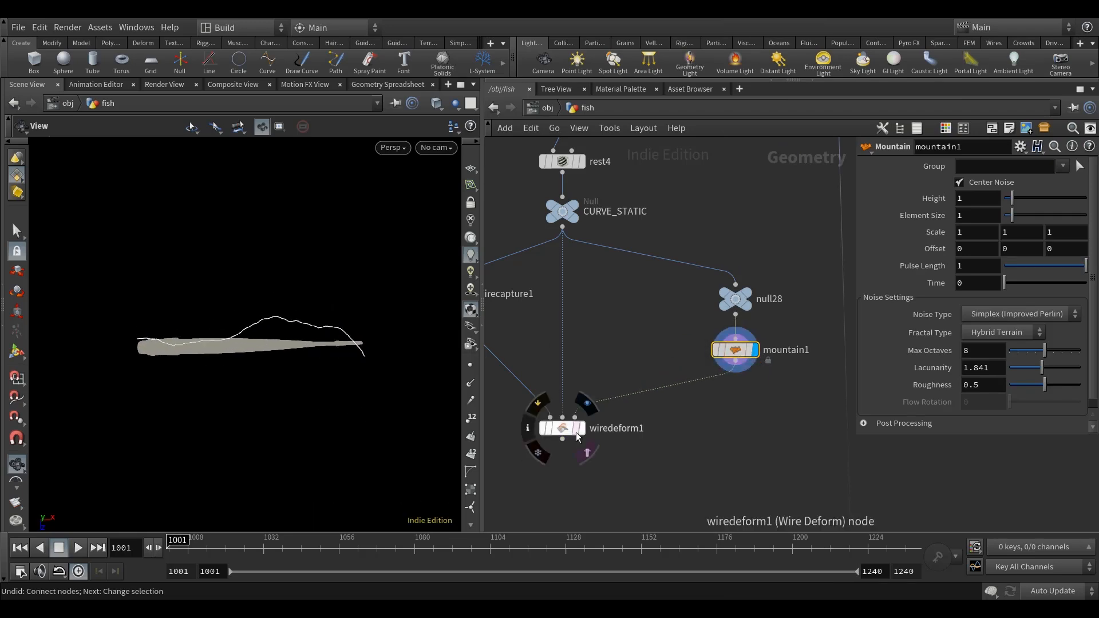
Display wiredeform1 and inspect how the Mountain noise on the curve deforms the fish body.
click(579, 428)
drag(347, 418, 332, 378)
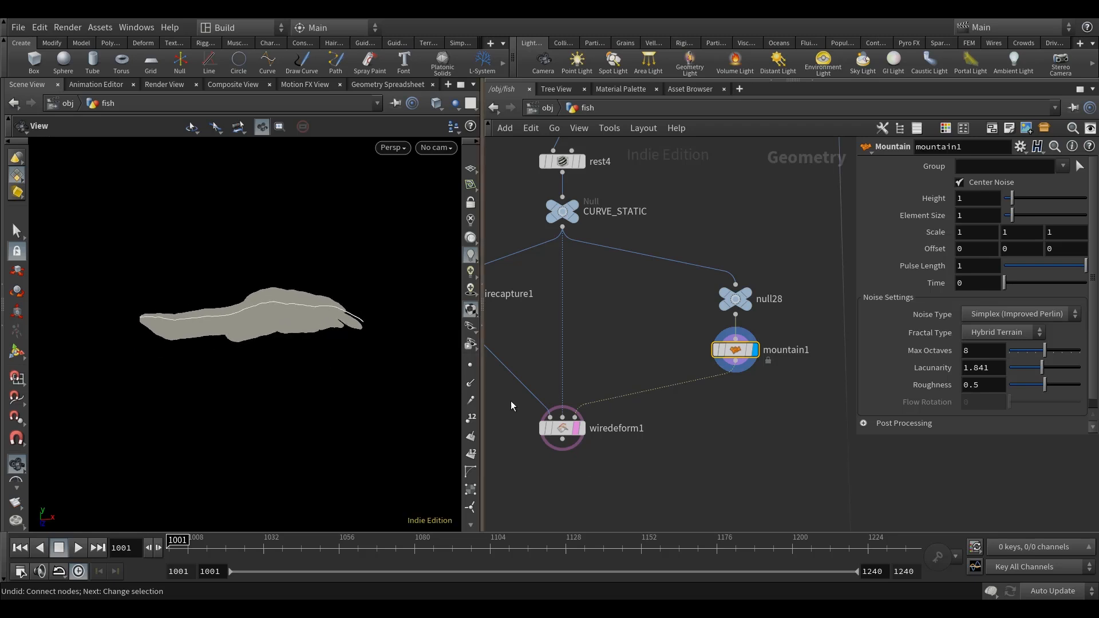
click(583, 429)
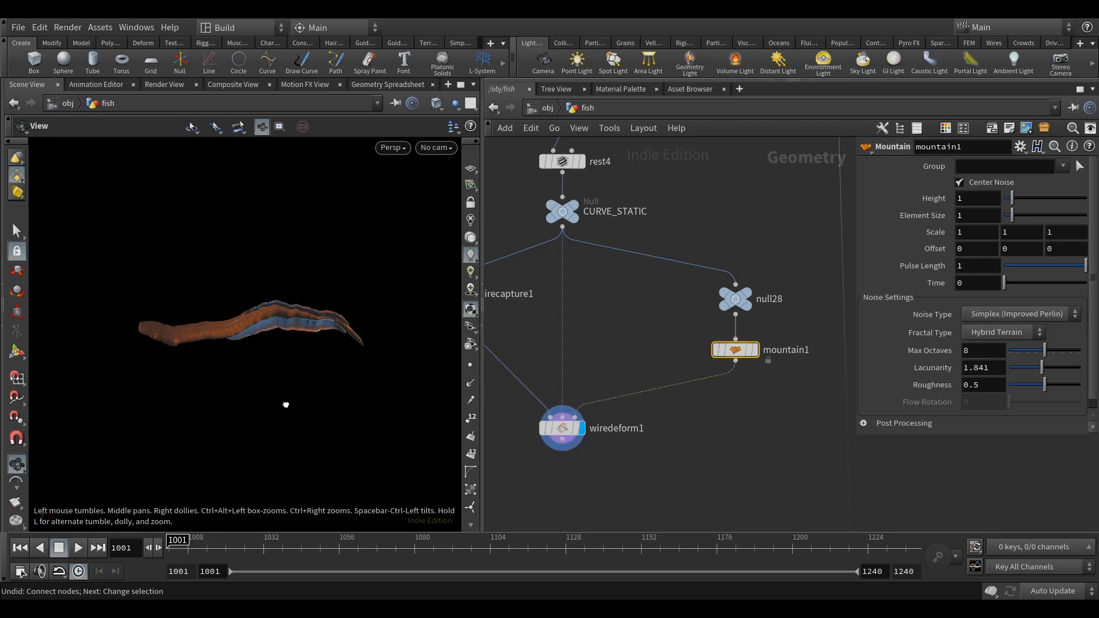
drag(286, 344, 297, 373)
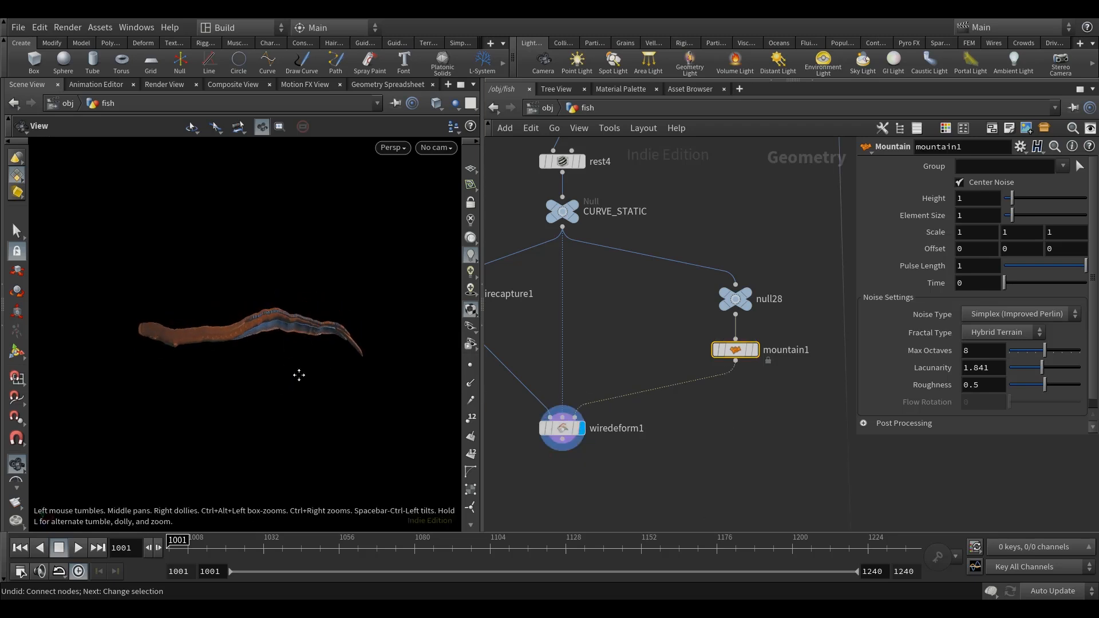
Display mountain1 to view the noisy curve, then delete the node.
click(753, 350)
middle_drag(516, 416, 521, 373)
drag(569, 386, 569, 414)
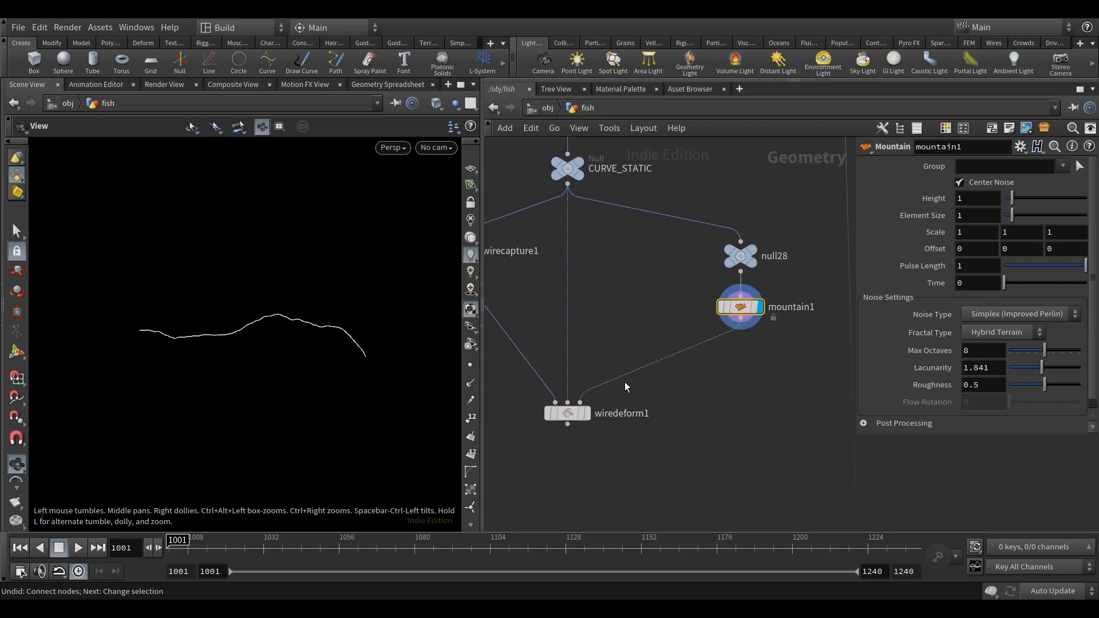
key(Delete)
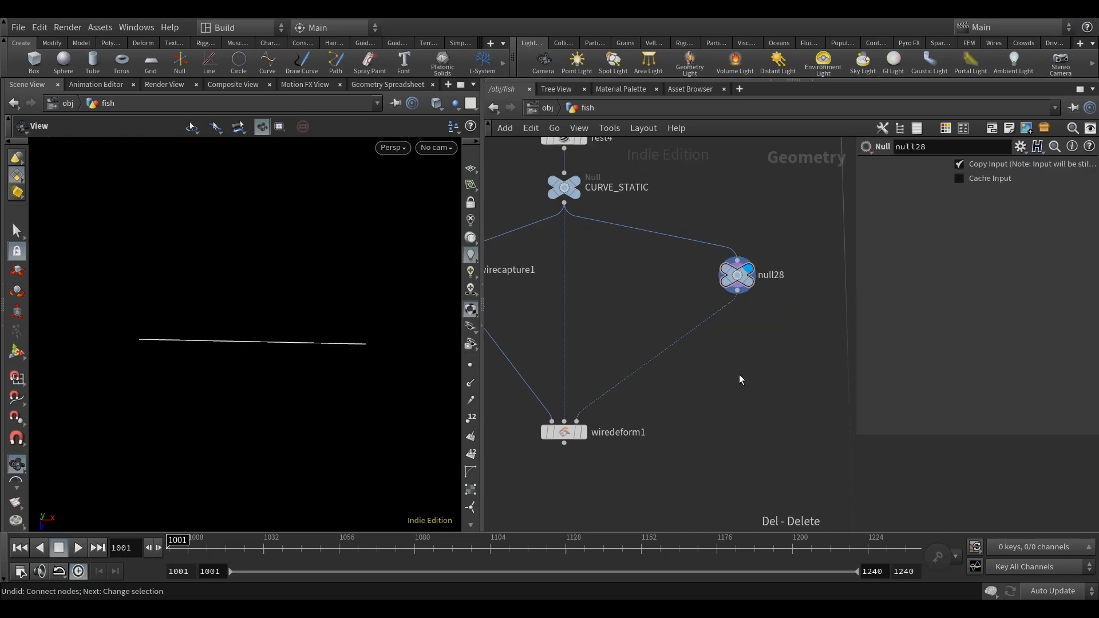
Insert a Point VOP node between null28 and wiredeform1.
key(Tab)
text(point)
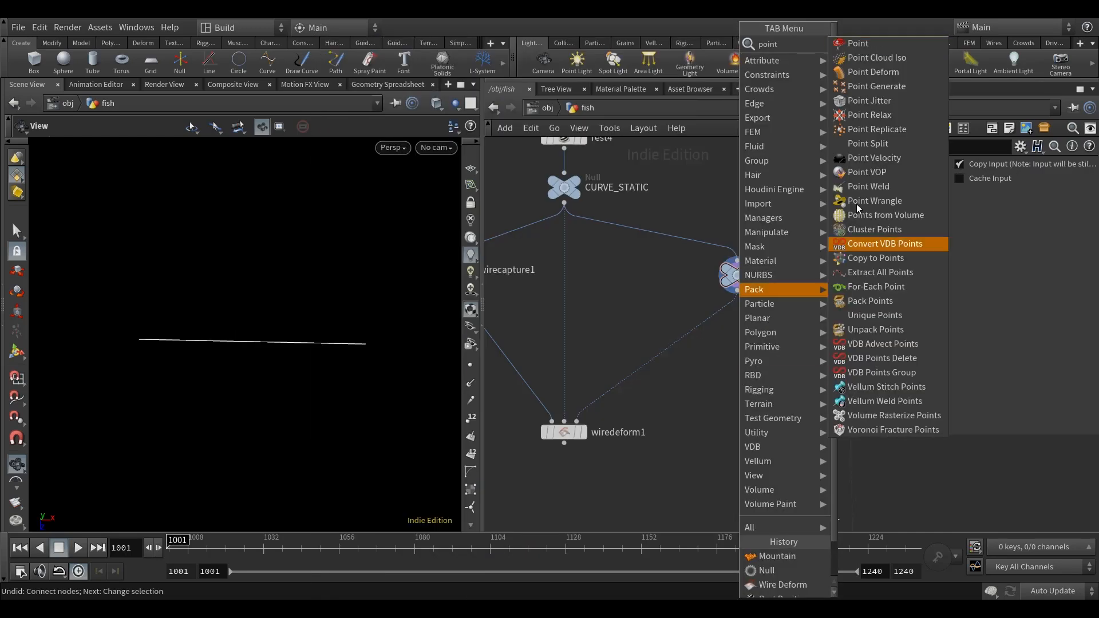
click(866, 172)
click(725, 366)
mouse_move(726, 365)
mouse_down()
mouse_move(683, 351)
mouse_move(736, 355)
mouse_up()
middle_drag(735, 422, 625, 417)
Rename the Point VOP as wave_vop and colour the node green.
double_click(696, 347)
text(wave_vop)
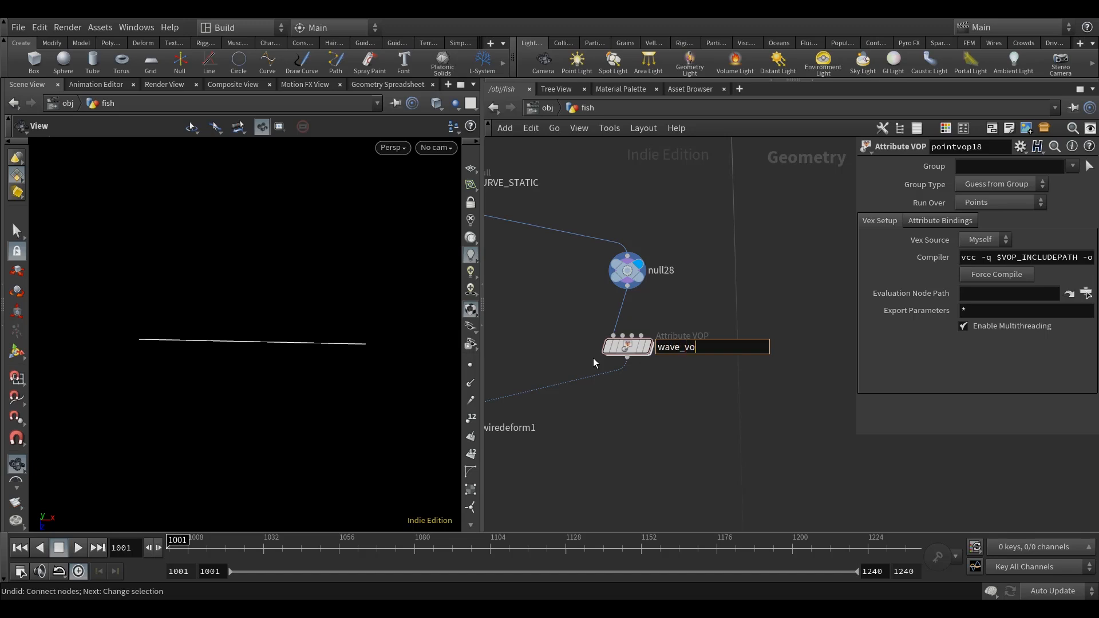
key(Return)
key(c)
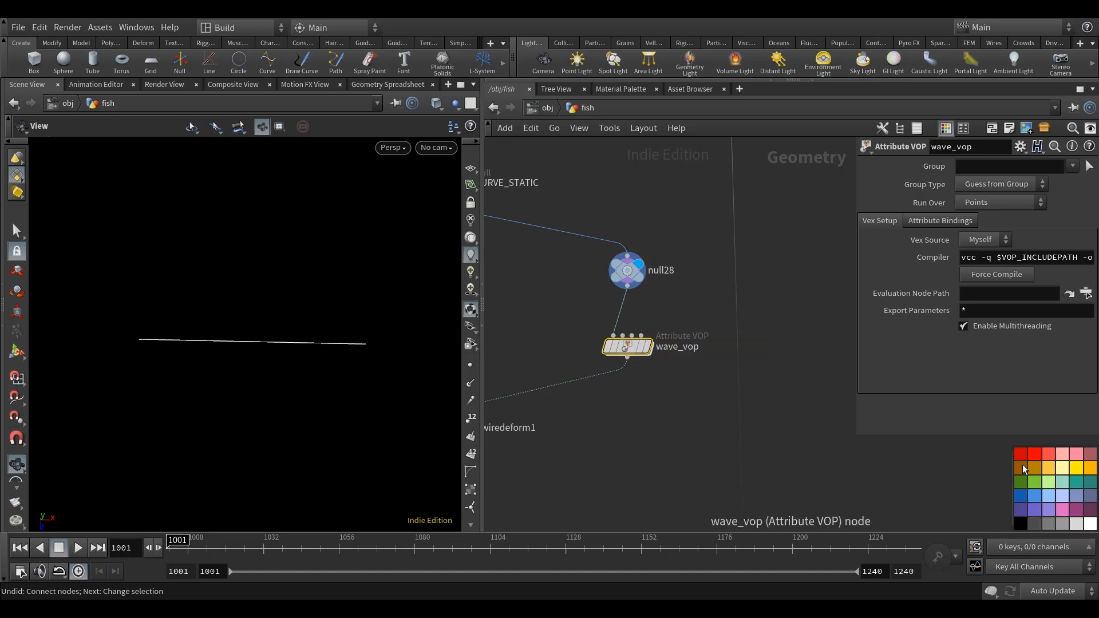
click(1034, 481)
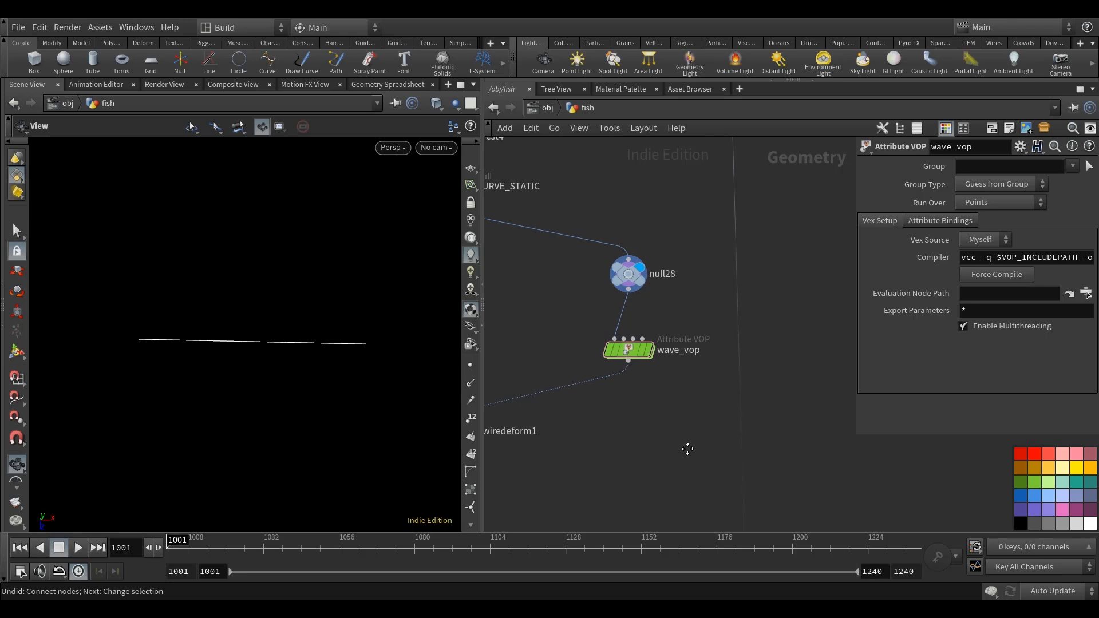
Enter the wave_vop network and move geometryvopoutput1 farther away from geometryvopglobal1 to make room for new nodes.
double_click(631, 351)
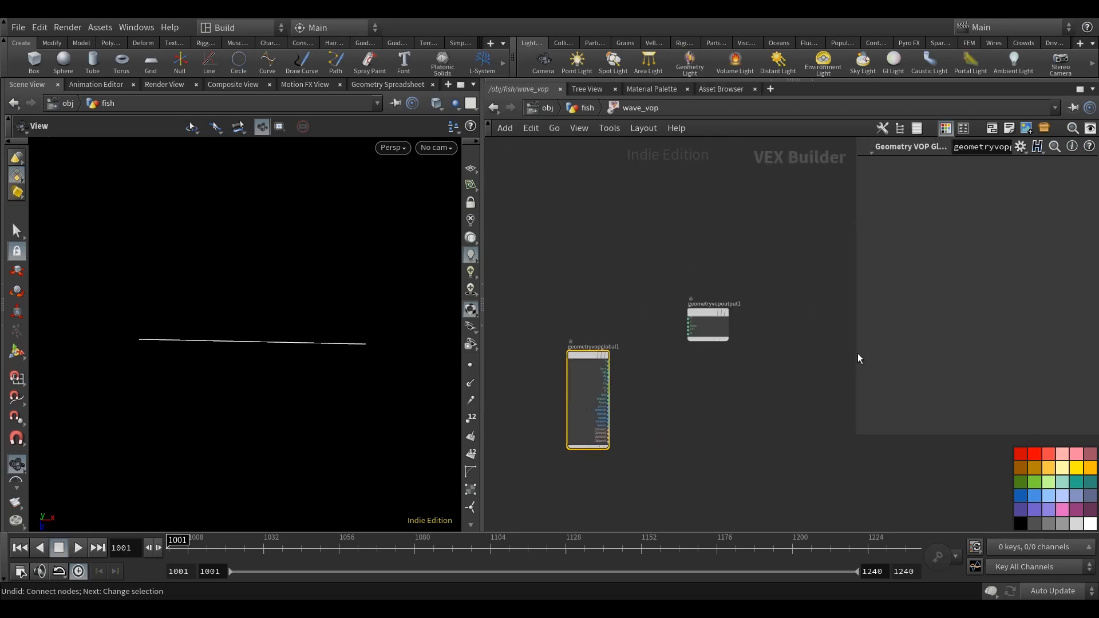
drag(855, 353, 929, 353)
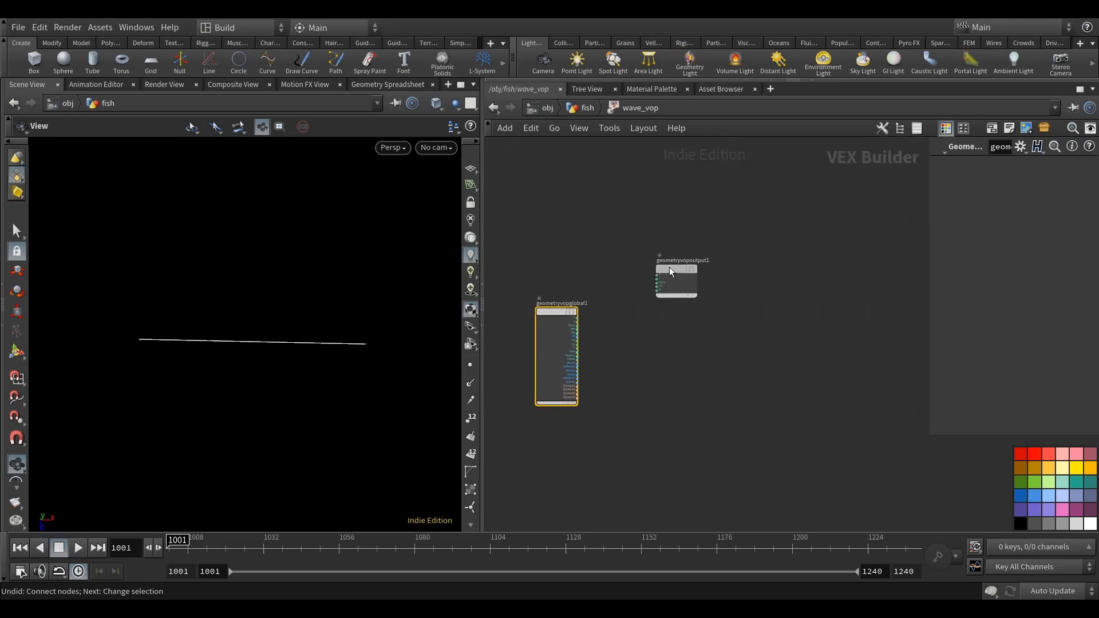
drag(668, 267, 861, 309)
key(Delete)
Add a Get Attribute node beside geometryvopglobal1.
scroll(606, 366, up, 4)
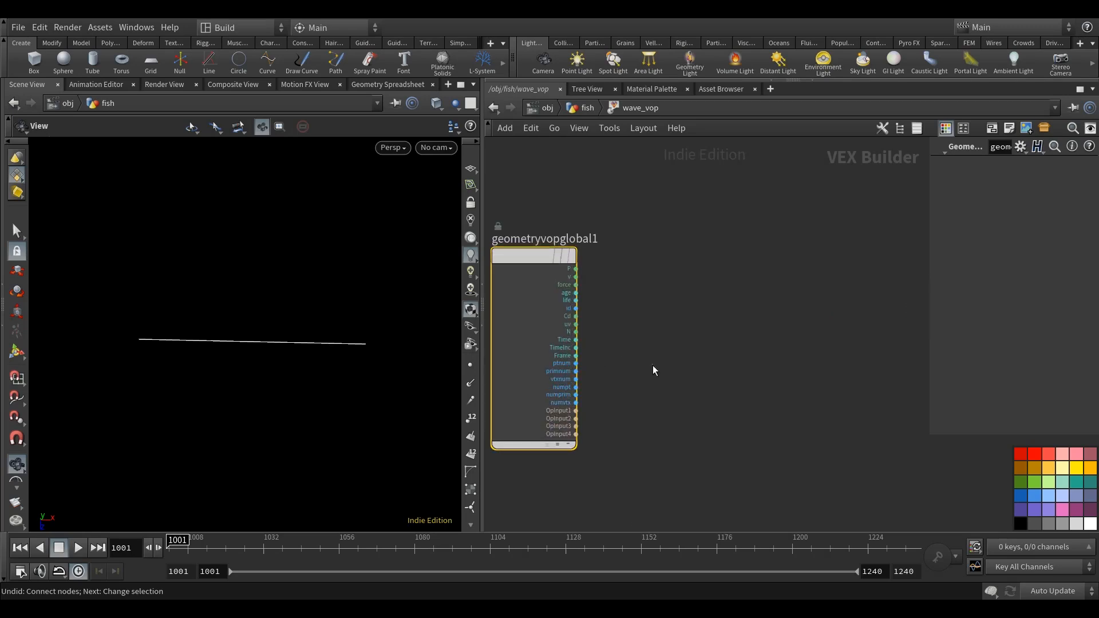
scroll(652, 366, up, 1)
key(Tab)
text(get)
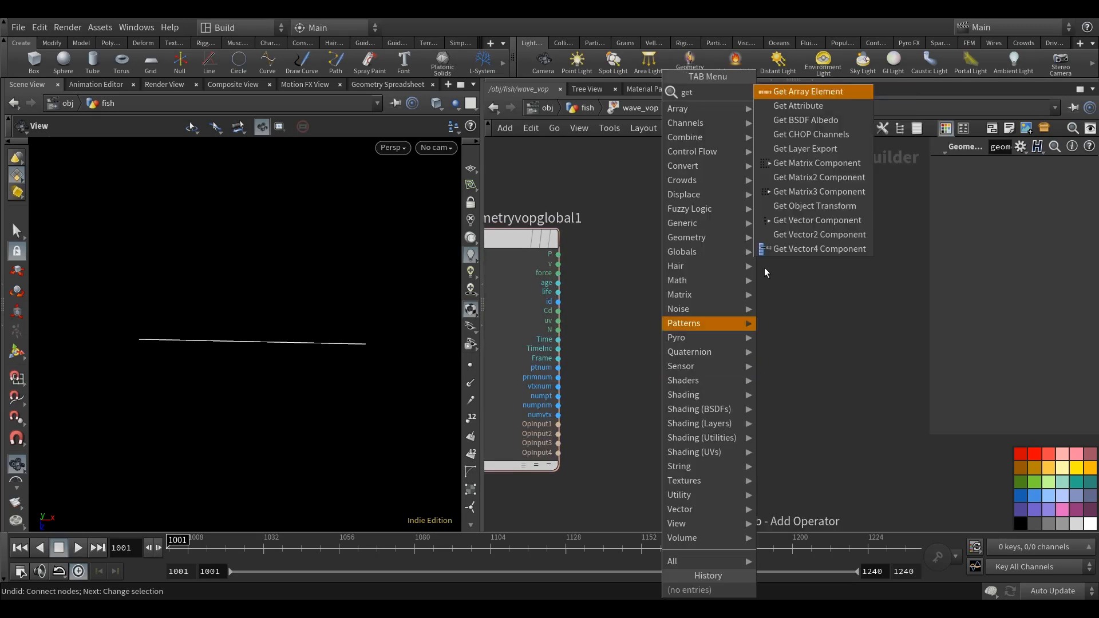
click(809, 94)
click(633, 356)
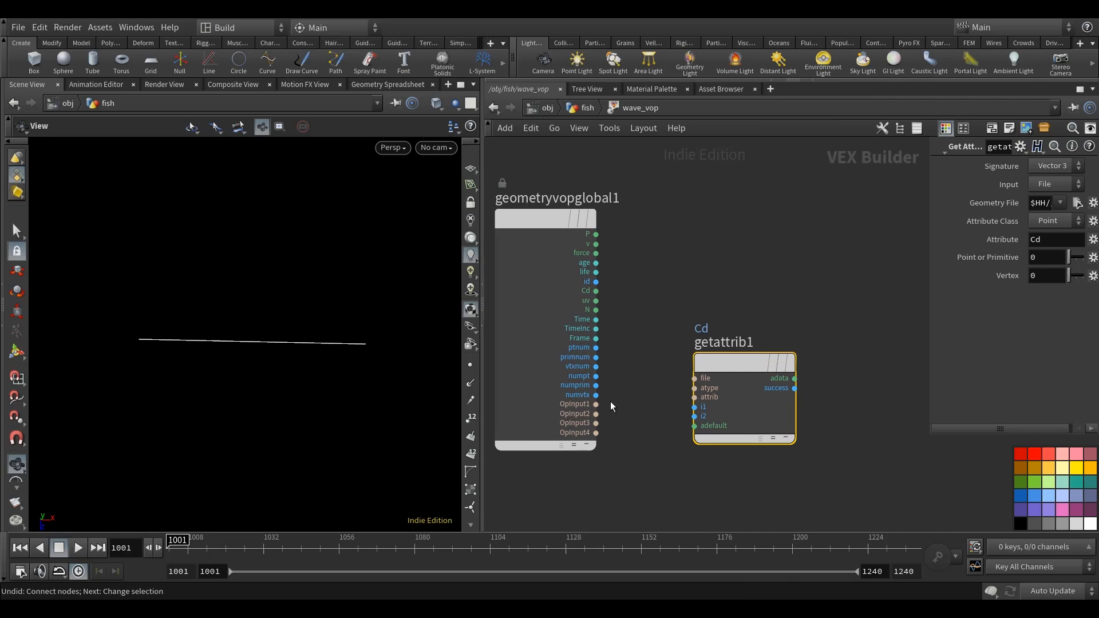
Connect OpInput1 to the Get Attribute node's file input and ptnum to its i1 input.
click(596, 404)
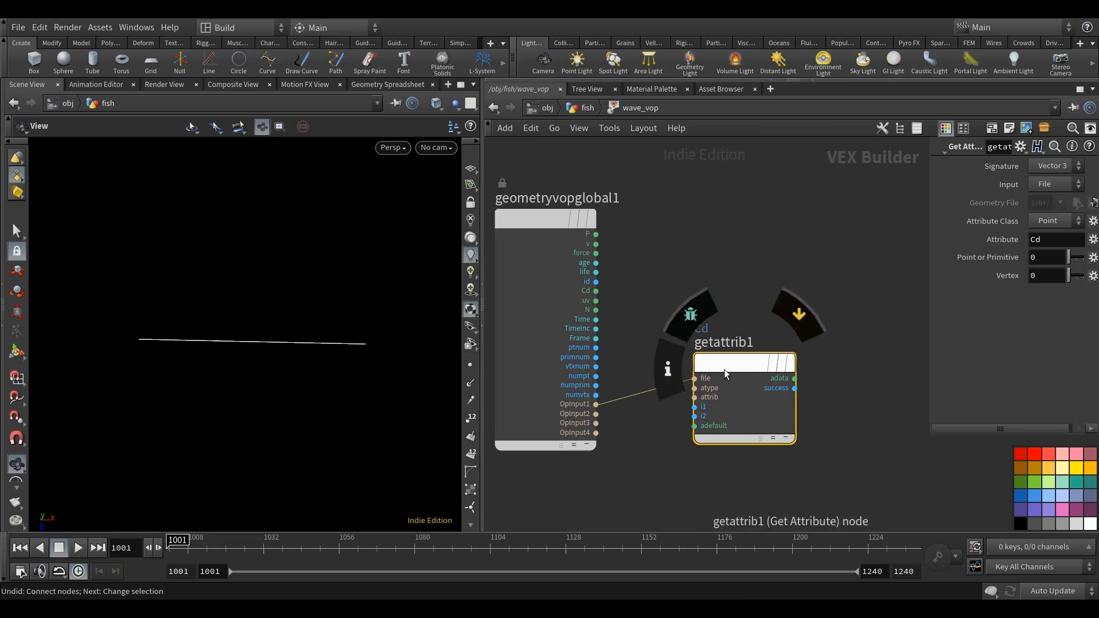
drag(724, 369, 711, 392)
click(681, 429)
click(596, 348)
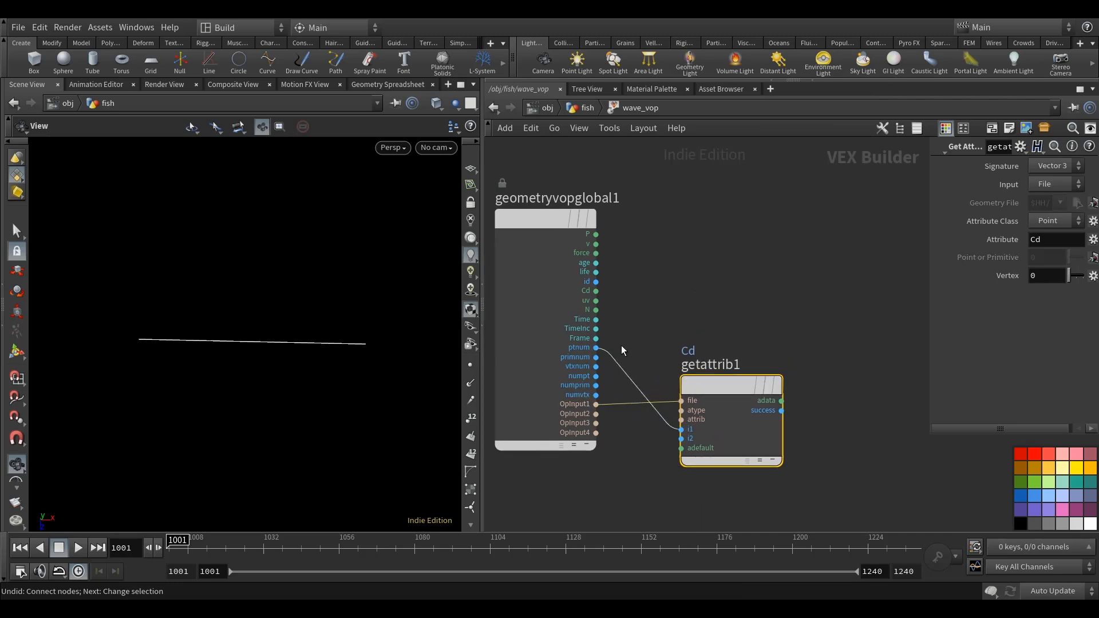
middle_drag(658, 340, 600, 346)
Set getattrib1's signature to Float and its attribute to ramp.
drag(929, 229, 822, 235)
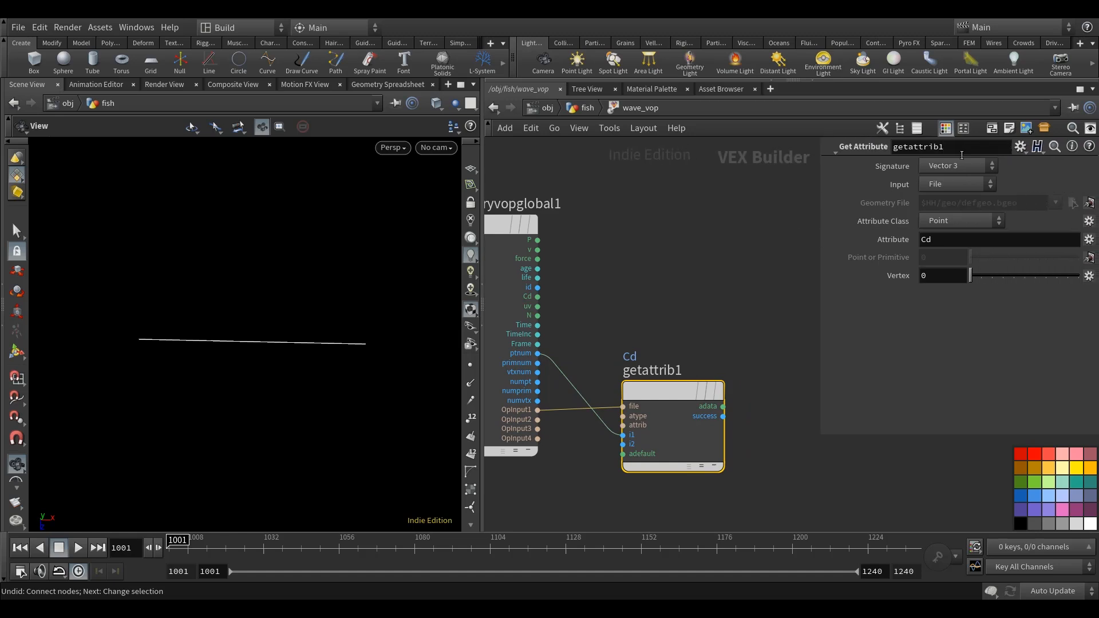
click(953, 168)
click(951, 196)
drag(950, 239, 851, 248)
text(ramp)
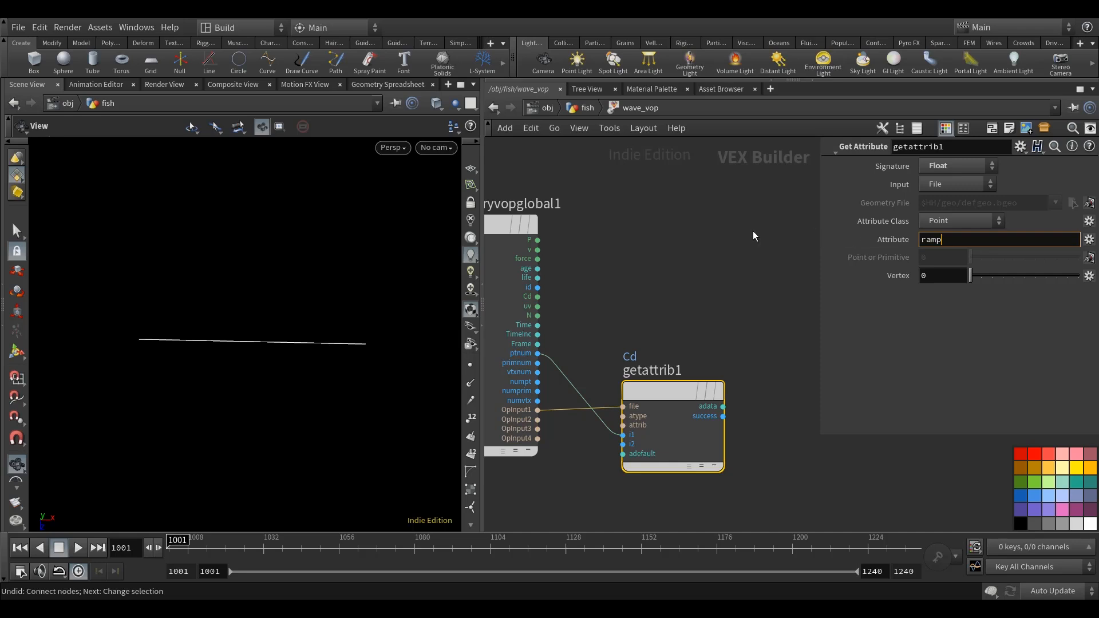
Move getattrib1 higher in the network and duplicate it with its input connections, placing the copy well below it.
scroll(683, 299, down, 1)
scroll(684, 299, down, 2)
drag(660, 366, 662, 269)
key(ctrl+c)
key(ctrl+v)
drag(643, 369, 662, 432)
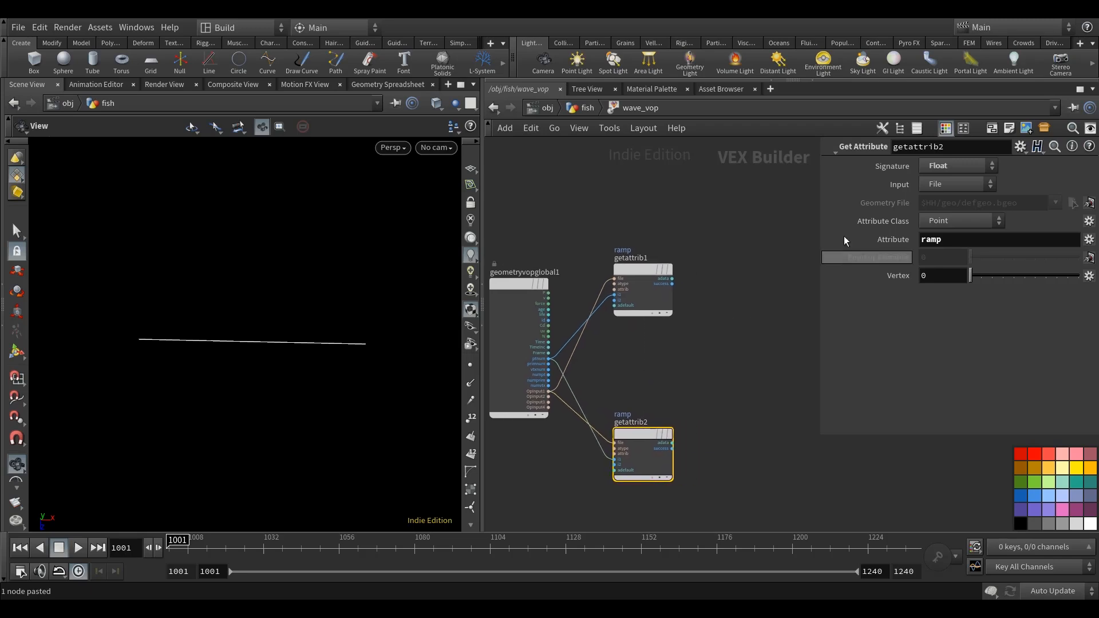
Set getattrib2's signature to Vector 3 and its attribute to rest.
click(959, 165)
click(956, 181)
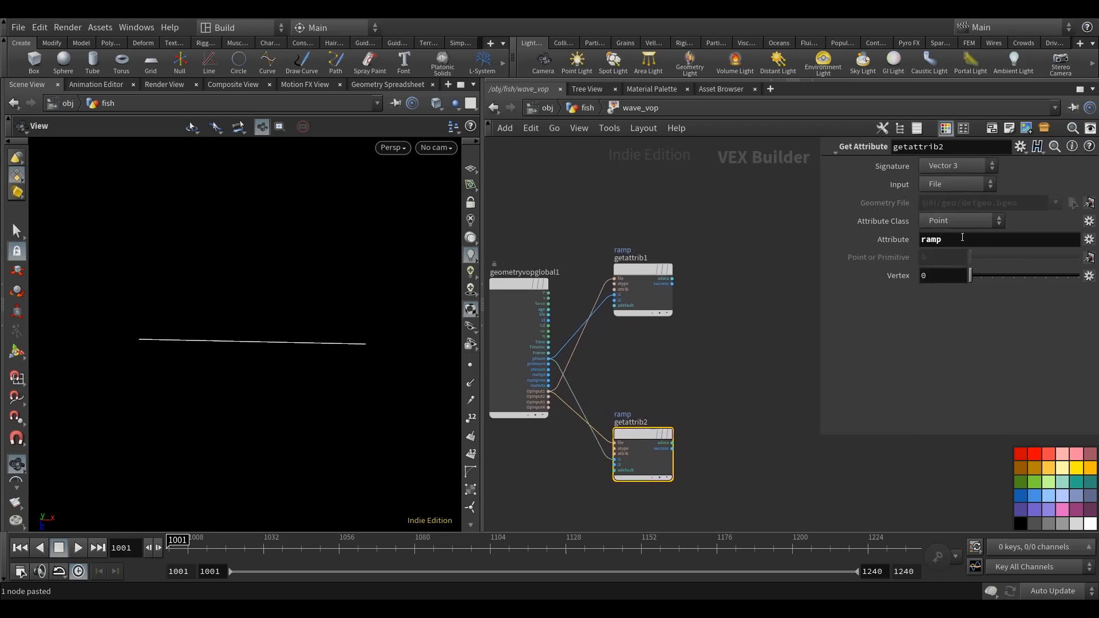
click(694, 365)
Add a Vector to Float node and connect getattrib2's adata output to its vec input.
middle_drag(798, 392, 758, 391)
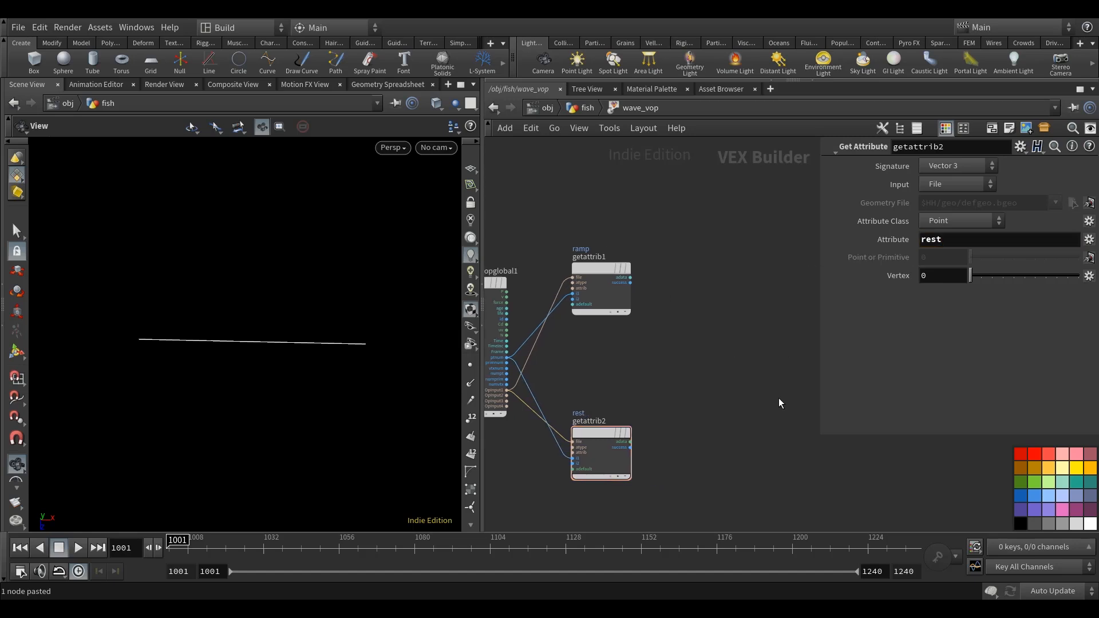
key(Tab)
text(vec)
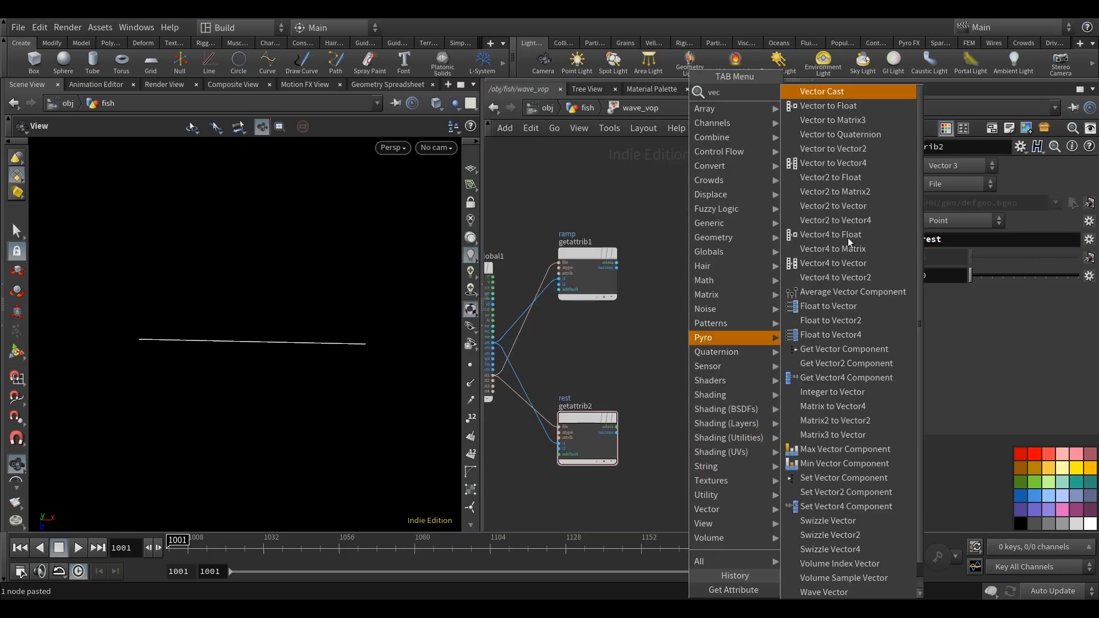
click(866, 109)
click(726, 454)
scroll(596, 437, up, 2)
drag(626, 422, 744, 392)
middle_drag(744, 392, 710, 395)
drag(268, 349, 293, 410)
middle_drag(272, 423, 281, 385)
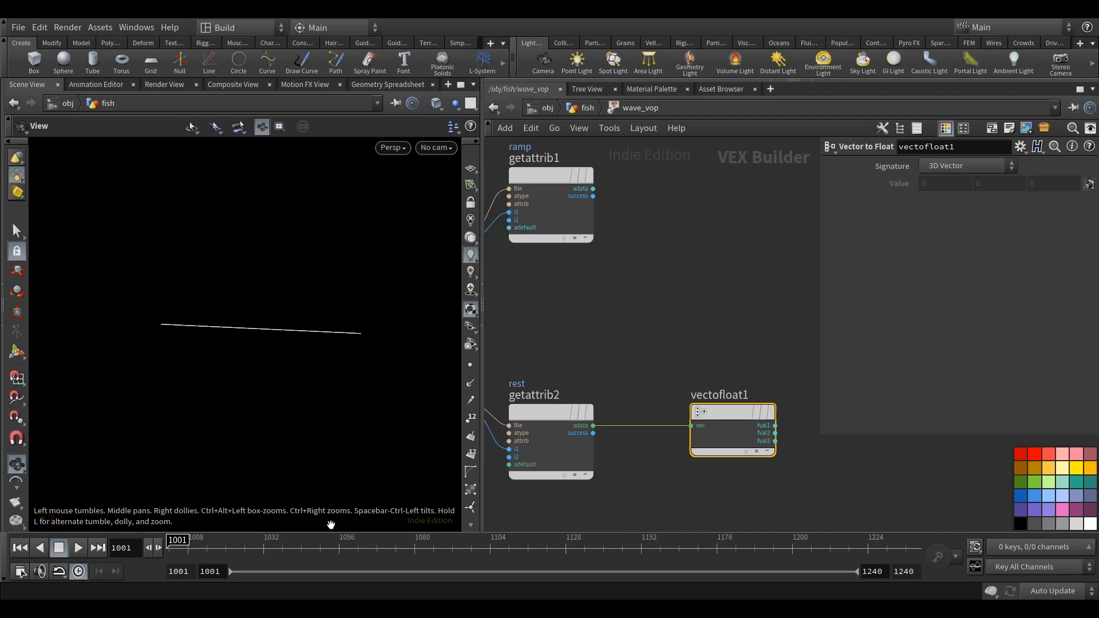
middle_drag(248, 372, 263, 369)
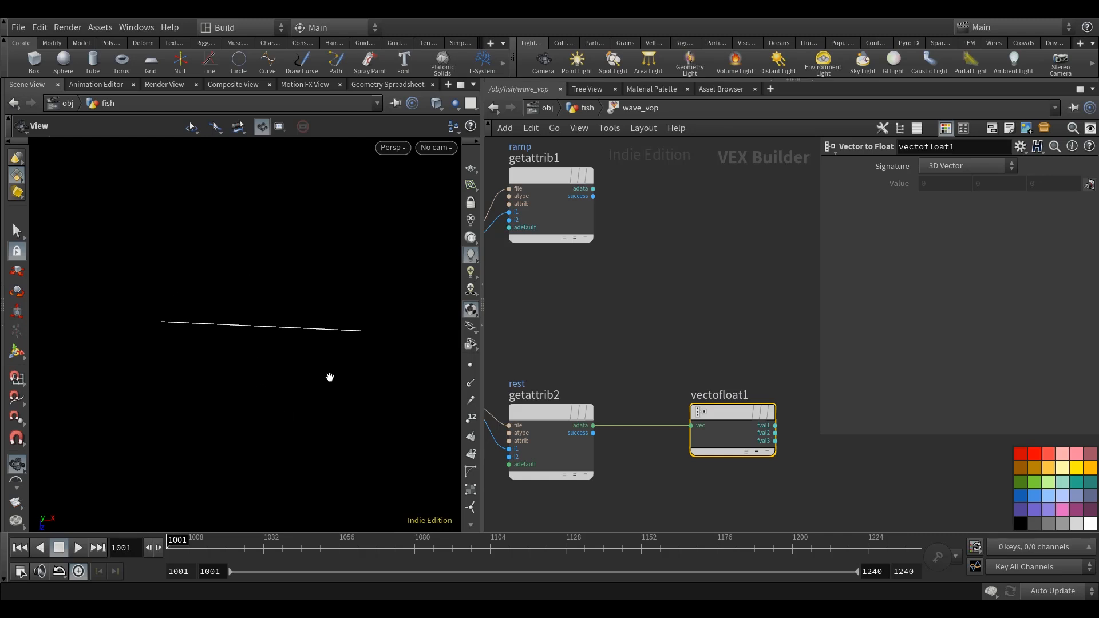
Add a Float to Vector node and connect vectofloat1's fval1 and fval2 outputs to its matching inputs.
scroll(738, 380, down, 4)
middle_drag(776, 380, 641, 412)
key(Tab)
text(flo)
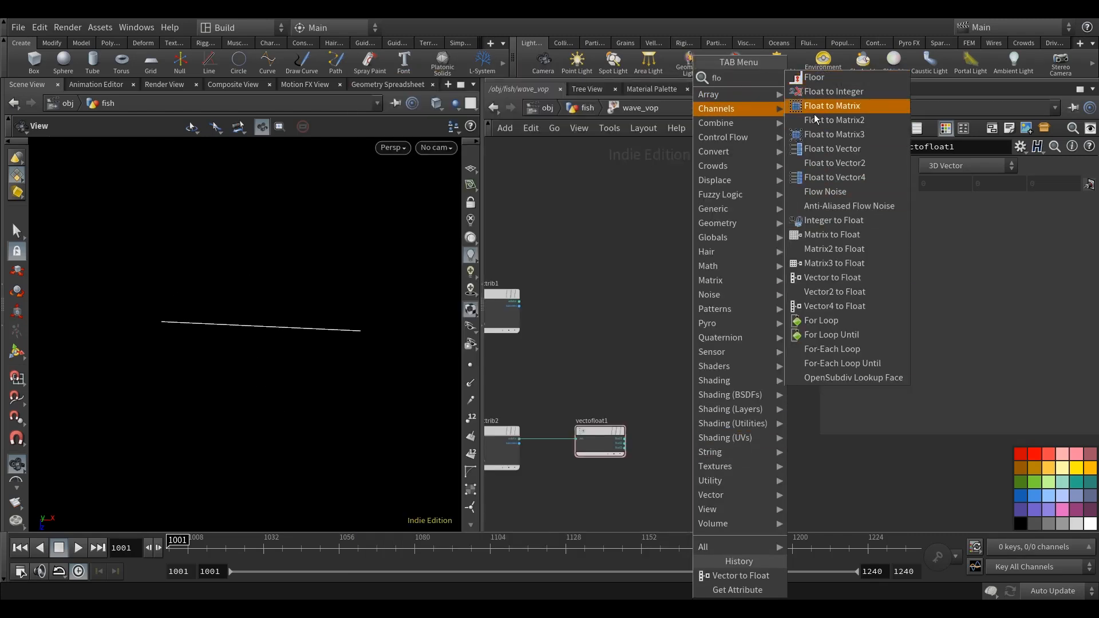
click(880, 148)
click(807, 446)
scroll(630, 462, up, 3)
drag(566, 436, 794, 454)
click(566, 443)
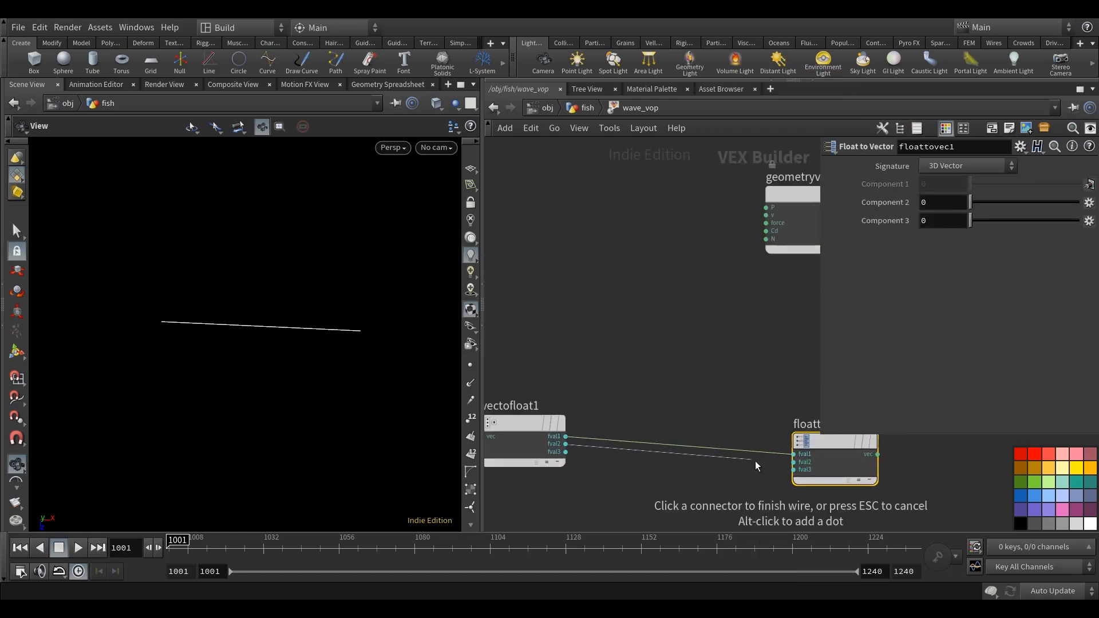
click(793, 462)
Add an Add node and route vectofloat1's fval3 through it into floattovec1's fval3 input.
key(Tab)
text(ad)
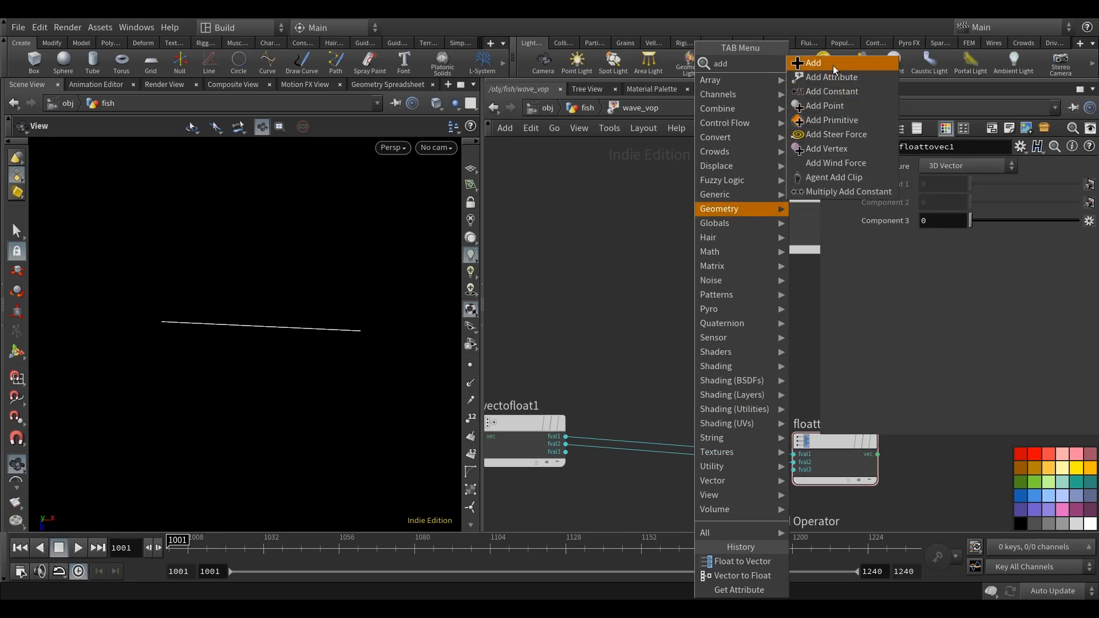
key(Return)
click(714, 381)
drag(565, 451, 672, 394)
scroll(548, 434, down, 5)
scroll(589, 412, up, 2)
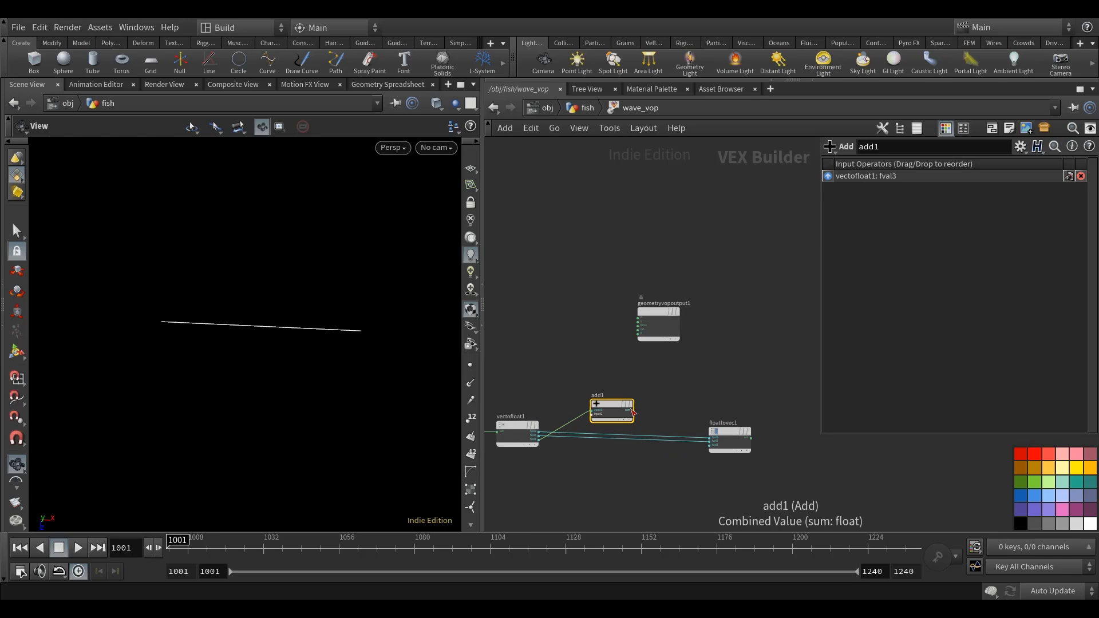
click(629, 410)
click(705, 444)
Move geometryvopoutput1 in line after floattovec1 and connect floattovec1's vec output to its P input.
middle_drag(707, 479, 610, 479)
drag(559, 312, 768, 440)
scroll(701, 456, up, 3)
click(612, 432)
click(776, 433)
Move add1 below the wires running from vectofloat1 to floattovec1.
scroll(775, 433, down, 4)
drag(578, 364, 581, 440)
scroll(715, 392, down, 3)
scroll(687, 385, down, 3)
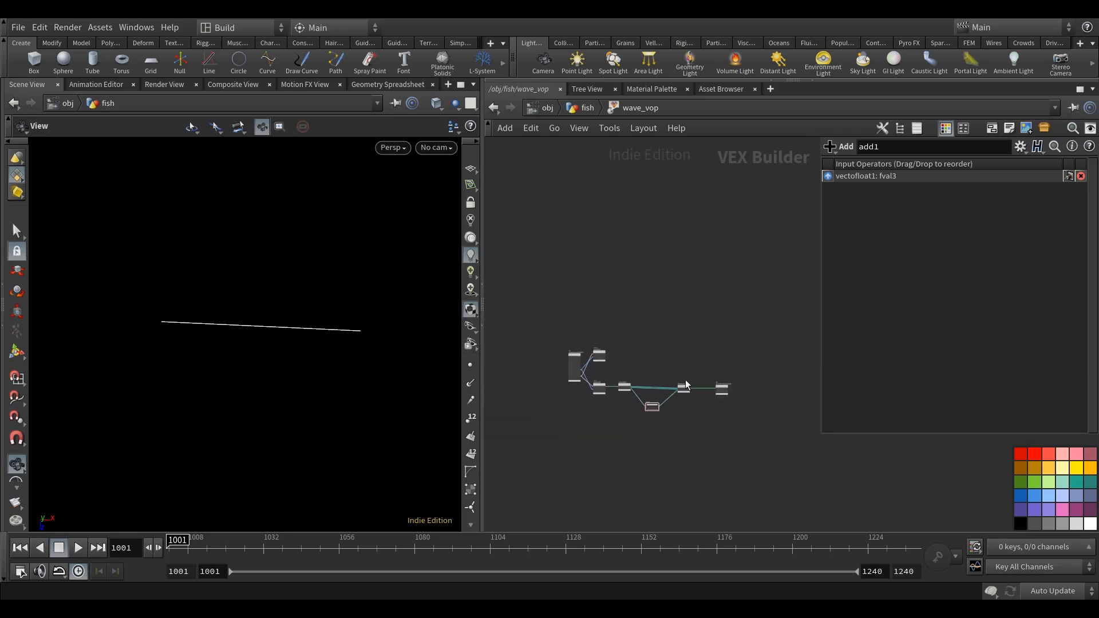
Examine getattrib1 and its ramp attribute against the spine curve in the viewport.
scroll(659, 407, up, 5)
scroll(601, 383, down, 2)
middle_drag(604, 379, 653, 432)
middle_drag(640, 321, 740, 363)
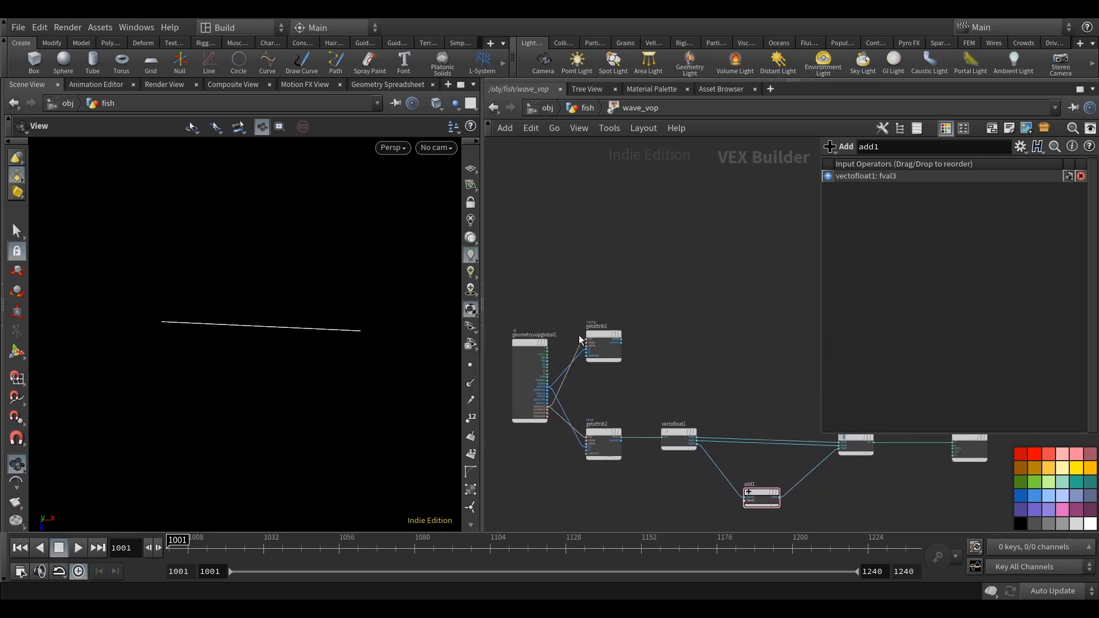
scroll(580, 340, up, 2)
click(592, 343)
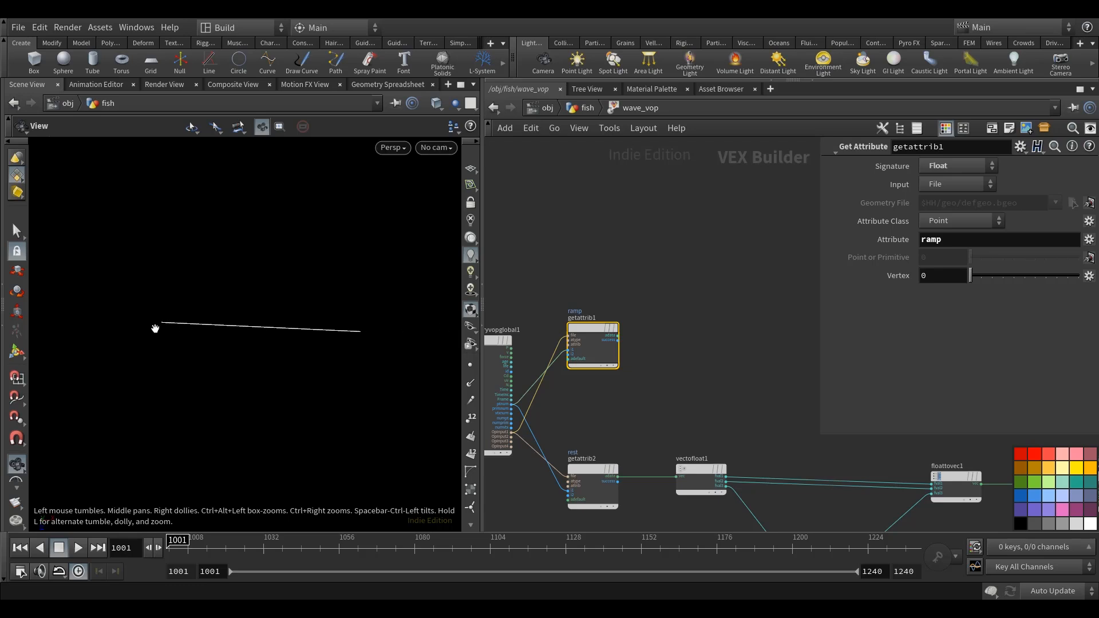
middle_drag(273, 378, 261, 384)
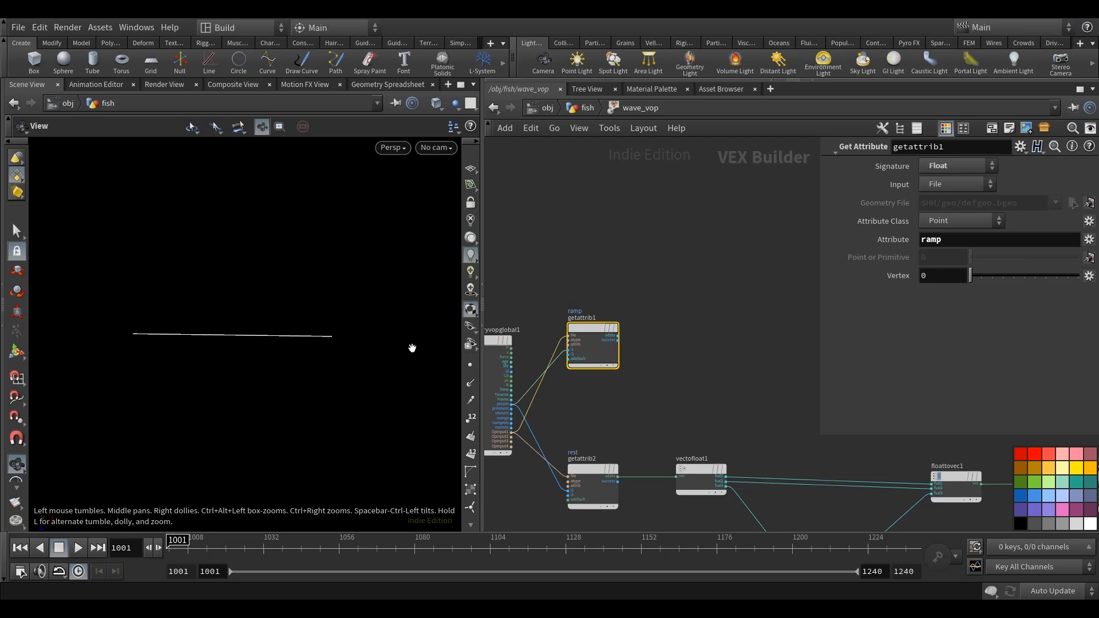
scroll(659, 340, up, 4)
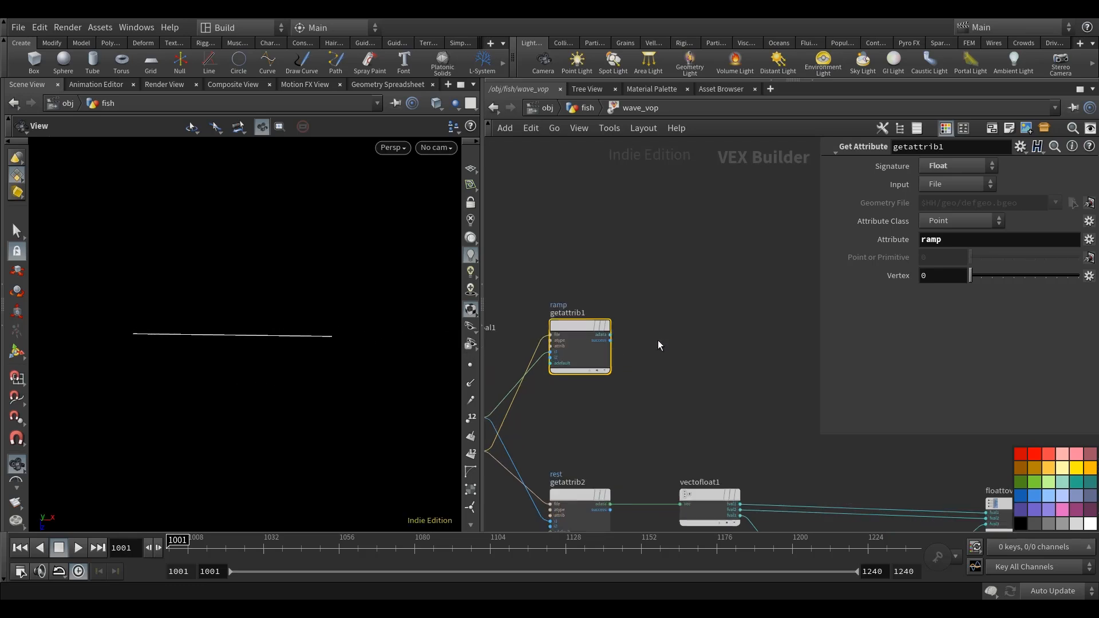
click(702, 342)
key(Tab)
text(add)
key(Return)
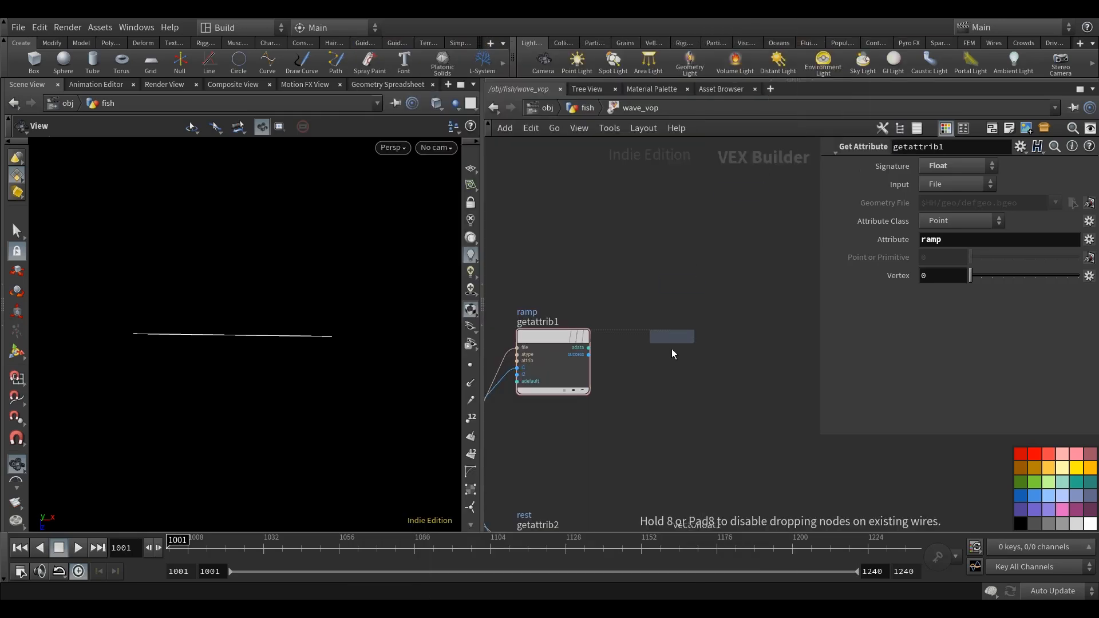
click(701, 344)
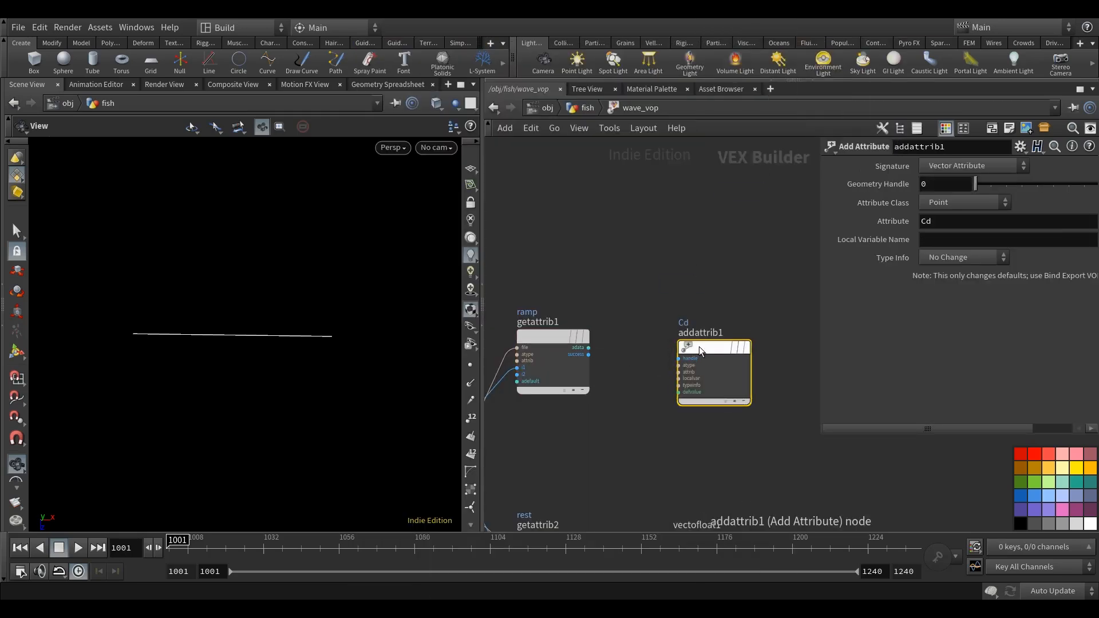
key(Delete)
Add an Add node fed by getattrib1's adata output.
key(Tab)
text(add)
click(826, 43)
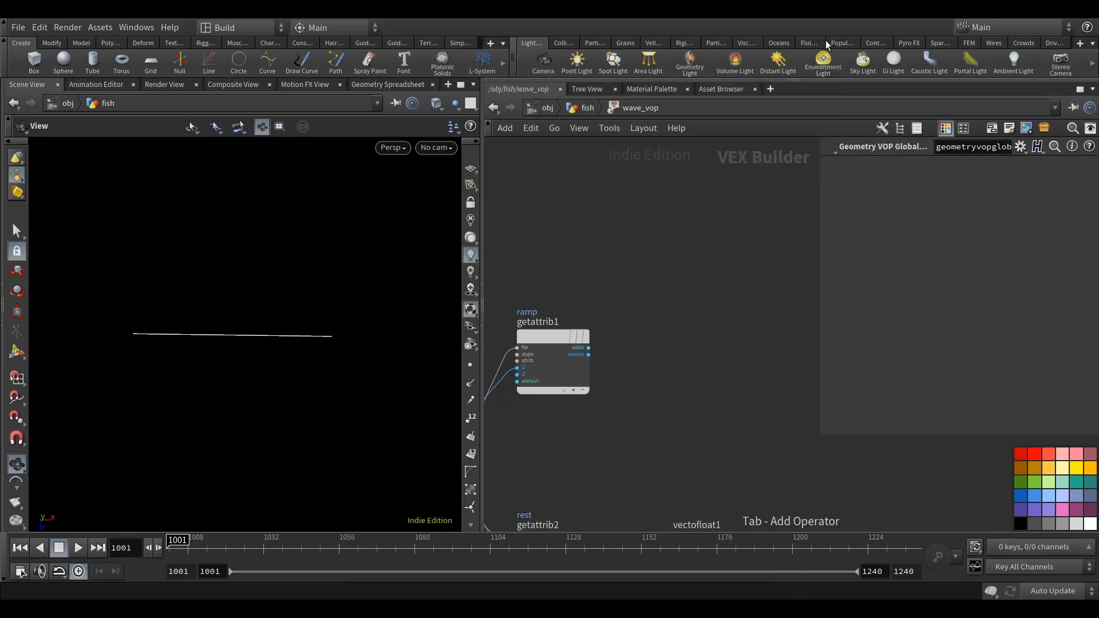
click(697, 335)
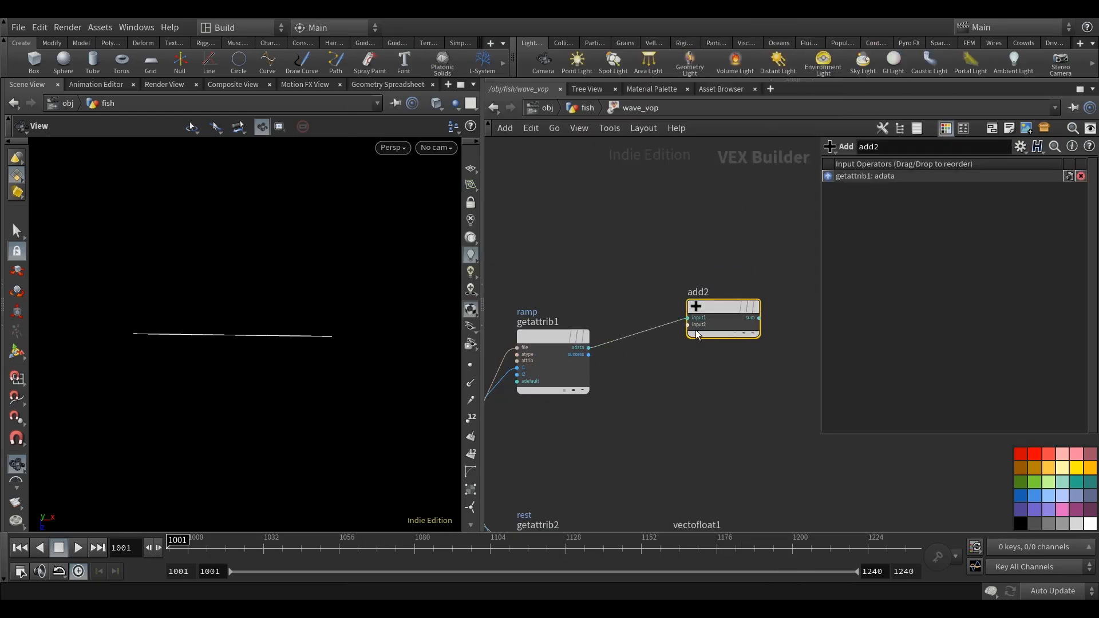
Promote add2's second input to a parameter node above getattrib1, with the name offset and the label Offset.
right_click(687, 325)
click(701, 329)
scroll(673, 287, up, 1)
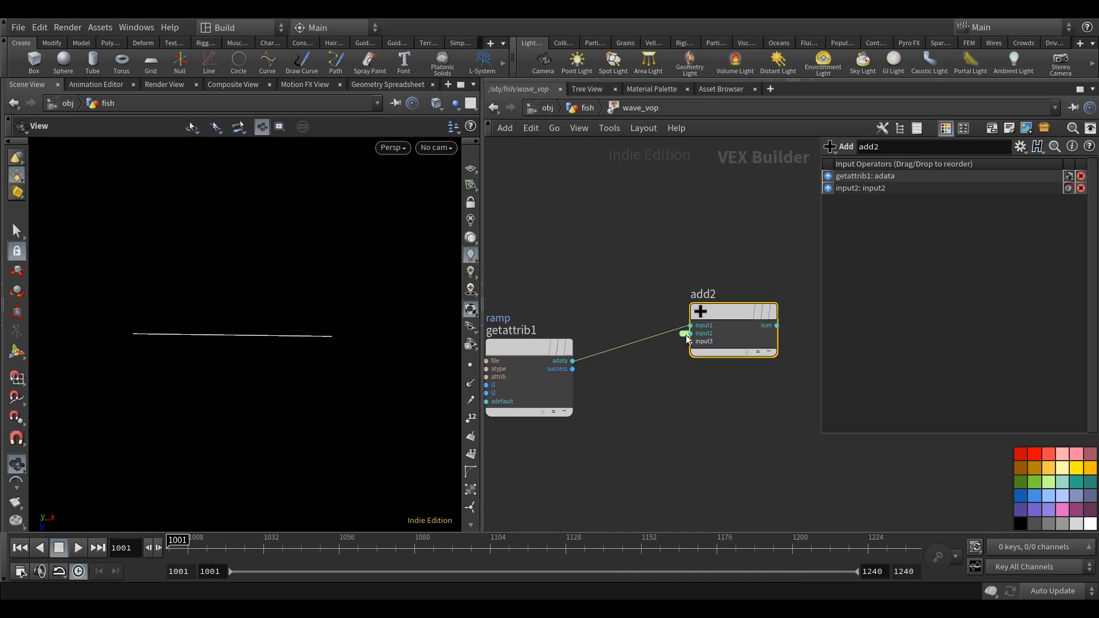
double_click(684, 334)
drag(608, 313, 561, 252)
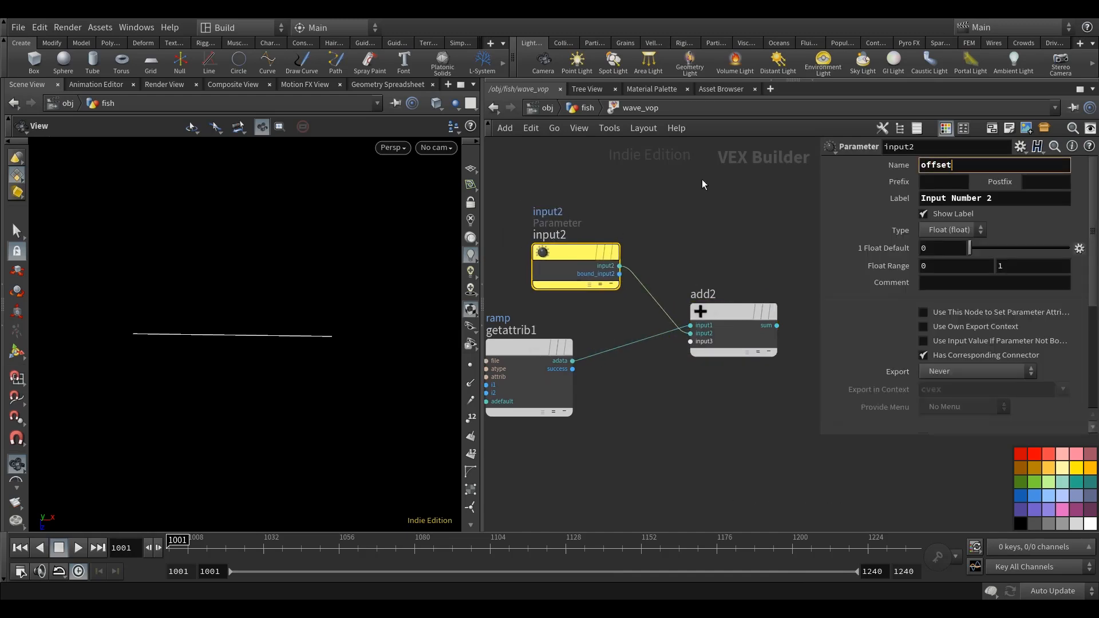
triple_click(1020, 206)
text(Offset)
click(713, 232)
Enlarge the network editor area by narrowing the viewport and the parameter pane.
middle_drag(732, 244, 744, 264)
scroll(744, 264, down, 1)
drag(649, 273, 611, 258)
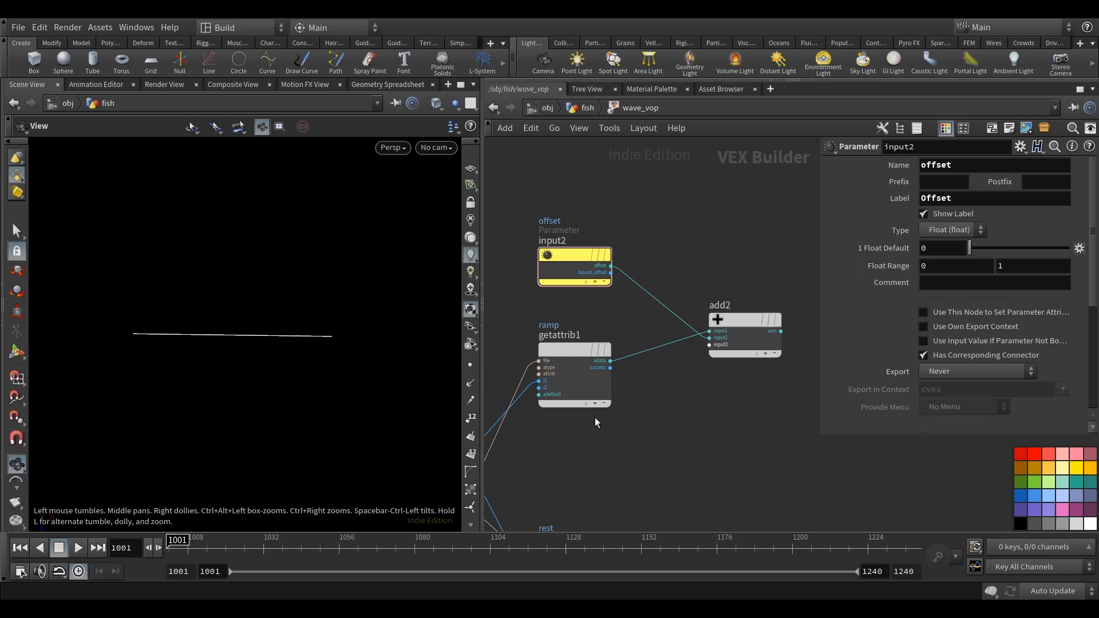
scroll(595, 418, down, 4)
middle_drag(684, 424, 610, 460)
scroll(610, 460, down, 3)
drag(825, 436, 873, 432)
drag(482, 251, 428, 252)
scroll(637, 399, up, 3)
middle_drag(645, 414, 716, 289)
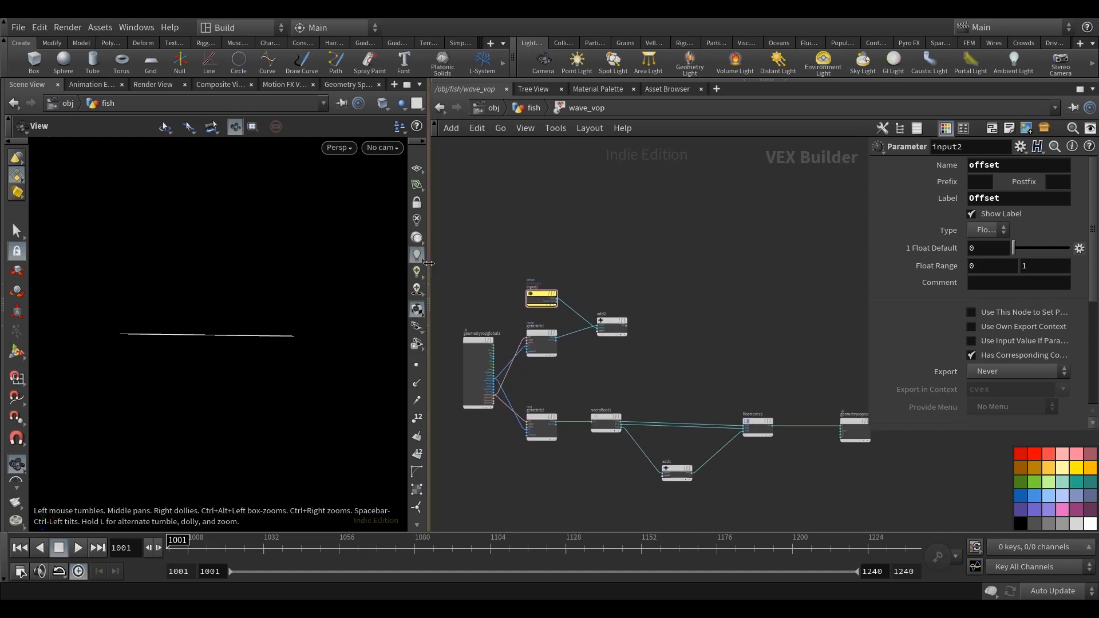
drag(428, 264, 451, 263)
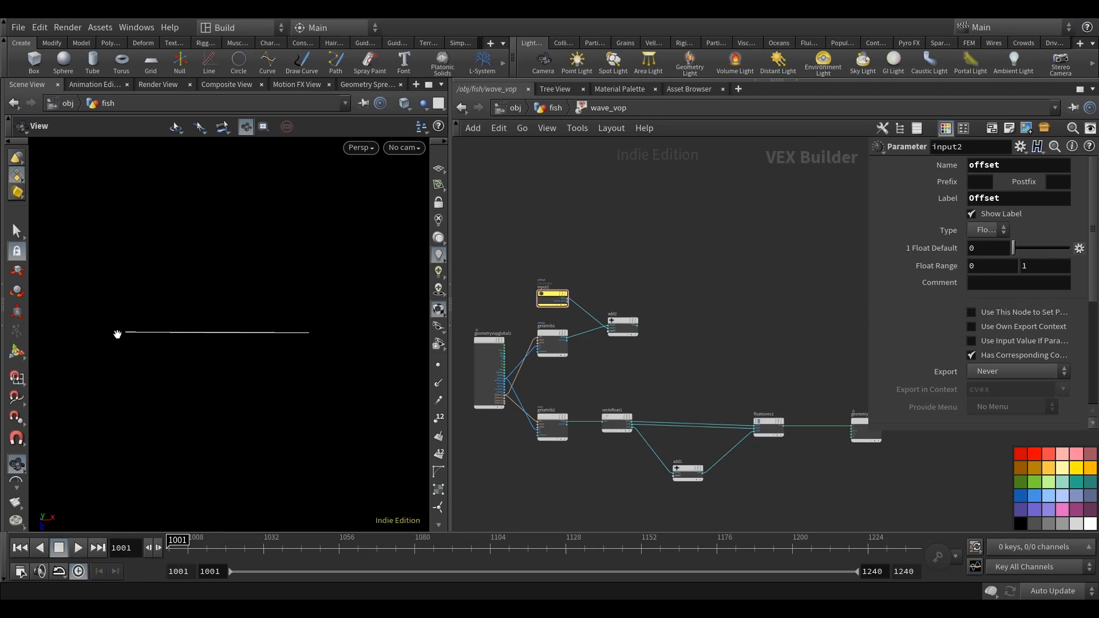
Add a Multiply Constant node beyond add2.
scroll(545, 331, up, 3)
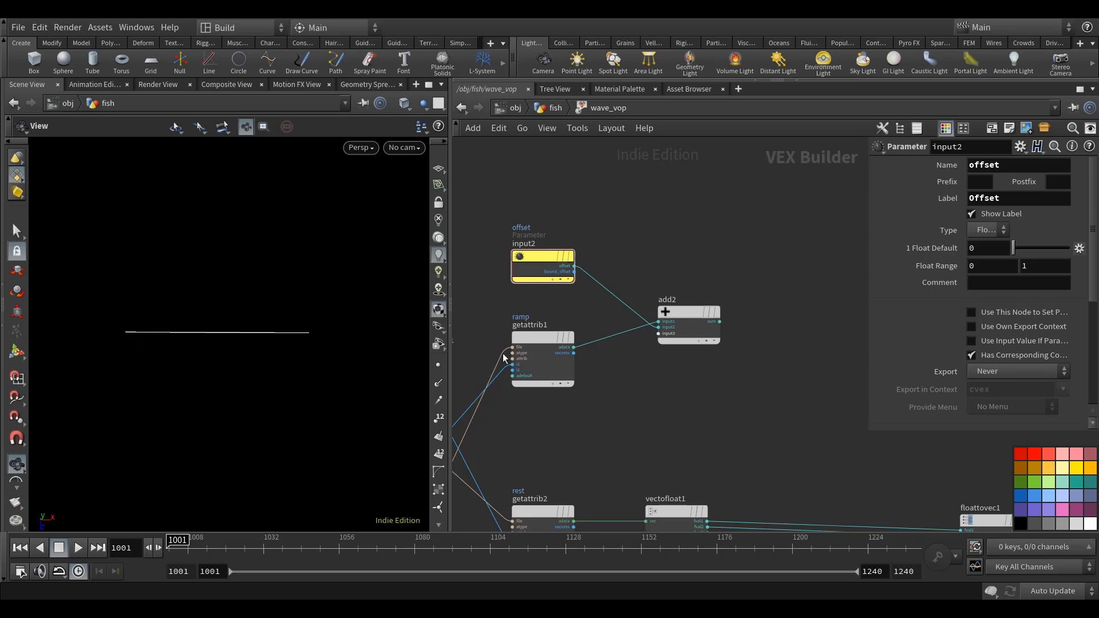
middle_drag(718, 388, 677, 397)
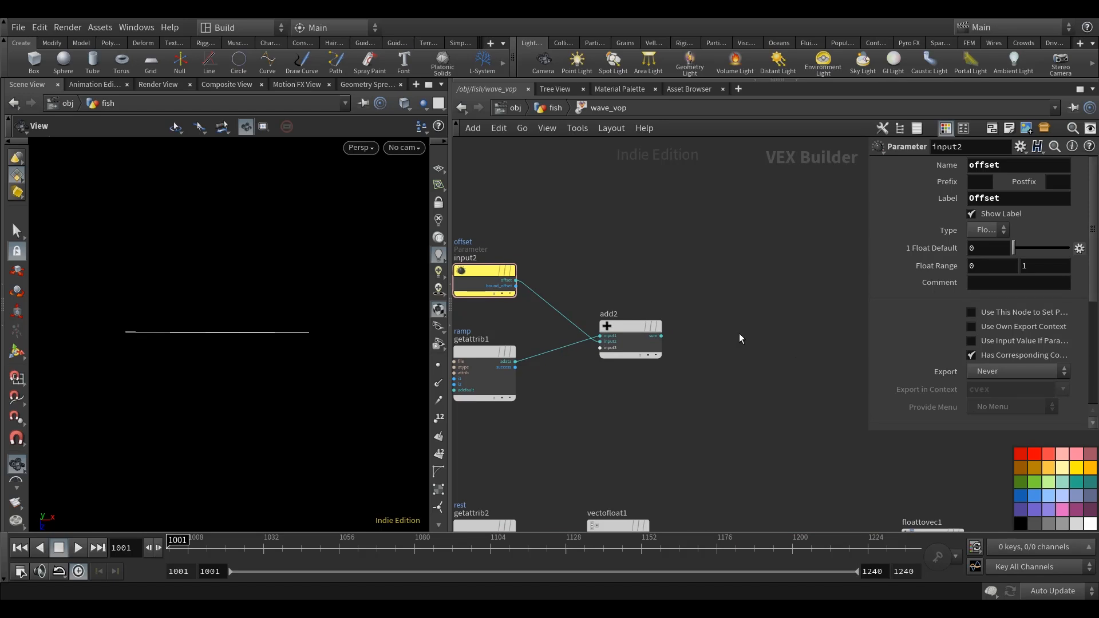
middle_drag(770, 359, 761, 368)
key(Tab)
text(mul)
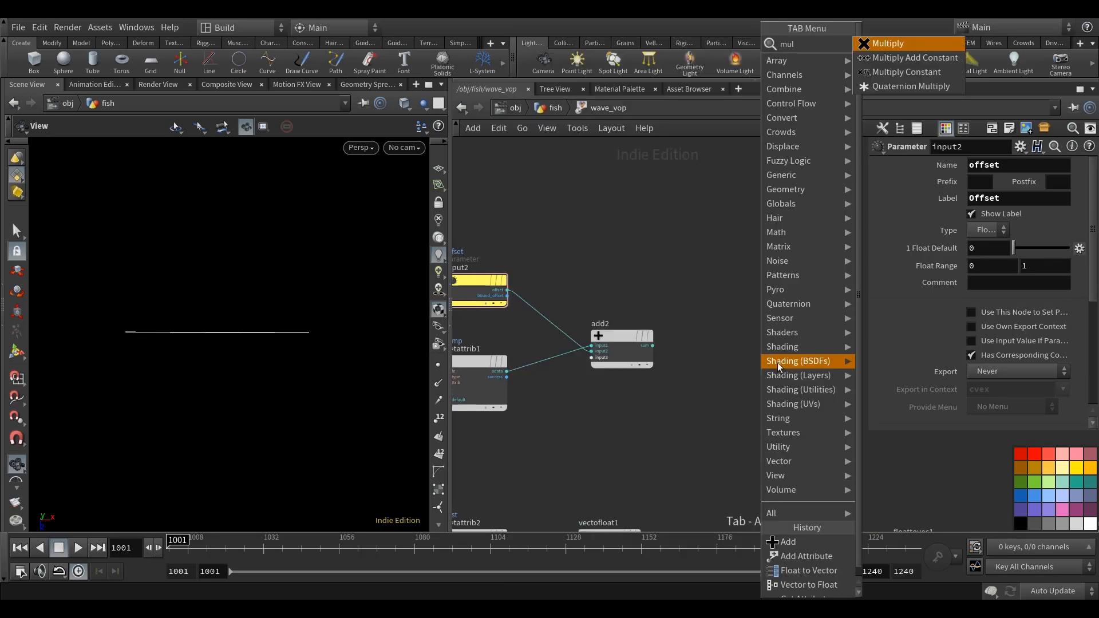
click(912, 73)
click(772, 314)
scroll(648, 343, up, 3)
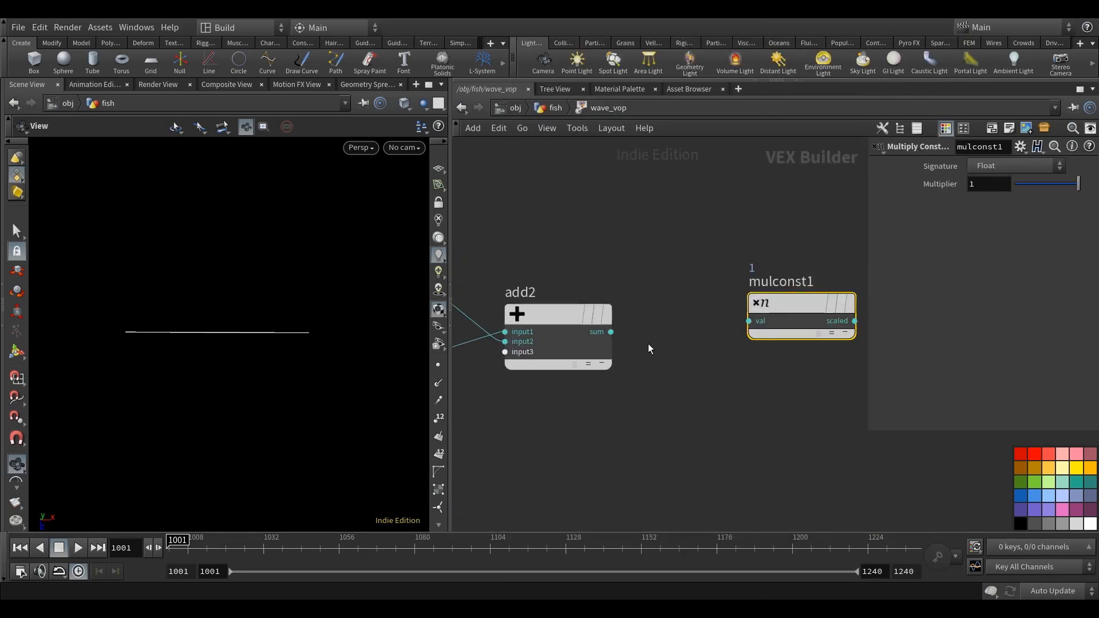
Connect add2's sum output to mulconst1 and set its multiplier to 2*$PI.
drag(627, 331, 753, 319)
middle_drag(788, 227, 738, 236)
click(980, 188)
text(2*)
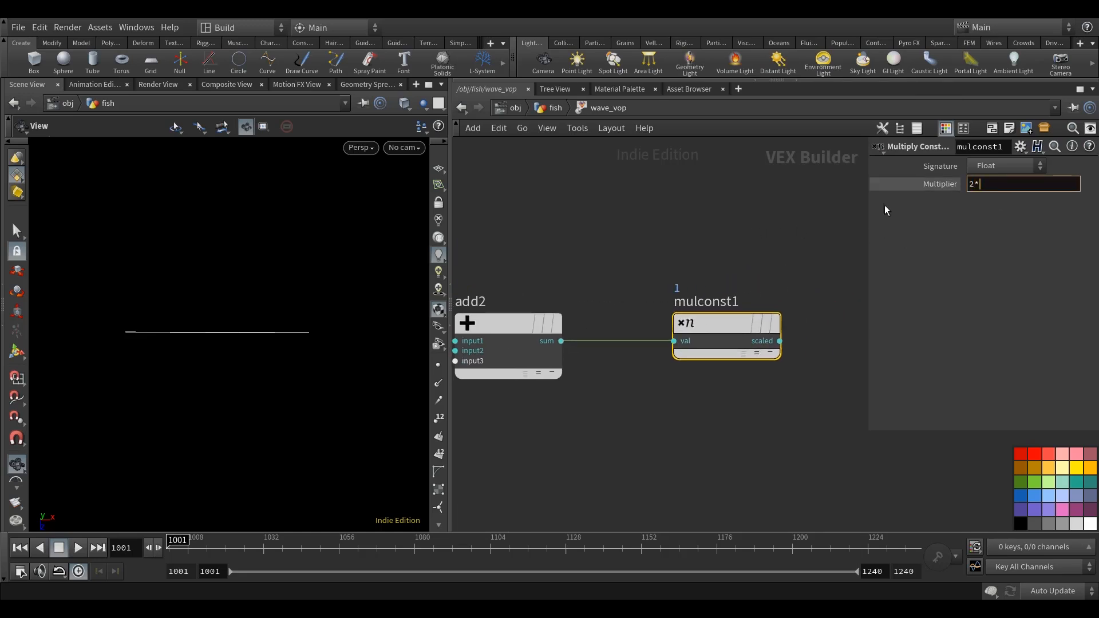
text($PI)
click(789, 193)
middle_drag(811, 215, 734, 280)
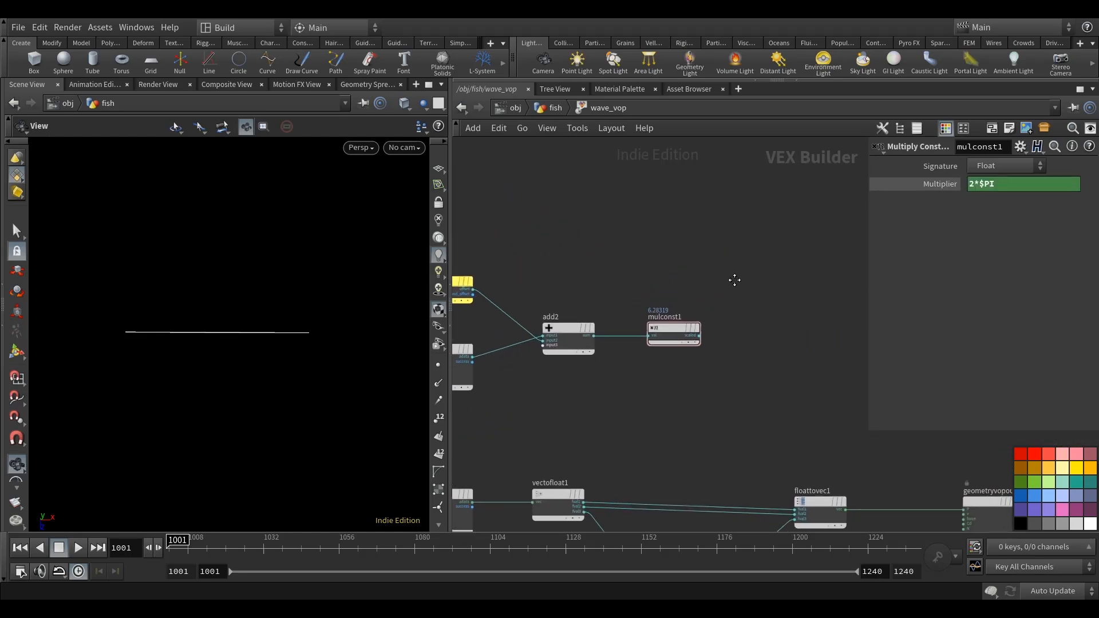
Add a Sine node after mulconst1, with its rad input fed by mulconst1's scaled output.
middle_drag(767, 339, 699, 411)
key(Tab)
text(sin)
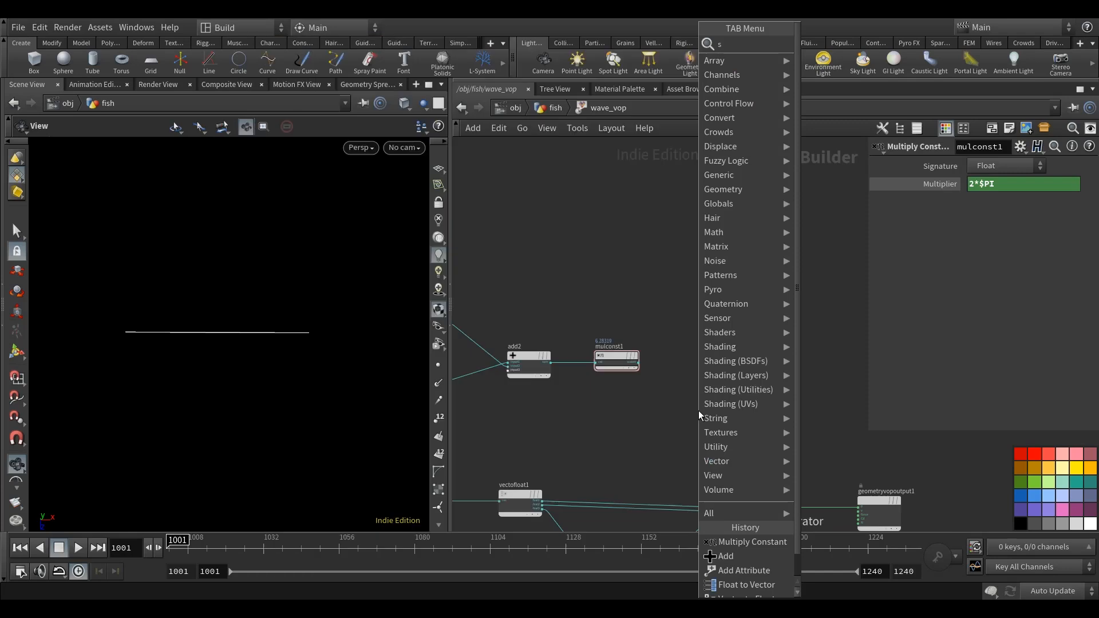
click(874, 43)
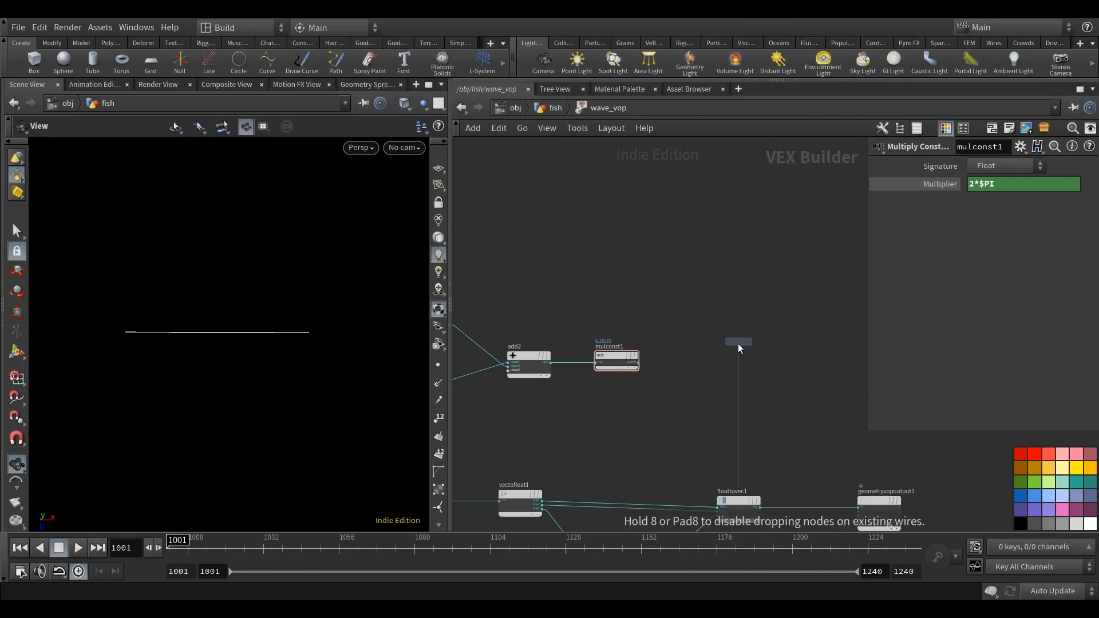
click(743, 369)
scroll(648, 365, up, 2)
drag(624, 355, 732, 349)
scroll(759, 300, down, 3)
middle_drag(759, 300, 613, 350)
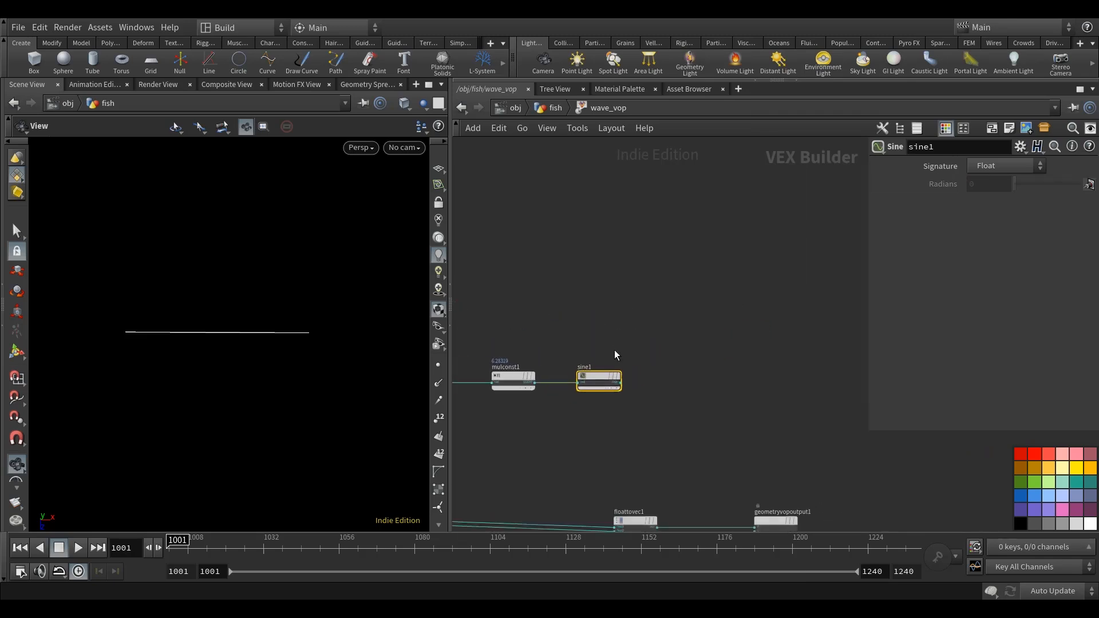
Add a Fit Range node beyond sine1 and feed sine1's output into its val input.
key(Tab)
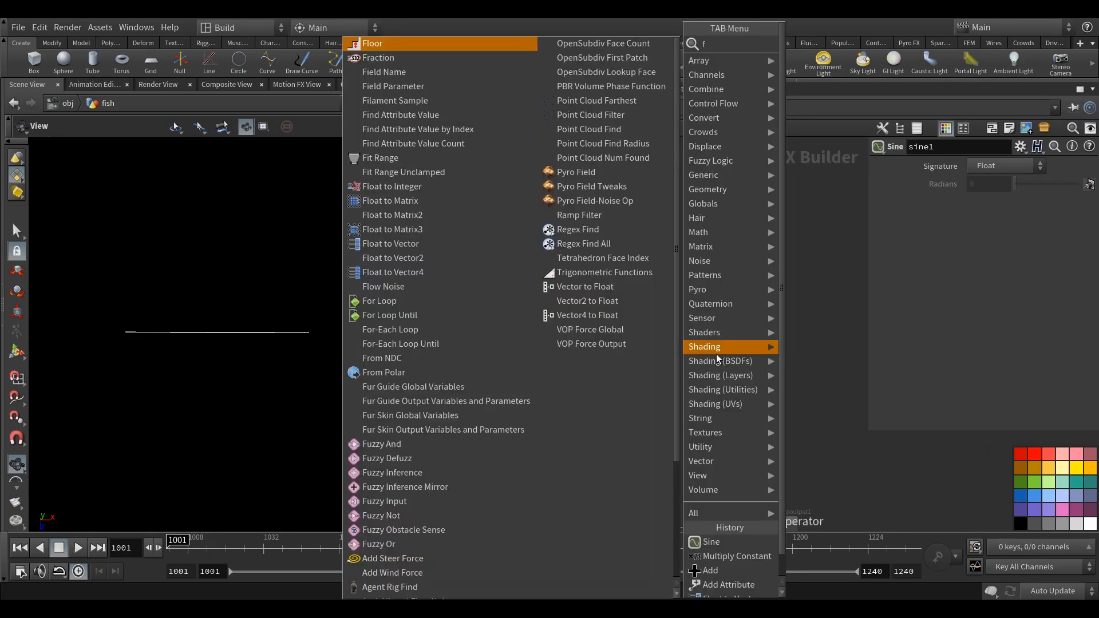
text(fit)
click(824, 44)
click(717, 395)
scroll(716, 395, up, 3)
click(580, 361)
click(746, 406)
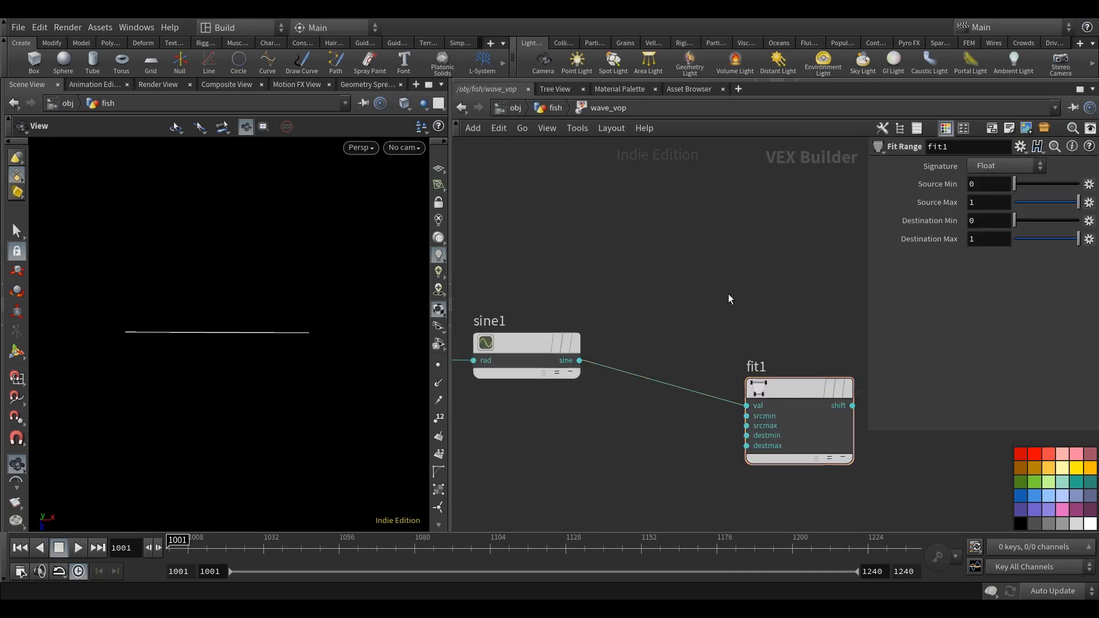
scroll(641, 395, down, 3)
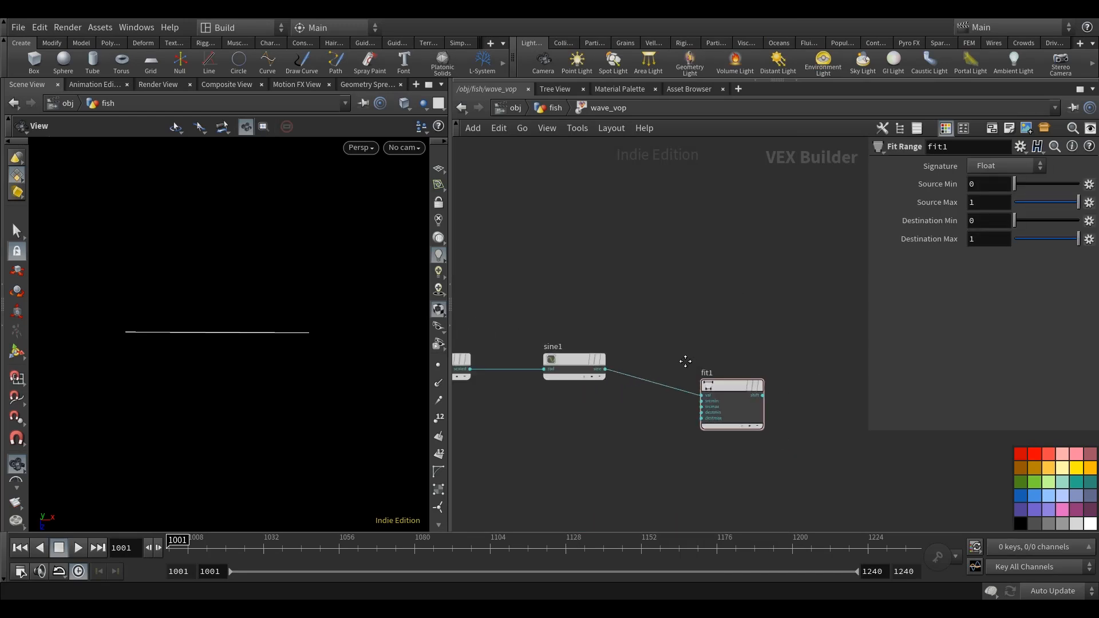
Nudge fit1 slightly away from sine1 and set its Source Min to -1.
drag(251, 391, 258, 372)
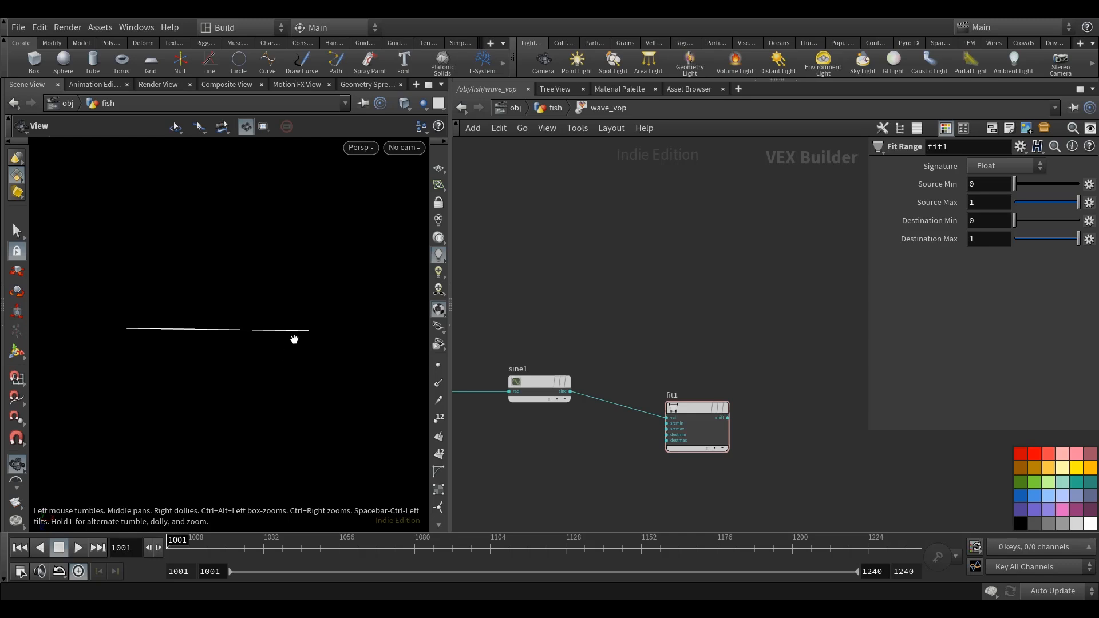
drag(694, 410, 705, 410)
drag(976, 183, 874, 183)
text(-1)
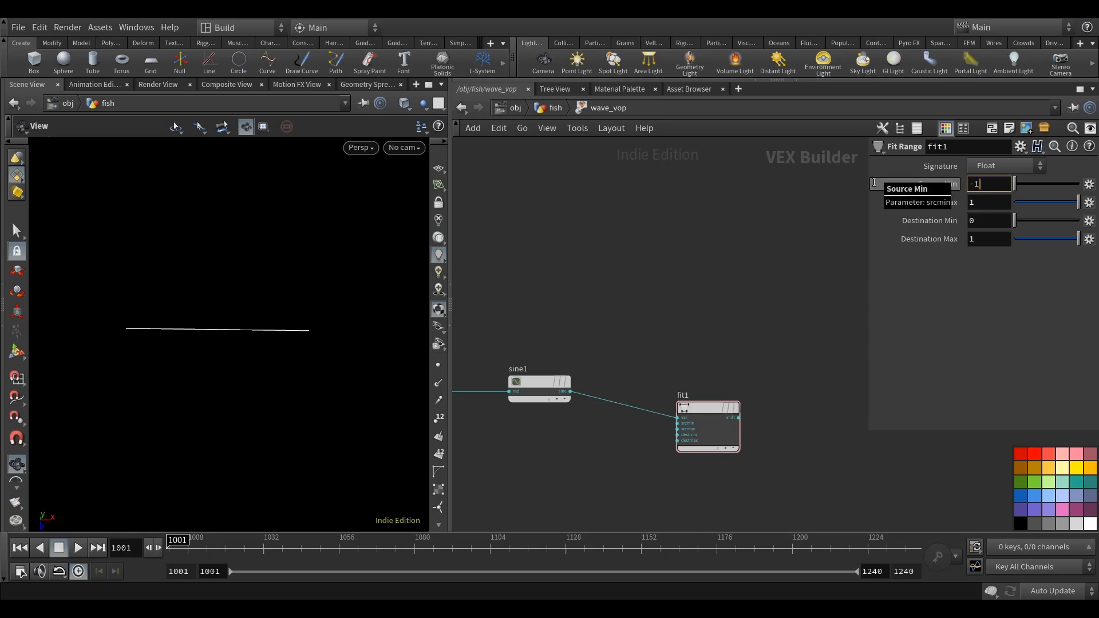
middle_drag(648, 278, 643, 222)
Promote fit1's destmin input to a parameter node and place it well before fit1, below the sine chain.
scroll(706, 409, up, 5)
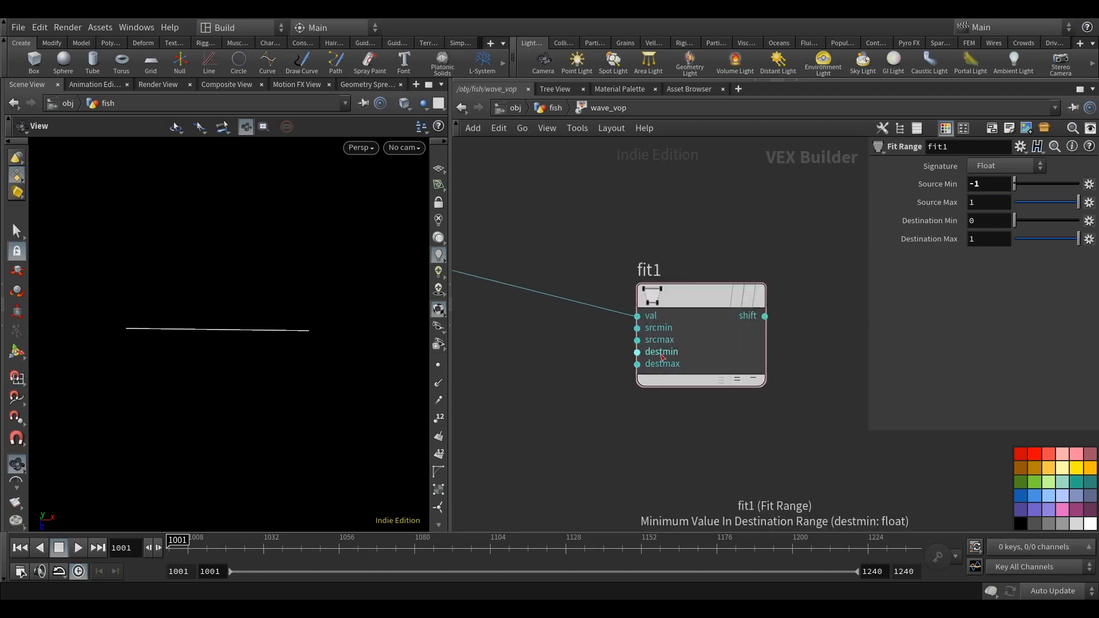
right_click(662, 355)
click(711, 349)
middle_drag(687, 443, 775, 413)
double_click(695, 370)
scroll(677, 424, down, 4)
drag(727, 342, 523, 465)
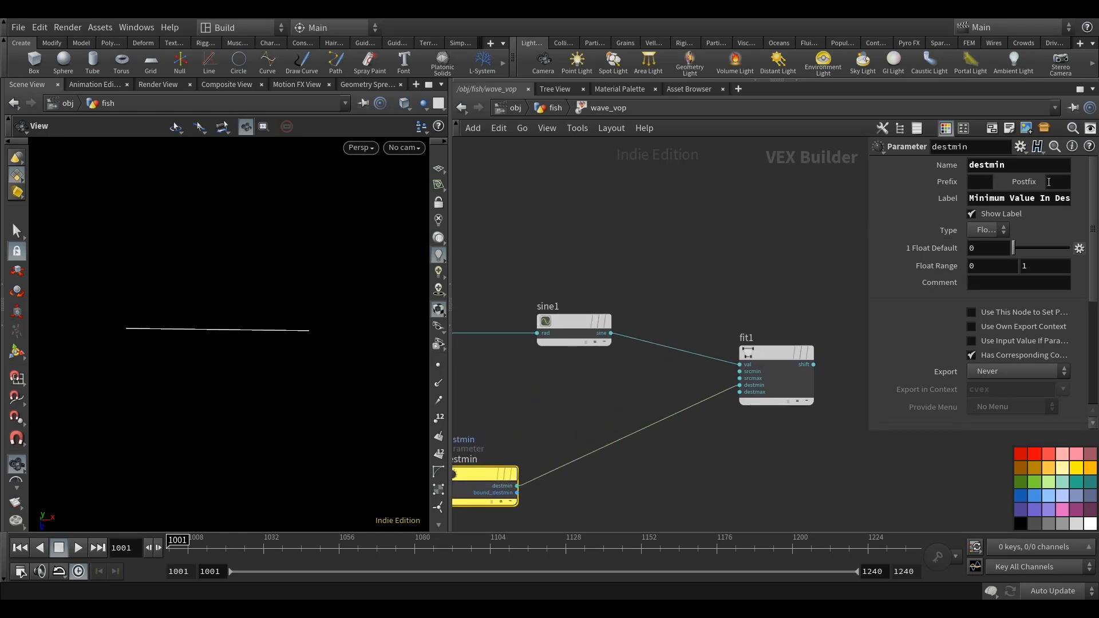
Give the destmin parameter node the name amplitude and the label Amplitude.
double_click(1001, 166)
text(a)
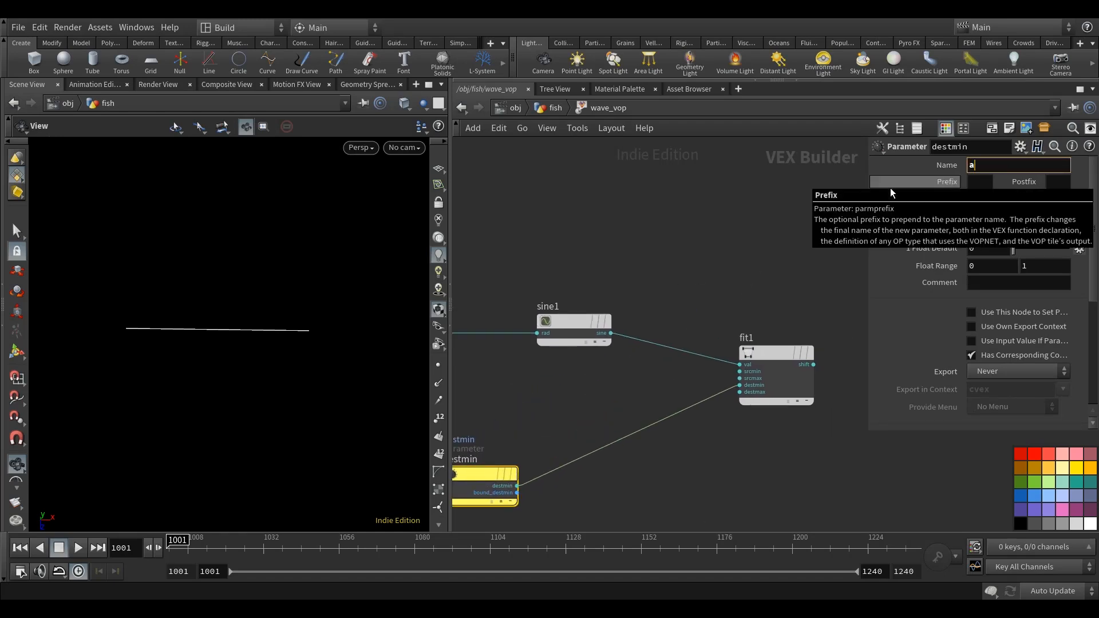
text(mplitude)
key(Return)
triple_click(989, 199)
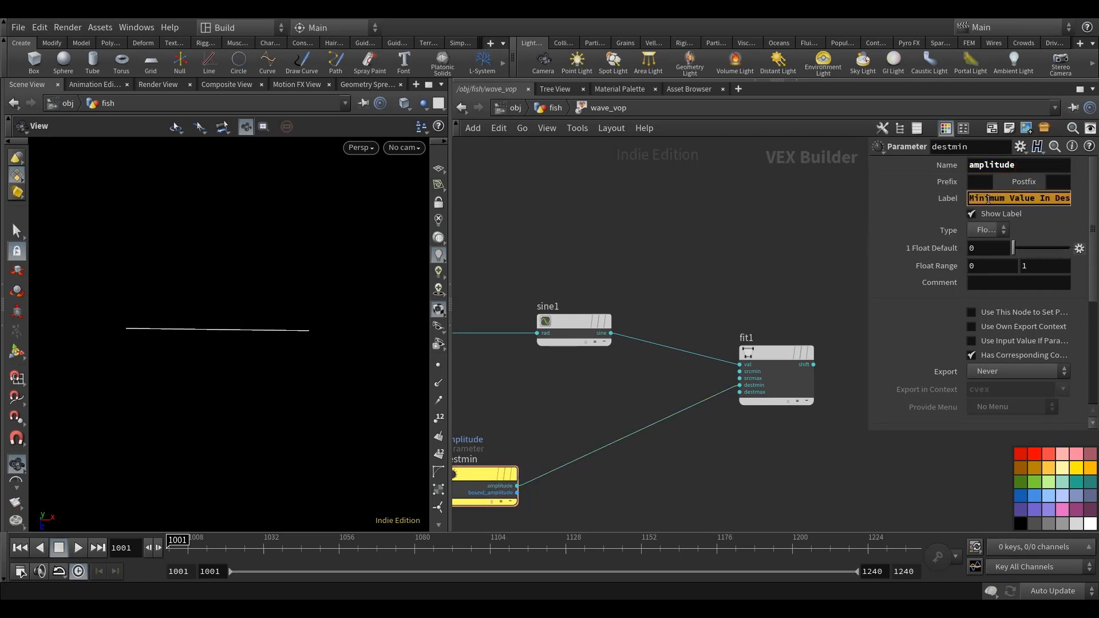
text(Am)
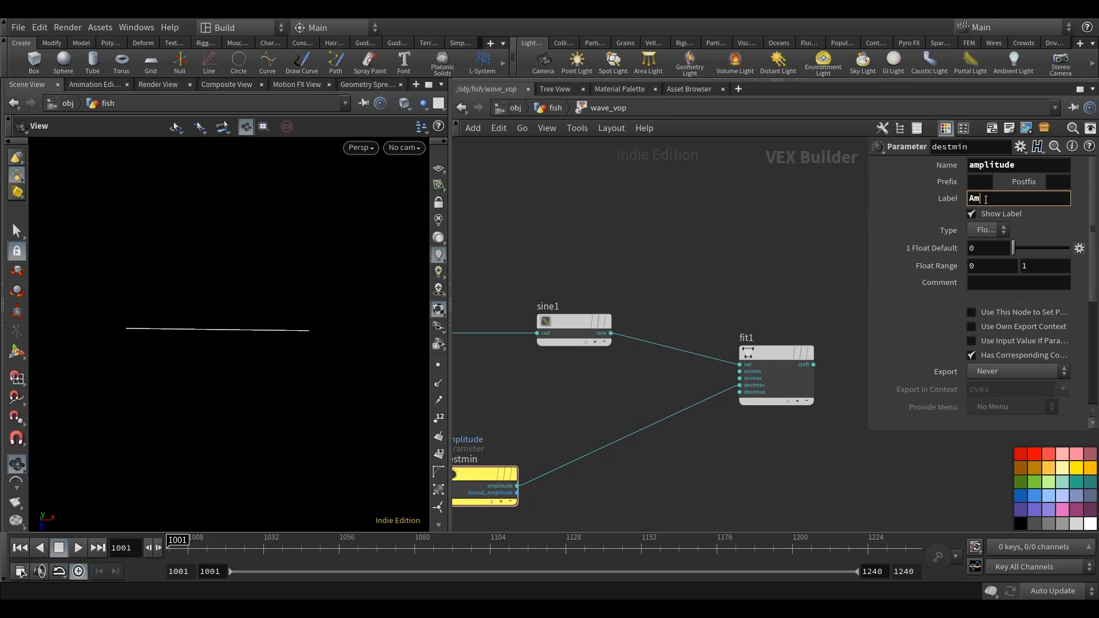
text(plitude)
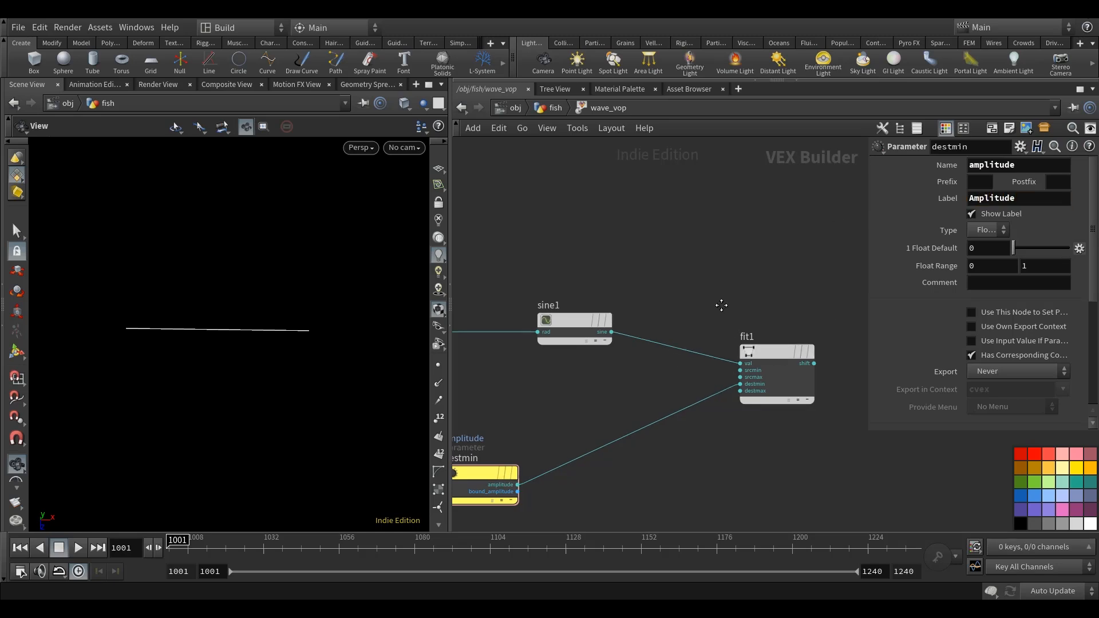
text(h)
Connect the amplitude parameter's output to fit1's destmax input as well.
drag(630, 328, 555, 322)
scroll(618, 324, up, 3)
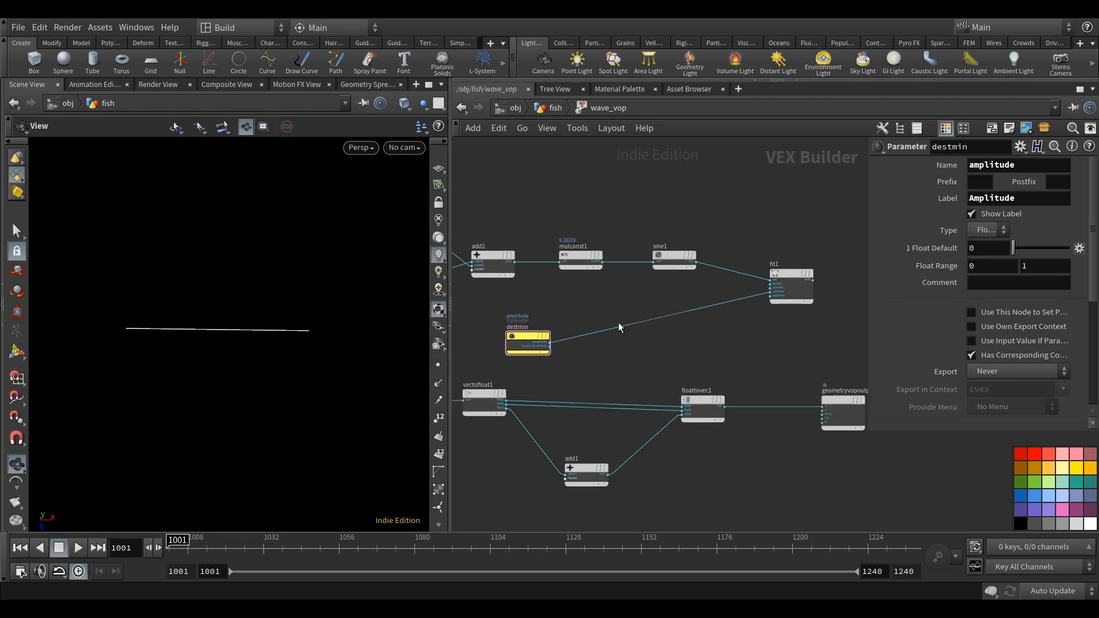
click(531, 357)
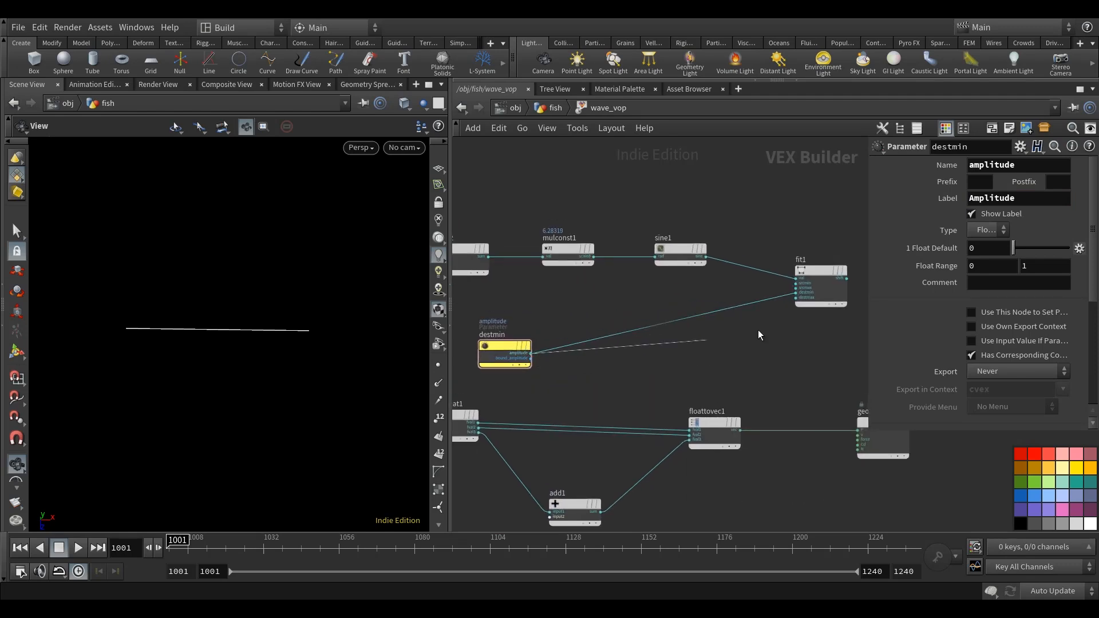
scroll(767, 316, up, 2)
click(799, 298)
scroll(761, 344, down, 3)
Add a Multiply Constant node fed by the amplitude parameter and set its multiplier to -1.
key(Tab)
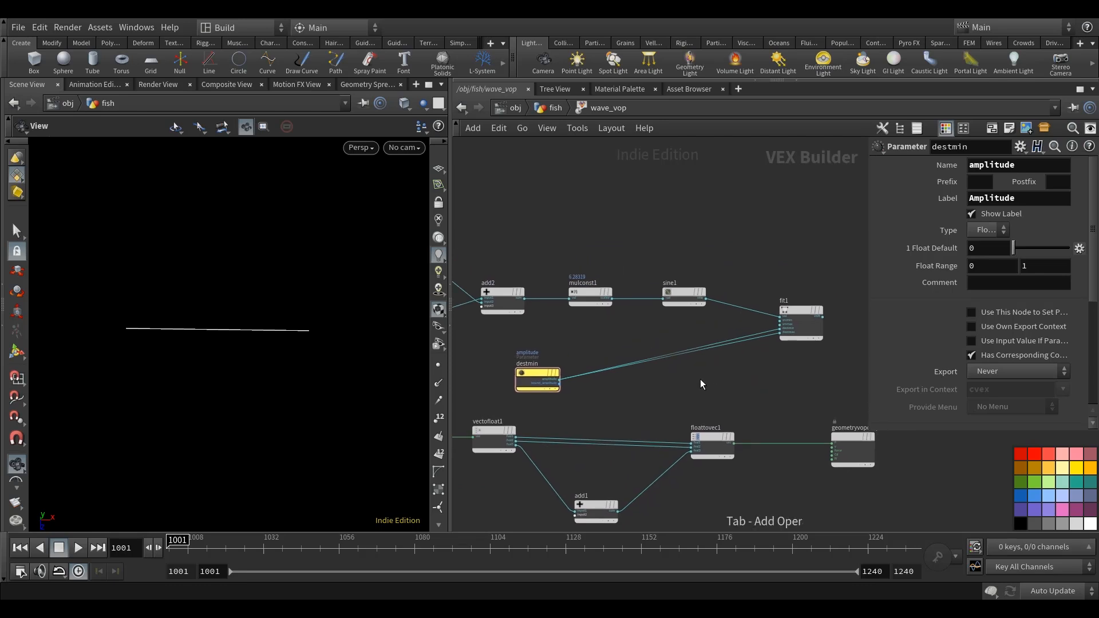
text(mul)
click(818, 73)
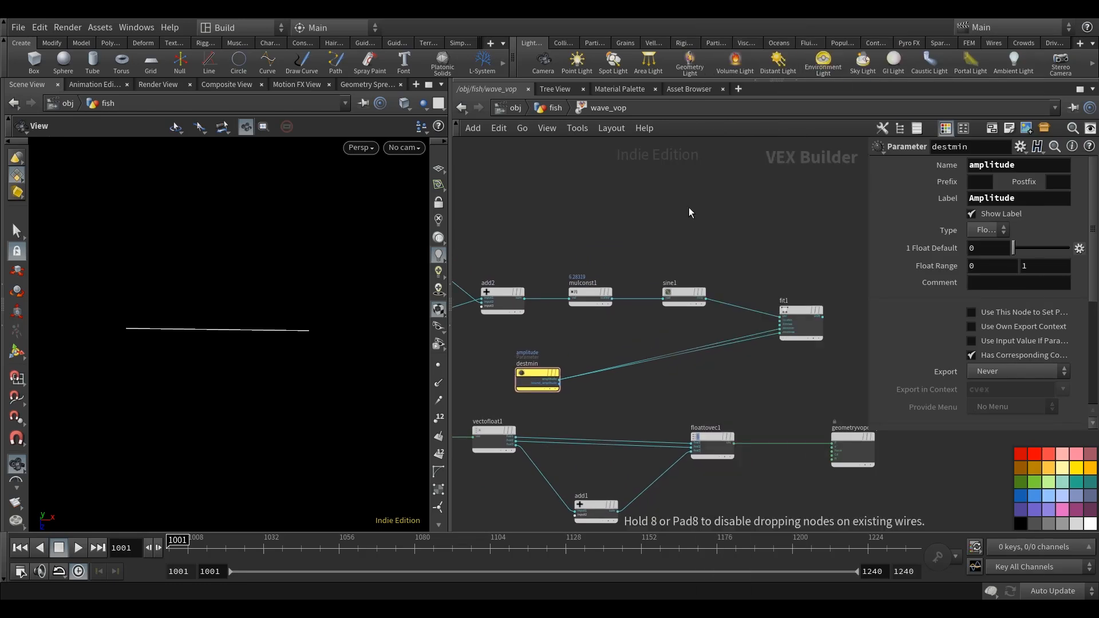
click(634, 330)
scroll(614, 338, up, 2)
click(534, 396)
click(612, 336)
text(-1)
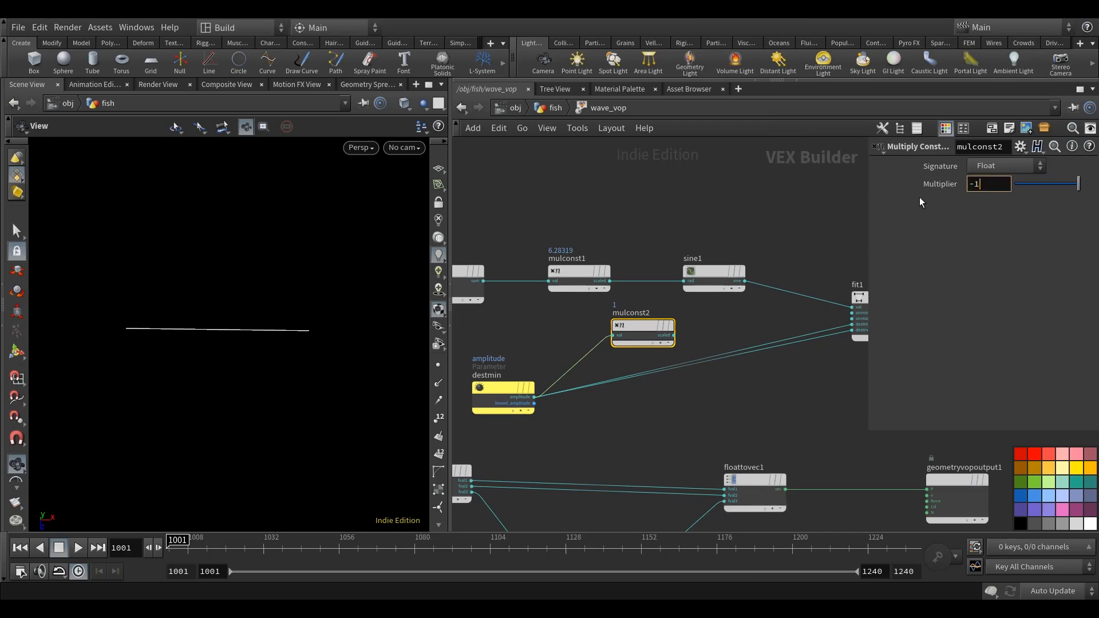
key(Return)
Connect mulconst2's scaled output to fit1's destmin input in place of the direct amplitude connection.
scroll(688, 328, up, 1)
click(670, 337)
middle_drag(733, 323, 602, 392)
click(752, 326)
scroll(751, 312, down, 3)
middle_drag(646, 261, 669, 266)
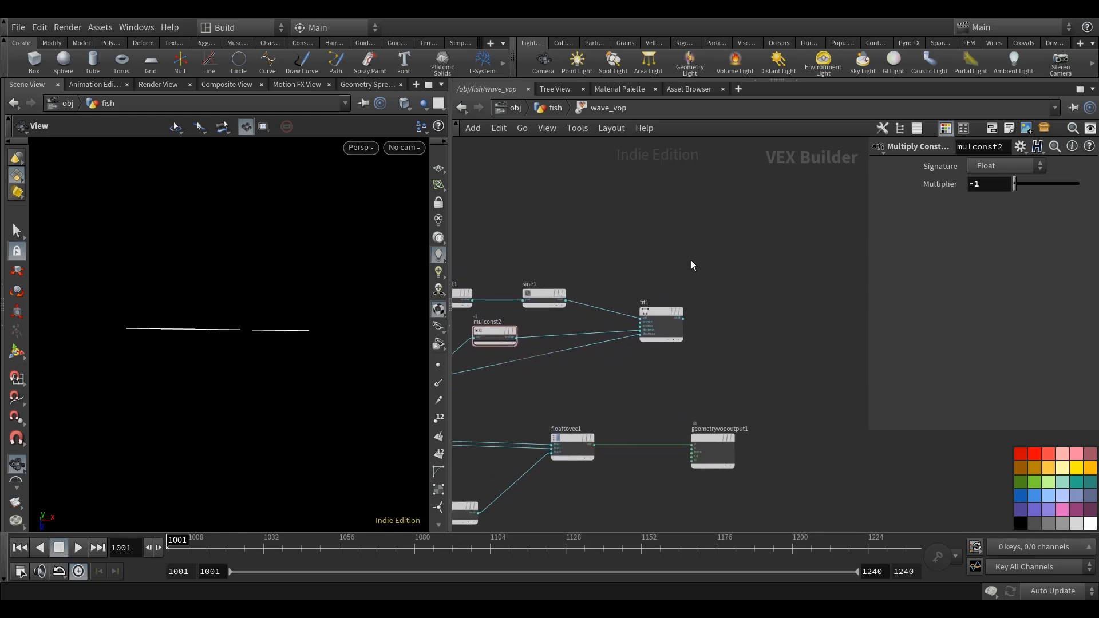
Move add1, floattovec1 and the geometry output beyond fit1, and connect fit1's shift output to add1's second input.
scroll(732, 341, down, 3)
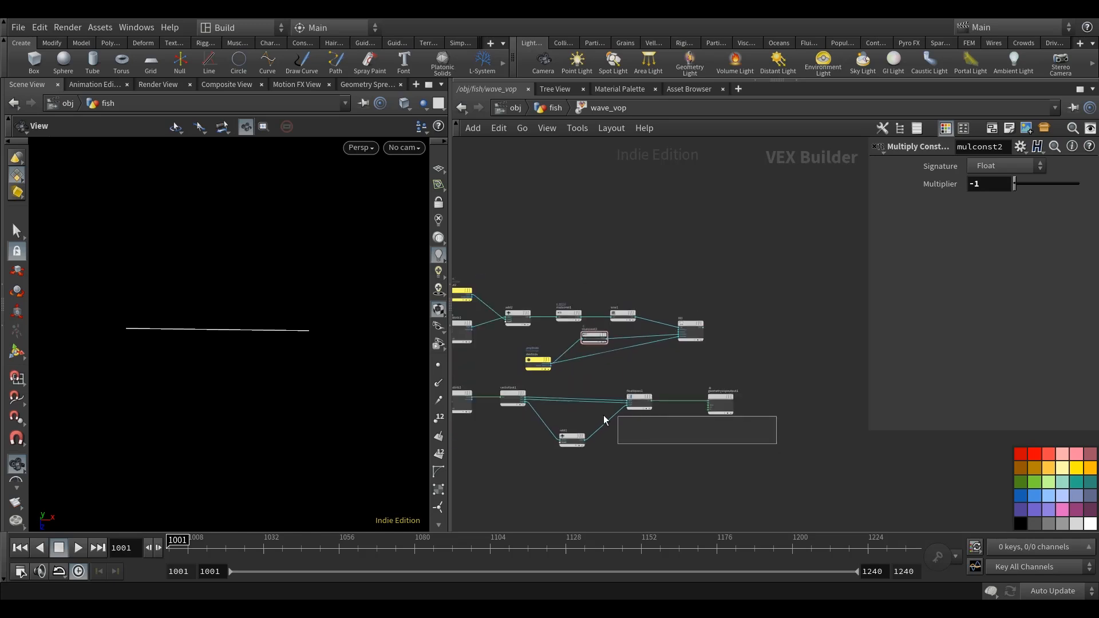
drag(605, 419, 557, 385)
drag(572, 439, 772, 425)
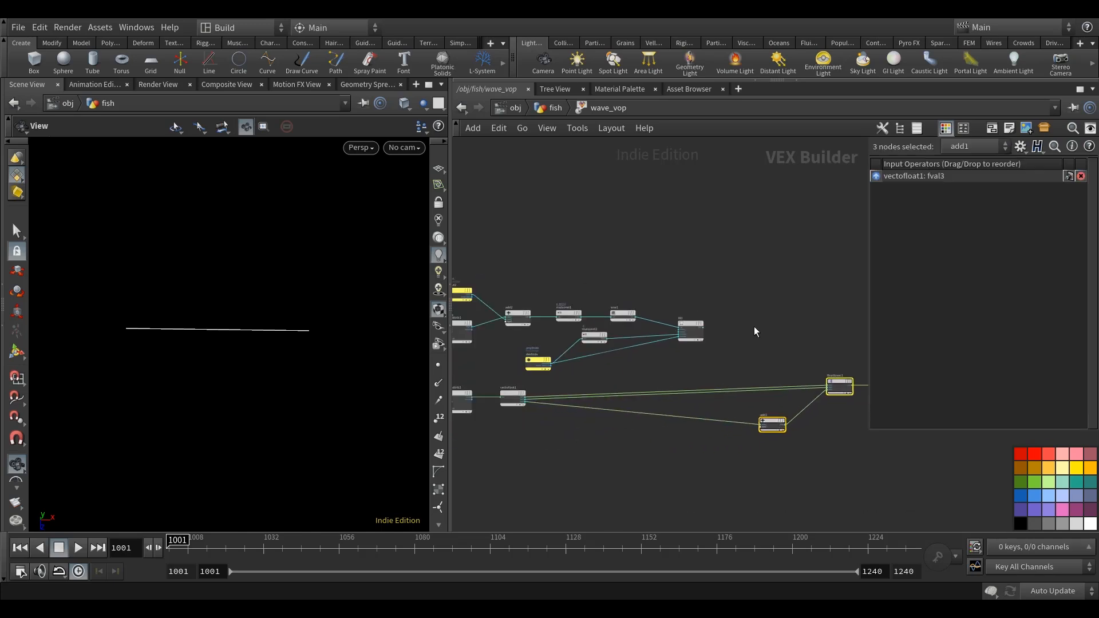
scroll(754, 331, up, 5)
click(649, 335)
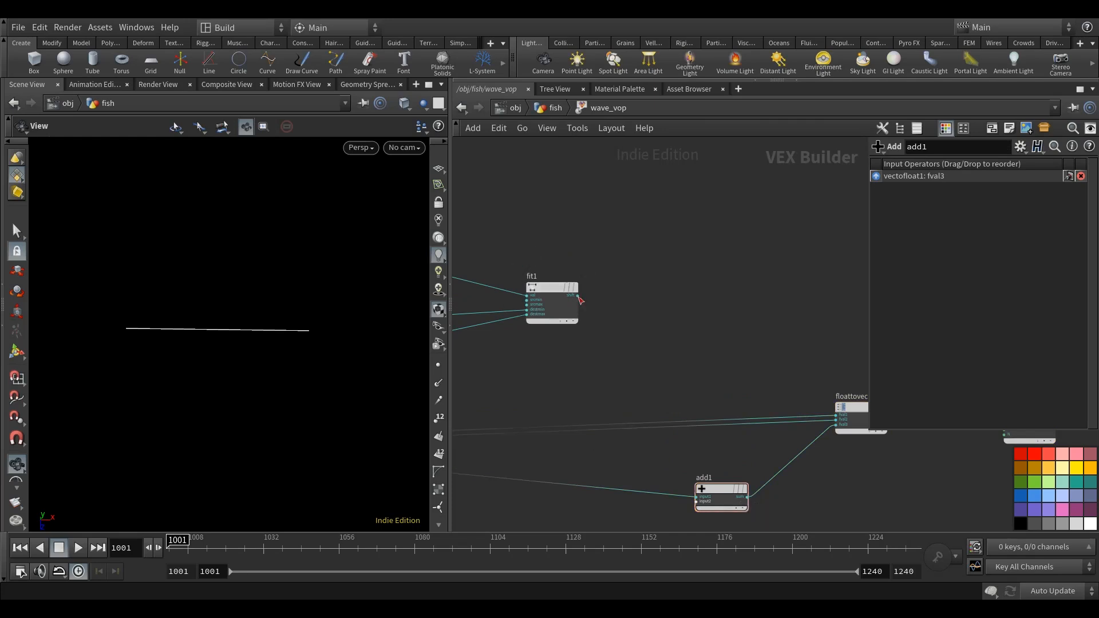
click(578, 296)
click(696, 501)
middle_drag(704, 411, 628, 339)
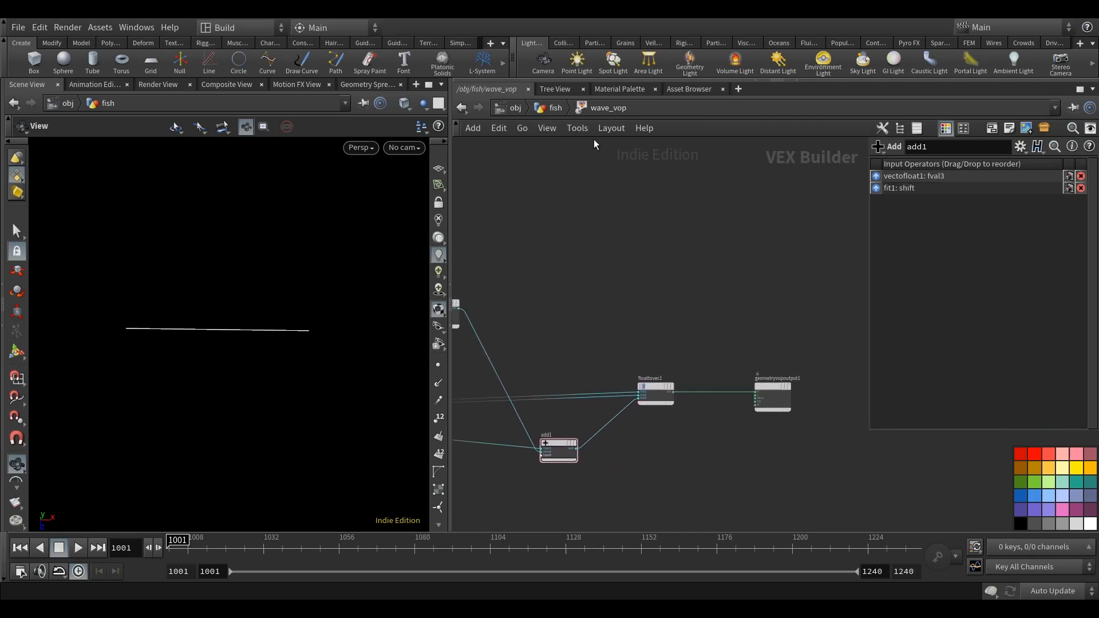
Return to the fish network, display wave_vop, and set its Amplitude to 1.
click(553, 111)
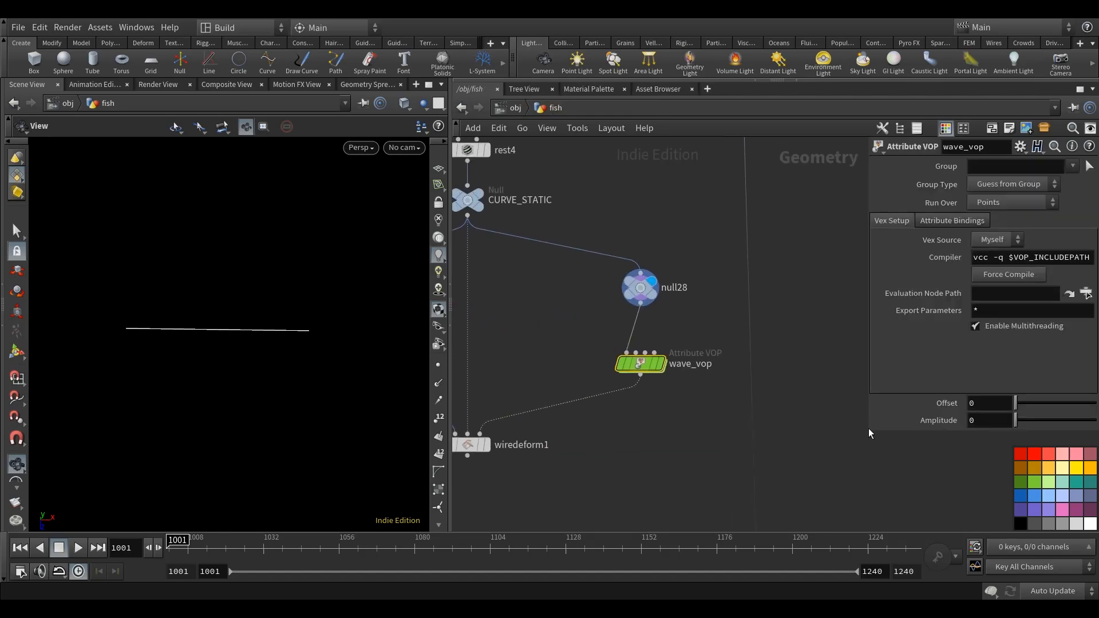
drag(868, 429, 773, 428)
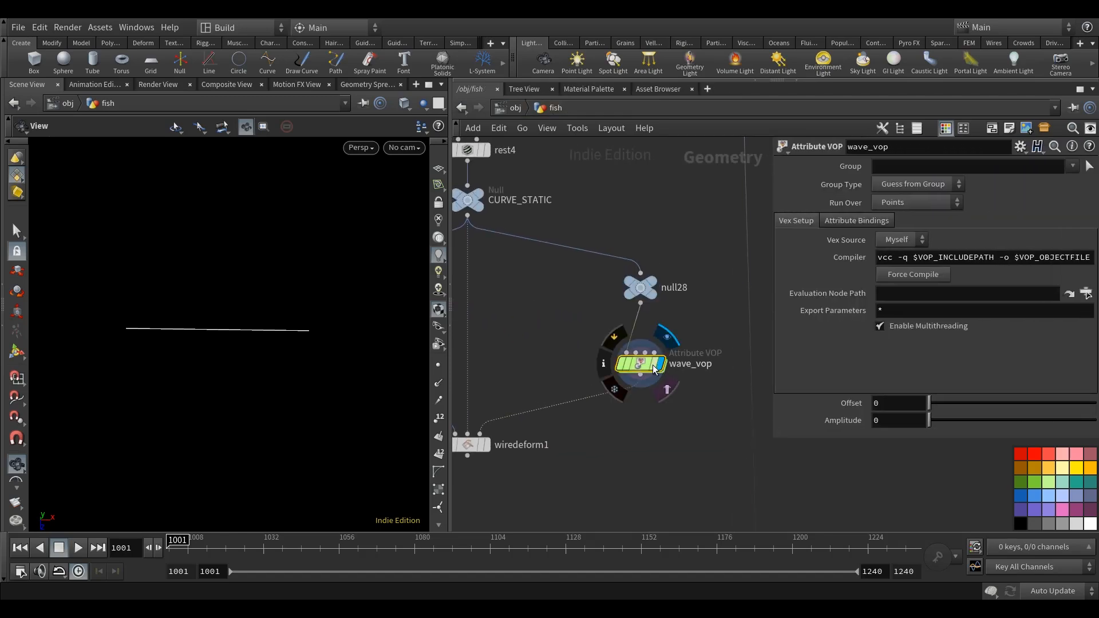
middle_drag(662, 409, 661, 417)
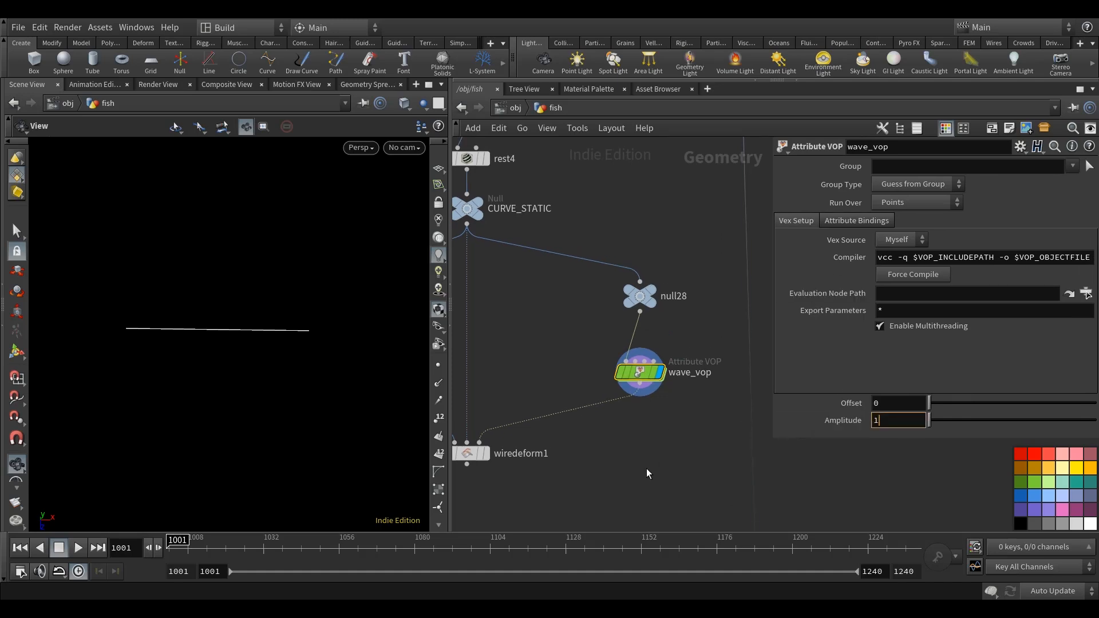
key(Return)
middle_drag(647, 469, 645, 462)
Inspect the waved curve, and display wiredeform1 to view the deformed fish body.
scroll(273, 422, down, 3)
mouse_move(273, 422)
mouse_down()
mouse_move(285, 383)
mouse_move(292, 415)
mouse_up()
middle_drag(597, 460, 637, 447)
click(524, 435)
drag(257, 398, 250, 344)
middle_drag(651, 447, 640, 453)
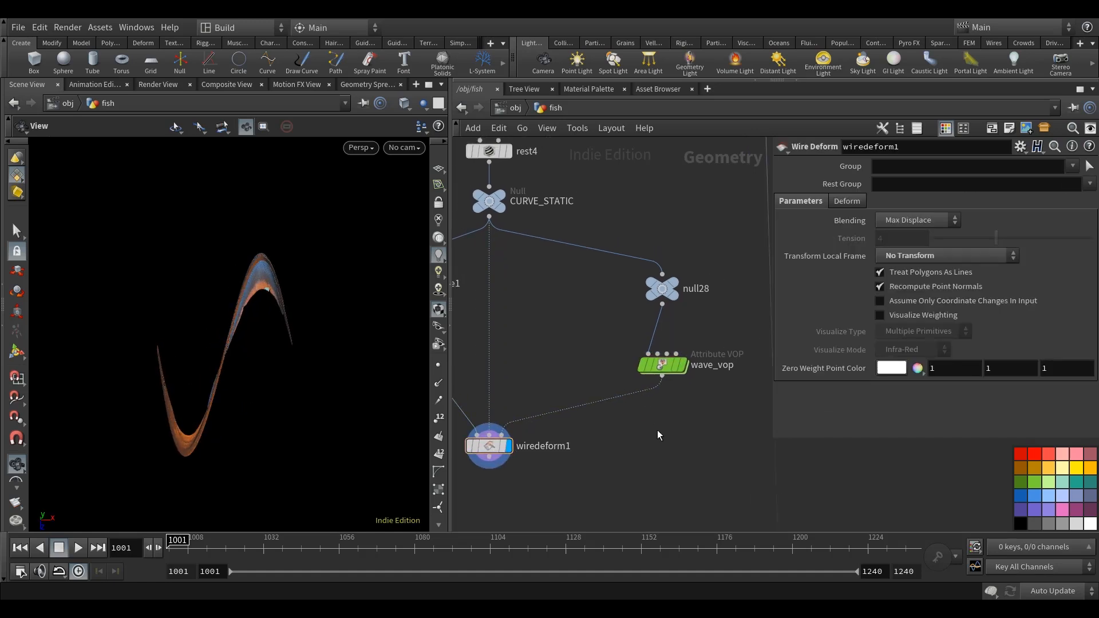
Set the Amplitude of wave_vop to .3.
click(660, 367)
drag(888, 424, 792, 419)
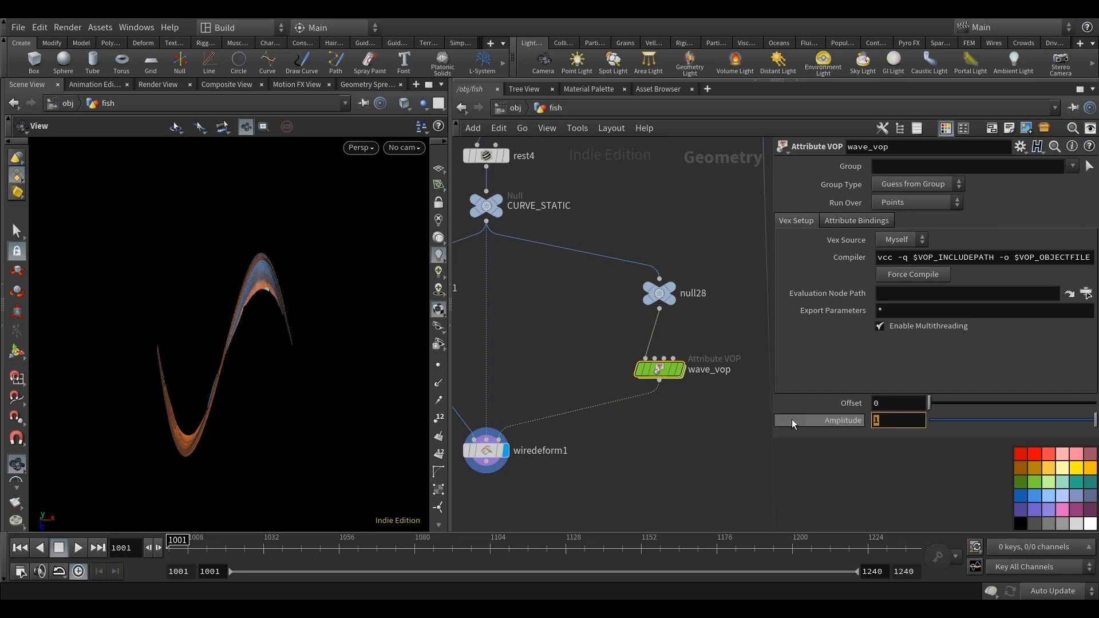
text(.3)
key(Return)
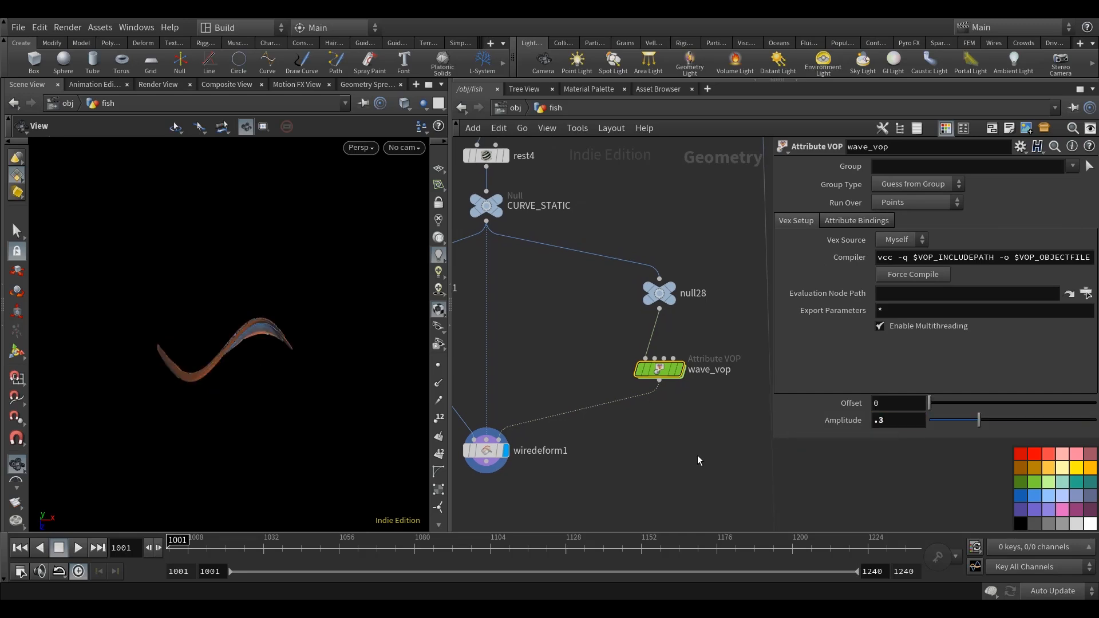
Refine wave_vop's Amplitude to .15 while viewing the fish closer, and try out the Offset slider.
mouse_move(258, 387)
mouse_down()
mouse_move(277, 313)
mouse_move(251, 348)
mouse_move(240, 422)
mouse_move(240, 437)
mouse_move(271, 433)
mouse_up()
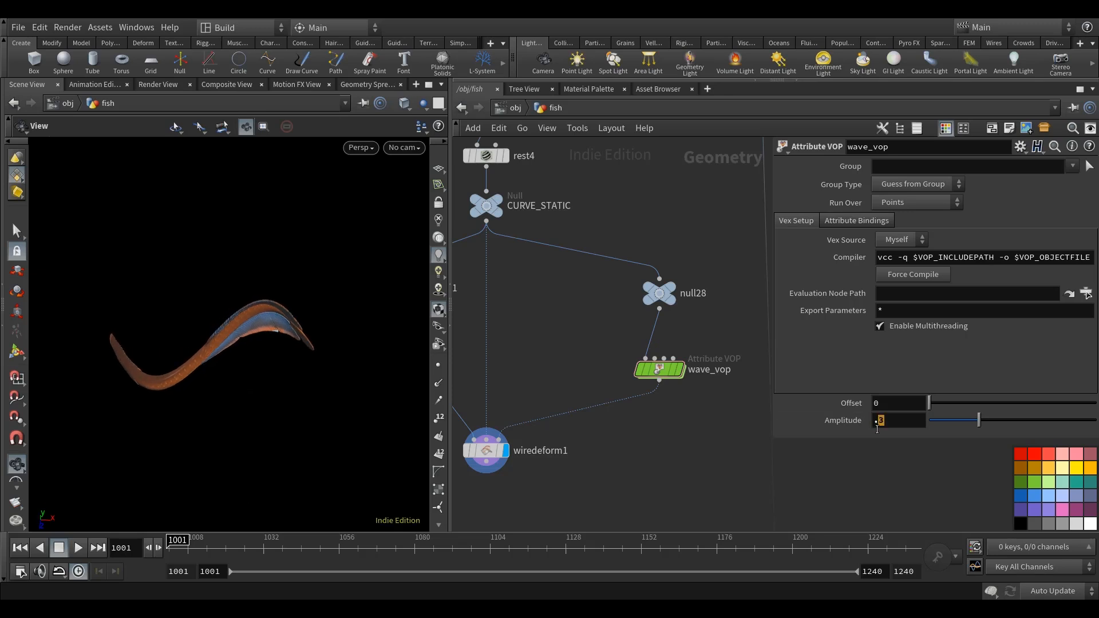
drag(204, 456, 235, 407)
middle_drag(692, 465, 704, 466)
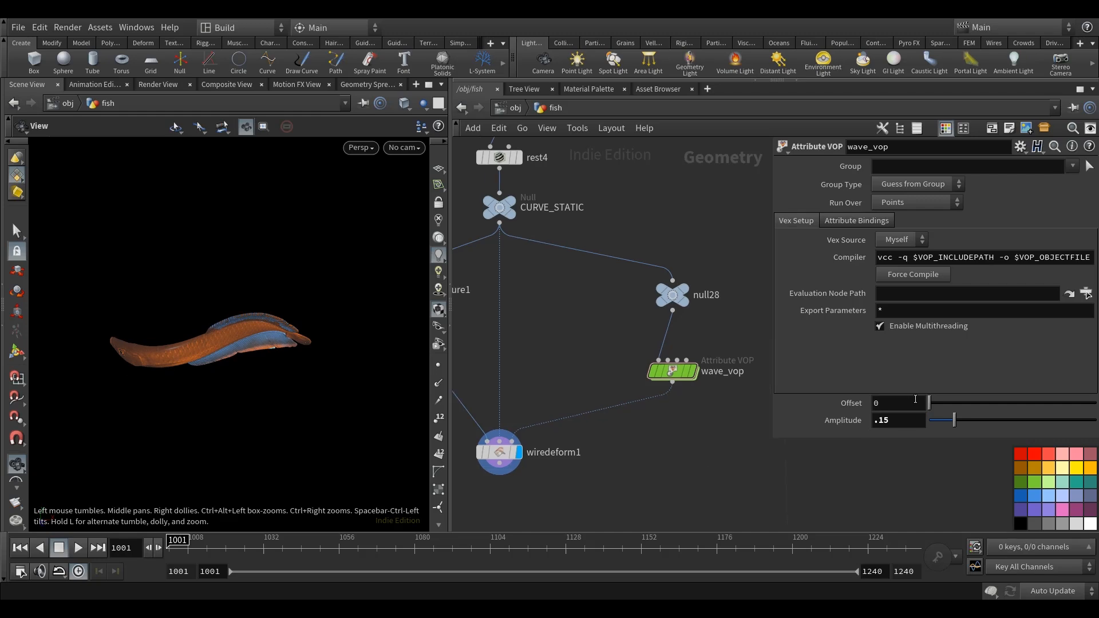
drag(934, 404, 912, 406)
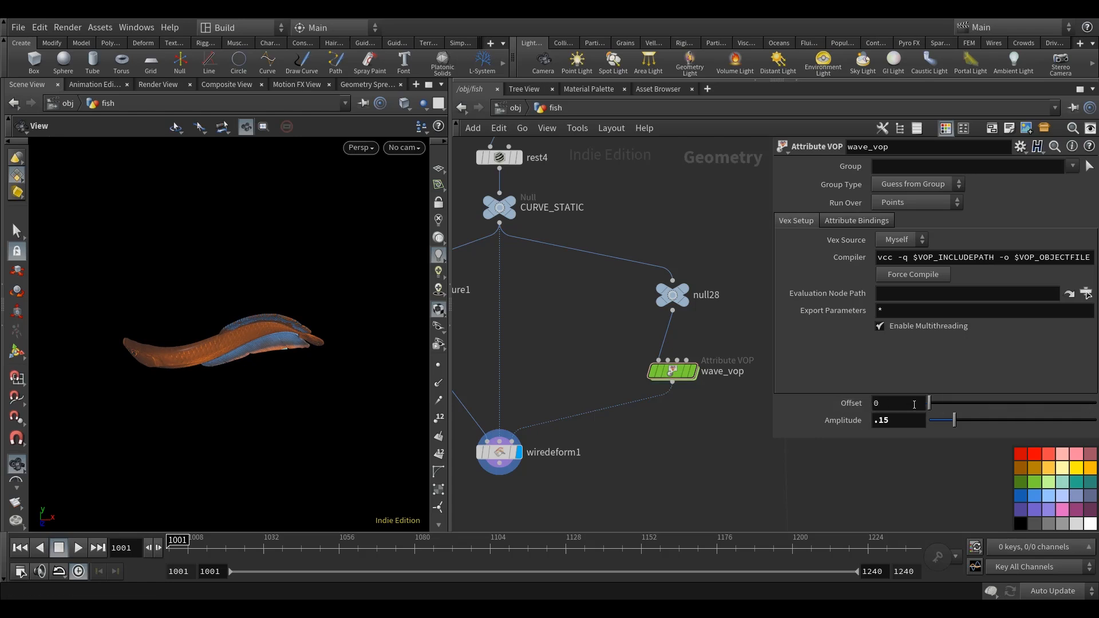
Try wave_vop's Offset between 0 and 1, and examine the bend of the deformed fish body from several angles.
drag(959, 403, 1097, 401)
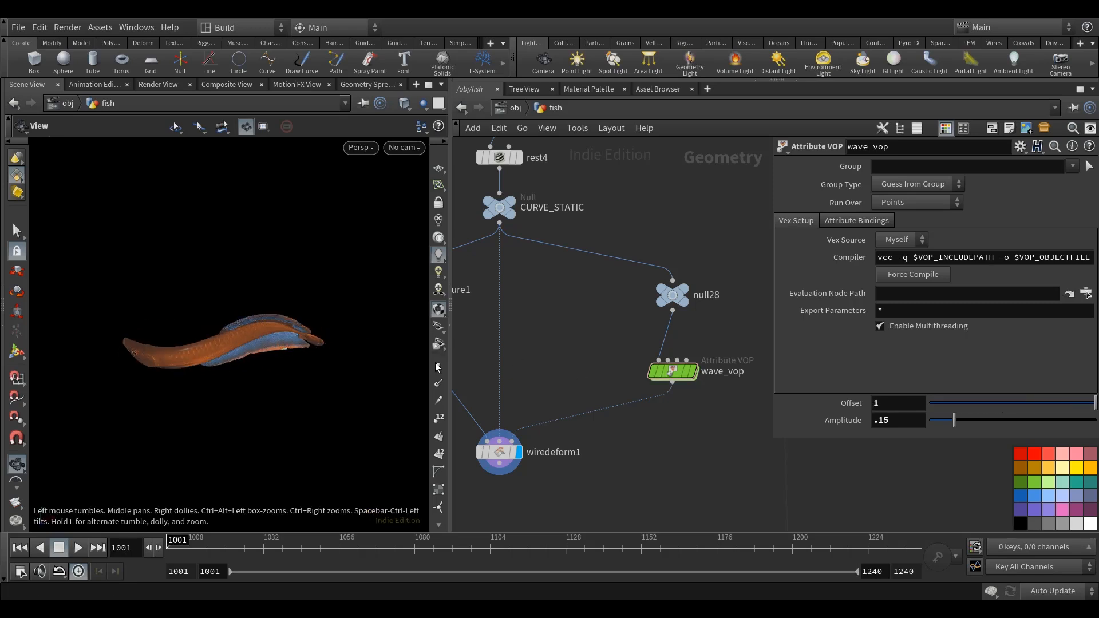
drag(973, 402, 885, 438)
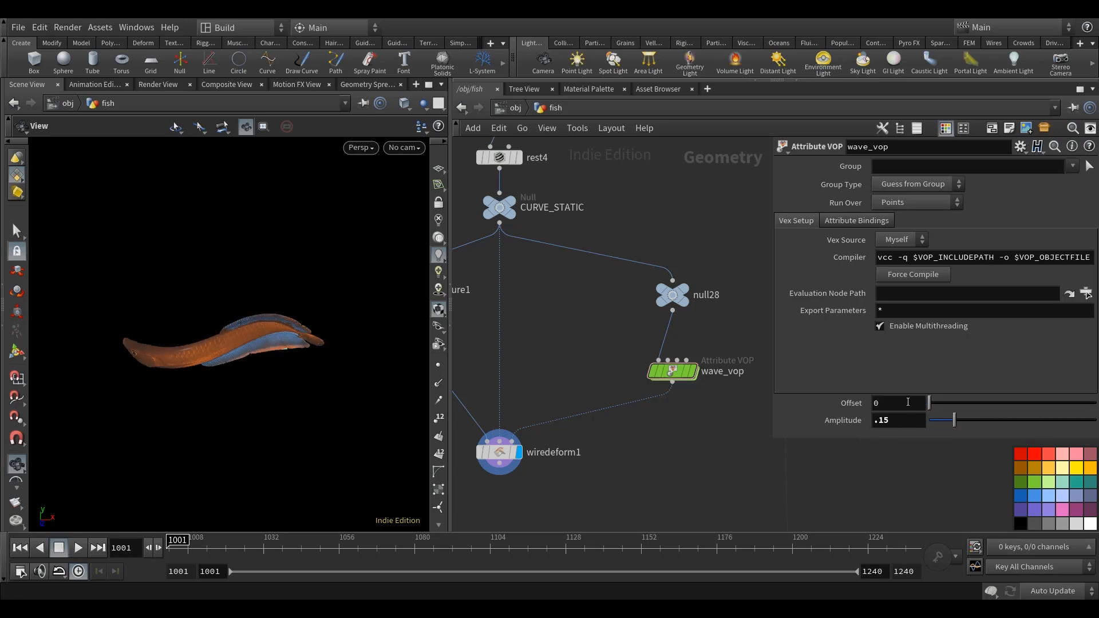
drag(1068, 407, 899, 414)
middle_drag(718, 441, 718, 449)
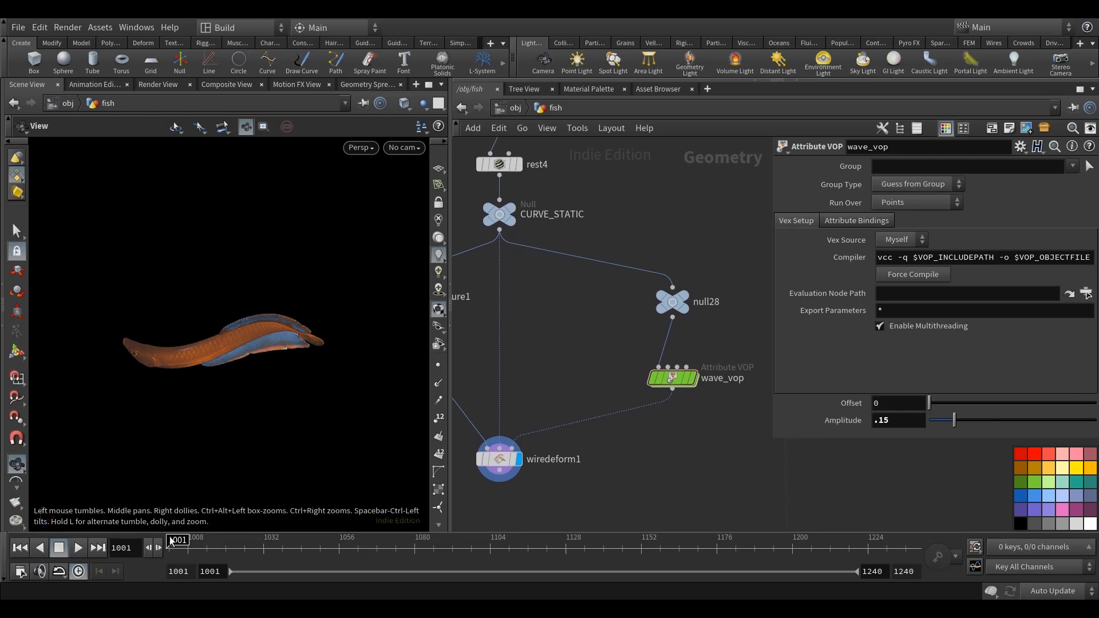
drag(261, 411, 269, 435)
drag(273, 392, 98, 337)
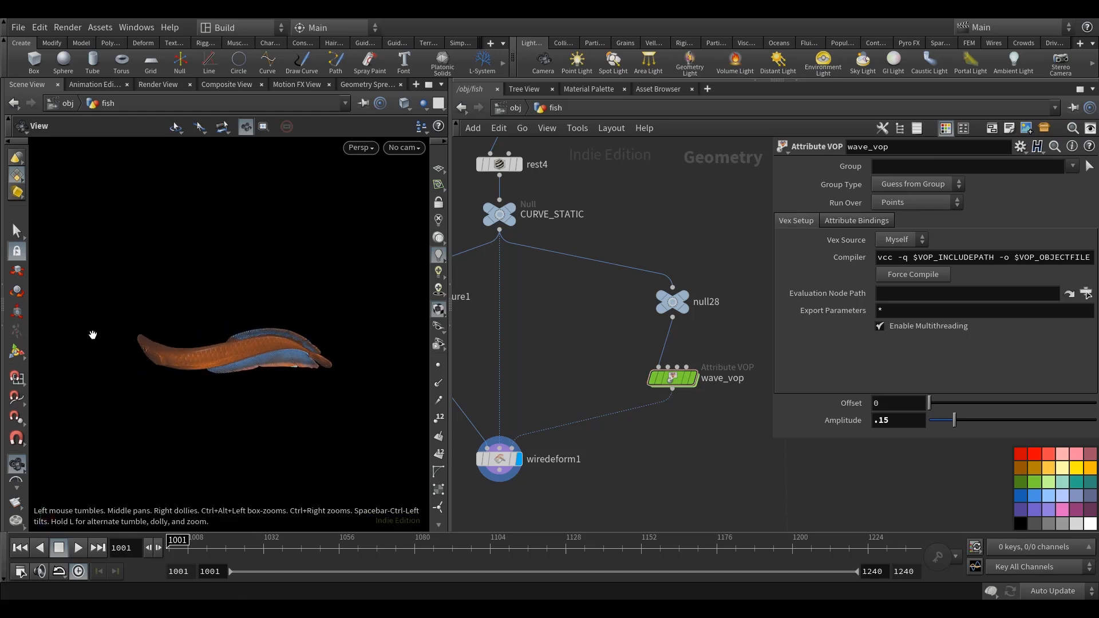
mouse_move(226, 430)
mouse_down()
mouse_move(223, 458)
mouse_move(270, 393)
mouse_move(231, 451)
mouse_move(234, 430)
mouse_up()
mouse_move(204, 389)
mouse_down()
mouse_move(204, 412)
mouse_move(152, 459)
mouse_up()
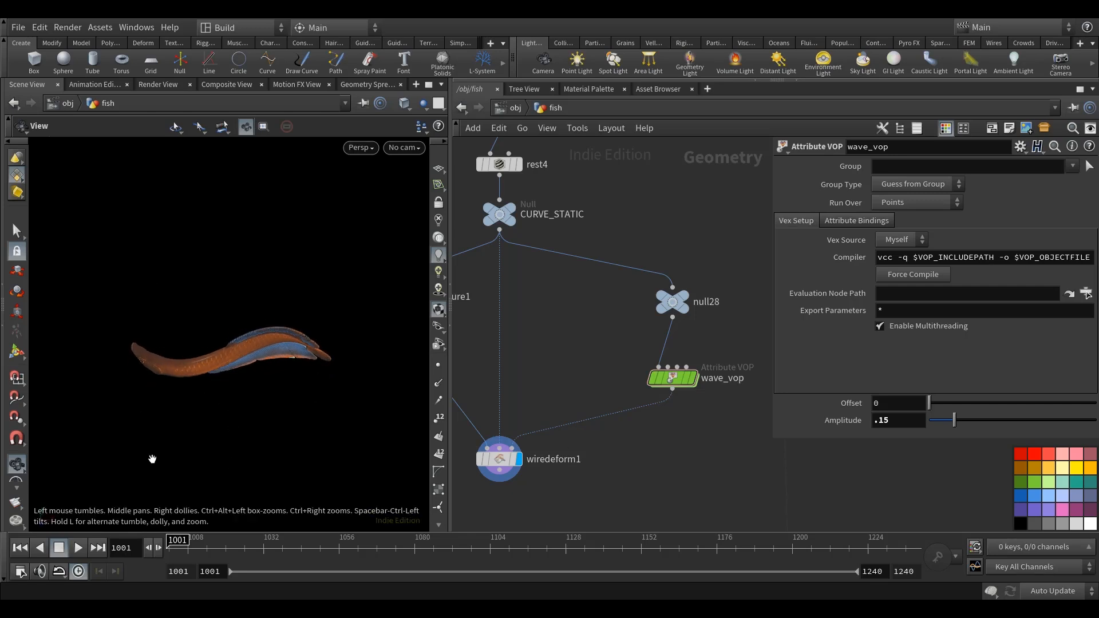
drag(266, 408, 246, 381)
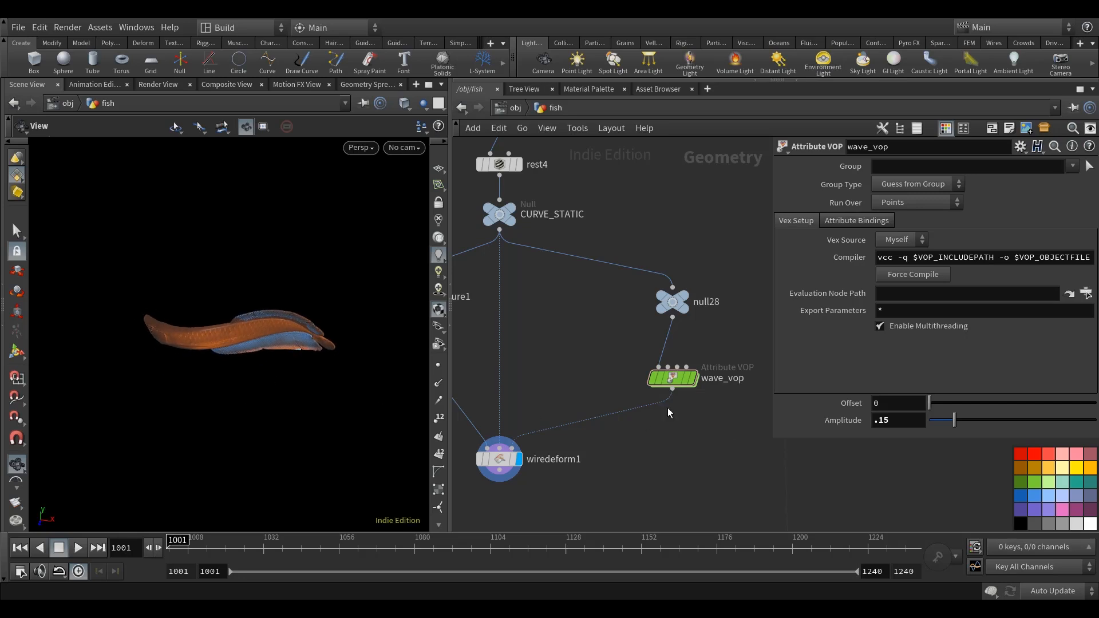
Inside the wave_vop network, add an Add Constant node above mulconst1.
middle_drag(686, 394, 671, 394)
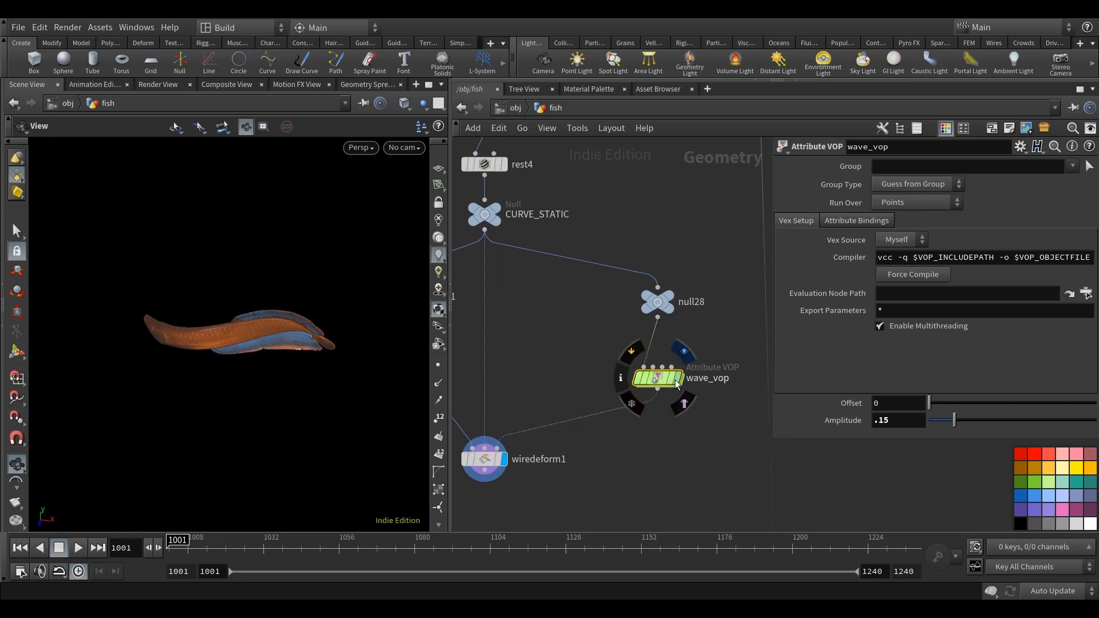
click(678, 378)
double_click(661, 383)
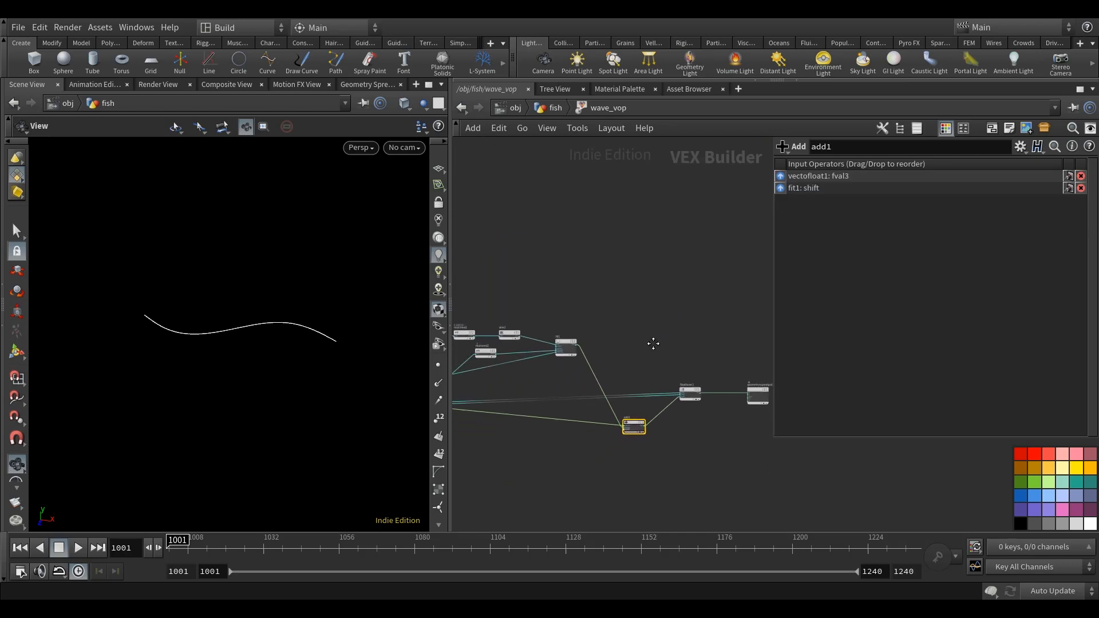
scroll(554, 282, up, 5)
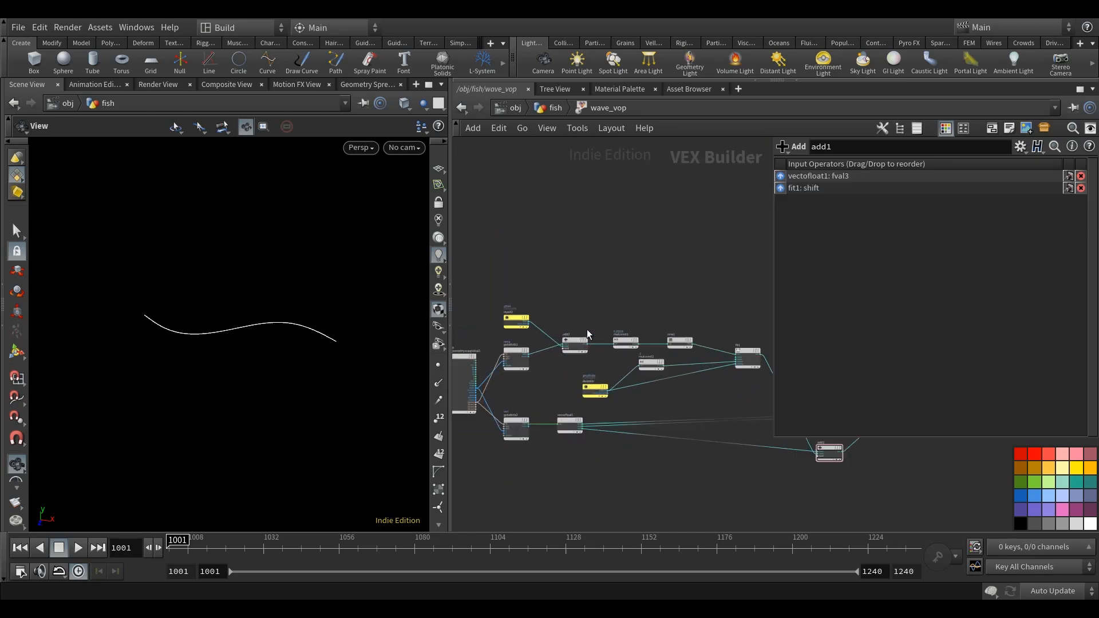
click(659, 354)
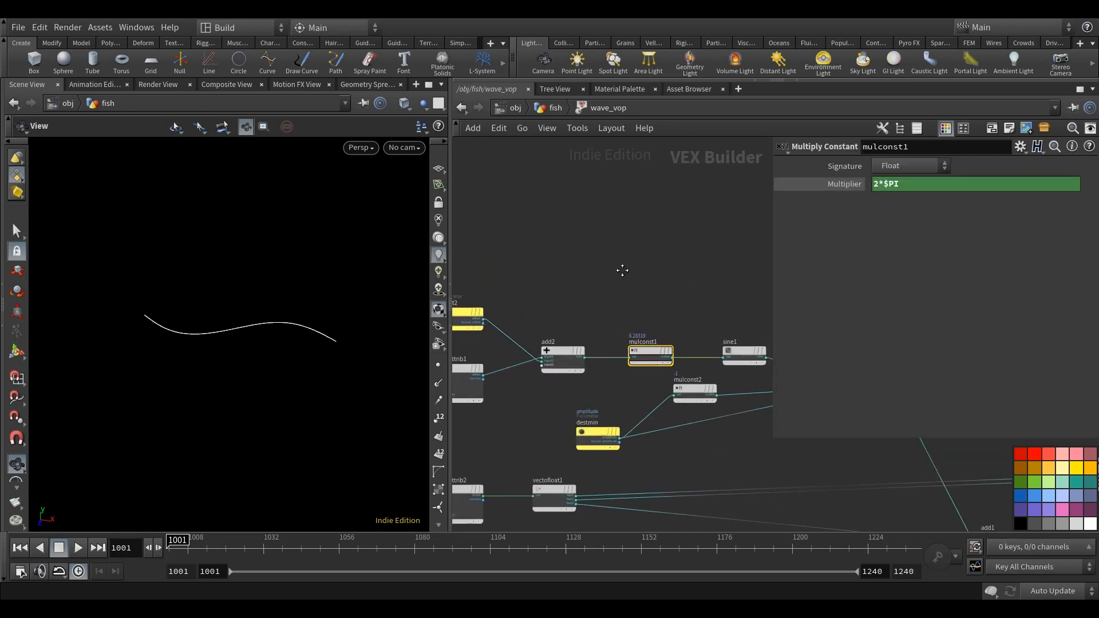
click(602, 322)
key(Tab)
text(add)
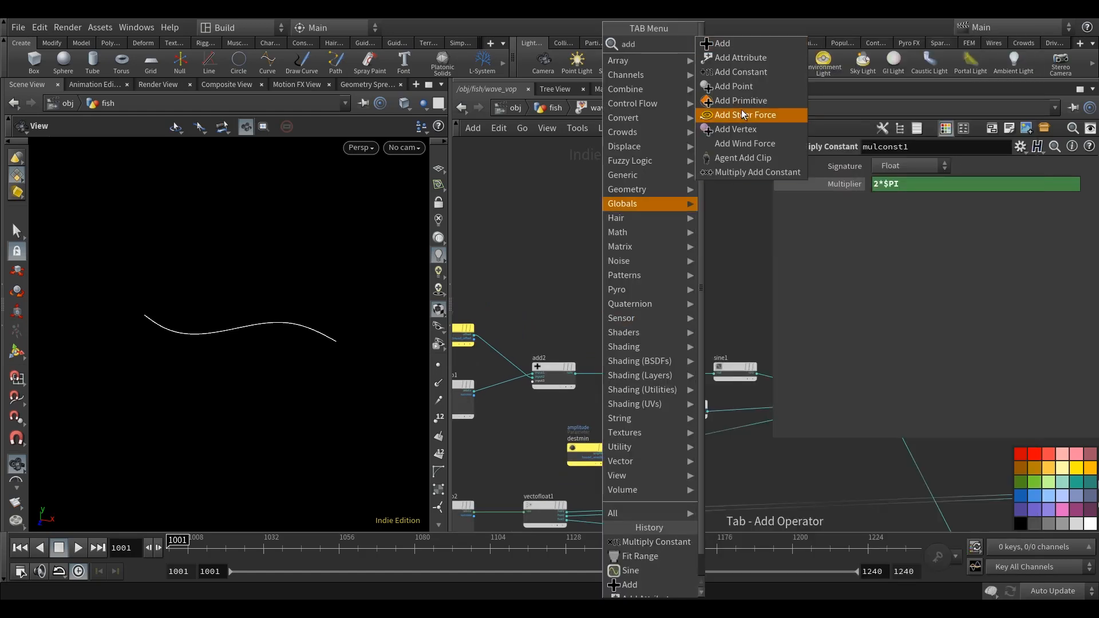
click(755, 73)
click(610, 323)
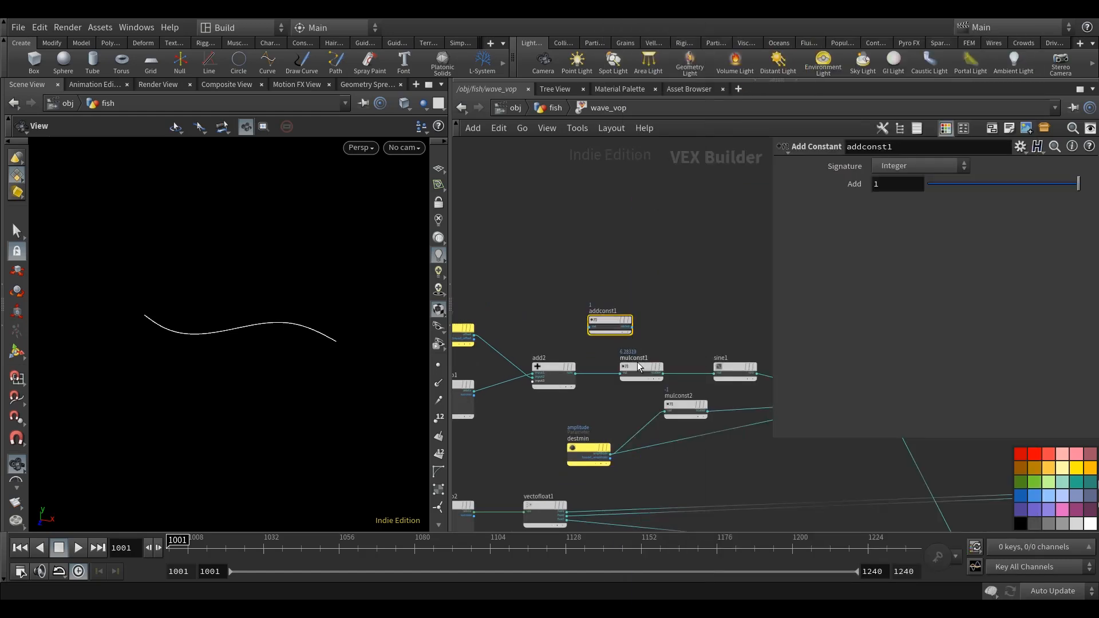
Wire addconst1 between the output of add2 and the input of mulconst1.
scroll(610, 372, up, 2)
click(568, 373)
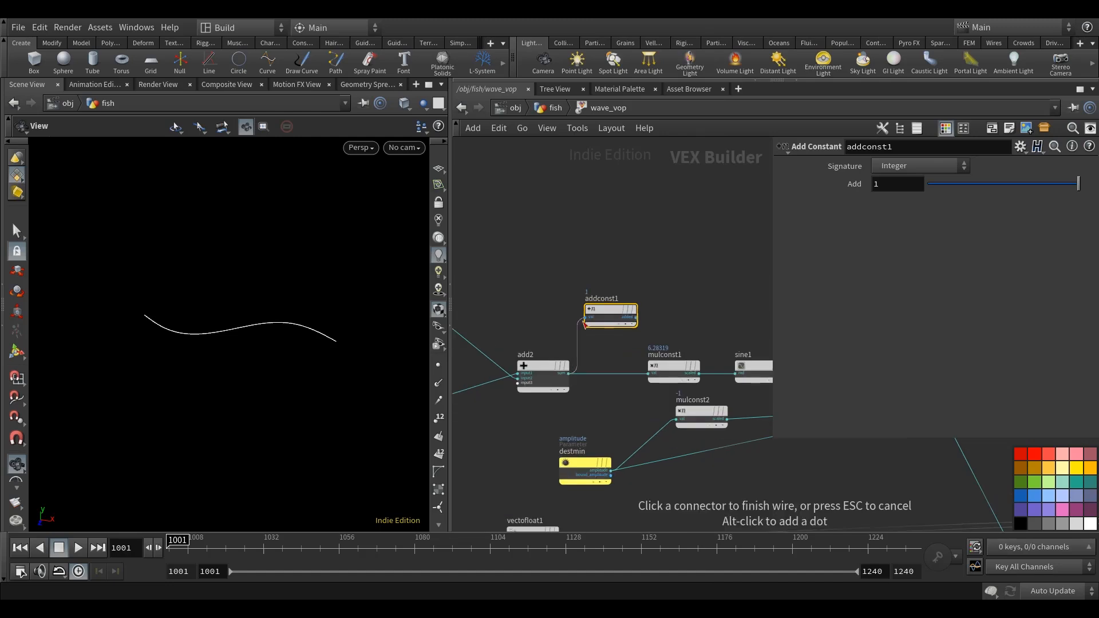
click(636, 326)
click(636, 318)
click(648, 374)
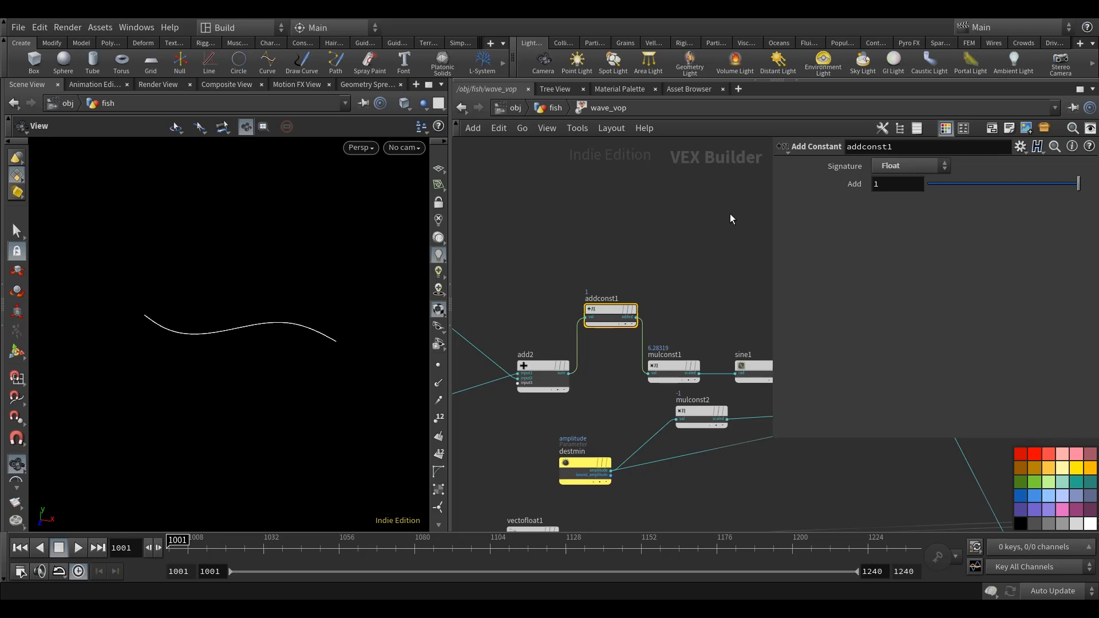
Set the Add value of addconst1 to -0.25 and examine the shifted curve.
middle_drag(748, 215, 732, 220)
text(-0.25)
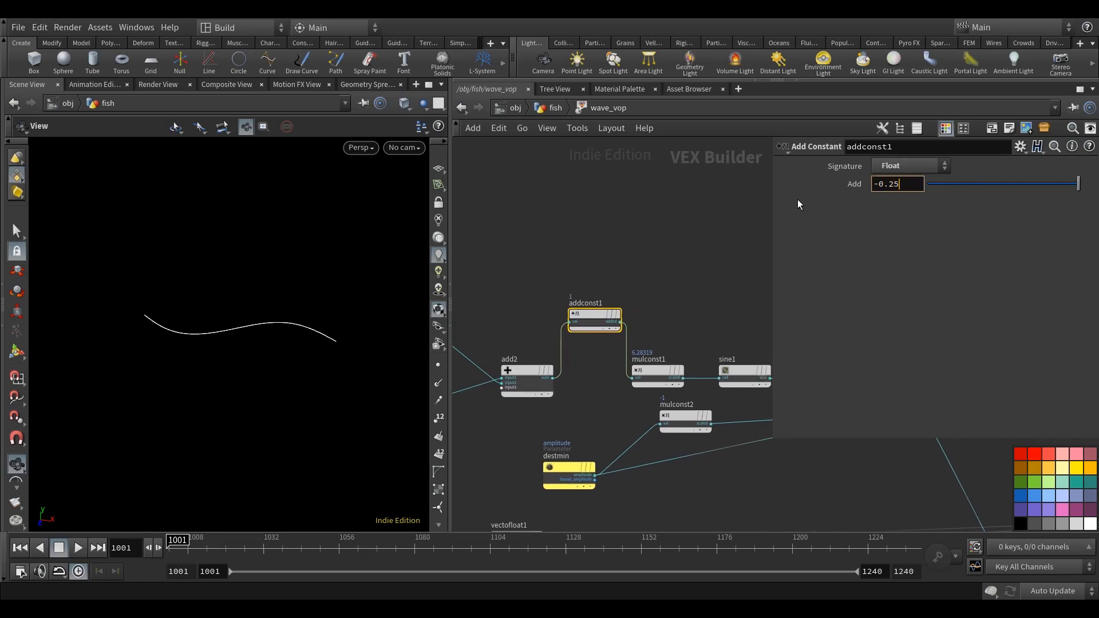
key(Return)
middle_drag(655, 262, 657, 238)
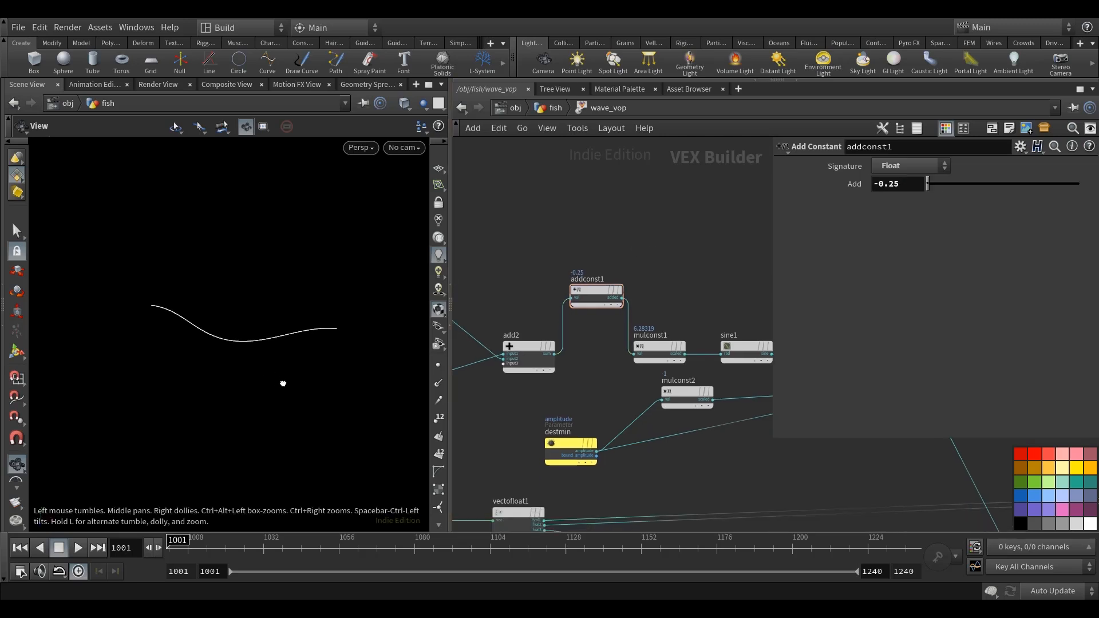
drag(289, 405, 287, 427)
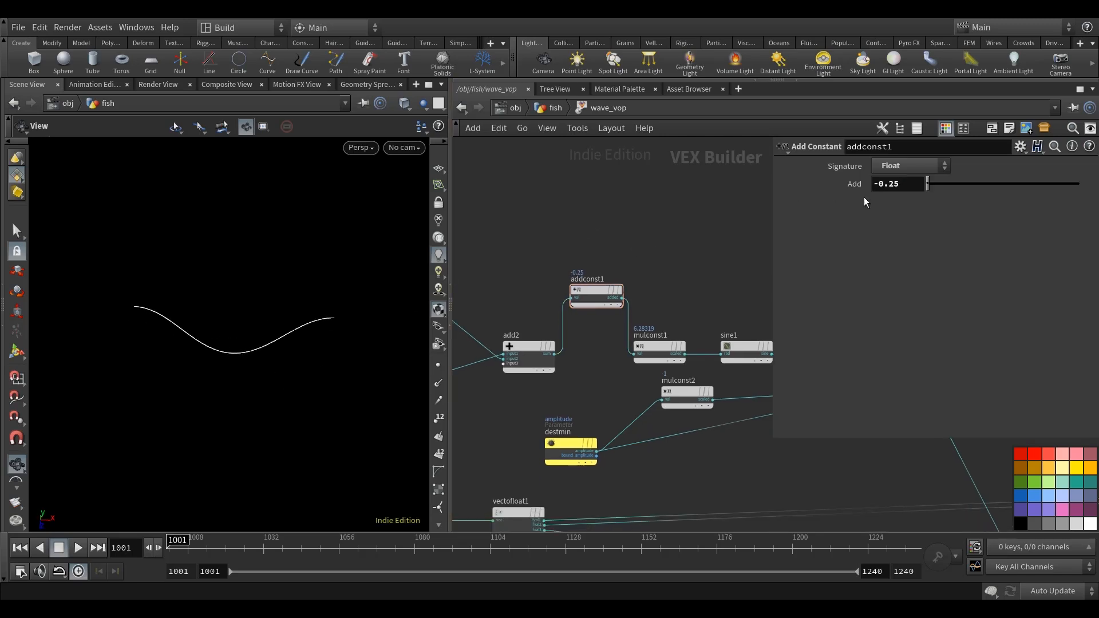
Return to the fish network, scrub wave_vop's Offset to -2.4, and display wiredeform1.
click(461, 107)
middle_drag(607, 346, 621, 345)
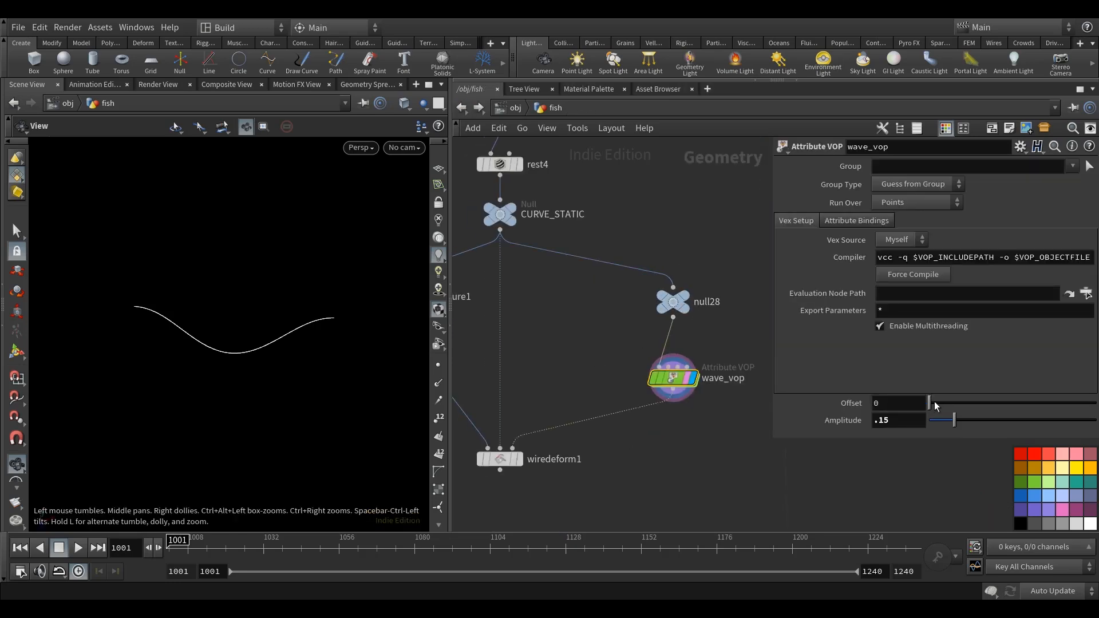
middle_drag(905, 404, 747, 434)
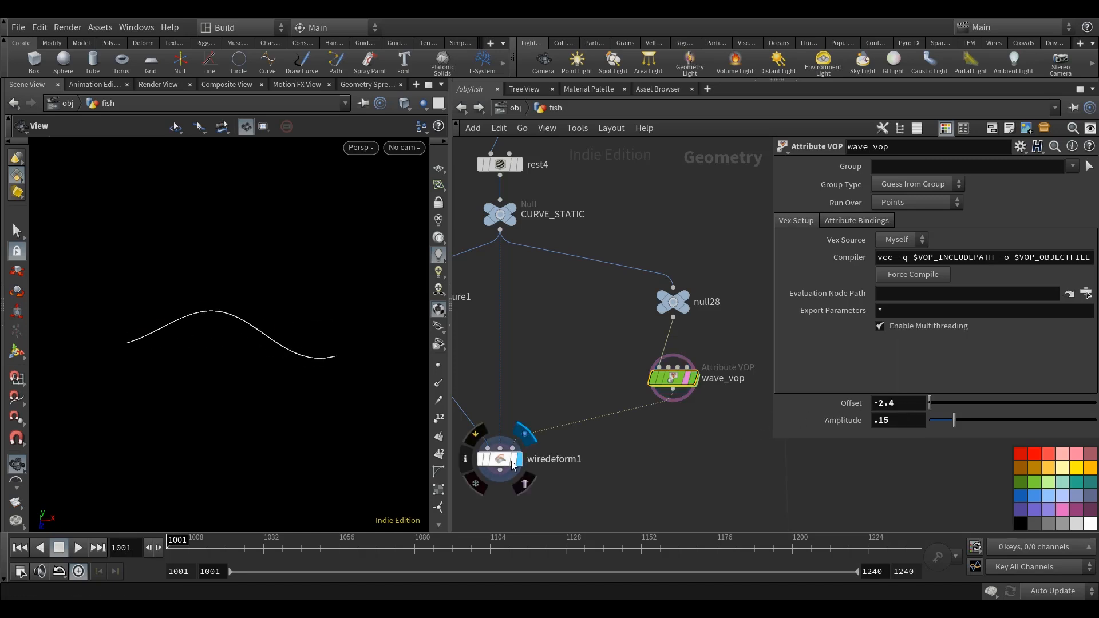
click(517, 460)
click(500, 459)
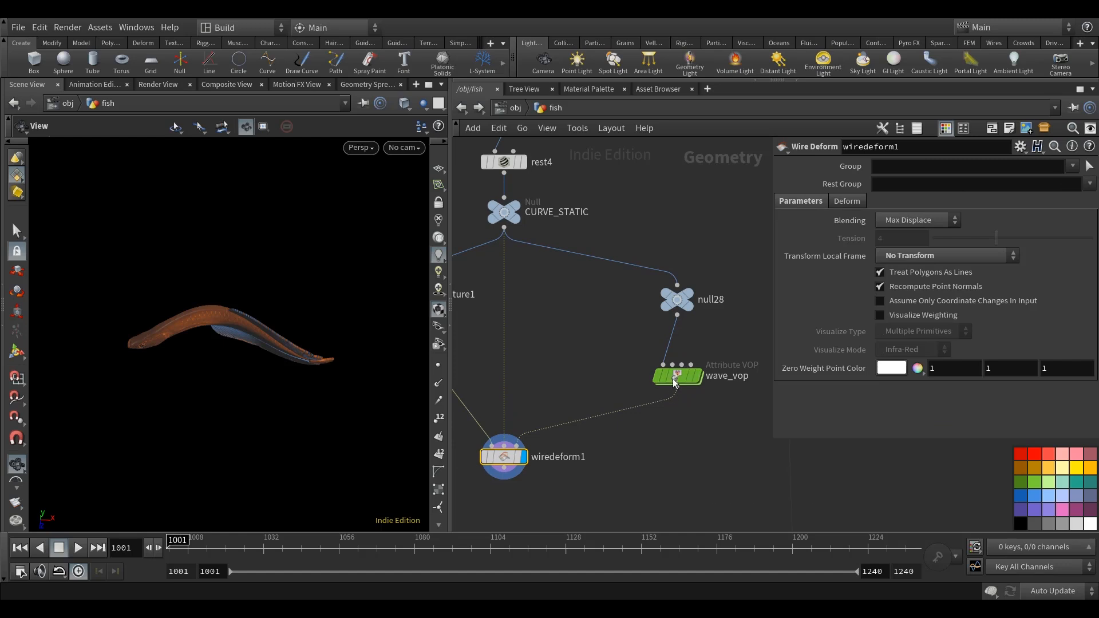
Bring wave_vop's Offset to 0.2 and examine the deformed fish body from other angles.
click(675, 379)
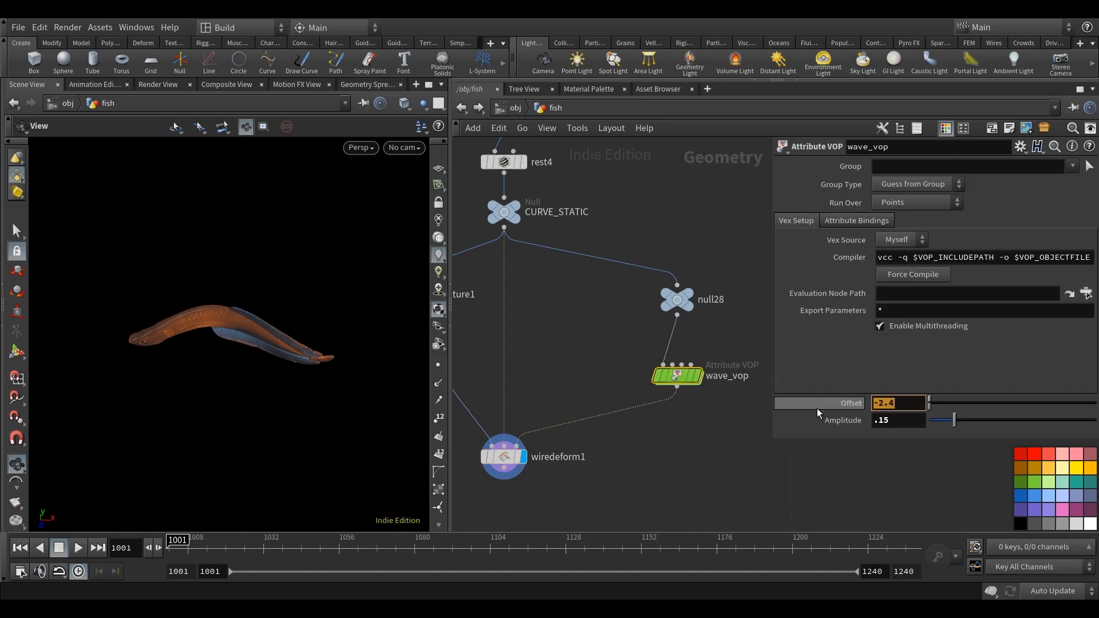
text(1)
key(Return)
middle_drag(896, 403, 722, 452)
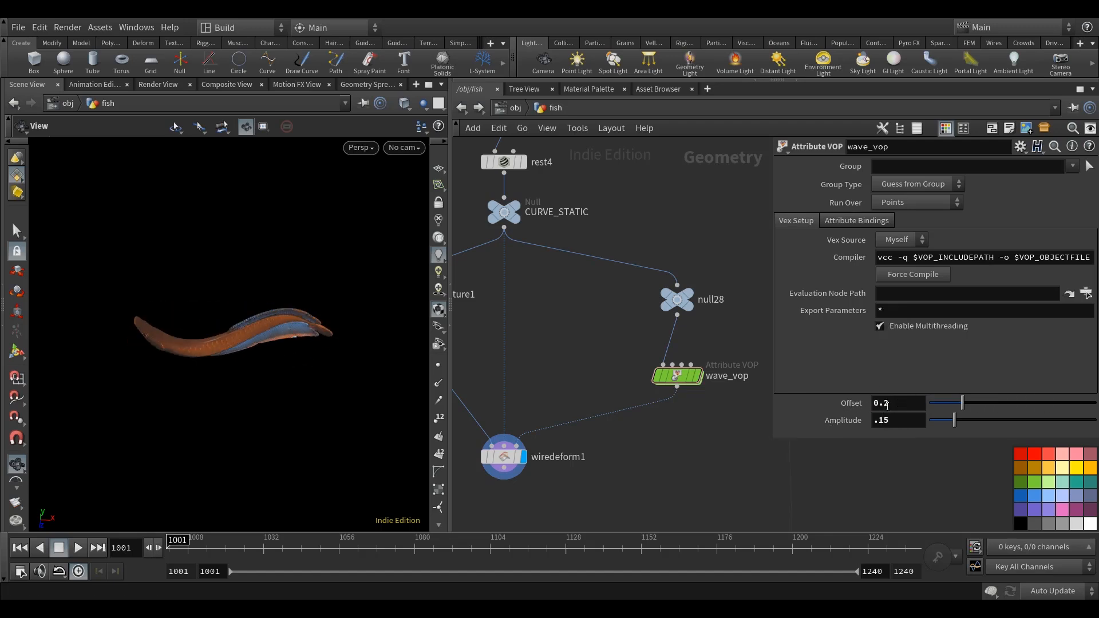
drag(289, 413, 303, 402)
drag(258, 386, 385, 415)
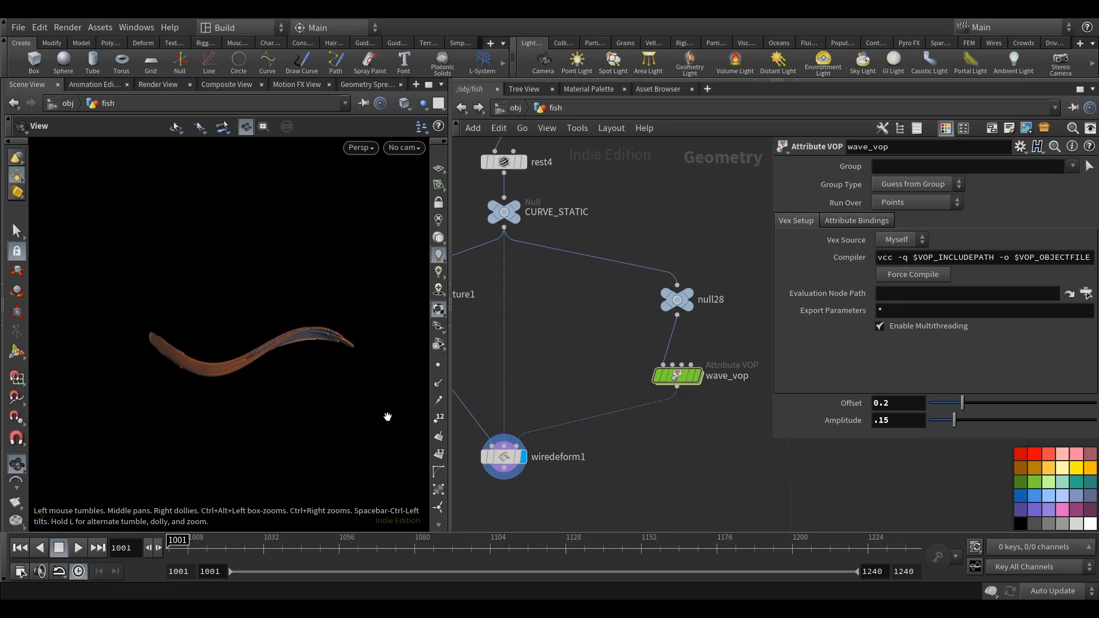
Reopen the wave_vop network with more room for its nodes, and examine the wave along the fish's head and tail.
double_click(675, 375)
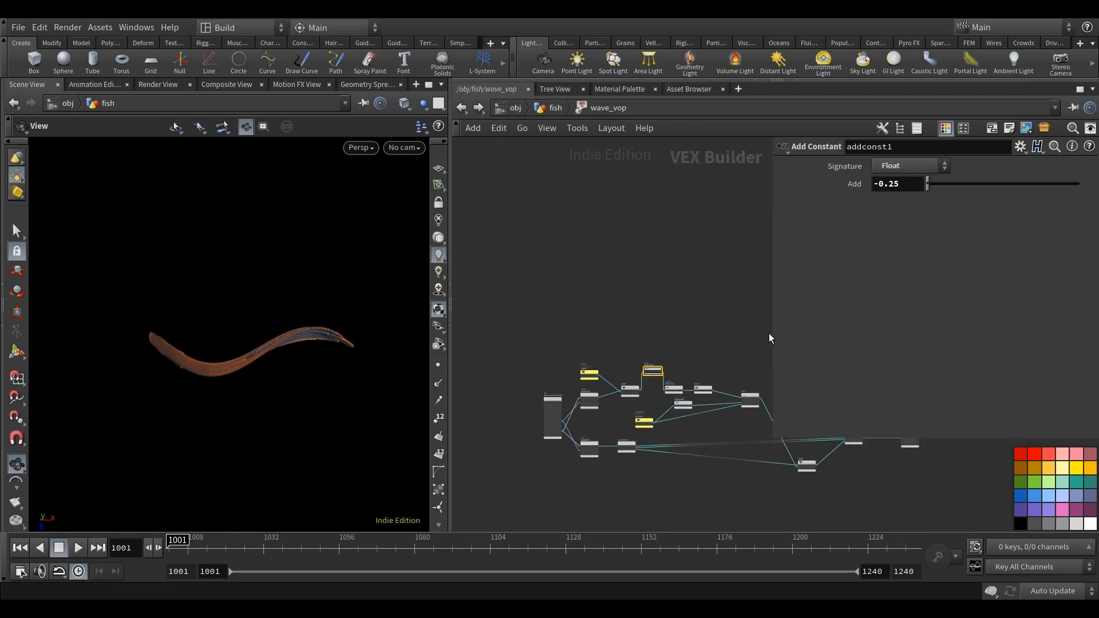
drag(772, 335, 866, 335)
middle_drag(634, 396, 607, 320)
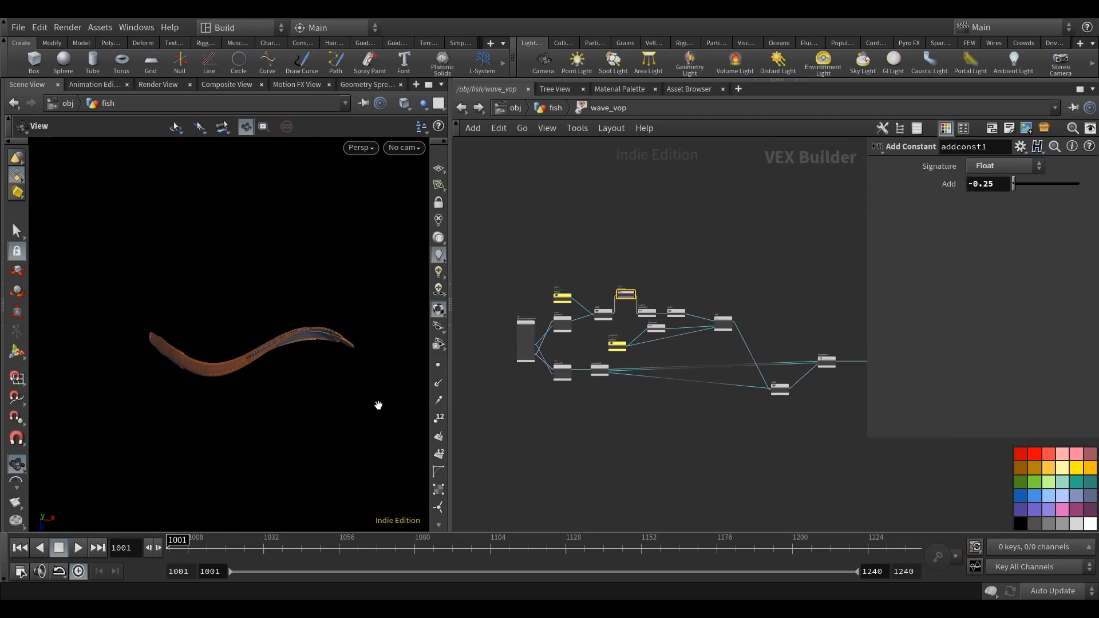
right_drag(175, 407, 285, 407)
mouse_move(285, 407)
mouse_down()
mouse_move(284, 373)
mouse_move(256, 395)
mouse_move(274, 409)
mouse_up()
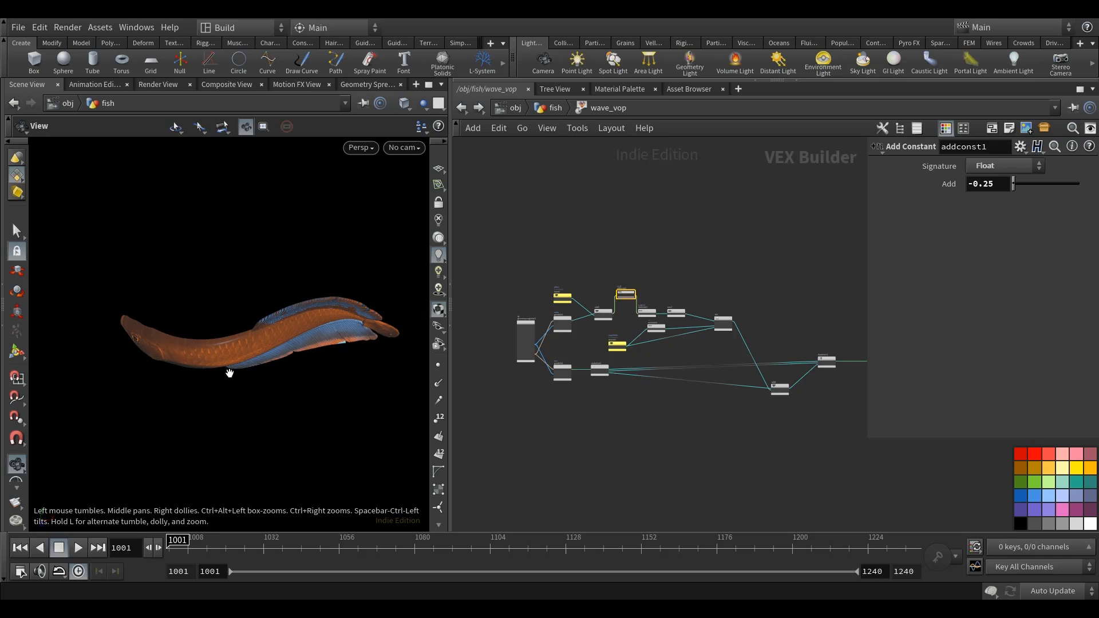
mouse_move(301, 400)
mouse_down()
mouse_move(309, 385)
mouse_move(300, 403)
mouse_up()
drag(191, 389, 324, 373)
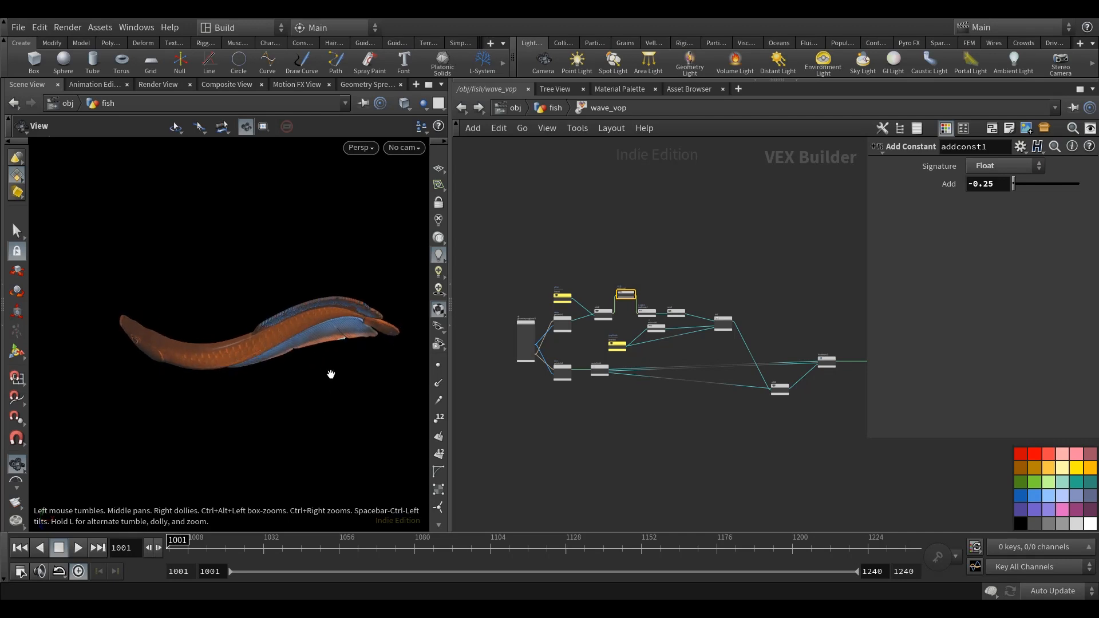
Add a Ramp Parameter node below vectofloat1 in the wave_vop network.
scroll(663, 328, up, 2)
scroll(662, 328, up, 3)
middle_drag(526, 370, 601, 349)
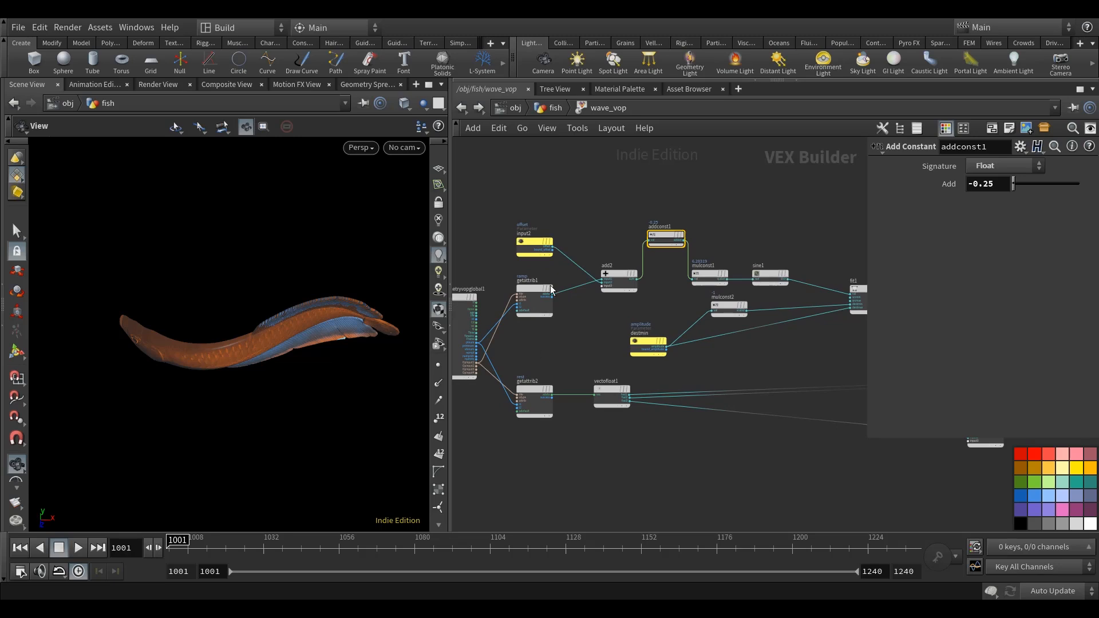
click(531, 293)
scroll(567, 420, up, 2)
key(Tab)
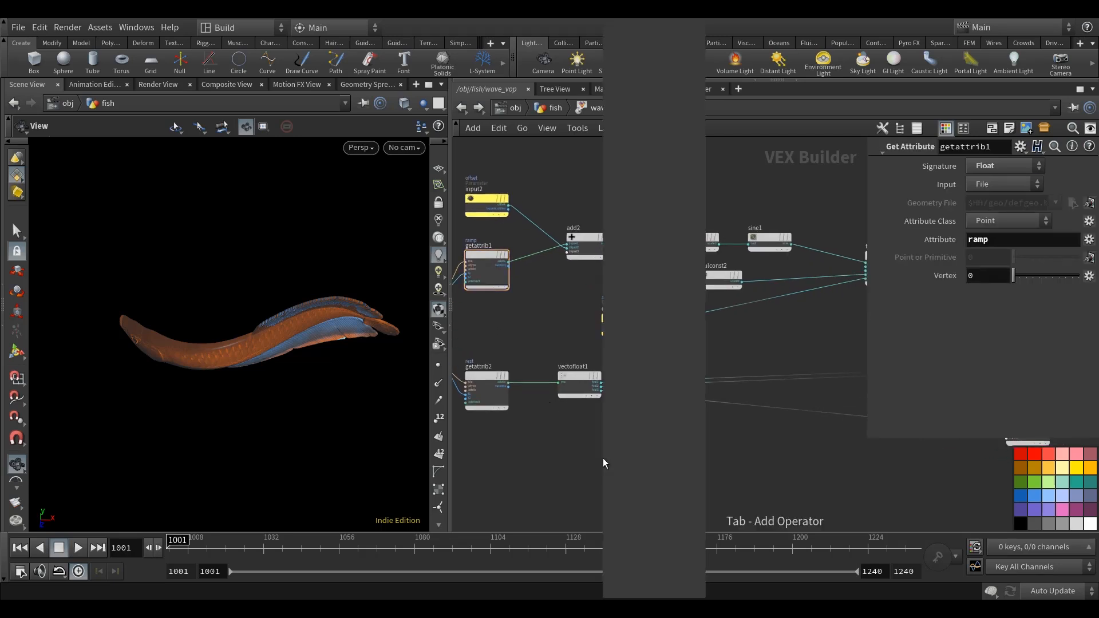
text(ramp)
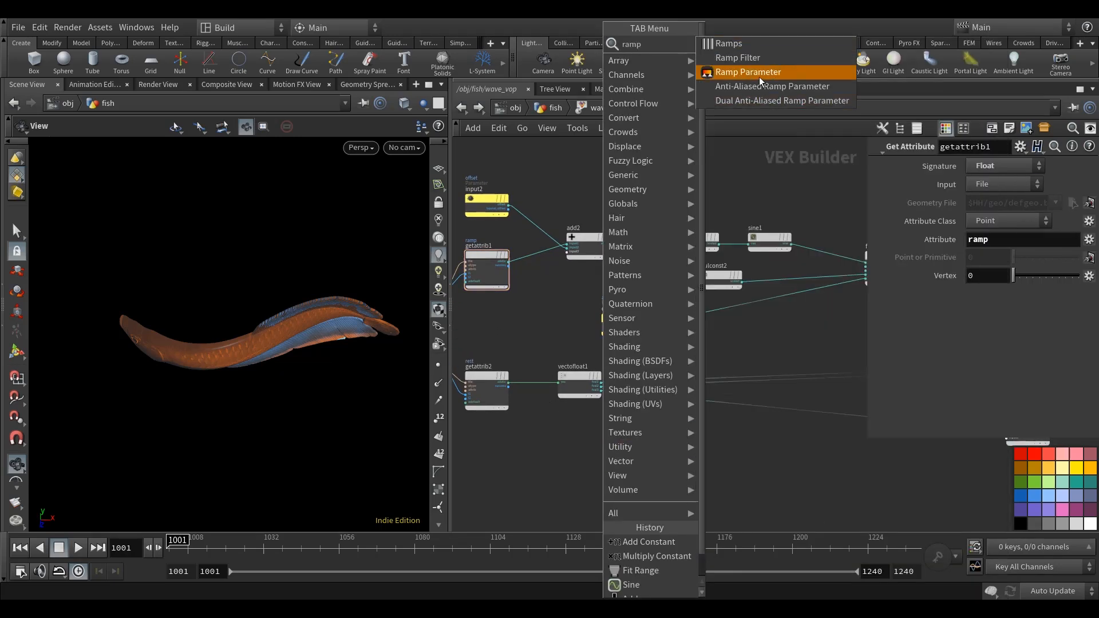
click(747, 72)
click(585, 478)
Connect the ramp attribute value from getattrib1 to the input of ramp1.
click(508, 262)
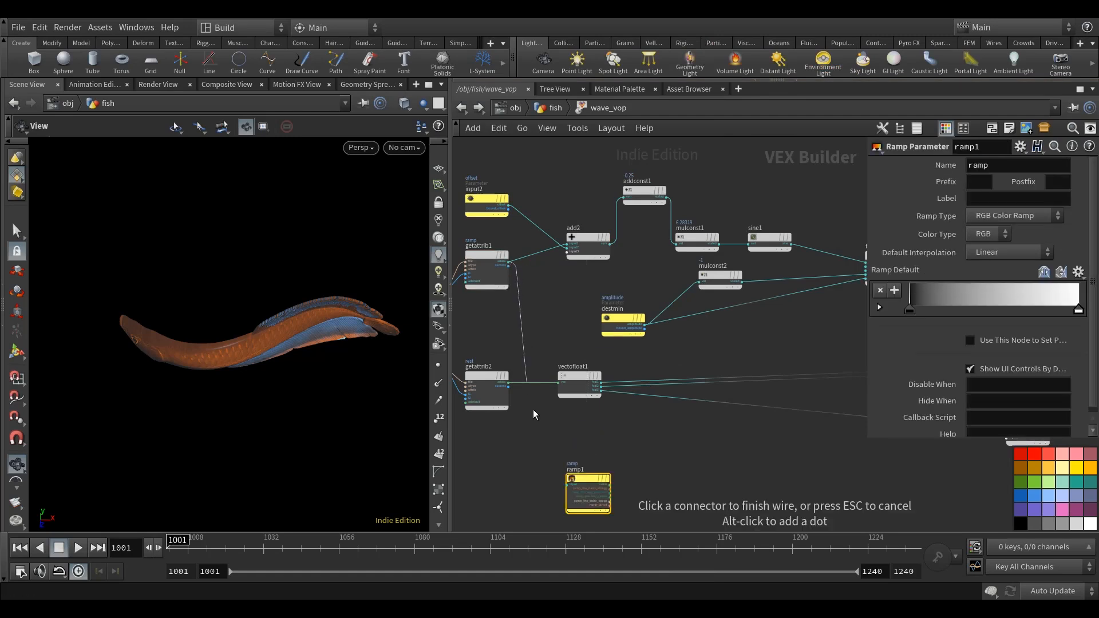
scroll(551, 448, up, 1)
click(570, 492)
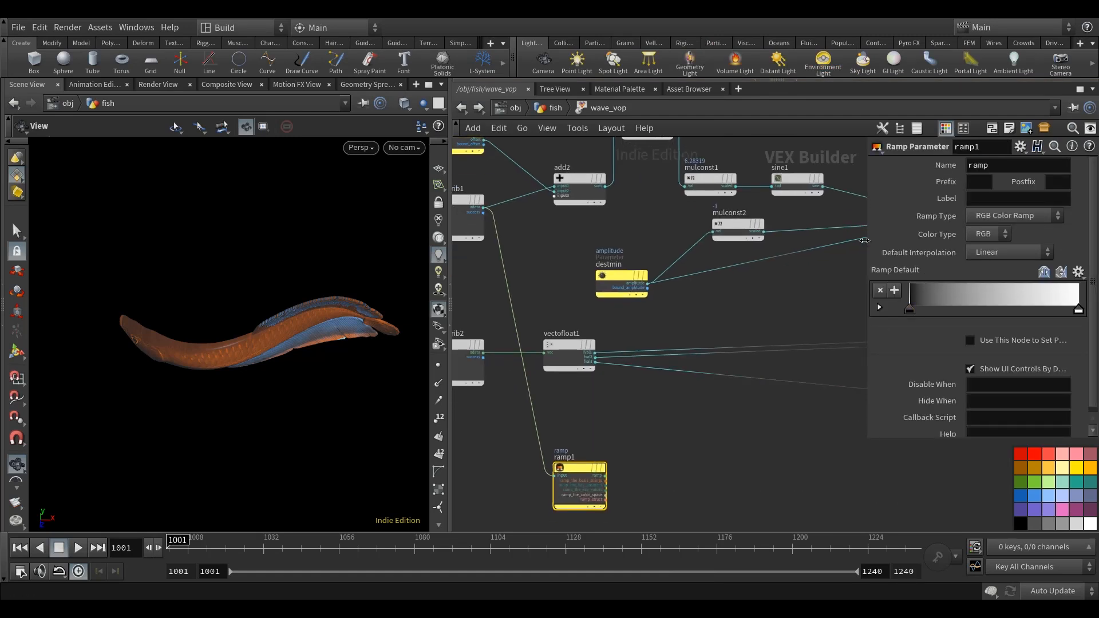
Name the ramp parameter of ramp1 fadeoff_ramp.
drag(866, 260, 817, 266)
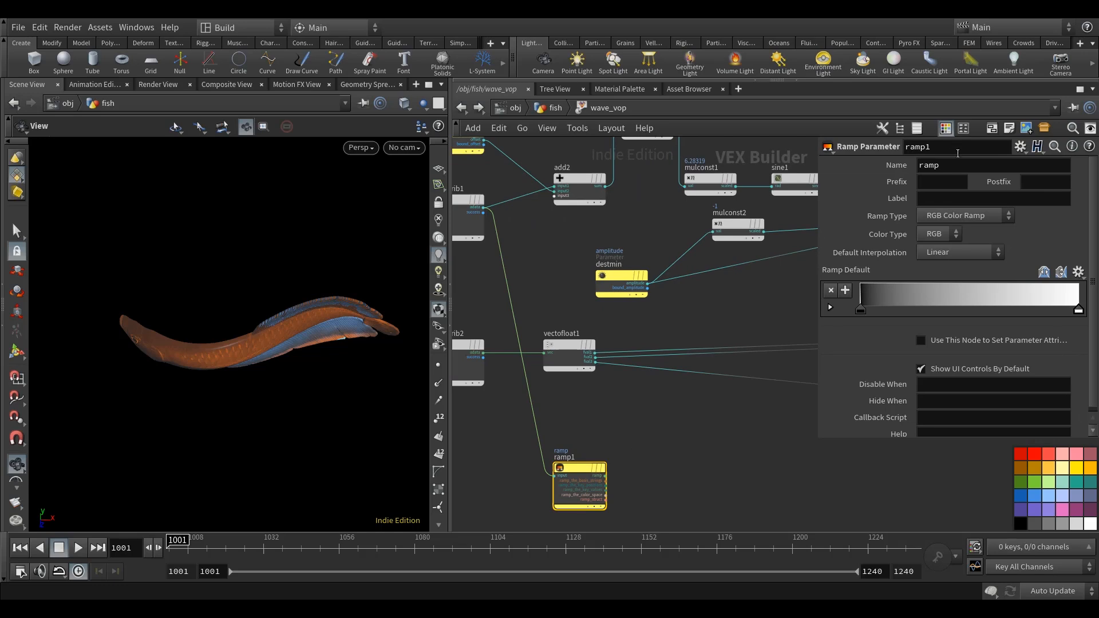
double_click(945, 166)
text(fadeoff)
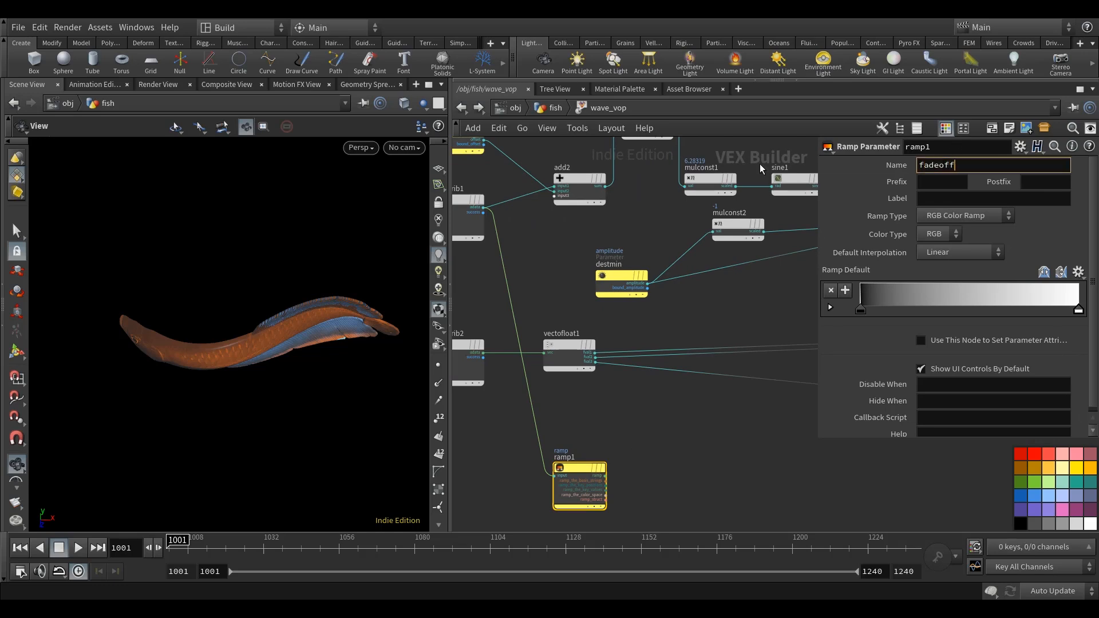
text(_ramp)
key(Return)
Change ramp1 to a Spline Ramp (float) with Catmull-Rom as its default interpolation.
click(932, 216)
click(949, 228)
click(950, 253)
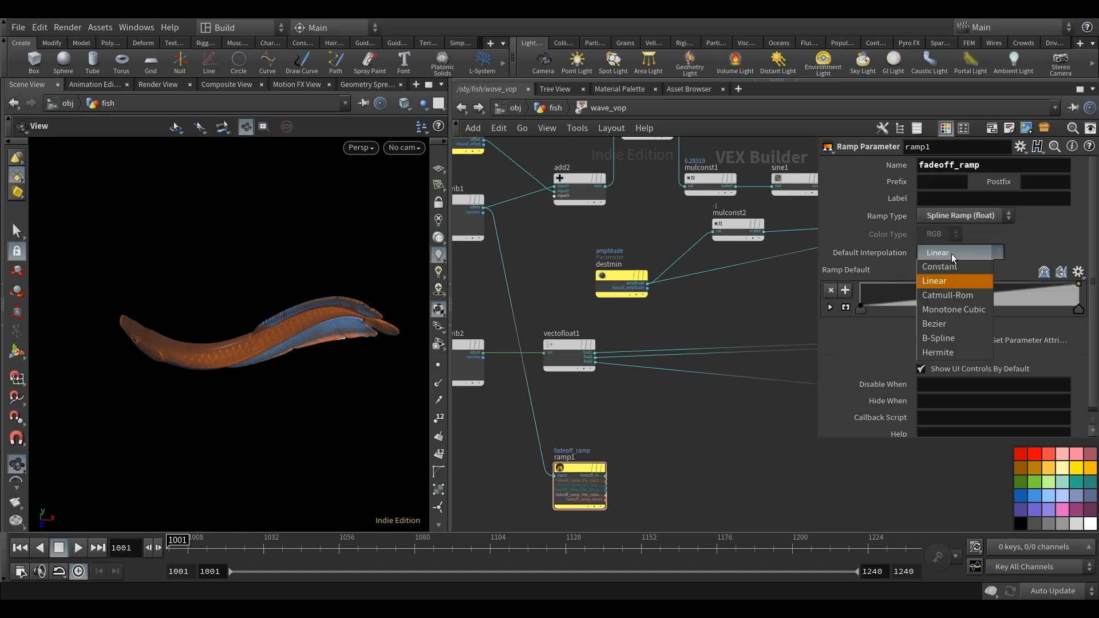
click(955, 295)
Insert a Multiply node on the wire between fit1 and add1.
middle_drag(695, 470, 657, 471)
scroll(657, 471, down, 1)
mouse_move(761, 472)
middle_down()
mouse_move(675, 450)
mouse_move(746, 459)
middle_up()
click(539, 469)
middle_drag(761, 309, 607, 329)
click(738, 437)
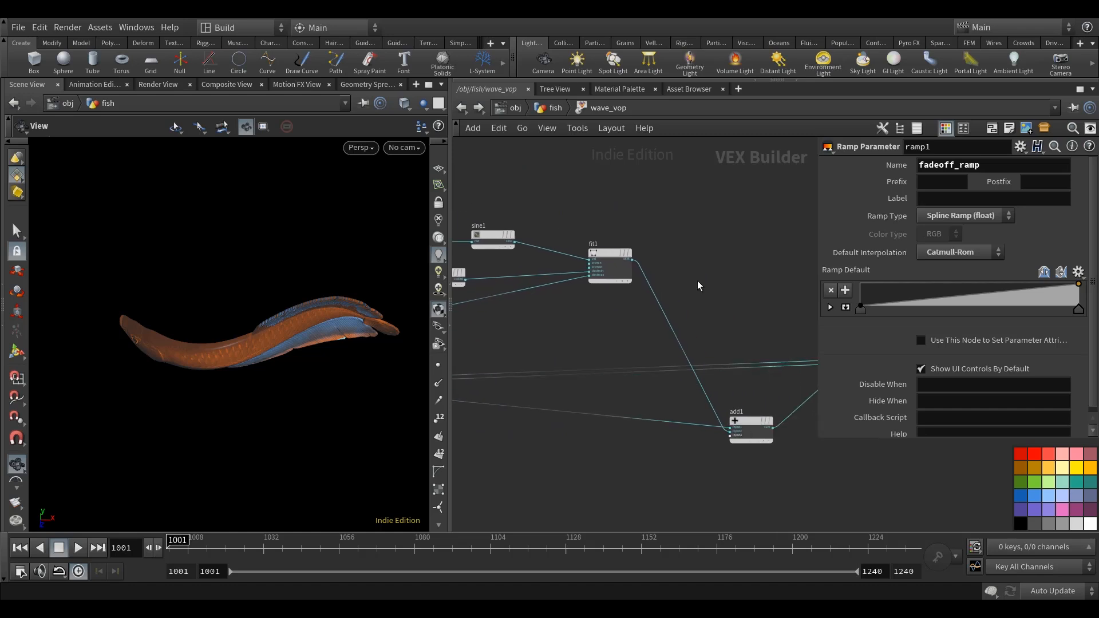
key(Tab)
text(mul)
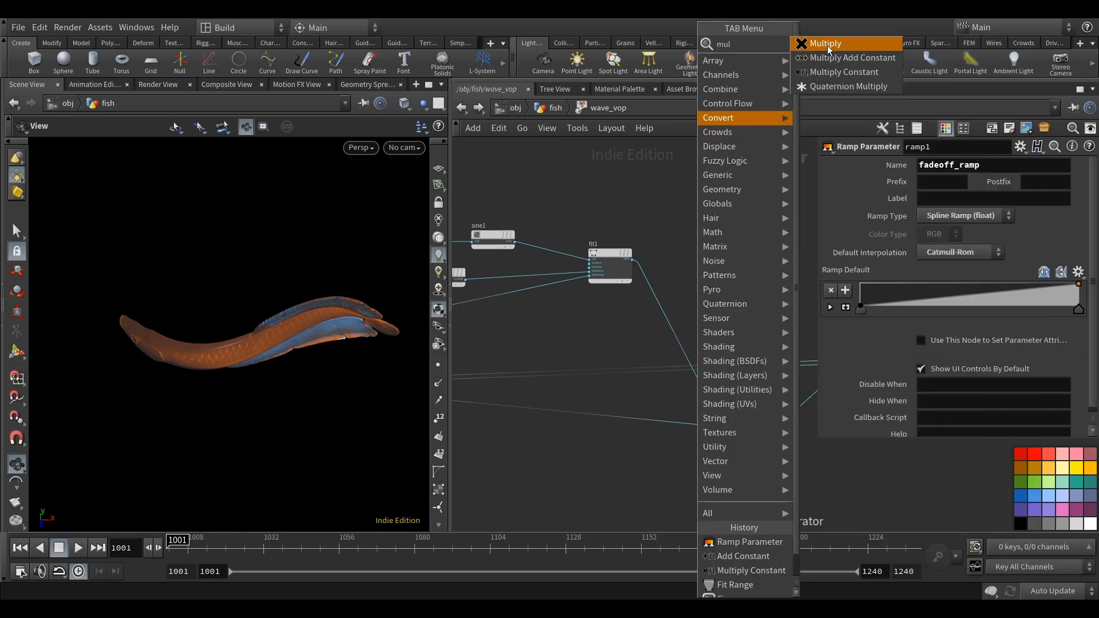
key(Return)
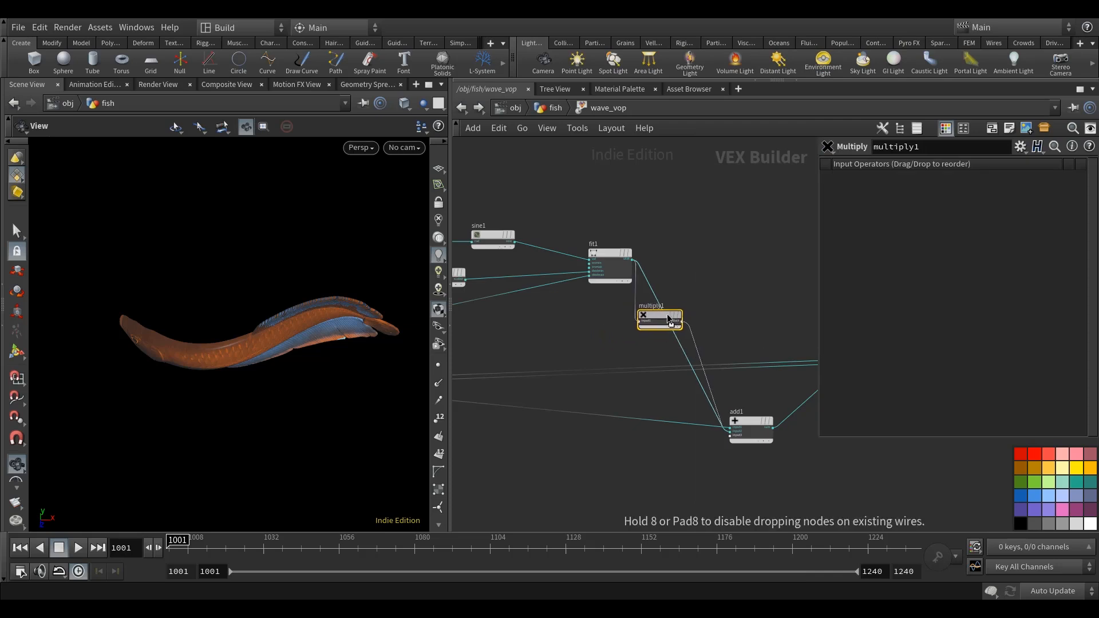
click(673, 309)
drag(697, 314, 735, 287)
Connect the fadeoff_ramp output of ramp1 to the second input of multiply1.
middle_drag(552, 451, 752, 435)
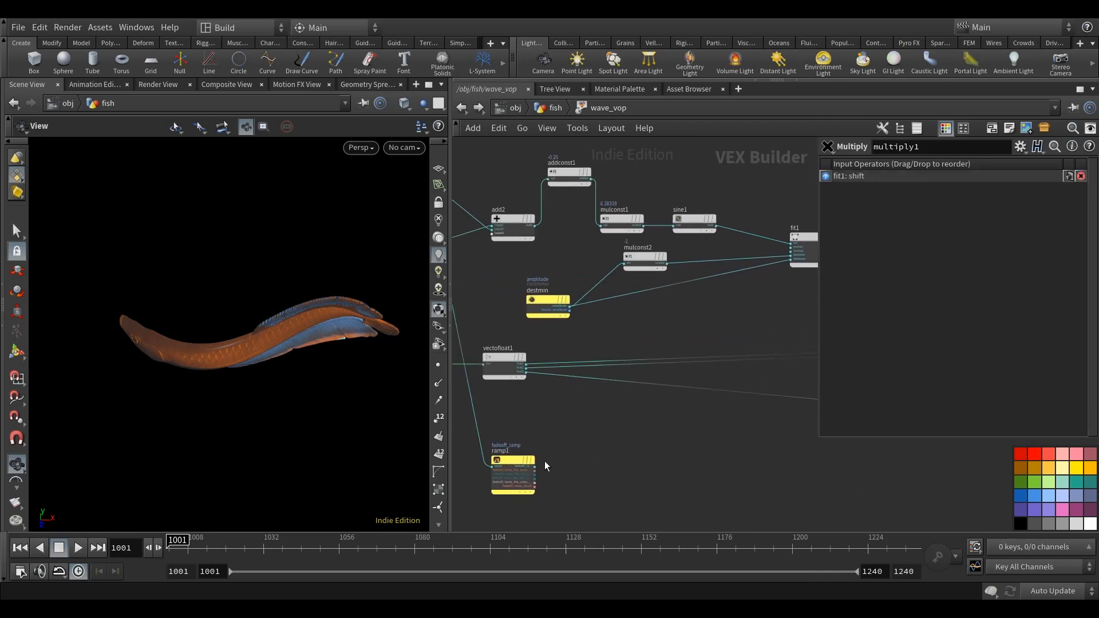
click(536, 467)
middle_drag(856, 312, 713, 325)
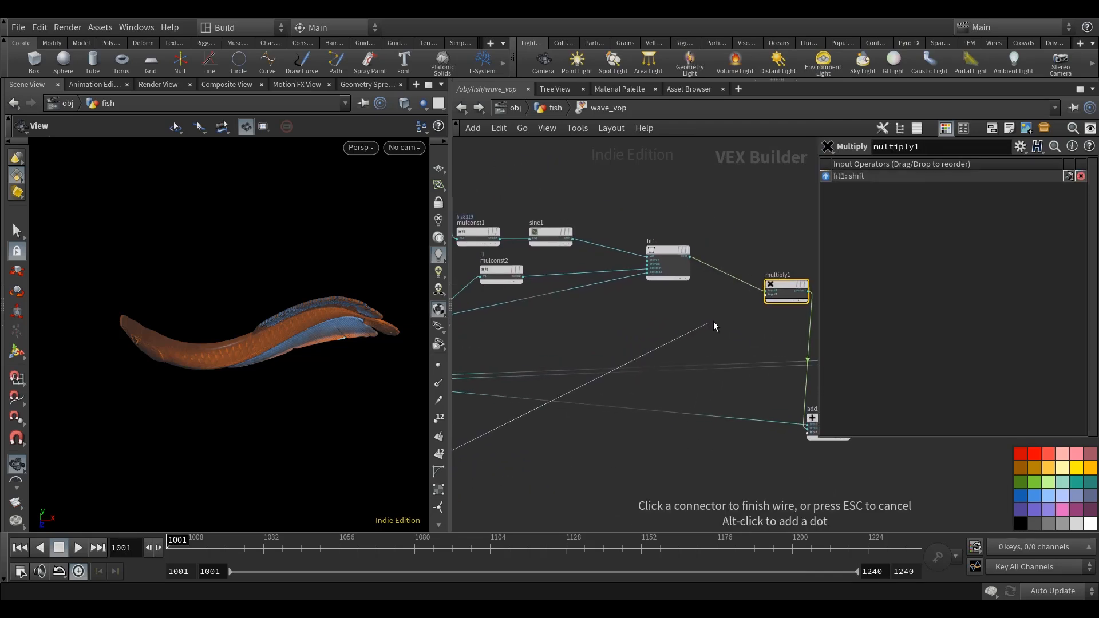
click(751, 305)
scroll(613, 497, down, 3)
middle_drag(606, 501, 681, 424)
mouse_move(274, 387)
mouse_down()
mouse_move(274, 422)
mouse_move(276, 384)
mouse_up()
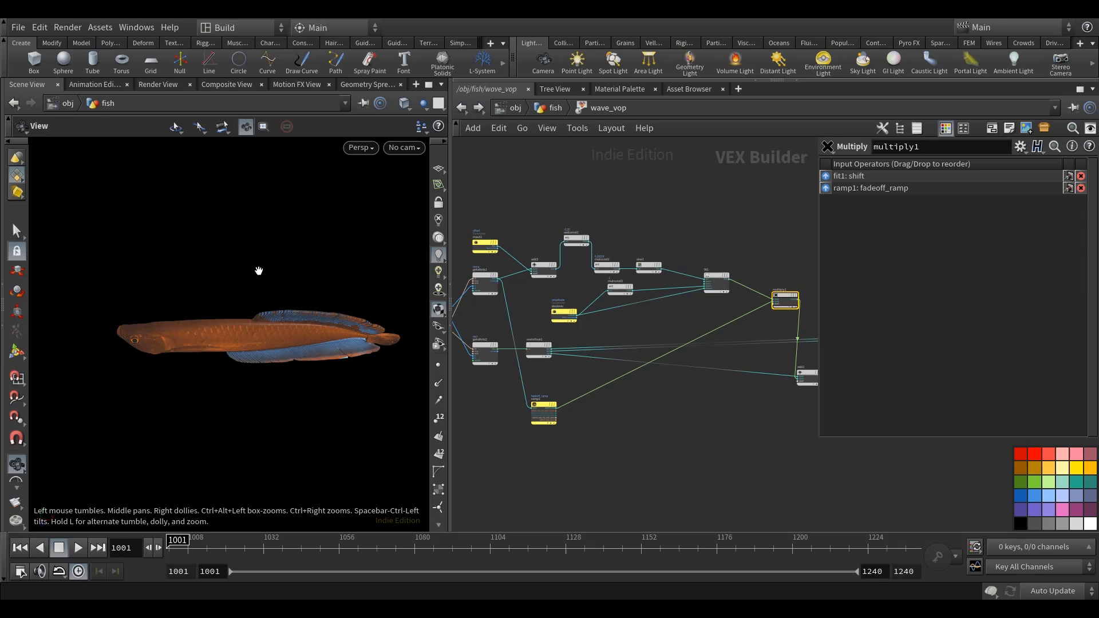
Return to the fish network and set the value of fadeoff_ramp's end point on wave_vop to 1.
click(550, 108)
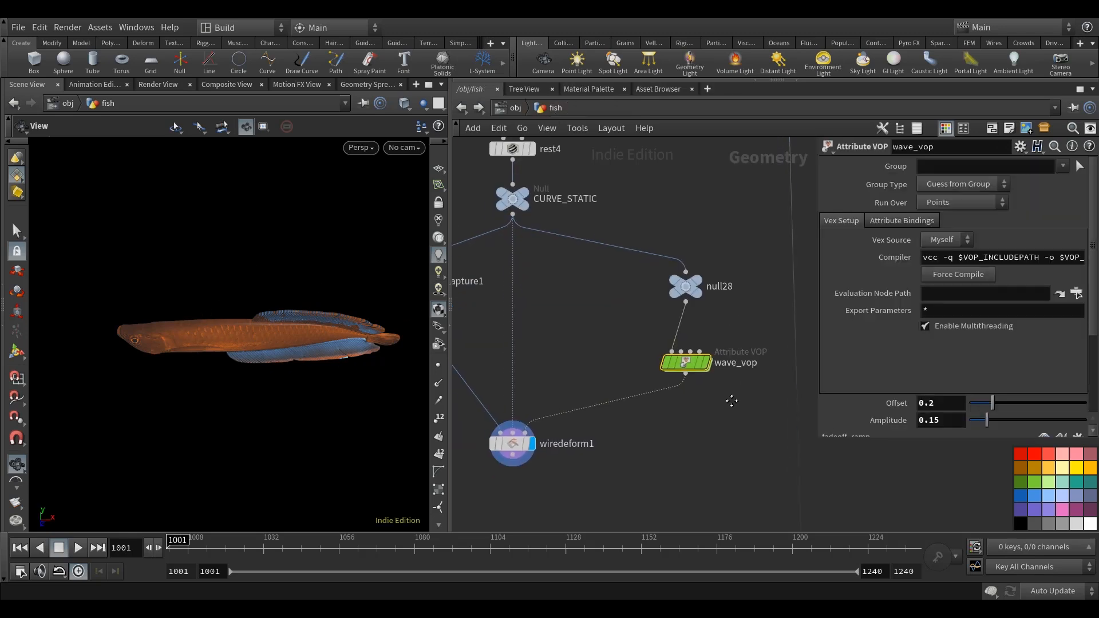
drag(819, 439, 774, 485)
scroll(920, 378, down, 3)
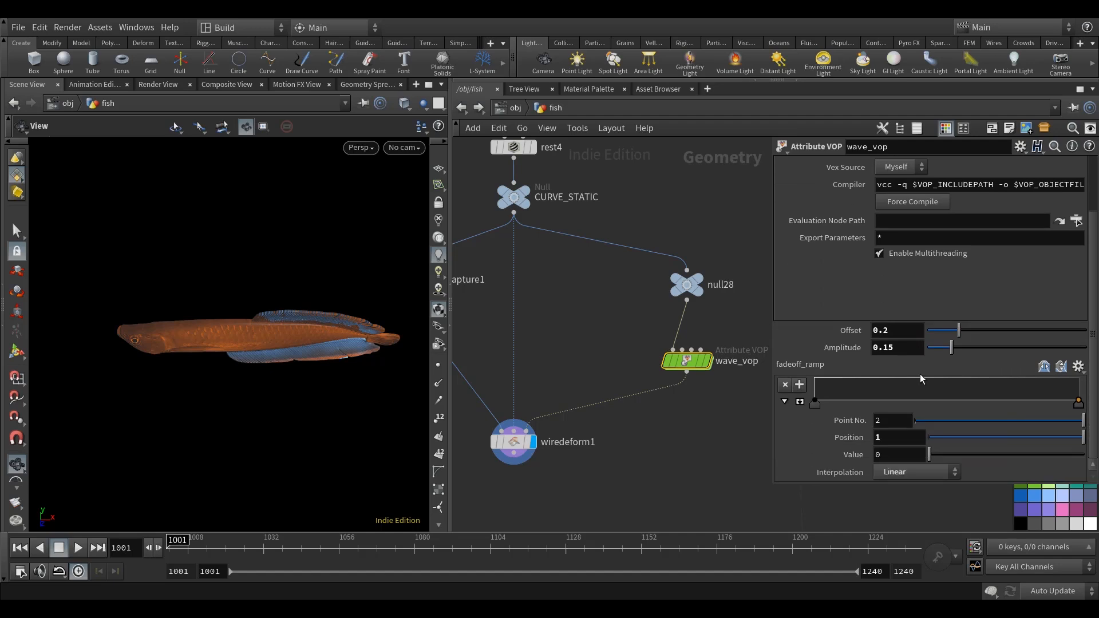
click(799, 403)
drag(897, 456, 826, 461)
text(1)
key(Return)
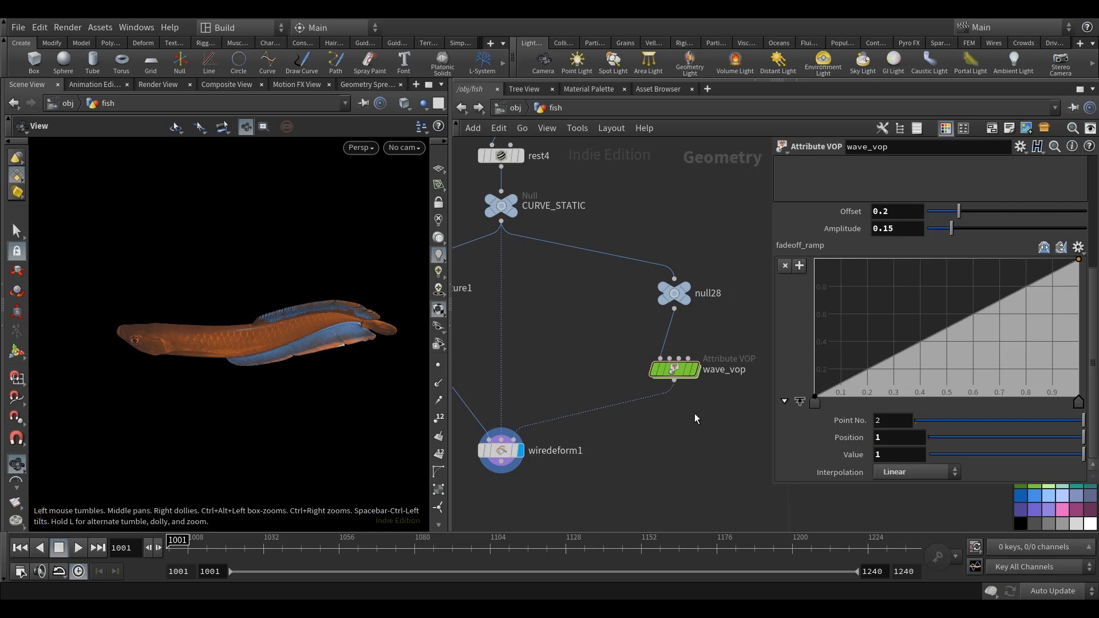
Set the interpolation of both fadeoff_ramp points to Catmull-Rom.
click(815, 403)
shift+click(1079, 404)
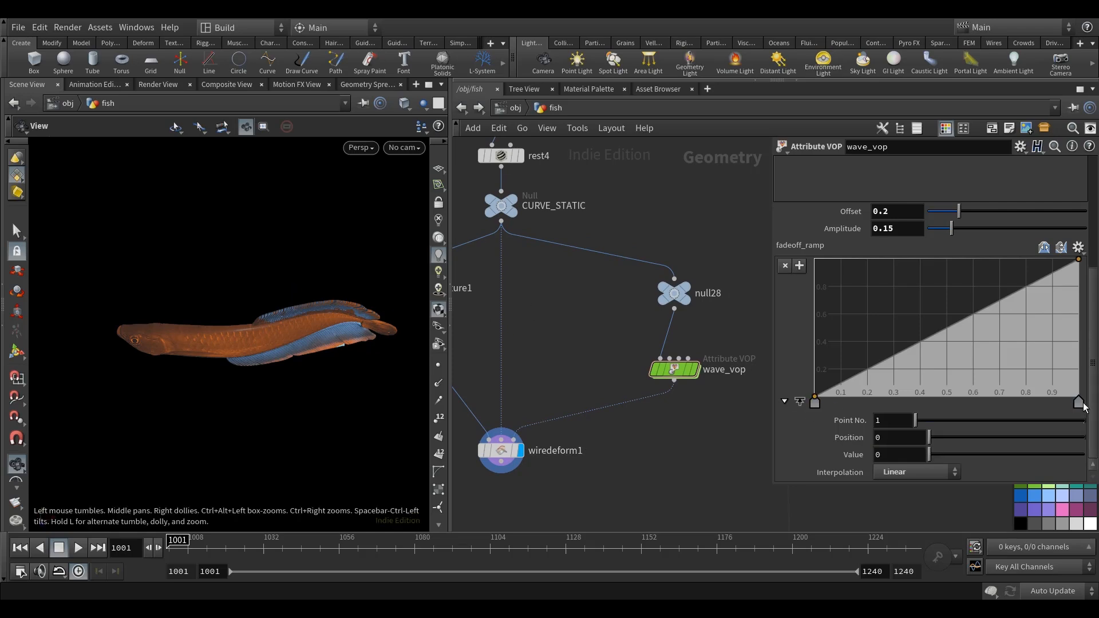
click(924, 472)
click(915, 514)
click(814, 403)
drag(363, 385, 368, 422)
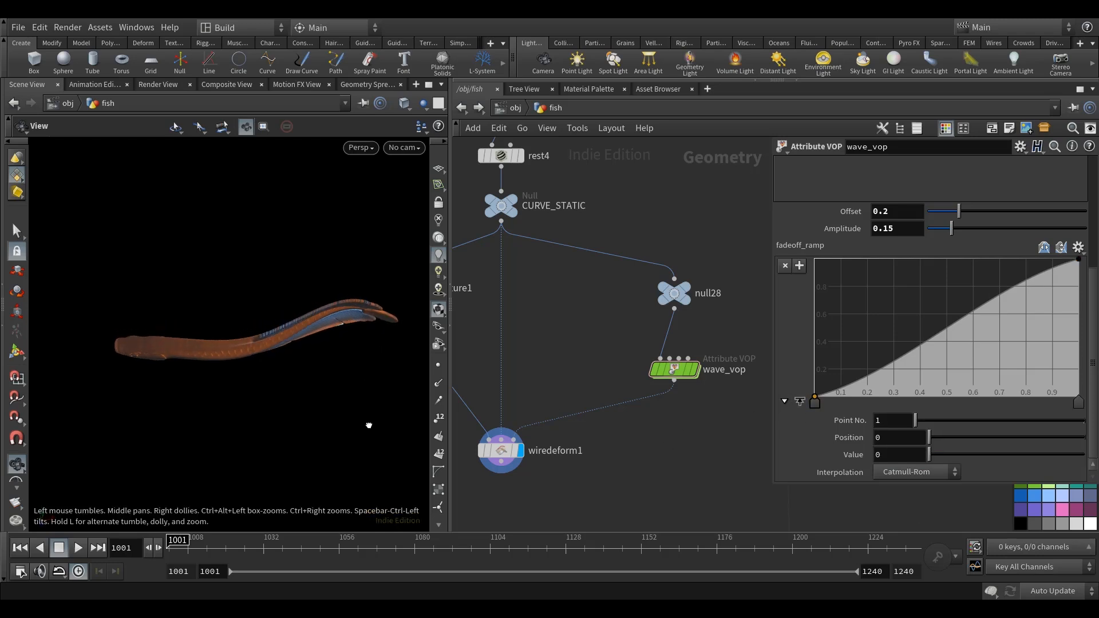
Raise the first point of fadeoff_ramp to a value of 0.15 and scrub wave_vop's Offset to -2.5.
drag(815, 397, 815, 376)
drag(155, 412, 345, 387)
middle_drag(907, 216, 726, 268)
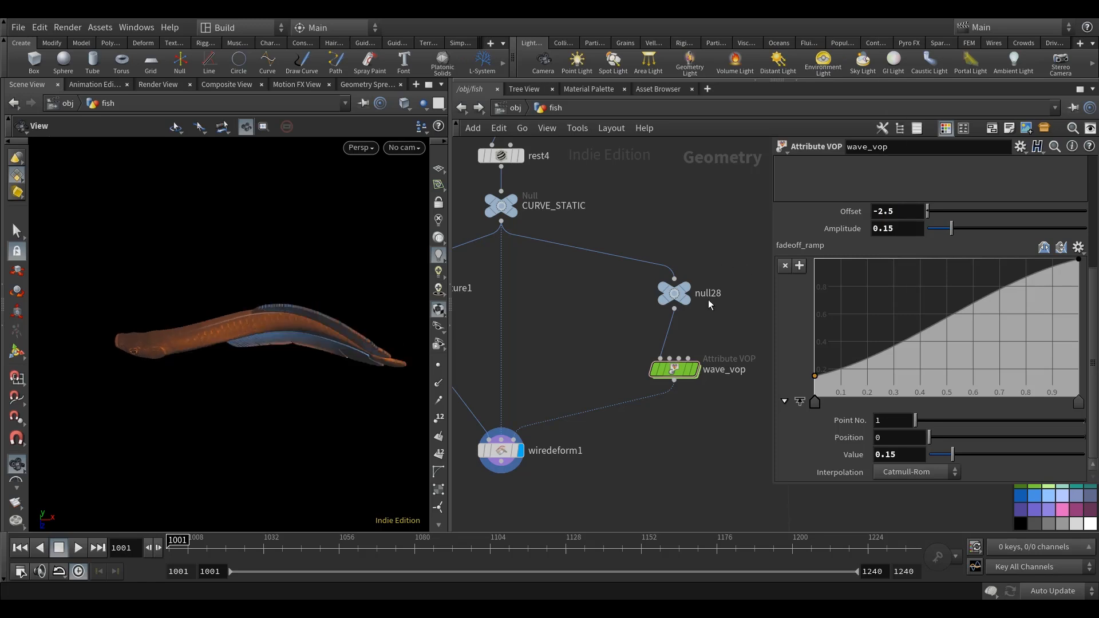
Enlarge the viewport and examine how the wave bends the fish from head to tail.
drag(263, 373, 320, 366)
drag(449, 258, 507, 258)
drag(309, 412, 429, 357)
drag(347, 425, 484, 412)
drag(233, 350, 447, 368)
drag(376, 388, 393, 363)
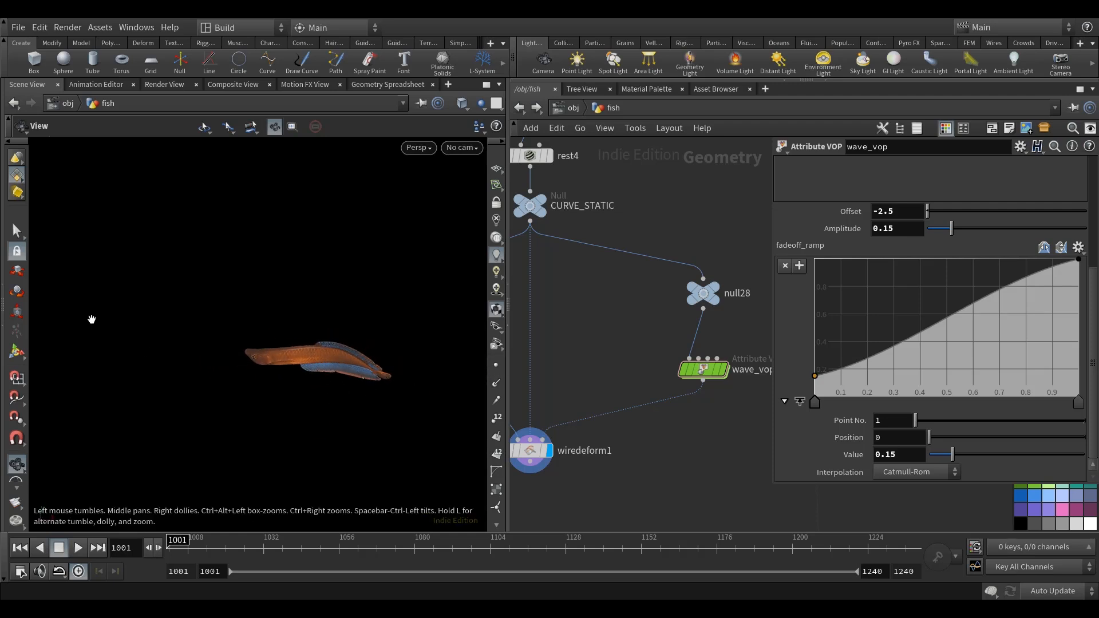
drag(331, 378, 447, 390)
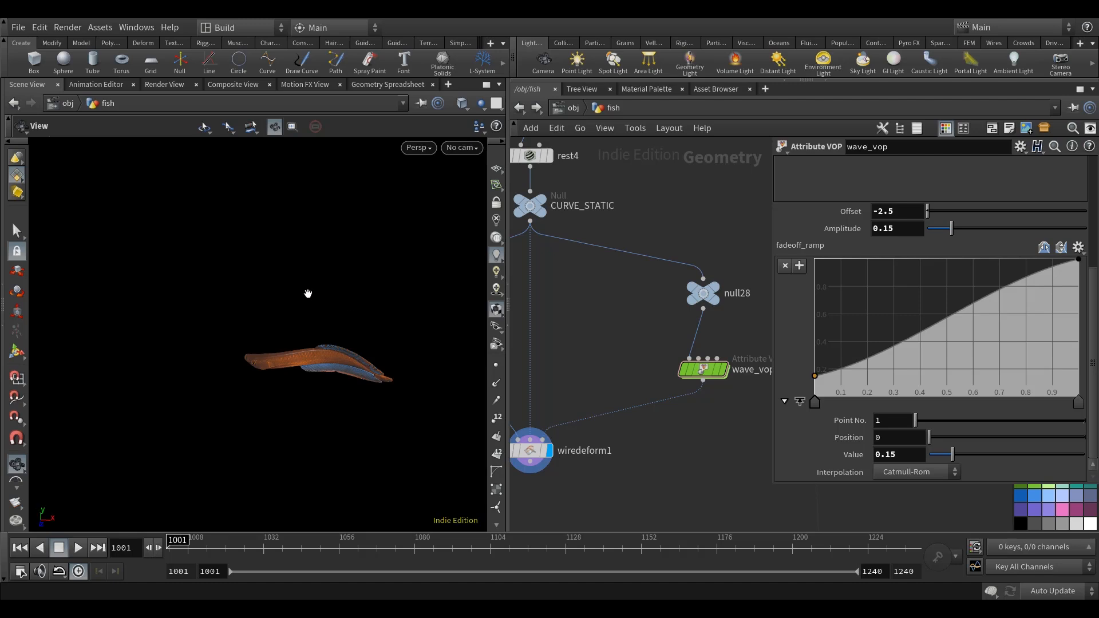
drag(286, 382, 287, 359)
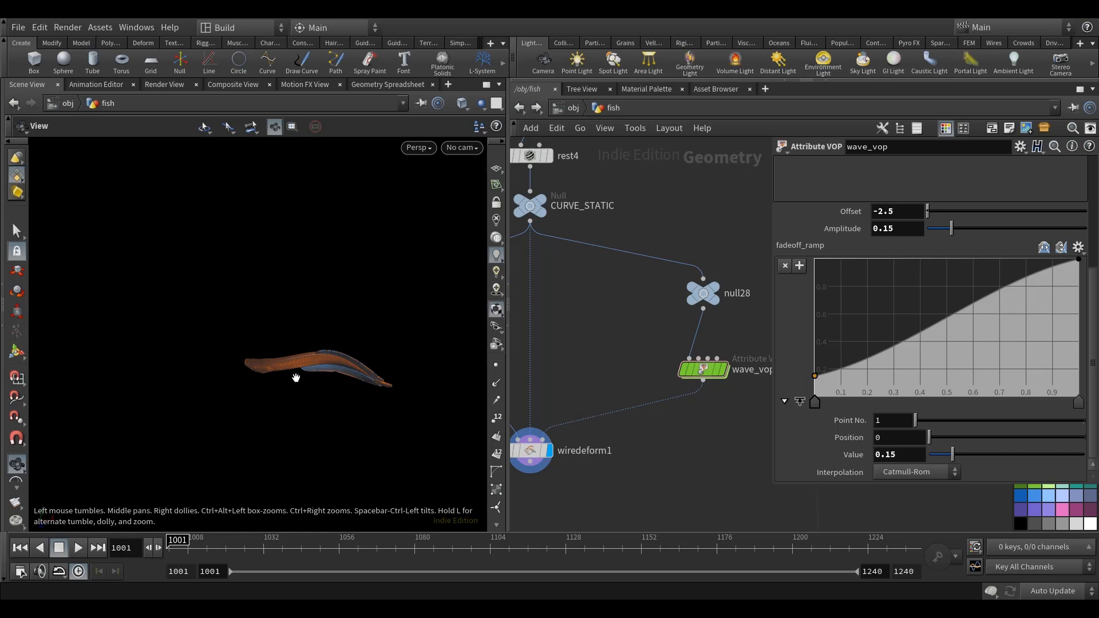
Reopen the wave_vop network and promote input3 of multiply1 to an expanded parameter node.
drag(509, 266, 429, 267)
double_click(585, 377)
scroll(618, 418, down, 3)
scroll(612, 373, up, 5)
drag(585, 339, 564, 339)
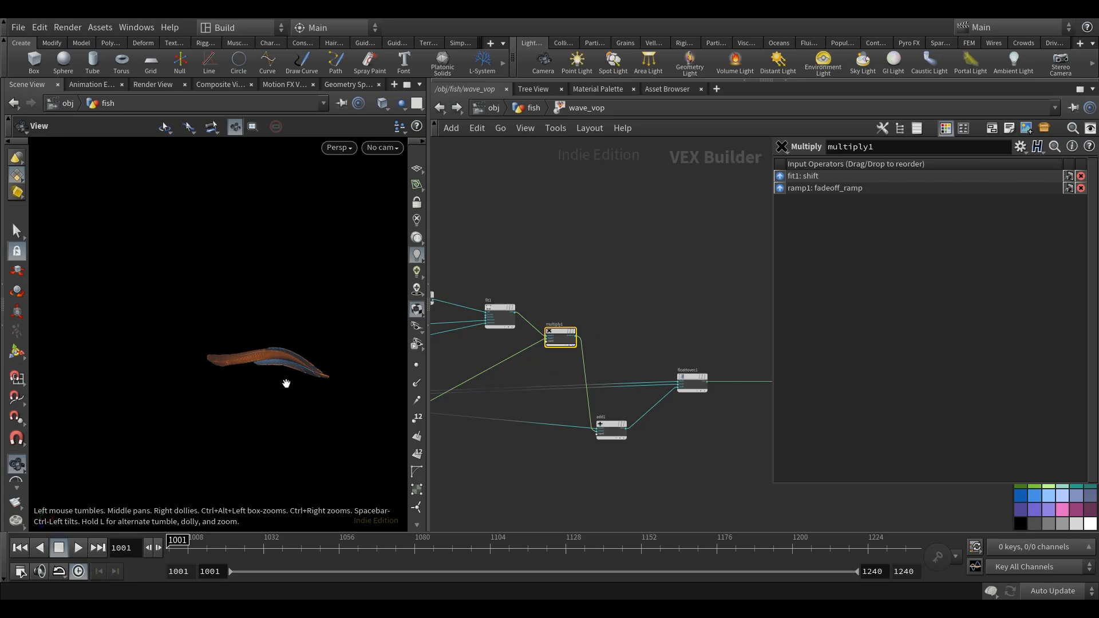
scroll(544, 321, up, 5)
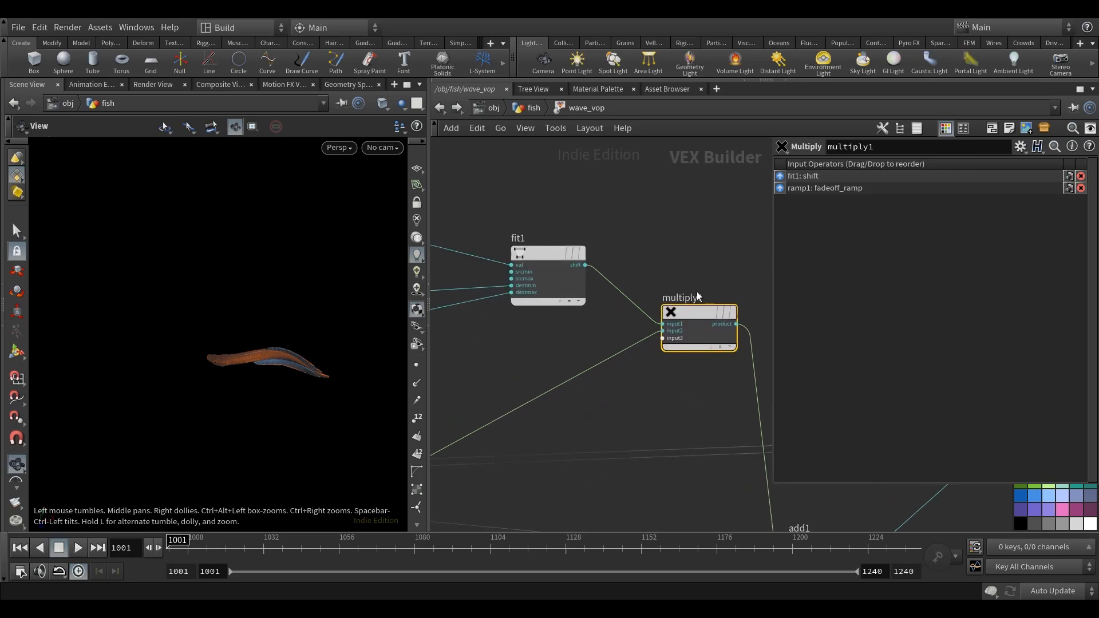
scroll(674, 358, up, 3)
right_click(672, 336)
click(672, 339)
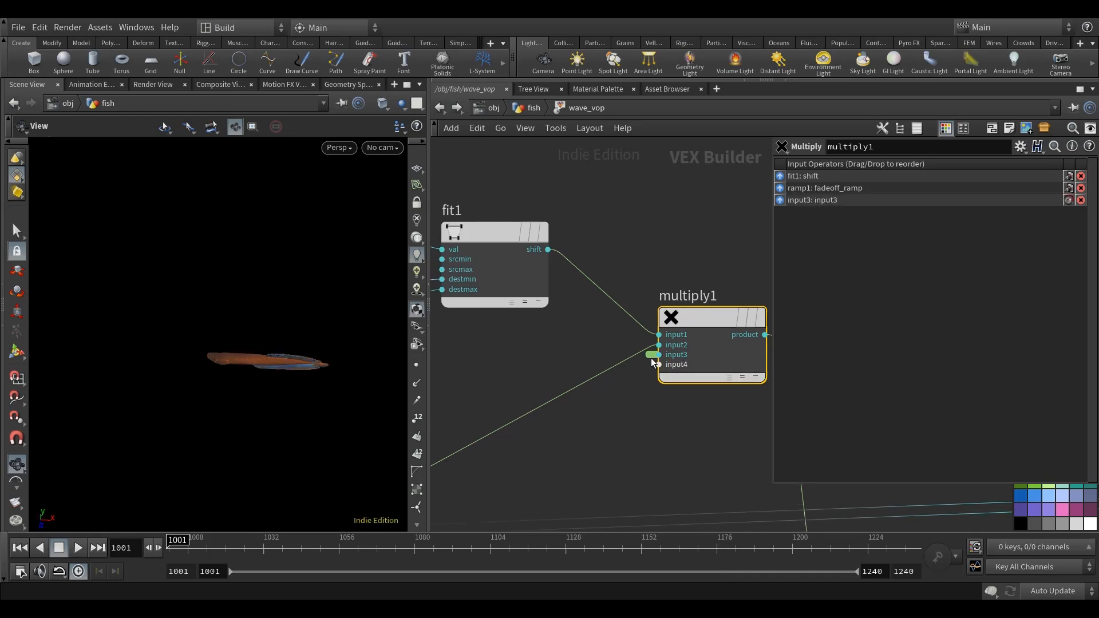
click(650, 358)
Move the promoted input3 parameter node into the free space above sine1 and fit1.
scroll(632, 459, down, 3)
middle_drag(632, 459, 705, 494)
drag(656, 404, 553, 228)
scroll(608, 205, down, 4)
middle_drag(621, 224, 647, 303)
scroll(647, 302, up, 1)
scroll(584, 302, up, 2)
drag(597, 283, 535, 269)
Name the input3 parameter decay and label it Decay.
drag(929, 168, 690, 166)
text(decay)
key(Return)
key(Tab)
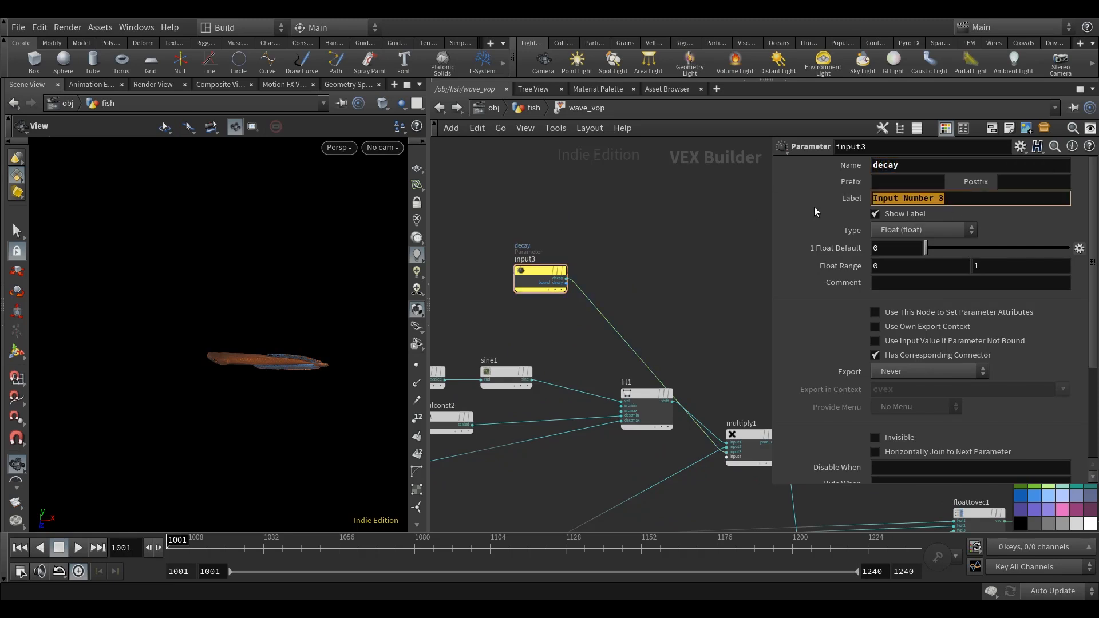
text(Decay)
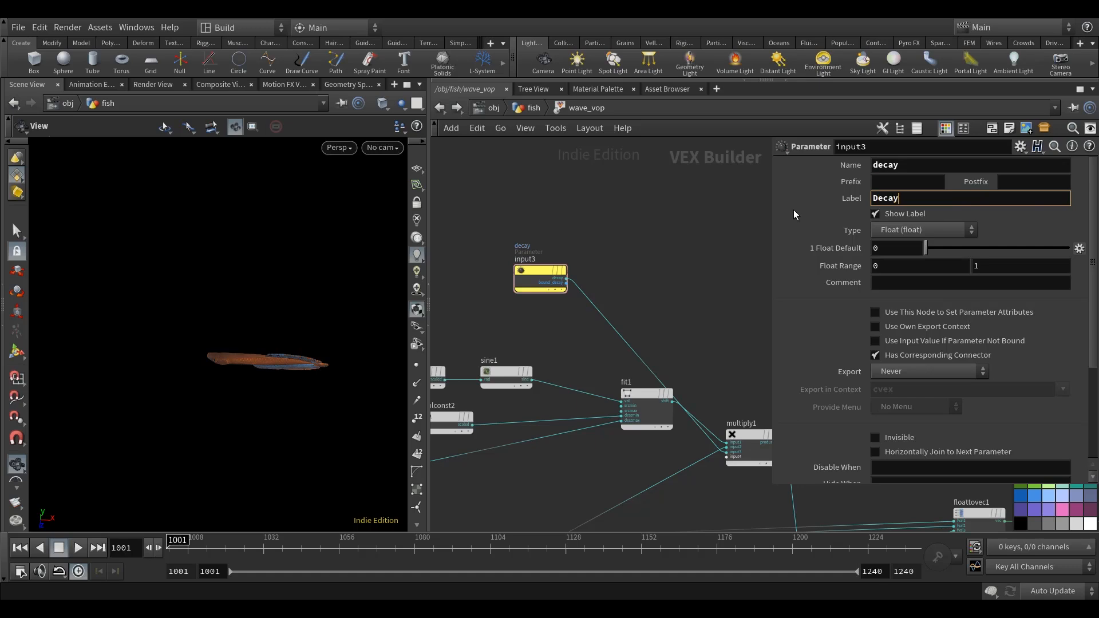
Move the offset parameter node input2 higher above add2 in the wave_vop network.
scroll(680, 295, down, 4)
drag(621, 290, 617, 270)
middle_drag(559, 395, 678, 388)
scroll(627, 371, up, 5)
middle_drag(661, 327, 580, 349)
scroll(579, 349, down, 5)
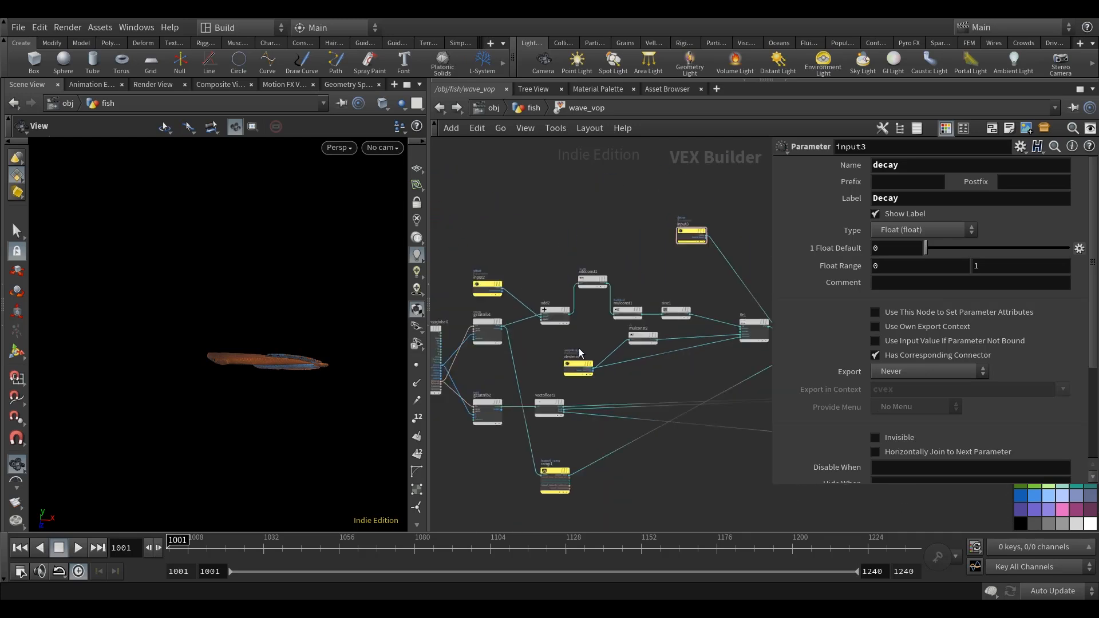
middle_drag(651, 286, 701, 277)
scroll(674, 340, up, 4)
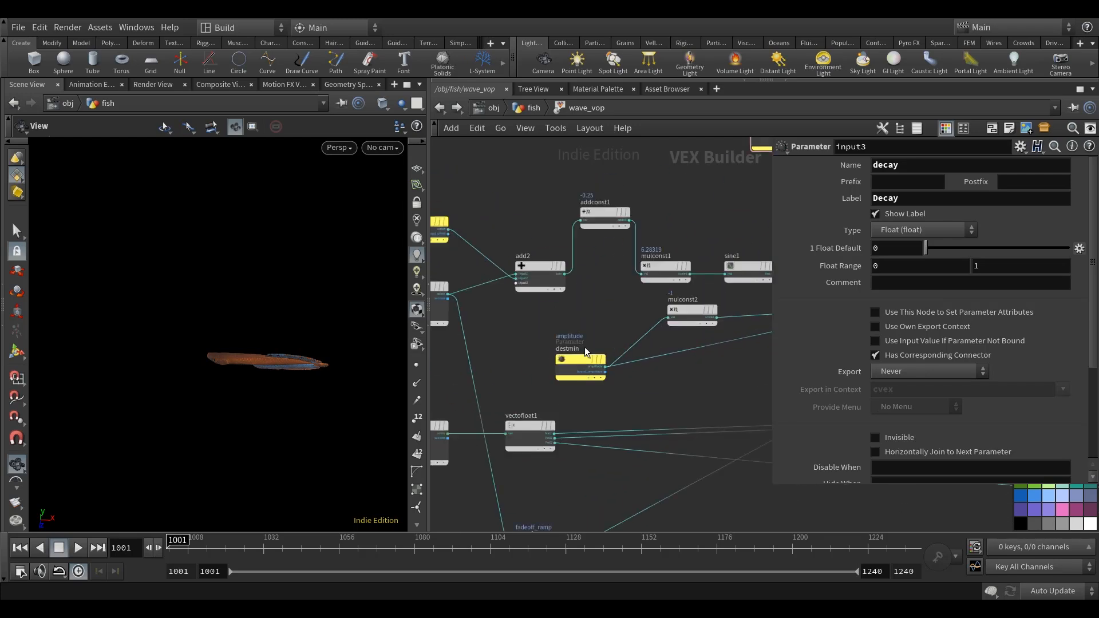
scroll(571, 325, down, 4)
middle_drag(571, 325, 561, 372)
scroll(502, 345, up, 3)
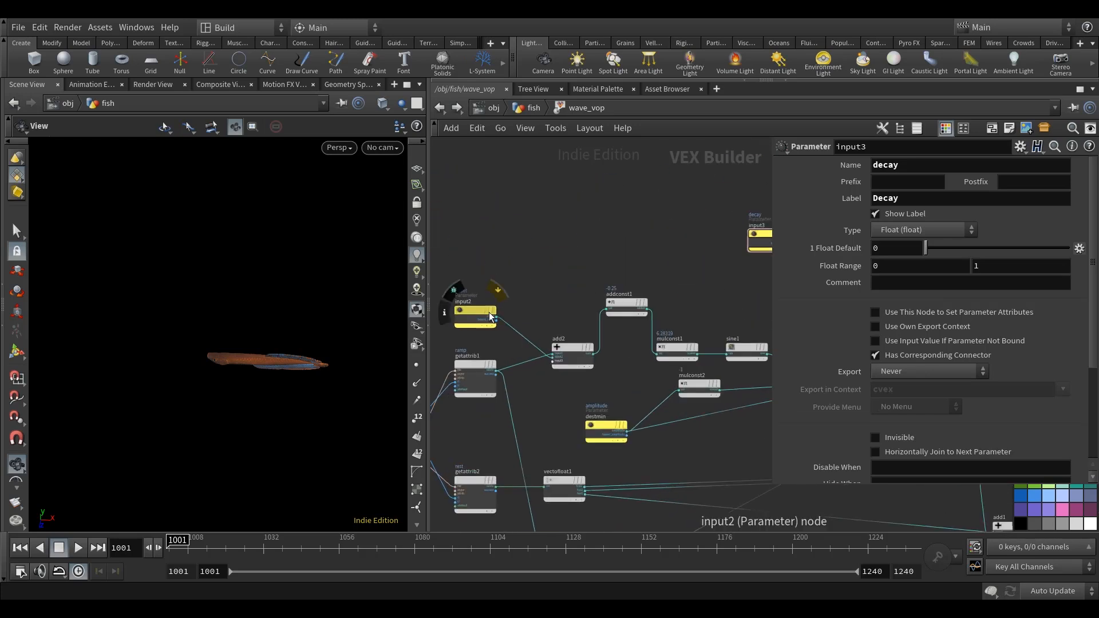
drag(498, 280, 513, 254)
middle_drag(660, 243, 638, 267)
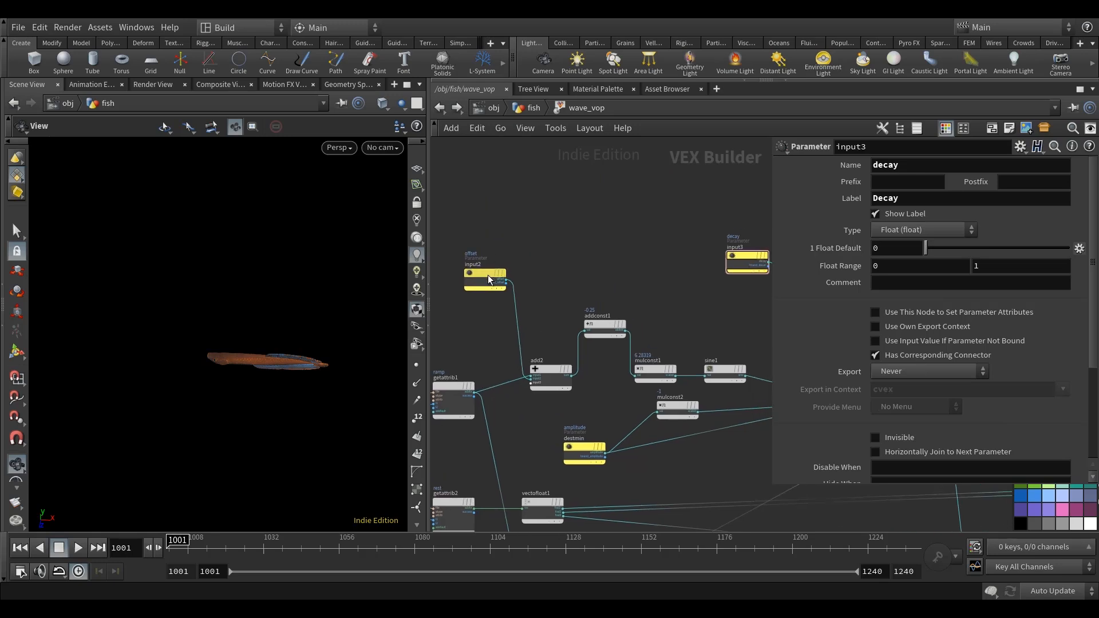
drag(489, 276, 485, 248)
mouse_move(482, 237)
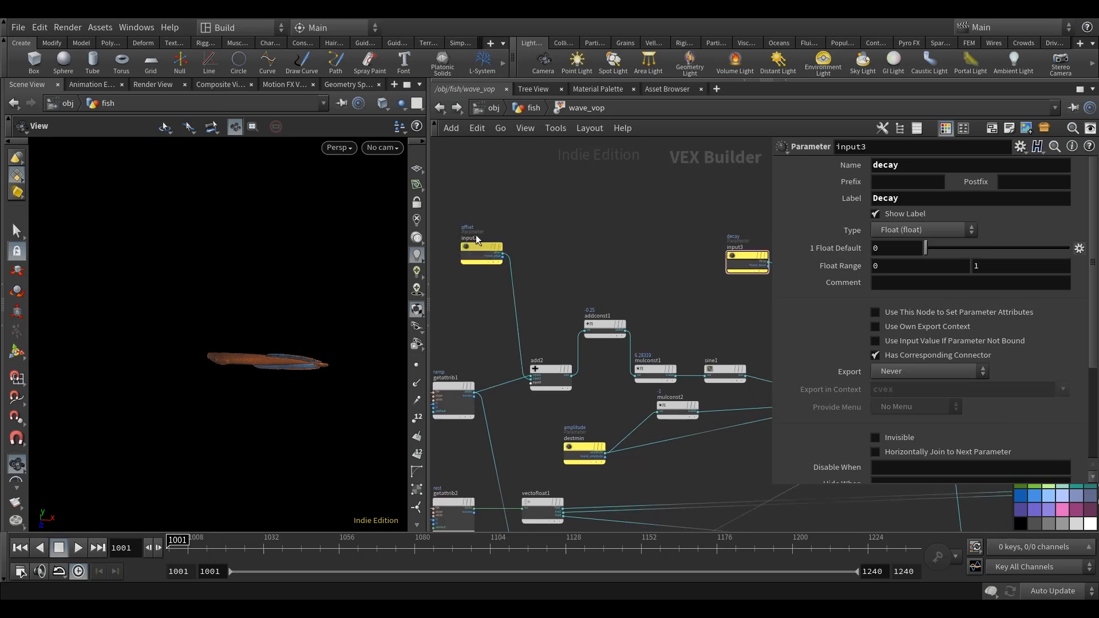
Return to the fish network, reset wave_vop's Offset to 0 and enlarge its parameter area to show Decay.
click(533, 109)
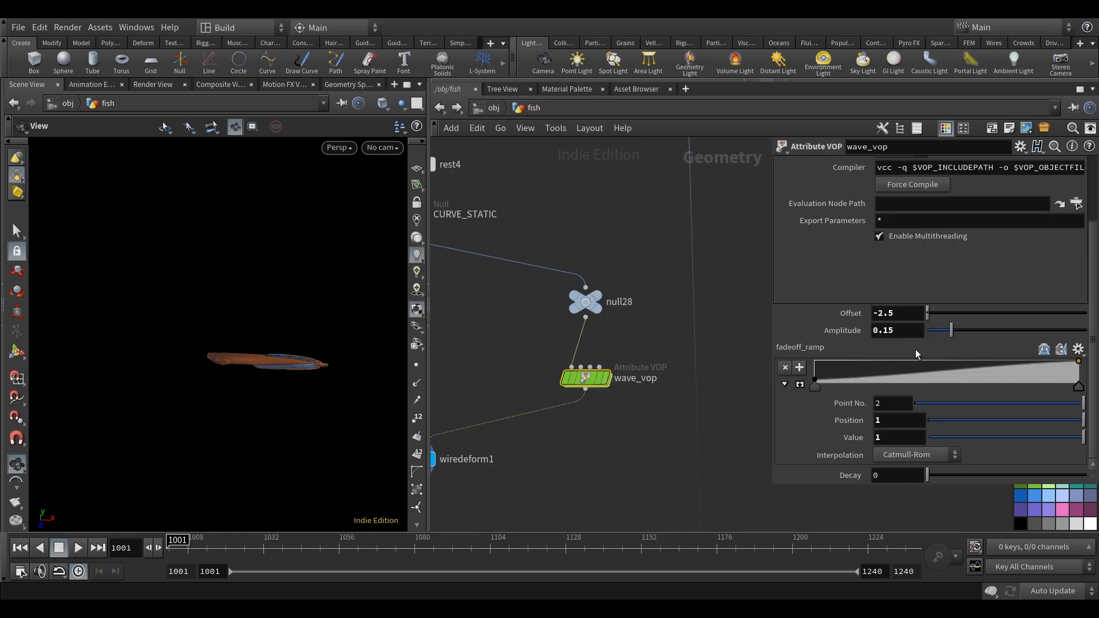
drag(797, 485, 796, 518)
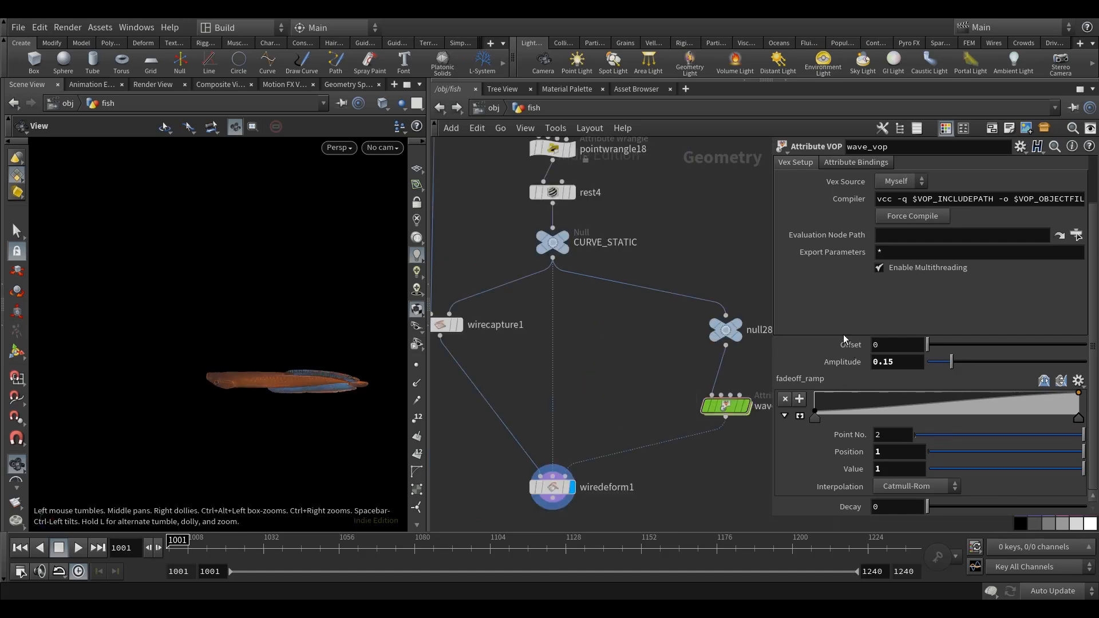
Examine the fish's head, body and tail in the viewport along with the node chain leading to wiredeform1.
mouse_move(342, 403)
mouse_down()
mouse_move(304, 386)
mouse_move(344, 409)
mouse_up()
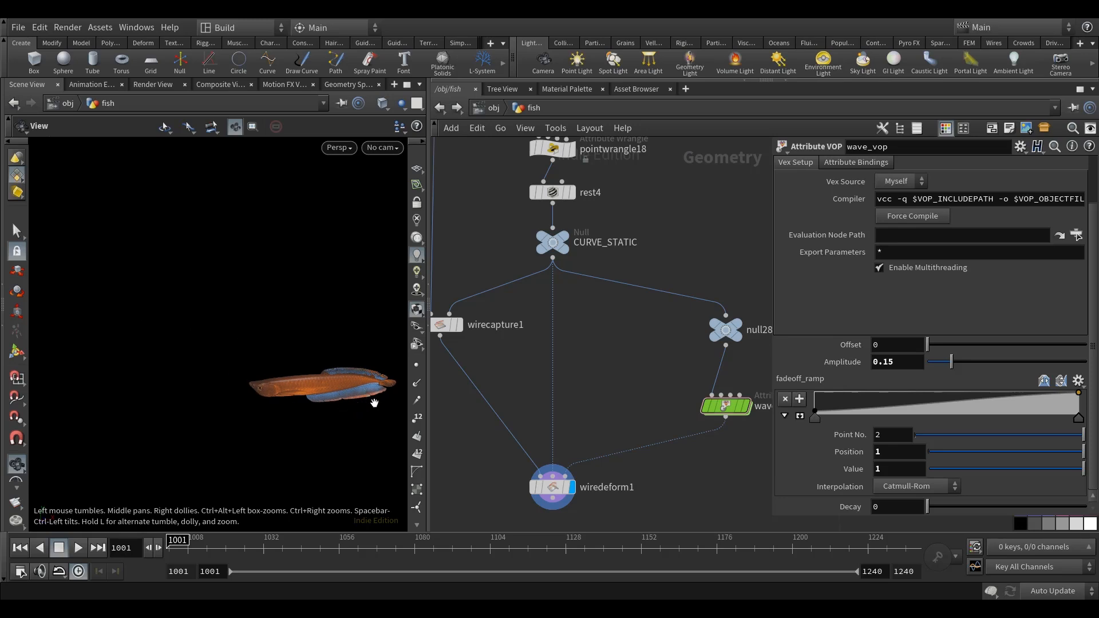
drag(257, 359, 344, 379)
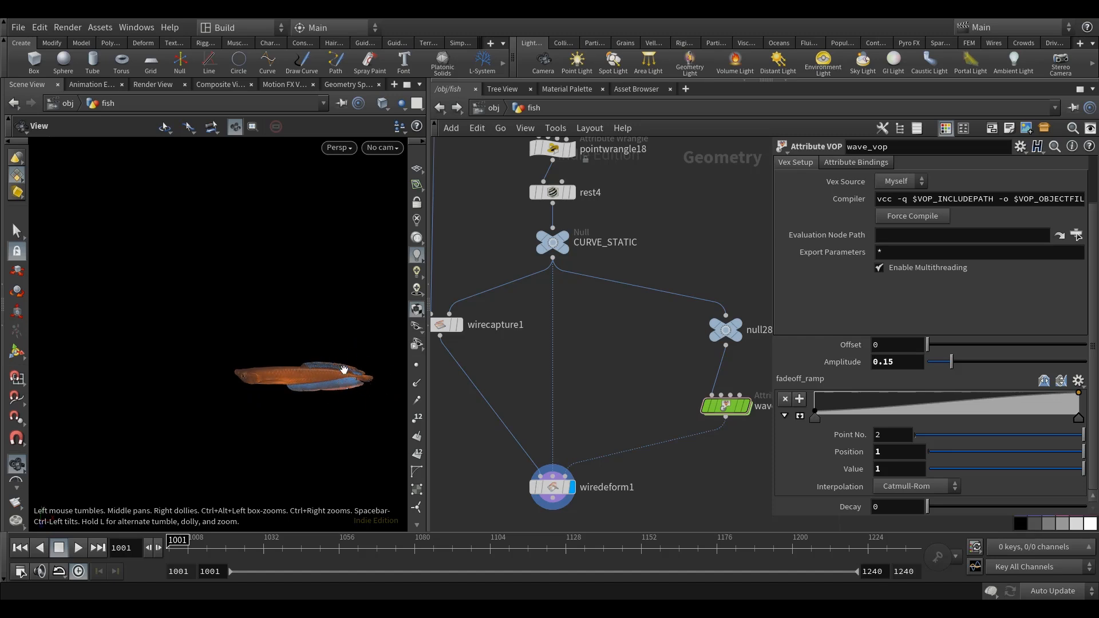
drag(274, 384, 282, 377)
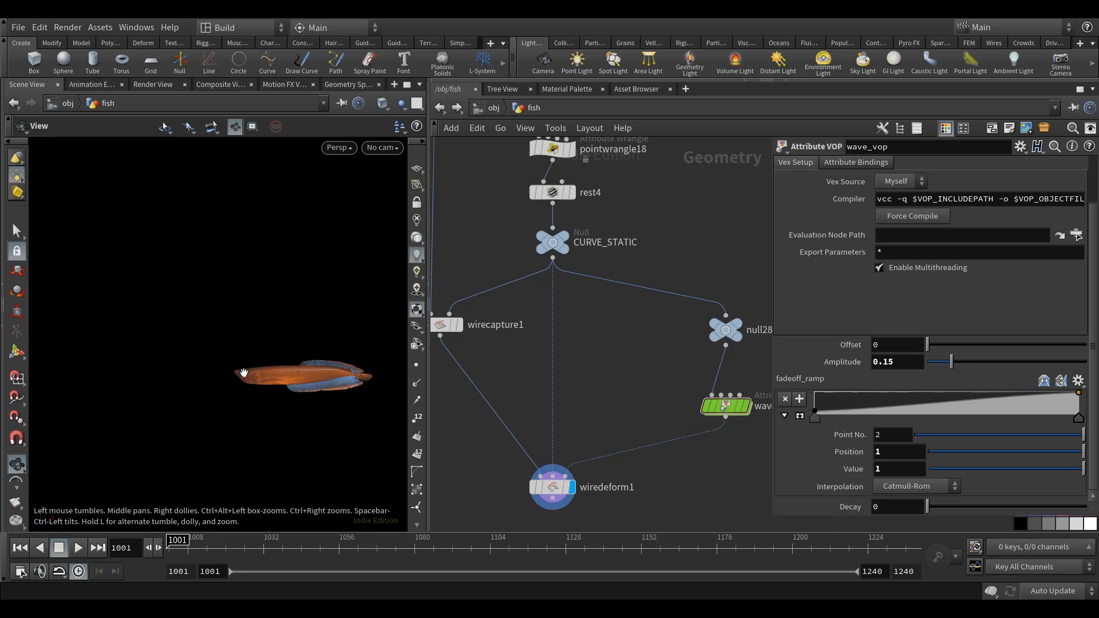
drag(303, 397, 303, 423)
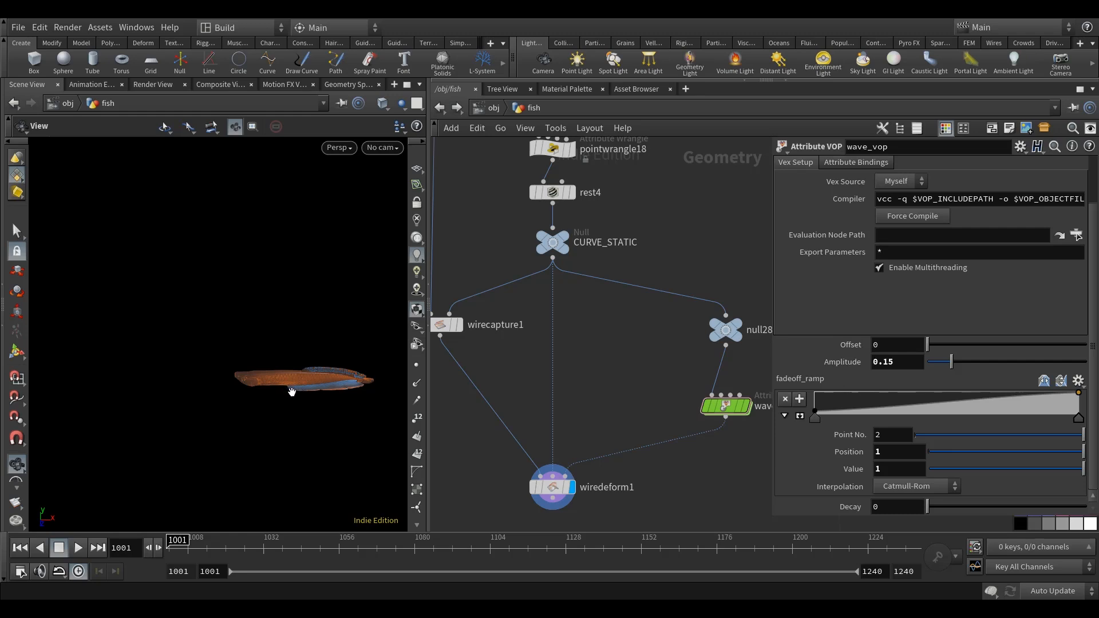
scroll(522, 368, down, 5)
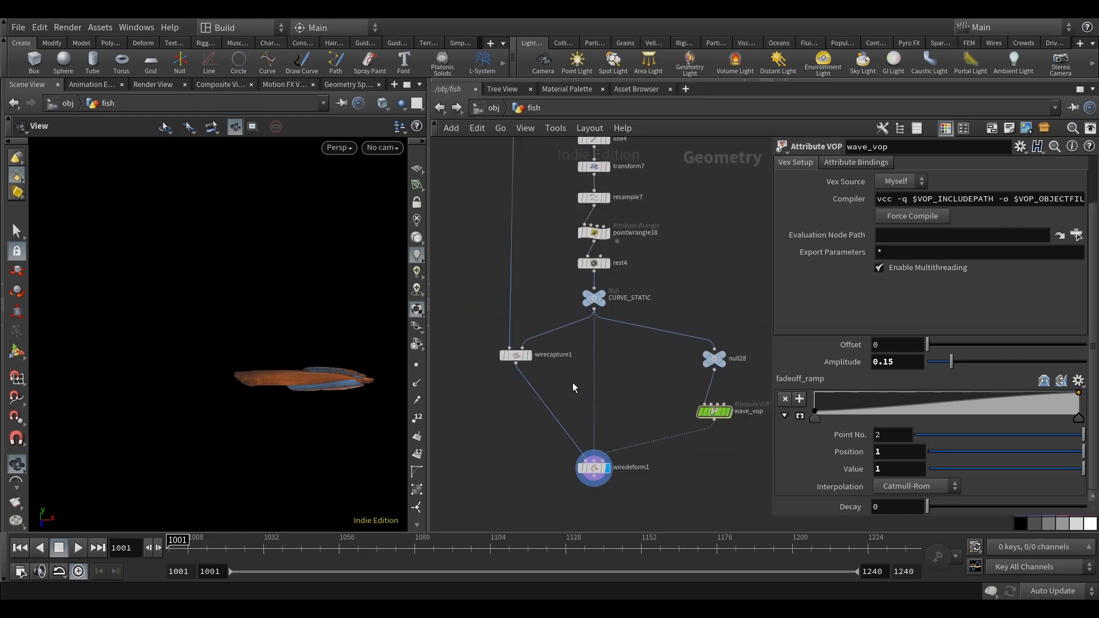
drag(303, 369, 310, 392)
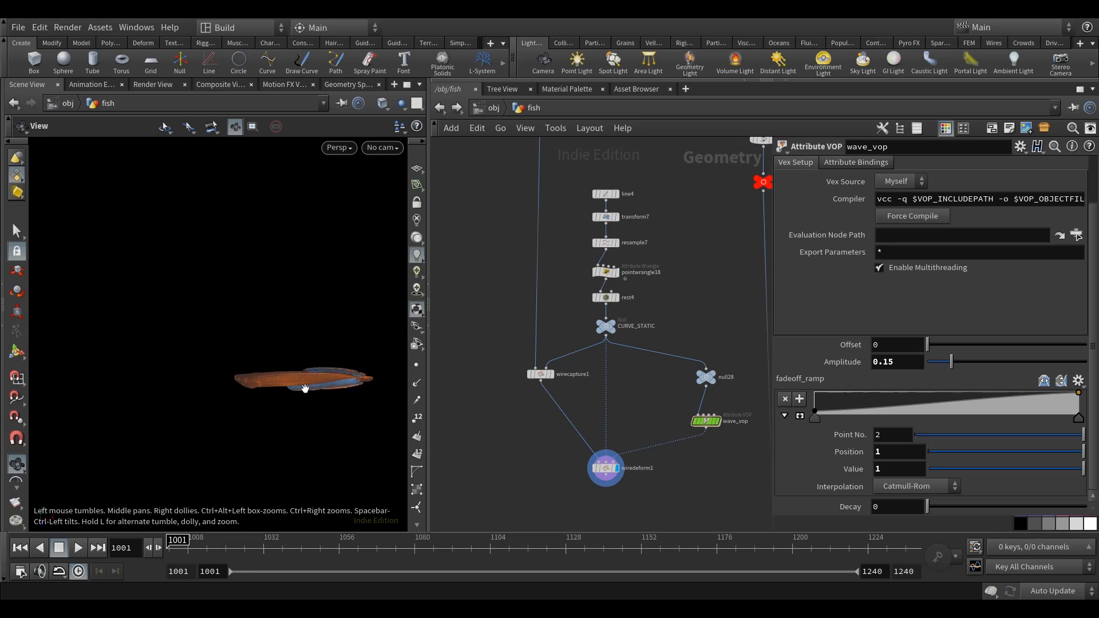
mouse_move(310, 403)
mouse_down()
mouse_move(308, 372)
mouse_move(311, 384)
mouse_up()
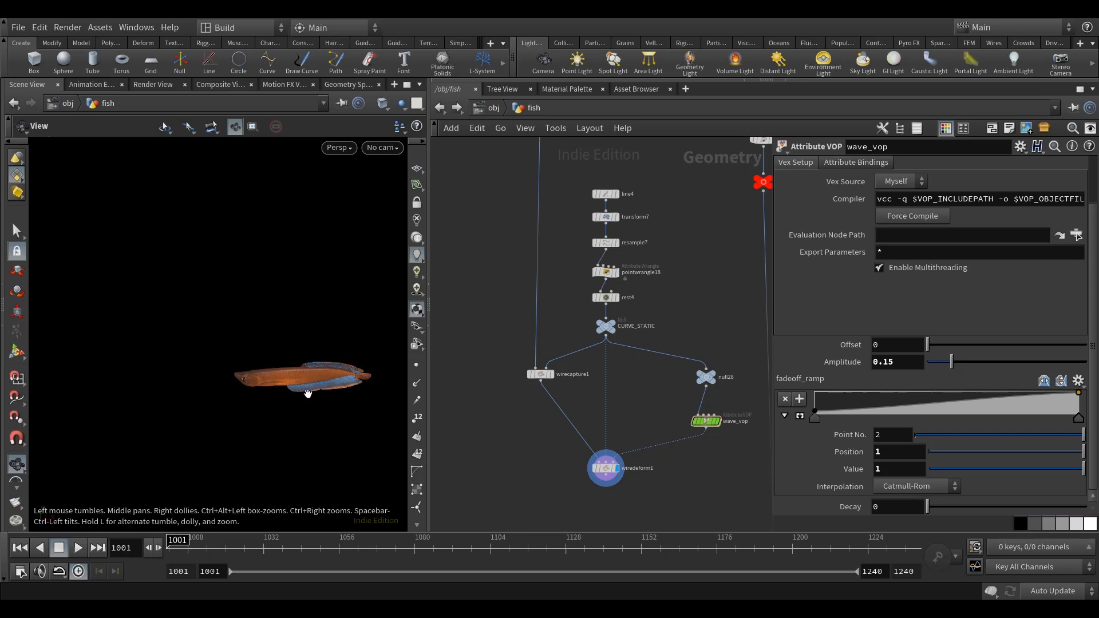
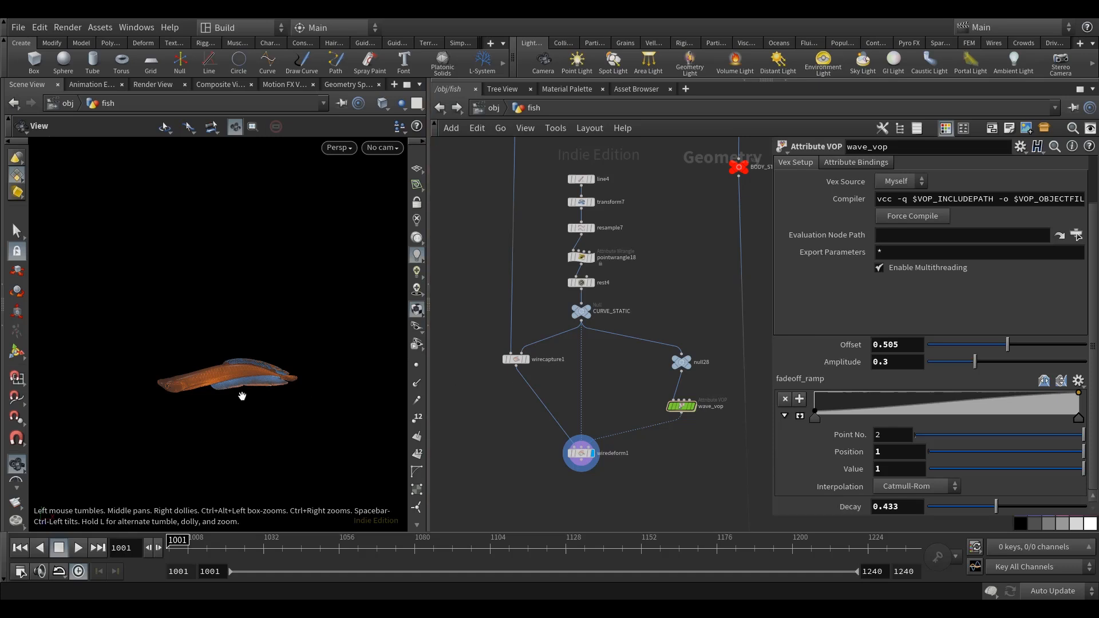
Display null28 and examine the fish's straight spine curve with its points shown and hidden.
click(581, 454)
scroll(625, 313, up, 5)
click(639, 329)
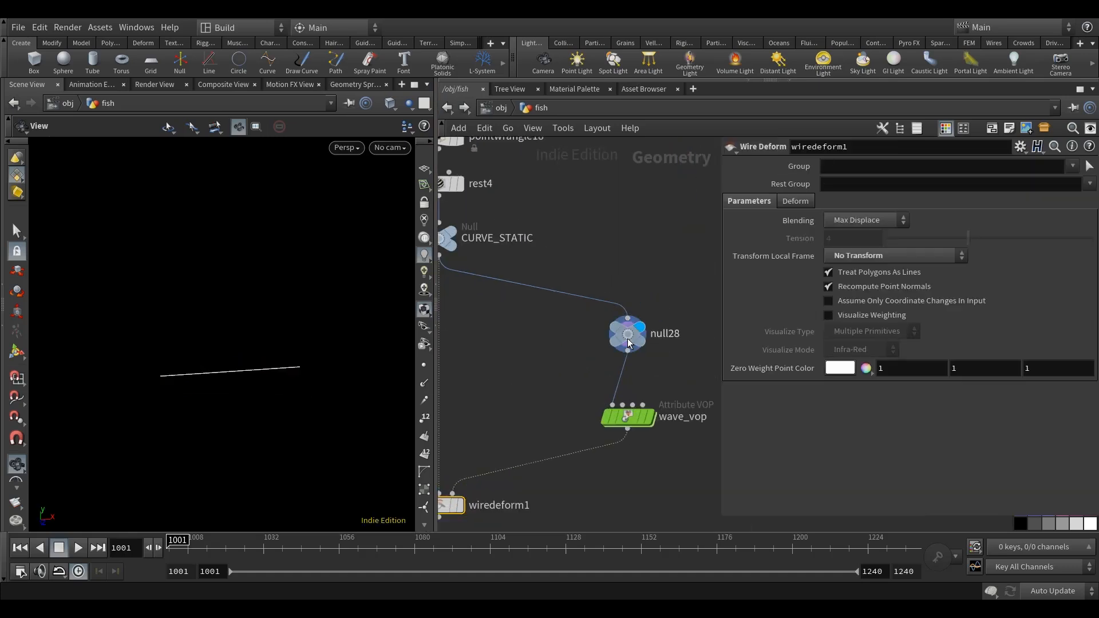
click(628, 343)
drag(282, 446, 280, 412)
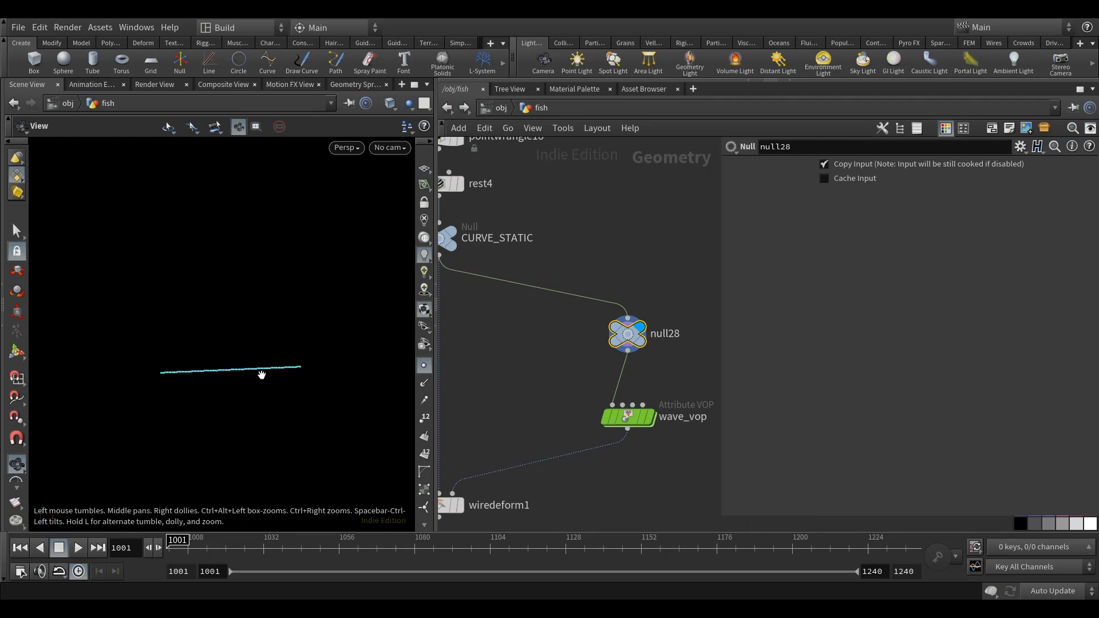
middle_drag(522, 366, 592, 348)
scroll(453, 378, down, 3)
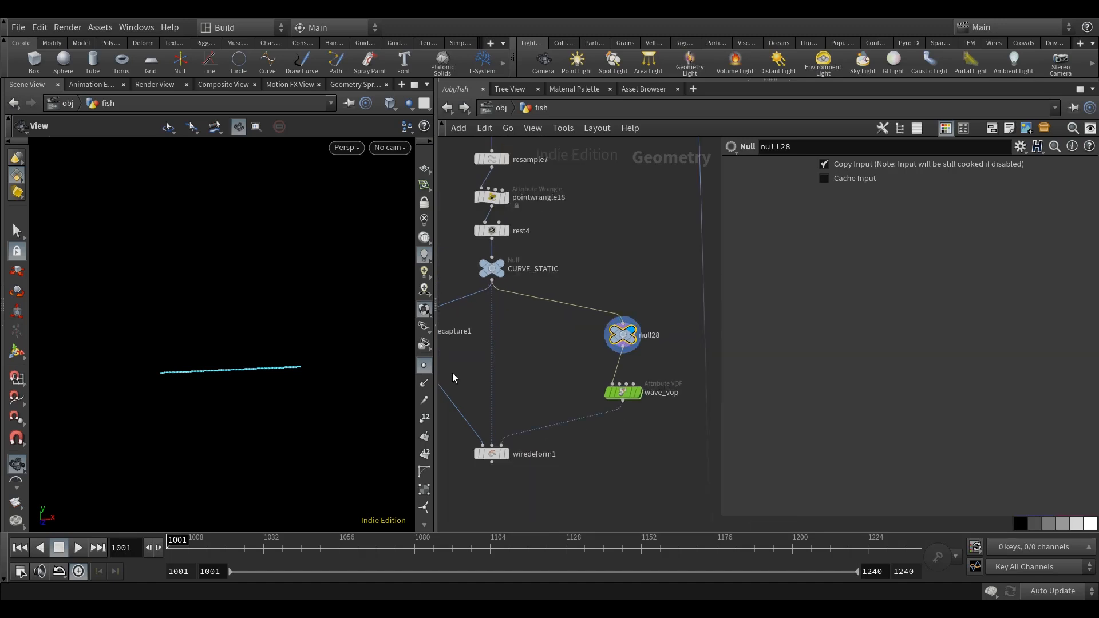
click(423, 367)
Place an Add node in the empty area beside the fish chain and enable its Point 0 at the origin.
scroll(509, 362, down, 6)
middle_drag(487, 367, 620, 365)
middle_drag(519, 333, 561, 343)
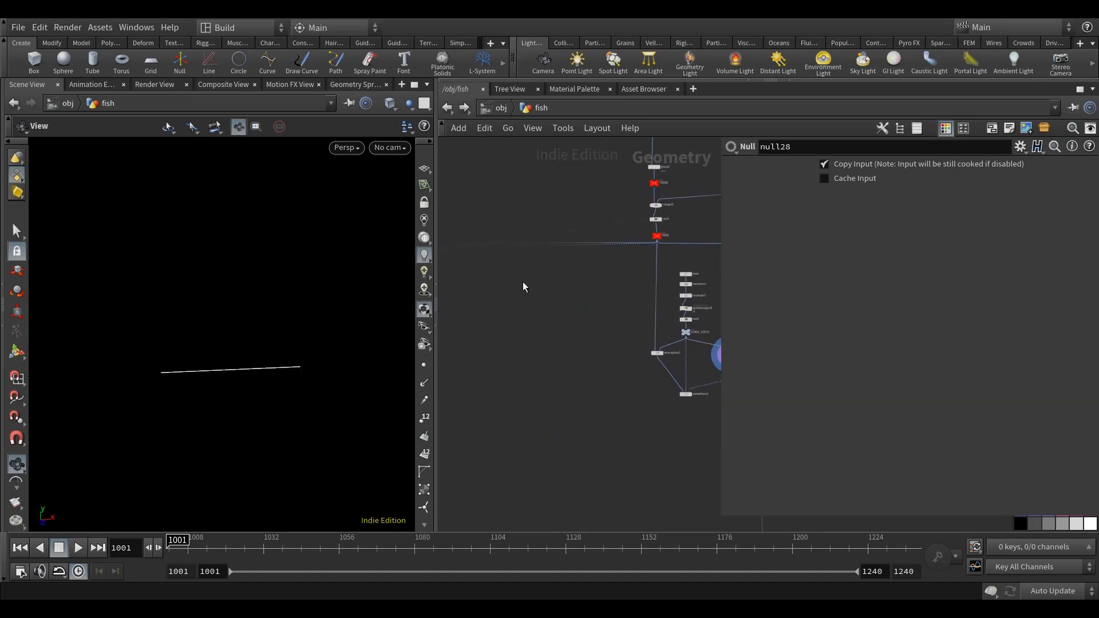
key(Tab)
text(null)
key(Return)
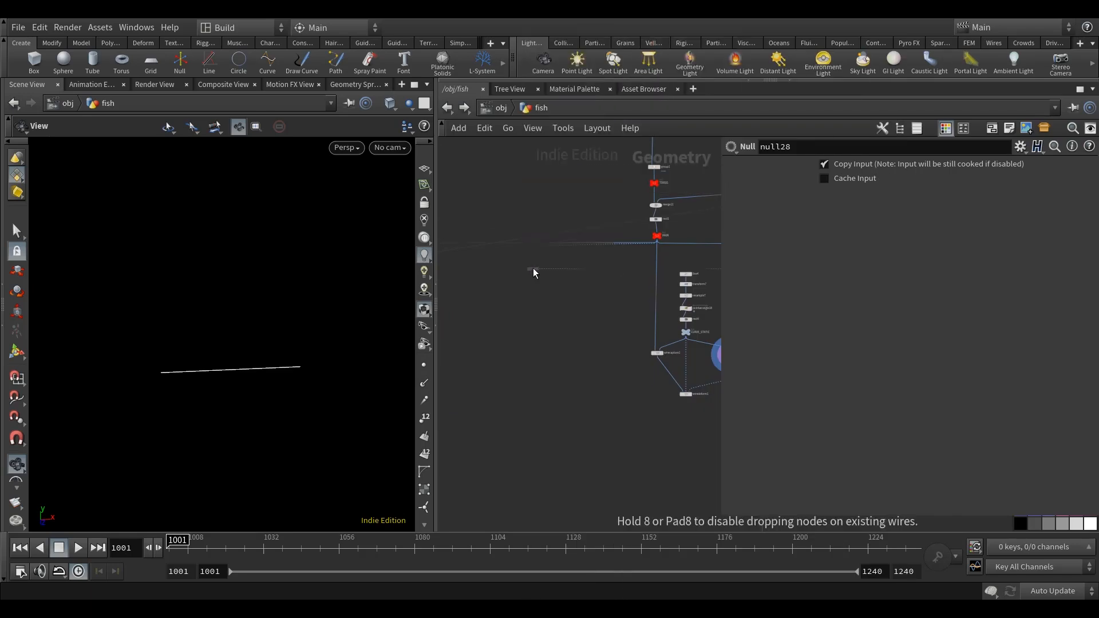
click(533, 273)
click(765, 220)
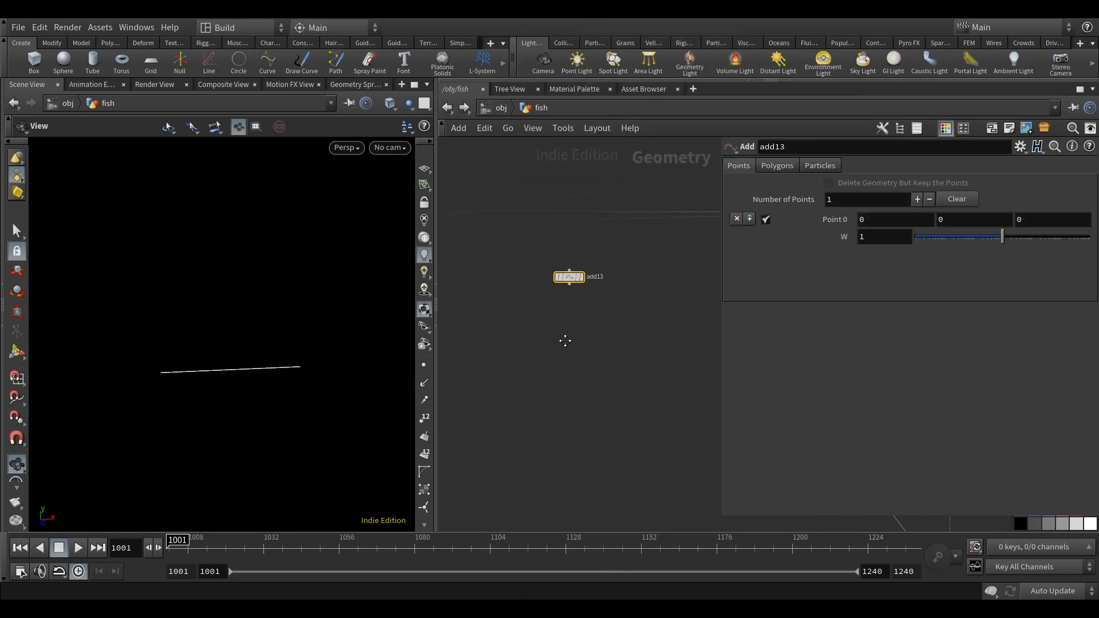
Wire an Attribute Create node below add13 and make it the displayed node.
key(Tab)
text(attrcr)
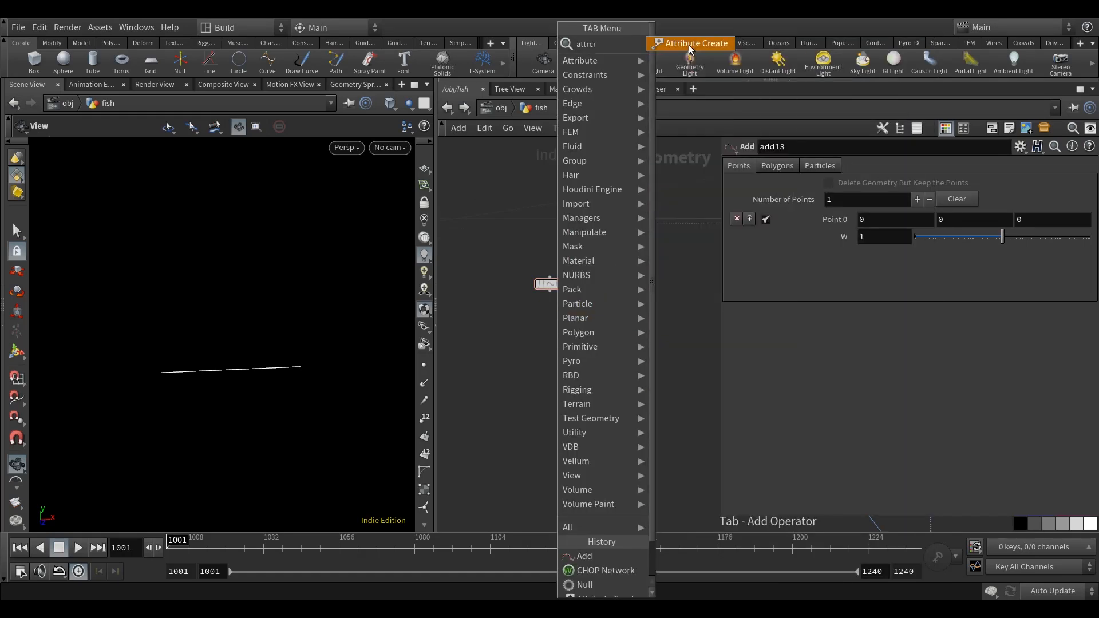
key(Return)
click(552, 368)
drag(551, 367, 545, 329)
click(569, 331)
Name the attribute created by attribcreate1 ramp.
click(864, 237)
text(ramp)
key(Return)
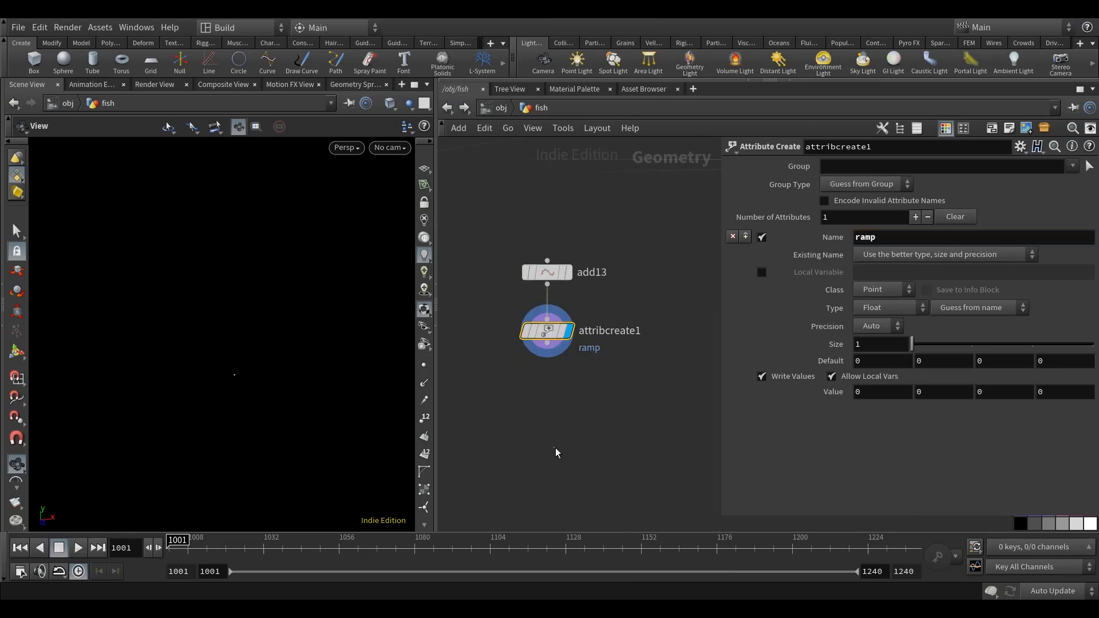
Wire a Null node below attribcreate1 and make it the displayed node.
scroll(552, 360, down, 5)
key(Tab)
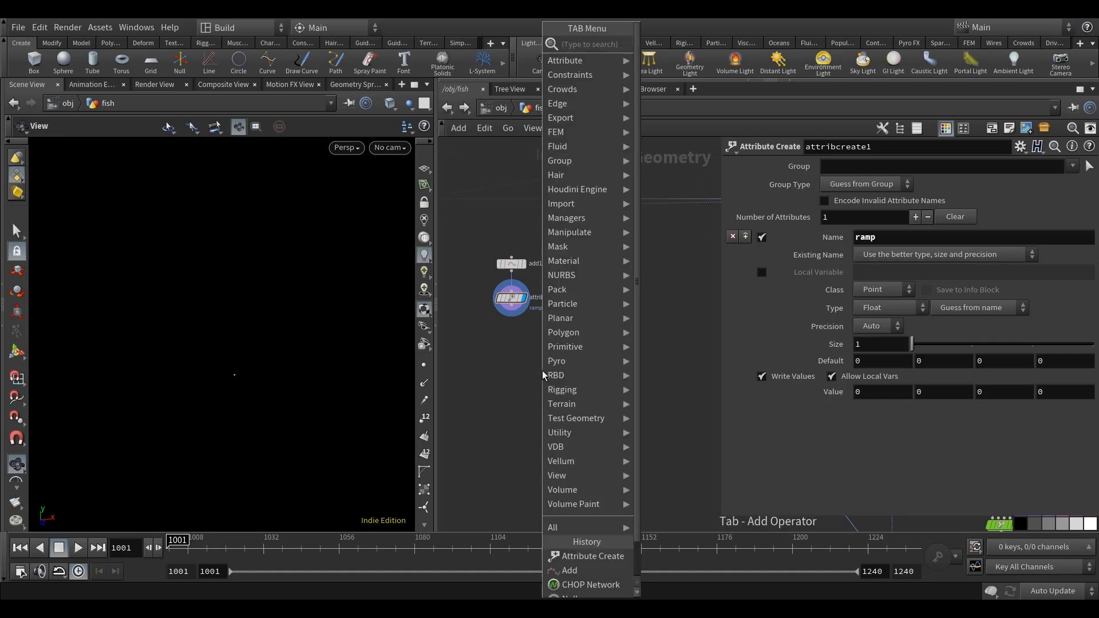
text(nul)
click(651, 48)
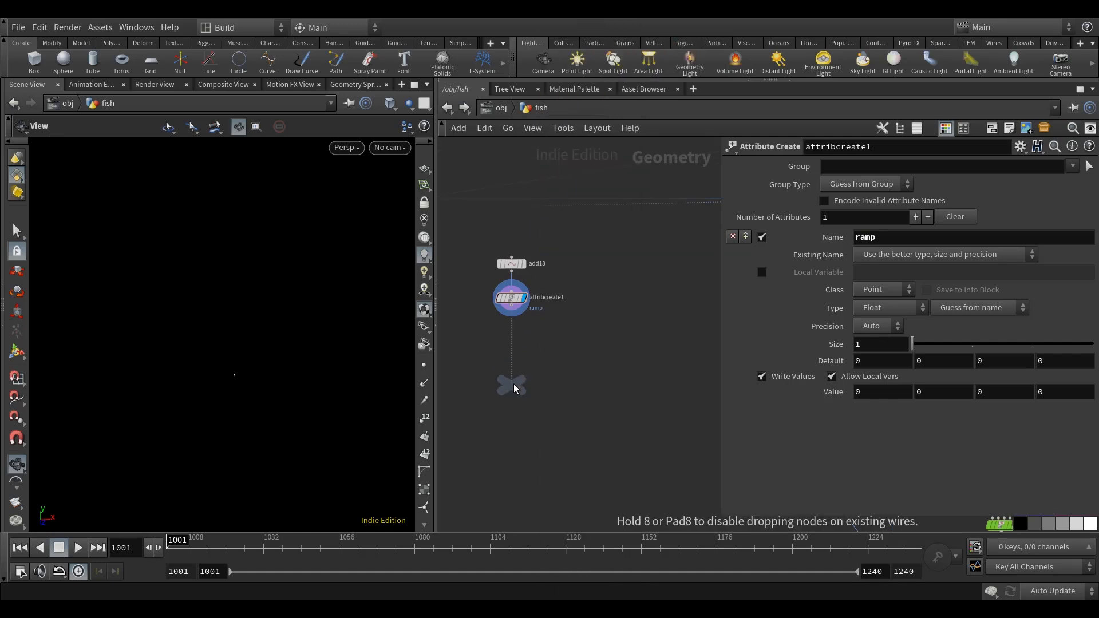
click(513, 382)
scroll(506, 322, up, 5)
click(517, 292)
click(517, 405)
drag(518, 408, 468, 359)
click(529, 342)
Rename the Null below attribcreate1 as INTO_CHOP_ANIM.
click(566, 352)
text(IKNTO_)
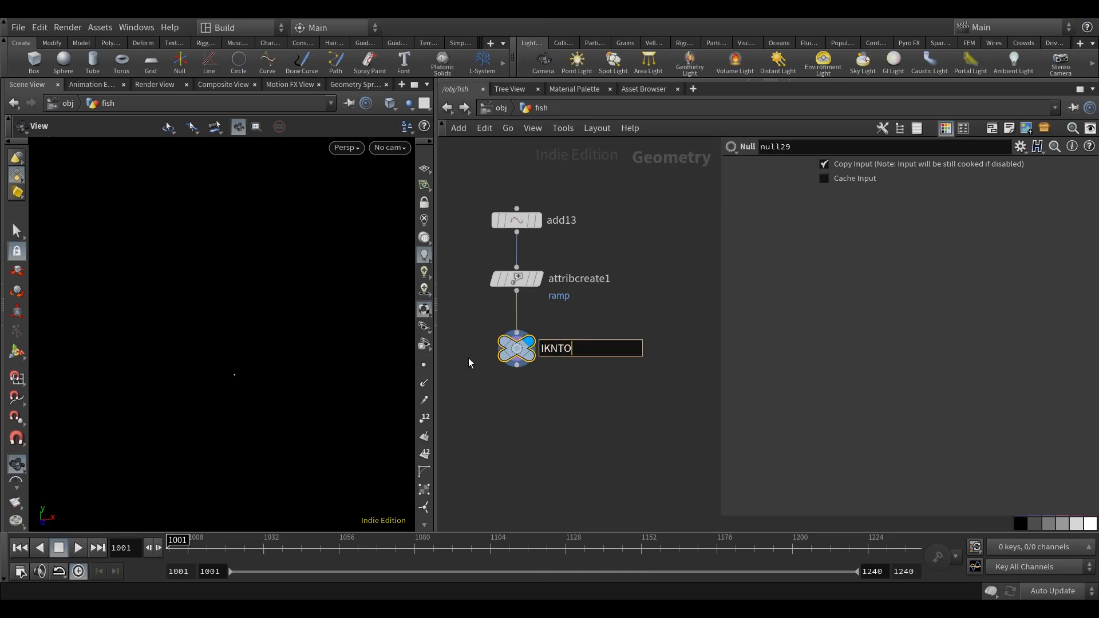
key(BackSpace)
key(BackSpace)
key(BackSpace)
key(BackSpace)
key(BackSpace)
text(NTO_)
key(BackSpace)
text(_CHOP_ANIM)
key(Return)
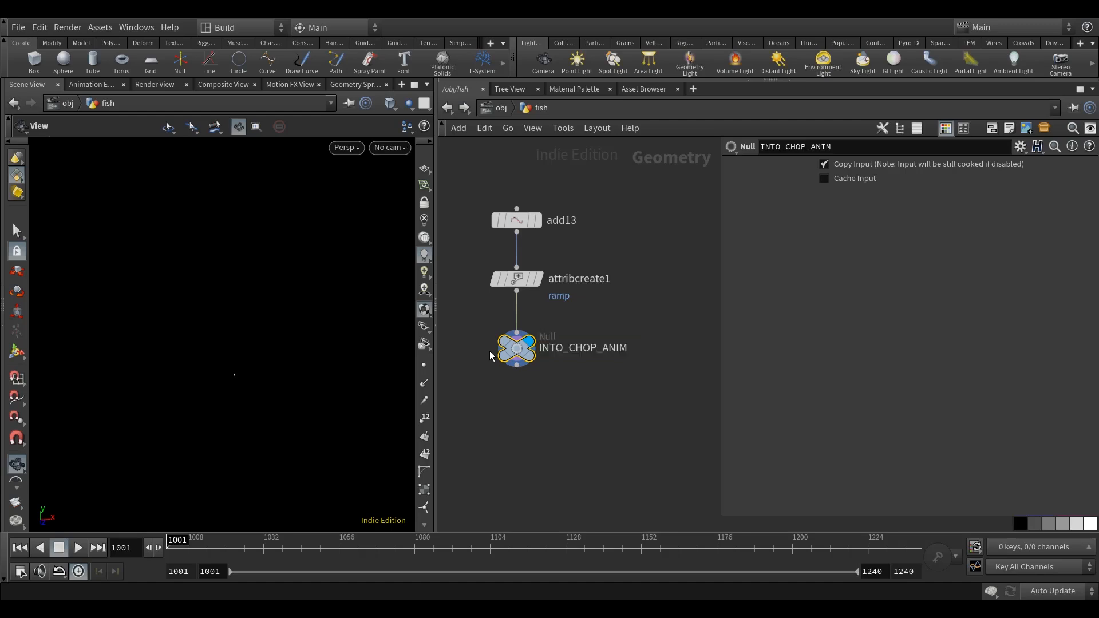
Place a CHOP Network node beside INTO_CHOP_ANIM and name it chop_anim.
key(h)
key(Tab)
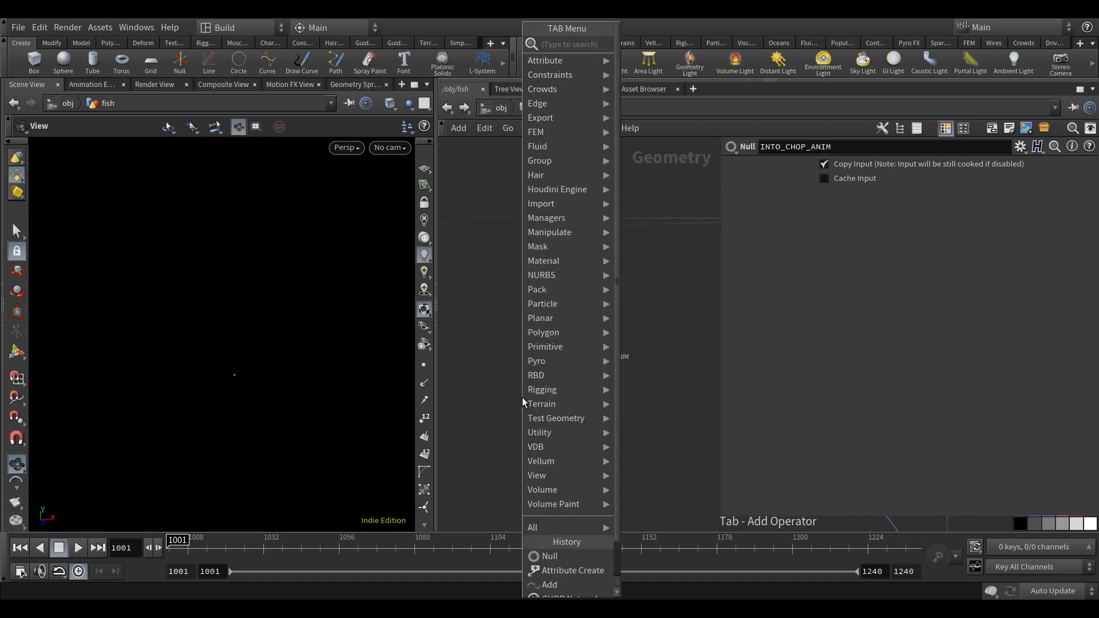
text(chop)
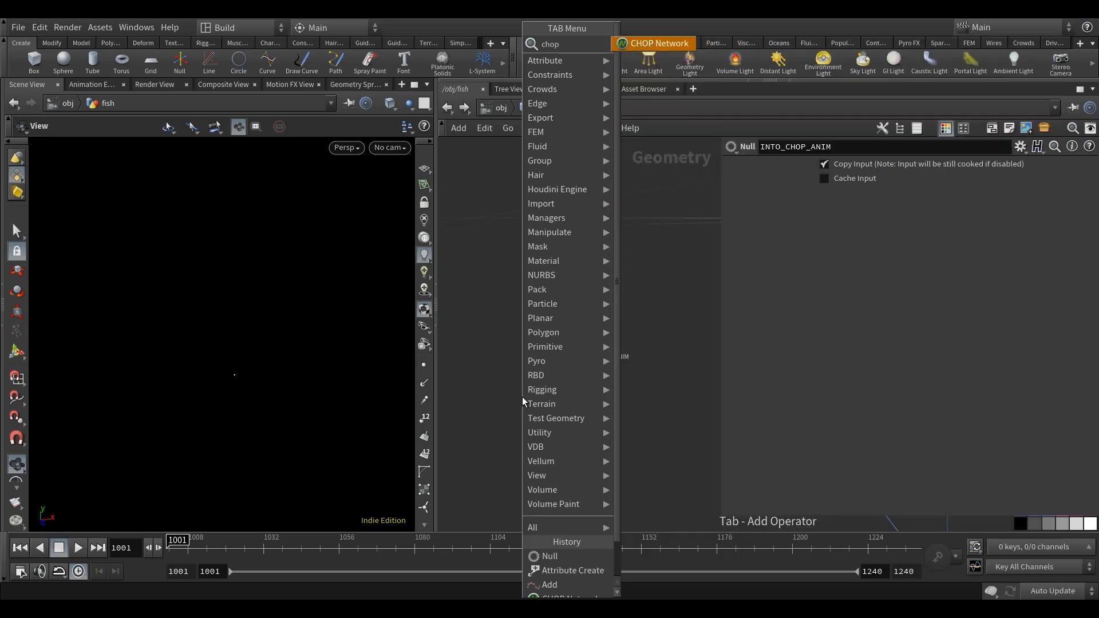
click(637, 47)
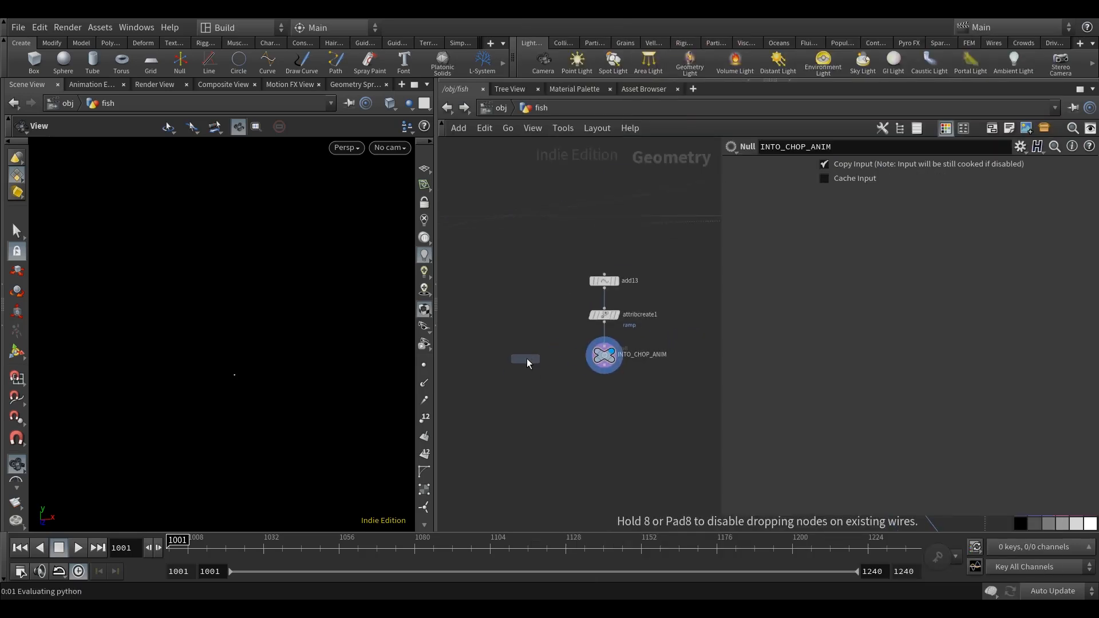
click(527, 360)
double_click(575, 358)
text(chop_anim)
key(Return)
Enter the chop_anim network and show its channels in the Motion FX View.
scroll(589, 348, down, 2)
double_click(545, 352)
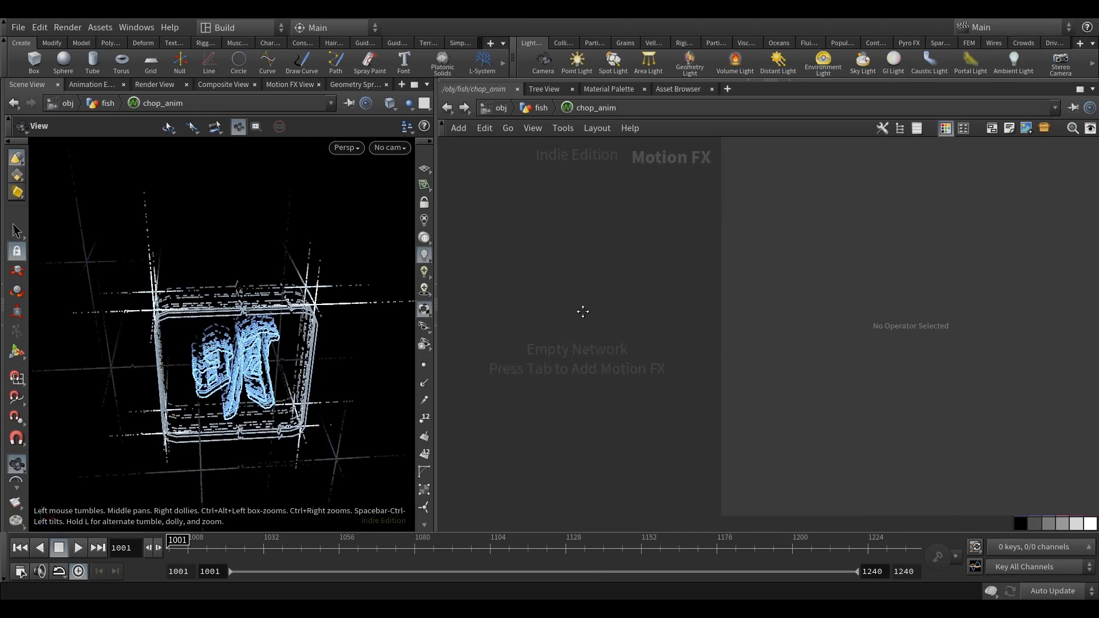
click(287, 84)
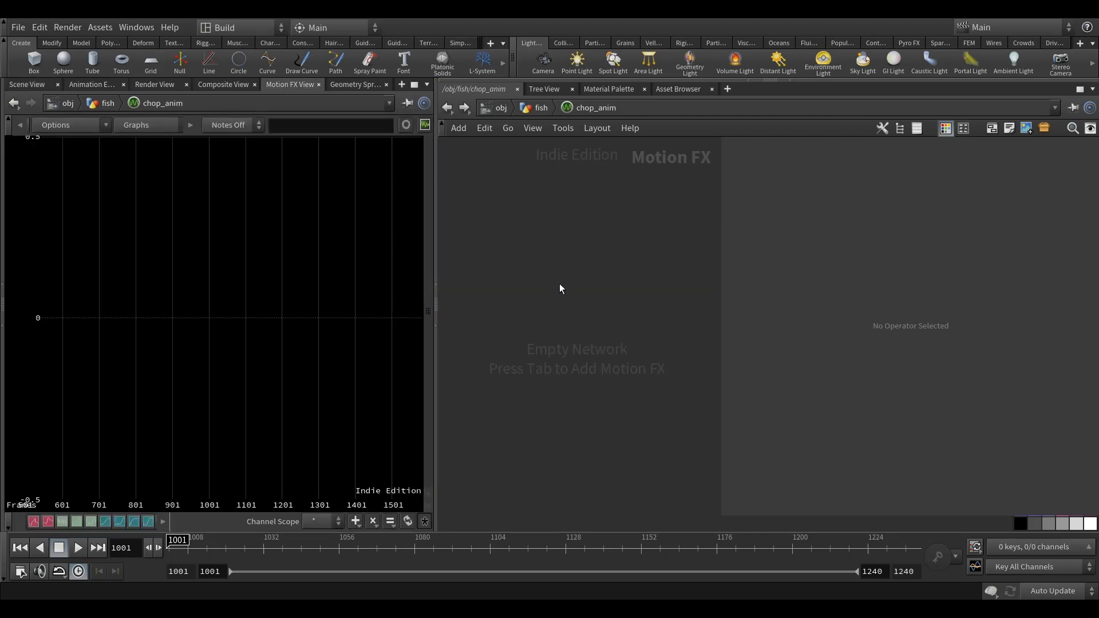
Add a Geometry node to the empty chop_anim network.
key(Tab)
text(geo)
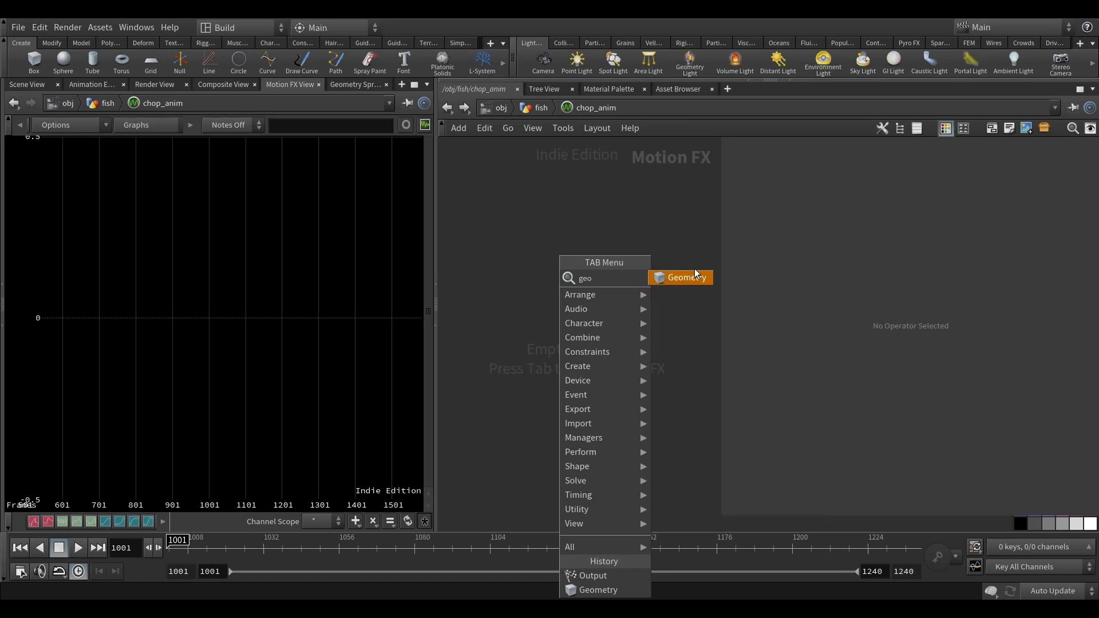
click(694, 276)
click(566, 266)
middle_drag(631, 326, 629, 341)
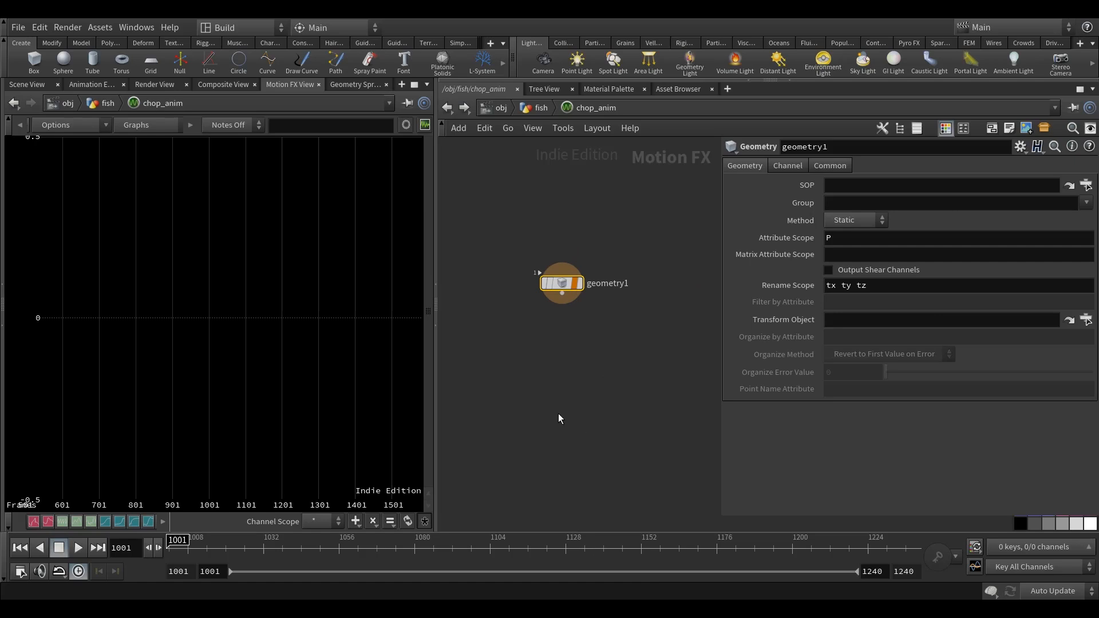
scroll(578, 309, up, 2)
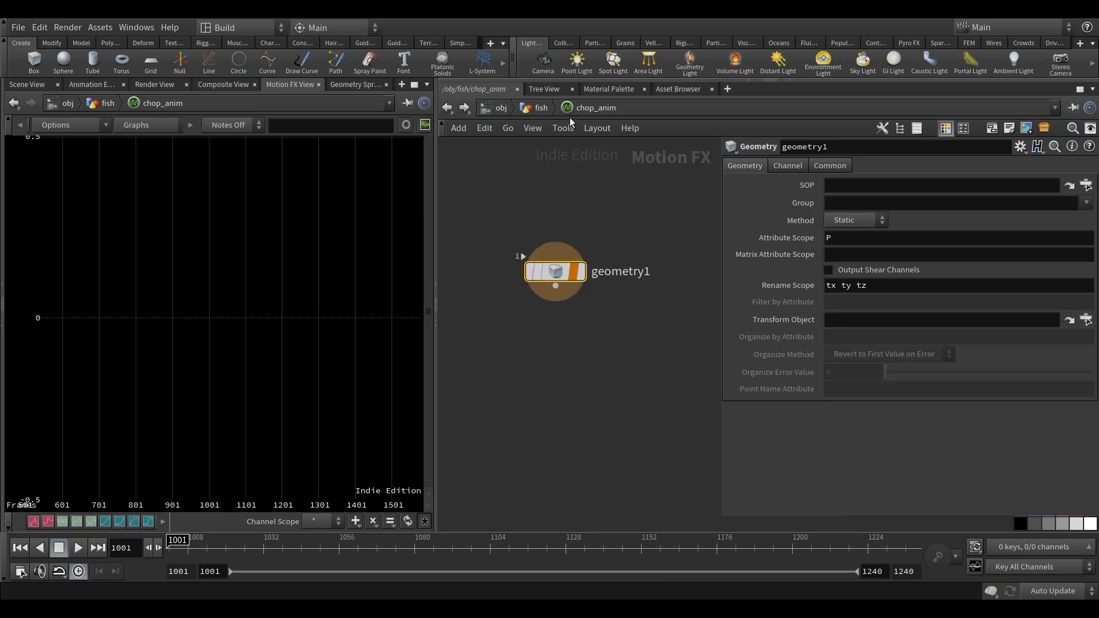
middle_drag(616, 206, 596, 216)
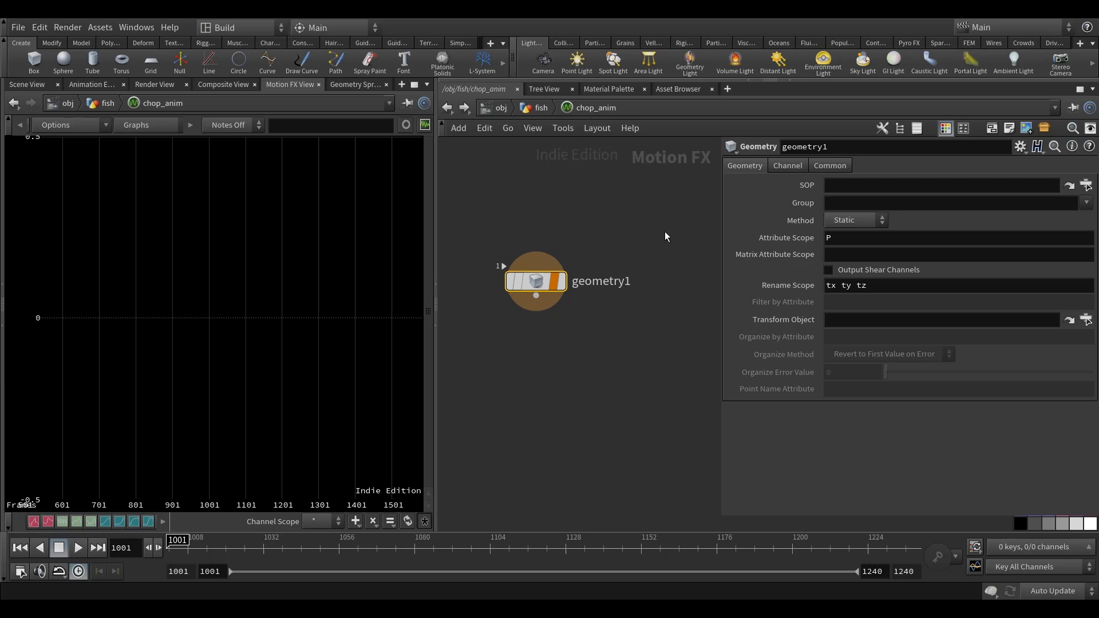
Set geometry1's SOP path to ../../INTO_CHOP_ANIM.
click(881, 185)
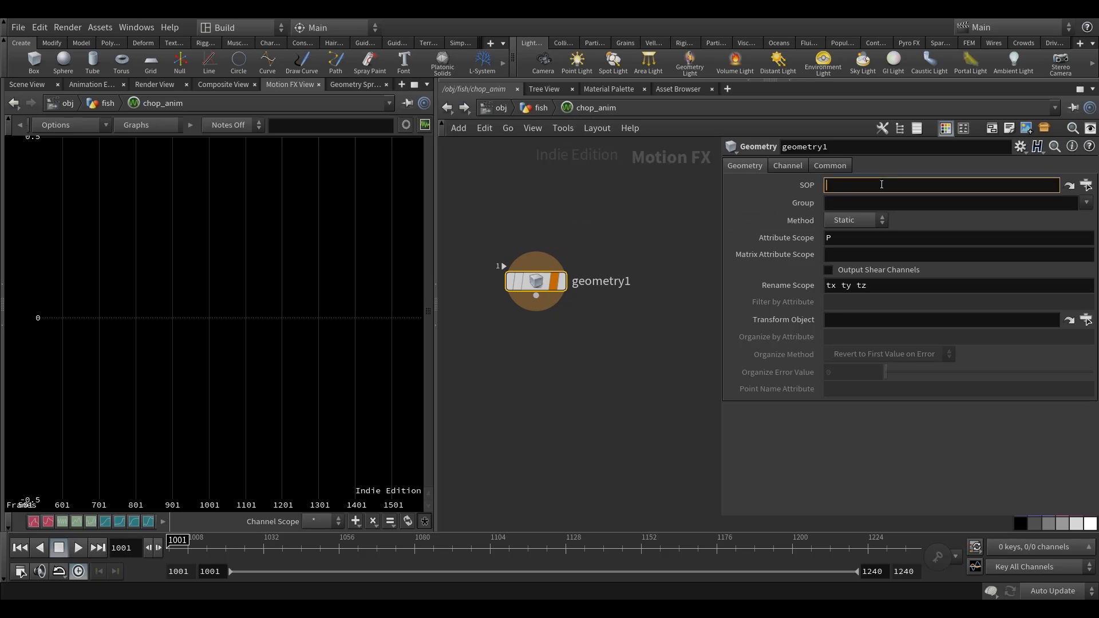
text(../../IN)
key(Down)
key(Return)
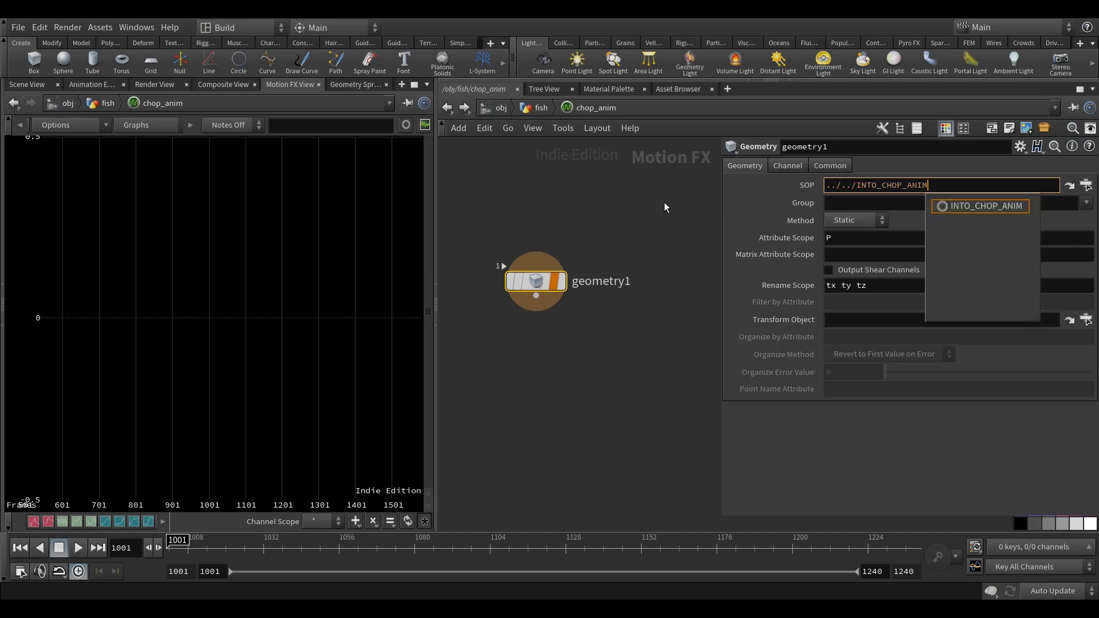
click(605, 201)
Set geometry1's Attribute Scope to P ramp and its Rename Scope to tx ty tz ramp.
click(855, 237)
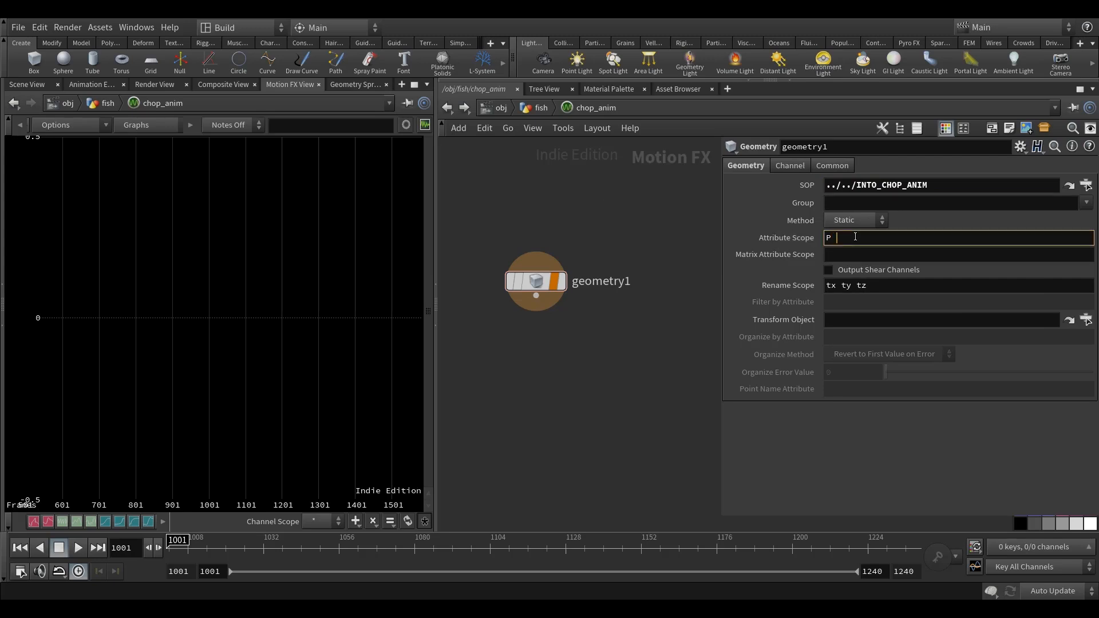
text(ramp)
key(Return)
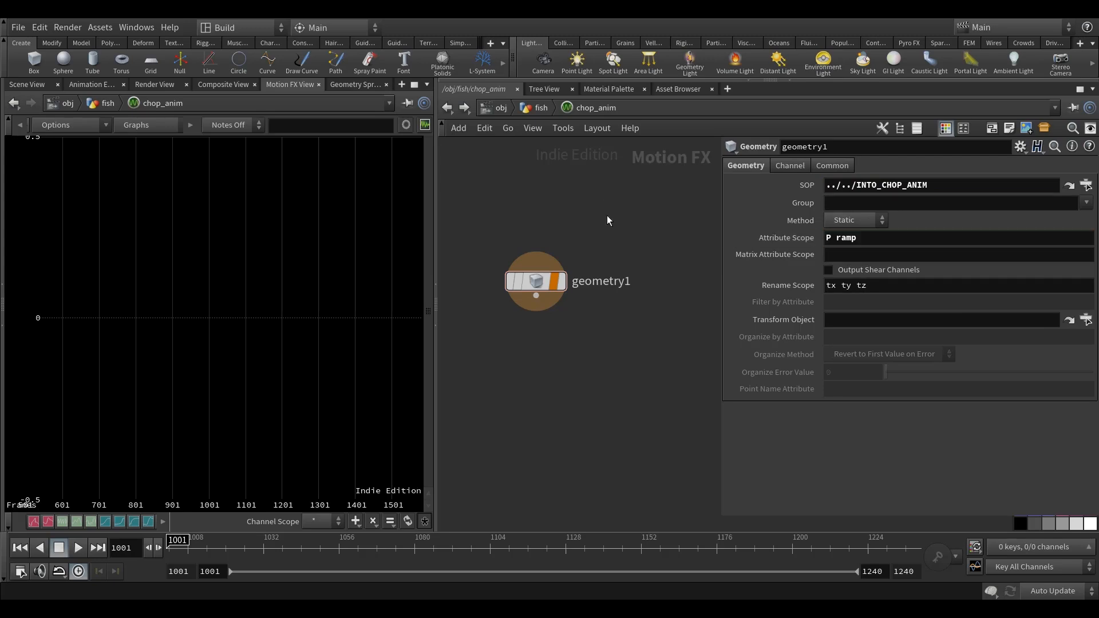
click(876, 289)
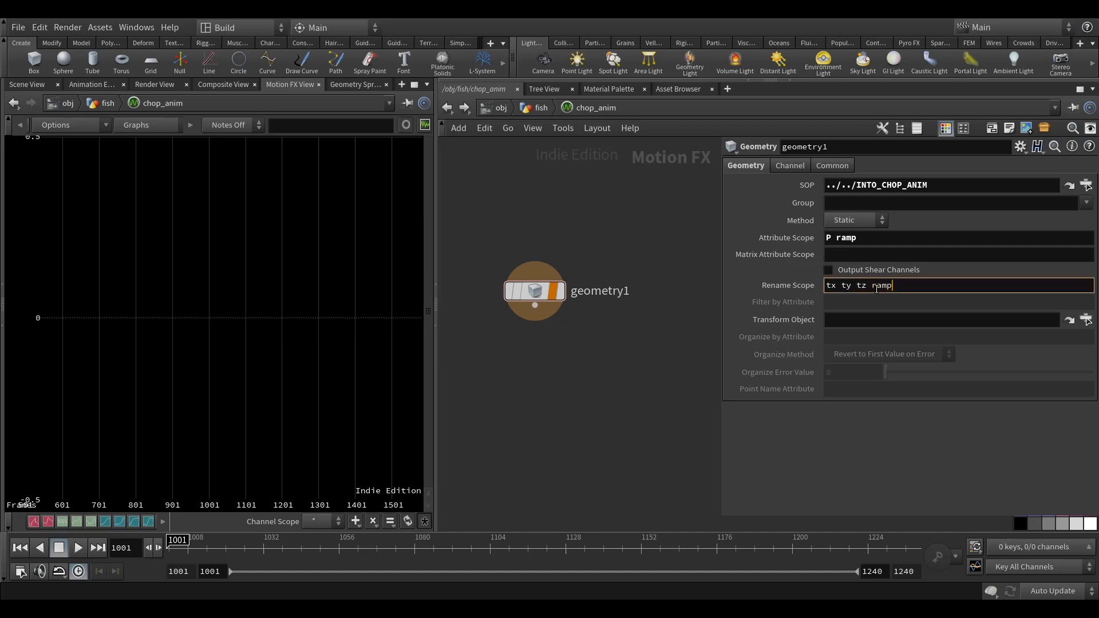
key(Return)
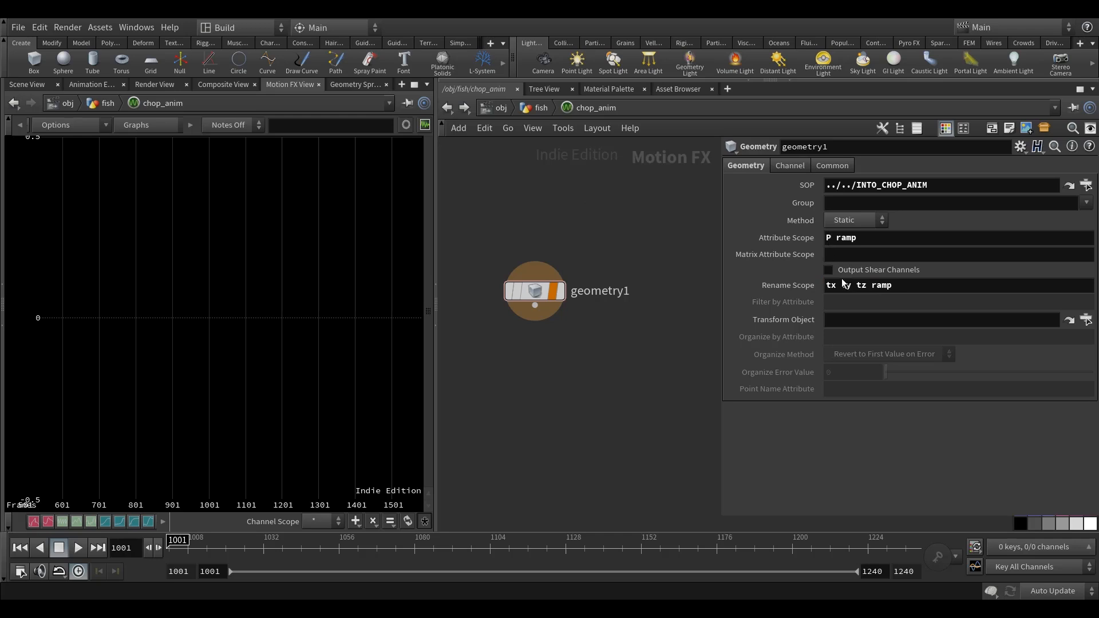
Set geometry1's Method to Animated and turn on its display to graph the channels.
click(859, 220)
click(850, 248)
click(565, 299)
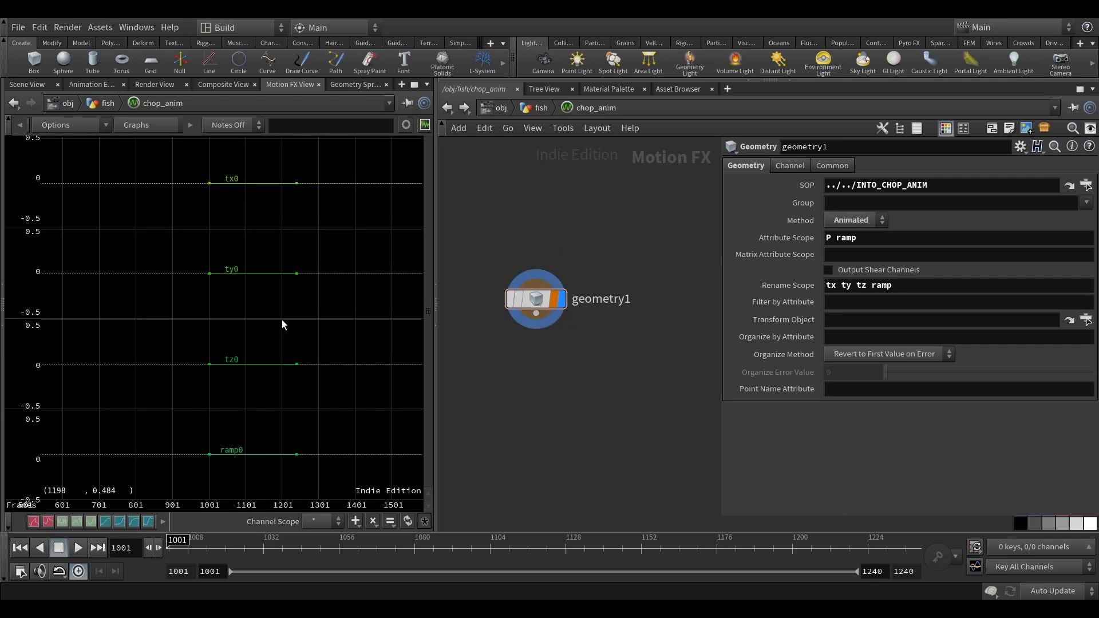
View the channels overlaid with All Scoped Channels, then return the graphs to Graph per Channel Name.
middle_drag(325, 281, 306, 276)
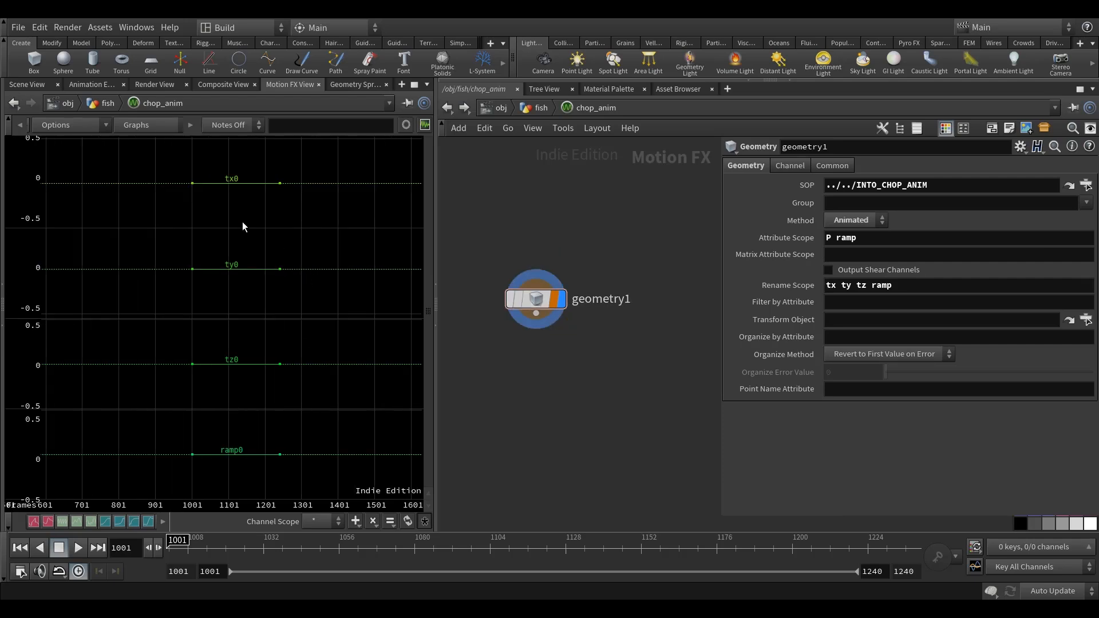
click(190, 124)
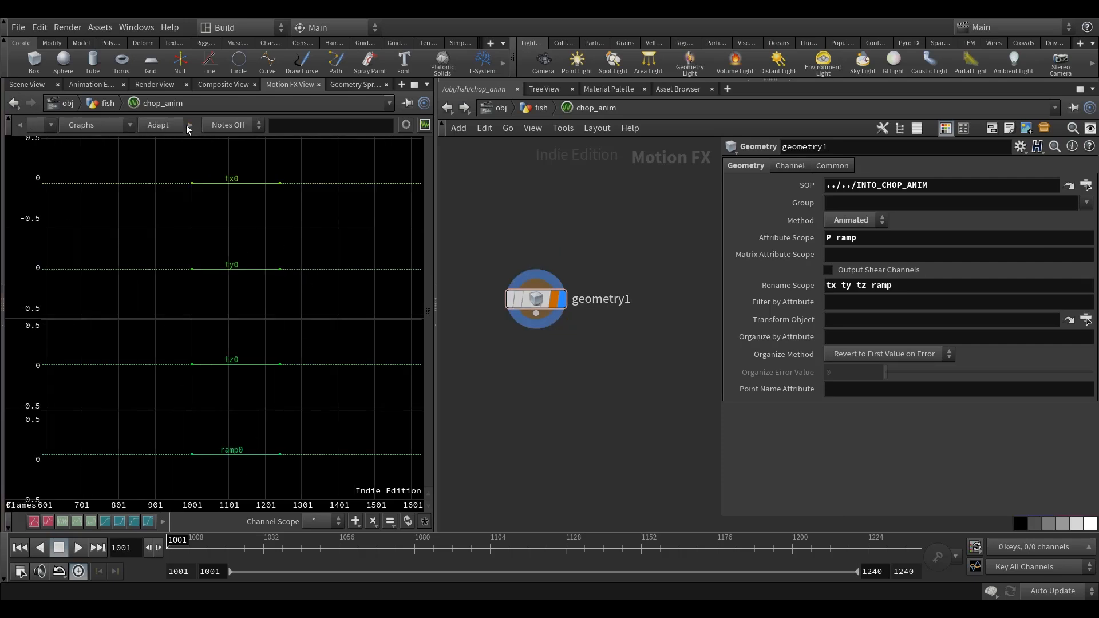
click(109, 124)
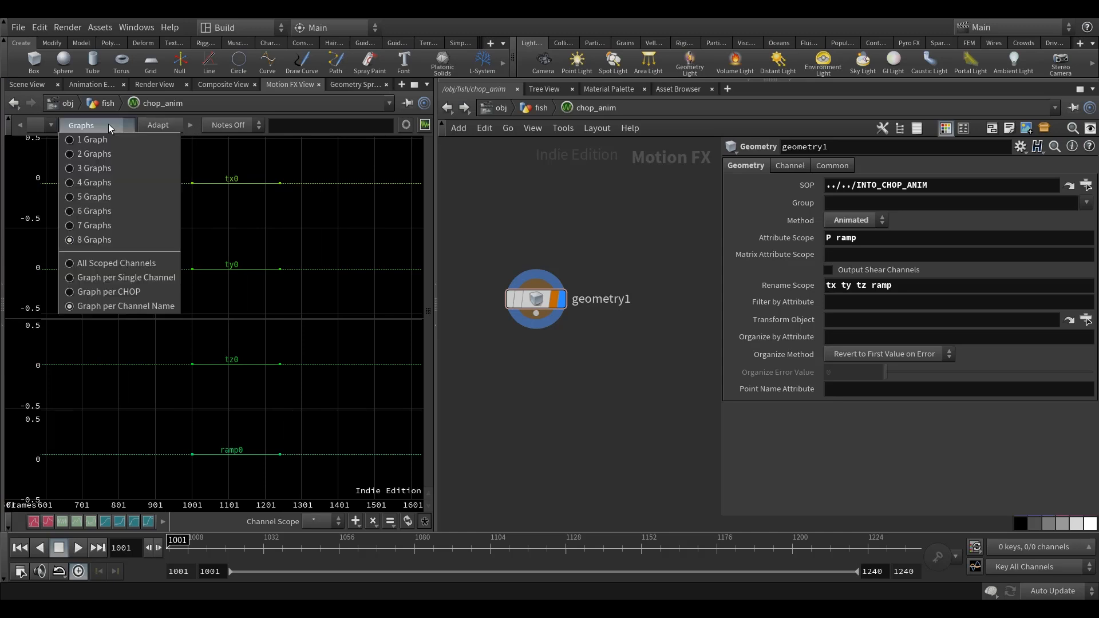
click(97, 125)
click(98, 123)
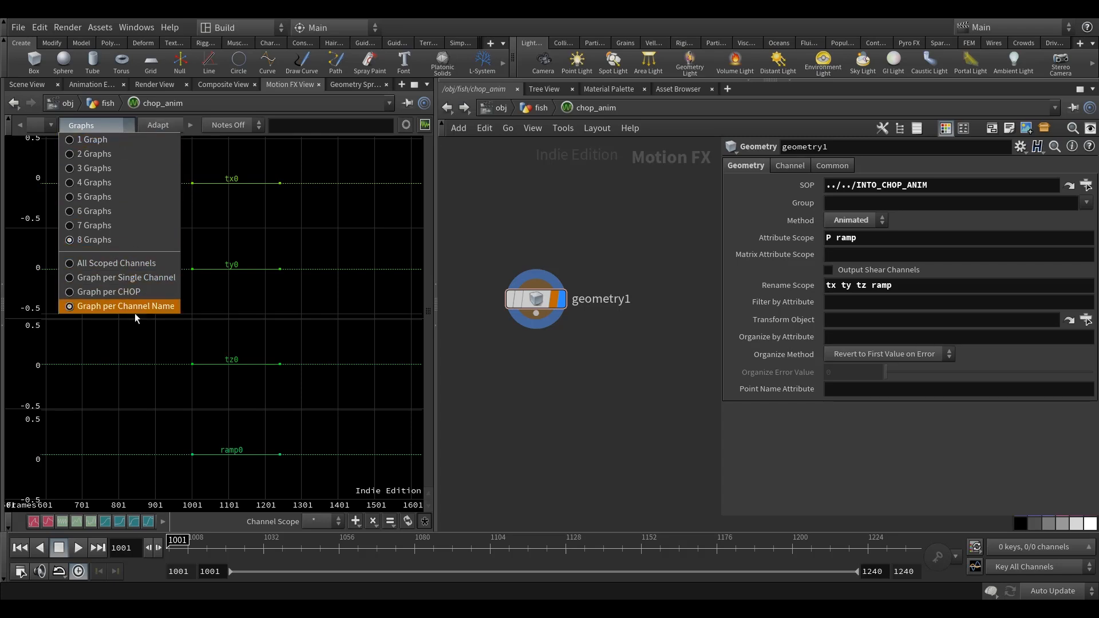
click(90, 264)
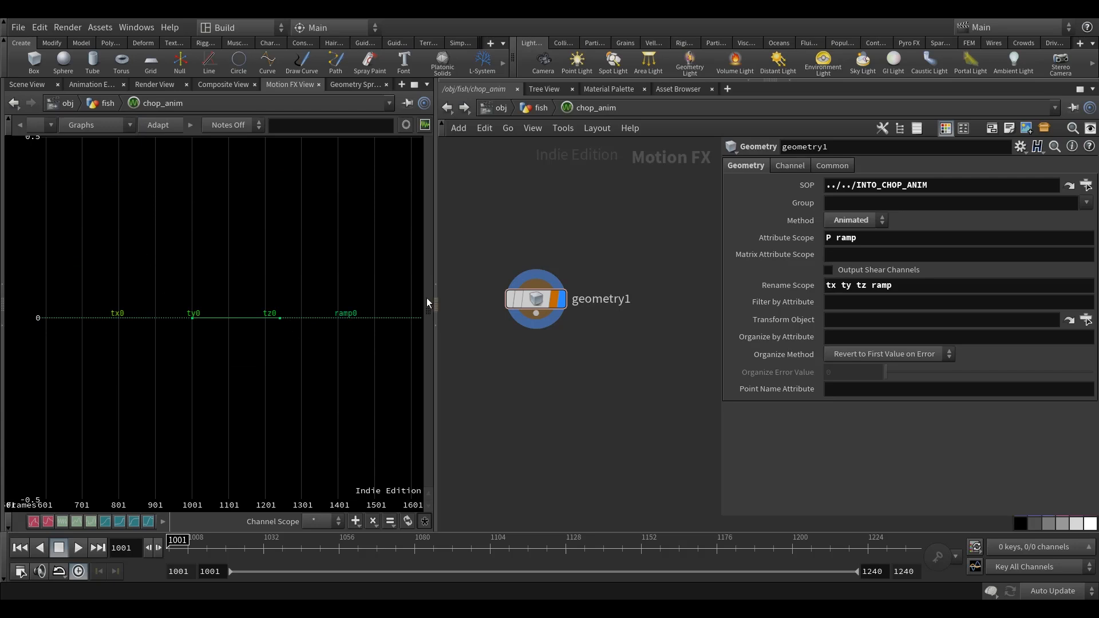
click(112, 117)
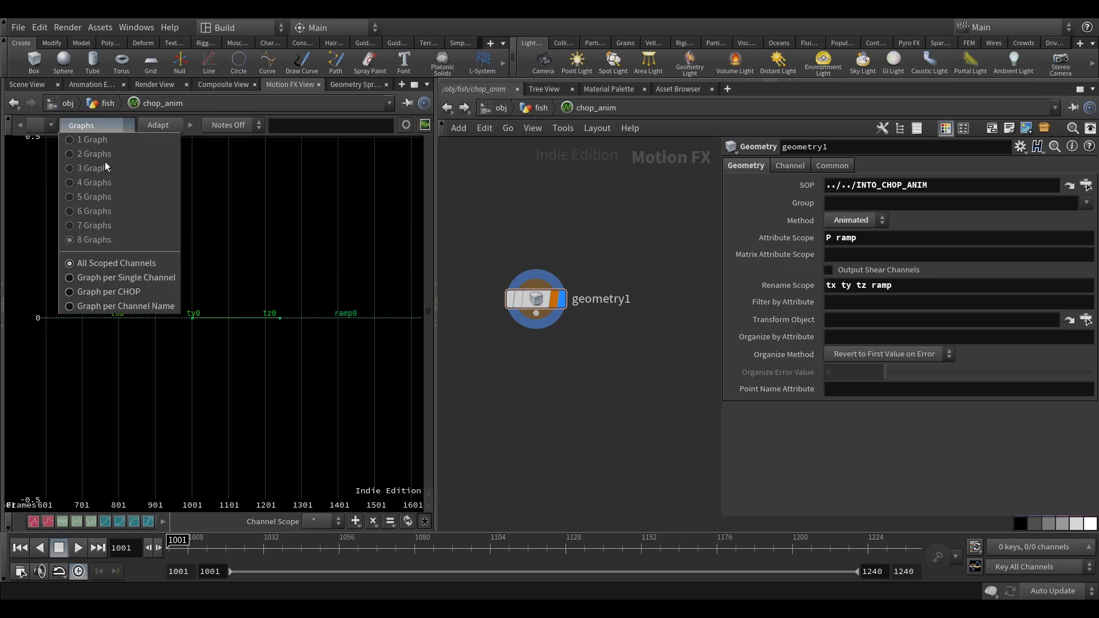
click(110, 308)
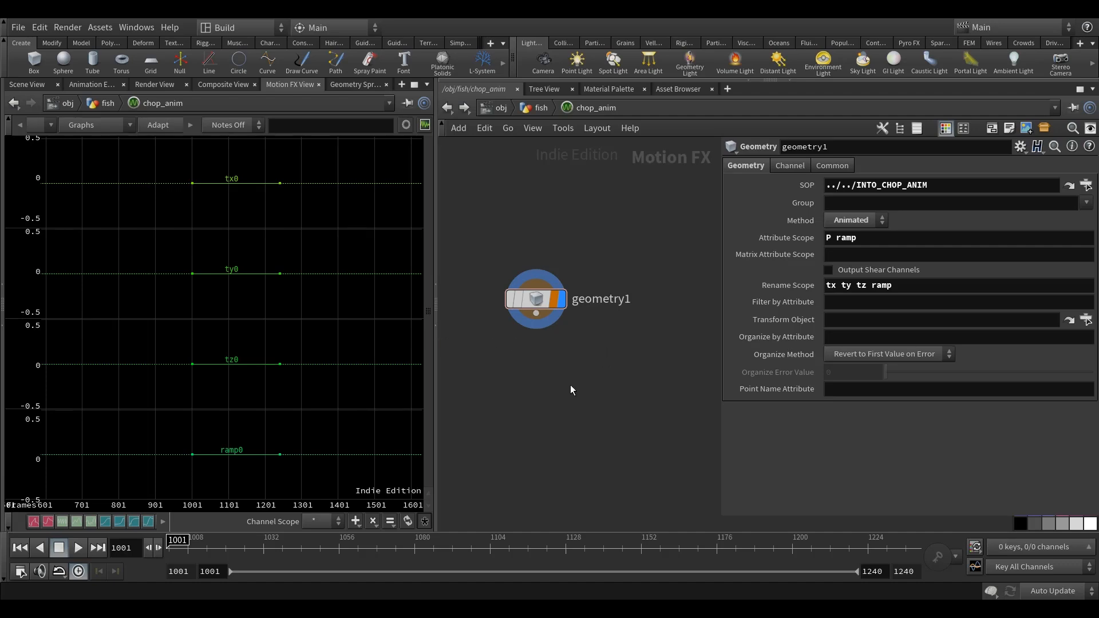
Add an Output node well below geometry1 and wire geometry1 into it.
key(Tab)
text(out)
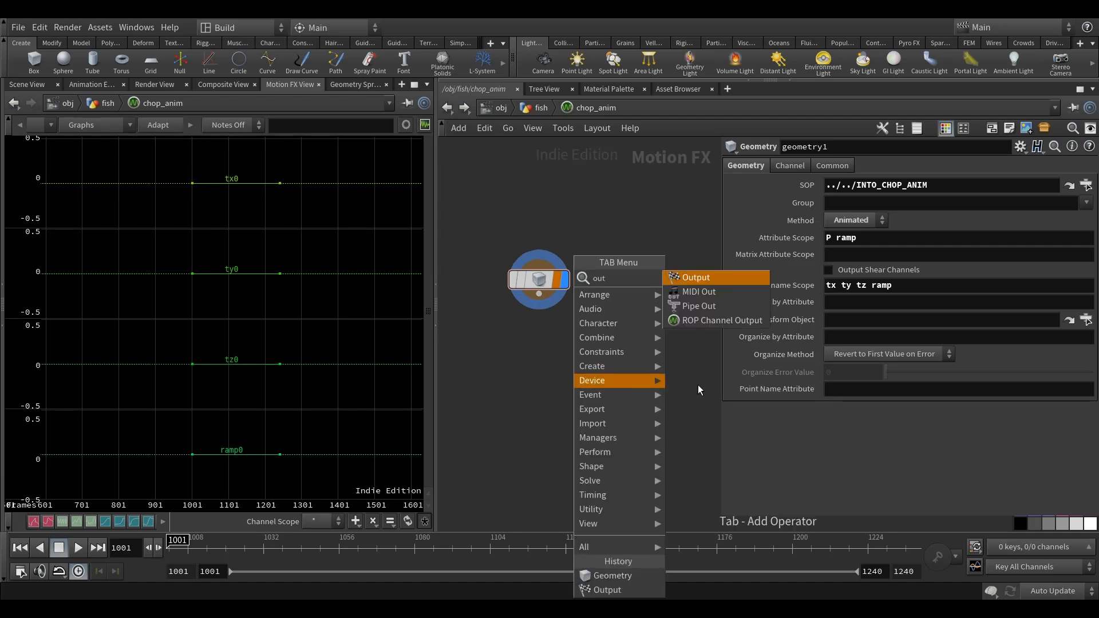
click(709, 278)
click(544, 431)
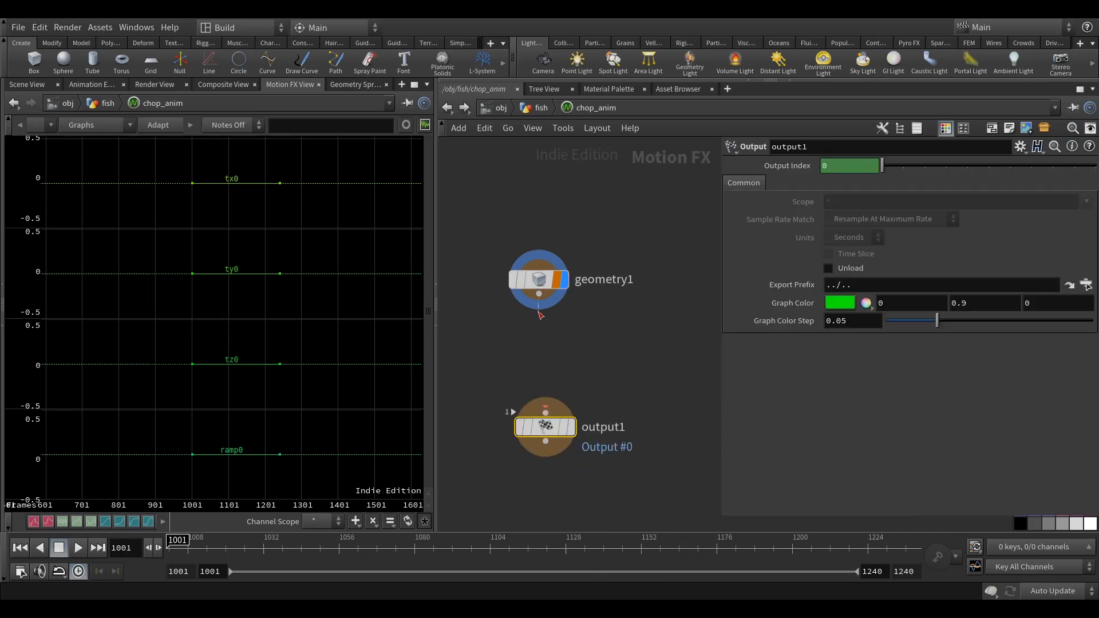
drag(550, 428, 545, 489)
scroll(578, 411, down, 4)
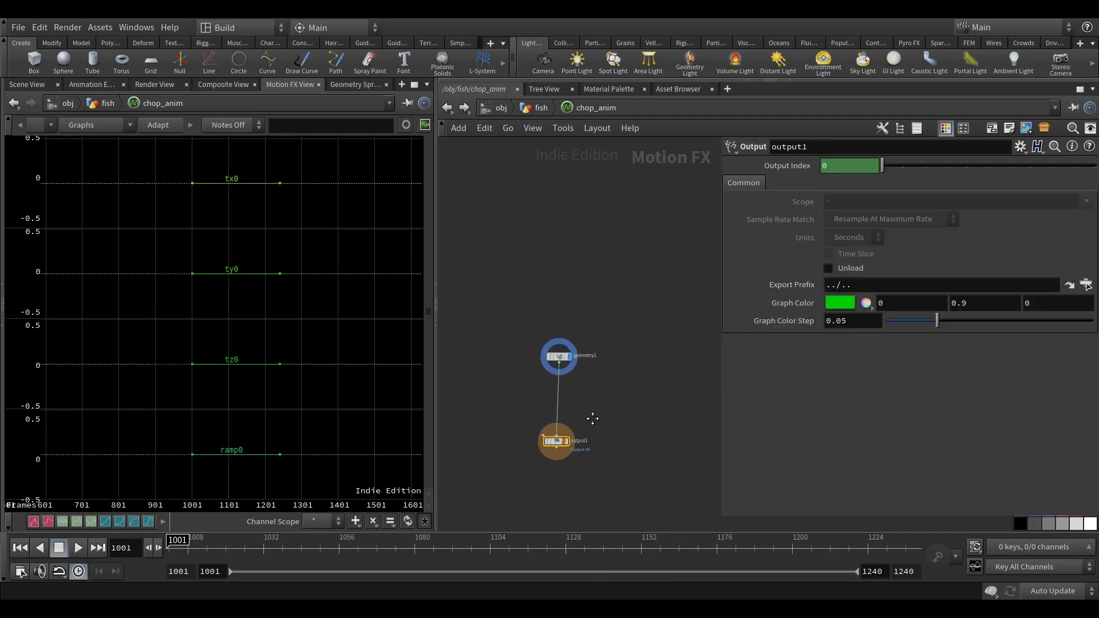
middle_drag(591, 417, 592, 325)
drag(565, 353, 559, 493)
scroll(532, 285, up, 4)
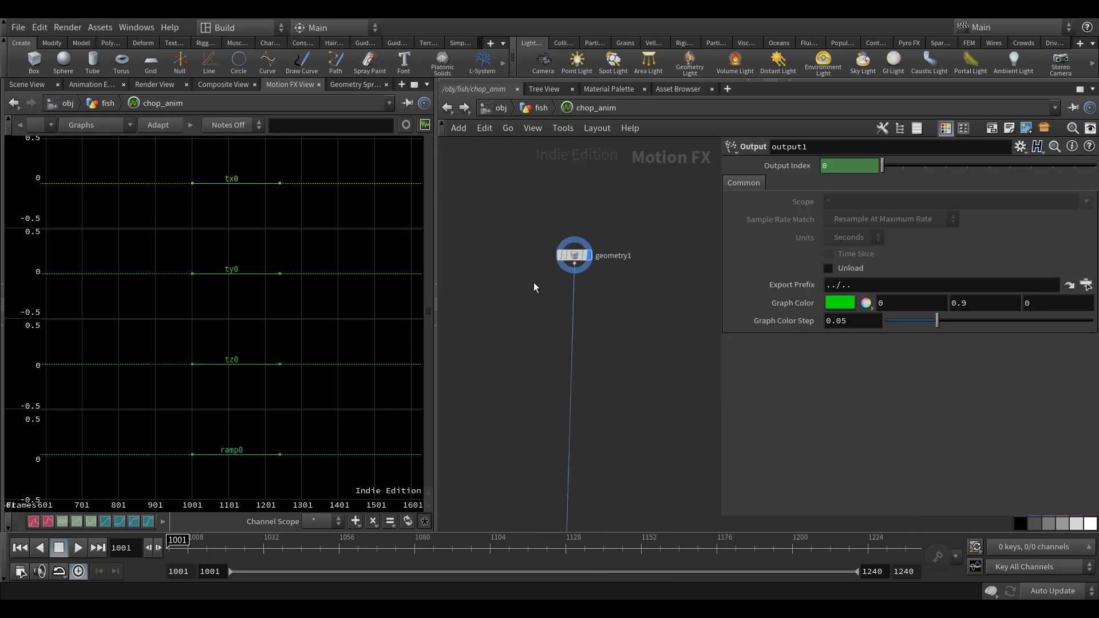
Set geometry1's Units to Samples.
click(589, 250)
middle_drag(589, 250, 563, 269)
middle_drag(667, 193, 658, 187)
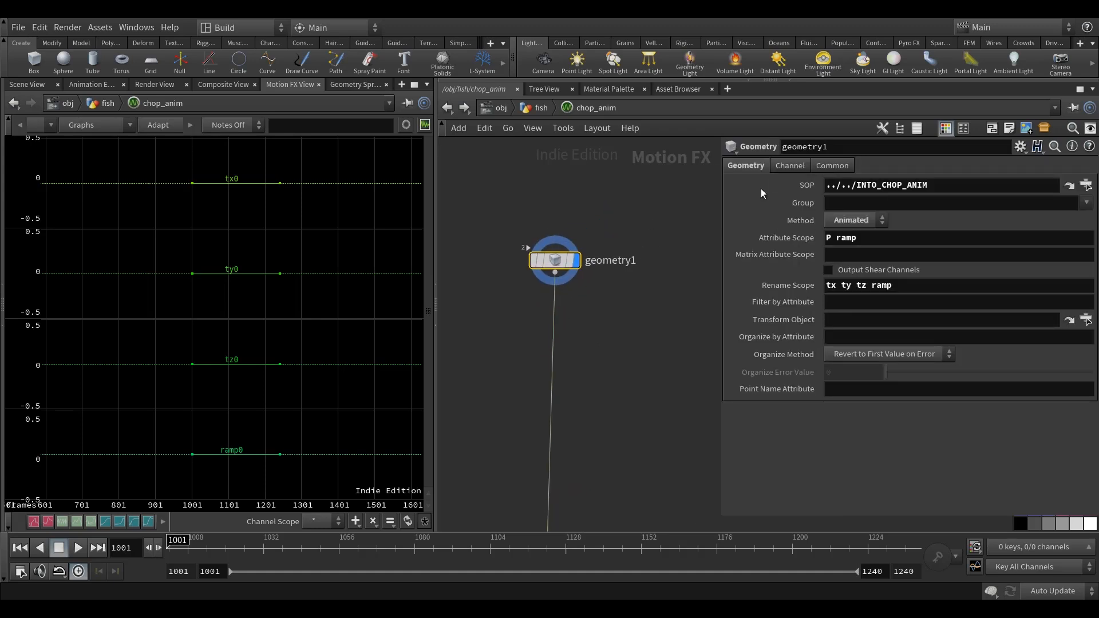
click(849, 164)
middle_drag(567, 221, 555, 212)
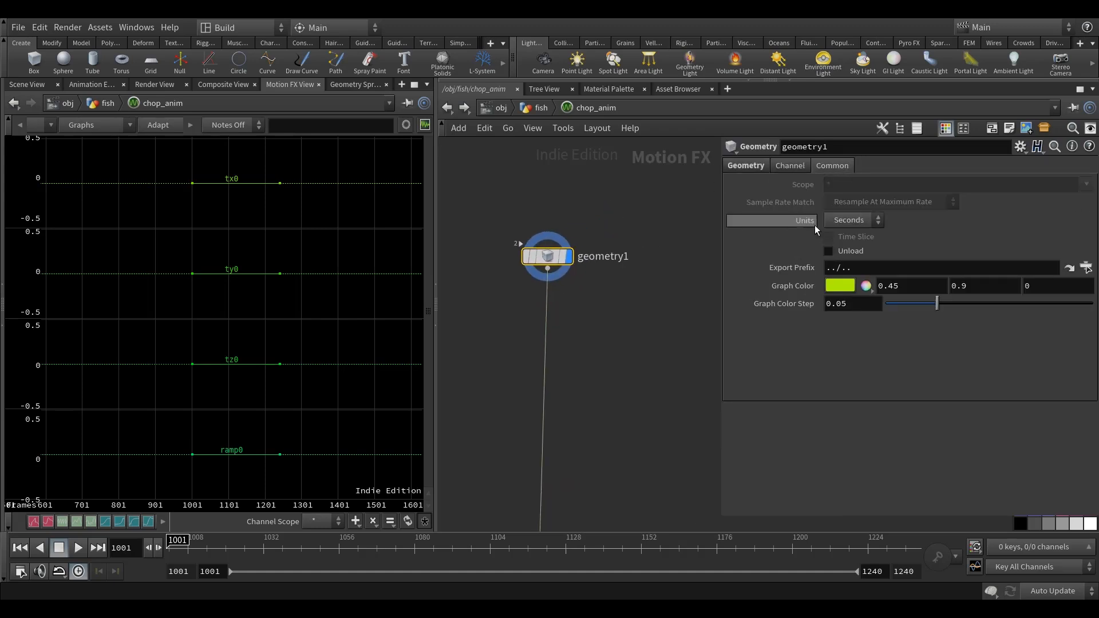
click(855, 222)
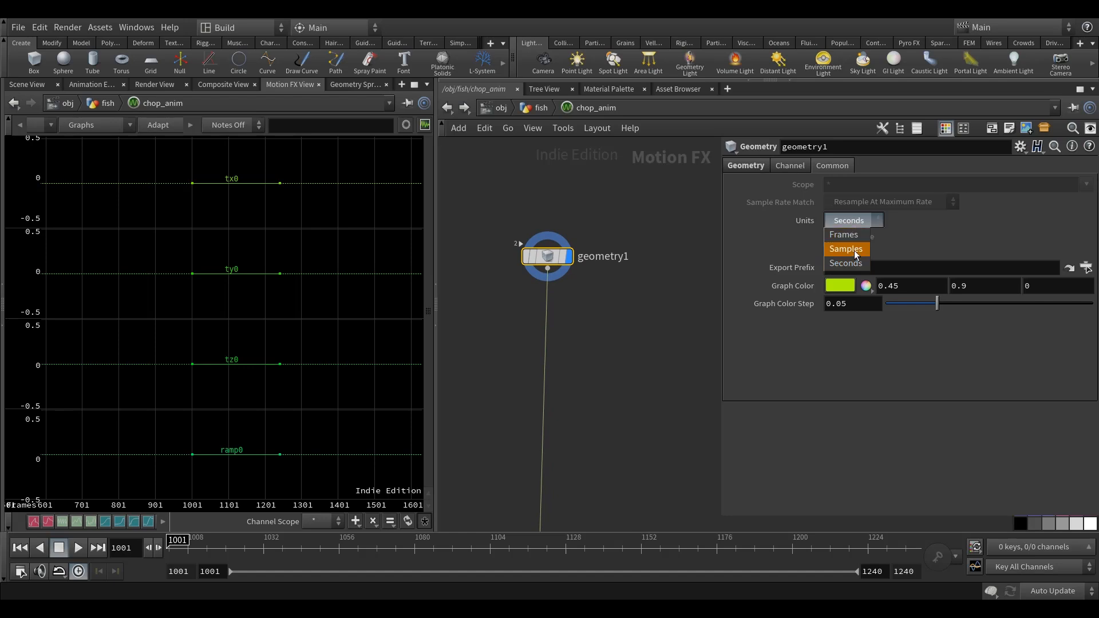
click(856, 249)
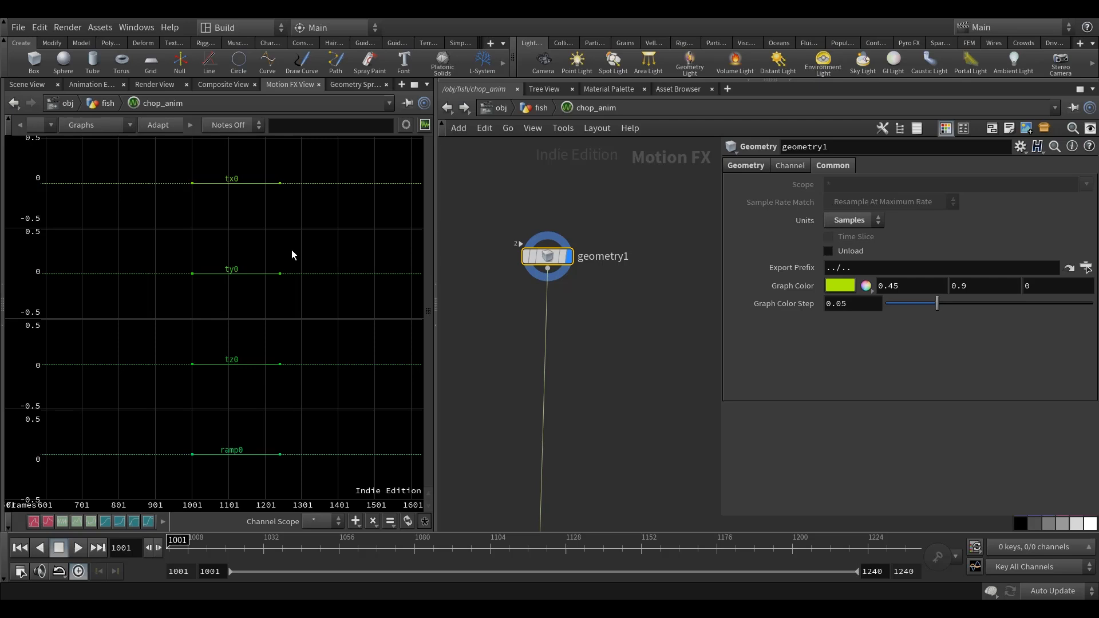
click(868, 222)
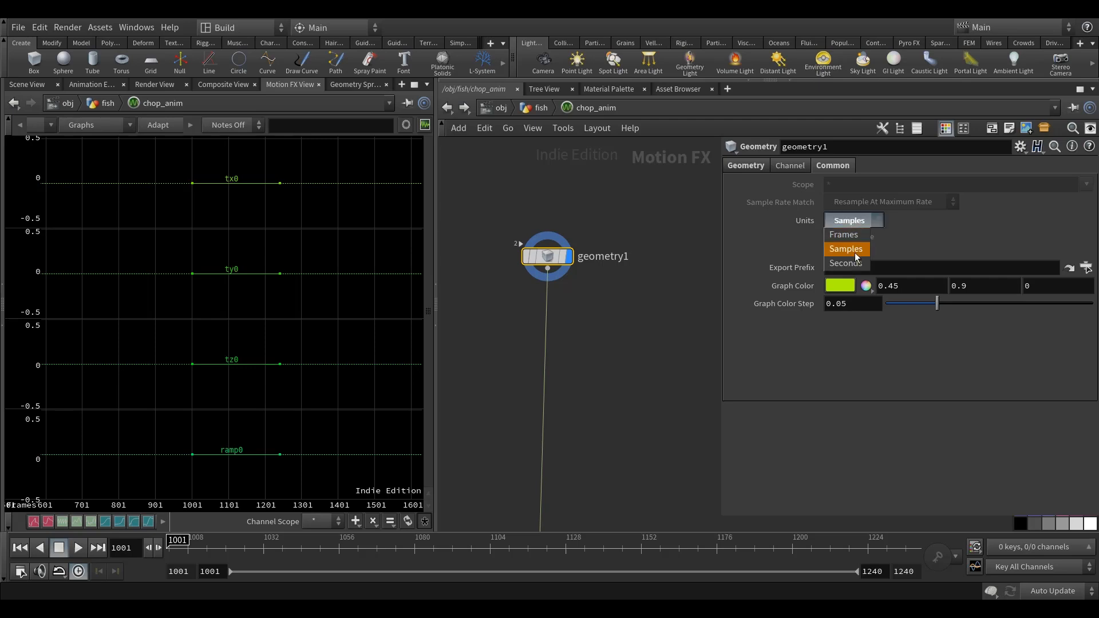
click(855, 254)
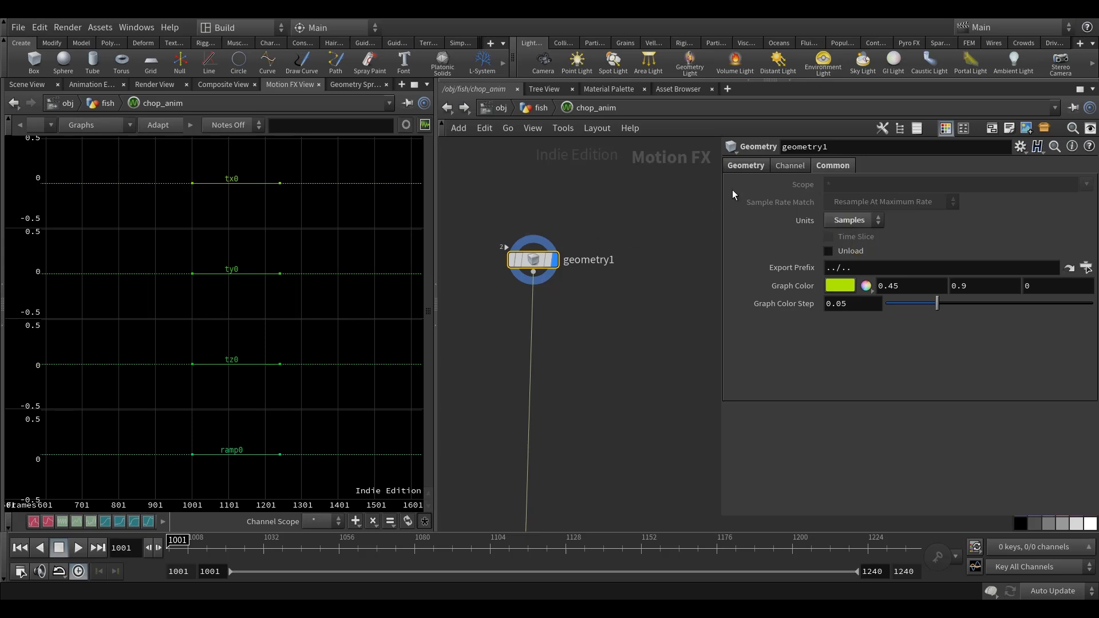
Open geometry1's channel range settings, then show the current-frame marker in the channel graphs and zoom in on the channels.
click(785, 166)
click(746, 165)
click(787, 166)
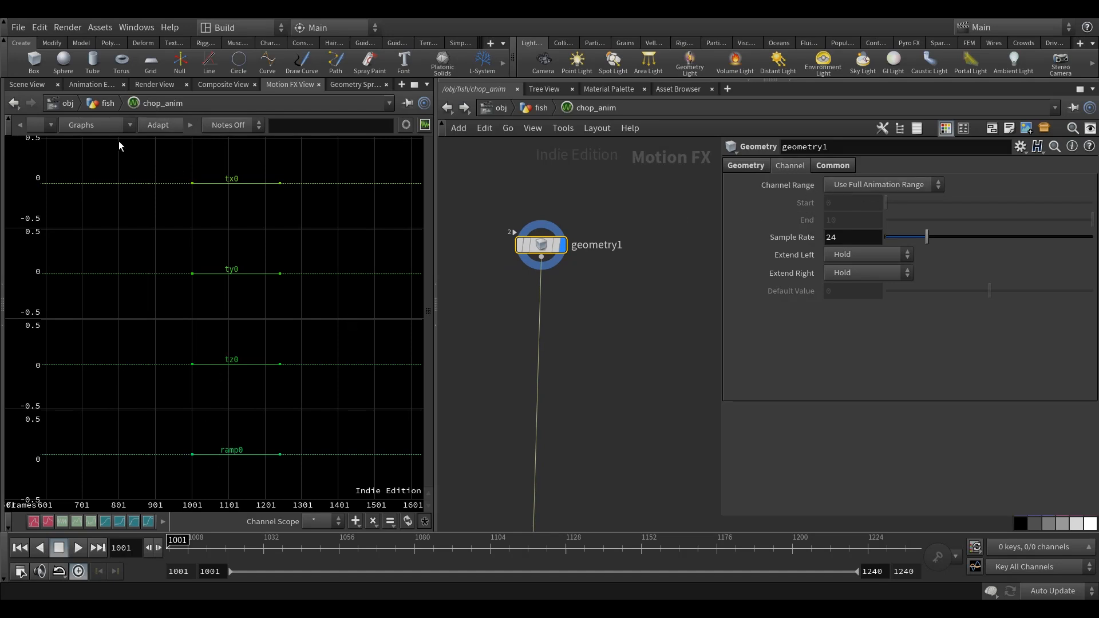
click(21, 126)
click(21, 126)
click(21, 126)
click(20, 126)
click(20, 126)
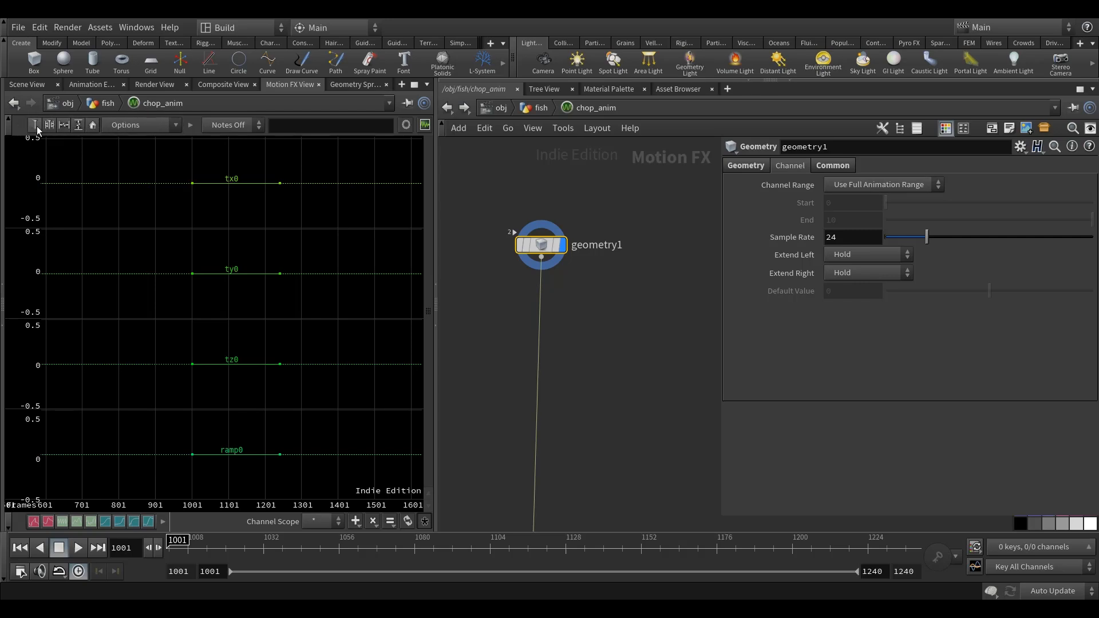
click(219, 548)
drag(220, 552, 14, 527)
right_drag(302, 304, 360, 337)
middle_drag(281, 316, 255, 312)
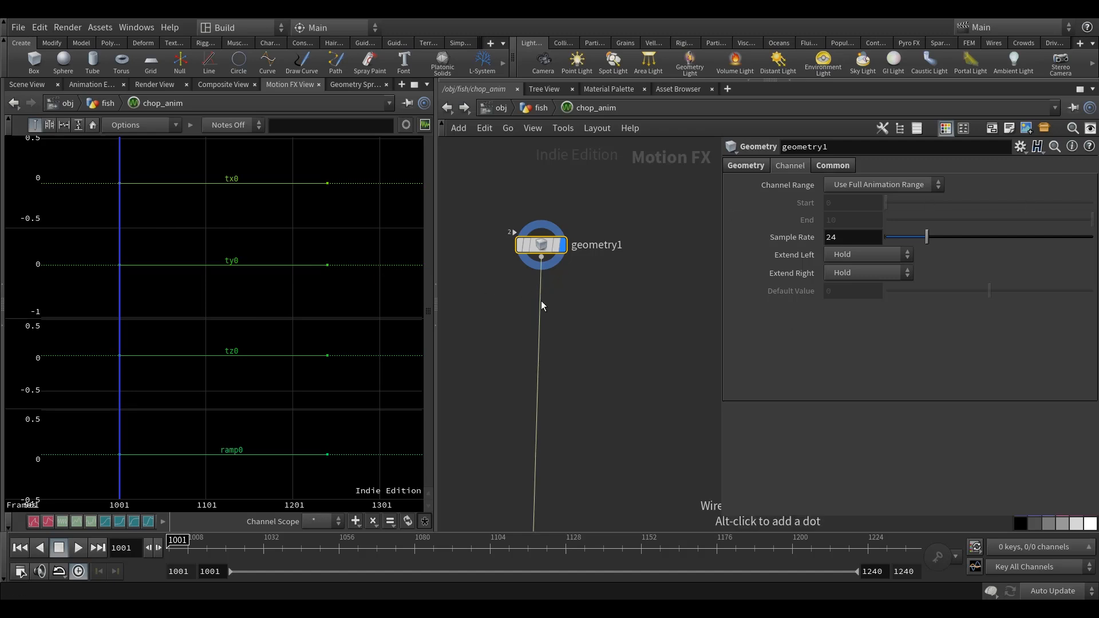
Set geometry1's Channel Range to Use Start/End with End at 2240, and frame the full channels in the graphs.
click(860, 186)
click(880, 228)
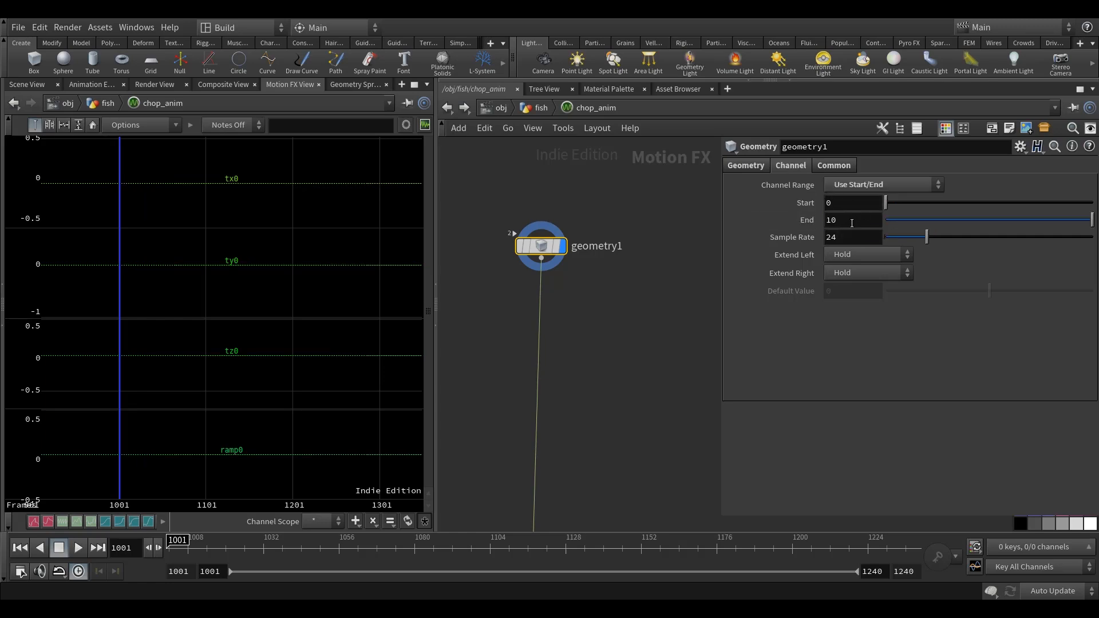
drag(851, 223, 793, 223)
text(224)
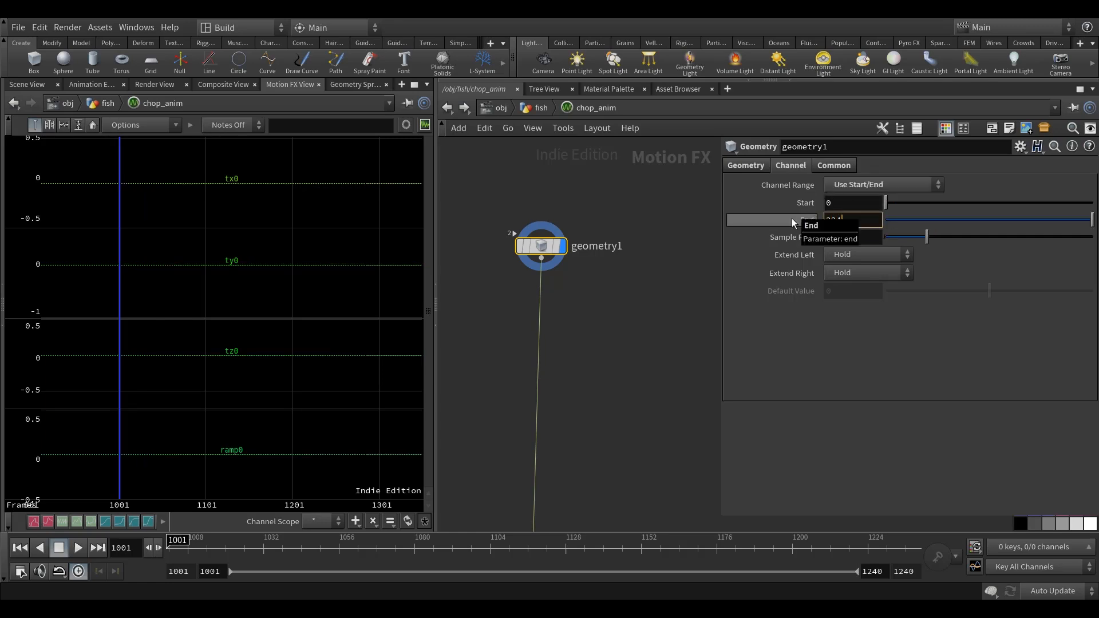
text(0)
key(Return)
scroll(327, 335, down, 3)
scroll(327, 334, down, 2)
middle_drag(327, 334, 300, 328)
key(h)
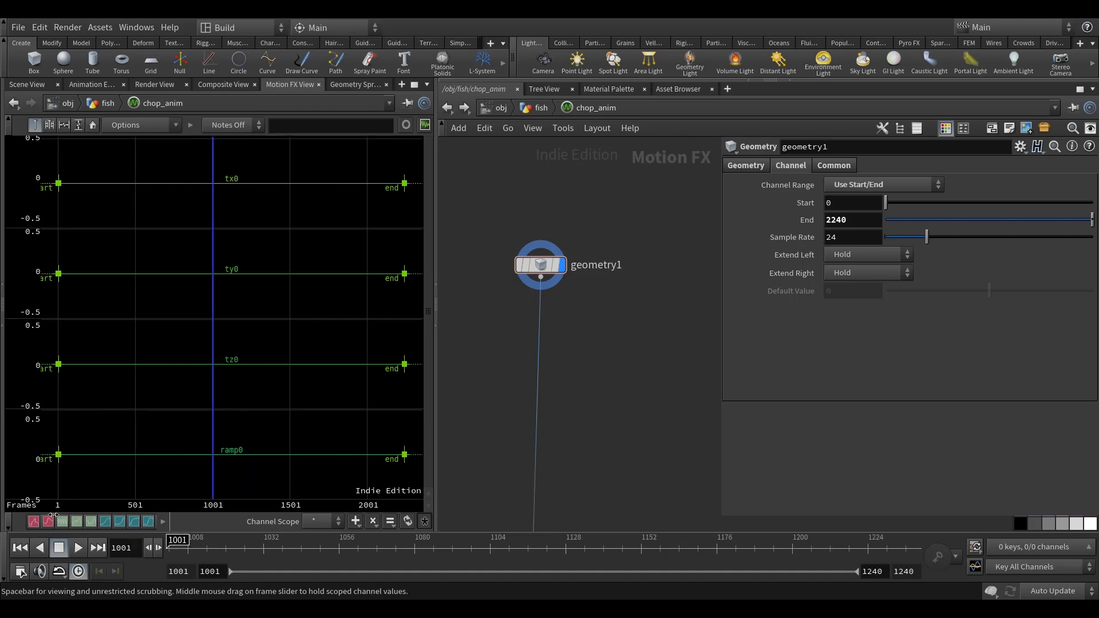
middle_drag(615, 375, 623, 366)
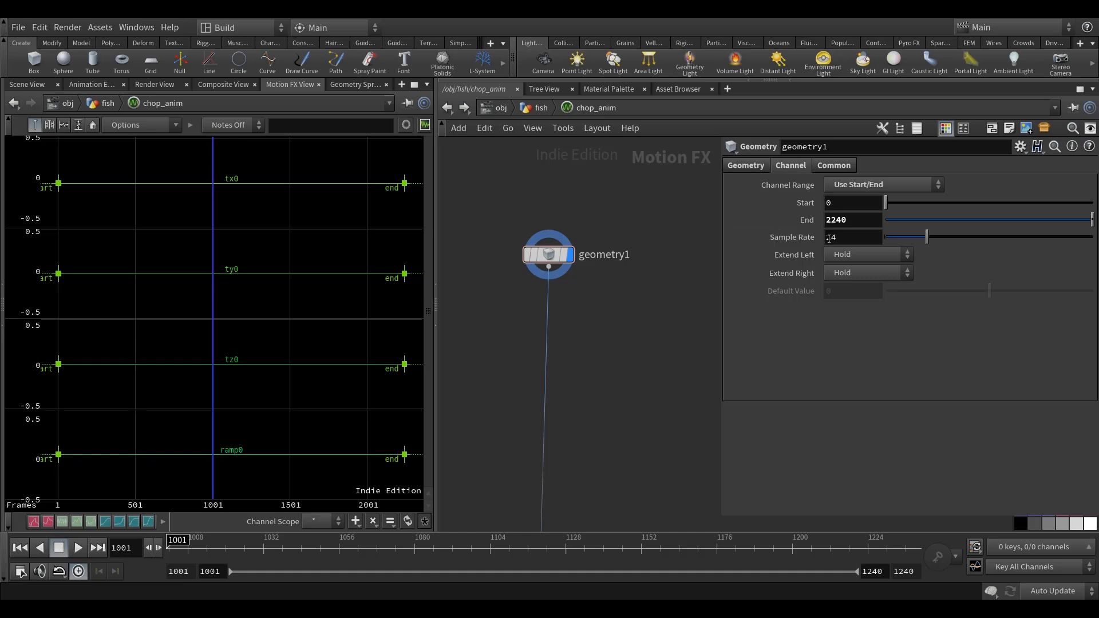
middle_drag(645, 304, 636, 297)
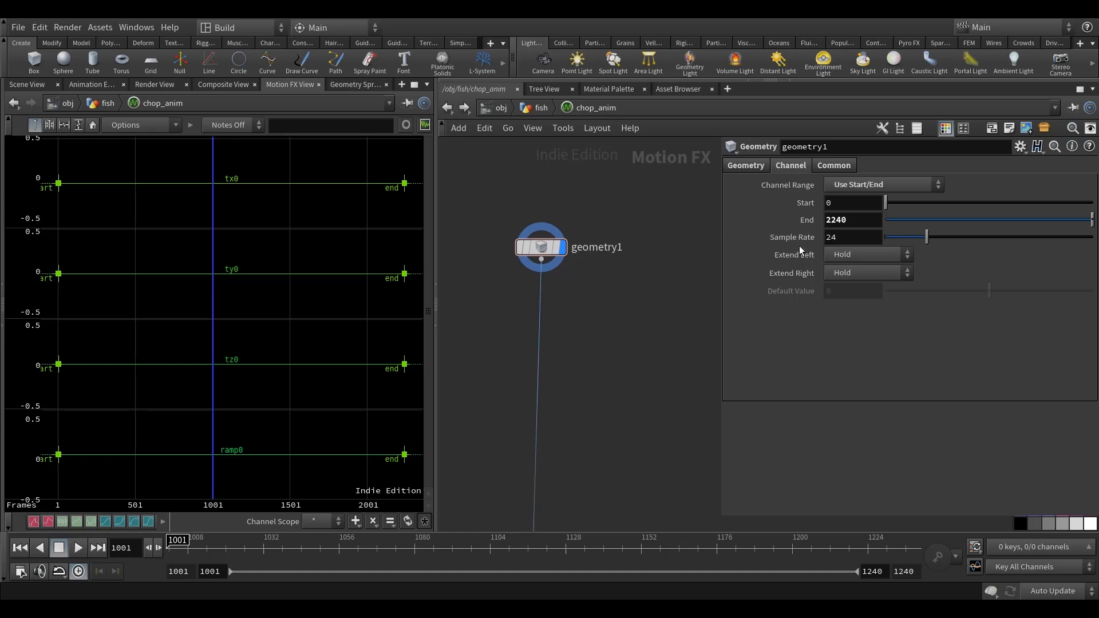
mouse_move(800, 239)
middle_drag(621, 269, 624, 276)
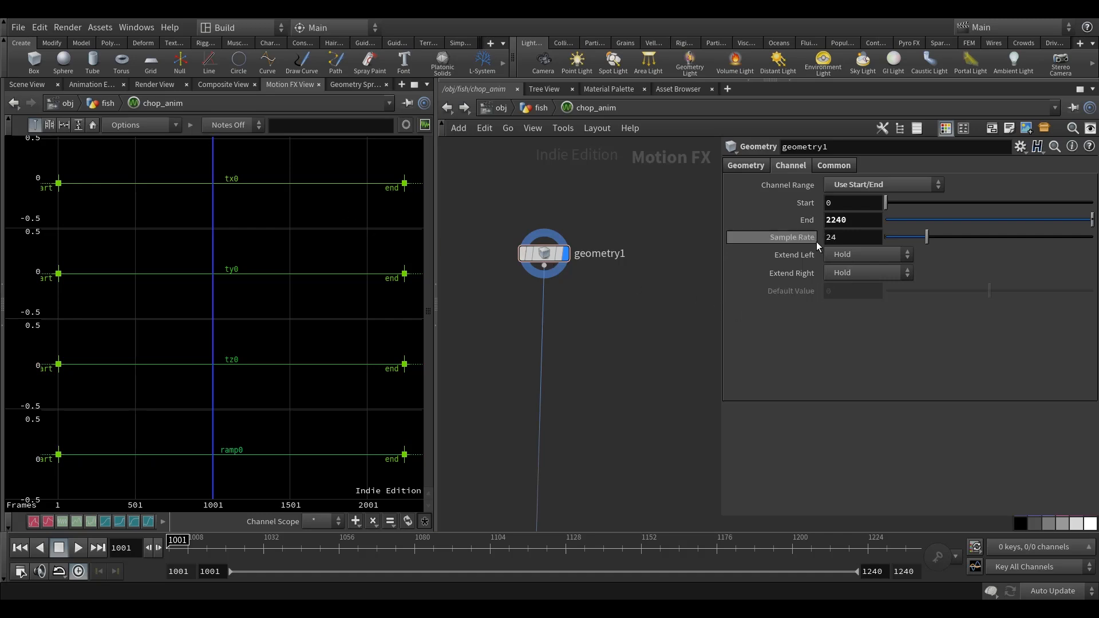
Insert a Null node between geometry1 and output1, placed just below geometry1.
middle_drag(626, 328, 624, 355)
key(Tab)
text(n)
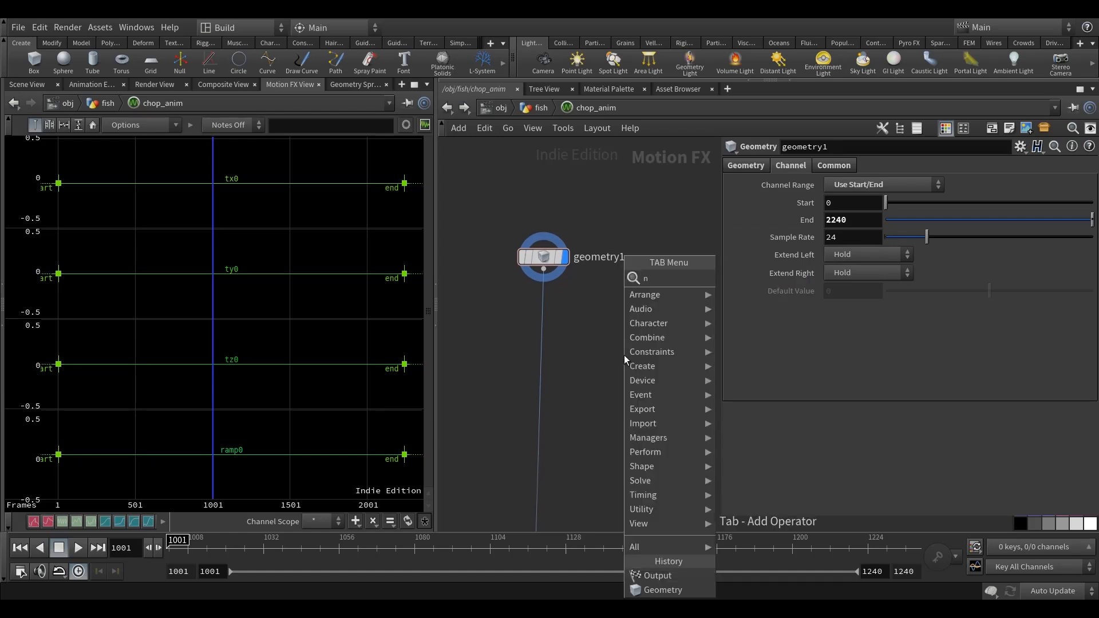
text(ul)
click(735, 281)
click(586, 342)
scroll(589, 347, up, 2)
drag(579, 343, 518, 361)
key(h)
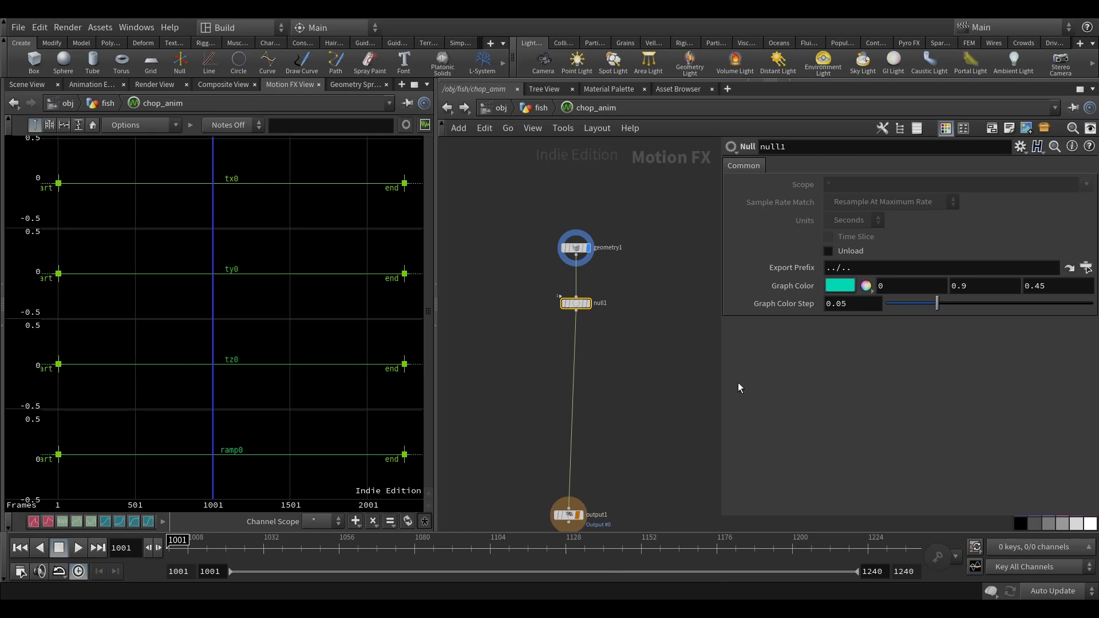
click(533, 371)
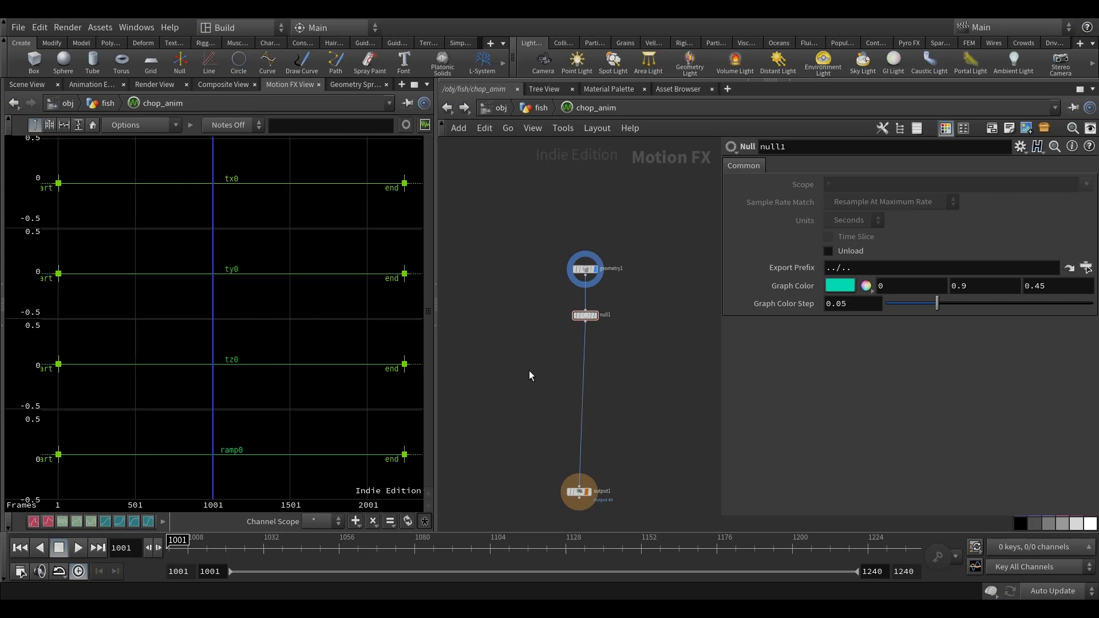
Add a Delete node beside the chain, feed it from null1, and turn on its display.
key(Tab)
text(de)
click(630, 278)
click(486, 361)
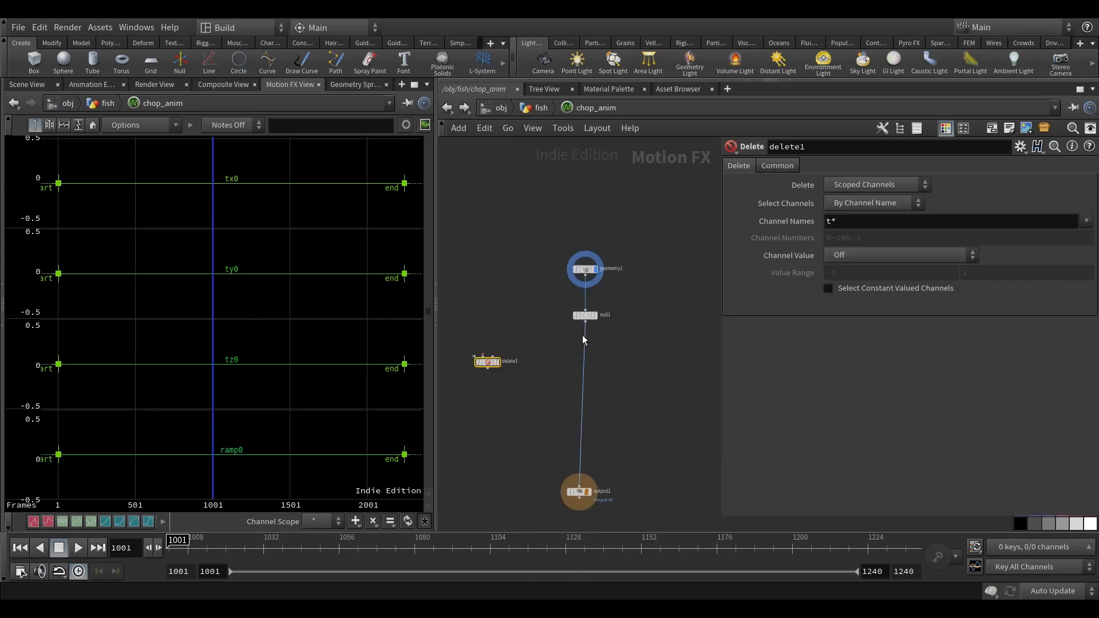
scroll(581, 328, up, 2)
click(585, 316)
middle_drag(575, 325, 653, 323)
click(517, 365)
click(537, 373)
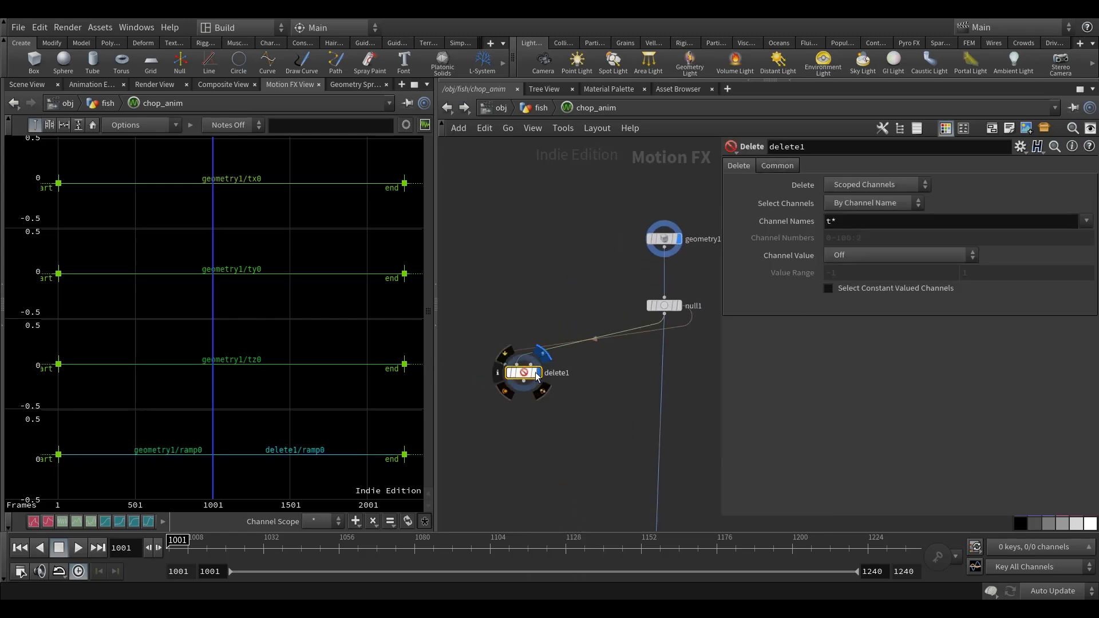
scroll(531, 373, down, 2)
drag(525, 381, 498, 361)
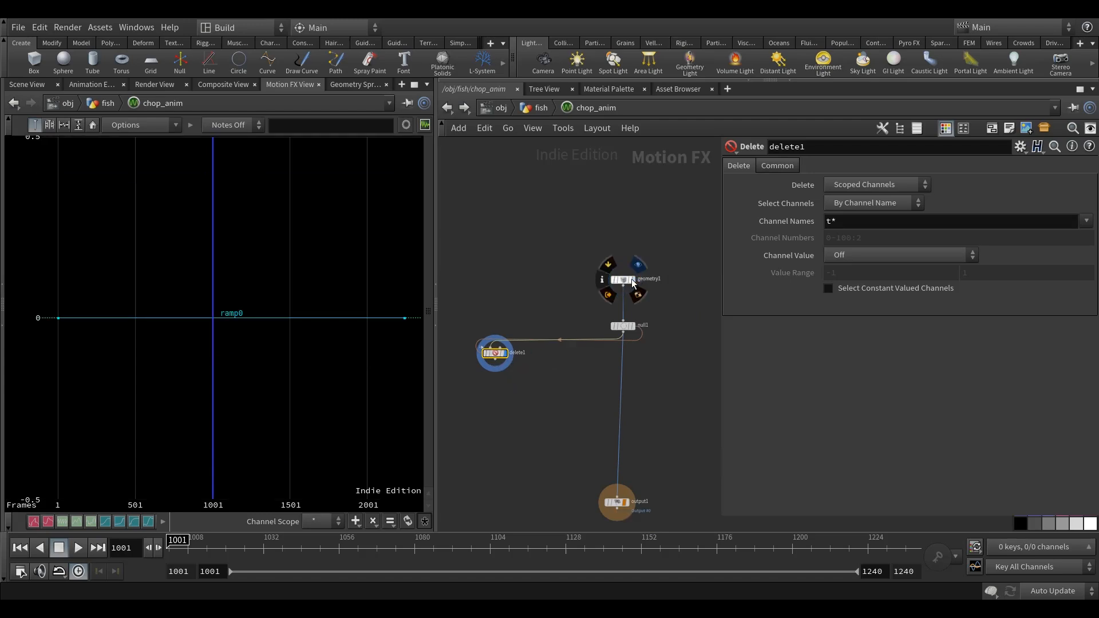
Set the Delete node's Channel Names to tx* and make it delete Non-scoped Channels.
scroll(499, 362, up, 1)
scroll(498, 361, up, 2)
mouse_move(584, 367)
middle_down()
mouse_move(544, 362)
mouse_move(573, 361)
middle_up()
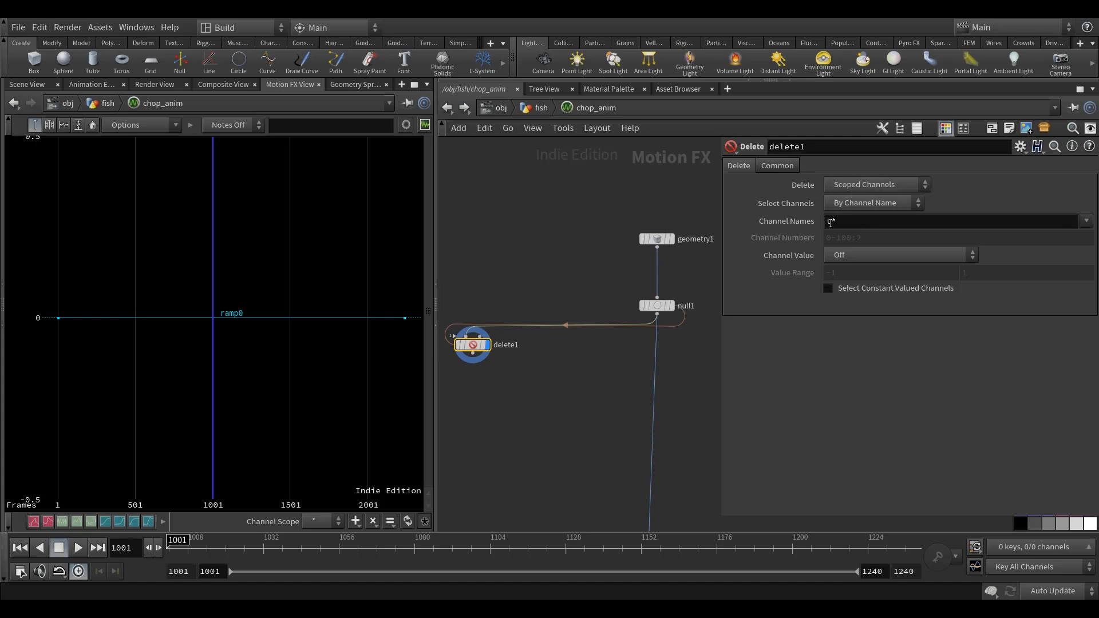
text(x)
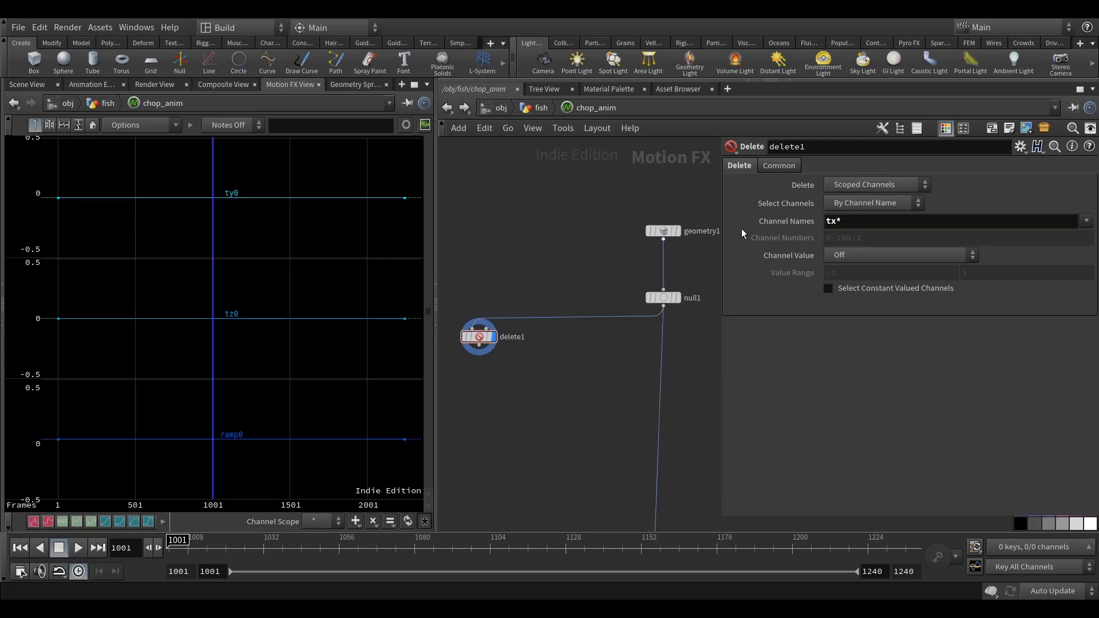
click(868, 187)
click(867, 213)
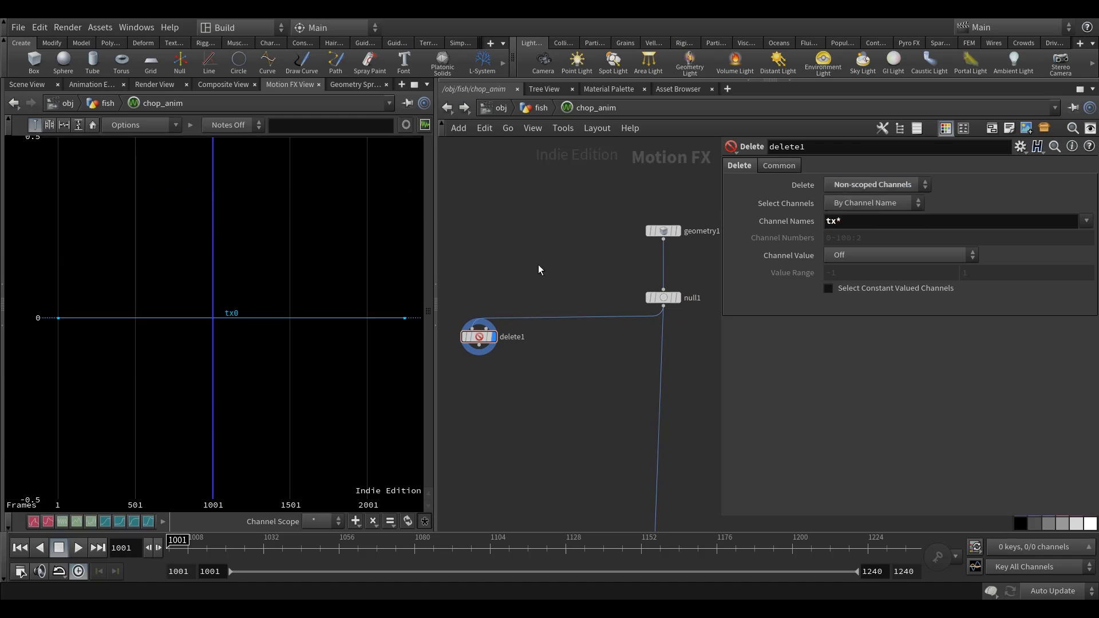
Rename the Delete node as keep_tx.
scroll(617, 273, down, 1)
double_click(545, 319)
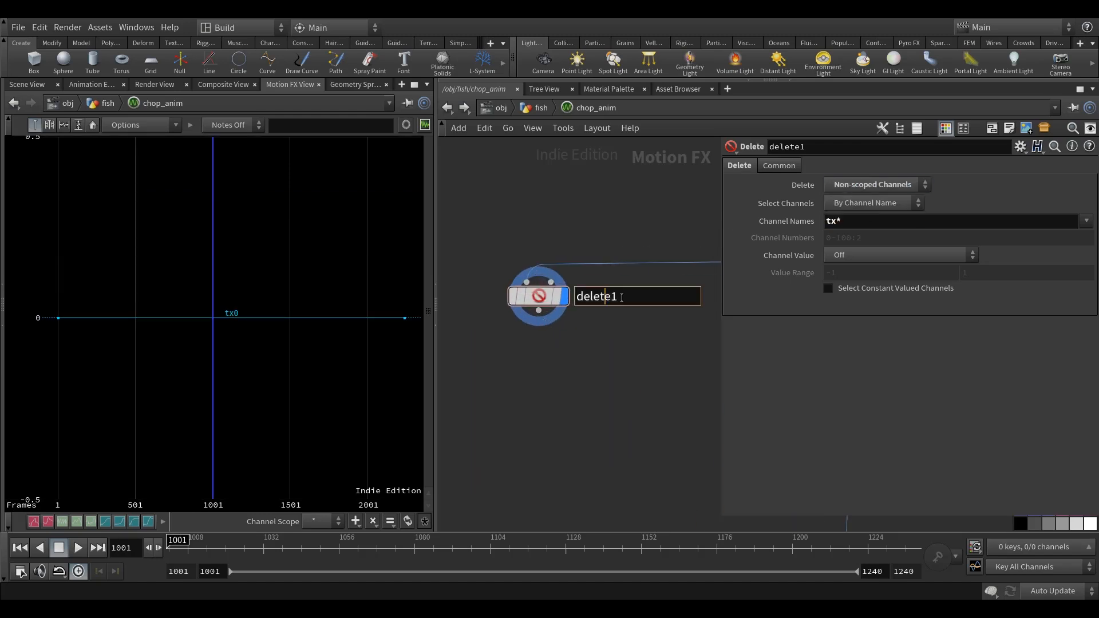
text(keep_tx)
key(Return)
scroll(584, 430, down, 3)
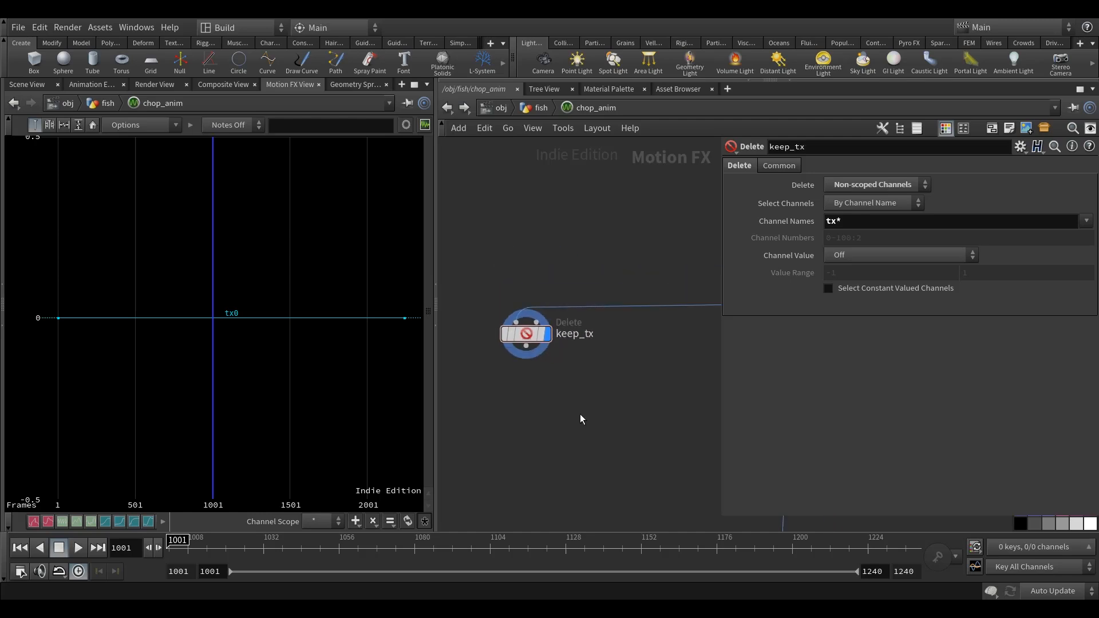
Examine geometry1's channel settings and keep_tx's channel name filter.
mouse_move(643, 302)
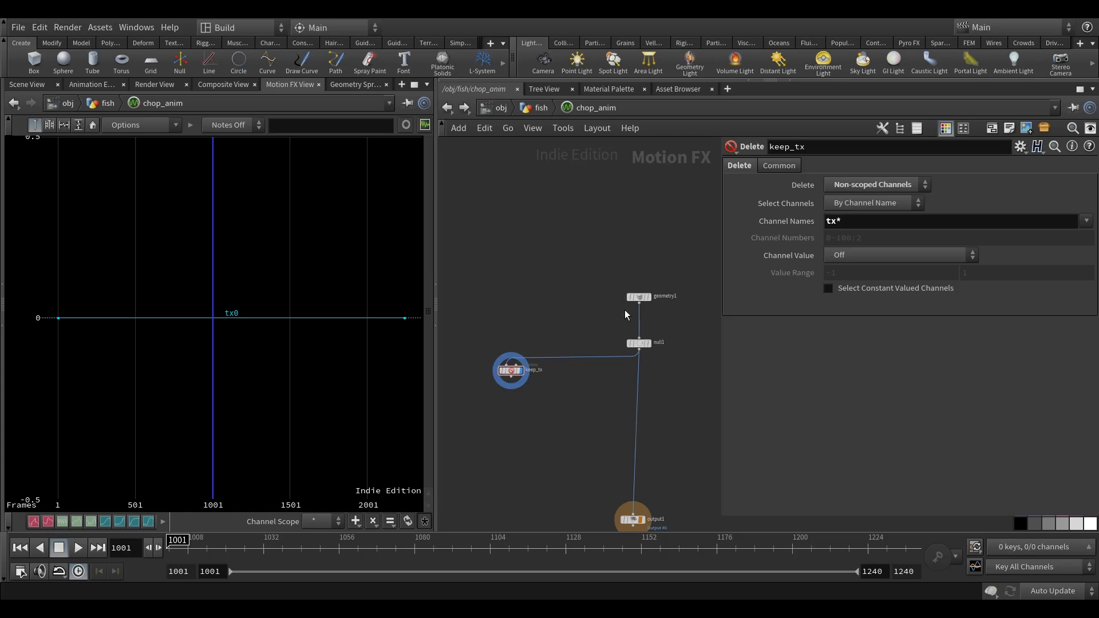
click(637, 299)
scroll(606, 295, up, 2)
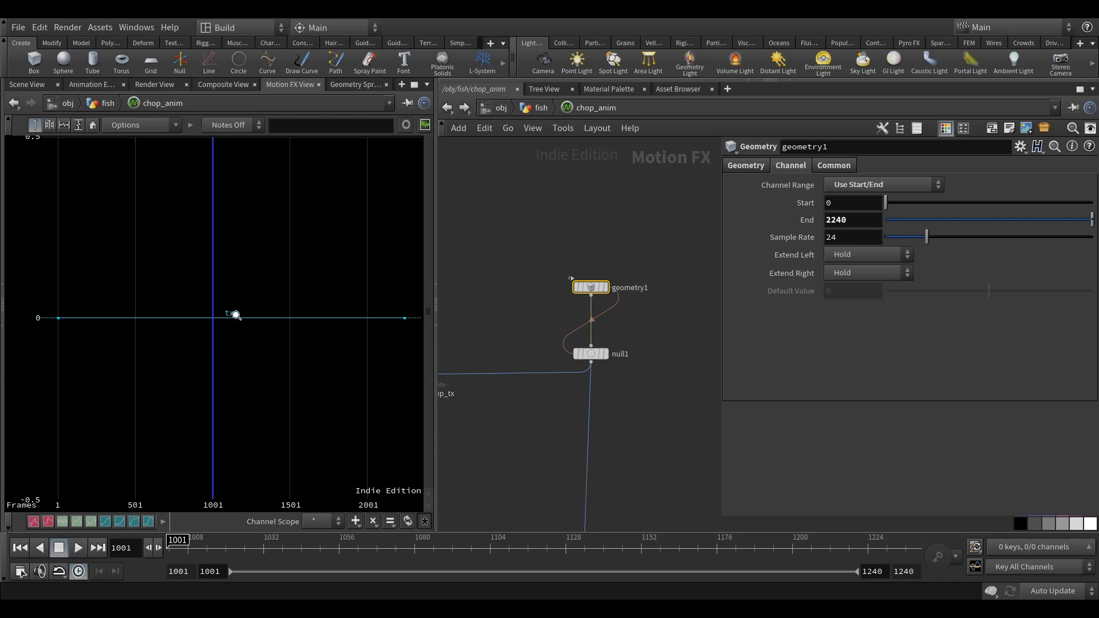
middle_drag(559, 336, 600, 326)
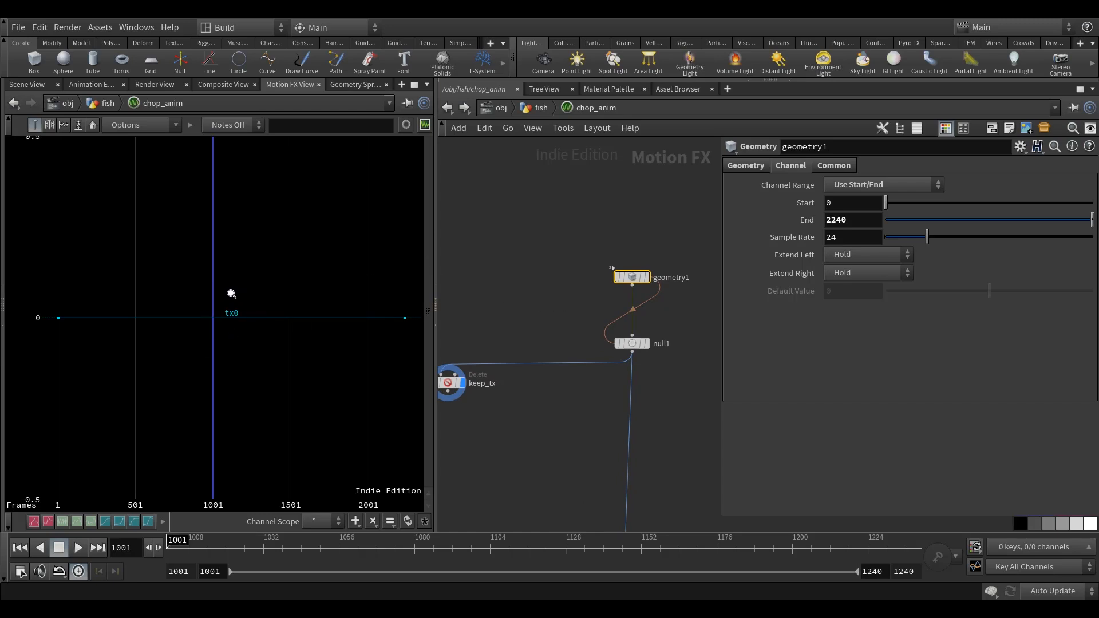
middle_drag(495, 326, 552, 311)
click(503, 368)
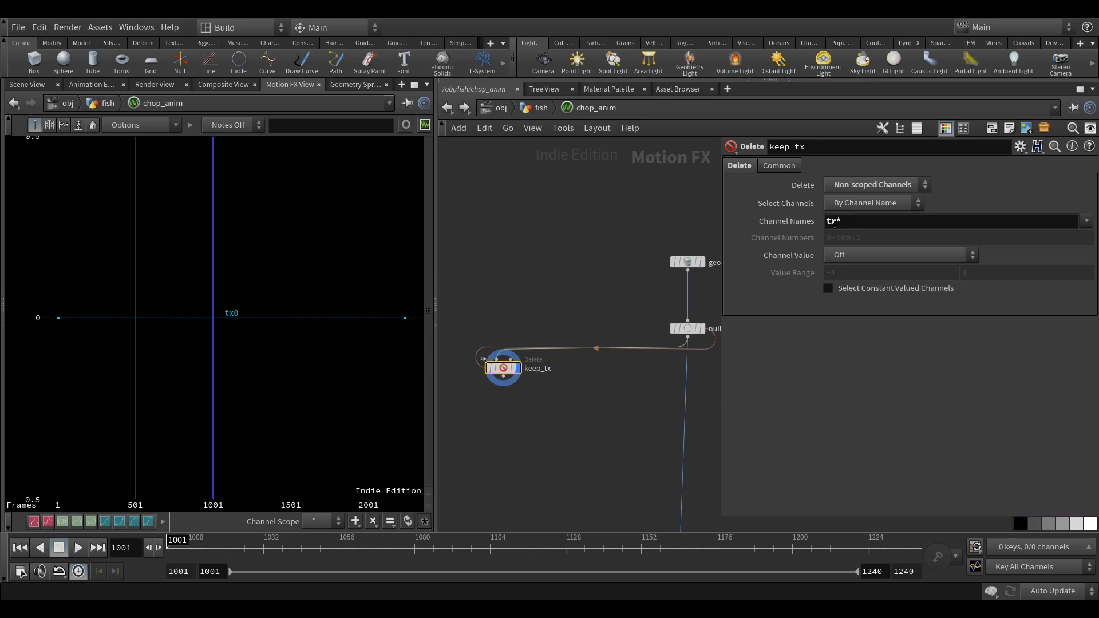
scroll(604, 398, down, 2)
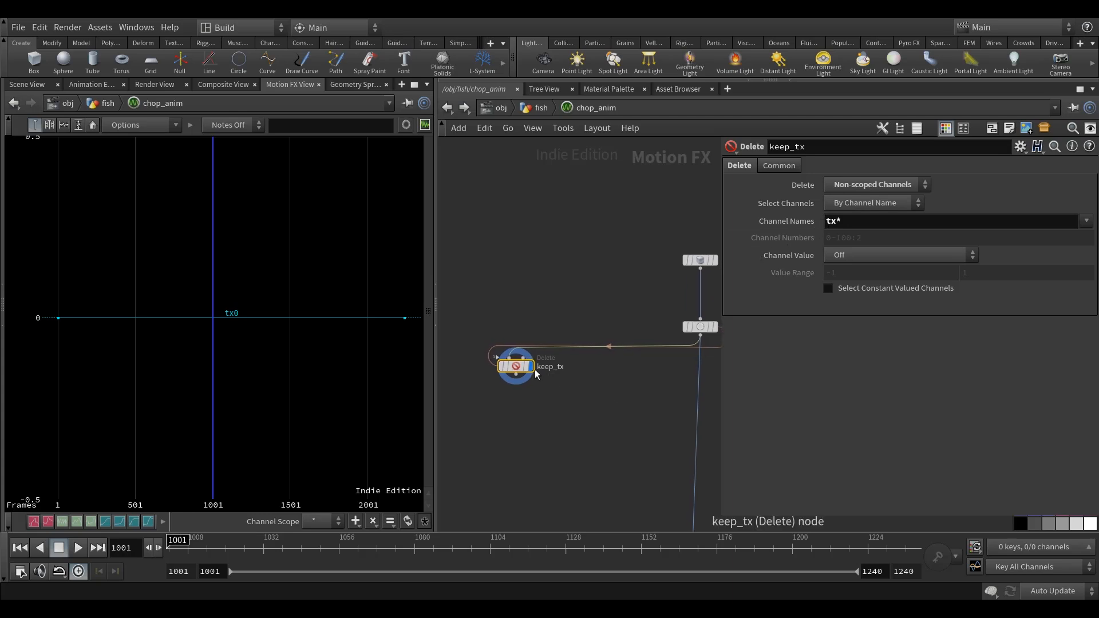
Move the keep_tx node further out from the main chain and duplicate it beside the original.
middle_drag(583, 381, 625, 380)
drag(591, 371, 470, 369)
key(ctrl+c)
key(ctrl+v)
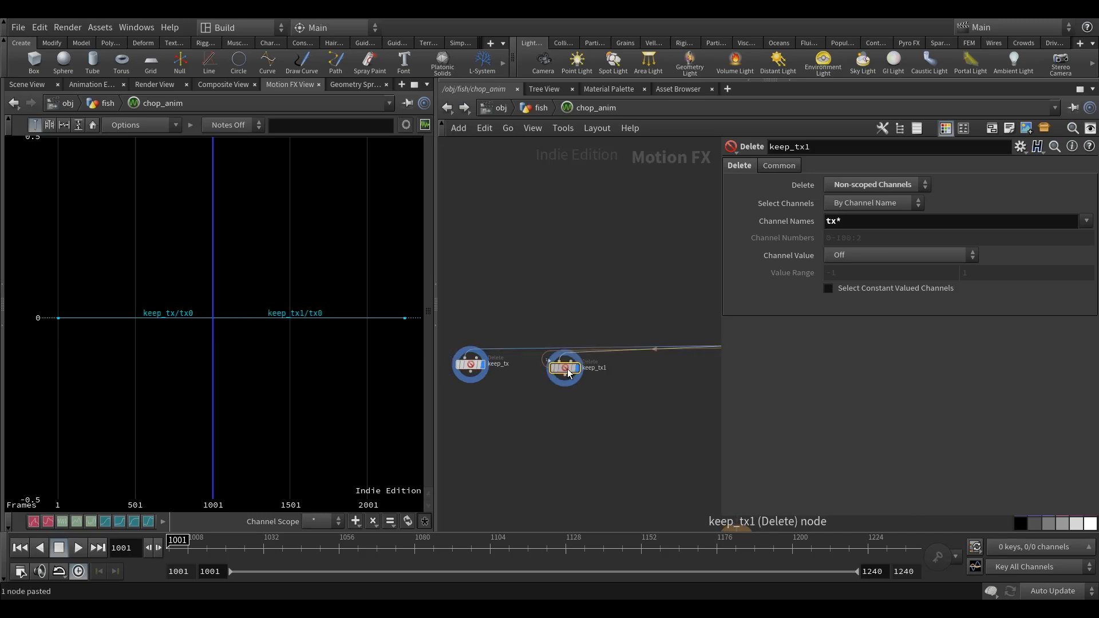
Rename the copied Delete node as keep_ty and set its Channel Names to ty*.
scroll(614, 377, up, 3)
click(602, 358)
drag(611, 357, 599, 362)
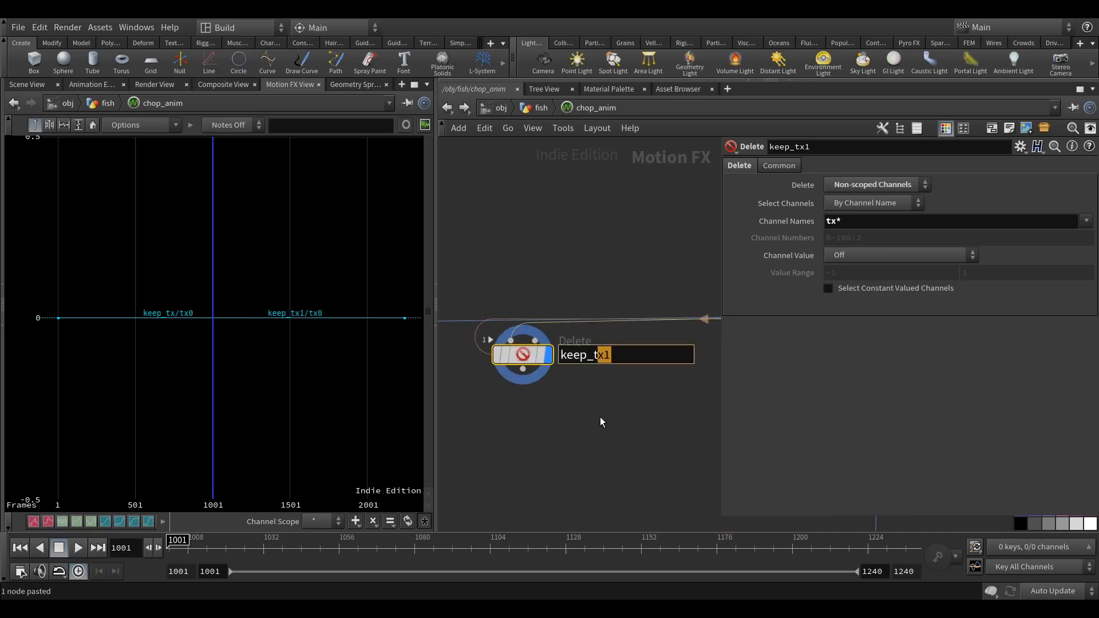
text(y)
key(Return)
drag(837, 223, 830, 223)
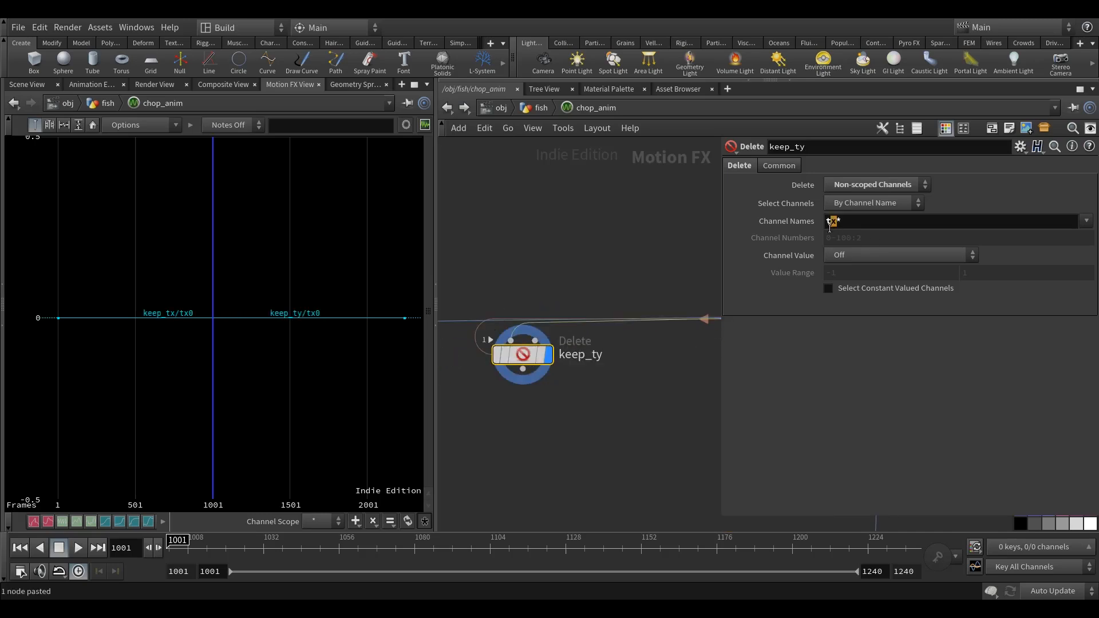
text(y)
key(Return)
scroll(596, 237, down, 3)
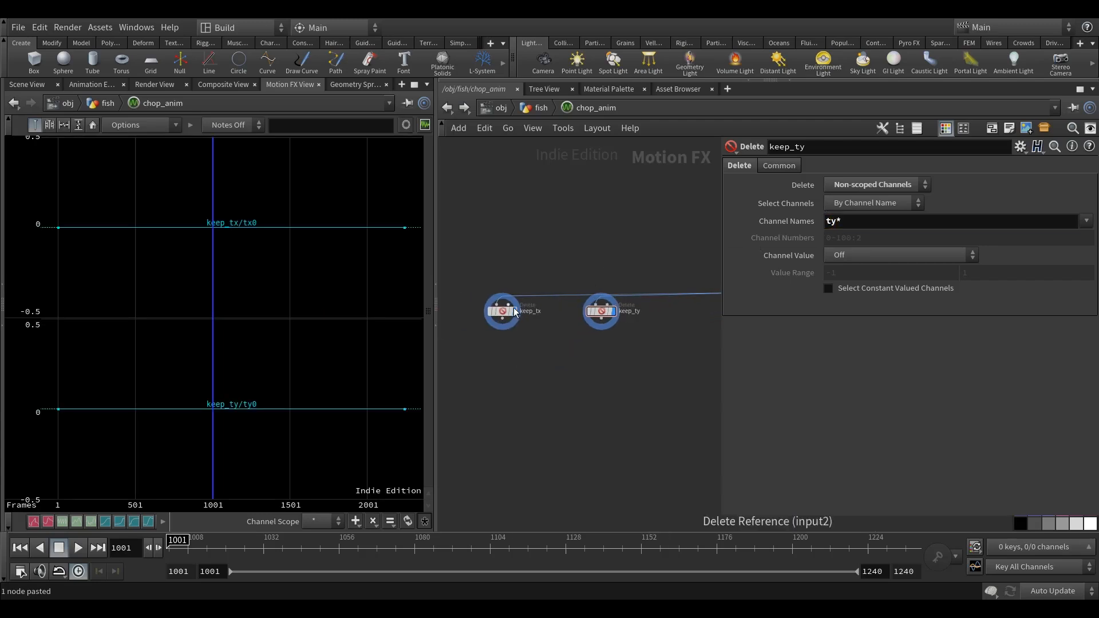
Duplicate keep_ty between it and the main chain, and display only the new copy.
middle_drag(614, 339, 544, 347)
scroll(551, 337, up, 3)
alt+drag(522, 315, 651, 322)
scroll(651, 323, down, 4)
middle_drag(647, 348, 584, 357)
scroll(578, 351, up, 3)
drag(589, 324, 594, 320)
click(500, 318)
scroll(654, 319, up, 3)
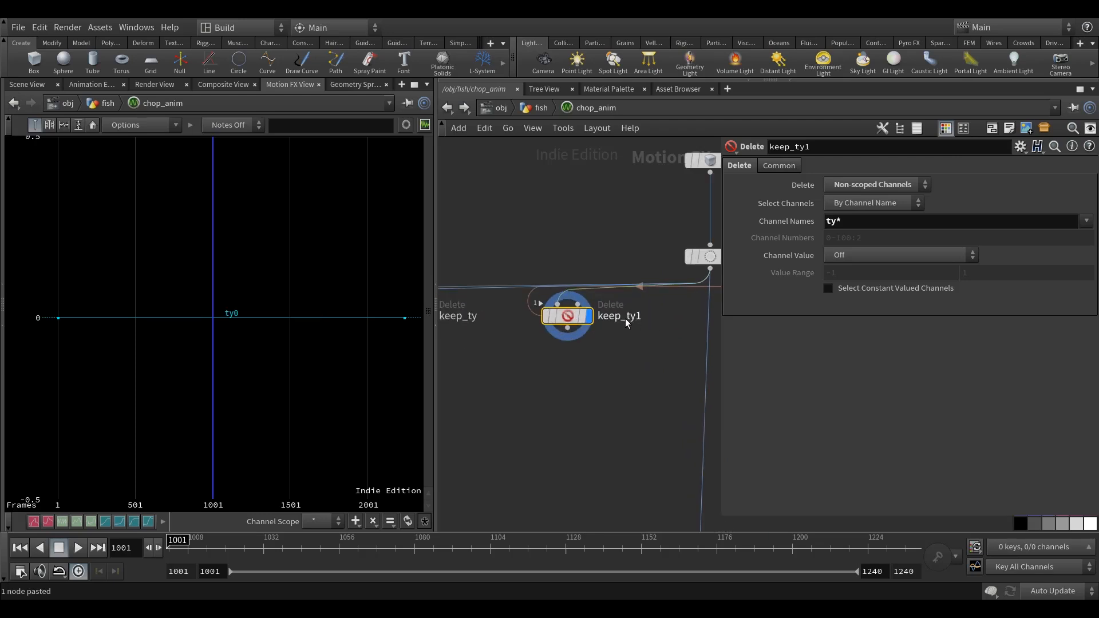
Rename the new copy as keep_tz and set its Channel Names to tz*.
double_click(635, 322)
key(BackSpace)
key(BackSpace)
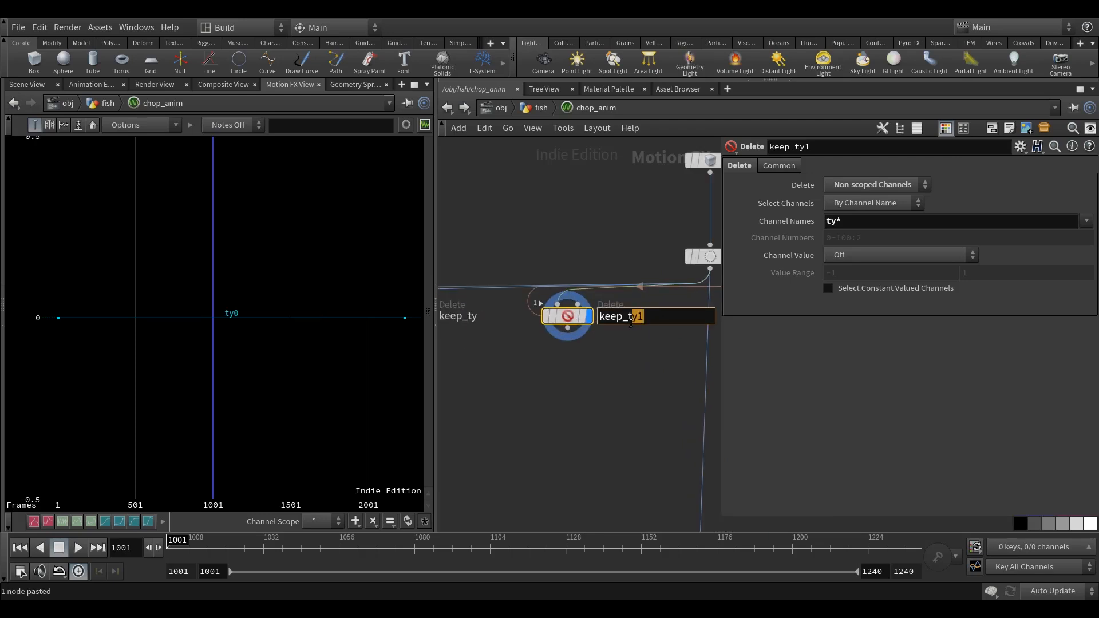
text(z)
key(Return)
click(568, 319)
text(z)
key(Return)
Duplicate keep_tz, insert the copy into the main chain between null1 and output1, and make it the displayed node.
scroll(607, 239, down, 6)
drag(616, 321, 561, 300)
scroll(577, 309, up, 3)
click(566, 303)
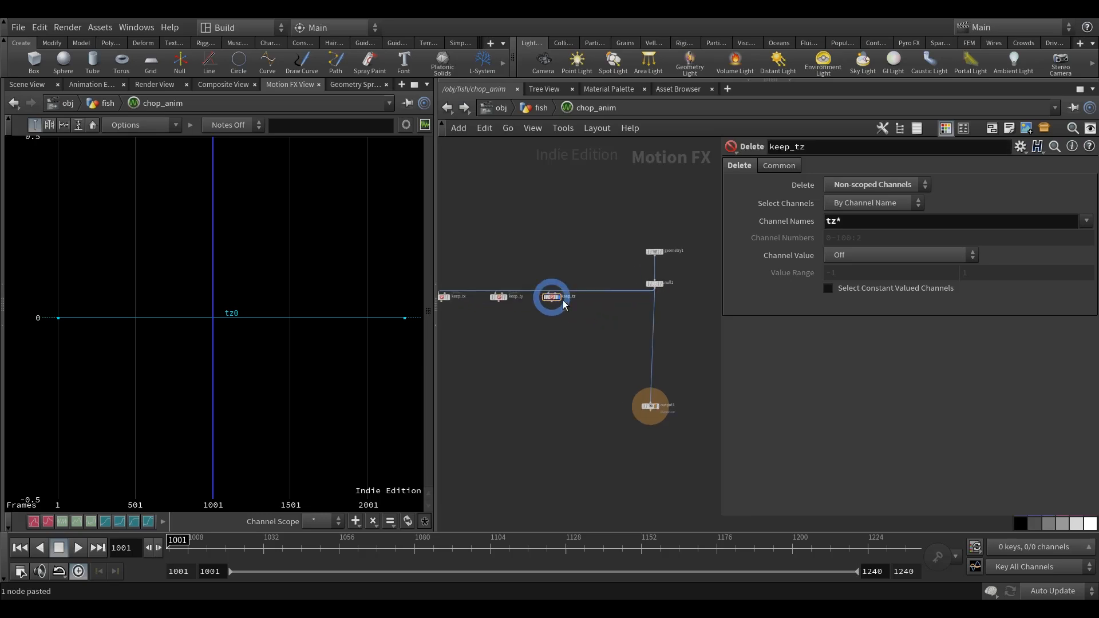
scroll(554, 299, up, 4)
click(555, 300)
key(ctrl+c)
scroll(624, 320, down, 4)
middle_drag(684, 319, 598, 314)
scroll(599, 314, up, 3)
key(ctrl+v)
drag(598, 315, 618, 306)
scroll(615, 307, up, 2)
mouse_move(564, 325)
middle_down()
mouse_move(746, 323)
mouse_move(584, 329)
middle_up()
click(556, 298)
scroll(647, 333, down, 1)
scroll(648, 334, down, 3)
scroll(607, 316, up, 5)
Rename the Delete node in the main chain as keep_ramp and set its Channel Names to ramp*.
click(637, 309)
drag(633, 305, 700, 330)
text(ramp)
key(Return)
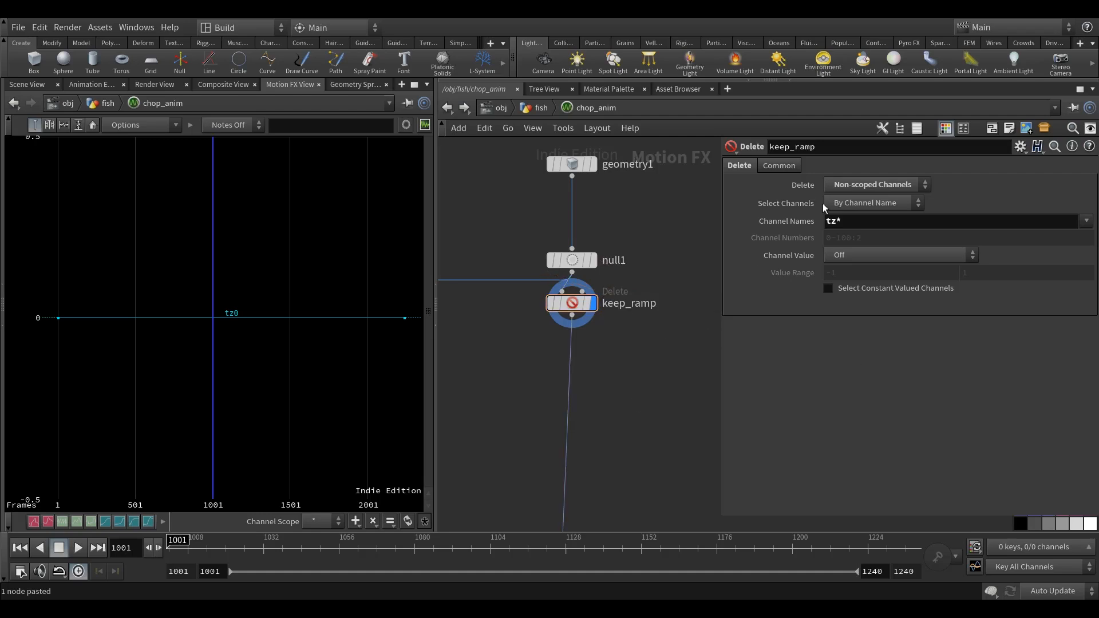
double_click(831, 222)
text(ramp*)
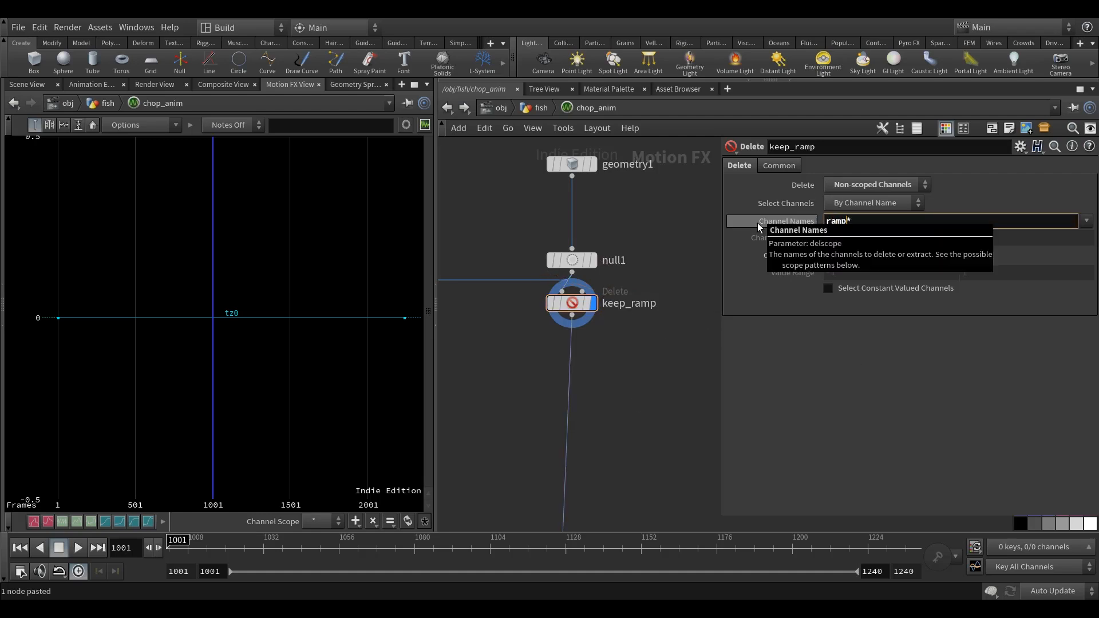
key(Return)
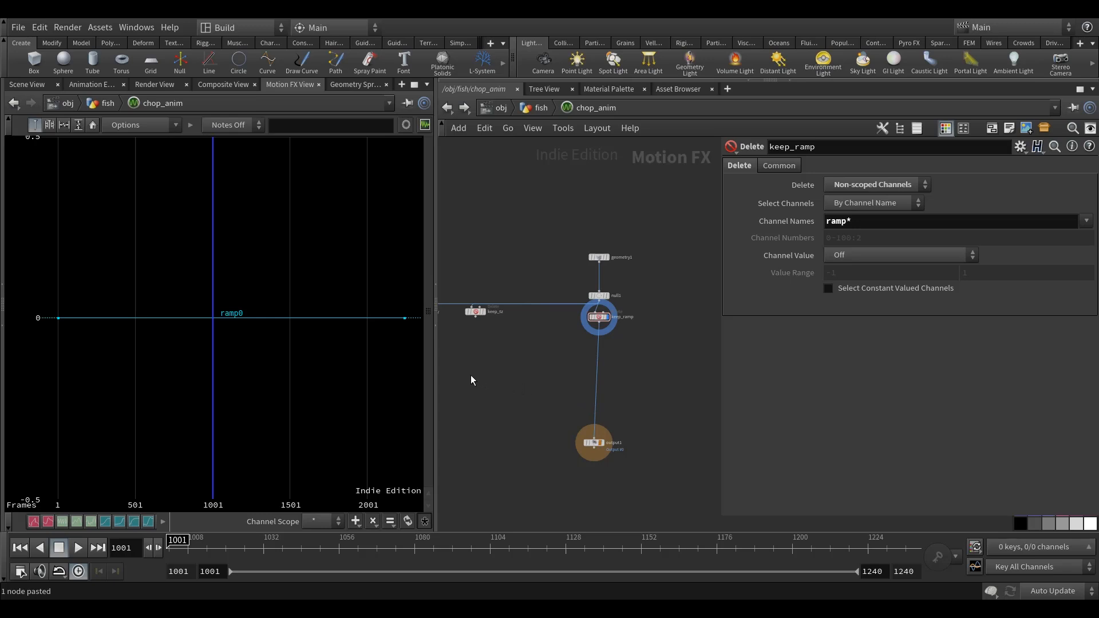
middle_drag(488, 377, 478, 376)
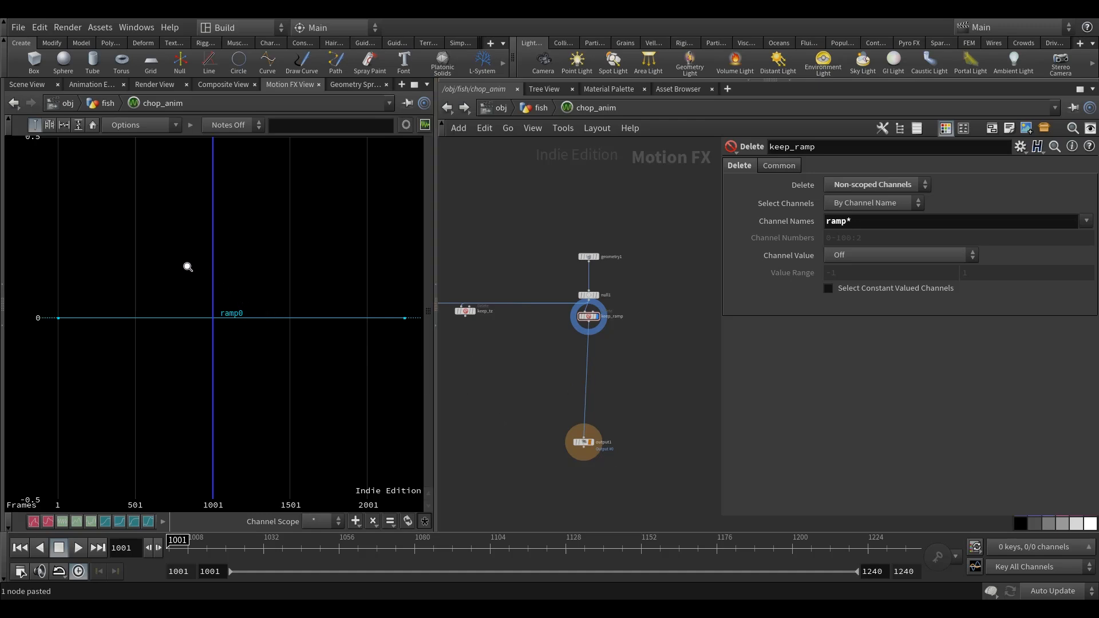
scroll(612, 326, up, 3)
middle_drag(668, 293, 659, 301)
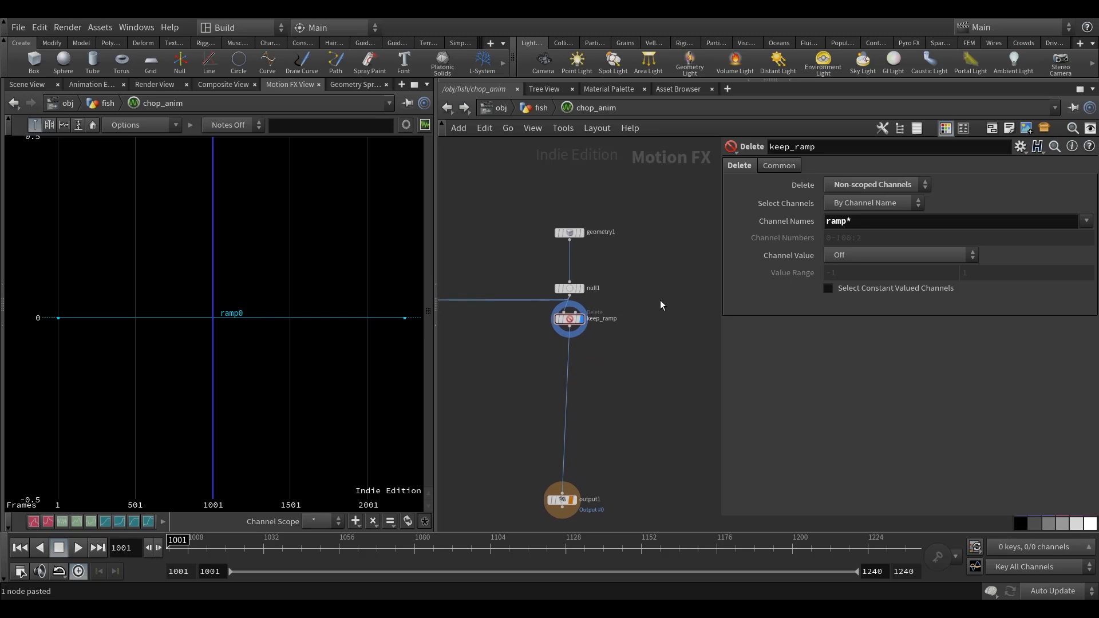
middle_drag(268, 366, 263, 371)
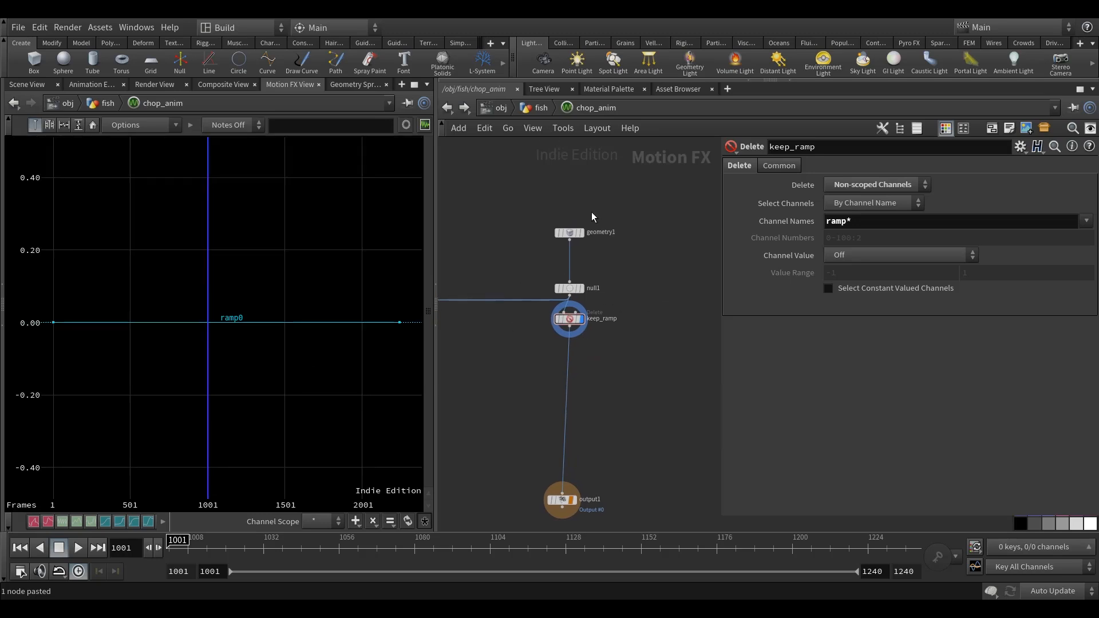
Go up to the fish network, open chop_anim's parameter interface for editing and add an Integer parameter under root.
click(540, 109)
scroll(535, 312, up, 4)
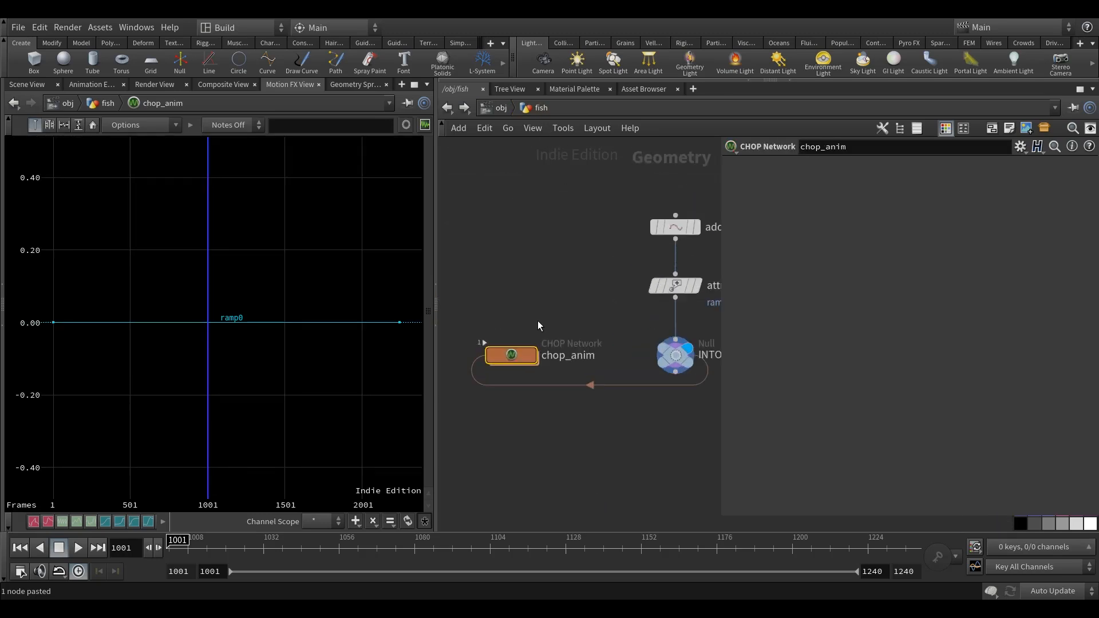
right_click(502, 359)
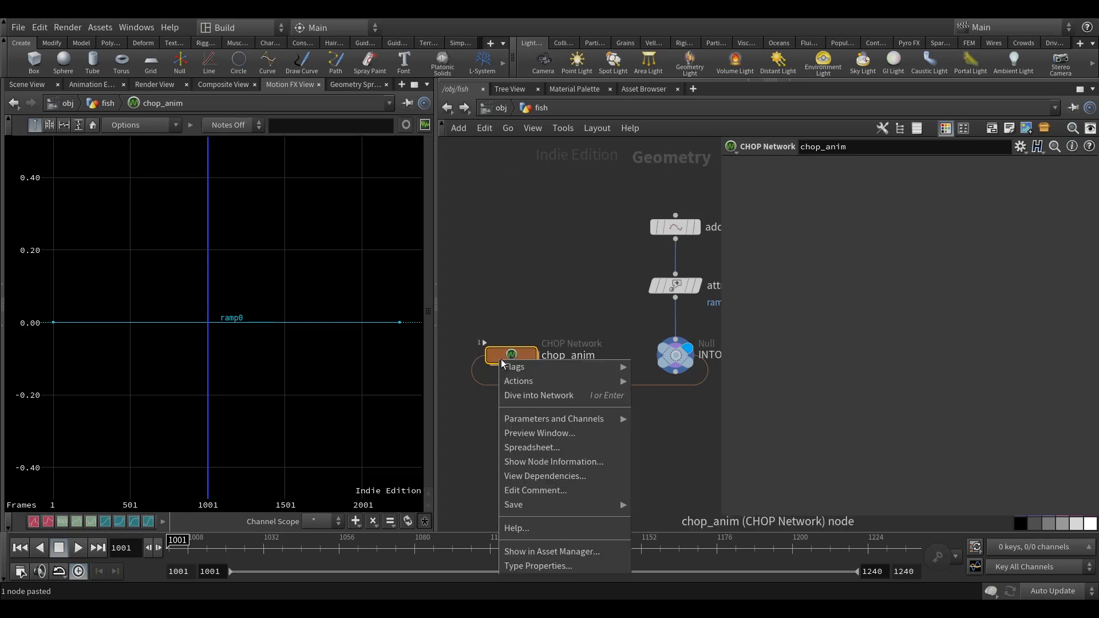
mouse_move(530, 421)
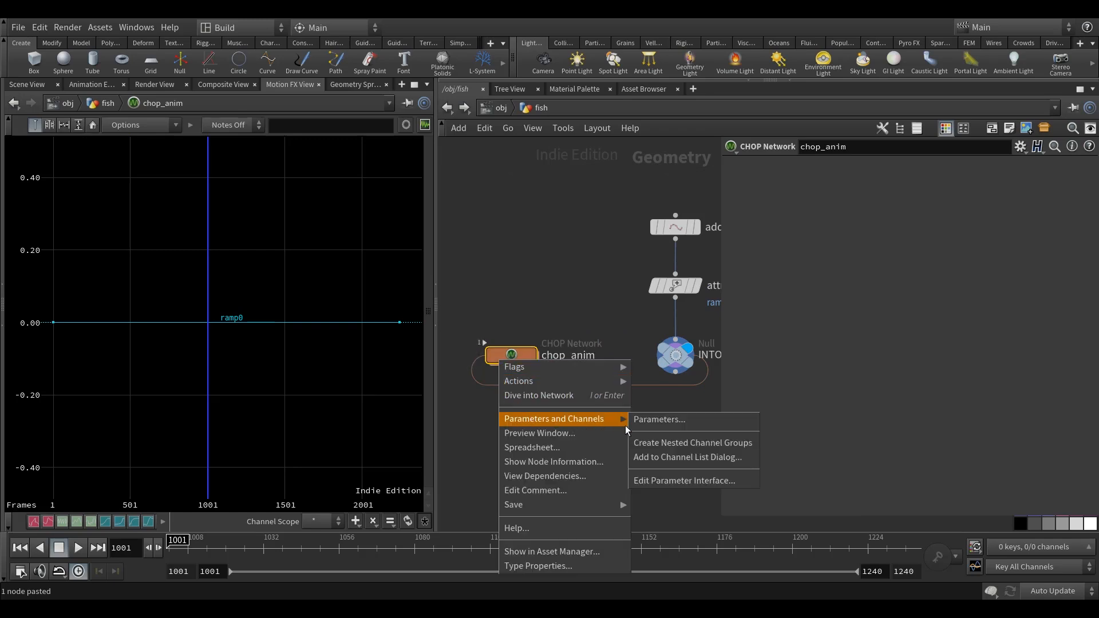
click(677, 481)
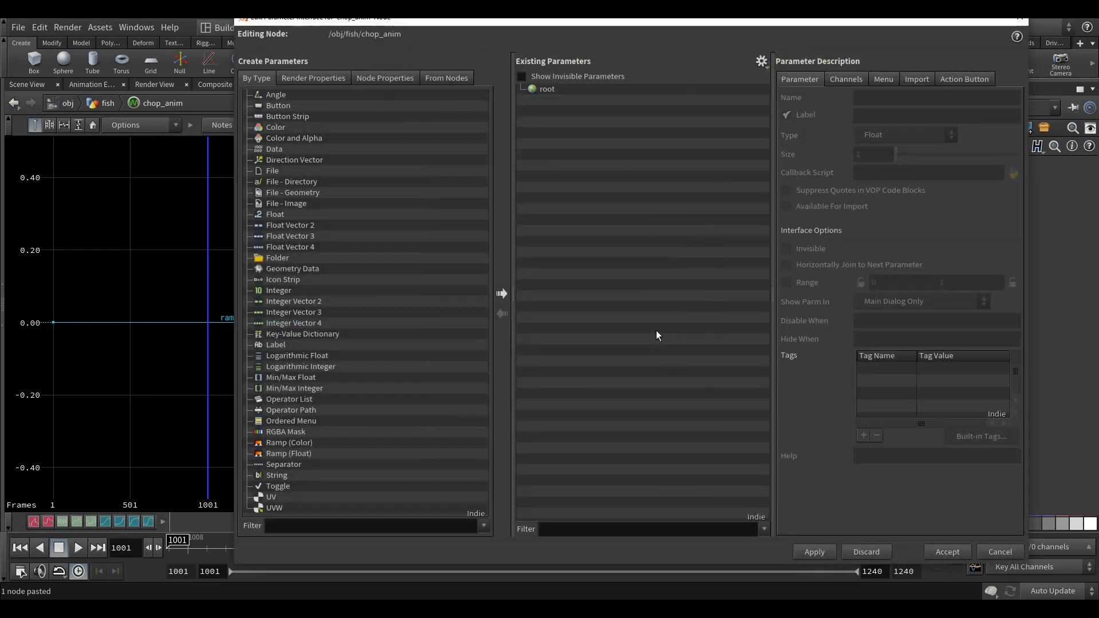
drag(525, 23, 479, 26)
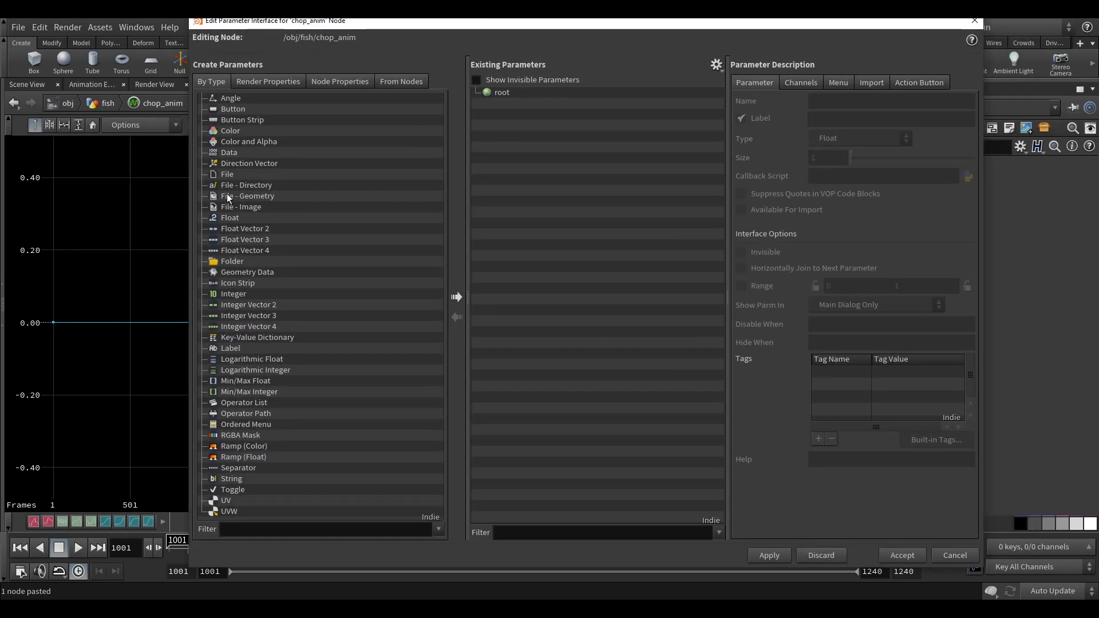
drag(229, 293, 502, 95)
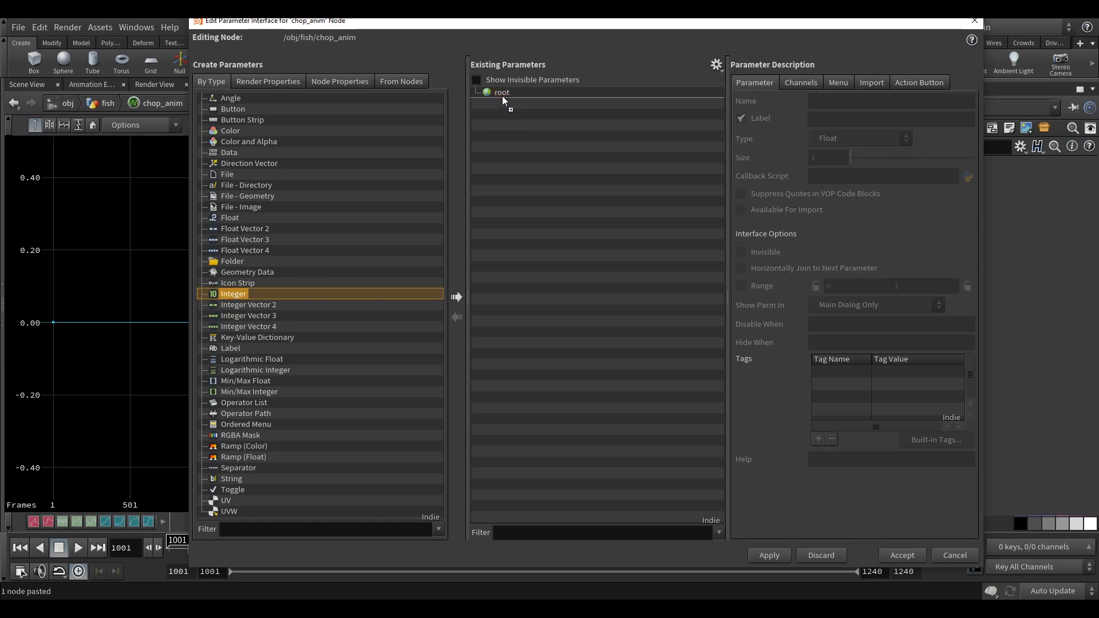
Name the new integer parameter cycle_frames, label it Cycle Frames, and accept the interface changes.
double_click(544, 103)
drag(887, 103, 702, 112)
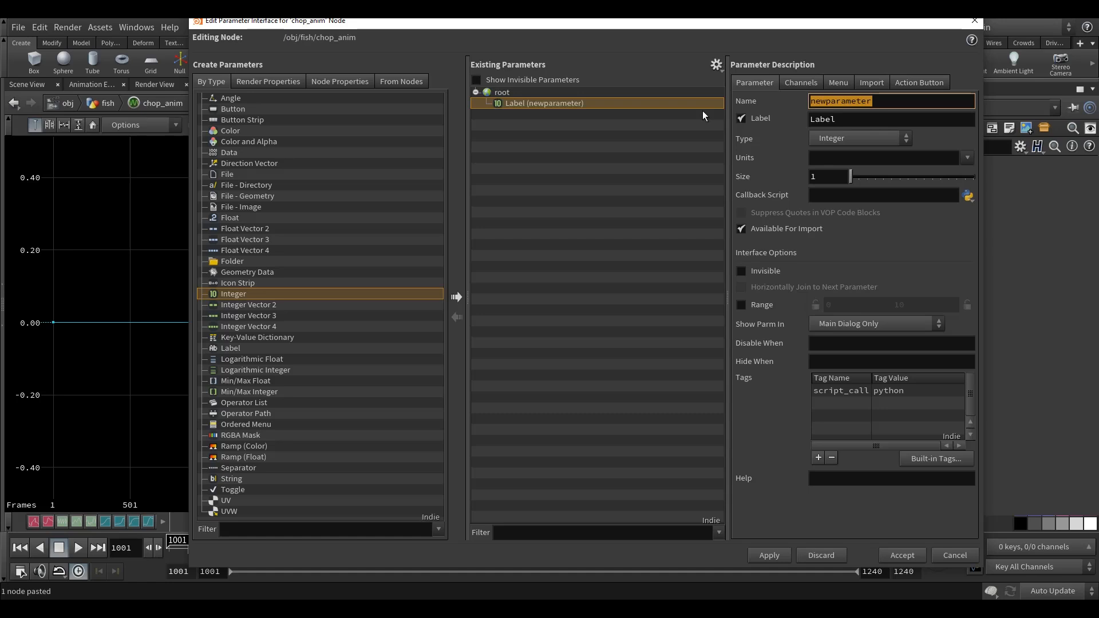
text(cycle)
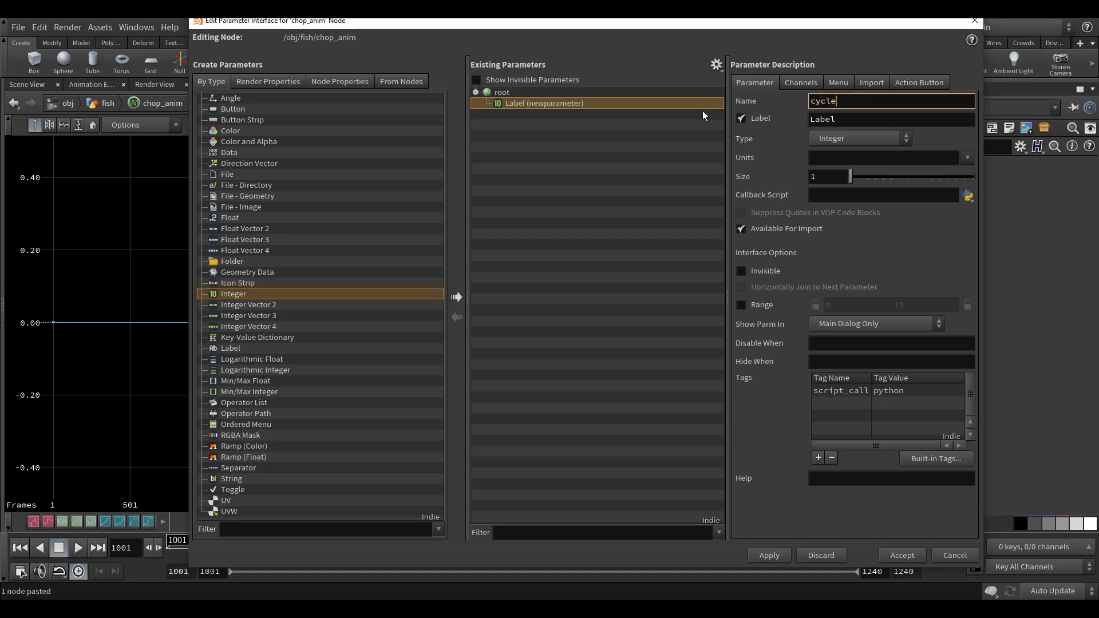
text(_frames)
key(Tab)
text(Cycle )
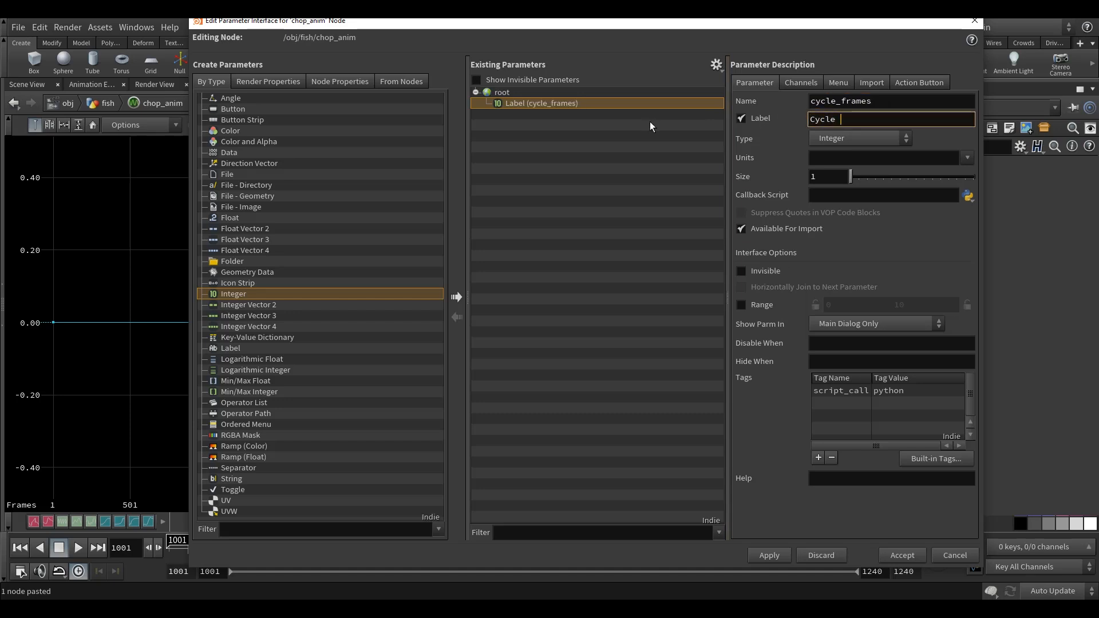
text(Frames)
click(894, 103)
click(768, 555)
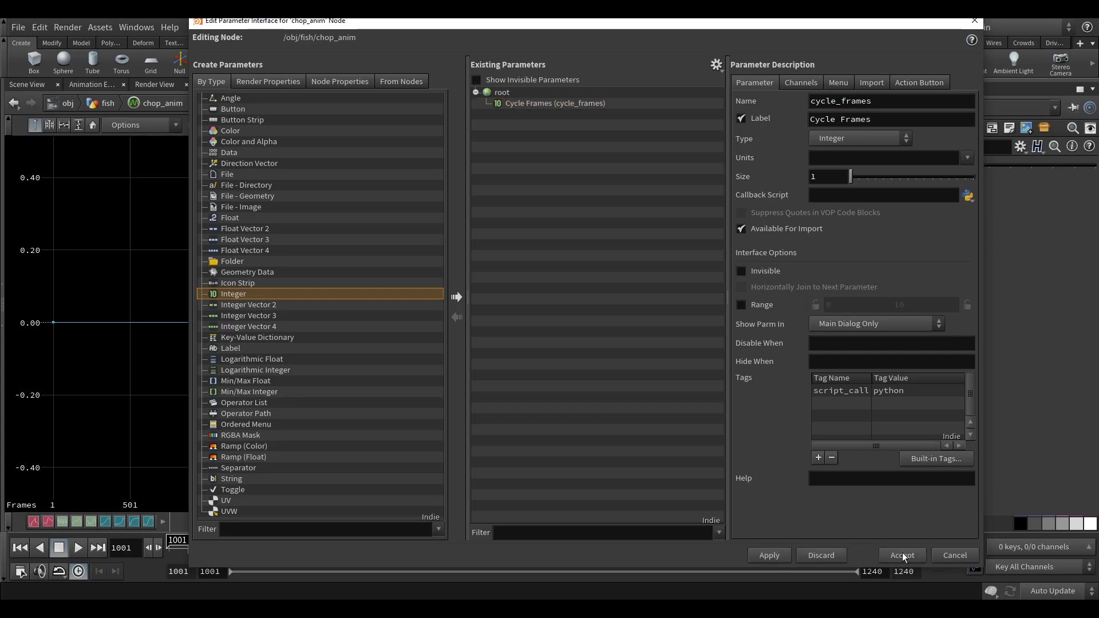
click(902, 554)
Set chop_anim's Cycle Frames to 72.
middle_drag(576, 281, 573, 284)
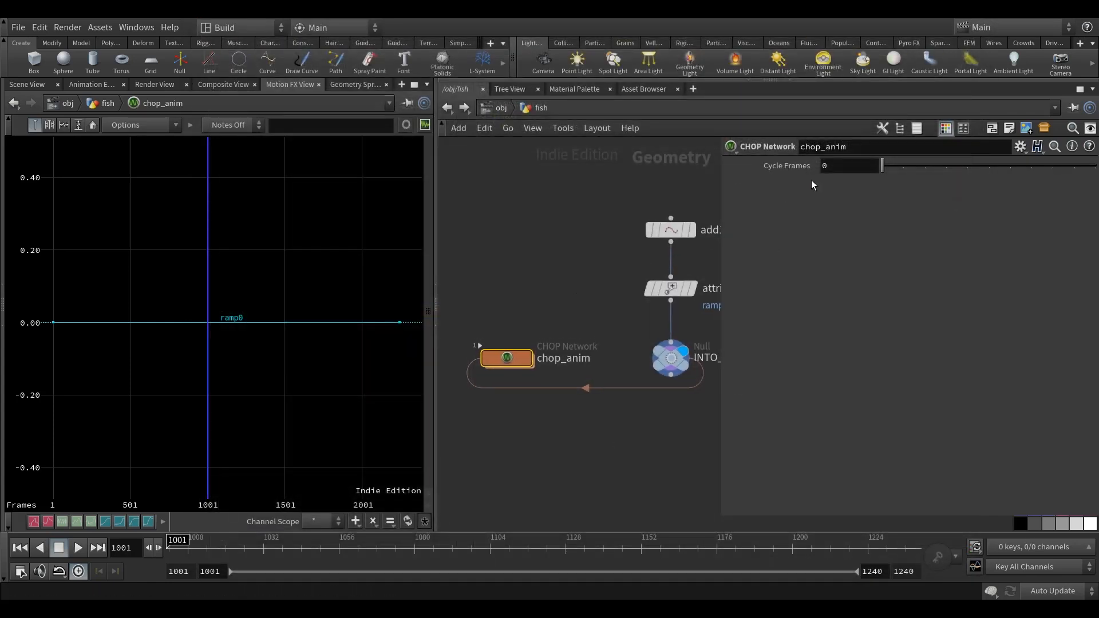
drag(815, 174, 755, 182)
text(72)
key(Return)
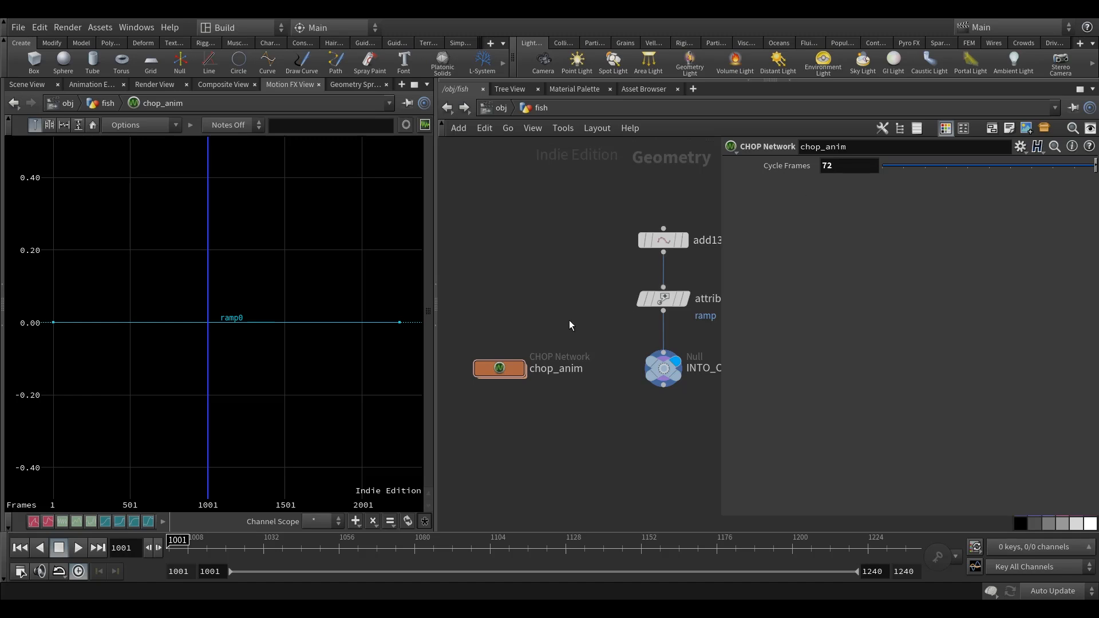
Inside chop_anim, insert an Expression node between keep_ramp and output1 and make it the only displayed node.
double_click(505, 366)
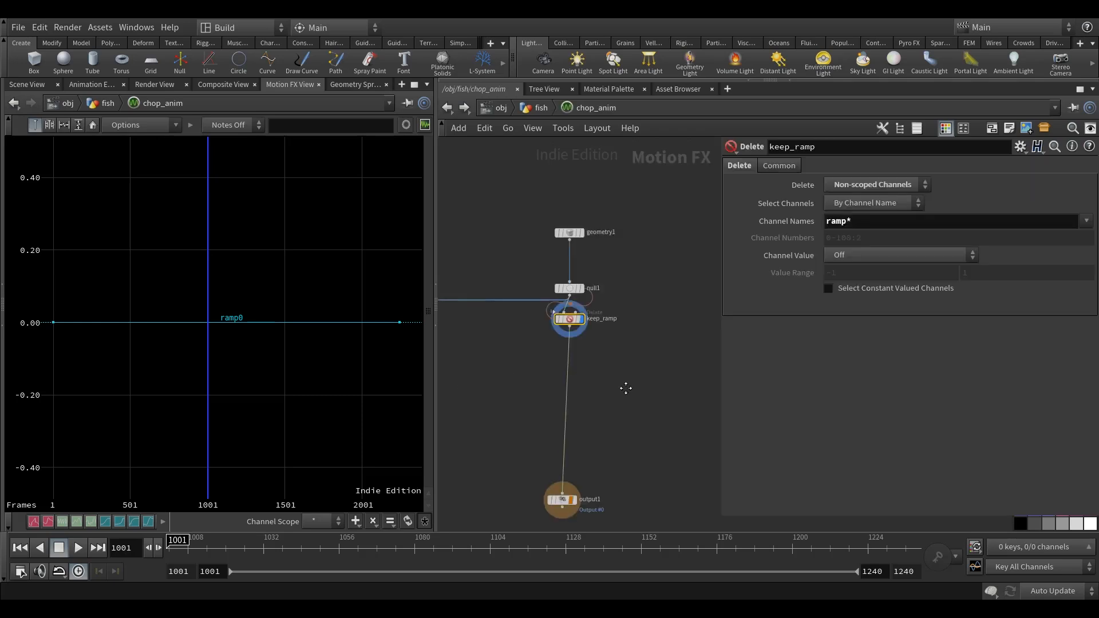
click(588, 358)
middle_drag(625, 353, 613, 379)
key(Tab)
text(exp)
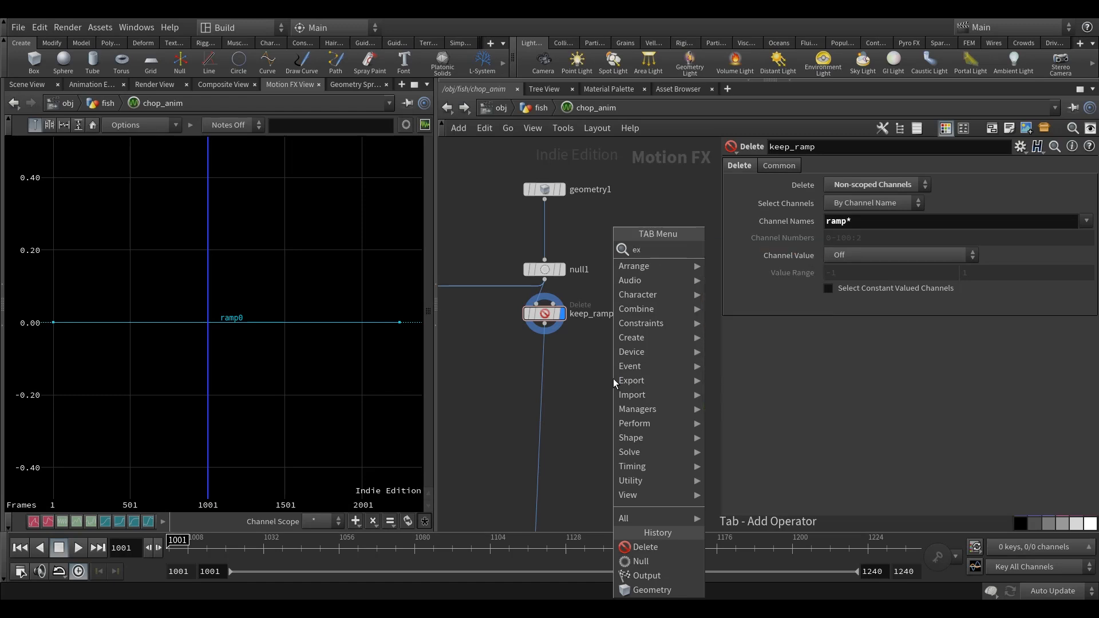
click(570, 373)
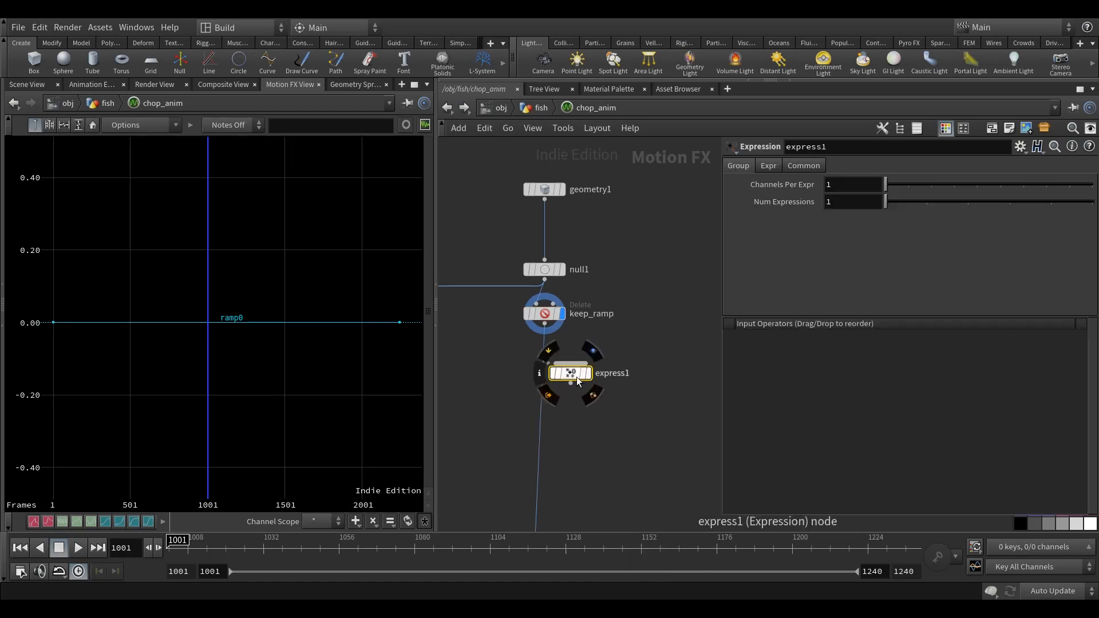
click(569, 338)
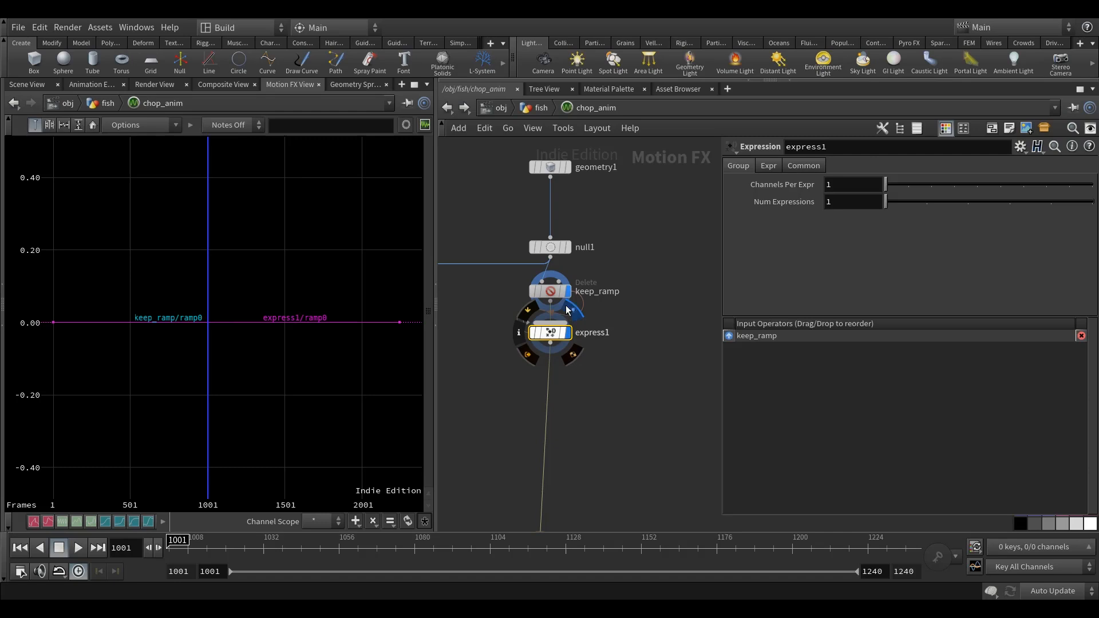
key(h)
scroll(590, 332, up, 5)
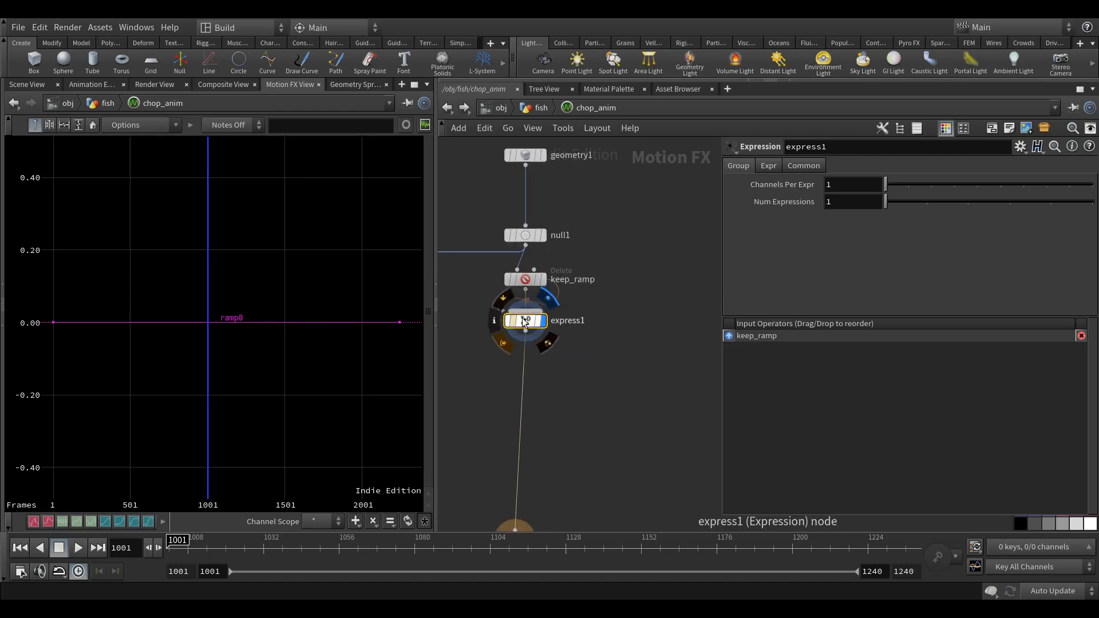
Start express1's first expression with ($I+1)%.
click(768, 166)
click(778, 185)
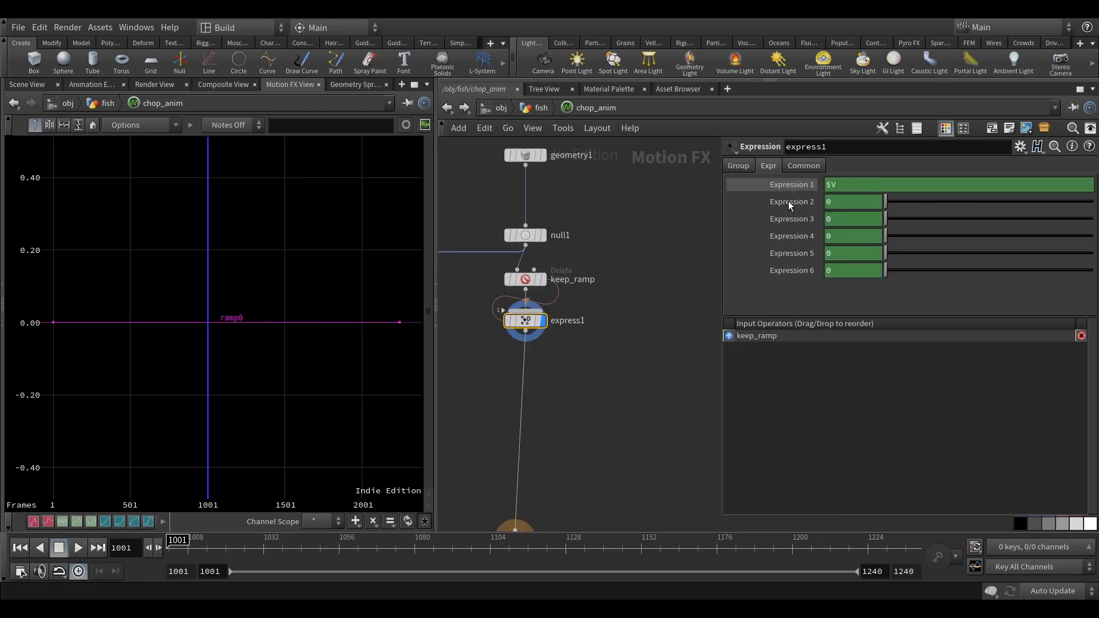
mouse_move(604, 386)
middle_down()
mouse_move(581, 404)
mouse_move(607, 376)
middle_up()
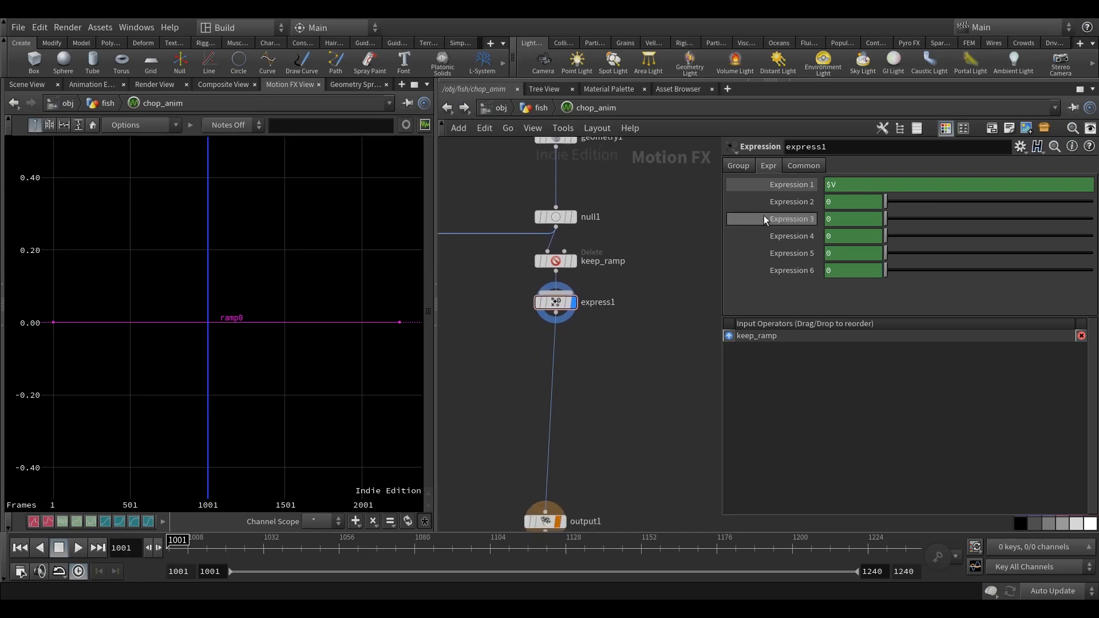
mouse_move(586, 329)
middle_down()
mouse_move(591, 318)
mouse_move(577, 322)
middle_up()
click(568, 295)
drag(845, 191, 693, 192)
text(()
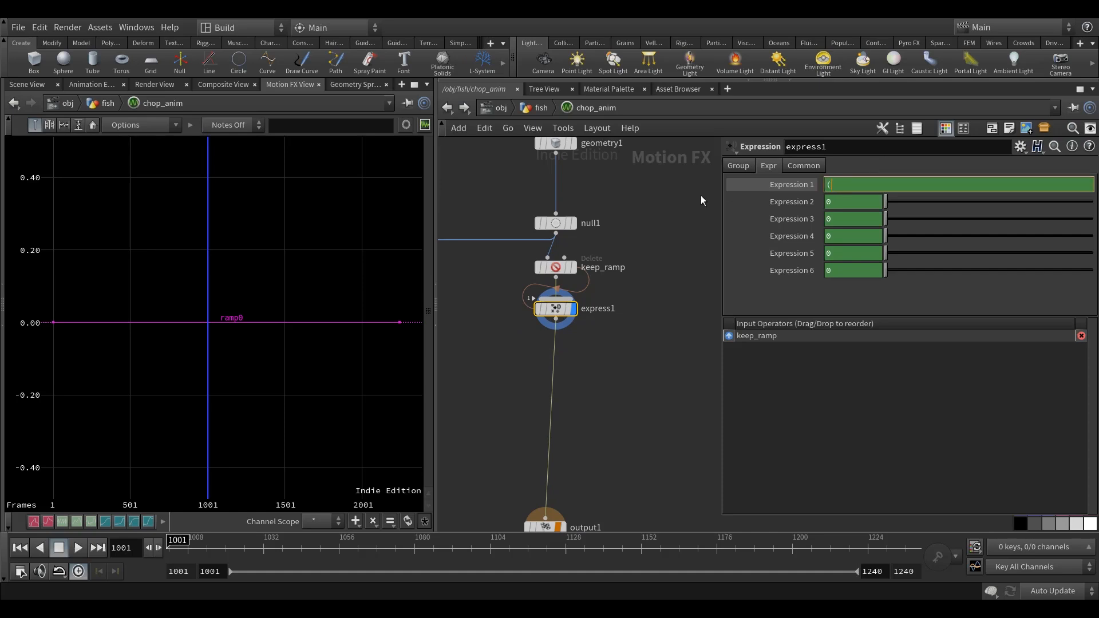
text($I)
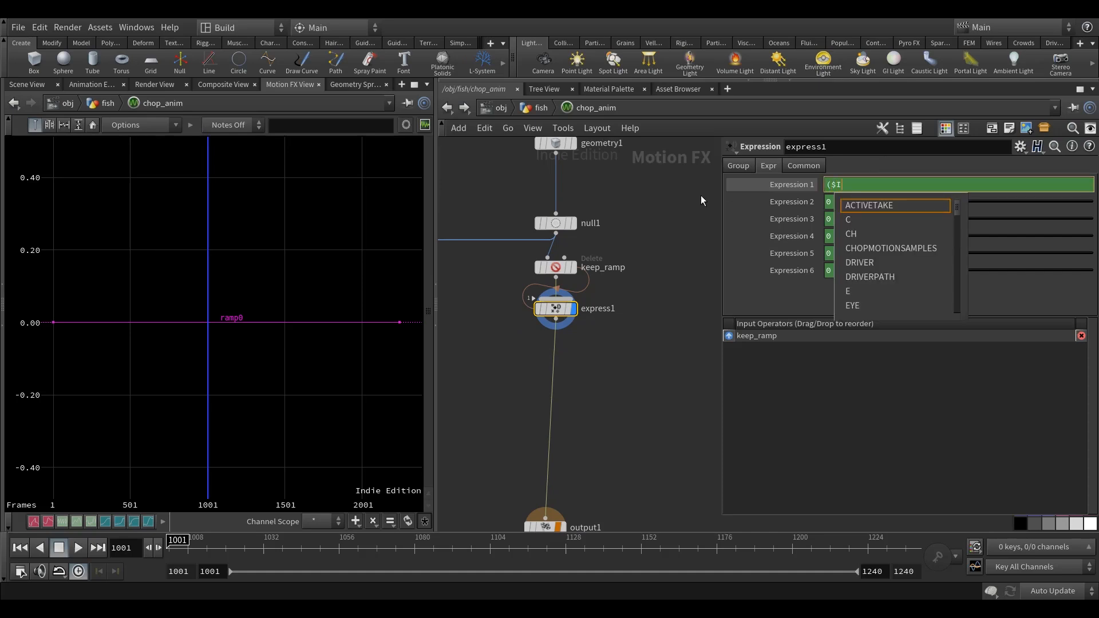
text(+1)
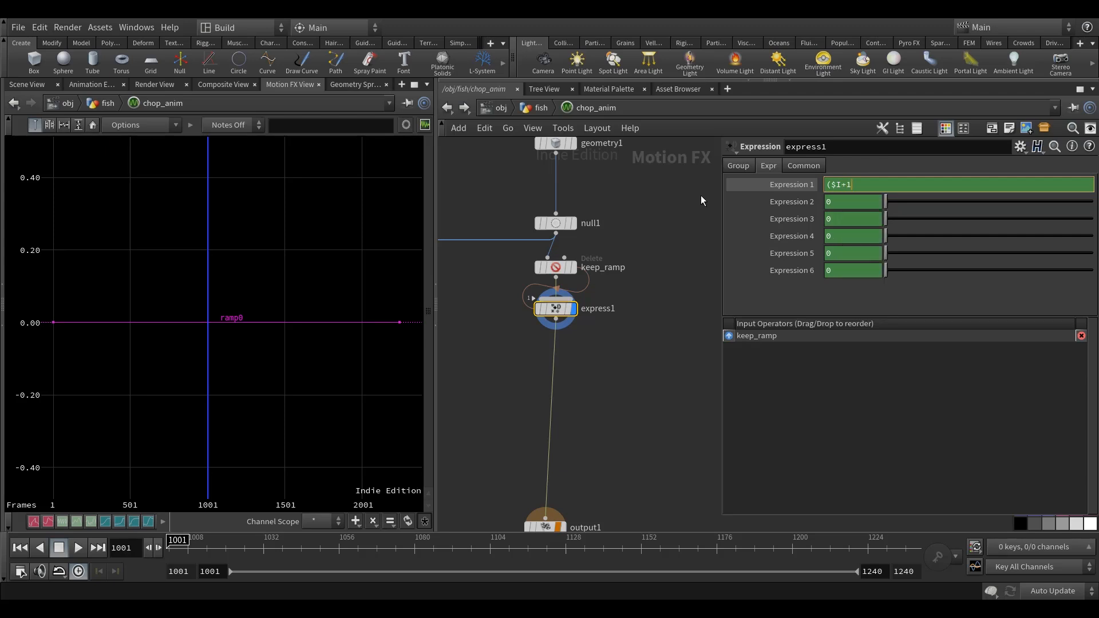
text()%)
click(663, 312)
middle_drag(663, 313, 653, 318)
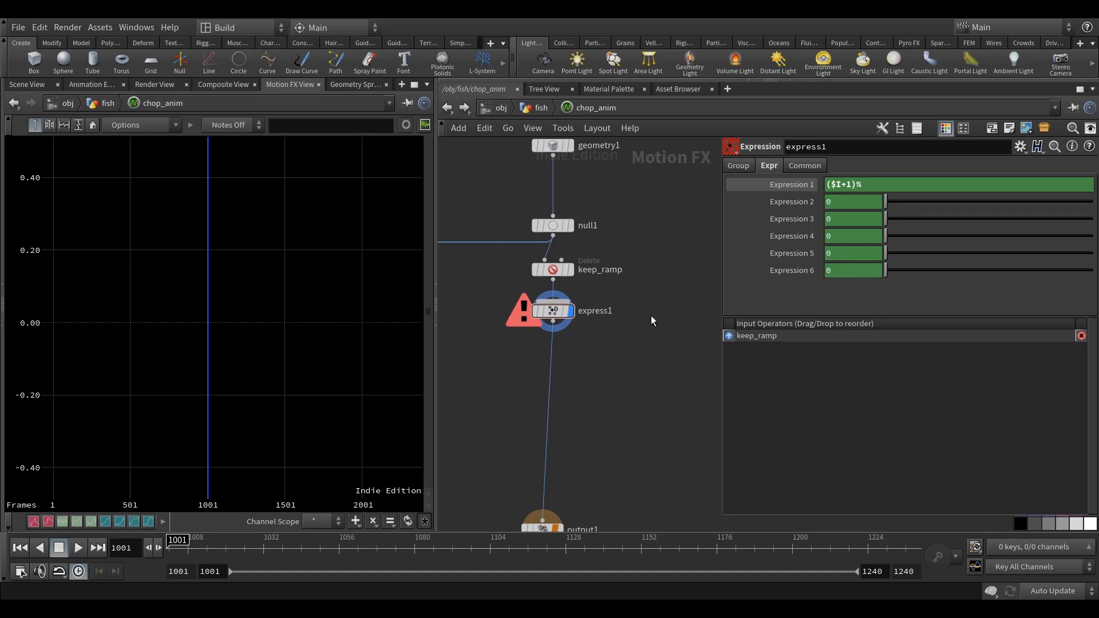
Copy chop_anim's Cycle Frames parameter and complete express1's first expression with its relative reference, giving ($I+1)%ch("../cycle_frames").
click(448, 108)
right_click(775, 166)
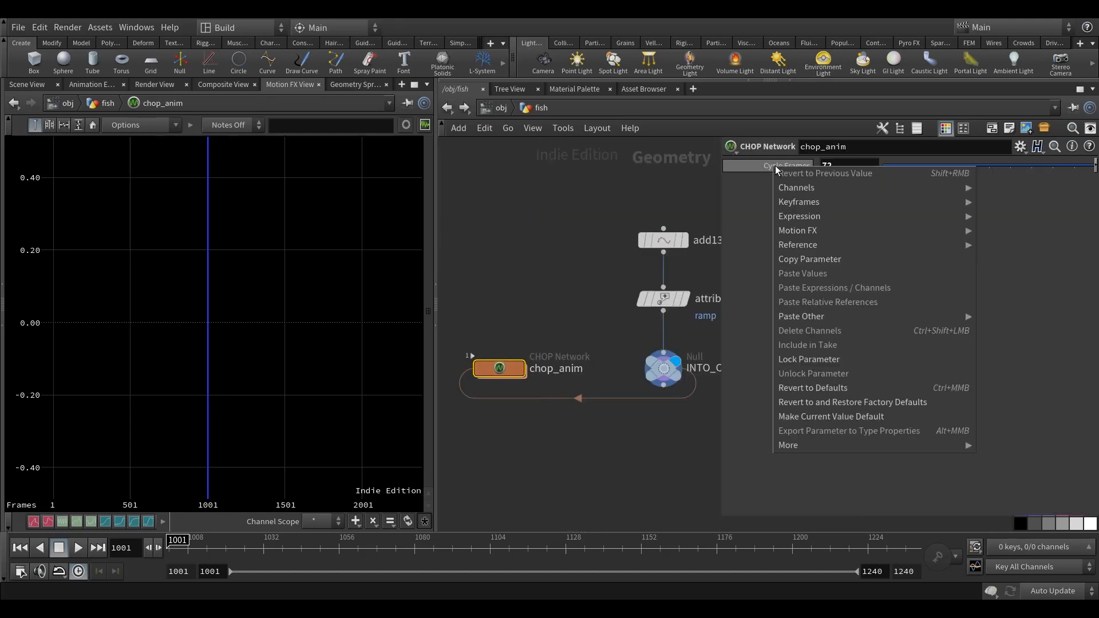
click(837, 254)
double_click(506, 370)
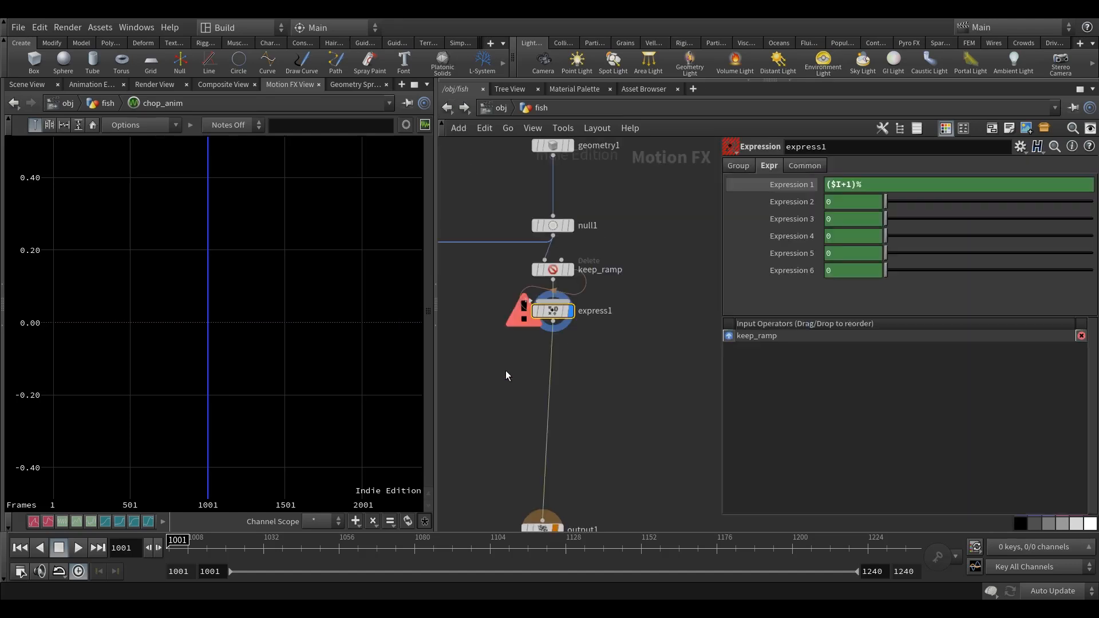
right_click(894, 184)
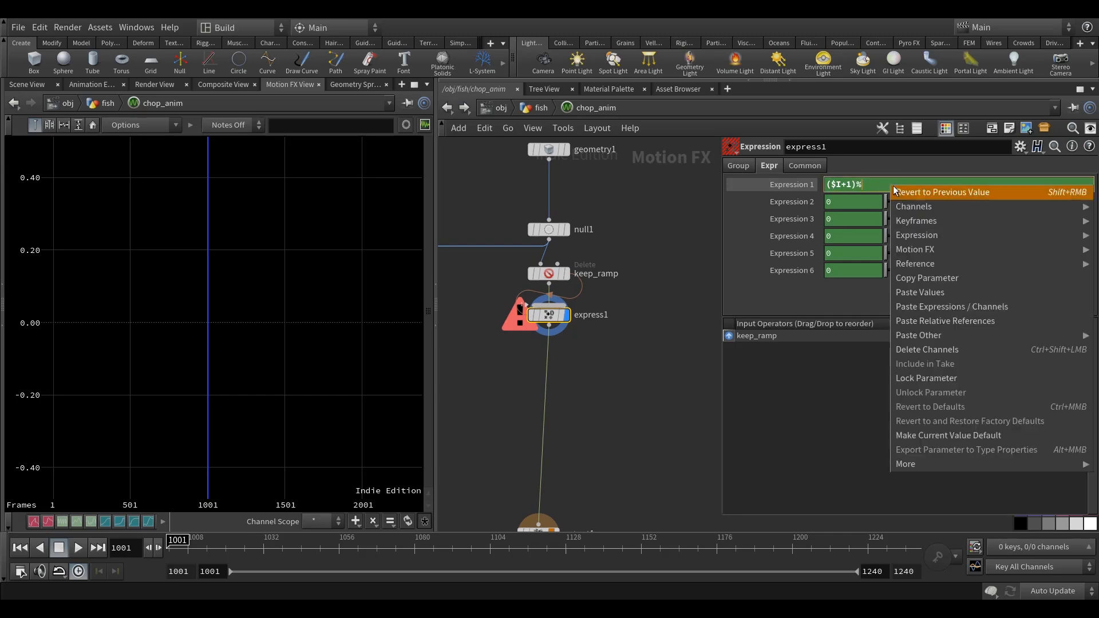
click(957, 334)
middle_drag(629, 385, 630, 393)
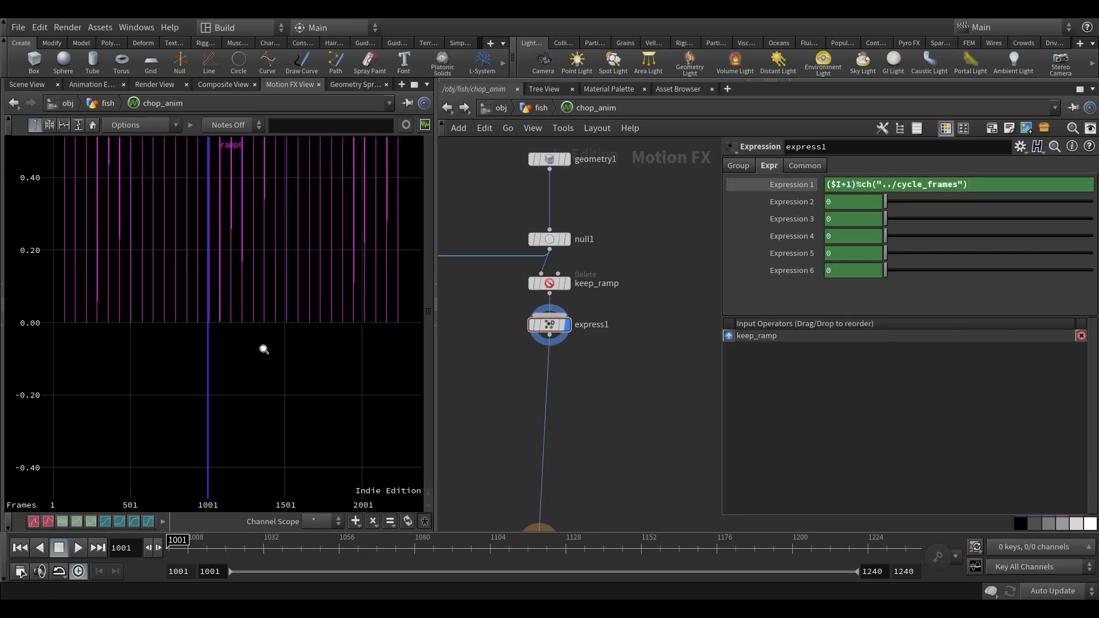
Examine express1's repeating ramp curve in the graph around frame 1001 and along the timeline.
right_drag(264, 348, 299, 340)
right_drag(308, 264, 148, 242)
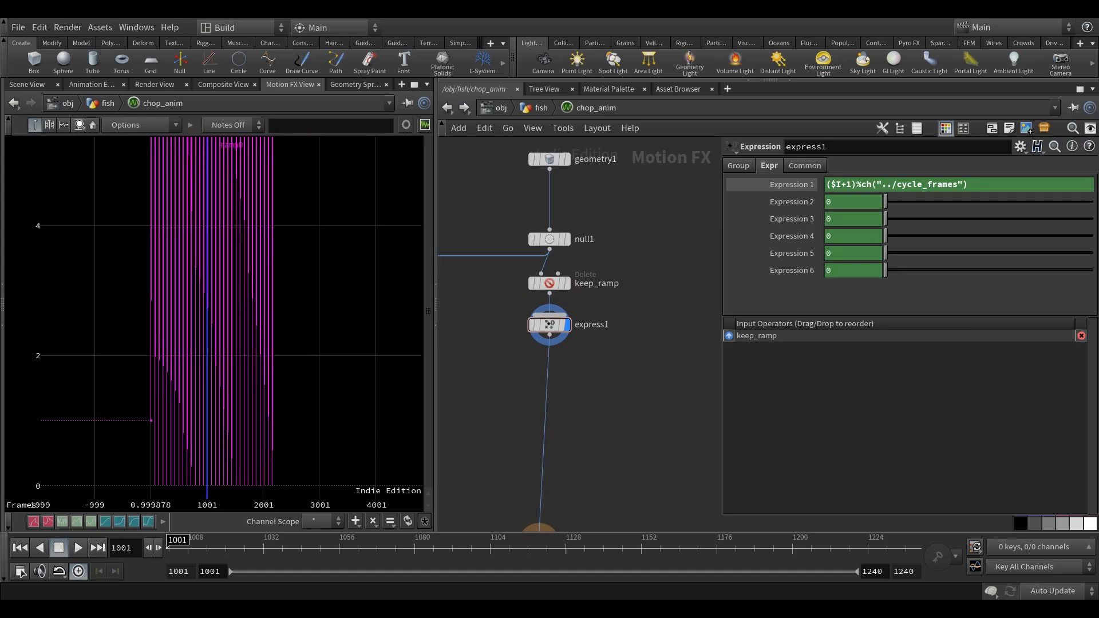
click(80, 125)
right_drag(233, 331, 287, 348)
middle_drag(279, 388, 277, 398)
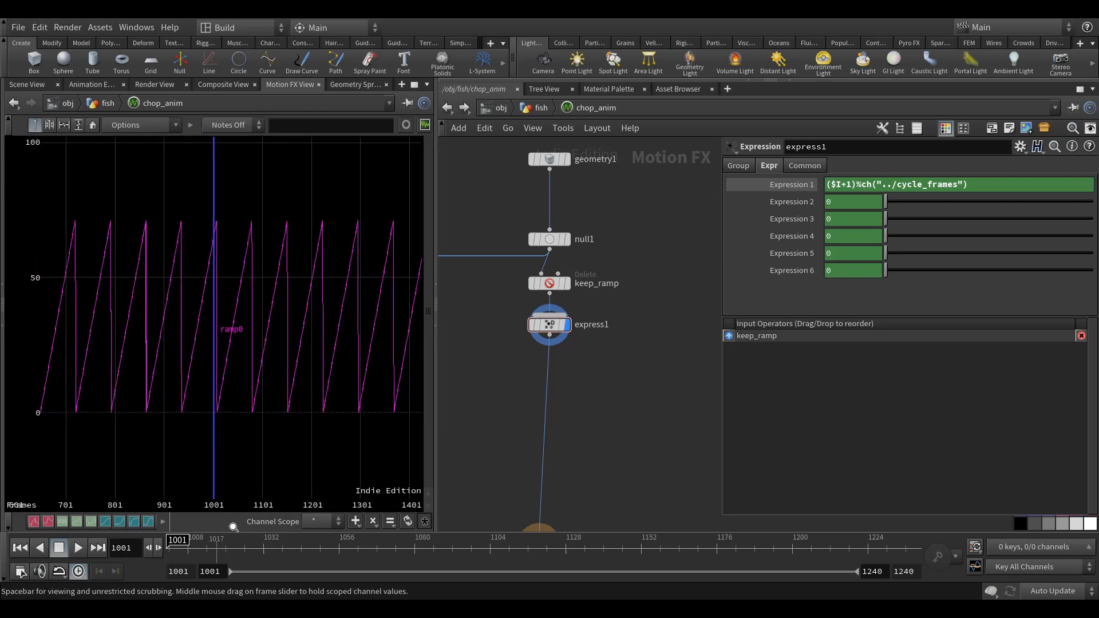
drag(176, 551, 153, 551)
middle_drag(289, 368, 172, 371)
middle_drag(604, 386, 616, 339)
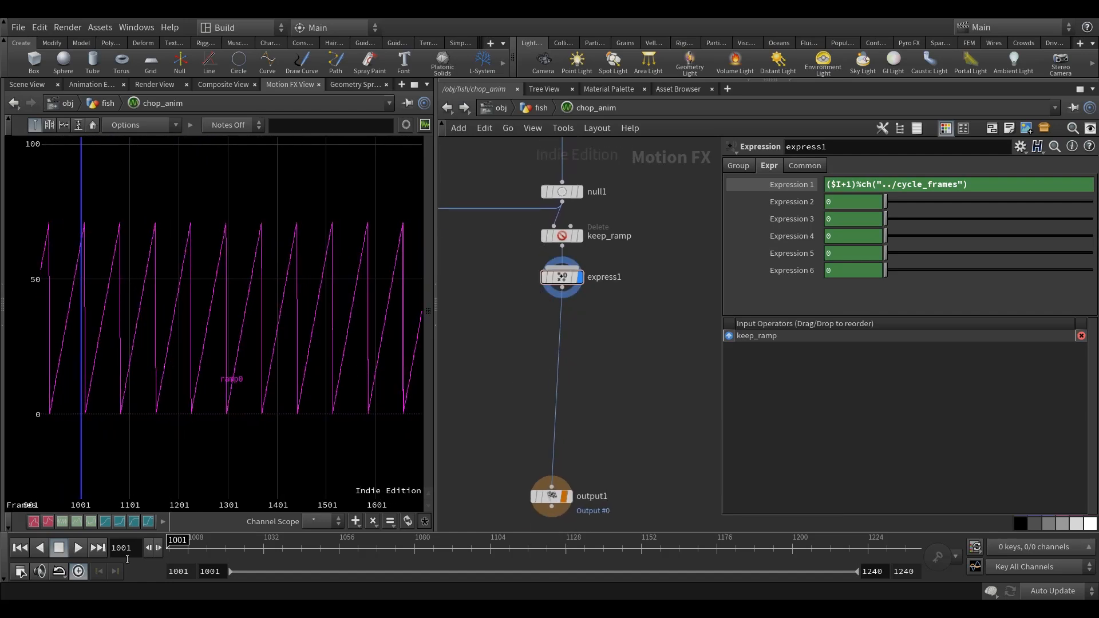
drag(182, 554, 485, 551)
right_drag(216, 382, 218, 508)
mouse_move(174, 555)
mouse_down()
mouse_move(924, 554)
mouse_move(848, 584)
mouse_move(265, 552)
mouse_move(704, 551)
mouse_move(164, 543)
mouse_move(919, 550)
mouse_move(174, 550)
mouse_up()
scroll(163, 356, up, 2)
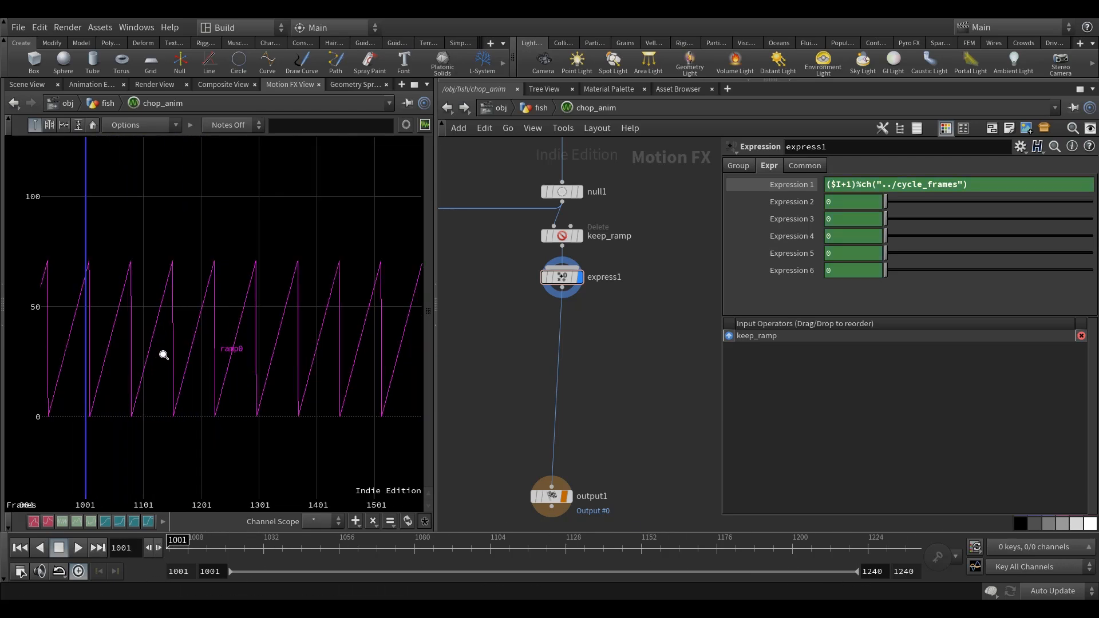
Insert a Trigger node between express1 and output1, leaving output1 further down the chain.
drag(552, 494, 562, 505)
mouse_move(615, 320)
middle_down()
mouse_move(615, 241)
mouse_move(596, 326)
mouse_move(601, 311)
middle_up()
key(Tab)
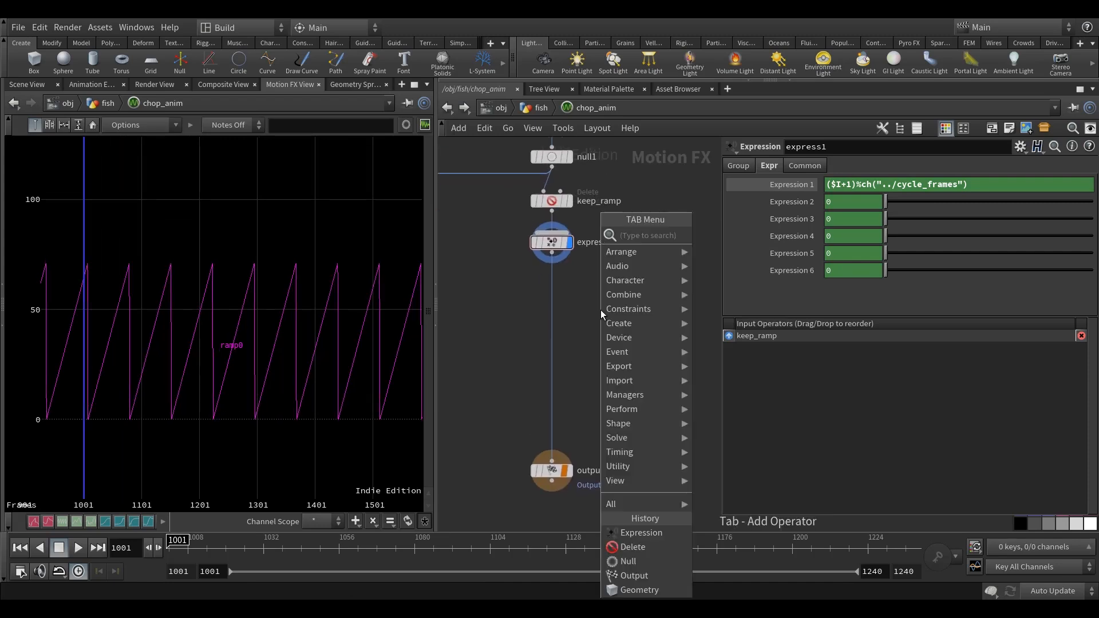
text(tri)
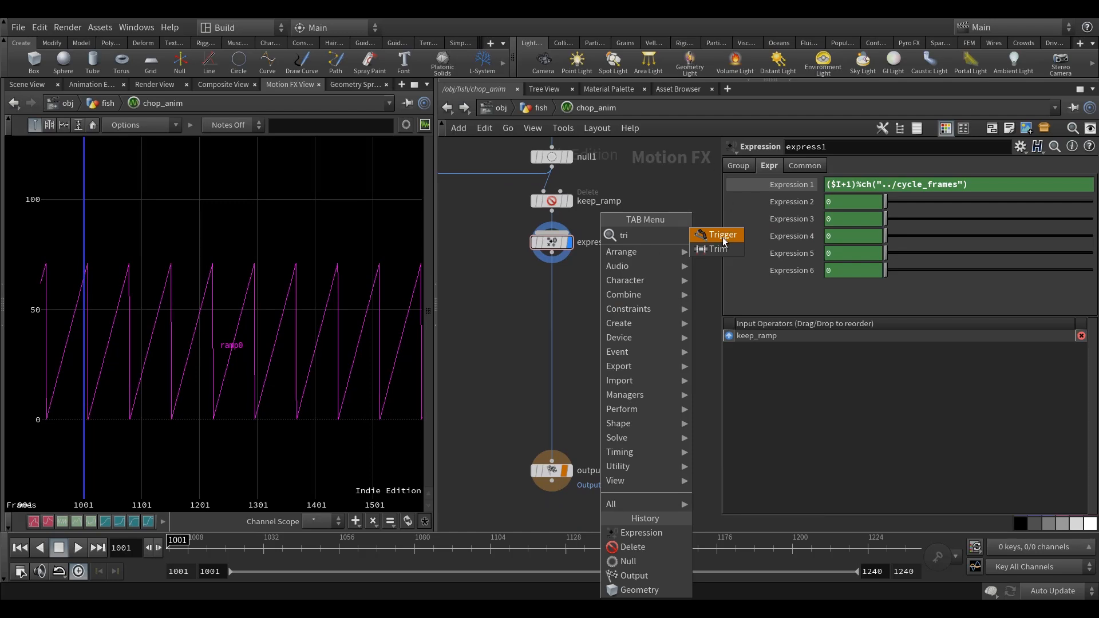
key(Return)
click(601, 309)
scroll(601, 309, up, 2)
drag(560, 308, 512, 290)
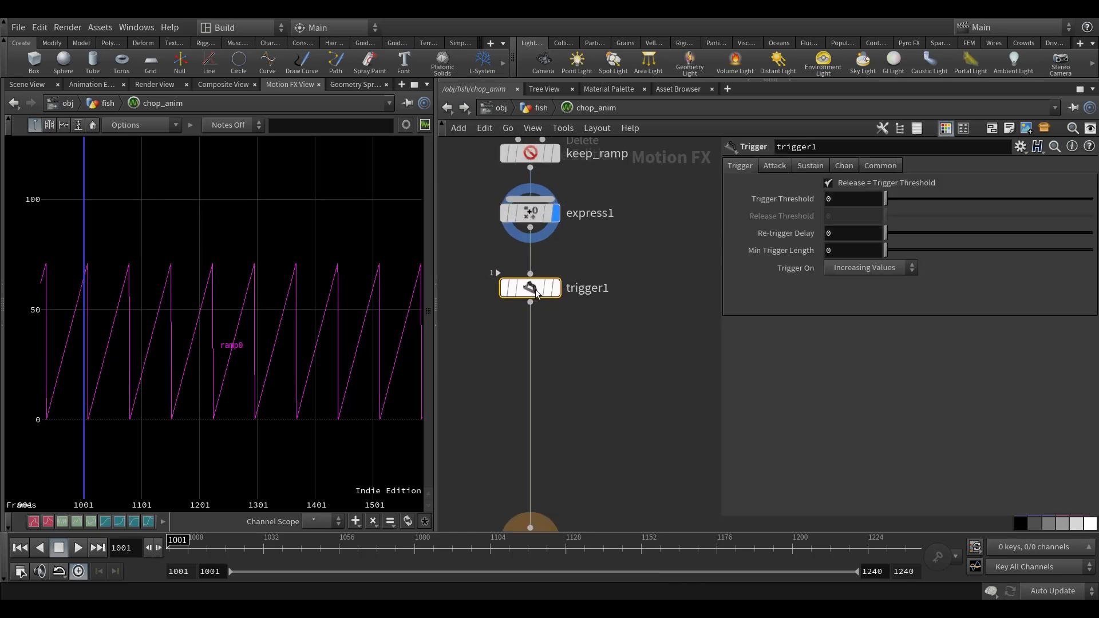
middle_drag(595, 277, 596, 290)
click(596, 289)
middle_drag(618, 346, 614, 379)
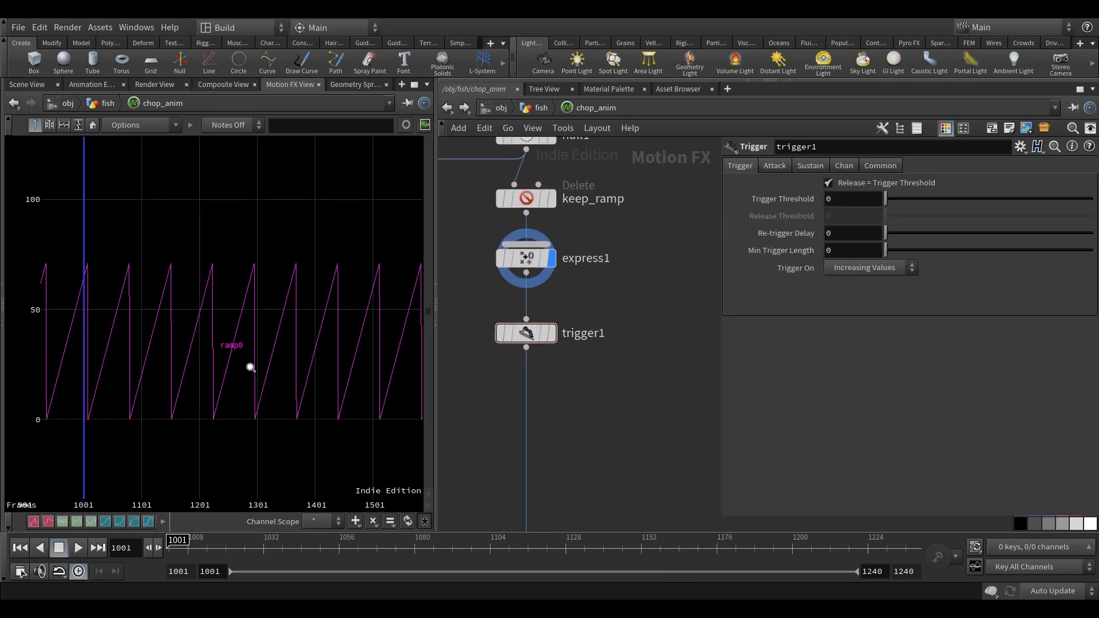
Display trigger1 alongside express1's ramp, then turn off express1's display and frame trigger1's curve alone.
scroll(247, 379, down, 3)
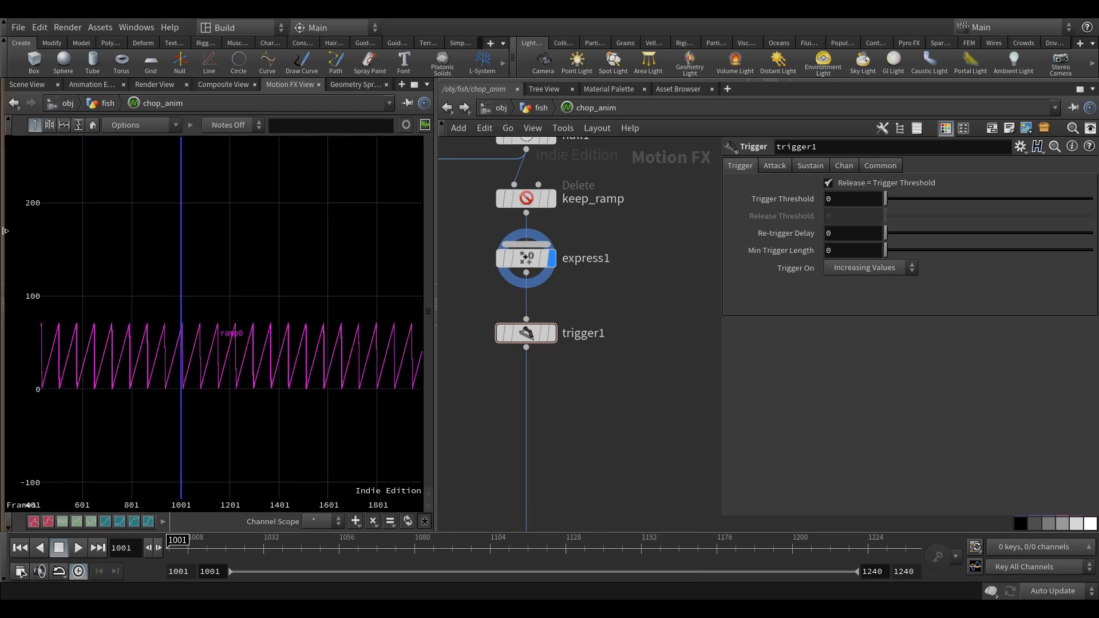
drag(4, 231, 140, 209)
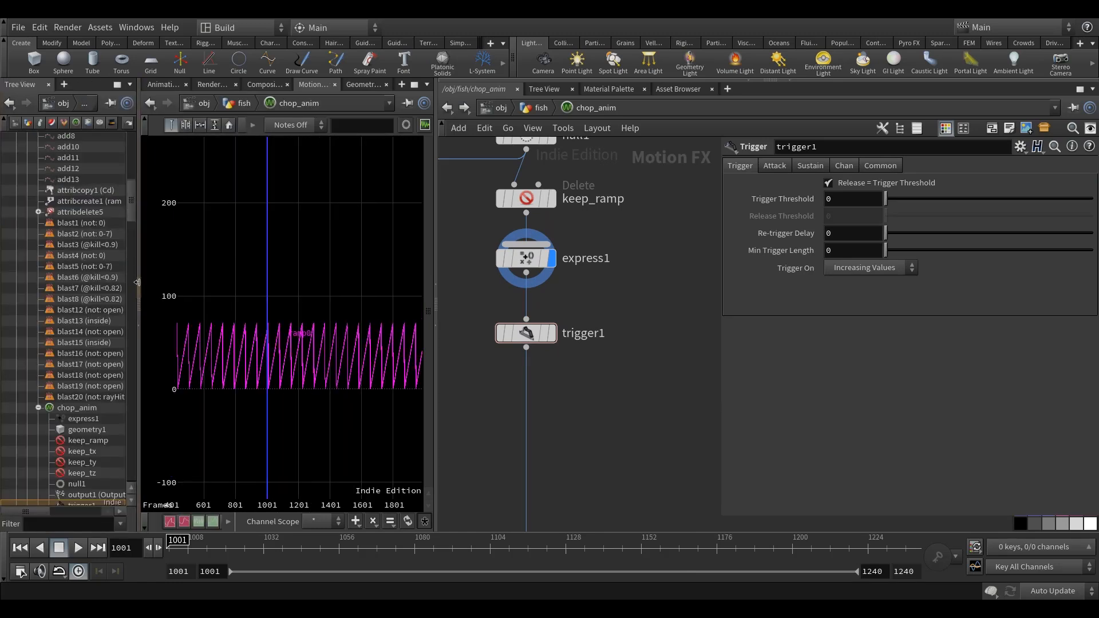
click(139, 302)
scroll(284, 372, up, 4)
middle_drag(135, 378, 170, 384)
scroll(169, 384, up, 3)
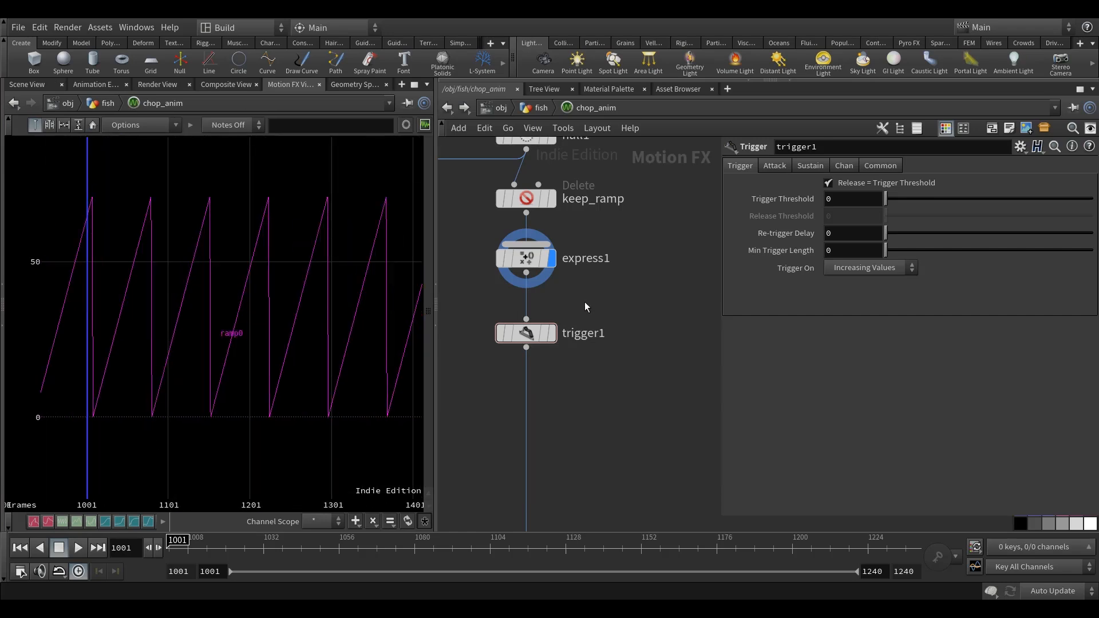
click(551, 333)
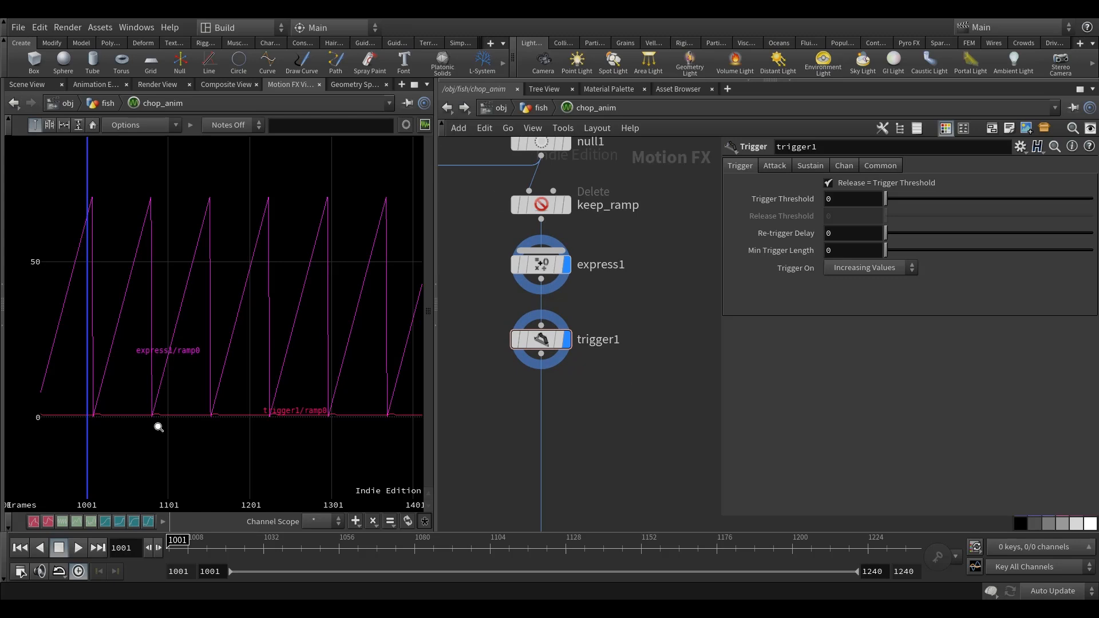
scroll(159, 428, up, 1)
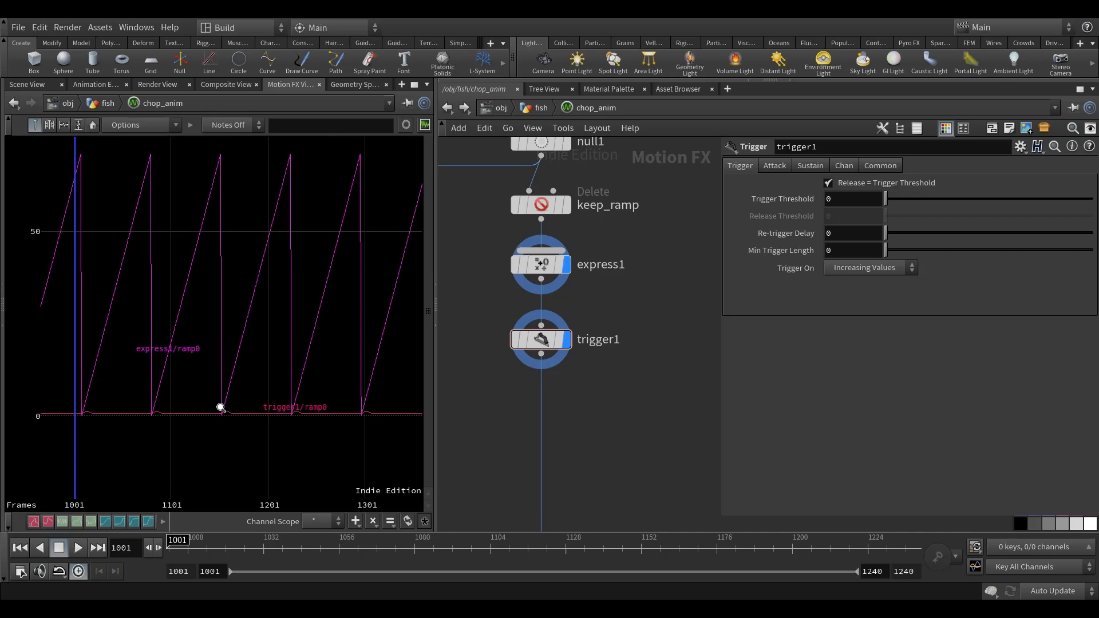
click(564, 265)
key(h)
middle_drag(217, 341, 221, 404)
right_drag(221, 404, 358, 405)
mouse_move(254, 406)
right_down()
mouse_move(220, 400)
mouse_move(236, 405)
right_up()
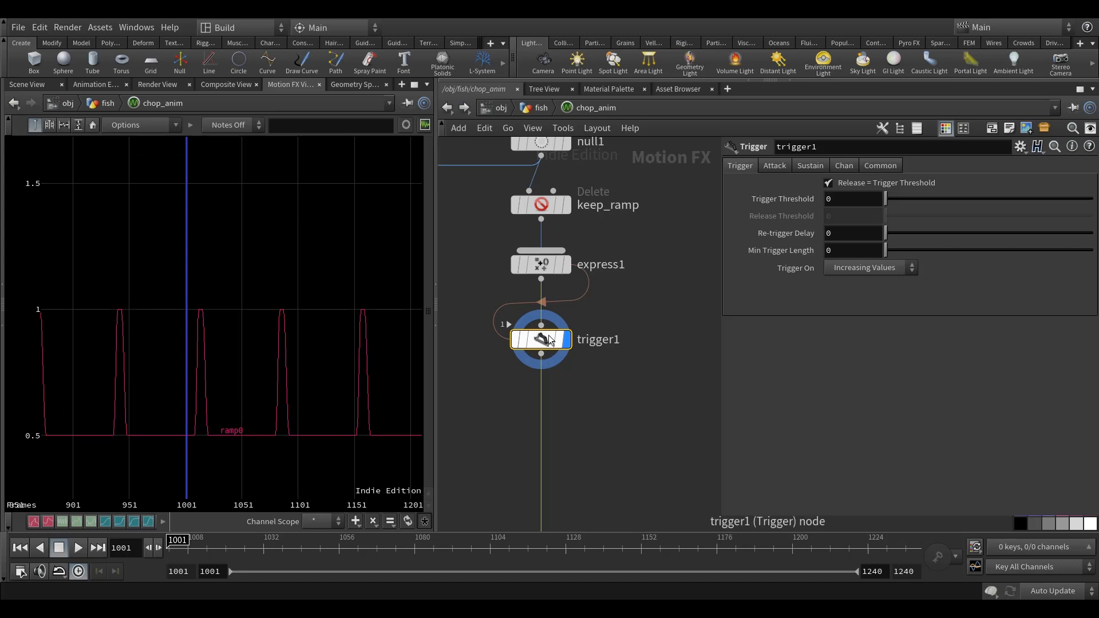
Compare trigger1's pulses with express1's ramp resets, scrubbing the timeline to frame 1010 and back to 1007.
click(567, 264)
middle_drag(227, 364, 222, 366)
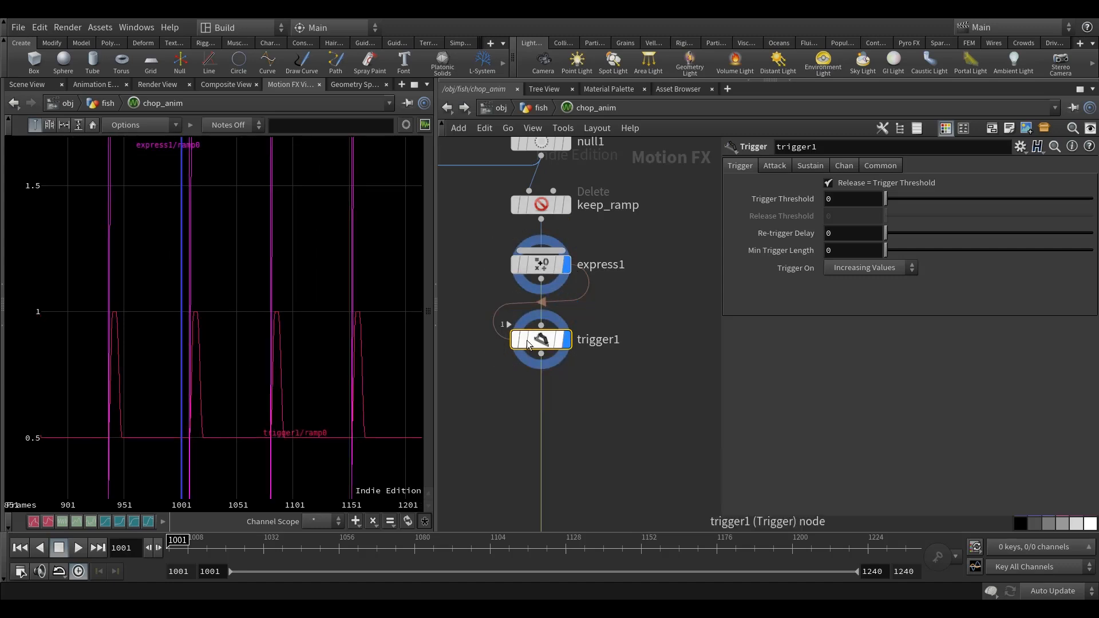
mouse_move(181, 549)
mouse_down()
mouse_move(221, 548)
mouse_move(202, 548)
mouse_up()
click(567, 263)
scroll(208, 385, up, 1)
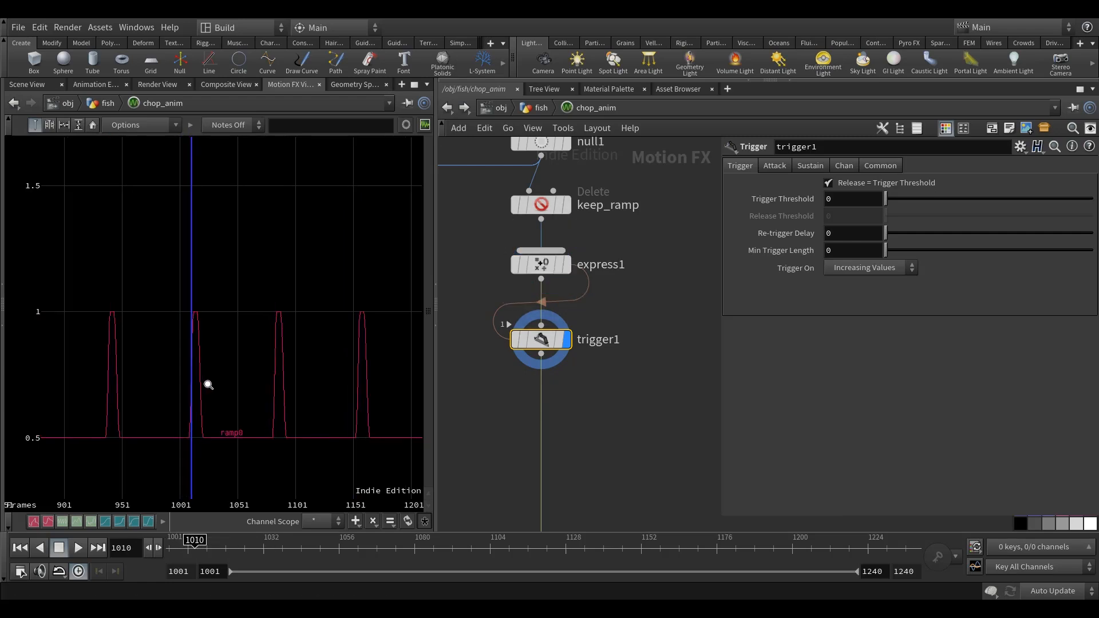
scroll(208, 385, up, 2)
drag(195, 548, 185, 548)
Set trigger1's common units to Samples.
middle_drag(624, 413, 599, 420)
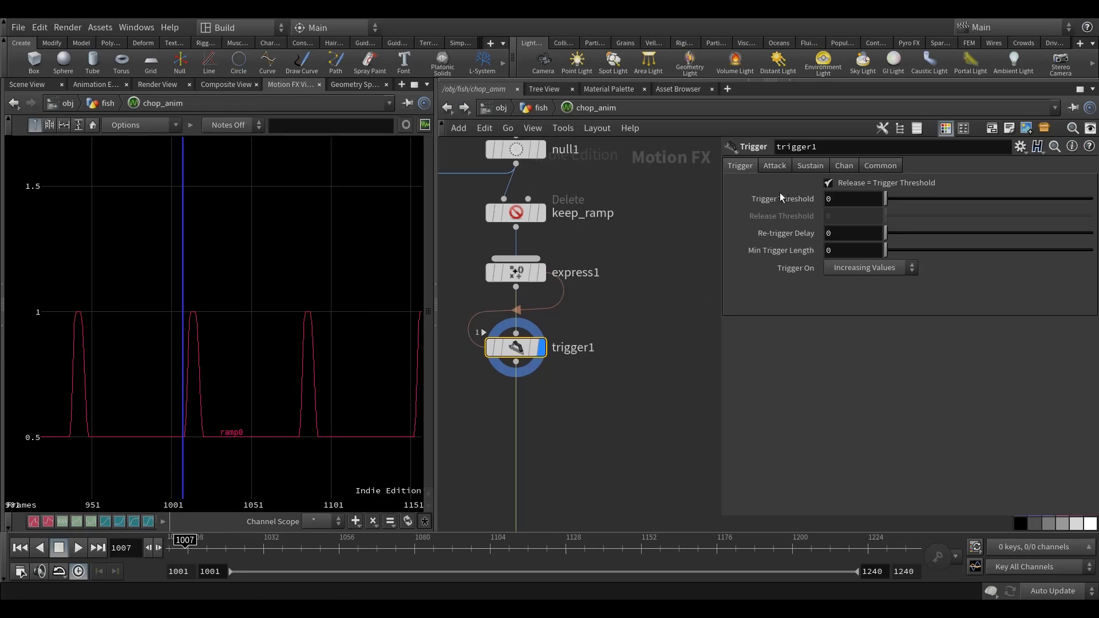
middle_drag(649, 324, 661, 317)
click(775, 166)
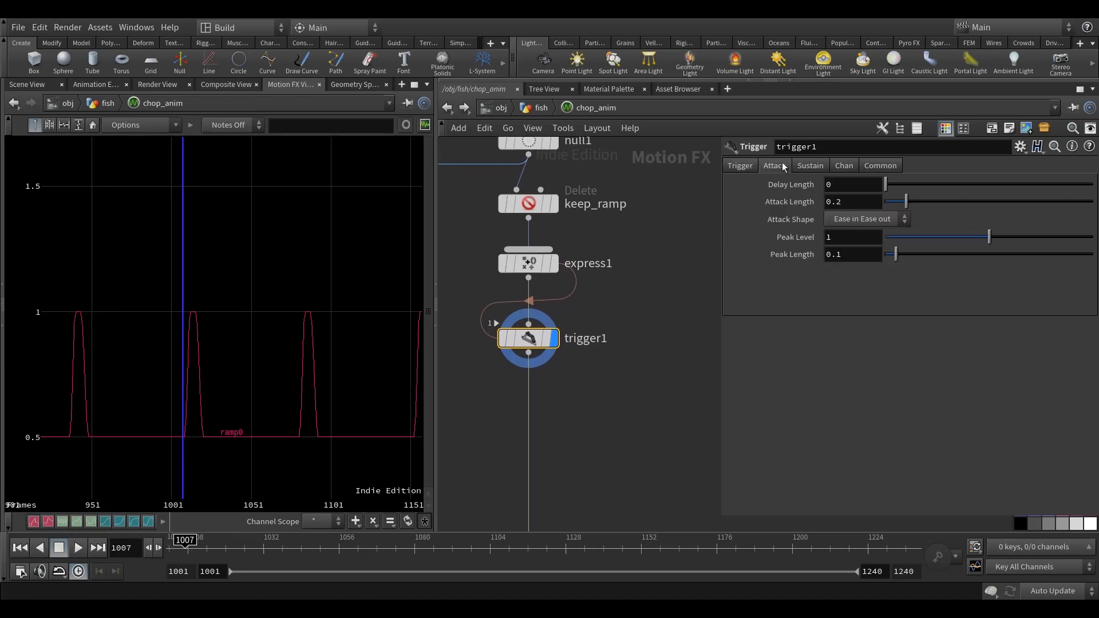
click(883, 165)
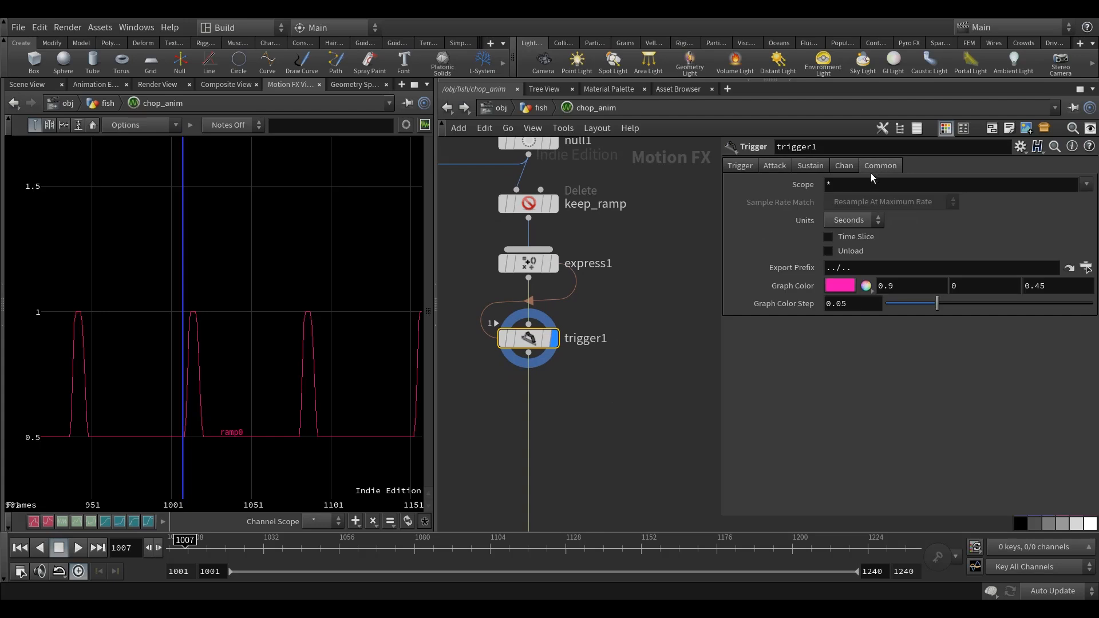
click(856, 220)
click(853, 235)
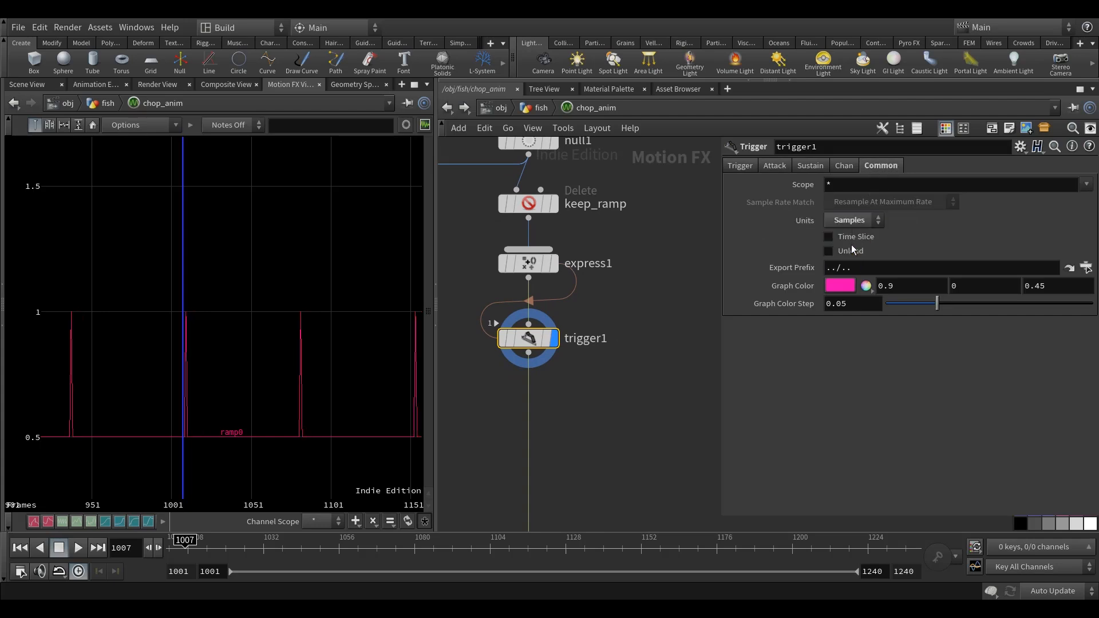
Set trigger1's Attack Length and Peak Length to 0.
click(738, 168)
click(771, 170)
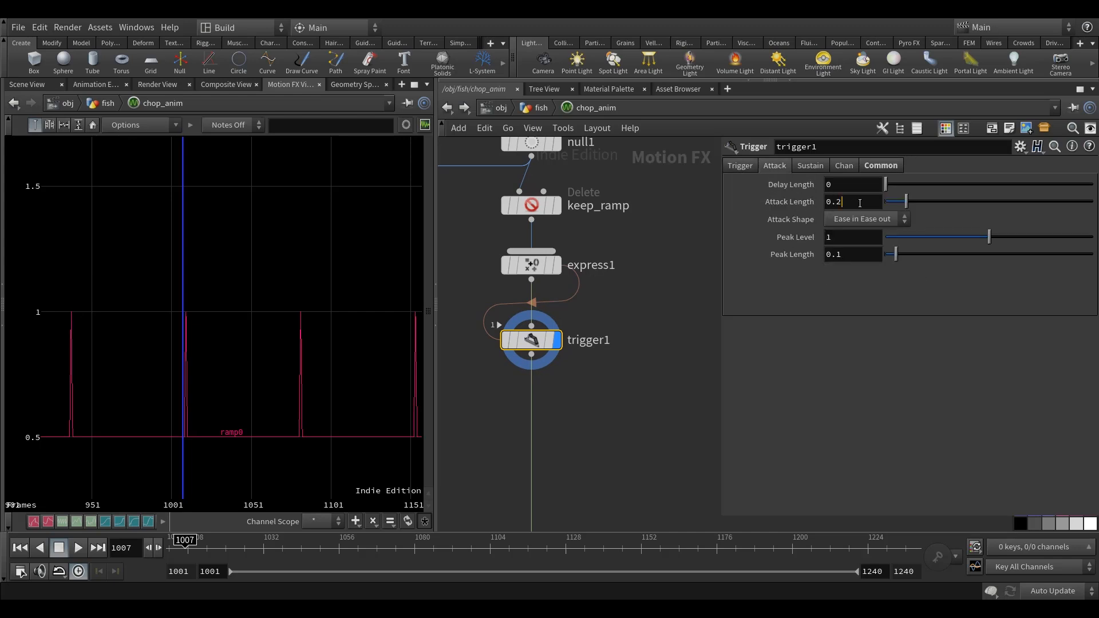
text(0)
key(Return)
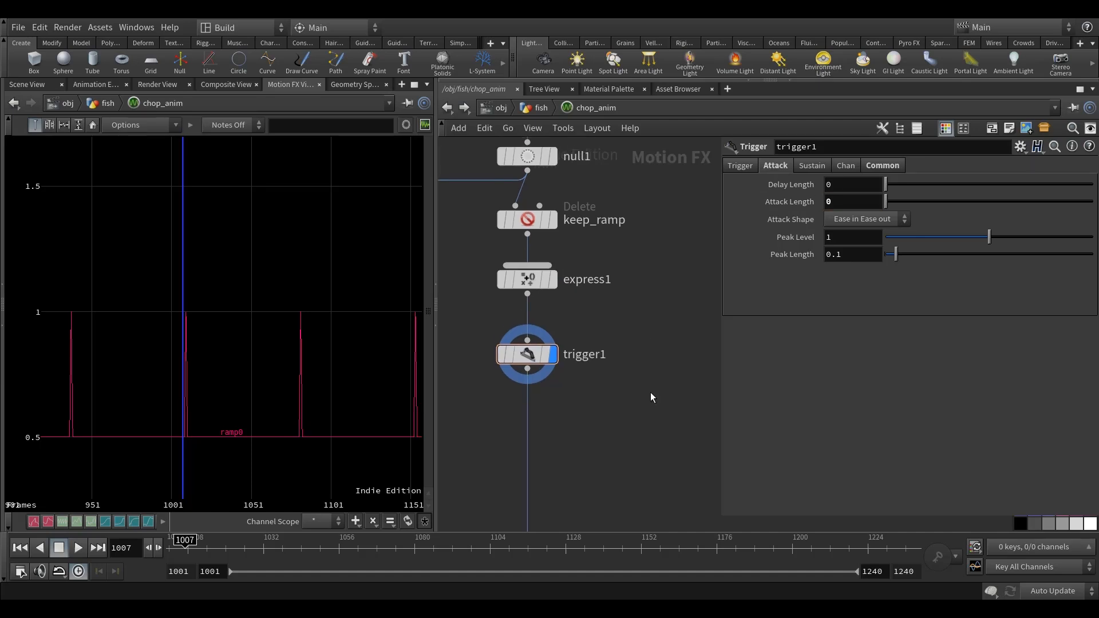
click(861, 258)
text(0)
key(Return)
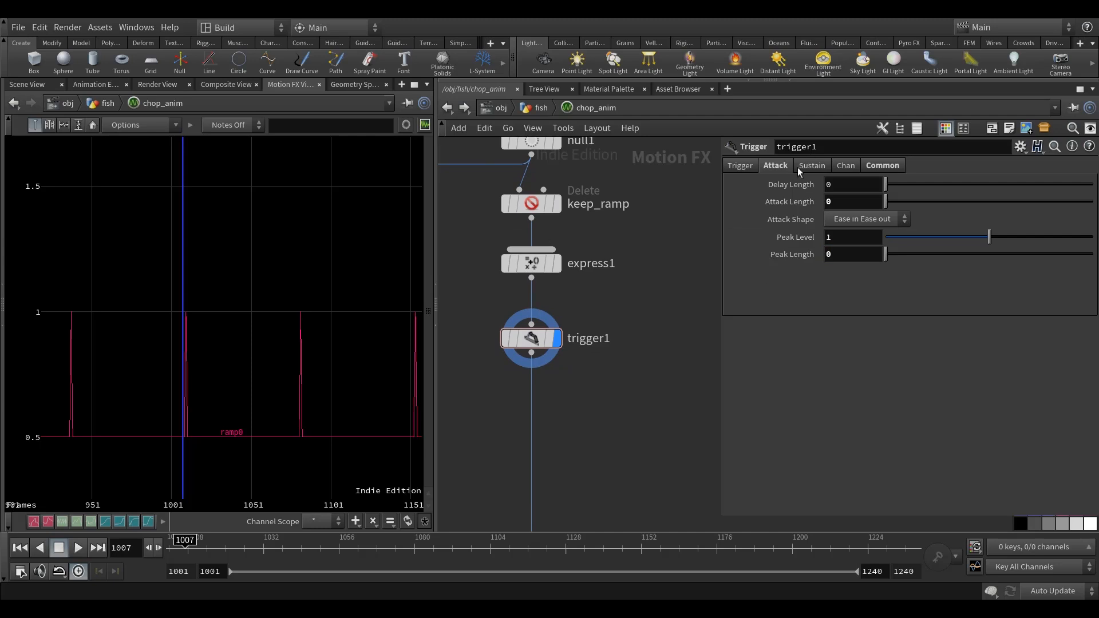
Set trigger1's Decay Length to 0 and examine the resulting pulse near frame 1007 up close.
click(819, 167)
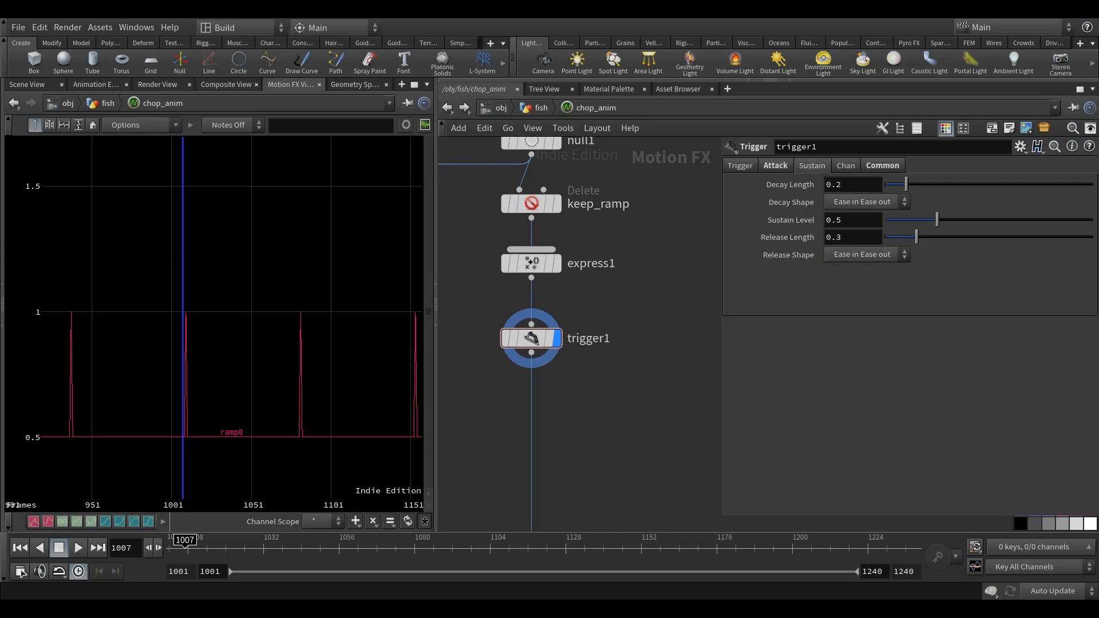
click(855, 185)
text(0)
key(Return)
right_drag(176, 441, 335, 428)
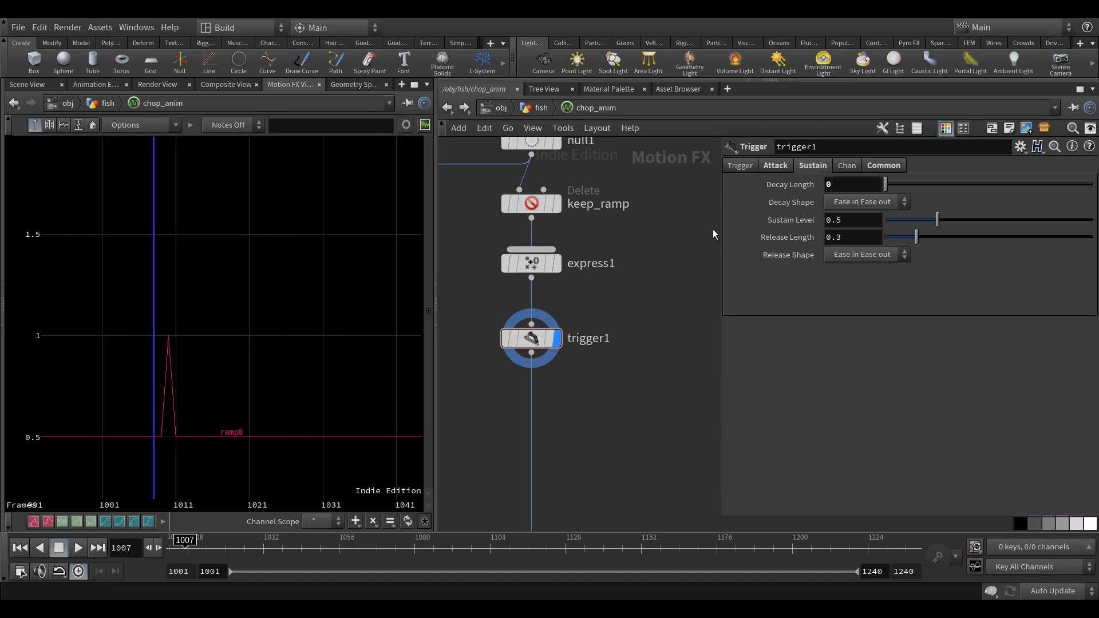
Set trigger1's Sustain Level and Release Length to 0.
drag(939, 214, 821, 221)
right_drag(339, 294, 284, 357)
scroll(285, 359, up, 3)
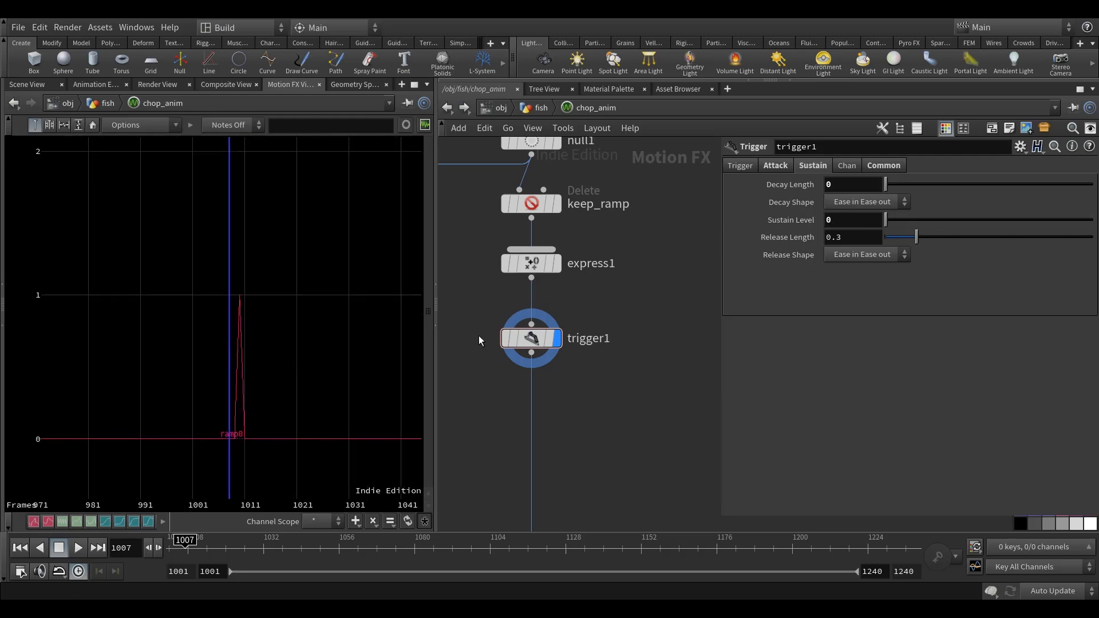
drag(915, 242, 800, 253)
middle_drag(278, 397, 271, 398)
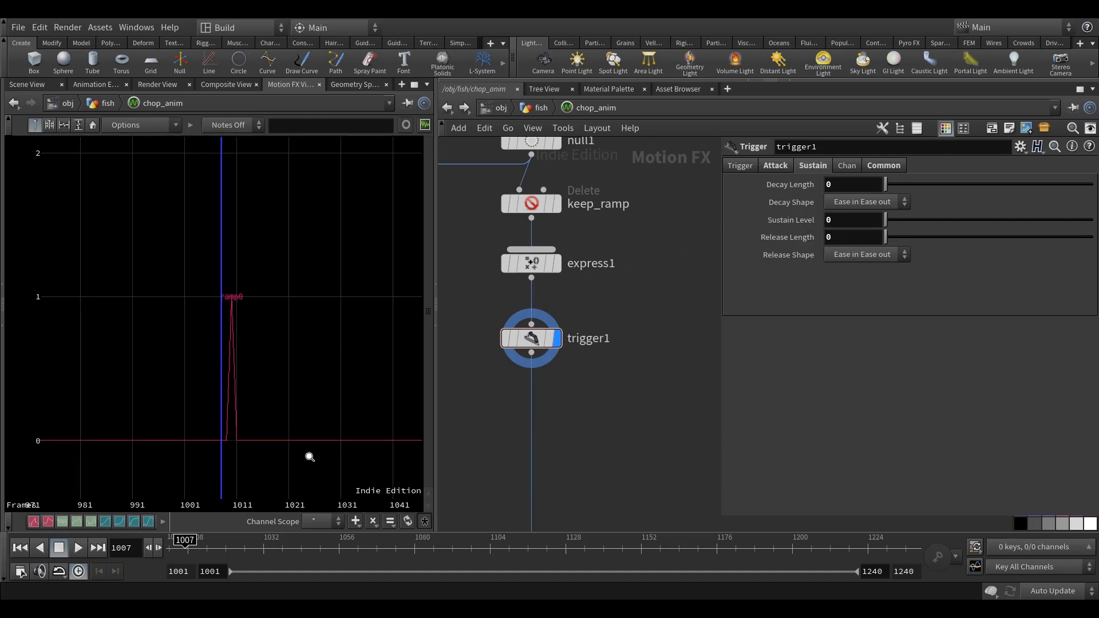
Compare trigger1's pulse with express1's ramp reset, return the timeline to frame 1001, and examine the recurring pulses of trigger1 alone.
click(558, 263)
right_drag(268, 382, 248, 365)
middle_drag(247, 366, 238, 397)
right_drag(238, 397, 290, 418)
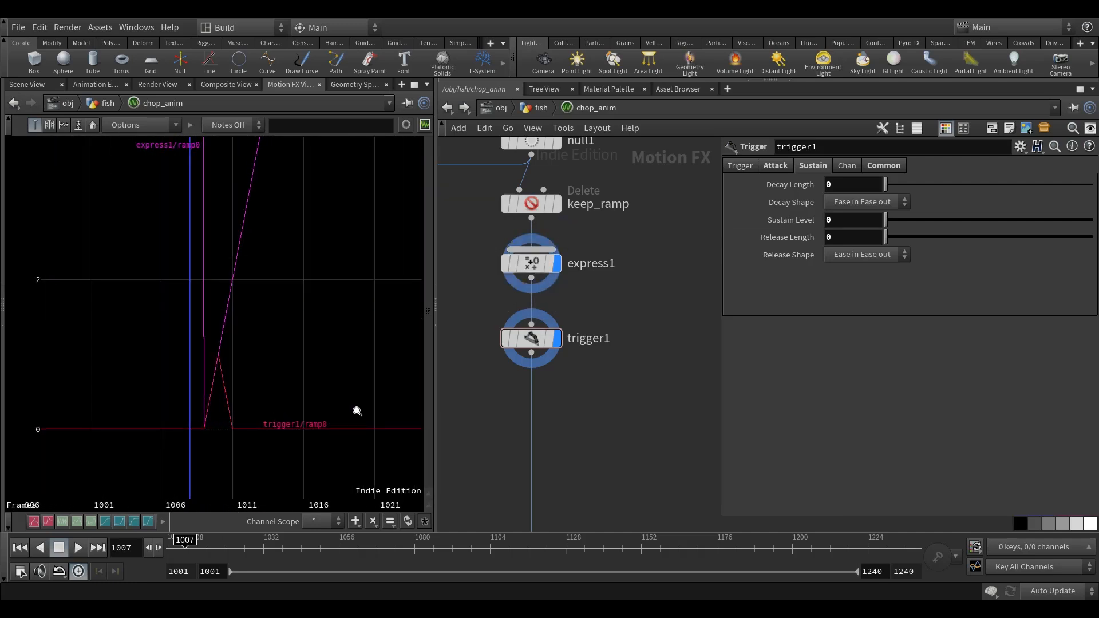
drag(198, 555, 168, 556)
click(557, 263)
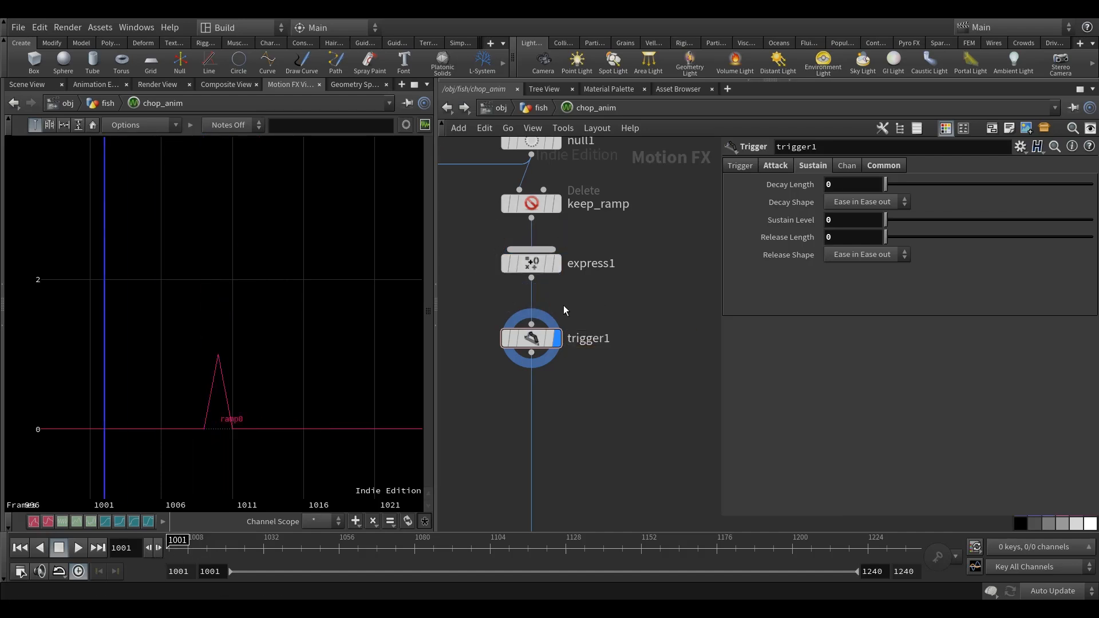
click(531, 324)
key(h)
right_drag(209, 365, 360, 381)
middle_drag(217, 351, 230, 368)
right_drag(220, 366, 363, 371)
middle_drag(220, 366, 229, 373)
Duplicate trigger1 and insert the copy directly below it in the chain.
middle_drag(608, 424, 615, 411)
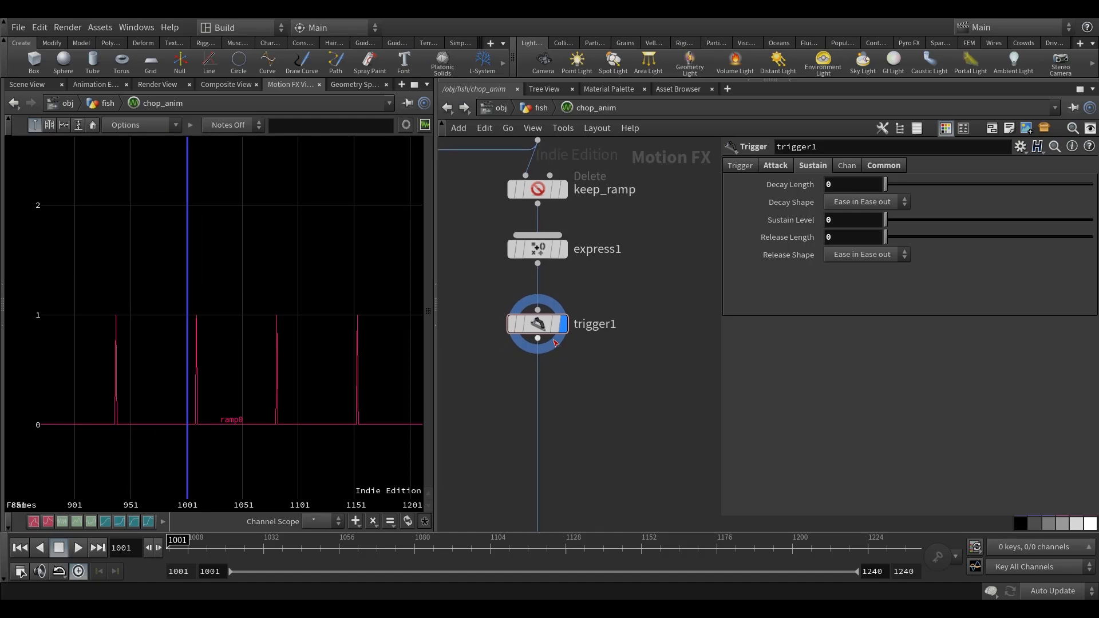
key(ctrl+c)
key(ctrl+v)
click(547, 407)
middle_drag(641, 366, 627, 346)
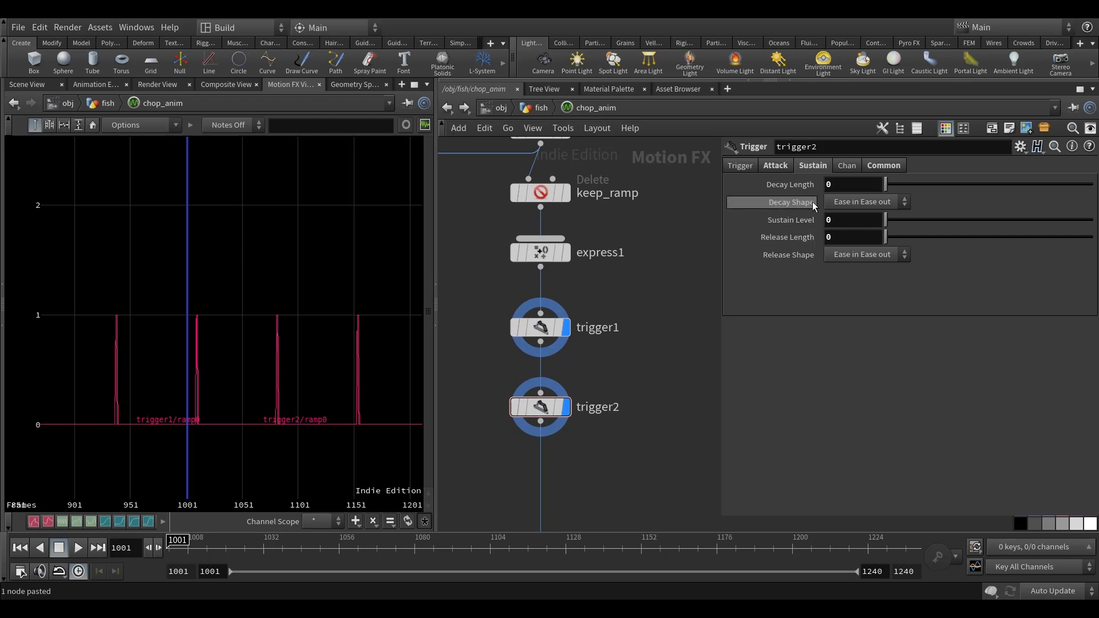
Link the duplicated trigger's Attack Length to chop_anim's Cycle Frames parameter as a relative reference.
middle_drag(686, 302, 679, 308)
middle_drag(668, 359, 677, 342)
click(775, 165)
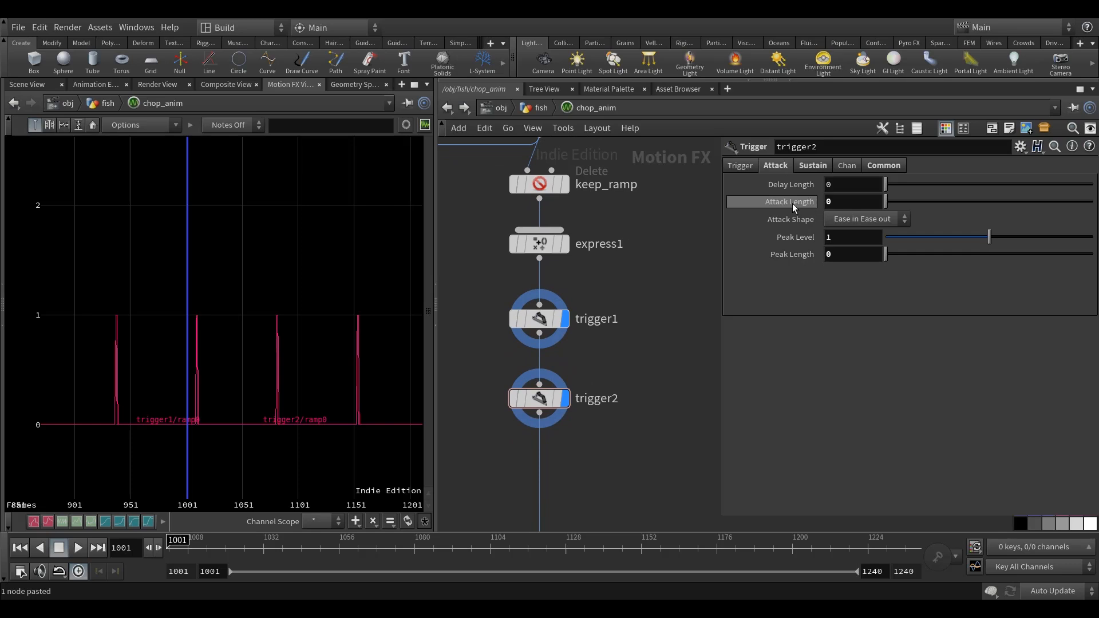
click(536, 111)
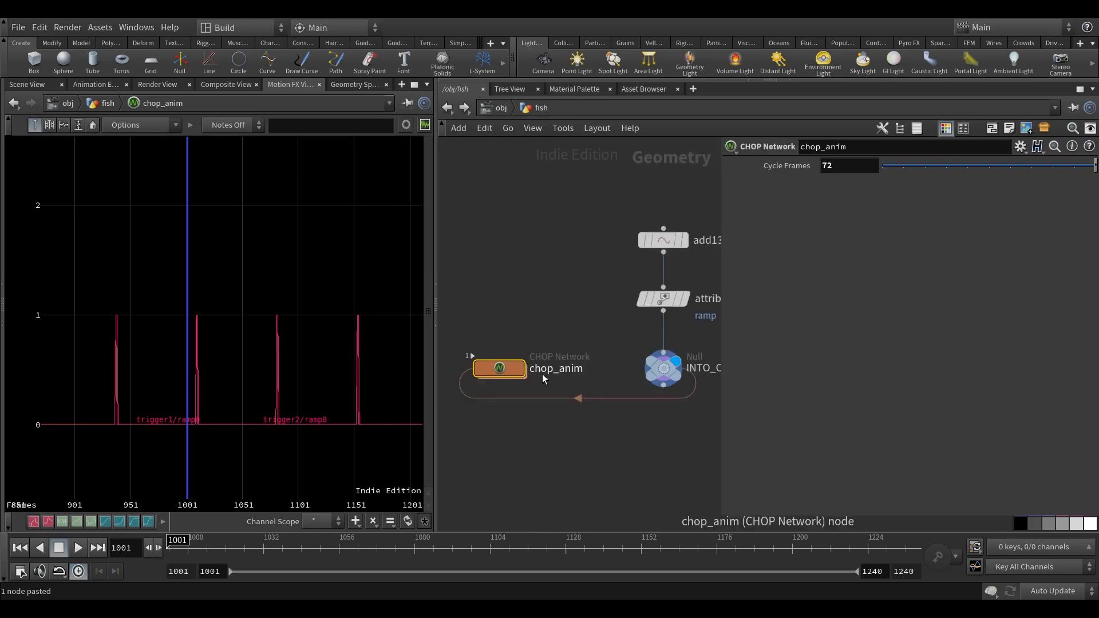
right_click(789, 168)
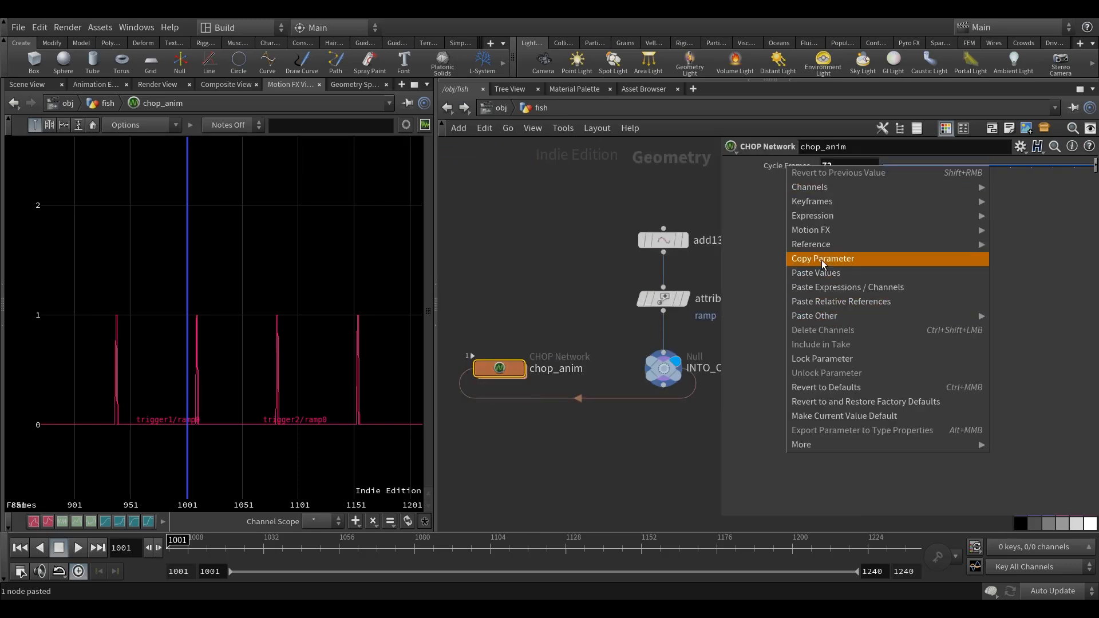
click(834, 261)
double_click(493, 372)
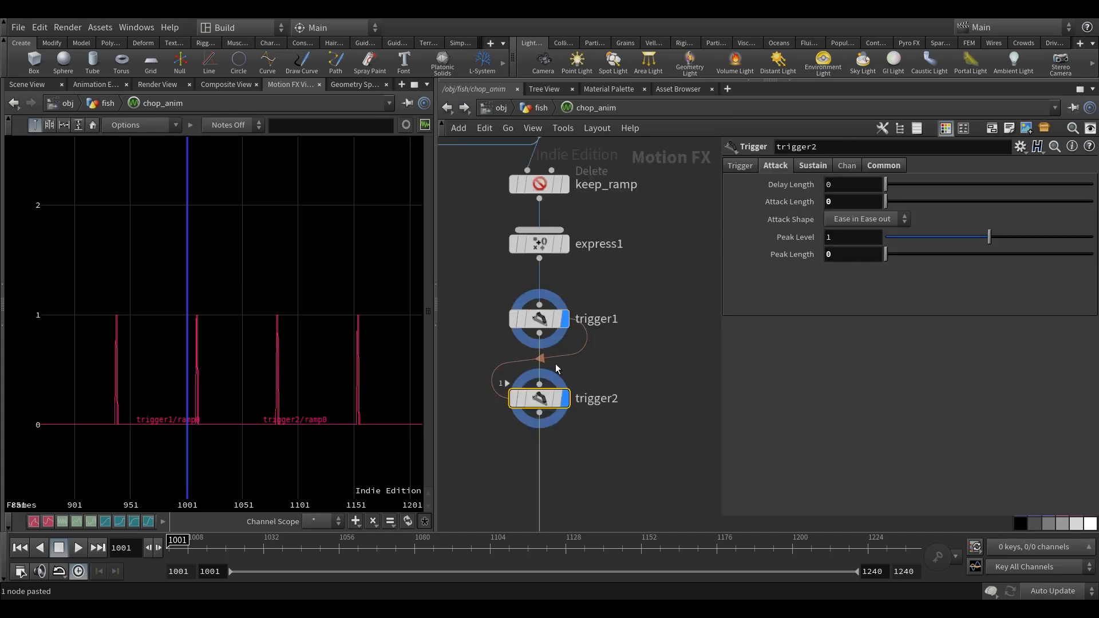
right_click(781, 200)
click(832, 339)
click(648, 387)
middle_drag(648, 387, 651, 383)
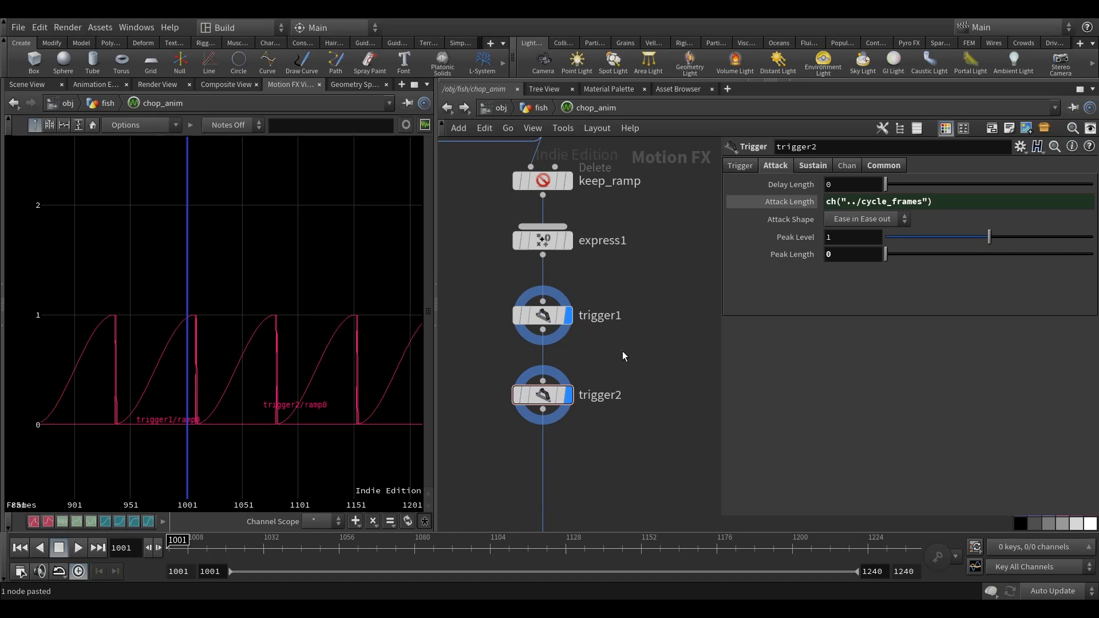
Rename the duplicated trigger node as trigger_anim.
scroll(474, 416, up, 3)
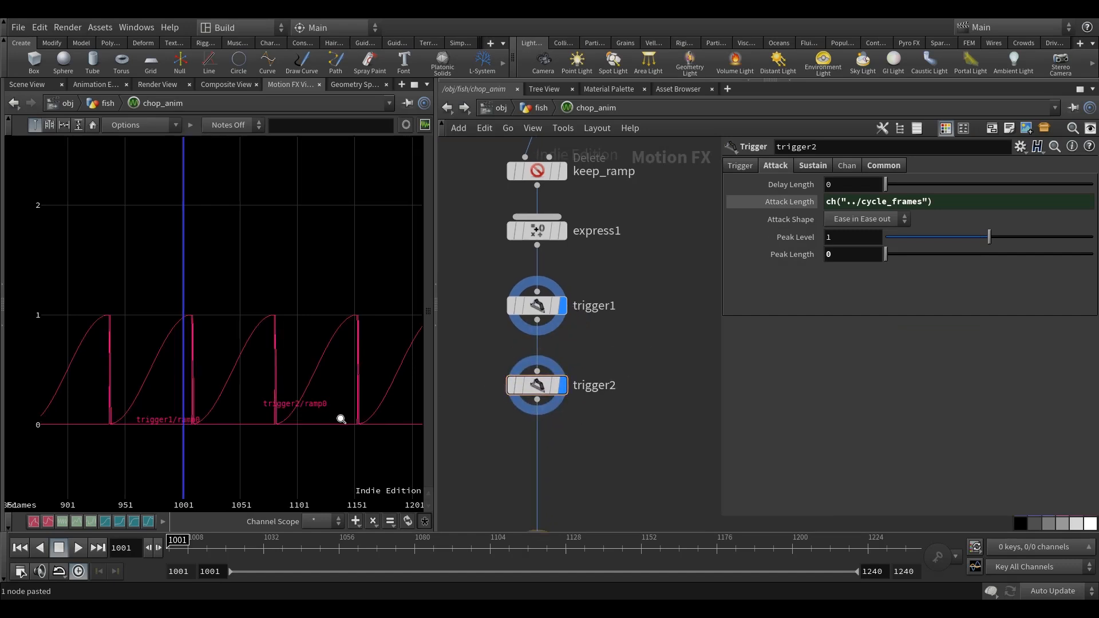
scroll(263, 413, down, 3)
scroll(629, 338, down, 3)
middle_drag(617, 334, 625, 328)
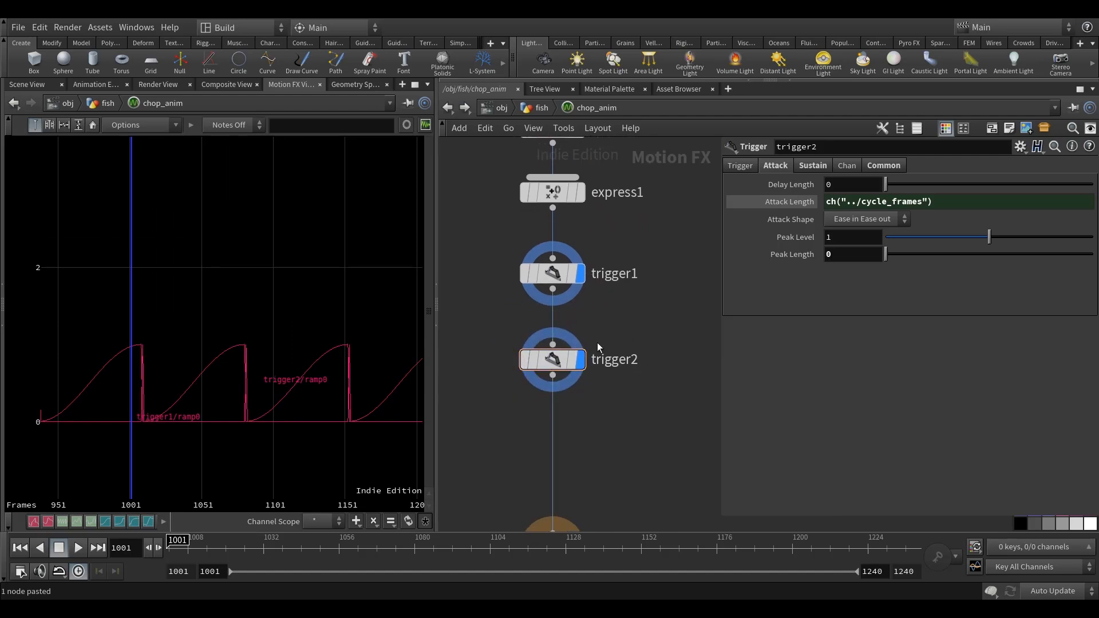
double_click(634, 359)
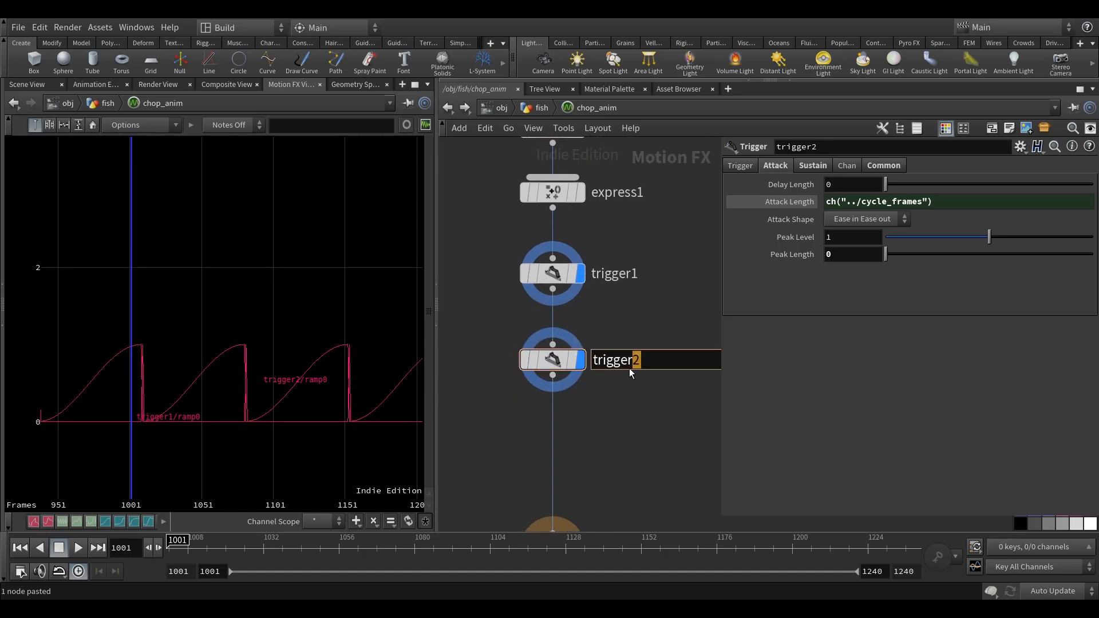
text(anim)
key(Return)
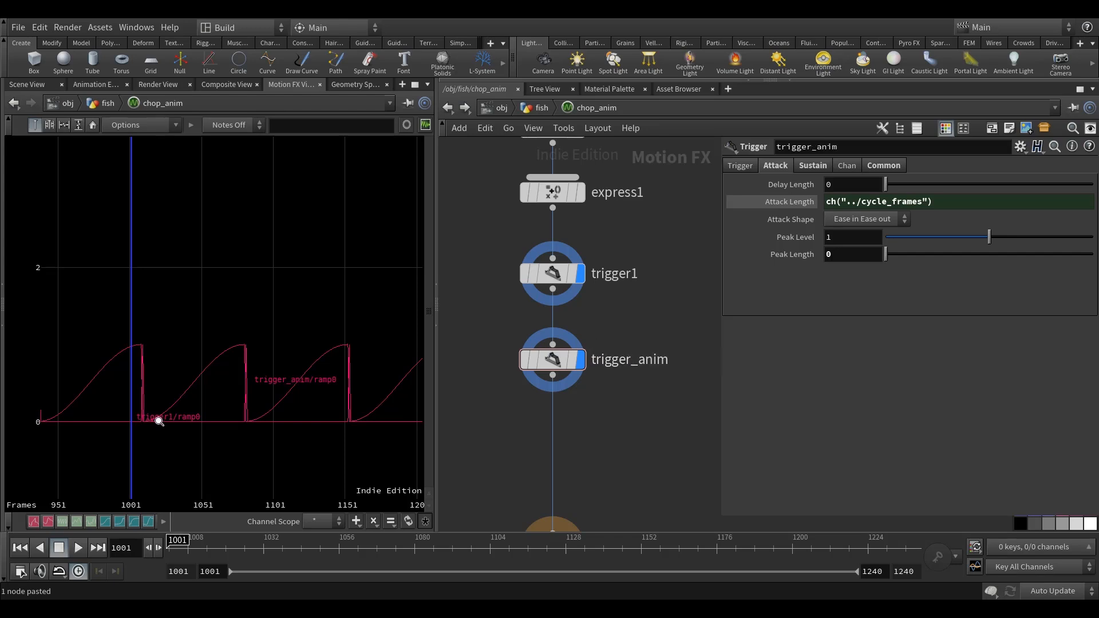
Examine trigger_anim's curve at its reset, try a Linear Attack Shape and switch it back to Ease in Ease out.
scroll(157, 419, up, 3)
scroll(324, 430, down, 4)
middle_drag(330, 434, 211, 428)
scroll(155, 410, up, 9)
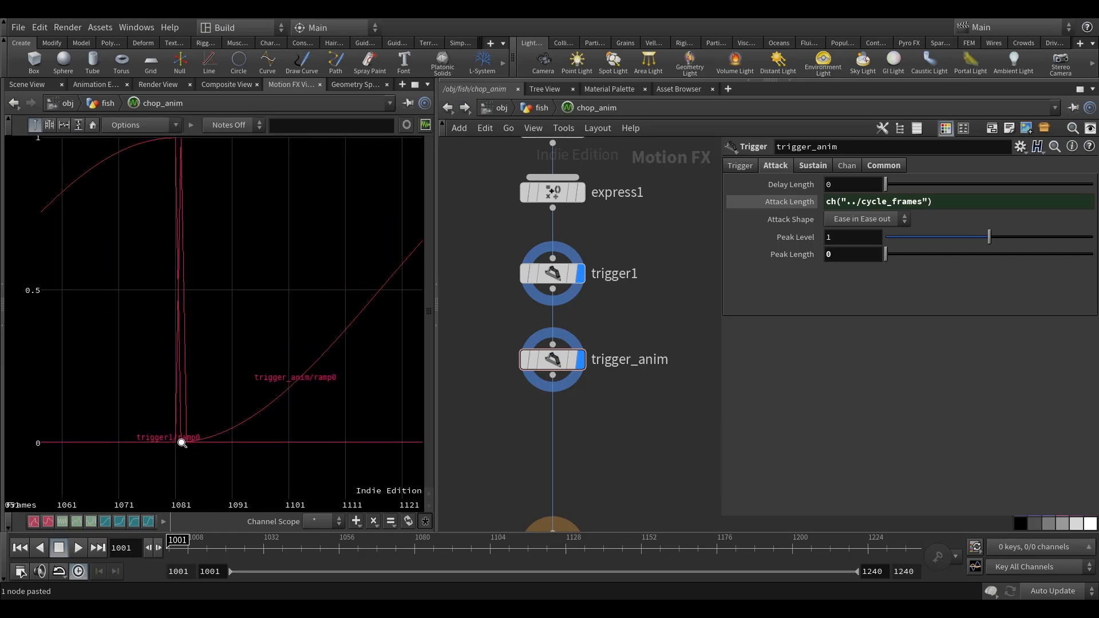
scroll(203, 436, down, 5)
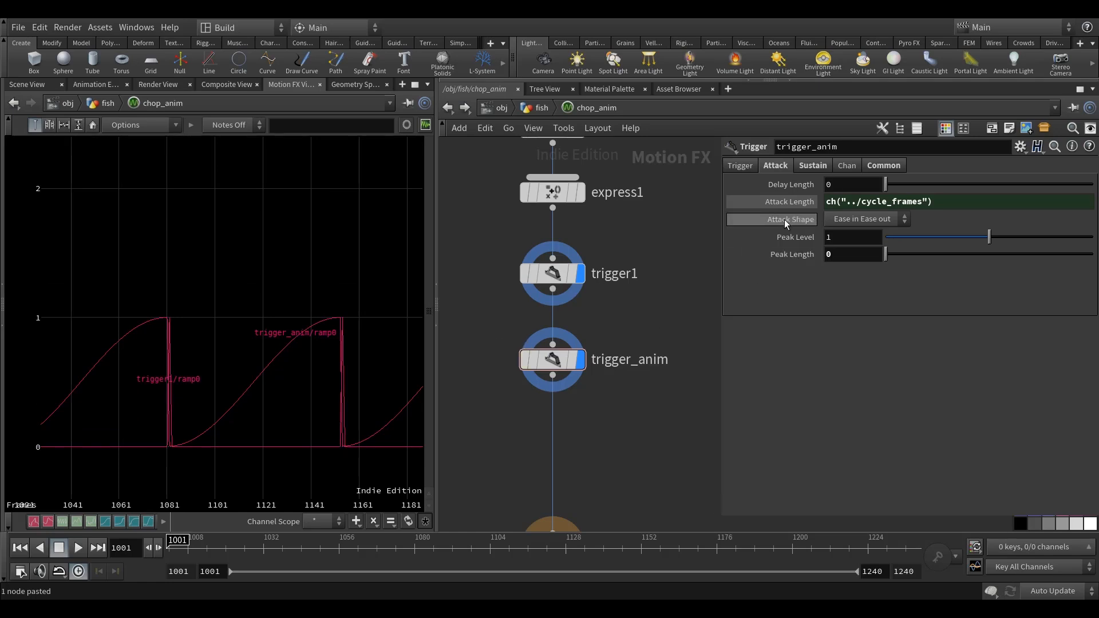
click(870, 219)
click(861, 233)
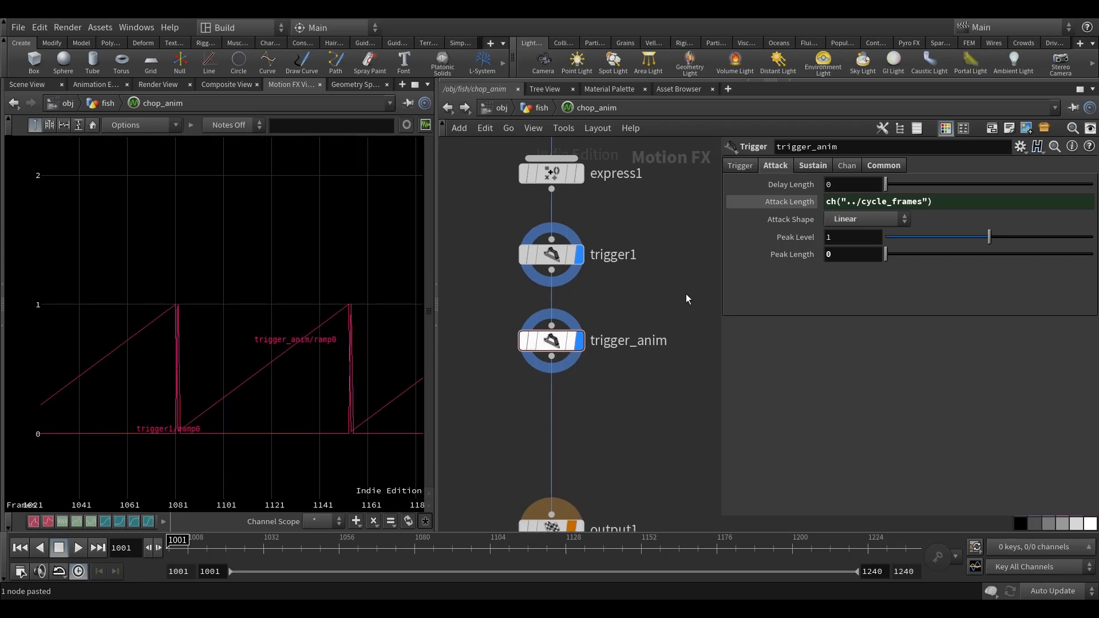
click(875, 218)
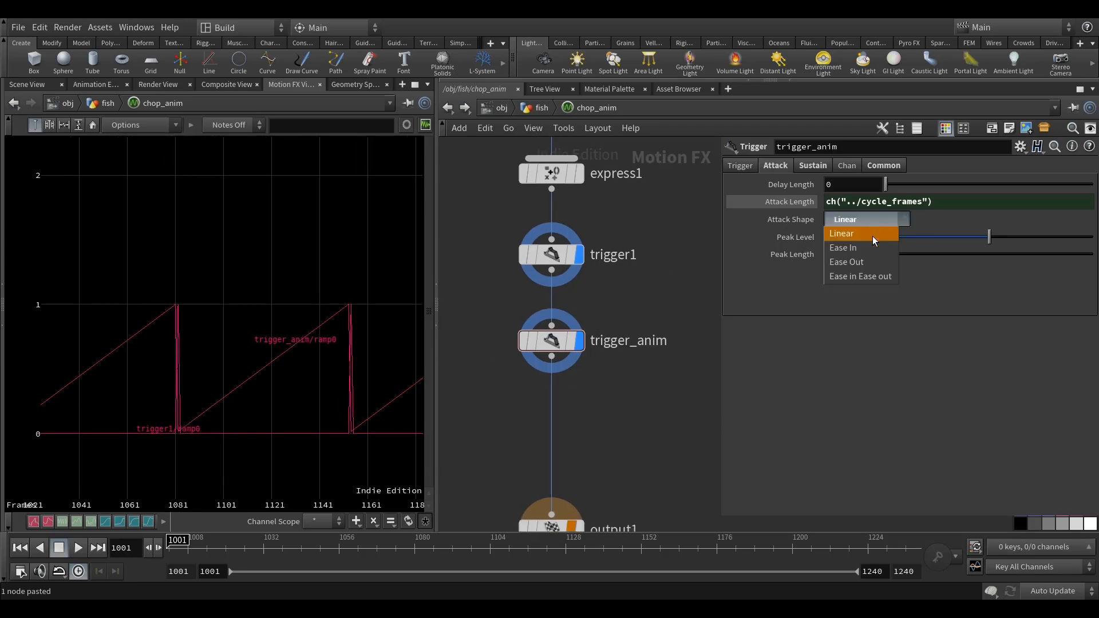
click(854, 278)
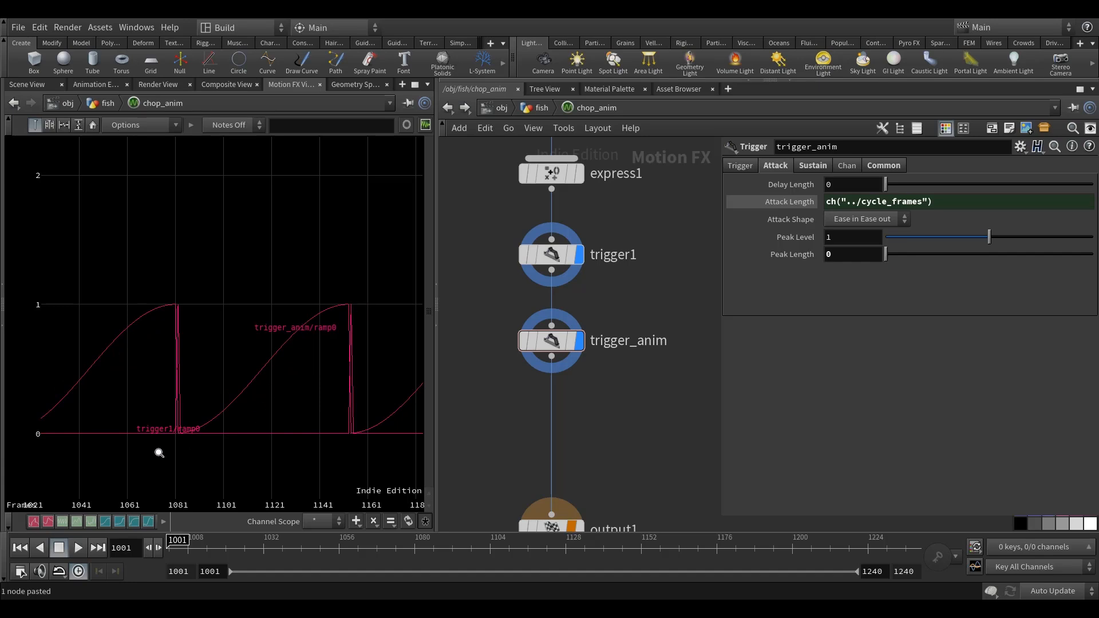
Set trigger_anim's Attack Shape to Linear.
click(872, 219)
click(871, 232)
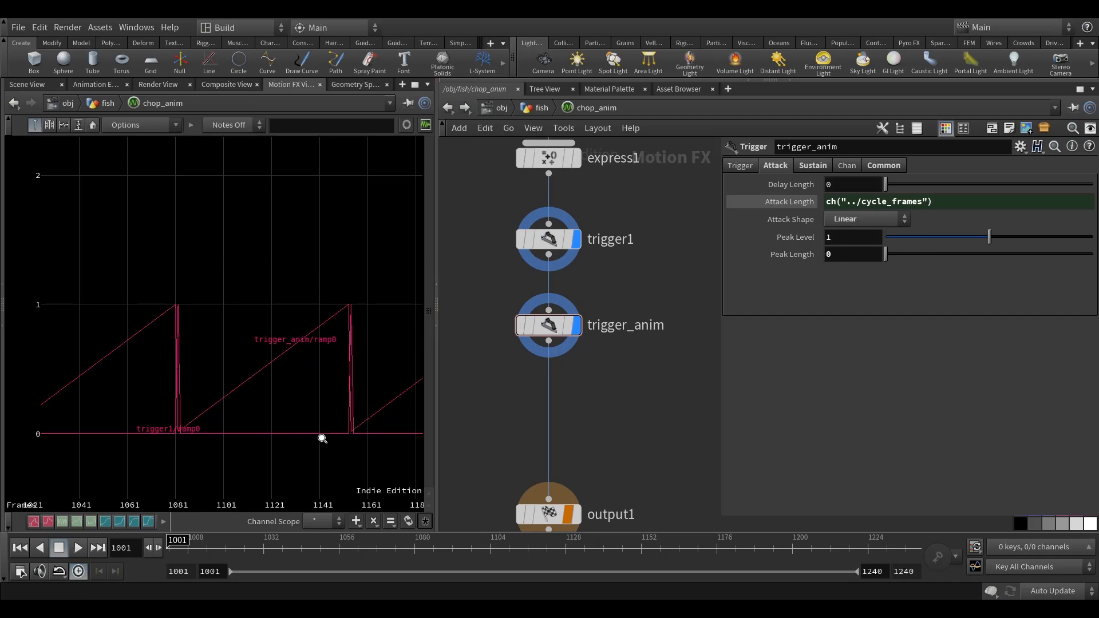
middle_drag(310, 443, 305, 456)
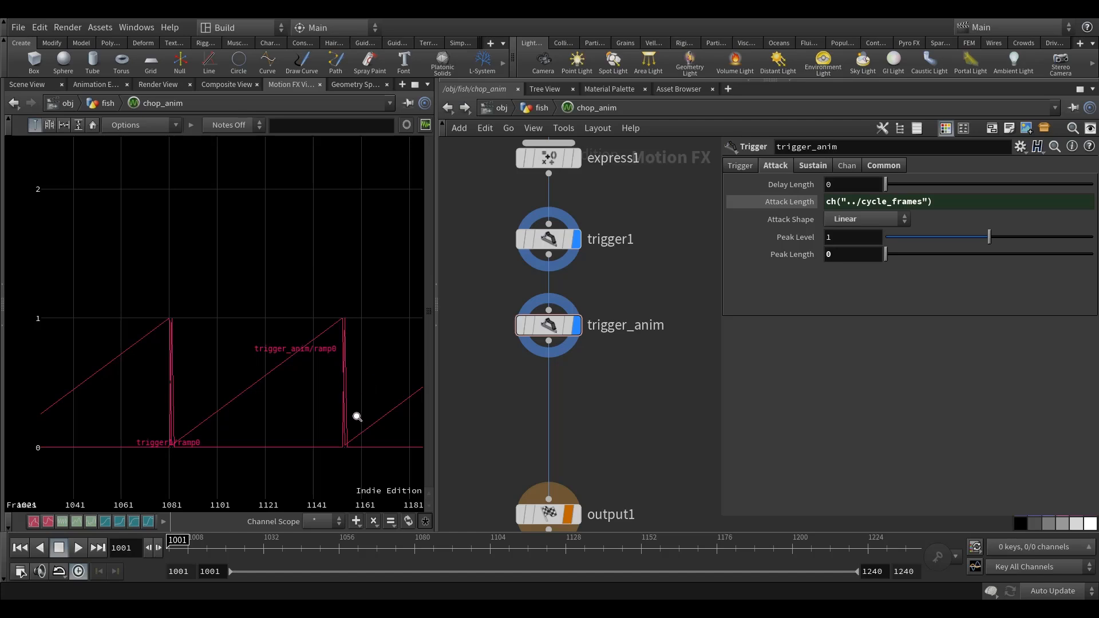
Move output1 further down from trigger_anim and turn off trigger1's display flag.
scroll(651, 415, down, 5)
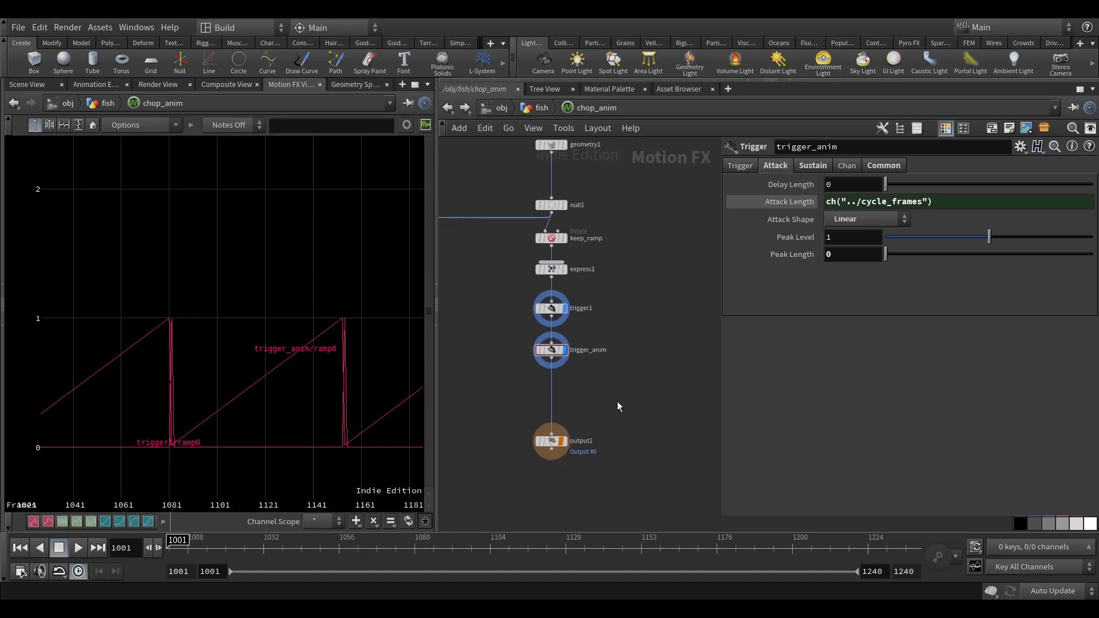
middle_drag(613, 413, 610, 363)
drag(549, 393, 550, 448)
scroll(573, 270, up, 5)
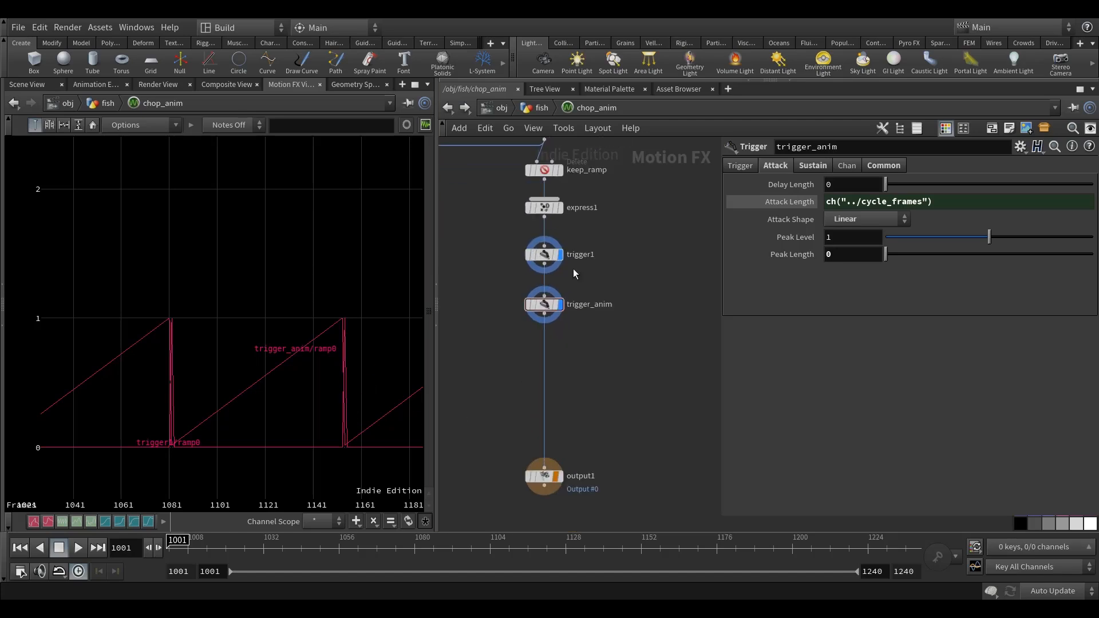
click(555, 251)
scroll(608, 393, down, 3)
middle_drag(563, 386, 575, 371)
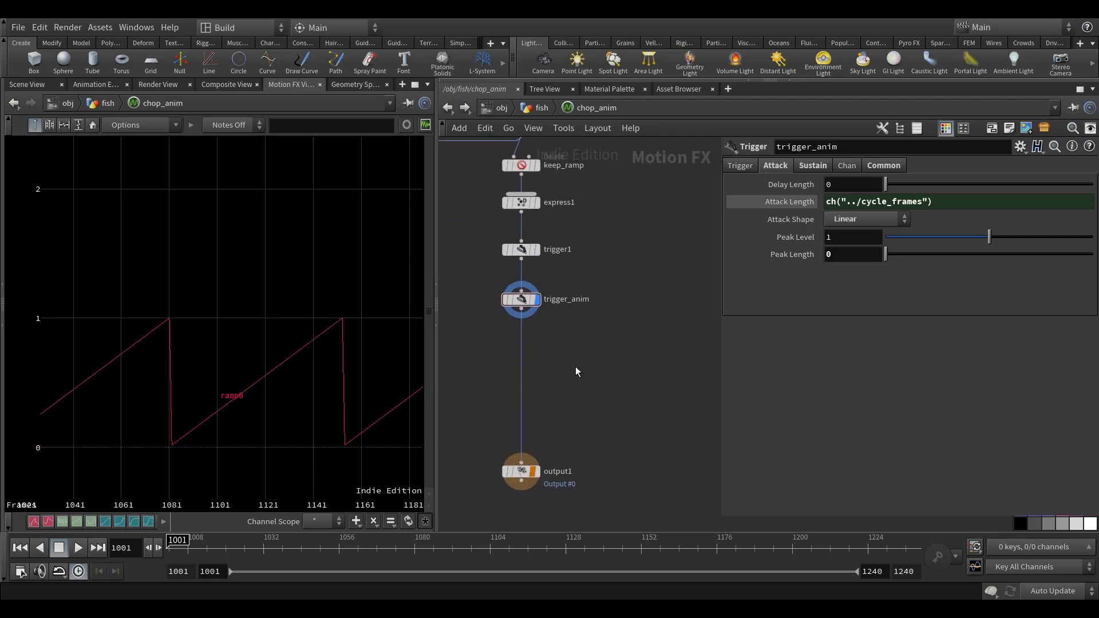
Add a Lookup node beside the main chain and wire trigger_anim into its first input.
key(Tab)
text(looku)
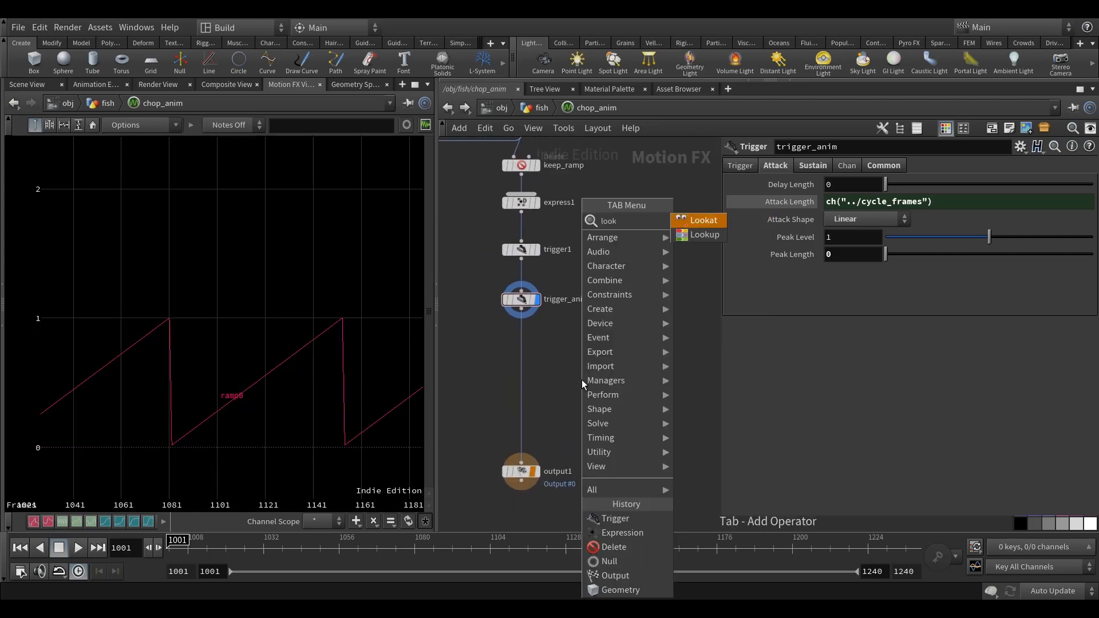
click(700, 221)
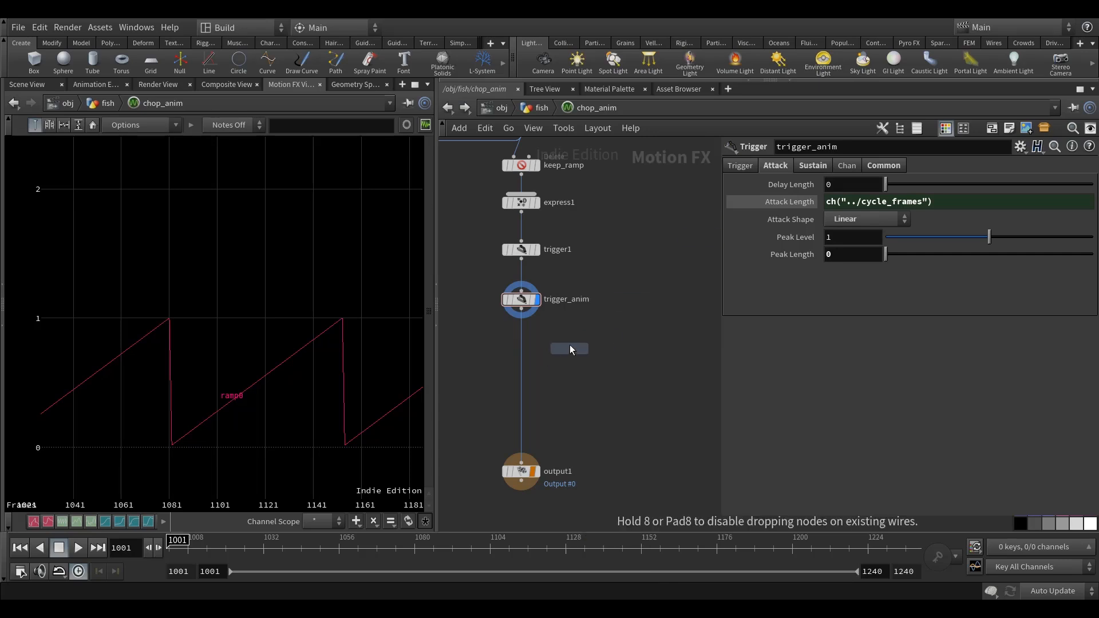
click(569, 348)
scroll(519, 313, up, 2)
drag(557, 326, 579, 340)
middle_drag(616, 310, 615, 239)
drag(522, 464, 521, 506)
middle_drag(590, 417, 662, 376)
click(588, 391)
Set lookup1's Per Index Channel option to All Lookup Table Channels.
click(846, 201)
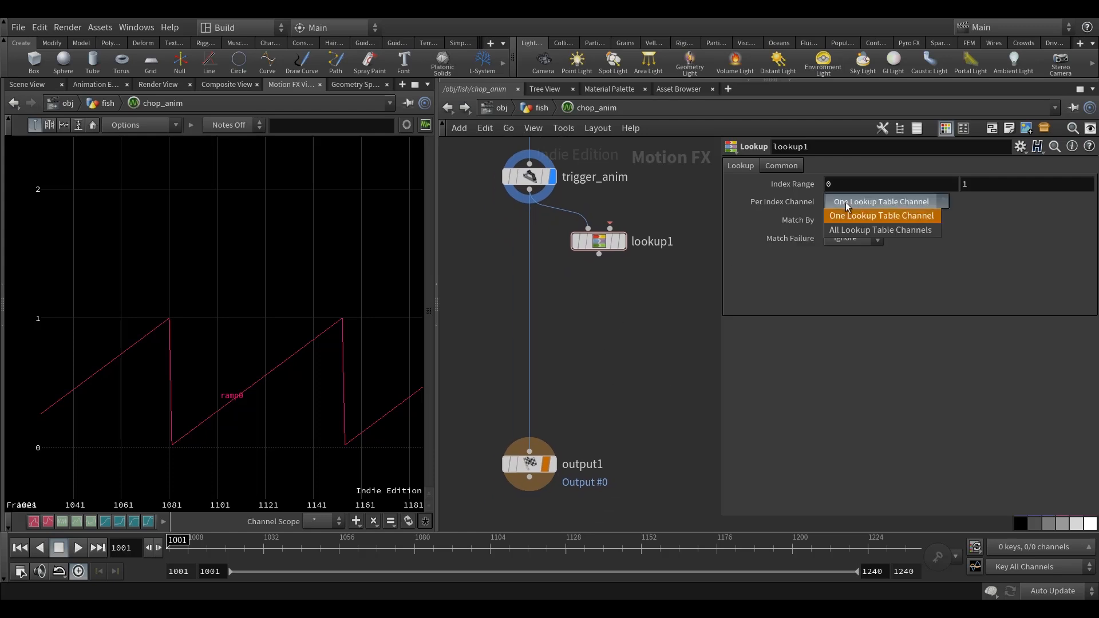
click(871, 231)
middle_drag(644, 361, 636, 400)
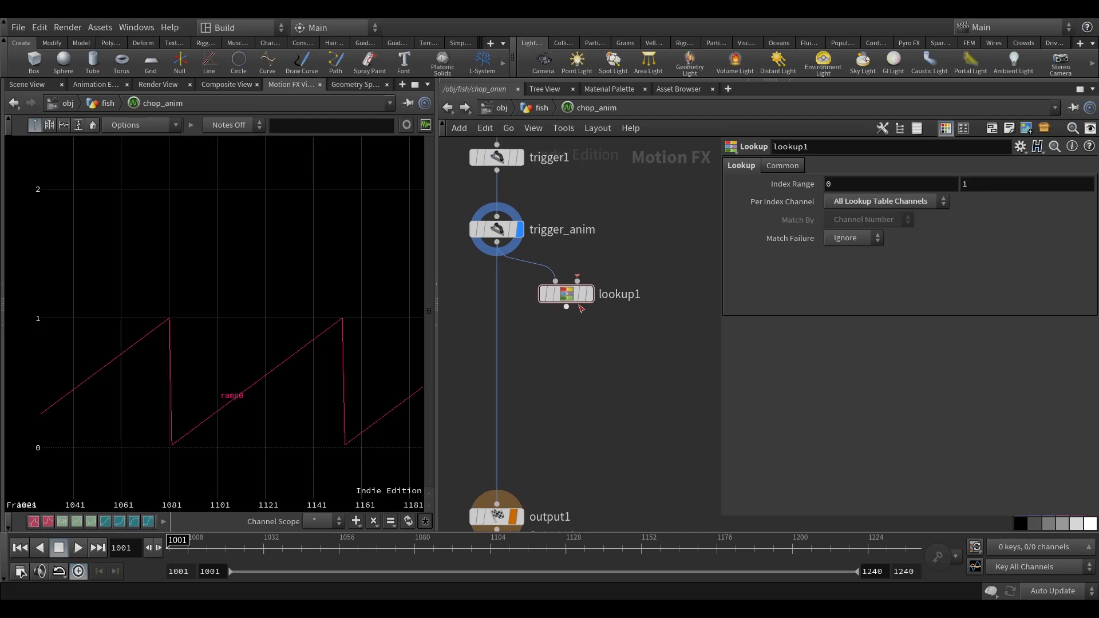
scroll(647, 232, down, 3)
middle_drag(647, 232, 539, 360)
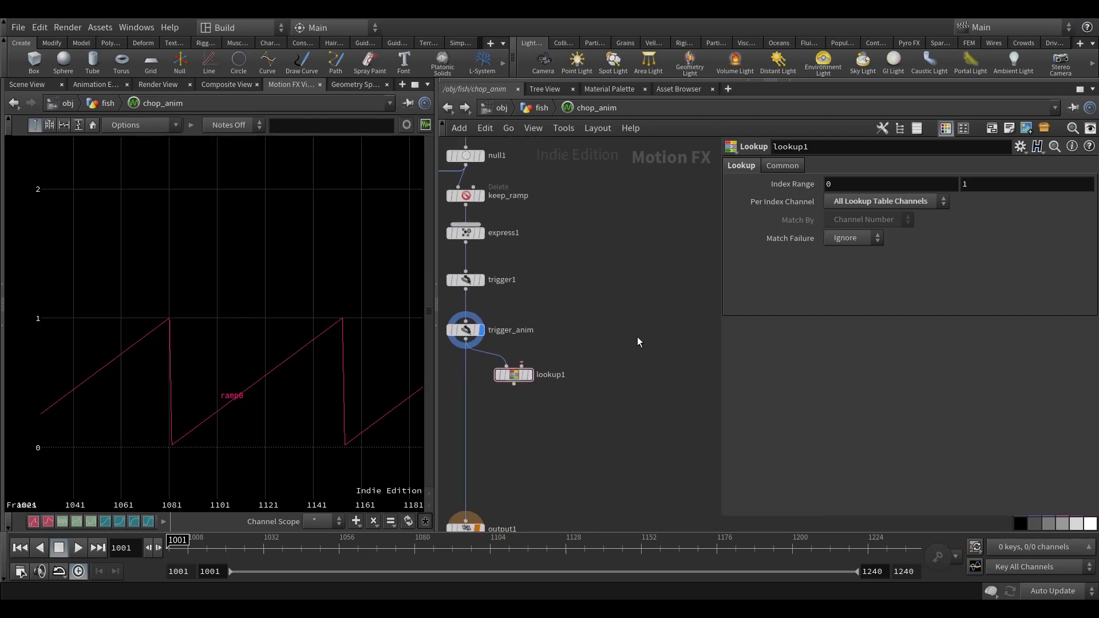
Add an unconnected Null node beside the main chain, level with trigger_anim.
middle_drag(648, 326, 674, 311)
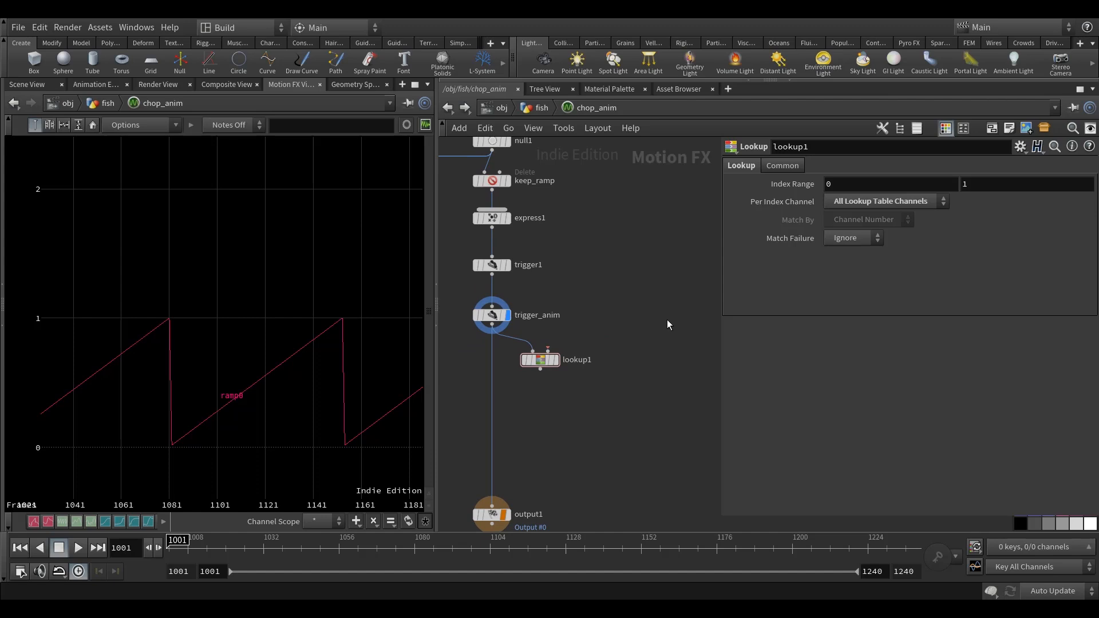
middle_drag(675, 373, 629, 376)
key(Tab)
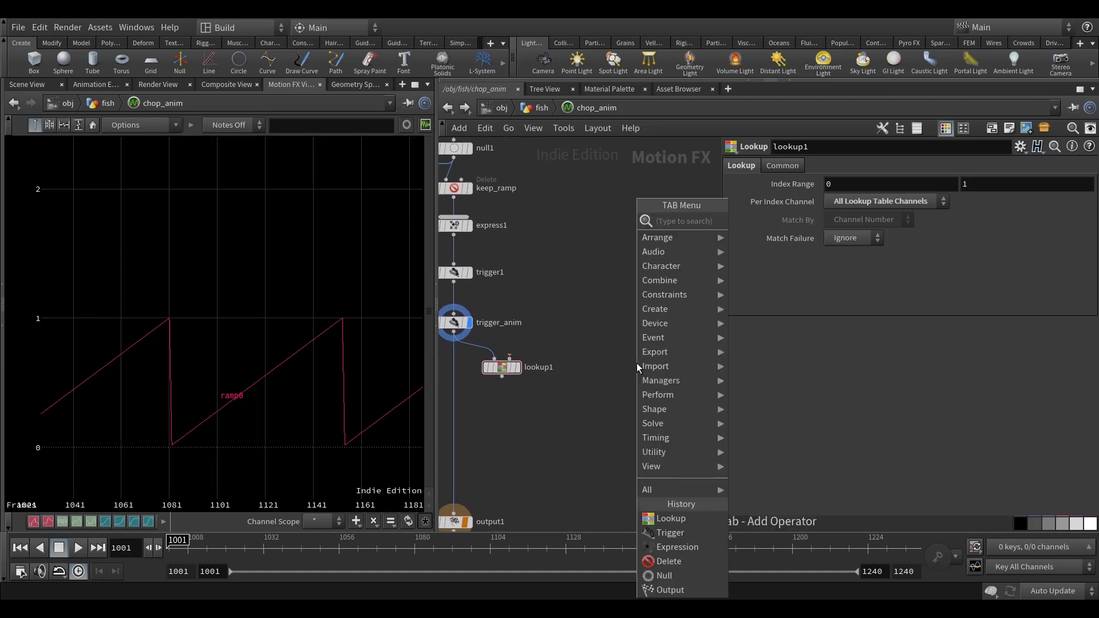
key(Escape)
click(644, 323)
scroll(657, 342, up, 1)
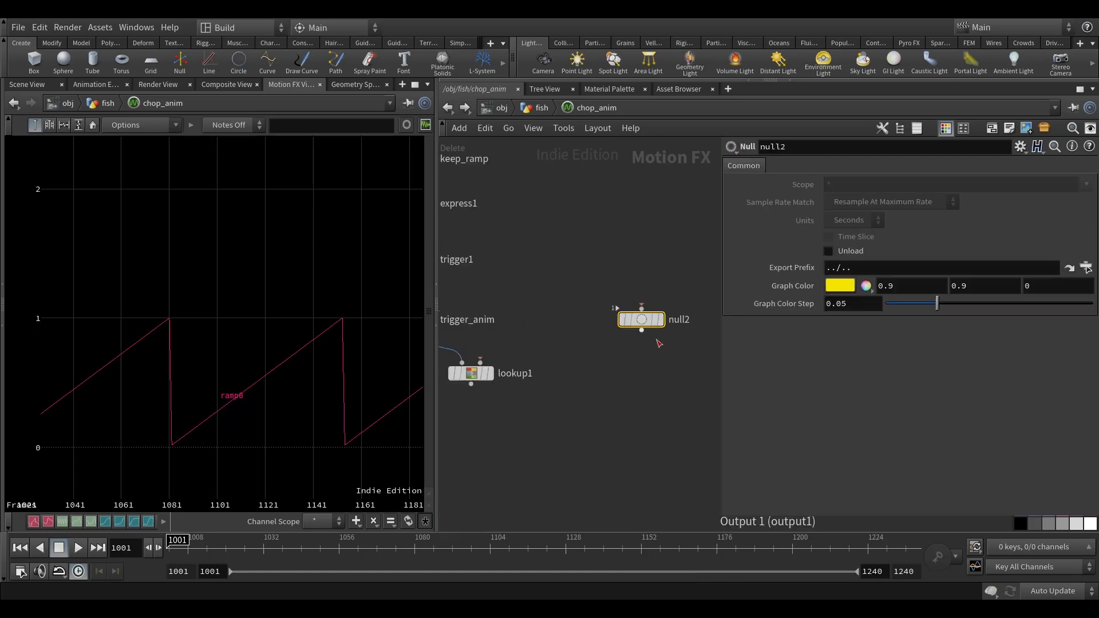
Rename the new Null node as anim1.
middle_drag(676, 374, 642, 382)
scroll(643, 345, up, 1)
click(649, 323)
drag(674, 320, 572, 334)
text(anim1)
key(Return)
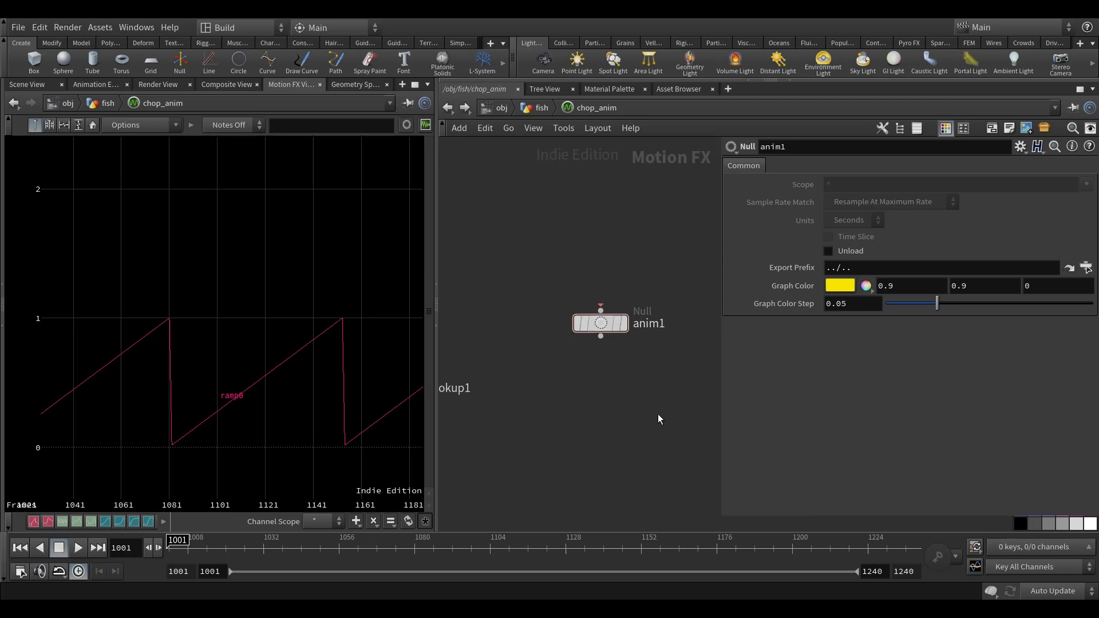
mouse_move(633, 417)
middle_down()
mouse_move(655, 401)
mouse_move(634, 413)
middle_up()
Edit the parameter interface of the anim1 node and make its Common folder invisible.
mouse_move(628, 304)
click(656, 272)
right_click(638, 310)
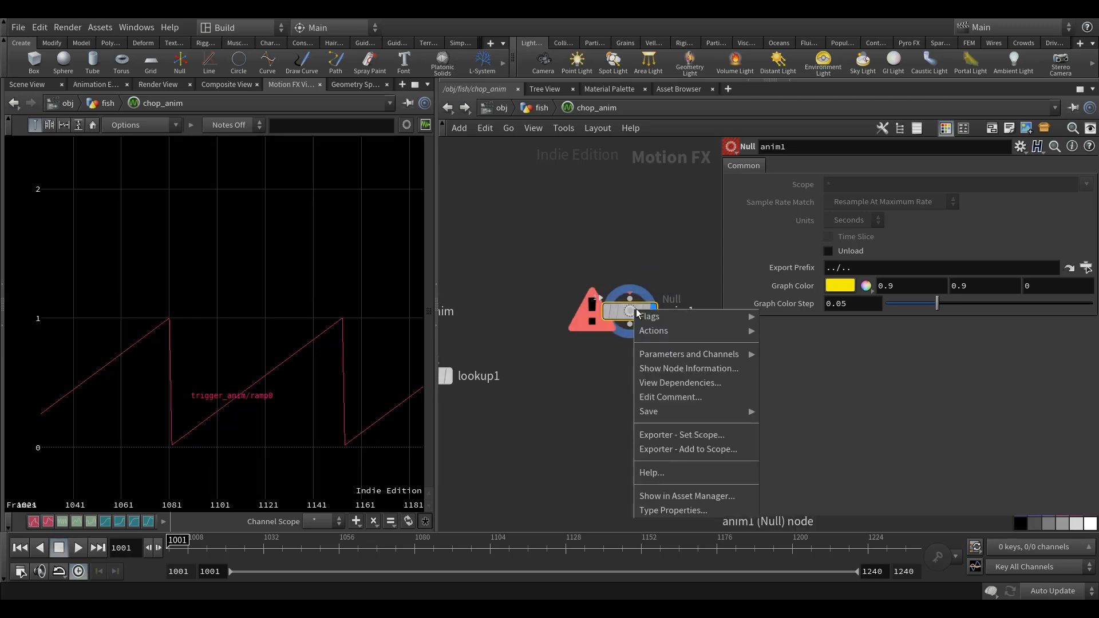
mouse_move(654, 356)
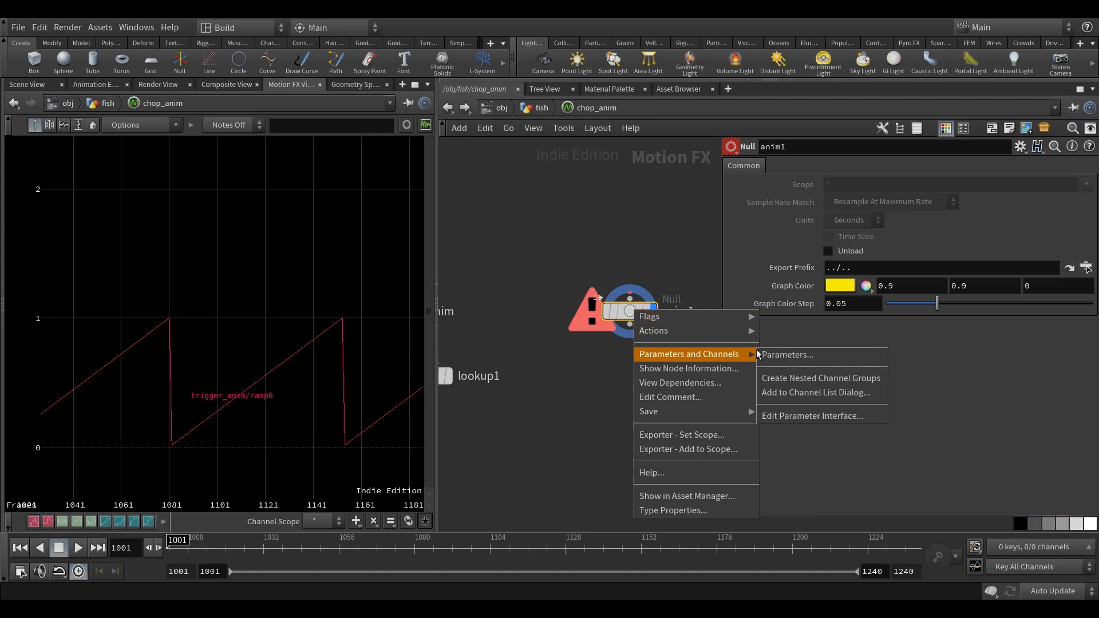
click(802, 416)
click(525, 107)
click(520, 124)
click(509, 103)
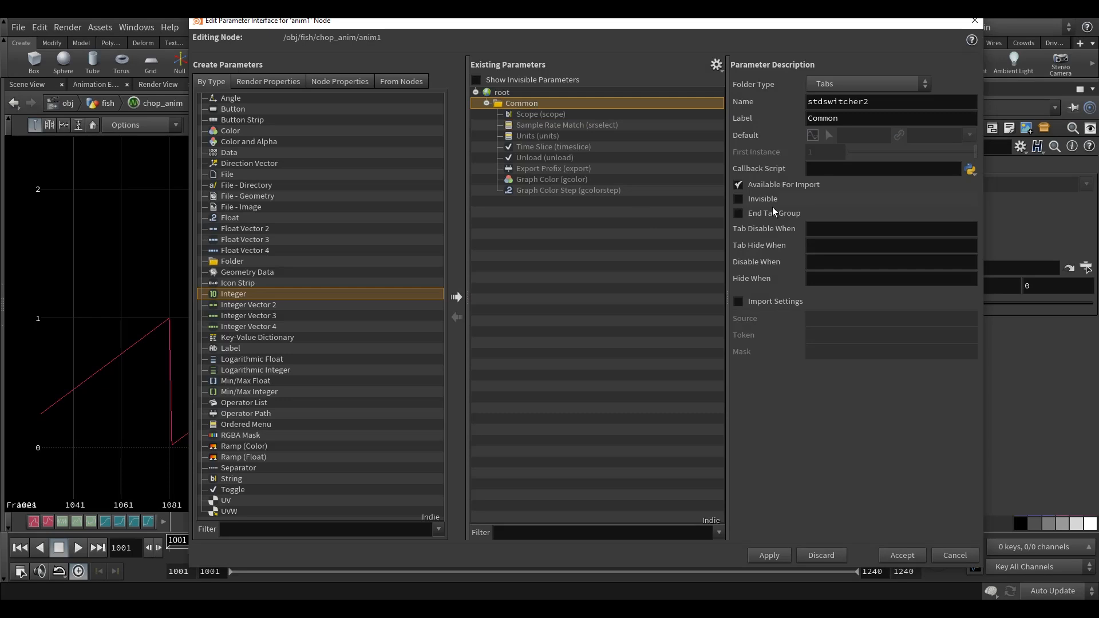
click(739, 198)
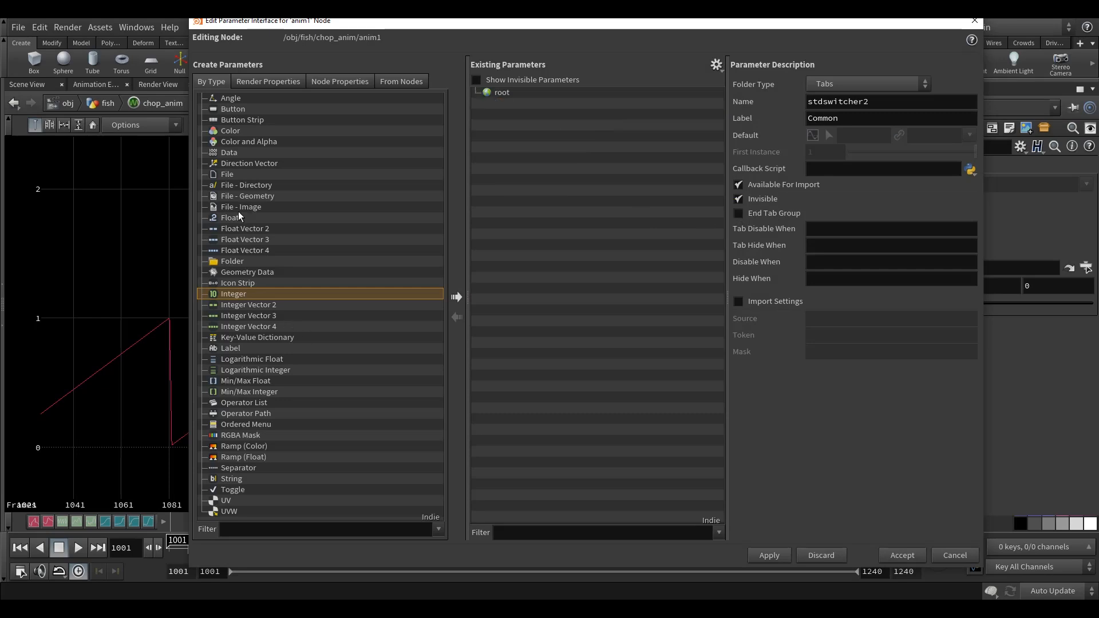
Add a Float parameter named anim with the label Anim to the anim1 node, and save the scene.
drag(230, 219, 506, 98)
drag(909, 103, 489, 135)
text(anim)
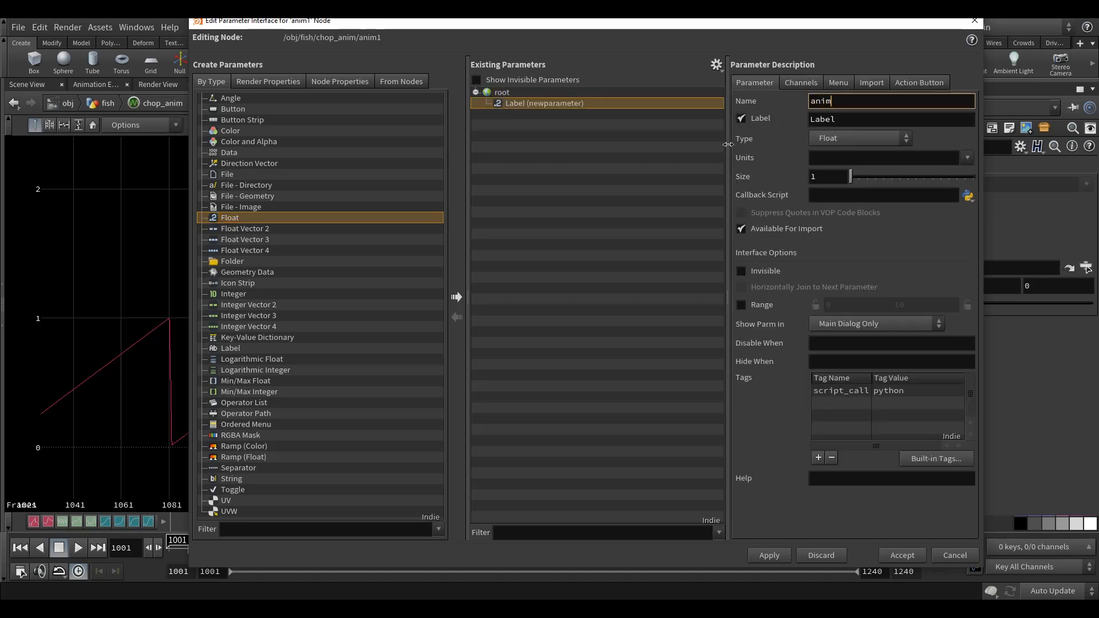
key(Tab)
text(Anim)
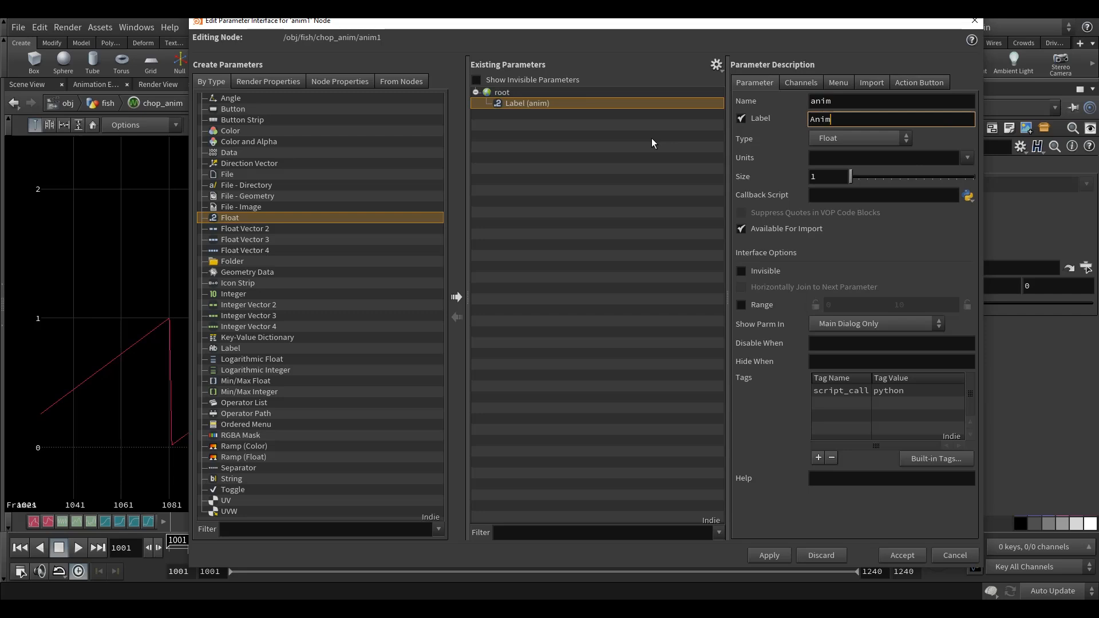
click(770, 555)
click(903, 552)
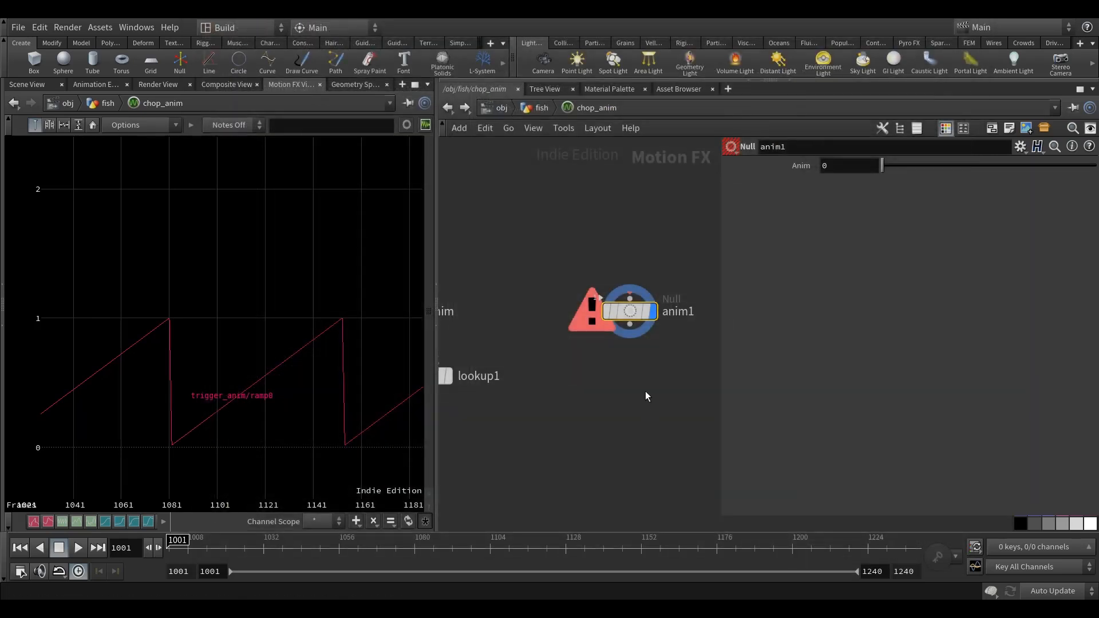
key(ctrl+s)
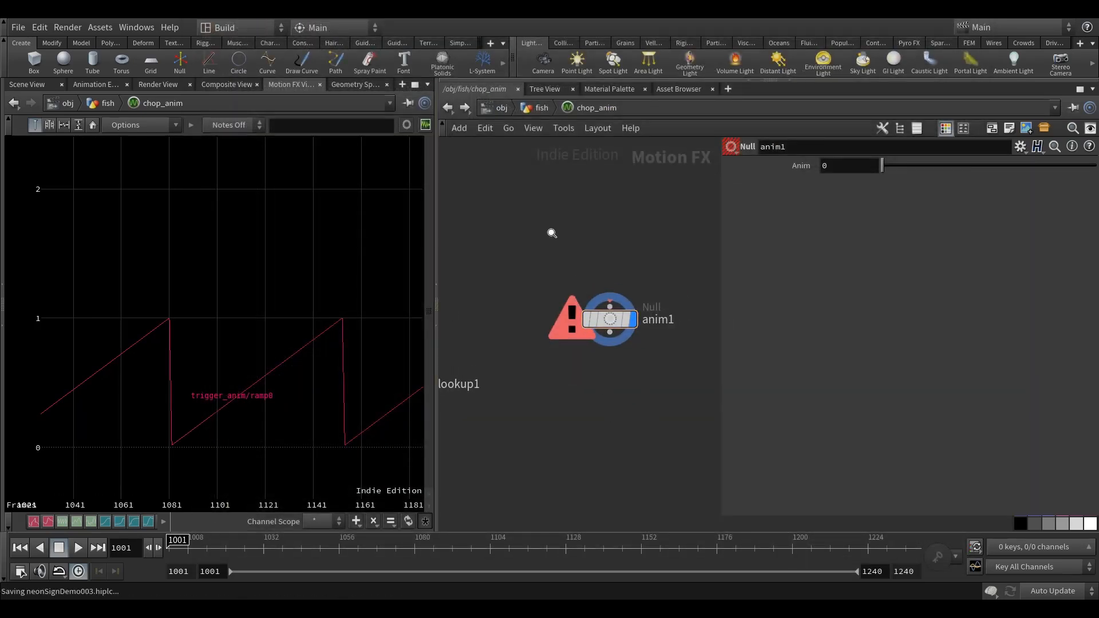
middle_drag(548, 213, 533, 202)
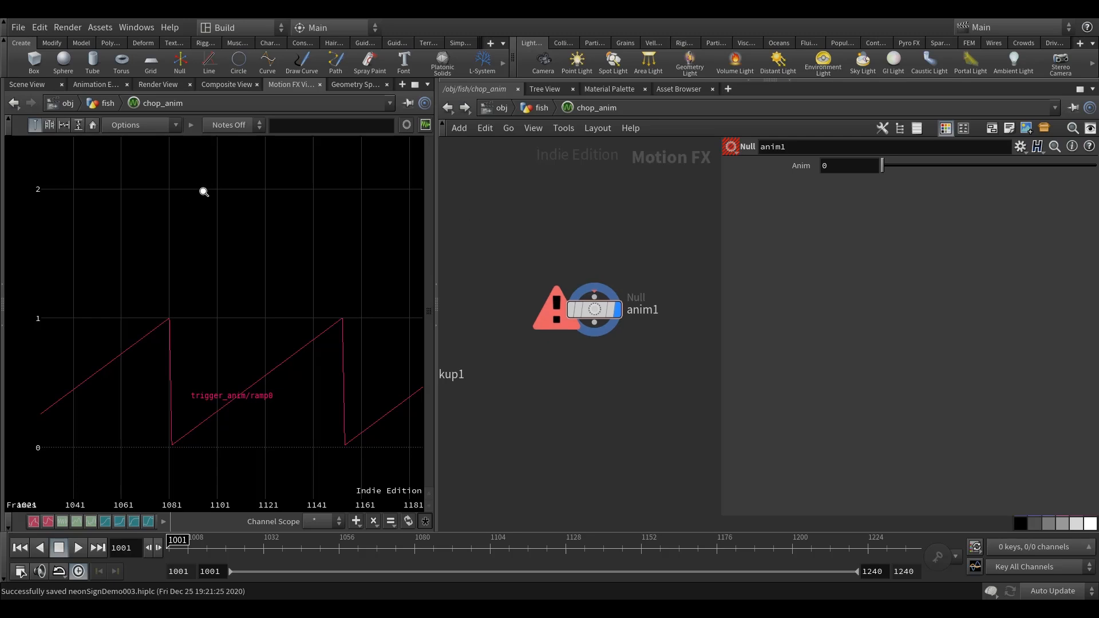
Examine the trigger_anim ramp graph over the frame range and compare it with the Animation Editor's view.
click(102, 84)
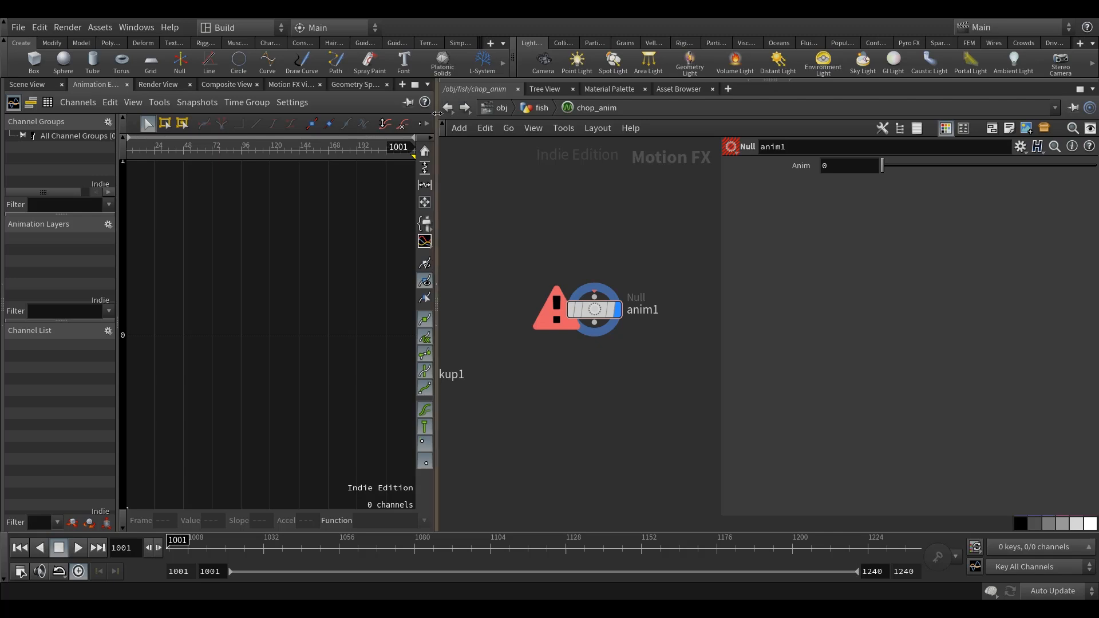
drag(437, 297, 495, 298)
click(321, 83)
scroll(253, 405, down, 4)
middle_drag(182, 394, 182, 336)
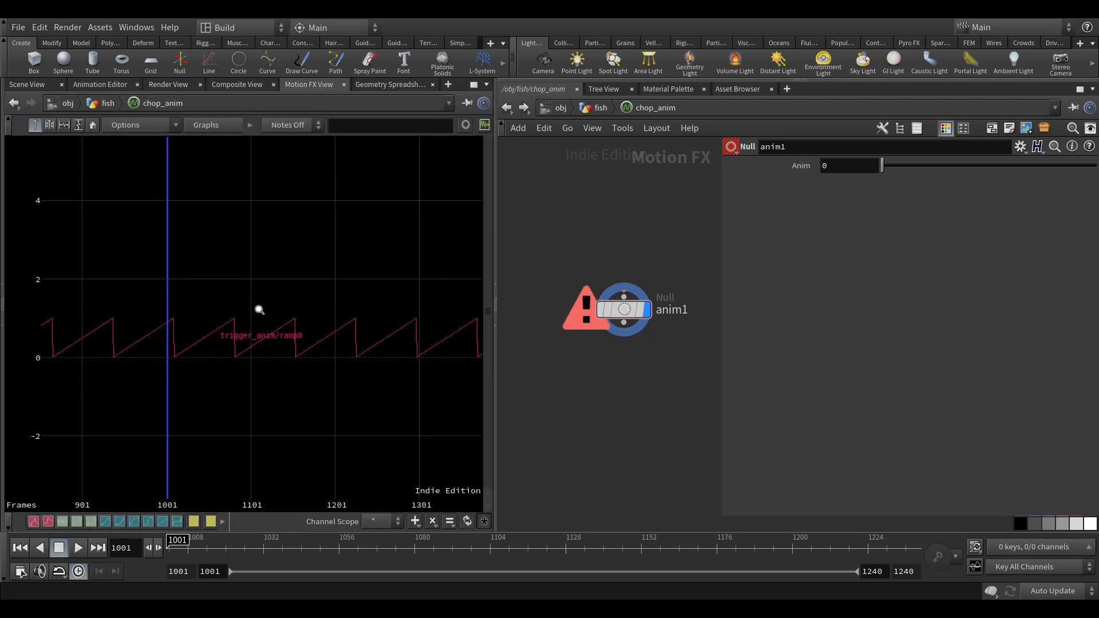
scroll(282, 334, up, 2)
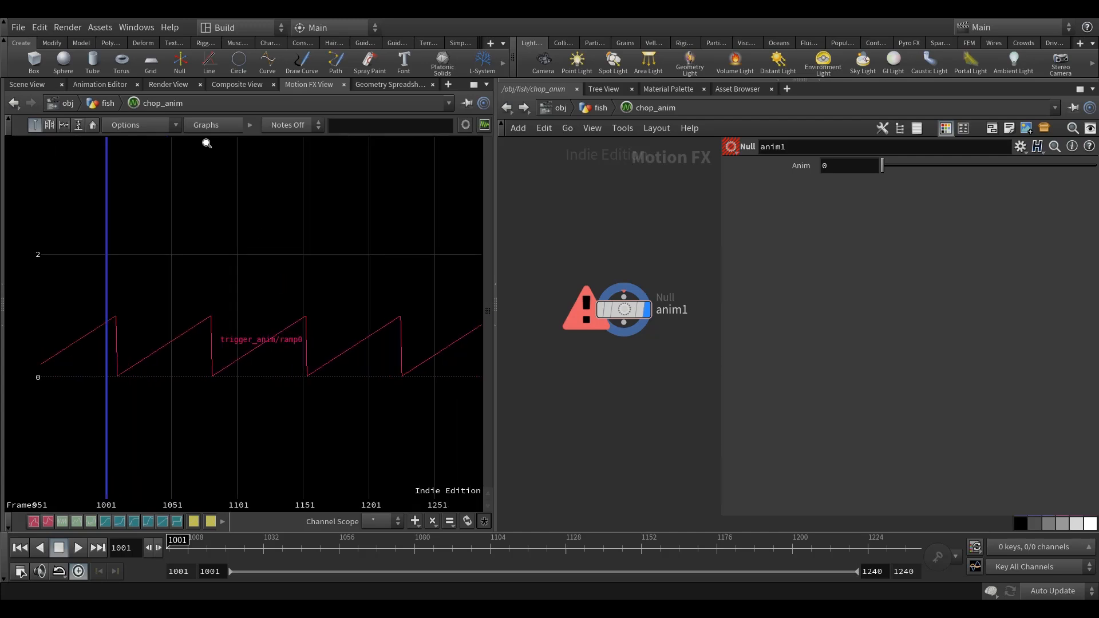
scroll(227, 359, up, 2)
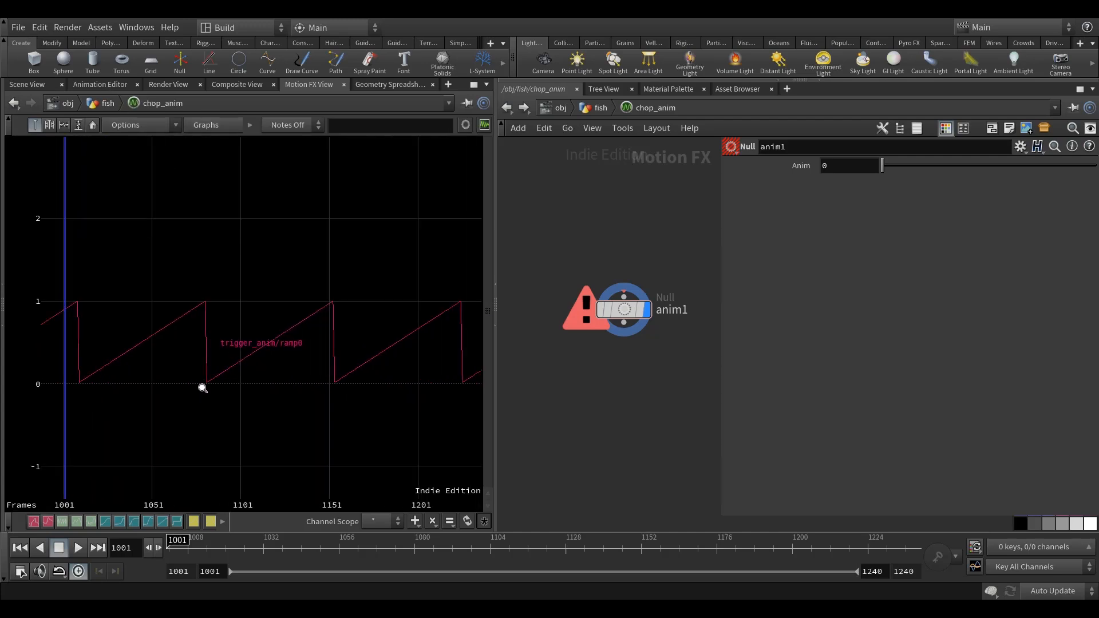
click(100, 85)
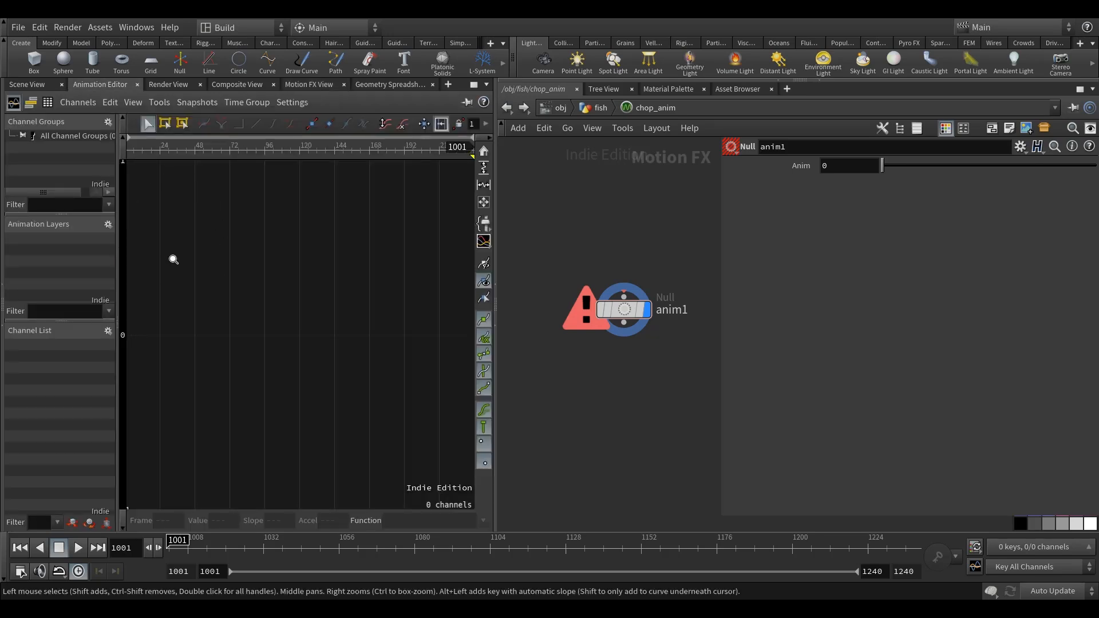
click(305, 85)
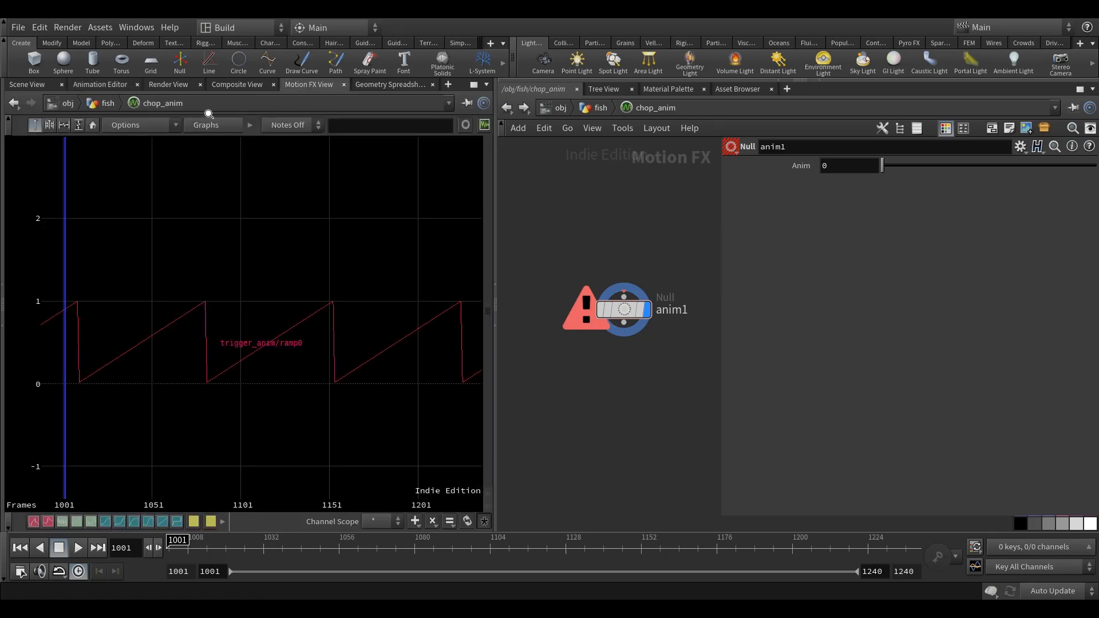
click(99, 85)
click(312, 84)
middle_drag(205, 383, 178, 387)
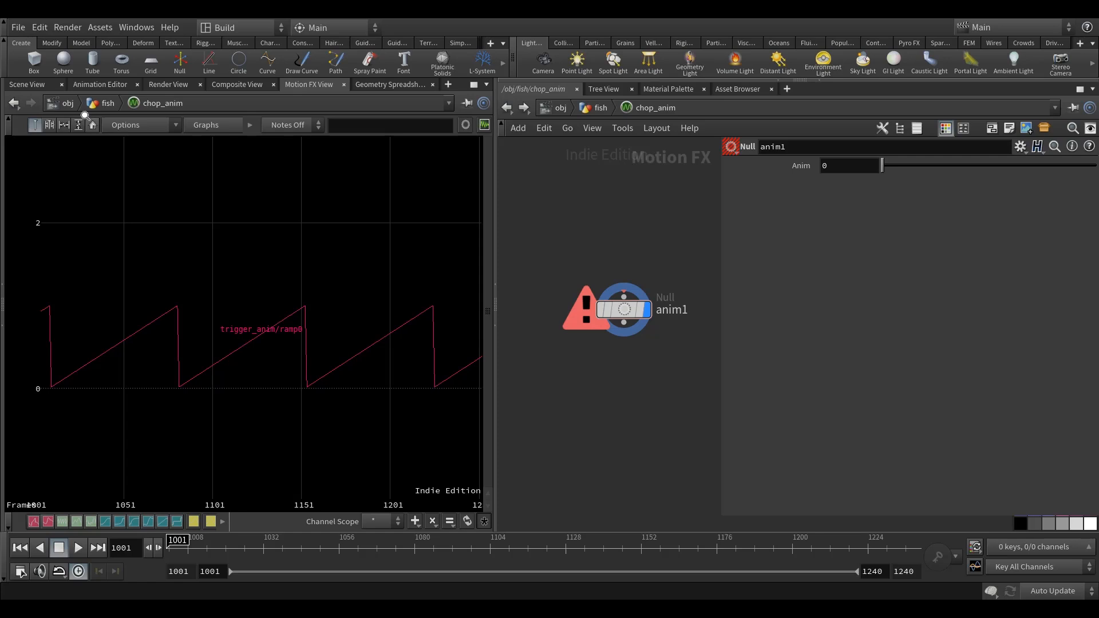
Keyframe anim1's Anim parameter at 0 on frame 1001 and at 1 on frame 1240.
click(112, 85)
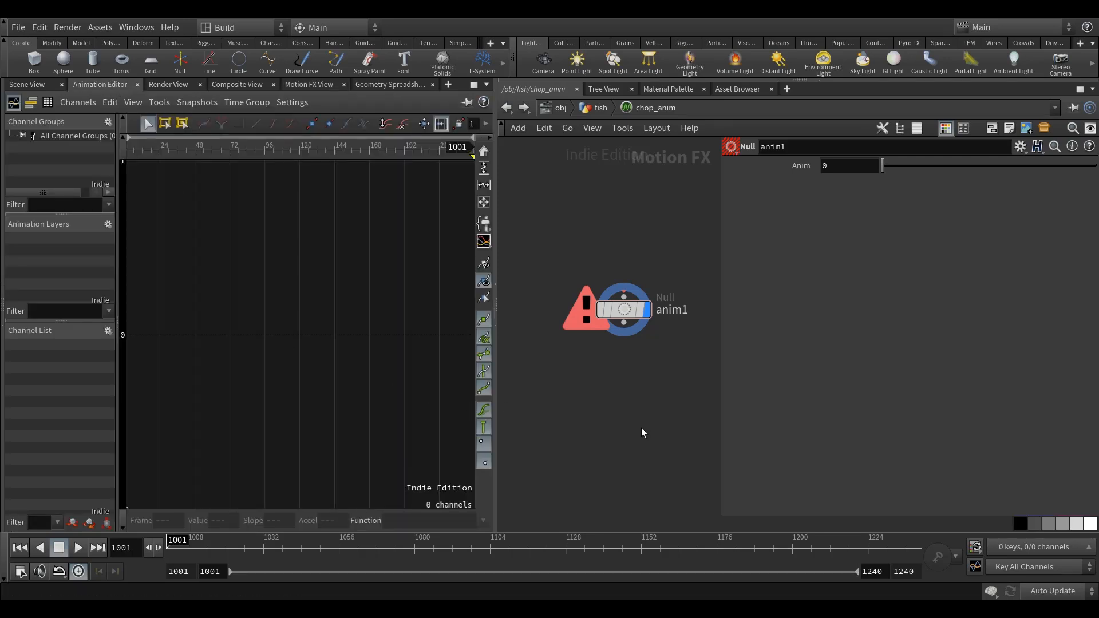
mouse_move(632, 325)
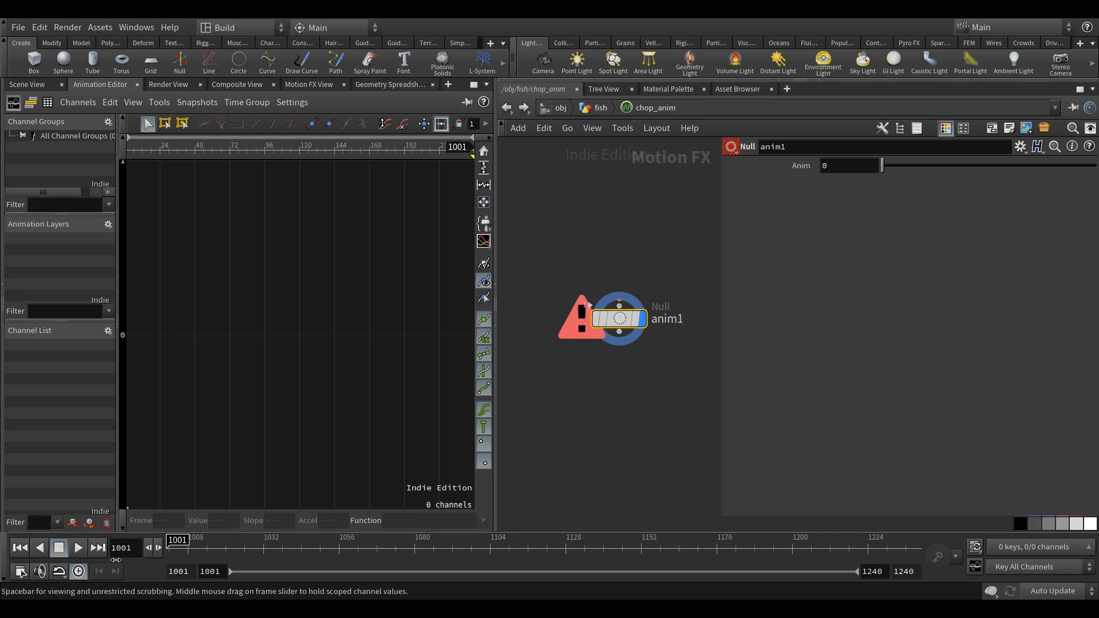
alt+click(794, 166)
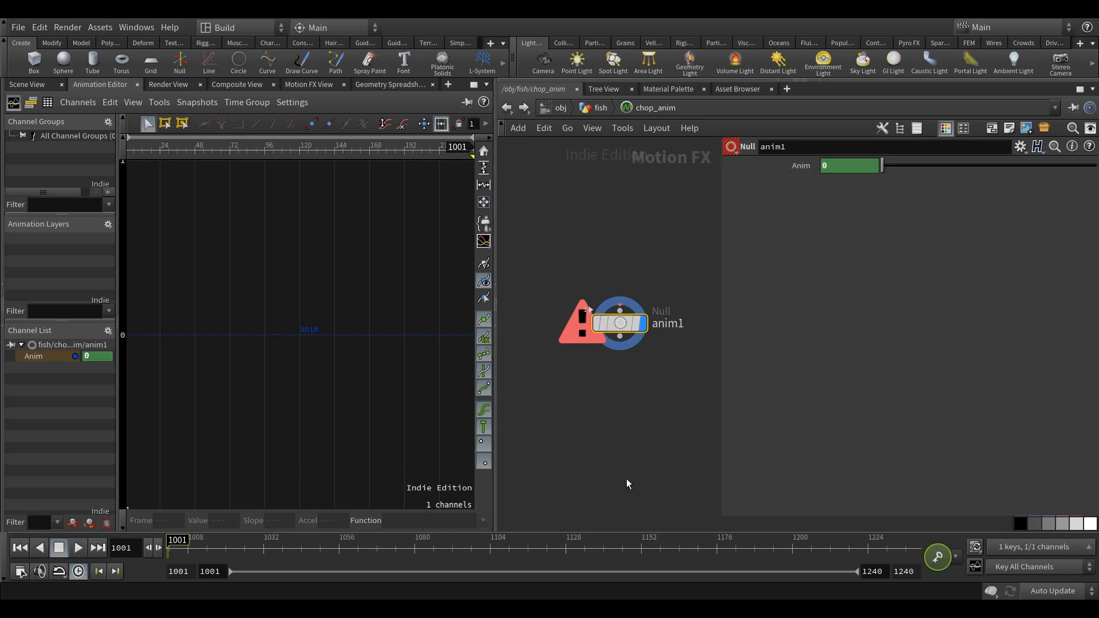
drag(798, 551, 915, 550)
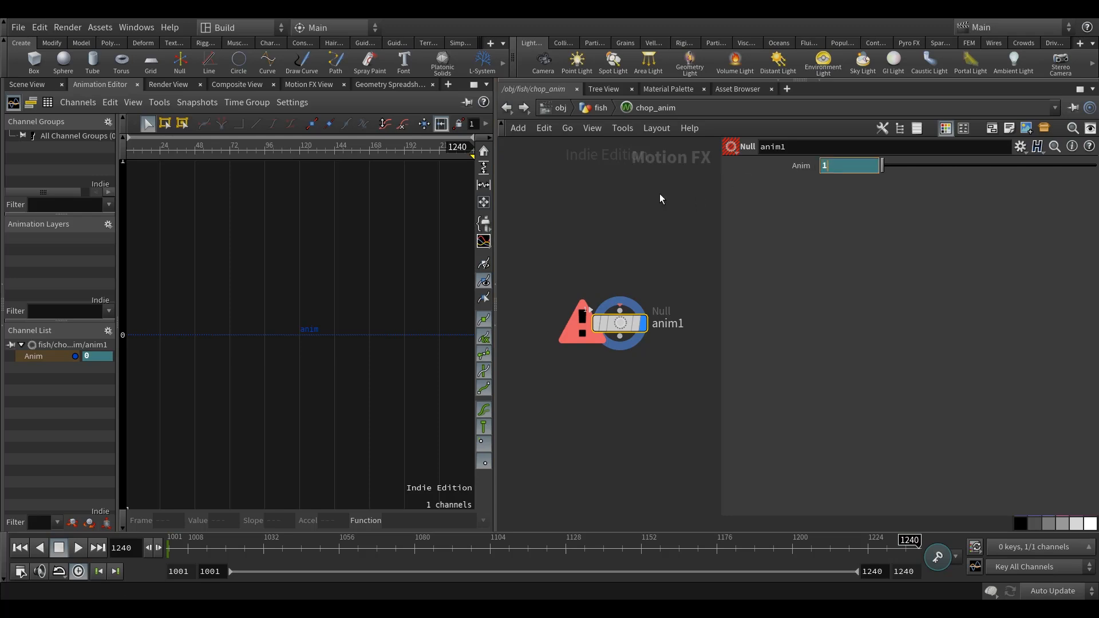
key(ctrl+z)
key(ctrl+z)
alt+click(800, 166)
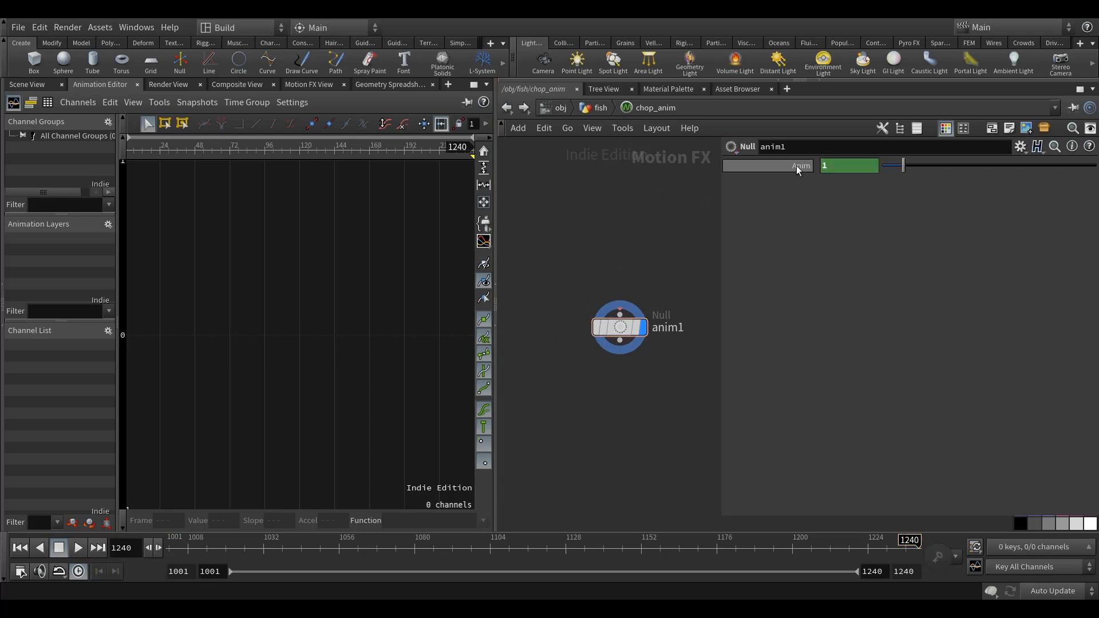
Add a keyframe of 0.62 to anim1's Anim channel at frame 1092.
click(625, 331)
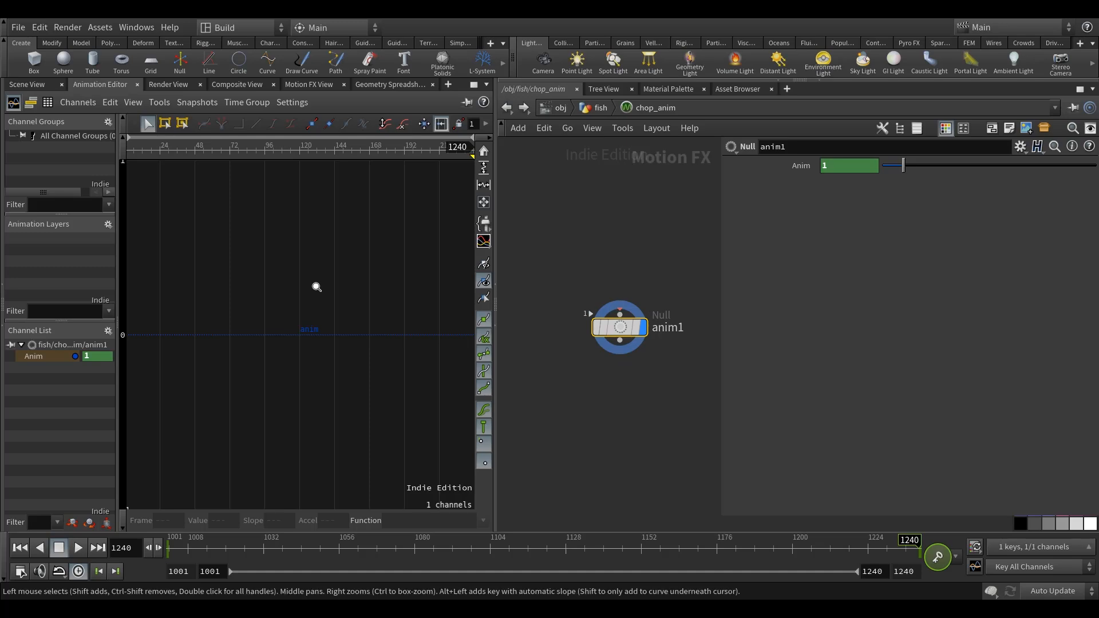
key(h)
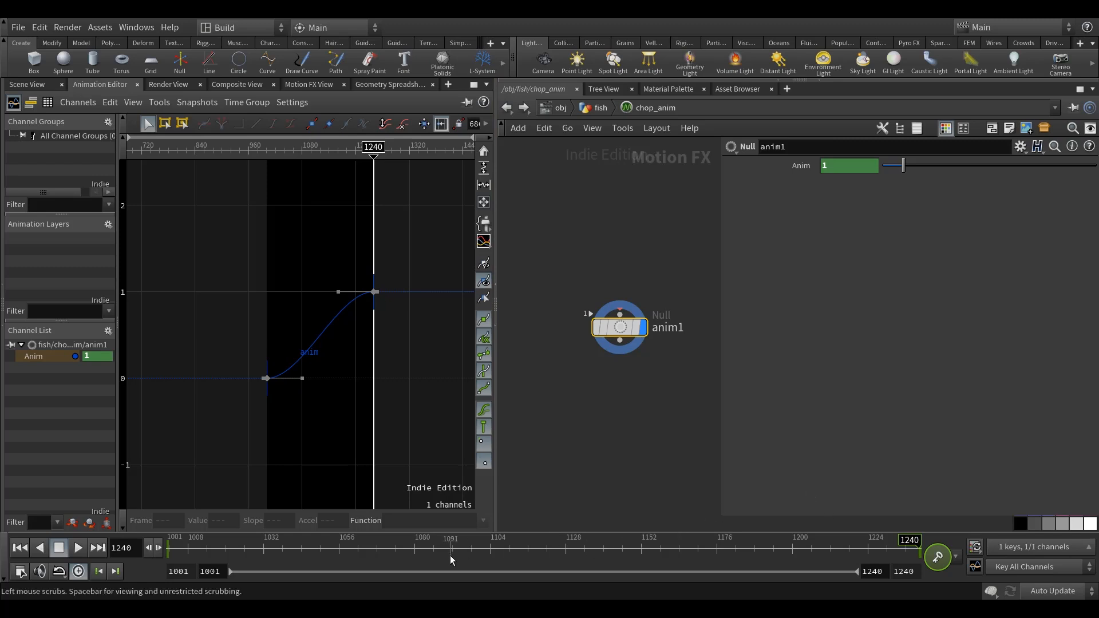
click(485, 561)
drag(485, 561, 451, 566)
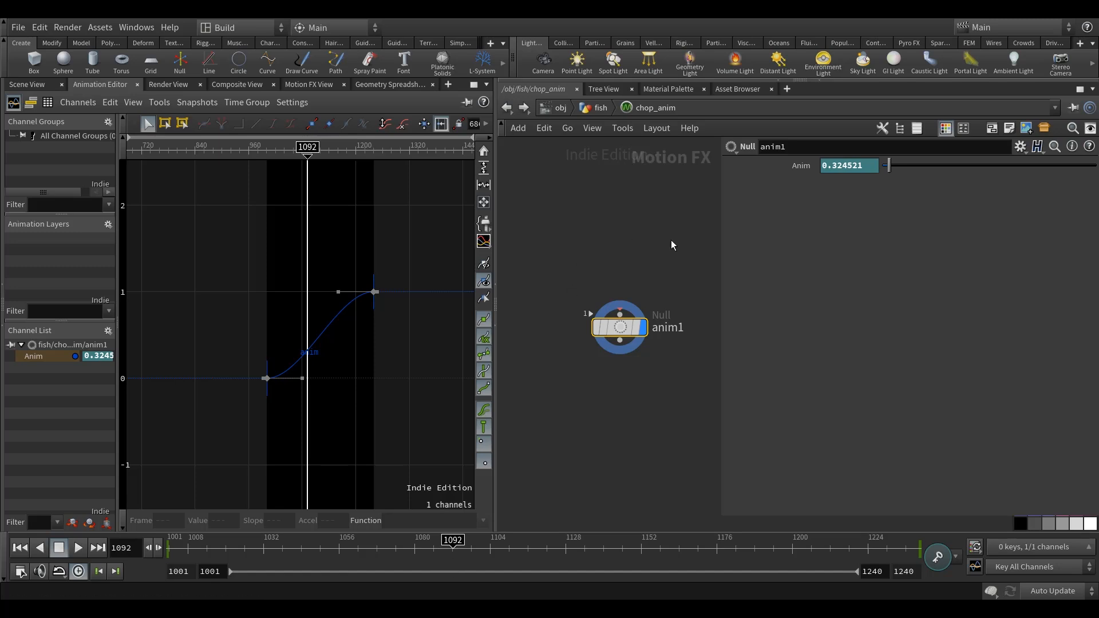
drag(858, 169, 831, 177)
text(62)
key(Return)
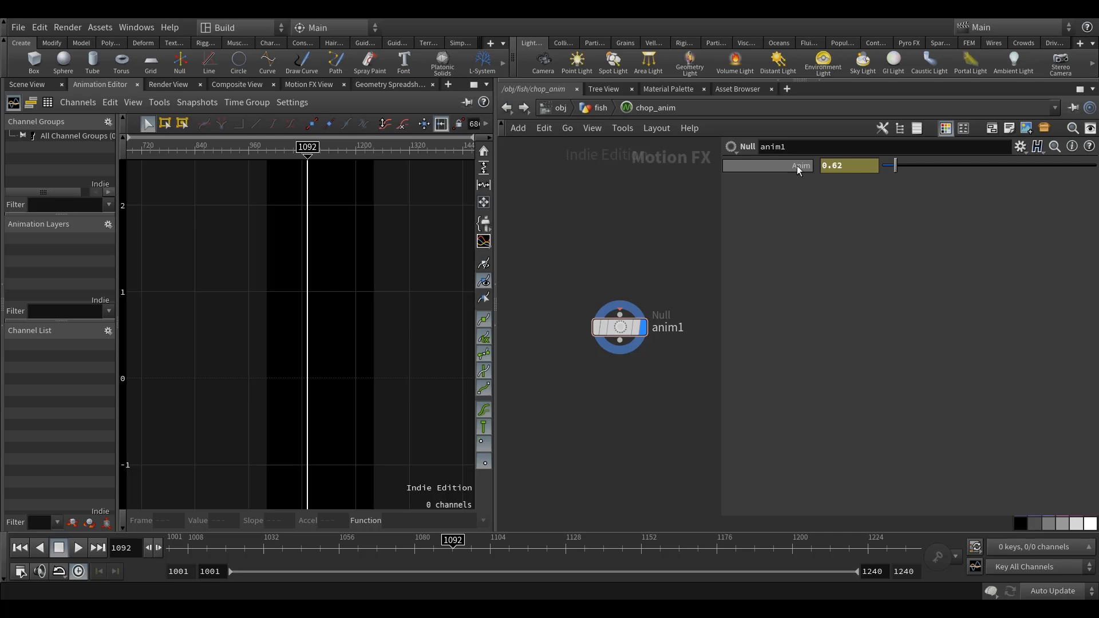
alt+click(798, 167)
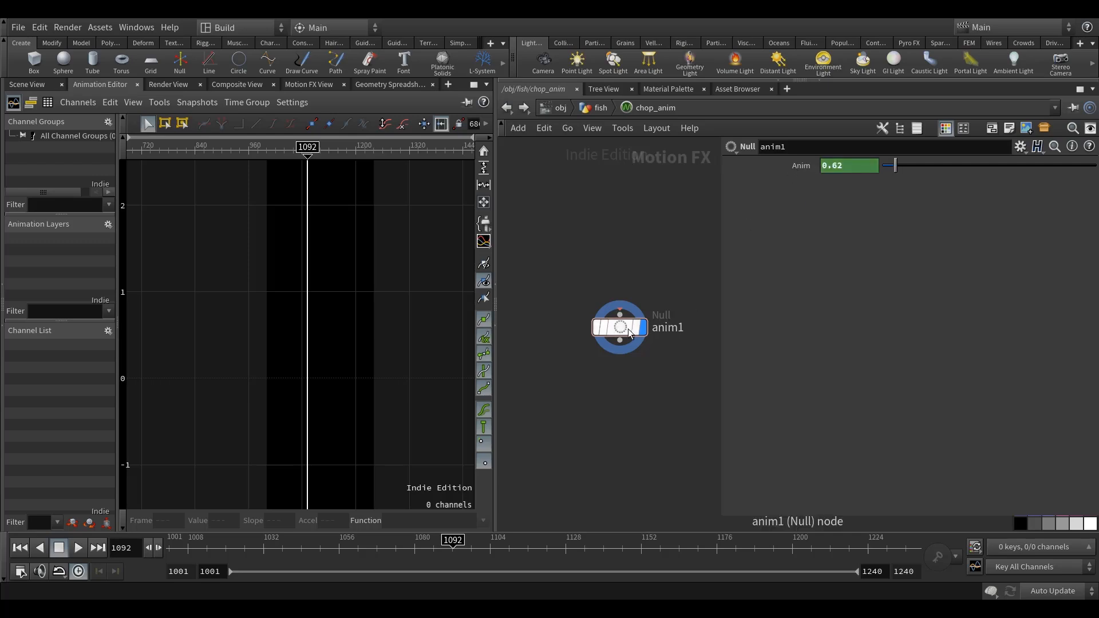
Shape the Anim curve by adjusting the tangent handles of its first and middle keys, and save the scene.
drag(630, 334, 621, 341)
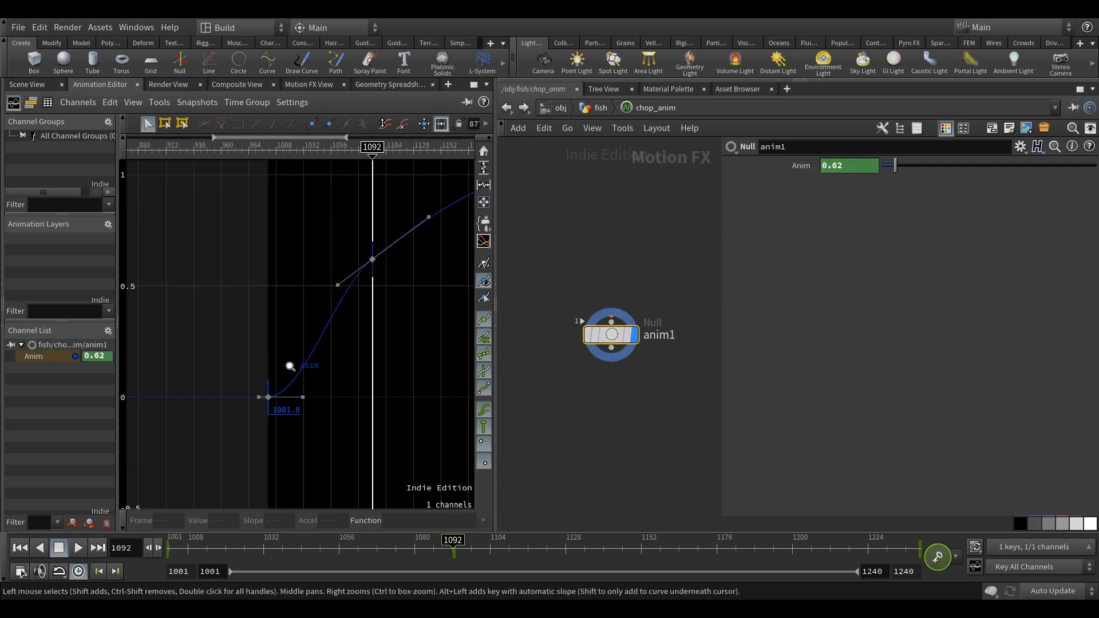
drag(294, 408, 278, 367)
key(h)
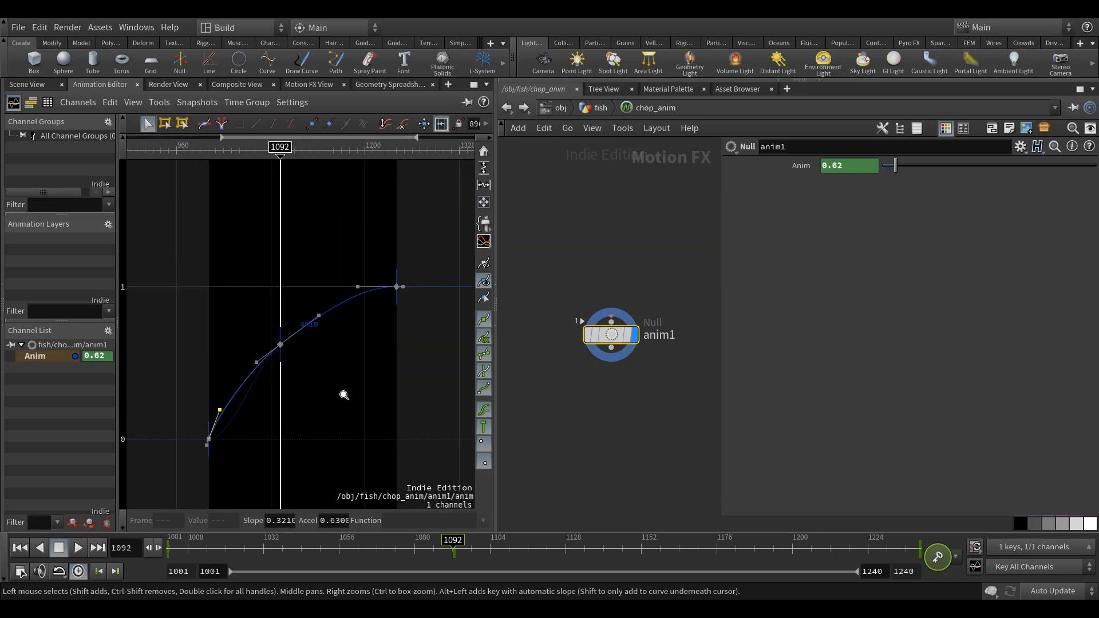
drag(220, 410, 236, 422)
drag(318, 315, 310, 305)
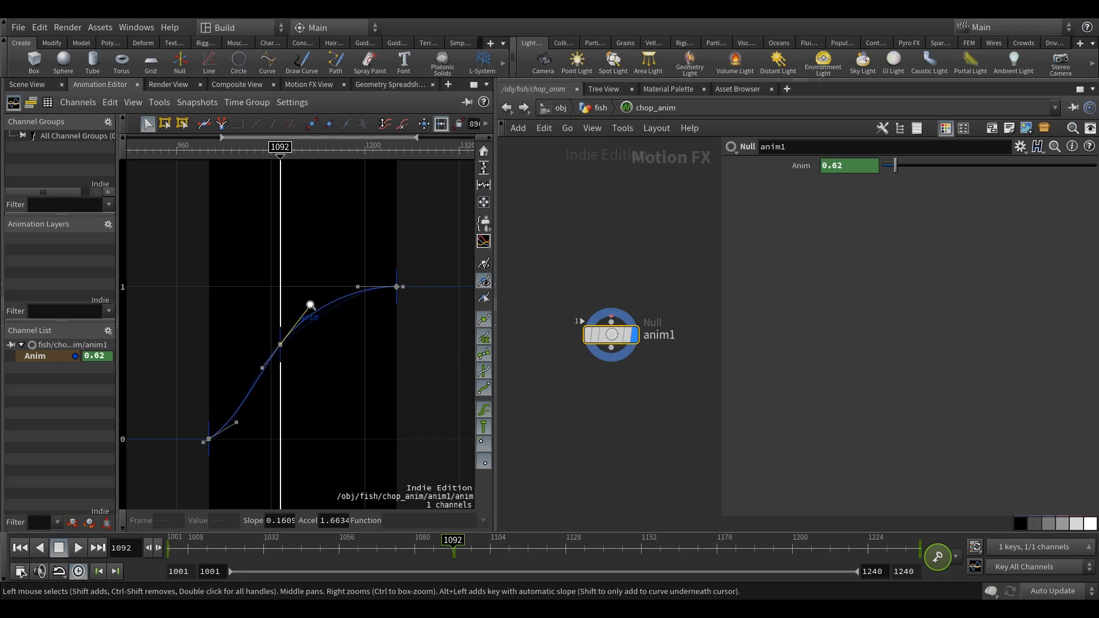
click(238, 423)
drag(239, 424, 244, 420)
middle_drag(372, 377, 382, 375)
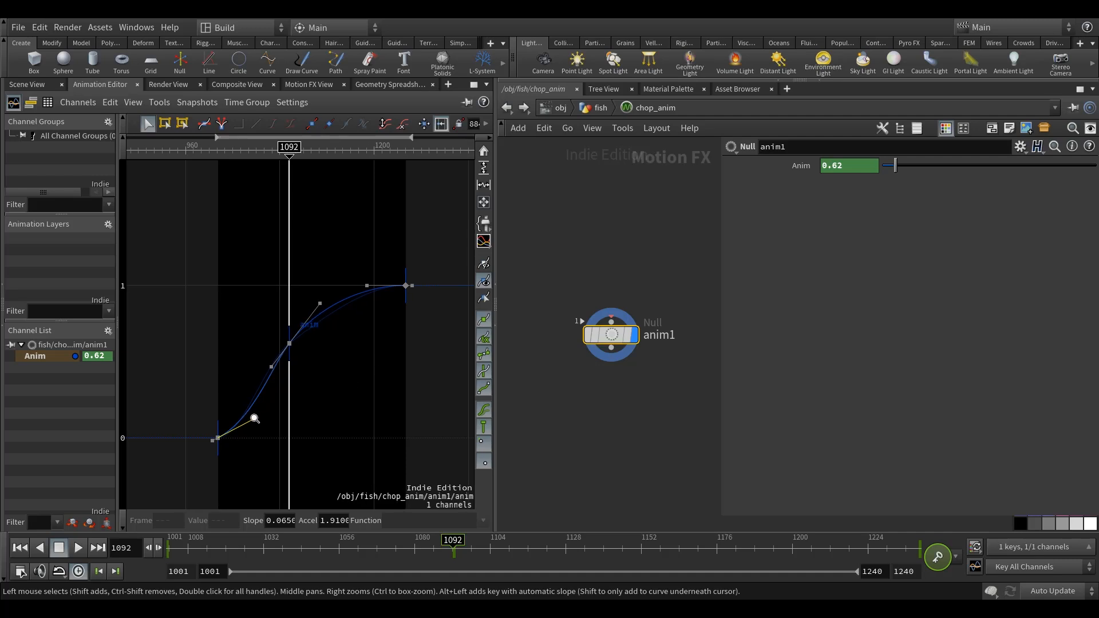
click(640, 256)
key(h)
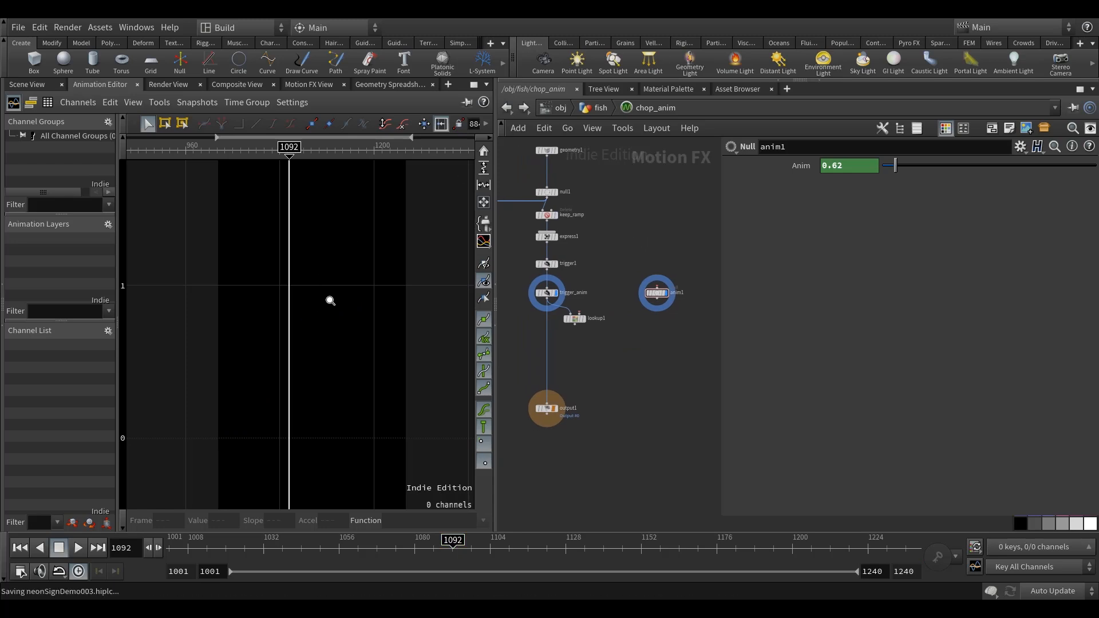
Return to the channel graph view, narrow it, and move anim1 slightly above trigger_anim's level.
click(304, 84)
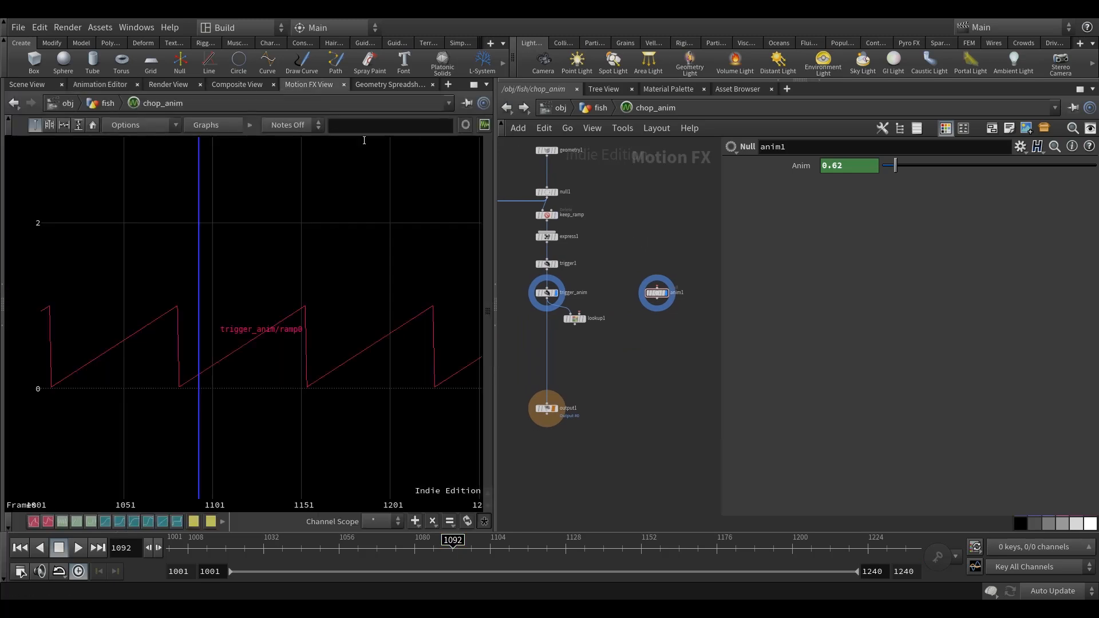
drag(496, 298, 404, 298)
scroll(564, 303, up, 4)
drag(592, 279, 647, 255)
middle_drag(637, 317, 646, 317)
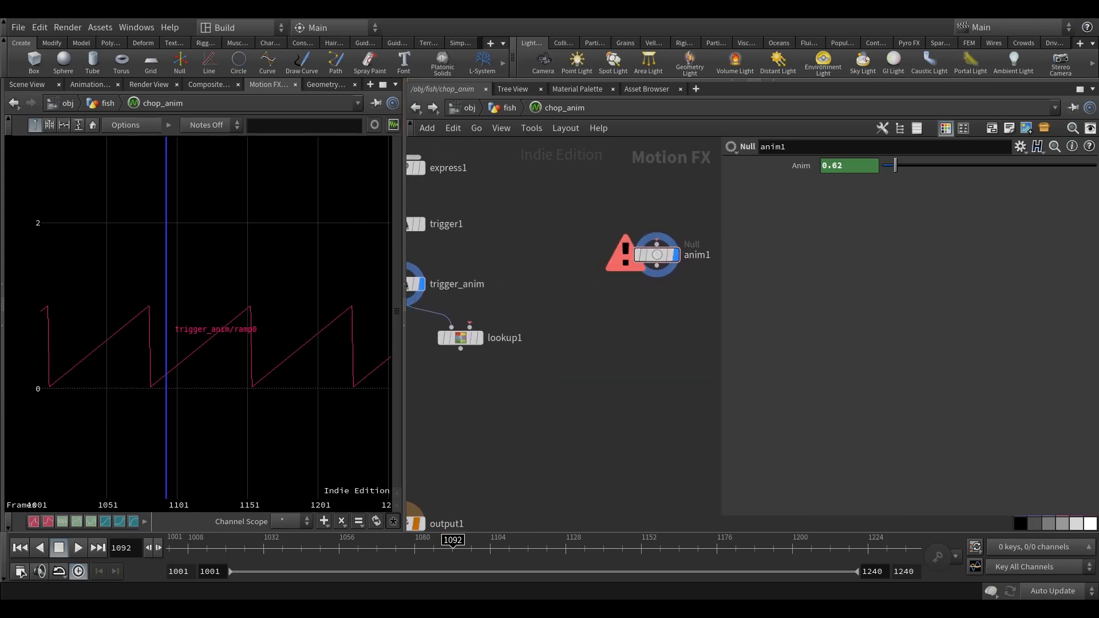
Add a Fetch Channels node beside trigger_anim, just above lookup1.
middle_drag(613, 310, 585, 308)
key(Tab)
text(fe)
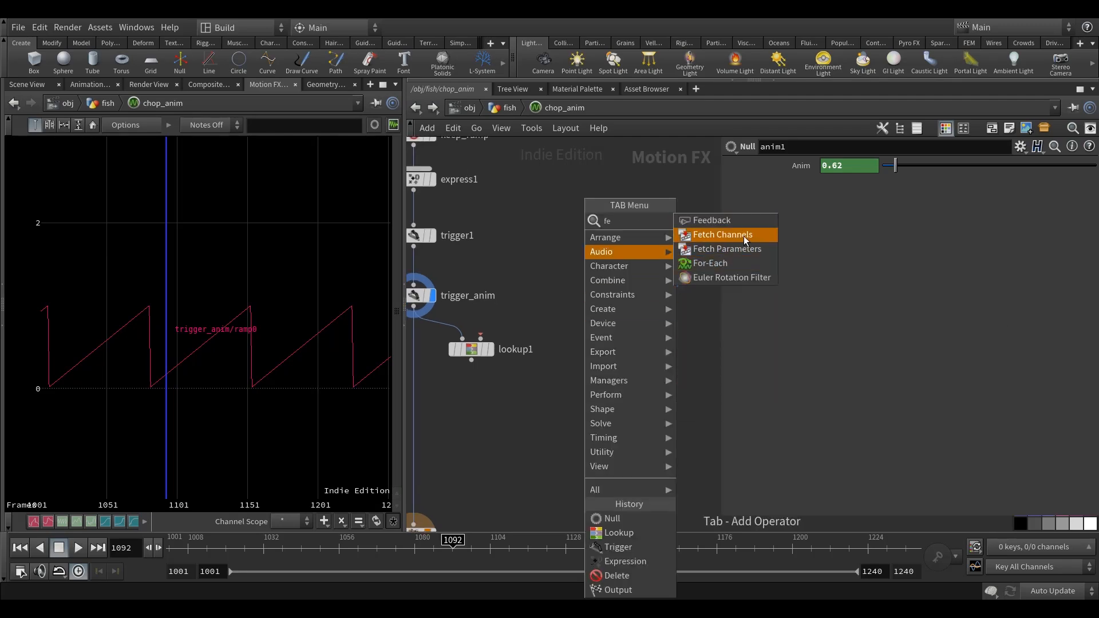
click(743, 236)
click(518, 297)
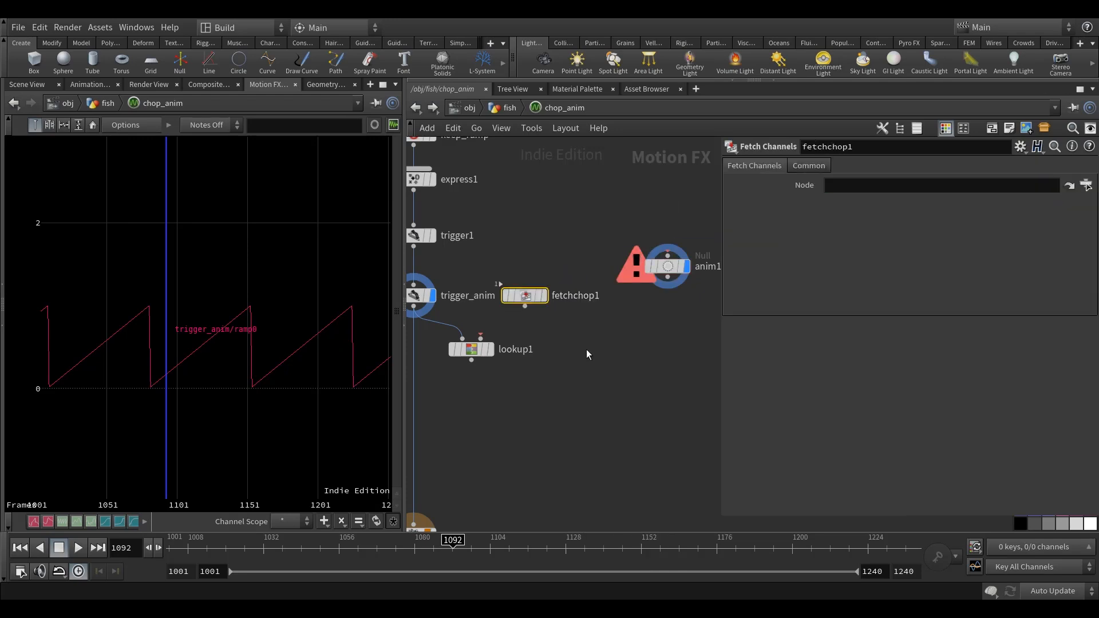
Replace the Fetch Channels node with a Fetch Parameters node beside trigger_anim, just above lookup1.
key(Tab)
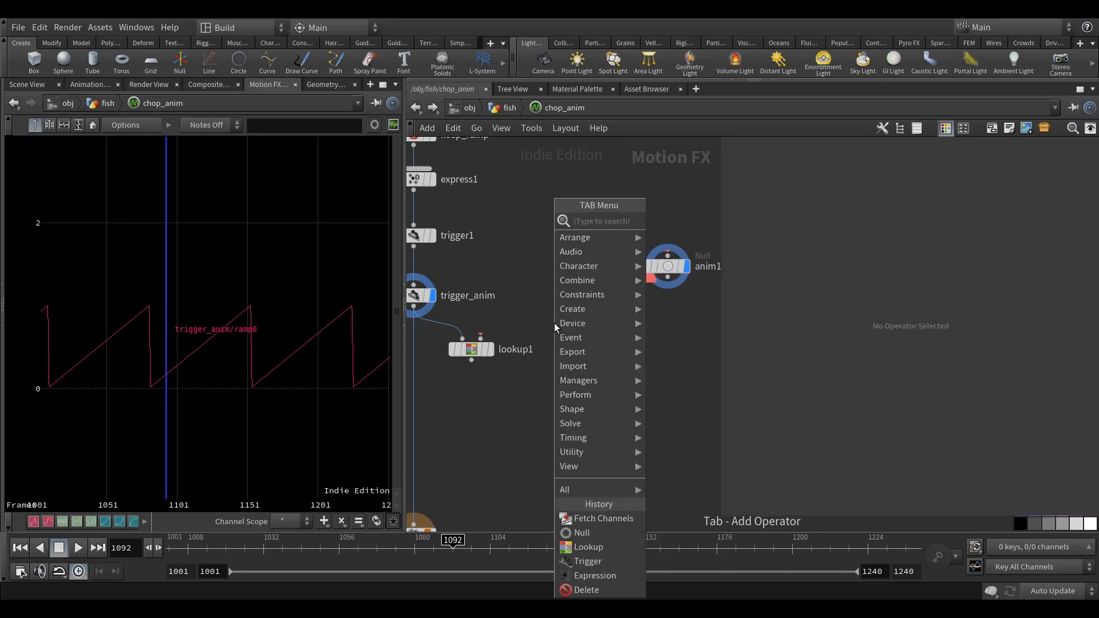
mouse_move(590, 311)
click(710, 247)
click(559, 296)
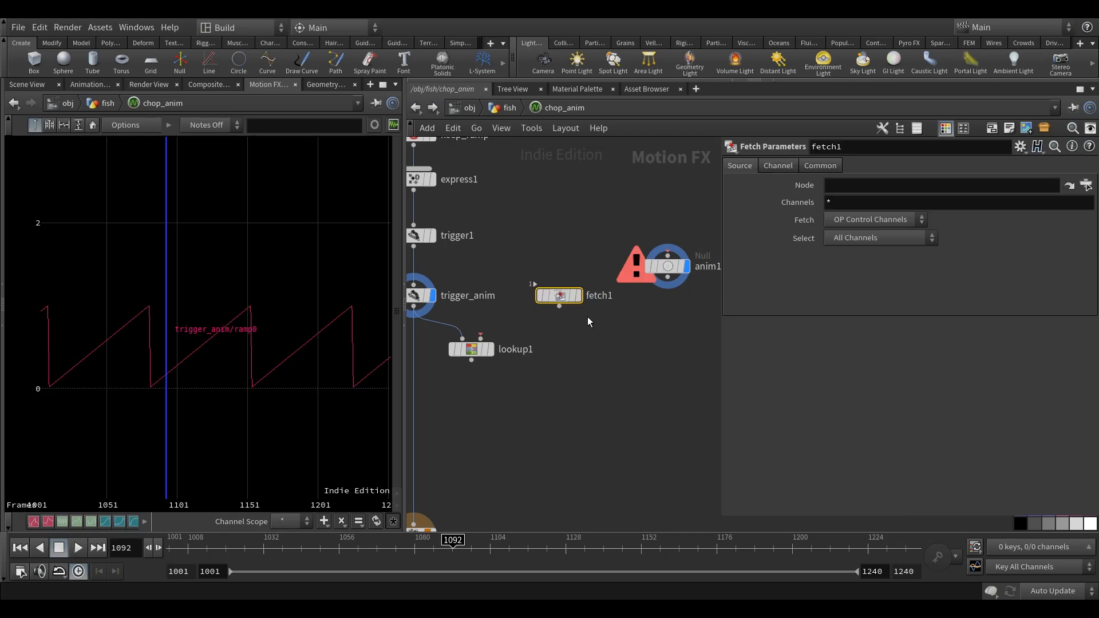
middle_drag(588, 318, 586, 341)
drag(664, 289, 638, 242)
scroll(580, 314, down, 3)
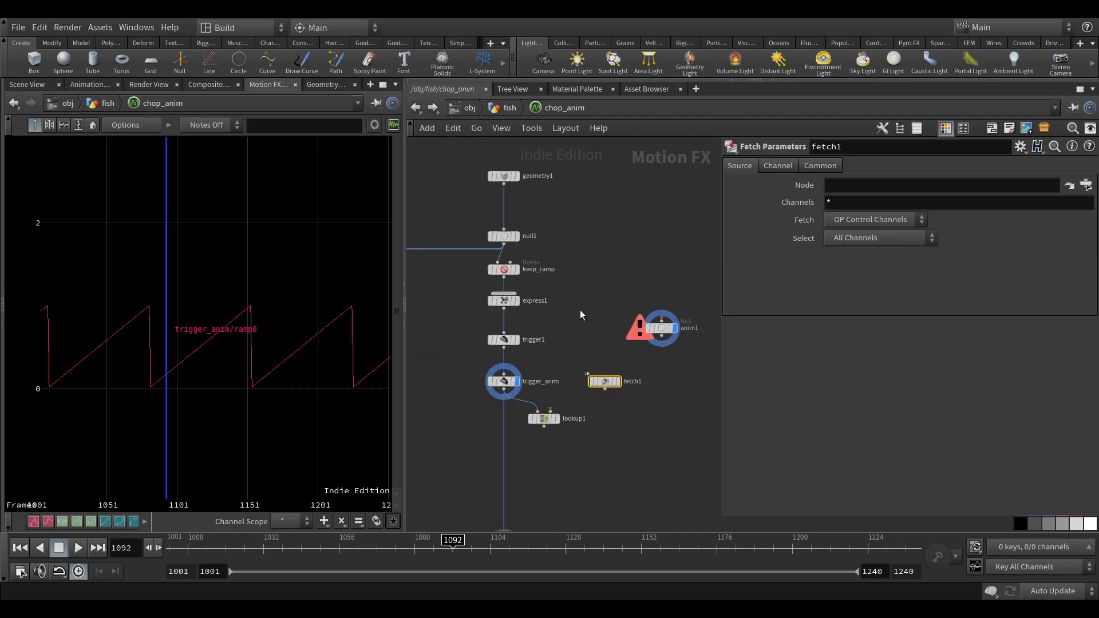
Set fetch1's source node to ../anim1 and its channels to anim.
click(503, 180)
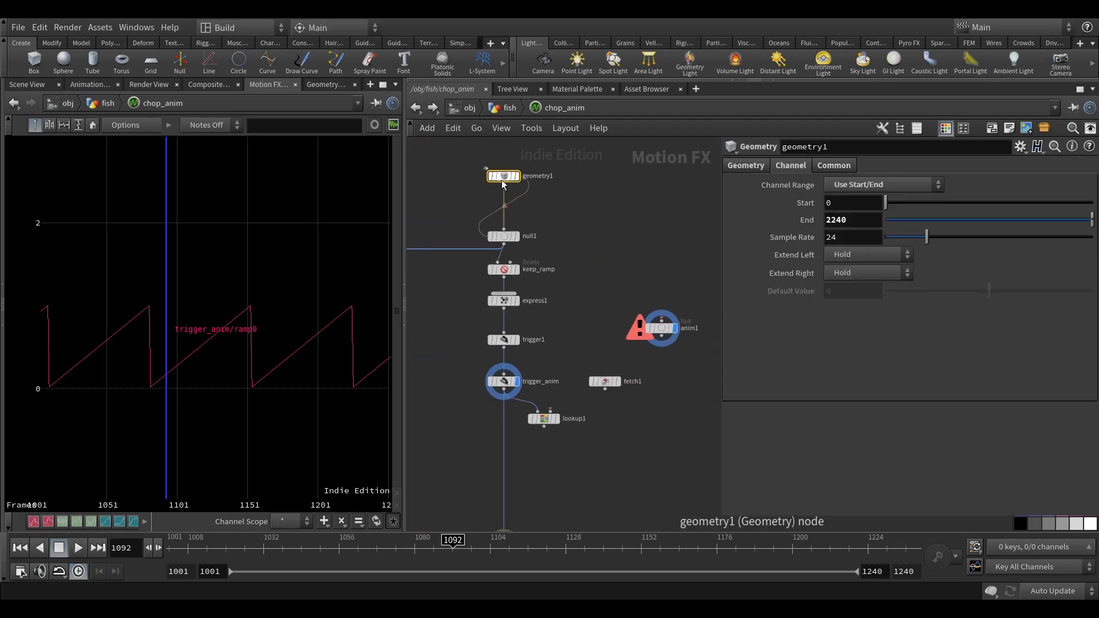
drag(543, 422, 543, 435)
scroll(578, 358, up, 3)
click(589, 372)
drag(535, 420, 534, 410)
middle_drag(546, 299, 539, 333)
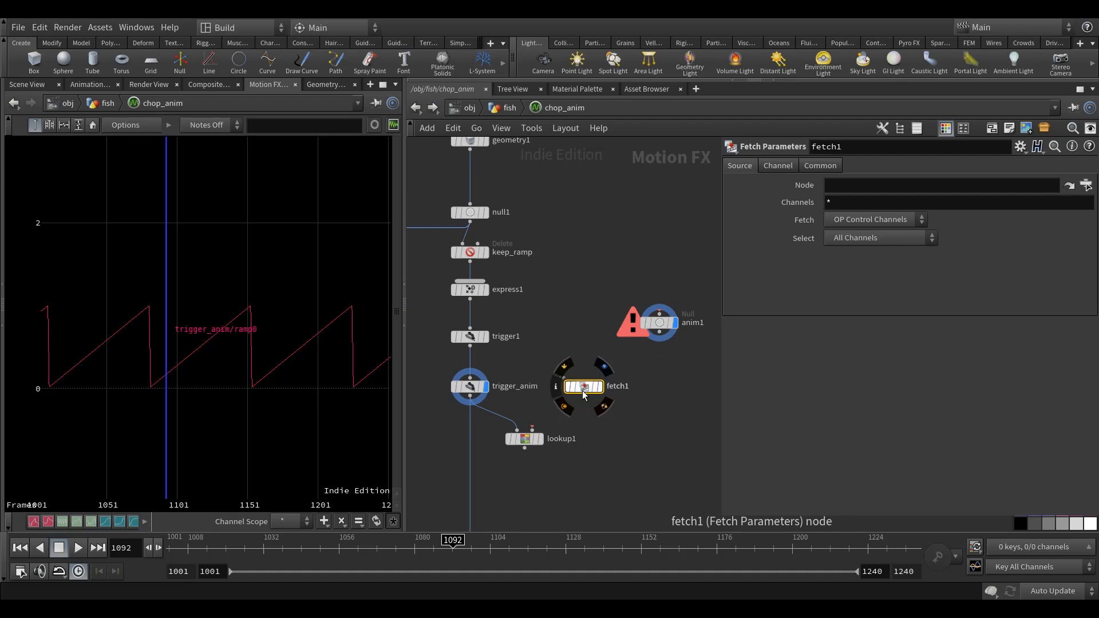
click(837, 188)
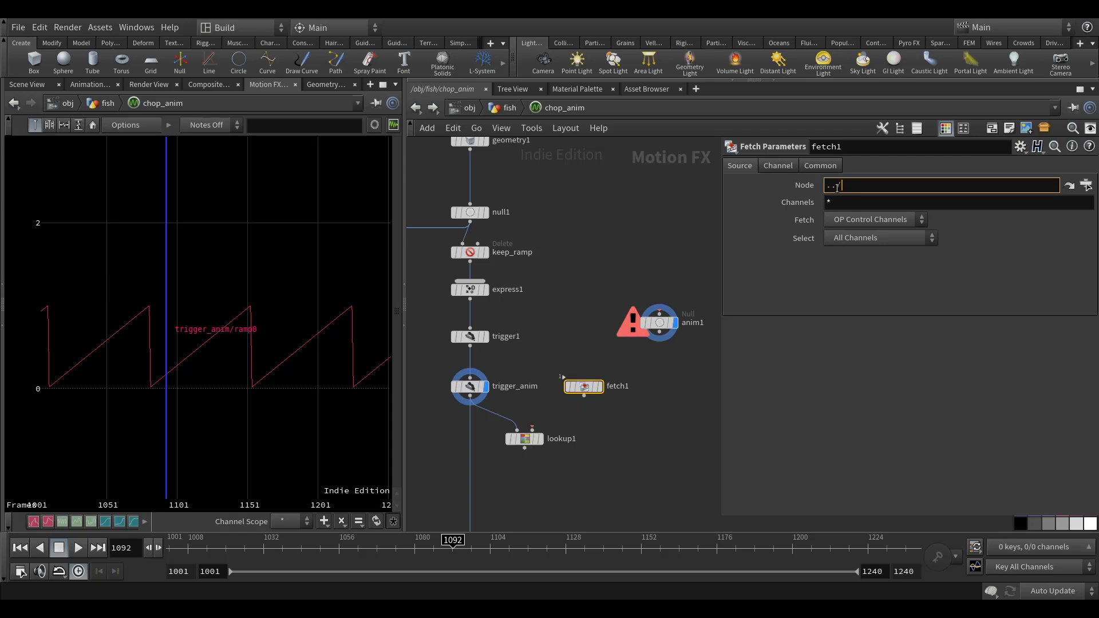
text(anim1)
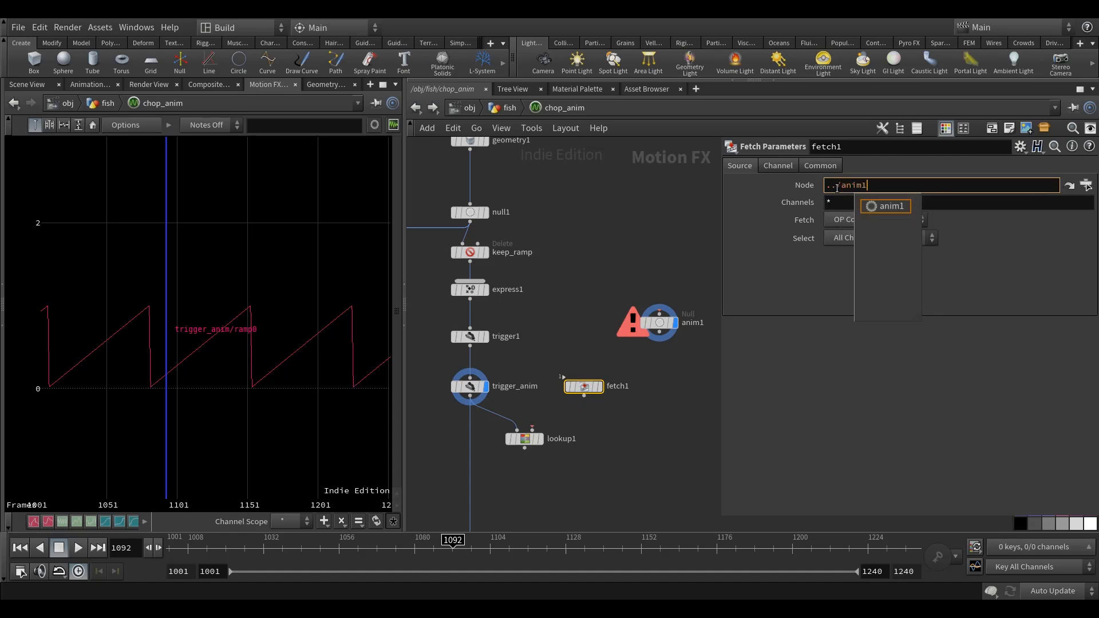
key(Tab)
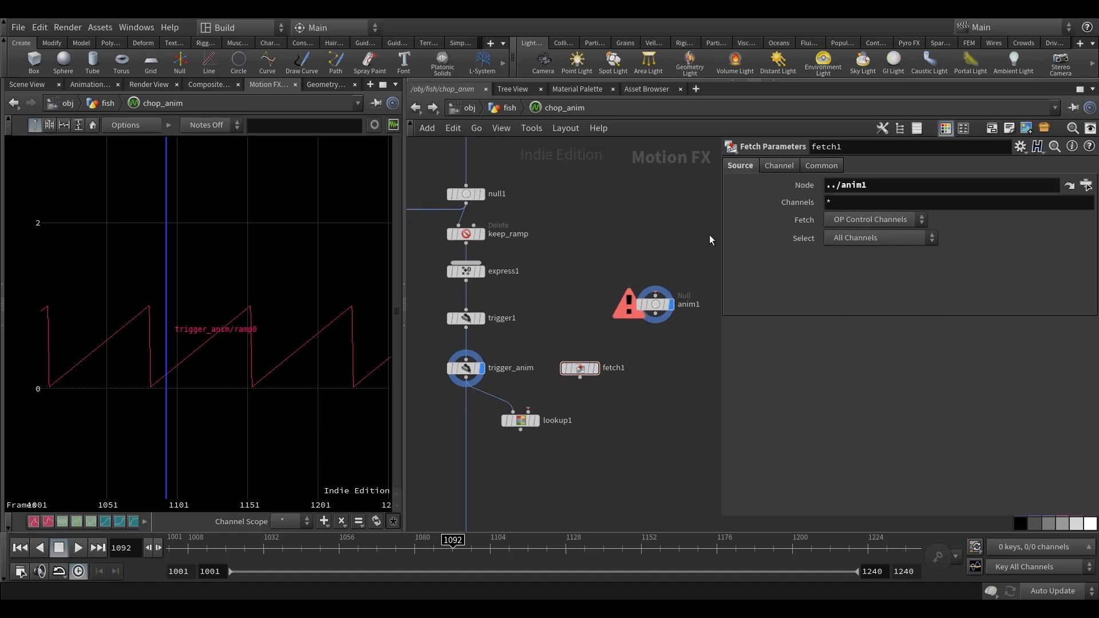
drag(848, 205, 719, 217)
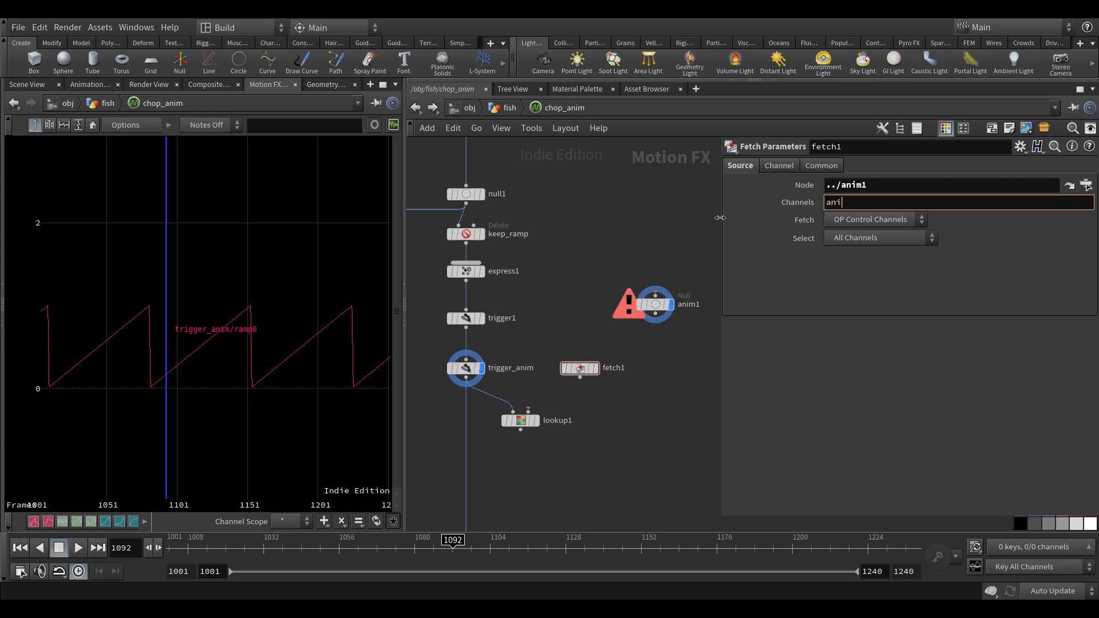
text(anim)
key(Return)
Connect fetch1's output to lookup1's second input.
click(655, 304)
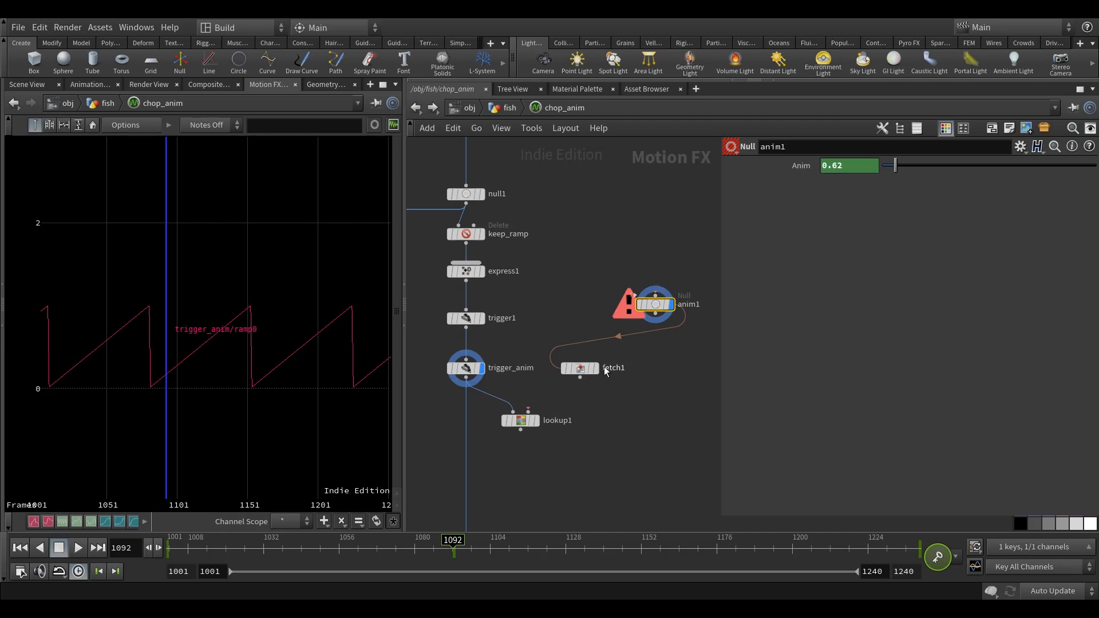
click(585, 368)
middle_drag(617, 414, 627, 404)
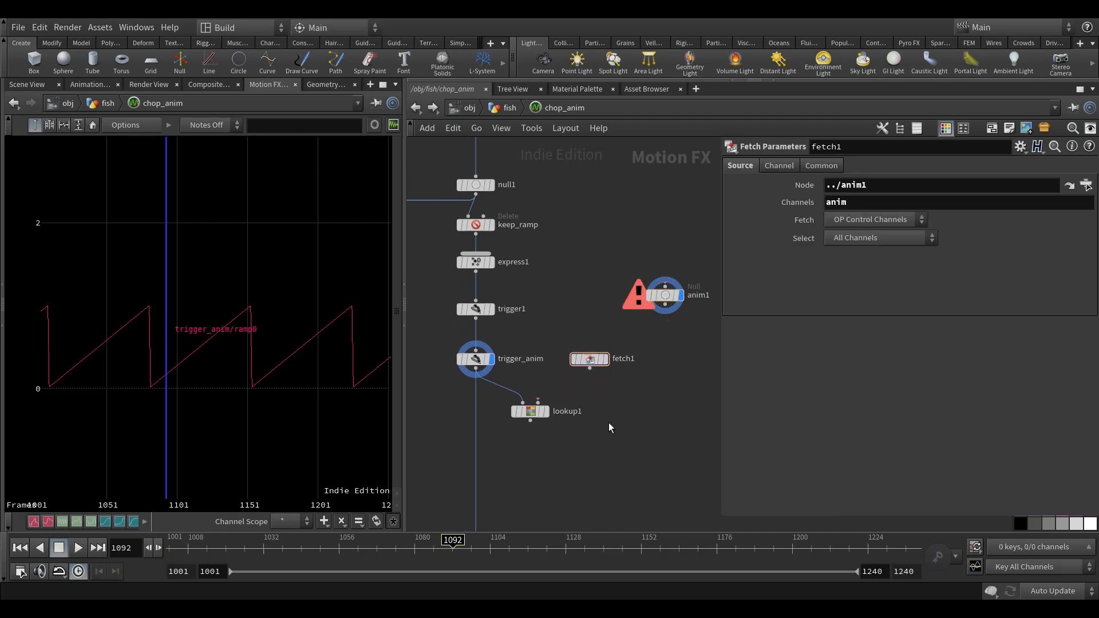
scroll(580, 420, up, 3)
click(594, 345)
click(519, 395)
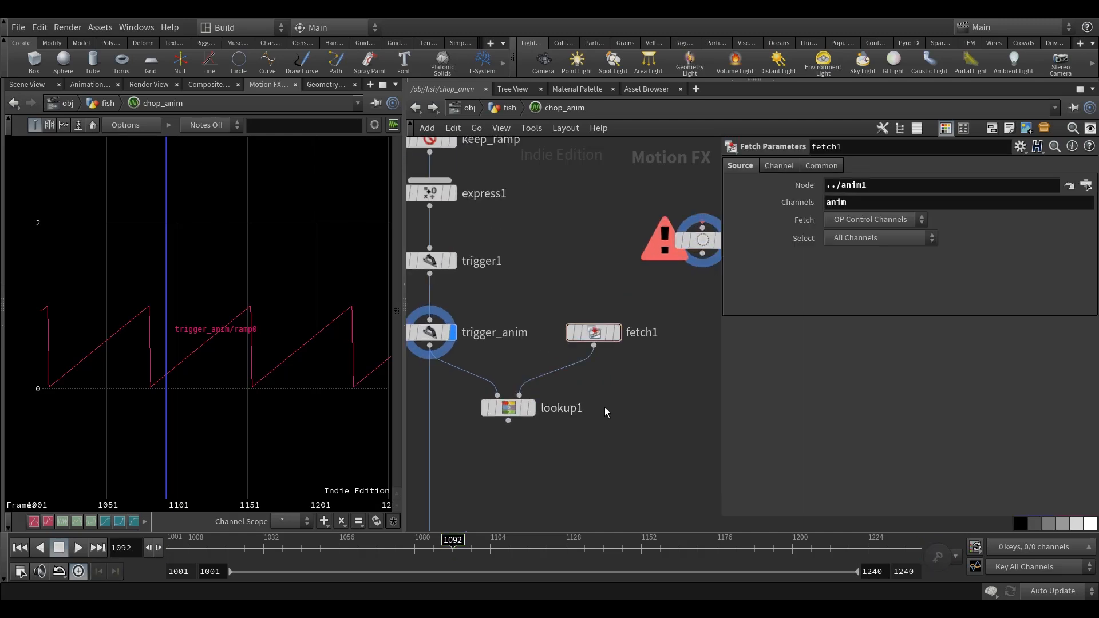
Turn off anim1's display and display lookup1's channel alongside trigger_anim's.
scroll(606, 408, down, 3)
click(668, 290)
middle_drag(606, 410, 623, 392)
click(541, 380)
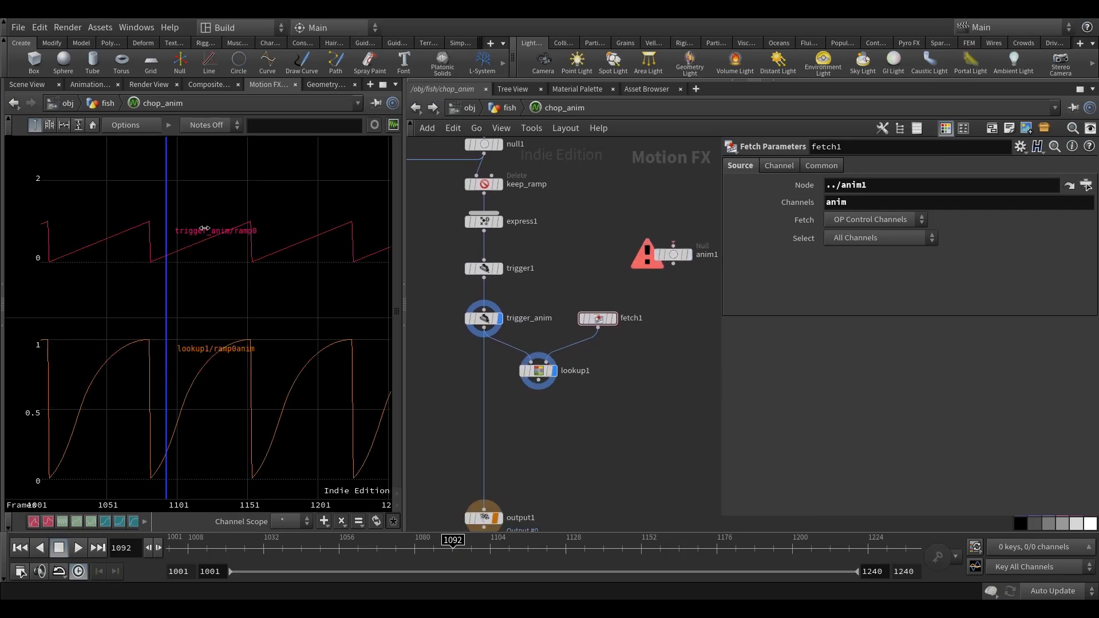
Overlay the trigger_anim and lookup1 curves in one shared graph instead of separate graphs.
click(124, 127)
click(85, 125)
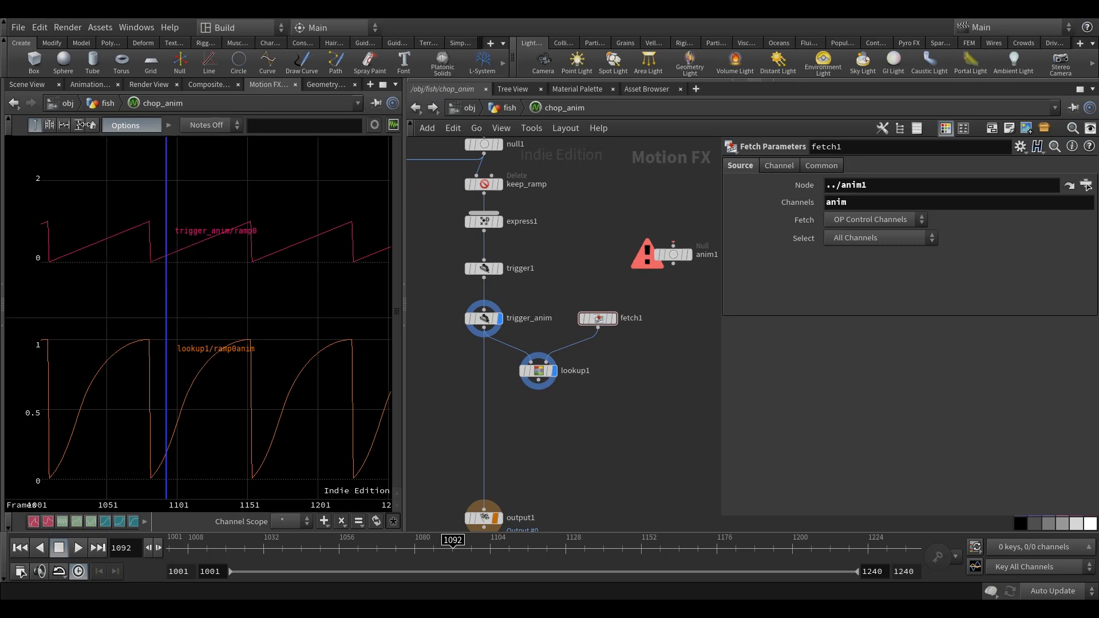
click(170, 125)
click(127, 125)
click(153, 265)
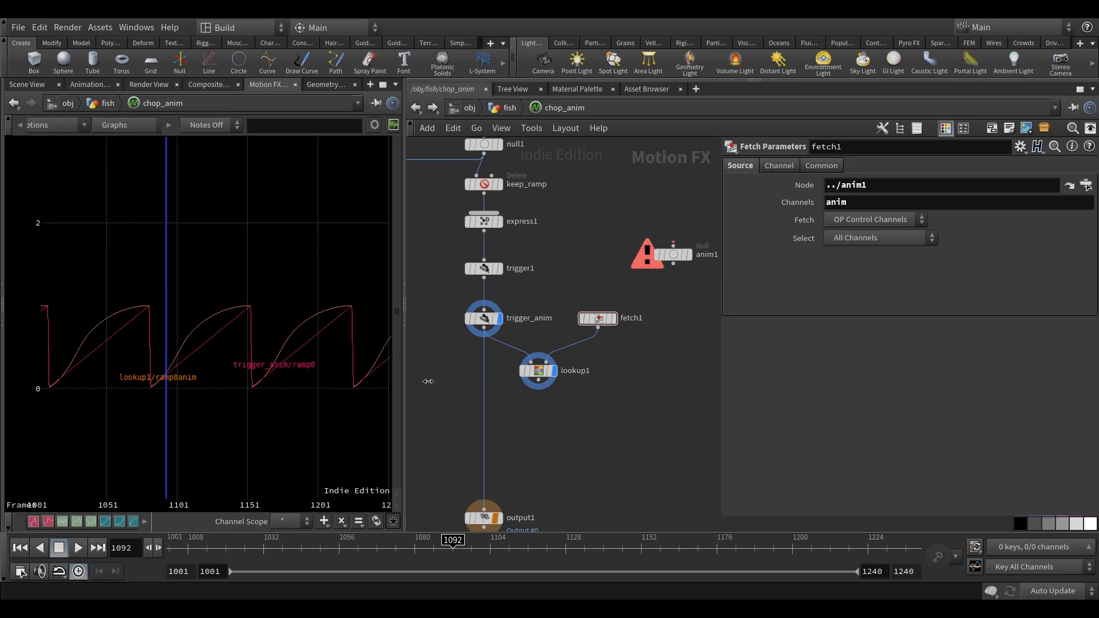
scroll(251, 400, down, 2)
scroll(252, 400, up, 3)
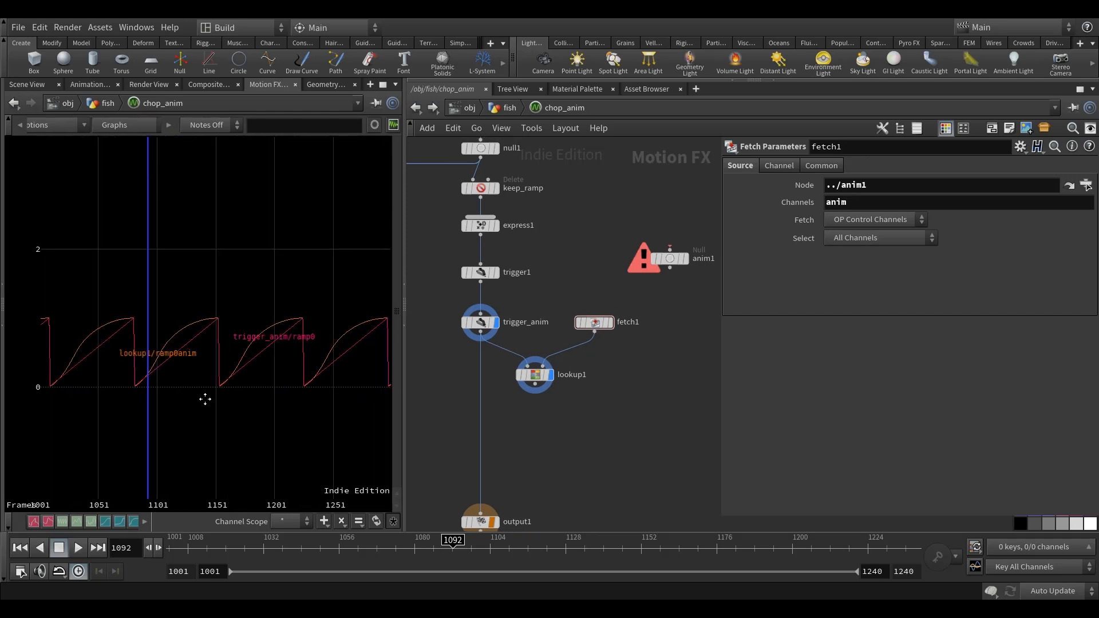
Shift anim1 slightly away from fetch1 and frame the overlaid curves in the graph.
mouse_move(537, 382)
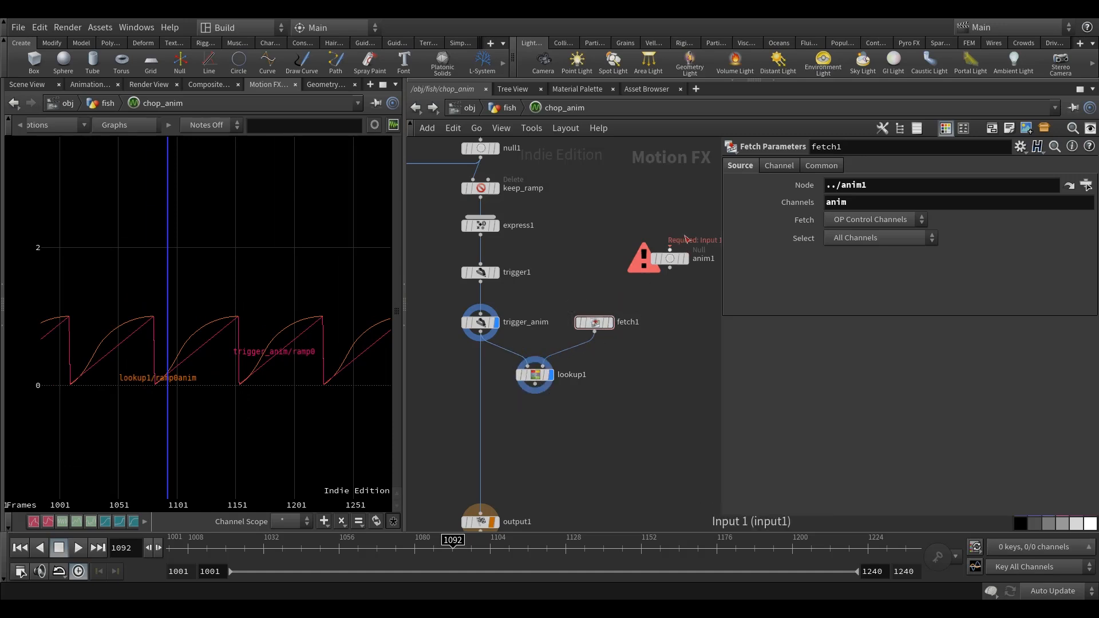
middle_drag(668, 300, 645, 307)
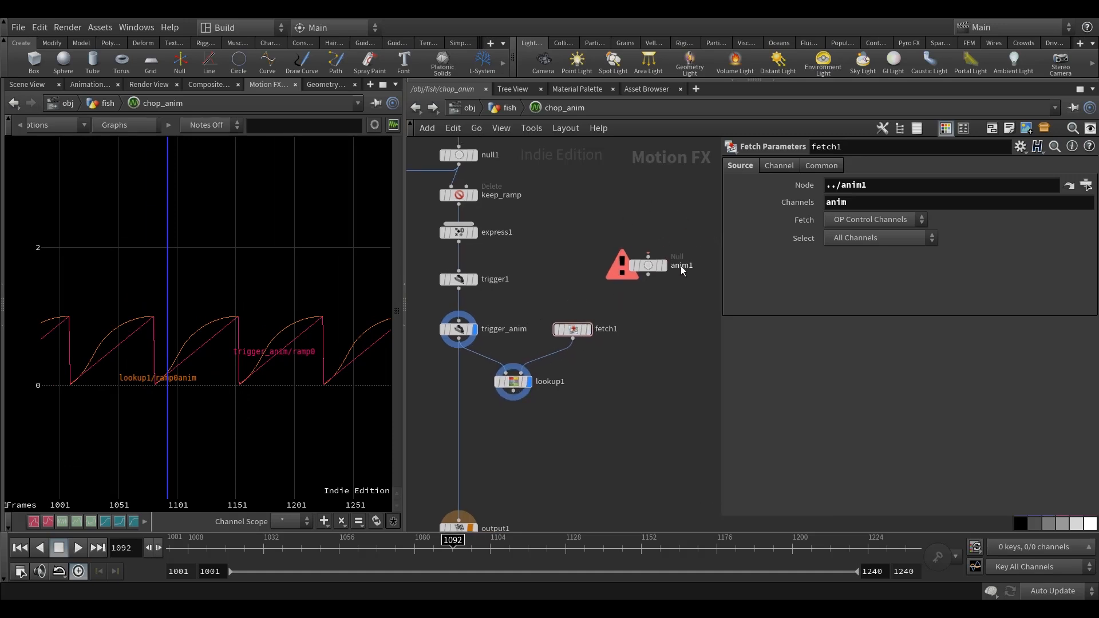
drag(644, 262, 654, 268)
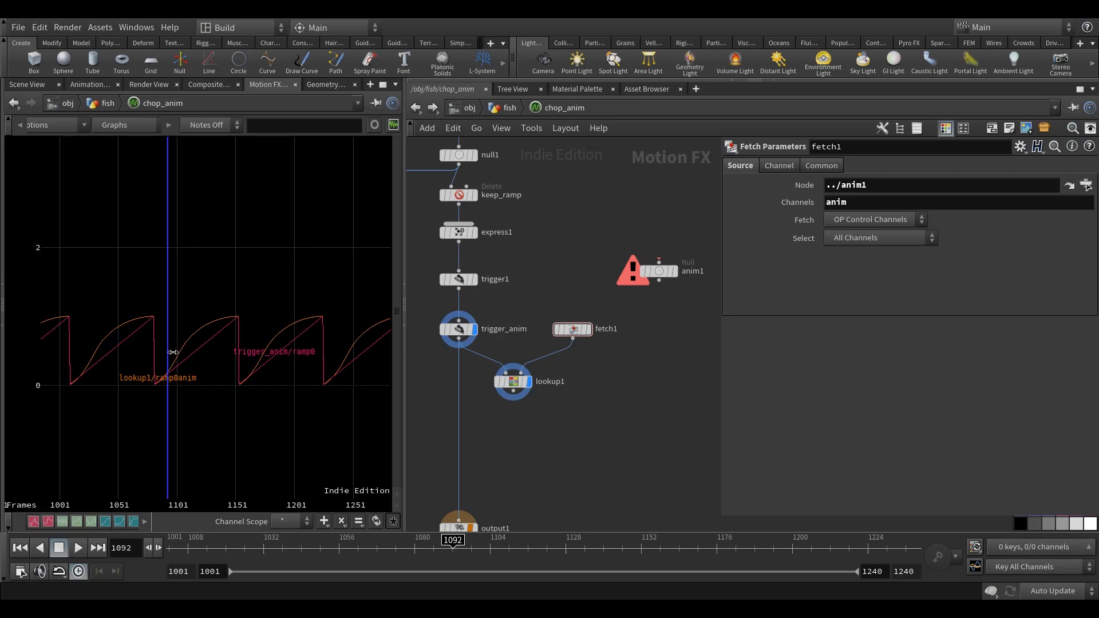
key(h)
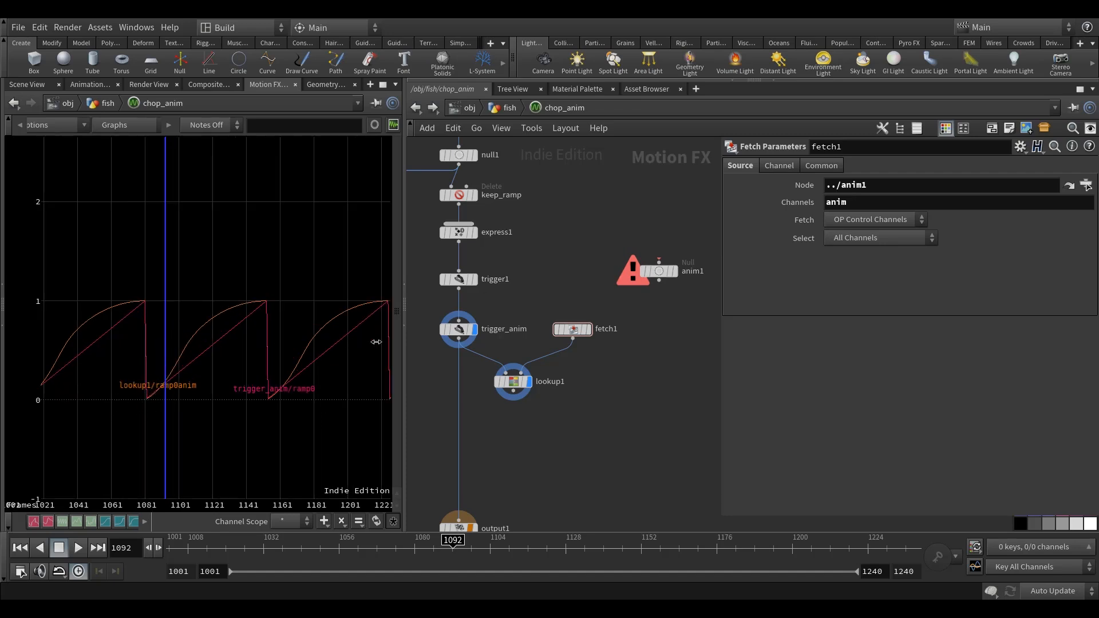
Review anim1's keyed Anim curve in the Animation Editor and return to the channel graph with lookup1 selected.
click(671, 276)
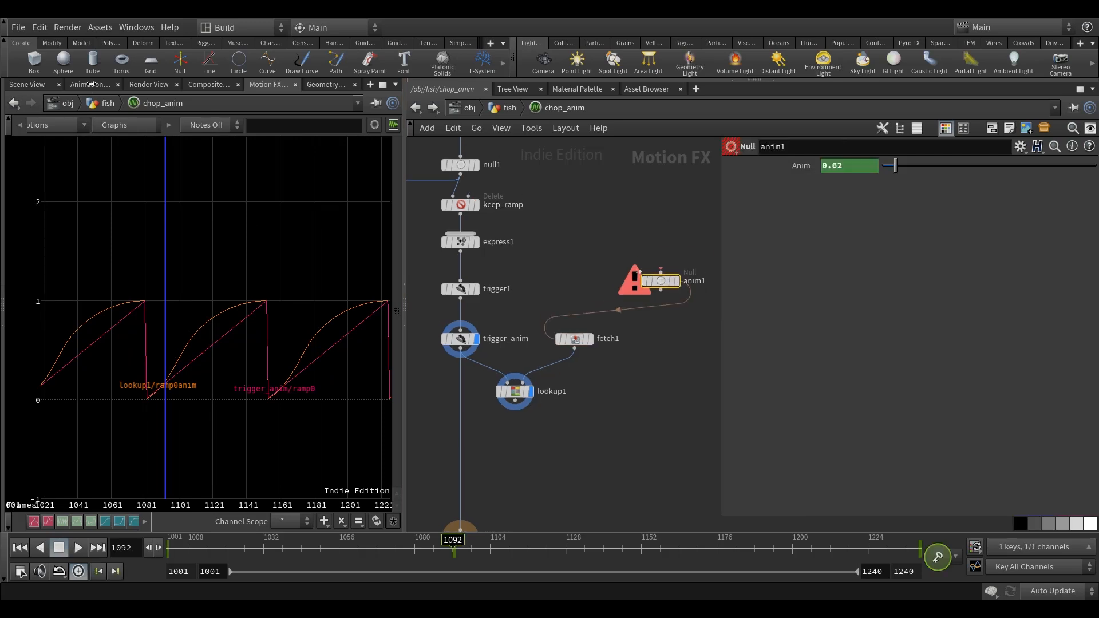
click(90, 84)
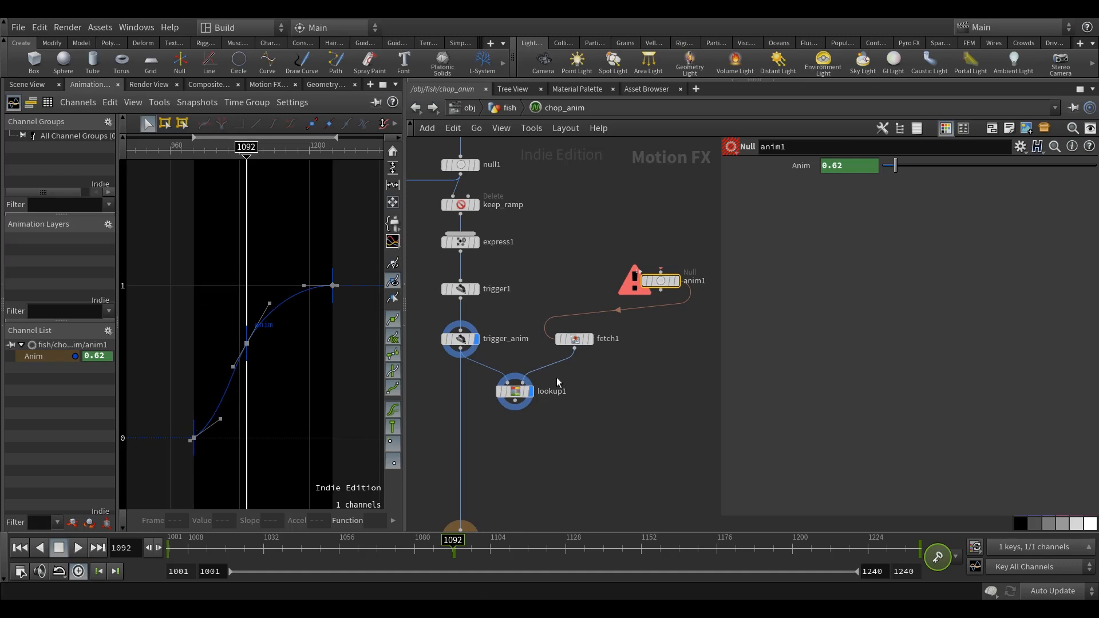
click(650, 402)
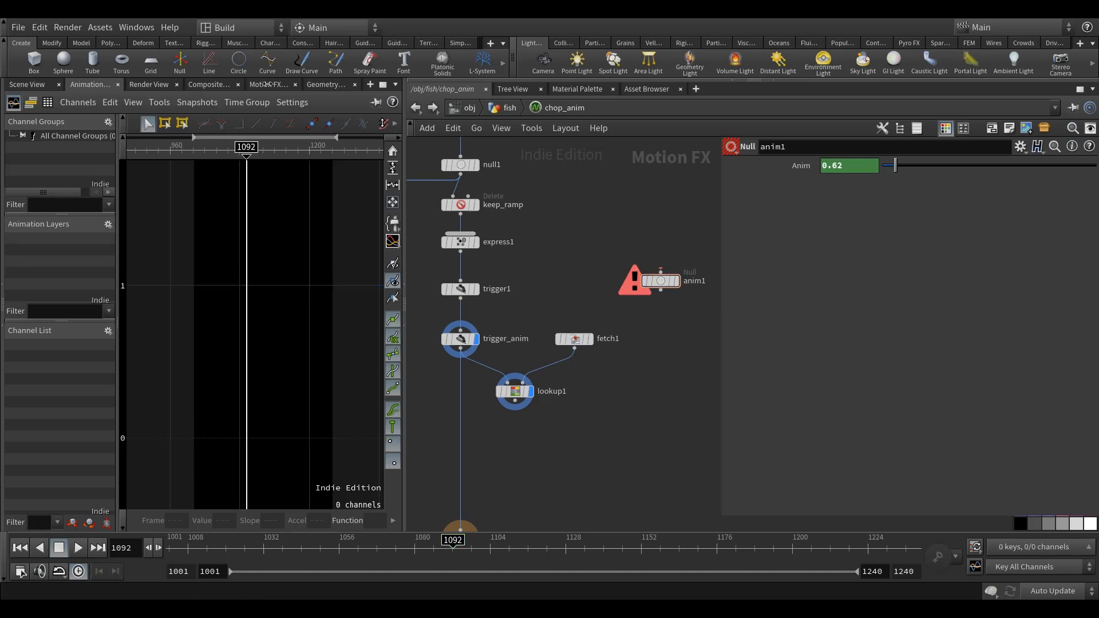
click(268, 84)
click(516, 394)
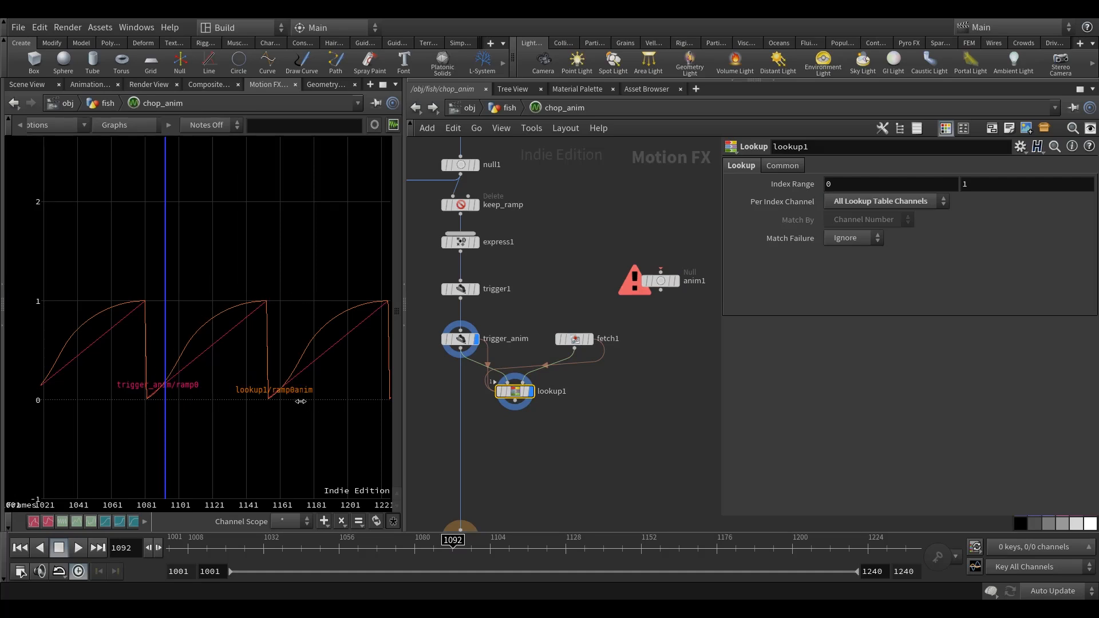
Feed output1 from lookup1 instead of trigger_anim, and turn off trigger_anim's display.
middle_drag(308, 406, 314, 407)
middle_drag(544, 446, 581, 357)
drag(569, 456, 512, 498)
scroll(510, 395, down, 2)
click(510, 304)
click(555, 288)
click(522, 226)
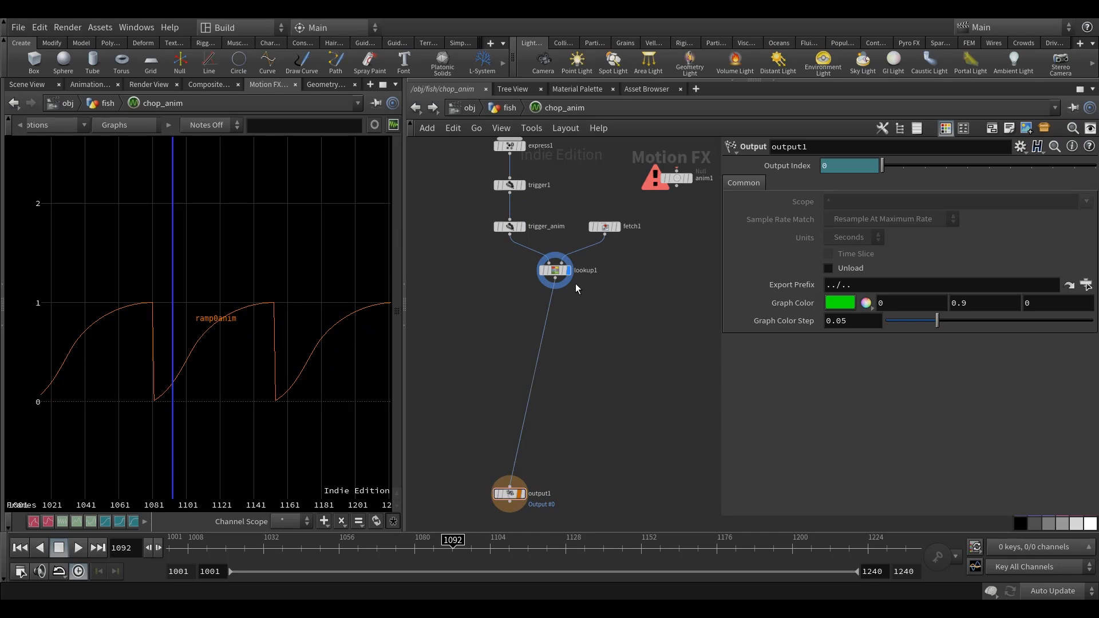
Move lookup1 directly beneath trigger_anim and keep its channel displayed.
drag(559, 277, 516, 284)
click(527, 278)
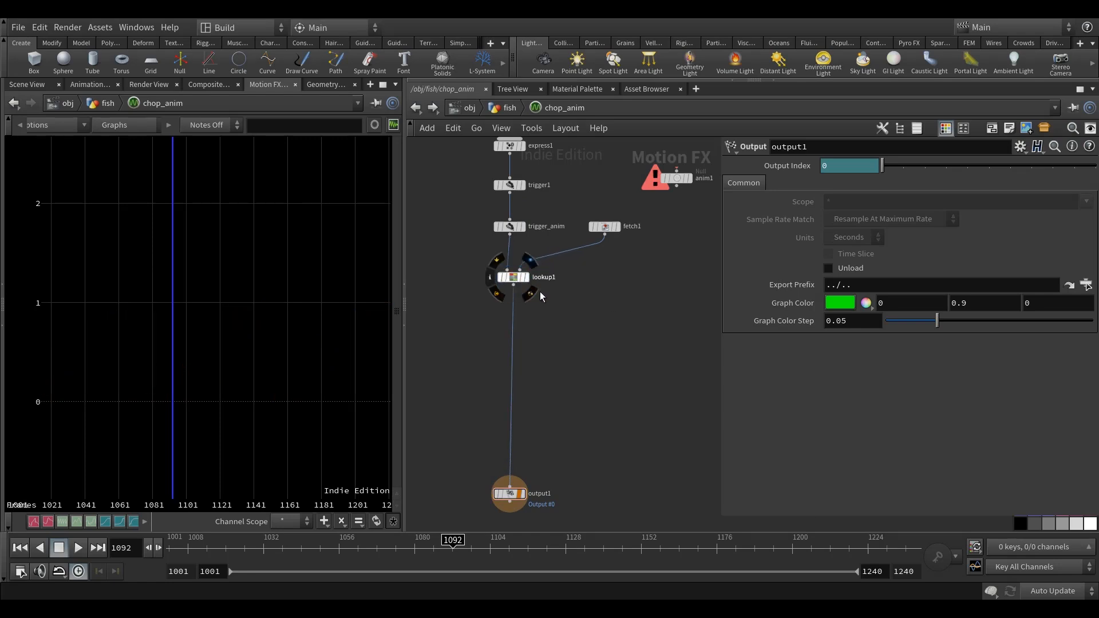
middle_drag(541, 283, 537, 300)
click(521, 294)
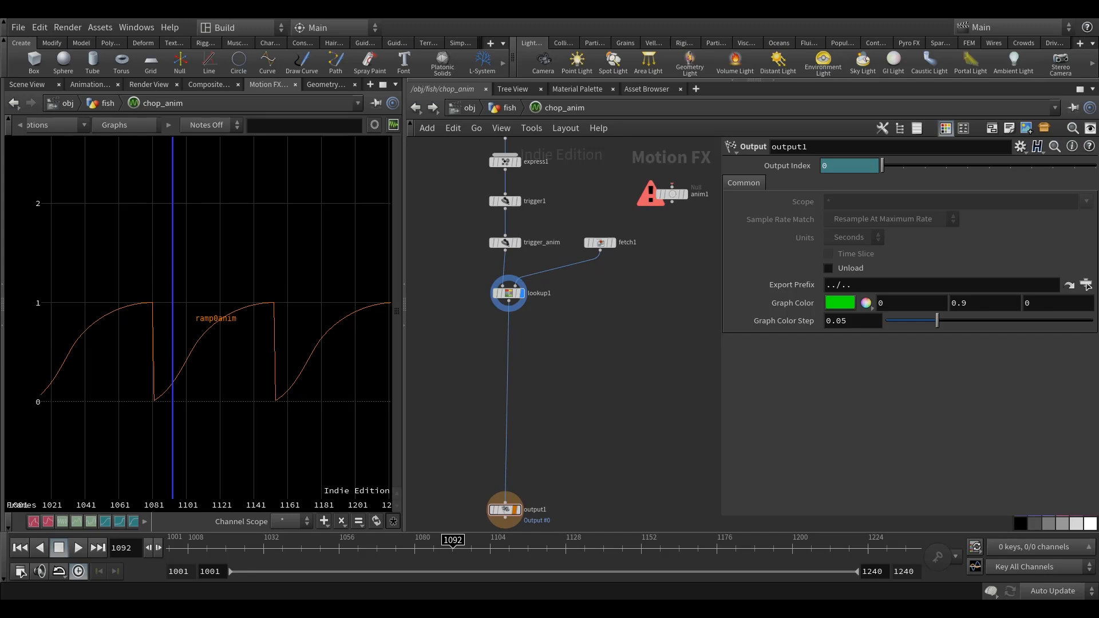
Insert an Expression node between lookup1 and output1, and display it.
key(Tab)
text(ex)
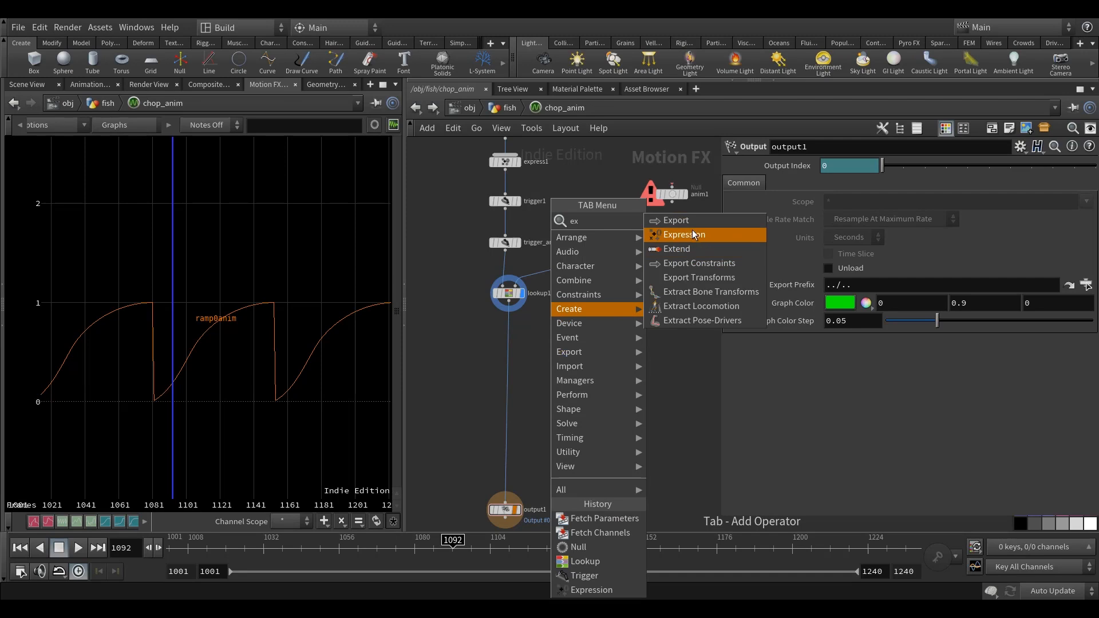
click(692, 232)
click(556, 345)
scroll(558, 346, up, 4)
drag(547, 348, 494, 342)
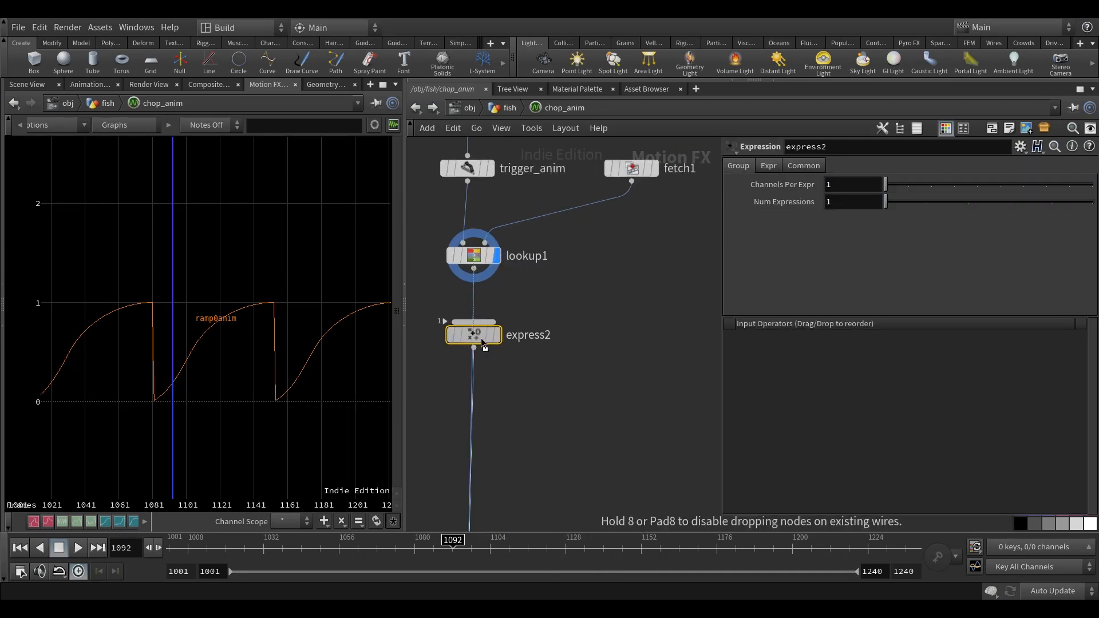
click(495, 335)
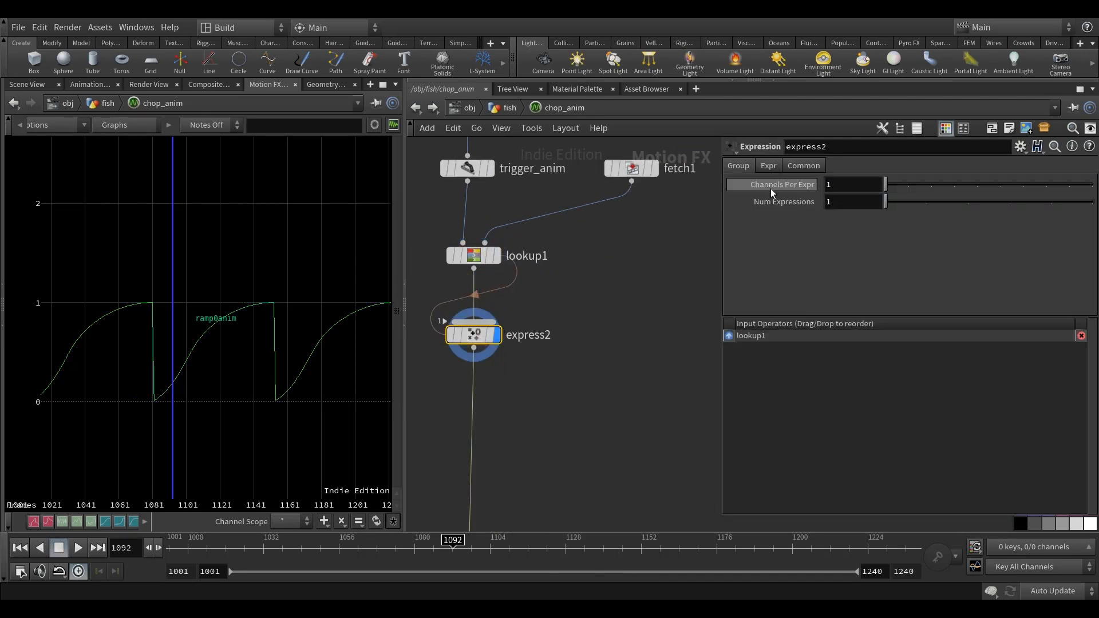
Set express2's Expression 1 to -$V.
click(768, 166)
click(749, 184)
text($V)
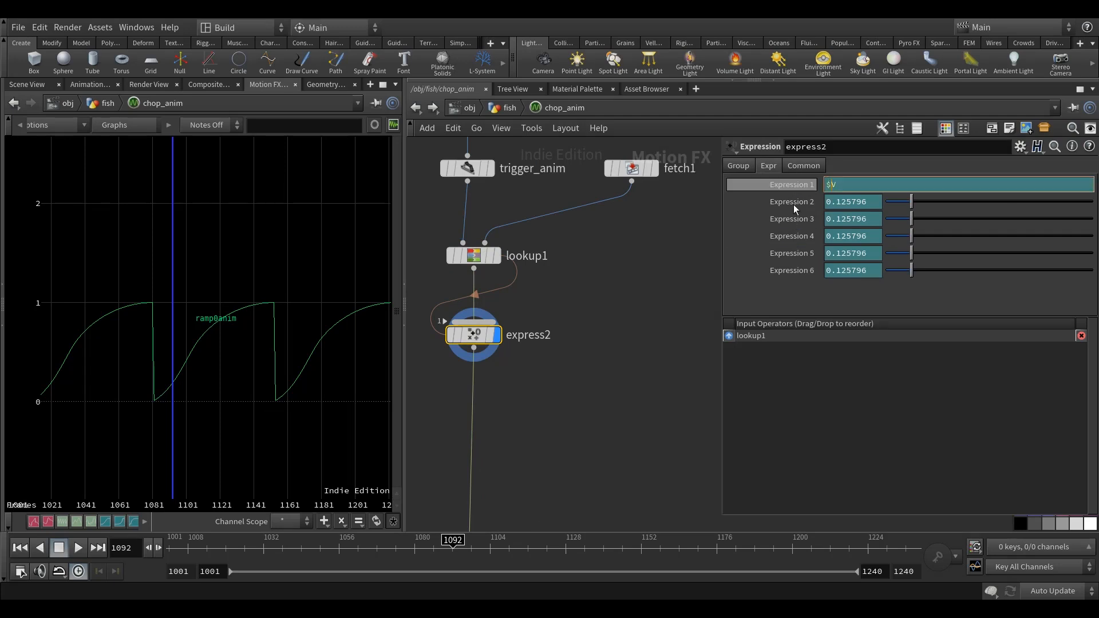
text(-)
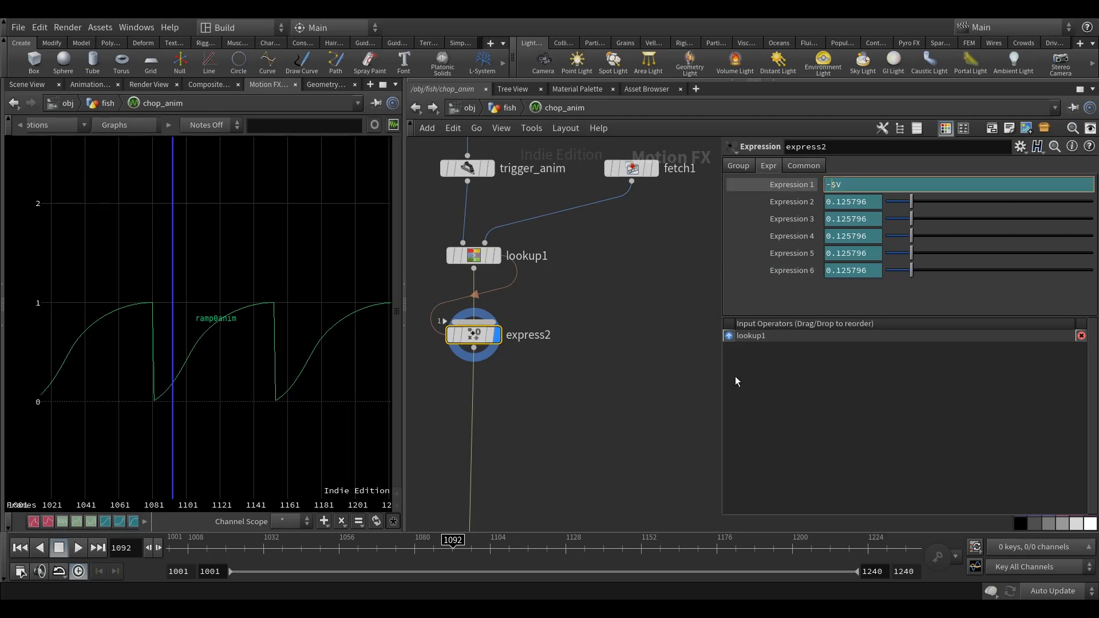
click(629, 326)
middle_drag(629, 327, 637, 326)
Compare express2's curve with lookup1's by temporarily displaying both nodes in the graph.
scroll(230, 388, down, 5)
middle_drag(191, 411, 184, 395)
scroll(185, 395, up, 5)
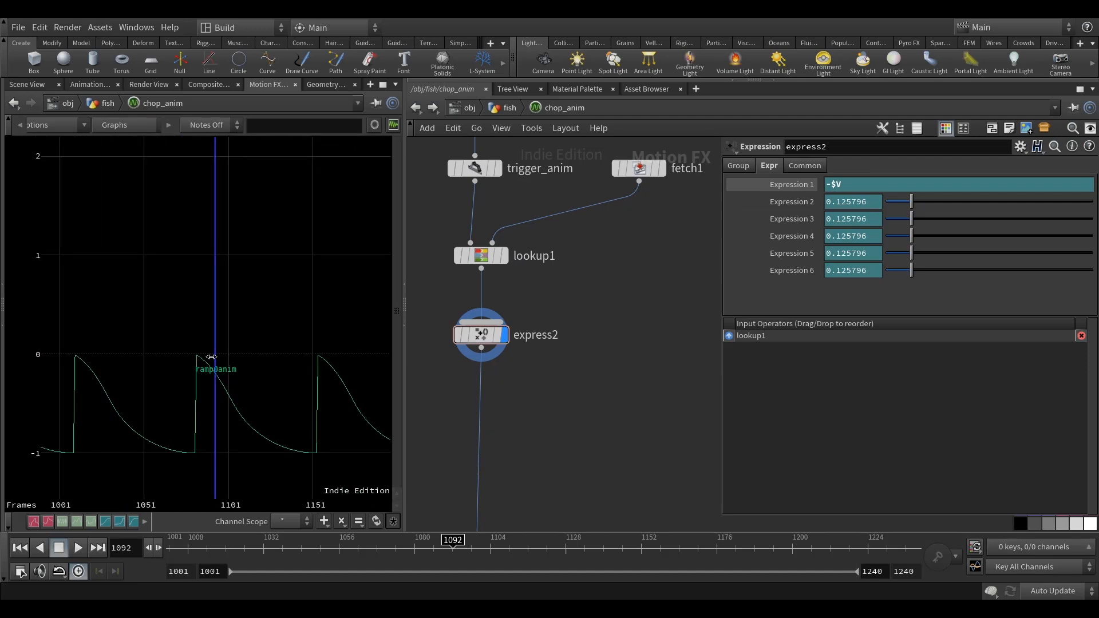
click(504, 255)
middle_drag(278, 395, 259, 400)
middle_drag(314, 445, 280, 437)
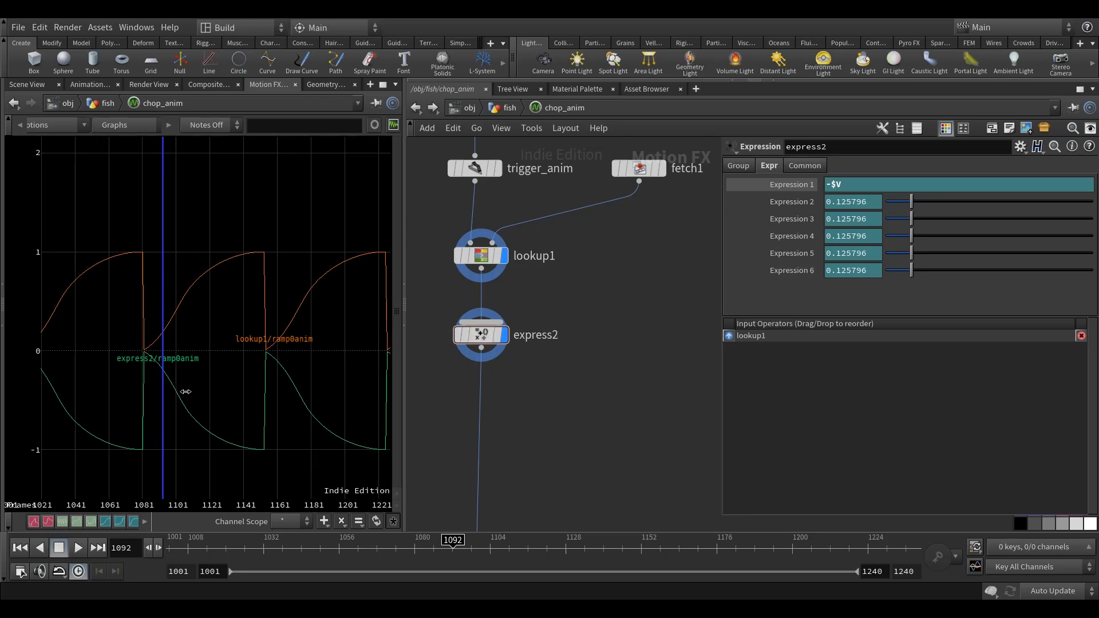
middle_drag(604, 394, 570, 360)
click(511, 246)
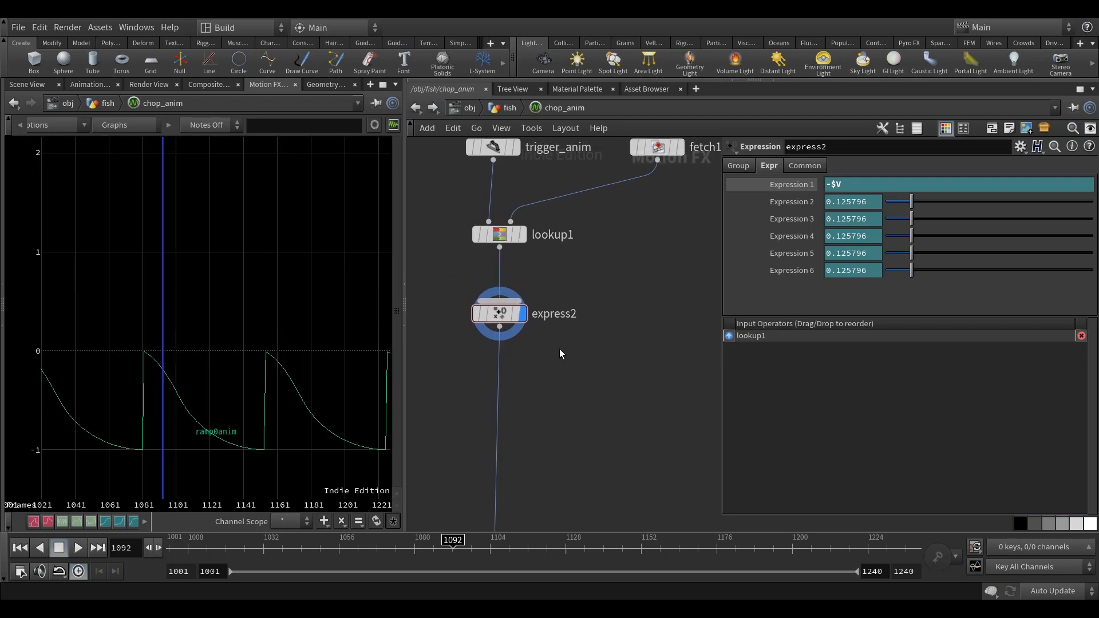
Check express2's channel name and insert a Rename node between express2 and output1.
middle_click(505, 314)
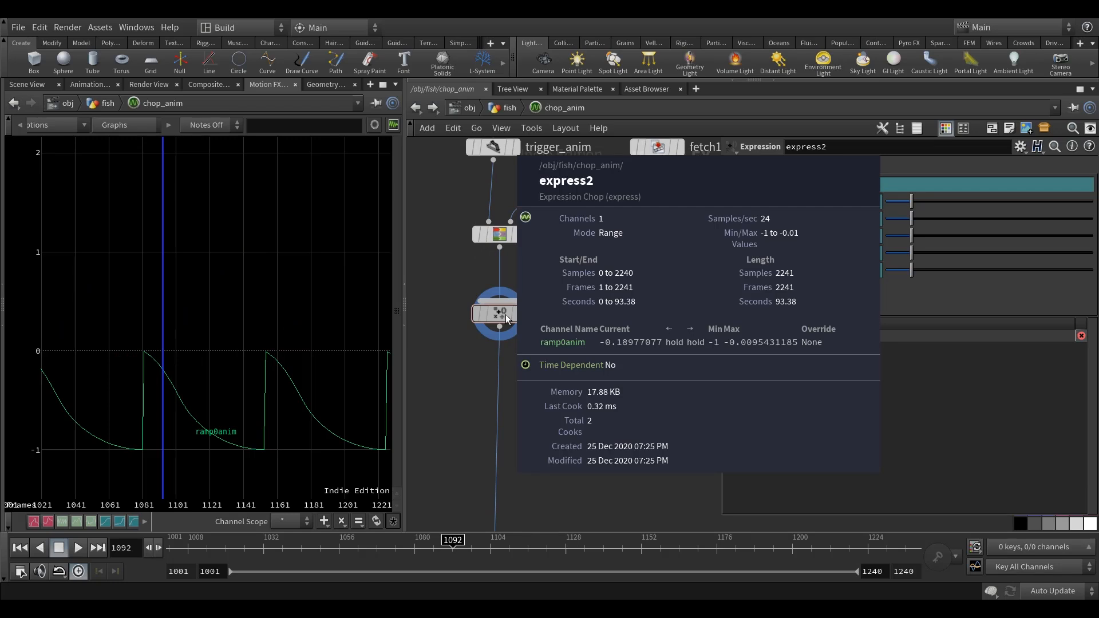
middle_drag(561, 414, 575, 404)
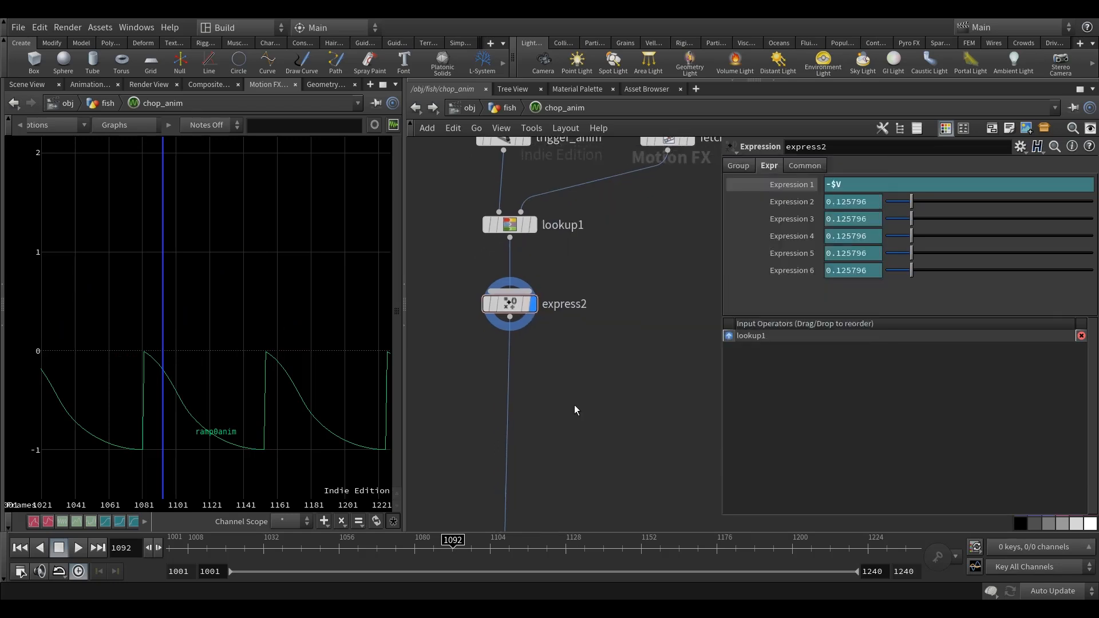
key(Tab)
text(rena)
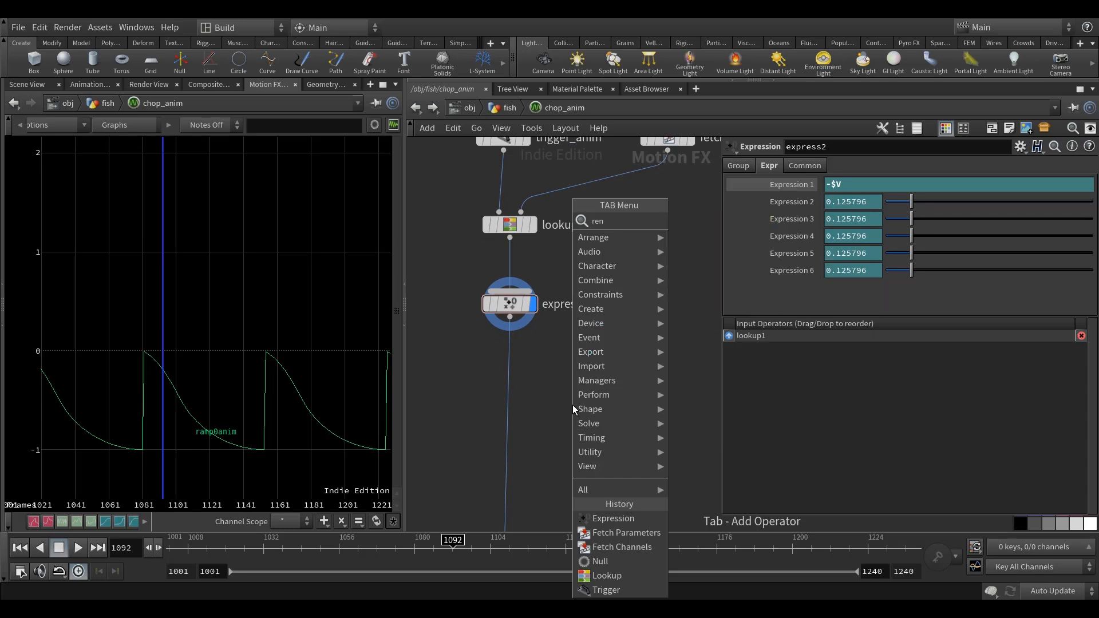
click(691, 221)
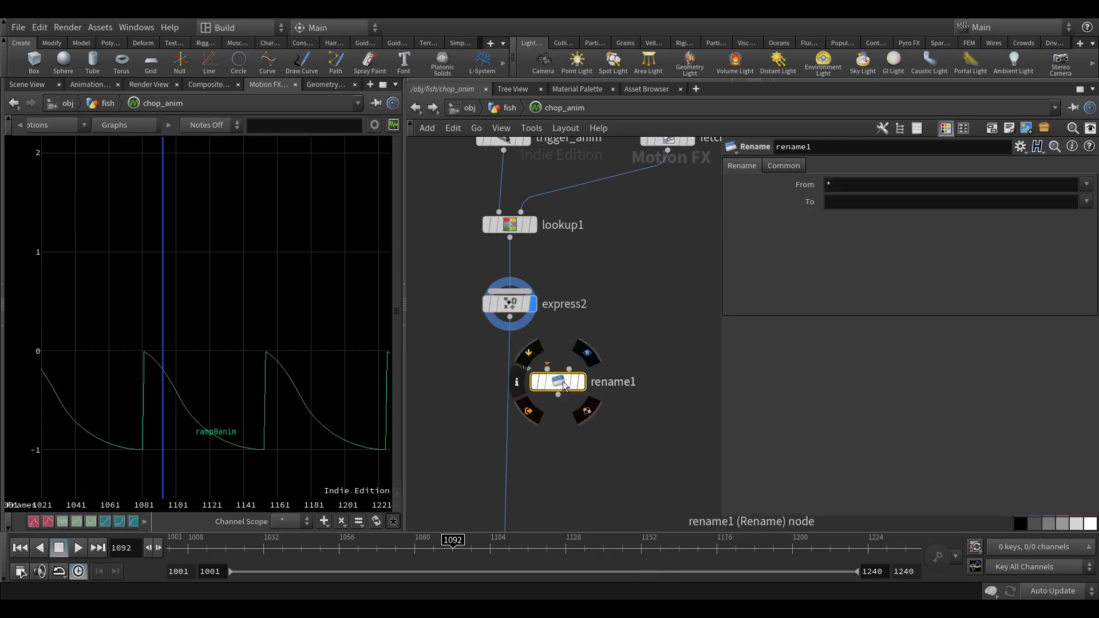
click(509, 402)
Set rename1 to rename channels from ramp*anim to offset*.
middle_click(522, 315)
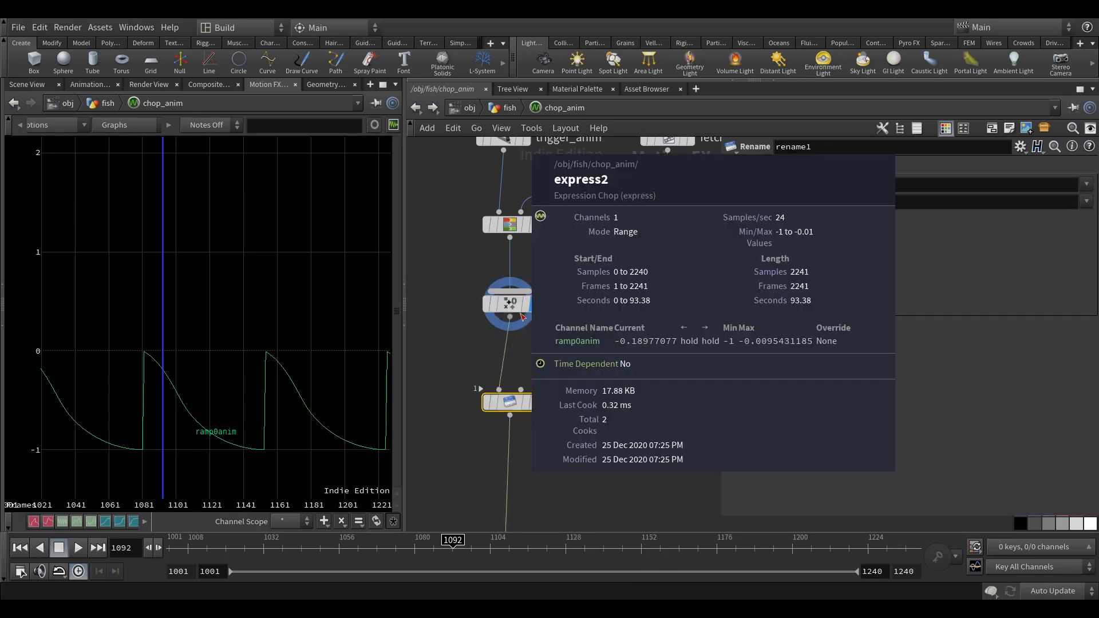
click(825, 184)
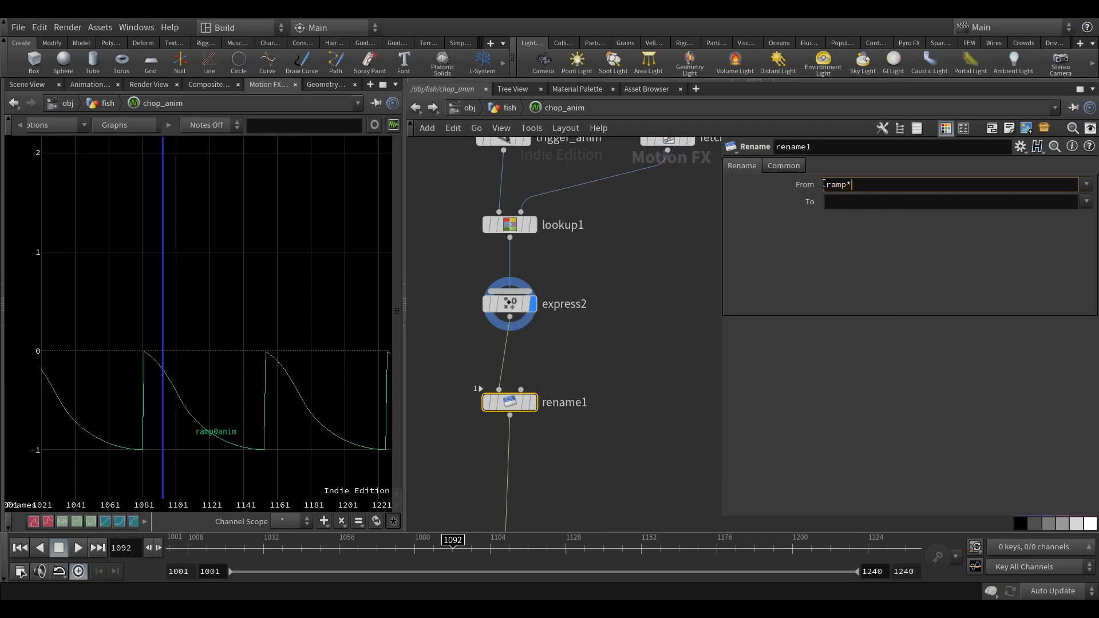
text(nim)
key(Return)
click(855, 204)
text(offset)
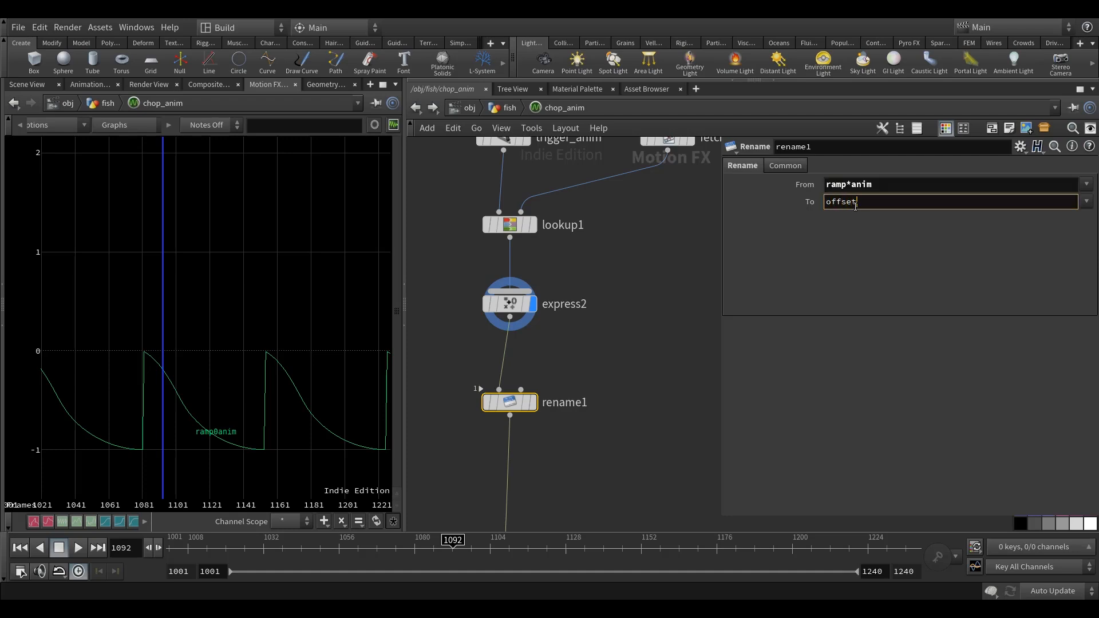
text(*)
key(Return)
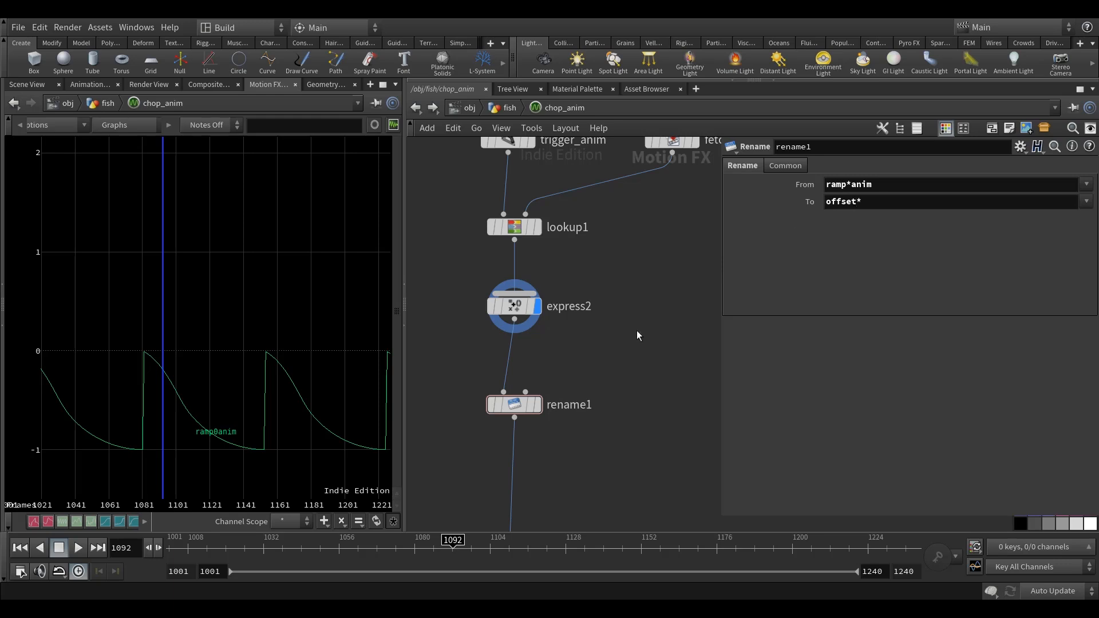
Preview rename1's renamed channel in the graph, then display only output1.
middle_drag(637, 331, 634, 297)
click(536, 371)
middle_drag(632, 424, 639, 378)
click(538, 224)
scroll(601, 401, down, 3)
drag(531, 411, 530, 434)
middle_drag(556, 424, 557, 438)
click(543, 450)
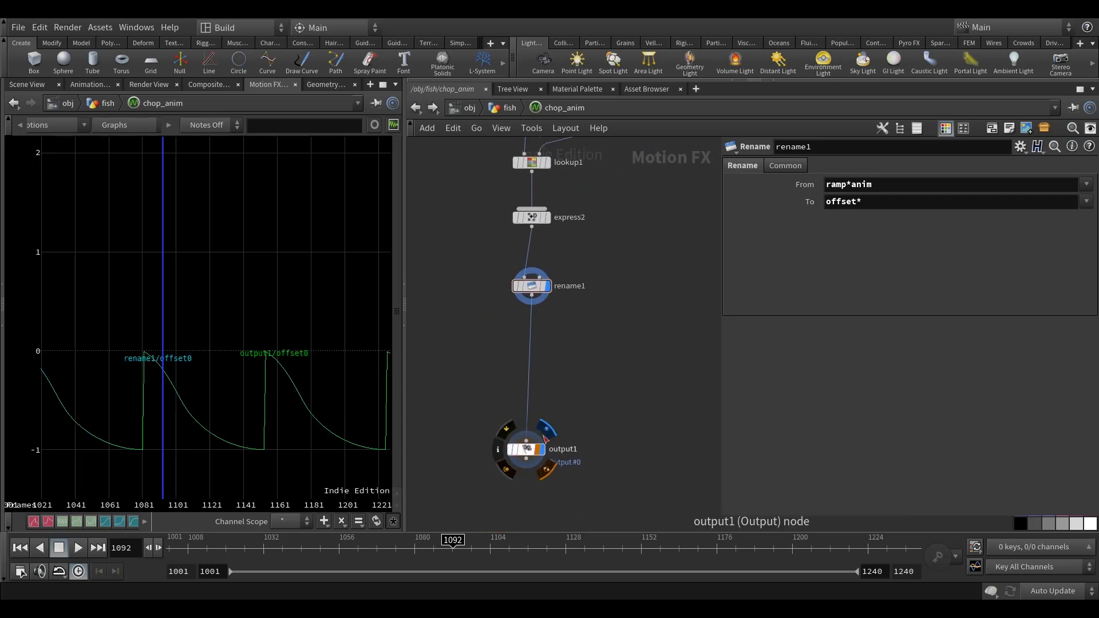
click(543, 297)
Return to the fish geometry network and add a Channel node wired beneath INTO_CHOP_ANIM.
click(505, 108)
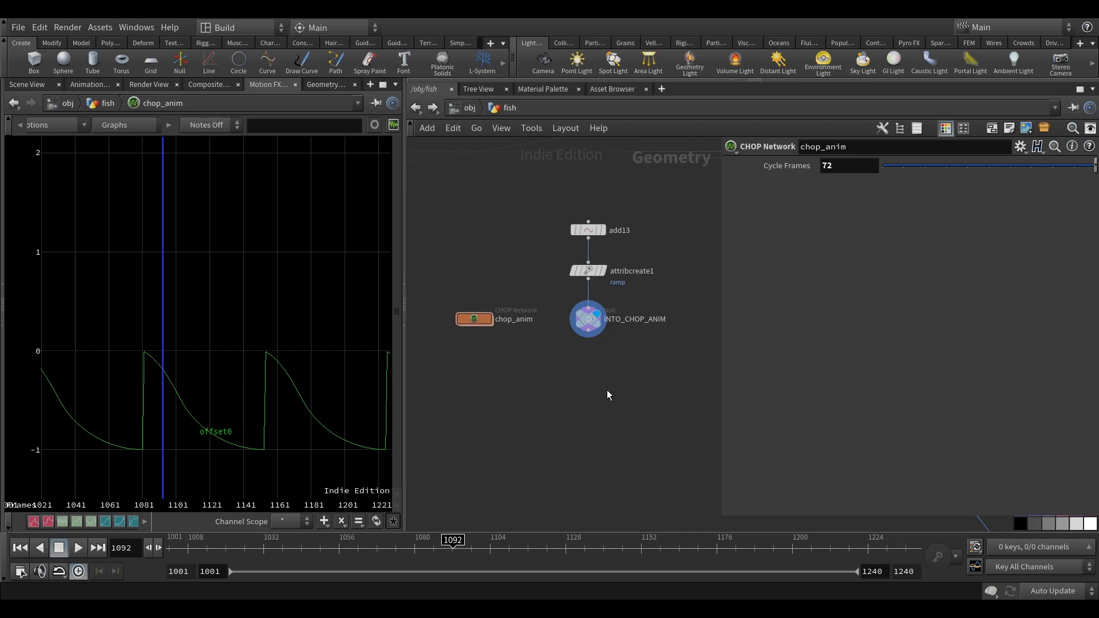
middle_drag(637, 381, 580, 396)
scroll(552, 376, up, 3)
scroll(572, 373, down, 3)
key(Tab)
text(c)
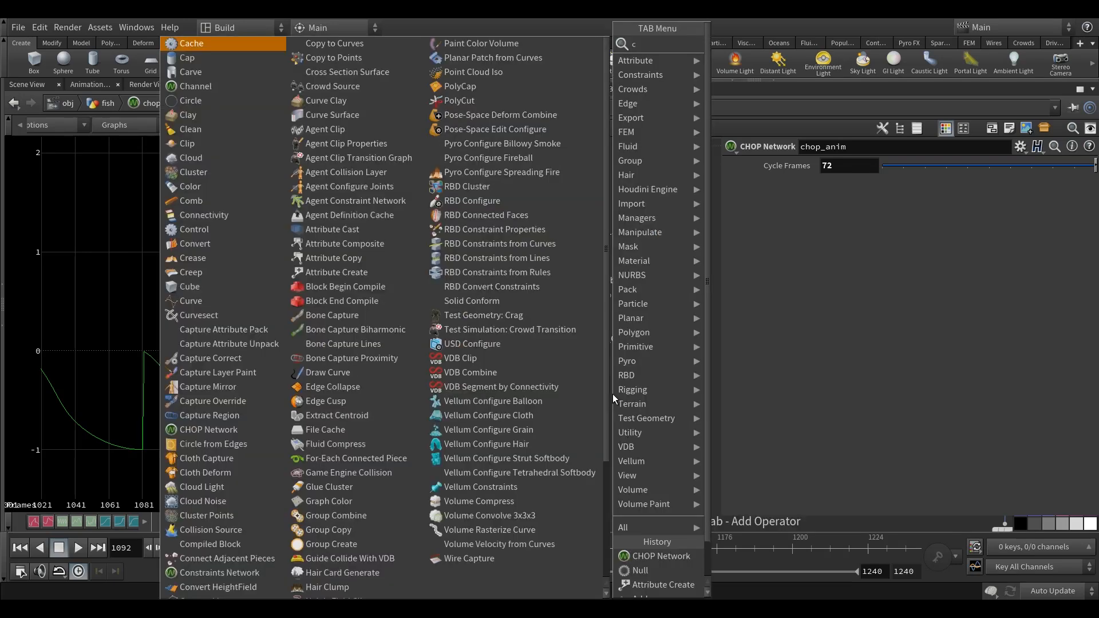
text(han)
click(739, 44)
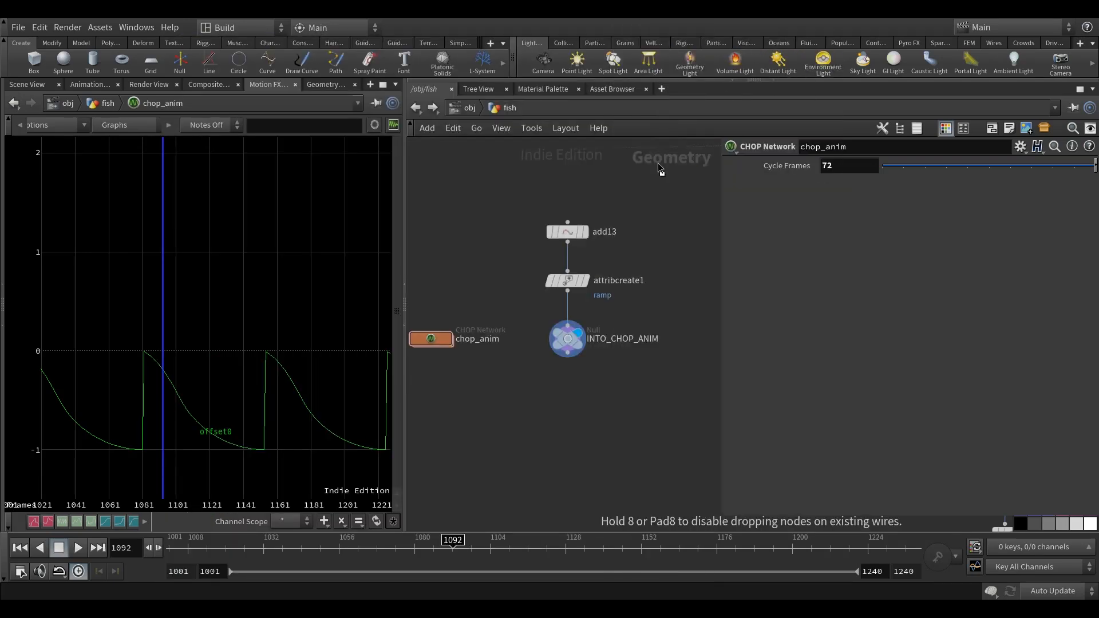
click(574, 395)
scroll(563, 357, up, 2)
click(569, 350)
click(569, 398)
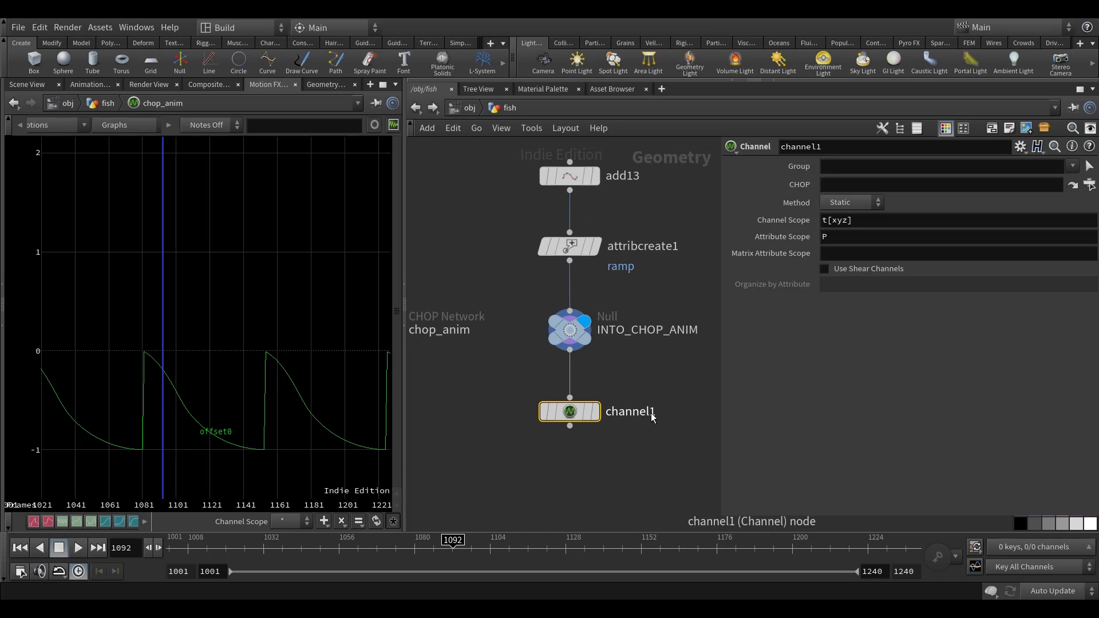
Rename the new Channel node to channel_anim and colour it yellow.
click(654, 412)
text(_anim)
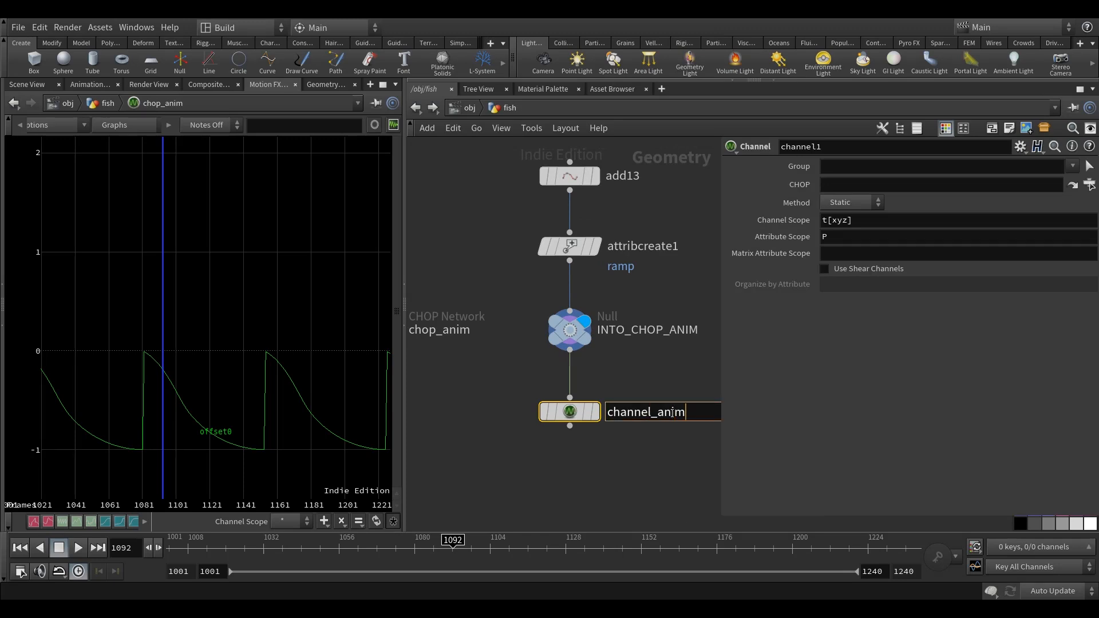
key(Return)
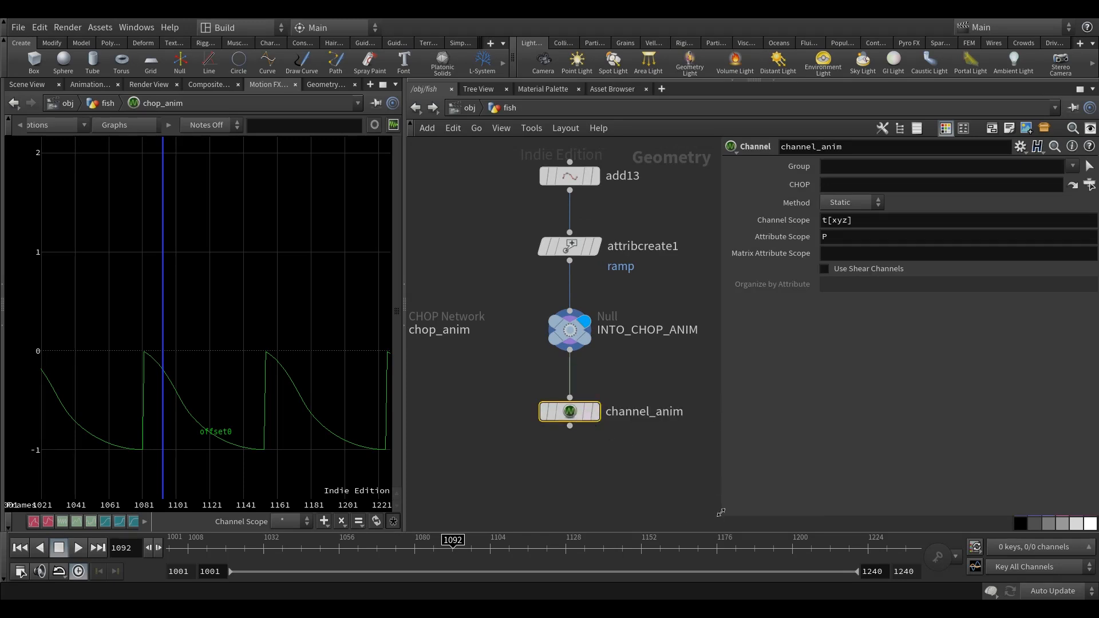
key(c)
click(1068, 472)
middle_drag(723, 465, 699, 478)
drag(719, 435, 715, 478)
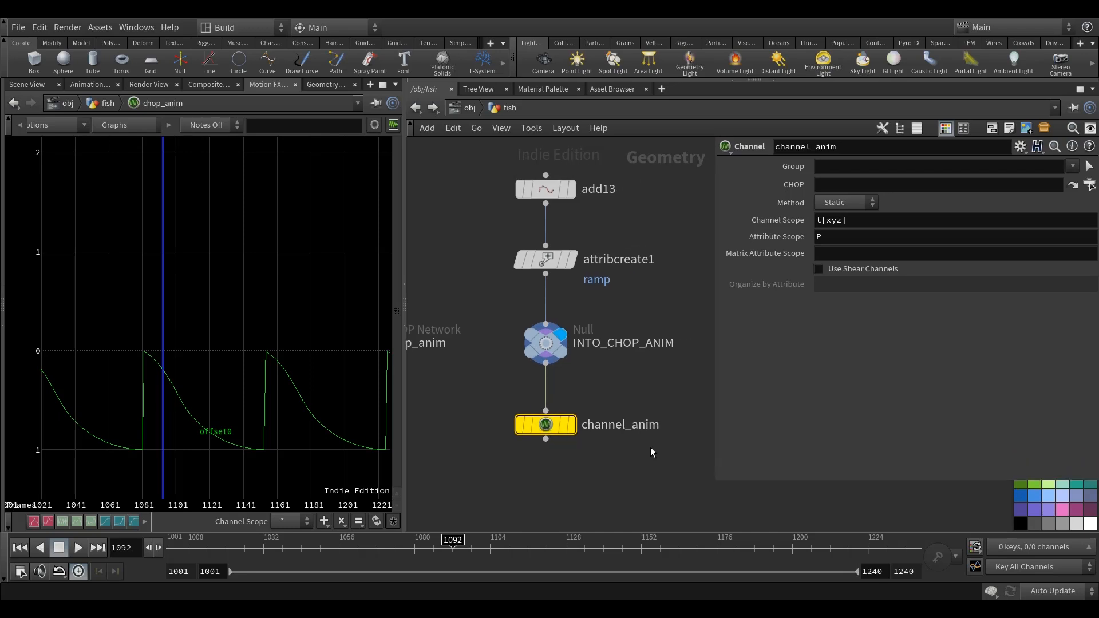
middle_drag(651, 452, 627, 448)
Set channel_anim's CHOP path to ../chop_anim/output1, choosing the output node inside chop_anim.
click(853, 179)
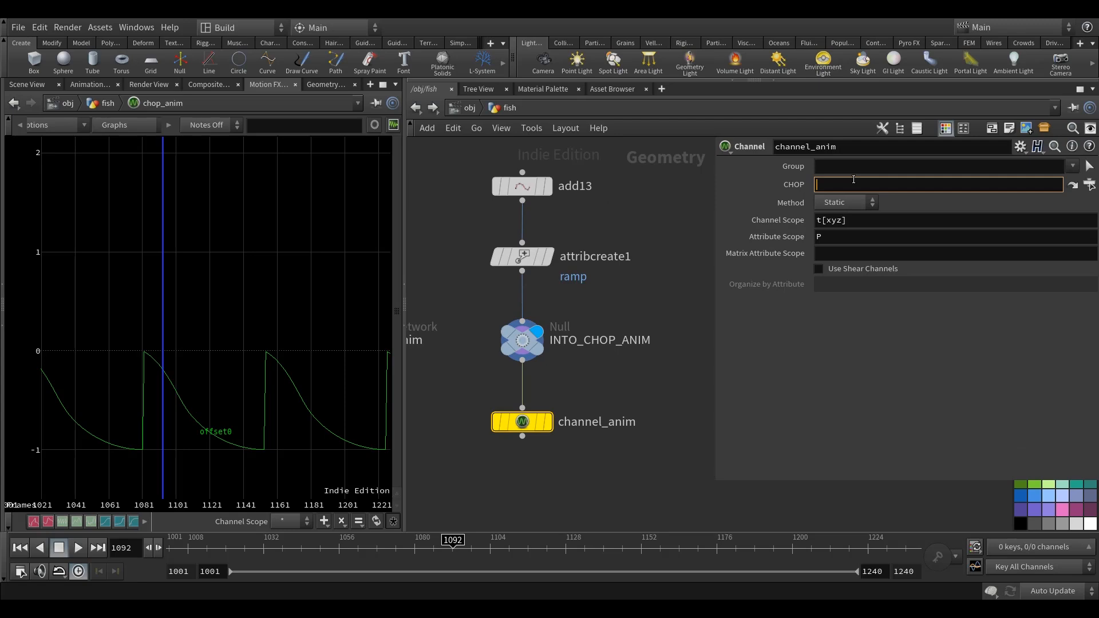
text(../chop_anim/)
key(Down)
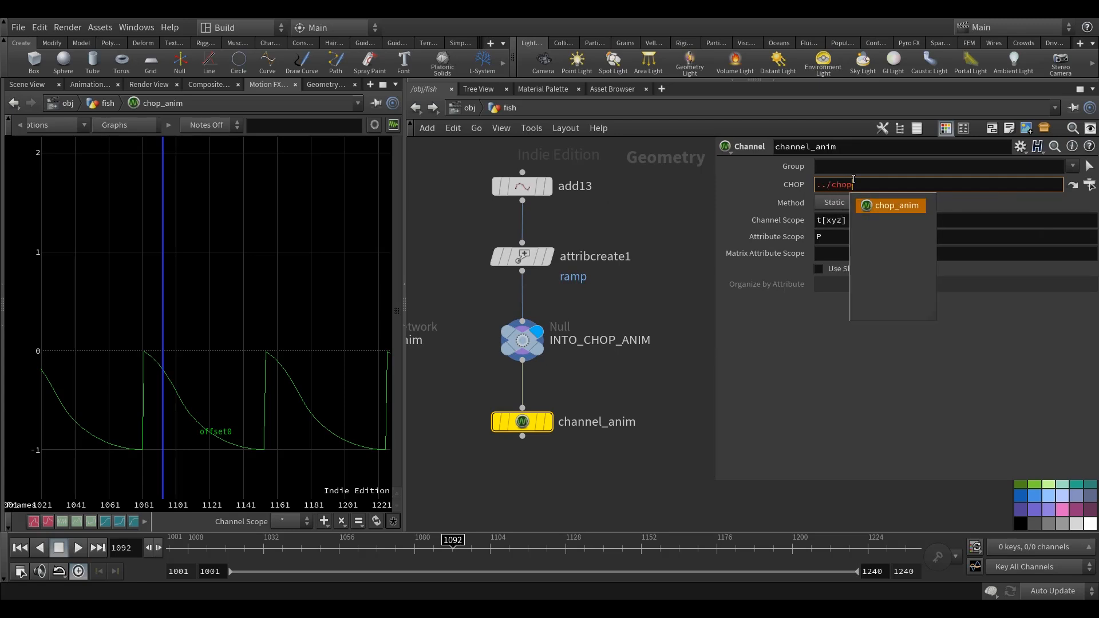
key(Return)
text(OUT)
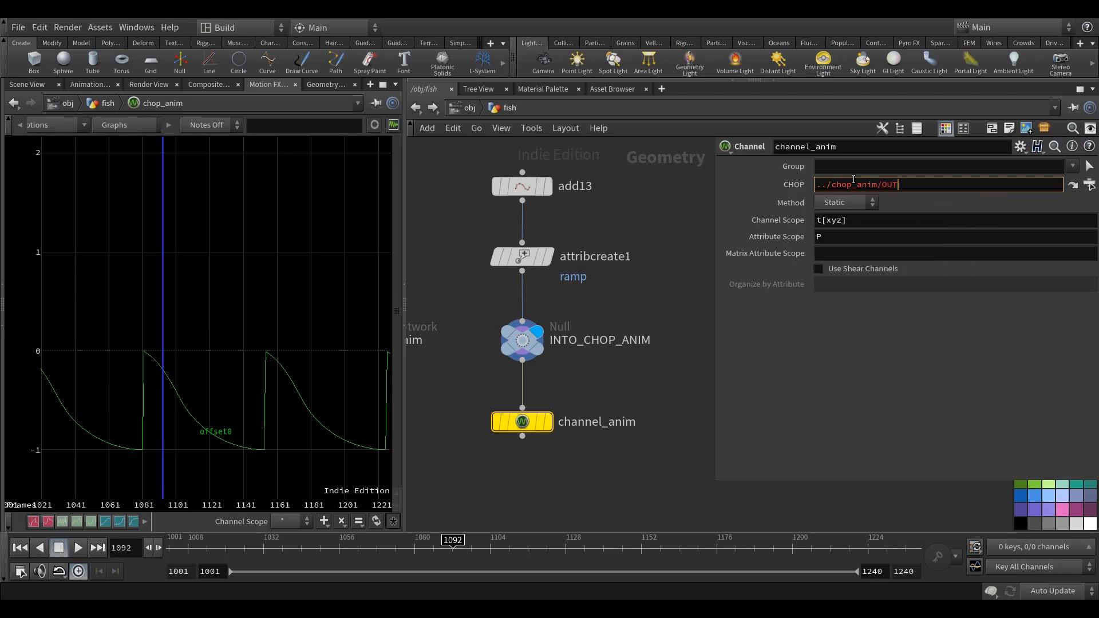
key(BackSpace)
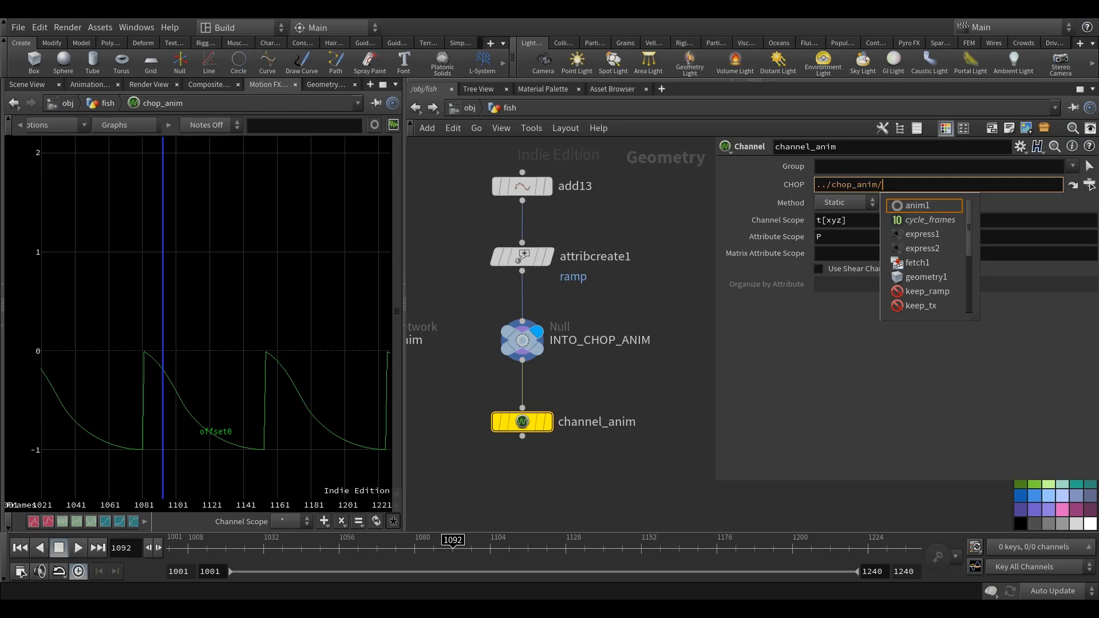
click(1089, 184)
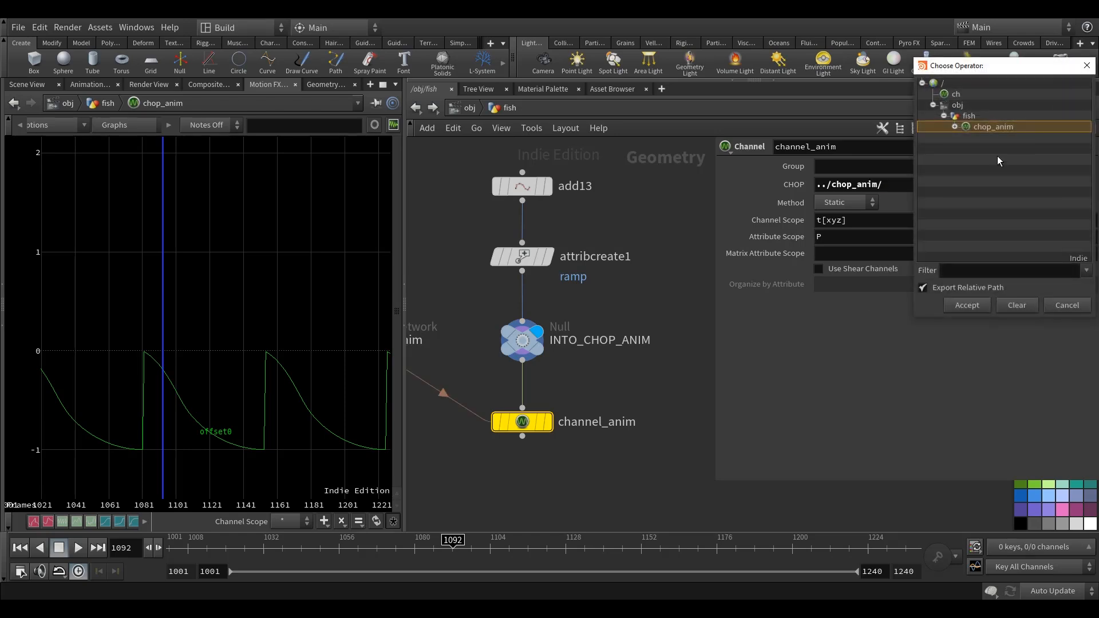
click(955, 127)
scroll(1013, 206, down, 1)
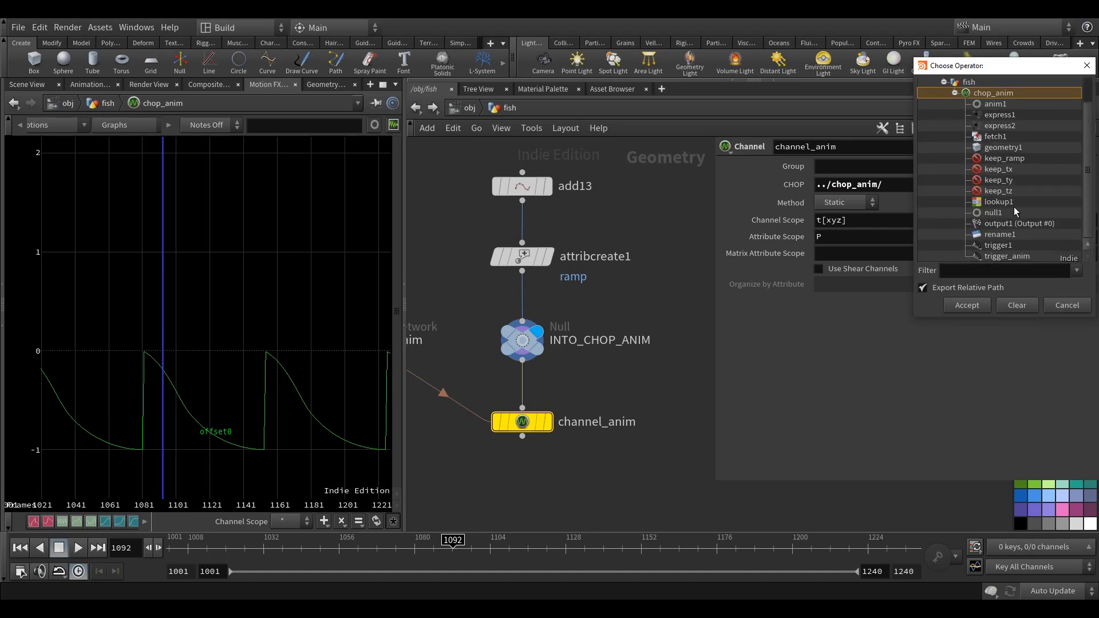
click(1018, 227)
click(967, 305)
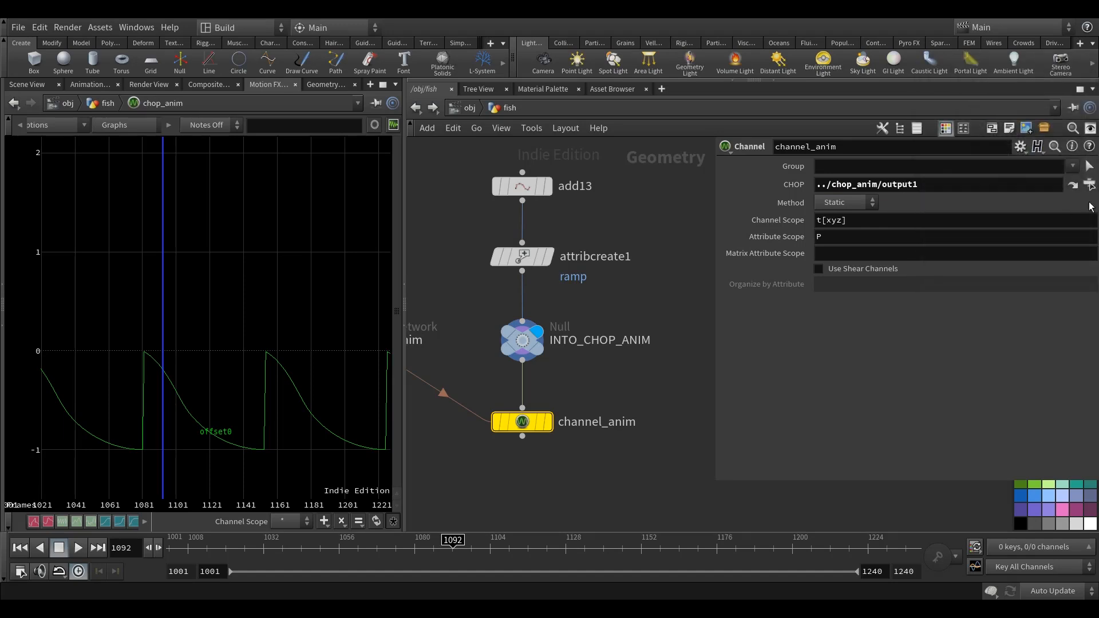
Follow channel_anim's CHOP reference and rename the output1 node to OUTPUT.
click(1072, 185)
double_click(569, 463)
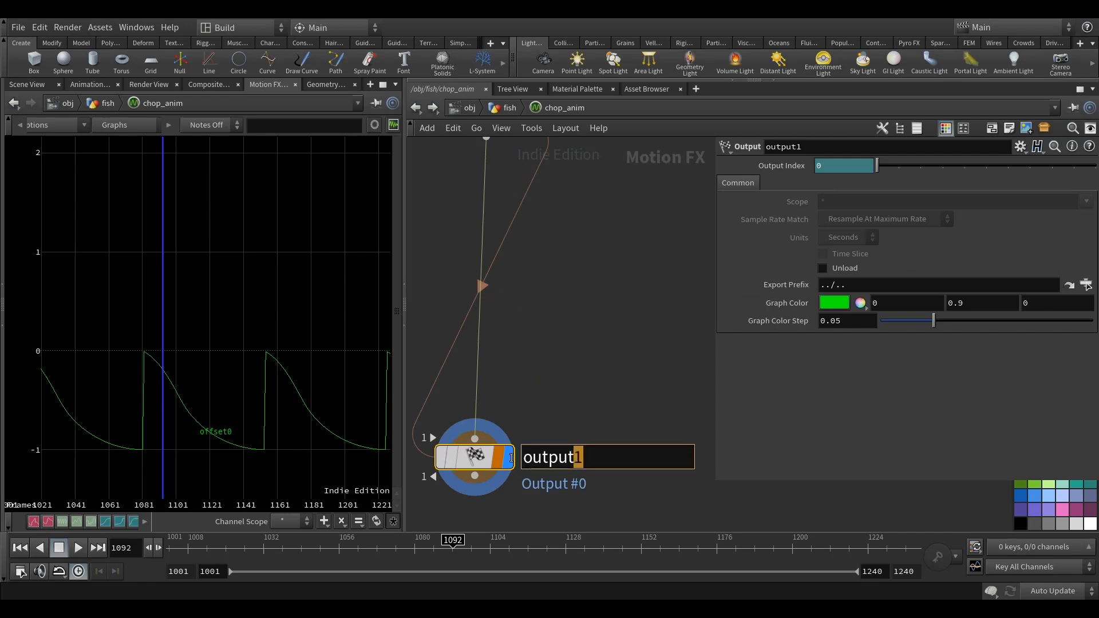
text(OUTPUT)
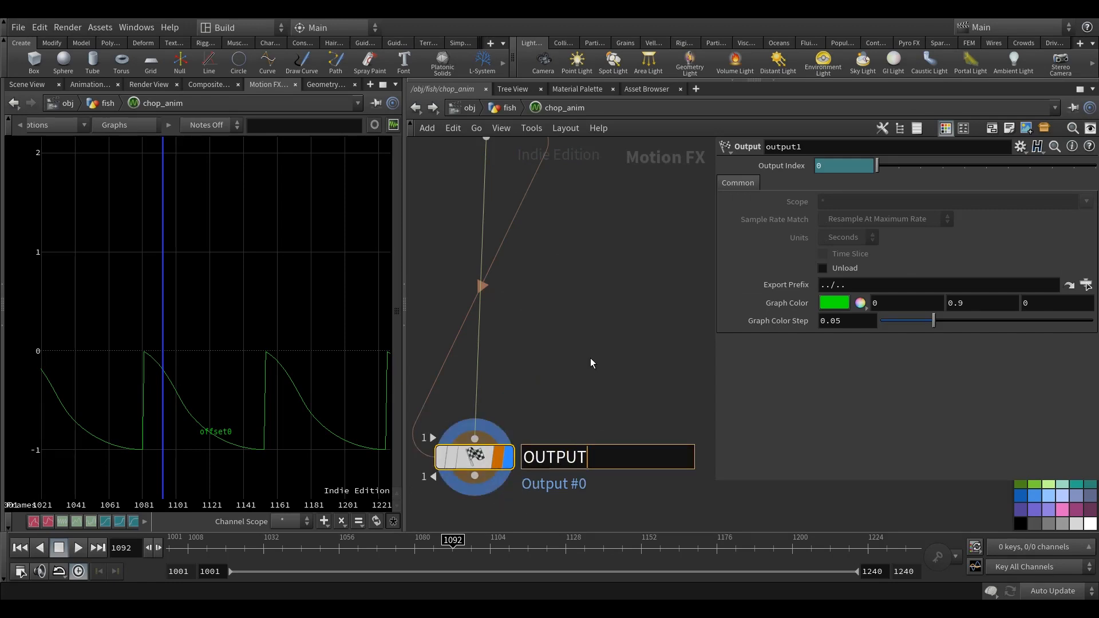
key(Return)
Go back to channel_anim in the fish network and set its Method to Animated.
click(416, 107)
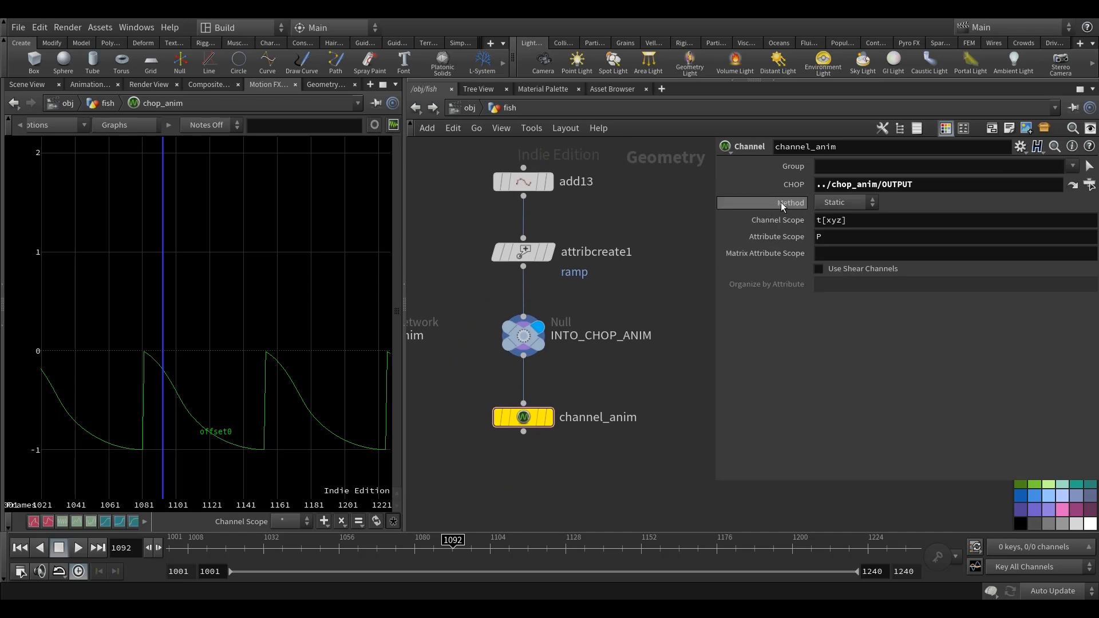
click(849, 203)
click(846, 232)
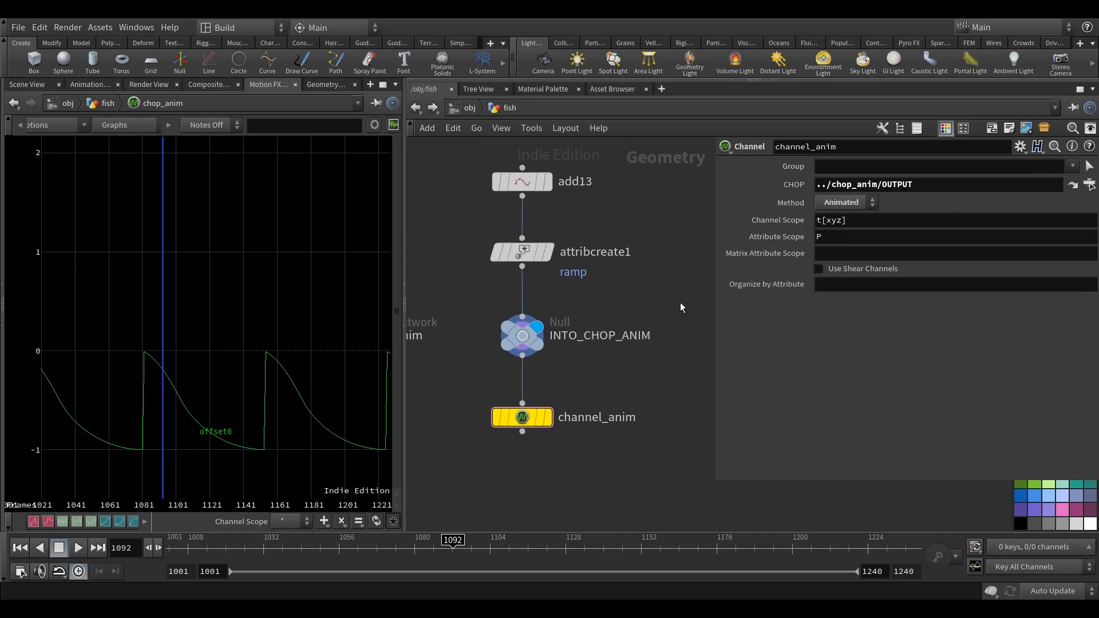
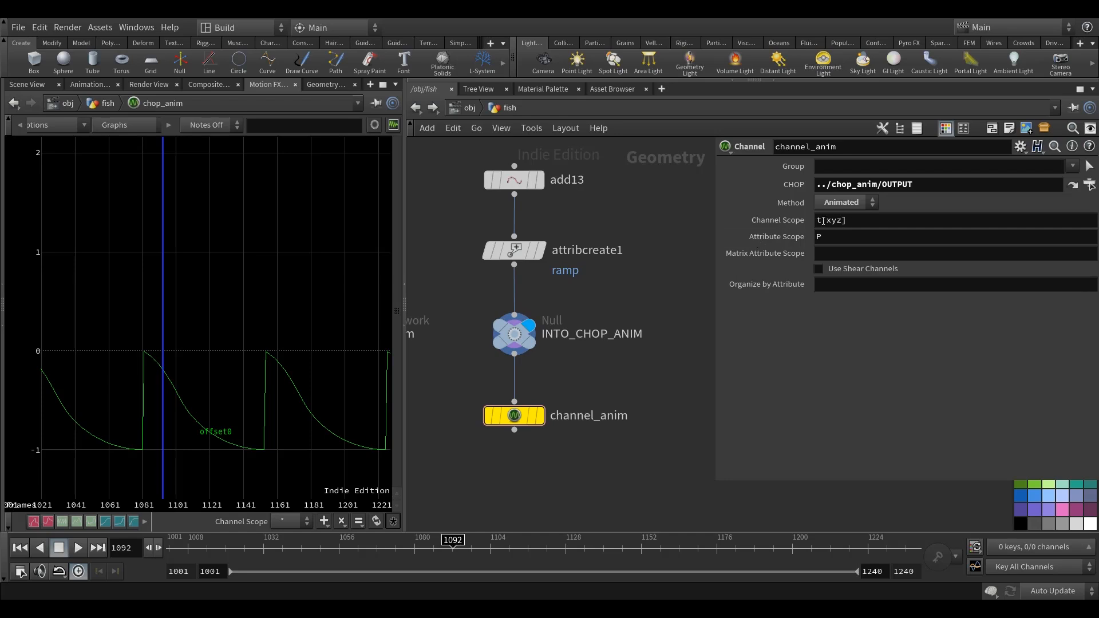
Set channel_anim's Channel Scope and Attribute Scope both to offset.
double_click(872, 222)
text(r)
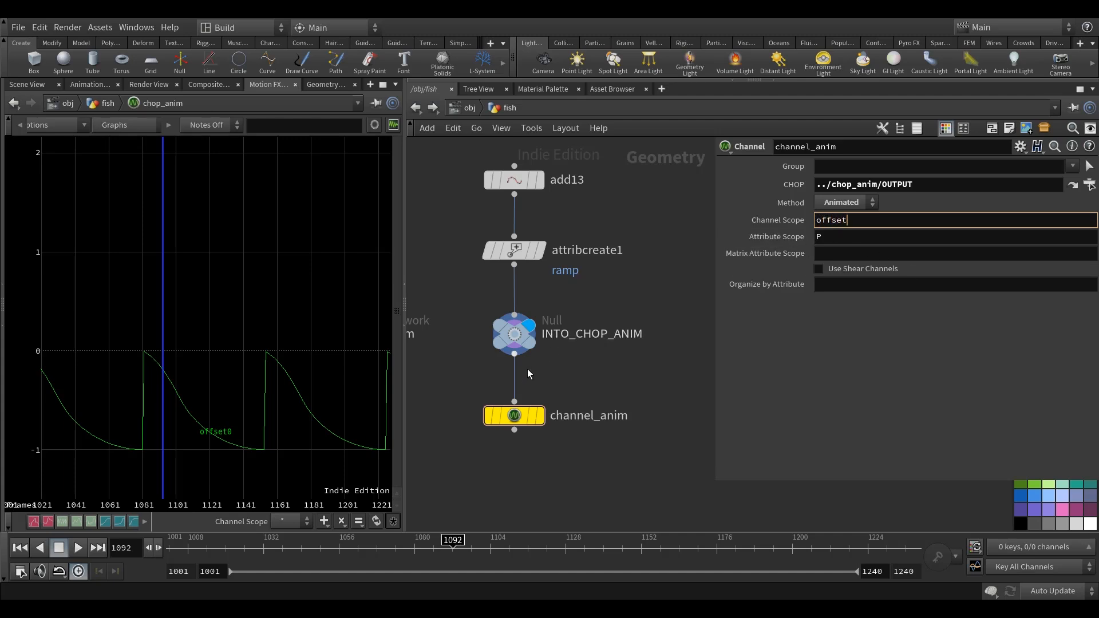
key(Tab)
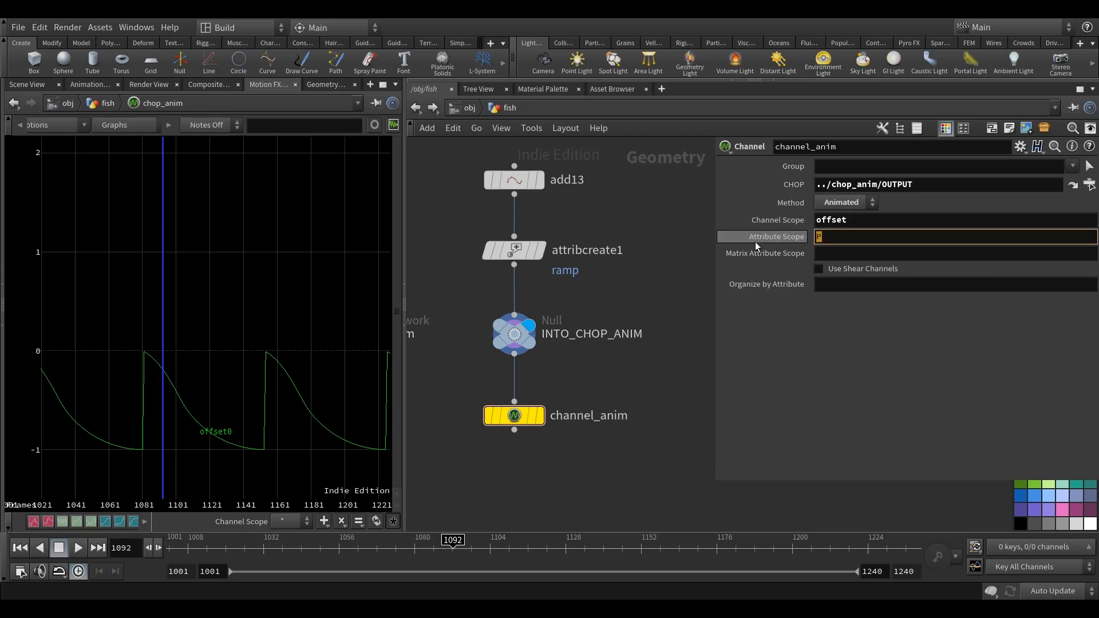
text(offset)
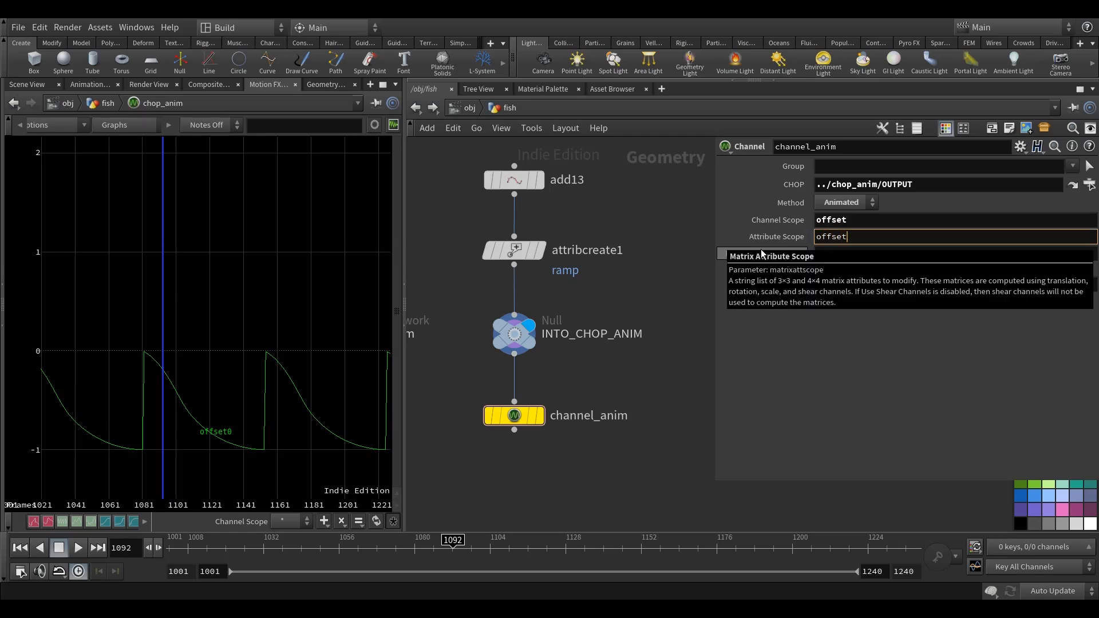
Set the display flag on channel_anim and inspect its node information.
middle_drag(651, 315, 653, 299)
drag(517, 400, 517, 403)
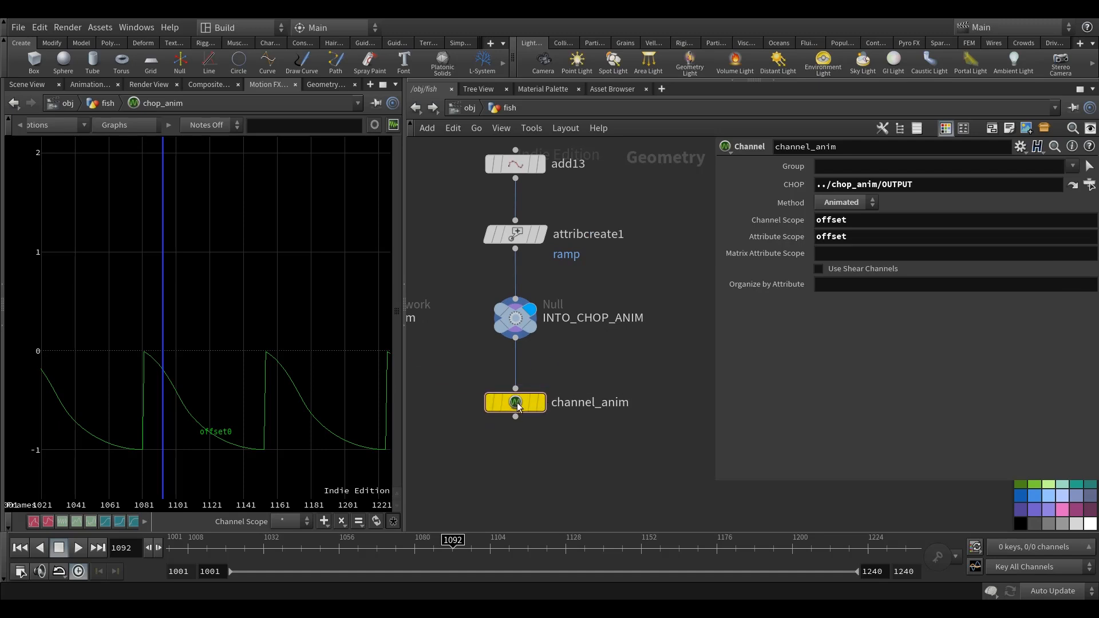
click(541, 403)
middle_click(523, 404)
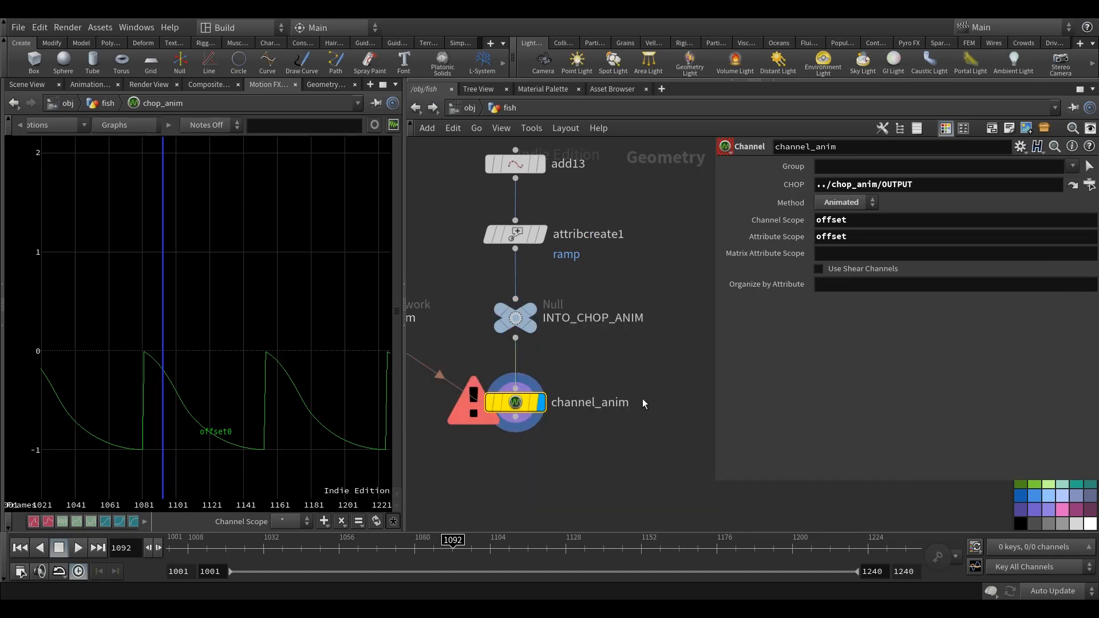
scroll(642, 399, down, 2)
middle_drag(630, 373, 628, 383)
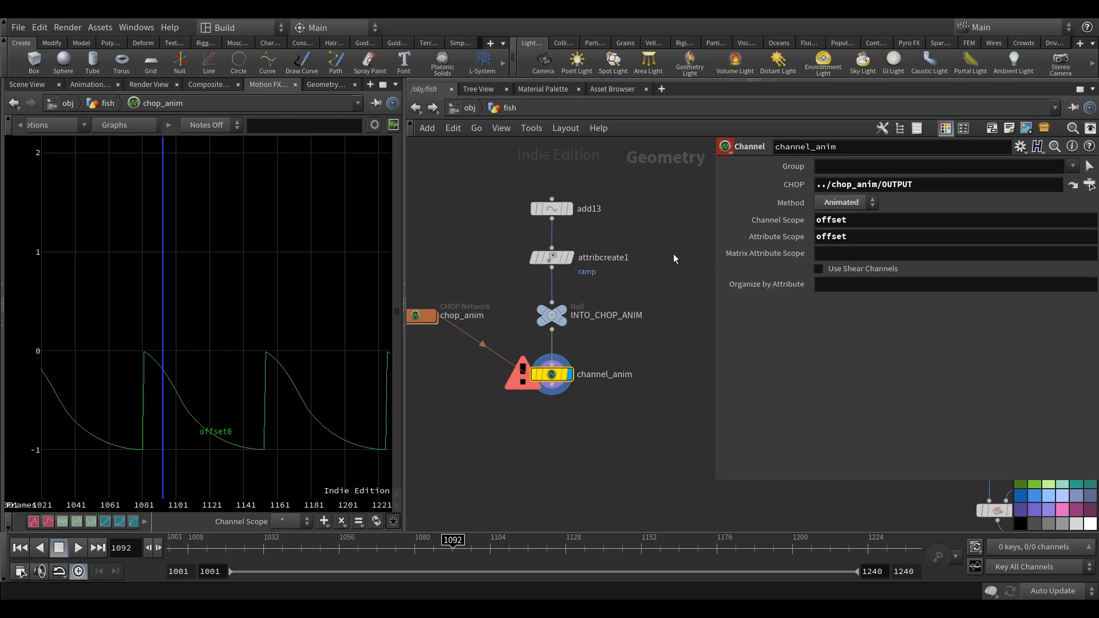
Add another attribute named offset to attribcreate1, alongside the existing ramp attribute.
mouse_move(566, 259)
click(552, 259)
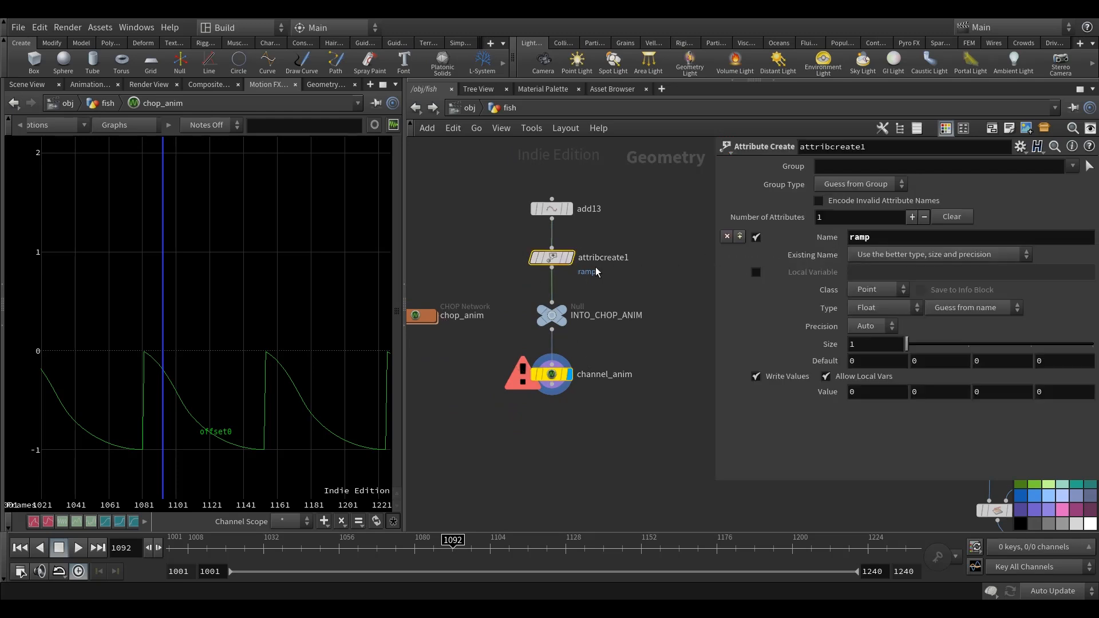
click(739, 237)
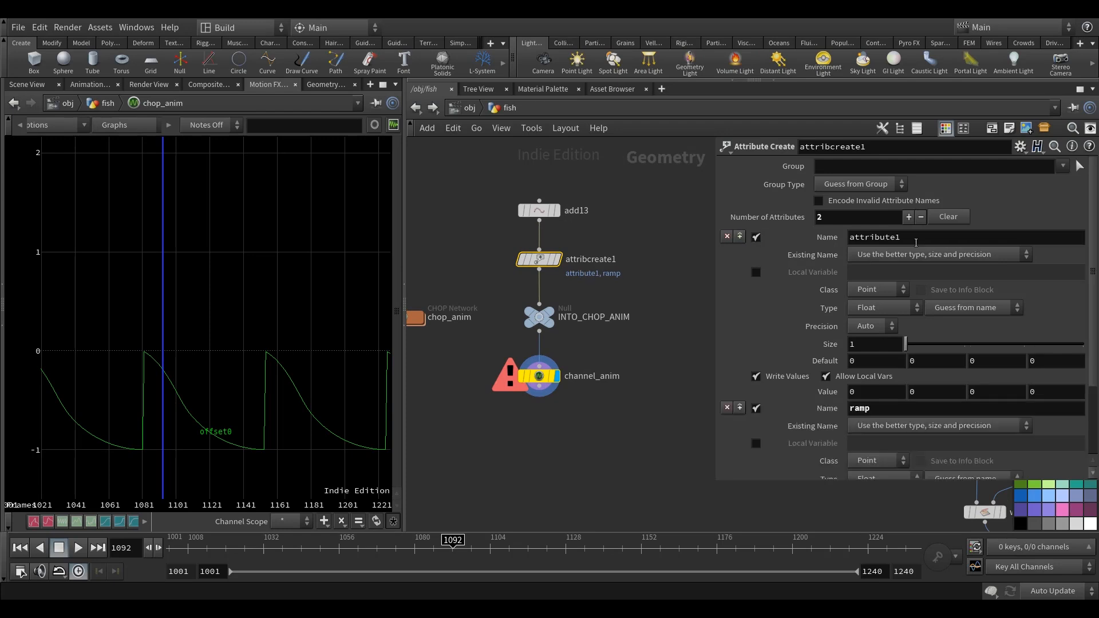
text(offset)
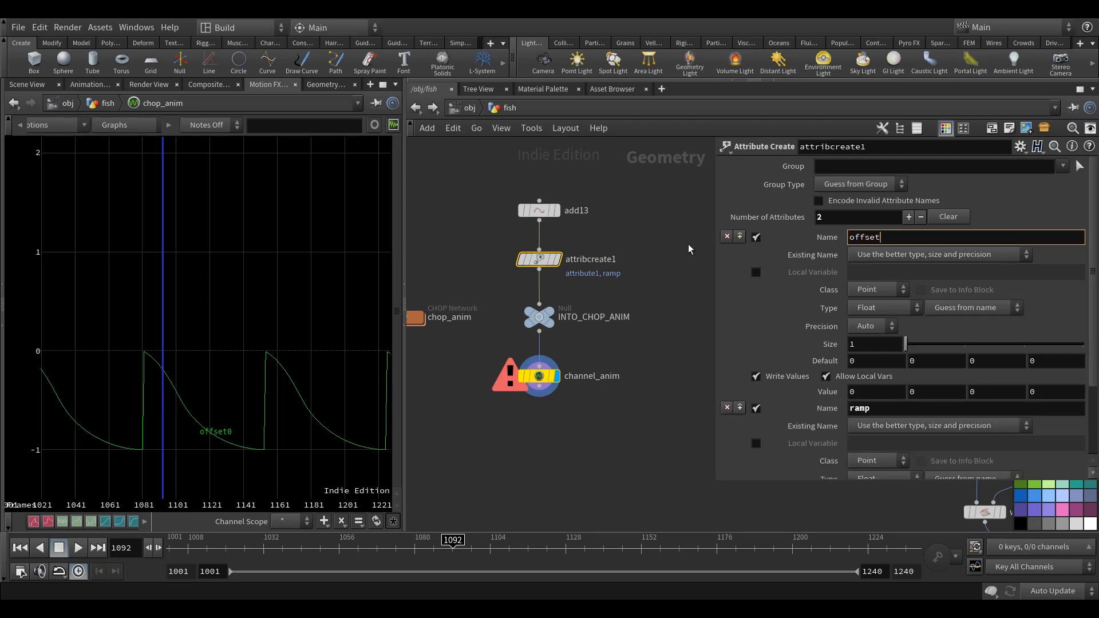
key(Return)
Recheck channel_anim's node information and review the Global Animation Options.
click(540, 377)
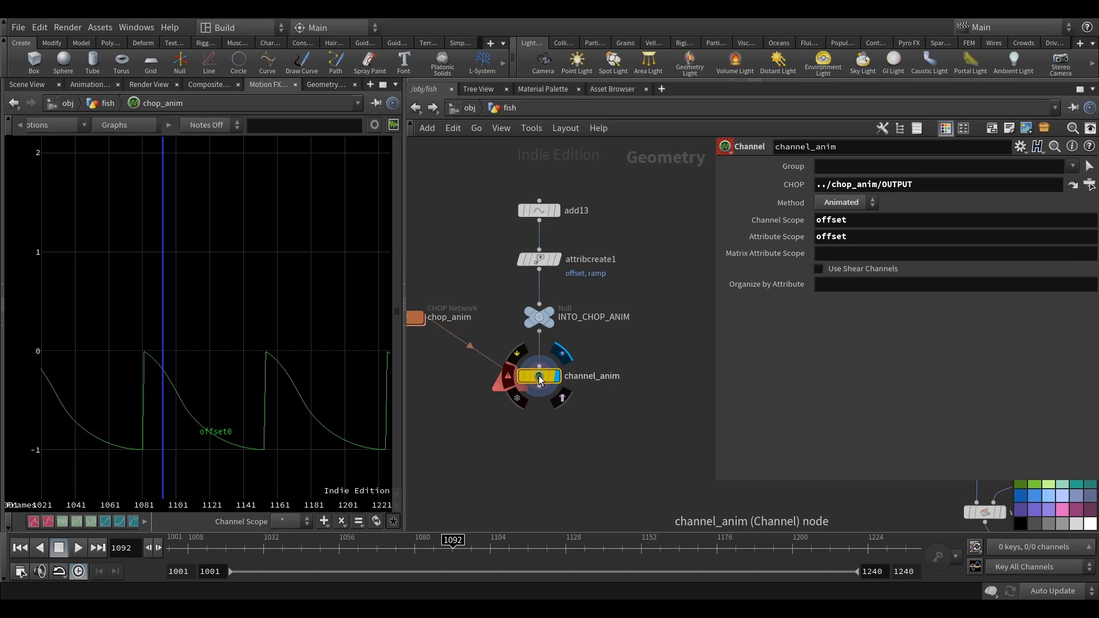
middle_click(539, 377)
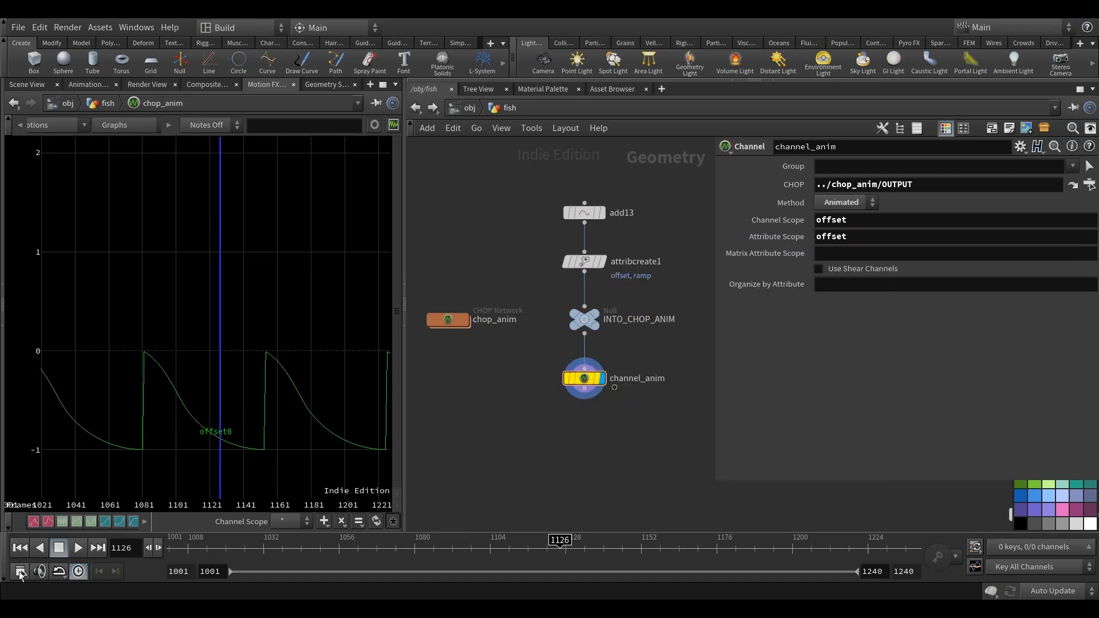
click(20, 572)
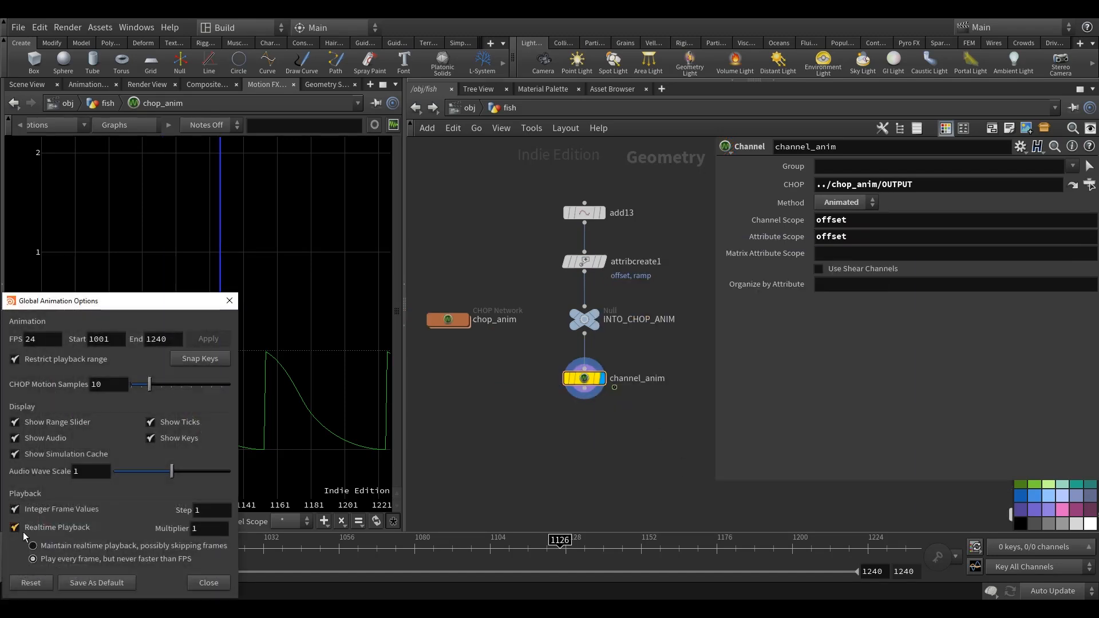
click(229, 300)
Show channel_anim's data in the Geometry Spreadsheet, hiding every attribute except offset.
click(312, 85)
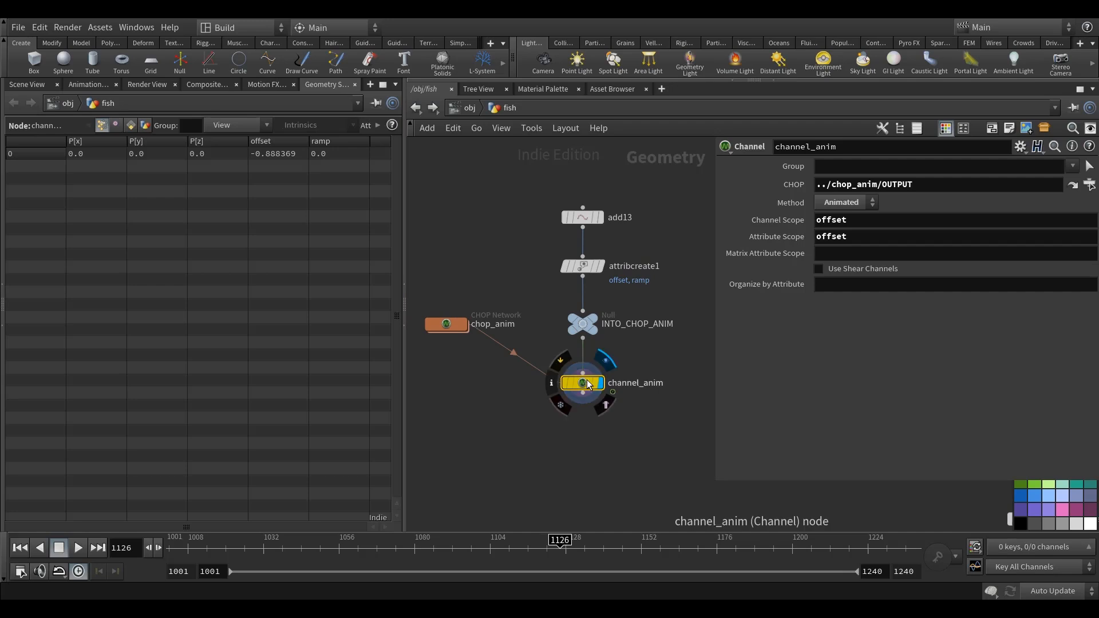
click(235, 125)
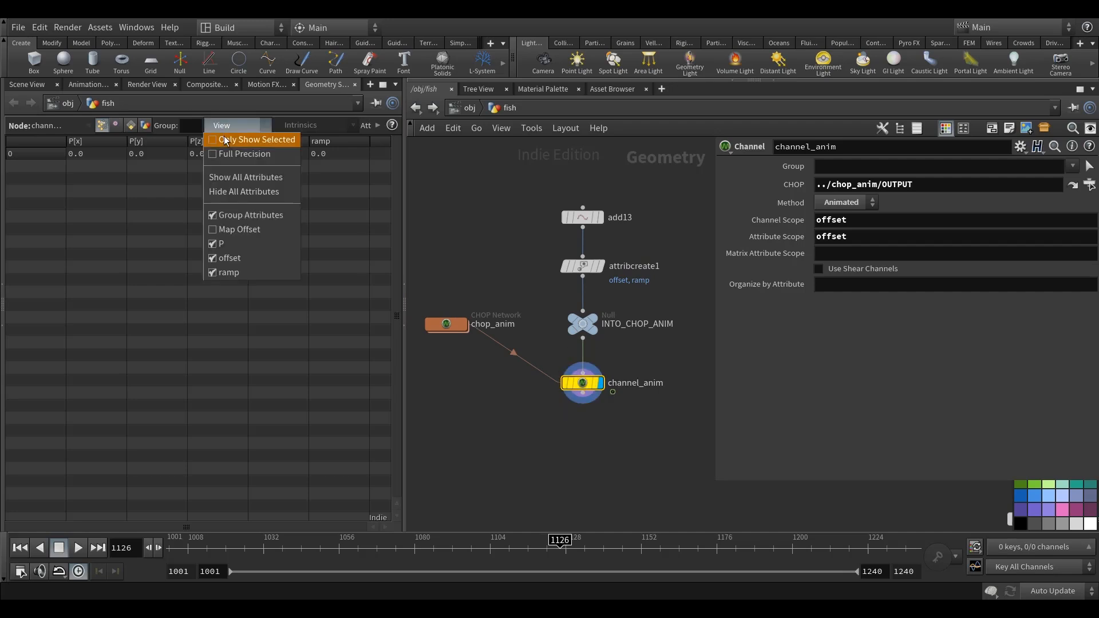
click(251, 191)
click(239, 126)
click(254, 261)
Play the animation to watch channel_anim's offset value change, stop it, and return to frame 1001.
drag(193, 550, 94, 554)
click(79, 550)
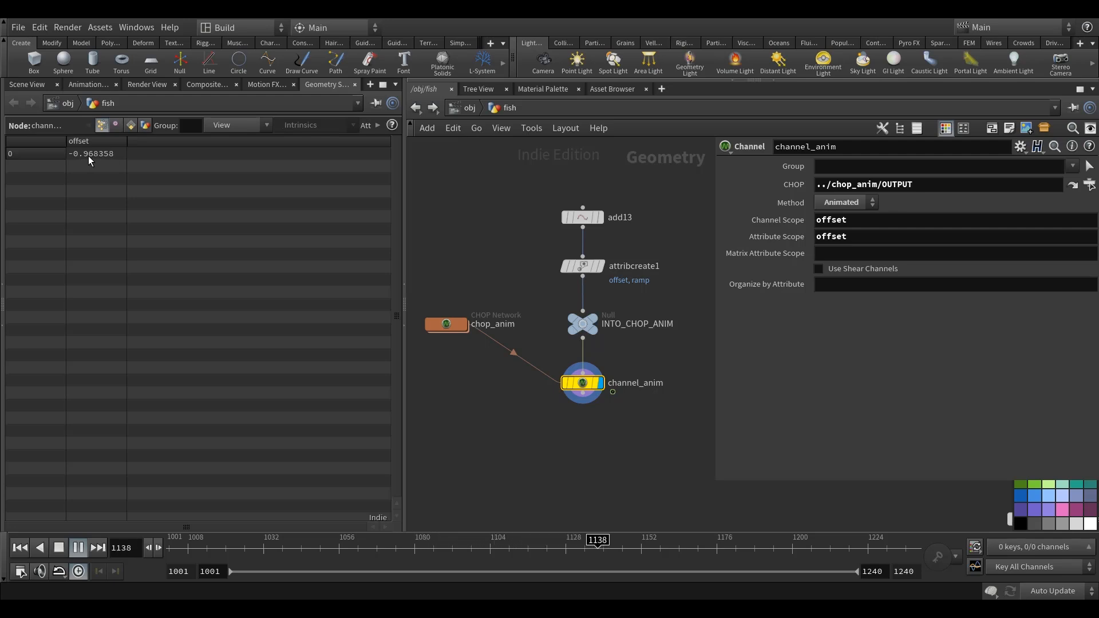
click(79, 547)
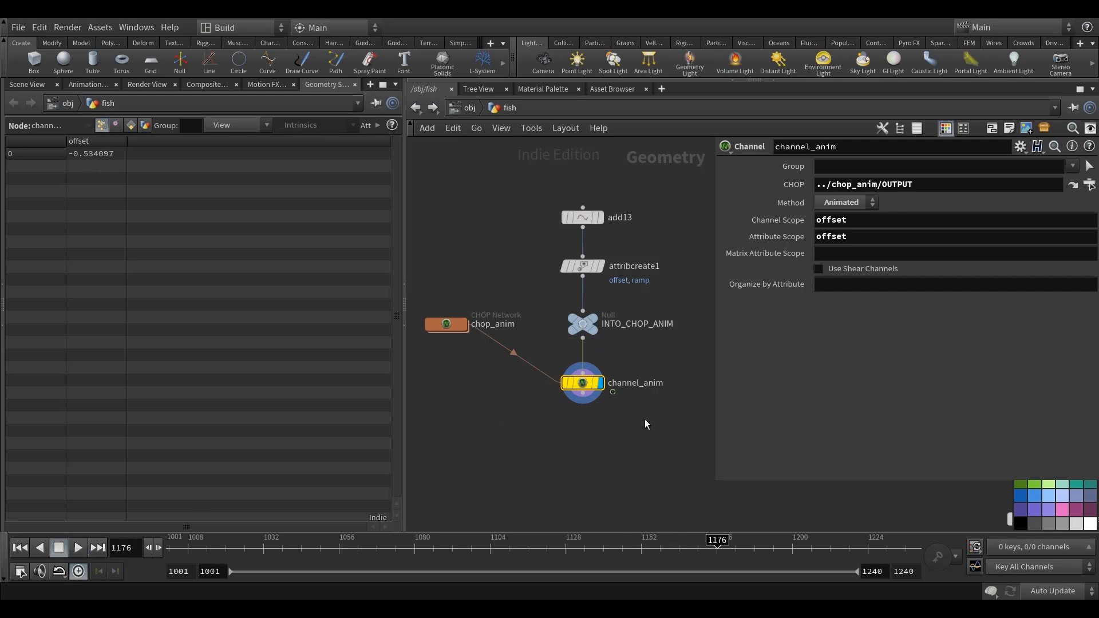
middle_drag(645, 421, 636, 398)
drag(692, 547, 43, 558)
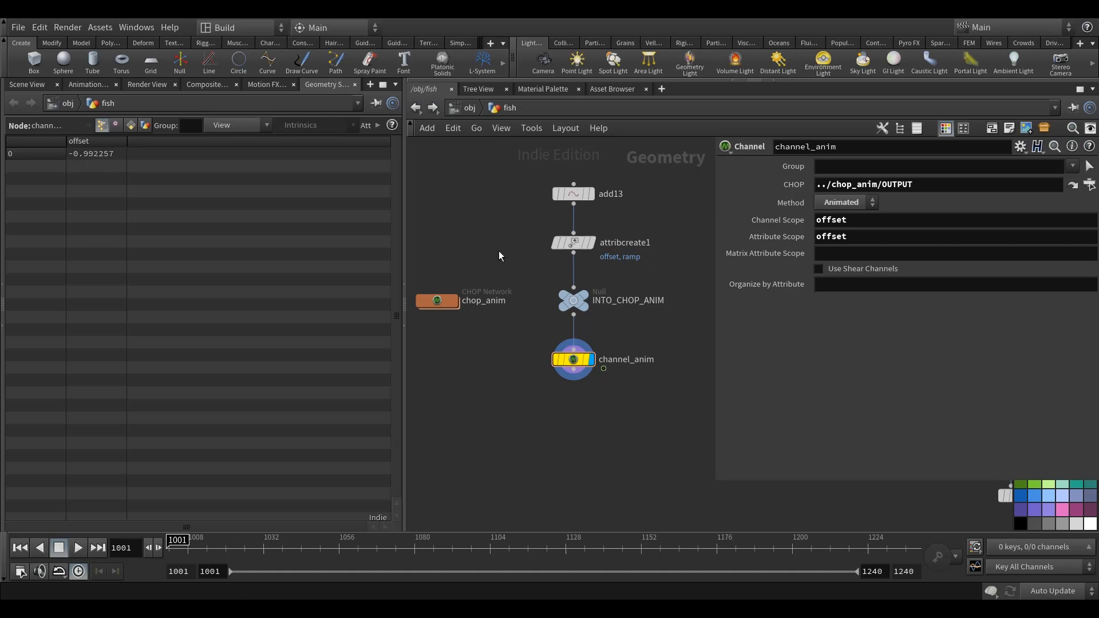
Set wave_vop's Offset to the expression point("../channel_anim", 0, "offset", 0) and show its evaluated value.
middle_drag(521, 249, 533, 239)
middle_drag(616, 398, 547, 363)
scroll(560, 309, down, 6)
scroll(560, 309, down, 3)
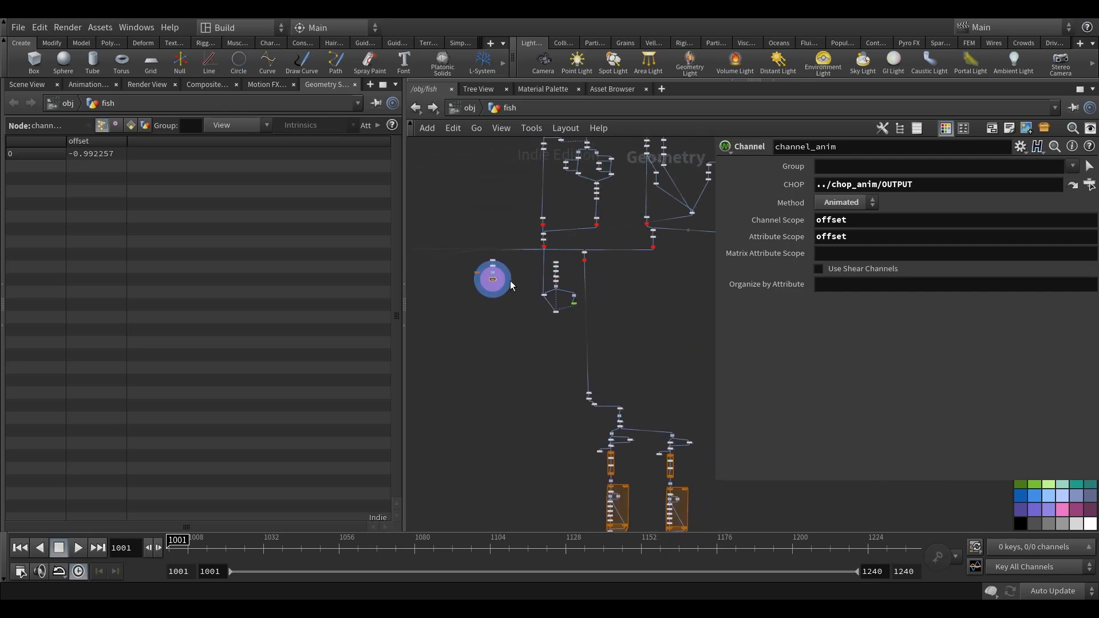
scroll(626, 349, up, 10)
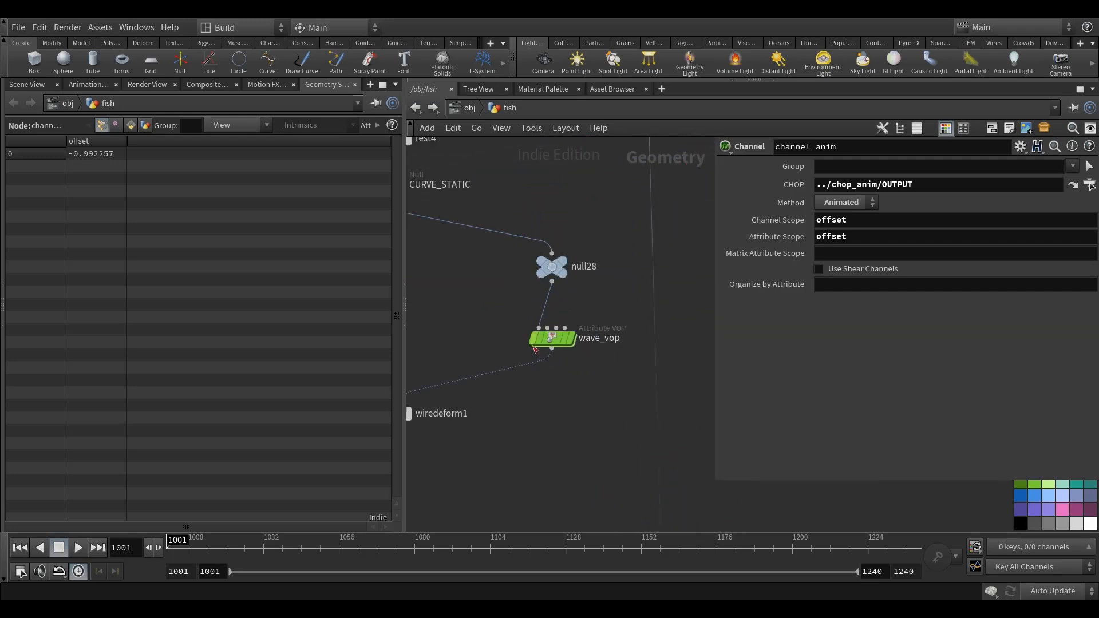
click(551, 338)
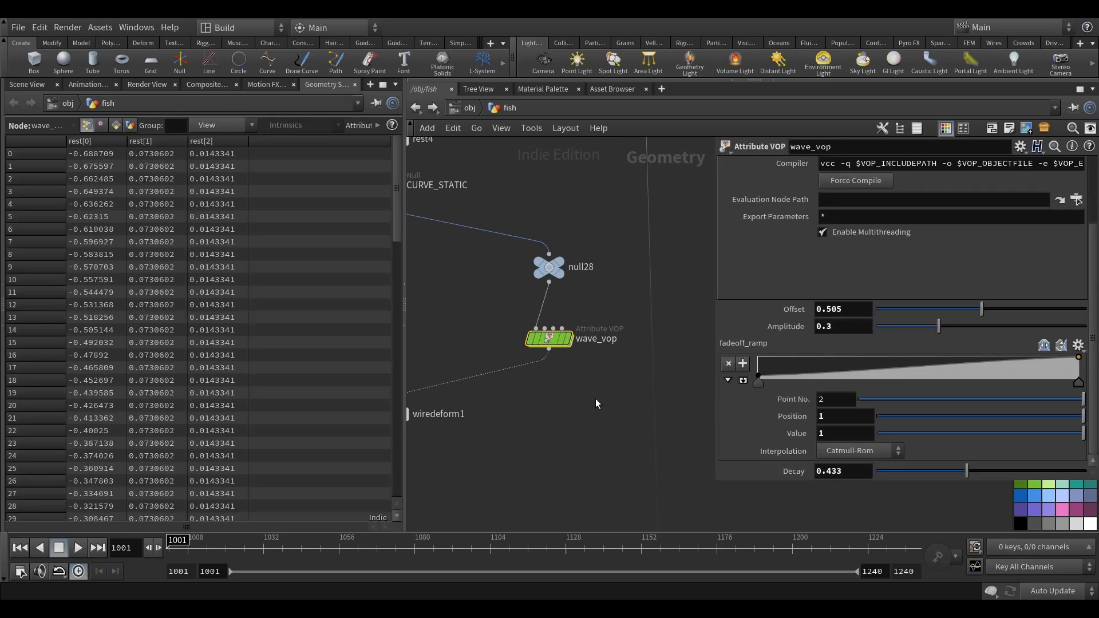
click(837, 309)
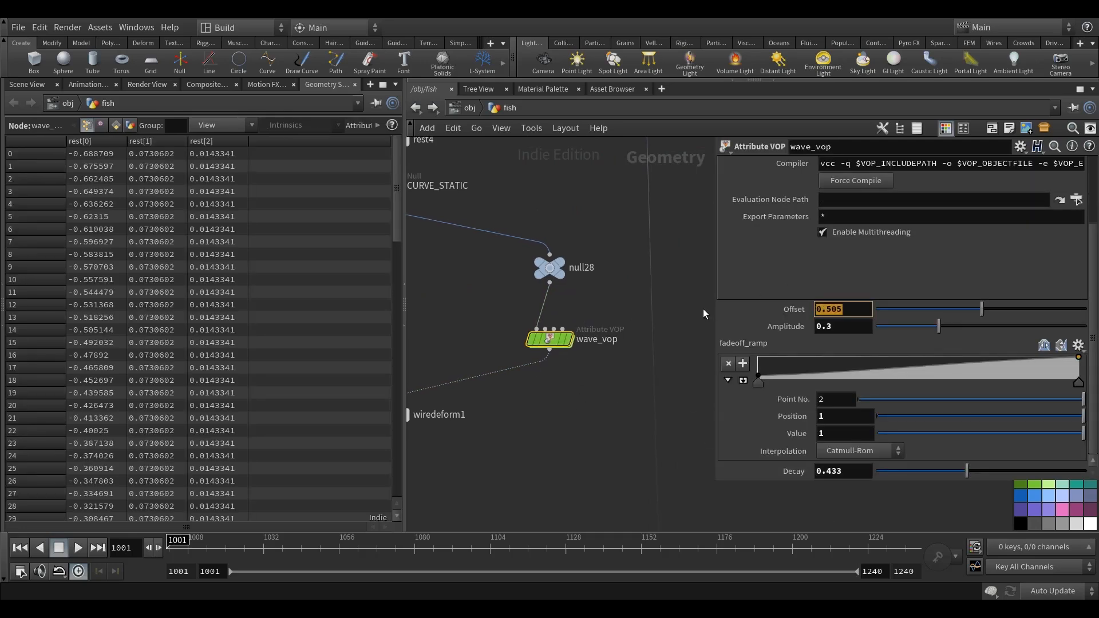
text(point)
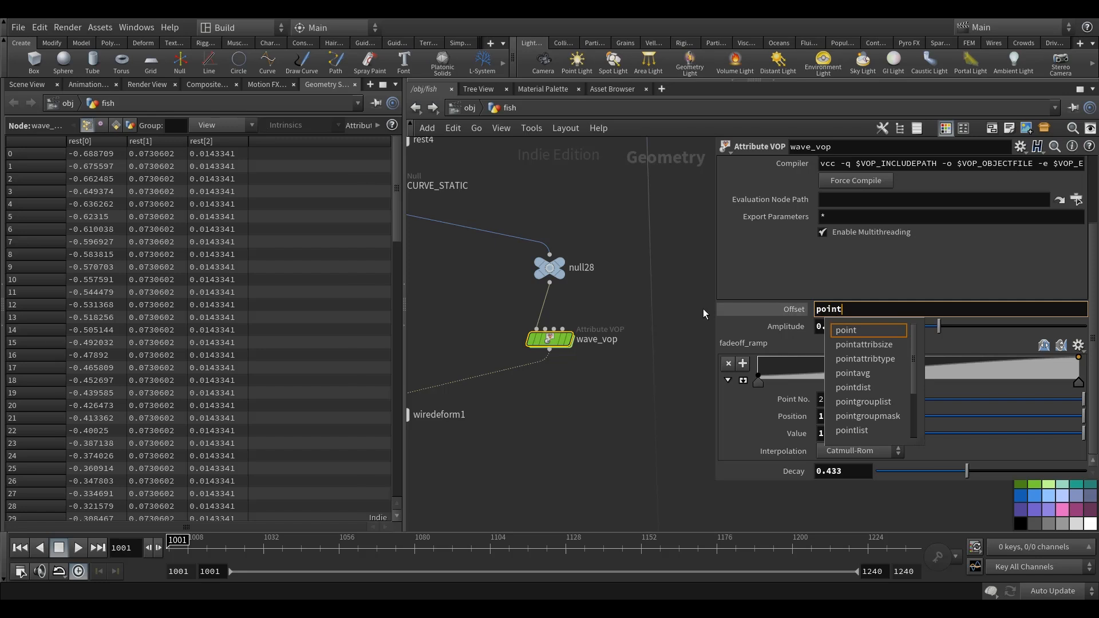
text(("../)
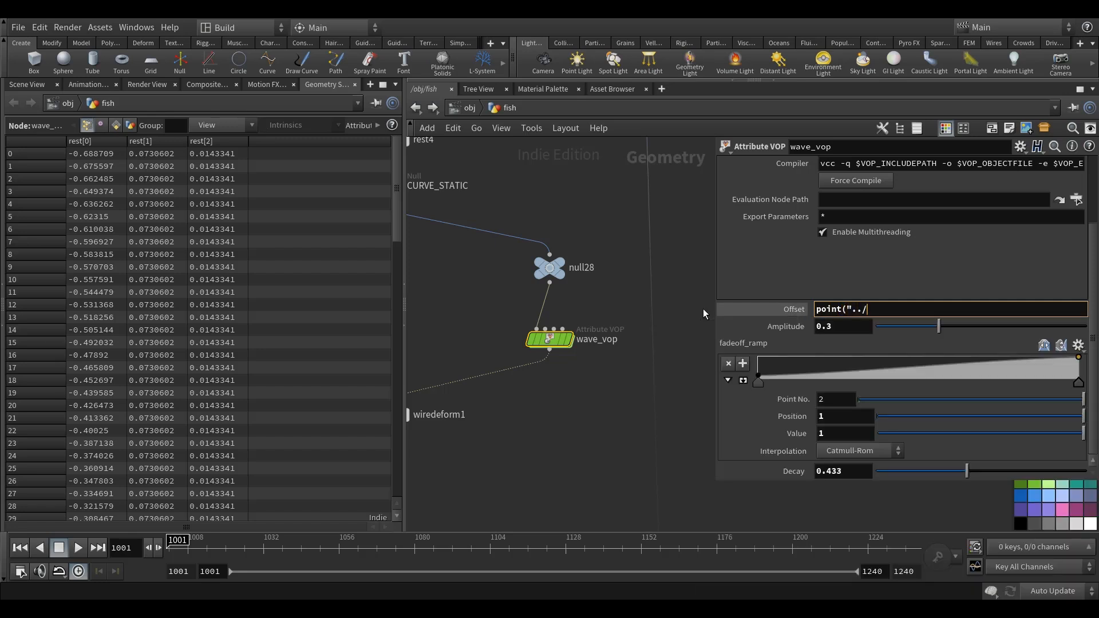
text(channel_anim/)
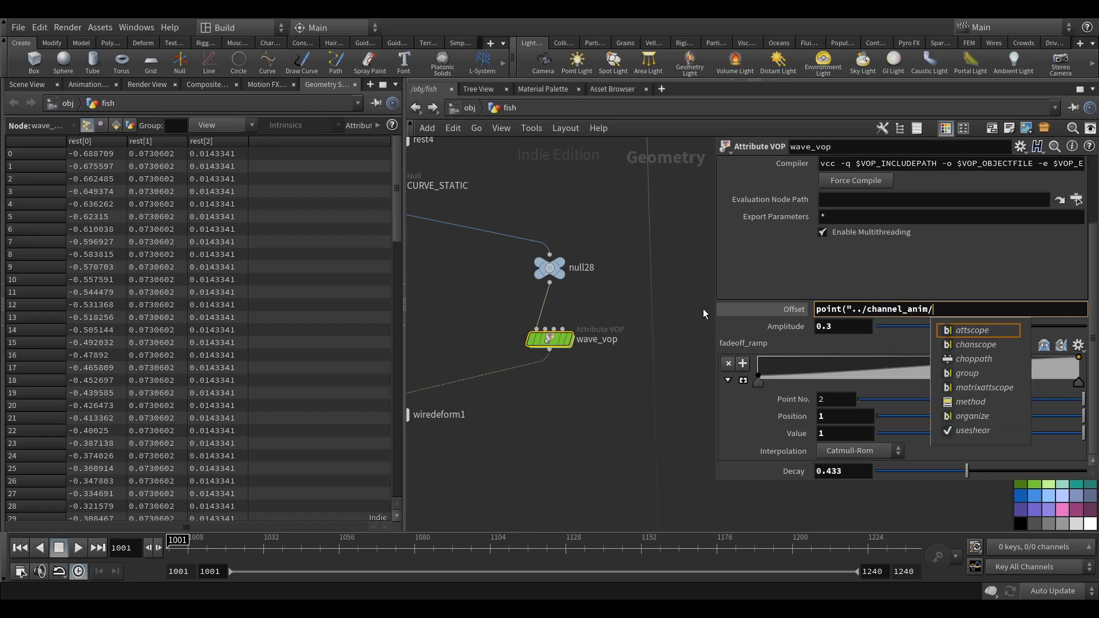
key(BackSpace)
text(", 0, ")
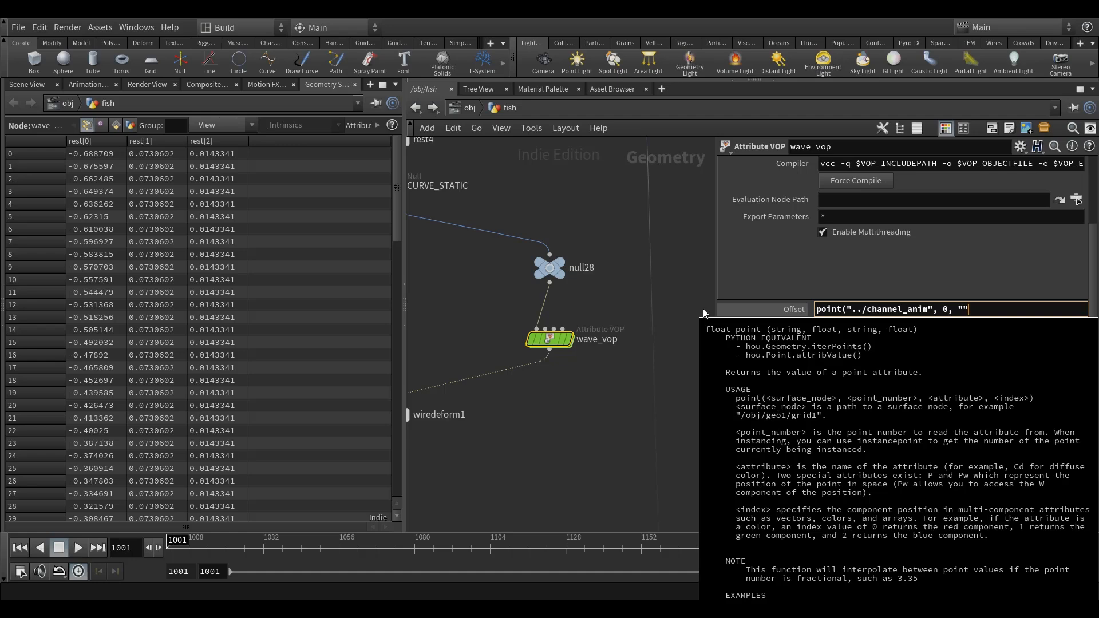
key(Left)
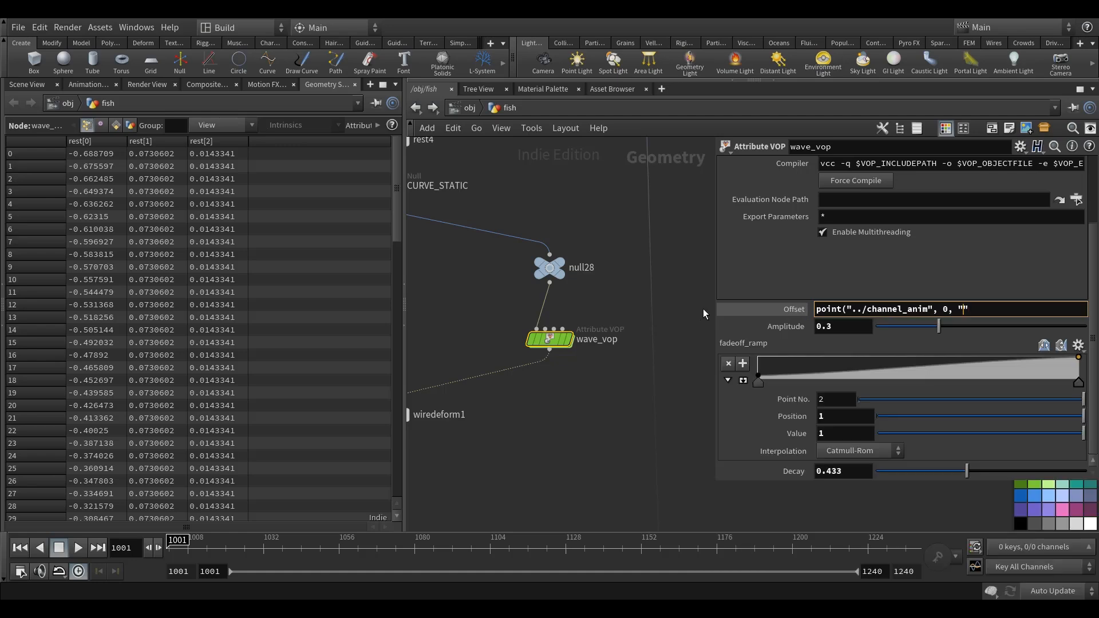
text(, 0))
key(Return)
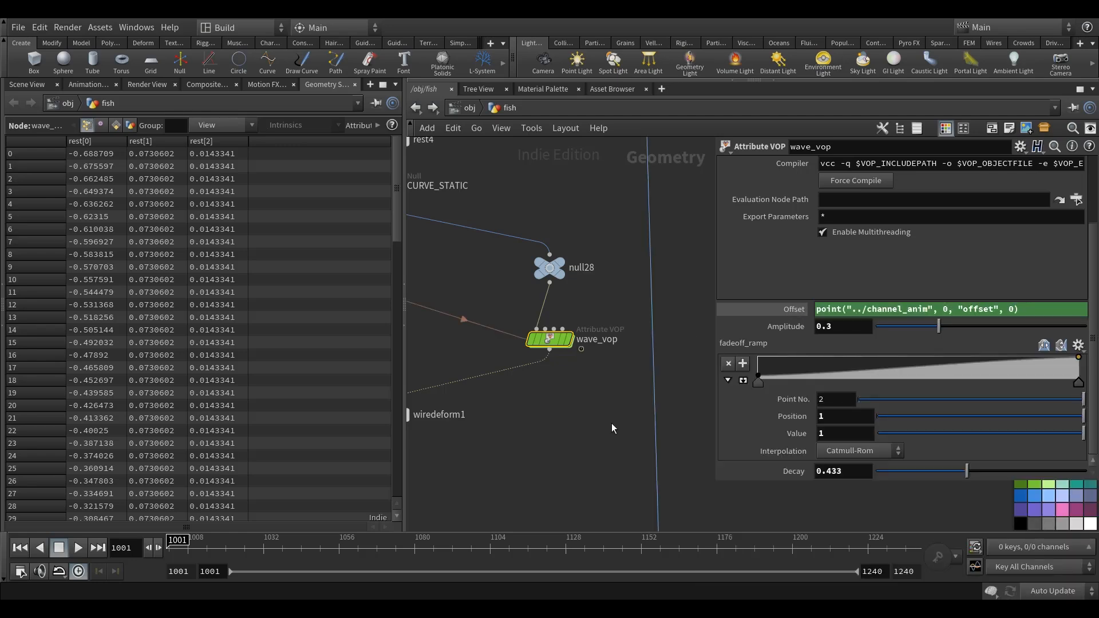
click(794, 309)
Display wave_vop in the Scene View and play the animation to check the spine curve's wave.
middle_drag(557, 441, 603, 430)
click(27, 84)
click(628, 305)
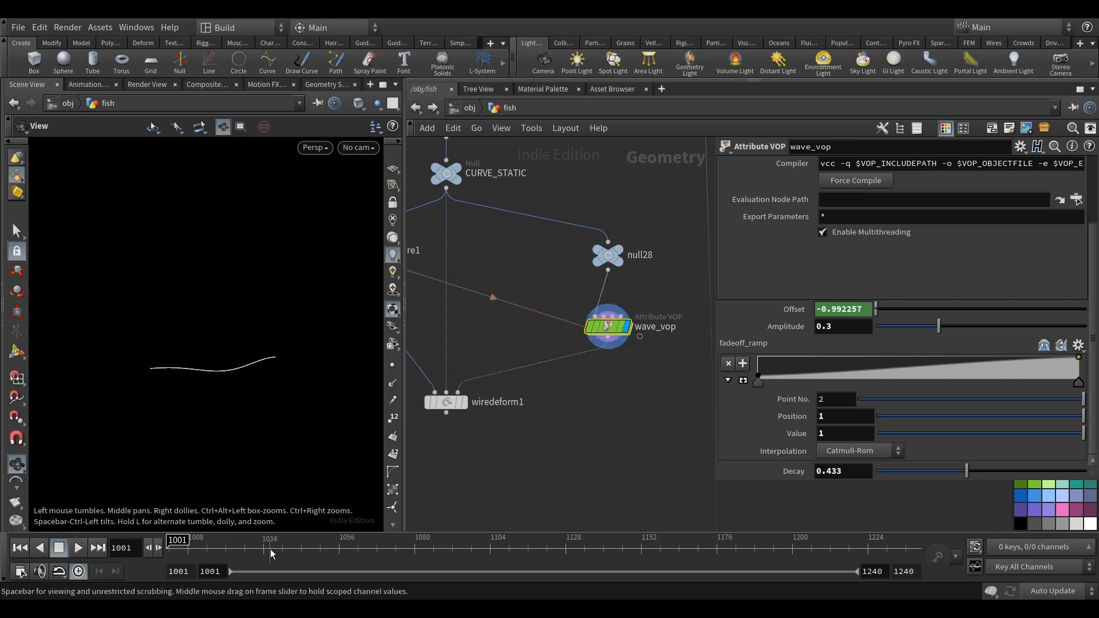
drag(237, 405, 230, 449)
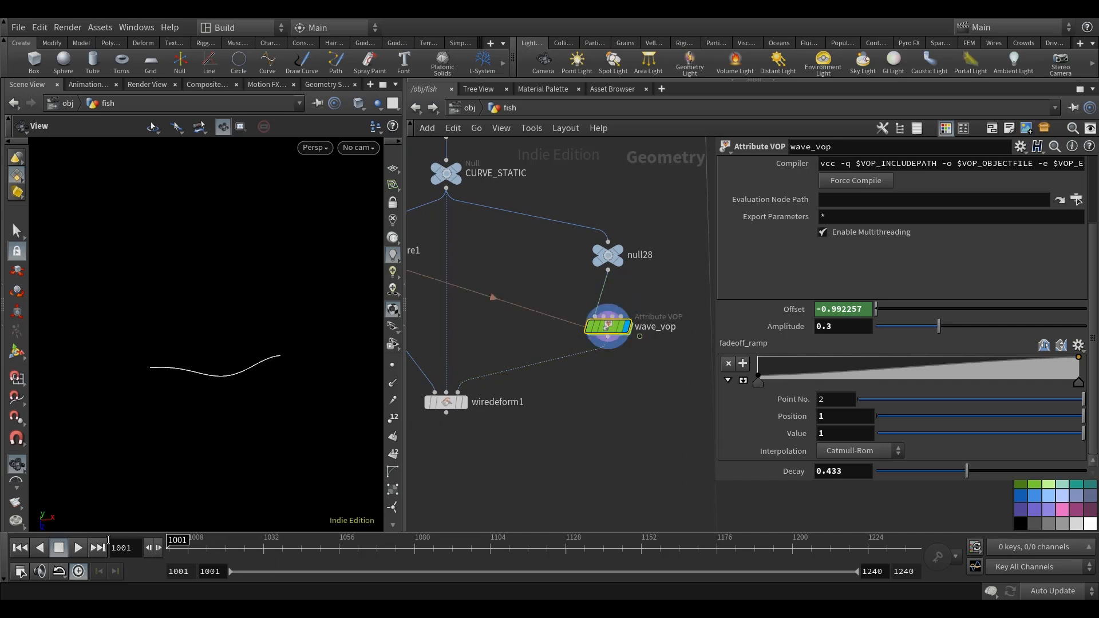
click(78, 550)
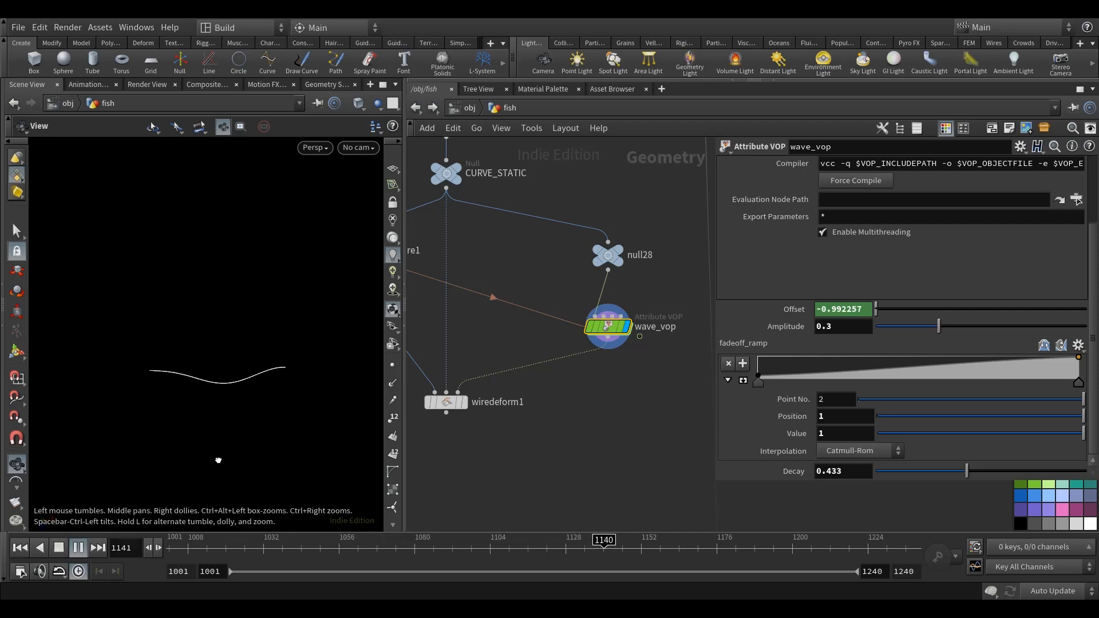
click(60, 551)
Go back inside the chop_anim network and show its output channel in the Motion FX view.
scroll(612, 415, down, 8)
middle_drag(618, 435, 688, 445)
scroll(634, 415, up, 5)
mouse_move(624, 464)
middle_down()
mouse_move(471, 432)
mouse_move(638, 450)
middle_up()
scroll(563, 348, up, 1)
middle_drag(611, 331, 645, 329)
scroll(470, 322, up, 2)
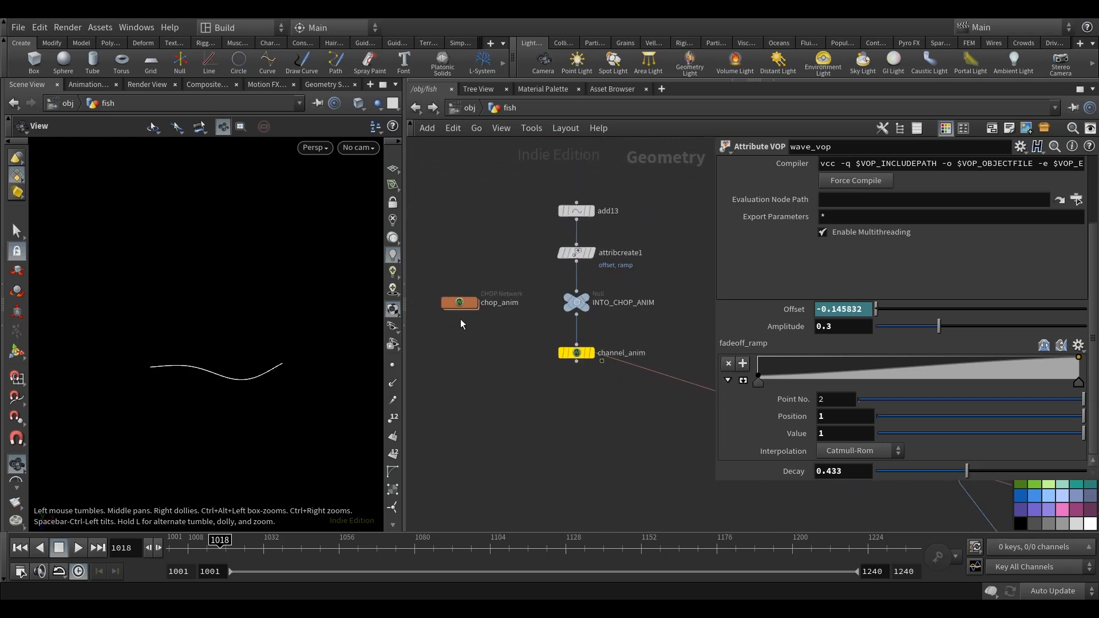
double_click(451, 315)
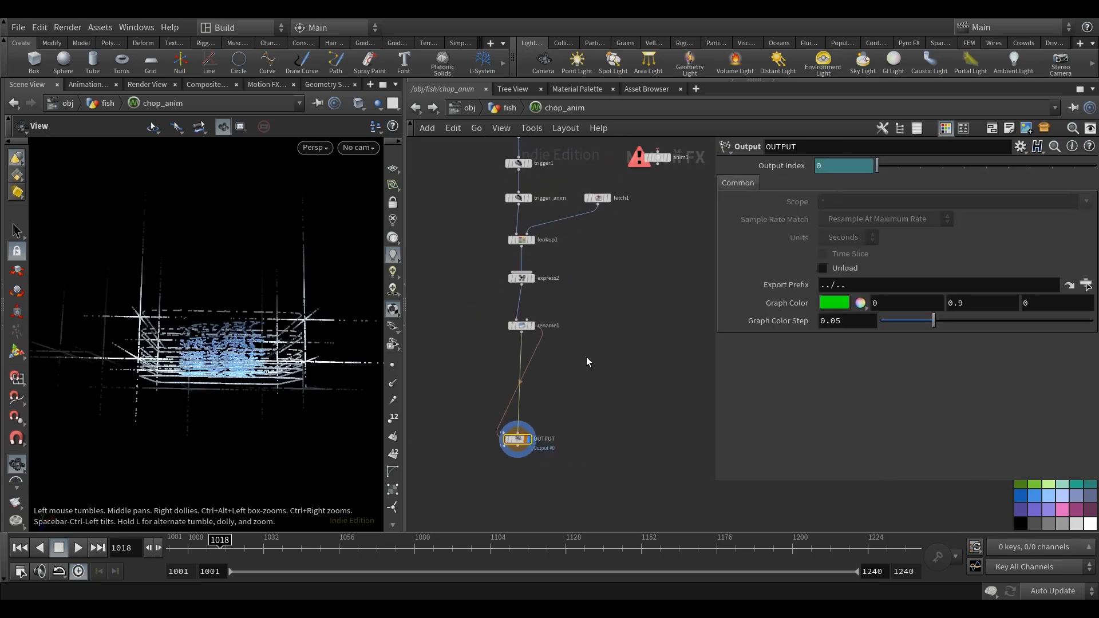
click(267, 84)
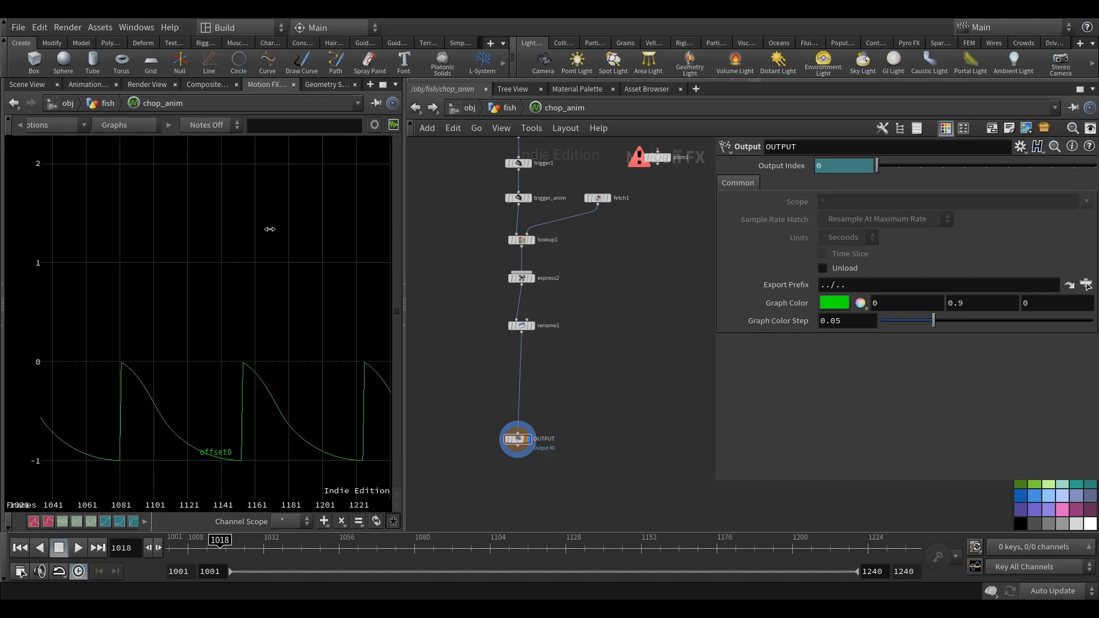
middle_drag(607, 306, 566, 354)
scroll(561, 359, down, 3)
scroll(550, 320, up, 1)
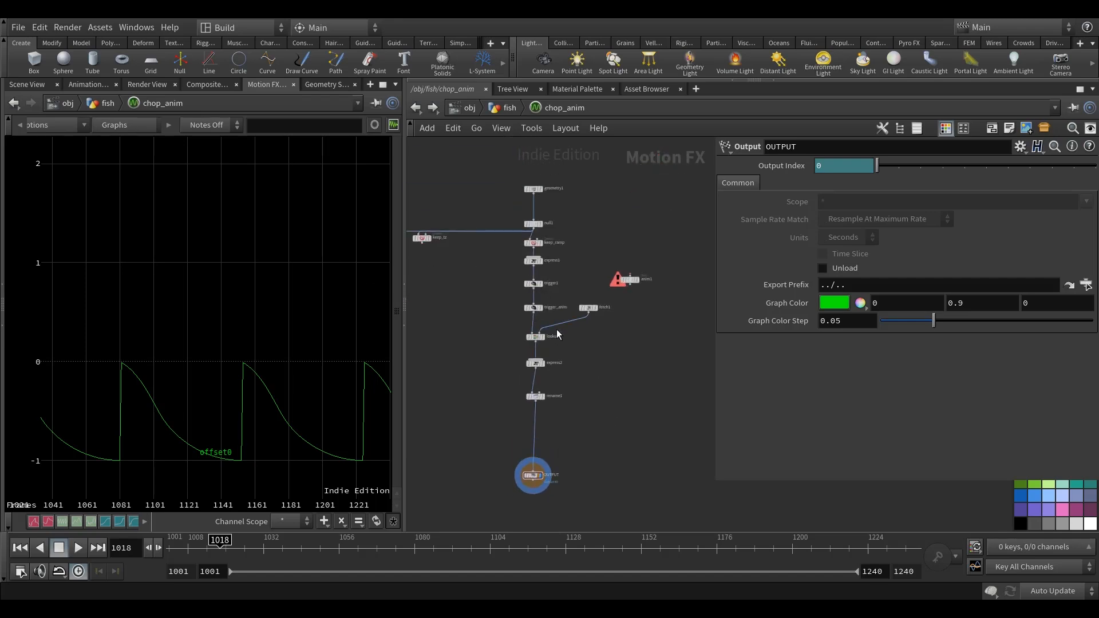
scroll(564, 389, up, 3)
middle_drag(610, 352, 584, 331)
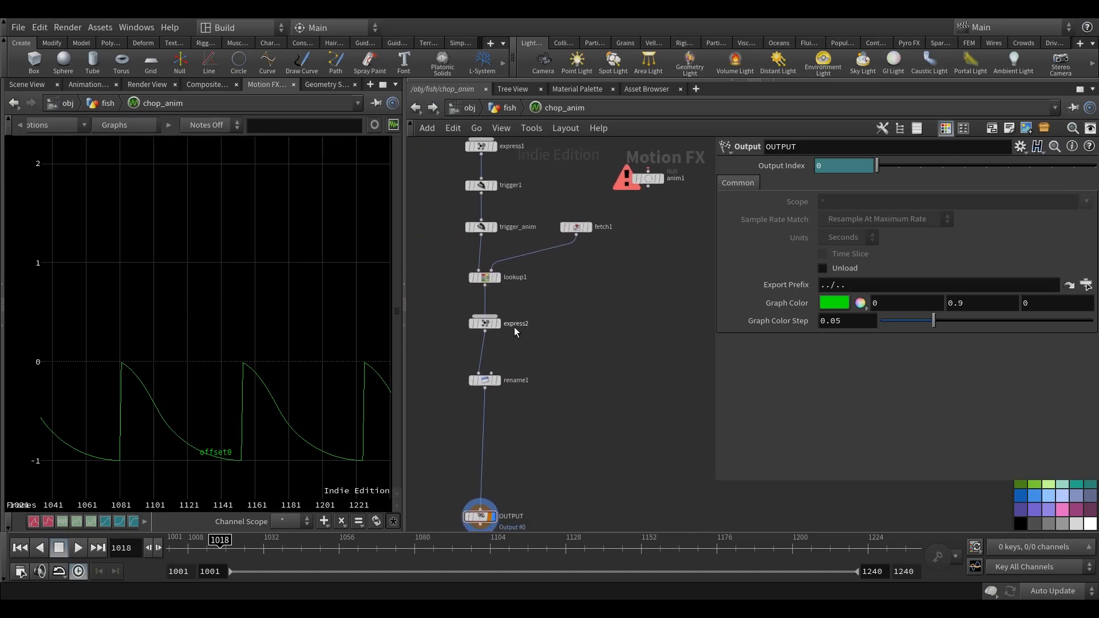
Select express2 and show its channel in the Motion FX view instead of OUTPUT's.
click(485, 325)
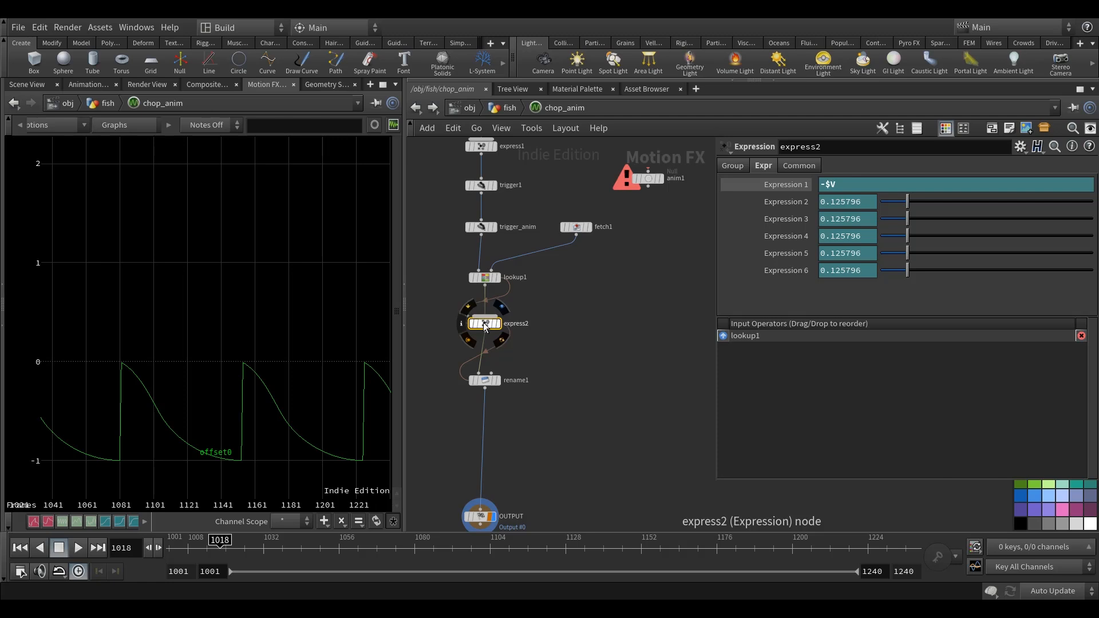
middle_drag(565, 352, 571, 349)
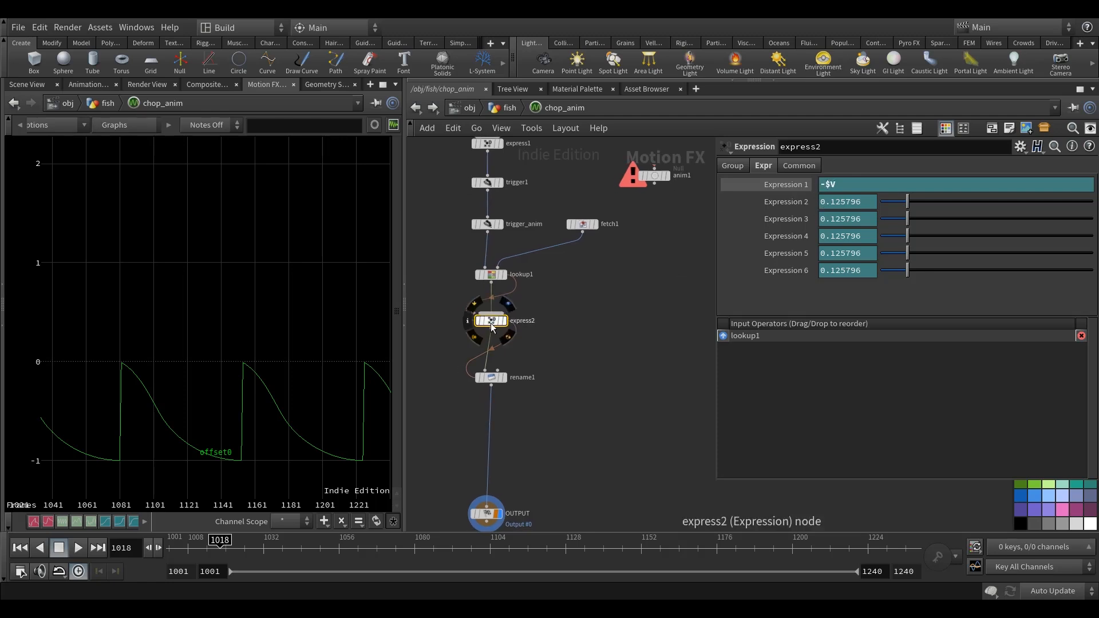
click(506, 321)
middle_drag(559, 376, 561, 339)
click(500, 475)
middle_drag(529, 393, 519, 336)
drag(475, 419, 475, 467)
middle_drag(611, 263, 621, 347)
Add an Expression node beside rename1, branched from express2.
click(627, 359)
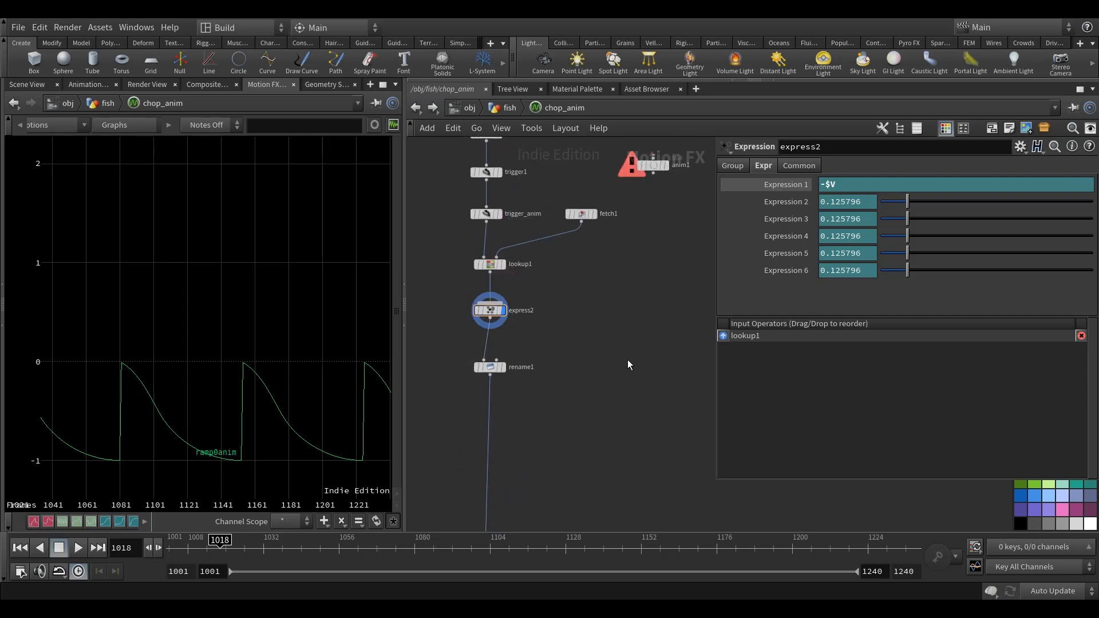
key(Tab)
text(ex)
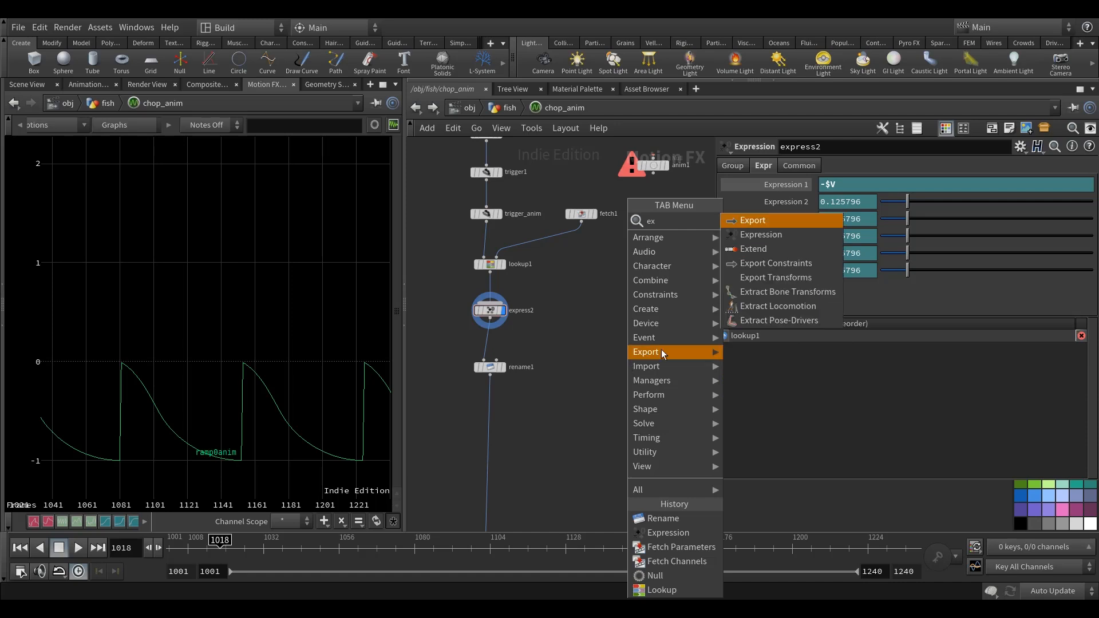
click(775, 237)
click(616, 375)
drag(537, 332, 618, 367)
middle_drag(654, 321, 642, 308)
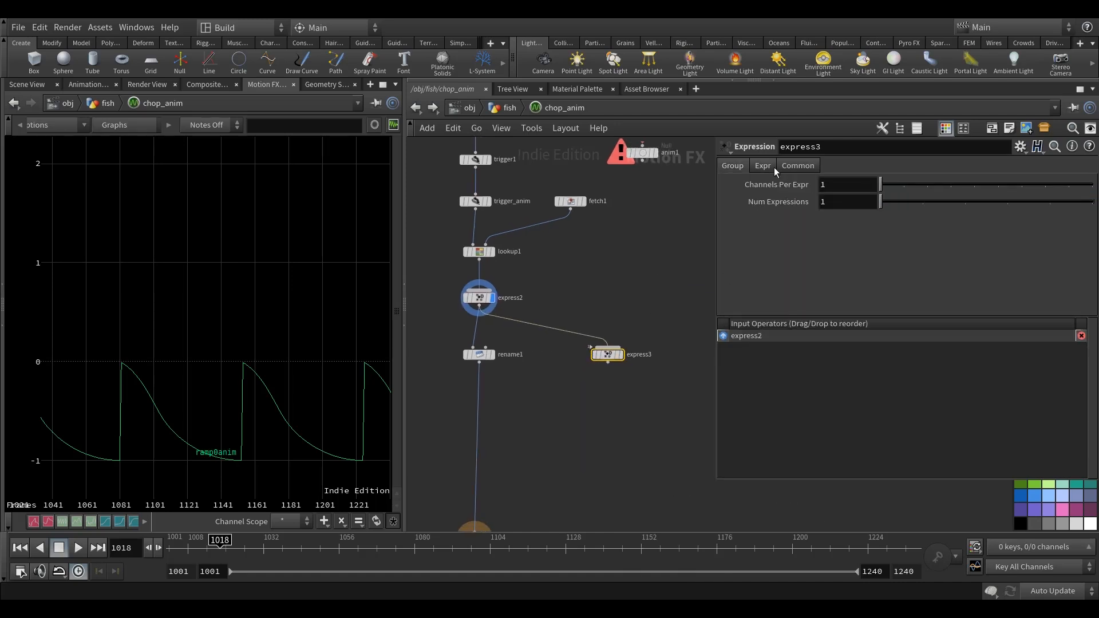
Set the new Expression node's Expression 1 to $V+1 and show its channel in the Motion FX view.
click(763, 166)
click(835, 185)
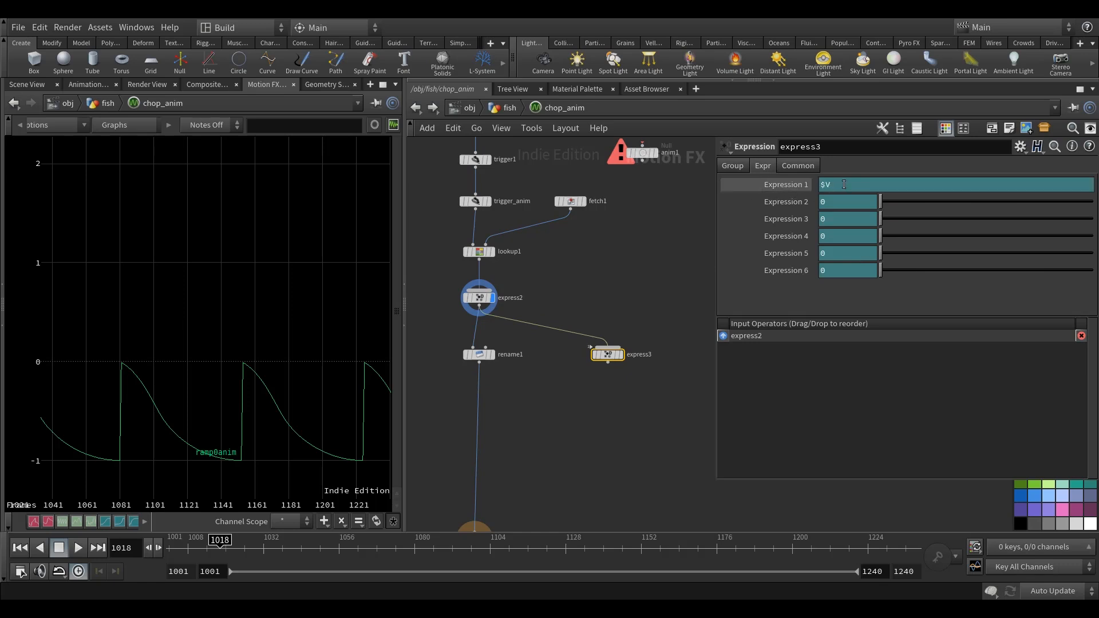
text(+1)
click(608, 362)
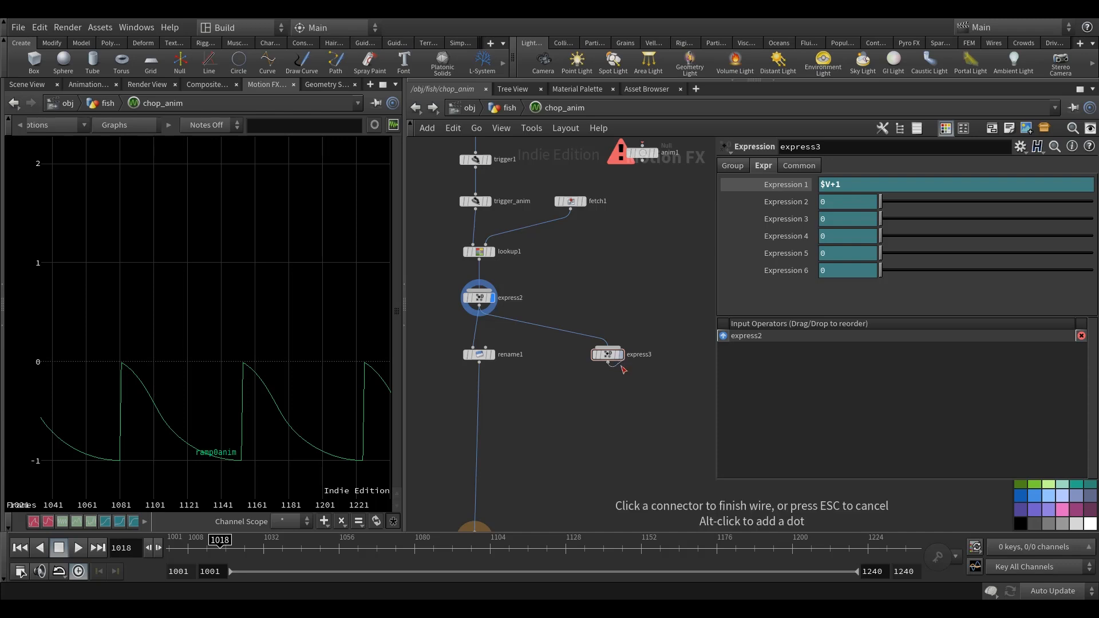
click(607, 356)
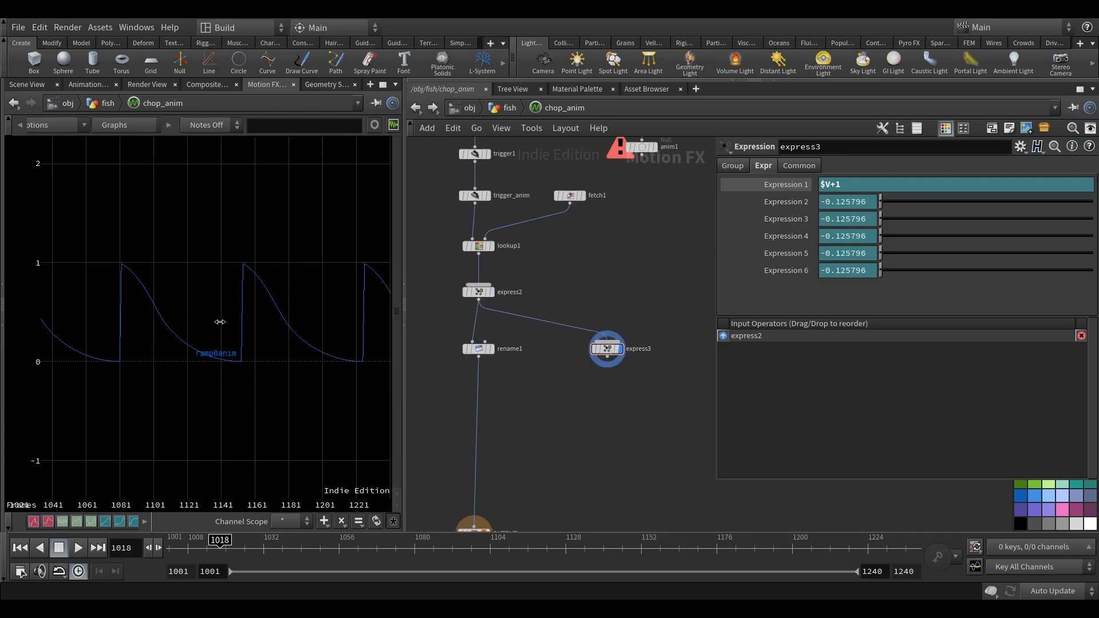
middle_drag(113, 372, 129, 376)
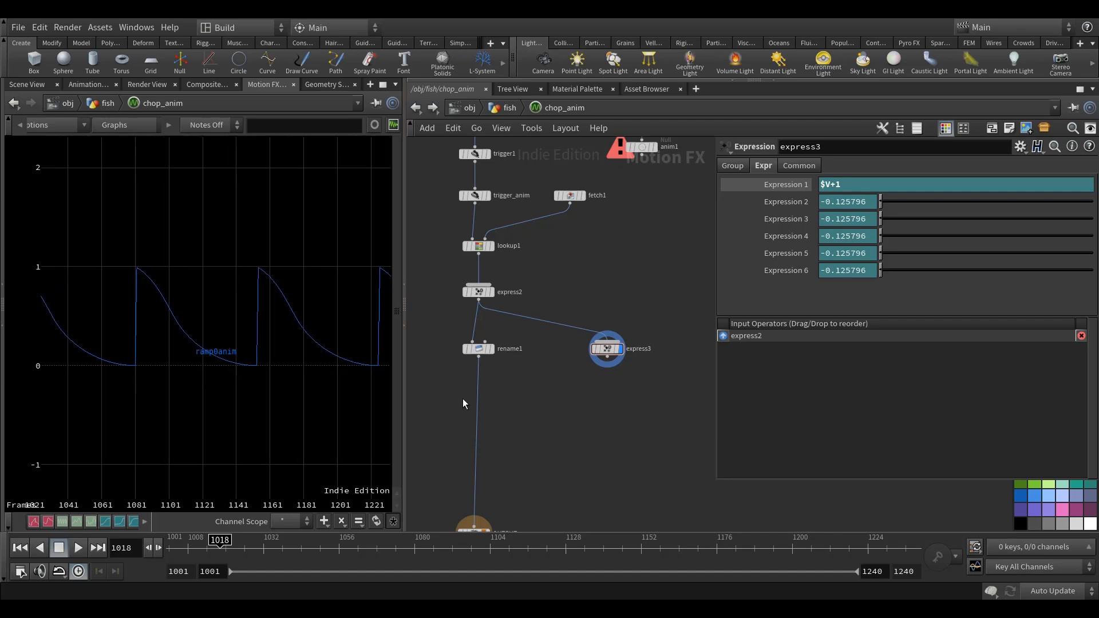
Add a Filter node below express3, fed by its output.
key(Tab)
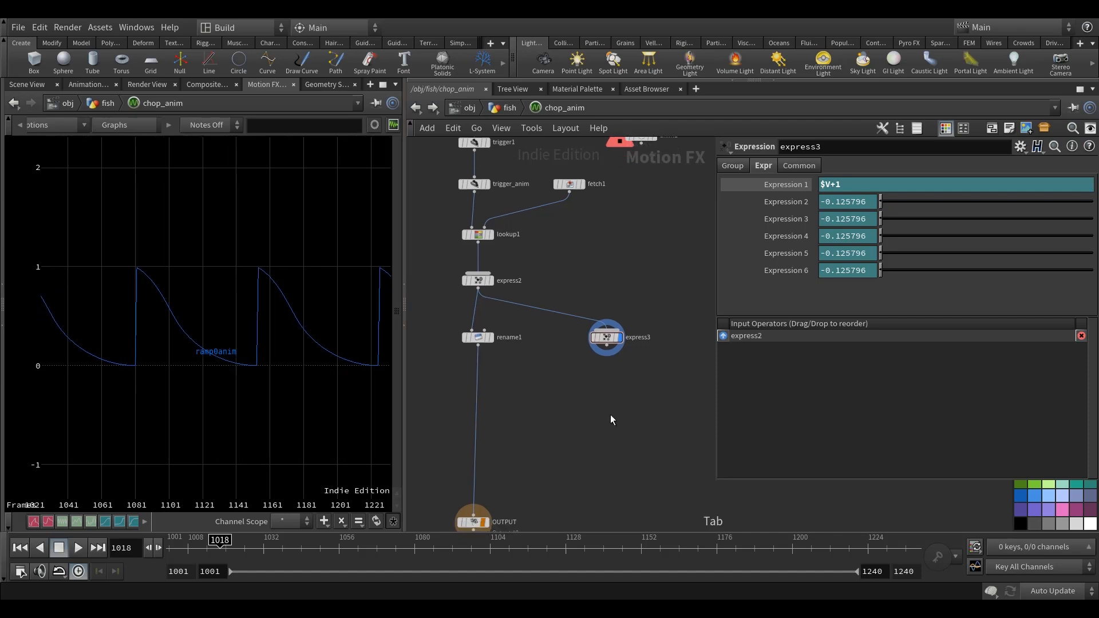
text(filter)
click(733, 224)
click(611, 396)
scroll(612, 396, up, 2)
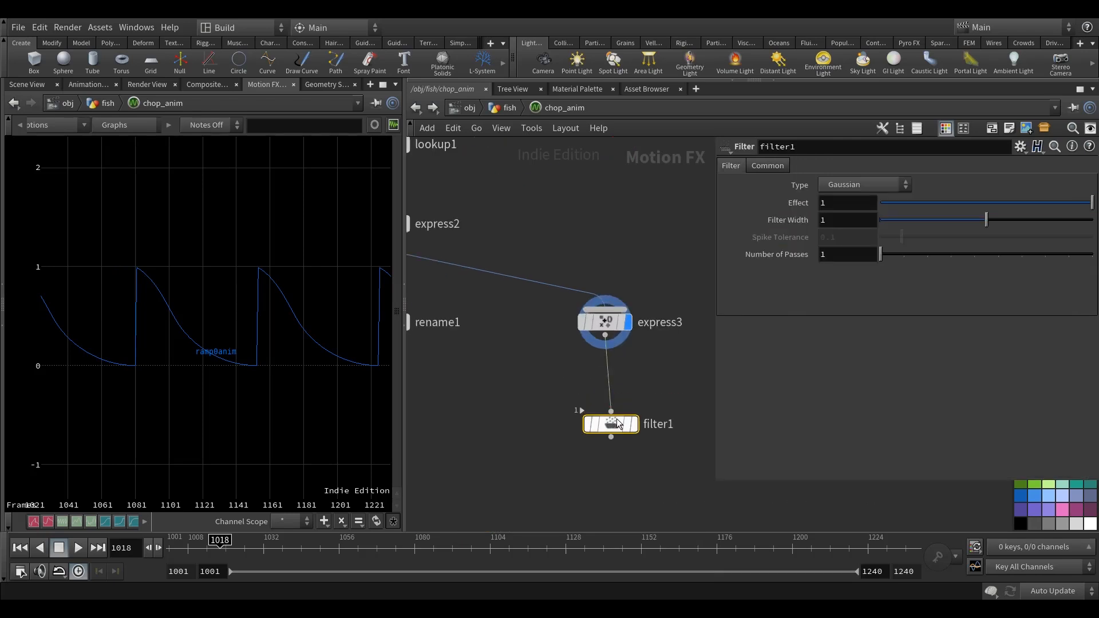
Align filter1 under express3 and show its channel alongside express3's to compare the two curves.
drag(606, 406, 605, 395)
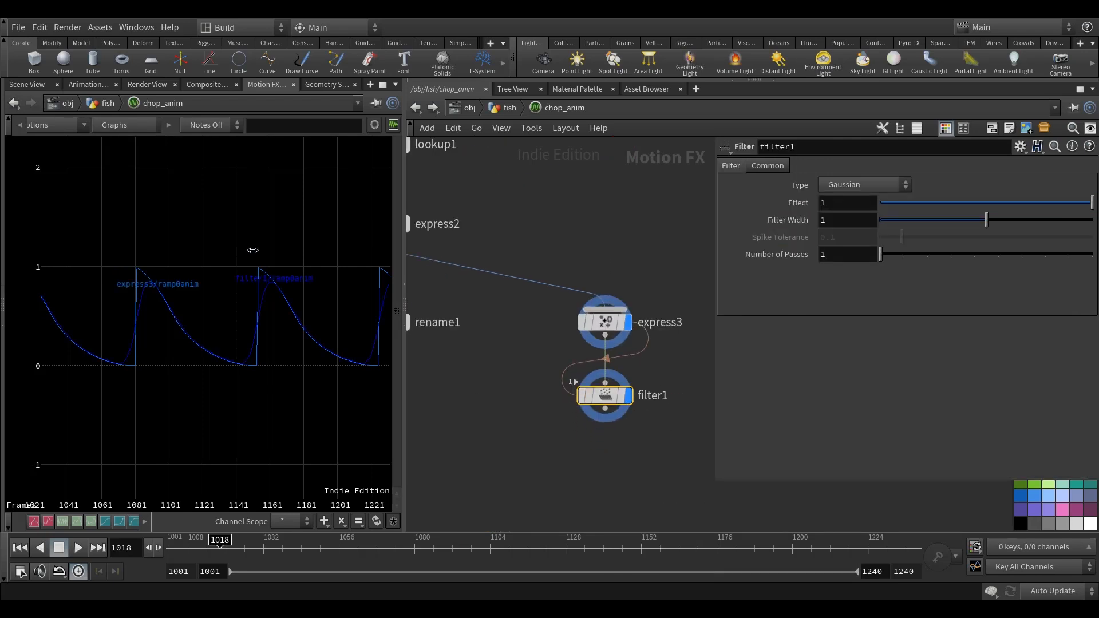
middle_drag(335, 378, 267, 391)
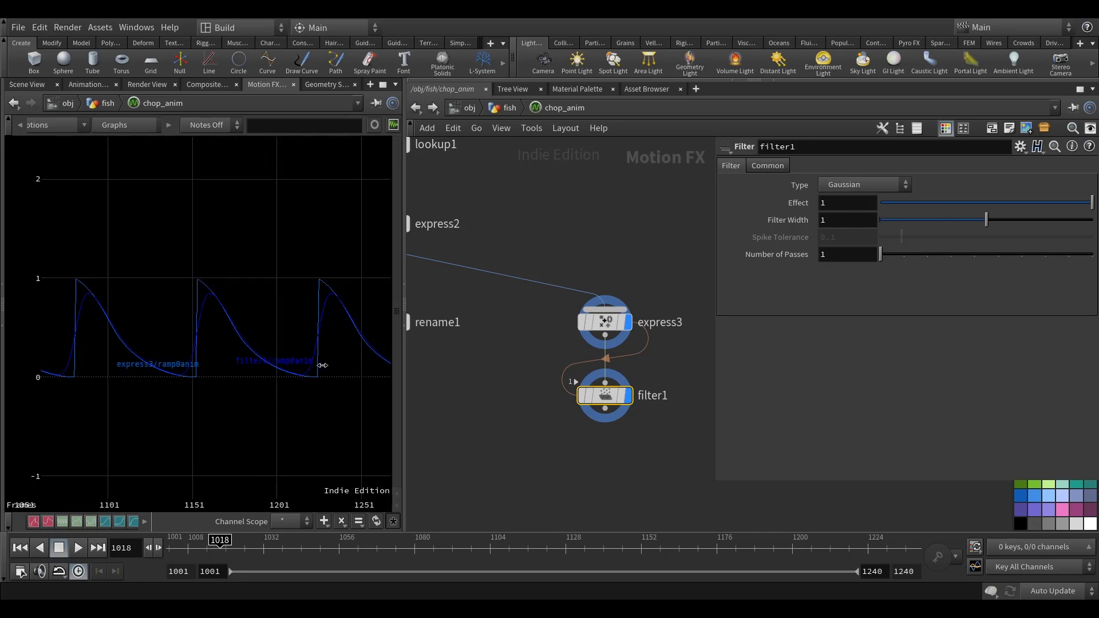
middle_drag(335, 381, 290, 366)
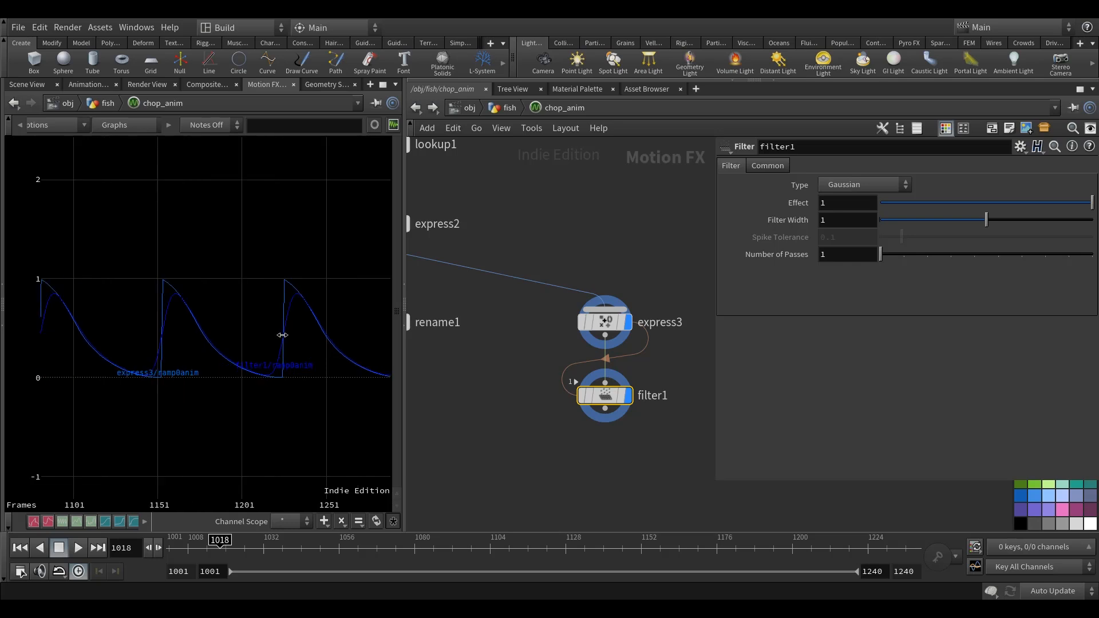
middle_drag(658, 375, 650, 372)
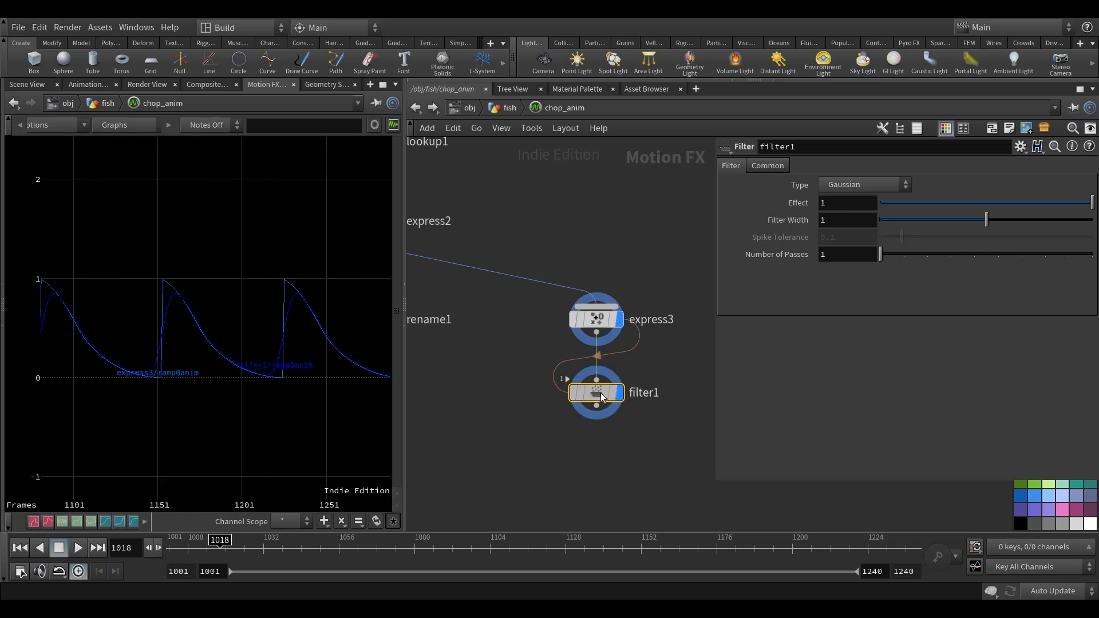
middle_drag(620, 193, 618, 174)
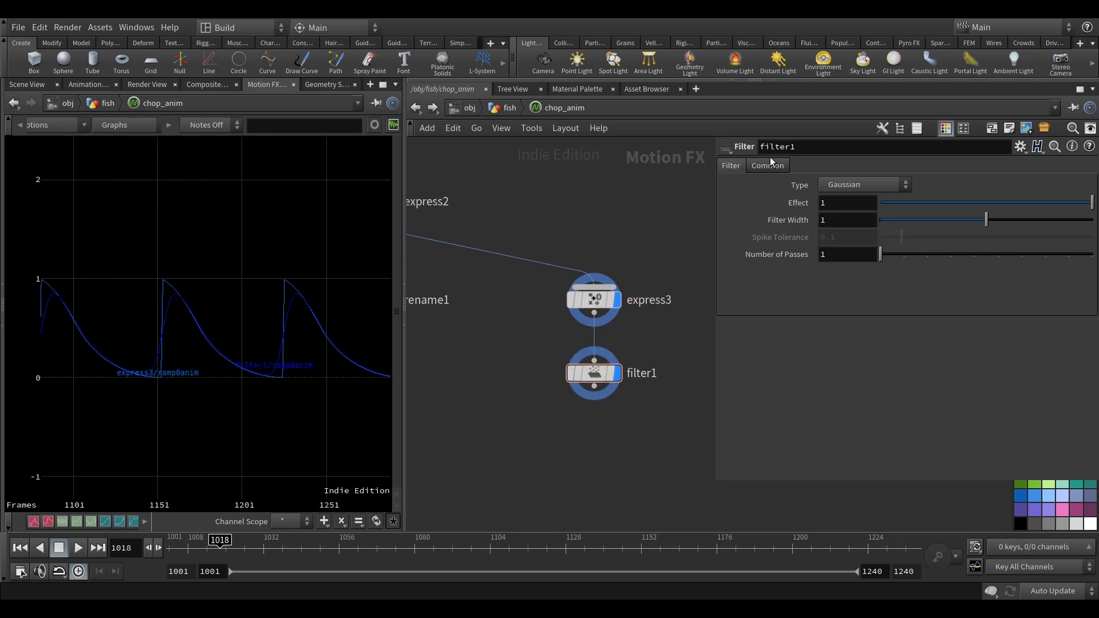
Change filter1's Units to Samples.
click(767, 165)
middle_drag(704, 202, 704, 212)
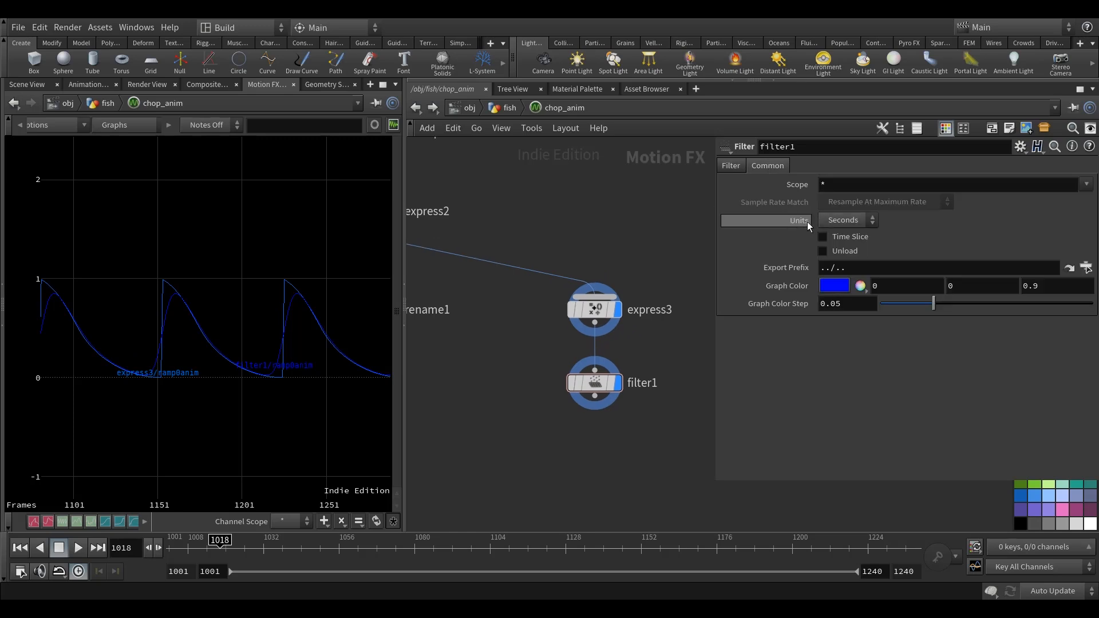
click(847, 222)
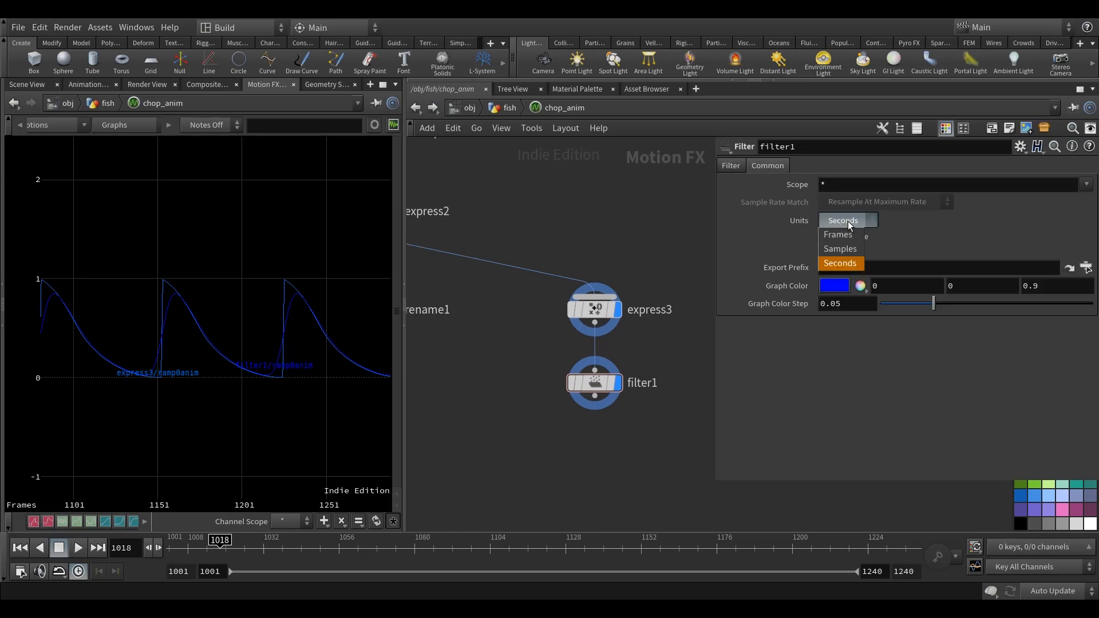
click(841, 249)
middle_drag(610, 239, 601, 244)
Set filter1's Filter Width to 10 and compare the filtered curve with express3's in the graph.
click(731, 165)
middle_drag(636, 205, 647, 241)
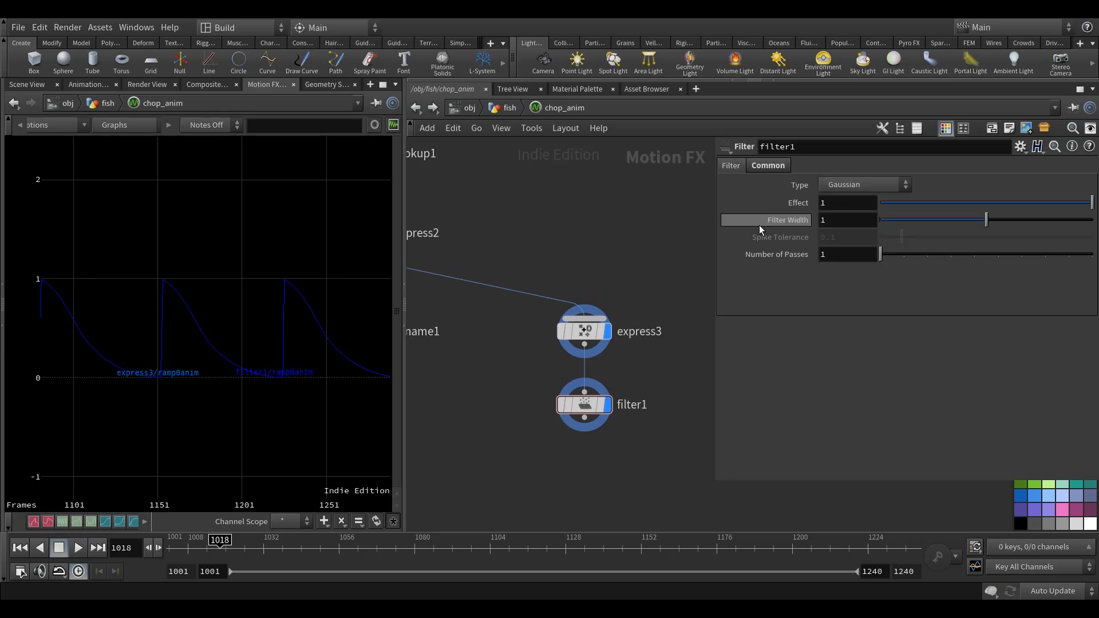
key(Return)
middle_drag(625, 240, 632, 228)
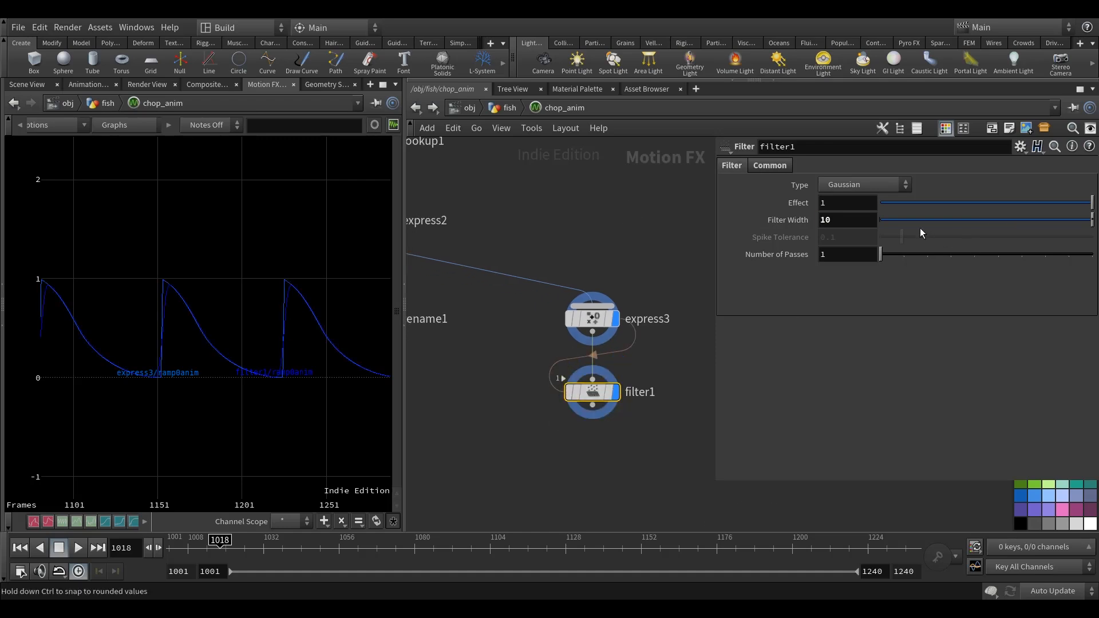
scroll(308, 341, up, 3)
middle_drag(250, 434, 227, 443)
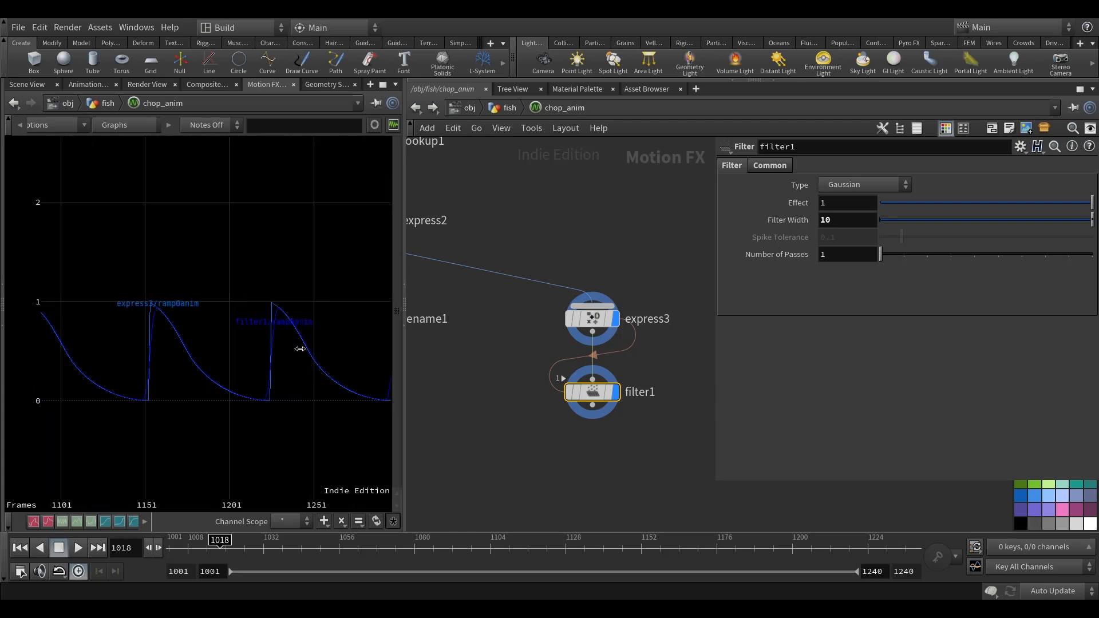
scroll(309, 394, down, 3)
scroll(285, 389, up, 3)
middle_drag(287, 385, 257, 373)
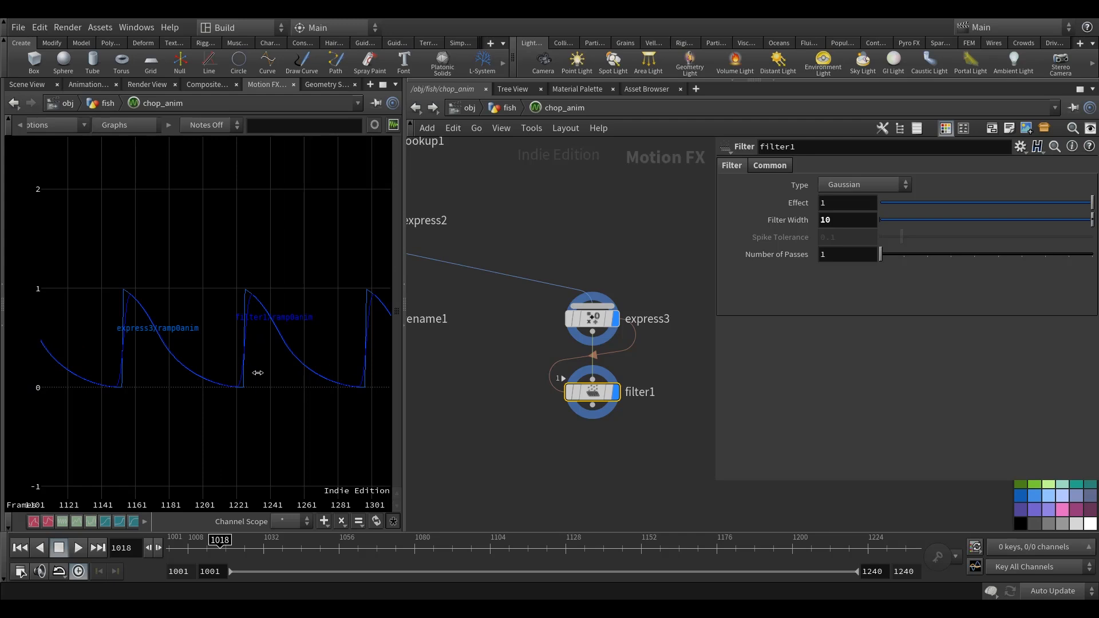
middle_drag(600, 221, 574, 214)
Duplicate rename1 below filter1 and feed the copy from filter1's output.
middle_drag(590, 432, 603, 363)
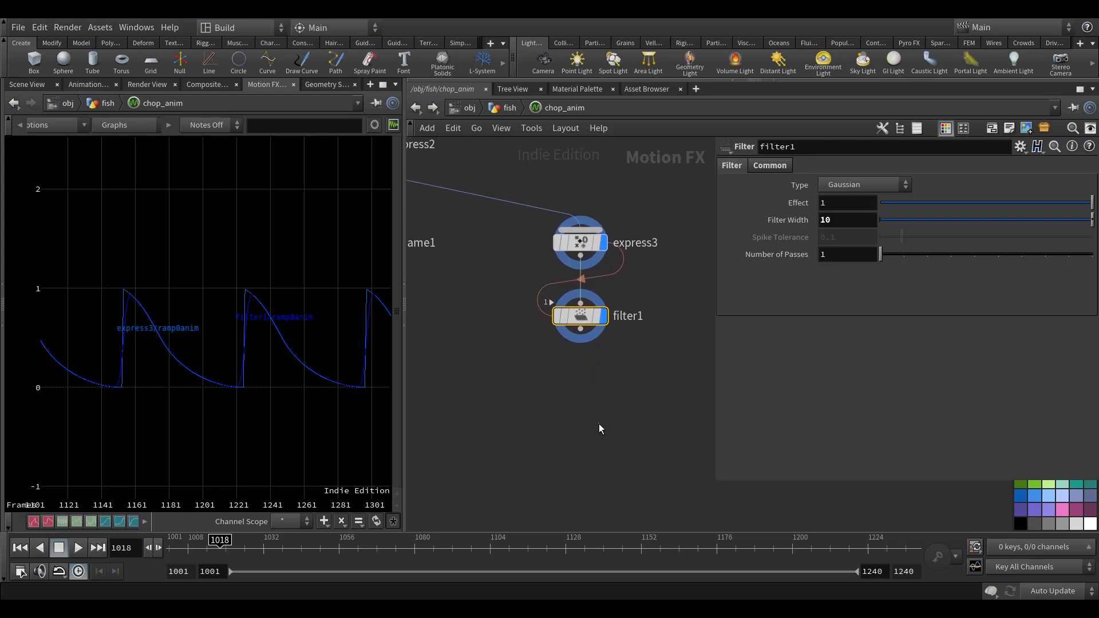
scroll(595, 418, down, 3)
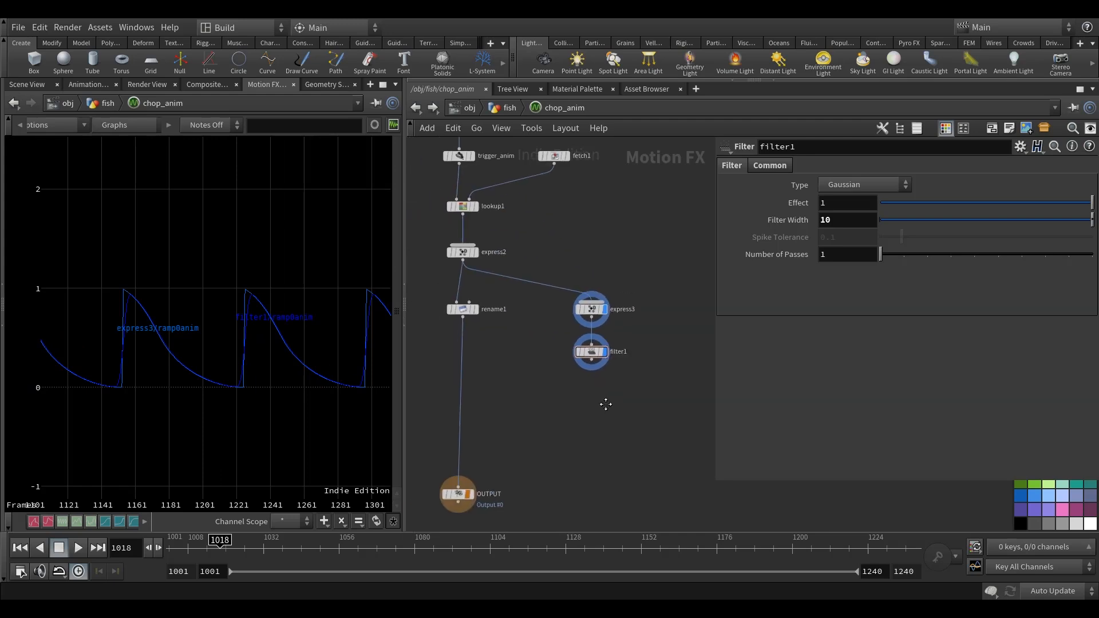
click(467, 302)
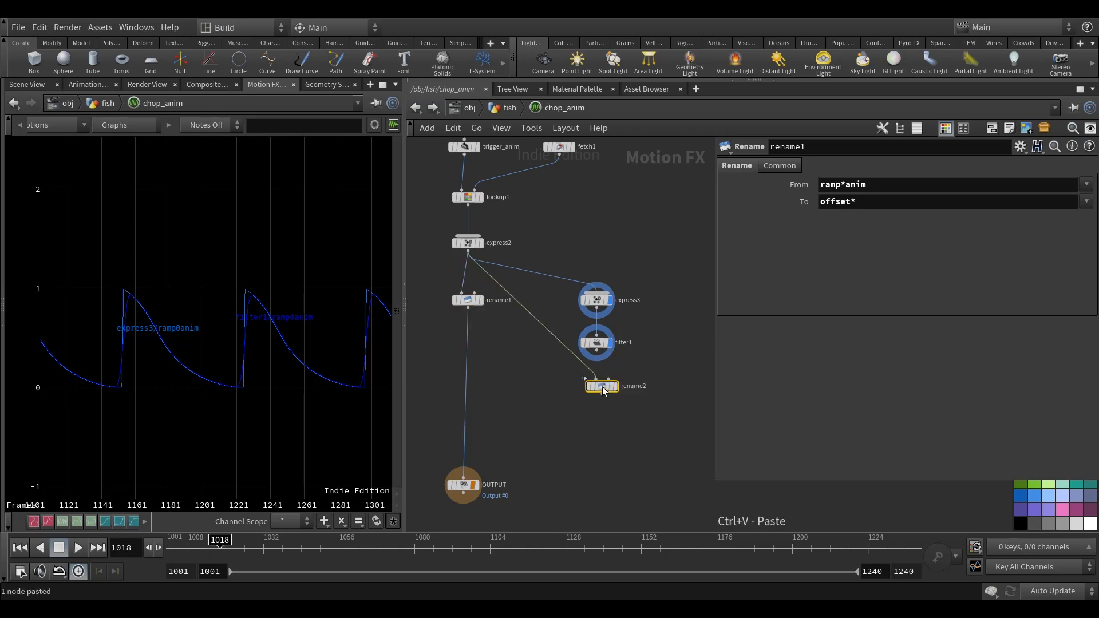
scroll(601, 389, up, 3)
click(593, 398)
drag(593, 400, 592, 402)
middle_drag(624, 479, 622, 468)
Set rename2's To pattern to decay*, keeping ramp*anim as its From pattern.
click(595, 388)
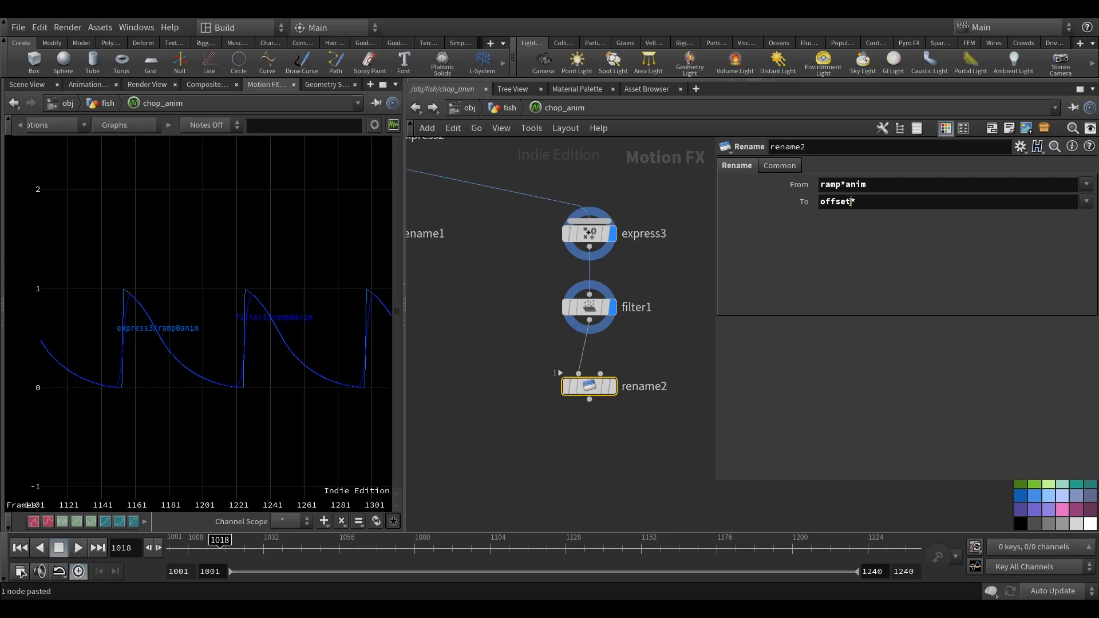
text(decay*)
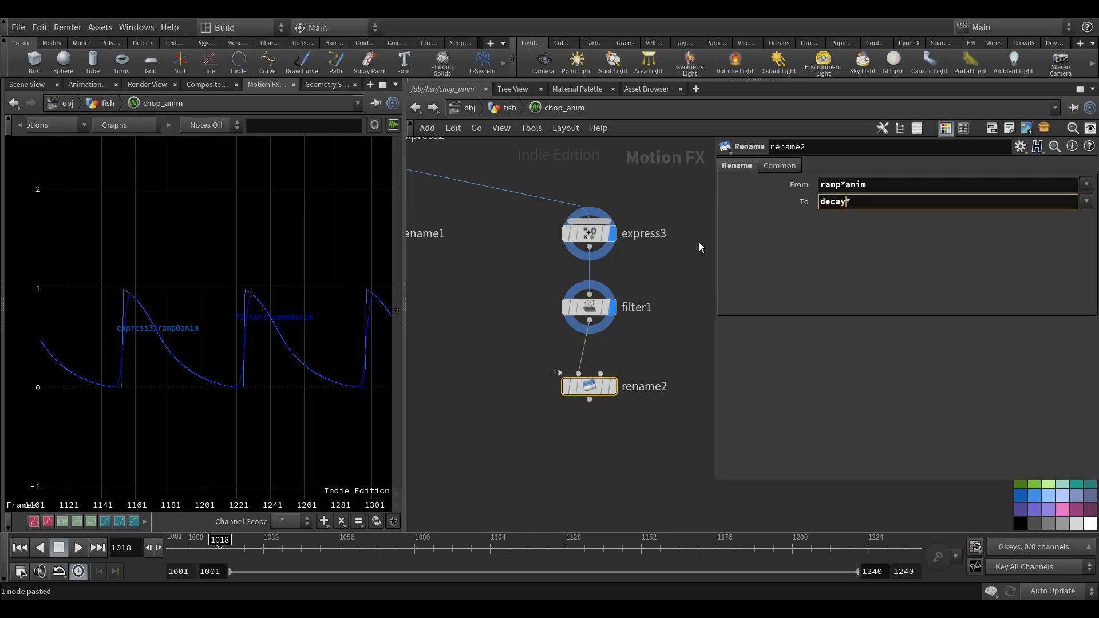
scroll(555, 456, down, 4)
Insert a Merge node on the wire between rename1 and OUTPUT.
middle_drag(574, 455, 620, 394)
drag(511, 444, 509, 509)
key(Tab)
text(mer)
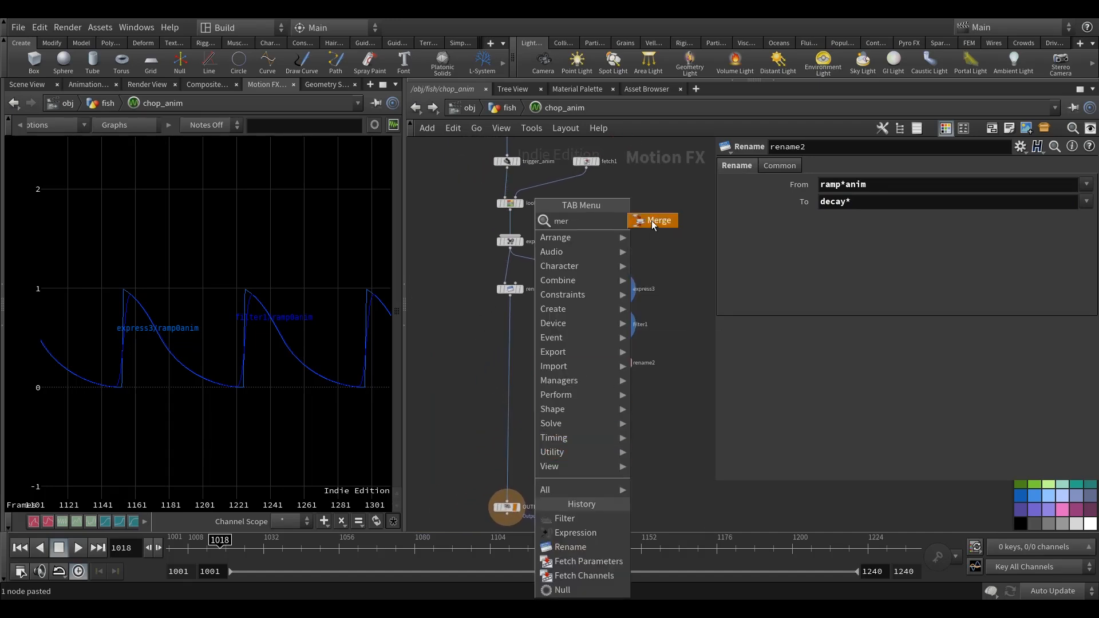
click(652, 221)
click(556, 437)
scroll(549, 435, up, 3)
drag(544, 433, 475, 429)
Connect rename2 as merge1's second input and inspect the merged channels in the node info.
drag(661, 325, 475, 422)
middle_click(484, 432)
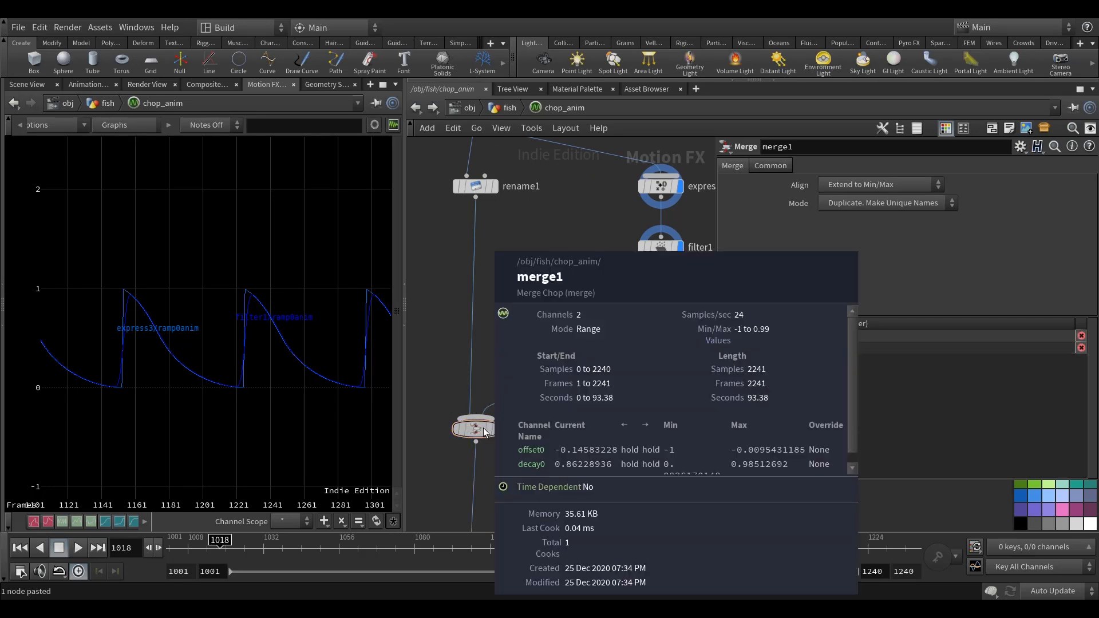
scroll(568, 291, down, 3)
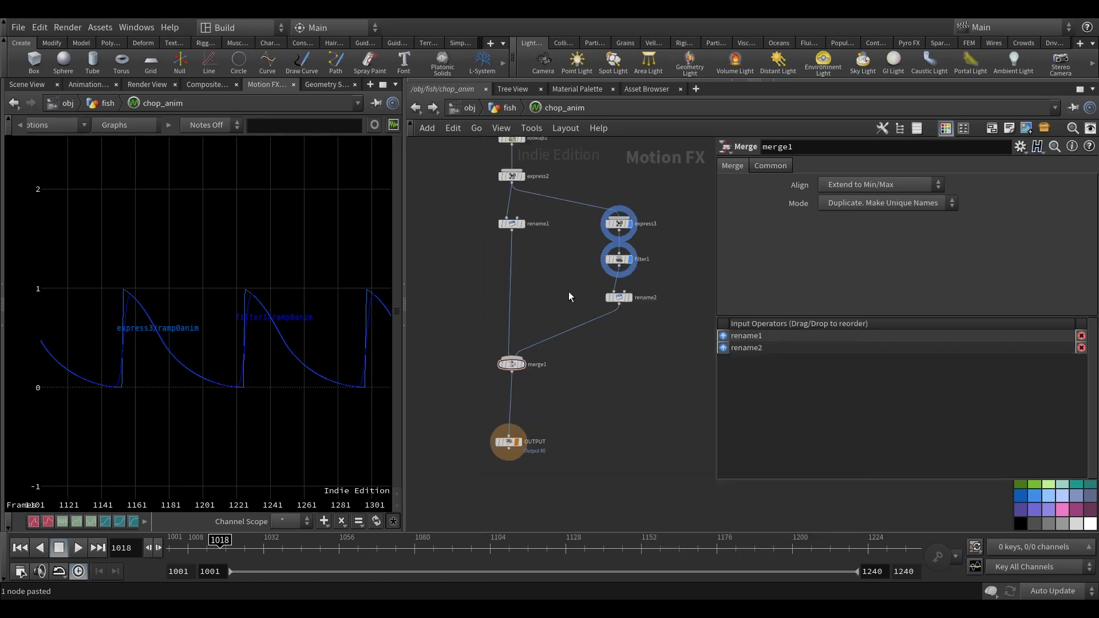
Add a decay point attribute to attribcreate1 in the fish network and include decay in channel_anim's channel and attribute scopes.
click(505, 109)
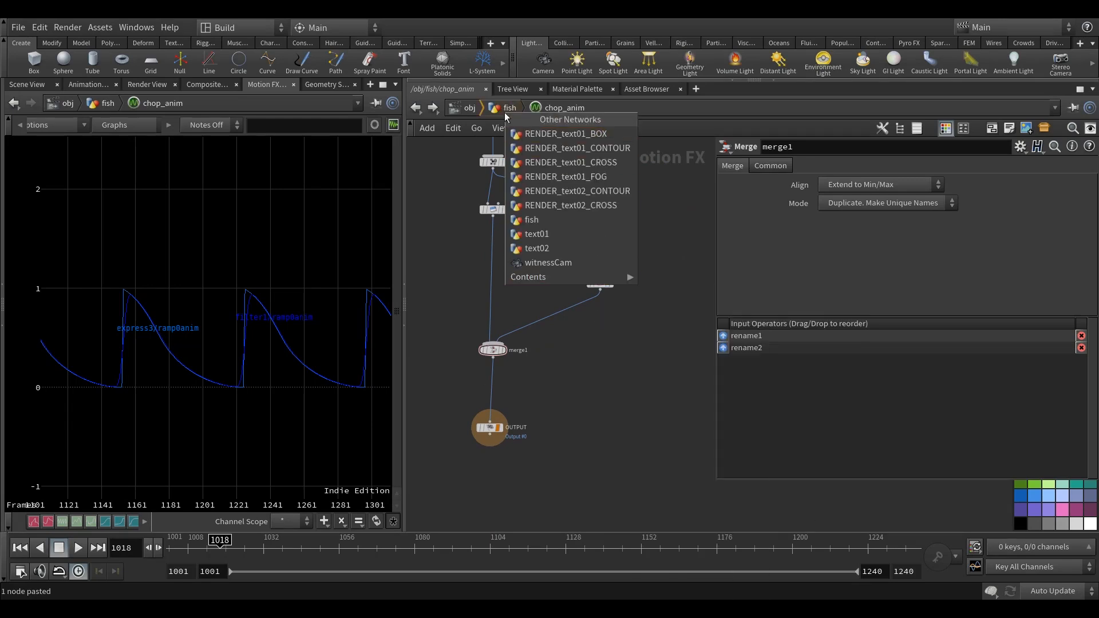
click(570, 356)
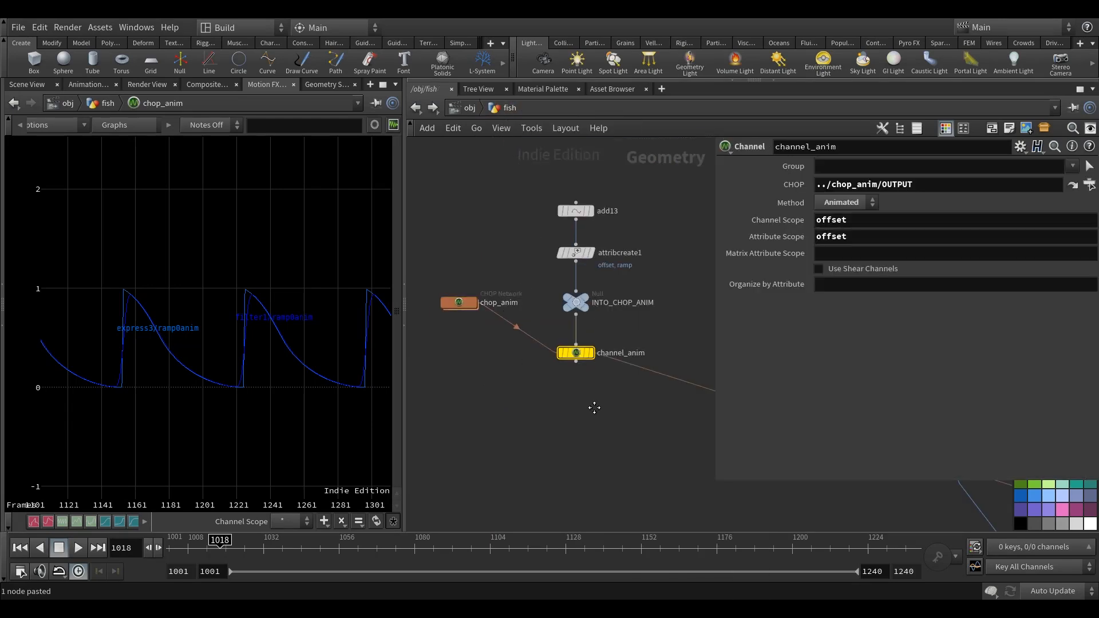
click(525, 262)
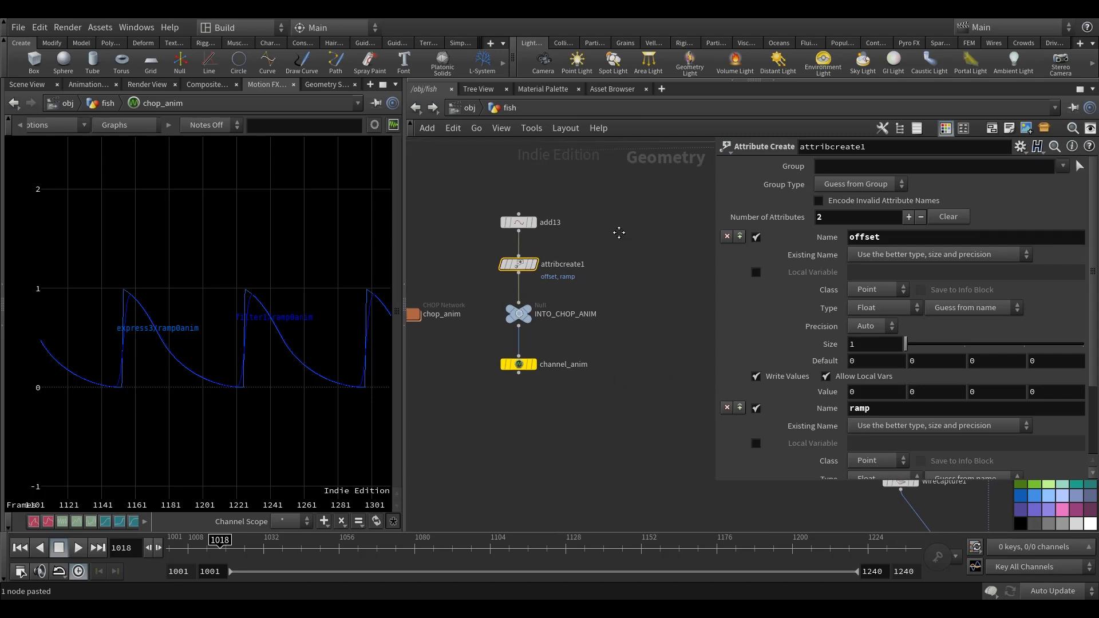
click(740, 237)
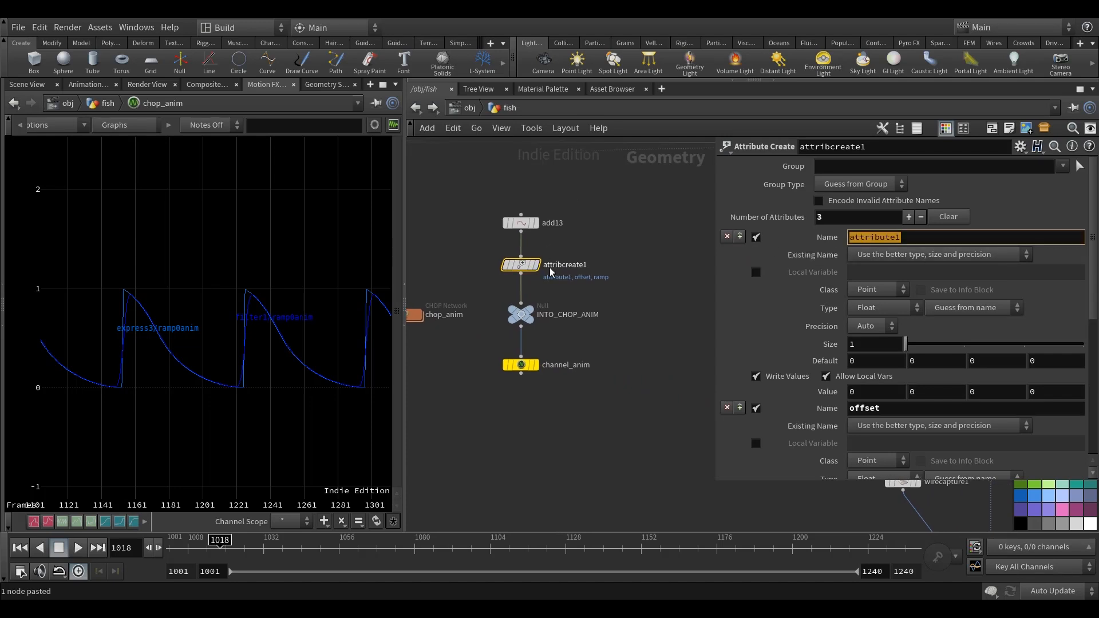
text(dc)
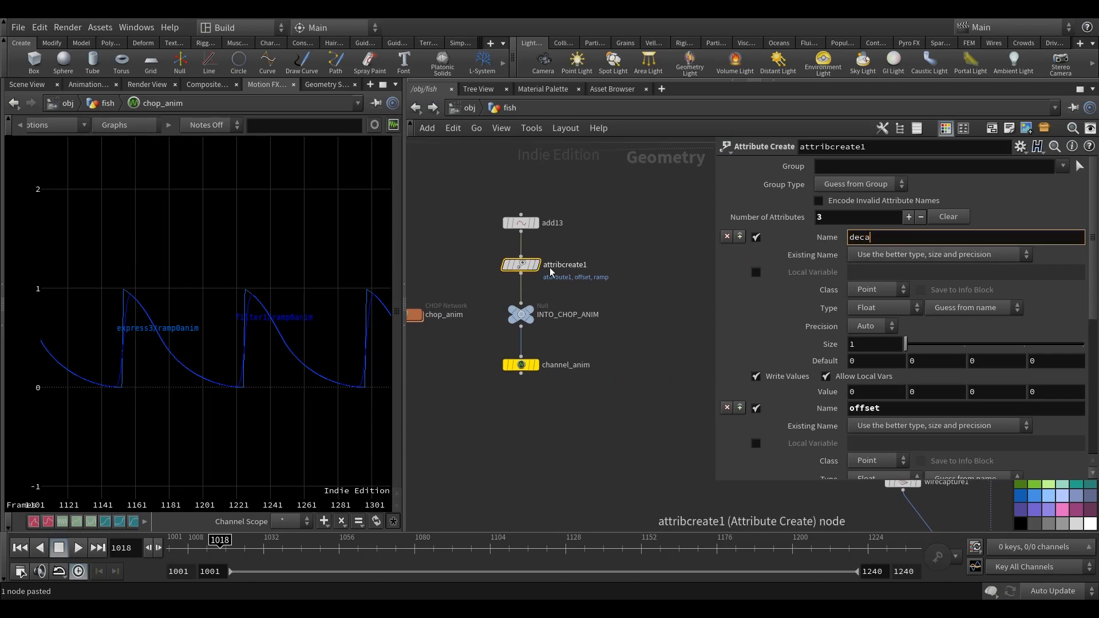
key(Return)
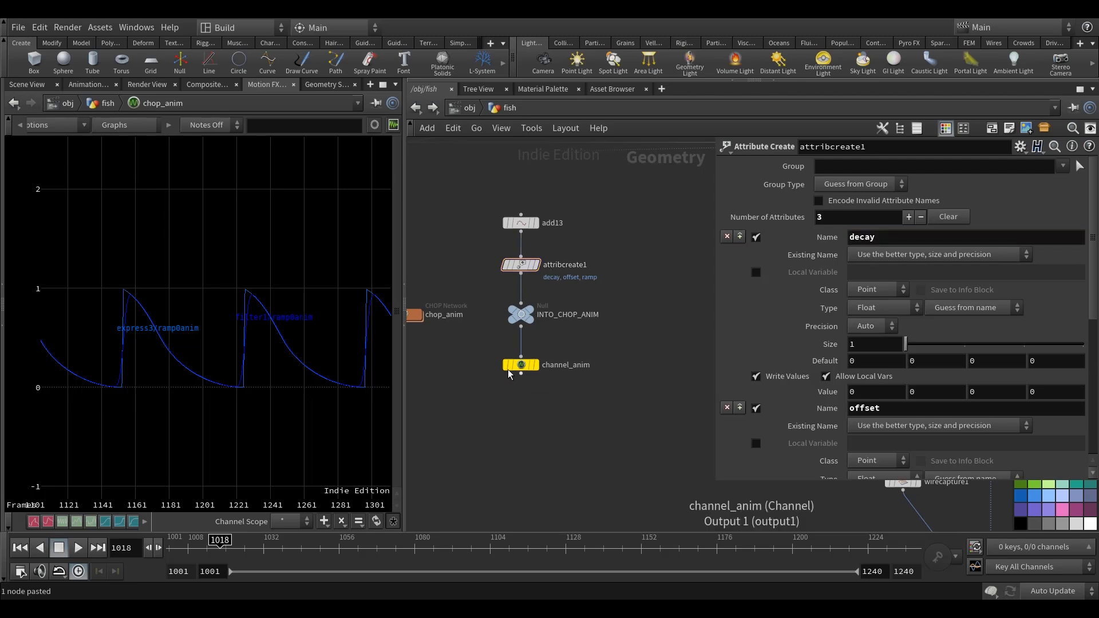
click(522, 366)
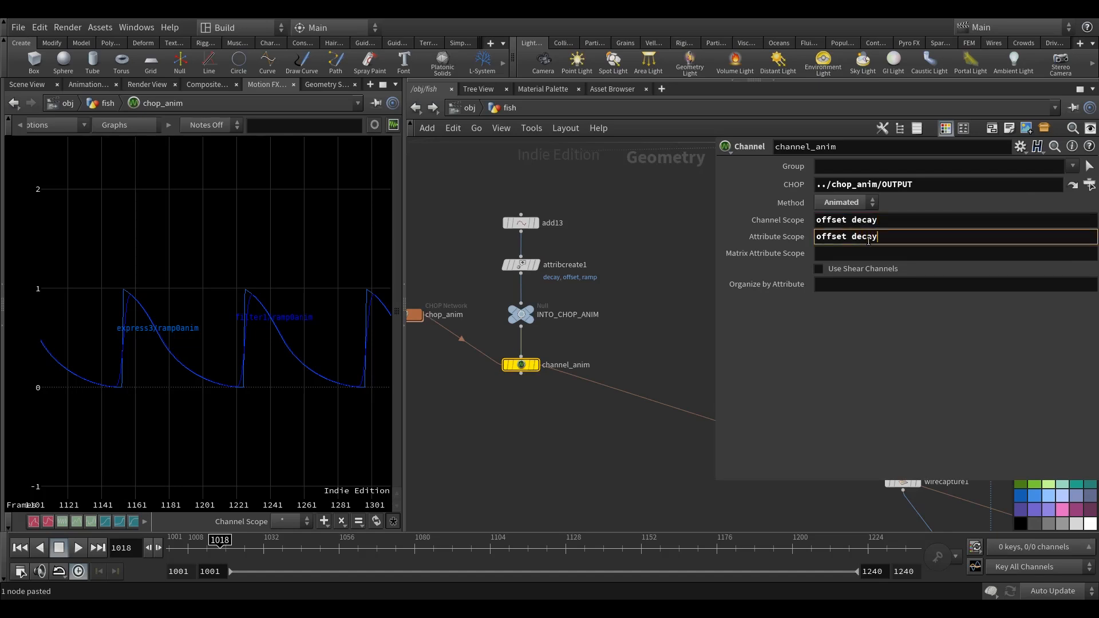
Drive wave_vop's Decay with point("../channel_anim", 0, "decay", 0), reusing the Offset expression.
scroll(597, 263, down, 7)
middle_drag(630, 396, 484, 368)
scroll(580, 323, up, 7)
click(574, 309)
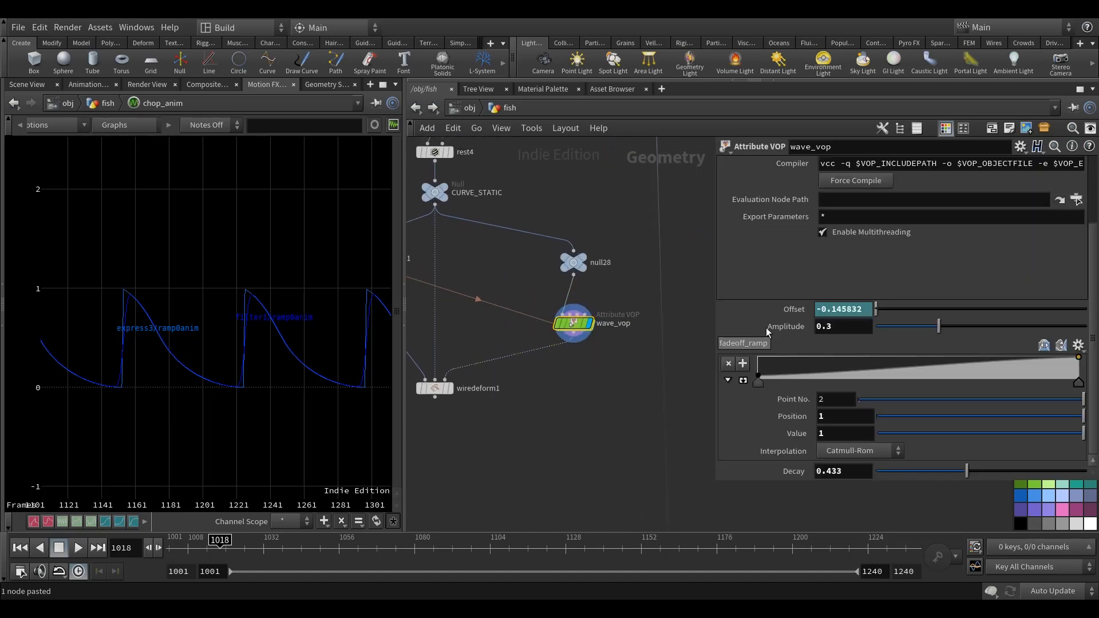
click(1014, 309)
drag(1059, 309, 660, 315)
key(ctrl+c)
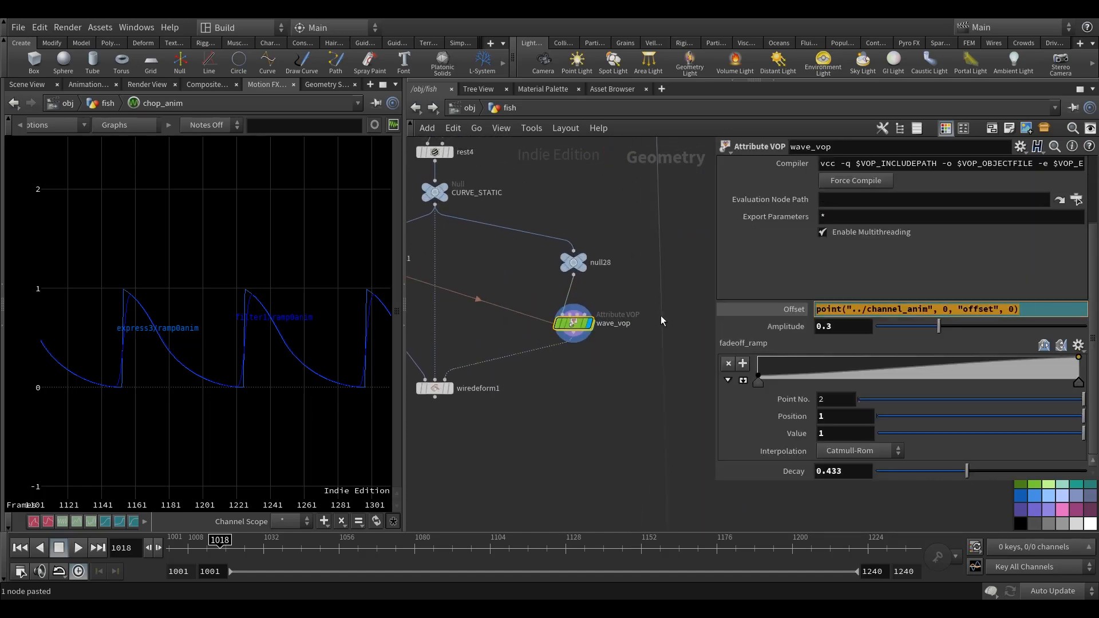
click(551, 447)
click(853, 471)
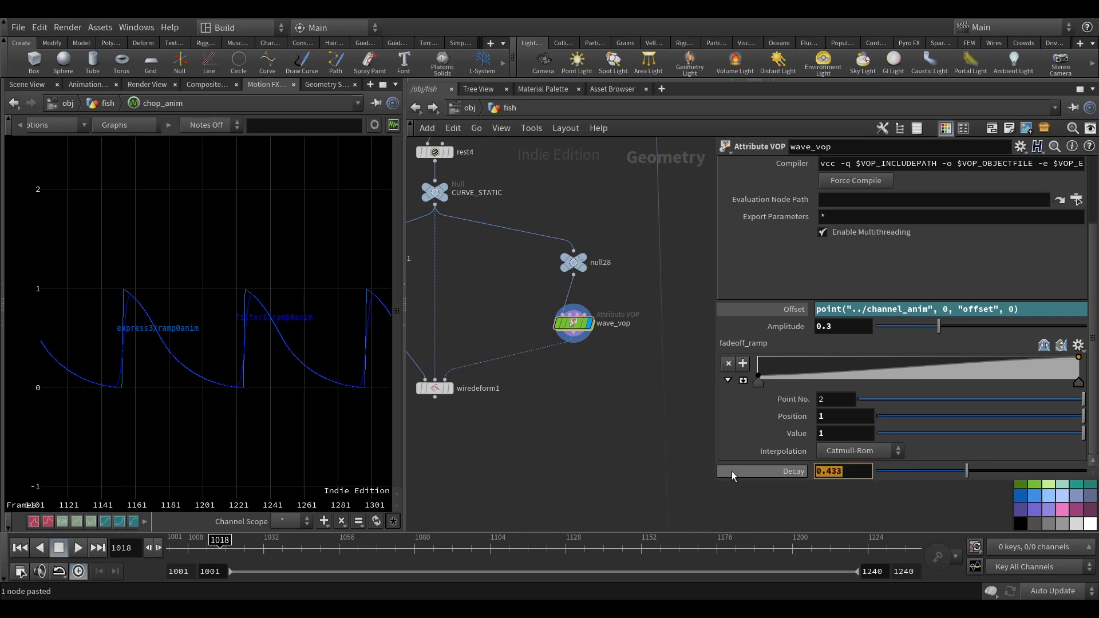
key(ctrl+v)
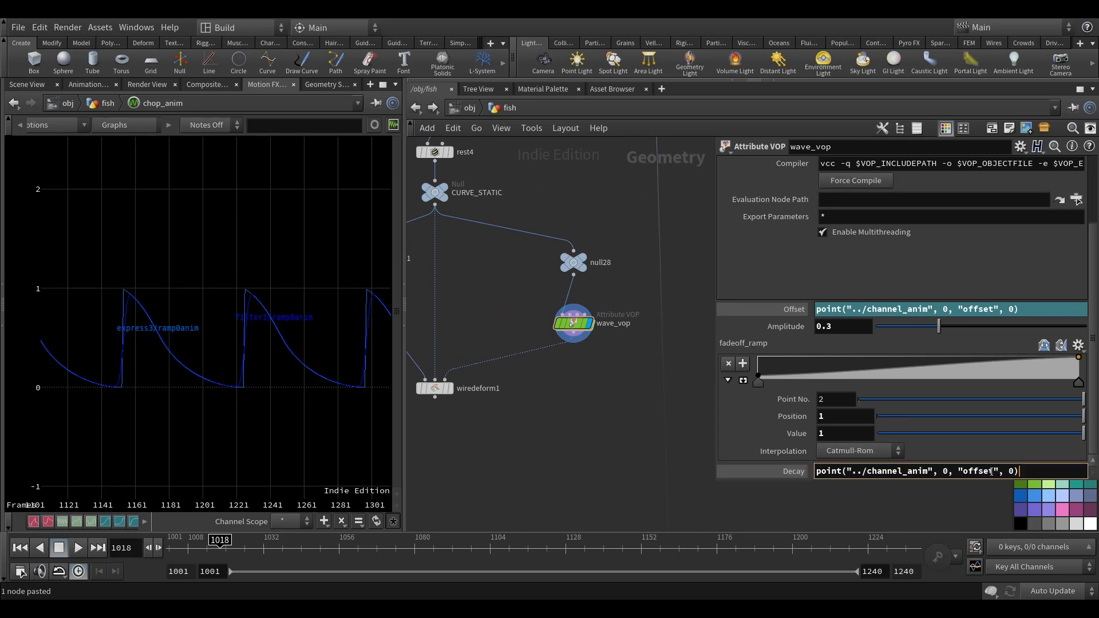
text(decay)
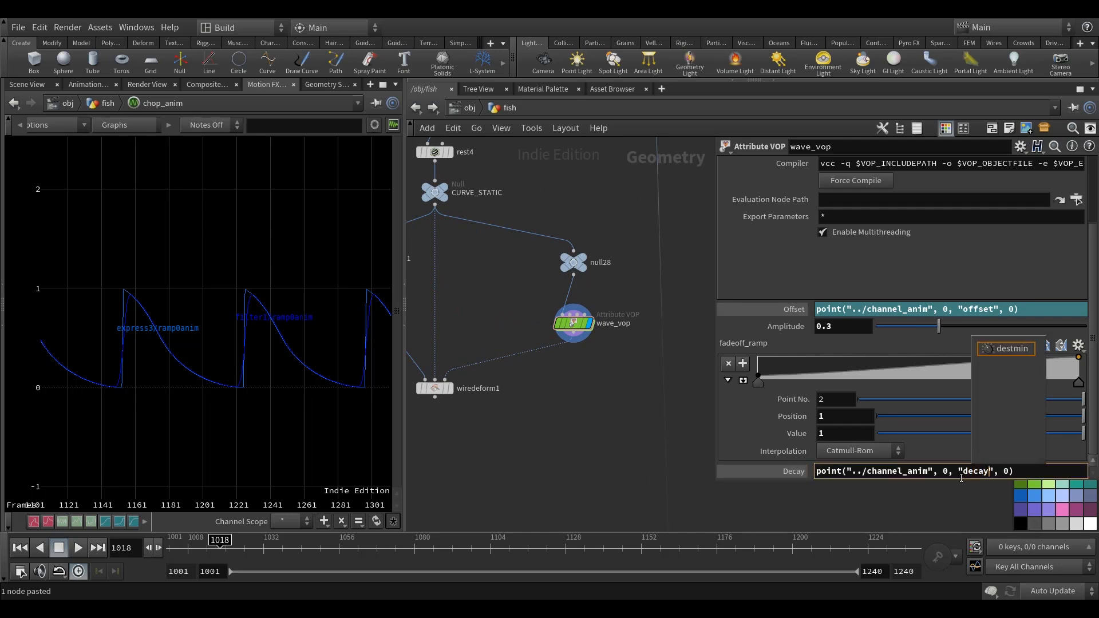
middle_drag(576, 454, 607, 454)
Play the wave_vop curve animation from the start in the scene view and stop it.
click(29, 85)
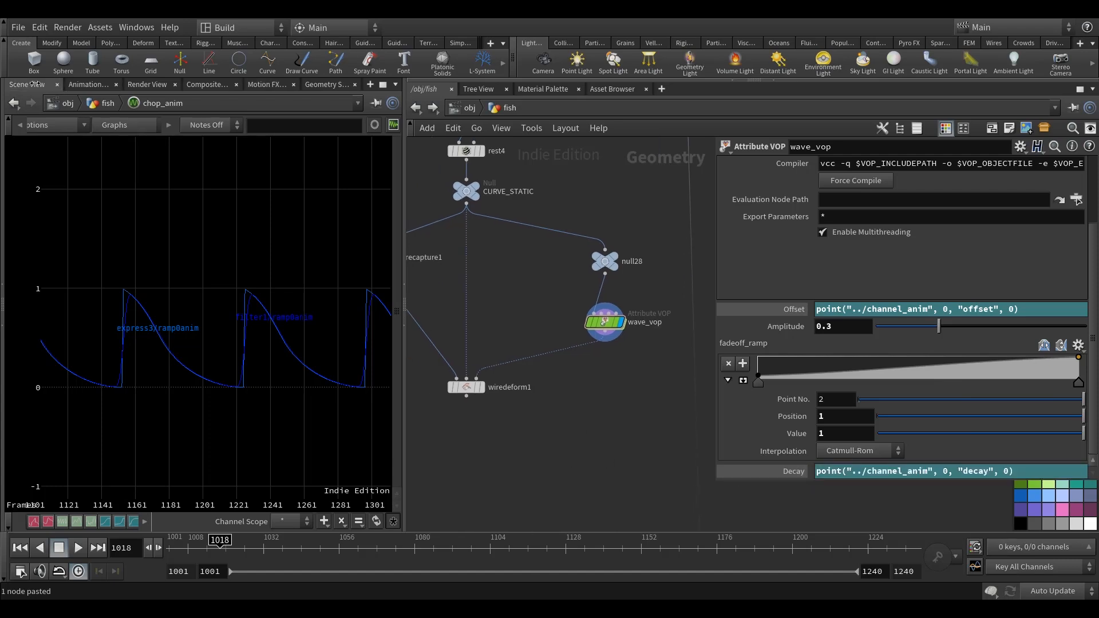
middle_drag(503, 381, 516, 394)
middle_drag(651, 396, 626, 399)
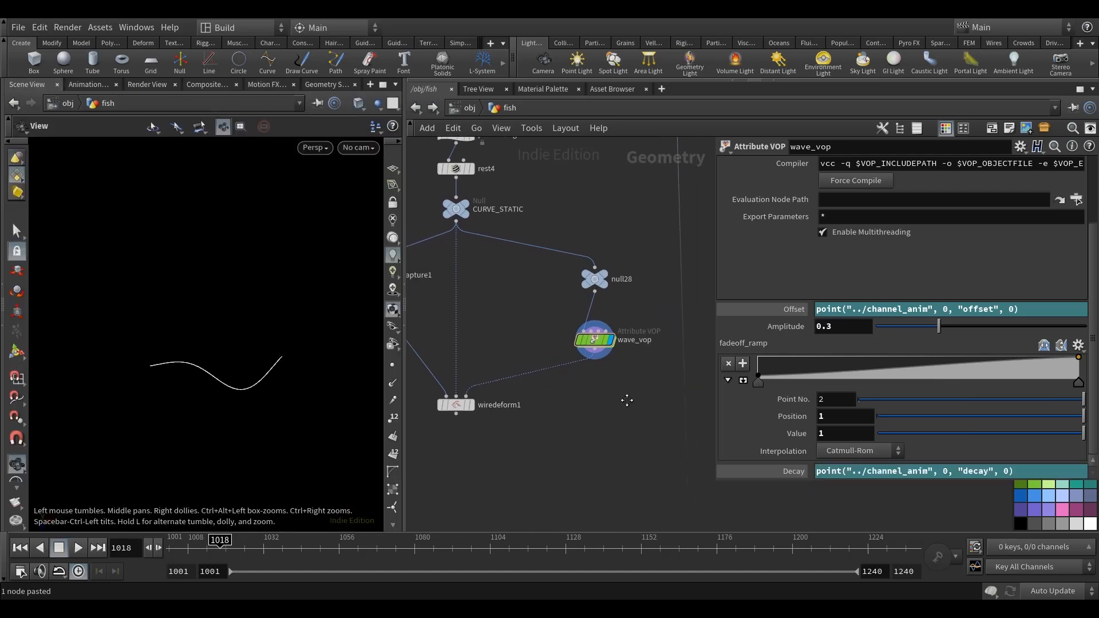
drag(234, 551, 164, 550)
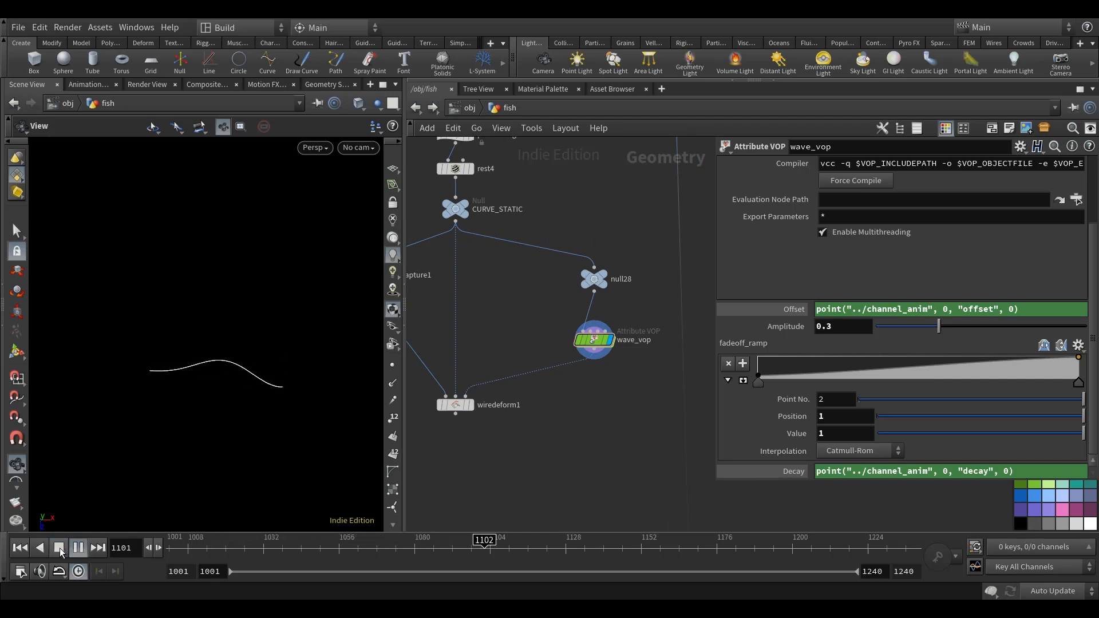
click(59, 548)
Display wiredeform1 and frame the deformed fish body in the viewport.
middle_drag(535, 446, 561, 447)
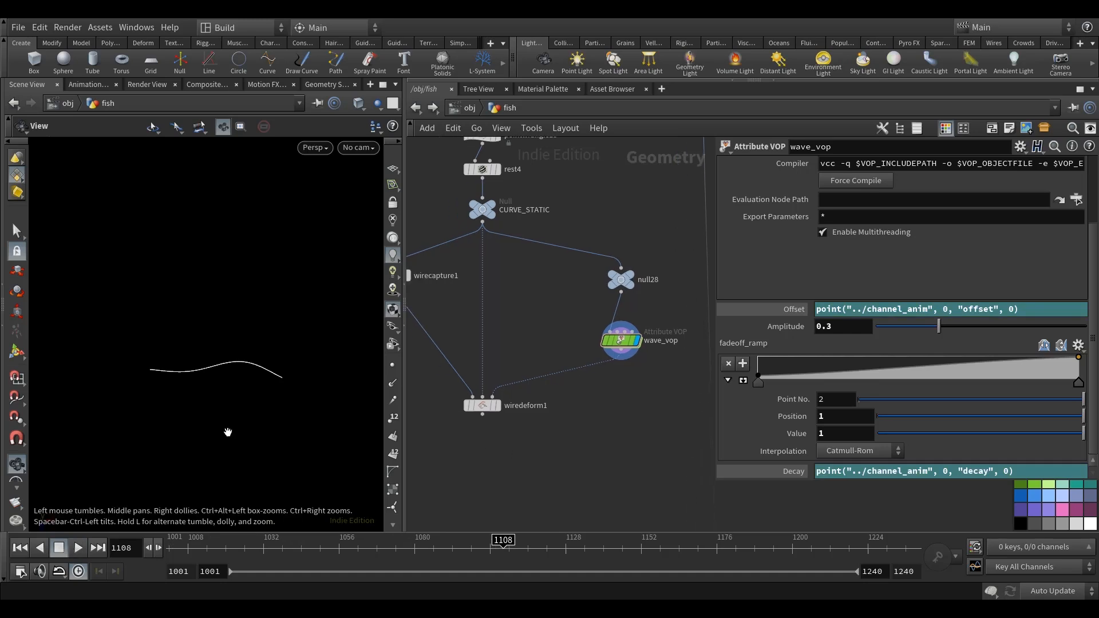
click(497, 405)
click(487, 407)
middle_drag(487, 408, 504, 421)
drag(264, 428, 304, 407)
key(h)
scroll(589, 487, down, 3)
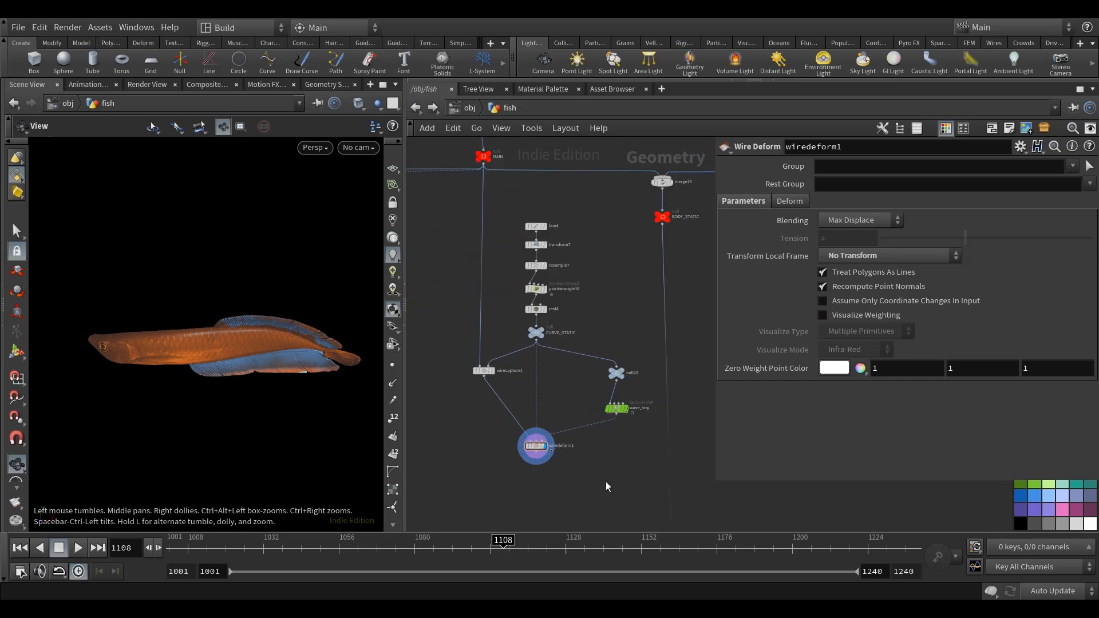
Add a Point Deform node below and beside wiredeform1.
middle_drag(608, 483, 560, 392)
scroll(559, 386, down, 3)
middle_drag(598, 313, 564, 409)
scroll(508, 280, up, 1)
scroll(576, 253, up, 5)
scroll(652, 246, down, 7)
scroll(671, 297, down, 3)
middle_drag(655, 300, 555, 304)
scroll(522, 404, up, 6)
middle_drag(520, 405, 516, 405)
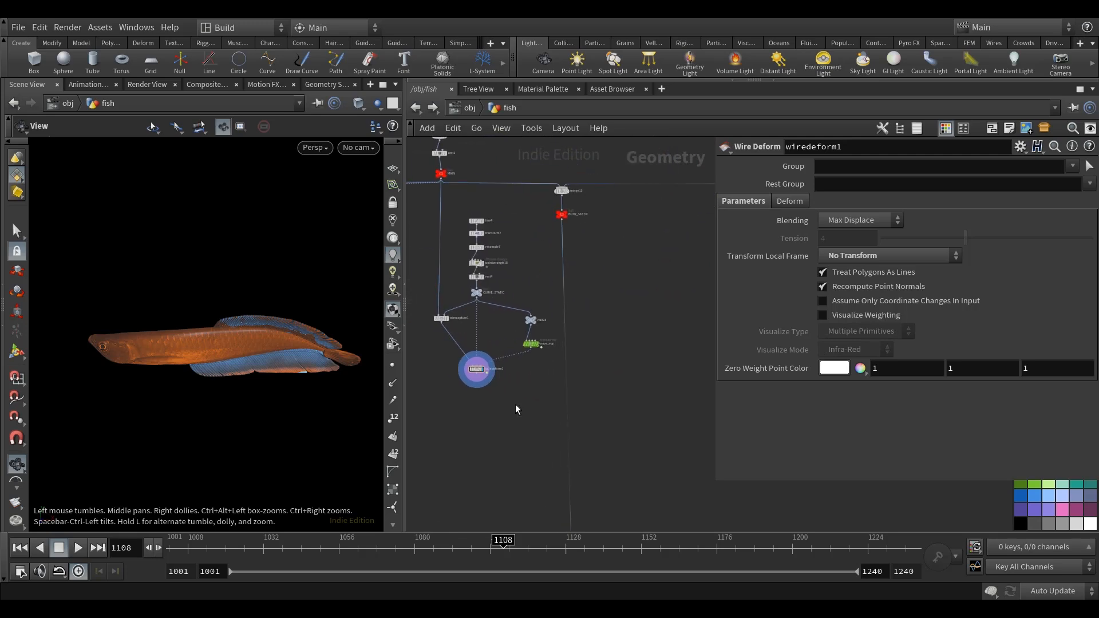
key(Tab)
text(pointd)
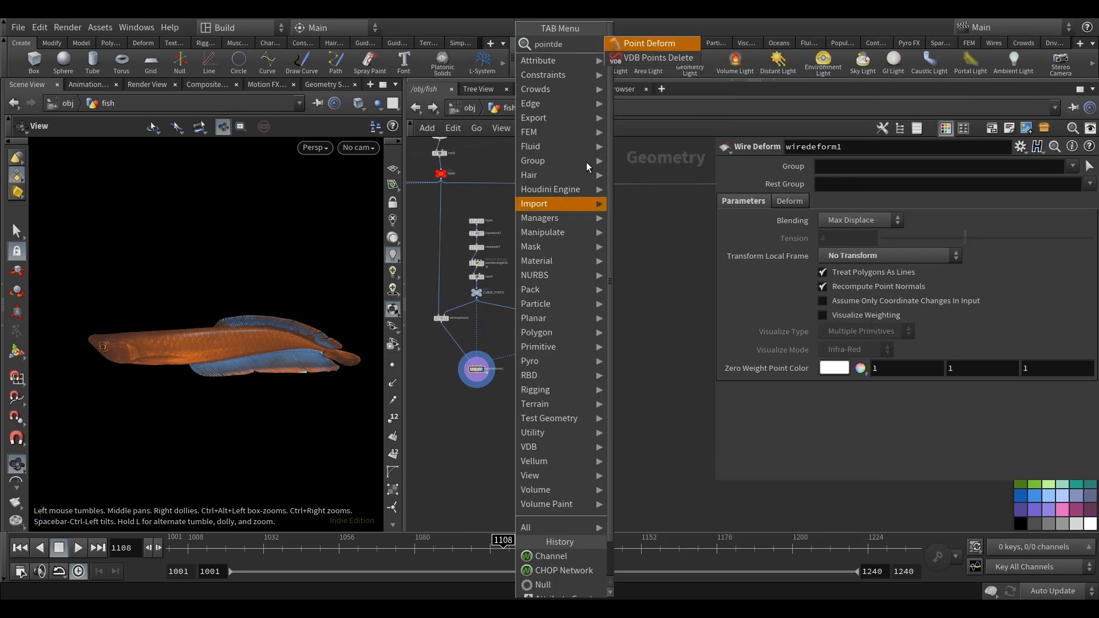
click(662, 43)
click(507, 397)
scroll(481, 381, up, 3)
middle_drag(480, 399, 486, 407)
Connect the red FIN null to pointdeform1's first input.
scroll(485, 407, down, 3)
middle_drag(601, 351, 596, 356)
scroll(657, 319, down, 1)
middle_drag(657, 319, 550, 397)
scroll(638, 269, up, 6)
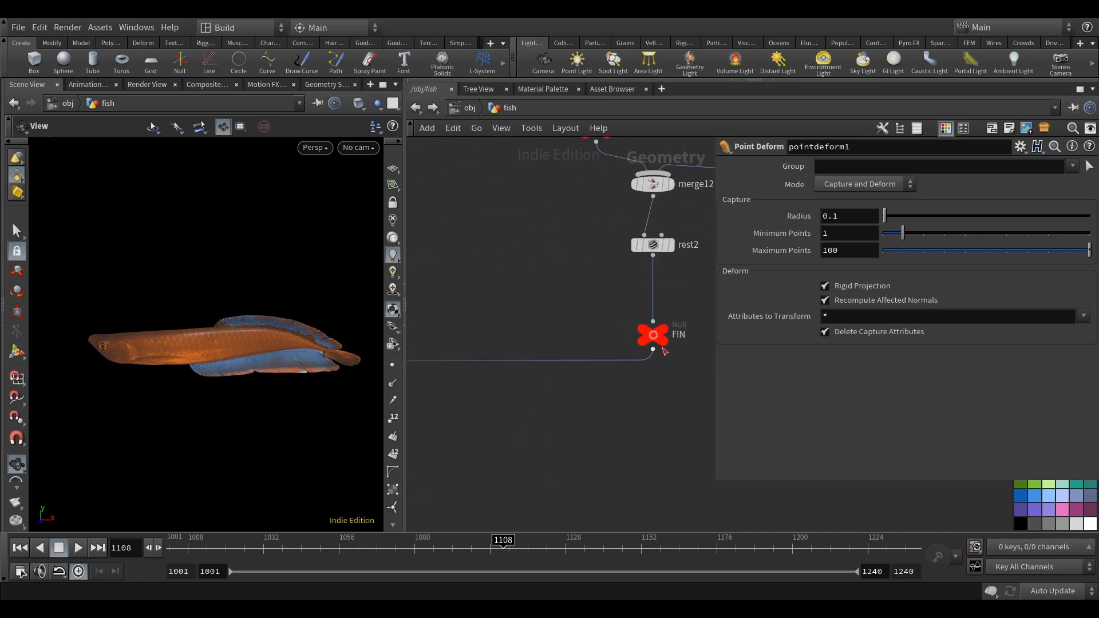
click(653, 351)
scroll(621, 396, down, 6)
middle_drag(556, 471, 707, 272)
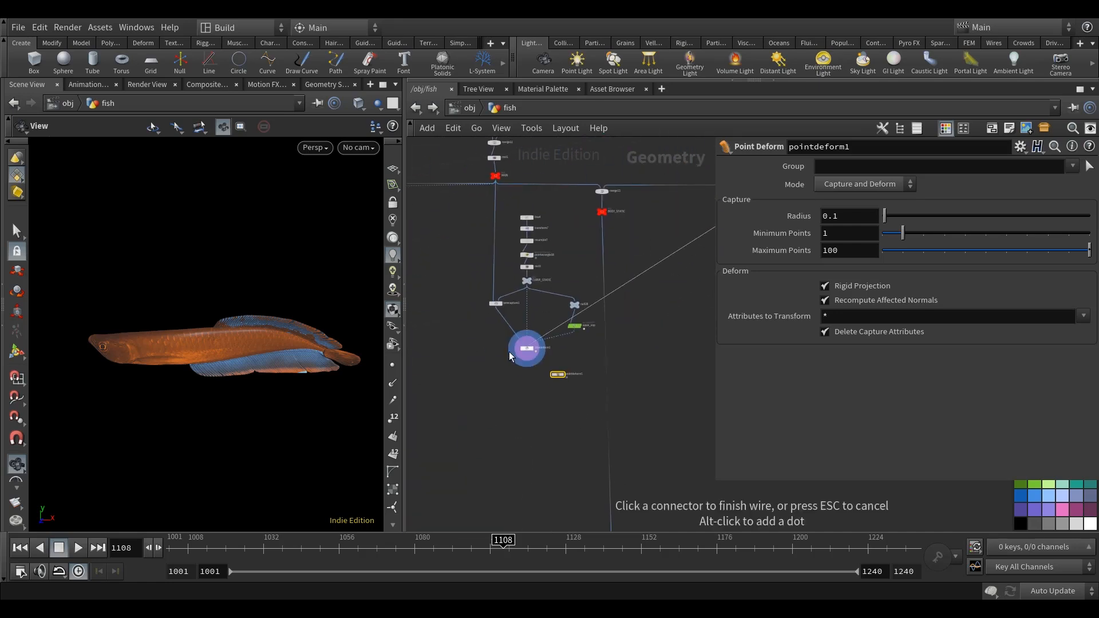
scroll(508, 354, up, 4)
click(604, 391)
Connect the red MAIN null that feeds wirecapture1 to pointdeform1's second input.
drag(610, 402, 613, 416)
middle_drag(532, 368, 538, 426)
scroll(527, 333, down, 4)
scroll(508, 225, up, 7)
middle_drag(540, 228, 538, 266)
click(514, 196)
scroll(516, 201, down, 4)
scroll(517, 222, down, 3)
scroll(596, 427, up, 7)
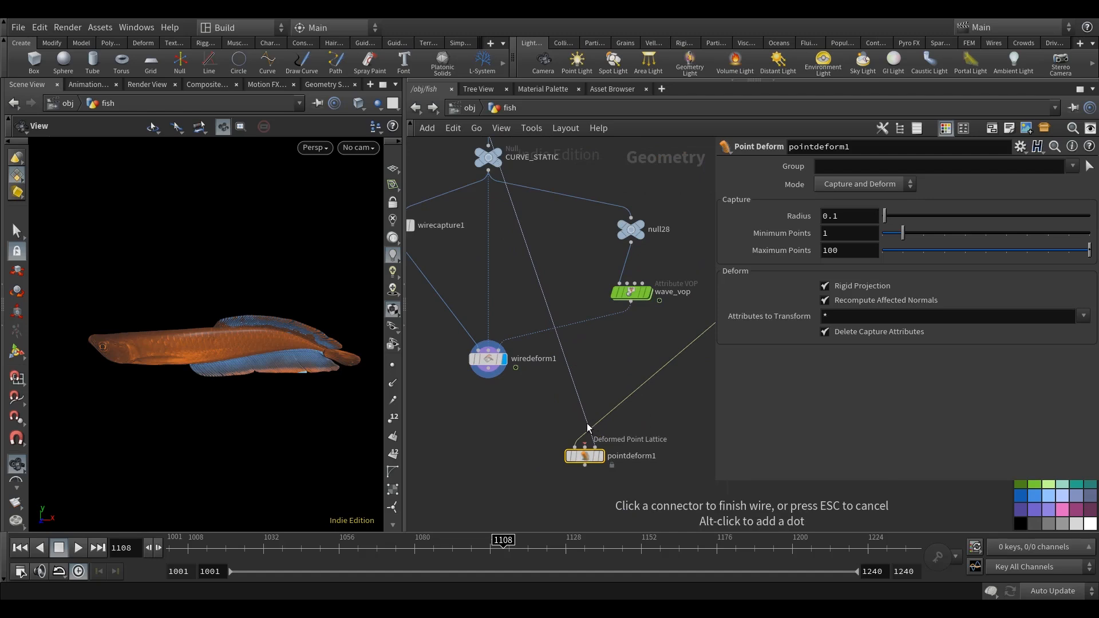
click(585, 446)
Connect wiredeform1 to pointdeform1's Deformed Point Lattice input and display pointdeform1.
middle_drag(643, 437, 646, 391)
drag(601, 410, 632, 402)
click(492, 324)
click(629, 393)
middle_drag(645, 316, 629, 310)
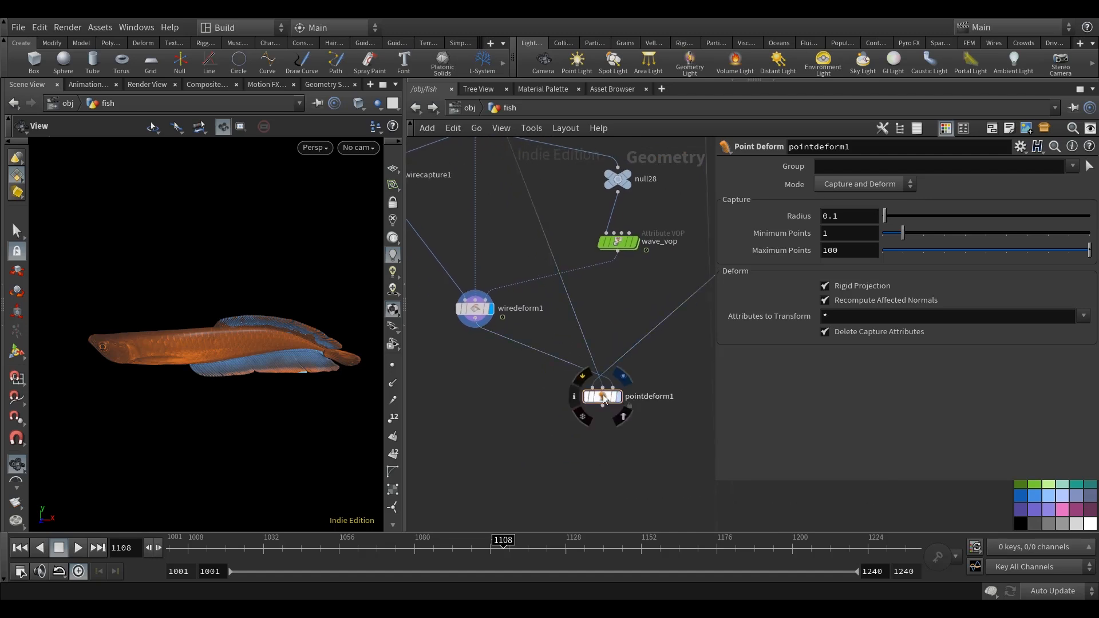
click(616, 396)
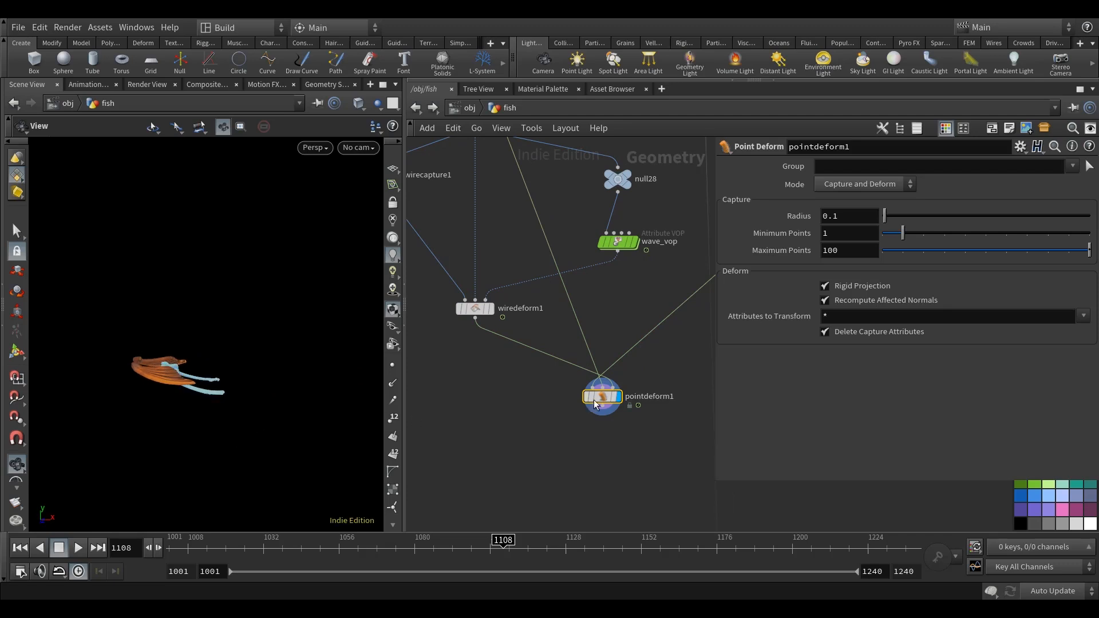
Merge wiredeform1 and pointdeform1 in a new Merge node and display the combined fish.
key(Tab)
text(merge)
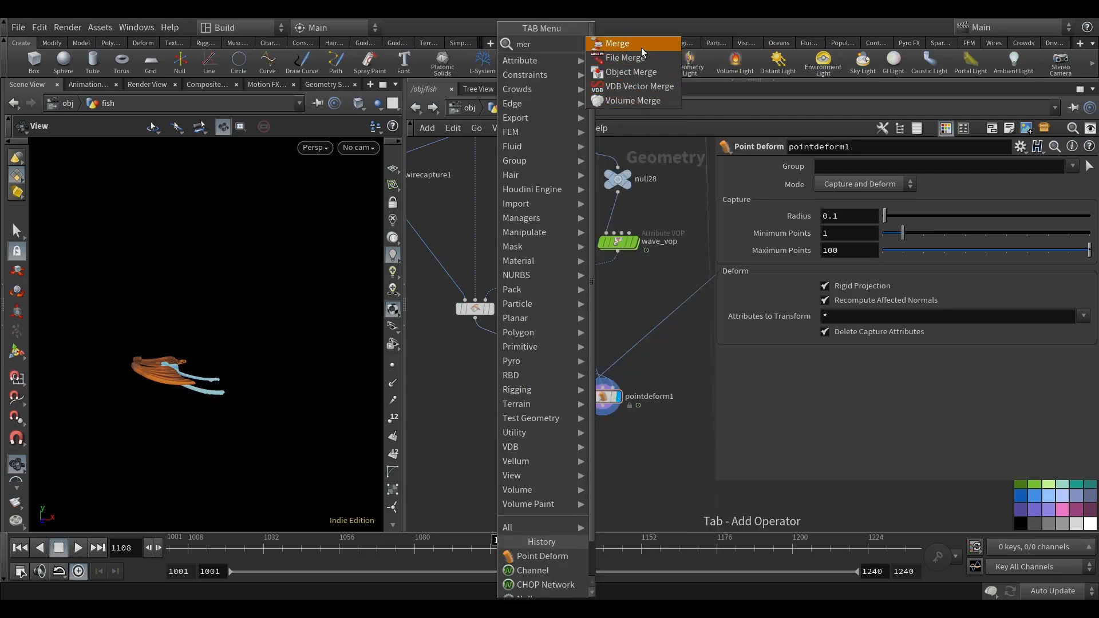
key(Return)
click(491, 466)
drag(524, 445, 483, 432)
click(506, 459)
middle_drag(483, 432, 491, 428)
Enlarge the scene view and examine the fish with its merged fins from another angle.
drag(294, 382, 232, 388)
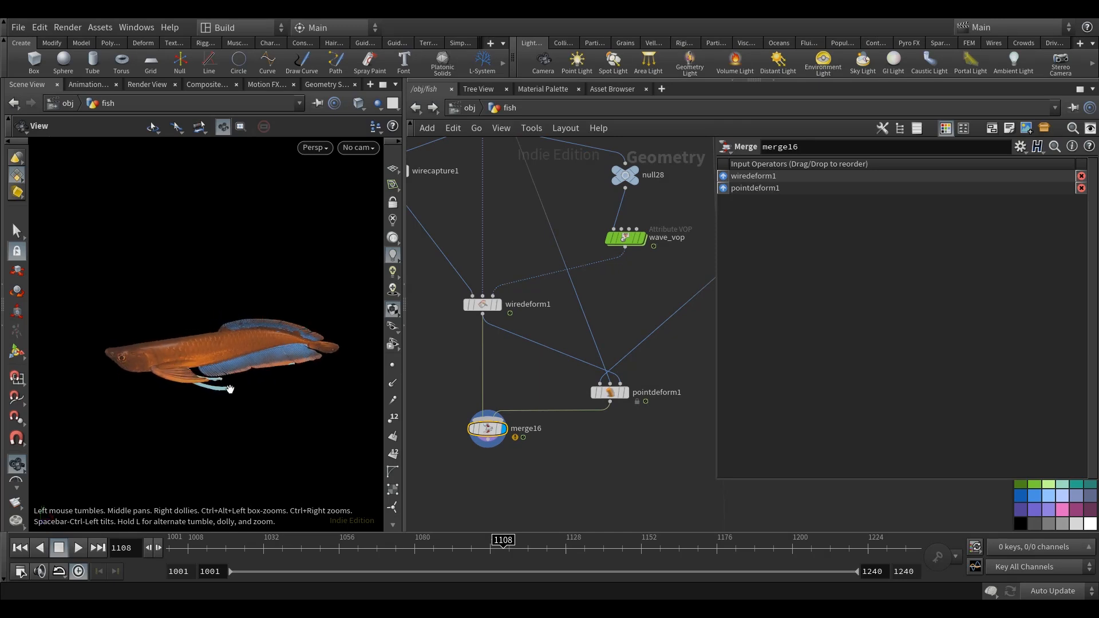
drag(403, 267, 457, 267)
drag(246, 383, 273, 383)
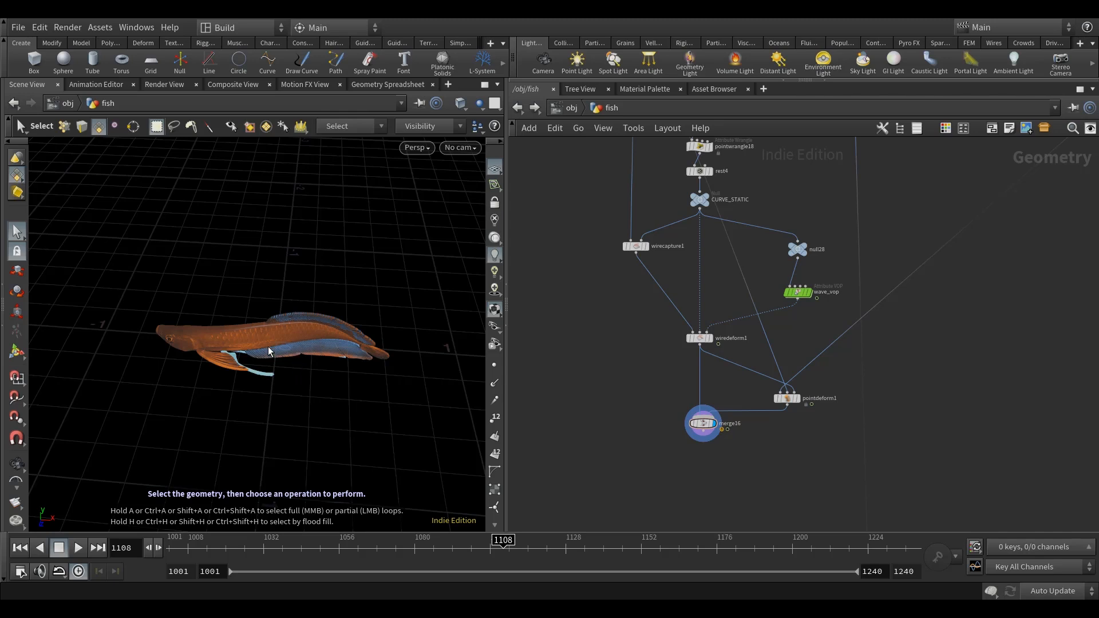
Open the chop_anim network and show its channels in the Motion FX View.
middle_drag(589, 288, 675, 354)
scroll(623, 297, down, 5)
scroll(527, 279, up, 4)
middle_drag(526, 279, 565, 297)
scroll(565, 297, up, 3)
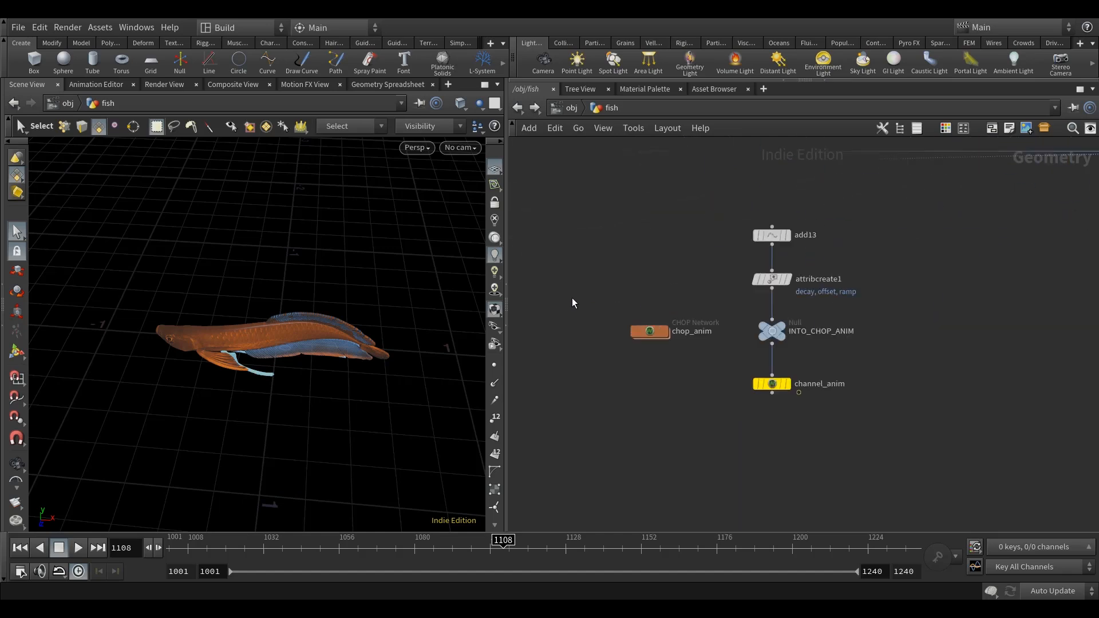
double_click(647, 328)
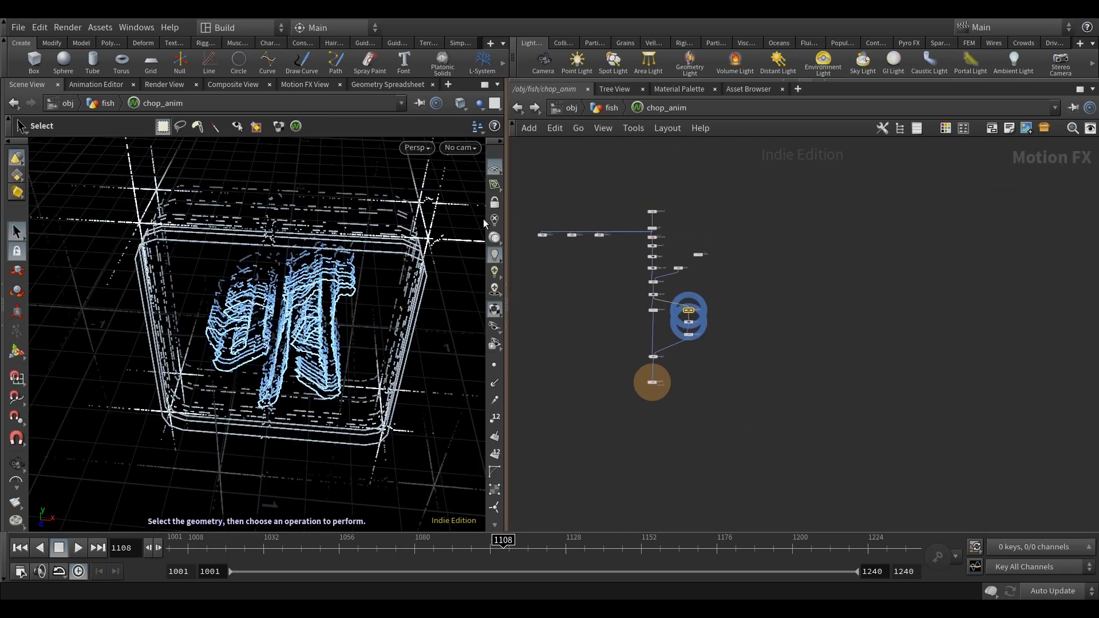
click(308, 85)
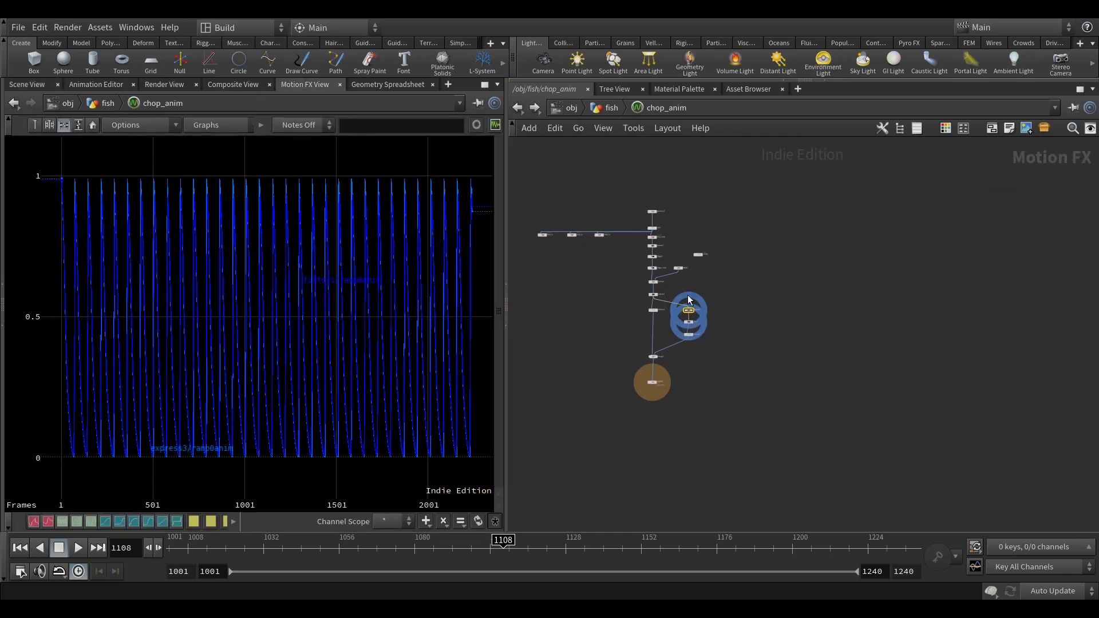
Show the node parameters and turn off the curve plots of filter1 and express3.
scroll(741, 319, up, 5)
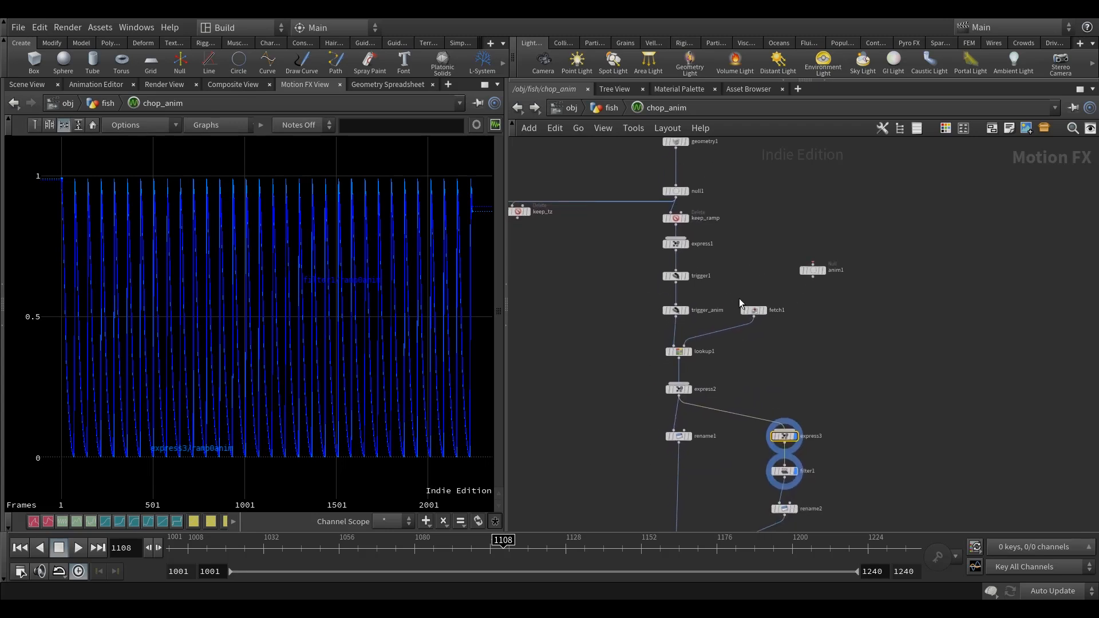
key(p)
middle_drag(729, 270, 720, 286)
scroll(715, 293, up, 1)
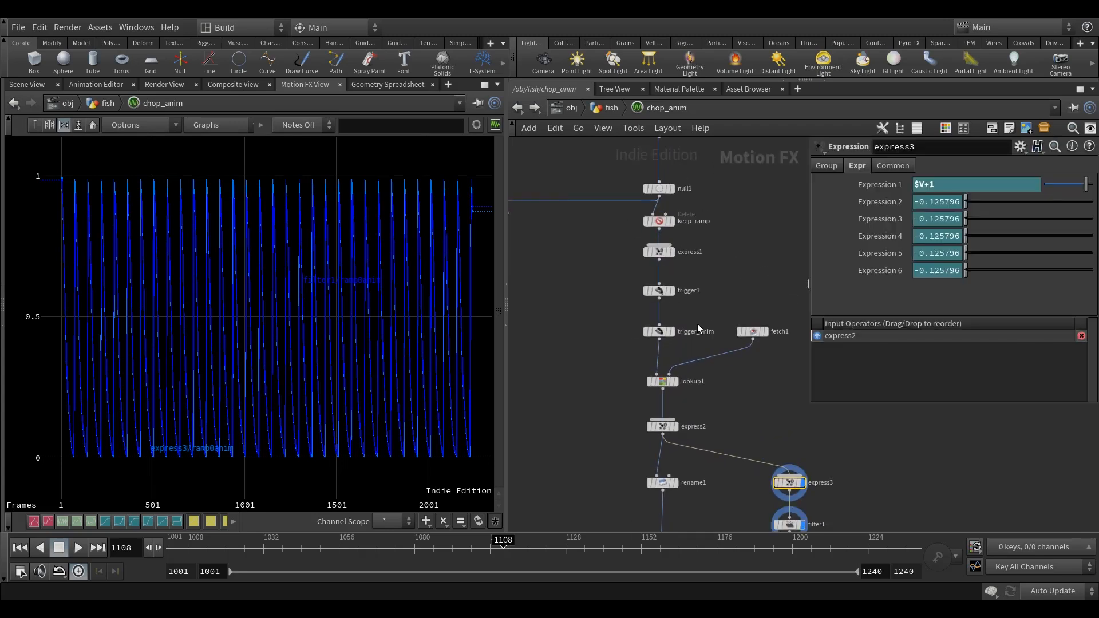
middle_drag(821, 492, 736, 360)
click(718, 392)
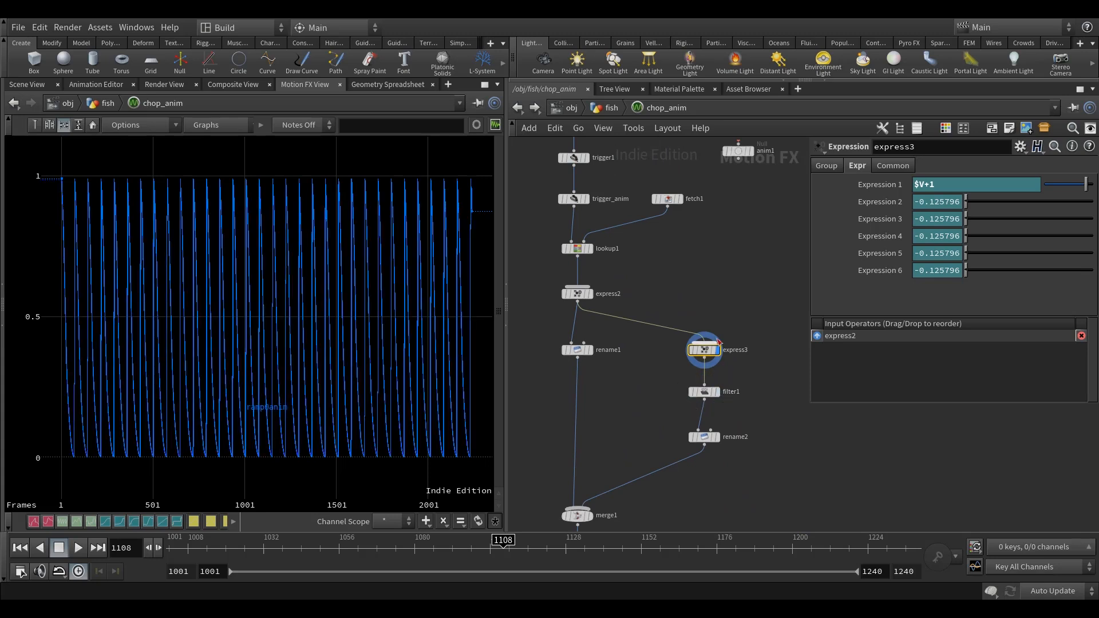
click(718, 350)
Plot trigger1's curve, switch the plot to trigger_anim alone, and open trigger_anim's attack parameters.
middle_drag(689, 309, 770, 430)
scroll(671, 297, up, 1)
click(687, 264)
scroll(333, 369, down, 2)
scroll(334, 368, up, 2)
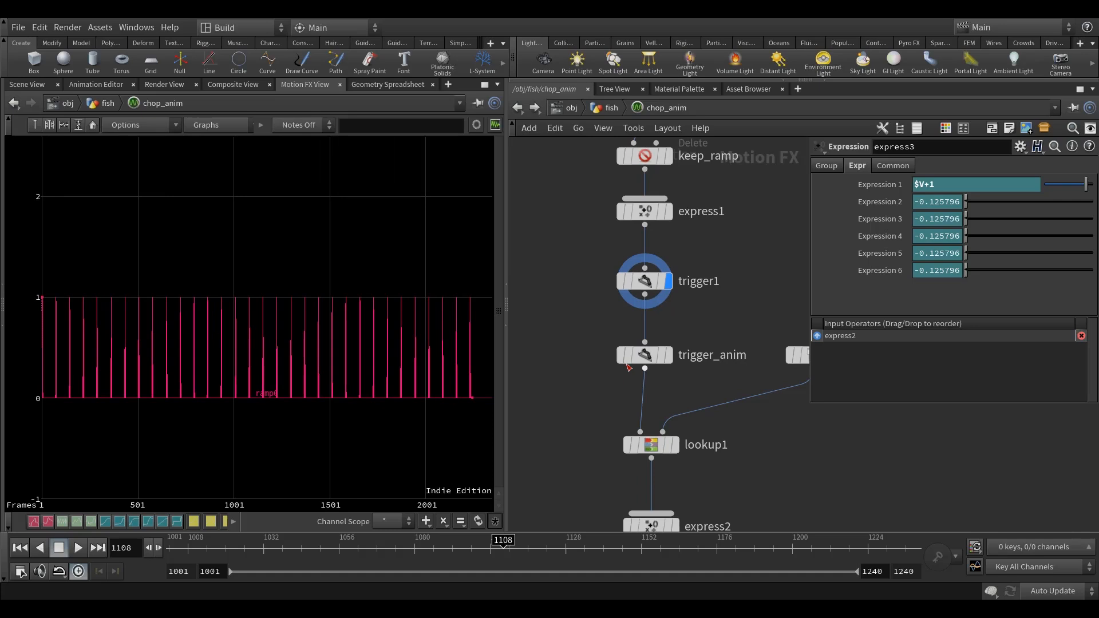
click(667, 356)
click(647, 355)
click(667, 283)
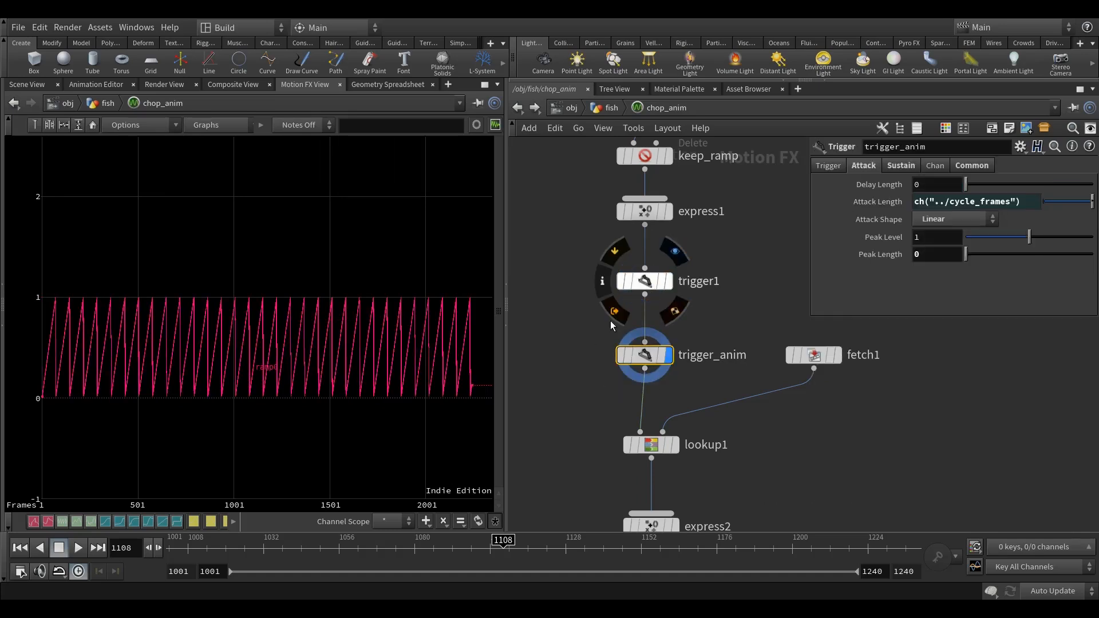
Compare trigger1's curve with trigger_anim's in the Motion FX View, leaving only trigger_anim plotted.
scroll(319, 358, up, 4)
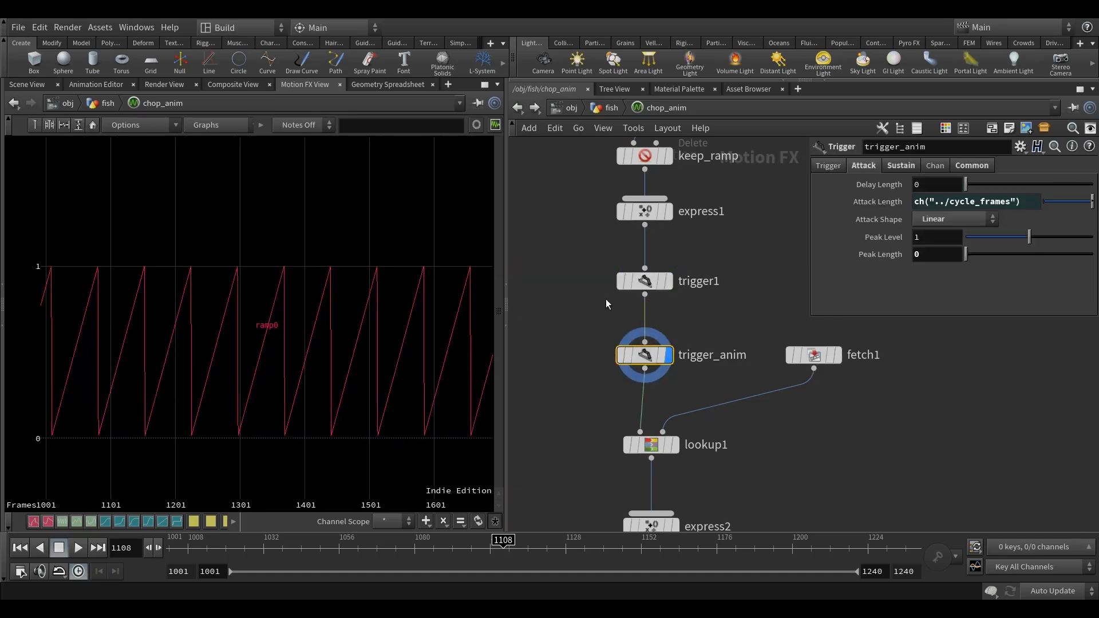
click(668, 281)
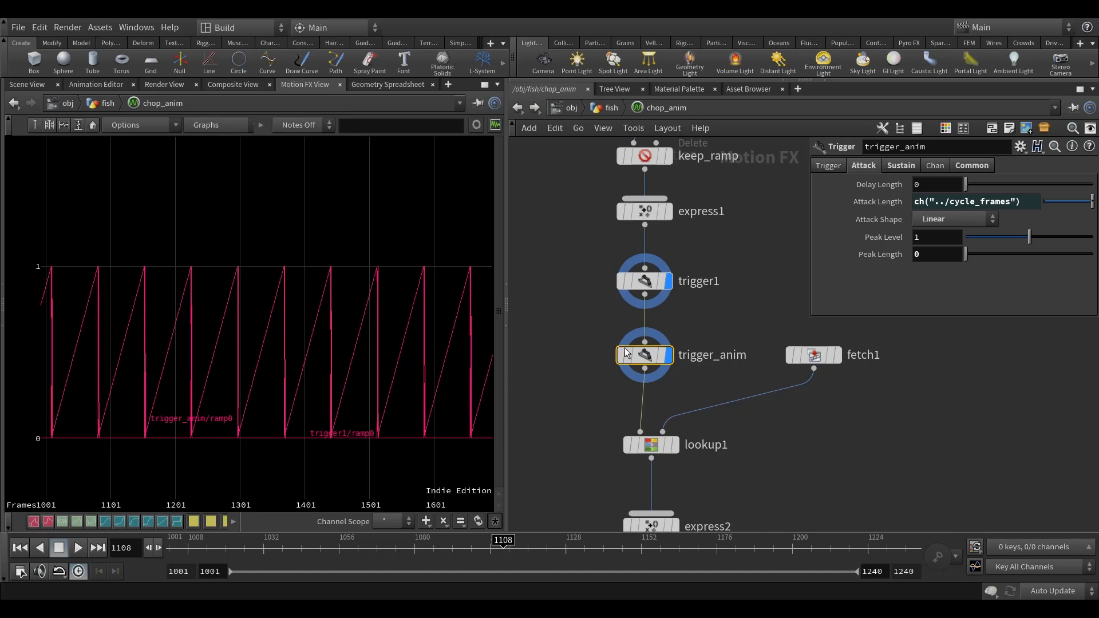
click(668, 281)
middle_drag(674, 335, 727, 323)
middle_drag(600, 347, 625, 343)
middle_drag(323, 337, 333, 343)
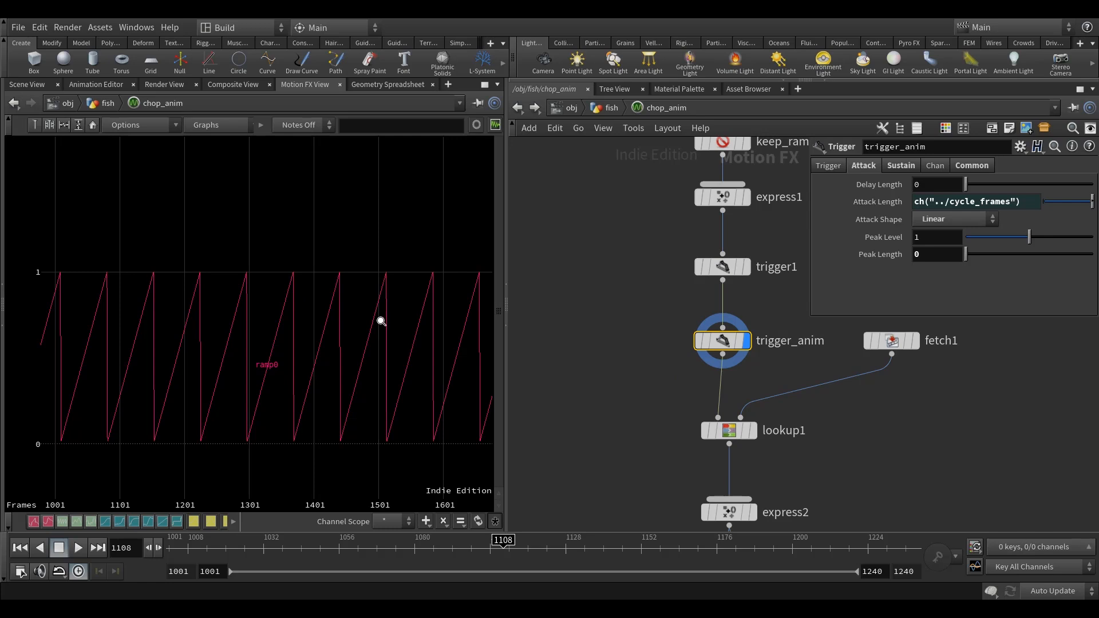
Add a Merge node to the chop_anim network below the keep nodes and connect keep_tz to its input.
key(h)
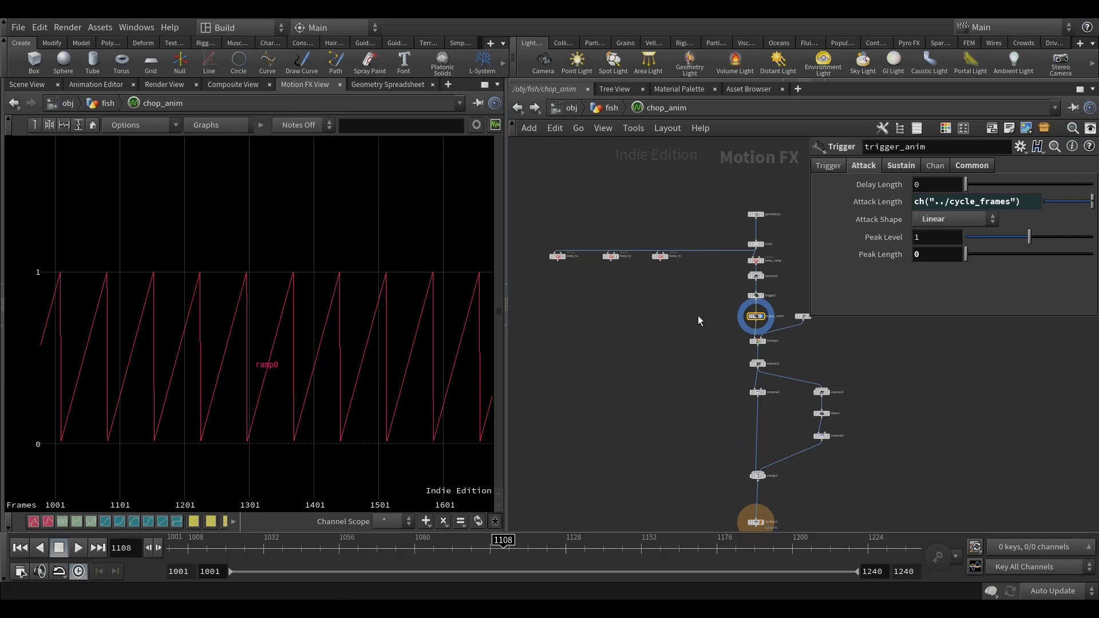
scroll(678, 281, up, 5)
scroll(639, 235, down, 7)
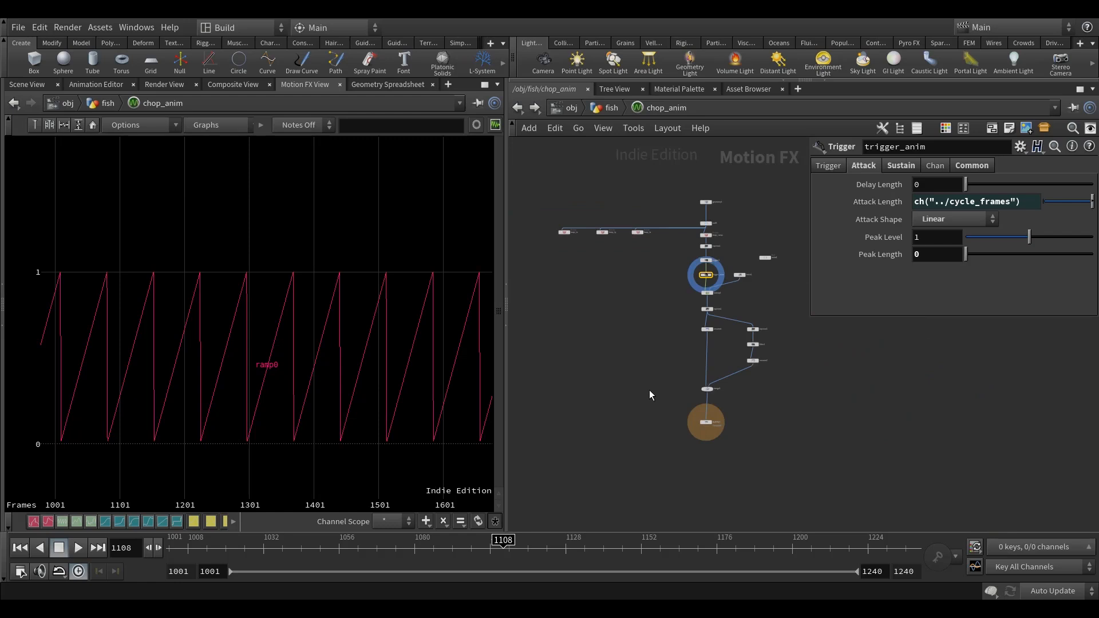
scroll(625, 238, up, 3)
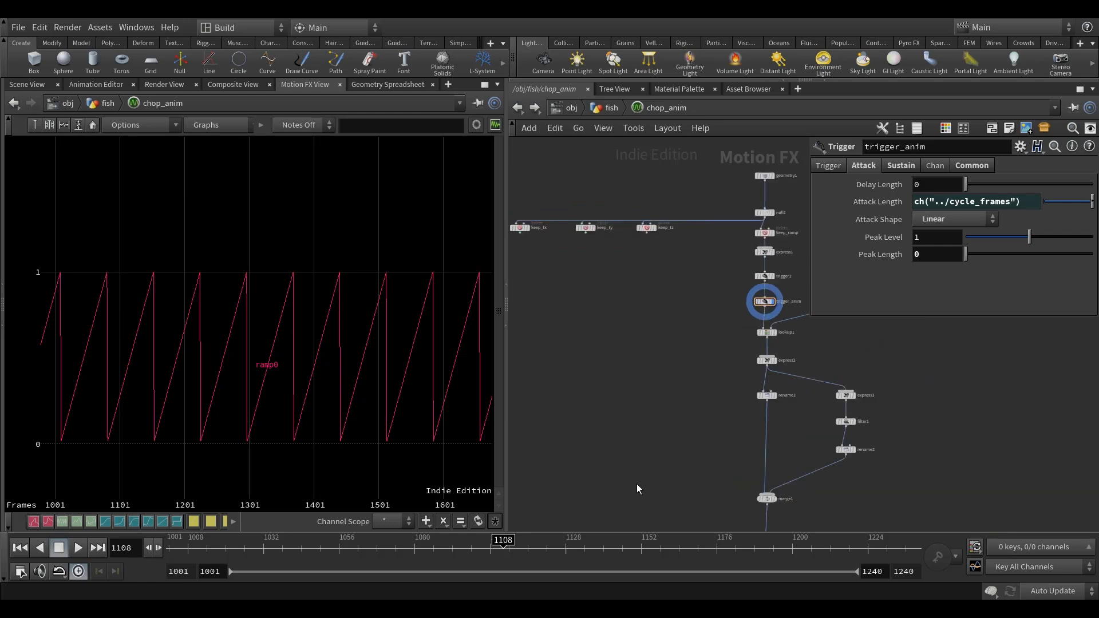
key(Tab)
text(mer)
click(756, 293)
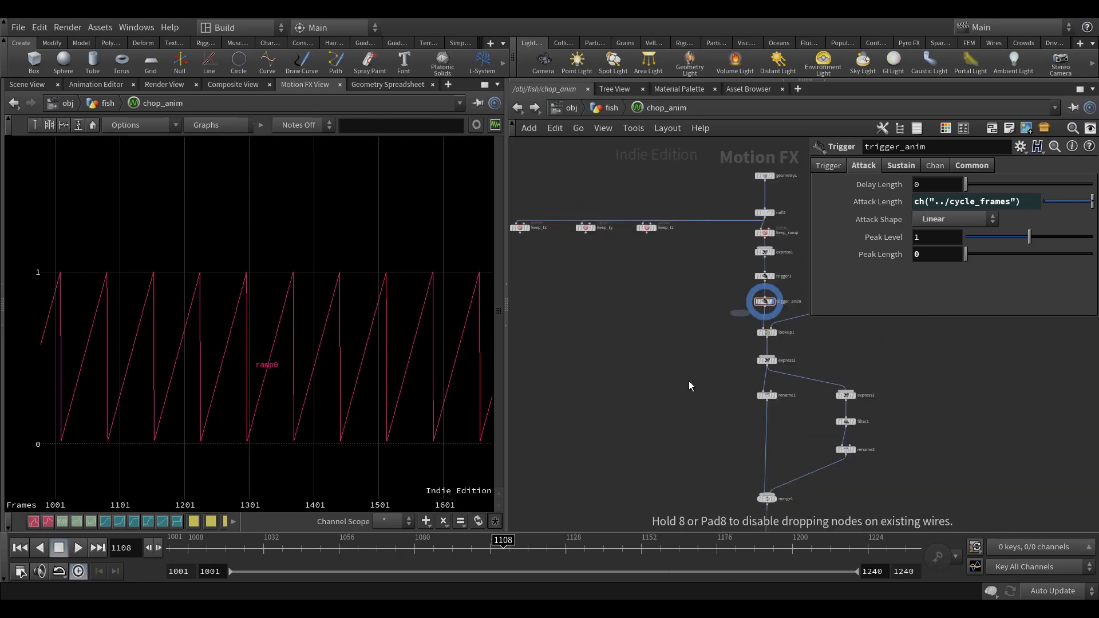
click(654, 478)
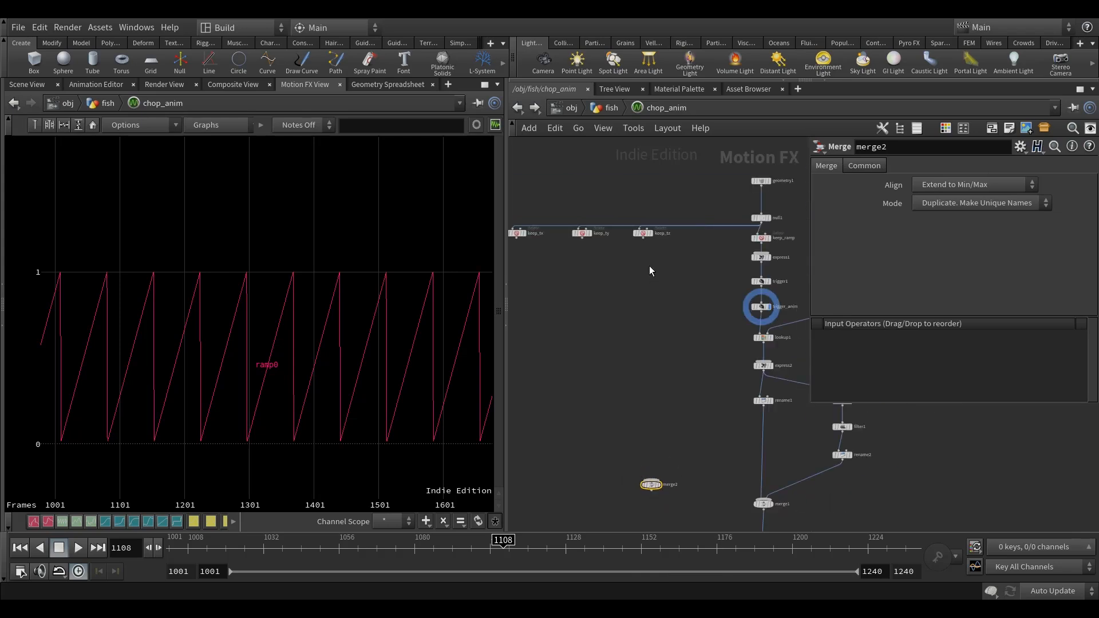
click(645, 239)
click(651, 480)
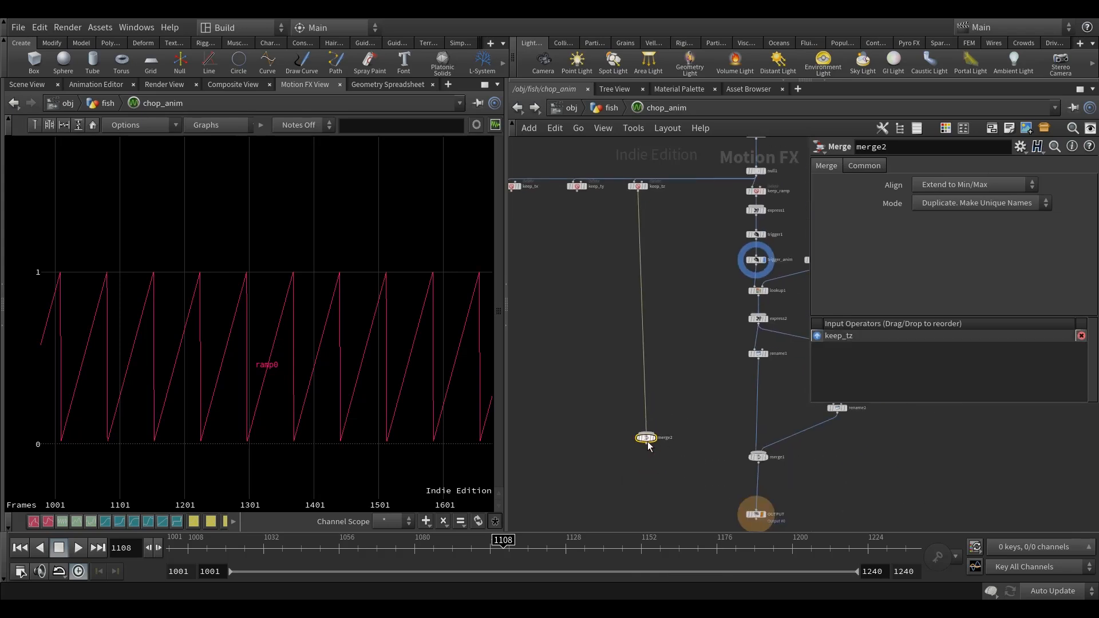
click(750, 455)
Go up to the fish network and open the parameter interface editor for chop_anim.
drag(654, 448, 647, 457)
middle_drag(527, 324, 570, 346)
scroll(566, 264, up, 2)
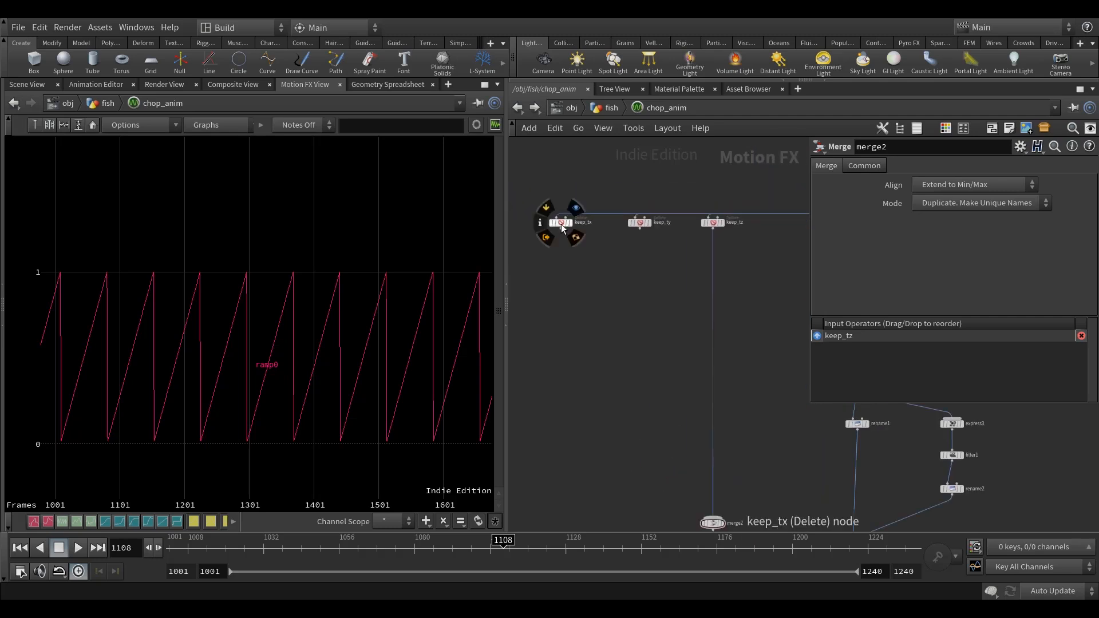
middle_drag(668, 285, 646, 298)
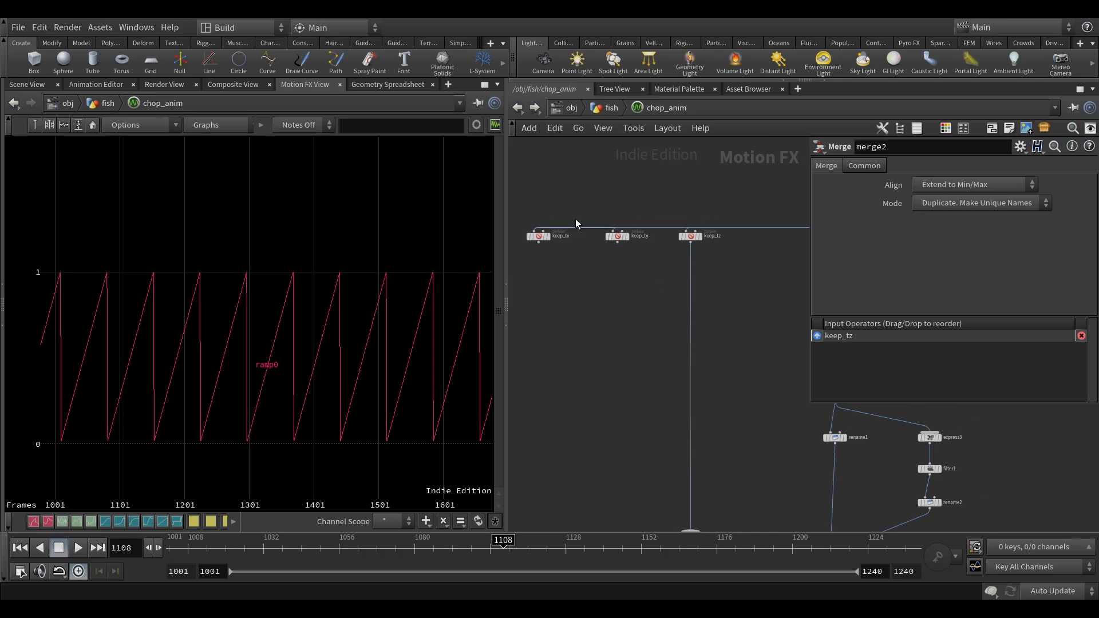
click(615, 108)
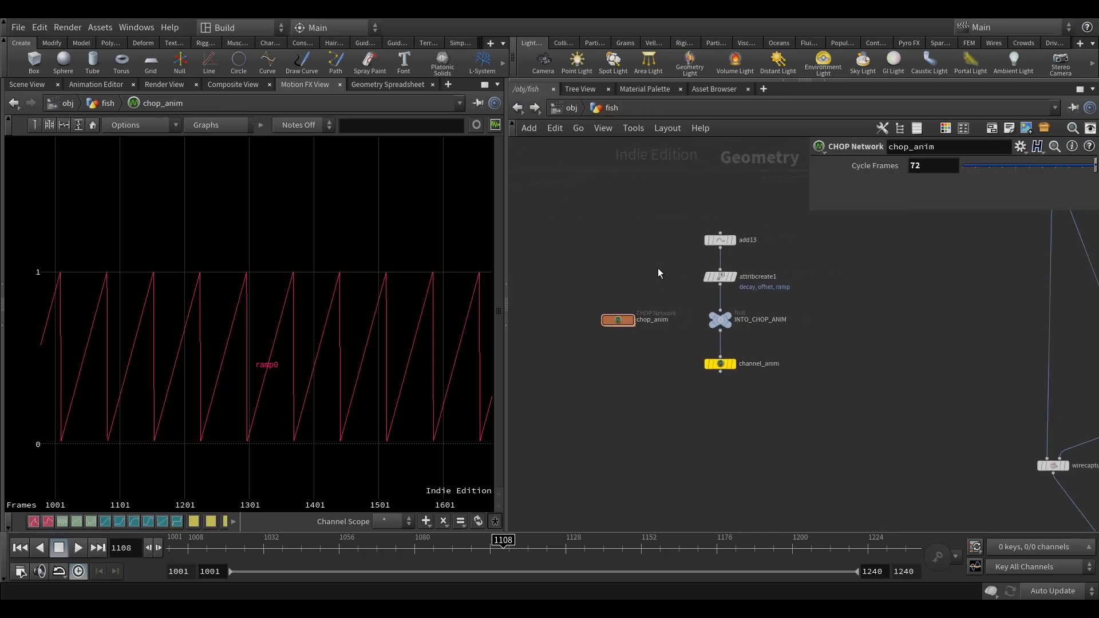
right_click(611, 314)
mouse_move(626, 372)
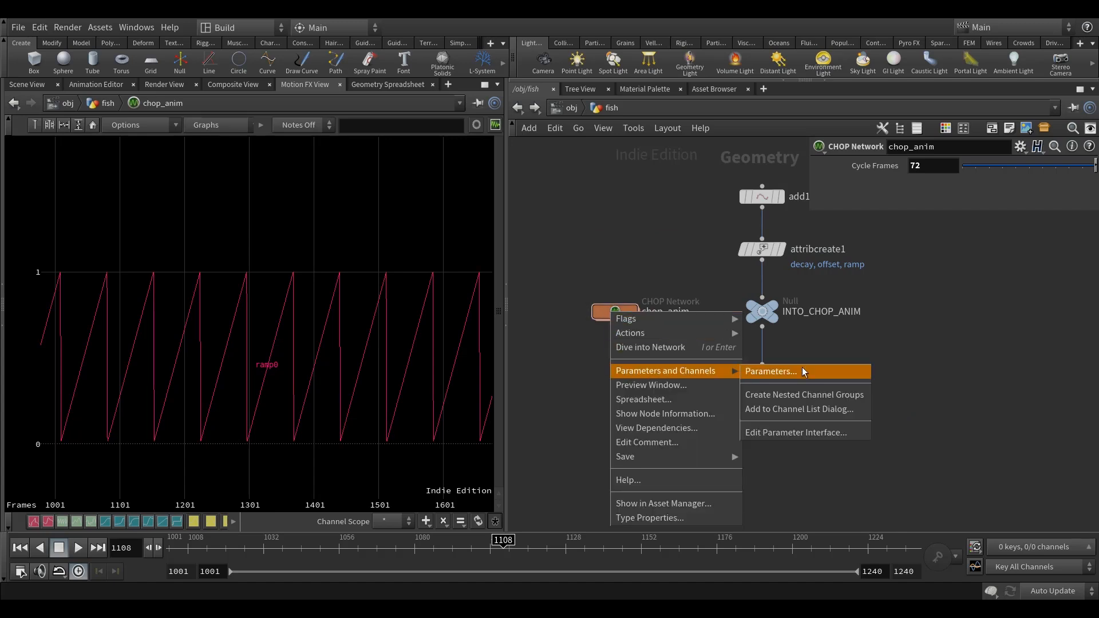
click(794, 431)
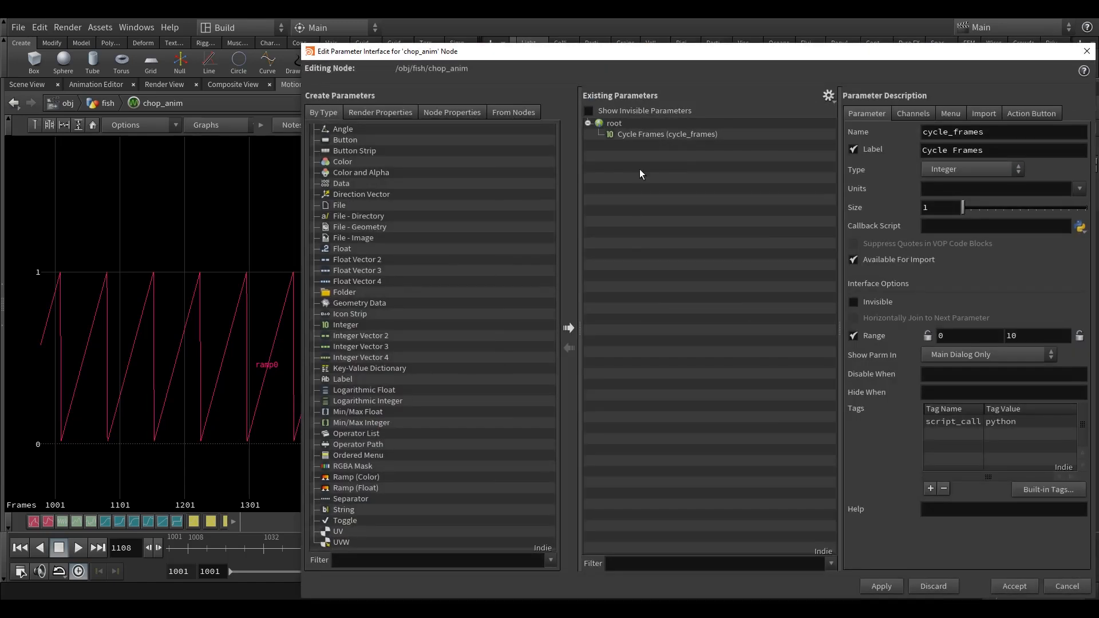
drag(776, 44, 687, 48)
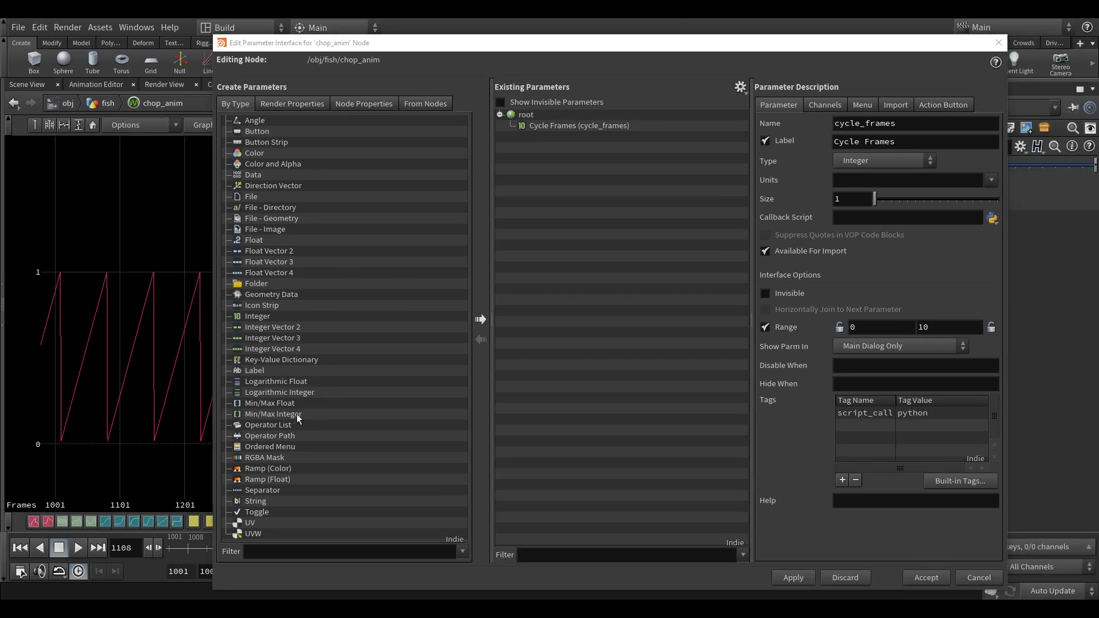
Add a separator below Cycle Frames, followed by a float parameter named x_offset with the label X Offset.
drag(262, 492, 558, 129)
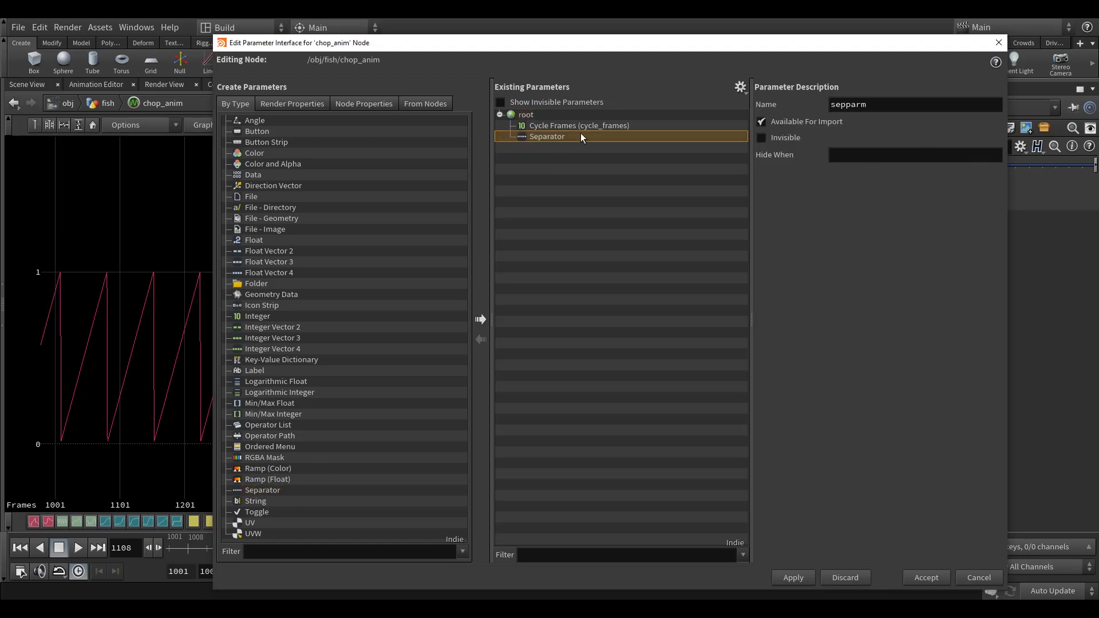
drag(258, 240, 550, 140)
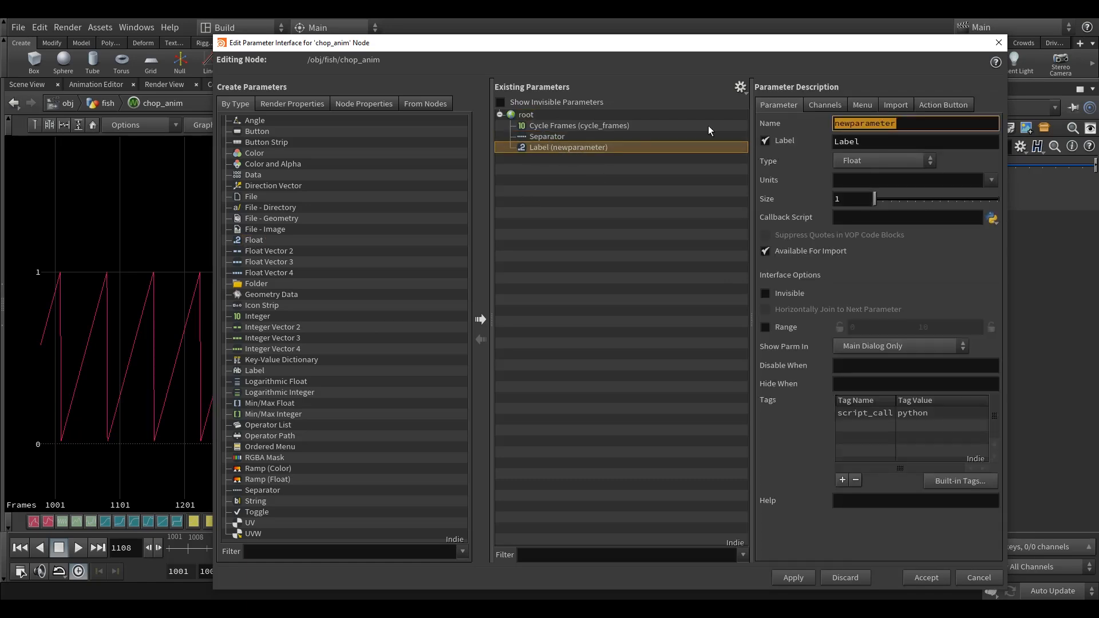
text(x_off)
text(ser)
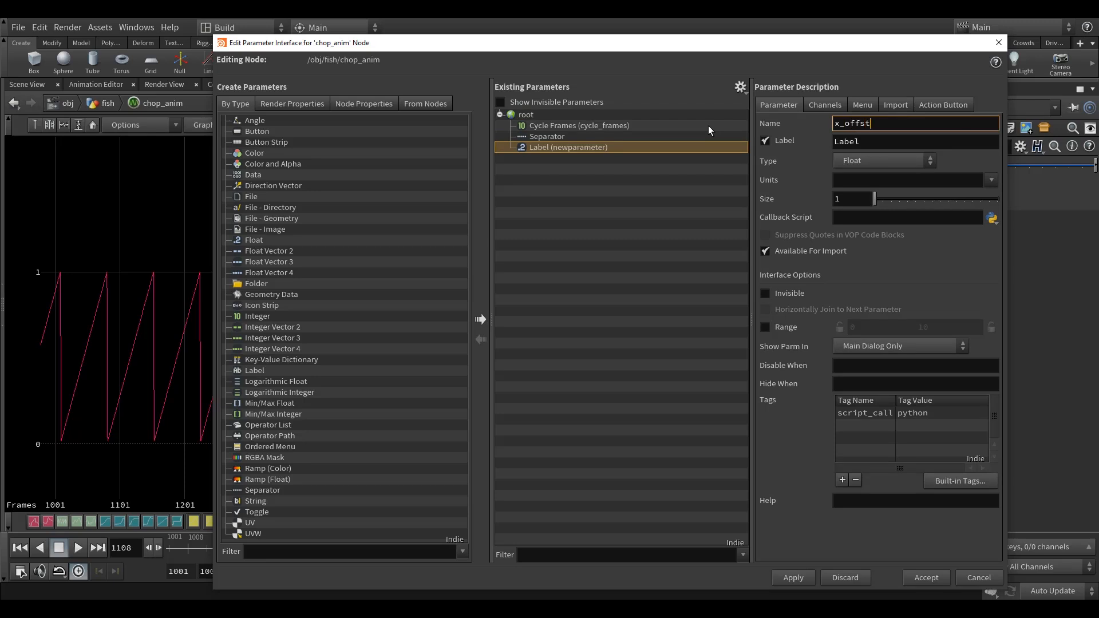
key(BackSpace)
text(t)
key(Tab)
text(X)
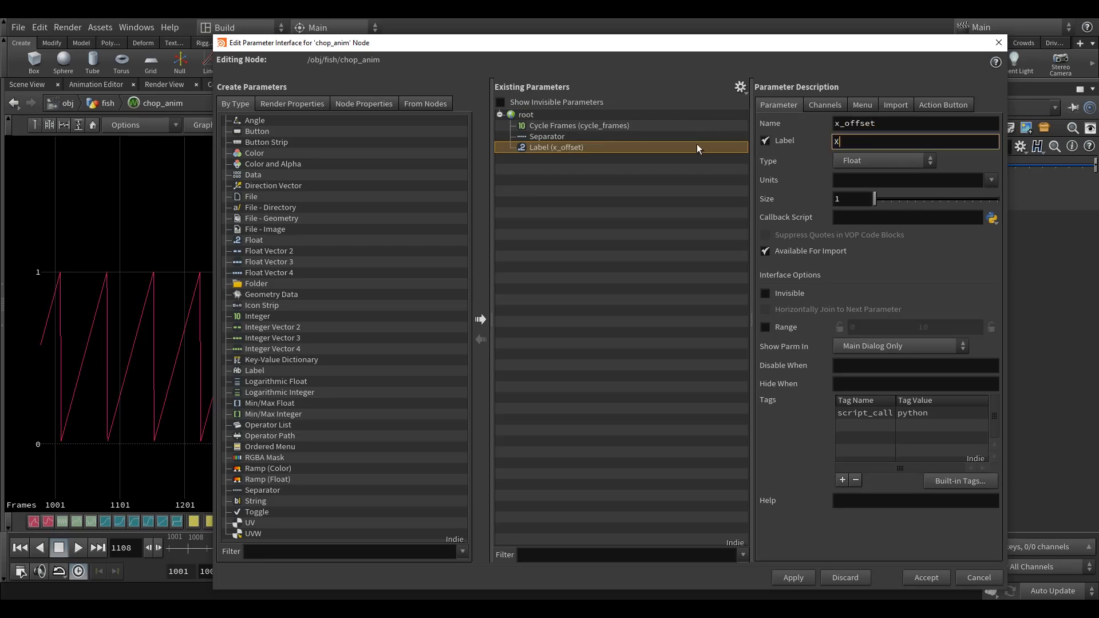
text( Offset)
key(Return)
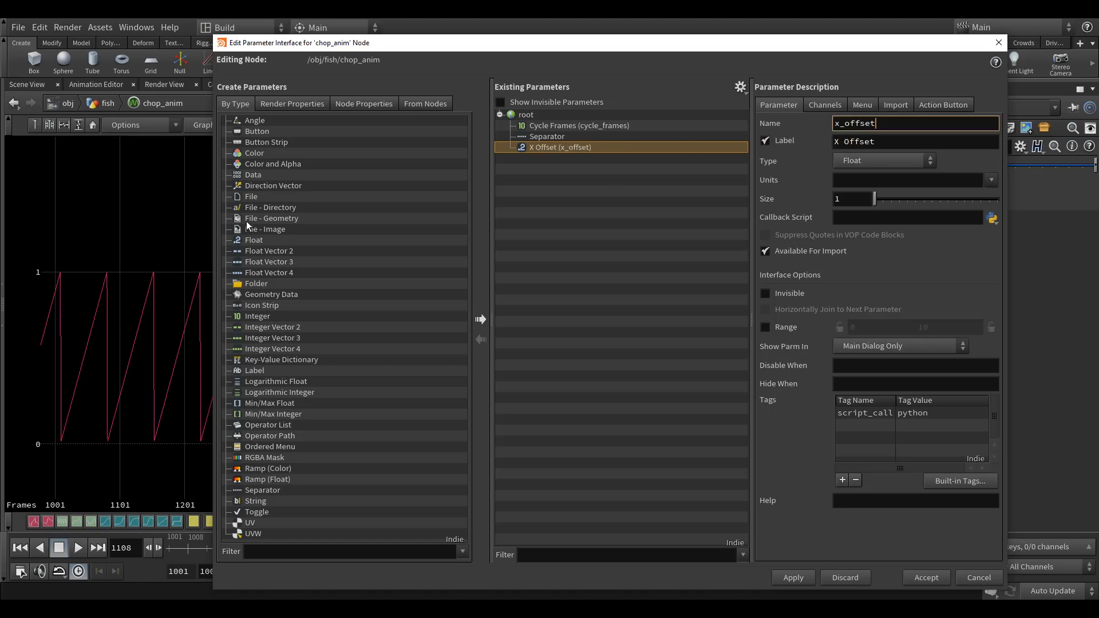
Add a second float parameter named y_offset with the label Y Offset and accept the interface changes.
drag(252, 240, 539, 150)
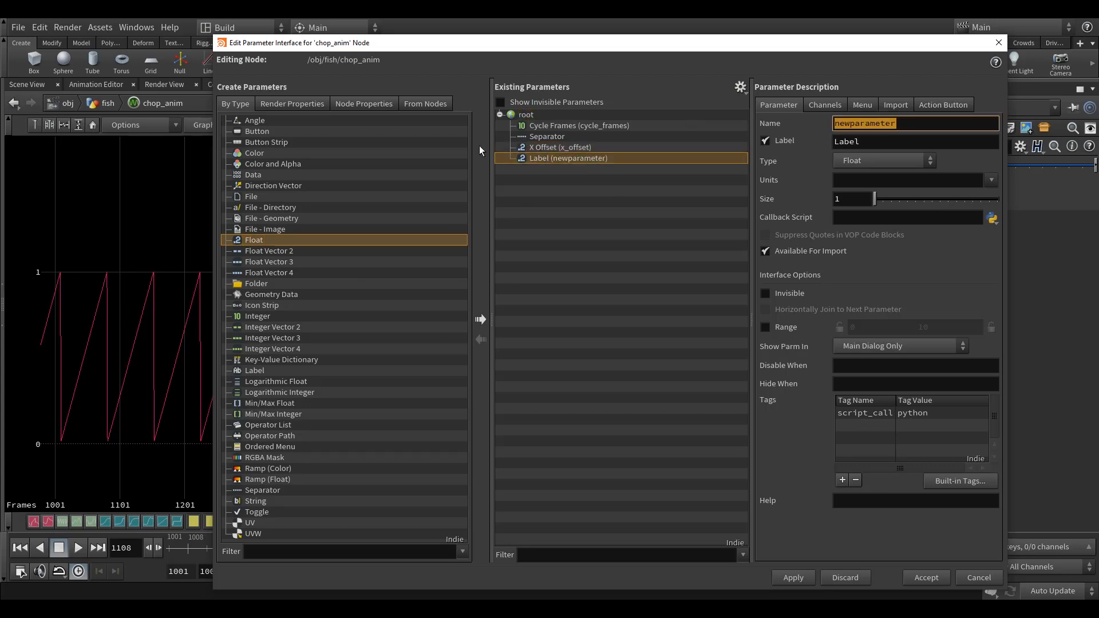
text(y_offset)
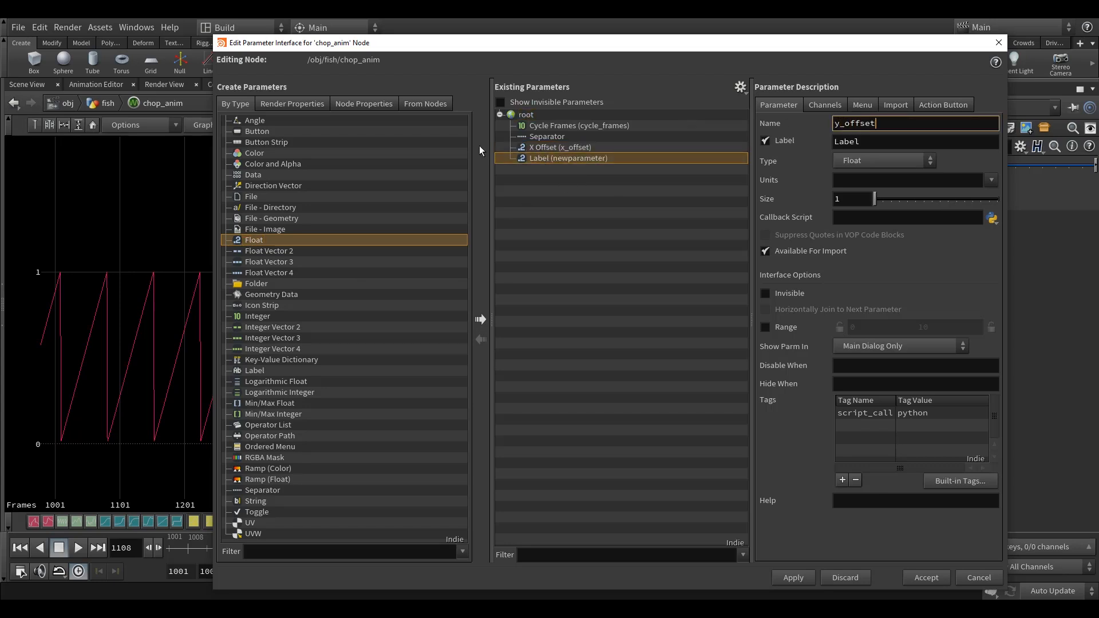
key(Tab)
text(Y)
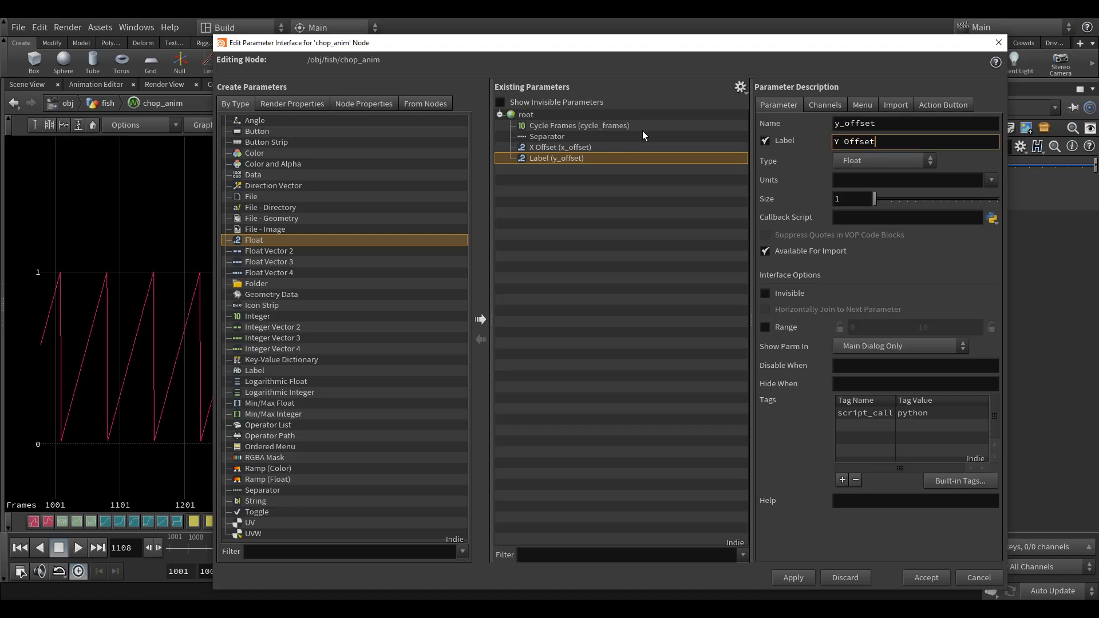
click(910, 129)
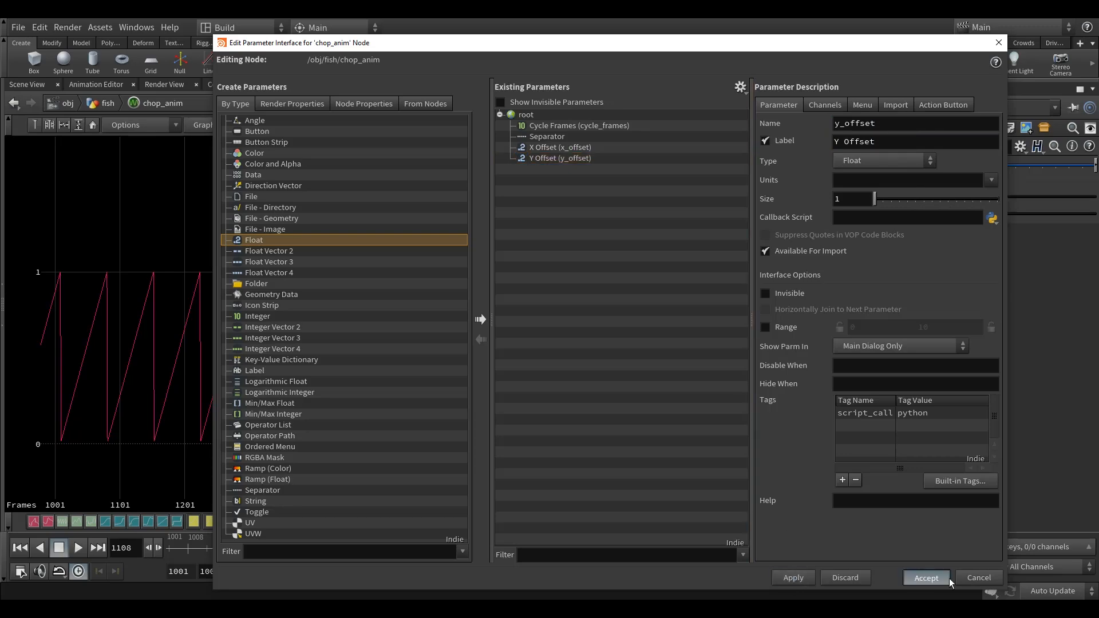
click(926, 578)
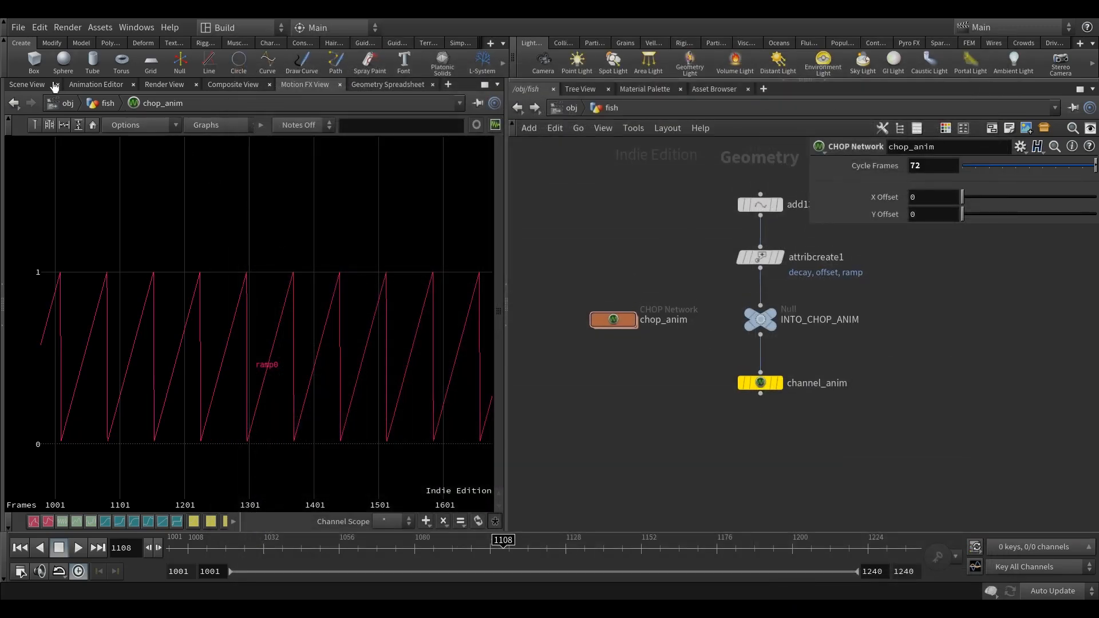
Show the fish in the Scene View and examine its direction of movement from several angles.
click(38, 87)
key(space)
mouse_move(331, 407)
mouse_down()
mouse_move(344, 400)
mouse_move(317, 379)
mouse_move(380, 370)
mouse_up()
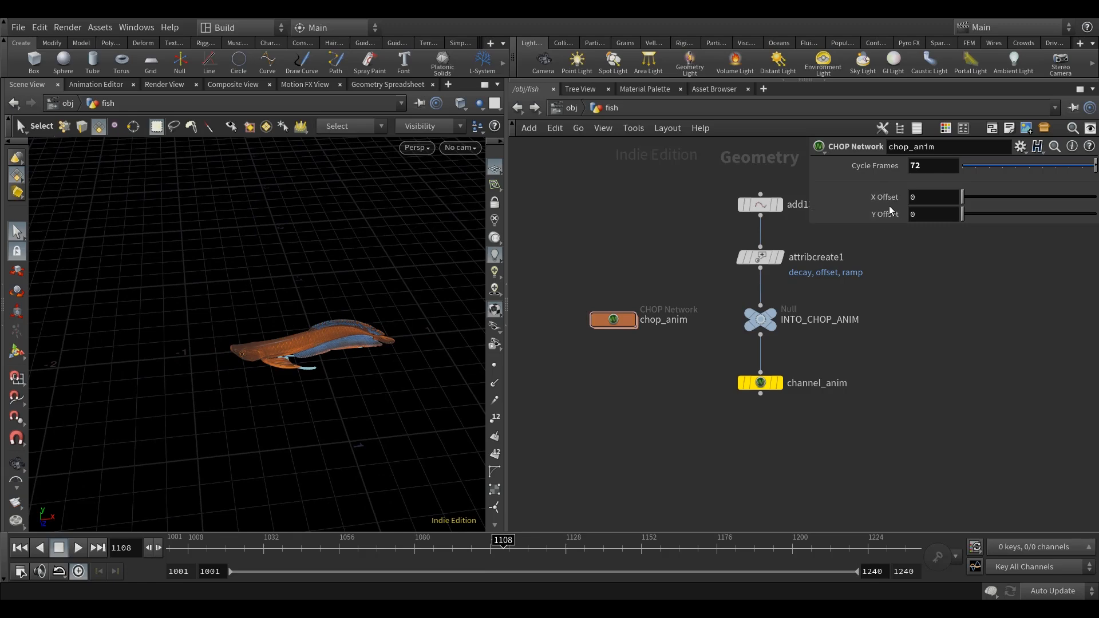
middle_drag(941, 300, 938, 307)
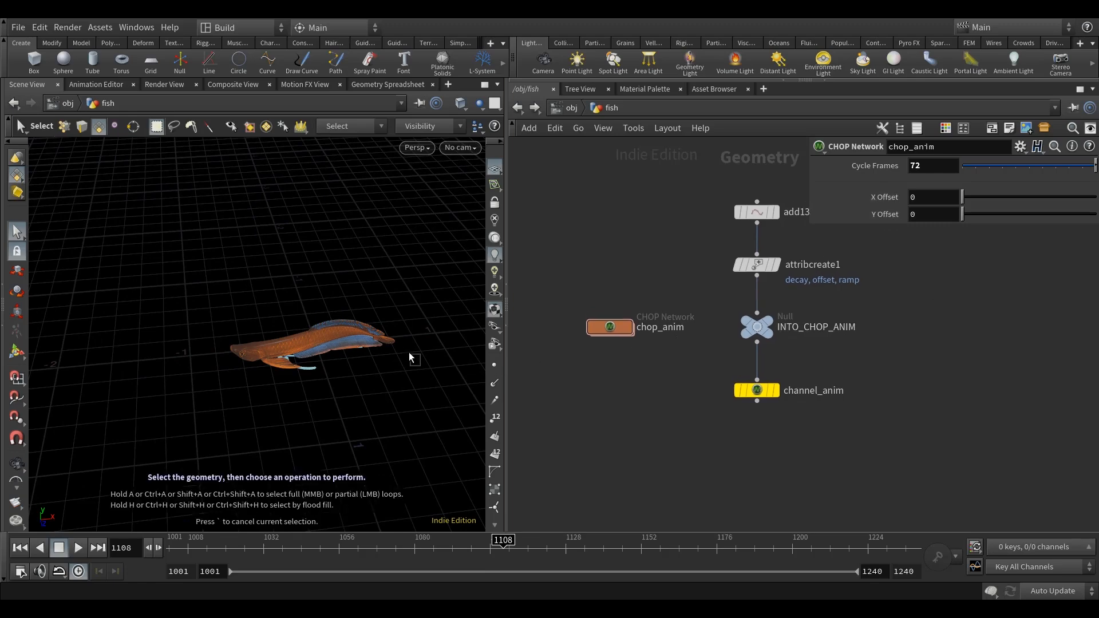
alt+drag(374, 432, 368, 344)
alt+drag(431, 392, 456, 404)
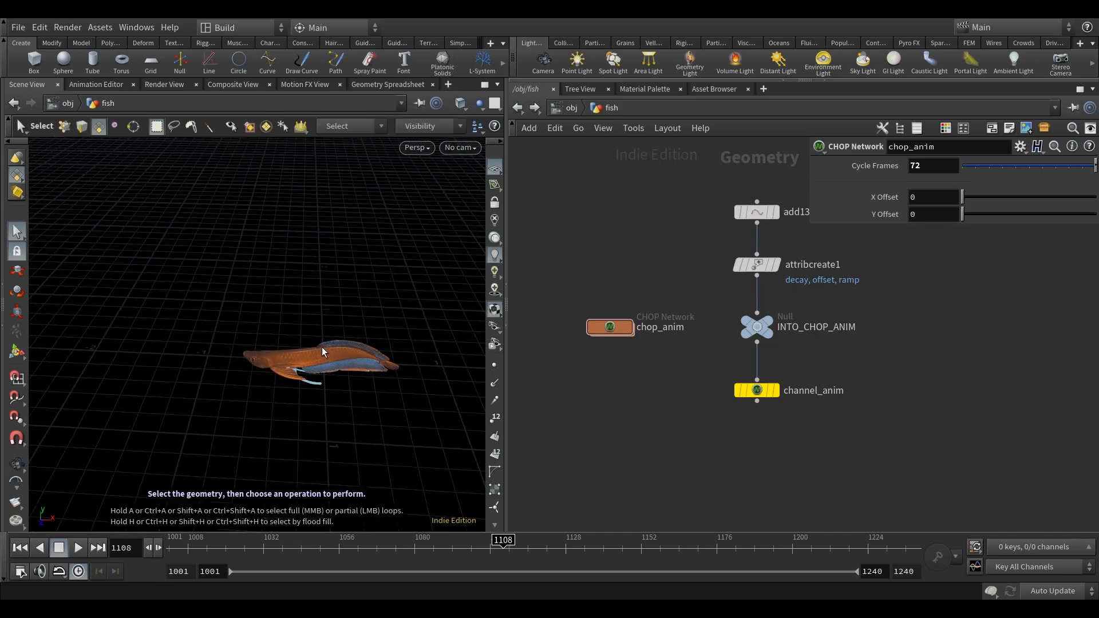
alt+drag(360, 324, 335, 331)
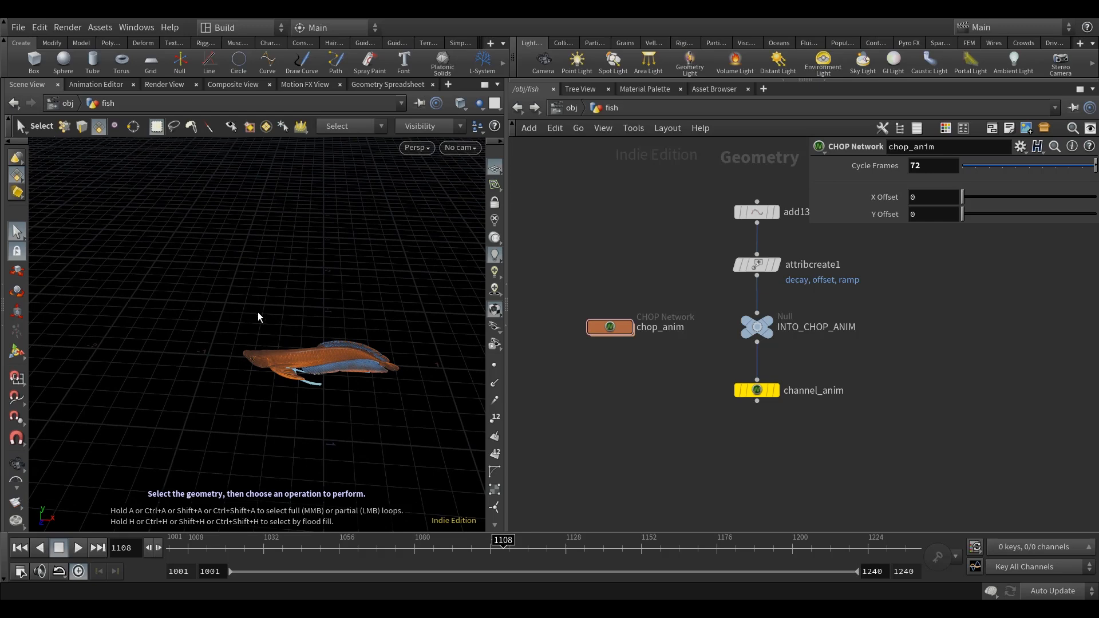
alt+drag(262, 324, 286, 334)
alt+drag(414, 353, 424, 358)
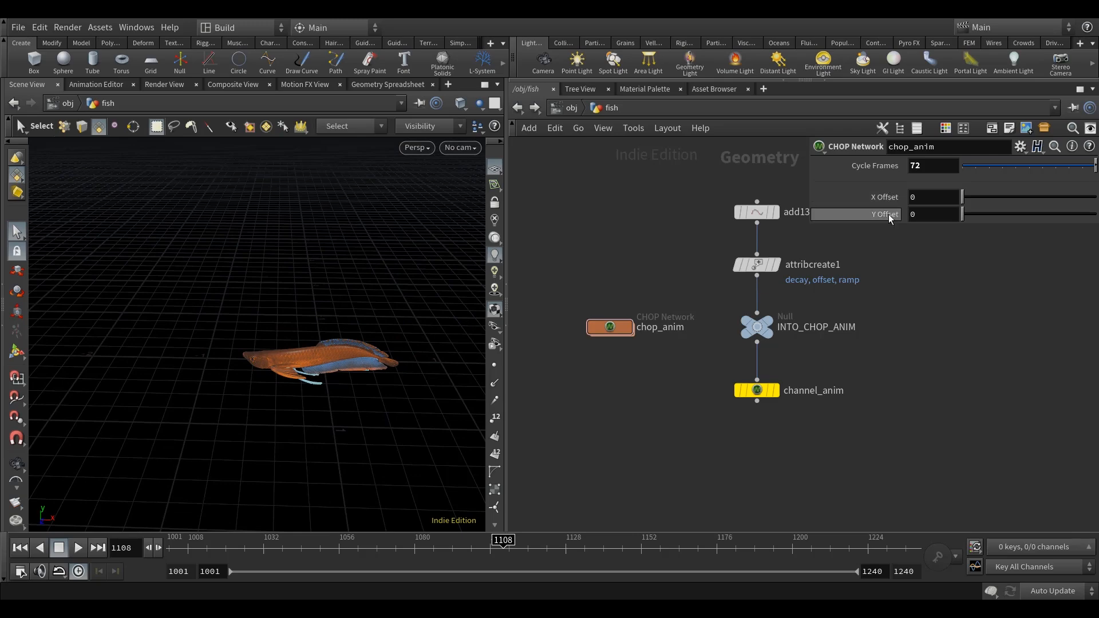
middle_drag(957, 302, 953, 318)
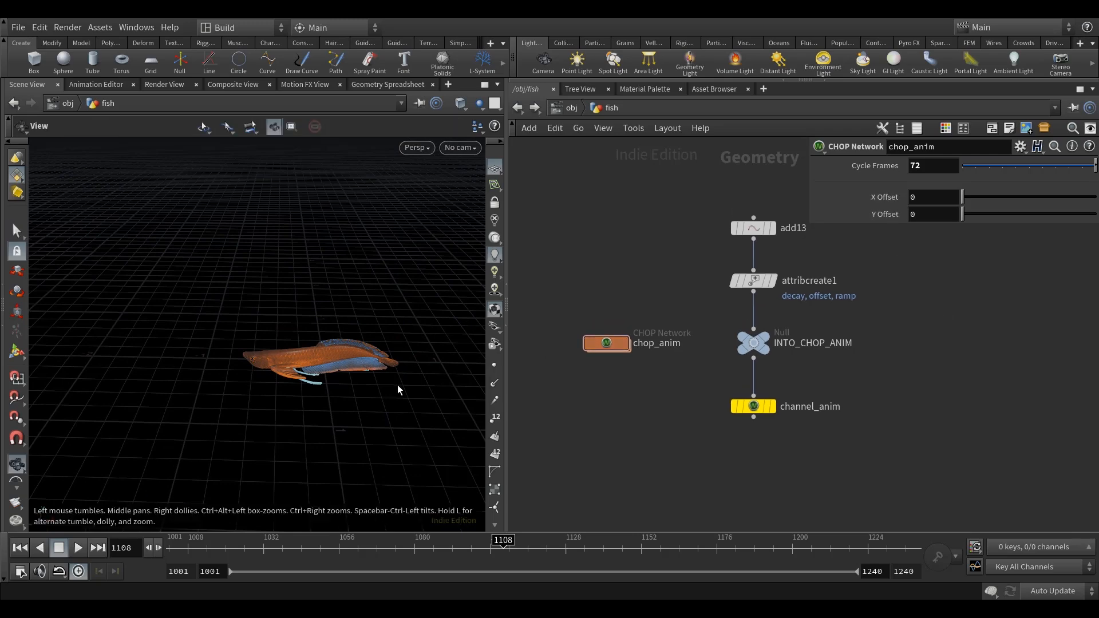
alt+drag(399, 389, 409, 389)
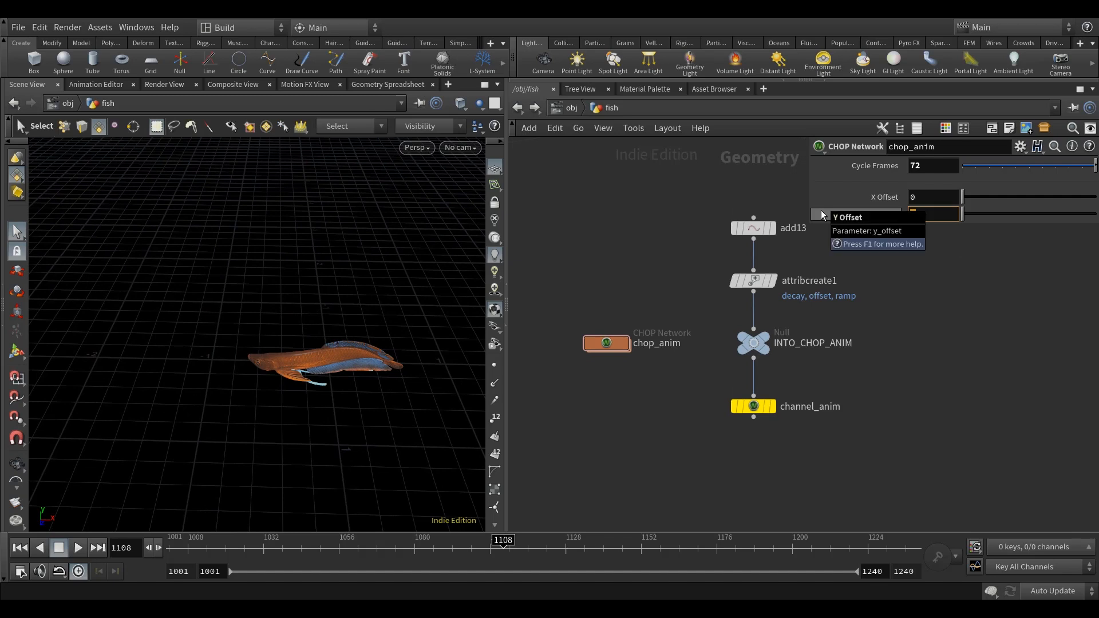
Set chop_anim's Y Offset to the expression .5/200.
text(200)
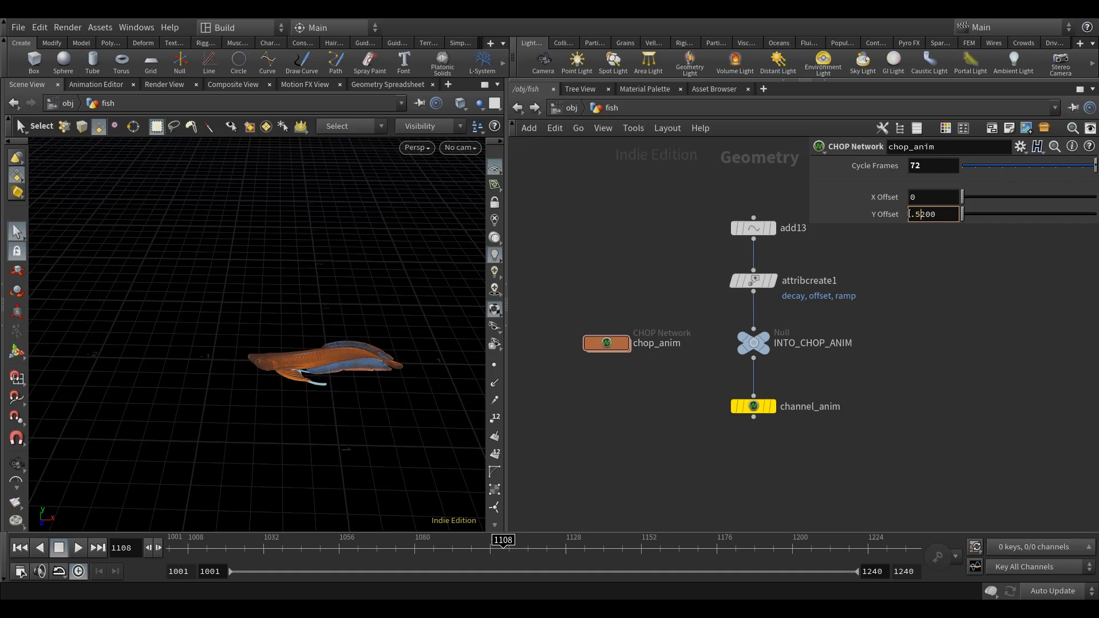
text(/)
middle_drag(641, 235, 641, 241)
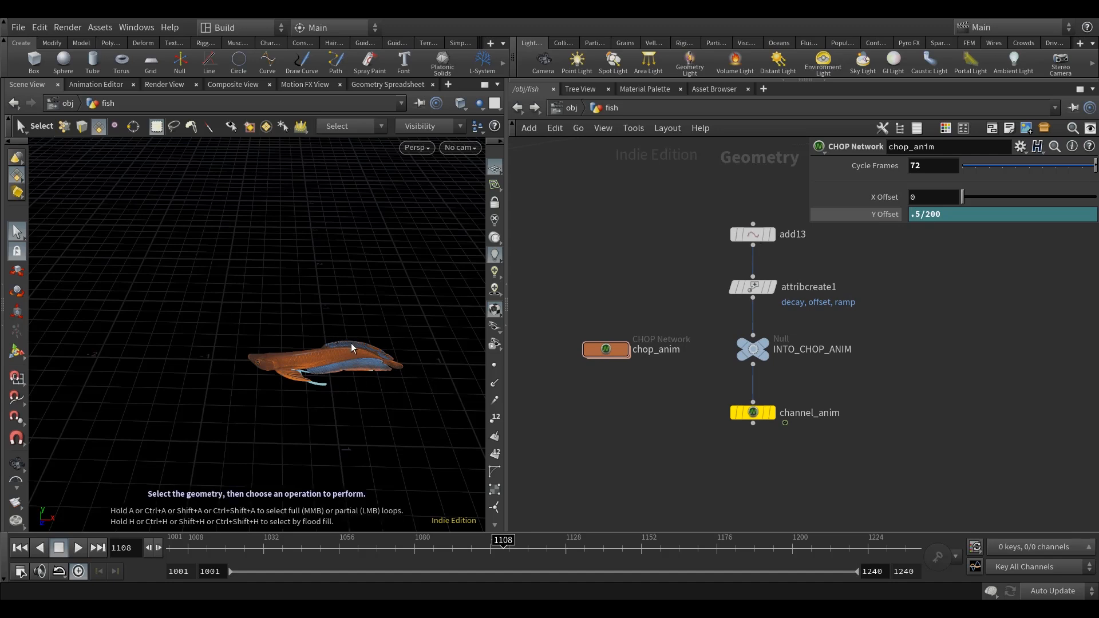
Link chop_anim's X Offset to its Y Offset with the expression -2*ch("y_offset").
right_click(872, 216)
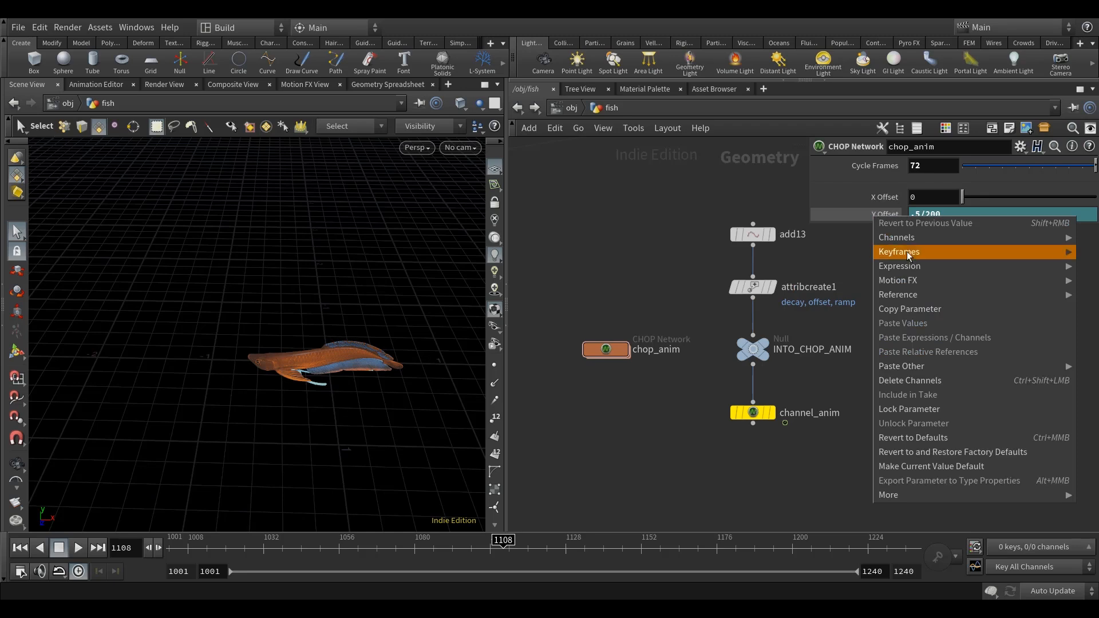
click(928, 309)
right_click(884, 198)
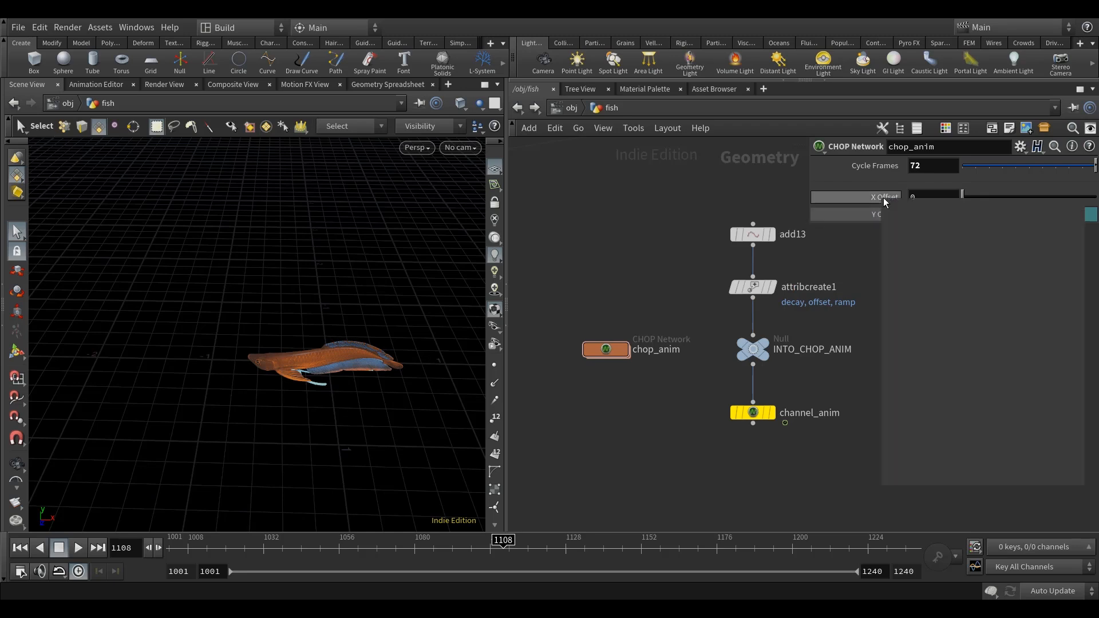
click(970, 336)
click(885, 200)
click(893, 198)
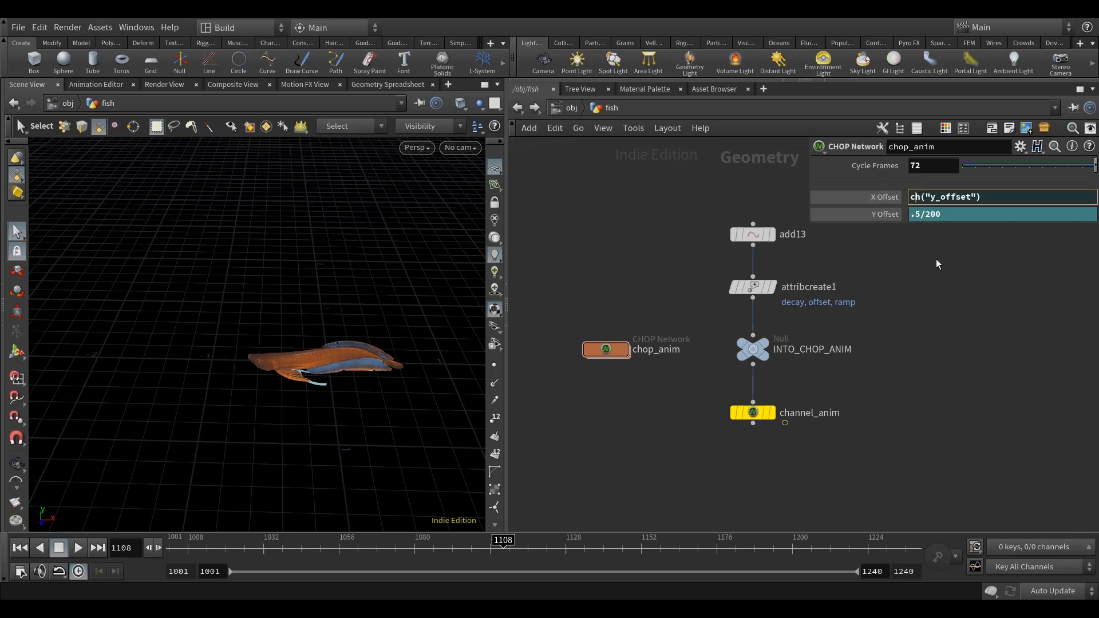
text(-2*)
key(Return)
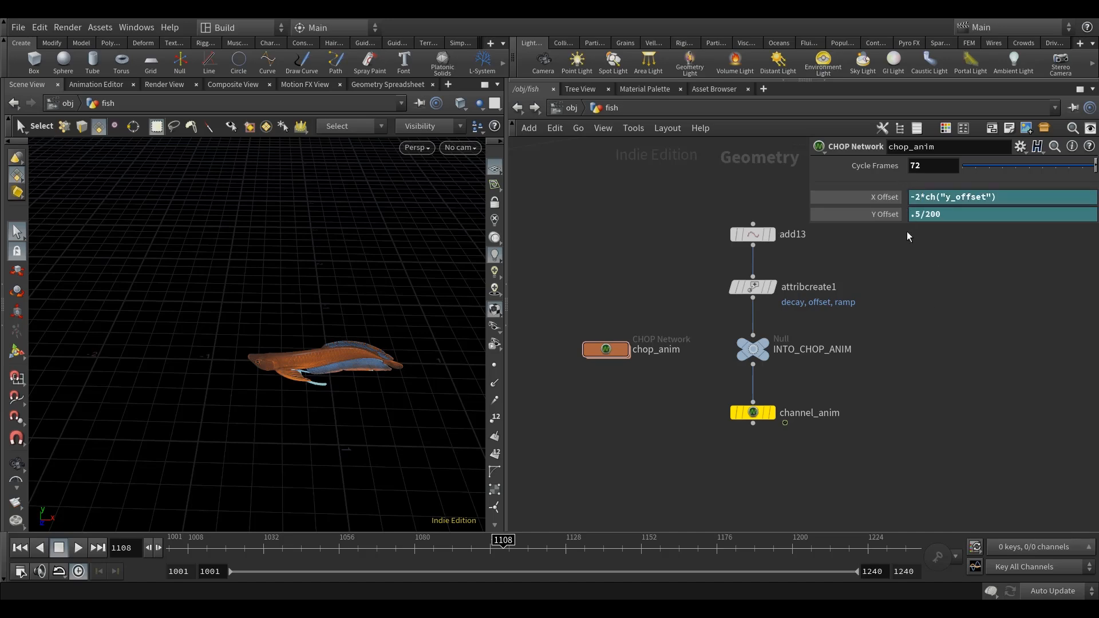
middle_drag(949, 304, 948, 315)
alt+drag(236, 372, 246, 338)
alt+middle_drag(246, 337, 232, 348)
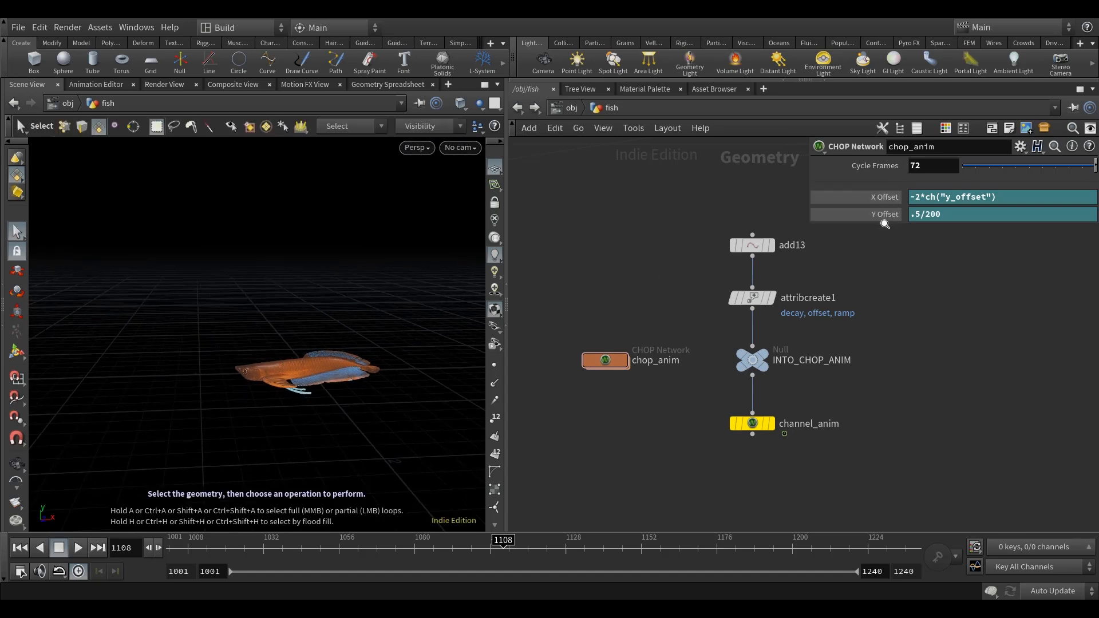
alt+drag(388, 362, 373, 392)
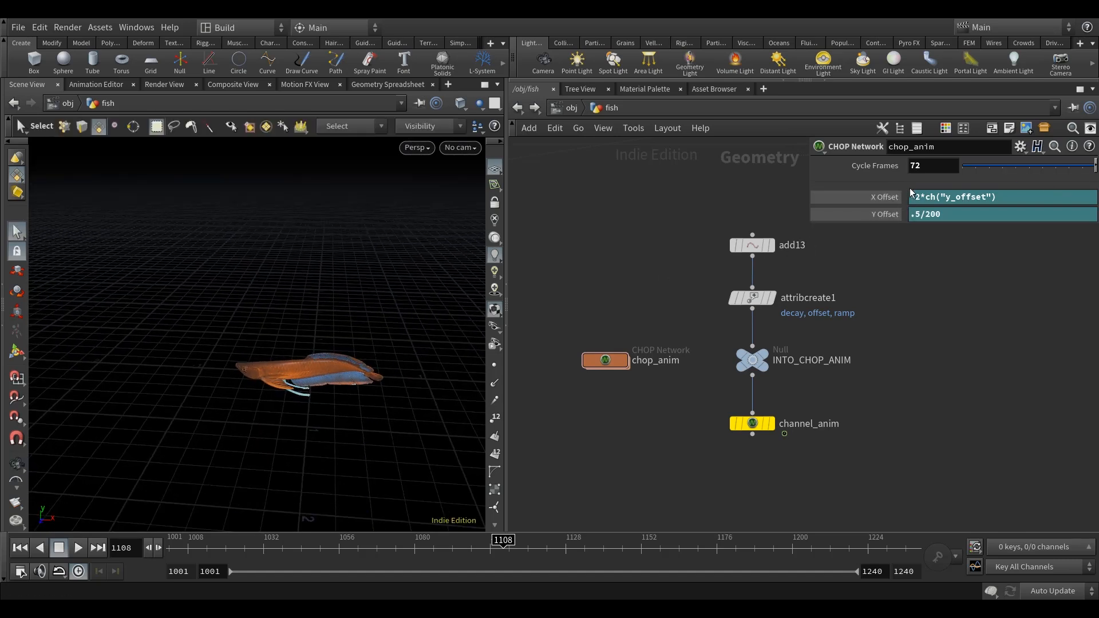
click(892, 216)
click(888, 215)
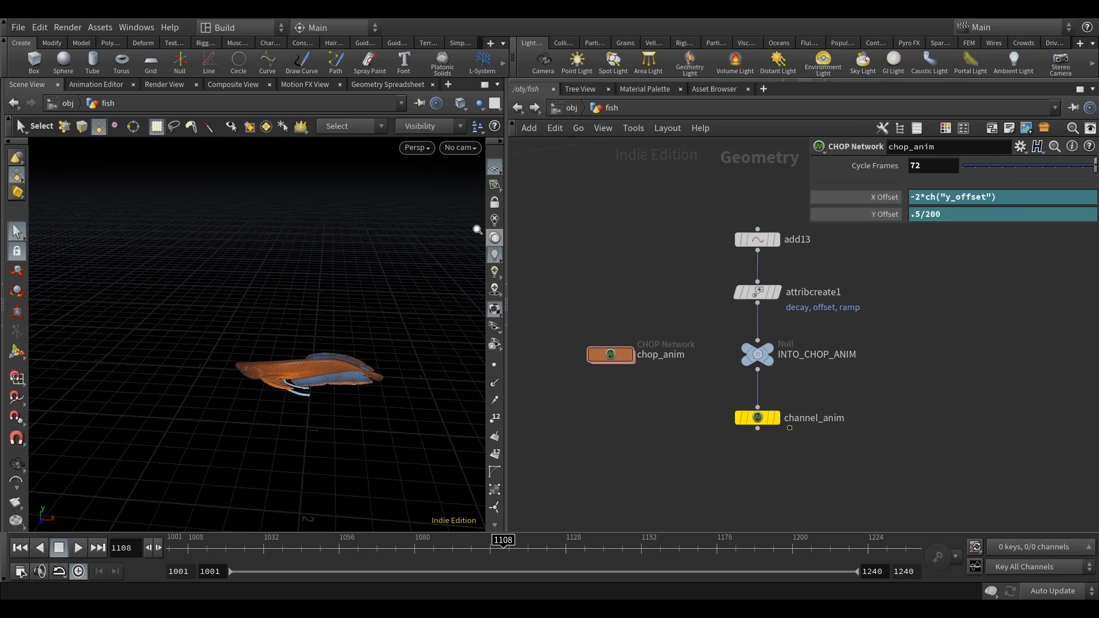
Show the Motion FX View, go inside the chop_anim network and select the trigger_anim node.
click(304, 84)
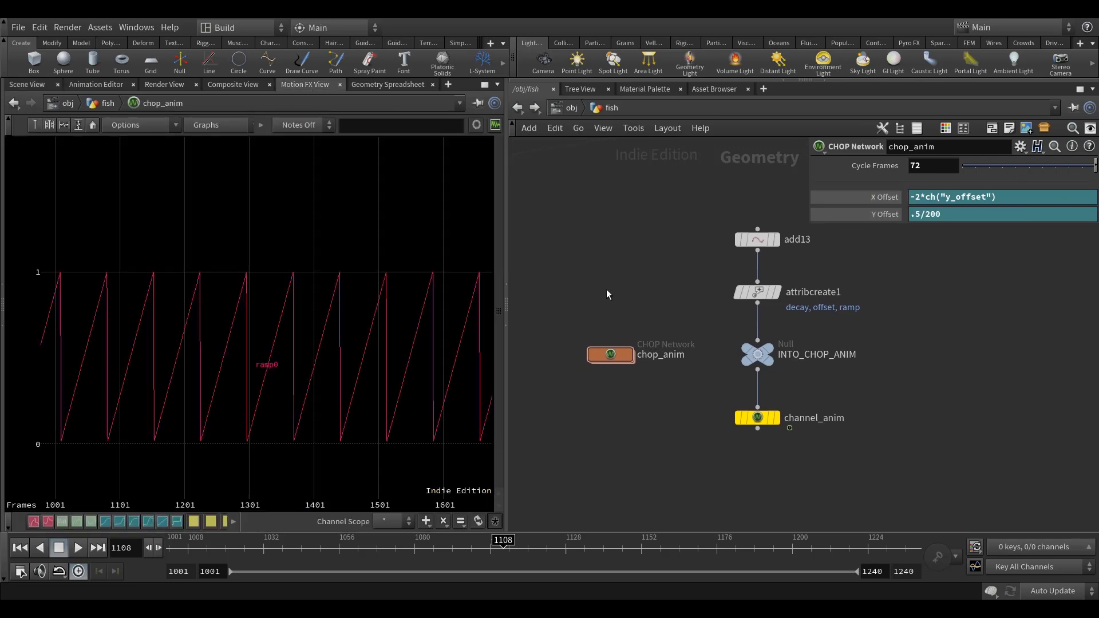
double_click(613, 355)
middle_drag(702, 383, 743, 394)
scroll(661, 326, up, 8)
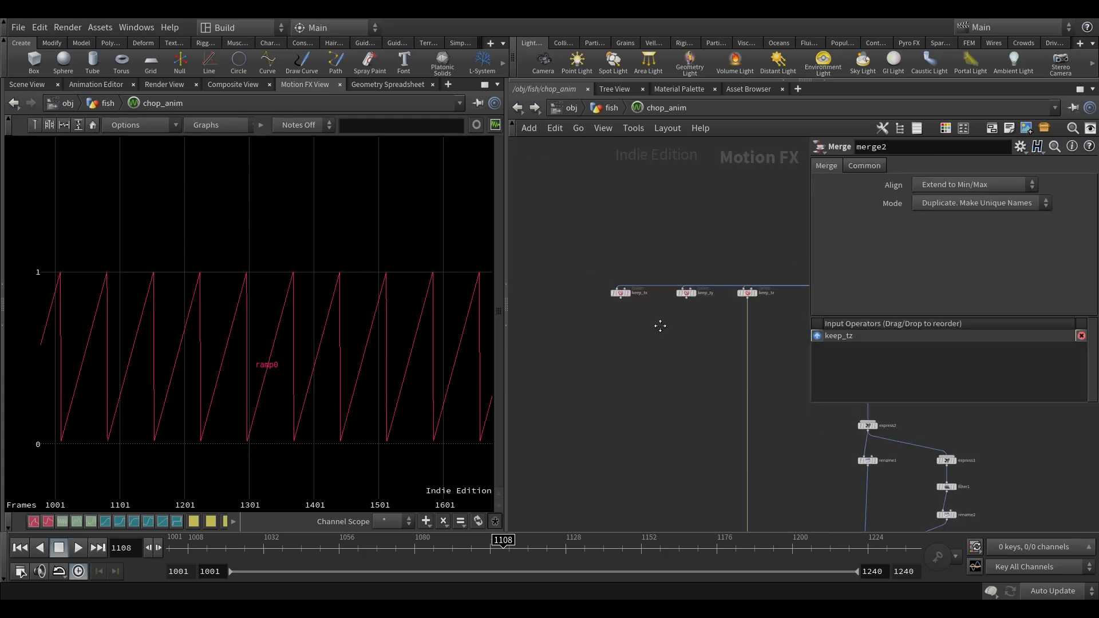
scroll(674, 389, up, 3)
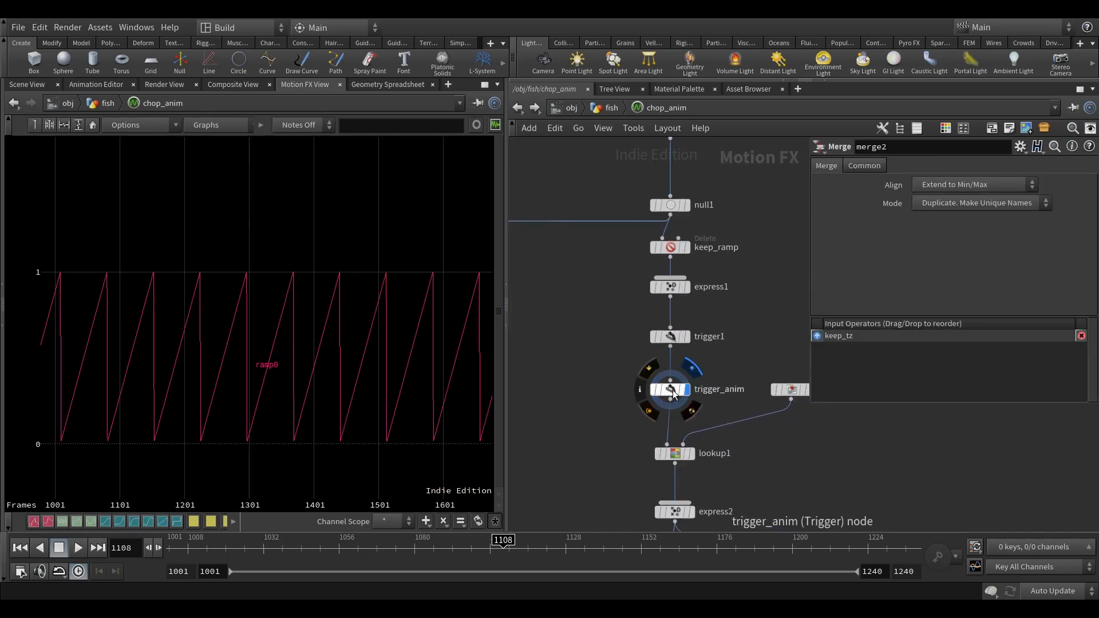
click(674, 389)
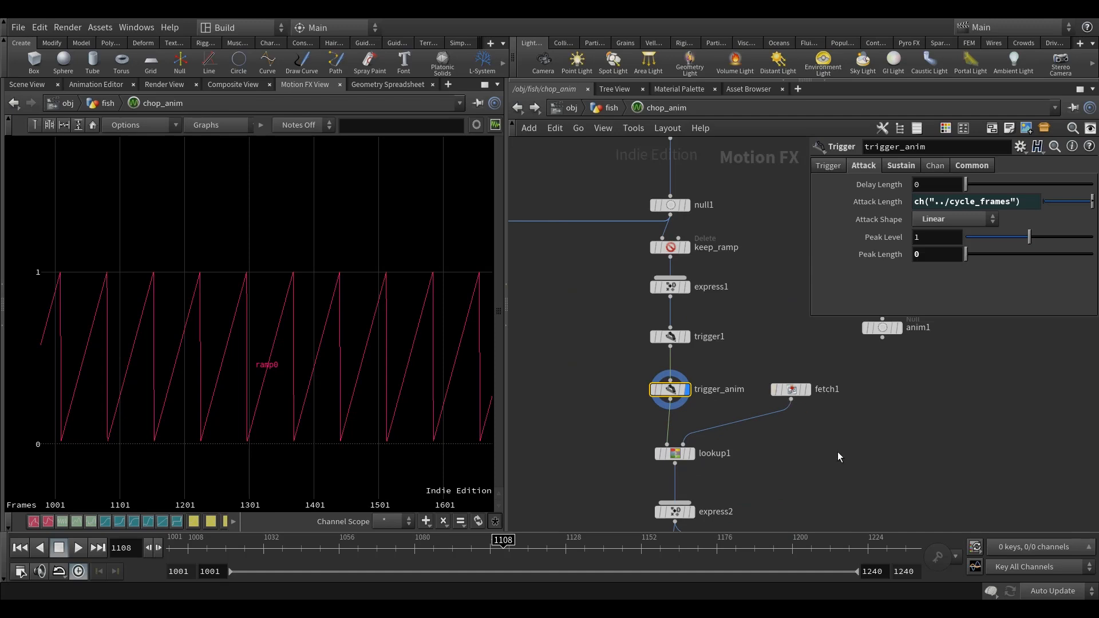
middle_drag(825, 456, 821, 434)
mouse_move(659, 436)
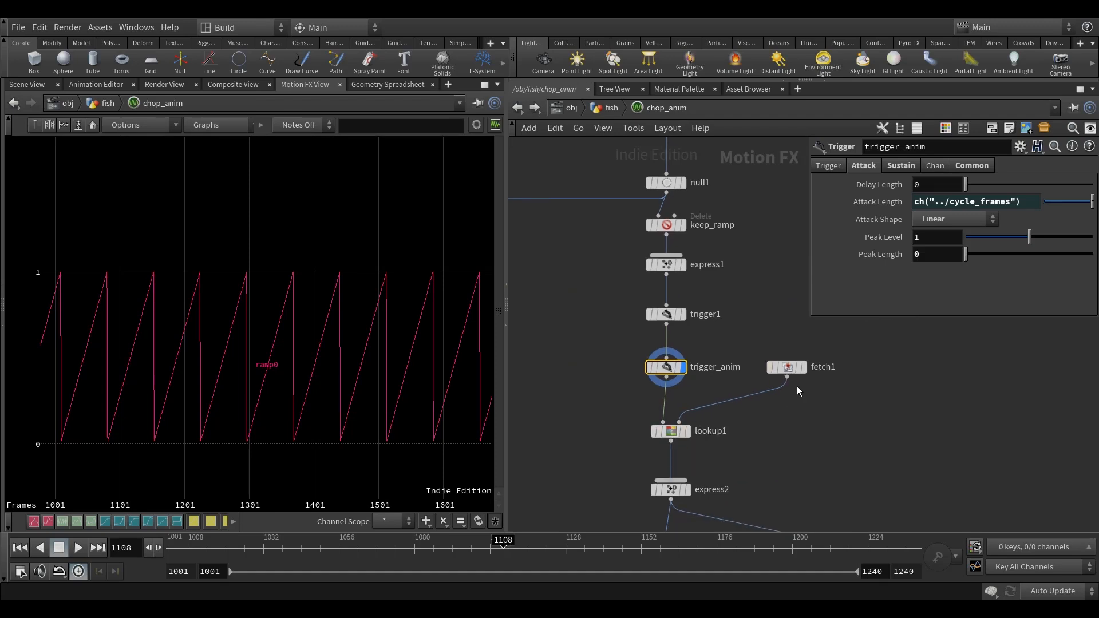
Align anim1 beside fetch1, then duplicate fetch1, anim1 and lookup1 into the empty area below and left of keep_tx.
middle_drag(813, 408, 755, 442)
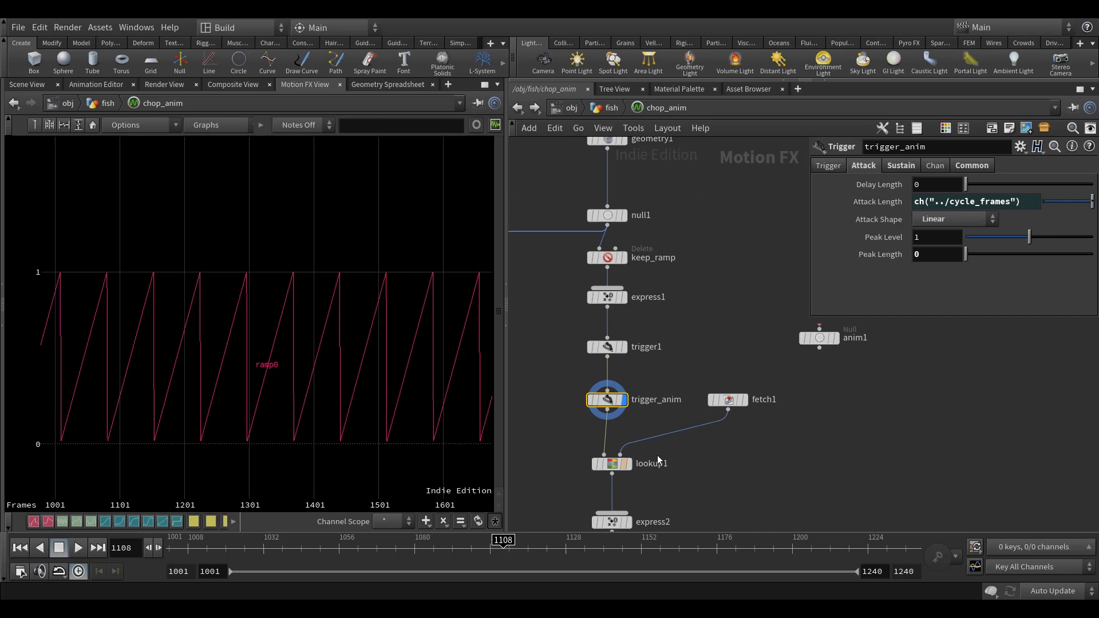
drag(831, 347, 827, 409)
drag(839, 455, 701, 362)
shift+click(612, 463)
scroll(757, 459, down, 3)
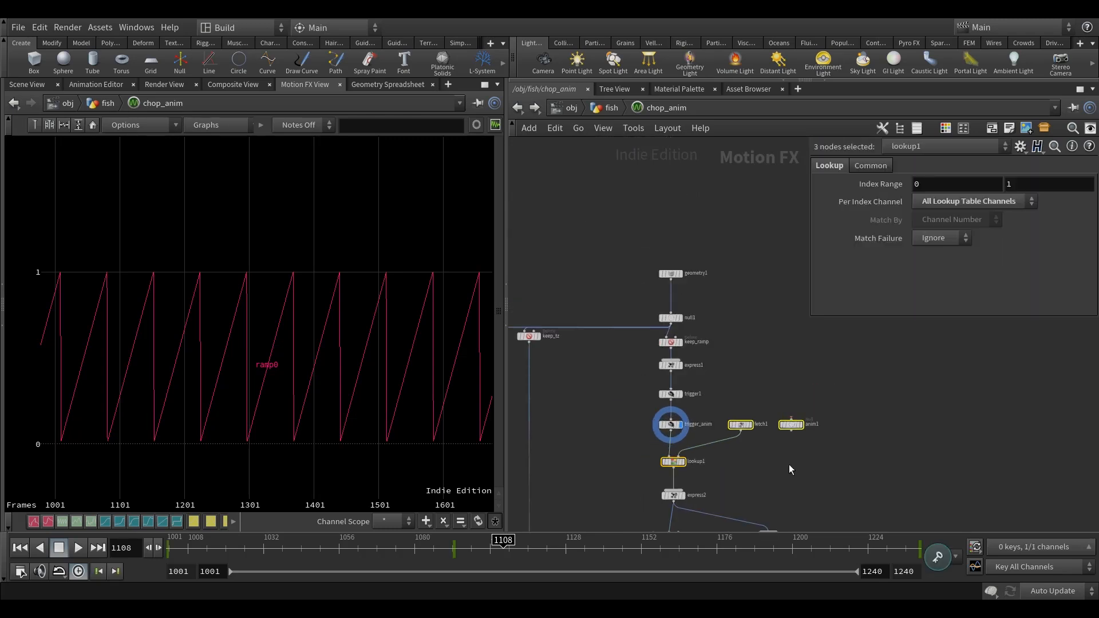
key(ctrl+c)
middle_drag(620, 431, 870, 418)
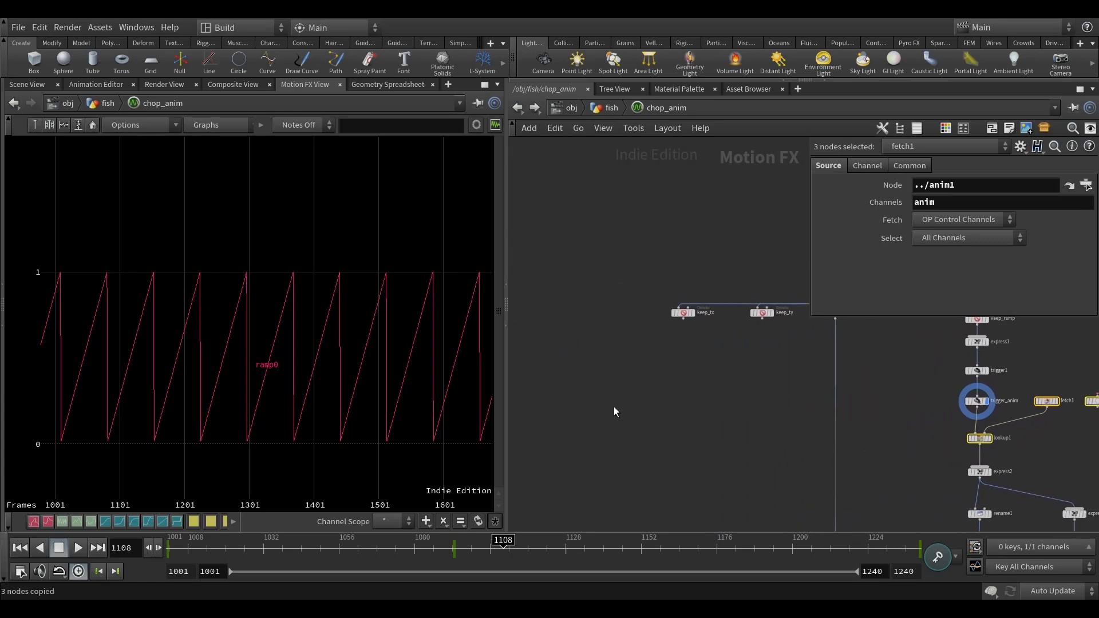
key(ctrl+v)
middle_drag(638, 453, 652, 451)
click(653, 450)
drag(721, 396, 571, 379)
scroll(571, 380, up, 5)
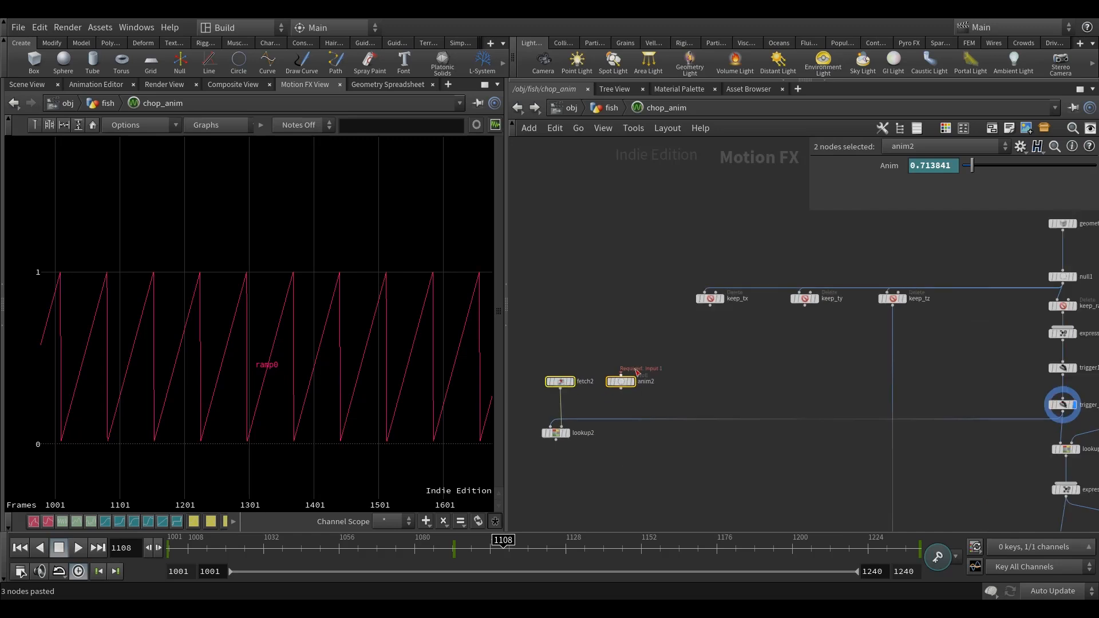
Delete the animation channel from the Anim parameter of the duplicated anim2 null.
click(695, 314)
middle_drag(680, 238, 679, 281)
right_click(861, 167)
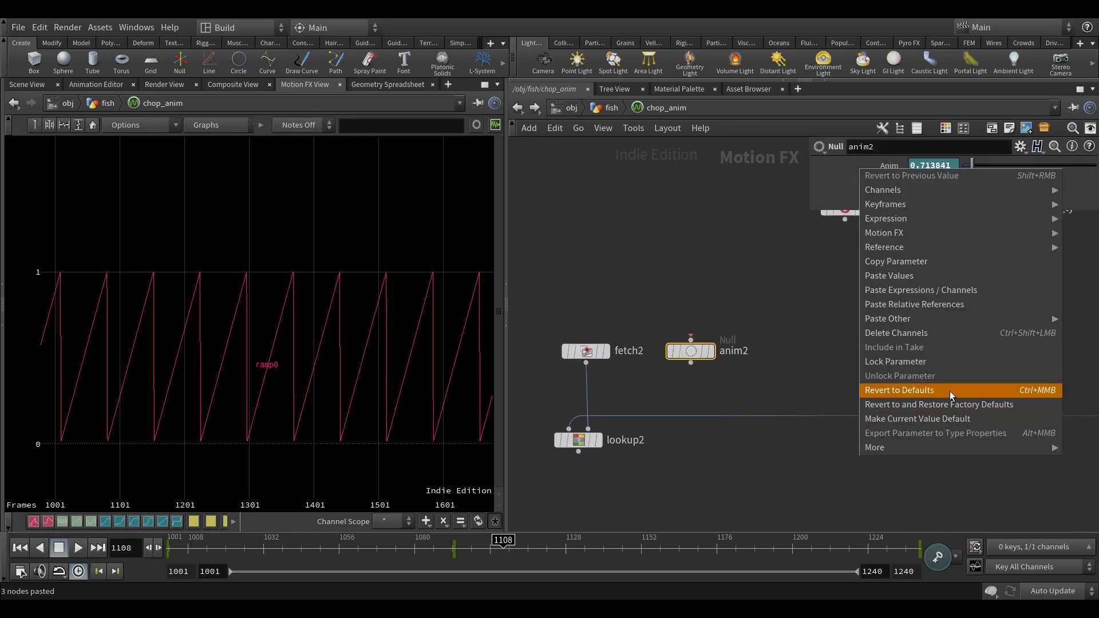
click(924, 334)
click(697, 271)
middle_drag(698, 271, 699, 276)
Show anim2's Anim channel in the Animation Editor and keyframe it at 1 on frame 1001.
click(694, 354)
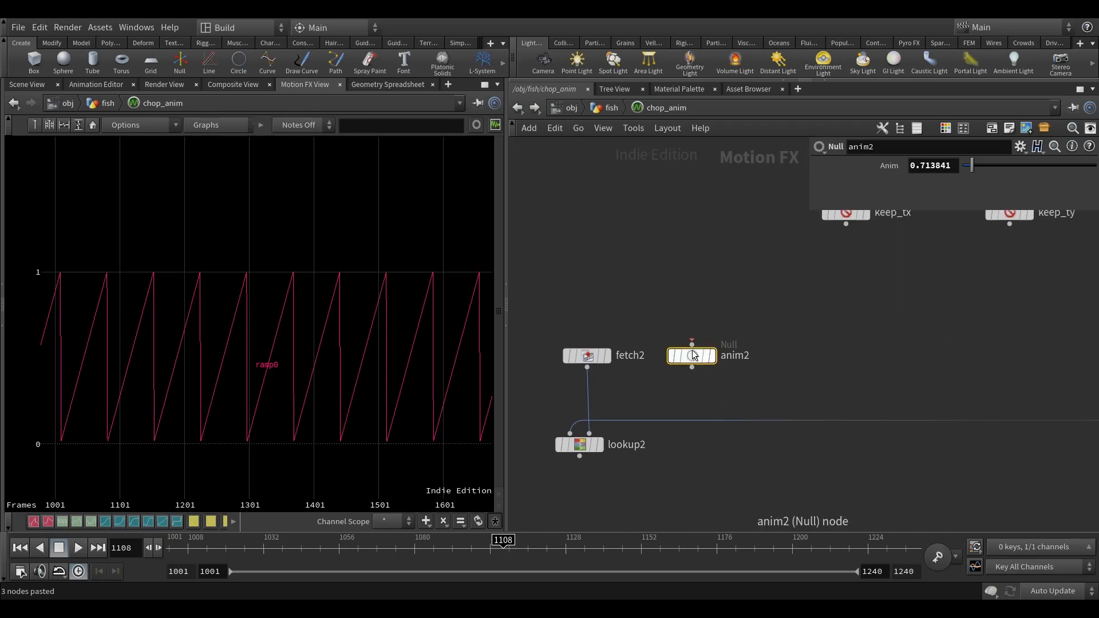
click(95, 84)
middle_drag(673, 289, 642, 282)
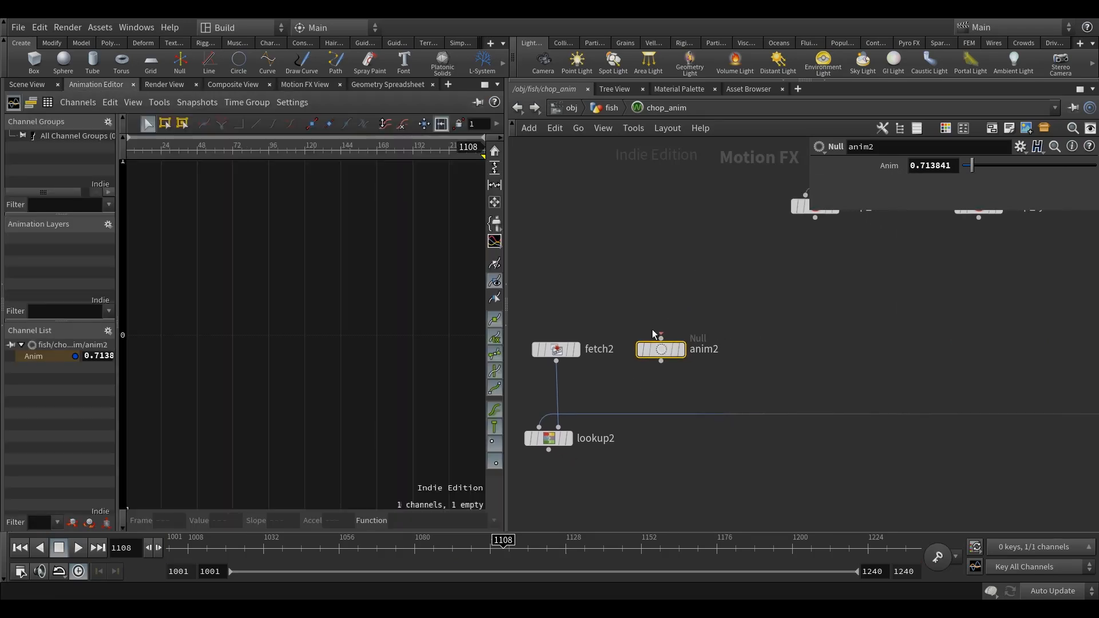
drag(212, 538, 171, 538)
scroll(754, 304, down, 3)
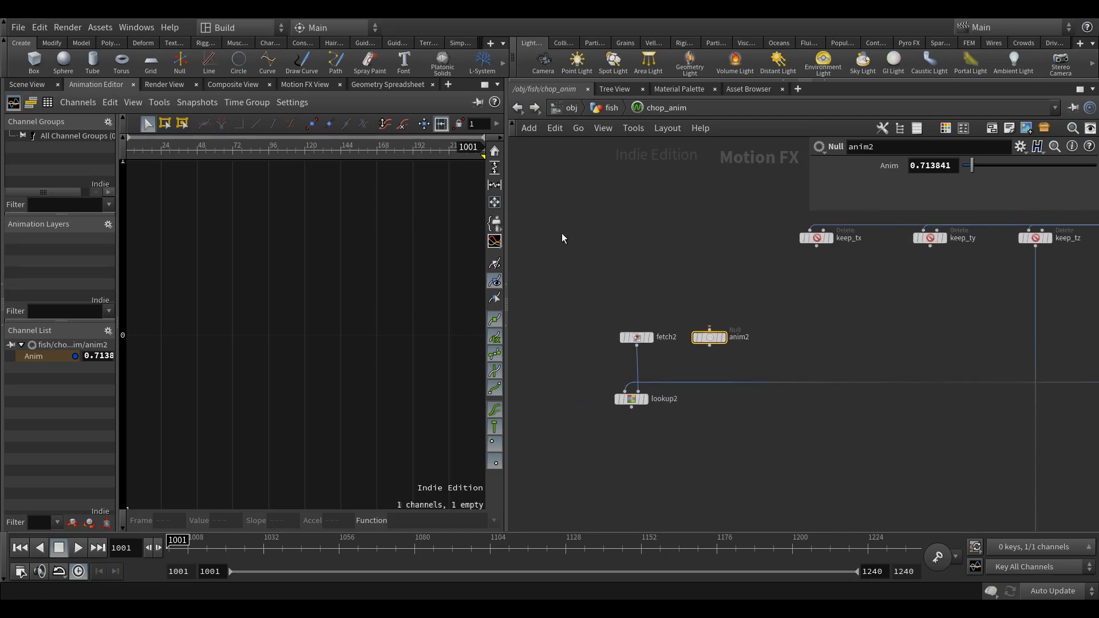
scroll(602, 295, down, 3)
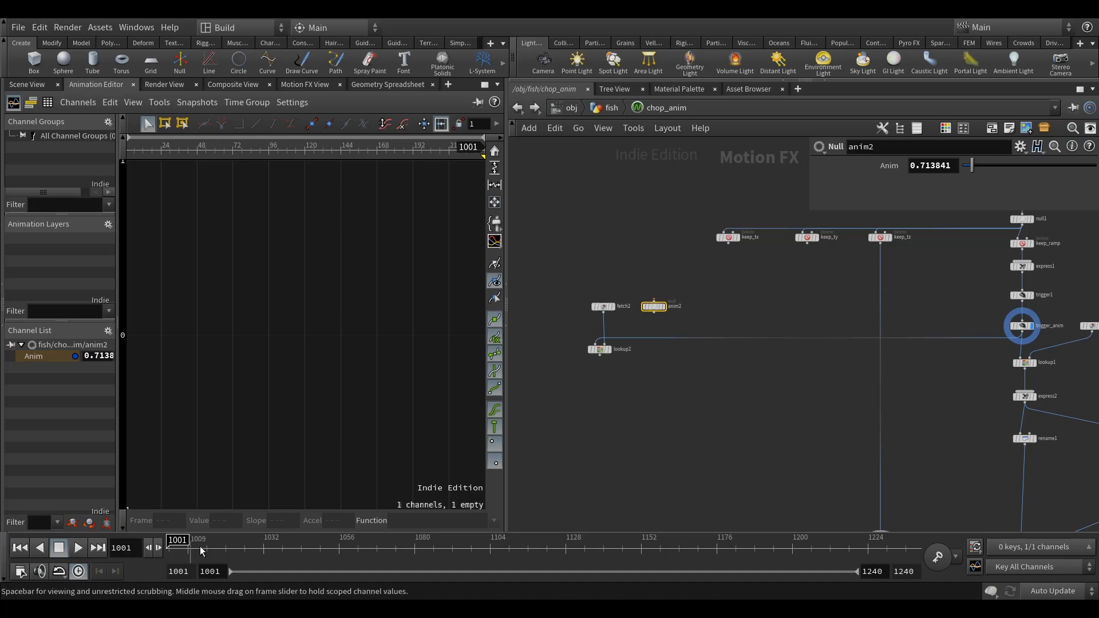
drag(949, 167, 884, 171)
text(1)
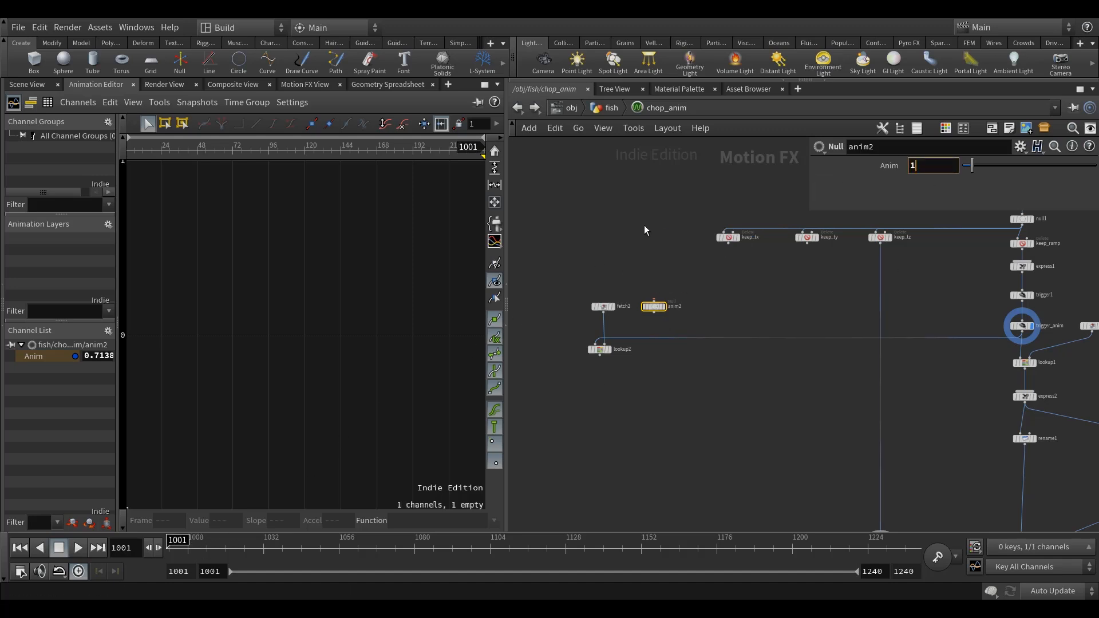
click(645, 229)
middle_drag(646, 229, 649, 236)
alt+click(891, 166)
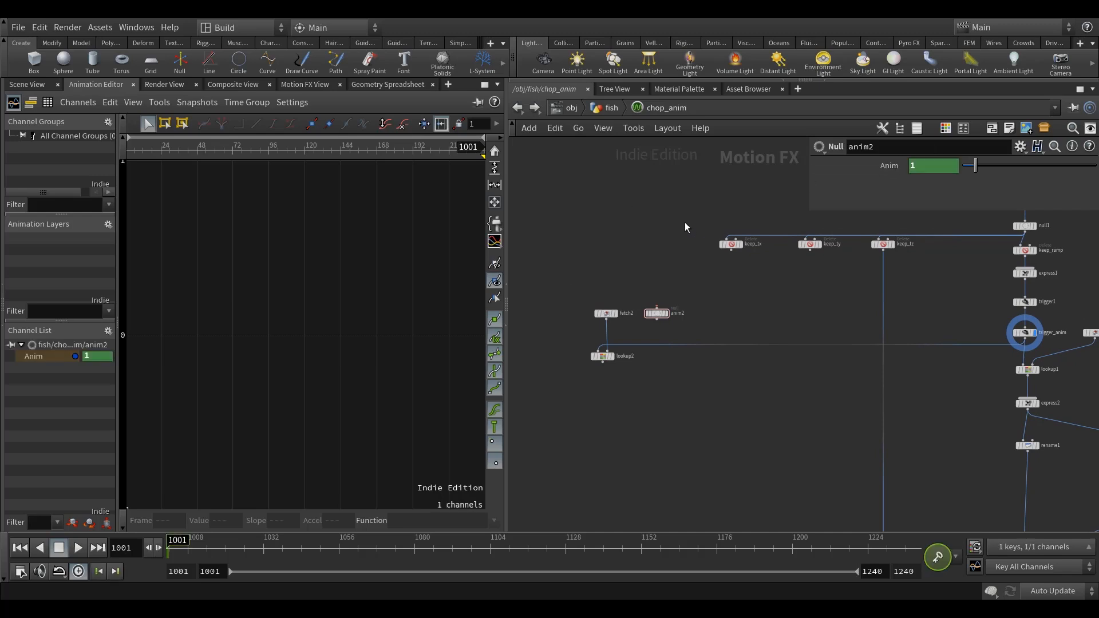
Keyframe anim2's Anim parameter at 0 on frame 1240 and frame its curve in the Animation Editor.
click(920, 547)
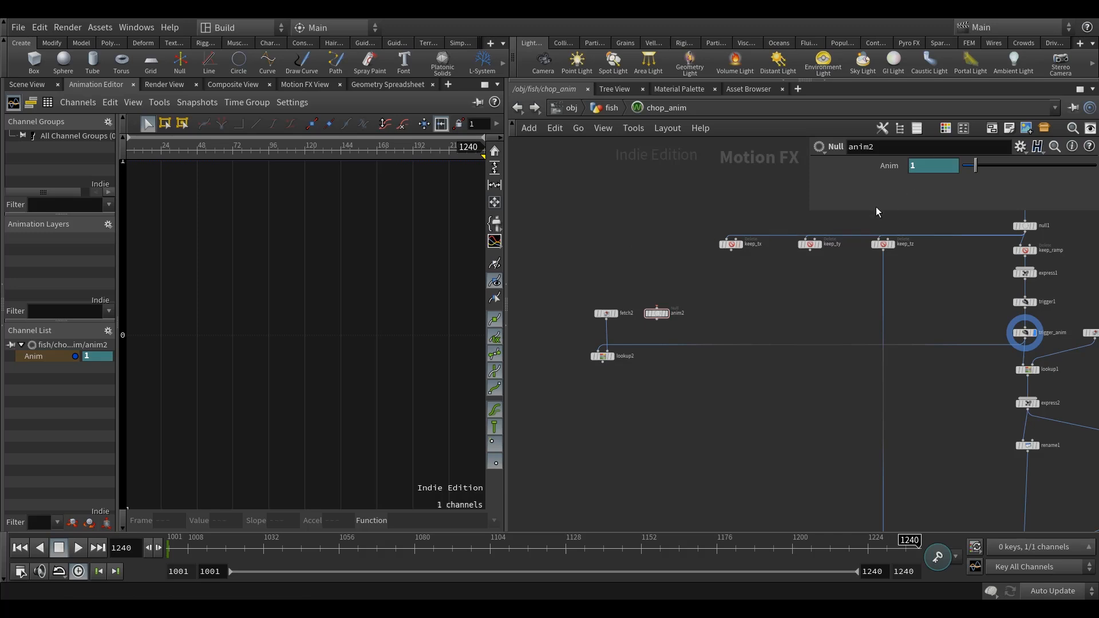
text(0)
key(Return)
click(657, 313)
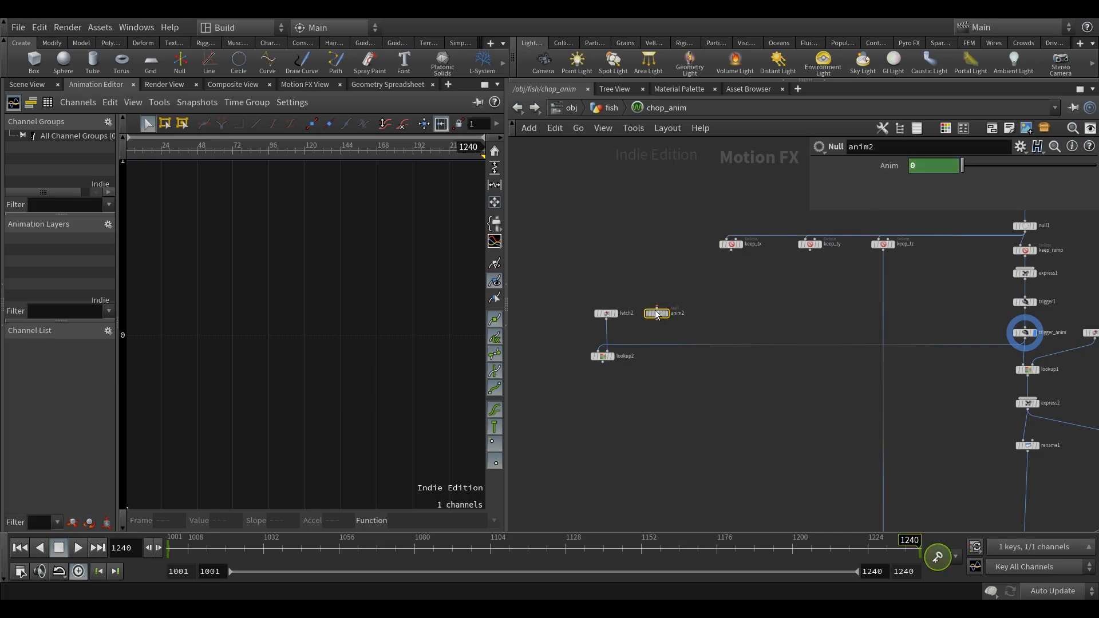
key(h)
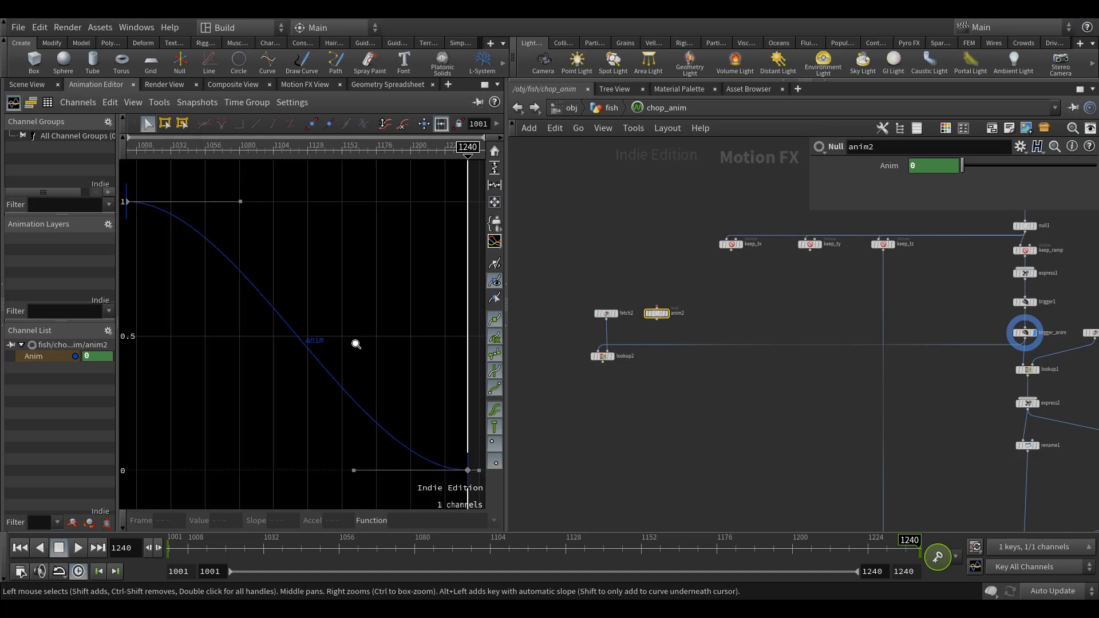
Keyframe anim2's Anim parameter at 0.225 on frame 1149 and show the whole curve.
drag(653, 555, 622, 567)
drag(952, 170, 919, 175)
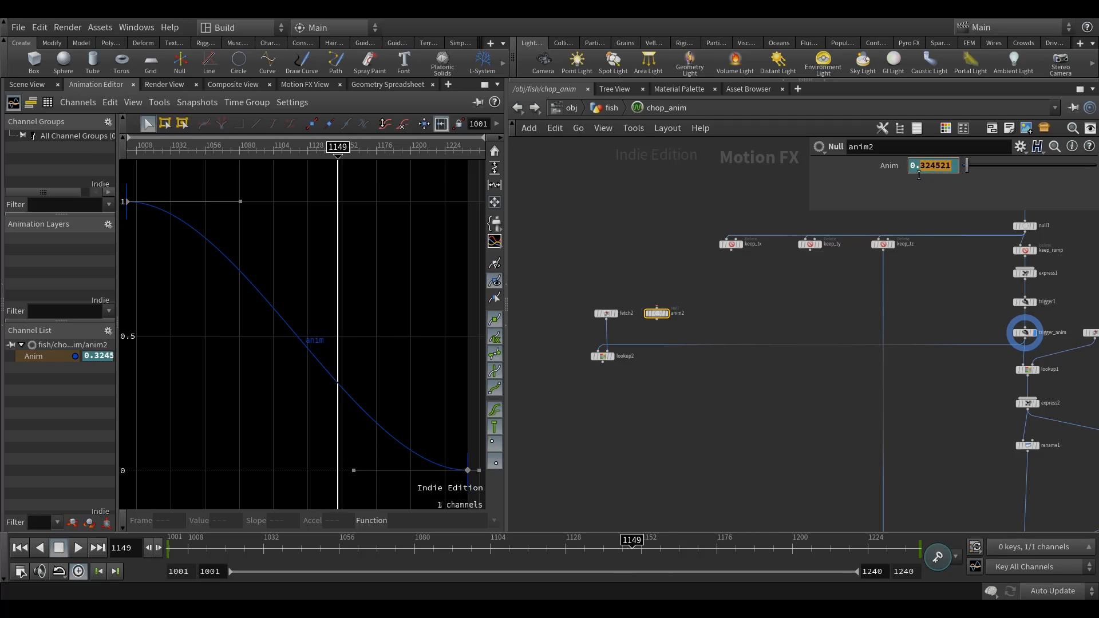
text(225)
key(Return)
alt+click(882, 168)
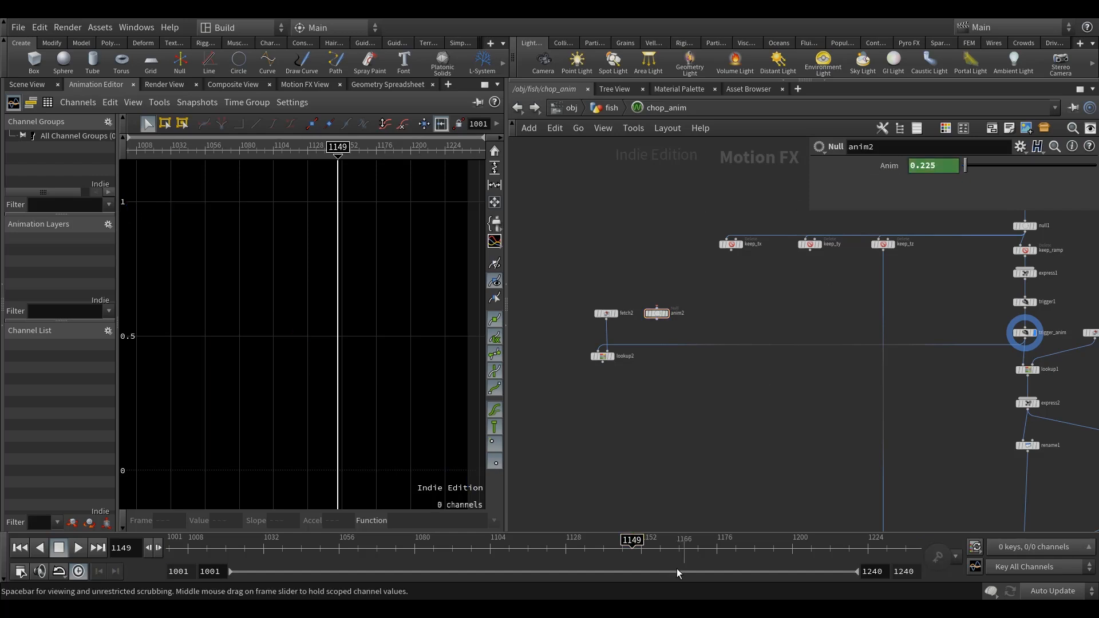
click(657, 313)
scroll(321, 344, down, 4)
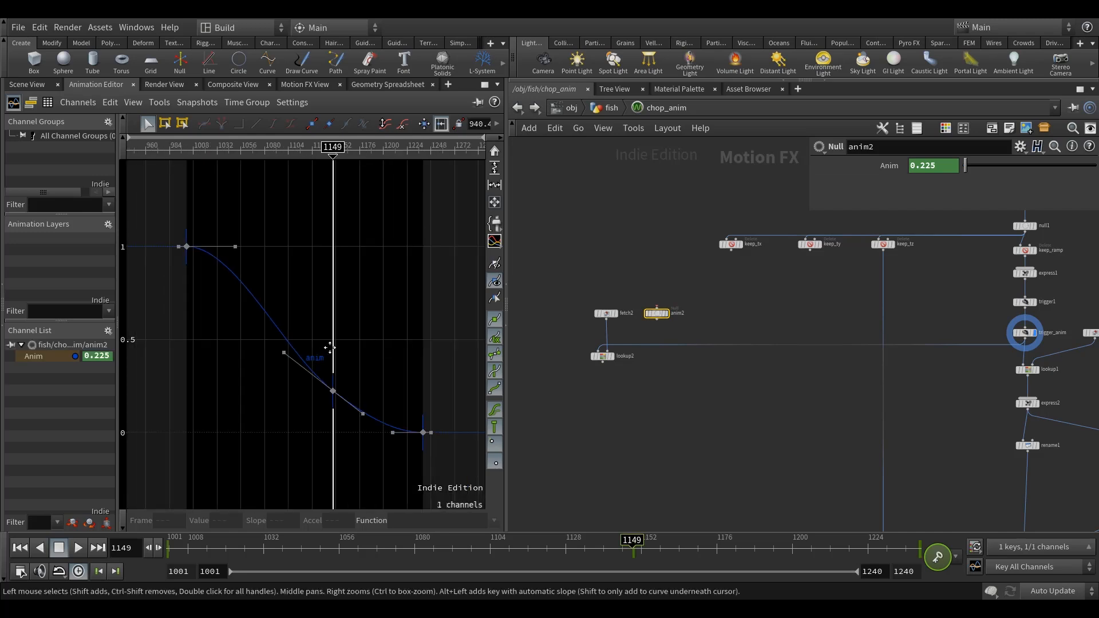
Reshape the anim2 curve by lengthening the first key's flat tangent to an Accel of about 5.77 and shortening the middle key's incoming tangent.
right_drag(384, 367, 254, 385)
right_drag(311, 320, 299, 348)
drag(260, 260, 325, 256)
drag(296, 374, 305, 374)
drag(305, 373, 306, 373)
drag(326, 258, 325, 261)
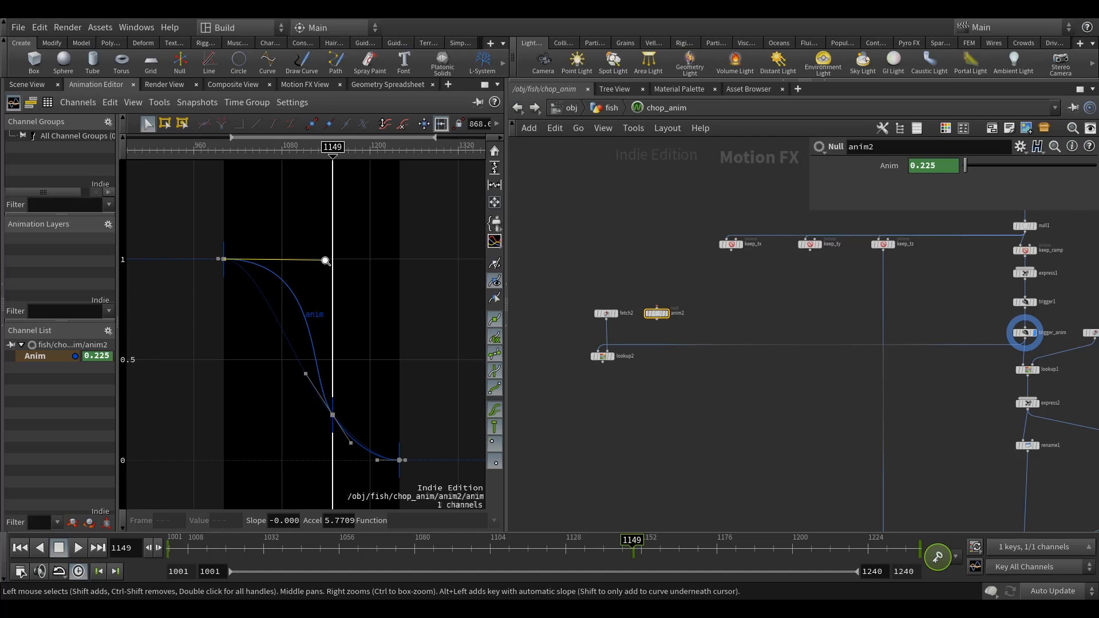
click(370, 372)
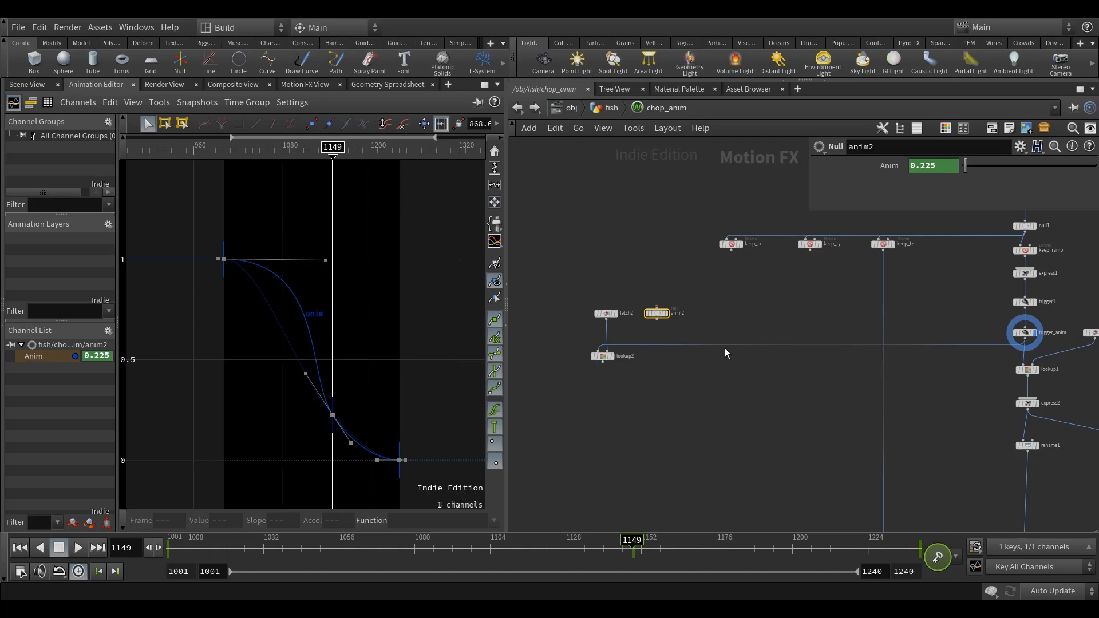
Display the lookup2 node's output in the Motion FX View.
middle_drag(731, 333, 746, 321)
click(745, 321)
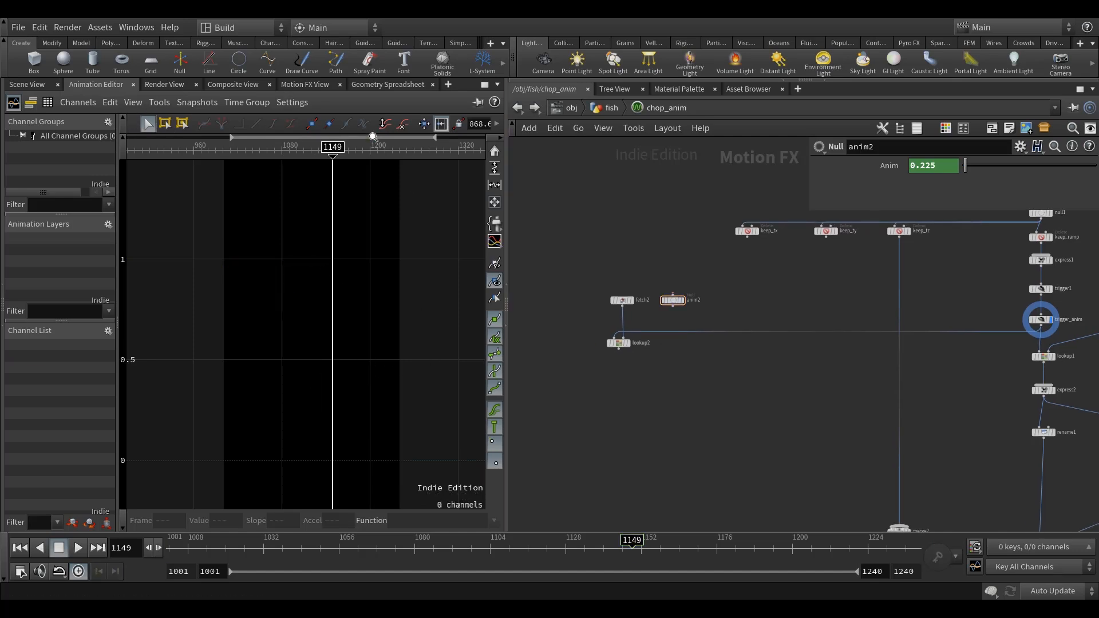
click(300, 85)
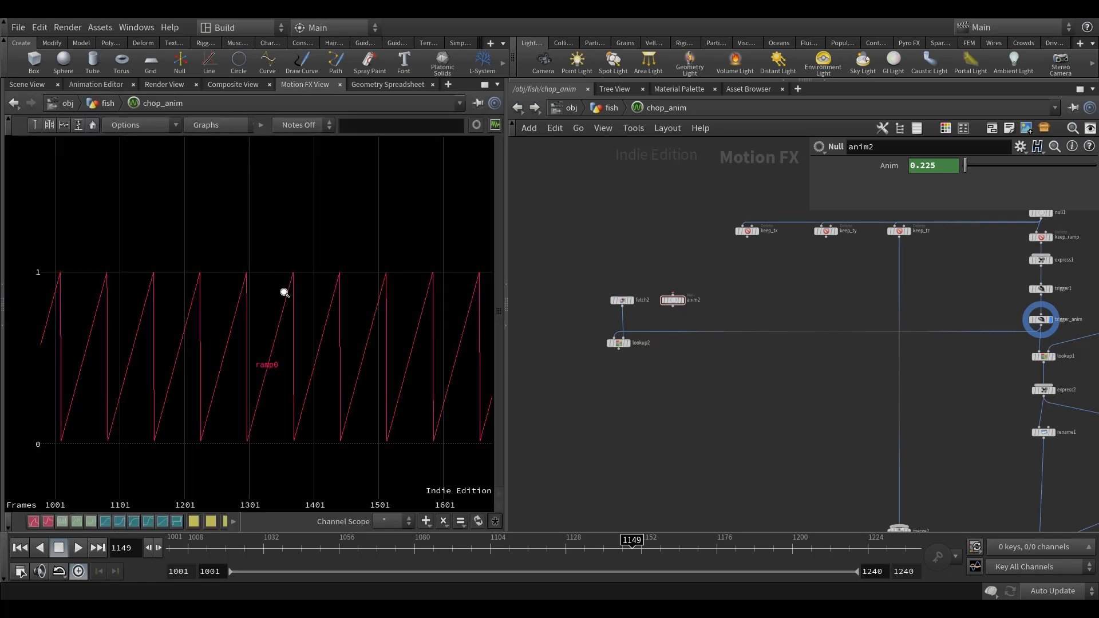
scroll(621, 376, up, 3)
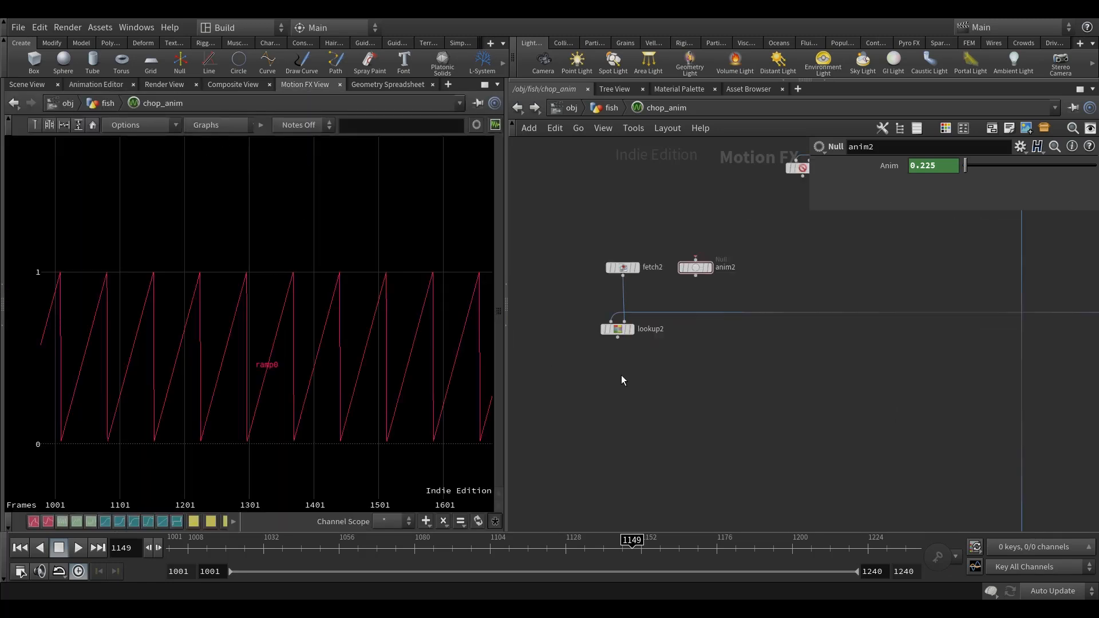
click(629, 336)
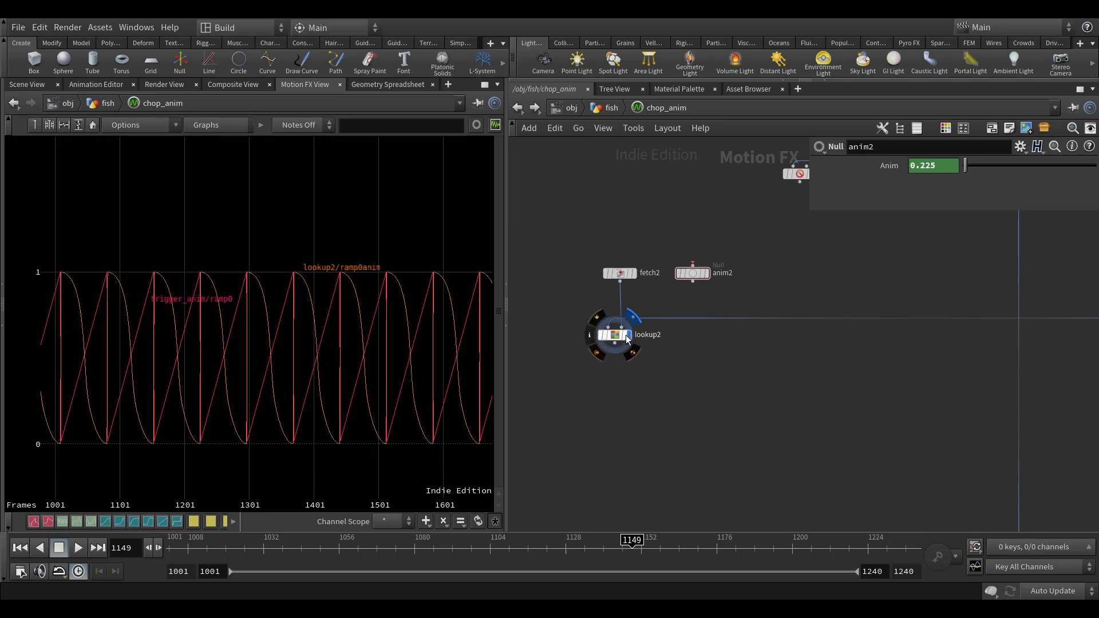
Compare lookup2's looping curve with the trigger ramp by switching its display off and on in the Motion FX View.
click(616, 335)
scroll(397, 380, up, 2)
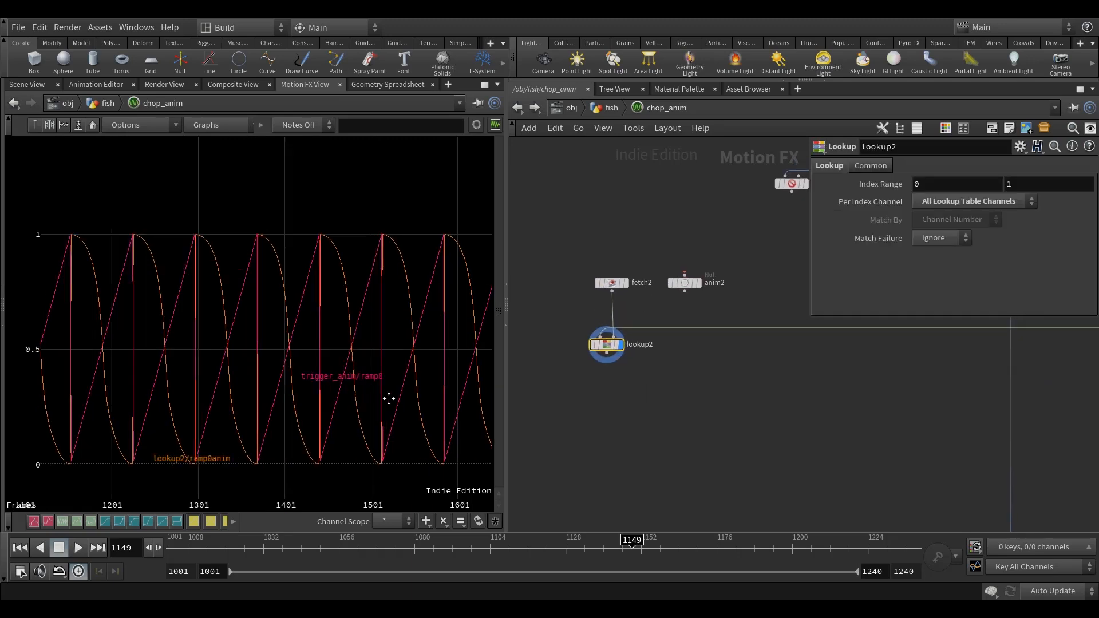
click(622, 344)
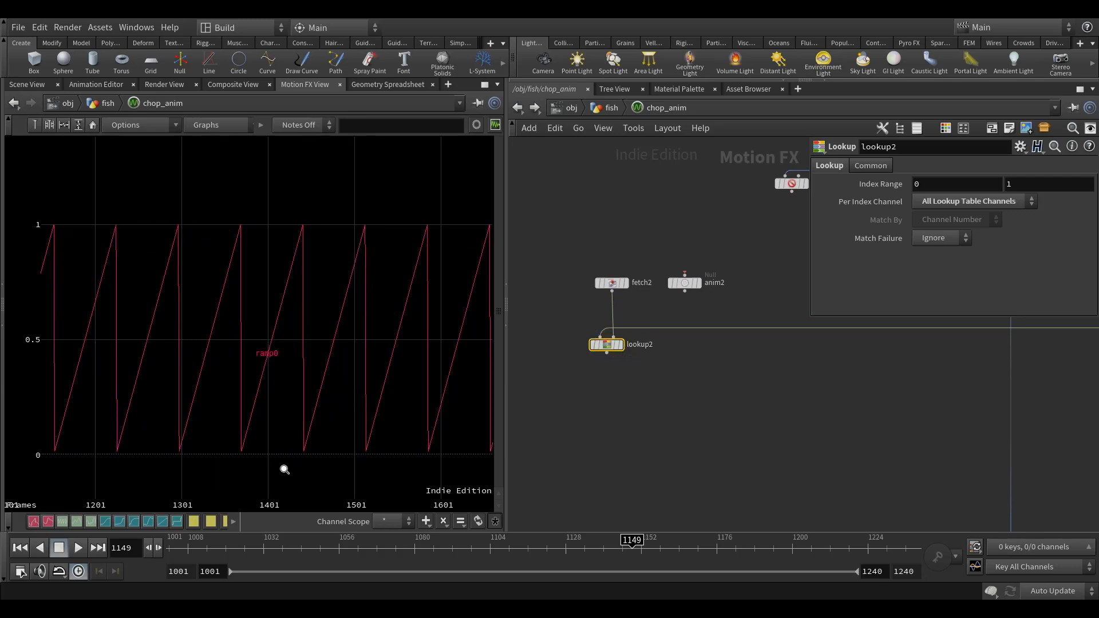
click(622, 344)
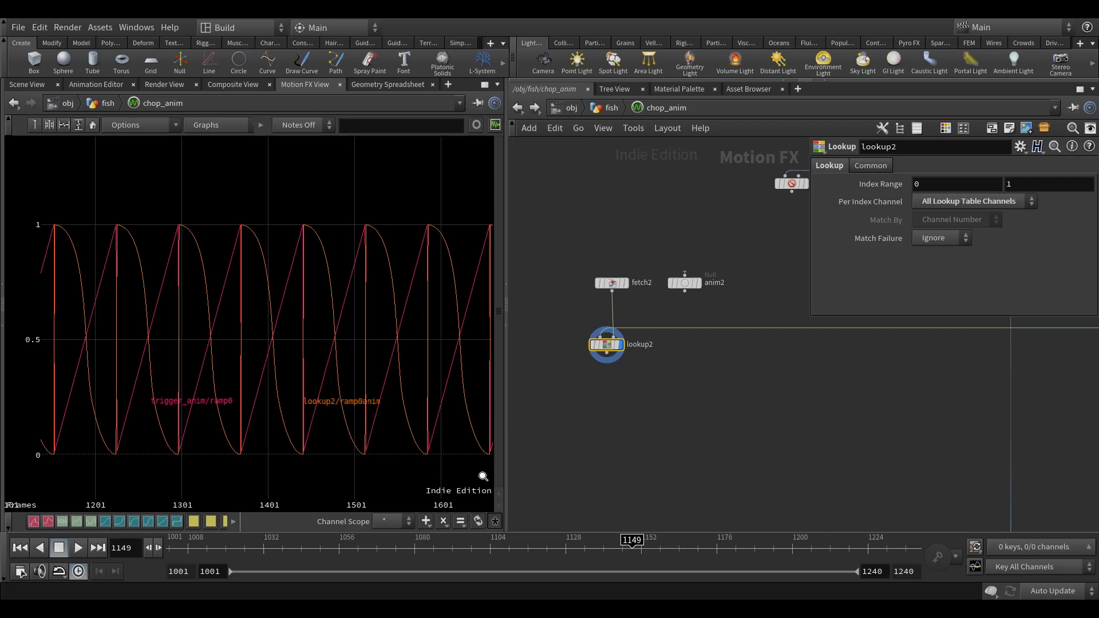
scroll(775, 379, down, 5)
middle_drag(756, 394, 1015, 378)
scroll(868, 354, up, 4)
click(845, 367)
scroll(291, 346, up, 2)
scroll(315, 358, down, 4)
middle_drag(335, 372, 327, 372)
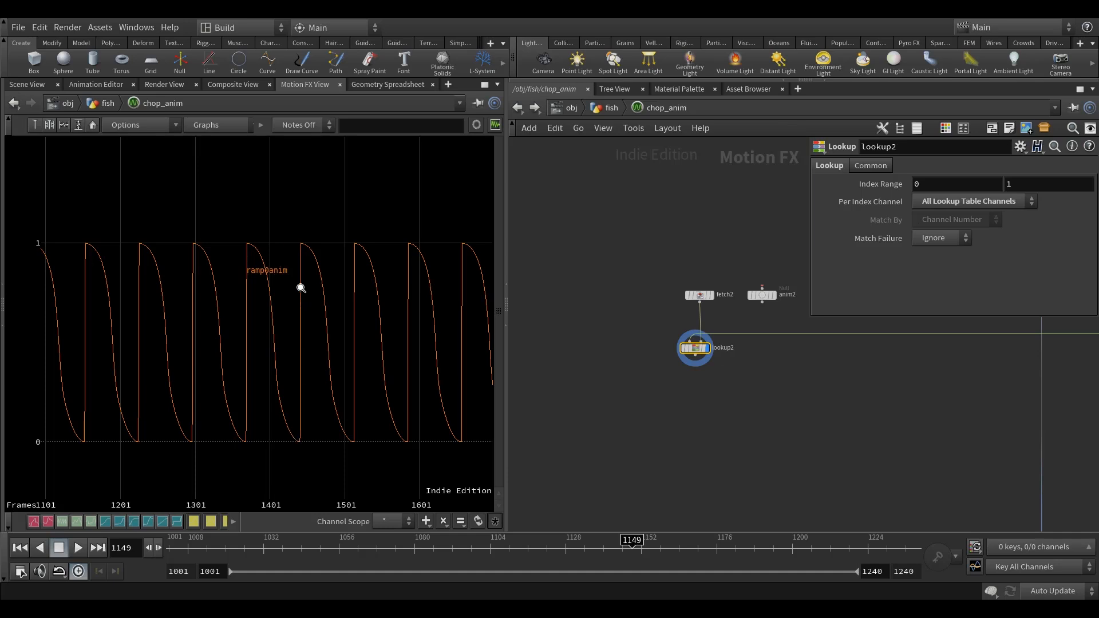
Examine the shape and value range of lookup2's repeating ramp curve over several cycles.
scroll(358, 454, up, 1)
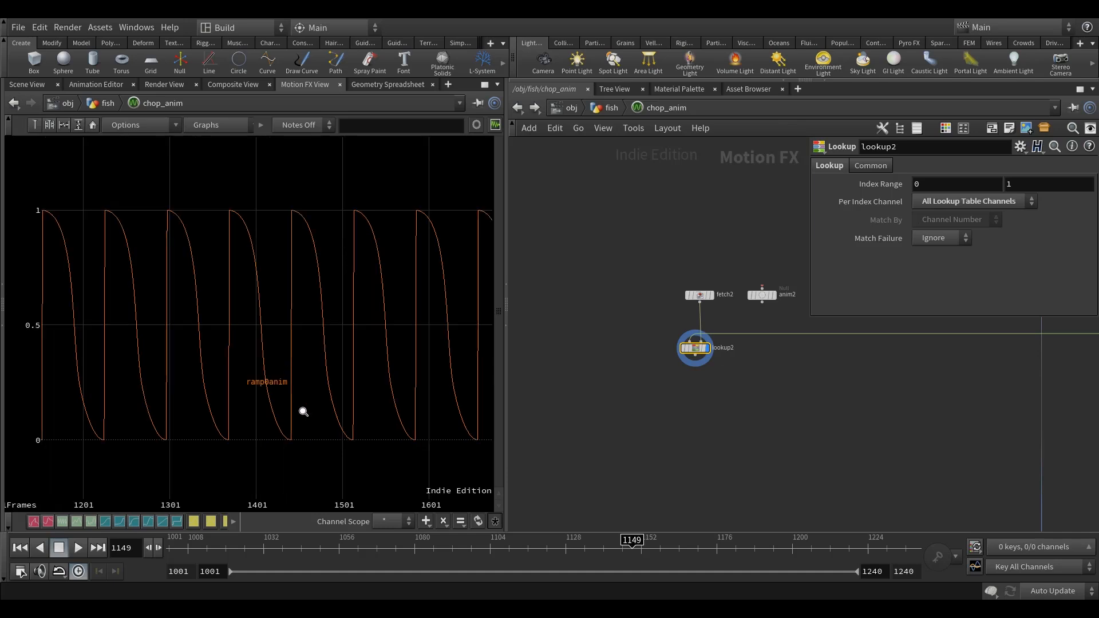
middle_drag(343, 406, 344, 399)
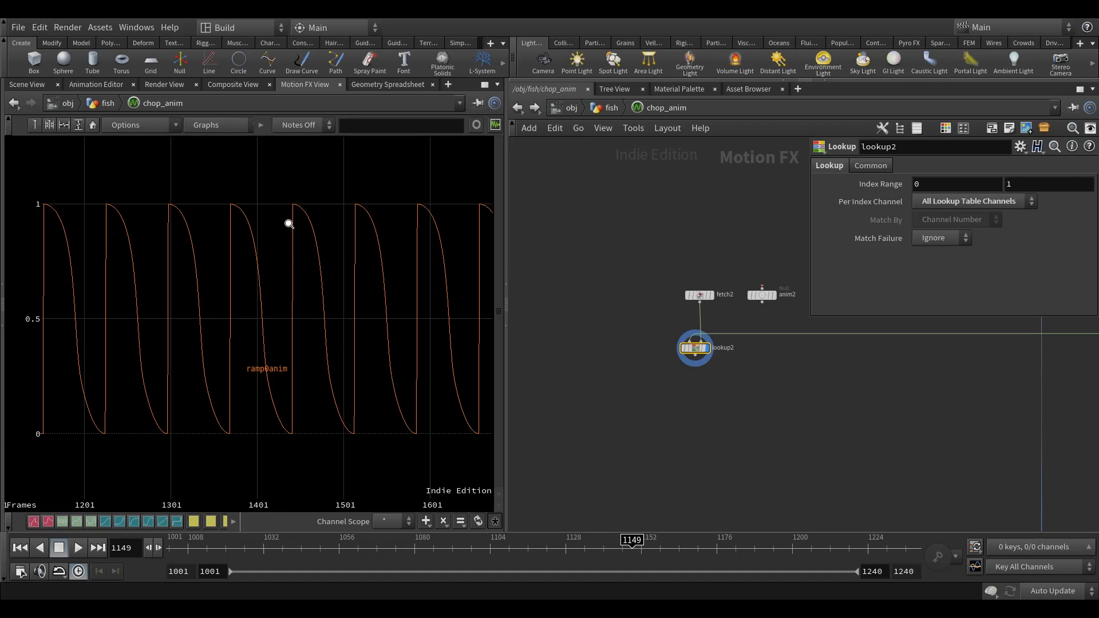
middle_drag(349, 426, 345, 436)
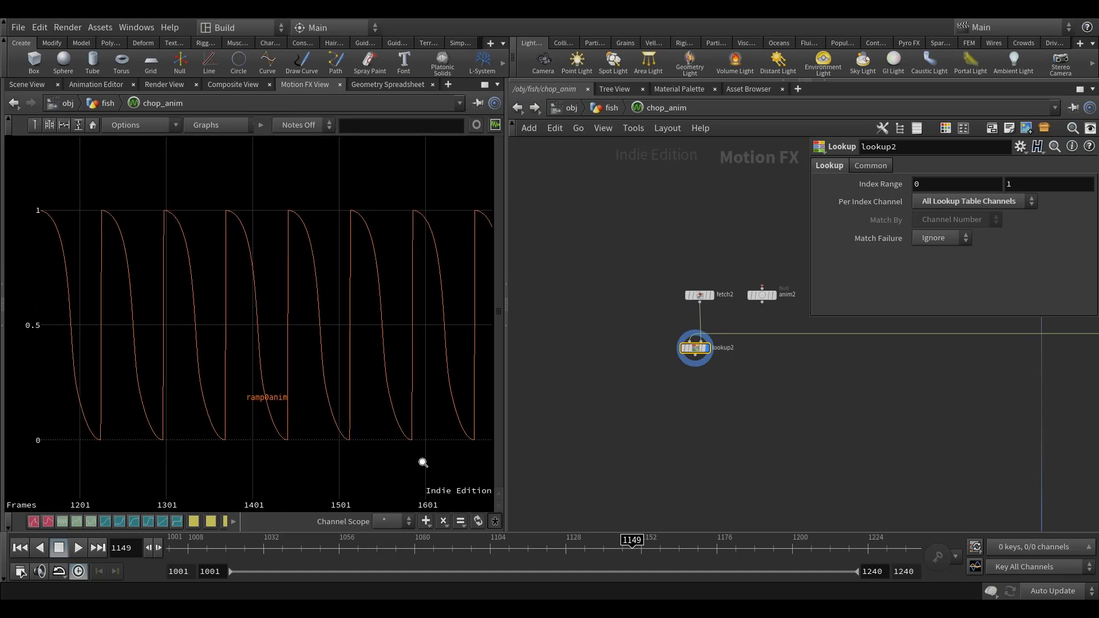
middle_drag(720, 453, 650, 436)
middle_drag(385, 429, 364, 436)
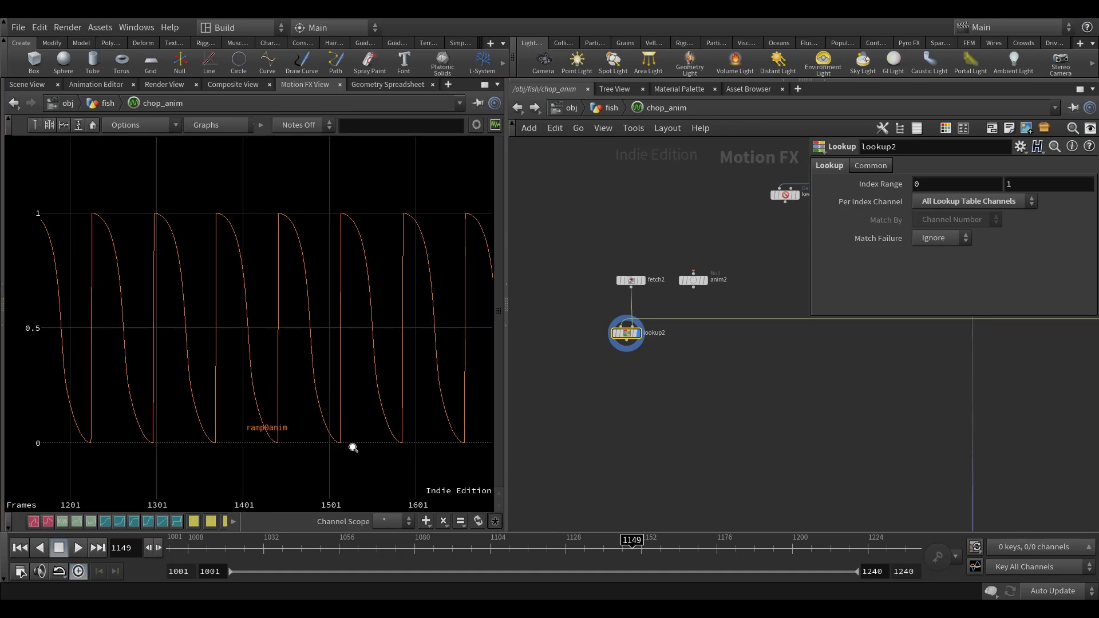
right_drag(359, 354, 387, 373)
middle_drag(387, 374, 353, 383)
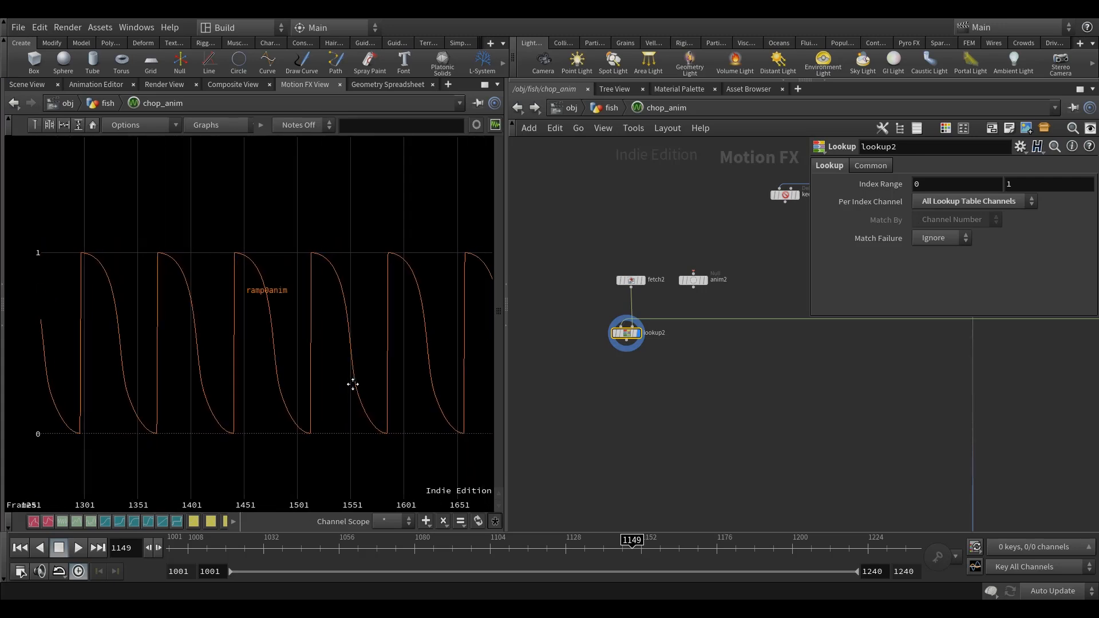
scroll(372, 415, down, 2)
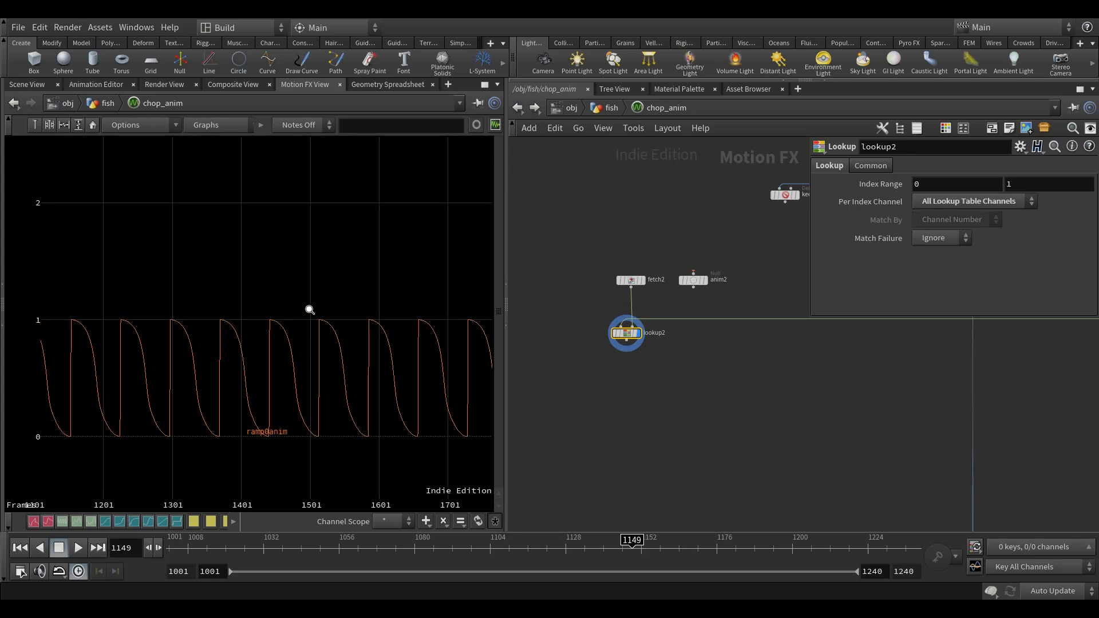
scroll(360, 423, up, 2)
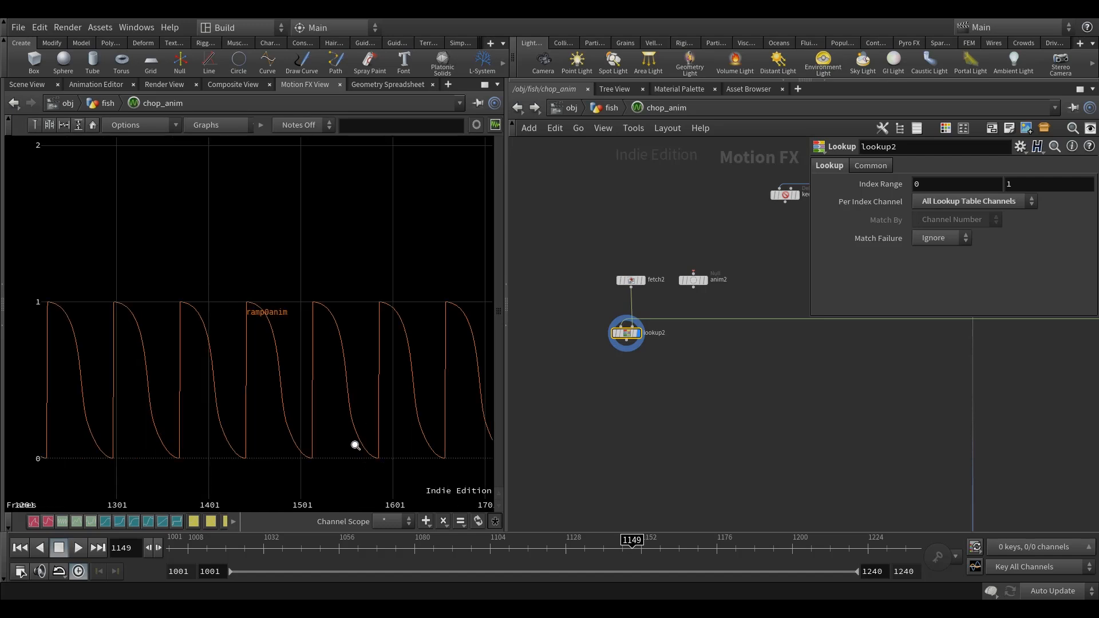
scroll(603, 384, up, 1)
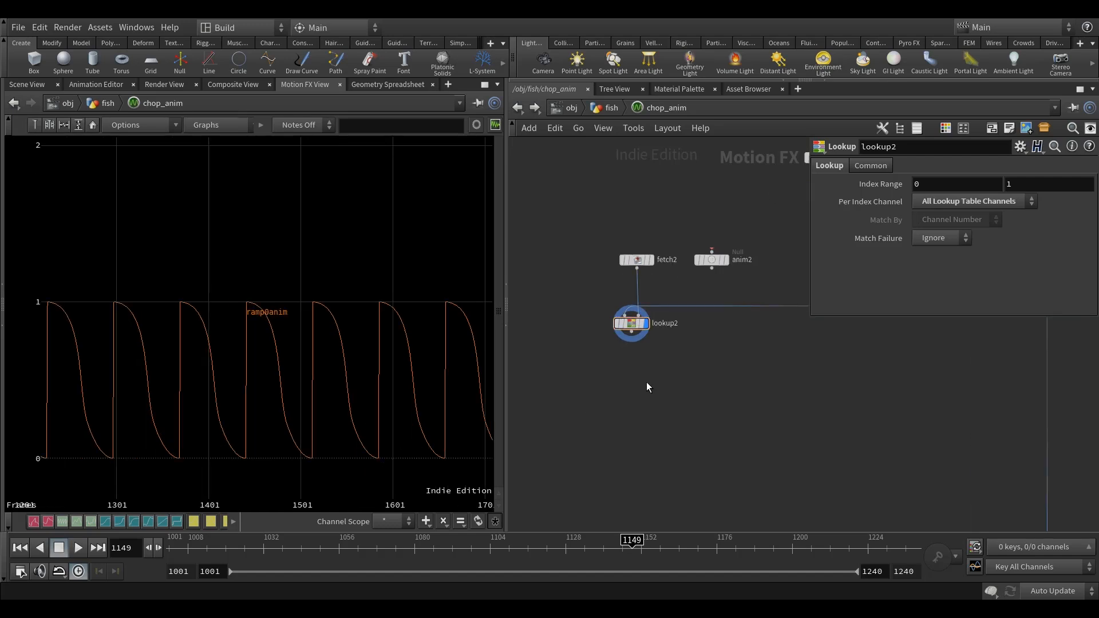
Add an Expression node fed by lookup2 and display its output.
key(Tab)
text(expr)
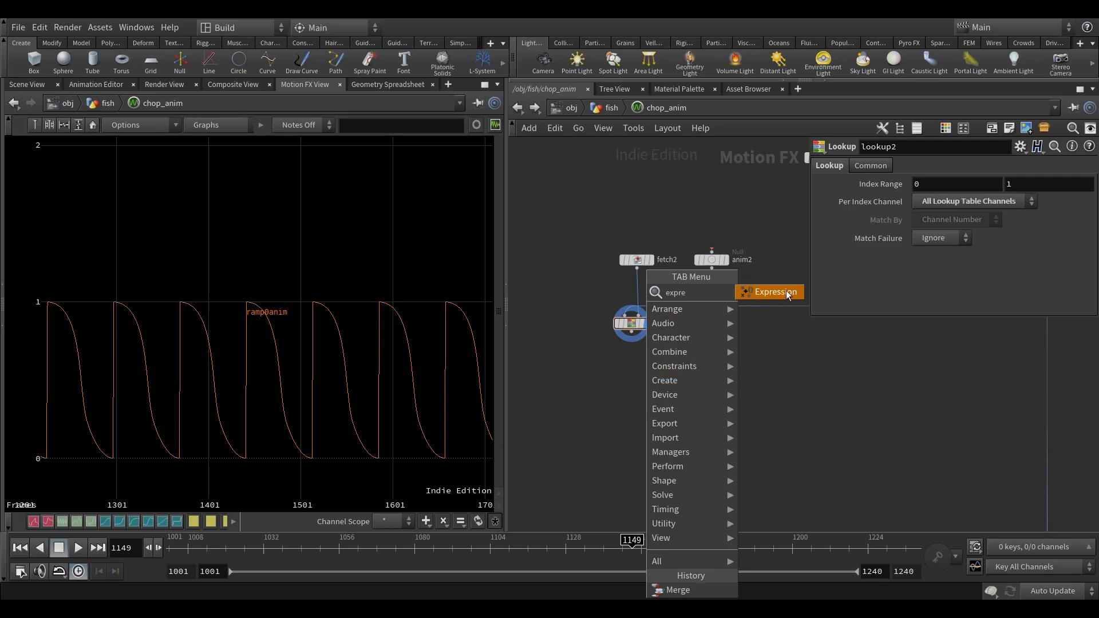
click(786, 292)
click(637, 380)
drag(631, 332, 637, 374)
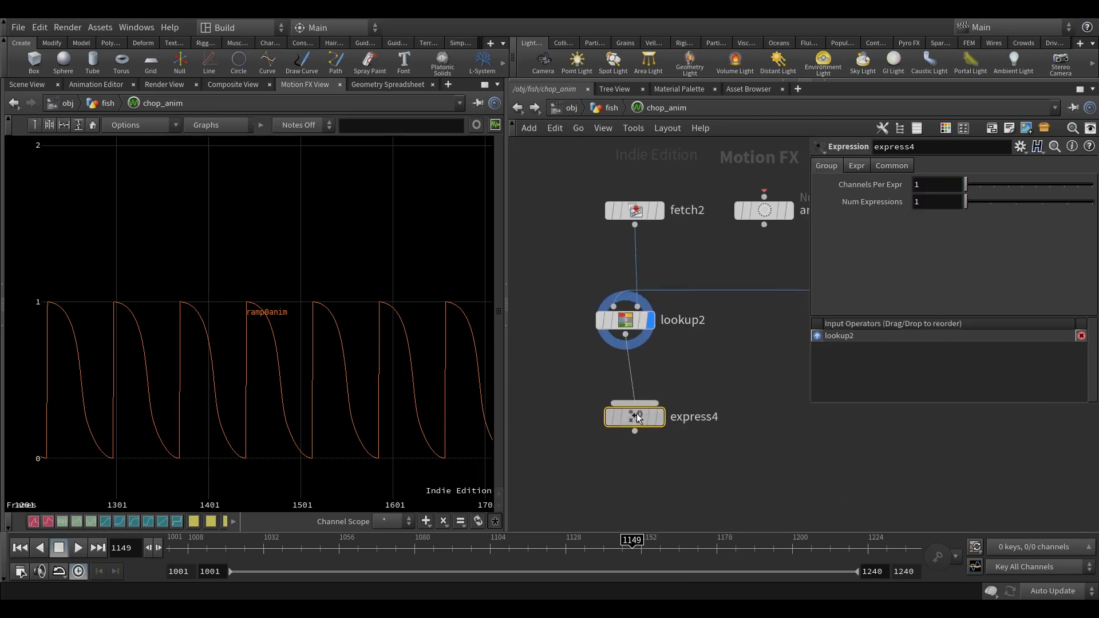
scroll(628, 392, up, 2)
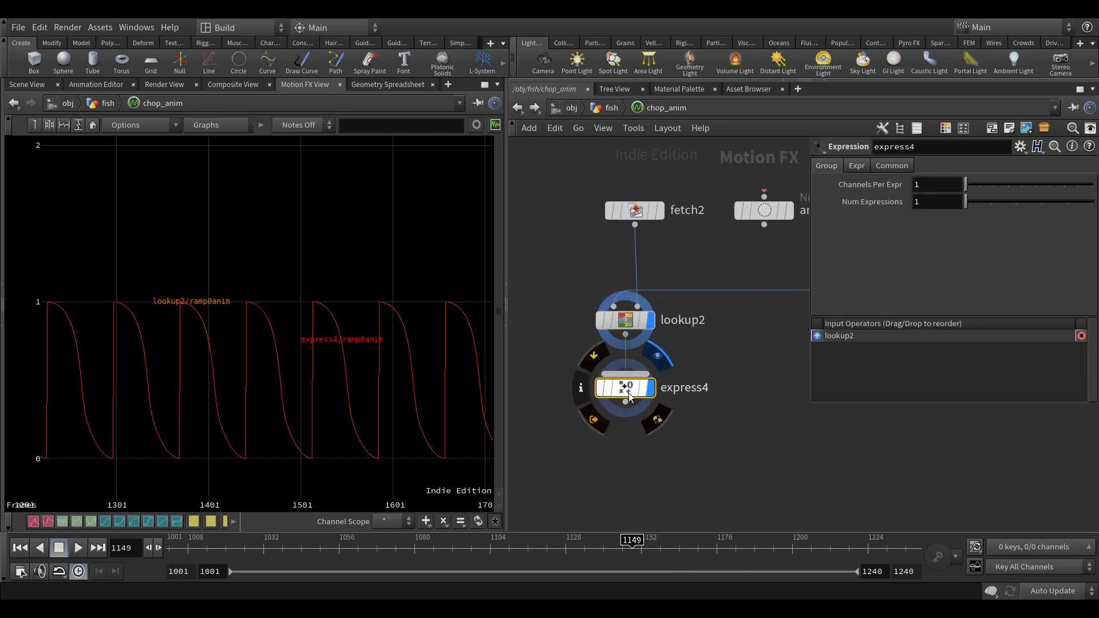
Set Expression 1 of express4 to fit($V, 0, 1, 1, 5) and frame the remapped curve.
click(858, 166)
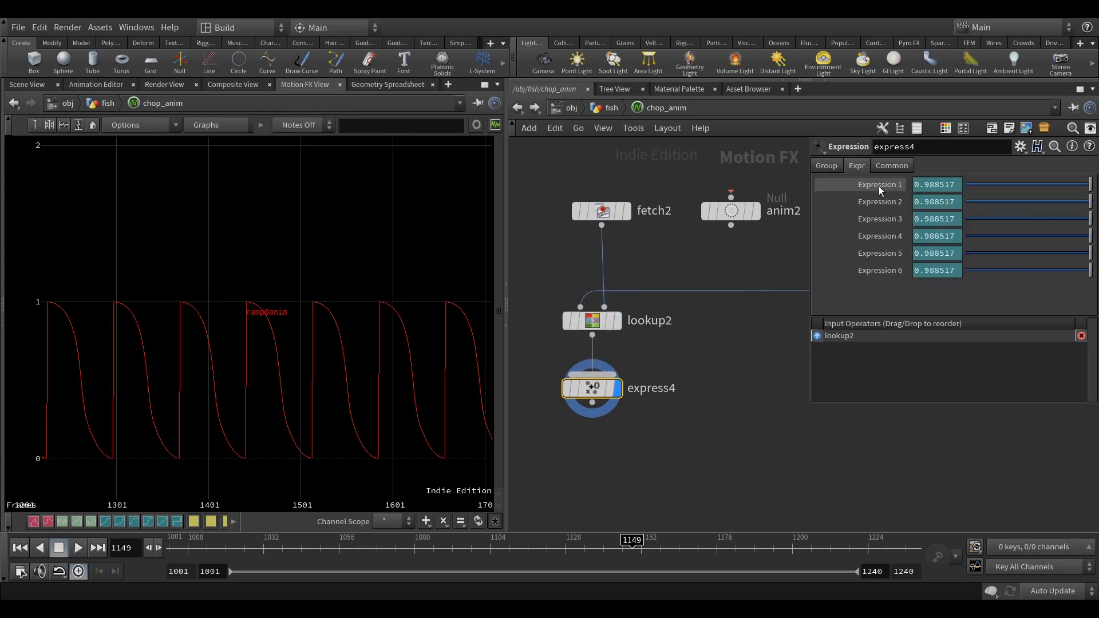
click(932, 183)
text($V)
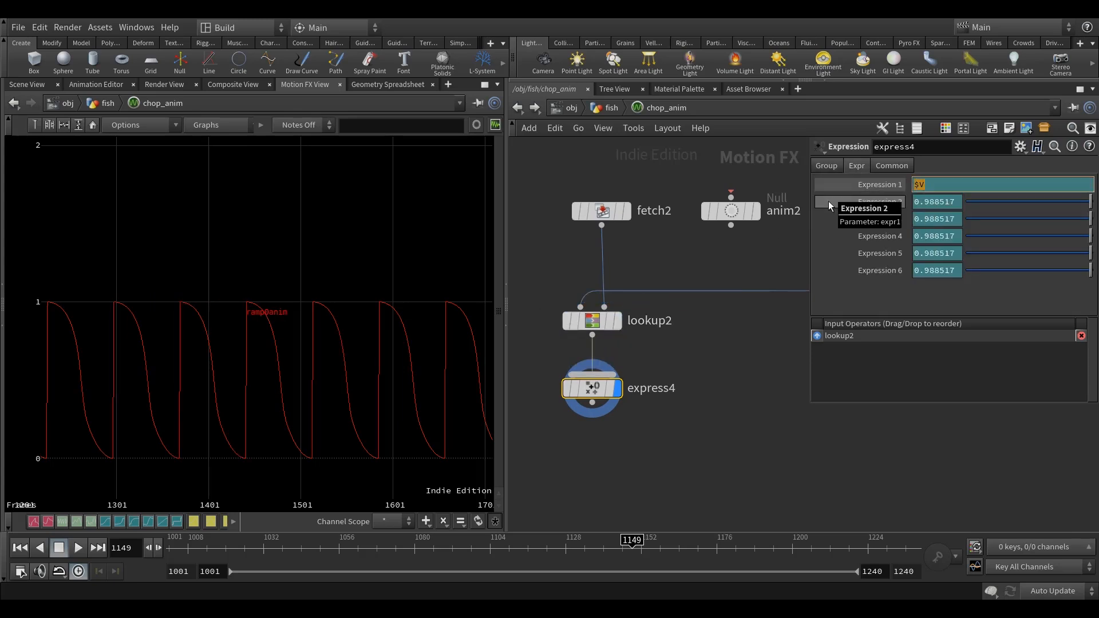
text(fit()
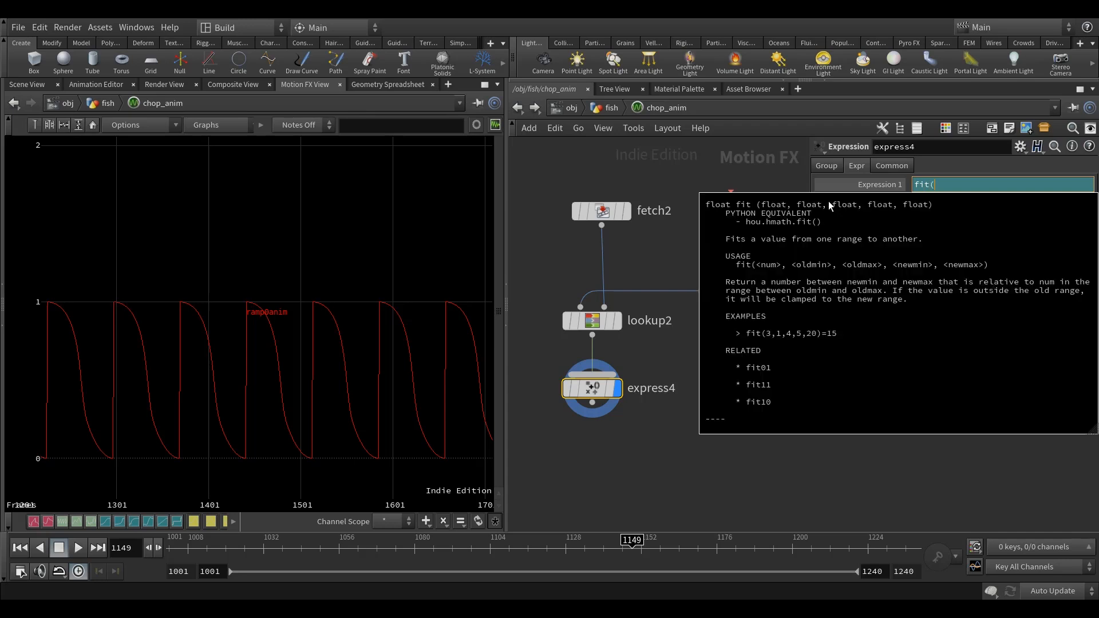
text($V, 0, )
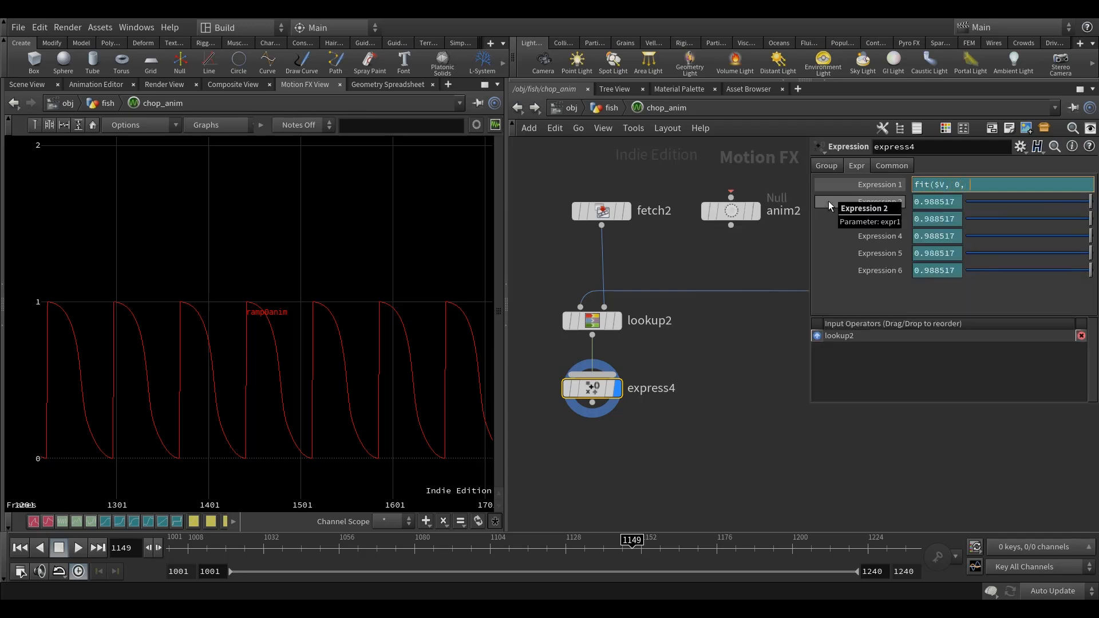
text(1, 1, 5))
key(Return)
key(h)
right_drag(356, 402, 316, 363)
middle_drag(314, 369, 296, 382)
right_drag(299, 380, 337, 382)
Add a second Expression node fed by express4, align it below, and display its output.
middle_drag(768, 384, 750, 350)
scroll(750, 355, down, 1)
middle_drag(737, 387, 749, 375)
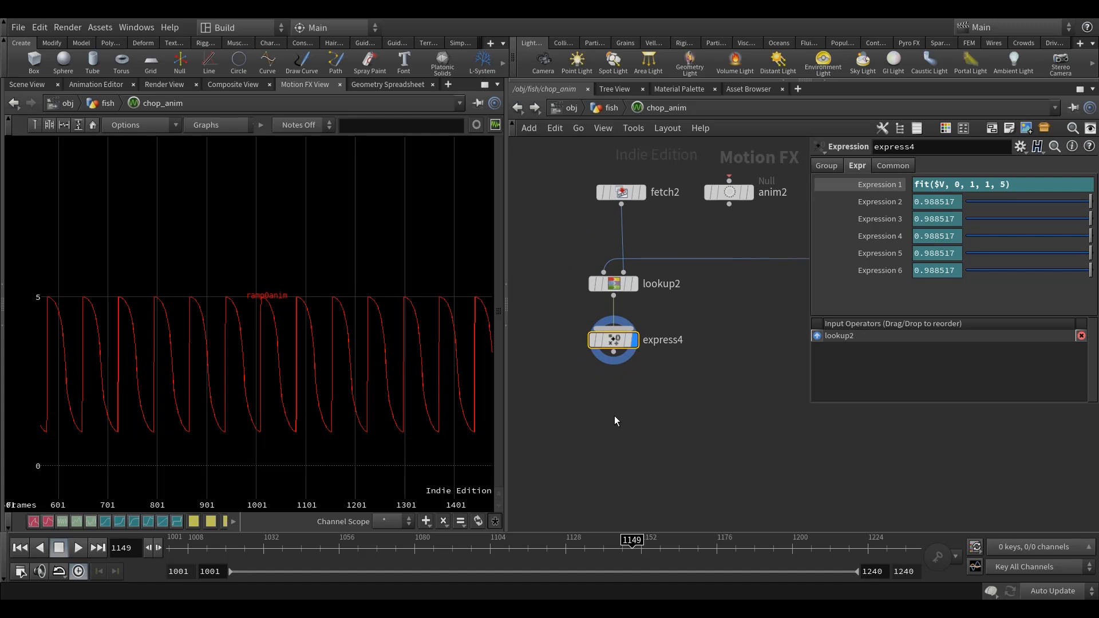
key(Tab)
text(expre)
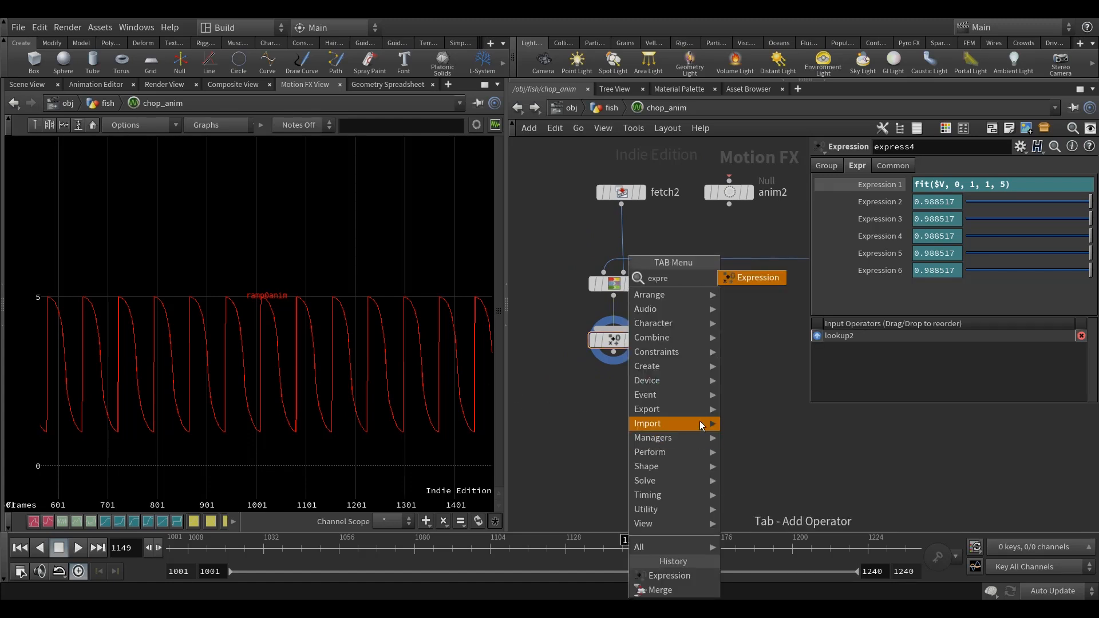
click(768, 278)
click(580, 436)
scroll(718, 419, down, 4)
middle_drag(719, 420, 671, 415)
middle_drag(684, 378, 607, 417)
scroll(626, 407, down, 3)
middle_drag(651, 379, 690, 337)
scroll(621, 392, up, 6)
click(605, 340)
click(576, 397)
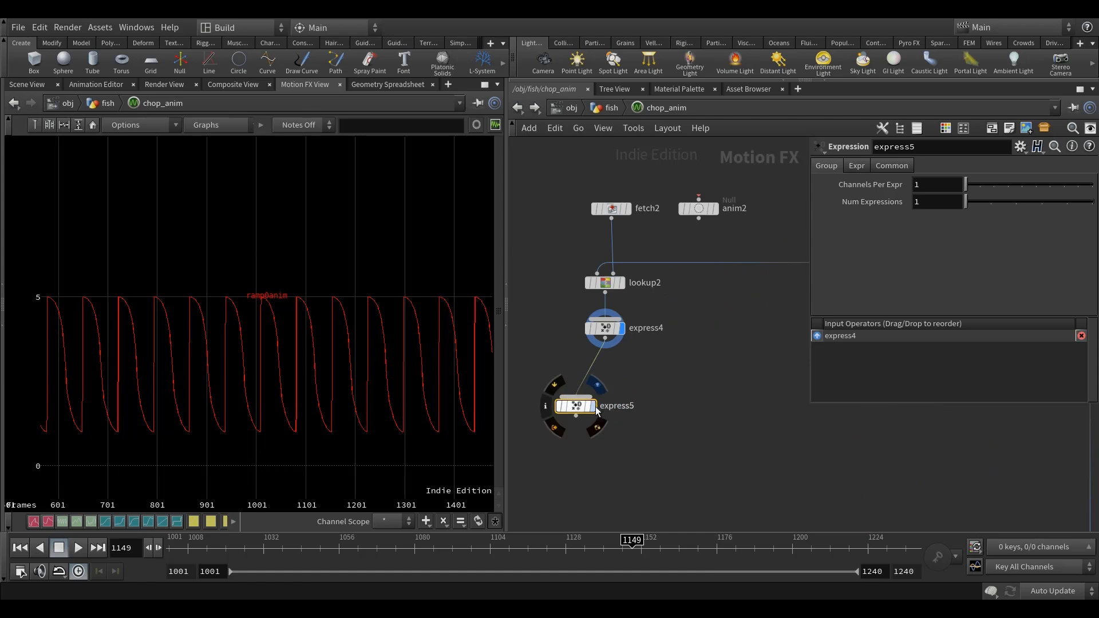
drag(575, 406, 608, 399)
middle_drag(657, 375, 657, 367)
click(624, 321)
Set Expression 1 of express5 to $V*ch("../x_offset"), referencing the X Offset parameter copied from the chop_anim network.
click(855, 165)
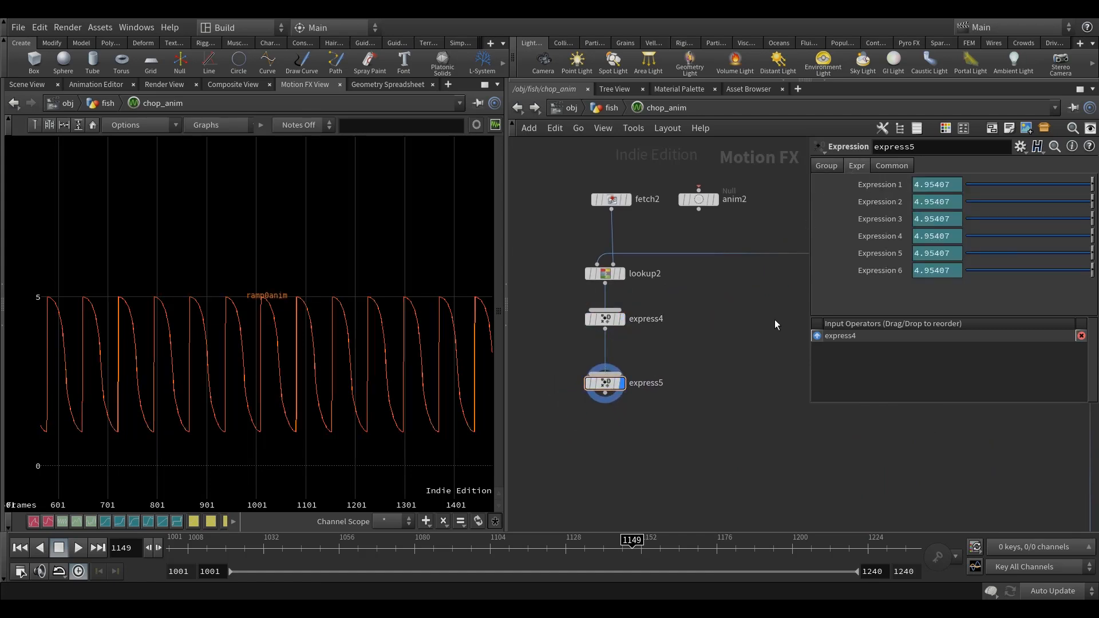
click(872, 187)
click(517, 108)
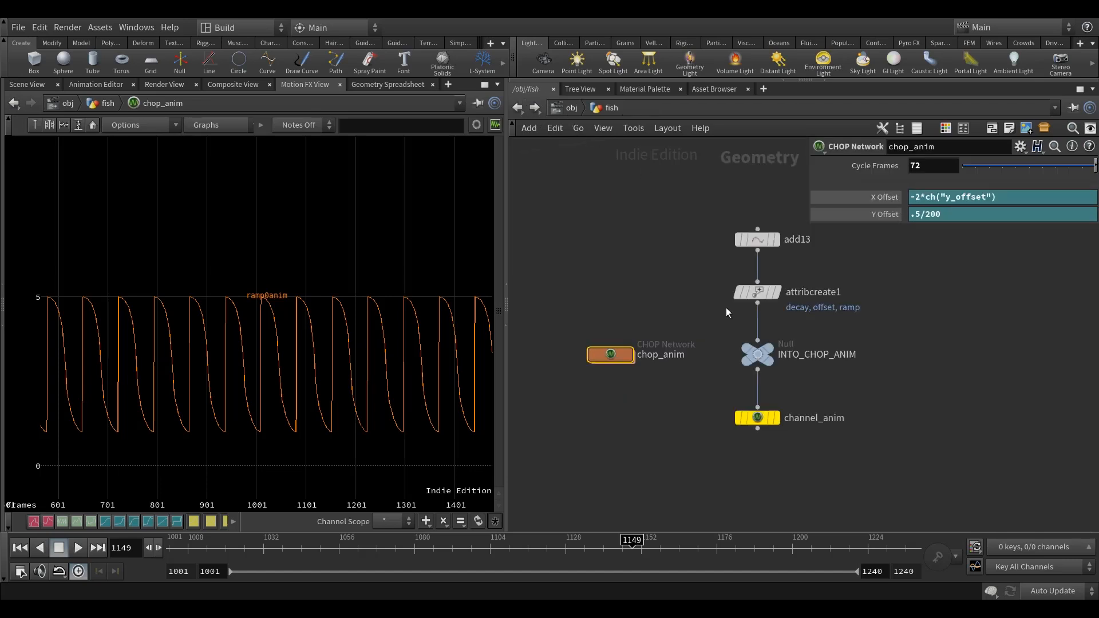
right_click(884, 196)
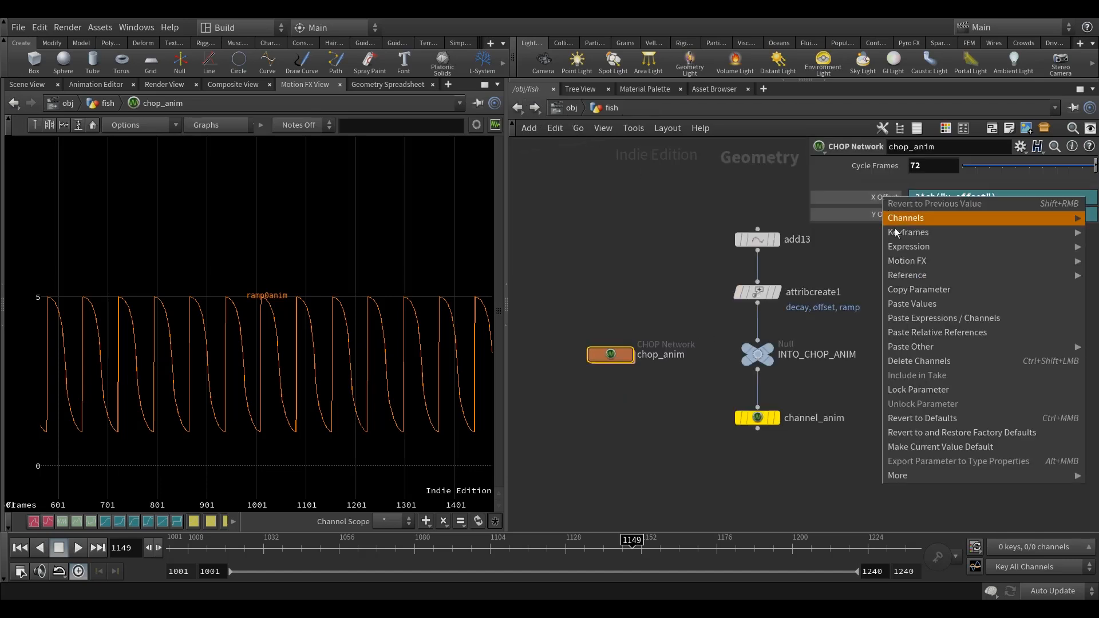
click(919, 289)
double_click(609, 355)
click(936, 186)
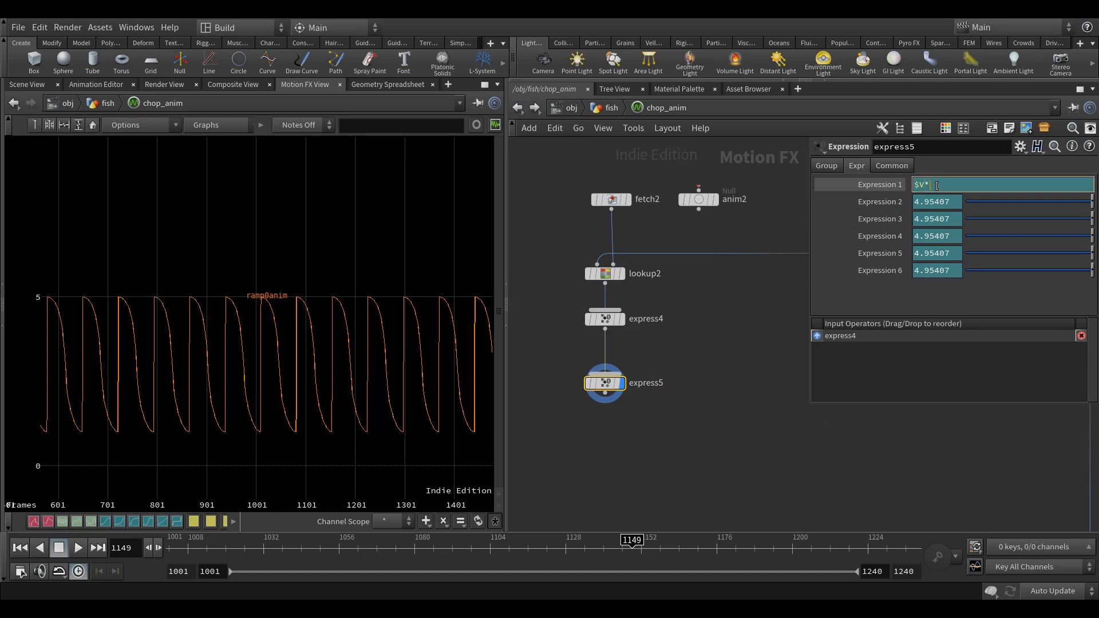
text(*)
right_click(937, 185)
click(967, 322)
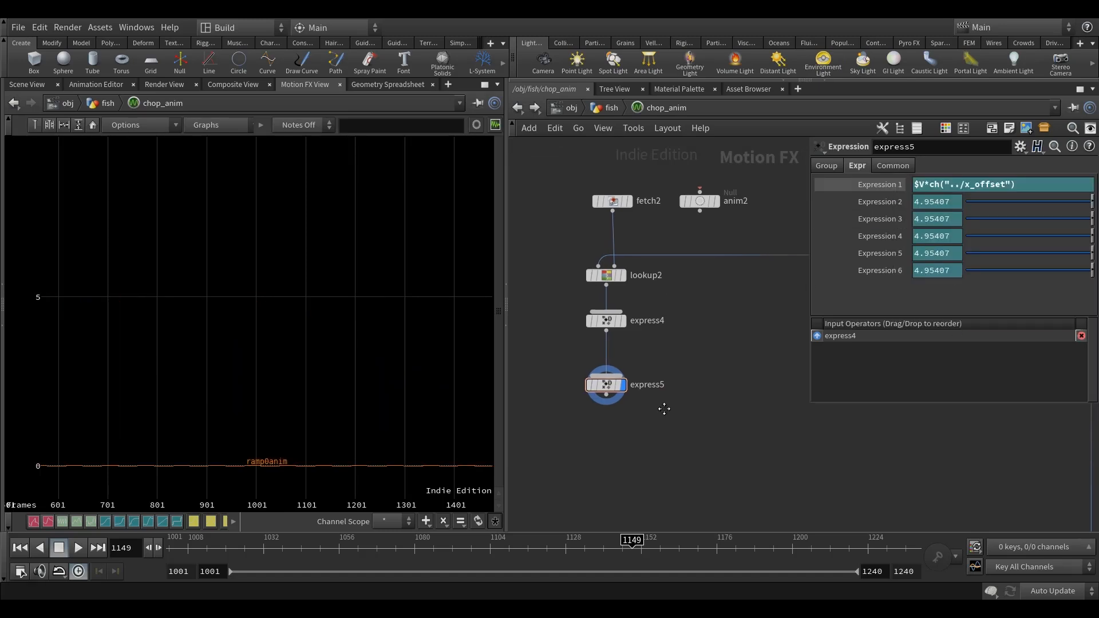
Compare the curve with express5 bypassed and active, framing each version to inspect its value range.
middle_drag(663, 409, 667, 424)
key(h)
right_drag(312, 407, 319, 365)
middle_drag(319, 366, 332, 382)
middle_drag(693, 372, 685, 366)
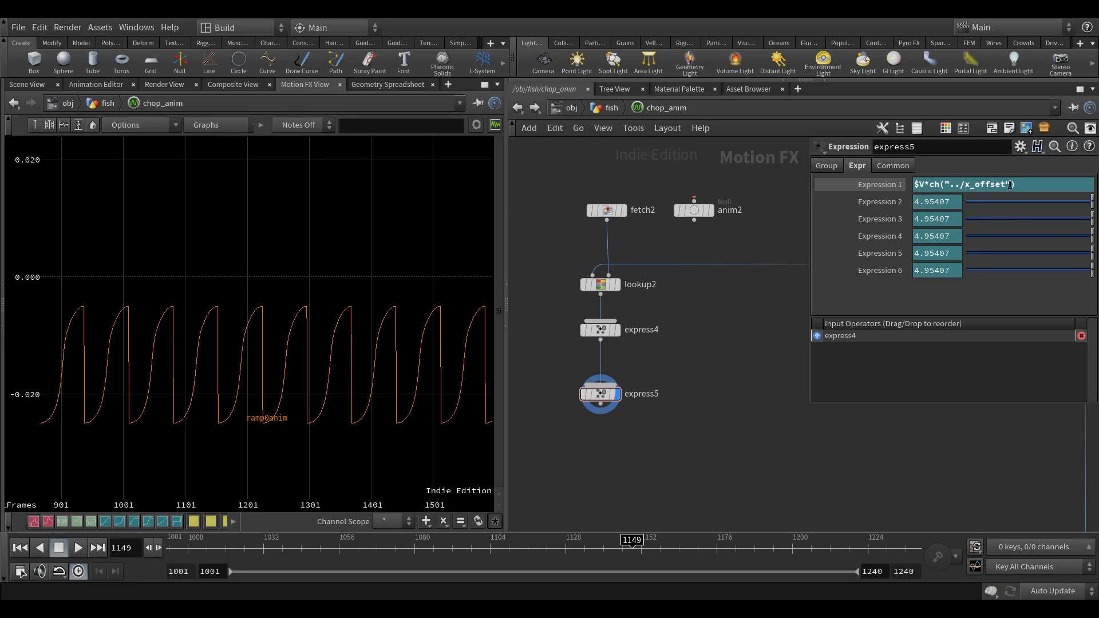
click(584, 395)
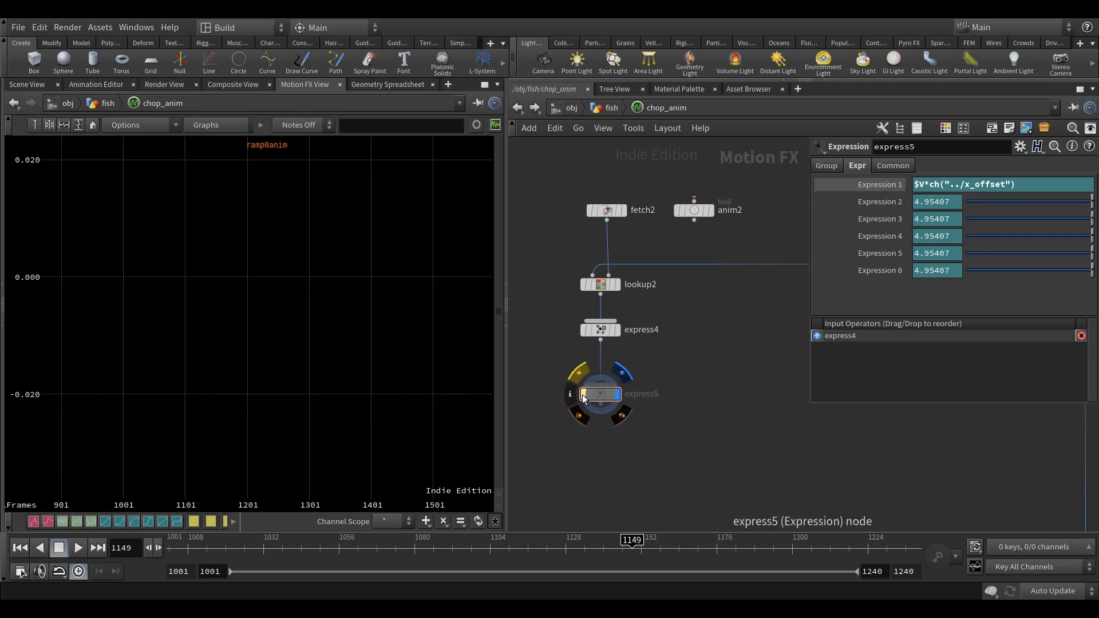
scroll(285, 321, down, 4)
key(h)
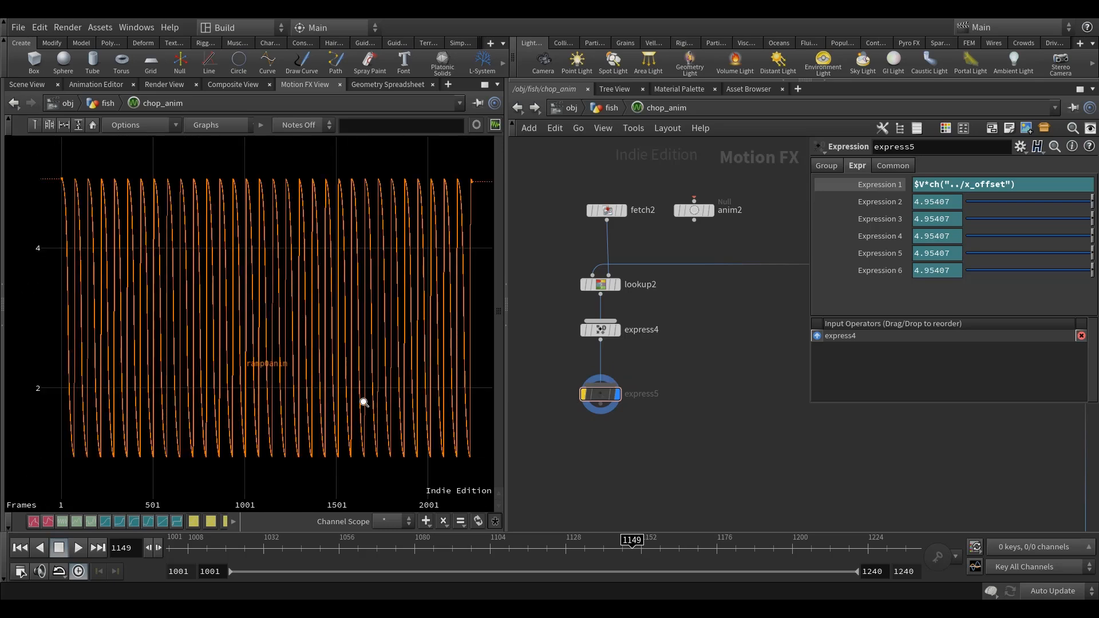
click(584, 395)
key(h)
scroll(335, 400, up, 3)
middle_drag(617, 444, 611, 447)
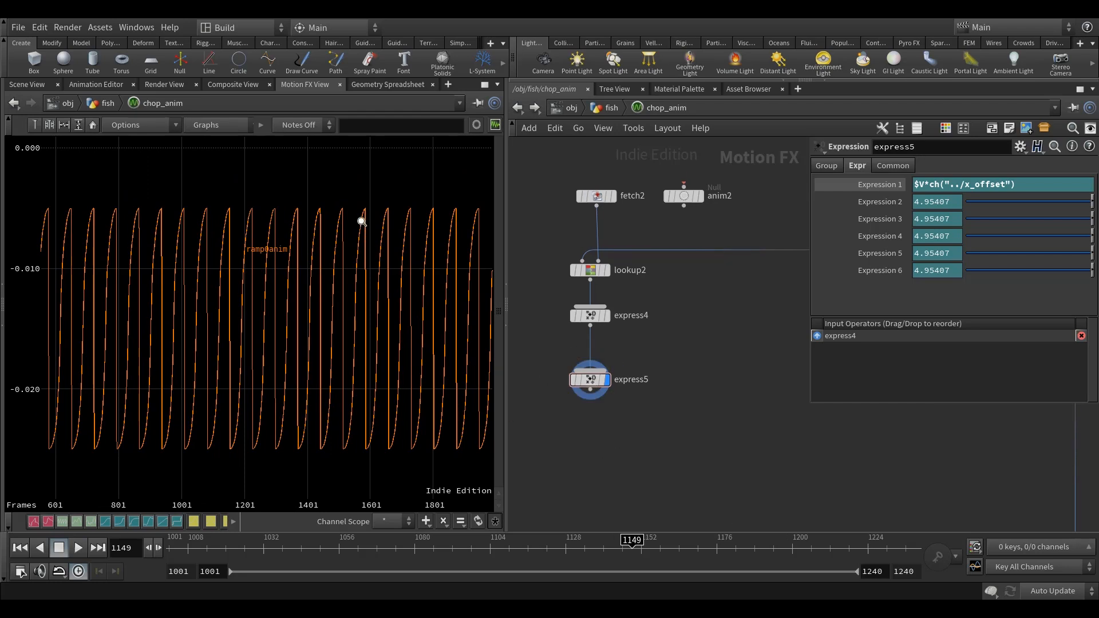
right_drag(392, 402, 456, 405)
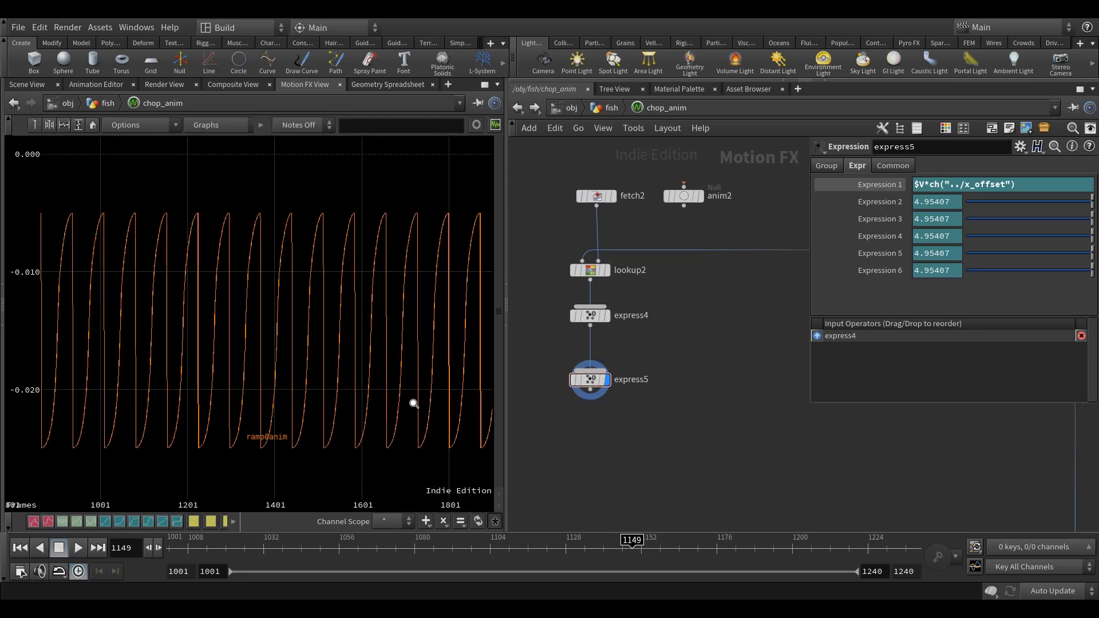
right_drag(366, 439, 400, 445)
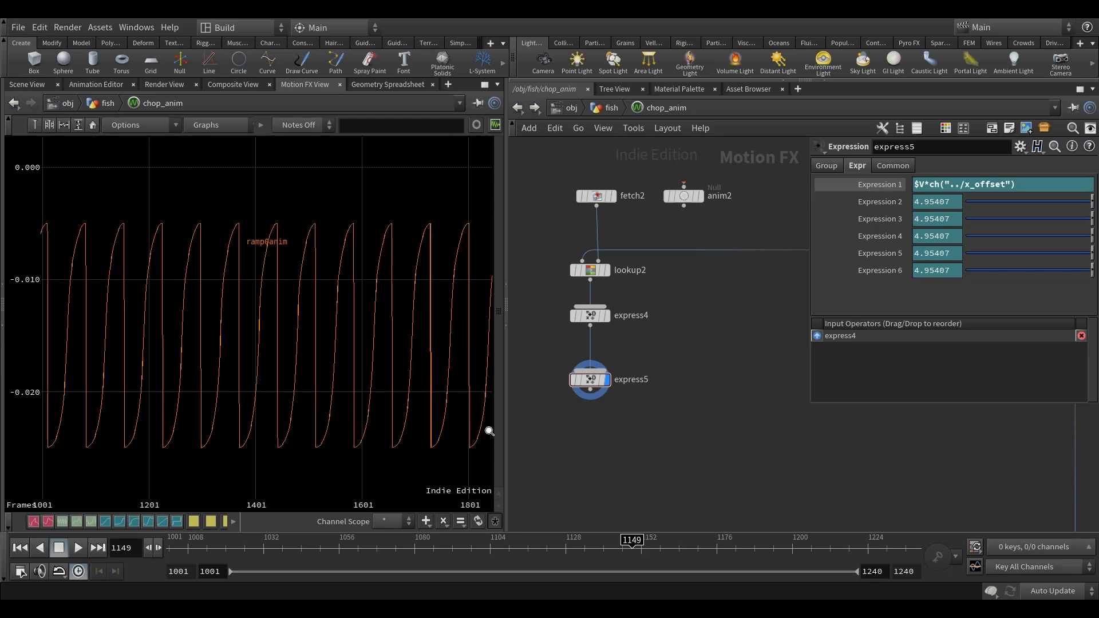
Add a third Expression node fed by express5 and display its output.
middle_drag(645, 447, 614, 439)
key(Tab)
mouse_move(635, 381)
click(764, 290)
click(574, 432)
drag(575, 379, 574, 408)
Set Expression 1 of express6 to $V+oc(0, $I-1).
click(856, 165)
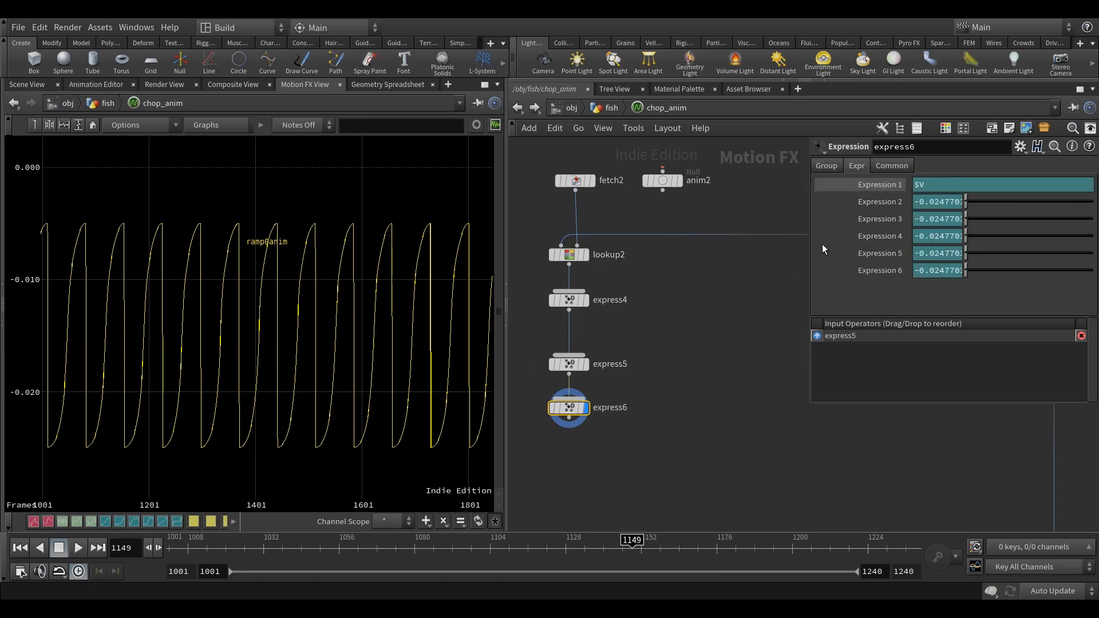
click(939, 185)
text(+oc(0,)
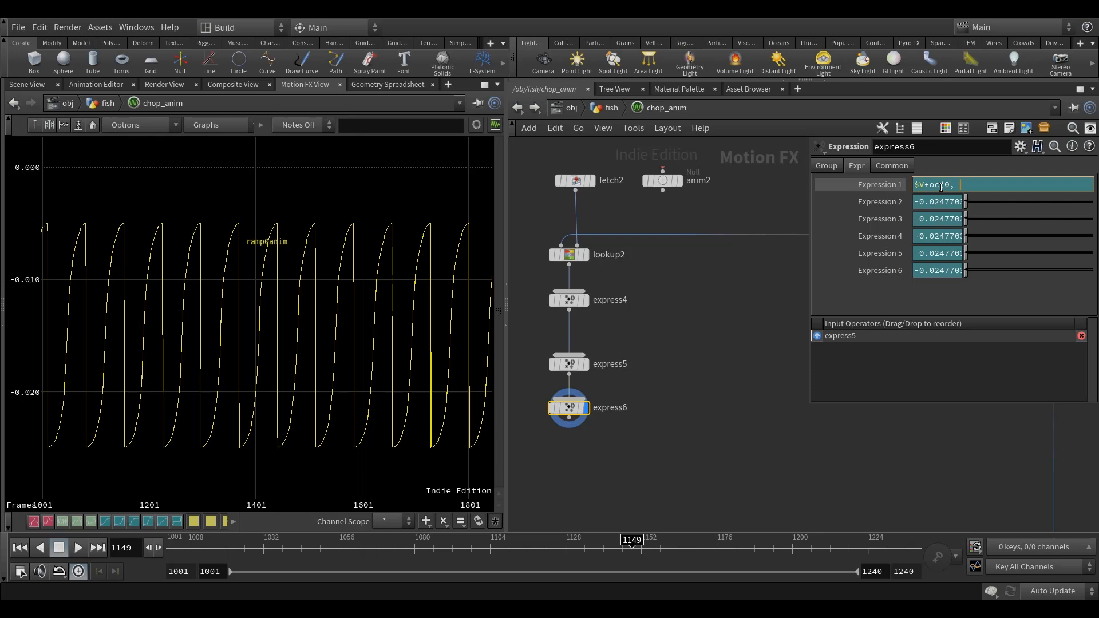
text($I)
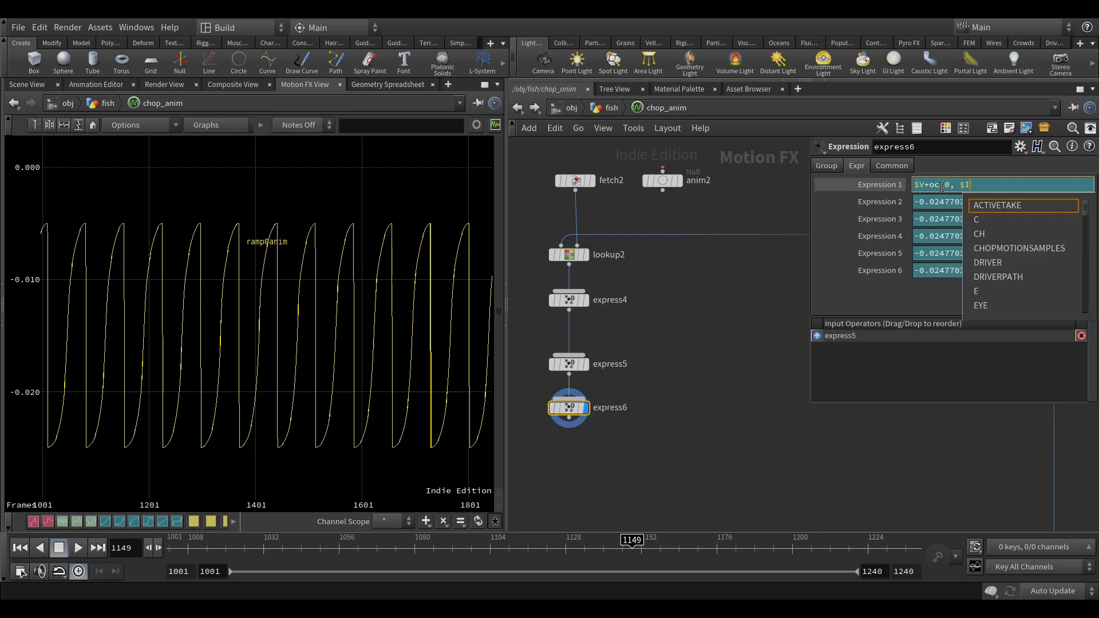
text(-1))
key(Return)
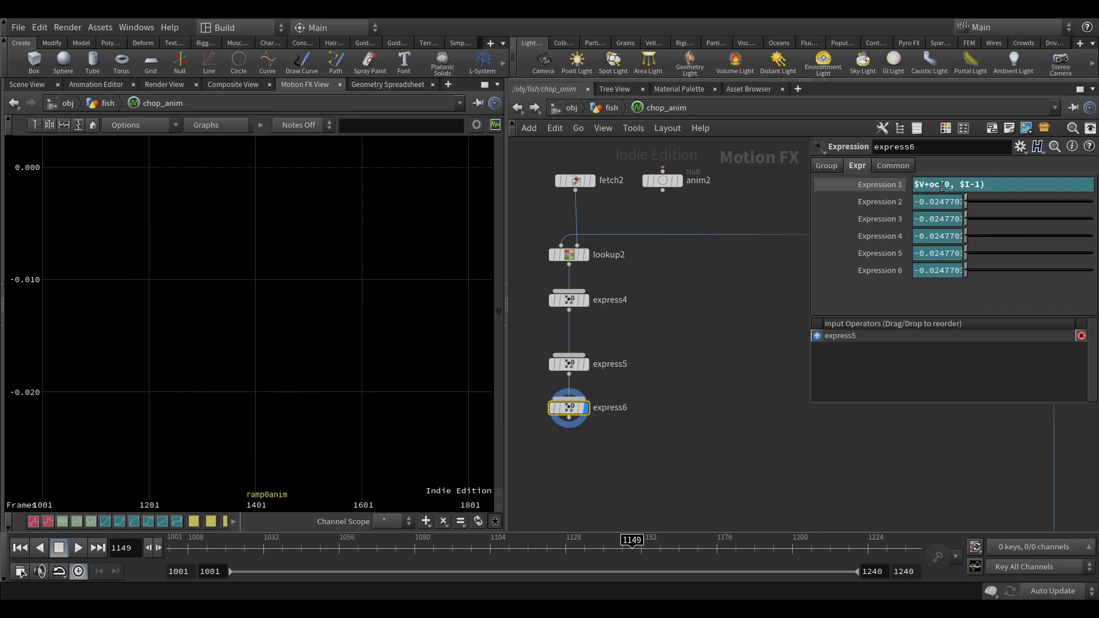
Display express5's output alongside express6's curve and move express6 further below express5.
click(585, 364)
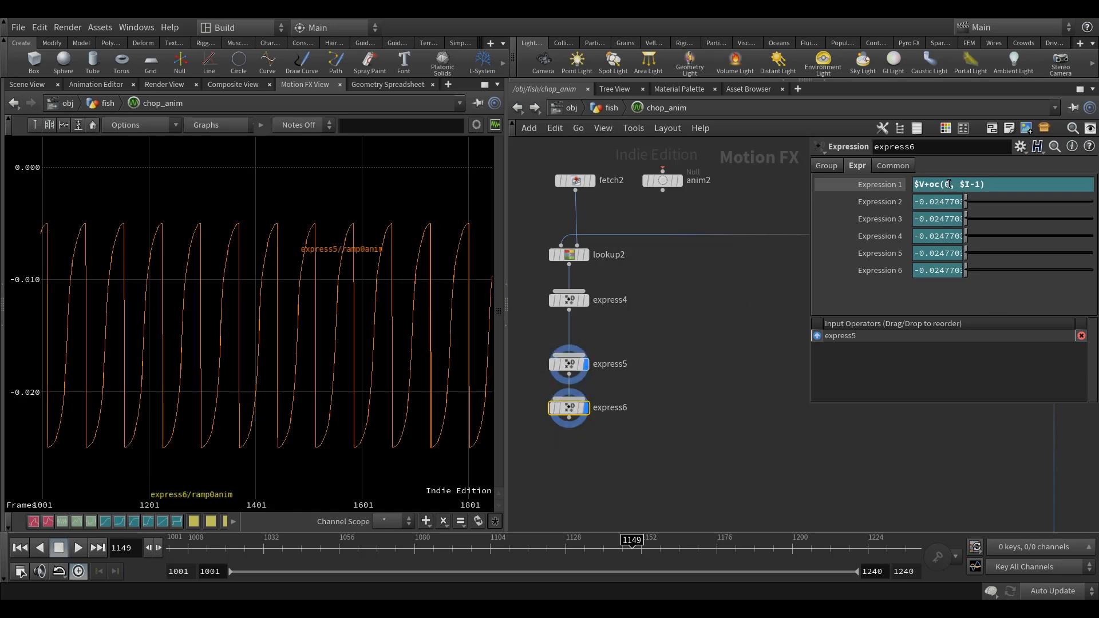
drag(568, 407, 569, 429)
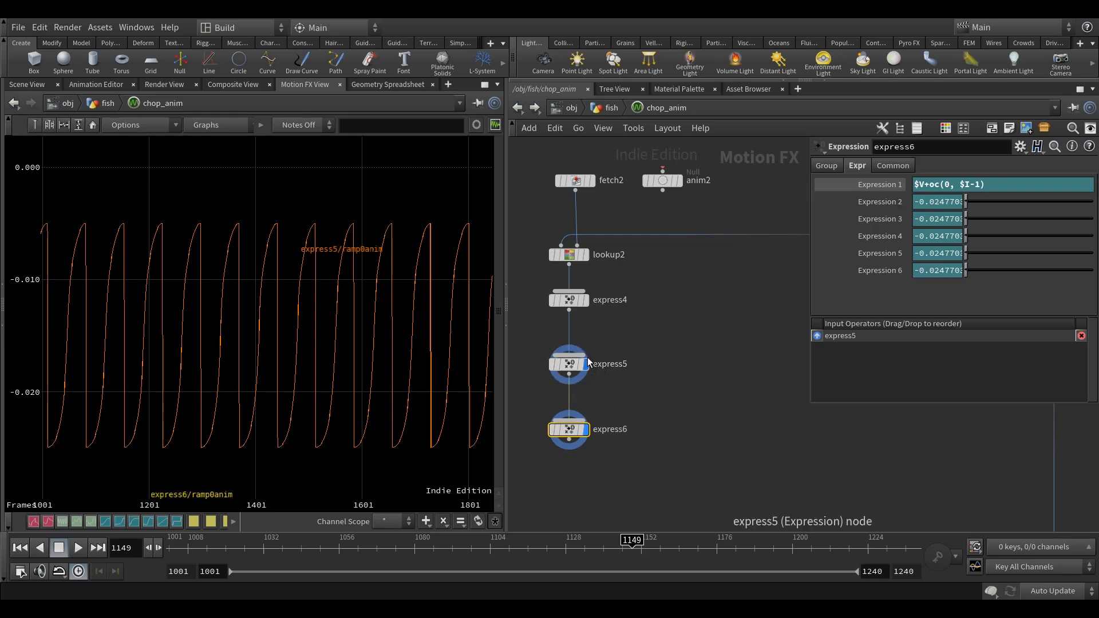
mouse_move(569, 369)
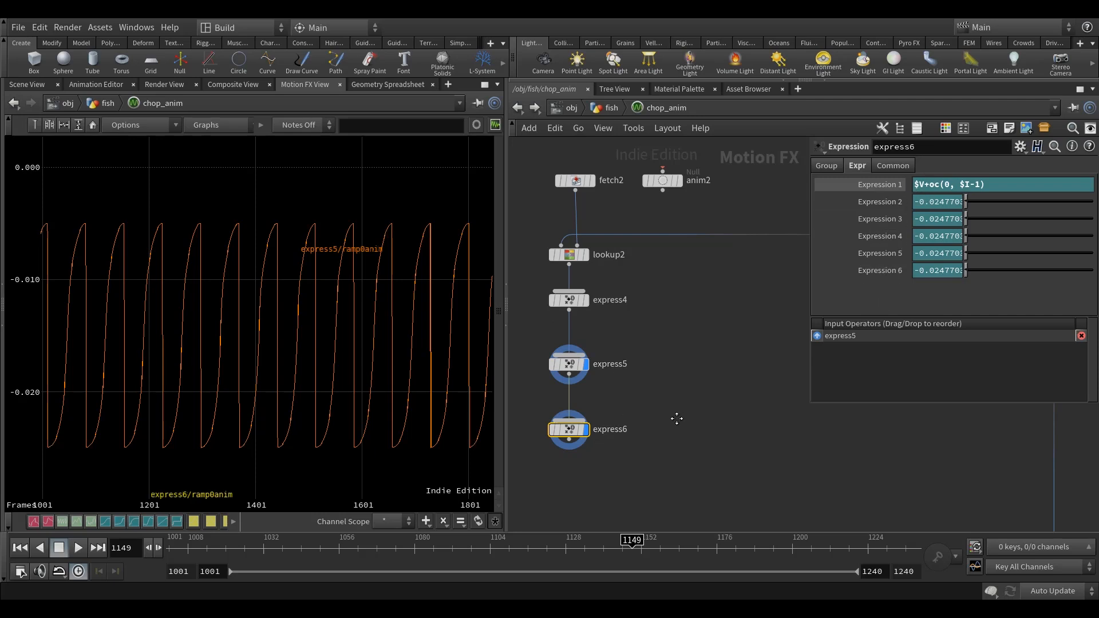
middle_drag(676, 419, 696, 390)
click(694, 389)
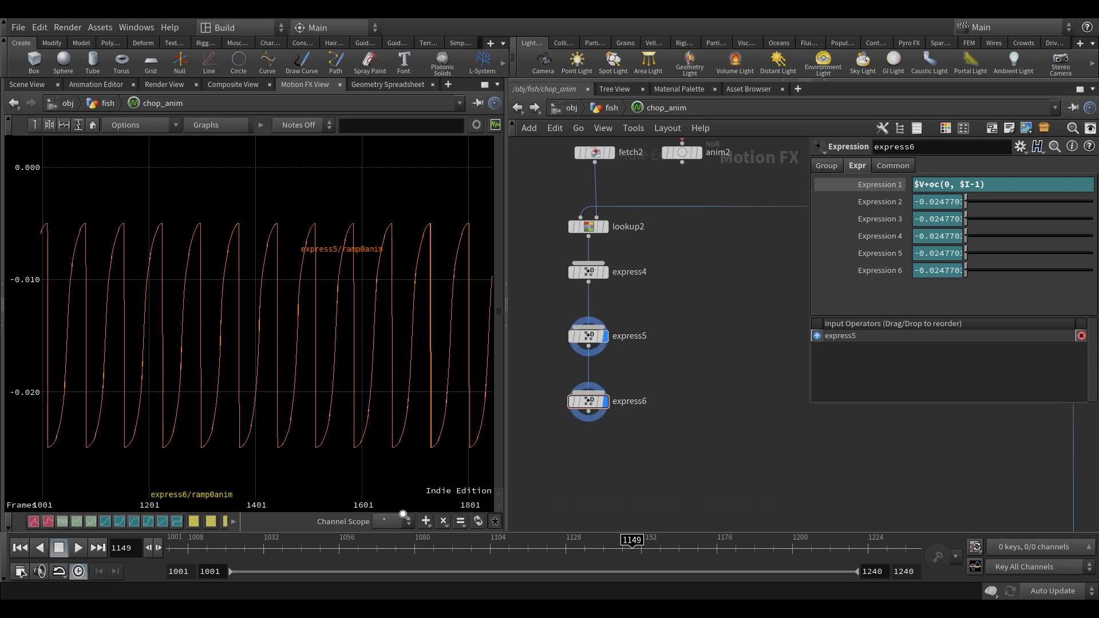
Turn on the graph's current-frame marker at frame 1045, and frame express6's whole curve with express5's display off.
mouse_move(319, 551)
mouse_down()
mouse_move(178, 551)
mouse_move(305, 561)
mouse_up()
click(34, 125)
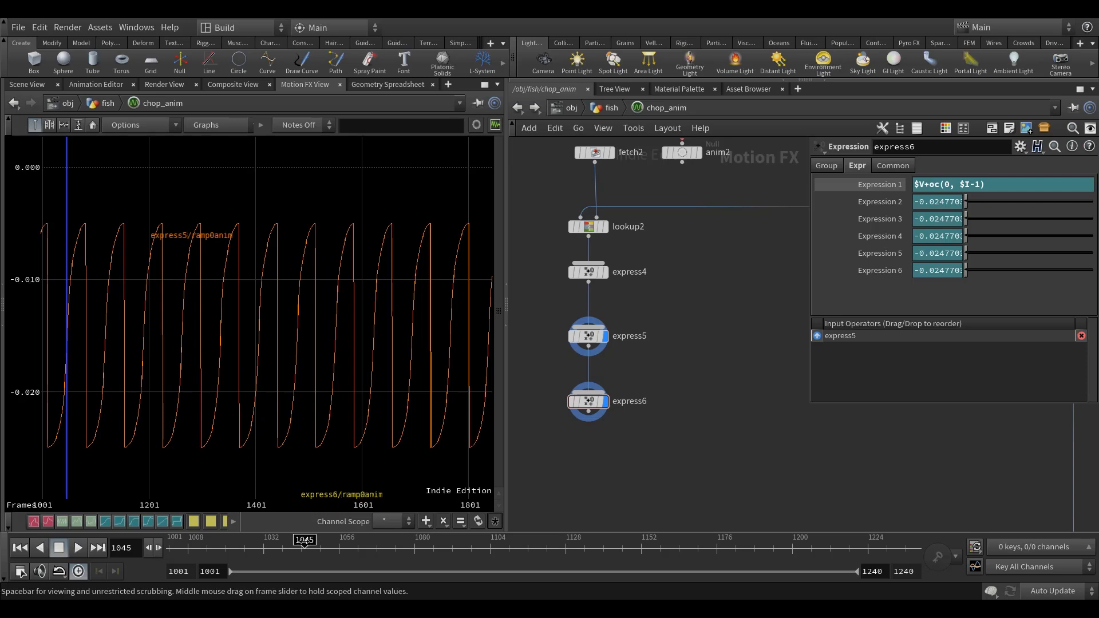
click(601, 360)
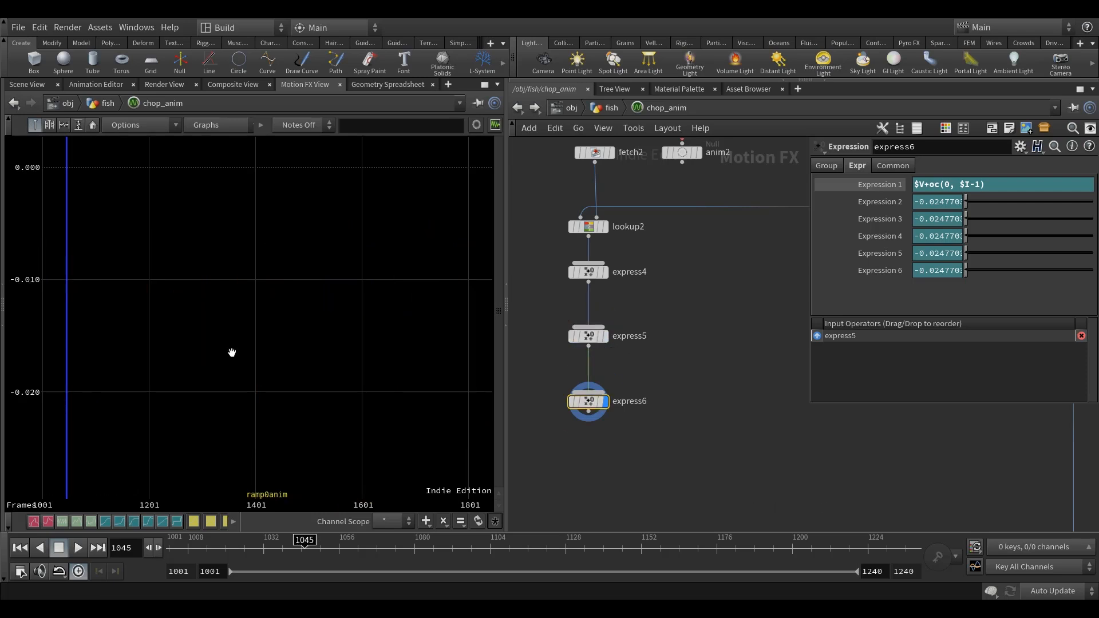
key(h)
right_drag(250, 343, 351, 354)
middle_drag(253, 342, 267, 368)
scroll(266, 345, up, 3)
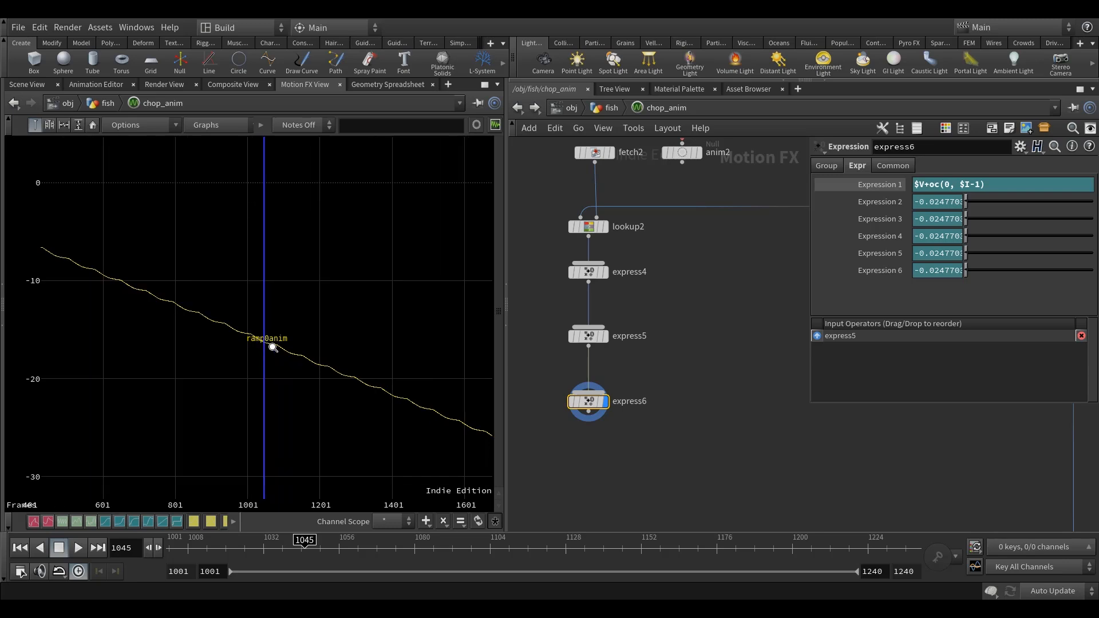
key(h)
Return the timeline to frame 1001 and examine express6's curve around that frame, checking the express5 and express6 expressions.
drag(304, 541, 119, 537)
drag(189, 549, 201, 548)
click(587, 336)
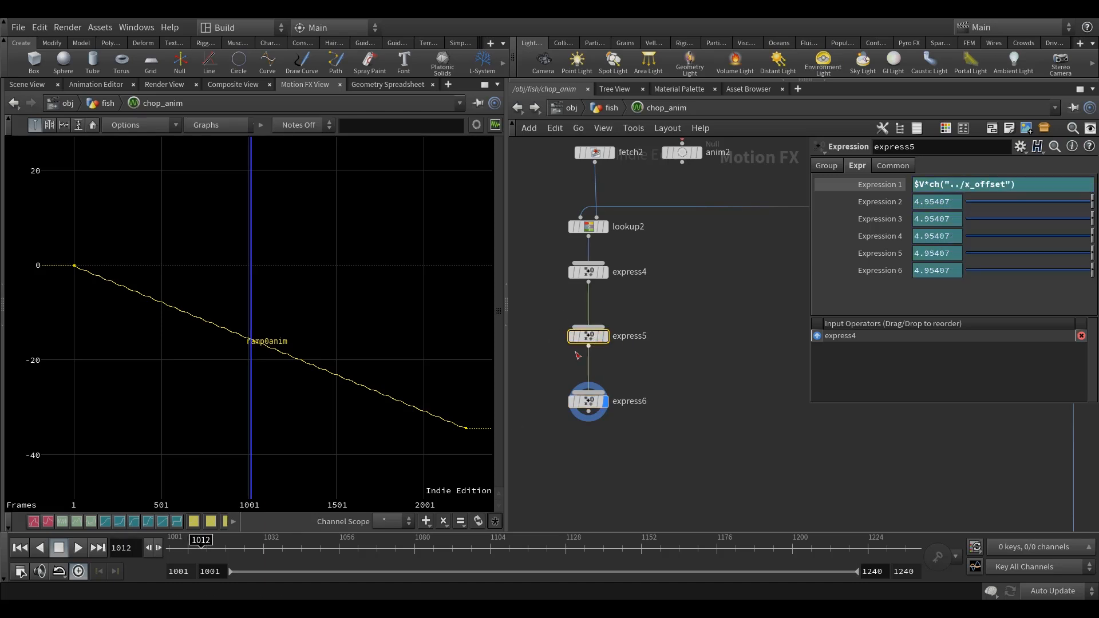
drag(201, 548, 171, 548)
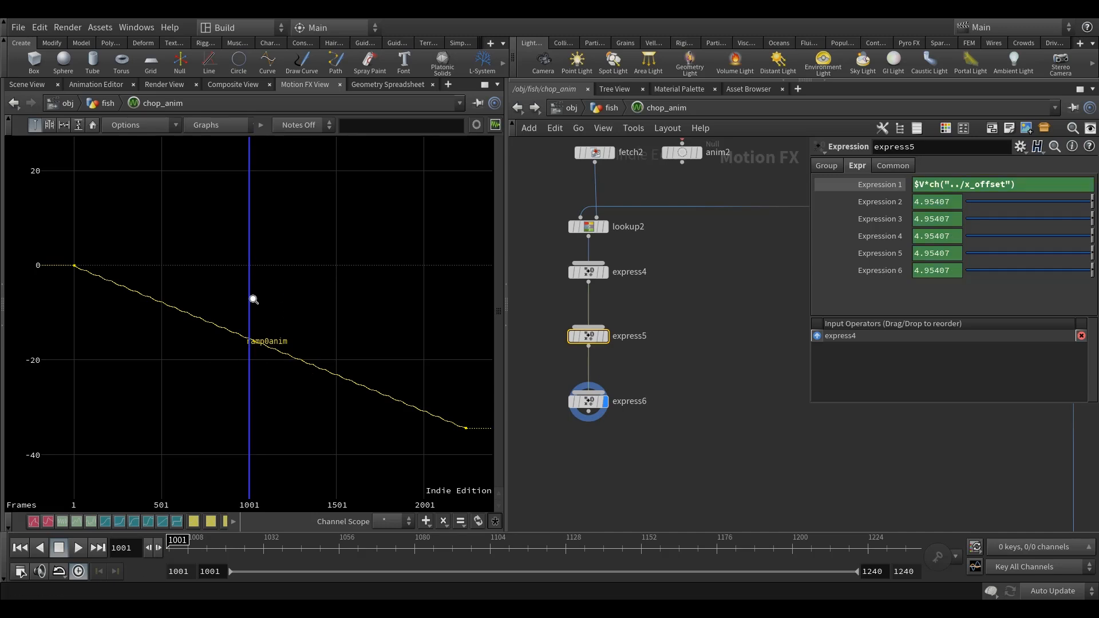
right_drag(246, 387, 359, 394)
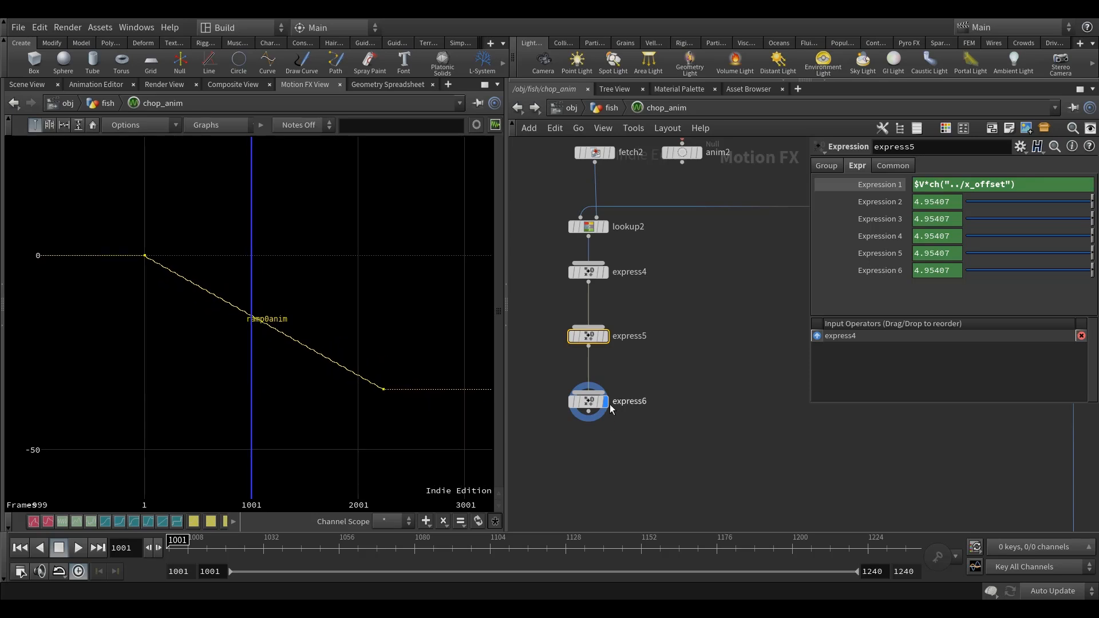
click(588, 402)
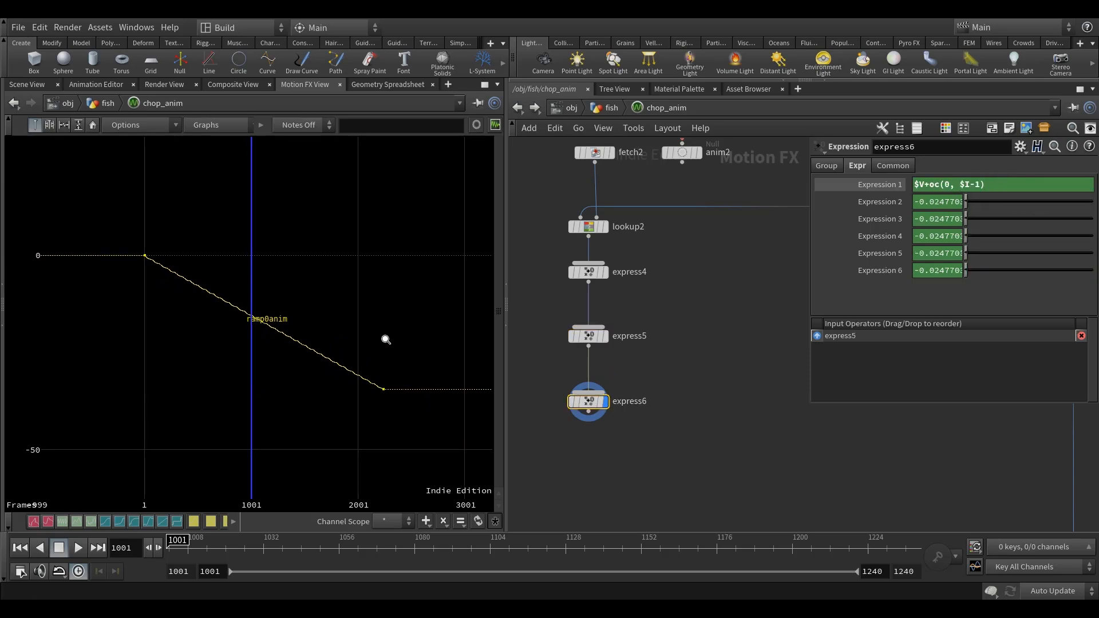
middle_drag(404, 320, 386, 333)
mouse_move(701, 439)
middle_down()
mouse_move(711, 408)
mouse_move(702, 430)
middle_up()
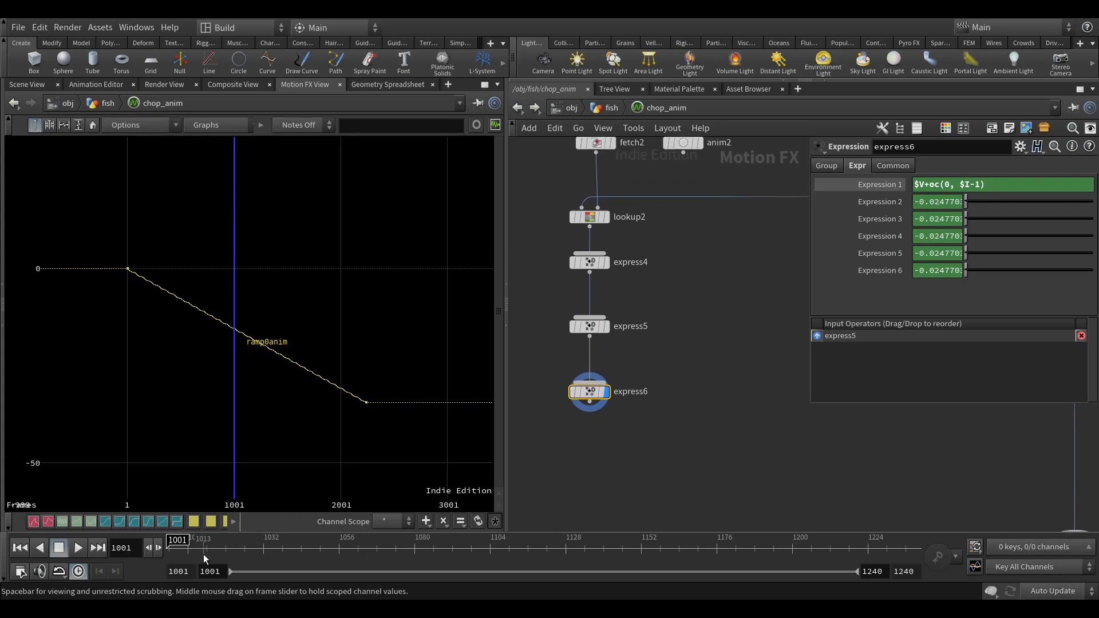
right_drag(334, 385, 307, 406)
middle_drag(321, 411, 299, 397)
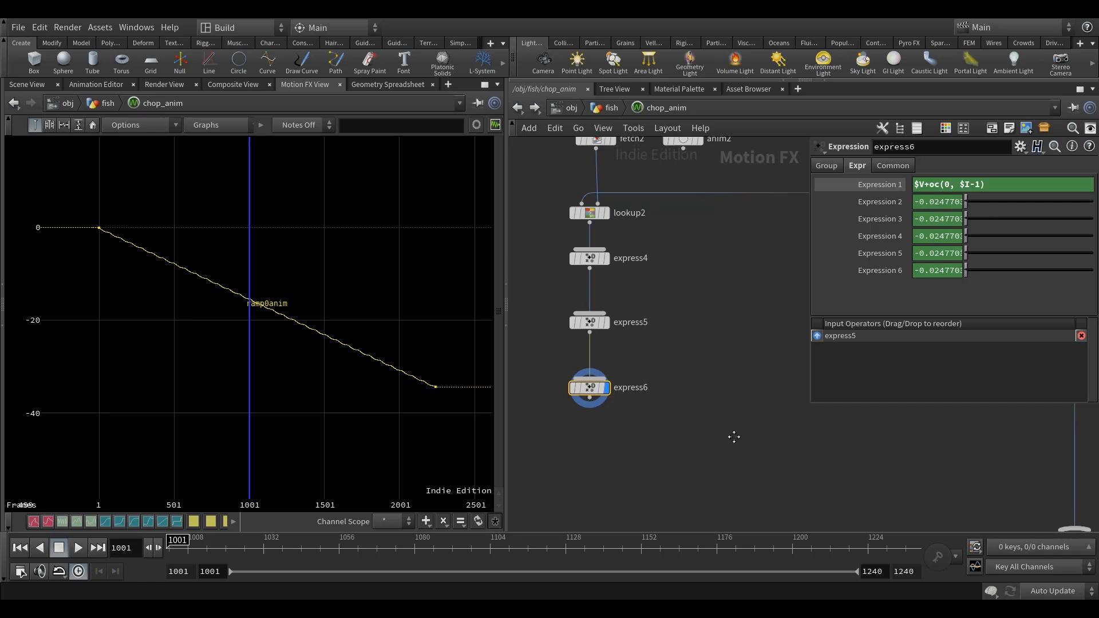
Add a fourth Expression node fed by express6, place it directly below, and display its output.
key(Tab)
text(ex)
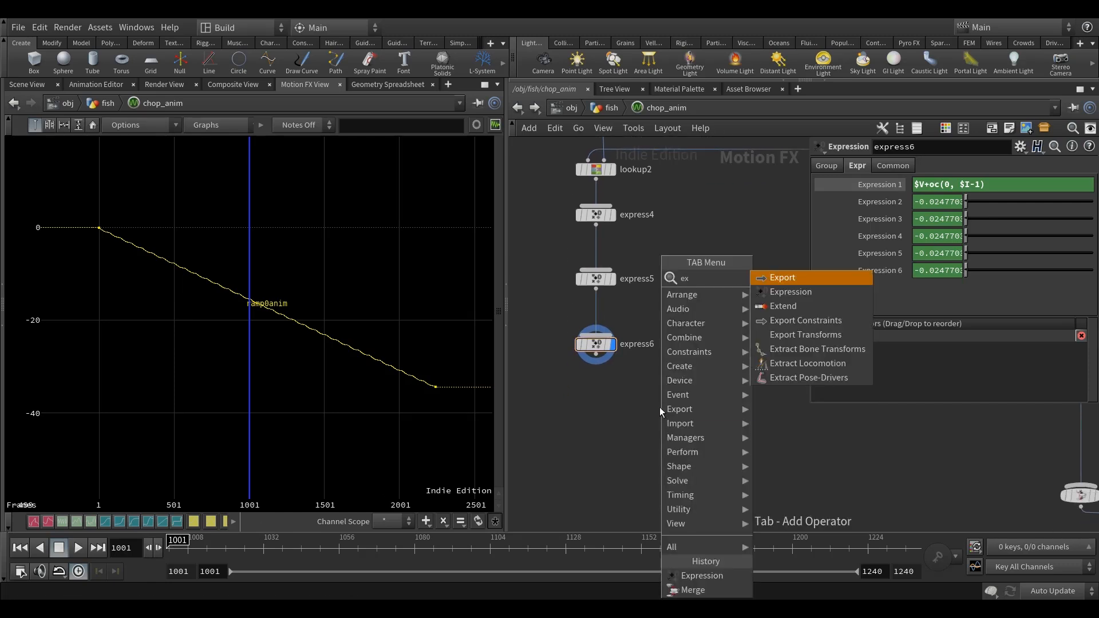
click(801, 292)
click(614, 405)
click(612, 399)
drag(605, 407, 595, 396)
click(612, 395)
middle_drag(623, 354, 611, 363)
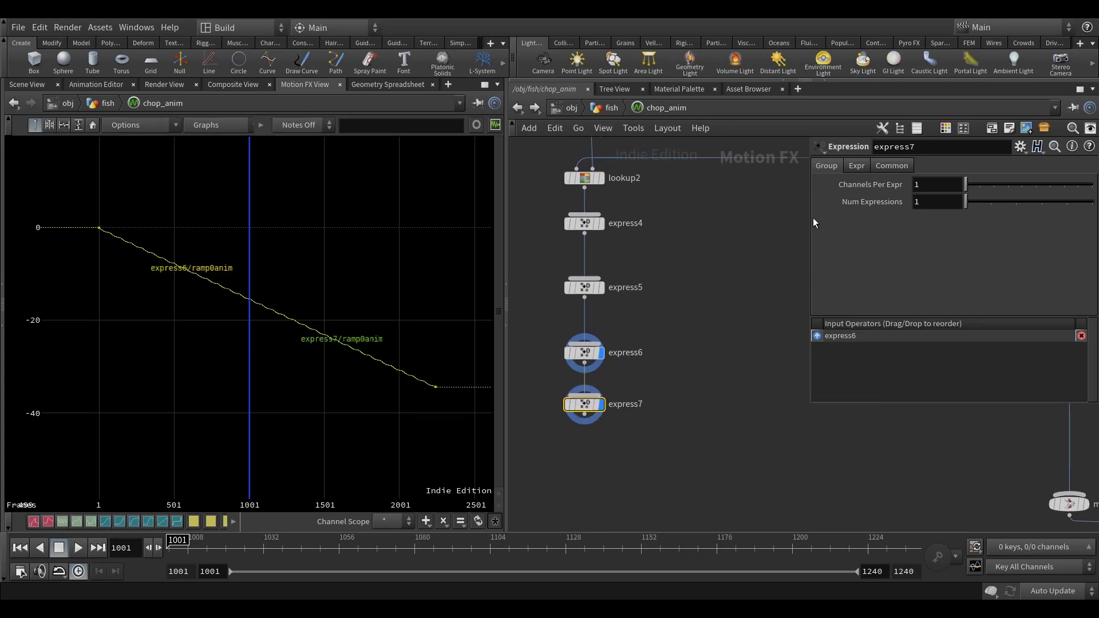
Open Expression 1 of express7 for editing.
click(857, 166)
click(888, 184)
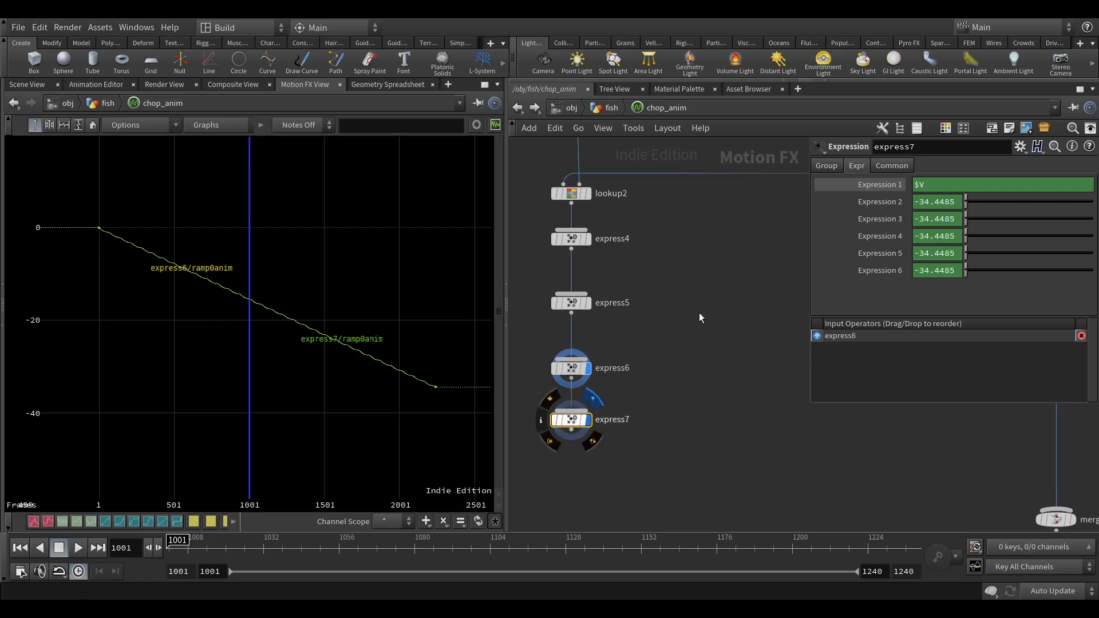
click(928, 187)
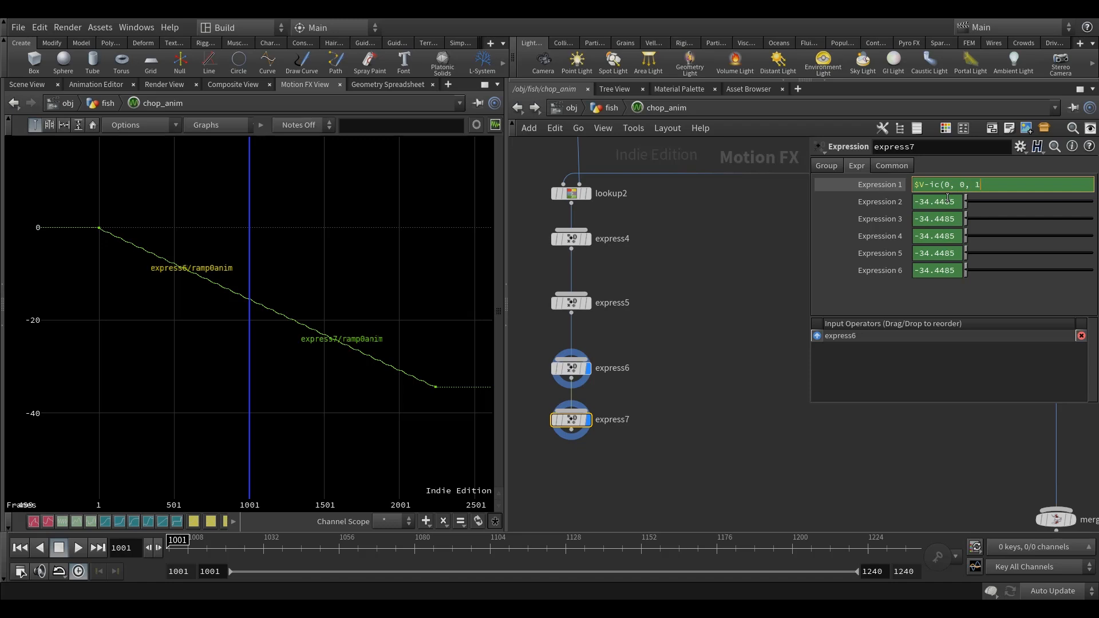
Set express7's Expression 1 to $V-ic(0, 0, 1001), compare its curve with express6's, and turn off express6's display.
key(Return)
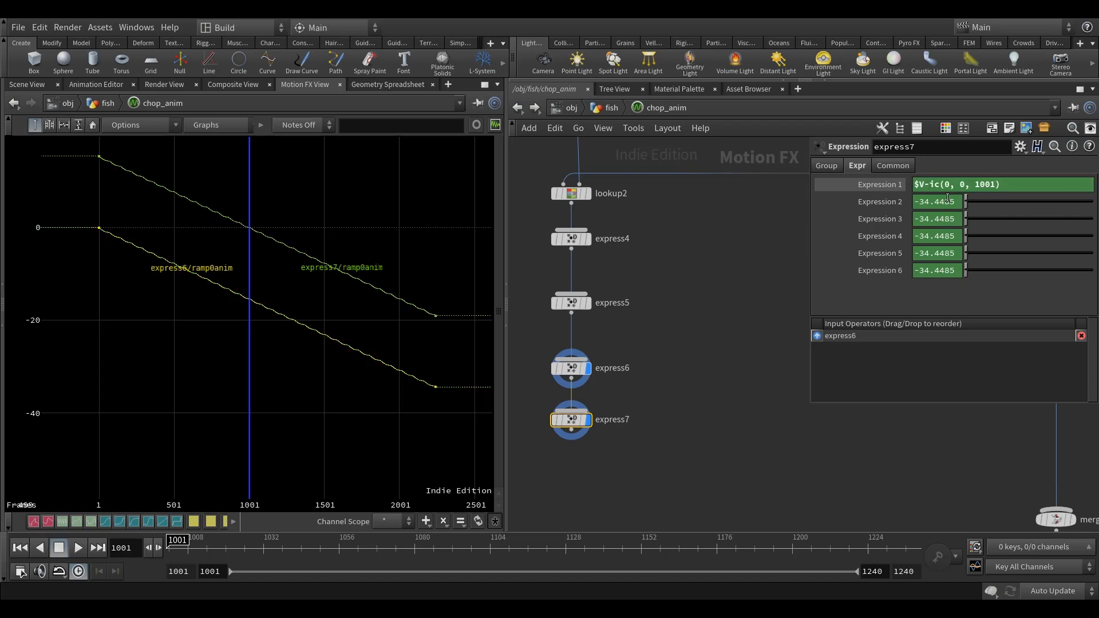
middle_drag(203, 321, 196, 387)
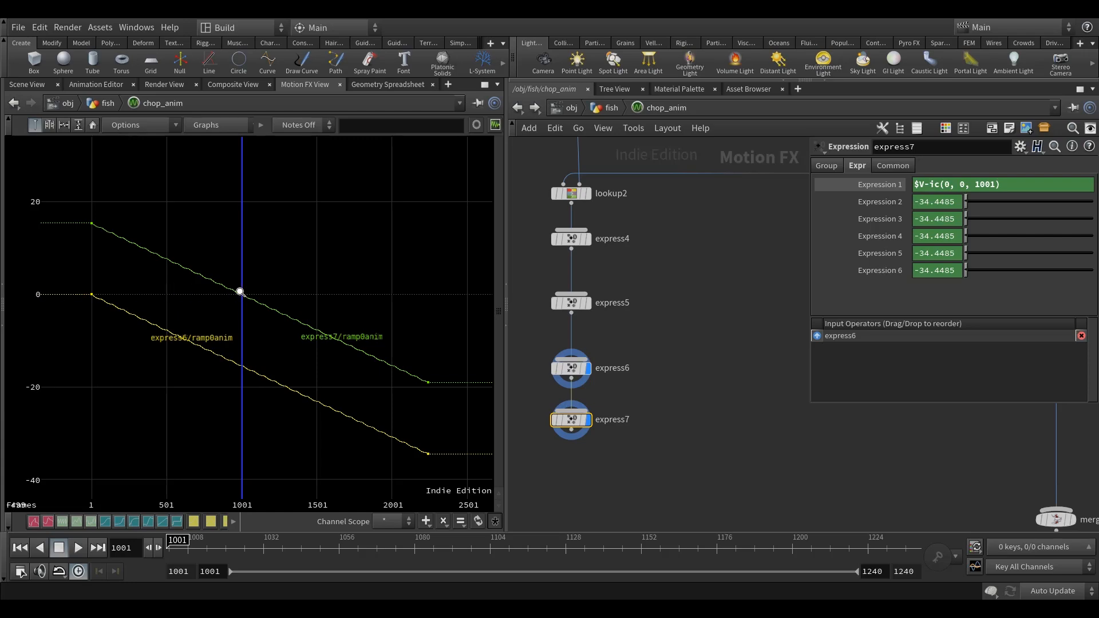
middle_drag(703, 425, 681, 407)
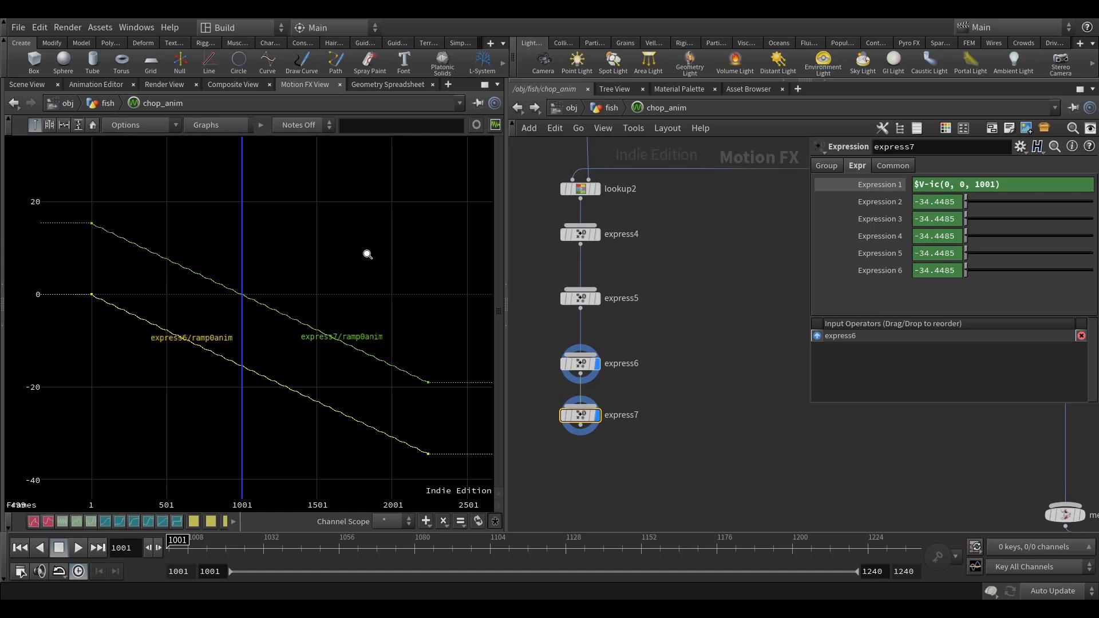
middle_drag(741, 334, 737, 346)
click(598, 376)
Add a Rename node fed by express7, place it directly below, and inspect its channel information.
scroll(661, 383, down, 2)
scroll(641, 381, down, 2)
key(Tab)
text(re)
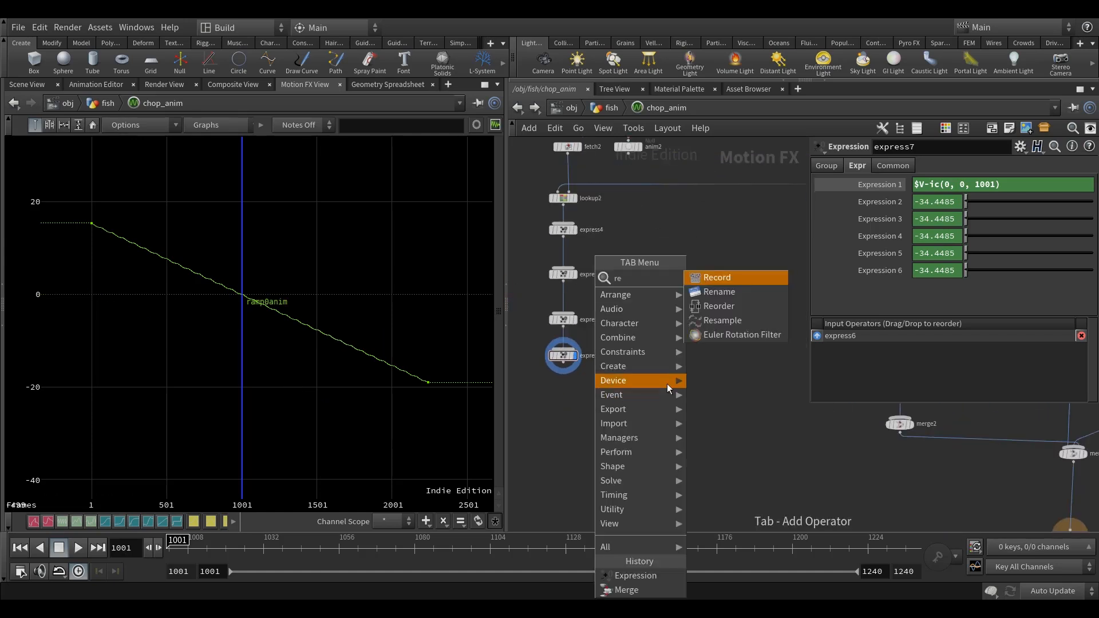
click(719, 292)
click(567, 412)
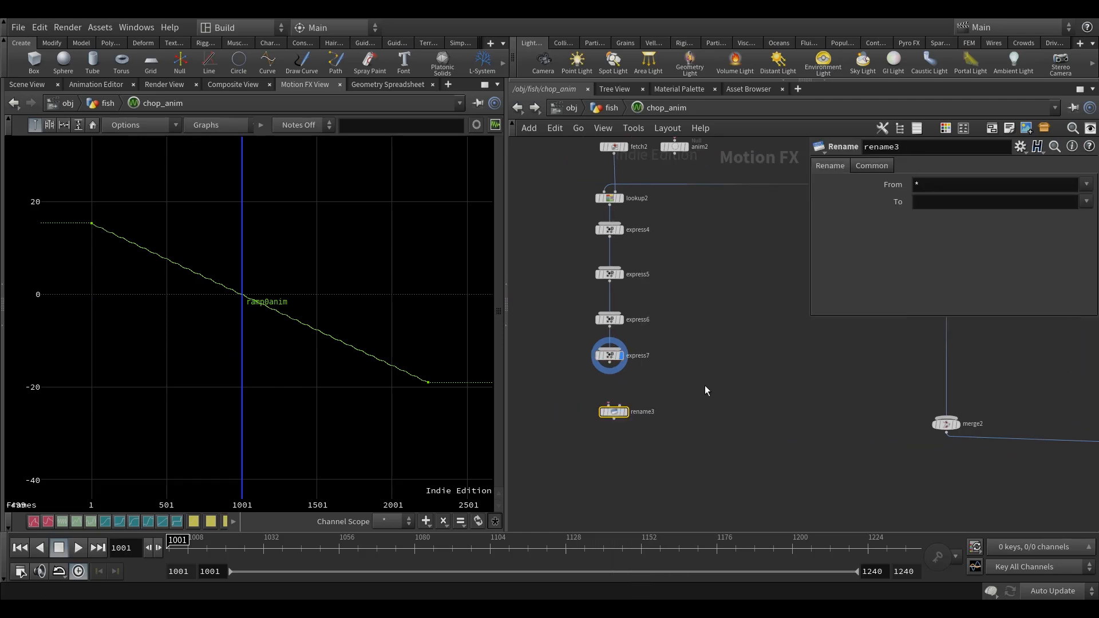
scroll(613, 372, up, 2)
drag(602, 426, 589, 407)
middle_click(596, 412)
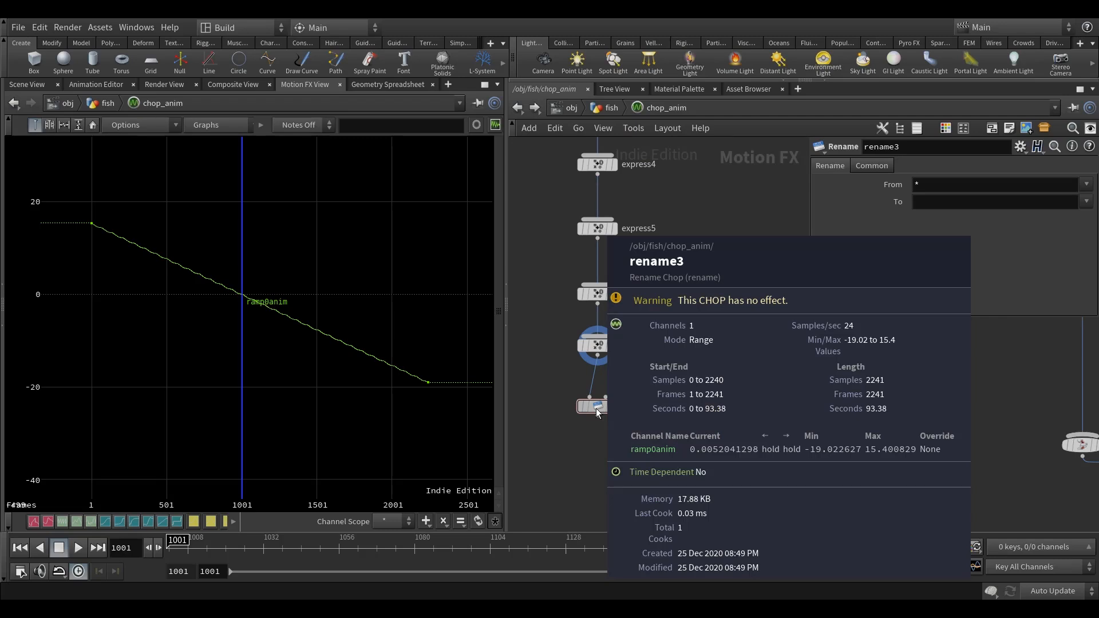
Rename ramp*anim channels to tx* in rename3, and display its output instead of express7's.
click(914, 185)
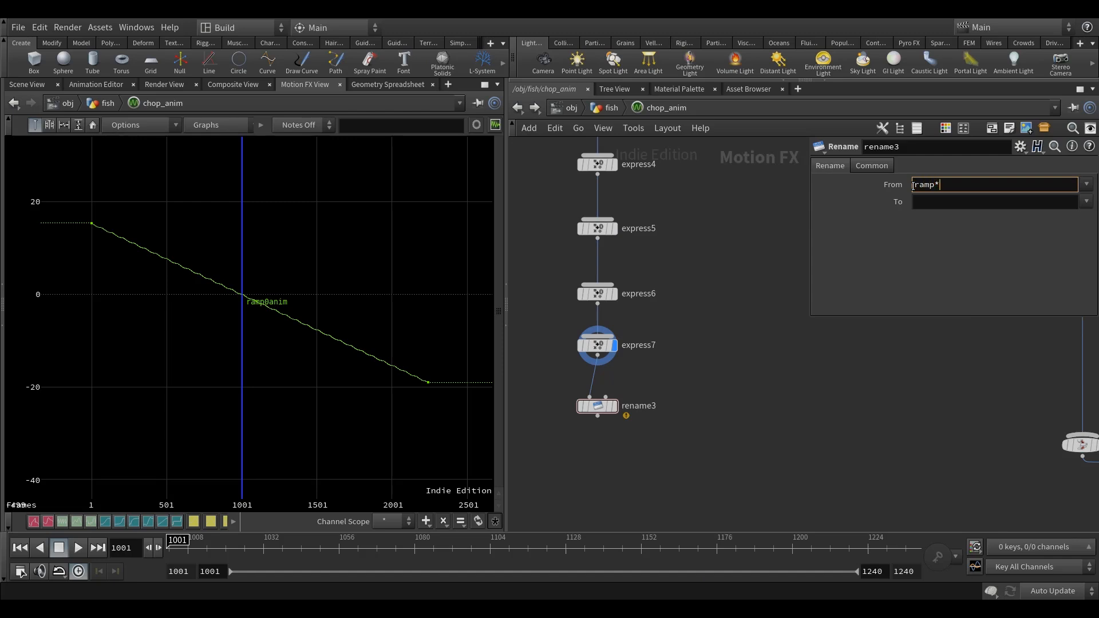
click(936, 203)
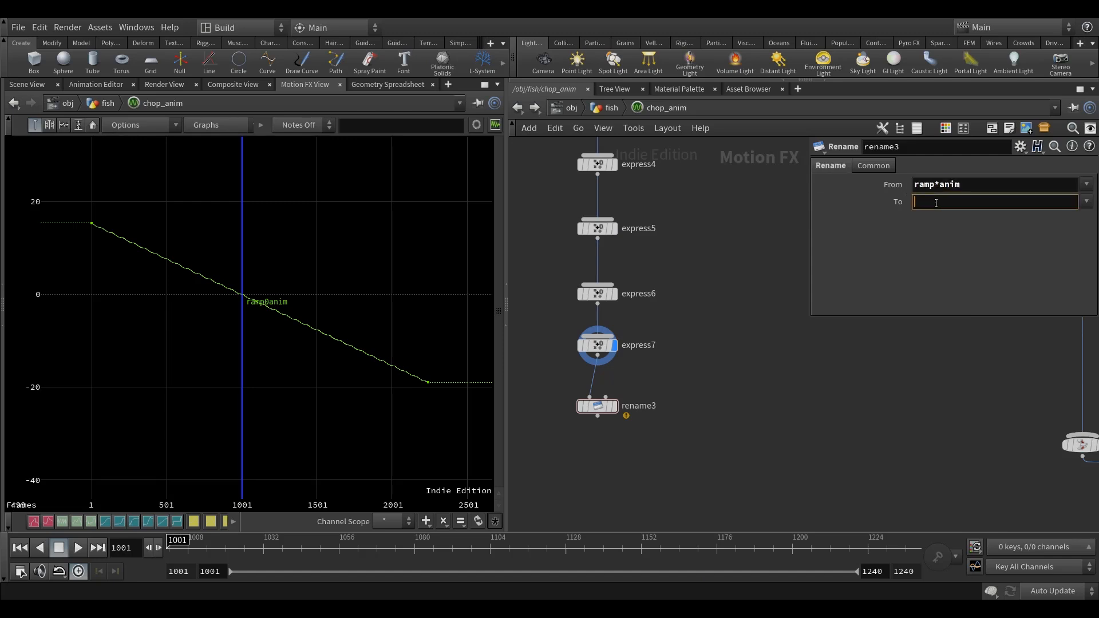
key(Return)
click(613, 407)
middle_click(601, 411)
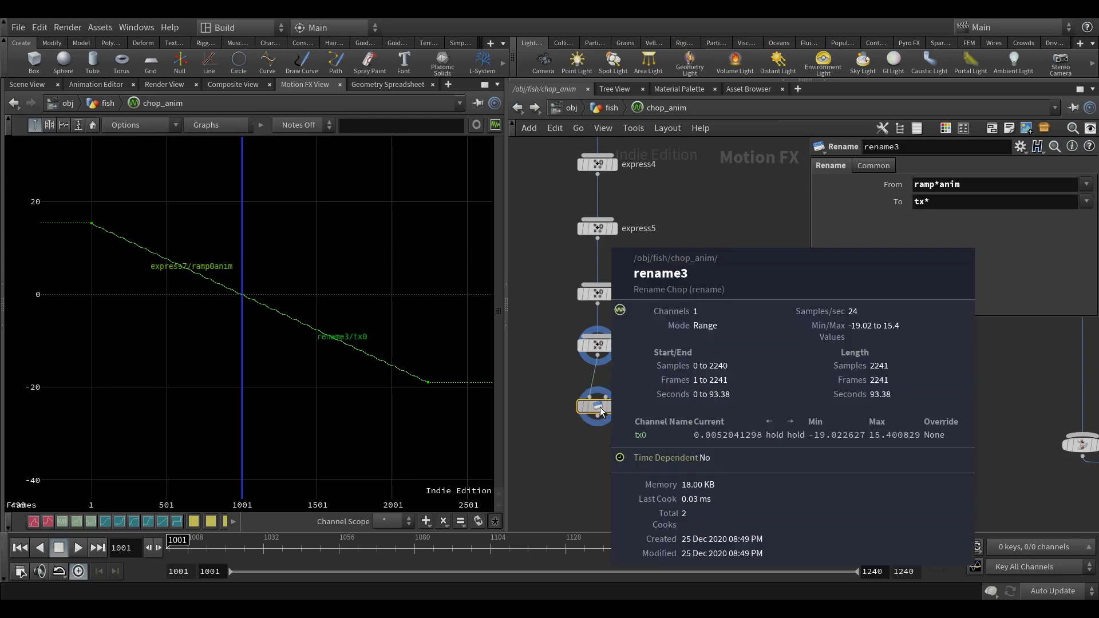
click(614, 346)
Duplicate the four-node chain from express5 to rename3 and place the copy beside it, fed by express4.
scroll(733, 365, down, 5)
middle_drag(731, 367, 670, 400)
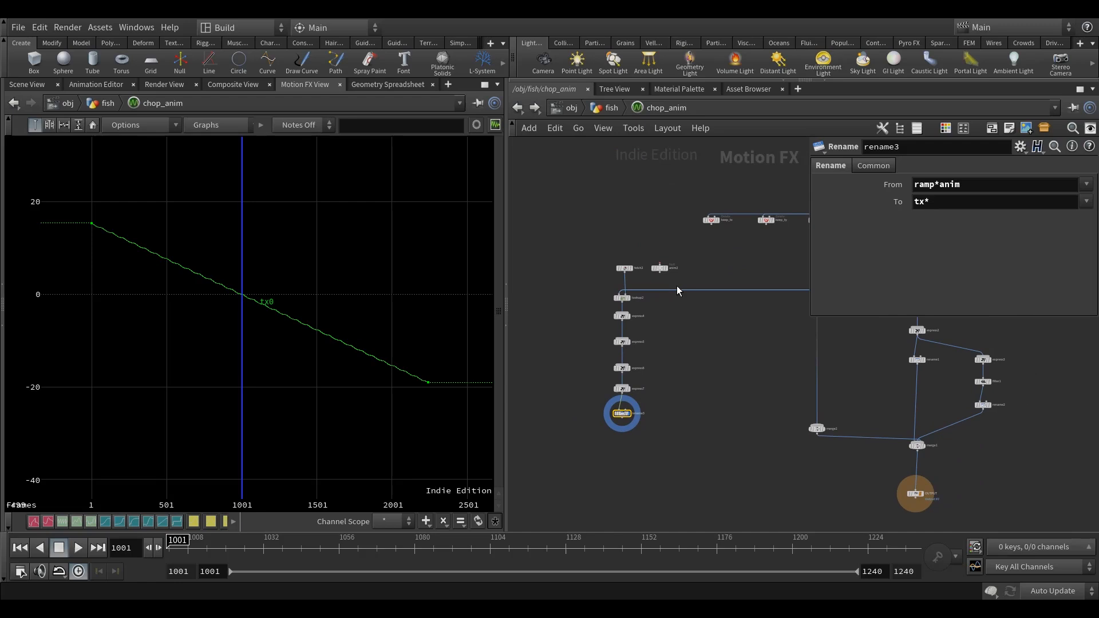
scroll(693, 292, up, 2)
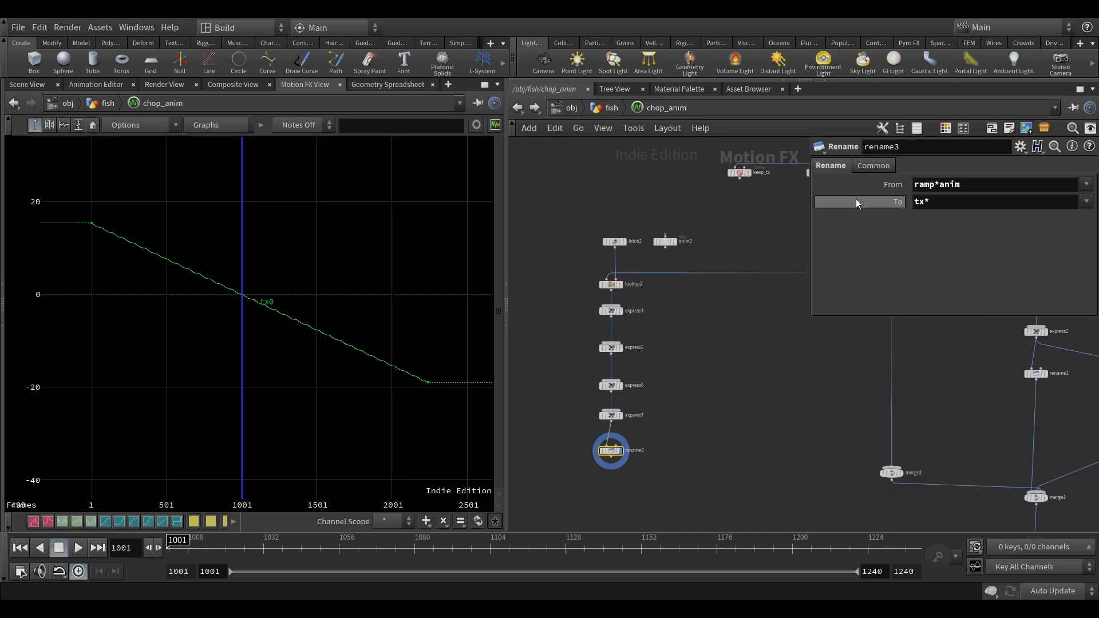
scroll(671, 338, up, 2)
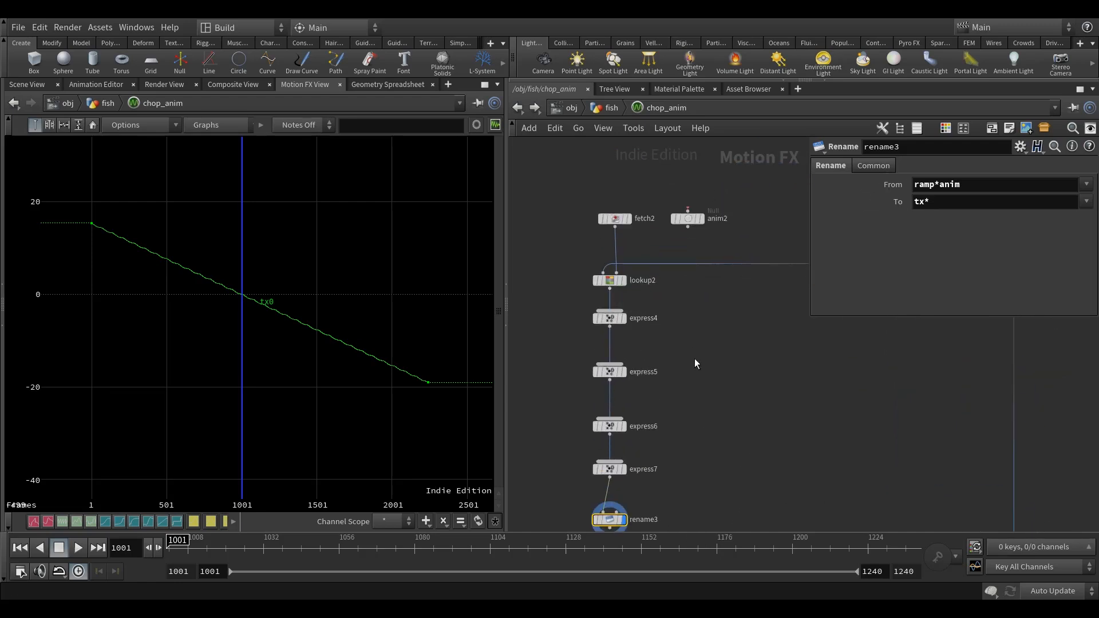
middle_drag(671, 338, 658, 271)
click(596, 251)
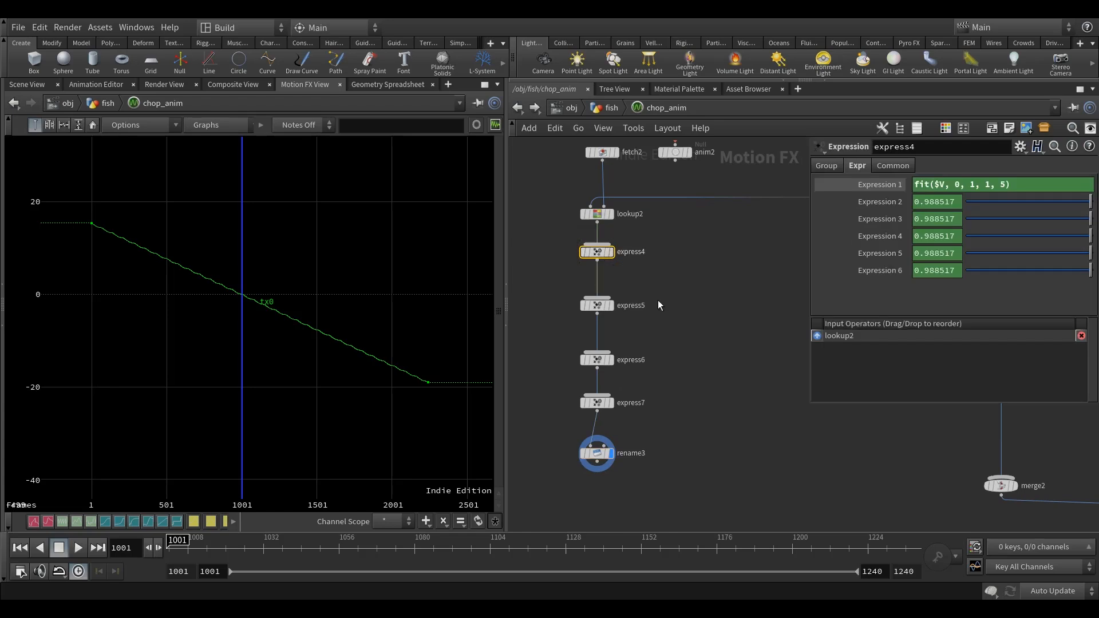
click(597, 305)
drag(660, 497, 558, 294)
key(ctrl+c)
key(ctrl+v)
drag(733, 249, 738, 305)
click(738, 259)
middle_drag(737, 258, 684, 255)
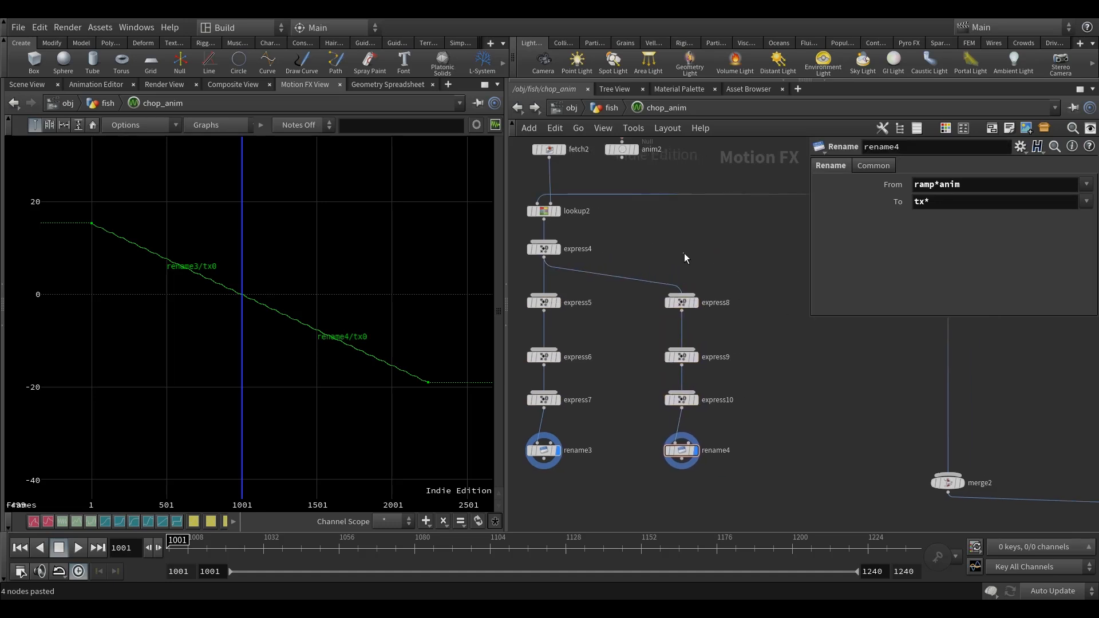
Set express8's Expression 1 to $V*ch("../y_offset"), and check the expressions of express9 and express10.
click(682, 303)
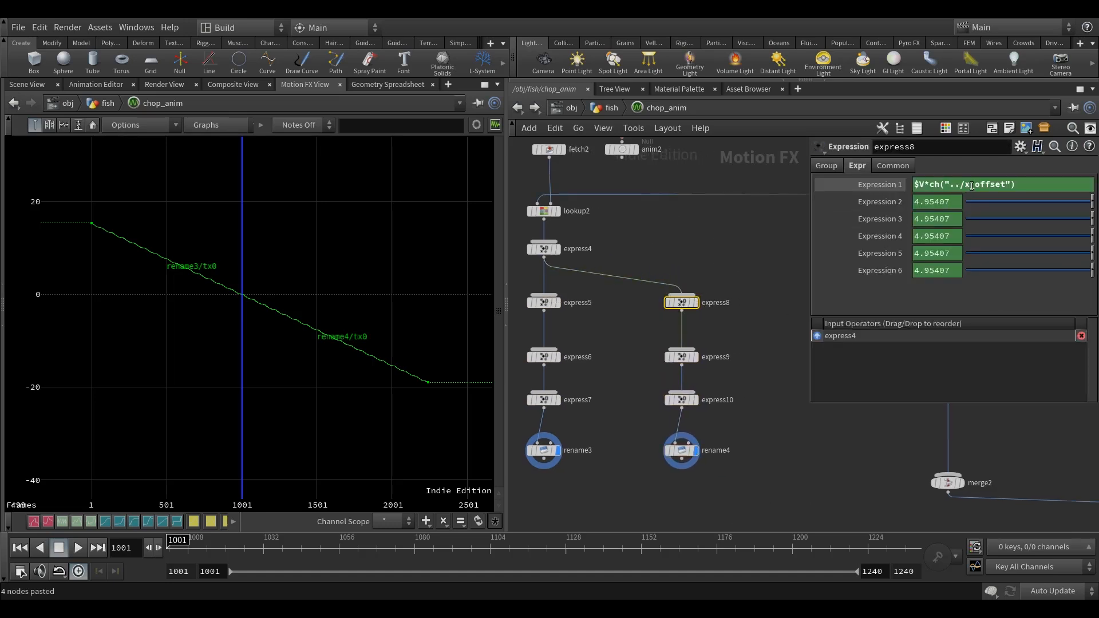
drag(970, 190, 966, 191)
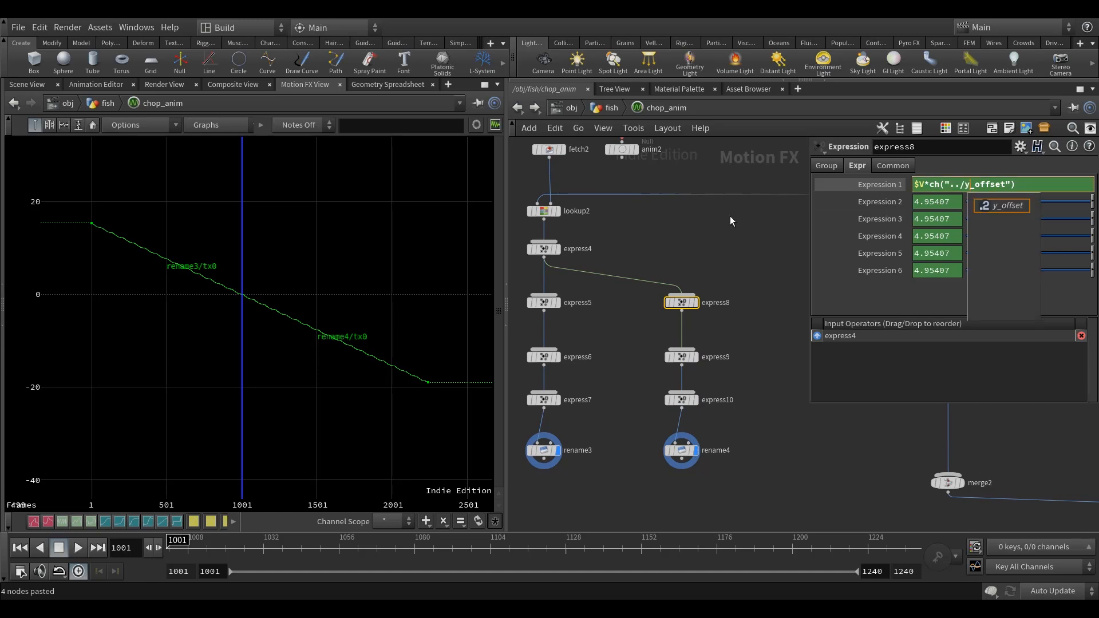
click(731, 221)
middle_drag(730, 271, 731, 267)
click(683, 355)
middle_drag(721, 329, 688, 312)
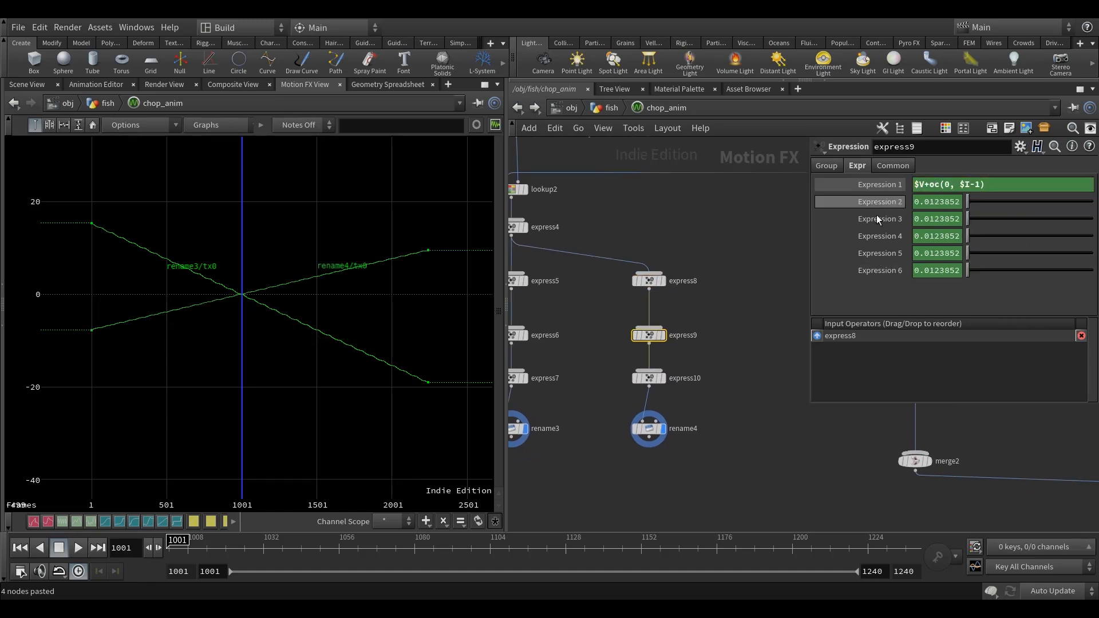
click(660, 380)
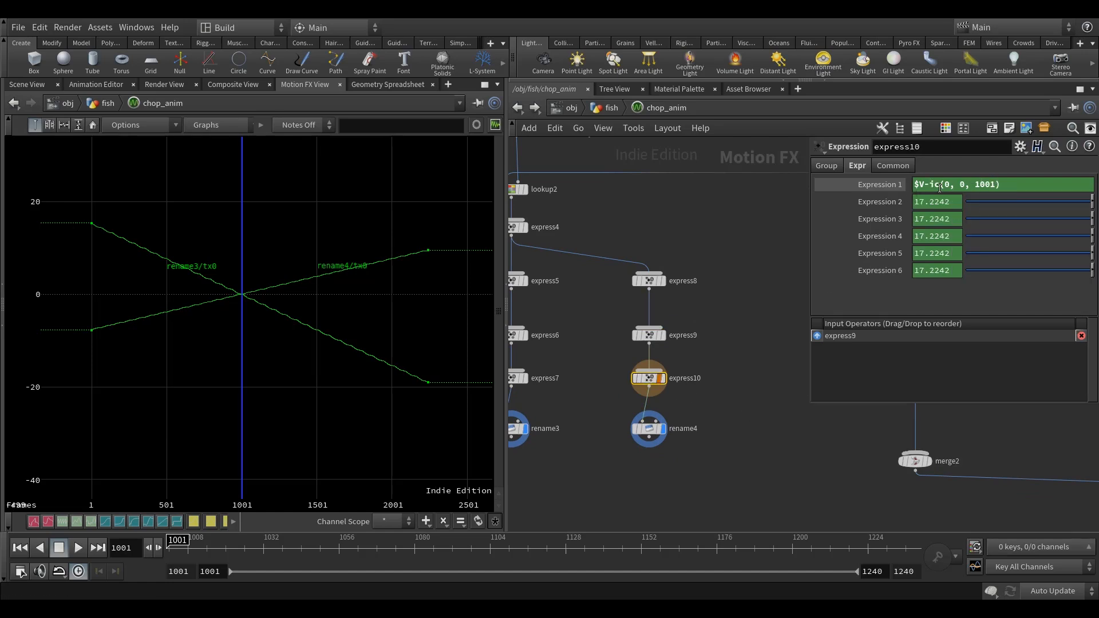
Set rename4's target channel name pattern to ty*.
middle_drag(725, 414, 663, 406)
scroll(662, 406, down, 3)
middle_drag(903, 518, 748, 470)
scroll(748, 470, up, 2)
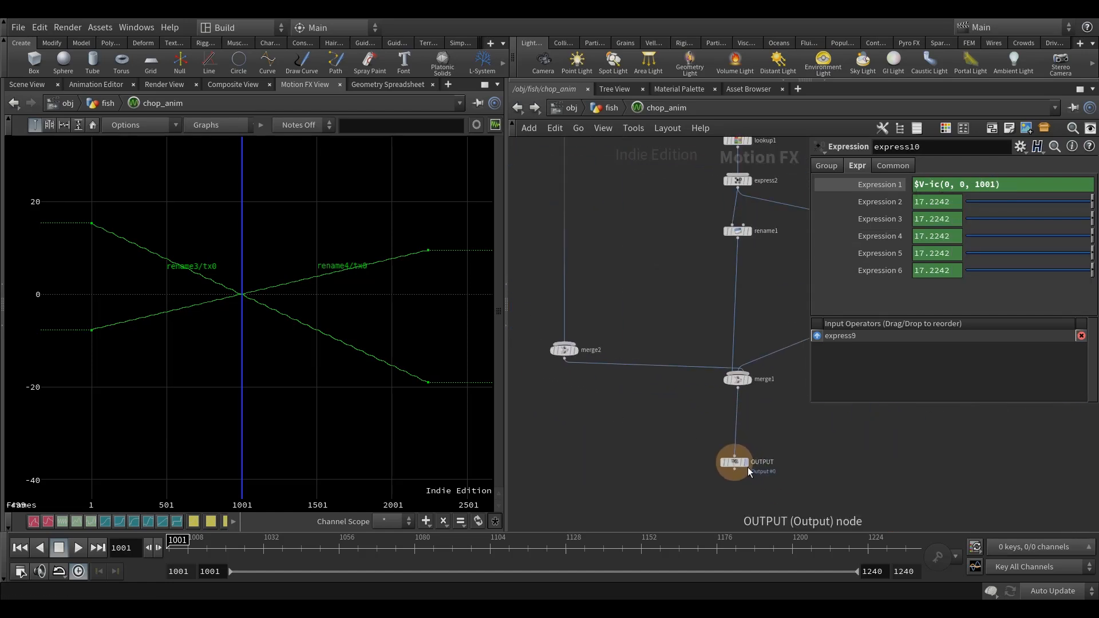
middle_drag(664, 463, 918, 491)
click(600, 352)
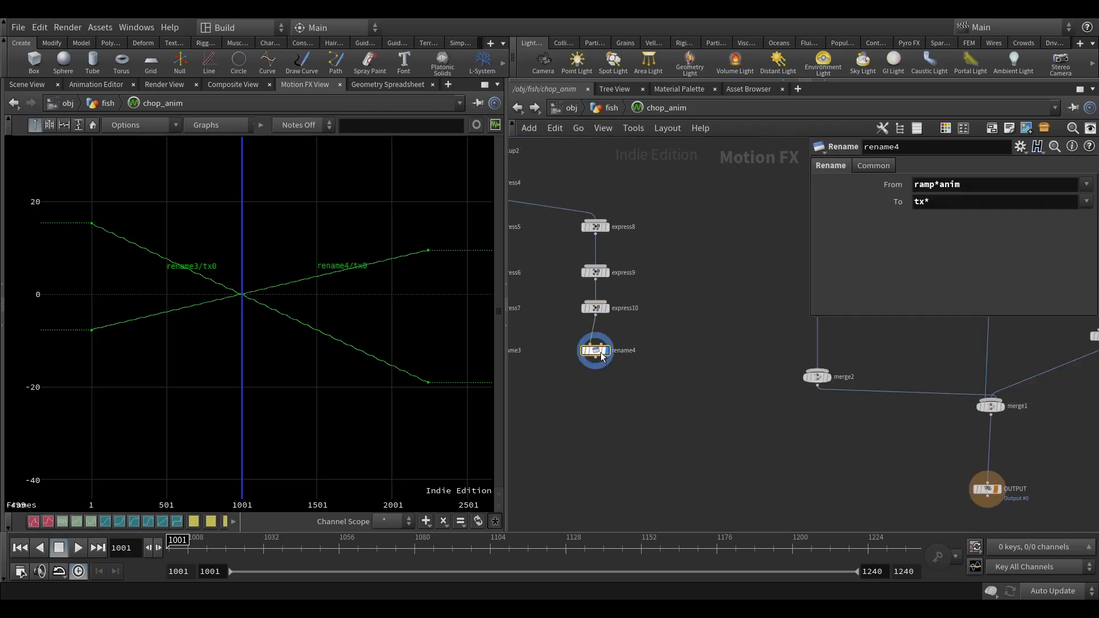
click(920, 202)
text(y)
key(Return)
Connect rename3 and rename4 into merge2, and move merge2 closer to the two Rename nodes.
middle_drag(699, 461, 747, 446)
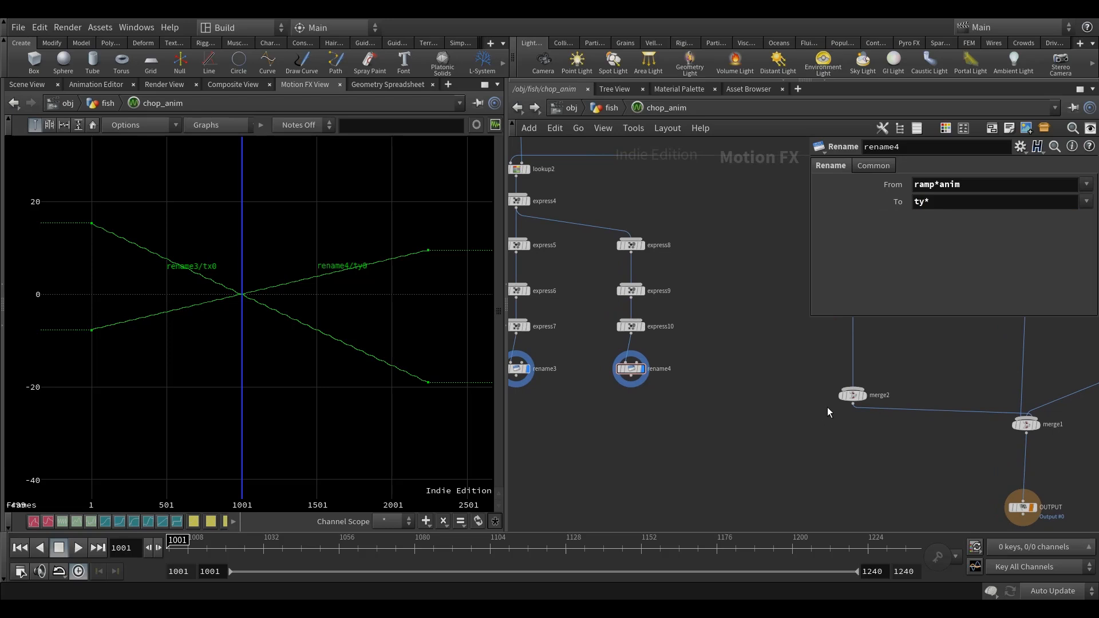
drag(845, 399, 761, 424)
middle_drag(610, 427, 699, 428)
drag(753, 410, 550, 357)
click(605, 376)
click(858, 421)
middle_drag(861, 429, 674, 416)
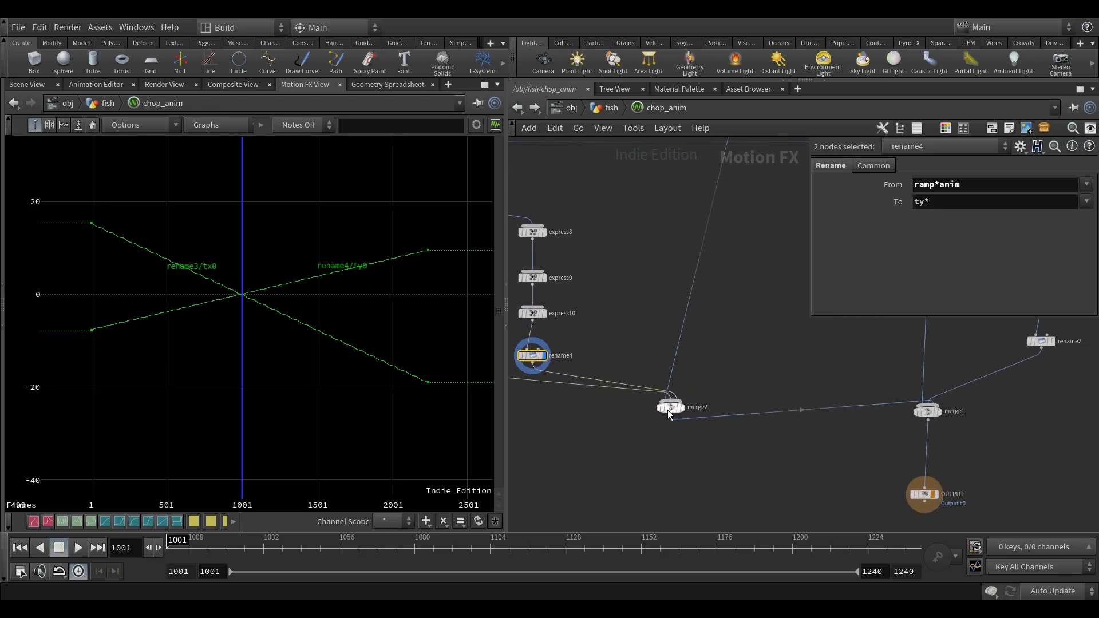
Reorder merge2's inputs so rename3 comes first, rename4 second and keep_tz last.
click(670, 408)
click(816, 348)
click(817, 360)
scroll(682, 412, down, 2)
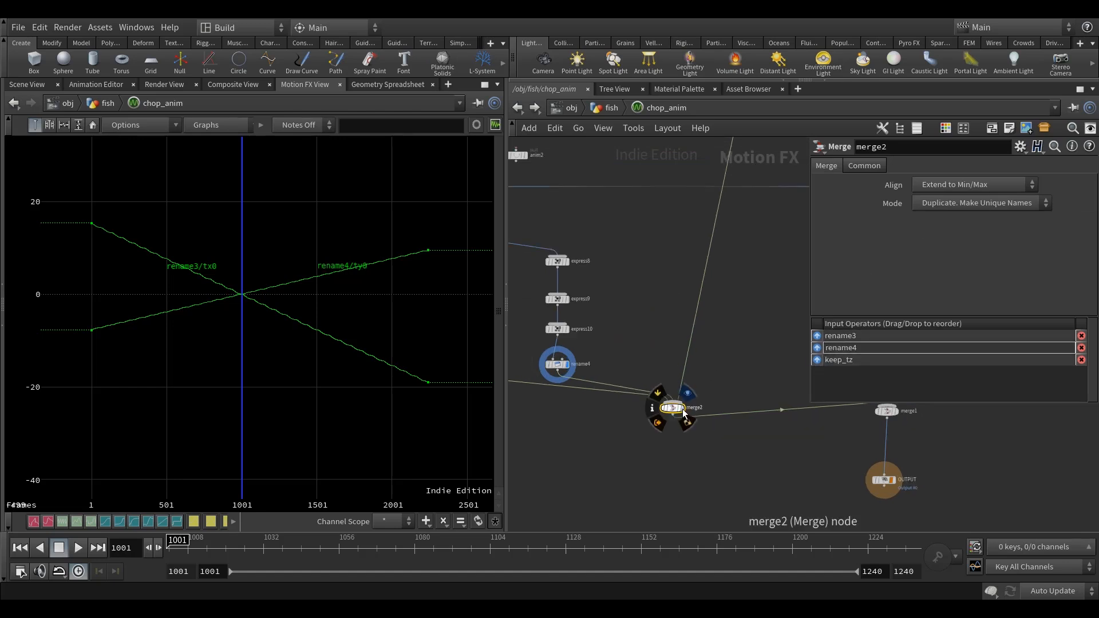
Display merge2's output, shift the node aside, and inspect its merged channels.
scroll(684, 410, down, 1)
click(688, 393)
drag(677, 408, 715, 391)
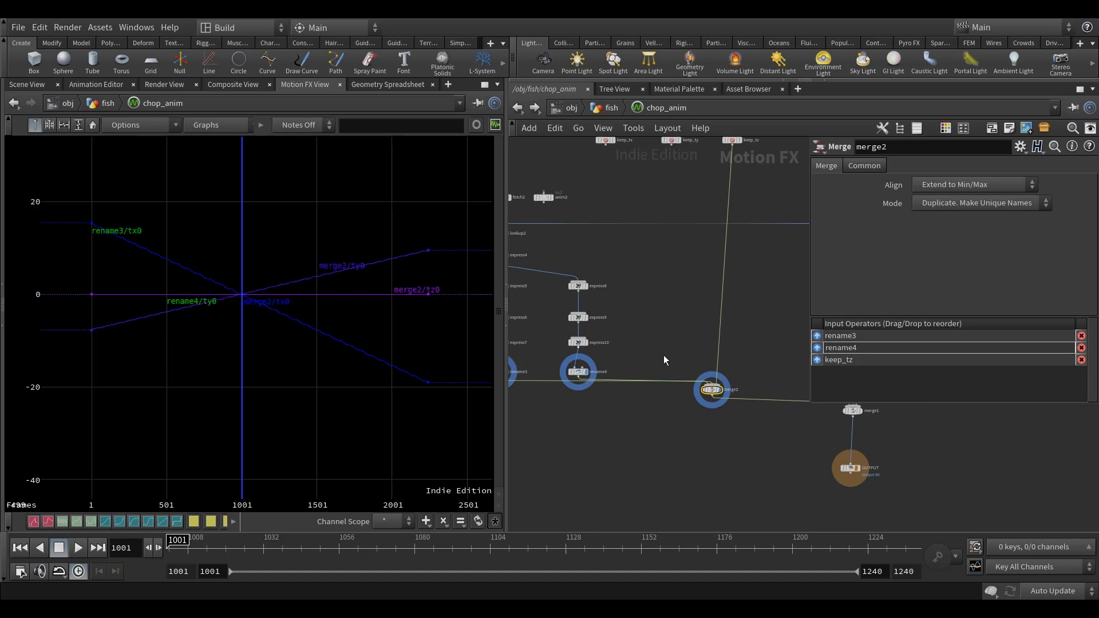
scroll(713, 392, up, 3)
middle_click(709, 389)
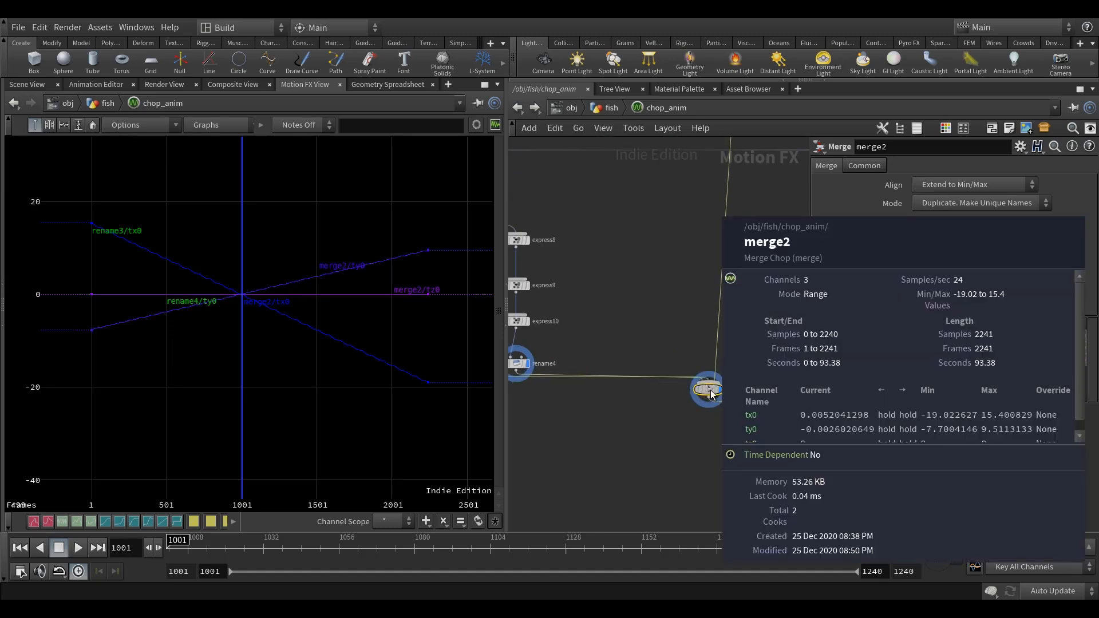
Turn off the display of rename4 and rename3, and align merge2 beneath keep_tz.
scroll(664, 421, down, 3)
scroll(657, 424, up, 4)
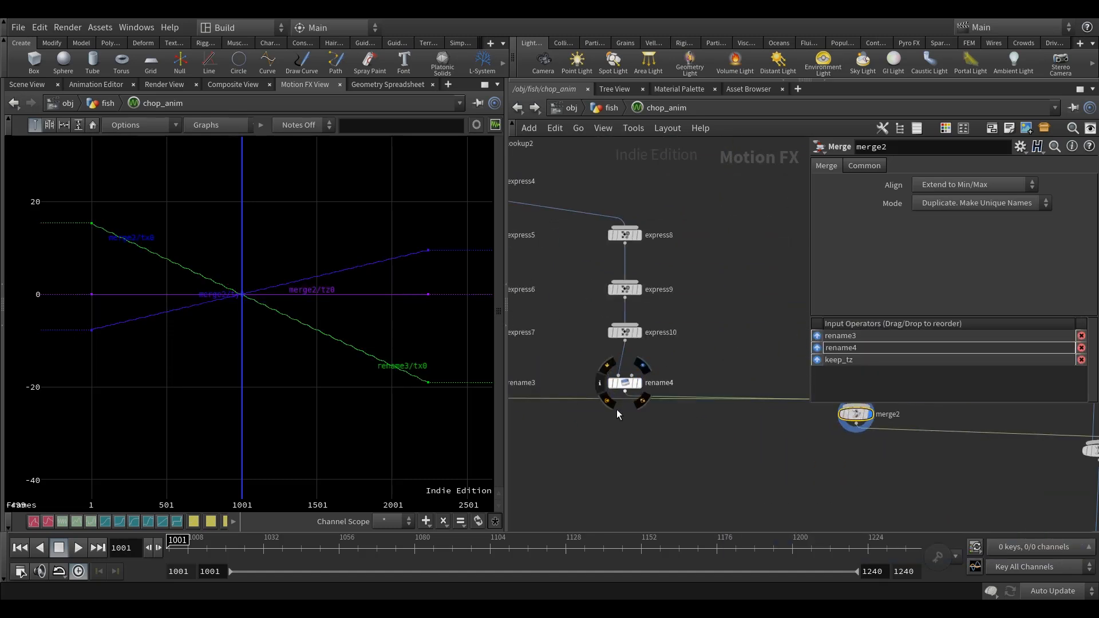
middle_drag(616, 410, 702, 410)
click(587, 382)
scroll(767, 451, down, 3)
middle_drag(808, 463, 615, 441)
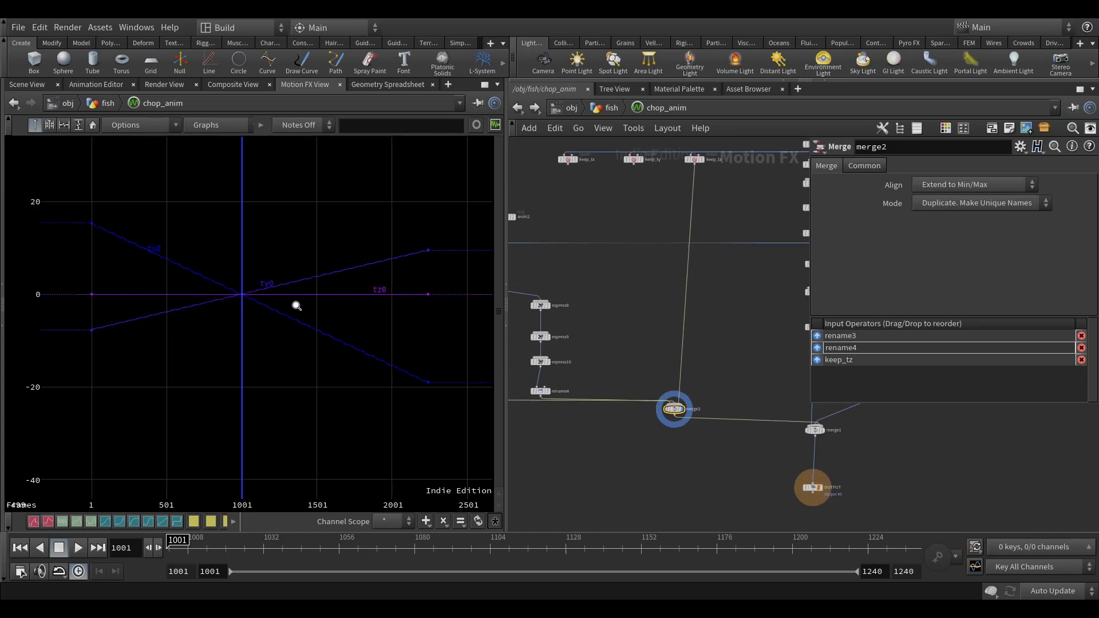
mouse_move(680, 415)
drag(680, 415, 695, 412)
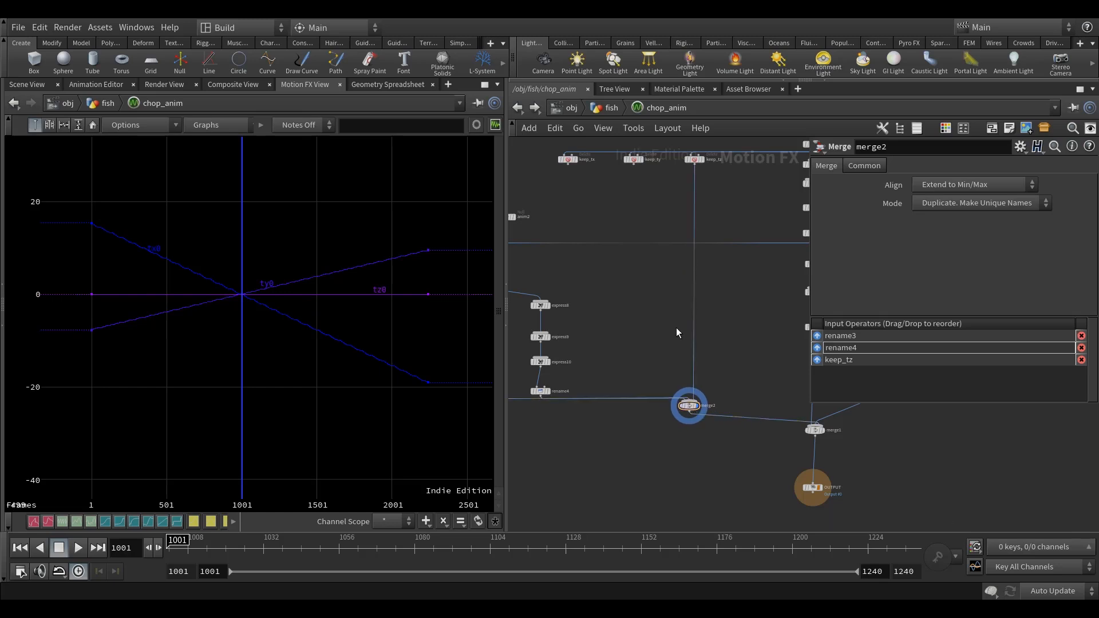
Insert an Expression node into the wire between keep_tz and merge2, just above merge2.
middle_drag(674, 340, 666, 355)
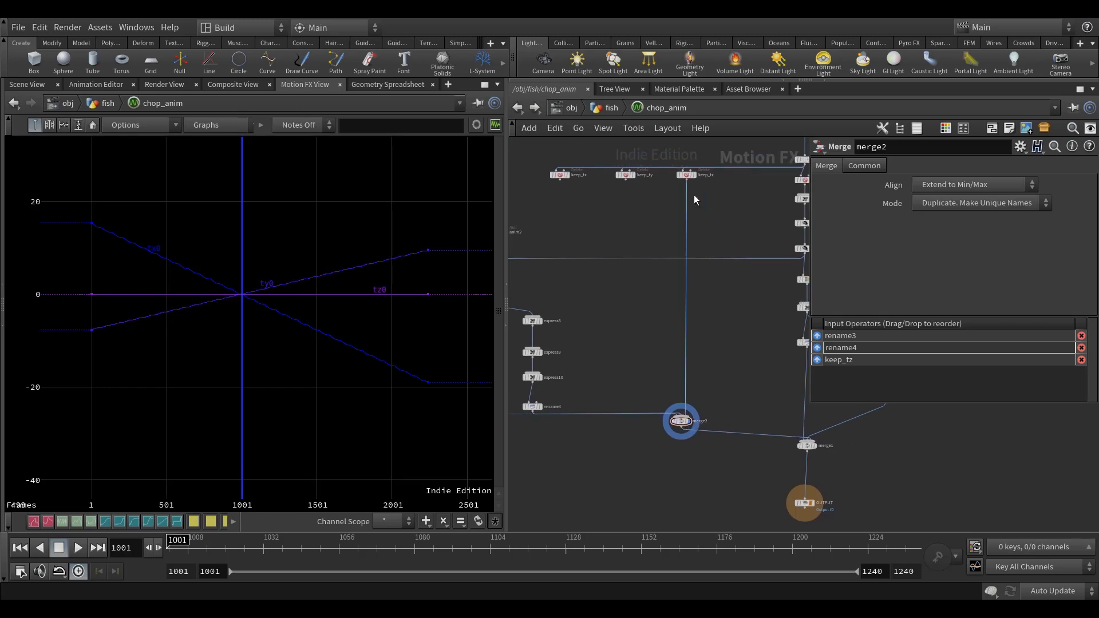
scroll(709, 190, up, 3)
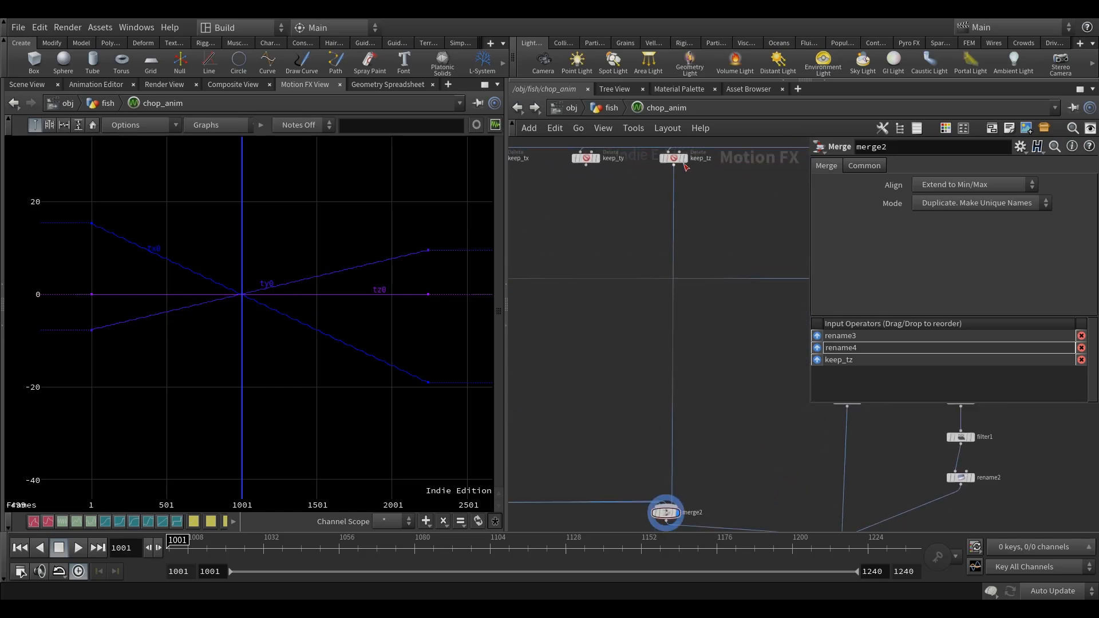
mouse_move(675, 160)
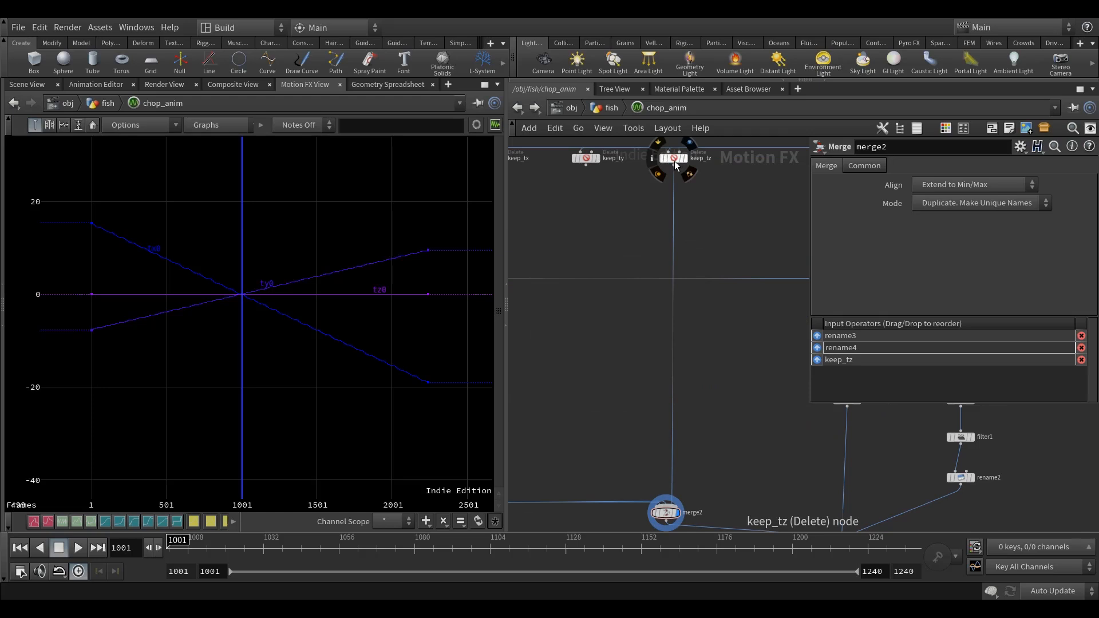
middle_drag(725, 388, 678, 346)
scroll(637, 413, up, 2)
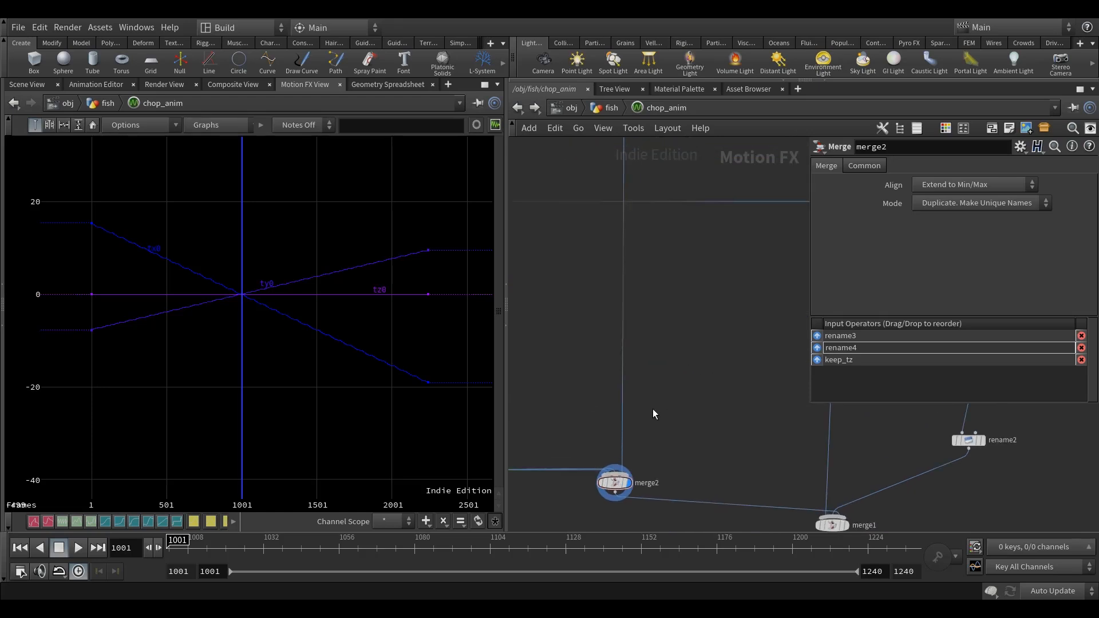
key(Tab)
text(expre)
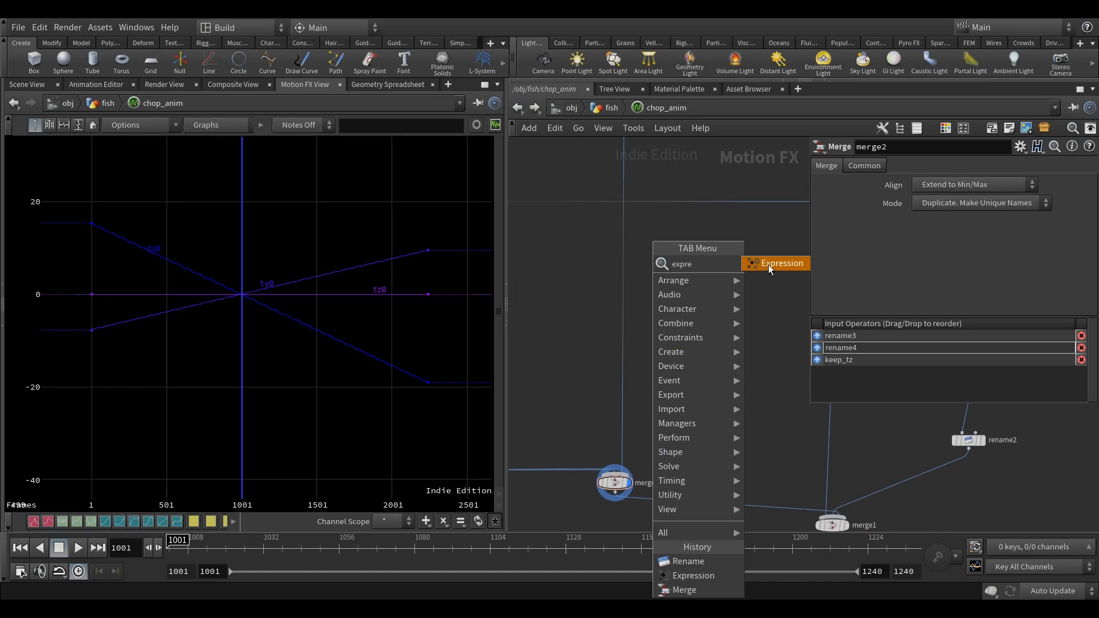
click(767, 264)
click(631, 411)
drag(630, 411, 620, 403)
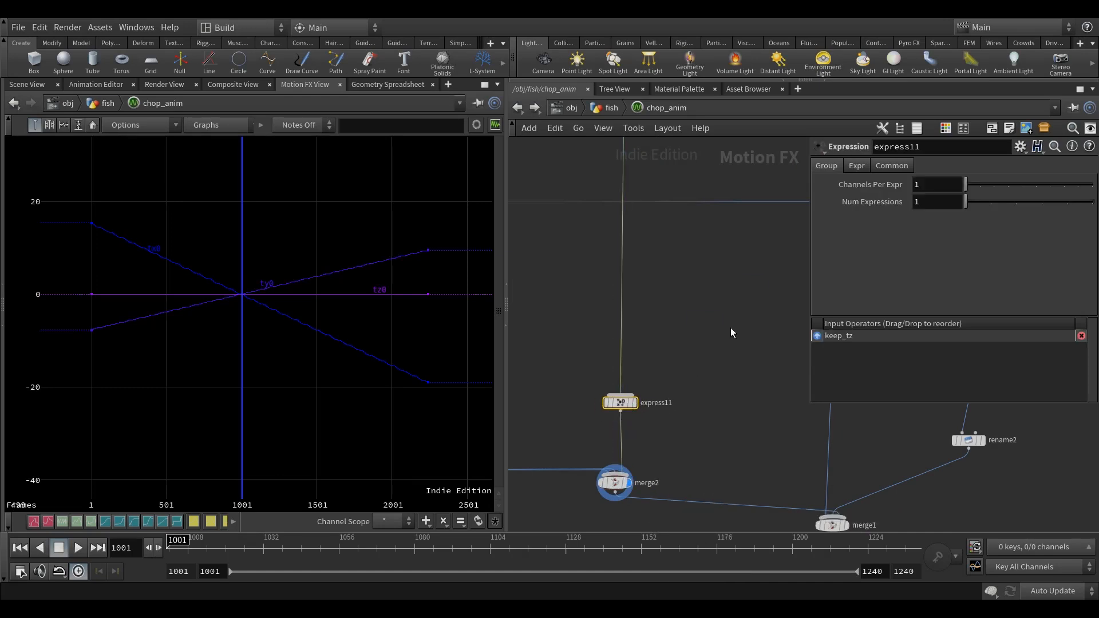
Delete the channels on Expression 1 of the express11 node so the parameter can take a new expression.
click(857, 166)
right_click(860, 183)
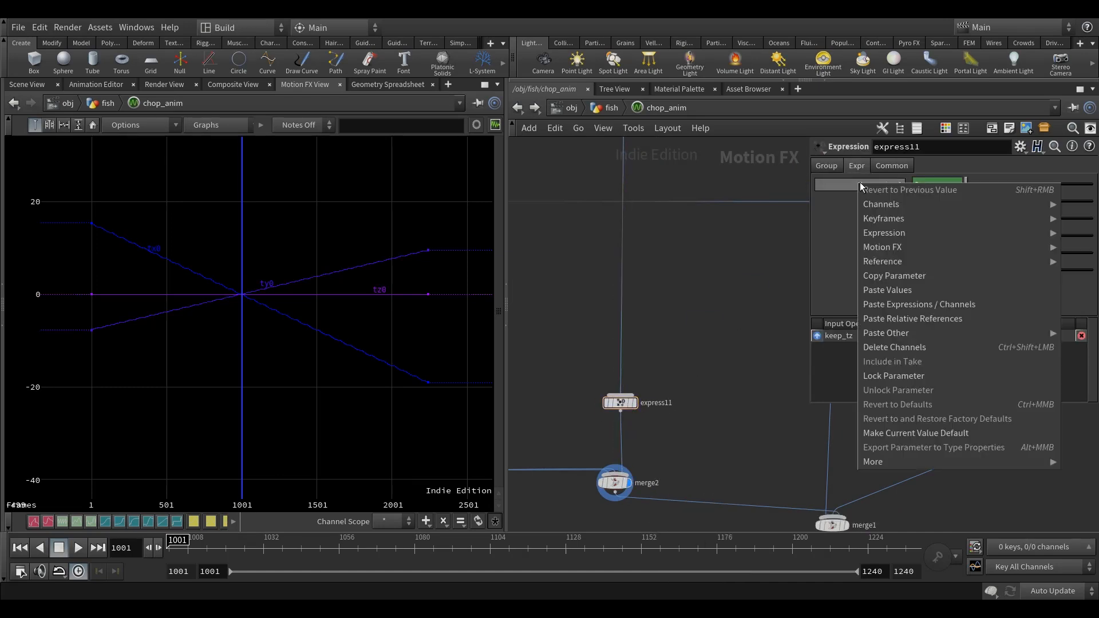
click(904, 347)
key(h)
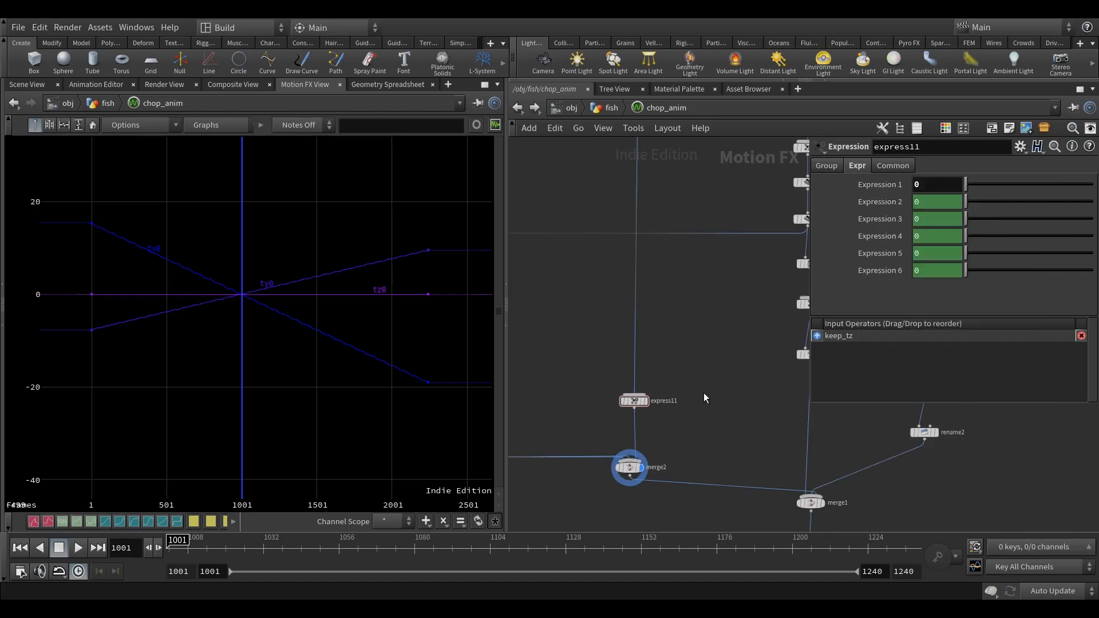
middle_drag(679, 313, 662, 297)
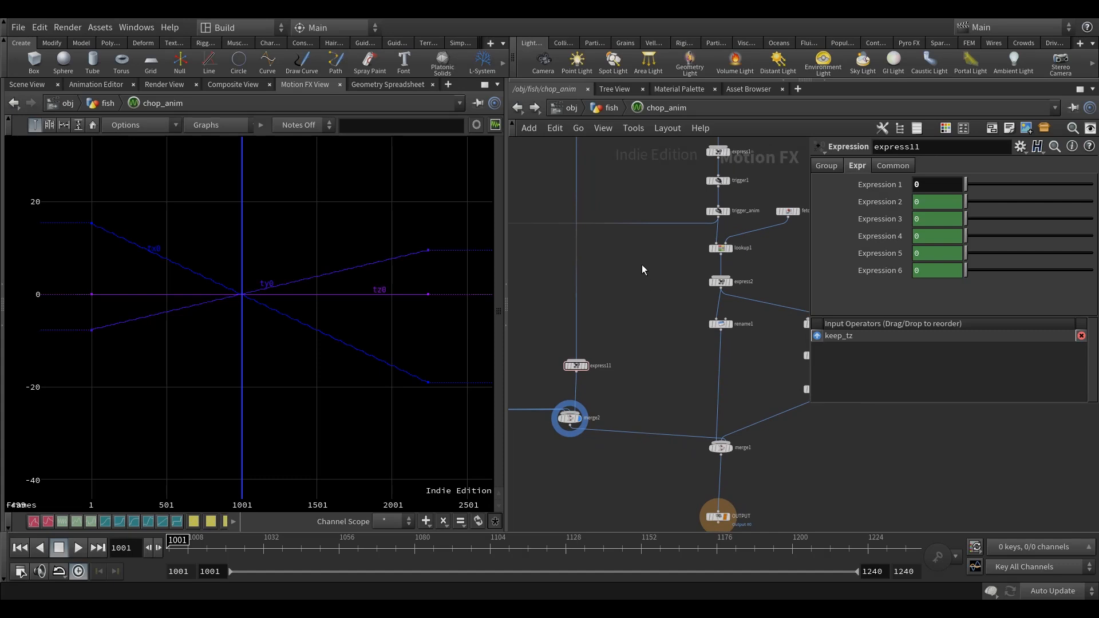
Return to the fish network, select channel_anim and show its point attributes in the Geometry Spreadsheet.
click(610, 108)
click(642, 401)
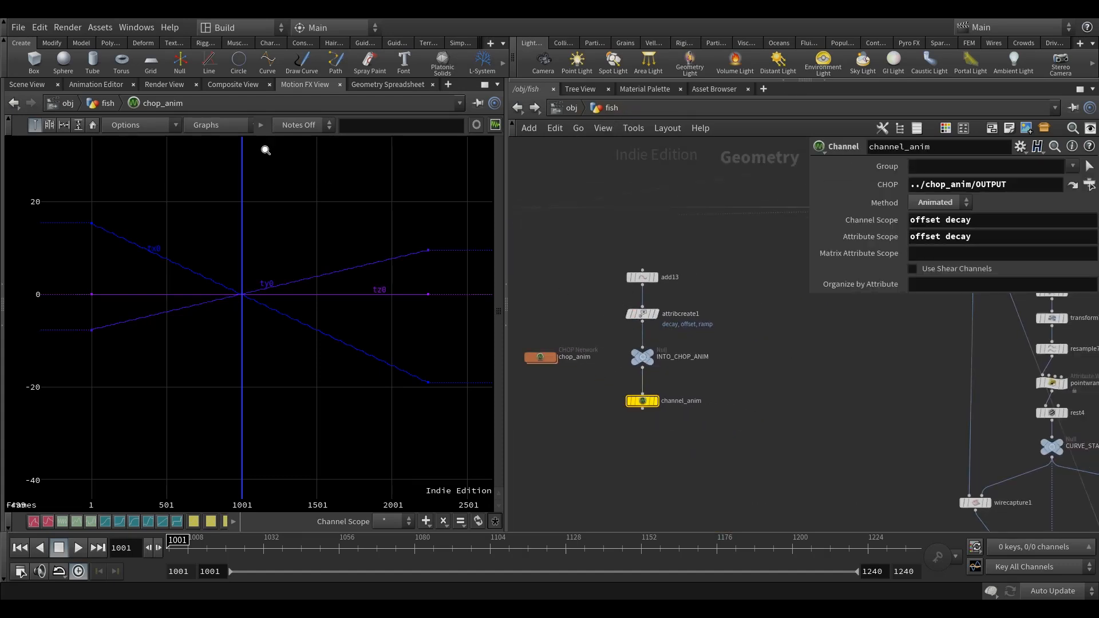
click(387, 84)
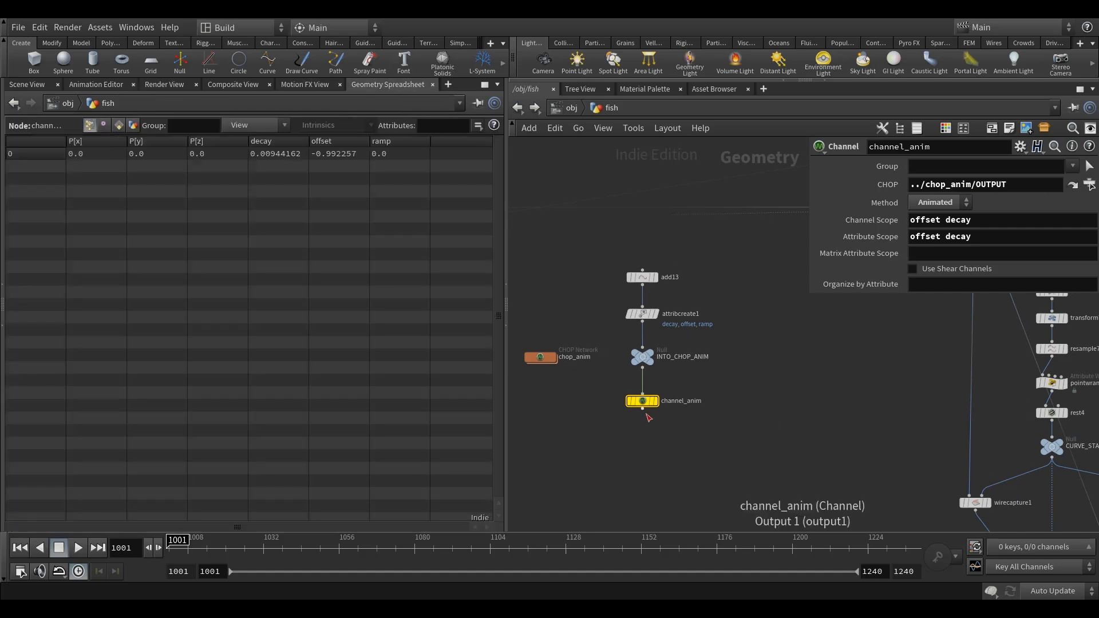
scroll(670, 403, up, 2)
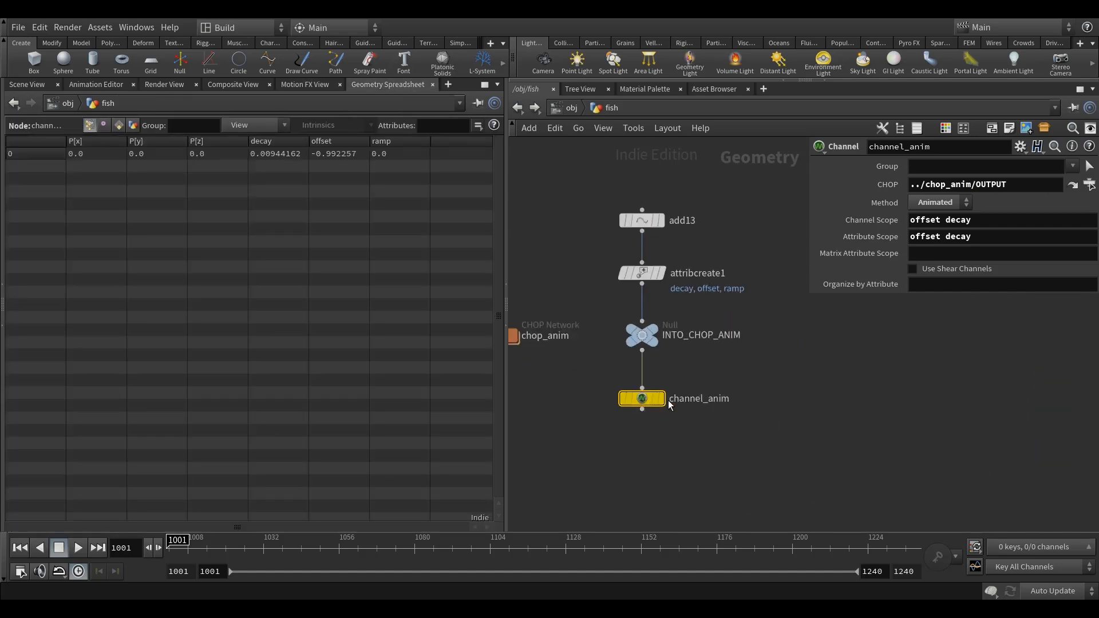
Set channel_anim's Channel Scope to "tx ty tz offset decay" and its Attribute Scope to "P offset decay".
click(910, 221)
text(tx )
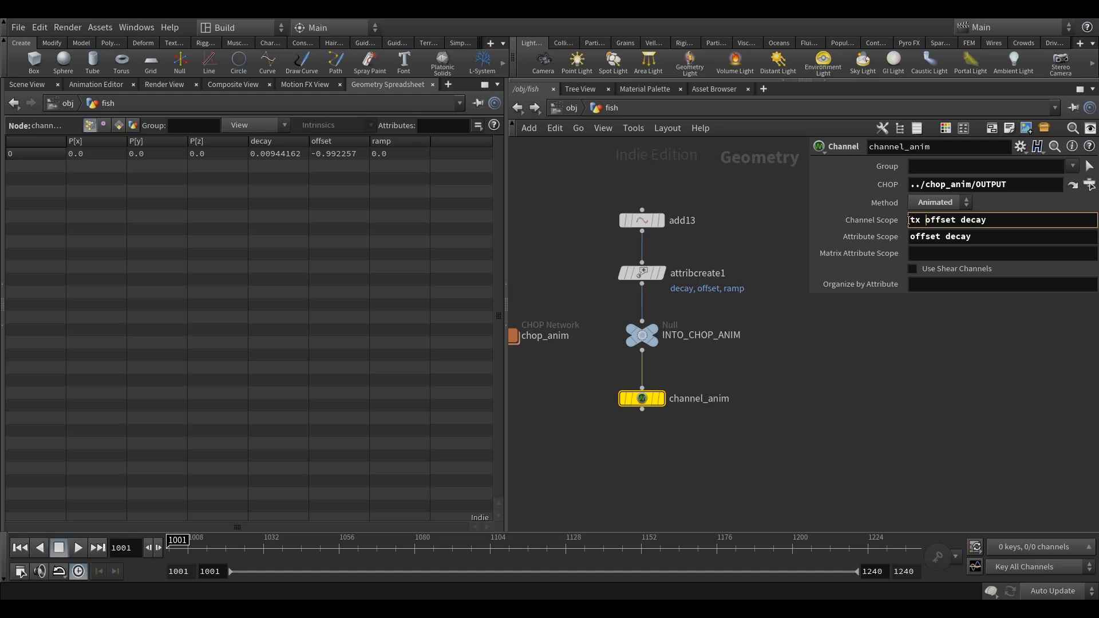
text(ty tz)
click(912, 235)
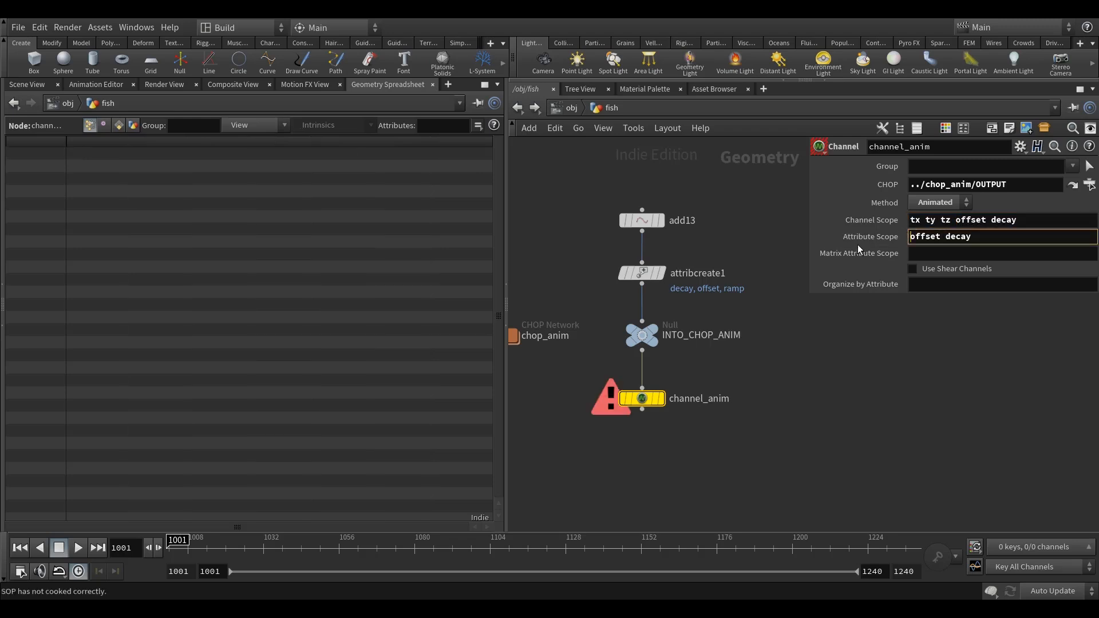
text(P)
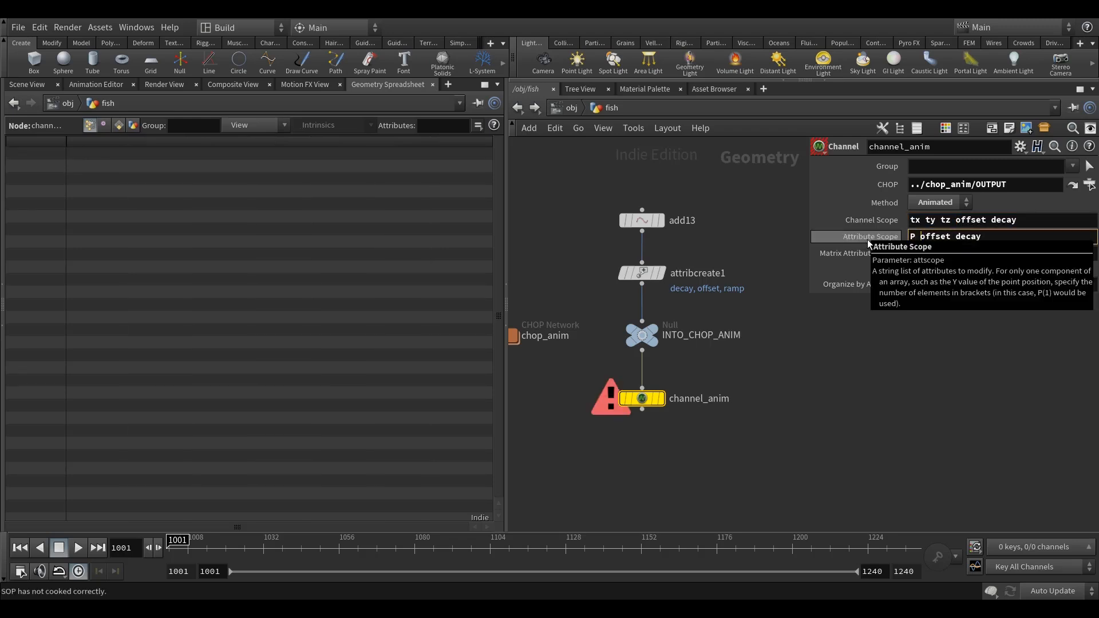
key(Return)
Display channel_anim and scrub the timeline to frame 1138 to check the animated point position values.
mouse_move(655, 409)
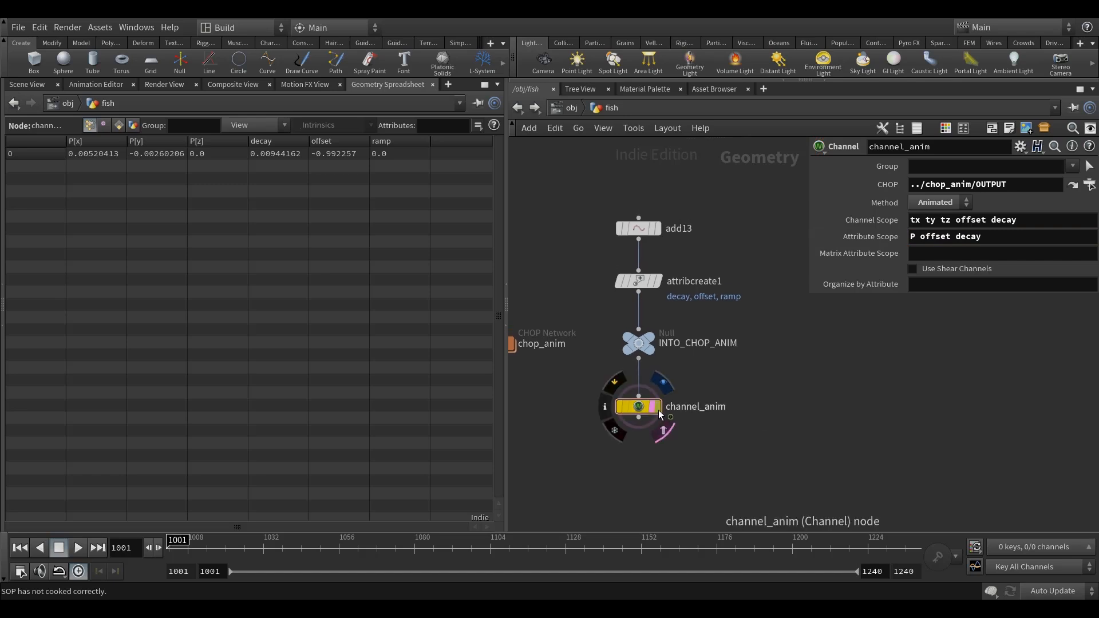
click(175, 547)
drag(175, 548, 597, 571)
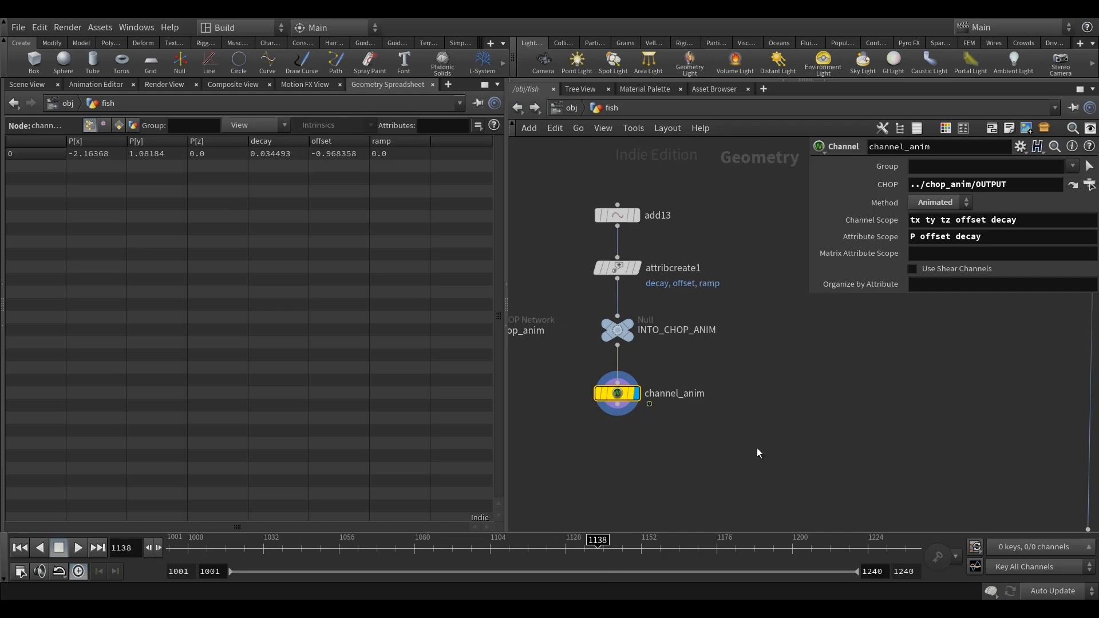
Display merge16's output in the Scene View to examine the deformed fish.
key(h)
middle_drag(729, 472, 672, 391)
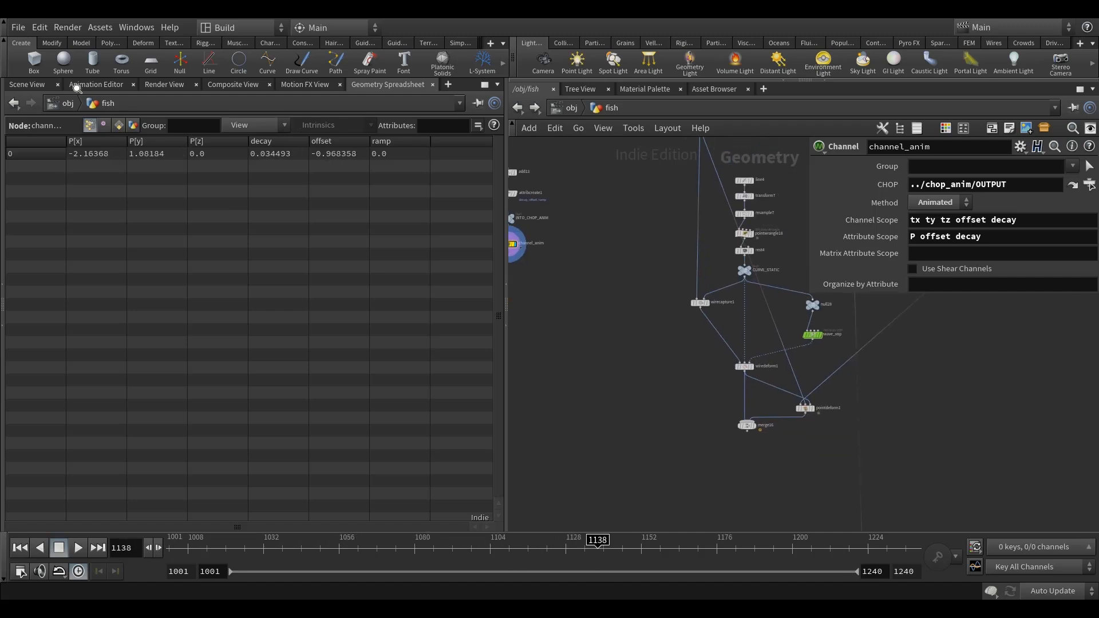
click(27, 84)
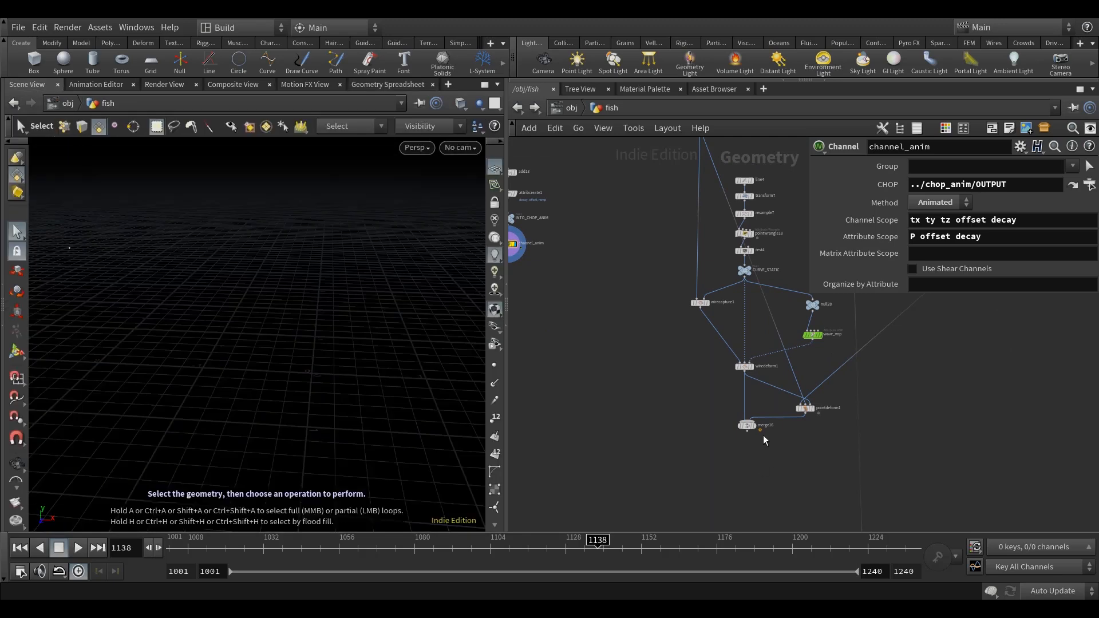
scroll(746, 425, up, 5)
click(731, 417)
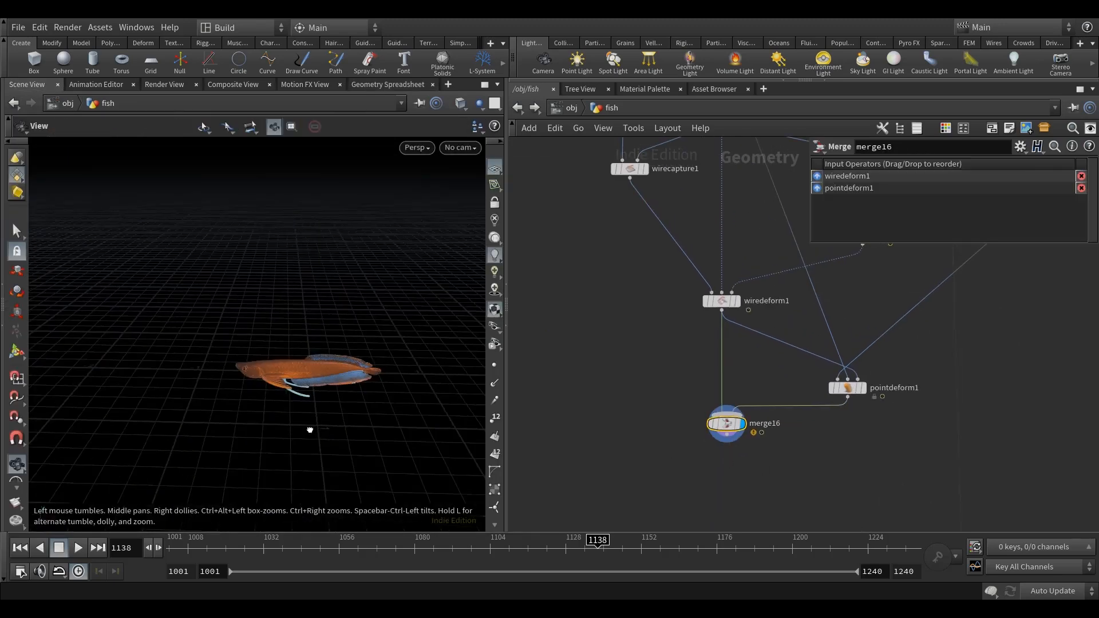
Add a Transform node below merge16, wire it to merge16, display it, and set its Z rotation to -14.
key(Tab)
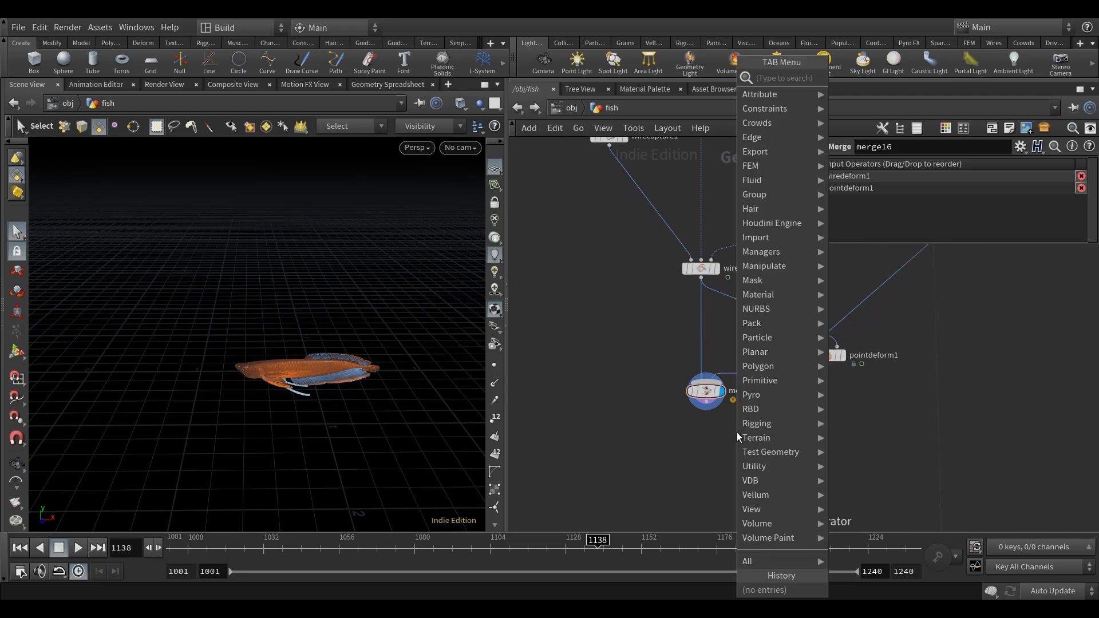
text(tr)
click(707, 455)
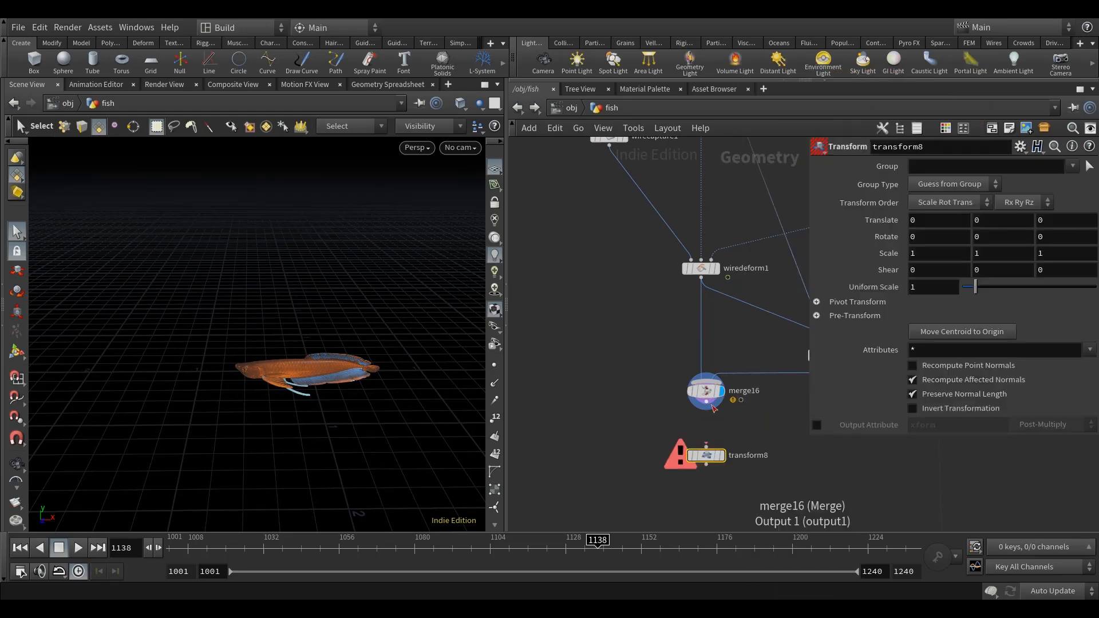
key(c)
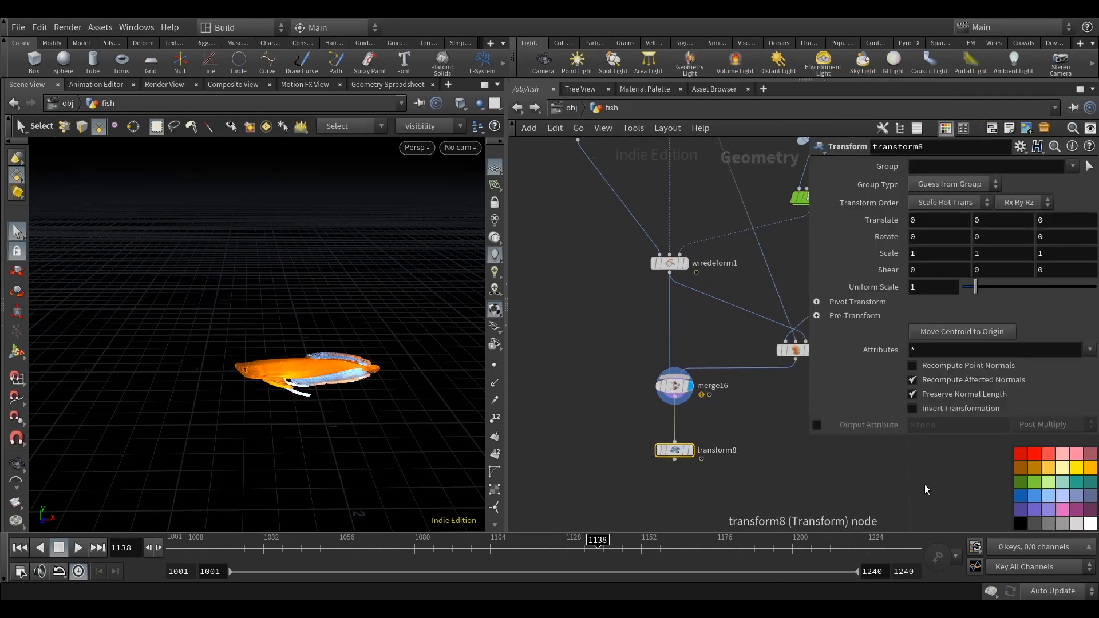
key(r)
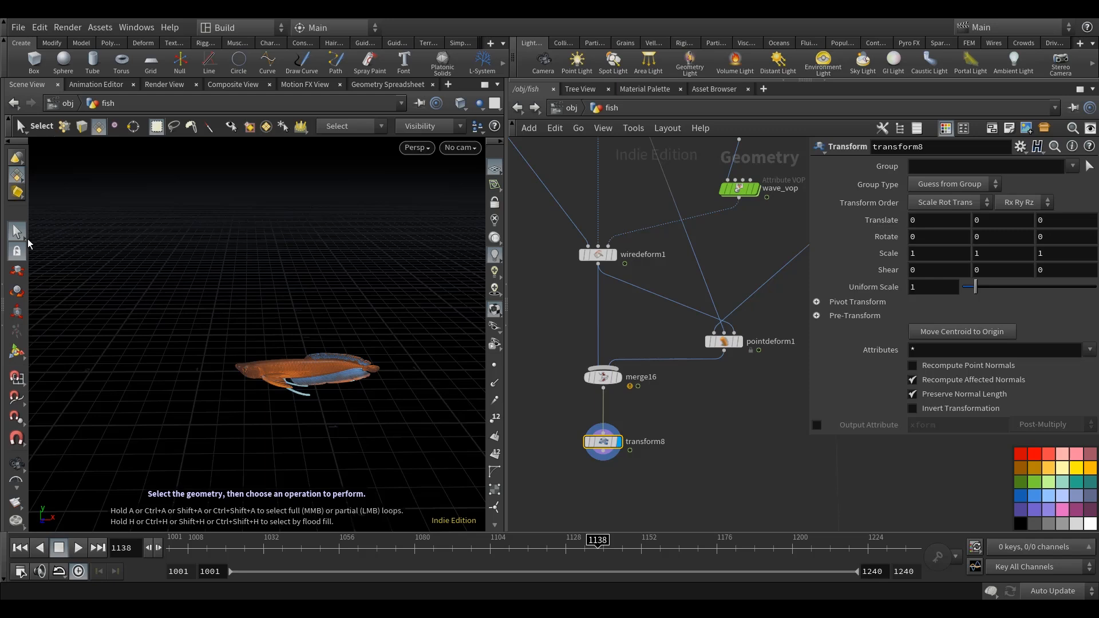
double_click(1047, 234)
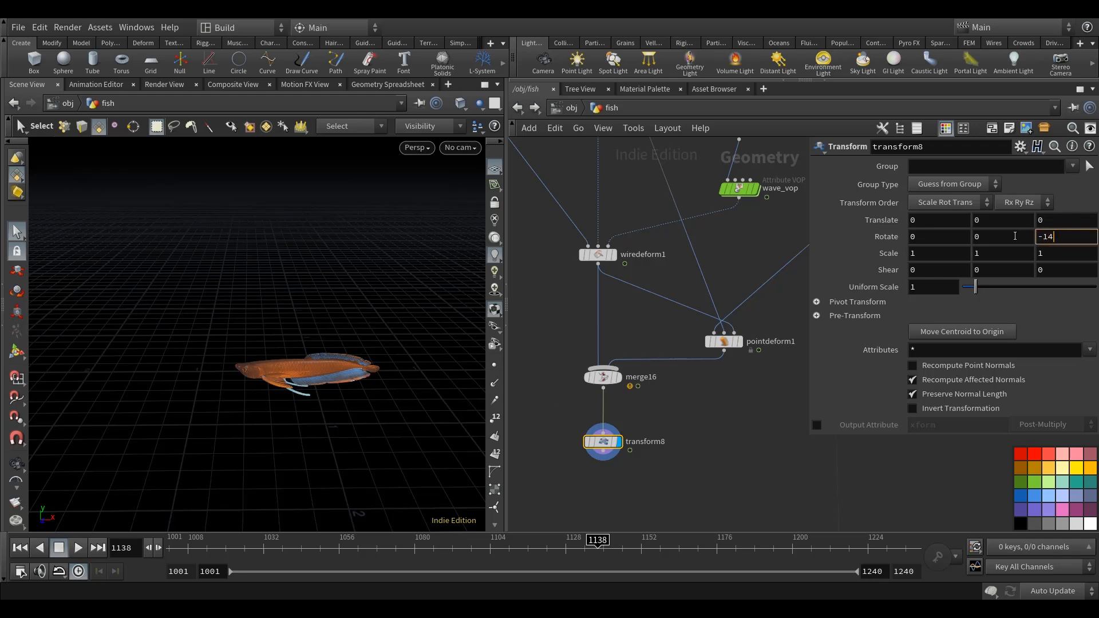
key(Return)
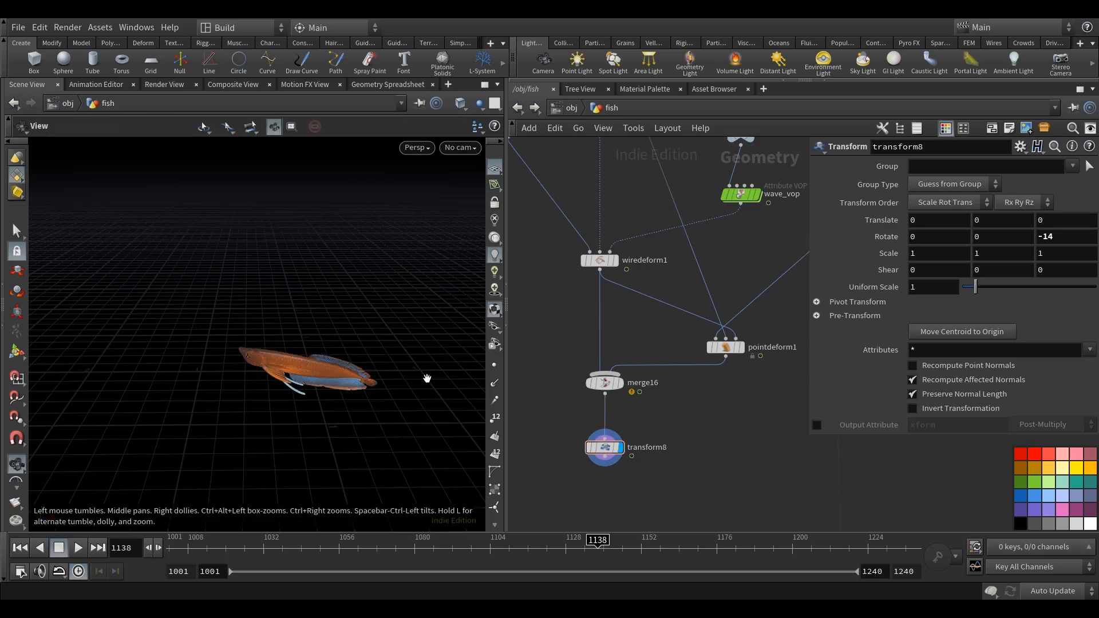
Expand transform8's Pivot Transform and set the X pivot translate to bbox("../MAIN", D_XMIN).
click(817, 302)
scroll(723, 458, down, 3)
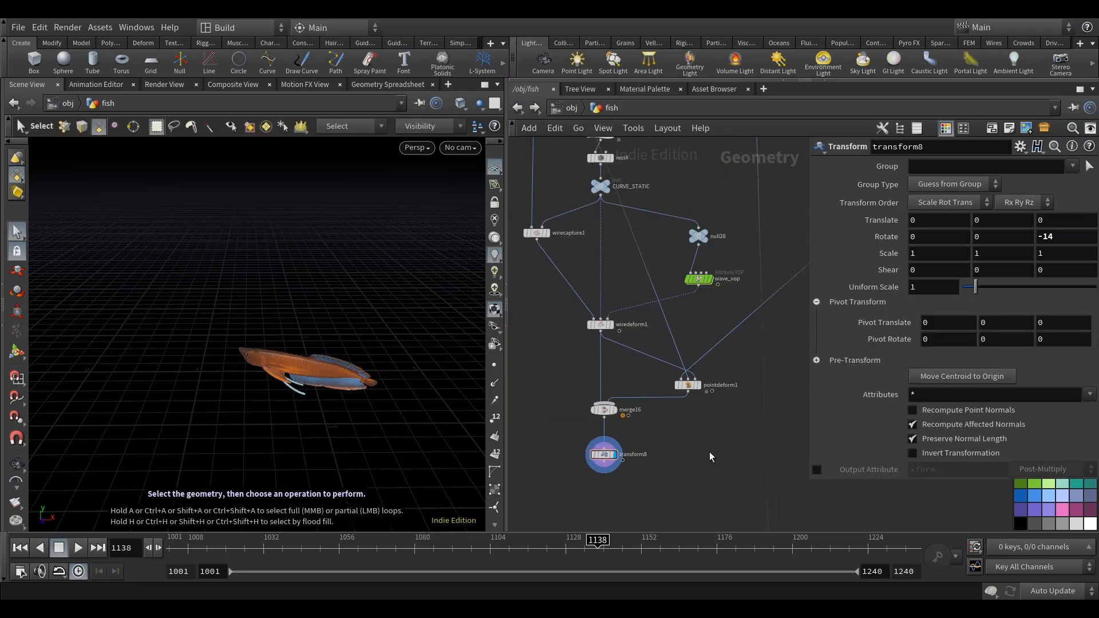
mouse_move(700, 438)
middle_down()
mouse_move(675, 435)
mouse_move(705, 433)
middle_up()
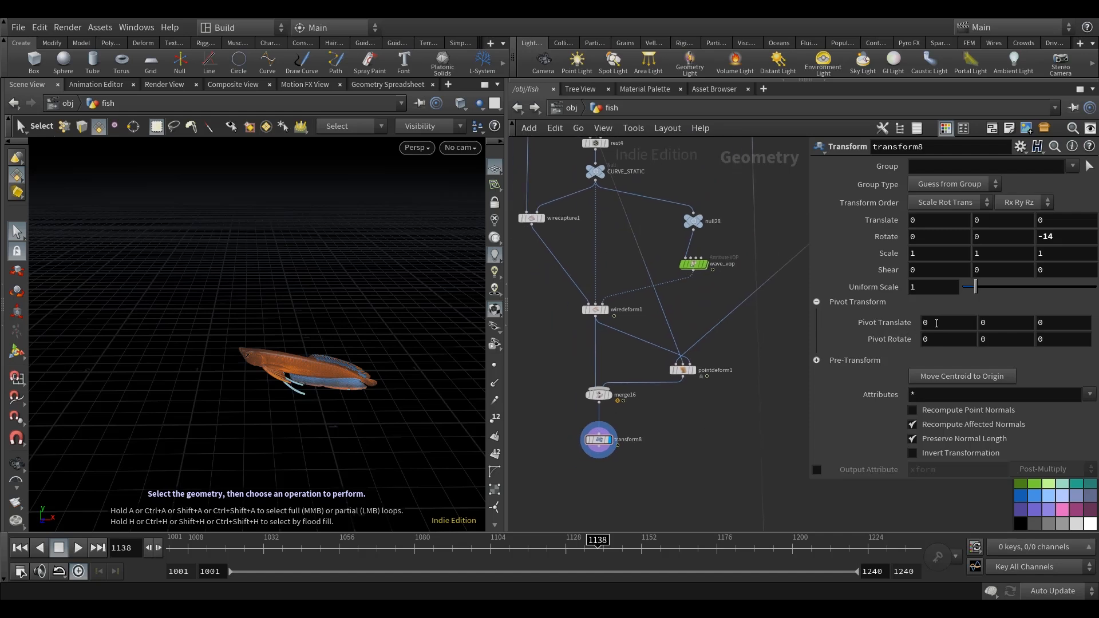
middle_drag(709, 311, 700, 307)
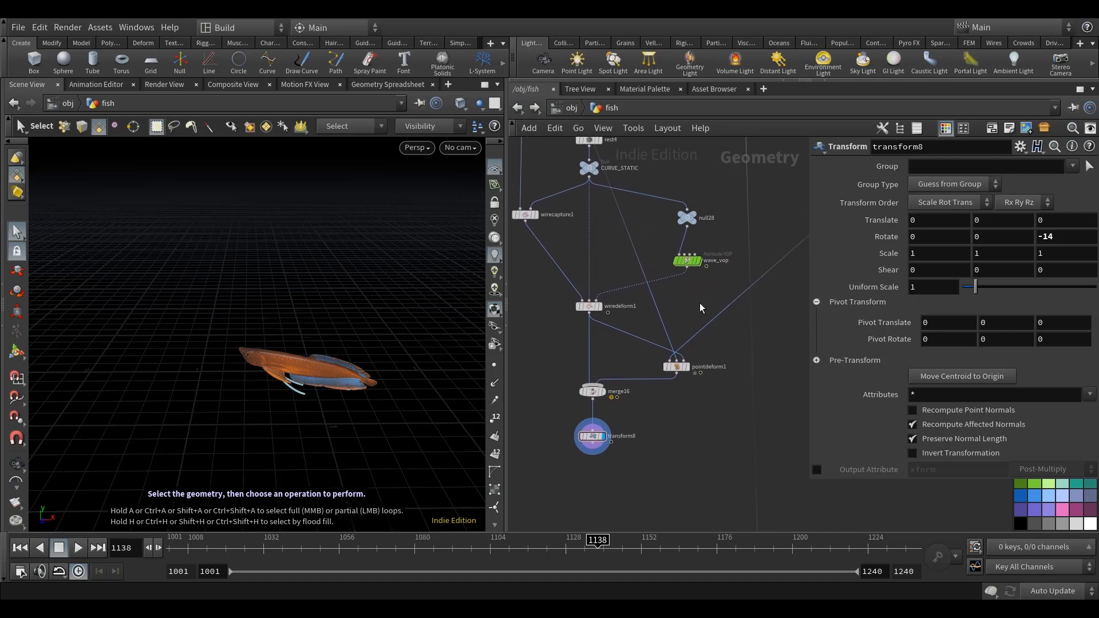
middle_drag(753, 428, 751, 438)
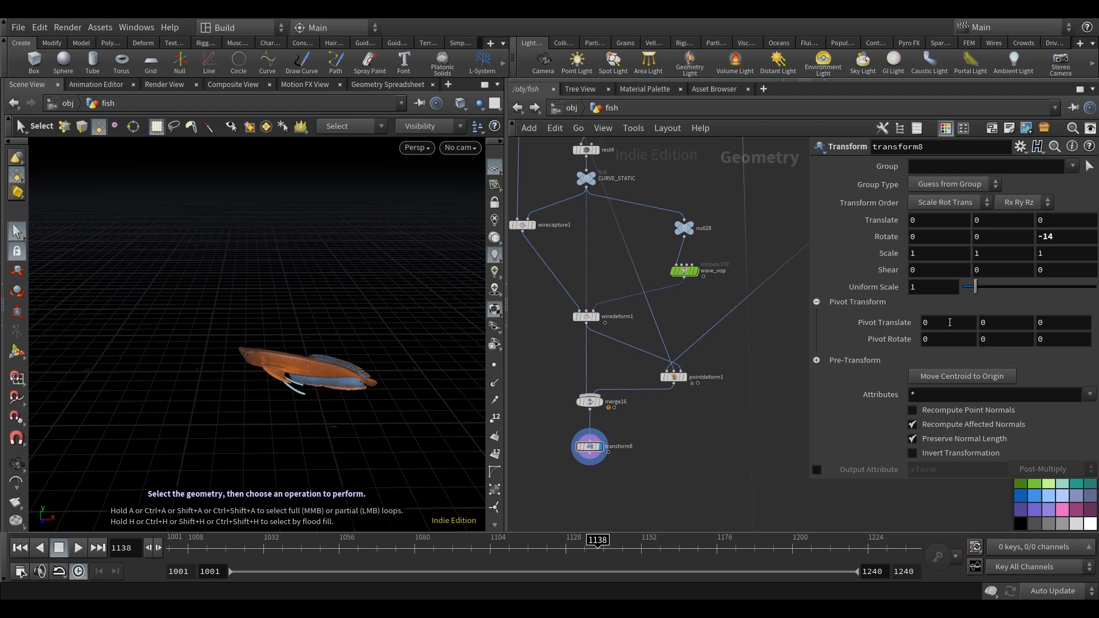
click(949, 322)
text(bbox()
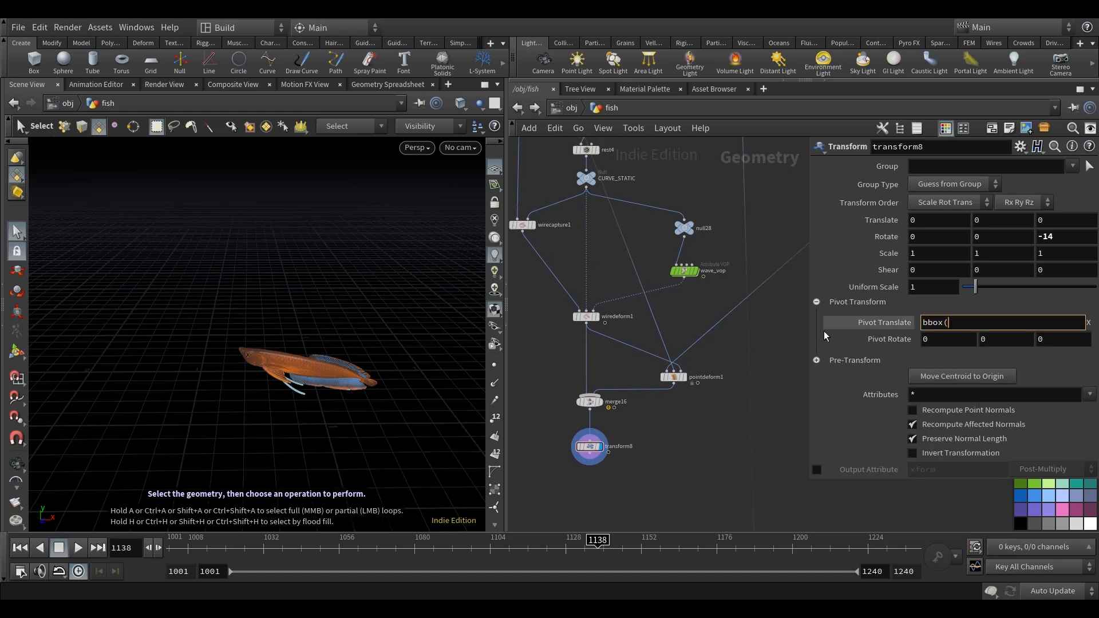
text("../)
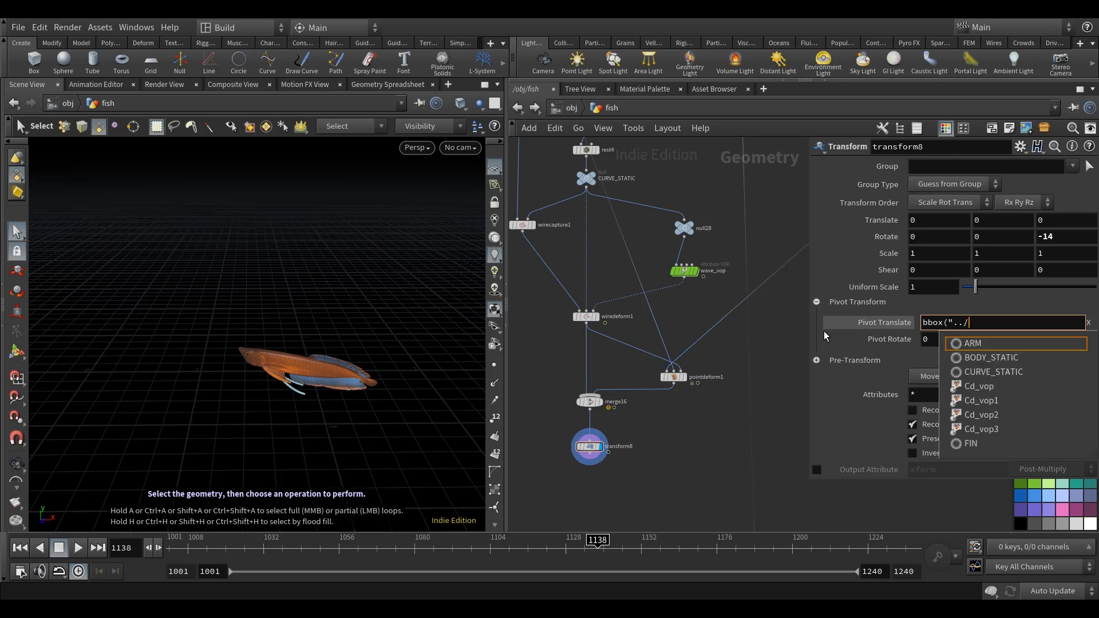
text(MAIN",)
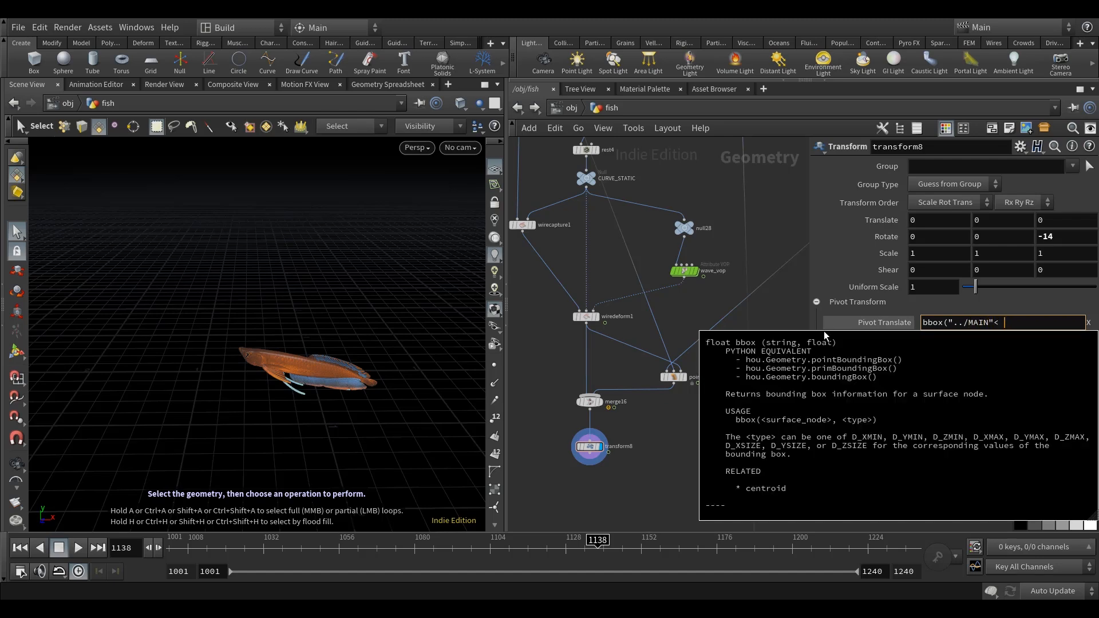
key(BackSpace)
key(BackSpace)
text(, D_X)
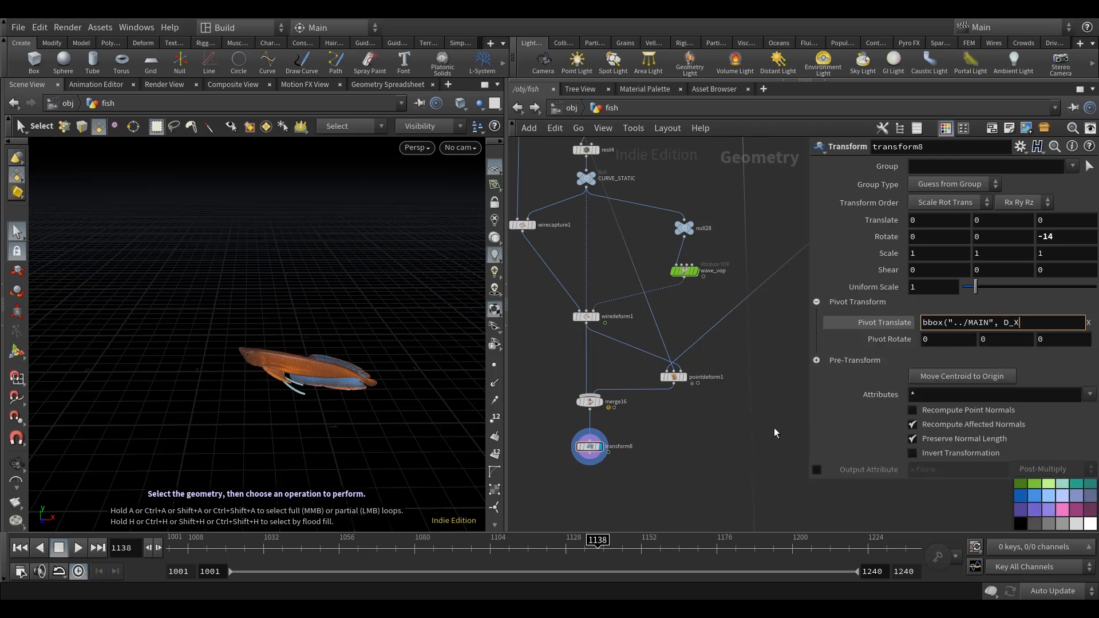
key(Return)
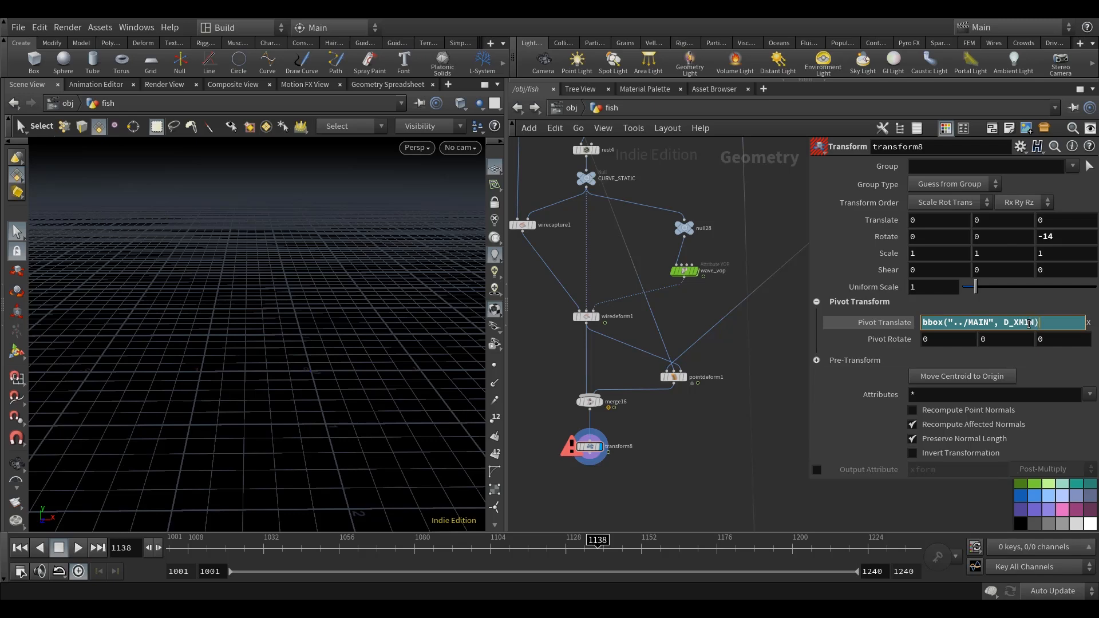
Set the Y and Z pivot translate to centroid("../MAIN, D_Y) and centroid("../MAIN, D_Z).
key(Tab)
text(ce)
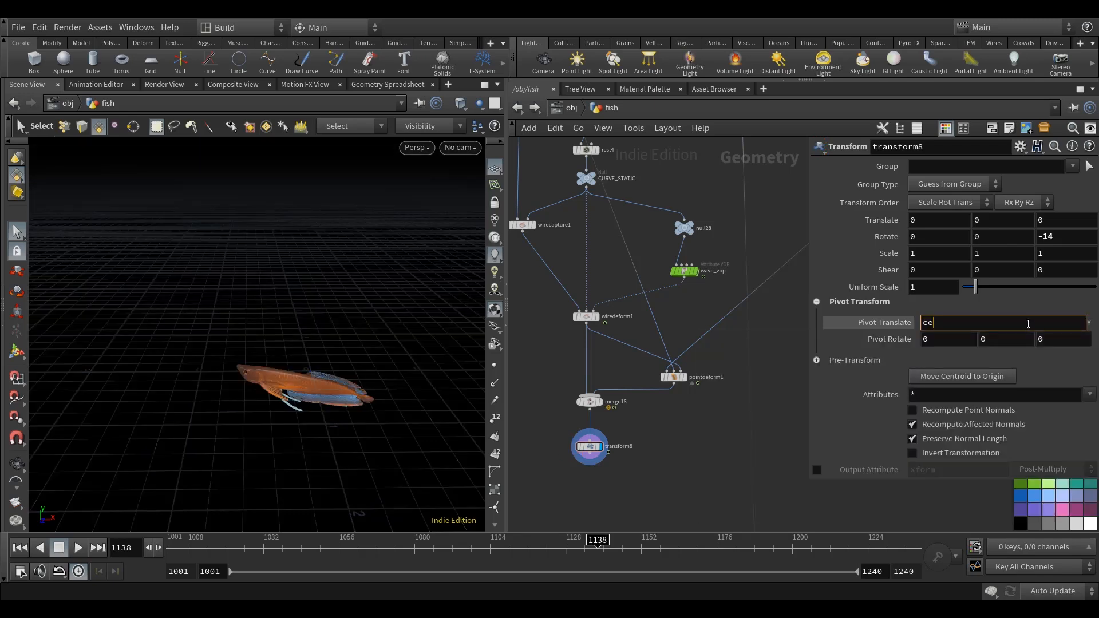
text(ntroid()
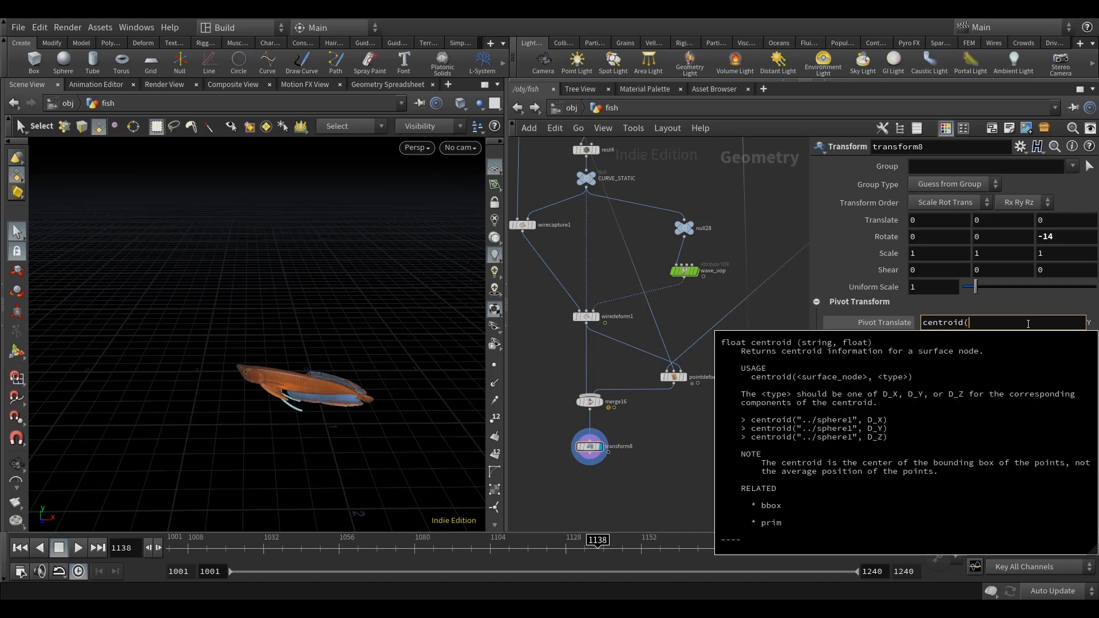
text("../MAIN, D_Y)
key(ctrl+a)
key(Return)
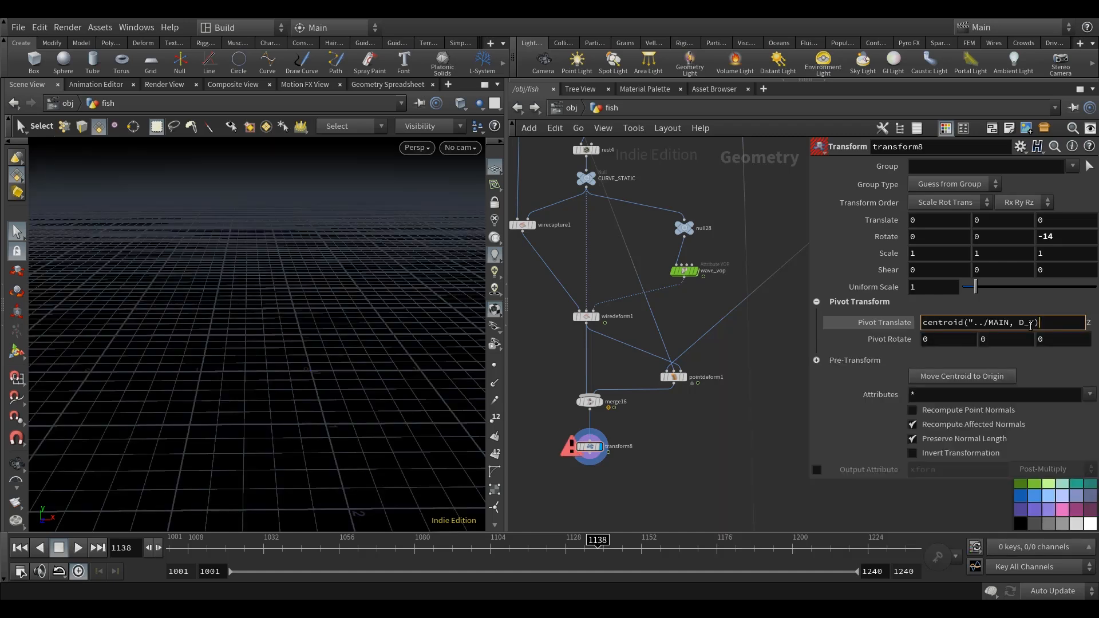
key(Return)
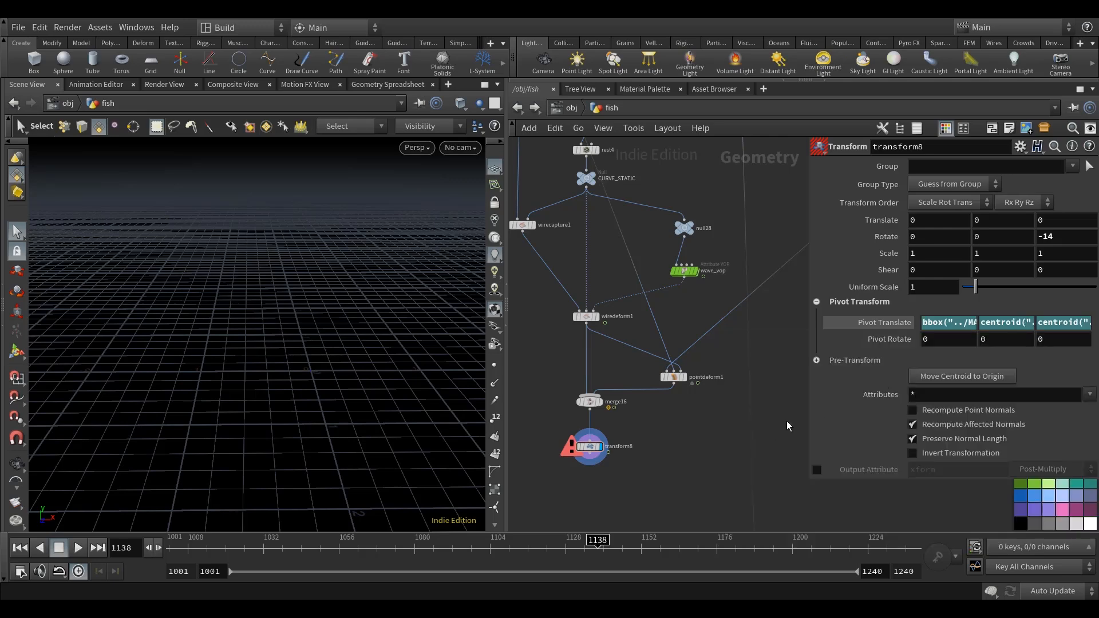
Add the missing closing quote after ../MAIN in transform8's Y and Z pivot translate centroid expressions.
drag(808, 316, 595, 322)
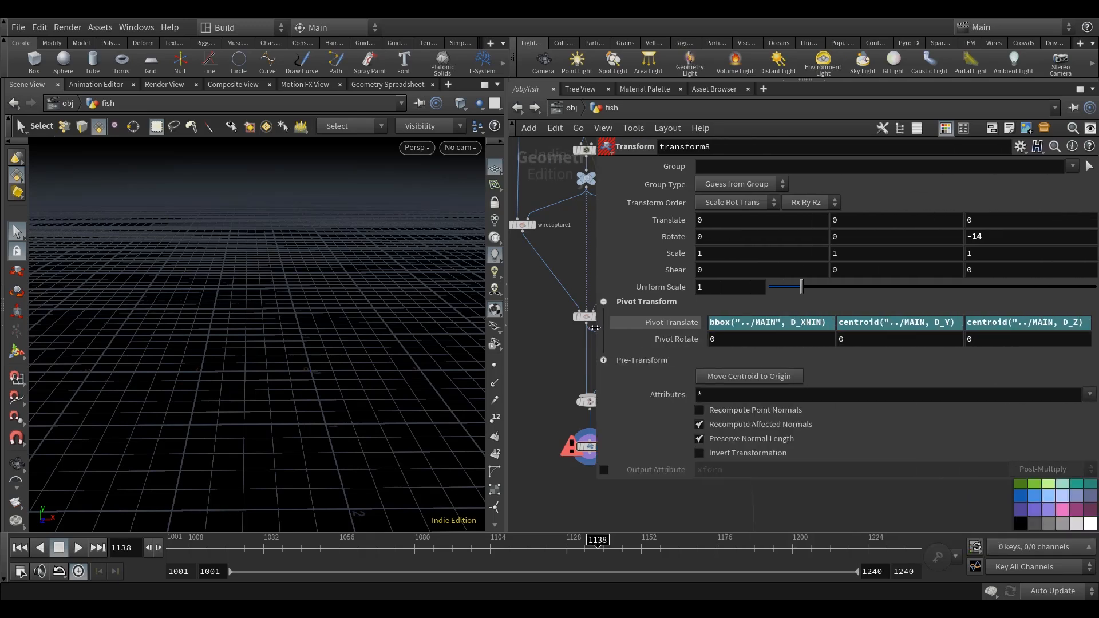
click(920, 324)
text(")
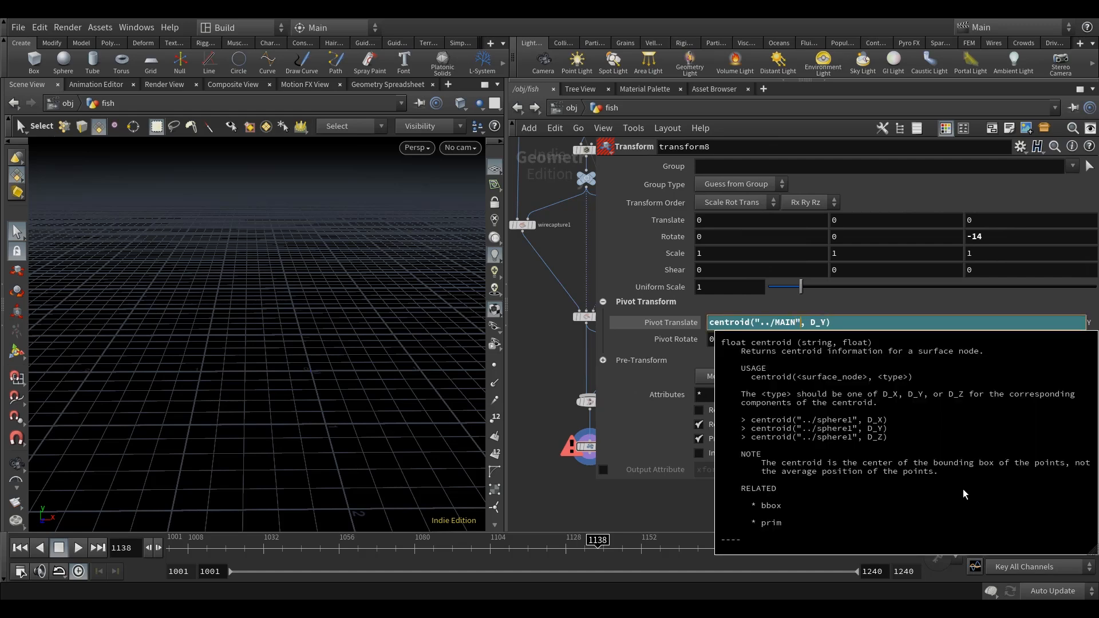
key(Return)
click(1051, 322)
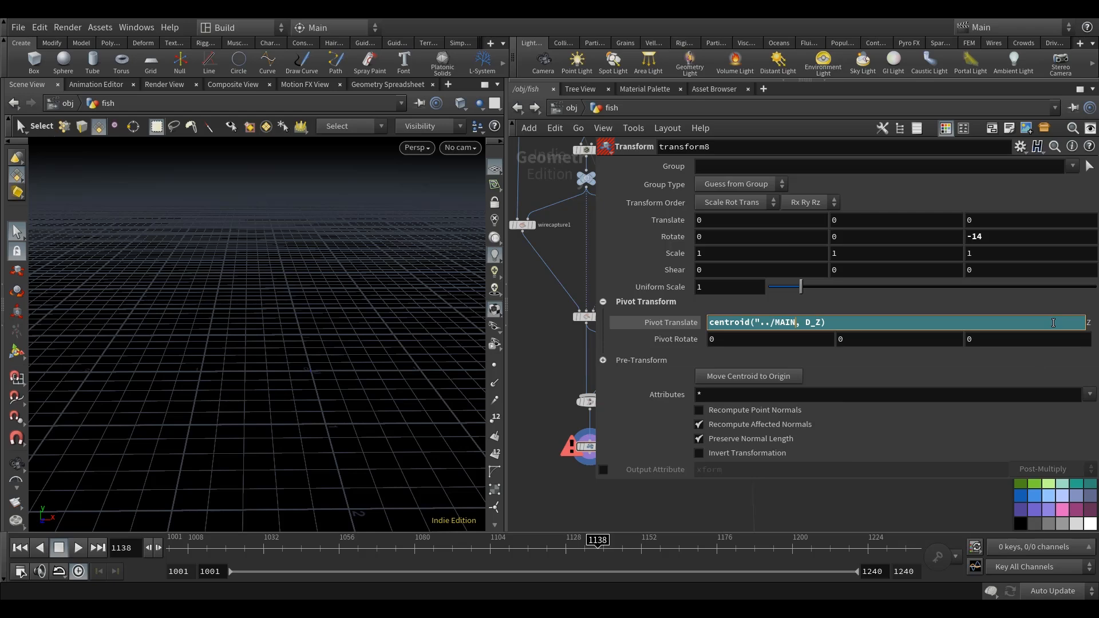
text(")
key(Return)
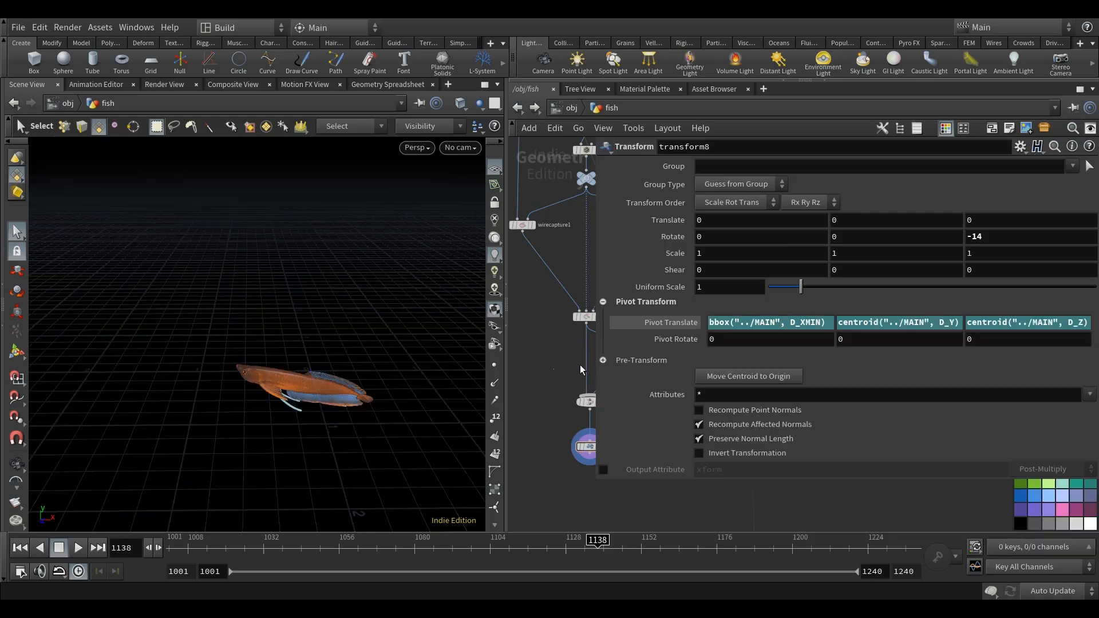
drag(594, 367, 675, 367)
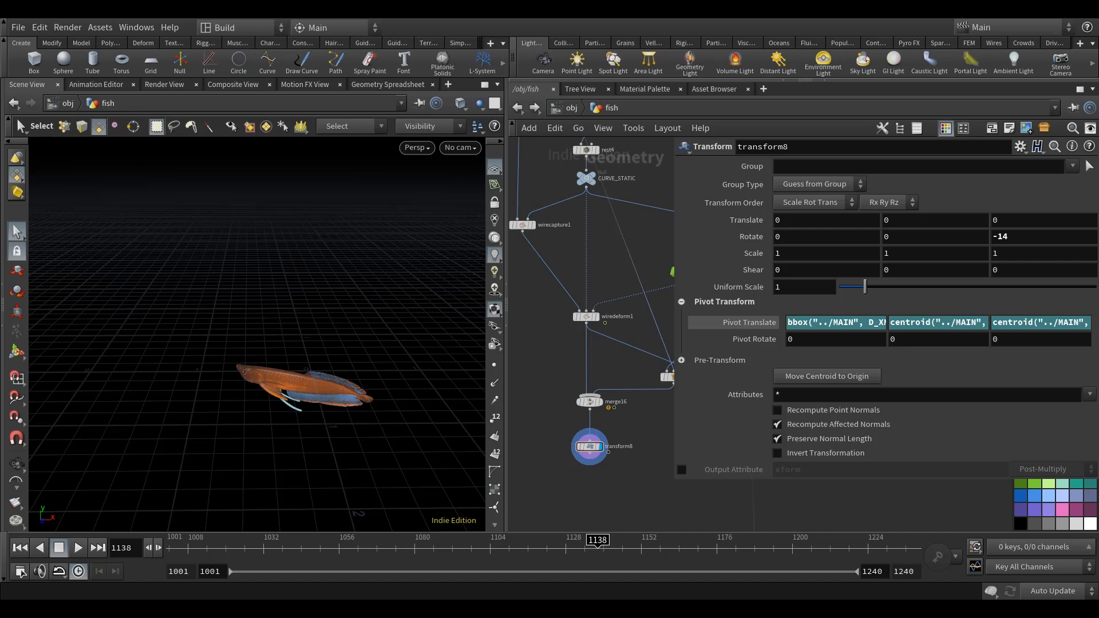
Set transform8's X translate to point("../channel_anim", 0, "P", 0).
drag(808, 222, 608, 223)
text(point("../chan)
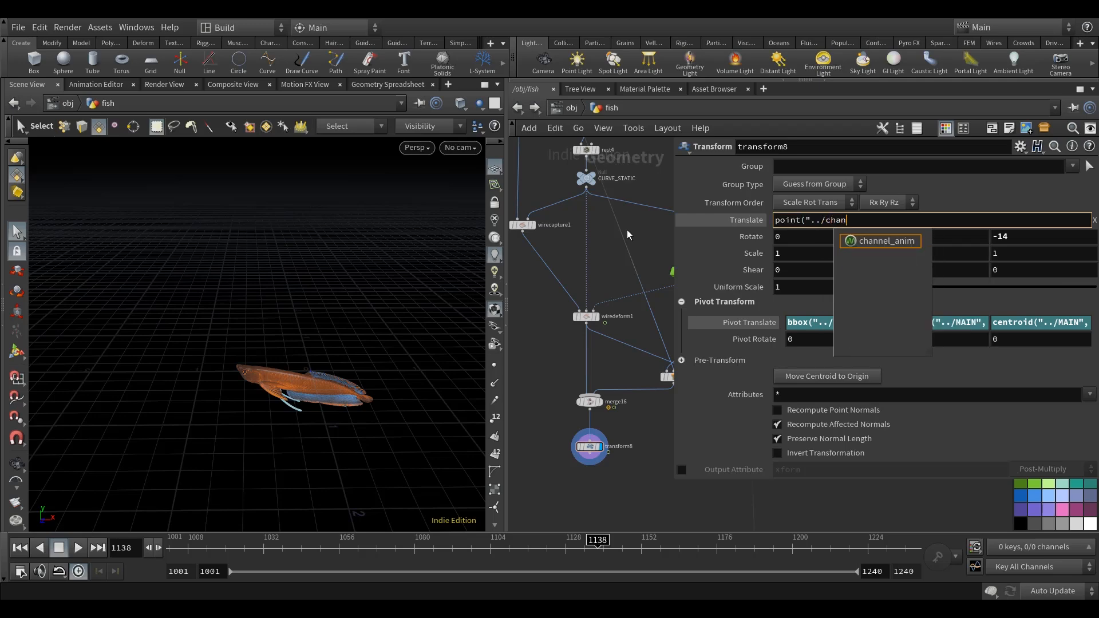
text(nel_anim", 0,)
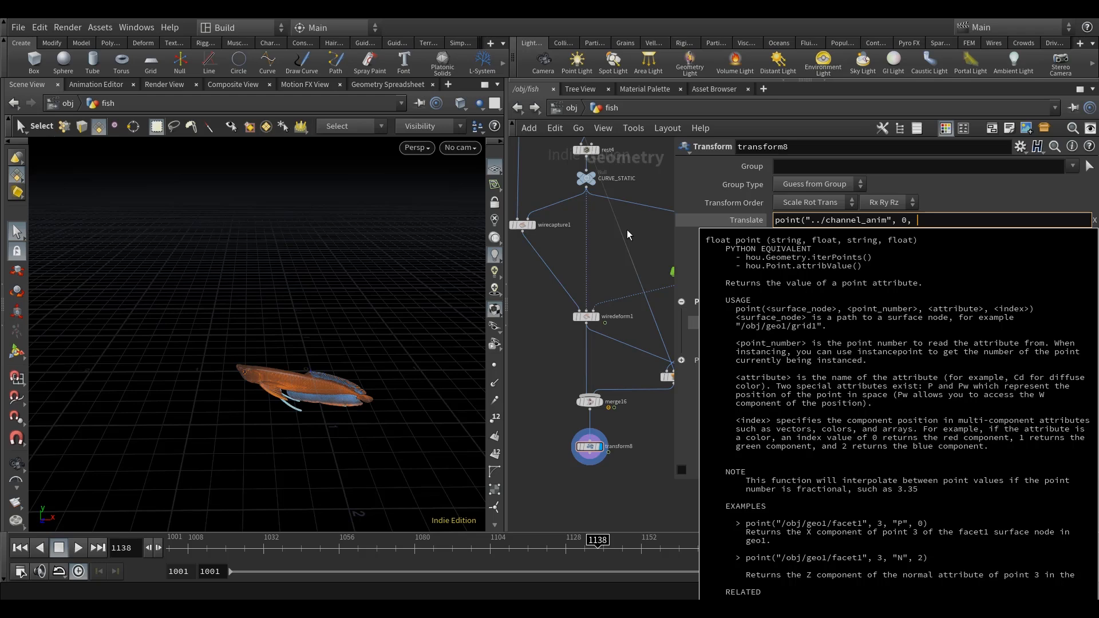
text( ")
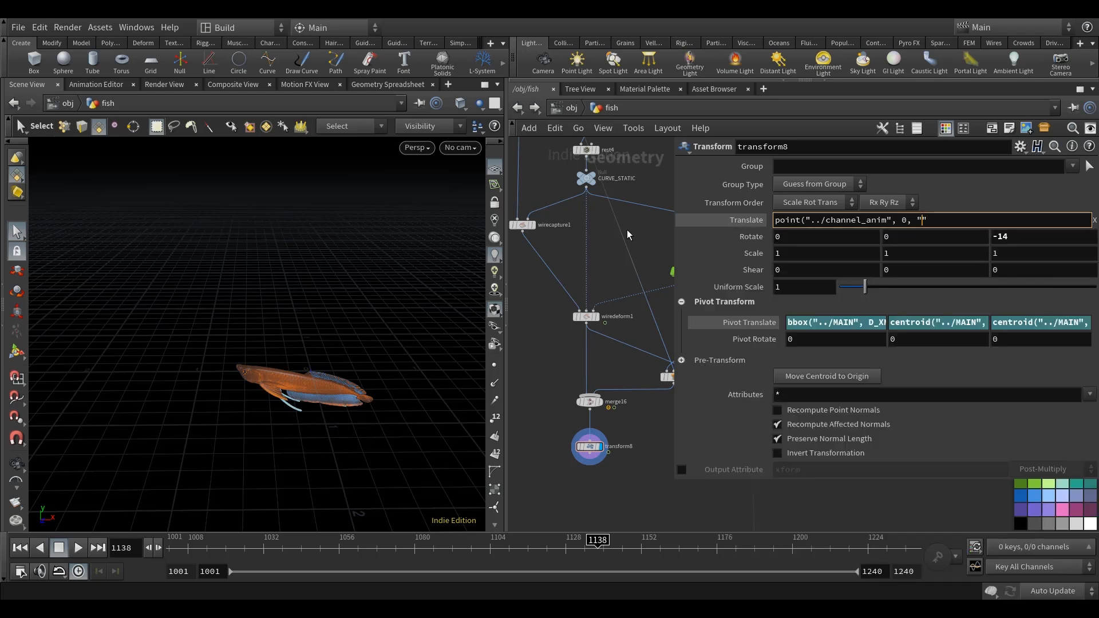
text(P", )
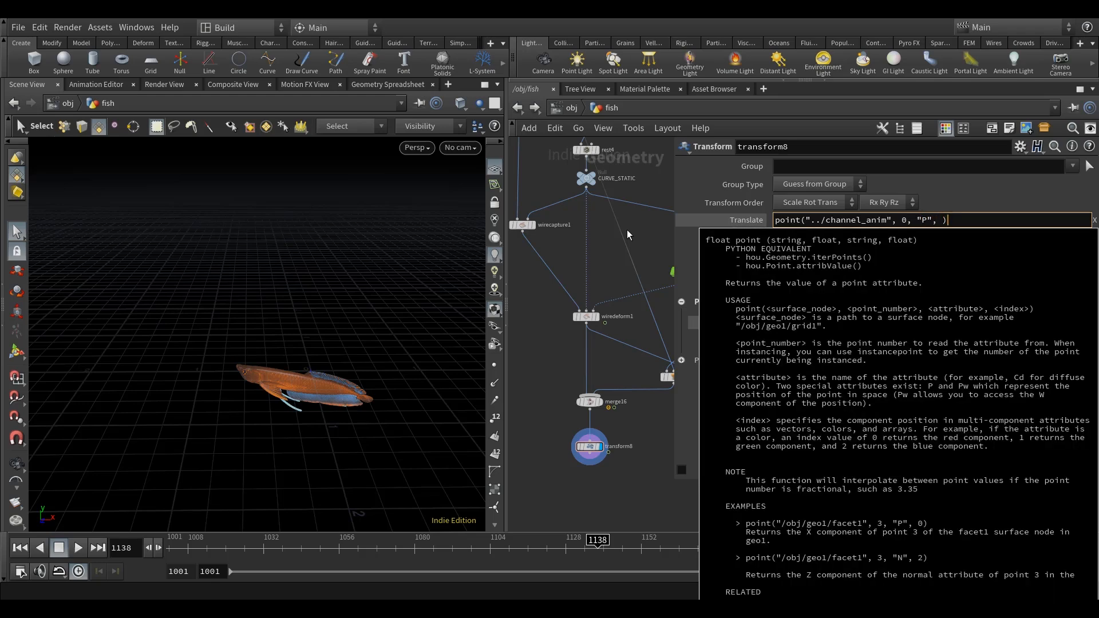
text(0))
key(Return)
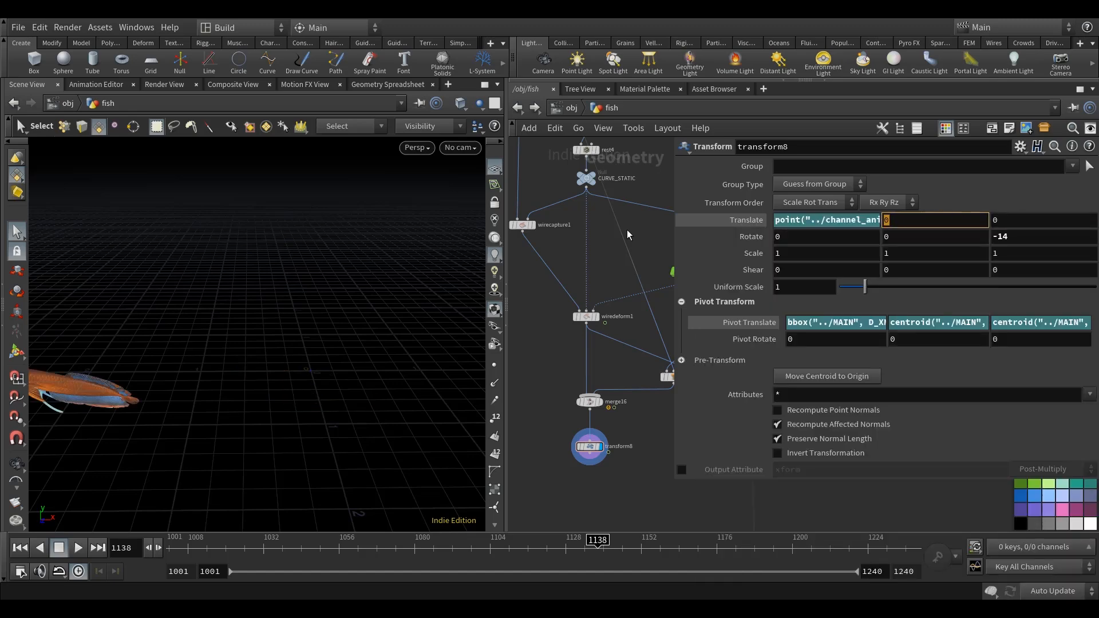
Copy the point("../channel_anim", 0, "P", …) expression to transform8's Y and Z translate, using component index 1 for Y and 2 for Z.
key(BackSpace)
text(1)
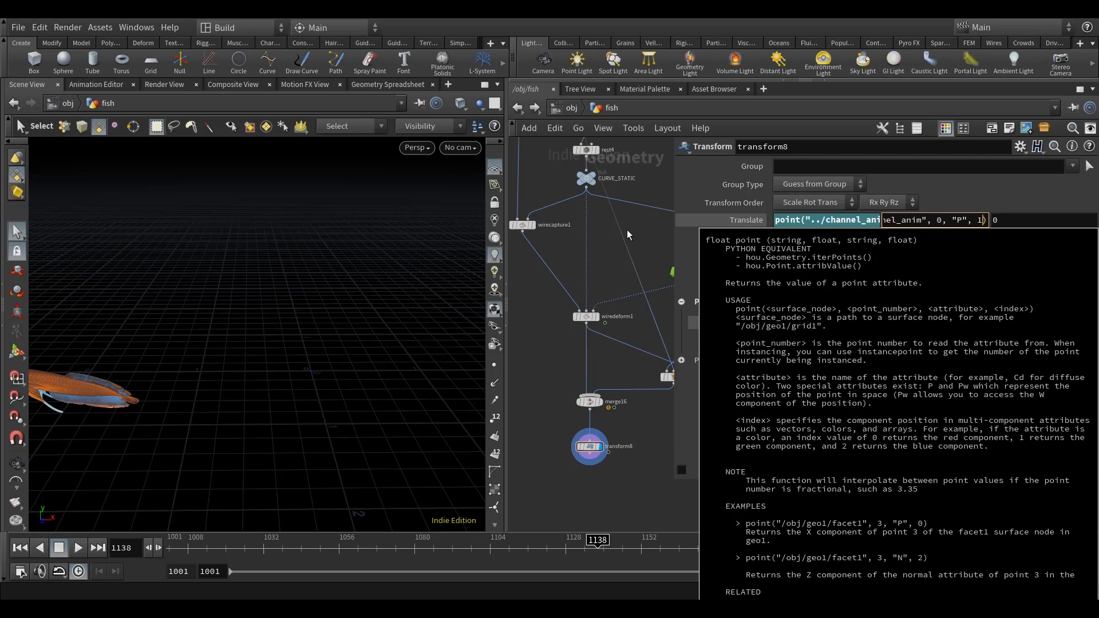
key(Tab)
text(point("../channel_anim", 0, "P", 0))
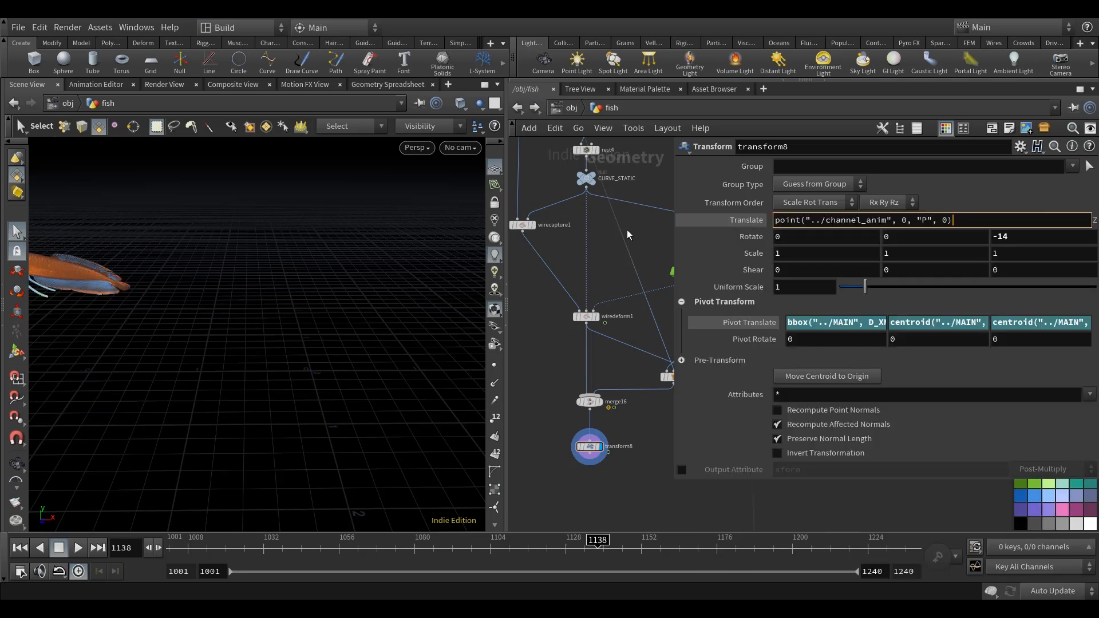
key(BackSpace)
text(2)
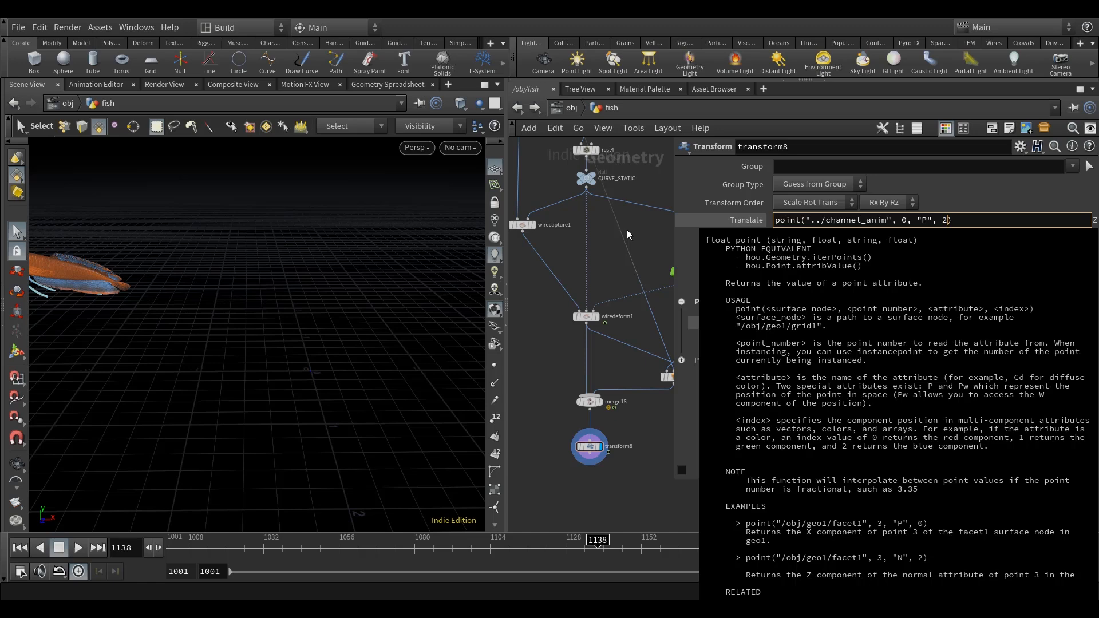
key(Return)
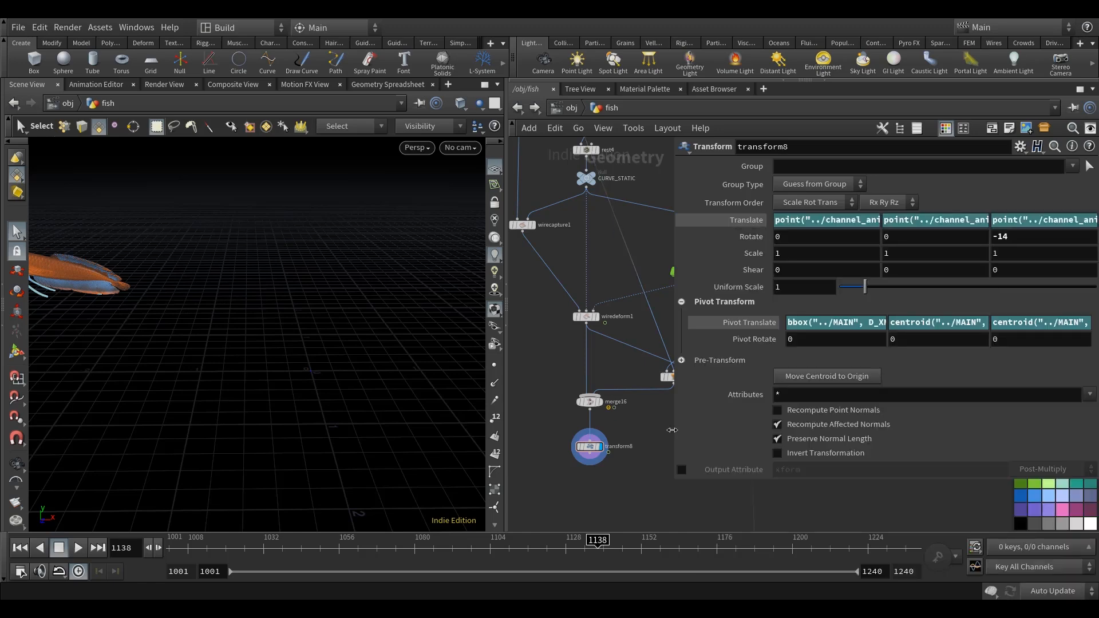
Colour the transform8 node green and scrub the timeline to frame 1127 to check the fish's motion in the viewport.
drag(671, 430, 812, 429)
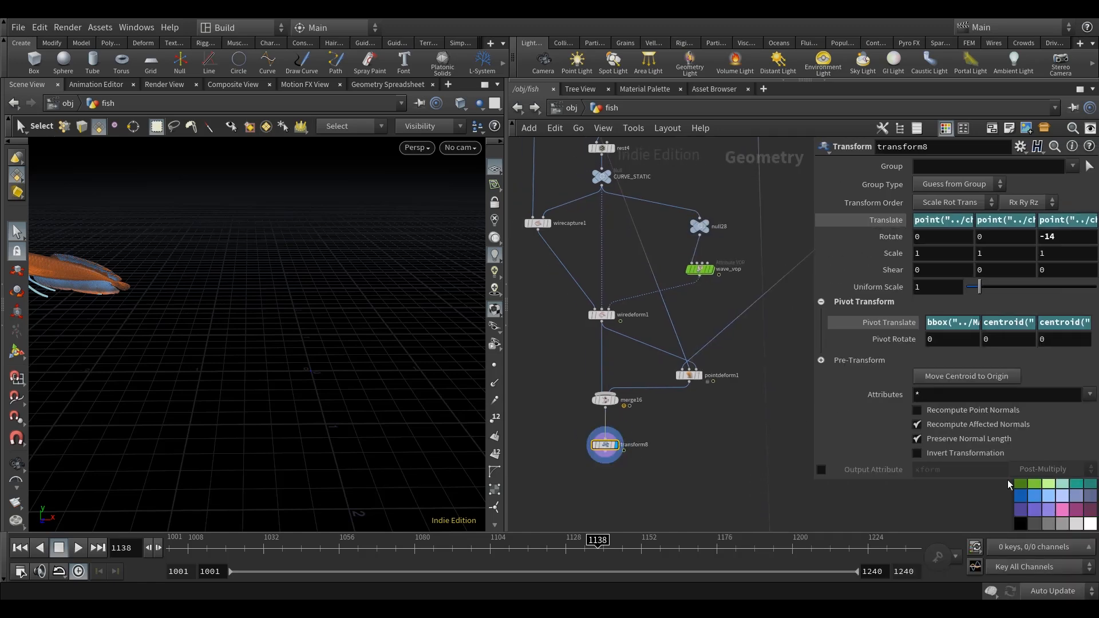
click(1034, 486)
alt+middle_drag(199, 321, 338, 347)
alt+right_drag(337, 347, 271, 518)
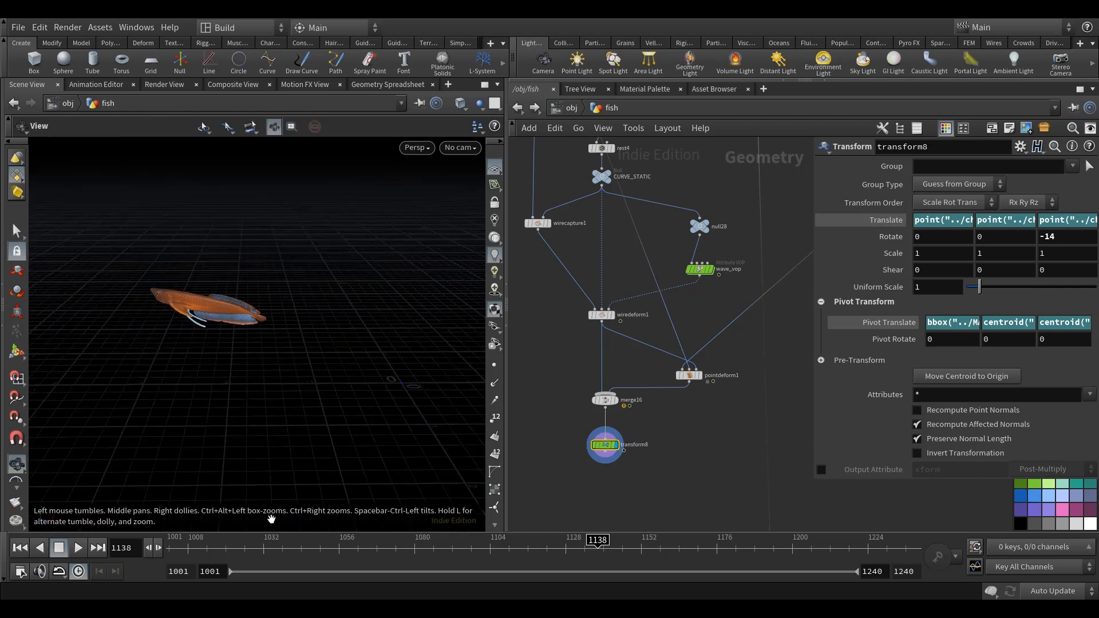
drag(280, 552, 572, 562)
drag(284, 396, 367, 354)
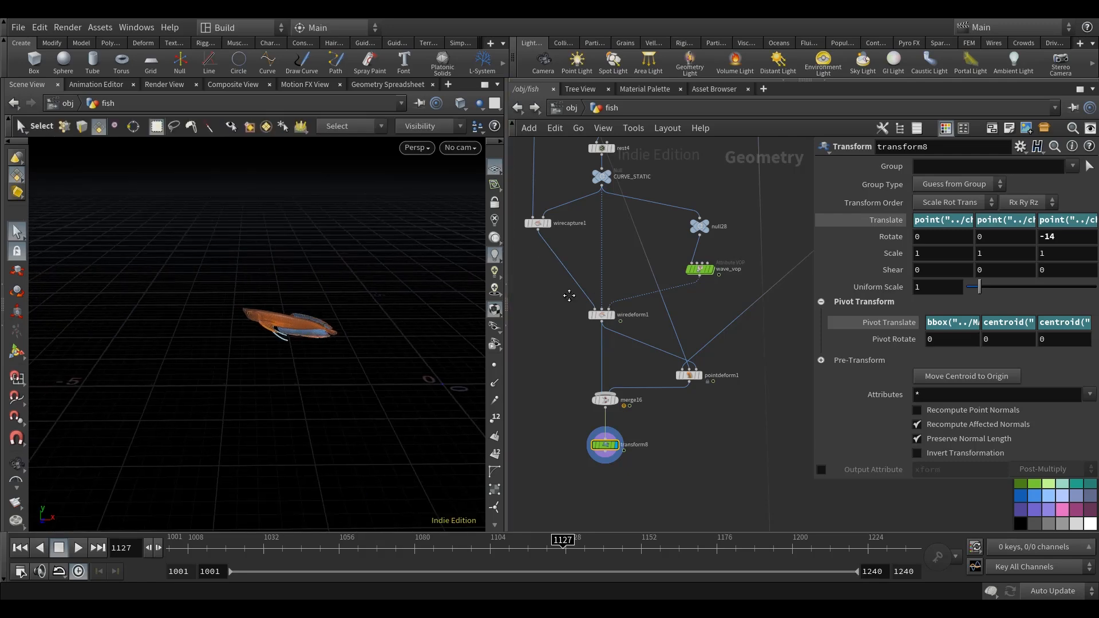
middle_drag(569, 295, 629, 294)
drag(340, 346, 340, 367)
drag(506, 272, 532, 273)
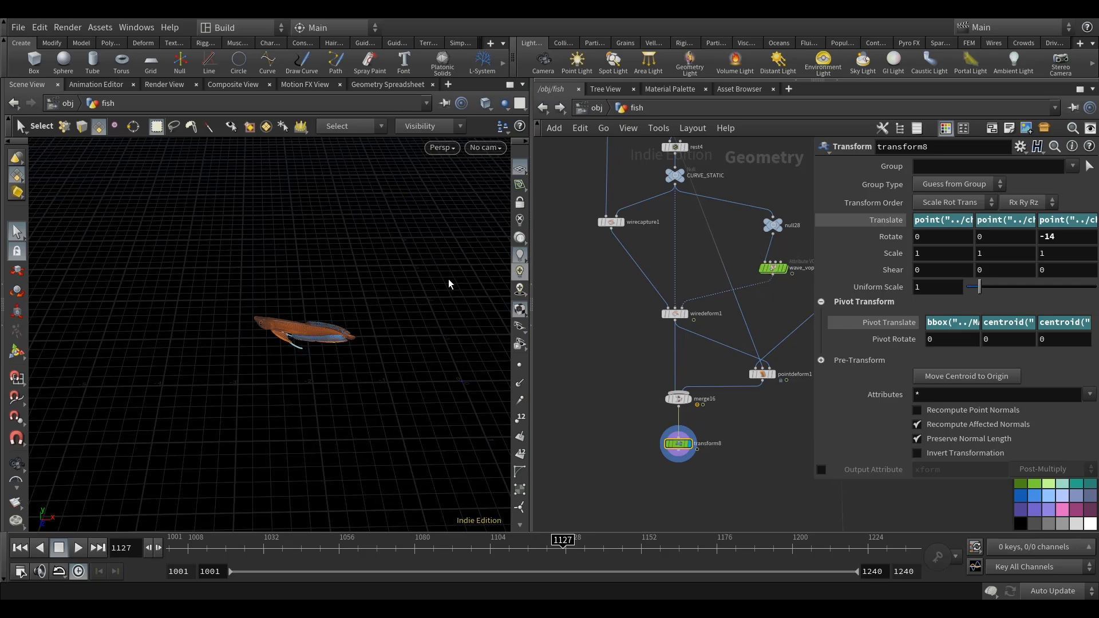
Find the chop_anim CHOP network beside the channel_anim chain and examine its cycle frames and offset parameters.
scroll(378, 367, down, 2)
middle_drag(380, 368, 426, 374)
scroll(646, 375, down, 3)
middle_drag(647, 375, 674, 401)
middle_drag(626, 348, 692, 441)
scroll(692, 442, down, 3)
scroll(612, 345, up, 3)
middle_drag(610, 346, 699, 317)
scroll(607, 340, up, 2)
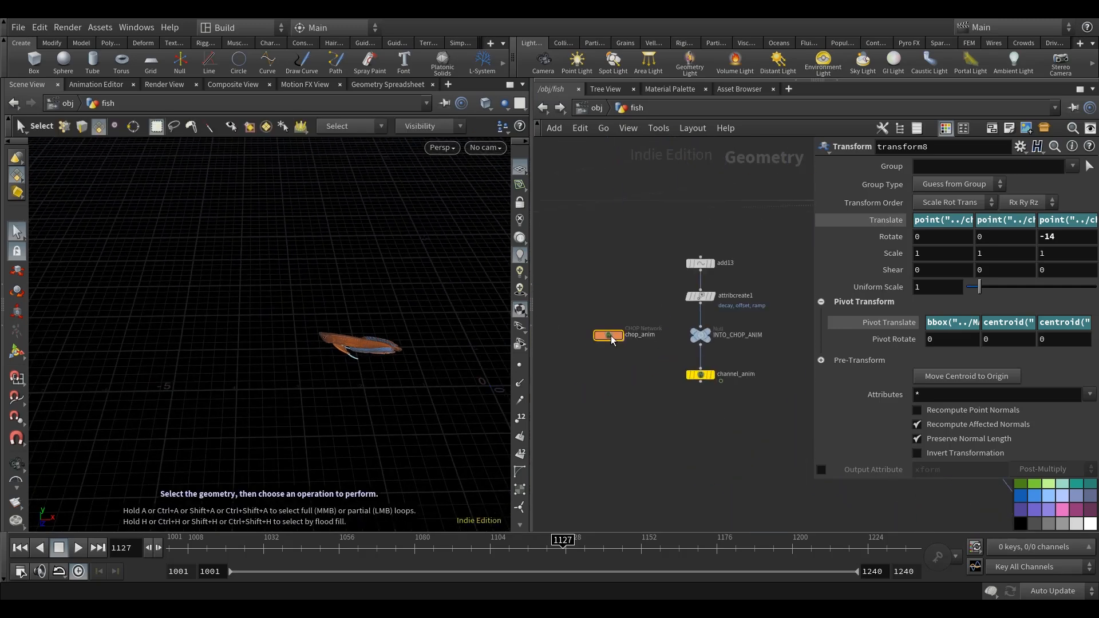
click(609, 336)
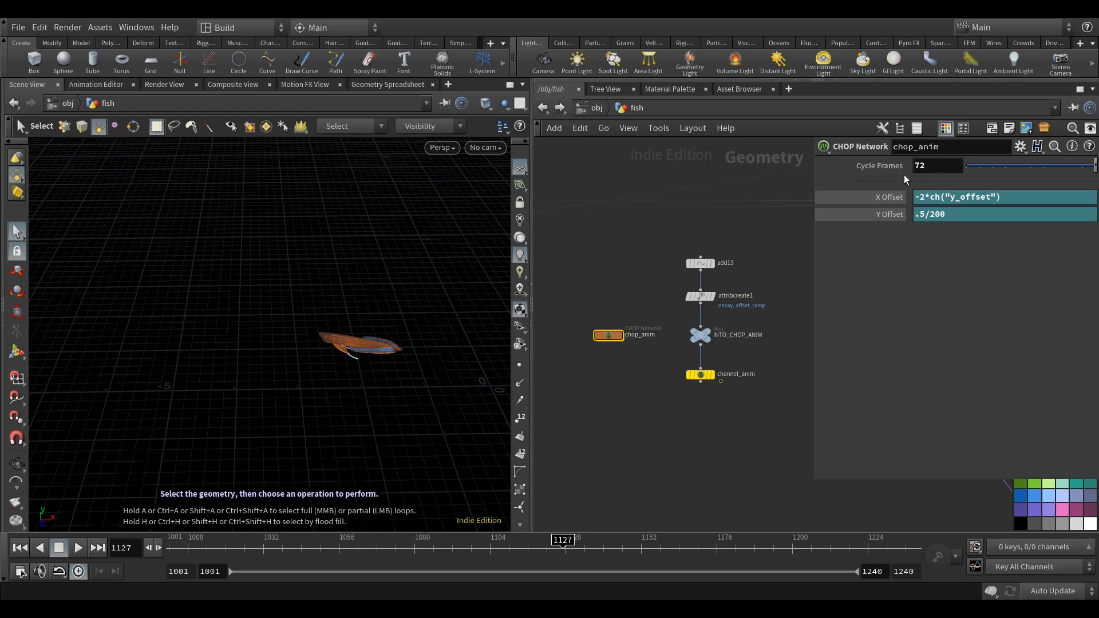
Return to transform8 at the end of the deform chain and inspect its parameters and the fish in the viewport.
scroll(711, 424, down, 3)
middle_drag(712, 424, 595, 305)
middle_drag(720, 431, 645, 387)
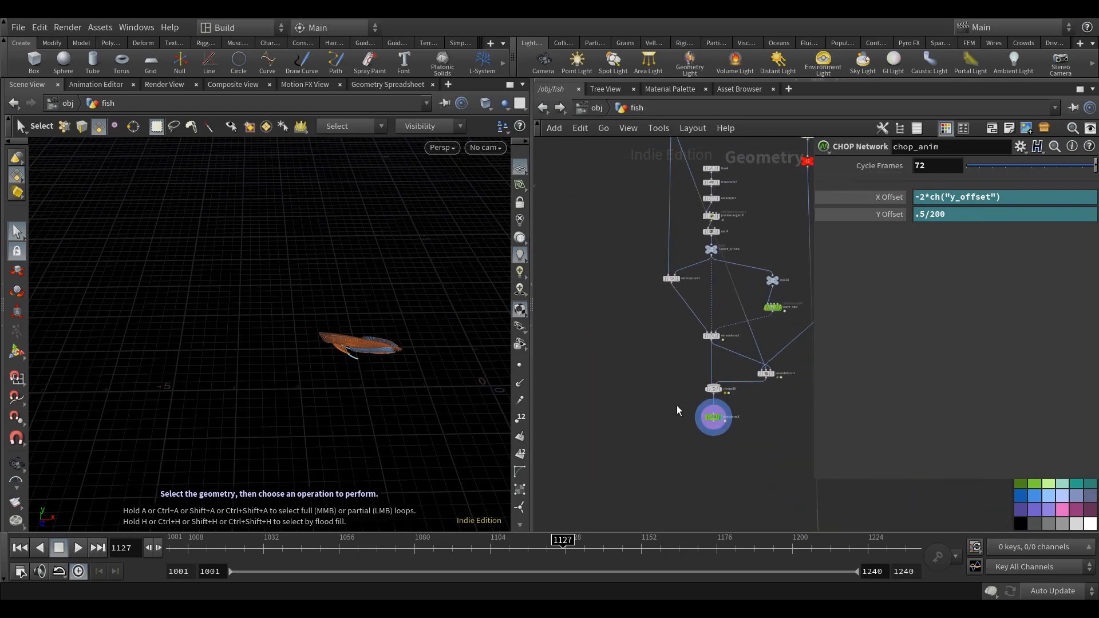
scroll(636, 415, up, 2)
alt+drag(384, 396, 381, 376)
alt+right_drag(398, 371, 408, 383)
alt+middle_drag(418, 386, 439, 393)
alt+drag(430, 391, 415, 414)
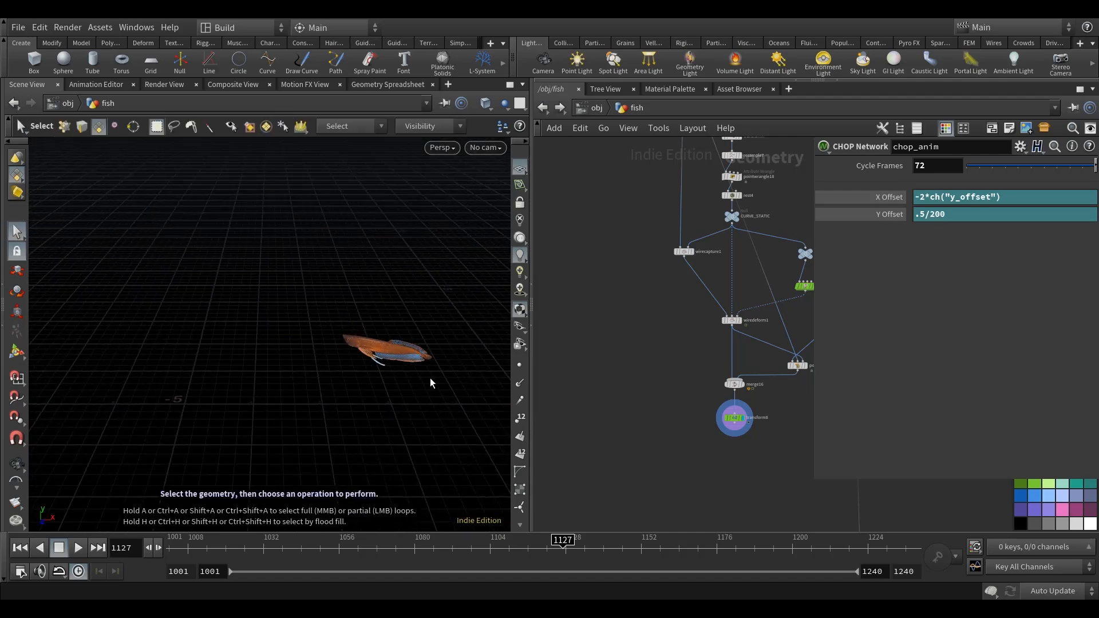
alt+middle_drag(355, 306, 379, 315)
scroll(632, 456, down, 3)
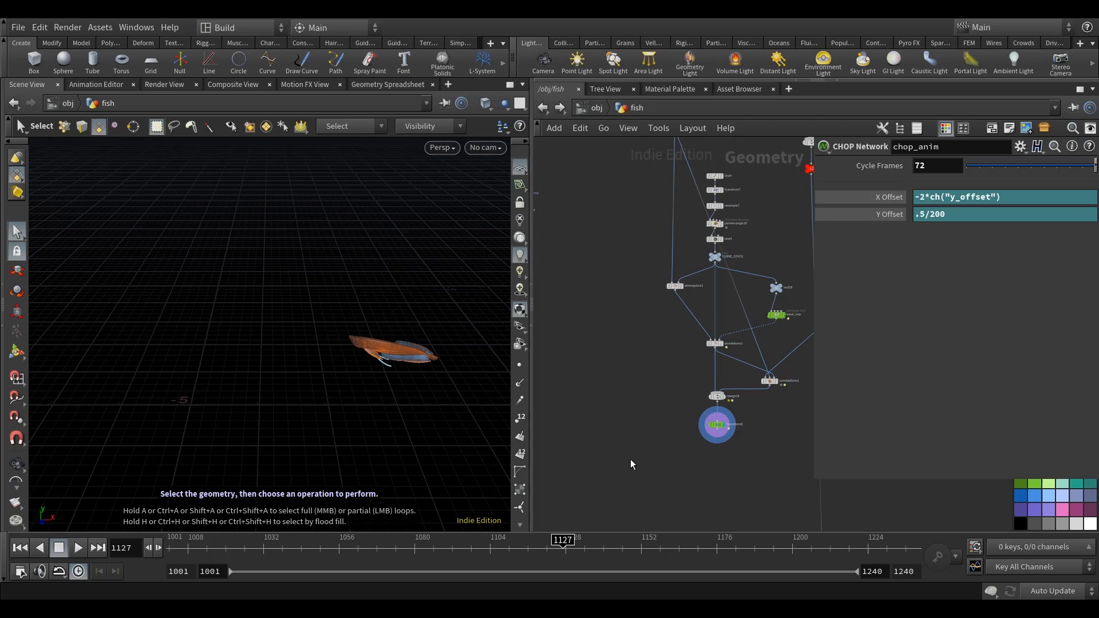
scroll(675, 400, up, 3)
click(639, 337)
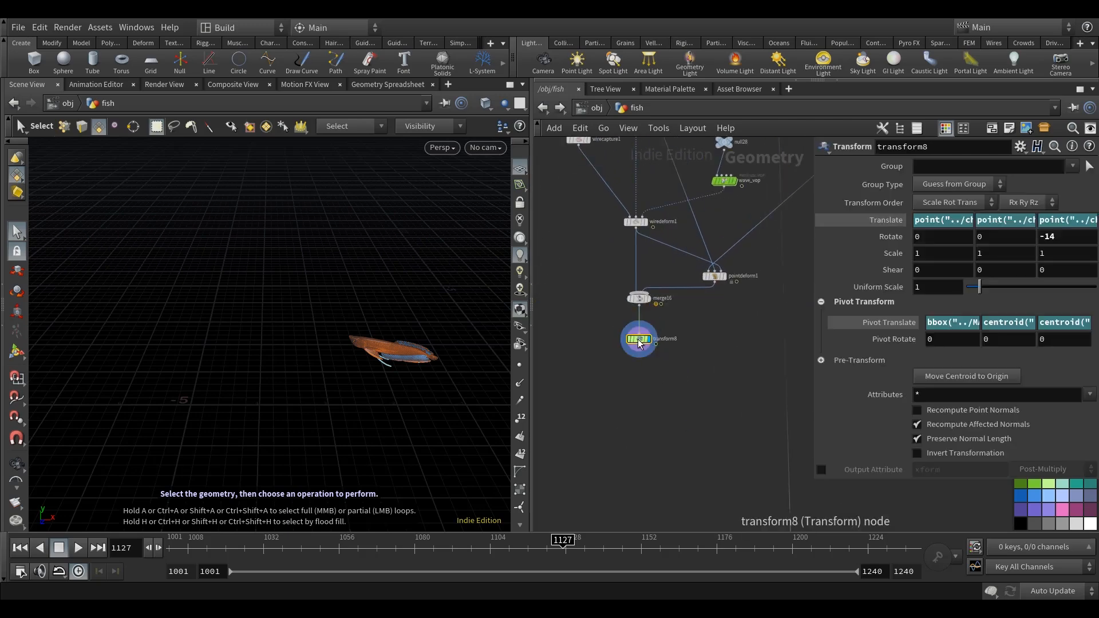
alt+drag(384, 400, 385, 395)
Add a Null node below transform8 and wire it to transform8's output.
scroll(651, 388, down, 3)
middle_drag(687, 435, 619, 302)
scroll(619, 302, down, 3)
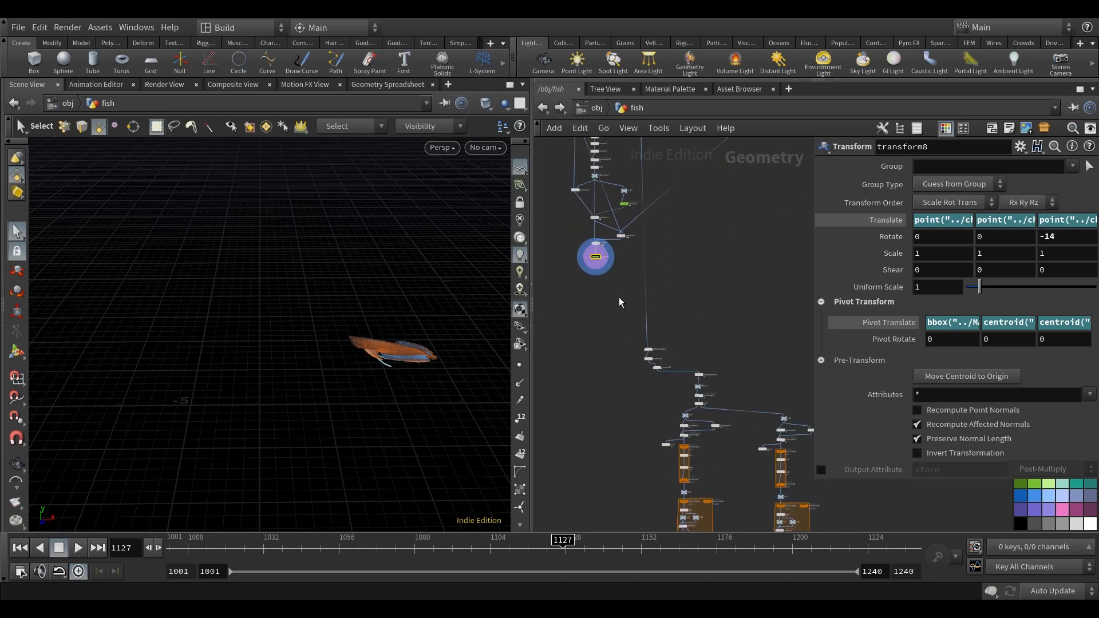
scroll(590, 290, up, 1)
middle_drag(591, 290, 588, 331)
key(Tab)
text(nul)
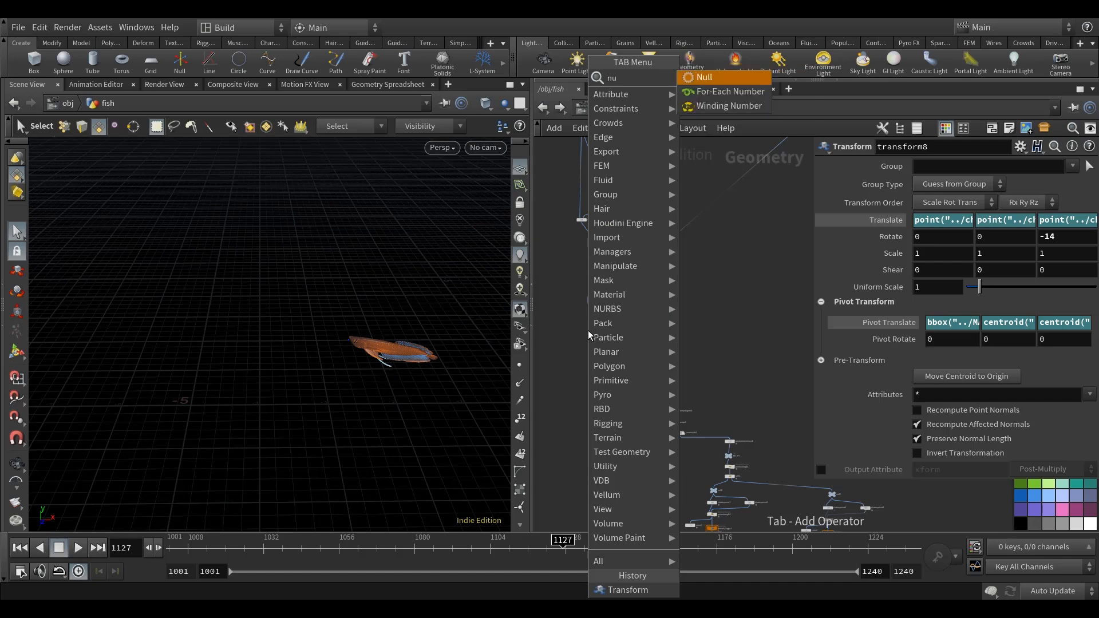
click(694, 77)
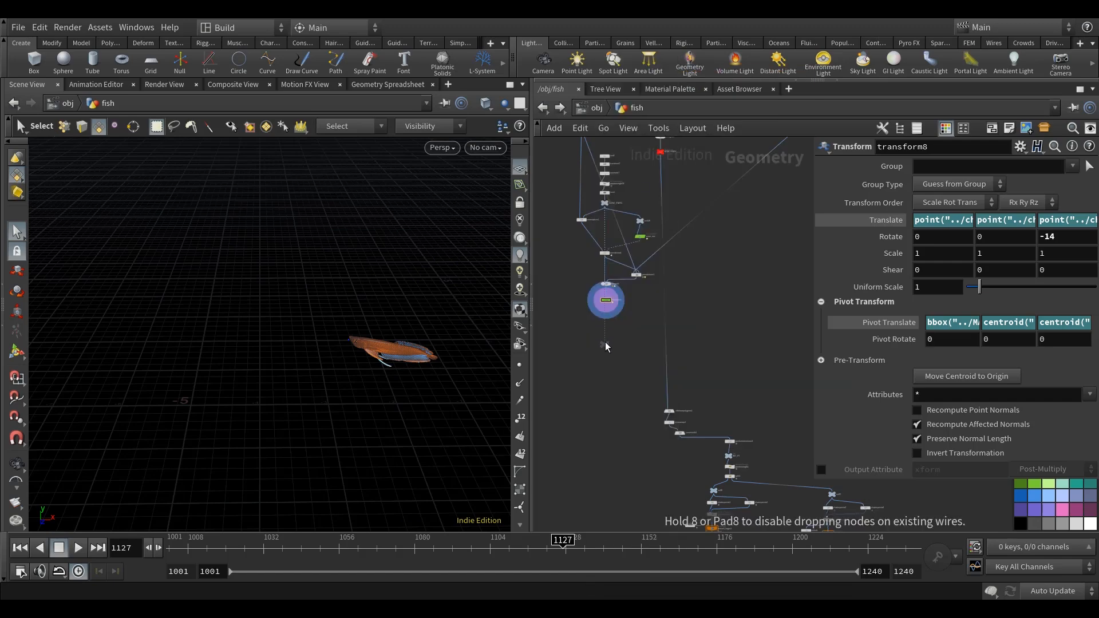
click(605, 336)
scroll(606, 321, up, 5)
click(609, 281)
click(609, 380)
drag(611, 387, 613, 332)
Rename the new null below transform8 as BODY_ANIM.
mouse_move(716, 326)
middle_down()
mouse_move(715, 338)
mouse_move(728, 324)
middle_up()
scroll(655, 348, up, 2)
click(656, 353)
double_click(669, 353)
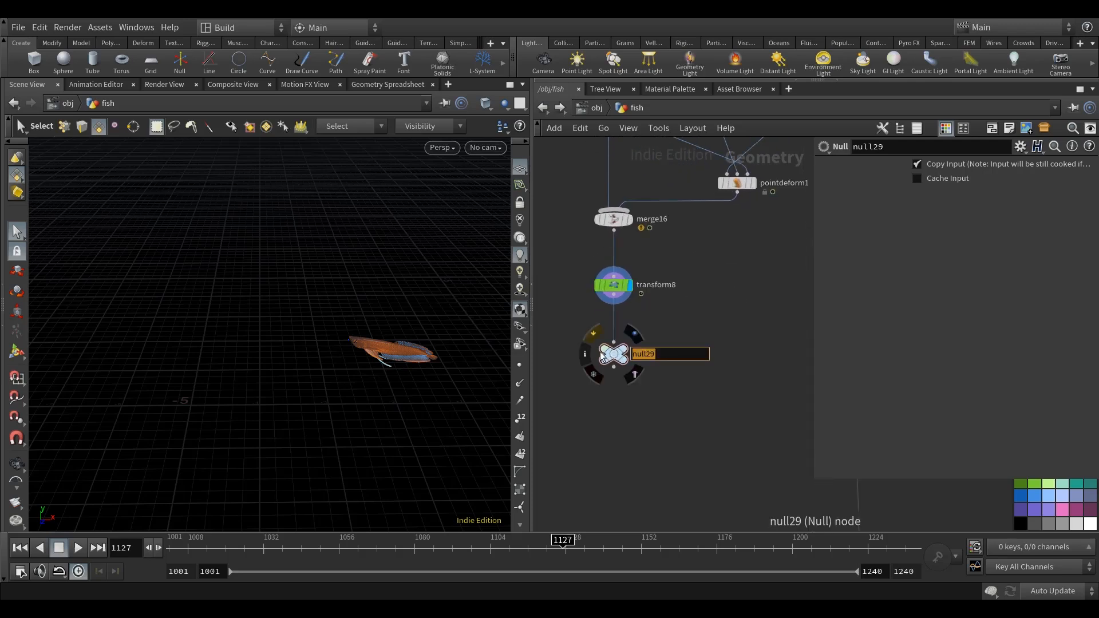
text(BO)
key(Return)
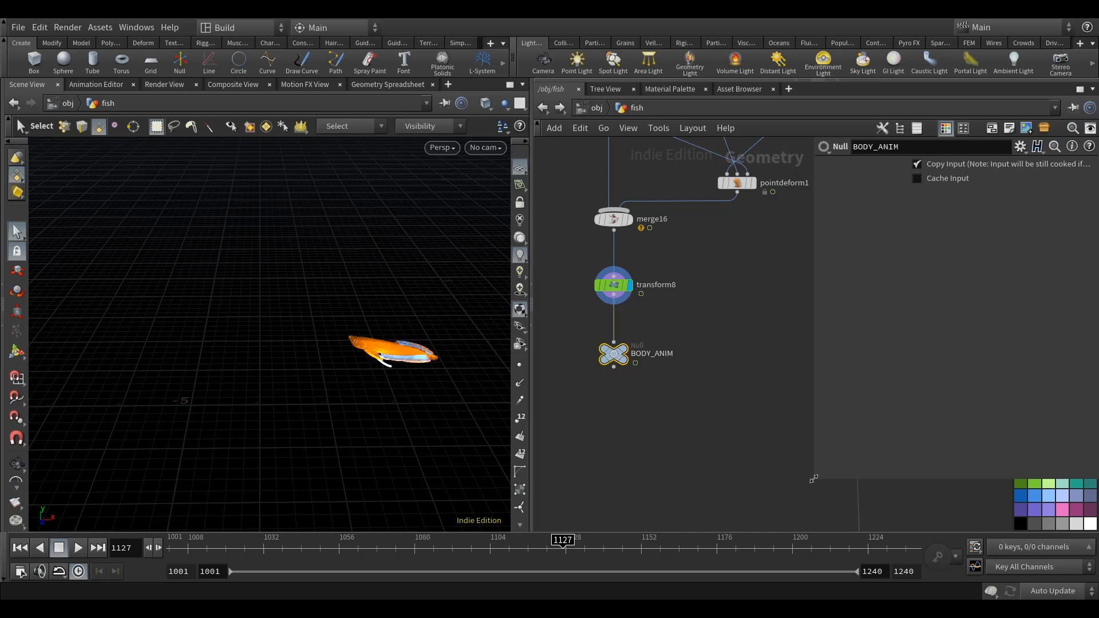
Colour the BODY_ANIM null red and move it further below transform8.
drag(813, 479, 863, 417)
click(1034, 454)
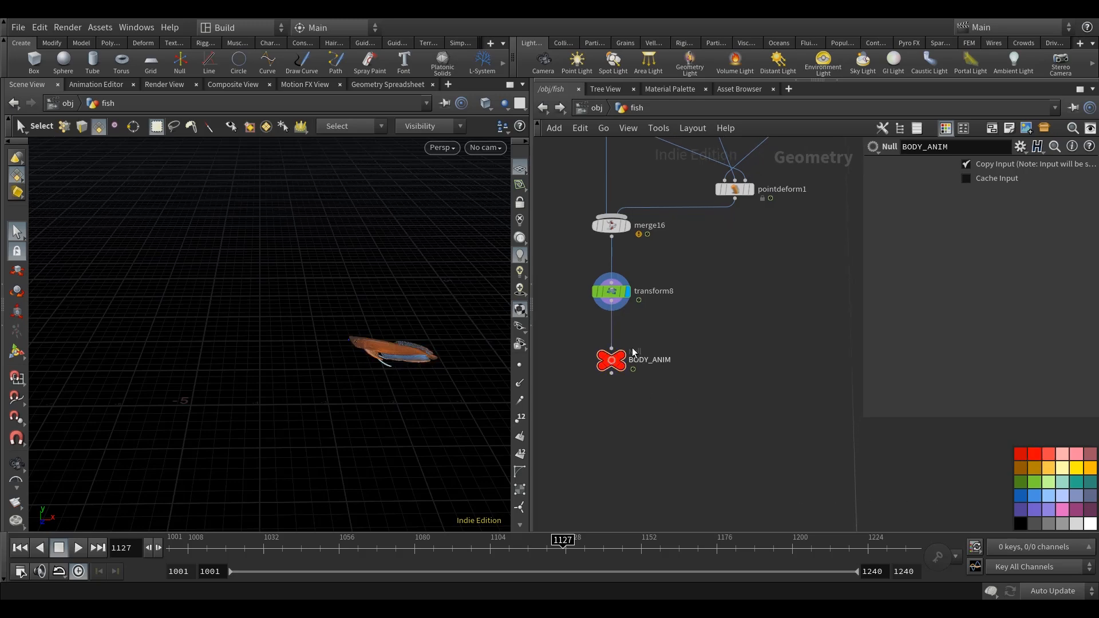
drag(611, 361, 611, 395)
key(Escape)
drag(375, 412, 371, 342)
key(s)
key(space)
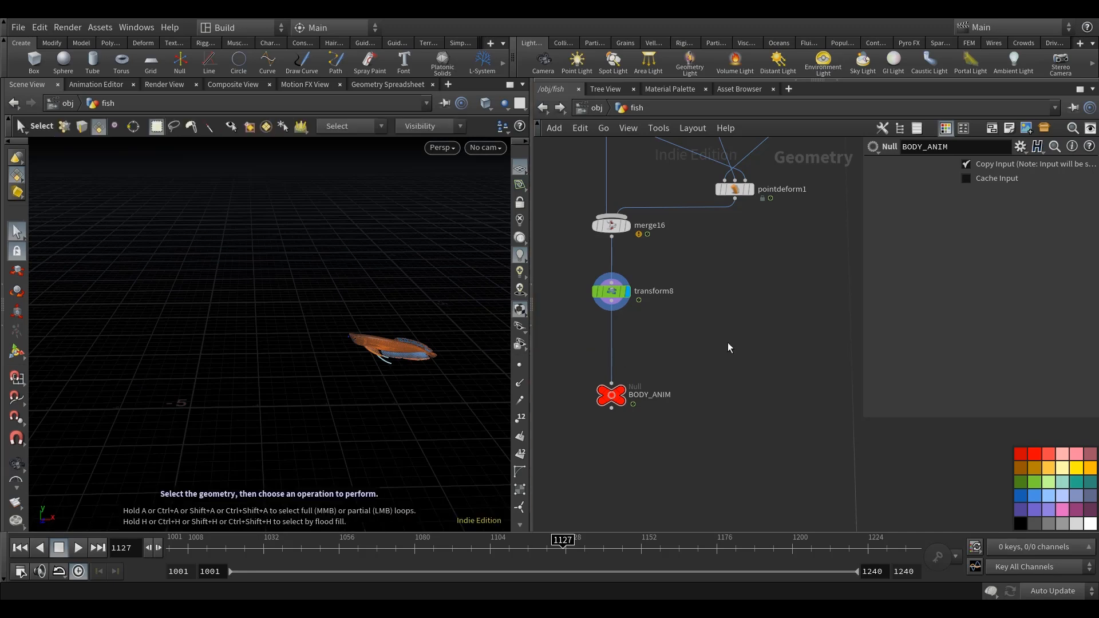
Look through the network, examining the branch that imports BODY_STATIC and the flicker_offset_point_vop2 and flicker_point_vop nodes.
scroll(699, 418, down, 6)
middle_drag(699, 417, 650, 332)
scroll(650, 332, down, 4)
middle_drag(768, 439, 844, 400)
scroll(795, 445, up, 2)
scroll(795, 443, up, 1)
scroll(764, 459, up, 6)
middle_drag(720, 515, 723, 362)
scroll(723, 362, up, 3)
middle_drag(687, 299, 699, 397)
scroll(695, 433, down, 6)
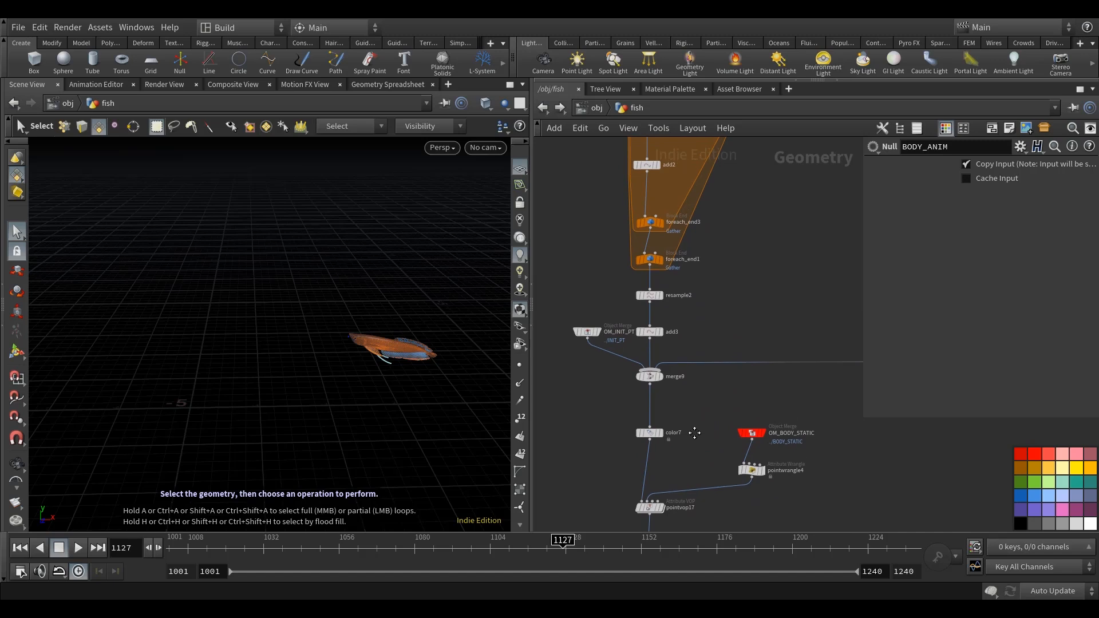
scroll(757, 339, down, 6)
middle_drag(673, 241, 826, 325)
scroll(657, 311, up, 12)
middle_drag(656, 331, 779, 237)
scroll(779, 238, down, 4)
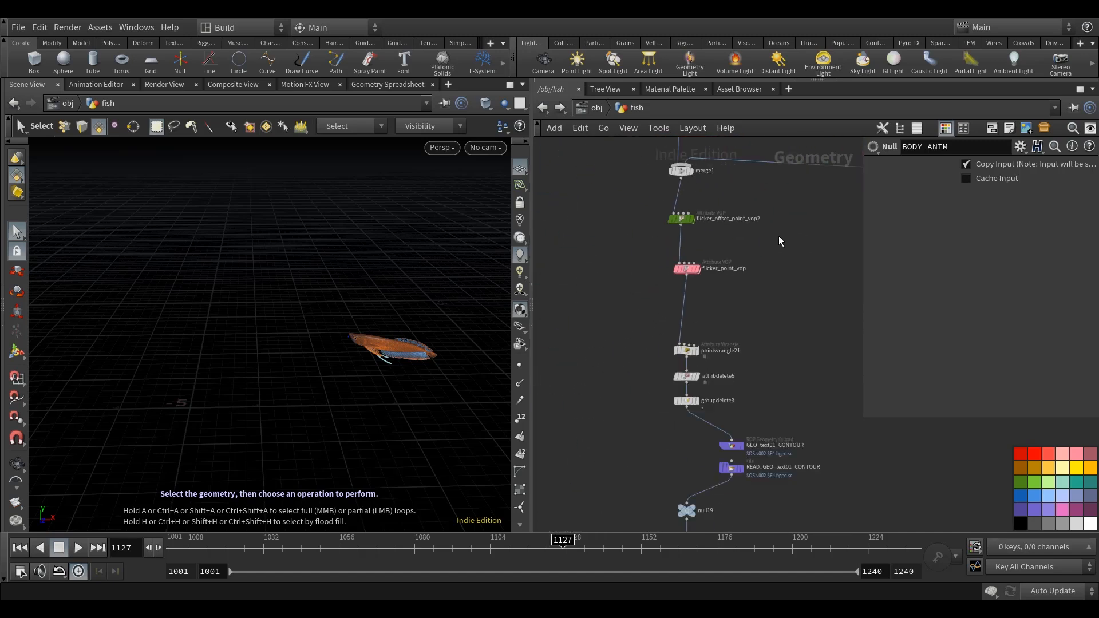
scroll(715, 324, up, 4)
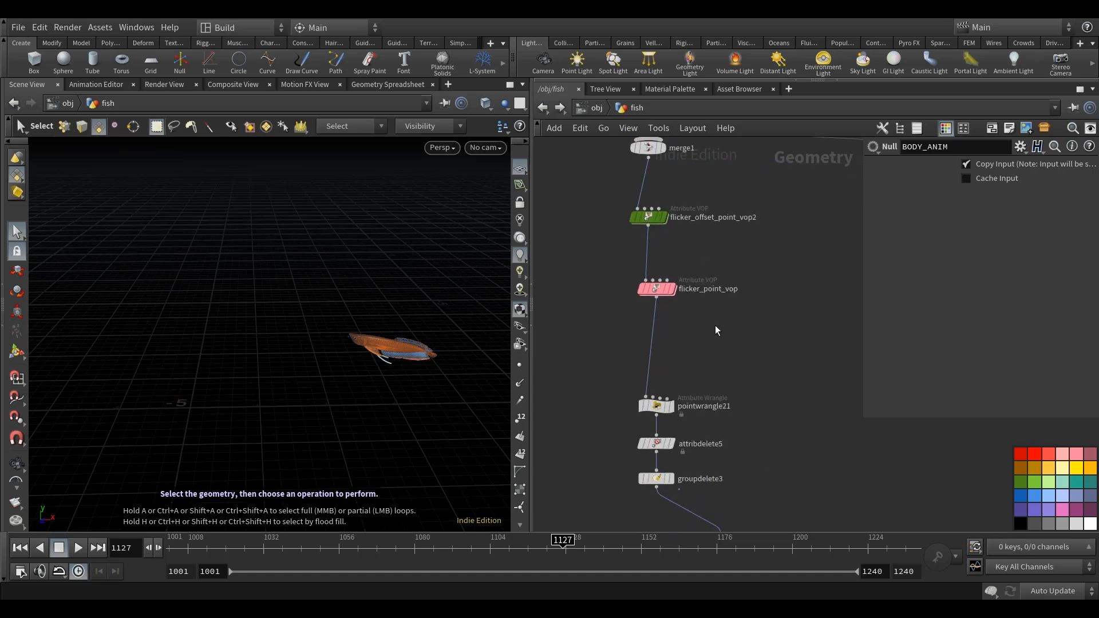
middle_drag(715, 325, 715, 360)
Display the rest3 node at the end of the merge14 branch and frame its geometry in the viewport.
scroll(720, 382, down, 10)
middle_drag(758, 279, 667, 334)
scroll(714, 336, up, 8)
scroll(754, 351, up, 2)
mouse_move(708, 334)
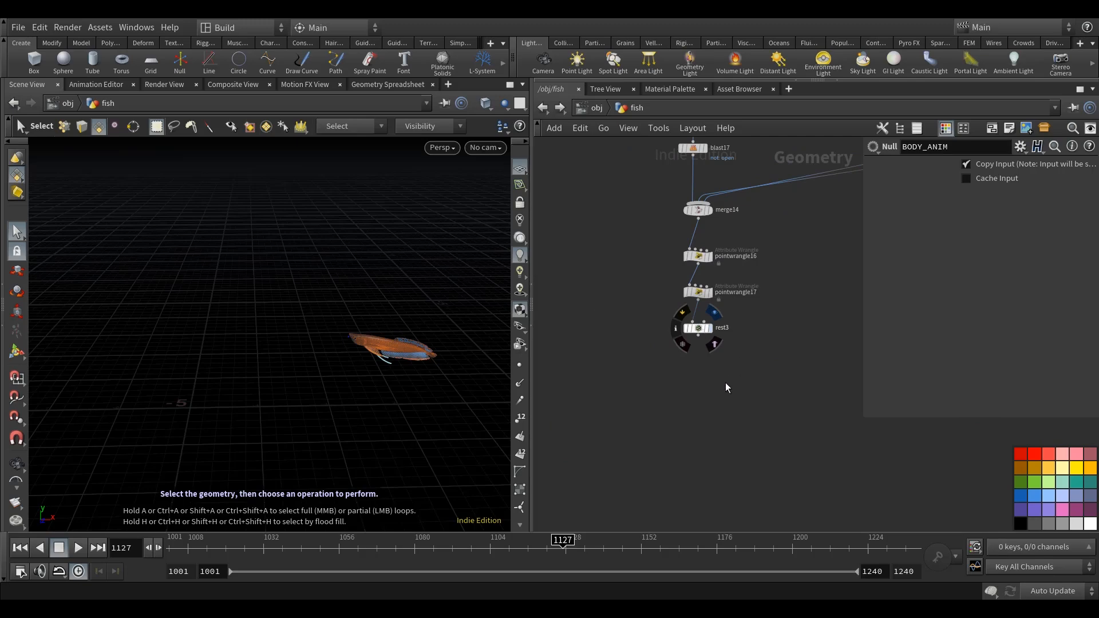
key(space+g)
alt+drag(413, 390, 391, 394)
scroll(338, 381, down, 4)
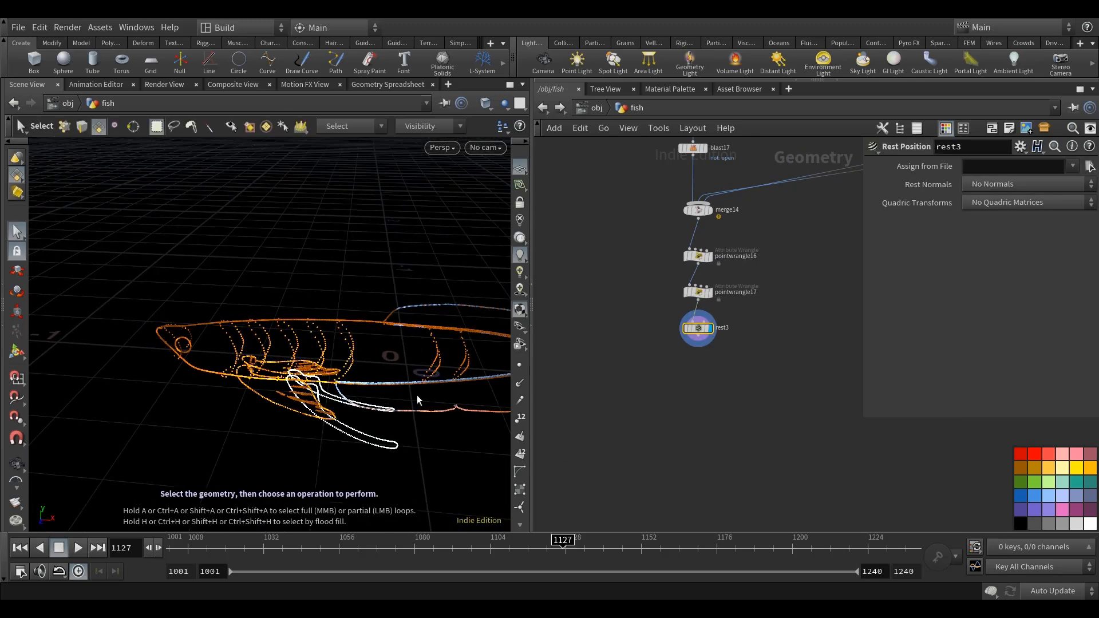
Add a Point Deform node below rest3 and wire rest3 into its first input.
key(Tab)
text(point)
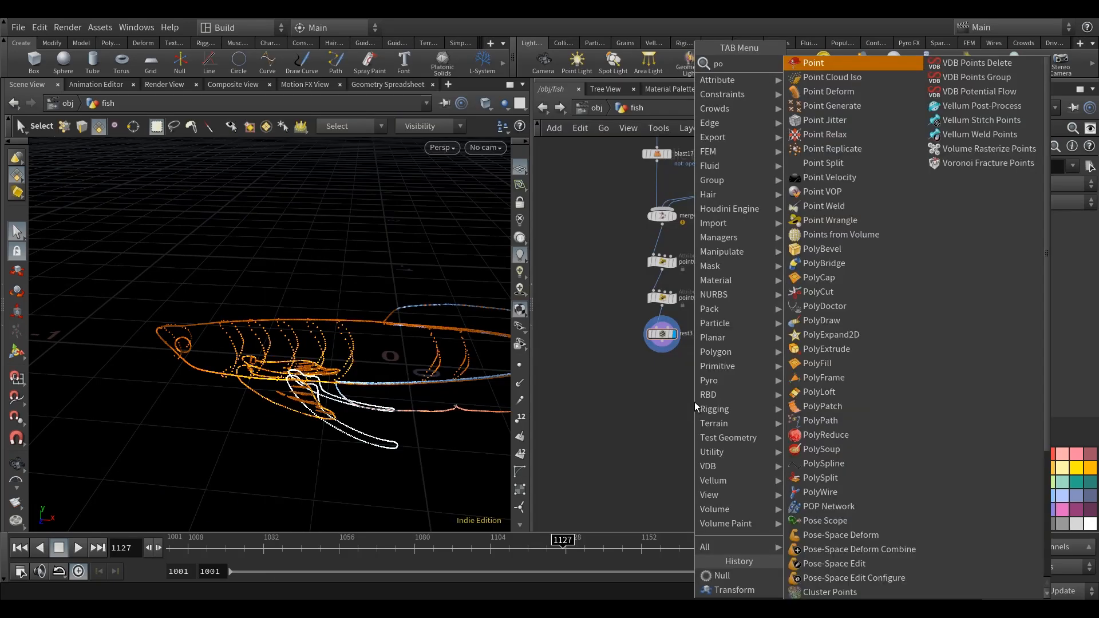
click(815, 91)
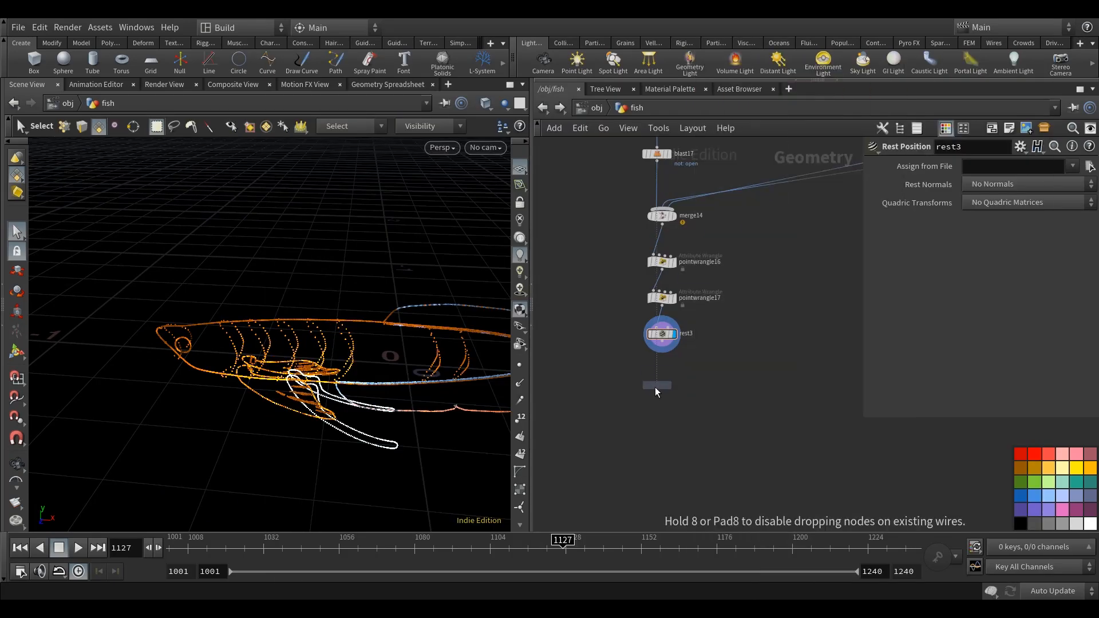
click(654, 389)
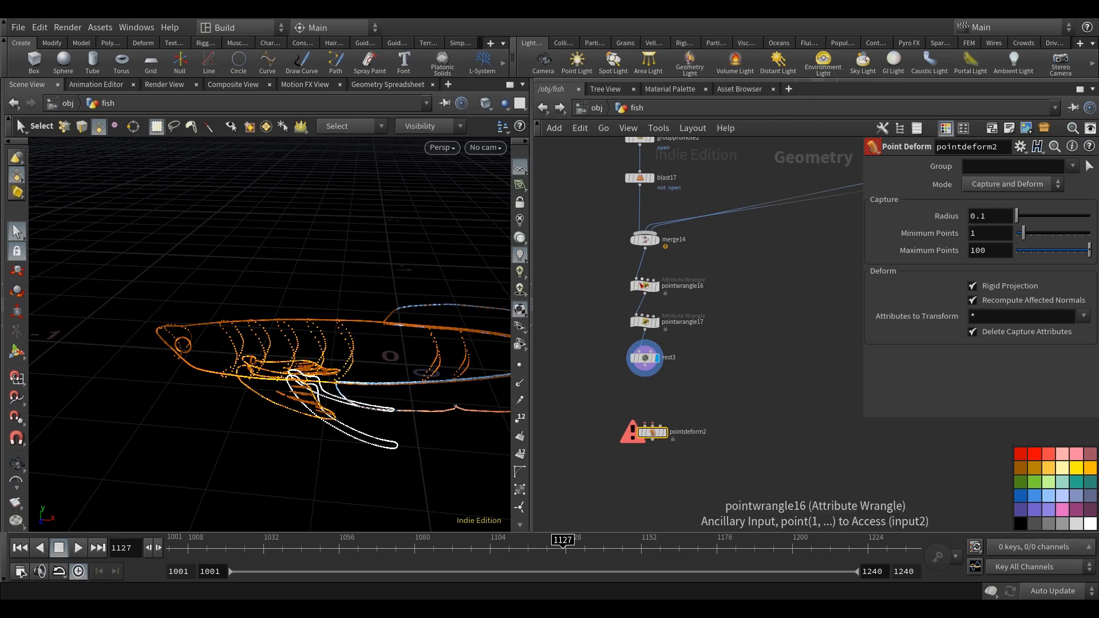
mouse_move(280, 431)
alt+mouse_down()
mouse_move(302, 423)
mouse_move(294, 417)
alt+mouse_up()
alt+drag(351, 397, 349, 427)
key(s)
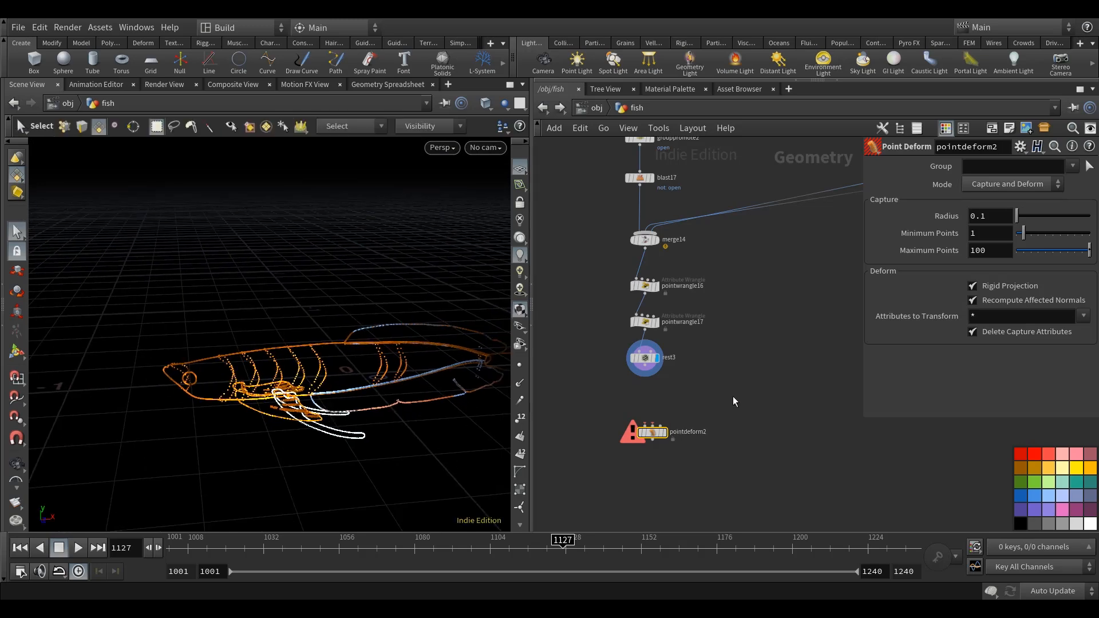
scroll(687, 407, up, 1)
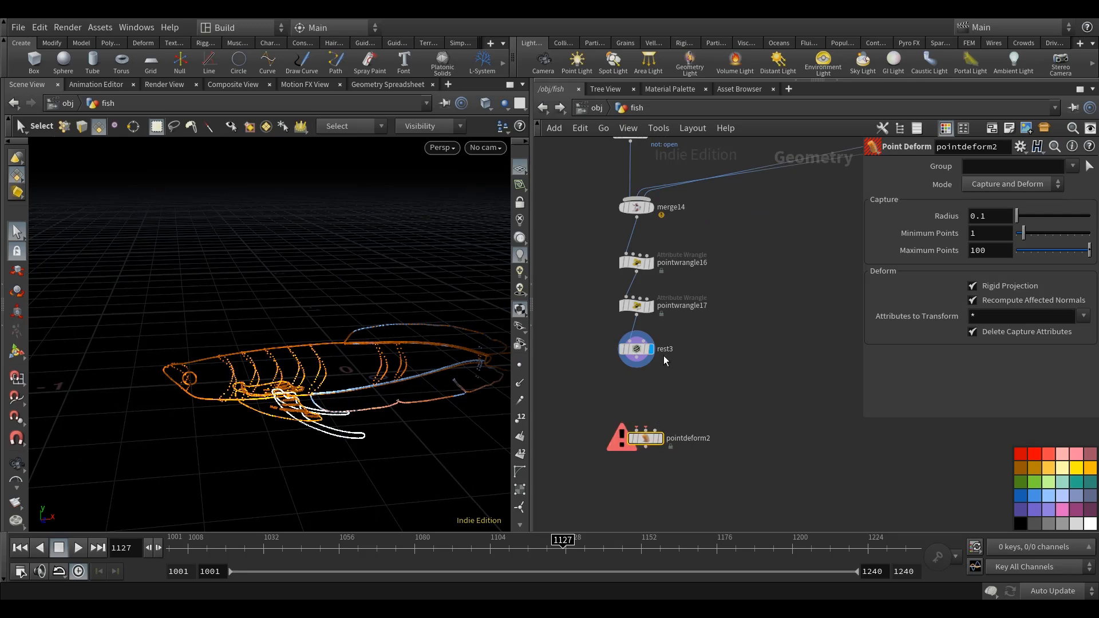
click(636, 440)
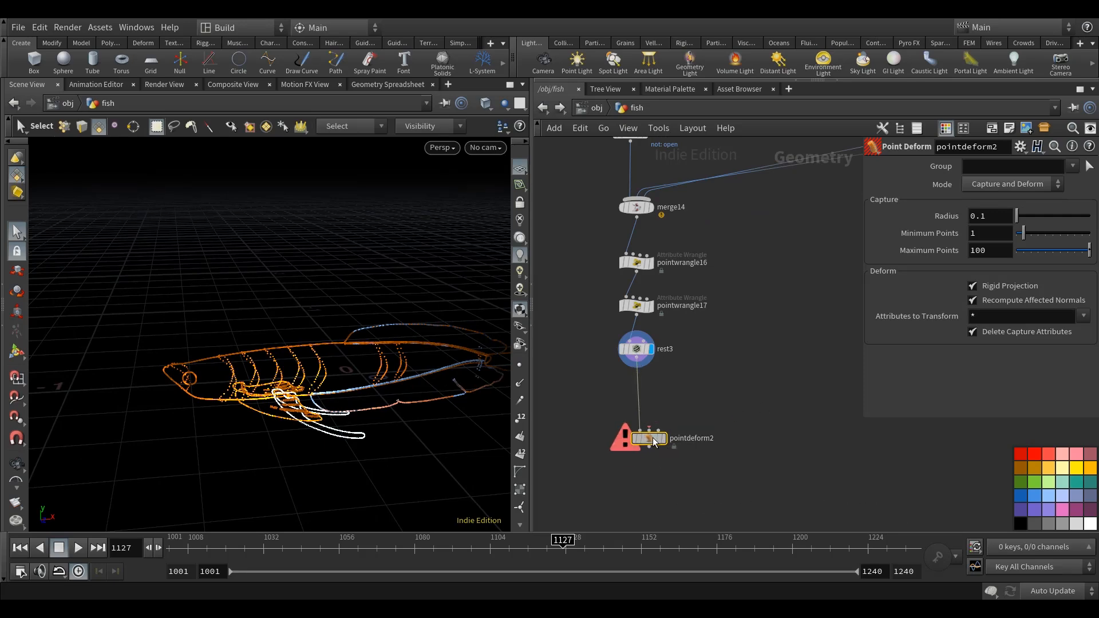
Add an Object Merge node beside rest3 and name it OM_BODY_STATIC.
key(Tab)
text(om)
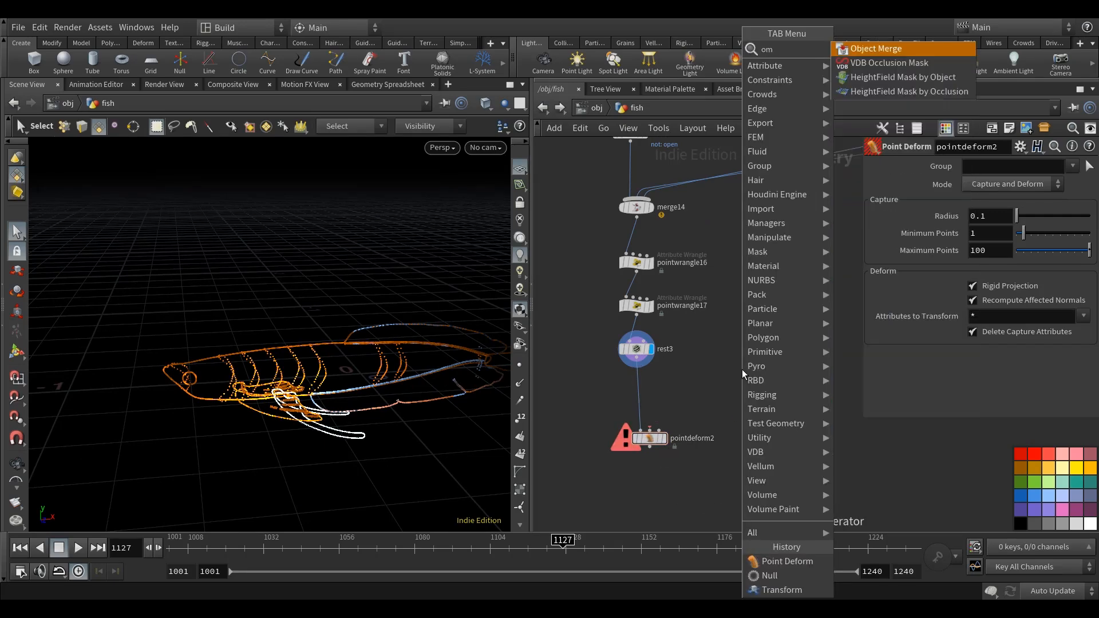
click(905, 47)
click(739, 338)
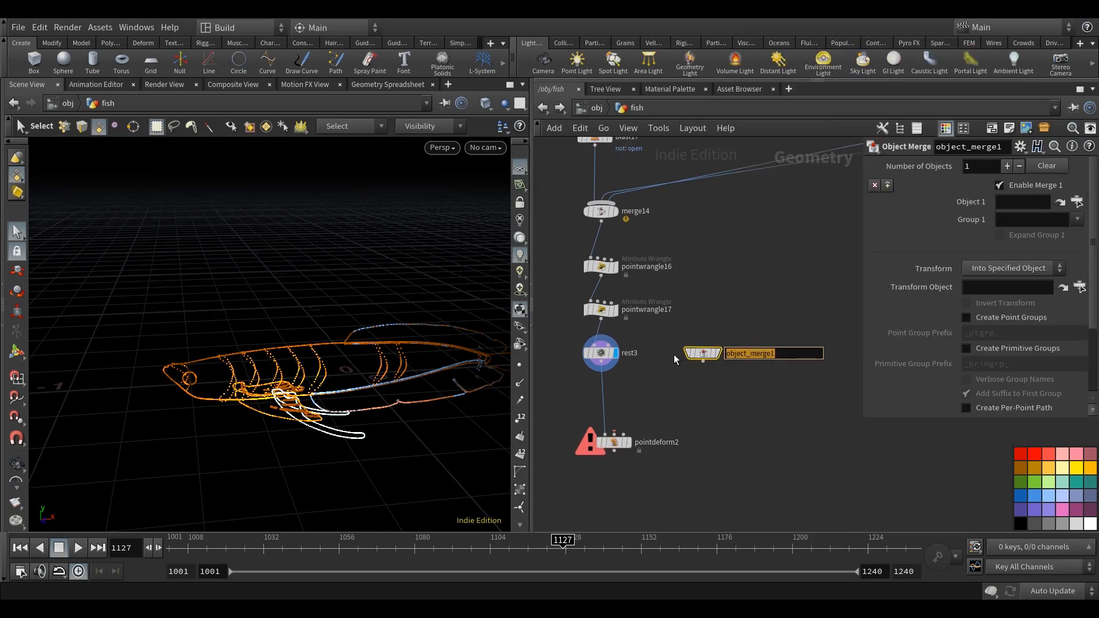
text(OM_BODY_STATIC)
key(Return)
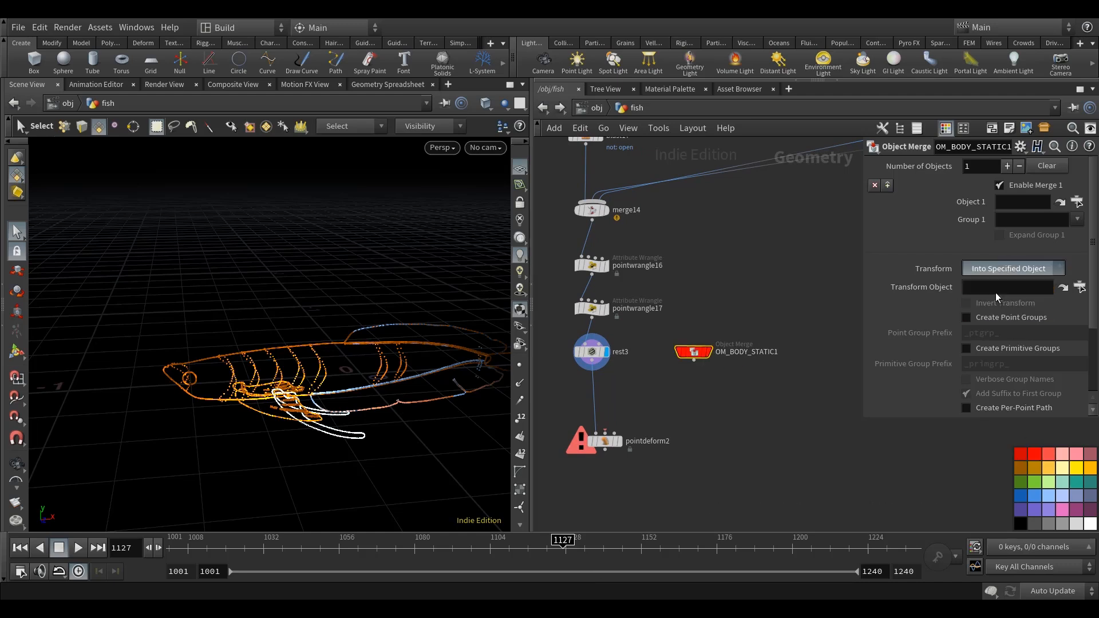
Set the new Object Merge to transform into this object and import ../BODY_STATIC.
drag(862, 233, 772, 233)
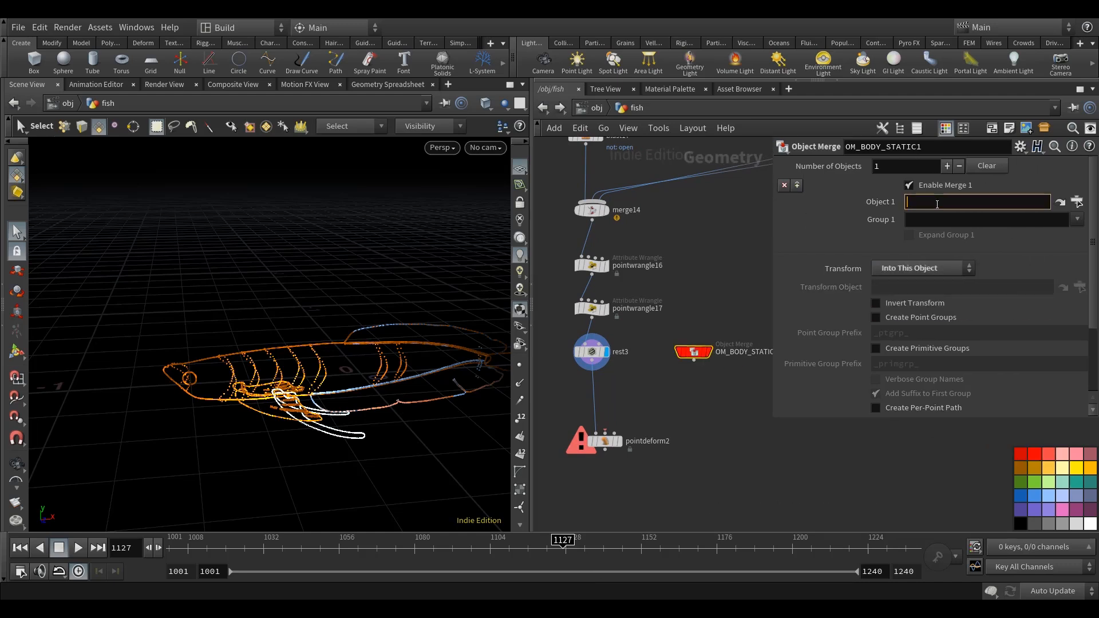
key(Down)
key(Down)
key(Return)
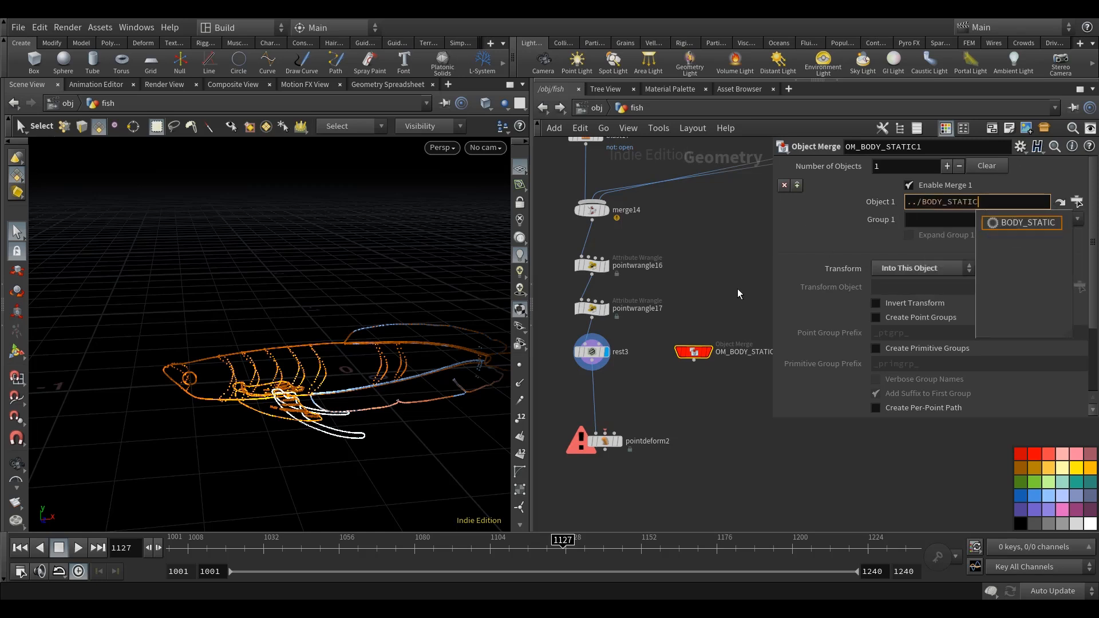
key(Return)
Display the OM_BODY_STATIC1 node and wire it into pointdeform2's second input.
click(707, 355)
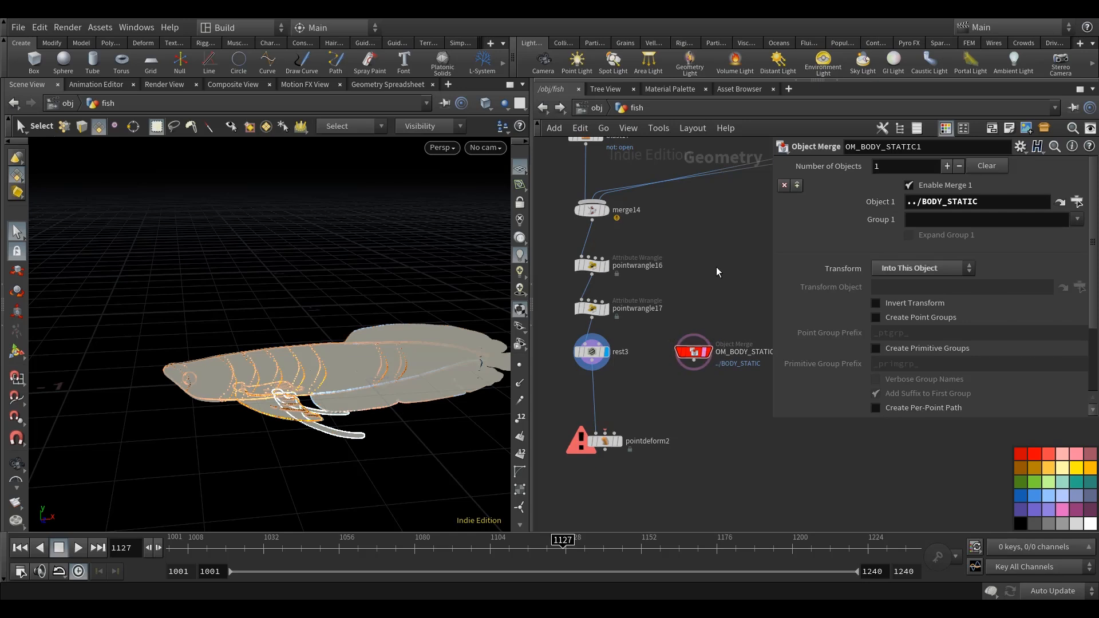
click(705, 354)
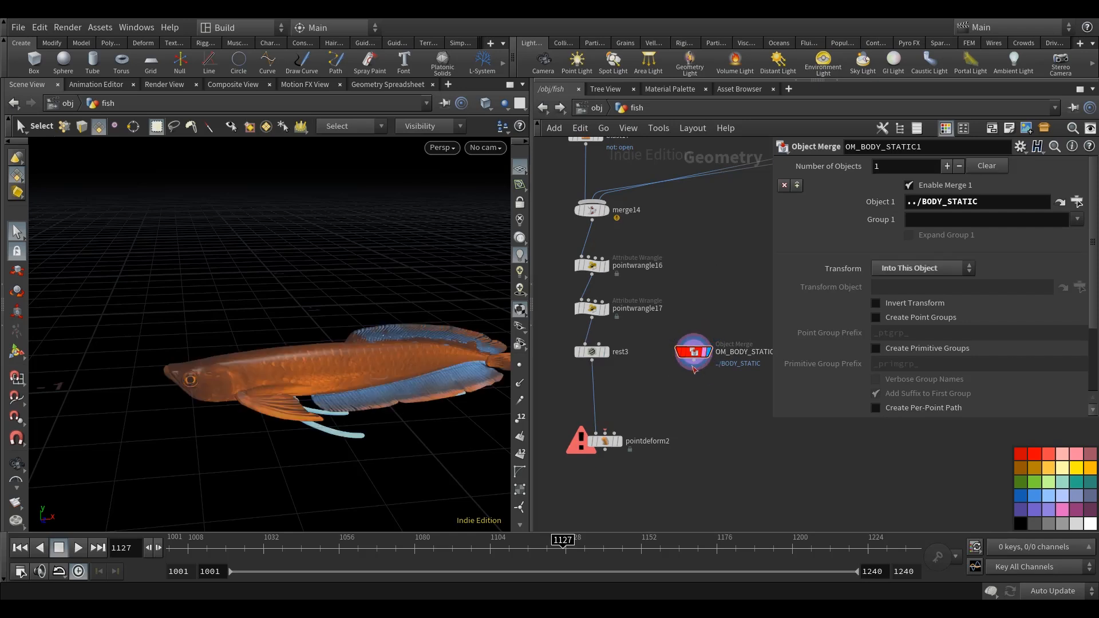
click(609, 432)
scroll(658, 435, down, 2)
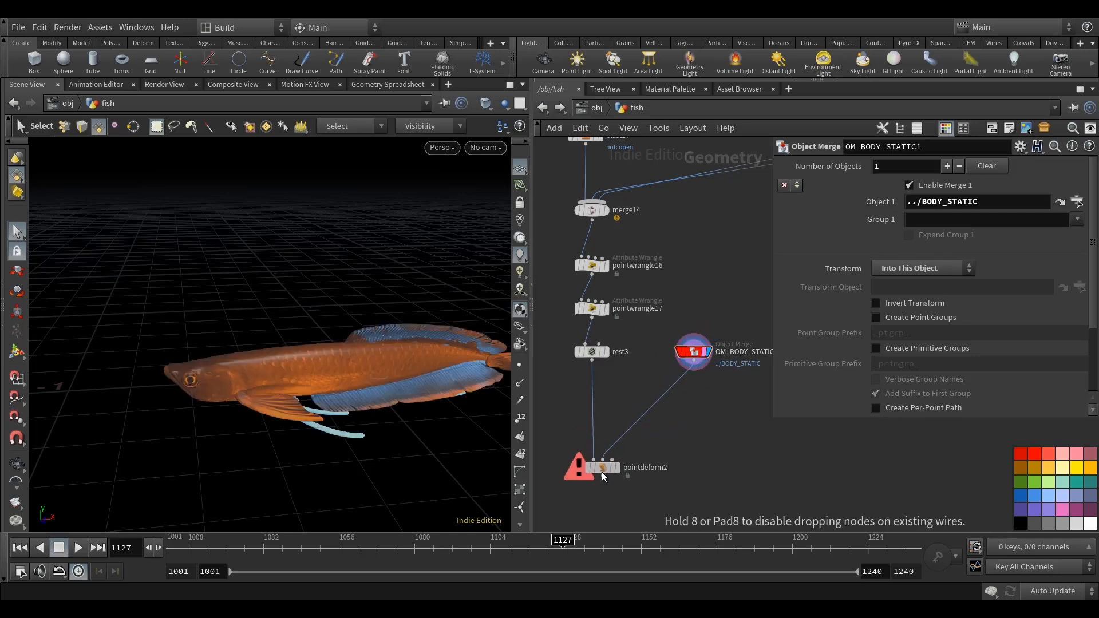
drag(681, 403, 673, 404)
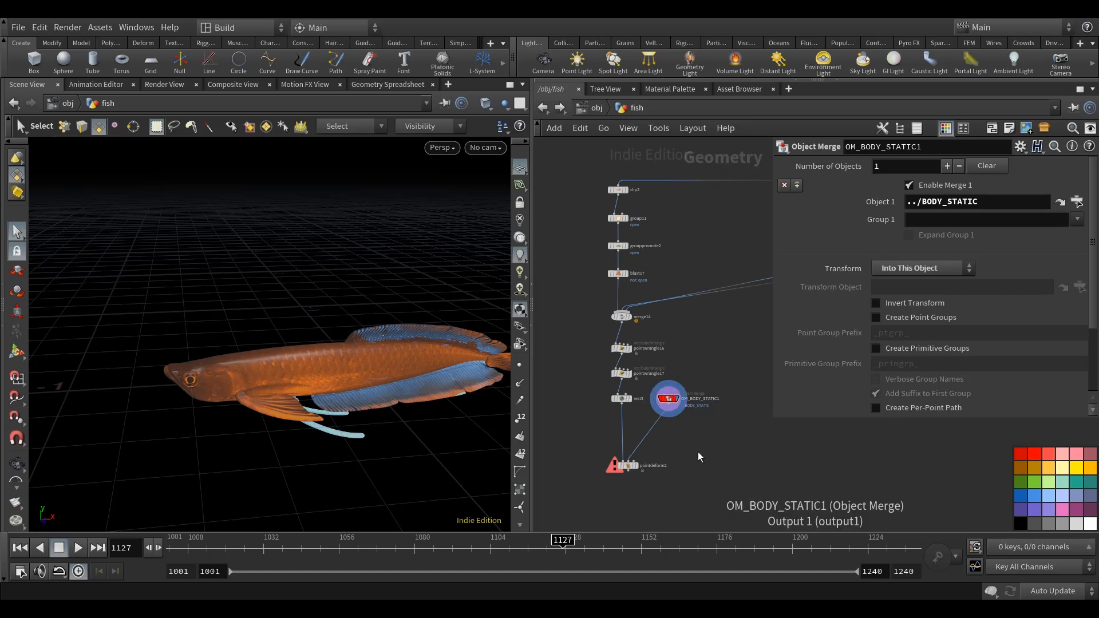
key(ctrl+v)
scroll(699, 441, up, 4)
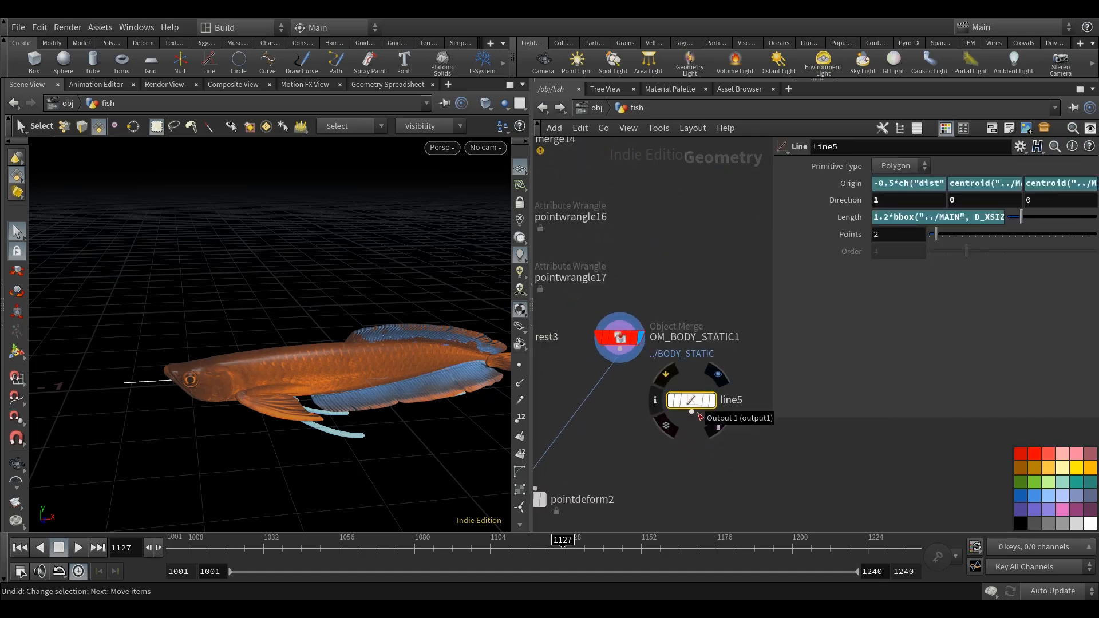
key(ctrl+z)
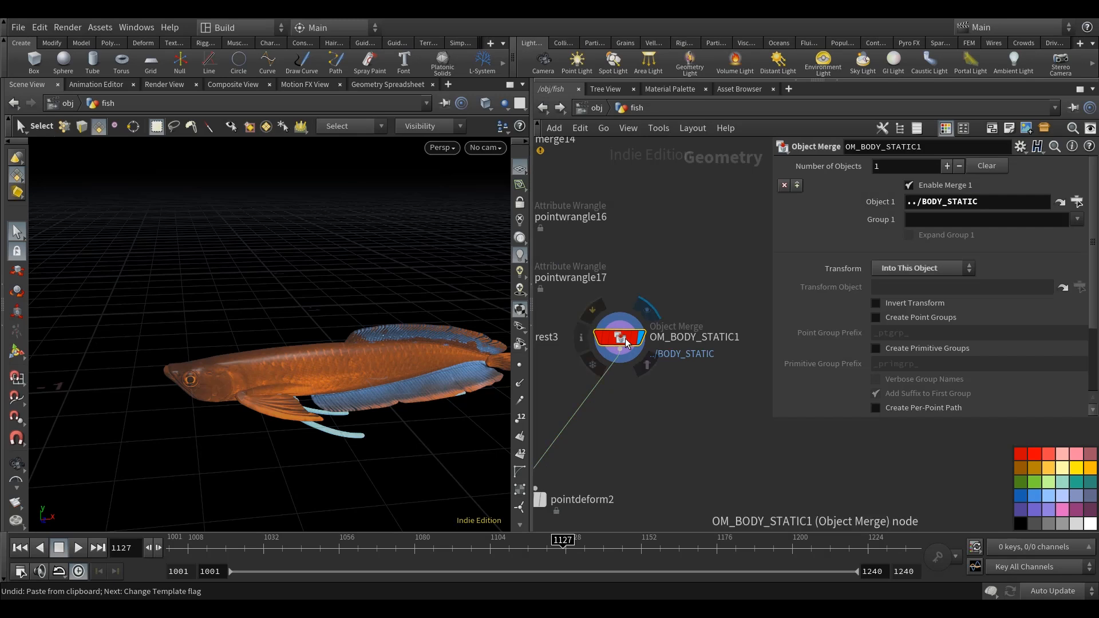
Paste the OM_BODY_ANIM object merge below OM_BODY_STATIC1 and set its source object to ../BODY_ANIM.
key(ctrl+v)
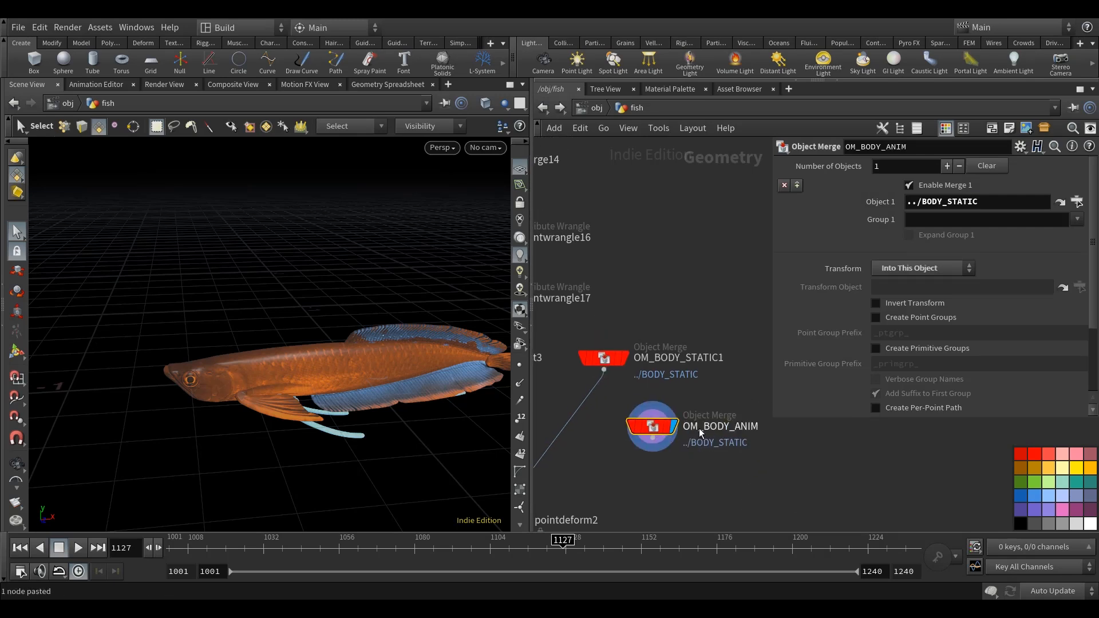
middle_drag(653, 423, 687, 407)
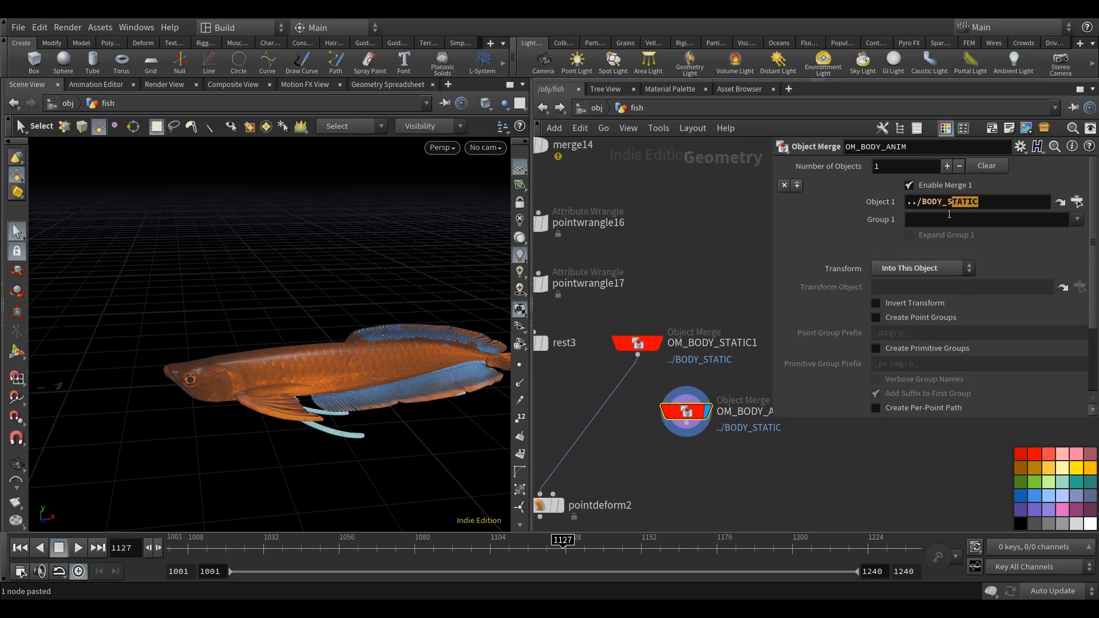
text(ANIM)
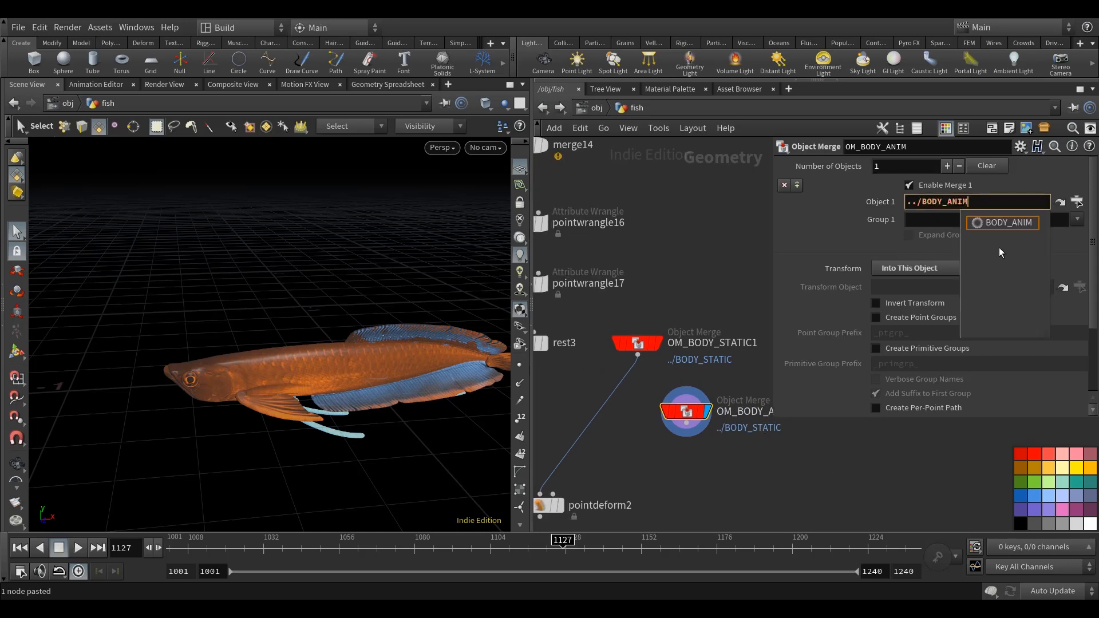
click(712, 221)
middle_drag(718, 223, 725, 193)
key(space+g)
alt+drag(397, 362, 410, 369)
scroll(409, 369, down, 7)
alt+drag(396, 411, 449, 384)
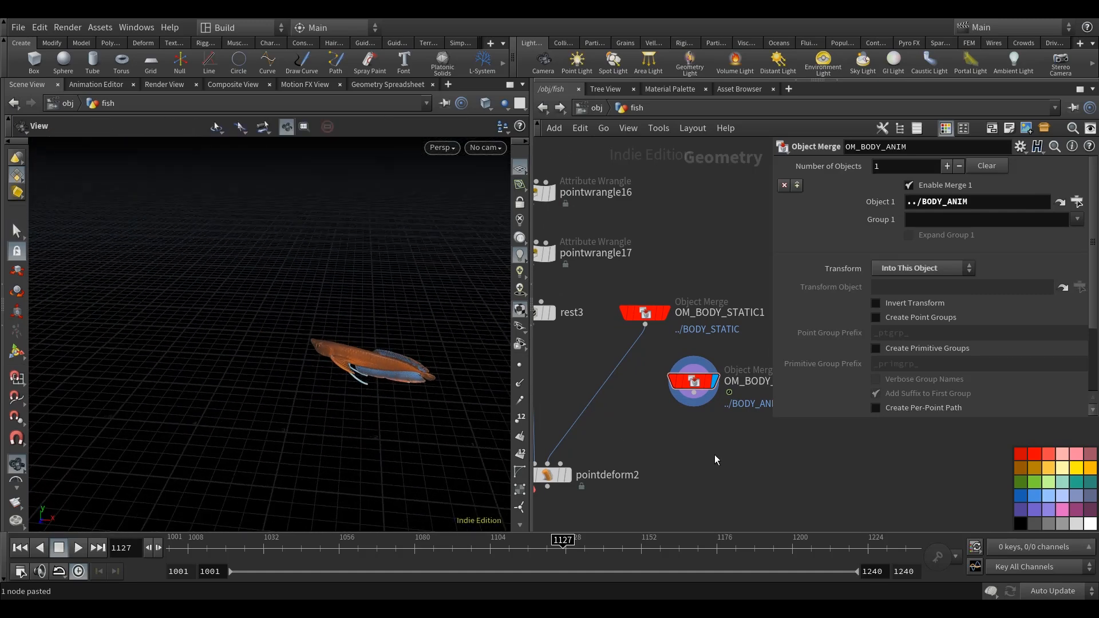
Wire OM_BODY_ANIM into pointdeform2's third input.
middle_drag(686, 441, 719, 442)
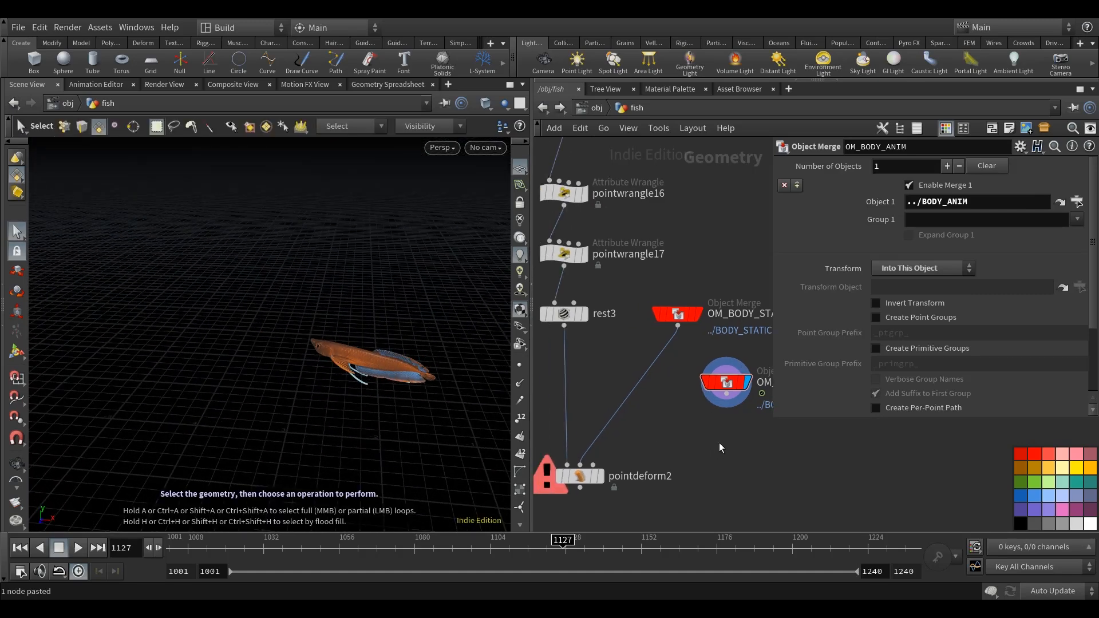
click(607, 465)
click(604, 465)
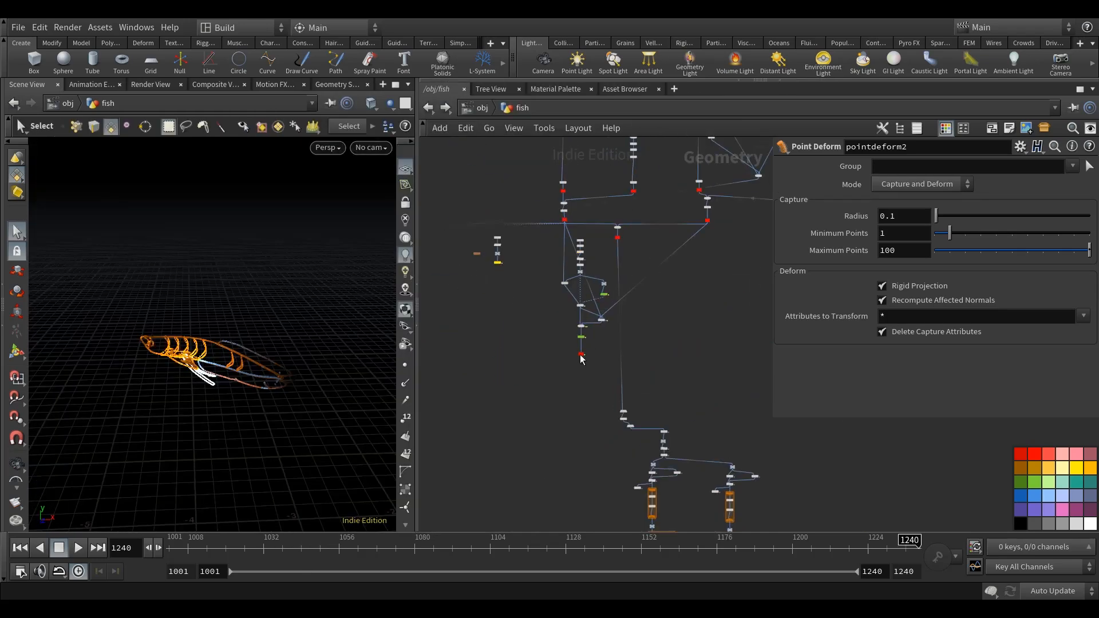
Add a Pack node fed by the BODY_ANIM null and a Null node below it.
key(Tab)
text(pack)
key(Return)
click(607, 404)
key(Tab)
text(null)
key(Return)
click(612, 394)
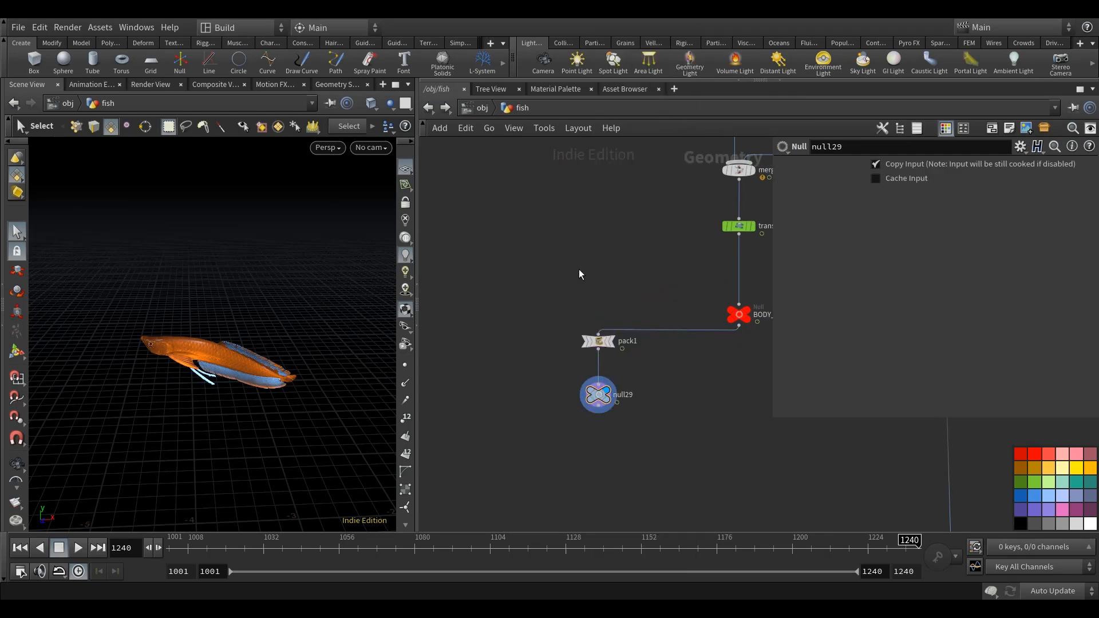
Add a Transform node wired to the null below pack1 and set its X and Y translate to 1.4 and -0.725.
scroll(554, 354, down, 5)
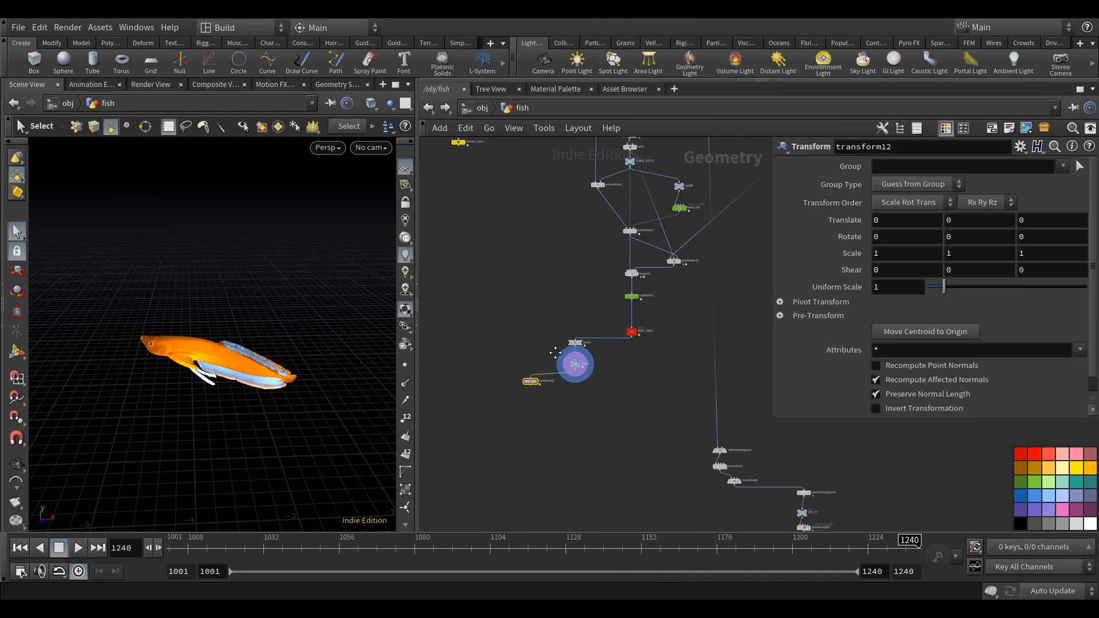
scroll(532, 379, up, 2)
middle_drag(533, 379, 626, 372)
click(635, 373)
drag(628, 373, 542, 371)
middle_drag(679, 245, 661, 253)
text(1.4)
key(Tab)
text(-0.725)
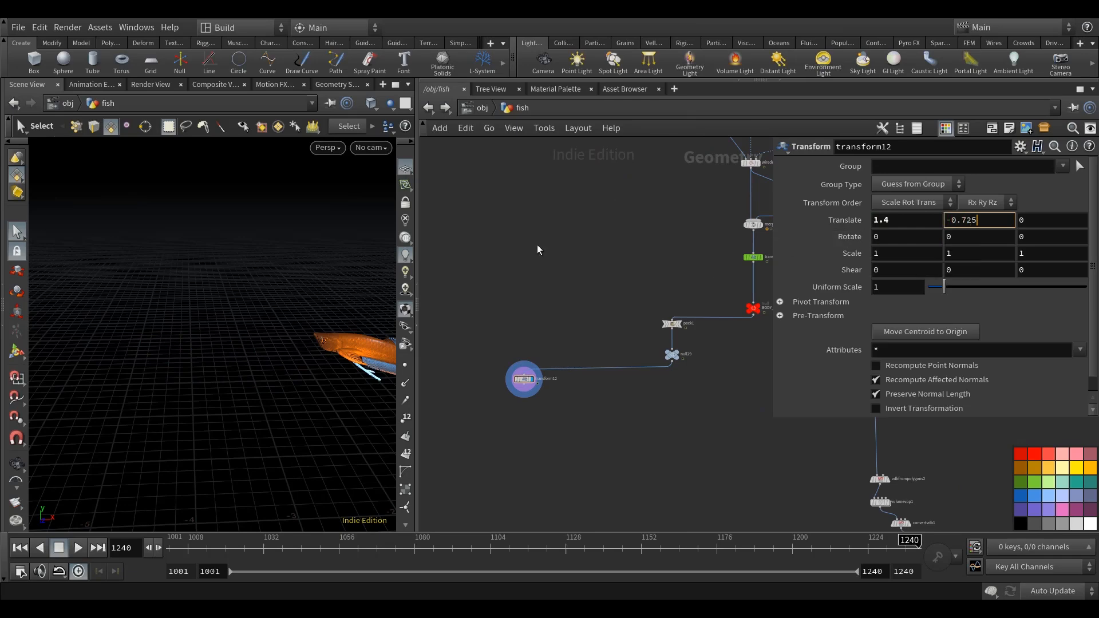
key(Return)
Set the new Transform's pivot translate to $CEX, $CEY and $CEZ.
click(859, 307)
drag(900, 323, 776, 328)
text($CEX)
key(Tab)
text($CEY)
key(Tab)
text($CEZ)
key(Return)
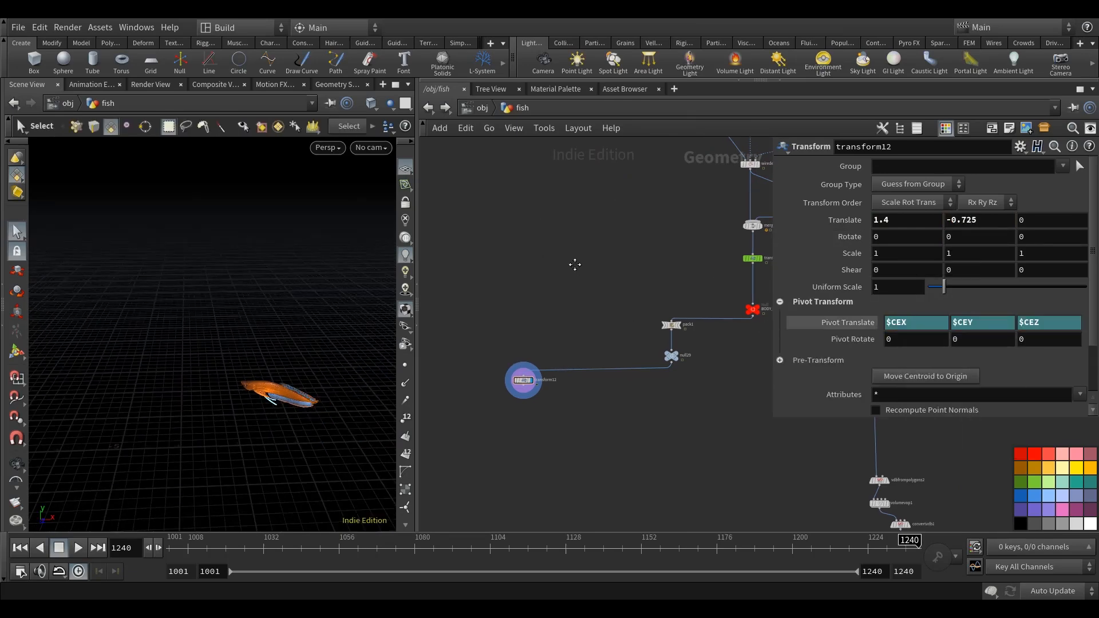
Set transform12's uniform scale to 0.85.
middle_drag(576, 265, 574, 270)
drag(892, 285, 710, 288)
text(.85)
key(Return)
Add a Delete node below transform12.
middle_drag(592, 445, 597, 430)
key(Tab)
text(de)
key(Return)
key(Return)
scroll(527, 376, up, 4)
click(535, 408)
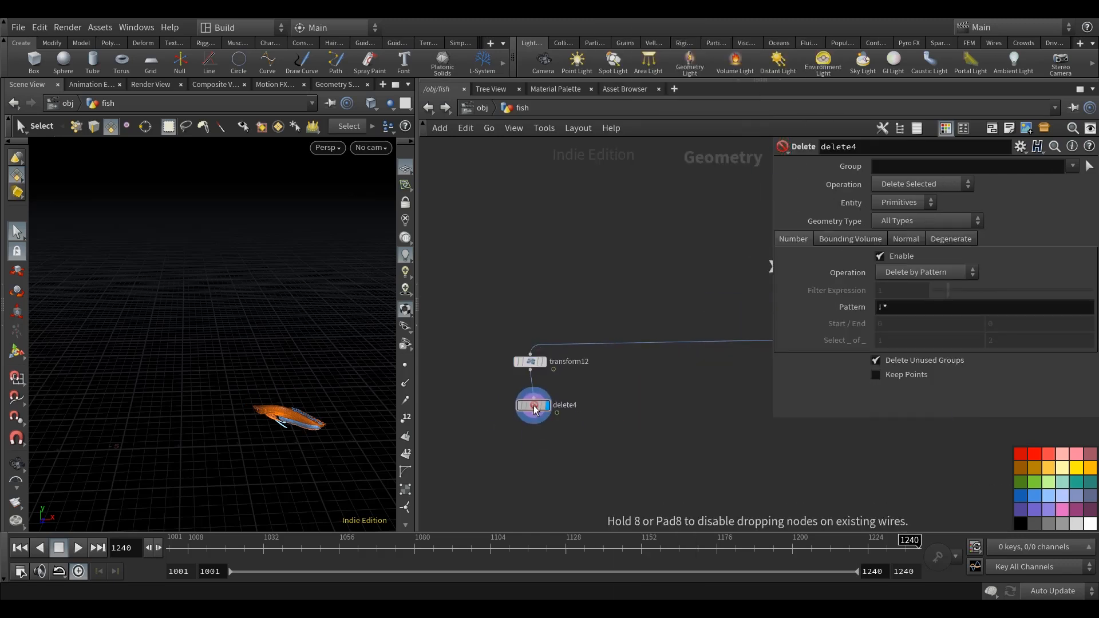
Set delete4 to delete points by the expression $FF>=1170||$FF<=1001 and go to frame 1070.
click(905, 271)
click(910, 303)
drag(894, 290, 726, 278)
text($FF>=1170)
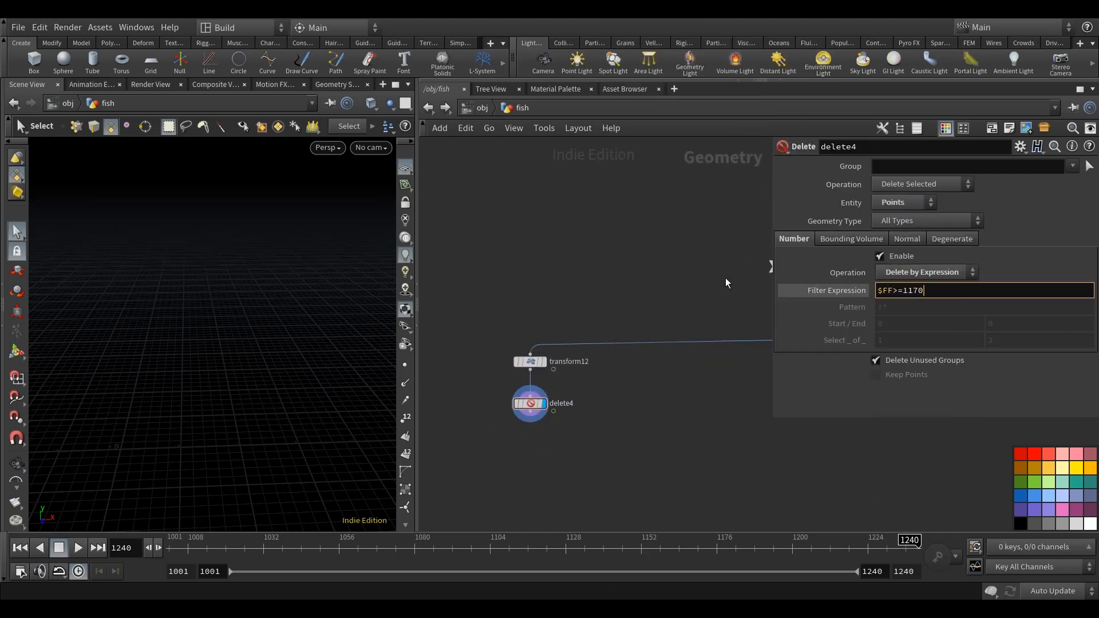
text(||$FF<=1001)
key(Return)
mouse_move(229, 355)
alt+mouse_down()
mouse_move(246, 338)
mouse_move(201, 388)
mouse_move(223, 349)
alt+mouse_up()
click(383, 549)
Add a Time Shift node below delete4 with Integer Frames off and the frame set to $FF+13.
middle_drag(633, 250, 640, 206)
middle_drag(598, 401, 599, 389)
click(538, 356)
key(Tab)
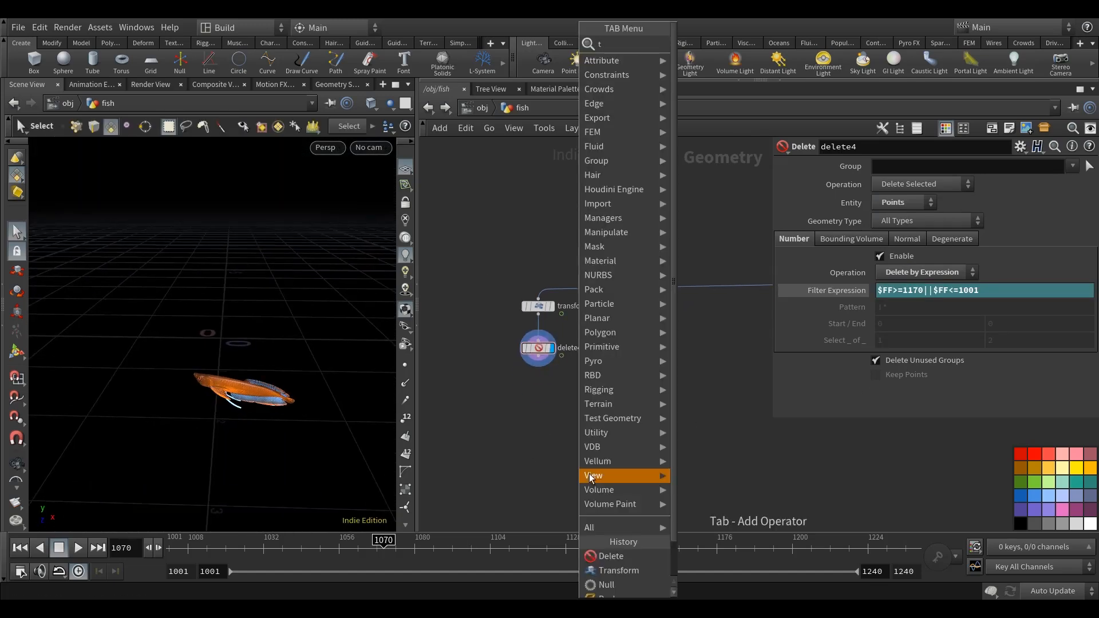
key(Escape)
key(Tab)
text(tim)
click(744, 57)
click(528, 401)
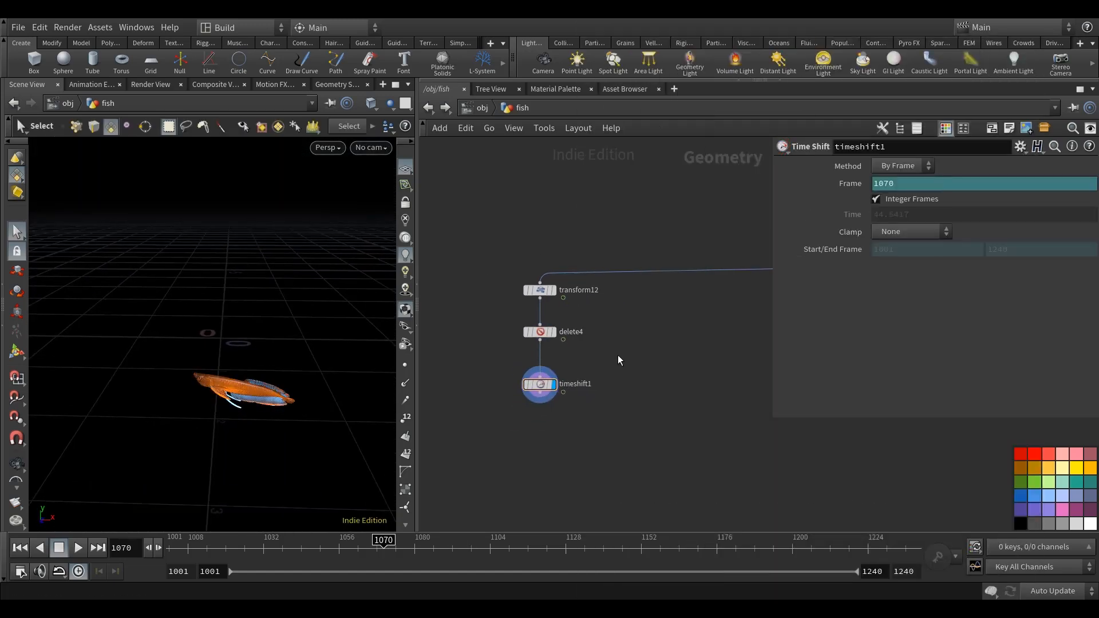
middle_drag(633, 402, 623, 362)
Add a Null node below timeshift1.
key(Tab)
text(n)
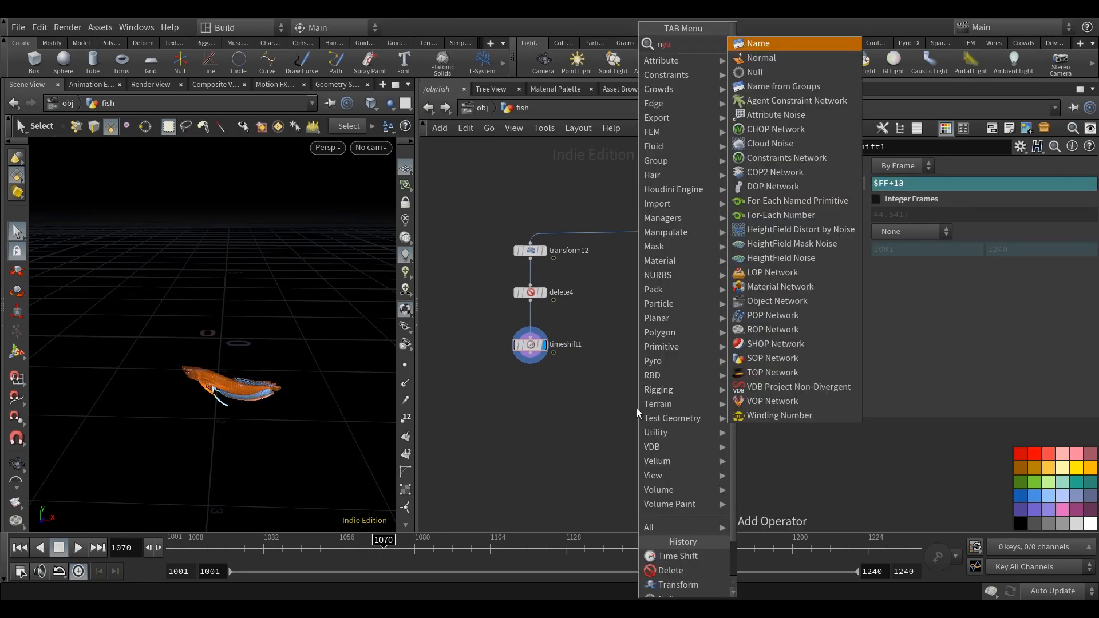
click(750, 74)
click(534, 411)
middle_drag(675, 462, 615, 403)
Branch a second Time Shift node off the null below timeshift1.
scroll(615, 403, down, 1)
key(Tab)
text(tim)
click(739, 55)
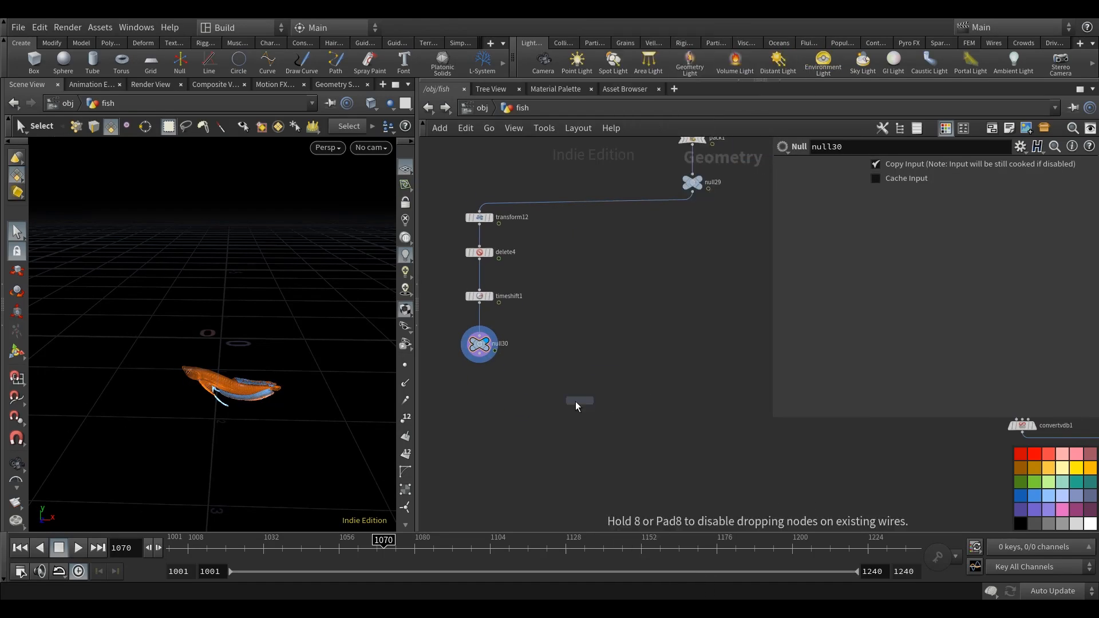
click(550, 385)
Add a Merge node well below null30, leaving room for nodes in between.
key(Tab)
click(640, 54)
click(485, 493)
middle_drag(485, 493, 515, 354)
drag(511, 376, 513, 424)
Insert an Attribute Create node between null30 and merge17.
click(506, 242)
key(Tab)
text(attribc)
click(669, 105)
click(501, 371)
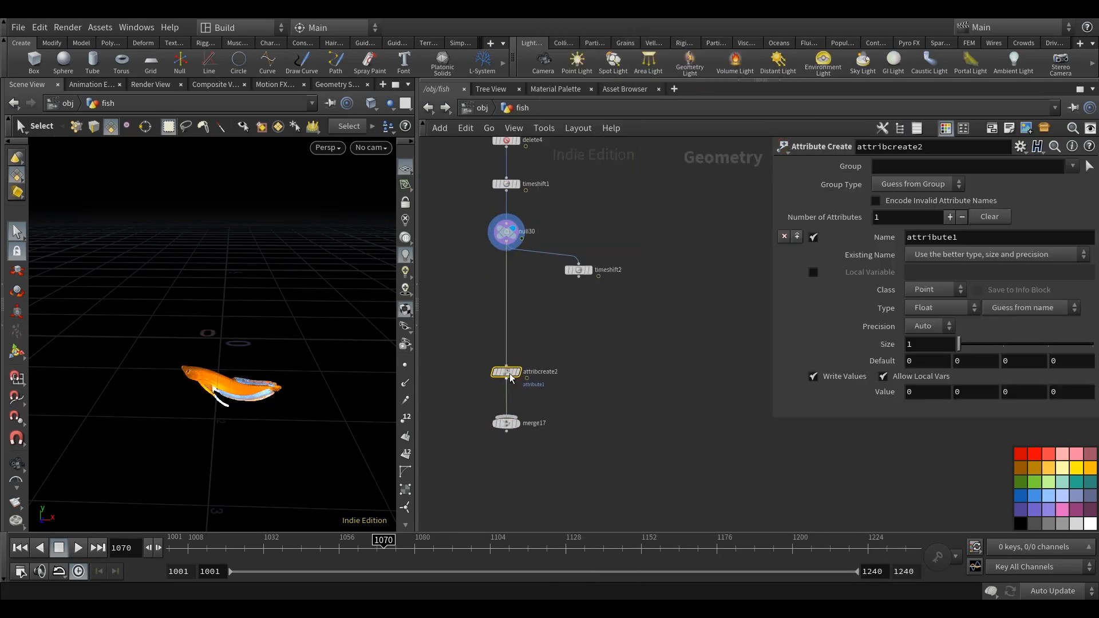
Name the attribute fish_id on the Attribute Create node above merge17 and set its value to 1.
text(fish_id)
key(Return)
double_click(927, 392)
text(1)
scroll(490, 366, up, 2)
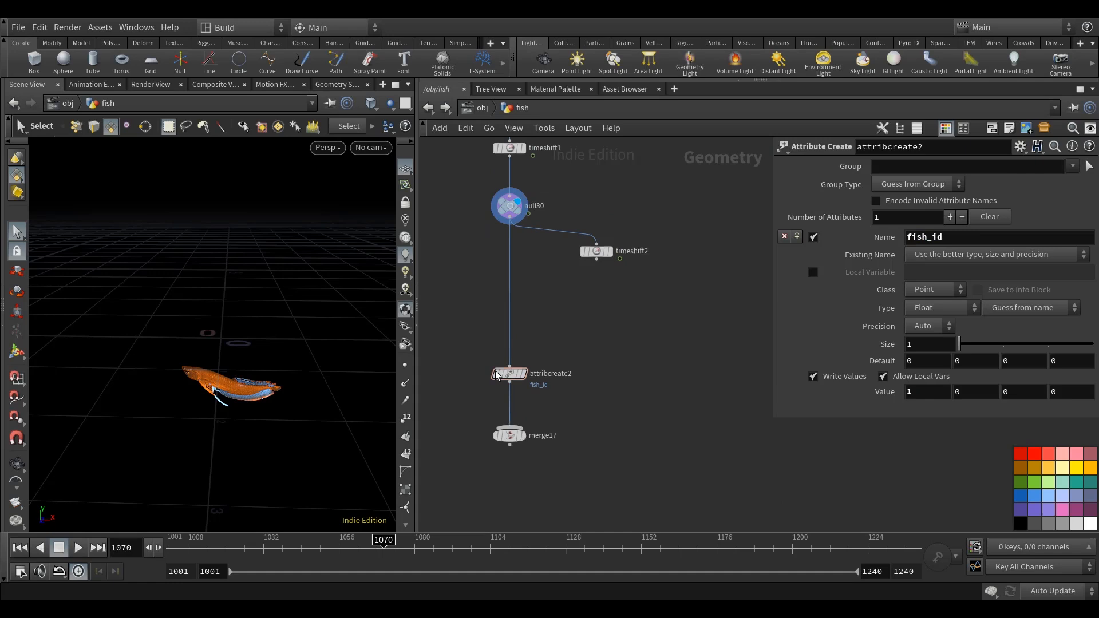
Duplicate the fish_id Attribute Create node below timeshift2, wiring it between timeshift2 and merge17.
alt+drag(514, 378, 619, 380)
drag(617, 237, 620, 379)
click(514, 448)
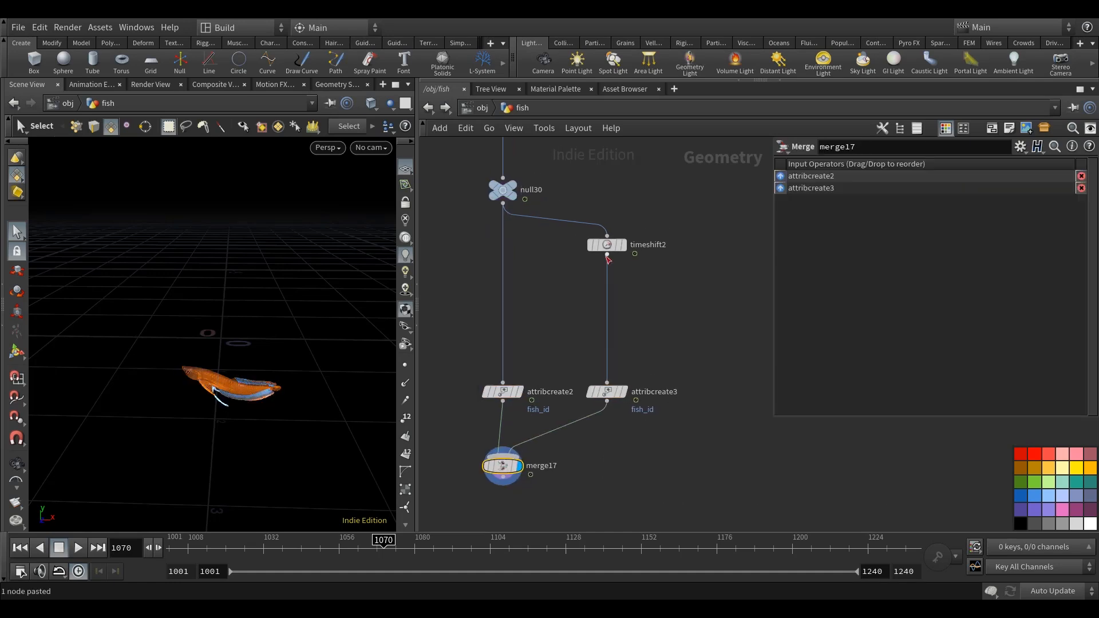
Offset the fish copy in time by setting timeshift2's Frame expression to $FF+58.
click(607, 244)
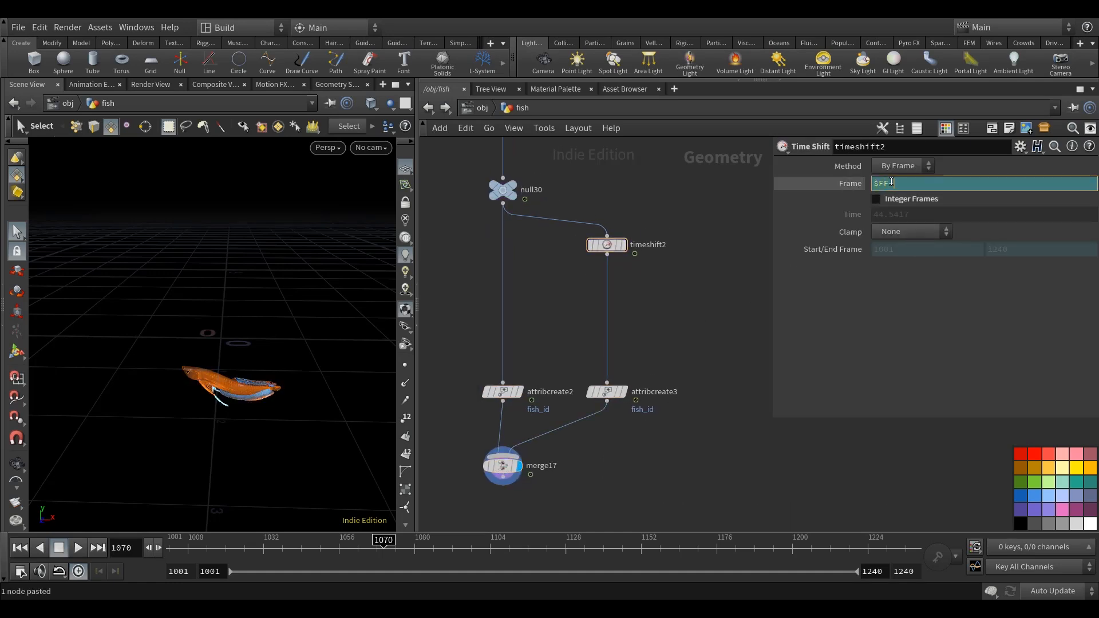
middle_drag(687, 324, 682, 312)
alt+drag(247, 441, 297, 432)
Insert a Transform node between timeshift2 and attribcreate3.
key(Tab)
text(tr)
click(823, 72)
click(620, 317)
drag(620, 316, 604, 323)
middle_drag(653, 338, 606, 326)
Set transform13's Pivot Translate to the centroid expressions $CEX, $CEY and $CEZ.
click(780, 301)
drag(898, 322, 848, 322)
text($CEX)
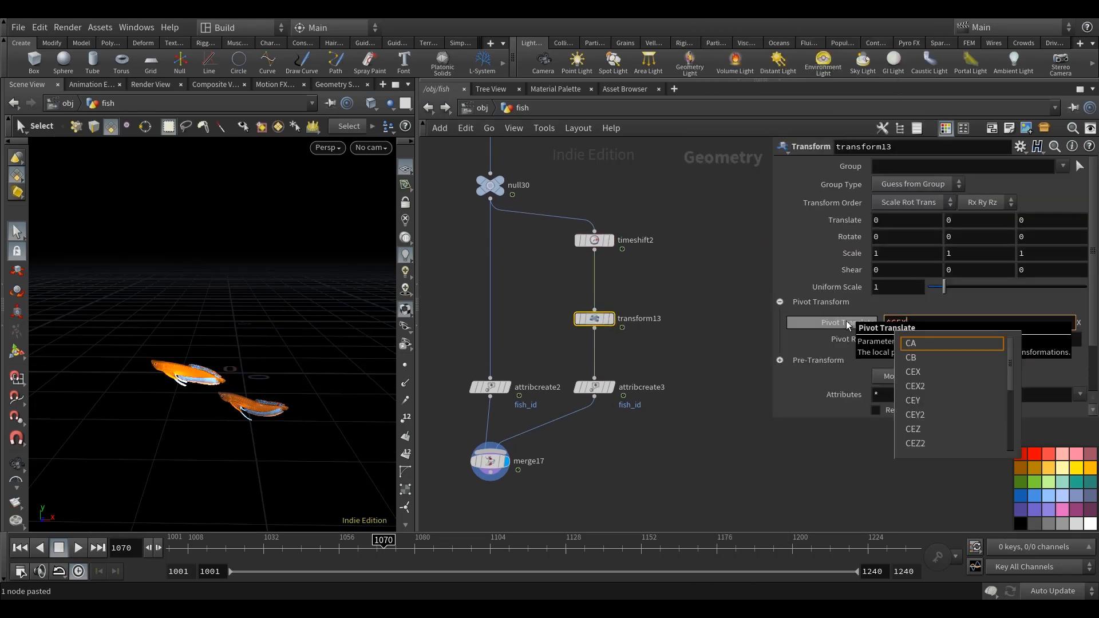
key(Tab)
text($CEY)
key(Tab)
text($CEZ)
Set transform13's Y translation to 0.57 and check the two fish at frame 1062.
click(702, 279)
middle_drag(703, 279, 703, 283)
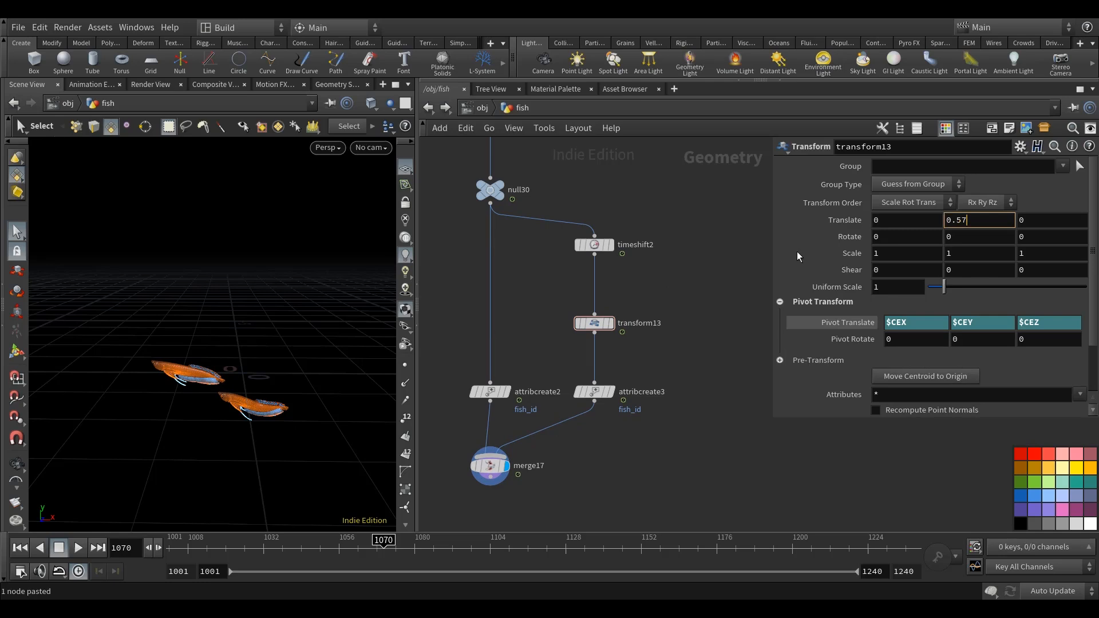
scroll(642, 376, down, 3)
scroll(321, 423, down, 2)
drag(304, 553, 359, 555)
Duplicate the timeshift2, transform13 and attribcreate3 branch beside the original under null30 and wire it into merge17.
middle_drag(675, 435, 589, 446)
drag(589, 446, 518, 282)
alt+drag(523, 298, 627, 298)
click(625, 410)
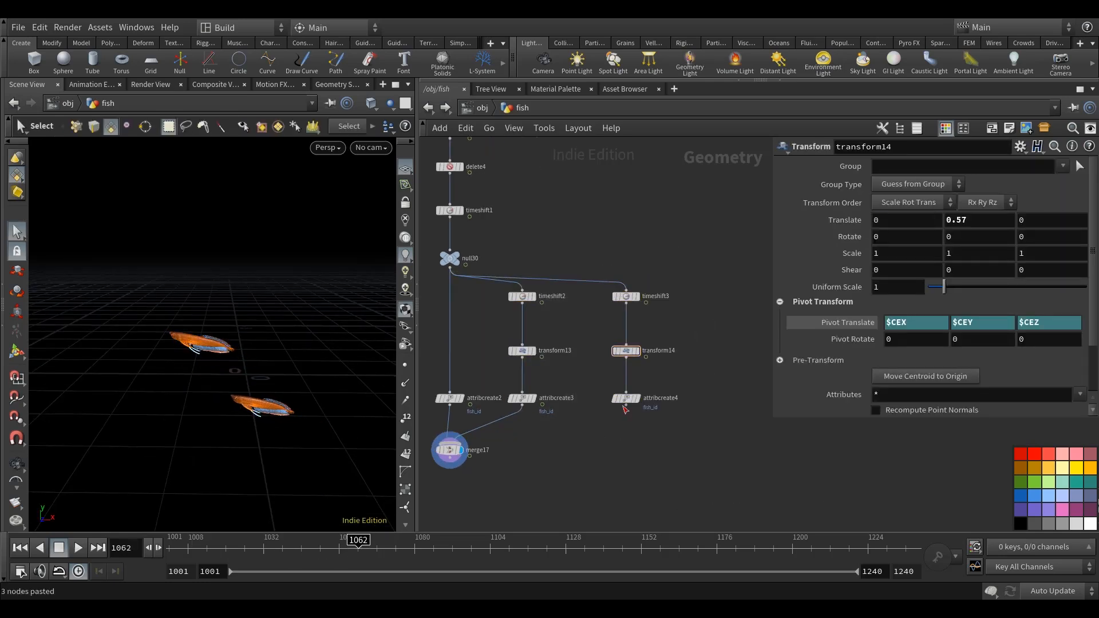
click(456, 440)
middle_drag(549, 441, 578, 440)
Set the fish_id value to 3 on attribcreate4.
click(655, 398)
double_click(911, 392)
text(3)
middle_drag(686, 447, 678, 450)
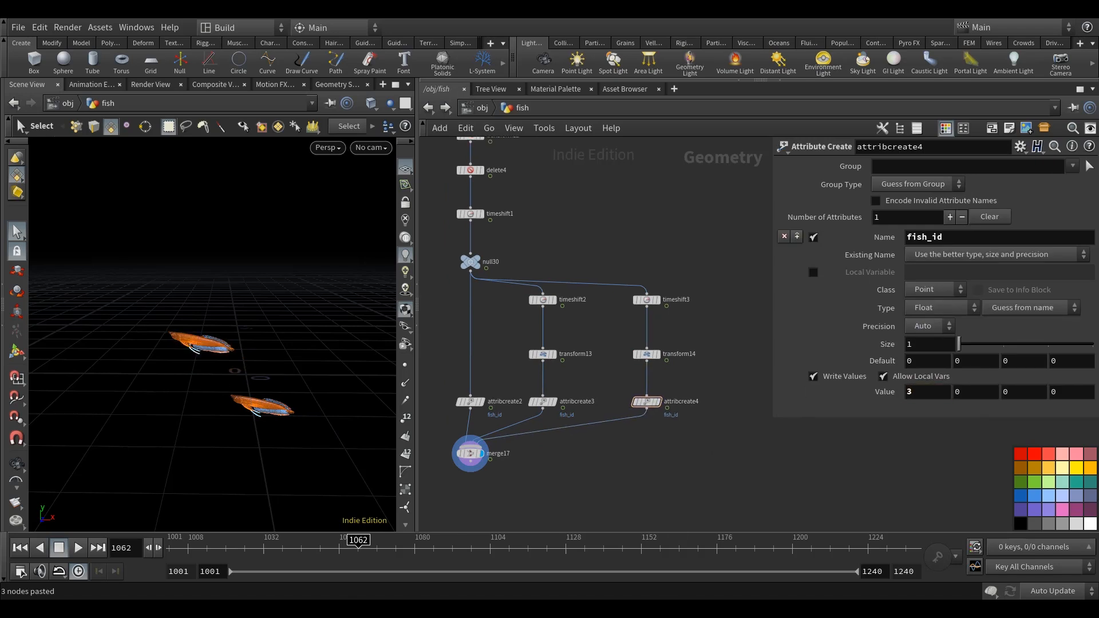
Set timeshift3's Frame expression to $FF-125 and scrub the timeline to frame 1144 to check the fish spacing.
click(647, 300)
text(5)
middle_drag(606, 463, 610, 443)
click(475, 433)
drag(500, 555, 664, 541)
middle_drag(630, 486, 628, 490)
click(617, 551)
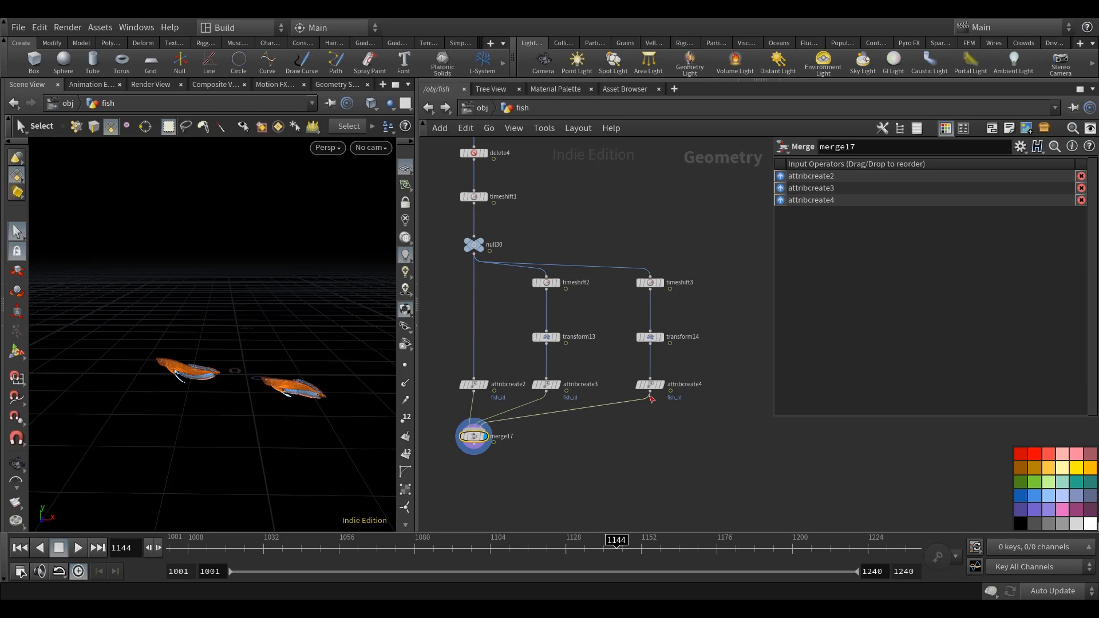
Set transform14's Y translation to 0.11 and scrub the timeline to check the fish.
click(650, 337)
click(637, 469)
middle_drag(678, 456, 593, 484)
drag(673, 556, 694, 555)
Duplicate the timeshift3, transform14 and attribcreate4 branch under null30 as a fourth fish and wire it into merge17.
scroll(630, 451, down, 3)
drag(623, 462, 586, 345)
alt+drag(593, 369, 653, 369)
click(687, 395)
middle_drag(687, 395, 673, 389)
click(639, 364)
click(701, 320)
middle_drag(701, 320, 708, 310)
click(645, 416)
scroll(504, 438, up, 3)
click(470, 440)
middle_drag(738, 452, 677, 457)
click(690, 398)
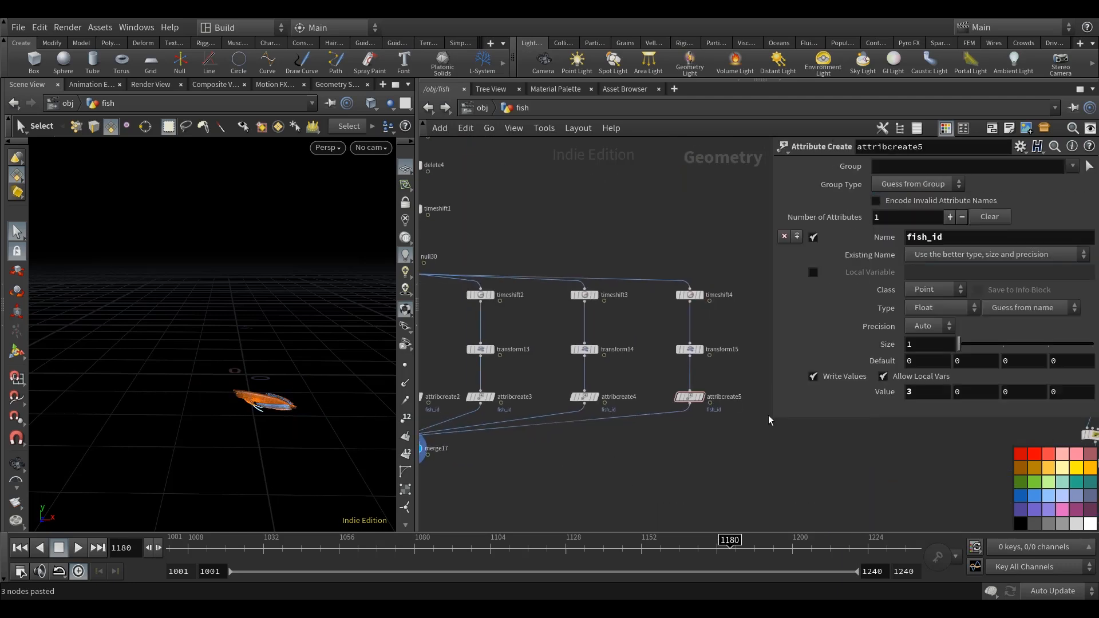
Set transform15's Y translation to 1.25 and check the merged fish up to frame 1240.
middle_drag(690, 349, 698, 331)
click(698, 331)
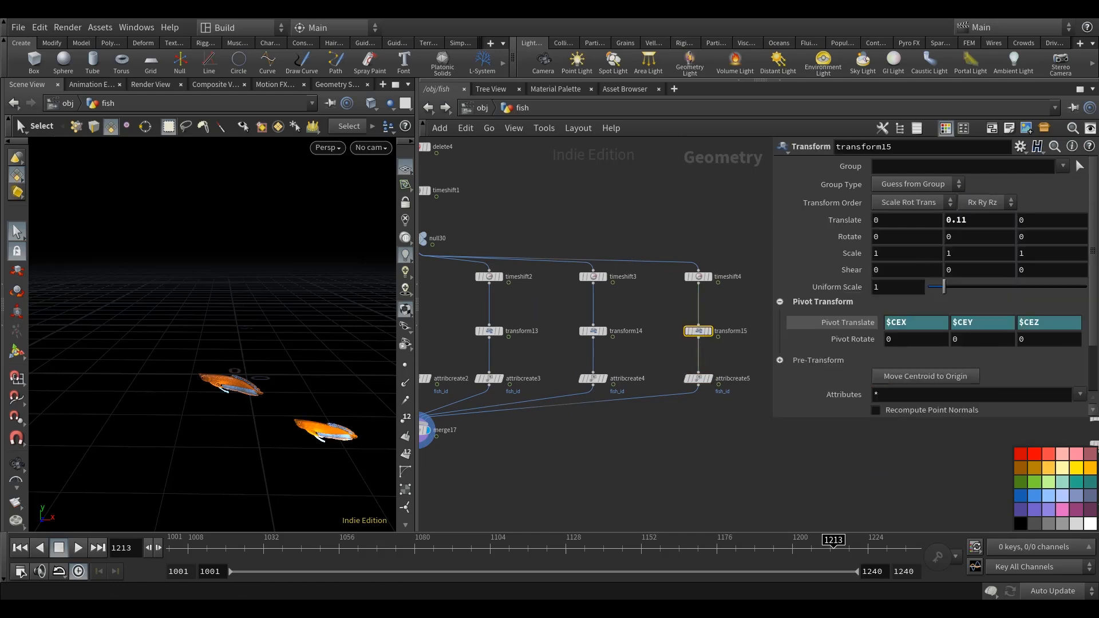
text(1.25)
key(Return)
click(801, 457)
click(917, 549)
alt+drag(243, 433, 251, 437)
Add a Null node below merge17 and save the scene.
scroll(662, 399, down, 3)
key(Tab)
text(null)
key(Return)
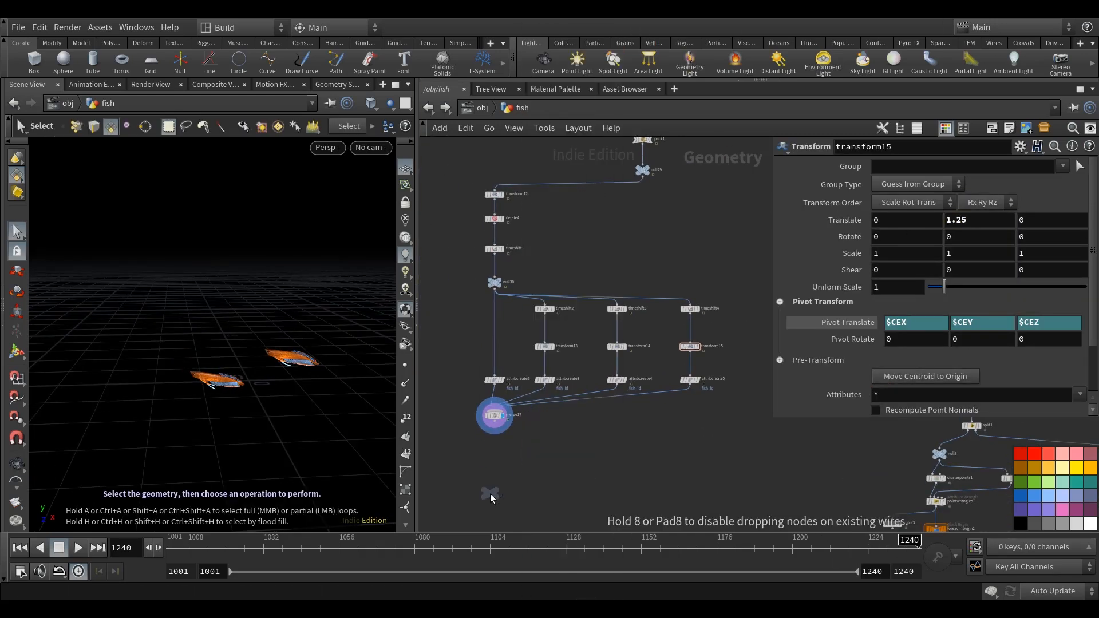
click(492, 503)
key(ctrl+s)
scroll(621, 415, down, 8)
scroll(648, 355, up, 8)
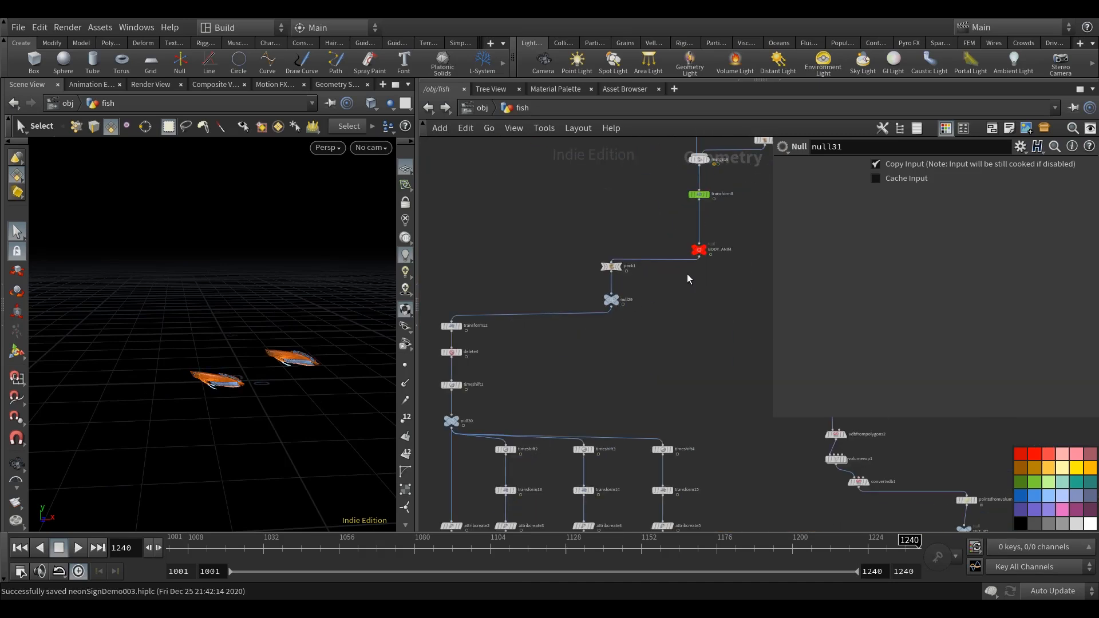
Copy the fish network below pack1, paste it beside the original and remove the pasted network's input connection.
scroll(649, 294, down, 6)
drag(542, 303, 544, 314)
key(ctrl+c)
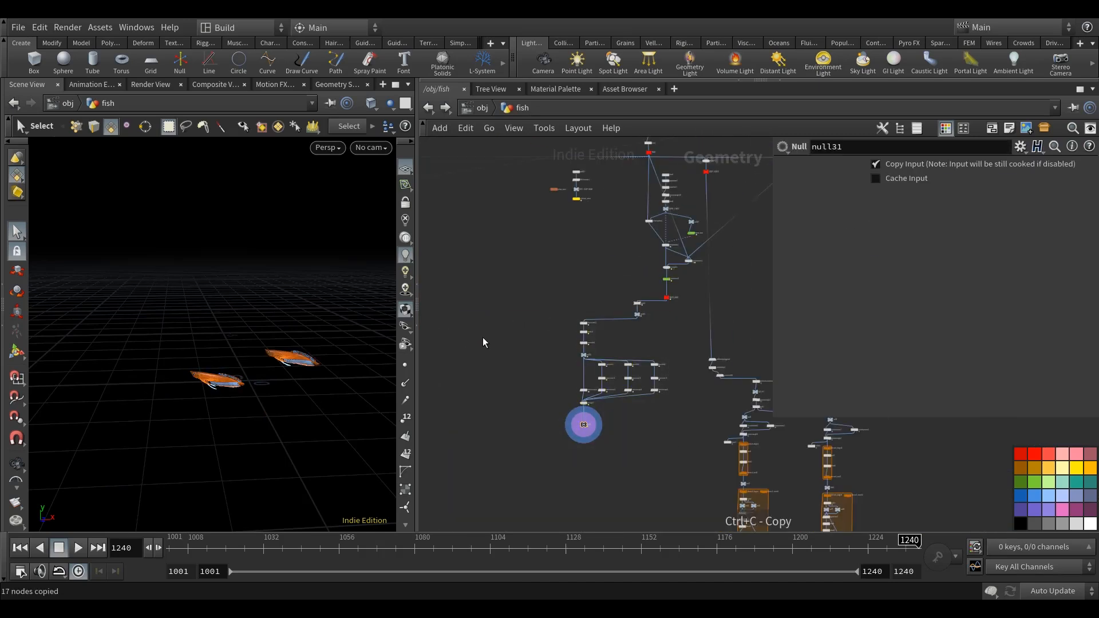
key(ctrl+v)
click(595, 312)
key(Delete)
scroll(598, 335, up, 4)
middle_drag(722, 312, 617, 317)
scroll(617, 317, up, 5)
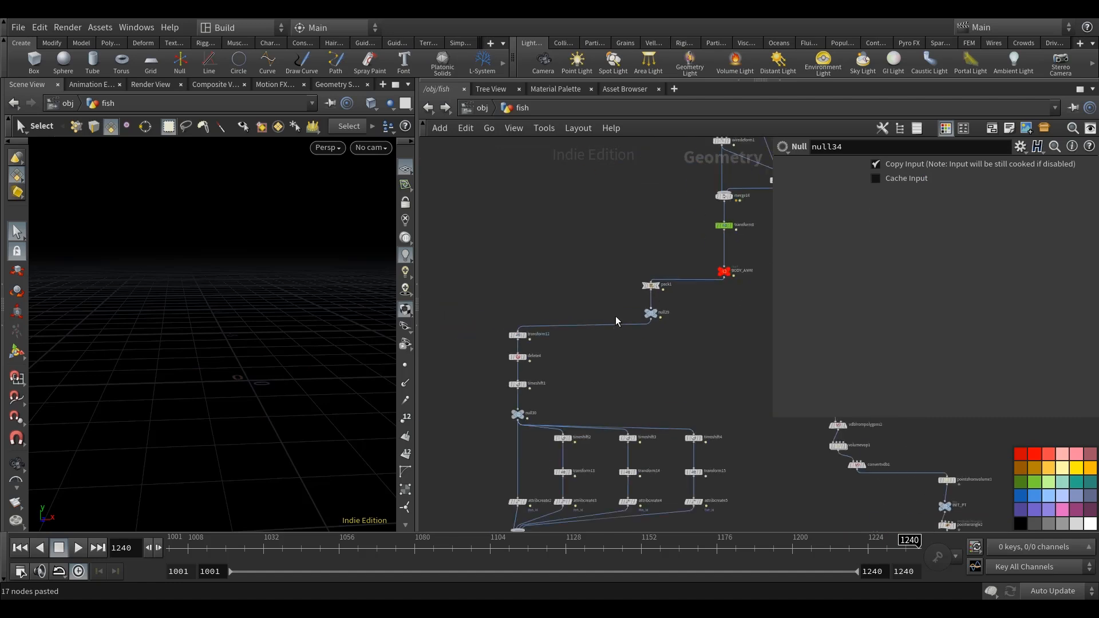
Link transform16's Translate and Uniform Scale to transform12 with relative references.
click(518, 334)
scroll(623, 375, down, 7)
middle_drag(627, 367, 730, 354)
scroll(543, 332, up, 5)
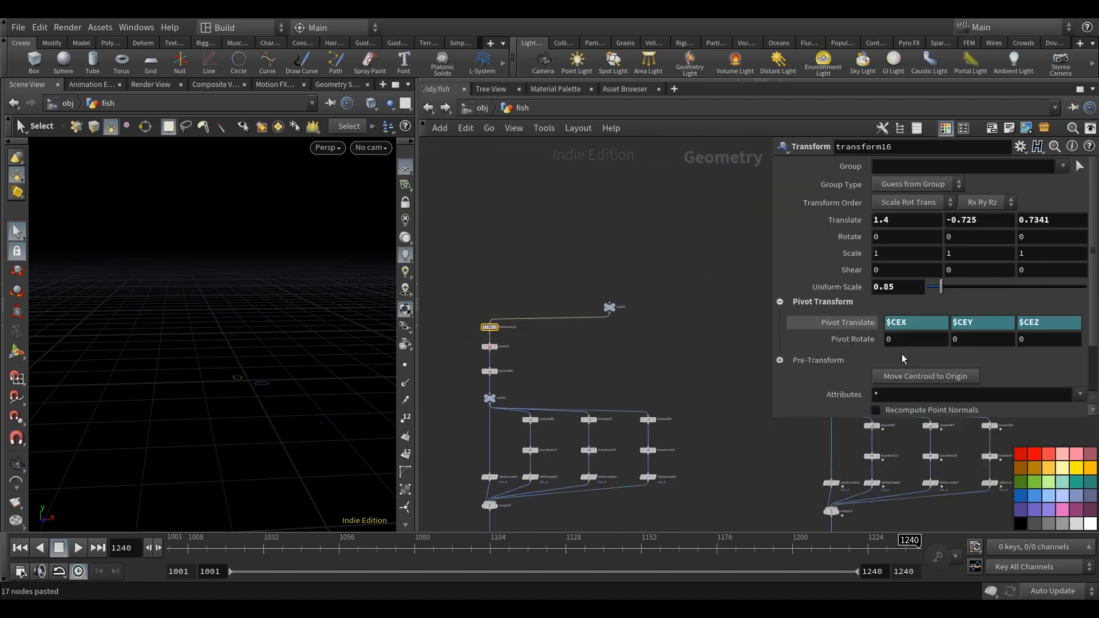
click(553, 314)
right_click(860, 289)
click(893, 427)
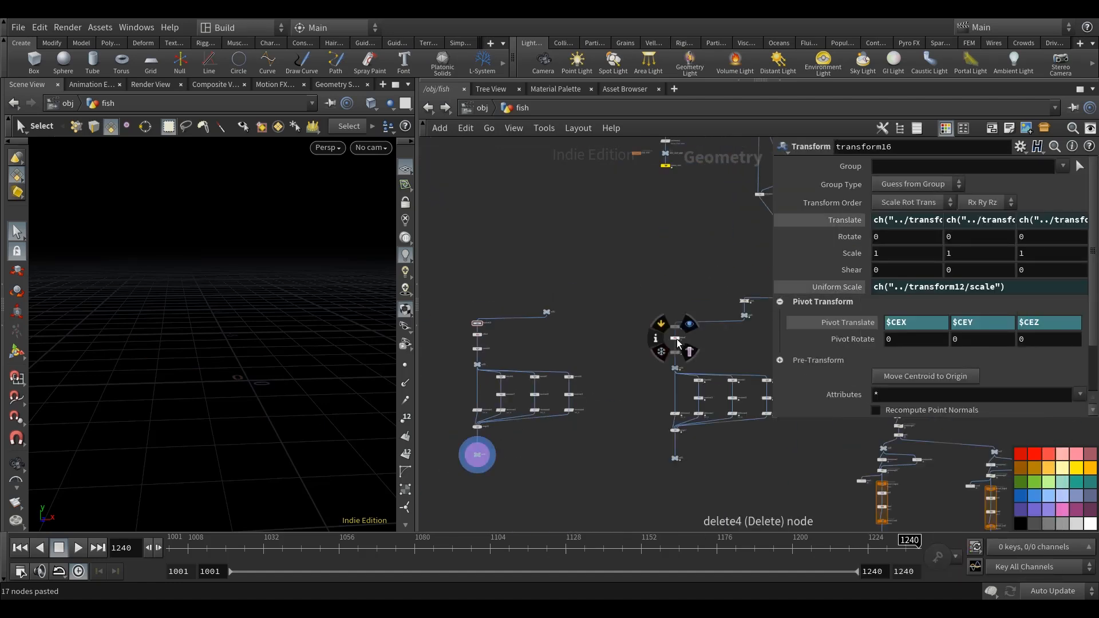
Copy the deletion parameter from delete4 and paste it as a relative reference on the copied Delete node.
click(675, 341)
right_click(838, 292)
click(864, 392)
scroll(487, 345, up, 4)
click(479, 336)
right_click(820, 295)
click(850, 433)
scroll(528, 360, down, 5)
Link the Frame parameter of the copied Time Shift above the branches to timeshift1 with a relative reference.
click(513, 129)
click(552, 319)
middle_drag(761, 372, 615, 338)
click(668, 338)
right_click(820, 186)
click(850, 280)
middle_drag(427, 333, 729, 306)
click(513, 309)
right_click(841, 187)
click(876, 326)
scroll(698, 332, down, 2)
Link timeshift6's Frame parameter to timeshift2 with a relative reference.
click(678, 351)
right_click(836, 186)
click(882, 280)
click(554, 299)
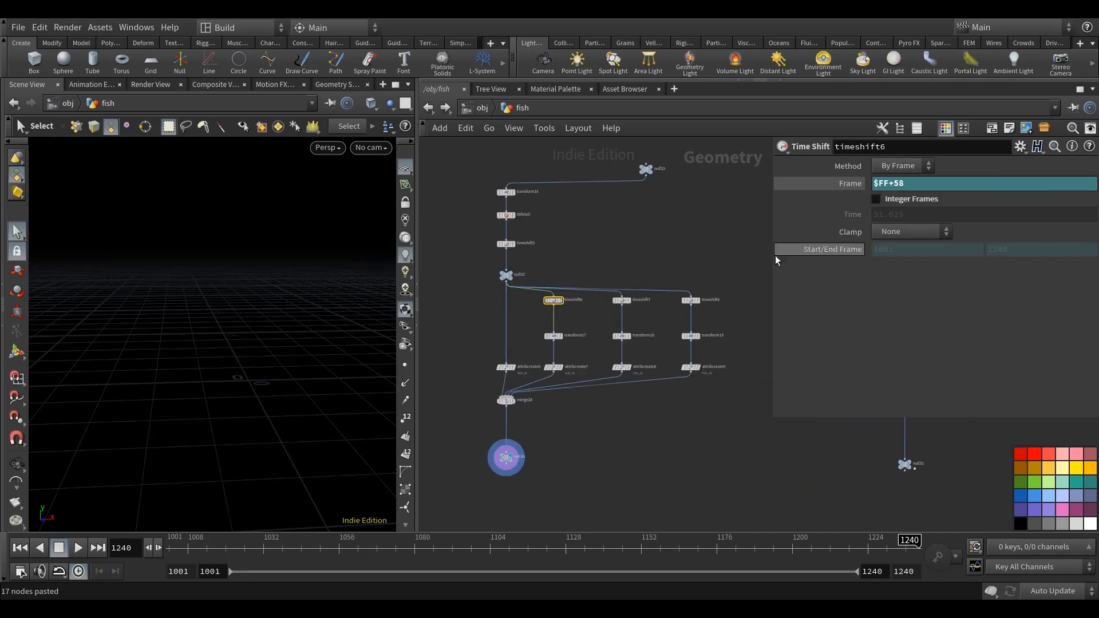
right_click(842, 186)
click(881, 323)
Link transform17's Translate parameter to transform13 with relative references.
drag(417, 429, 265, 430)
scroll(624, 385, up, 3)
click(665, 349)
right_click(848, 219)
click(884, 311)
click(433, 342)
right_click(846, 221)
click(893, 355)
Link timeshift7's Frame parameter to timeshift3 with a relative reference.
click(750, 296)
click(882, 277)
middle_drag(344, 306, 477, 295)
click(405, 278)
right_click(839, 186)
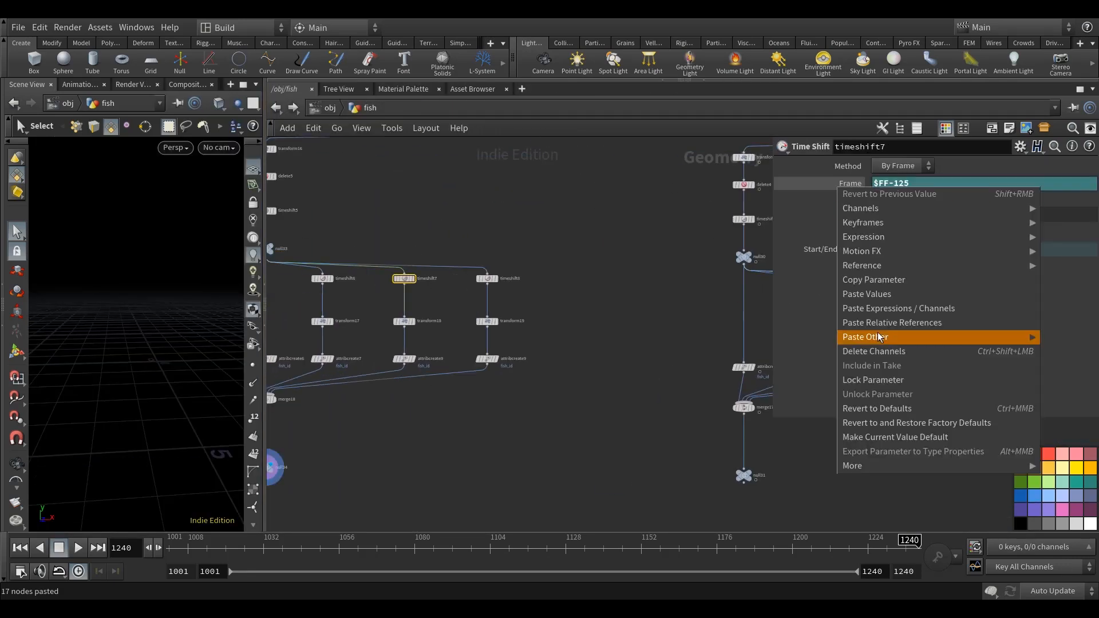
click(881, 322)
Link transform18's Translate parameter to the matching Transform of the original network with relative references.
middle_drag(709, 337, 522, 337)
click(695, 331)
right_click(843, 220)
click(876, 315)
middle_drag(349, 323, 475, 322)
click(350, 322)
right_click(847, 223)
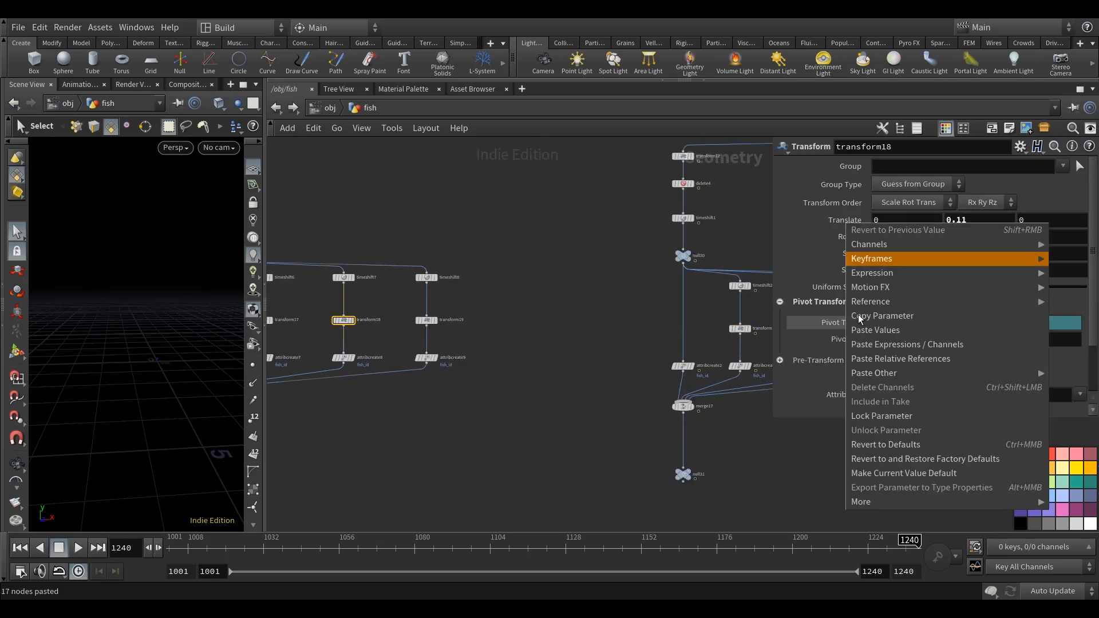
click(887, 358)
Link timeshift8's Frame parameter to timeshift4 with a relative reference.
middle_drag(744, 349, 622, 349)
click(700, 368)
middle_drag(764, 286, 668, 295)
click(689, 294)
right_click(848, 183)
click(884, 290)
middle_drag(367, 320, 603, 321)
click(442, 277)
right_click(848, 183)
click(884, 301)
Link transform19's Translate parameter to its counterpart in the original network with relative references.
click(700, 337)
right_click(838, 219)
click(875, 314)
middle_drag(474, 399, 745, 375)
click(492, 301)
right_click(849, 224)
click(887, 359)
Wire the linked network's input null below the node fed by the two red body references, and display the network's output null.
middle_drag(343, 426, 458, 416)
click(387, 448)
drag(614, 465, 518, 352)
scroll(547, 448, up, 5)
drag(648, 248, 334, 182)
middle_drag(334, 181, 510, 248)
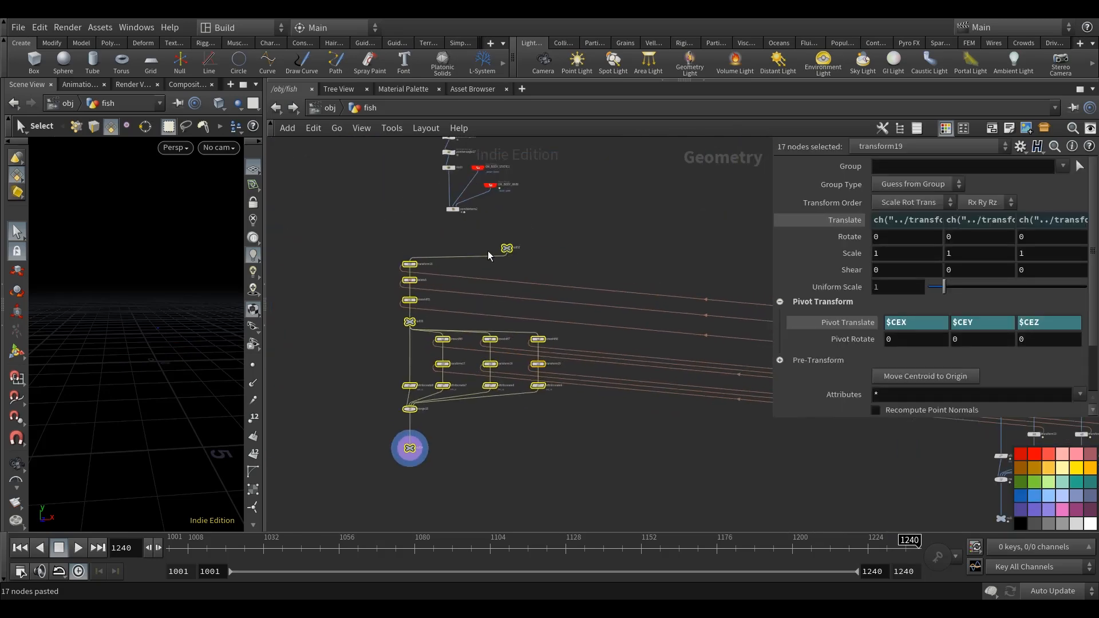
drag(510, 248, 448, 234)
click(475, 221)
scroll(458, 209, up, 3)
scroll(549, 306, down, 4)
click(419, 421)
alt+drag(143, 366, 201, 368)
Copy the linked 17-node network and move vdbfromparticles4 and volumevisualization1 aside to make room below the point VOP.
drag(596, 464, 362, 257)
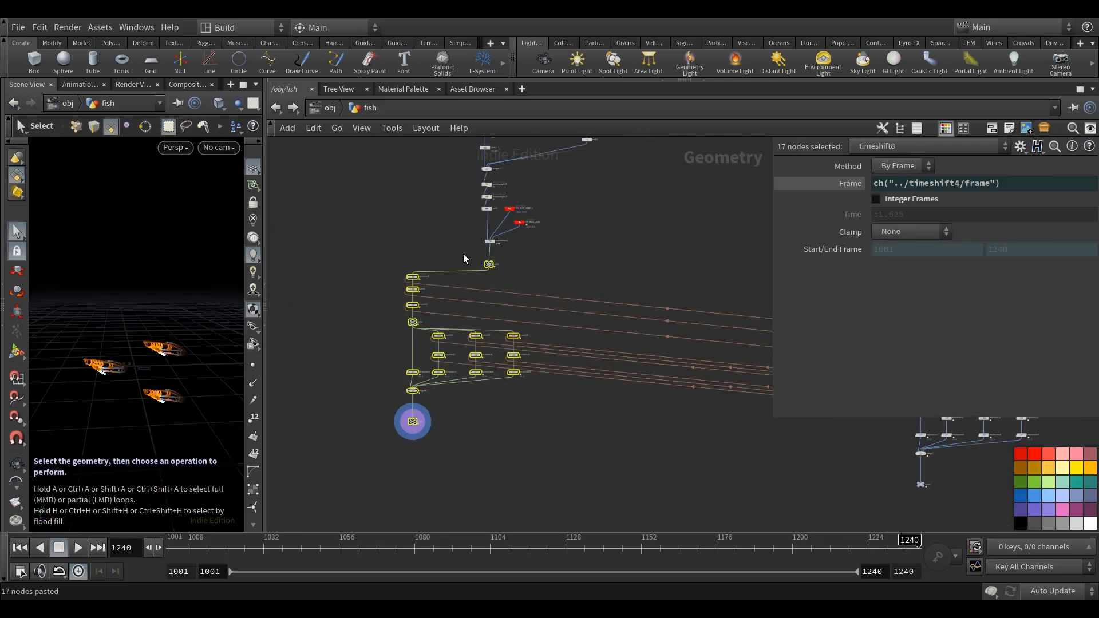
key(ctrl+c)
scroll(400, 275, down, 4)
middle_drag(755, 446, 665, 286)
scroll(602, 343, up, 8)
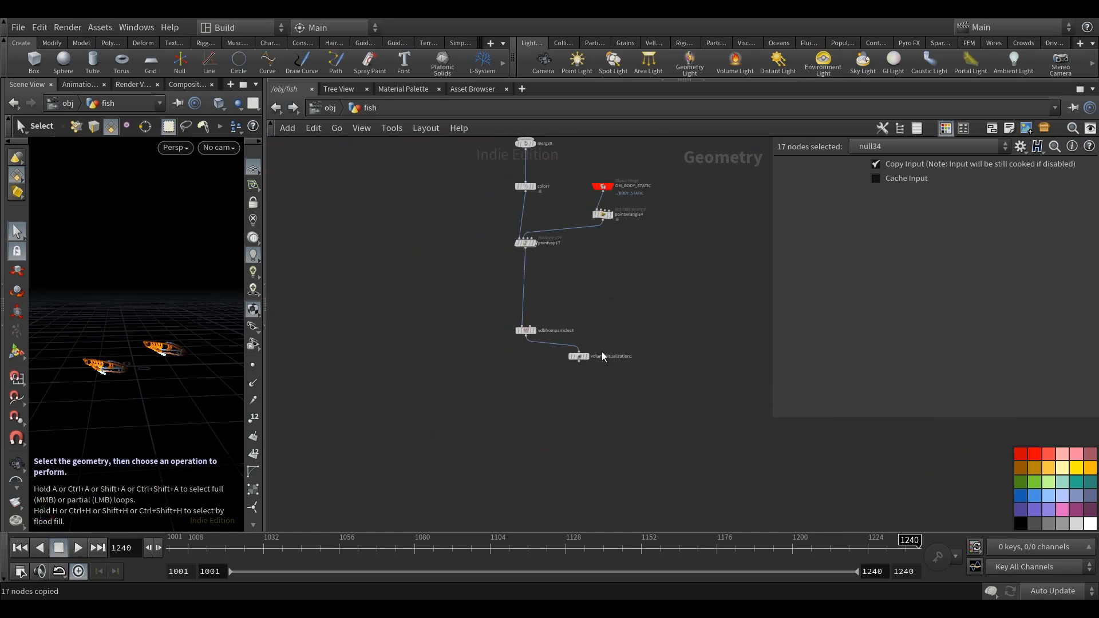
click(699, 309)
middle_drag(699, 309, 691, 356)
drag(618, 427, 709, 376)
click(578, 417)
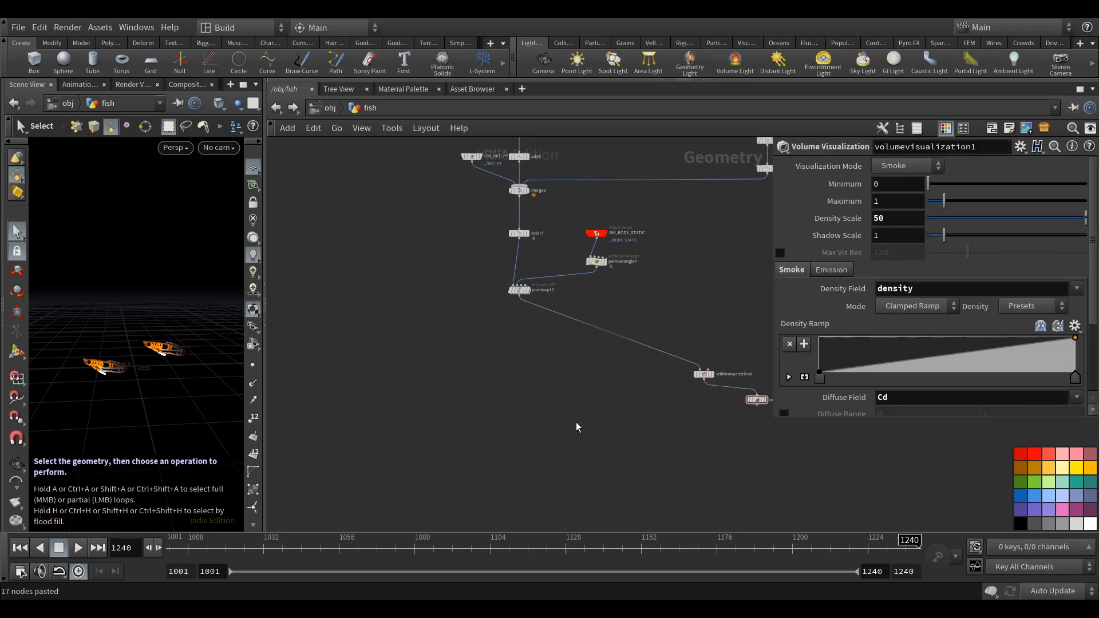
middle_drag(543, 432, 606, 410)
Paste the linked network below the point VOP, connect its input null to that node, and save the scene.
key(ctrl+v)
drag(635, 242, 578, 339)
click(607, 315)
scroll(578, 286, up, 3)
click(584, 262)
click(585, 374)
scroll(641, 366, down, 5)
middle_drag(662, 430, 574, 291)
key(ctrl+s)
Connect null37, the pasted network's output null, to the input of vdbfromparticles4.
drag(722, 286, 638, 220)
drag(696, 253, 503, 523)
middle_drag(598, 420, 659, 341)
scroll(561, 444, up, 4)
drag(563, 441, 490, 481)
drag(397, 318, 409, 439)
middle_drag(550, 518, 577, 473)
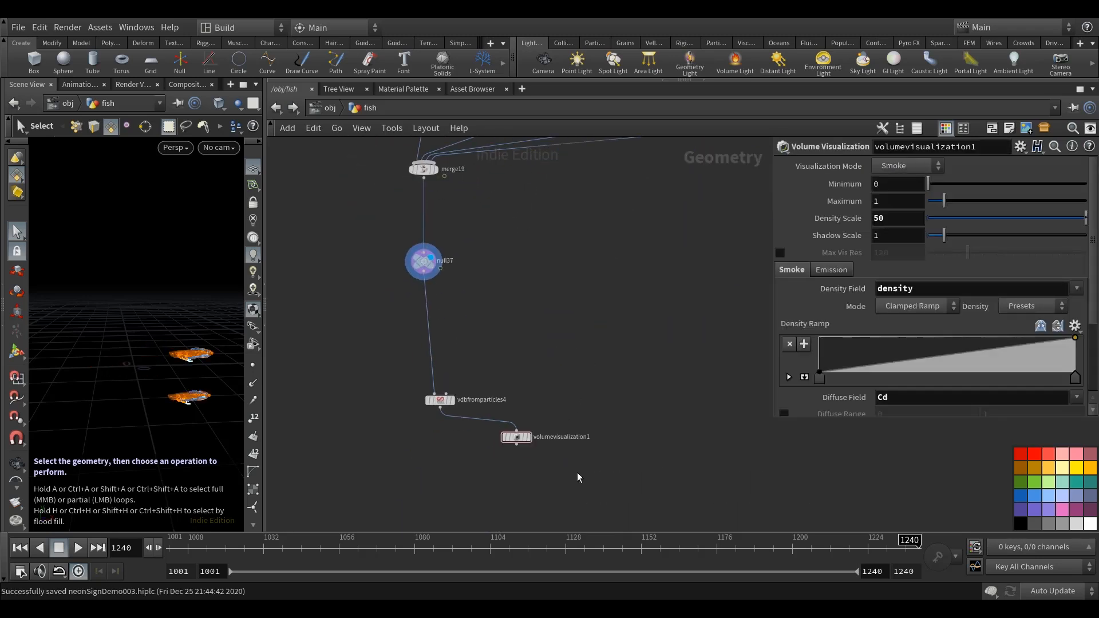
Align vdbfromparticles4 and volumevisualization1 beneath null37 with the update mode set to Manual, and restore Auto Update.
middle_drag(635, 369, 636, 384)
click(1055, 592)
click(1059, 579)
drag(598, 480, 355, 383)
drag(444, 418, 426, 398)
click(1054, 591)
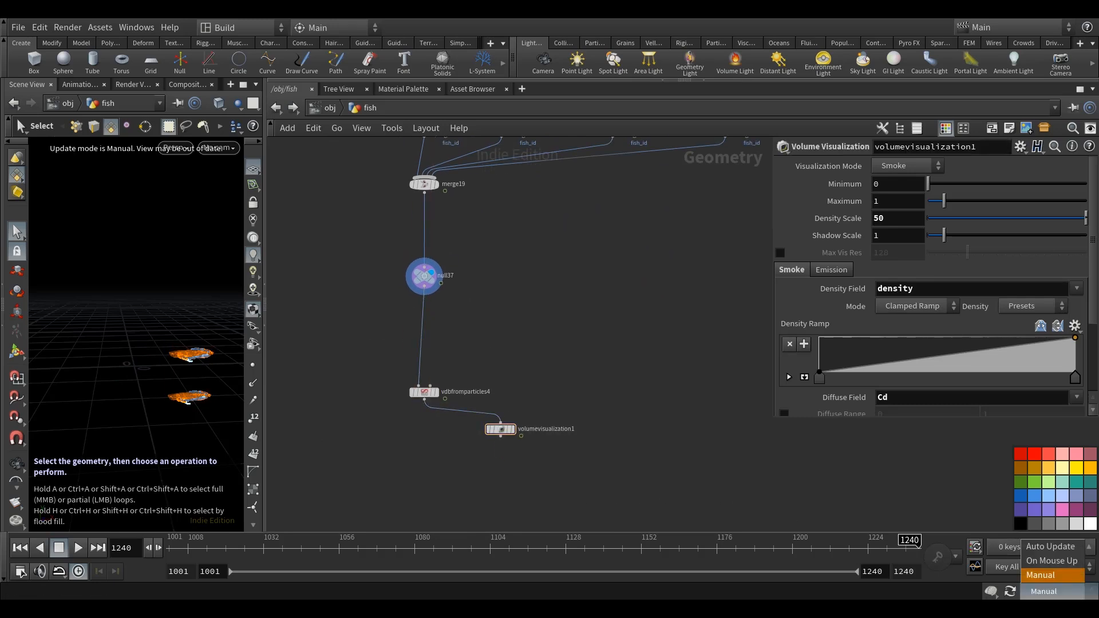
click(1058, 549)
scroll(691, 466, down, 8)
scroll(674, 419, down, 3)
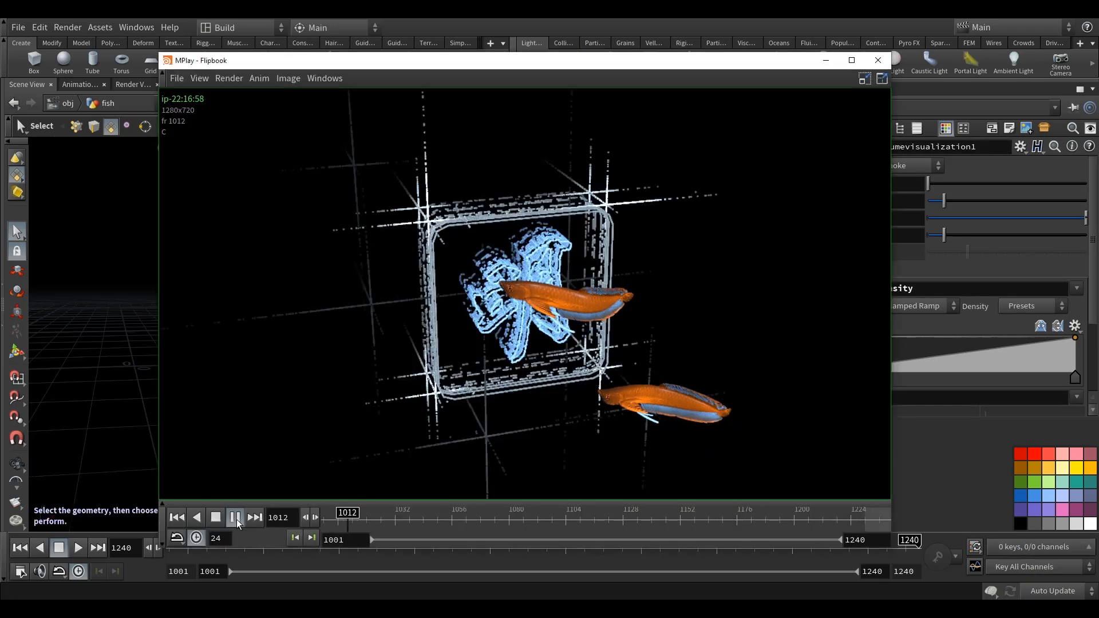